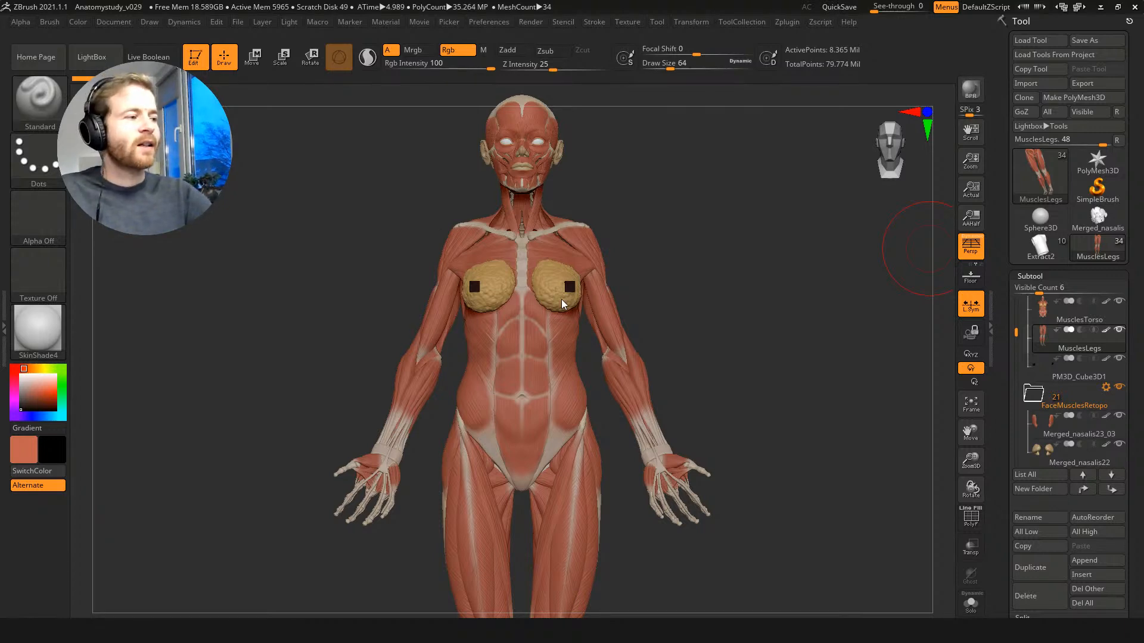
Step: Inspect the full muscle figure and review the subtools in the Combined and FaceMusclesRetopo folders
{"action": "mouse_move", "coordinate": [709, 270]}
{"action": "left_mouse_down"}
{"action": "mouse_move", "coordinate": [728, 276]}
{"action": "mouse_move", "coordinate": [741, 310]}
{"action": "mouse_move", "coordinate": [720, 260]}
{"action": "left_mouse_up"}
{"action": "left_click_drag", "start_coordinate": [715, 307], "coordinate": [726, 215], "text": "alt"}
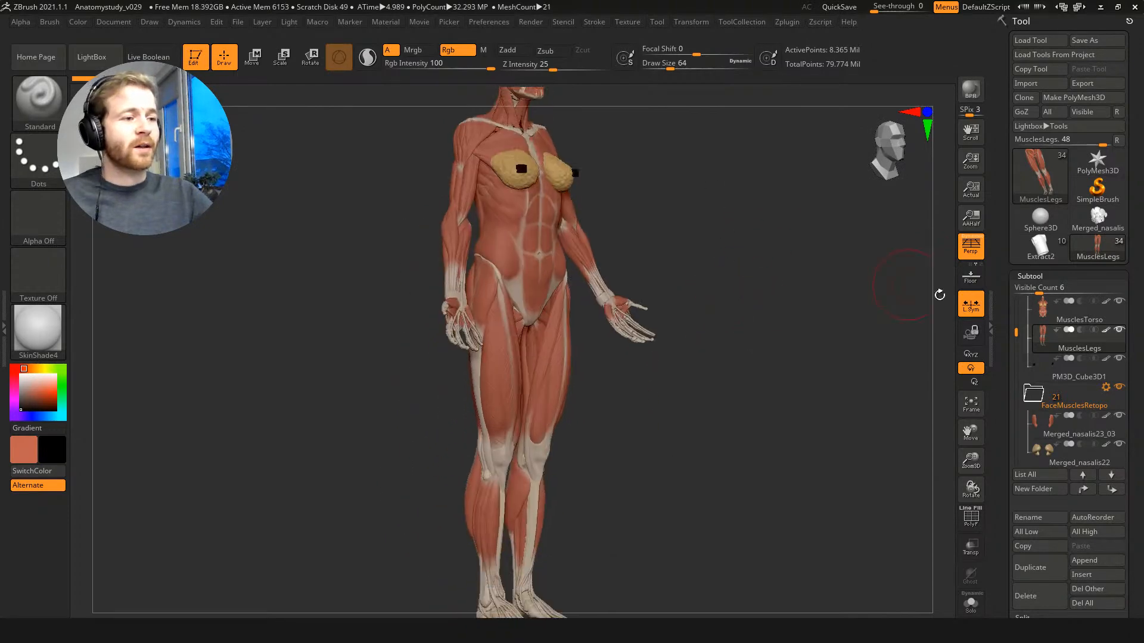
{"action": "left_click_drag", "start_coordinate": [1017, 331], "coordinate": [1016, 309]}
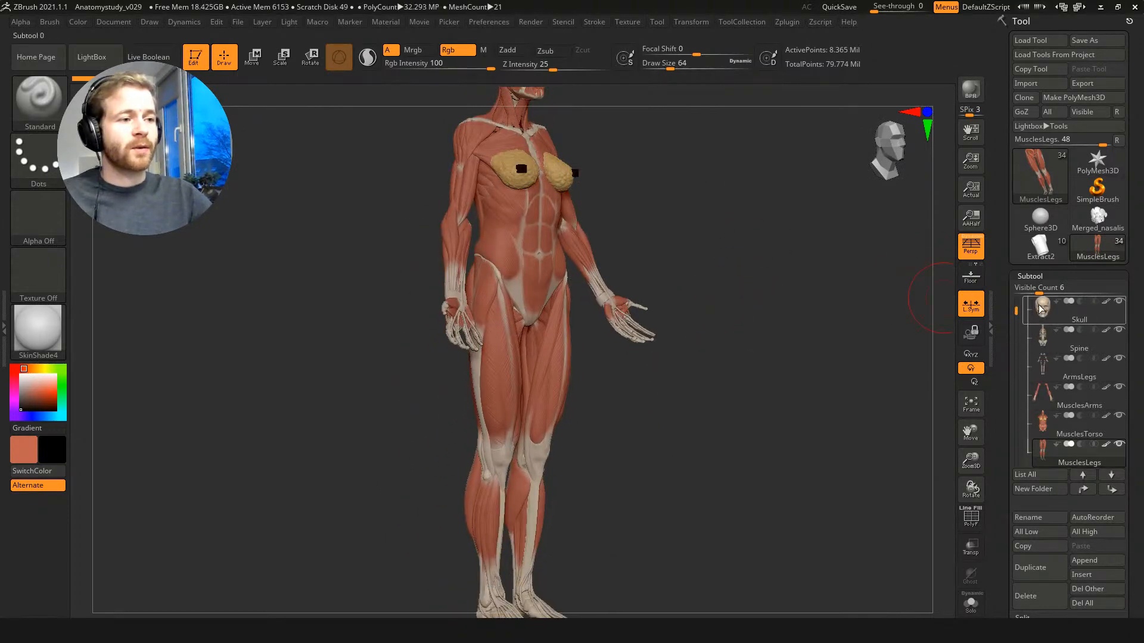
{"action": "left_click", "coordinate": [1059, 349]}
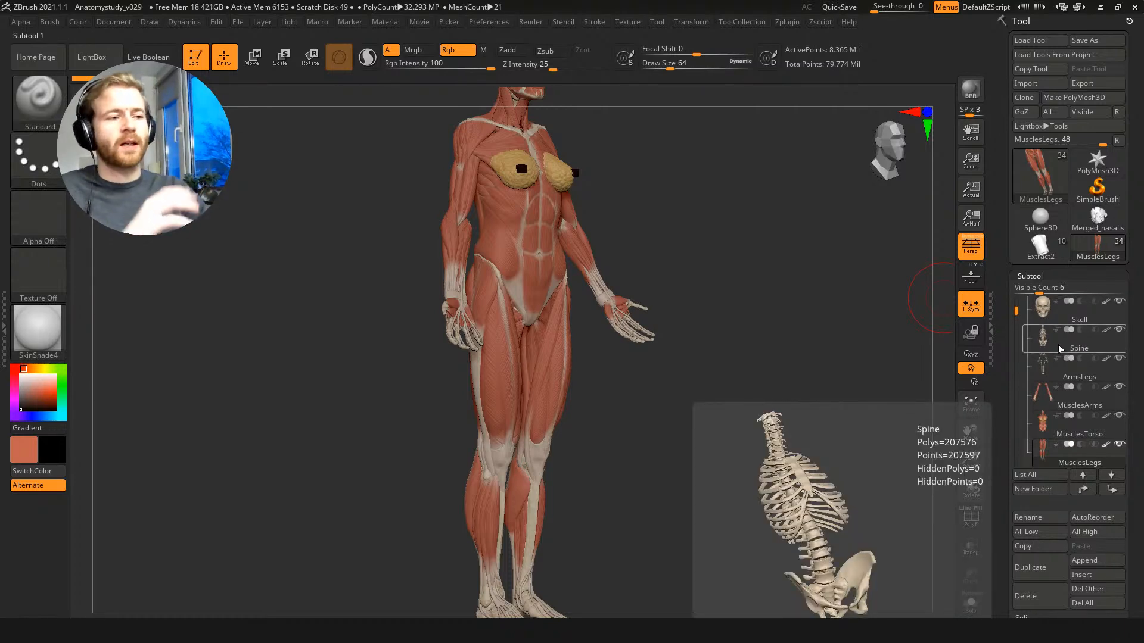
{"action": "left_click", "coordinate": [1041, 311]}
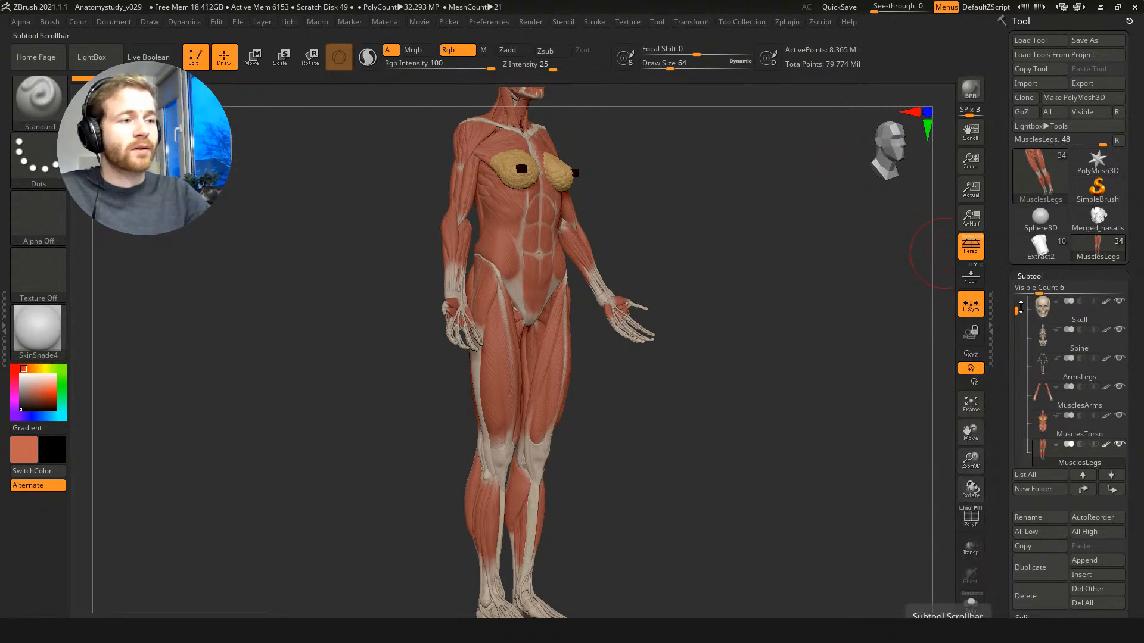
{"action": "left_click_drag", "start_coordinate": [1016, 311], "coordinate": [1016, 301]}
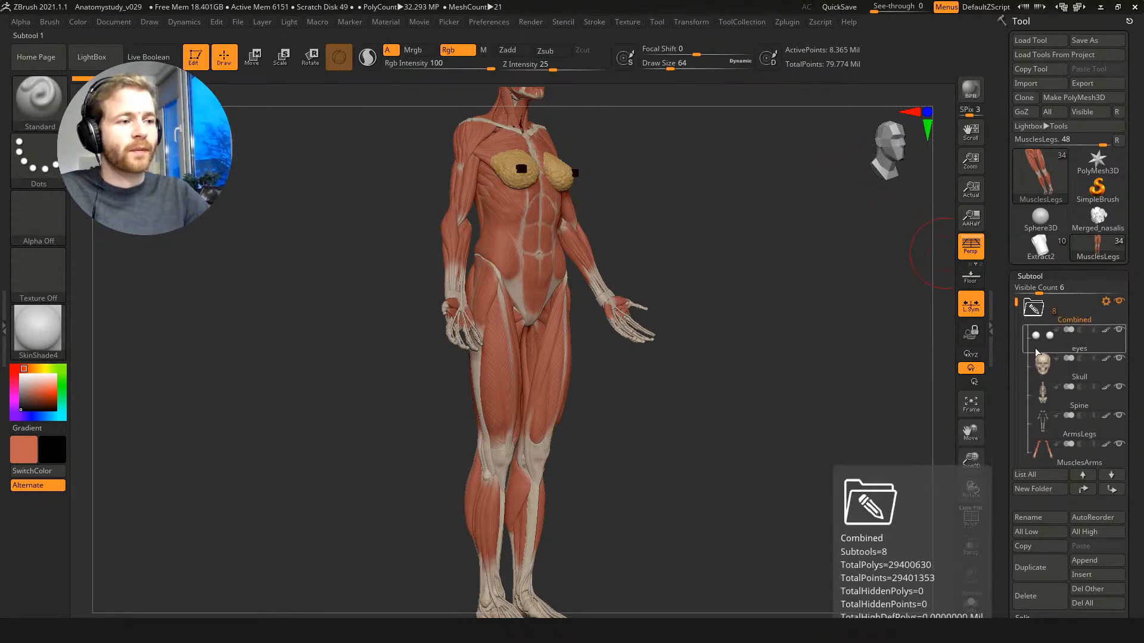
{"action": "left_click_drag", "start_coordinate": [1016, 303], "coordinate": [1016, 319]}
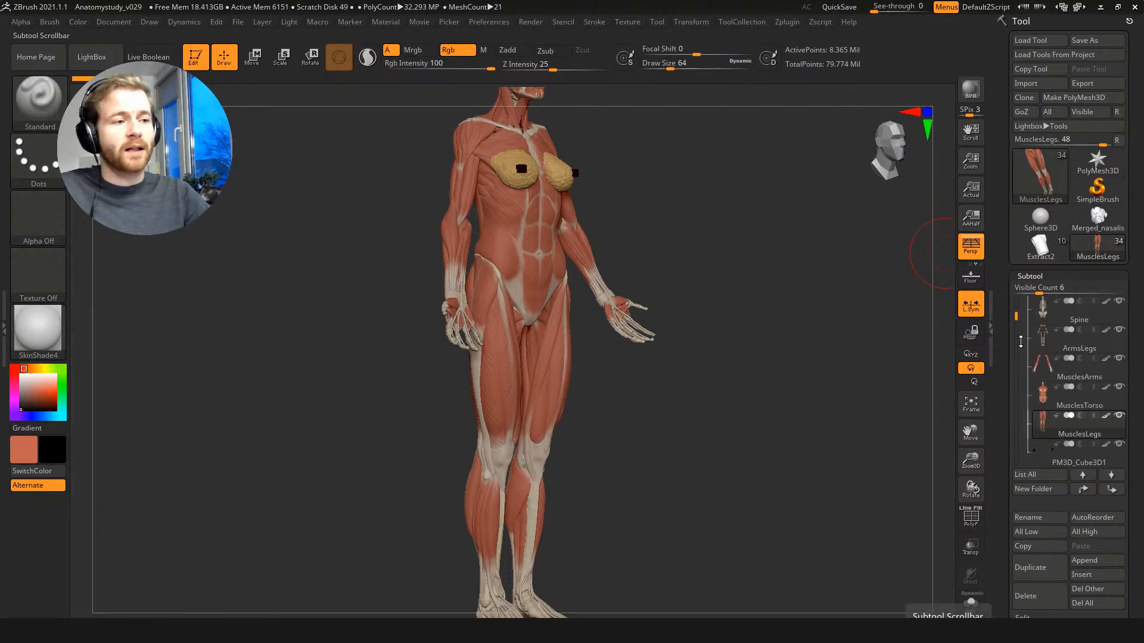
{"action": "mouse_move", "coordinate": [1048, 381]}
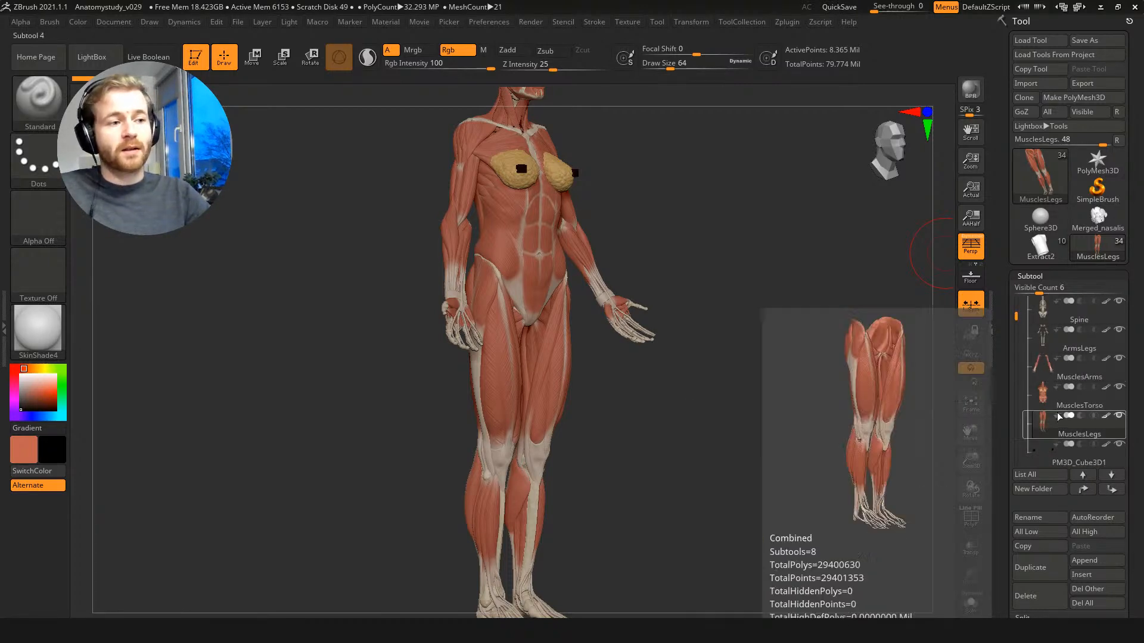
{"action": "mouse_move", "coordinate": [1050, 434]}
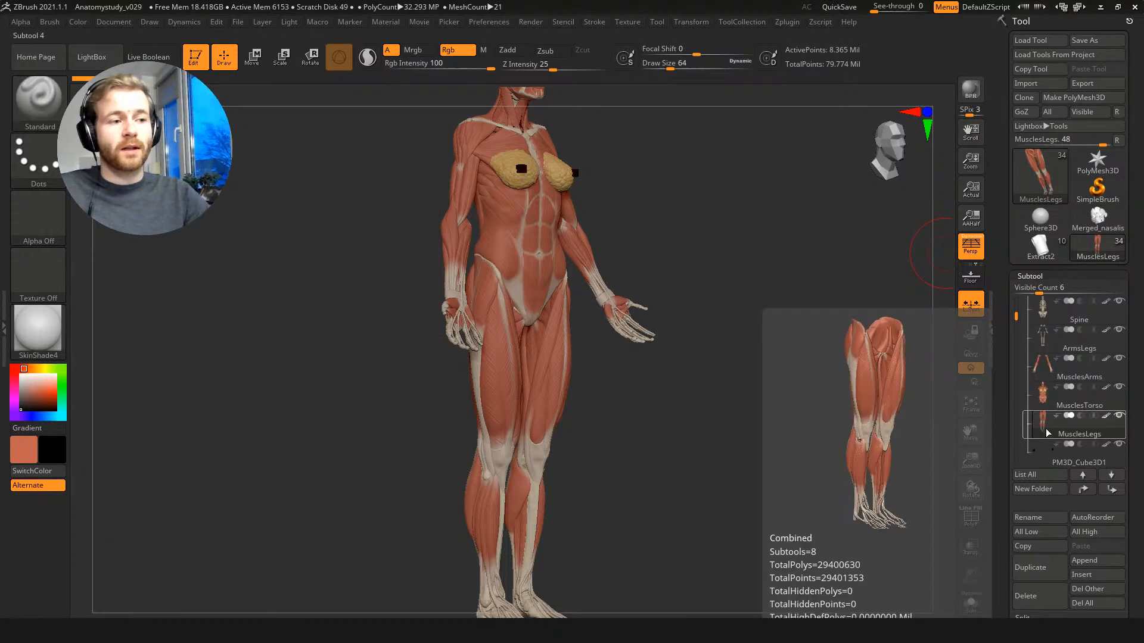
{"action": "left_click_drag", "start_coordinate": [1014, 317], "coordinate": [1017, 351]}
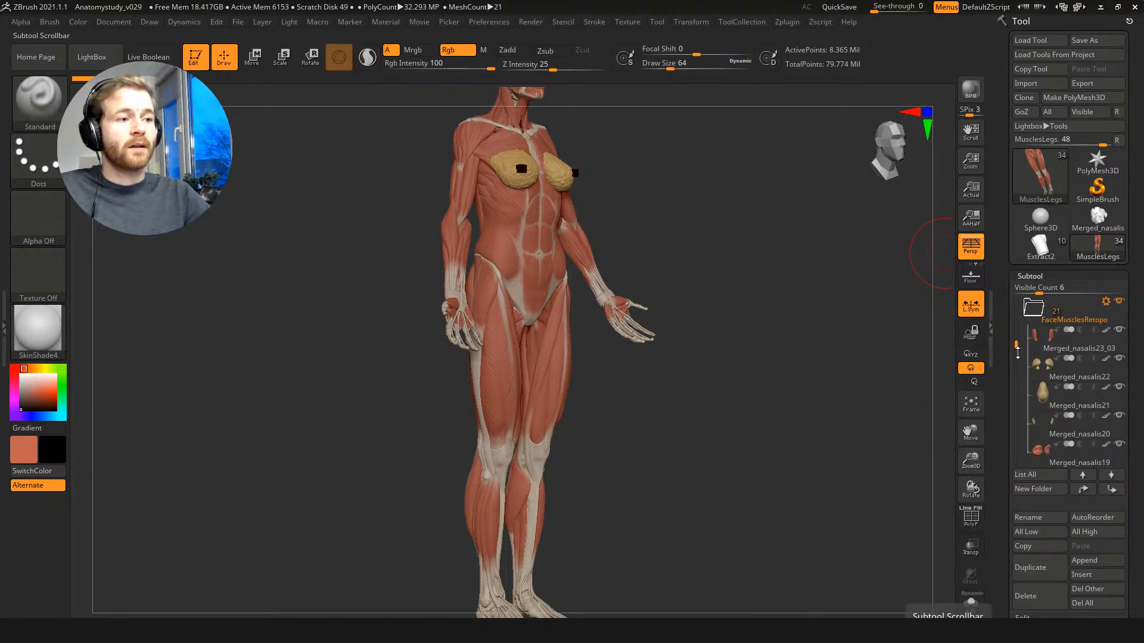
{"action": "mouse_move", "coordinate": [1024, 340]}
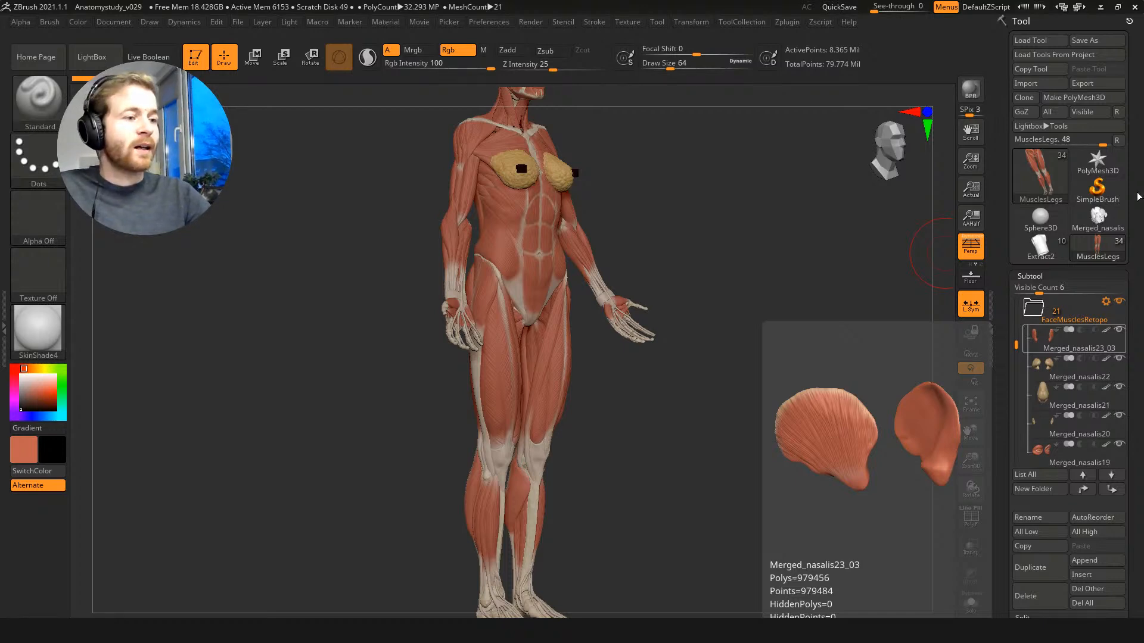
{"action": "left_click_drag", "start_coordinate": [1016, 334], "coordinate": [1014, 300]}
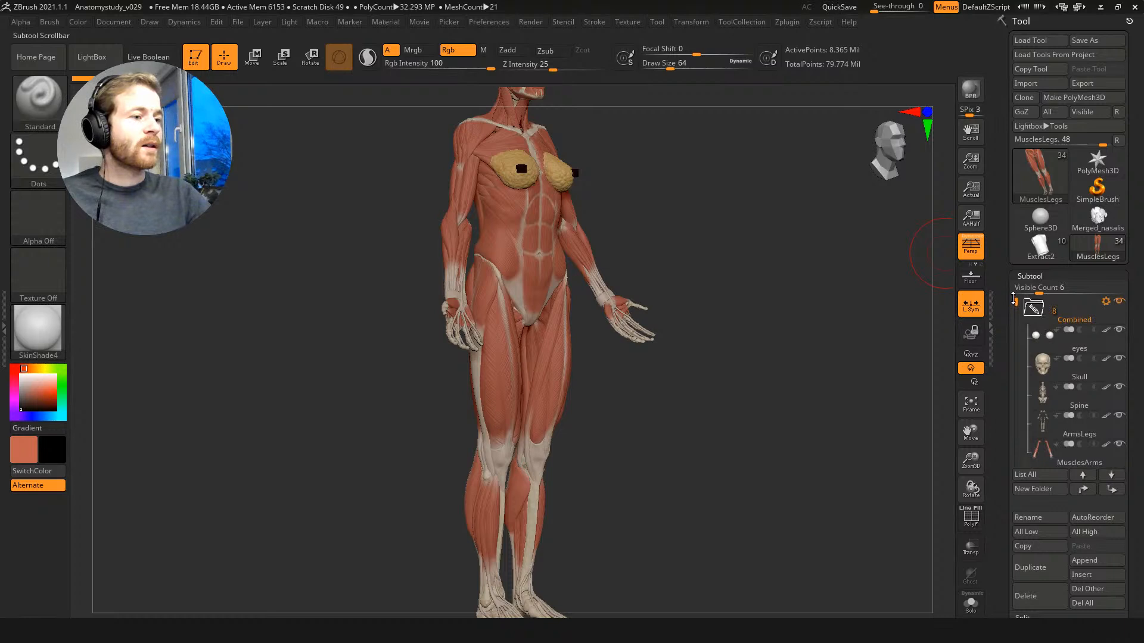
{"action": "mouse_move", "coordinate": [1076, 260]}
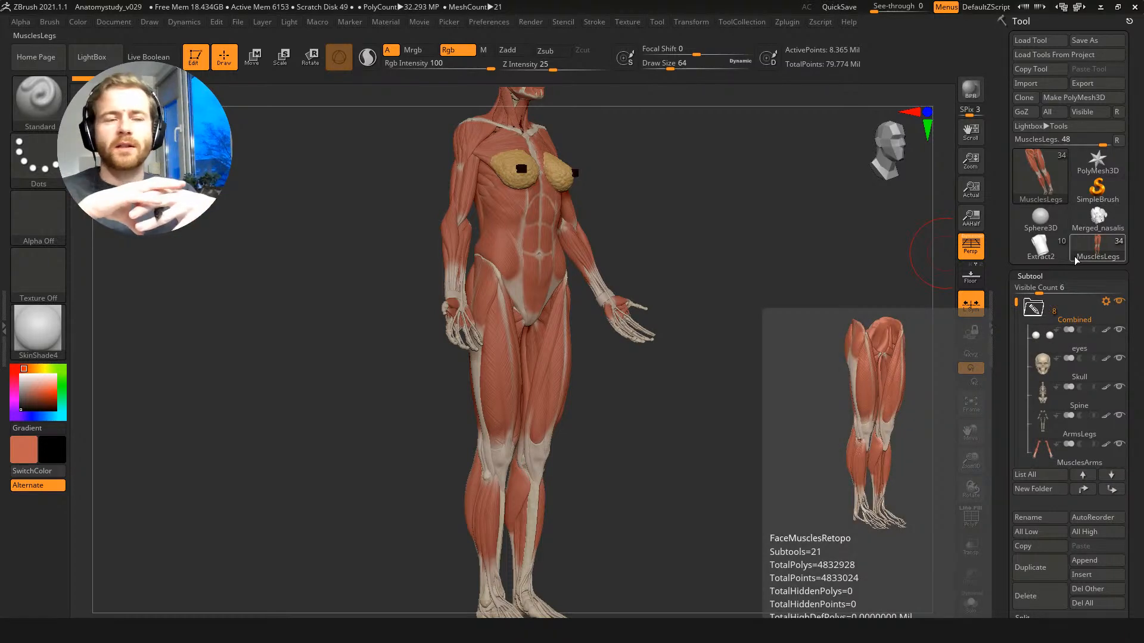
{"action": "left_click_drag", "start_coordinate": [720, 256], "coordinate": [737, 304]}
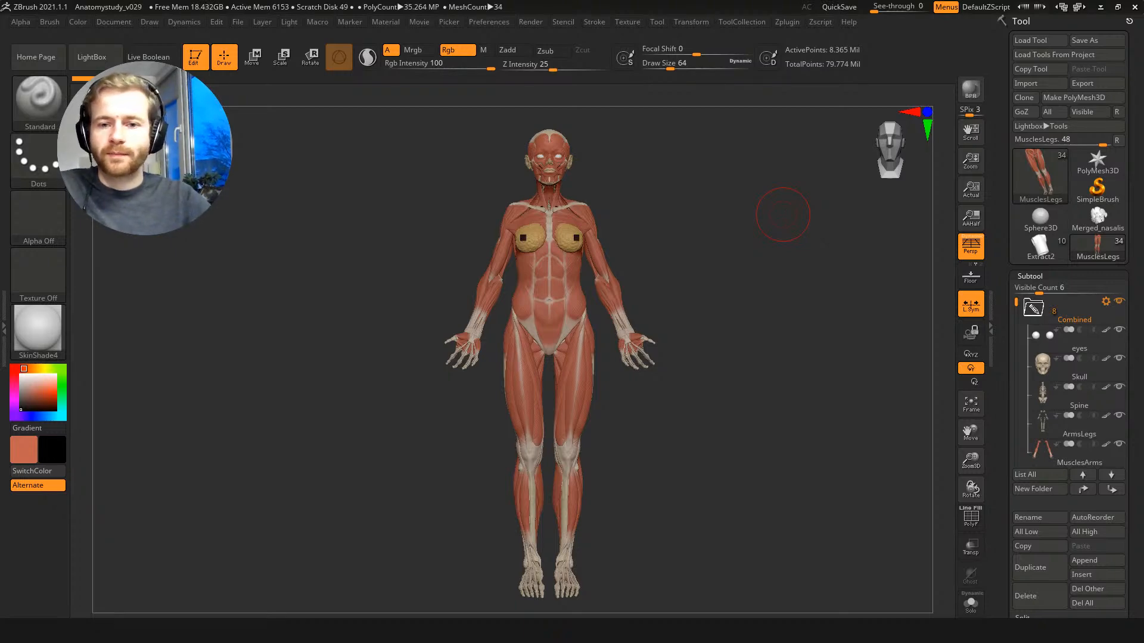
Step: Switch to the Photos app showing Anatomystudy_v019.png and examine the skeleton's pelvis, thigh bones, knees and lower legs up close
{"action": "key", "text": "alt+Tab"}
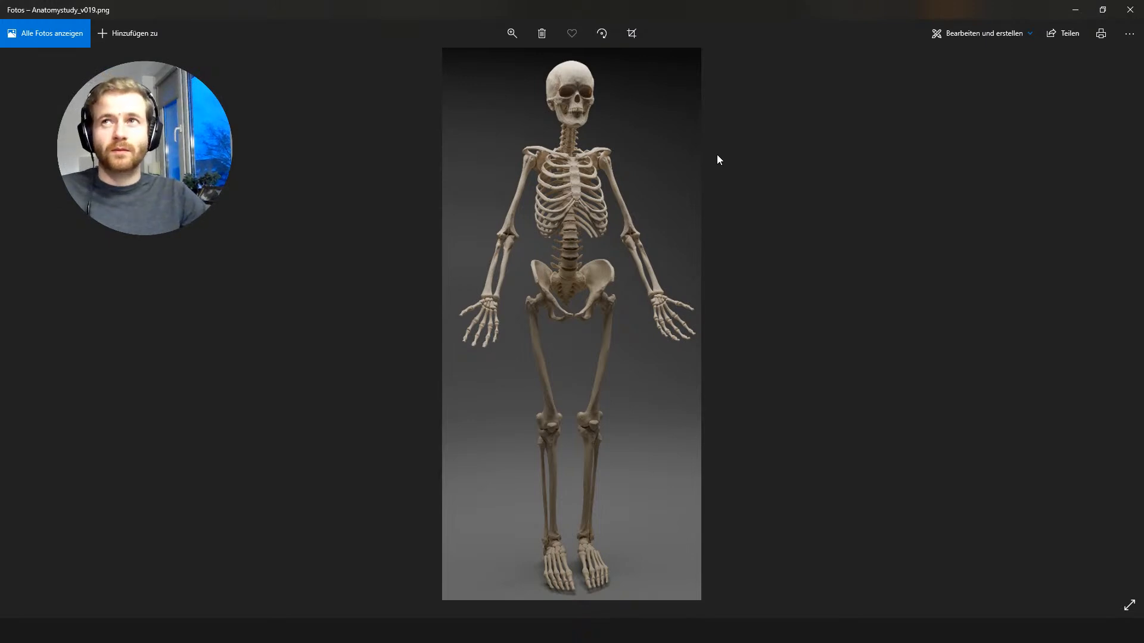
{"action": "right_click", "coordinate": [595, 218]}
{"action": "left_click", "coordinate": [685, 503]}
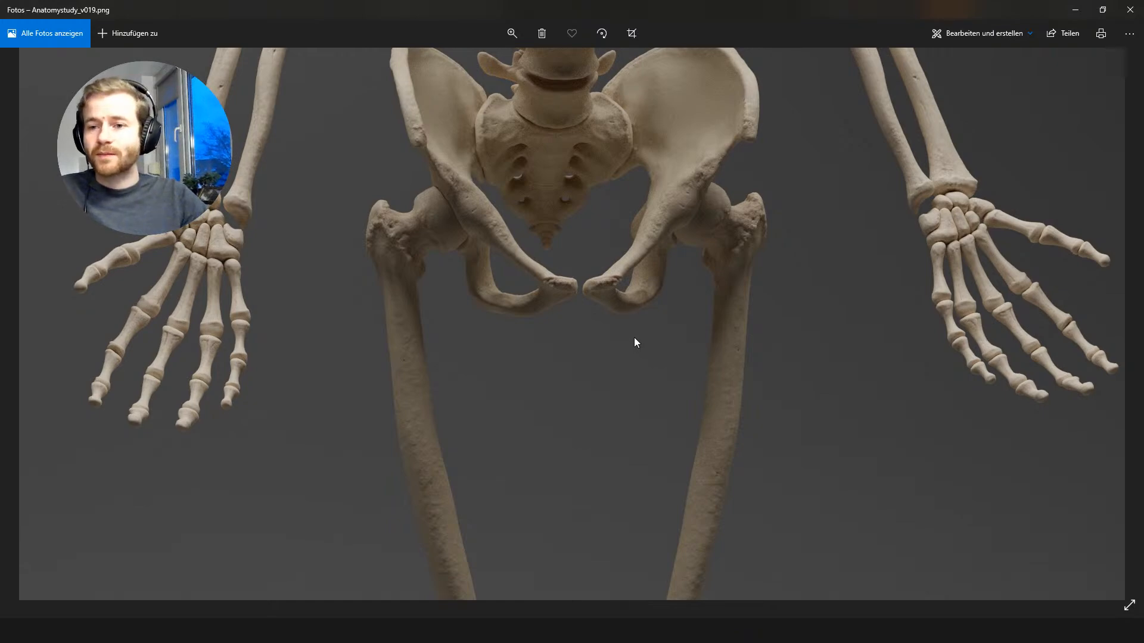
{"action": "left_click_drag", "start_coordinate": [614, 356], "coordinate": [598, 124]}
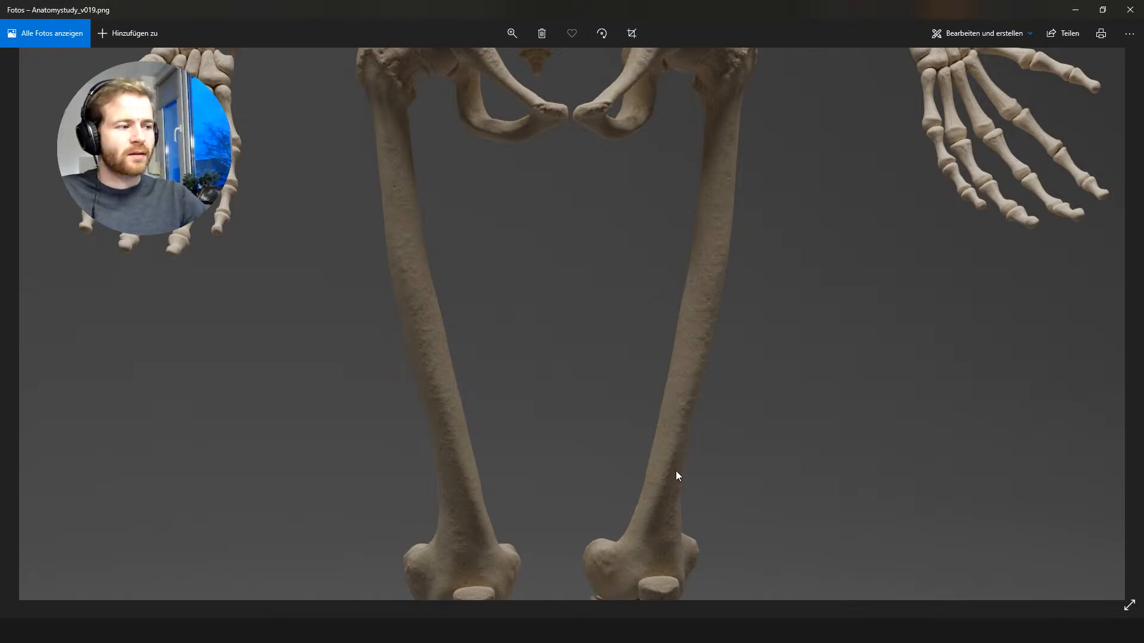
{"action": "left_click_drag", "start_coordinate": [674, 460], "coordinate": [680, 389]}
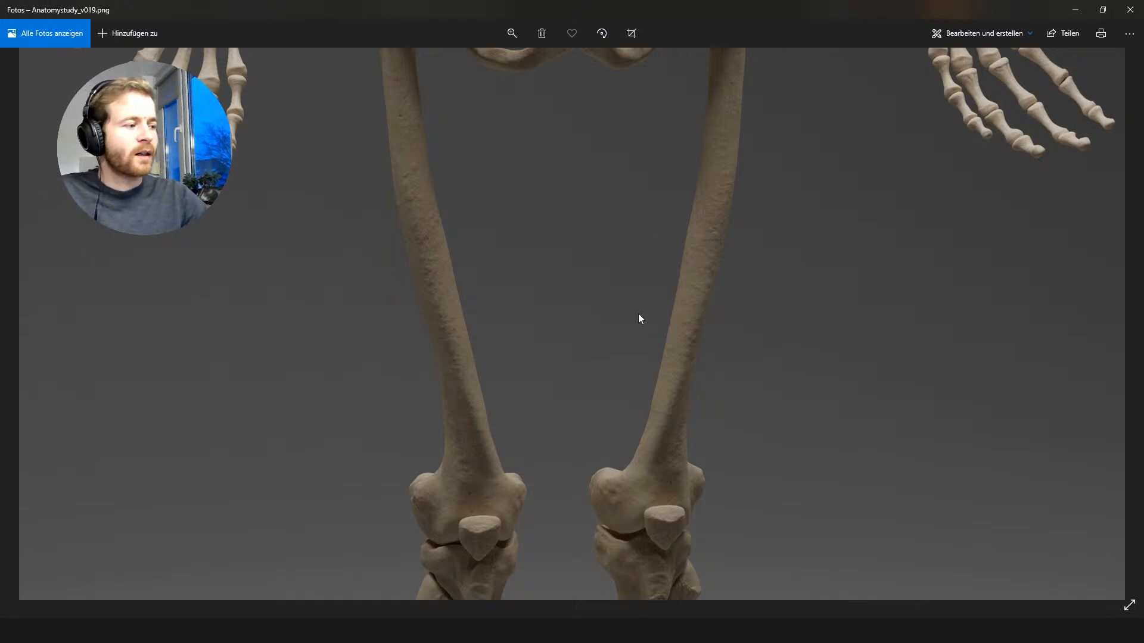
{"action": "left_click_drag", "start_coordinate": [630, 296], "coordinate": [652, 169]}
{"action": "left_click_drag", "start_coordinate": [653, 363], "coordinate": [666, 192]}
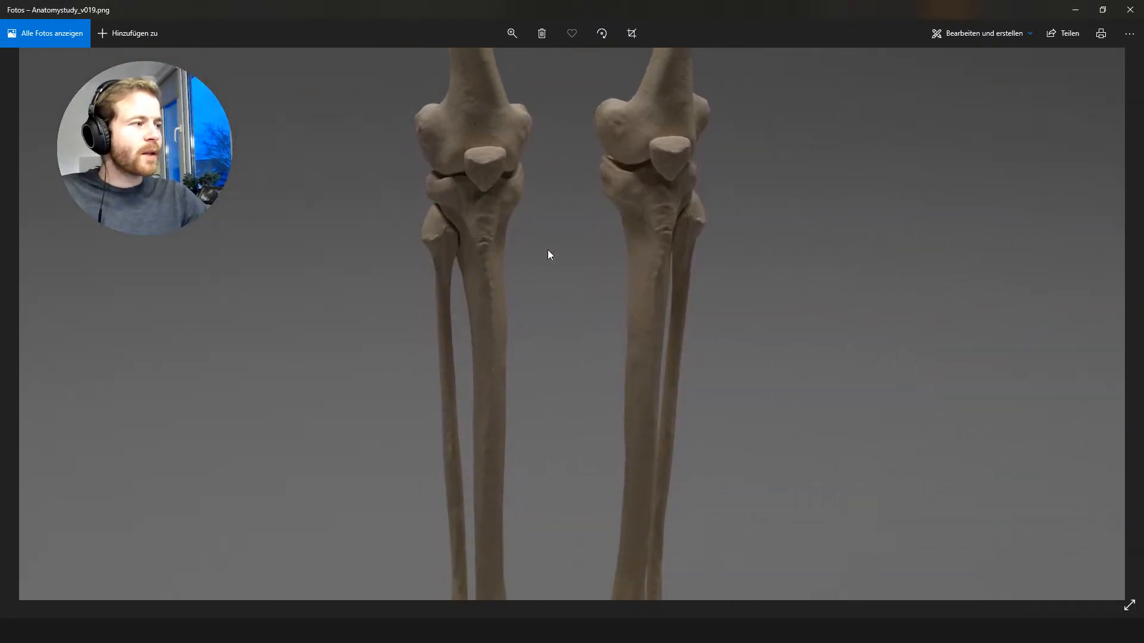
{"action": "scroll", "coordinate": [592, 220], "scroll_direction": "up", "scroll_amount": 10}
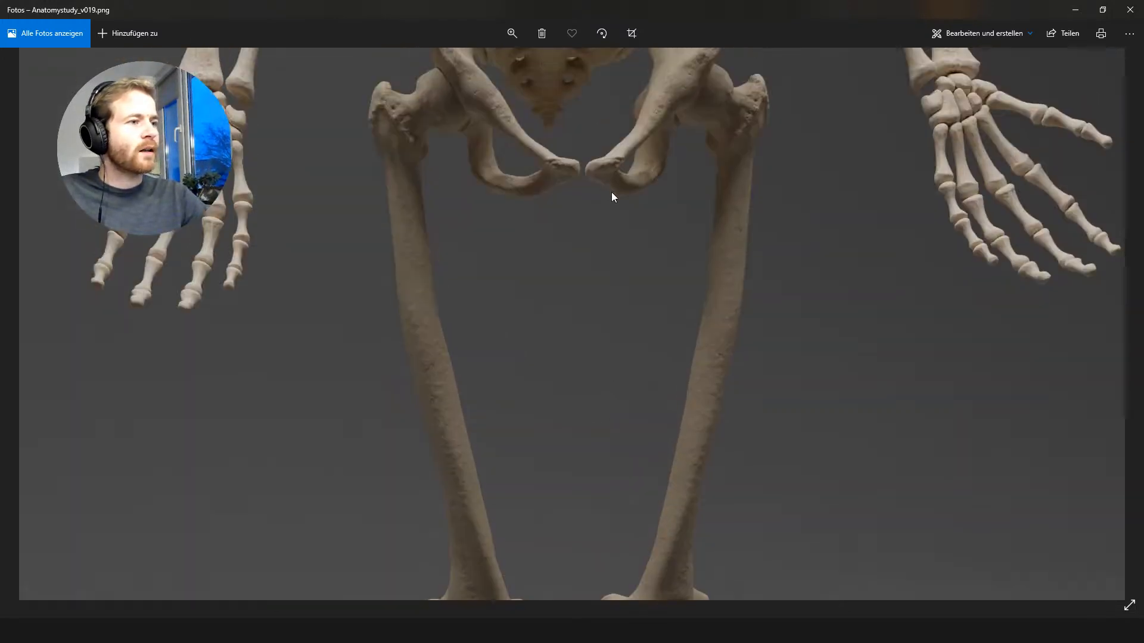
{"action": "left_click_drag", "start_coordinate": [942, 128], "coordinate": [942, 279]}
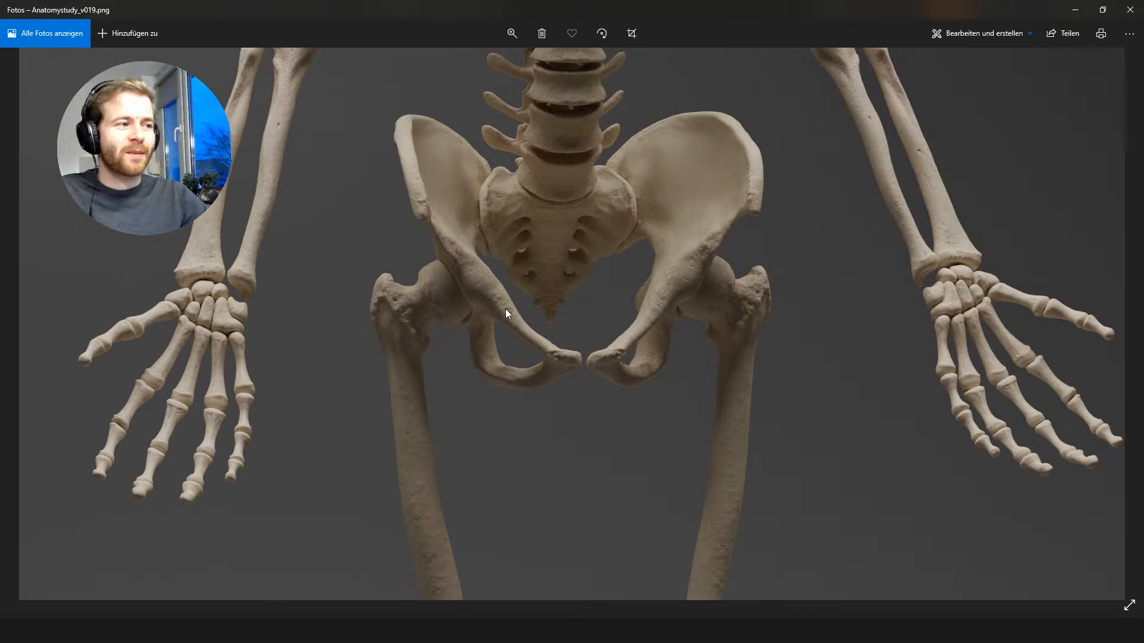
{"action": "left_click_drag", "start_coordinate": [658, 342], "coordinate": [677, 212]}
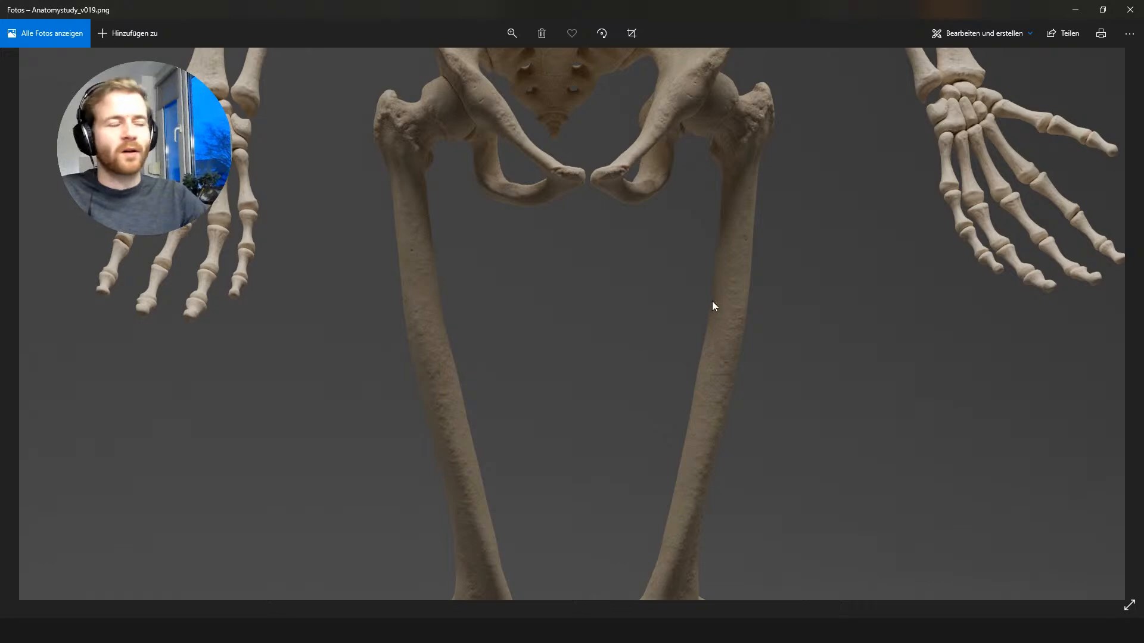
Step: Examine the skeleton render upward from the lumbar spine through the rib cage to the skull
{"action": "scroll", "coordinate": [714, 316], "scroll_direction": "up", "scroll_amount": 6}
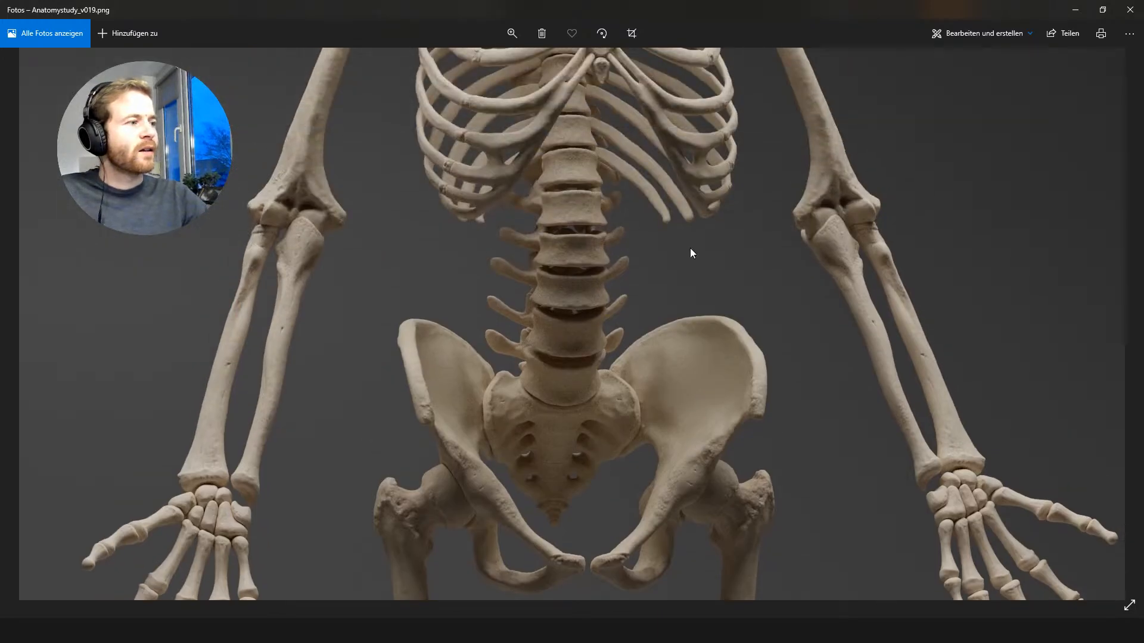
{"action": "left_click_drag", "start_coordinate": [690, 248], "coordinate": [689, 342]}
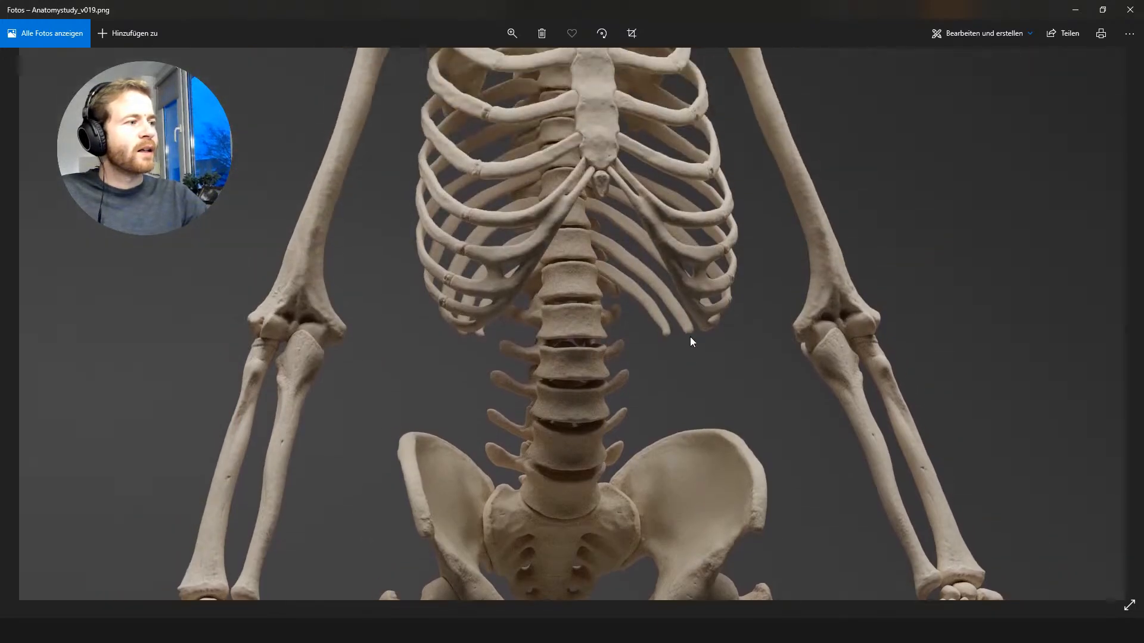
{"action": "left_click_drag", "start_coordinate": [684, 193], "coordinate": [689, 235]}
{"action": "left_click_drag", "start_coordinate": [683, 125], "coordinate": [692, 289]}
{"action": "left_click_drag", "start_coordinate": [678, 162], "coordinate": [684, 299]}
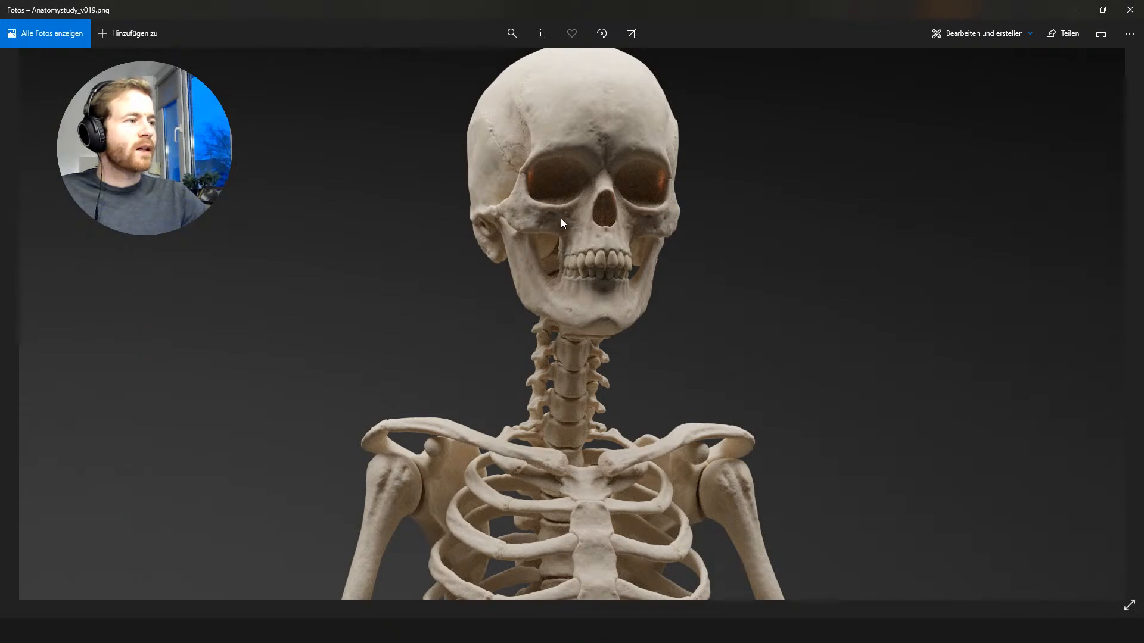
{"action": "left_click_drag", "start_coordinate": [546, 326], "coordinate": [538, 145]}
{"action": "left_click_drag", "start_coordinate": [552, 217], "coordinate": [576, 375]}
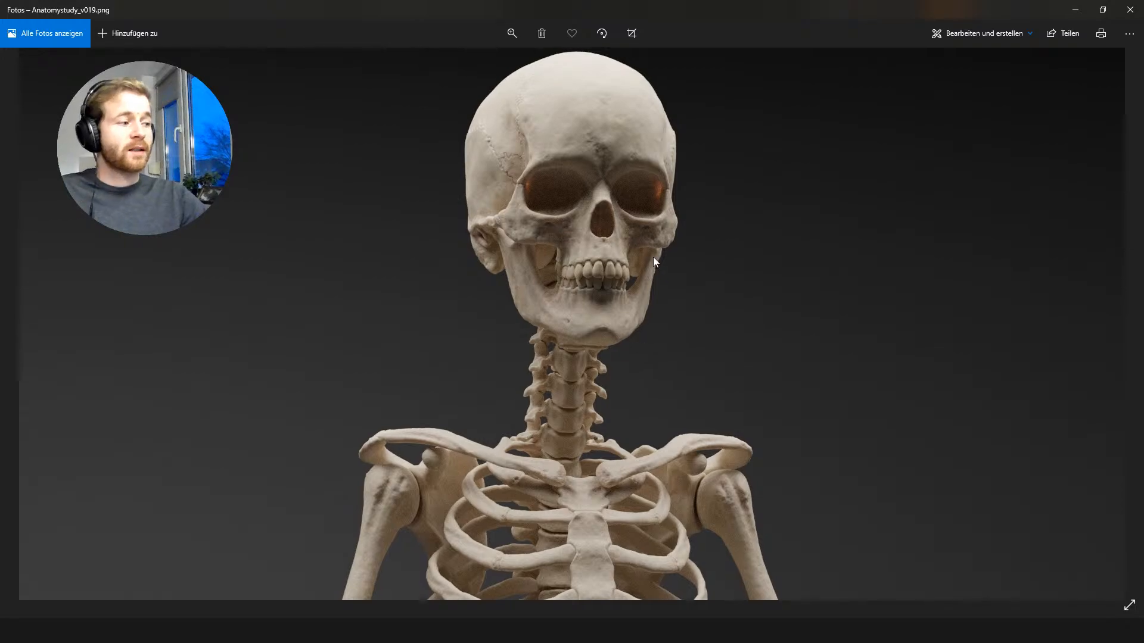
Step: Examine the skeleton downward from the shoulders past the forearms and hands to the lower legs, and return to the full image
{"action": "left_click_drag", "start_coordinate": [702, 323], "coordinate": [691, 122]}
{"action": "scroll", "coordinate": [691, 122], "scroll_direction": "down", "scroll_amount": 5}
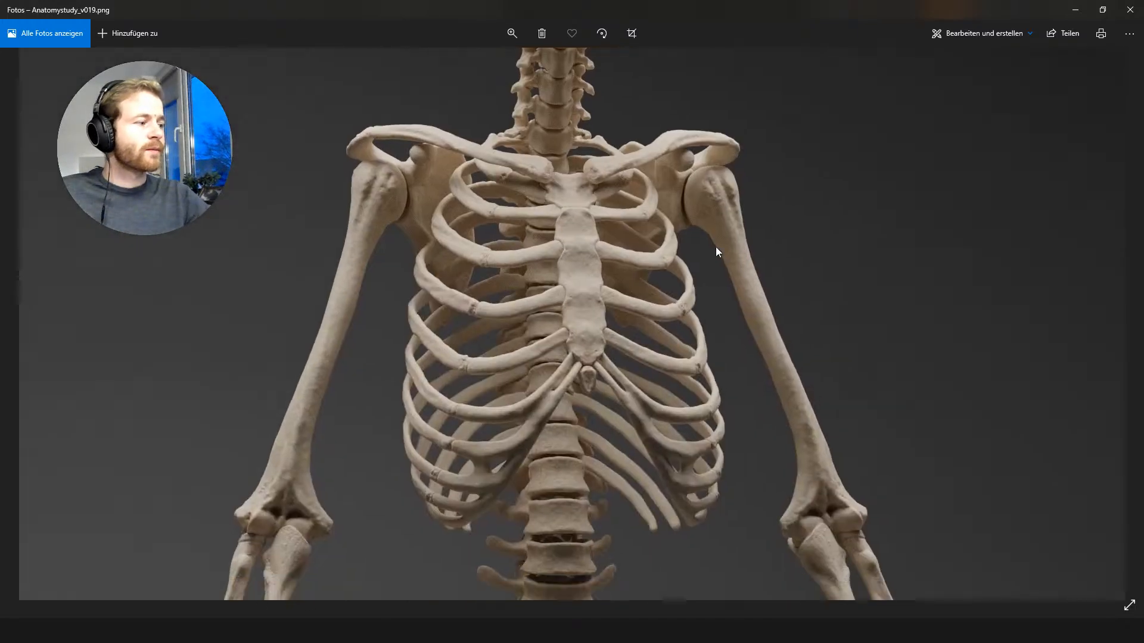
{"action": "scroll", "coordinate": [266, 395], "scroll_direction": "down", "scroll_amount": 2}
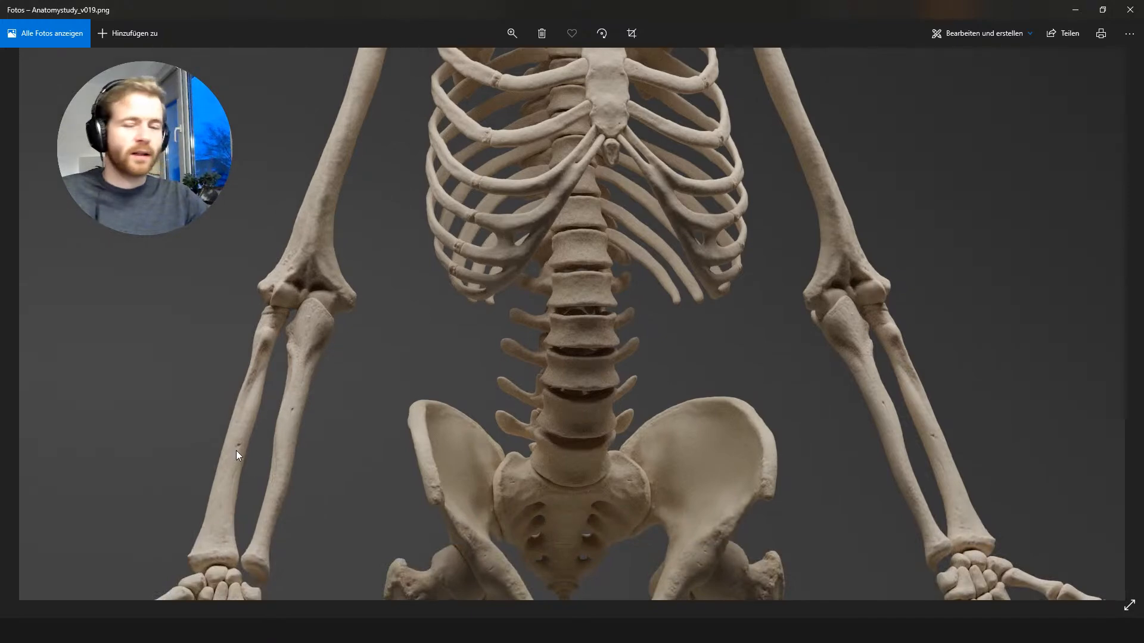
{"action": "scroll", "coordinate": [320, 330], "scroll_direction": "down", "scroll_amount": 5}
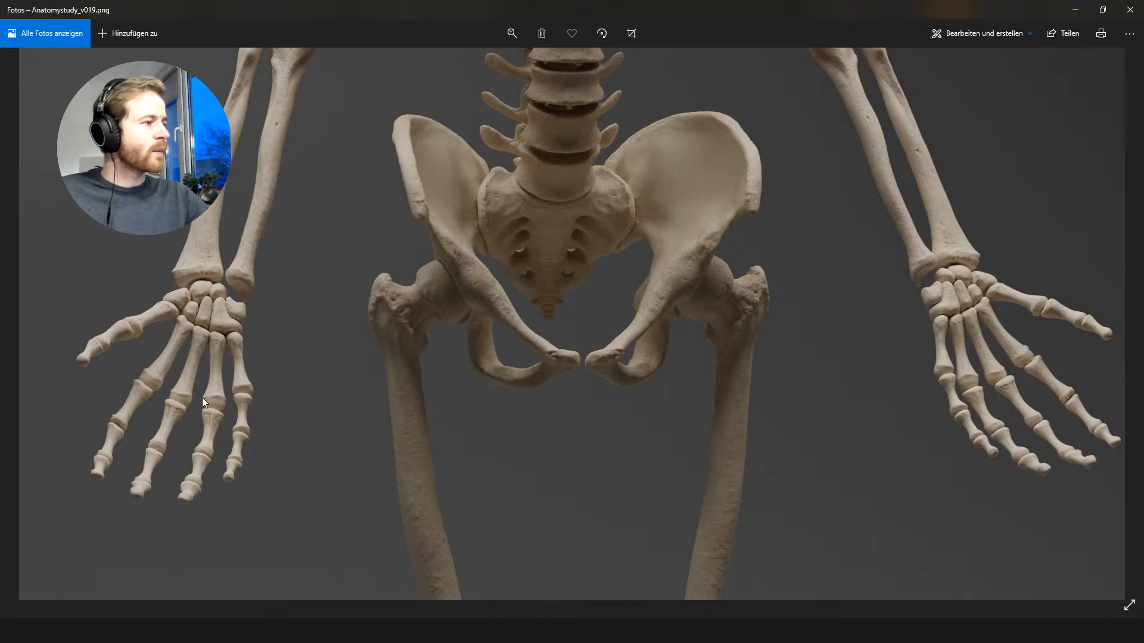
{"action": "scroll", "coordinate": [585, 359], "scroll_direction": "down", "scroll_amount": 10}
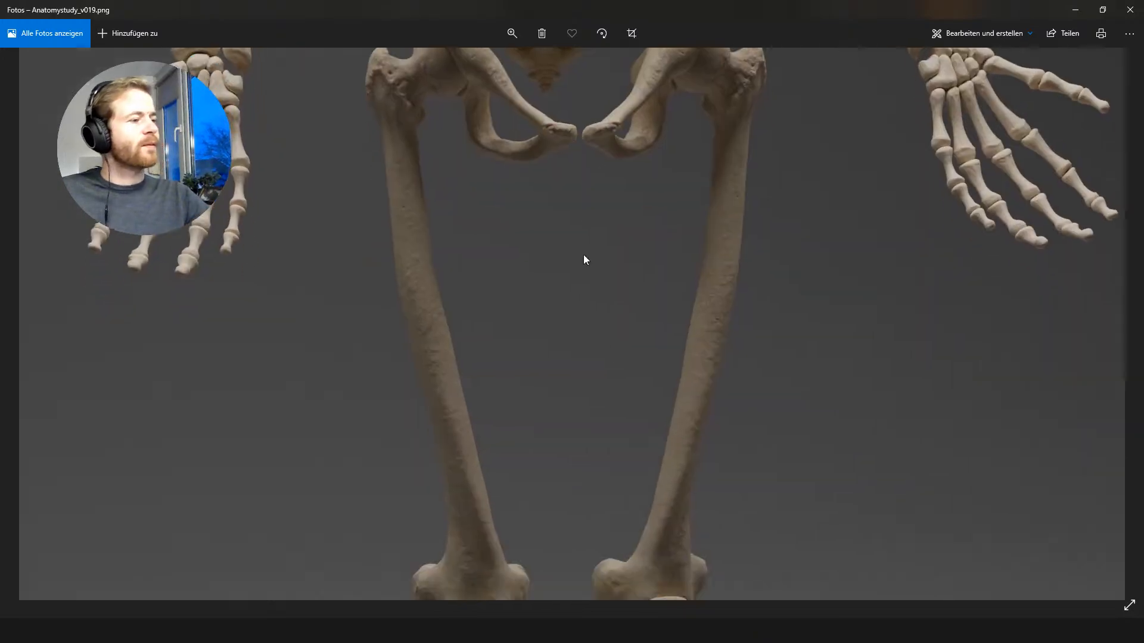
{"action": "scroll", "coordinate": [599, 274], "scroll_direction": "down", "scroll_amount": 1}
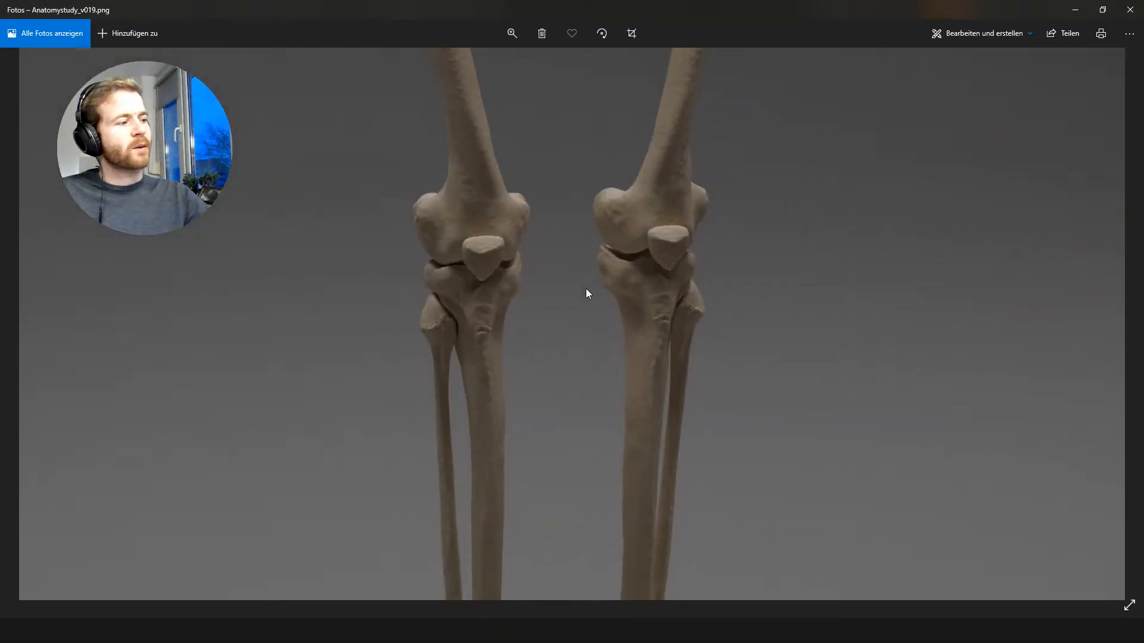
{"action": "double_click", "coordinate": [577, 338]}
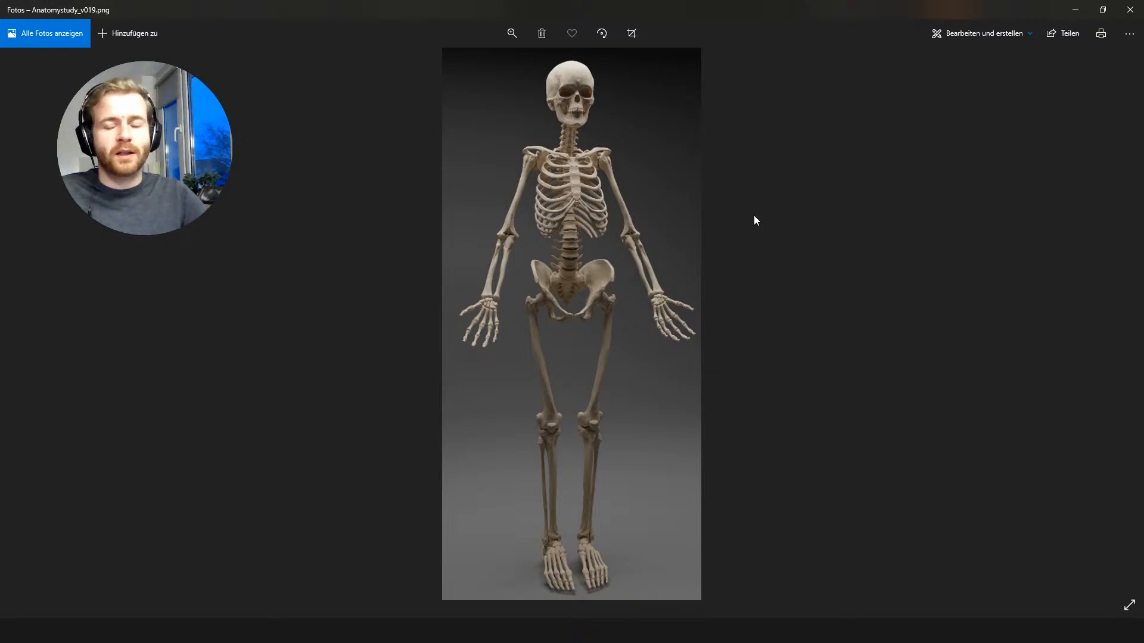
Step: Zoom into the skeleton again and examine the spine from the pelvis up through the rib cage to the neck
{"action": "right_click", "coordinate": [581, 188]}
{"action": "left_click", "coordinate": [637, 472]}
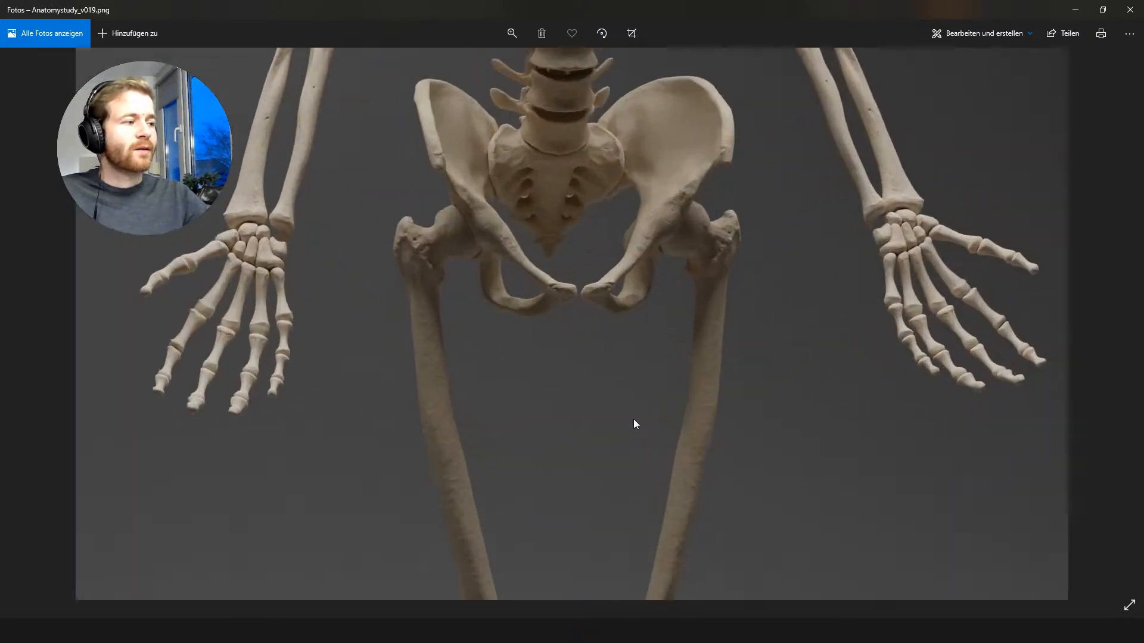
{"action": "left_click_drag", "start_coordinate": [603, 196], "coordinate": [593, 444]}
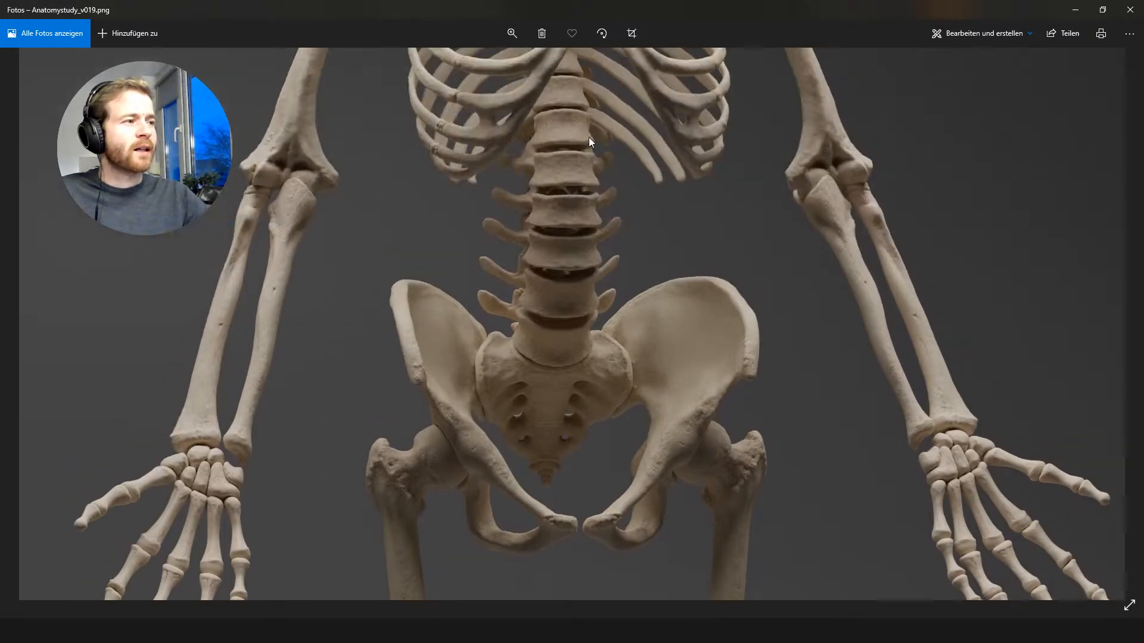
{"action": "left_click_drag", "start_coordinate": [587, 143], "coordinate": [602, 285]}
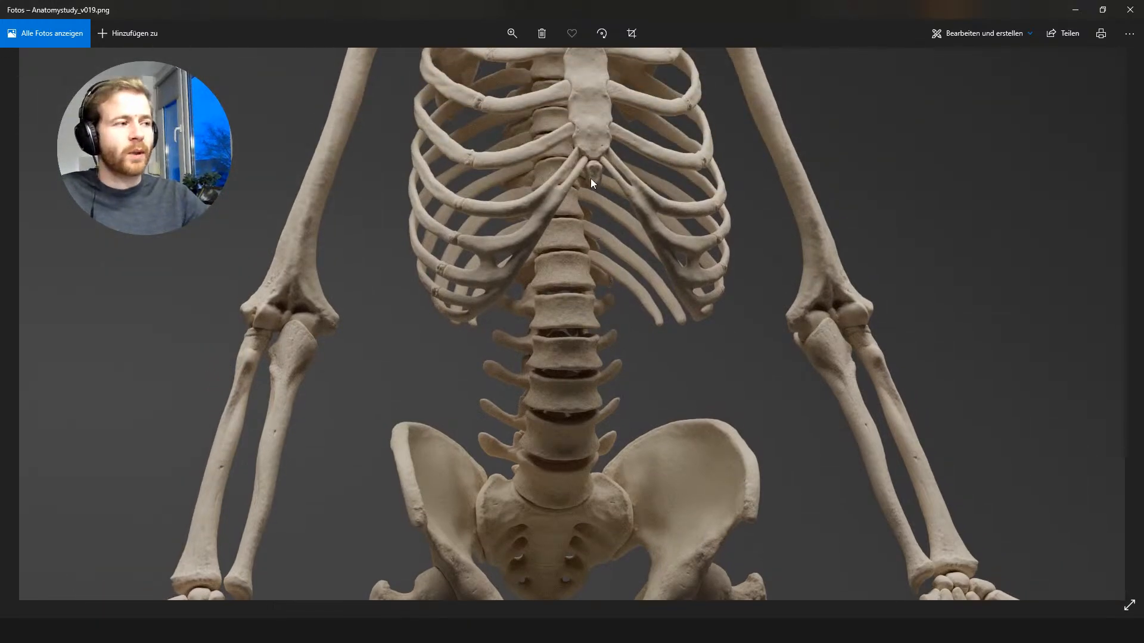
{"action": "left_click_drag", "start_coordinate": [581, 145], "coordinate": [581, 283]}
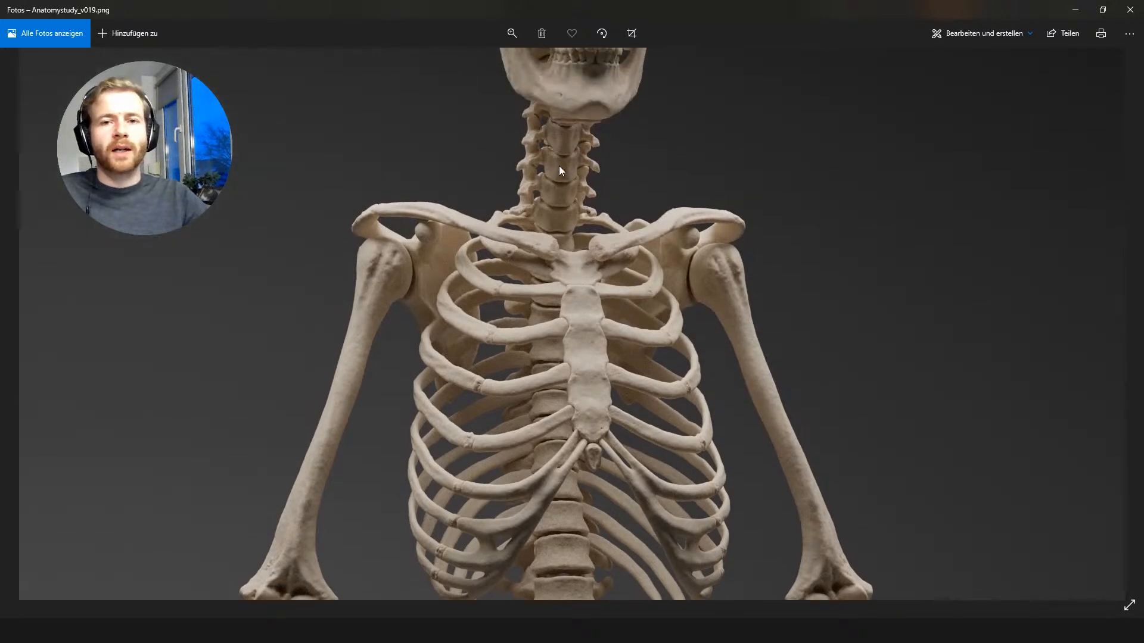
Step: Examine the skeleton render from the neck up to the full skull, and return to the full image
{"action": "left_click_drag", "start_coordinate": [561, 229], "coordinate": [574, 324]}
{"action": "left_click_drag", "start_coordinate": [599, 143], "coordinate": [614, 231]}
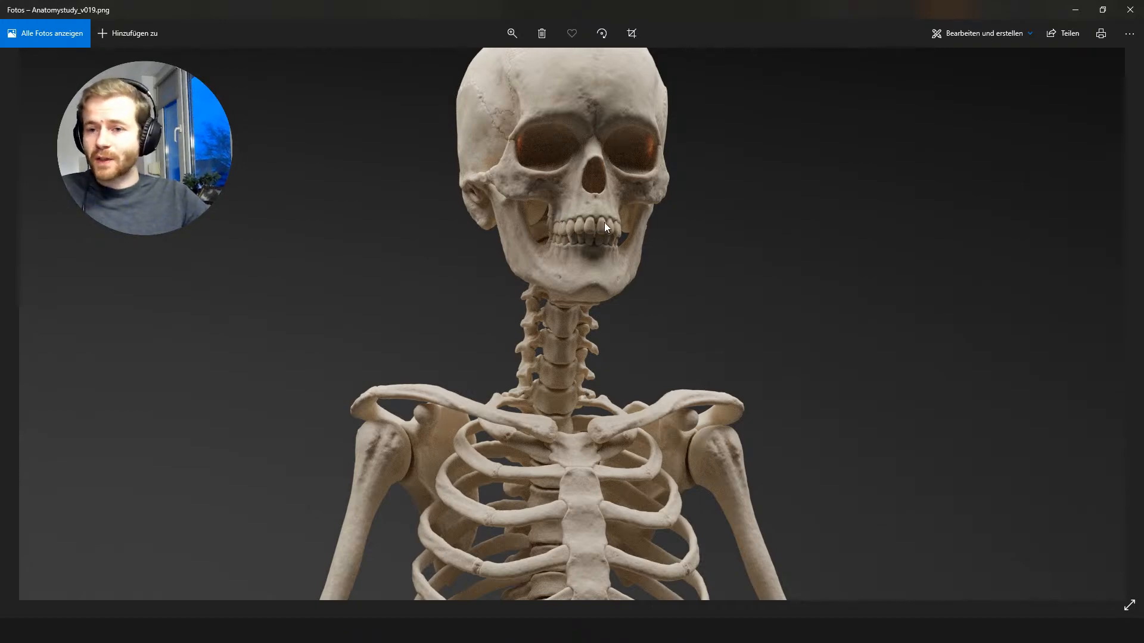
{"action": "left_click_drag", "start_coordinate": [601, 224], "coordinate": [602, 262]}
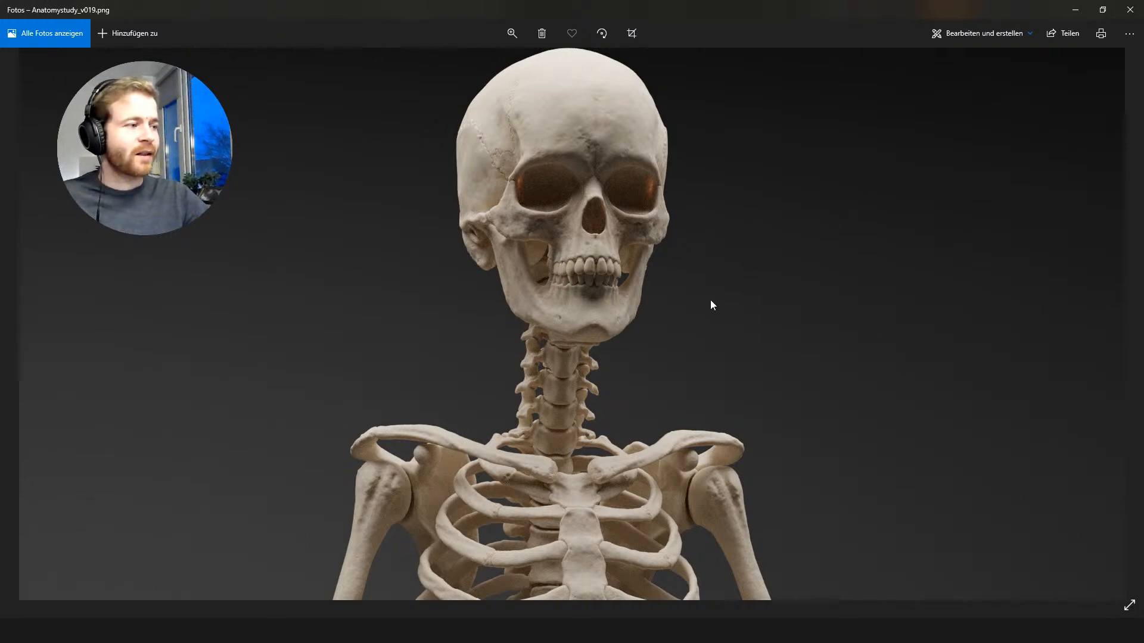
{"action": "scroll", "coordinate": [715, 305], "scroll_direction": "down", "scroll_amount": 3}
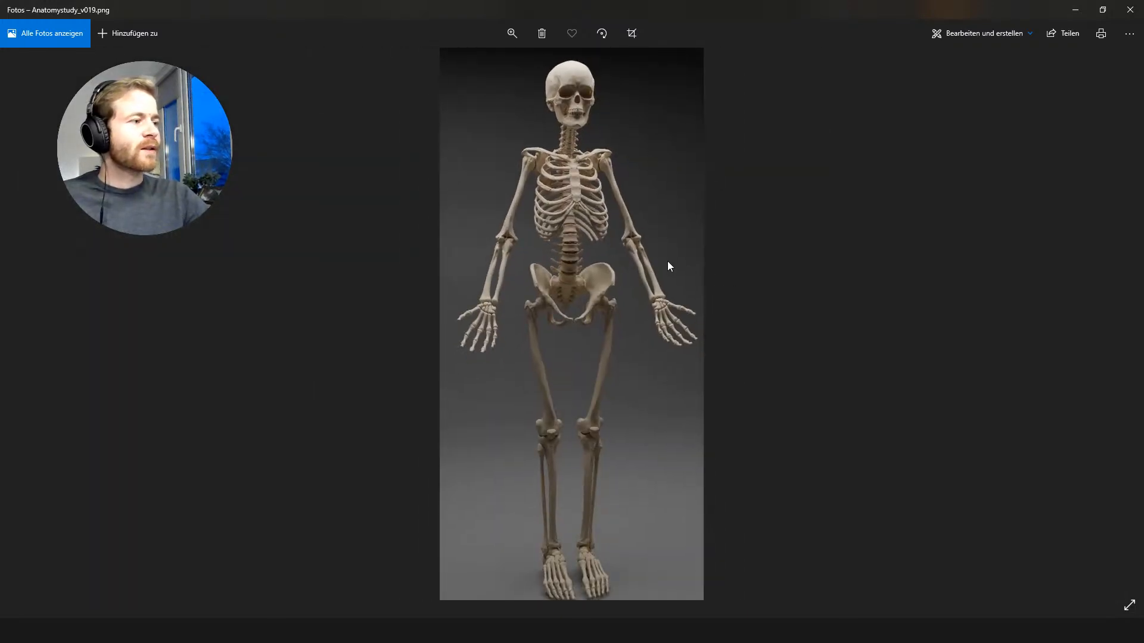
Step: Zoom into the skull of the skeleton render and examine the teeth, upper jaw and lower jaw up close
{"action": "right_click", "coordinate": [586, 93]}
{"action": "left_click", "coordinate": [685, 375]}
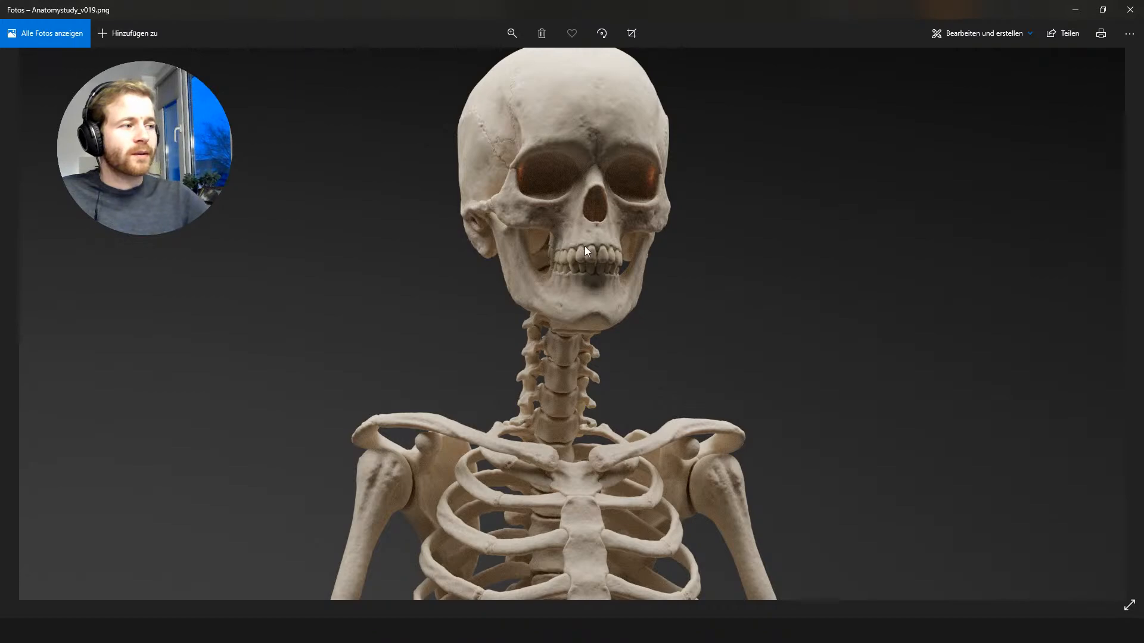
{"action": "scroll", "coordinate": [585, 218], "scroll_direction": "up", "scroll_amount": 5}
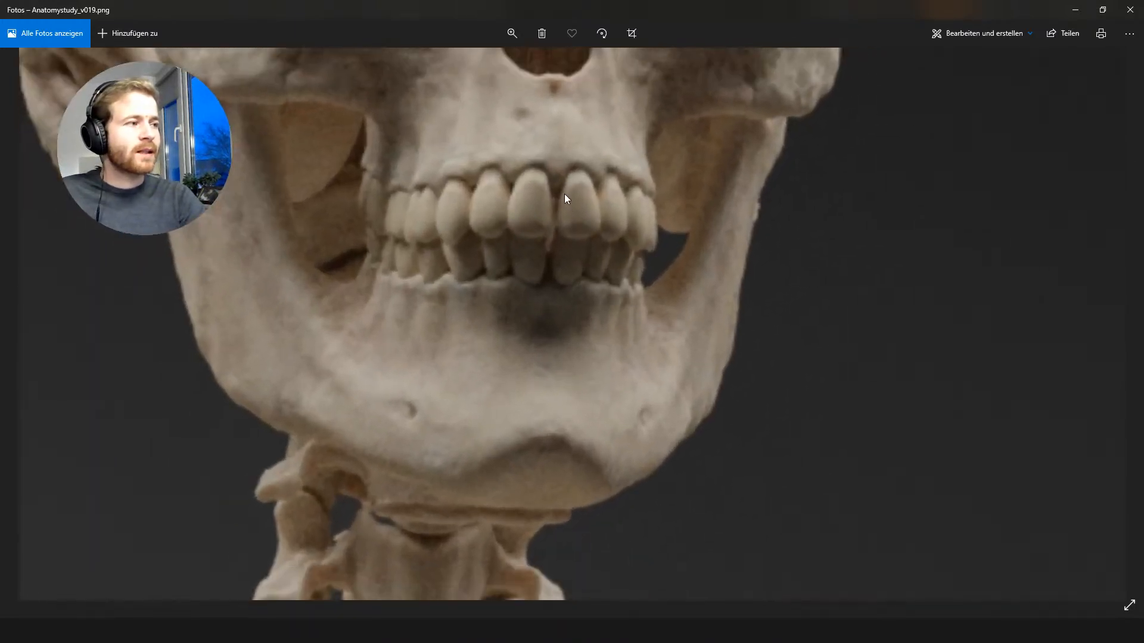
{"action": "left_click_drag", "start_coordinate": [564, 194], "coordinate": [577, 260]}
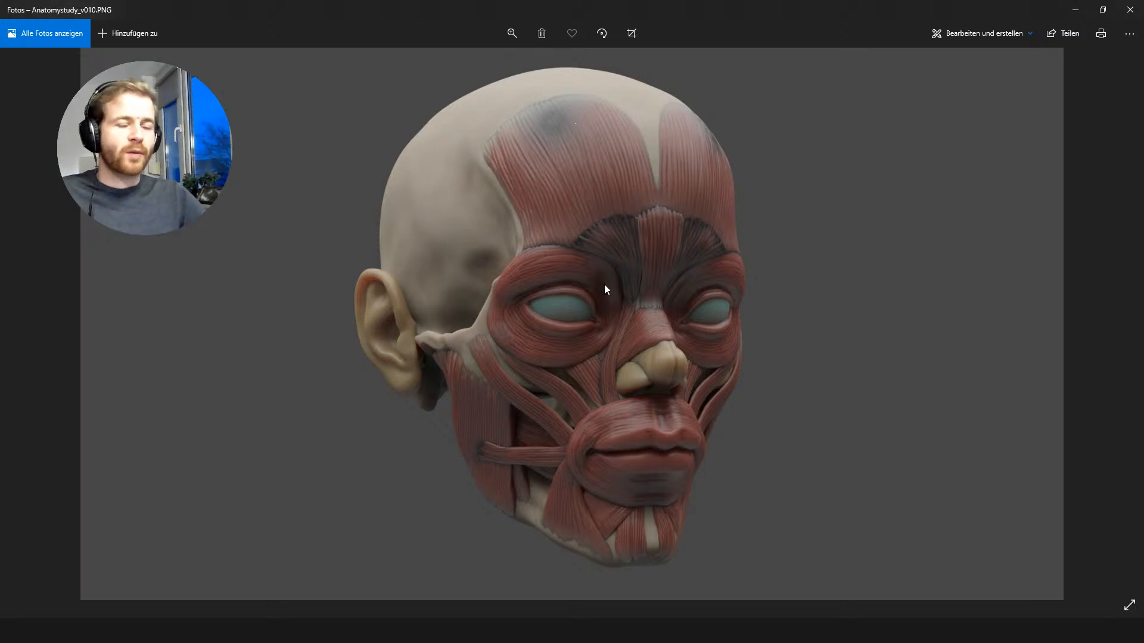
Step: Compare the facial muscle renders Anatomystudy_v010.PNG and Anatomystudy_v011.PNG, and return to the skeleton render Anatomystudy_v019.png
{"action": "key", "text": "Right"}
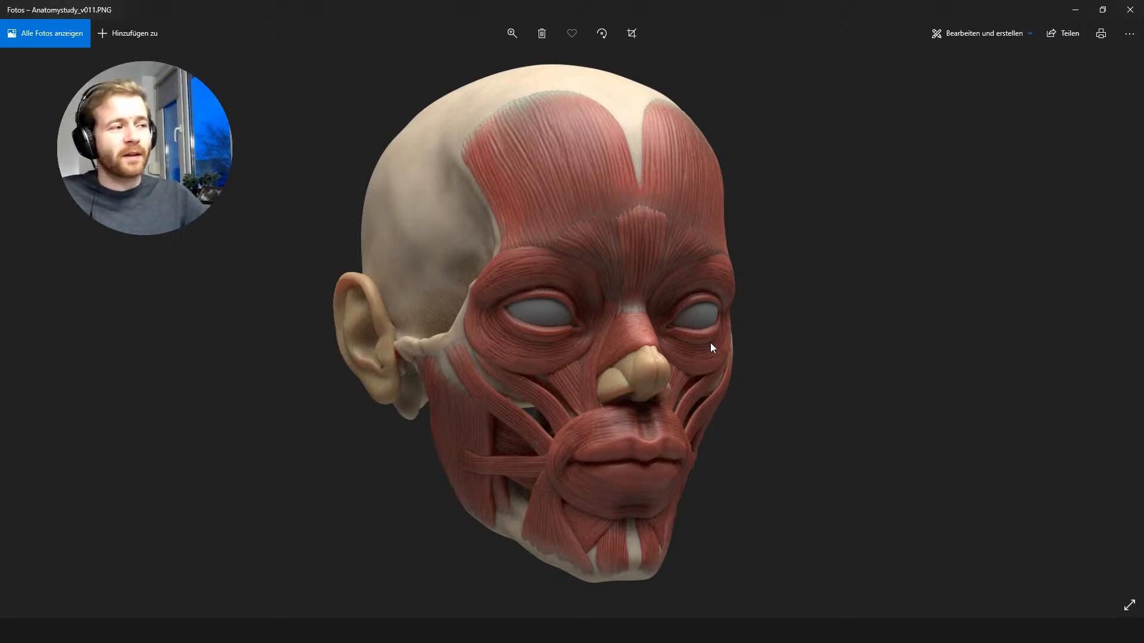
{"action": "key", "text": "Left"}
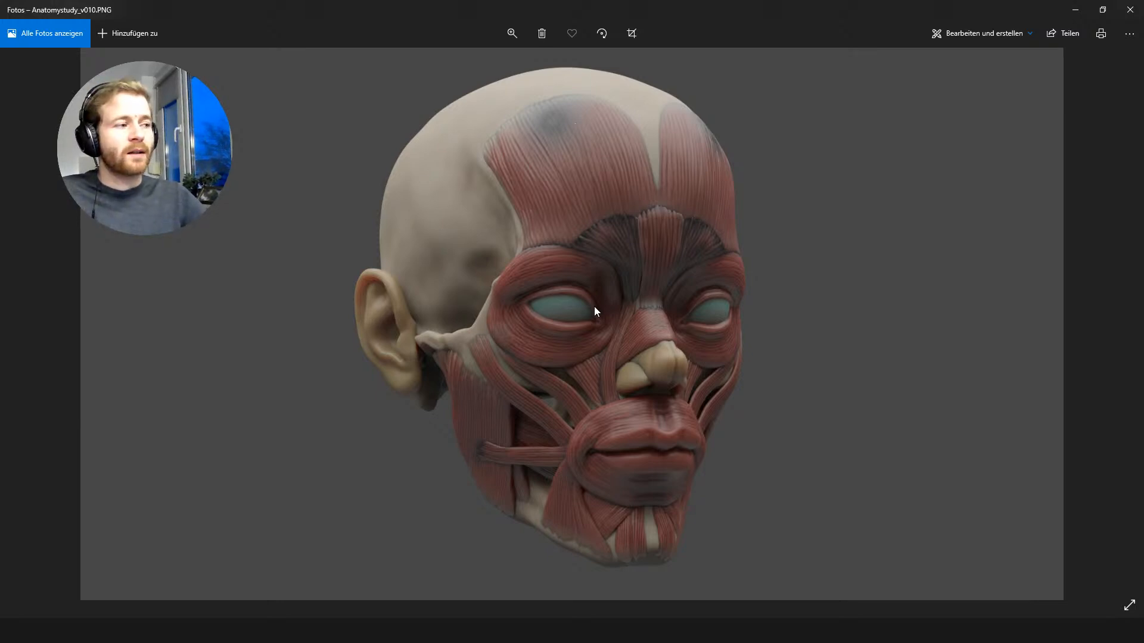
{"action": "key", "text": "Right"}
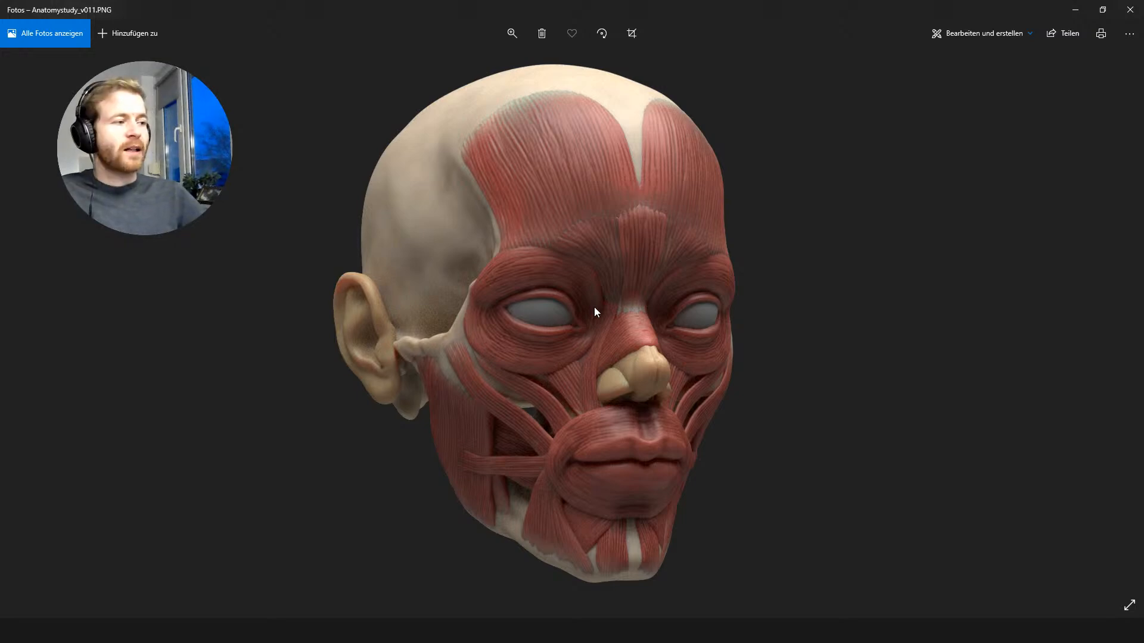
{"action": "key", "text": "Right"}
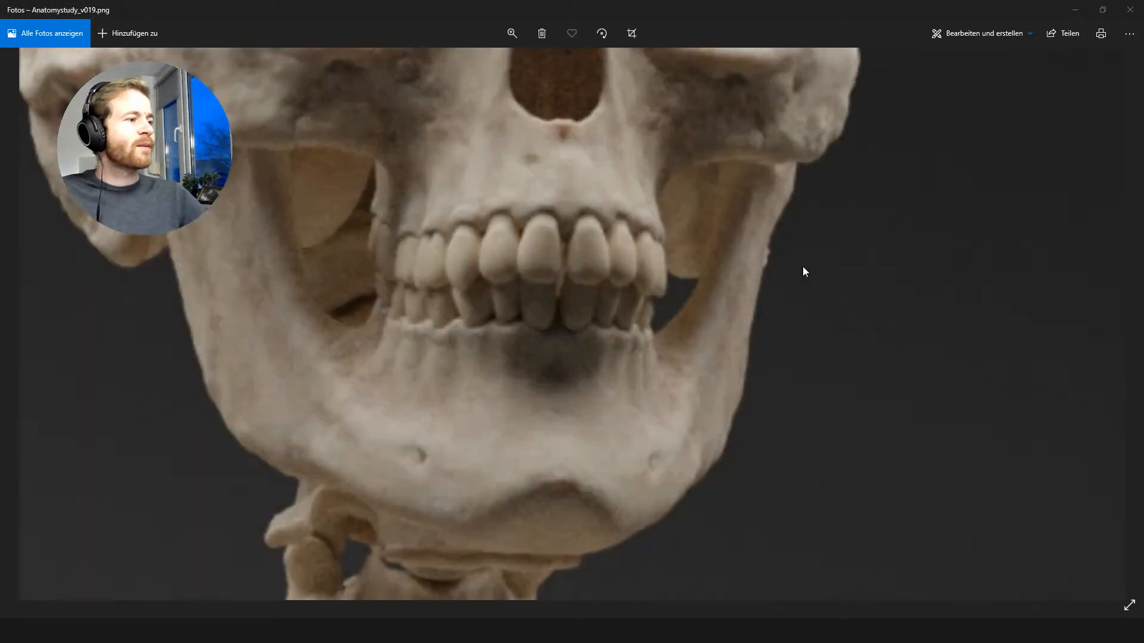
{"action": "key", "text": "Right"}
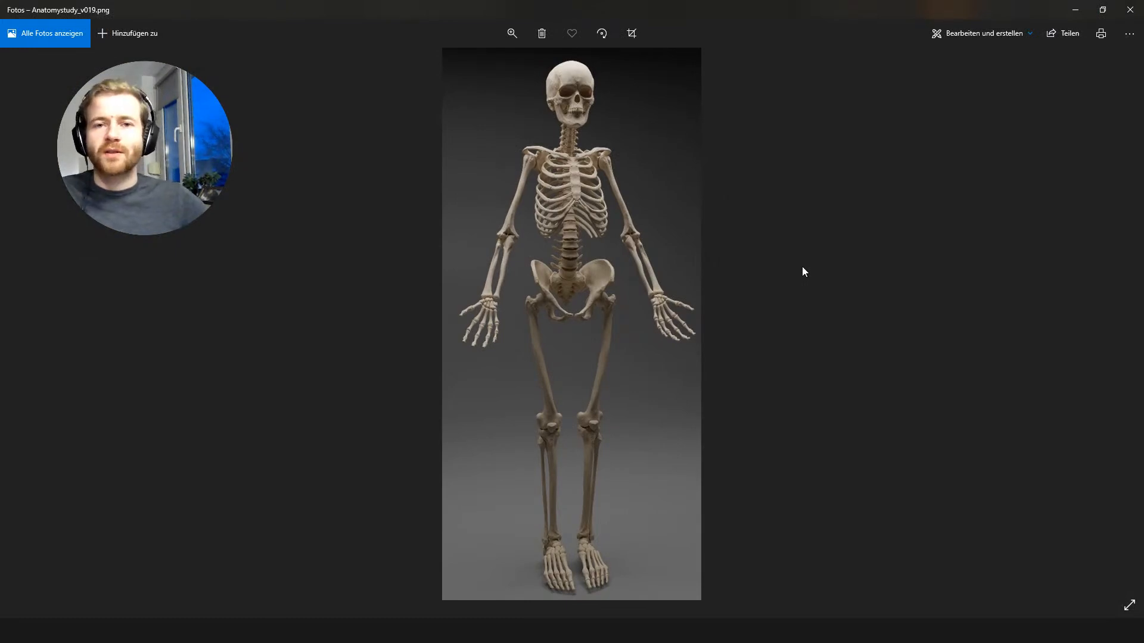
Step: Examine the skeleton from the pelvis down the thigh bones and knees to the feet, and close the image to return to ZBrush
{"action": "scroll", "coordinate": [584, 289], "scroll_direction": "up", "scroll_amount": 2}
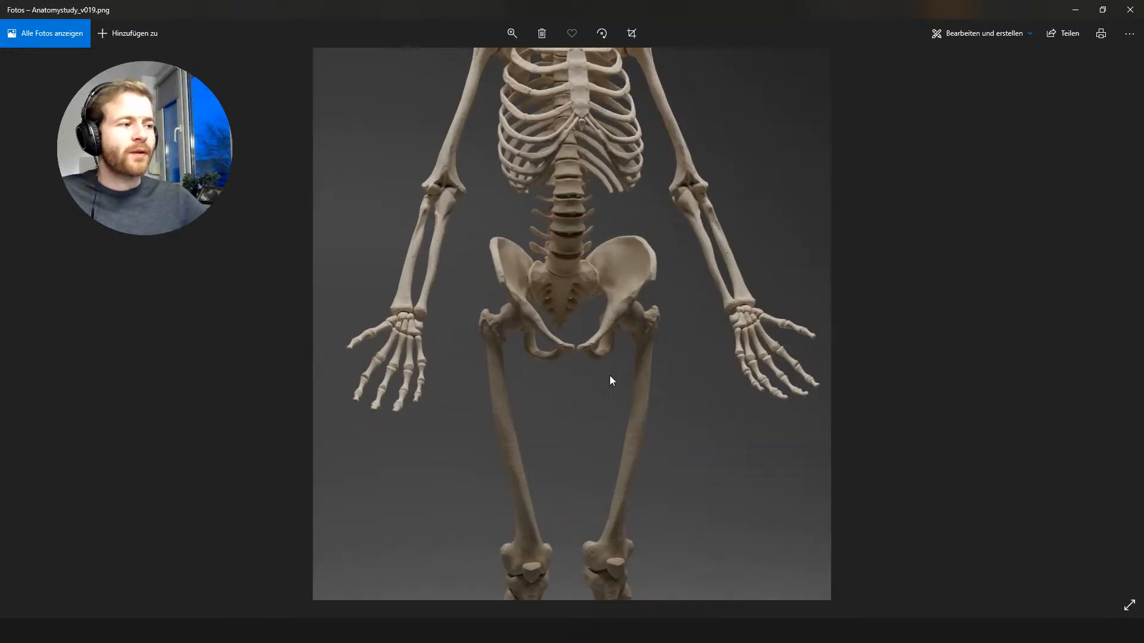
{"action": "scroll", "coordinate": [609, 376], "scroll_direction": "up", "scroll_amount": 3}
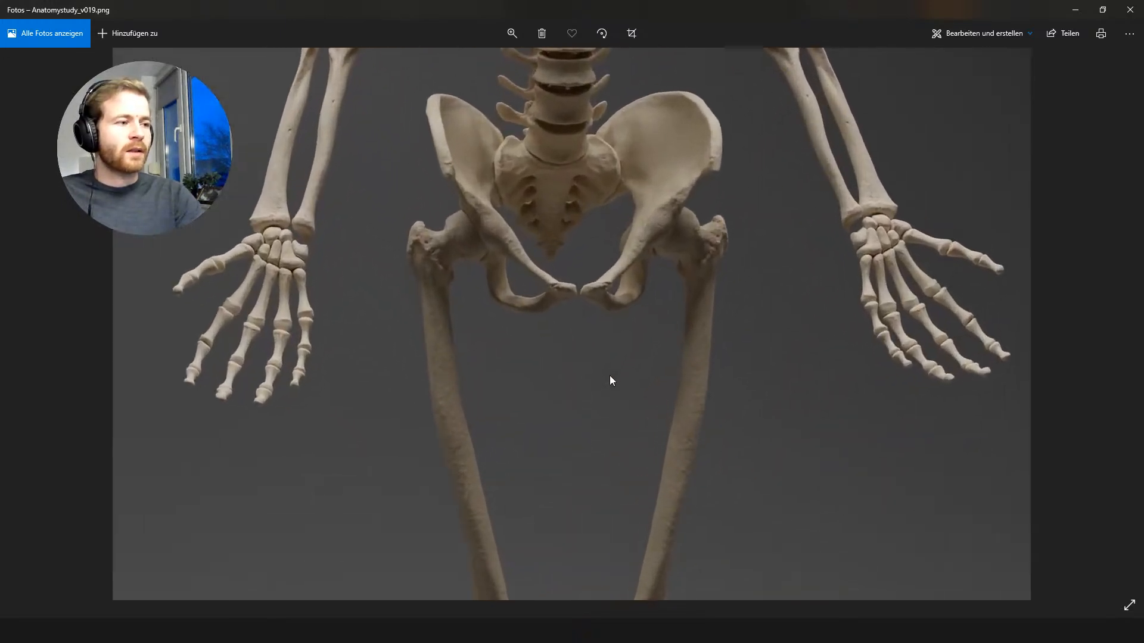
{"action": "left_click_drag", "start_coordinate": [623, 383], "coordinate": [644, 230]}
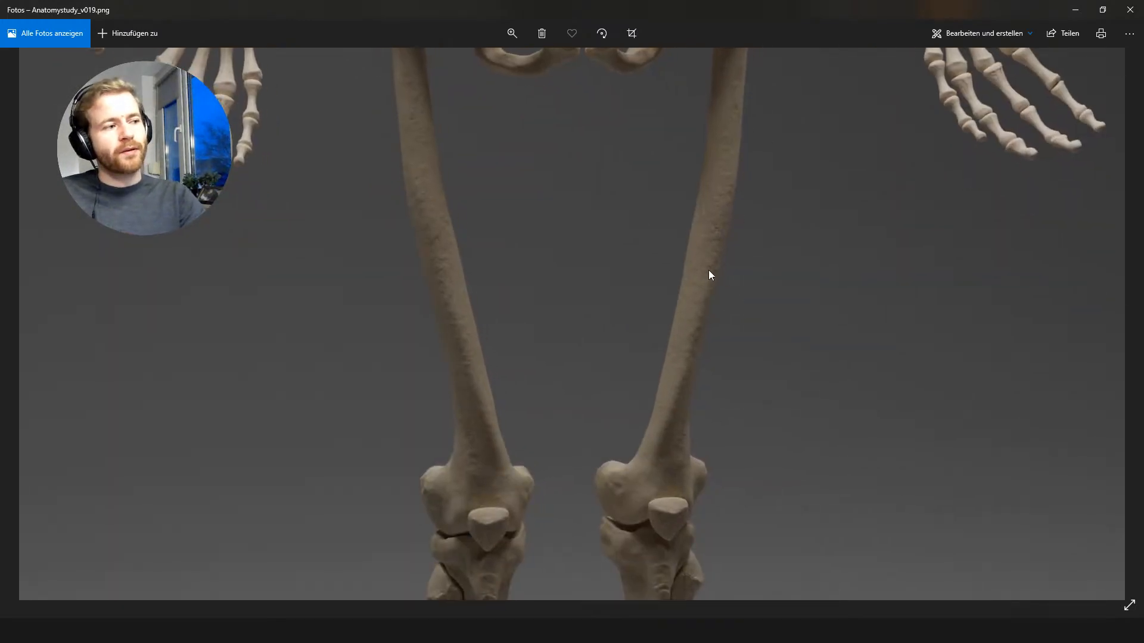
{"action": "left_click_drag", "start_coordinate": [685, 460], "coordinate": [677, 15]}
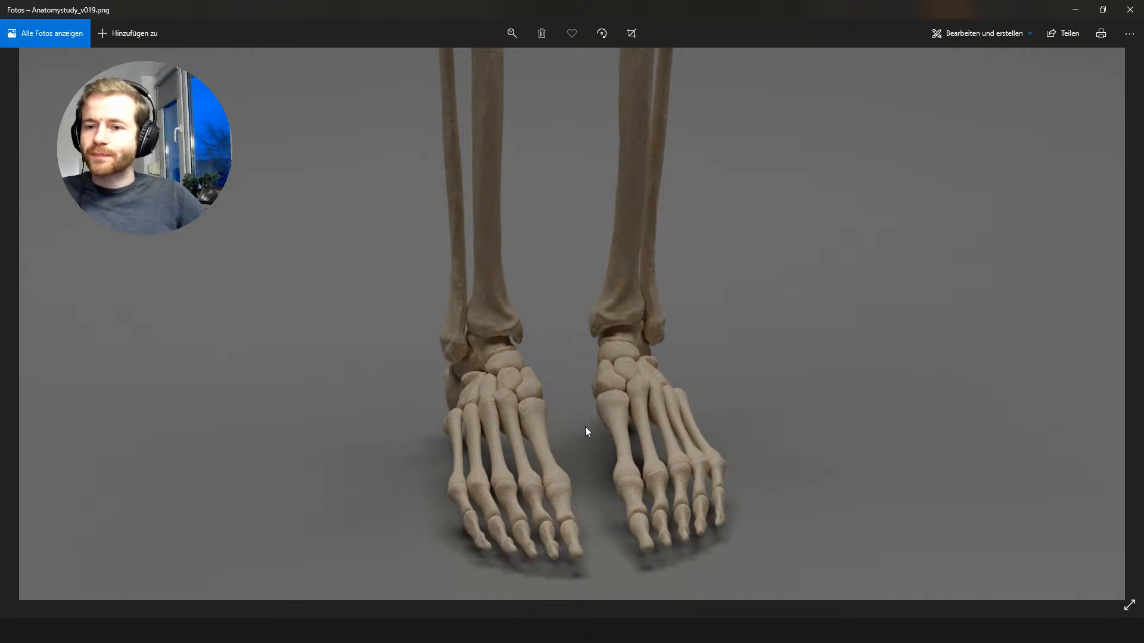
{"action": "double_click", "coordinate": [564, 415]}
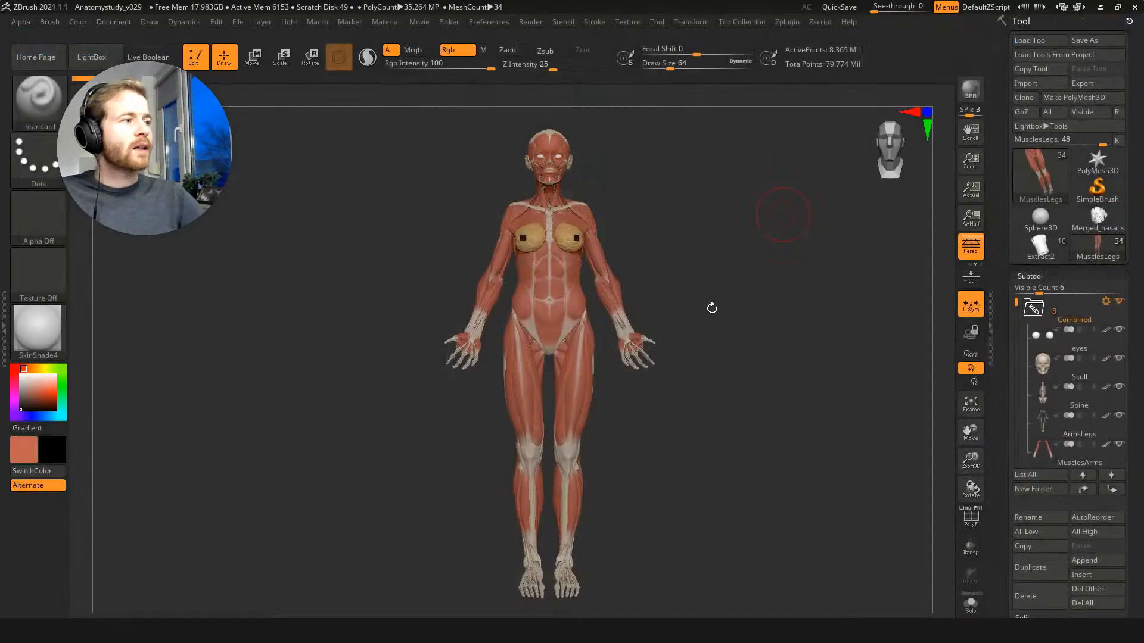
{"action": "left_click", "coordinate": [1129, 9]}
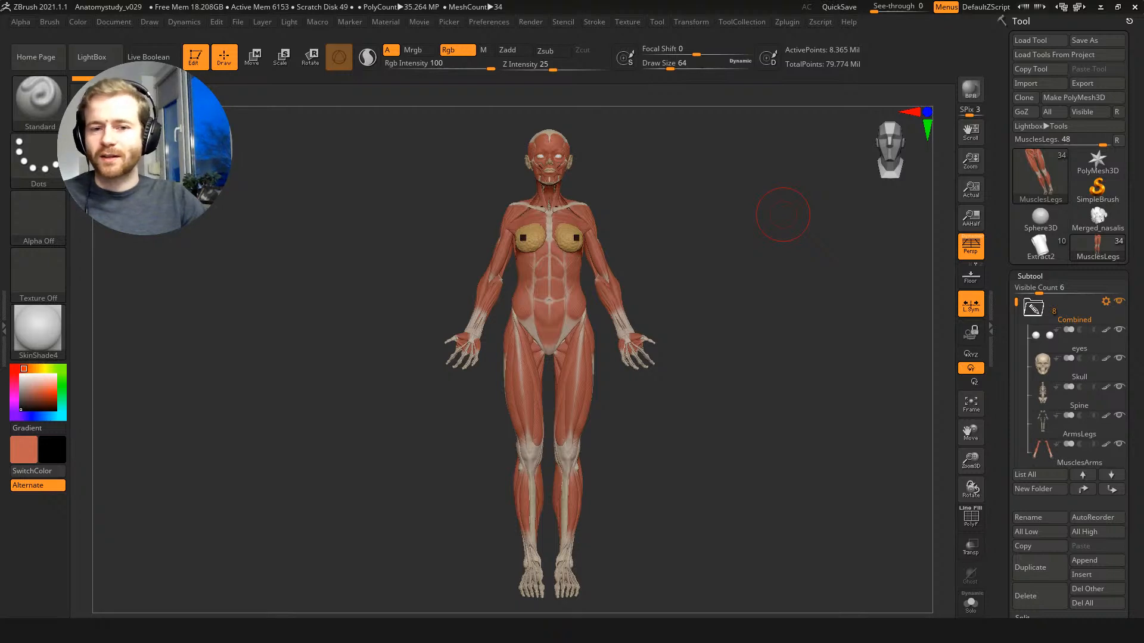
Step: Collapse and hide the Combined subtool folder, and select Merged_nasalis23_03 in the FaceMusclesRetopo folder
{"action": "left_click_drag", "start_coordinate": [639, 290], "coordinate": [900, 298]}
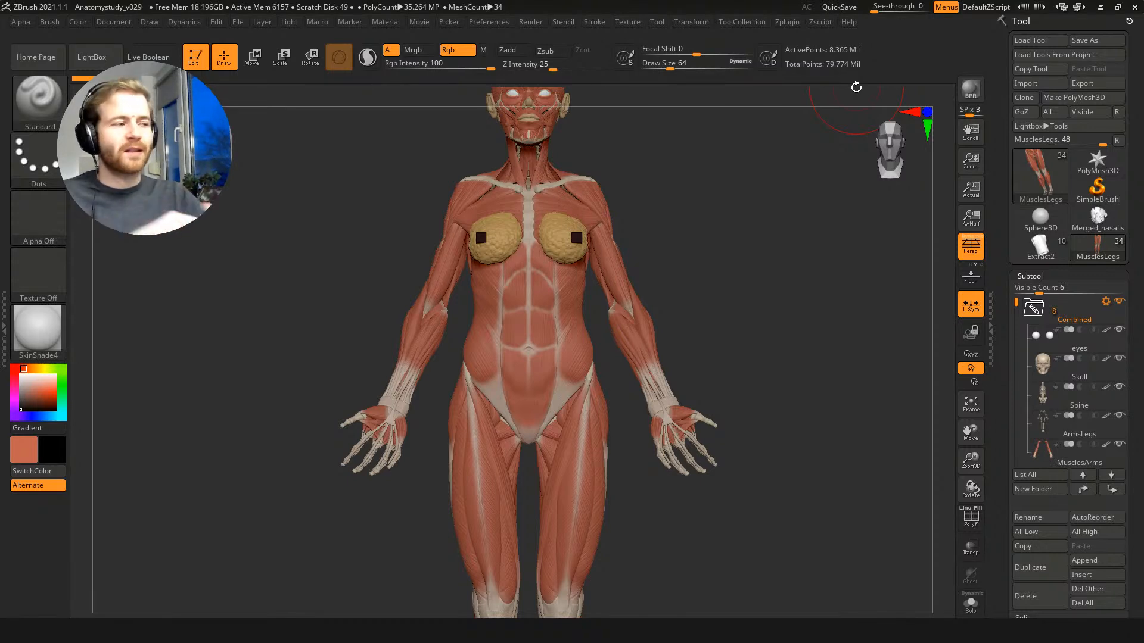
{"action": "left_click", "coordinate": [1050, 313]}
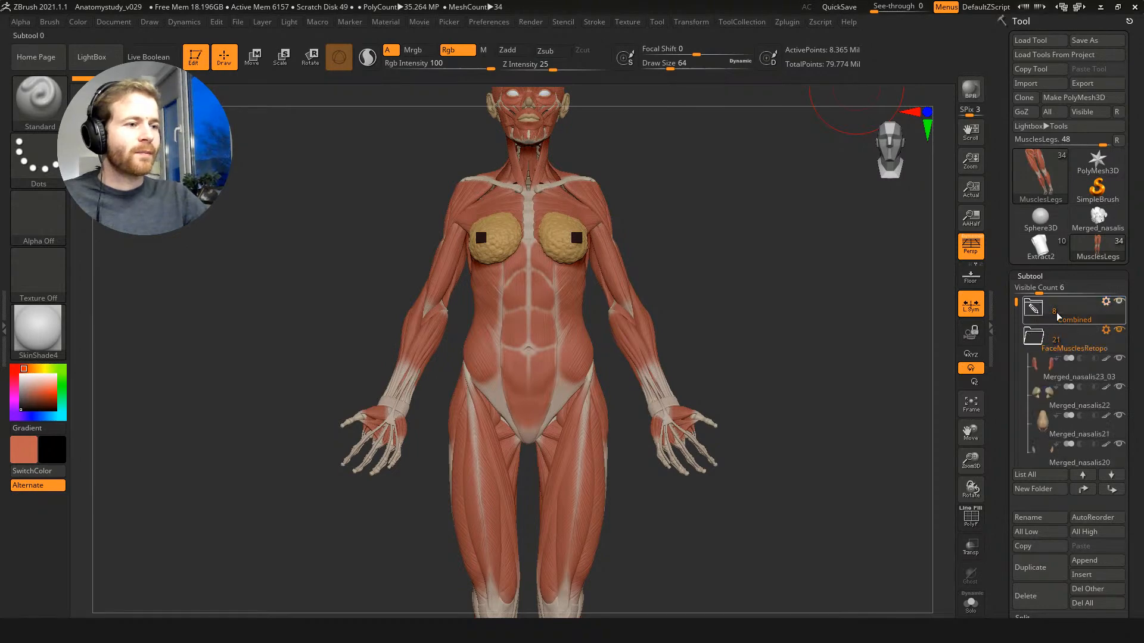
{"action": "left_click", "coordinate": [1119, 302]}
{"action": "left_click", "coordinate": [1045, 363]}
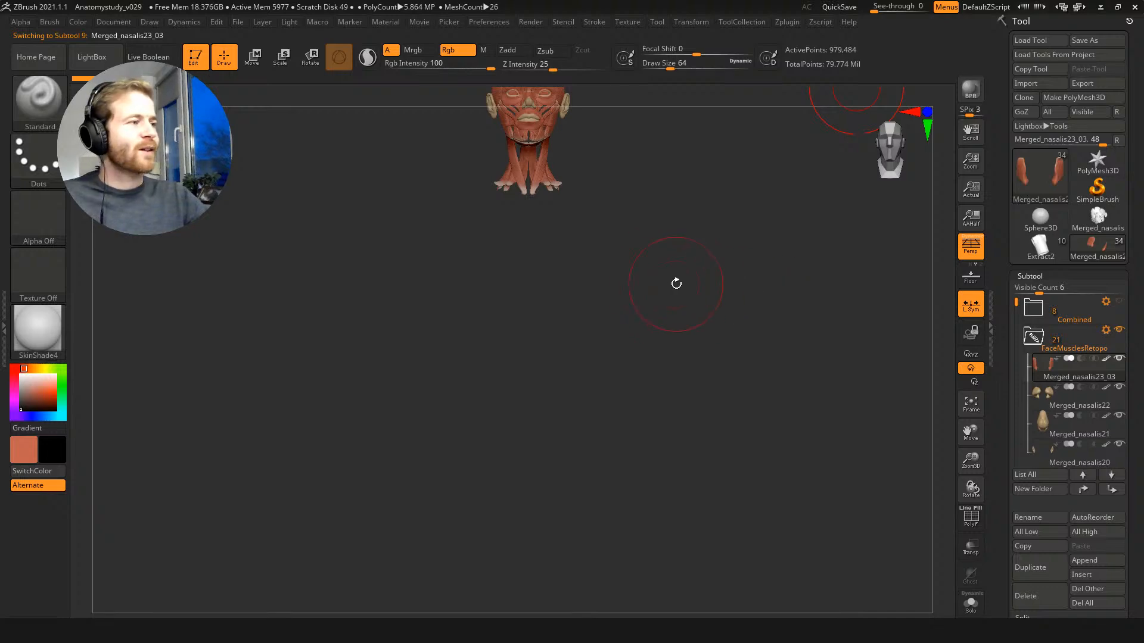
Step: Frame the face muscles and examine them from the front and from the side
{"action": "left_click_drag", "start_coordinate": [663, 232], "coordinate": [663, 346], "text": "alt"}
{"action": "key", "text": "f"}
{"action": "key", "text": "f"}
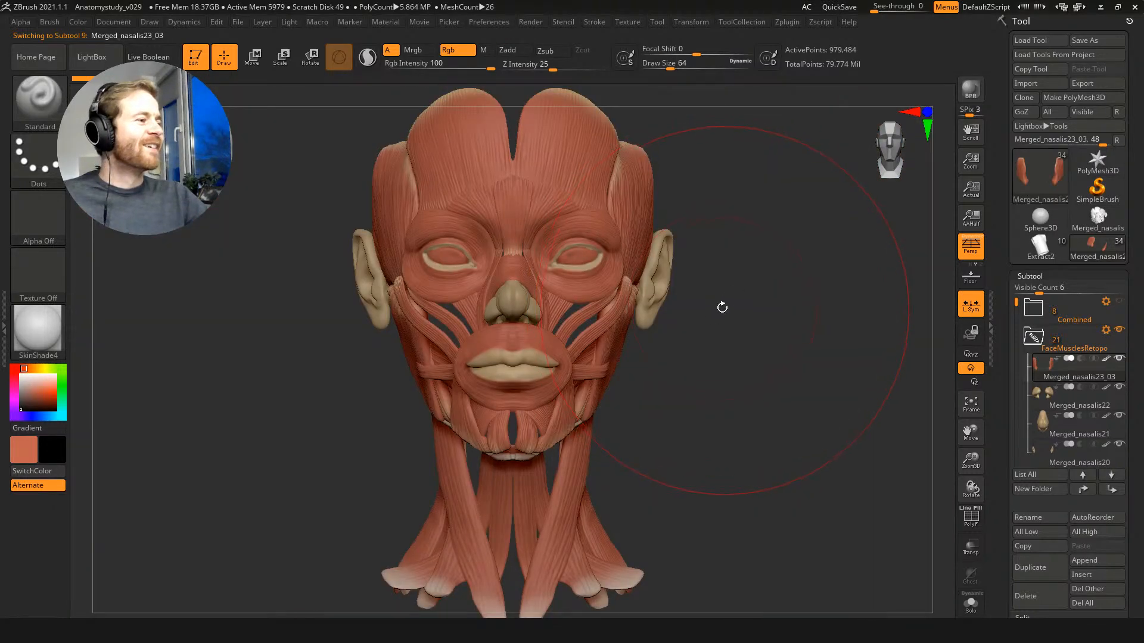
{"action": "mouse_move", "coordinate": [722, 307]}
{"action": "left_mouse_down"}
{"action": "mouse_move", "coordinate": [733, 299]}
{"action": "mouse_move", "coordinate": [793, 315]}
{"action": "mouse_move", "coordinate": [726, 306]}
{"action": "left_mouse_up"}
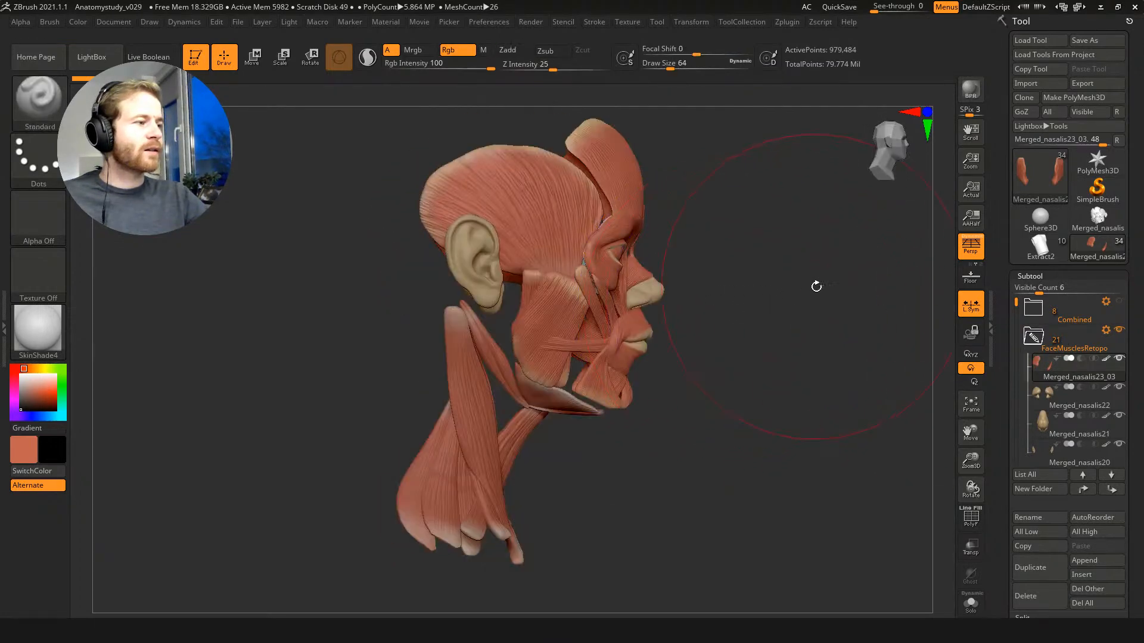
{"action": "mouse_move", "coordinate": [789, 271]}
{"action": "left_mouse_down"}
{"action": "mouse_move", "coordinate": [822, 274]}
{"action": "mouse_move", "coordinate": [734, 216]}
{"action": "left_mouse_up"}
{"action": "left_click_drag", "start_coordinate": [747, 346], "coordinate": [698, 338]}
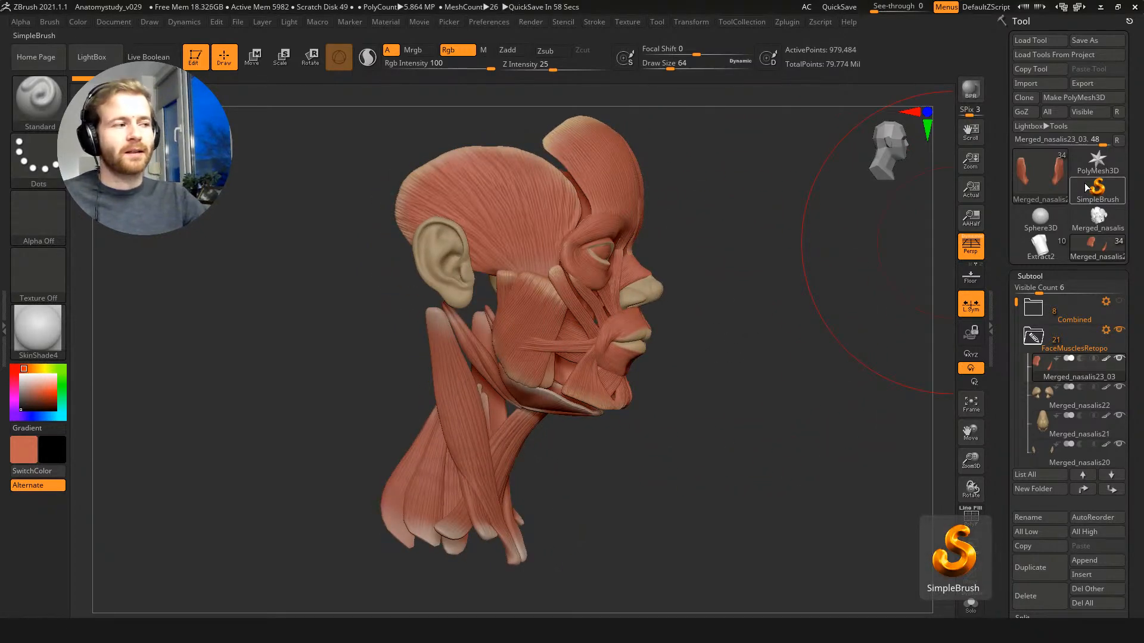
Step: Select the eye muscles Merged_nasalis19, view them from behind the face, and set the draw size to 16
{"action": "mouse_move", "coordinate": [739, 275]}
{"action": "left_mouse_down", "text": "alt"}
{"action": "mouse_move", "coordinate": [791, 316]}
{"action": "mouse_move", "coordinate": [750, 309]}
{"action": "mouse_move", "coordinate": [778, 309]}
{"action": "mouse_move", "coordinate": [737, 290]}
{"action": "left_mouse_up", "text": "alt"}
{"action": "left_click", "coordinate": [636, 292], "text": "alt"}
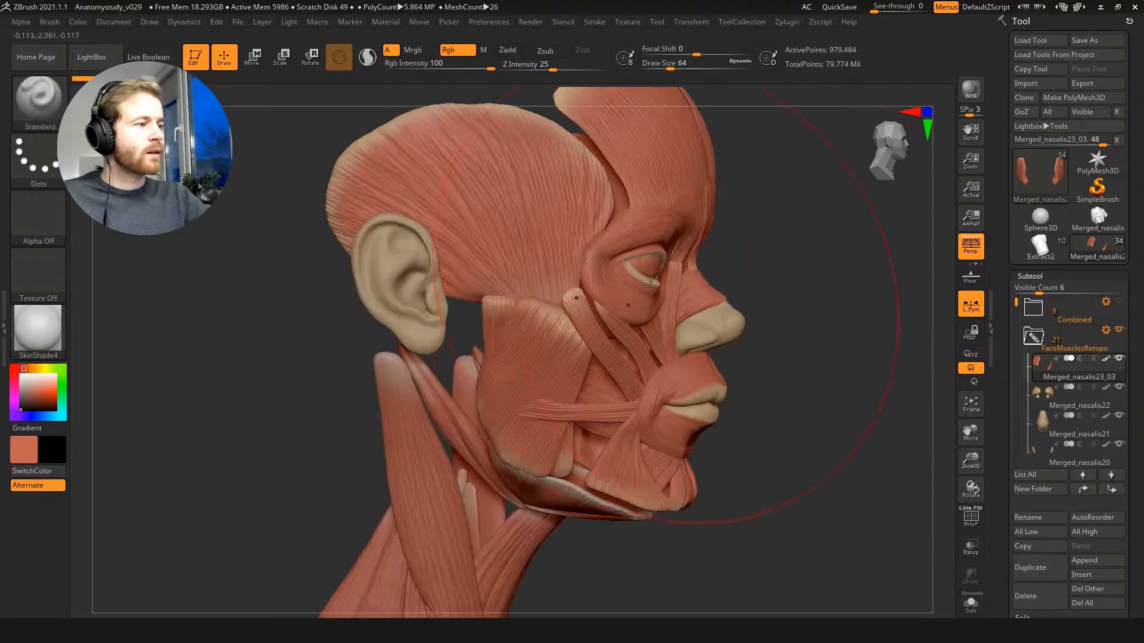
{"action": "left_click_drag", "start_coordinate": [792, 280], "coordinate": [795, 278], "text": "shift"}
{"action": "left_click_drag", "start_coordinate": [751, 345], "coordinate": [697, 387], "text": "alt"}
{"action": "key", "text": "s"}
{"action": "mouse_move", "coordinate": [522, 244]}
{"action": "left_mouse_down"}
{"action": "mouse_move", "coordinate": [500, 244]}
{"action": "mouse_move", "coordinate": [529, 241]}
{"action": "left_mouse_up"}
{"action": "key", "text": "s"}
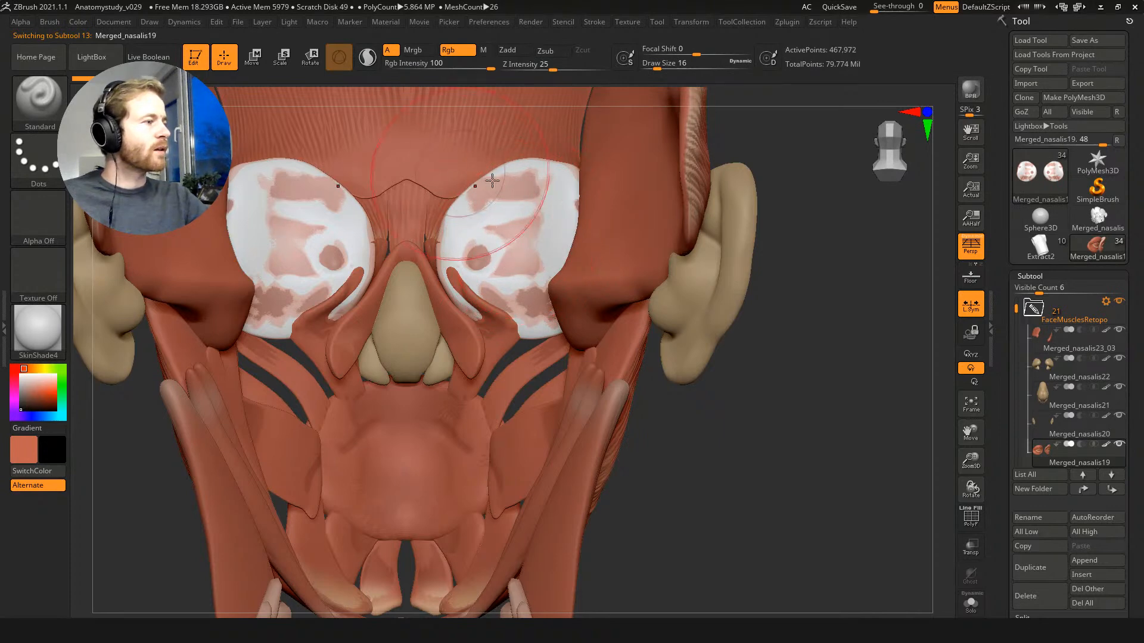
Step: Paint sampled muscle red over the white patches on the back of the eye muscles and isolate that subtool
{"action": "key", "text": "c"}
{"action": "mouse_move", "coordinate": [535, 215]}
{"action": "left_mouse_down"}
{"action": "mouse_move", "coordinate": [471, 227]}
{"action": "mouse_move", "coordinate": [525, 197]}
{"action": "mouse_move", "coordinate": [466, 300]}
{"action": "left_mouse_up"}
{"action": "key", "text": "ctrl+z"}
{"action": "left_click_drag", "start_coordinate": [703, 322], "coordinate": [754, 299]}
{"action": "left_click_drag", "start_coordinate": [449, 159], "coordinate": [544, 207], "text": "shift"}
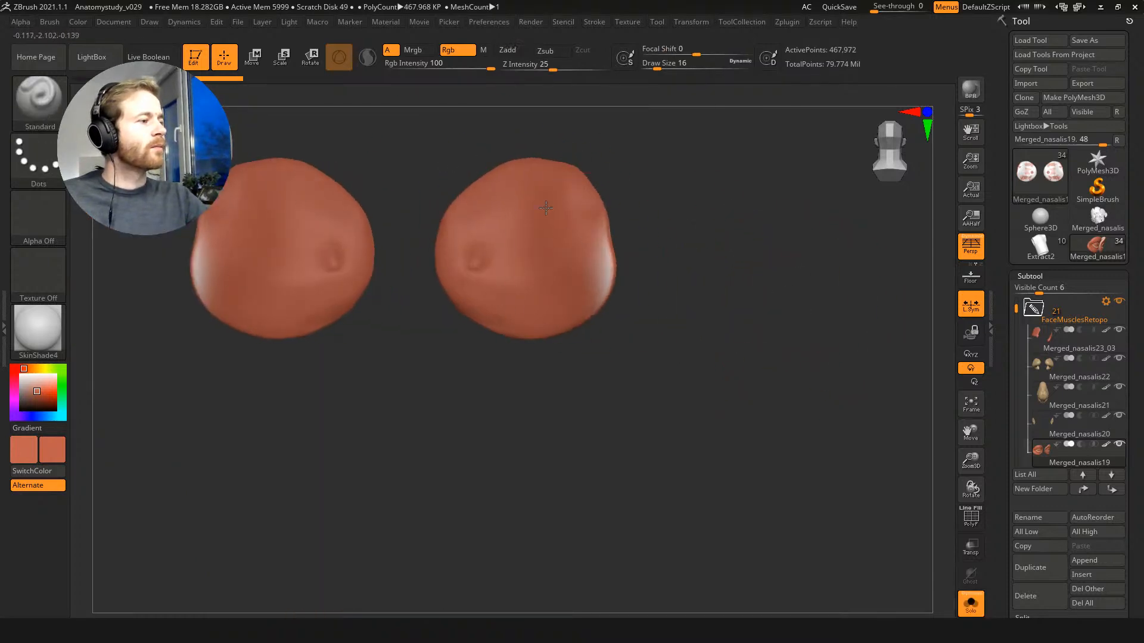
Step: Set the draw size to 1 and inspect the front of one isolated eye muscle around the eyelid opening
{"action": "mouse_move", "coordinate": [518, 230]}
{"action": "right_mouse_down"}
{"action": "mouse_move", "coordinate": [614, 298]}
{"action": "mouse_move", "coordinate": [739, 334]}
{"action": "right_mouse_up"}
{"action": "right_click_drag", "start_coordinate": [739, 333], "coordinate": [756, 411], "text": "ctrl"}
{"action": "key", "text": "s"}
{"action": "left_click_drag", "start_coordinate": [654, 240], "coordinate": [643, 242]}
{"action": "left_click", "coordinate": [614, 261]}
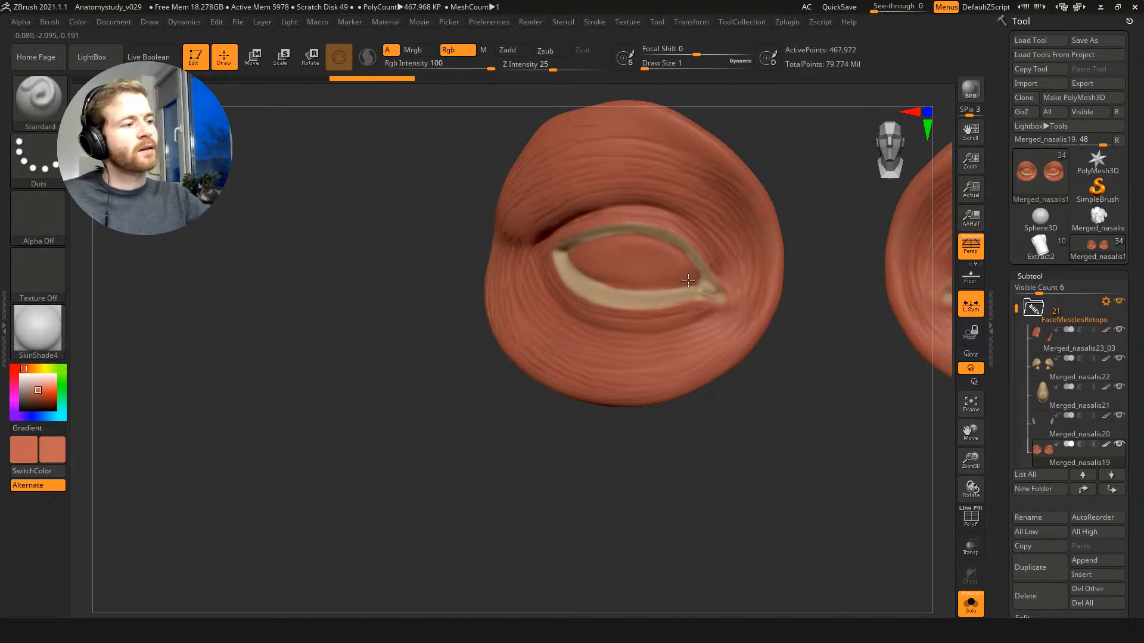
{"action": "left_click_drag", "start_coordinate": [397, 231], "coordinate": [513, 231]}
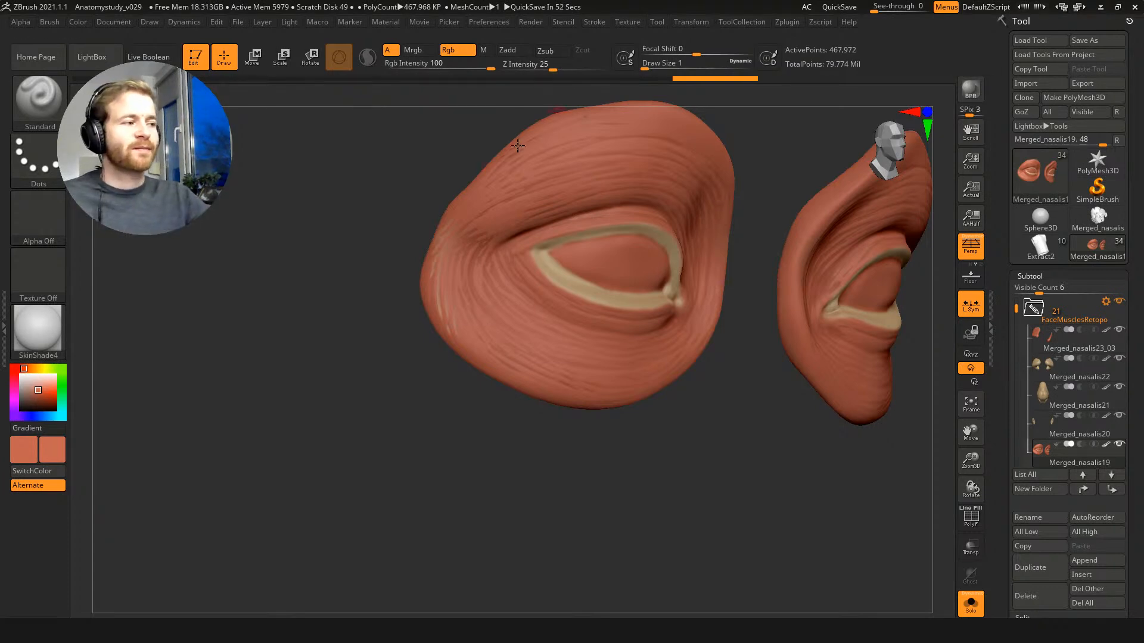
{"action": "left_click_drag", "start_coordinate": [378, 186], "coordinate": [417, 238], "text": "shift"}
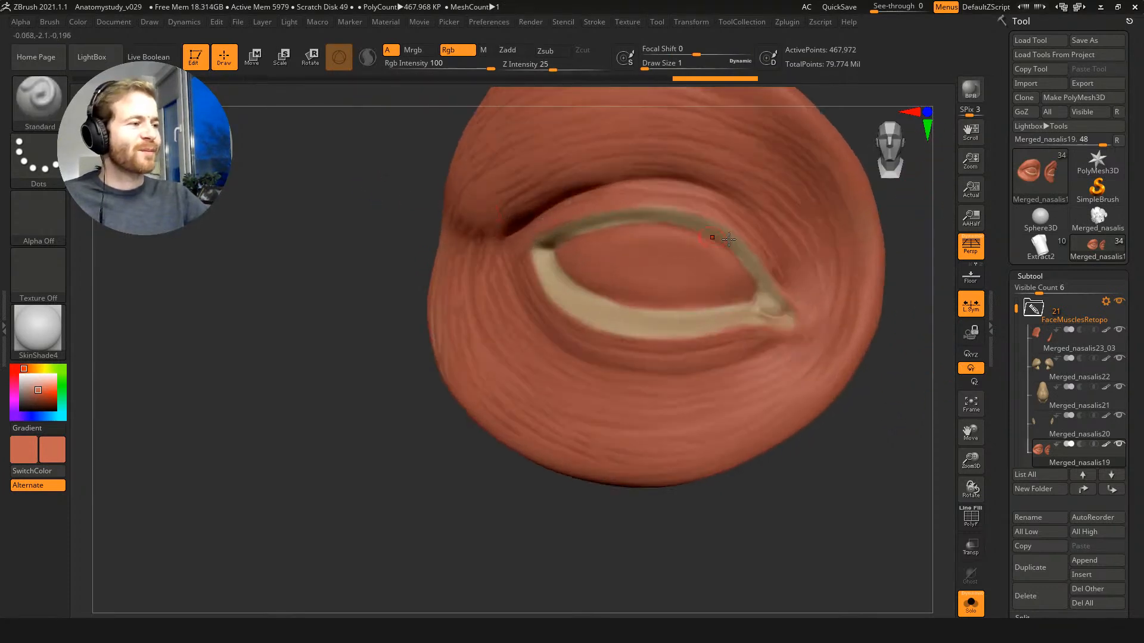
{"action": "mouse_move", "coordinate": [335, 166]}
{"action": "left_mouse_down"}
{"action": "mouse_move", "coordinate": [363, 168]}
{"action": "mouse_move", "coordinate": [338, 182]}
{"action": "left_mouse_up"}
Step: Touch up the rim of the eyelid opening on the eye muscle with sampled tan and muscle red
{"action": "key", "text": "c"}
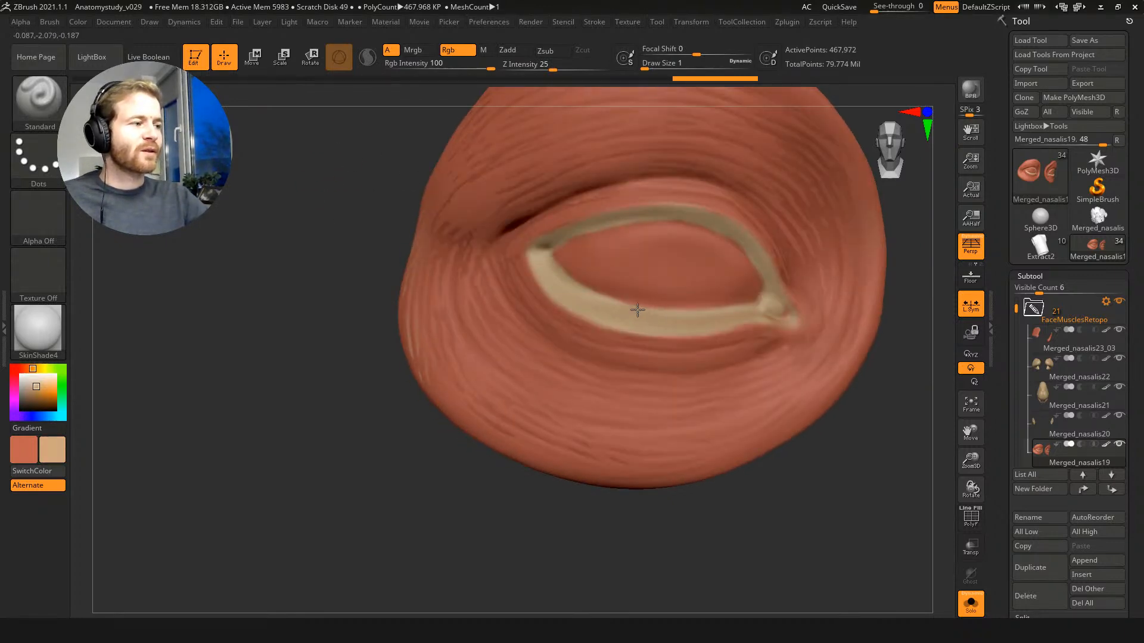
{"action": "right_click_drag", "start_coordinate": [632, 308], "coordinate": [572, 235]}
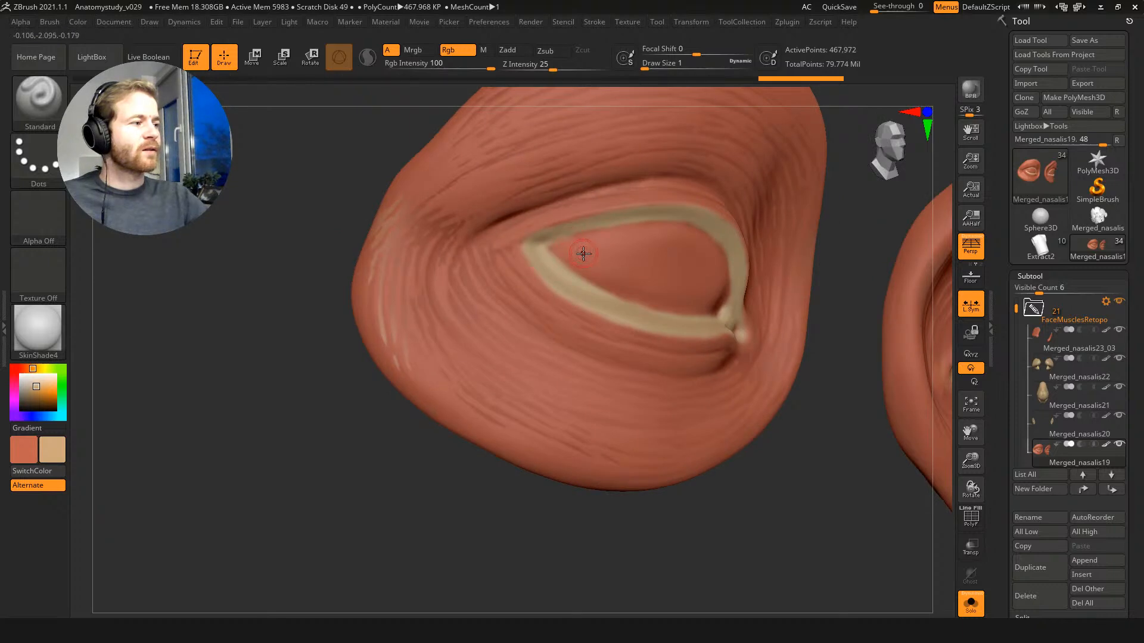
{"action": "key", "text": "c"}
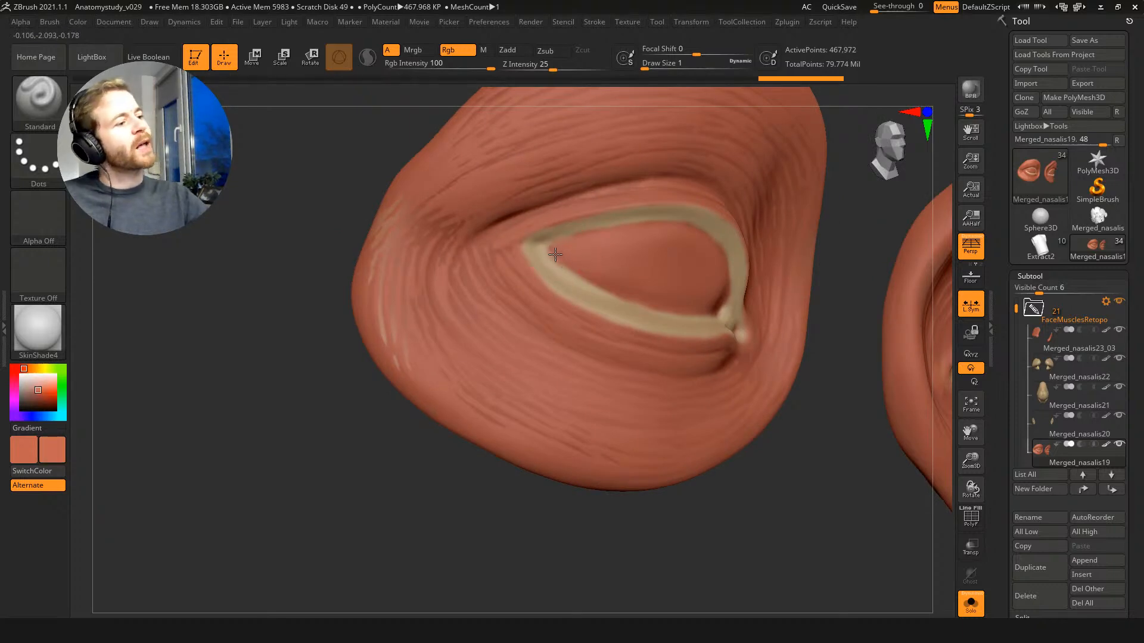
{"action": "right_click_drag", "start_coordinate": [655, 290], "coordinate": [743, 274]}
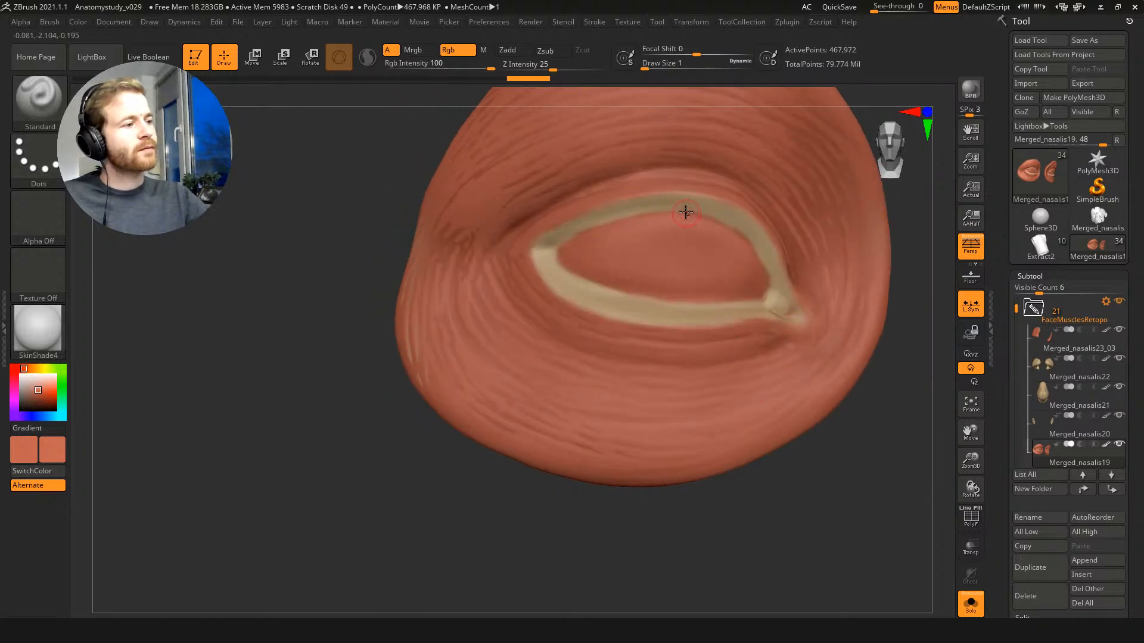
{"action": "key", "text": "c"}
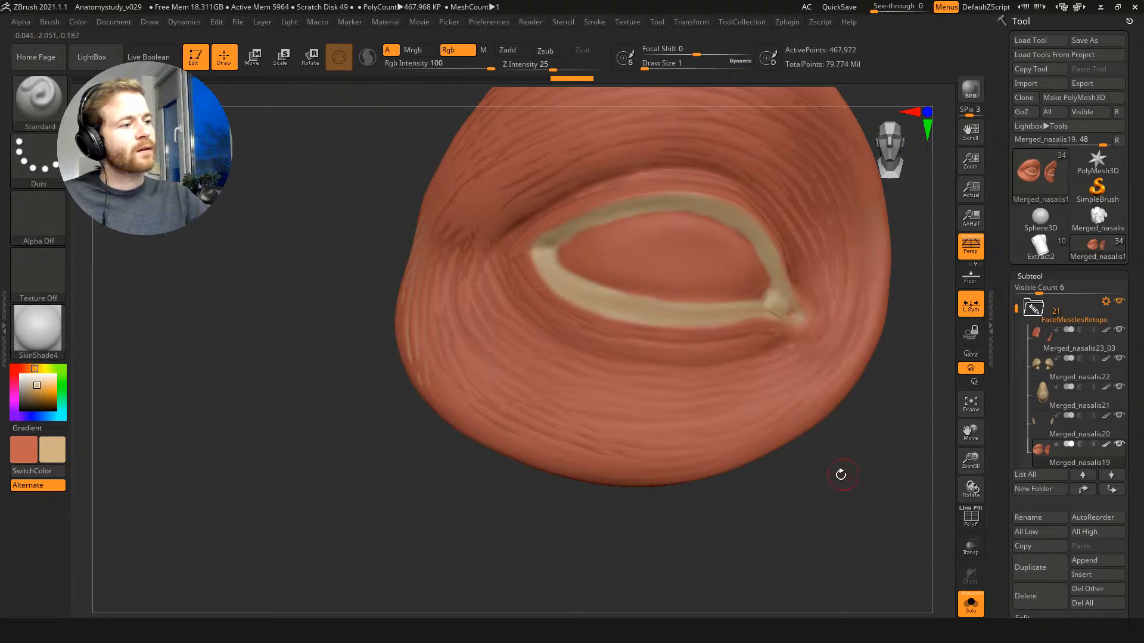
{"action": "right_click_drag", "start_coordinate": [844, 473], "coordinate": [778, 299]}
Step: Turn off the isolation to show all face muscles from the front, and select Merged_nasalis23_03
{"action": "right_click_drag", "start_coordinate": [850, 456], "coordinate": [559, 168], "text": "ctrl"}
{"action": "key", "text": "alt+s"}
{"action": "right_click_drag", "start_coordinate": [473, 199], "coordinate": [385, 126], "text": "alt"}
{"action": "right_click_drag", "start_coordinate": [411, 315], "coordinate": [361, 281]}
{"action": "left_click", "coordinate": [1047, 344]}
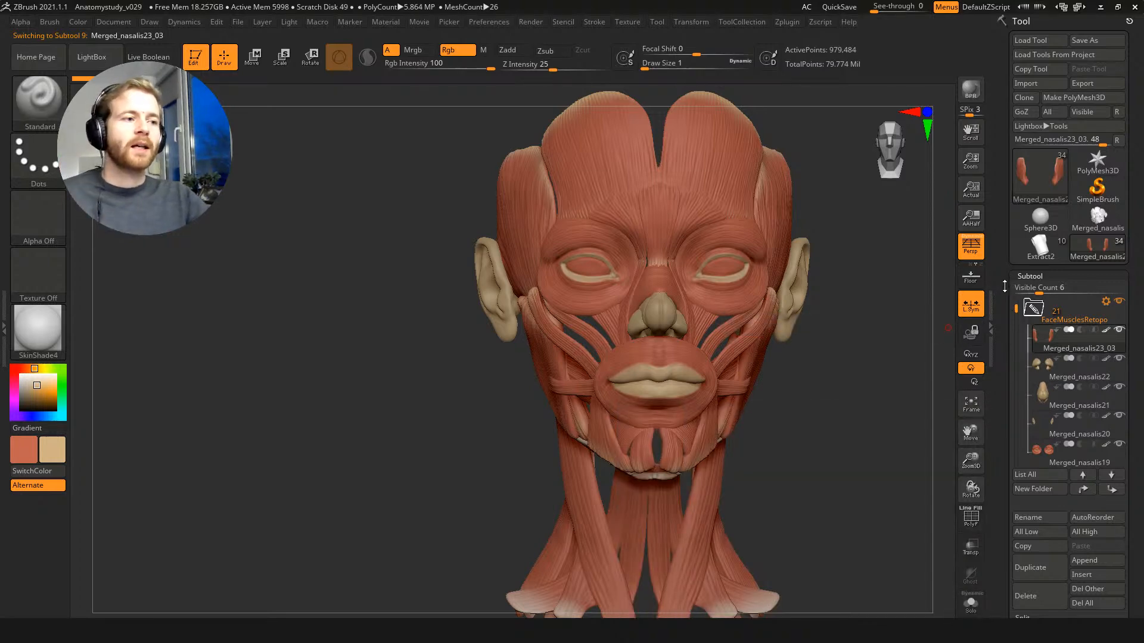
Step: Collapse the Merge options and expand the Geometry settings of the Merged_nasalis23_03 subtool
{"action": "scroll", "coordinate": [1007, 283], "scroll_direction": "down", "scroll_amount": 3}
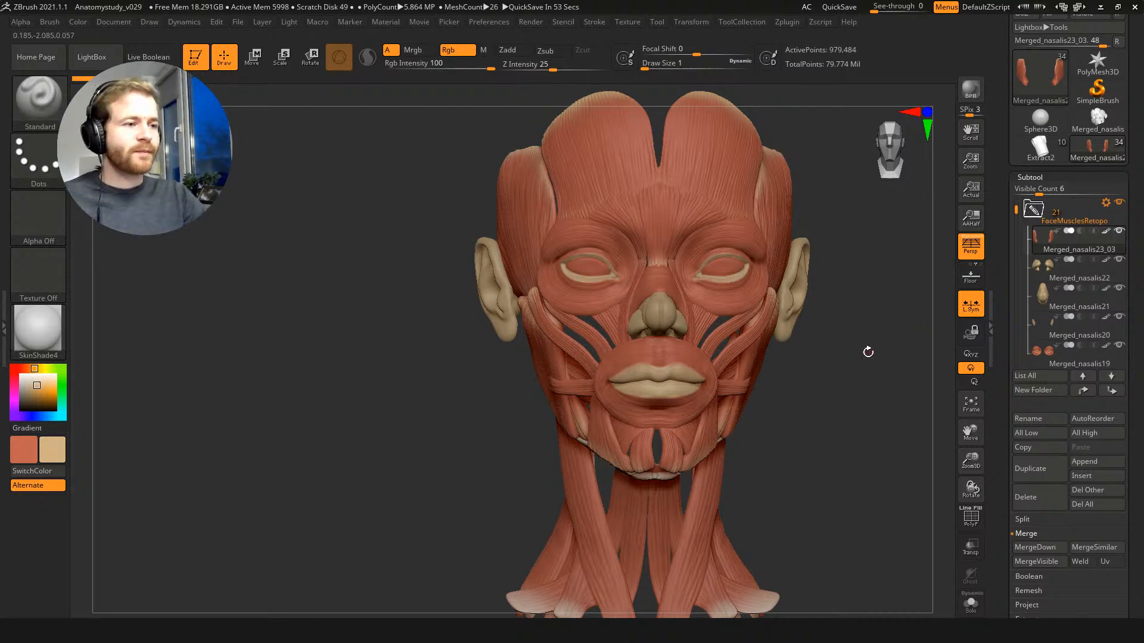
{"action": "left_click_drag", "start_coordinate": [1004, 485], "coordinate": [996, 400]}
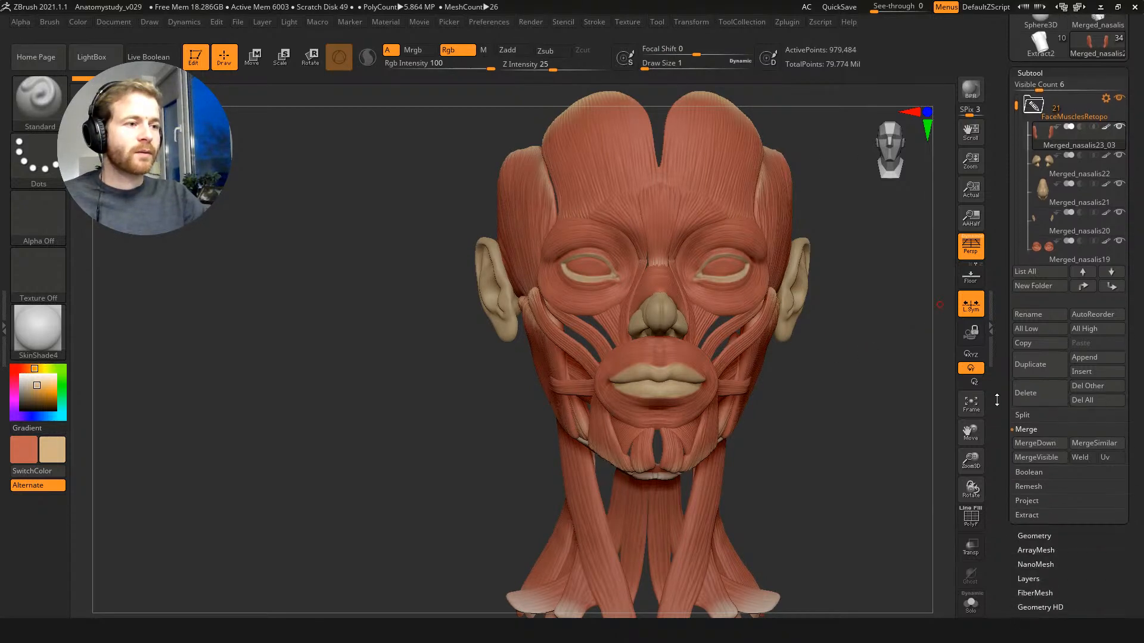
{"action": "left_click", "coordinate": [1024, 416]}
{"action": "left_click", "coordinate": [1035, 492]}
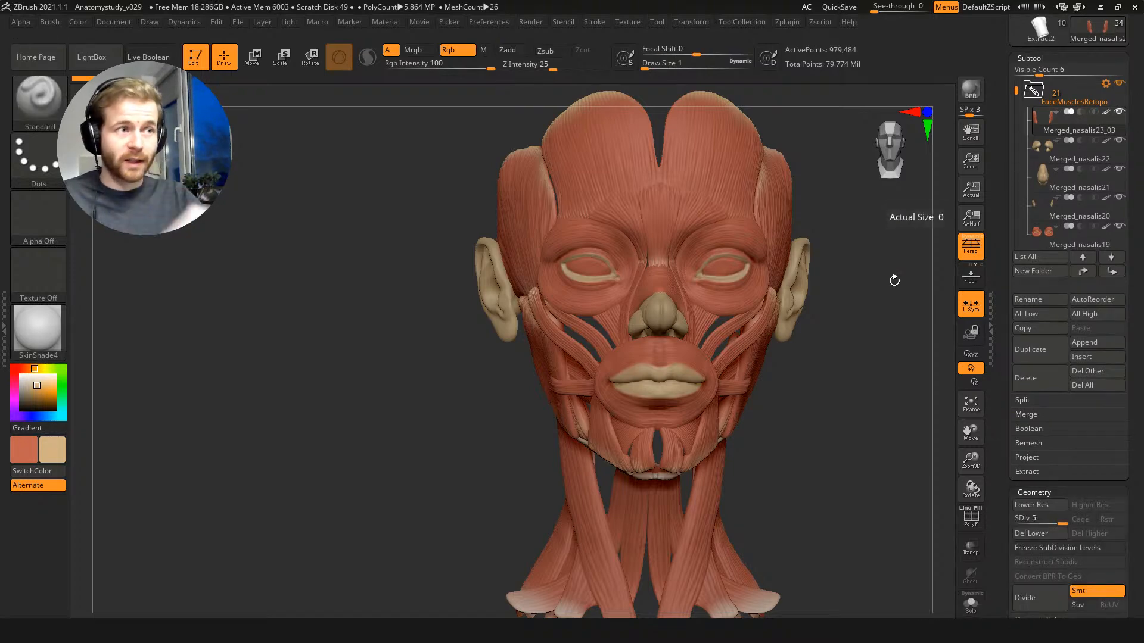
Step: Show the wireframe of the Merged_nasalis23_03 temple muscle and lower it to subdivision level 1
{"action": "left_click", "coordinate": [1037, 150]}
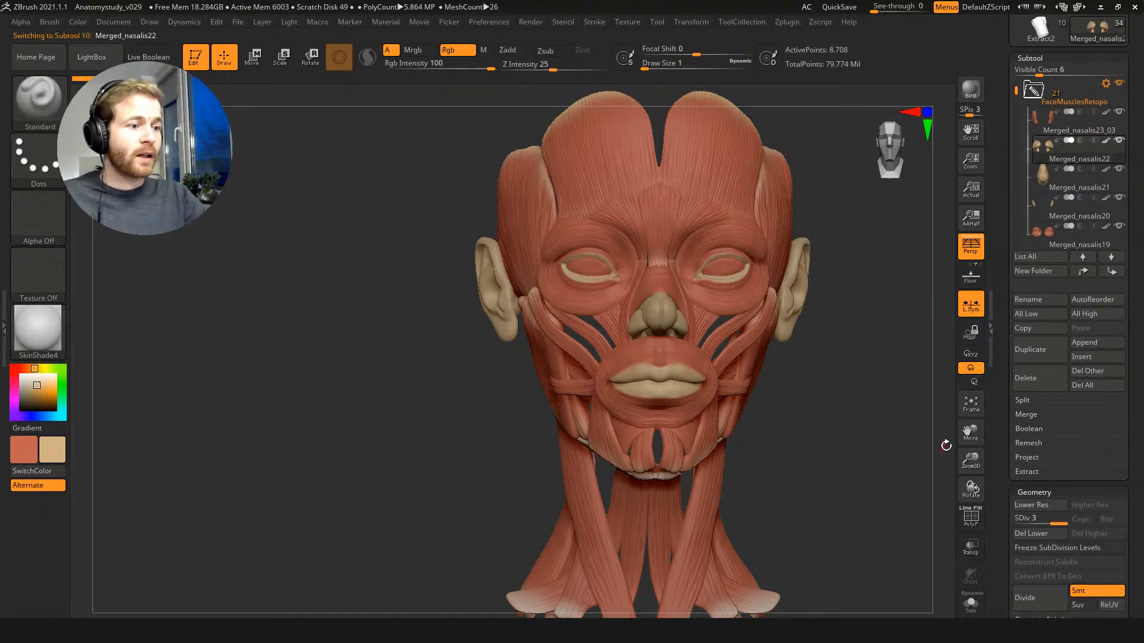
{"action": "left_click_drag", "start_coordinate": [866, 307], "coordinate": [924, 311]}
{"action": "left_click", "coordinate": [1049, 122]}
{"action": "key", "text": "shift+f"}
{"action": "left_click_drag", "start_coordinate": [839, 323], "coordinate": [912, 331]}
{"action": "key", "text": "shift+d"}
{"action": "key", "text": "shift+d"}
{"action": "key", "text": "shift+d"}
{"action": "key", "text": "shift+d"}
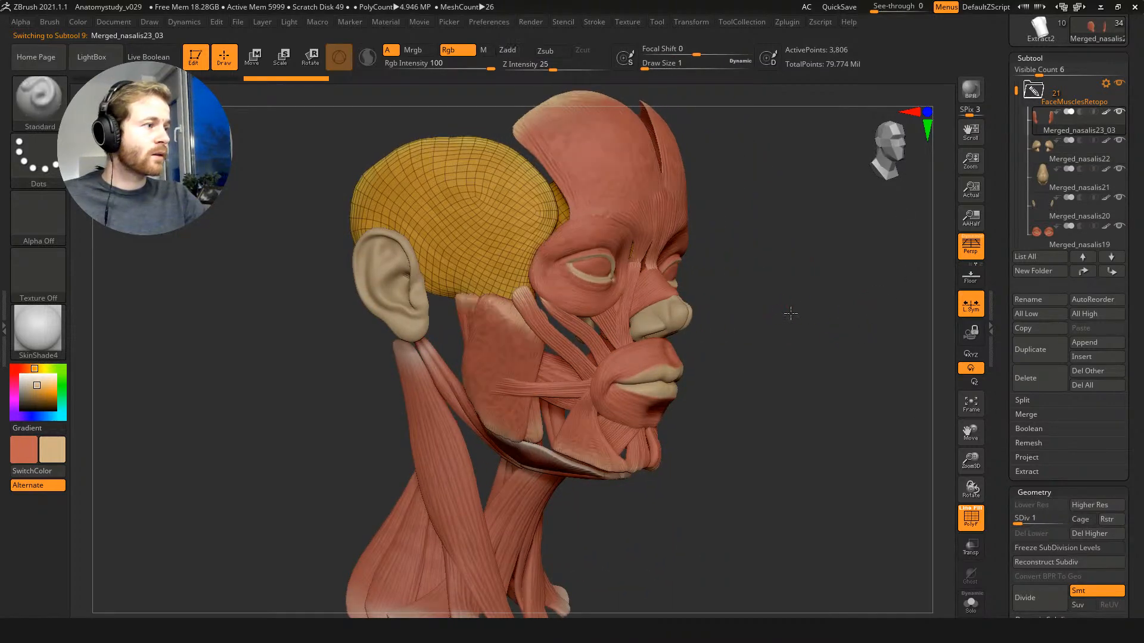
Step: Compare the temple muscle's wireframe at higher subdivision levels and return it to level 1
{"action": "right_click_drag", "start_coordinate": [787, 312], "coordinate": [787, 291], "text": "ctrl"}
{"action": "left_click_drag", "start_coordinate": [787, 291], "coordinate": [383, 243]}
{"action": "key", "text": "d"}
{"action": "key", "text": "d"}
{"action": "key", "text": "d"}
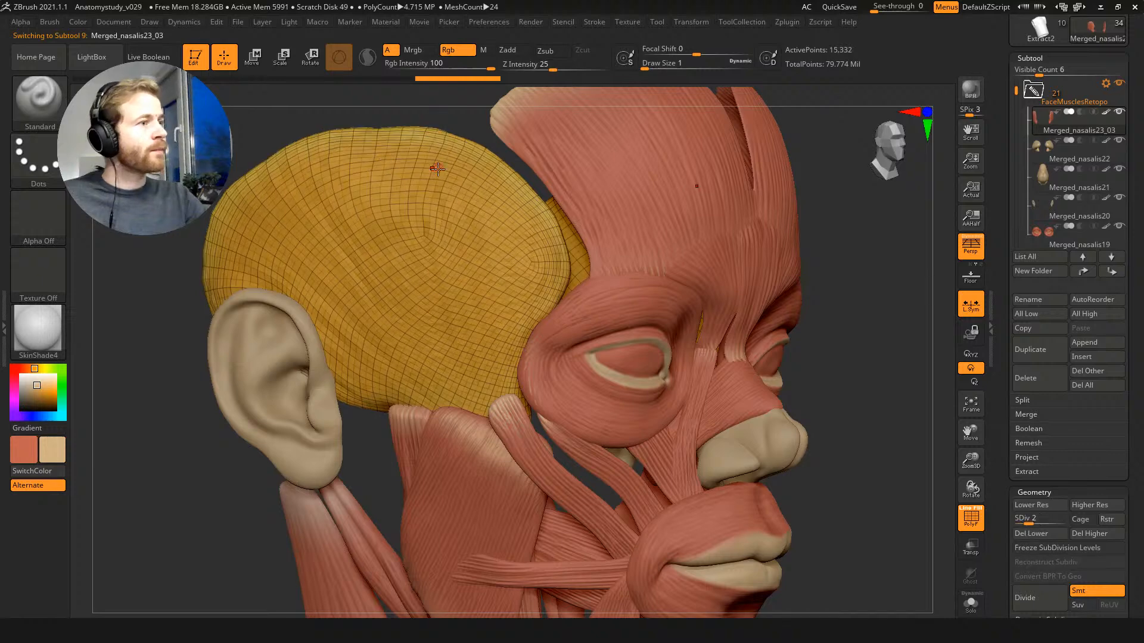
{"action": "key", "text": "shift+d"}
{"action": "key", "text": "shift+d"}
{"action": "key", "text": "shift+d"}
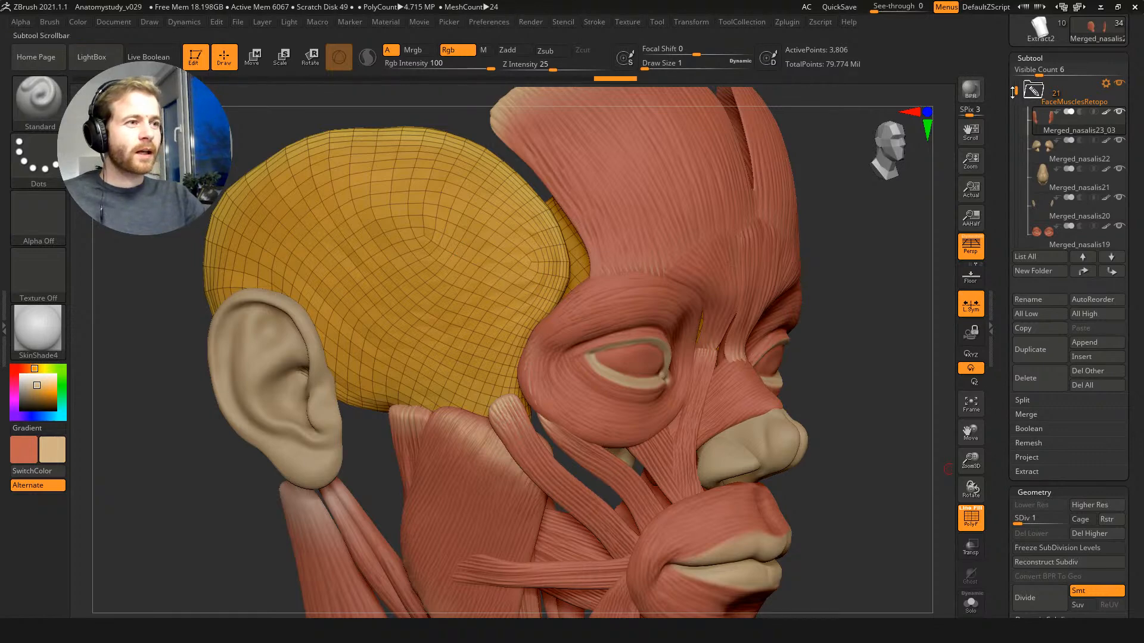
{"action": "left_click_drag", "start_coordinate": [1015, 93], "coordinate": [1015, 84]}
{"action": "left_click", "coordinate": [1032, 95]}
{"action": "left_click", "coordinate": [1039, 232]}
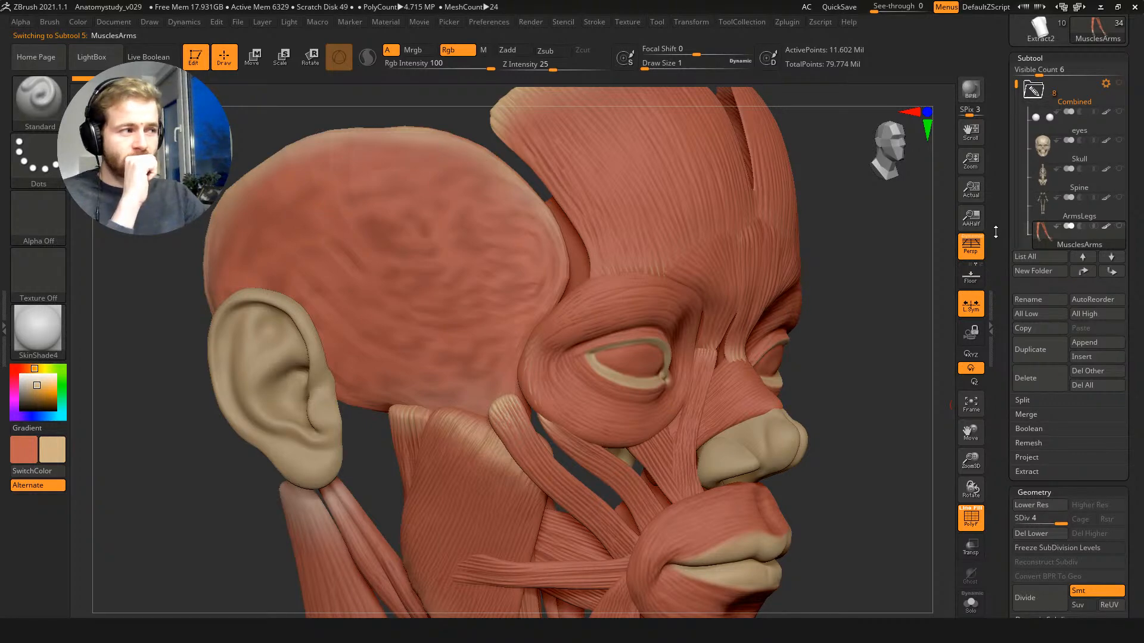
{"action": "left_click_drag", "start_coordinate": [1016, 87], "coordinate": [1018, 125]}
{"action": "left_click", "coordinate": [1040, 184]}
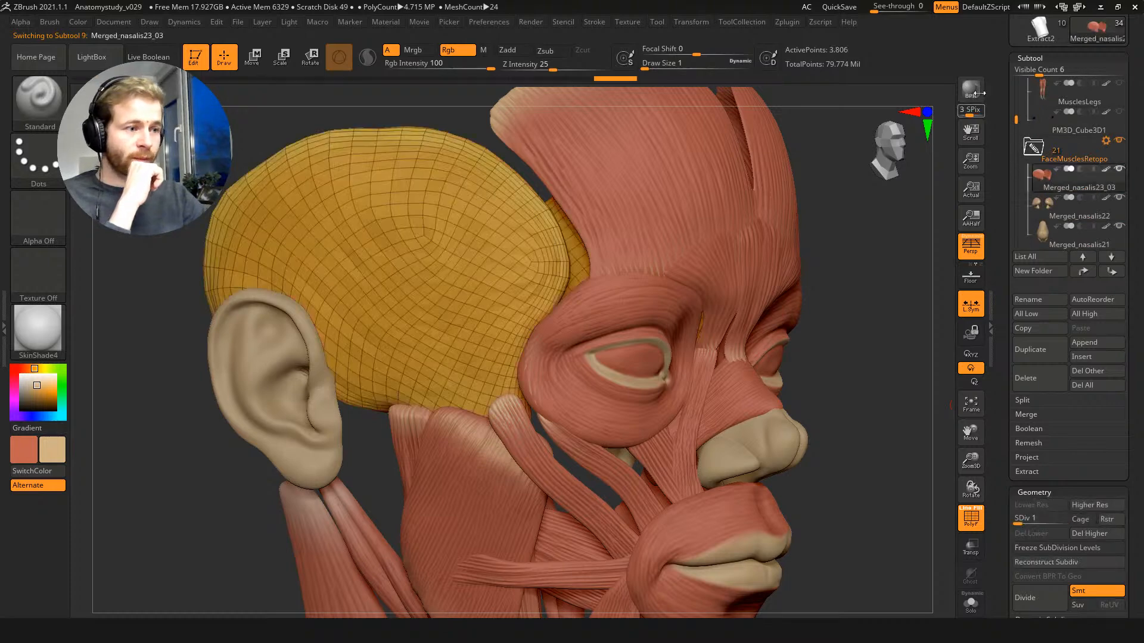
Step: Raise Merged_nasalis23_03 to subdivision level 5
{"action": "left_click", "coordinate": [1024, 522]}
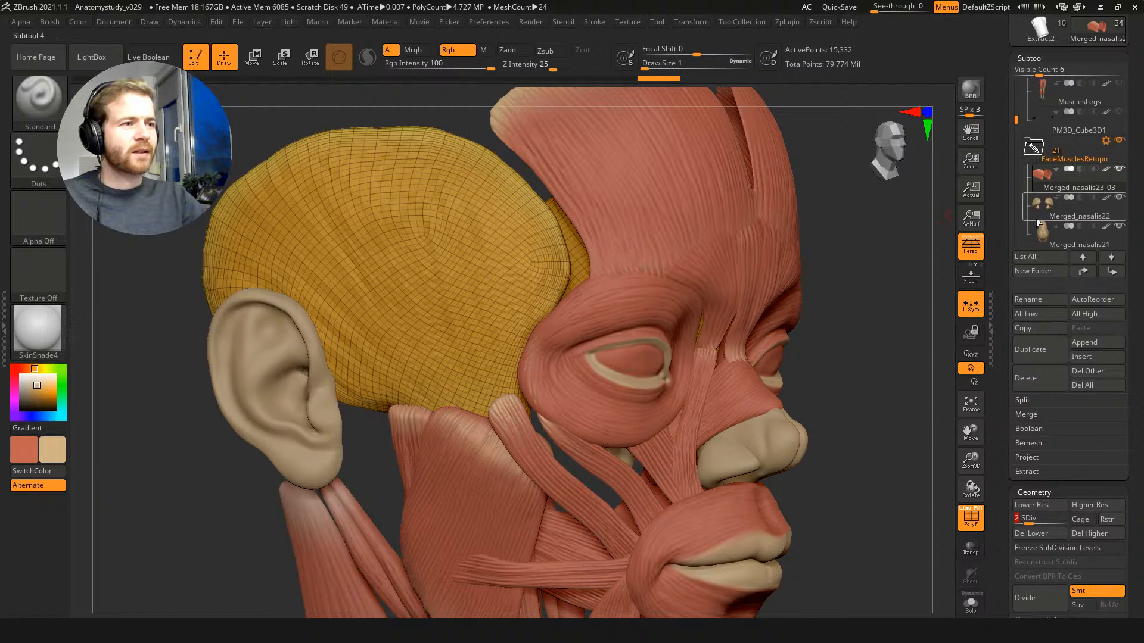
{"action": "key", "text": "d"}
{"action": "key", "text": "d"}
{"action": "key", "text": "d"}
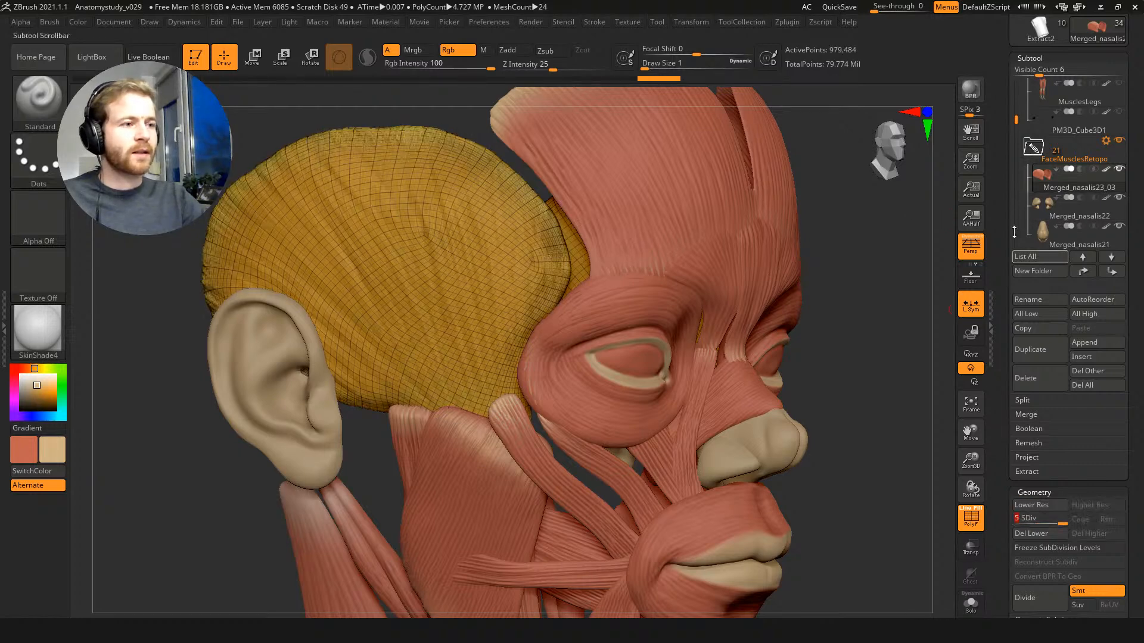
Step: Isolate the Merged_nasalis22 nose cartilage with its wireframe shown and freeze its subdivision levels
{"action": "left_click", "coordinate": [1039, 193]}
{"action": "mouse_move", "coordinate": [909, 340]}
{"action": "left_mouse_down"}
{"action": "mouse_move", "coordinate": [864, 361]}
{"action": "mouse_move", "coordinate": [848, 291]}
{"action": "mouse_move", "coordinate": [911, 423]}
{"action": "mouse_move", "coordinate": [886, 426]}
{"action": "mouse_move", "coordinate": [560, 225]}
{"action": "mouse_move", "coordinate": [661, 258]}
{"action": "mouse_move", "coordinate": [726, 340]}
{"action": "left_mouse_up"}
{"action": "key", "text": "shift+s"}
{"action": "key", "text": "shift+f"}
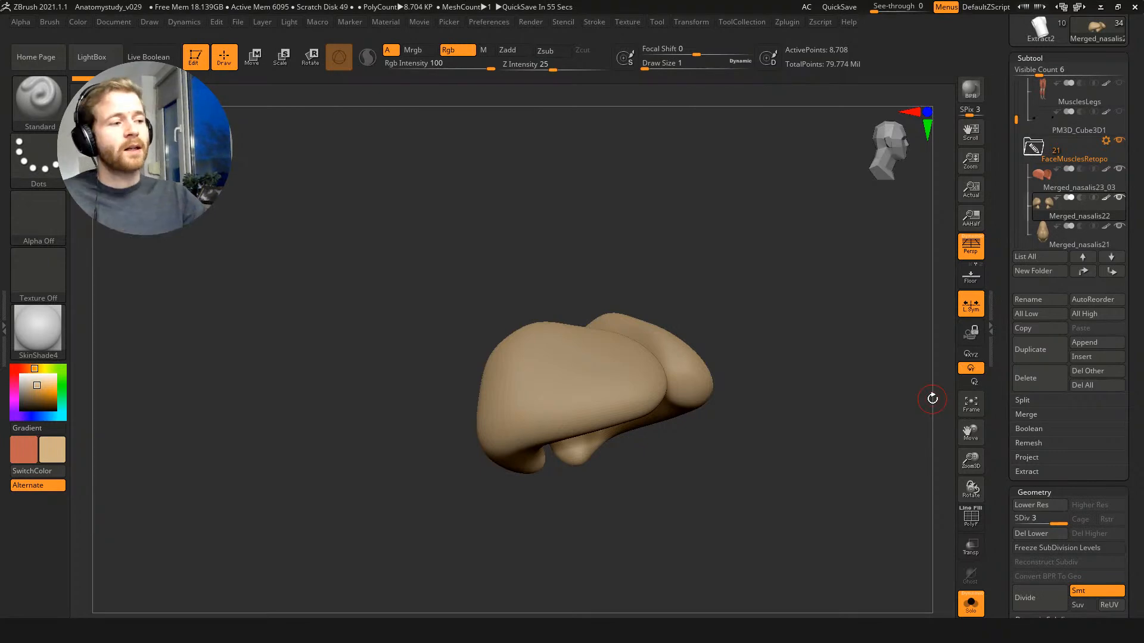
{"action": "key", "text": "shift+f"}
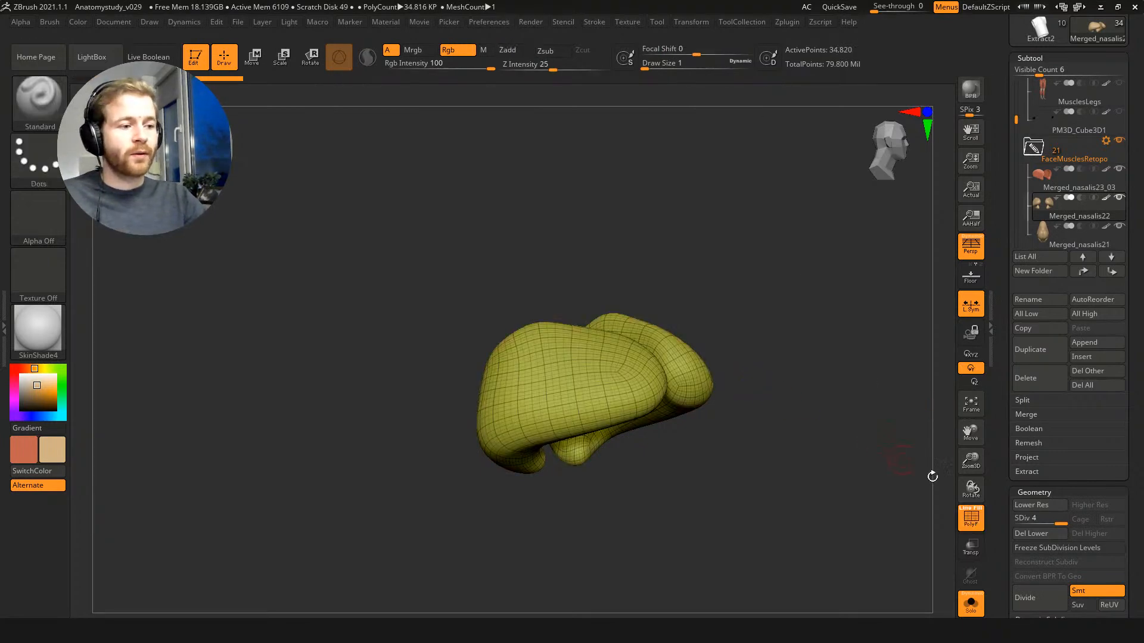
{"action": "left_click", "coordinate": [1053, 548]}
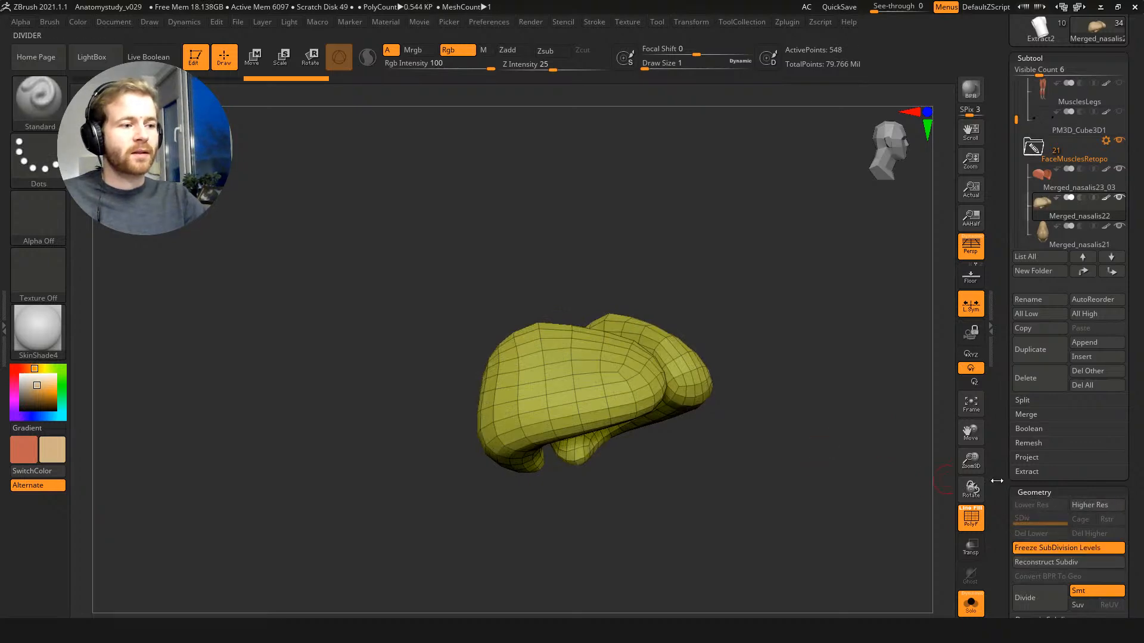
Step: Try remeshing the isolated nose cartilage with ZRemesher at an adaptive size of 19
{"action": "scroll", "coordinate": [1037, 506], "scroll_direction": "down", "scroll_amount": 5}
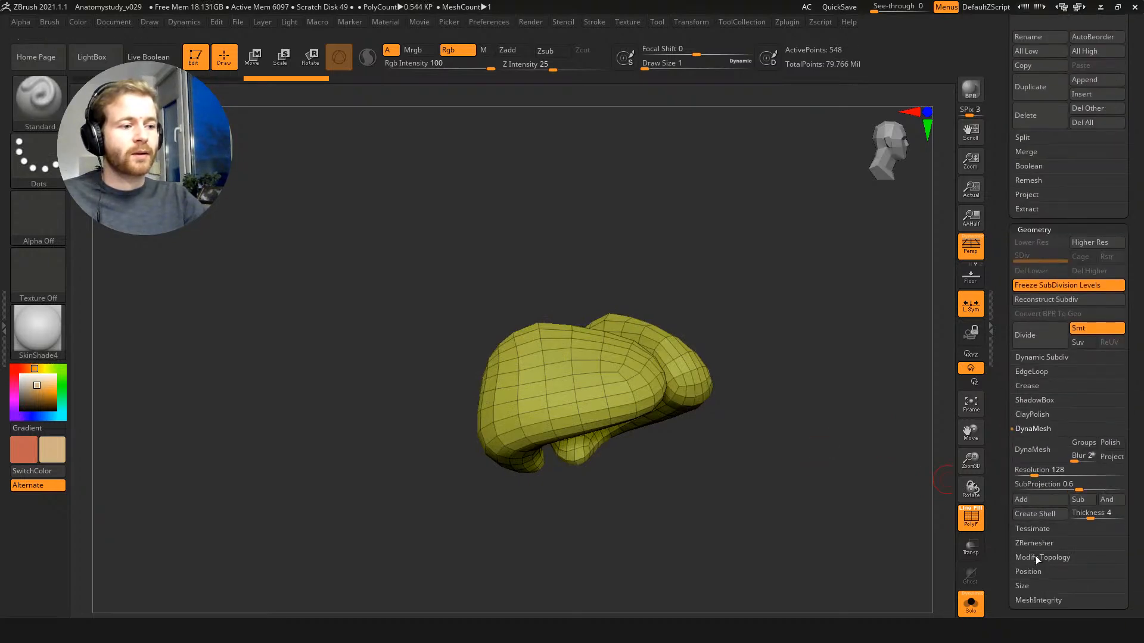
{"action": "left_click", "coordinate": [1034, 542]}
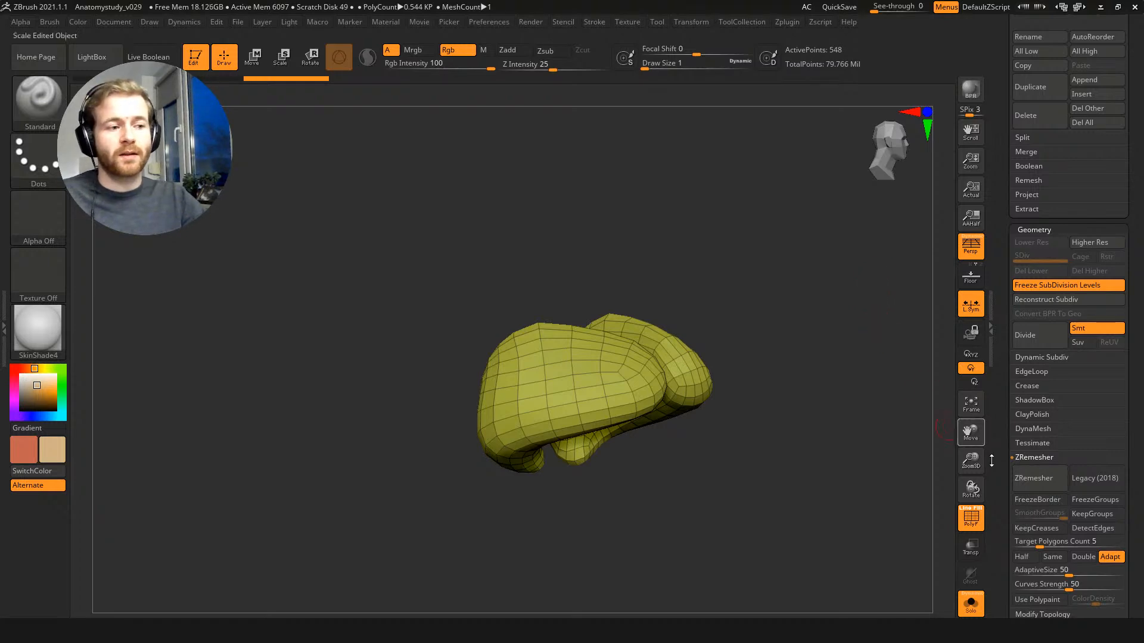
{"action": "left_click_drag", "start_coordinate": [1067, 572], "coordinate": [1035, 573]}
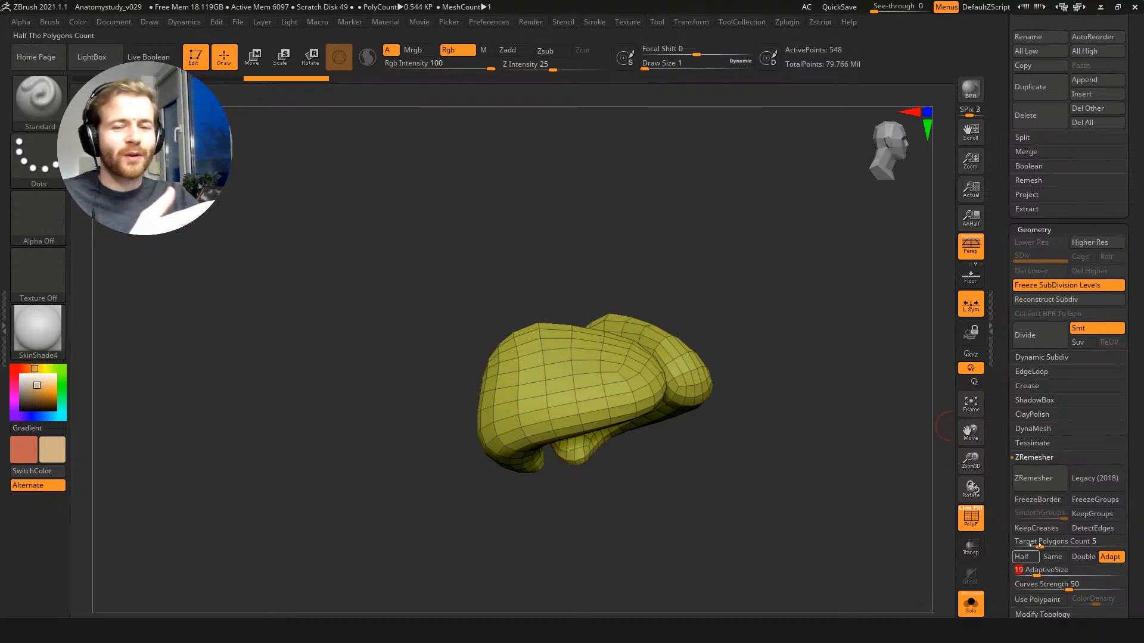
{"action": "left_click", "coordinate": [1028, 480]}
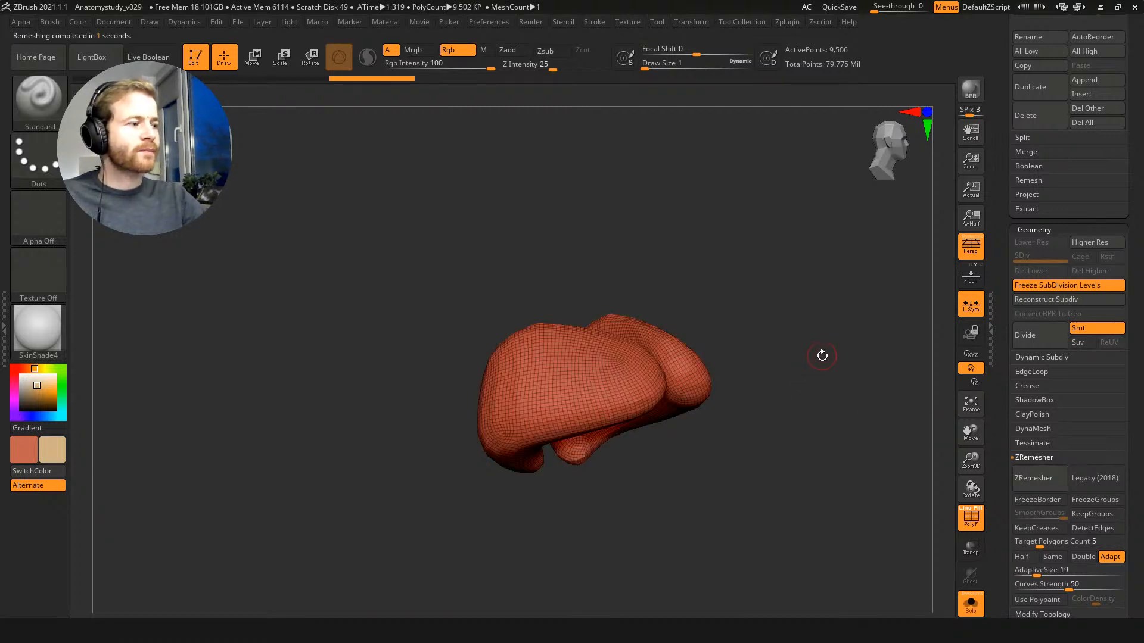
Step: Remesh the nose cartilage to half its polygon count with ZRemesher at an adaptive size of 16
{"action": "left_click", "coordinate": [1022, 557]}
{"action": "left_click_drag", "start_coordinate": [1023, 569], "coordinate": [1026, 570]}
{"action": "left_click", "coordinate": [1031, 477]}
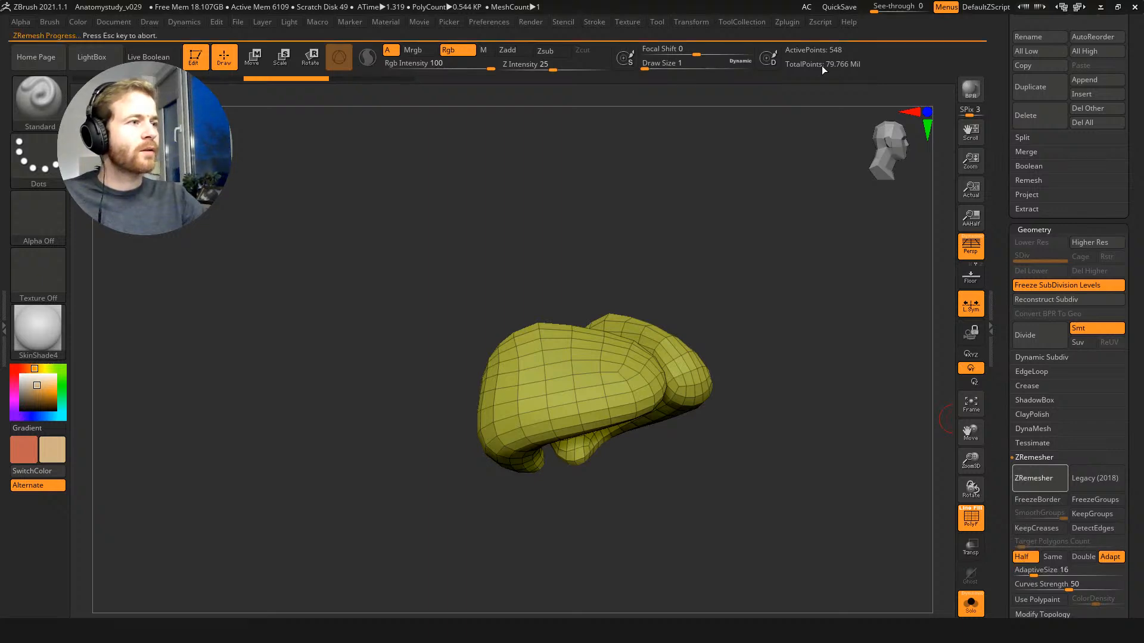
Step: With ZModeler, stitch the two opposite points of the flattened face on the cartilage's end to their midpoint
{"action": "mouse_move", "coordinate": [798, 257]}
{"action": "left_mouse_down"}
{"action": "mouse_move", "coordinate": [715, 245]}
{"action": "mouse_move", "coordinate": [644, 257]}
{"action": "mouse_move", "coordinate": [730, 266]}
{"action": "mouse_move", "coordinate": [693, 258]}
{"action": "mouse_move", "coordinate": [723, 285]}
{"action": "mouse_move", "coordinate": [719, 315]}
{"action": "mouse_move", "coordinate": [478, 231]}
{"action": "mouse_move", "coordinate": [504, 135]}
{"action": "mouse_move", "coordinate": [564, 299]}
{"action": "left_mouse_up"}
{"action": "key", "text": "b"}
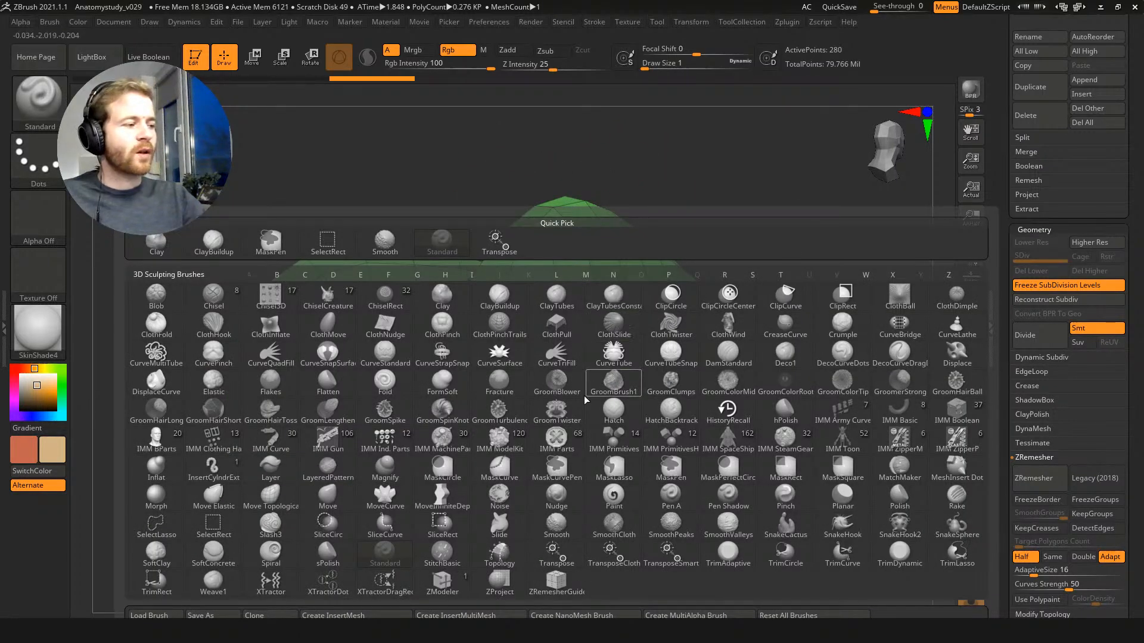
{"action": "left_click", "coordinate": [452, 587]}
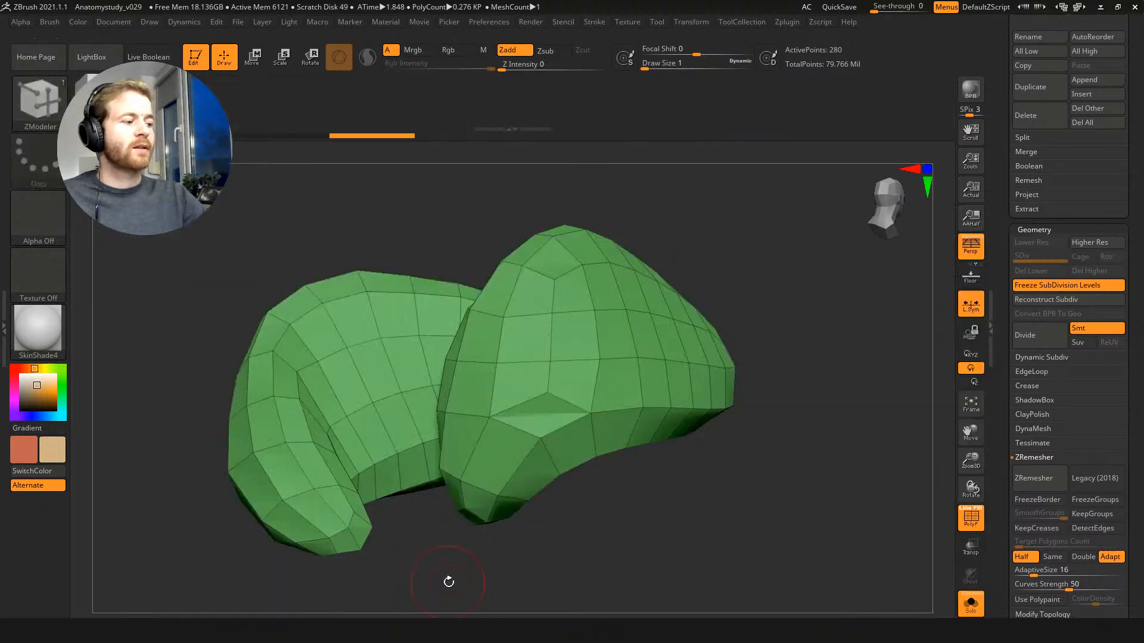
{"action": "left_click_drag", "start_coordinate": [661, 508], "coordinate": [581, 343]}
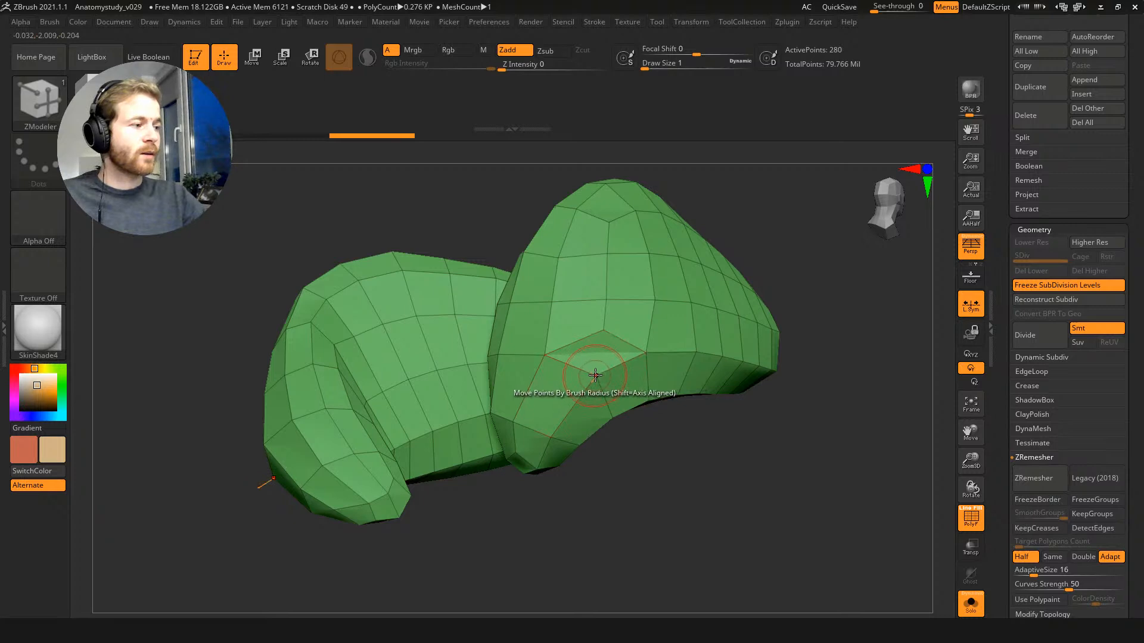
{"action": "key", "text": "space"}
{"action": "left_click", "coordinate": [685, 387]}
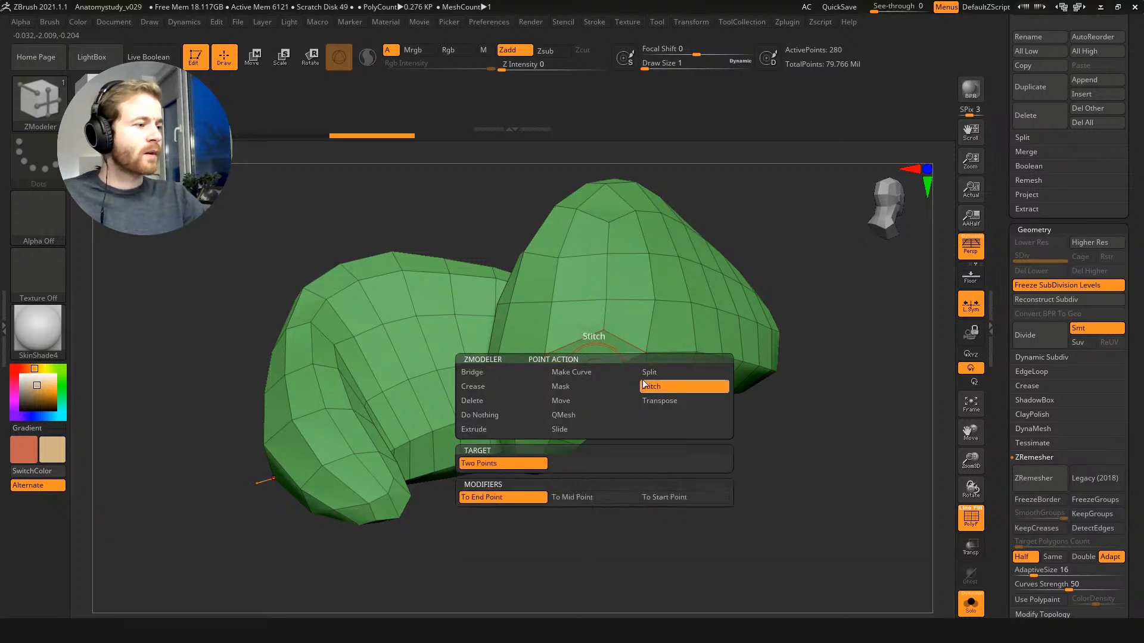
{"action": "key", "text": "space"}
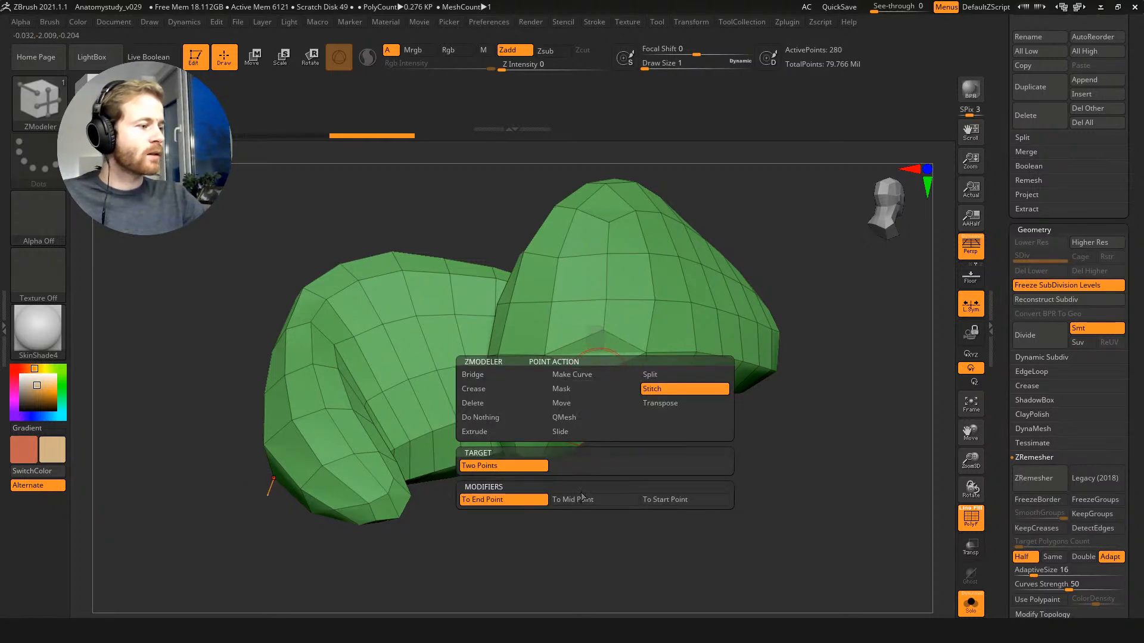
{"action": "left_click", "coordinate": [607, 504]}
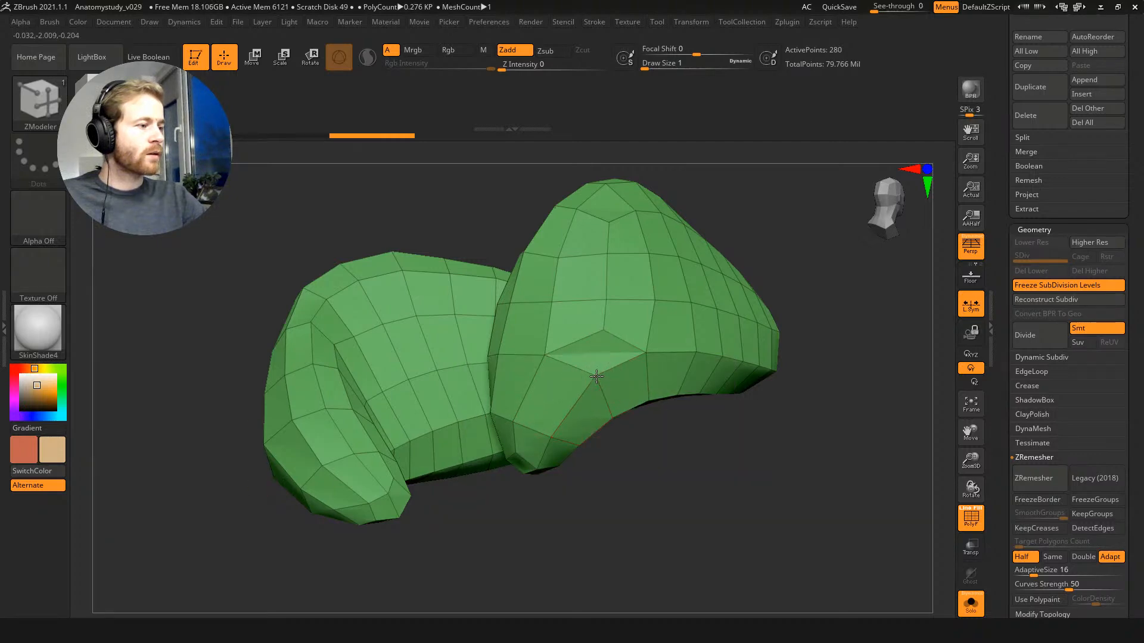
{"action": "left_click", "coordinate": [603, 331]}
Step: Unfreeze the nose cartilage's subdivision levels and hide its wireframe
{"action": "left_click_drag", "start_coordinate": [728, 485], "coordinate": [349, 338]}
{"action": "left_click", "coordinate": [1031, 285]}
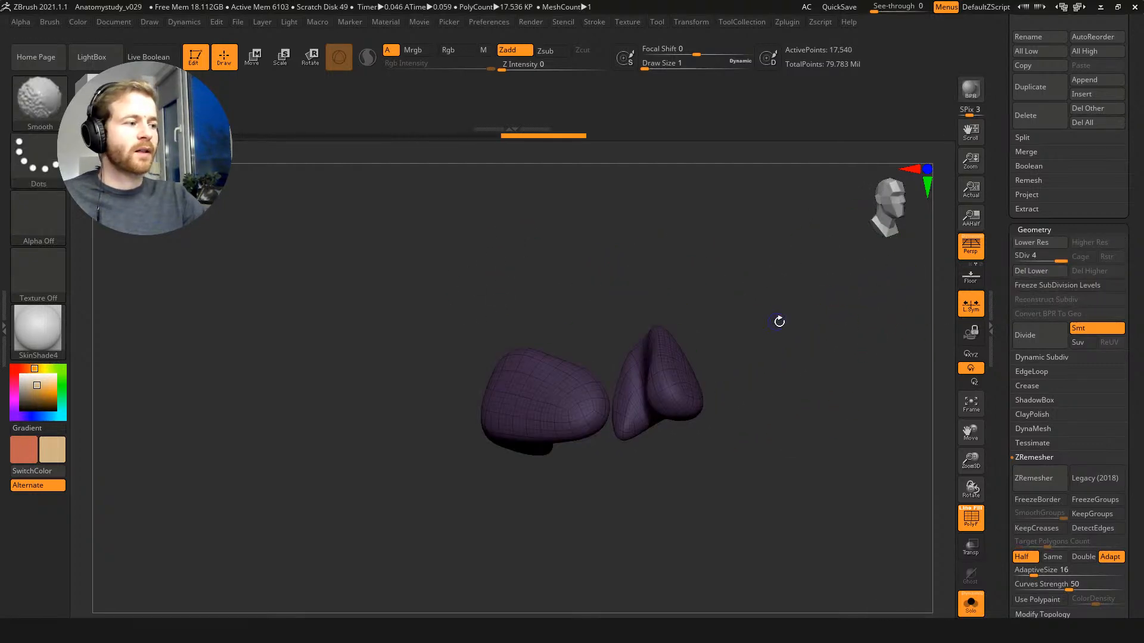
{"action": "key", "text": "shift+f"}
{"action": "left_click_drag", "start_coordinate": [777, 362], "coordinate": [935, 401]}
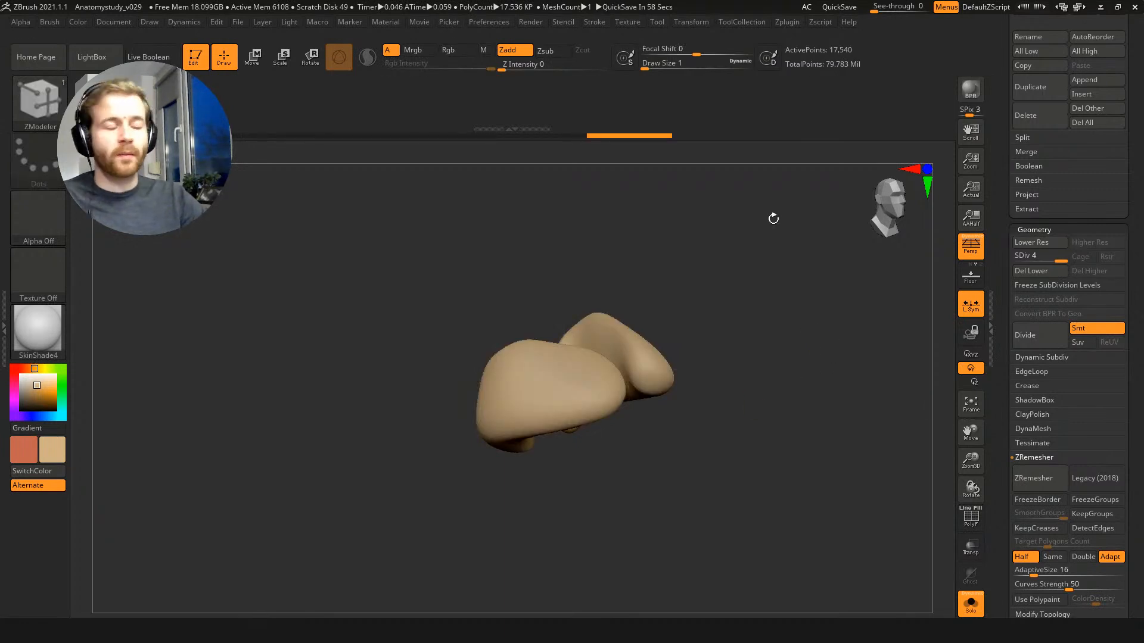
Step: Turn off the isolation and check the remeshed cartilage in place on the whole face
{"action": "left_click_drag", "start_coordinate": [778, 318], "coordinate": [753, 316]}
{"action": "key", "text": "ctrl+shift+s"}
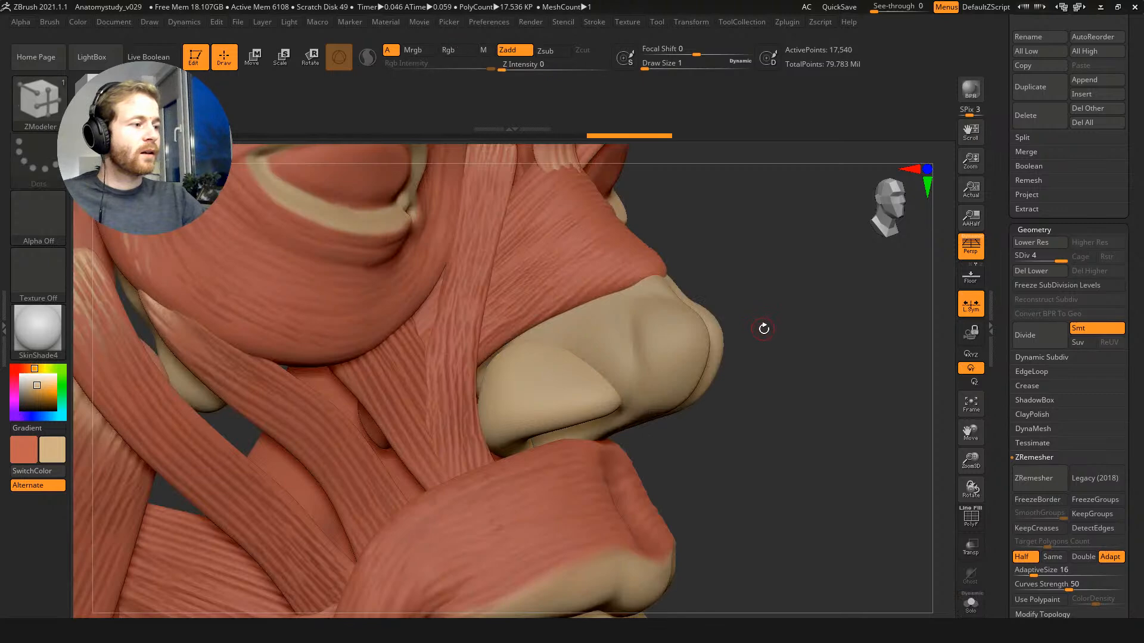
{"action": "left_click_drag", "start_coordinate": [789, 354], "coordinate": [792, 324]}
{"action": "mouse_move", "coordinate": [833, 261]}
{"action": "left_mouse_down"}
{"action": "mouse_move", "coordinate": [743, 242]}
{"action": "mouse_move", "coordinate": [784, 268]}
{"action": "mouse_move", "coordinate": [792, 260]}
{"action": "mouse_move", "coordinate": [787, 287]}
{"action": "left_mouse_up"}
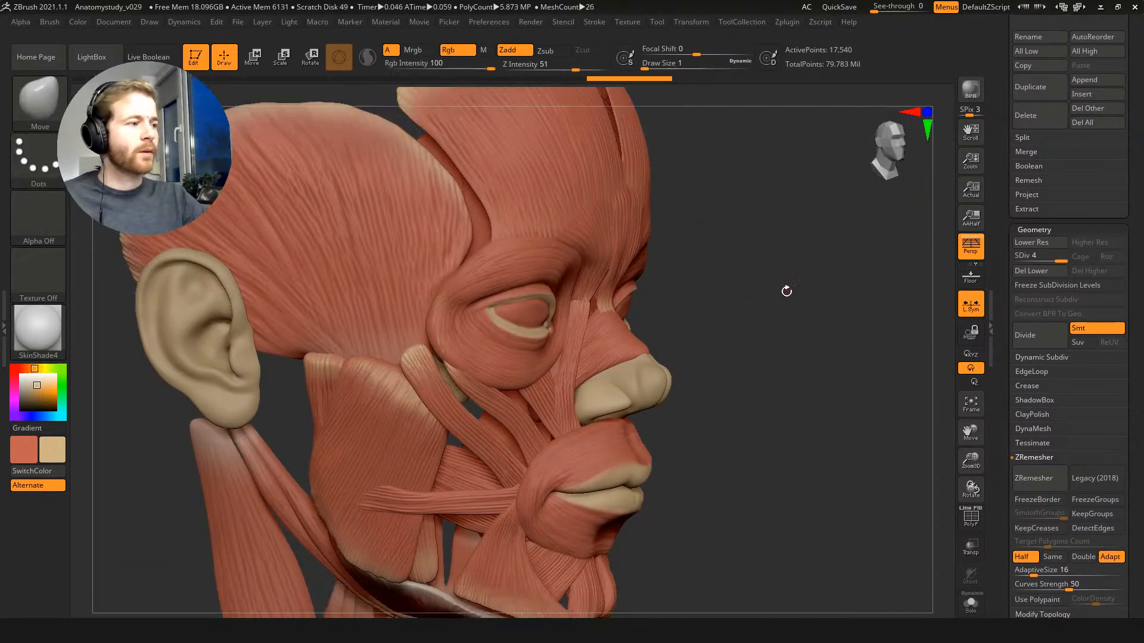
Step: Select the Merged_nasalis21 nose subtool and divide it to subdivision level 4
{"action": "left_click_drag", "start_coordinate": [1010, 148], "coordinate": [1001, 242]}
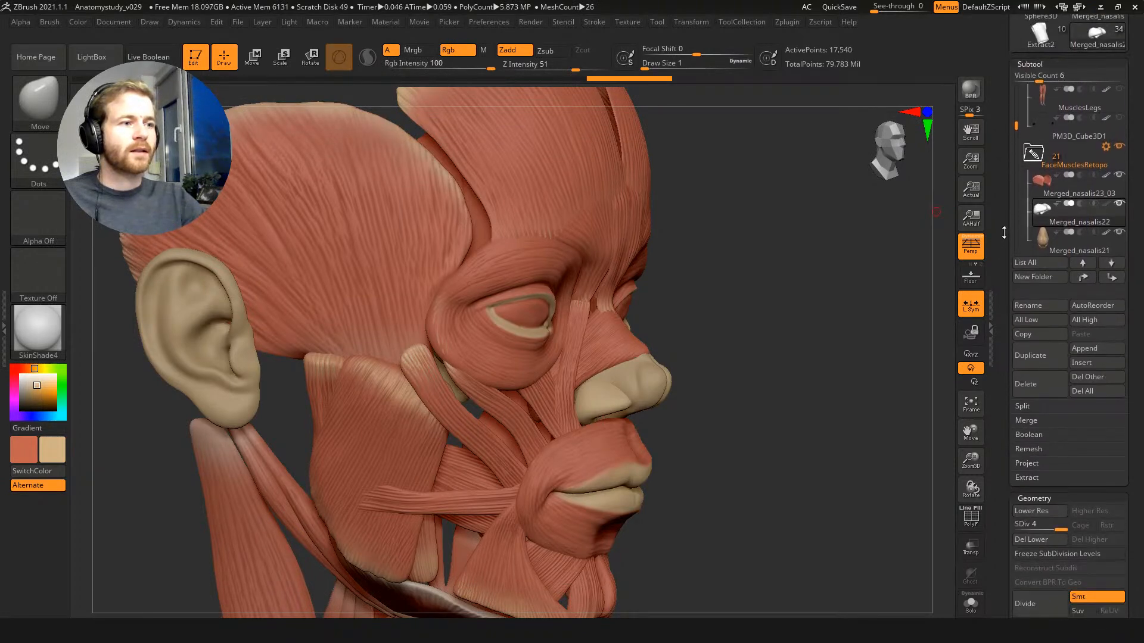
{"action": "left_click_drag", "start_coordinate": [1016, 125], "coordinate": [1016, 146]}
{"action": "left_click", "coordinate": [1067, 128]}
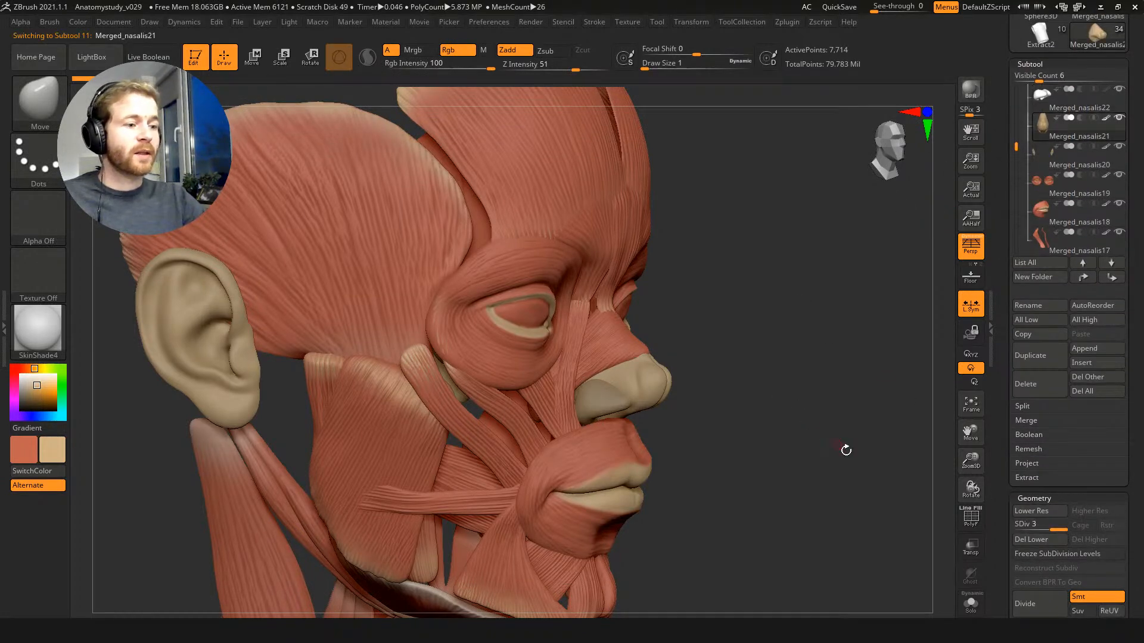
{"action": "left_click", "coordinate": [1037, 603]}
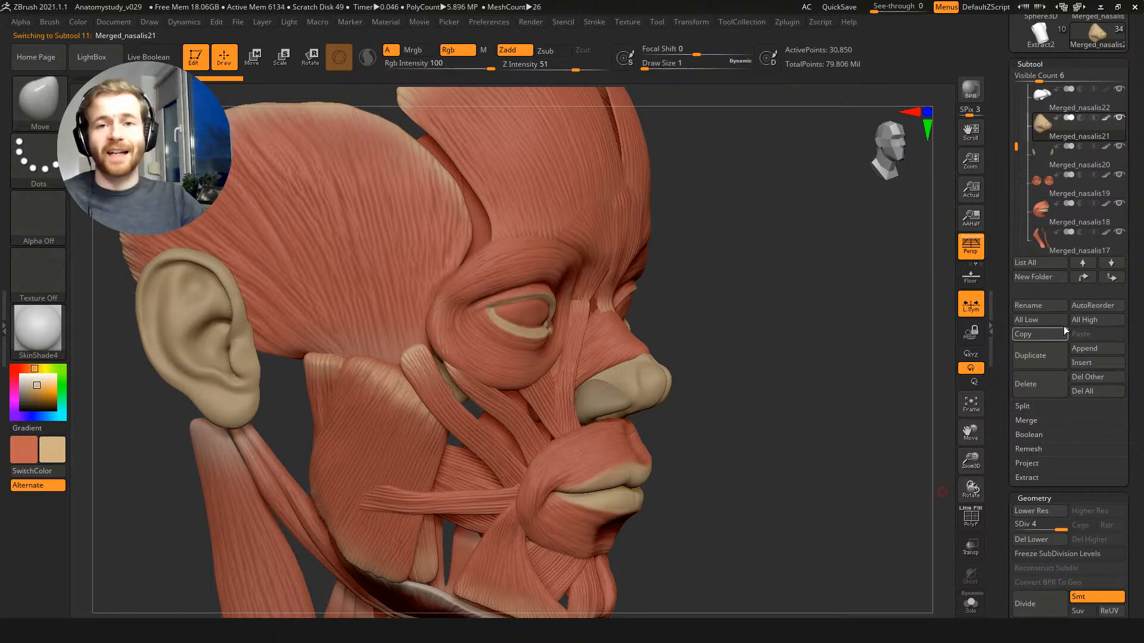
Step: Isolate Merged_nasalis21, inspect its wireframe and freeze its subdivision levels
{"action": "left_click_drag", "start_coordinate": [886, 393], "coordinate": [886, 408], "text": "alt"}
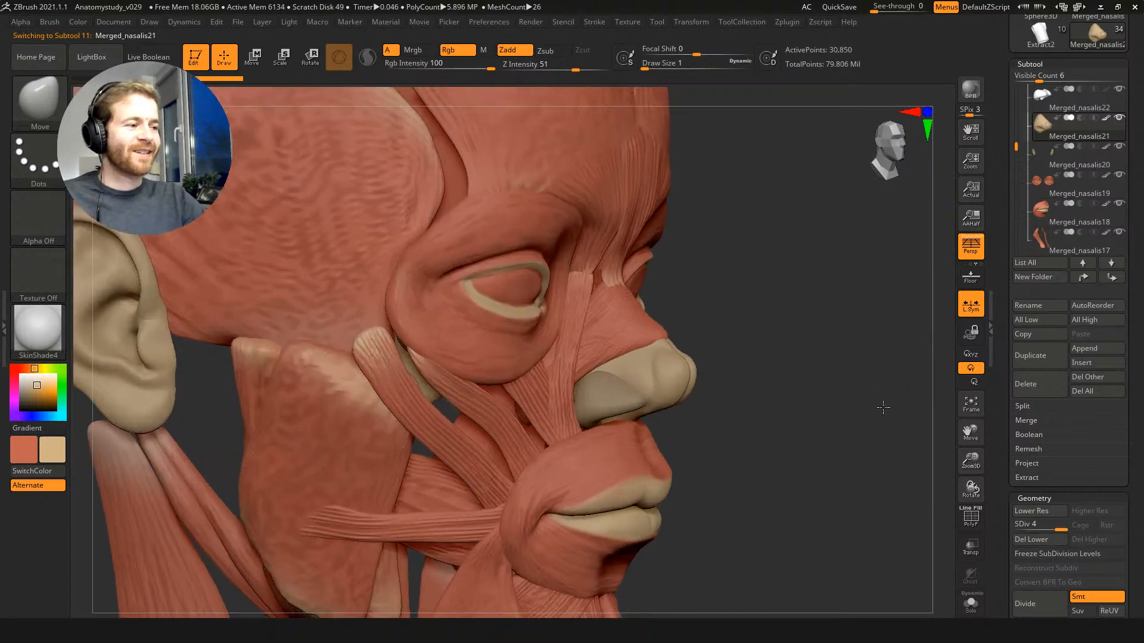
{"action": "key", "text": "shift+s"}
{"action": "left_click_drag", "start_coordinate": [801, 388], "coordinate": [829, 420], "text": "alt"}
{"action": "key", "text": "shift+f"}
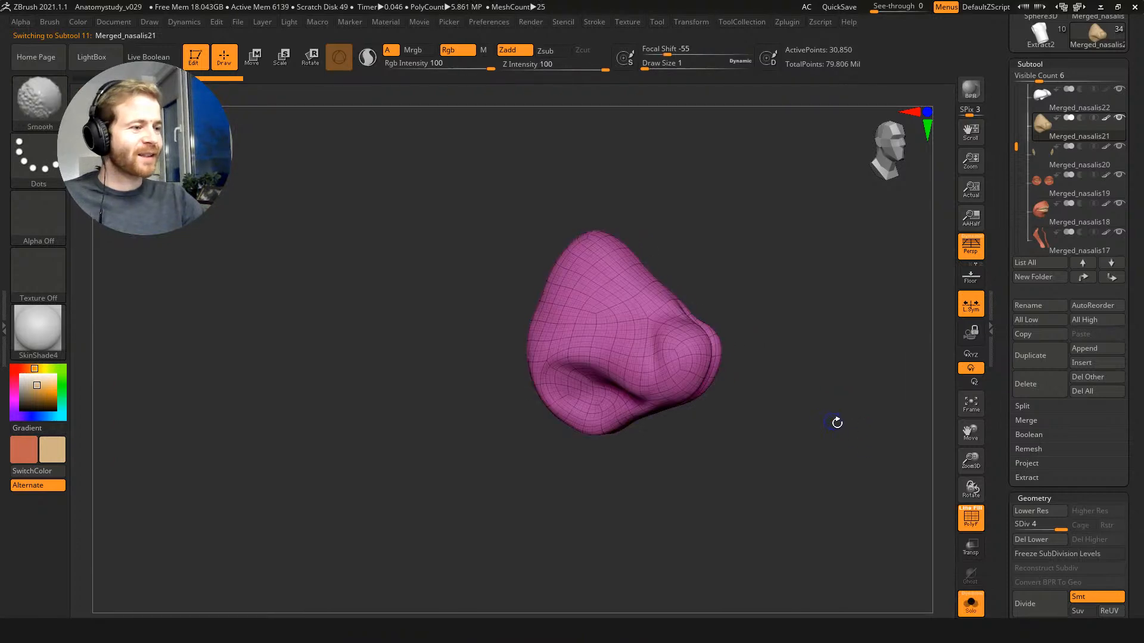
{"action": "key", "text": "shift+f"}
{"action": "left_click", "coordinate": [1050, 554]}
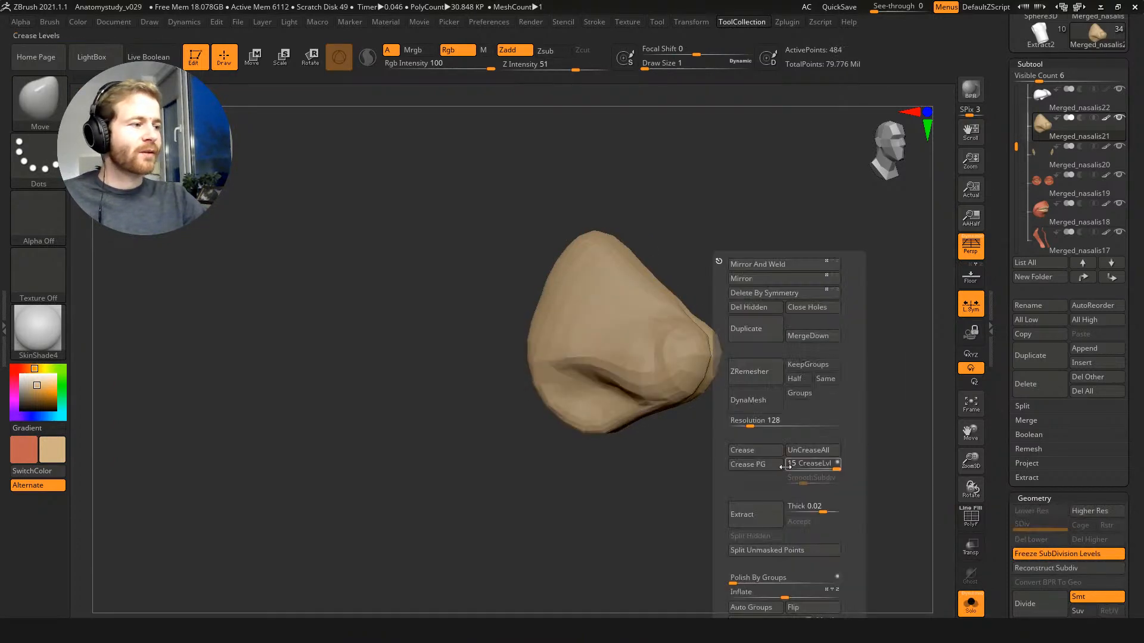
Step: Remesh the frozen nose cartilage with ZRemesher set to Half and an AdaptiveSize of 20
{"action": "key", "text": "shift+f"}
{"action": "key", "text": "shift+f"}
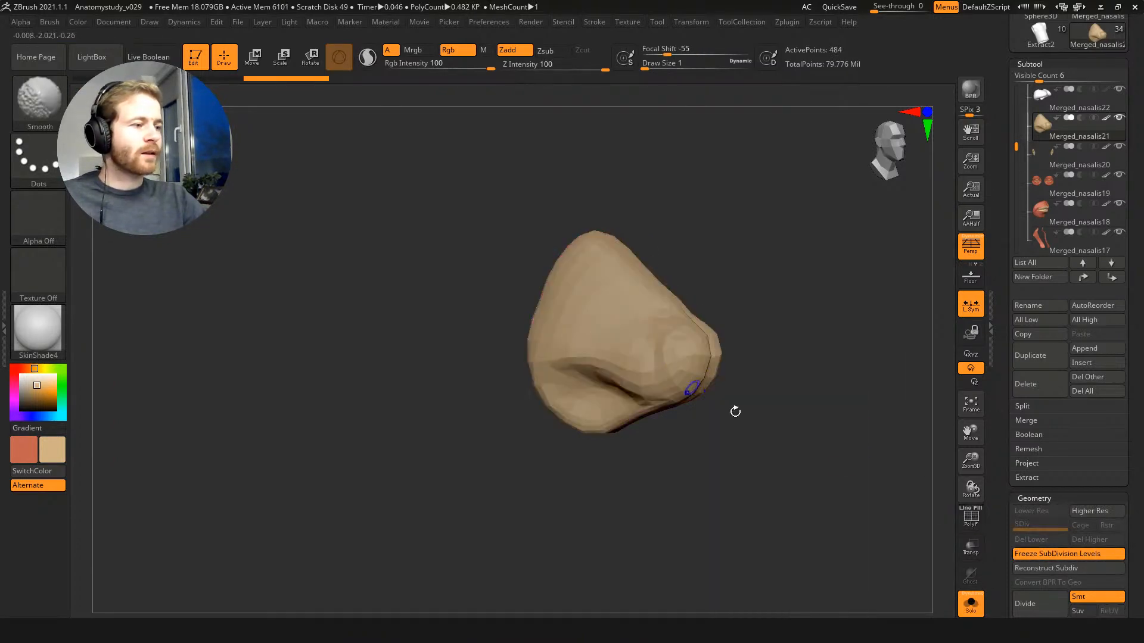
{"action": "left_click_drag", "start_coordinate": [1001, 532], "coordinate": [1002, 447]}
{"action": "key", "text": "shift+f"}
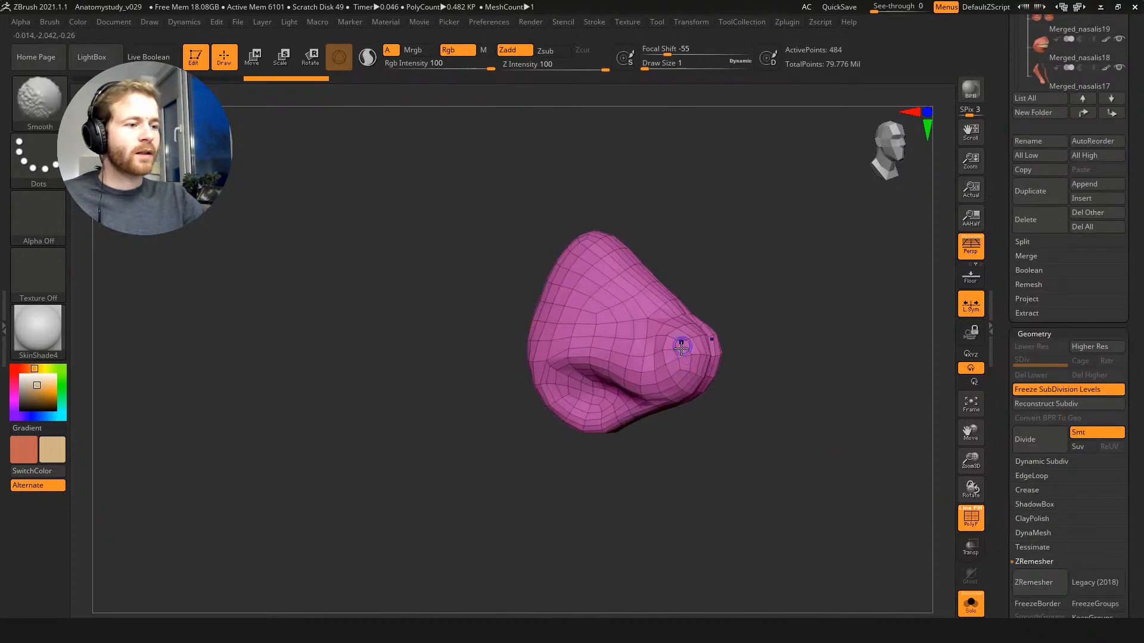
{"action": "key", "text": "shift+f"}
{"action": "left_click_drag", "start_coordinate": [1007, 503], "coordinate": [1007, 419]}
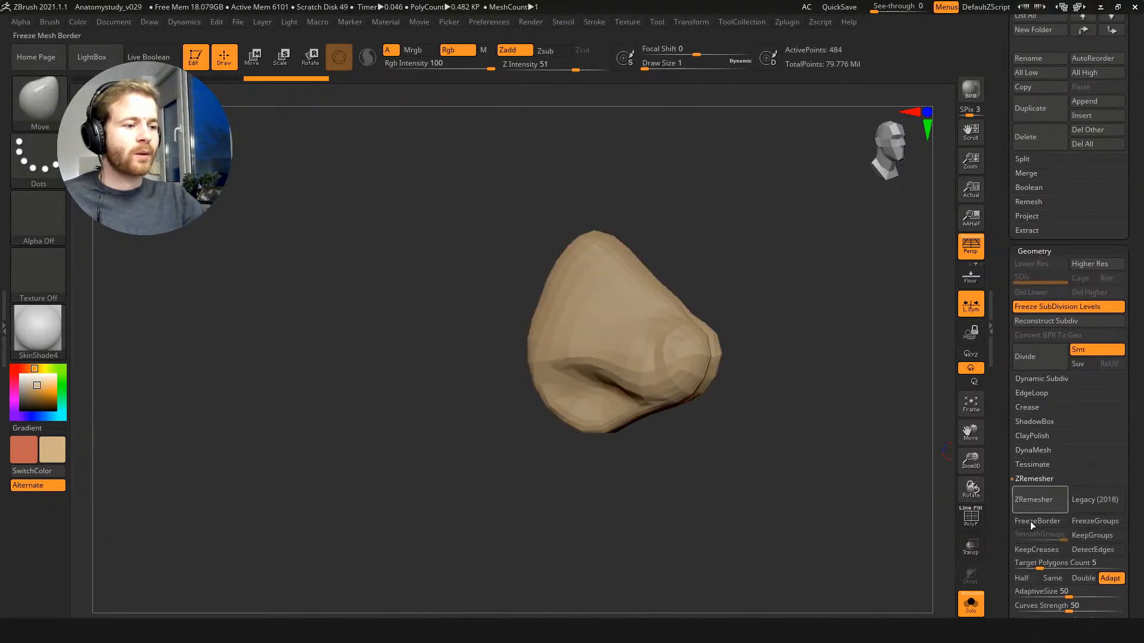
{"action": "left_click_drag", "start_coordinate": [1038, 588], "coordinate": [1043, 592]}
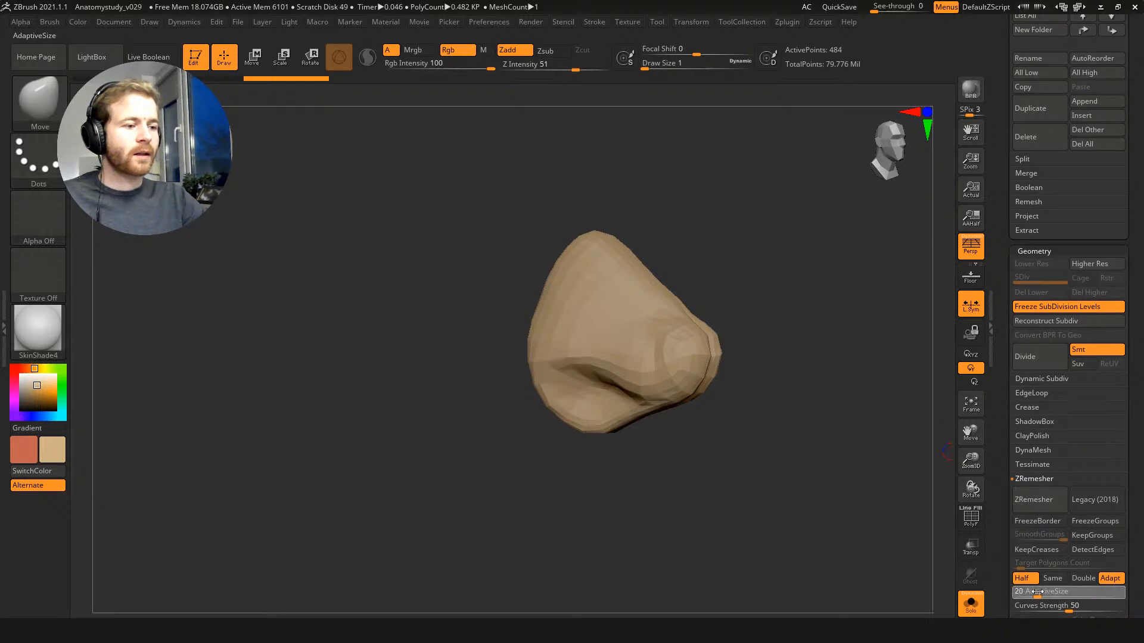
{"action": "left_click", "coordinate": [1034, 499]}
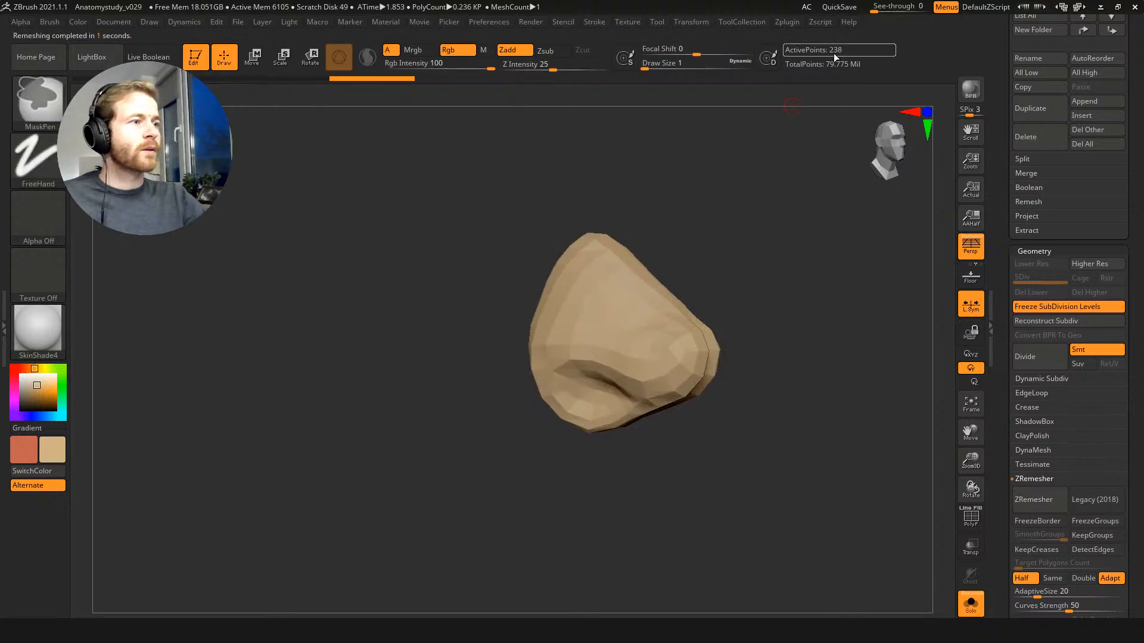
Step: Undo and redo the nose remesh to compare both meshes, and unfreeze the subdivision levels
{"action": "key", "text": "ctrl+z"}
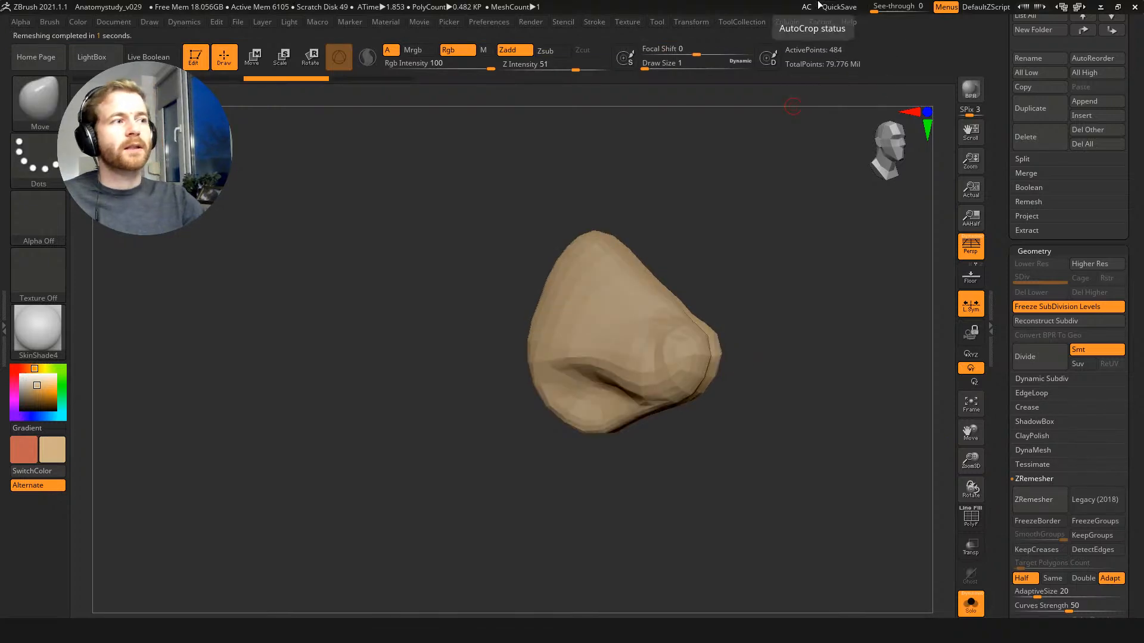
{"action": "key", "text": "ctrl+shift+z"}
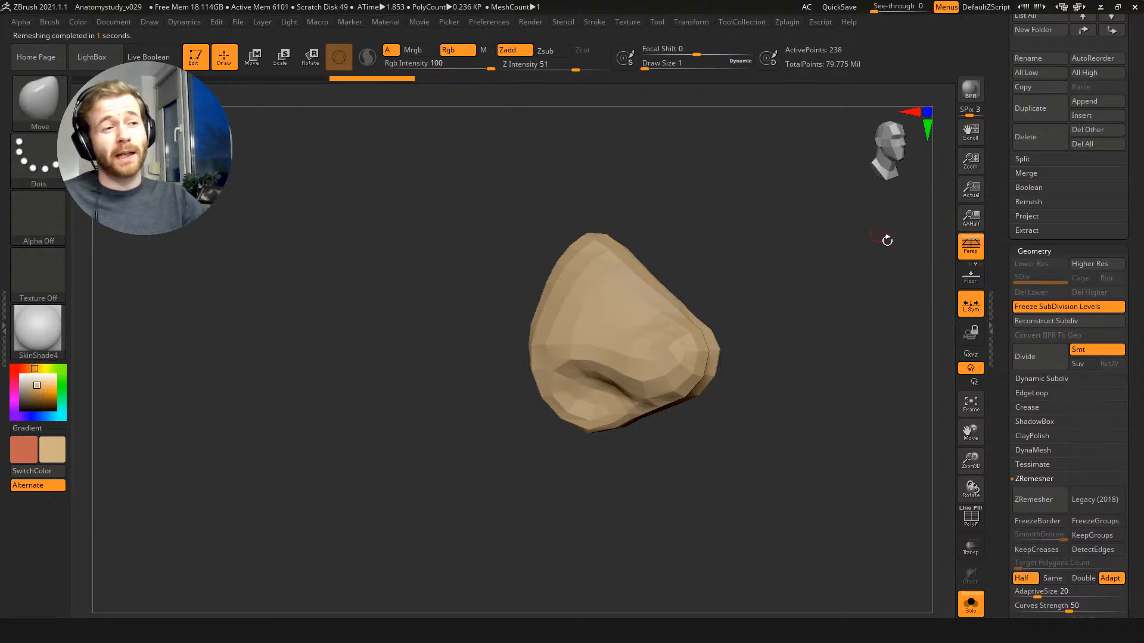
{"action": "left_click", "coordinate": [1066, 306]}
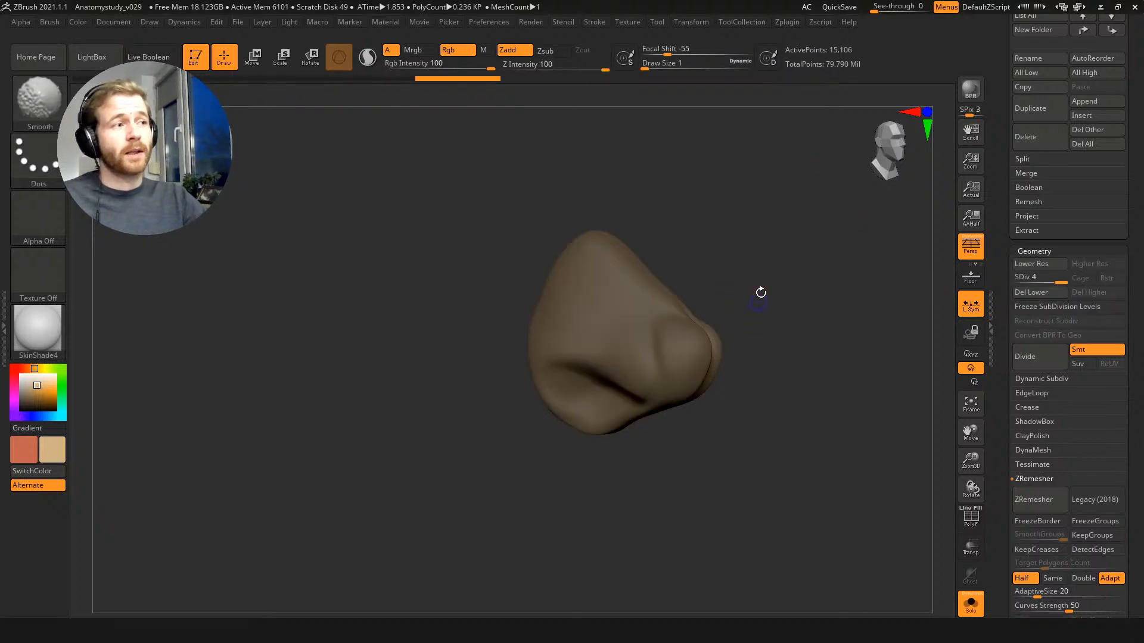
Step: Inspect the nose's new wireframe and turn off the isolation to check it within the face
{"action": "mouse_move", "coordinate": [815, 281]}
{"action": "left_mouse_down", "text": "ctrl"}
{"action": "mouse_move", "coordinate": [782, 312]}
{"action": "mouse_move", "coordinate": [832, 199]}
{"action": "mouse_move", "coordinate": [849, 218]}
{"action": "left_mouse_up", "text": "ctrl"}
{"action": "key", "text": "shift+f"}
{"action": "key", "text": "shift+f"}
{"action": "key", "text": "alt+s"}
{"action": "key", "text": "shift+f"}
{"action": "key", "text": "shift+f"}
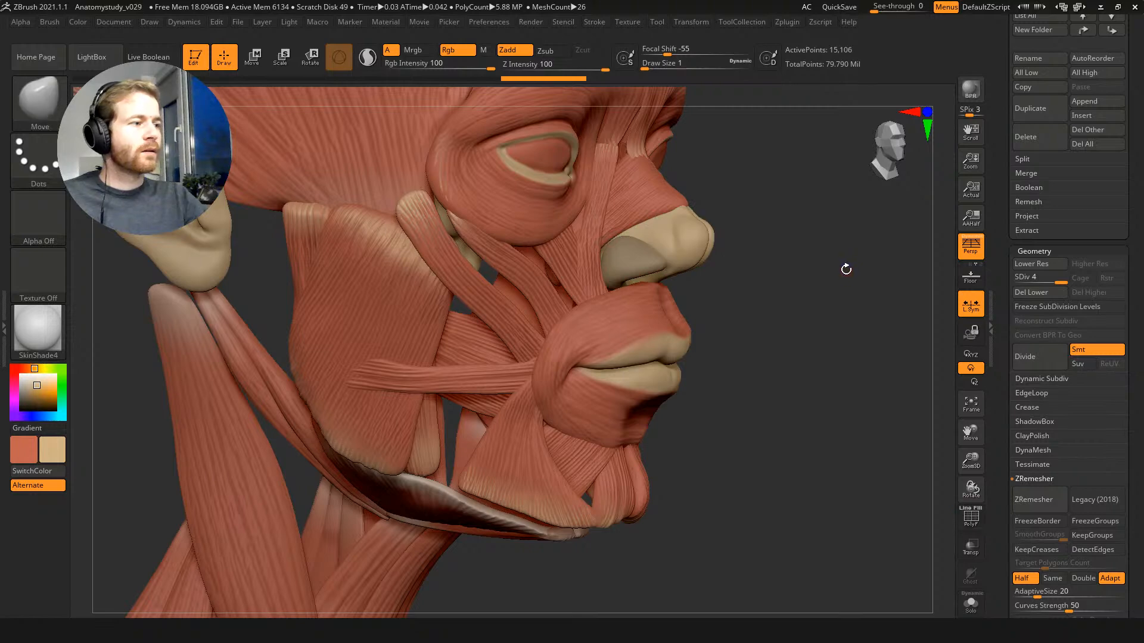
Step: Make the Merged_nasalis20 ear subtool active and bring its entry in the subtool list into view
{"action": "key", "text": "Down"}
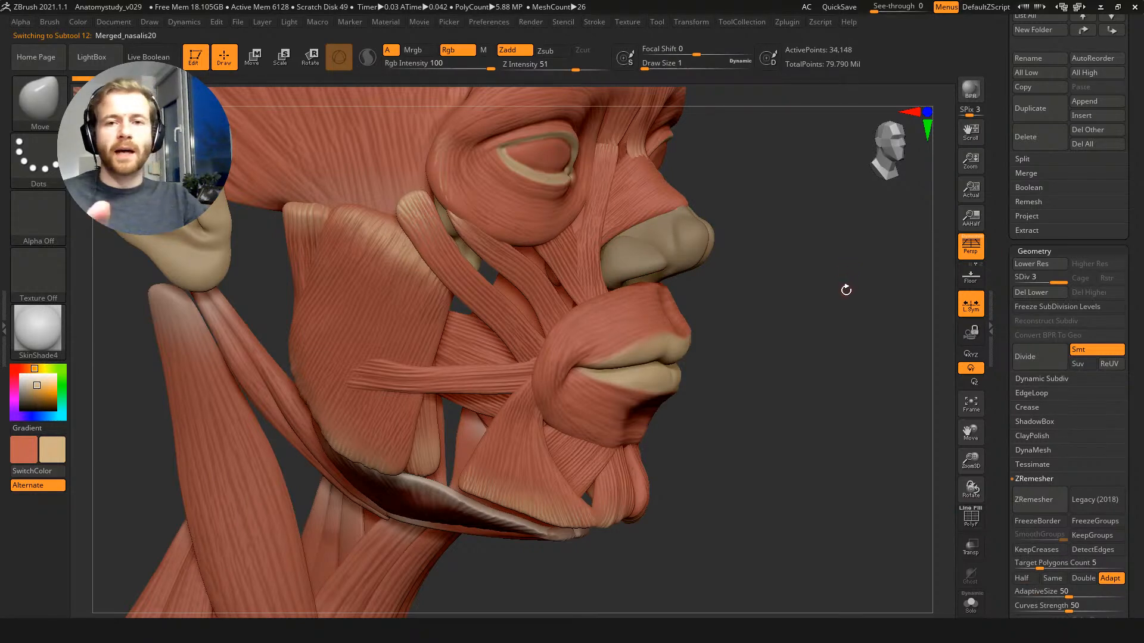
{"action": "left_click_drag", "start_coordinate": [995, 159], "coordinate": [996, 365]}
{"action": "key", "text": "Up"}
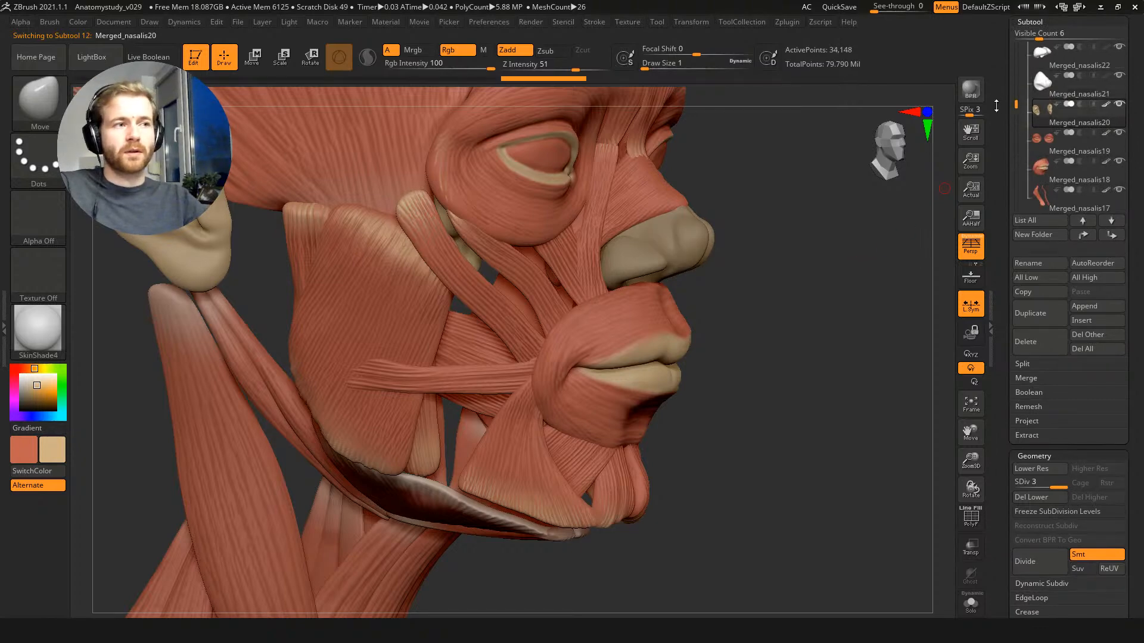
{"action": "key", "text": "Down"}
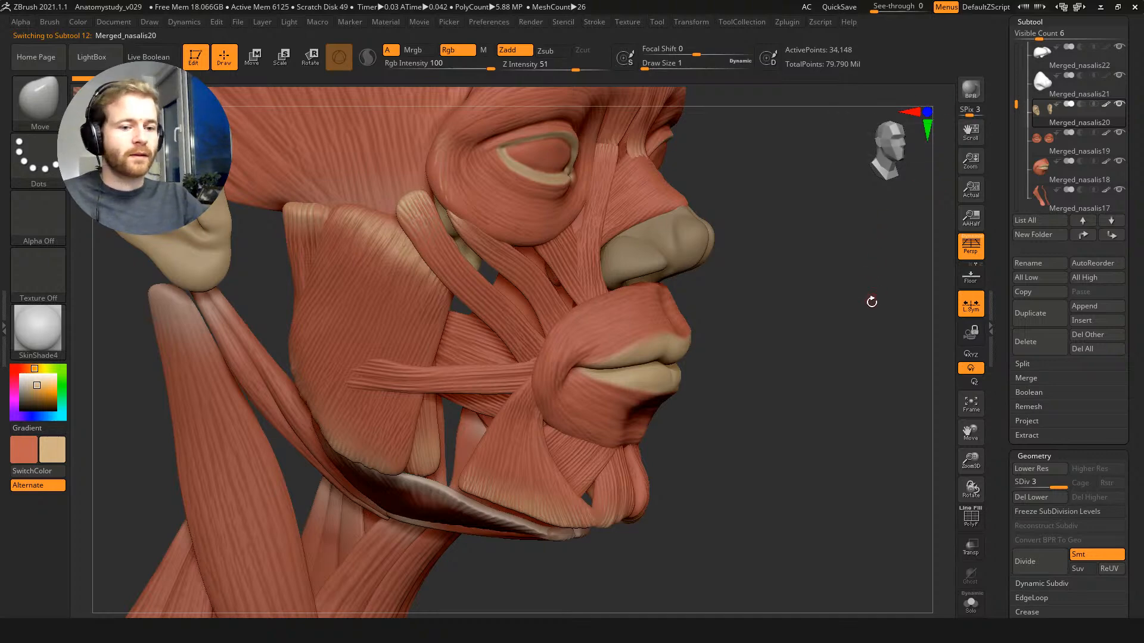
{"action": "left_click_drag", "start_coordinate": [872, 294], "coordinate": [862, 171]}
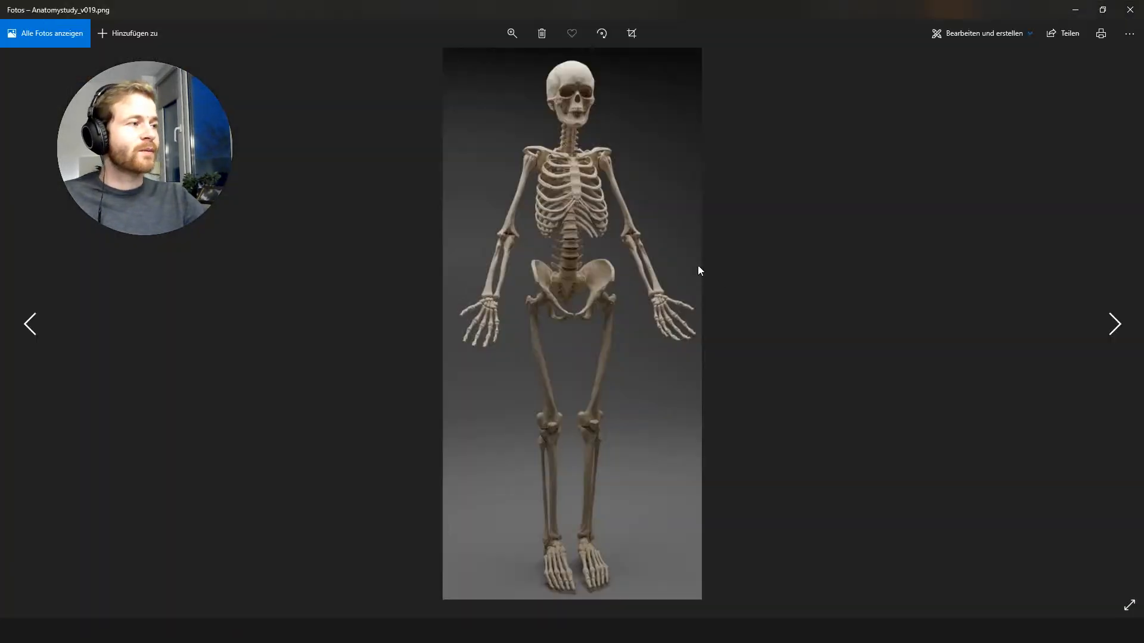
Step: In the Photos viewer, show Anatomystudy_v019.png at actual size, examine the skeleton from skull to legs, and close the image
{"action": "right_click", "coordinate": [564, 185]}
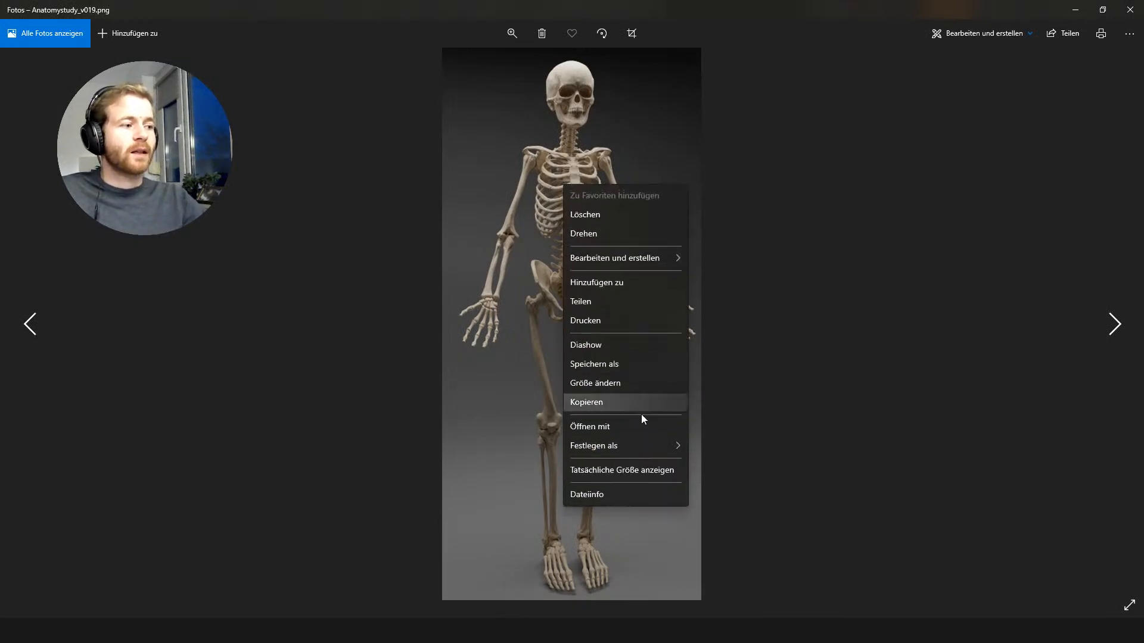
{"action": "left_click", "coordinate": [639, 472]}
{"action": "left_click_drag", "start_coordinate": [635, 231], "coordinate": [632, 383]}
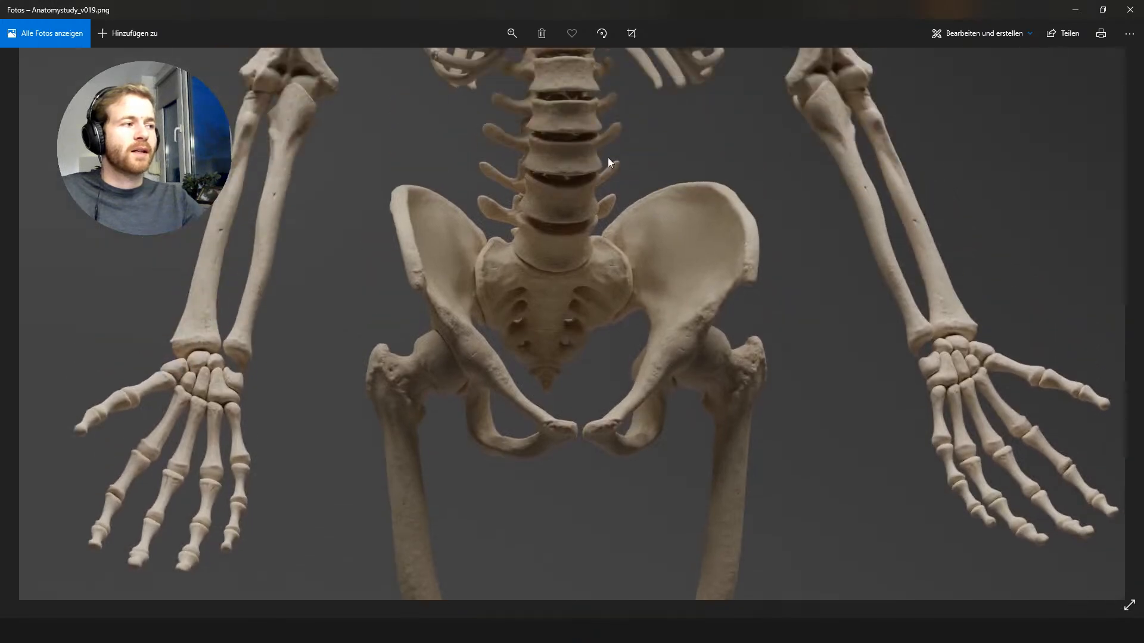
{"action": "left_click_drag", "start_coordinate": [609, 135], "coordinate": [626, 519]}
{"action": "left_click_drag", "start_coordinate": [632, 239], "coordinate": [645, 411]}
{"action": "left_click_drag", "start_coordinate": [640, 194], "coordinate": [631, 404]}
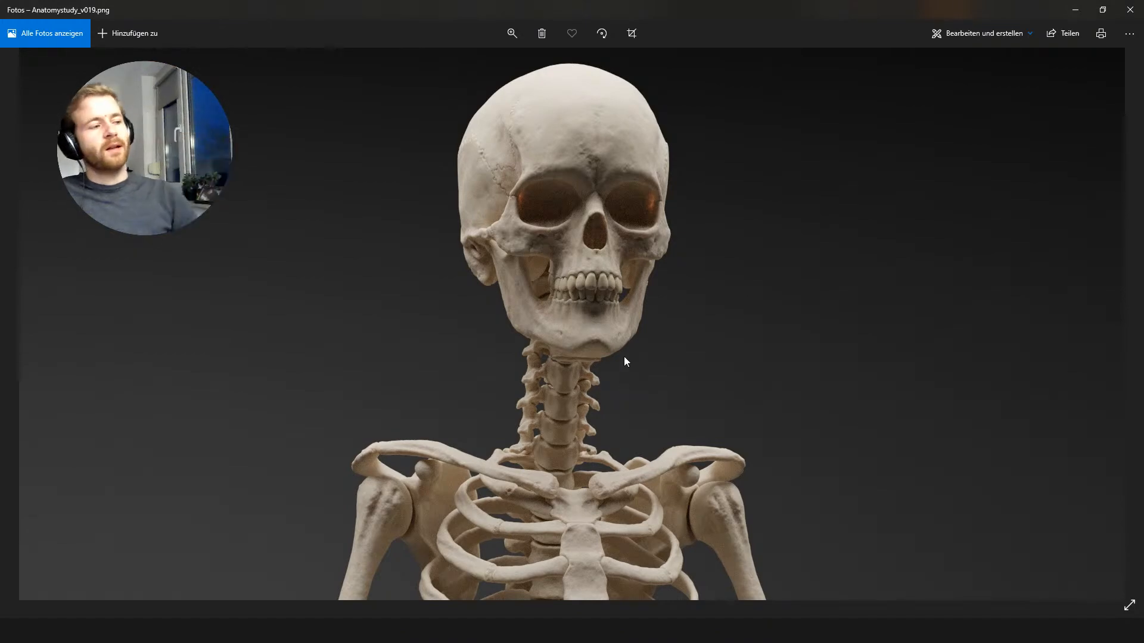
{"action": "left_click_drag", "start_coordinate": [624, 356], "coordinate": [672, 5]}
{"action": "left_click_drag", "start_coordinate": [601, 524], "coordinate": [577, 258]}
{"action": "left_click_drag", "start_coordinate": [551, 532], "coordinate": [560, 230]}
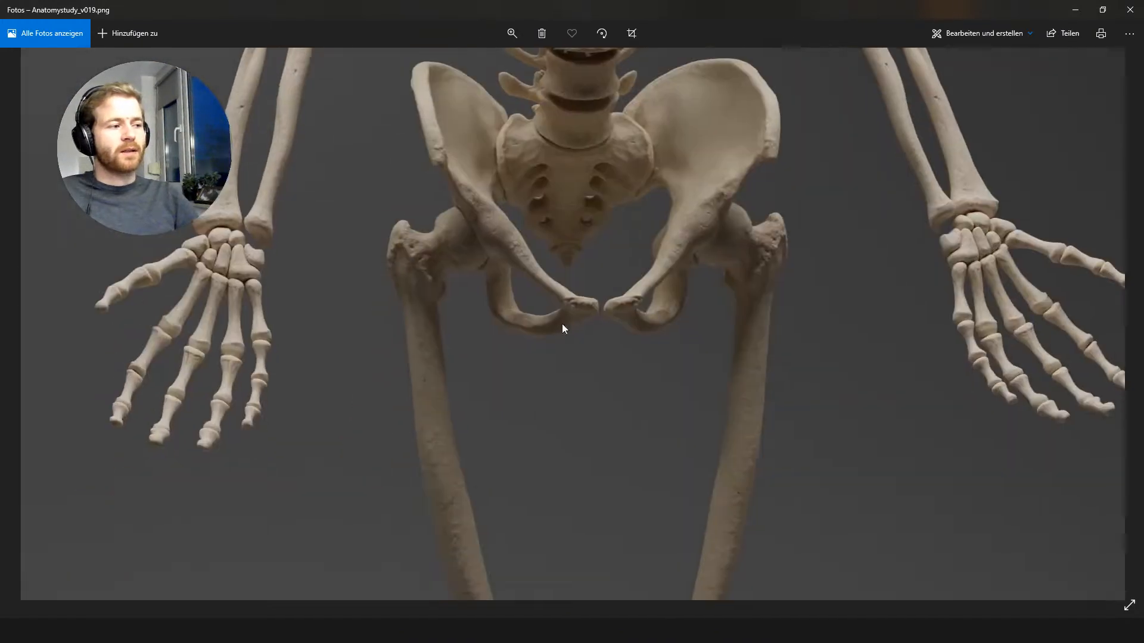
{"action": "left_click_drag", "start_coordinate": [566, 380], "coordinate": [592, 258]}
{"action": "scroll", "coordinate": [594, 286], "scroll_direction": "down", "scroll_amount": 5}
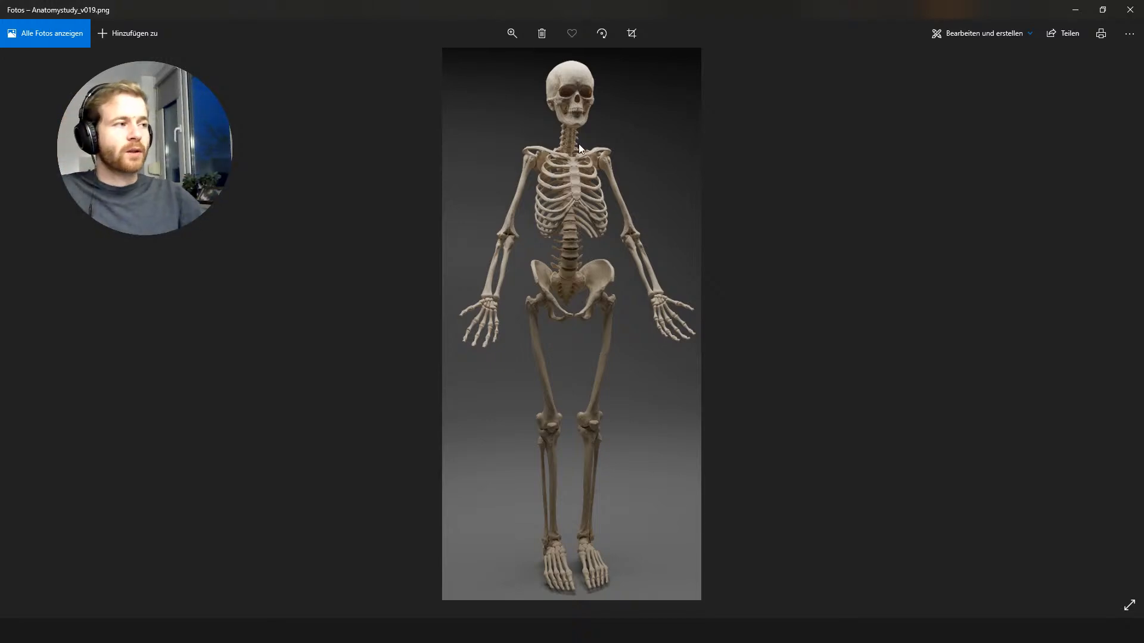
{"action": "left_click", "coordinate": [1124, 7]}
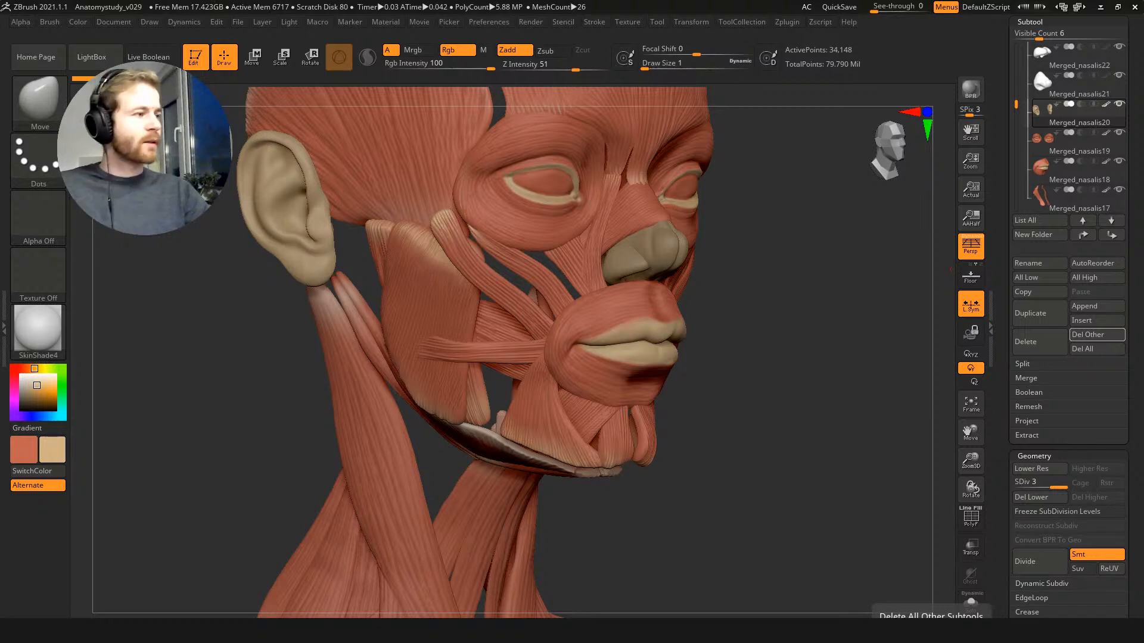
Step: Isolate the Merged_nasalis20 ears and examine their shape up close
{"action": "left_click_drag", "start_coordinate": [888, 310], "coordinate": [832, 295]}
{"action": "key", "text": "shift+s"}
{"action": "key", "text": "shift+f"}
{"action": "key", "text": "shift+f"}
{"action": "left_click_drag", "start_coordinate": [781, 409], "coordinate": [825, 500]}
{"action": "left_click_drag", "start_coordinate": [565, 340], "coordinate": [840, 356], "text": "alt"}
{"action": "left_click_drag", "start_coordinate": [644, 370], "coordinate": [681, 360], "text": "alt"}
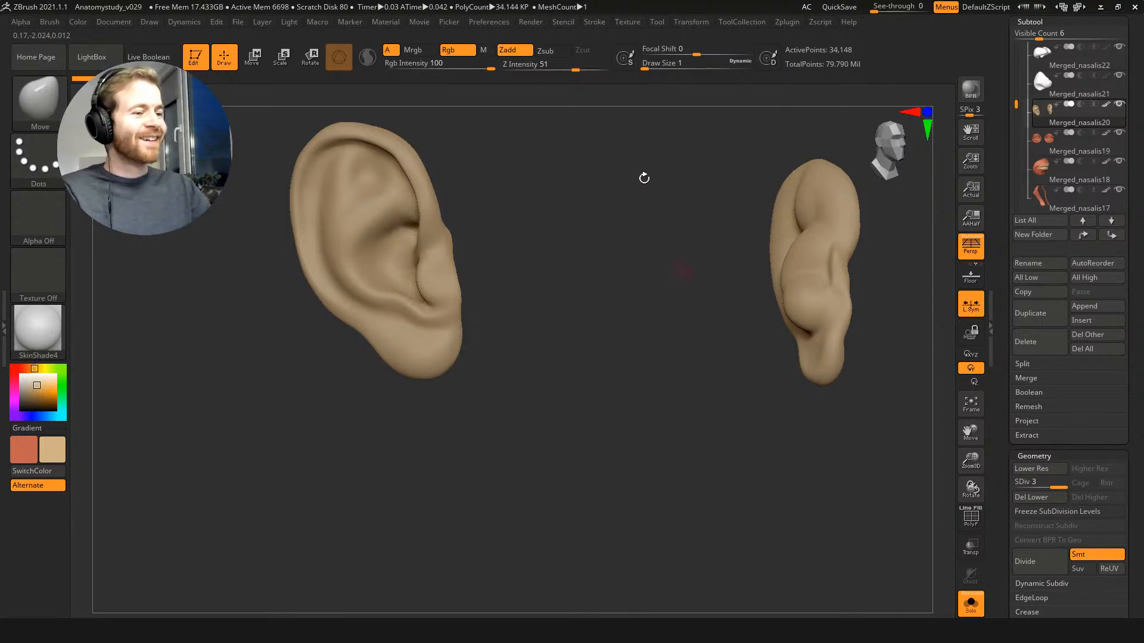
Step: Divide the ears to subdivision level 4 and display their wireframe
{"action": "left_click", "coordinate": [1035, 561]}
{"action": "left_click_drag", "start_coordinate": [634, 375], "coordinate": [730, 334]}
{"action": "key", "text": "shift+f"}
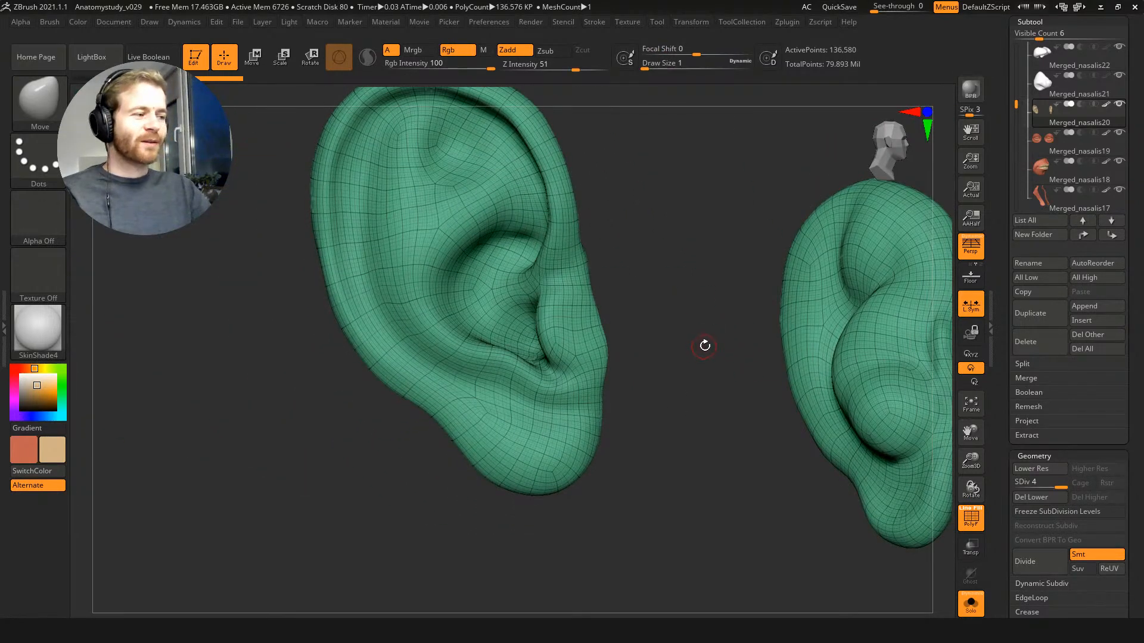
Step: Lower the ears to subdivision level 1 and freeze their subdivision levels
{"action": "key", "text": "shift+d"}
{"action": "key", "text": "shift+d"}
{"action": "key", "text": "shift+d"}
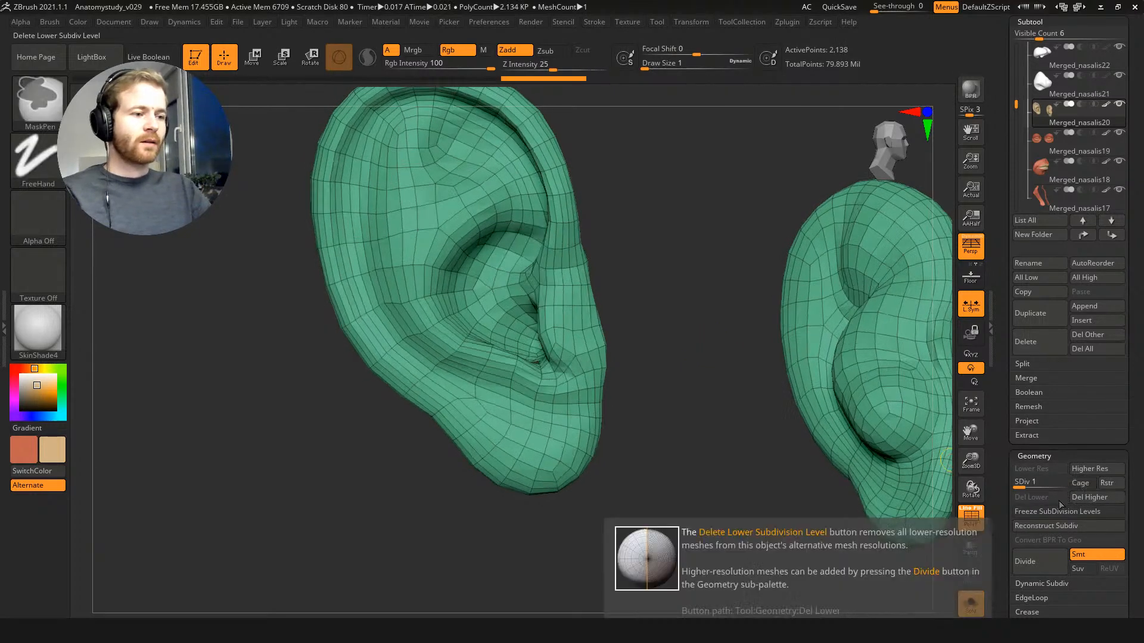
{"action": "left_click", "coordinate": [1059, 512]}
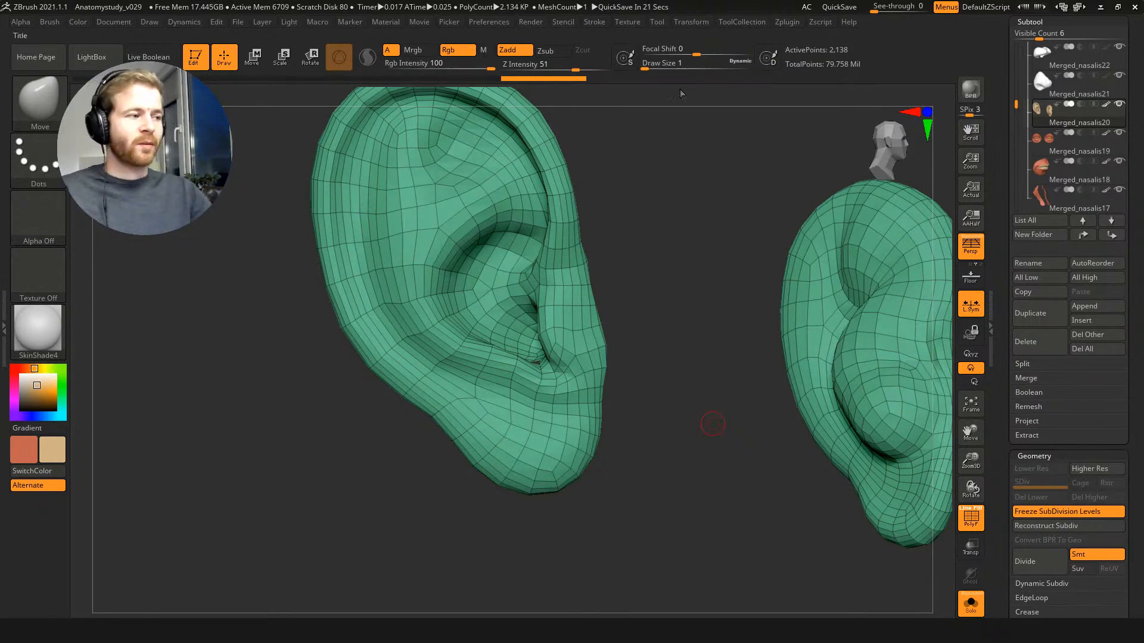
Step: Remesh the frozen ears with ZRemesher set to Half and an AdaptiveSize of 22
{"action": "left_click_drag", "start_coordinate": [669, 353], "coordinate": [671, 276]}
{"action": "key", "text": "space"}
{"action": "left_click", "coordinate": [668, 381]}
{"action": "left_click_drag", "start_coordinate": [1006, 523], "coordinate": [1004, 441], "text": "shift"}
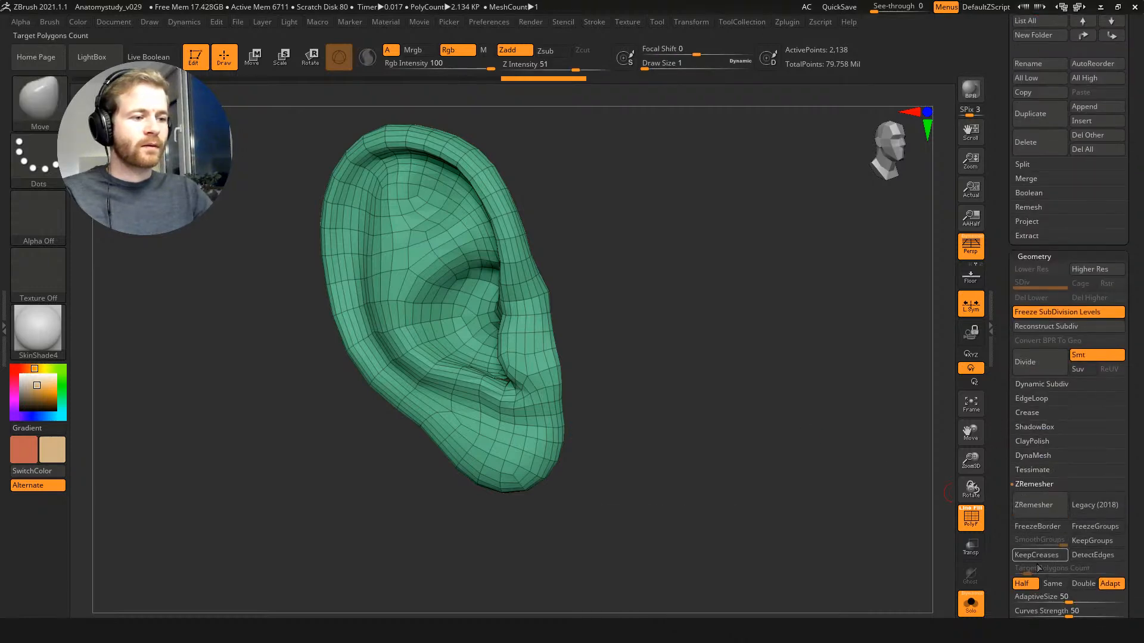
{"action": "left_click_drag", "start_coordinate": [1066, 597], "coordinate": [1038, 596]}
{"action": "left_click", "coordinate": [1032, 508]}
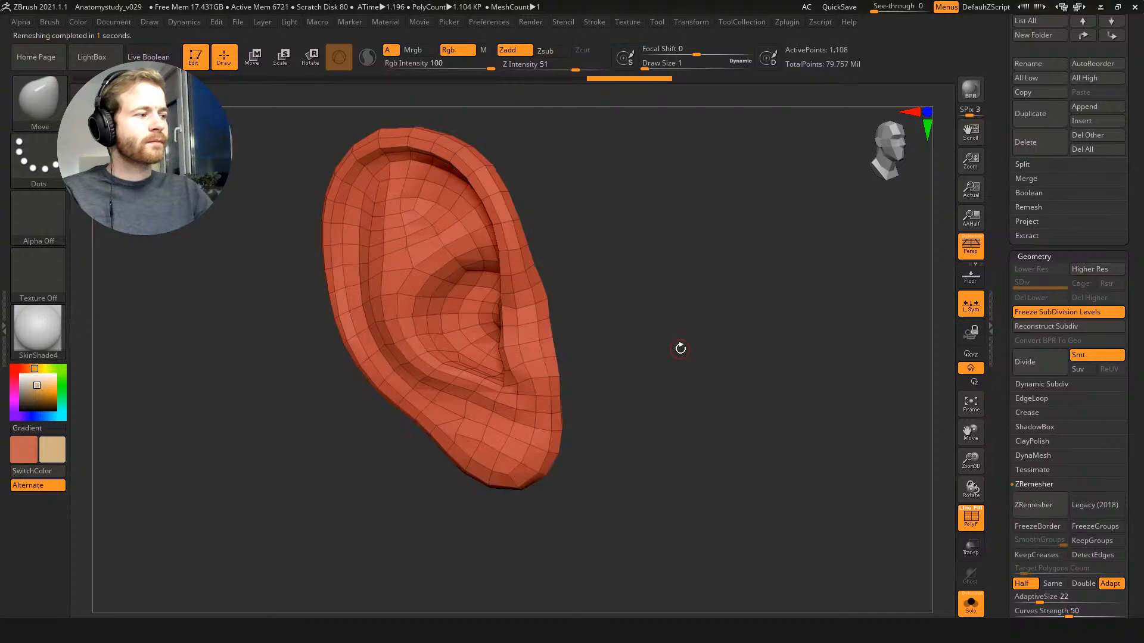
Step: Compare the ear topology before and after remeshing by undoing and redoing it, and unfreeze the subdivision levels
{"action": "left_click_drag", "start_coordinate": [674, 385], "coordinate": [598, 411]}
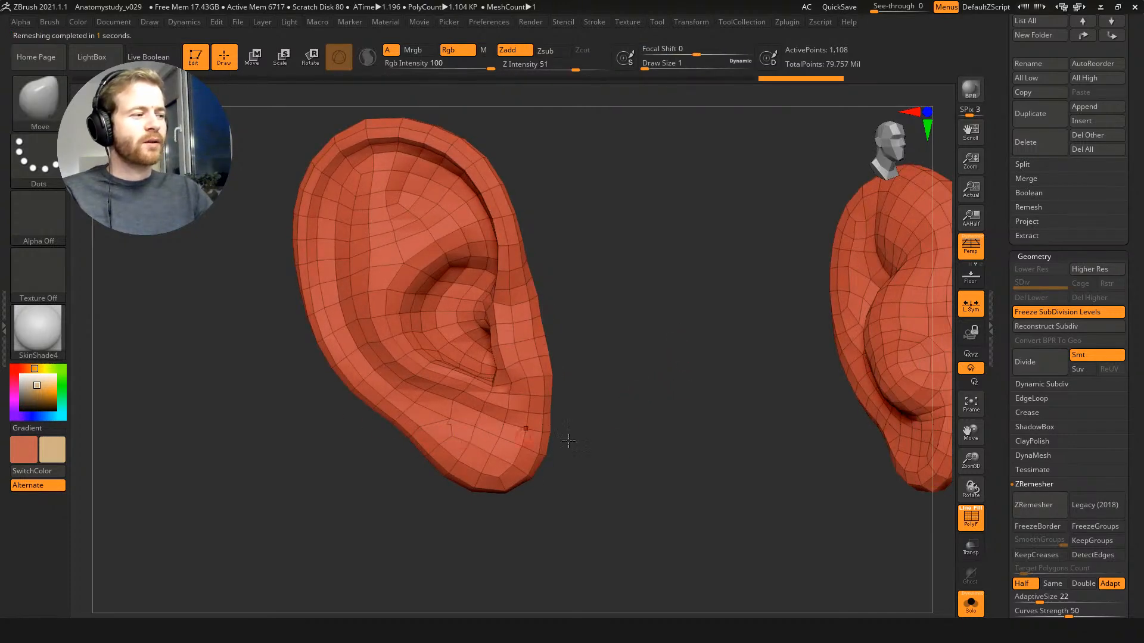
{"action": "left_click_drag", "start_coordinate": [623, 439], "coordinate": [625, 435]}
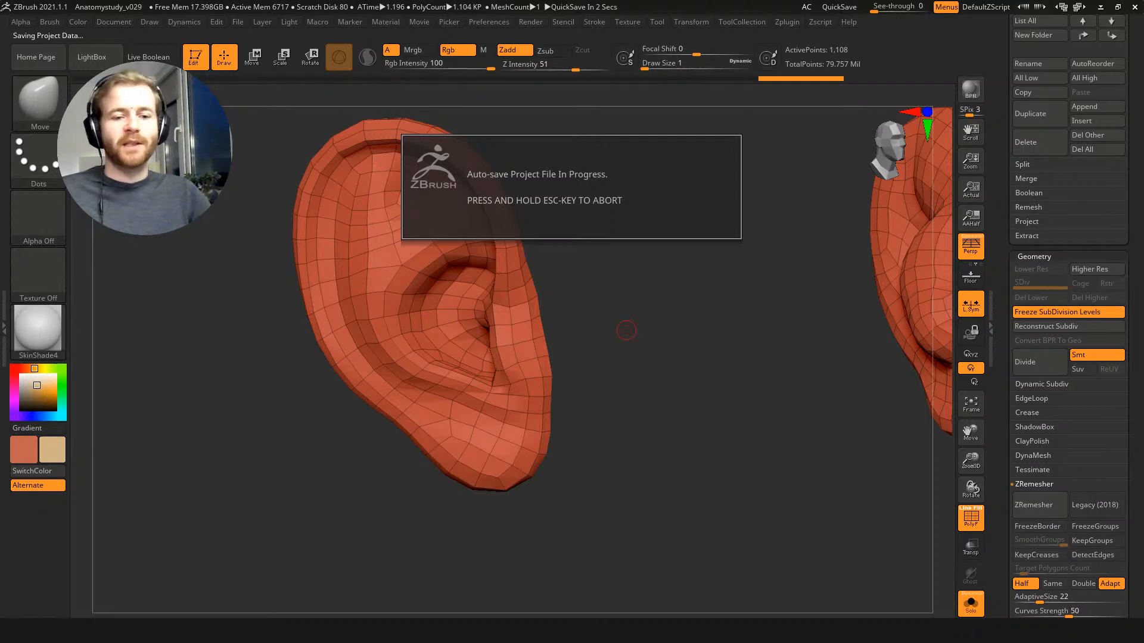
{"action": "key", "text": "ctrl"}
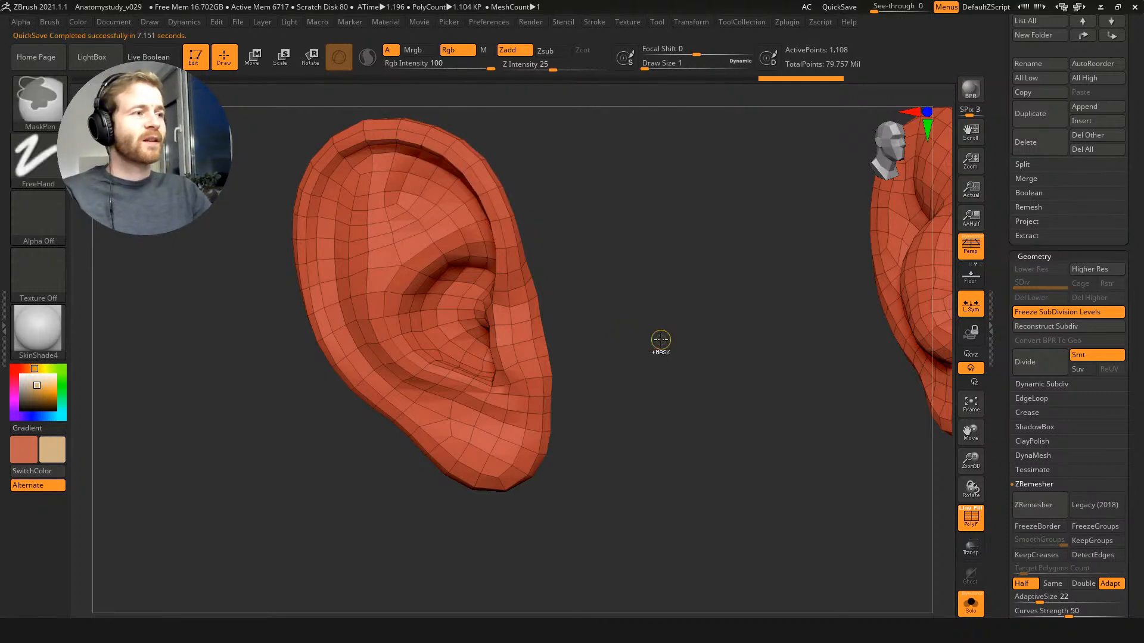
{"action": "key", "text": "ctrl+shift"}
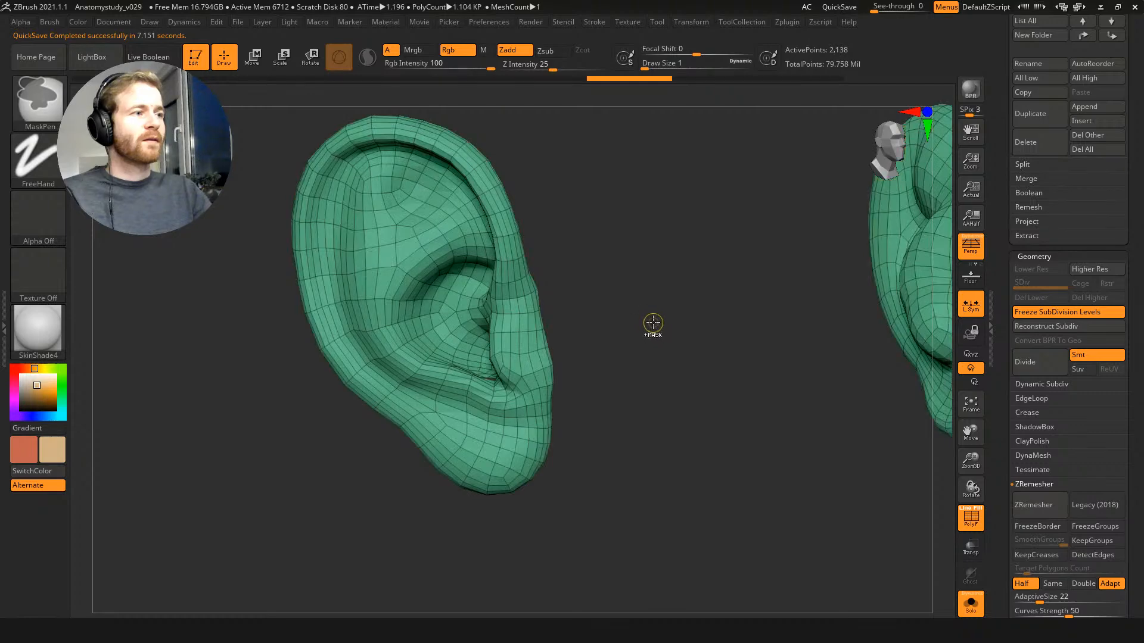
{"action": "left_click", "coordinate": [1042, 312]}
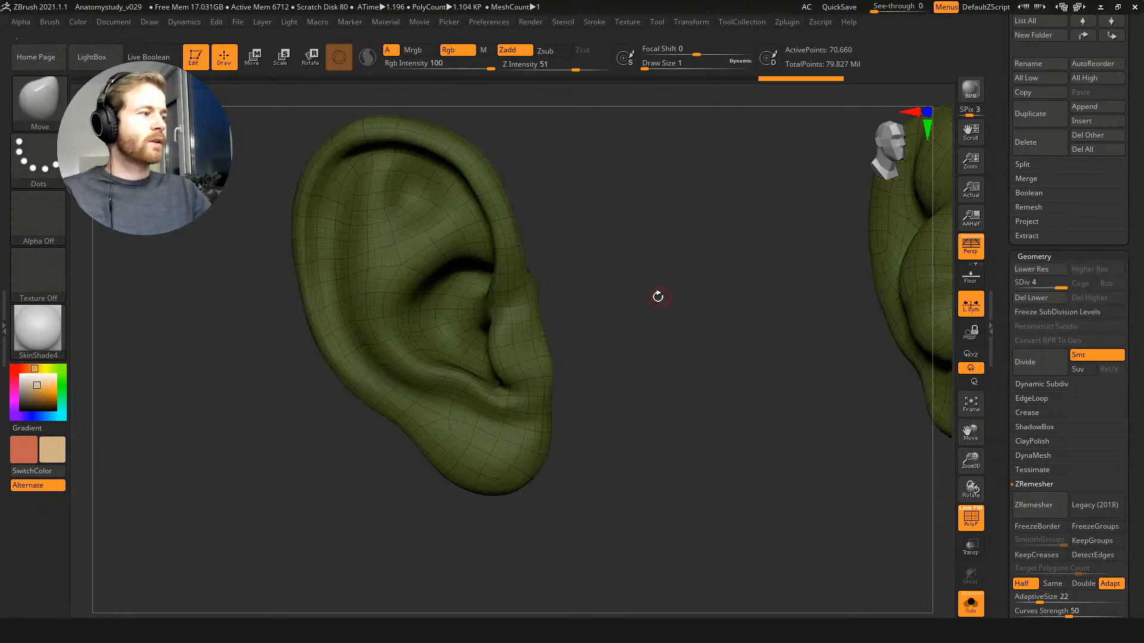
Step: Turn off the ears' isolation and wireframe, and check the whole head from the front
{"action": "key", "text": "shift+alt+s"}
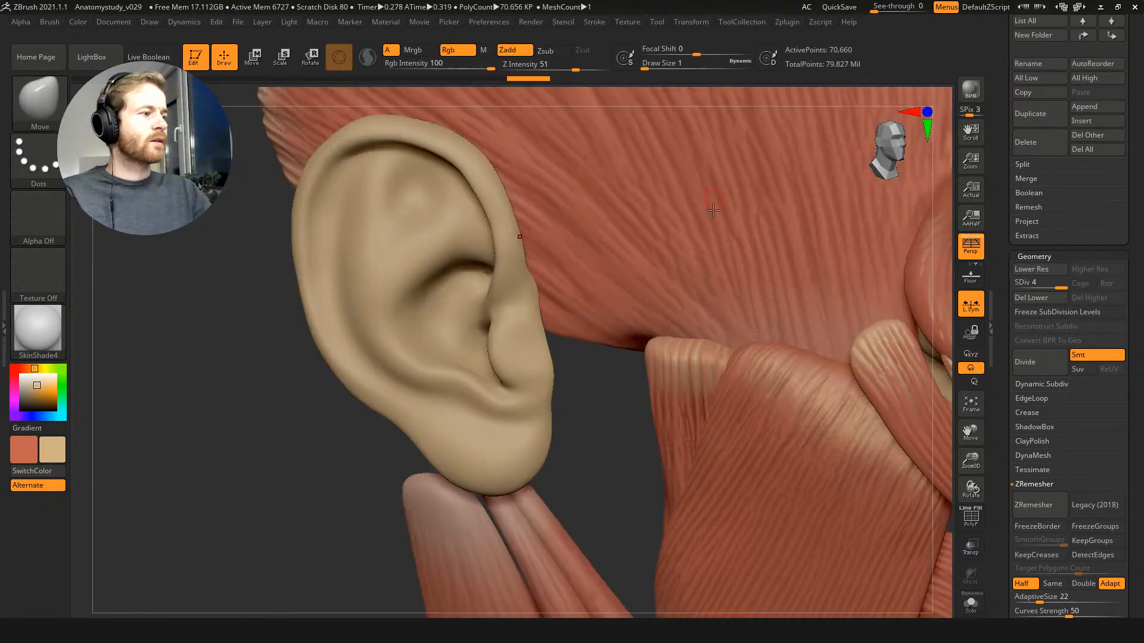
{"action": "key", "text": "f"}
{"action": "left_click_drag", "start_coordinate": [429, 238], "coordinate": [352, 235], "text": "shift"}
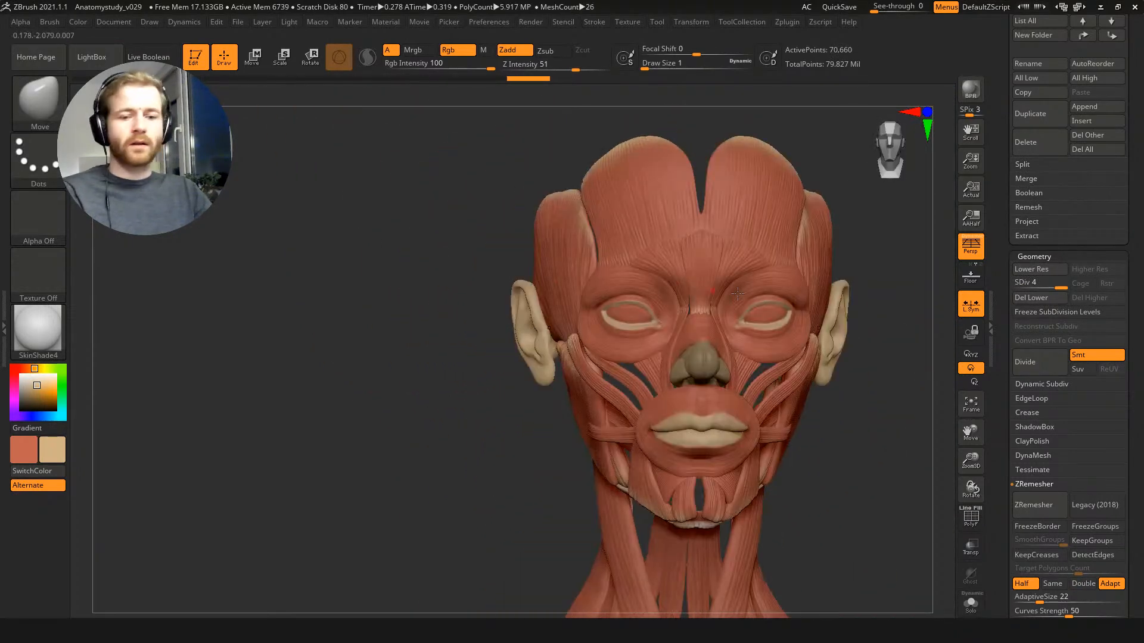
Step: Select the Merged_nasalis19 eye muscles, display their wireframe and lower them to subdivision level 1
{"action": "left_click", "coordinate": [827, 308], "text": "alt"}
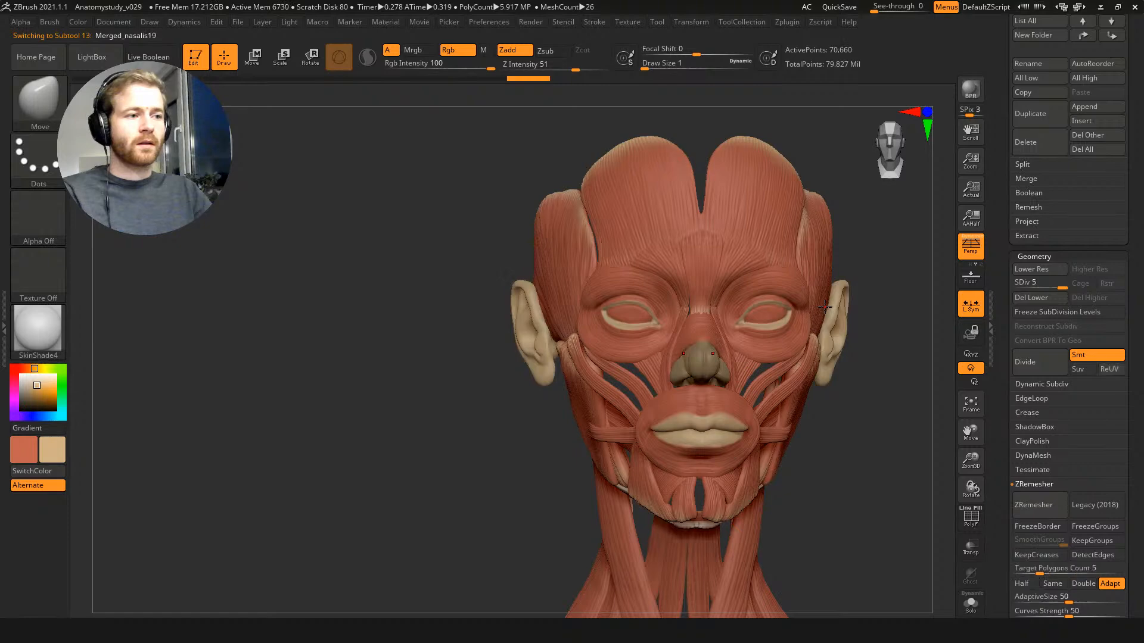
{"action": "key", "text": "shift+f"}
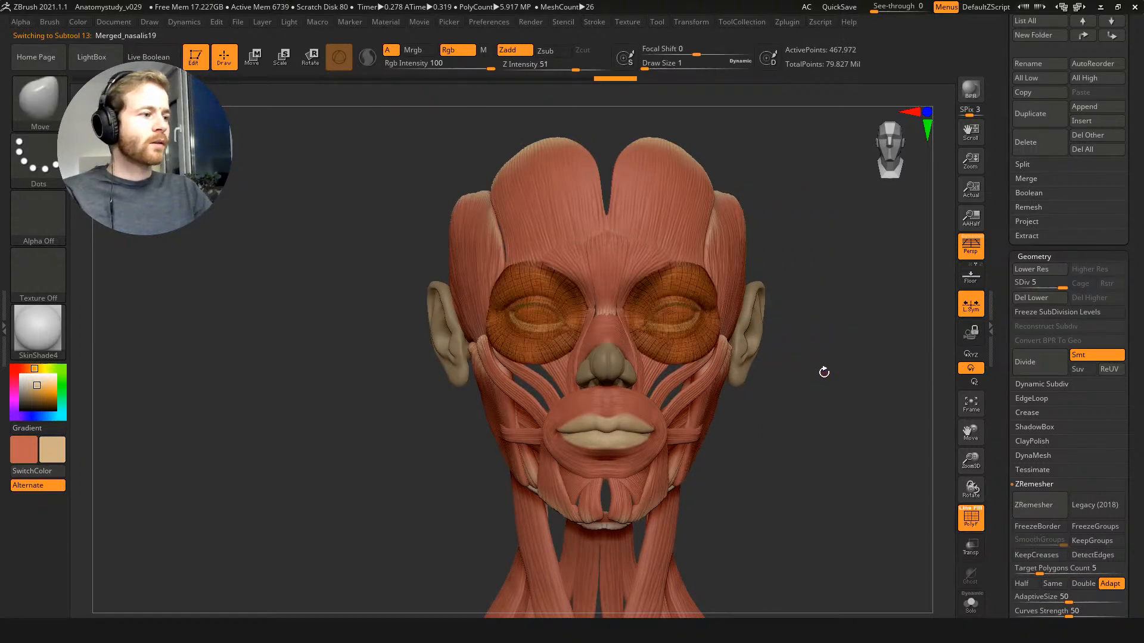
{"action": "key", "text": "f"}
{"action": "key", "text": "shift+d"}
{"action": "key", "text": "shift+d"}
{"action": "key", "text": "shift+d"}
{"action": "key", "text": "shift+d"}
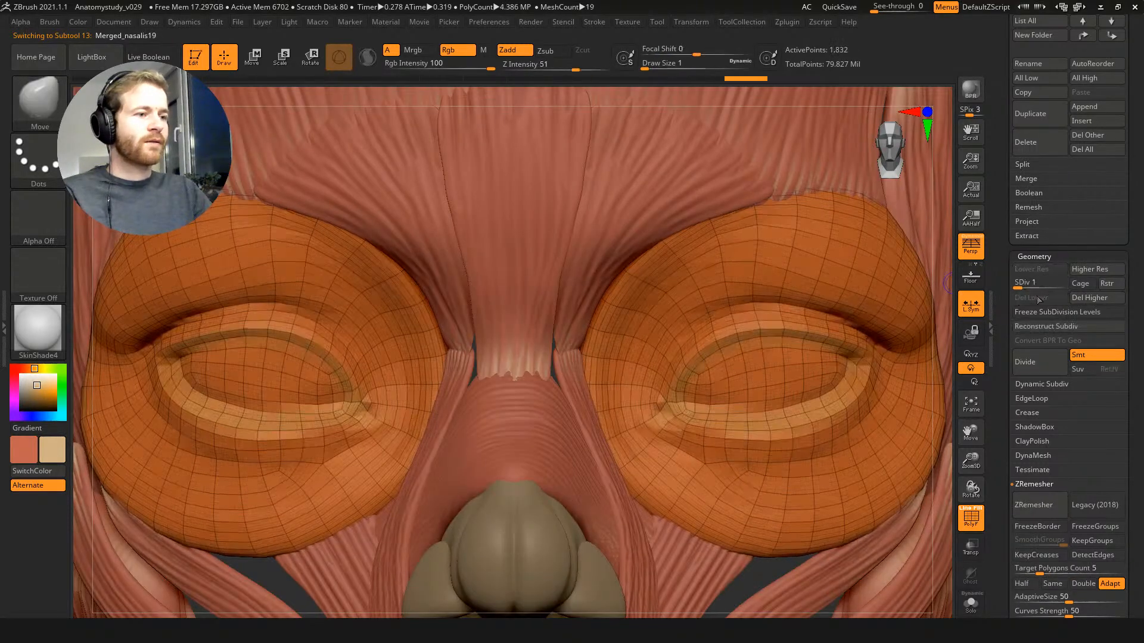
Step: Raise the eye muscles to subdivision level 2 and check their wireframe up close and against the whole face
{"action": "key", "text": "d"}
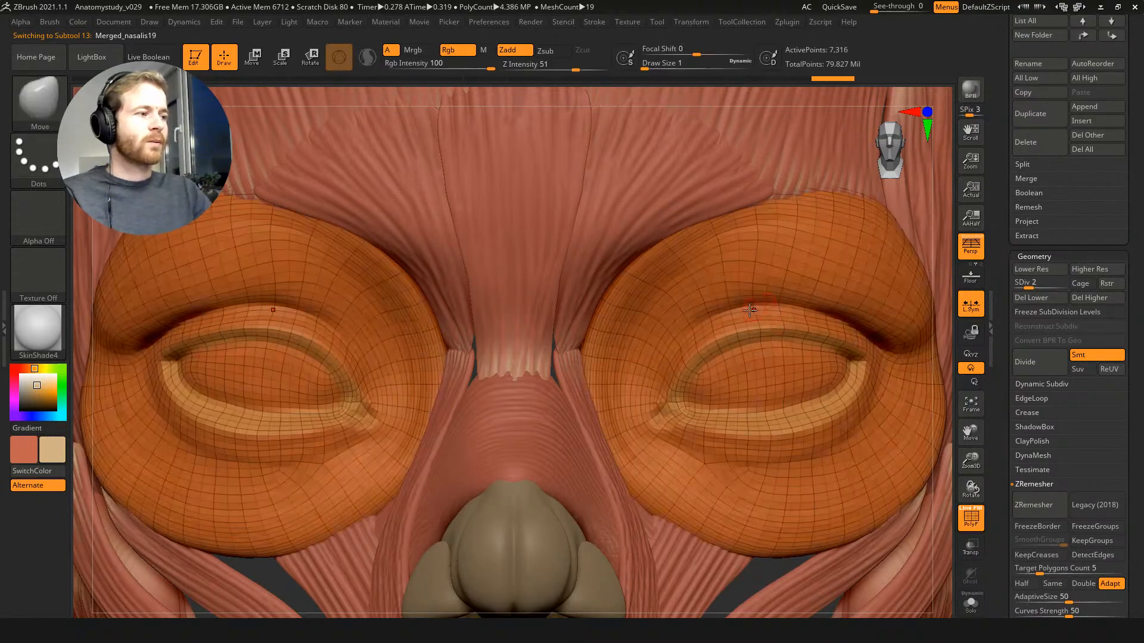
{"action": "key", "text": "f"}
{"action": "right_click_drag", "start_coordinate": [760, 338], "coordinate": [735, 324], "text": "ctrl"}
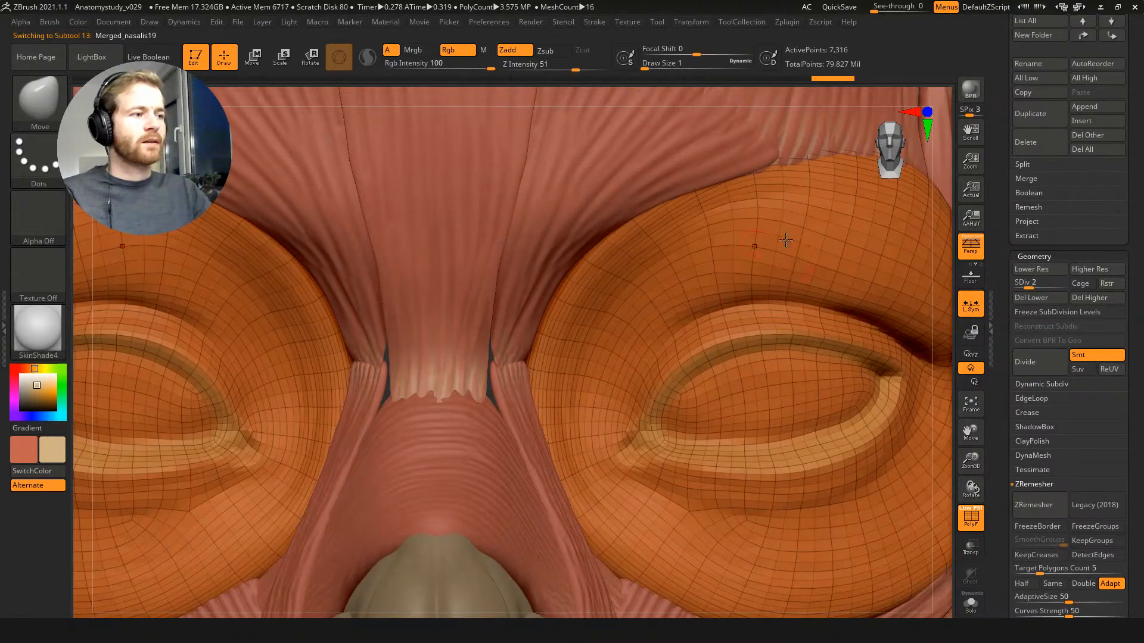
{"action": "right_click_drag", "start_coordinate": [799, 265], "coordinate": [649, 273]}
{"action": "right_click_drag", "start_coordinate": [623, 332], "coordinate": [817, 440]}
{"action": "right_click_drag", "start_coordinate": [847, 391], "coordinate": [903, 324]}
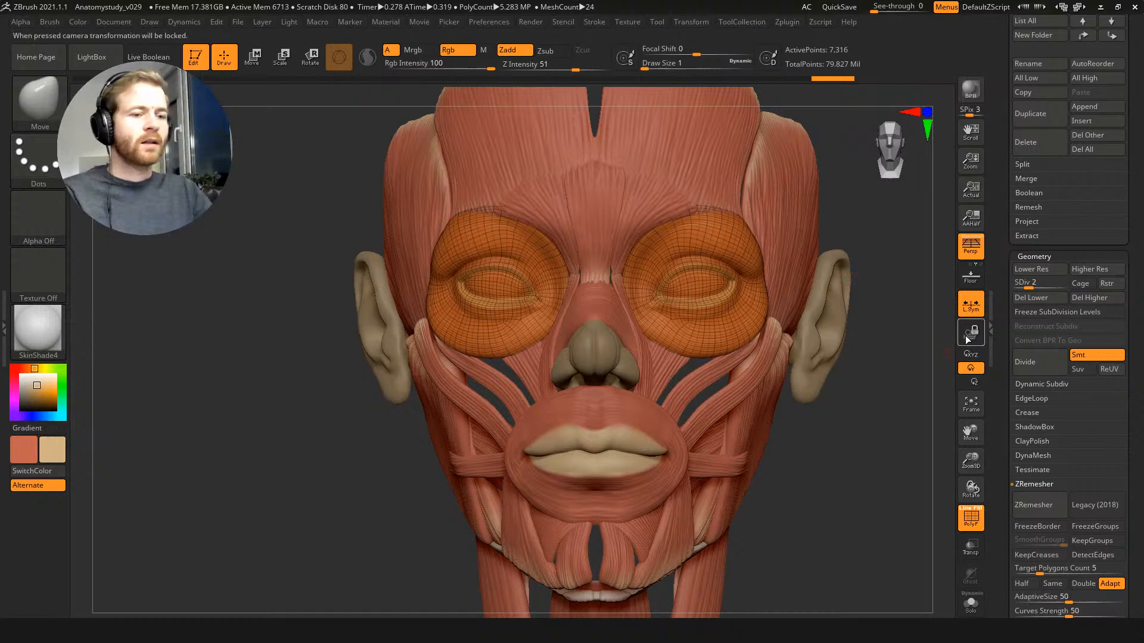
Step: Go through the mouth, cheek and nose-side muscle subtools from Merged_nasalis18 onward and examine their wireframes
{"action": "key", "text": "Down"}
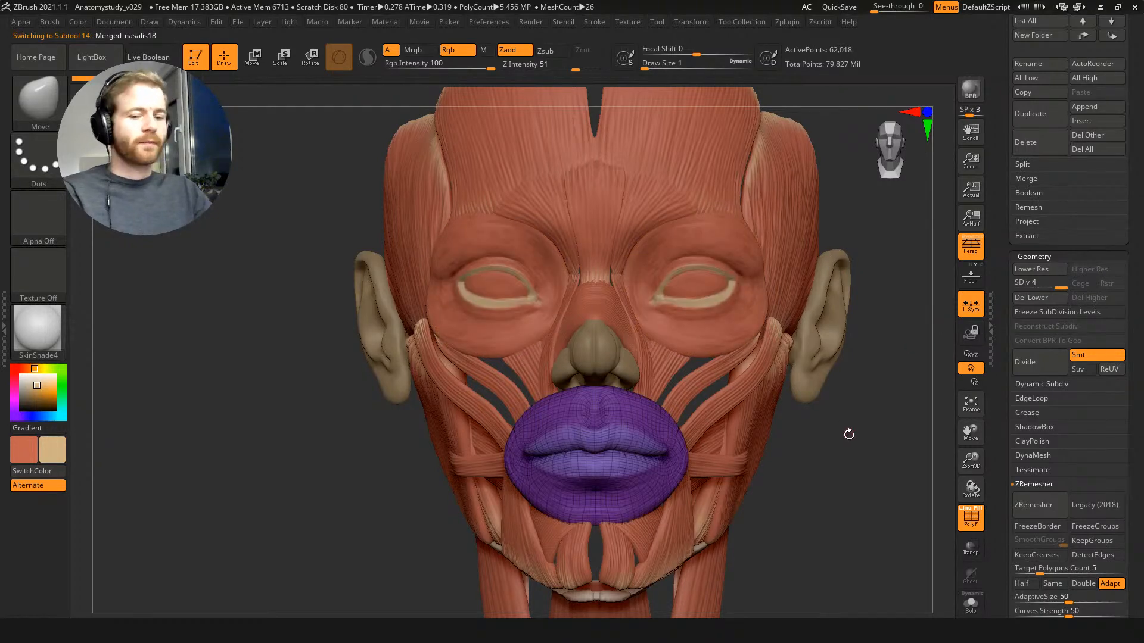
{"action": "key", "text": "Down"}
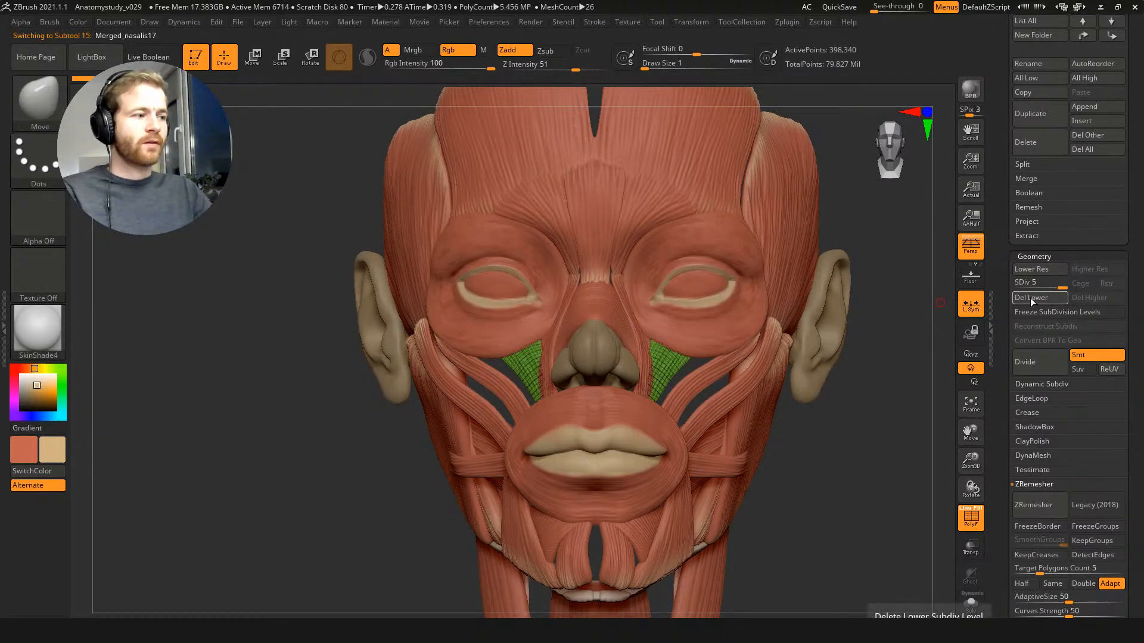
{"action": "right_click_drag", "start_coordinate": [852, 429], "coordinate": [811, 539], "text": "ctrl"}
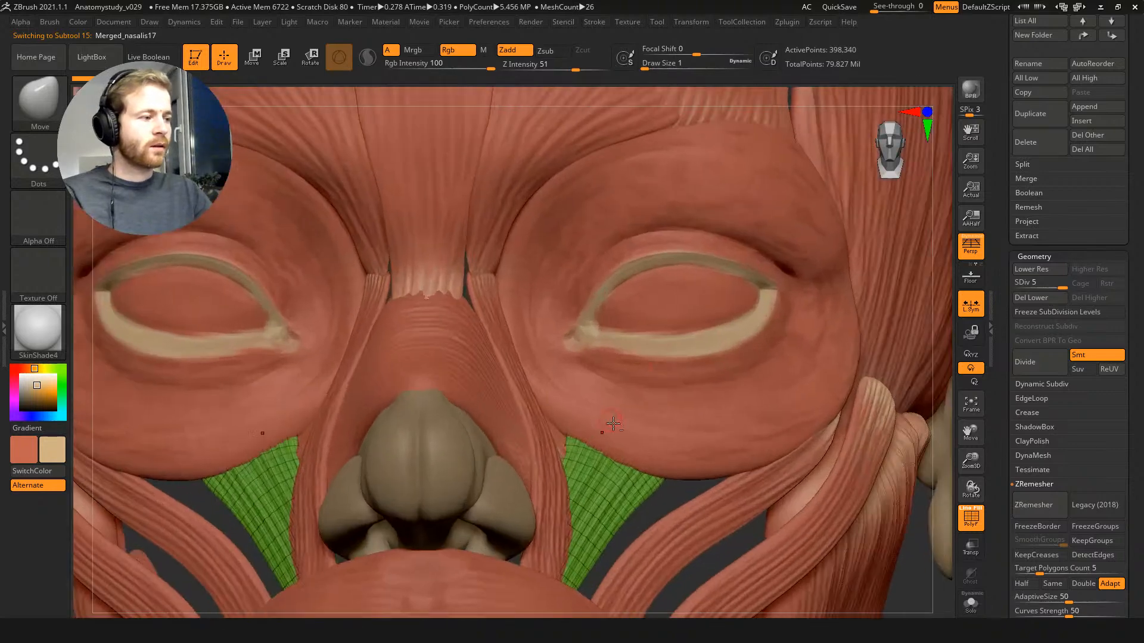
{"action": "right_click_drag", "start_coordinate": [608, 423], "coordinate": [731, 291], "text": "alt"}
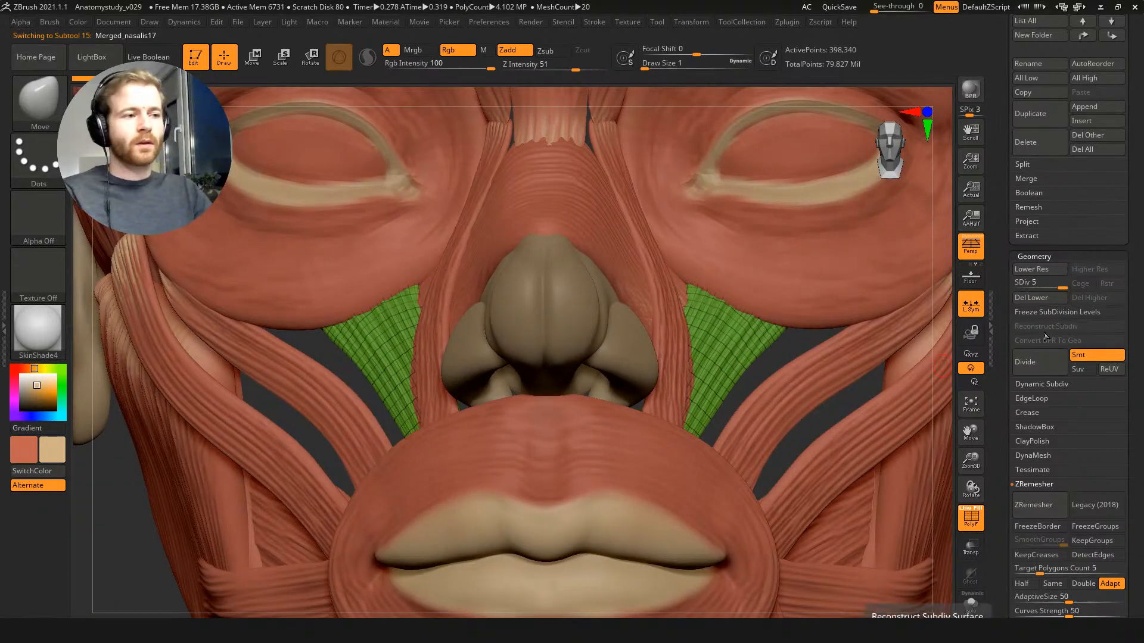
{"action": "key", "text": "Down"}
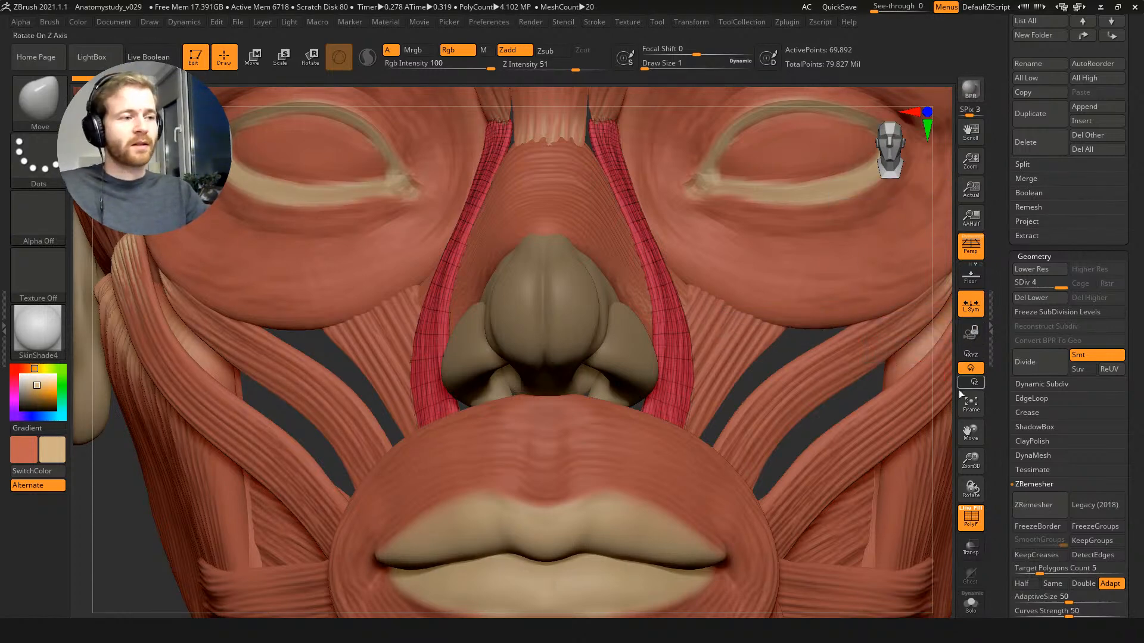
{"action": "left_click_drag", "start_coordinate": [968, 453], "coordinate": [950, 424]}
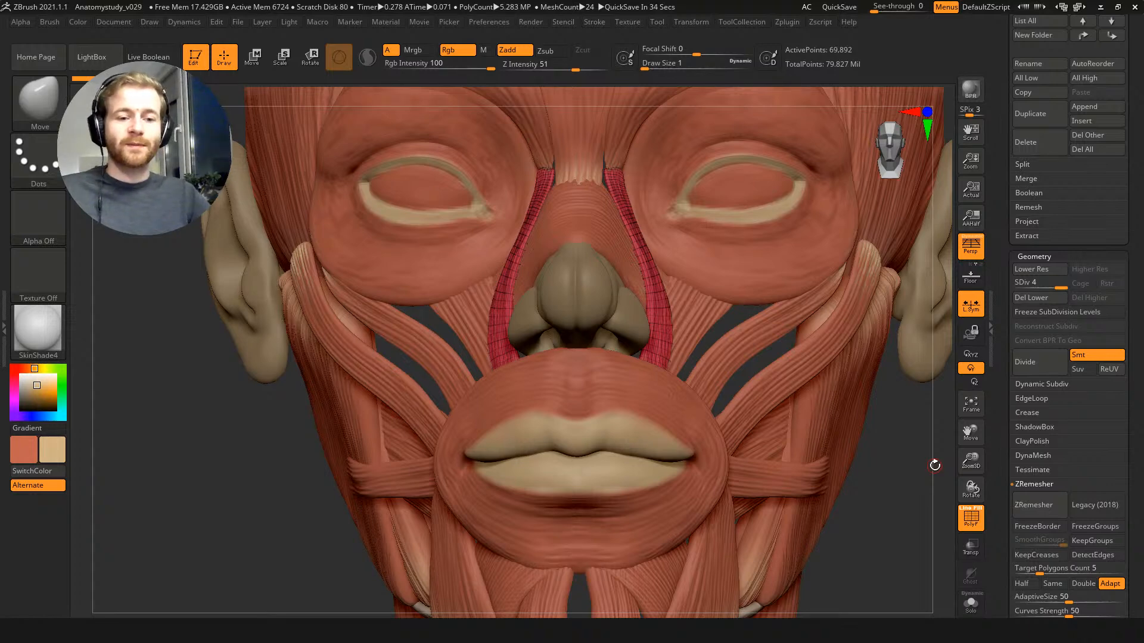
{"action": "left_click_drag", "start_coordinate": [899, 434], "coordinate": [891, 432]}
Step: Select the Merged_nasalis15 cheek muscles, lower them to subdivision level 1 and freeze their subdivision levels
{"action": "key", "text": "Down"}
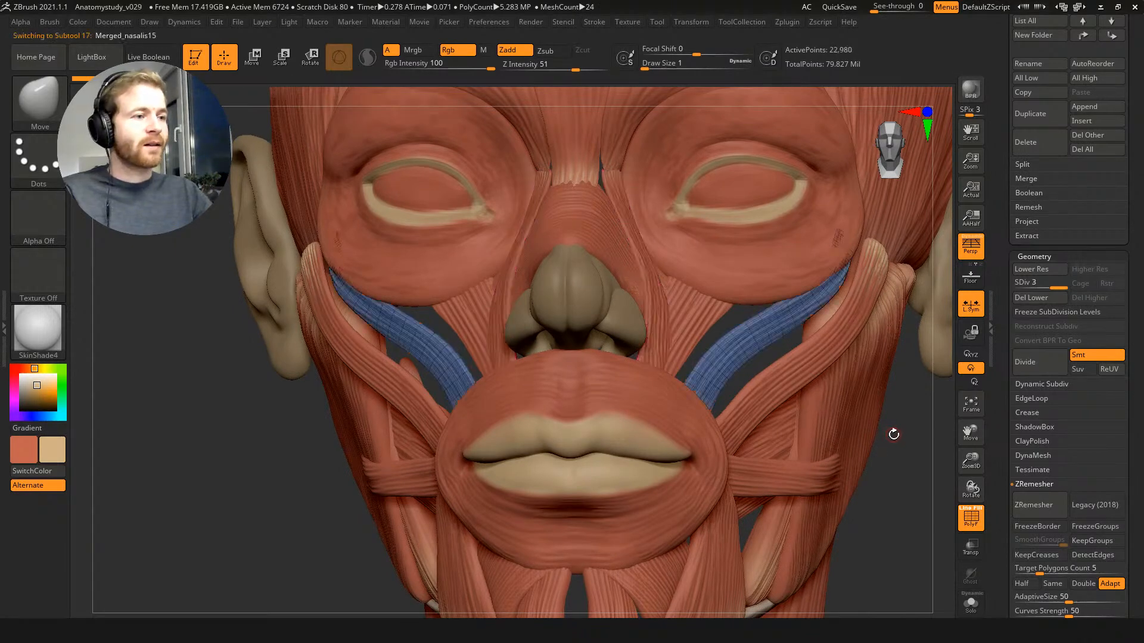
{"action": "left_click_drag", "start_coordinate": [903, 438], "coordinate": [868, 404]}
{"action": "key", "text": "shift+d"}
{"action": "key", "text": "shift+d"}
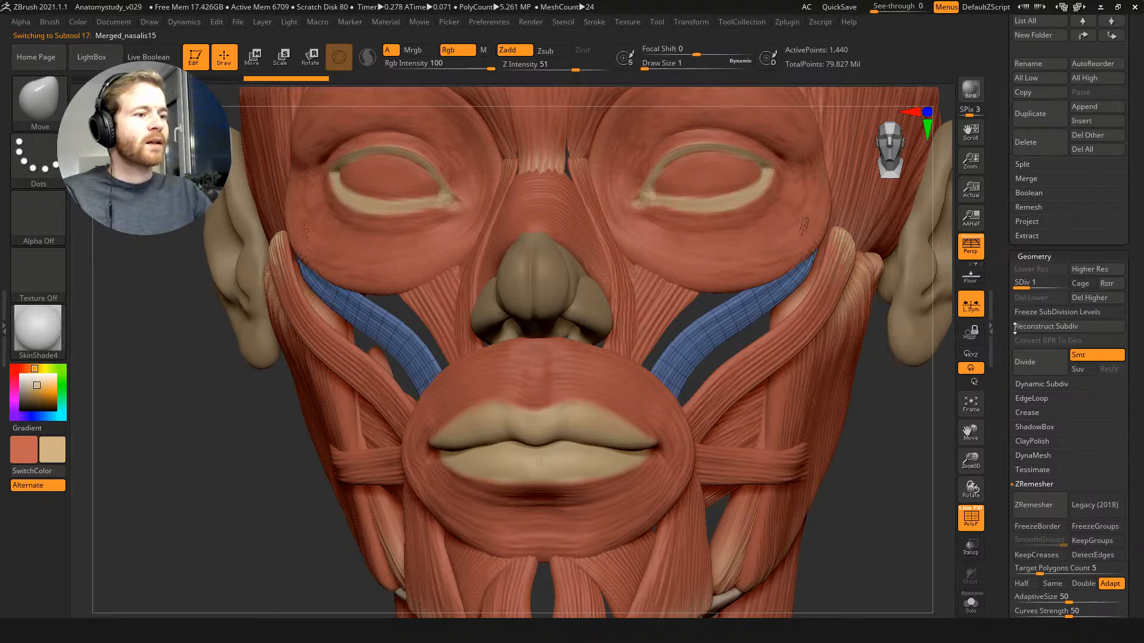
{"action": "left_click", "coordinate": [1040, 313]}
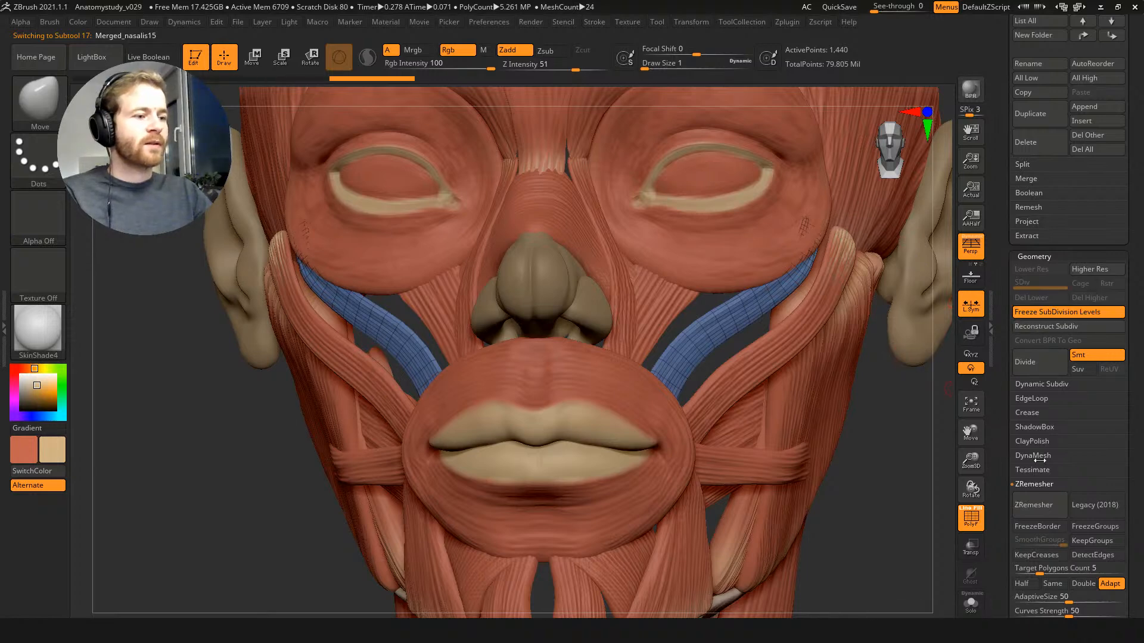
Step: Try remeshing the frozen cheek muscles with ZRemesher at an AdaptiveSize of 18, and undo it
{"action": "left_click_drag", "start_coordinate": [1068, 602], "coordinate": [1037, 601]}
{"action": "left_click", "coordinate": [1032, 513]}
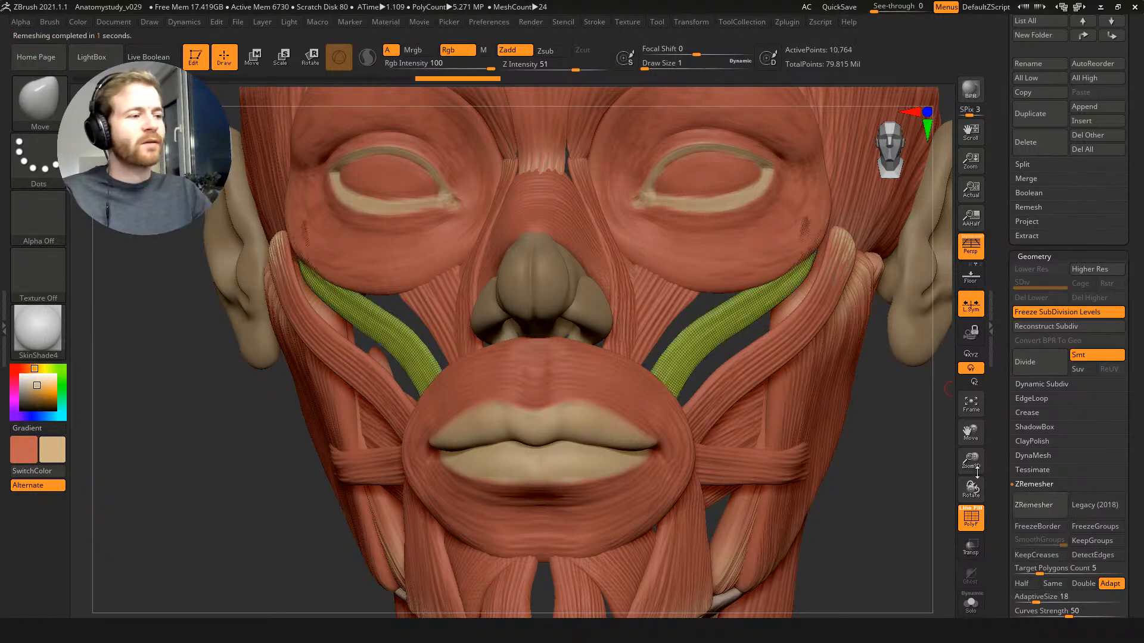
{"action": "key", "text": "ctrl+z"}
Step: Remesh the frozen cheek muscles with ZRemesher set to Half, first at AdaptiveSize 16 and again at 14
{"action": "left_click", "coordinate": [1022, 583]}
{"action": "left_click_drag", "start_coordinate": [1037, 601], "coordinate": [1033, 601]}
{"action": "left_click", "coordinate": [1034, 505]}
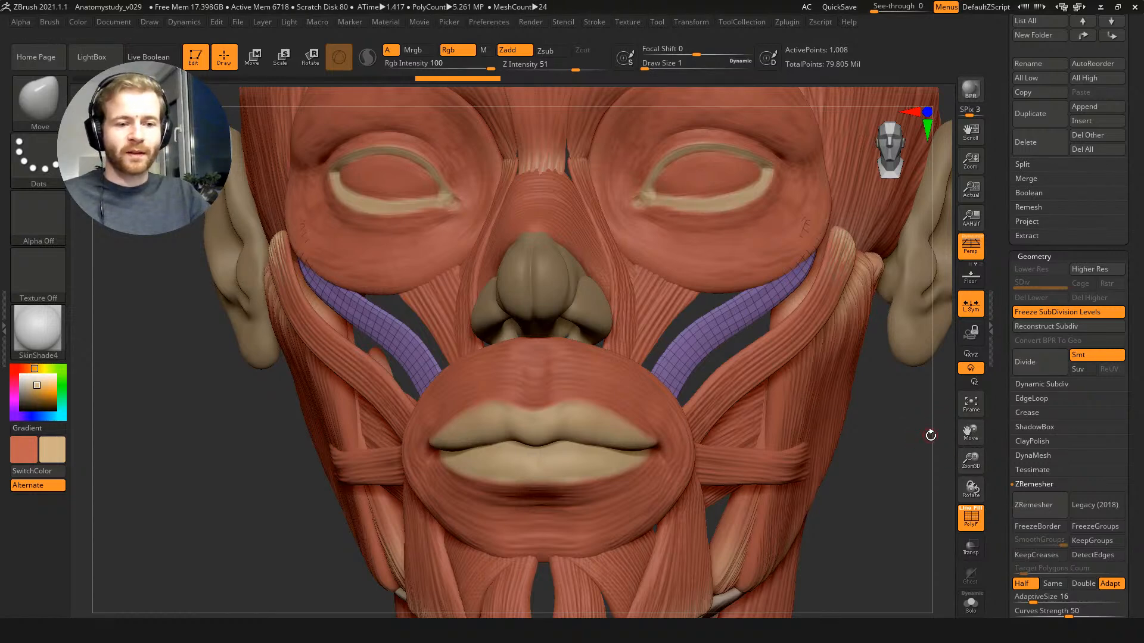
{"action": "left_click", "coordinate": [1032, 599]}
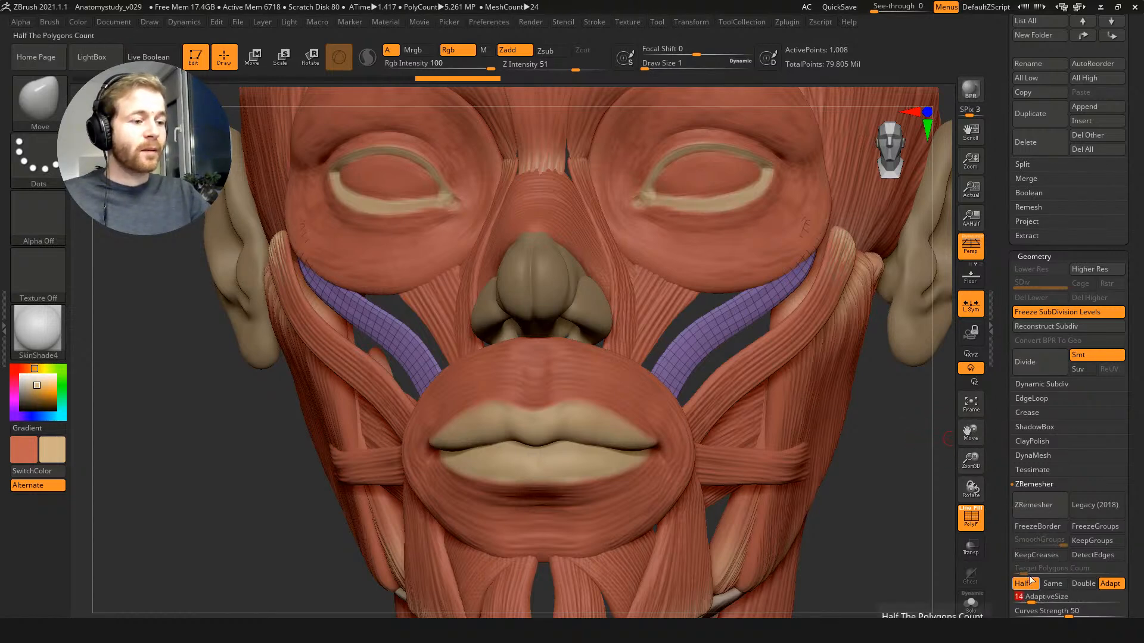
{"action": "left_click", "coordinate": [1033, 505]}
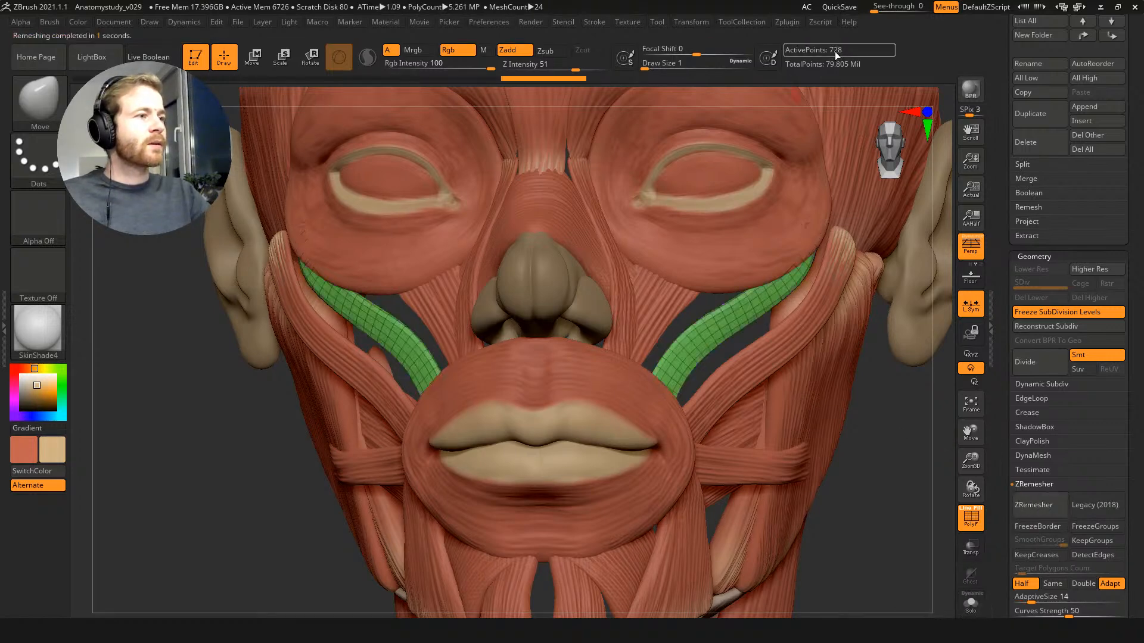
{"action": "left_click", "coordinate": [1047, 311]}
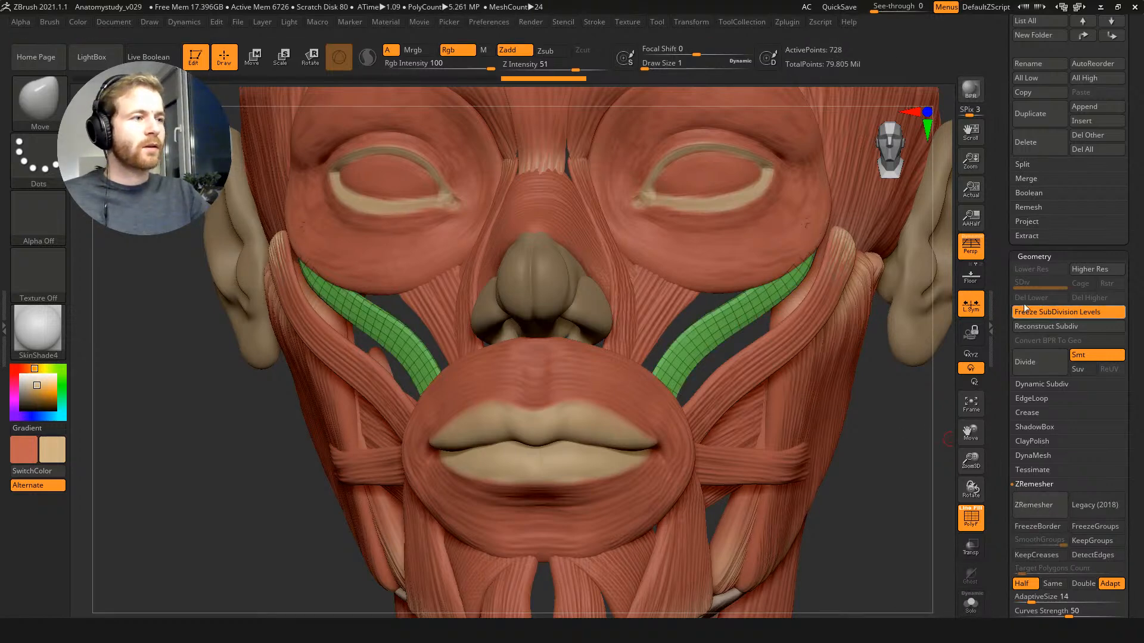
Step: Undo the cheek muscles' remeshing and freezing, back to their original topology at subdivision level 4
{"action": "key", "text": "ctrl+z"}
{"action": "key", "text": "ctrl+z"}
{"action": "key", "text": "ctrl+z"}
{"action": "key", "text": "ctrl+z"}
{"action": "key", "text": "ctrl+z"}
{"action": "key", "text": "ctrl+shift+z"}
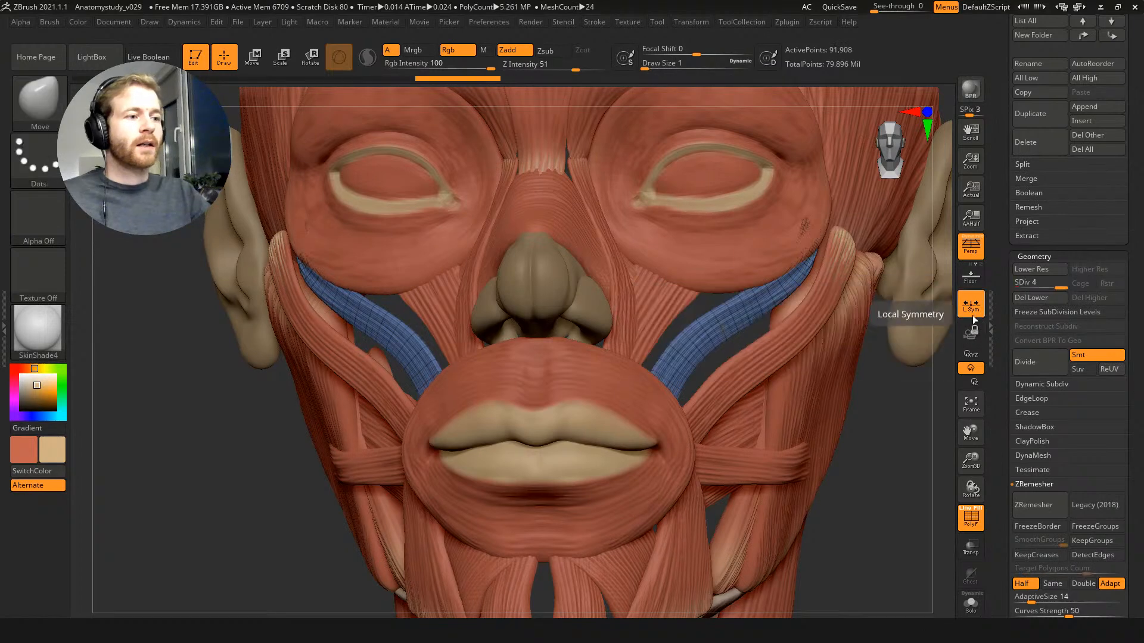
Step: Freeze the cheek muscles' subdivision levels again, remesh them with ZRemesher at Half and AdaptiveSize 14, and unfreeze them
{"action": "left_click", "coordinate": [1047, 312]}
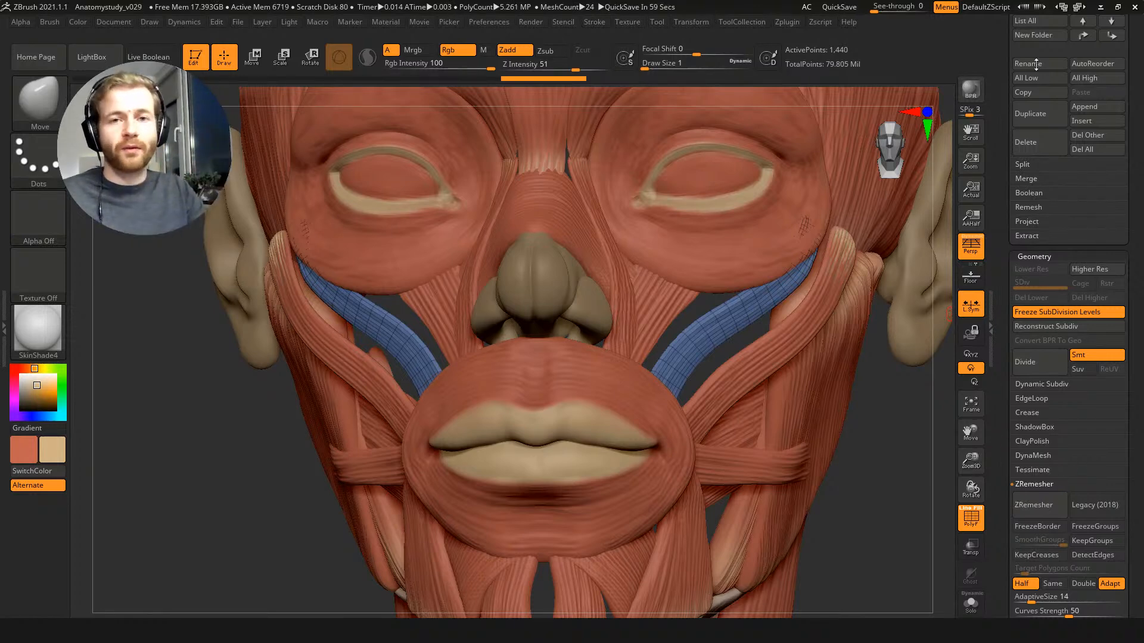
{"action": "left_click", "coordinate": [1034, 505]}
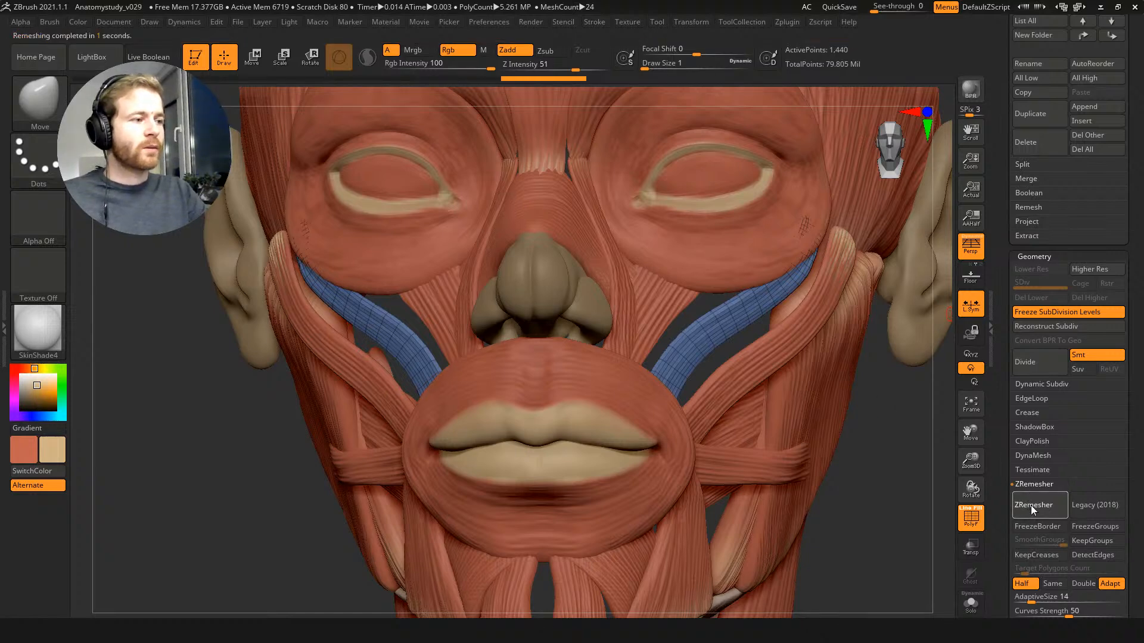
{"action": "left_click", "coordinate": [1031, 505]}
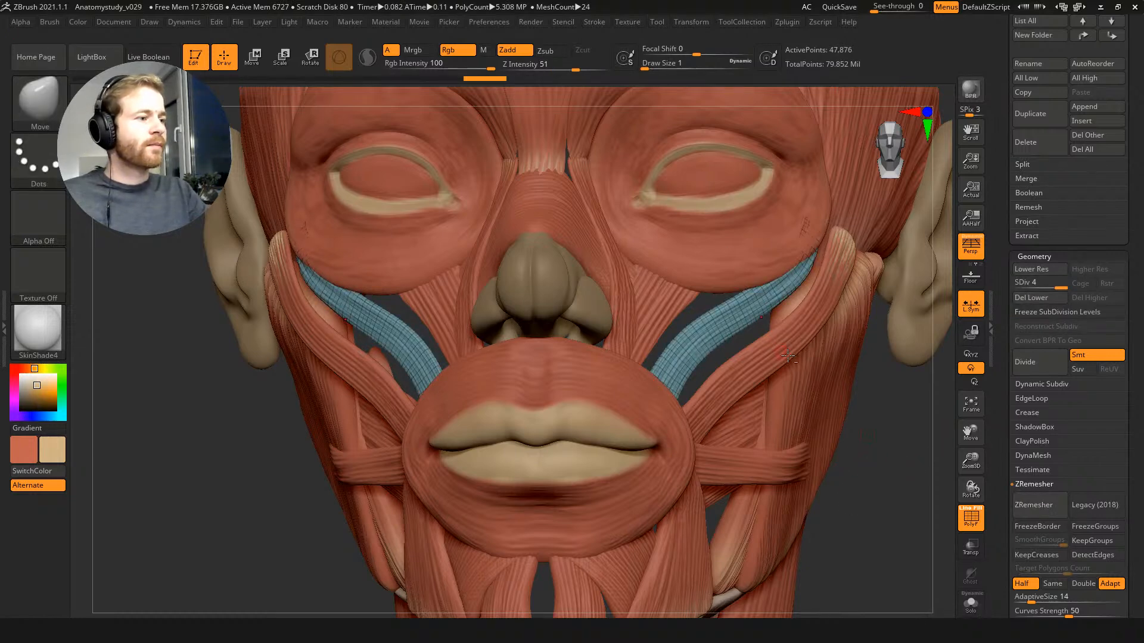
Step: Go through the chin and lower mouth muscle subtools from Merged_nasalis14 to Merged_nasalis11 and examine their wireframes
{"action": "key", "text": "Down"}
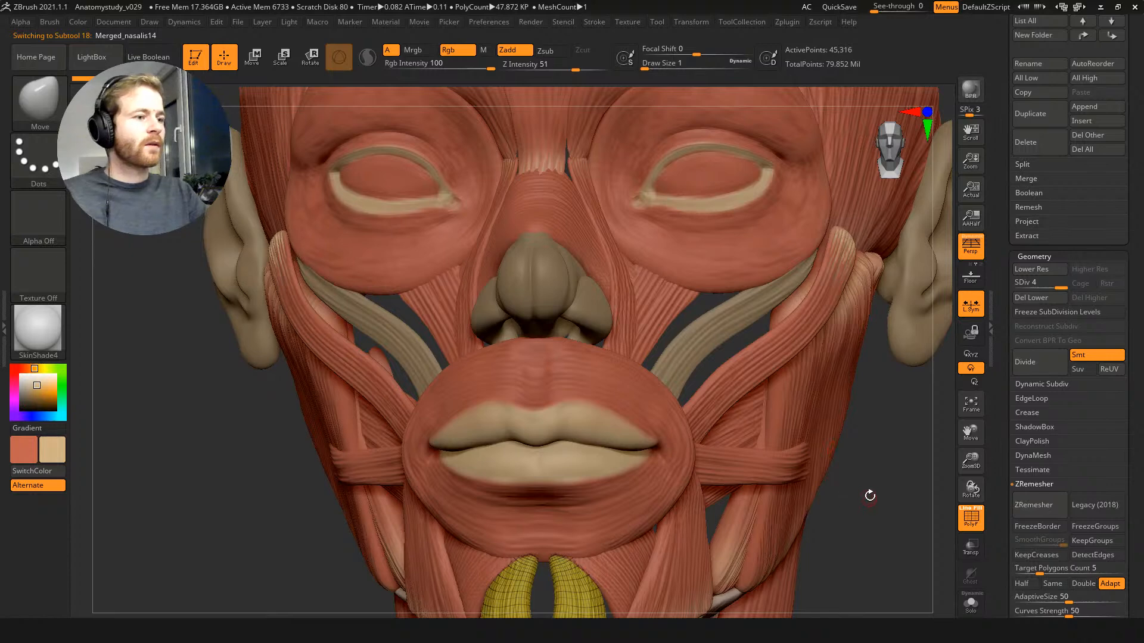
{"action": "left_click_drag", "start_coordinate": [870, 498], "coordinate": [868, 306], "text": "alt"}
{"action": "key", "text": "Down"}
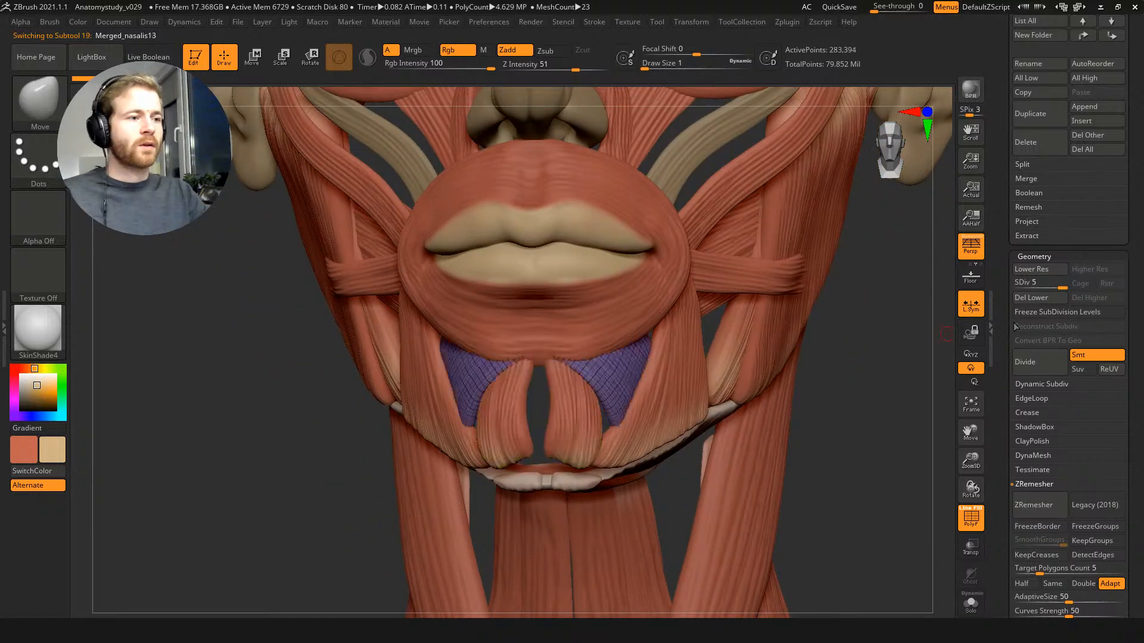
{"action": "key", "text": "Down"}
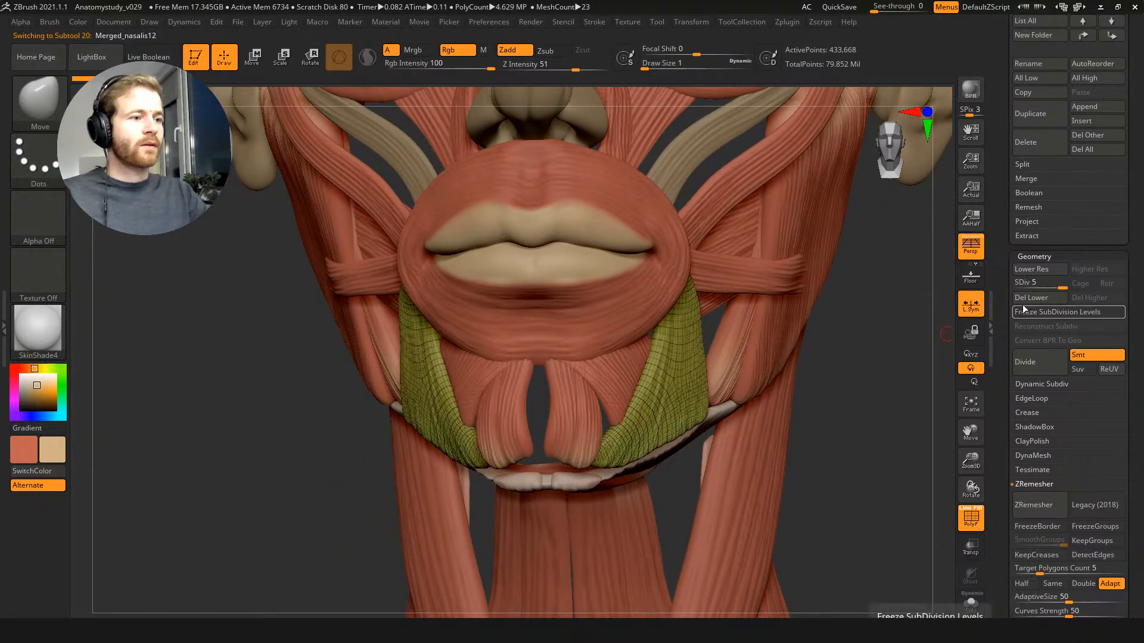
{"action": "key", "text": "Down"}
Step: Select the Merged_nasalis10 muscles beside the mouth corners, lower them to subdivision level 1 and freeze their subdivision levels
{"action": "key", "text": "Down"}
{"action": "left_click_drag", "start_coordinate": [939, 307], "coordinate": [902, 372]}
{"action": "key", "text": "ctrl+d"}
{"action": "left_click", "coordinate": [1058, 313]}
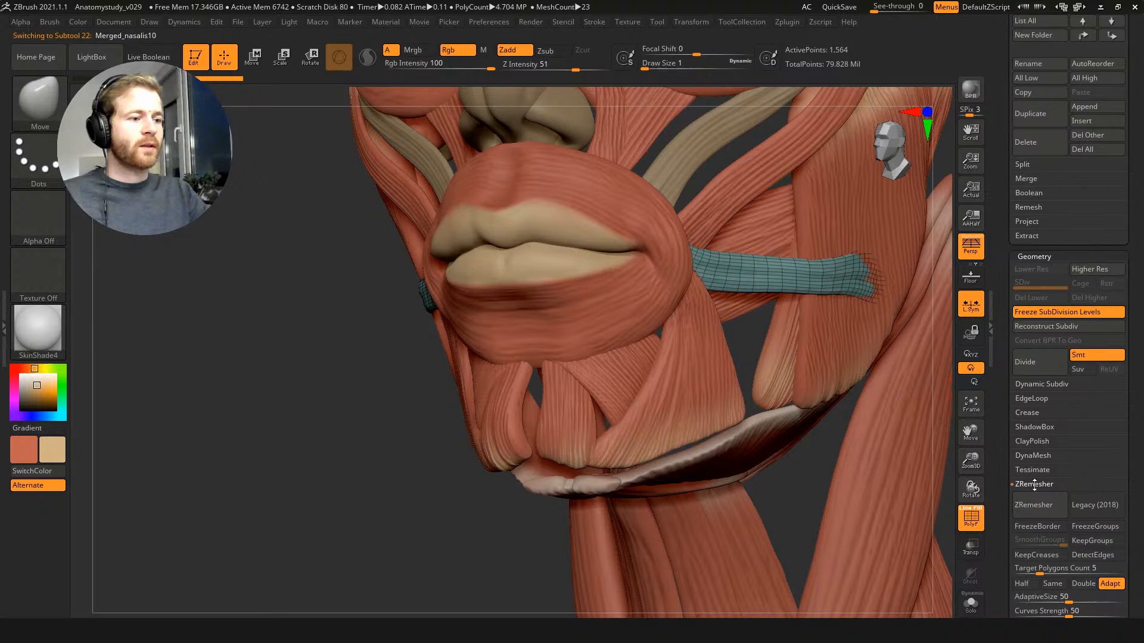
Step: Remesh the frozen Merged_nasalis10 muscles with ZRemesher set to Half and an AdaptiveSize of 18
{"action": "left_click", "coordinate": [1023, 584]}
{"action": "left_click", "coordinate": [1037, 597]}
{"action": "type", "text": "20"}
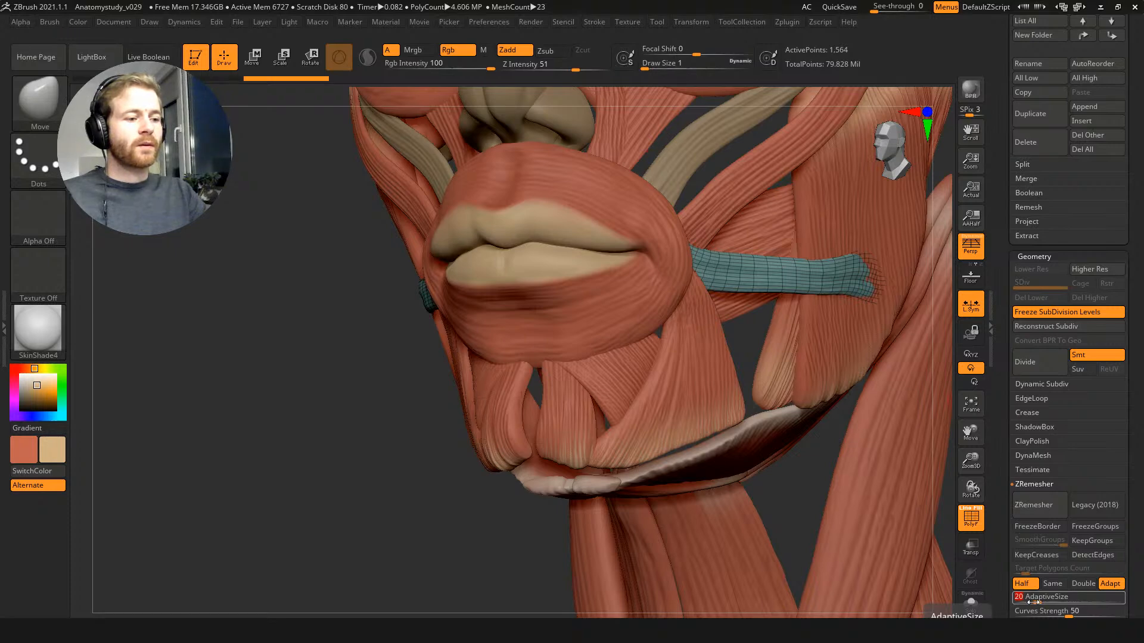
{"action": "key", "text": "Return"}
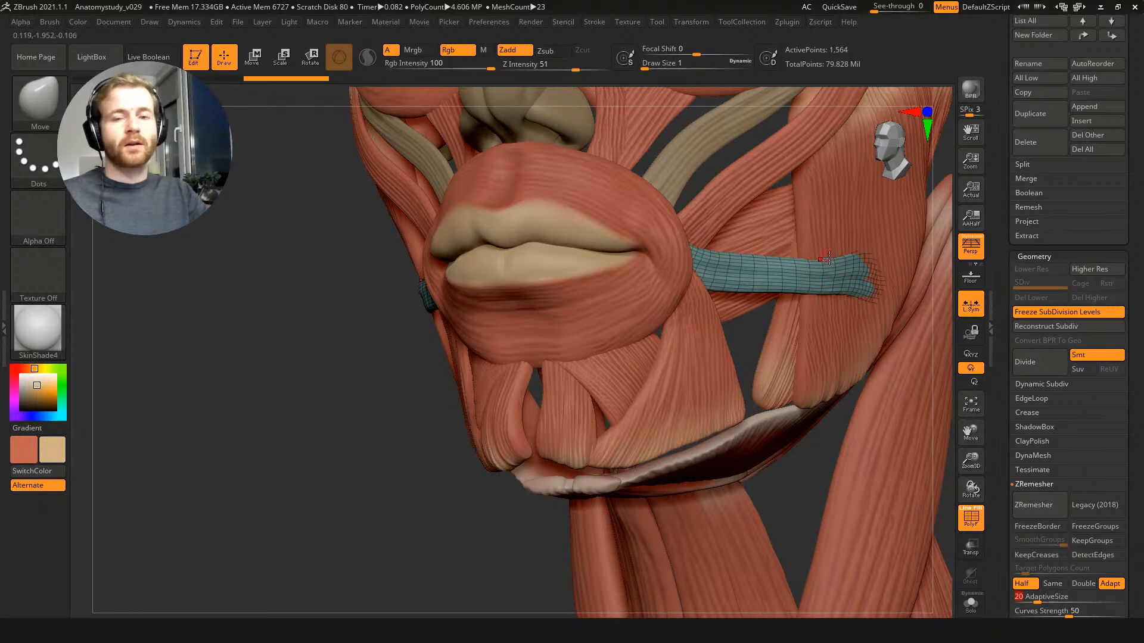
{"action": "left_click", "coordinate": [1031, 602]}
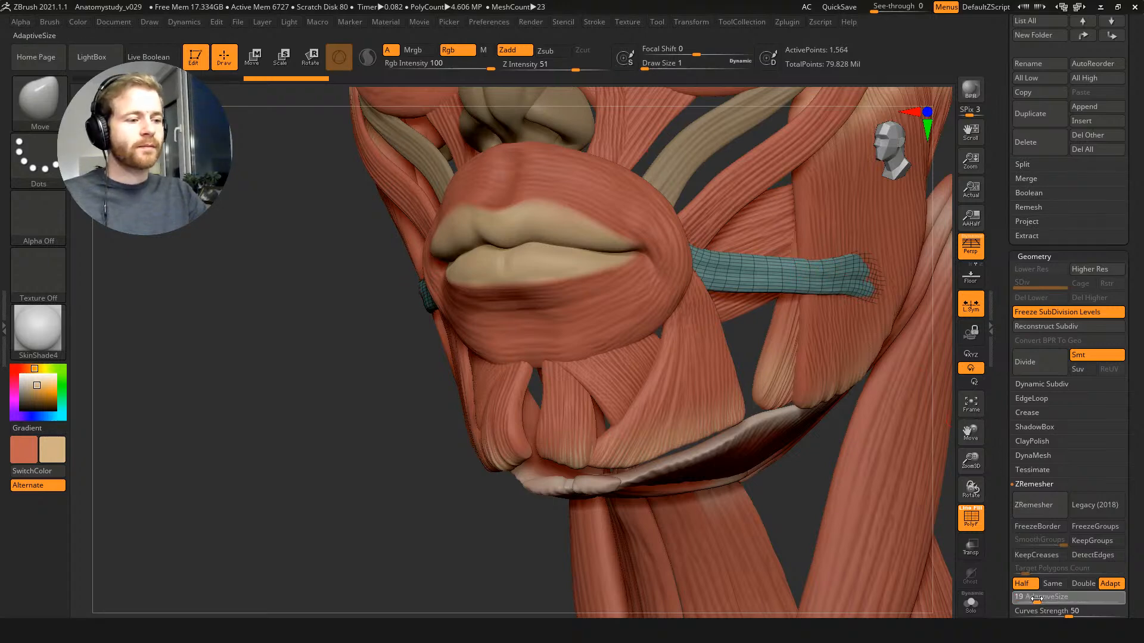
{"action": "left_click", "coordinate": [1033, 505]}
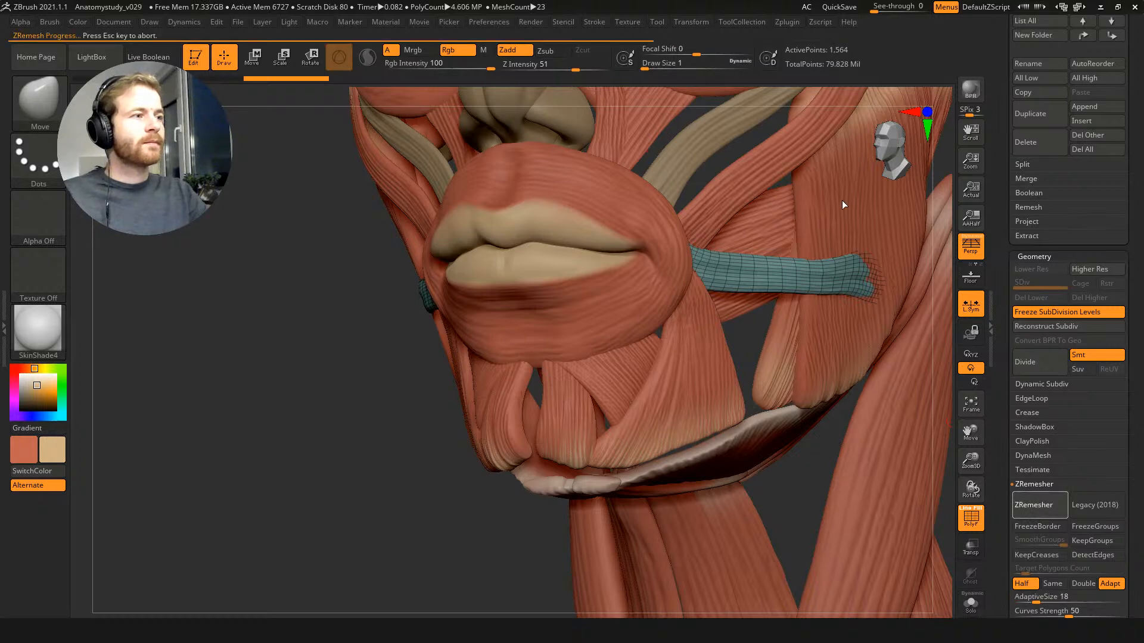
{"action": "left_click", "coordinate": [1036, 505]}
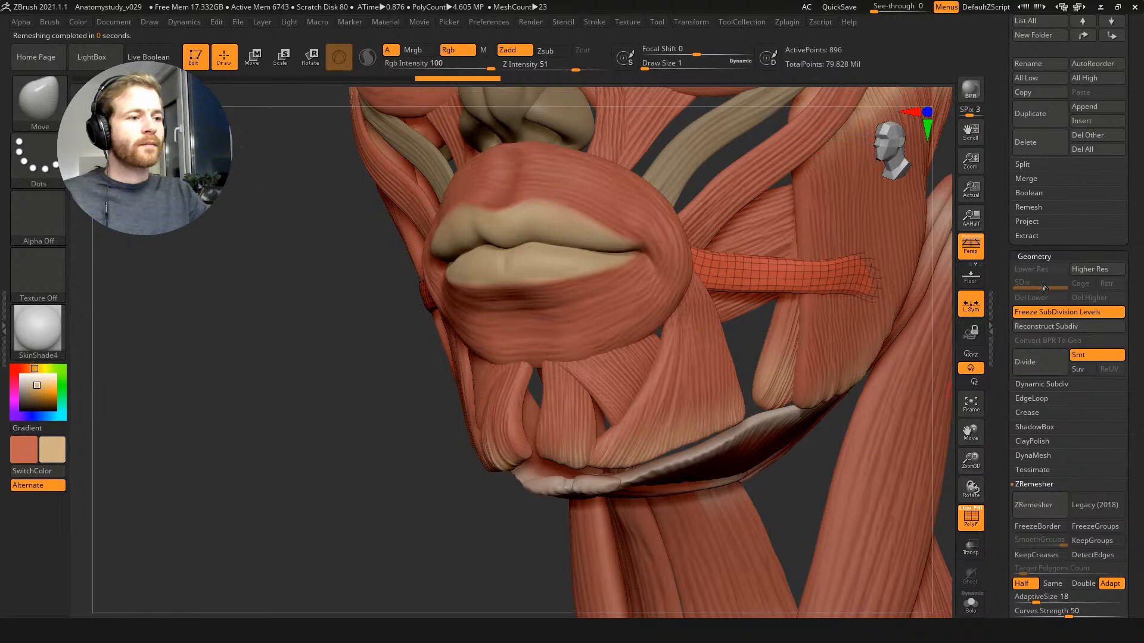
Step: Unfreeze the Merged_nasalis10 muscles' subdivision levels and check the restored detail from a slightly wider view
{"action": "left_click", "coordinate": [1042, 312]}
{"action": "right_click_drag", "start_coordinate": [301, 335], "coordinate": [291, 375], "text": "alt"}
{"action": "left_click_drag", "start_coordinate": [268, 340], "coordinate": [310, 379], "text": "ctrl"}
{"action": "right_click_drag", "start_coordinate": [309, 379], "coordinate": [324, 373], "text": "ctrl"}
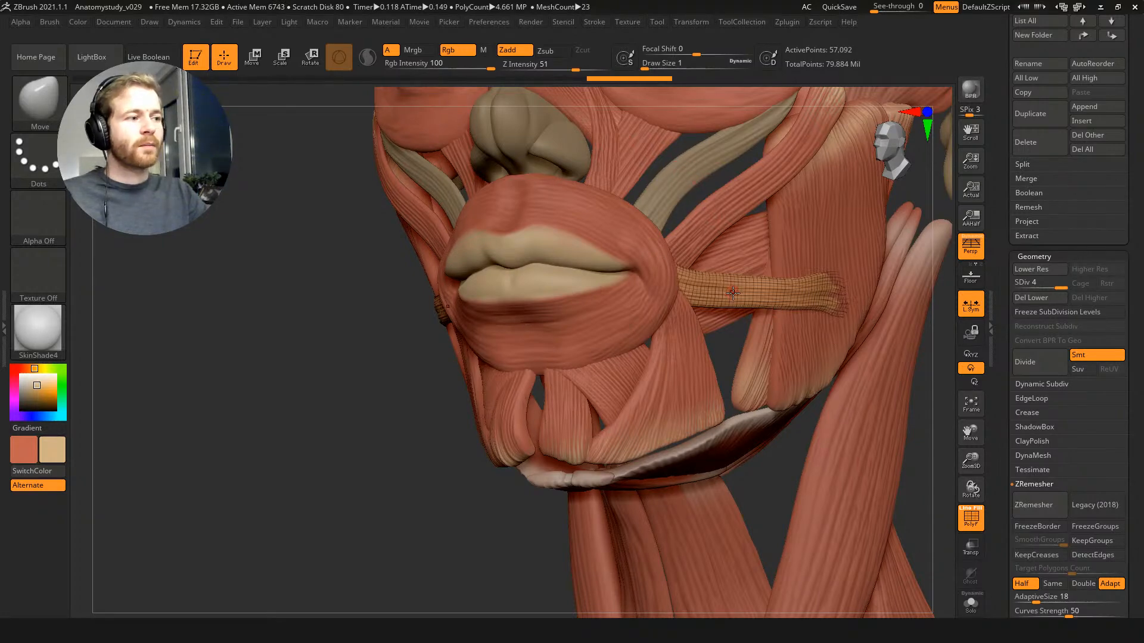
Step: Turn on the polypaint of the Merged_nasalis10 and Merged_nasalis15 muscles, hide the wireframe and look through the subtool list
{"action": "left_click_drag", "start_coordinate": [1007, 161], "coordinate": [1006, 258]}
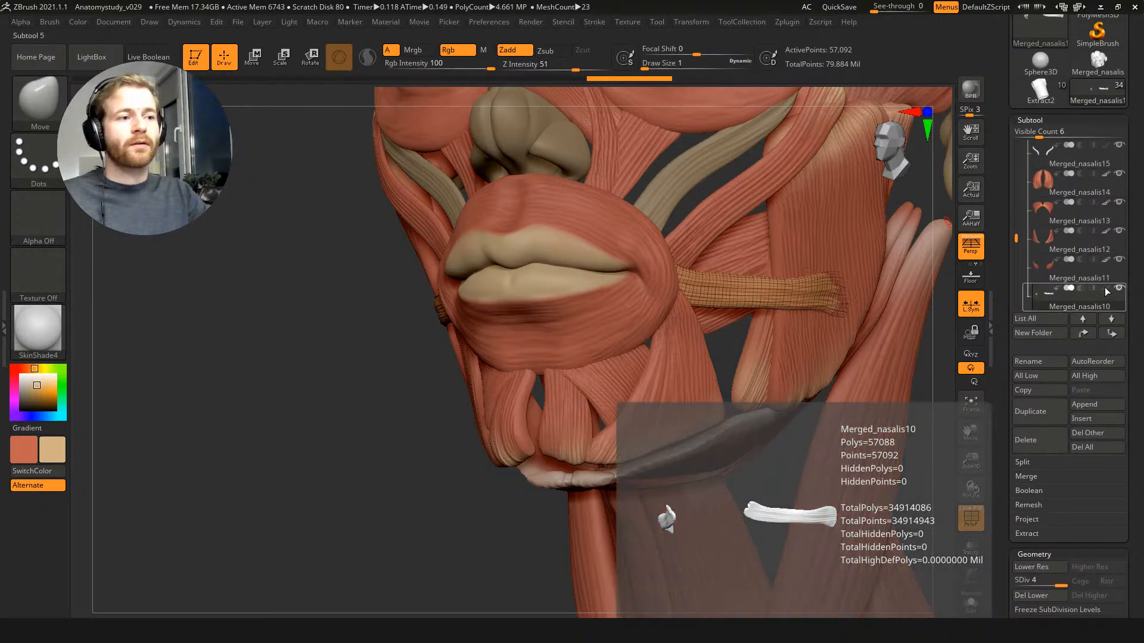
{"action": "left_click", "coordinate": [1109, 195]}
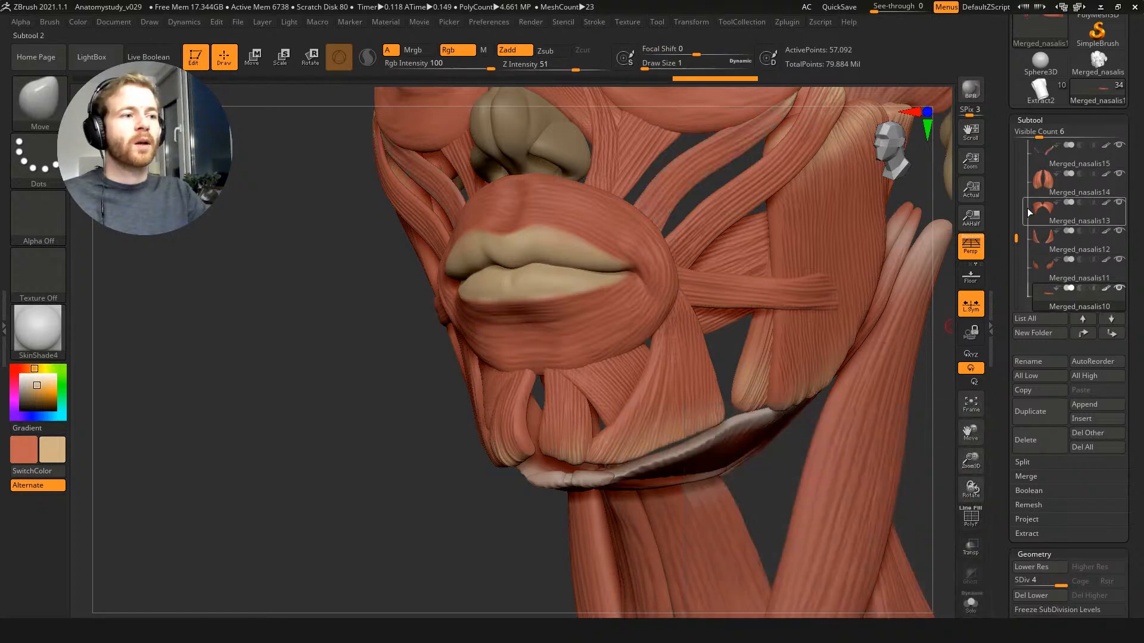
{"action": "left_click_drag", "start_coordinate": [1016, 235], "coordinate": [1016, 198]}
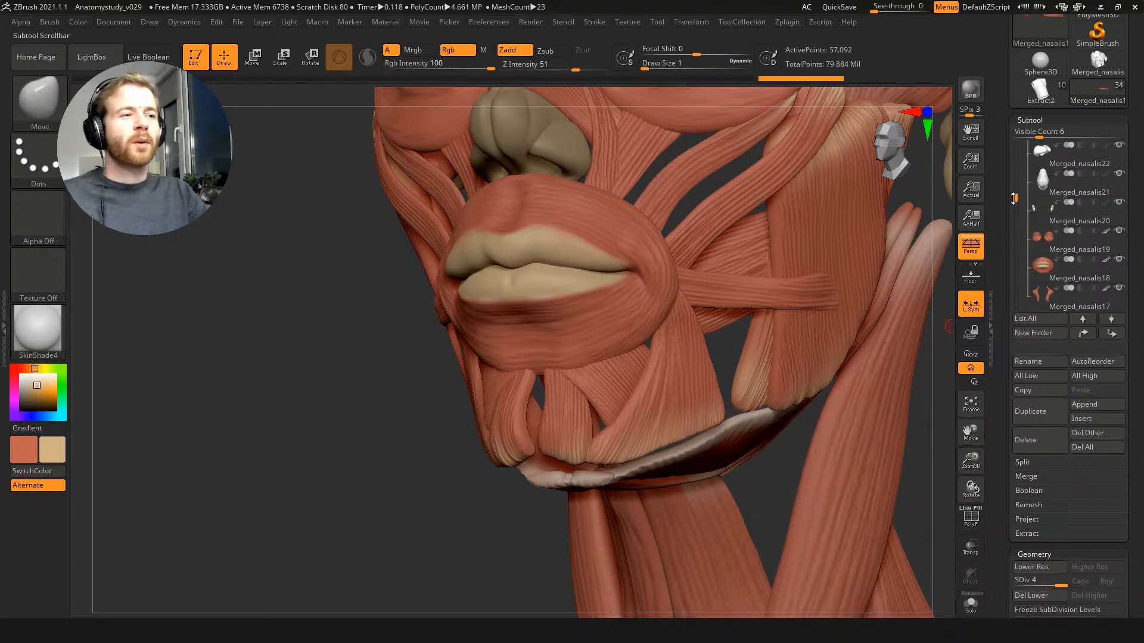
{"action": "left_click", "coordinate": [1055, 165]}
{"action": "left_click_drag", "start_coordinate": [1017, 199], "coordinate": [1016, 243]}
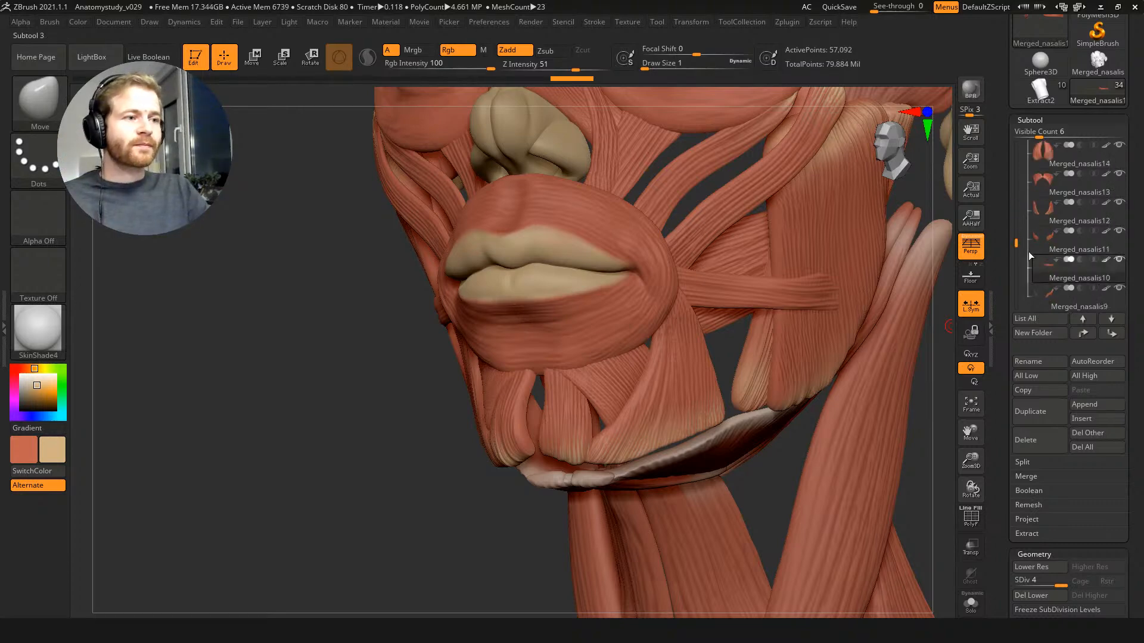
Step: Select the Merged_nasalis9 muscles running from the mouth corners to the cheekbones and freeze their subdivision levels
{"action": "left_click", "coordinate": [1048, 301]}
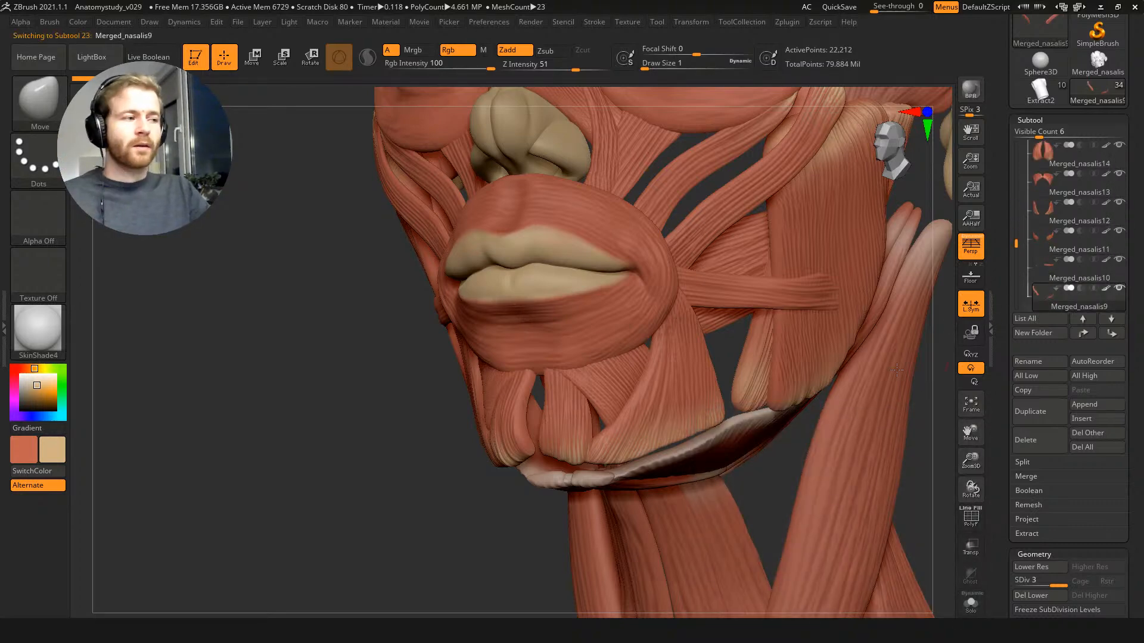
{"action": "left_click_drag", "start_coordinate": [338, 347], "coordinate": [331, 416]}
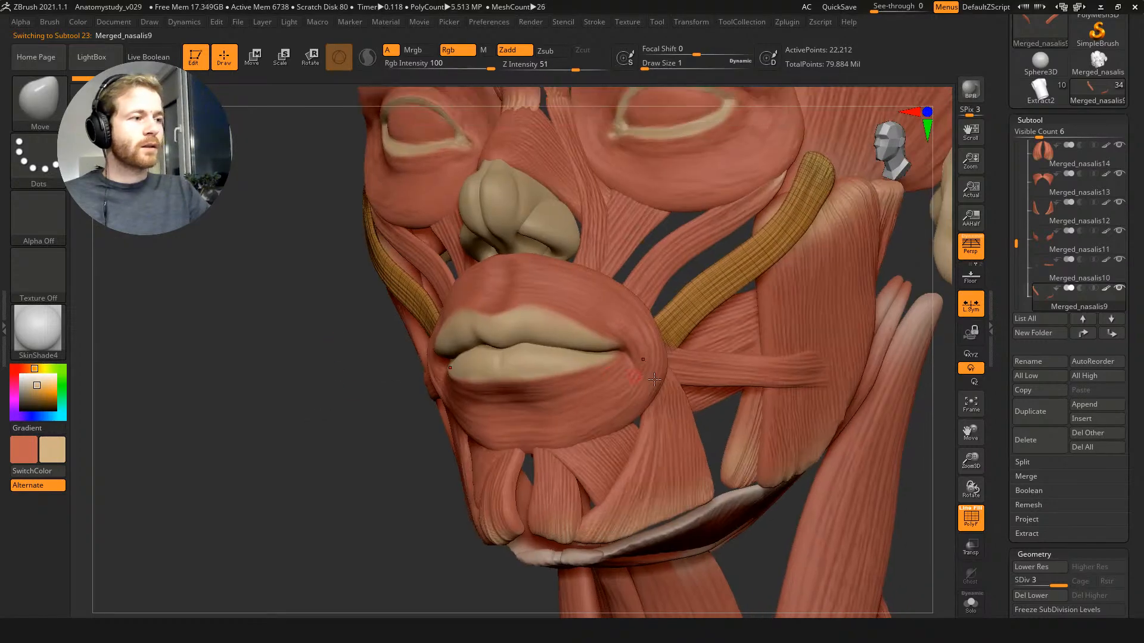
{"action": "left_click", "coordinate": [1038, 611]}
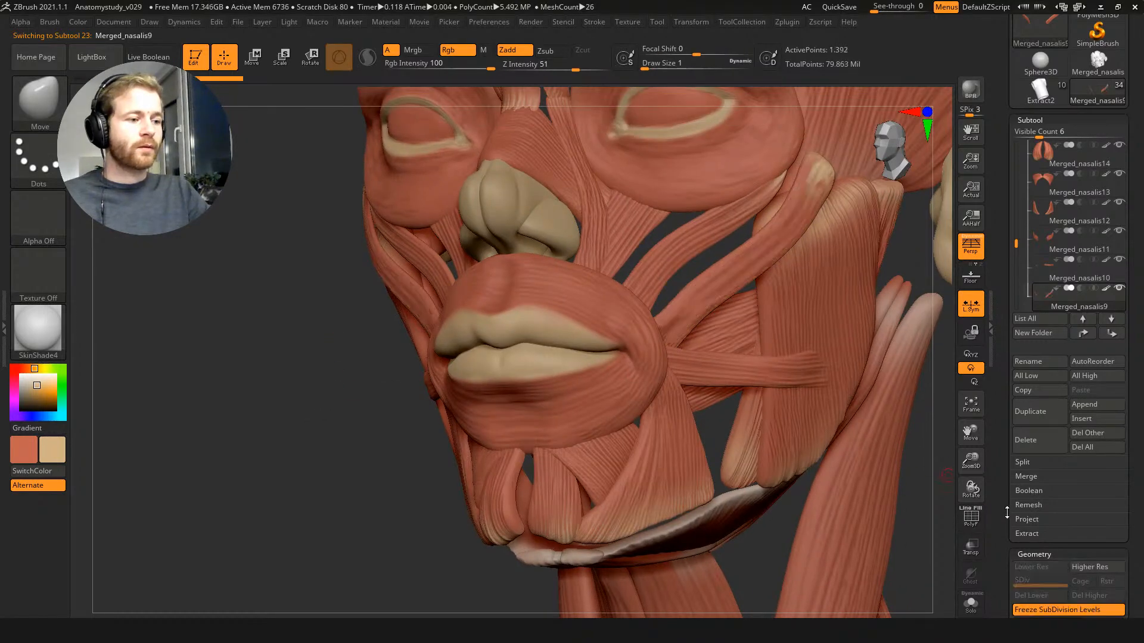
Step: Remesh the frozen Merged_nasalis9 muscles twice with ZRemesher set to Half and an AdaptiveSize of 13
{"action": "left_click_drag", "start_coordinate": [1007, 518], "coordinate": [1003, 407]}
{"action": "scroll", "coordinate": [1003, 407], "scroll_direction": "down", "scroll_amount": 1}
{"action": "scroll", "coordinate": [1002, 560], "scroll_direction": "down", "scroll_amount": 4}
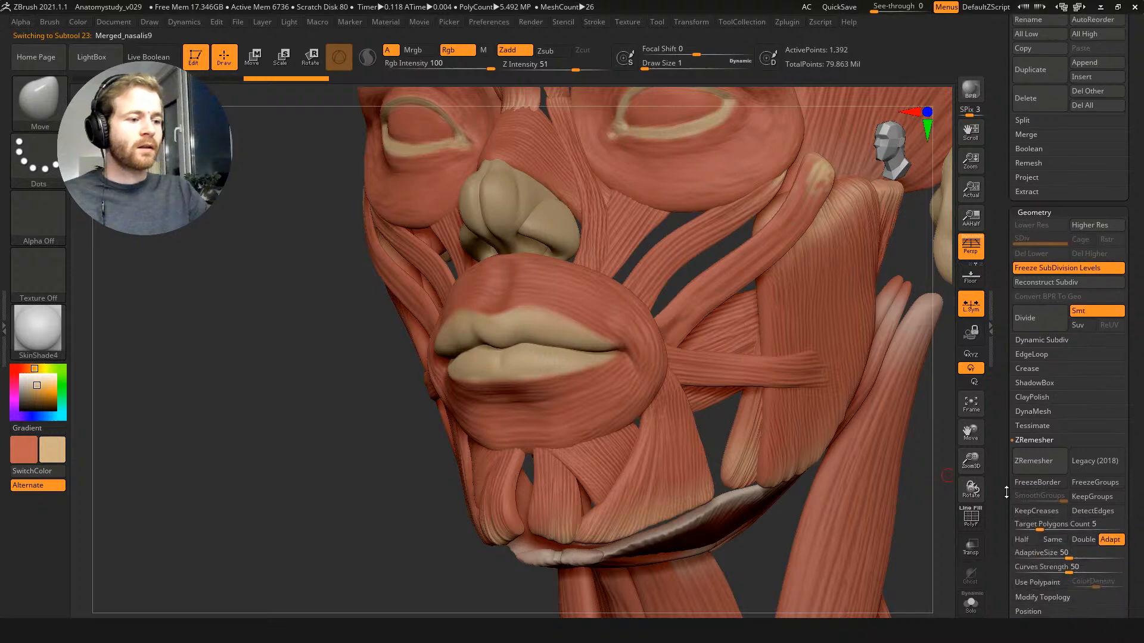
{"action": "left_click_drag", "start_coordinate": [1038, 553], "coordinate": [1026, 553]}
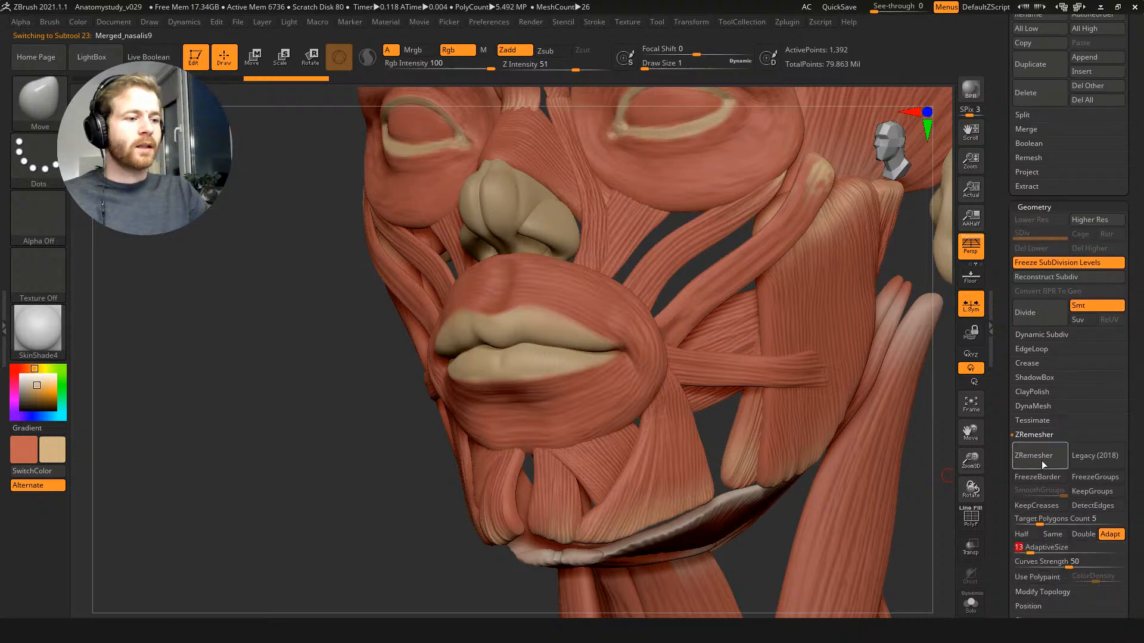
{"action": "left_click", "coordinate": [1023, 534]}
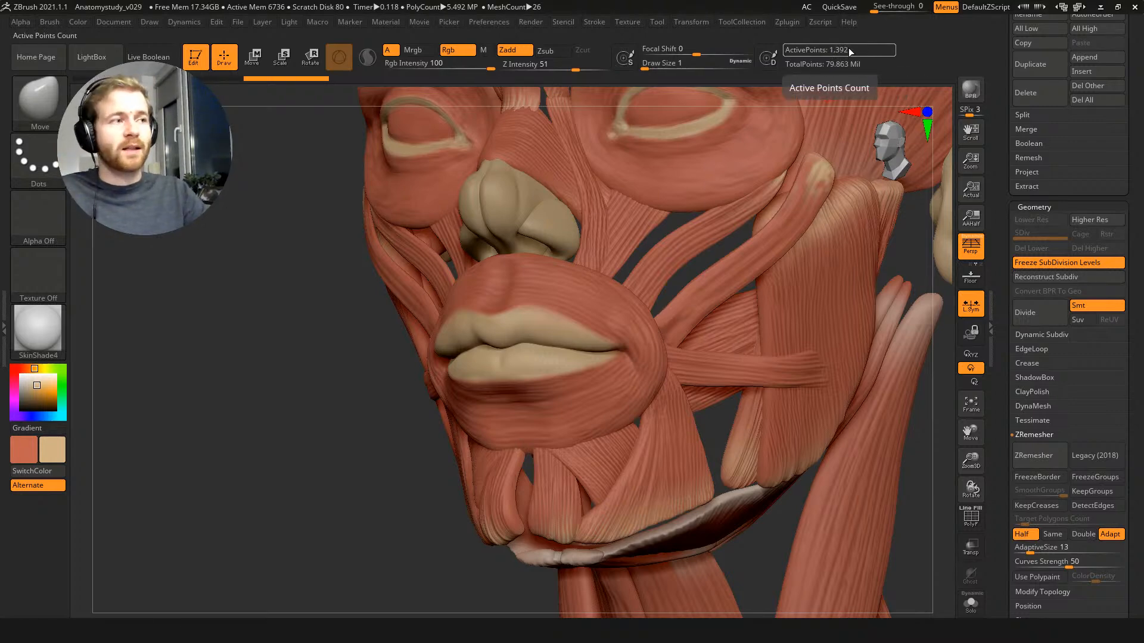
{"action": "left_click", "coordinate": [1035, 456]}
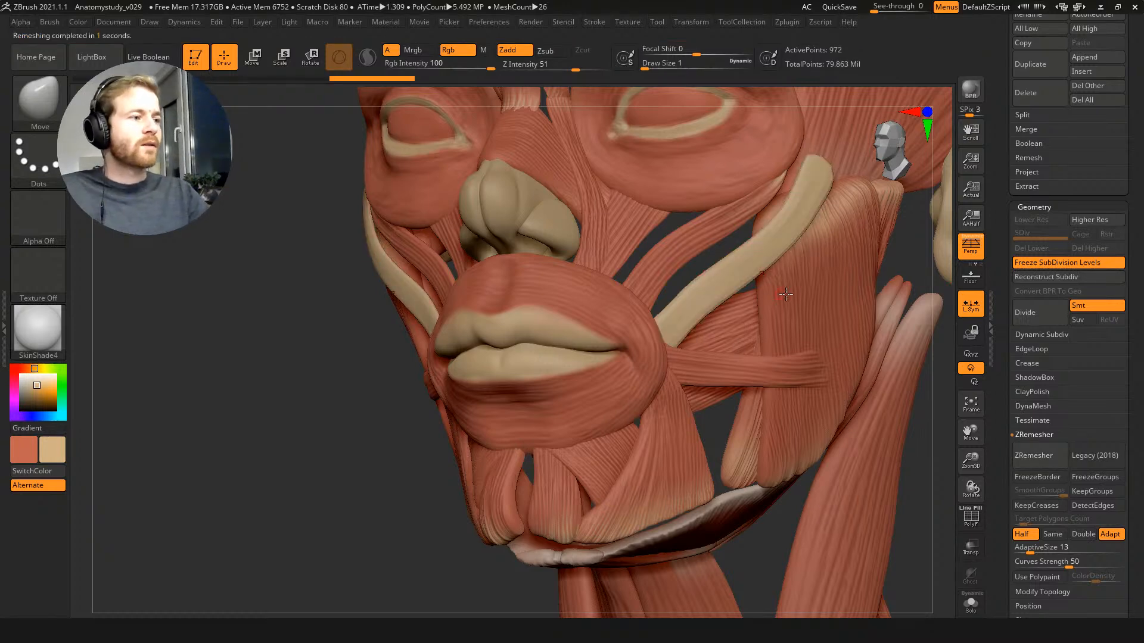
{"action": "left_click", "coordinate": [1039, 459]}
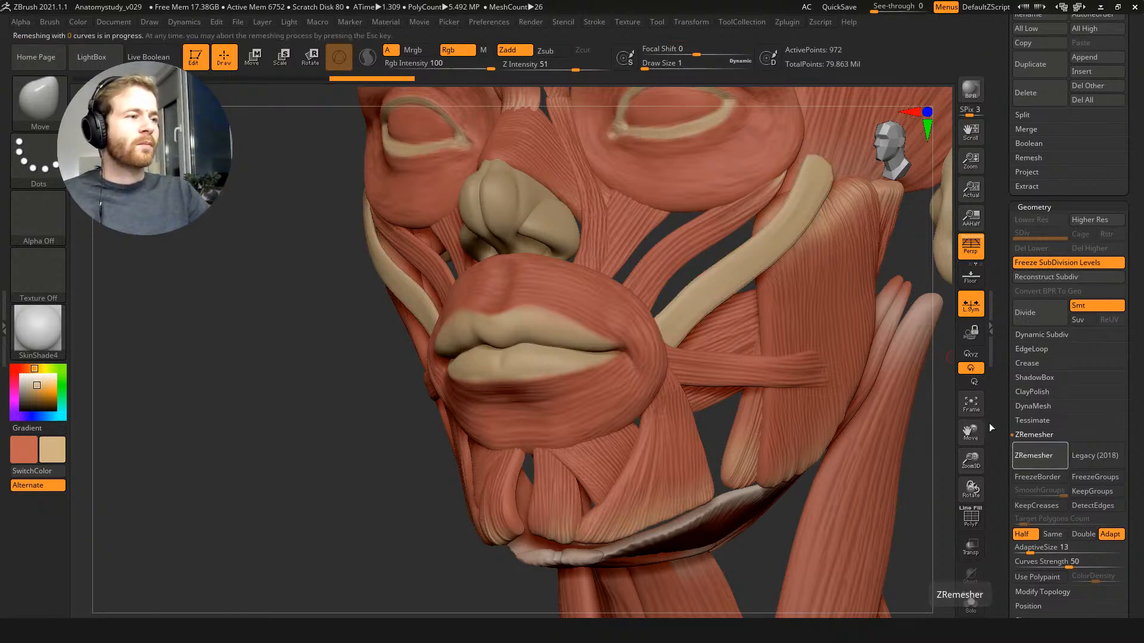
Step: Unfreeze the Merged_nasalis9 muscles' subdivision levels with the wireframe shown, then hide the wireframe and turn their polypaint on
{"action": "key", "text": "shift+f"}
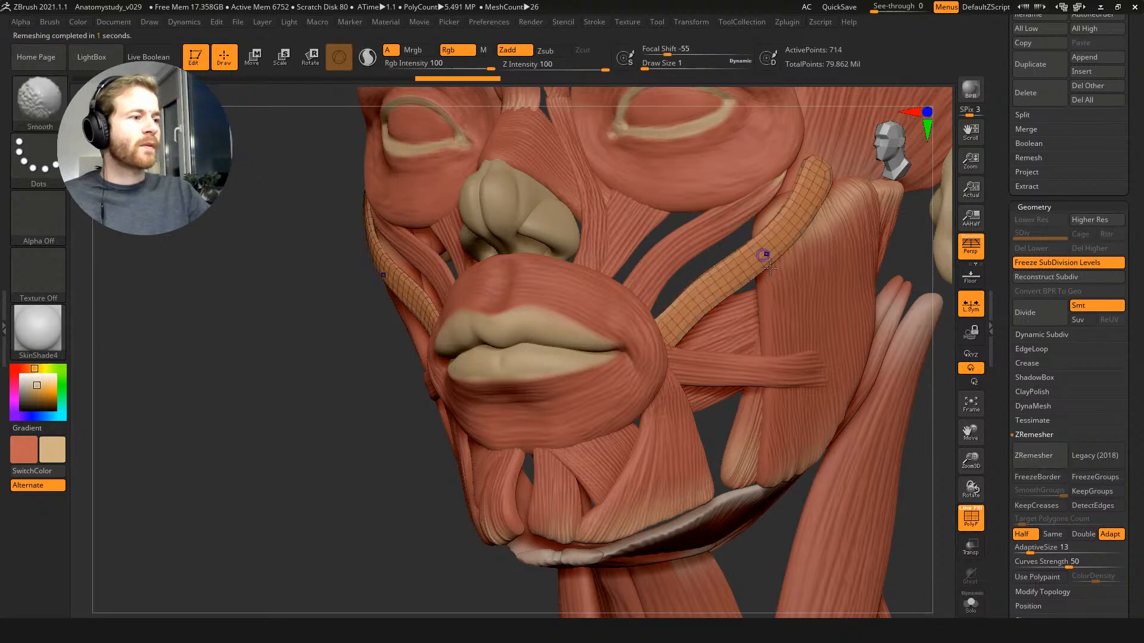
{"action": "left_click", "coordinate": [1057, 262]}
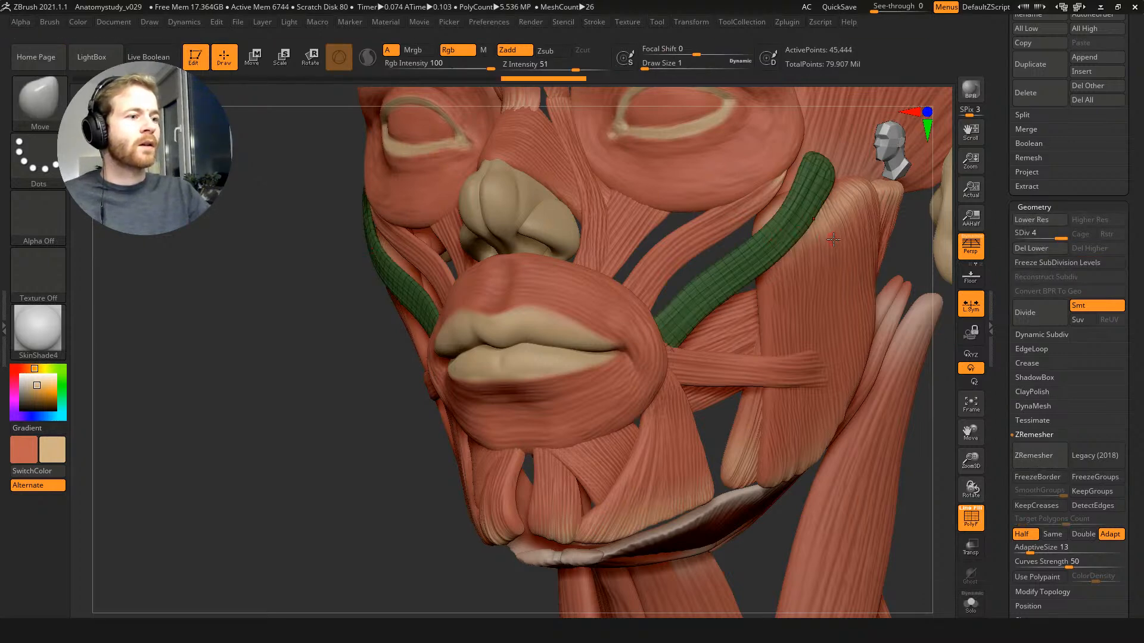
{"action": "key", "text": "shift+f"}
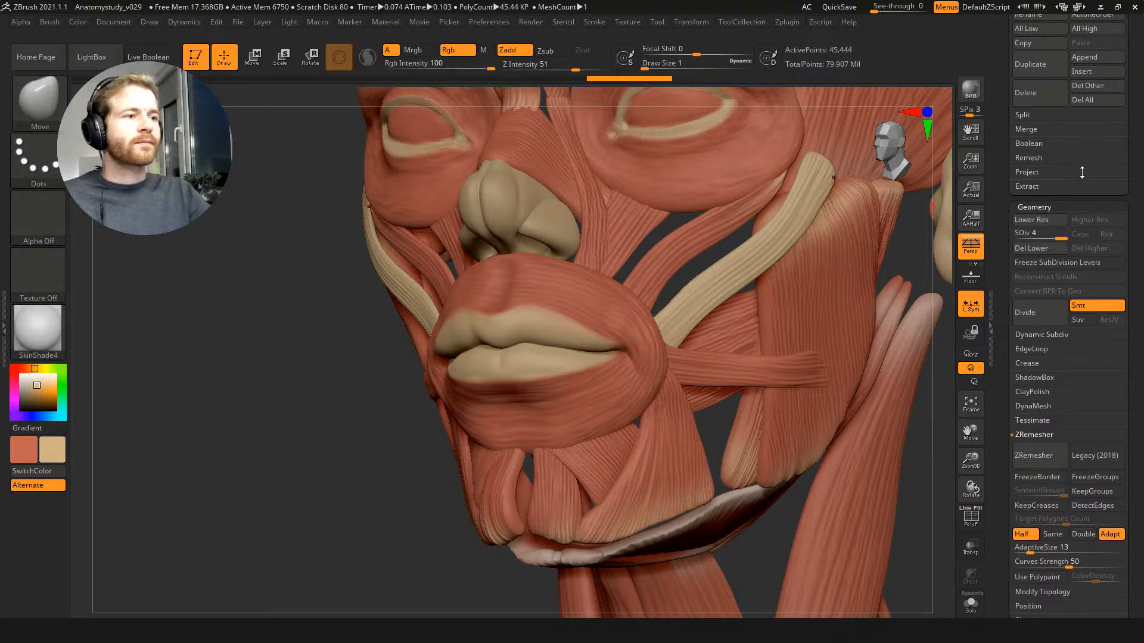
{"action": "scroll", "coordinate": [1004, 115], "scroll_direction": "up", "scroll_amount": 5}
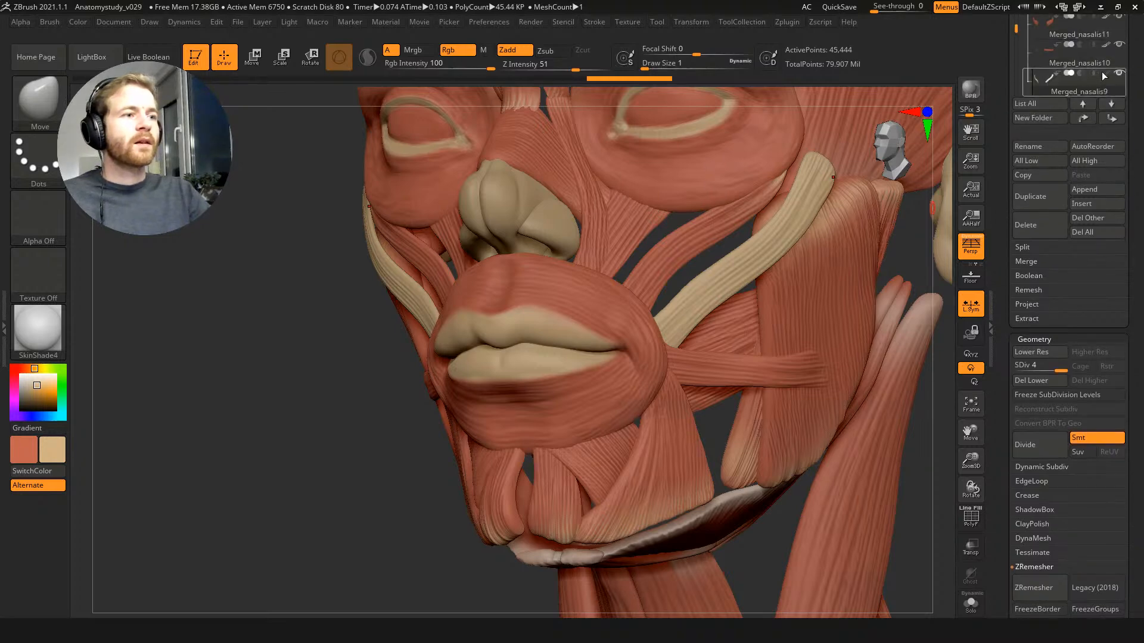
Step: Select the sternocleidomastoid muscles on the sides of the neck and isolate them in Solo mode
{"action": "left_click", "coordinate": [620, 302], "text": "alt"}
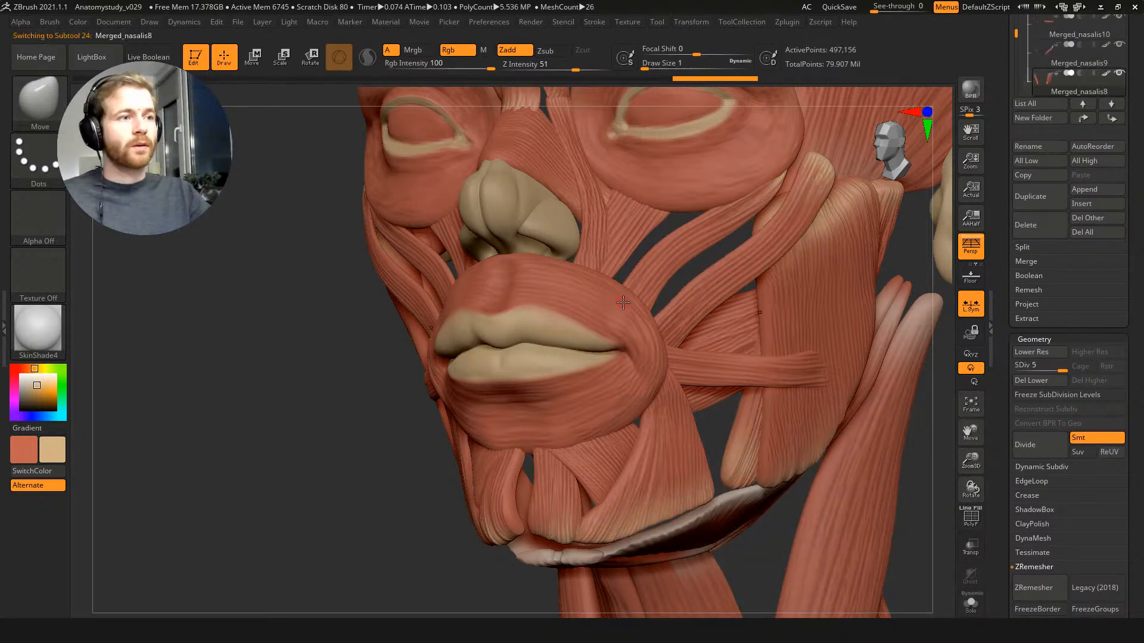
{"action": "left_click", "coordinate": [843, 332], "text": "alt"}
{"action": "left_click", "coordinate": [844, 333], "text": "alt"}
{"action": "left_click", "coordinate": [843, 334], "text": "alt"}
{"action": "left_click", "coordinate": [871, 336], "text": "alt"}
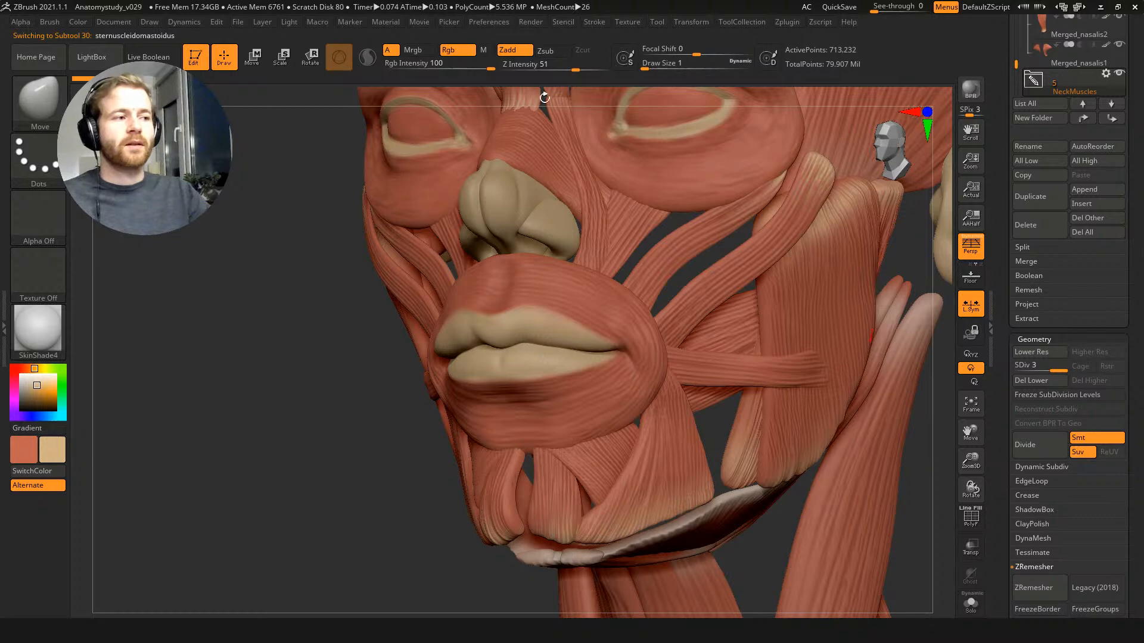
{"action": "key", "text": "alt+s"}
{"action": "left_click_drag", "start_coordinate": [685, 342], "coordinate": [562, 79], "text": "alt"}
{"action": "left_click_drag", "start_coordinate": [635, 249], "coordinate": [845, 21]}
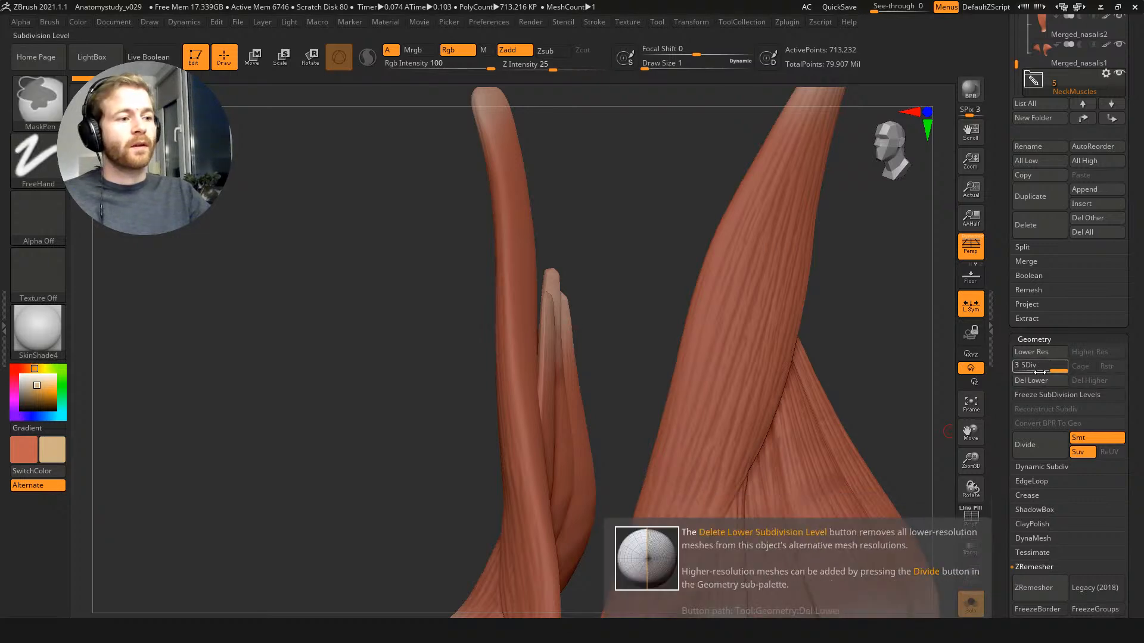
Step: Divide the isolated neck muscles to subdivision level 4 and freeze their subdivision levels
{"action": "key", "text": "ctrl+d"}
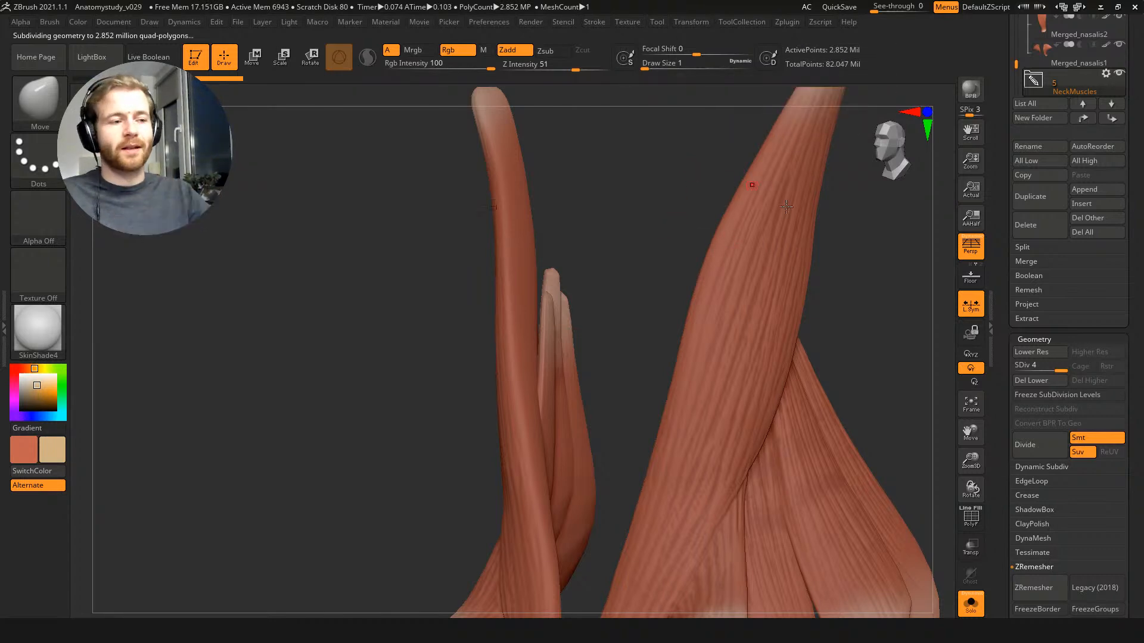
{"action": "left_click", "coordinate": [1037, 392]}
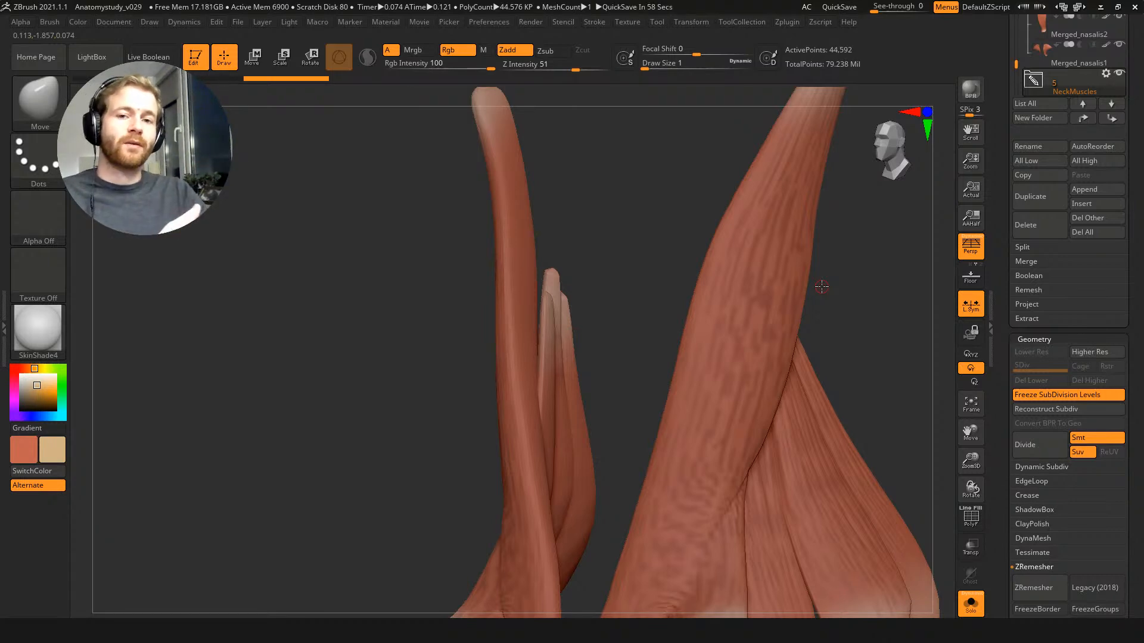
{"action": "left_click_drag", "start_coordinate": [897, 325], "coordinate": [946, 382]}
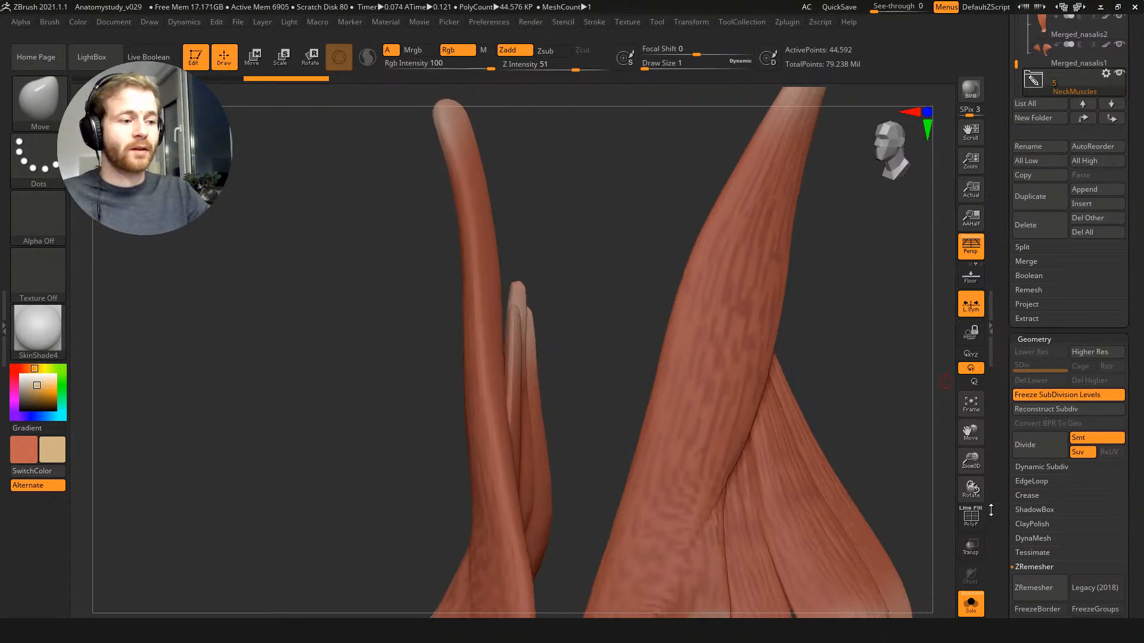
Step: Remesh the frozen neck muscles twice with ZRemesher at Half and an AdaptiveSize of 17, undoing the unfreeze in between
{"action": "scroll", "coordinate": [1013, 471], "scroll_direction": "down", "scroll_amount": 3}
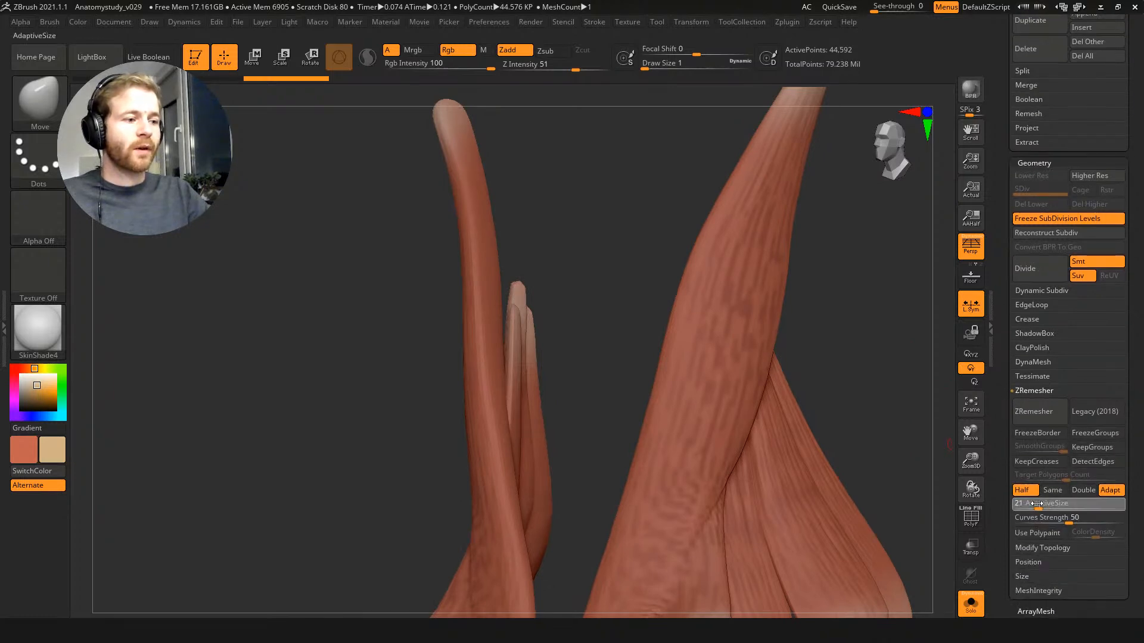
{"action": "left_click", "coordinate": [1028, 417]}
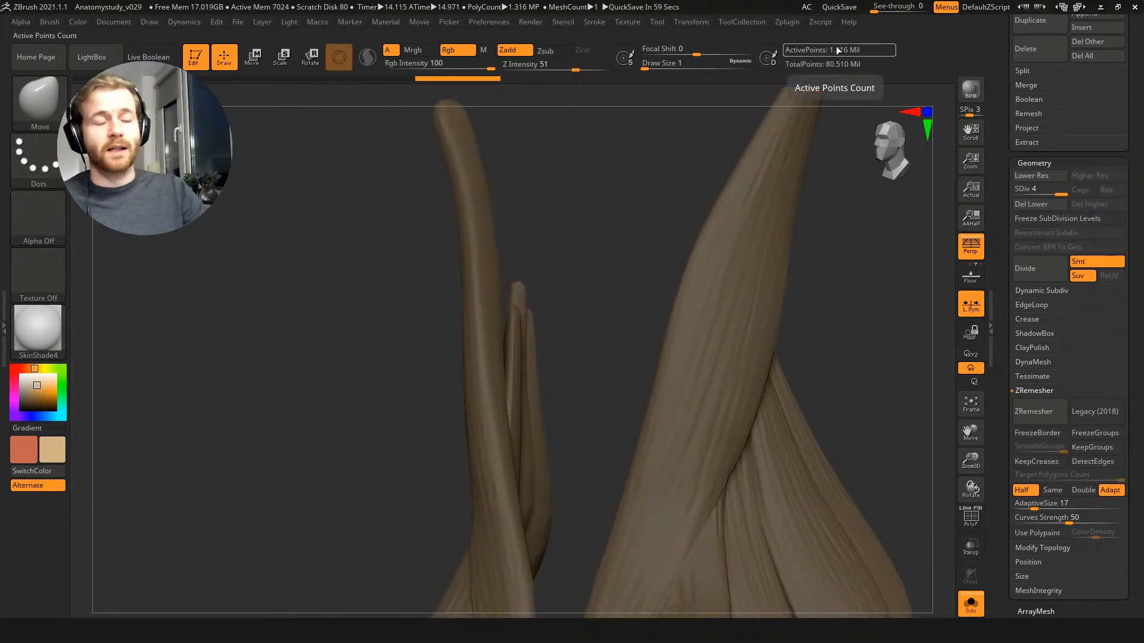
{"action": "key", "text": "ctrl+z"}
{"action": "left_click", "coordinate": [1034, 411]}
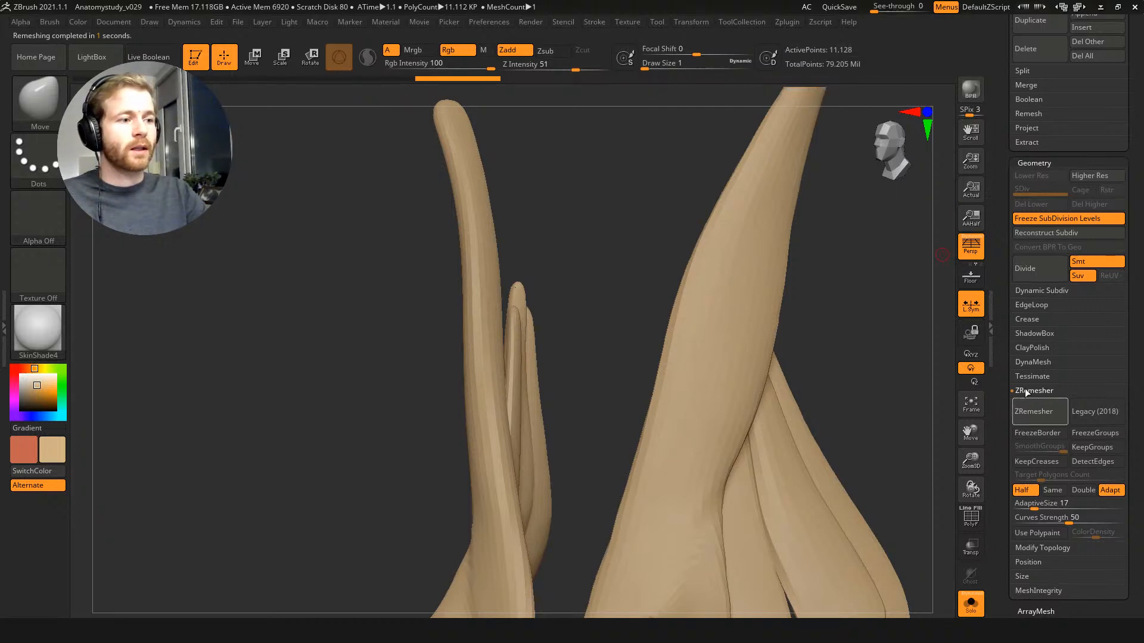
Step: Unfreeze the neck muscles' subdivision levels and check the restored fiber detail on the whole pair from the front
{"action": "left_click", "coordinate": [1043, 220]}
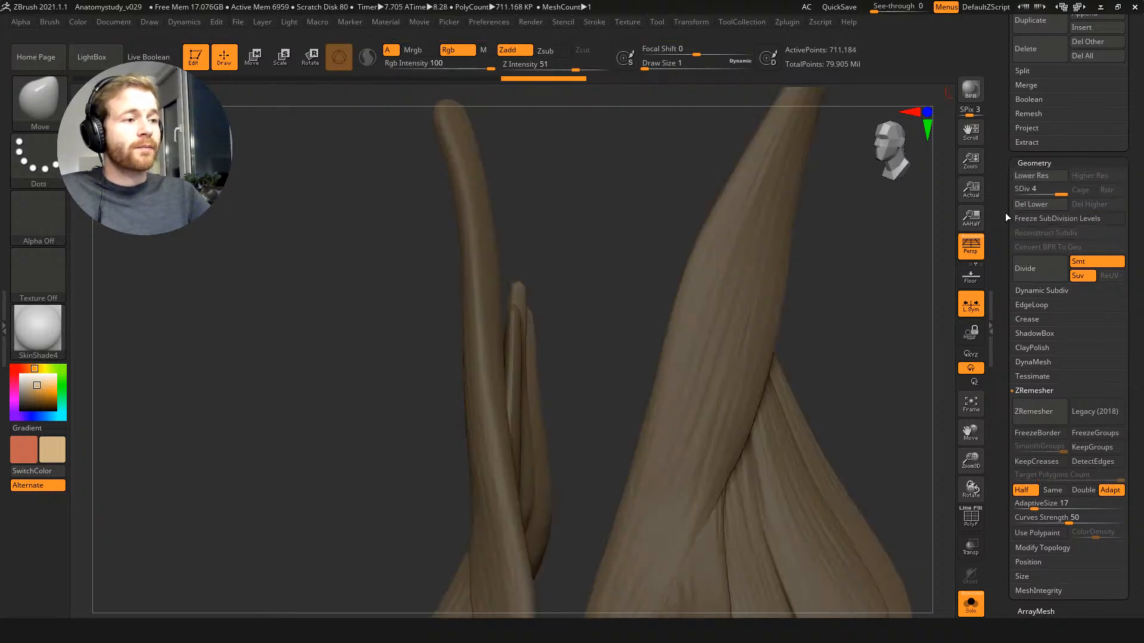
{"action": "left_click_drag", "start_coordinate": [882, 257], "coordinate": [842, 292], "text": "ctrl"}
{"action": "right_click_drag", "start_coordinate": [842, 292], "coordinate": [833, 235], "text": "ctrl"}
{"action": "left_click_drag", "start_coordinate": [833, 234], "coordinate": [883, 272]}
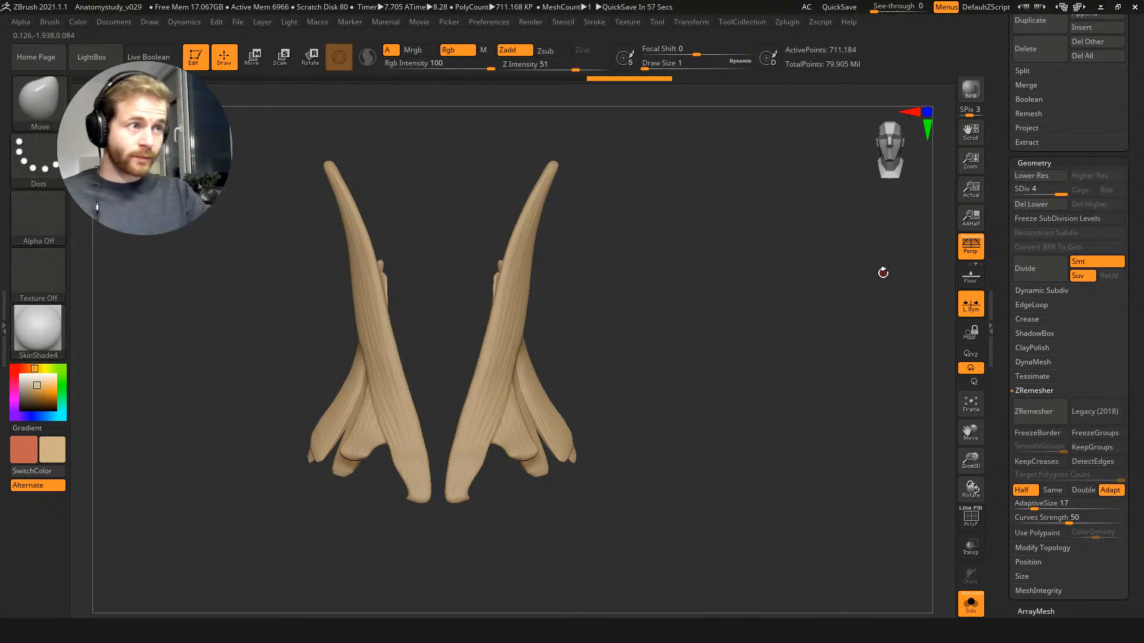
{"action": "scroll", "coordinate": [1006, 84], "scroll_direction": "up", "scroll_amount": 5}
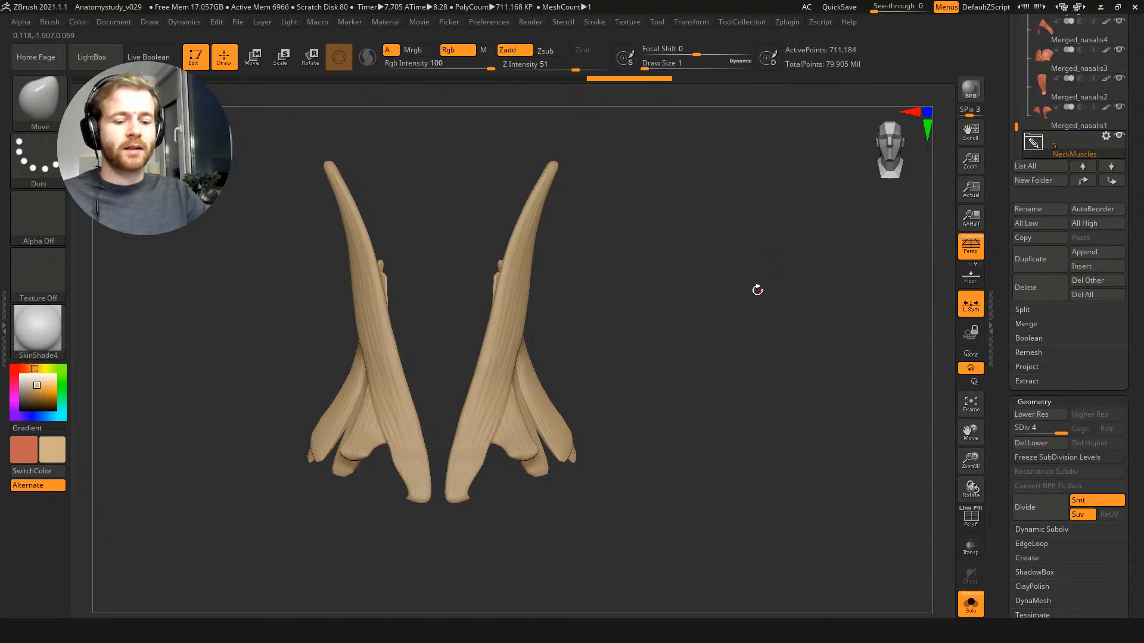
Step: Toggle Solo mode repeatedly to compare the isolated neck muscles with the full head and return to the isolated view
{"action": "key", "text": "ctrl+s"}
{"action": "key", "text": "ctrl+s"}
{"action": "key", "text": "ctrl+s"}
{"action": "key", "text": "ctrl+s"}
{"action": "key", "text": "ctrl+s"}
{"action": "key", "text": "ctrl+s"}
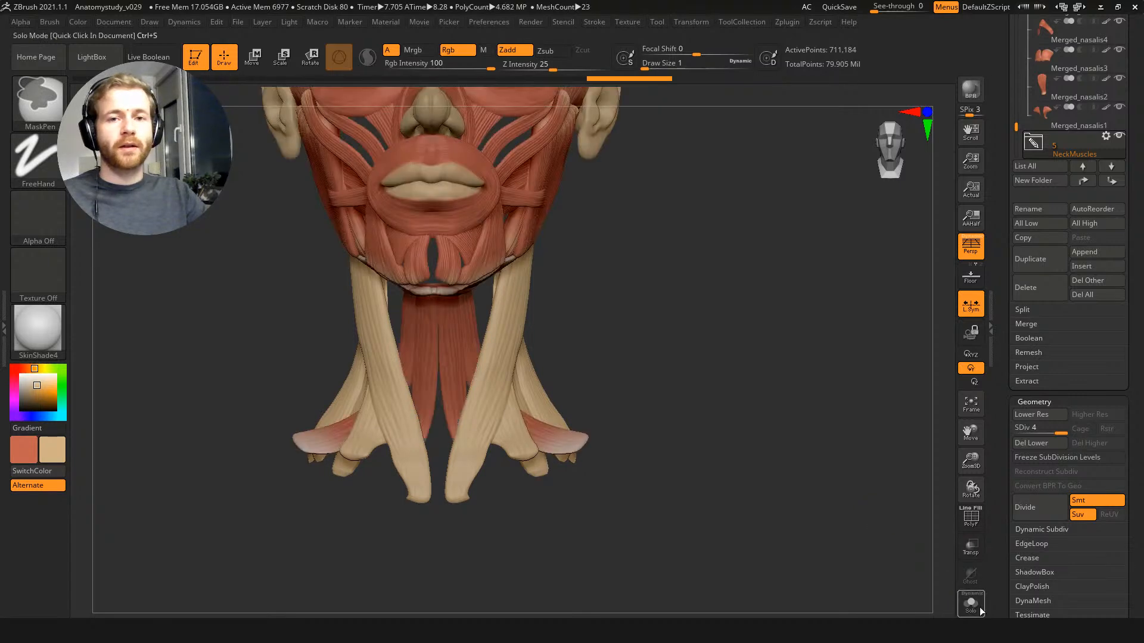
{"action": "key", "text": "ctrl+s"}
{"action": "key", "text": "ctrl+s"}
{"action": "key", "text": "ctrl+s"}
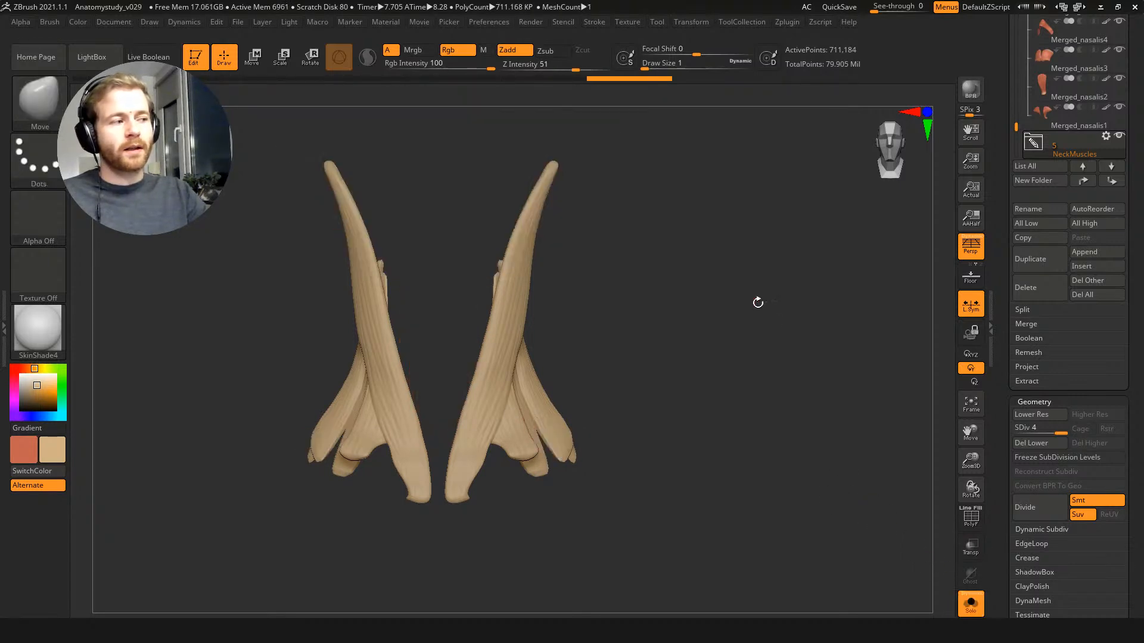
Step: Switch in turn between the Standard, Inflat and Clay sculpting brushes
{"action": "left_click_drag", "start_coordinate": [758, 307], "coordinate": [779, 336], "text": "alt"}
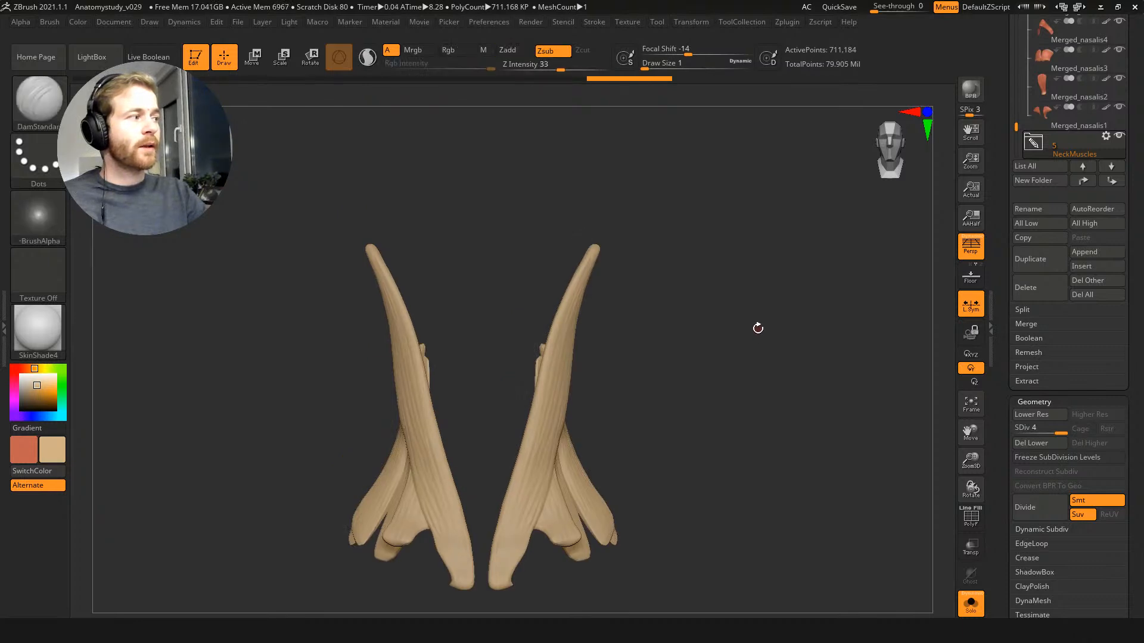
{"action": "key", "text": "b"}
{"action": "key", "text": "s"}
{"action": "key", "text": "t"}
{"action": "key", "text": "b"}
{"action": "key", "text": "i"}
{"action": "key", "text": "n"}
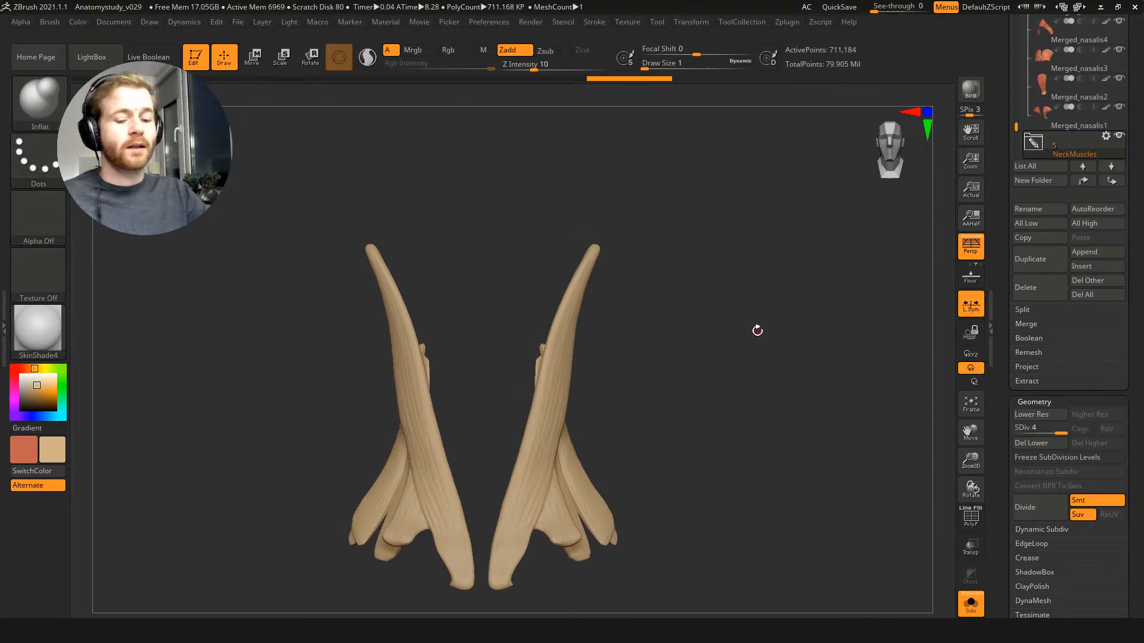
{"action": "key", "text": "b"}
{"action": "key", "text": "c"}
{"action": "key", "text": "l"}
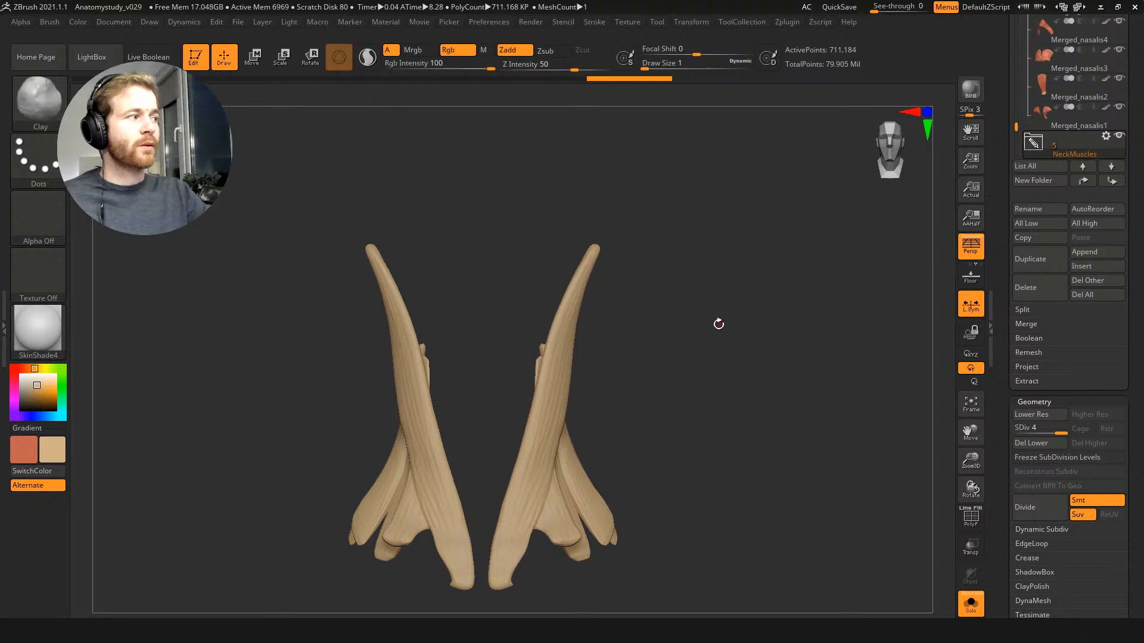
Step: Switch through the DamStandard, Move and Standard brushes and make Inflat the active brush
{"action": "key", "text": "b"}
{"action": "key", "text": "d"}
{"action": "key", "text": "s"}
{"action": "key", "text": "b"}
{"action": "key", "text": "m"}
{"action": "key", "text": "v"}
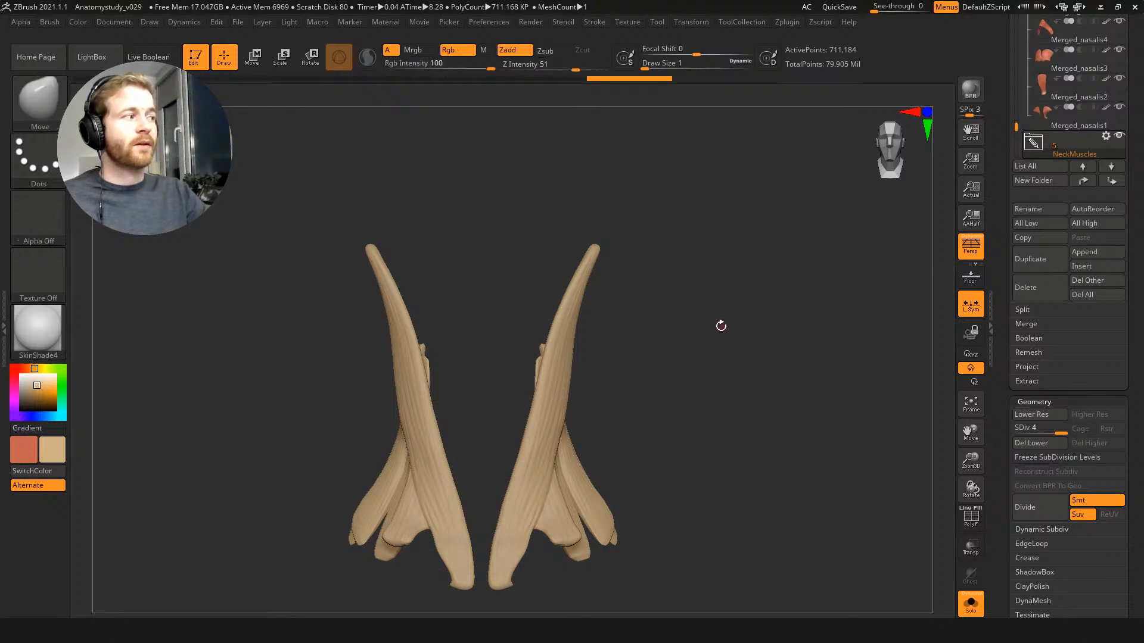
{"action": "key", "text": "b"}
{"action": "key", "text": "s"}
{"action": "key", "text": "t"}
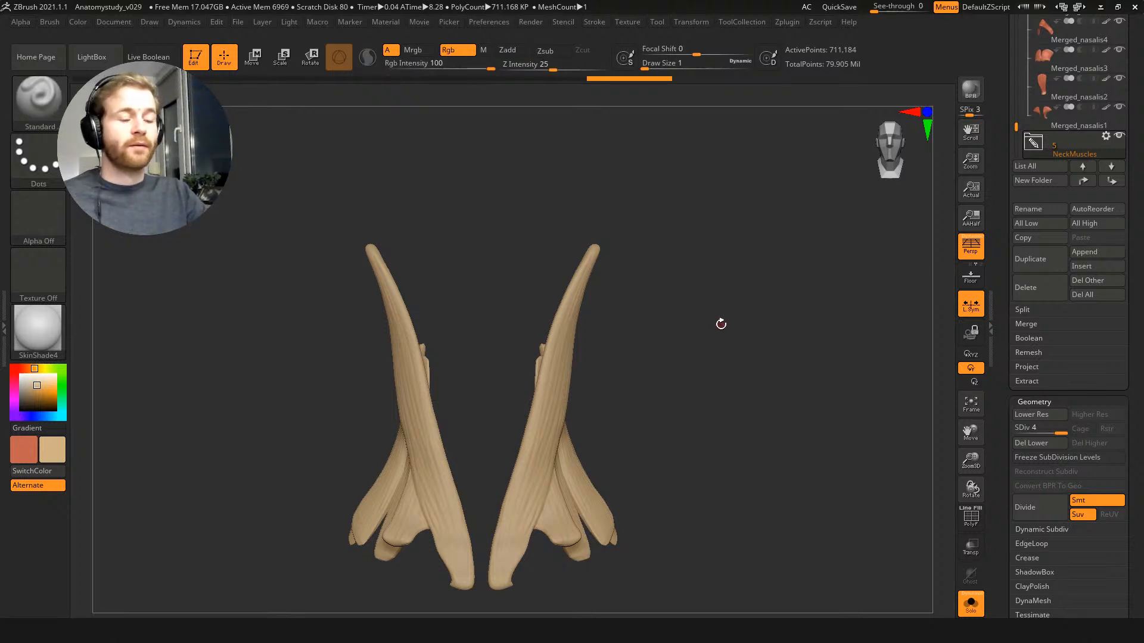
{"action": "key", "text": "b"}
{"action": "key", "text": "i"}
{"action": "key", "text": "n"}
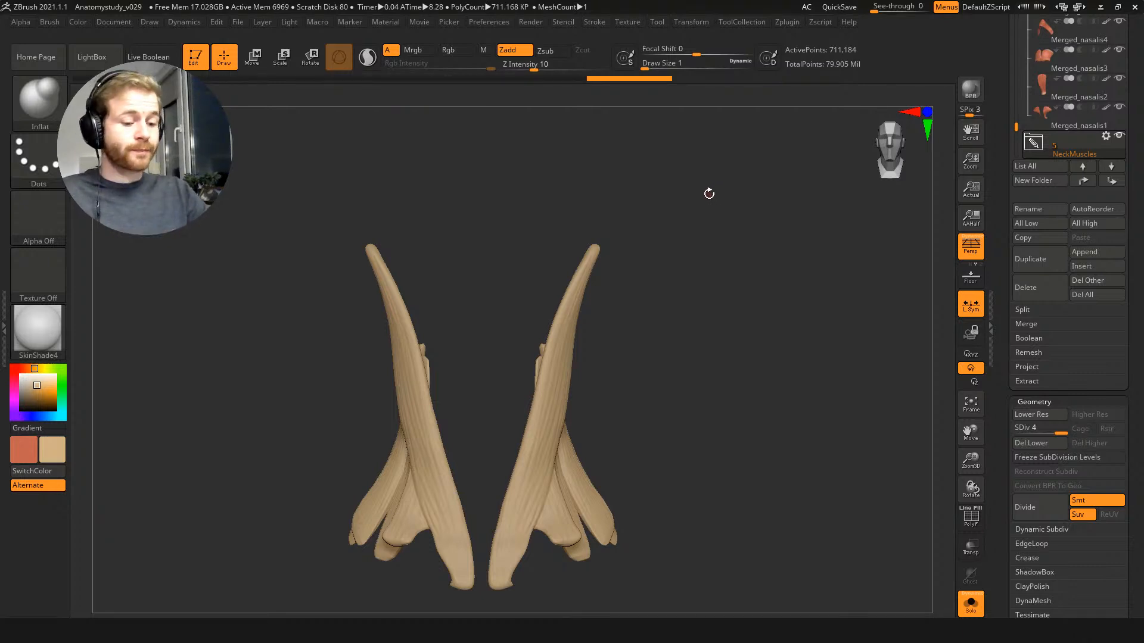
Step: Bring up the custom collection of modeling commands for review, including Mirror And Weld, ZRemesher and DynaMesh, and close it
{"action": "key", "text": "space"}
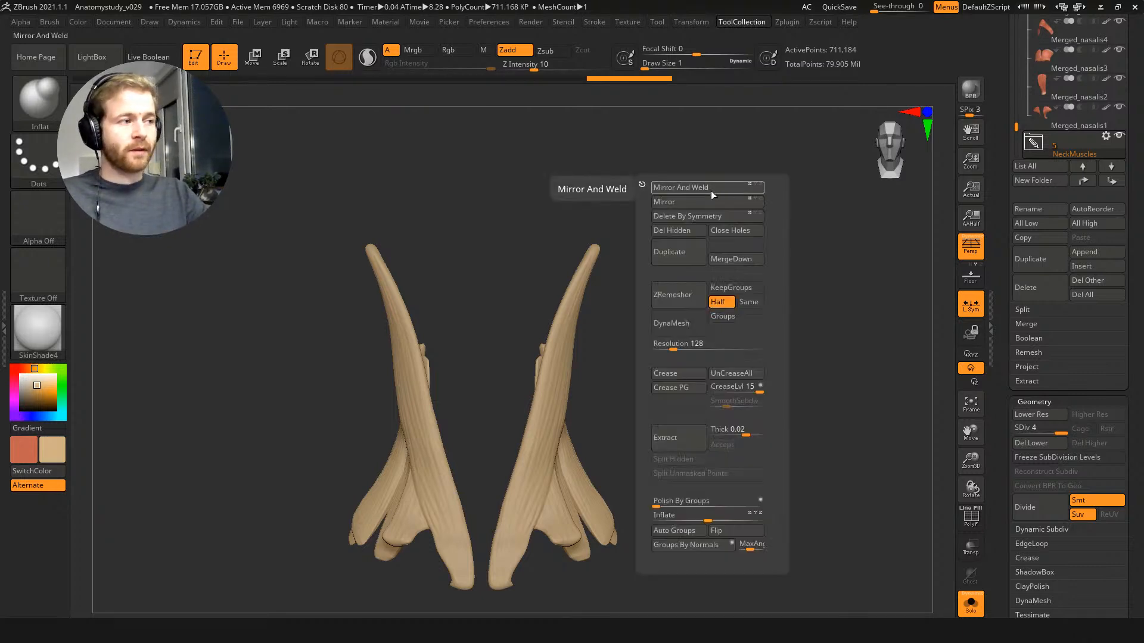
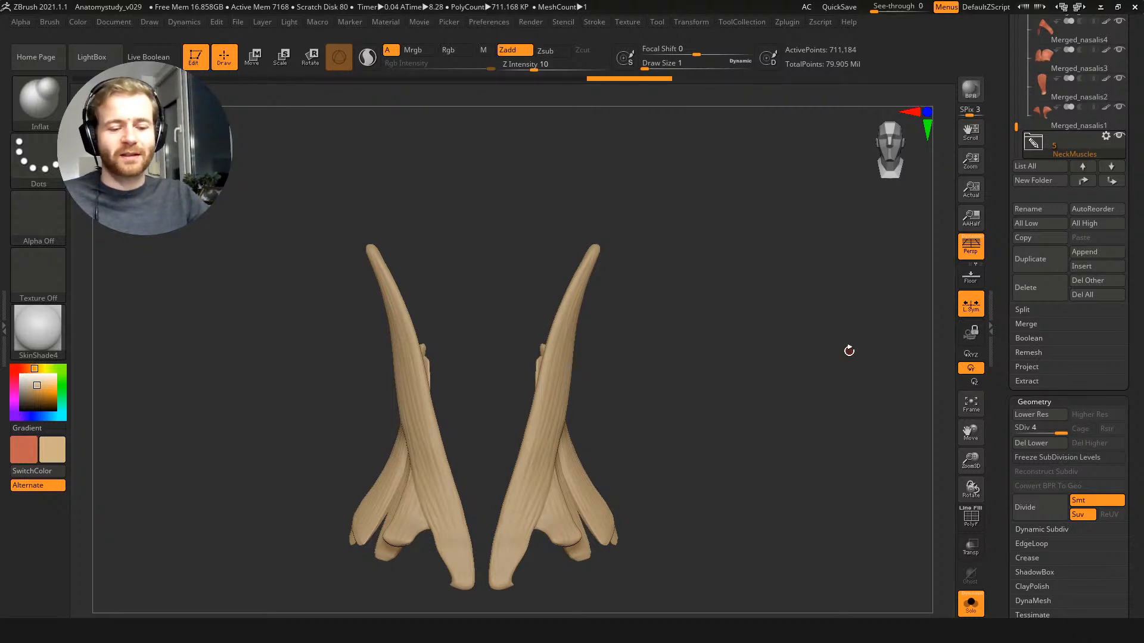
{"action": "left_click_drag", "start_coordinate": [774, 301], "coordinate": [798, 212], "text": "alt"}
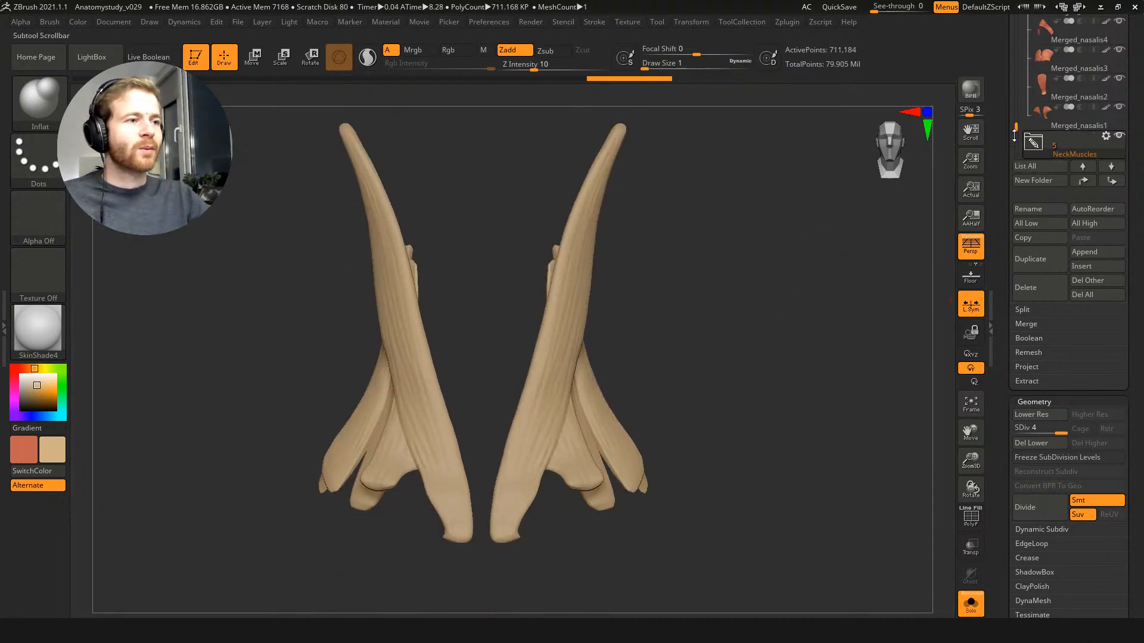
Step: Expand the NeckMuscles folder in the subtool list and turn on polypaint display for the sternuscleidomastoidus subtool
{"action": "left_click_drag", "start_coordinate": [1016, 130], "coordinate": [1016, 133]}
{"action": "left_click", "coordinate": [1033, 113]}
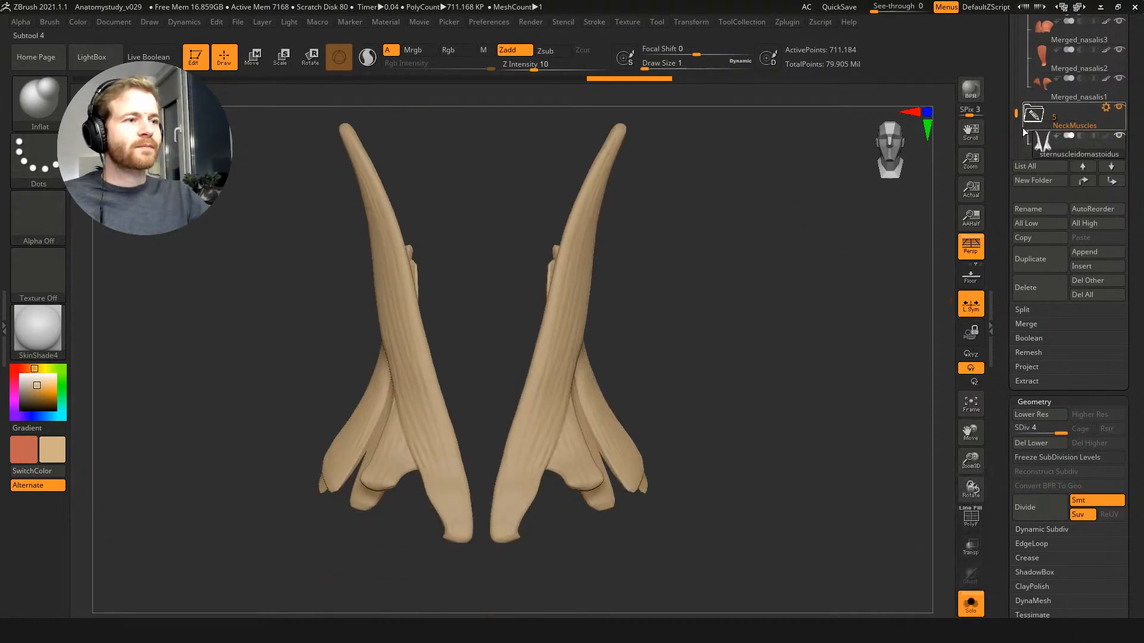
{"action": "left_click_drag", "start_coordinate": [924, 188], "coordinate": [935, 189]}
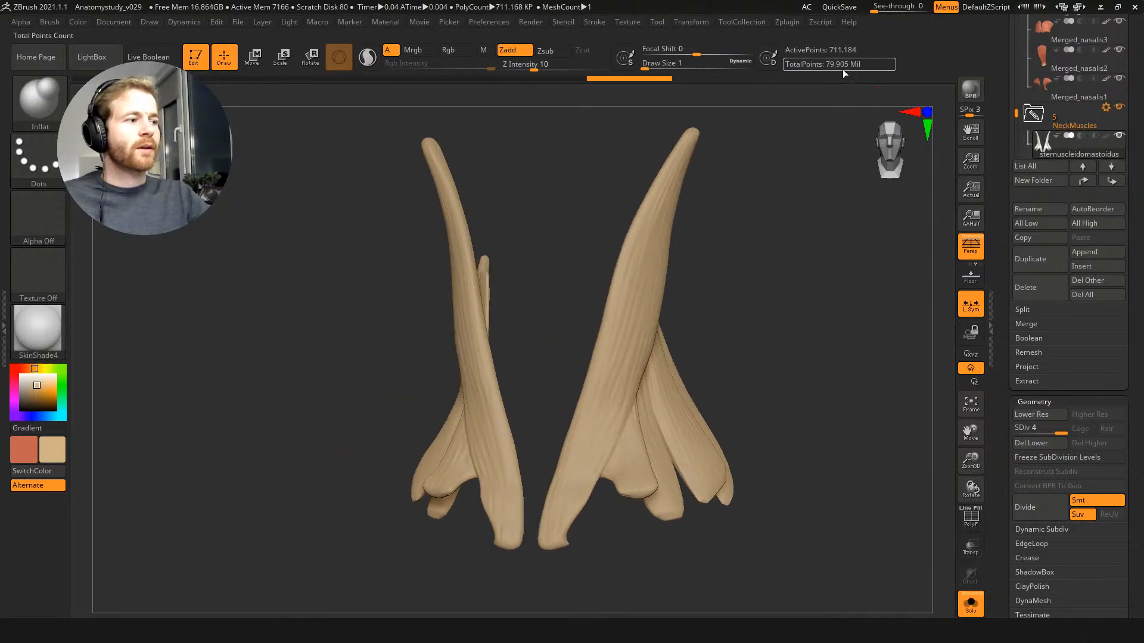
{"action": "left_click", "coordinate": [1105, 136]}
{"action": "mouse_move", "coordinate": [832, 263]}
{"action": "left_mouse_down", "text": "alt"}
{"action": "mouse_move", "coordinate": [819, 318]}
{"action": "mouse_move", "coordinate": [791, 258]}
{"action": "left_mouse_up", "text": "alt"}
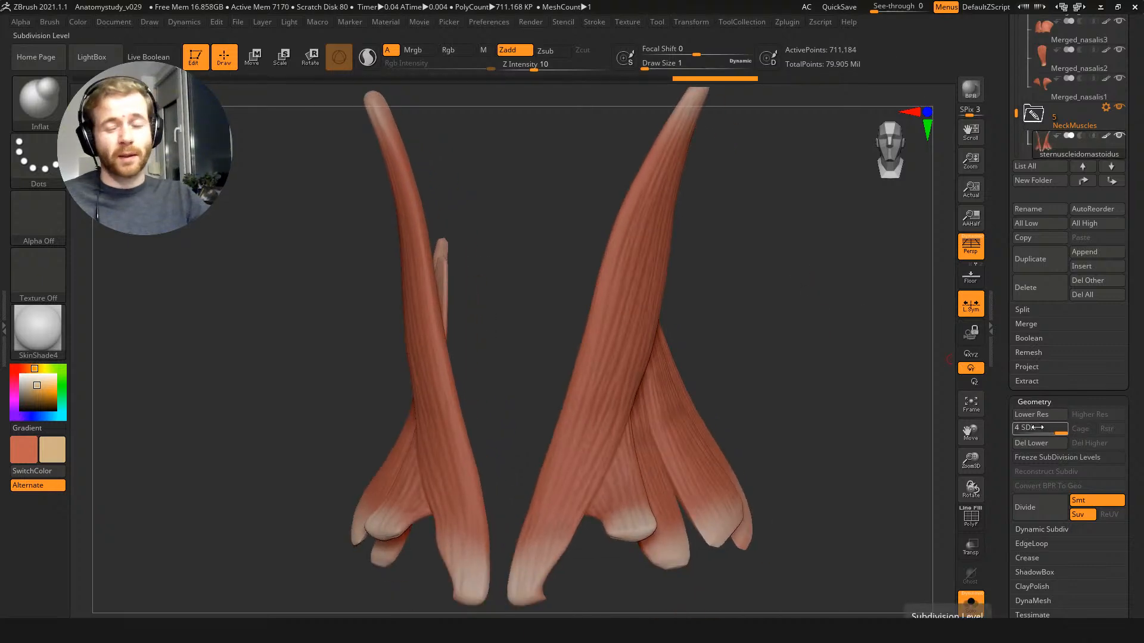
{"action": "left_click_drag", "start_coordinate": [890, 386], "coordinate": [902, 325]}
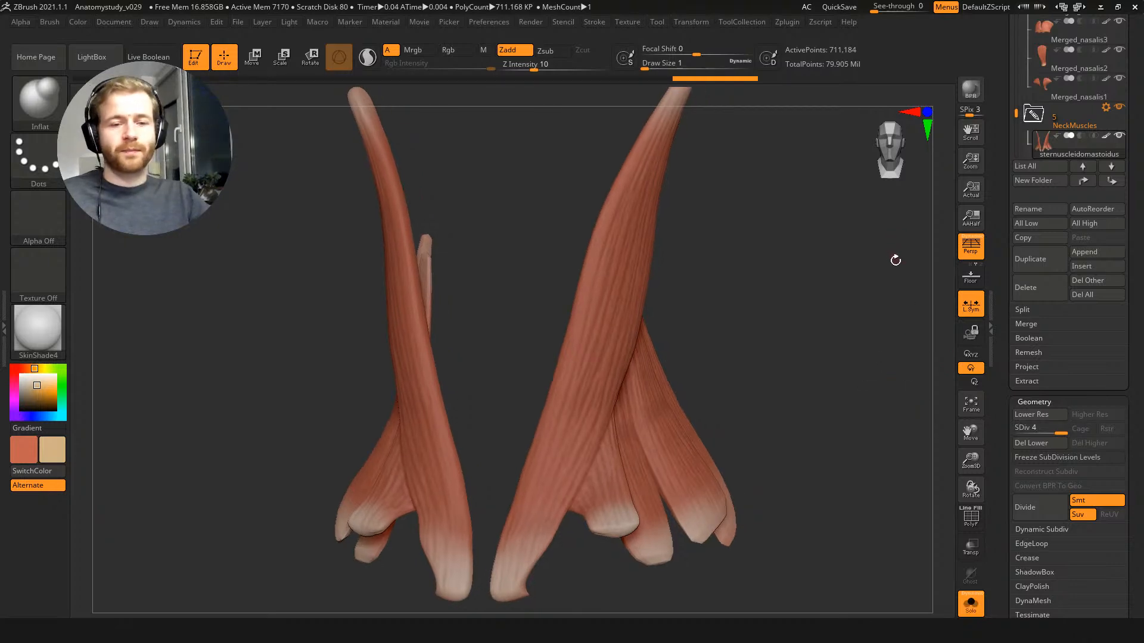
Step: Select the mylohyoid subtool, check its polyframe and divide it once to reach subdivision level 4
{"action": "key", "text": "Down"}
{"action": "left_click_drag", "start_coordinate": [723, 235], "coordinate": [759, 276]}
{"action": "key", "text": "shift+f"}
{"action": "key", "text": "shift+f"}
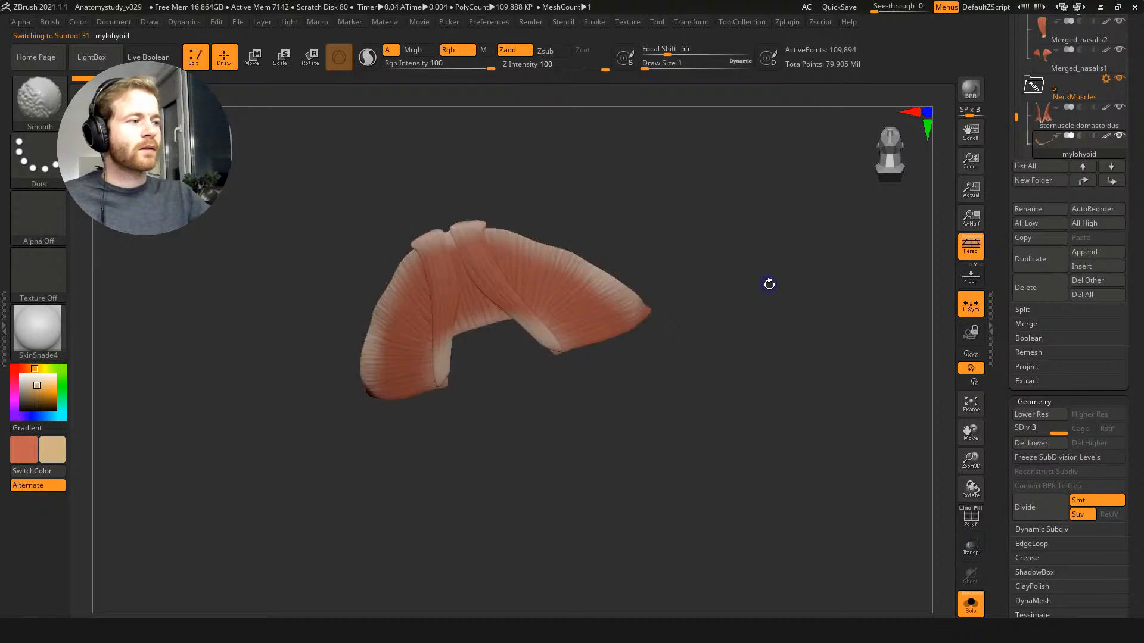
{"action": "key", "text": "ctrl+d"}
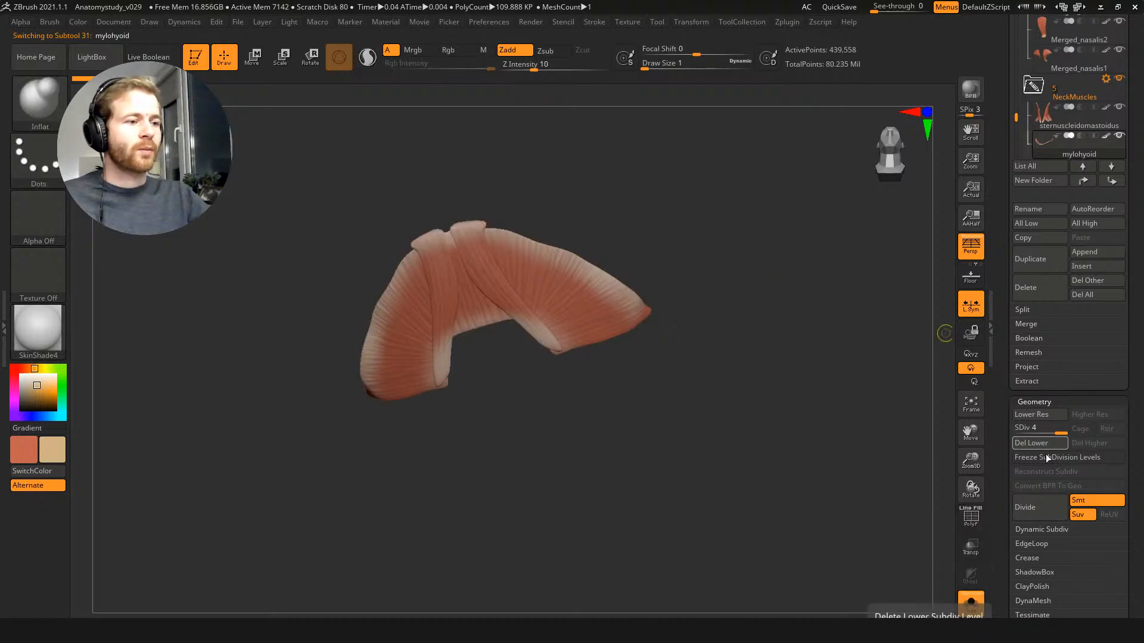
Step: Freeze the mylohyoid's subdivision levels, retopologize it with ZRemesher set to Half, and unfreeze the levels to restore the detail
{"action": "left_click", "coordinate": [1050, 458]}
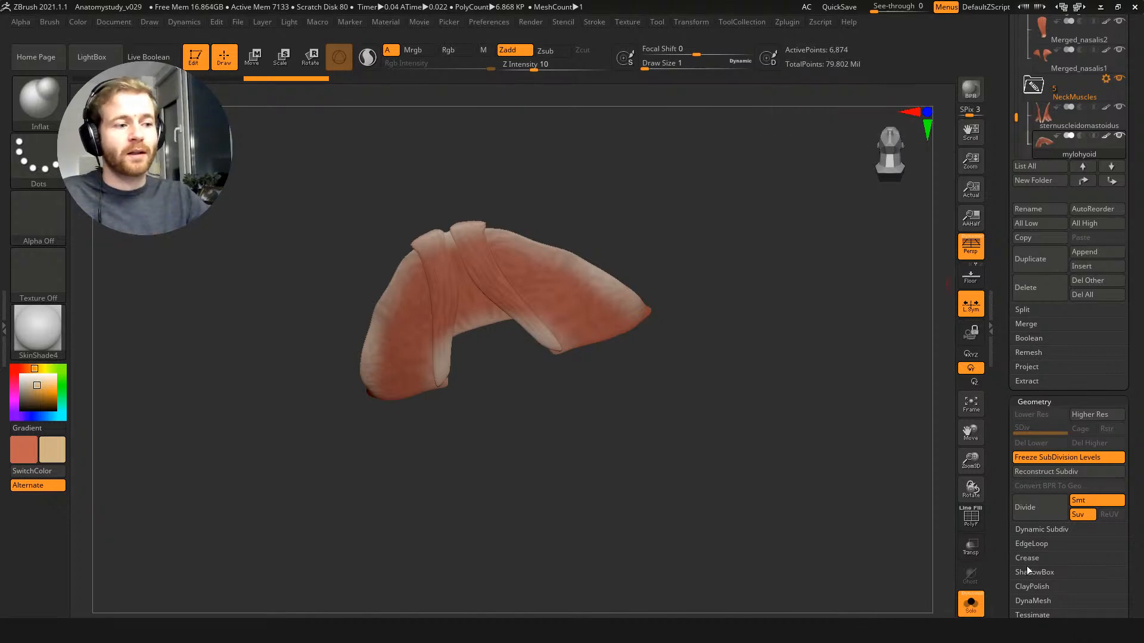
{"action": "left_click_drag", "start_coordinate": [1003, 557], "coordinate": [995, 429]}
{"action": "left_click_drag", "start_coordinate": [1042, 373], "coordinate": [1033, 368]}
{"action": "left_click", "coordinate": [1034, 279]}
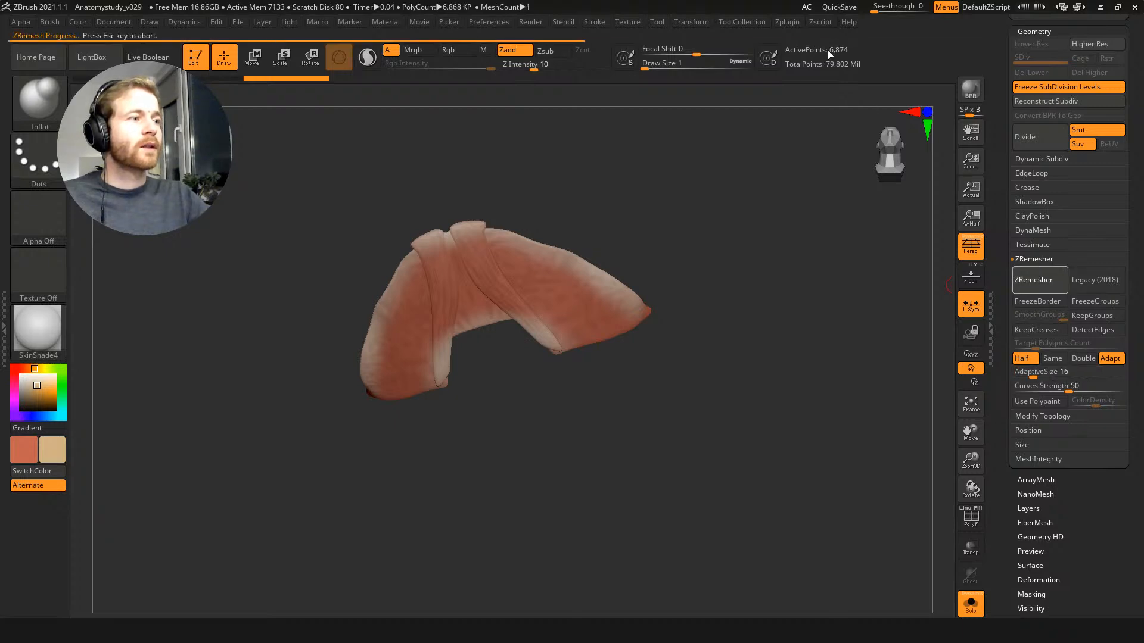
{"action": "left_click", "coordinate": [1029, 88]}
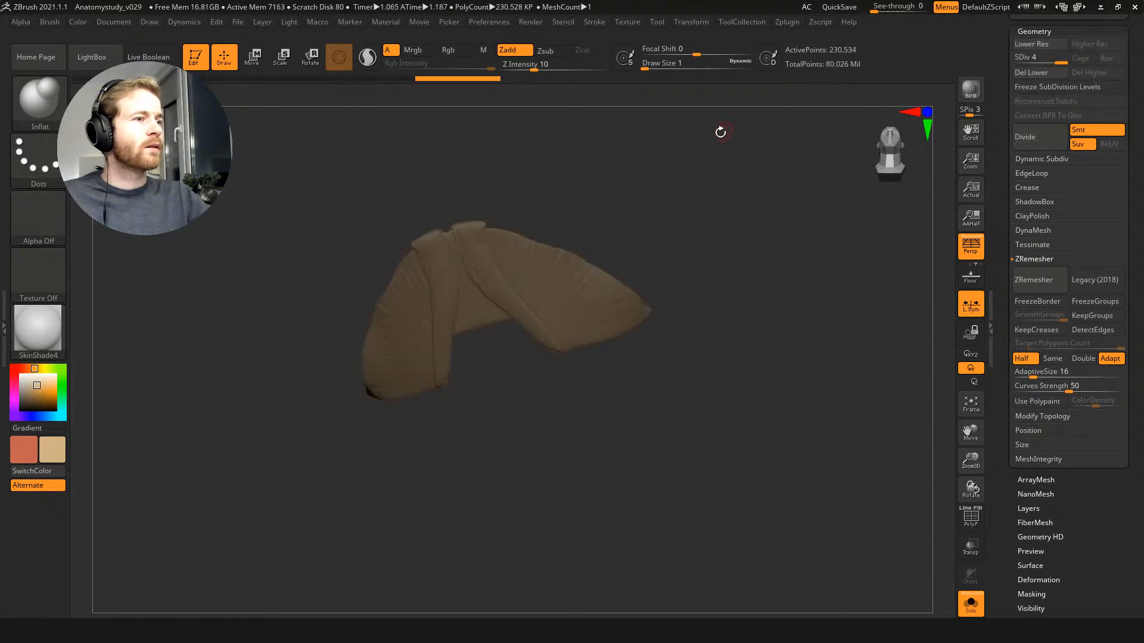
Step: Compare the mylohyoid before and after remeshing through undo and redo, and examine its new wireframe and surface detail up close
{"action": "left_click_drag", "start_coordinate": [705, 187], "coordinate": [737, 201]}
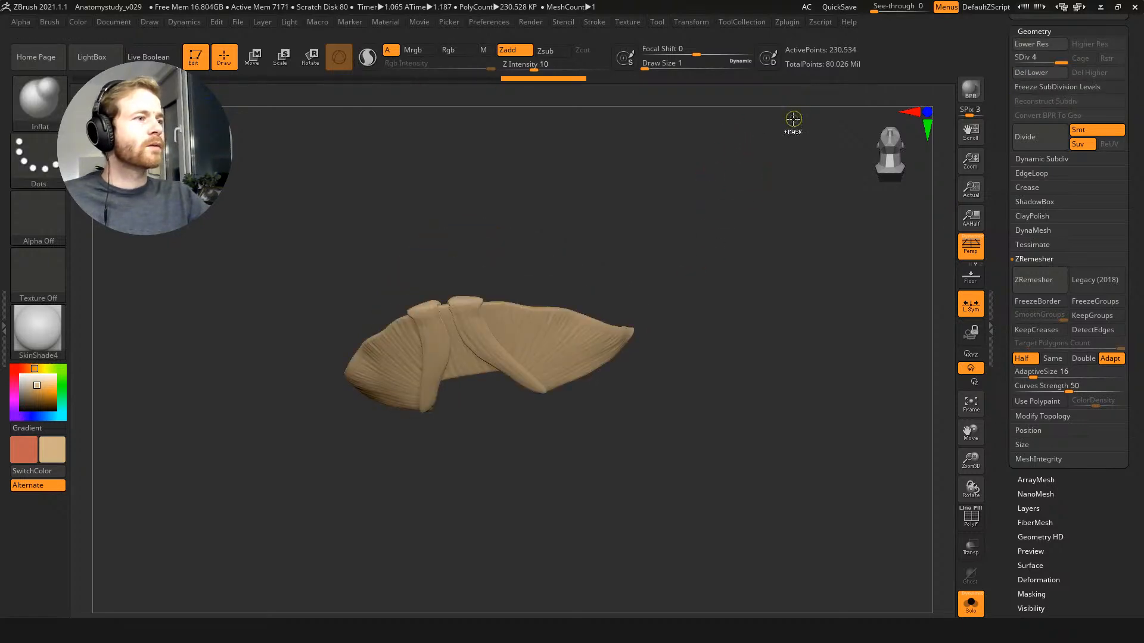
{"action": "key", "text": "ctrl+z"}
{"action": "key", "text": "ctrl+z"}
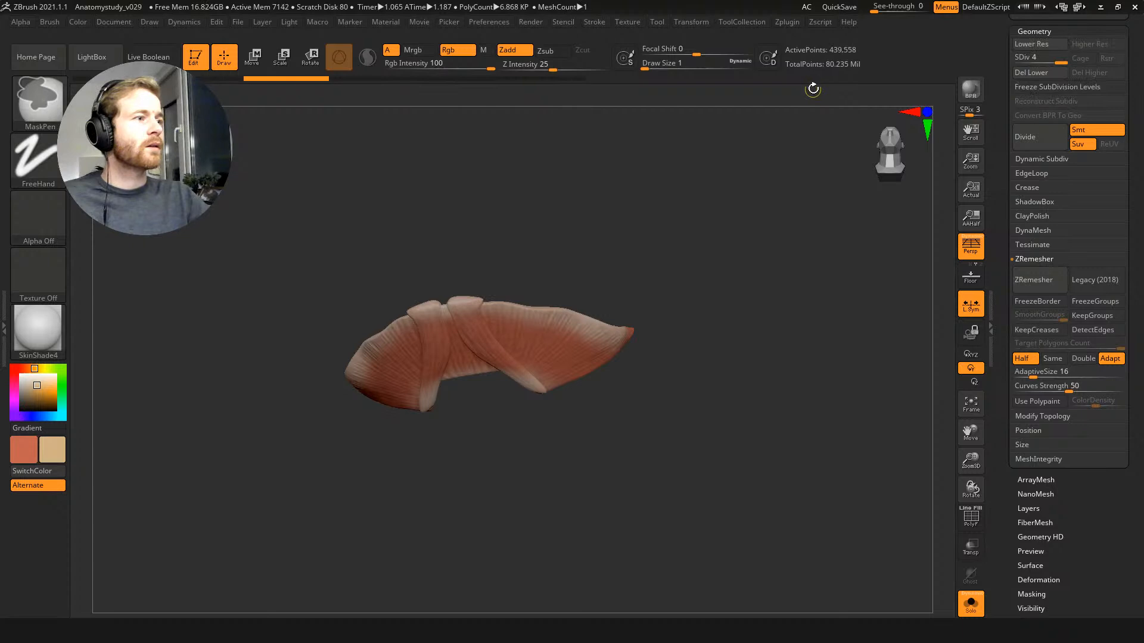
{"action": "key", "text": "ctrl+shift+z"}
{"action": "key", "text": "ctrl+shift+z"}
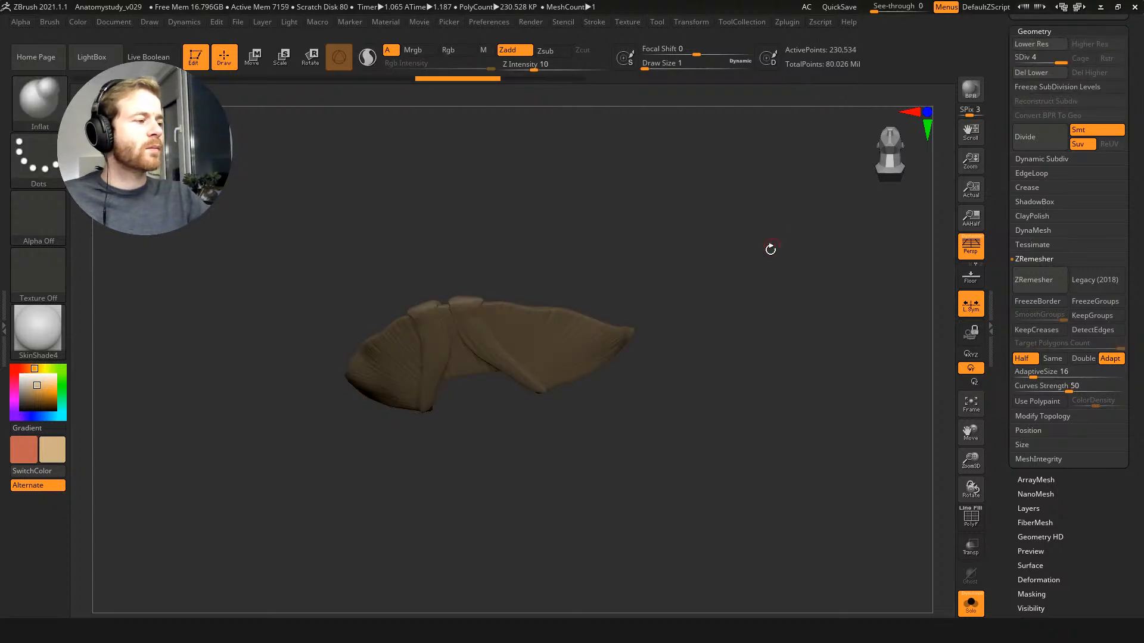
{"action": "key", "text": "shift+f"}
{"action": "key", "text": "shift+f"}
{"action": "mouse_move", "coordinate": [754, 274]}
{"action": "left_mouse_down", "text": "alt"}
{"action": "mouse_move", "coordinate": [703, 303]}
{"action": "mouse_move", "coordinate": [824, 56]}
{"action": "mouse_move", "coordinate": [733, 166]}
{"action": "mouse_move", "coordinate": [574, 238]}
{"action": "left_mouse_up", "text": "alt"}
{"action": "left_click_drag", "start_coordinate": [545, 157], "coordinate": [636, 173]}
{"action": "key", "text": "shift+f"}
{"action": "key", "text": "shift+f"}
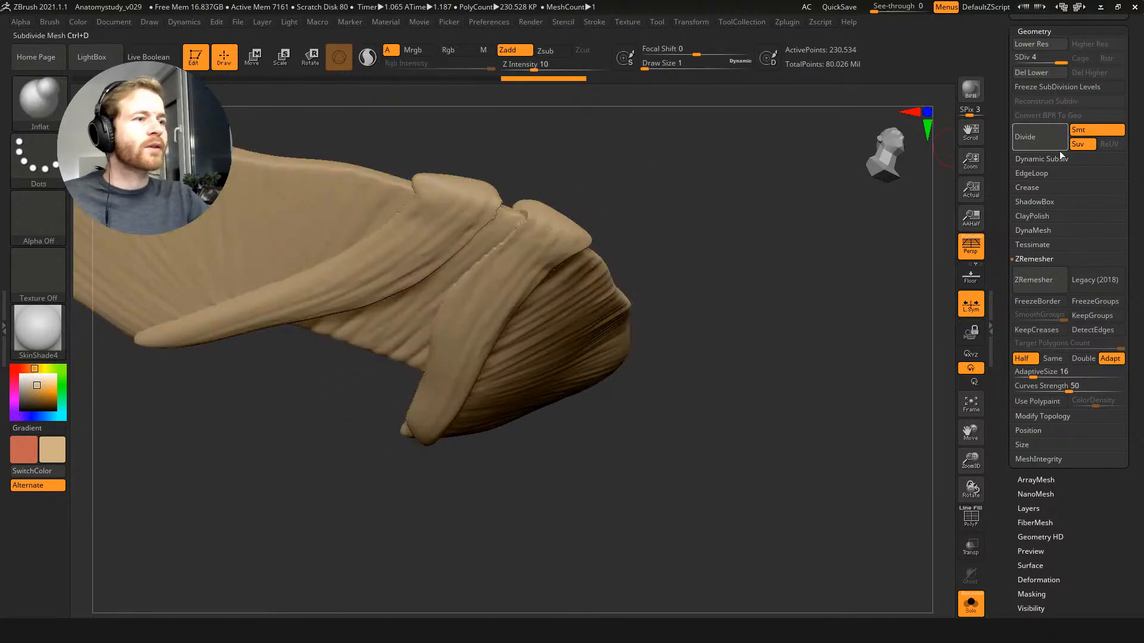
Step: Turn polypaint display back on for the remeshed mylohyoid subtool
{"action": "scroll", "coordinate": [1010, 149], "scroll_direction": "up", "scroll_amount": 3}
{"action": "scroll", "coordinate": [1010, 149], "scroll_direction": "up", "scroll_amount": 10}
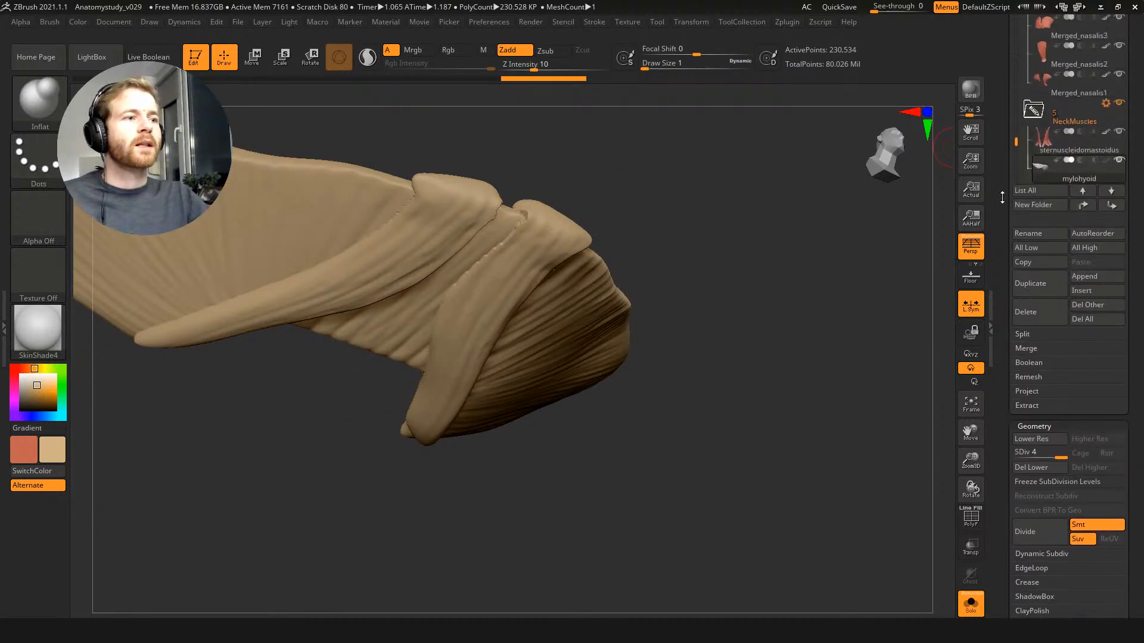
{"action": "left_click", "coordinate": [1105, 209]}
{"action": "left_click_drag", "start_coordinate": [675, 229], "coordinate": [671, 266]}
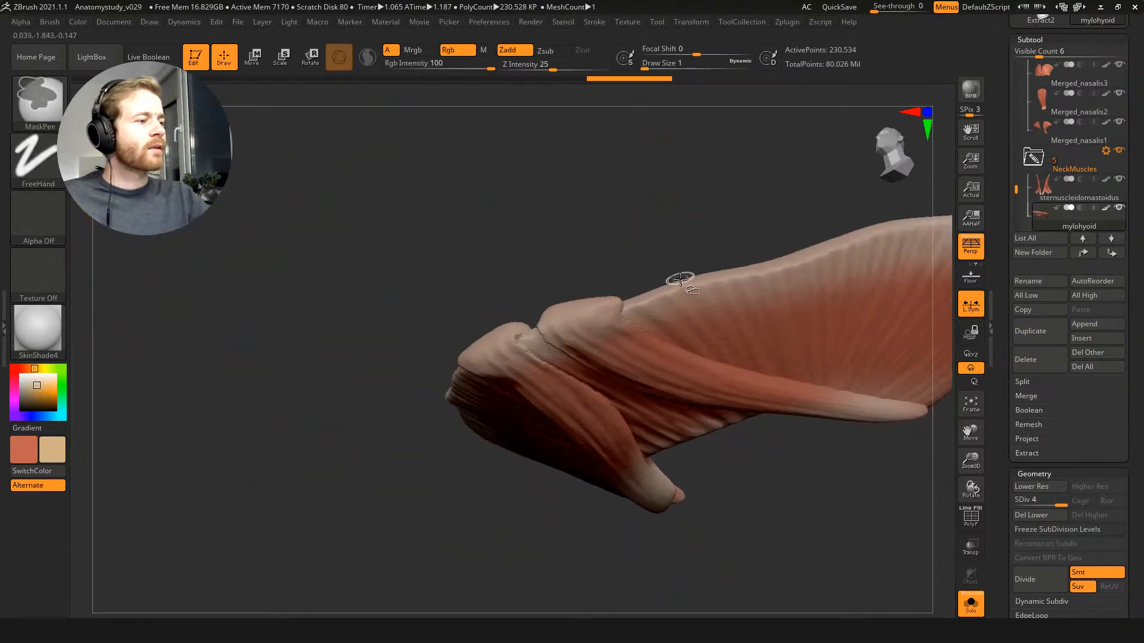
Step: Assign Auto Groups to the mylohyoid's separate parts and merge the similar polygroups
{"action": "key", "text": "space"}
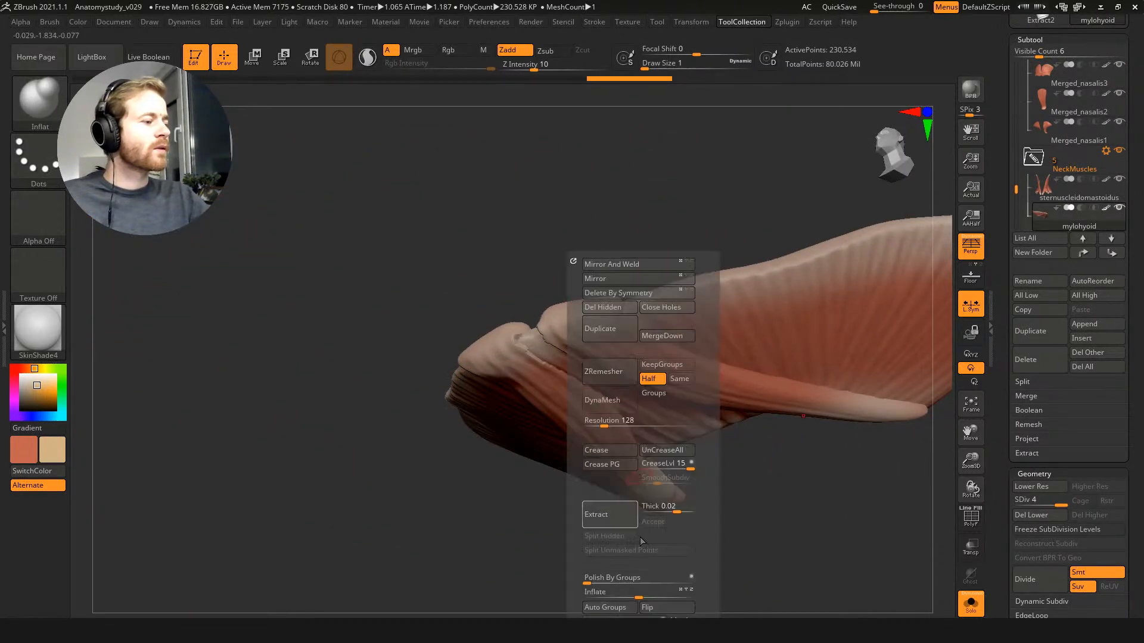
{"action": "left_click", "coordinate": [615, 607]}
{"action": "left_click_drag", "start_coordinate": [1007, 477], "coordinate": [1007, 80]}
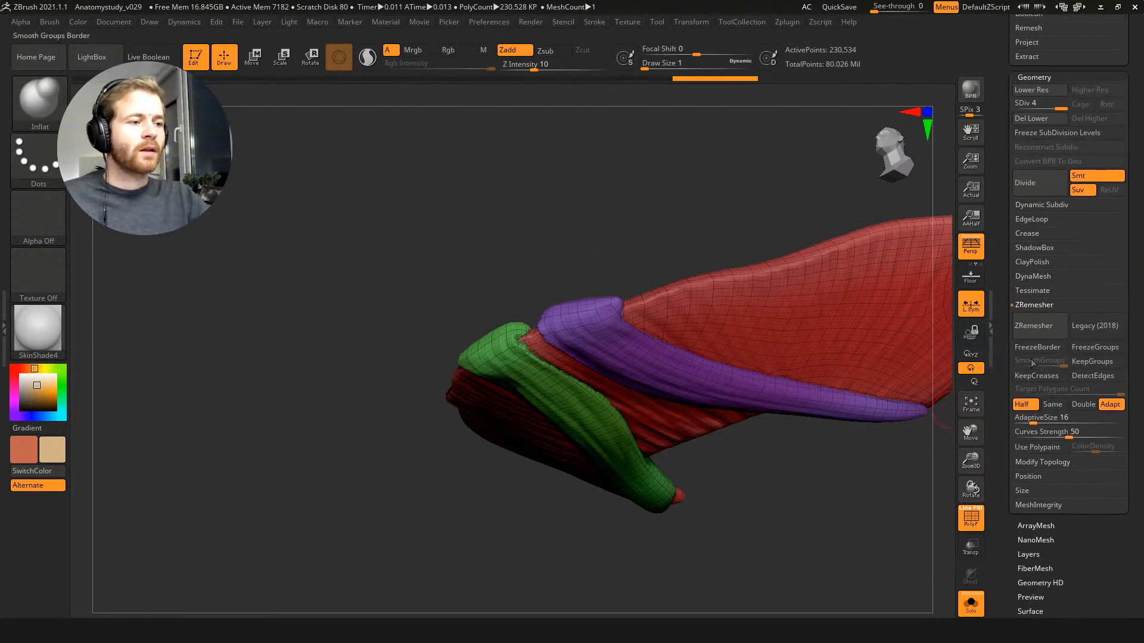
{"action": "left_click", "coordinate": [1044, 462]}
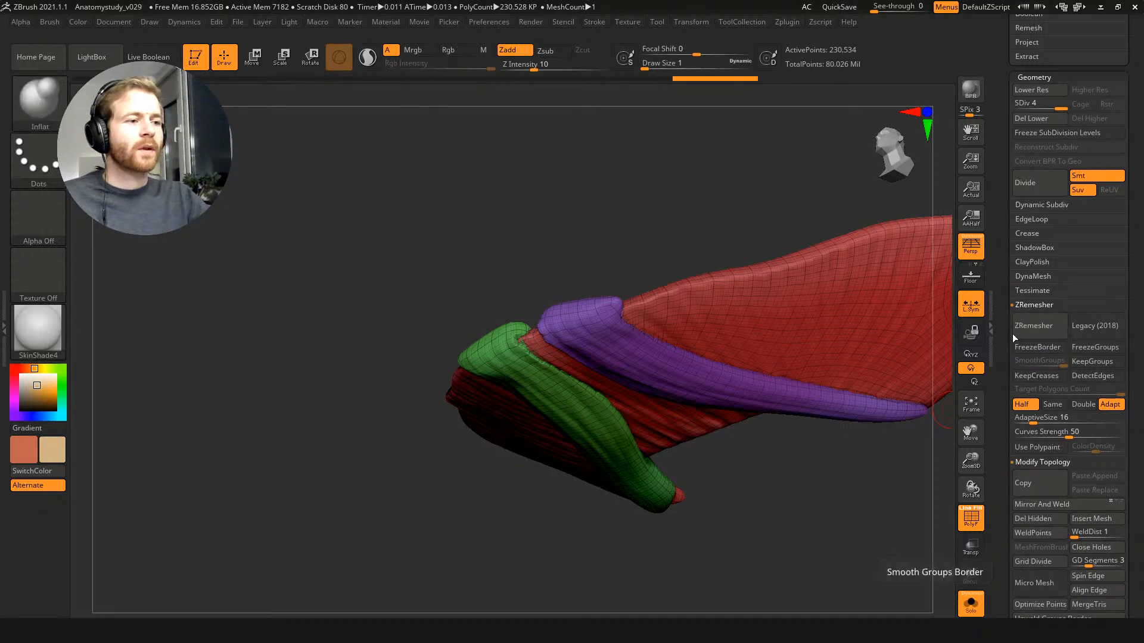
{"action": "left_click", "coordinate": [1034, 463]}
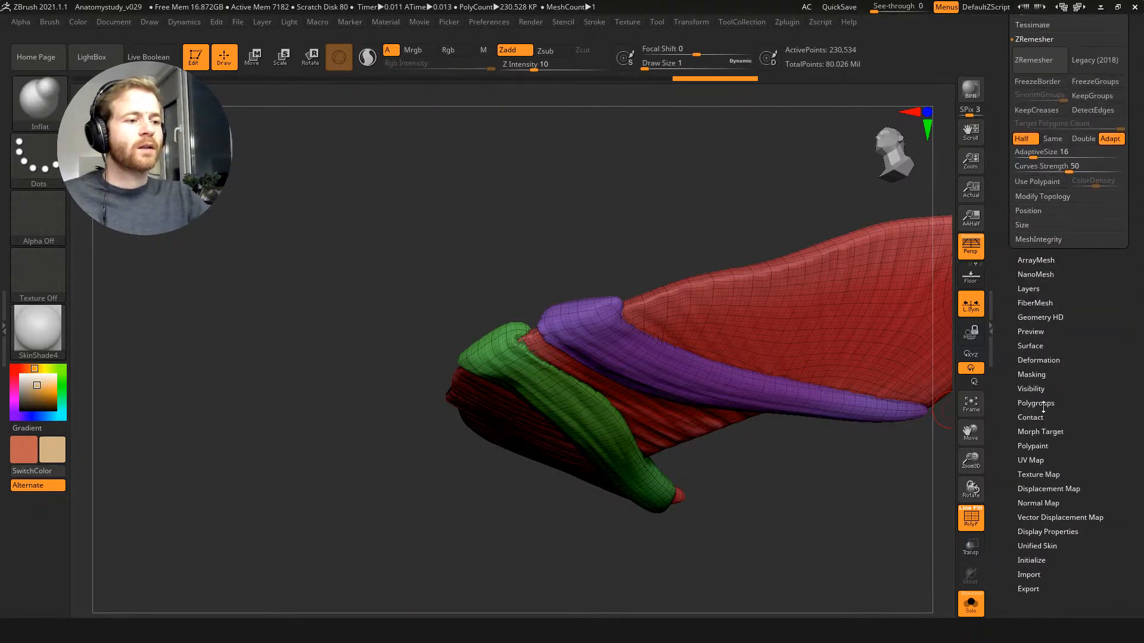
{"action": "left_click", "coordinate": [1033, 400]}
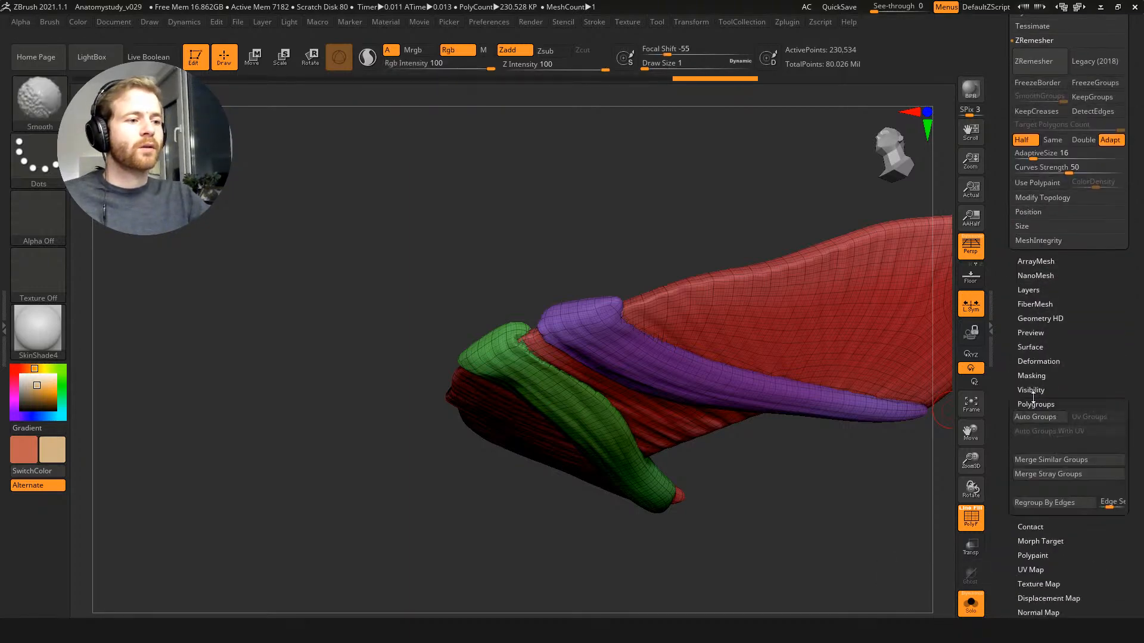
{"action": "left_click", "coordinate": [1044, 460]}
{"action": "mouse_move", "coordinate": [566, 236]}
{"action": "left_mouse_down"}
{"action": "mouse_move", "coordinate": [598, 331]}
{"action": "mouse_move", "coordinate": [634, 202]}
{"action": "left_mouse_up"}
{"action": "key", "text": "shift+f"}
{"action": "key", "text": "shift+f"}
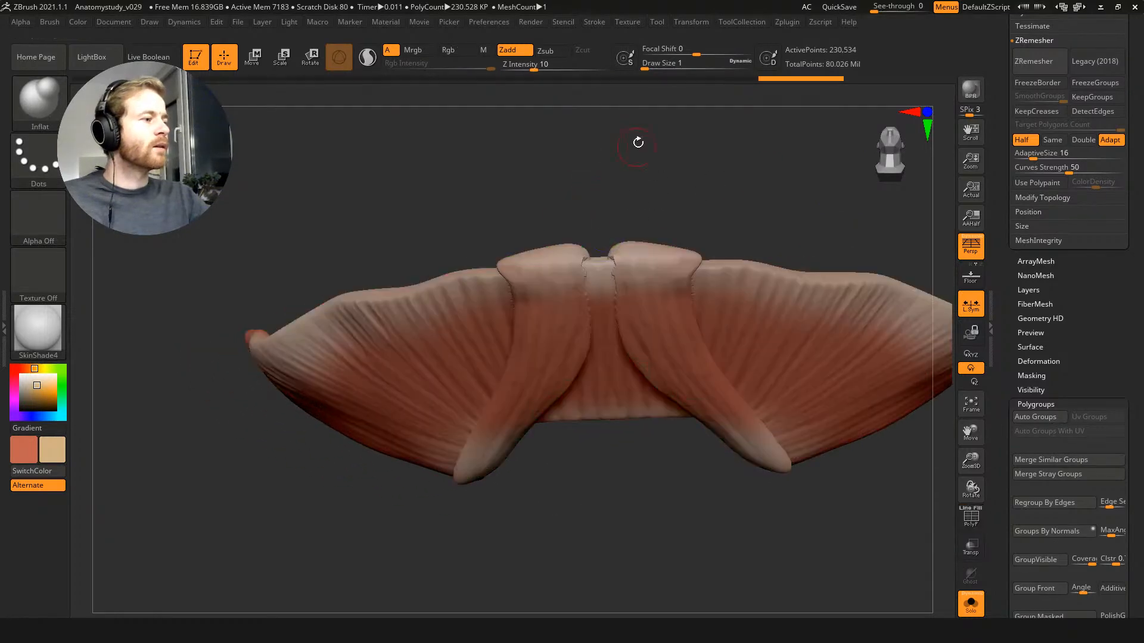
Step: Isolate the polygroup of the two narrow muscle strips on the mylohyoid and frame them for a close view
{"action": "left_click", "coordinate": [551, 253], "text": "ctrl+shift"}
{"action": "right_click_drag", "start_coordinate": [546, 250], "coordinate": [541, 234], "text": "ctrl"}
{"action": "key", "text": "shift+f"}
{"action": "mouse_move", "coordinate": [541, 235]}
{"action": "left_mouse_down"}
{"action": "mouse_move", "coordinate": [562, 212]}
{"action": "mouse_move", "coordinate": [475, 163]}
{"action": "mouse_move", "coordinate": [475, 133]}
{"action": "mouse_move", "coordinate": [582, 215]}
{"action": "mouse_move", "coordinate": [684, 342]}
{"action": "left_mouse_up"}
Step: Smooth the jagged projection artifacts along the edges and ends of the two isolated muscle strips
{"action": "key", "text": "shift"}
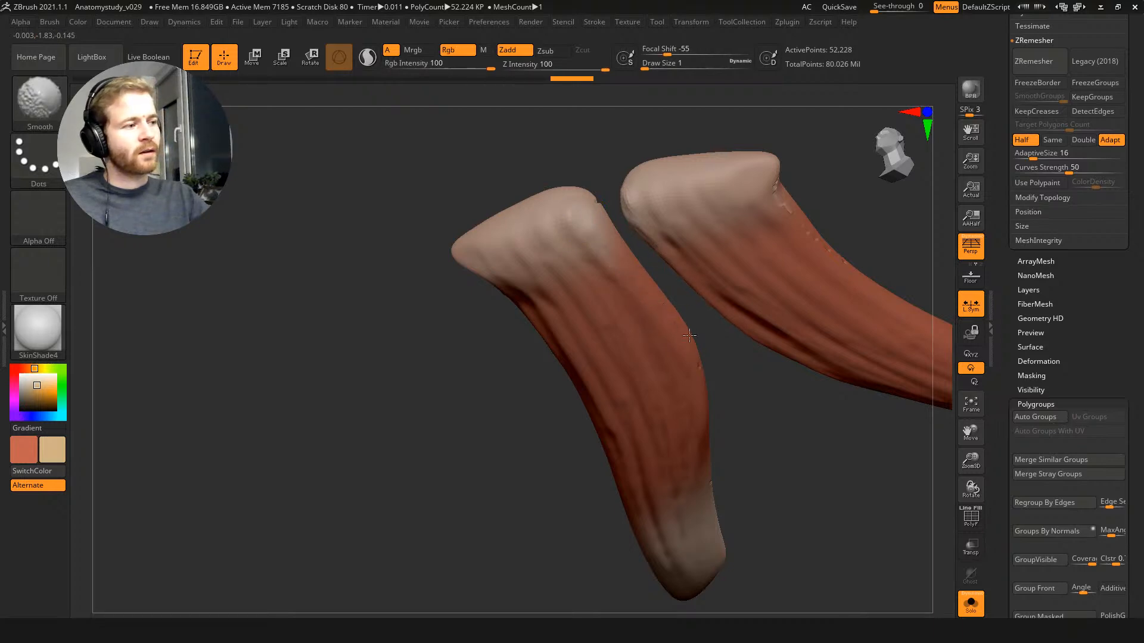
{"action": "mouse_move", "coordinate": [732, 385]}
{"action": "left_mouse_down"}
{"action": "mouse_move", "coordinate": [692, 355]}
{"action": "mouse_move", "coordinate": [746, 342]}
{"action": "mouse_move", "coordinate": [592, 332]}
{"action": "left_mouse_up"}
{"action": "key", "text": "shift"}
{"action": "left_click_drag", "start_coordinate": [812, 313], "coordinate": [620, 306], "text": "alt"}
{"action": "key", "text": "shift"}
{"action": "left_click", "coordinate": [795, 236], "text": "shift"}
{"action": "mouse_move", "coordinate": [846, 286]}
{"action": "left_mouse_down"}
{"action": "mouse_move", "coordinate": [825, 309]}
{"action": "mouse_move", "coordinate": [864, 307]}
{"action": "mouse_move", "coordinate": [544, 299]}
{"action": "left_mouse_up"}
{"action": "left_click", "coordinate": [833, 222], "text": "shift"}
{"action": "left_click_drag", "start_coordinate": [546, 232], "coordinate": [624, 248], "text": "shift"}
{"action": "mouse_move", "coordinate": [697, 298]}
{"action": "left_mouse_down"}
{"action": "mouse_move", "coordinate": [740, 332]}
{"action": "mouse_move", "coordinate": [703, 288]}
{"action": "mouse_move", "coordinate": [697, 324]}
{"action": "mouse_move", "coordinate": [650, 280]}
{"action": "left_mouse_up"}
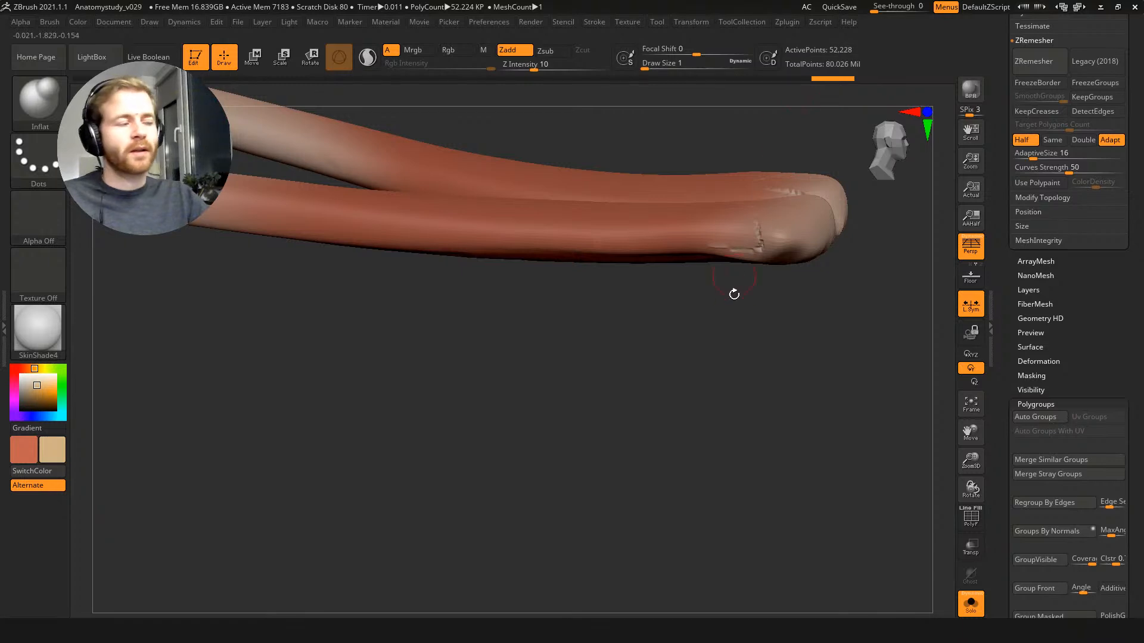
{"action": "left_click_drag", "start_coordinate": [735, 272], "coordinate": [731, 288]}
{"action": "mouse_move", "coordinate": [792, 320]}
{"action": "left_mouse_down"}
{"action": "mouse_move", "coordinate": [776, 358]}
{"action": "mouse_move", "coordinate": [732, 283]}
{"action": "mouse_move", "coordinate": [805, 351]}
{"action": "mouse_move", "coordinate": [834, 251]}
{"action": "mouse_move", "coordinate": [771, 225]}
{"action": "mouse_move", "coordinate": [840, 185]}
{"action": "mouse_move", "coordinate": [903, 125]}
{"action": "left_mouse_up"}
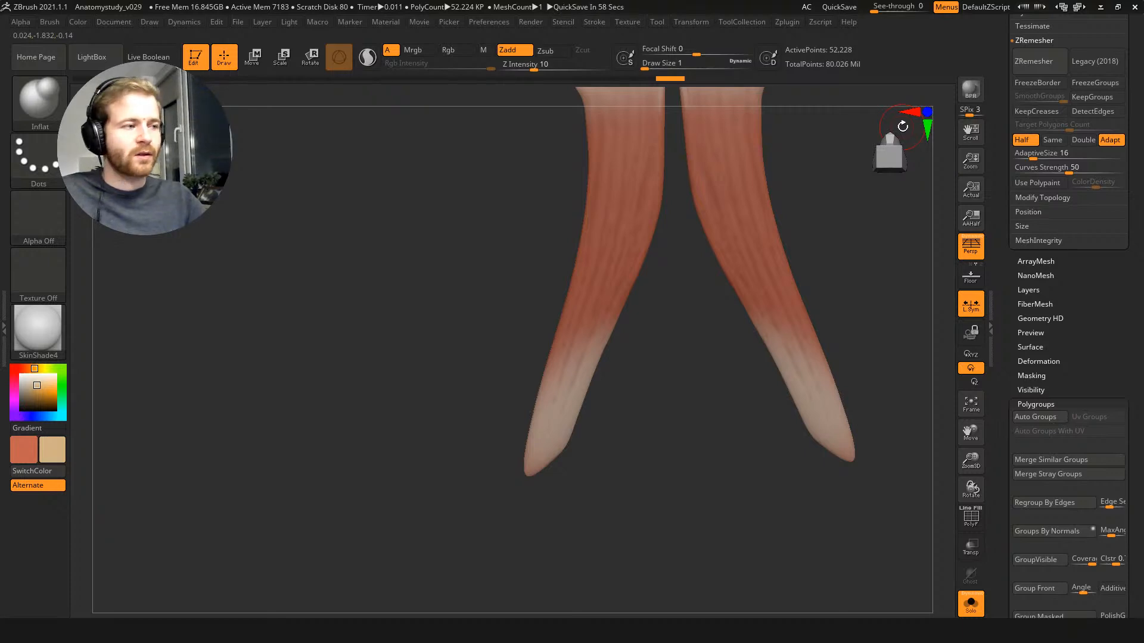
Step: Show the whole mylohyoid again and isolate the broad fan-shaped muscle polygroup
{"action": "left_click", "coordinate": [691, 331], "text": "ctrl+shift"}
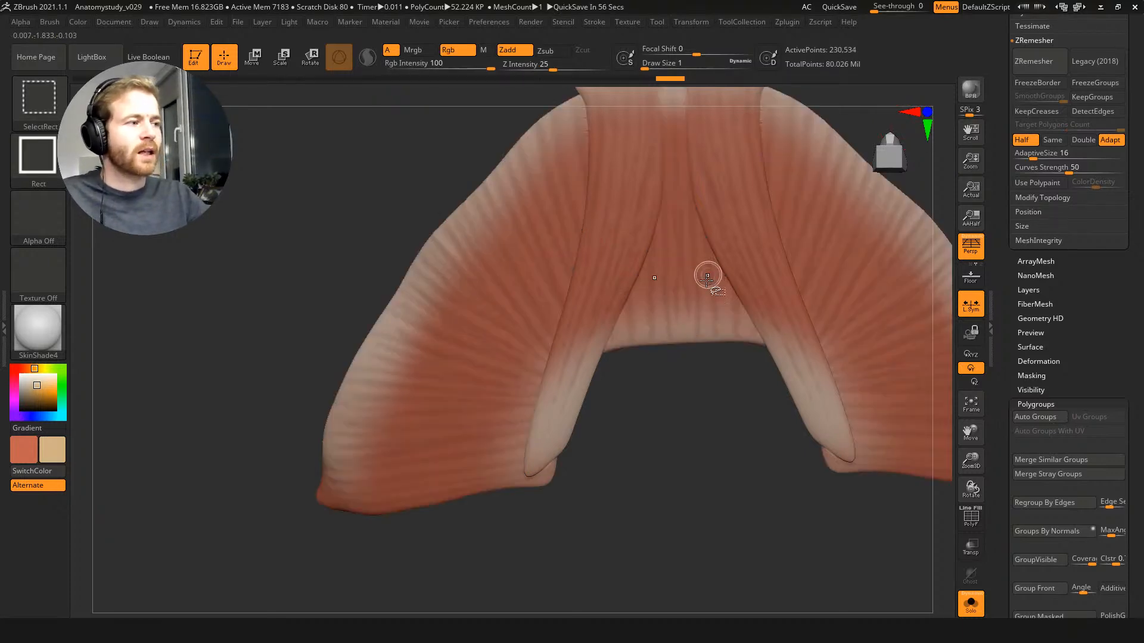
{"action": "left_click", "coordinate": [697, 273], "text": "ctrl+shift"}
{"action": "left_click_drag", "start_coordinate": [431, 155], "coordinate": [416, 213]}
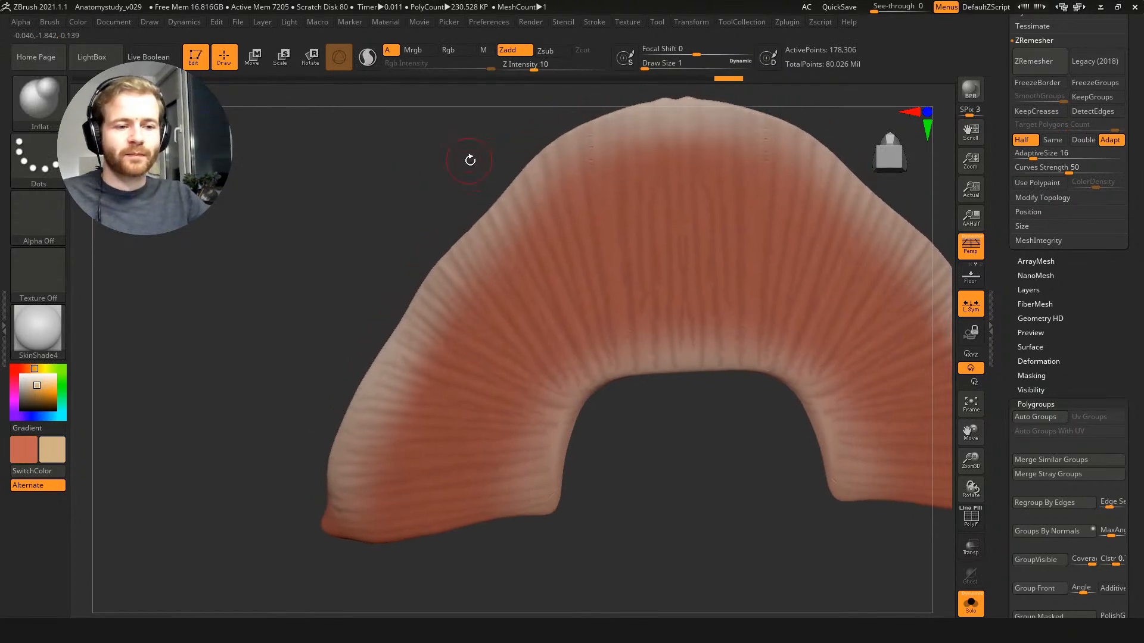
{"action": "left_click_drag", "start_coordinate": [495, 127], "coordinate": [495, 156]}
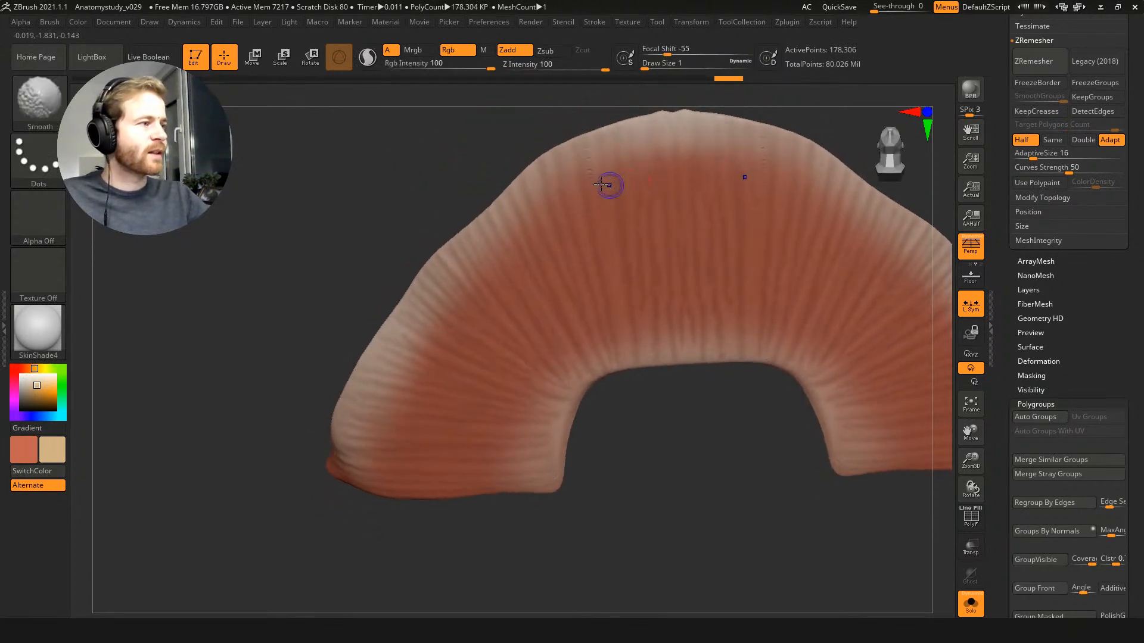
Step: Smooth the projection artifacts near the front and inner edges of the fan-shaped muscle, and unhide the remaining mylohyoid parts
{"action": "mouse_move", "coordinate": [593, 186]}
{"action": "left_mouse_down", "text": "shift"}
{"action": "mouse_move", "coordinate": [581, 129]}
{"action": "mouse_move", "coordinate": [583, 151]}
{"action": "left_mouse_up", "text": "shift"}
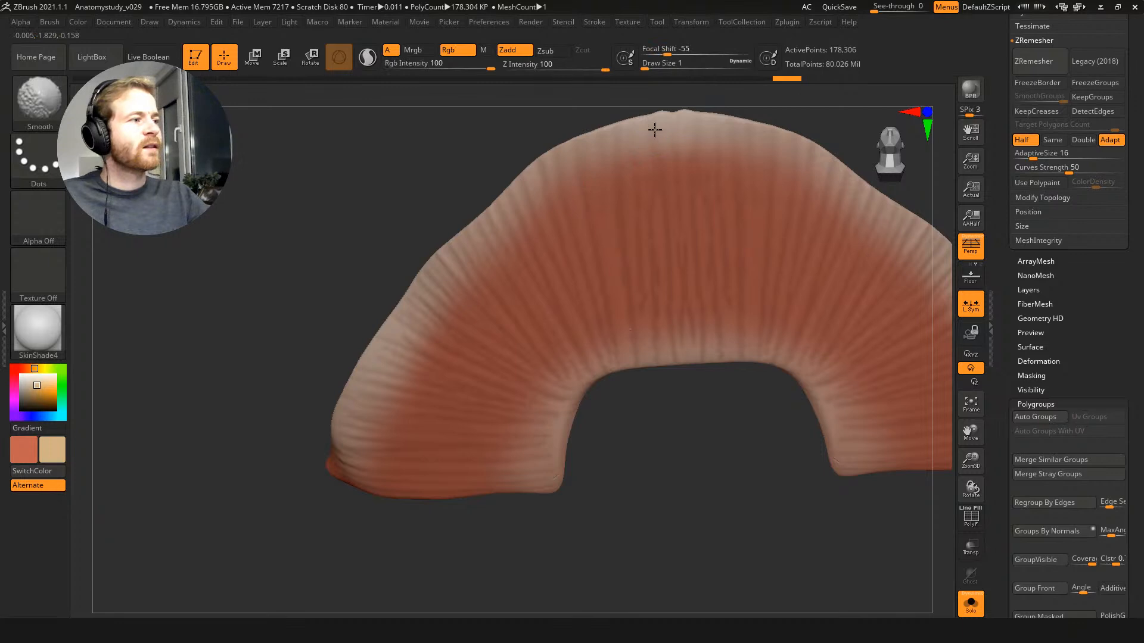
{"action": "left_click_drag", "start_coordinate": [691, 368], "coordinate": [755, 385]}
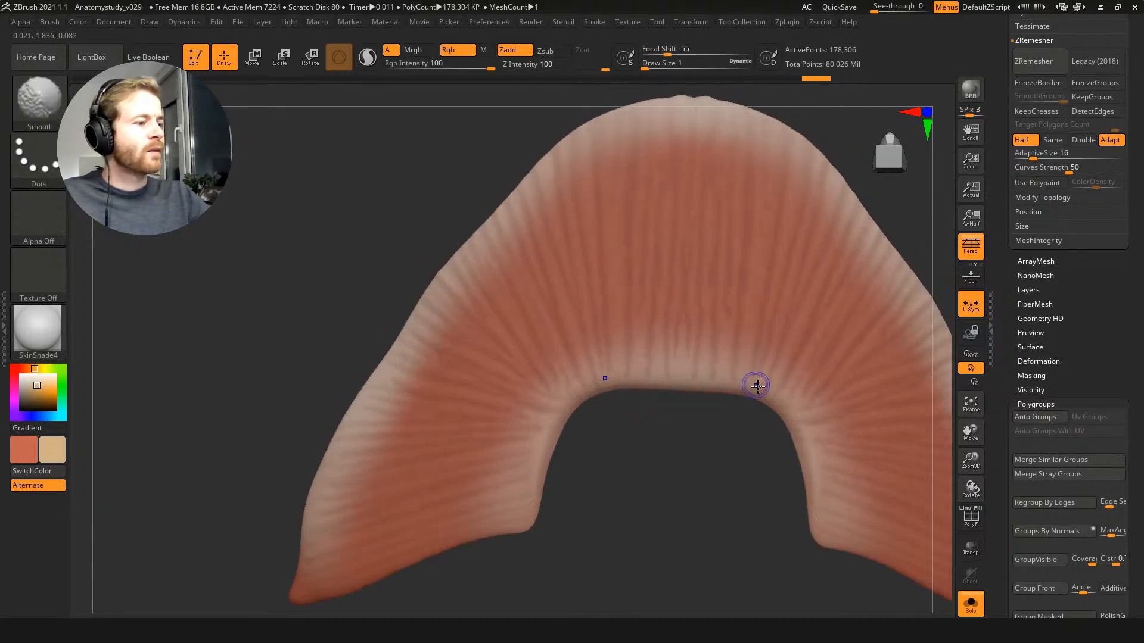
{"action": "mouse_move", "coordinate": [718, 462]}
{"action": "left_mouse_down"}
{"action": "mouse_move", "coordinate": [702, 480]}
{"action": "mouse_move", "coordinate": [669, 302]}
{"action": "mouse_move", "coordinate": [672, 245]}
{"action": "mouse_move", "coordinate": [733, 261]}
{"action": "mouse_move", "coordinate": [727, 383]}
{"action": "left_mouse_up"}
{"action": "key", "text": "shift"}
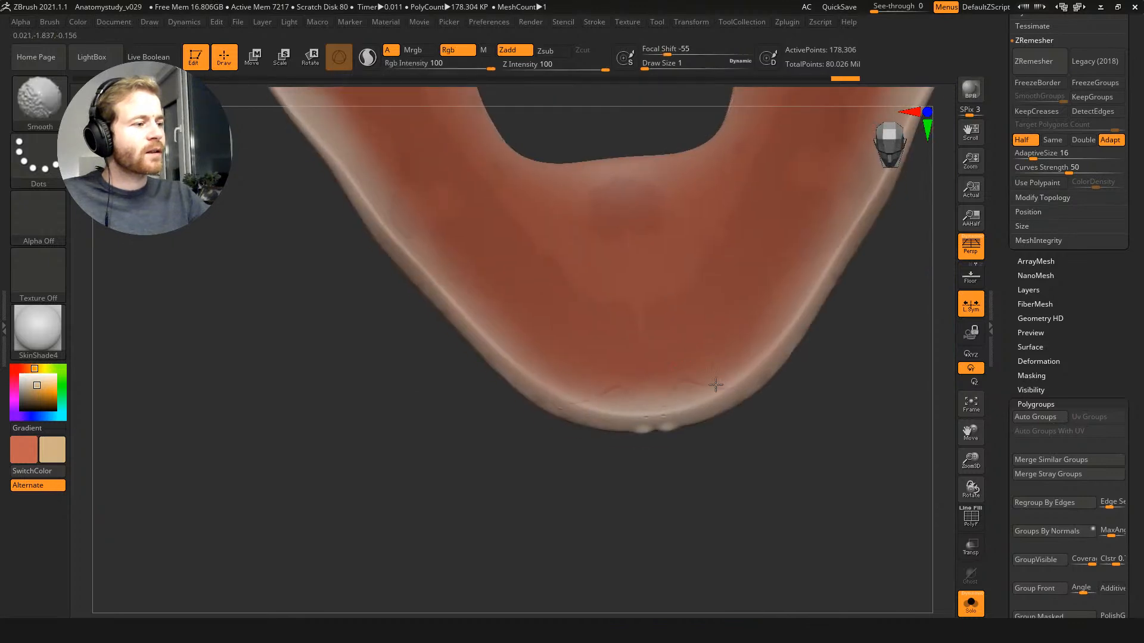
{"action": "mouse_move", "coordinate": [766, 432]}
{"action": "left_mouse_down"}
{"action": "mouse_move", "coordinate": [784, 434]}
{"action": "mouse_move", "coordinate": [794, 365]}
{"action": "mouse_move", "coordinate": [657, 219]}
{"action": "mouse_move", "coordinate": [784, 358]}
{"action": "mouse_move", "coordinate": [749, 251]}
{"action": "left_mouse_up"}
Step: Switch to the digastricmuscle subtool, display its polyframe and freeze its subdivision levels
{"action": "scroll", "coordinate": [998, 153], "scroll_direction": "up", "scroll_amount": 5}
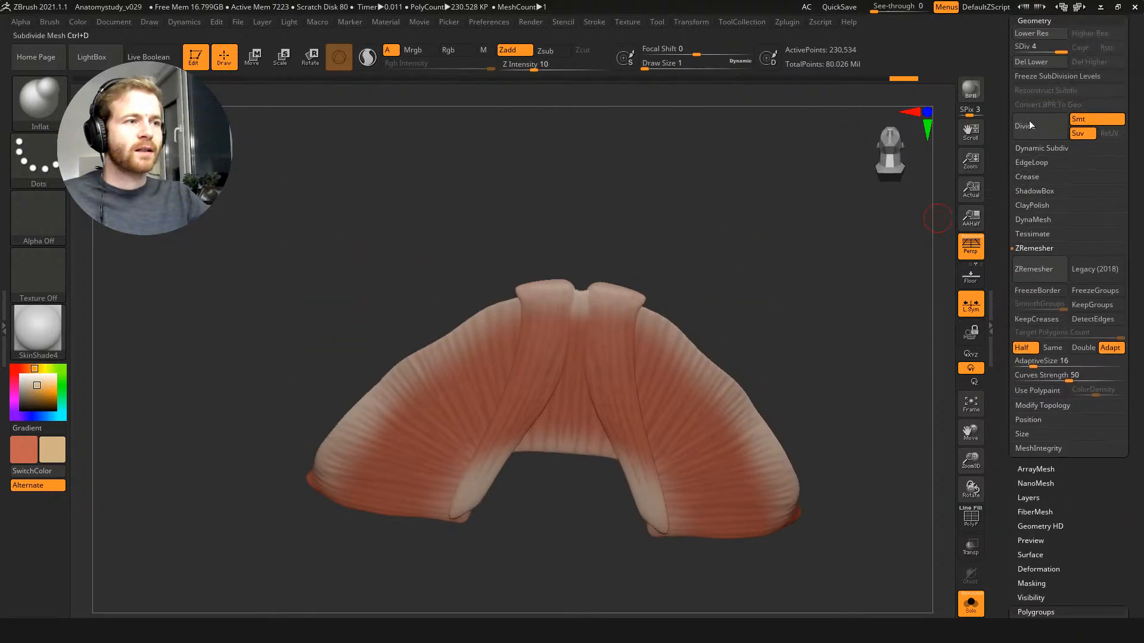
{"action": "scroll", "coordinate": [1003, 149], "scroll_direction": "up", "scroll_amount": 7}
{"action": "scroll", "coordinate": [1003, 225], "scroll_direction": "up", "scroll_amount": 1}
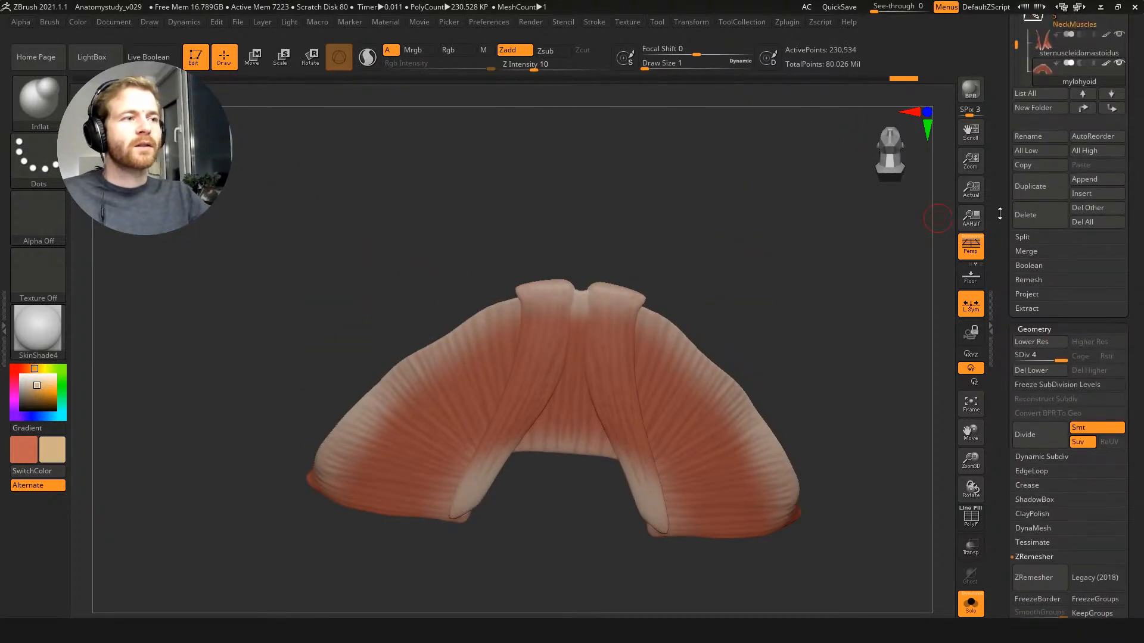
{"action": "key", "text": "Down"}
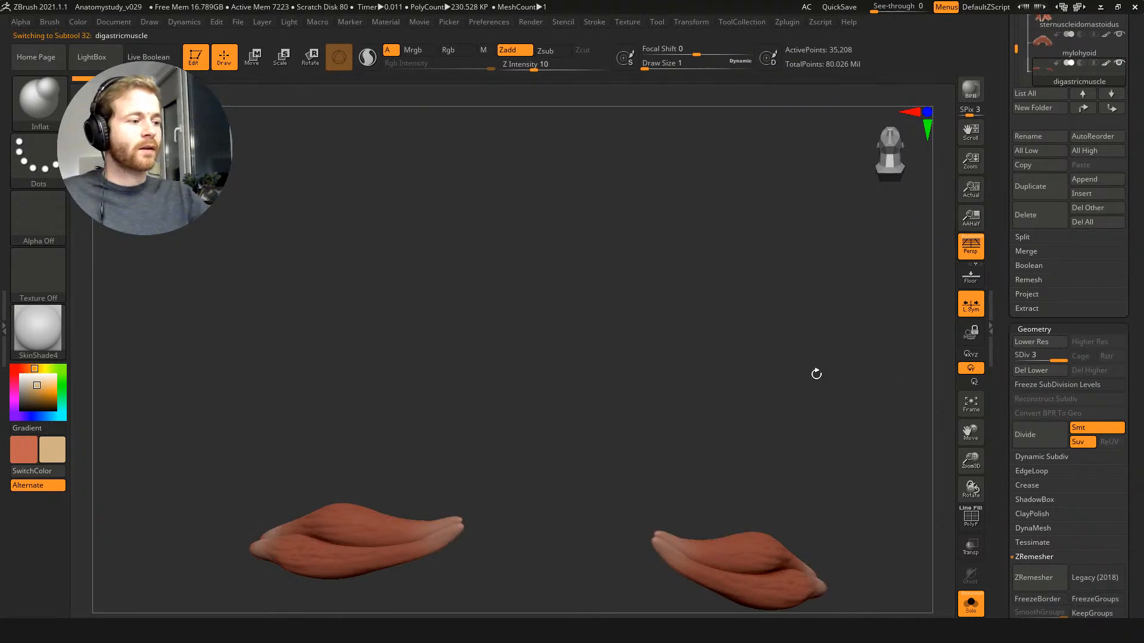
{"action": "left_click_drag", "start_coordinate": [748, 418], "coordinate": [720, 292], "text": "alt"}
{"action": "key", "text": "shift+f"}
{"action": "left_click_drag", "start_coordinate": [718, 214], "coordinate": [544, 313]}
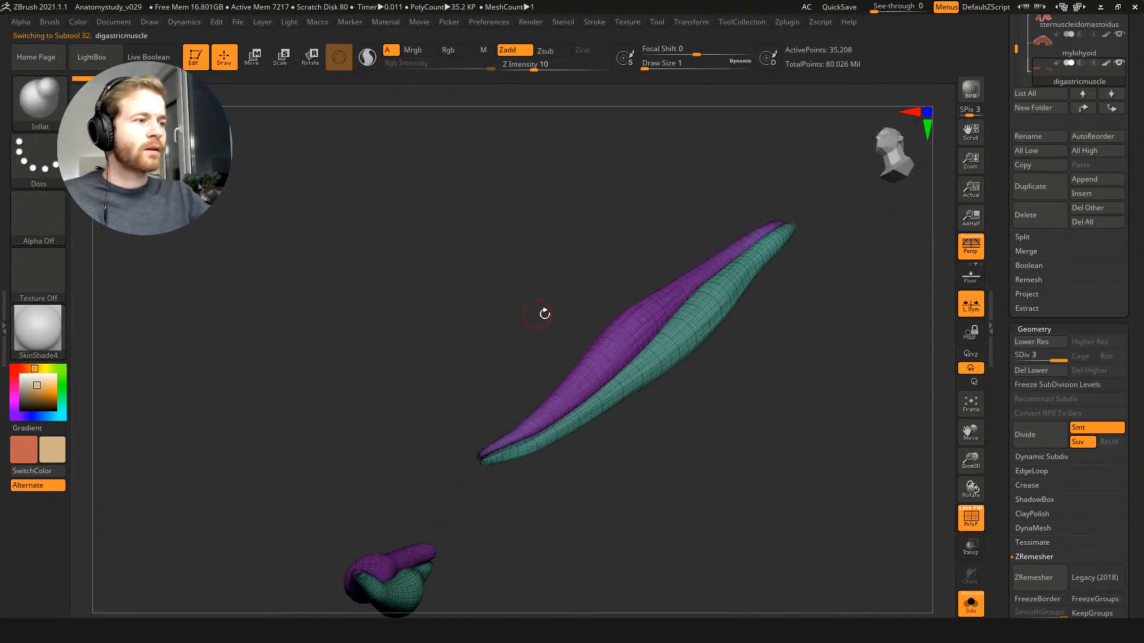
{"action": "left_click", "coordinate": [1055, 385]}
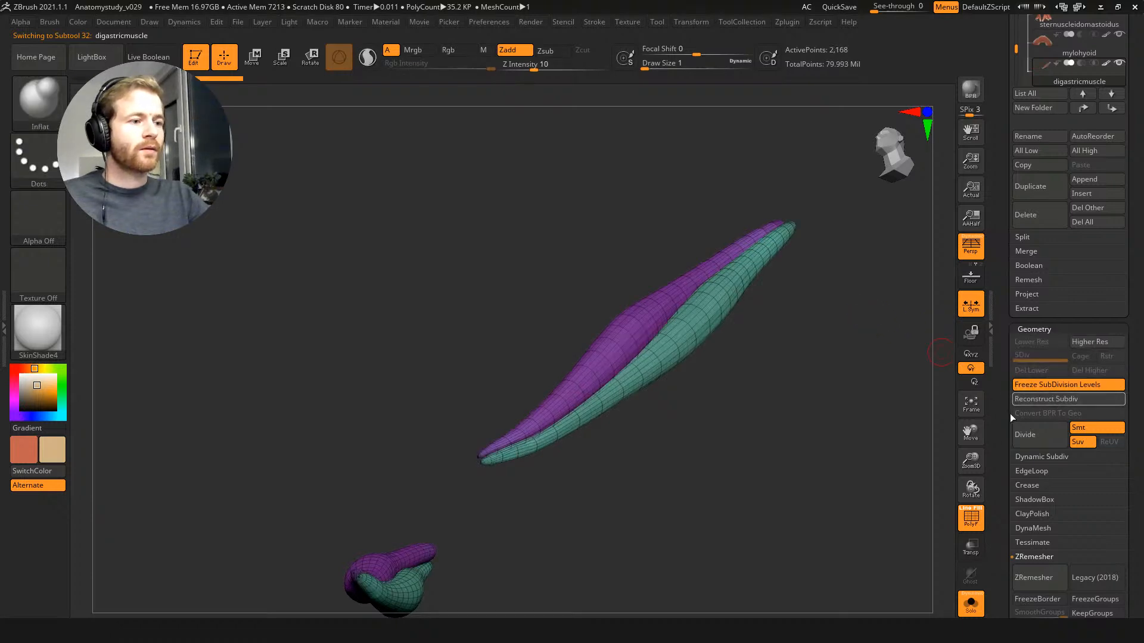
Step: Remesh the digastric muscle twice with ZRemesher at half density
{"action": "left_click", "coordinate": [1034, 556]}
{"action": "left_click_drag", "start_coordinate": [1018, 529], "coordinate": [1021, 529]}
{"action": "left_click", "coordinate": [1035, 435]}
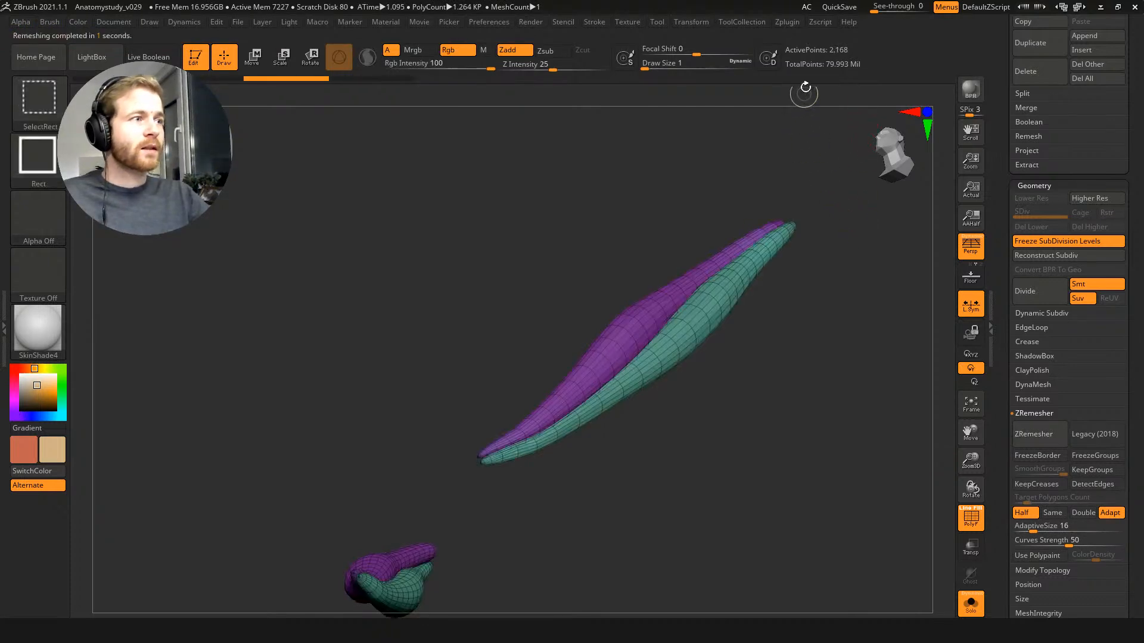
{"action": "left_click", "coordinate": [1033, 433]}
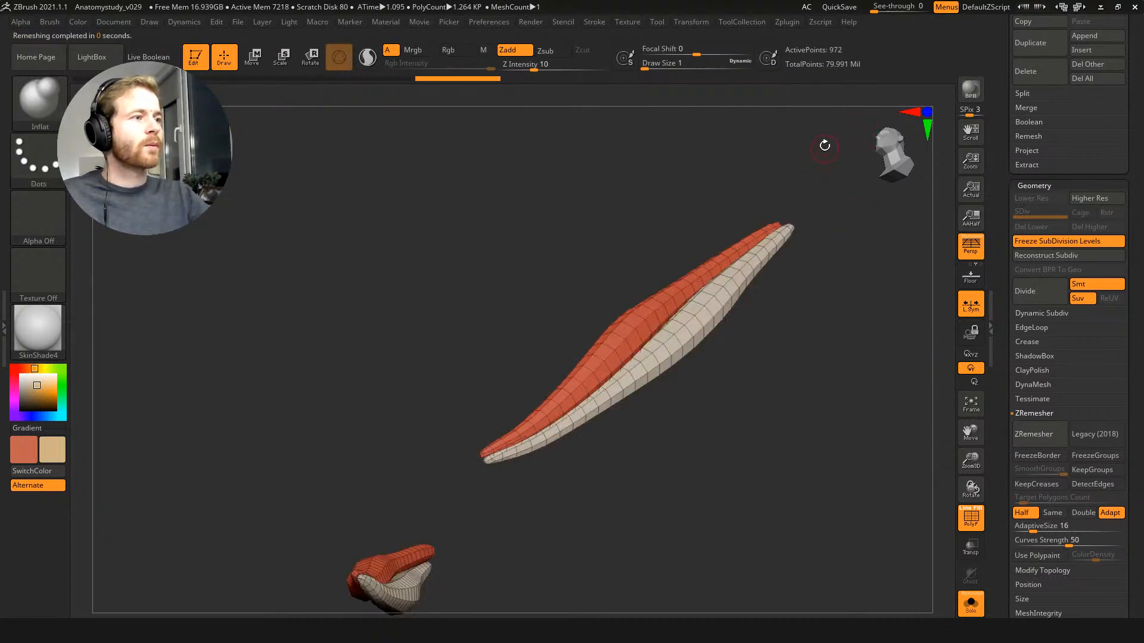
Step: Unfreeze the digastric muscle's subdivision levels to restore its sculpted detail, and hide the polyframe
{"action": "left_click_drag", "start_coordinate": [843, 283], "coordinate": [990, 258]}
{"action": "key", "text": "ctrl+d"}
{"action": "mouse_move", "coordinate": [702, 237]}
{"action": "left_mouse_down"}
{"action": "mouse_move", "coordinate": [787, 232]}
{"action": "mouse_move", "coordinate": [788, 386]}
{"action": "left_mouse_up"}
{"action": "left_click_drag", "start_coordinate": [1004, 115], "coordinate": [1013, 190]}
{"action": "left_click", "coordinate": [1108, 125]}
{"action": "key", "text": "shift+f"}
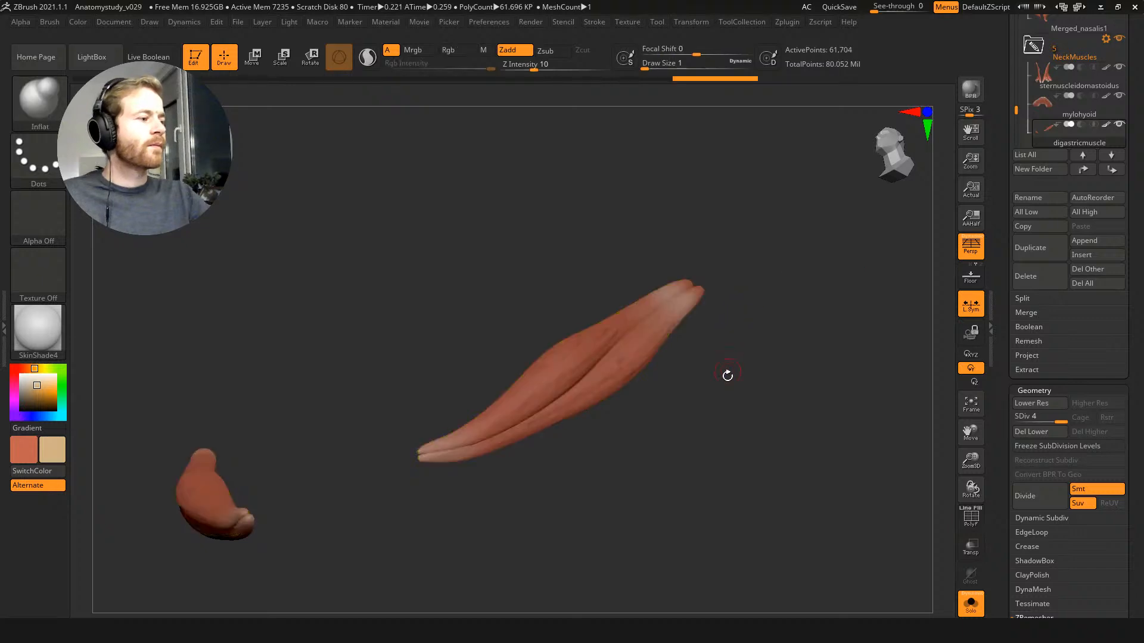
Step: Examine the remeshed digastric muscle from several angles for projection artifacts, isolating individual parts
{"action": "left_click_drag", "start_coordinate": [666, 368], "coordinate": [689, 309], "text": "alt"}
{"action": "left_click", "coordinate": [590, 313], "text": "ctrl+shift"}
{"action": "mouse_move", "coordinate": [589, 313]}
{"action": "right_mouse_down"}
{"action": "mouse_move", "coordinate": [513, 248]}
{"action": "mouse_move", "coordinate": [488, 283]}
{"action": "mouse_move", "coordinate": [625, 216]}
{"action": "right_mouse_up"}
{"action": "left_click_drag", "start_coordinate": [623, 351], "coordinate": [589, 350], "text": "shift"}
{"action": "right_click_drag", "start_coordinate": [416, 371], "coordinate": [493, 266]}
{"action": "left_click", "coordinate": [492, 266], "text": "ctrl+shift"}
{"action": "left_click", "coordinate": [684, 274], "text": "ctrl+shift"}
{"action": "right_click_drag", "start_coordinate": [609, 223], "coordinate": [566, 310], "text": "ctrl"}
{"action": "mouse_move", "coordinate": [566, 310]}
{"action": "right_mouse_down"}
{"action": "mouse_move", "coordinate": [537, 358]}
{"action": "mouse_move", "coordinate": [453, 426]}
{"action": "mouse_move", "coordinate": [483, 270]}
{"action": "mouse_move", "coordinate": [447, 342]}
{"action": "mouse_move", "coordinate": [513, 248]}
{"action": "mouse_move", "coordinate": [475, 262]}
{"action": "mouse_move", "coordinate": [498, 191]}
{"action": "mouse_move", "coordinate": [530, 194]}
{"action": "mouse_move", "coordinate": [493, 186]}
{"action": "mouse_move", "coordinate": [477, 249]}
{"action": "mouse_move", "coordinate": [556, 224]}
{"action": "mouse_move", "coordinate": [497, 238]}
{"action": "right_mouse_up"}
{"action": "left_click", "coordinate": [492, 230], "text": "ctrl+shift"}
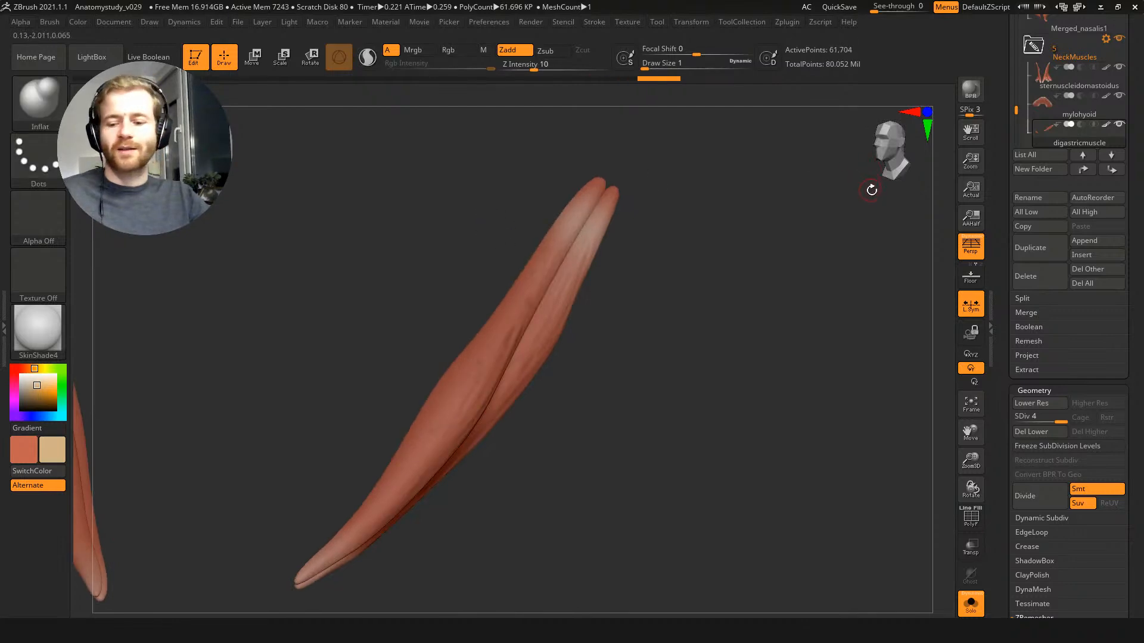
Step: Switch to the sternohyoidmuscle subtool, divide it to subdivision level 4 and freeze its subdivision levels
{"action": "key", "text": "Down"}
{"action": "key", "text": "f"}
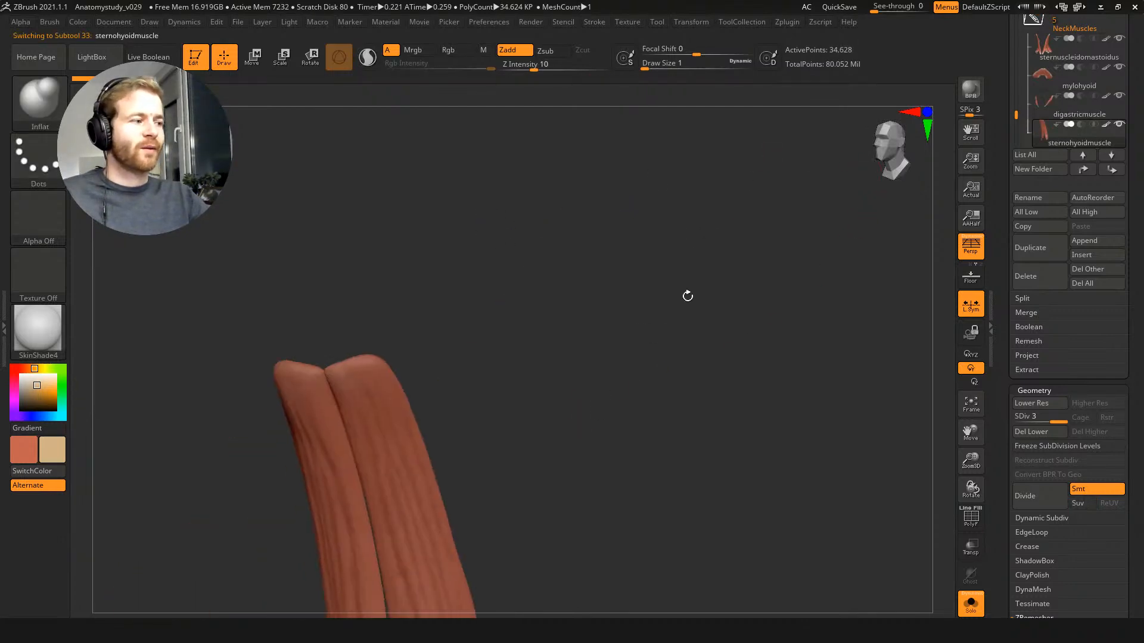
{"action": "left_click_drag", "start_coordinate": [691, 320], "coordinate": [761, 319]}
{"action": "key", "text": "shift+f"}
{"action": "key", "text": "ctrl+d"}
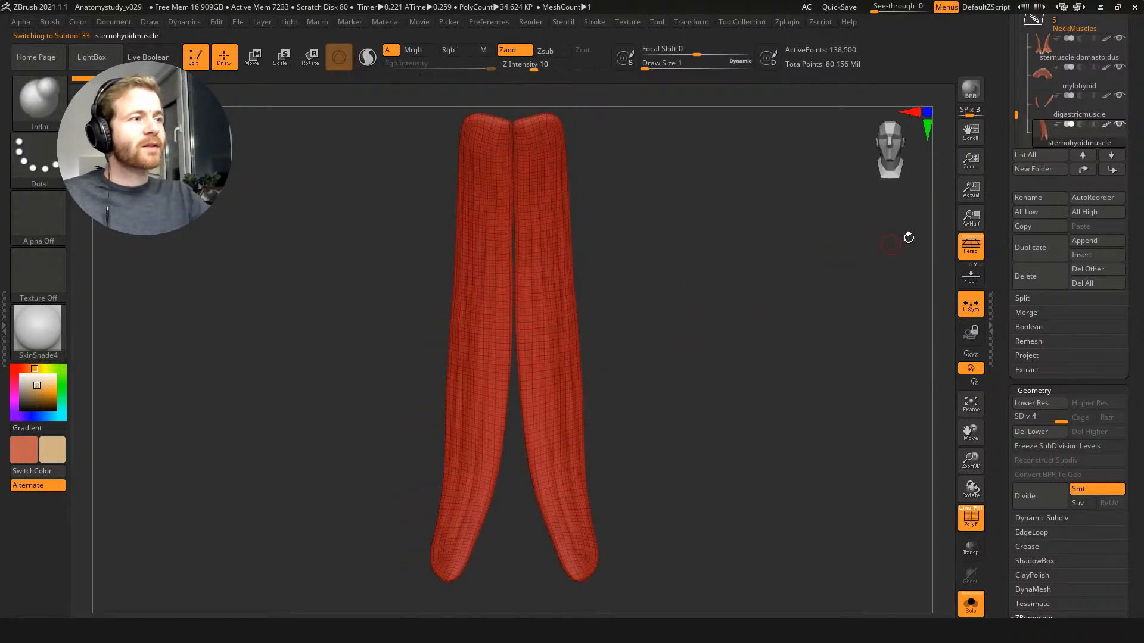
{"action": "key", "text": "shift+f"}
{"action": "left_click", "coordinate": [1034, 445]}
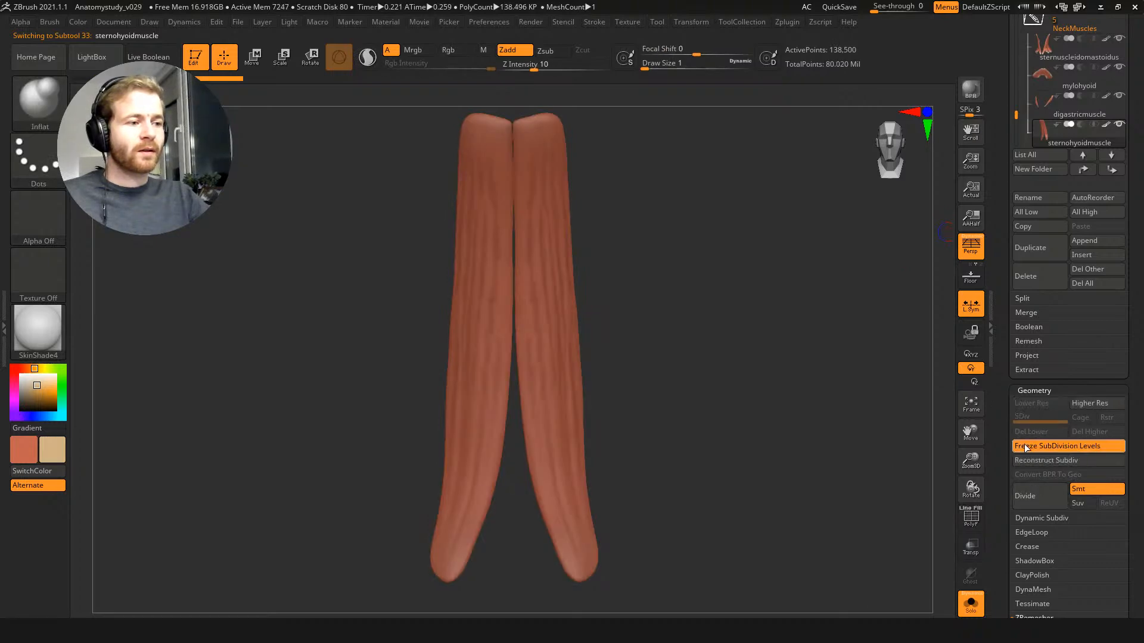
Step: Remesh the sternohyoid muscle twice with ZRemesher at half density, using an AdaptiveSize of 6
{"action": "scroll", "coordinate": [1022, 500], "scroll_direction": "down", "scroll_amount": 3}
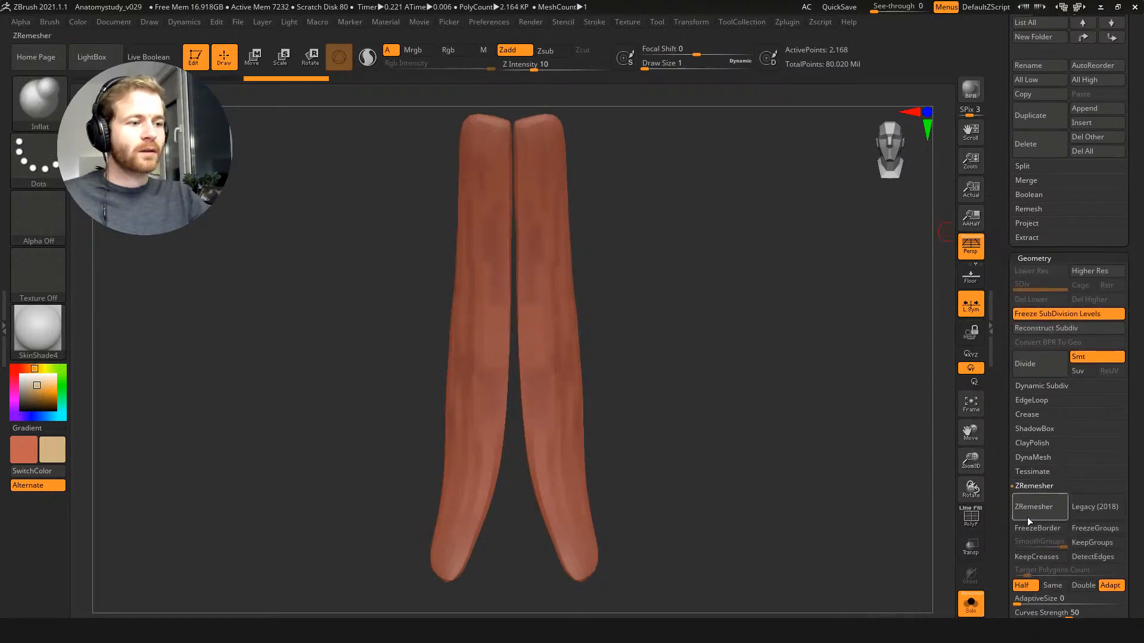
{"action": "left_click", "coordinate": [1023, 600]}
{"action": "left_click", "coordinate": [1034, 516]}
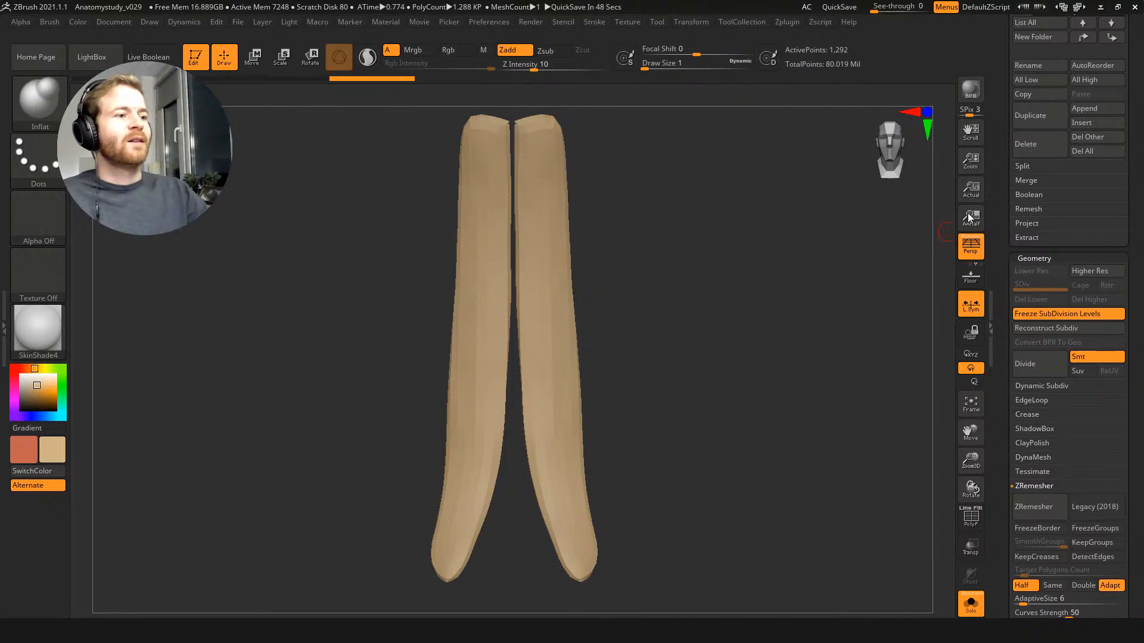
{"action": "left_click", "coordinate": [823, 300], "text": "alt"}
{"action": "left_click_drag", "start_coordinate": [743, 289], "coordinate": [649, 472], "text": "alt"}
{"action": "left_click_drag", "start_coordinate": [663, 432], "coordinate": [694, 335]}
{"action": "left_click_drag", "start_coordinate": [813, 334], "coordinate": [810, 264]}
{"action": "key", "text": "Down"}
{"action": "left_click_drag", "start_coordinate": [774, 342], "coordinate": [756, 376]}
{"action": "left_click_drag", "start_coordinate": [999, 251], "coordinate": [992, 316]}
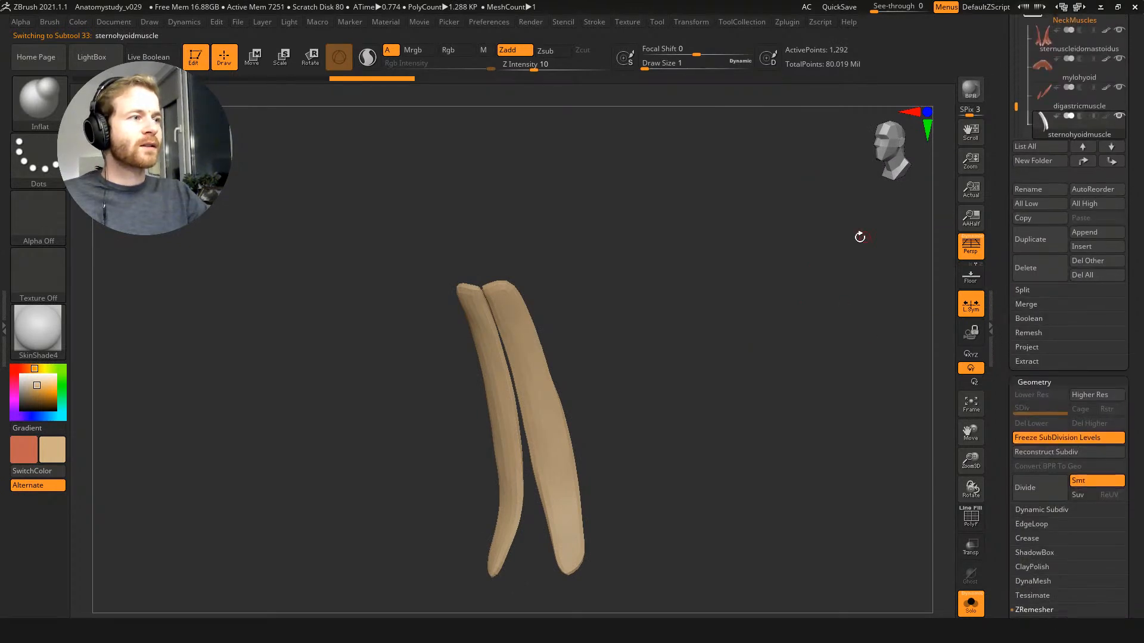
{"action": "key", "text": "alt"}
{"action": "key", "text": "ctrl+shift"}
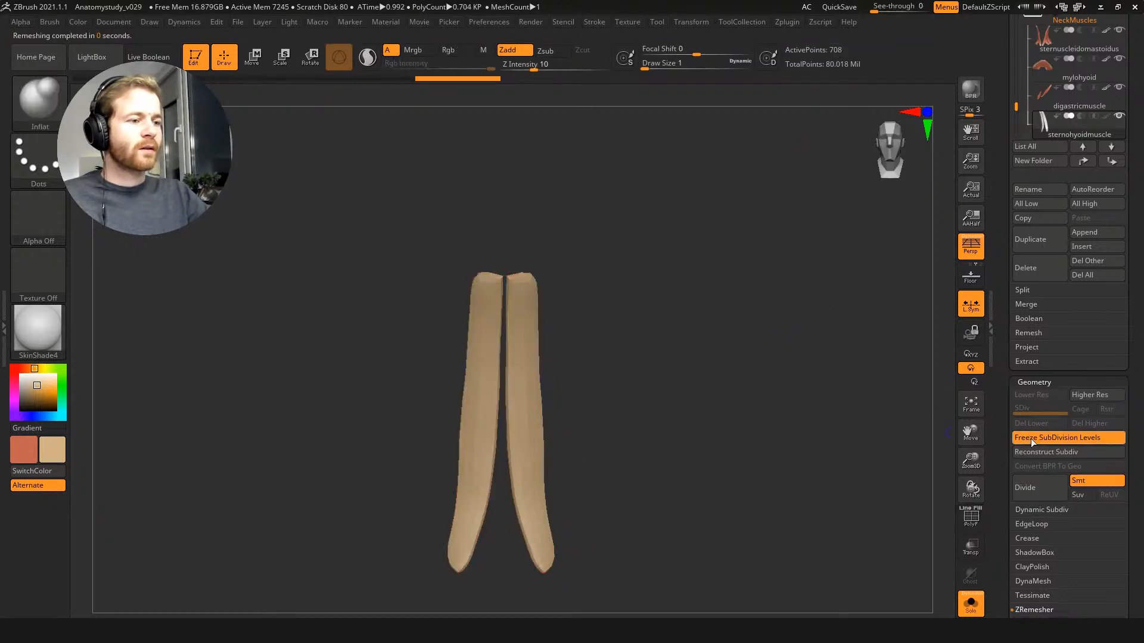
Step: Unfreeze the sternohyoid muscle's subdivision levels to restore its detail, and show the surrounding muscles again
{"action": "left_click", "coordinate": [1031, 441]}
{"action": "left_click_drag", "start_coordinate": [652, 334], "coordinate": [769, 273], "text": "ctrl"}
{"action": "left_click", "coordinate": [1106, 116]}
{"action": "left_click_drag", "start_coordinate": [738, 319], "coordinate": [734, 278]}
{"action": "key", "text": "shift+s"}
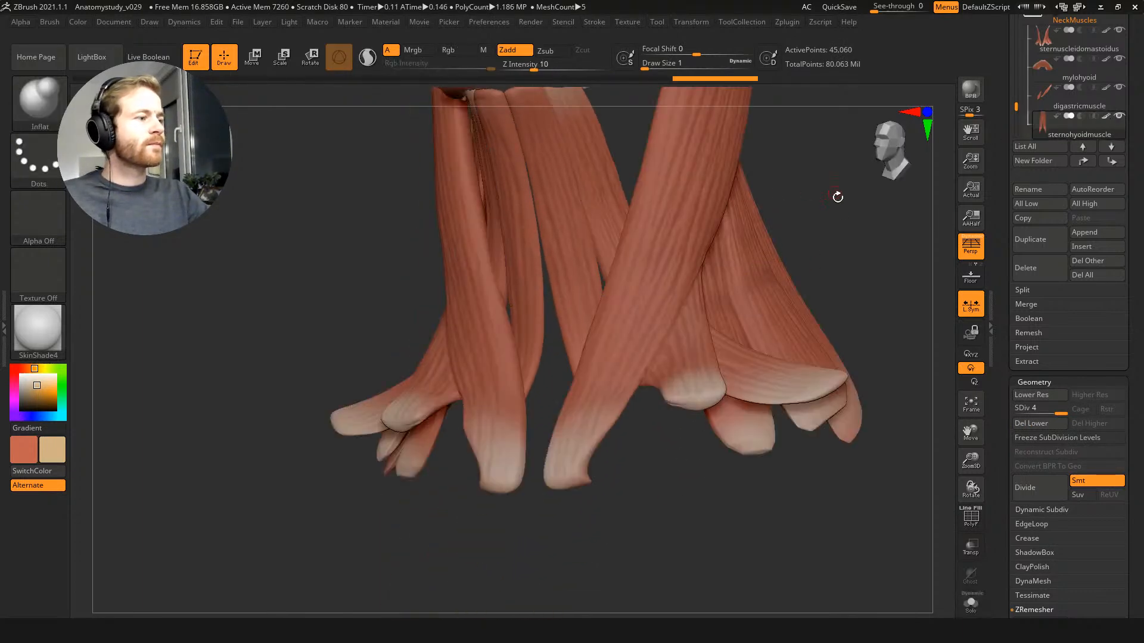
Step: Switch to the superiorbellyofomohyoid subtool and isolate it in solo view
{"action": "left_click_drag", "start_coordinate": [874, 185], "coordinate": [858, 269], "text": "alt"}
{"action": "key", "text": "Down"}
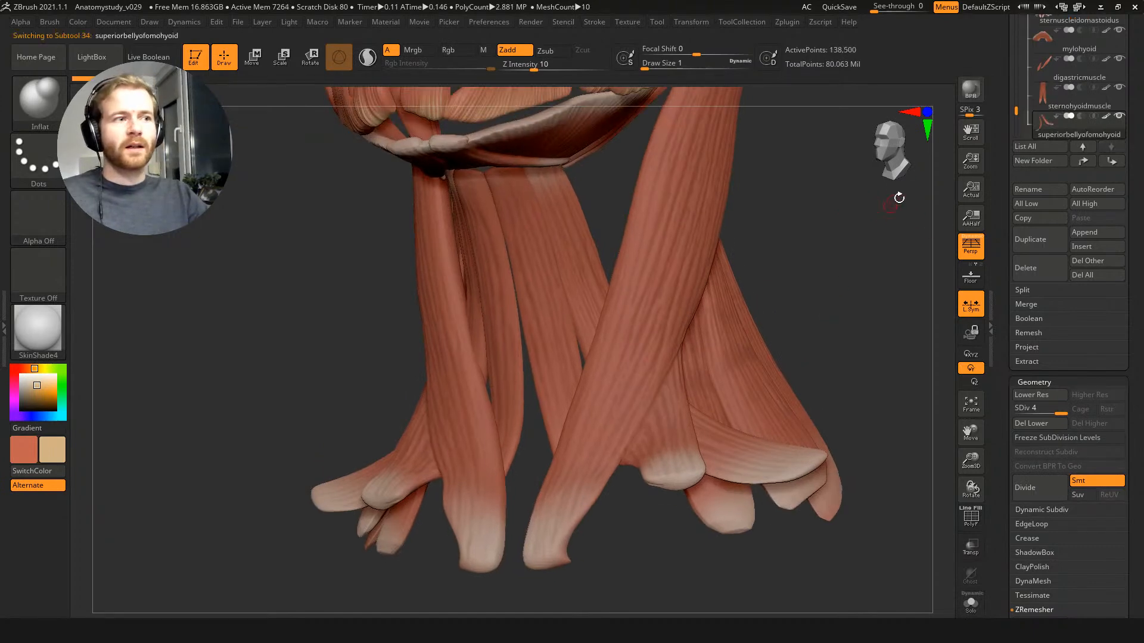
{"action": "left_click_drag", "start_coordinate": [1002, 116], "coordinate": [1007, 186]}
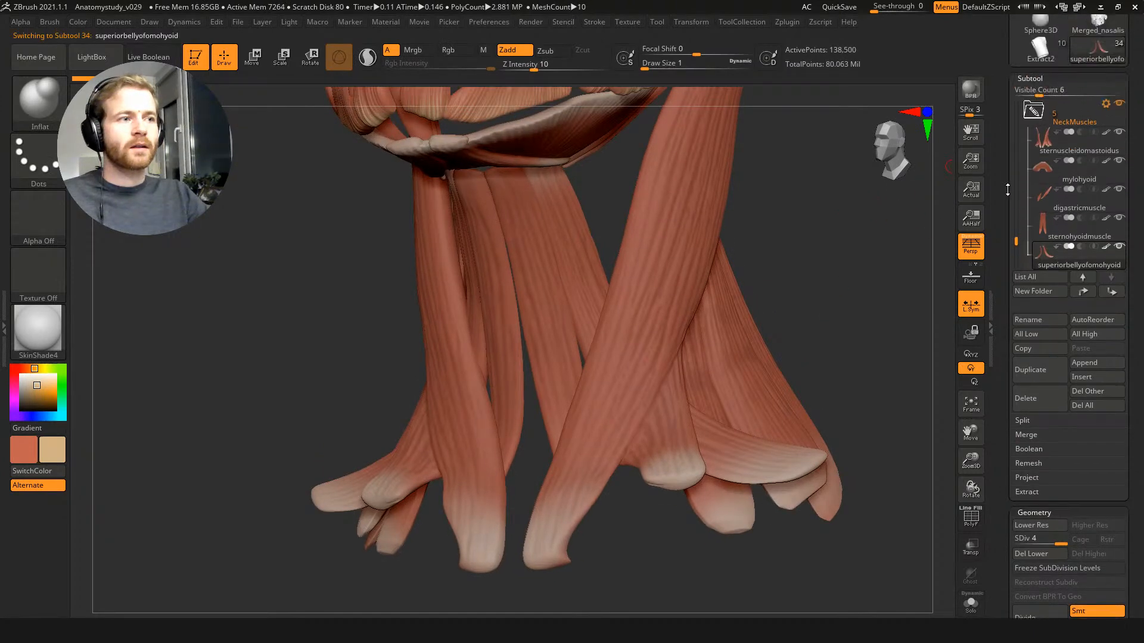
{"action": "left_click_drag", "start_coordinate": [1016, 251], "coordinate": [1016, 244]}
{"action": "key", "text": "shift+s"}
Step: Inspect the omohyoid belly's topology by toggling the polyframe and stepping through its subdivision levels
{"action": "key", "text": "shift+f"}
{"action": "key", "text": "shift+f"}
{"action": "key", "text": "shift+d"}
{"action": "key", "text": "shift+d"}
{"action": "key", "text": "shift+d"}
{"action": "key", "text": "shift+f"}
{"action": "key", "text": "shift+f"}
{"action": "key", "text": "d"}
{"action": "key", "text": "d"}
{"action": "key", "text": "d"}
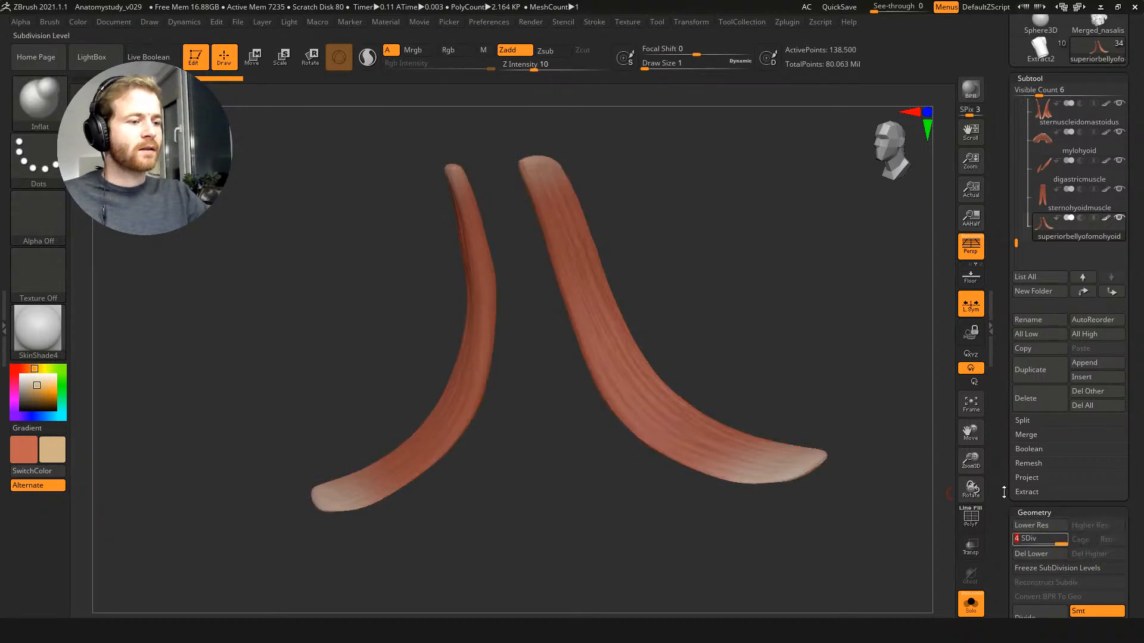
{"action": "key", "text": "shift+f"}
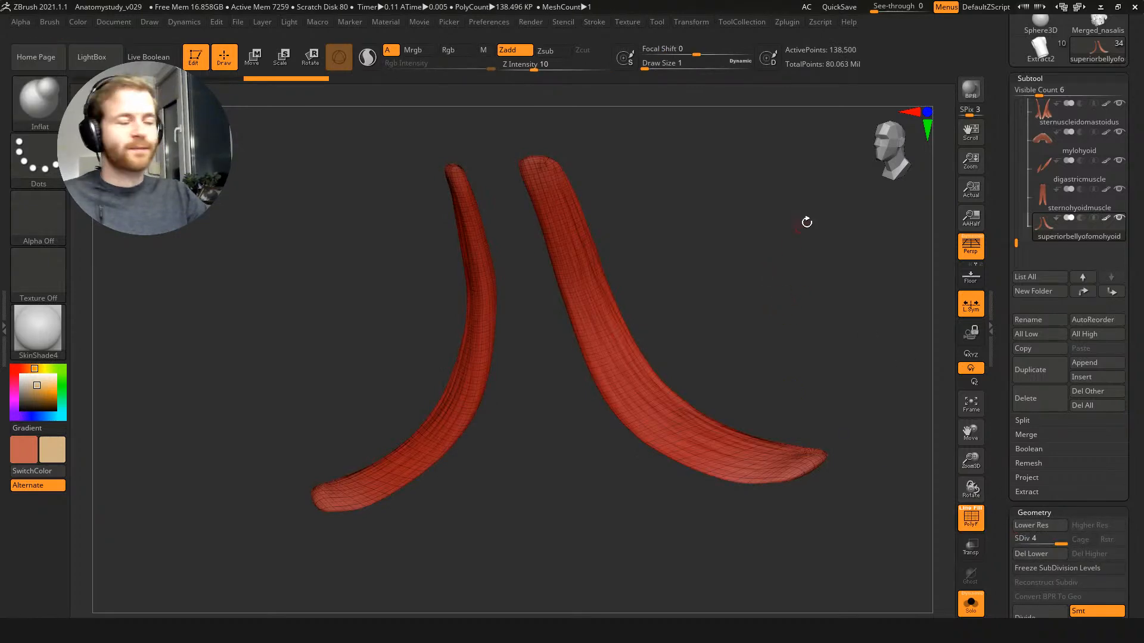
Step: Leave solo view, hide the polyframe and collapse the face and neck muscle folders in the subtool list
{"action": "key", "text": "shift+s"}
{"action": "mouse_move", "coordinate": [835, 332]}
{"action": "left_mouse_down"}
{"action": "mouse_move", "coordinate": [792, 243]}
{"action": "mouse_move", "coordinate": [852, 451]}
{"action": "mouse_move", "coordinate": [861, 380]}
{"action": "mouse_move", "coordinate": [848, 419]}
{"action": "mouse_move", "coordinate": [858, 385]}
{"action": "mouse_move", "coordinate": [840, 323]}
{"action": "left_mouse_up"}
{"action": "key", "text": "shift+f"}
{"action": "left_click_drag", "start_coordinate": [1004, 251], "coordinate": [1018, 136]}
{"action": "left_click", "coordinate": [1033, 195]}
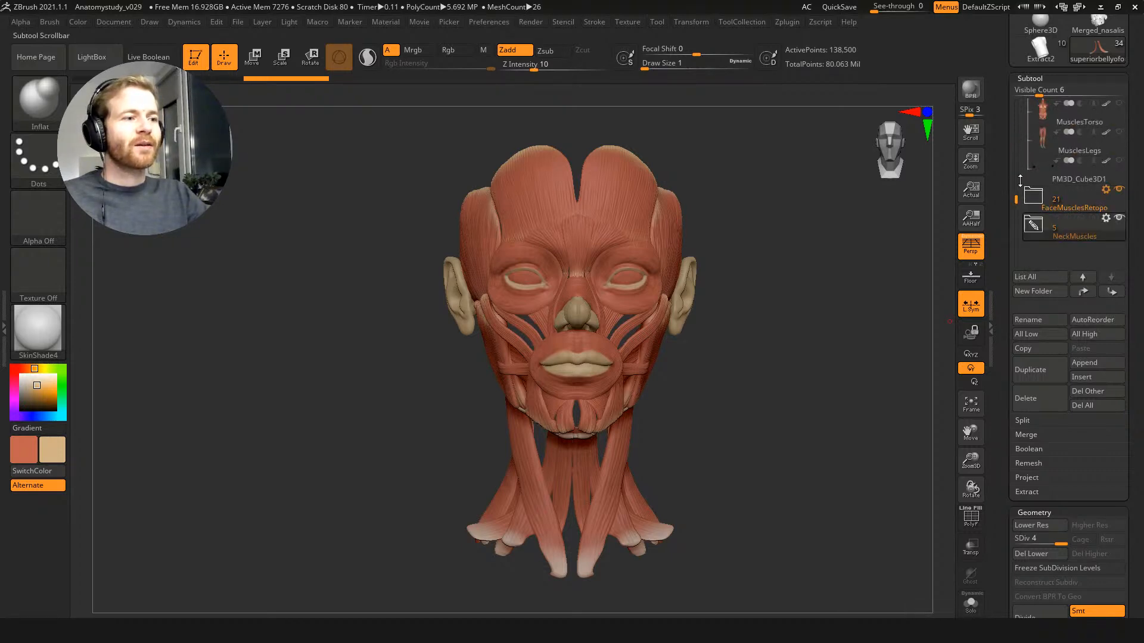
{"action": "left_click_drag", "start_coordinate": [1014, 206], "coordinate": [1017, 206]}
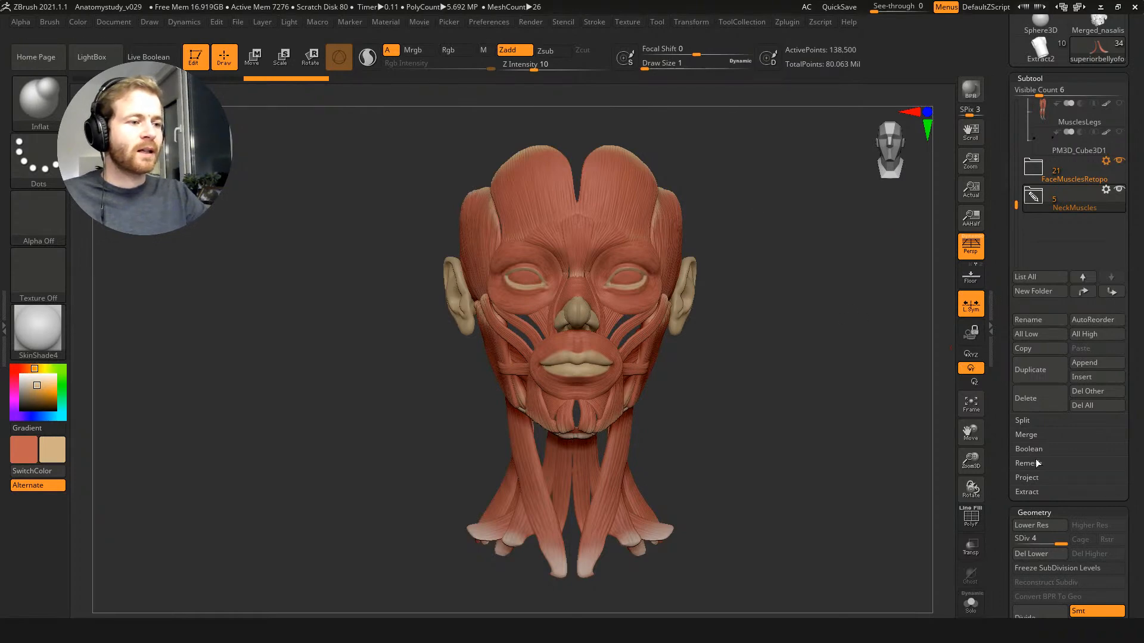
Step: Merge the visible face and neck muscles into one tool and check its subdivision levels and polyframe
{"action": "left_click", "coordinate": [1026, 434]}
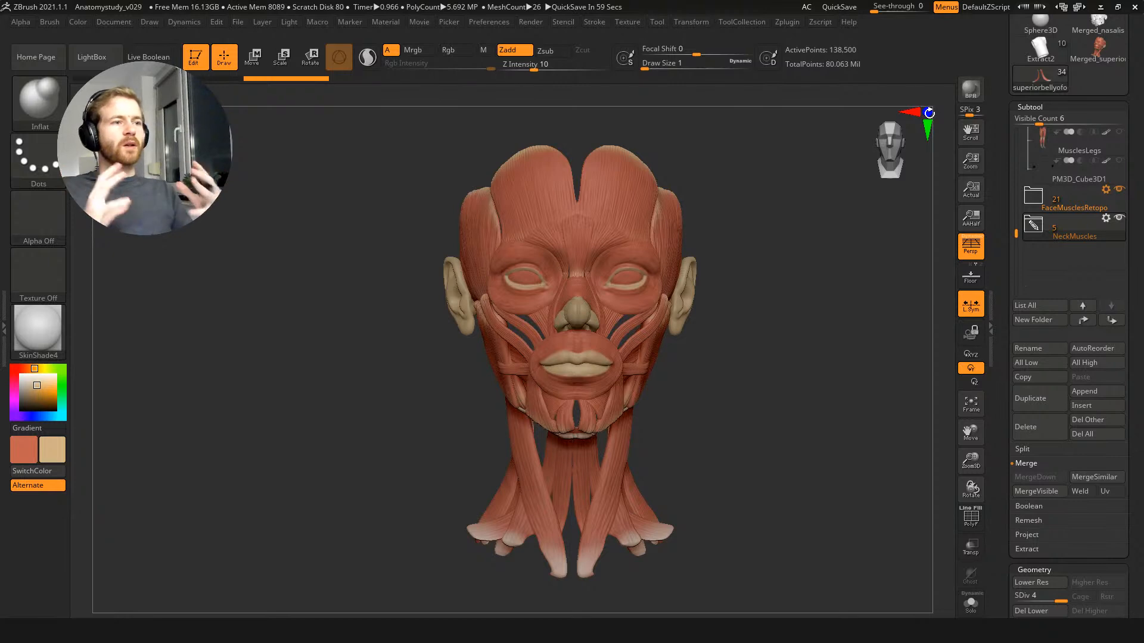
{"action": "left_click", "coordinate": [1088, 59]}
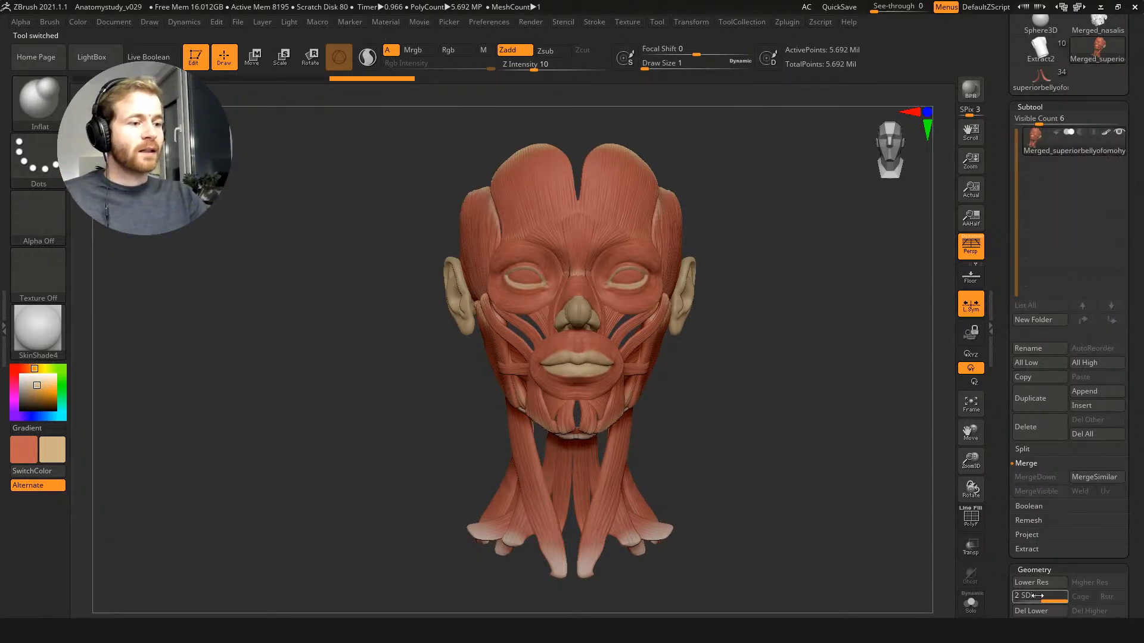
{"action": "scroll", "coordinate": [889, 464], "scroll_direction": "down", "scroll_amount": 5}
{"action": "scroll", "coordinate": [885, 382], "scroll_direction": "up", "scroll_amount": 5}
{"action": "key", "text": "shift+d"}
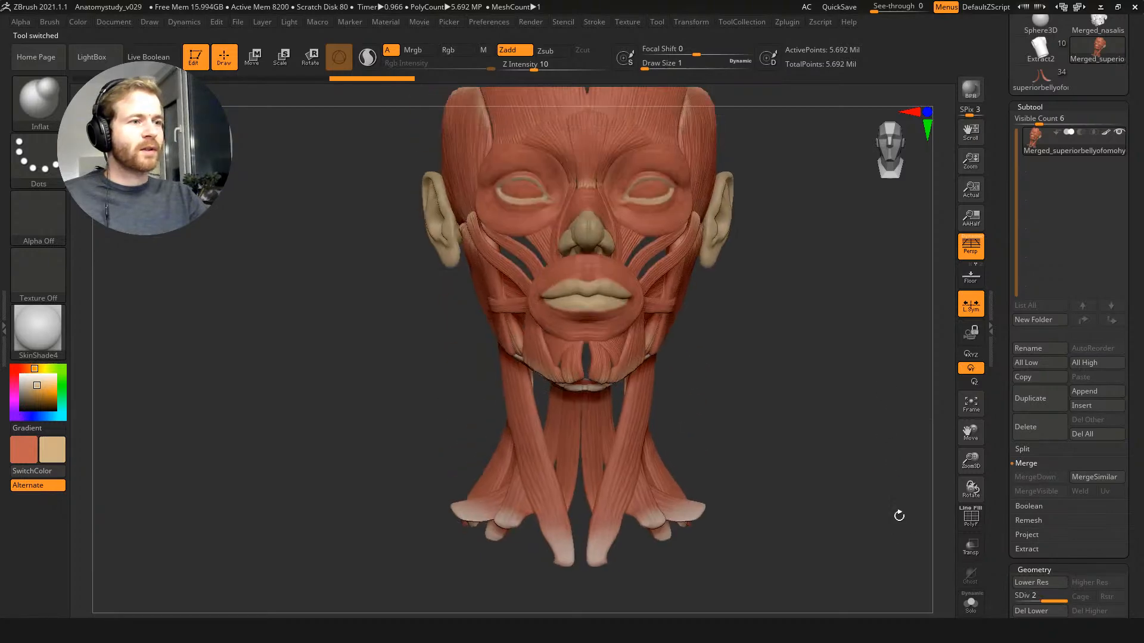
{"action": "key", "text": "shift+f"}
{"action": "key", "text": "shift+f"}
{"action": "key", "text": "shift+f"}
{"action": "left_click_drag", "start_coordinate": [810, 396], "coordinate": [864, 372]}
Step: Return to the full anatomy tool, expand the FaceMusclesRetopo folder and raise Merged_nasalis19 to its highest subdivision level
{"action": "left_click", "coordinate": [1042, 80]}
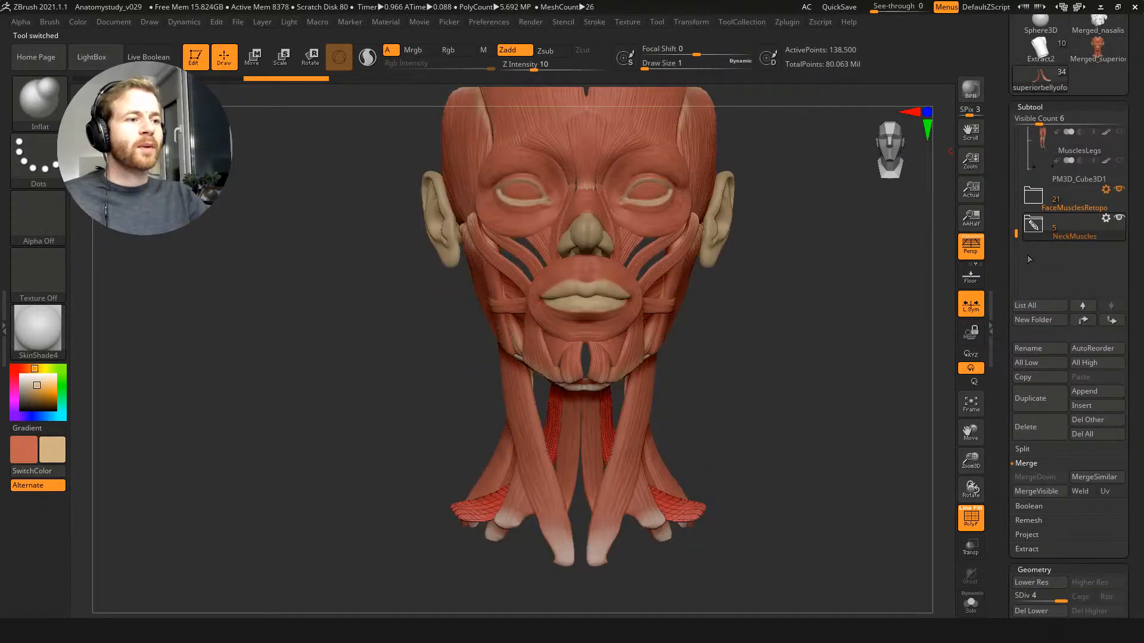
{"action": "left_click", "coordinate": [1033, 195]}
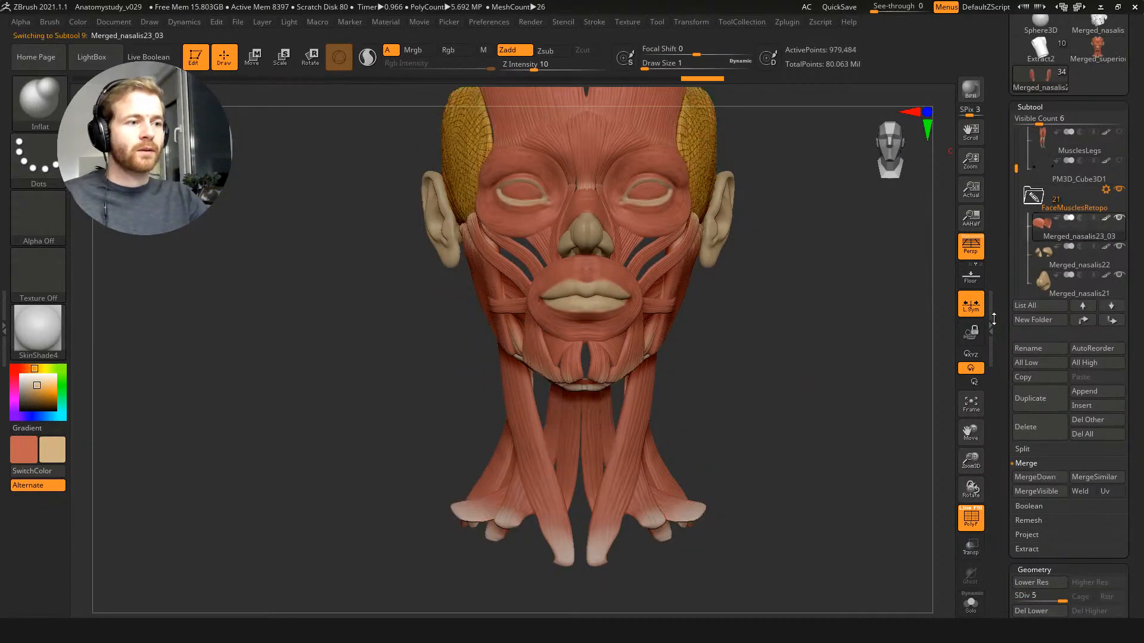
{"action": "key", "text": "Down"}
{"action": "key", "text": "Down"}
{"action": "key", "text": "Down"}
{"action": "key", "text": "Down"}
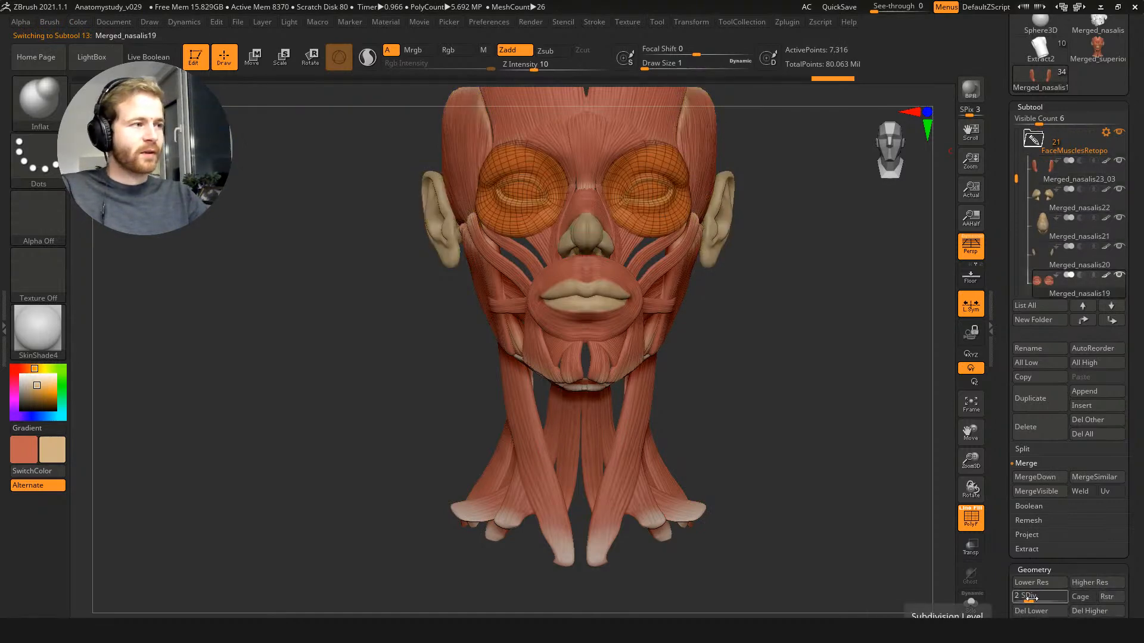
{"action": "key", "text": "Down"}
{"action": "key", "text": "Down"}
{"action": "key", "text": "Down"}
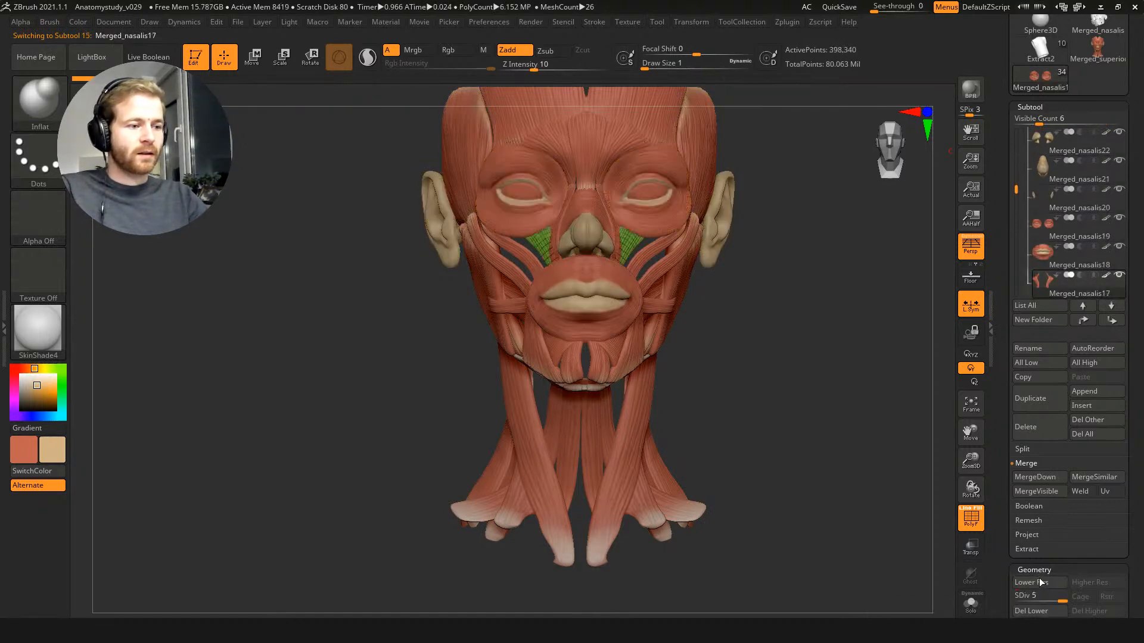
Step: Go through the remaining face and neck muscle subtools and check the subdivision level of each
{"action": "key", "text": "Down"}
{"action": "key", "text": "Down"}
{"action": "key", "text": "Down"}
{"action": "key", "text": "Down"}
{"action": "key", "text": "Down"}
{"action": "key", "text": "Down"}
{"action": "key", "text": "Down"}
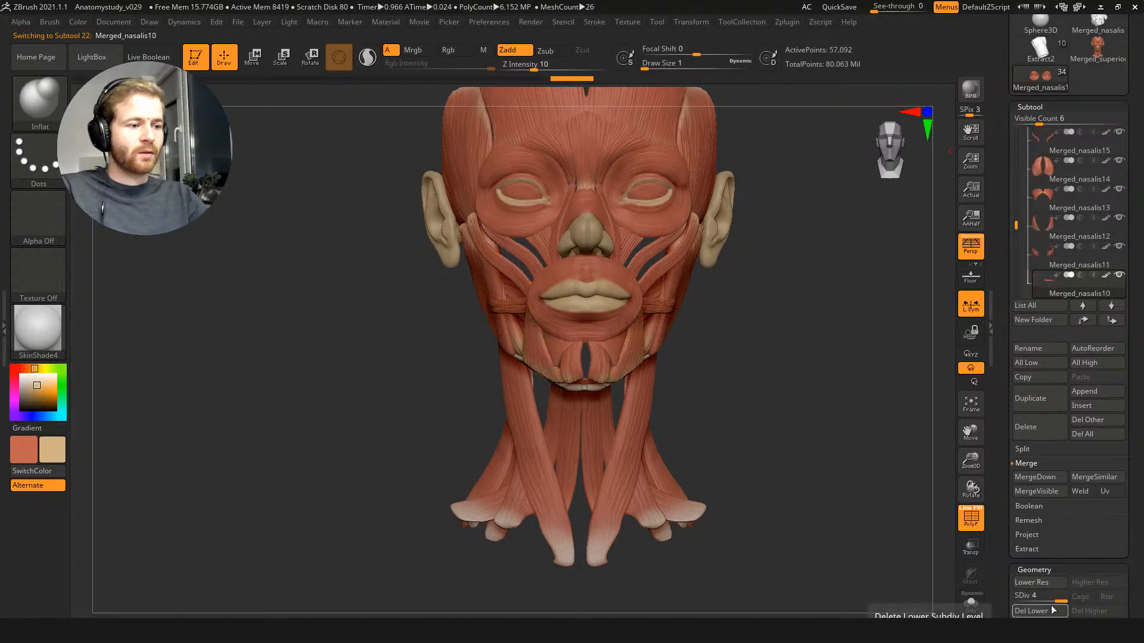
{"action": "key", "text": "Down"}
{"action": "key", "text": "Down"}
{"action": "key", "text": "Down"}
{"action": "key", "text": "Down"}
{"action": "key", "text": "Down"}
{"action": "key", "text": "Down"}
{"action": "key", "text": "Down"}
{"action": "key", "text": "Down"}
{"action": "key", "text": "Down"}
{"action": "key", "text": "Down"}
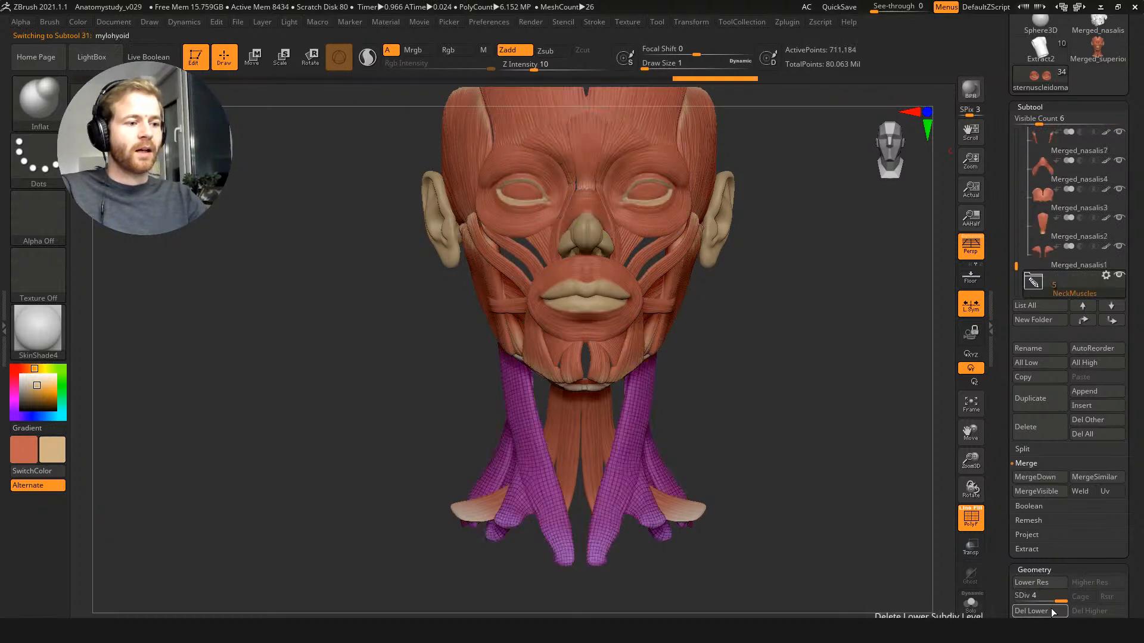
{"action": "key", "text": "Down"}
{"action": "key", "text": "Up"}
{"action": "key", "text": "Up"}
{"action": "key", "text": "Up"}
{"action": "key", "text": "Up"}
{"action": "key", "text": "Up"}
{"action": "key", "text": "Up"}
{"action": "key", "text": "Up"}
{"action": "key", "text": "Up"}
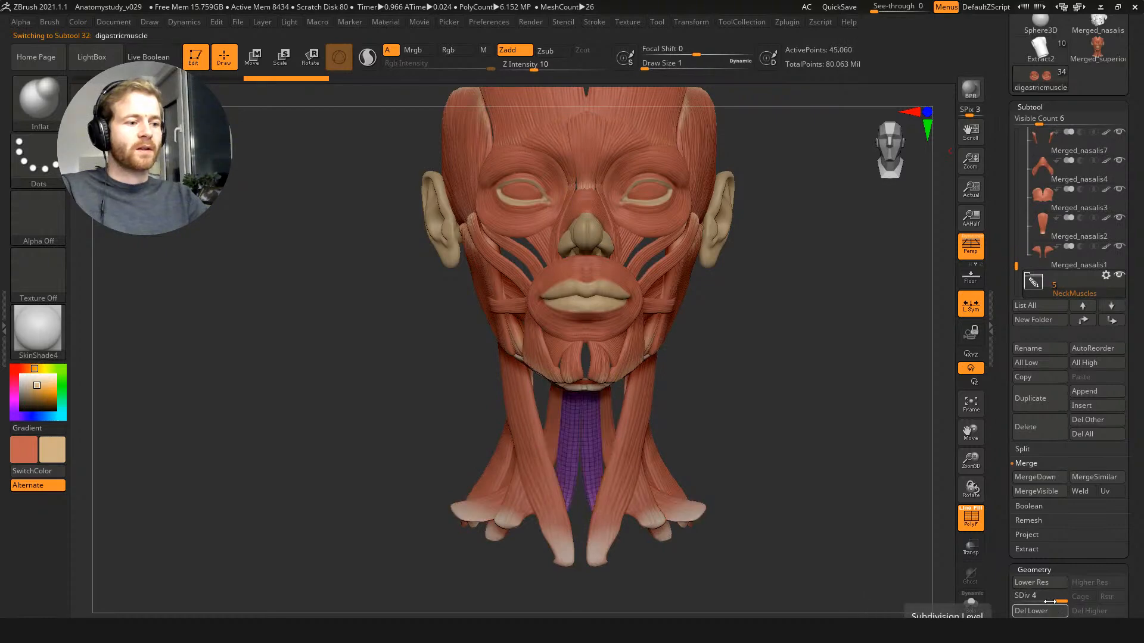
Step: Merge all visible muscles into a new tool, open that tool and switch it to subdivision level 1
{"action": "left_click", "coordinate": [1038, 492]}
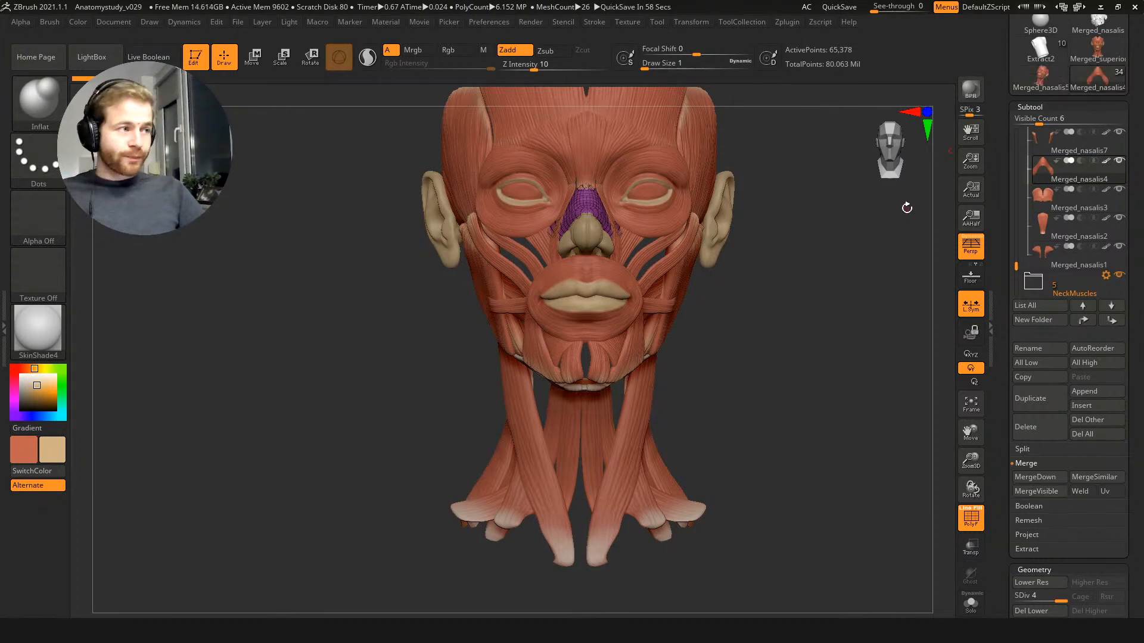
{"action": "left_click", "coordinate": [1043, 79]}
{"action": "key", "text": "shift+d"}
{"action": "key", "text": "shift+d"}
{"action": "key", "text": "shift+d"}
Step: Examine the merged head's base topology from several angles with the polyframe shown
{"action": "left_click_drag", "start_coordinate": [798, 362], "coordinate": [885, 350]}
{"action": "left_click", "coordinate": [975, 508]}
{"action": "left_click_drag", "start_coordinate": [866, 298], "coordinate": [572, 158]}
{"action": "left_click_drag", "start_coordinate": [332, 197], "coordinate": [259, 189]}
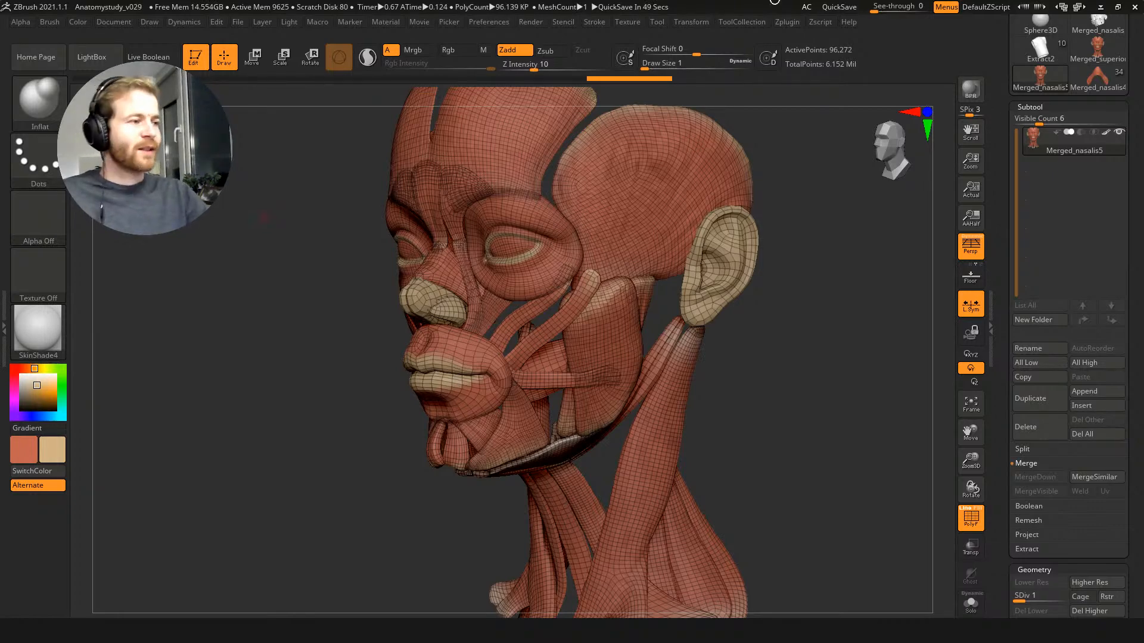
{"action": "key", "text": "f"}
{"action": "key", "text": "f"}
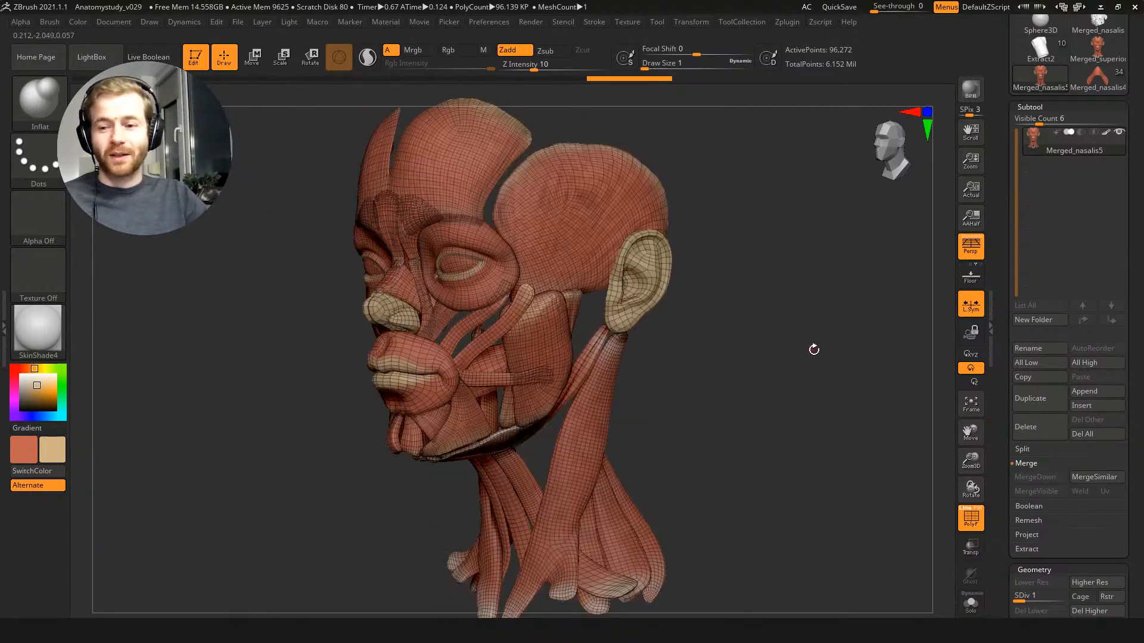
{"action": "mouse_move", "coordinate": [739, 338]}
{"action": "left_mouse_down"}
{"action": "mouse_move", "coordinate": [768, 338]}
{"action": "mouse_move", "coordinate": [756, 296]}
{"action": "mouse_move", "coordinate": [788, 375]}
{"action": "mouse_move", "coordinate": [748, 375]}
{"action": "left_mouse_up"}
{"action": "key", "text": "shift+f"}
{"action": "key", "text": "shift+f"}
{"action": "key", "text": "shift+f"}
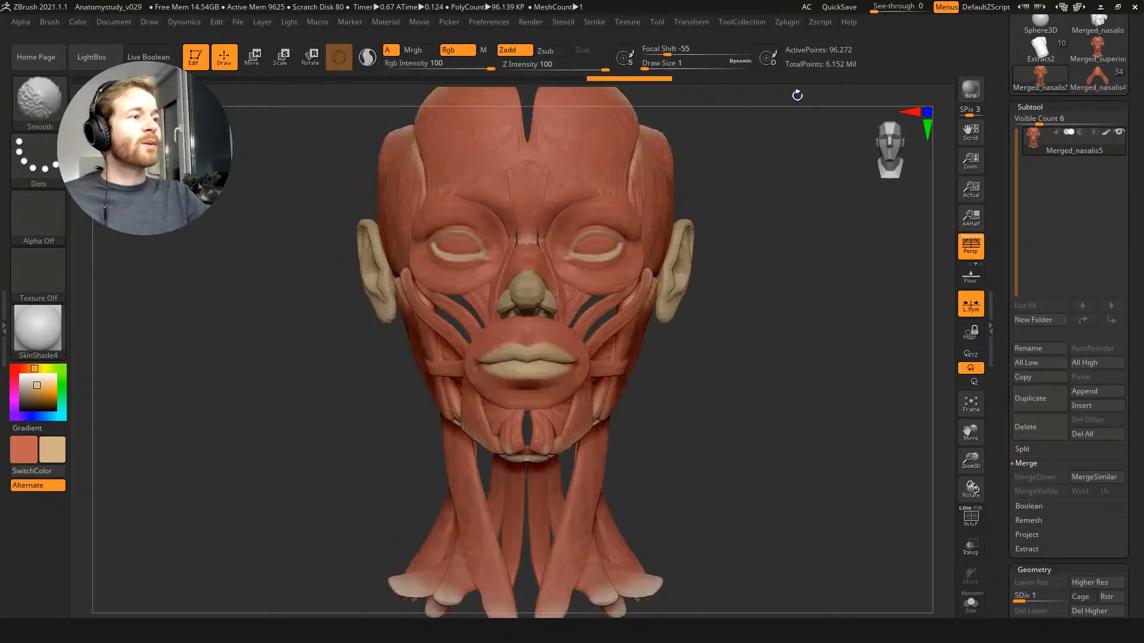
Step: Create a UV Master working clone of the merged muscle head
{"action": "left_click", "coordinate": [785, 22]}
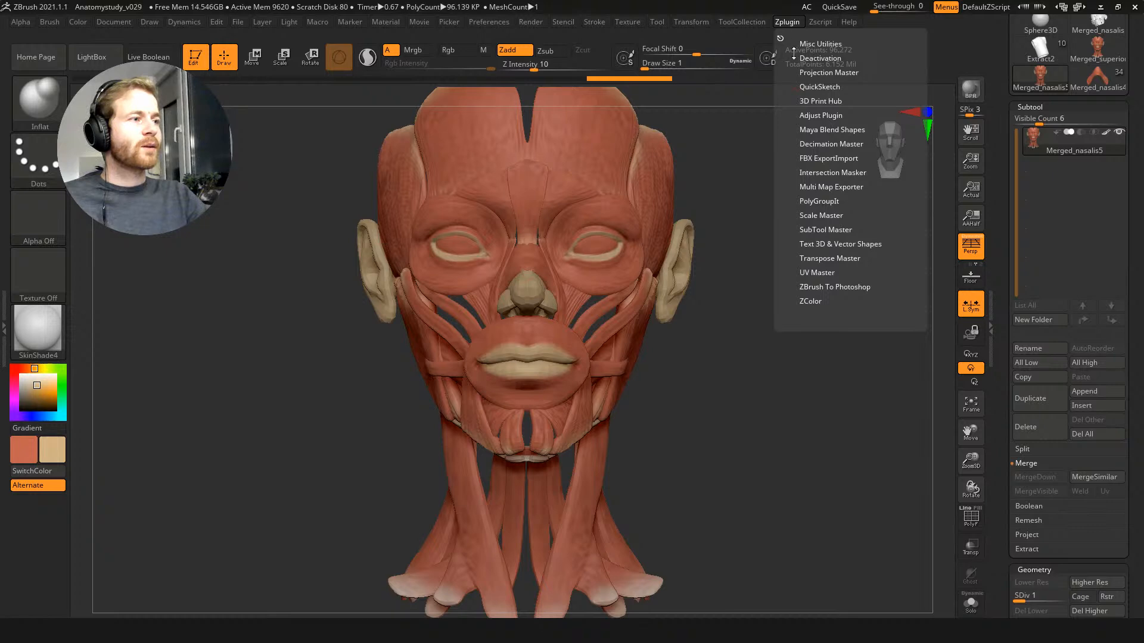
{"action": "left_click", "coordinate": [818, 273]}
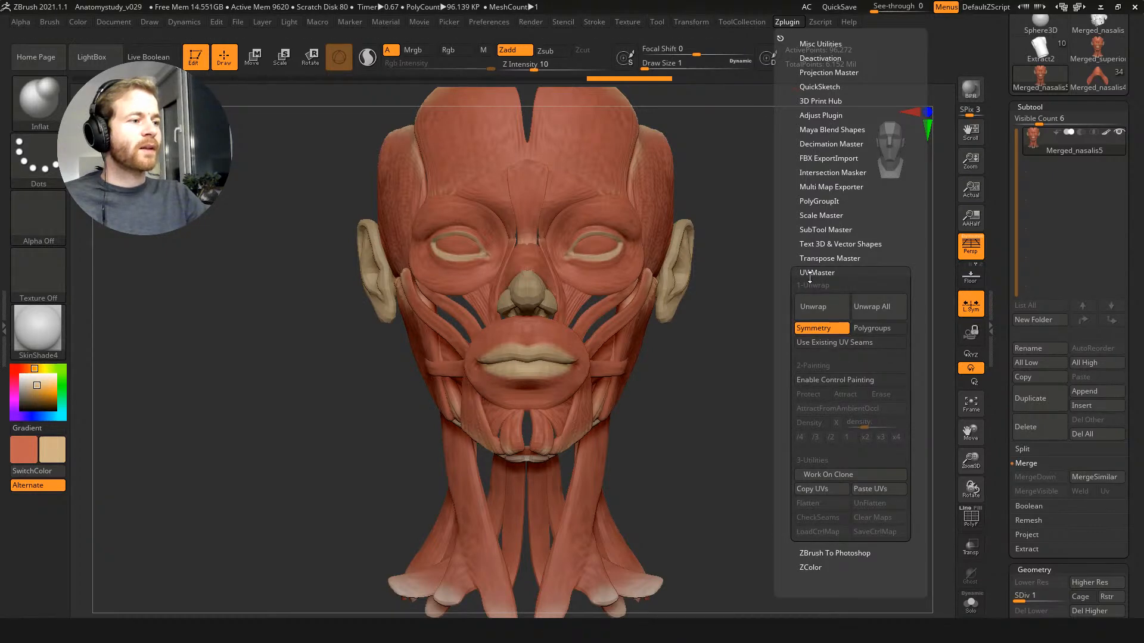
{"action": "left_click", "coordinate": [834, 475]}
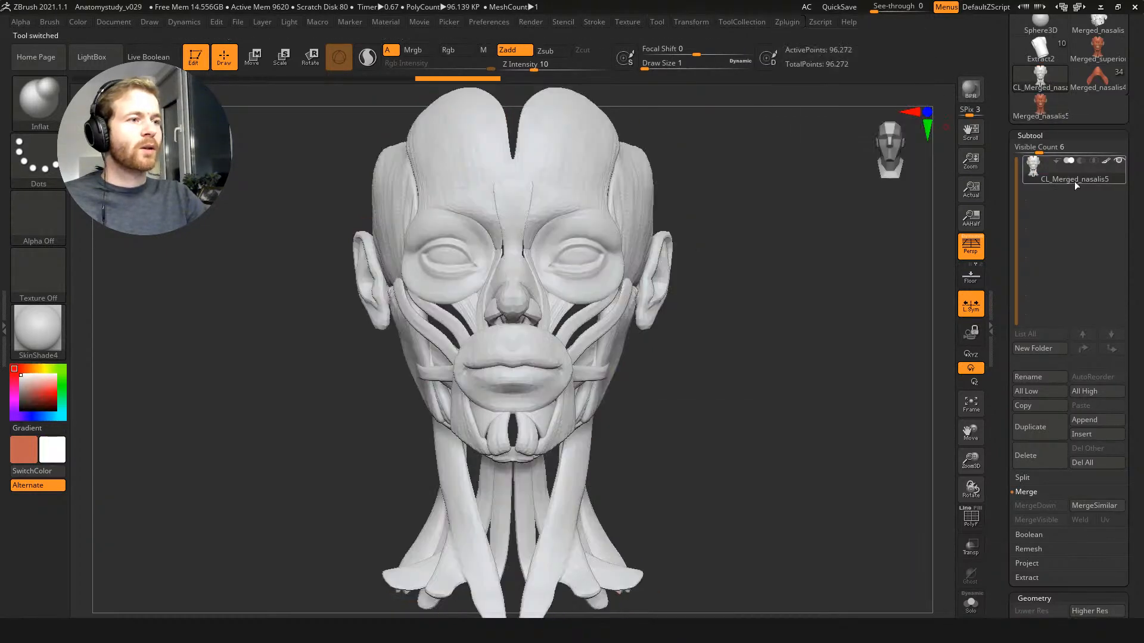
Step: Unwrap the cloned muscle head's UVs in UV Master with Symmetry enabled
{"action": "left_click", "coordinate": [787, 23]}
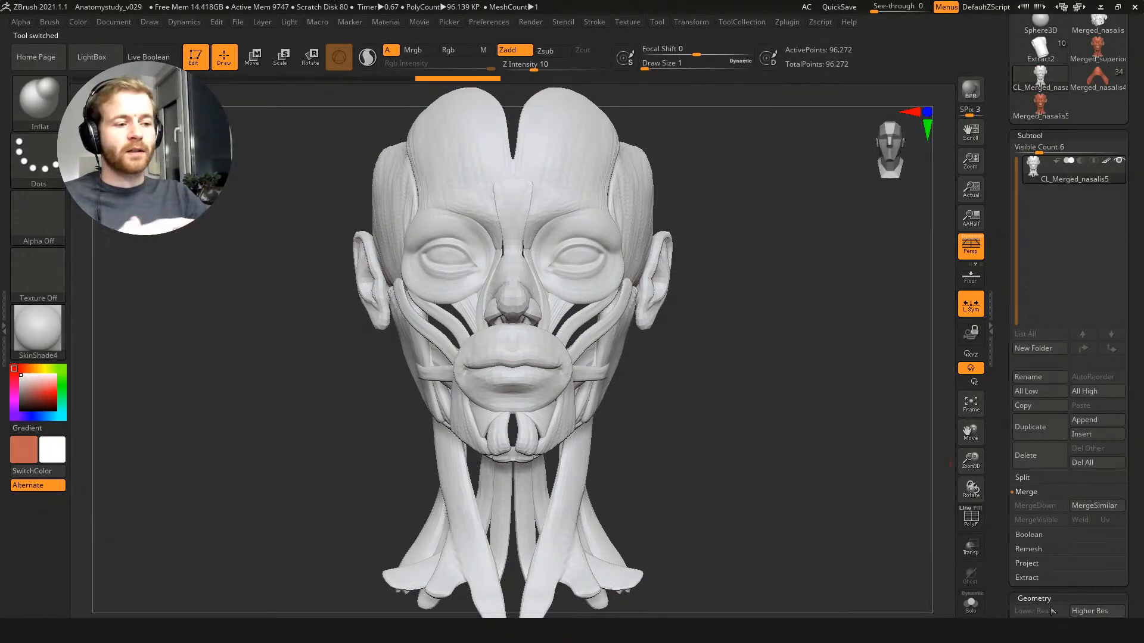
{"action": "left_click", "coordinate": [791, 24]}
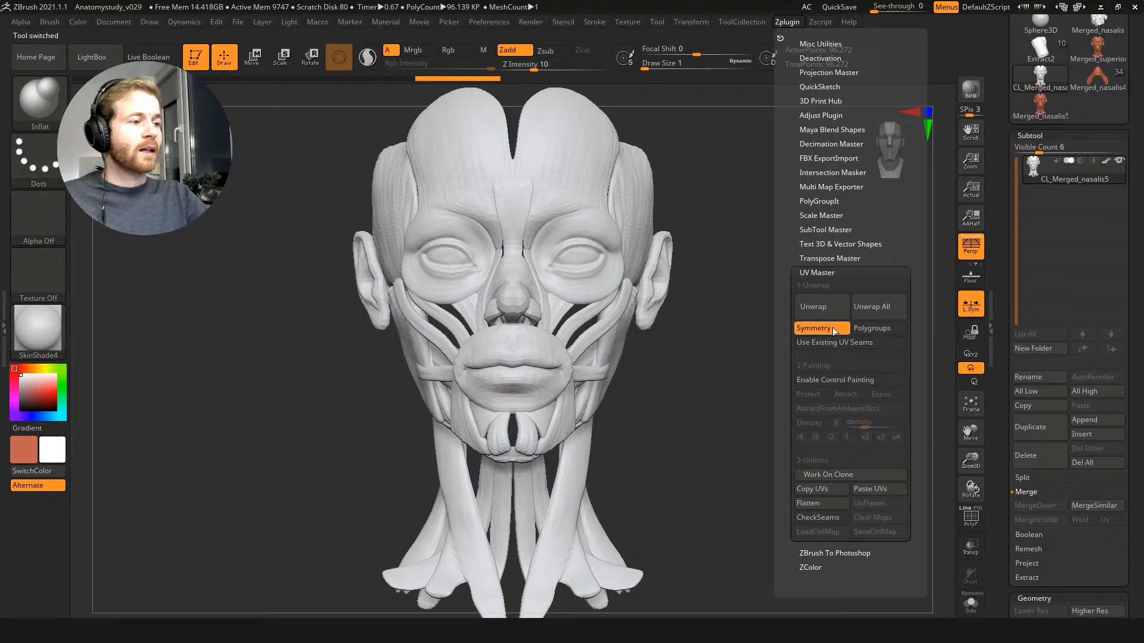
{"action": "left_click", "coordinate": [781, 22]}
{"action": "left_click", "coordinate": [827, 301]}
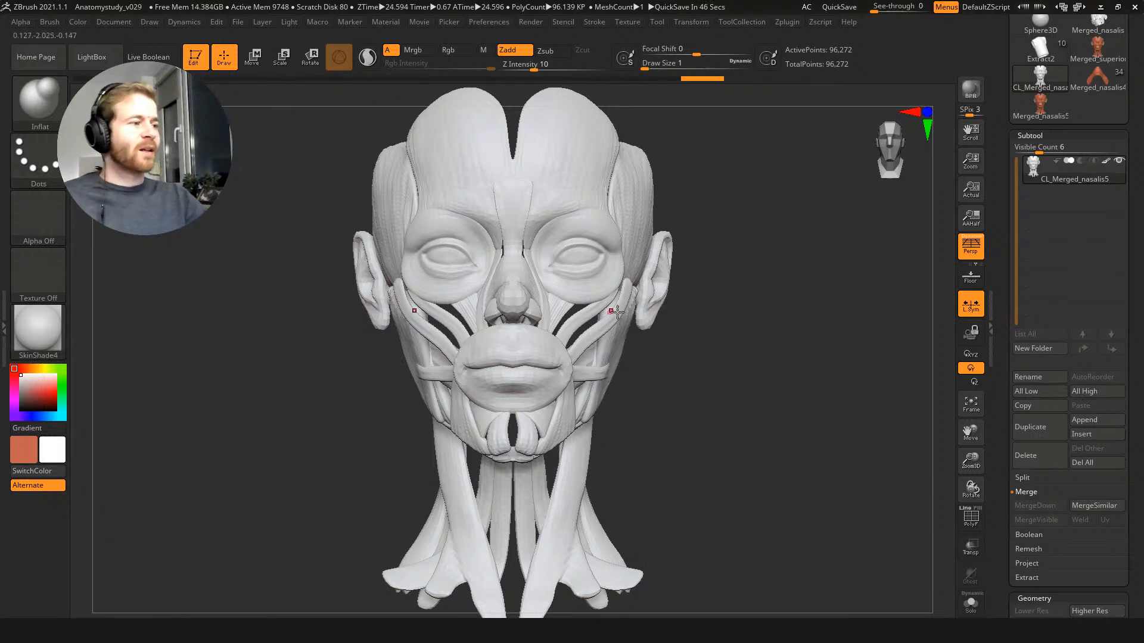
Step: Flatten the clone's UV layout and examine the small jagged islands among the muscle shells up close
{"action": "left_click", "coordinate": [786, 22]}
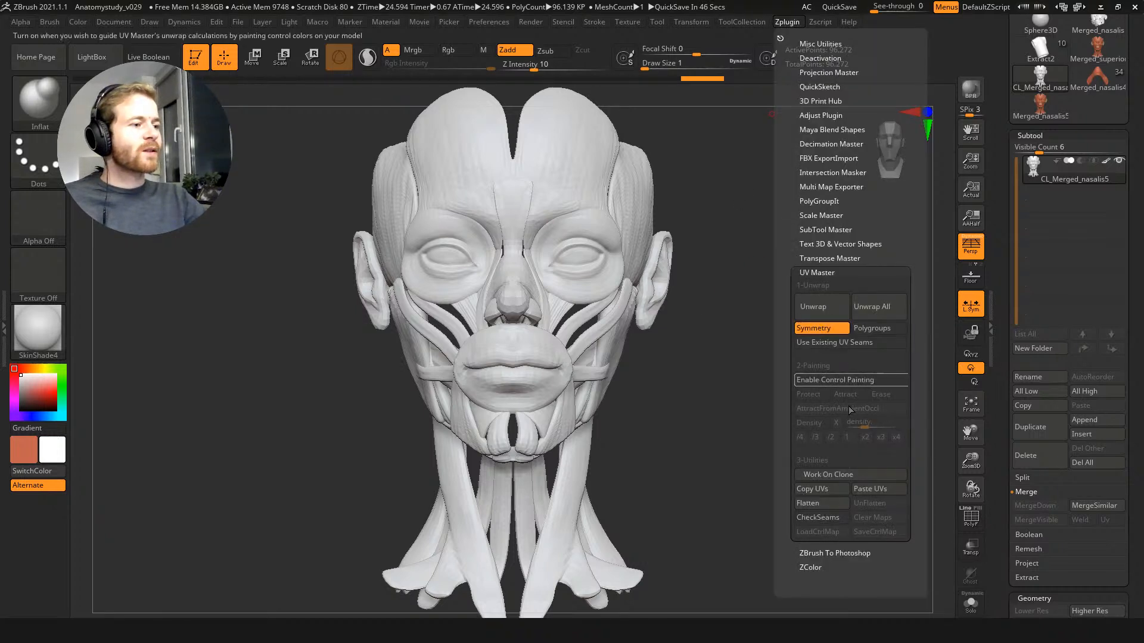
{"action": "left_click", "coordinate": [820, 504]}
{"action": "right_click_drag", "start_coordinate": [403, 370], "coordinate": [669, 298], "text": "ctrl"}
{"action": "right_click_drag", "start_coordinate": [769, 317], "coordinate": [671, 330], "text": "ctrl"}
{"action": "right_click_drag", "start_coordinate": [702, 521], "coordinate": [360, 129], "text": "ctrl"}
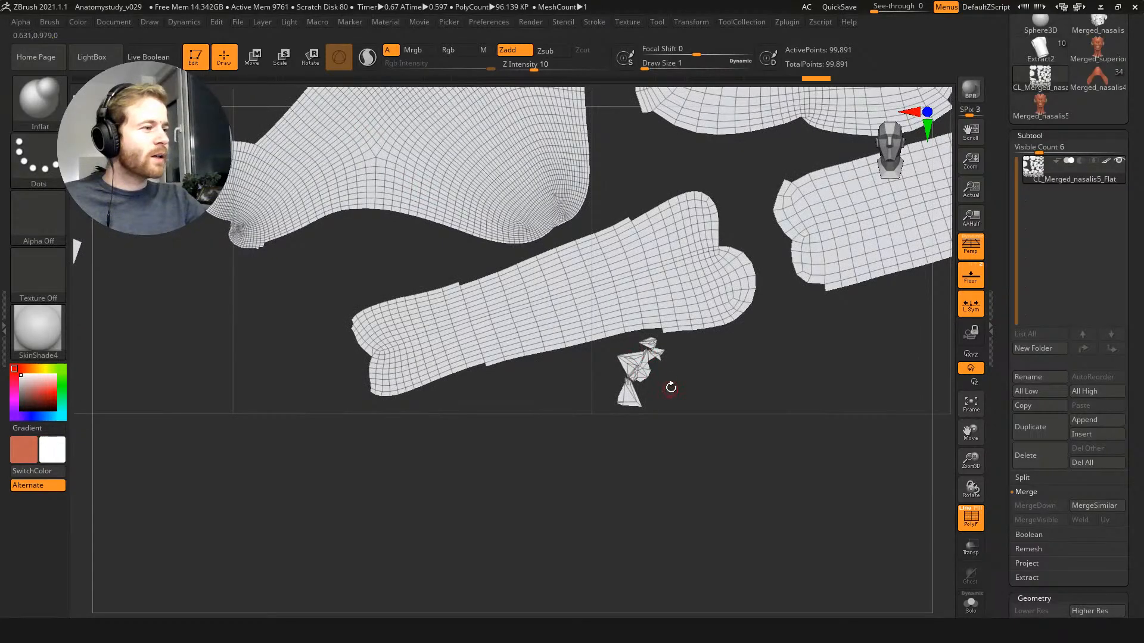
{"action": "right_click_drag", "start_coordinate": [653, 357], "coordinate": [536, 457], "text": "alt"}
{"action": "right_click_drag", "start_coordinate": [743, 391], "coordinate": [435, 476], "text": "alt"}
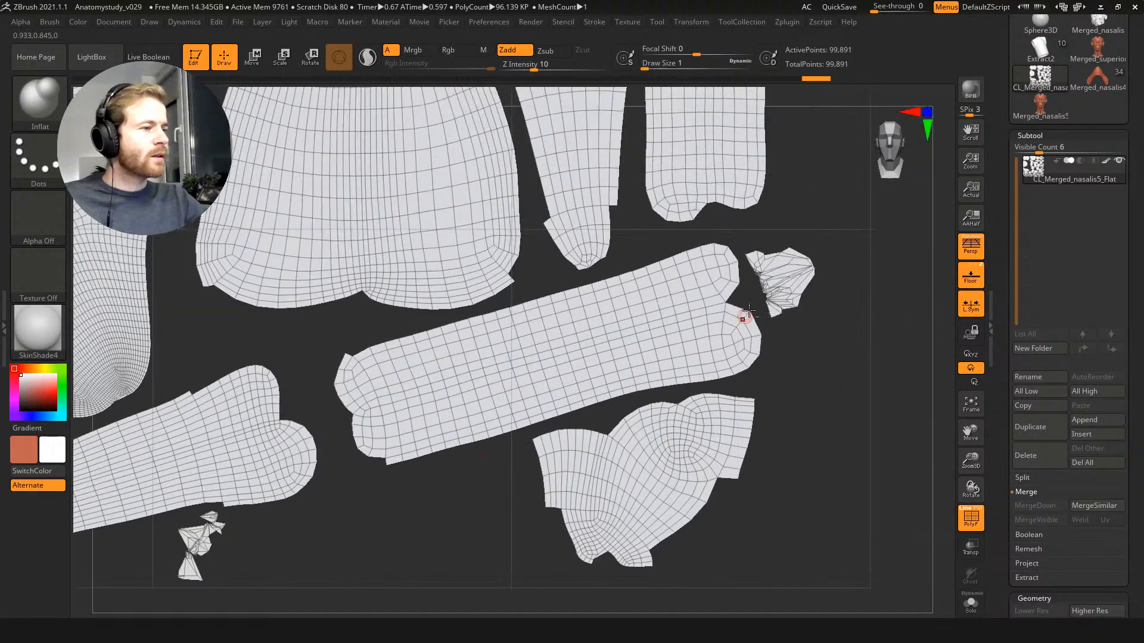
{"action": "right_click_drag", "start_coordinate": [776, 288], "coordinate": [781, 475], "text": "alt"}
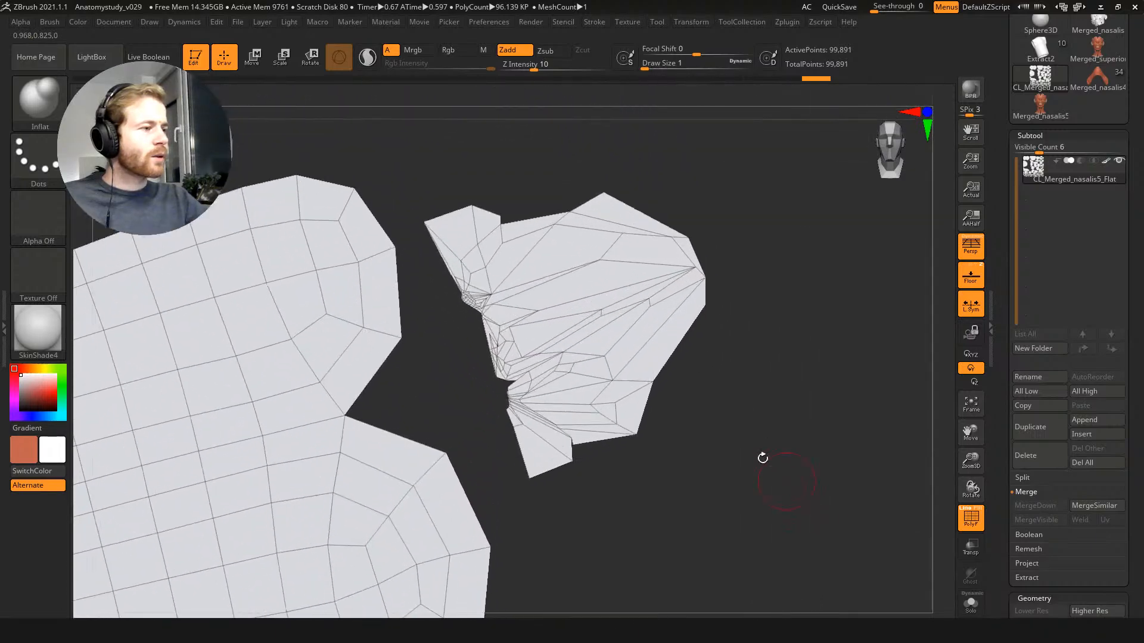
{"action": "right_click_drag", "start_coordinate": [628, 369], "coordinate": [480, 185], "text": "ctrl"}
{"action": "right_click_drag", "start_coordinate": [475, 268], "coordinate": [523, 390], "text": "alt"}
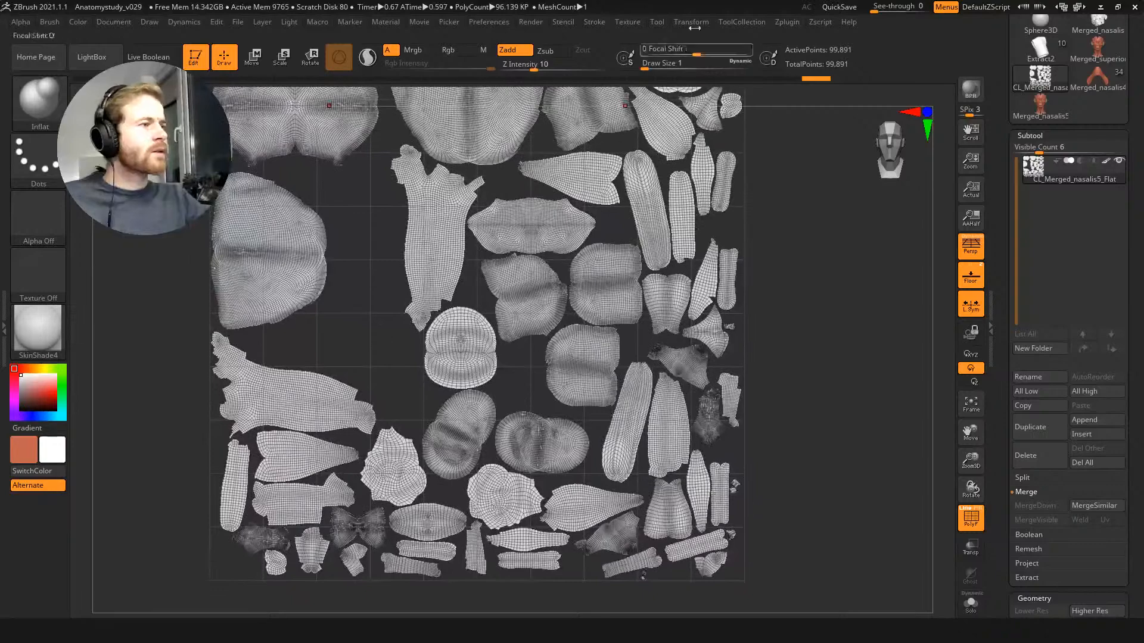
Step: Unflatten the clone and assign separate polygroups to its individual muscle pieces, with the polyframe shown
{"action": "left_click", "coordinate": [790, 20]}
{"action": "left_click", "coordinate": [871, 502]}
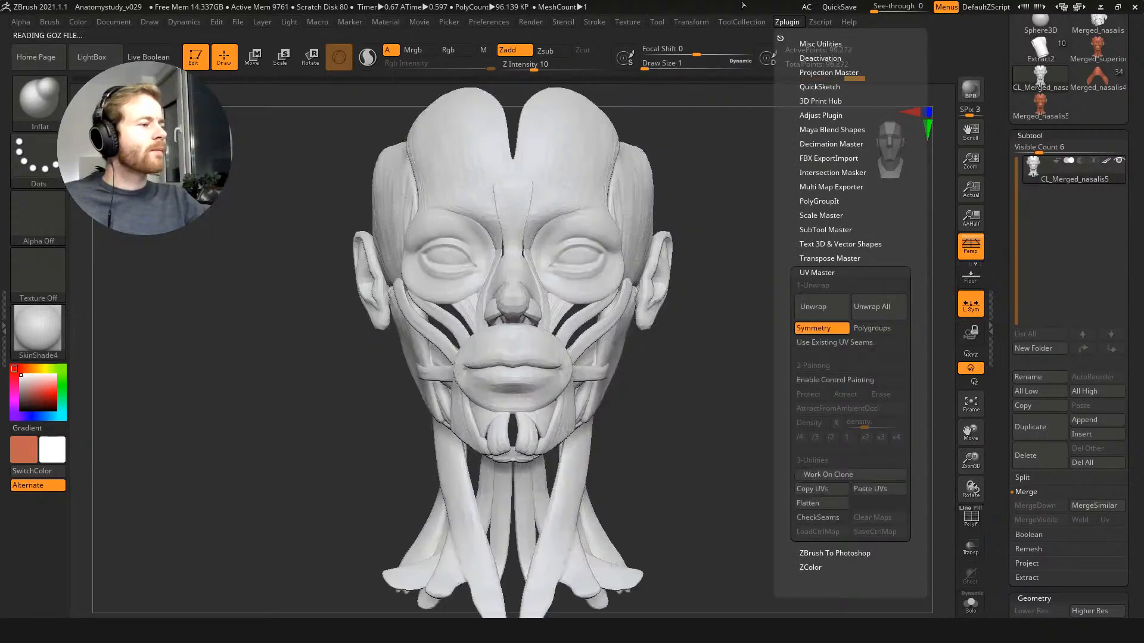
{"action": "key", "text": "shift+f"}
{"action": "mouse_move", "coordinate": [695, 416]}
{"action": "right_mouse_down"}
{"action": "mouse_move", "coordinate": [671, 401]}
{"action": "mouse_move", "coordinate": [745, 560]}
{"action": "right_mouse_up"}
{"action": "left_click", "coordinate": [977, 509]}
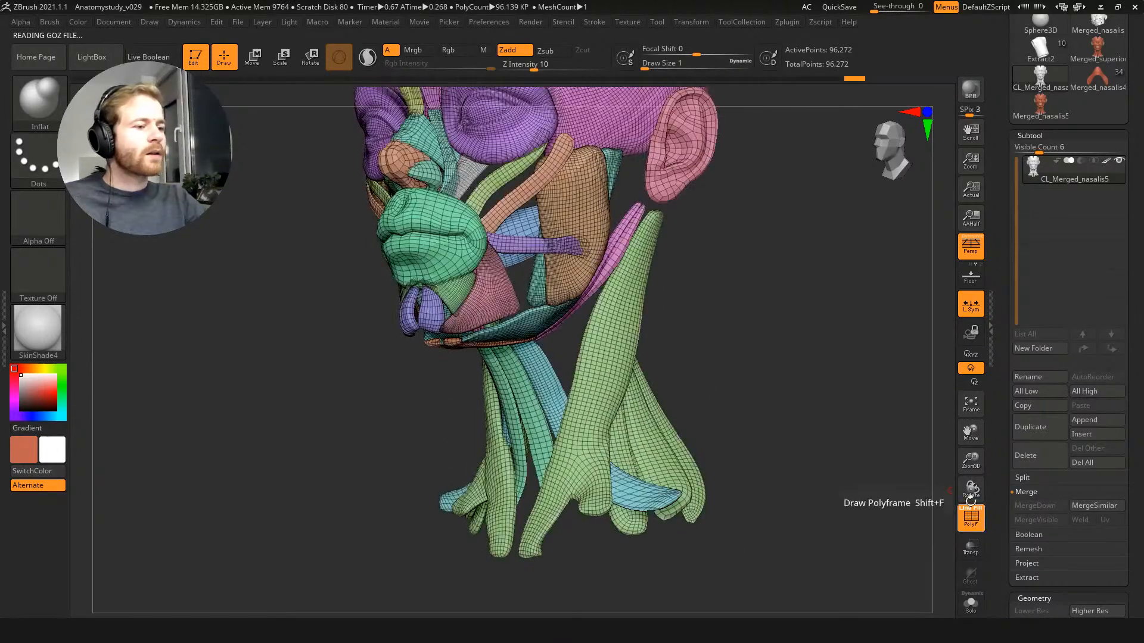
{"action": "key", "text": "shift+f"}
{"action": "key", "text": "shift+f"}
{"action": "key", "text": "space"}
{"action": "key", "text": "space"}
{"action": "left_click", "coordinate": [632, 607]}
{"action": "right_click_drag", "start_coordinate": [748, 315], "coordinate": [804, 318]}
Step: Hide the neck muscle polygroups on the clone one after another, on both sides of the throat
{"action": "left_click", "coordinate": [580, 478], "text": "ctrl+shift"}
{"action": "left_click", "coordinate": [579, 477], "text": "ctrl+shift"}
{"action": "left_click", "coordinate": [573, 465], "text": "ctrl+shift"}
{"action": "left_click", "coordinate": [548, 463], "text": "ctrl+shift"}
{"action": "left_click", "coordinate": [513, 471], "text": "ctrl+shift"}
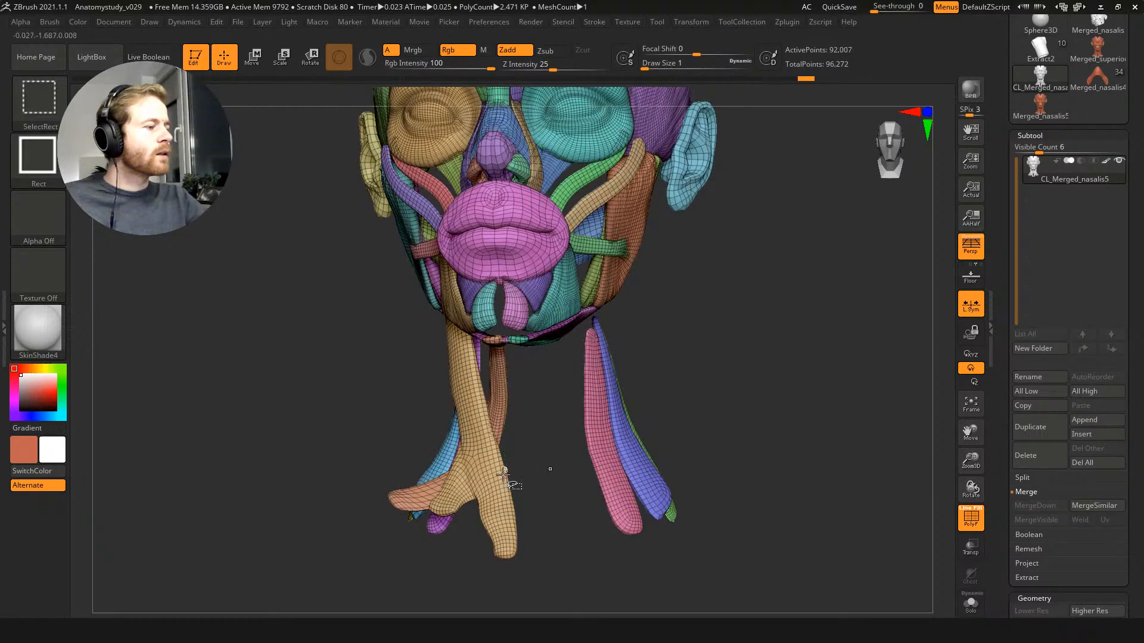
{"action": "left_click", "coordinate": [498, 495], "text": "ctrl+shift"}
{"action": "left_click", "coordinate": [471, 444], "text": "ctrl+shift"}
{"action": "left_click", "coordinate": [470, 446], "text": "ctrl+shift"}
{"action": "left_click", "coordinate": [465, 449], "text": "ctrl+shift"}
{"action": "left_click_drag", "start_coordinate": [474, 462], "coordinate": [493, 478]}
{"action": "left_click", "coordinate": [445, 457], "text": "ctrl+shift"}
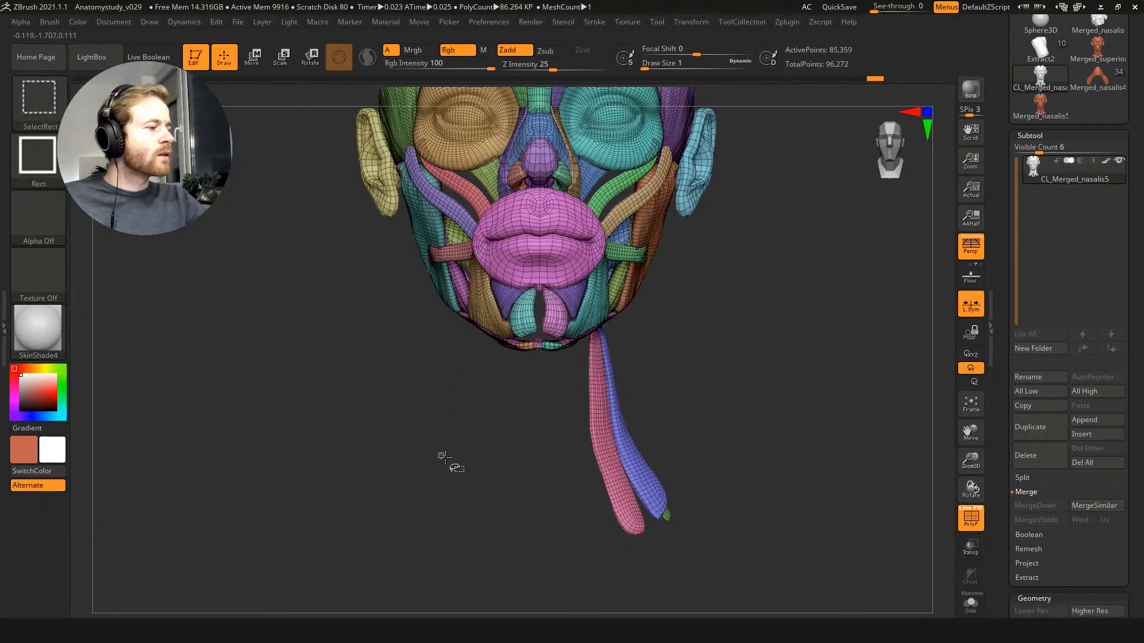
{"action": "left_click", "coordinate": [623, 464], "text": "ctrl+shift"}
{"action": "left_click", "coordinate": [633, 458], "text": "ctrl+shift"}
{"action": "left_click", "coordinate": [633, 457], "text": "ctrl+shift"}
Step: Hide the lip, chin, jawline and masseter polygroups, including the deep cheek muscle behind them
{"action": "left_click_drag", "start_coordinate": [618, 350], "coordinate": [491, 389]}
{"action": "left_click", "coordinate": [491, 388], "text": "ctrl+shift"}
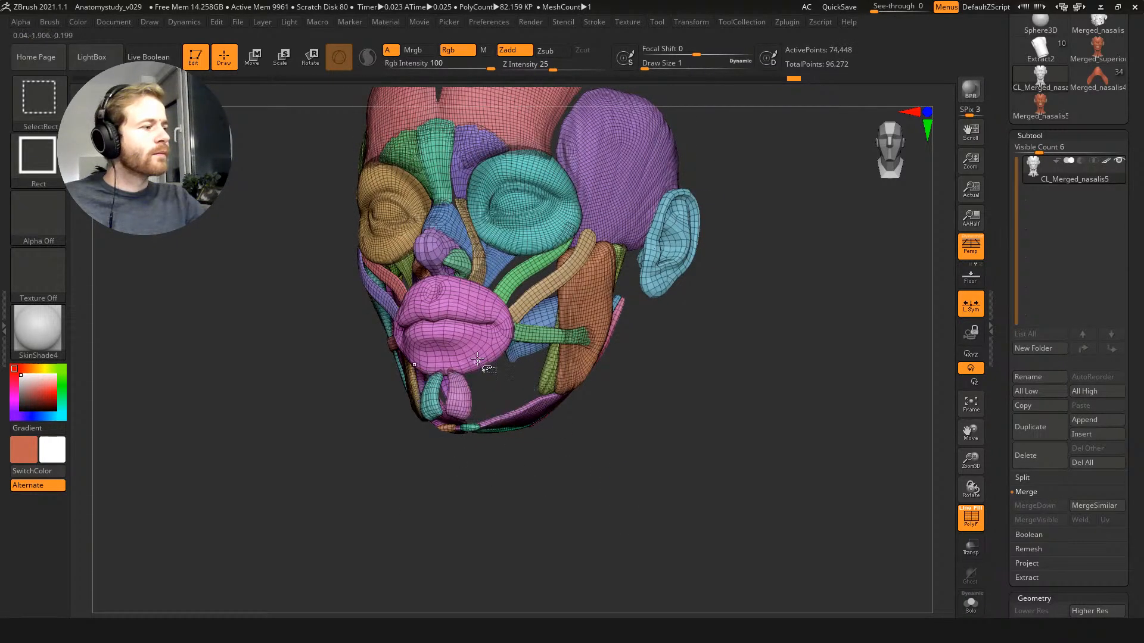
{"action": "left_click", "coordinate": [480, 358], "text": "ctrl+shift"}
{"action": "left_click", "coordinate": [457, 396], "text": "ctrl+shift"}
{"action": "left_click", "coordinate": [500, 415], "text": "ctrl+shift"}
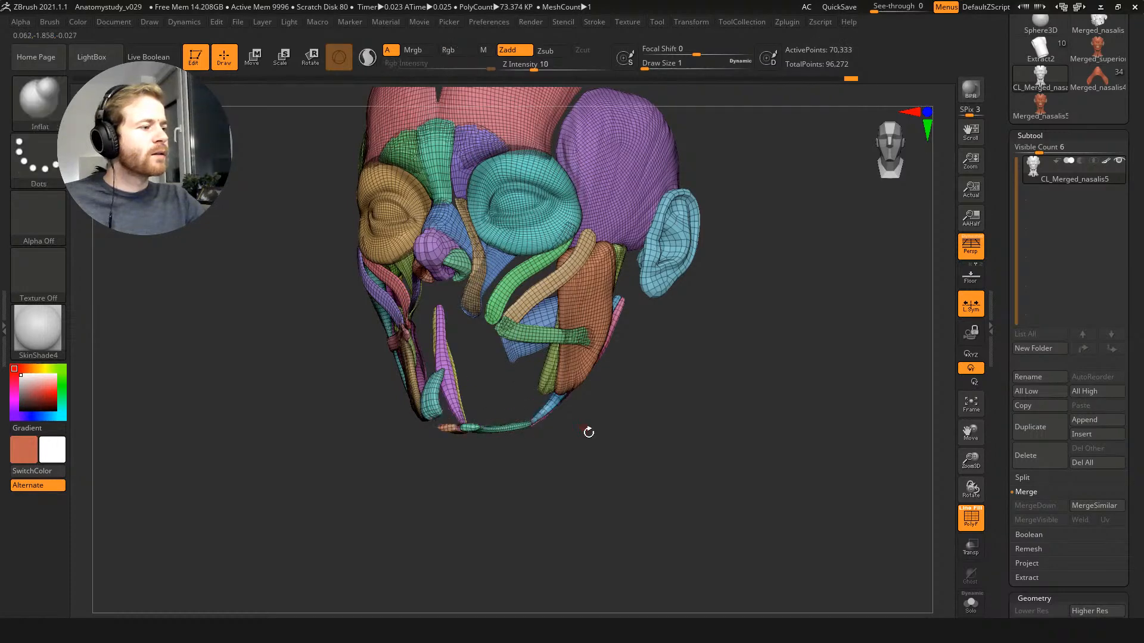
{"action": "left_click_drag", "start_coordinate": [584, 427], "coordinate": [533, 431]}
{"action": "left_click", "coordinate": [524, 433], "text": "ctrl+shift"}
{"action": "left_click", "coordinate": [571, 386], "text": "ctrl+shift"}
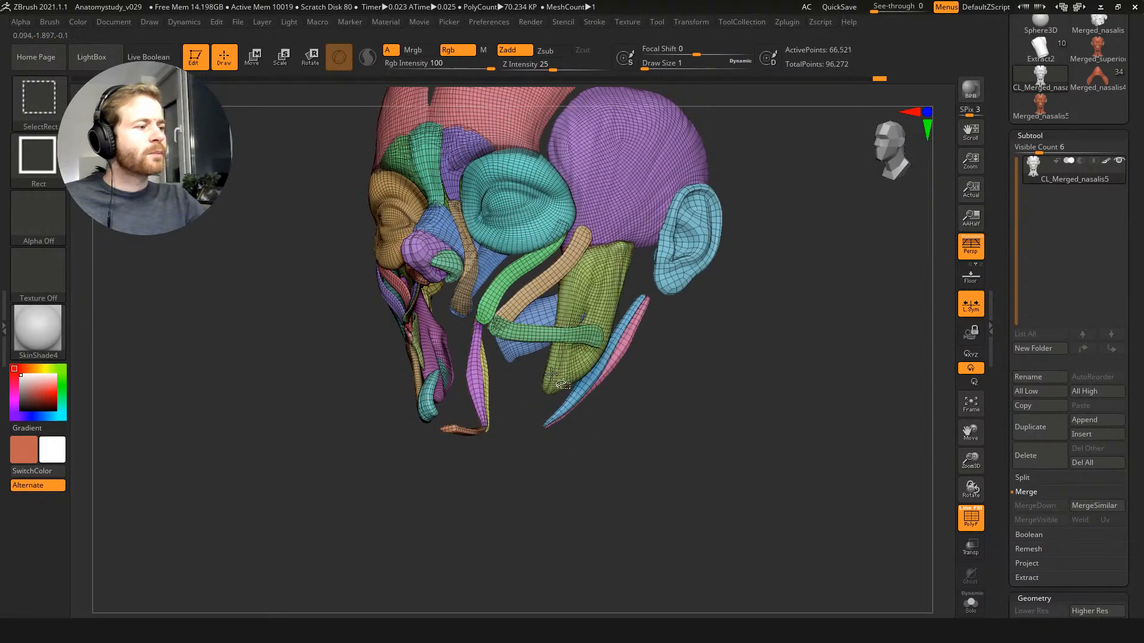
{"action": "left_click", "coordinate": [569, 363], "text": "ctrl+shift"}
{"action": "left_click", "coordinate": [563, 335], "text": "ctrl+shift"}
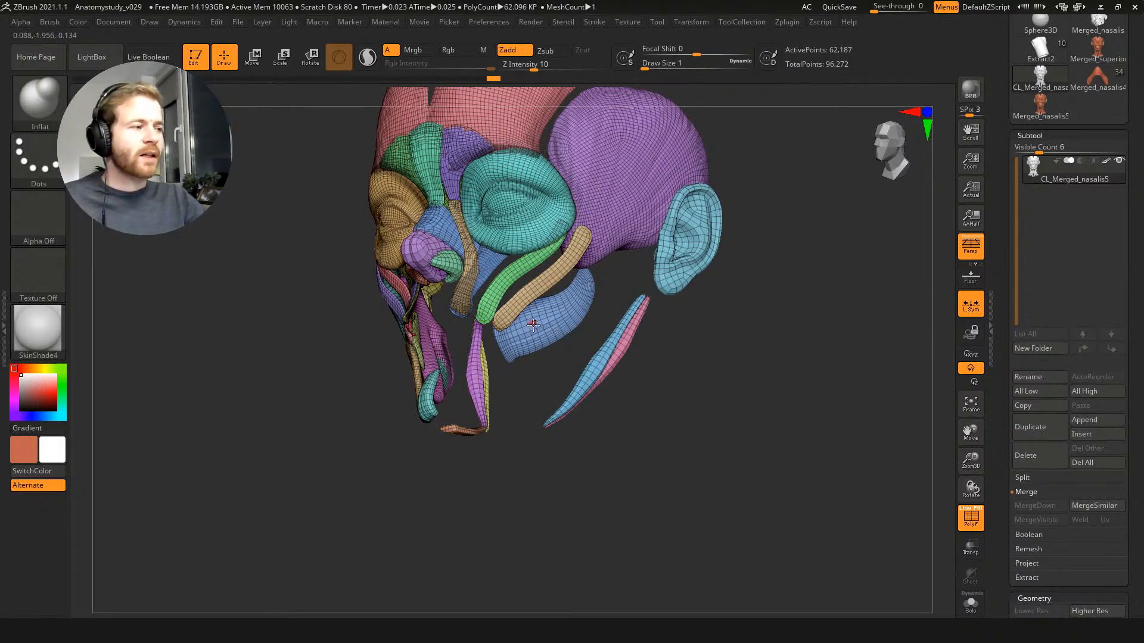
{"action": "left_click", "coordinate": [539, 327], "text": "ctrl+shift"}
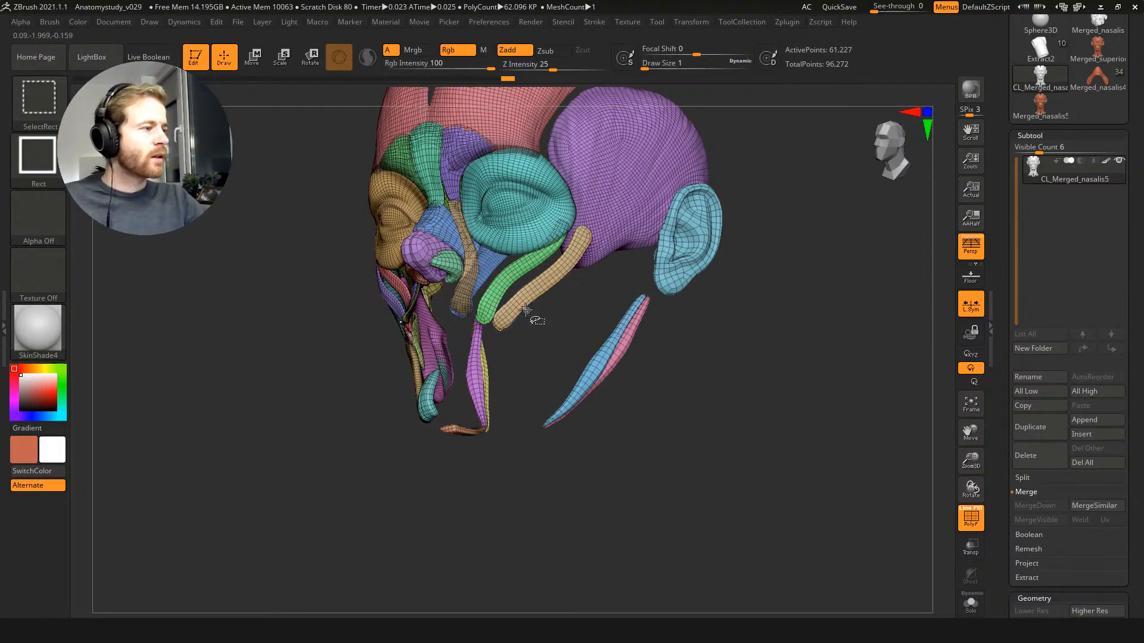
Step: Hide the near-side cheek strips, the nose pieces and the near eye and brow polygroups
{"action": "left_click", "coordinate": [519, 306], "text": "ctrl+shift"}
{"action": "left_click", "coordinate": [506, 293], "text": "ctrl+shift"}
{"action": "left_click", "coordinate": [485, 271], "text": "ctrl+shift"}
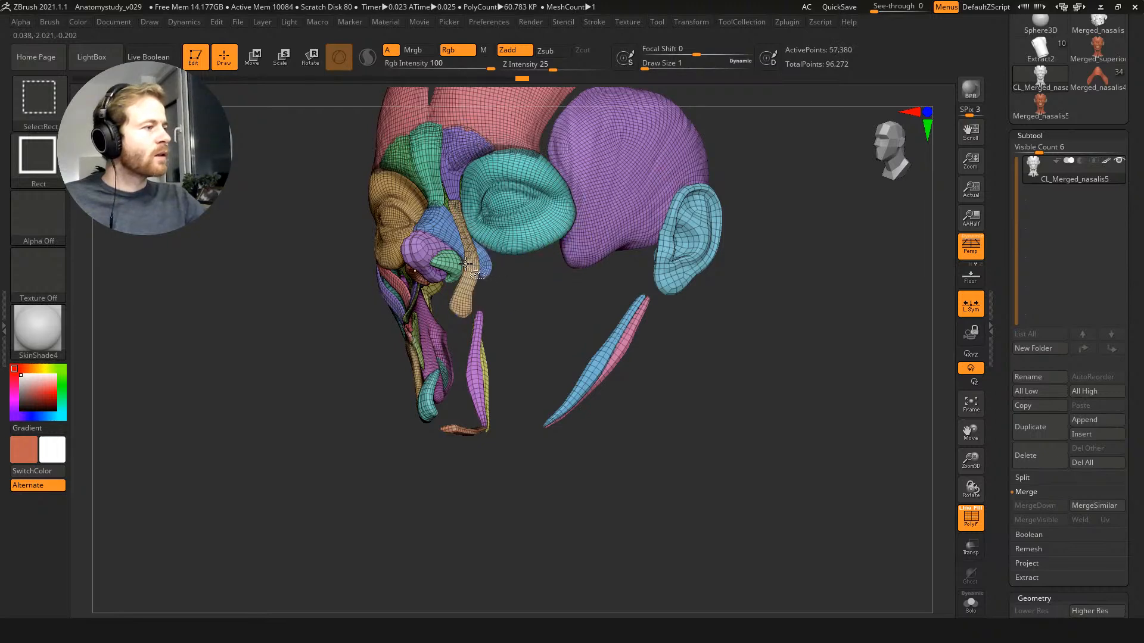
{"action": "left_click", "coordinate": [467, 263], "text": "ctrl+shift"}
{"action": "left_click", "coordinate": [466, 261], "text": "ctrl+shift"}
{"action": "left_click", "coordinate": [451, 263], "text": "ctrl+shift"}
{"action": "left_click", "coordinate": [431, 247], "text": "ctrl+shift"}
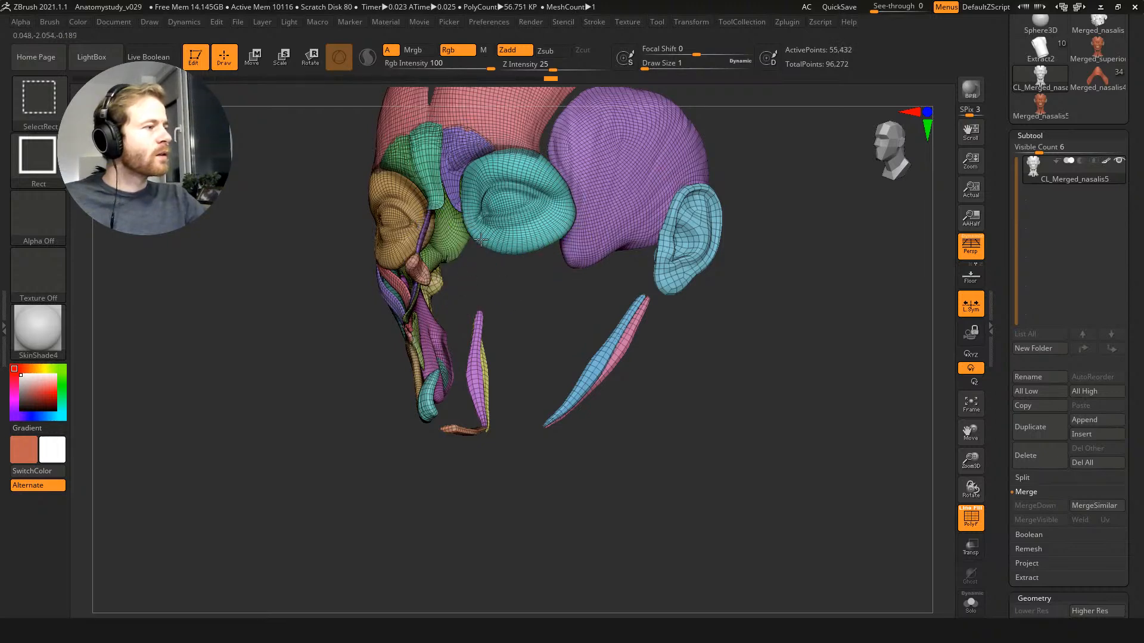
{"action": "left_click", "coordinate": [472, 244], "text": "ctrl+shift"}
{"action": "left_click", "coordinate": [449, 244], "text": "ctrl+shift"}
{"action": "left_click", "coordinate": [459, 215], "text": "ctrl+shift"}
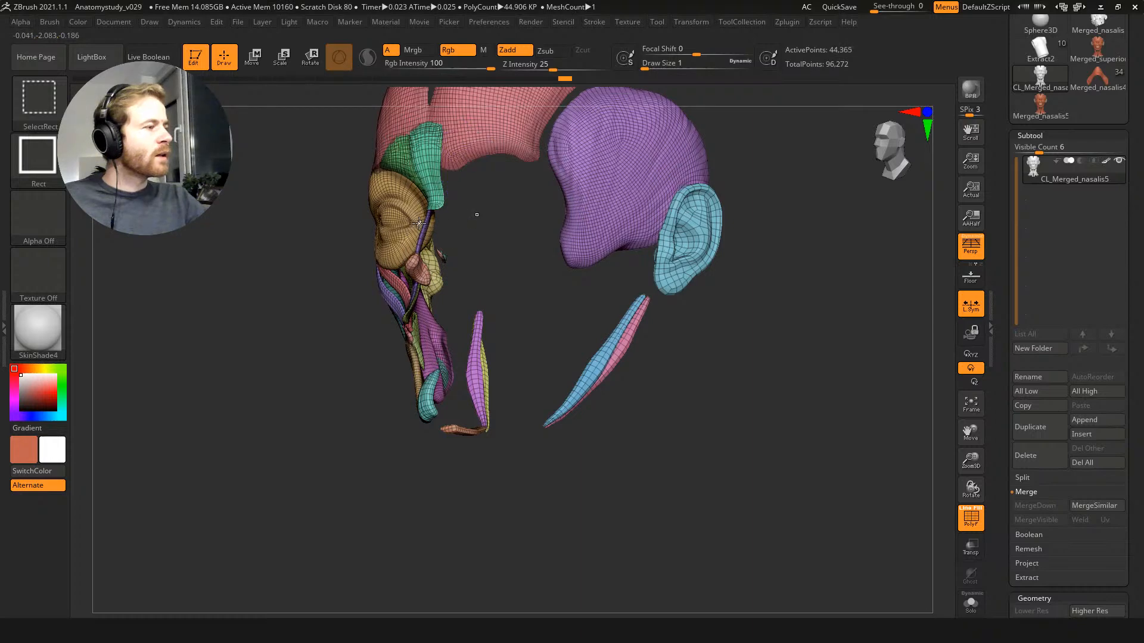
Step: Hide the far-side eye, nose, cheek and mouth-corner muscle polygroups
{"action": "left_click", "coordinate": [425, 224], "text": "ctrl+shift"}
{"action": "left_click", "coordinate": [417, 262], "text": "ctrl+shift"}
{"action": "left_click", "coordinate": [418, 271], "text": "ctrl+shift"}
{"action": "left_click", "coordinate": [425, 275], "text": "ctrl+shift"}
{"action": "left_click", "coordinate": [417, 276], "text": "ctrl+shift"}
{"action": "left_click", "coordinate": [399, 289], "text": "ctrl+shift"}
{"action": "left_click", "coordinate": [396, 296], "text": "ctrl+shift"}
{"action": "left_click", "coordinate": [400, 300], "text": "ctrl+shift"}
{"action": "left_click", "coordinate": [427, 337], "text": "ctrl+shift"}
{"action": "left_click", "coordinate": [419, 325], "text": "ctrl+shift"}
{"action": "left_click", "coordinate": [426, 356], "text": "ctrl+shift"}
{"action": "left_click", "coordinate": [417, 347], "text": "ctrl+shift"}
{"action": "left_click", "coordinate": [429, 394], "text": "ctrl+shift"}
Step: Hide the remaining jaw and neck strips, the near ear and the temporal muscle polygroup
{"action": "left_click", "coordinate": [477, 364], "text": "ctrl+shift"}
{"action": "left_click", "coordinate": [484, 382], "text": "ctrl+shift"}
{"action": "left_click", "coordinate": [462, 429], "text": "ctrl+shift"}
{"action": "left_click", "coordinate": [570, 404], "text": "ctrl+shift"}
{"action": "left_click", "coordinate": [626, 332], "text": "ctrl+shift"}
{"action": "left_click", "coordinate": [655, 249], "text": "ctrl+shift"}
{"action": "left_click", "coordinate": [587, 234], "text": "ctrl+shift"}
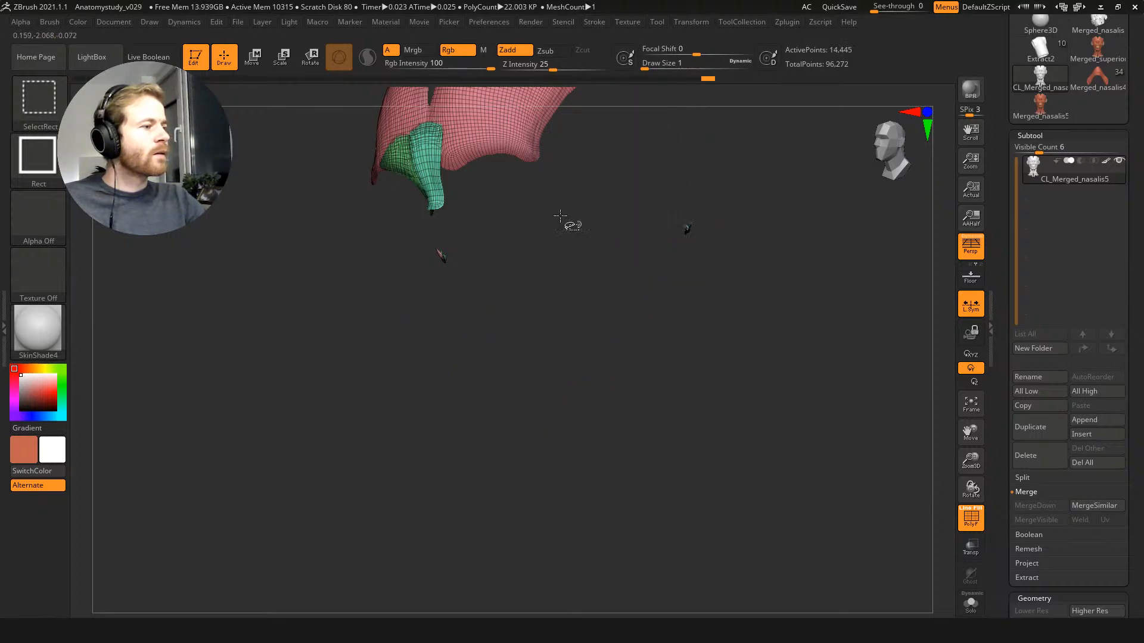
Step: Hide the forehead and brow polygroups and examine the leftover stray mesh fragments up close
{"action": "left_click", "coordinate": [493, 143], "text": "ctrl+shift"}
{"action": "left_click", "coordinate": [432, 179], "text": "ctrl+shift"}
{"action": "left_click", "coordinate": [419, 176], "text": "ctrl+shift"}
{"action": "left_click_drag", "start_coordinate": [481, 317], "coordinate": [679, 348]}
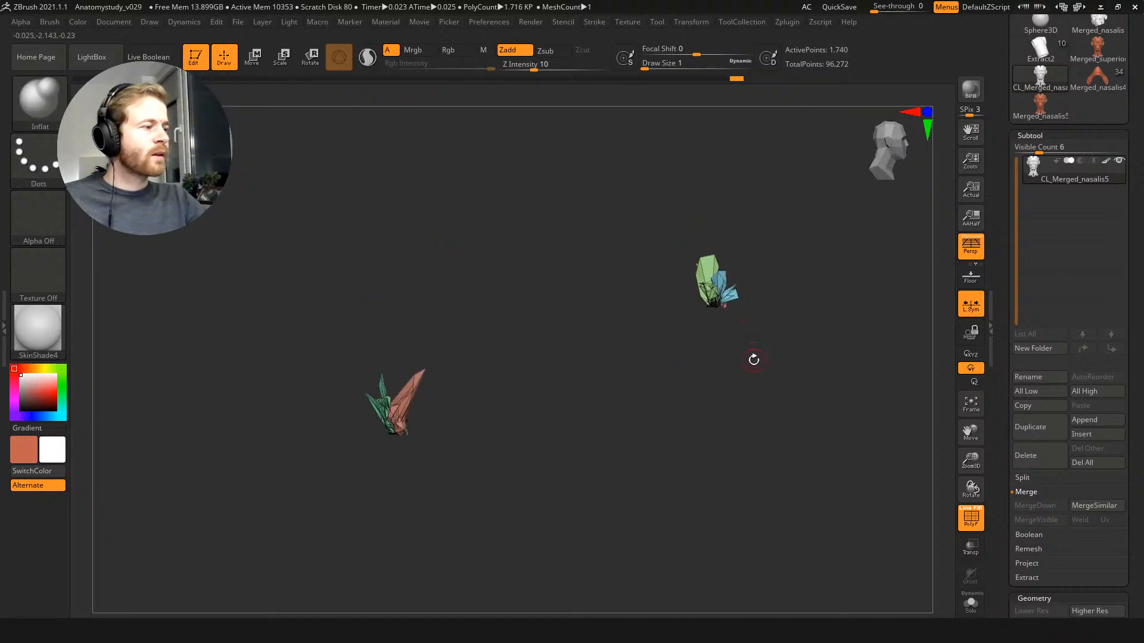
{"action": "key", "text": "d"}
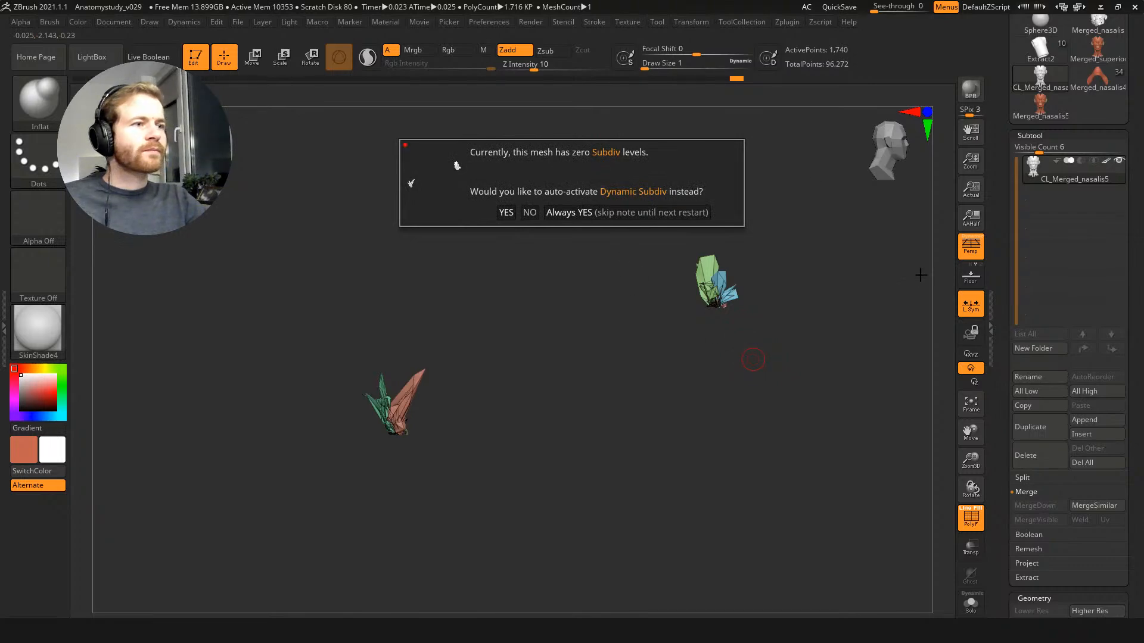
{"action": "key", "text": "Escape"}
Step: Frame the merged muscle head tool for comparison and delete the UV Master working clone
{"action": "left_click", "coordinate": [1036, 101]}
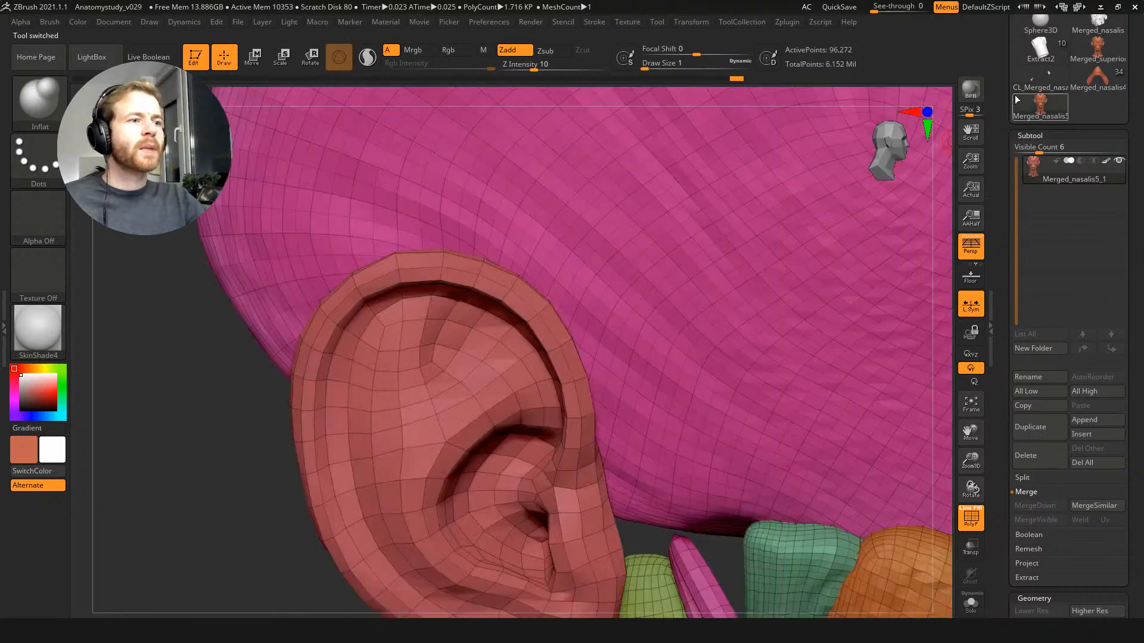
{"action": "key", "text": "f"}
{"action": "left_click_drag", "start_coordinate": [294, 393], "coordinate": [319, 349]}
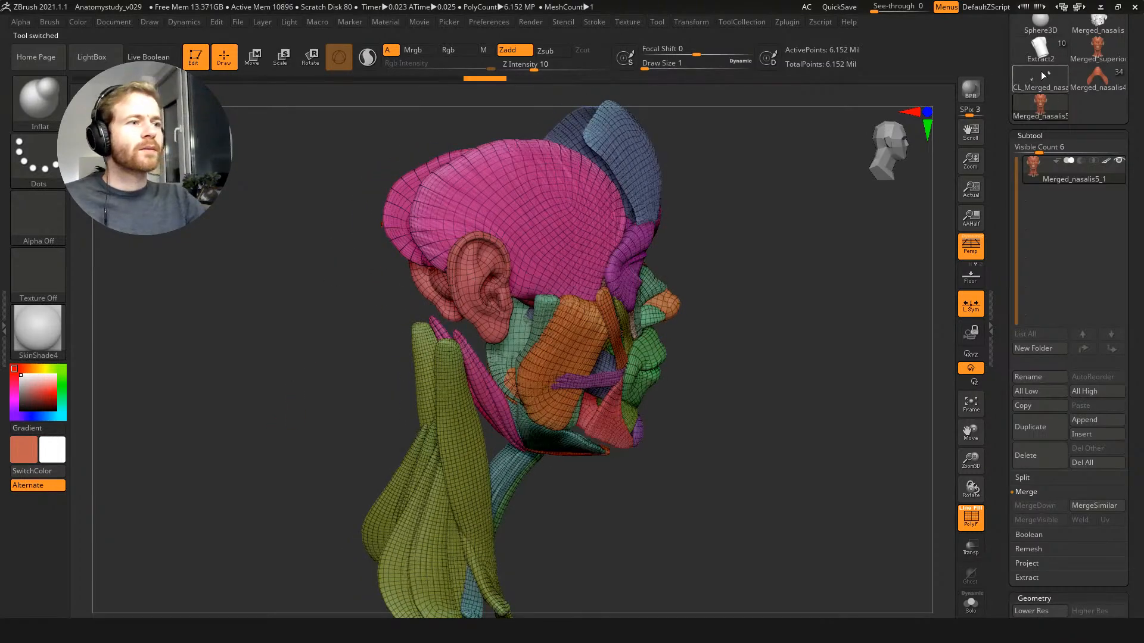
{"action": "left_click", "coordinate": [1042, 76]}
{"action": "left_click", "coordinate": [1037, 457]}
{"action": "left_click", "coordinate": [930, 488]}
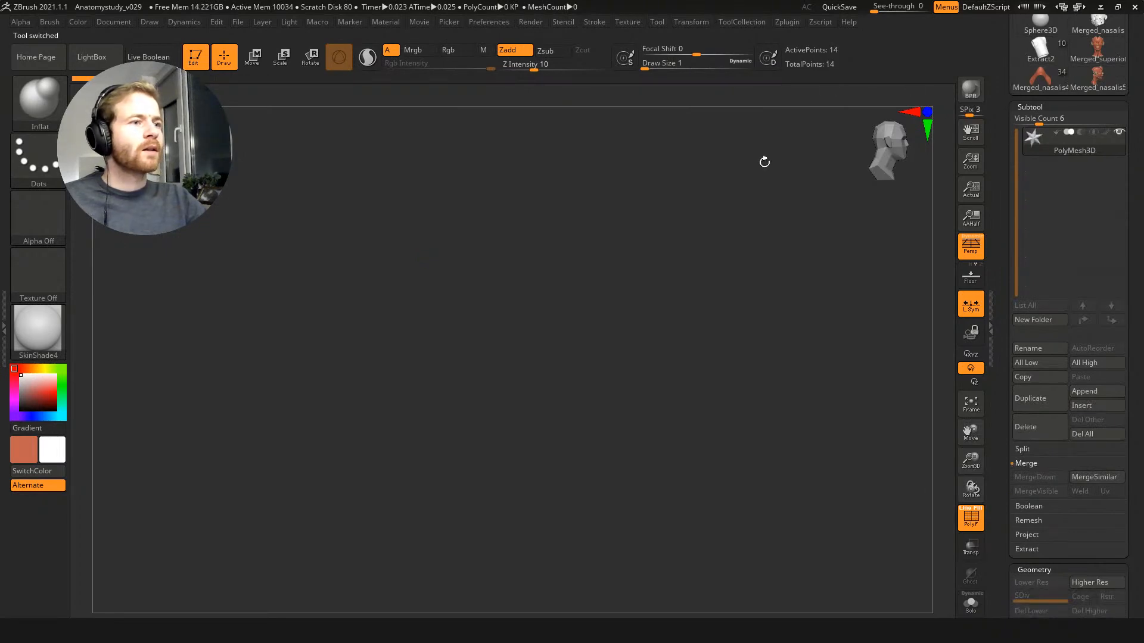
Step: Isolate the temporal muscles in the merged head and inspect their damaged lower edge down to subdivision level 1
{"action": "left_click", "coordinate": [1098, 75]}
{"action": "mouse_move", "coordinate": [731, 395]}
{"action": "right_mouse_down", "text": "ctrl"}
{"action": "mouse_move", "coordinate": [741, 416]}
{"action": "mouse_move", "coordinate": [828, 408]}
{"action": "mouse_move", "coordinate": [785, 288]}
{"action": "mouse_move", "coordinate": [822, 375]}
{"action": "right_mouse_up", "text": "ctrl"}
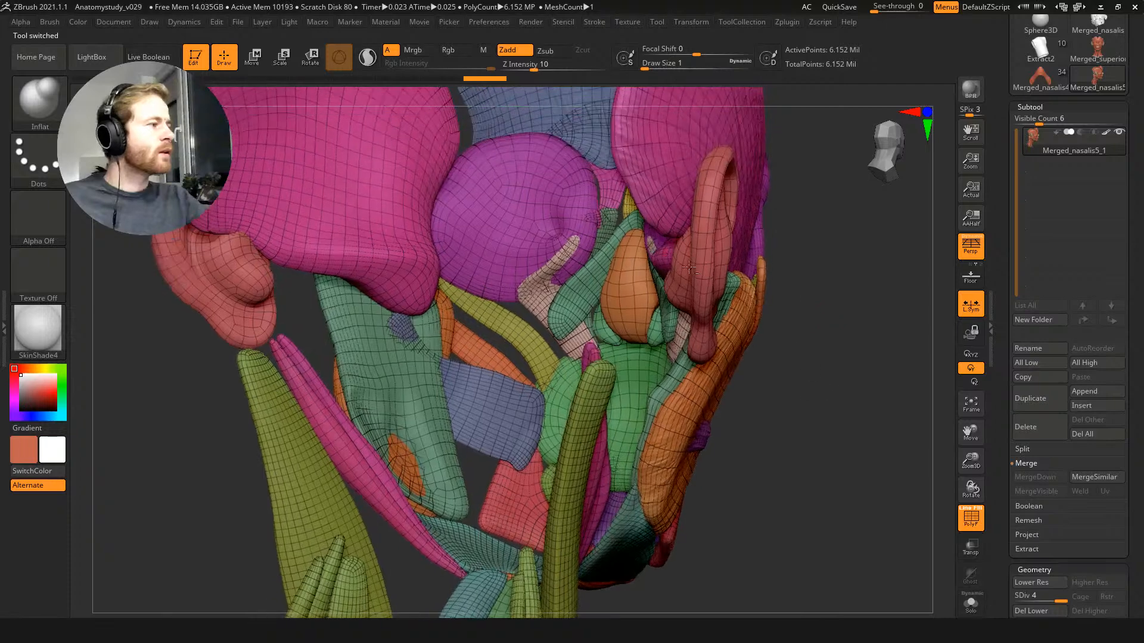
{"action": "key", "text": "ctrl+shift"}
{"action": "left_click", "coordinate": [659, 203], "text": "ctrl+shift"}
{"action": "right_click_drag", "start_coordinate": [745, 379], "coordinate": [730, 311]}
{"action": "right_click_drag", "start_coordinate": [600, 296], "coordinate": [689, 443], "text": "ctrl"}
{"action": "key", "text": "shift+d"}
{"action": "key", "text": "shift+d"}
{"action": "key", "text": "shift+d"}
{"action": "key", "text": "shift"}
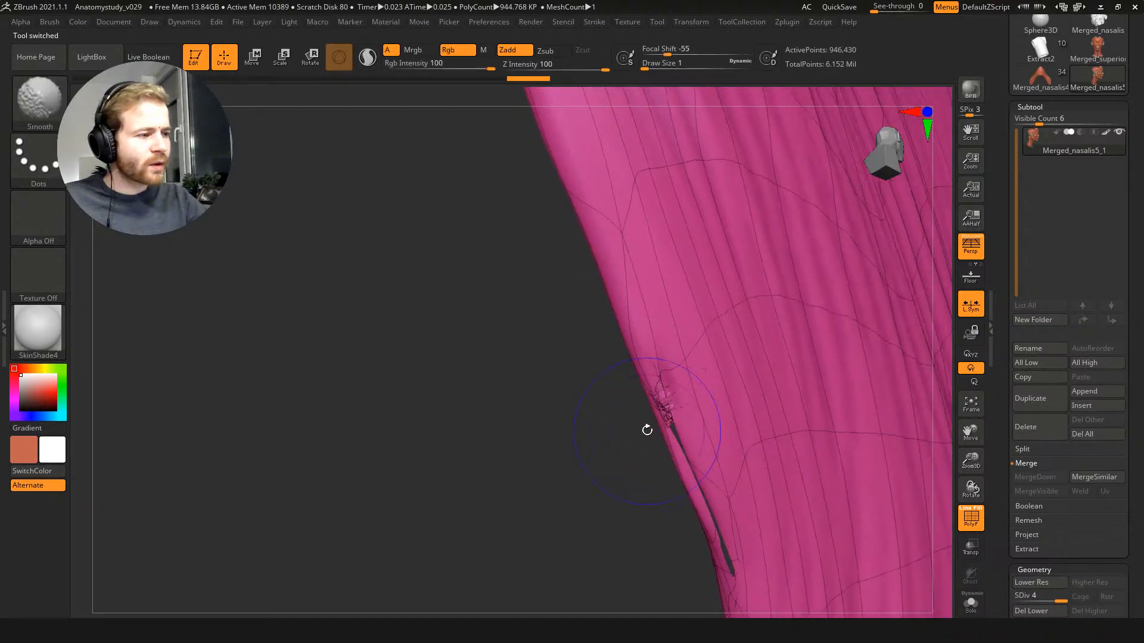
{"action": "mouse_move", "coordinate": [633, 437]}
{"action": "left_mouse_down"}
{"action": "mouse_move", "coordinate": [513, 276]}
{"action": "mouse_move", "coordinate": [519, 319]}
{"action": "mouse_move", "coordinate": [551, 311]}
{"action": "mouse_move", "coordinate": [801, 391]}
{"action": "mouse_move", "coordinate": [608, 262]}
{"action": "mouse_move", "coordinate": [654, 391]}
{"action": "mouse_move", "coordinate": [665, 358]}
{"action": "left_mouse_up"}
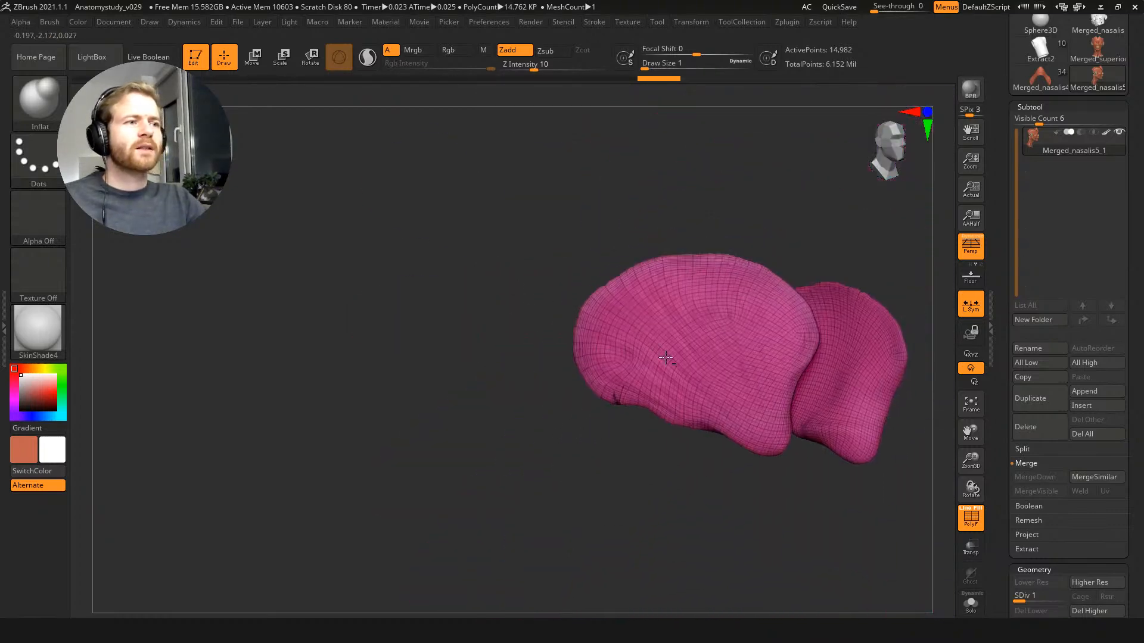
Step: Delete the merged head tool and solo the temporal muscle subtool in the original tool with separate muscles
{"action": "left_click", "coordinate": [1034, 439]}
{"action": "left_click", "coordinate": [931, 459]}
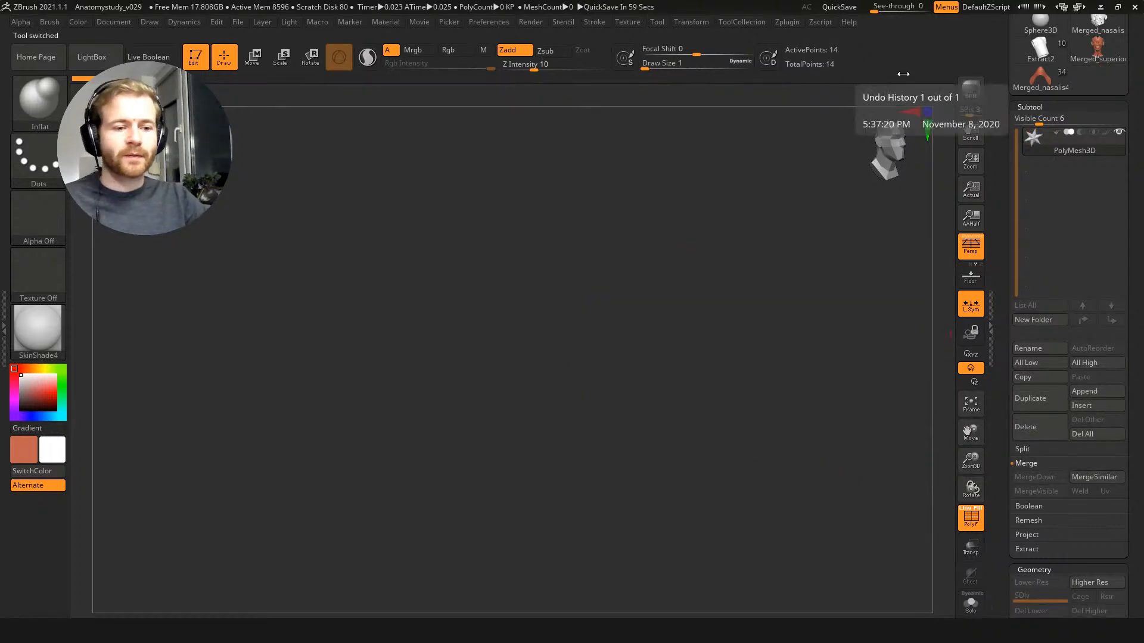
{"action": "left_click", "coordinate": [1037, 75]}
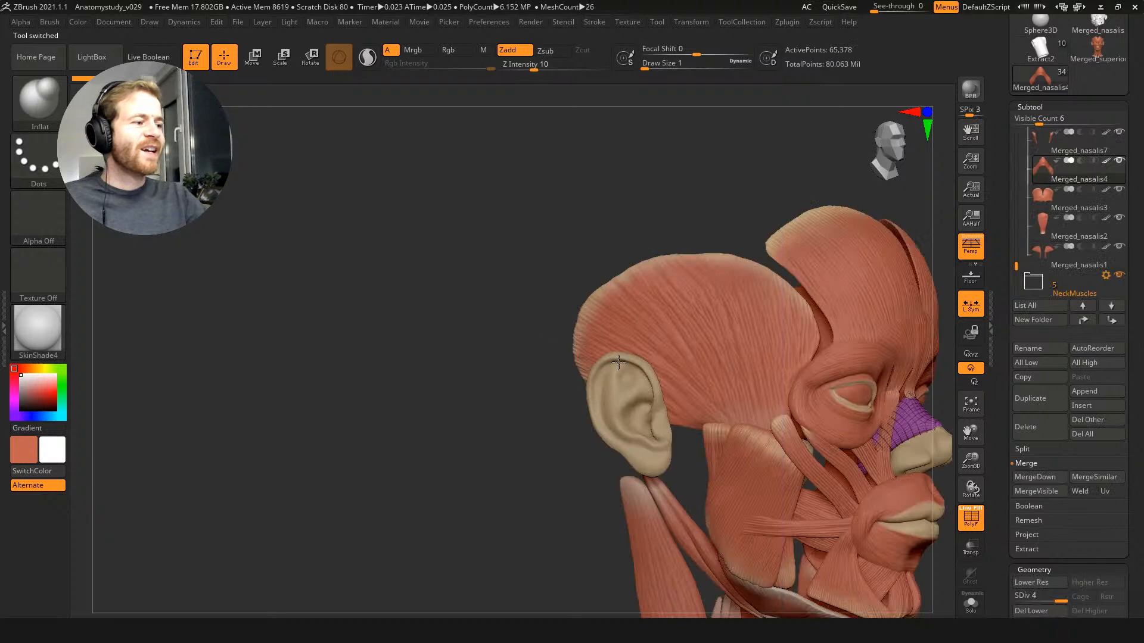
{"action": "left_click", "coordinate": [670, 327], "text": "alt"}
{"action": "key", "text": "shift+s"}
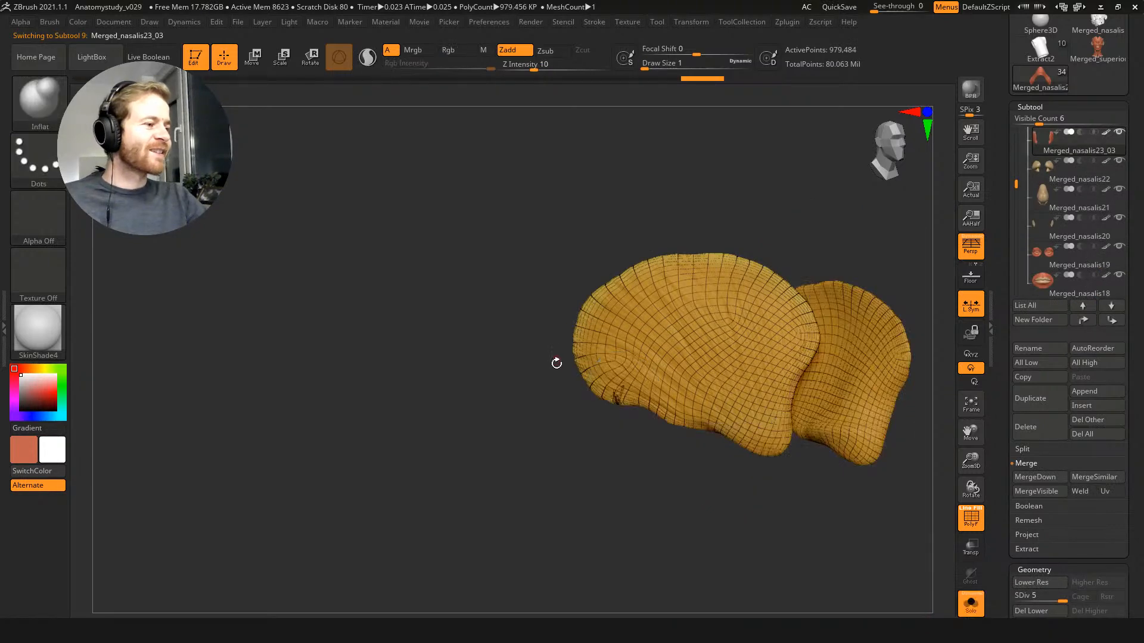
Step: Lower the temporal muscle subtool to subdivision level 1 and turn its damaged edge into view
{"action": "key", "text": "f"}
{"action": "key", "text": "f"}
{"action": "right_click_drag", "start_coordinate": [727, 271], "coordinate": [801, 254], "text": "alt"}
{"action": "right_click_drag", "start_coordinate": [454, 258], "coordinate": [527, 239], "text": "ctrl"}
{"action": "key", "text": "shift+d"}
{"action": "key", "text": "shift+d"}
{"action": "key", "text": "shift+d"}
{"action": "key", "text": "shift+d"}
{"action": "mouse_move", "coordinate": [1018, 596]}
{"action": "left_mouse_down"}
{"action": "mouse_move", "coordinate": [1029, 596]}
{"action": "mouse_move", "coordinate": [1015, 596]}
{"action": "left_mouse_up"}
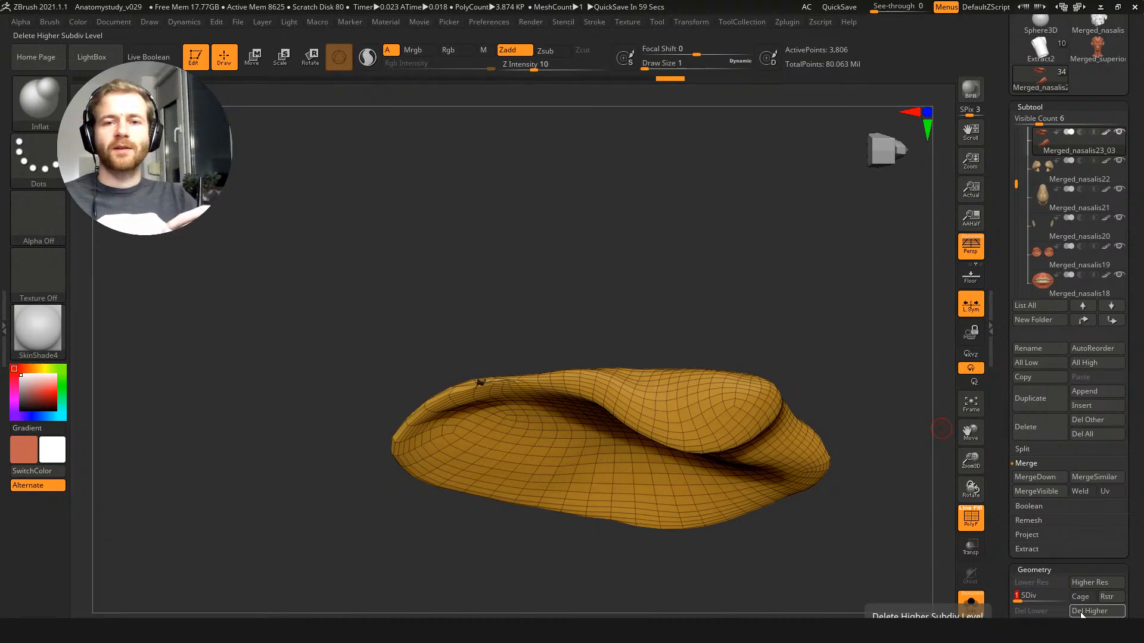
Step: Try to hide the stray polygons on the damaged lower edge of the temporal muscle
{"action": "mouse_move", "coordinate": [363, 289]}
{"action": "right_mouse_down", "text": "ctrl"}
{"action": "mouse_move", "coordinate": [443, 343]}
{"action": "mouse_move", "coordinate": [531, 435]}
{"action": "mouse_move", "coordinate": [585, 534]}
{"action": "mouse_move", "coordinate": [557, 498]}
{"action": "mouse_move", "coordinate": [533, 417]}
{"action": "right_mouse_up", "text": "ctrl"}
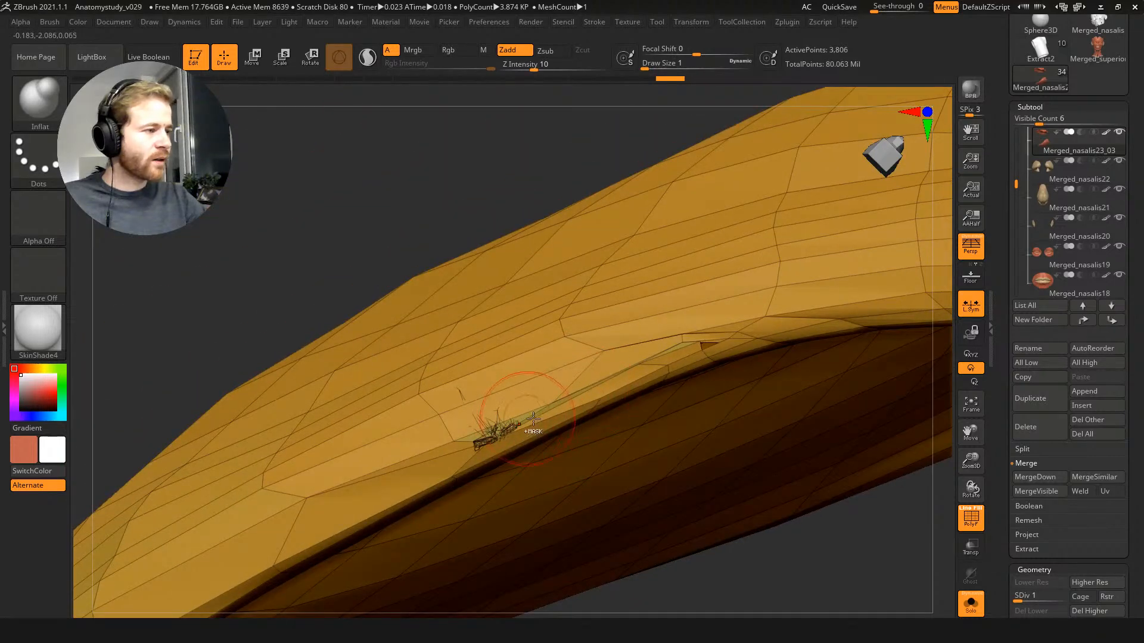
{"action": "key", "text": "ctrl+shift"}
{"action": "left_click", "coordinate": [510, 430], "text": "ctrl+alt+shift"}
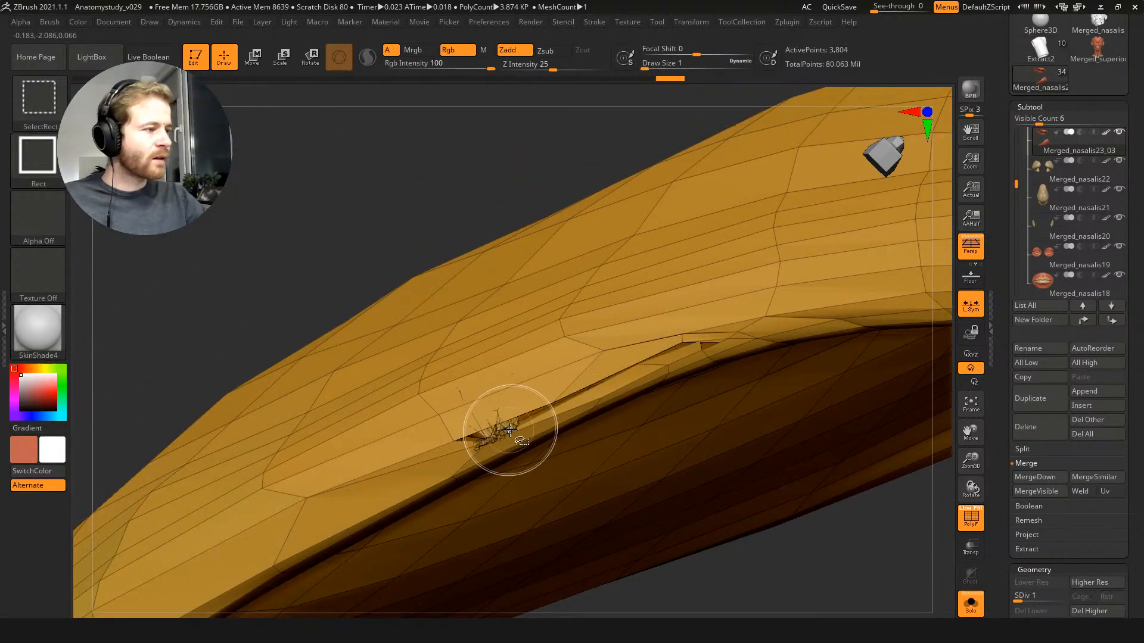
{"action": "left_click", "coordinate": [510, 431], "text": "ctrl+shift"}
{"action": "left_click", "coordinate": [471, 386], "text": "ctrl+shift"}
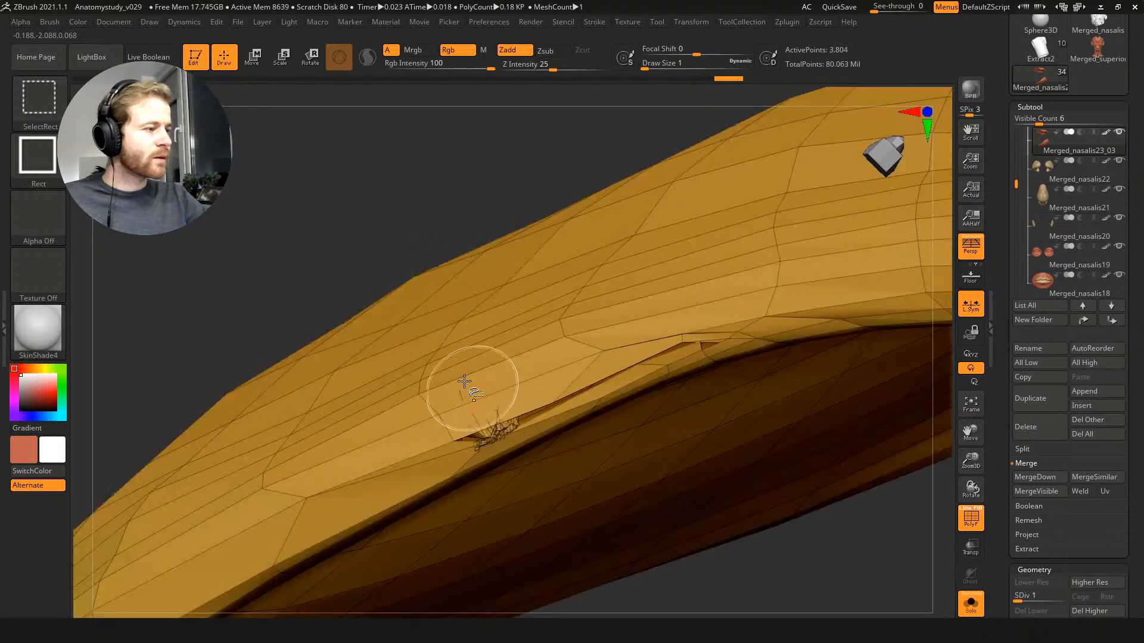
{"action": "left_click", "coordinate": [502, 419], "text": "ctrl+shift"}
{"action": "key", "text": "ctrl+z"}
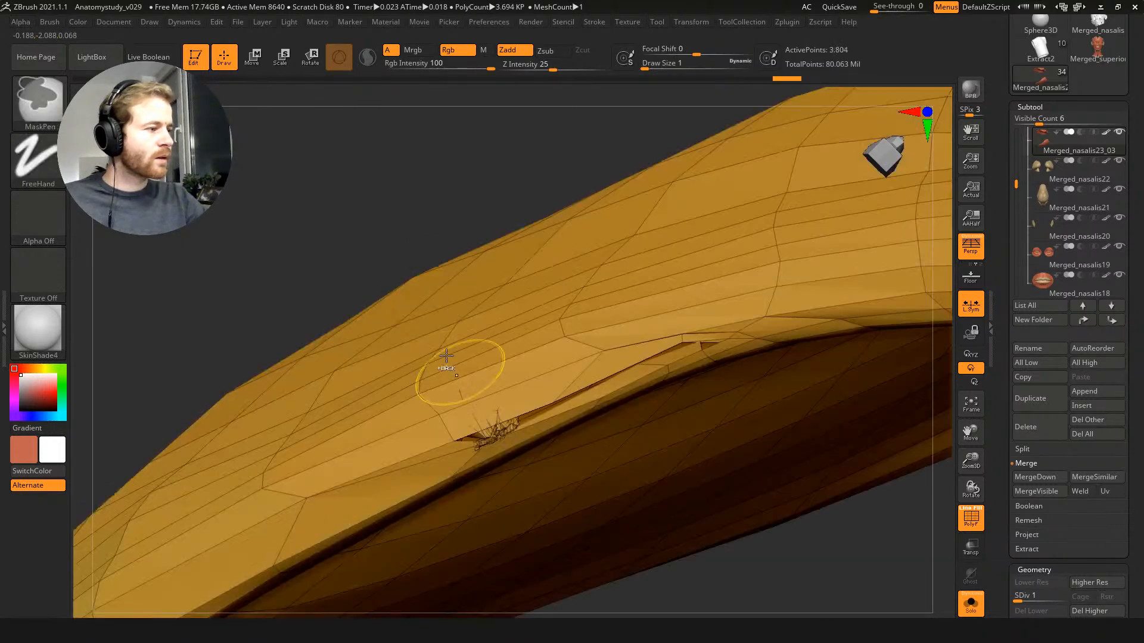
{"action": "left_click", "coordinate": [327, 224], "text": "ctrl+shift"}
{"action": "right_click_drag", "start_coordinate": [338, 222], "coordinate": [320, 176], "text": "ctrl"}
Step: Assign polygroups to the temporal muscle parts with Auto Groups and show only the two main muscle bodies
{"action": "key", "text": "2"}
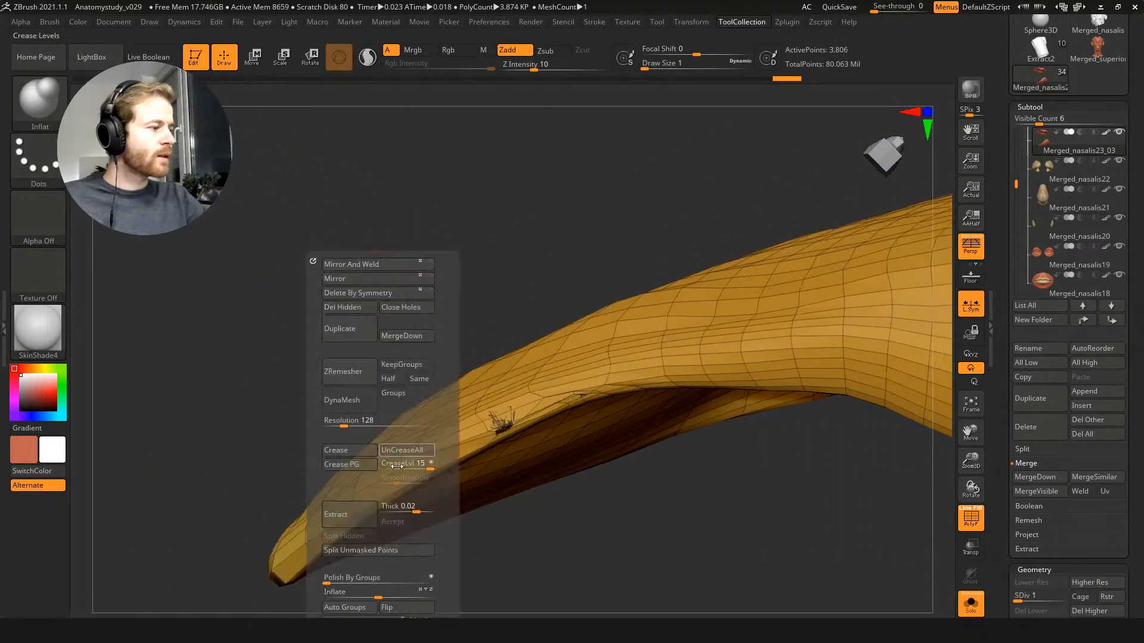
{"action": "left_click", "coordinate": [345, 605]}
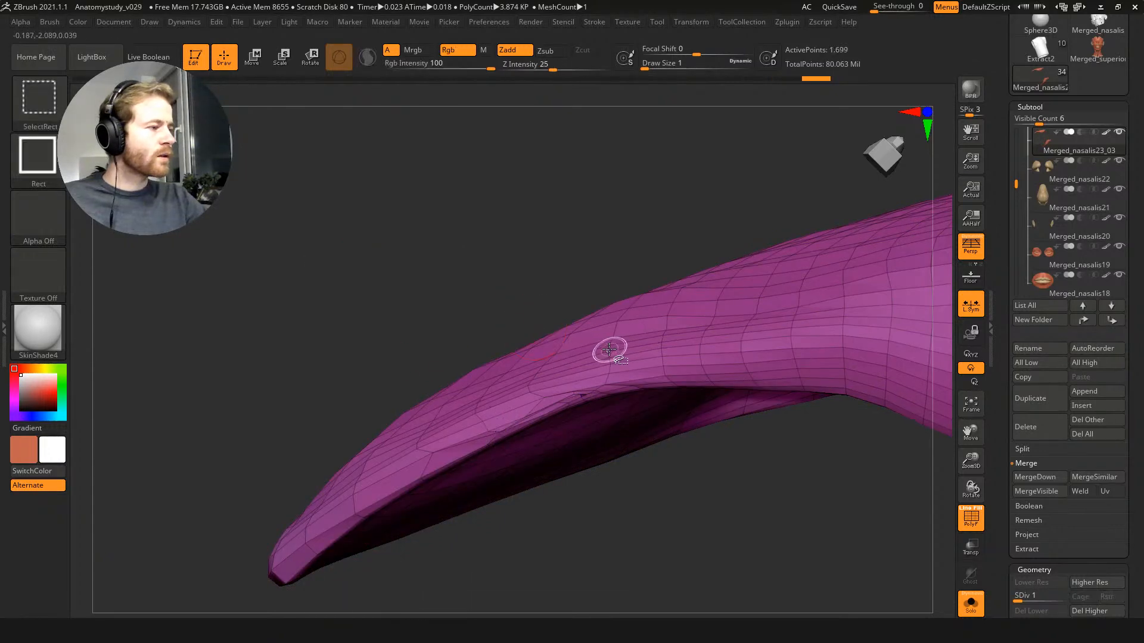
{"action": "mouse_move", "coordinate": [551, 260]}
{"action": "right_mouse_down", "text": "ctrl"}
{"action": "mouse_move", "coordinate": [459, 204]}
{"action": "mouse_move", "coordinate": [416, 205]}
{"action": "mouse_move", "coordinate": [495, 376]}
{"action": "right_mouse_up", "text": "ctrl"}
{"action": "left_click", "coordinate": [675, 326], "text": "ctrl+shift"}
{"action": "left_click", "coordinate": [807, 381], "text": "ctrl+shift"}
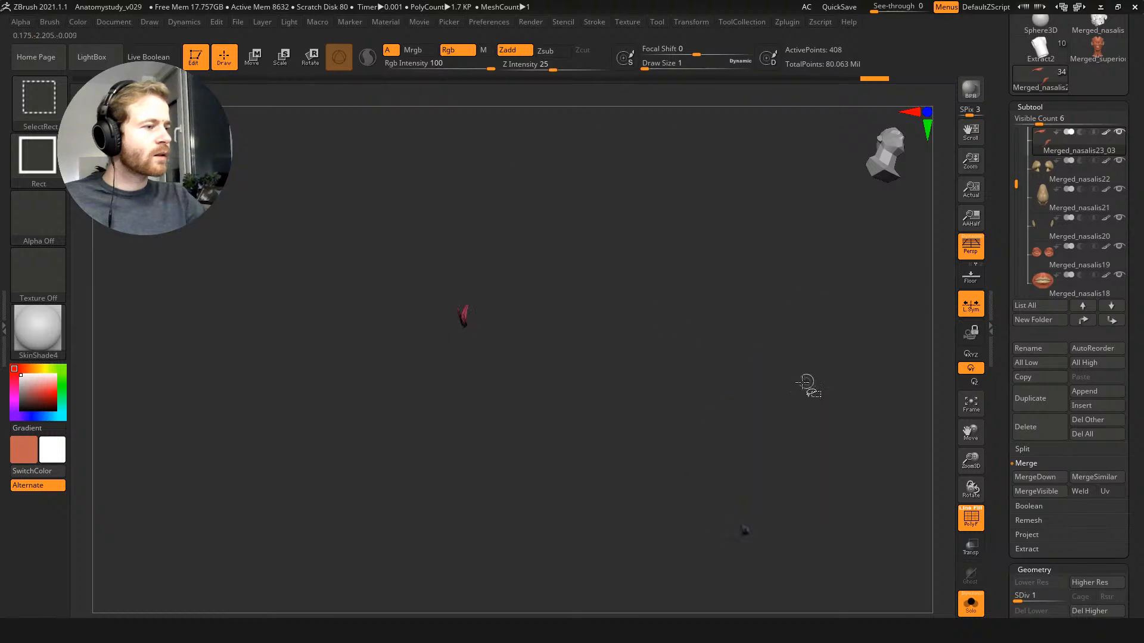
{"action": "left_click_drag", "start_coordinate": [713, 353], "coordinate": [647, 414], "text": "ctrl+shift"}
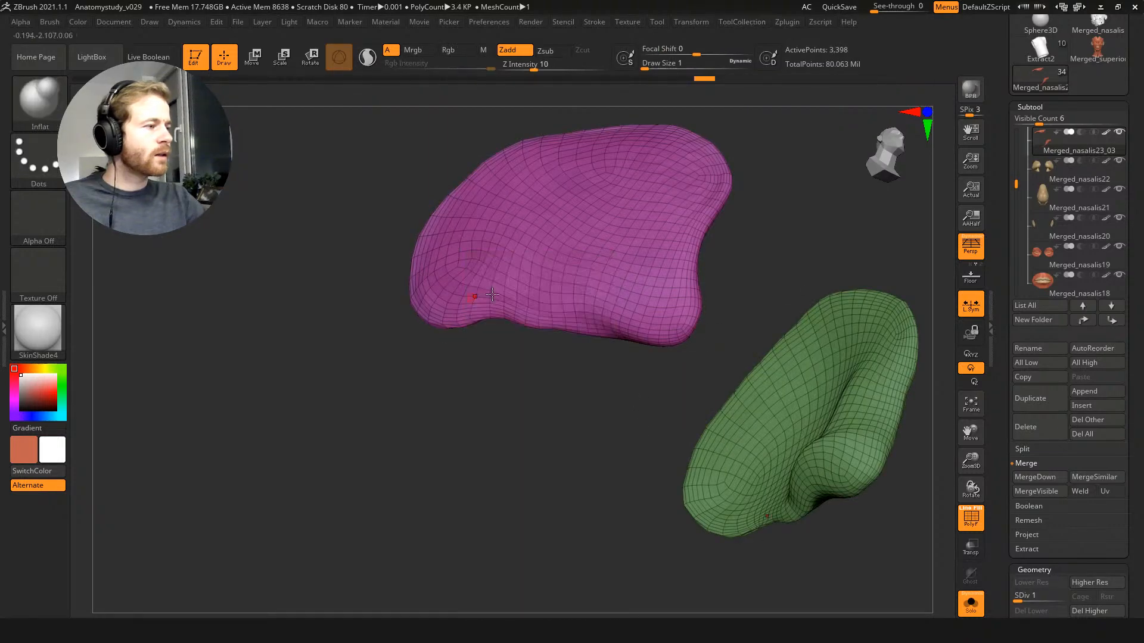
{"action": "right_click_drag", "start_coordinate": [631, 409], "coordinate": [620, 410]}
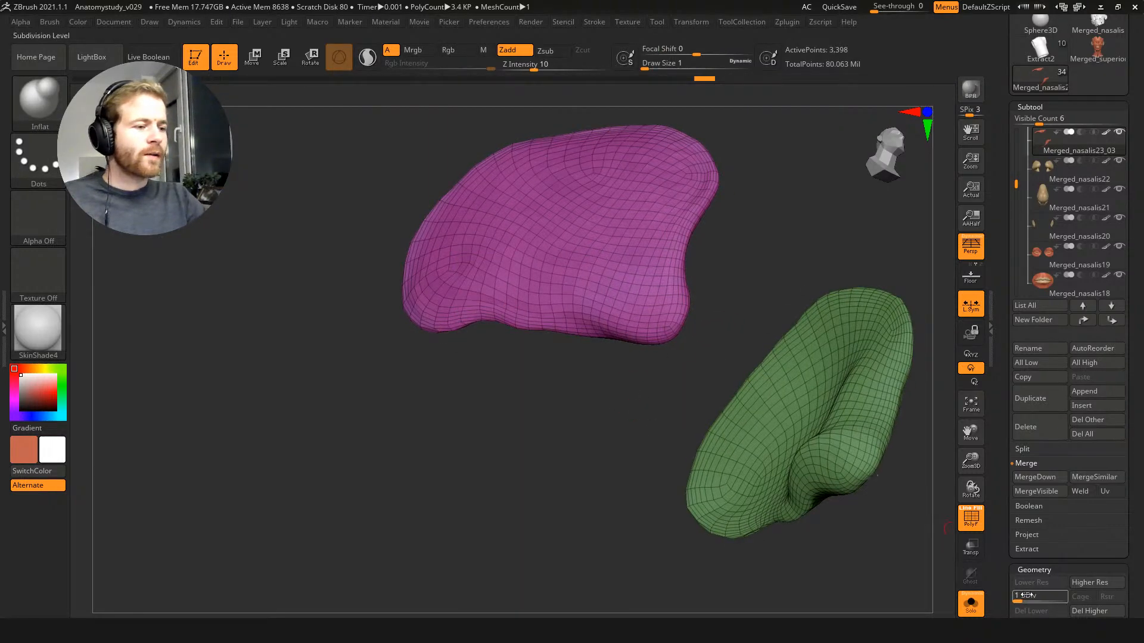
Step: Freeze the temporal muscles' subdivision levels and delete the stray fragments outside the two main polygroups
{"action": "scroll", "coordinate": [1016, 573], "scroll_direction": "down", "scroll_amount": 3}
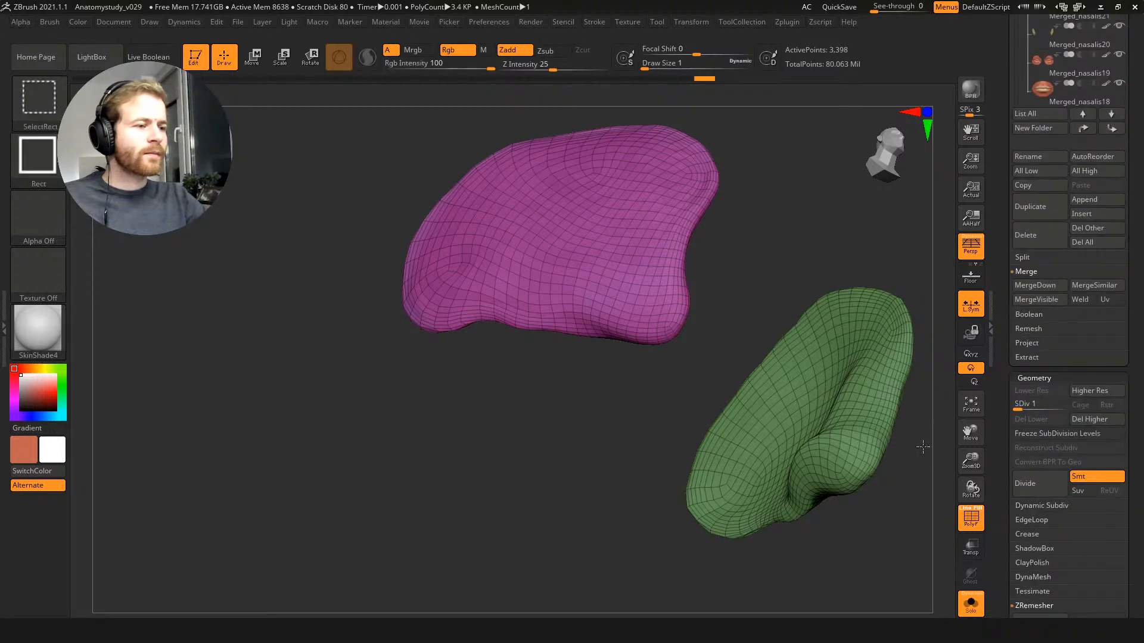
{"action": "left_click", "coordinate": [1047, 434]}
{"action": "mouse_move", "coordinate": [576, 401]}
{"action": "right_mouse_down", "text": "ctrl"}
{"action": "mouse_move", "coordinate": [560, 414]}
{"action": "mouse_move", "coordinate": [614, 413]}
{"action": "right_mouse_up", "text": "ctrl"}
{"action": "key", "text": "ctrl+shift"}
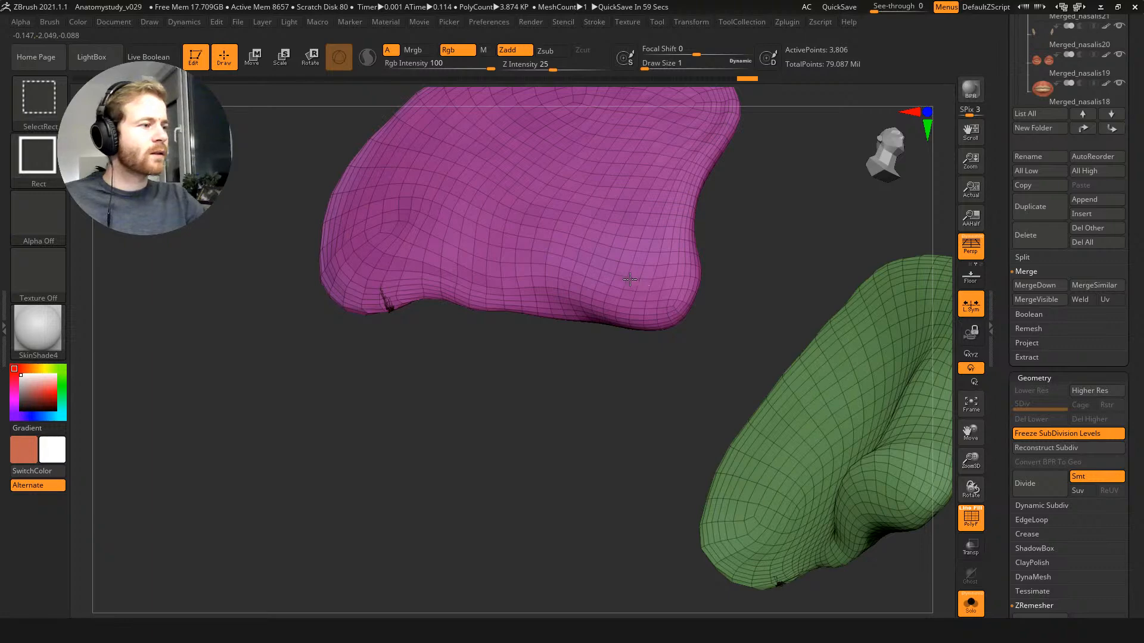
{"action": "left_click", "coordinate": [631, 281], "text": "ctrl+shift"}
{"action": "left_click", "coordinate": [633, 289], "text": "ctrl+shift"}
{"action": "left_click", "coordinate": [820, 378], "text": "ctrl+shift"}
{"action": "left_click_drag", "start_coordinate": [578, 403], "coordinate": [534, 471], "text": "ctrl+shift"}
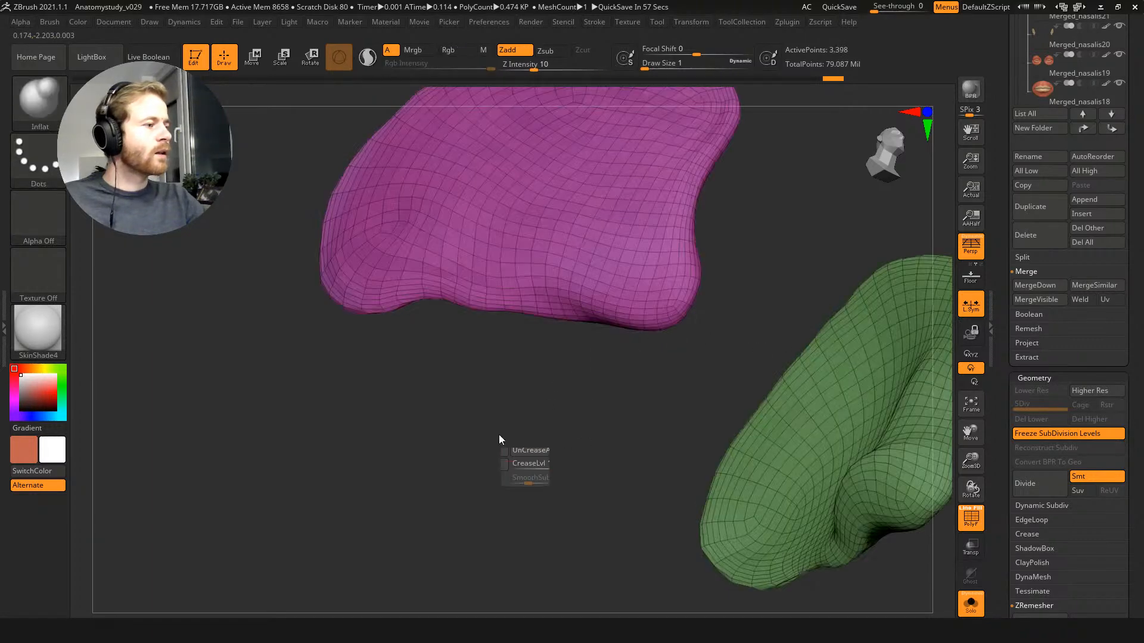
{"action": "key", "text": "space"}
{"action": "left_click", "coordinate": [442, 311]}
{"action": "left_click_drag", "start_coordinate": [446, 420], "coordinate": [484, 416]}
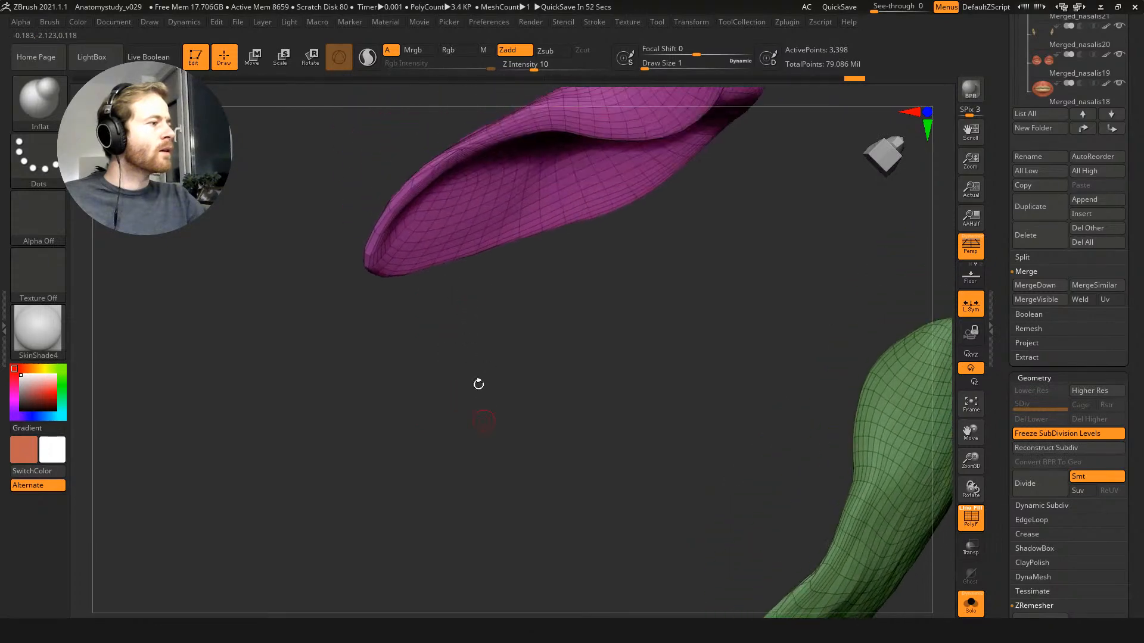
Step: Try remeshing the cleaned temporal muscles using ZRemesher with the Half option
{"action": "key", "text": "space"}
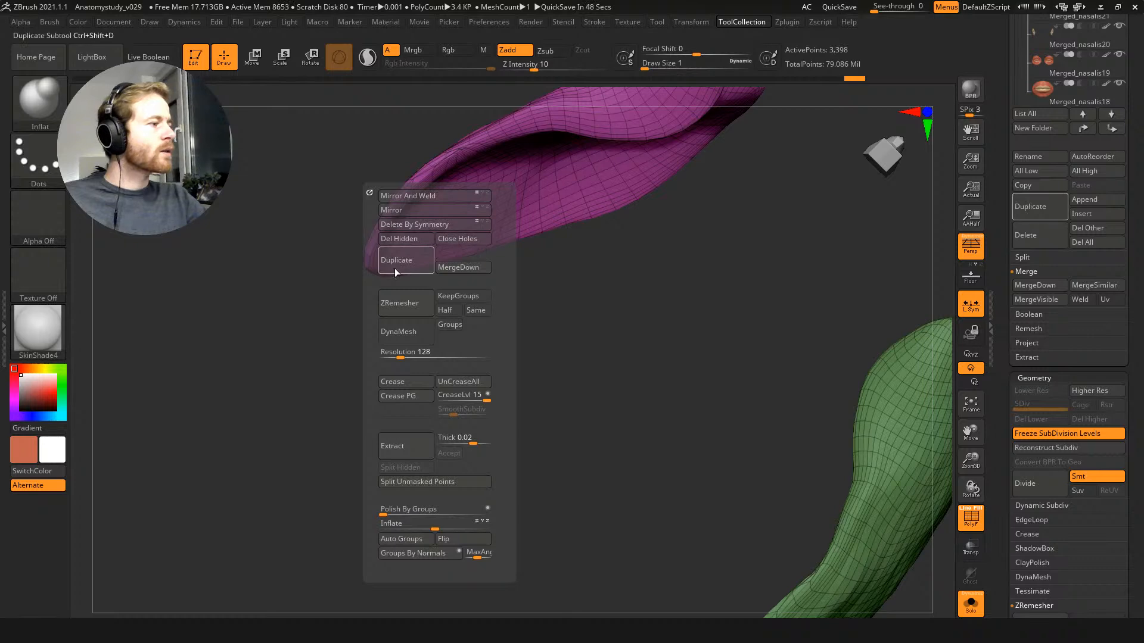
{"action": "left_click", "coordinate": [448, 311]}
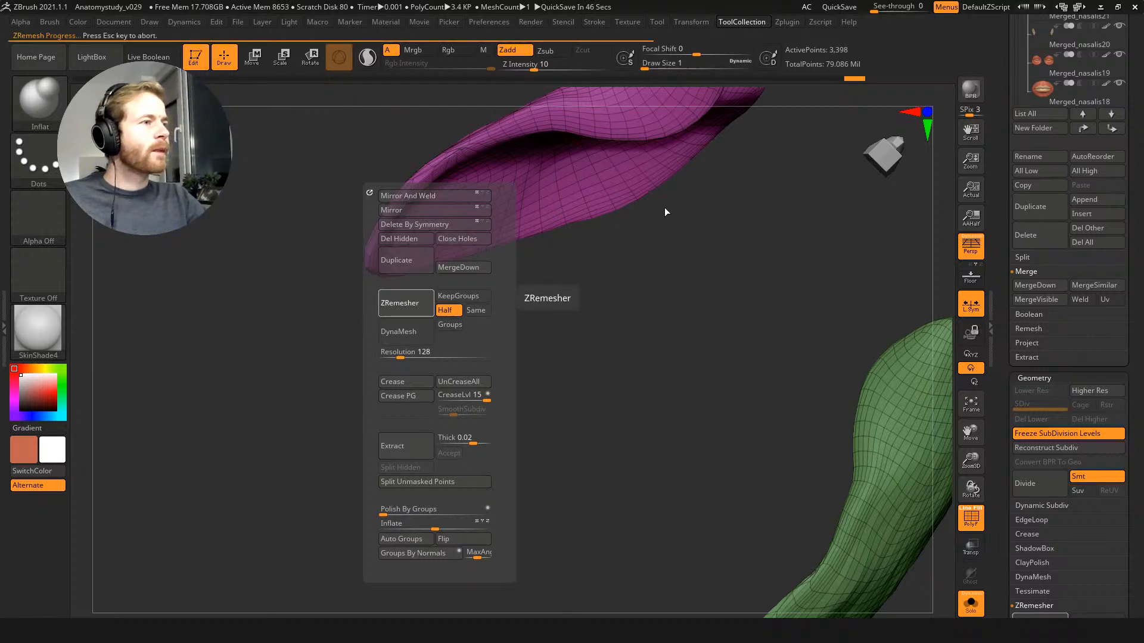
{"action": "mouse_move", "coordinate": [562, 284]}
{"action": "left_mouse_down"}
{"action": "mouse_move", "coordinate": [557, 365]}
{"action": "mouse_move", "coordinate": [577, 455]}
{"action": "mouse_move", "coordinate": [688, 339]}
{"action": "mouse_move", "coordinate": [651, 365]}
{"action": "mouse_move", "coordinate": [652, 409]}
{"action": "mouse_move", "coordinate": [465, 160]}
{"action": "mouse_move", "coordinate": [536, 194]}
{"action": "mouse_move", "coordinate": [566, 225]}
{"action": "left_mouse_up"}
{"action": "key", "text": "ctrl"}
{"action": "key", "text": "ctrl+z"}
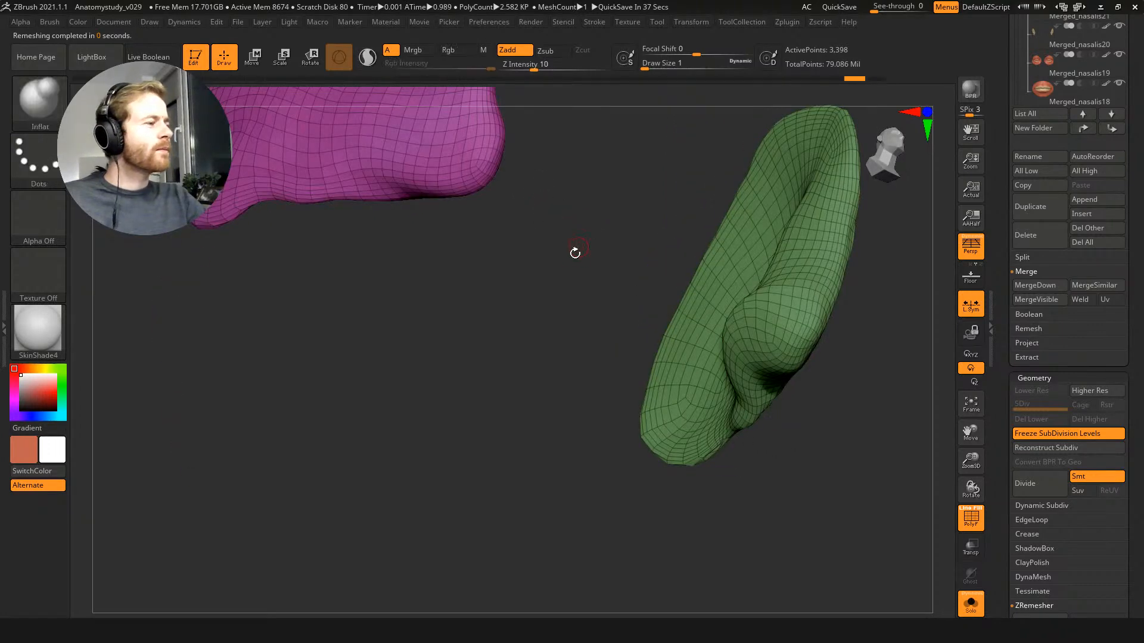
Step: Remesh the two temporal muscles using ZRemesher from their cleaned polygroups
{"action": "key", "text": "ctrl+2"}
{"action": "left_click", "coordinate": [588, 378]}
{"action": "left_click", "coordinate": [514, 371]}
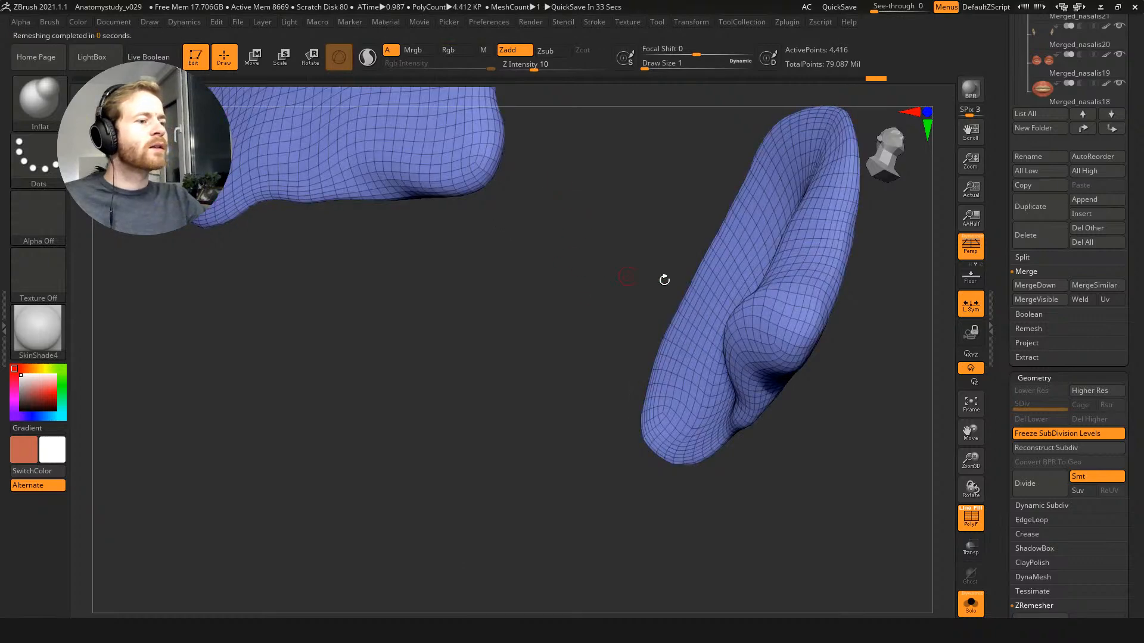
Step: Remesh the temporal muscles again using ZRemesher with Half, and unfreeze the subdivision levels to restore their detail
{"action": "key", "text": "ctrl+2"}
{"action": "left_click", "coordinate": [615, 378]}
{"action": "left_click", "coordinate": [572, 374]}
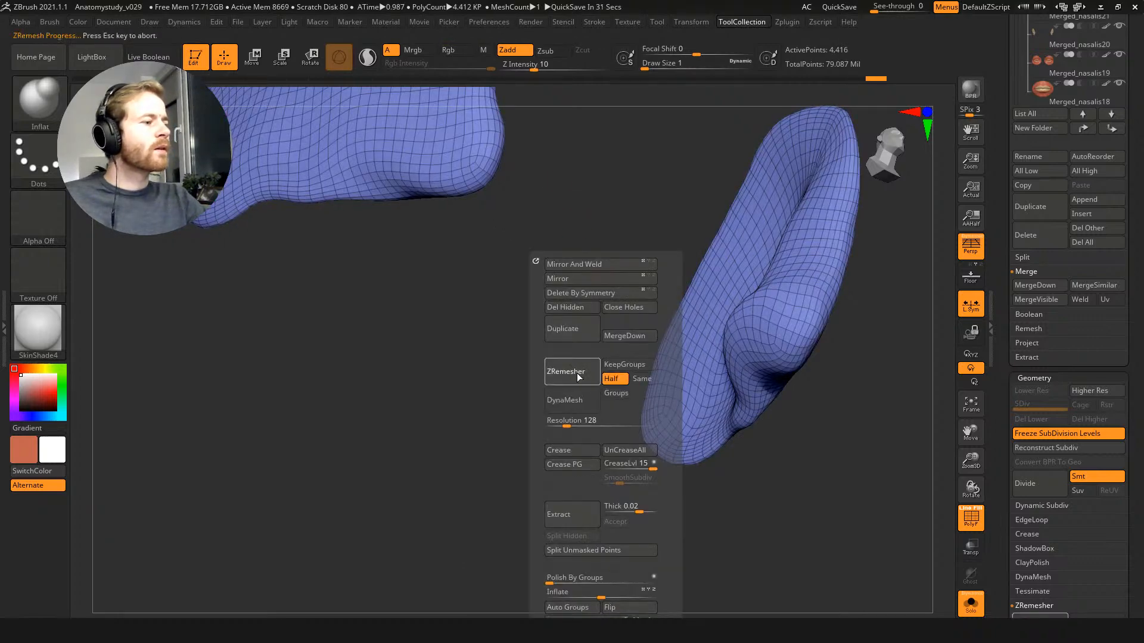
{"action": "left_click_drag", "start_coordinate": [700, 145], "coordinate": [808, 349]}
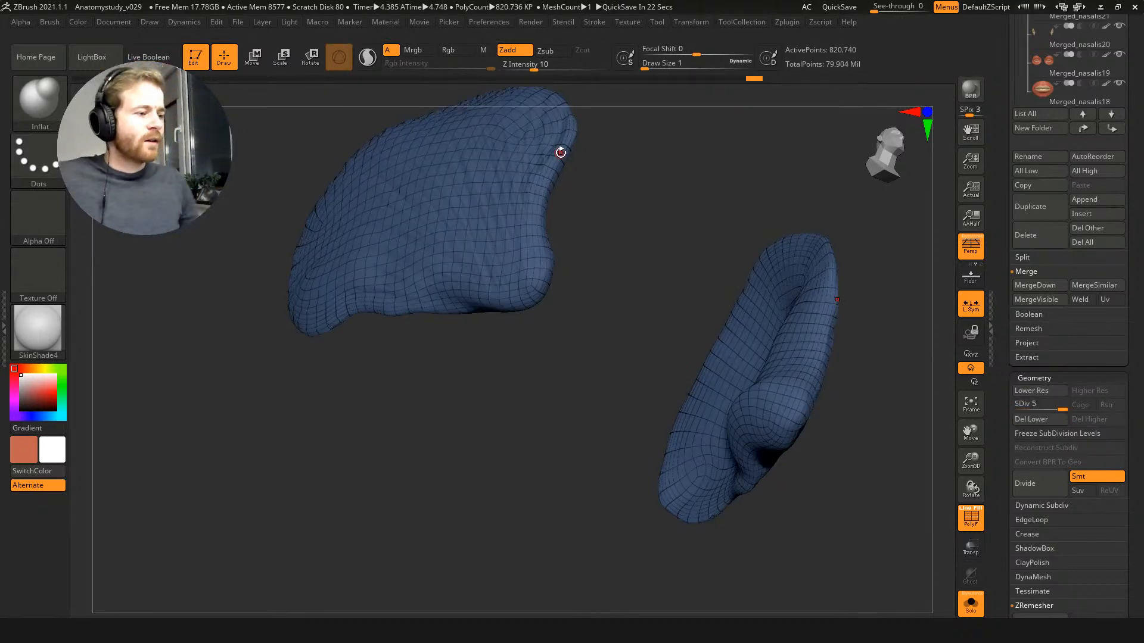
Step: Set Draw Size to 2 and smooth the small leftover pinches along the temporal muscles' lower edges
{"action": "left_click_drag", "start_coordinate": [623, 477], "coordinate": [577, 423]}
{"action": "key", "text": "shift+f"}
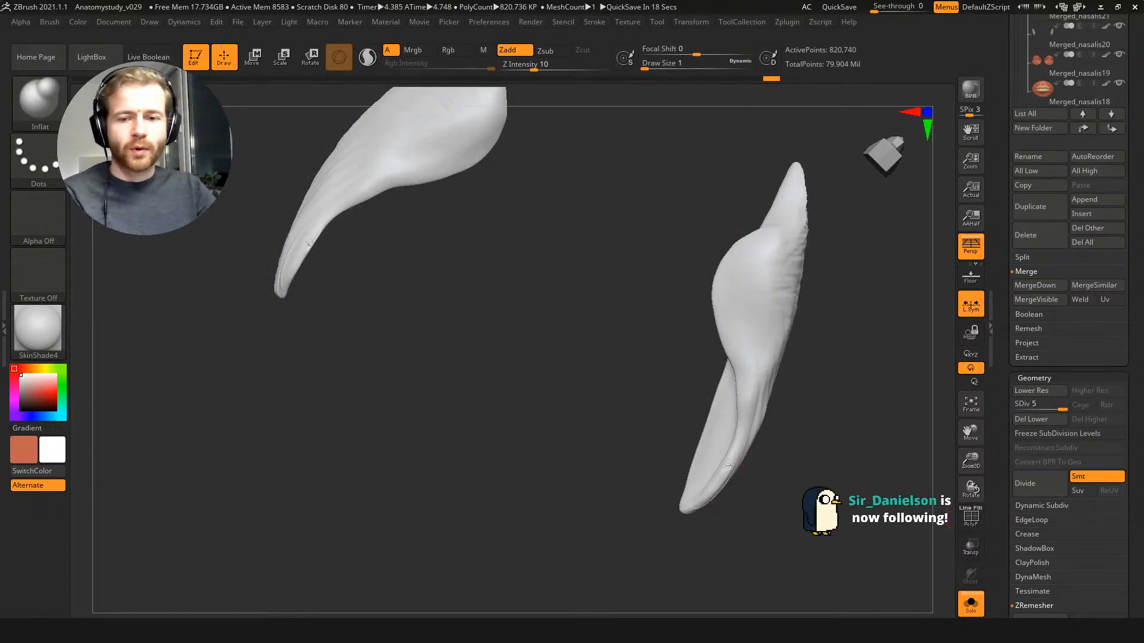
{"action": "mouse_move", "coordinate": [615, 358]}
{"action": "left_mouse_down"}
{"action": "mouse_move", "coordinate": [608, 421]}
{"action": "mouse_move", "coordinate": [638, 518]}
{"action": "mouse_move", "coordinate": [612, 472]}
{"action": "mouse_move", "coordinate": [613, 316]}
{"action": "left_mouse_up"}
{"action": "key", "text": "shift+f"}
{"action": "key", "text": "s"}
{"action": "left_click_drag", "start_coordinate": [686, 457], "coordinate": [689, 458]}
{"action": "left_click_drag", "start_coordinate": [691, 424], "coordinate": [696, 455], "text": "shift"}
{"action": "mouse_move", "coordinate": [610, 434]}
{"action": "left_mouse_down"}
{"action": "mouse_move", "coordinate": [635, 416]}
{"action": "mouse_move", "coordinate": [703, 245]}
{"action": "left_mouse_up"}
{"action": "mouse_move", "coordinate": [701, 436]}
{"action": "left_mouse_down", "text": "shift"}
{"action": "mouse_move", "coordinate": [682, 424]}
{"action": "mouse_move", "coordinate": [628, 309]}
{"action": "mouse_move", "coordinate": [488, 238]}
{"action": "left_mouse_up", "text": "shift"}
{"action": "left_click_drag", "start_coordinate": [477, 367], "coordinate": [556, 300], "text": "alt"}
{"action": "left_click_drag", "start_coordinate": [500, 476], "coordinate": [490, 337], "text": "alt"}
{"action": "left_click_drag", "start_coordinate": [462, 469], "coordinate": [576, 384], "text": "alt"}
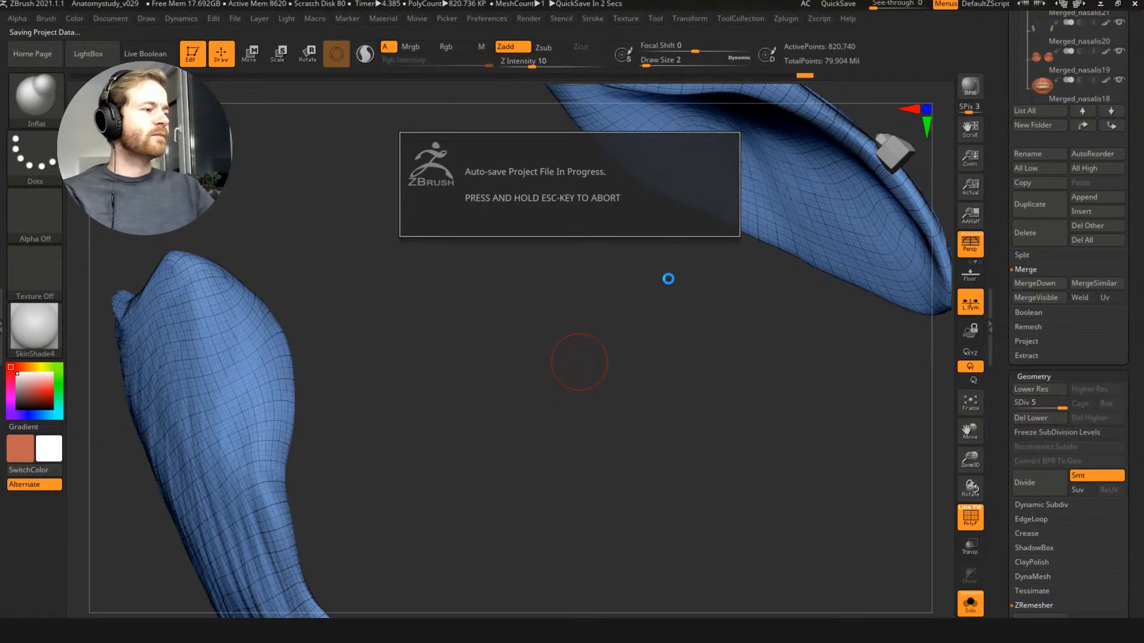
{"action": "key", "text": "shift+f"}
{"action": "right_click_drag", "start_coordinate": [610, 345], "coordinate": [681, 253], "text": "ctrl"}
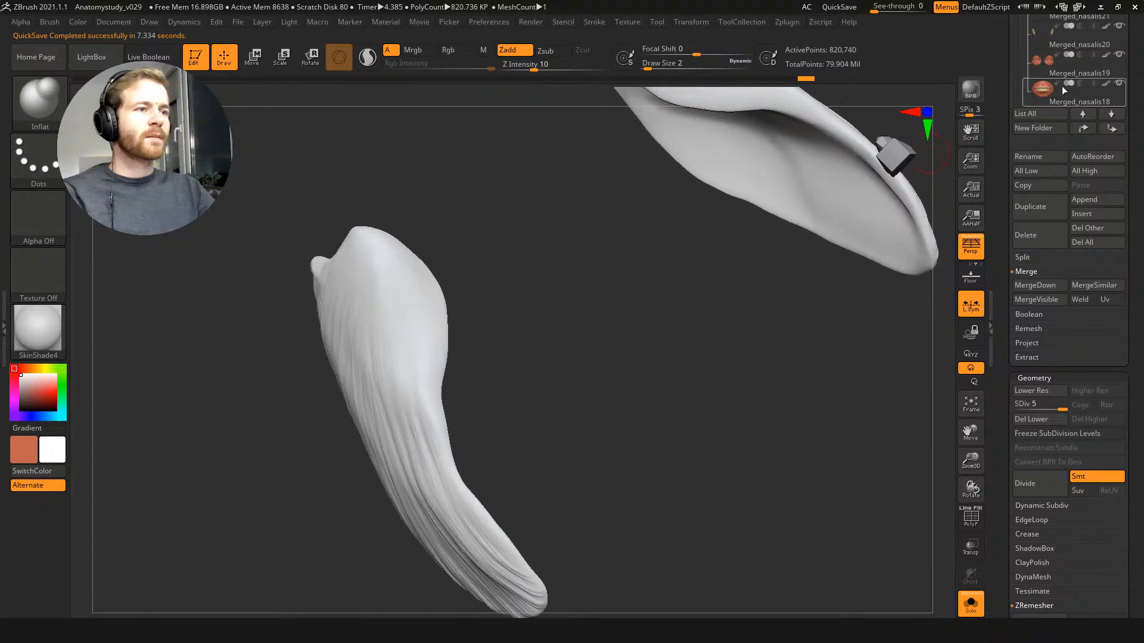
Step: Turn on polypaint for the temporal muscle subtool and check its surface and lower edge for remaining dents
{"action": "left_click_drag", "start_coordinate": [996, 81], "coordinate": [1005, 172]}
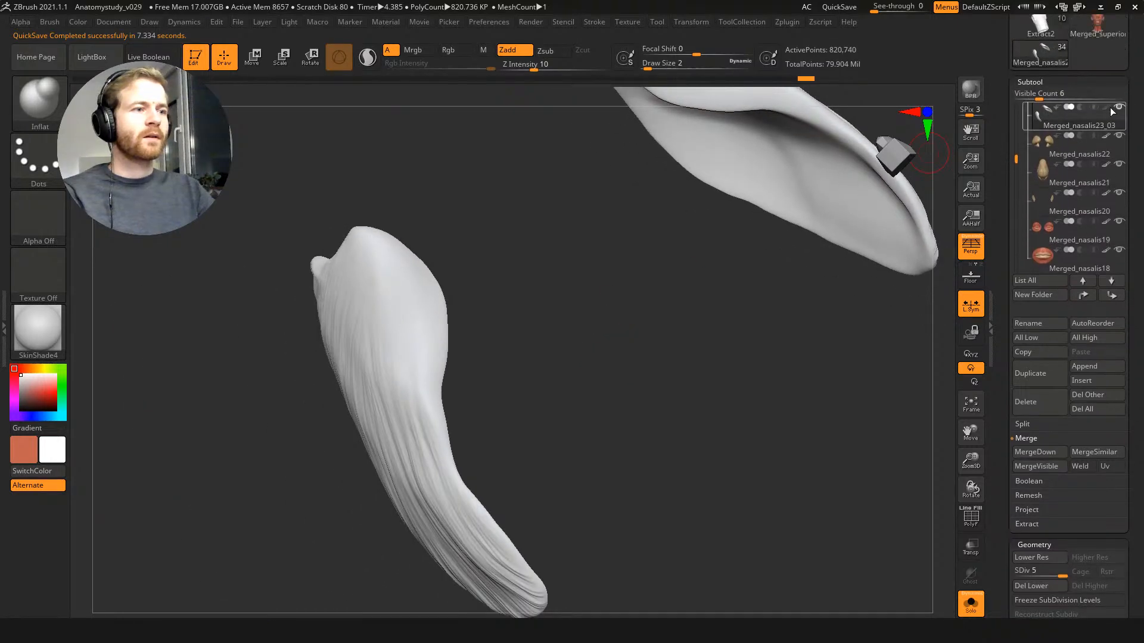
{"action": "left_click", "coordinate": [1106, 108]}
{"action": "key", "text": "shift+f"}
{"action": "right_click_drag", "start_coordinate": [659, 324], "coordinate": [683, 362]}
{"action": "key", "text": "shift+f"}
{"action": "right_click_drag", "start_coordinate": [705, 401], "coordinate": [718, 480]}
{"action": "right_click_drag", "start_coordinate": [591, 300], "coordinate": [825, 375]}
{"action": "mouse_move", "coordinate": [873, 300]}
{"action": "right_mouse_down"}
{"action": "mouse_move", "coordinate": [887, 361]}
{"action": "mouse_move", "coordinate": [958, 501]}
{"action": "mouse_move", "coordinate": [954, 489]}
{"action": "right_mouse_up"}
Step: Undo the coloured test stroke, turn off Rgb for the Clay brush, and smooth the dent on the temporal muscle's lower edge
{"action": "key", "text": "shift+f"}
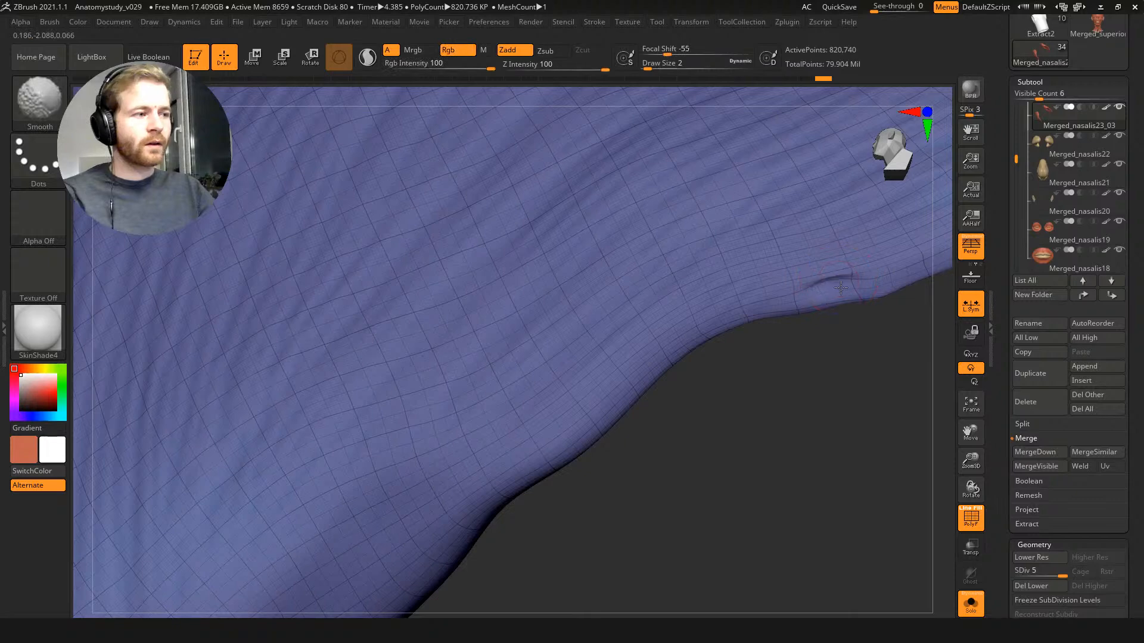
{"action": "left_click_drag", "start_coordinate": [834, 281], "coordinate": [858, 285]}
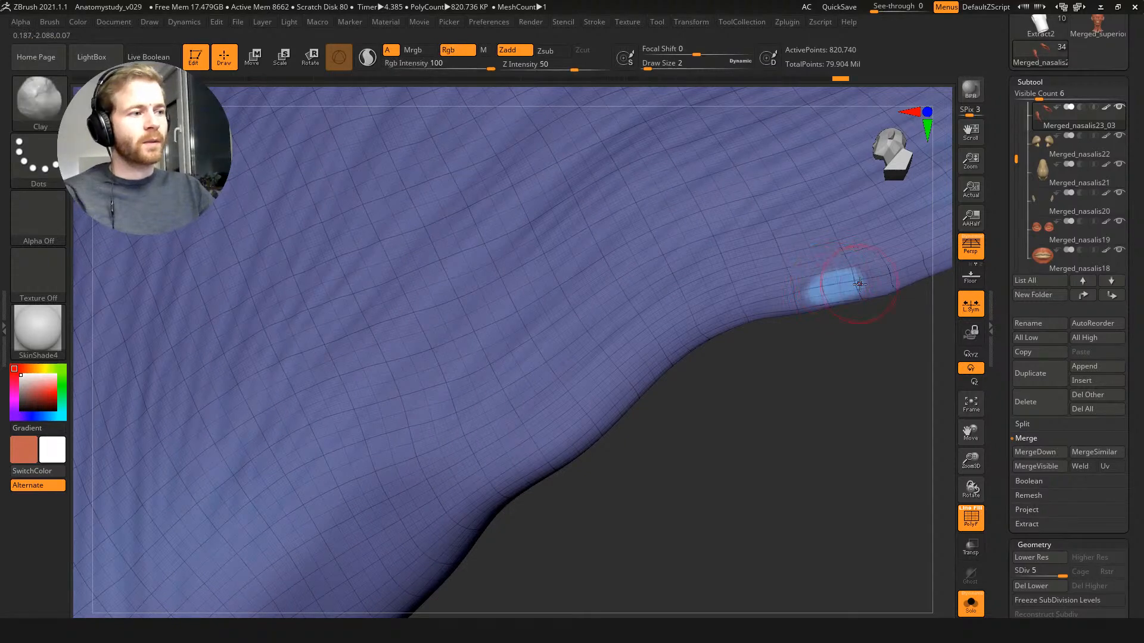
{"action": "key", "text": "ctrl+z"}
{"action": "key", "text": "ctrl+z"}
{"action": "left_click", "coordinate": [457, 50]}
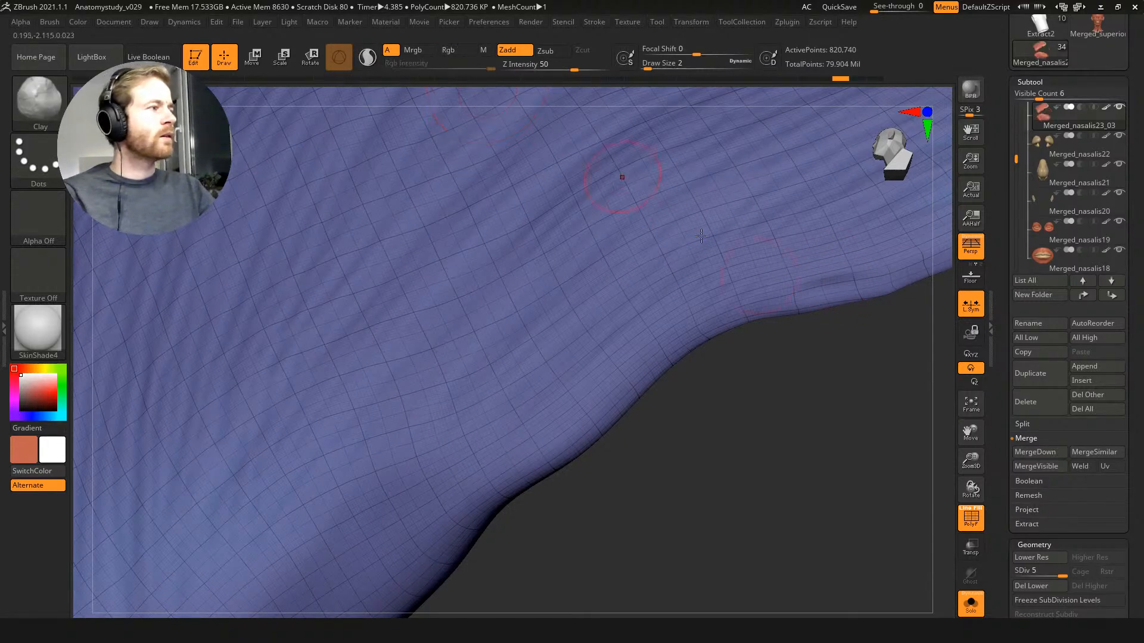
{"action": "key", "text": "ctrl+z"}
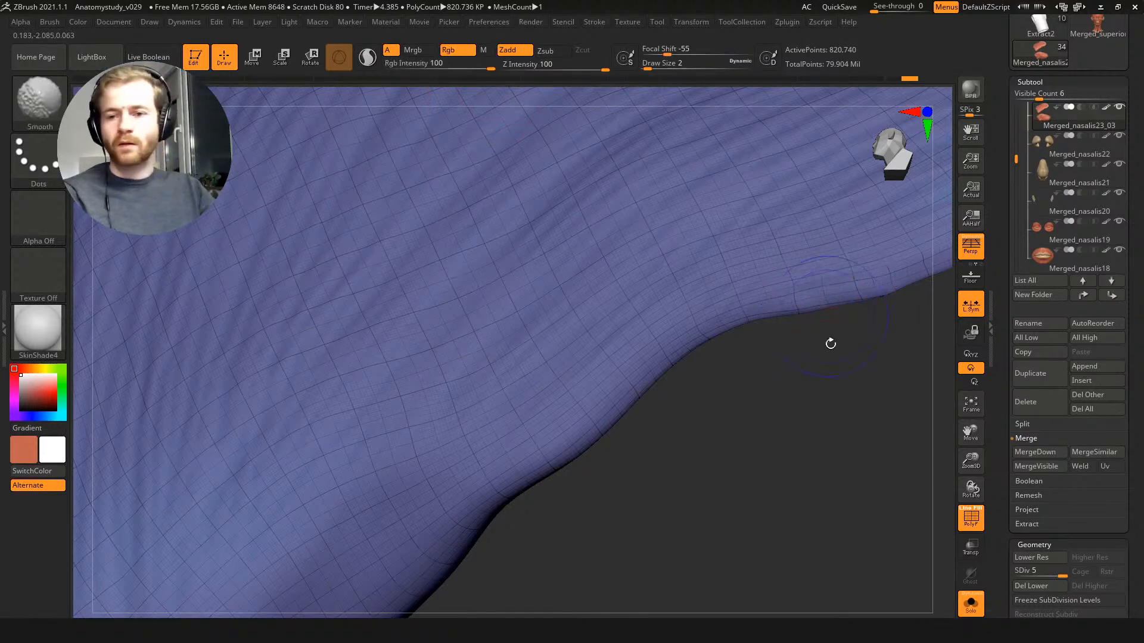
{"action": "right_click_drag", "start_coordinate": [799, 408], "coordinate": [686, 287], "text": "ctrl"}
{"action": "right_click_drag", "start_coordinate": [480, 238], "coordinate": [576, 282]}
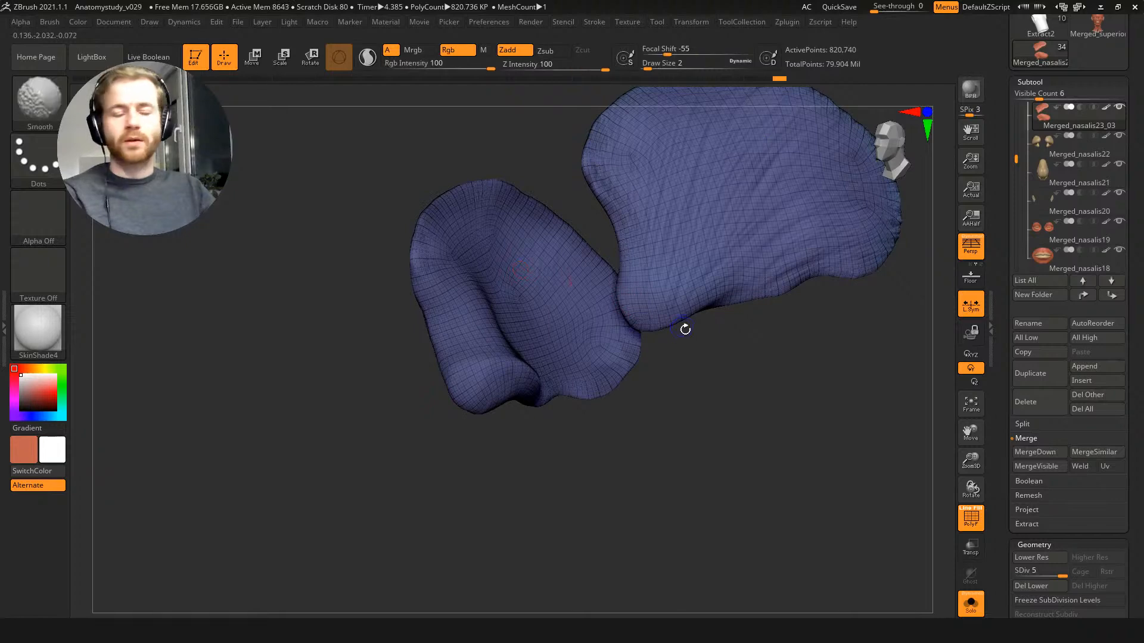
Step: Exit solo mode to show all the face and neck muscles without wireframe and check the repaired temporal muscle in context
{"action": "key", "text": "shift+f"}
{"action": "key", "text": "ctrl+shift+s"}
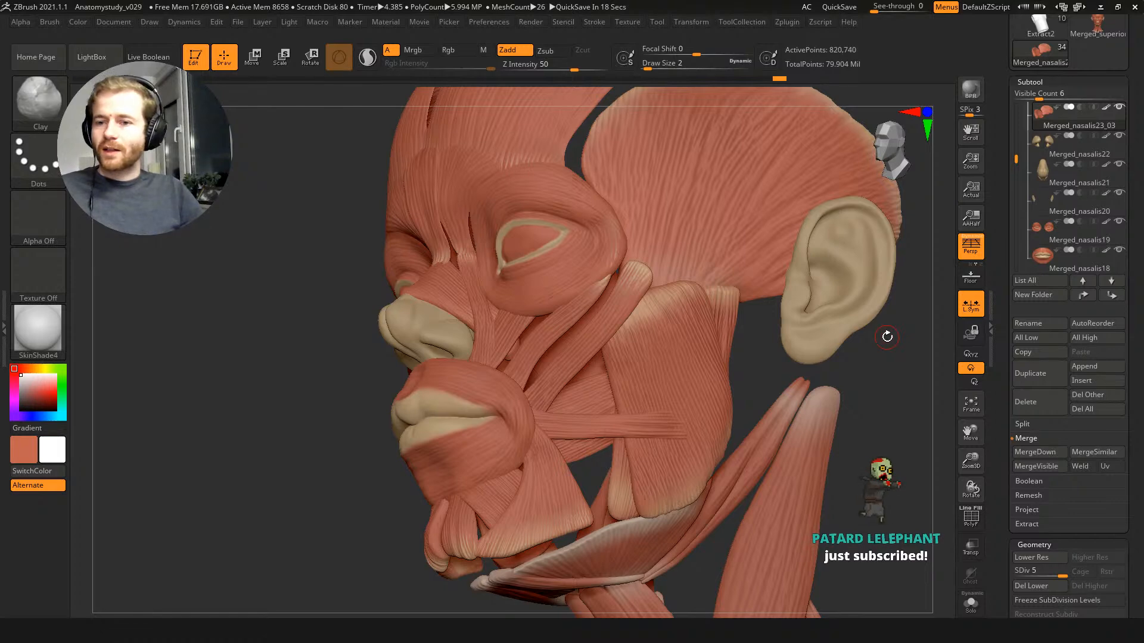
{"action": "left_click_drag", "start_coordinate": [290, 314], "coordinate": [324, 307]}
{"action": "key", "text": "shift+f"}
{"action": "key", "text": "shift+f"}
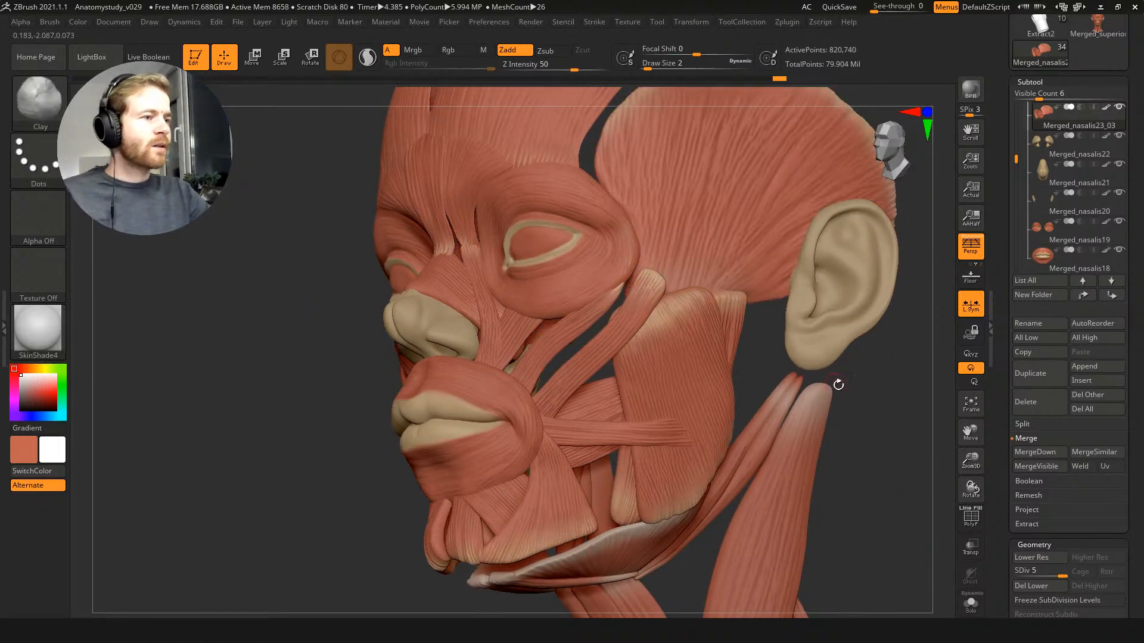
{"action": "left_click_drag", "start_coordinate": [895, 389], "coordinate": [947, 179], "text": "alt"}
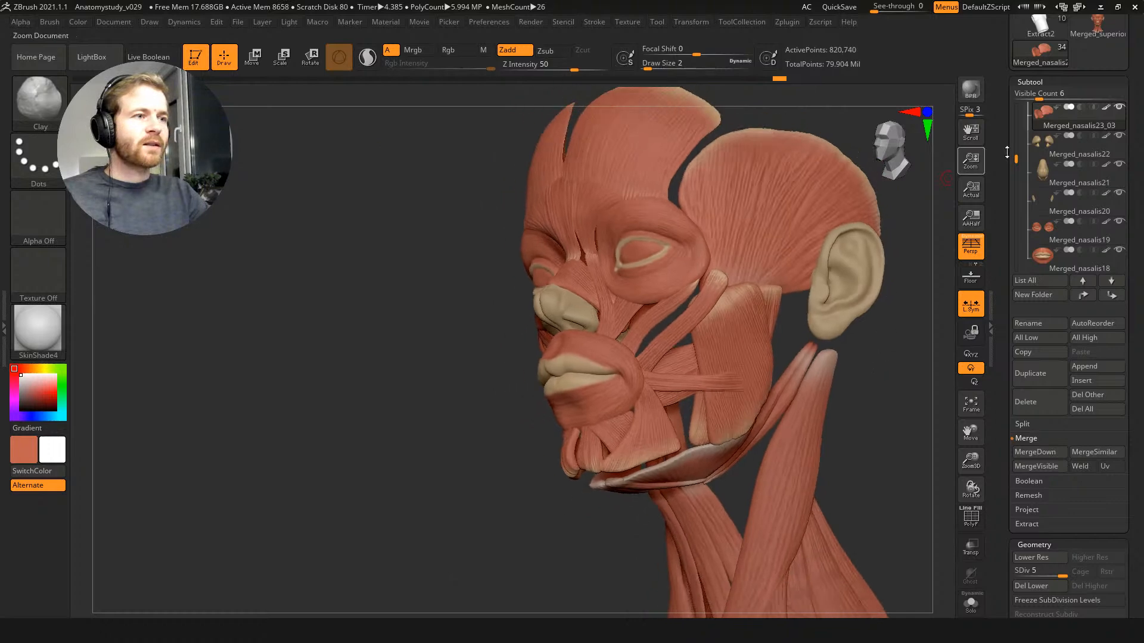
Step: Merge all visible subtools into one new tool and check the merged head at subdivision level 1 and level 4
{"action": "left_click", "coordinate": [1036, 467]}
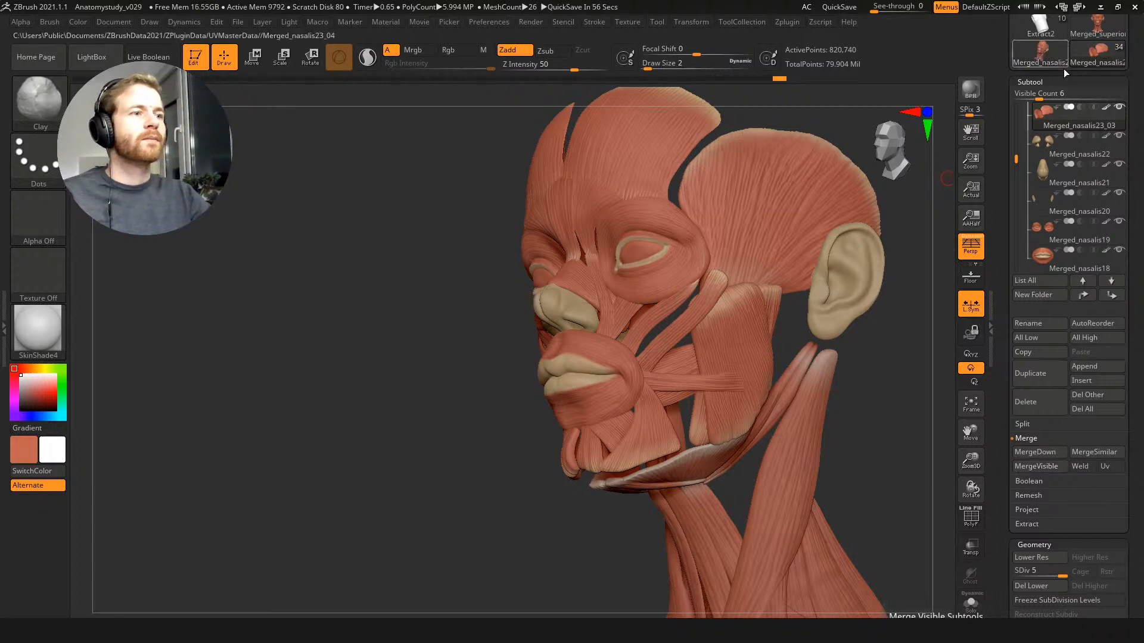
{"action": "left_click", "coordinate": [1035, 54]}
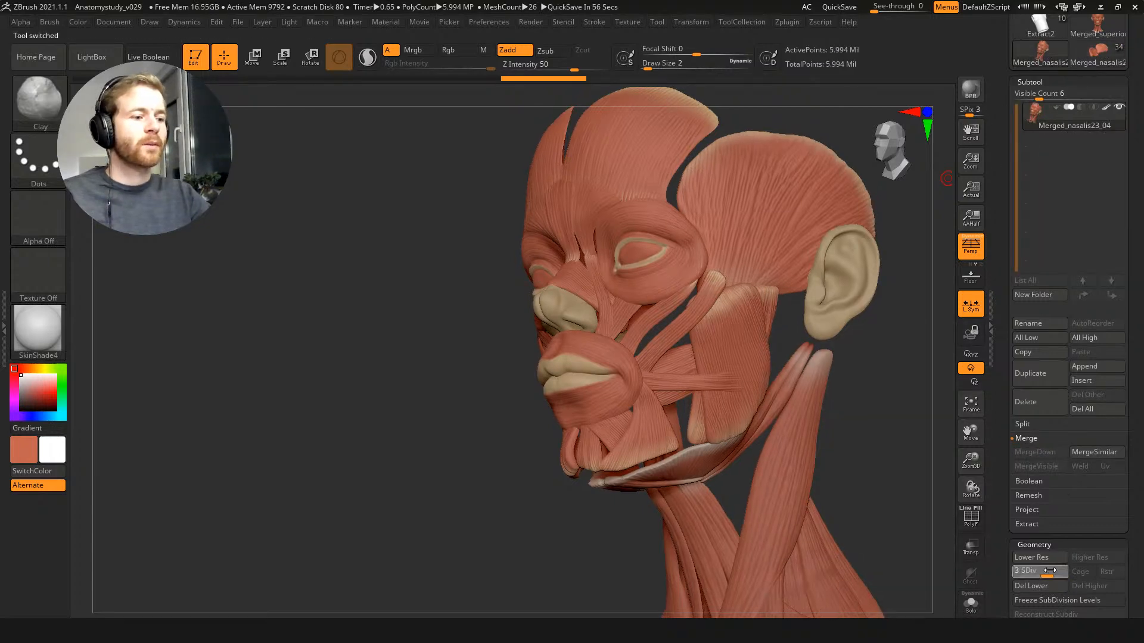
{"action": "key", "text": "shift+f"}
{"action": "key", "text": "shift+f"}
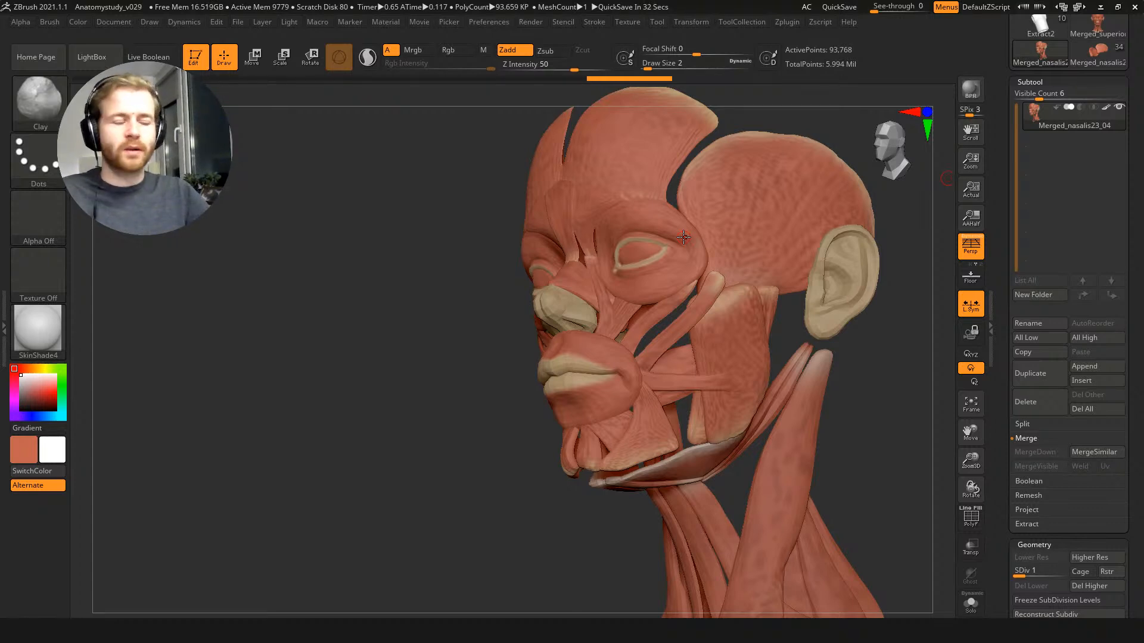
{"action": "left_click_drag", "start_coordinate": [1029, 571], "coordinate": [1066, 572]}
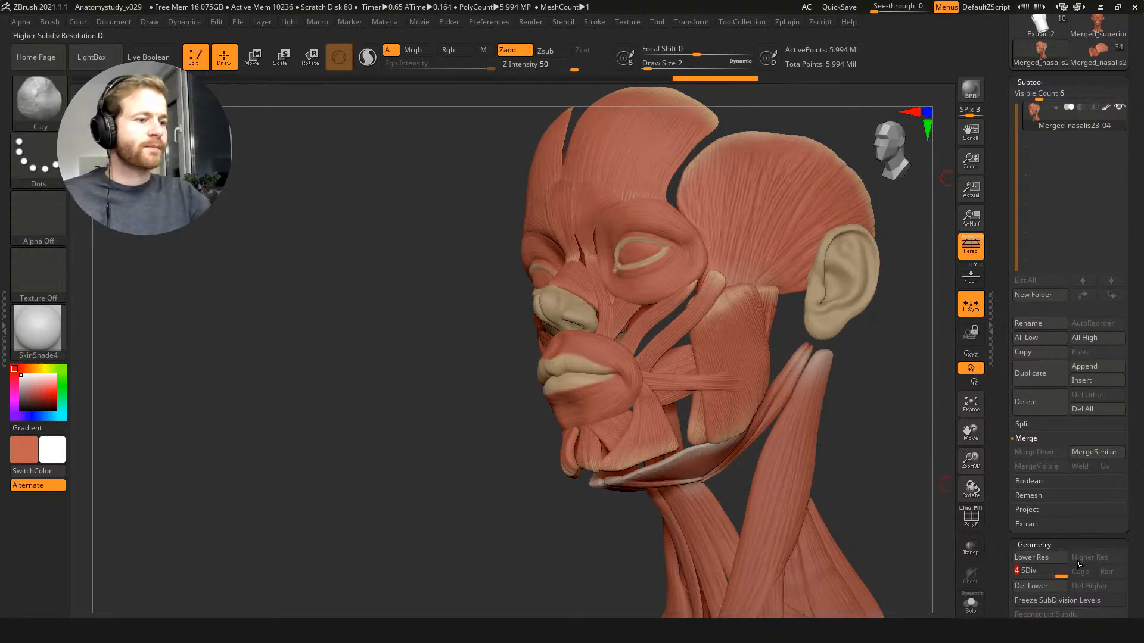
Step: Set the merged head to subdivision level 1, create a UV Master work clone of it, and check the clone from both sides
{"action": "left_click_drag", "start_coordinate": [1060, 576], "coordinate": [1020, 576]}
{"action": "left_click", "coordinate": [787, 22]}
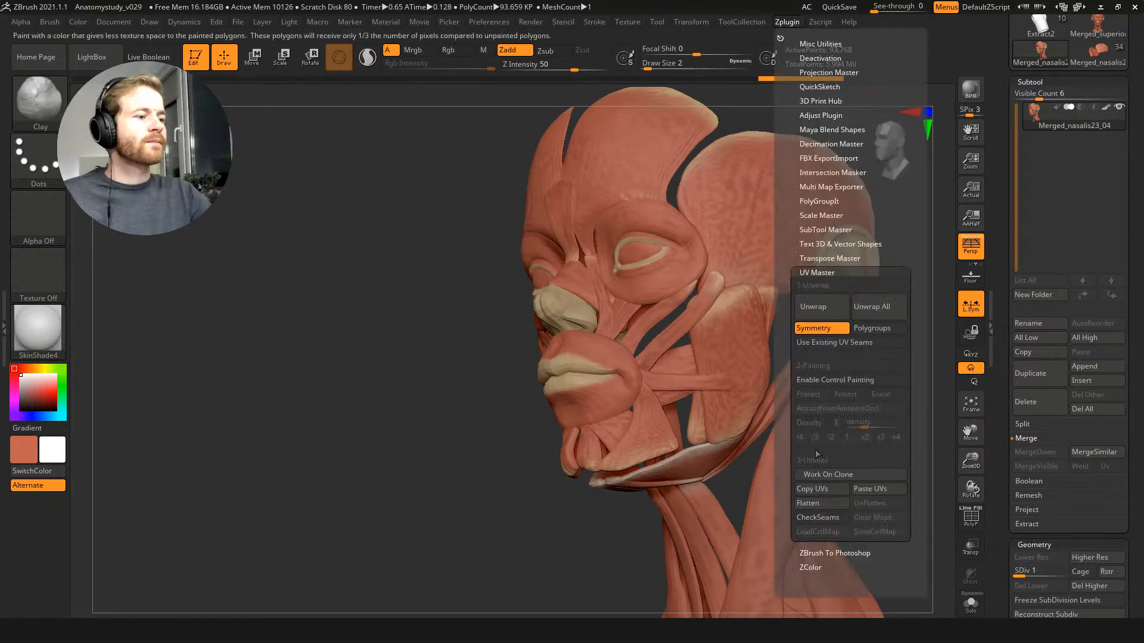
{"action": "left_click", "coordinate": [836, 473]}
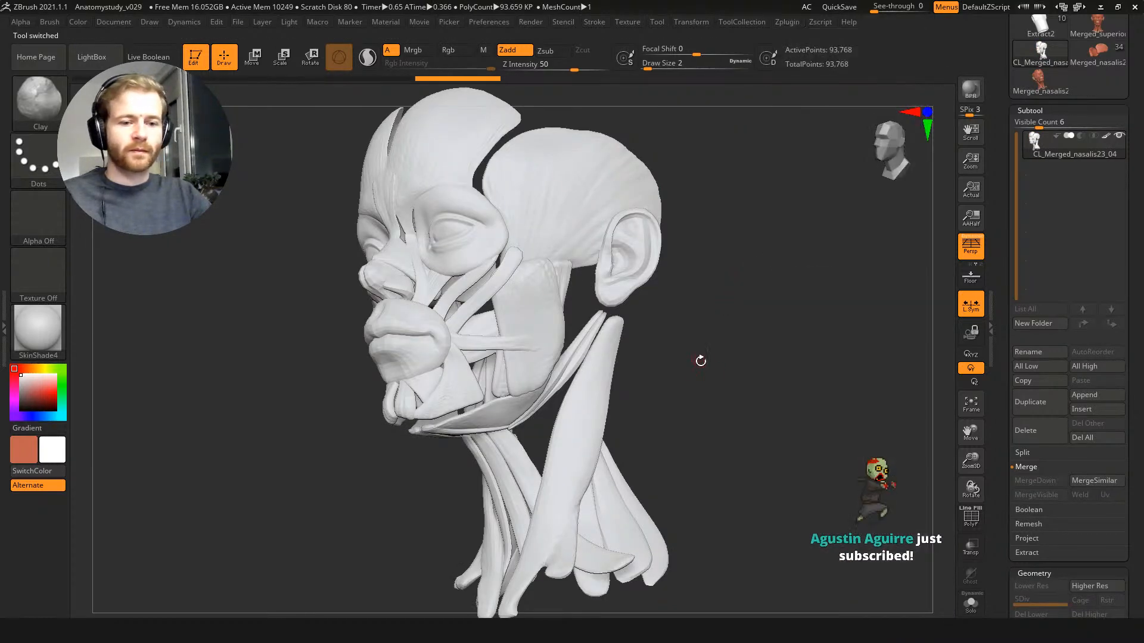
{"action": "mouse_move", "coordinate": [743, 399]}
{"action": "left_mouse_down"}
{"action": "mouse_move", "coordinate": [754, 402]}
{"action": "mouse_move", "coordinate": [743, 365]}
{"action": "mouse_move", "coordinate": [753, 429]}
{"action": "left_mouse_up"}
{"action": "key", "text": "shift+f"}
{"action": "mouse_move", "coordinate": [750, 385]}
{"action": "left_mouse_down", "text": "shift"}
{"action": "mouse_move", "coordinate": [799, 381]}
{"action": "mouse_move", "coordinate": [800, 263]}
{"action": "mouse_move", "coordinate": [807, 314]}
{"action": "mouse_move", "coordinate": [840, 277]}
{"action": "left_mouse_up", "text": "shift"}
{"action": "key", "text": "shift+f"}
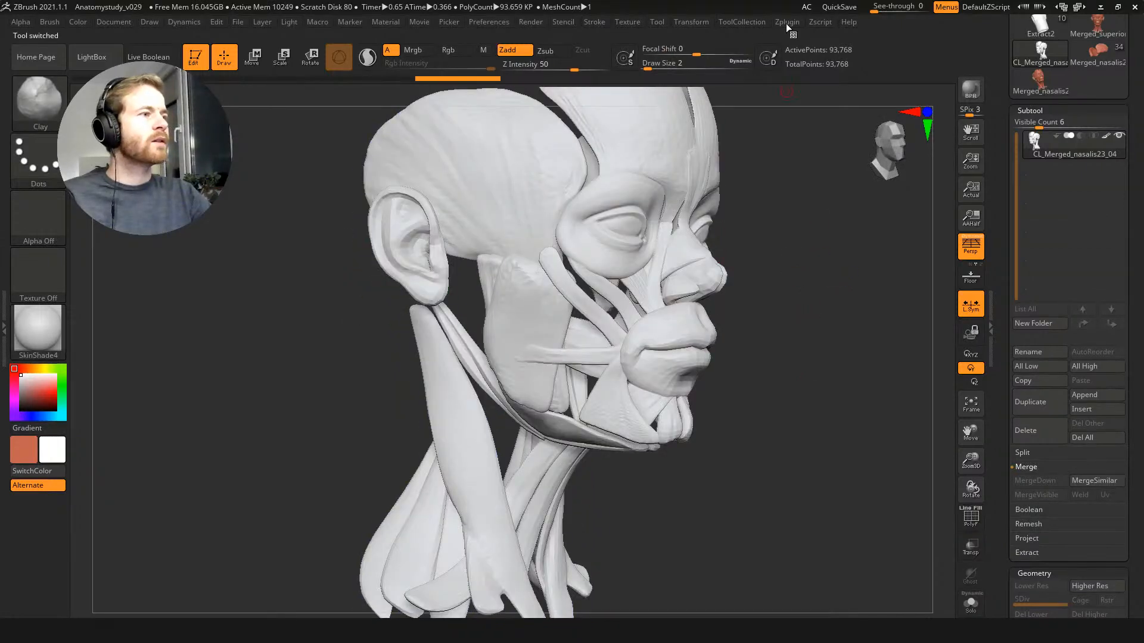
Step: Unwrap the UVs of the cloned head with UV Master, keeping Symmetry on and Polygroups off
{"action": "left_click", "coordinate": [787, 22]}
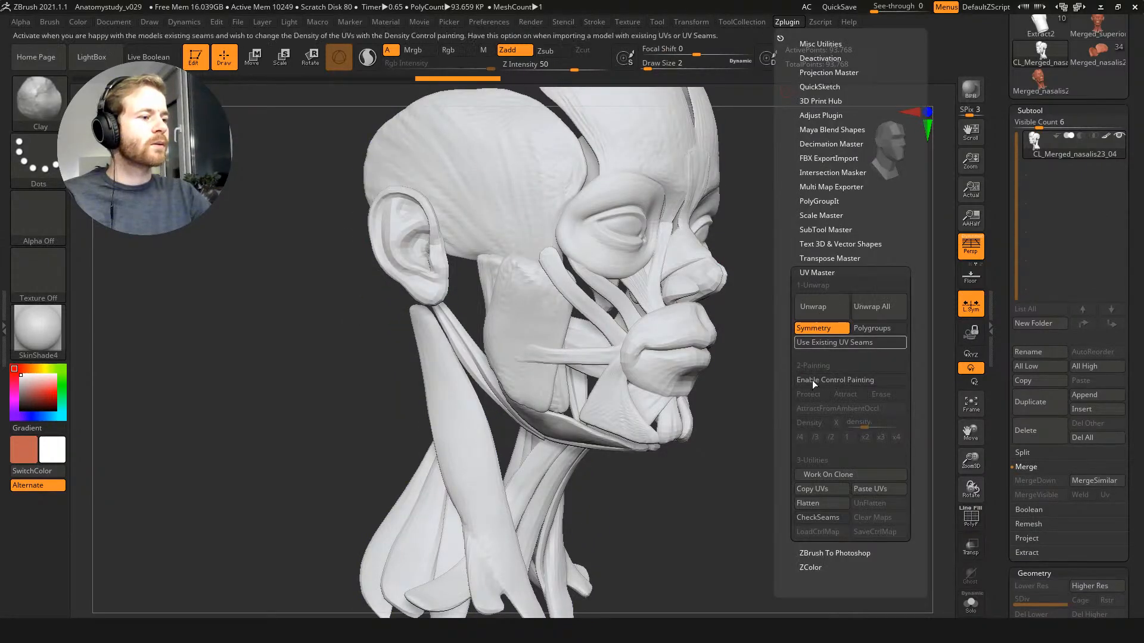
{"action": "left_click", "coordinate": [786, 23]}
{"action": "left_click", "coordinate": [766, 298]}
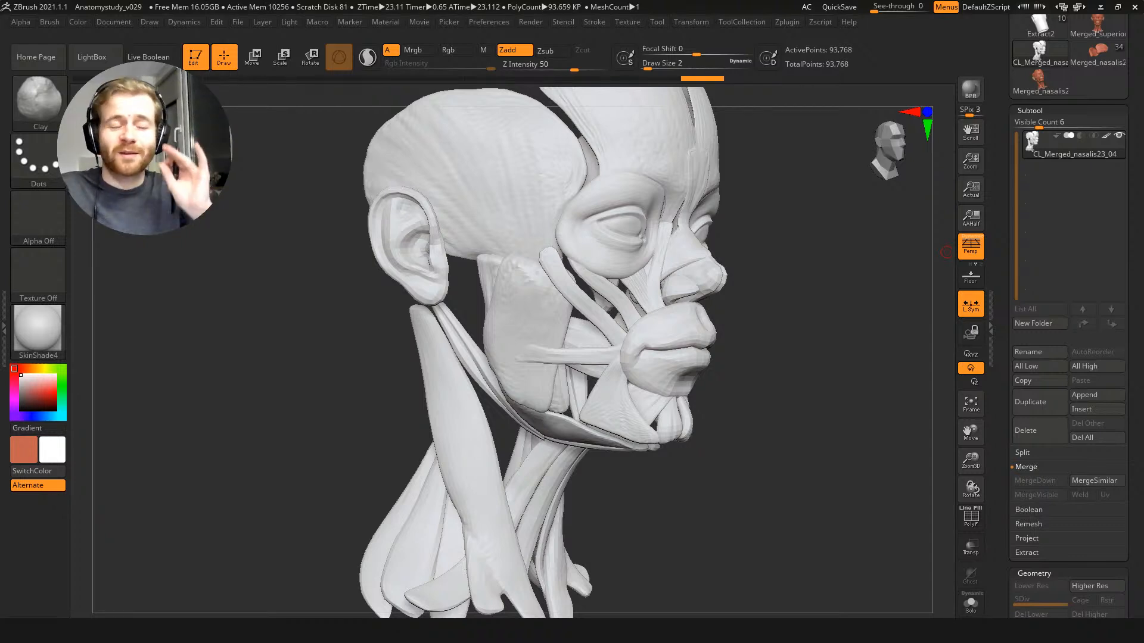
Step: Flatten the cloned head's UVs, examine the layout of the islands up close, and unflatten the clone
{"action": "left_click", "coordinate": [787, 21]}
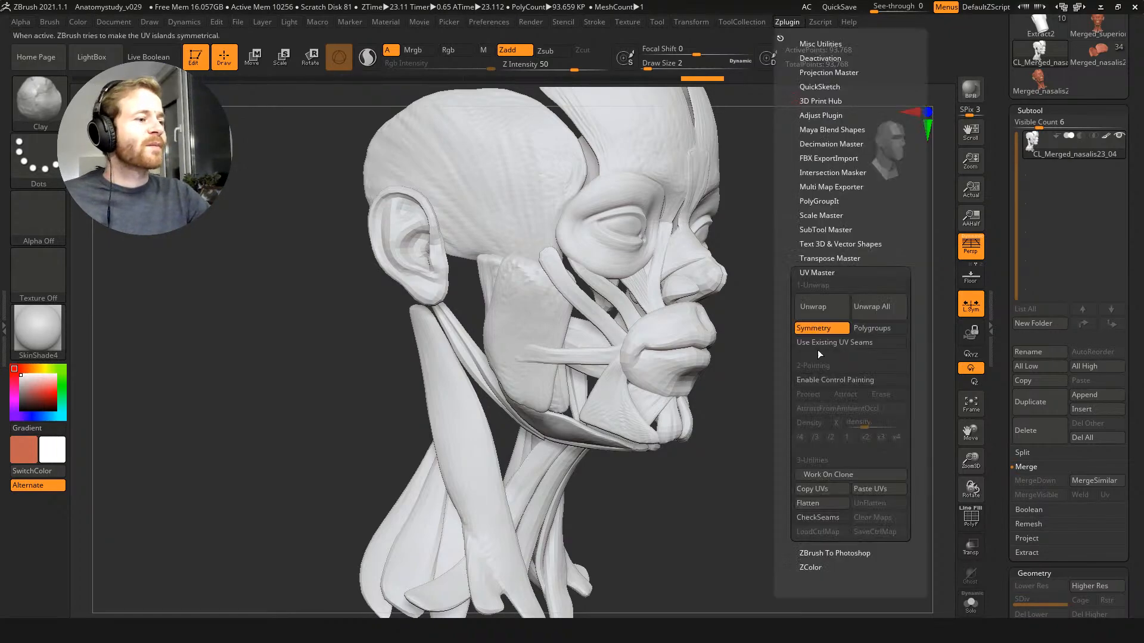
{"action": "left_click", "coordinate": [823, 503]}
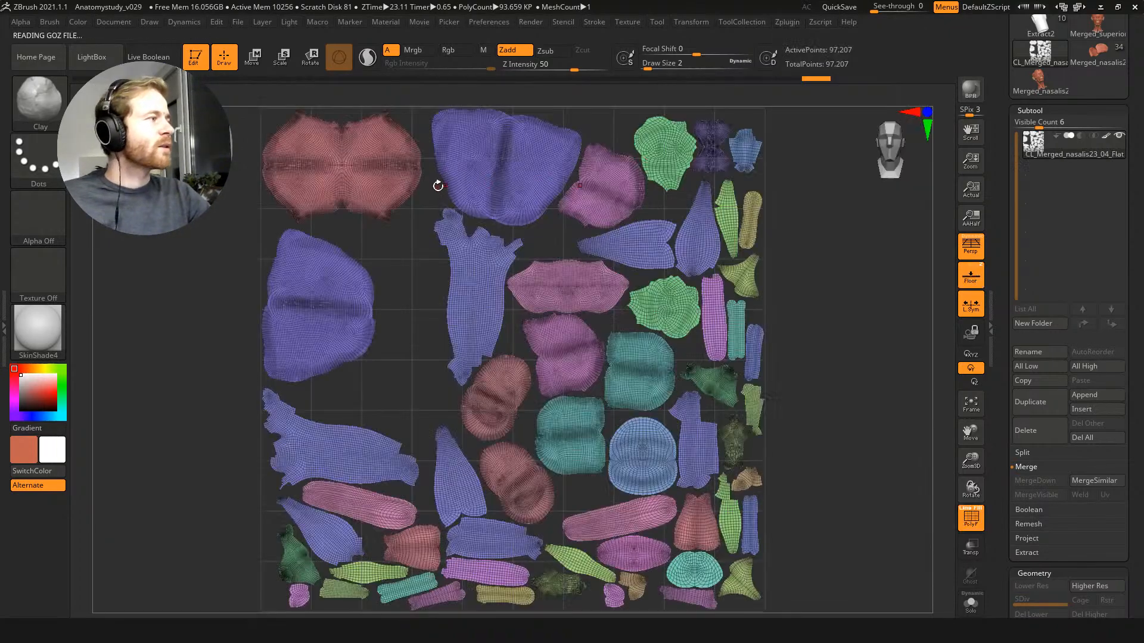
{"action": "left_click_drag", "start_coordinate": [856, 299], "coordinate": [654, 185], "text": "alt"}
{"action": "right_click_drag", "start_coordinate": [532, 353], "coordinate": [640, 241], "text": "alt"}
{"action": "right_click_drag", "start_coordinate": [778, 253], "coordinate": [427, 243], "text": "alt"}
{"action": "right_click_drag", "start_coordinate": [641, 256], "coordinate": [583, 405], "text": "alt"}
{"action": "right_click_drag", "start_coordinate": [637, 183], "coordinate": [700, 383], "text": "alt"}
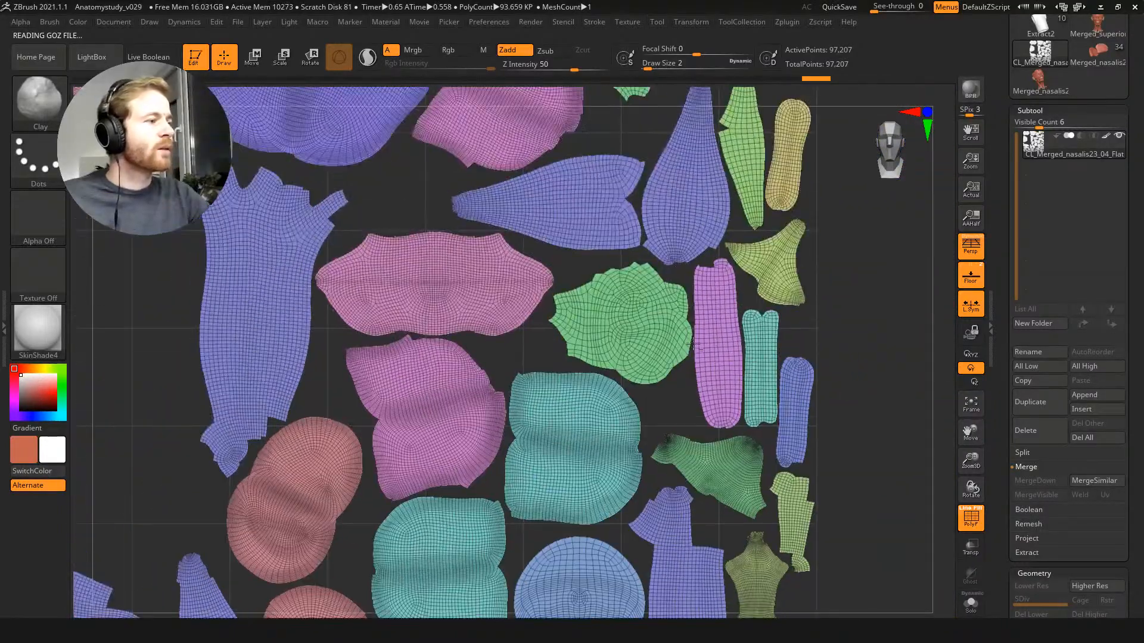
{"action": "right_click_drag", "start_coordinate": [679, 317], "coordinate": [685, 435], "text": "alt"}
{"action": "right_click_drag", "start_coordinate": [656, 197], "coordinate": [944, 212], "text": "alt"}
{"action": "left_click", "coordinate": [788, 24]}
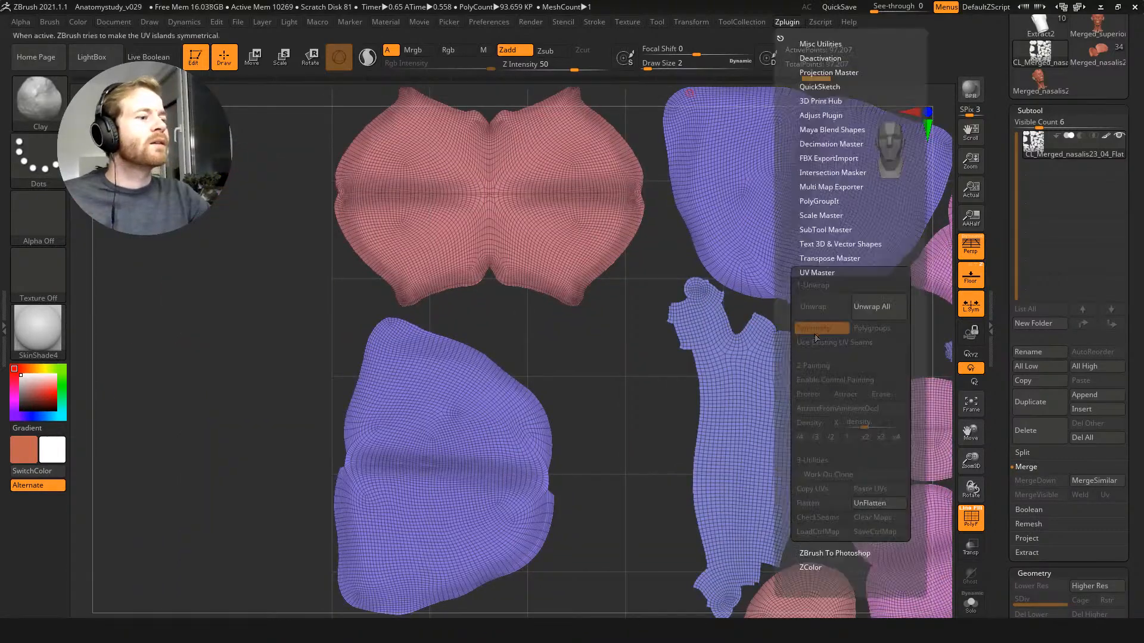
{"action": "left_click", "coordinate": [870, 503]}
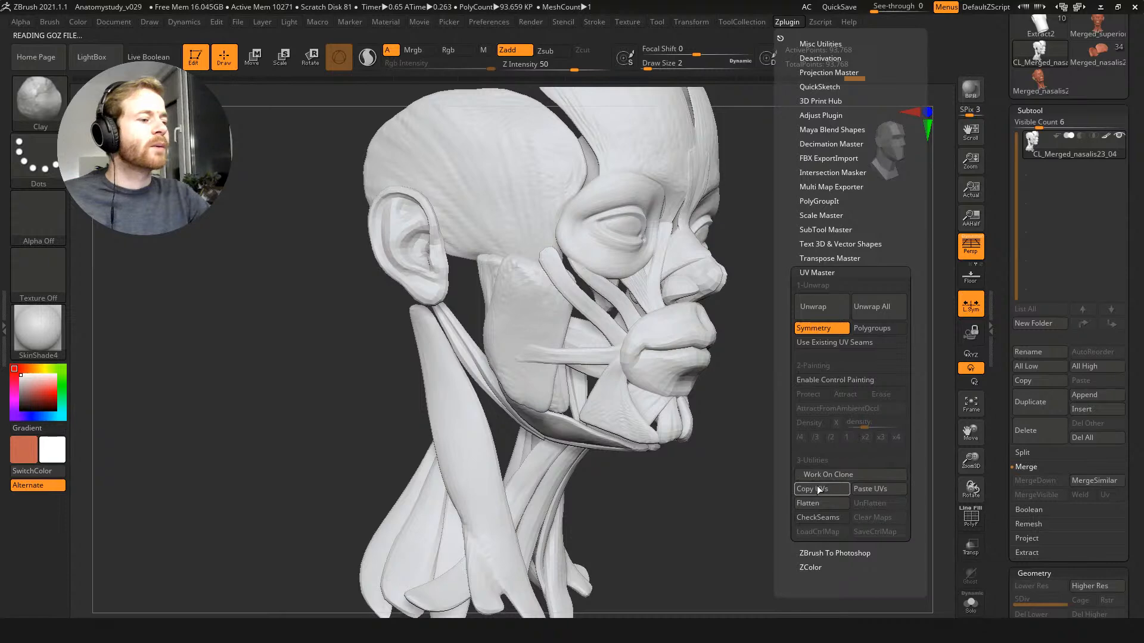
Step: Copy the UVs from the cloned head and paste them onto the original painted merged head
{"action": "left_click", "coordinate": [817, 490]}
{"action": "left_click", "coordinate": [1040, 91]}
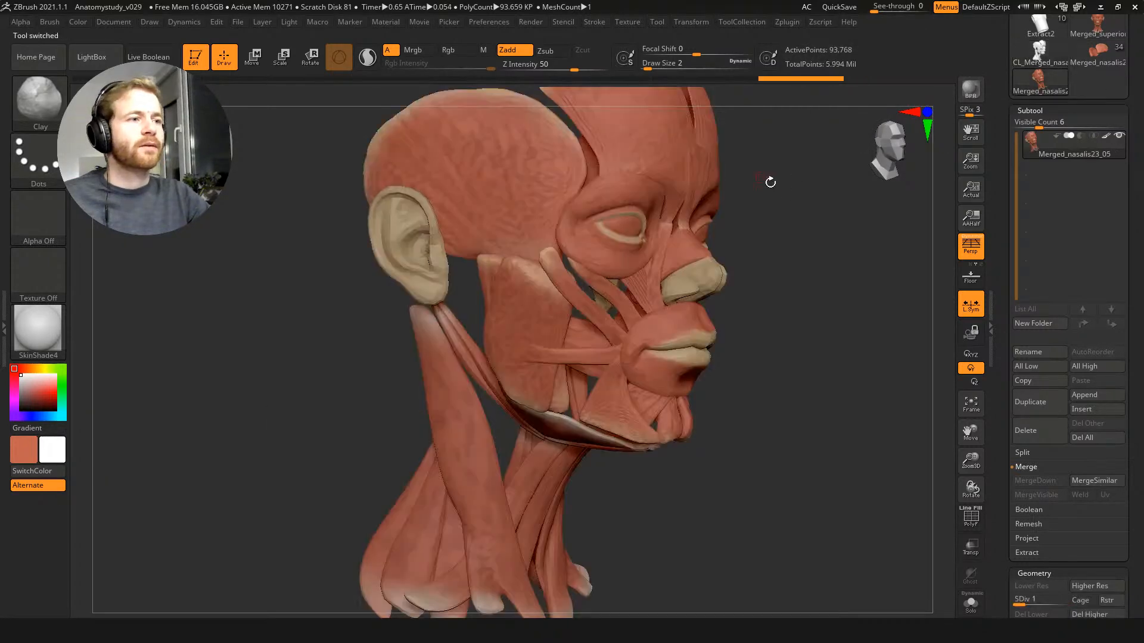
{"action": "left_click", "coordinate": [788, 20]}
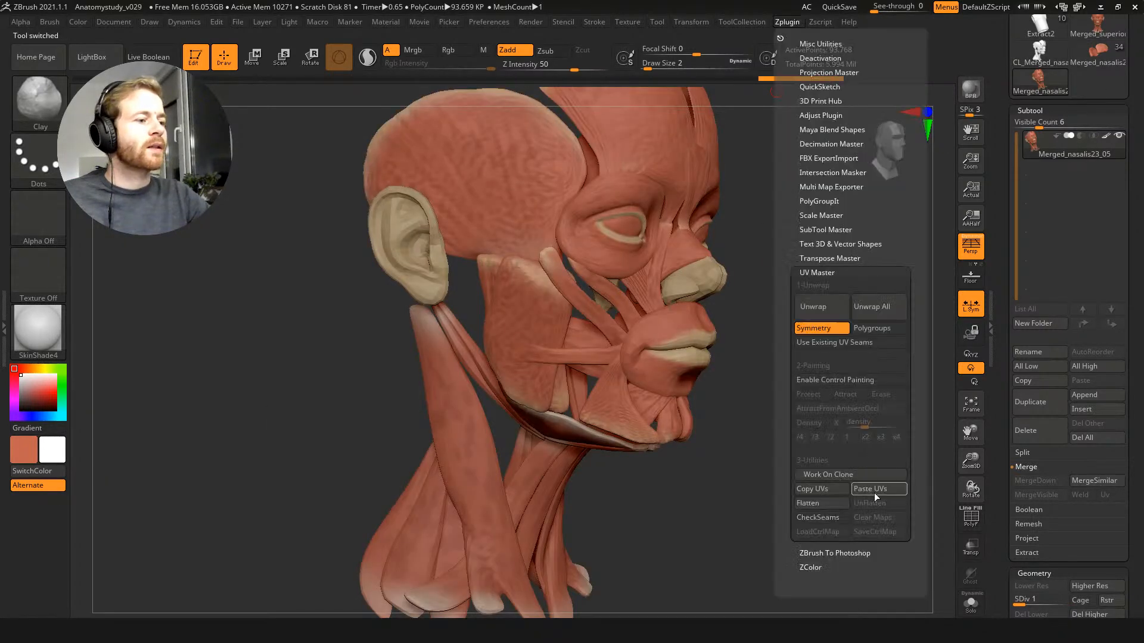
{"action": "left_click", "coordinate": [873, 490]}
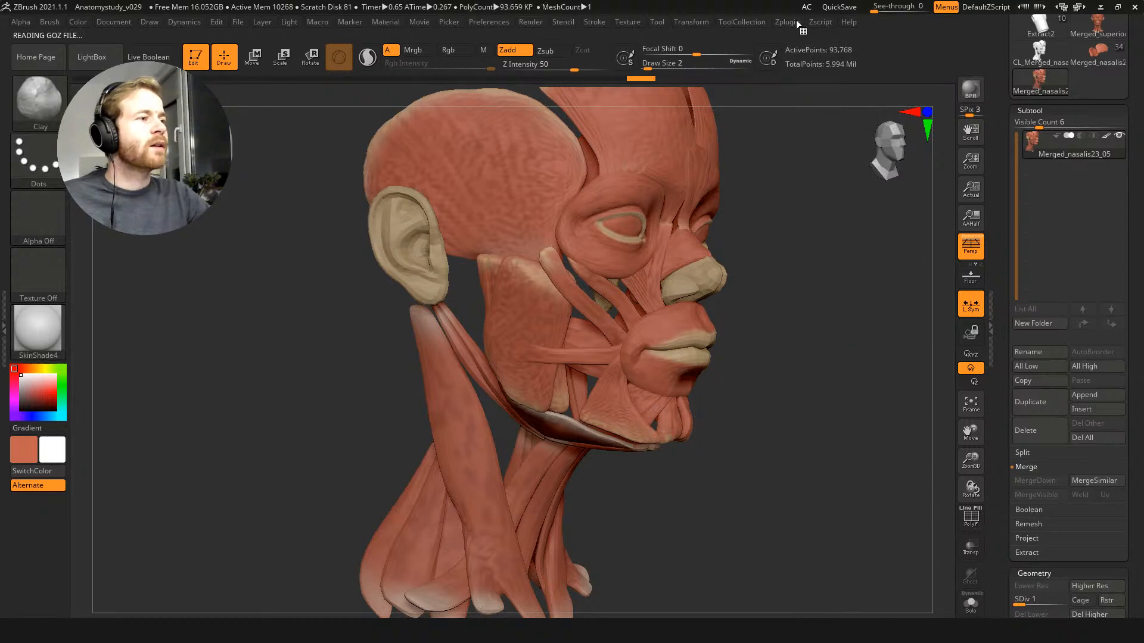
Step: Return the merged head to subdivision level 4 and create a 2048 by 2048 texture map from its polypaint
{"action": "left_click", "coordinate": [787, 21]}
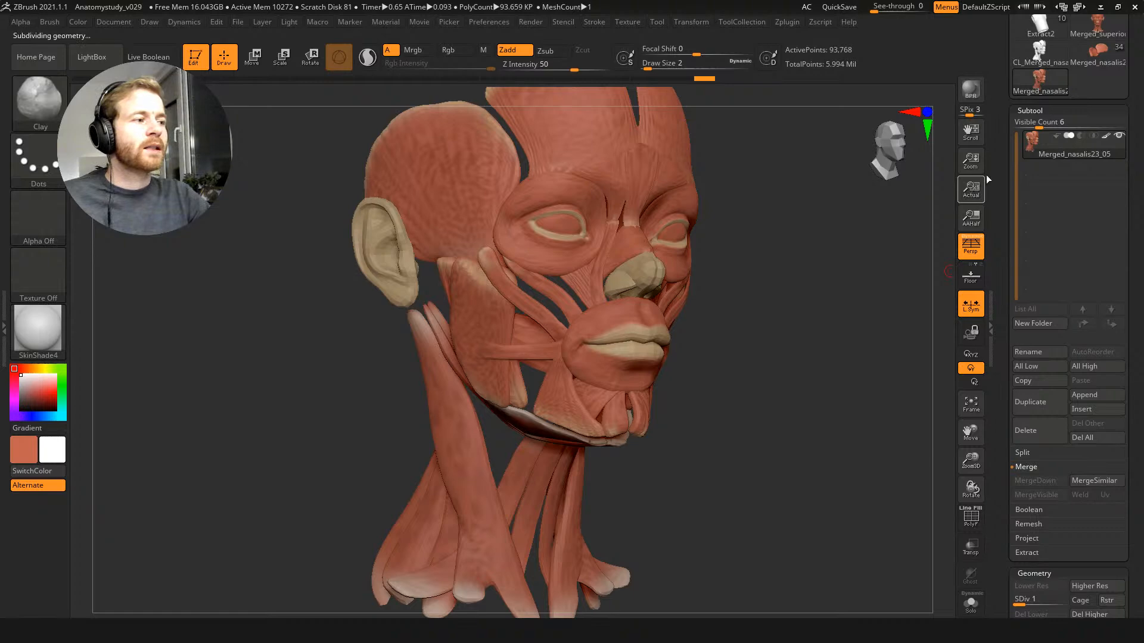
{"action": "left_click", "coordinate": [1033, 110]}
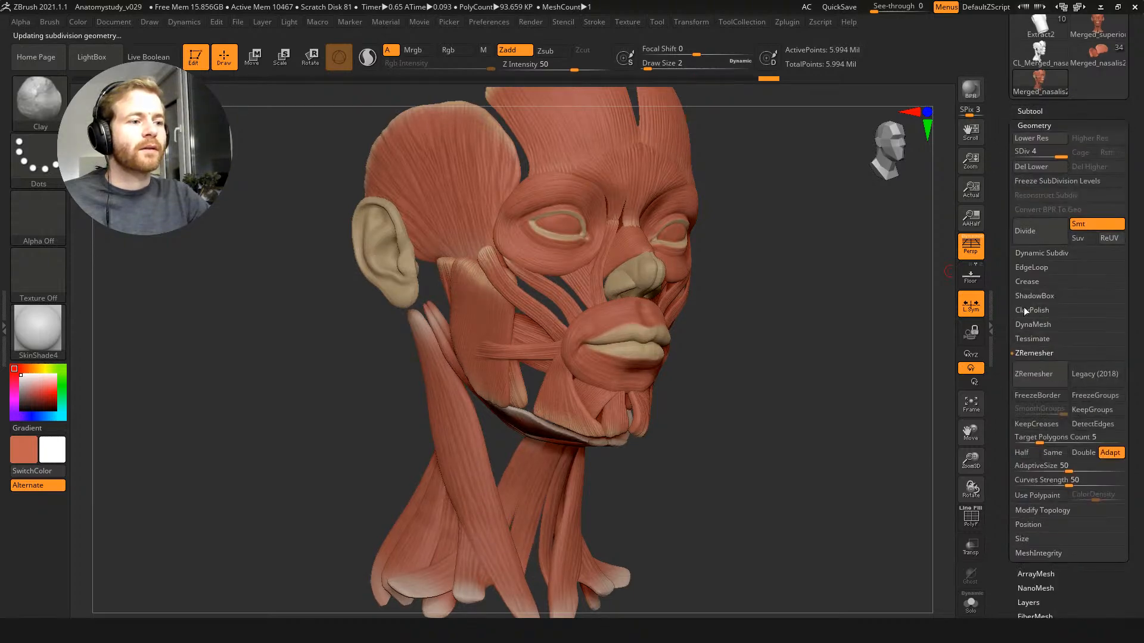
{"action": "left_click_drag", "start_coordinate": [1005, 312], "coordinate": [1008, 271]}
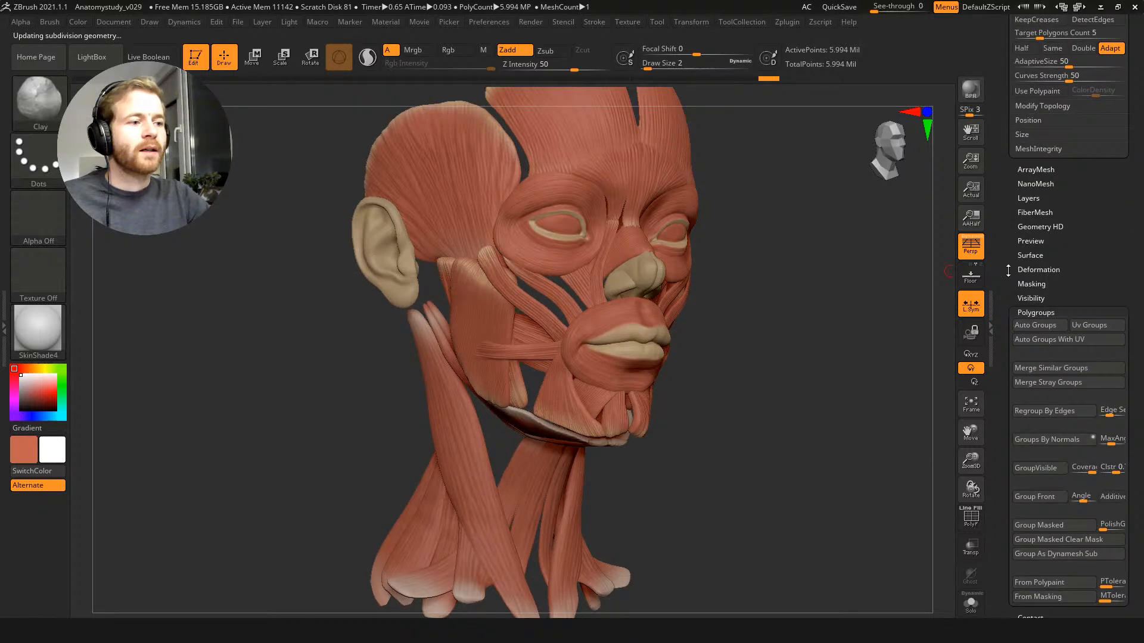
{"action": "left_click", "coordinate": [1030, 313]}
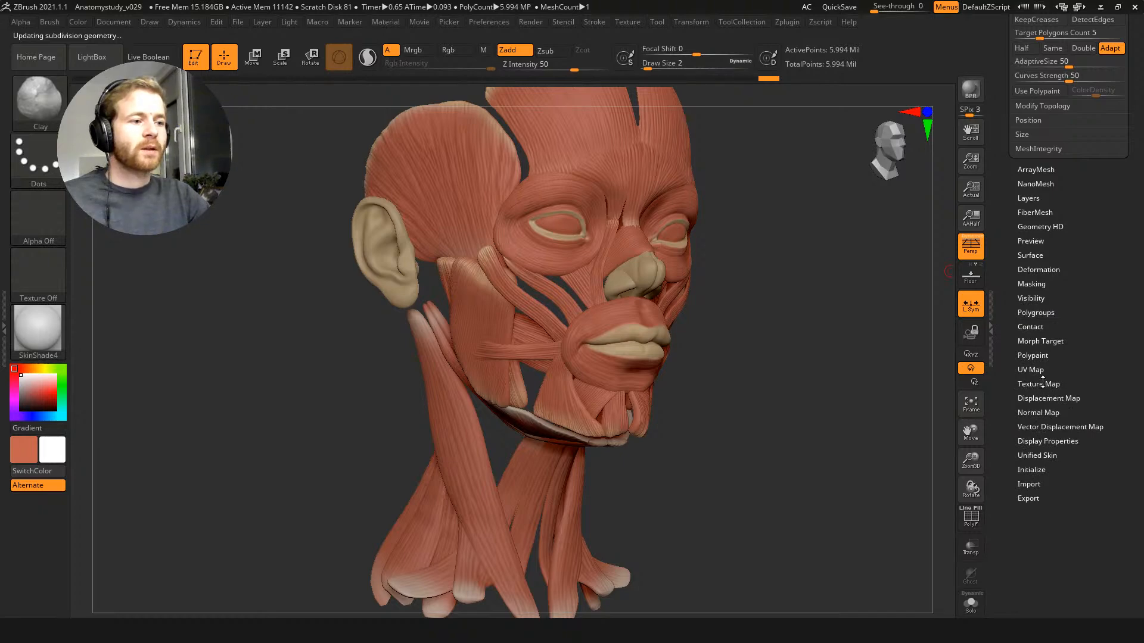
{"action": "left_click", "coordinate": [1030, 384]}
{"action": "left_click", "coordinate": [1027, 410]}
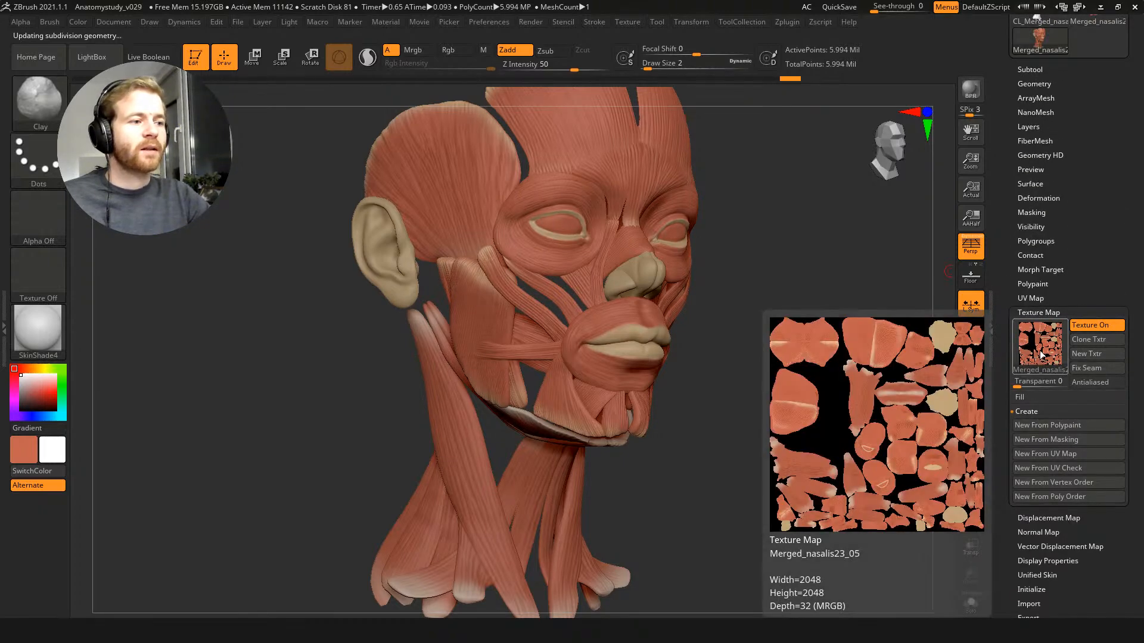
{"action": "mouse_move", "coordinate": [1035, 357]}
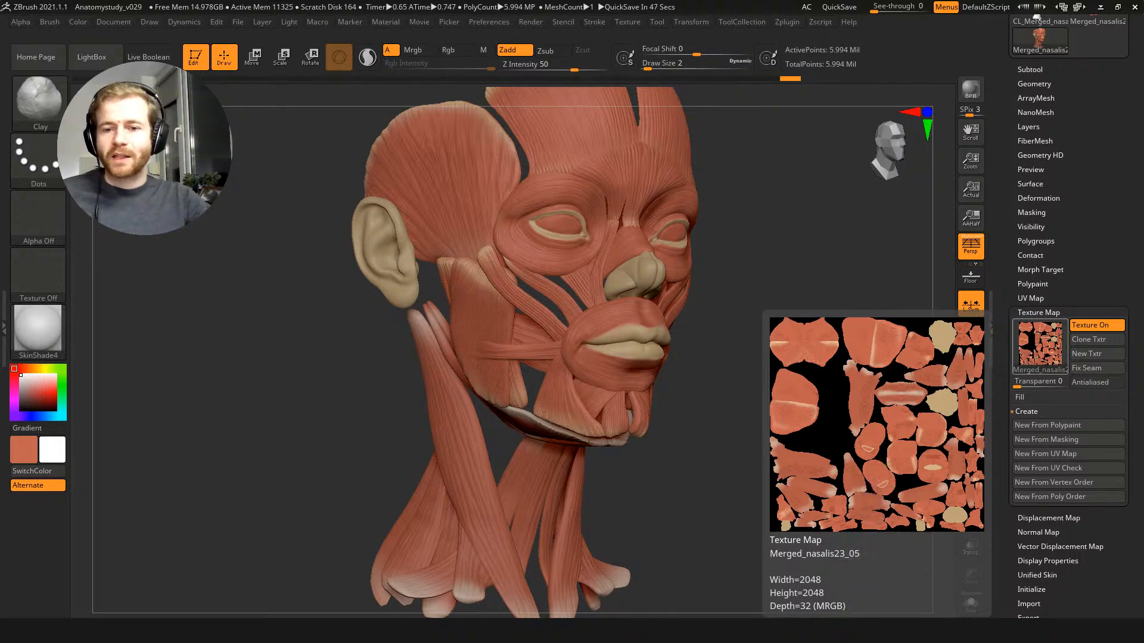
Step: Switch back to the multi-part anatomy tool with 34 subtools and open its Combined folder
{"action": "mouse_move", "coordinate": [832, 320]}
{"action": "left_mouse_down", "text": "shift"}
{"action": "mouse_move", "coordinate": [823, 316]}
{"action": "mouse_move", "coordinate": [839, 332]}
{"action": "mouse_move", "coordinate": [825, 307]}
{"action": "left_mouse_up", "text": "shift"}
{"action": "left_click_drag", "start_coordinate": [1013, 136], "coordinate": [1015, 216]}
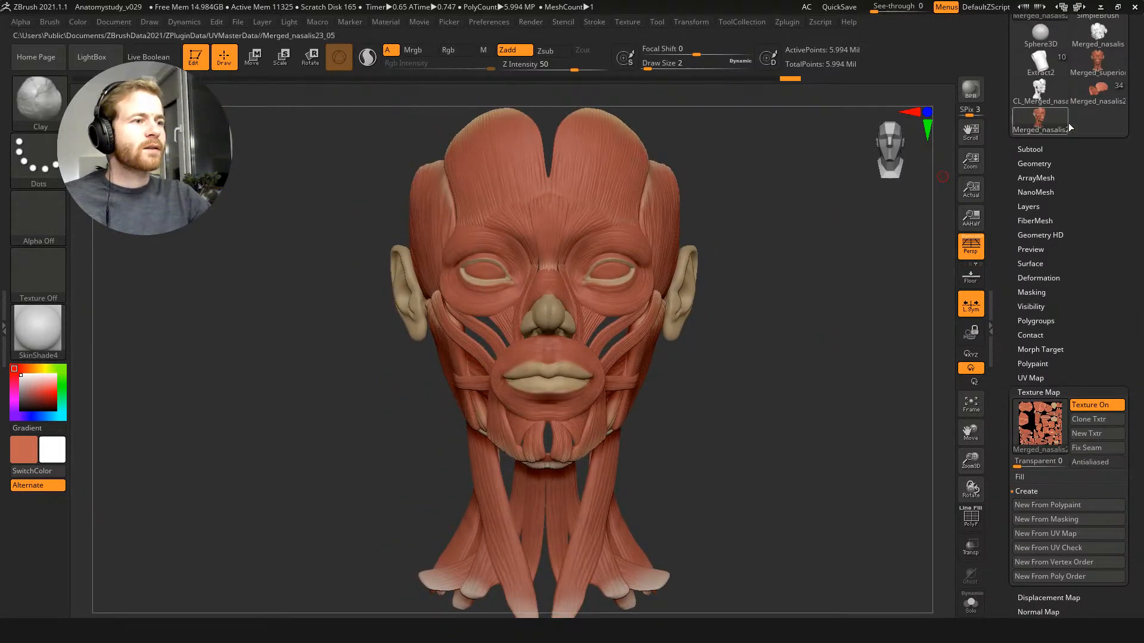
{"action": "left_click", "coordinate": [1030, 148]}
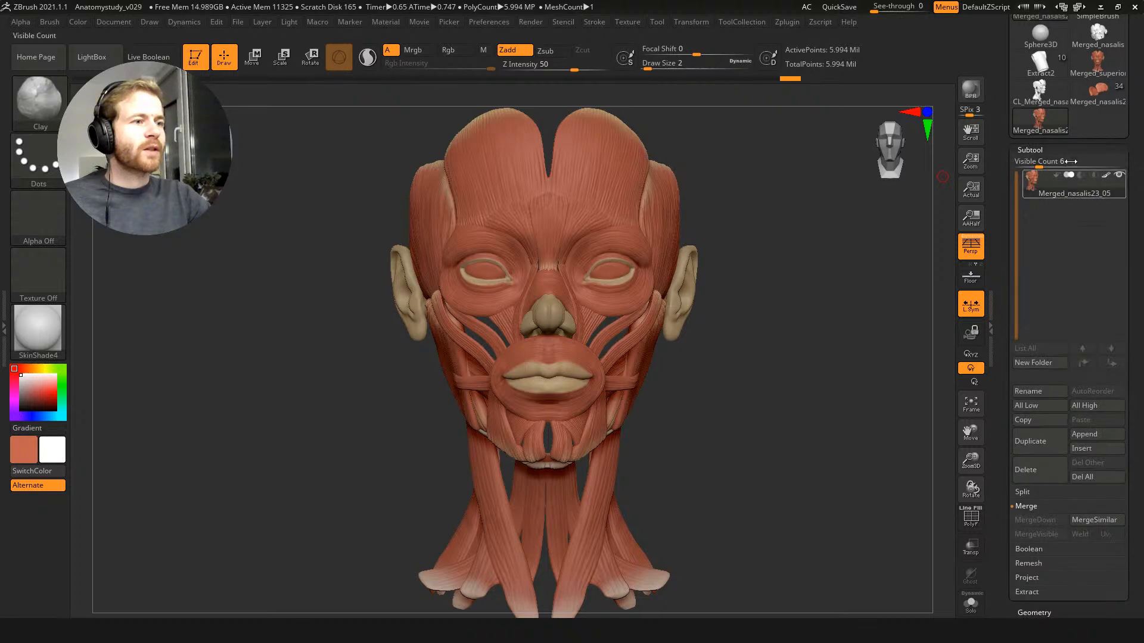
{"action": "scroll", "coordinate": [1040, 191], "scroll_direction": "up", "scroll_amount": 6}
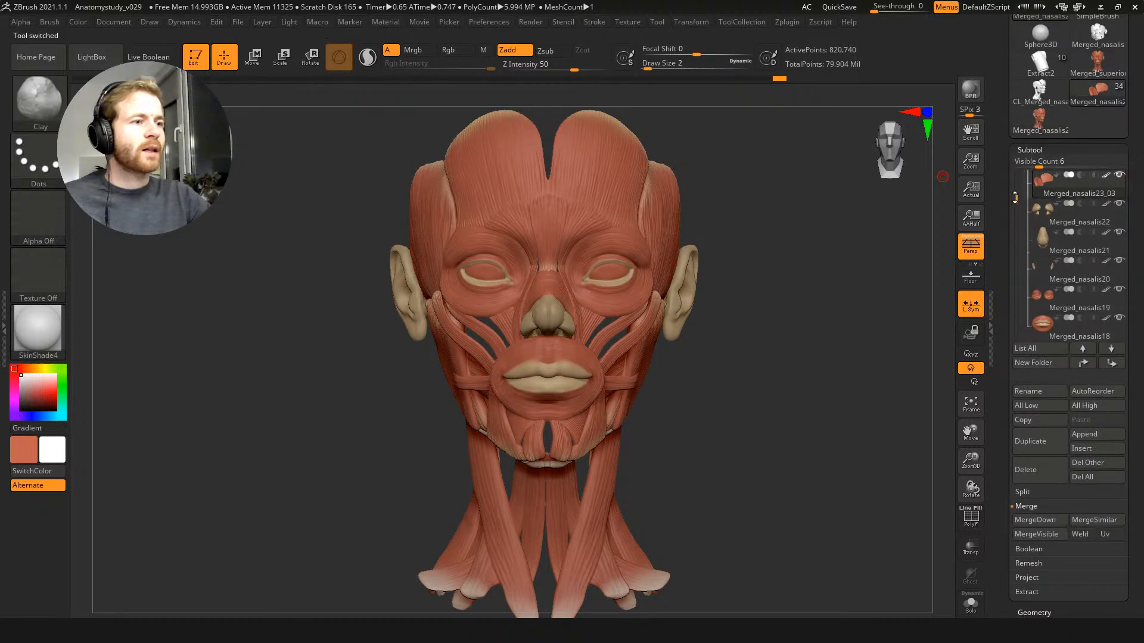
{"action": "left_click", "coordinate": [1034, 189]}
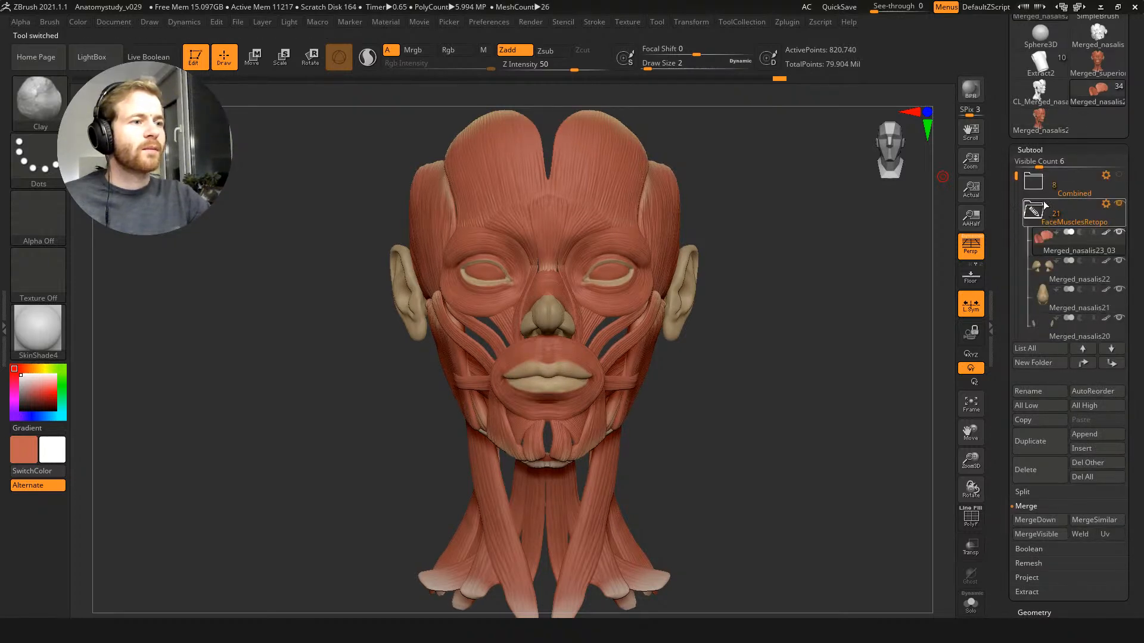
{"action": "left_click", "coordinate": [1059, 190]}
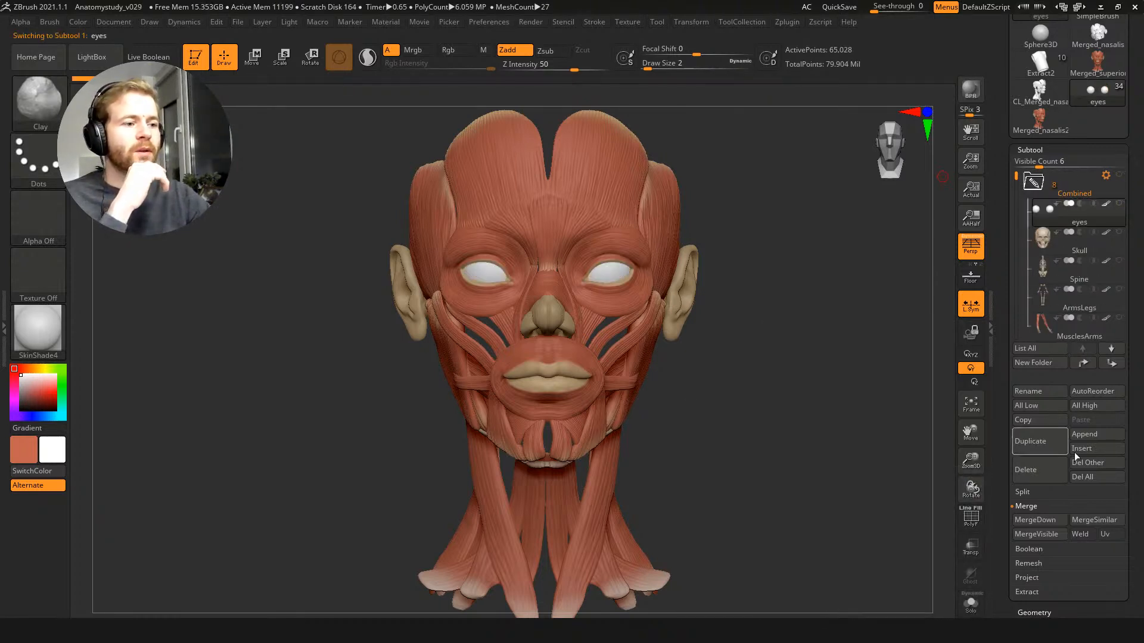
Step: Insert the unwrapped merged head below MusclesLegs in the Combined folder and check it in the viewport
{"action": "left_click_drag", "start_coordinate": [1016, 176], "coordinate": [1016, 194]}
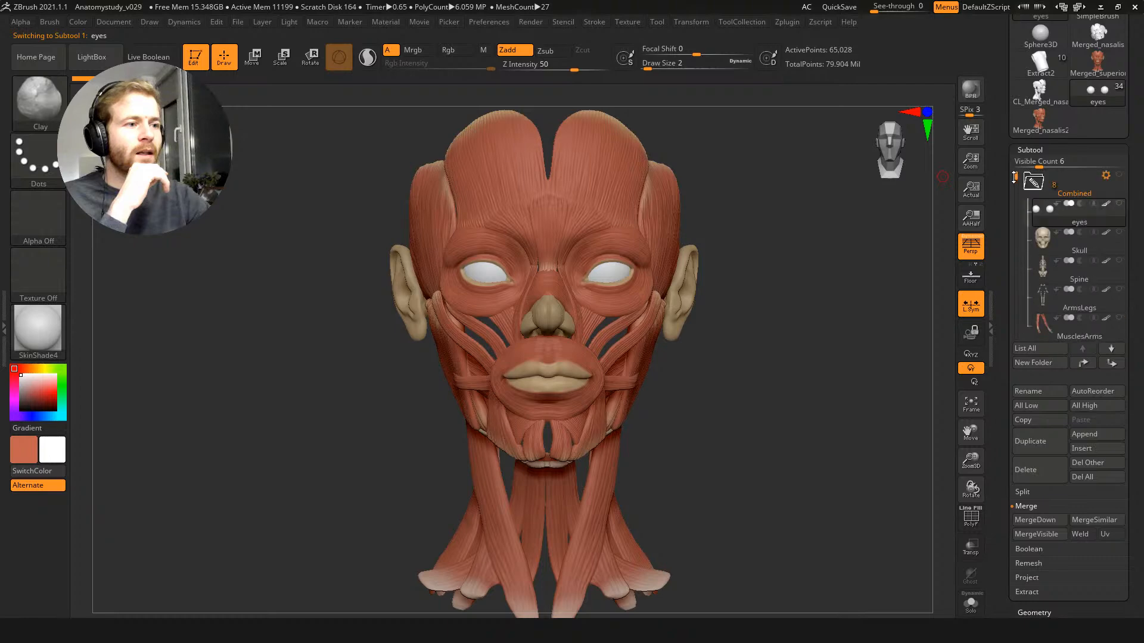
{"action": "left_click", "coordinate": [1042, 311]}
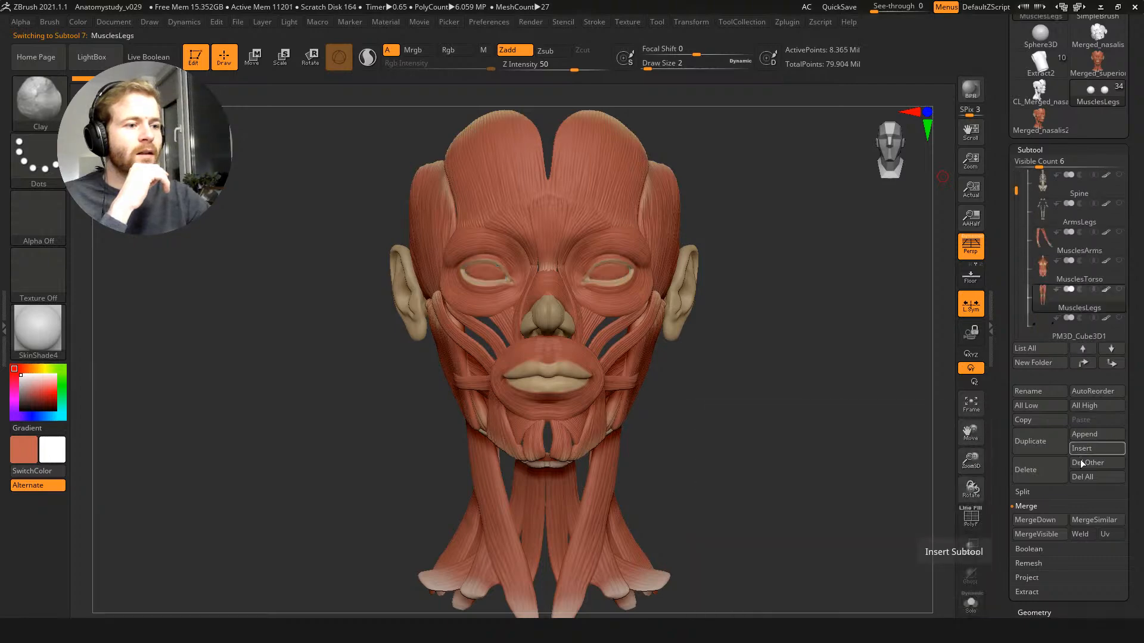
{"action": "left_click", "coordinate": [1098, 448]}
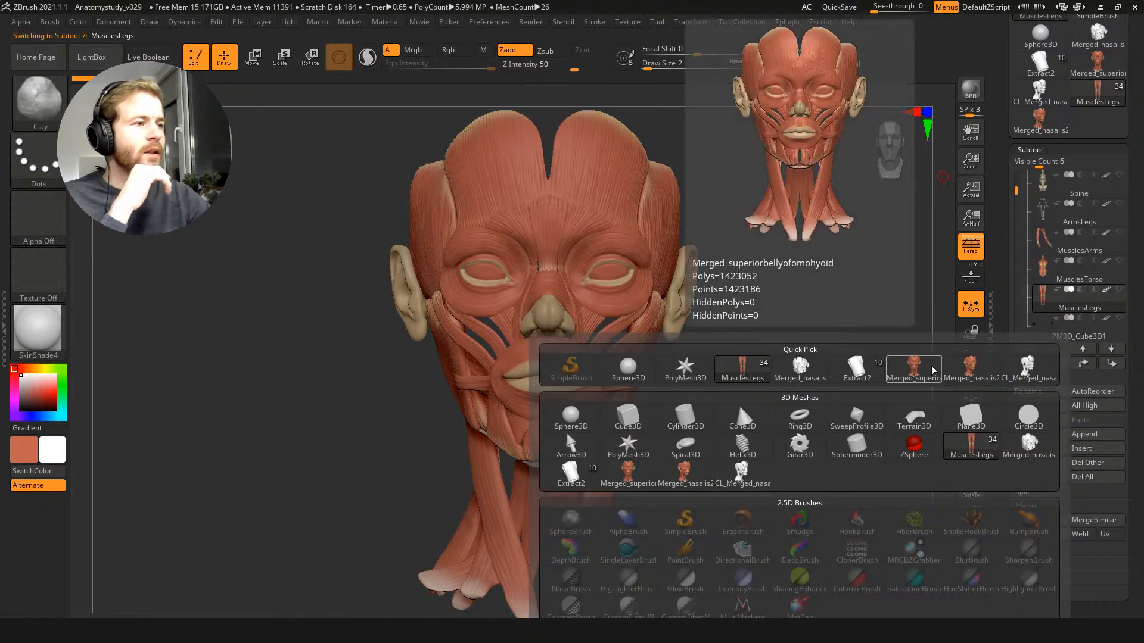
{"action": "mouse_move", "coordinate": [956, 376]}
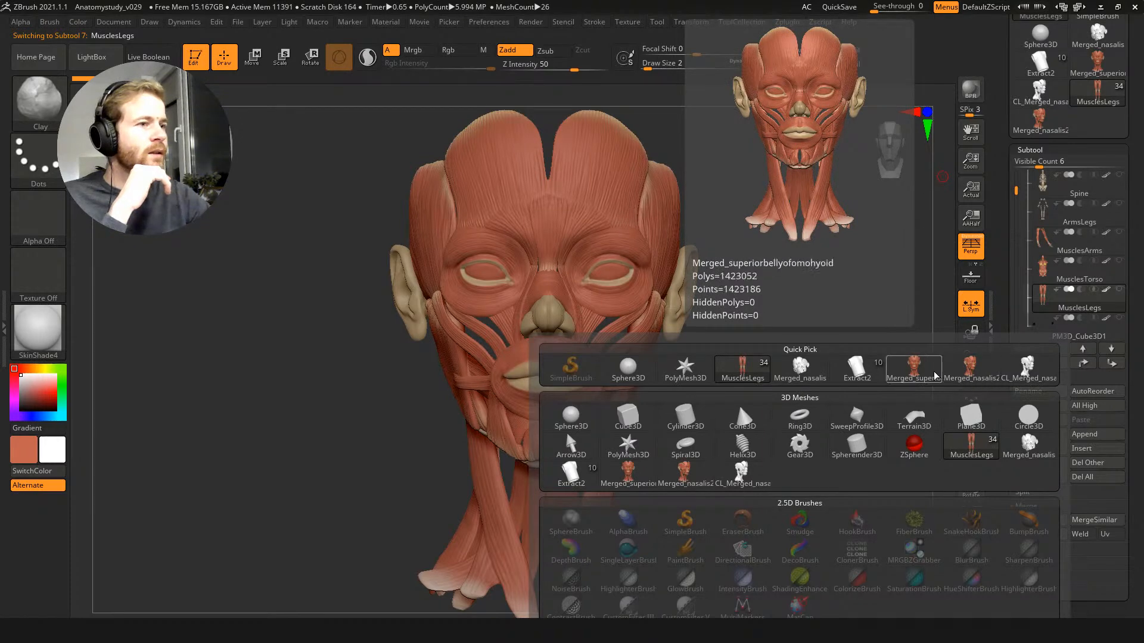
{"action": "left_click", "coordinate": [966, 377]}
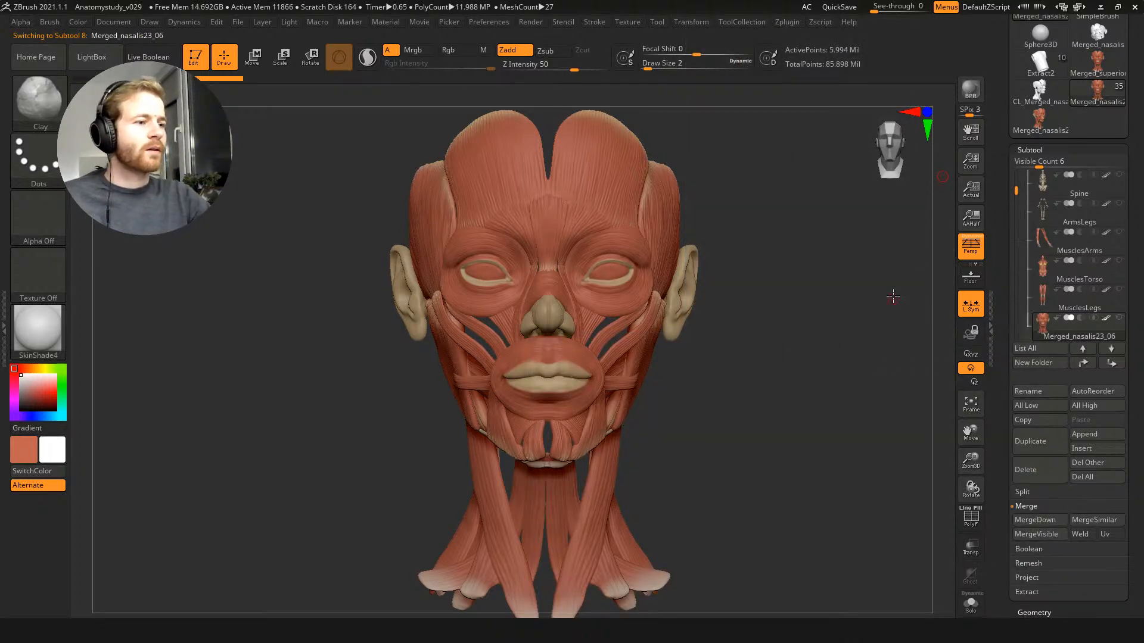
{"action": "left_click_drag", "start_coordinate": [1014, 193], "coordinate": [1015, 204]}
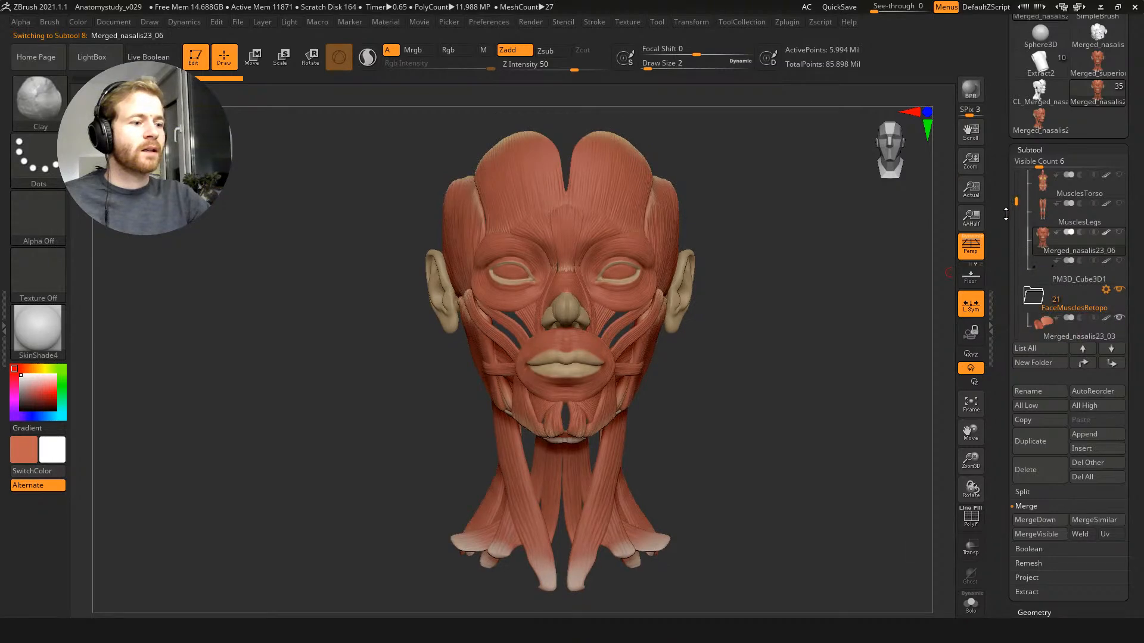
{"action": "left_click", "coordinate": [971, 603]}
{"action": "left_click_drag", "start_coordinate": [878, 283], "coordinate": [910, 280]}
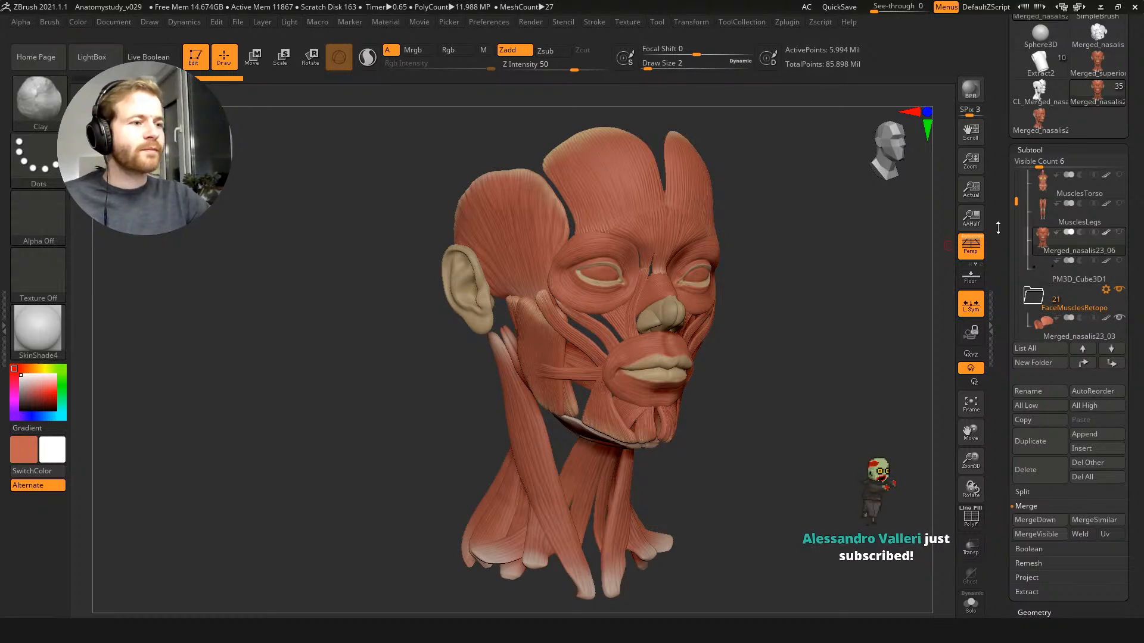
Step: Delete the FaceMusclesRetopo folder together with its separate face muscle subtools
{"action": "left_click", "coordinate": [1035, 307]}
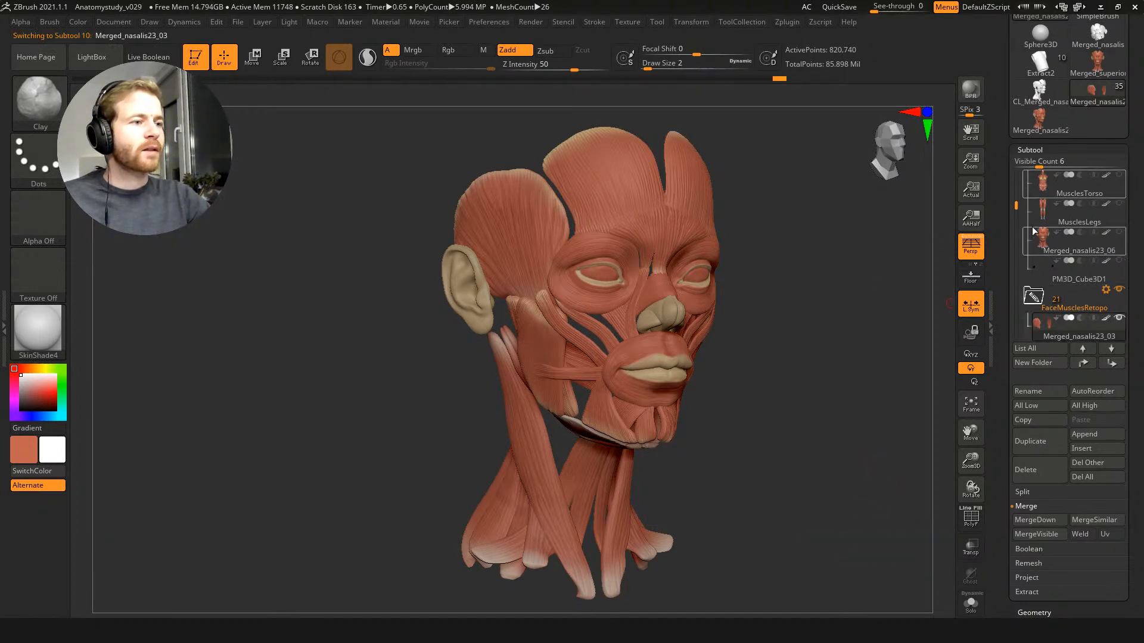
{"action": "left_click", "coordinate": [1060, 307]}
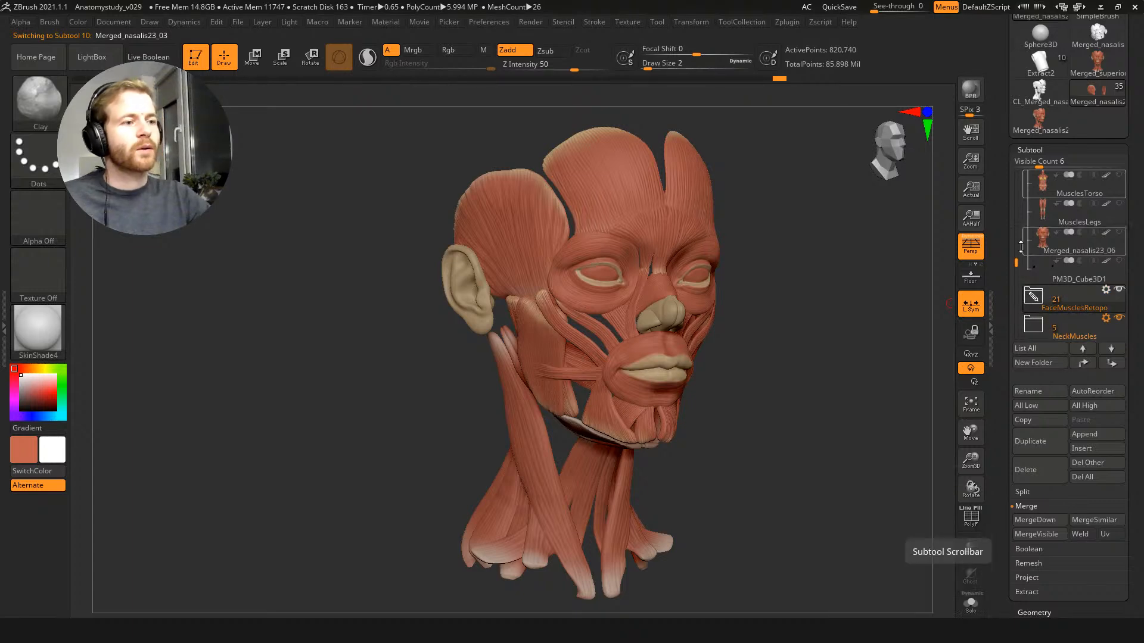
{"action": "left_click", "coordinate": [1055, 338]}
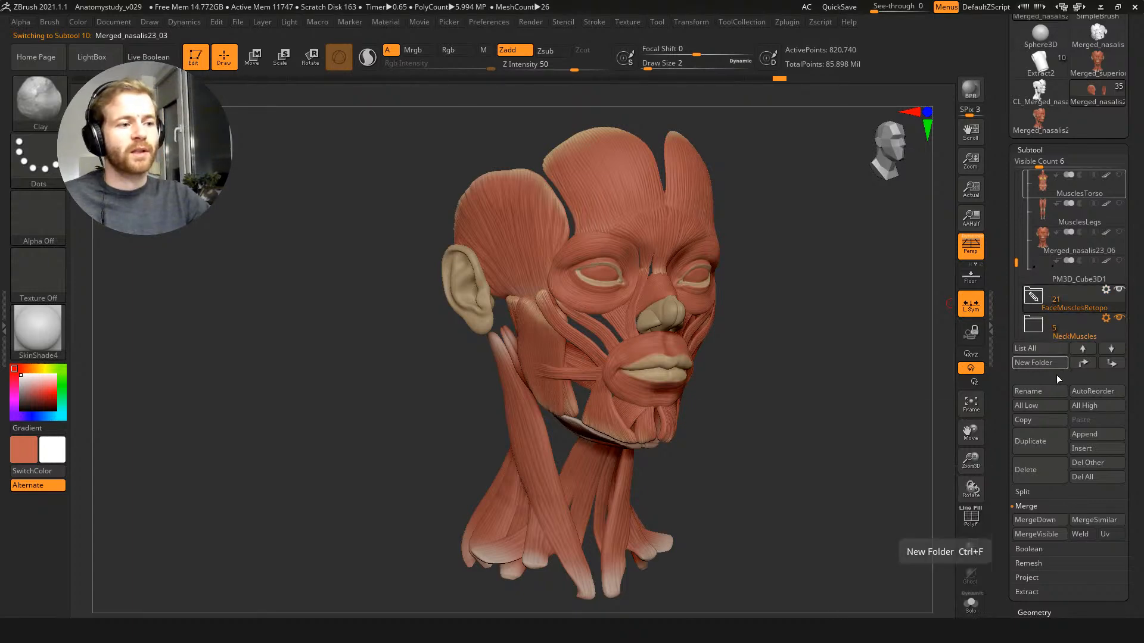
{"action": "left_click", "coordinate": [1039, 477]}
{"action": "left_click", "coordinate": [930, 524]}
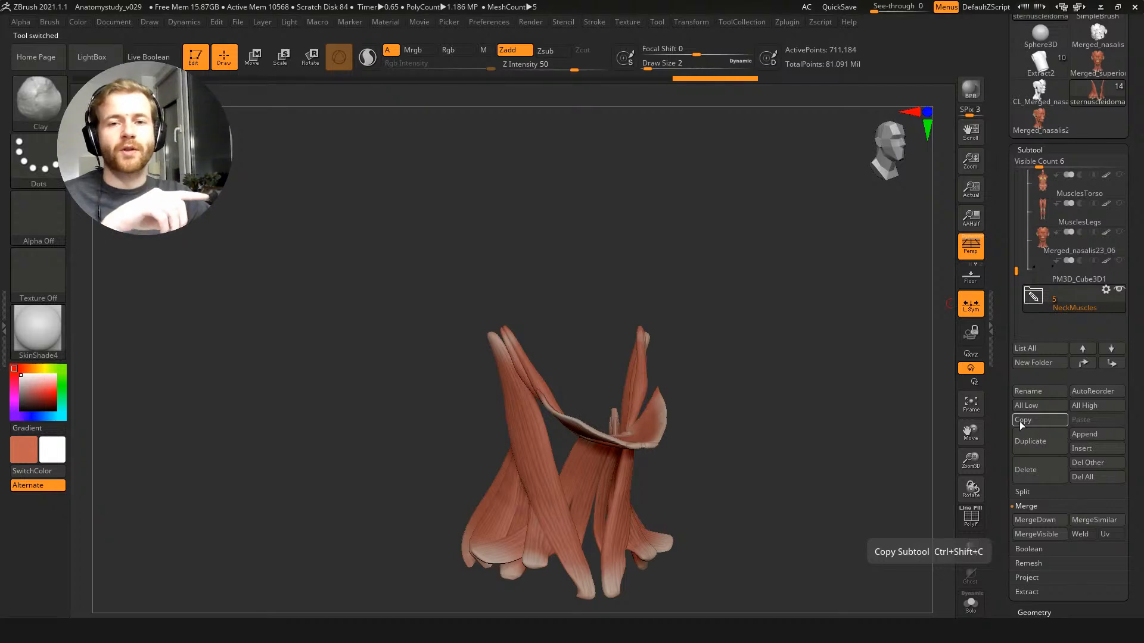
Step: Delete the NeckMuscles folder together with all the neck muscle subtools inside it
{"action": "mouse_move", "coordinate": [1074, 308]}
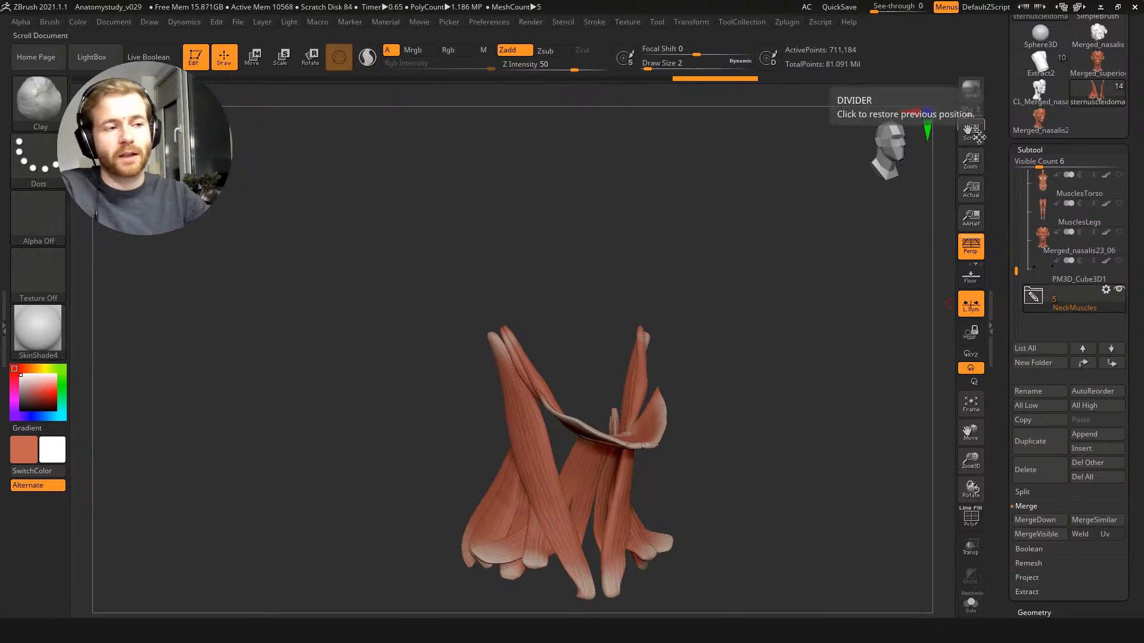
{"action": "left_click", "coordinate": [1025, 470]}
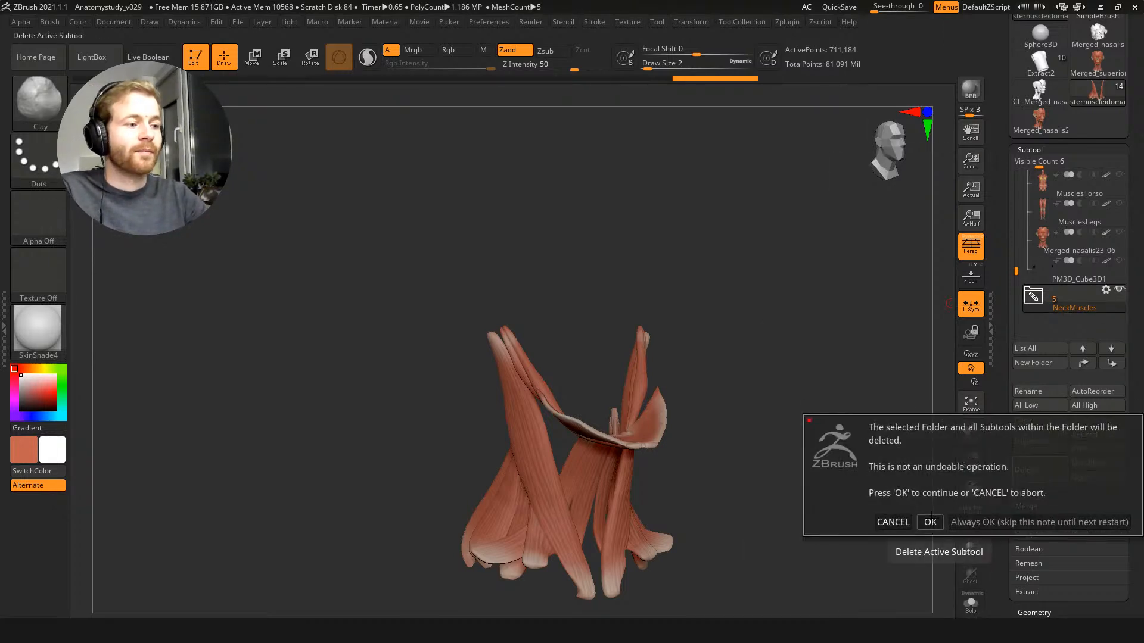
{"action": "left_click", "coordinate": [930, 522]}
Step: Make all remaining subtools in the Combined folder visible and inspect the complete anatomy figure from head to feet
{"action": "left_click_drag", "start_coordinate": [1018, 281], "coordinate": [1016, 235]}
{"action": "left_click", "coordinate": [1119, 319], "text": "ctrl+shift"}
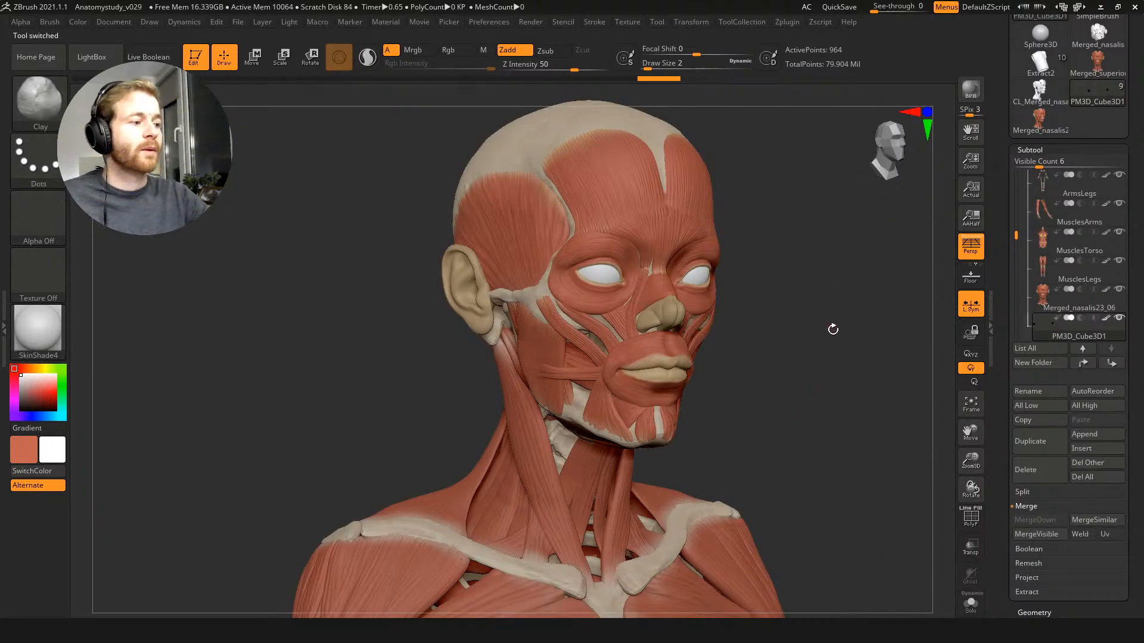
{"action": "key", "text": "f"}
{"action": "key", "text": "f"}
{"action": "left_click_drag", "start_coordinate": [772, 279], "coordinate": [838, 359]}
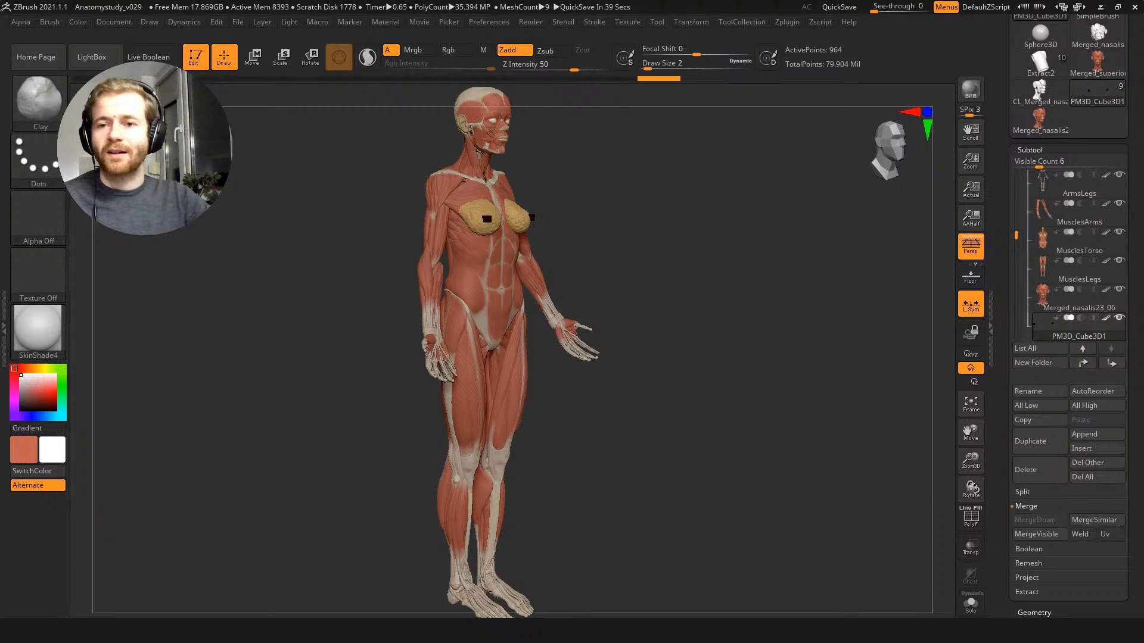
{"action": "left_click_drag", "start_coordinate": [668, 263], "coordinate": [669, 276]}
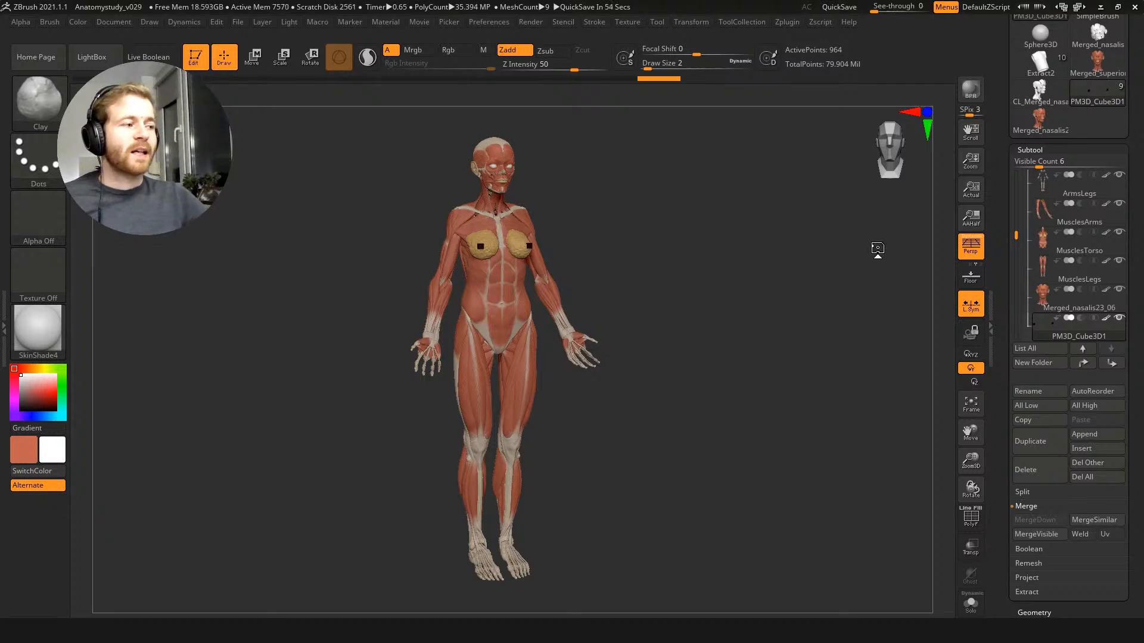
Step: Hide the merged head, MusclesLegs, MusclesTorso and MusclesArms subtools, leaving the skeleton parts visible
{"action": "left_click", "coordinate": [1120, 290]}
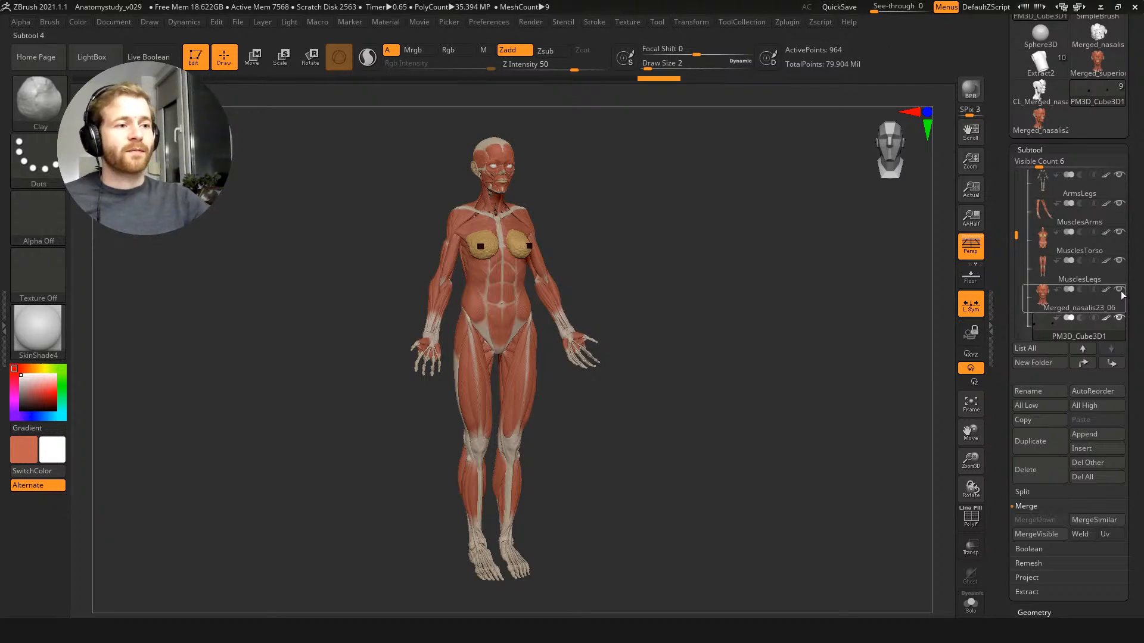
{"action": "left_click", "coordinate": [1120, 261]}
{"action": "left_click", "coordinate": [1120, 231]}
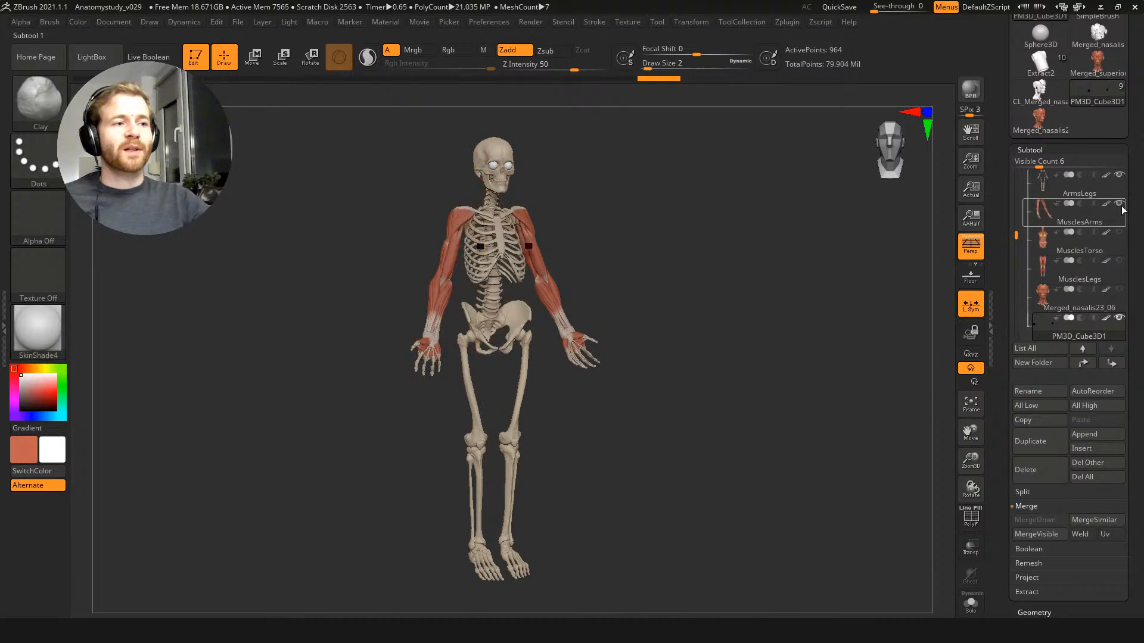
{"action": "left_click", "coordinate": [1120, 203]}
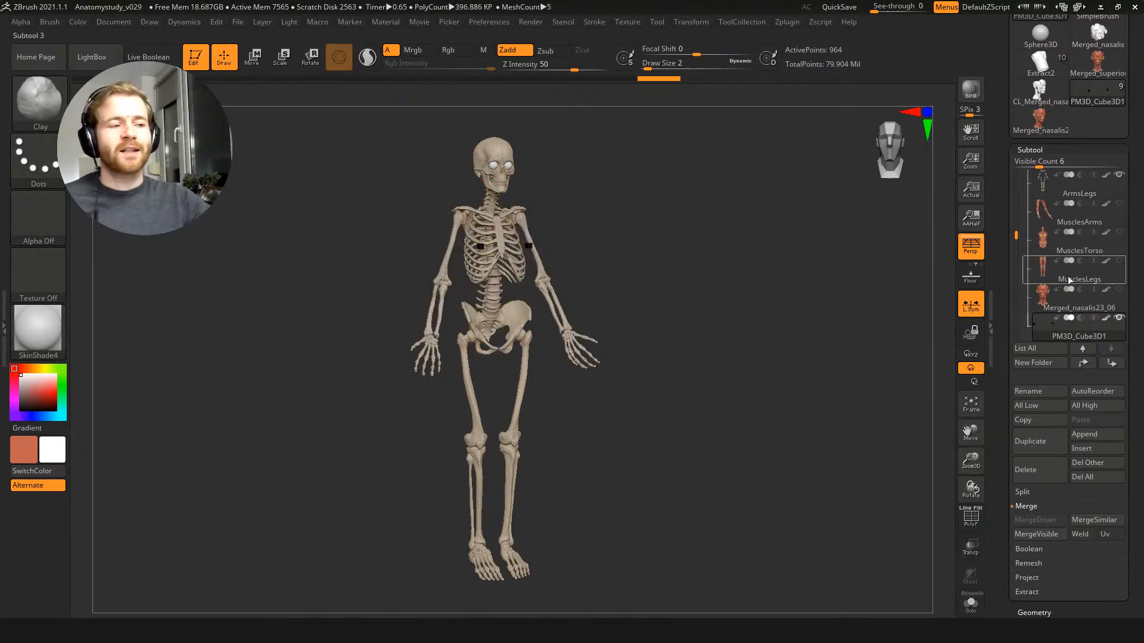
Step: Make the Skull subtool the active one
{"action": "left_click_drag", "start_coordinate": [1015, 232], "coordinate": [1016, 191]}
{"action": "left_click", "coordinate": [1067, 209]}
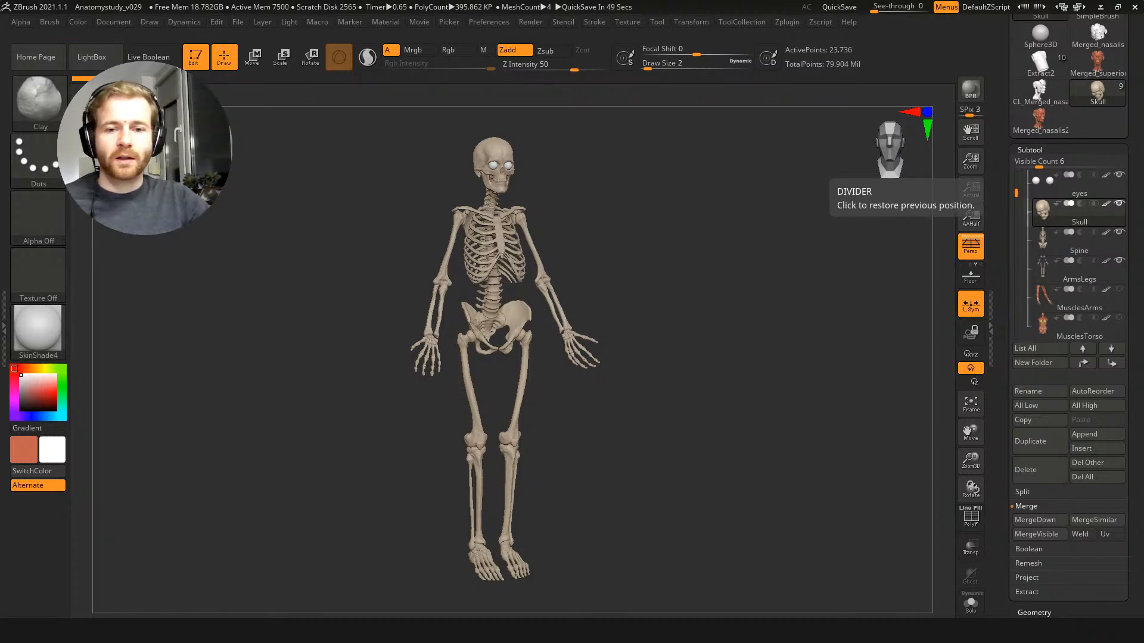
Step: Examine the skeleton render Anatomystudy_v019.png at actual size, covering the pelvis, legs, arms, ribcage and feet, and close the image
{"action": "key", "text": "alt+Tab"}
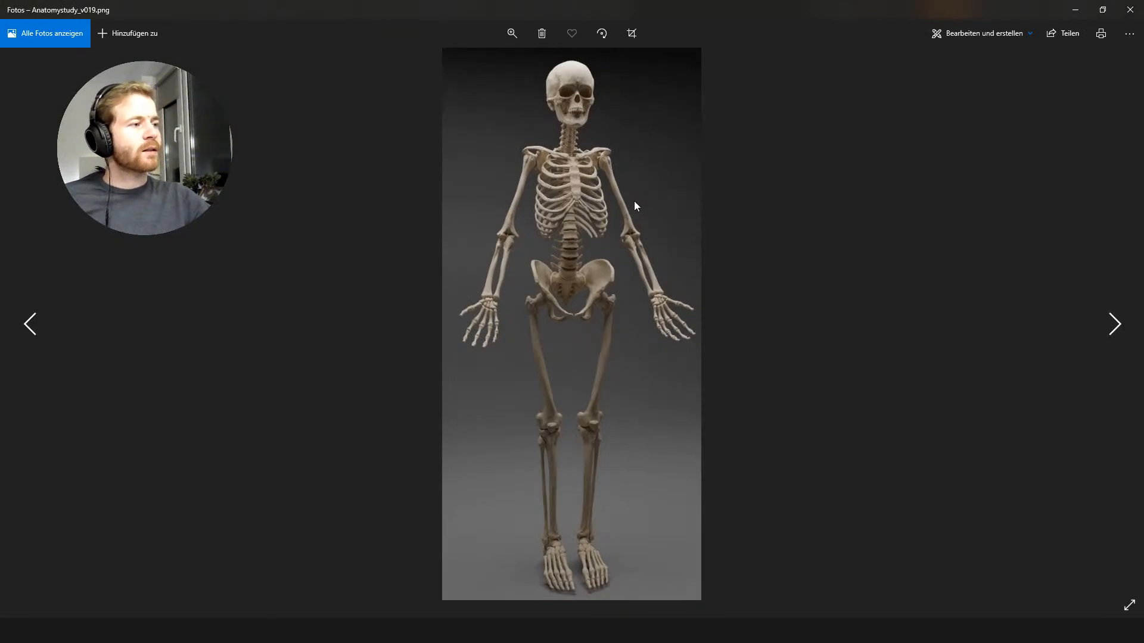
{"action": "right_click", "coordinate": [610, 170]}
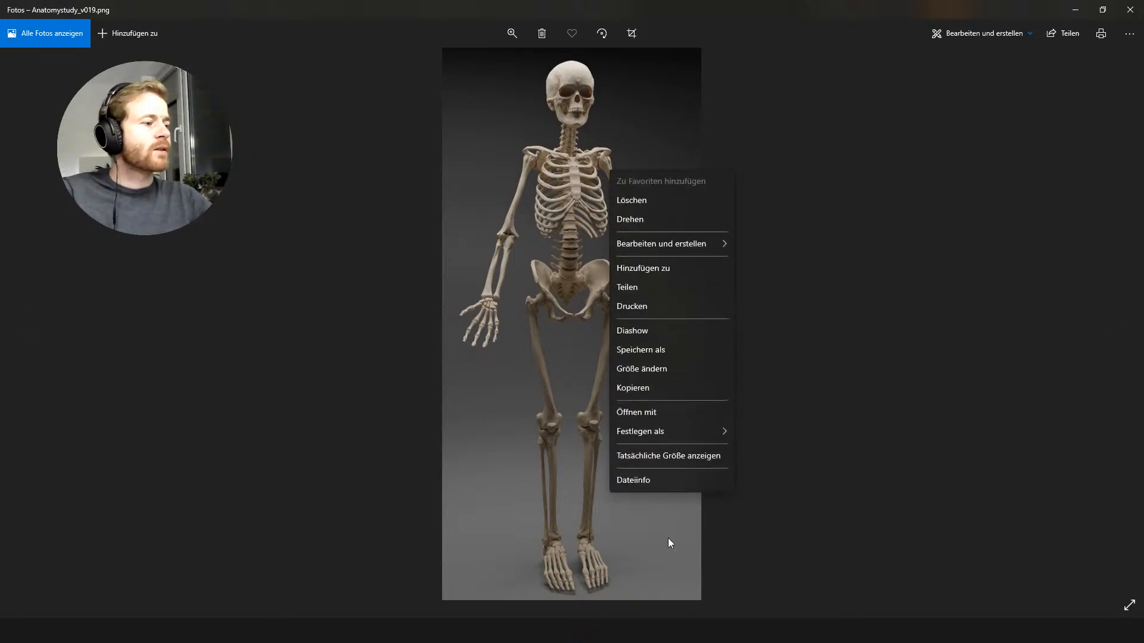
{"action": "left_click", "coordinate": [671, 454]}
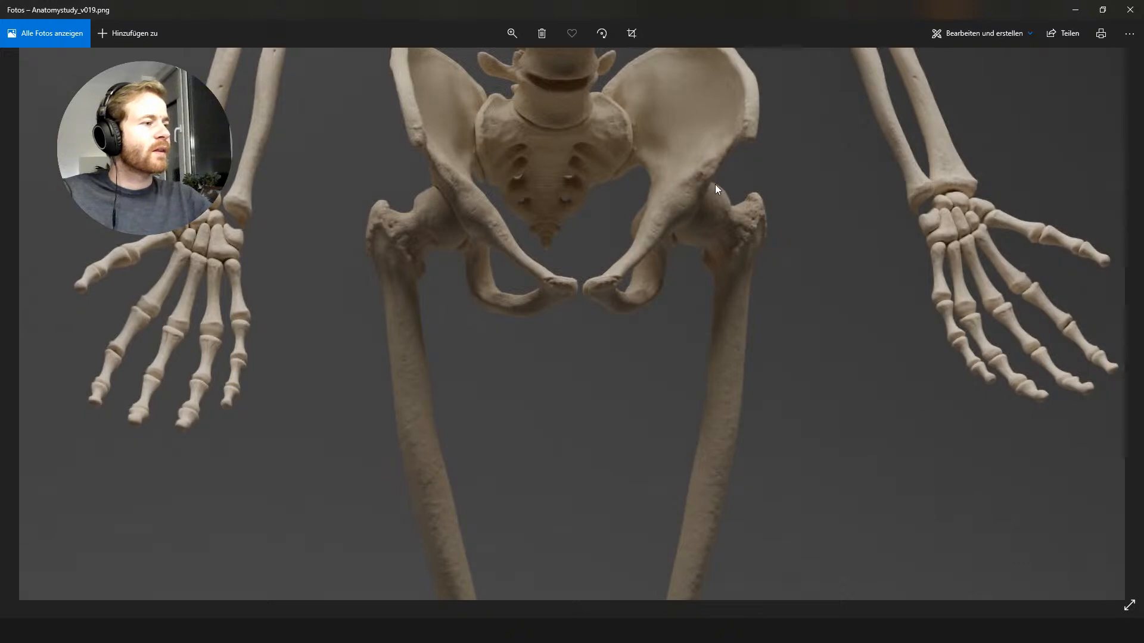
{"action": "left_click_drag", "start_coordinate": [702, 341], "coordinate": [695, 193]}
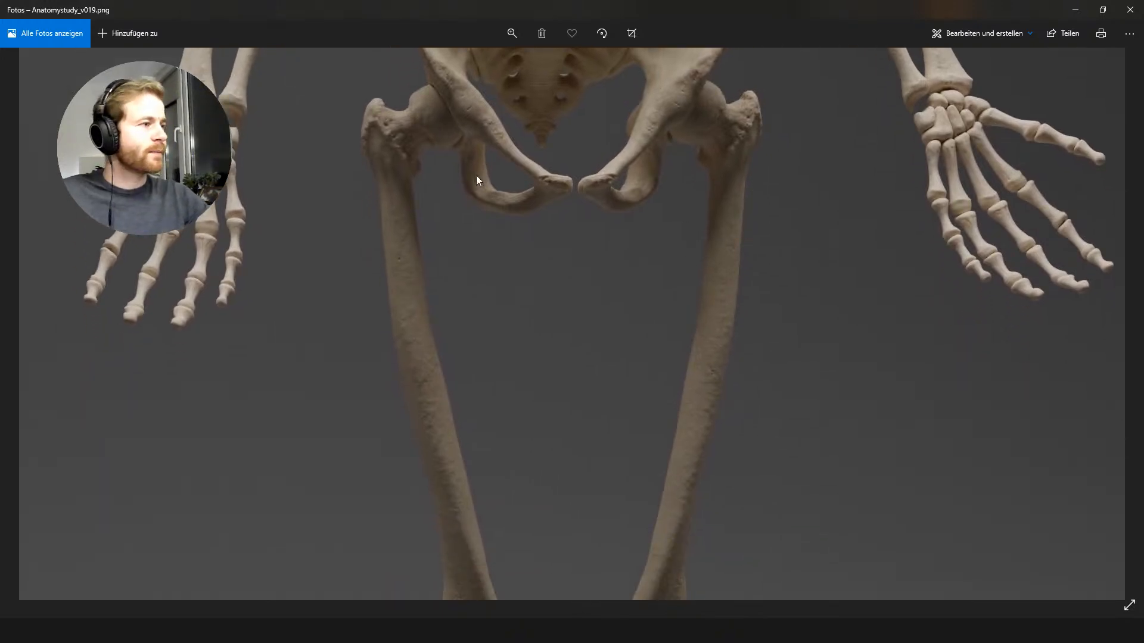
{"action": "left_click_drag", "start_coordinate": [426, 417], "coordinate": [398, 188]}
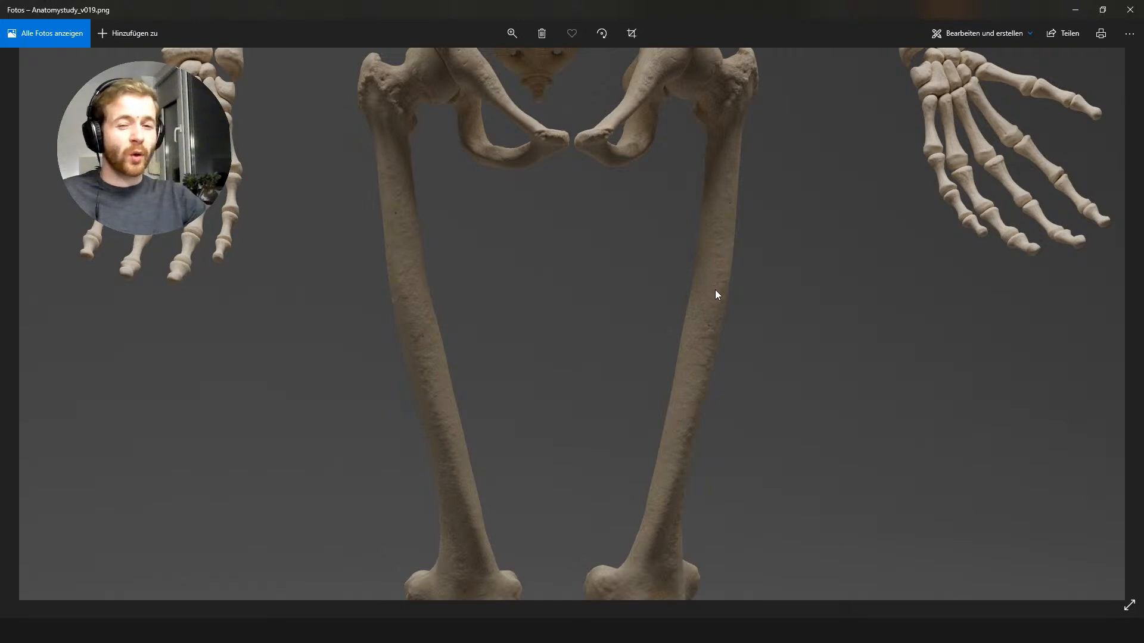
{"action": "scroll", "coordinate": [698, 336], "scroll_direction": "down", "scroll_amount": 8}
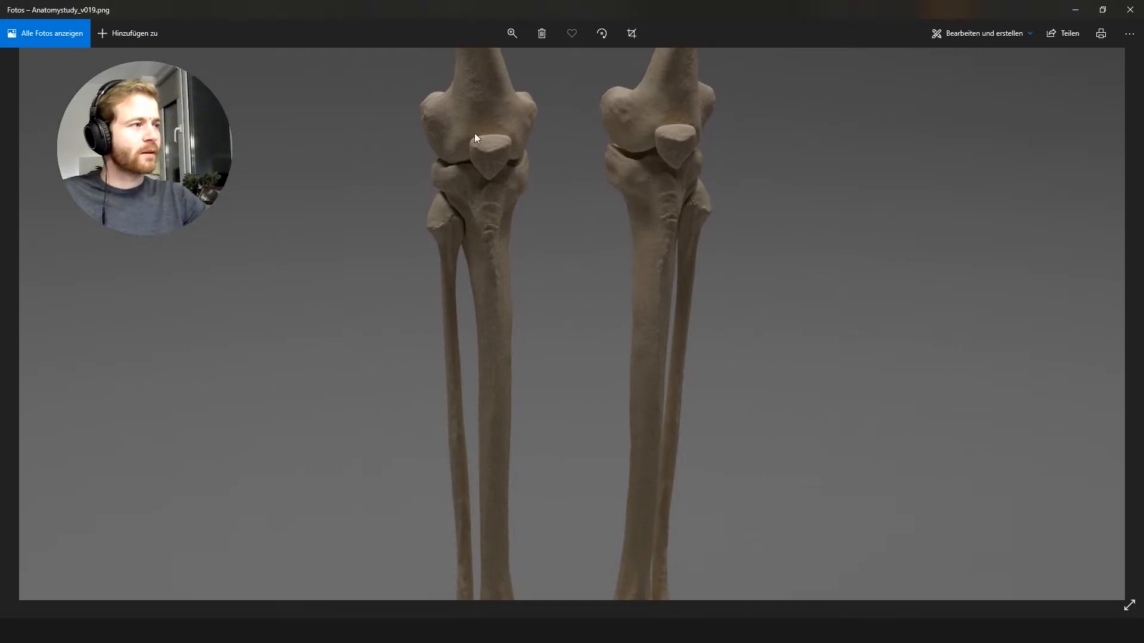
{"action": "scroll", "coordinate": [480, 169], "scroll_direction": "up", "scroll_amount": 12}
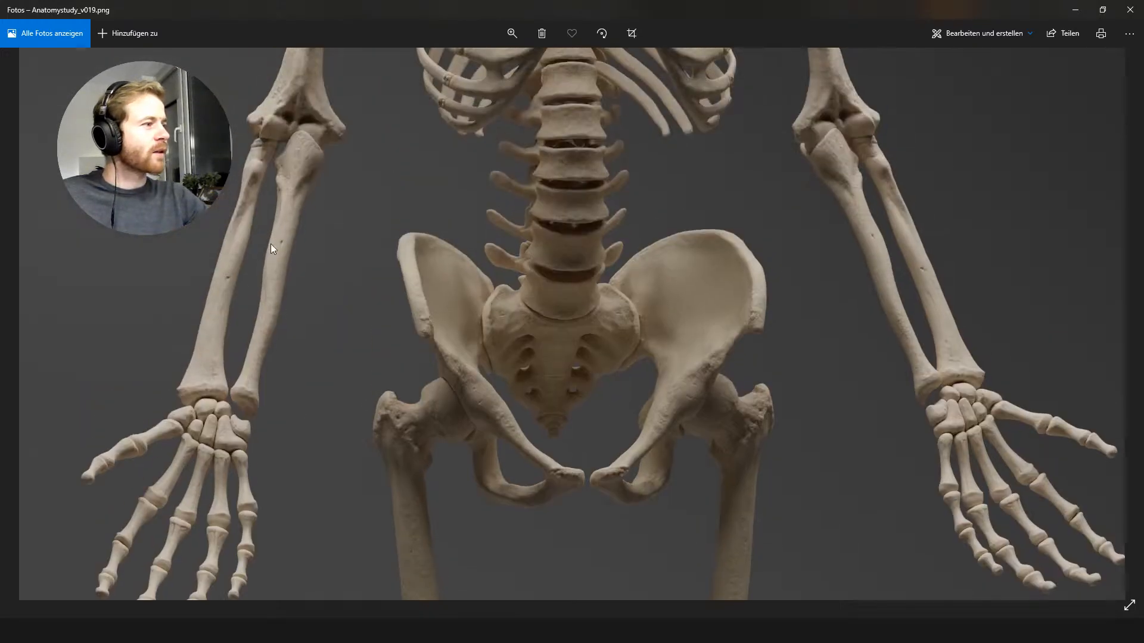
{"action": "scroll", "coordinate": [307, 213], "scroll_direction": "up", "scroll_amount": 5}
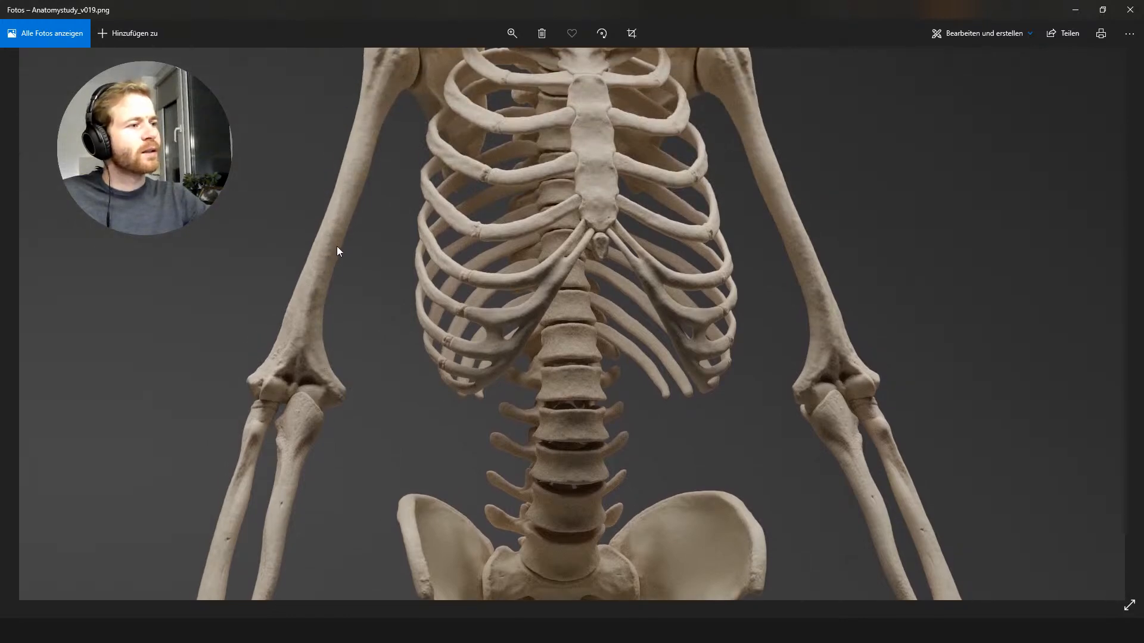
{"action": "scroll", "coordinate": [778, 338], "scroll_direction": "down", "scroll_amount": 3}
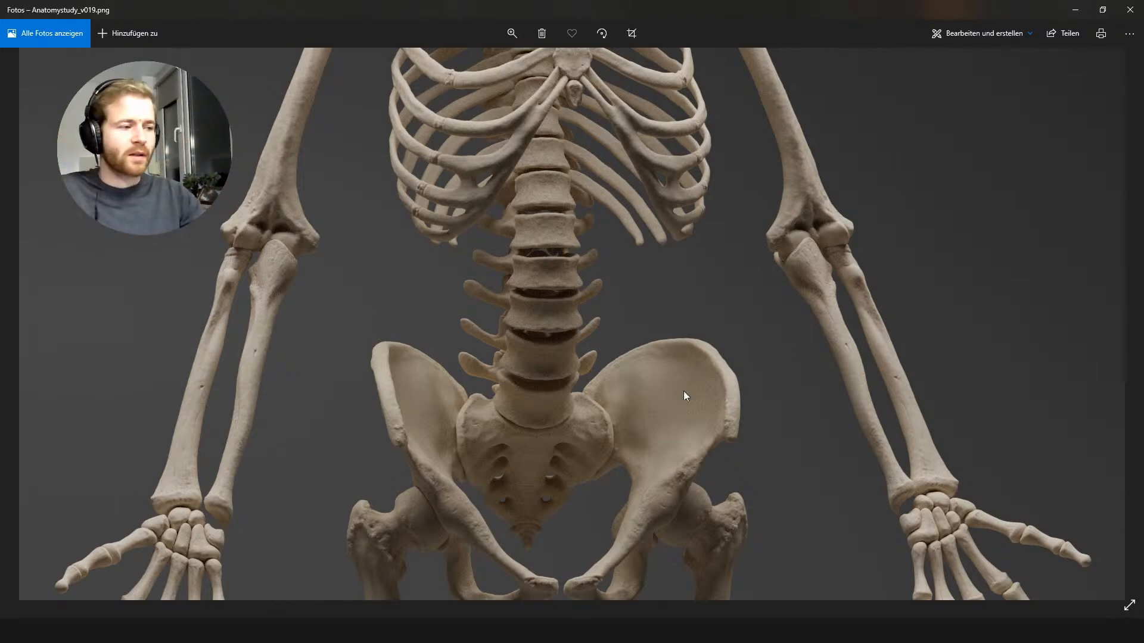
{"action": "left_click_drag", "start_coordinate": [713, 380], "coordinate": [668, 149]}
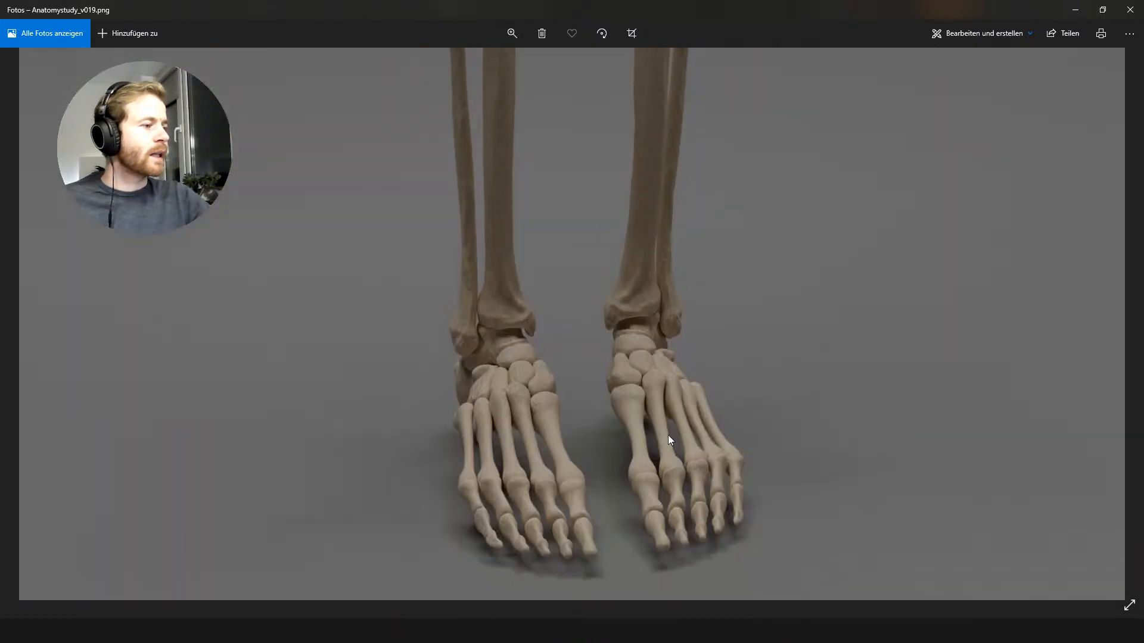
{"action": "left_click", "coordinate": [1130, 10]}
Step: Raise the skull by four subdivision levels and frame its front teeth closely from below
{"action": "left_click_drag", "start_coordinate": [690, 225], "coordinate": [792, 502], "text": "alt"}
{"action": "left_click_drag", "start_coordinate": [837, 134], "coordinate": [820, 449], "text": "alt"}
{"action": "left_click_drag", "start_coordinate": [748, 222], "coordinate": [790, 487], "text": "alt"}
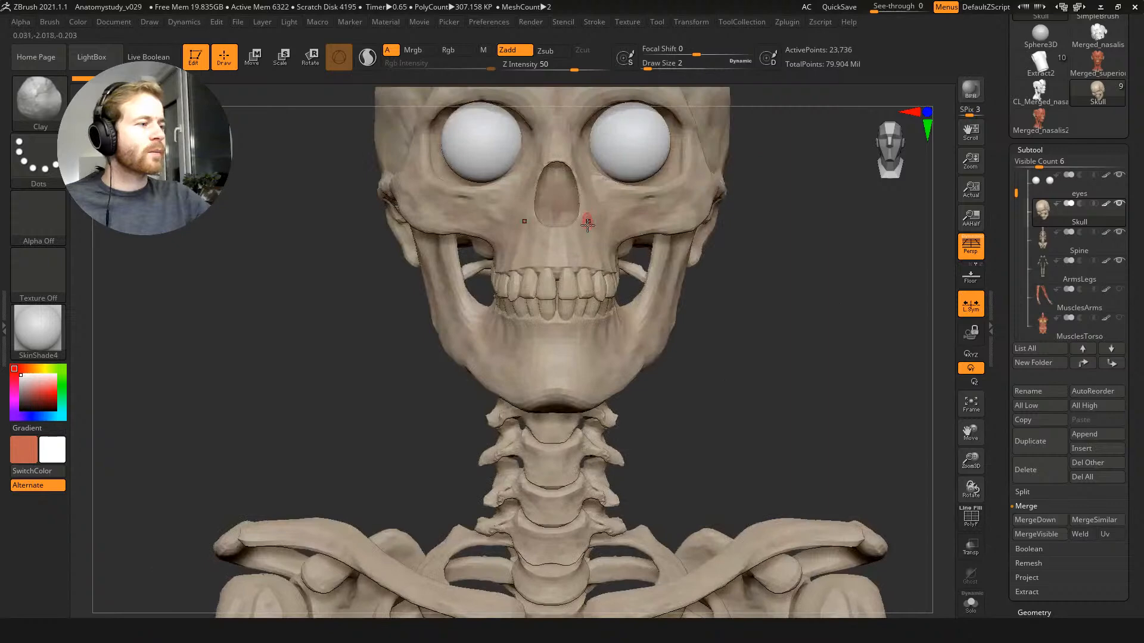
{"action": "key", "text": "d"}
{"action": "key", "text": "d"}
{"action": "key", "text": "d"}
{"action": "key", "text": "d"}
{"action": "right_click_drag", "start_coordinate": [574, 278], "coordinate": [593, 429], "text": "ctrl"}
{"action": "right_click_drag", "start_coordinate": [553, 317], "coordinate": [631, 322]}
{"action": "right_click_drag", "start_coordinate": [709, 327], "coordinate": [595, 273], "text": "ctrl"}
{"action": "mouse_move", "coordinate": [596, 271]}
{"action": "left_mouse_down", "text": "shift"}
{"action": "mouse_move", "coordinate": [572, 311]}
{"action": "mouse_move", "coordinate": [582, 312]}
{"action": "left_mouse_up", "text": "shift"}
{"action": "key", "text": "shift+f"}
{"action": "key", "text": "shift+f"}
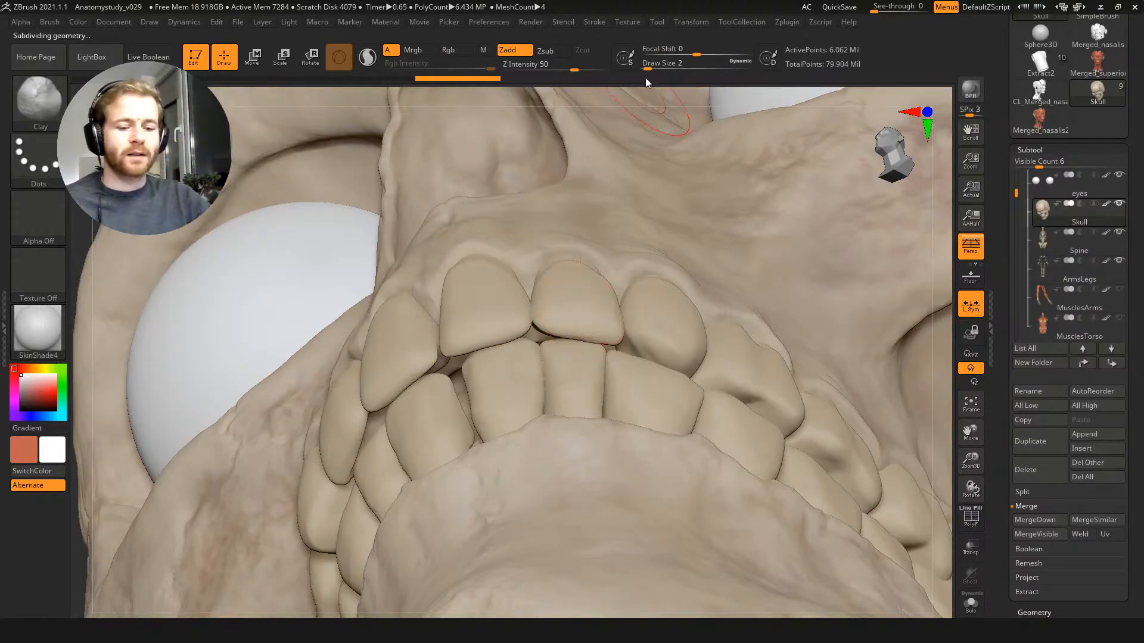
Step: Try to carve the biting edge of an upper front tooth with the DamStandard brush
{"action": "key", "text": "b"}
{"action": "key", "text": "d"}
{"action": "key", "text": "s"}
{"action": "left_click_drag", "start_coordinate": [619, 338], "coordinate": [536, 327]}
{"action": "mouse_move", "coordinate": [623, 340]}
{"action": "left_mouse_down"}
{"action": "mouse_move", "coordinate": [503, 326]}
{"action": "mouse_move", "coordinate": [438, 351]}
{"action": "mouse_move", "coordinate": [531, 332]}
{"action": "mouse_move", "coordinate": [543, 344]}
{"action": "left_mouse_up"}
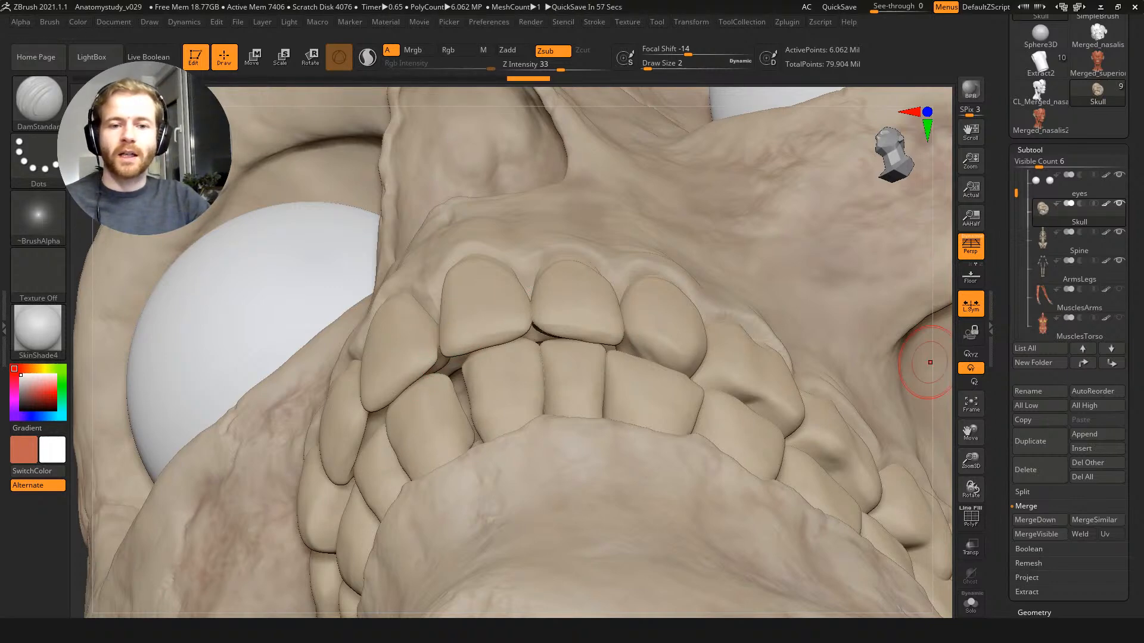
{"action": "key", "text": "ctrl+z"}
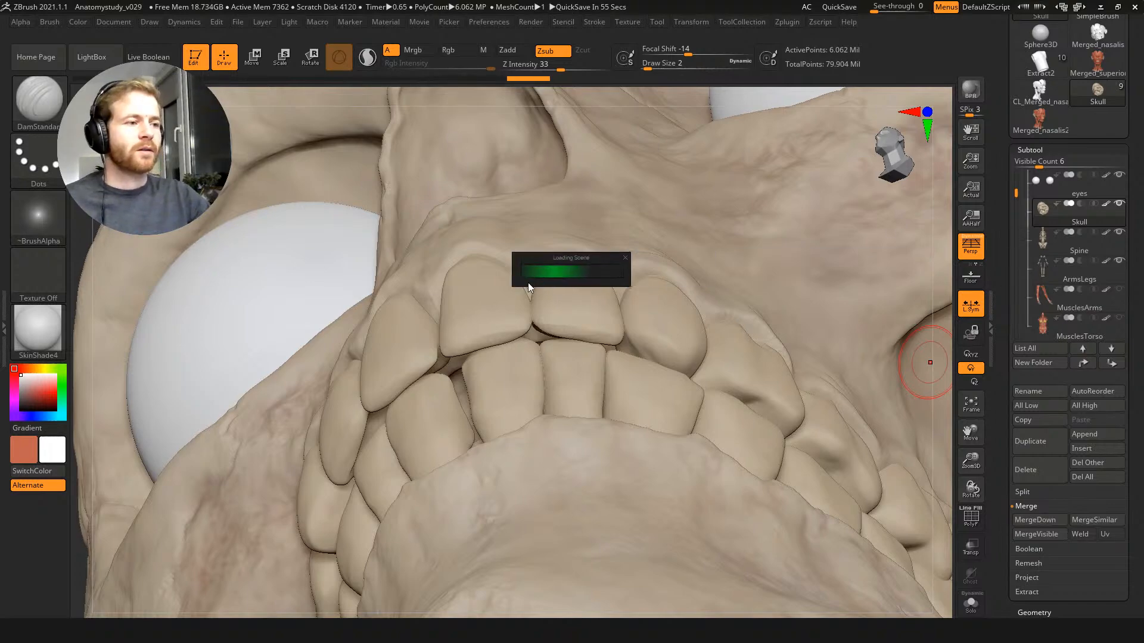
Step: Bring up the anatomy reference board and look over its Skeleton, Muscles and FatPads image groups
{"action": "right_click_drag", "start_coordinate": [1143, 256], "coordinate": [329, 372]}
{"action": "scroll", "coordinate": [519, 357], "scroll_direction": "down", "scroll_amount": 8}
{"action": "scroll", "coordinate": [258, 212], "scroll_direction": "down", "scroll_amount": 4}
{"action": "middle_click_drag", "start_coordinate": [355, 234], "coordinate": [554, 271]}
{"action": "scroll", "coordinate": [567, 236], "scroll_direction": "down", "scroll_amount": 2}
{"action": "scroll", "coordinate": [559, 270], "scroll_direction": "up", "scroll_amount": 2}
{"action": "scroll", "coordinate": [557, 268], "scroll_direction": "up", "scroll_amount": 1}
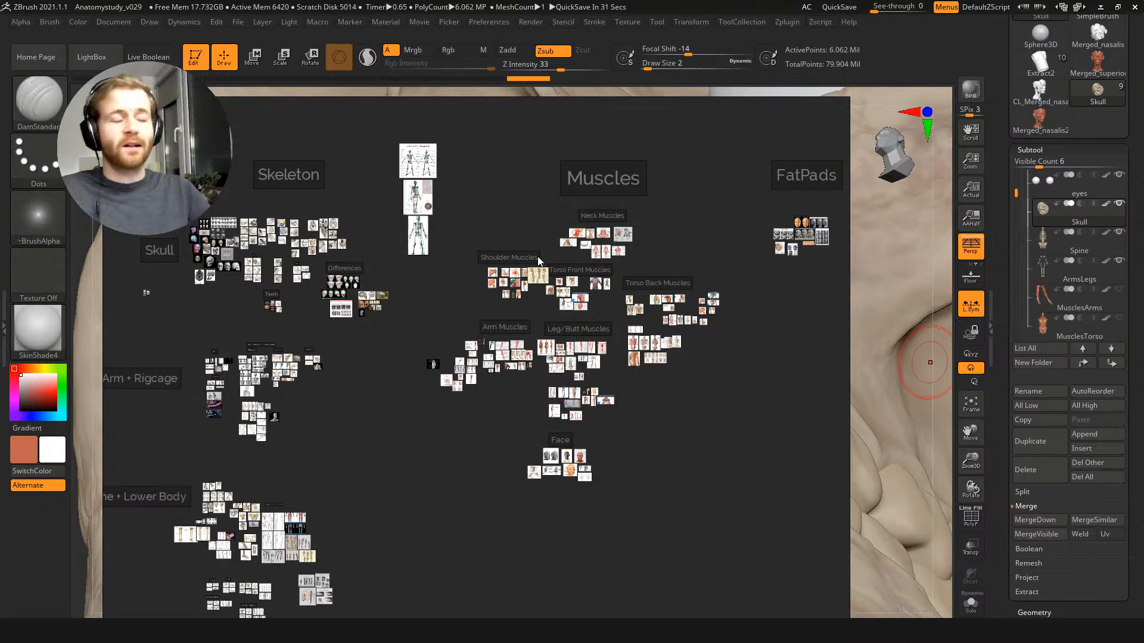
{"action": "middle_click_drag", "start_coordinate": [382, 317], "coordinate": [434, 348]}
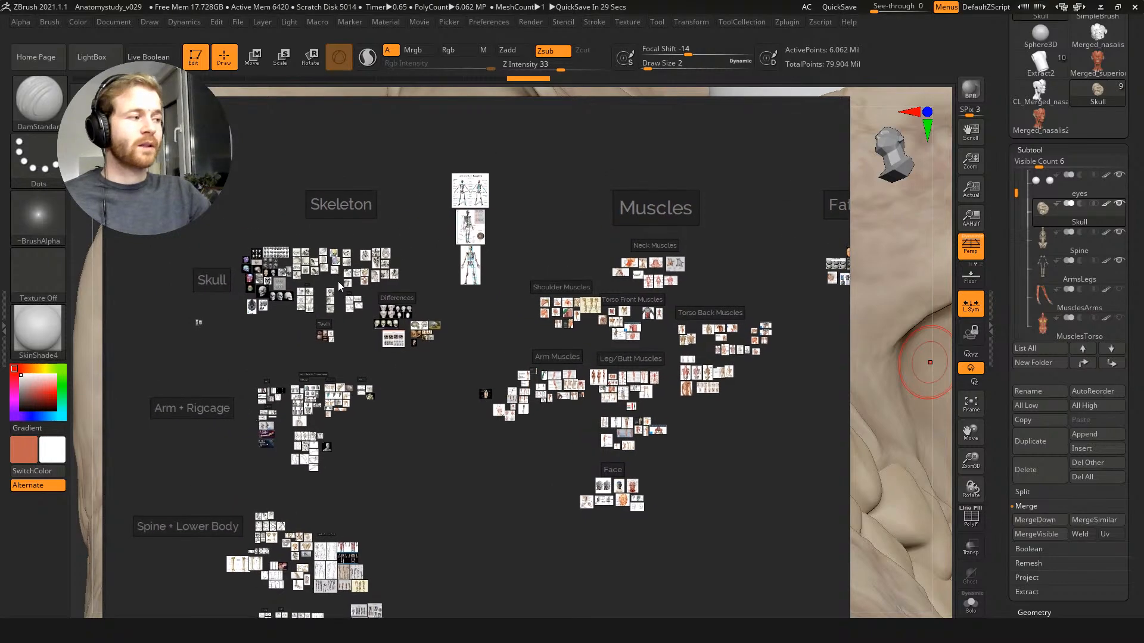
Step: Look closely at the Skull group's reference image showing the upper teeth from below
{"action": "scroll", "coordinate": [304, 283], "scroll_direction": "up", "scroll_amount": 5}
{"action": "middle_click_drag", "start_coordinate": [347, 294], "coordinate": [448, 275]}
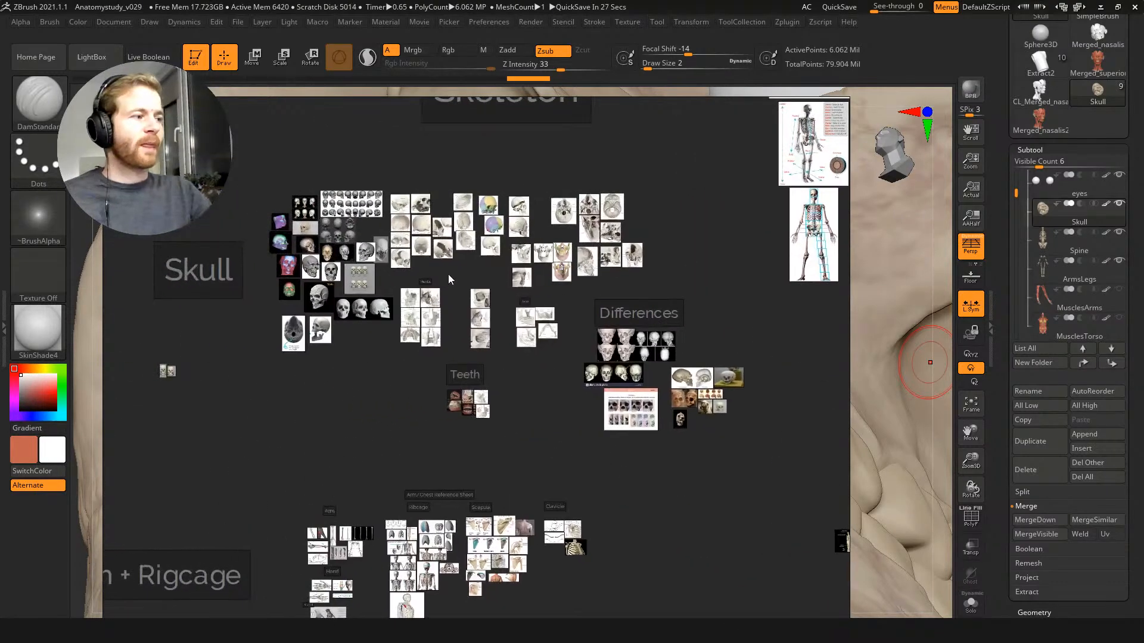
{"action": "scroll", "coordinate": [465, 271], "scroll_direction": "up", "scroll_amount": 3}
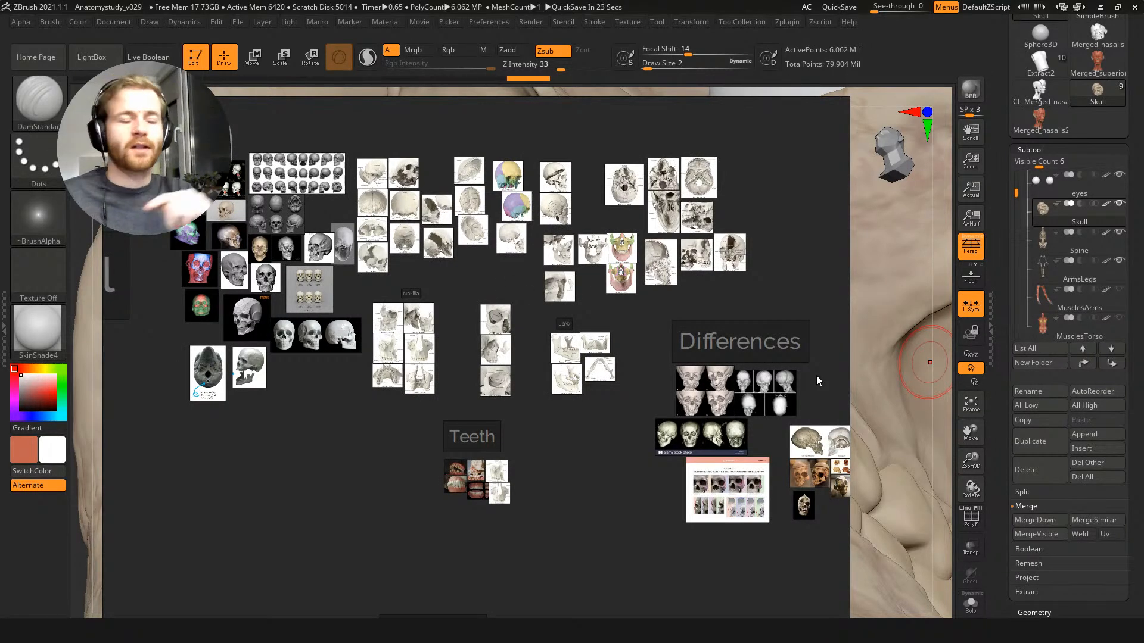
{"action": "scroll", "coordinate": [486, 319], "scroll_direction": "up", "scroll_amount": 4}
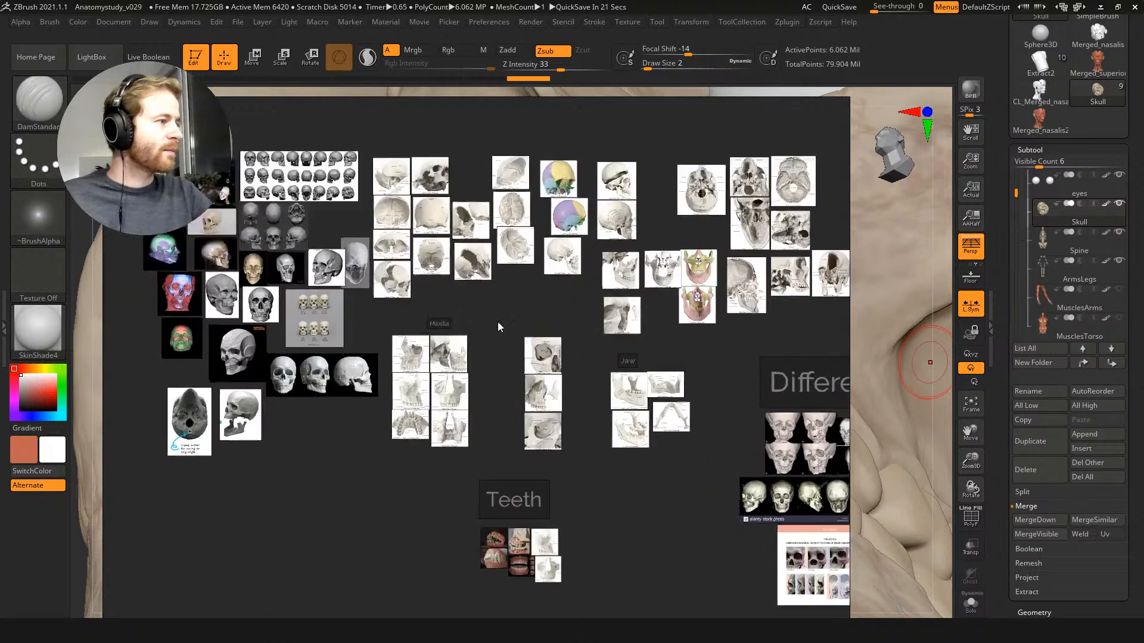
{"action": "scroll", "coordinate": [512, 286], "scroll_direction": "up", "scroll_amount": 6}
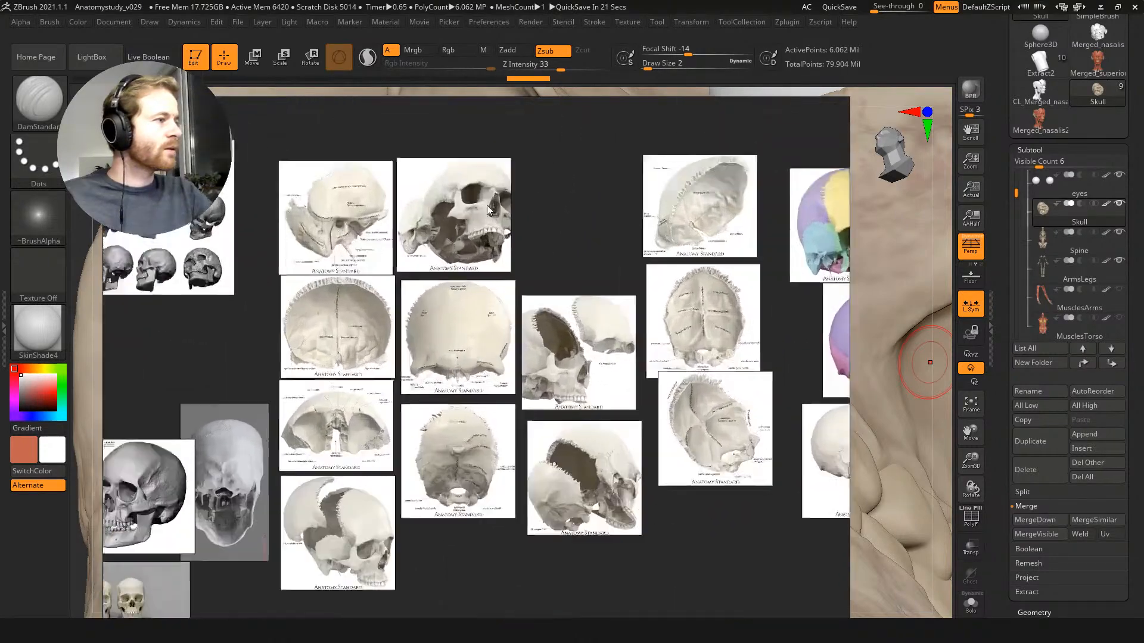
{"action": "scroll", "coordinate": [449, 219], "scroll_direction": "up", "scroll_amount": 6}
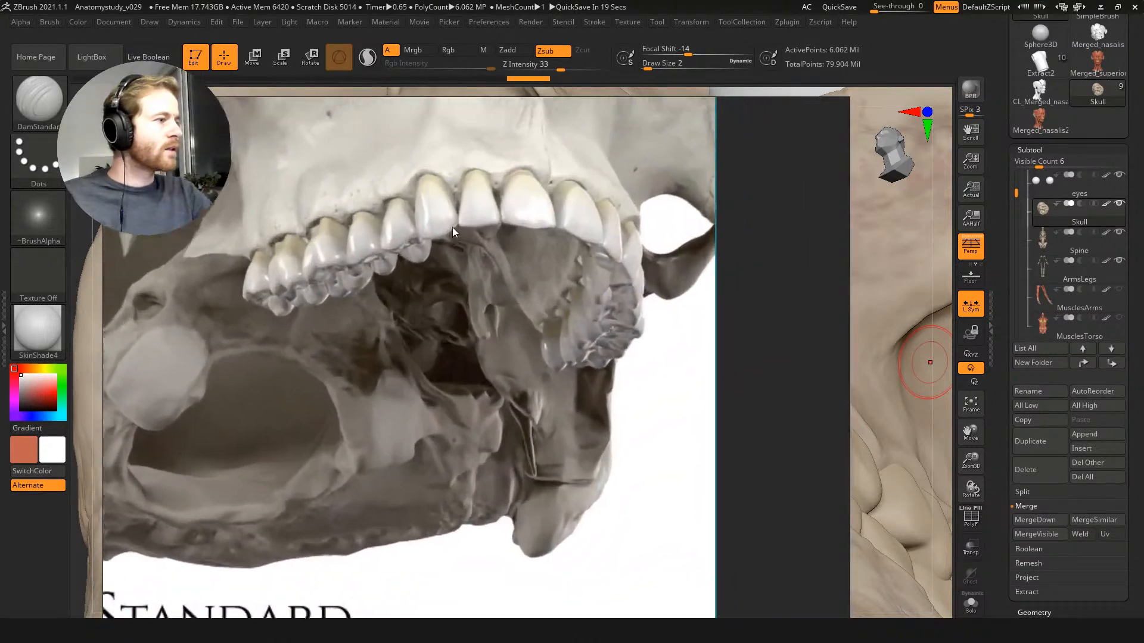
{"action": "scroll", "coordinate": [431, 233], "scroll_direction": "up", "scroll_amount": 2}
{"action": "scroll", "coordinate": [437, 234], "scroll_direction": "down", "scroll_amount": 2}
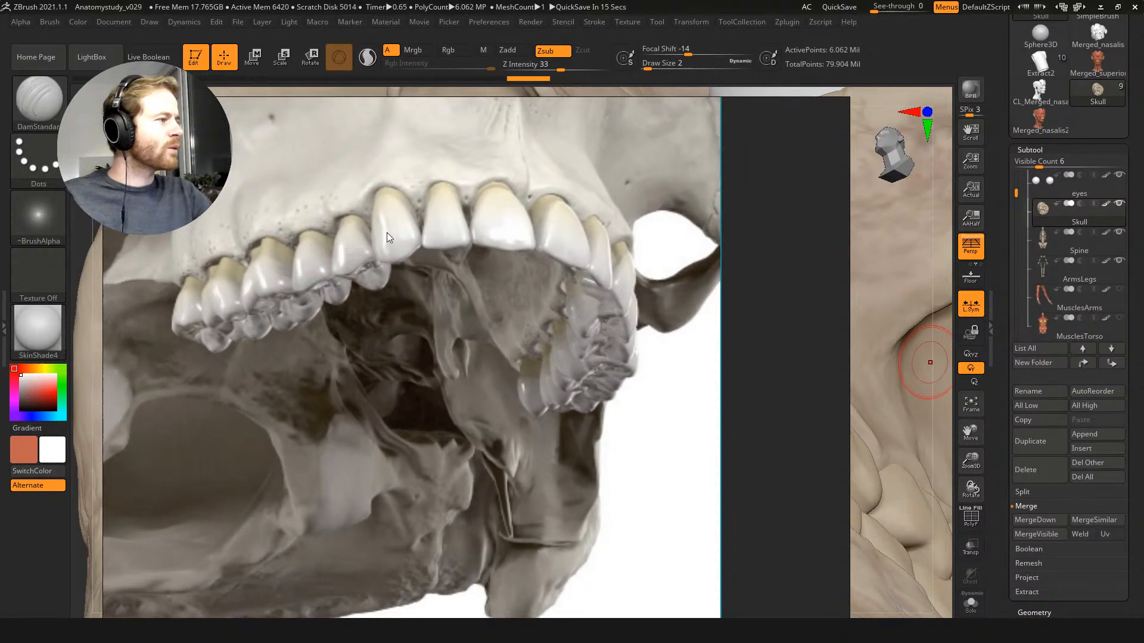
{"action": "scroll", "coordinate": [402, 270], "scroll_direction": "down", "scroll_amount": 1}
{"action": "scroll", "coordinate": [414, 259], "scroll_direction": "up", "scroll_amount": 2}
Step: Shrink the reference window to the upper-teeth close-up and park it in a corner clear of the modelled front teeth
{"action": "left_click_drag", "start_coordinate": [419, 263], "coordinate": [802, 223]}
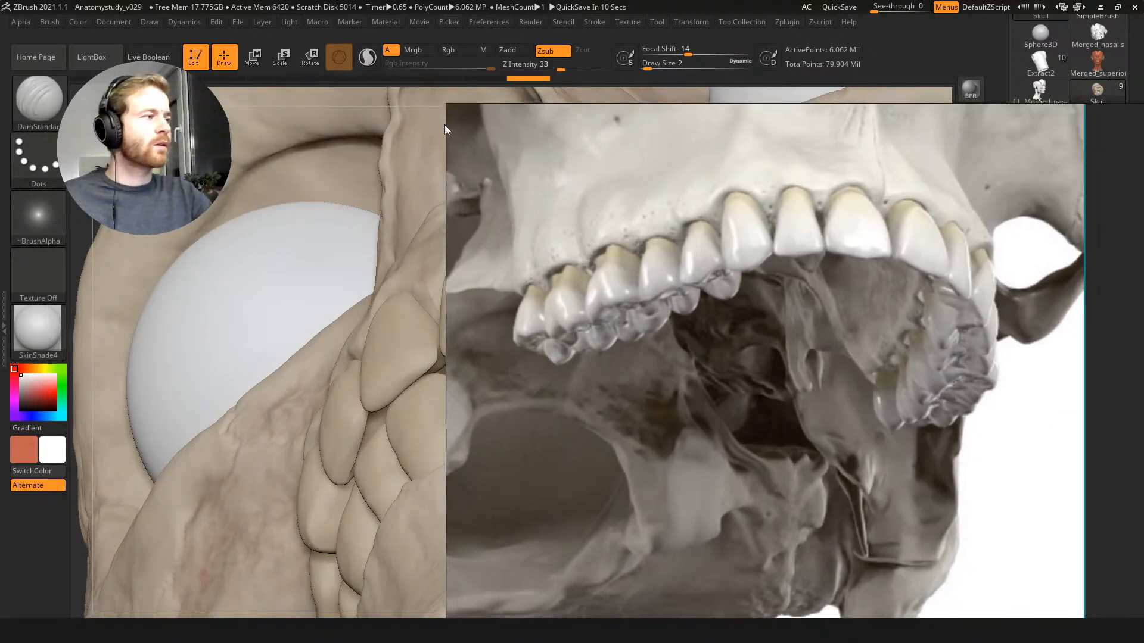
{"action": "left_click_drag", "start_coordinate": [447, 105], "coordinate": [849, 394]}
{"action": "middle_click_drag", "start_coordinate": [965, 459], "coordinate": [991, 483]}
{"action": "scroll", "coordinate": [1031, 536], "scroll_direction": "down", "scroll_amount": 2}
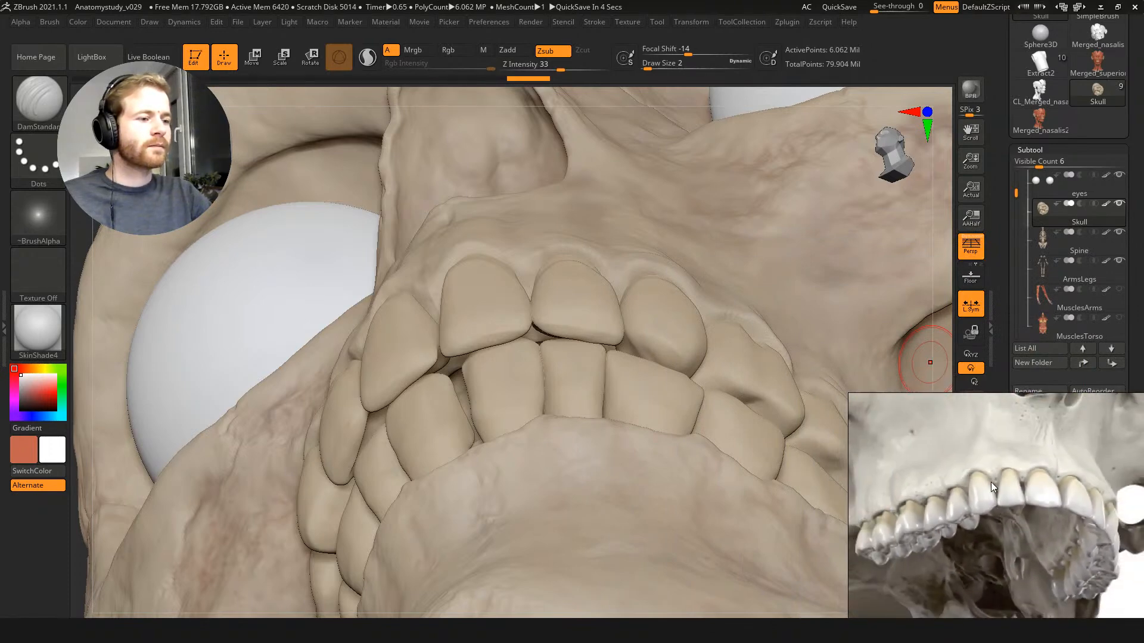
{"action": "left_click_drag", "start_coordinate": [1017, 438], "coordinate": [140, 473]}
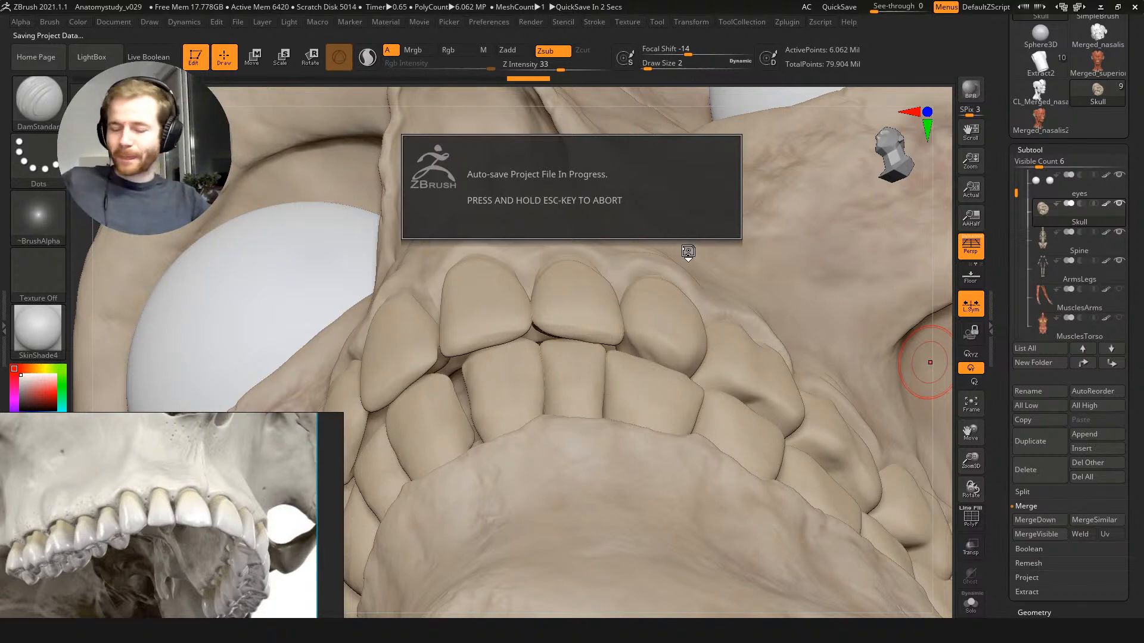
Step: Switch to the Move Topological brush and set its Focal Shift to 44
{"action": "right_click_drag", "start_coordinate": [680, 262], "coordinate": [676, 269]}
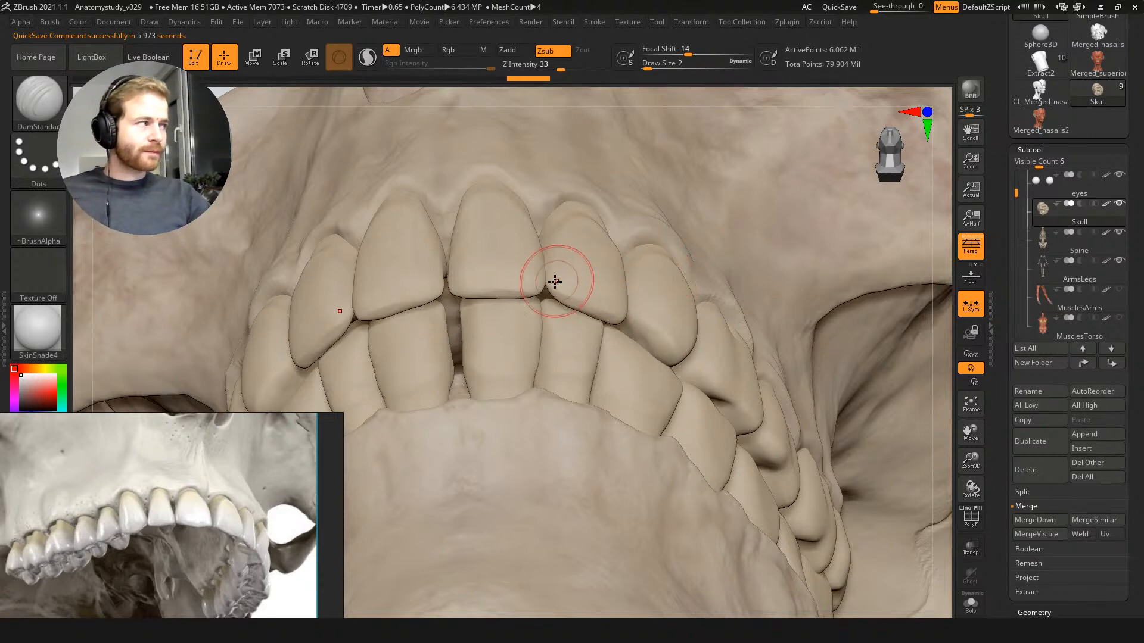
{"action": "key", "text": "b"}
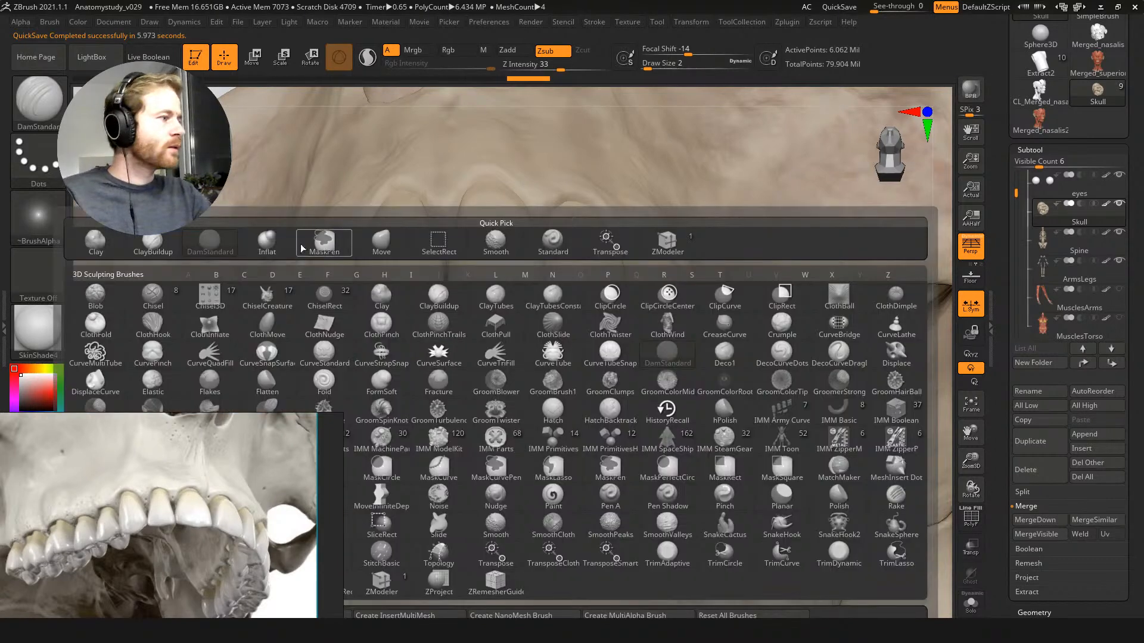
{"action": "key", "text": "b"}
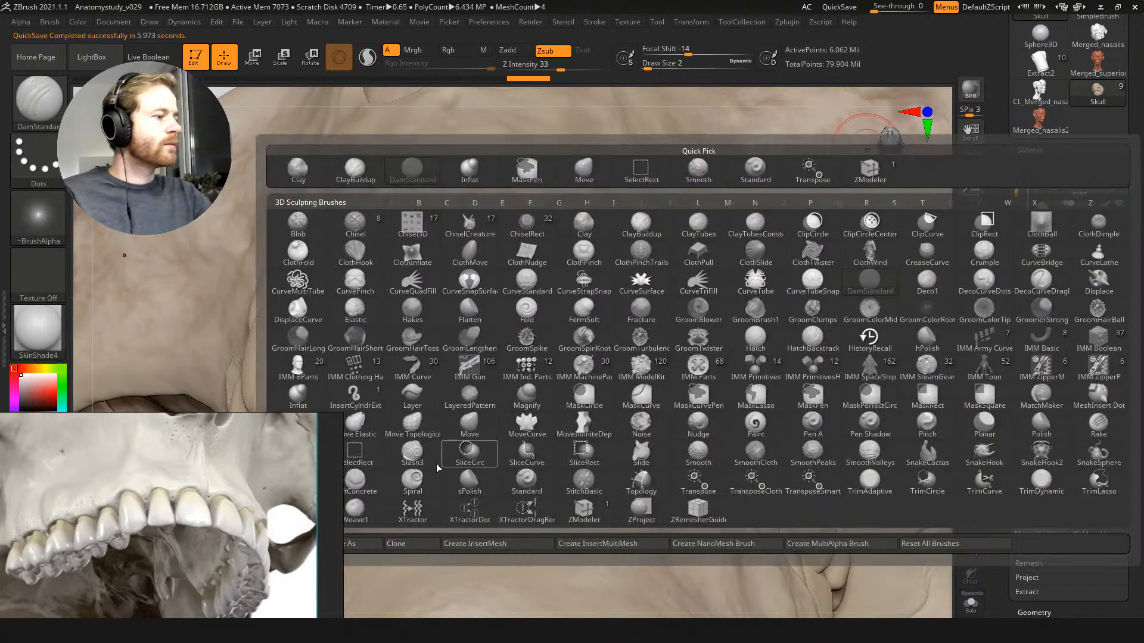
{"action": "left_click", "coordinate": [419, 433]}
{"action": "mouse_move", "coordinate": [582, 301]}
{"action": "right_mouse_down"}
{"action": "mouse_move", "coordinate": [556, 331]}
{"action": "mouse_move", "coordinate": [572, 359]}
{"action": "right_mouse_up"}
{"action": "key", "text": "o"}
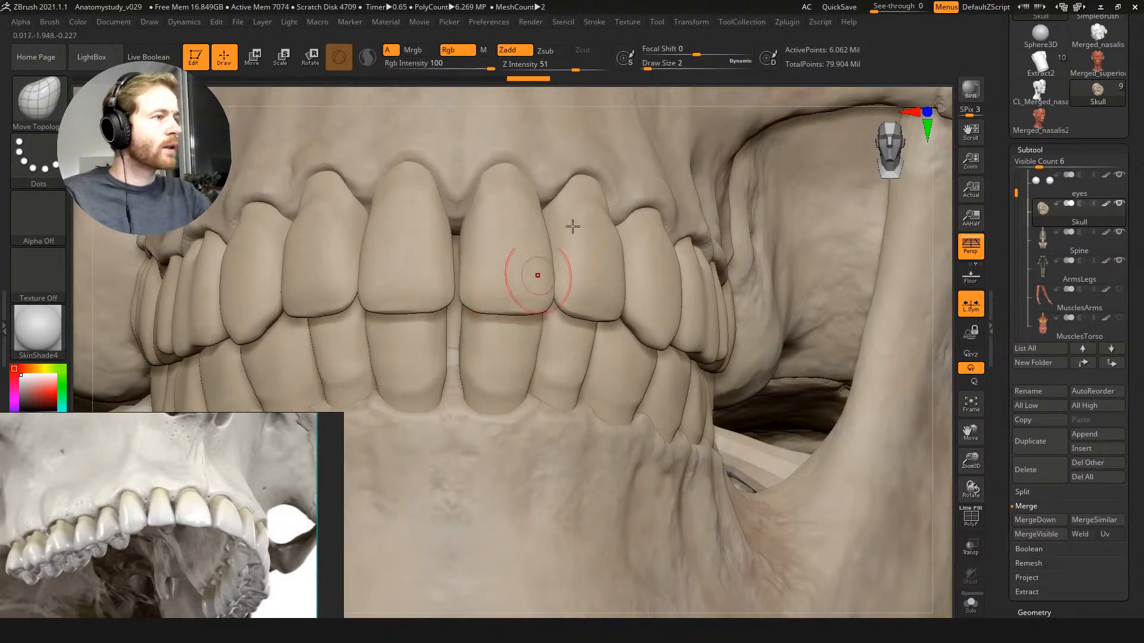
{"action": "mouse_move", "coordinate": [695, 49]}
{"action": "left_mouse_down"}
{"action": "mouse_move", "coordinate": [678, 49]}
{"action": "mouse_move", "coordinate": [721, 49]}
{"action": "left_mouse_up"}
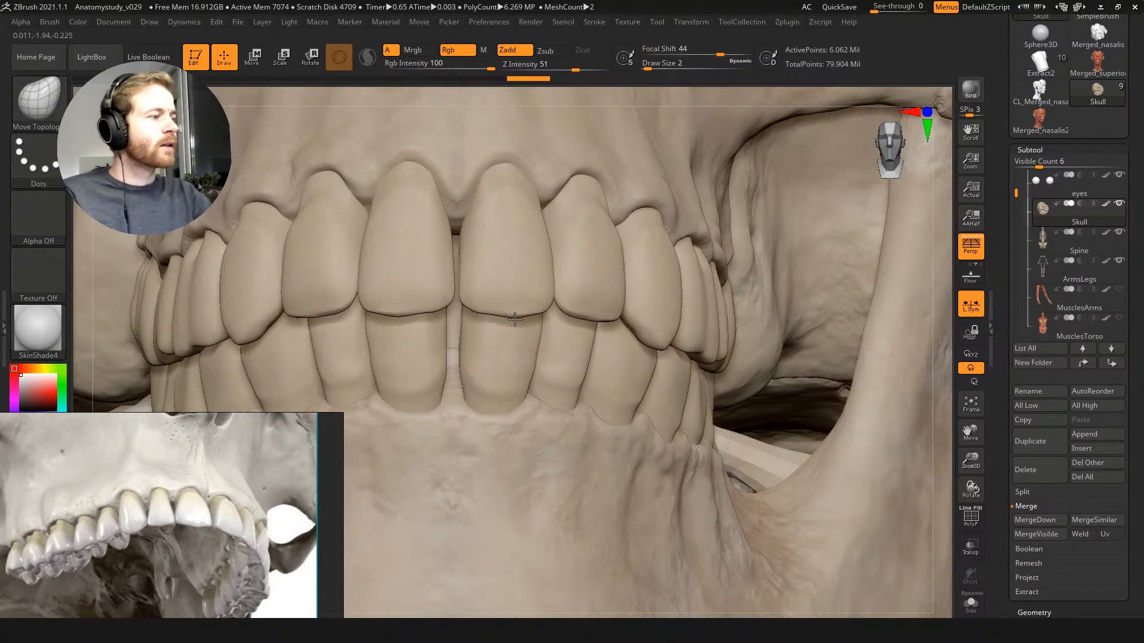
Step: Pull the biting edge of the upper lateral incisor slightly downward with the Move Topological brush
{"action": "right_click_drag", "start_coordinate": [524, 332], "coordinate": [485, 325]}
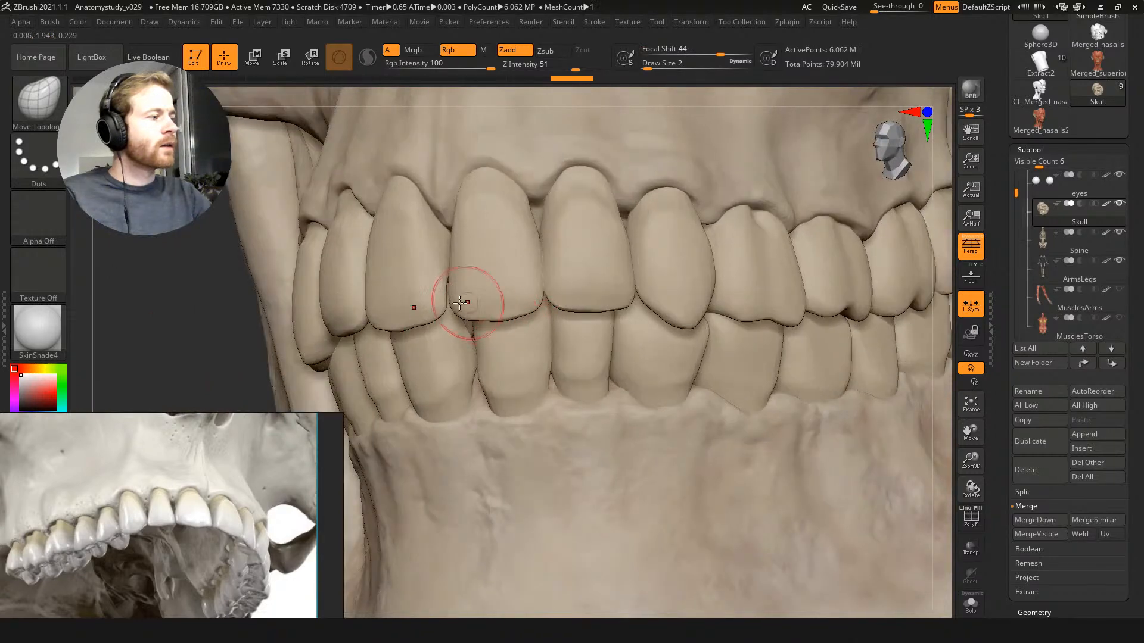
{"action": "left_click_drag", "start_coordinate": [595, 311], "coordinate": [596, 319]}
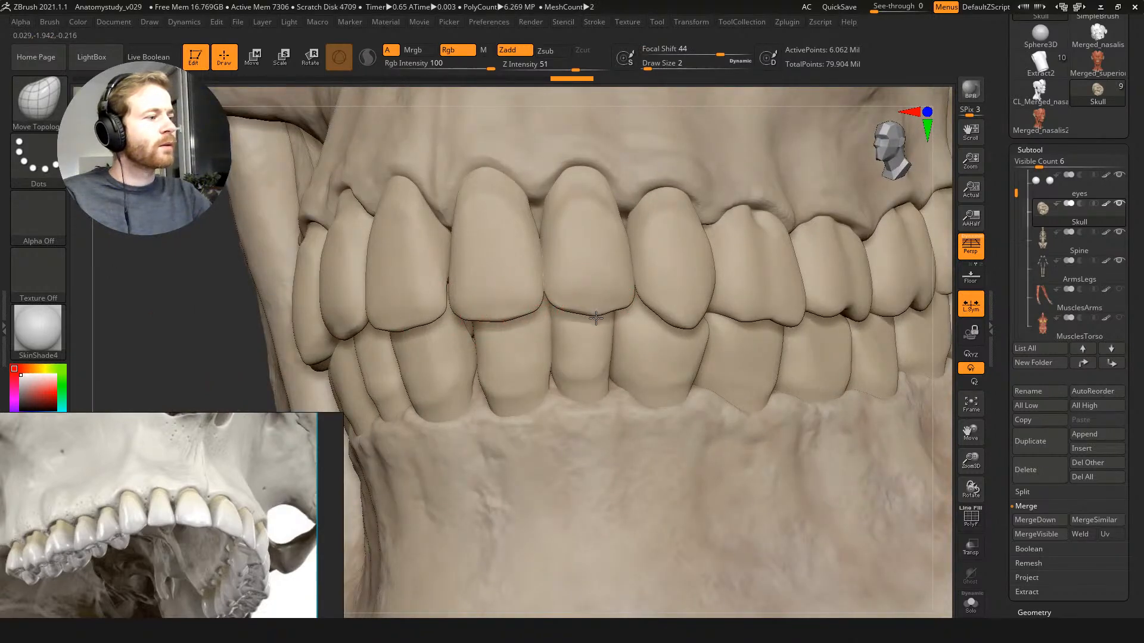
{"action": "right_click_drag", "start_coordinate": [659, 368], "coordinate": [641, 380]}
Step: Reshape the biting edges of the upper lateral and central incisors from below with Move Topological at Draw Size 3
{"action": "mouse_move", "coordinate": [582, 332]}
{"action": "right_mouse_down"}
{"action": "mouse_move", "coordinate": [582, 227]}
{"action": "mouse_move", "coordinate": [569, 311]}
{"action": "right_mouse_up"}
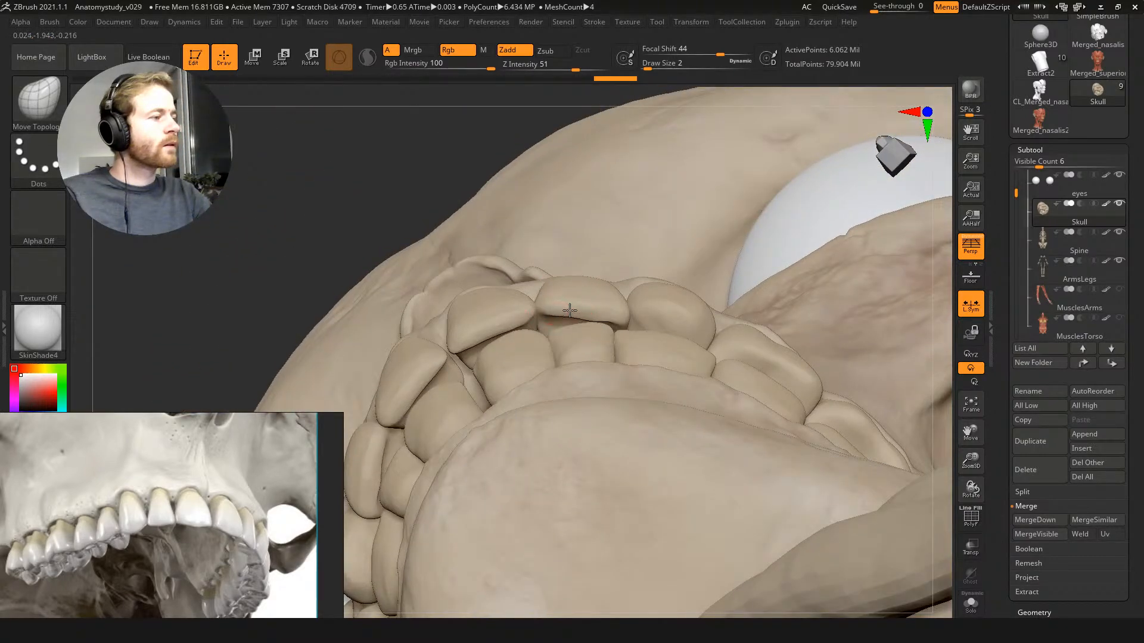
{"action": "key", "text": "s"}
{"action": "left_click_drag", "start_coordinate": [584, 316], "coordinate": [590, 316]}
{"action": "key", "text": "ctrl+z"}
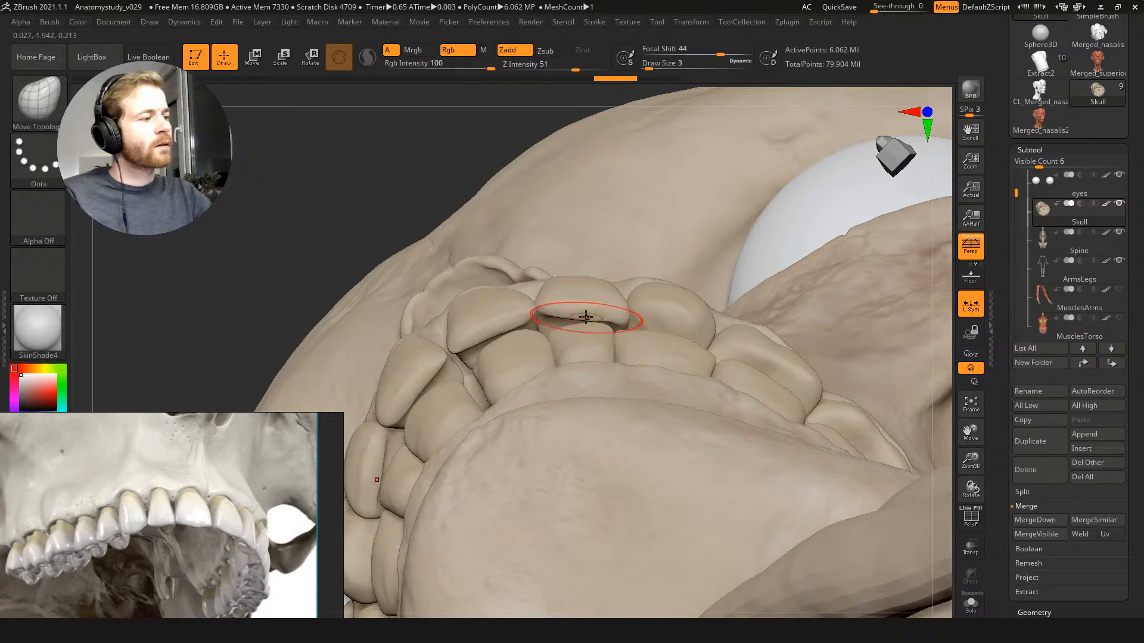
{"action": "mouse_move", "coordinate": [585, 318]}
{"action": "left_mouse_down"}
{"action": "mouse_move", "coordinate": [567, 304]}
{"action": "mouse_move", "coordinate": [608, 314]}
{"action": "left_mouse_up"}
{"action": "left_click_drag", "start_coordinate": [502, 335], "coordinate": [482, 293]}
{"action": "key", "text": "s"}
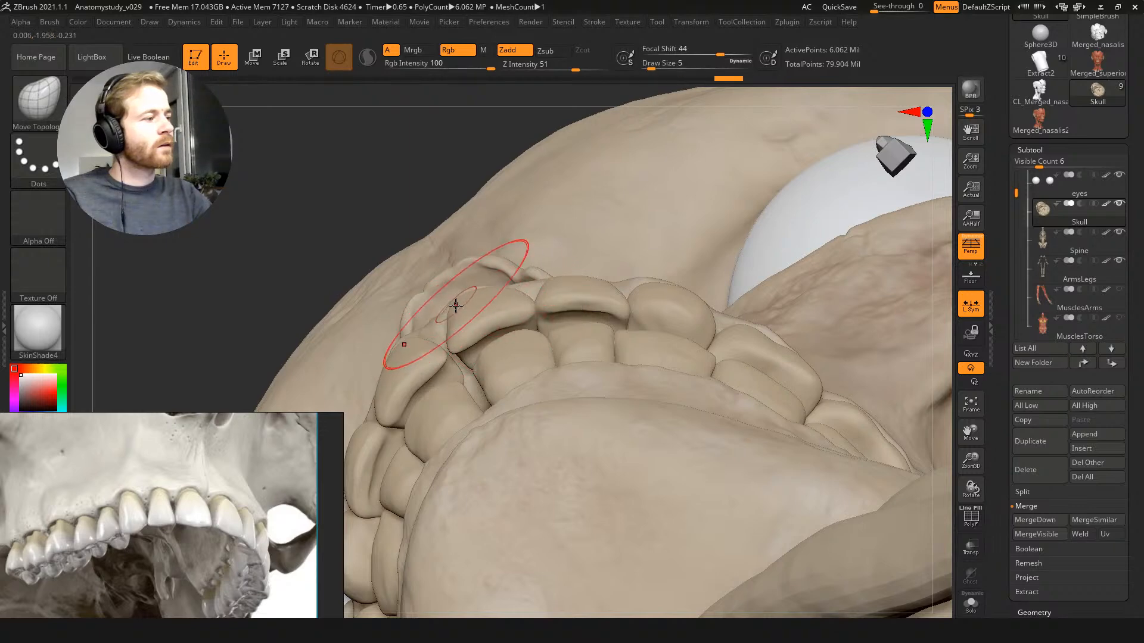
Step: Adjust the form of the upper canine from an underside view with the Move Topological brush
{"action": "right_click_drag", "start_coordinate": [684, 290], "coordinate": [667, 335]}
{"action": "key", "text": "s"}
{"action": "left_click_drag", "start_coordinate": [660, 330], "coordinate": [686, 312]}
{"action": "key", "text": "s"}
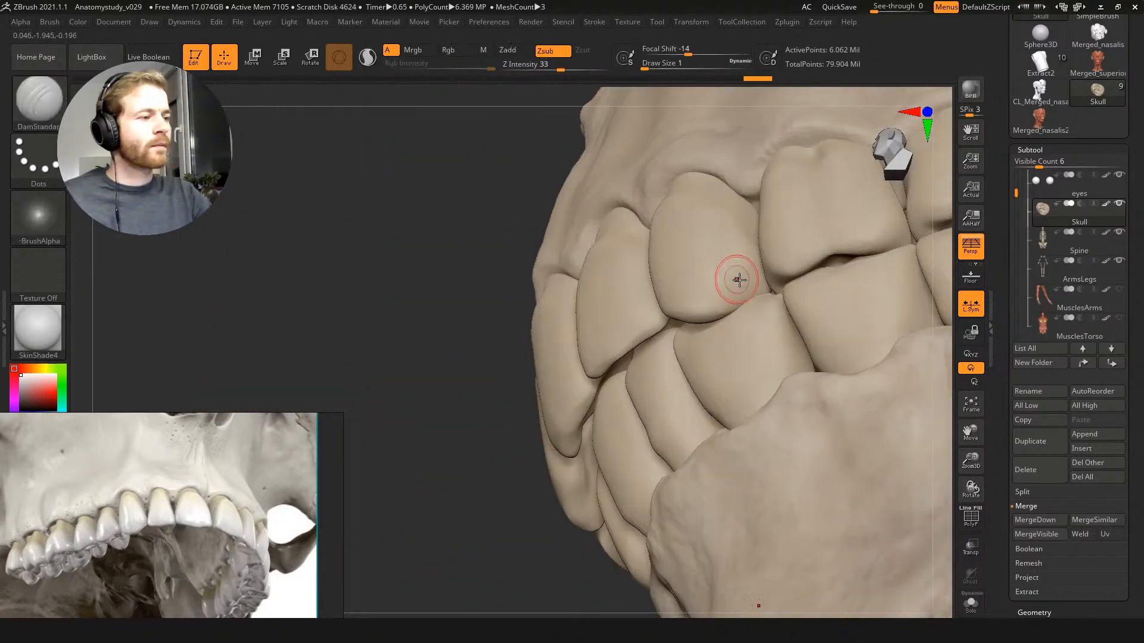
Step: Set the Draw Size to 2 for working on the upper canine's crown
{"action": "key", "text": "s"}
{"action": "left_click", "coordinate": [739, 281]}
{"action": "key", "text": "s"}
{"action": "left_click_drag", "start_coordinate": [743, 282], "coordinate": [745, 281]}
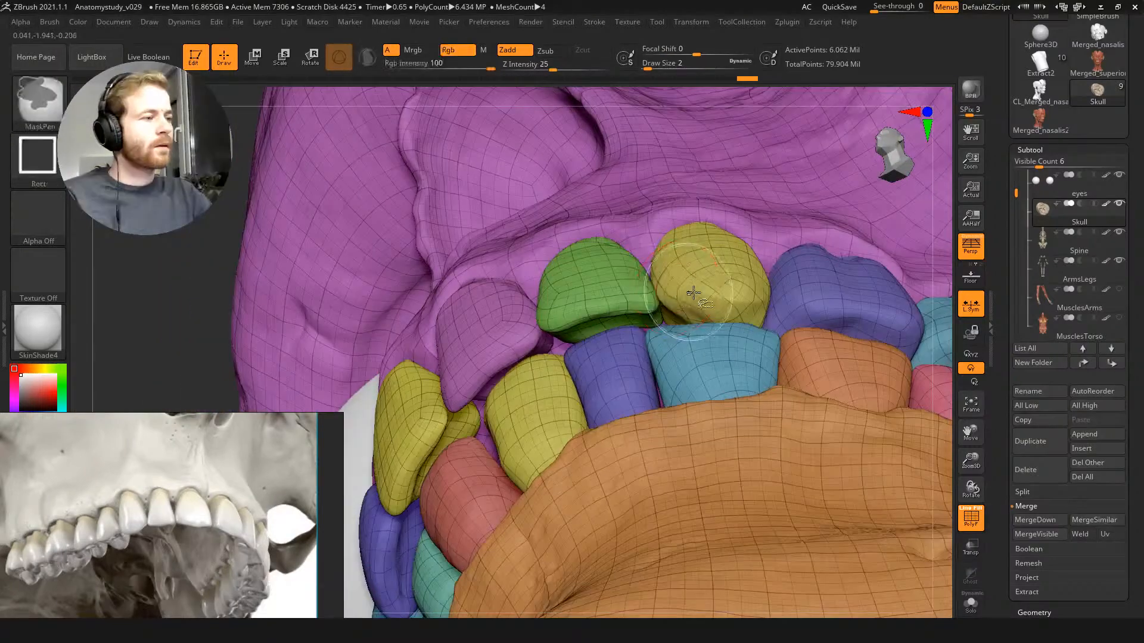
Step: Isolate the two upper canines by their polygroups and turn off the polygroup wireframe display
{"action": "key", "text": "ctrl+shift"}
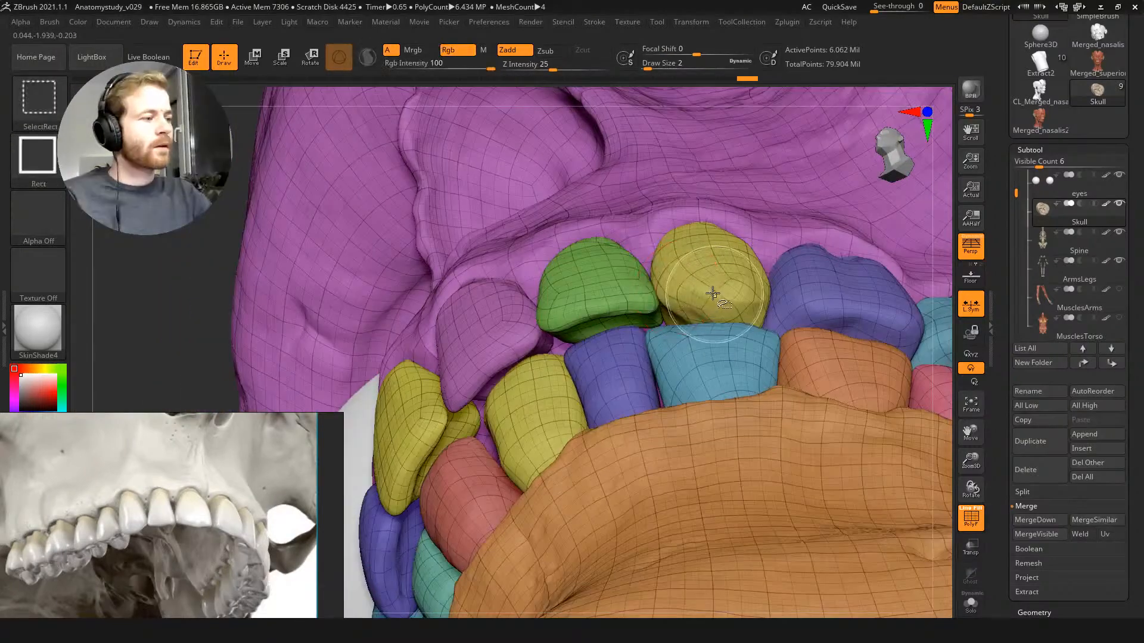
{"action": "left_click", "coordinate": [714, 294], "text": "ctrl+shift"}
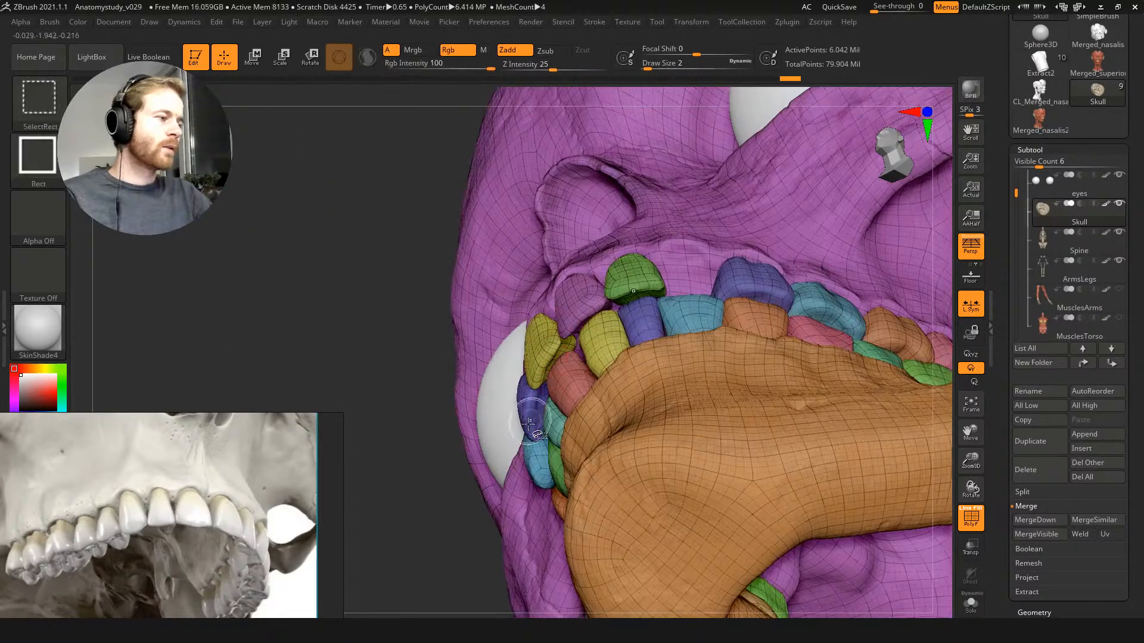
{"action": "left_click", "coordinate": [535, 455], "text": "ctrl+shift"}
{"action": "left_click_drag", "start_coordinate": [402, 227], "coordinate": [374, 286], "text": "ctrl+shift"}
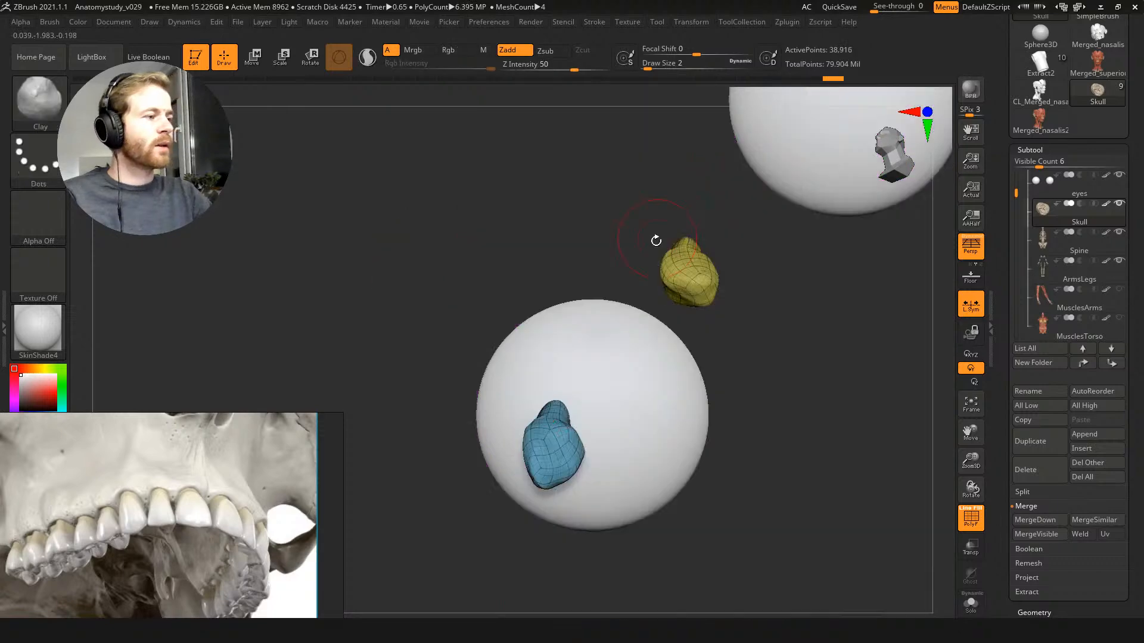
{"action": "left_click_drag", "start_coordinate": [656, 240], "coordinate": [530, 246]}
{"action": "key", "text": "shift+f"}
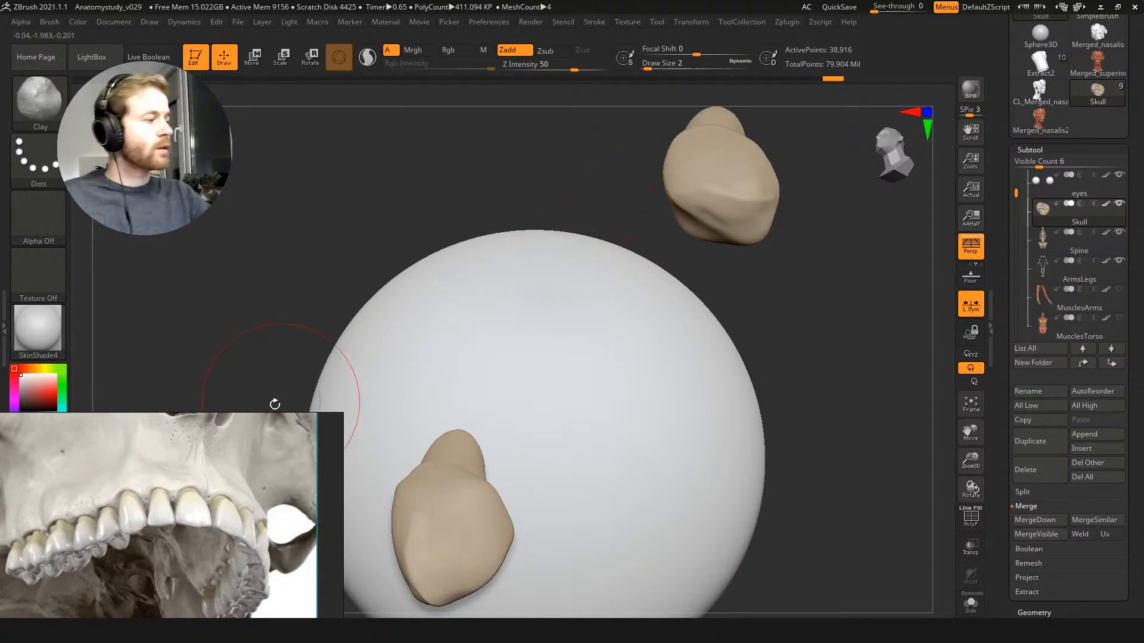
Step: Move the reference window lower so that it covers less of the brush settings area
{"action": "left_click_drag", "start_coordinate": [236, 492], "coordinate": [224, 524]}
{"action": "right_click_drag", "start_coordinate": [177, 495], "coordinate": [167, 616]}
{"action": "left_click_drag", "start_coordinate": [275, 249], "coordinate": [265, 242]}
{"action": "key", "text": "ctrl+shift+s"}
{"action": "key", "text": "ctrl+shift+s"}
Step: Switch the Clay brush's tablet pressure from the global settings to its own settings
{"action": "left_click", "coordinate": [50, 23]}
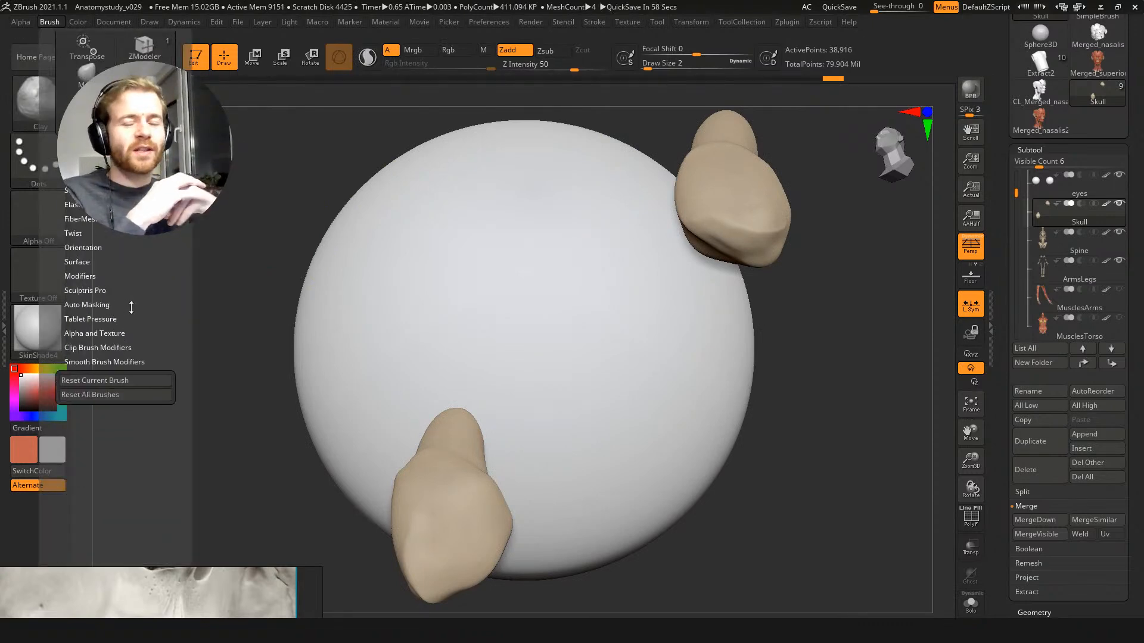
{"action": "left_click", "coordinate": [92, 320]}
{"action": "left_click", "coordinate": [96, 332]}
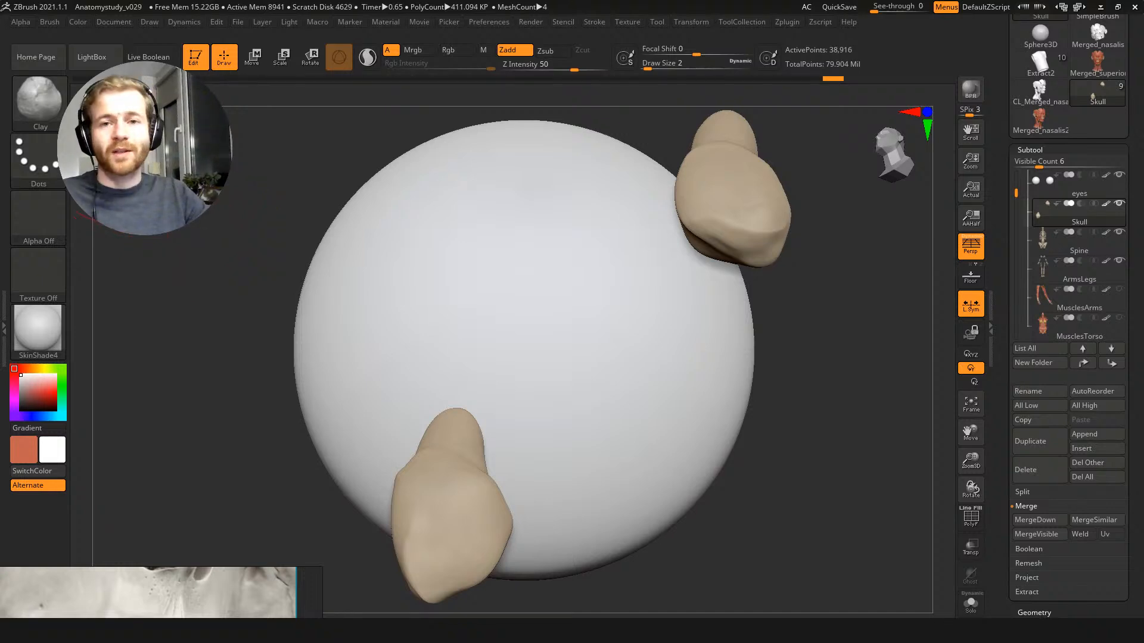
{"action": "left_click", "coordinate": [50, 21]}
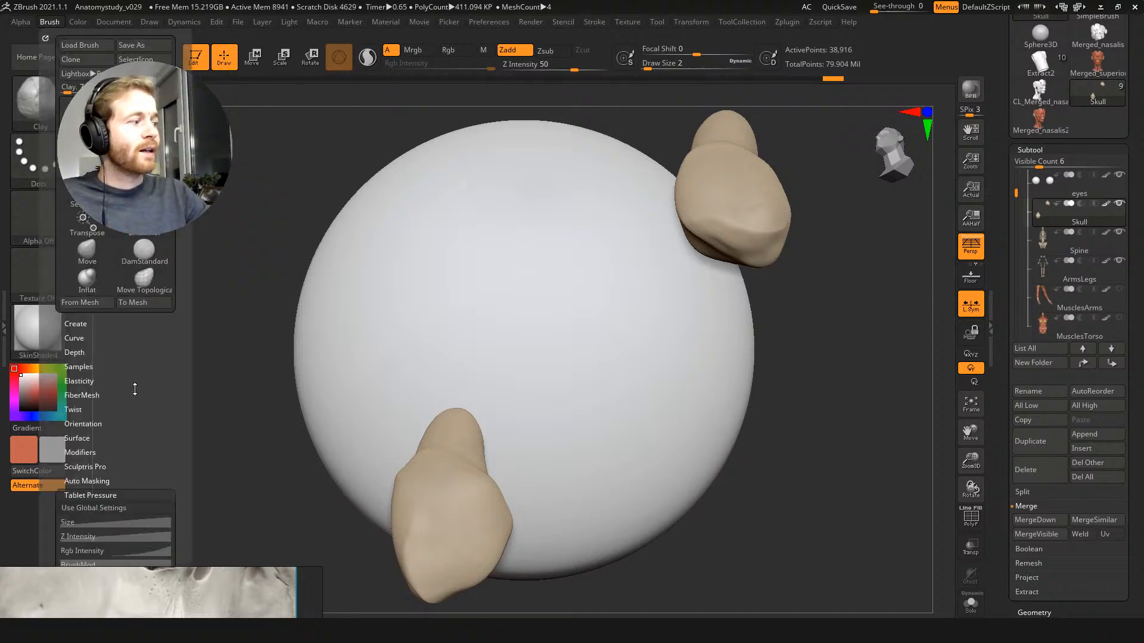
{"action": "left_click_drag", "start_coordinate": [132, 427], "coordinate": [125, 365]}
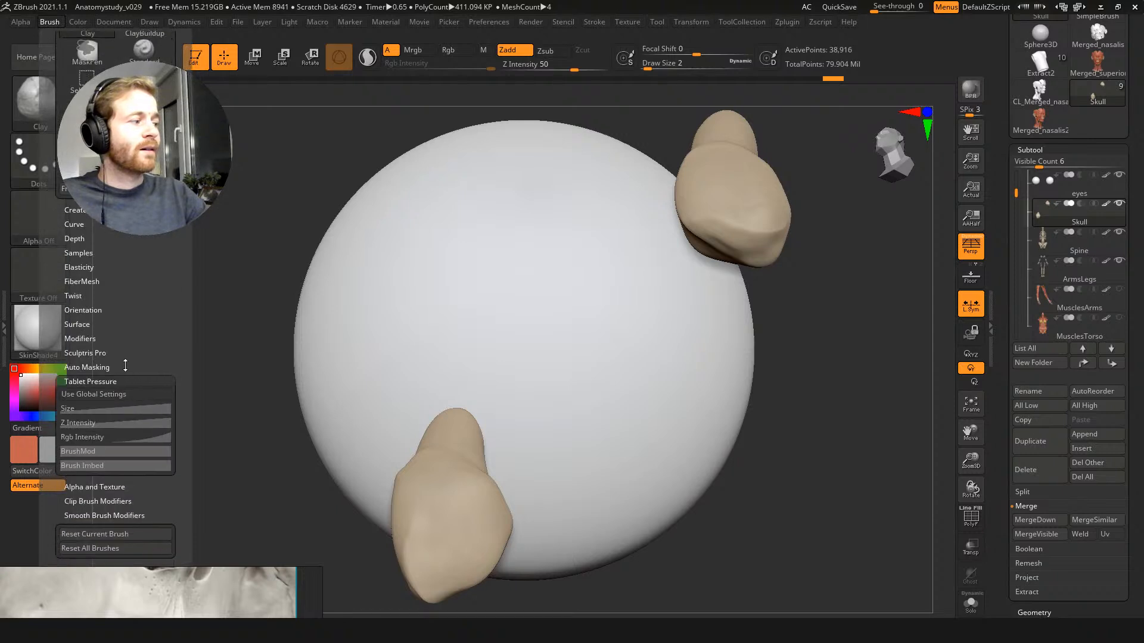
{"action": "left_click", "coordinate": [111, 394]}
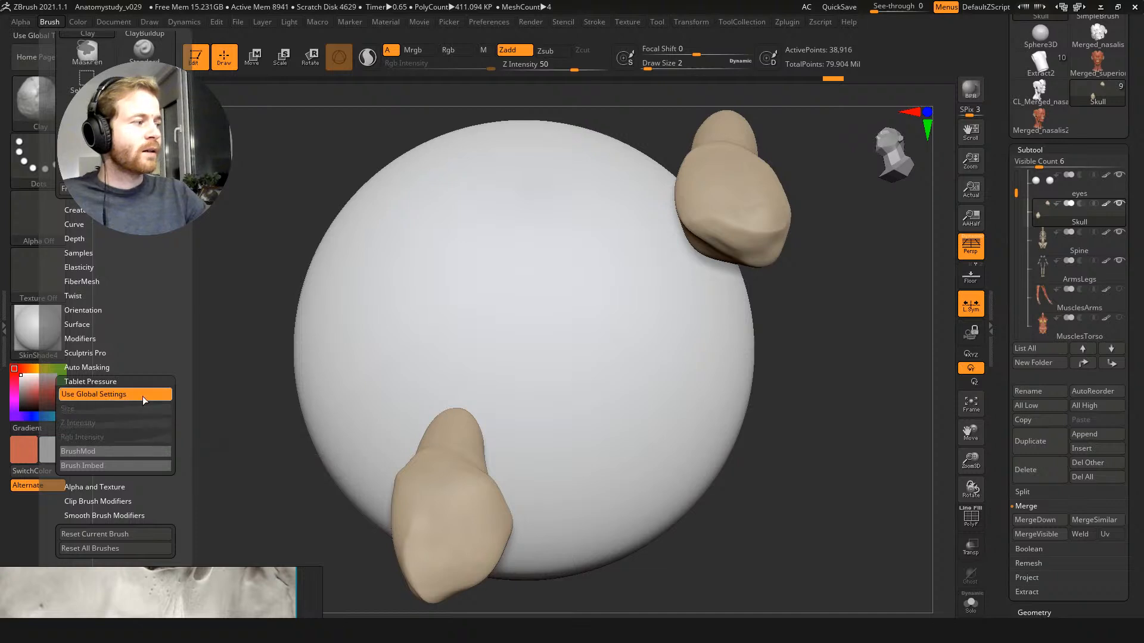
{"action": "left_click", "coordinate": [122, 396]}
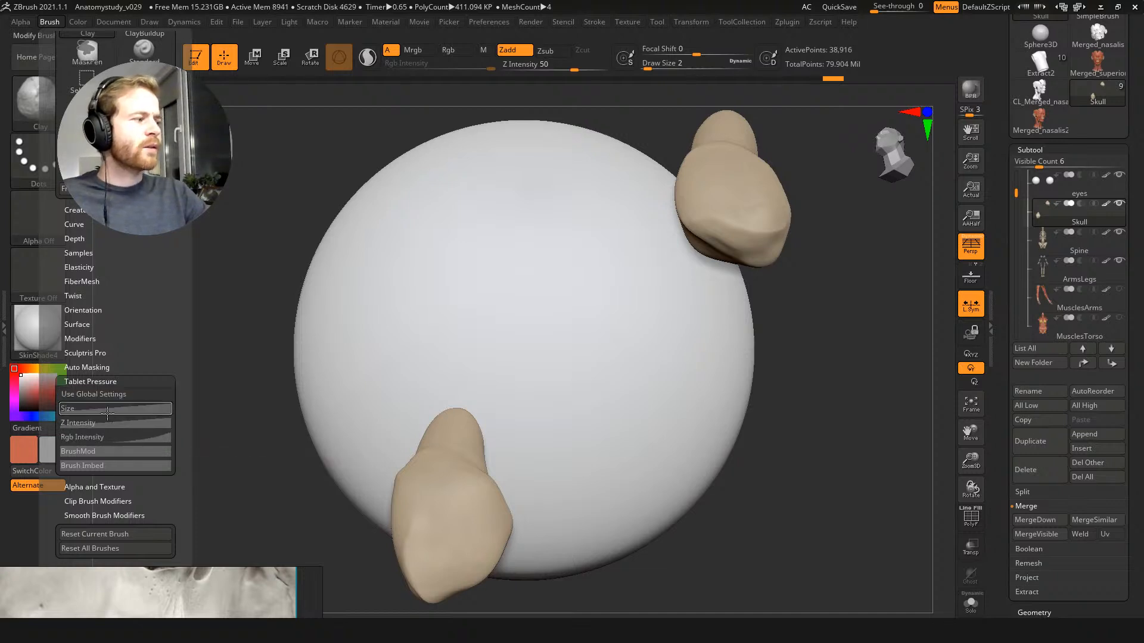
Step: Examine the Clay brush's pen-pressure curve for size and its Use Global Settings option
{"action": "left_click", "coordinate": [94, 410]}
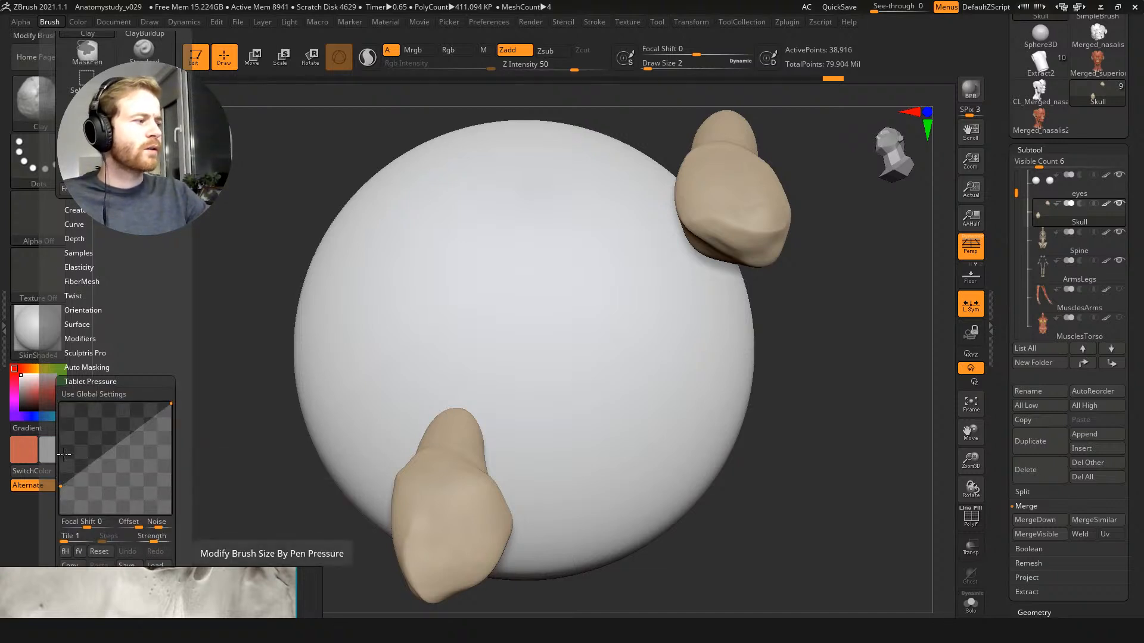
{"action": "left_click_drag", "start_coordinate": [60, 477], "coordinate": [76, 419]}
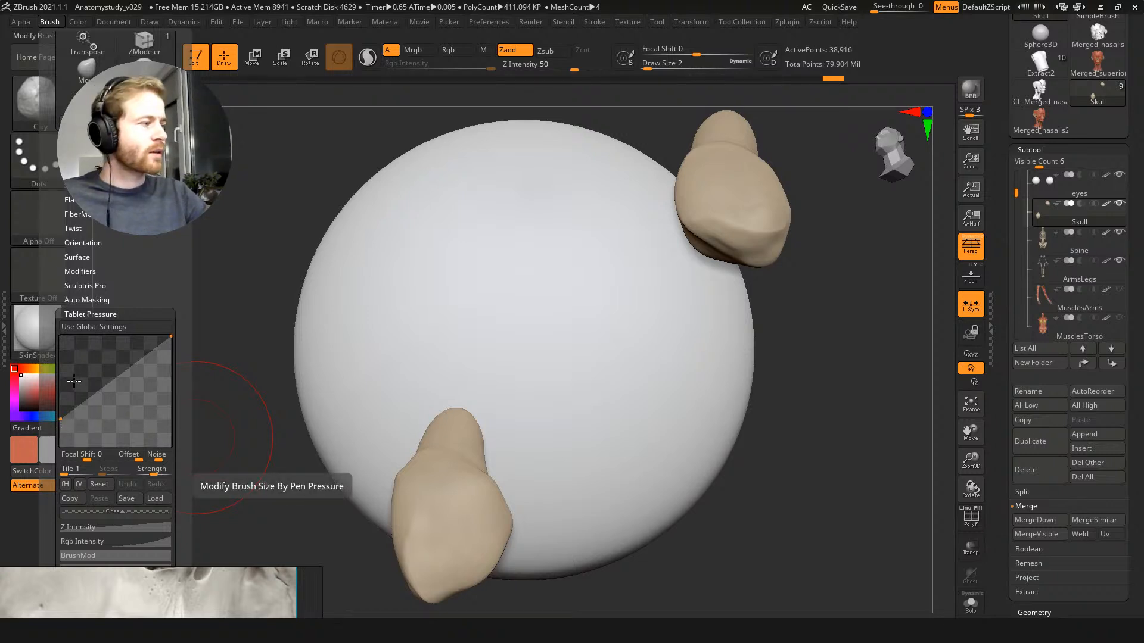
{"action": "left_click", "coordinate": [115, 513]}
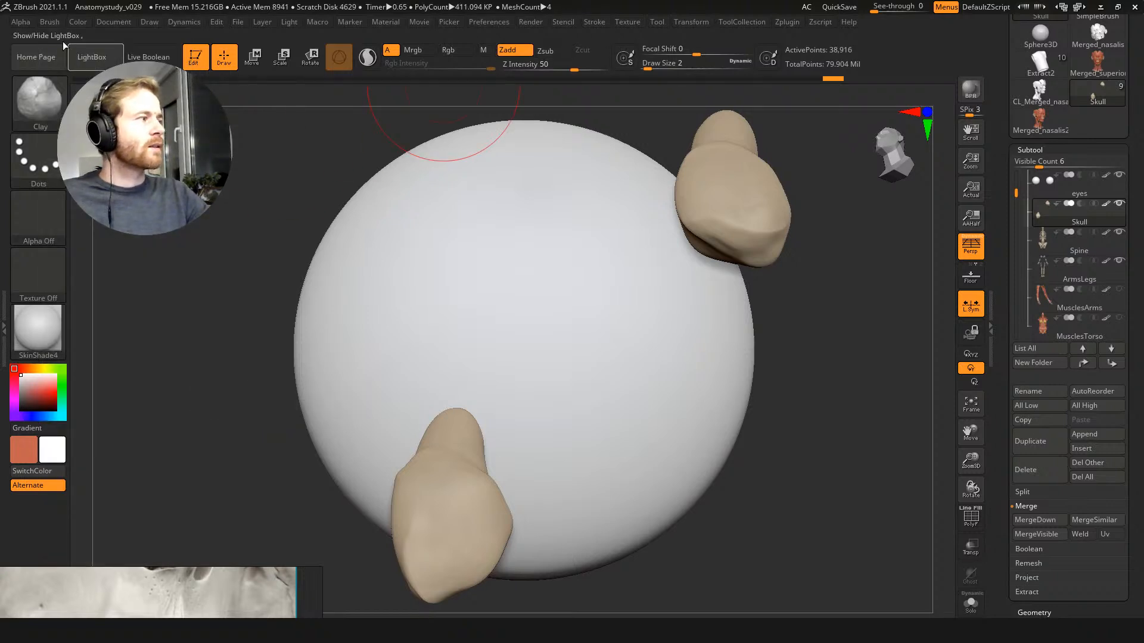
{"action": "left_click", "coordinate": [47, 22]}
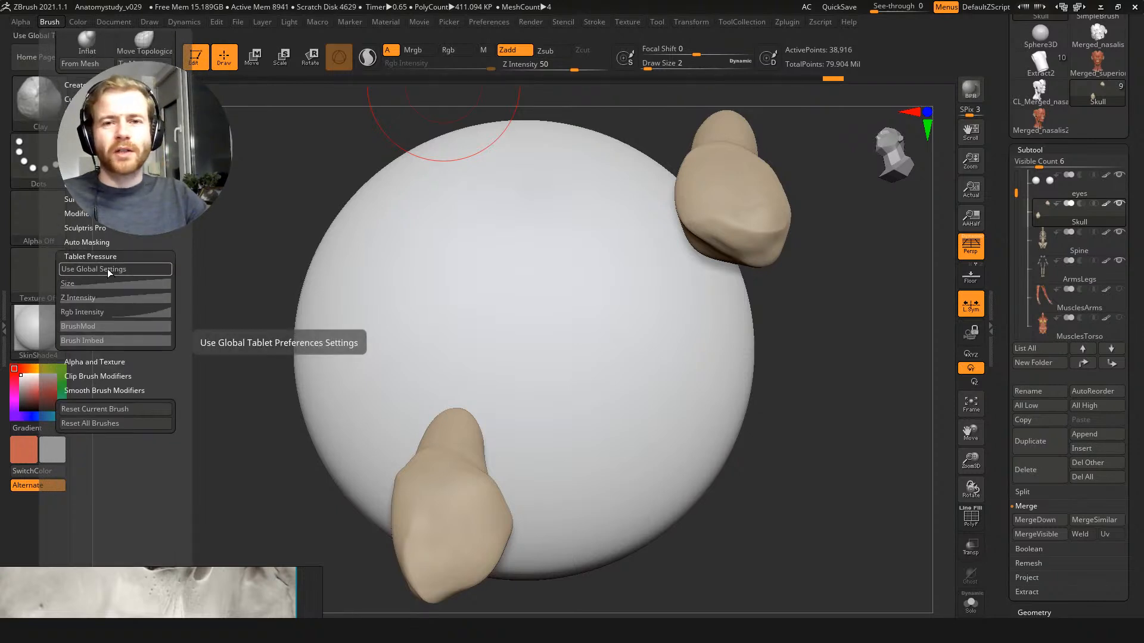
{"action": "left_click", "coordinate": [111, 270]}
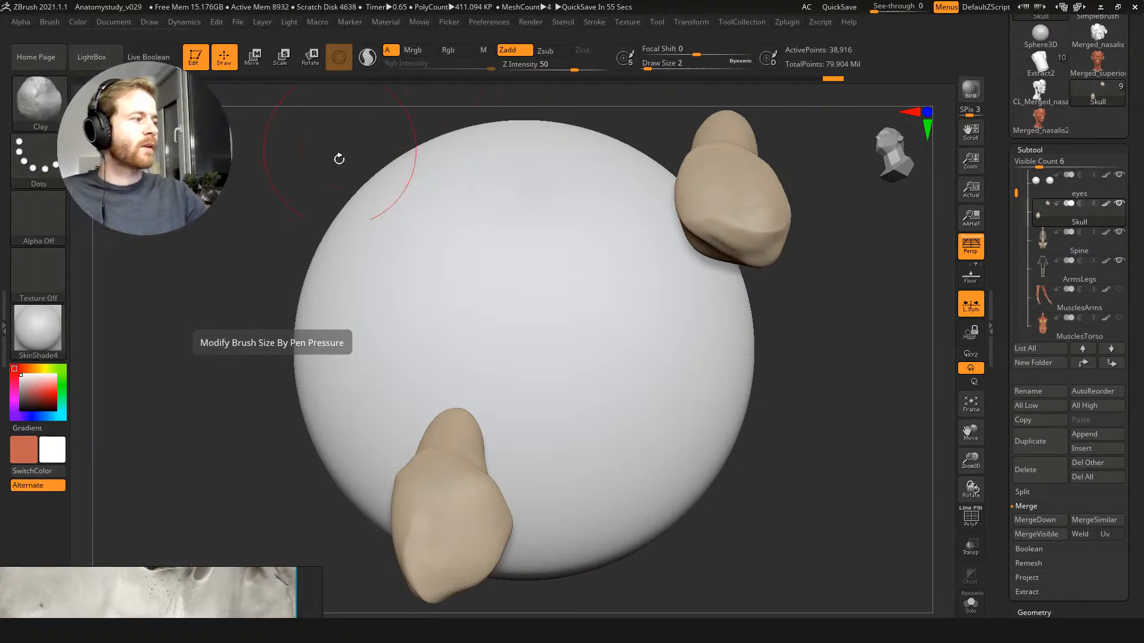
Step: Frame one isolated canine closely, set the Clay brush's Draw Size to 4 and raise the reference window back into view
{"action": "left_click_drag", "start_coordinate": [300, 157], "coordinate": [334, 212]}
{"action": "mouse_move", "coordinate": [411, 237]}
{"action": "left_mouse_down"}
{"action": "mouse_move", "coordinate": [357, 216]}
{"action": "mouse_move", "coordinate": [319, 263]}
{"action": "mouse_move", "coordinate": [703, 252]}
{"action": "mouse_move", "coordinate": [654, 213]}
{"action": "mouse_move", "coordinate": [636, 232]}
{"action": "mouse_move", "coordinate": [599, 222]}
{"action": "left_mouse_up"}
{"action": "mouse_move", "coordinate": [292, 261]}
{"action": "left_mouse_down"}
{"action": "mouse_move", "coordinate": [268, 288]}
{"action": "mouse_move", "coordinate": [316, 283]}
{"action": "left_mouse_up"}
{"action": "left_click_drag", "start_coordinate": [440, 286], "coordinate": [393, 336], "text": "alt"}
{"action": "key", "text": "s"}
{"action": "right_click_drag", "start_coordinate": [145, 613], "coordinate": [157, 513]}
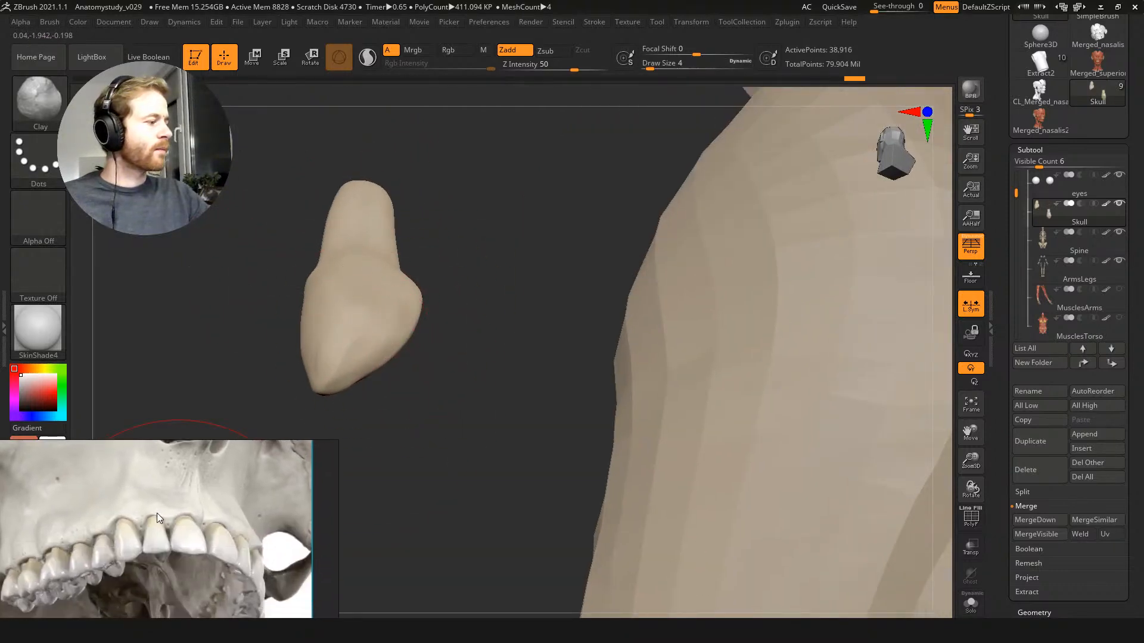
Step: Sculpt the isolated canine's crown with the Clay brush in solo view and unhide the rest of the skull
{"action": "mouse_move", "coordinate": [470, 392]}
{"action": "left_mouse_down"}
{"action": "mouse_move", "coordinate": [439, 366]}
{"action": "mouse_move", "coordinate": [470, 358]}
{"action": "mouse_move", "coordinate": [408, 345]}
{"action": "mouse_move", "coordinate": [387, 382]}
{"action": "left_mouse_up"}
{"action": "left_click_drag", "start_coordinate": [437, 332], "coordinate": [391, 347]}
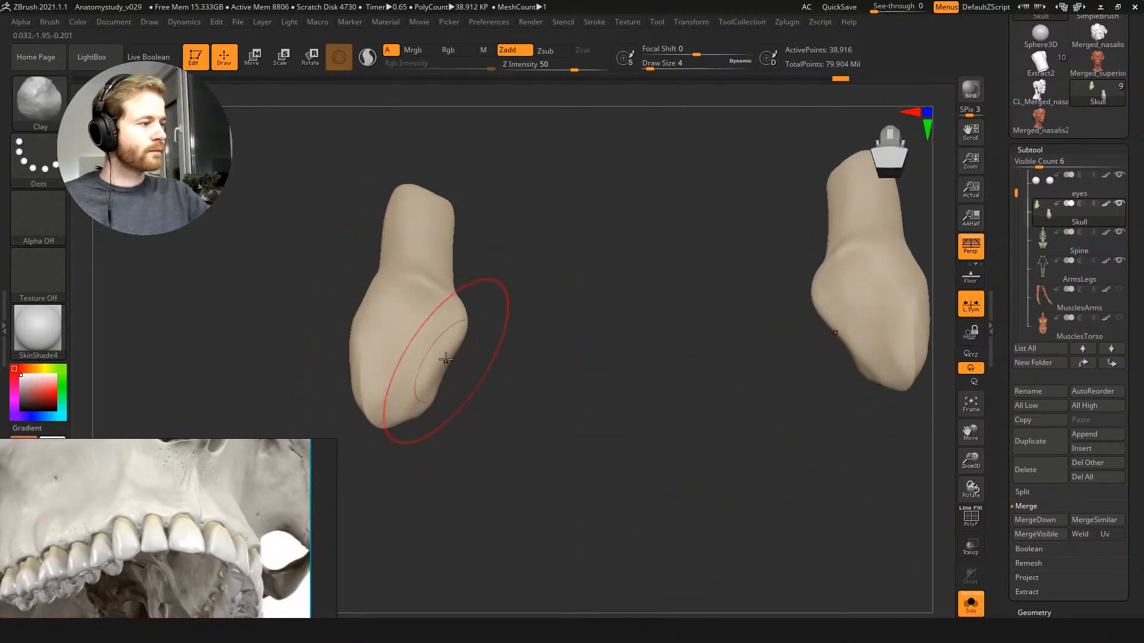
{"action": "mouse_move", "coordinate": [477, 334]}
{"action": "left_mouse_down"}
{"action": "mouse_move", "coordinate": [575, 378]}
{"action": "mouse_move", "coordinate": [434, 332]}
{"action": "mouse_move", "coordinate": [429, 357]}
{"action": "mouse_move", "coordinate": [456, 384]}
{"action": "left_mouse_up"}
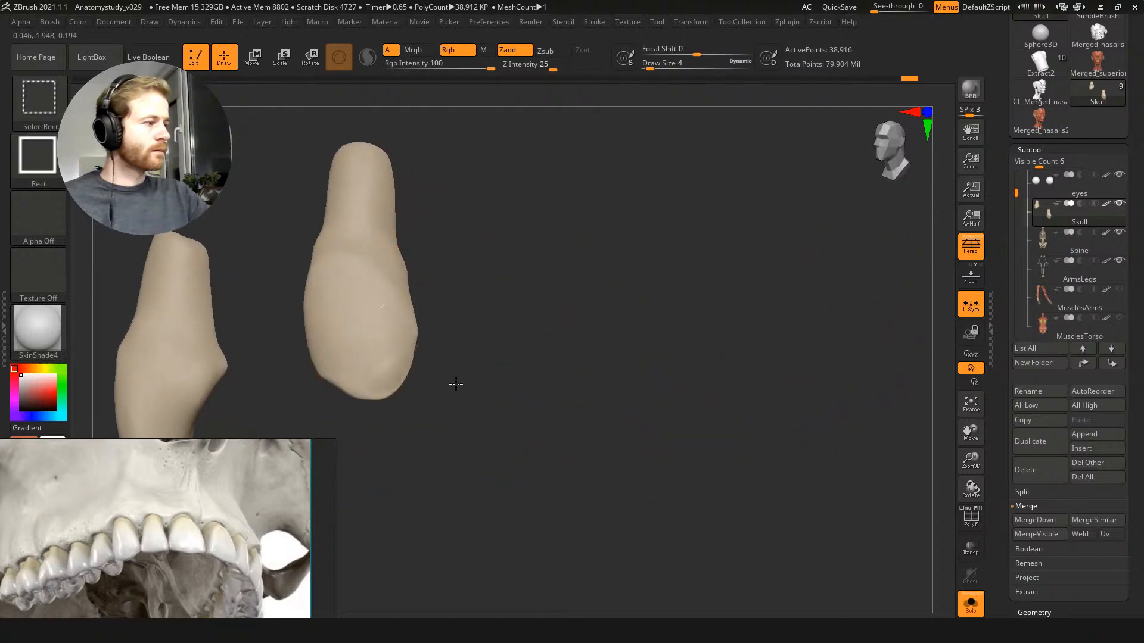
{"action": "left_click", "coordinate": [407, 394], "text": "ctrl+shift"}
Step: Switch to the Move Topological brush and reduce its Draw Size over the upper canine's tip
{"action": "key", "text": "b"}
{"action": "left_click", "coordinate": [348, 256]}
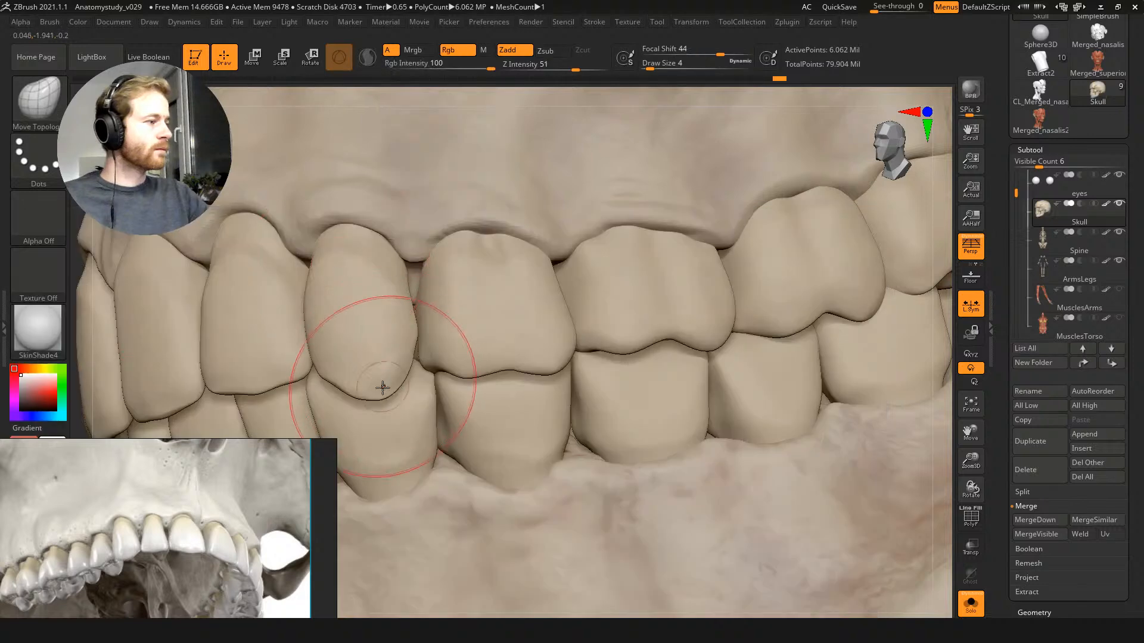
{"action": "key", "text": "s"}
{"action": "left_click_drag", "start_coordinate": [377, 369], "coordinate": [373, 369]}
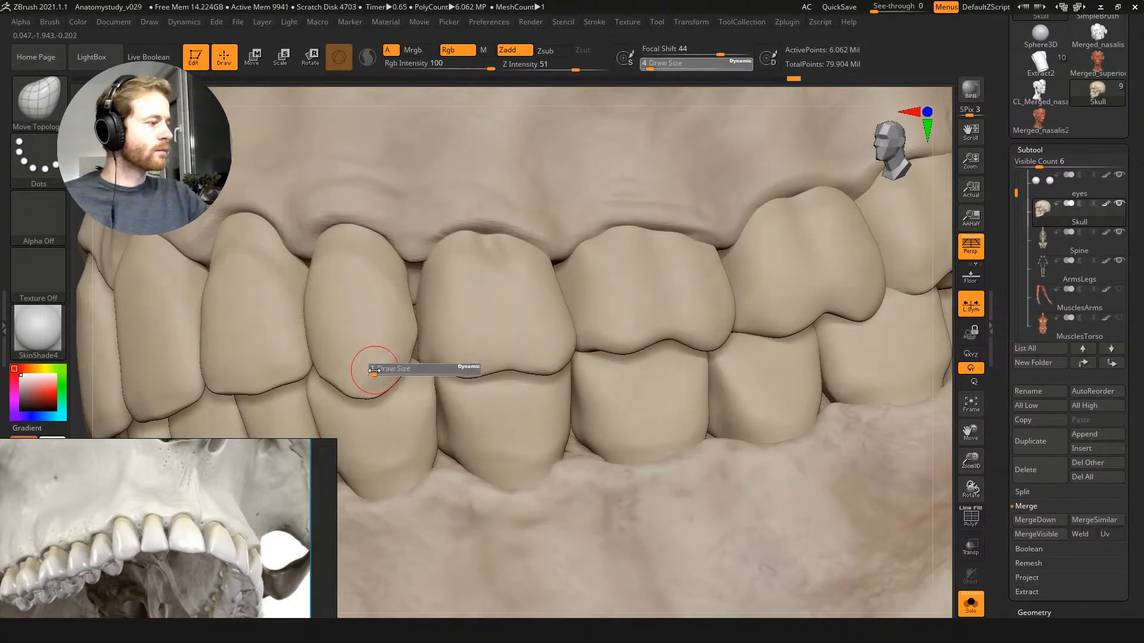
Step: Switch to the Clay brush and smooth the front face of the upper canine
{"action": "key", "text": "b"}
{"action": "key", "text": "c"}
{"action": "key", "text": "l"}
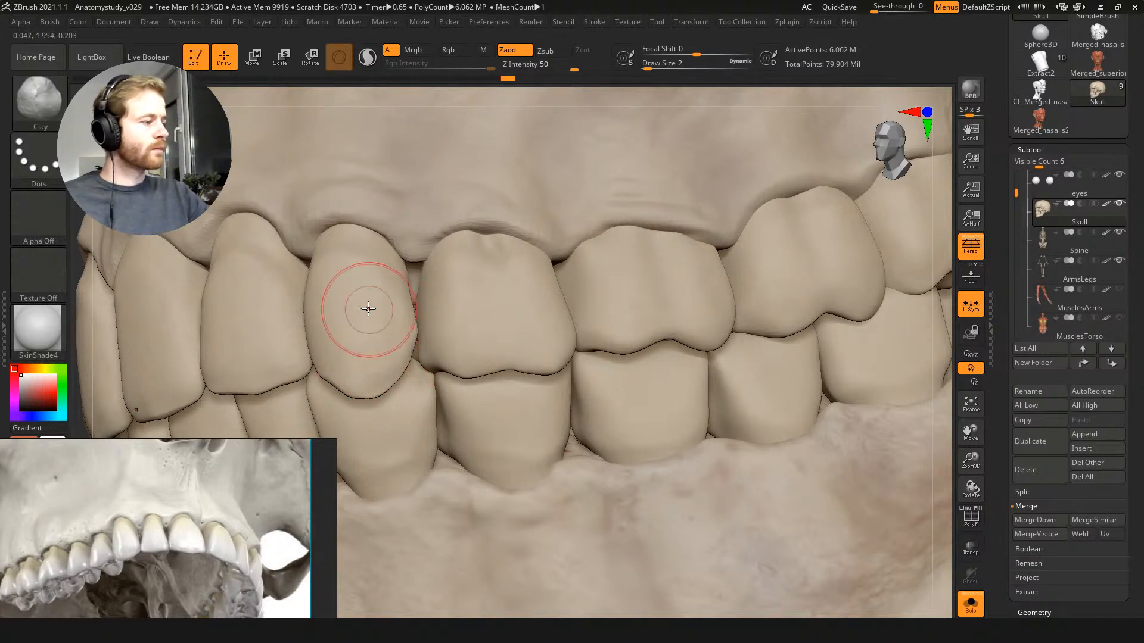
{"action": "left_click_drag", "start_coordinate": [368, 327], "coordinate": [368, 314], "text": "shift"}
Step: Return to the Move Topological brush for shaping the upper canine and reduce its Draw Size
{"action": "key", "text": "b"}
{"action": "key", "text": "m"}
{"action": "key", "text": "v"}
{"action": "right_click_drag", "start_coordinate": [347, 296], "coordinate": [353, 316]}
{"action": "key", "text": "b"}
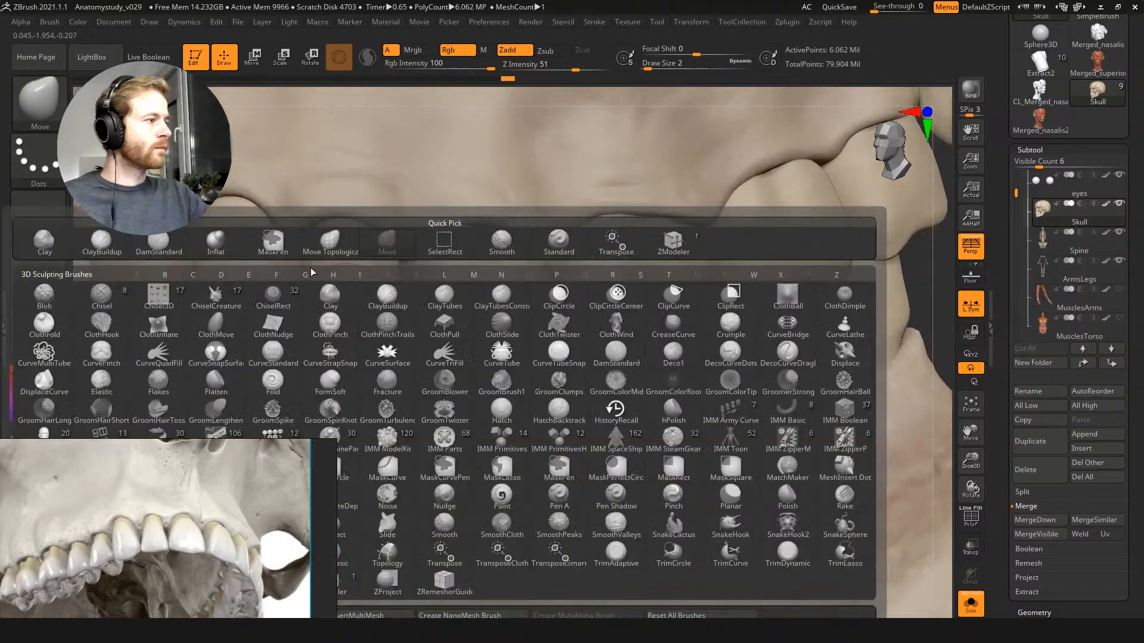
{"action": "key", "text": "m"}
{"action": "key", "text": "t"}
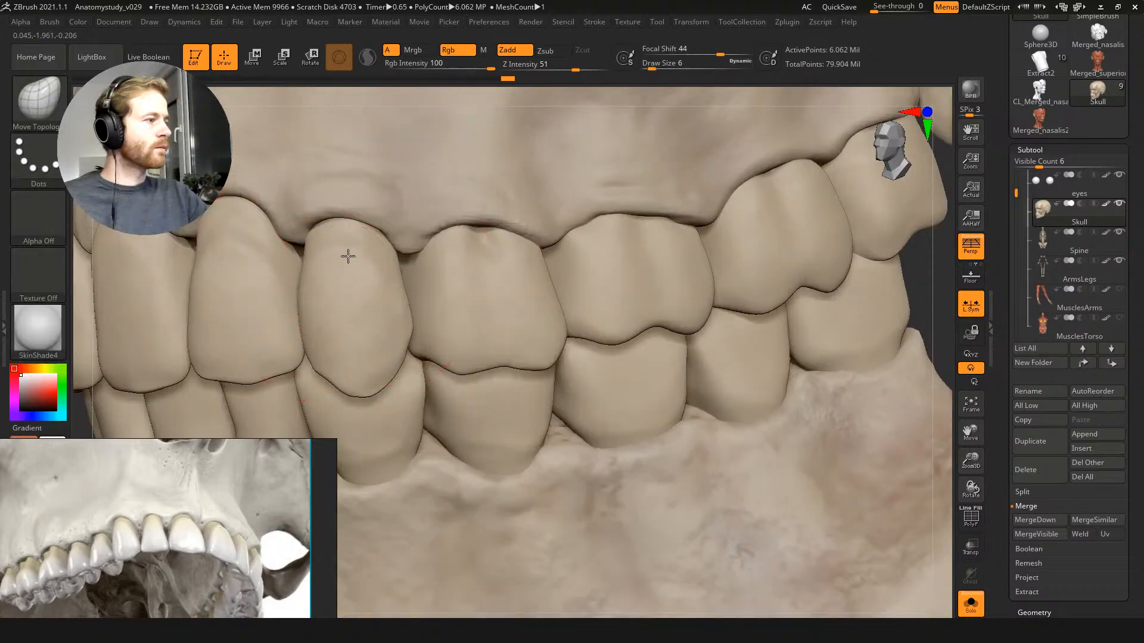
{"action": "key", "text": "bracketleft"}
{"action": "key", "text": "bracketleft"}
Step: Switch to the Clay brush at Draw Size 1 for the bone above the upper canine
{"action": "key", "text": "b"}
{"action": "key", "text": "c"}
{"action": "key", "text": "l"}
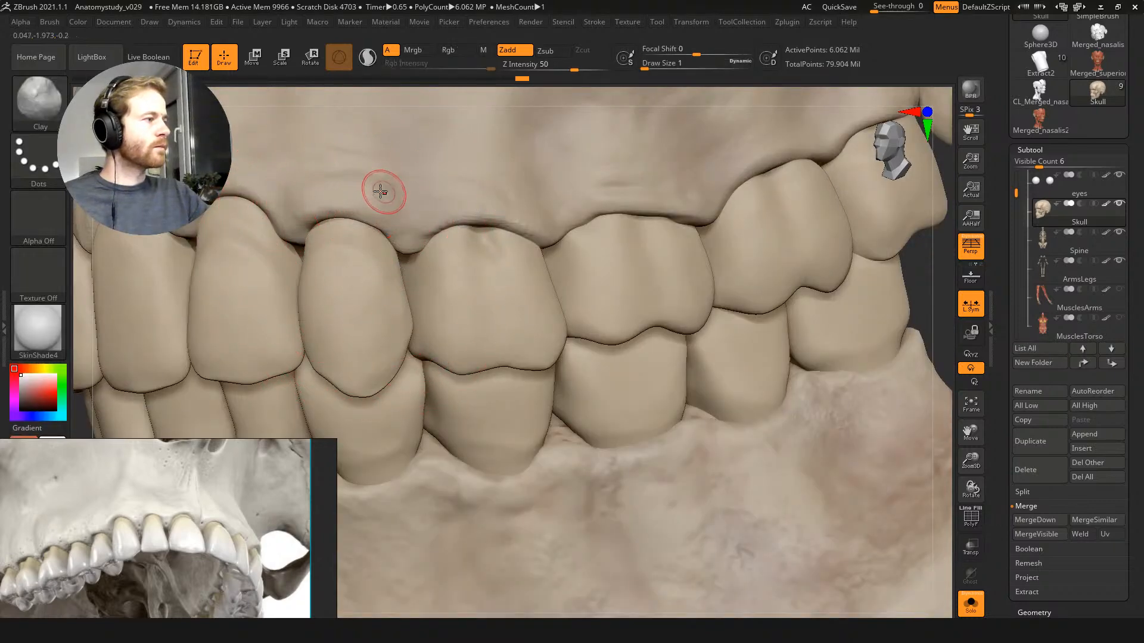
{"action": "right_click_drag", "start_coordinate": [314, 187], "coordinate": [332, 209]}
{"action": "key", "text": "w"}
{"action": "key", "text": "q"}
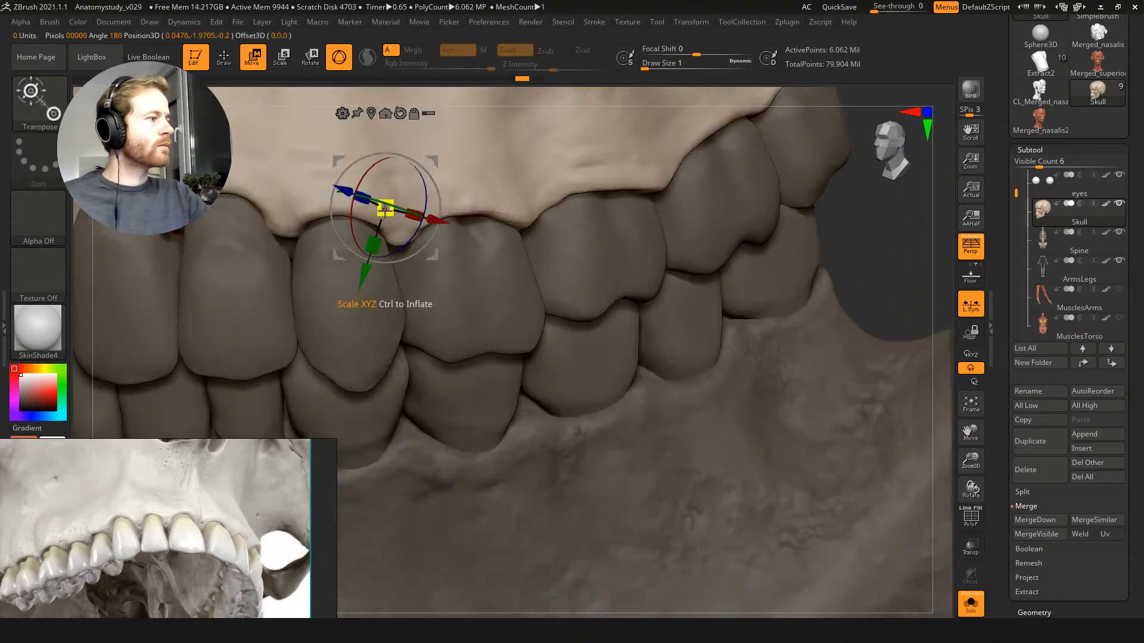
{"action": "key", "text": "w"}
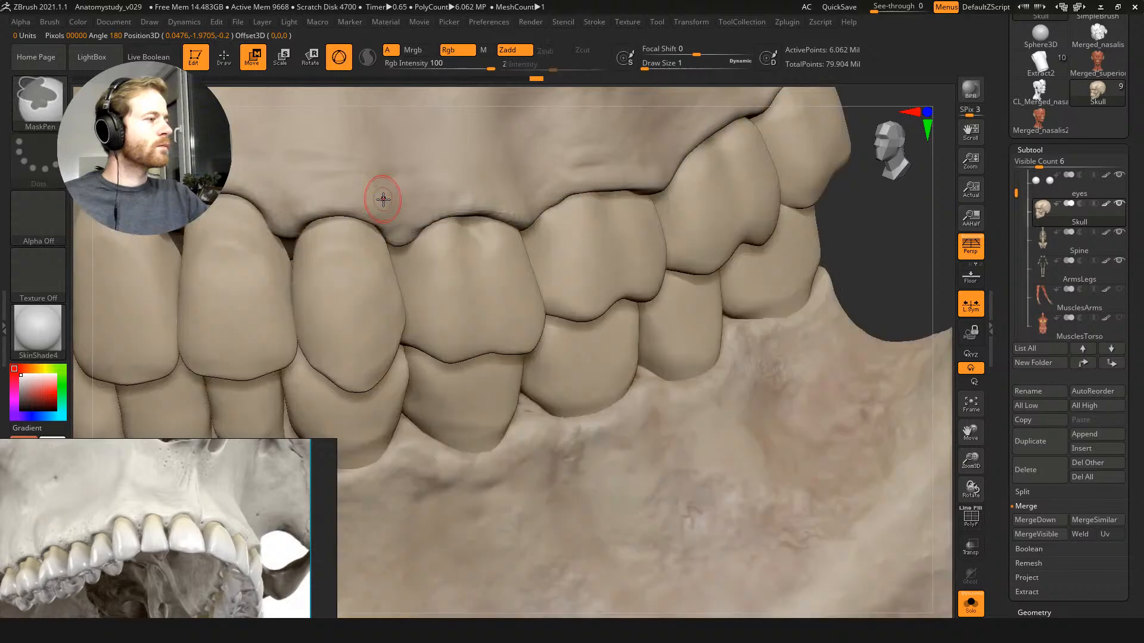
Step: Isolate the upper skull bone's polygroup so that the teeth and lower jaw are hidden
{"action": "key", "text": "q"}
{"action": "key", "text": "ctrl+shift"}
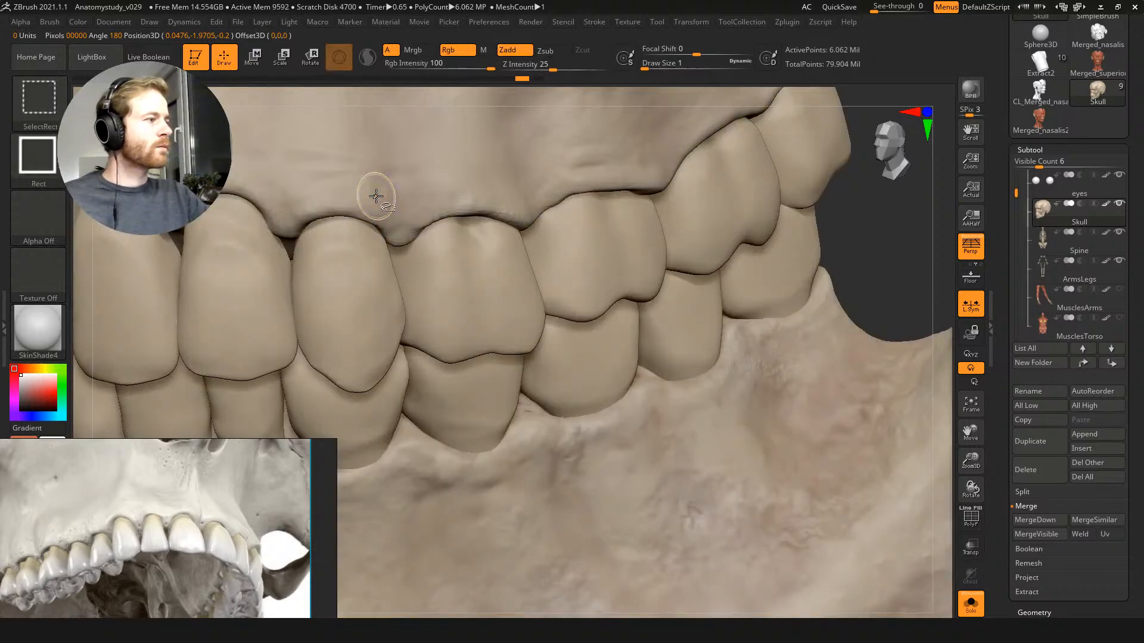
{"action": "left_click", "coordinate": [377, 197], "text": "ctrl+shift"}
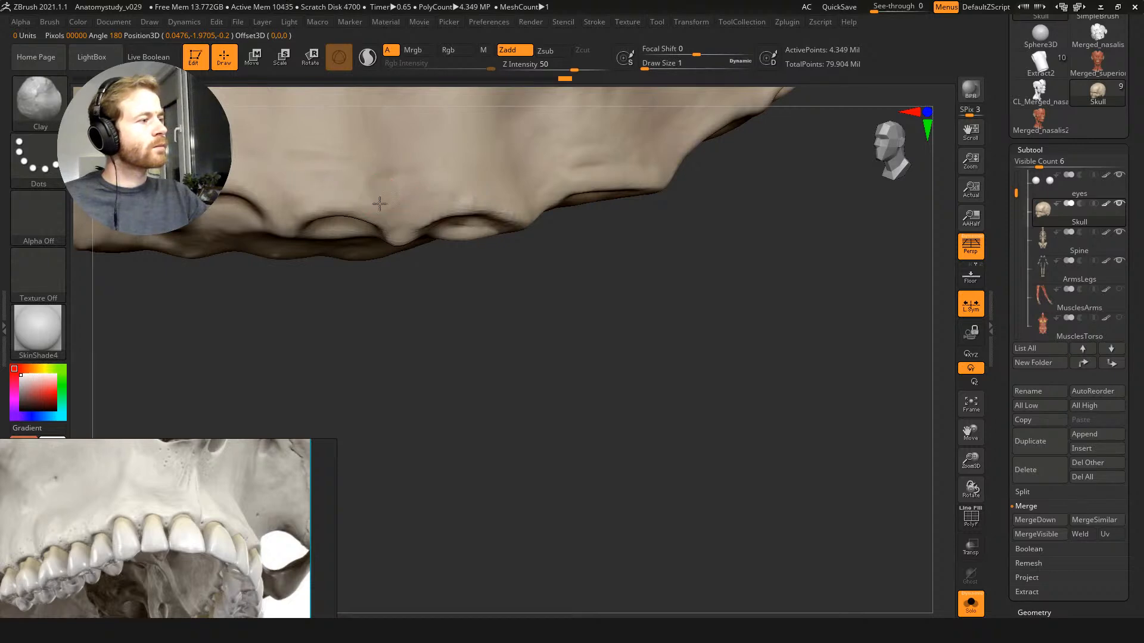
Step: Show the hidden teeth and lower jaw again and turn off Solo mode for the Skull subtool
{"action": "left_click_drag", "start_coordinate": [453, 349], "coordinate": [567, 311]}
{"action": "left_click", "coordinate": [568, 311], "text": "ctrl+shift"}
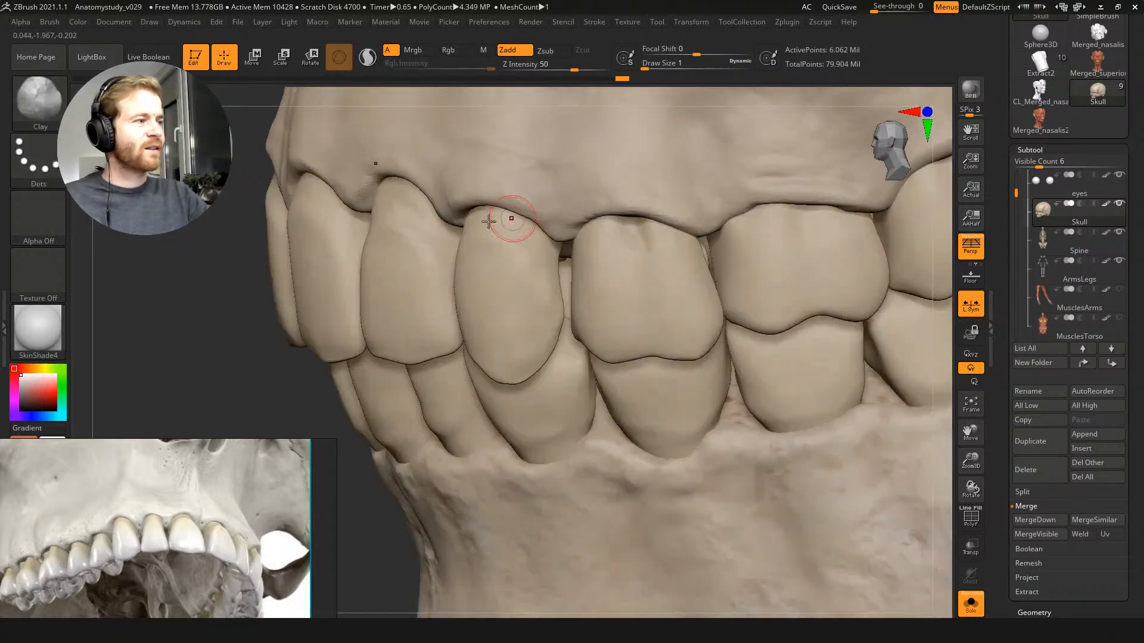
{"action": "right_click_drag", "start_coordinate": [568, 311], "coordinate": [572, 280]}
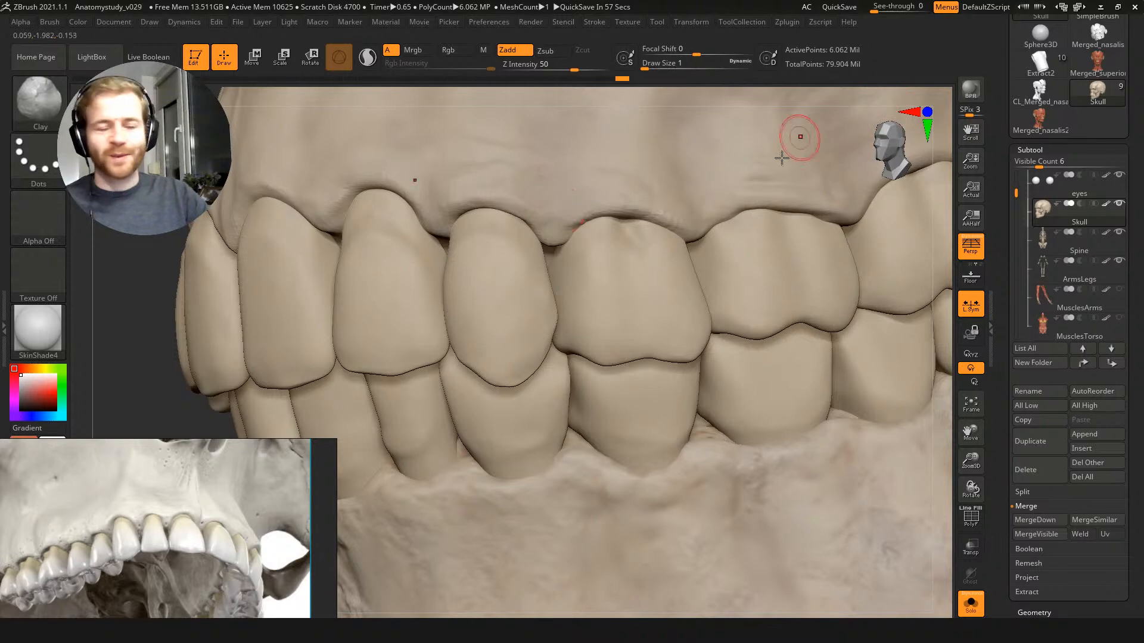
{"action": "right_click_drag", "start_coordinate": [579, 286], "coordinate": [414, 174]}
{"action": "right_click_drag", "start_coordinate": [790, 295], "coordinate": [845, 240], "text": "ctrl"}
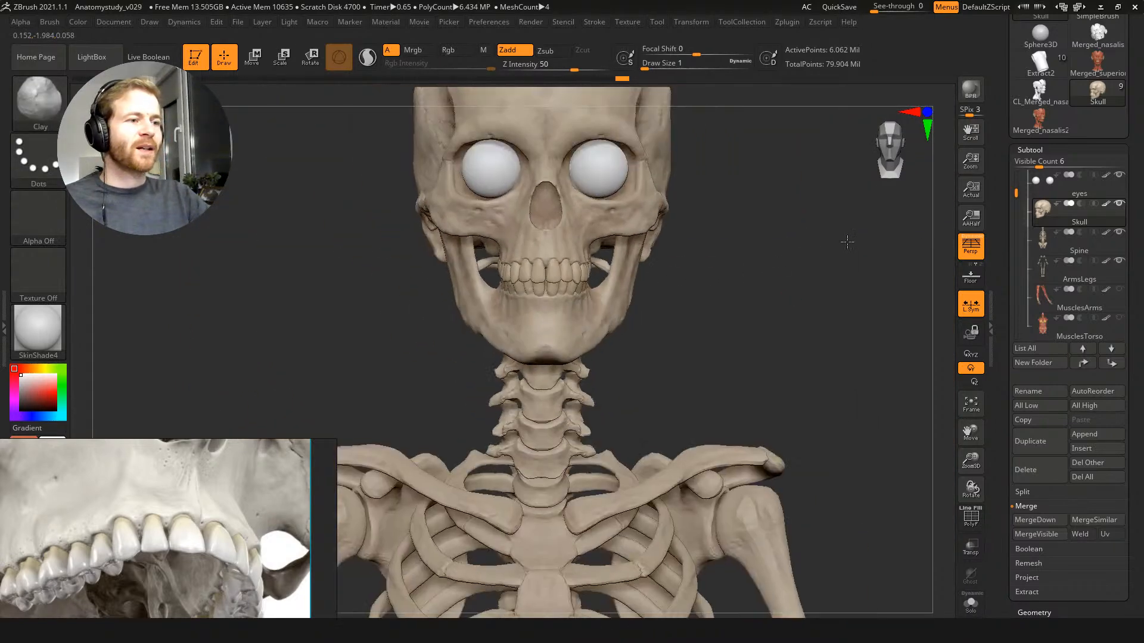
Step: Show all the muscle subtools over the skeleton and make Merged_nasalis23_06 the active subtool
{"action": "left_click", "coordinate": [1119, 290], "text": "ctrl+shift"}
{"action": "right_click_drag", "start_coordinate": [772, 225], "coordinate": [729, 225], "text": "ctrl"}
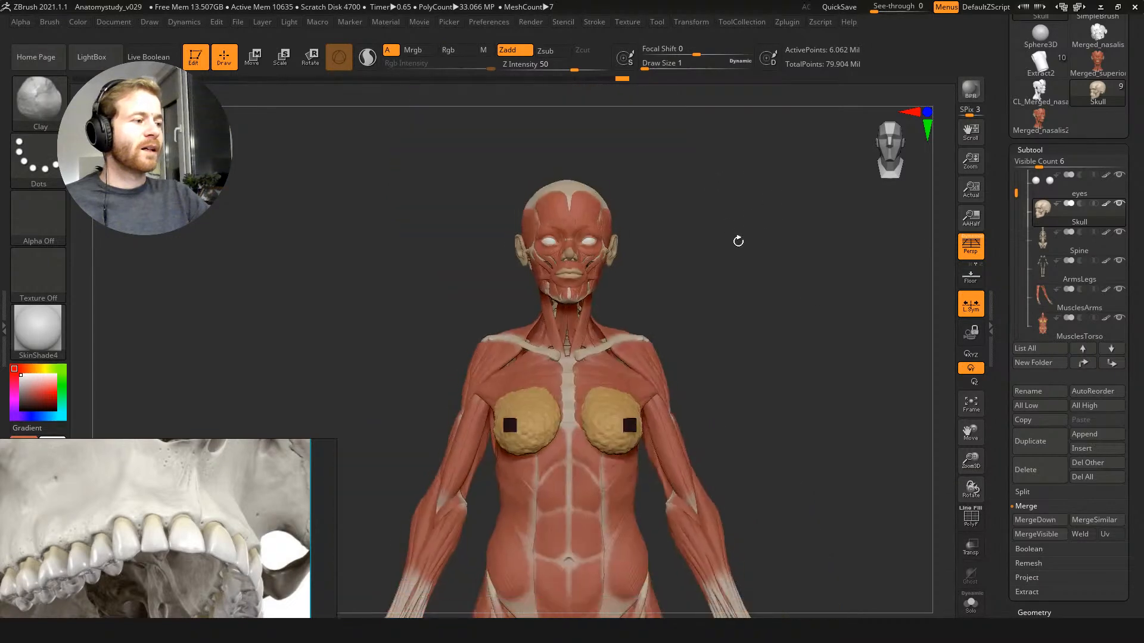
{"action": "left_click_drag", "start_coordinate": [1014, 179], "coordinate": [1016, 250]}
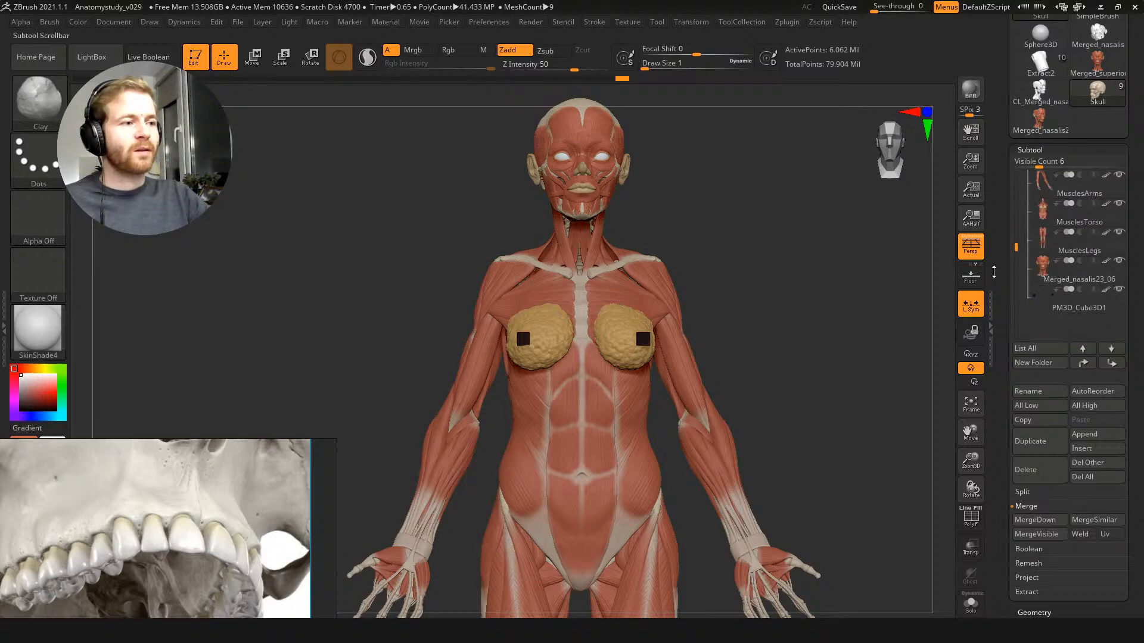
{"action": "left_click", "coordinate": [1072, 298]}
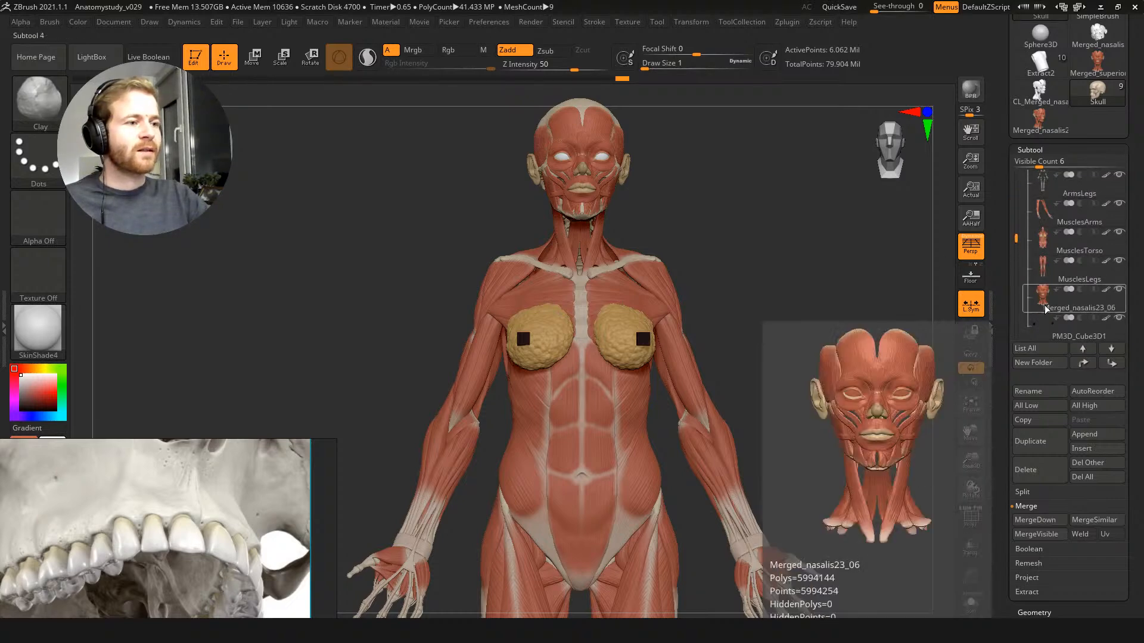
{"action": "left_click_drag", "start_coordinate": [1017, 228], "coordinate": [1017, 198]}
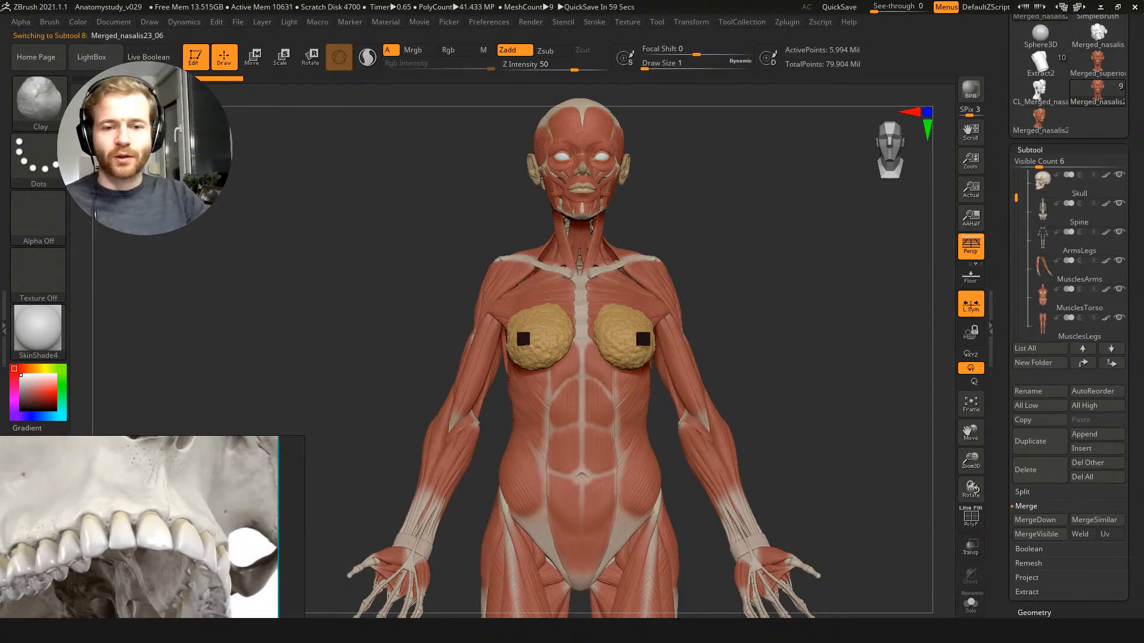
Step: Switch to the Photos app and examine the Anatomystudy_v019.png skeleton render at actual size, from the skull down to the thigh bones
{"action": "key", "text": "alt+Tab"}
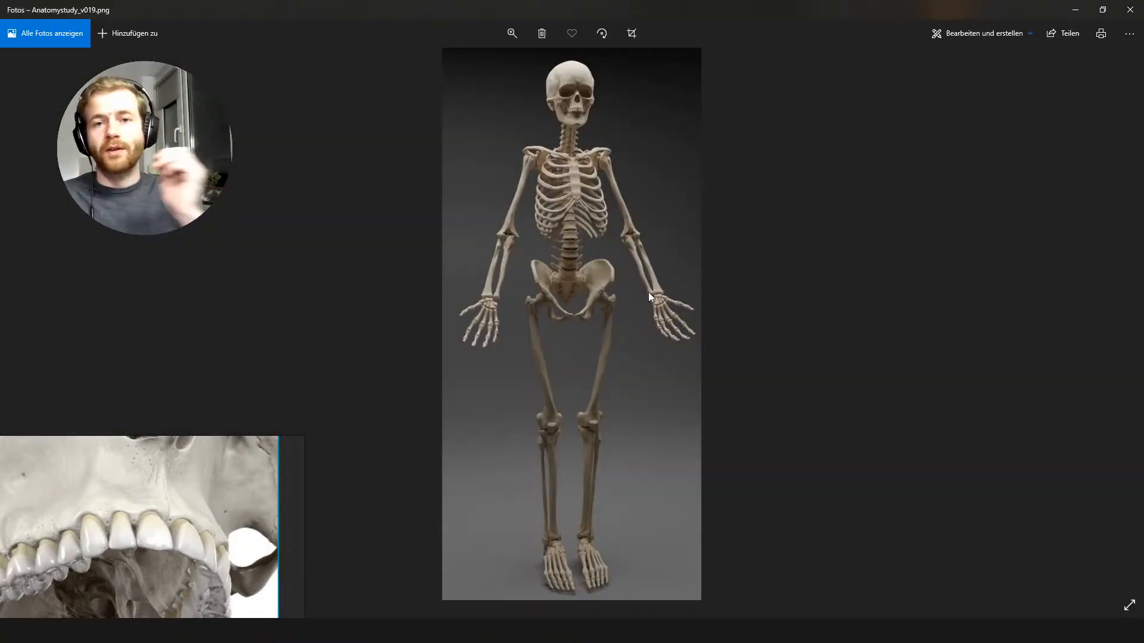
{"action": "right_click", "coordinate": [585, 235]}
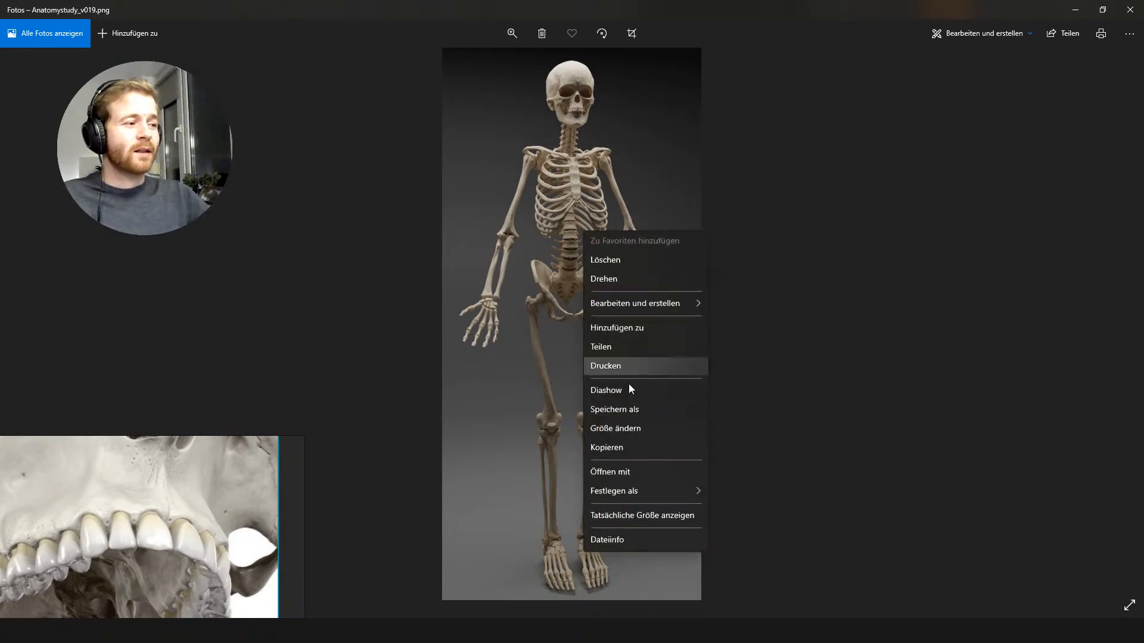
{"action": "left_click", "coordinate": [662, 523]}
{"action": "scroll", "coordinate": [574, 251], "scroll_direction": "up", "scroll_amount": 8}
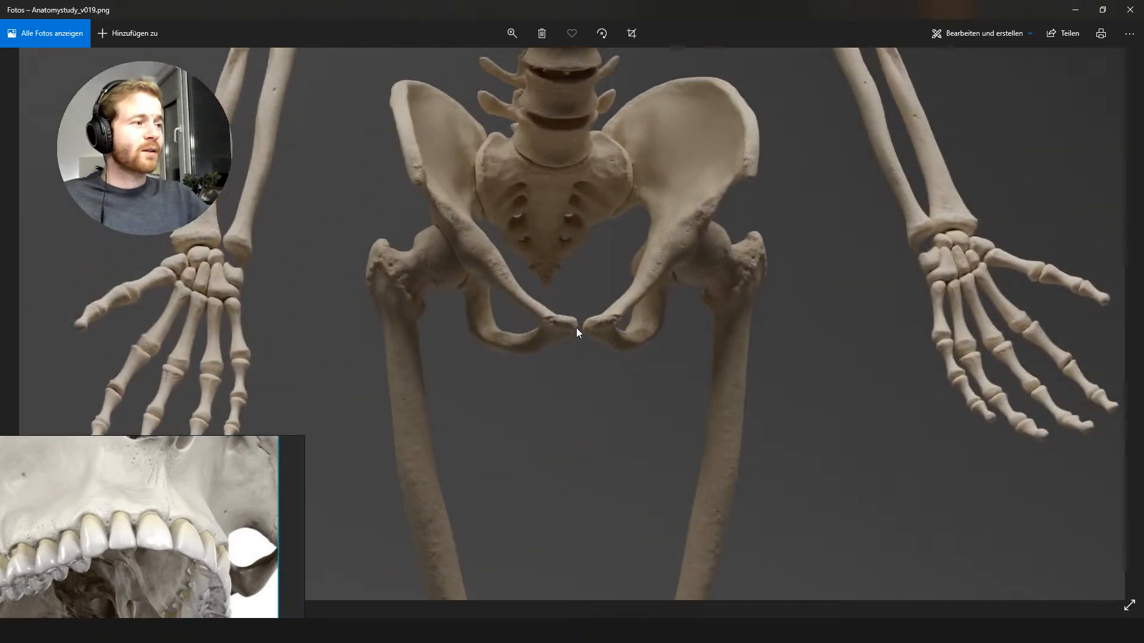
{"action": "scroll", "coordinate": [598, 270], "scroll_direction": "up", "scroll_amount": 5}
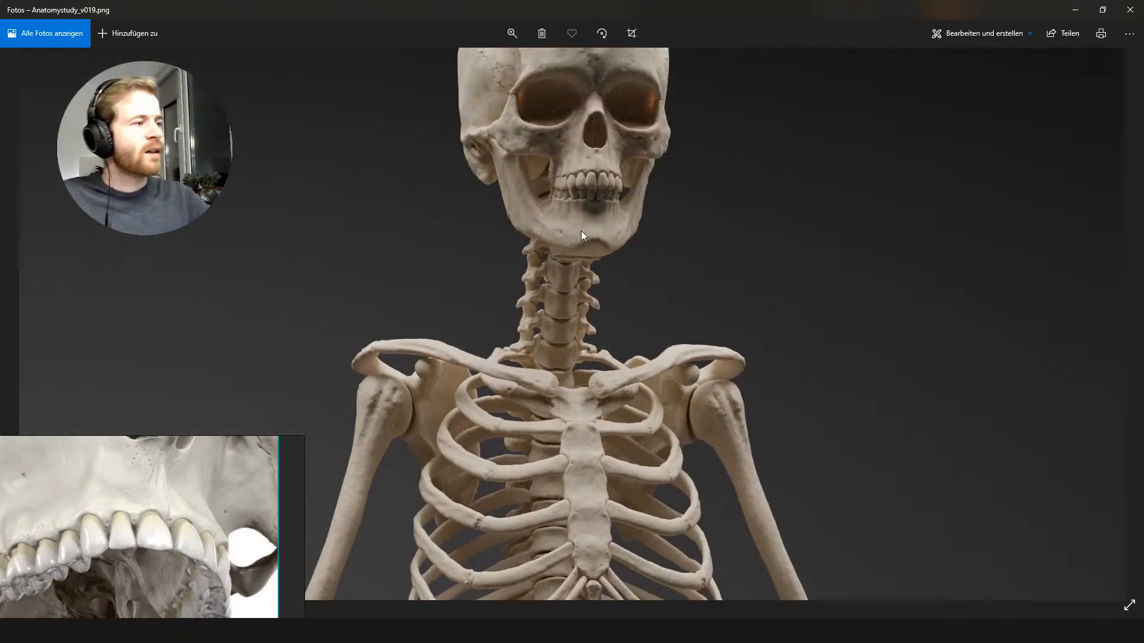
{"action": "scroll", "coordinate": [581, 231], "scroll_direction": "up", "scroll_amount": 2}
{"action": "left_click_drag", "start_coordinate": [575, 343], "coordinate": [574, 367]}
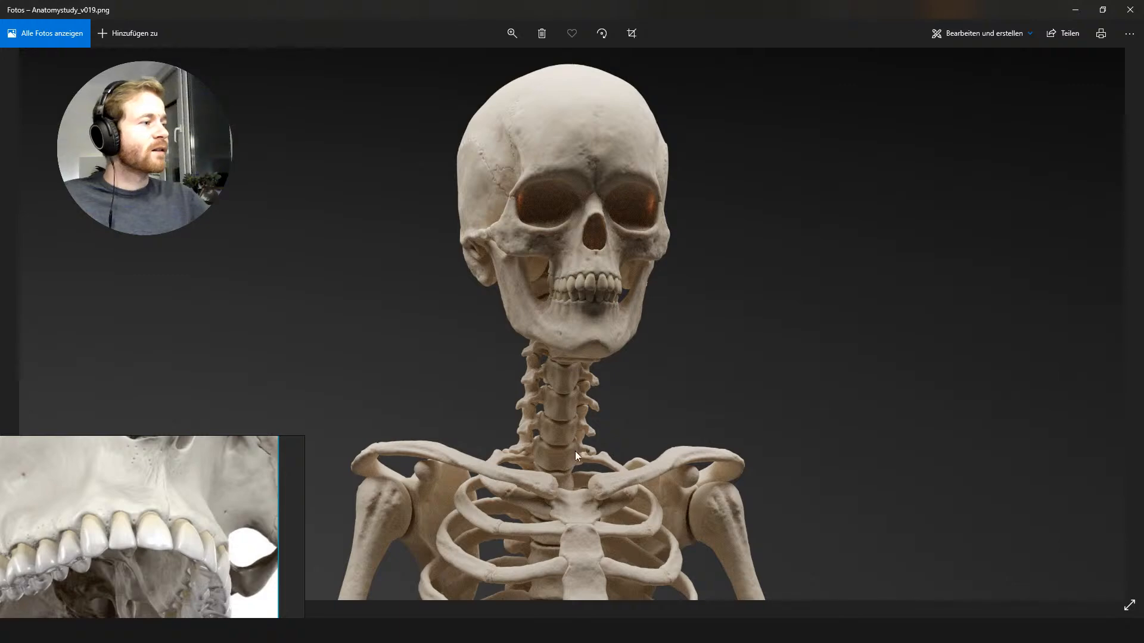
{"action": "scroll", "coordinate": [575, 427], "scroll_direction": "down", "scroll_amount": 5}
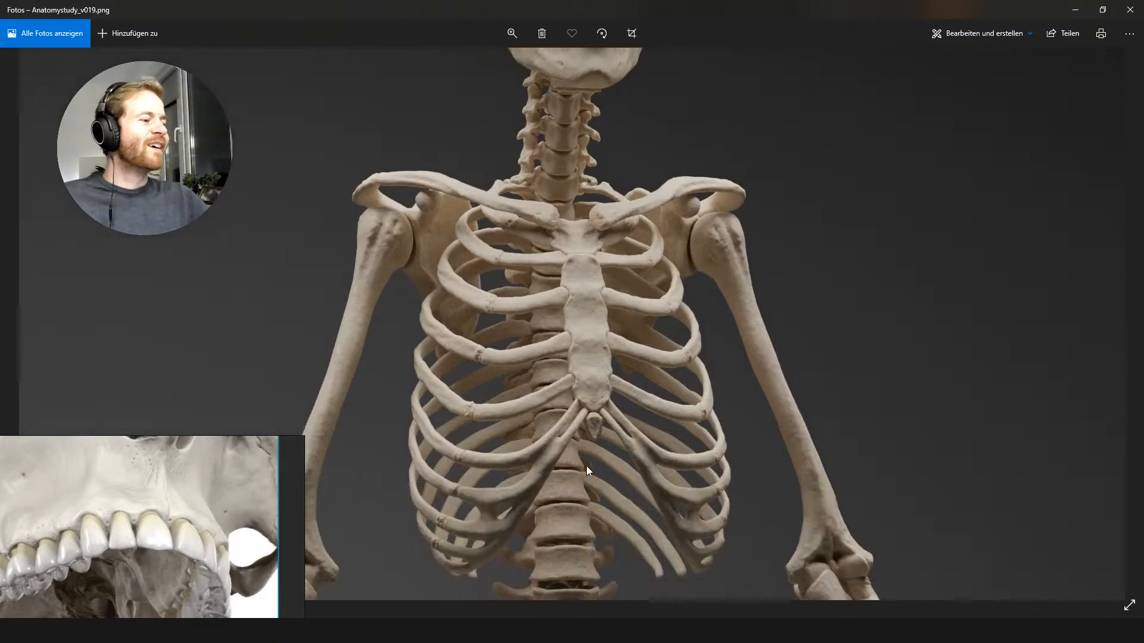
{"action": "scroll", "coordinate": [587, 467], "scroll_direction": "down", "scroll_amount": 10}
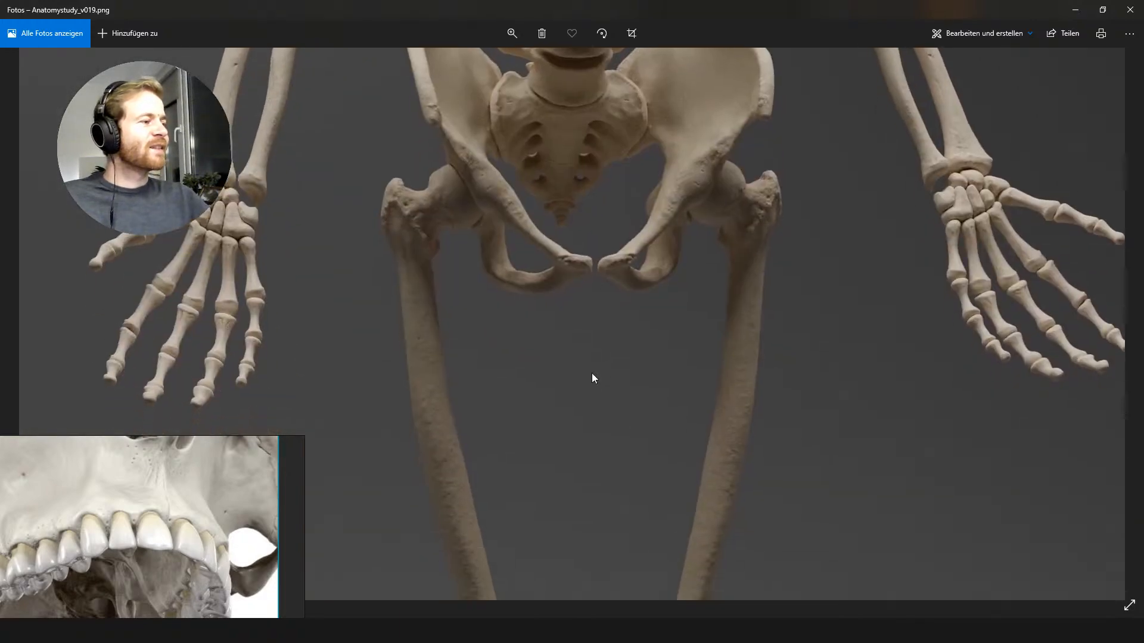
{"action": "left_click_drag", "start_coordinate": [592, 374], "coordinate": [582, 223]}
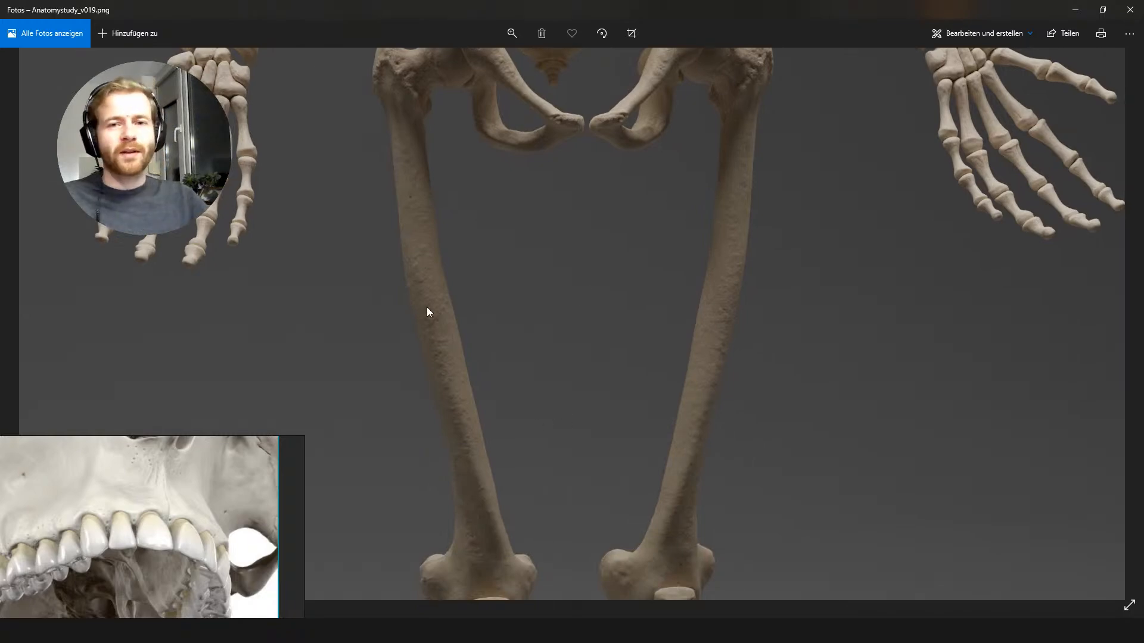
Step: Examine the render's thigh bones and rib cage again at actual size and close the image viewer
{"action": "double_click", "coordinate": [640, 10]}
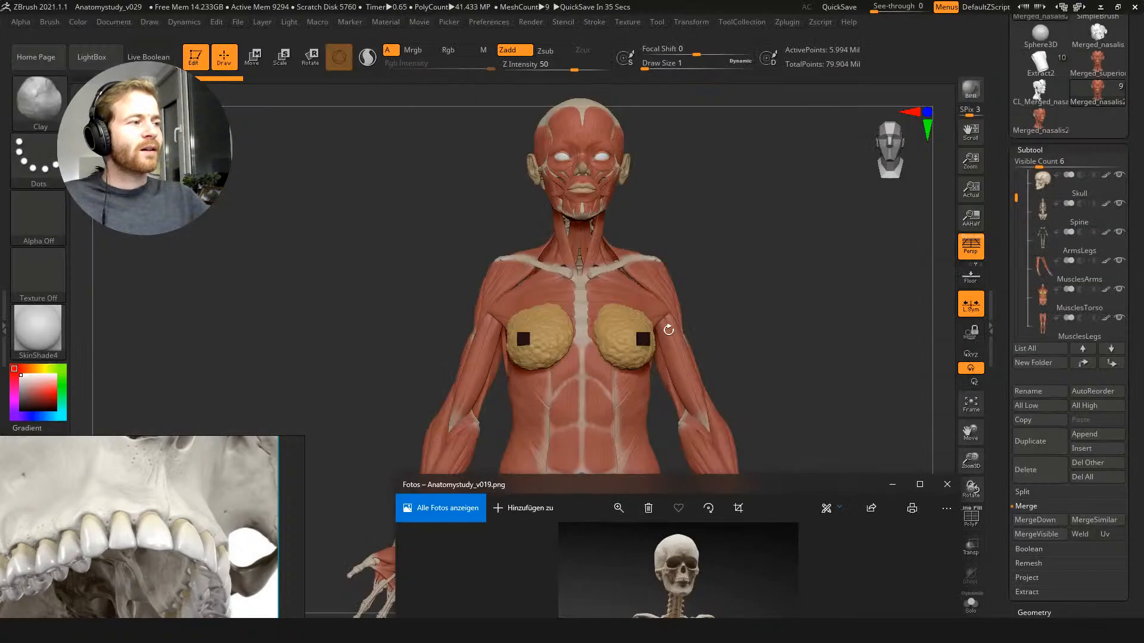
{"action": "left_click_drag", "start_coordinate": [680, 481], "coordinate": [651, 12]}
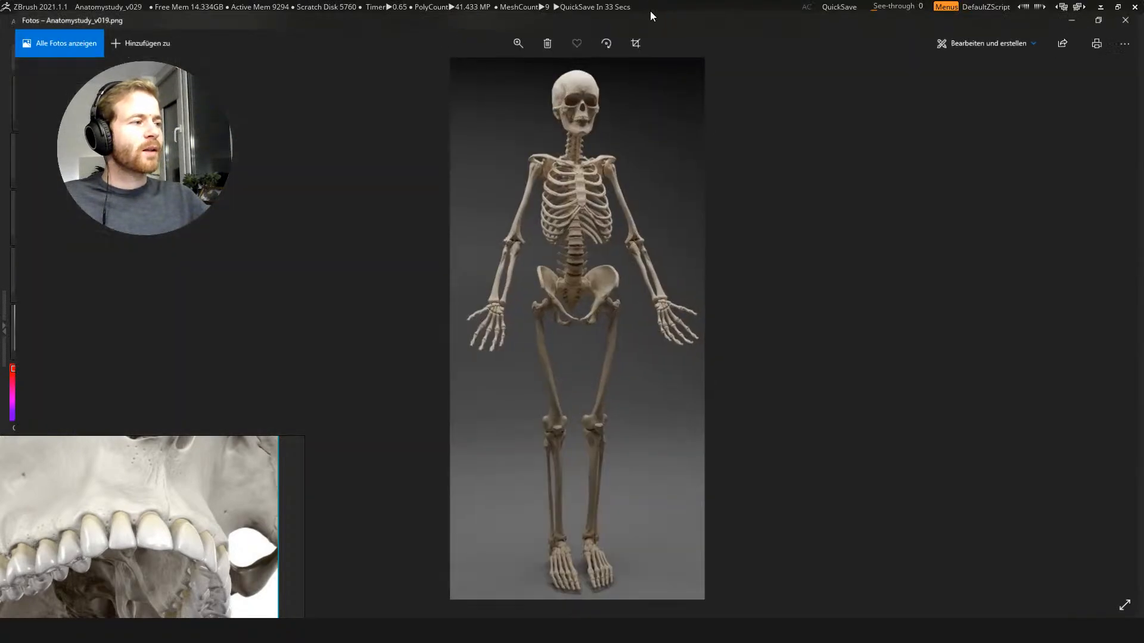
{"action": "right_click", "coordinate": [662, 375]}
{"action": "left_click", "coordinate": [707, 337]}
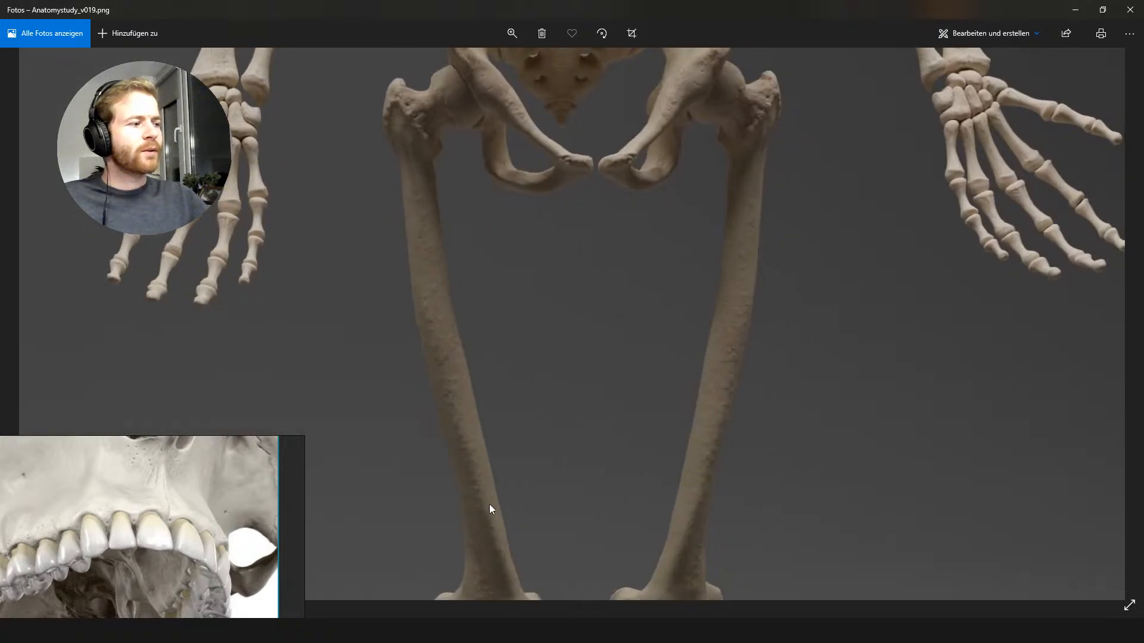
{"action": "left_click_drag", "start_coordinate": [470, 403], "coordinate": [404, 204]}
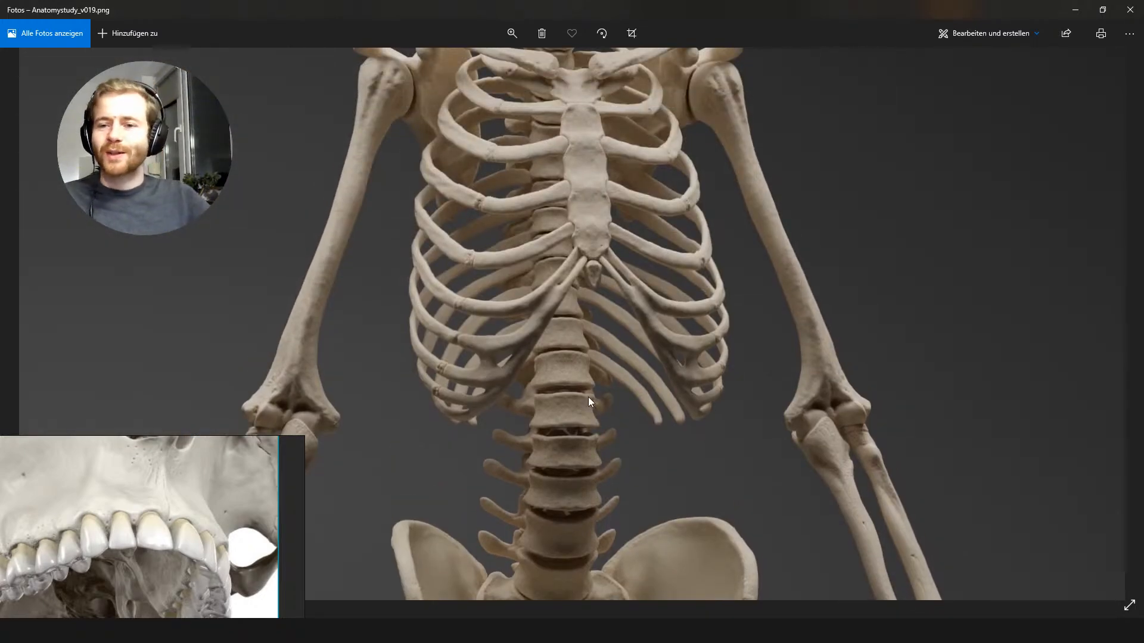
{"action": "double_click", "coordinate": [701, 361]}
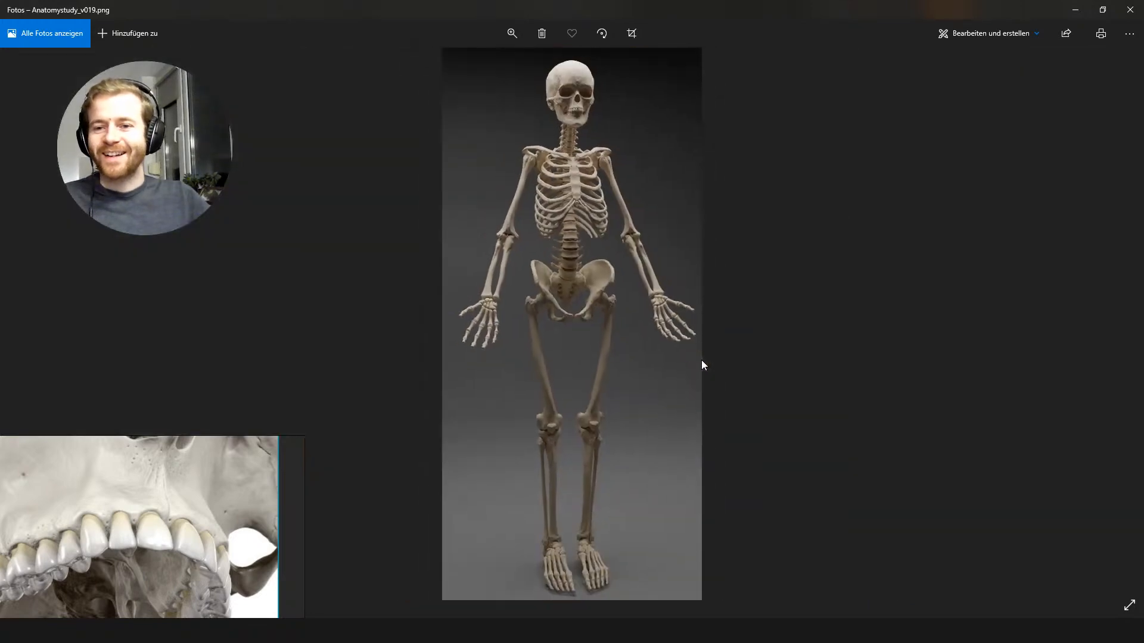
{"action": "left_click", "coordinate": [1135, 6]}
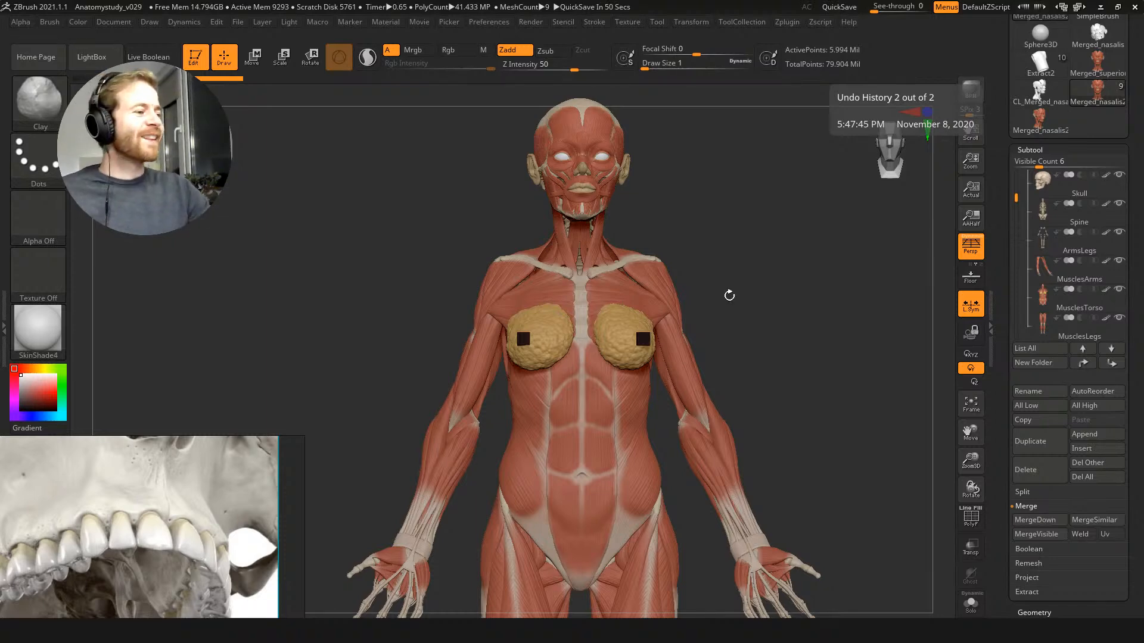
Step: Examine the full-body muscle figure from the front and at slight angles, and the head muscles up close
{"action": "mouse_move", "coordinate": [760, 335]}
{"action": "left_mouse_down"}
{"action": "mouse_move", "coordinate": [771, 345]}
{"action": "mouse_move", "coordinate": [701, 275]}
{"action": "mouse_move", "coordinate": [691, 215]}
{"action": "left_mouse_up"}
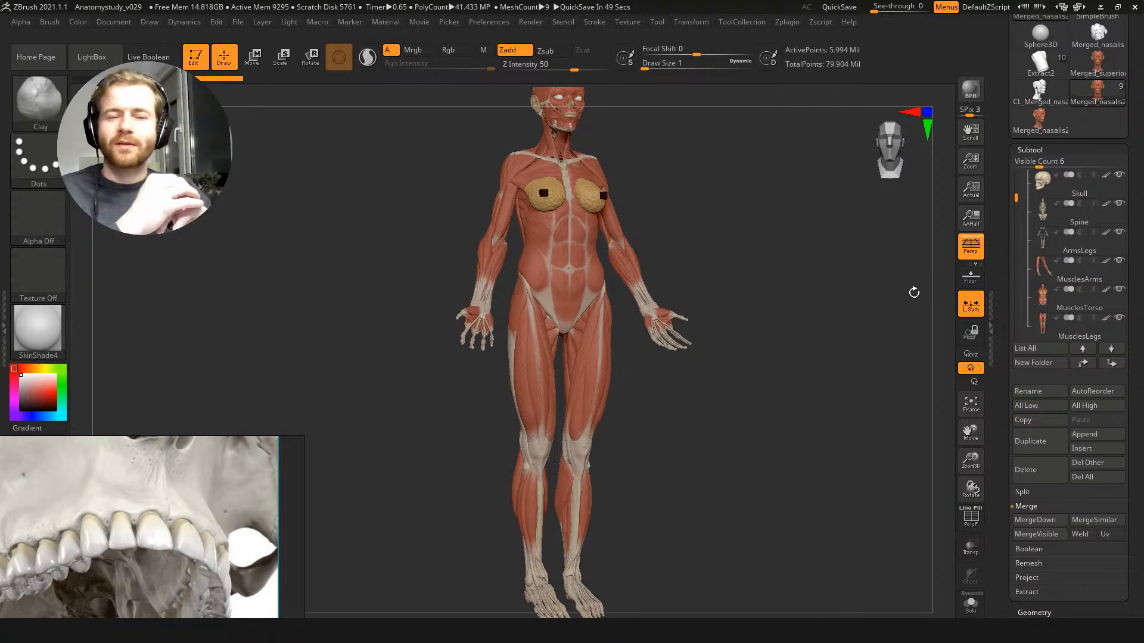
{"action": "left_click_drag", "start_coordinate": [695, 207], "coordinate": [721, 244]}
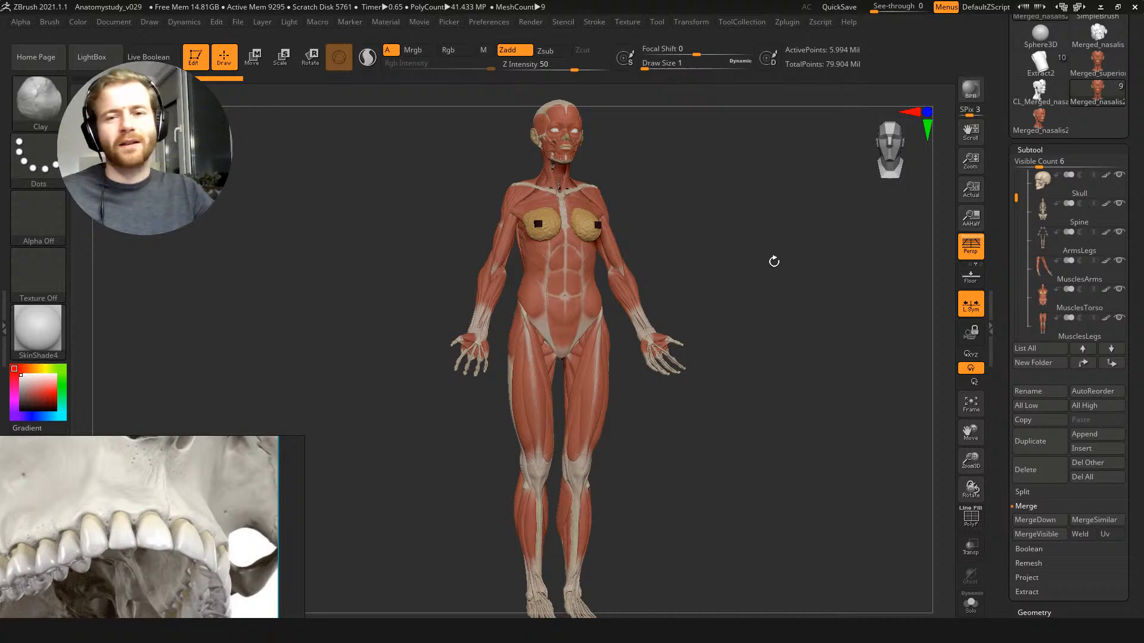
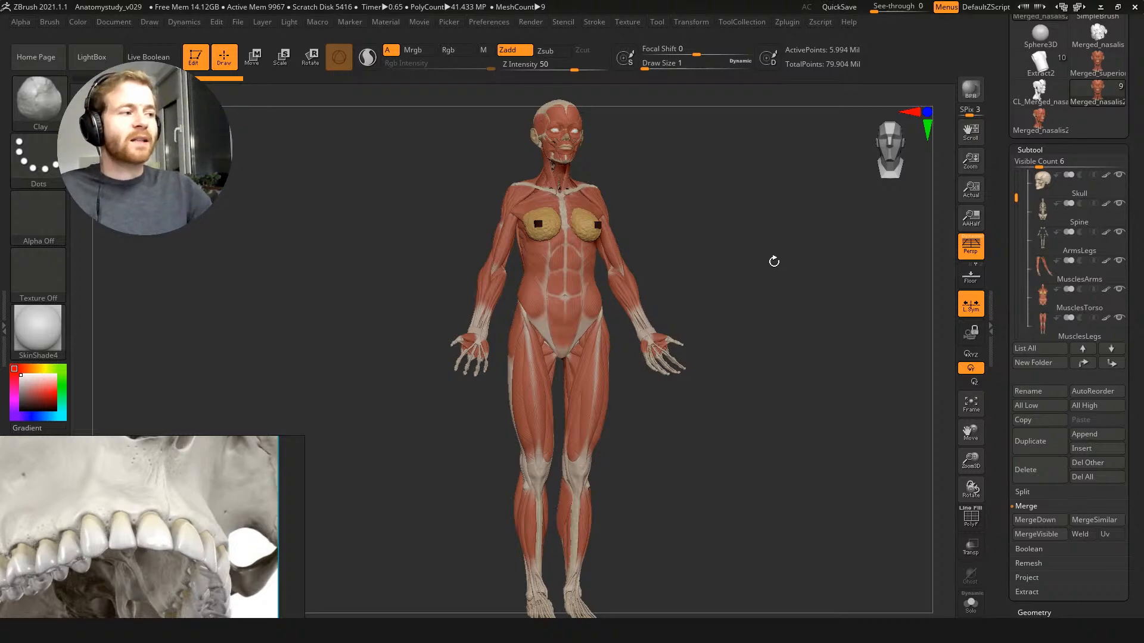
{"action": "left_click_drag", "start_coordinate": [885, 286], "coordinate": [686, 273]}
{"action": "left_click_drag", "start_coordinate": [944, 256], "coordinate": [830, 215], "text": "shift"}
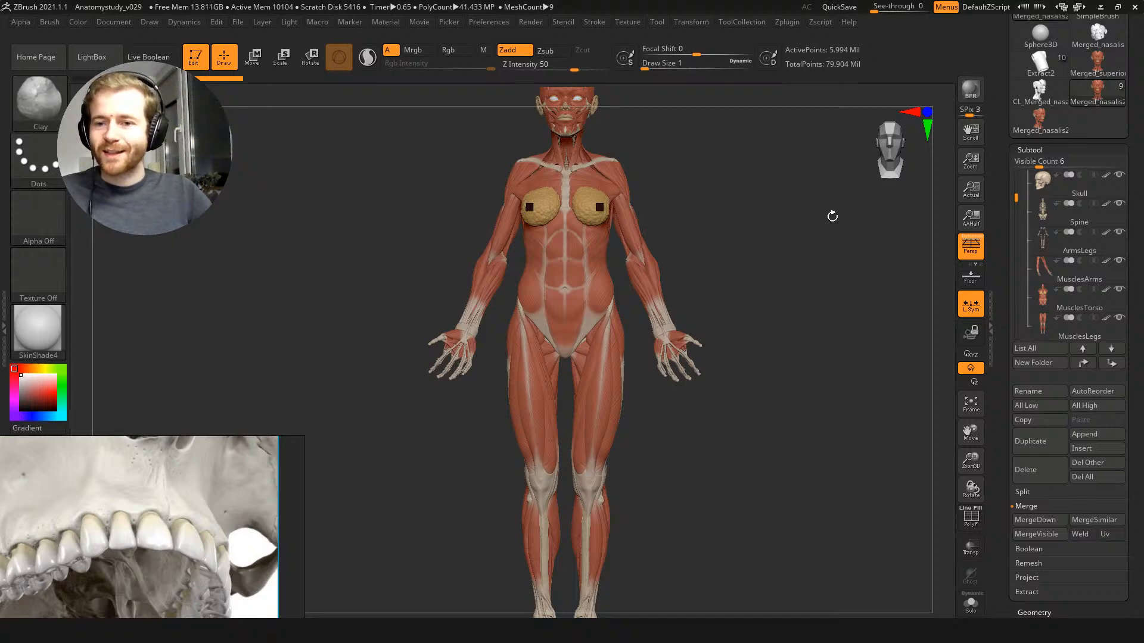
{"action": "mouse_move", "coordinate": [1073, 212]}
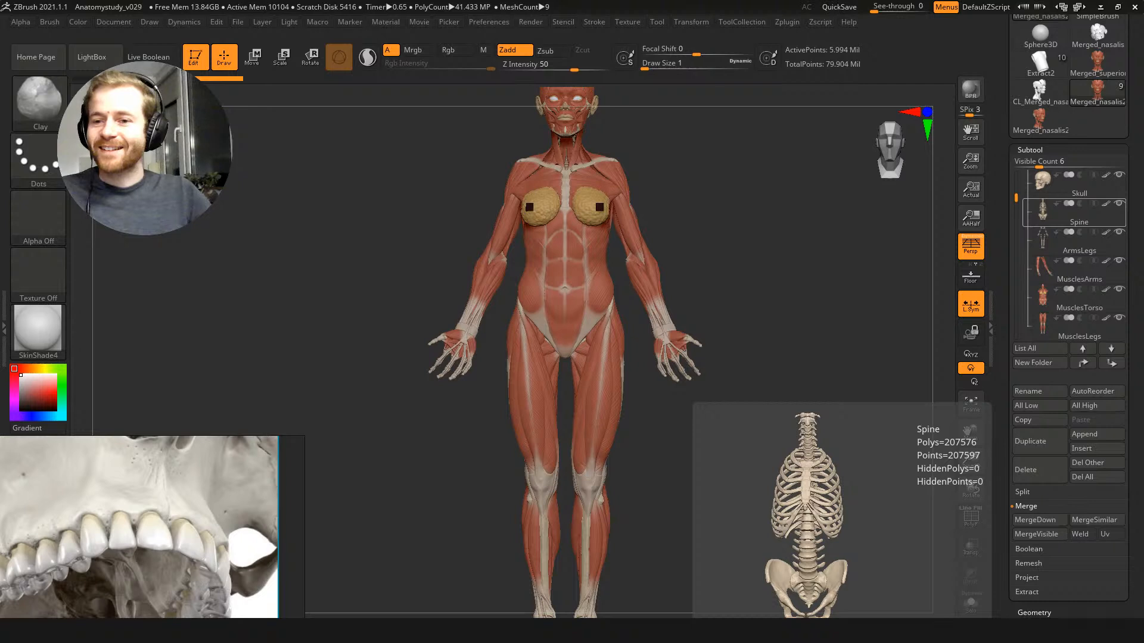
{"action": "left_click_drag", "start_coordinate": [779, 234], "coordinate": [779, 245]}
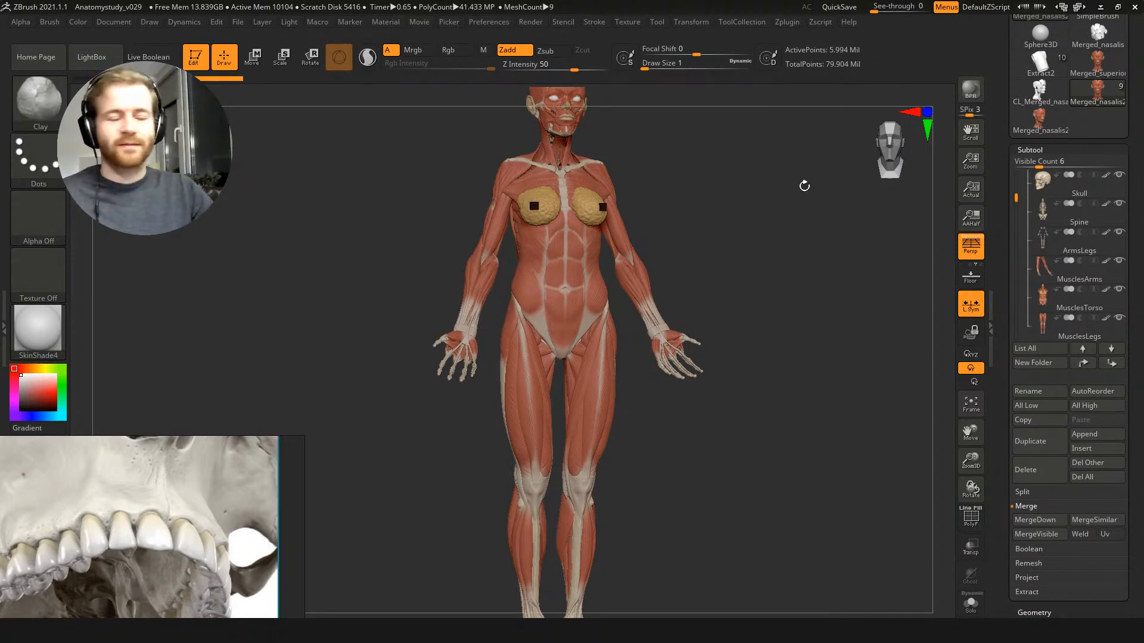
{"action": "left_click_drag", "start_coordinate": [768, 291], "coordinate": [754, 227]}
{"action": "left_click_drag", "start_coordinate": [754, 227], "coordinate": [859, 425], "text": "alt"}
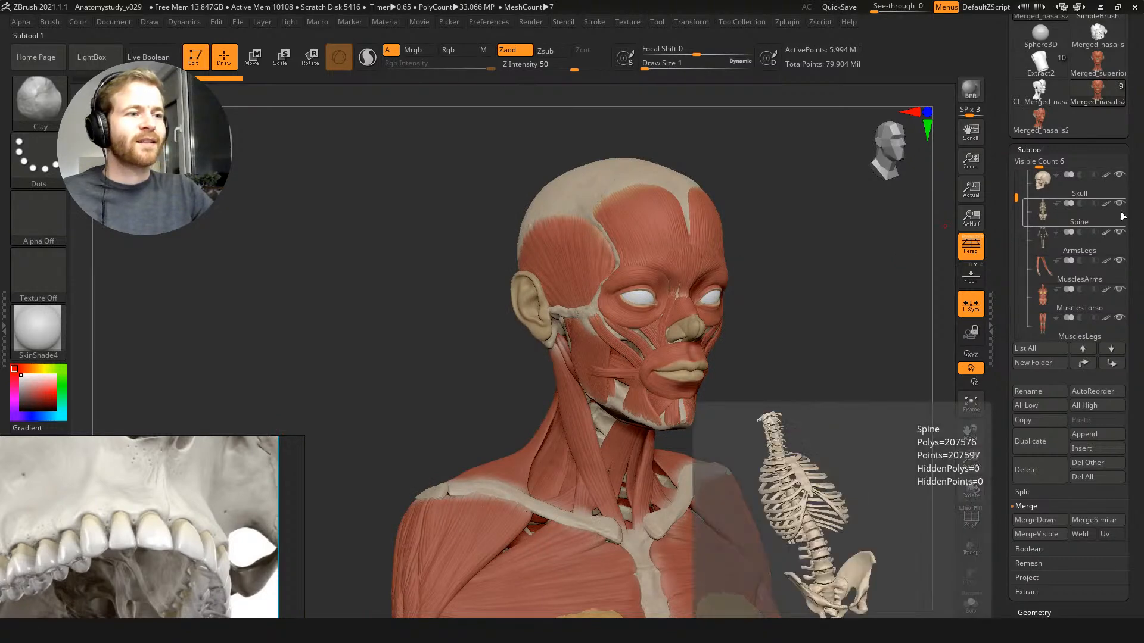
Step: Hide the arm, torso, leg and head muscle subtools and make Skull the active subtool
{"action": "left_click", "coordinate": [1120, 261]}
{"action": "left_click", "coordinate": [1119, 289]}
{"action": "left_click", "coordinate": [1119, 320]}
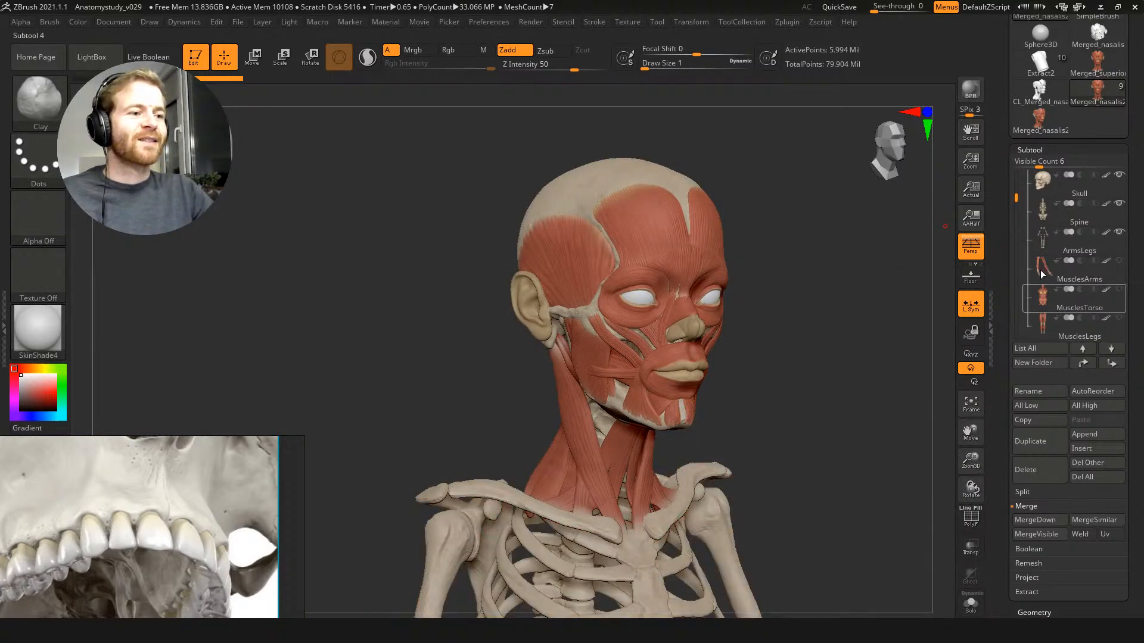
{"action": "left_click_drag", "start_coordinate": [1016, 199], "coordinate": [1016, 240]}
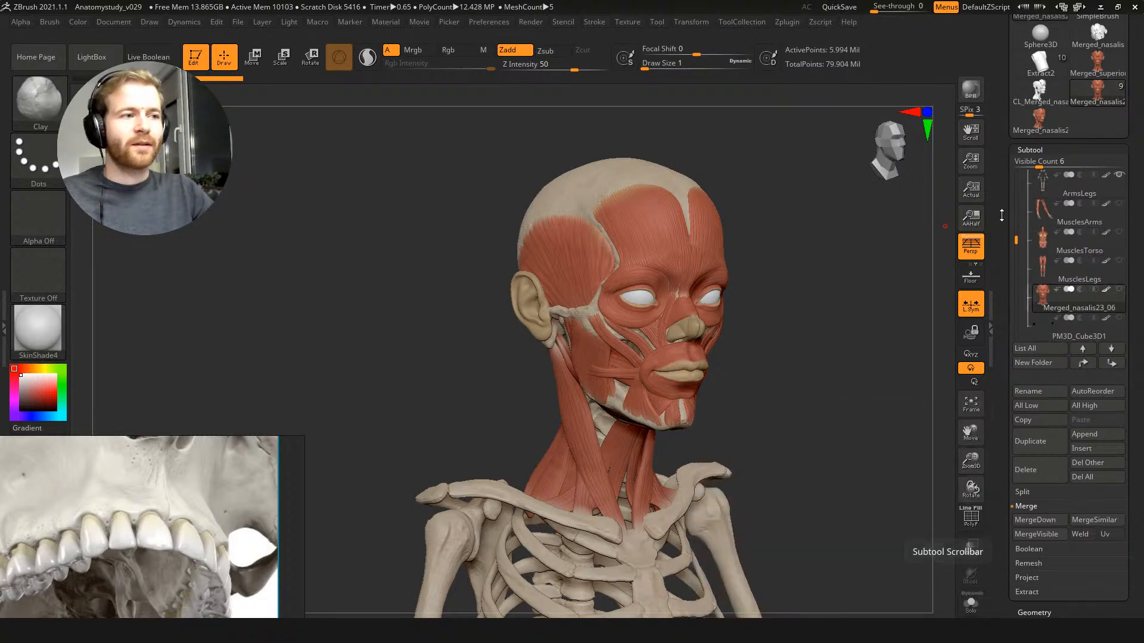
{"action": "scroll", "coordinate": [1044, 220], "scroll_direction": "up", "scroll_amount": 4}
{"action": "left_click", "coordinate": [1045, 248]}
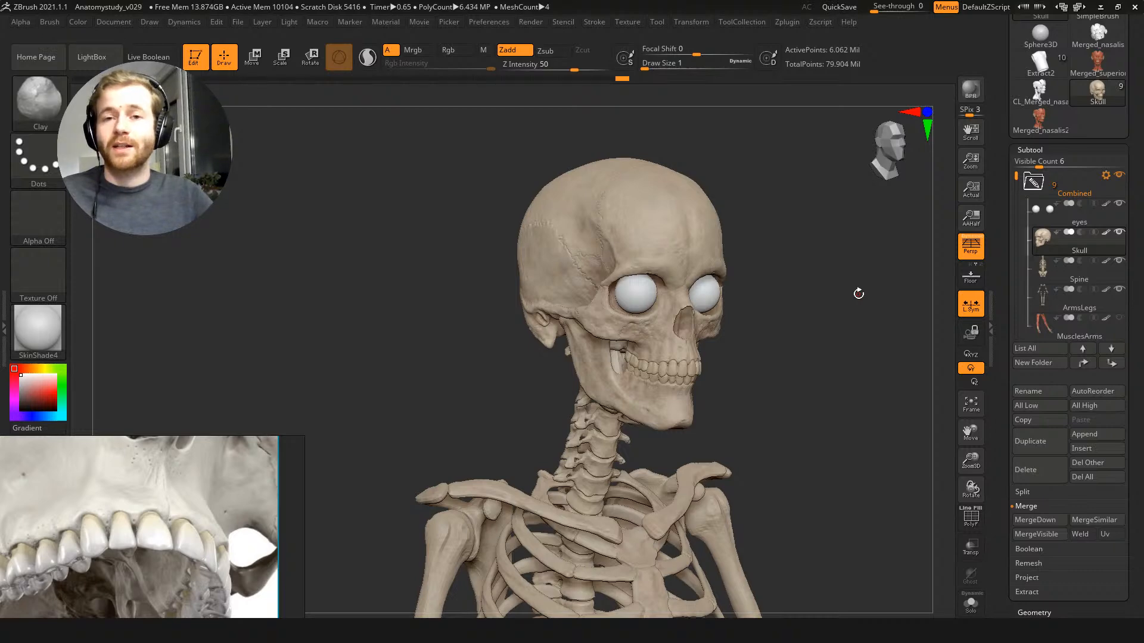
Step: Switch to the DamStandard brush for working on the skull's upper front teeth and the bone above them
{"action": "left_click_drag", "start_coordinate": [768, 321], "coordinate": [833, 415]}
{"action": "left_click_drag", "start_coordinate": [836, 409], "coordinate": [927, 219]}
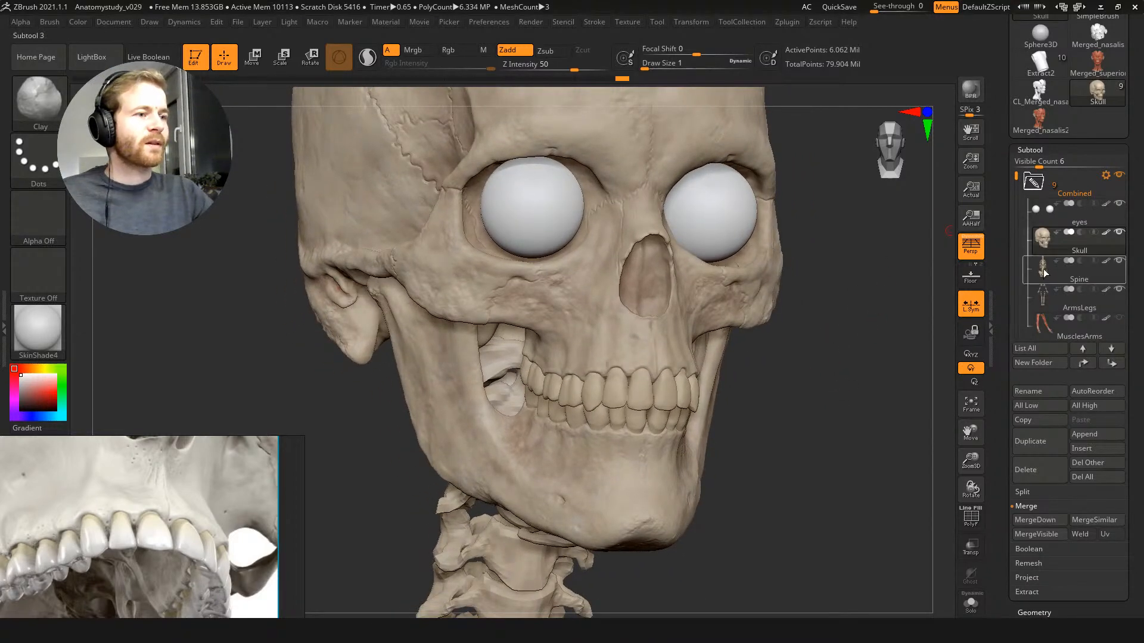
{"action": "left_click_drag", "start_coordinate": [827, 375], "coordinate": [858, 430], "text": "alt"}
{"action": "left_click_drag", "start_coordinate": [782, 397], "coordinate": [765, 344]}
{"action": "right_click_drag", "start_coordinate": [676, 358], "coordinate": [690, 391]}
{"action": "right_click_drag", "start_coordinate": [607, 336], "coordinate": [590, 316]}
{"action": "key", "text": "b"}
{"action": "key", "text": "d"}
{"action": "key", "text": "s"}
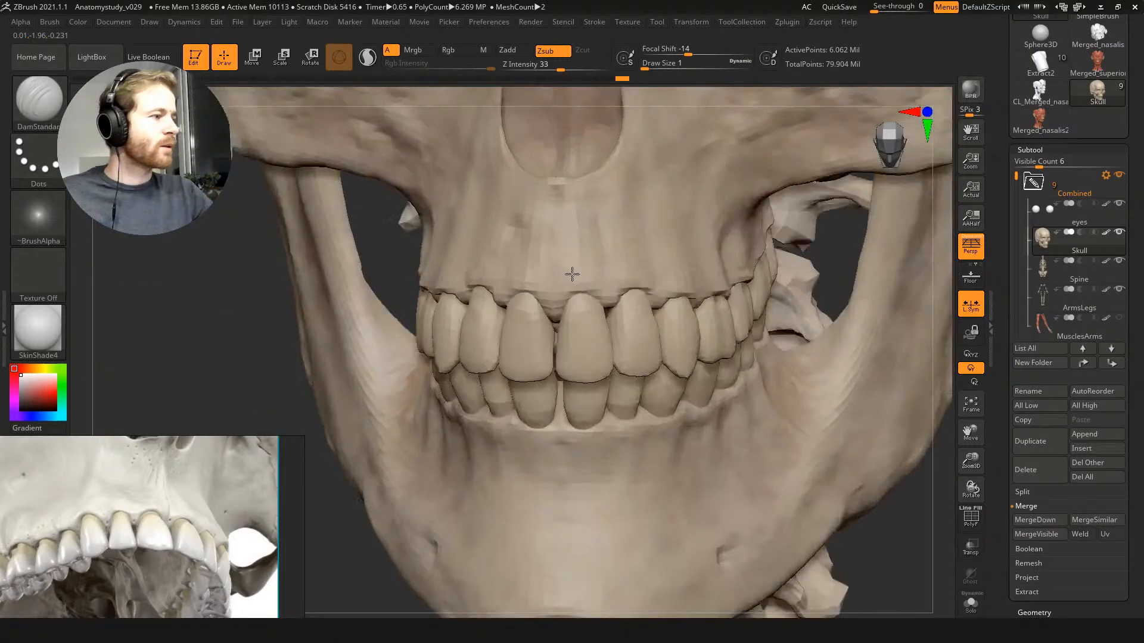
{"action": "scroll", "coordinate": [589, 337], "scroll_direction": "up", "scroll_amount": 6}
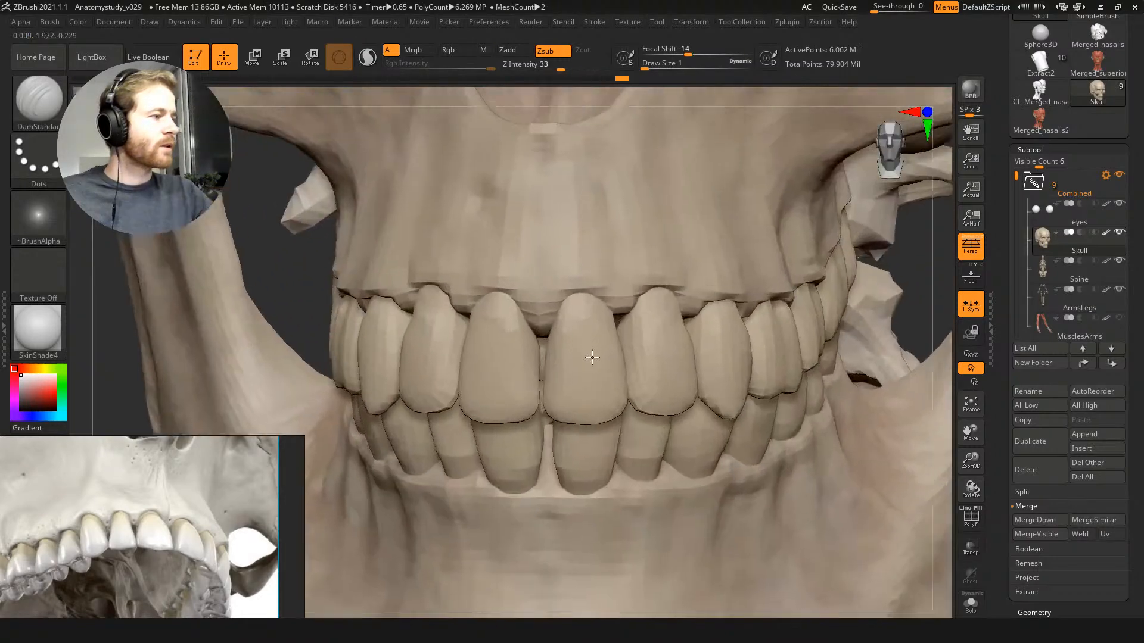
{"action": "key", "text": "s"}
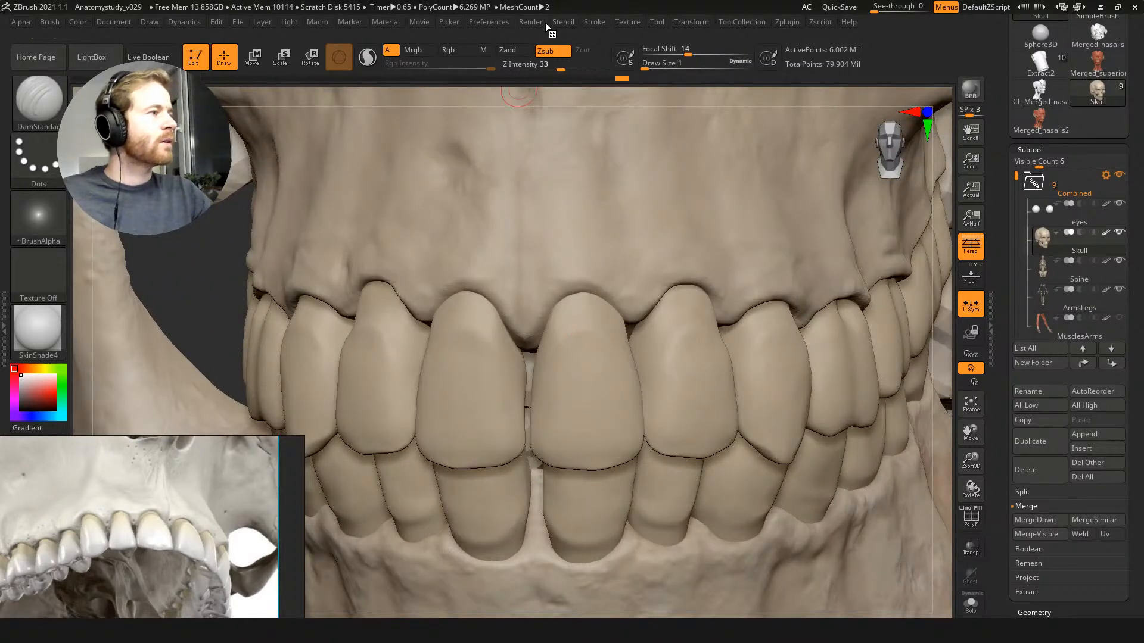
Step: Open the Draw section of the preferences
{"action": "left_click", "coordinate": [531, 22]}
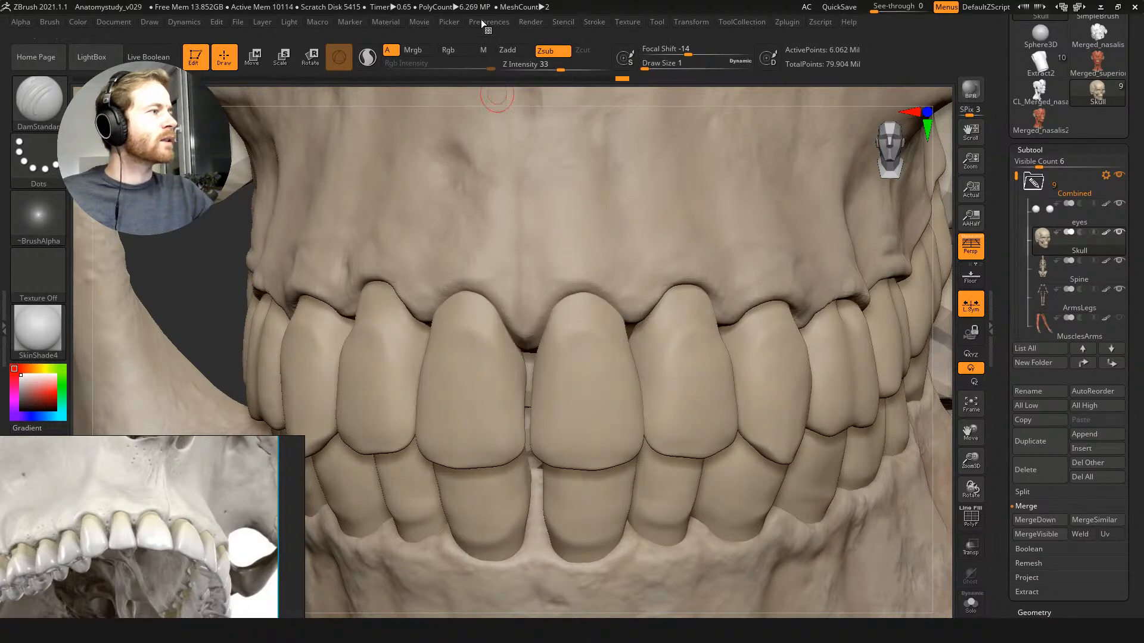
{"action": "left_click", "coordinate": [484, 22]}
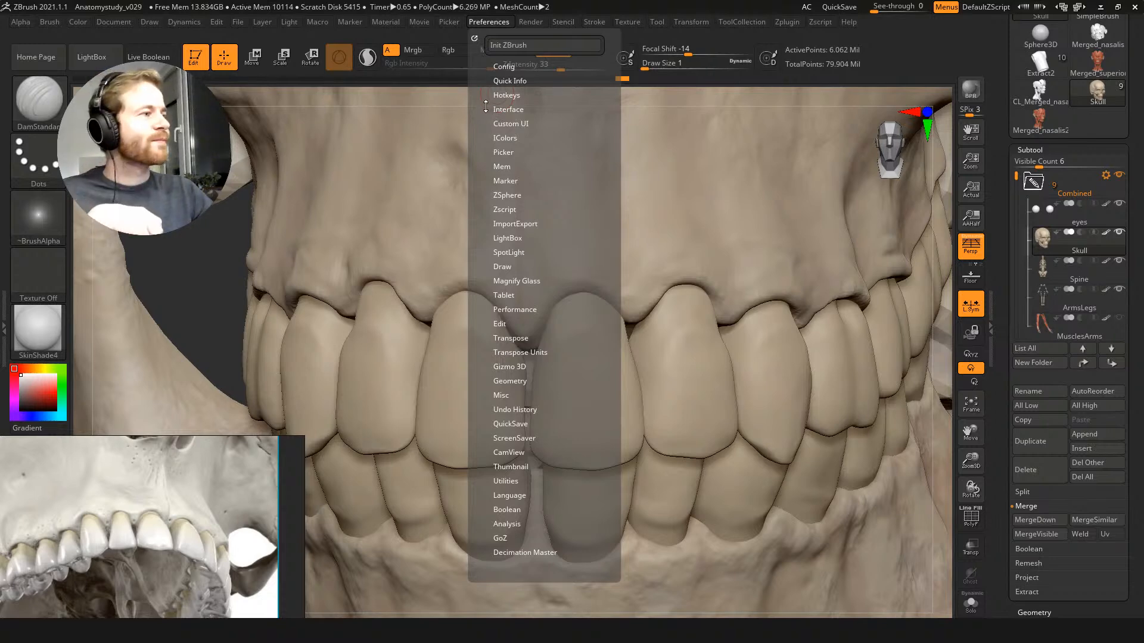
{"action": "left_click", "coordinate": [505, 267]}
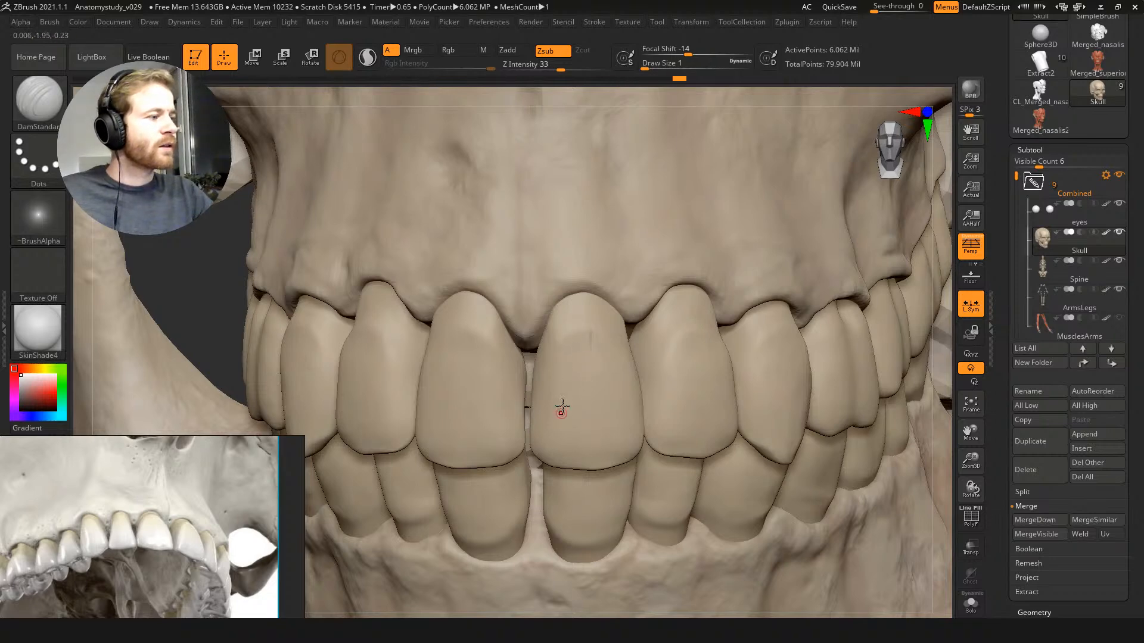
Step: Carve fine vertical grooves into the front faces of the upper central incisors with the size 1 DamStandard brush
{"action": "right_click_drag", "start_coordinate": [617, 399], "coordinate": [631, 367]}
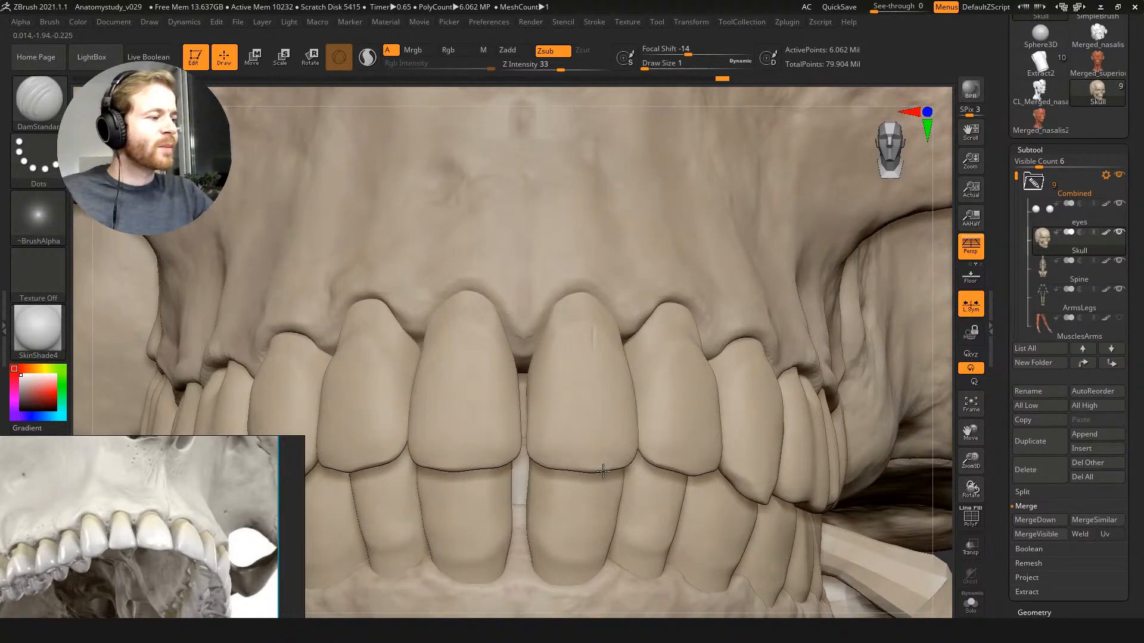
{"action": "right_click_drag", "start_coordinate": [622, 334], "coordinate": [594, 424]}
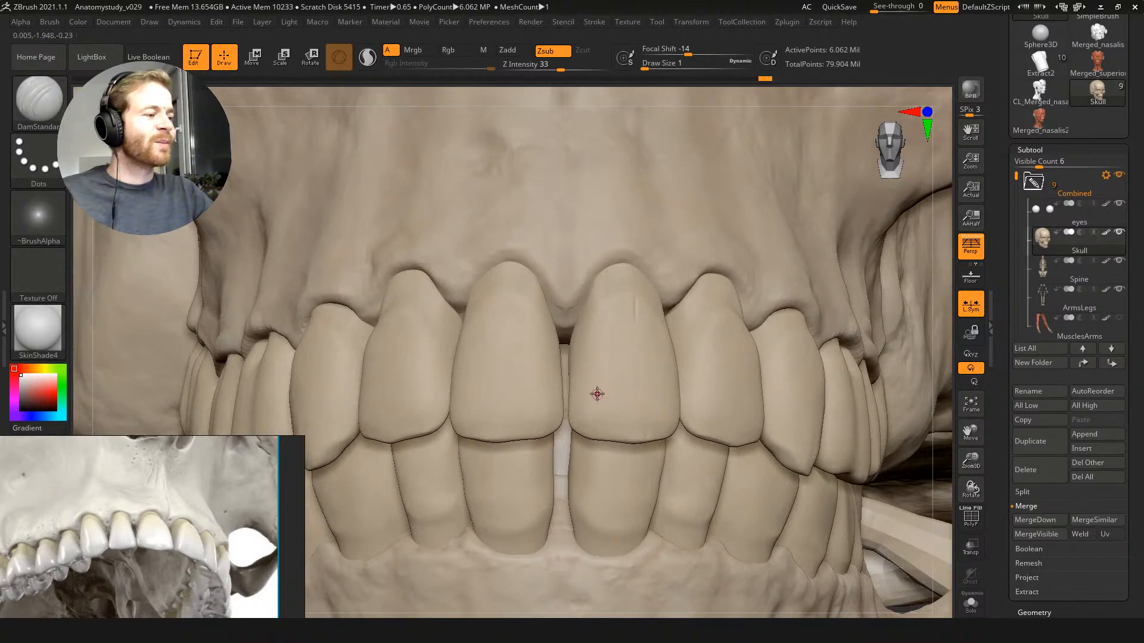
{"action": "mouse_move", "coordinate": [611, 354]}
{"action": "right_mouse_down"}
{"action": "mouse_move", "coordinate": [621, 357]}
{"action": "mouse_move", "coordinate": [604, 338]}
{"action": "right_mouse_up"}
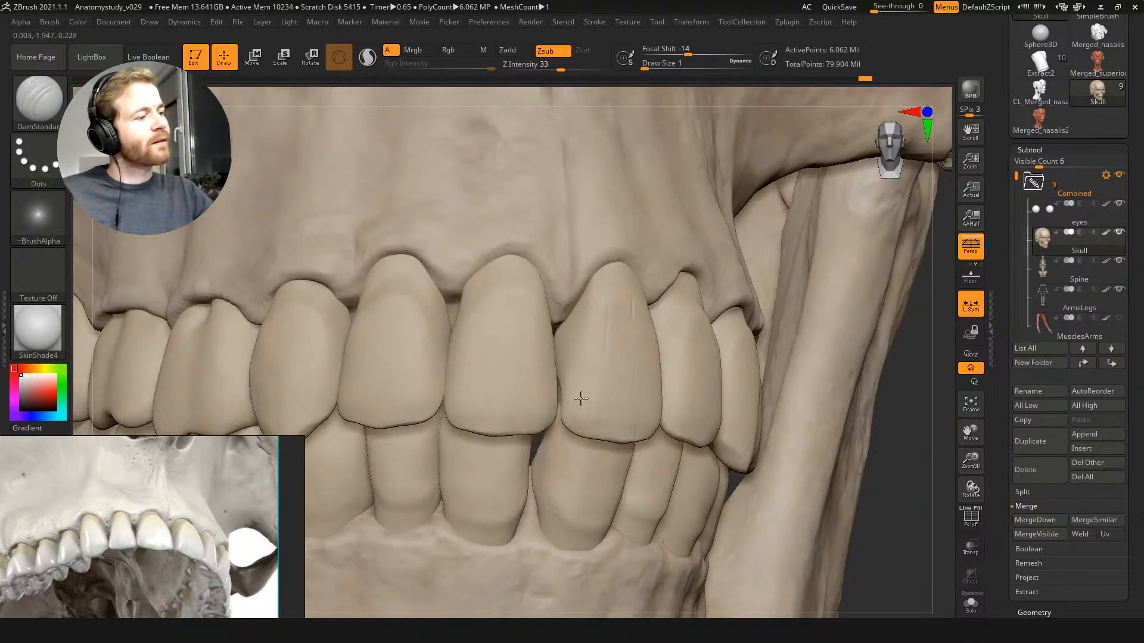
{"action": "right_click_drag", "start_coordinate": [655, 306], "coordinate": [611, 314]}
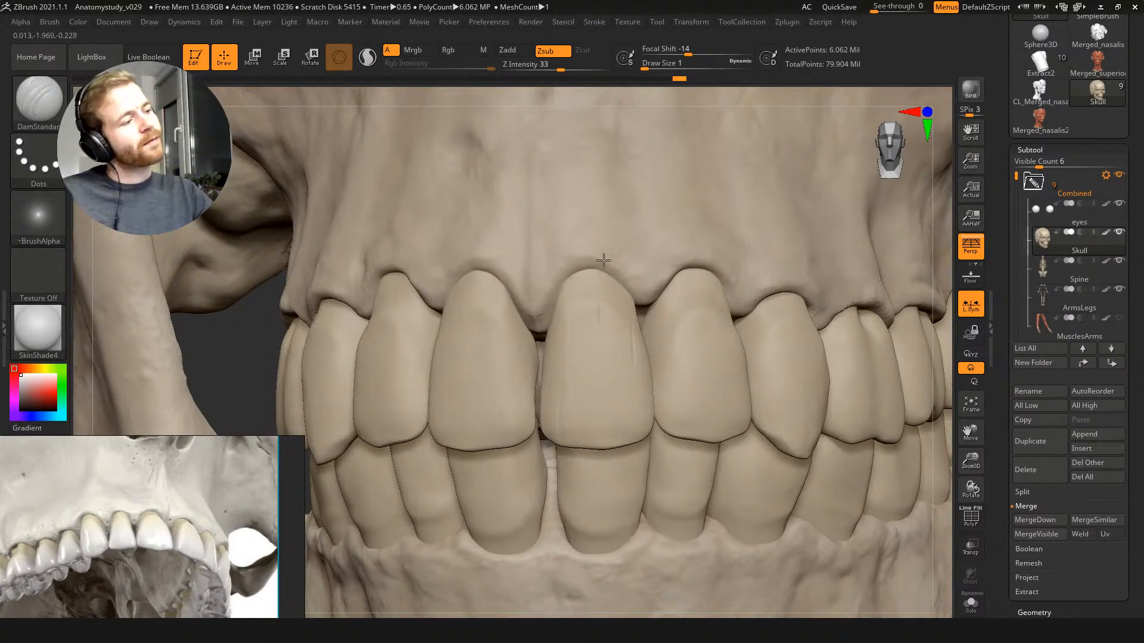
{"action": "right_click_drag", "start_coordinate": [573, 277], "coordinate": [604, 281]}
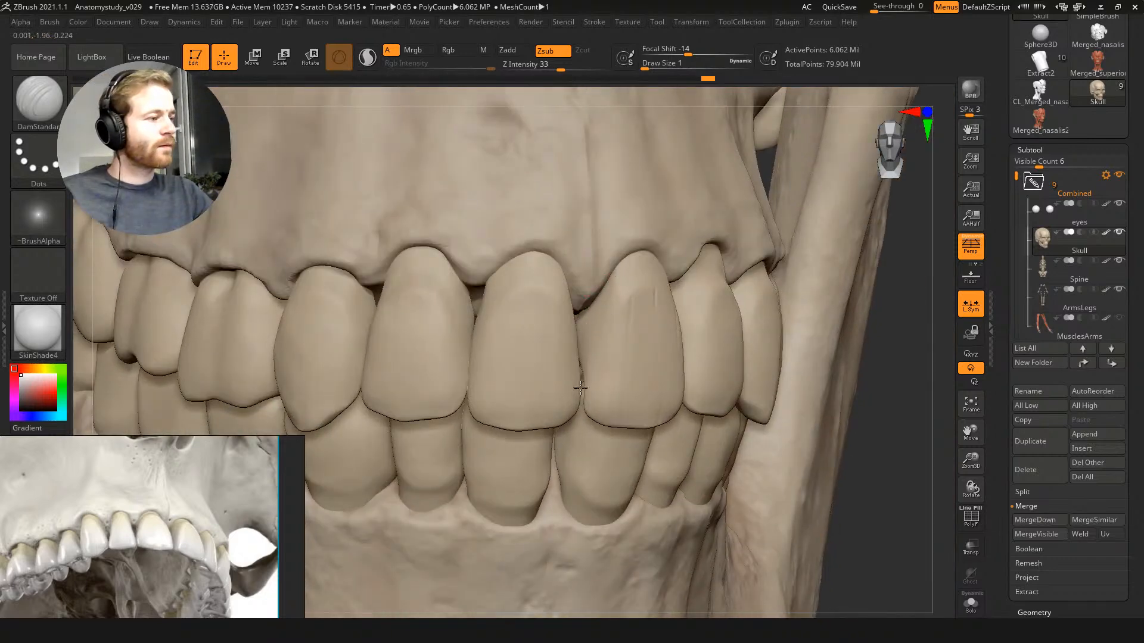
{"action": "right_click_drag", "start_coordinate": [618, 380], "coordinate": [574, 215]}
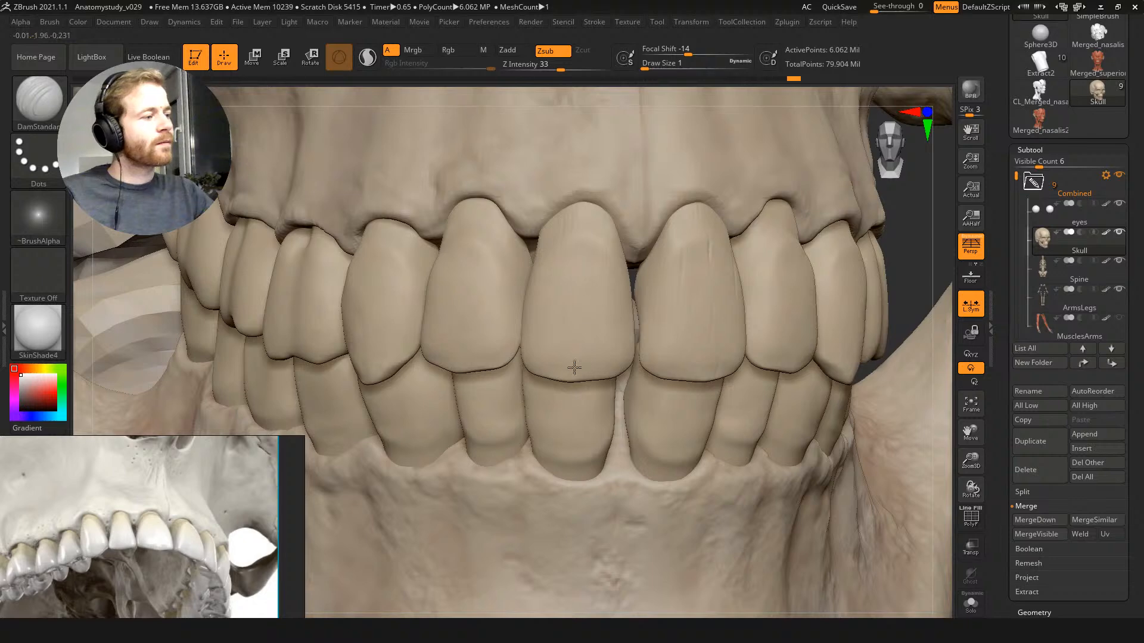
Step: Add more faint vertical enamel lines across both upper central incisors, checking them from several angles
{"action": "right_click_drag", "start_coordinate": [567, 365], "coordinate": [572, 359]}
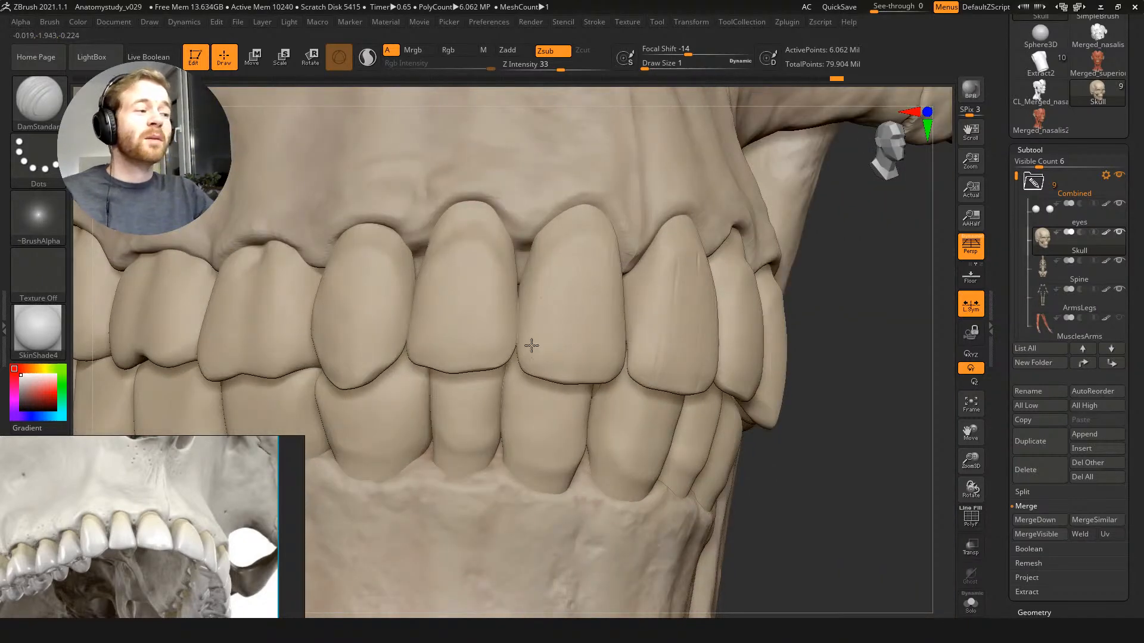
{"action": "right_click_drag", "start_coordinate": [542, 376], "coordinate": [613, 370]}
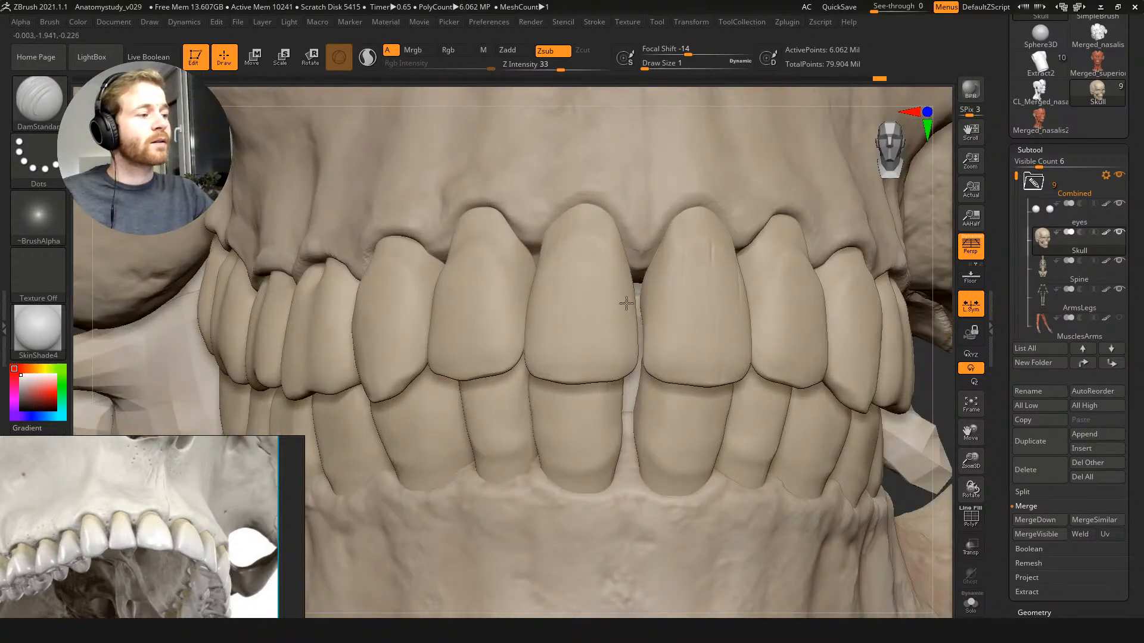
{"action": "right_click_drag", "start_coordinate": [613, 276], "coordinate": [619, 287]}
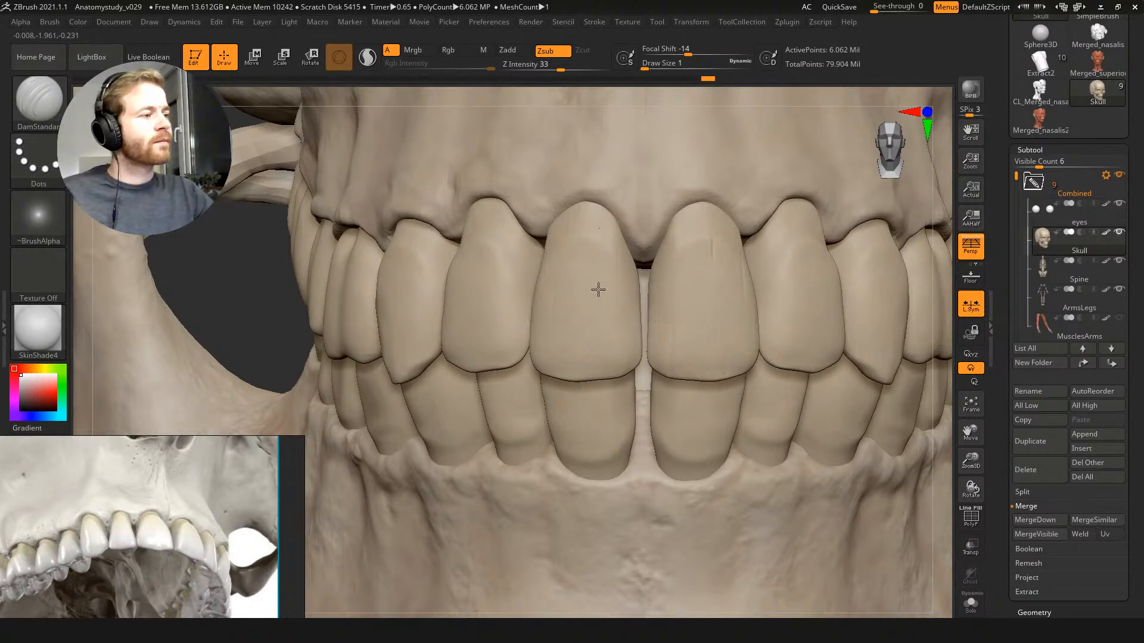
{"action": "right_click_drag", "start_coordinate": [685, 345], "coordinate": [560, 301]}
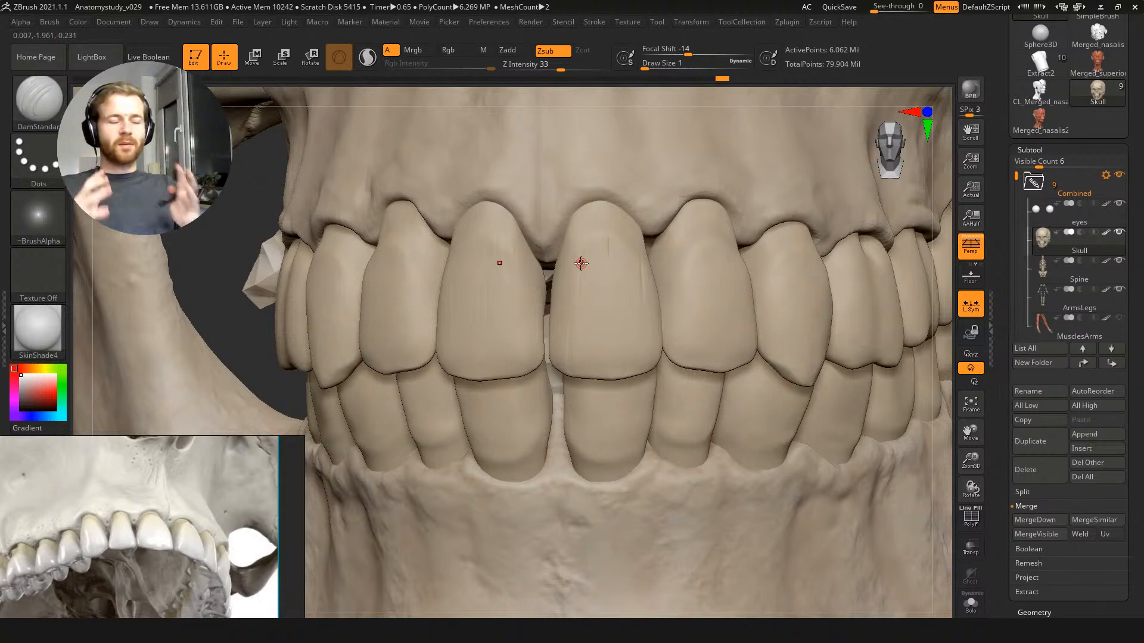
{"action": "right_click_drag", "start_coordinate": [582, 289], "coordinate": [592, 250]}
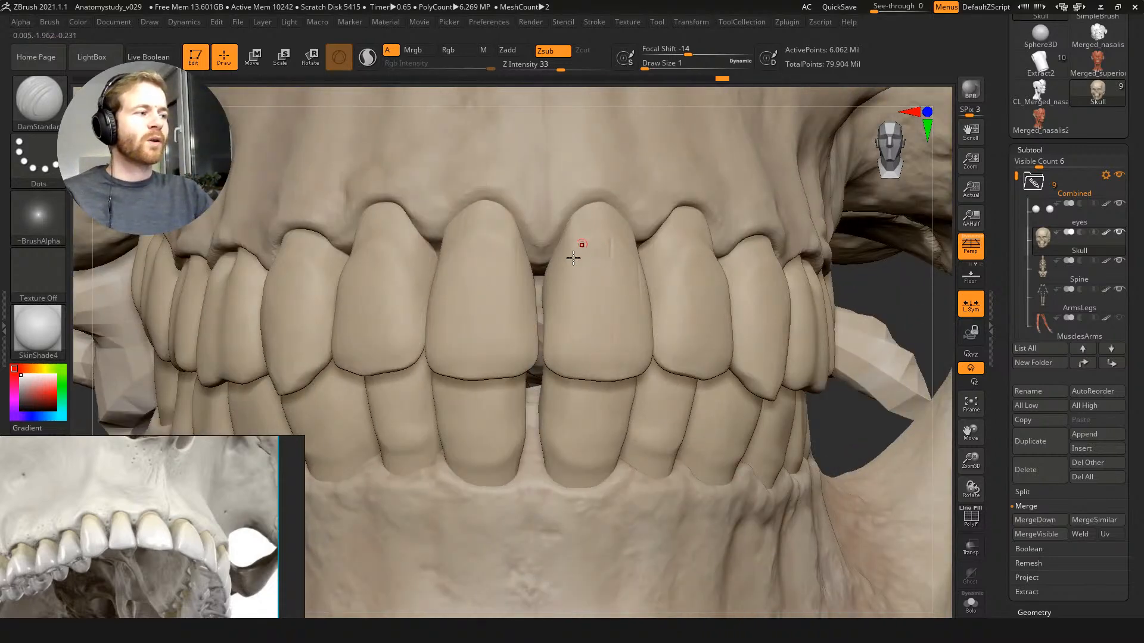
{"action": "right_click_drag", "start_coordinate": [565, 406], "coordinate": [576, 297]}
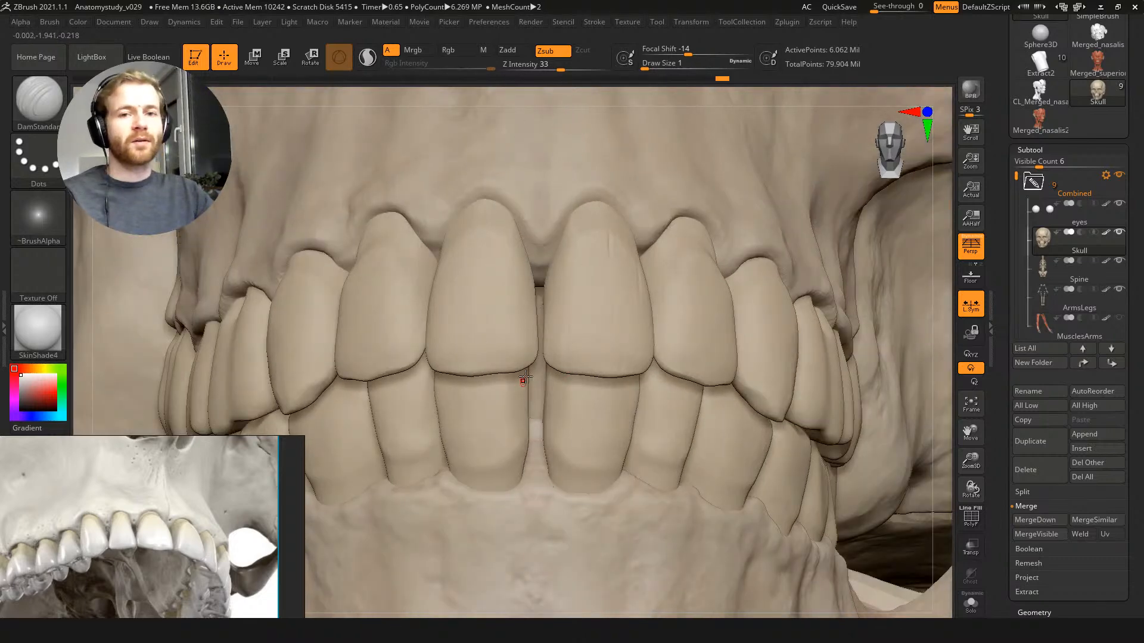
Step: Extend the fine vertical lines onto the upper teeth beside the central incisors
{"action": "right_click_drag", "start_coordinate": [608, 334], "coordinate": [722, 268]}
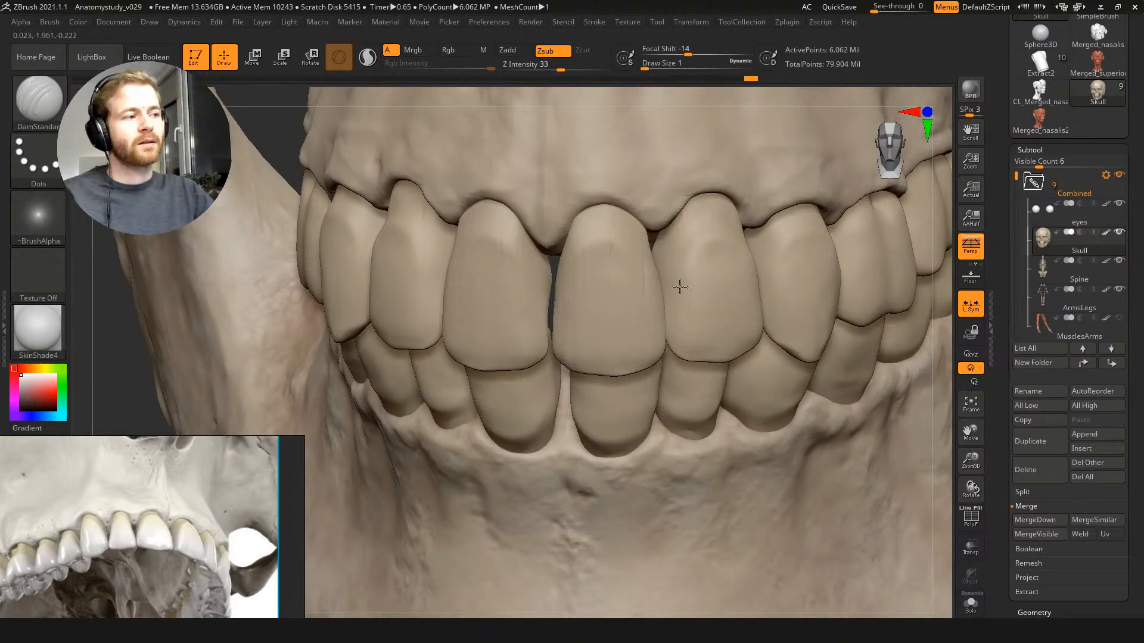
{"action": "right_click_drag", "start_coordinate": [674, 293], "coordinate": [741, 302]}
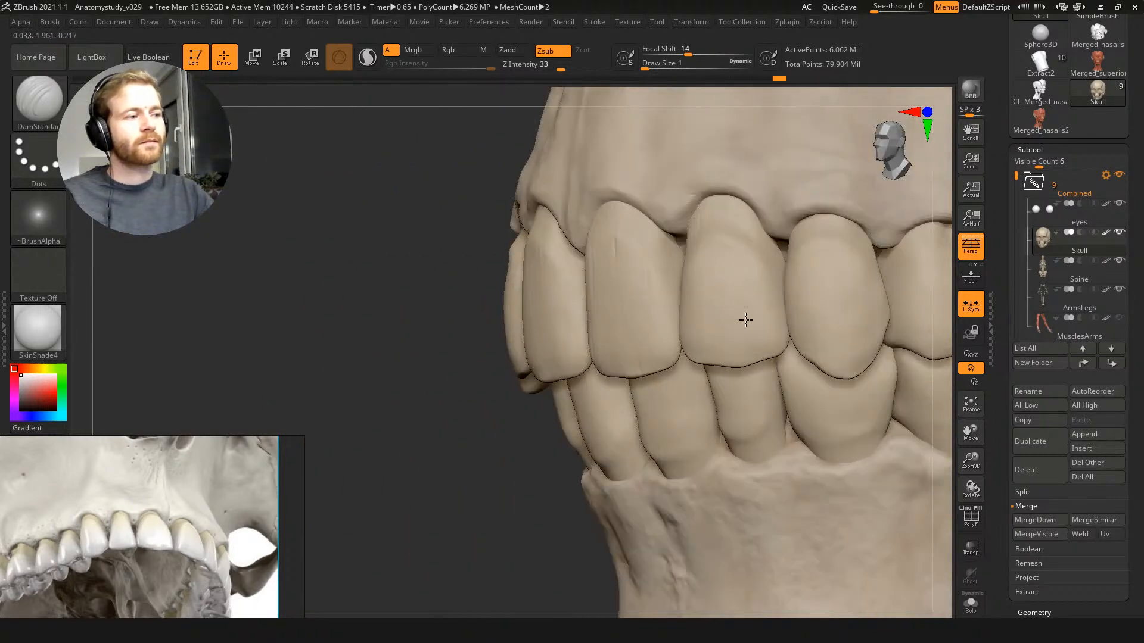
{"action": "right_click_drag", "start_coordinate": [774, 342], "coordinate": [568, 170]}
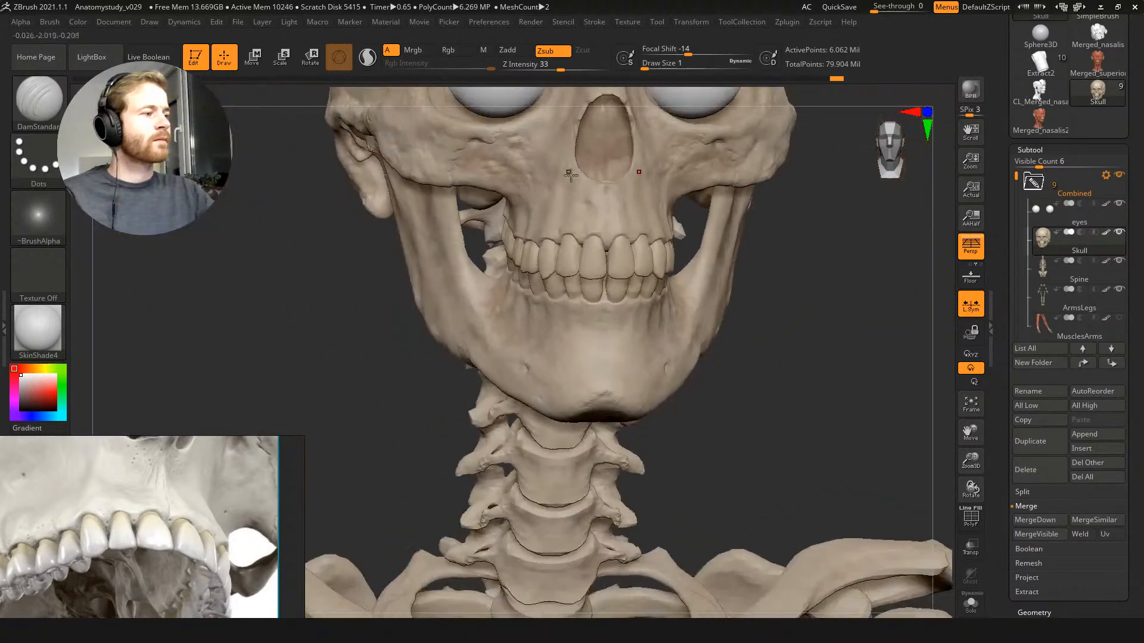
{"action": "right_click_drag", "start_coordinate": [614, 219], "coordinate": [575, 270]}
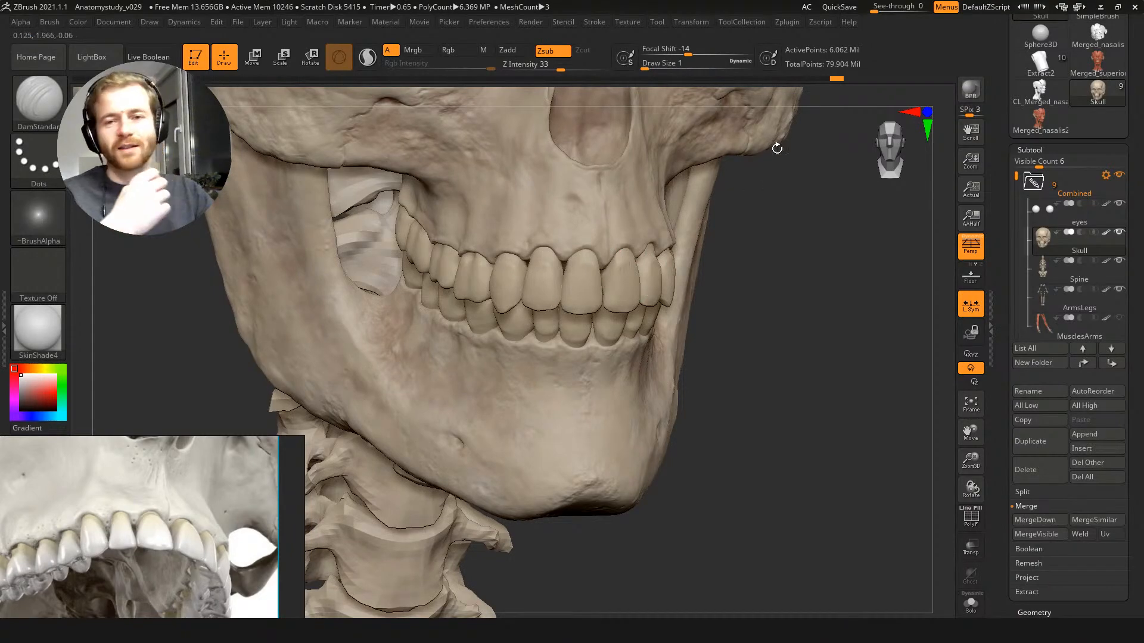
{"action": "right_click_drag", "start_coordinate": [687, 297], "coordinate": [593, 295]}
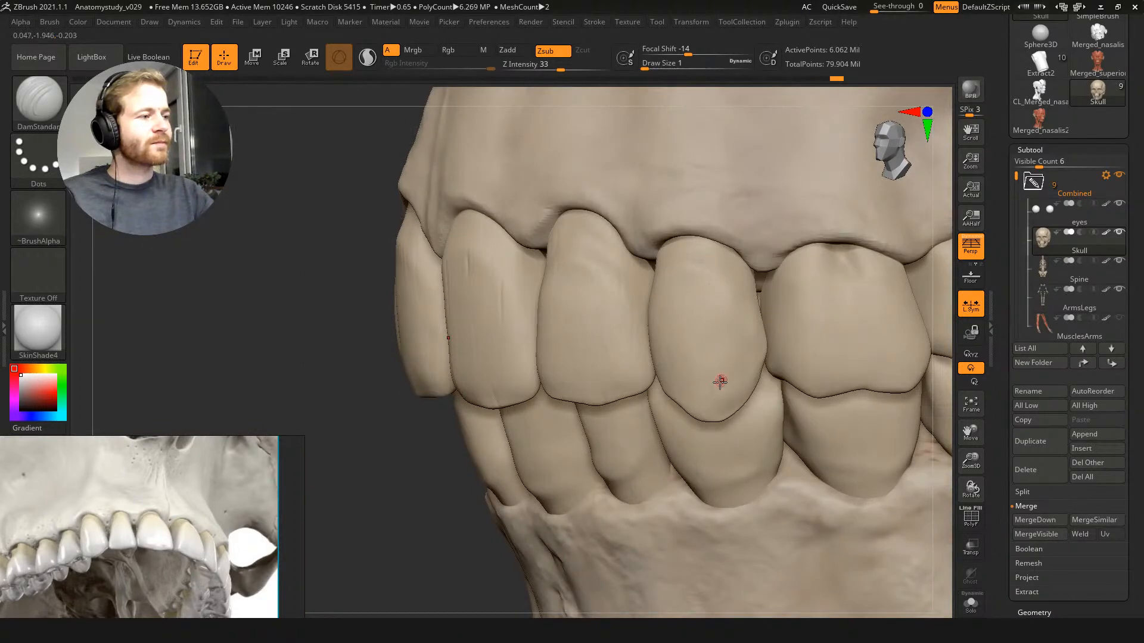
{"action": "mouse_move", "coordinate": [709, 339]}
{"action": "right_mouse_down", "text": "ctrl"}
{"action": "mouse_move", "coordinate": [671, 271]}
{"action": "mouse_move", "coordinate": [674, 294]}
{"action": "mouse_move", "coordinate": [670, 286]}
{"action": "right_mouse_up", "text": "ctrl"}
{"action": "left_click", "coordinate": [675, 268]}
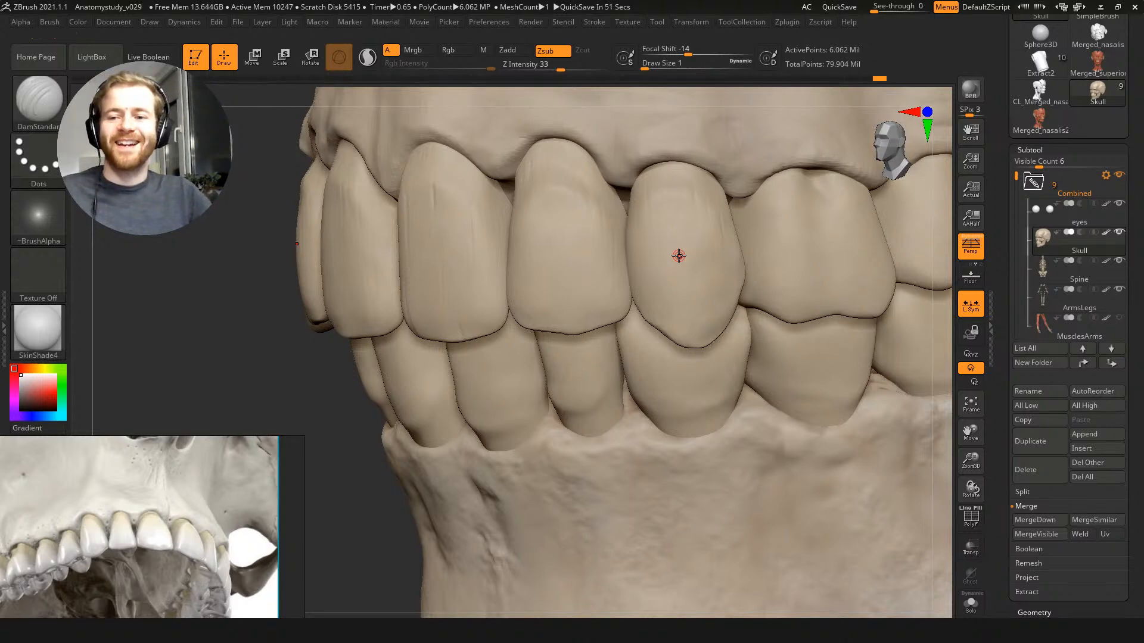
Step: Examine the whole skull from the front and at a slight angle
{"action": "mouse_move", "coordinate": [686, 231]}
{"action": "right_mouse_down", "text": "ctrl"}
{"action": "mouse_move", "coordinate": [652, 136]}
{"action": "mouse_move", "coordinate": [732, 319]}
{"action": "mouse_move", "coordinate": [861, 280]}
{"action": "mouse_move", "coordinate": [862, 379]}
{"action": "right_mouse_up", "text": "ctrl"}
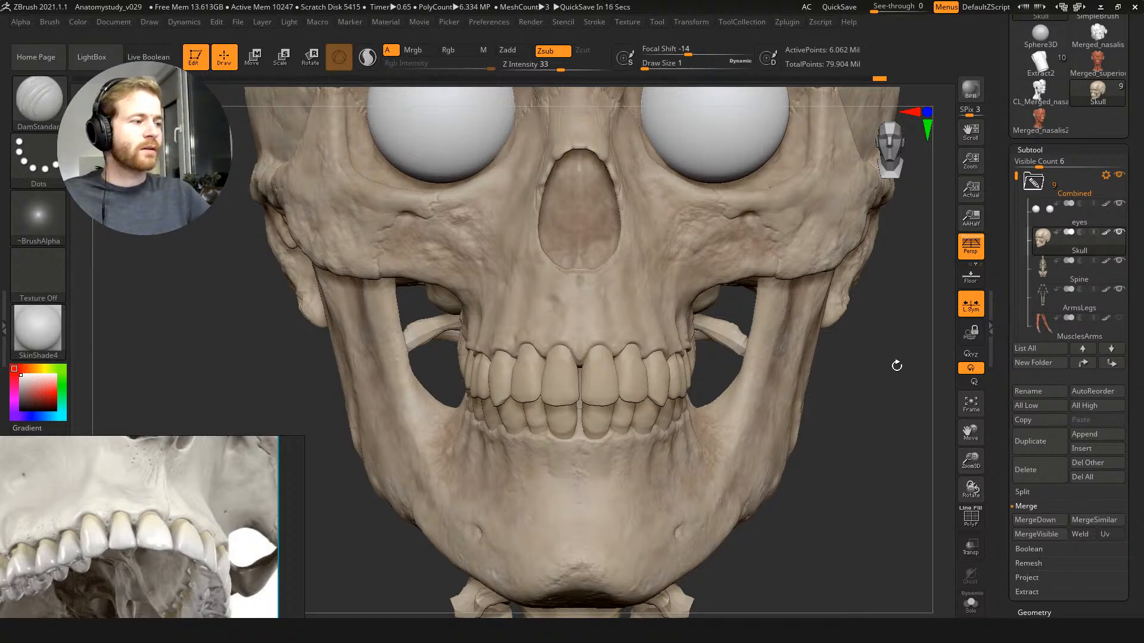
{"action": "left_click_drag", "start_coordinate": [841, 439], "coordinate": [525, 265], "text": "alt"}
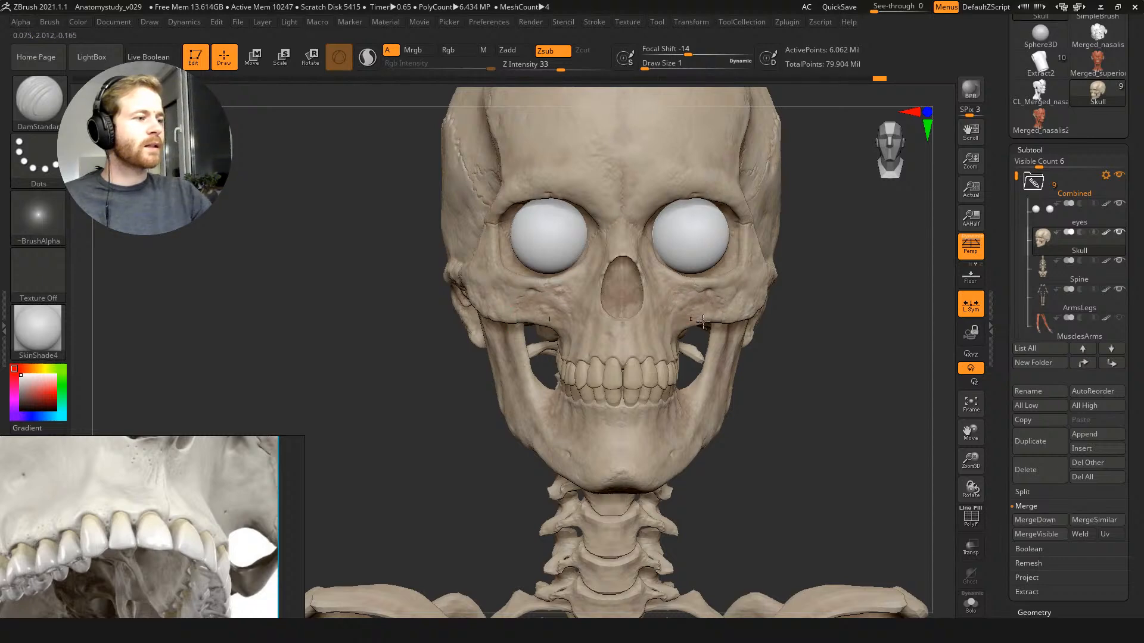
{"action": "left_click_drag", "start_coordinate": [785, 366], "coordinate": [840, 426], "text": "alt"}
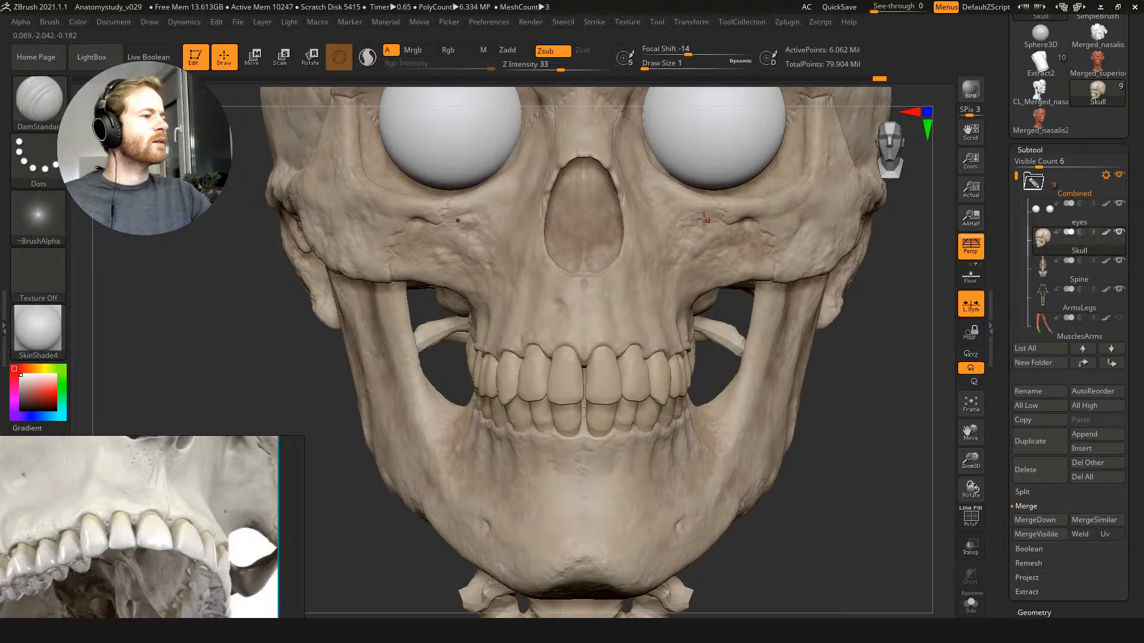
{"action": "left_click_drag", "start_coordinate": [870, 300], "coordinate": [857, 209]}
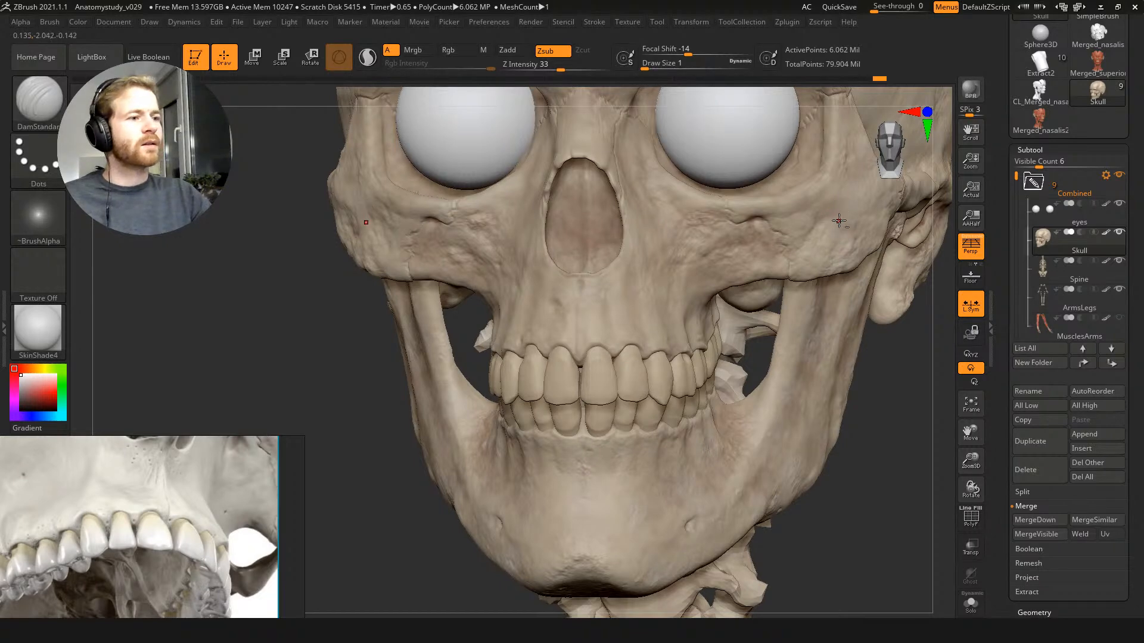
{"action": "left_click", "coordinate": [892, 393], "text": "ctrl"}
{"action": "mouse_move", "coordinate": [896, 404]}
{"action": "left_mouse_down", "text": "ctrl"}
{"action": "mouse_move", "coordinate": [871, 361]}
{"action": "mouse_move", "coordinate": [912, 398]}
{"action": "mouse_move", "coordinate": [840, 275]}
{"action": "left_mouse_up", "text": "ctrl"}
{"action": "key", "text": "ctrl+z"}
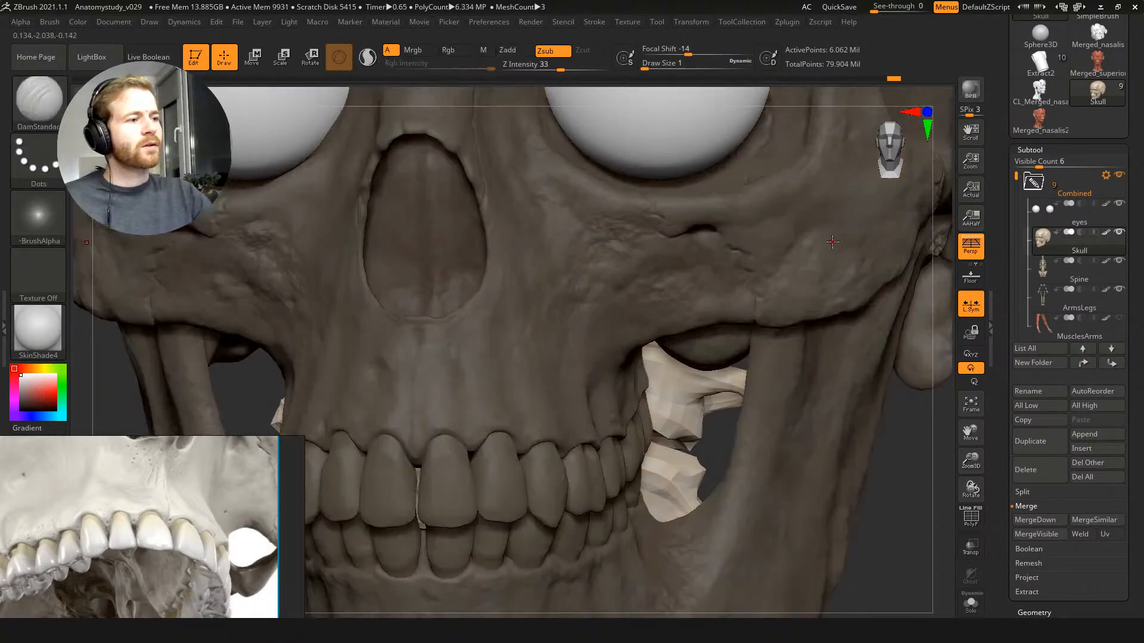
{"action": "left_click_drag", "start_coordinate": [907, 408], "coordinate": [881, 372], "text": "ctrl"}
Step: Set the DamStandard draw size to 12 and review the skull and neck from the front
{"action": "type", "text": "s12"}
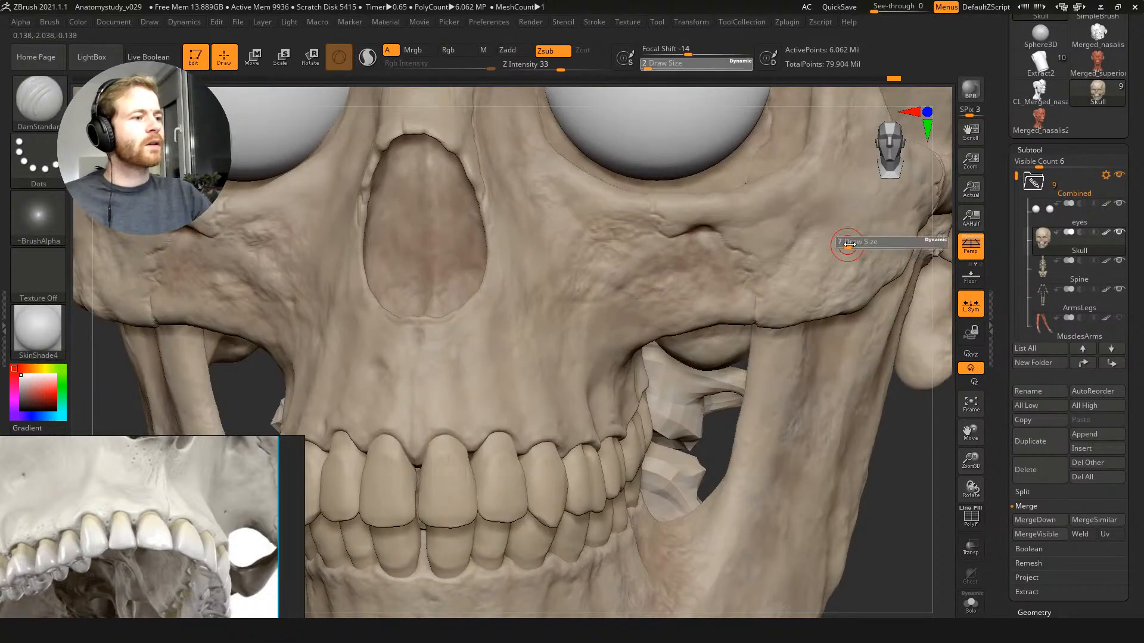
{"action": "key", "text": "Return"}
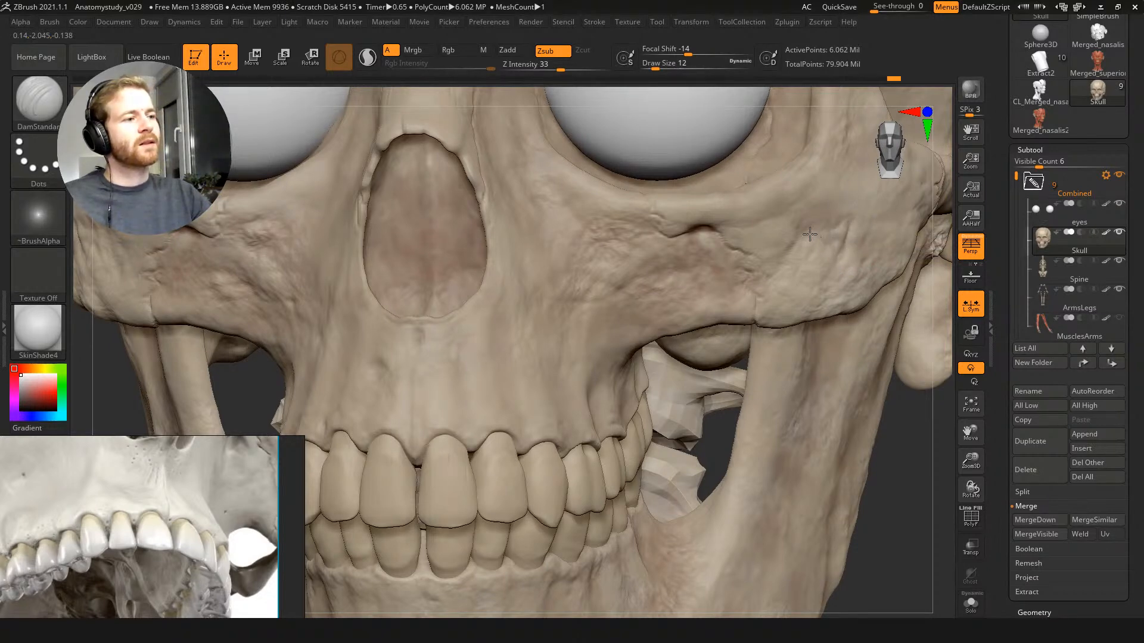
{"action": "left_click_drag", "start_coordinate": [901, 467], "coordinate": [888, 329], "text": "alt"}
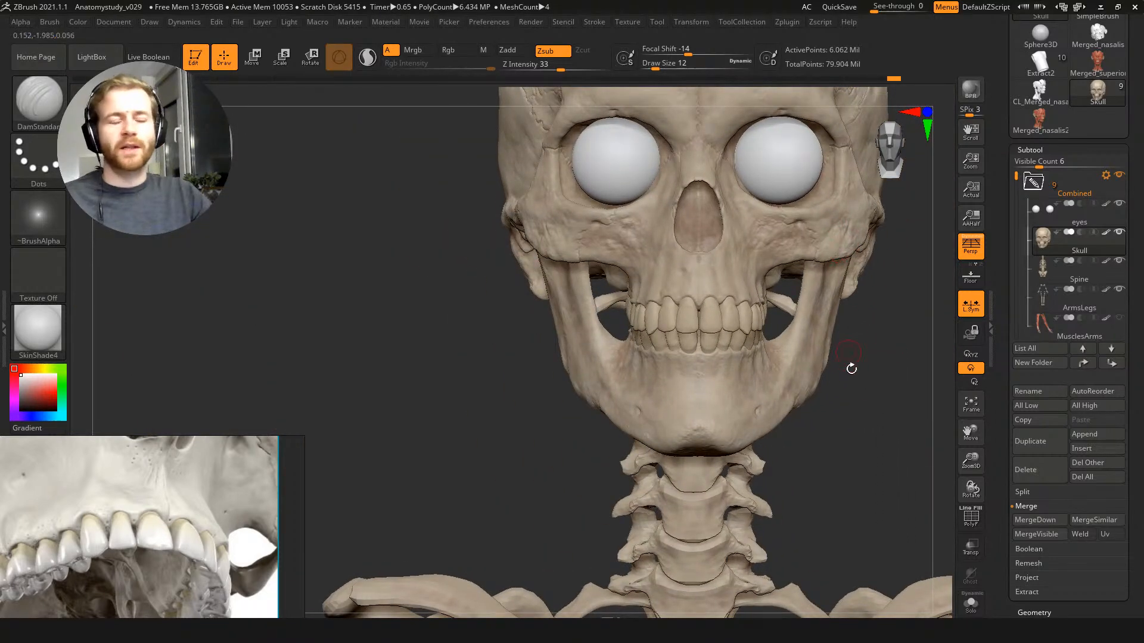
{"action": "mouse_move", "coordinate": [870, 375]}
{"action": "right_mouse_down", "text": "ctrl"}
{"action": "mouse_move", "coordinate": [886, 409]}
{"action": "mouse_move", "coordinate": [867, 375]}
{"action": "right_mouse_up", "text": "ctrl"}
{"action": "mouse_move", "coordinate": [876, 422]}
{"action": "left_mouse_down"}
{"action": "mouse_move", "coordinate": [416, 380]}
{"action": "mouse_move", "coordinate": [409, 360]}
{"action": "left_mouse_up"}
{"action": "right_click_drag", "start_coordinate": [409, 360], "coordinate": [413, 327], "text": "ctrl"}
{"action": "left_click_drag", "start_coordinate": [413, 327], "coordinate": [453, 315], "text": "shift"}
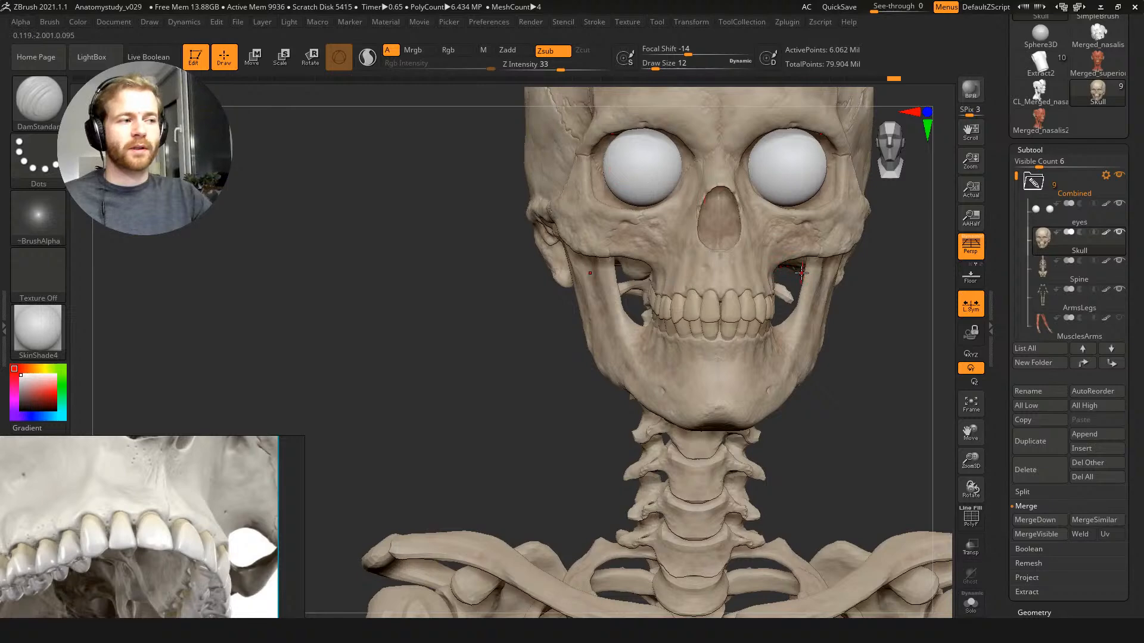
Step: Lower the Skull's subdivision level by one and switch to the Move brush at draw size 172
{"action": "key", "text": "shift+d"}
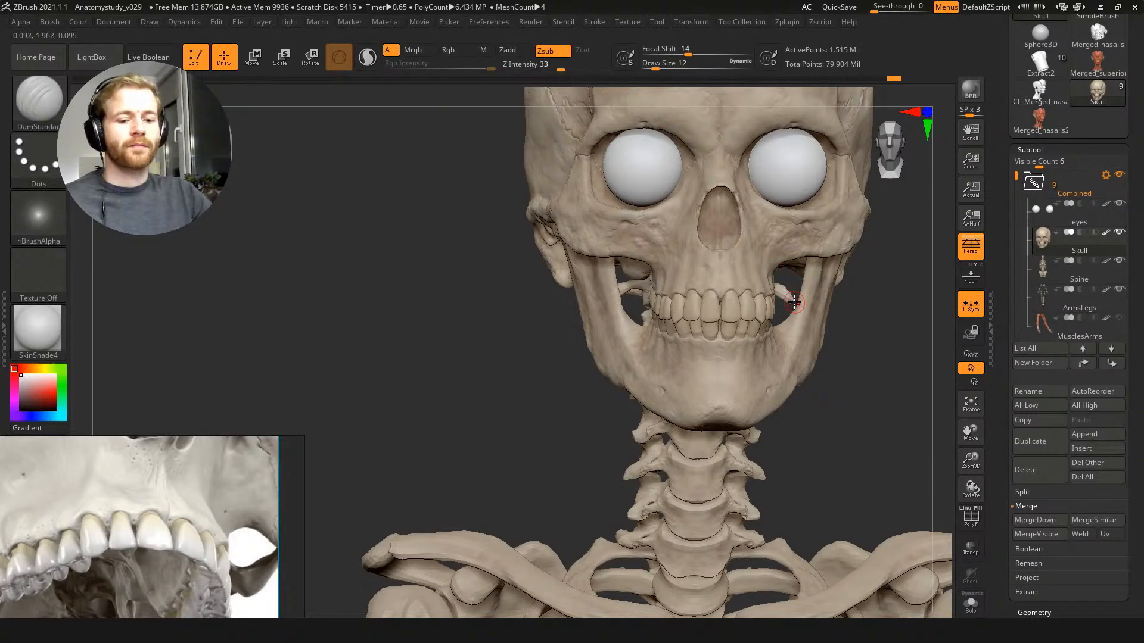
{"action": "key", "text": "b"}
{"action": "key", "text": "m"}
{"action": "key", "text": "v"}
{"action": "key", "text": "s"}
{"action": "left_click_drag", "start_coordinate": [811, 339], "coordinate": [819, 338]}
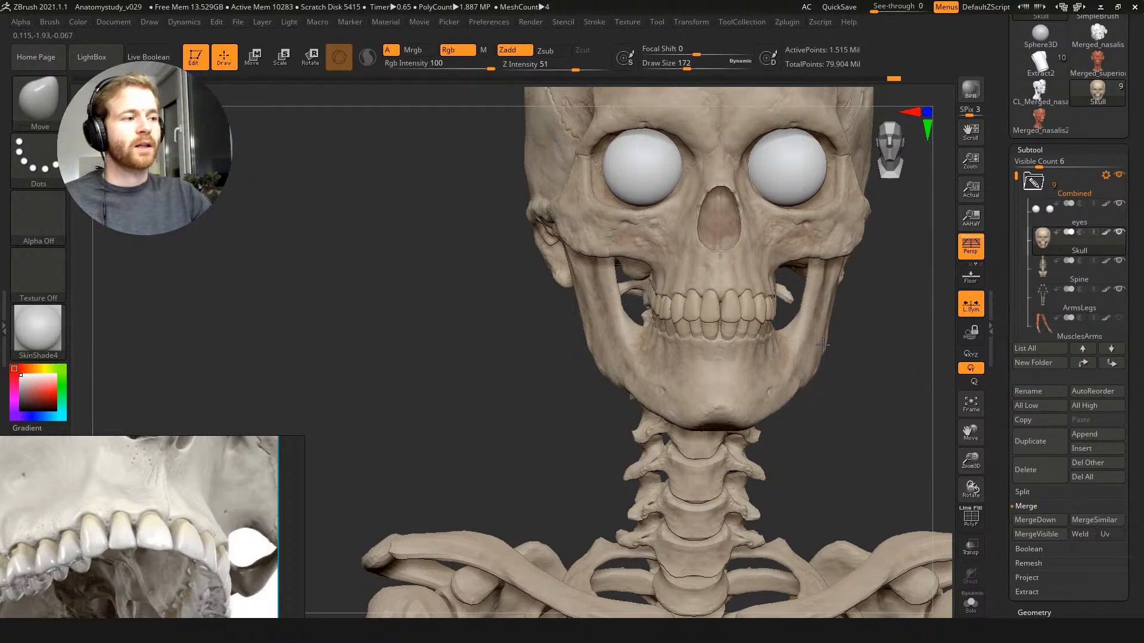
Step: Try to adjust the skull's facial proportions with the Move brush, reducing its draw size to 68
{"action": "left_click_drag", "start_coordinate": [830, 220], "coordinate": [828, 206]}
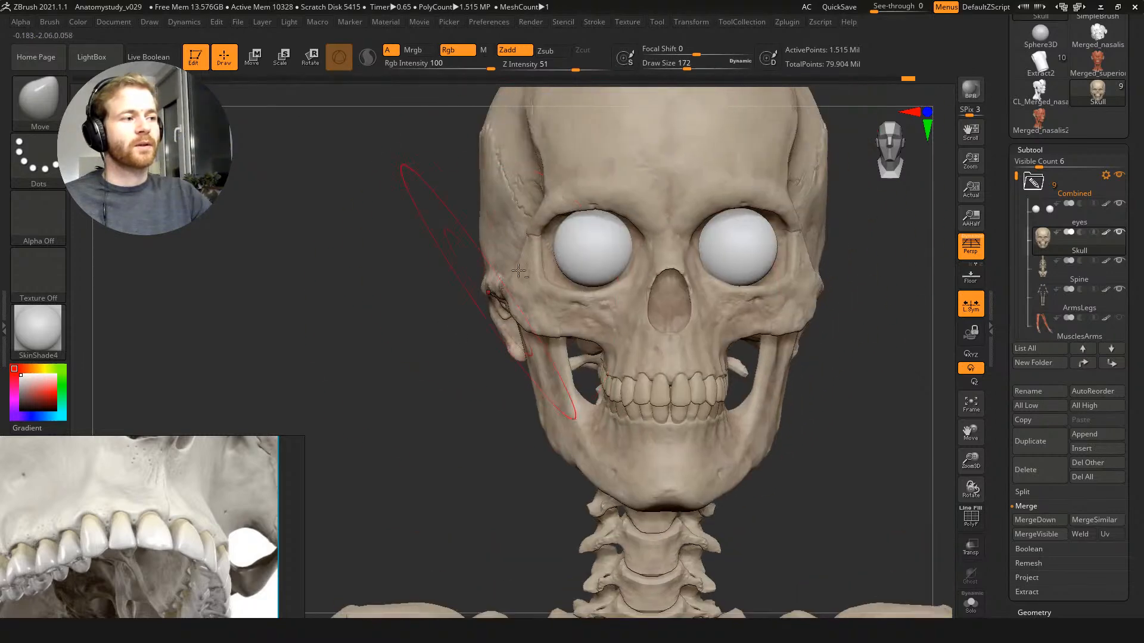
{"action": "key", "text": "s"}
{"action": "mouse_move", "coordinate": [669, 296]}
{"action": "left_mouse_down"}
{"action": "mouse_move", "coordinate": [652, 297]}
{"action": "mouse_move", "coordinate": [645, 332]}
{"action": "left_mouse_up"}
{"action": "key", "text": "s"}
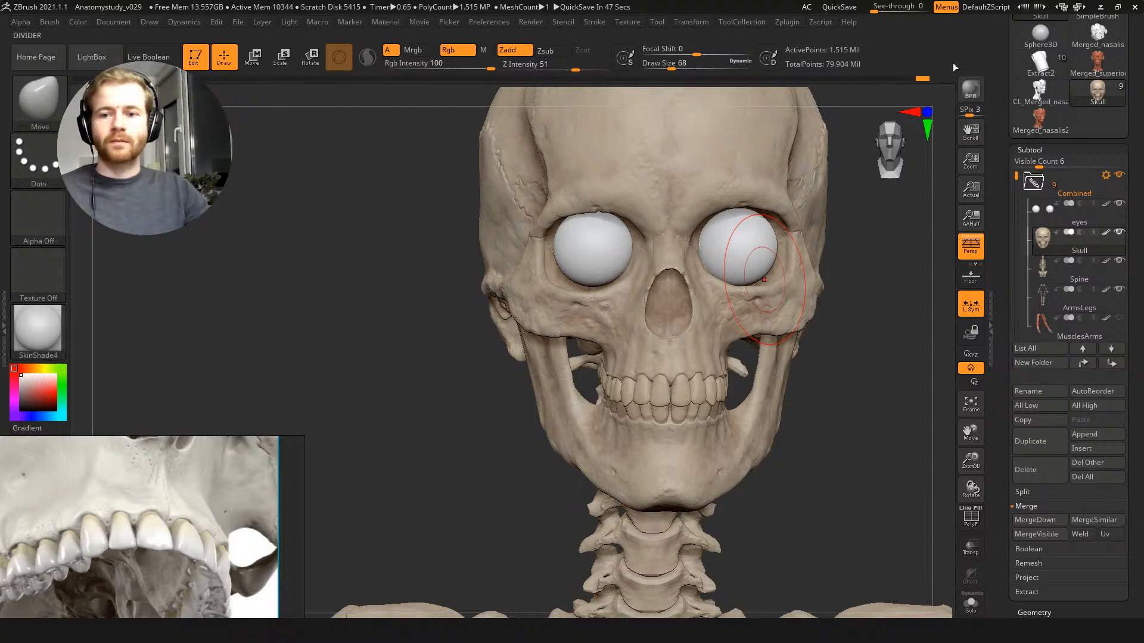
{"action": "left_click_drag", "start_coordinate": [866, 370], "coordinate": [860, 364]}
Step: Undo the Move brush adjustments and the drop in the Skull's subdivision level
{"action": "key", "text": "ctrl+z"}
{"action": "key", "text": "ctrl+z"}
{"action": "key", "text": "ctrl+z"}
{"action": "key", "text": "ctrl+z"}
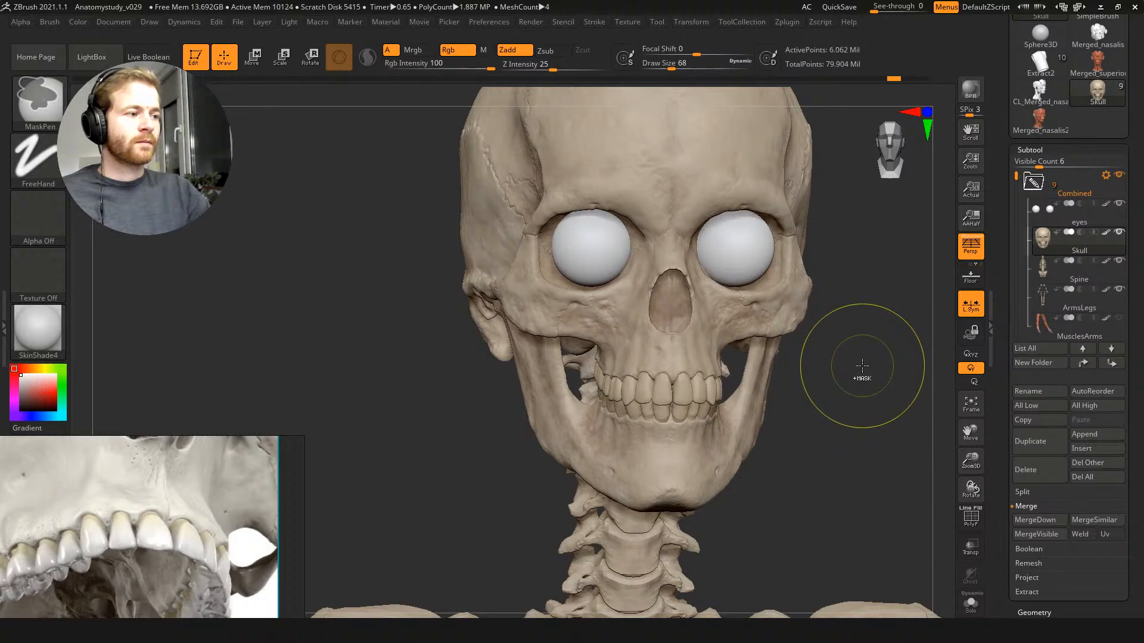
Step: Set the Move brush draw size to 12 and frame the side teeth beside the matching part of the teeth reference
{"action": "left_click_drag", "start_coordinate": [868, 370], "coordinate": [874, 373], "text": "alt"}
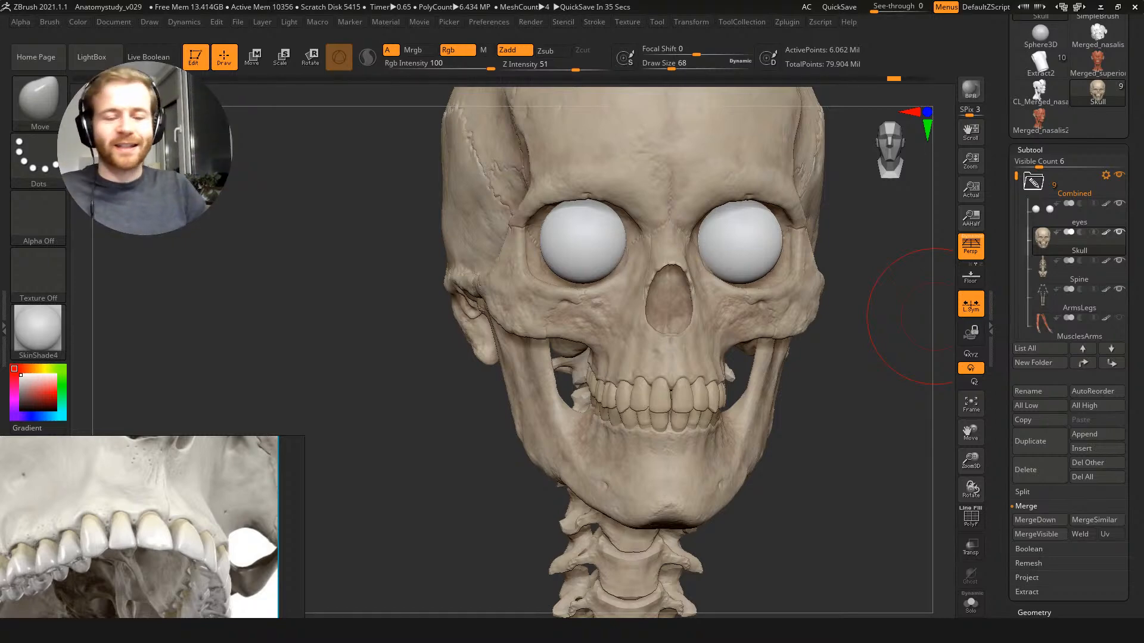
{"action": "left_click_drag", "start_coordinate": [861, 429], "coordinate": [842, 435]}
{"action": "left_click_drag", "start_coordinate": [447, 386], "coordinate": [453, 238], "text": "alt"}
{"action": "key", "text": "s"}
{"action": "left_click_drag", "start_coordinate": [672, 212], "coordinate": [654, 214]}
{"action": "mouse_move", "coordinate": [468, 254]}
{"action": "left_mouse_down"}
{"action": "mouse_move", "coordinate": [396, 258]}
{"action": "mouse_move", "coordinate": [430, 300]}
{"action": "mouse_move", "coordinate": [373, 219]}
{"action": "left_mouse_up"}
{"action": "left_click_drag", "start_coordinate": [211, 526], "coordinate": [277, 498]}
{"action": "left_click_drag", "start_coordinate": [479, 361], "coordinate": [351, 425]}
{"action": "left_click_drag", "start_coordinate": [420, 341], "coordinate": [445, 335]}
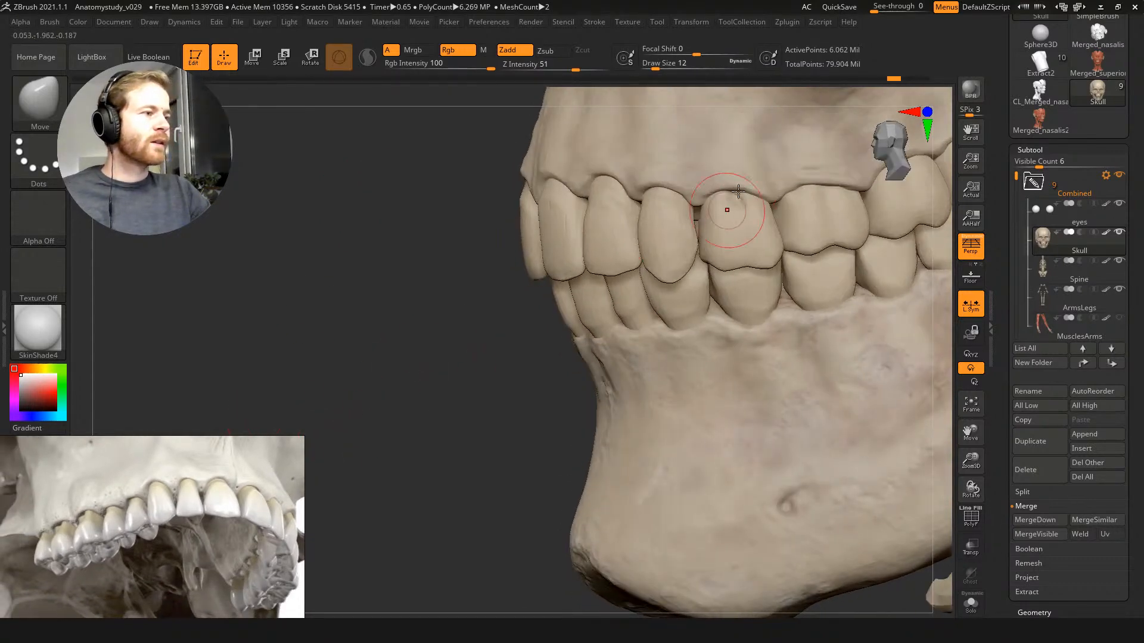
Step: Try to isolate the teeth by hiding the cranium and lower jaw polygroups
{"action": "left_click", "coordinate": [738, 162], "text": "ctrl+shift"}
{"action": "left_click", "coordinate": [737, 164], "text": "ctrl+shift"}
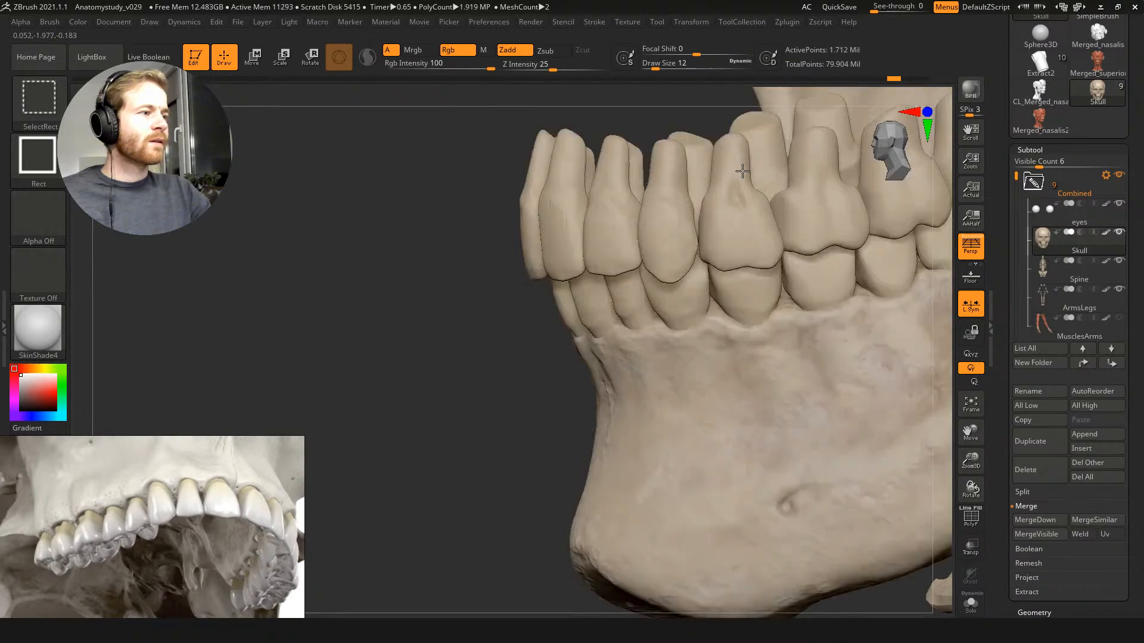
{"action": "left_click", "coordinate": [728, 298], "text": "ctrl+shift"}
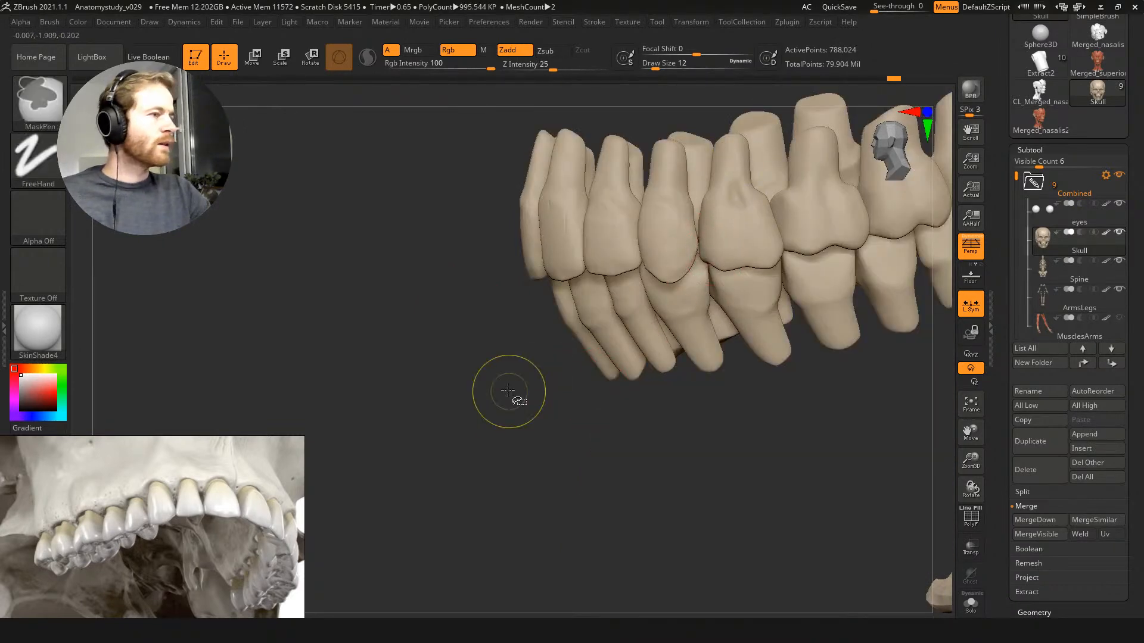
{"action": "left_click", "coordinate": [524, 377], "text": "ctrl+shift"}
Step: Mask the cranium polygroup, leaving the teeth and lower jaw unmasked, and return to the Move brush
{"action": "key", "text": "w"}
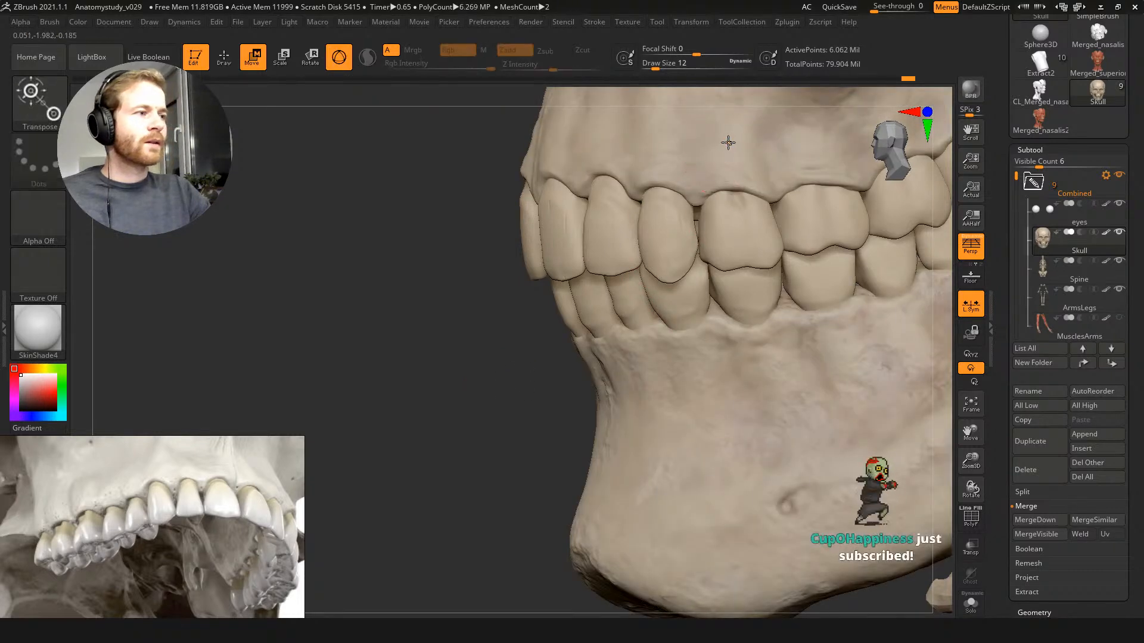
{"action": "left_click", "coordinate": [724, 145], "text": "ctrl"}
{"action": "key", "text": "q"}
{"action": "key", "text": "ctrl+i"}
{"action": "key", "text": "w"}
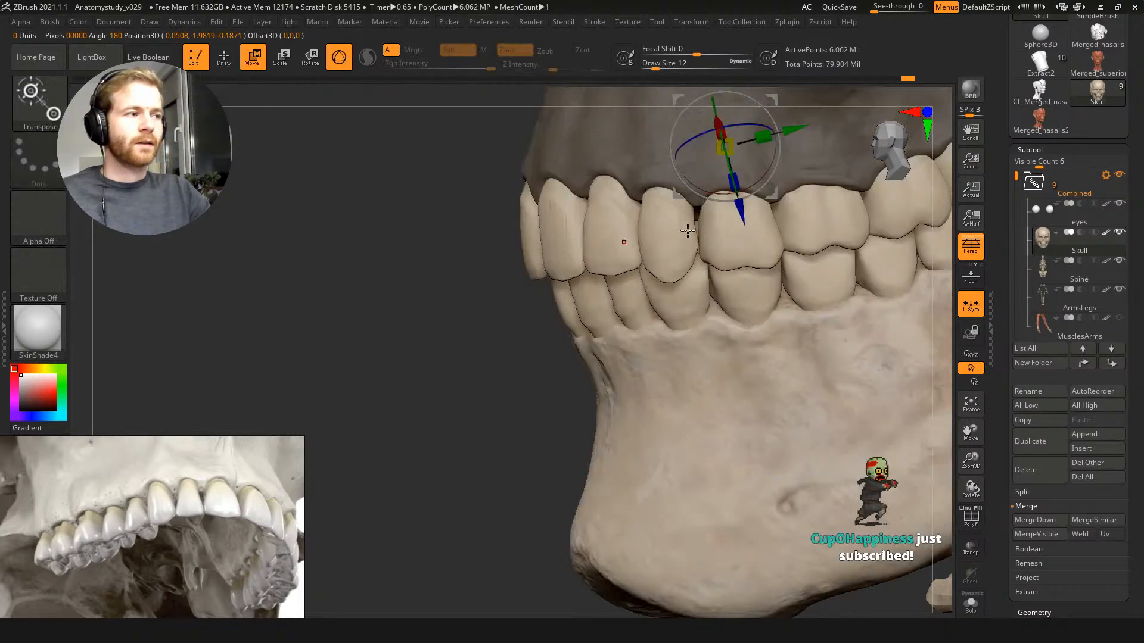
{"action": "key", "text": "q"}
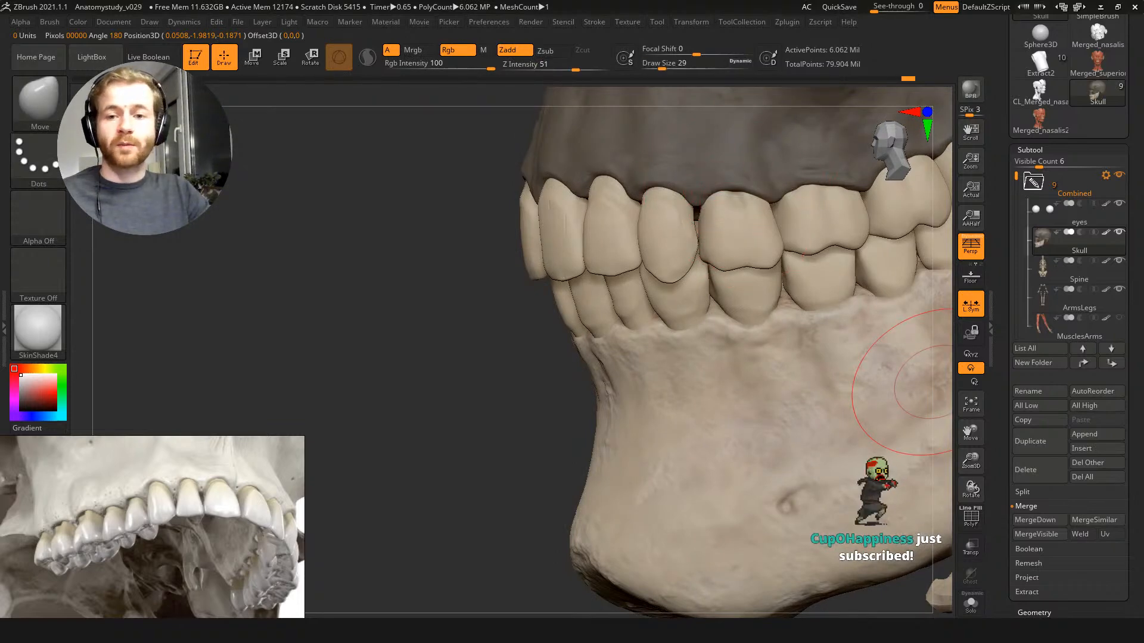
Step: Adjust the upper side teeth along the masked cranium's edge with the Move brush, using draw sizes 29 and 14
{"action": "left_click_drag", "start_coordinate": [462, 258], "coordinate": [471, 258]}
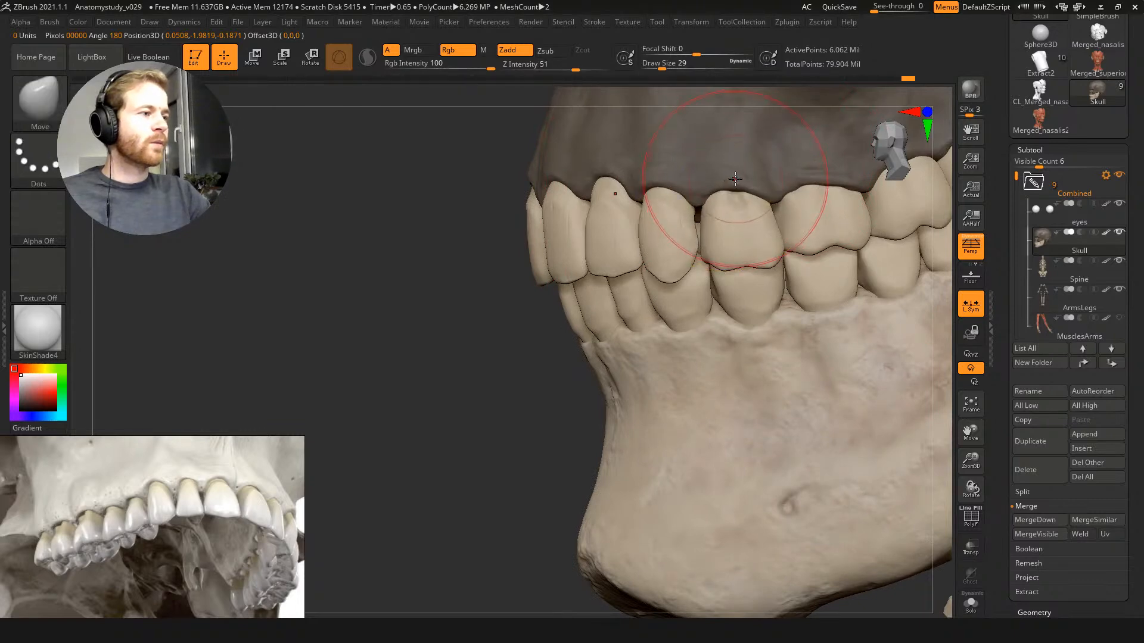
{"action": "left_click_drag", "start_coordinate": [506, 179], "coordinate": [656, 179]}
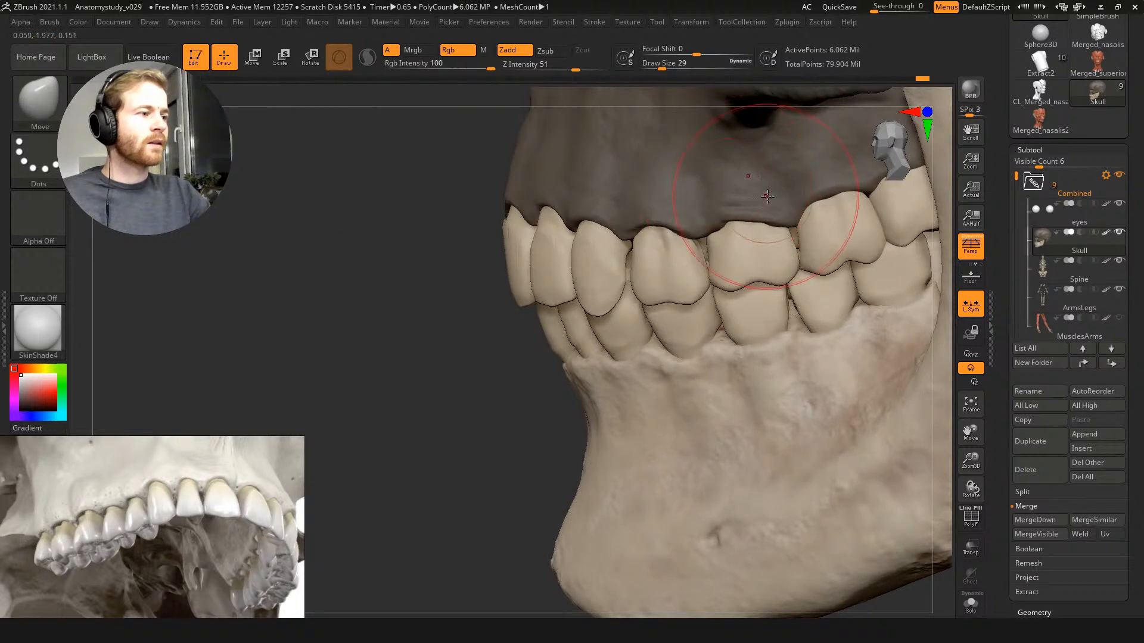
{"action": "left_click_drag", "start_coordinate": [395, 171], "coordinate": [821, 197]}
{"action": "left_click_drag", "start_coordinate": [869, 288], "coordinate": [804, 262]}
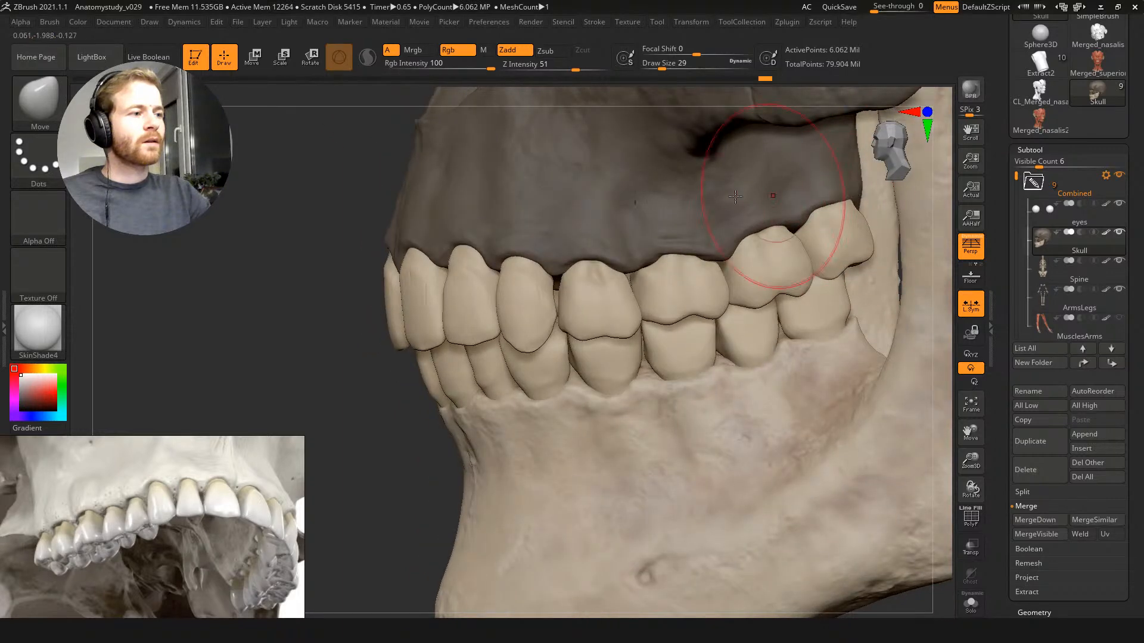
{"action": "key", "text": "s"}
{"action": "left_click_drag", "start_coordinate": [860, 195], "coordinate": [848, 201]}
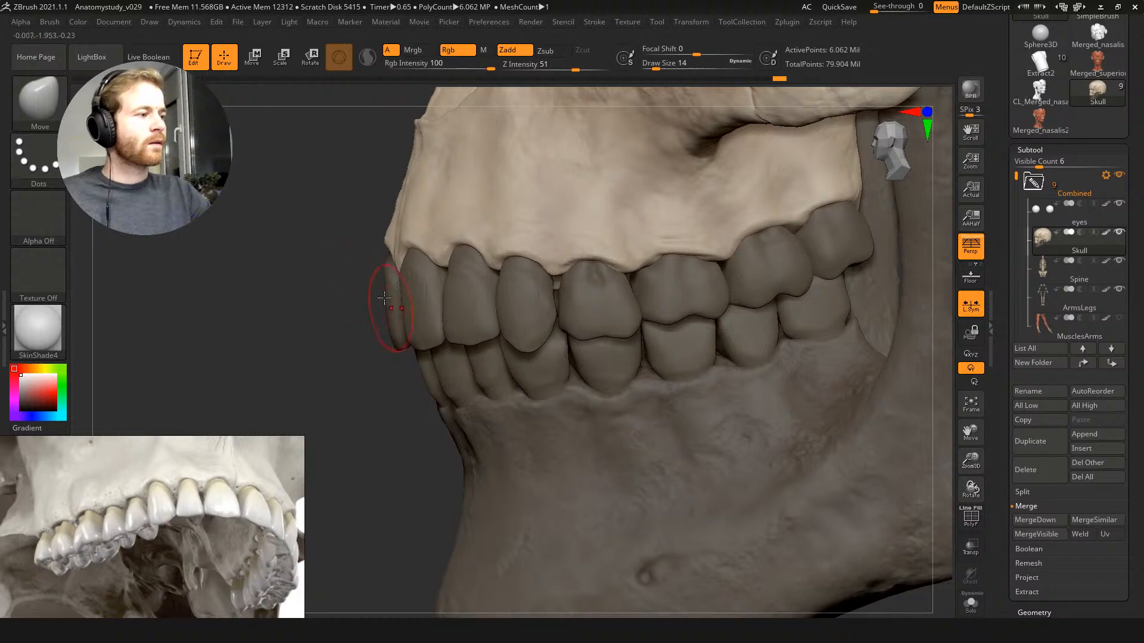
Step: Clear the mask from the skull and switch to the Standard brush
{"action": "left_click", "coordinate": [324, 340], "text": "ctrl"}
{"action": "left_click_drag", "start_coordinate": [324, 339], "coordinate": [352, 250], "text": "alt"}
{"action": "left_click_drag", "start_coordinate": [328, 304], "coordinate": [519, 224]}
{"action": "key", "text": "b"}
{"action": "key", "text": "s"}
{"action": "key", "text": "t"}
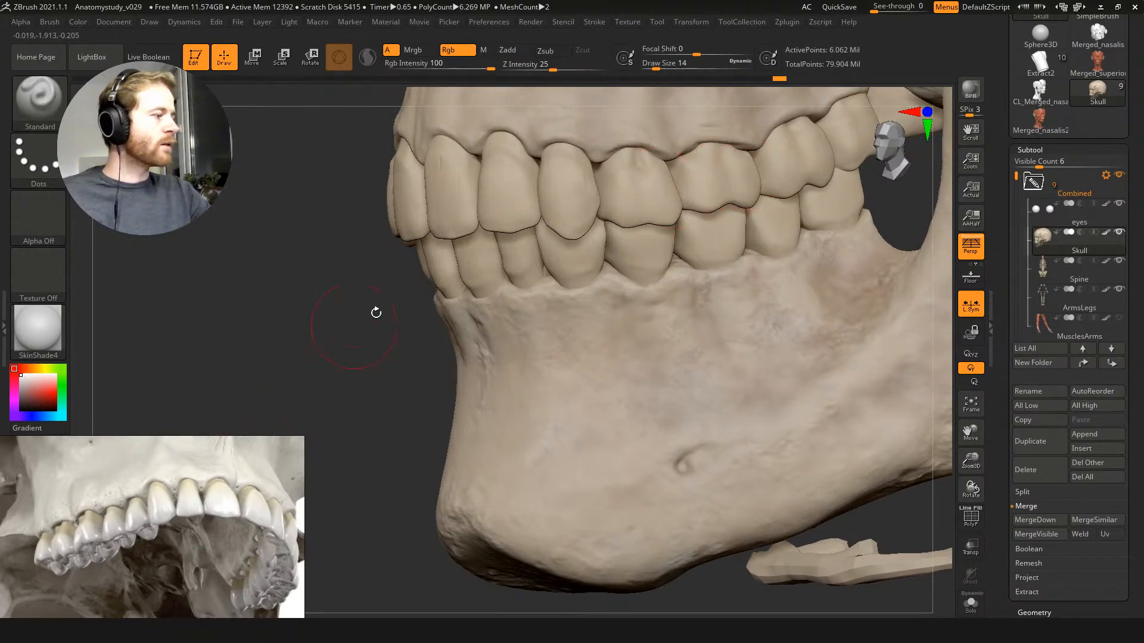
Step: Set the Standard brush to draw size 9 with Rgb off and Zadd on
{"action": "left_click_drag", "start_coordinate": [344, 290], "coordinate": [332, 291]}
{"action": "key", "text": "s"}
{"action": "left_click_drag", "start_coordinate": [725, 177], "coordinate": [720, 178]}
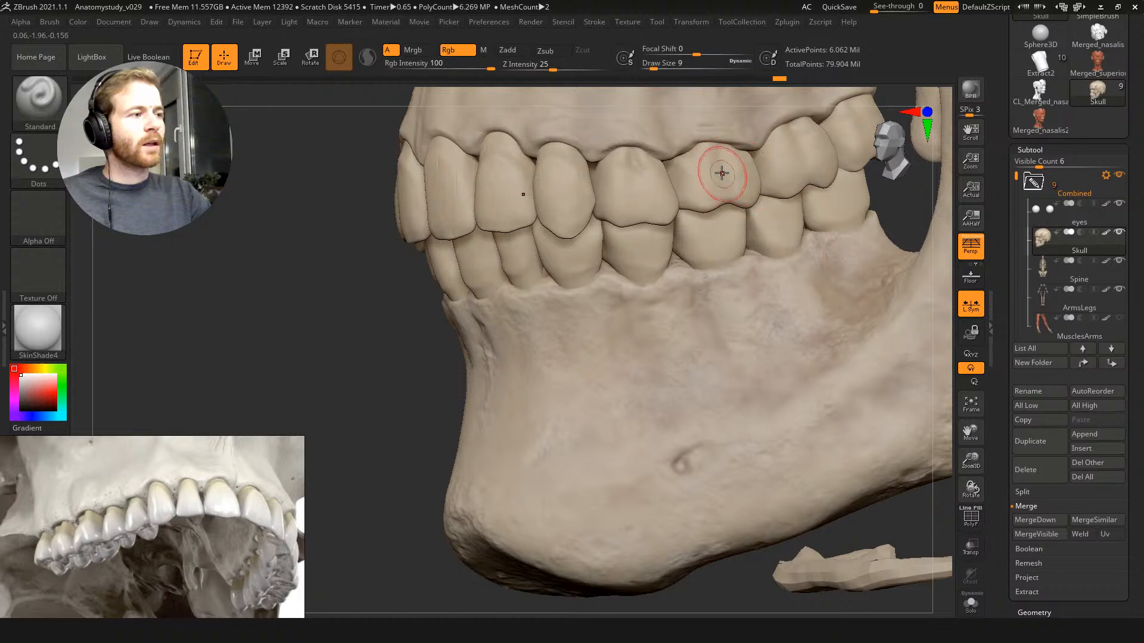
{"action": "key", "text": "u"}
{"action": "left_click", "coordinate": [448, 50]}
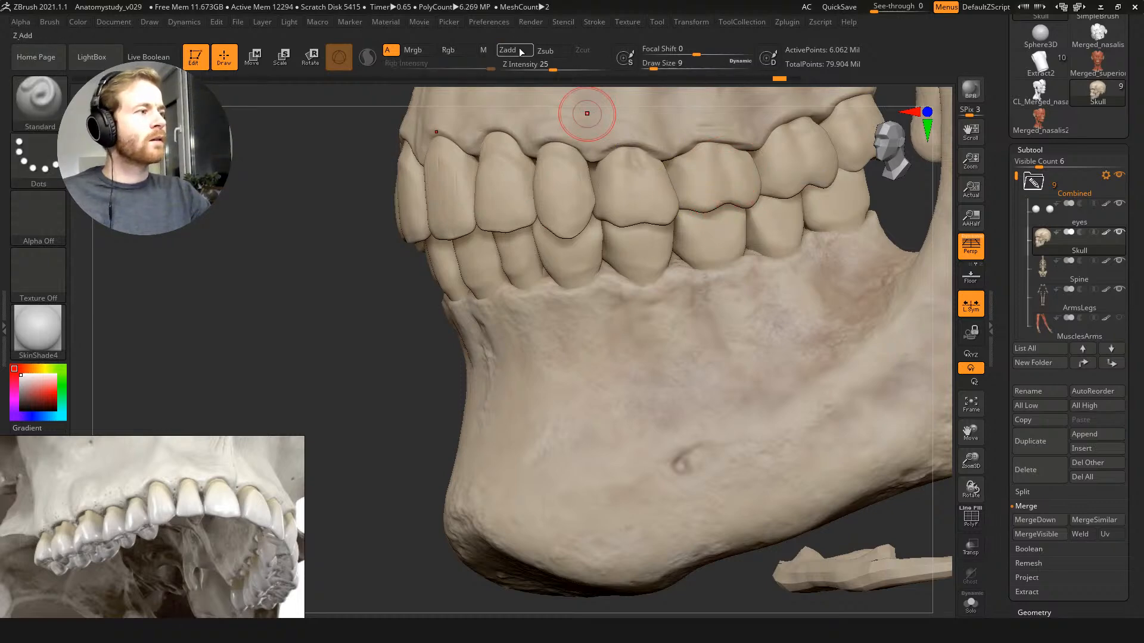
{"action": "left_click", "coordinate": [507, 50]}
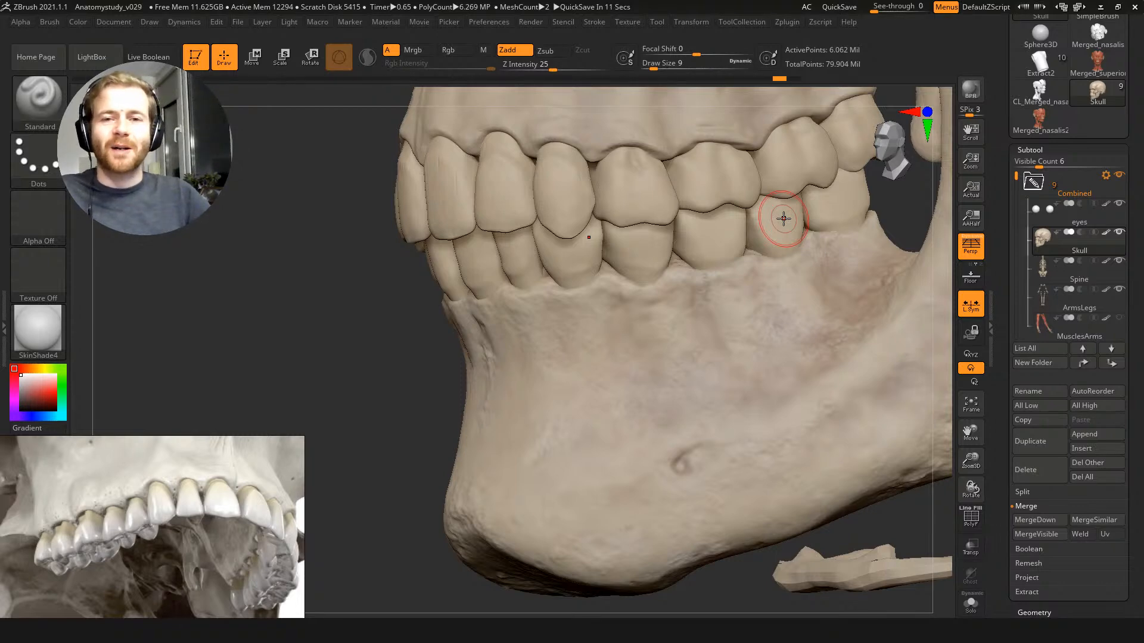
Step: Sculpt subtle vertical relief into the upper premolars and molars with the Standard brush, reducing its draw size to 4
{"action": "mouse_move", "coordinate": [317, 276]}
{"action": "left_mouse_down"}
{"action": "mouse_move", "coordinate": [306, 301]}
{"action": "mouse_move", "coordinate": [332, 293]}
{"action": "mouse_move", "coordinate": [345, 220]}
{"action": "mouse_move", "coordinate": [686, 207]}
{"action": "left_mouse_up"}
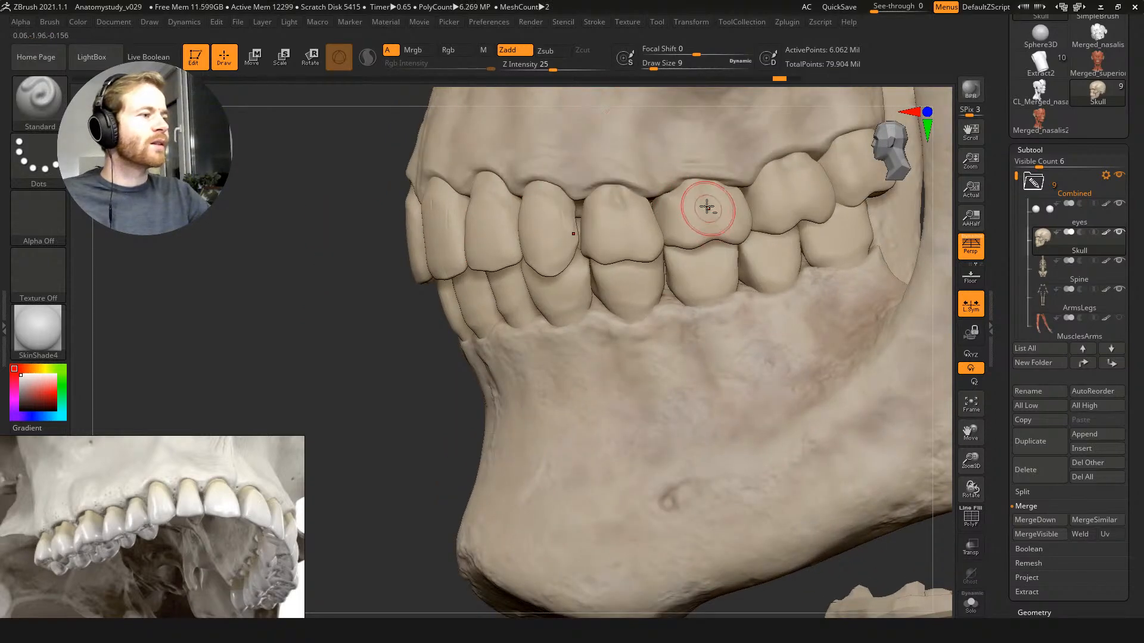
{"action": "right_click_drag", "start_coordinate": [714, 258], "coordinate": [713, 206]}
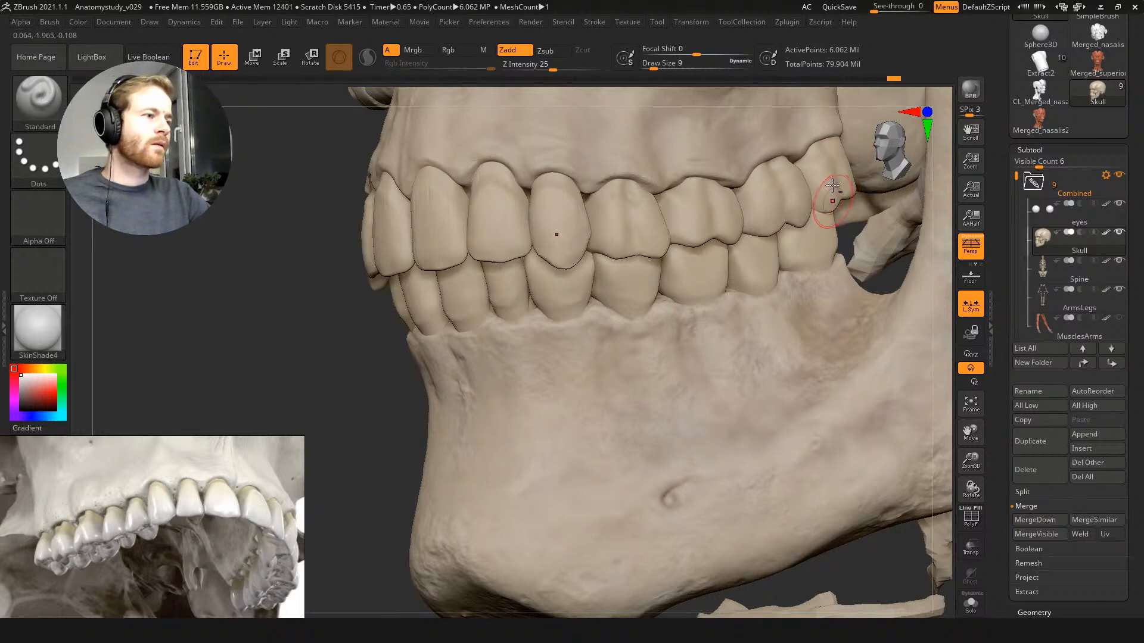
{"action": "mouse_move", "coordinate": [720, 259]}
{"action": "right_mouse_down"}
{"action": "mouse_move", "coordinate": [729, 224]}
{"action": "mouse_move", "coordinate": [688, 198]}
{"action": "mouse_move", "coordinate": [725, 197]}
{"action": "right_mouse_up"}
{"action": "key", "text": "s"}
{"action": "key", "text": "["}
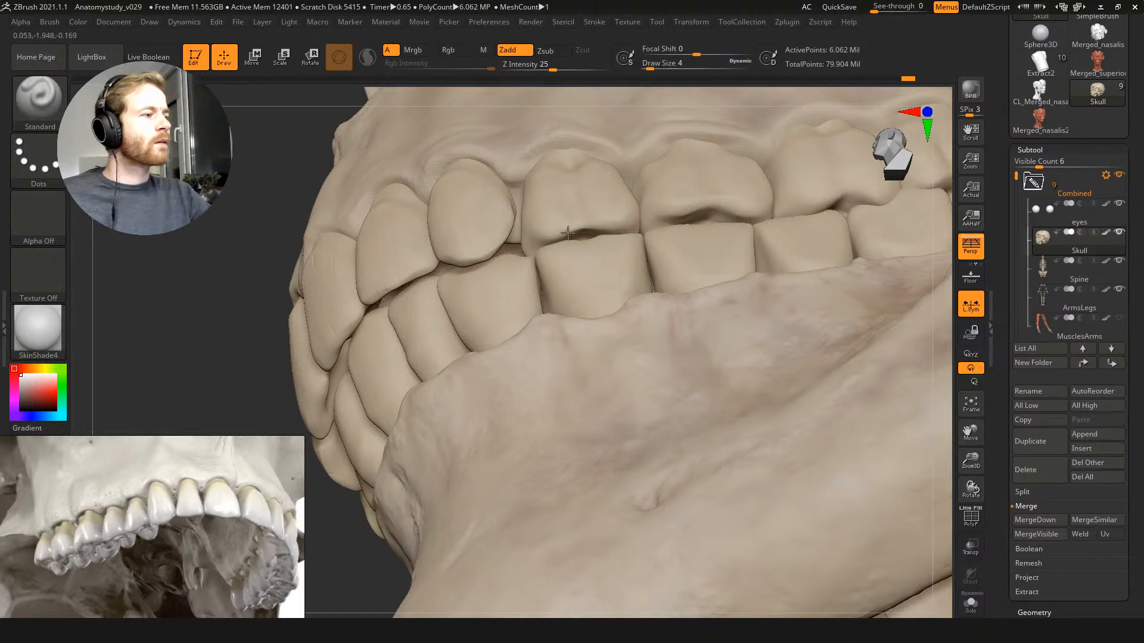
{"action": "right_click_drag", "start_coordinate": [687, 211], "coordinate": [605, 228], "text": "alt"}
{"action": "mouse_move", "coordinate": [739, 186]}
{"action": "right_mouse_down"}
{"action": "mouse_move", "coordinate": [741, 258]}
{"action": "mouse_move", "coordinate": [817, 194]}
{"action": "right_mouse_up"}
Step: Reshape individual side teeth with the Move Topological brush, ending at draw size 41
{"action": "key", "text": "b"}
{"action": "key", "text": "m"}
{"action": "key", "text": "t"}
{"action": "key", "text": "s"}
{"action": "mouse_move", "coordinate": [814, 190]}
{"action": "left_mouse_down"}
{"action": "mouse_move", "coordinate": [841, 189]}
{"action": "mouse_move", "coordinate": [824, 183]}
{"action": "left_mouse_up"}
{"action": "key", "text": "s"}
{"action": "key", "text": "s"}
{"action": "key", "text": "s"}
{"action": "key", "text": "s"}
{"action": "left_click_drag", "start_coordinate": [718, 227], "coordinate": [719, 227]}
{"action": "right_click_drag", "start_coordinate": [705, 225], "coordinate": [717, 214]}
{"action": "left_click_drag", "start_coordinate": [613, 235], "coordinate": [617, 237]}
{"action": "right_click_drag", "start_coordinate": [539, 235], "coordinate": [613, 228], "text": "alt"}
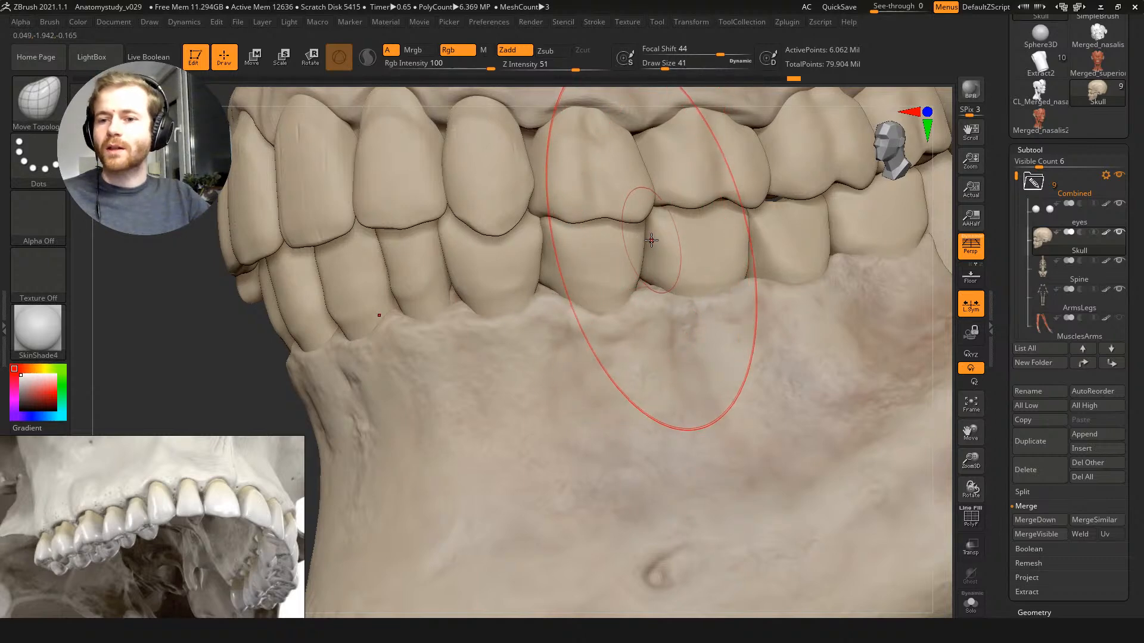
Step: Browse the Anatomy Standard references and bring the enlarged "Os frontale ex situ" image beside the skull
{"action": "right_click_drag", "start_coordinate": [650, 231], "coordinate": [494, 100], "text": "ctrl"}
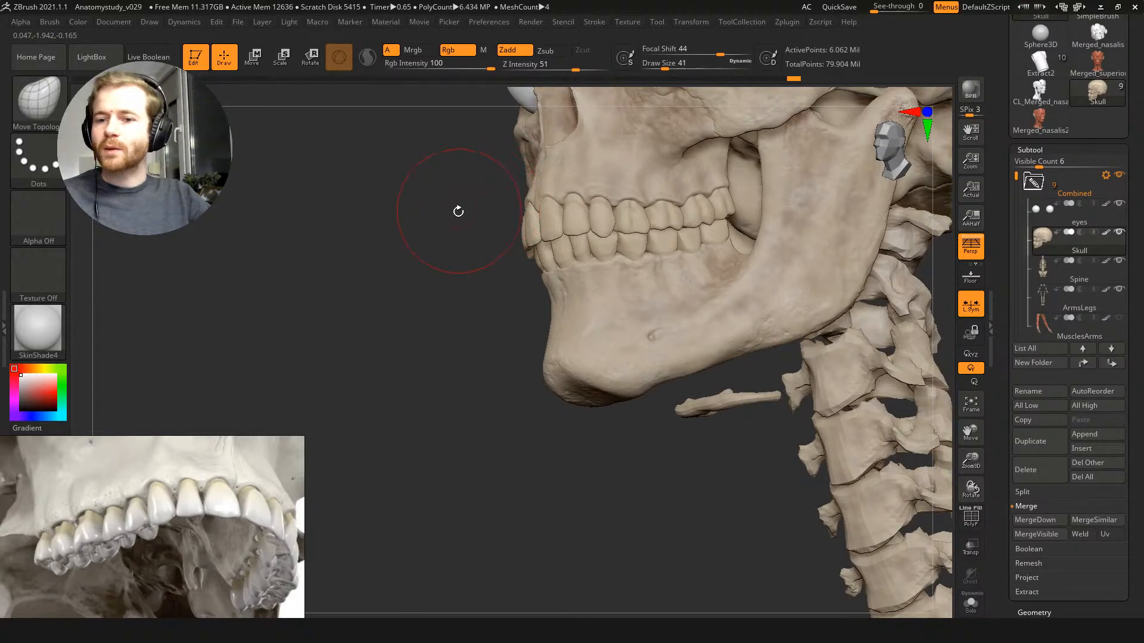
{"action": "left_click_drag", "start_coordinate": [206, 504], "coordinate": [426, 314]}
{"action": "scroll", "coordinate": [462, 341], "scroll_direction": "down", "scroll_amount": 5}
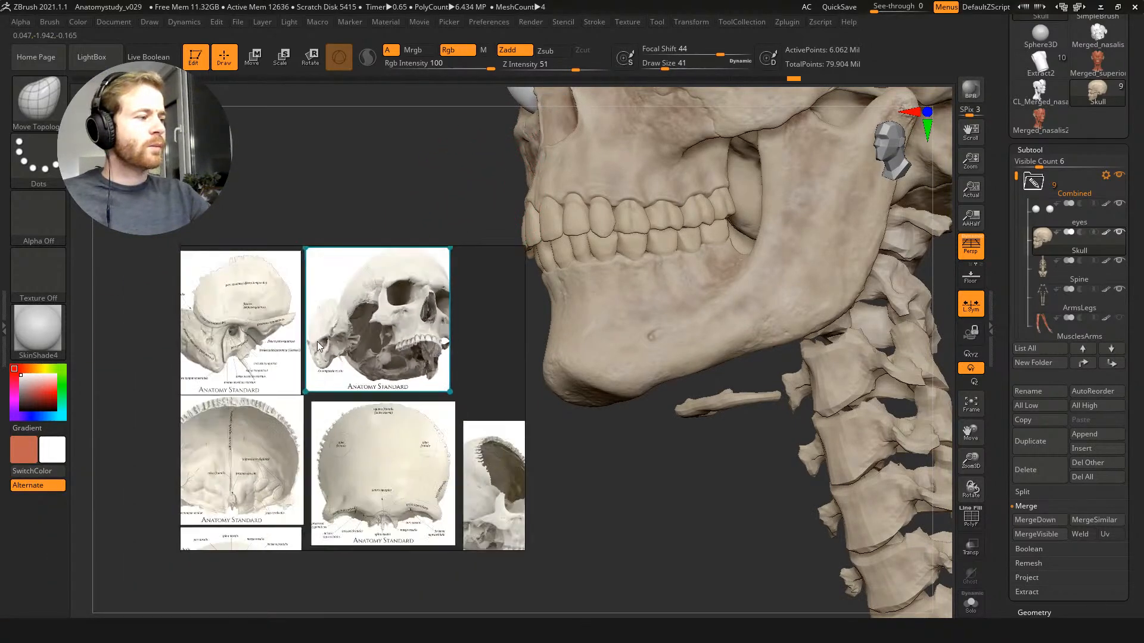
{"action": "middle_click_drag", "start_coordinate": [394, 340], "coordinate": [335, 331]}
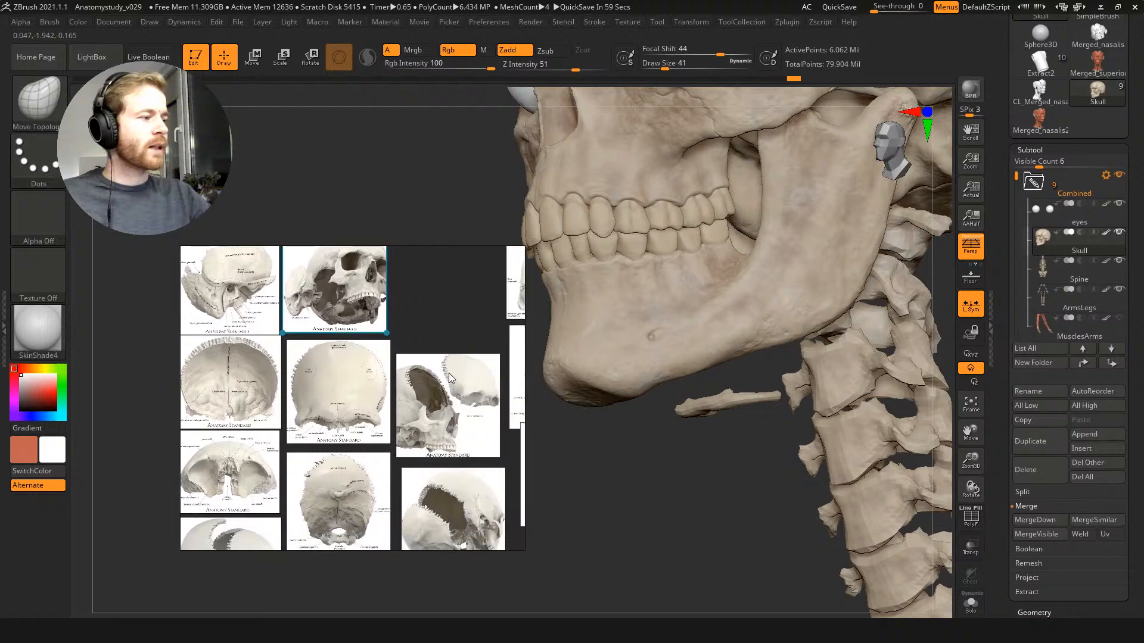
{"action": "scroll", "coordinate": [343, 459], "scroll_direction": "up", "scroll_amount": 6}
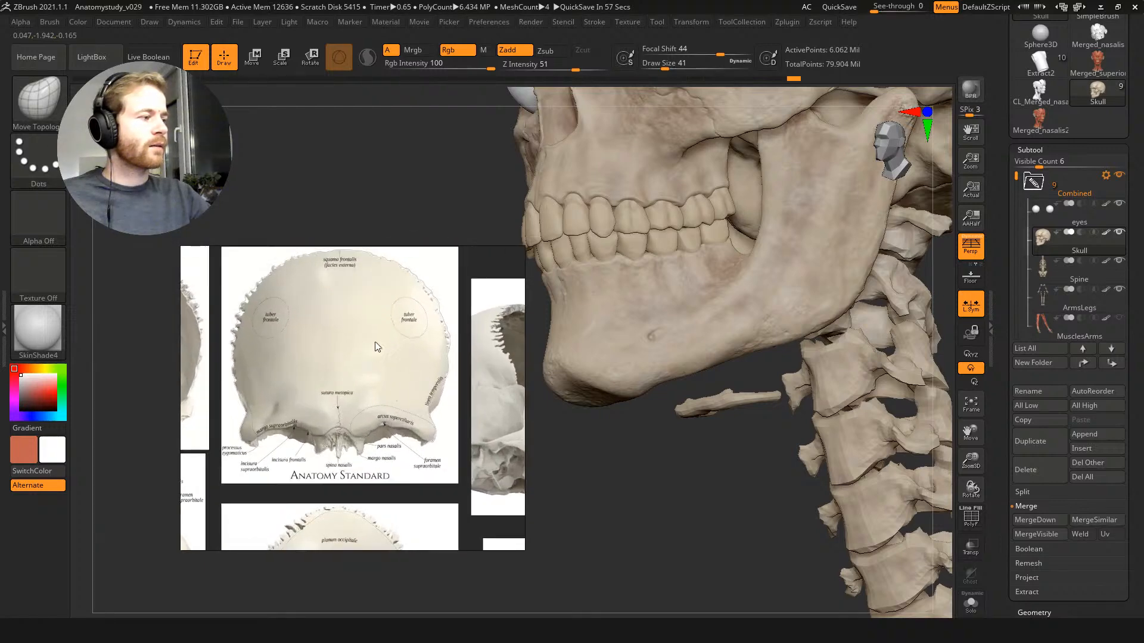
{"action": "scroll", "coordinate": [495, 370], "scroll_direction": "up", "scroll_amount": 3}
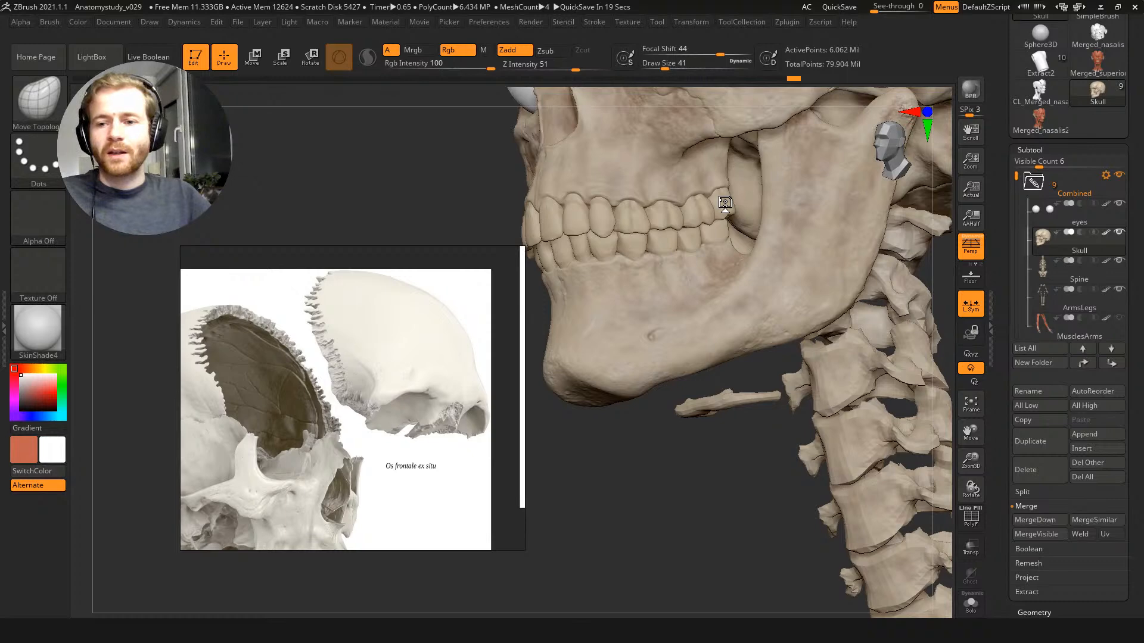
{"action": "left_click_drag", "start_coordinate": [374, 382], "coordinate": [251, 382]}
{"action": "right_click_drag", "start_coordinate": [337, 373], "coordinate": [225, 435]}
{"action": "left_click_drag", "start_coordinate": [452, 342], "coordinate": [468, 541]}
Step: Examine the skull's polygroups and mesh density around the cranial sutures in polyframe display, with the draw size at 18
{"action": "key", "text": "shift+f"}
{"action": "key", "text": "s"}
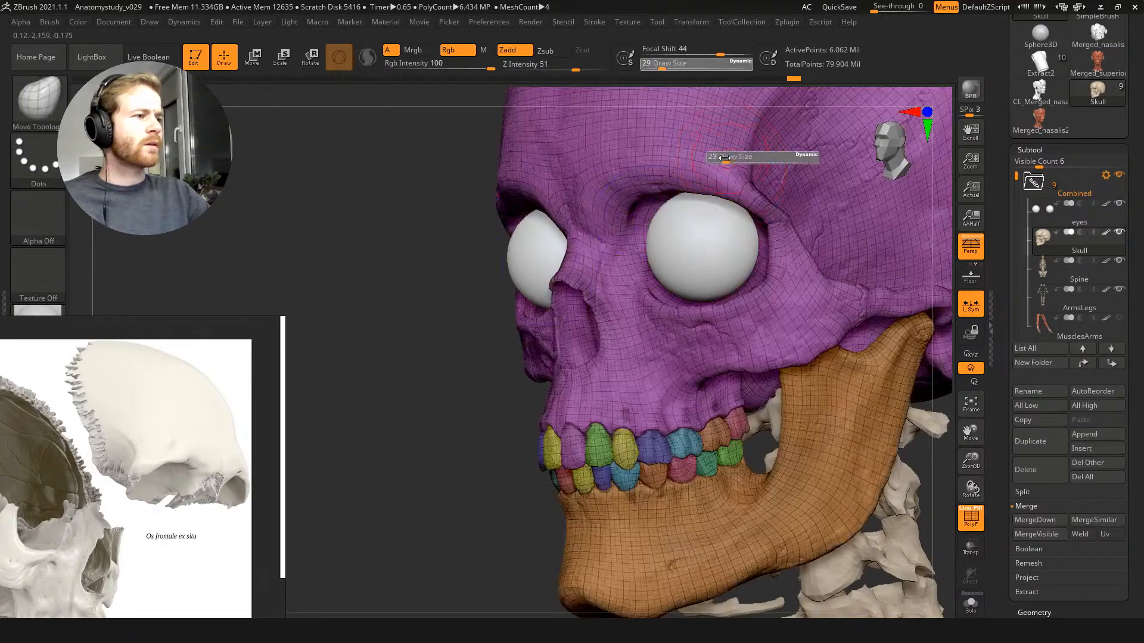
{"action": "left_click", "coordinate": [722, 160]}
{"action": "left_click_drag", "start_coordinate": [756, 197], "coordinate": [715, 155], "text": "ctrl"}
{"action": "mouse_move", "coordinate": [520, 154]}
{"action": "right_mouse_down"}
{"action": "mouse_move", "coordinate": [408, 302]}
{"action": "mouse_move", "coordinate": [495, 137]}
{"action": "mouse_move", "coordinate": [467, 186]}
{"action": "mouse_move", "coordinate": [659, 195]}
{"action": "right_mouse_up"}
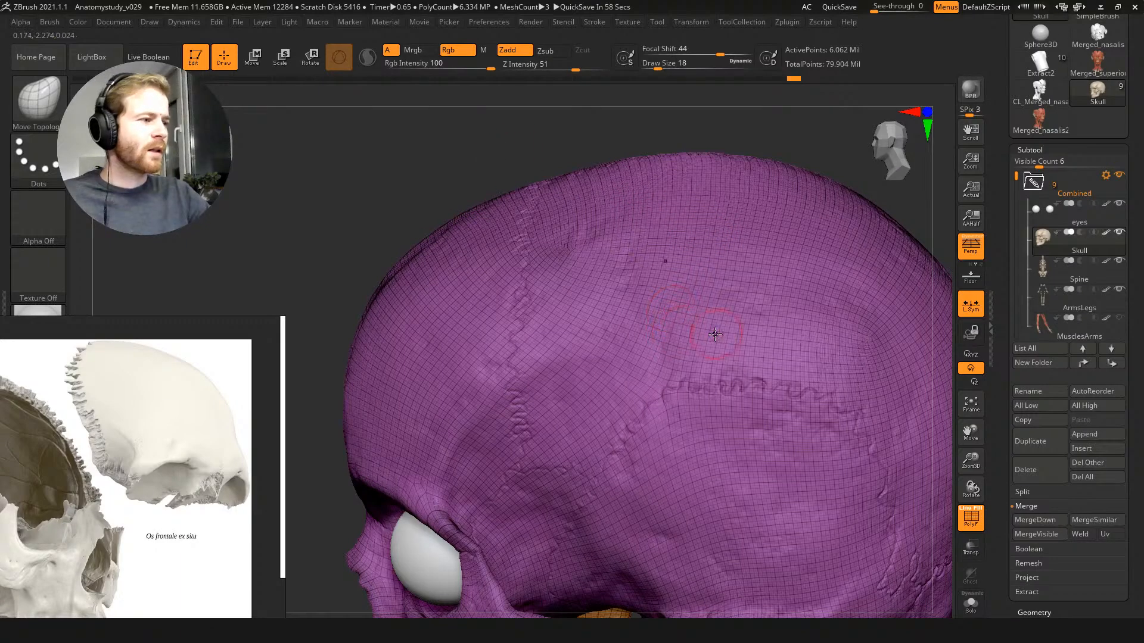
{"action": "key", "text": "shift+f"}
Step: Mask a patch of cranium along the zigzag suture, tracing its edge at a small draw size and filling in at 13
{"action": "key", "text": "s"}
{"action": "left_click_drag", "start_coordinate": [712, 334], "coordinate": [705, 334]}
{"action": "mouse_move", "coordinate": [406, 187]}
{"action": "right_mouse_down", "text": "alt"}
{"action": "mouse_move", "coordinate": [740, 303]}
{"action": "mouse_move", "coordinate": [649, 241]}
{"action": "mouse_move", "coordinate": [596, 256]}
{"action": "right_mouse_up", "text": "alt"}
{"action": "key", "text": "bracketleft"}
{"action": "key", "text": "bracketleft"}
{"action": "key", "text": "bracketleft"}
{"action": "mouse_move", "coordinate": [595, 255]}
{"action": "left_mouse_down", "text": "ctrl"}
{"action": "mouse_move", "coordinate": [591, 290]}
{"action": "mouse_move", "coordinate": [617, 262]}
{"action": "mouse_move", "coordinate": [629, 283]}
{"action": "mouse_move", "coordinate": [634, 270]}
{"action": "mouse_move", "coordinate": [673, 265]}
{"action": "mouse_move", "coordinate": [684, 295]}
{"action": "mouse_move", "coordinate": [718, 276]}
{"action": "mouse_move", "coordinate": [744, 307]}
{"action": "mouse_move", "coordinate": [763, 285]}
{"action": "mouse_move", "coordinate": [778, 284]}
{"action": "mouse_move", "coordinate": [796, 311]}
{"action": "mouse_move", "coordinate": [820, 290]}
{"action": "mouse_move", "coordinate": [834, 331]}
{"action": "mouse_move", "coordinate": [870, 338]}
{"action": "mouse_move", "coordinate": [831, 296]}
{"action": "mouse_move", "coordinate": [739, 262]}
{"action": "mouse_move", "coordinate": [590, 261]}
{"action": "mouse_move", "coordinate": [563, 274]}
{"action": "mouse_move", "coordinate": [626, 239]}
{"action": "left_mouse_up", "text": "ctrl"}
{"action": "key", "text": "bracketright"}
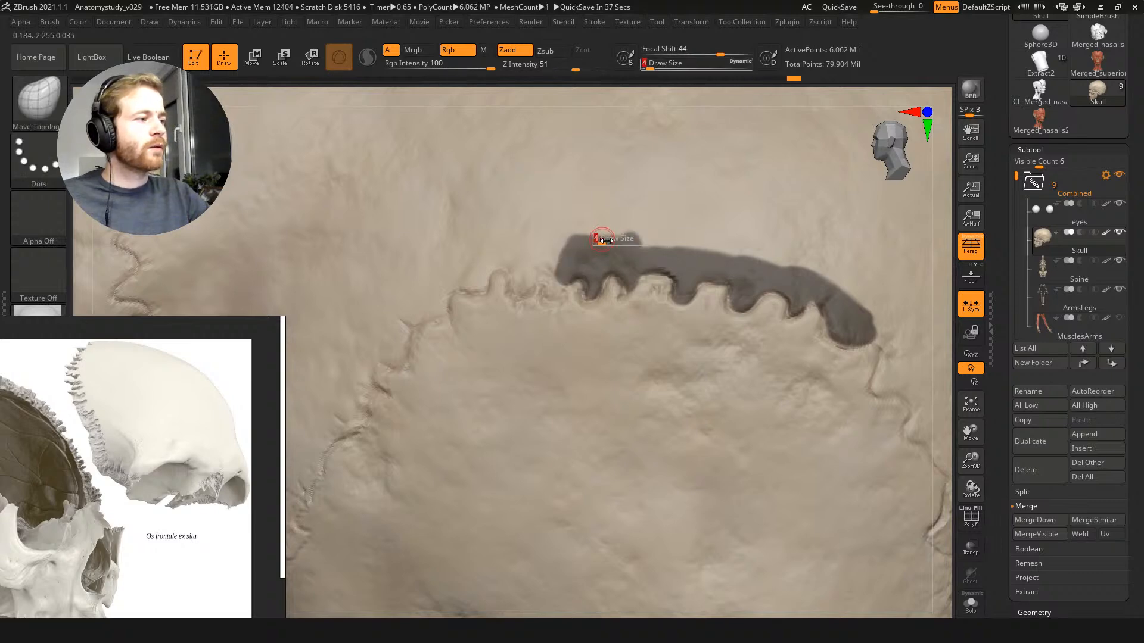
{"action": "mouse_move", "coordinate": [569, 215]}
{"action": "left_mouse_down", "text": "ctrl"}
{"action": "mouse_move", "coordinate": [651, 214]}
{"action": "mouse_move", "coordinate": [810, 245]}
{"action": "mouse_move", "coordinate": [687, 224]}
{"action": "mouse_move", "coordinate": [750, 192]}
{"action": "mouse_move", "coordinate": [816, 202]}
{"action": "left_mouse_up", "text": "ctrl"}
Step: Preview an extraction of the masked suture patch with S Smt 0 and thickness -0.01375
{"action": "left_click_drag", "start_coordinate": [1002, 484], "coordinate": [1003, 364]}
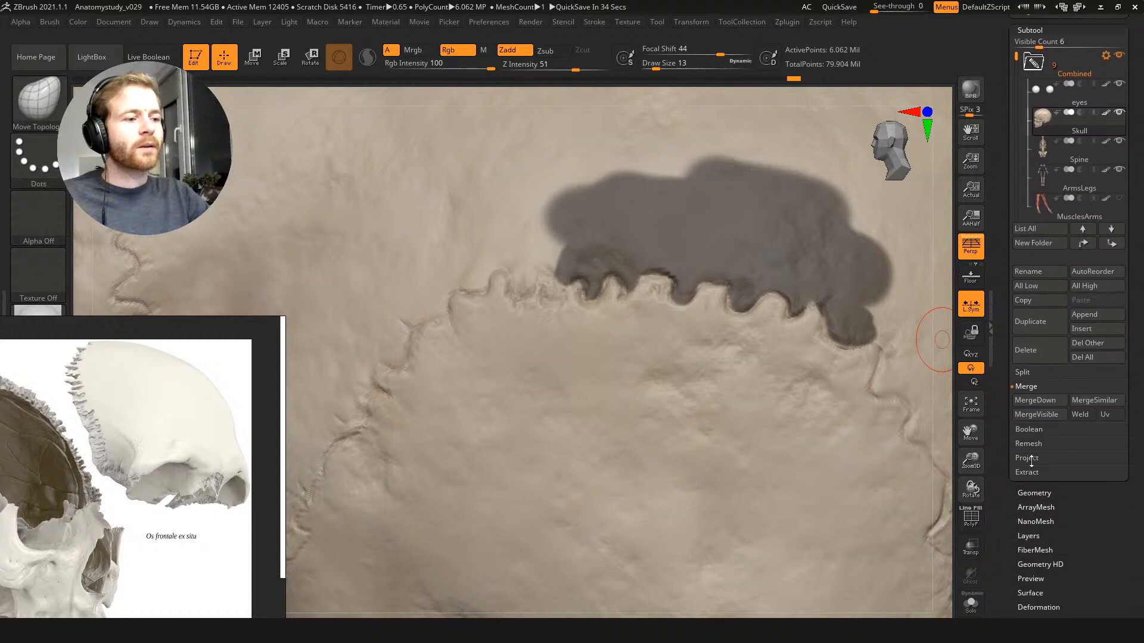
{"action": "left_click", "coordinate": [1030, 472]}
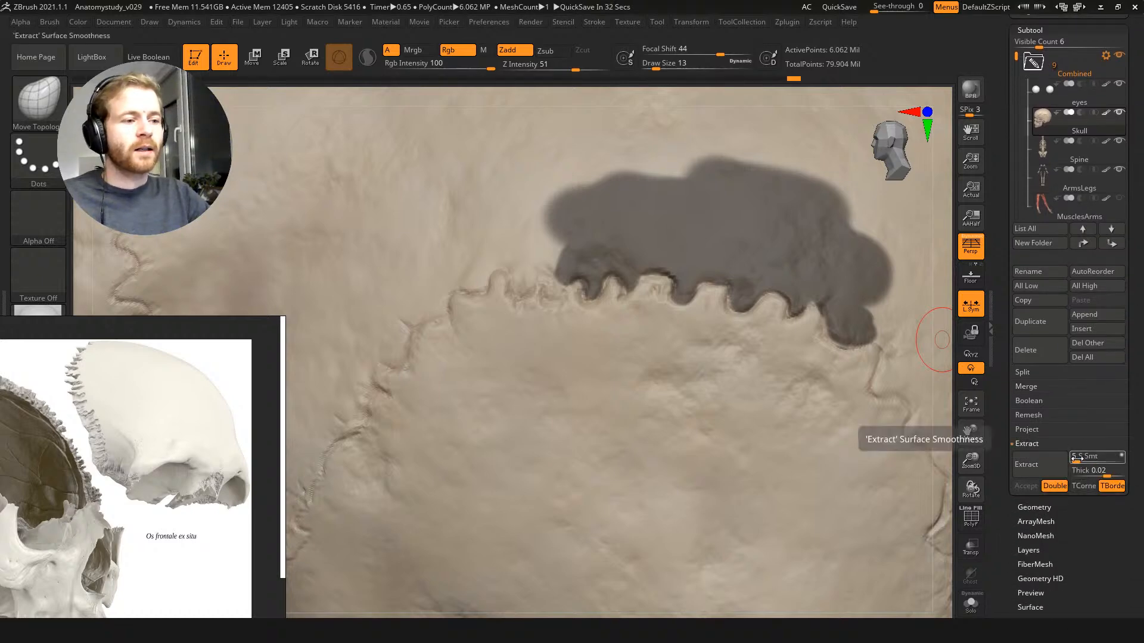
{"action": "left_click_drag", "start_coordinate": [1088, 457], "coordinate": [1072, 459]}
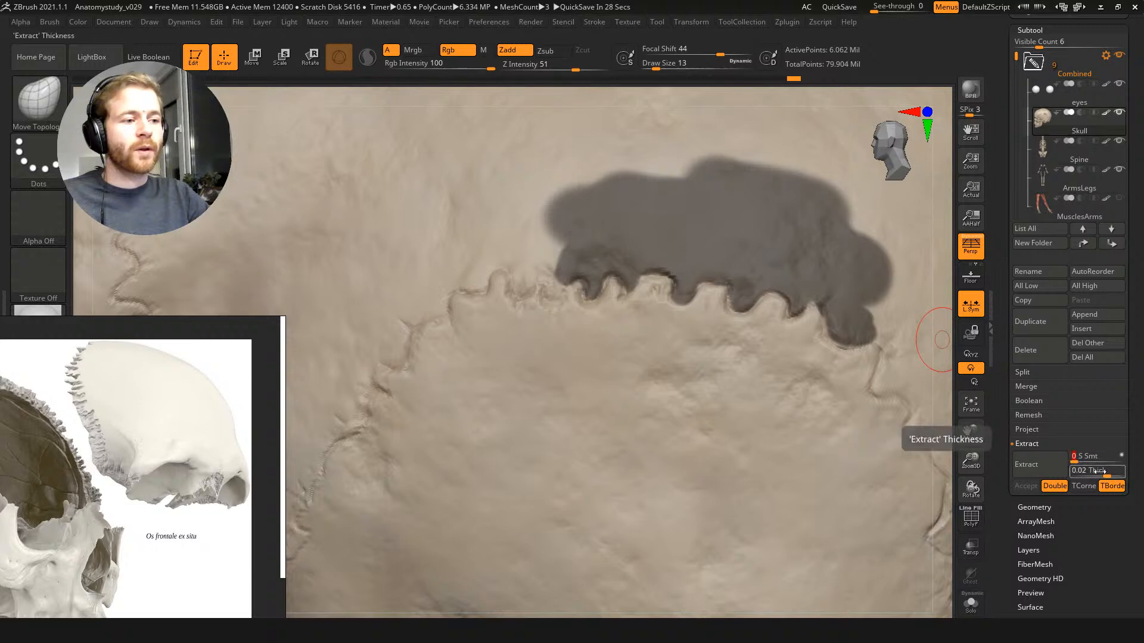
{"action": "left_click_drag", "start_coordinate": [1107, 475], "coordinate": [1094, 475]}
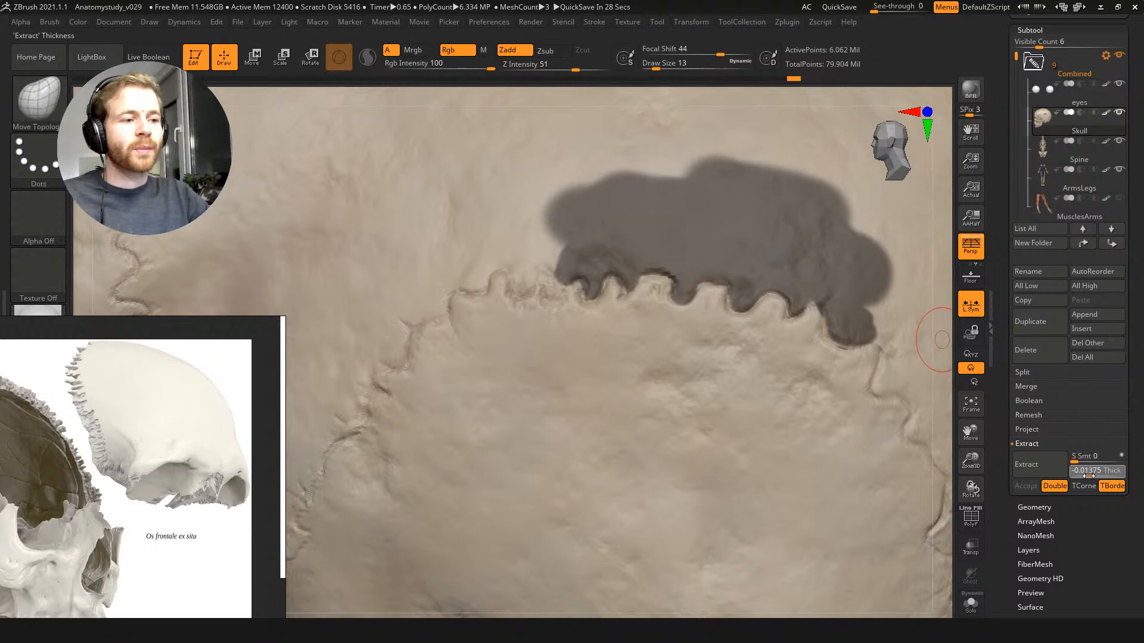
{"action": "left_click_drag", "start_coordinate": [1088, 476], "coordinate": [1092, 476]}
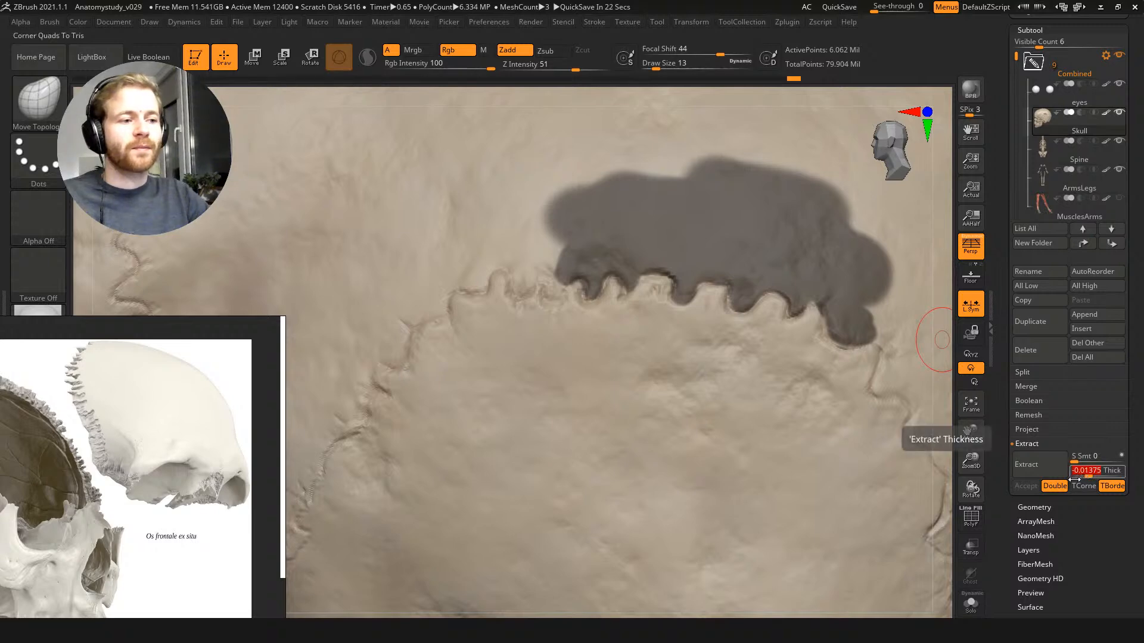
{"action": "left_click", "coordinate": [1035, 472]}
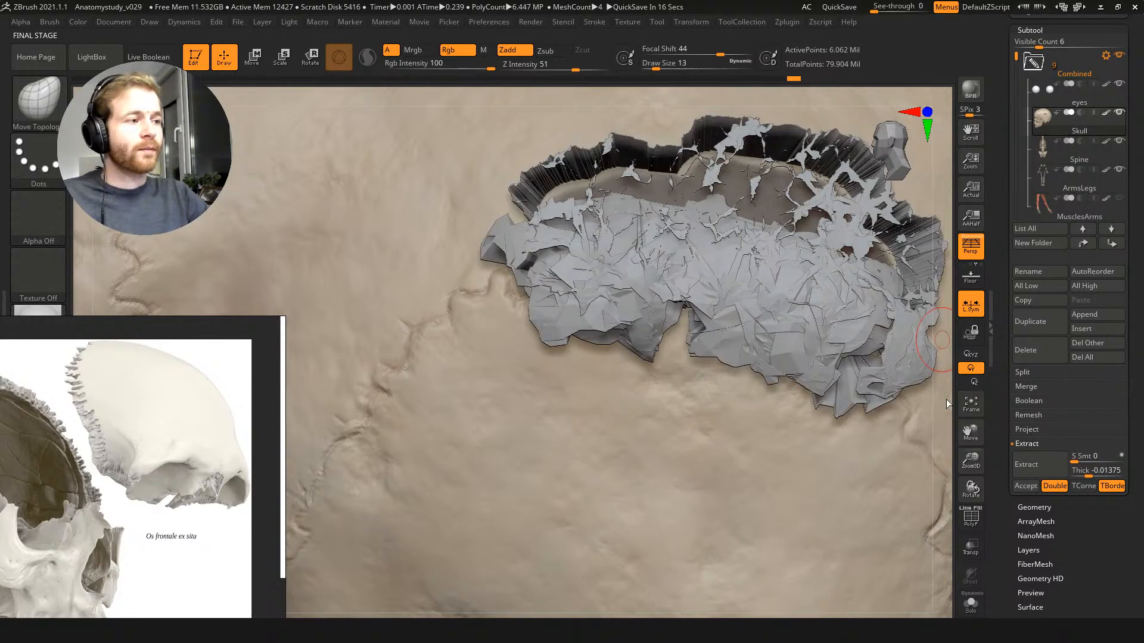
{"action": "right_click_drag", "start_coordinate": [676, 303], "coordinate": [733, 307]}
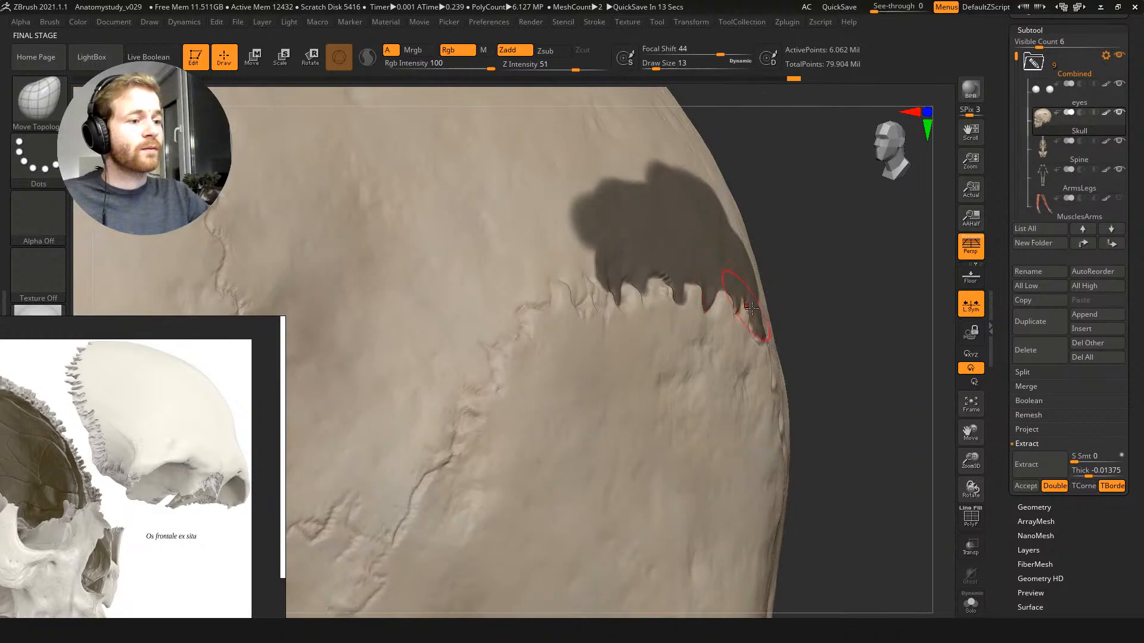
{"action": "key", "text": "shift+f"}
{"action": "key", "text": "shift+f"}
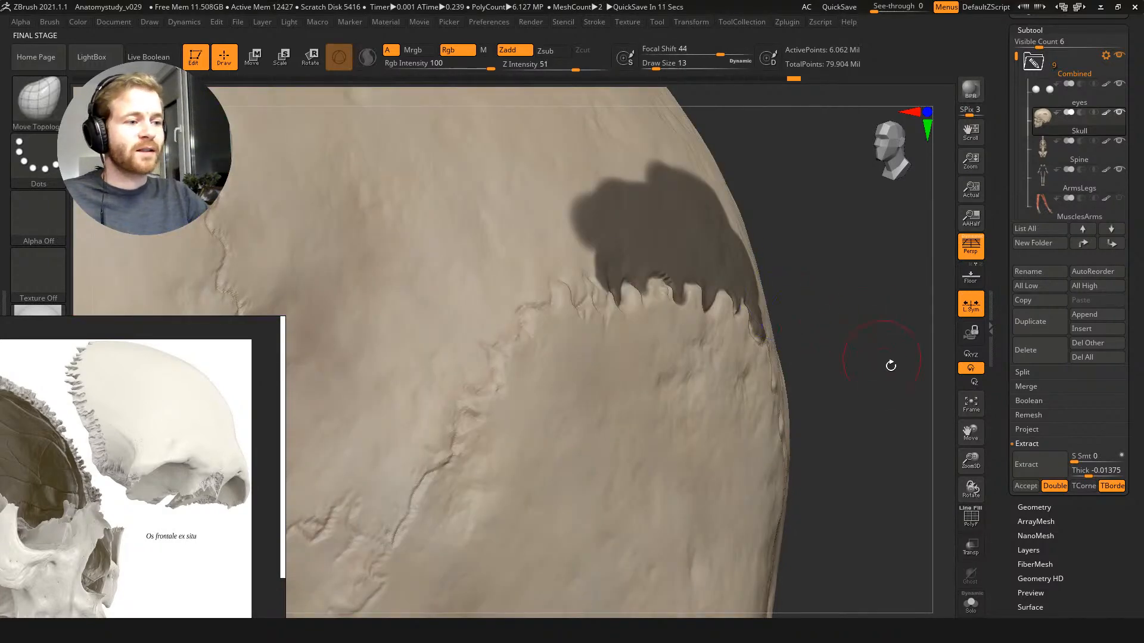
Step: Extract the masked suture patch as a double-sided subtool, inspect it isolated from the skull, and delete it
{"action": "left_click", "coordinate": [1056, 488]}
{"action": "left_click", "coordinate": [1015, 453]}
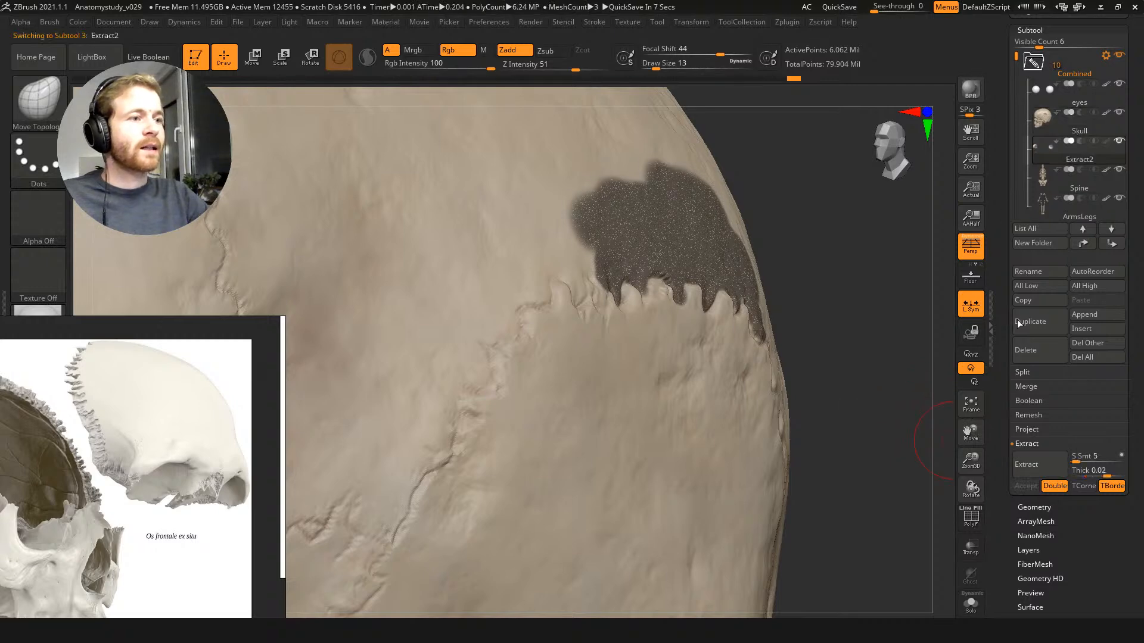
{"action": "left_click", "coordinate": [1026, 487]}
{"action": "key", "text": "alt+s"}
{"action": "left_click_drag", "start_coordinate": [774, 352], "coordinate": [911, 375]}
{"action": "left_click_drag", "start_coordinate": [724, 238], "coordinate": [570, 239]}
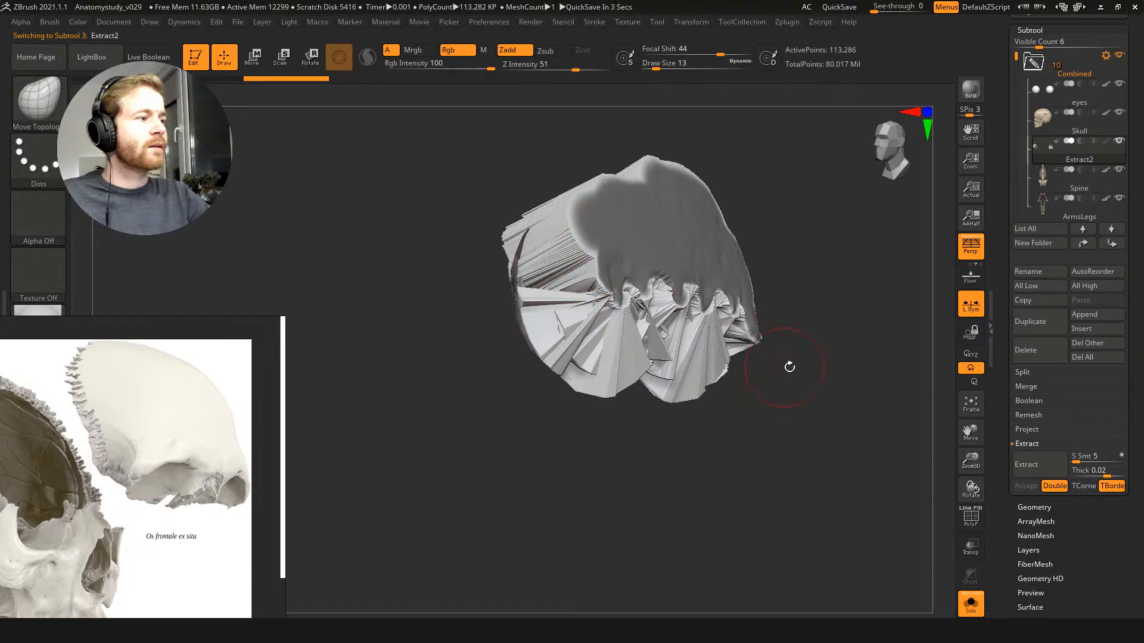
{"action": "left_click_drag", "start_coordinate": [779, 366], "coordinate": [914, 258]}
{"action": "left_click", "coordinate": [1034, 351]}
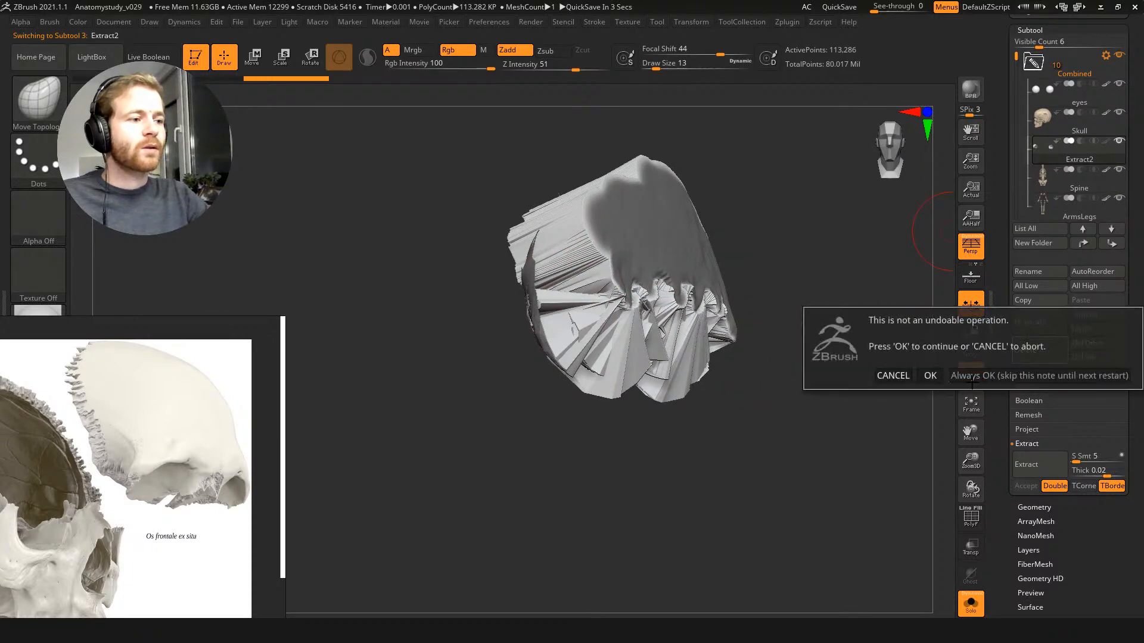
{"action": "left_click", "coordinate": [932, 375]}
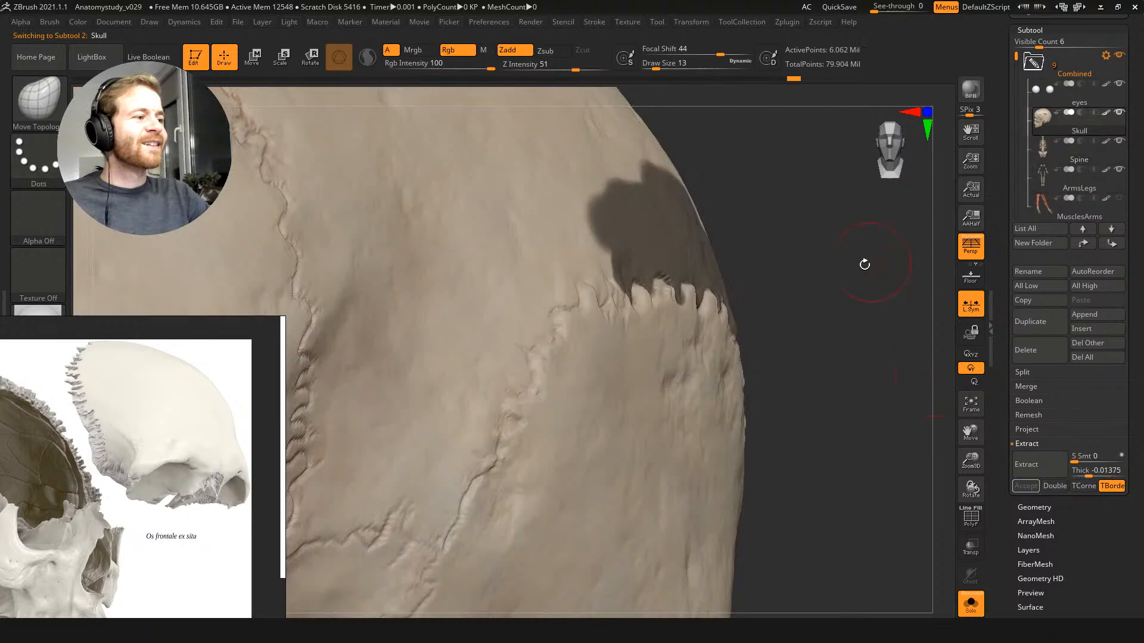
Step: Extract the masked suture patch as a new single-sided subtool with S Smt 0 and thickness -0.00051
{"action": "left_click", "coordinate": [1089, 471]}
{"action": "left_click_drag", "start_coordinate": [1087, 475], "coordinate": [1092, 474]}
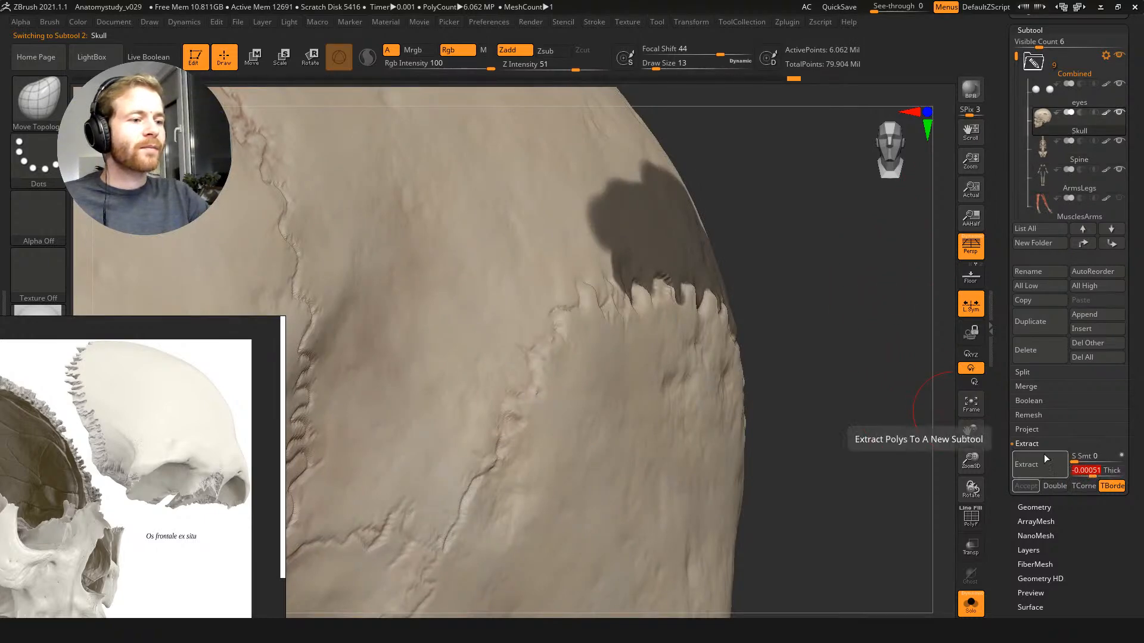
{"action": "left_click", "coordinate": [1026, 486]}
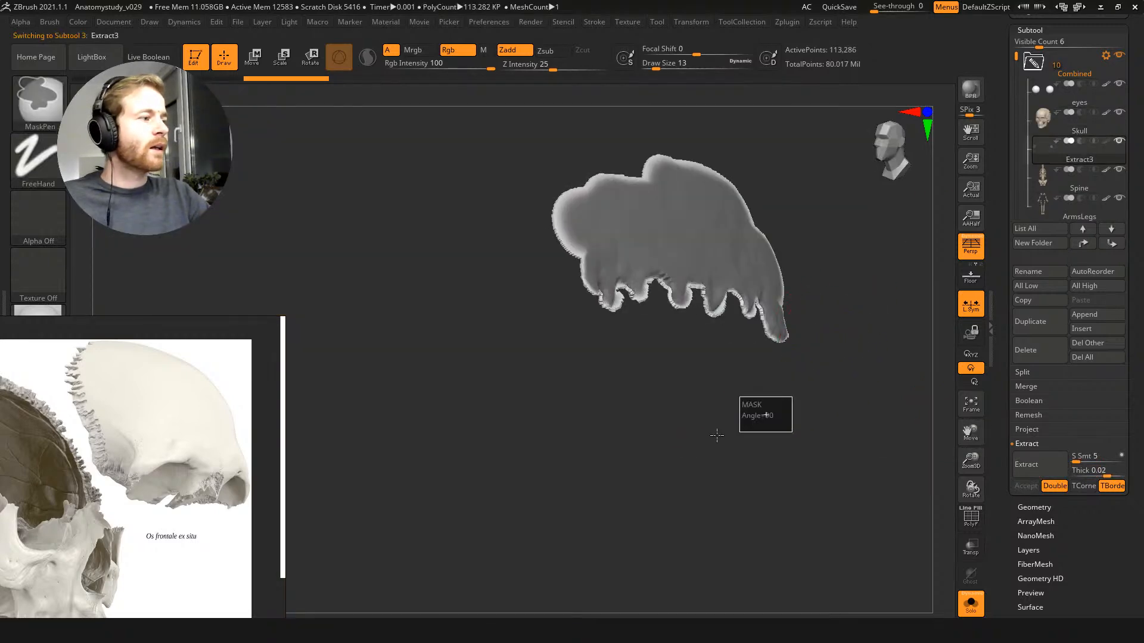
Step: Examine the extracted patch's thickness and polygroups from several angles, with and without polyframe display, and delete the subtool
{"action": "key", "text": "shift+f"}
{"action": "left_click_drag", "start_coordinate": [610, 359], "coordinate": [631, 262]}
{"action": "key", "text": "w"}
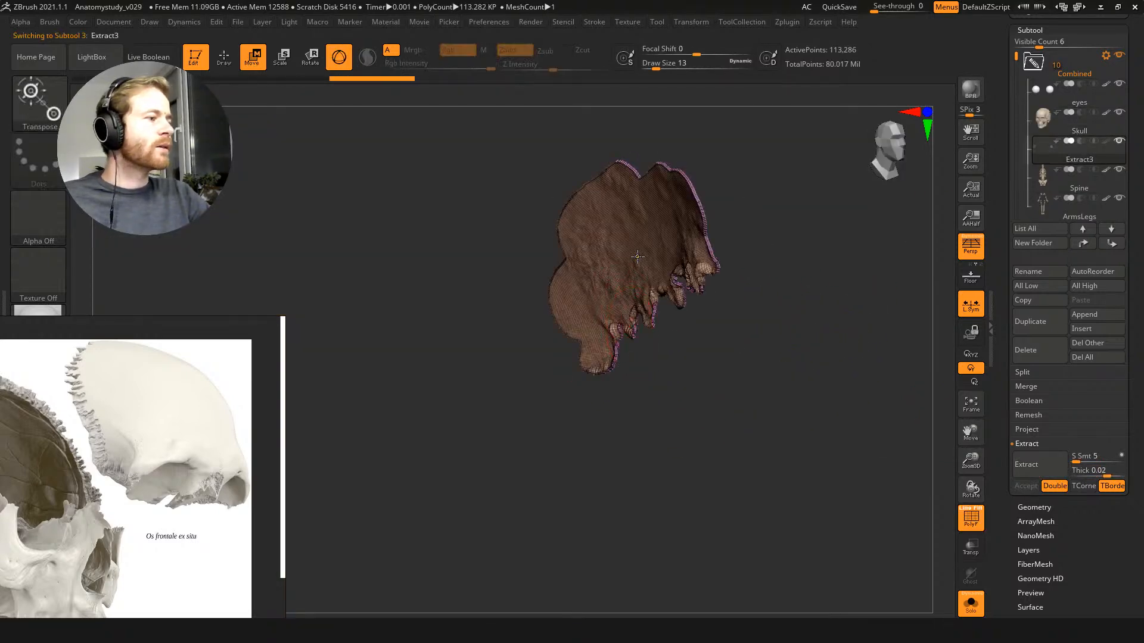
{"action": "left_click_drag", "start_coordinate": [540, 161], "coordinate": [657, 216], "text": "shift"}
{"action": "key", "text": "q"}
{"action": "key", "text": "w"}
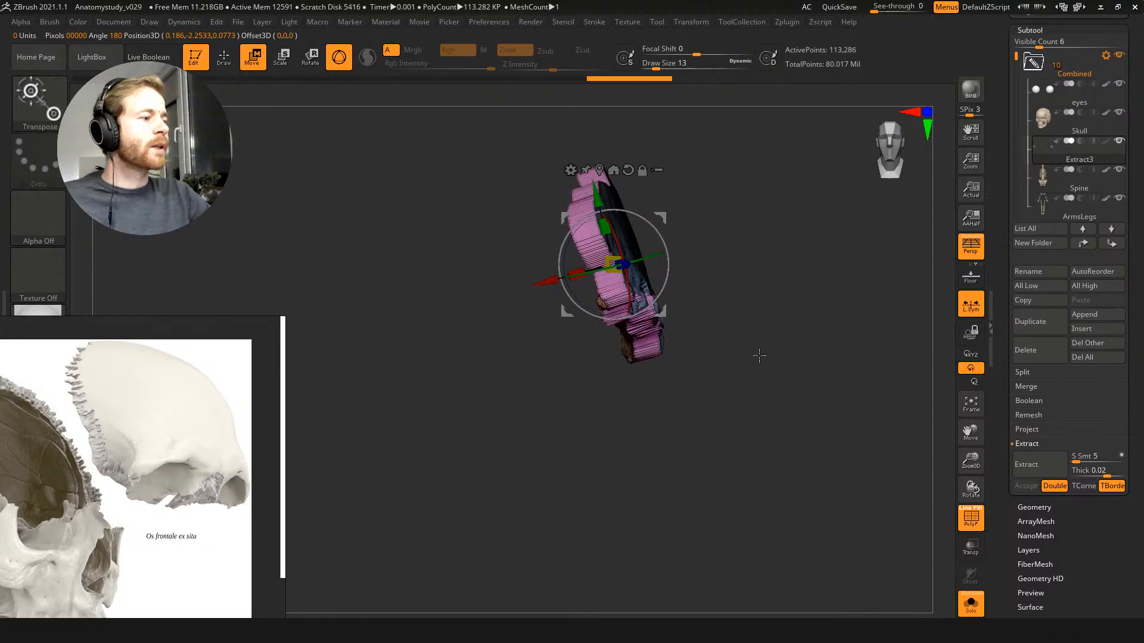
{"action": "key", "text": "q"}
{"action": "mouse_move", "coordinate": [791, 351]}
{"action": "left_mouse_down"}
{"action": "mouse_move", "coordinate": [649, 399]}
{"action": "mouse_move", "coordinate": [603, 375]}
{"action": "left_mouse_up"}
{"action": "key", "text": "shift+f"}
{"action": "mouse_move", "coordinate": [578, 312]}
{"action": "left_mouse_down", "text": "shift"}
{"action": "mouse_move", "coordinate": [534, 286]}
{"action": "mouse_move", "coordinate": [461, 295]}
{"action": "mouse_move", "coordinate": [649, 302]}
{"action": "mouse_move", "coordinate": [741, 339]}
{"action": "left_mouse_up", "text": "shift"}
{"action": "right_click_drag", "start_coordinate": [741, 340], "coordinate": [695, 280], "text": "ctrl"}
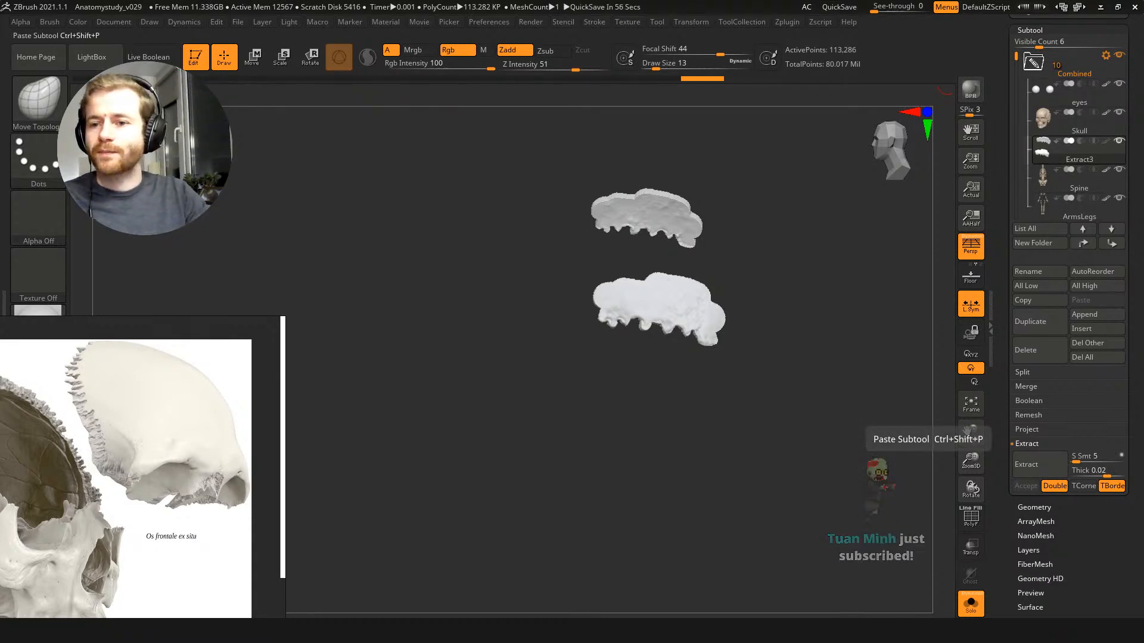
{"action": "left_click_drag", "start_coordinate": [725, 283], "coordinate": [824, 327]}
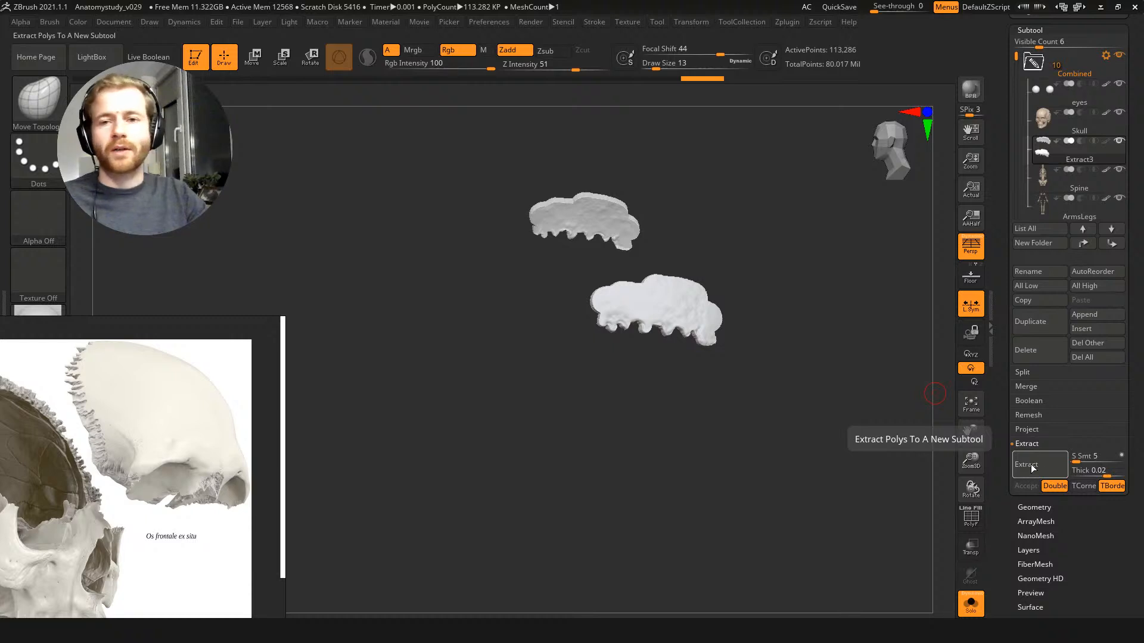
{"action": "left_click_drag", "start_coordinate": [824, 401], "coordinate": [884, 462], "text": "alt"}
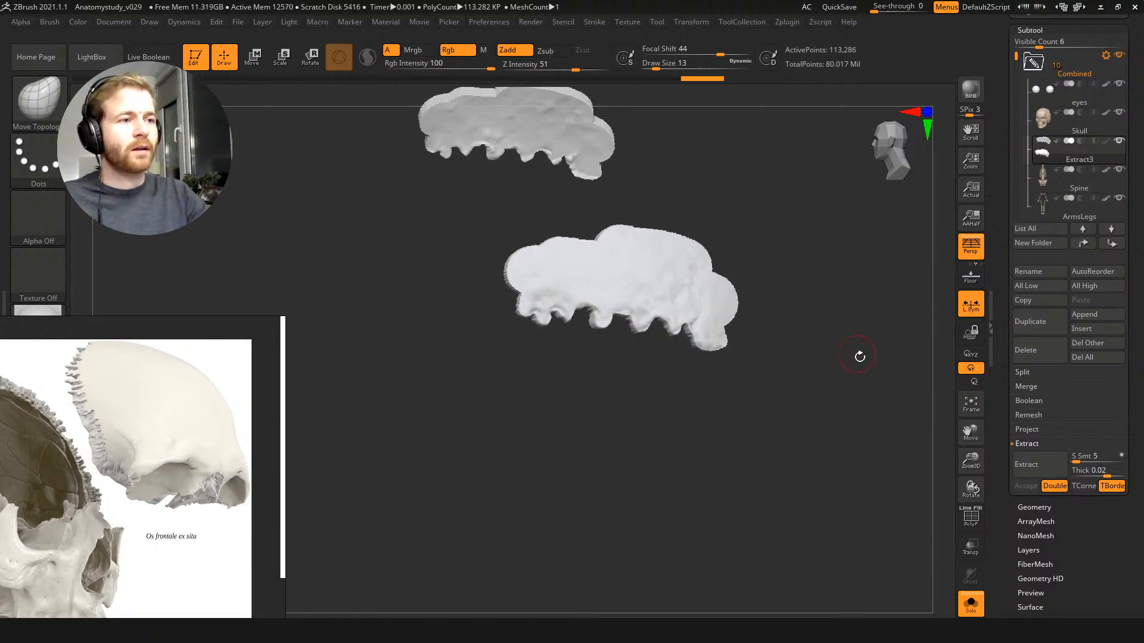
{"action": "left_click_drag", "start_coordinate": [858, 353], "coordinate": [911, 415], "text": "alt"}
{"action": "left_click", "coordinate": [1046, 344]}
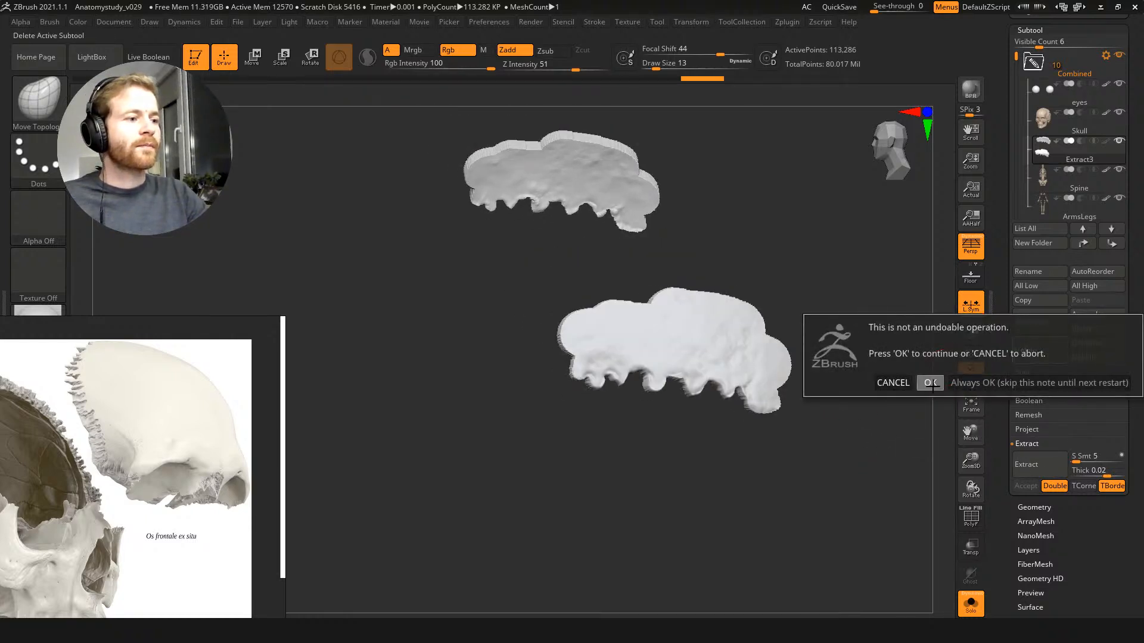
{"action": "left_click", "coordinate": [930, 380]}
Step: Select the Skull subtool and clear the mask from its cranium
{"action": "left_click", "coordinate": [1067, 119]}
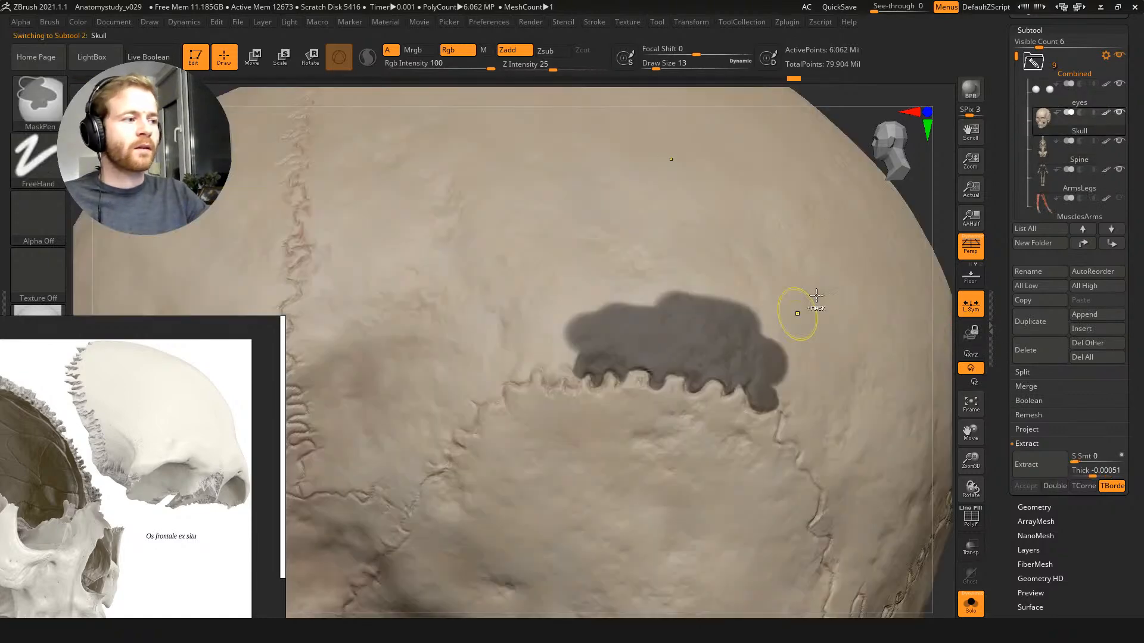
{"action": "left_click_drag", "start_coordinate": [862, 119], "coordinate": [888, 91], "text": "ctrl"}
{"action": "right_click_drag", "start_coordinate": [861, 300], "coordinate": [838, 256], "text": "alt"}
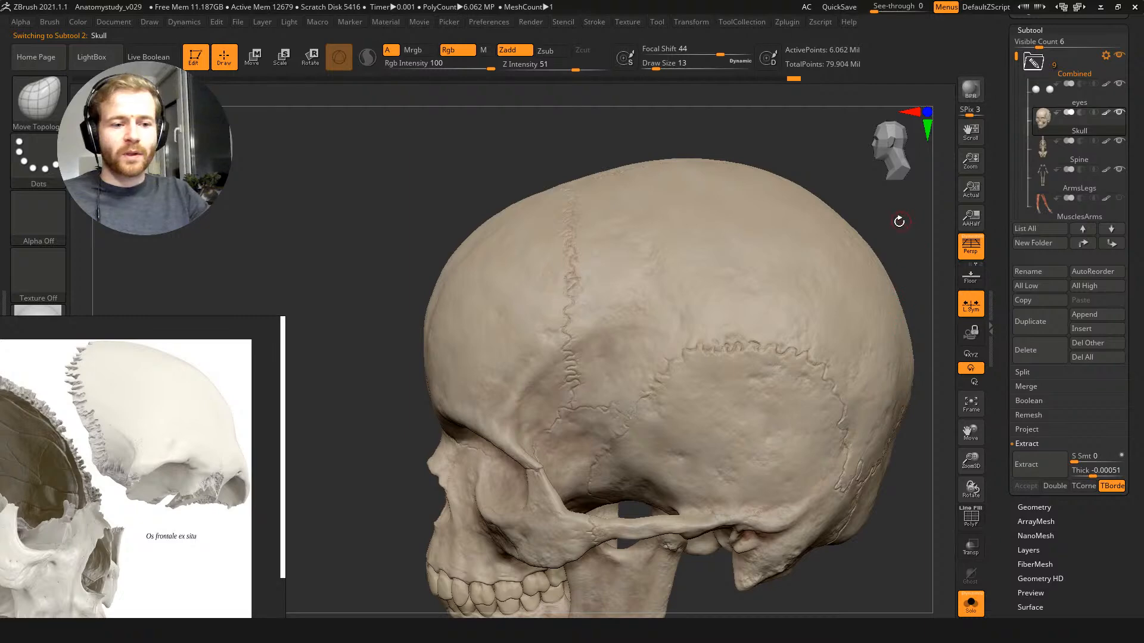
{"action": "right_click_drag", "start_coordinate": [480, 182], "coordinate": [436, 235]}
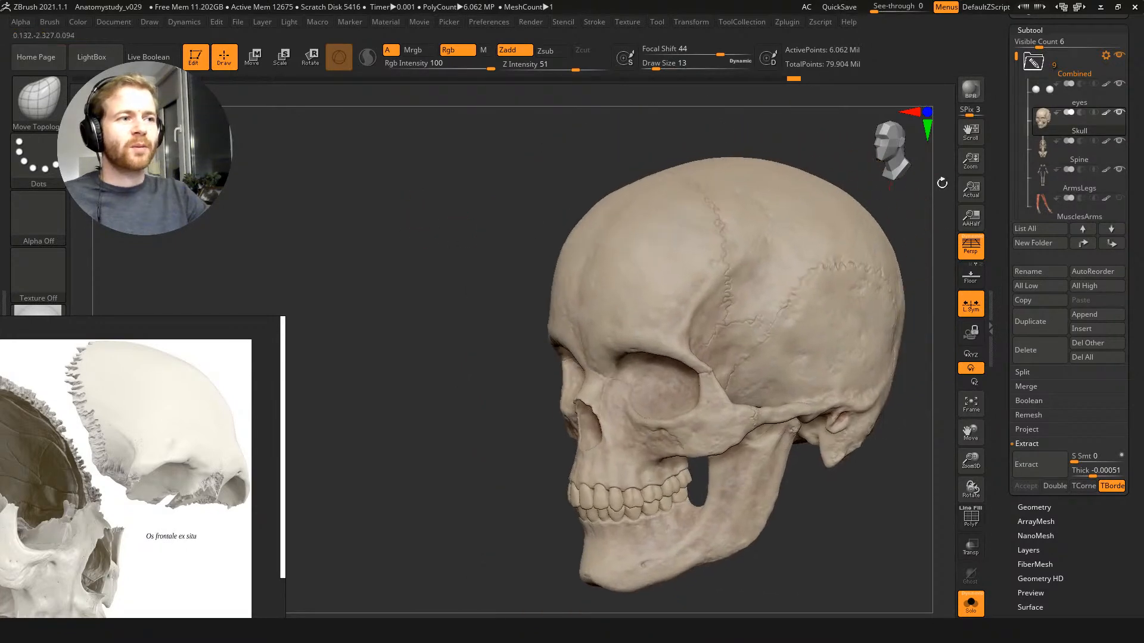
Step: Show the MusclesArms, MusclesTorso and MusclesLegs subtools together with the eyes and skeleton, with solo display off
{"action": "left_click_drag", "start_coordinate": [1001, 172], "coordinate": [1001, 289]}
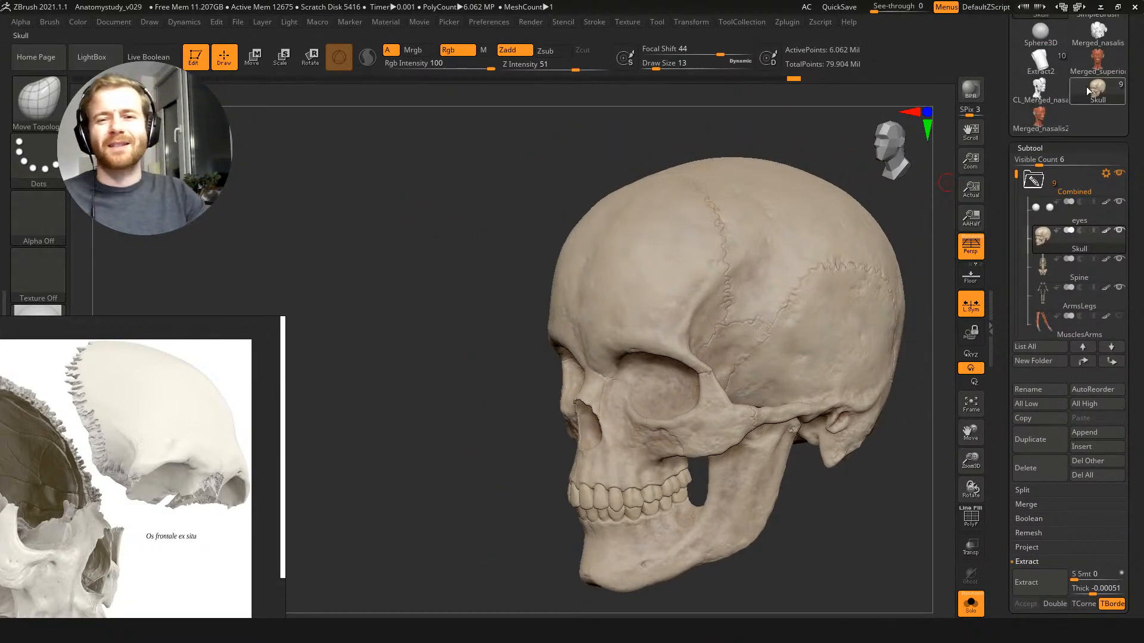
{"action": "mouse_move", "coordinate": [1086, 87]}
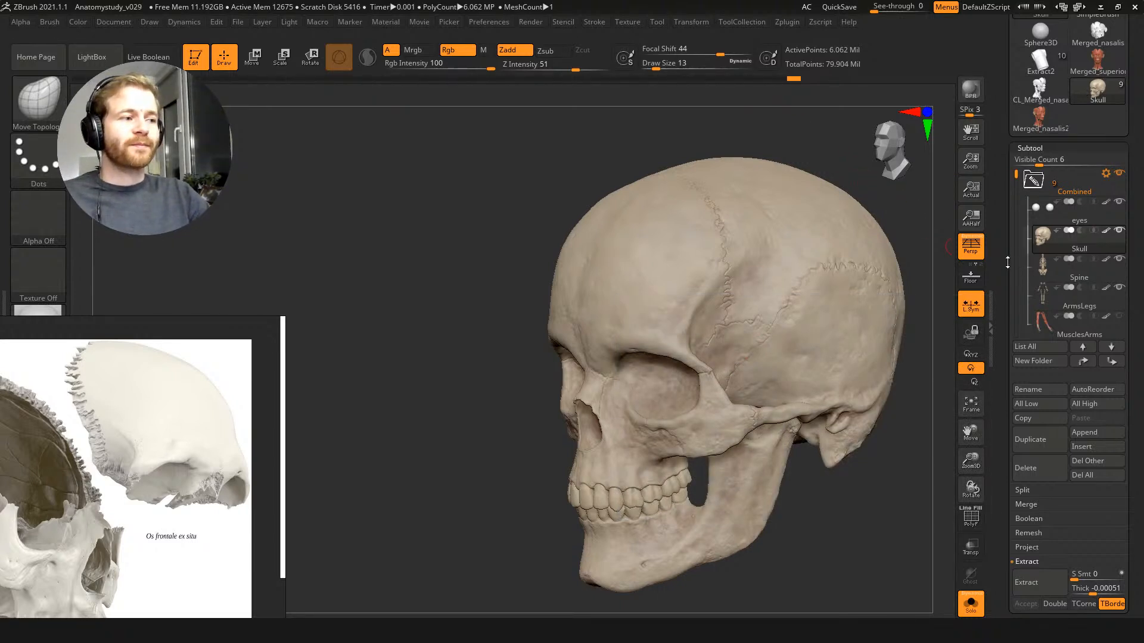
{"action": "mouse_move", "coordinate": [1048, 270]}
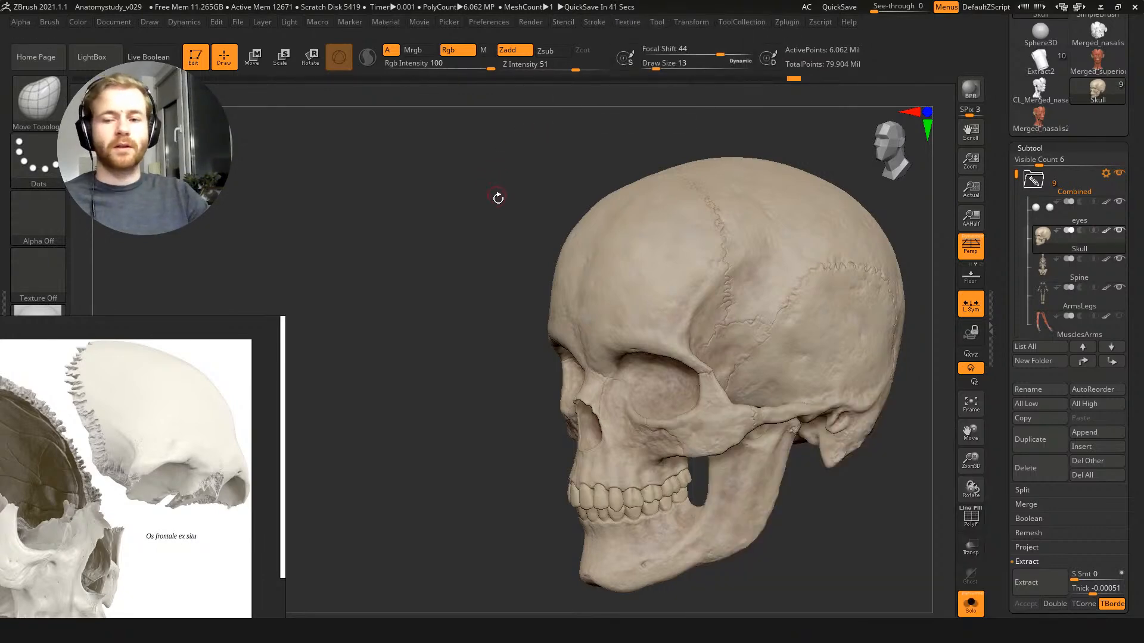
{"action": "left_click_drag", "start_coordinate": [525, 191], "coordinate": [941, 238]}
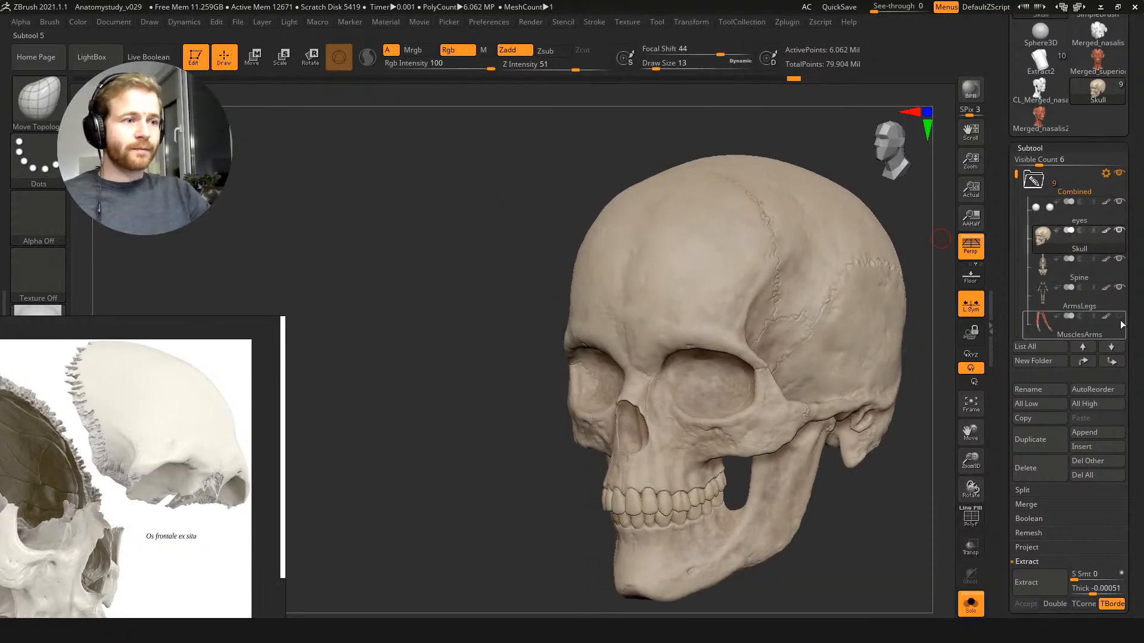
{"action": "left_click_drag", "start_coordinate": [904, 200], "coordinate": [889, 179], "text": "alt"}
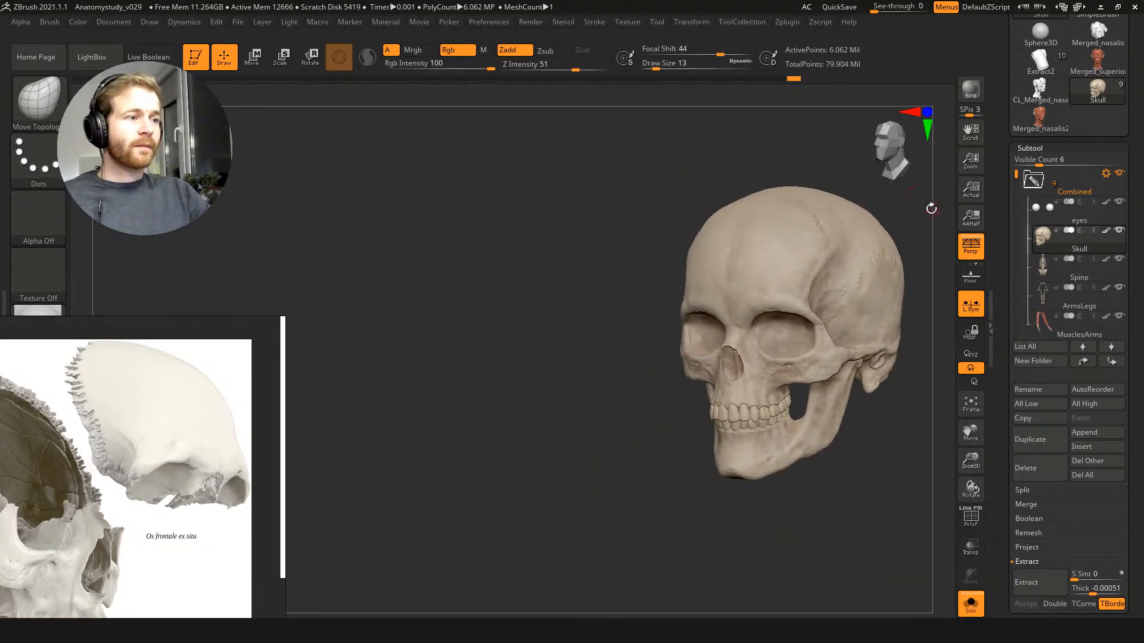
{"action": "left_click_drag", "start_coordinate": [933, 209], "coordinate": [843, 219], "text": "alt"}
{"action": "scroll", "coordinate": [1079, 197], "scroll_direction": "down", "scroll_amount": 2}
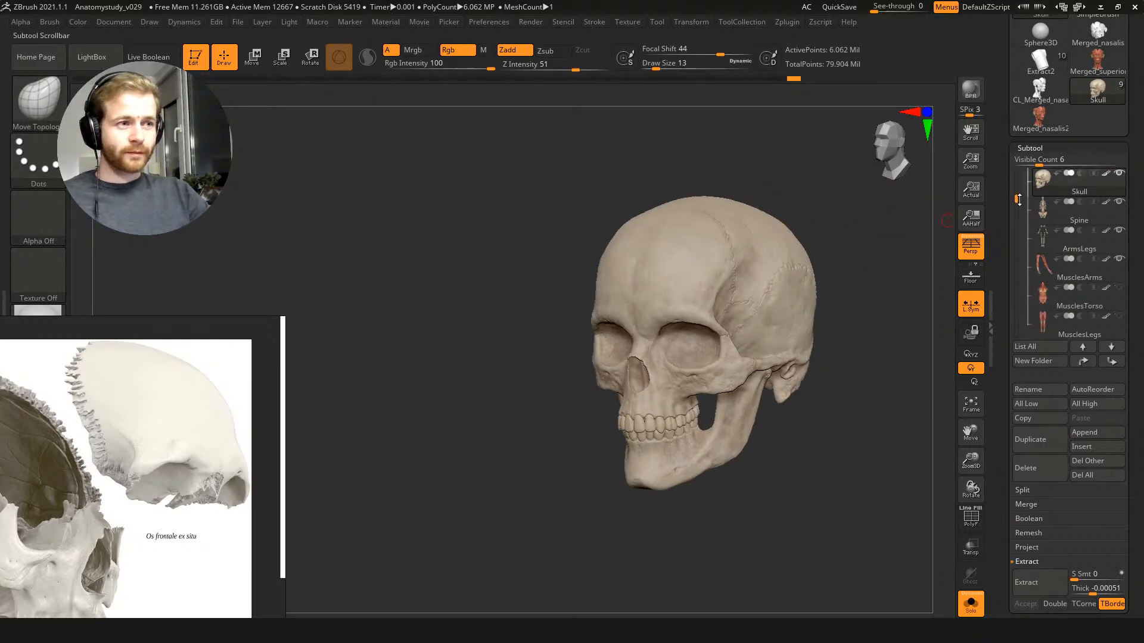
{"action": "left_click", "coordinate": [1119, 316], "text": "shift"}
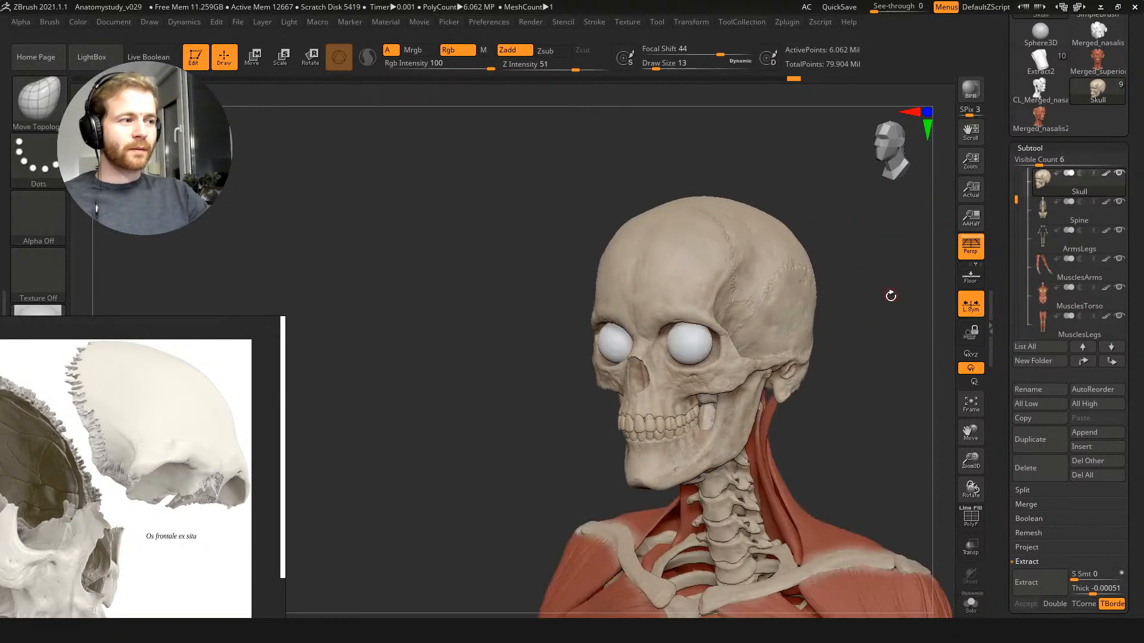
Step: Review the figure's skull, neck, shoulders and chest muscles from the front and at an angle
{"action": "left_click_drag", "start_coordinate": [887, 296], "coordinate": [819, 163], "text": "alt"}
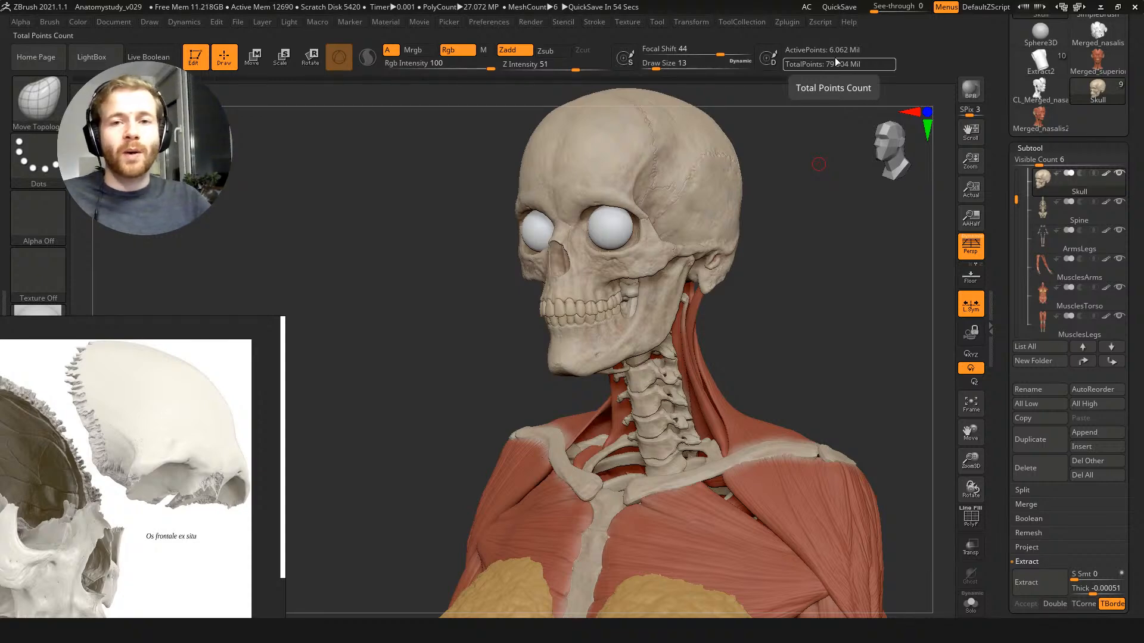
{"action": "left_click_drag", "start_coordinate": [823, 256], "coordinate": [824, 114]}
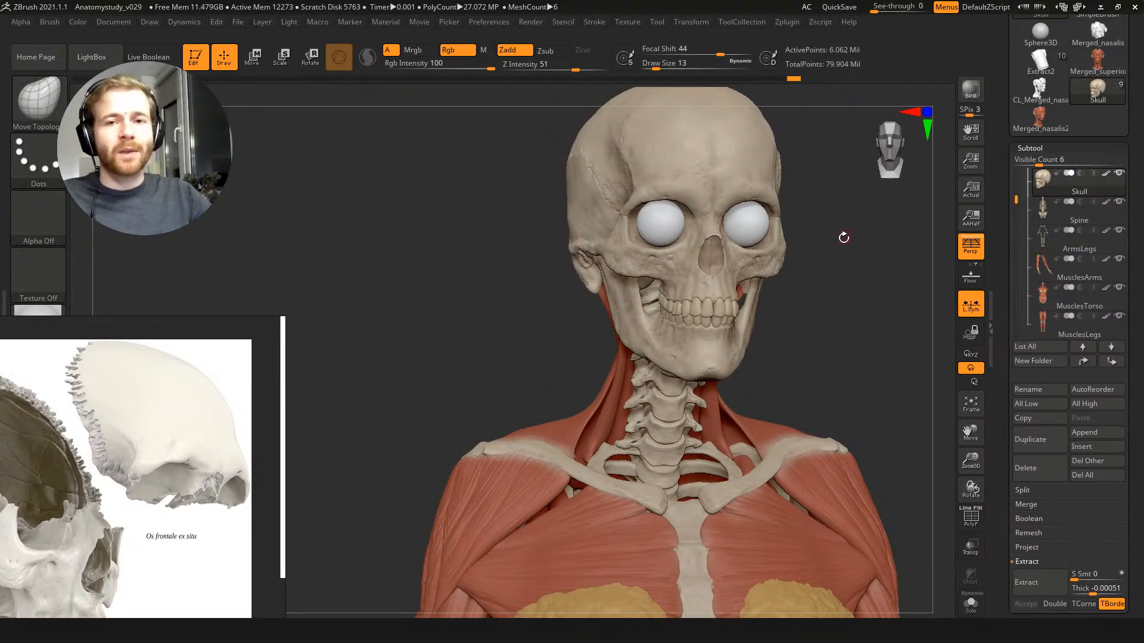
{"action": "left_click_drag", "start_coordinate": [861, 267], "coordinate": [775, 202]}
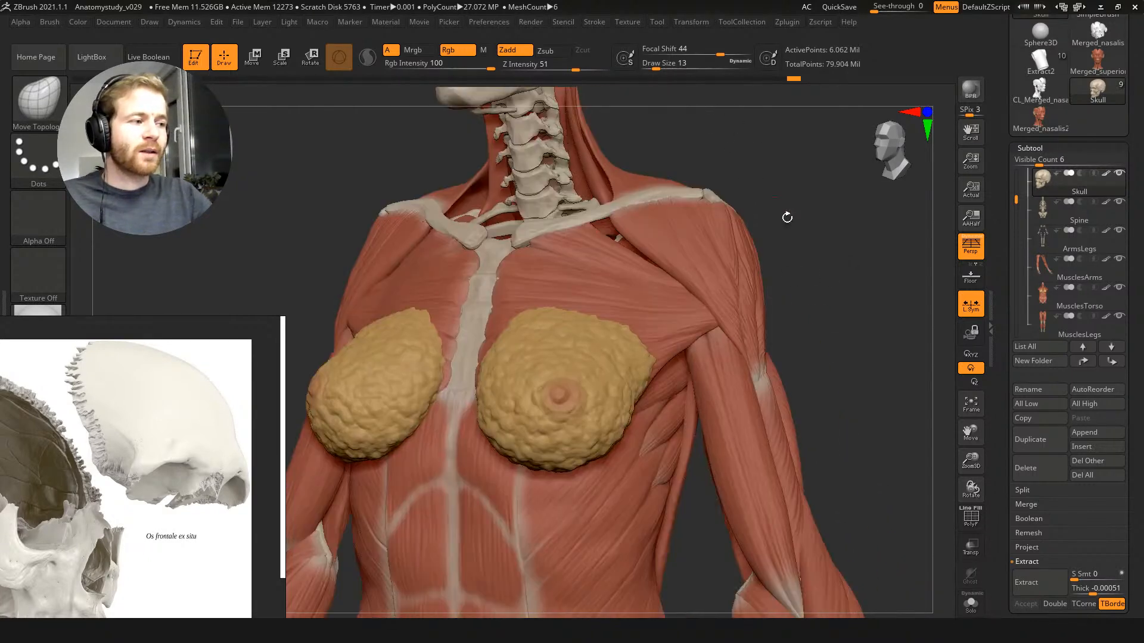
{"action": "left_click_drag", "start_coordinate": [821, 288], "coordinate": [828, 181]}
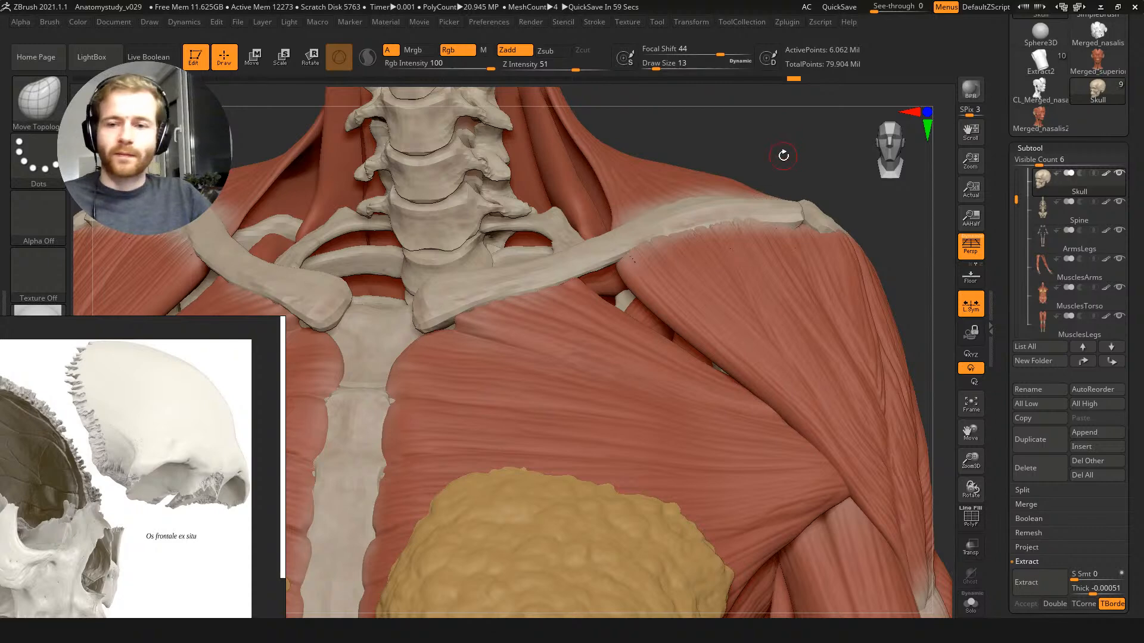
{"action": "right_click_drag", "start_coordinate": [781, 154], "coordinate": [772, 185]}
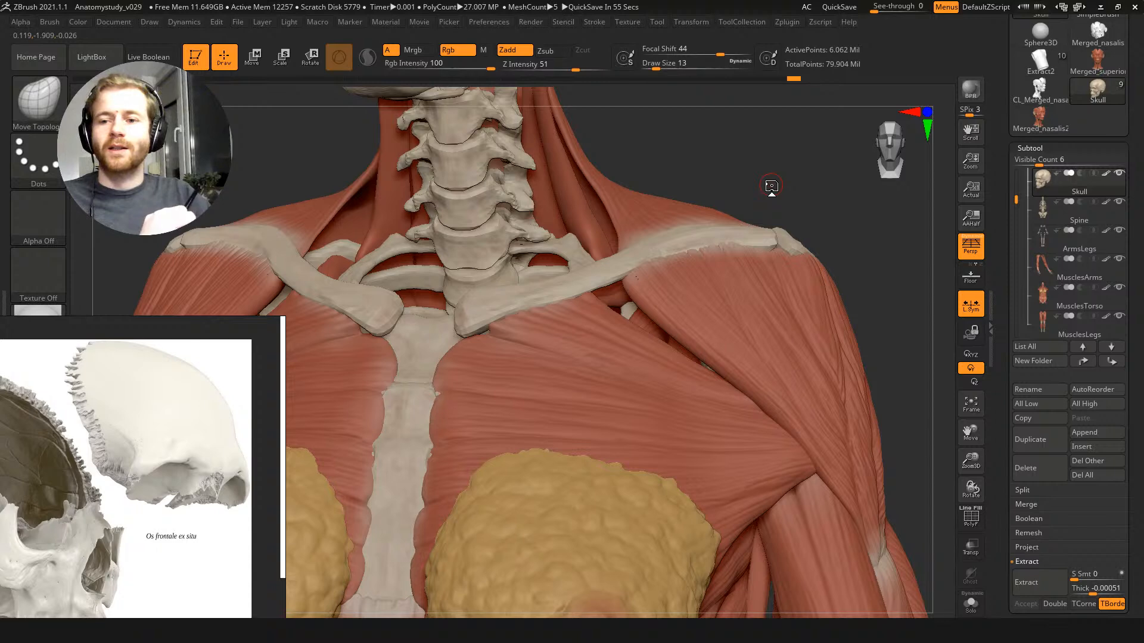
{"action": "right_click_drag", "start_coordinate": [771, 186], "coordinate": [748, 190], "text": "alt"}
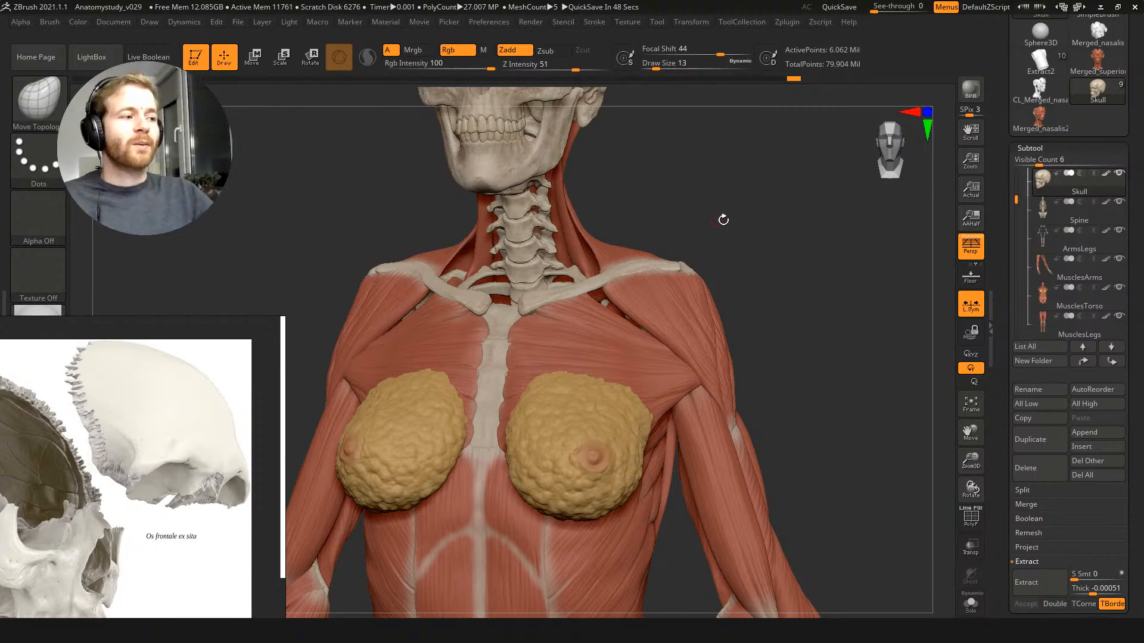
Step: Show the PM3D_Cube3D1 subtool so that its cubes cover the figure's nipples
{"action": "right_click_drag", "start_coordinate": [756, 237], "coordinate": [827, 80], "text": "ctrl"}
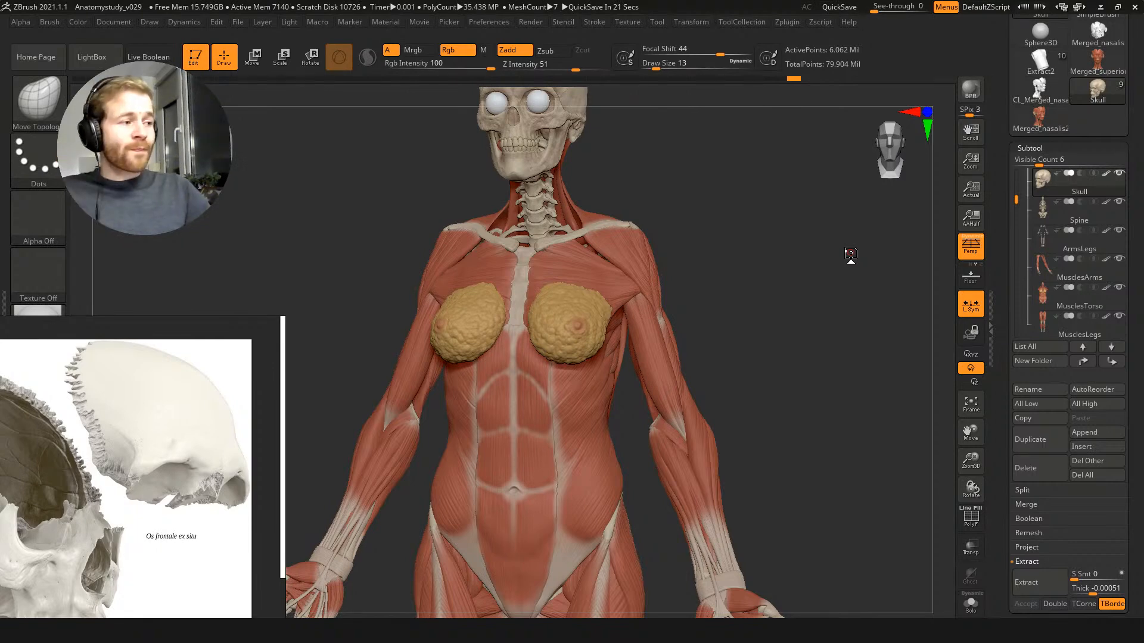
{"action": "left_click_drag", "start_coordinate": [1017, 200], "coordinate": [1018, 229]}
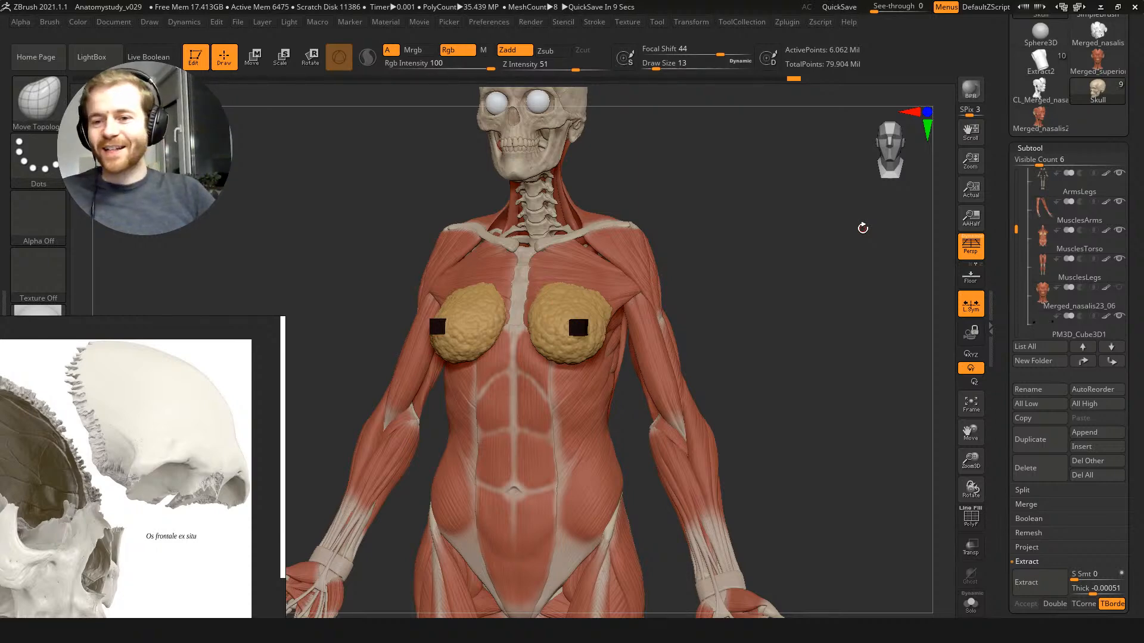
{"action": "left_click_drag", "start_coordinate": [780, 284], "coordinate": [731, 280]}
Step: Bring the enlarged upper-teeth reference image beside the model and frame the skull's jaw and teeth for comparison
{"action": "right_click_drag", "start_coordinate": [120, 375], "coordinate": [183, 485]}
{"action": "scroll", "coordinate": [182, 485], "scroll_direction": "down", "scroll_amount": 6}
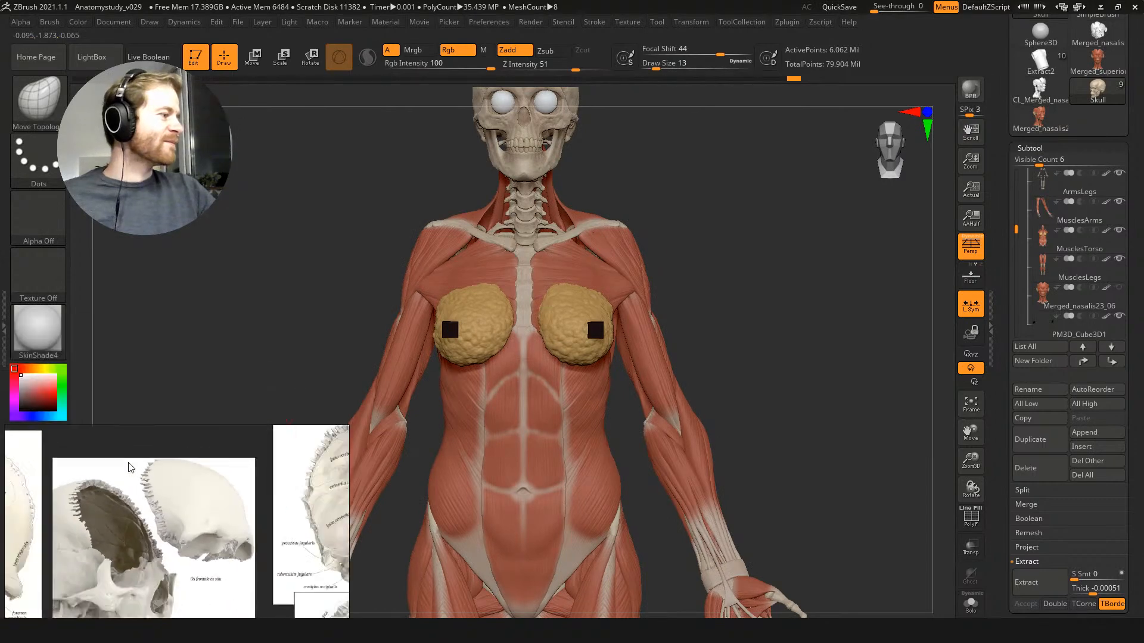
{"action": "middle_click_drag", "start_coordinate": [176, 439], "coordinate": [180, 500]}
{"action": "scroll", "coordinate": [156, 469], "scroll_direction": "up", "scroll_amount": 6}
{"action": "scroll", "coordinate": [253, 488], "scroll_direction": "up", "scroll_amount": 2}
{"action": "middle_click_drag", "start_coordinate": [252, 489], "coordinate": [186, 480]}
{"action": "left_click_drag", "start_coordinate": [355, 153], "coordinate": [751, 412]}
{"action": "left_click_drag", "start_coordinate": [715, 134], "coordinate": [758, 334], "text": "alt"}
{"action": "left_click_drag", "start_coordinate": [753, 297], "coordinate": [786, 313], "text": "alt"}
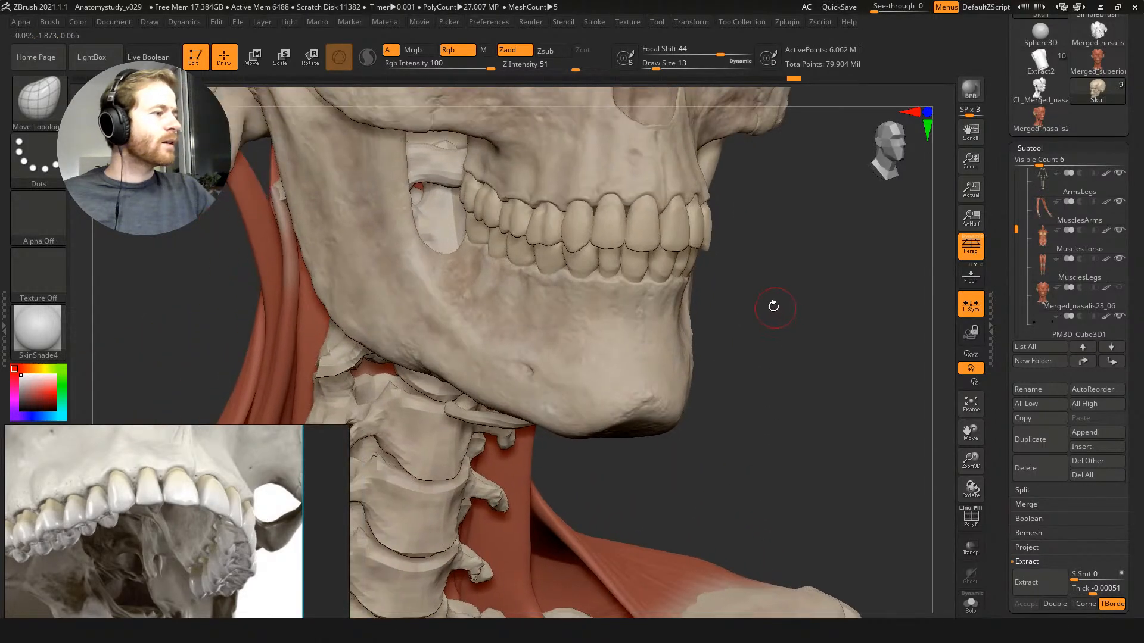
{"action": "middle_click_drag", "start_coordinate": [164, 551], "coordinate": [248, 526]}
Step: Sculpt and smooth surface detail on the lower back molars with the Standard brush at draw size 7
{"action": "left_click_drag", "start_coordinate": [948, 326], "coordinate": [880, 373]}
{"action": "key", "text": "b"}
{"action": "key", "text": "s"}
{"action": "key", "text": "t"}
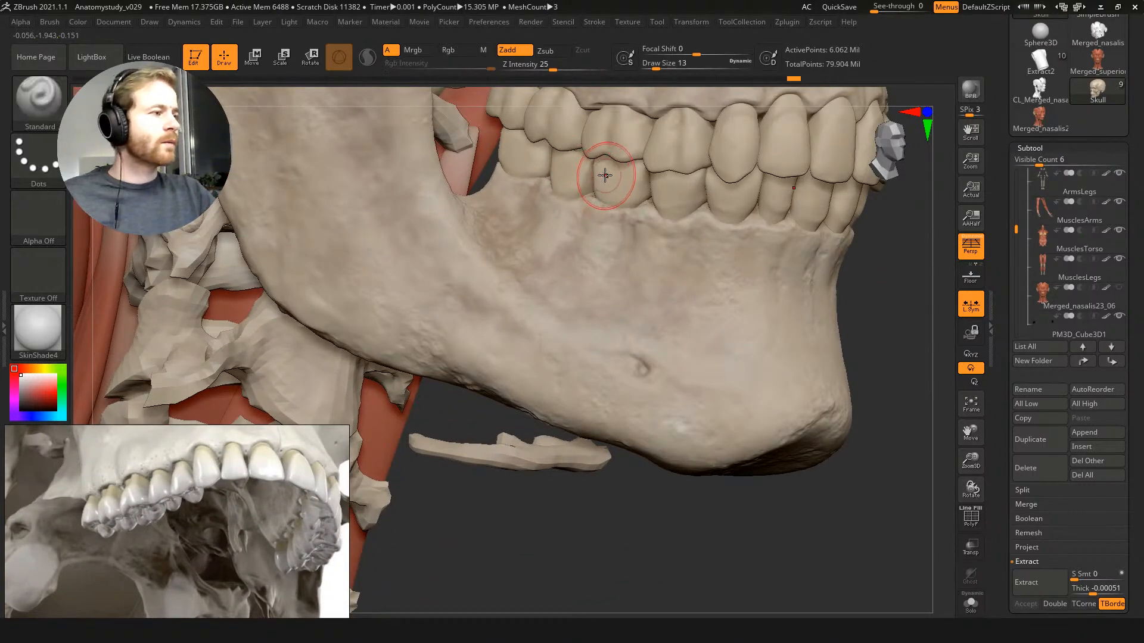
{"action": "key", "text": "space"}
{"action": "key", "text": "s"}
{"action": "mouse_move", "coordinate": [617, 179]}
{"action": "left_mouse_down"}
{"action": "mouse_move", "coordinate": [617, 163]}
{"action": "mouse_move", "coordinate": [602, 189]}
{"action": "left_mouse_up"}
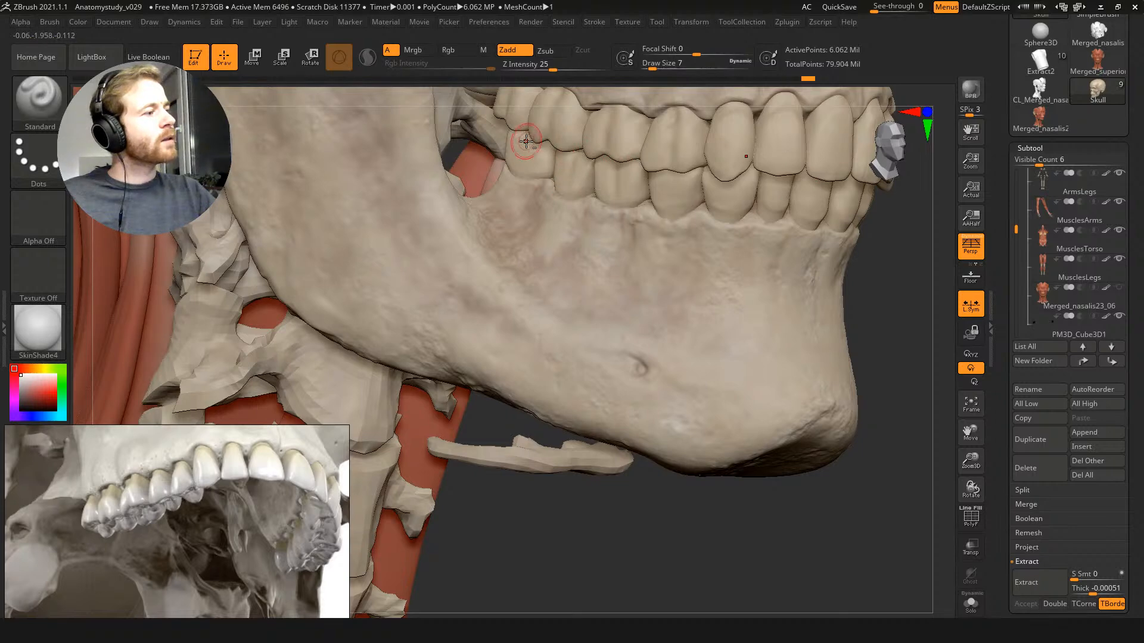
{"action": "mouse_move", "coordinate": [528, 140]}
{"action": "left_mouse_down"}
{"action": "mouse_move", "coordinate": [529, 168]}
{"action": "mouse_move", "coordinate": [525, 139]}
{"action": "left_mouse_up"}
{"action": "left_click_drag", "start_coordinate": [614, 177], "coordinate": [618, 164]}
{"action": "mouse_move", "coordinate": [621, 162]}
{"action": "left_mouse_down"}
{"action": "mouse_move", "coordinate": [612, 173]}
{"action": "mouse_move", "coordinate": [620, 167]}
{"action": "left_mouse_up"}
{"action": "mouse_move", "coordinate": [626, 167]}
{"action": "left_mouse_down"}
{"action": "mouse_move", "coordinate": [614, 181]}
{"action": "mouse_move", "coordinate": [580, 151]}
{"action": "mouse_move", "coordinate": [574, 174]}
{"action": "left_mouse_up"}
{"action": "right_click_drag", "start_coordinate": [577, 178], "coordinate": [570, 215], "text": "alt"}
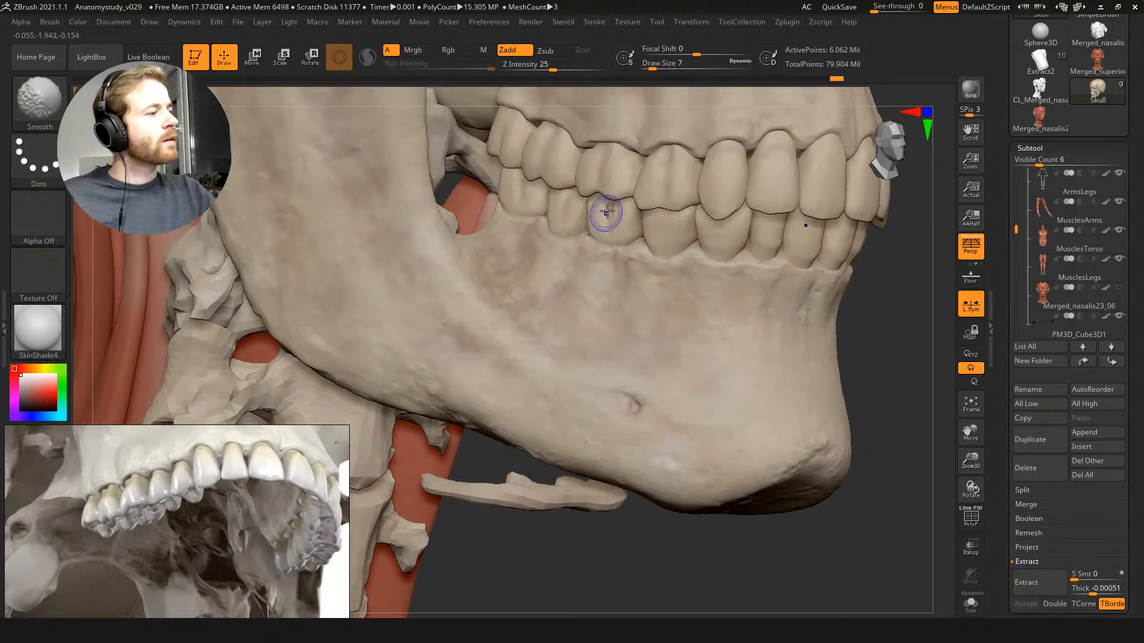
Step: Reshape the lower back molars with the Move Topological brush at draw size 23, then reduce the draw size to 7
{"action": "key", "text": "b"}
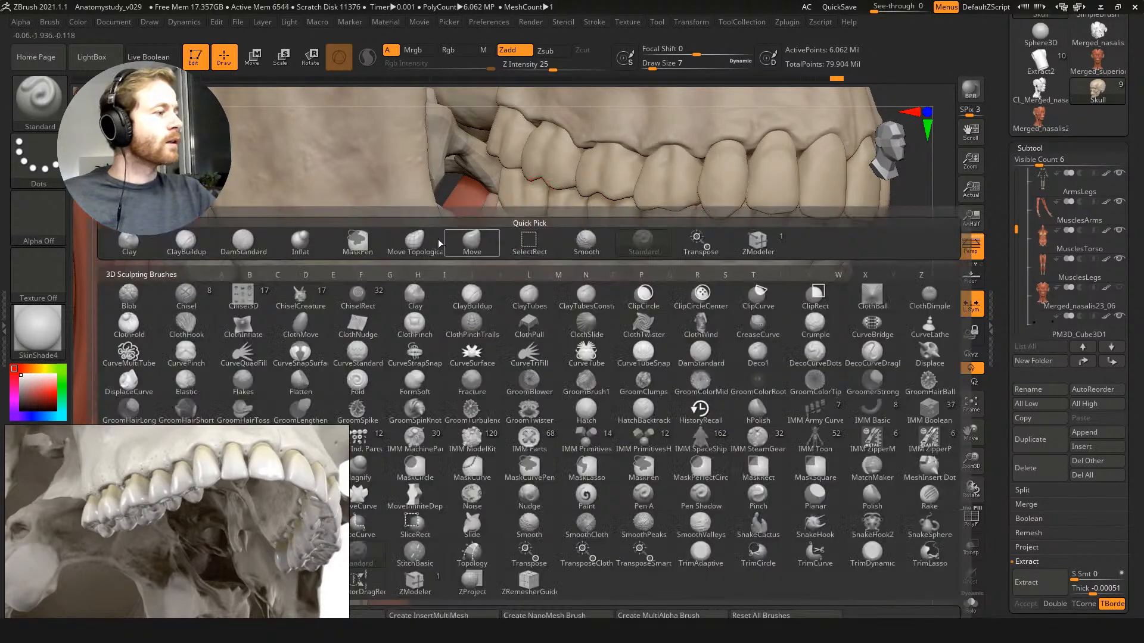
{"action": "key", "text": "m"}
{"action": "key", "text": "t"}
{"action": "key", "text": "bracketright"}
{"action": "key", "text": "bracketright"}
{"action": "key", "text": "bracketright"}
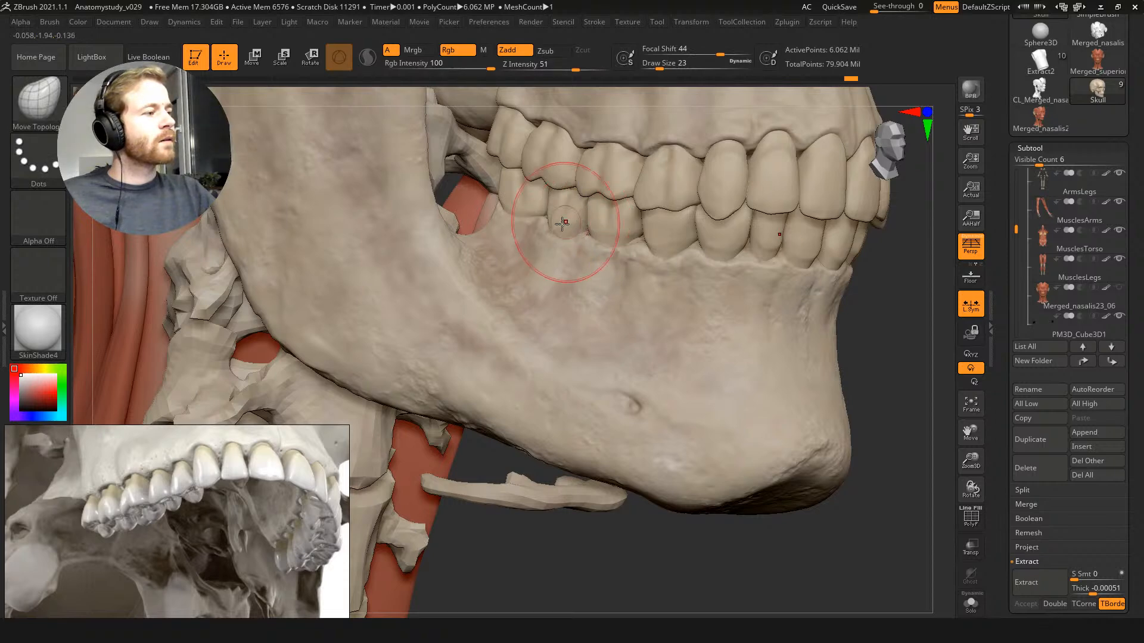
{"action": "mouse_move", "coordinate": [550, 225]}
{"action": "right_mouse_down"}
{"action": "mouse_move", "coordinate": [581, 214]}
{"action": "mouse_move", "coordinate": [544, 199]}
{"action": "right_mouse_up"}
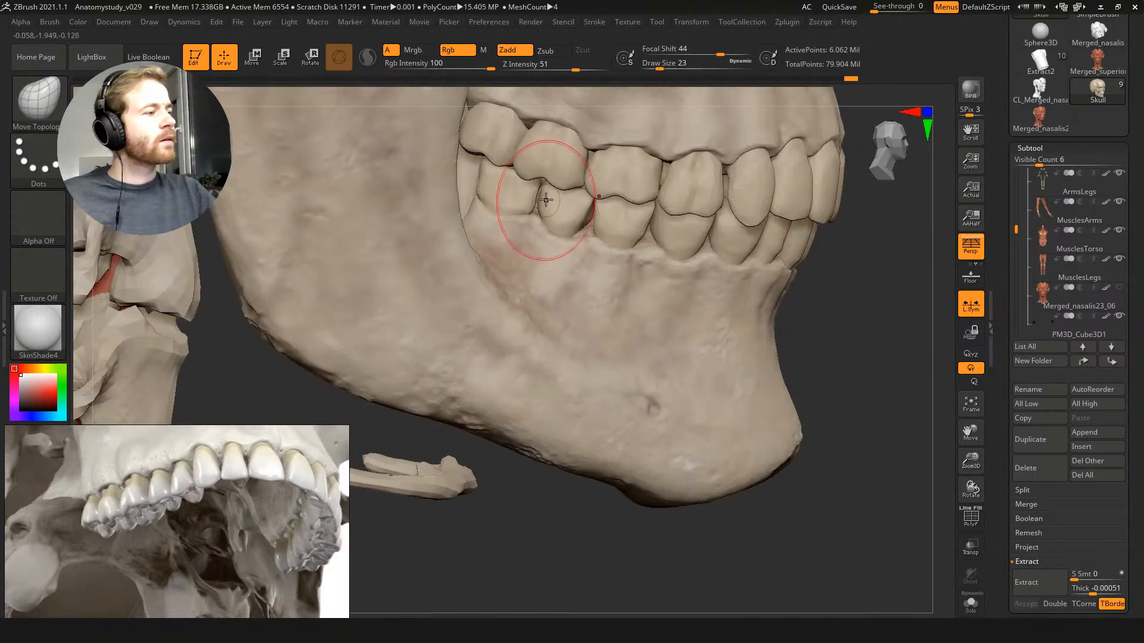
{"action": "left_click_drag", "start_coordinate": [578, 211], "coordinate": [589, 204]}
{"action": "key", "text": "s"}
{"action": "right_click_drag", "start_coordinate": [597, 219], "coordinate": [586, 218]}
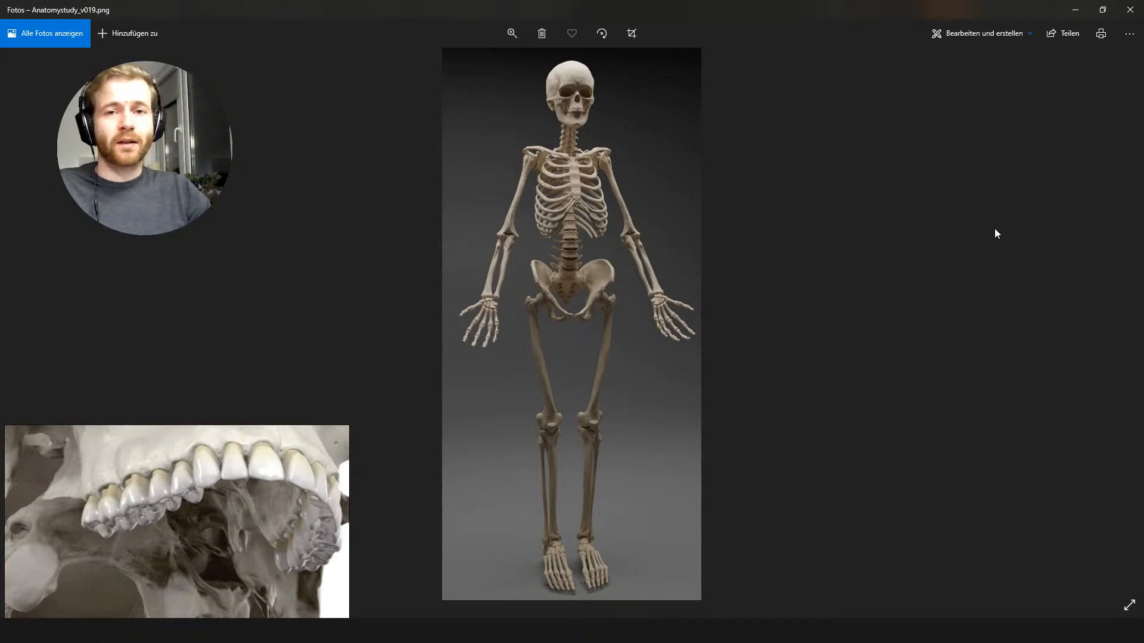
Step: Close the skeleton render image and review the skull's teeth from the front and at an angle
{"action": "left_click", "coordinate": [1130, 11]}
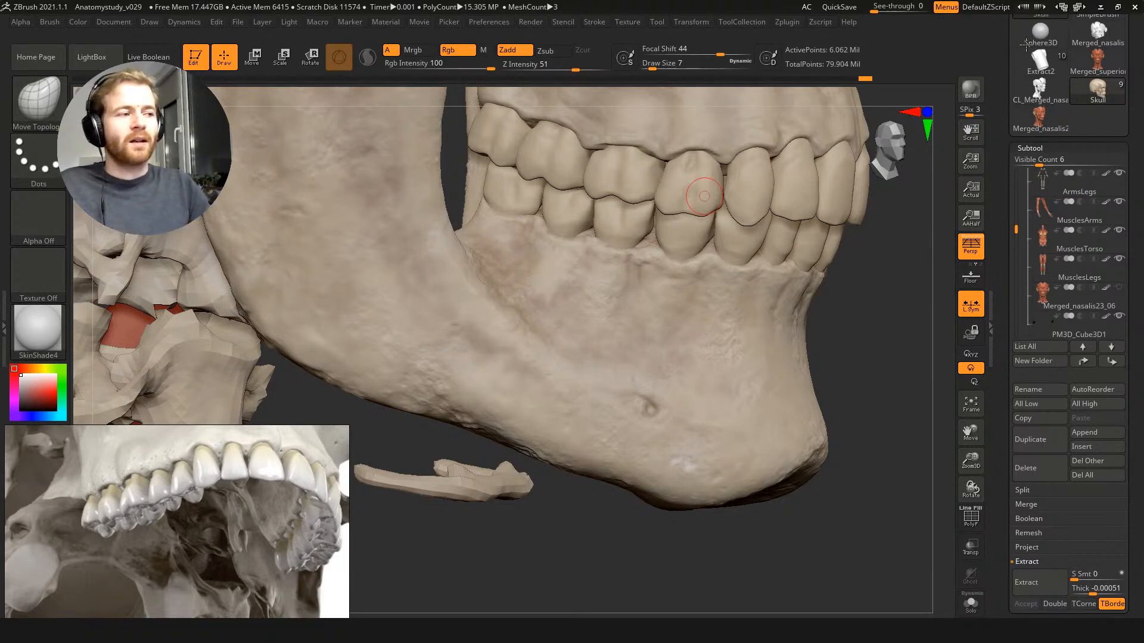
{"action": "mouse_move", "coordinate": [877, 332]}
{"action": "left_mouse_down"}
{"action": "mouse_move", "coordinate": [858, 366]}
{"action": "mouse_move", "coordinate": [866, 380]}
{"action": "mouse_move", "coordinate": [742, 324]}
{"action": "left_mouse_up"}
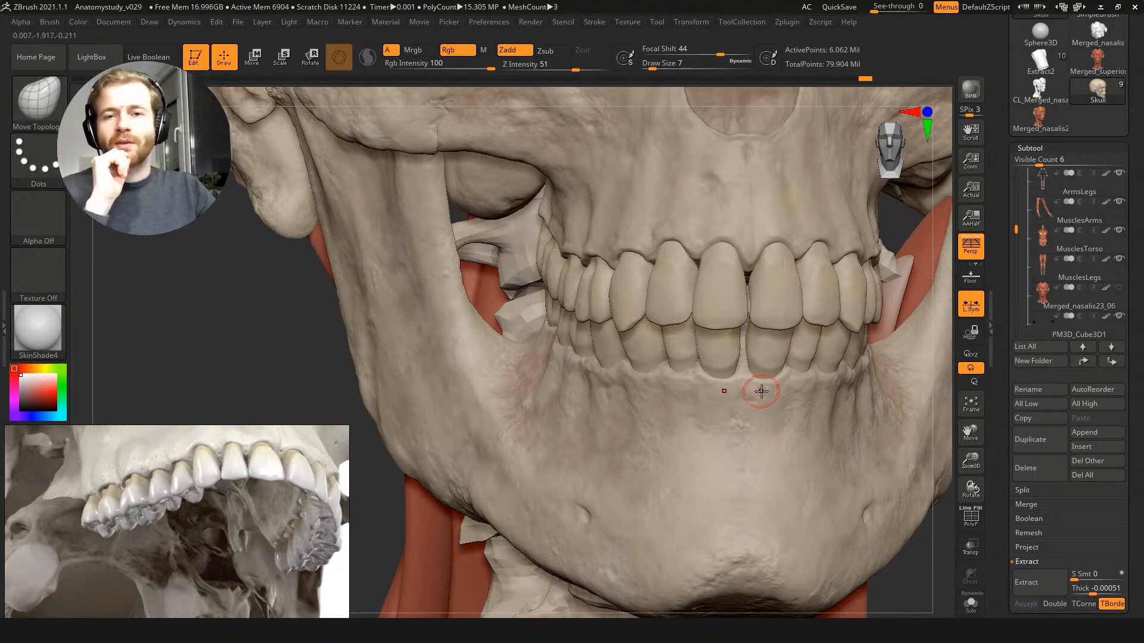
{"action": "right_click_drag", "start_coordinate": [795, 378], "coordinate": [834, 376]}
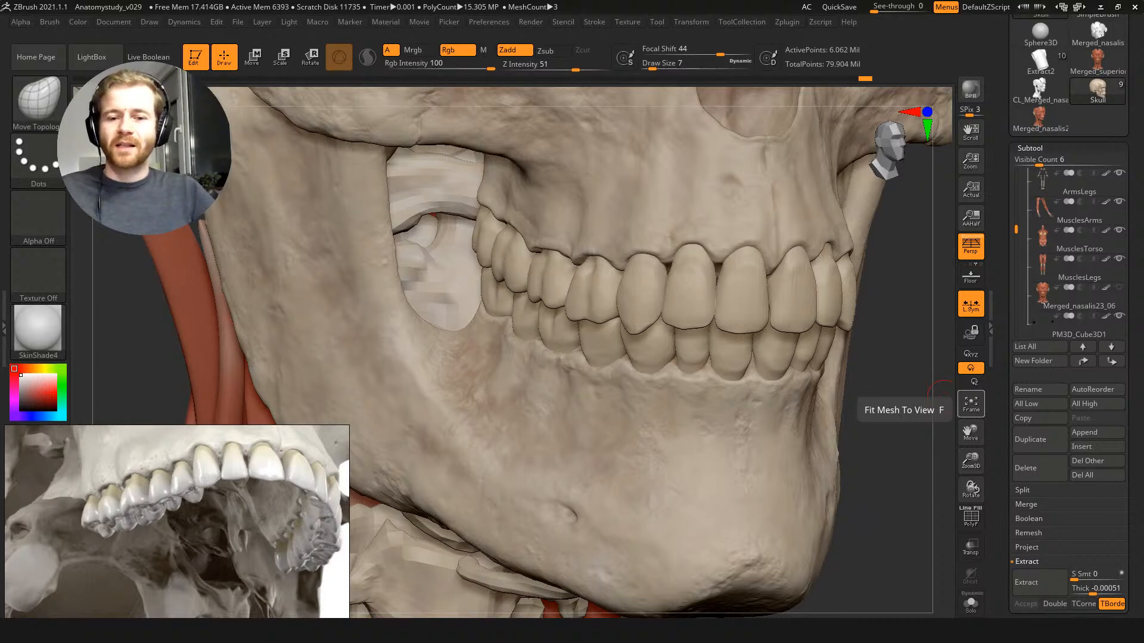
Step: Bring the reference board over the model and zoom out from the upper-teeth image to the full board
{"action": "left_click_drag", "start_coordinate": [192, 509], "coordinate": [566, 217]}
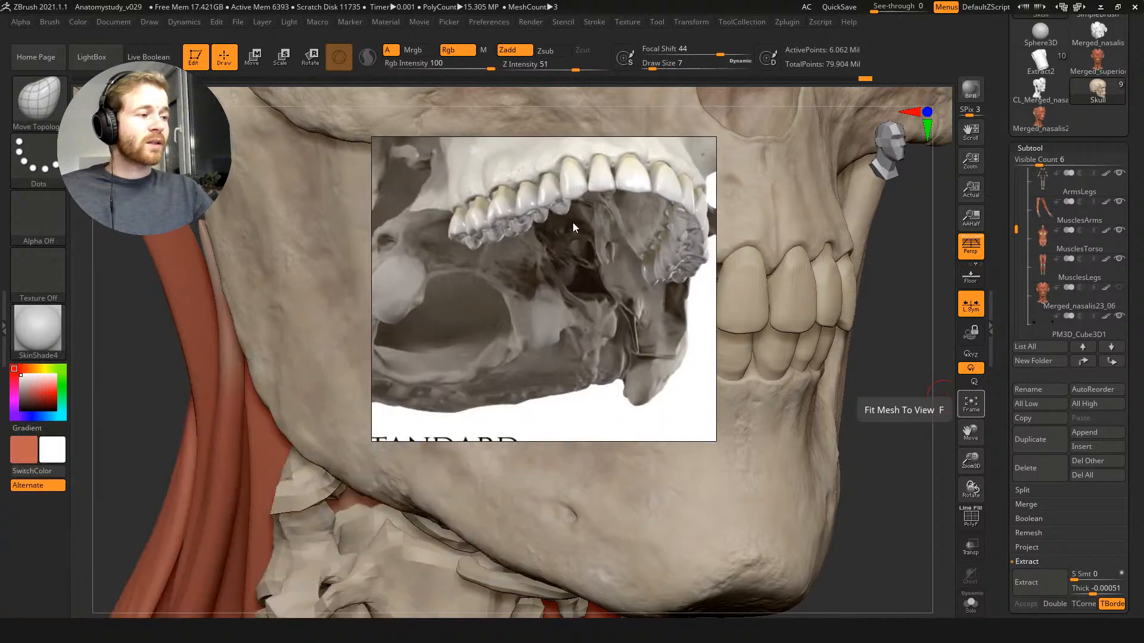
{"action": "scroll", "coordinate": [599, 293], "scroll_direction": "down", "scroll_amount": 10}
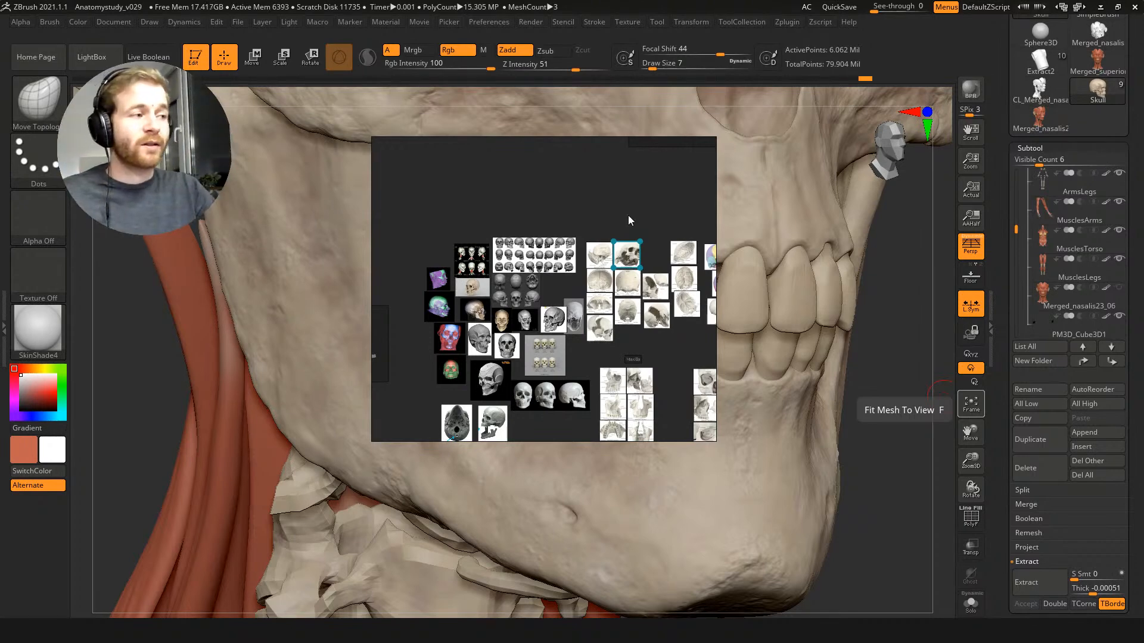
{"action": "scroll", "coordinate": [646, 207], "scroll_direction": "down", "scroll_amount": 5}
{"action": "scroll", "coordinate": [597, 191], "scroll_direction": "up", "scroll_amount": 3}
{"action": "scroll", "coordinate": [512, 191], "scroll_direction": "down", "scroll_amount": 3}
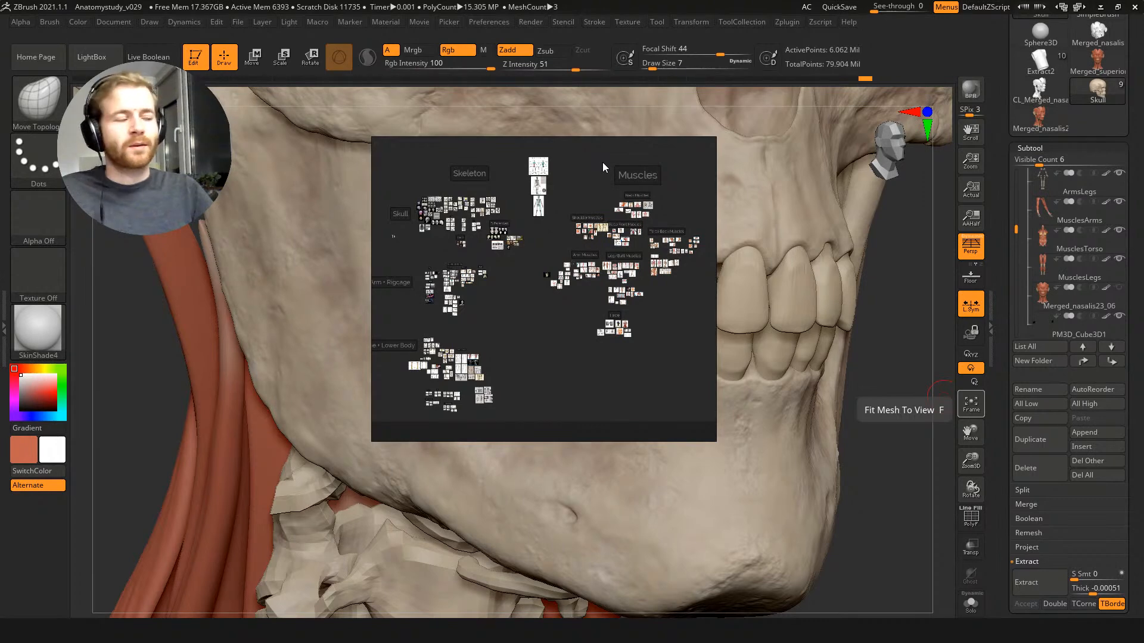
Step: Examine how the reference board is organised, covering its skull, teeth, differences and other skeleton groups
{"action": "scroll", "coordinate": [511, 248], "scroll_direction": "up", "scroll_amount": 4}
{"action": "middle_click_drag", "start_coordinate": [477, 224], "coordinate": [666, 301]}
{"action": "scroll", "coordinate": [601, 255], "scroll_direction": "up", "scroll_amount": 4}
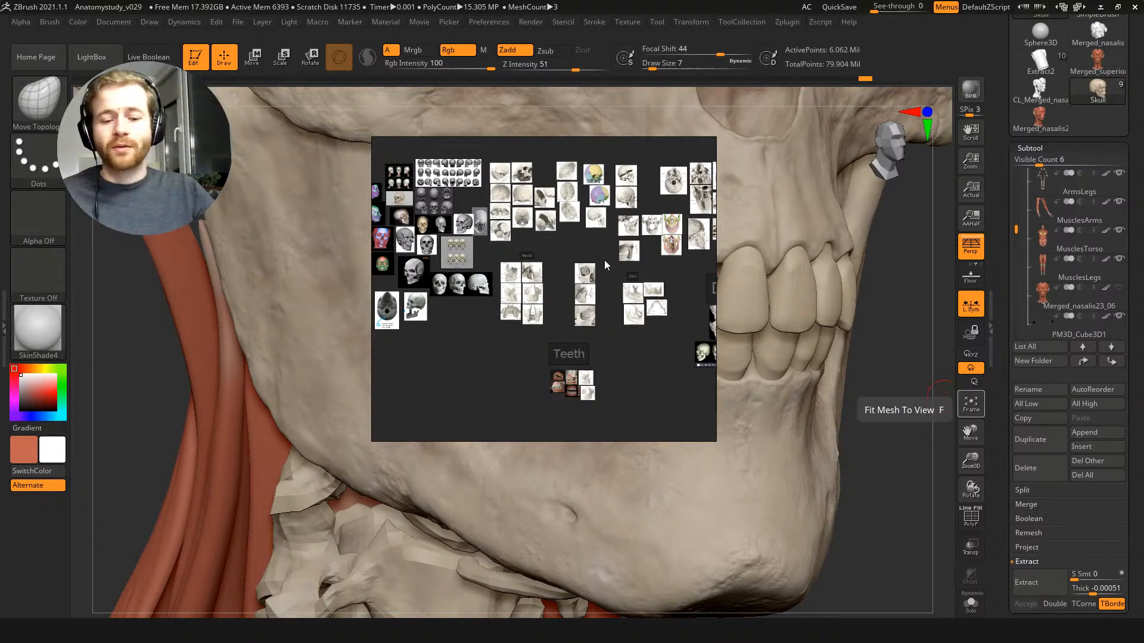
{"action": "scroll", "coordinate": [554, 265], "scroll_direction": "down", "scroll_amount": 5}
{"action": "scroll", "coordinate": [535, 249], "scroll_direction": "up", "scroll_amount": 1}
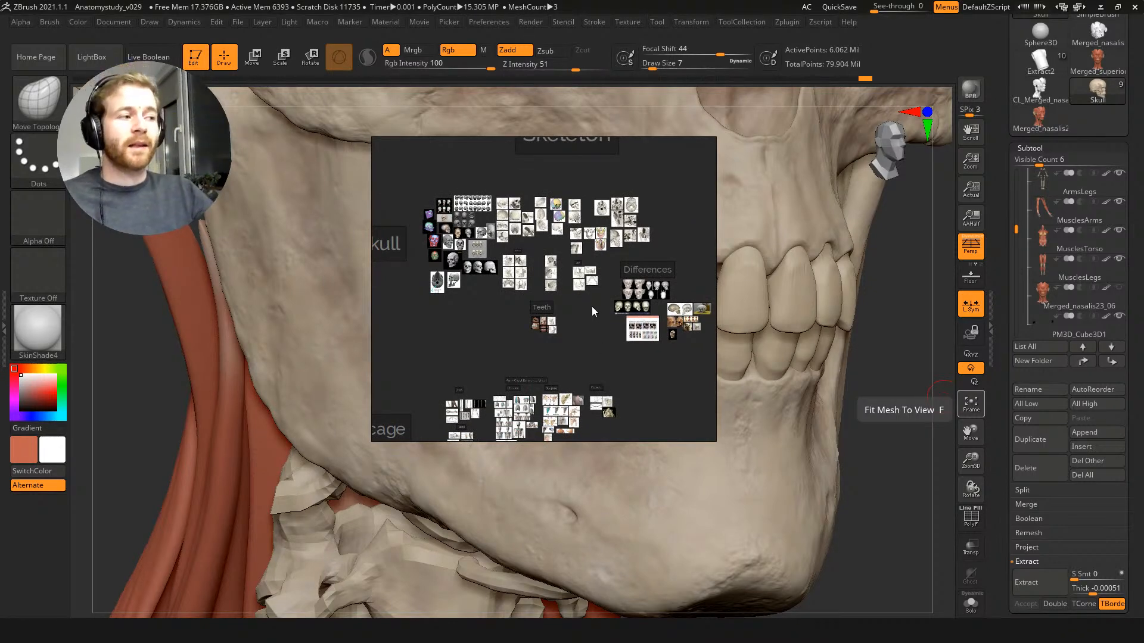
{"action": "scroll", "coordinate": [592, 308], "scroll_direction": "down", "scroll_amount": 3}
{"action": "scroll", "coordinate": [554, 267], "scroll_direction": "up", "scroll_amount": 3}
{"action": "middle_click_drag", "start_coordinate": [555, 267], "coordinate": [534, 225]}
{"action": "middle_click_drag", "start_coordinate": [602, 321], "coordinate": [539, 299]}
{"action": "scroll", "coordinate": [587, 269], "scroll_direction": "down", "scroll_amount": 2}
{"action": "scroll", "coordinate": [538, 299], "scroll_direction": "down", "scroll_amount": 2}
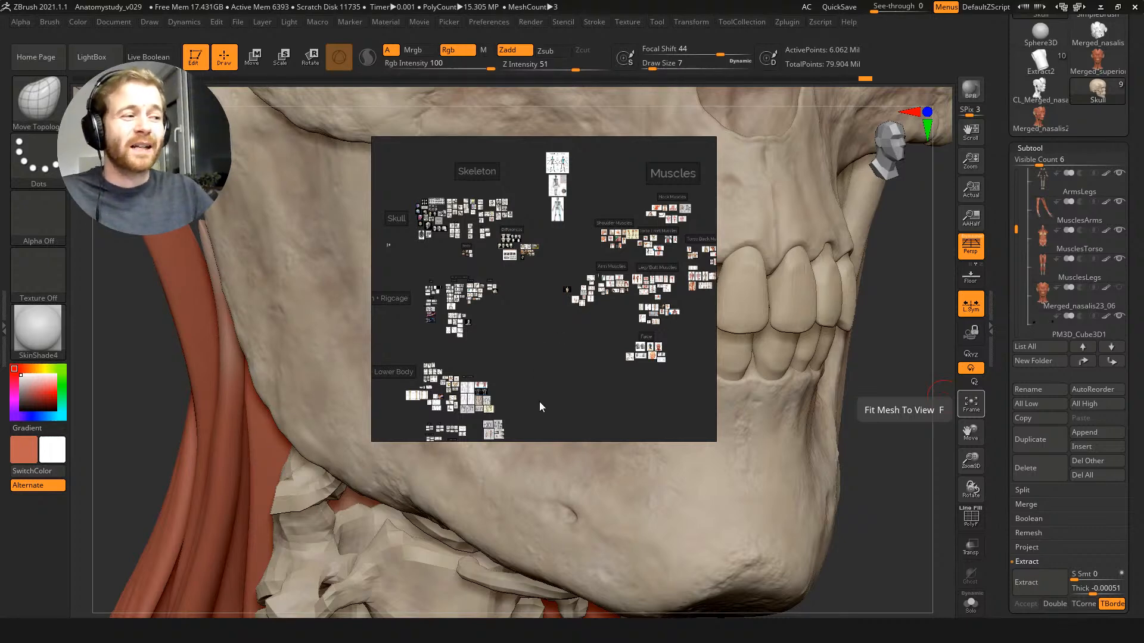
Step: Reposition the reference board and enlarge the Anatomy Standard skull image that shows the upper teeth
{"action": "left_click_drag", "start_coordinate": [548, 325], "coordinate": [560, 374]}
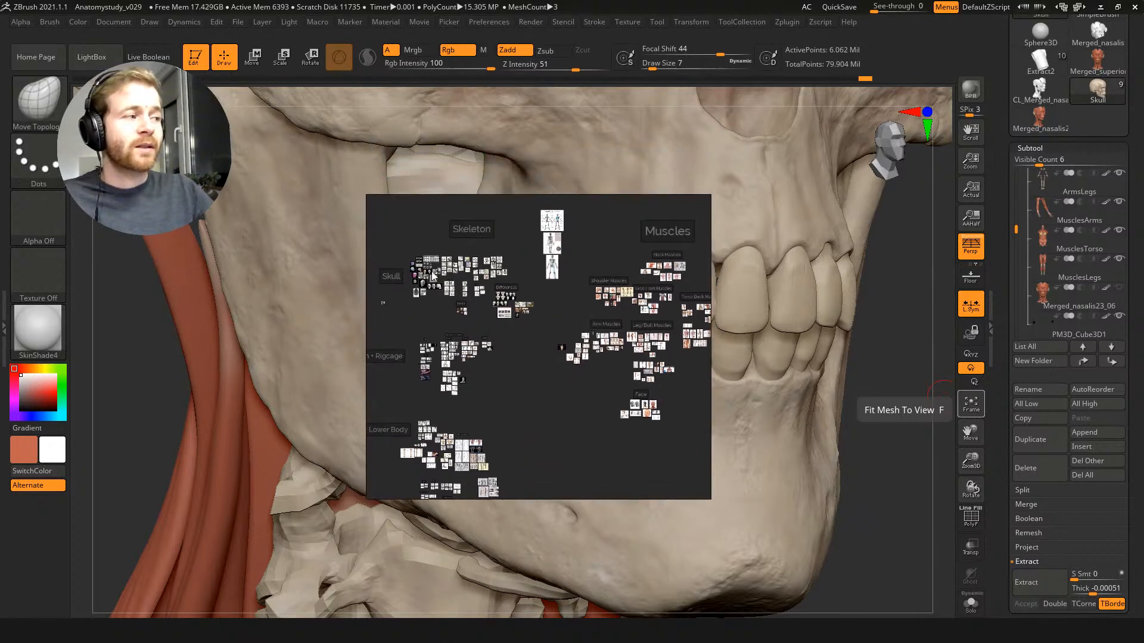
{"action": "scroll", "coordinate": [435, 262], "scroll_direction": "up", "scroll_amount": 5}
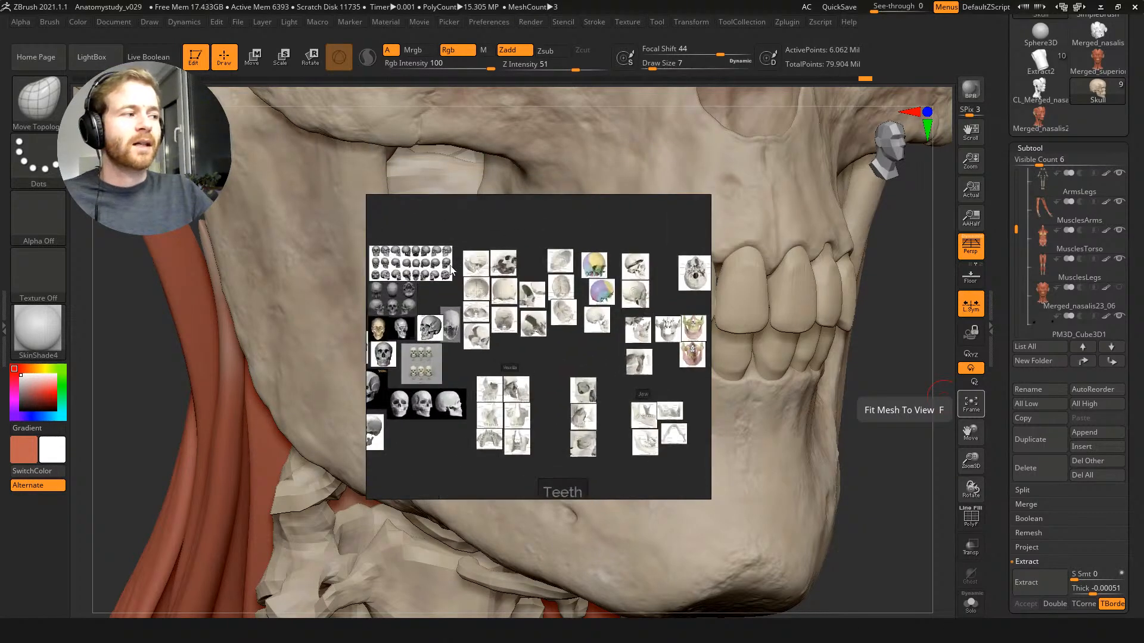
{"action": "scroll", "coordinate": [492, 276], "scroll_direction": "up", "scroll_amount": 3}
{"action": "scroll", "coordinate": [588, 274], "scroll_direction": "up", "scroll_amount": 8}
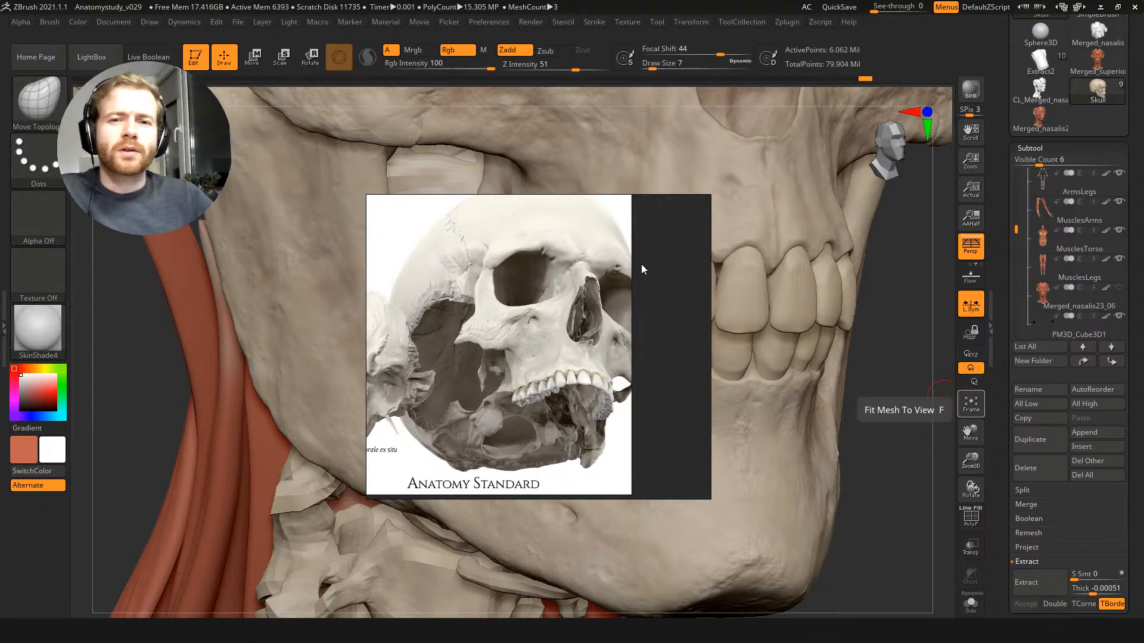
{"action": "left_click_drag", "start_coordinate": [603, 276], "coordinate": [602, 276]}
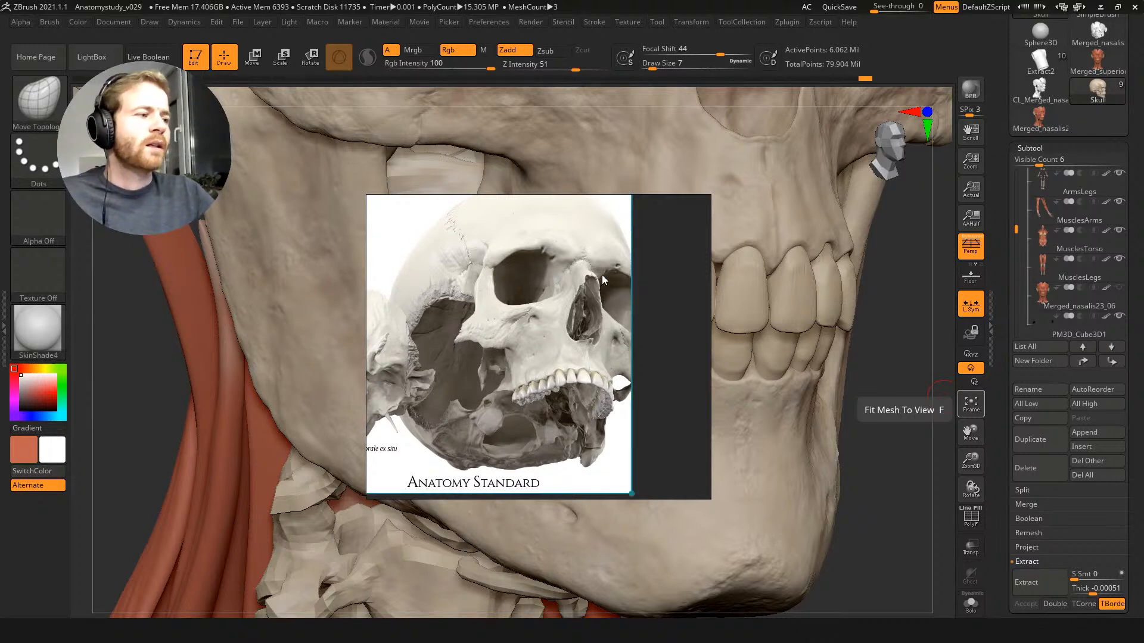
Step: Examine the labelled skull, maxilla and jaw illustrations on the reference board, ending at the grey skull turnaround images
{"action": "scroll", "coordinate": [678, 268], "scroll_direction": "down", "scroll_amount": 6}
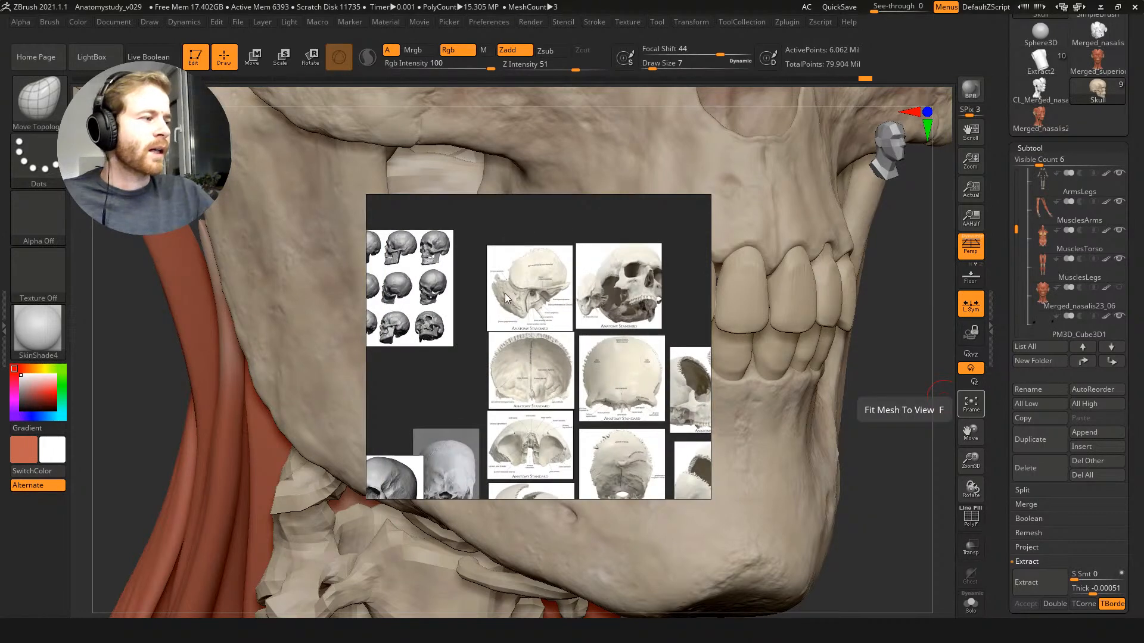
{"action": "middle_click_drag", "start_coordinate": [513, 298], "coordinate": [597, 301]}
{"action": "scroll", "coordinate": [600, 314], "scroll_direction": "down", "scroll_amount": 3}
{"action": "scroll", "coordinate": [572, 292], "scroll_direction": "up", "scroll_amount": 3}
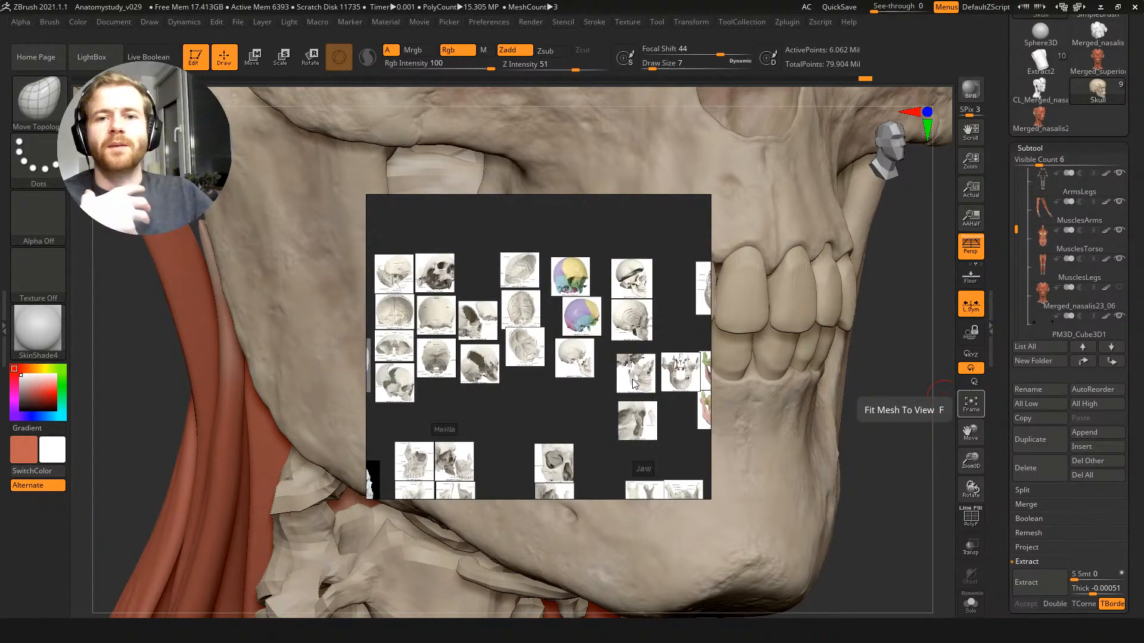
{"action": "middle_click_drag", "start_coordinate": [628, 334], "coordinate": [565, 302]}
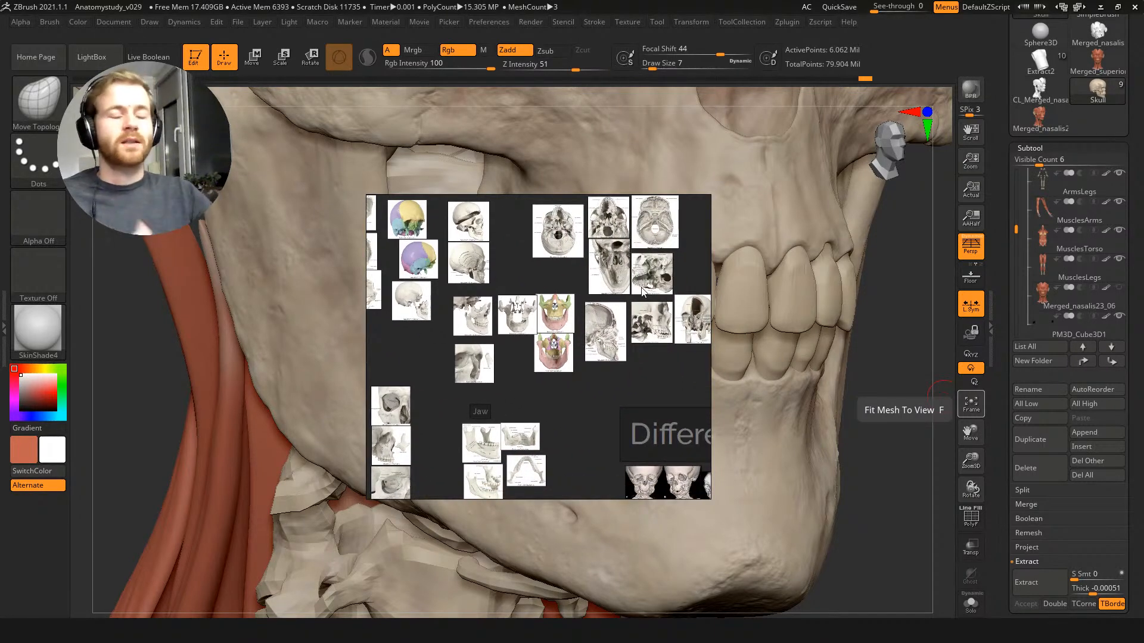
{"action": "middle_click_drag", "start_coordinate": [596, 309], "coordinate": [572, 306]}
{"action": "scroll", "coordinate": [554, 249], "scroll_direction": "up", "scroll_amount": 3}
{"action": "middle_click_drag", "start_coordinate": [584, 236], "coordinate": [522, 327]}
{"action": "scroll", "coordinate": [500, 315], "scroll_direction": "up", "scroll_amount": 4}
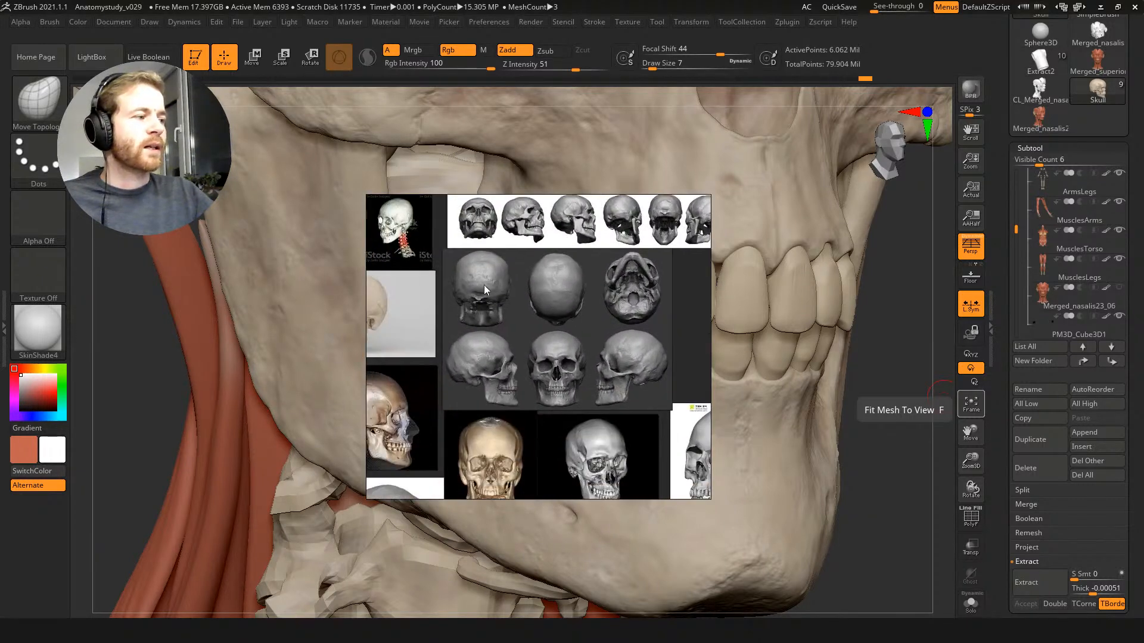
Step: Compare the photographic and rendered skull references, and return to the overview of the skull and teeth groups
{"action": "middle_click_drag", "start_coordinate": [581, 370], "coordinate": [545, 234]}
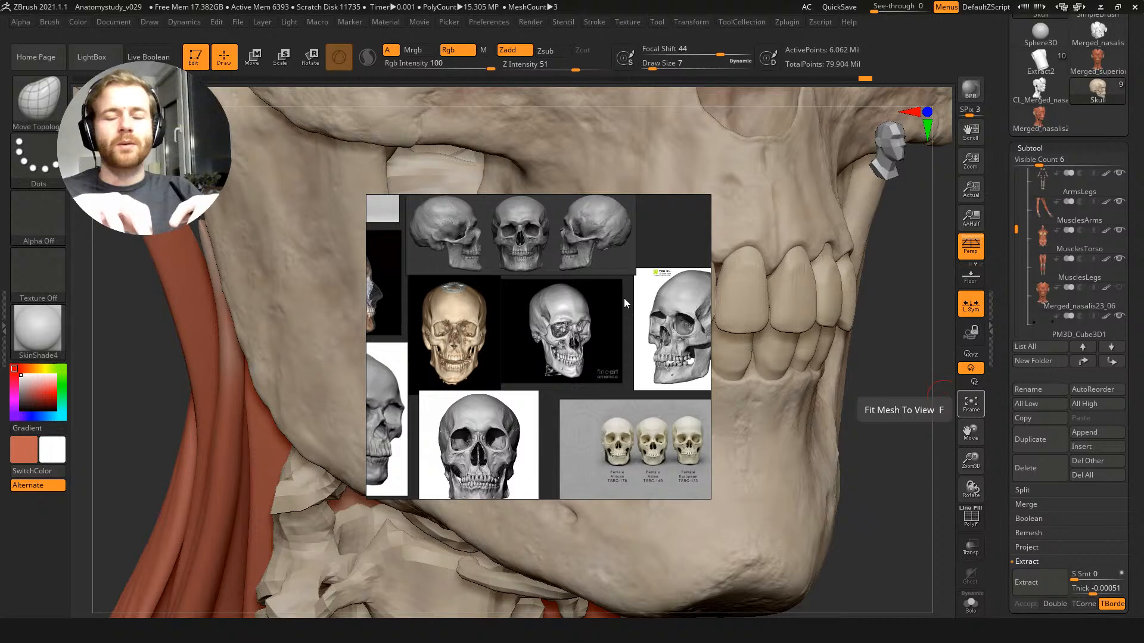
{"action": "middle_click_drag", "start_coordinate": [624, 298], "coordinate": [298, 130]}
{"action": "middle_click_drag", "start_coordinate": [616, 338], "coordinate": [477, 467]}
{"action": "middle_click_drag", "start_coordinate": [538, 207], "coordinate": [315, 357]}
{"action": "middle_click_drag", "start_coordinate": [659, 373], "coordinate": [505, 295]}
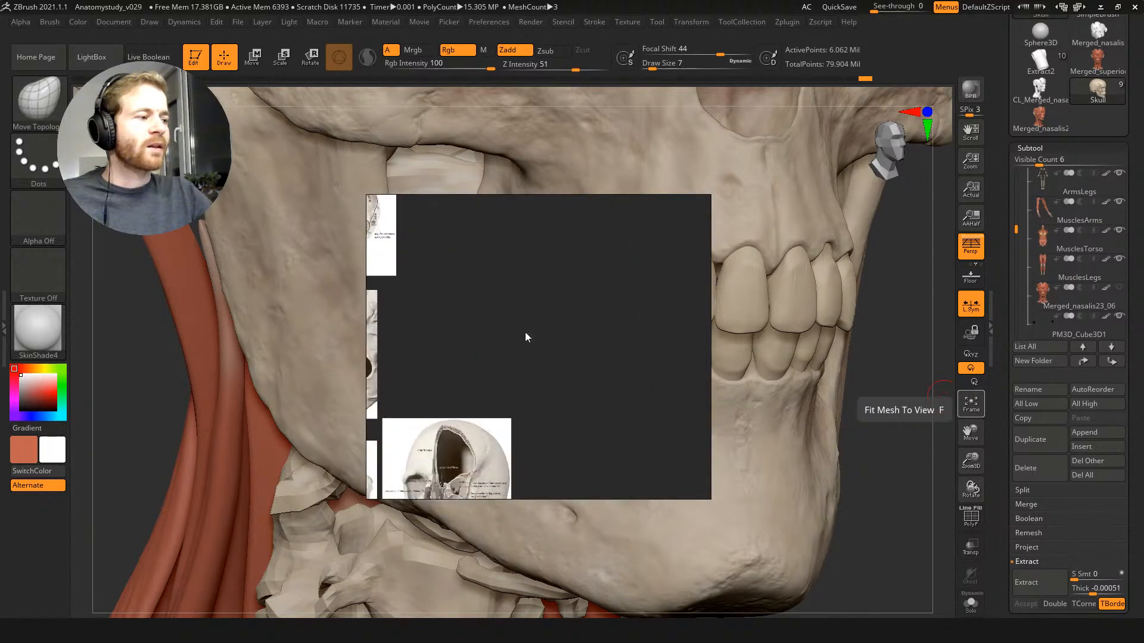
{"action": "middle_click_drag", "start_coordinate": [508, 450], "coordinate": [571, 263]}
{"action": "scroll", "coordinate": [537, 265], "scroll_direction": "up", "scroll_amount": 5}
{"action": "scroll", "coordinate": [465, 284], "scroll_direction": "down", "scroll_amount": 8}
{"action": "scroll", "coordinate": [465, 284], "scroll_direction": "down", "scroll_amount": 6}
{"action": "middle_click_drag", "start_coordinate": [502, 275], "coordinate": [584, 287]}
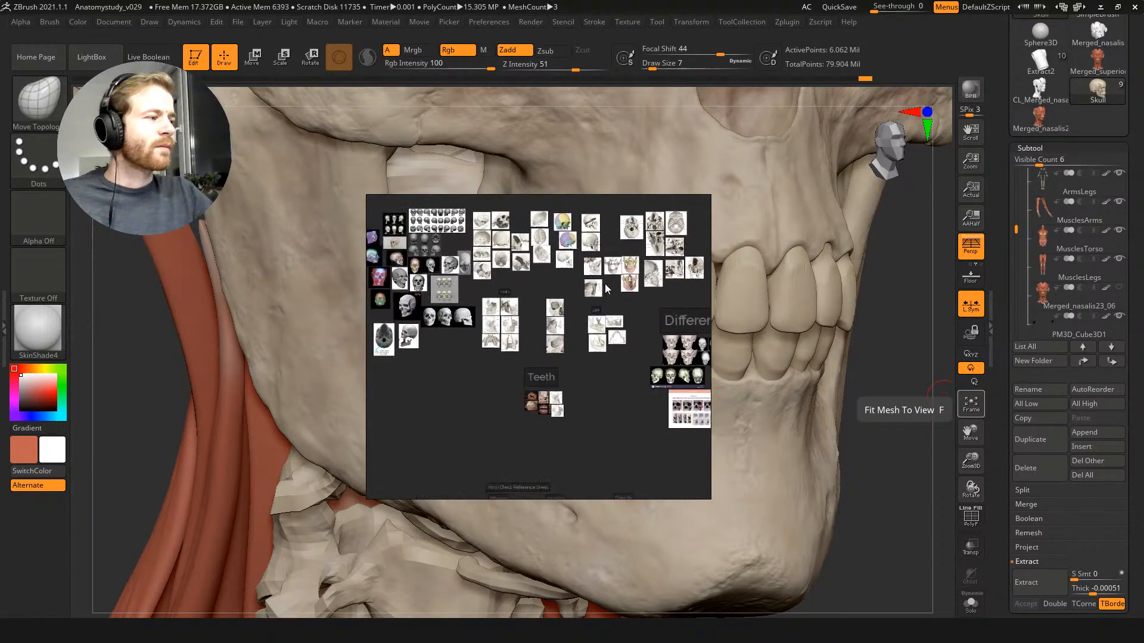
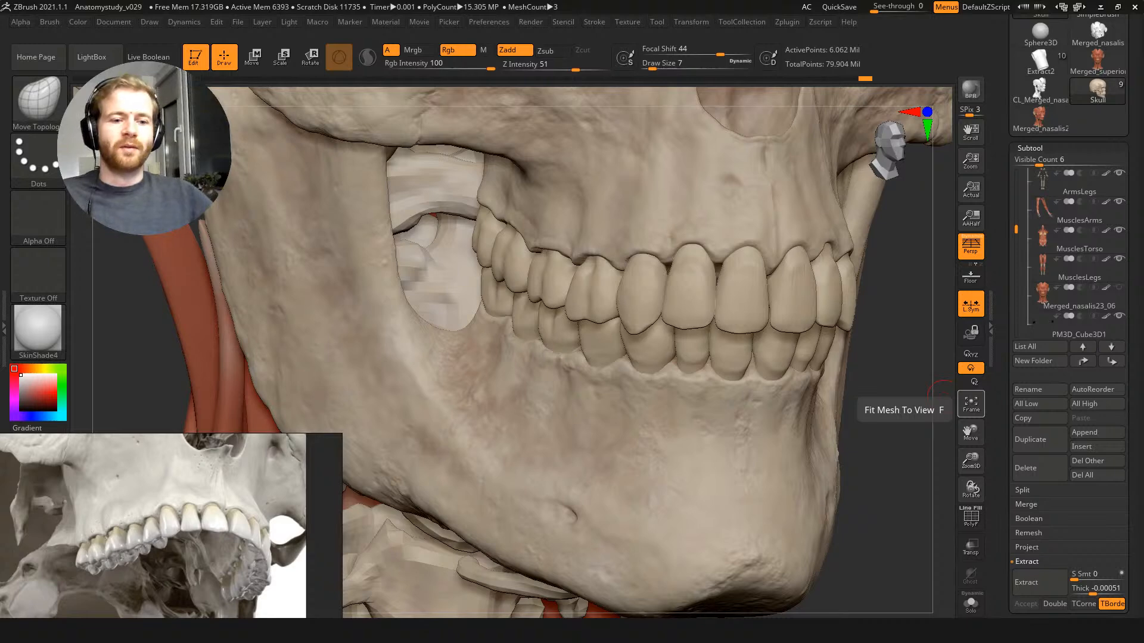
Step: Switch to the Move brush and place the transform gizmo on the upper jaw above the rearmost molar
{"action": "left_click_drag", "start_coordinate": [874, 411], "coordinate": [874, 400]}
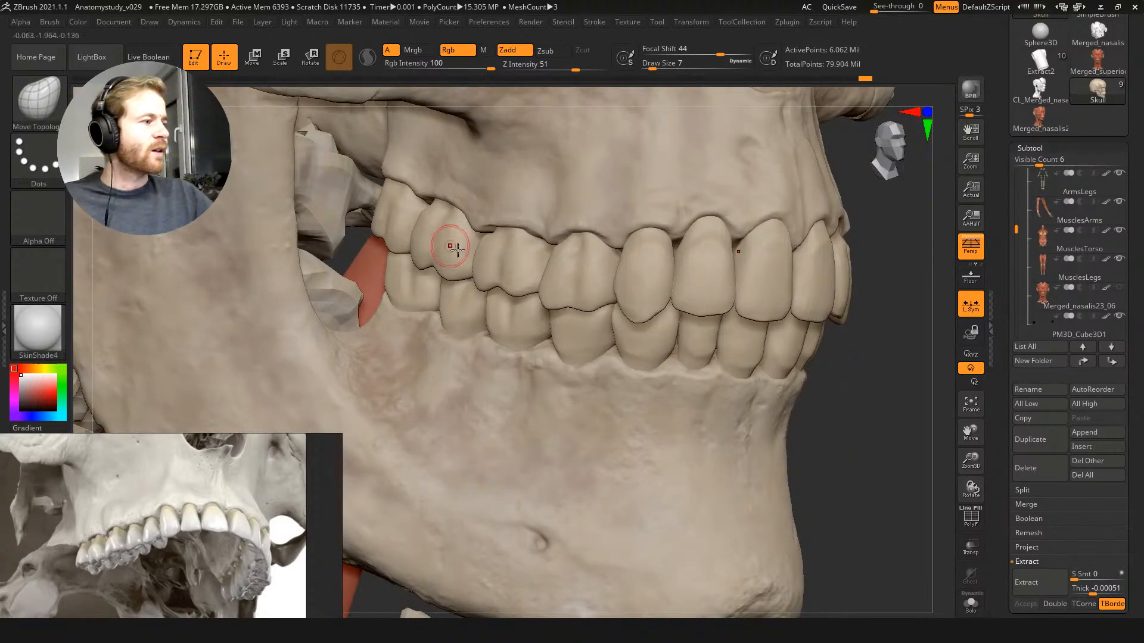
{"action": "key", "text": "s"}
{"action": "right_click_drag", "start_coordinate": [447, 213], "coordinate": [468, 214]}
{"action": "right_click_drag", "start_coordinate": [353, 212], "coordinate": [307, 282]}
{"action": "right_click", "coordinate": [308, 283]}
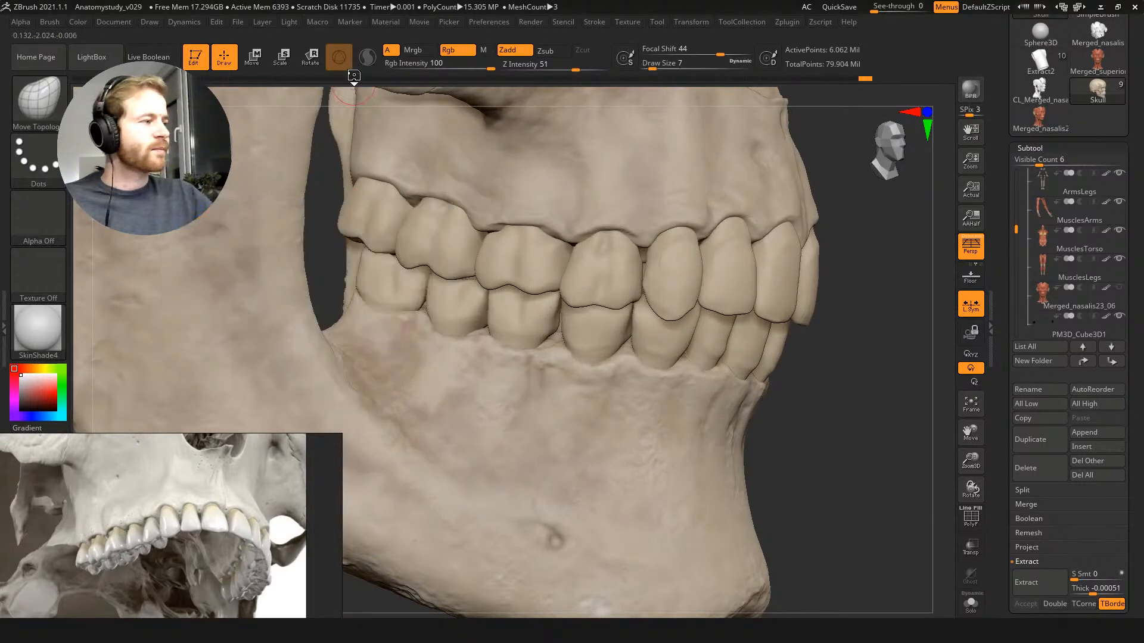
{"action": "key", "text": "ctrl"}
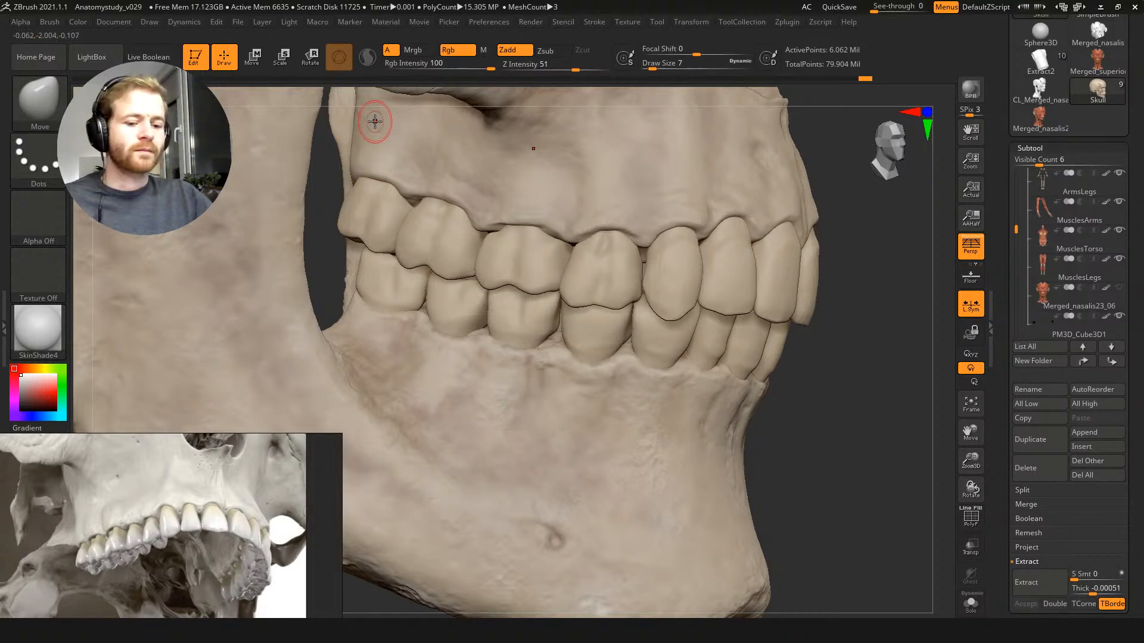
{"action": "key", "text": "w"}
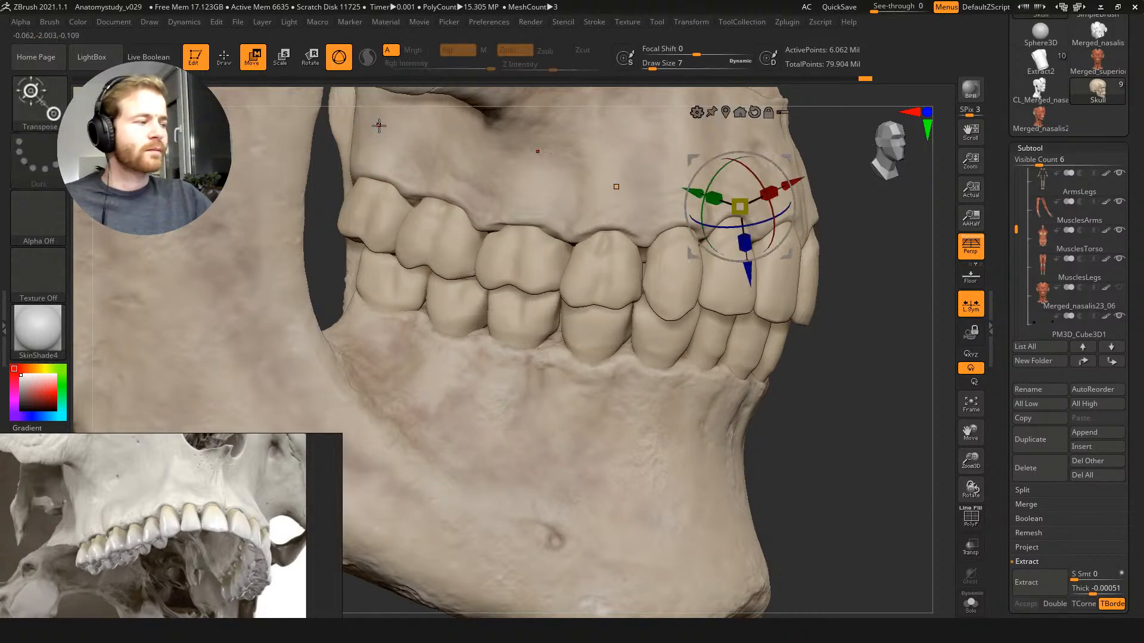
{"action": "left_click", "coordinate": [388, 155]}
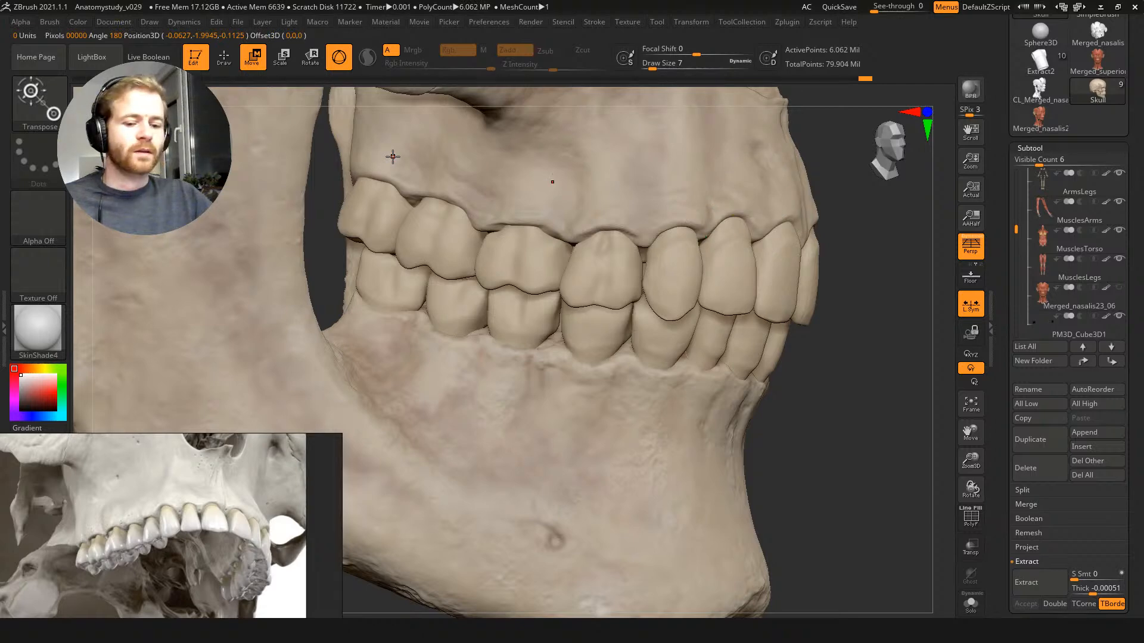
{"action": "key", "text": "q"}
{"action": "key", "text": "w"}
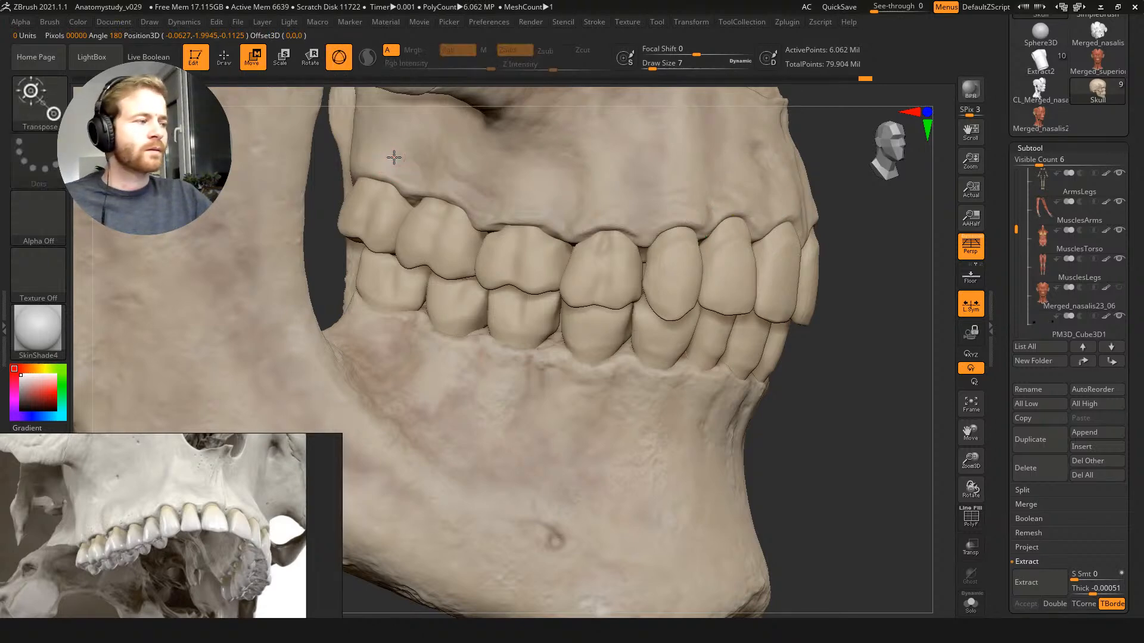
{"action": "left_click", "coordinate": [395, 157]}
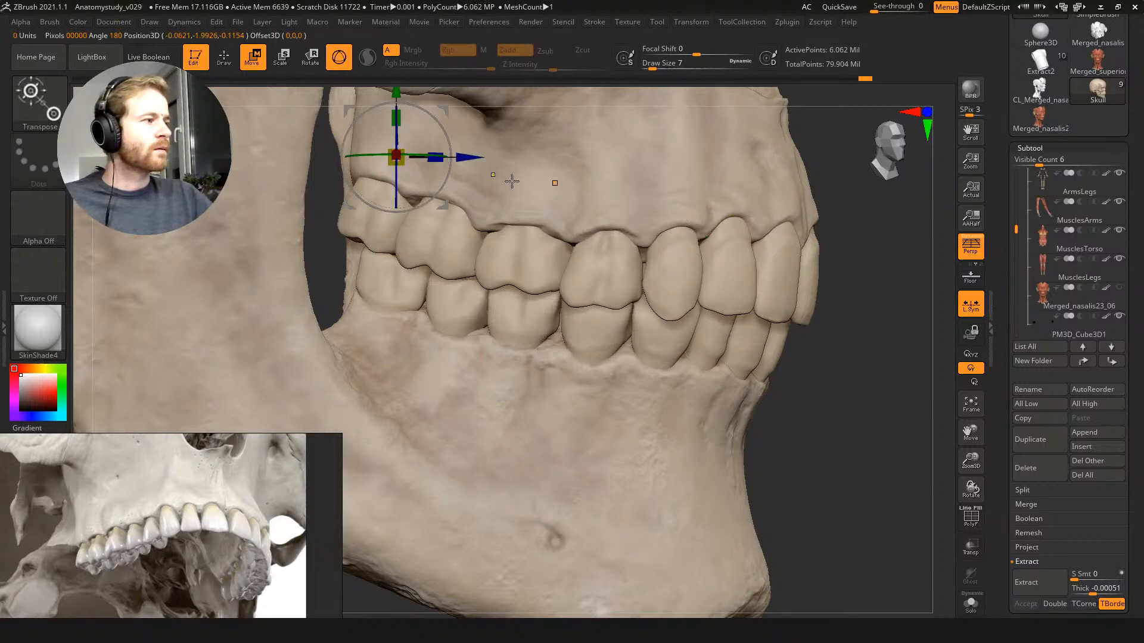
Step: Display the polygroups and mask everything except the upper jaw bone using the scale transpose line
{"action": "key", "text": "q"}
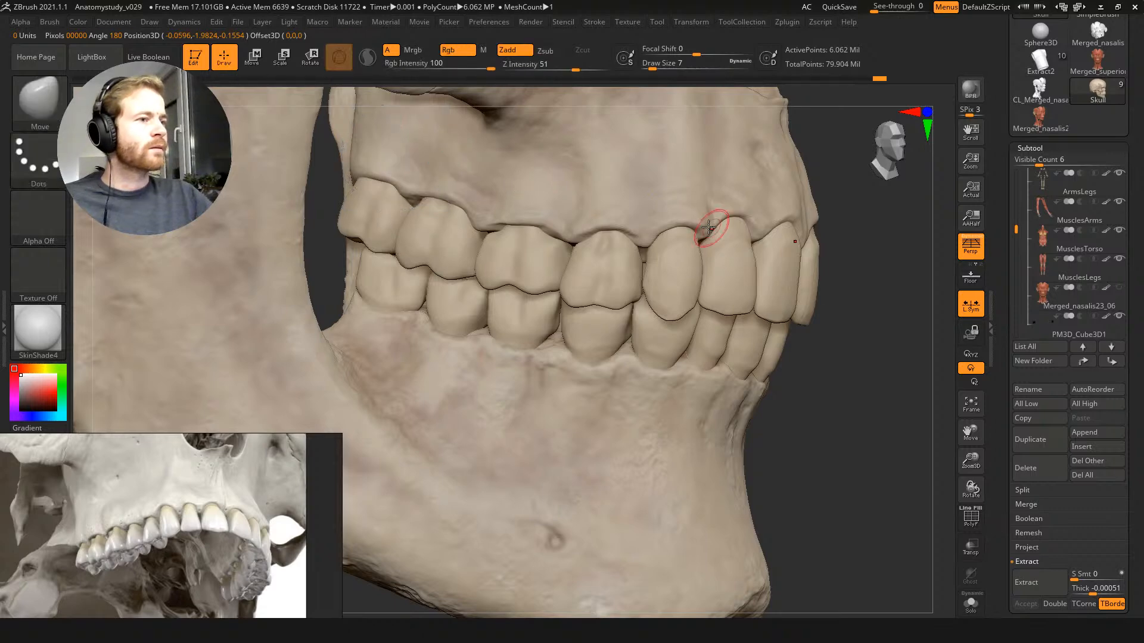
{"action": "left_click", "coordinate": [676, 212], "text": "shift"}
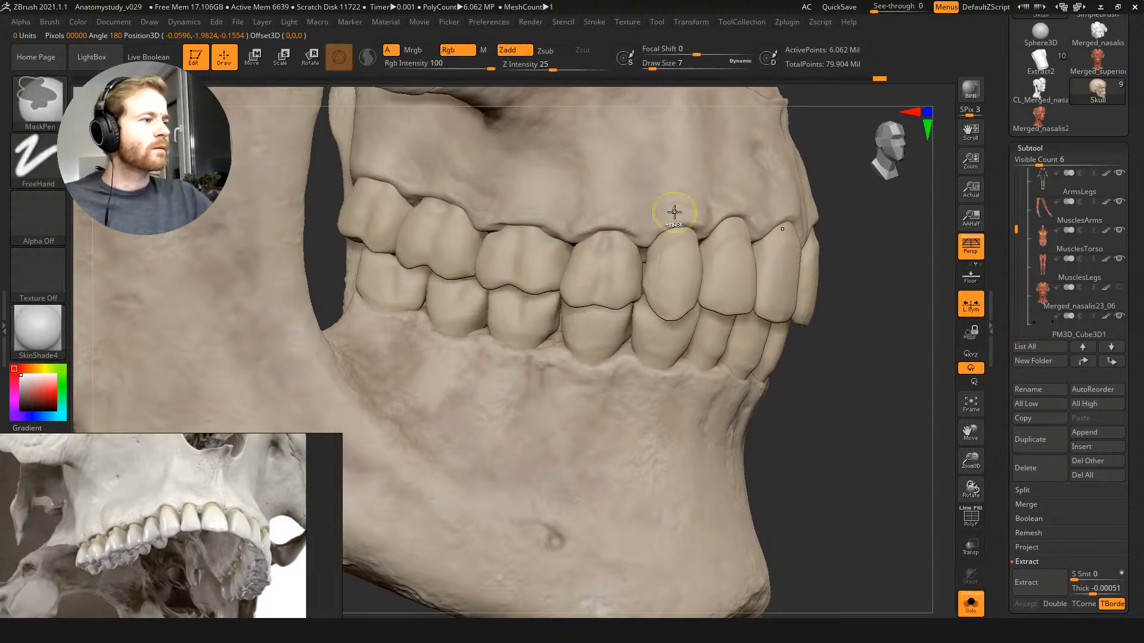
{"action": "key", "text": "e"}
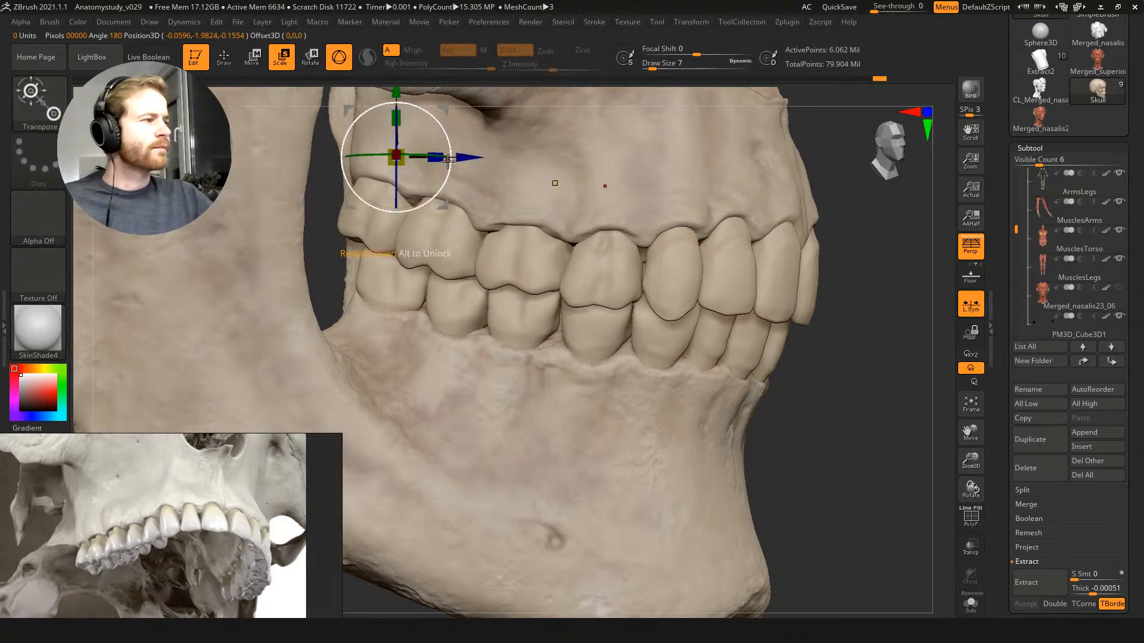
{"action": "key", "text": "2"}
{"action": "key", "text": "y"}
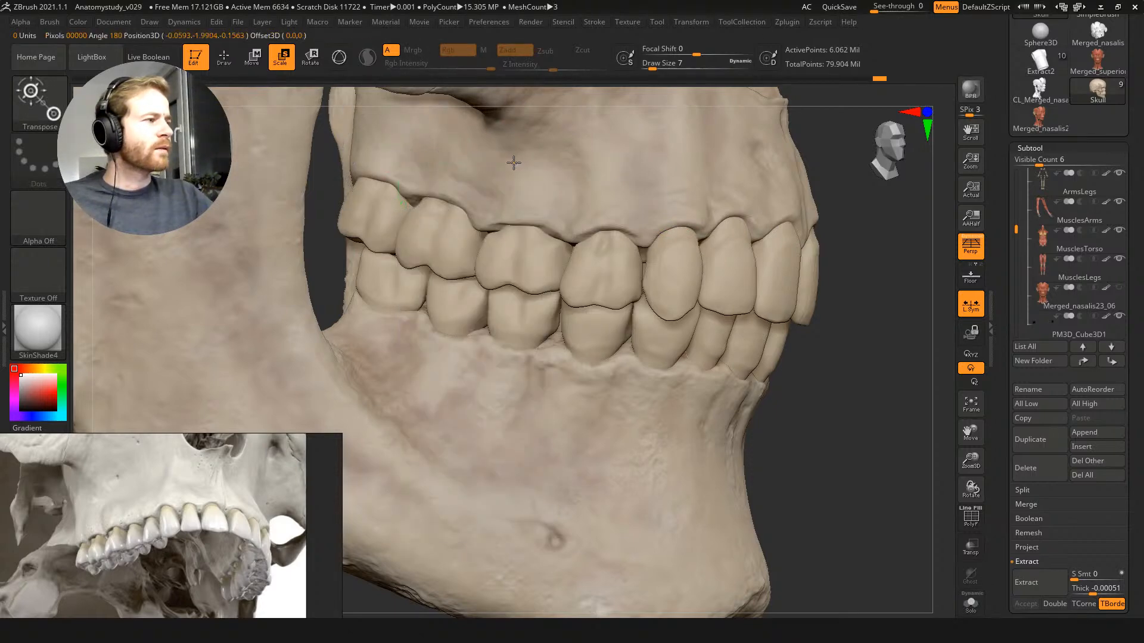
{"action": "key", "text": "shift+f"}
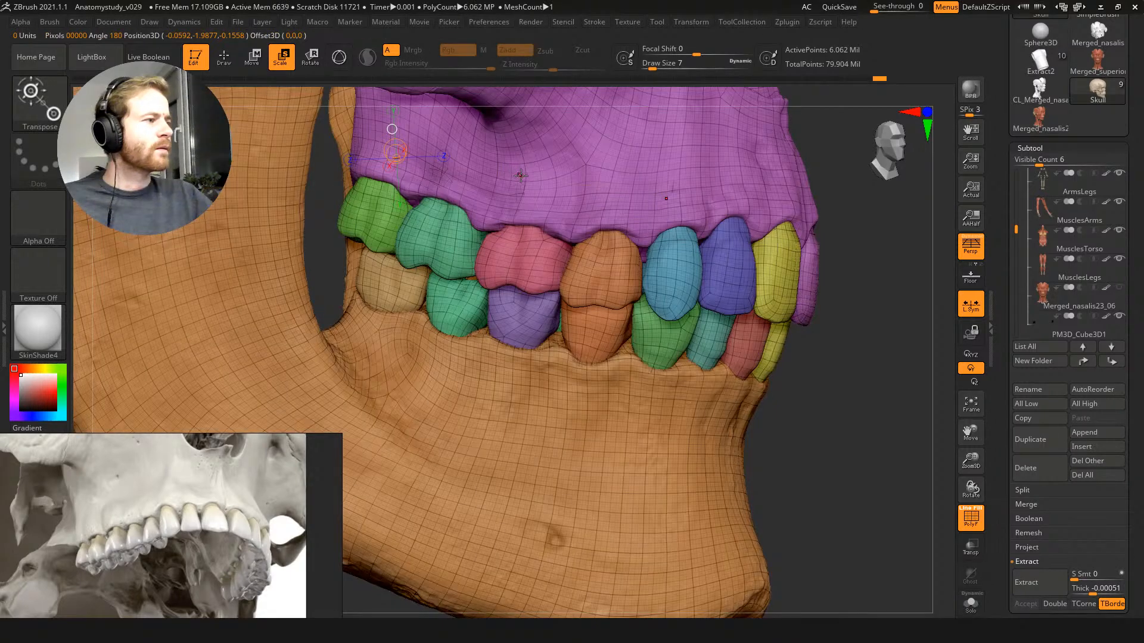
{"action": "left_click", "coordinate": [550, 183]}
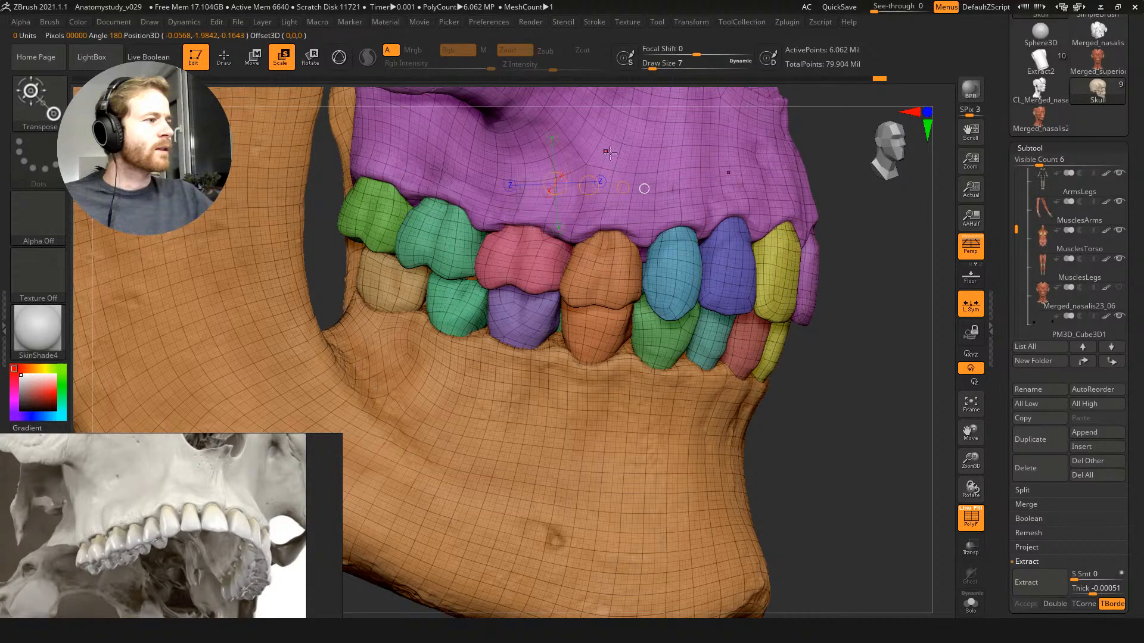
{"action": "left_click_drag", "start_coordinate": [892, 312], "coordinate": [866, 351], "text": "ctrl"}
{"action": "left_click", "coordinate": [693, 183], "text": "ctrl"}
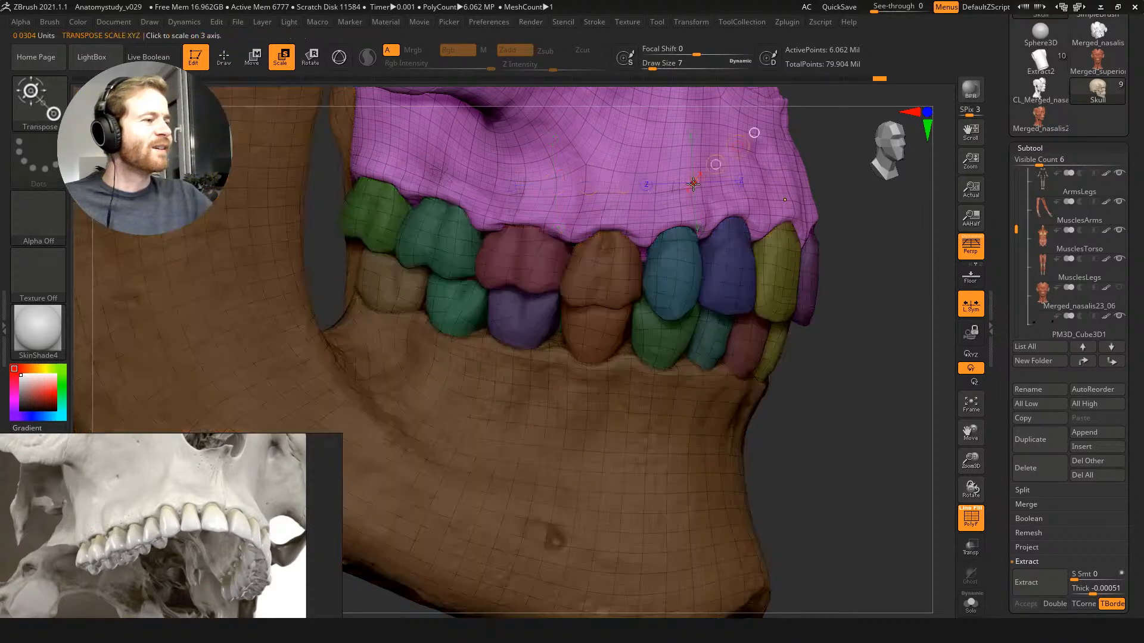
Step: Hide the polygroup wireframe, invert the mask so only the upper jaw bone is protected, and return to the Move brush
{"action": "key", "text": "shift+f"}
{"action": "key", "text": "w"}
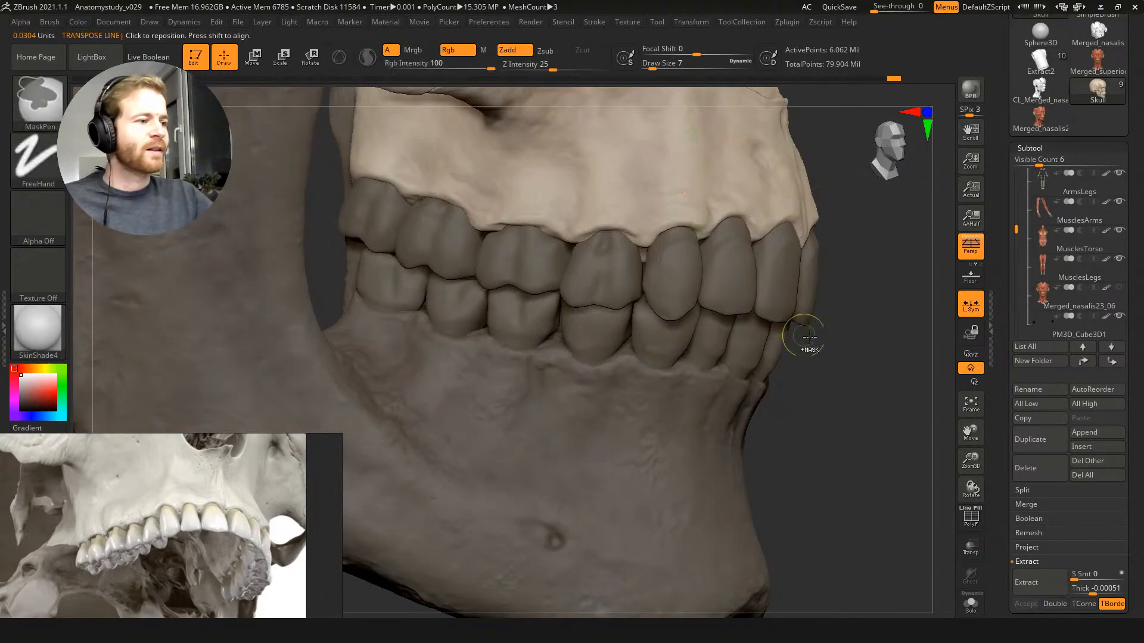
{"action": "left_click", "coordinate": [809, 338], "text": "ctrl"}
{"action": "key", "text": "q"}
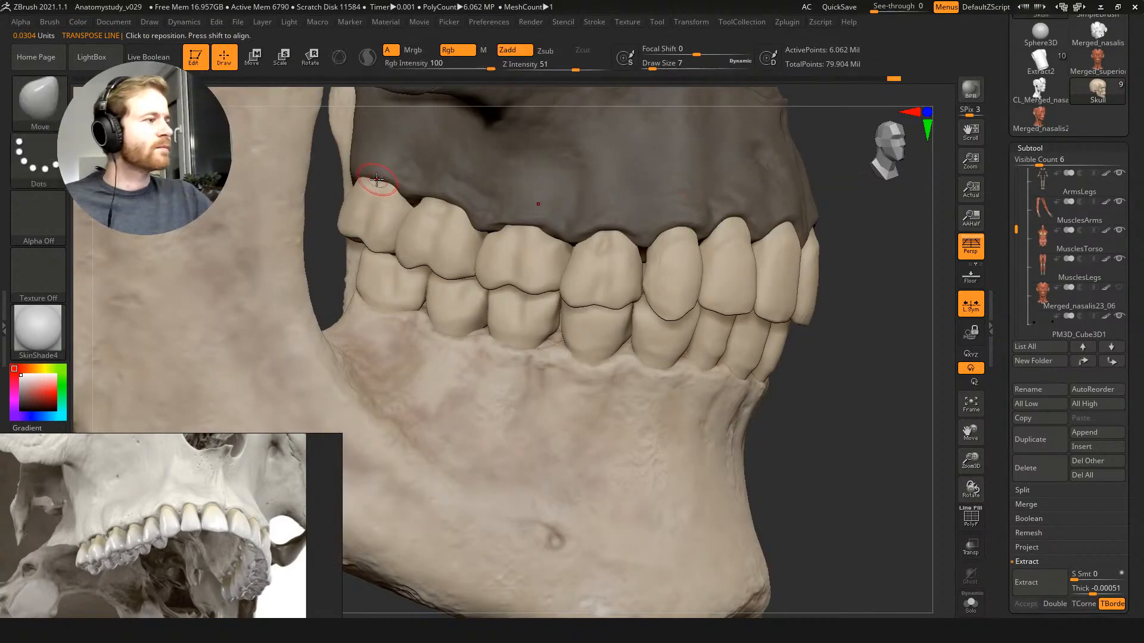
Step: Nudge the rearmost upper molar against the masked jaw bone and enlarge the Move brush to draw size 31
{"action": "left_click_drag", "start_coordinate": [362, 170], "coordinate": [361, 185]}
{"action": "mouse_move", "coordinate": [361, 186]}
{"action": "right_mouse_down"}
{"action": "mouse_move", "coordinate": [395, 189]}
{"action": "mouse_move", "coordinate": [381, 190]}
{"action": "right_mouse_up"}
{"action": "key", "text": "s"}
{"action": "left_click_drag", "start_coordinate": [345, 186], "coordinate": [354, 193]}
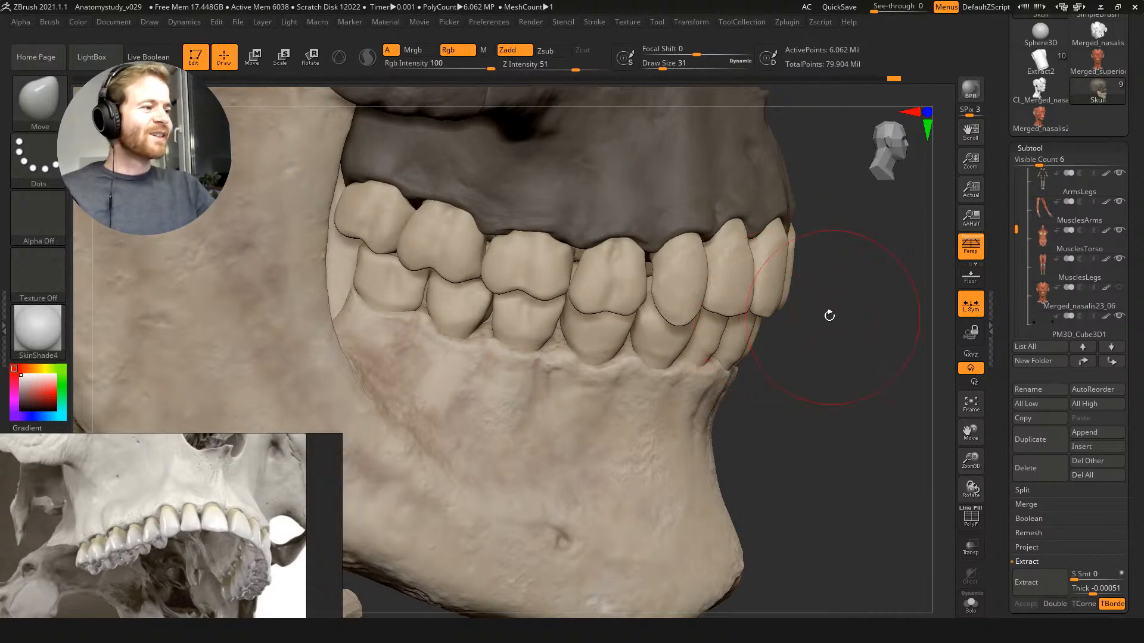
Step: Reshape the upper premolars along the masked gum line with the Move brush, reducing the draw size to 13
{"action": "left_click_drag", "start_coordinate": [818, 346], "coordinate": [781, 349]}
{"action": "key", "text": "s"}
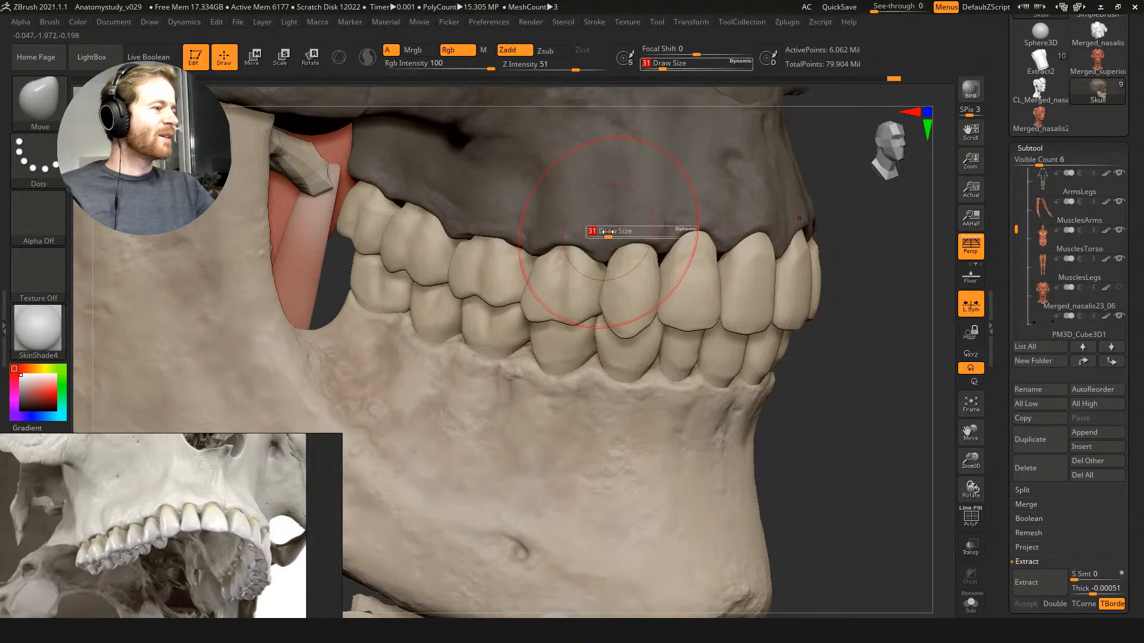
{"action": "key", "text": "b"}
{"action": "left_click_drag", "start_coordinate": [612, 232], "coordinate": [614, 248]}
{"action": "left_click", "coordinate": [548, 243]}
{"action": "key", "text": "s"}
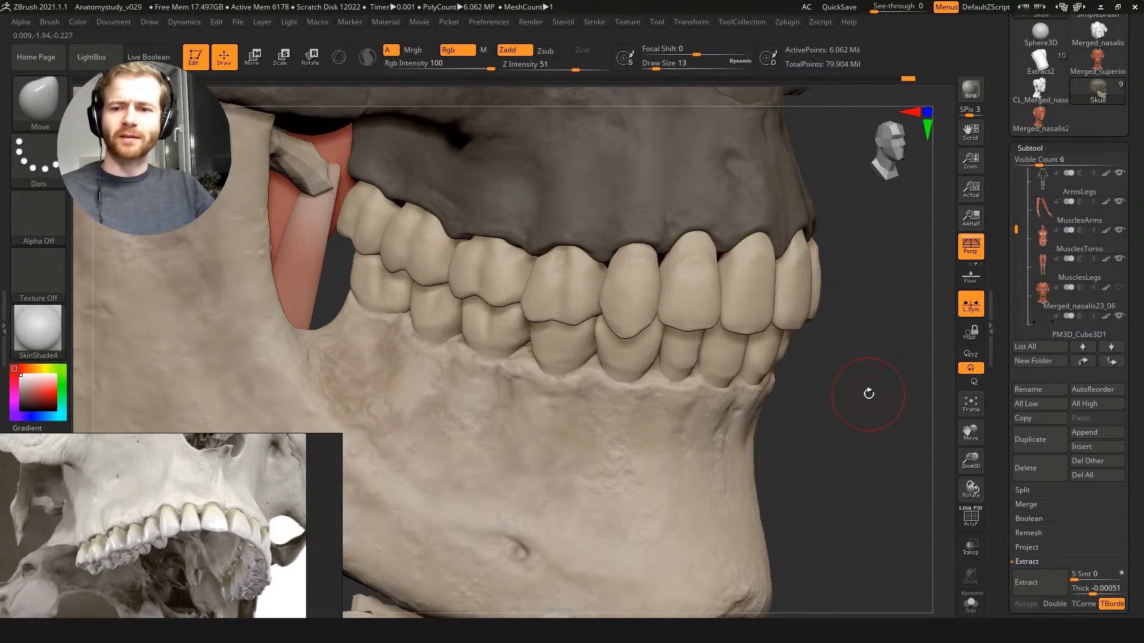
{"action": "mouse_move", "coordinate": [861, 392]}
{"action": "left_mouse_down"}
{"action": "mouse_move", "coordinate": [912, 389]}
{"action": "mouse_move", "coordinate": [870, 388]}
{"action": "left_mouse_up"}
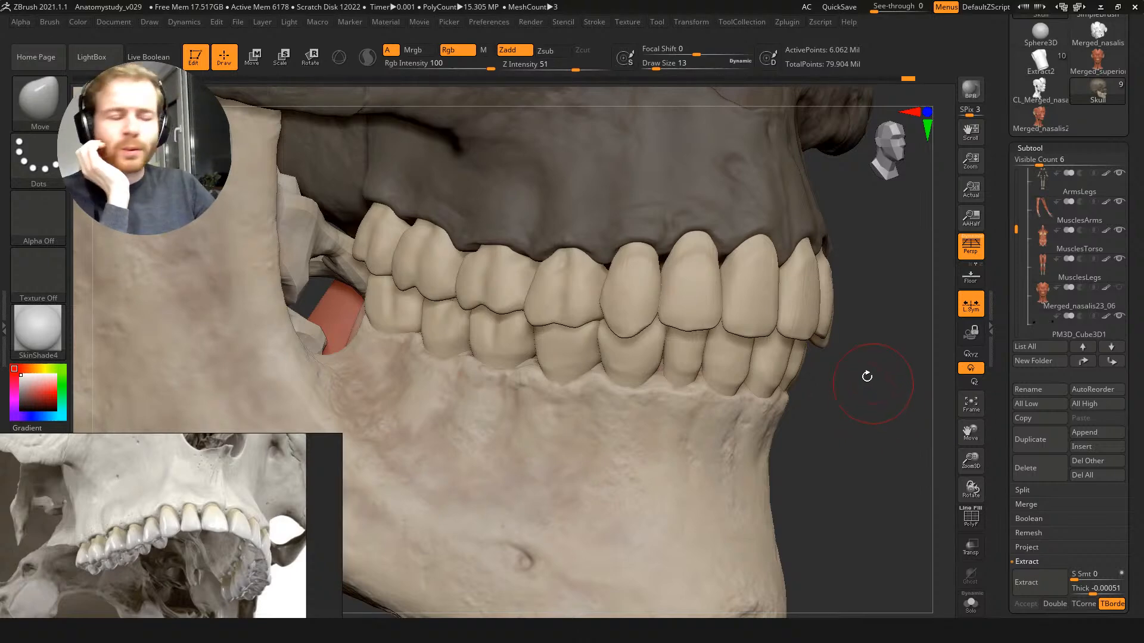
Step: Isolate the upper jaw bone, refine its tooth socket rims with the Clay brush at draw size 7, and restore the full skull
{"action": "mouse_move", "coordinate": [841, 401]}
{"action": "left_mouse_down"}
{"action": "mouse_move", "coordinate": [866, 407]}
{"action": "mouse_move", "coordinate": [786, 344]}
{"action": "mouse_move", "coordinate": [807, 396]}
{"action": "mouse_move", "coordinate": [816, 393]}
{"action": "mouse_move", "coordinate": [745, 352]}
{"action": "left_mouse_up"}
{"action": "left_click", "coordinate": [505, 222], "text": "ctrl+shift"}
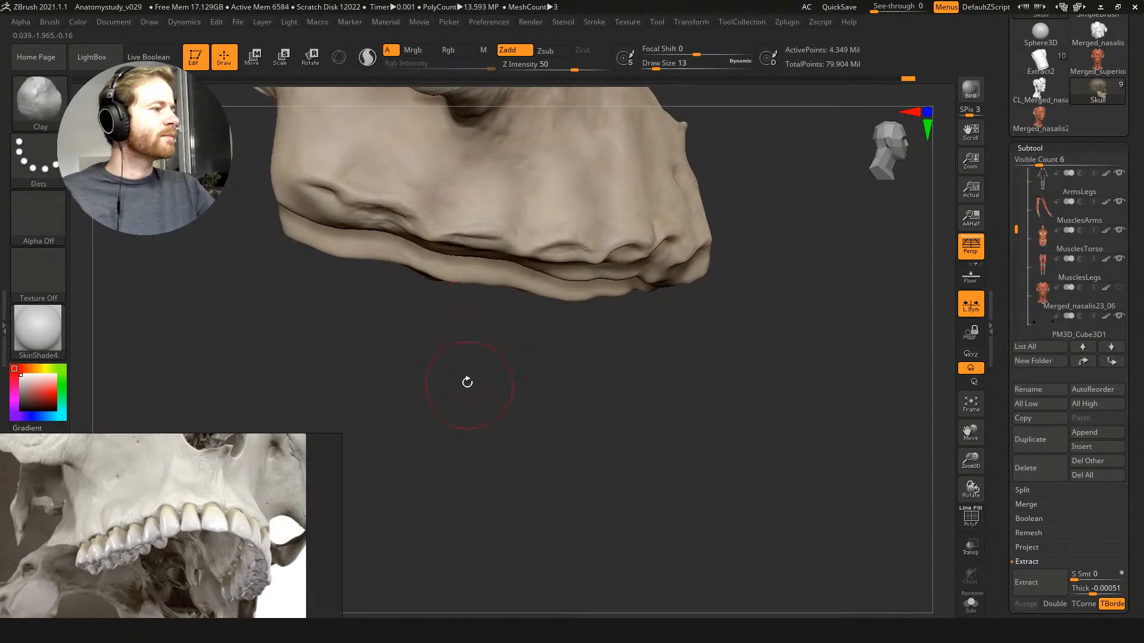
{"action": "left_click_drag", "start_coordinate": [465, 381], "coordinate": [480, 256]}
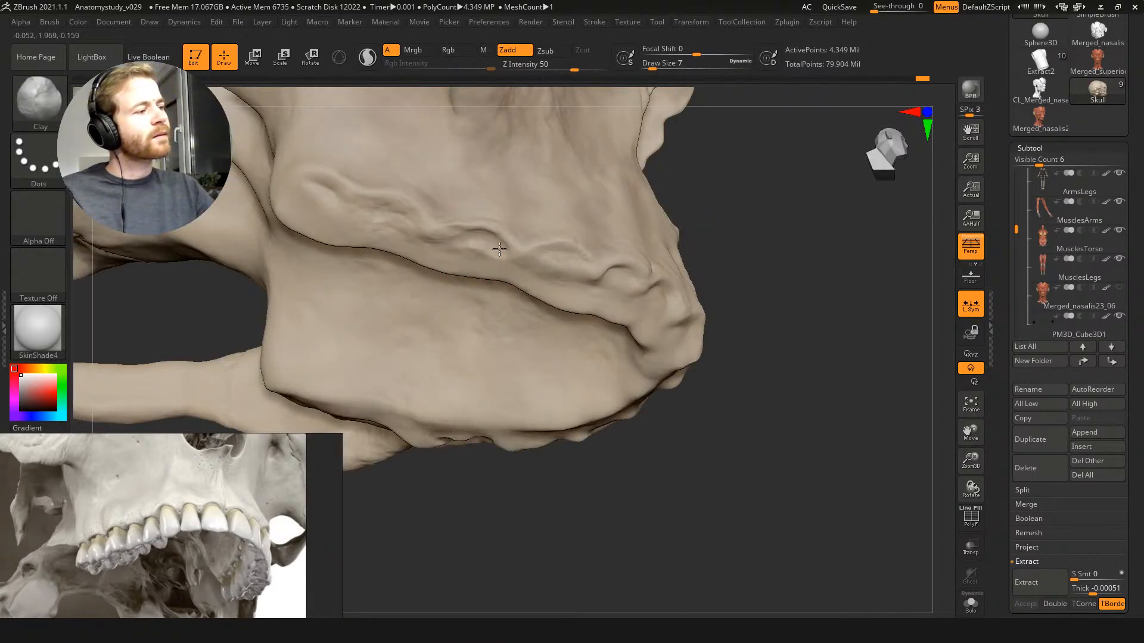
{"action": "key", "text": "ctrl+shift"}
{"action": "left_click", "coordinate": [800, 263], "text": "ctrl+shift"}
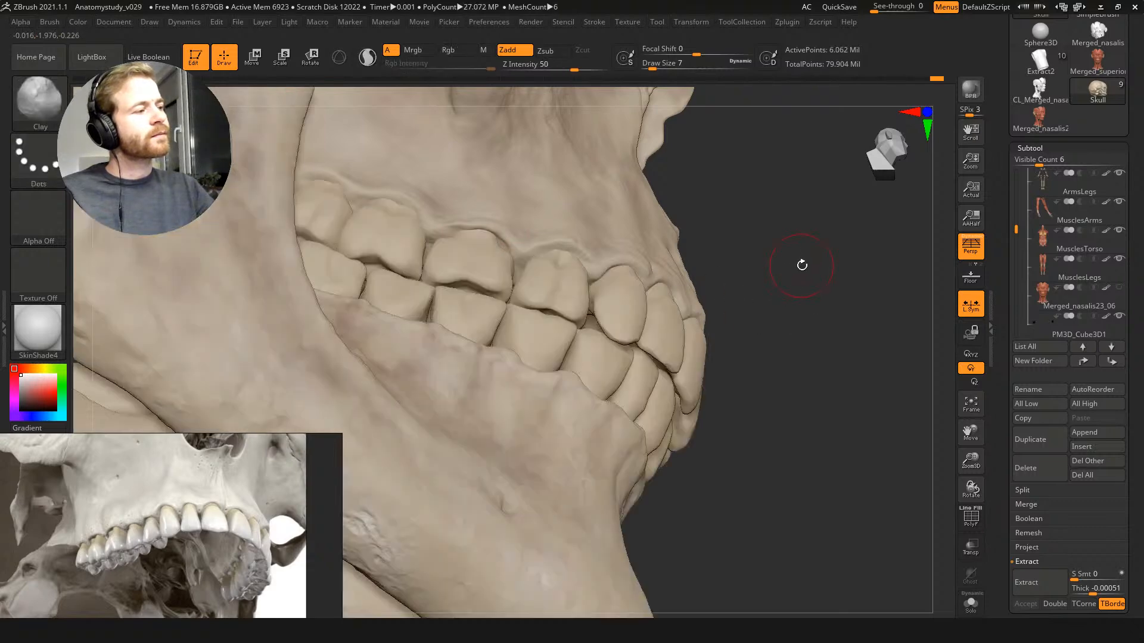
{"action": "left_click_drag", "start_coordinate": [800, 263], "coordinate": [796, 268]}
{"action": "key", "text": "ctrl+z"}
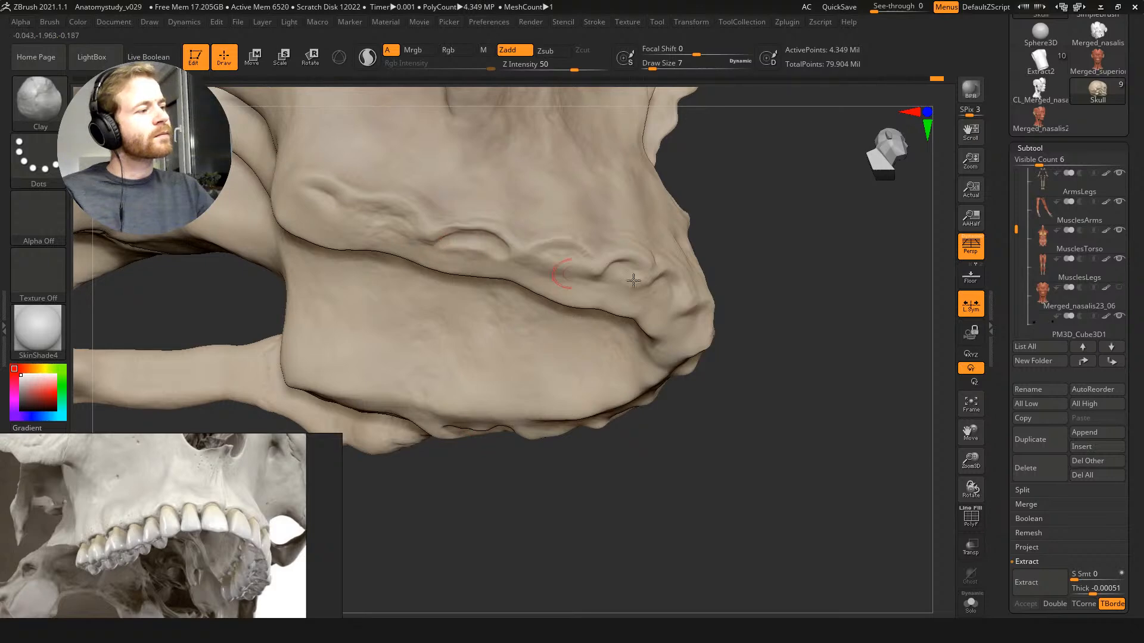
{"action": "key", "text": "ctrl+shift"}
{"action": "left_click", "coordinate": [806, 271], "text": "ctrl+shift"}
{"action": "left_click_drag", "start_coordinate": [807, 271], "coordinate": [801, 327]}
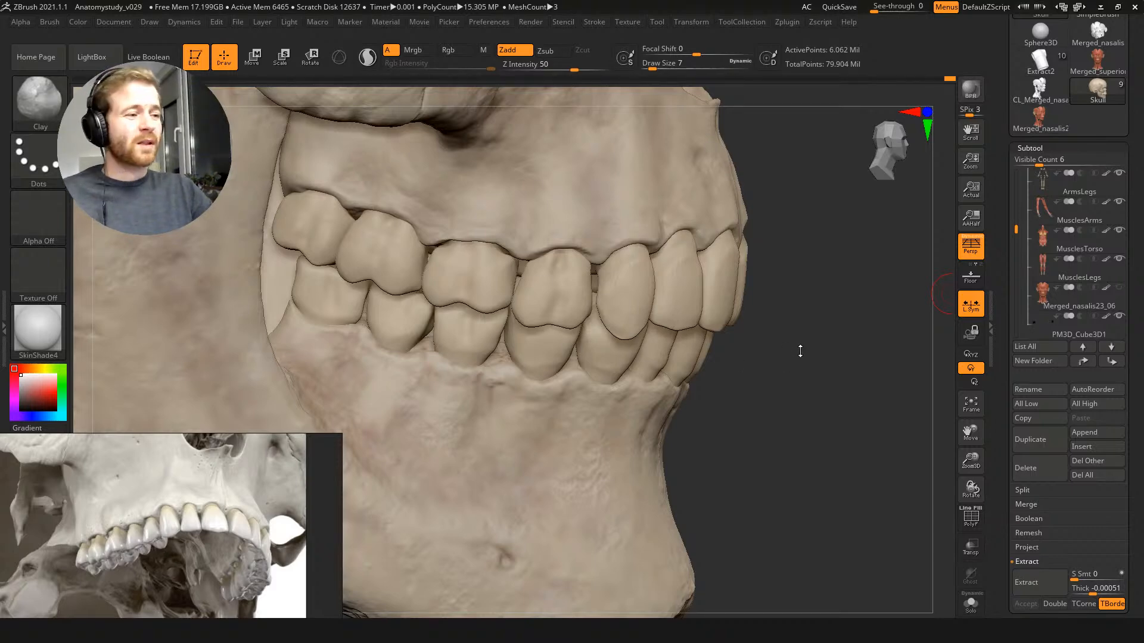
Step: Examine the skull turnarounds and photographs on the reference board, ending on a close-up of the coloured skull render's side teeth
{"action": "left_click_drag", "start_coordinate": [799, 350], "coordinate": [800, 349]}
{"action": "right_click_drag", "start_coordinate": [215, 519], "coordinate": [276, 473]}
{"action": "scroll", "coordinate": [275, 472], "scroll_direction": "down", "scroll_amount": 5}
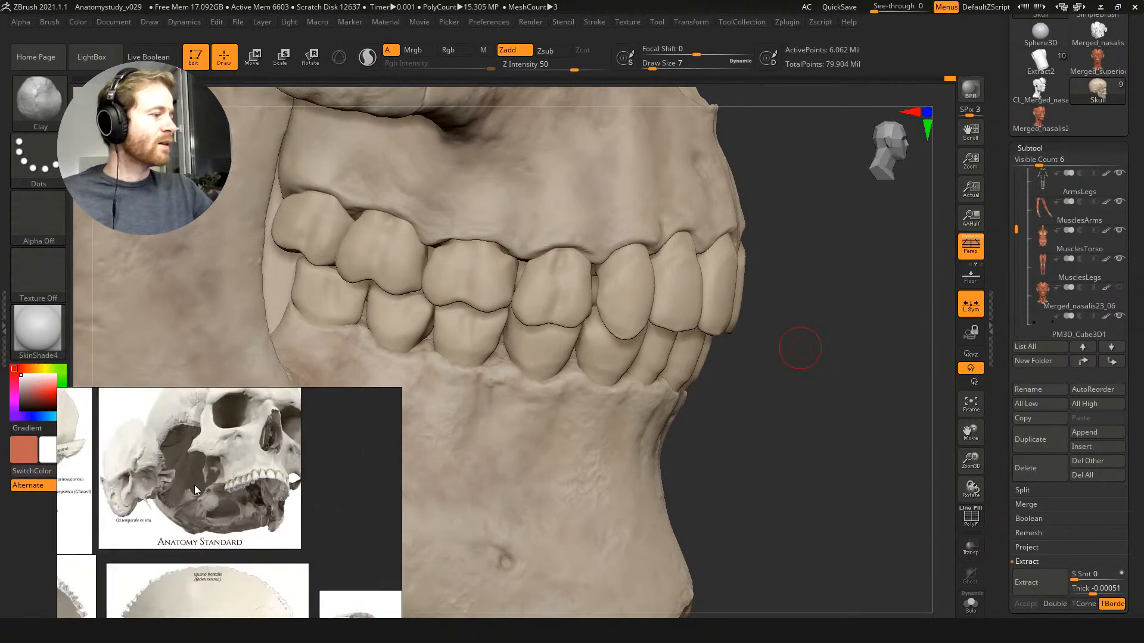
{"action": "scroll", "coordinate": [231, 484], "scroll_direction": "up", "scroll_amount": 8}
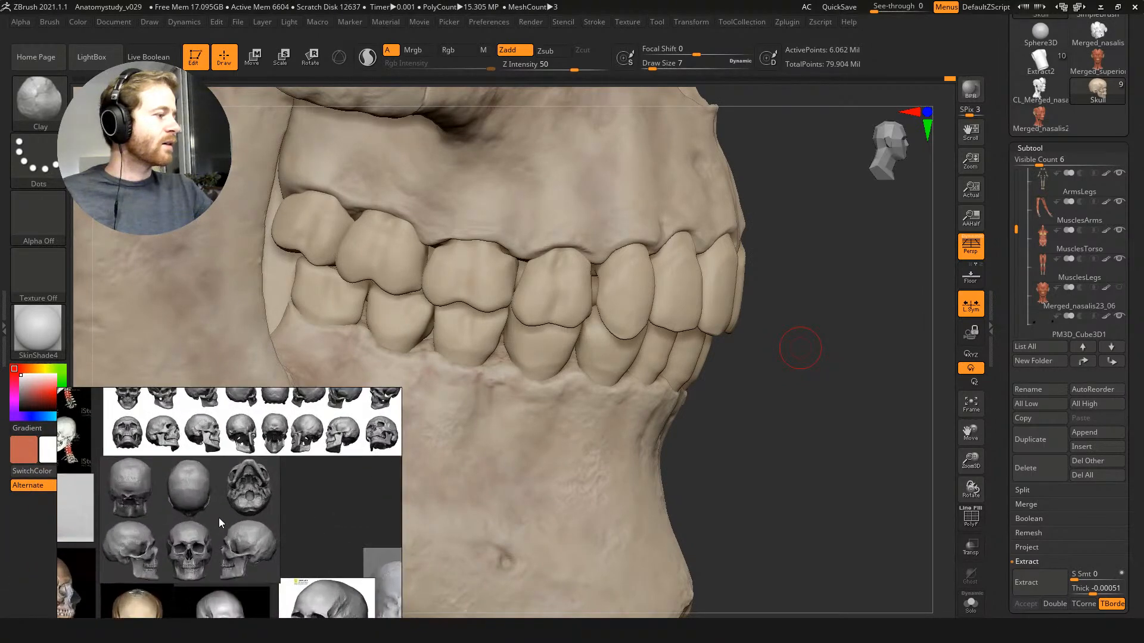
{"action": "scroll", "coordinate": [196, 494], "scroll_direction": "down", "scroll_amount": 7}
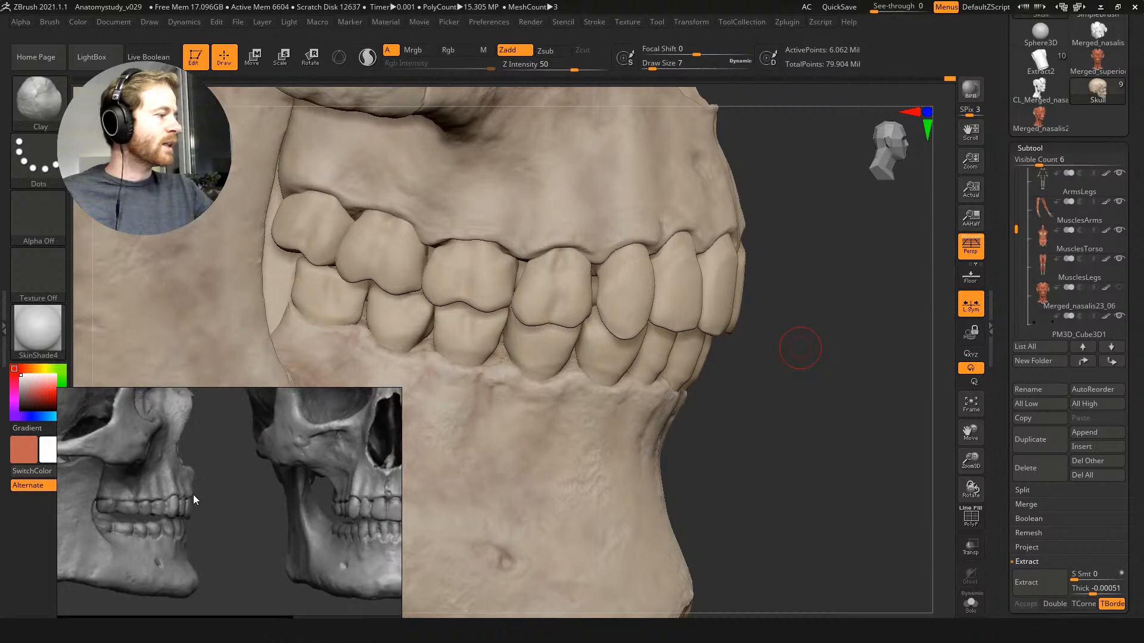
{"action": "middle_click_drag", "start_coordinate": [202, 464], "coordinate": [213, 535]}
{"action": "scroll", "coordinate": [212, 527], "scroll_direction": "down", "scroll_amount": 5}
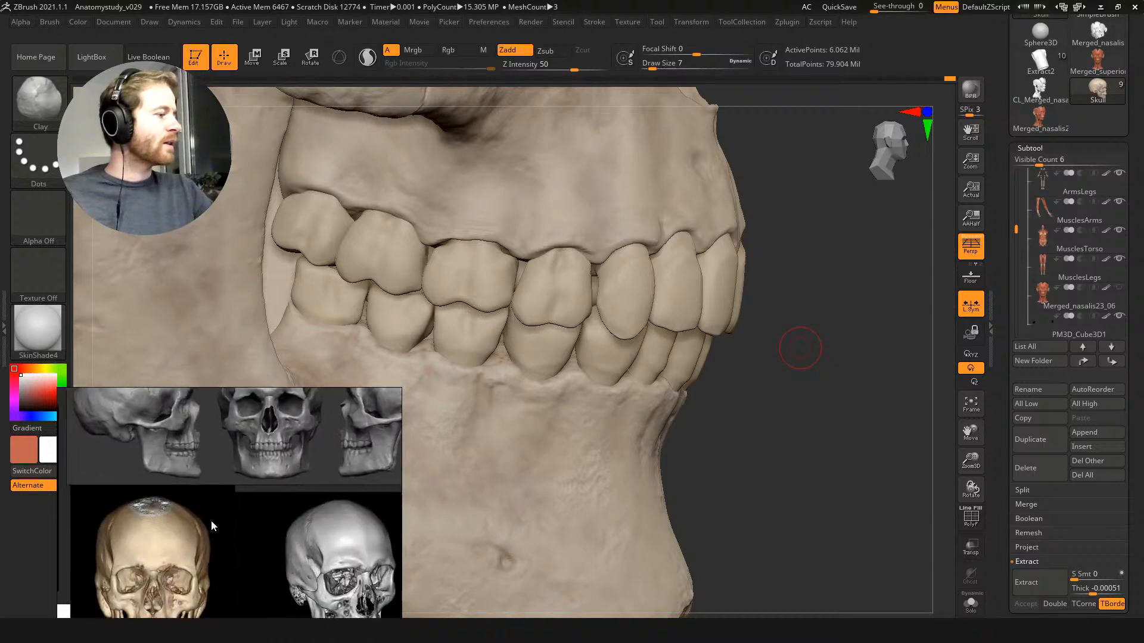
{"action": "middle_click_drag", "start_coordinate": [208, 475], "coordinate": [204, 502]}
{"action": "middle_click_drag", "start_coordinate": [279, 495], "coordinate": [242, 437]}
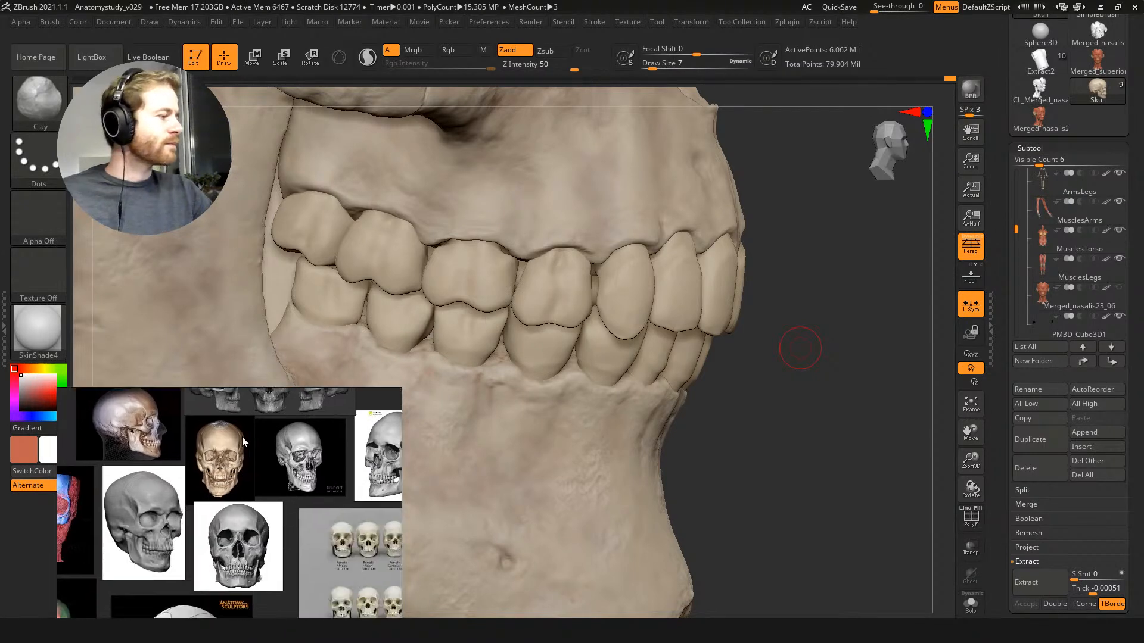
{"action": "scroll", "coordinate": [202, 444], "scroll_direction": "up", "scroll_amount": 8}
{"action": "scroll", "coordinate": [298, 471], "scroll_direction": "up", "scroll_amount": 3}
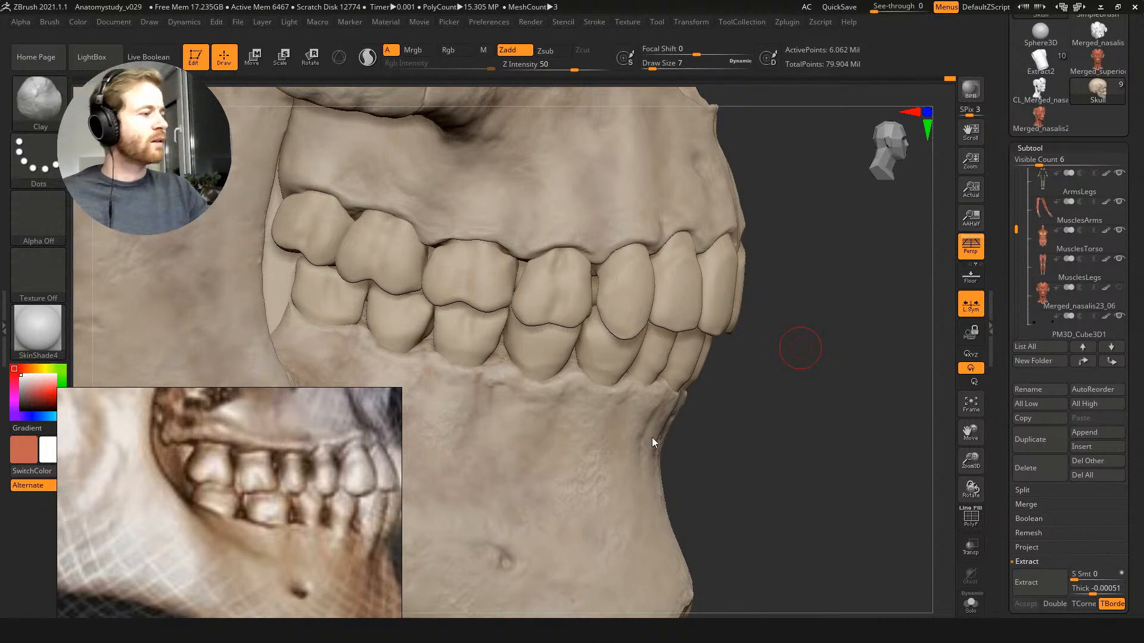
Step: Switch to the Move Topological brush at draw size 17 and adjust the jaw bone edge between the upper molars
{"action": "left_click_drag", "start_coordinate": [778, 441], "coordinate": [753, 398]}
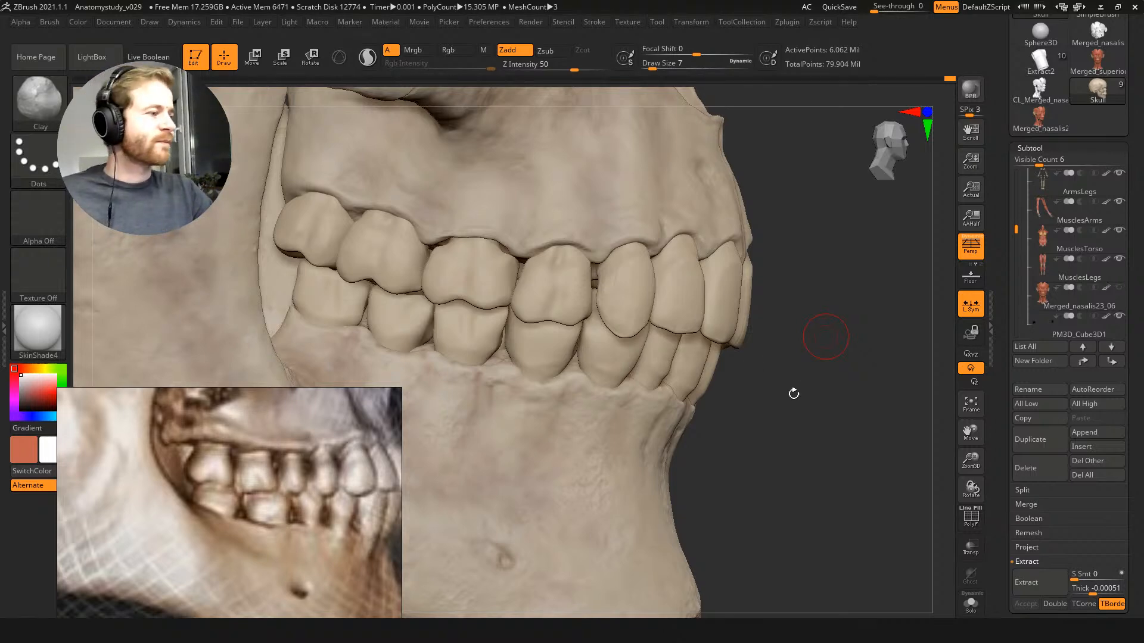
{"action": "left_click_drag", "start_coordinate": [795, 391], "coordinate": [524, 288]}
{"action": "left_click_drag", "start_coordinate": [794, 431], "coordinate": [566, 334]}
{"action": "key", "text": "b"}
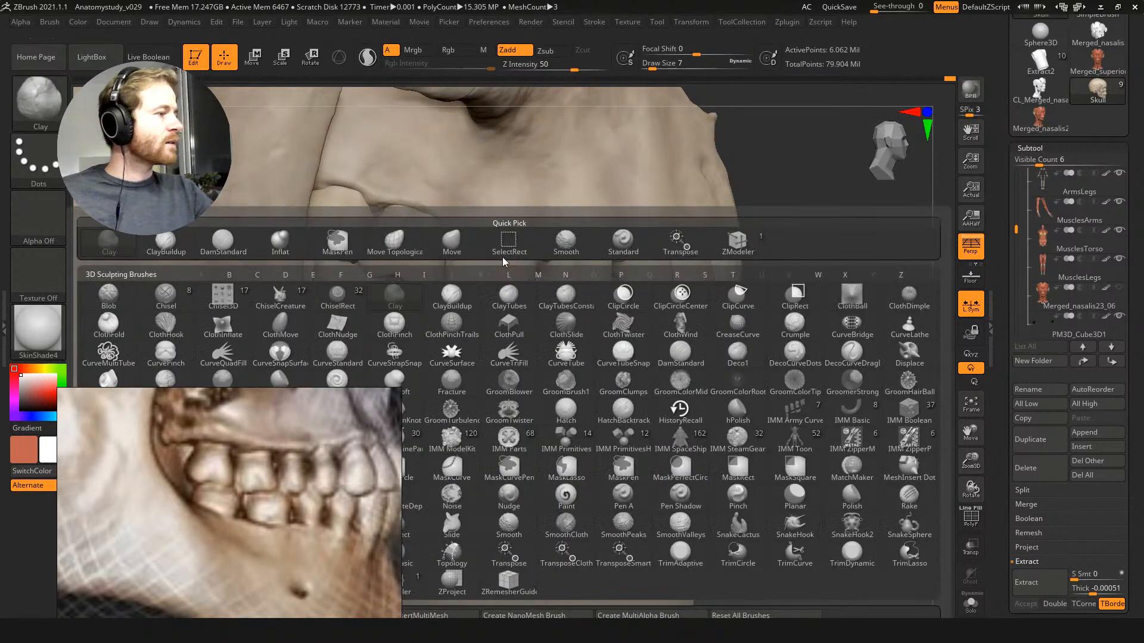
{"action": "key", "text": "m"}
{"action": "key", "text": "t"}
{"action": "key", "text": "s"}
{"action": "mouse_move", "coordinate": [453, 269]}
{"action": "left_mouse_down"}
{"action": "mouse_move", "coordinate": [513, 263]}
{"action": "mouse_move", "coordinate": [524, 244]}
{"action": "mouse_move", "coordinate": [514, 242]}
{"action": "left_mouse_up"}
{"action": "key", "text": "s"}
{"action": "key", "text": "s"}
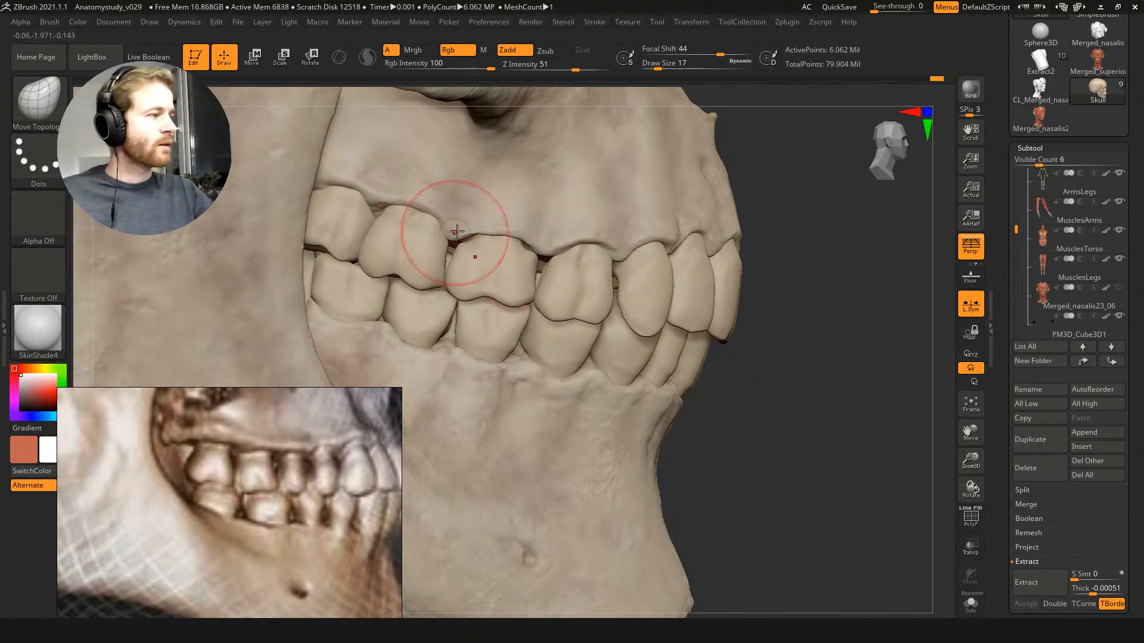
{"action": "left_click_drag", "start_coordinate": [471, 232], "coordinate": [470, 232]}
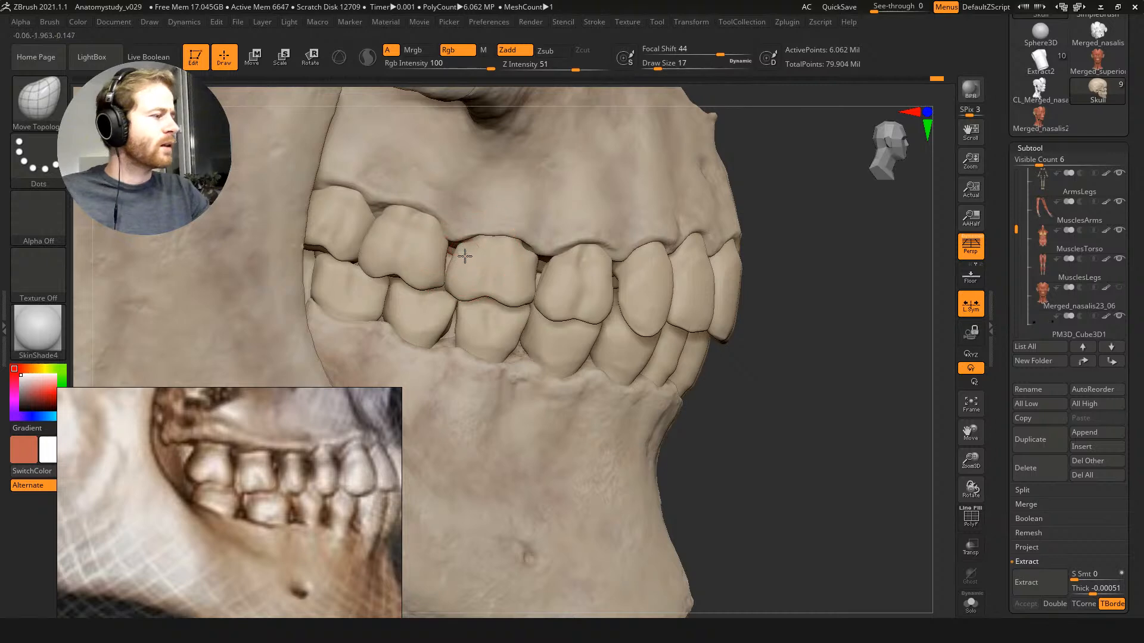
{"action": "right_click_drag", "start_coordinate": [462, 257], "coordinate": [480, 263]}
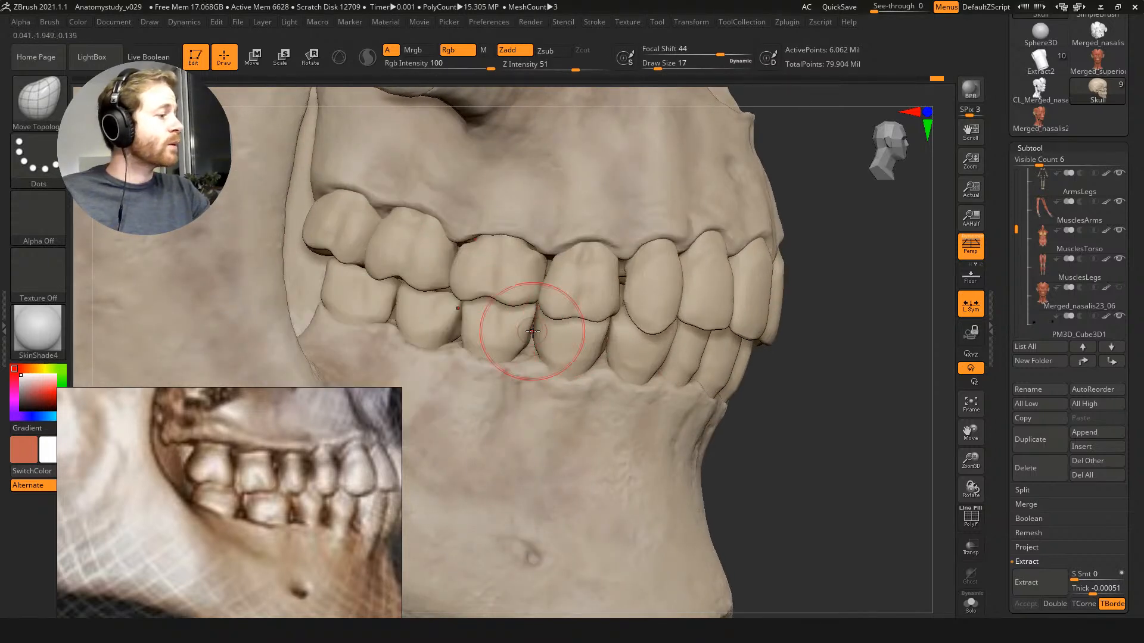
Step: Undo a trial move on the lower teeth, enlarge the brush to draw size 65, and shift the upper premolar beside the canine backwards
{"action": "key", "text": "s"}
{"action": "left_click_drag", "start_coordinate": [538, 332], "coordinate": [549, 333]}
{"action": "key", "text": "ctrl+z"}
{"action": "key", "text": "bracketright"}
{"action": "key", "text": "bracketright"}
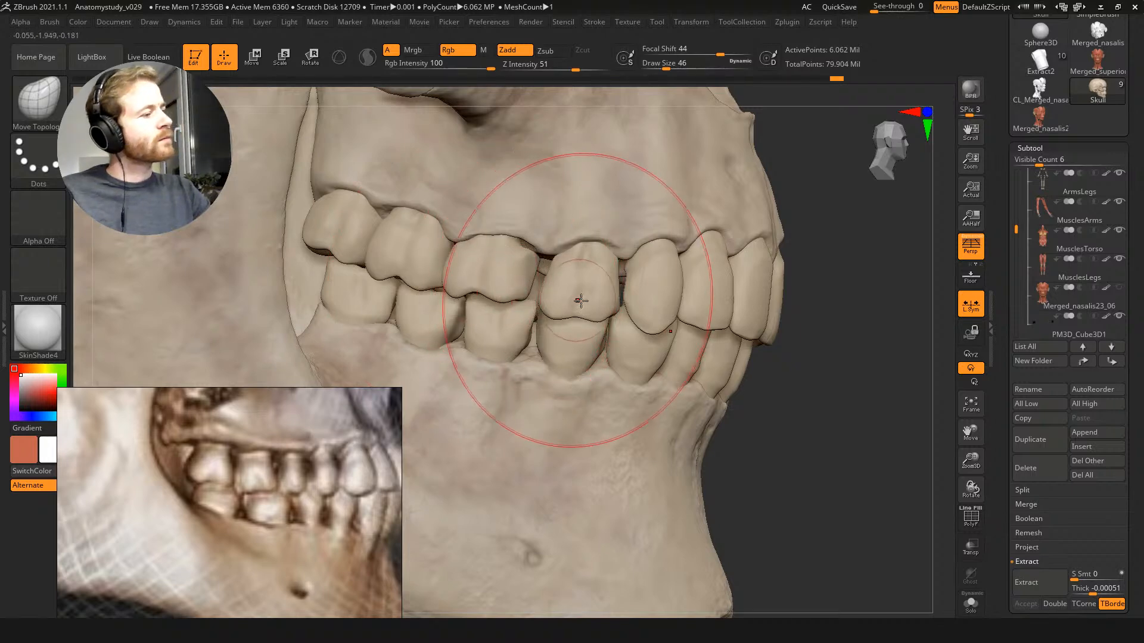
{"action": "key", "text": "bracketright"}
{"action": "key", "text": "bracketright"}
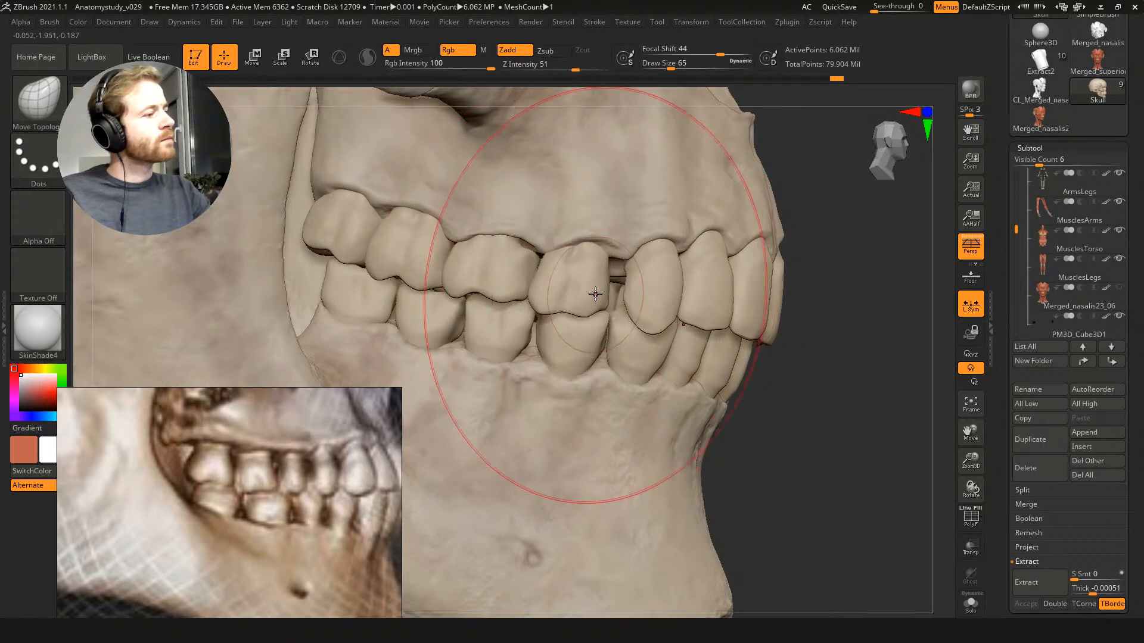
{"action": "mouse_move", "coordinate": [582, 280]}
{"action": "right_mouse_down"}
{"action": "mouse_move", "coordinate": [620, 320]}
{"action": "mouse_move", "coordinate": [557, 327]}
{"action": "mouse_move", "coordinate": [600, 332]}
{"action": "right_mouse_up"}
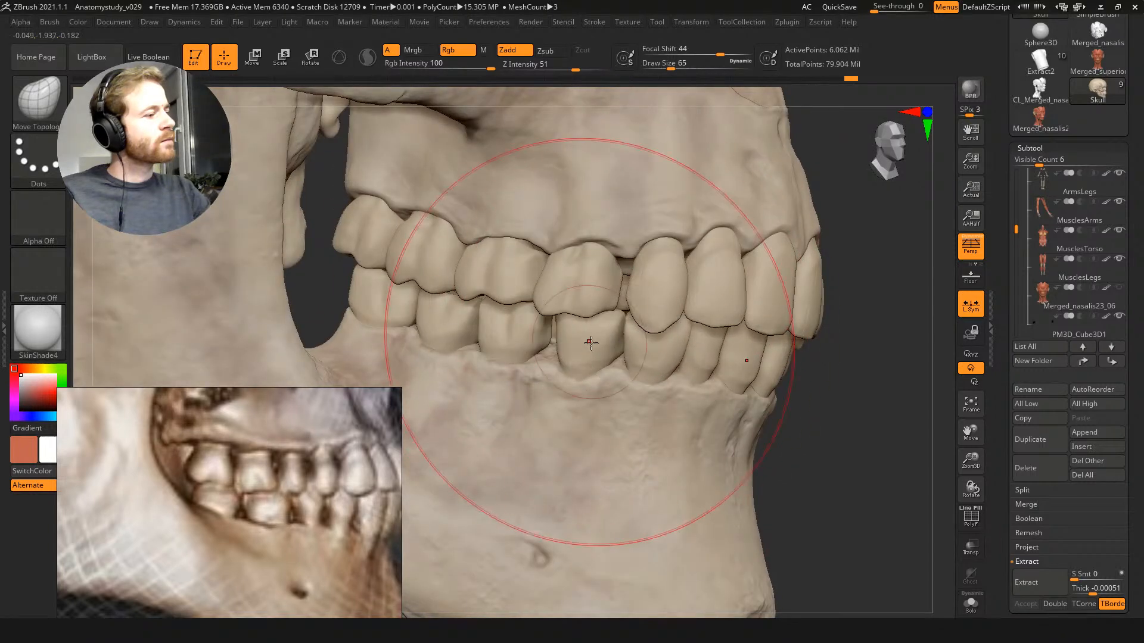
Step: Reduce the Move Topological brush to draw size 18 and adjust the bone edge above the upper molars
{"action": "mouse_move", "coordinate": [588, 263]}
{"action": "right_mouse_down"}
{"action": "mouse_move", "coordinate": [653, 300]}
{"action": "mouse_move", "coordinate": [707, 285]}
{"action": "mouse_move", "coordinate": [669, 226]}
{"action": "right_mouse_up"}
{"action": "key", "text": "s"}
{"action": "mouse_move", "coordinate": [669, 226]}
{"action": "left_mouse_down"}
{"action": "mouse_move", "coordinate": [694, 248]}
{"action": "mouse_move", "coordinate": [624, 249]}
{"action": "left_mouse_up"}
{"action": "key", "text": "s"}
{"action": "mouse_move", "coordinate": [587, 243]}
{"action": "right_mouse_down"}
{"action": "mouse_move", "coordinate": [598, 239]}
{"action": "mouse_move", "coordinate": [572, 261]}
{"action": "mouse_move", "coordinate": [526, 255]}
{"action": "right_mouse_up"}
{"action": "key", "text": "s"}
{"action": "left_click_drag", "start_coordinate": [526, 256], "coordinate": [521, 250]}
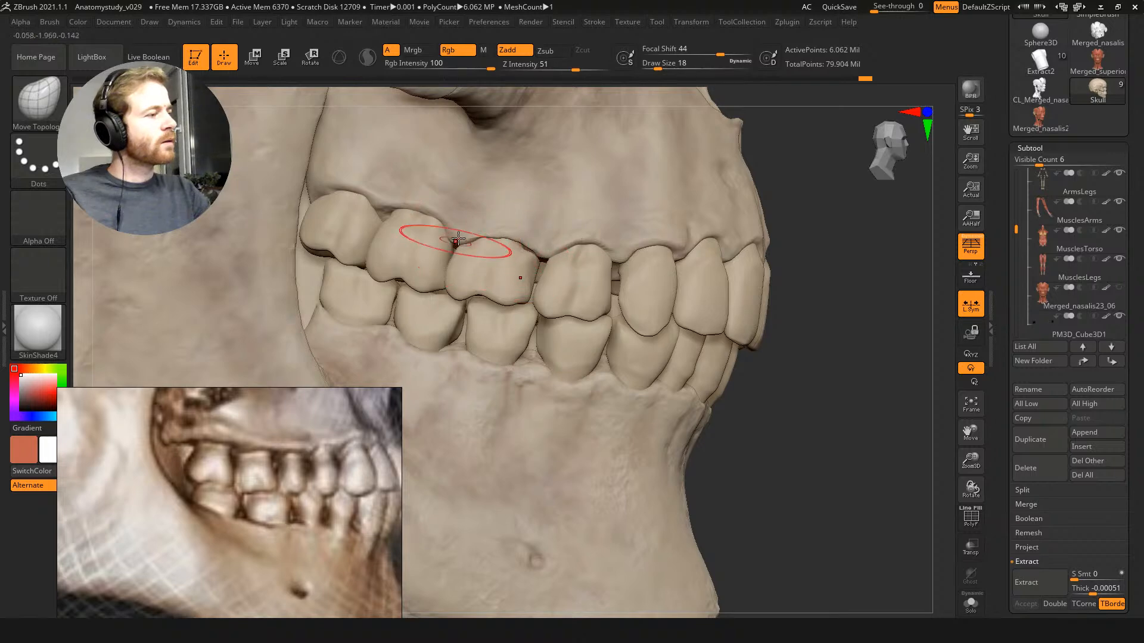
{"action": "right_click_drag", "start_coordinate": [459, 235], "coordinate": [498, 255]}
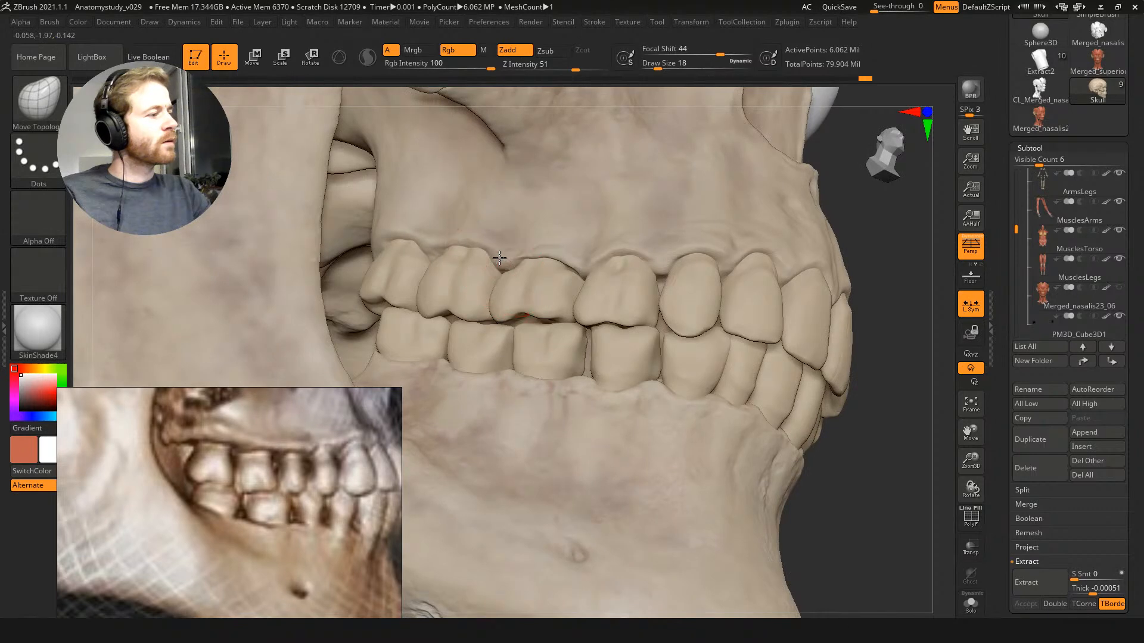
{"action": "mouse_move", "coordinate": [522, 257]}
{"action": "right_mouse_down"}
{"action": "mouse_move", "coordinate": [526, 280]}
{"action": "mouse_move", "coordinate": [490, 280]}
{"action": "right_mouse_up"}
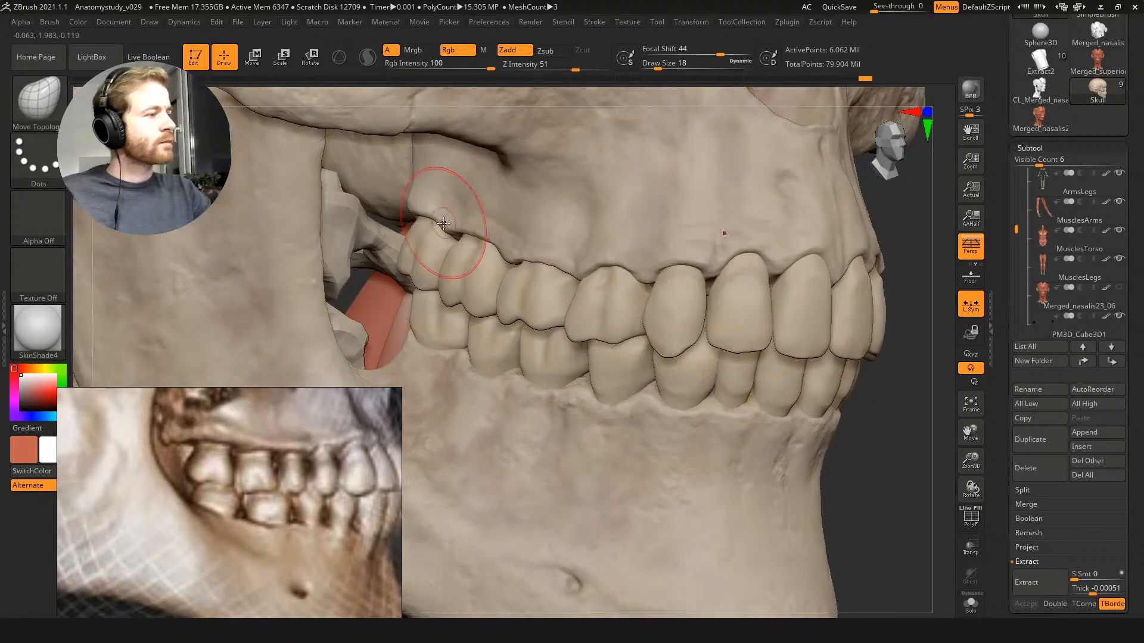
Step: Adjust the upper jaw bone edge along the molars, premolar and canine with the Move Topological brush at draw size 18
{"action": "right_click_drag", "start_coordinate": [456, 202], "coordinate": [450, 227]}
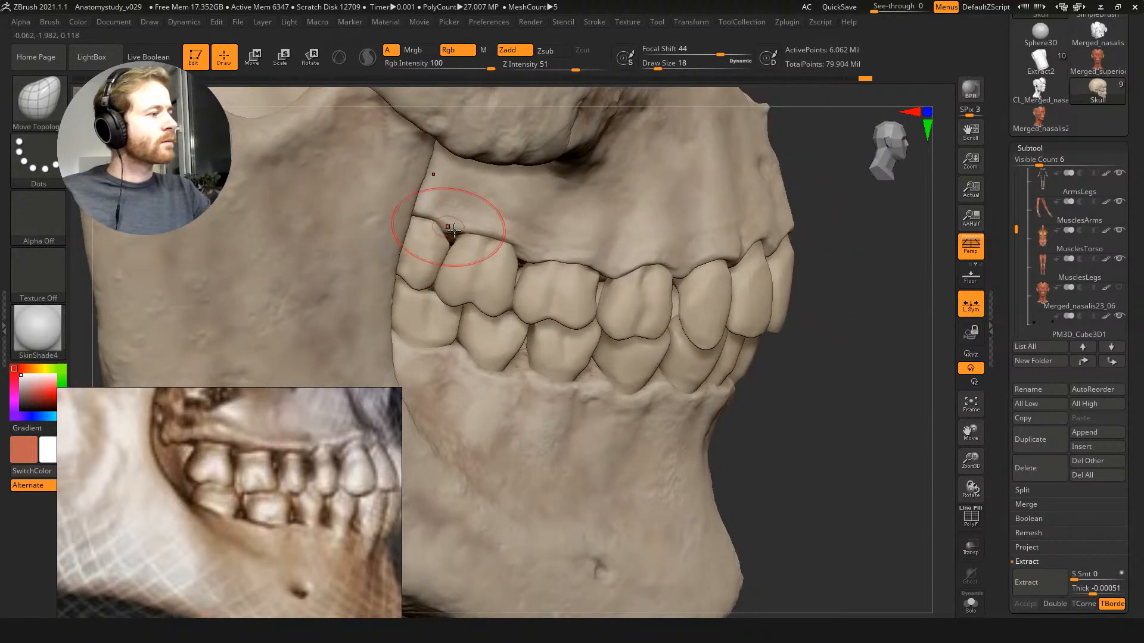
{"action": "left_click_drag", "start_coordinate": [460, 234], "coordinate": [456, 239]}
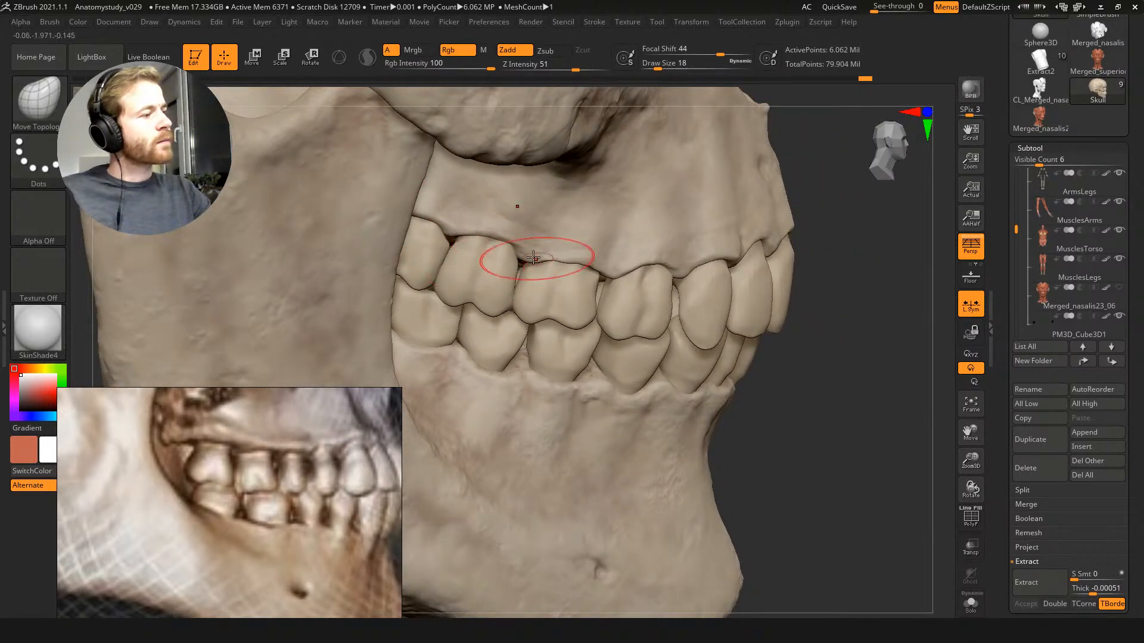
{"action": "right_click_drag", "start_coordinate": [536, 258], "coordinate": [563, 258]}
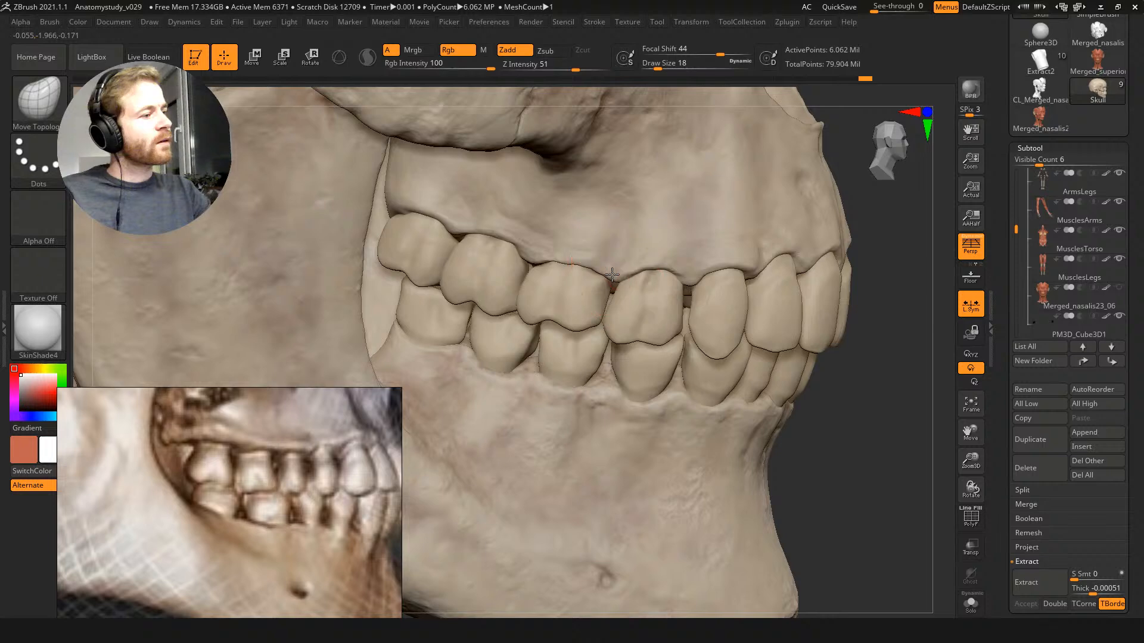
{"action": "left_click_drag", "start_coordinate": [653, 262], "coordinate": [653, 264]}
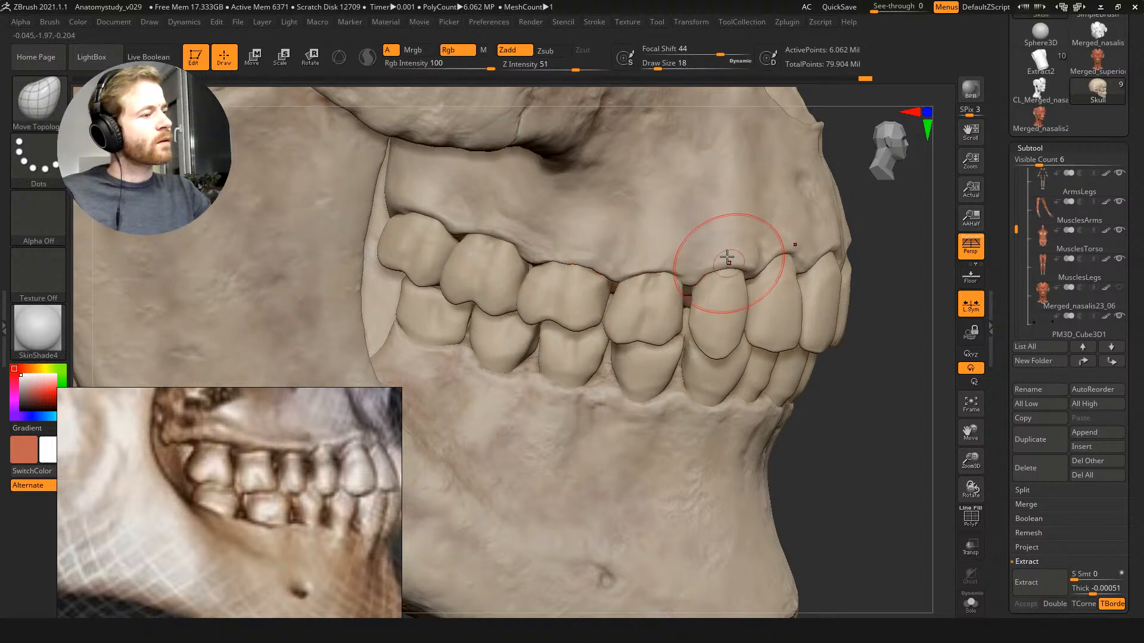
{"action": "left_click_drag", "start_coordinate": [727, 257], "coordinate": [727, 255]}
Step: Set the Move Topological brush to draw size 20 and focal shift 0
{"action": "right_click_drag", "start_coordinate": [728, 254], "coordinate": [778, 319]}
{"action": "key", "text": "s"}
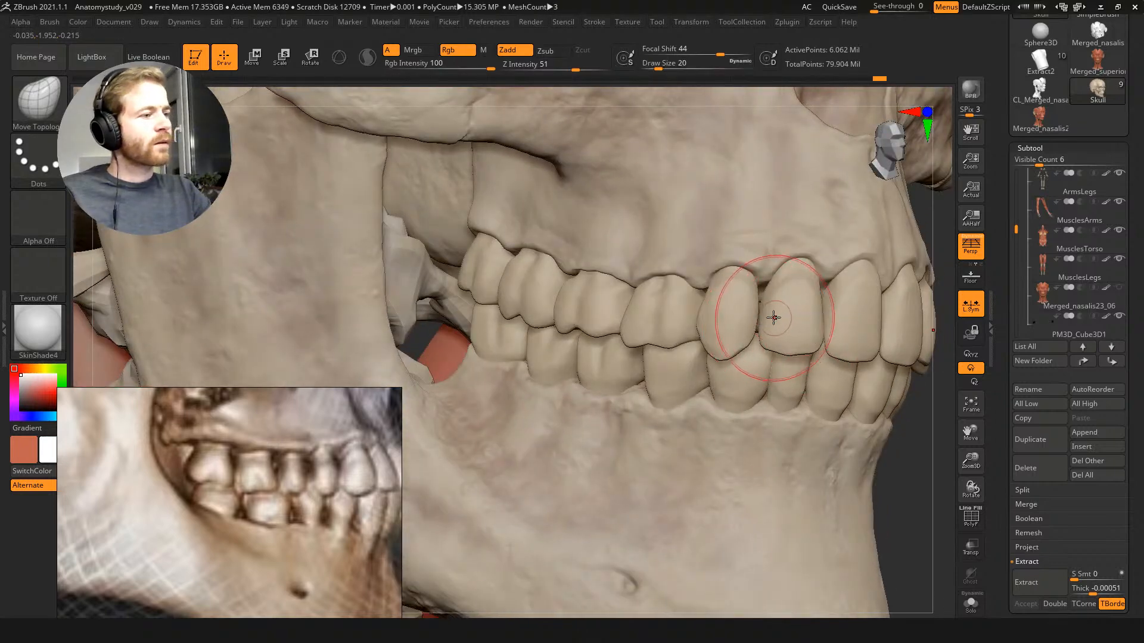
{"action": "key", "text": "bracketright"}
{"action": "key", "text": "bracketright"}
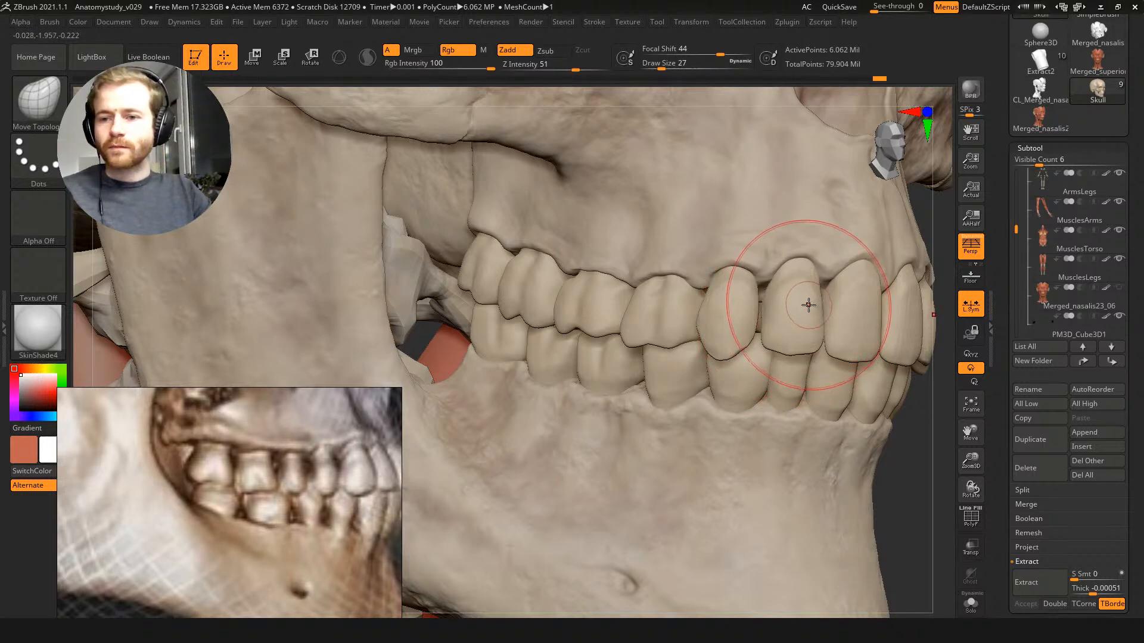
{"action": "right_click_drag", "start_coordinate": [799, 301], "coordinate": [804, 314]}
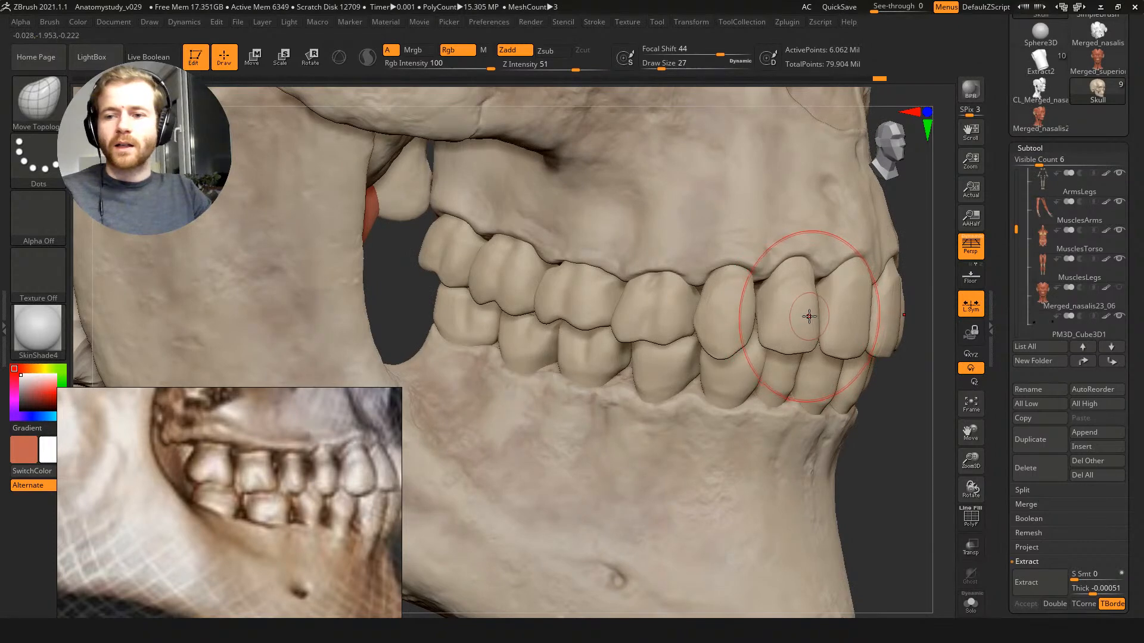
{"action": "right_click_drag", "start_coordinate": [794, 315], "coordinate": [799, 310]}
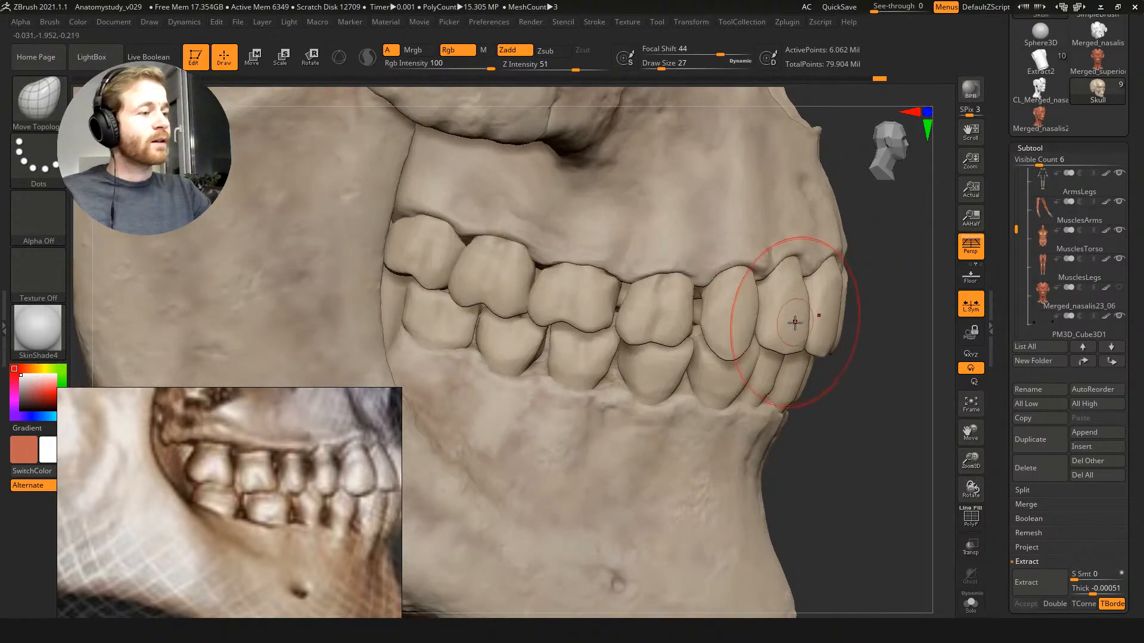
{"action": "key", "text": "s"}
{"action": "left_click", "coordinate": [790, 332]}
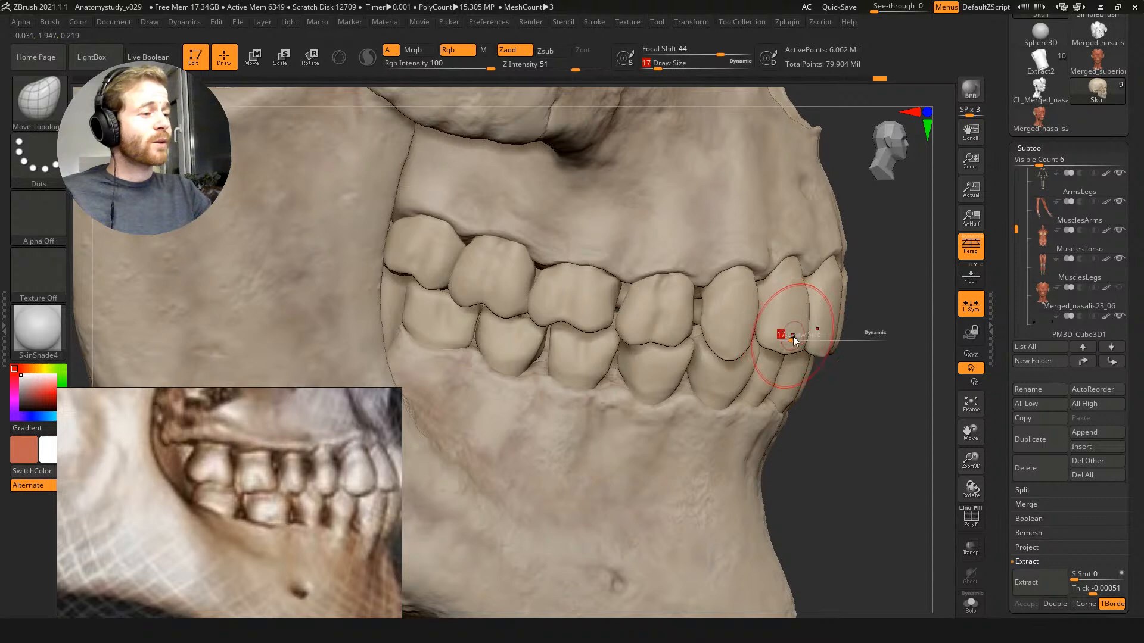
{"action": "left_click_drag", "start_coordinate": [720, 49], "coordinate": [696, 46]}
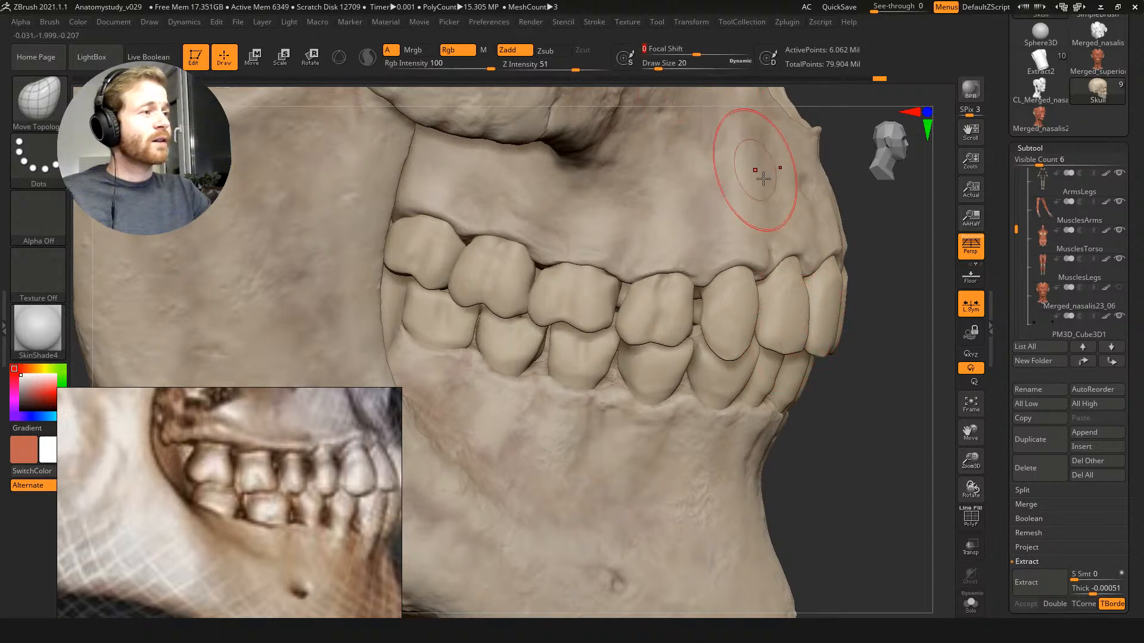
Step: Adjust the upper lateral incisor beside the canine at draw size 22, and refine its edge at draw size 14
{"action": "right_click_drag", "start_coordinate": [779, 316], "coordinate": [790, 334]}
{"action": "key", "text": "s"}
{"action": "left_click", "coordinate": [789, 342]}
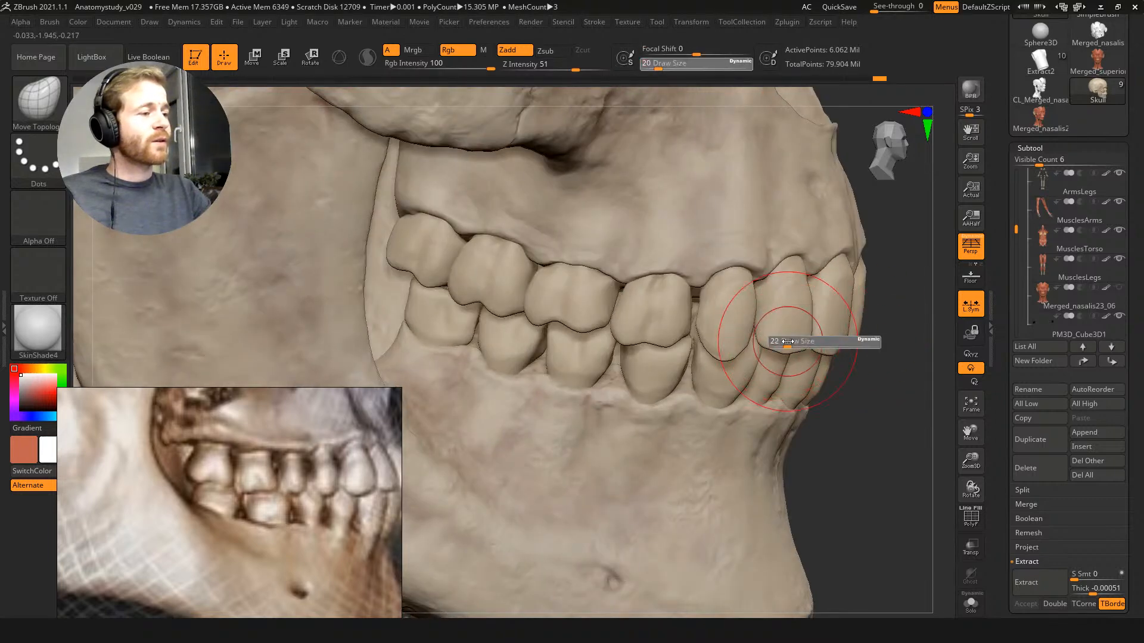
{"action": "key", "text": "s"}
{"action": "left_click_drag", "start_coordinate": [787, 342], "coordinate": [795, 335]}
{"action": "left_click_drag", "start_coordinate": [858, 401], "coordinate": [806, 390]}
{"action": "key", "text": "s"}
{"action": "left_click", "coordinate": [844, 346]}
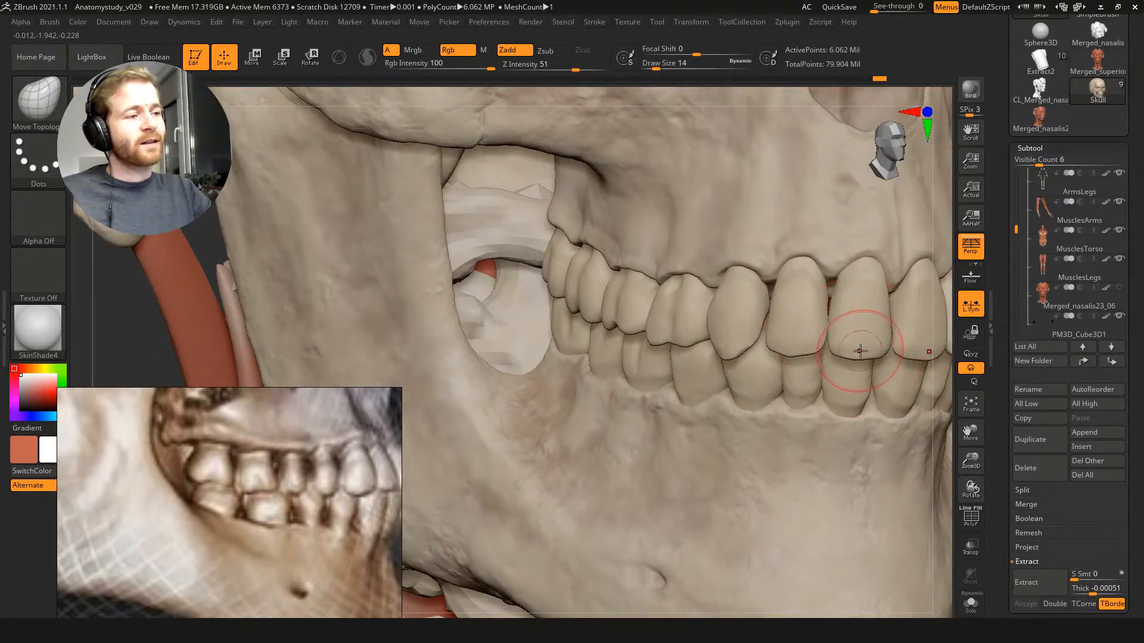
{"action": "left_click_drag", "start_coordinate": [797, 313], "coordinate": [811, 311]}
Step: Enlarge the brush to draw size 29 and reshape the upper canine's tip and sides
{"action": "right_click_drag", "start_coordinate": [810, 311], "coordinate": [733, 306]}
{"action": "key", "text": "s"}
{"action": "left_click", "coordinate": [727, 312]}
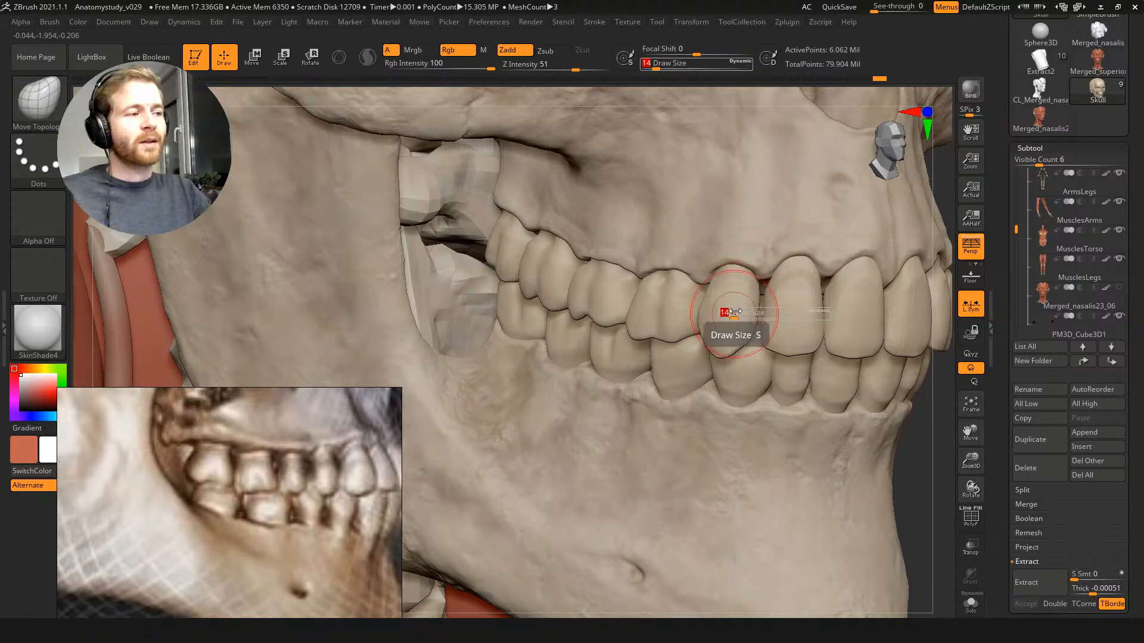
{"action": "key", "text": "s"}
{"action": "left_click_drag", "start_coordinate": [721, 318], "coordinate": [727, 320]}
{"action": "right_click_drag", "start_coordinate": [727, 321], "coordinate": [720, 330]}
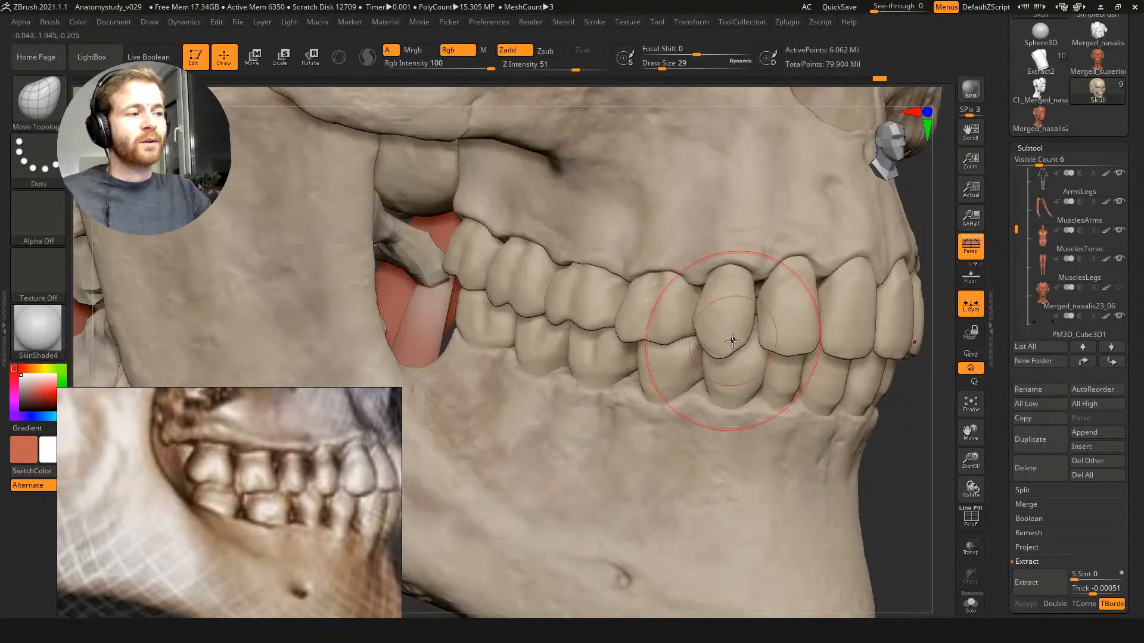
{"action": "left_click_drag", "start_coordinate": [733, 342], "coordinate": [733, 349]}
{"action": "left_click_drag", "start_coordinate": [701, 312], "coordinate": [717, 311]}
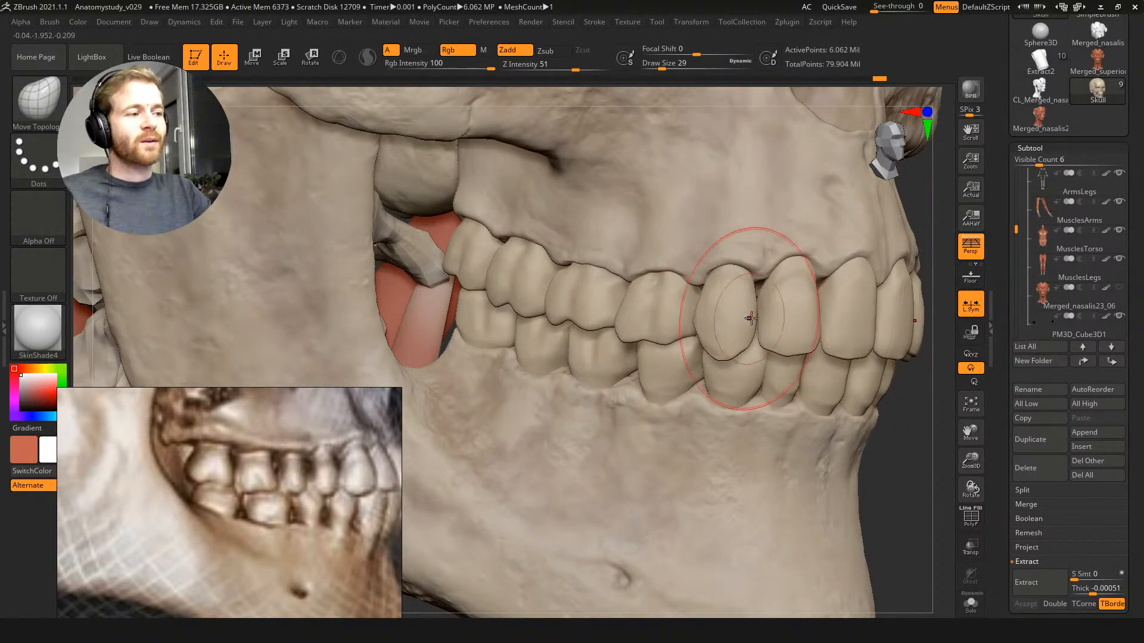
{"action": "mouse_move", "coordinate": [743, 270]}
{"action": "left_mouse_down"}
{"action": "mouse_move", "coordinate": [722, 273]}
{"action": "mouse_move", "coordinate": [768, 287]}
{"action": "left_mouse_up"}
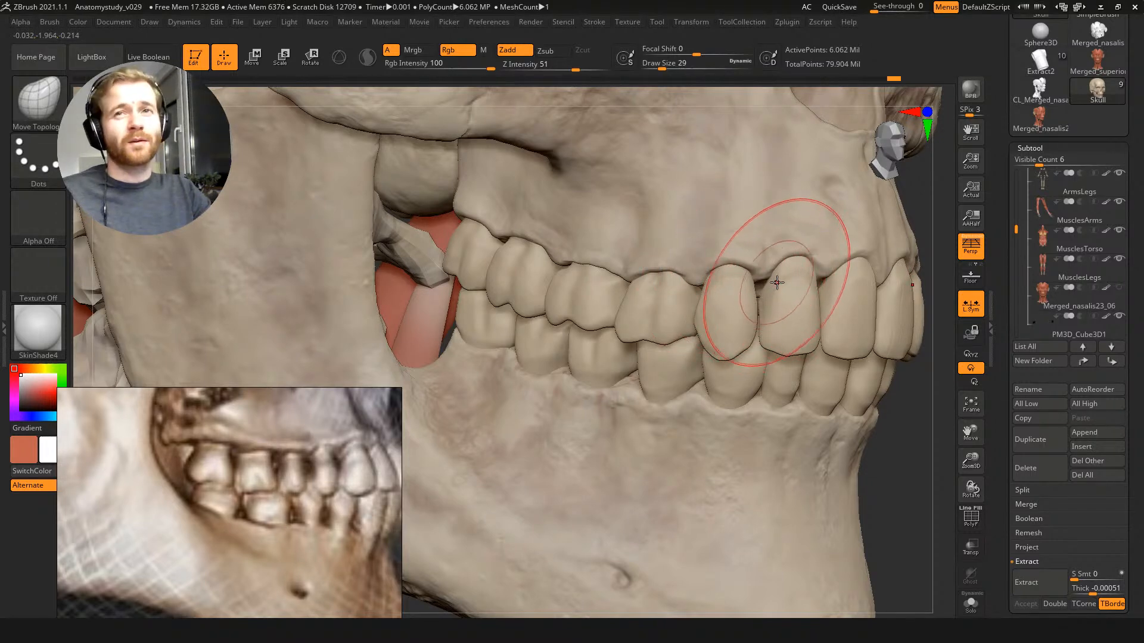
Step: Refine the upper canine's crown and frontal profile where it meets the neighbouring lateral incisor
{"action": "mouse_move", "coordinate": [774, 301]}
{"action": "right_mouse_down"}
{"action": "mouse_move", "coordinate": [751, 292]}
{"action": "mouse_move", "coordinate": [733, 321]}
{"action": "right_mouse_up"}
{"action": "left_click_drag", "start_coordinate": [734, 323], "coordinate": [726, 333]}
{"action": "left_click_drag", "start_coordinate": [734, 288], "coordinate": [732, 285]}
{"action": "mouse_move", "coordinate": [756, 288]}
{"action": "right_mouse_down"}
{"action": "mouse_move", "coordinate": [748, 303]}
{"action": "mouse_move", "coordinate": [770, 290]}
{"action": "right_mouse_up"}
{"action": "left_click_drag", "start_coordinate": [770, 290], "coordinate": [767, 315]}
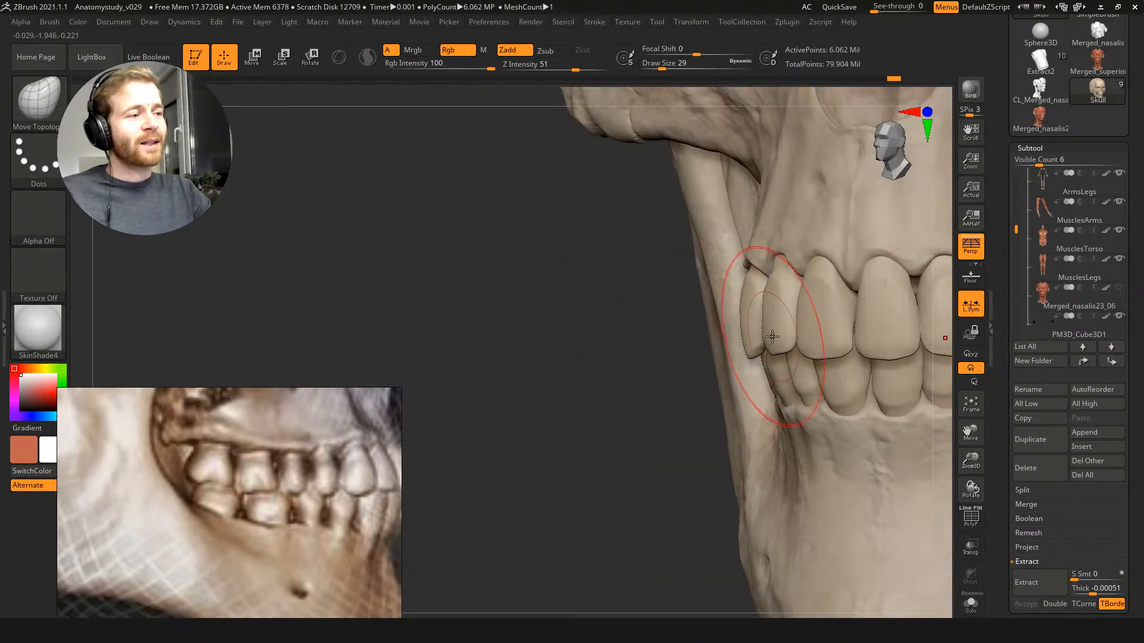
Step: Reduce the brush to draw size 14 and reshape the bone edge above the upper canine
{"action": "mouse_move", "coordinate": [771, 316]}
{"action": "right_mouse_down"}
{"action": "mouse_move", "coordinate": [775, 272]}
{"action": "mouse_move", "coordinate": [786, 275]}
{"action": "right_mouse_up"}
{"action": "key", "text": "space"}
{"action": "key", "text": "s"}
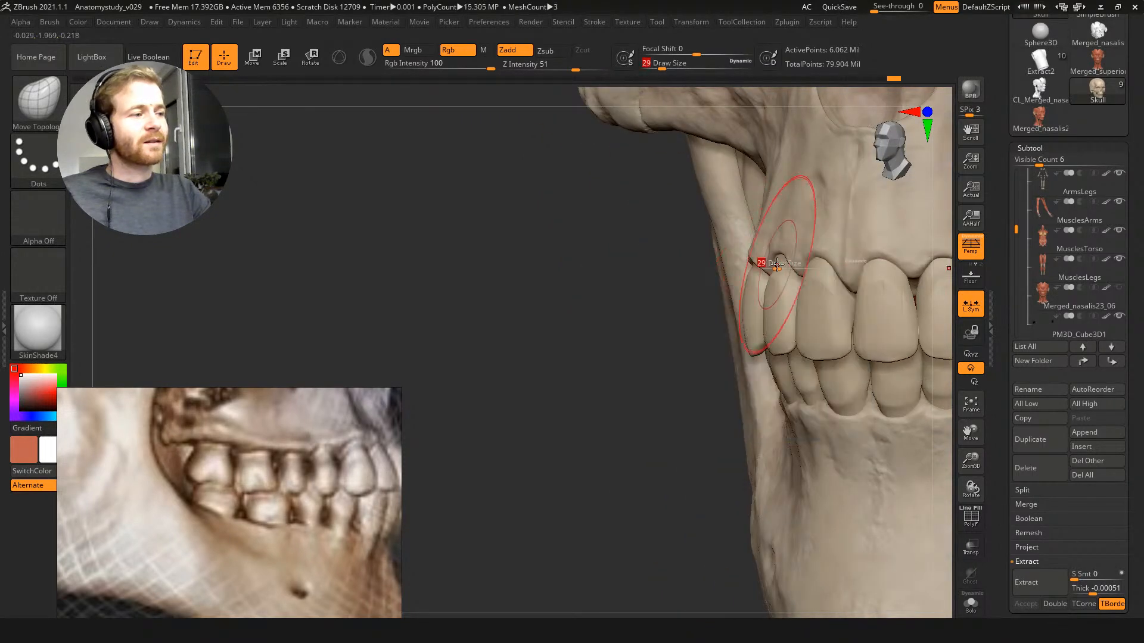
{"action": "mouse_move", "coordinate": [780, 263]}
{"action": "left_mouse_down"}
{"action": "mouse_move", "coordinate": [778, 252]}
{"action": "mouse_move", "coordinate": [769, 286]}
{"action": "left_mouse_up"}
{"action": "key", "text": "s"}
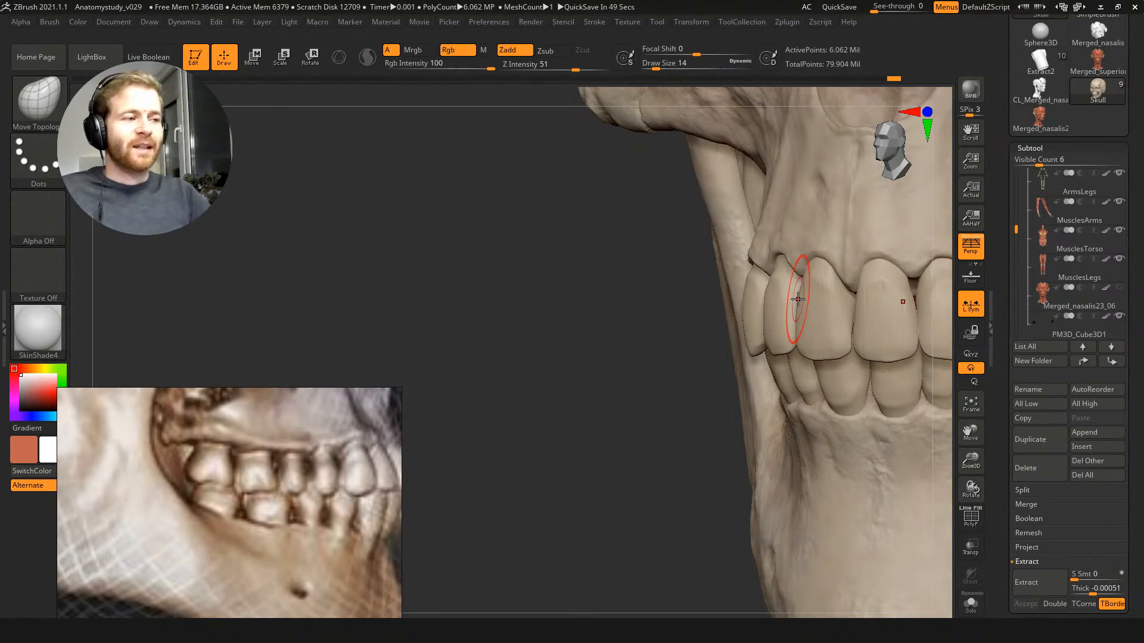
Step: Reduce the brush to draw size 7 and fine-tune the bone edge between the upper premolar and canine
{"action": "mouse_move", "coordinate": [606, 291]}
{"action": "left_mouse_down"}
{"action": "mouse_move", "coordinate": [639, 327]}
{"action": "mouse_move", "coordinate": [736, 276]}
{"action": "mouse_move", "coordinate": [697, 308]}
{"action": "mouse_move", "coordinate": [699, 322]}
{"action": "mouse_move", "coordinate": [691, 293]}
{"action": "mouse_move", "coordinate": [698, 279]}
{"action": "mouse_move", "coordinate": [715, 282]}
{"action": "left_mouse_up"}
{"action": "key", "text": "["}
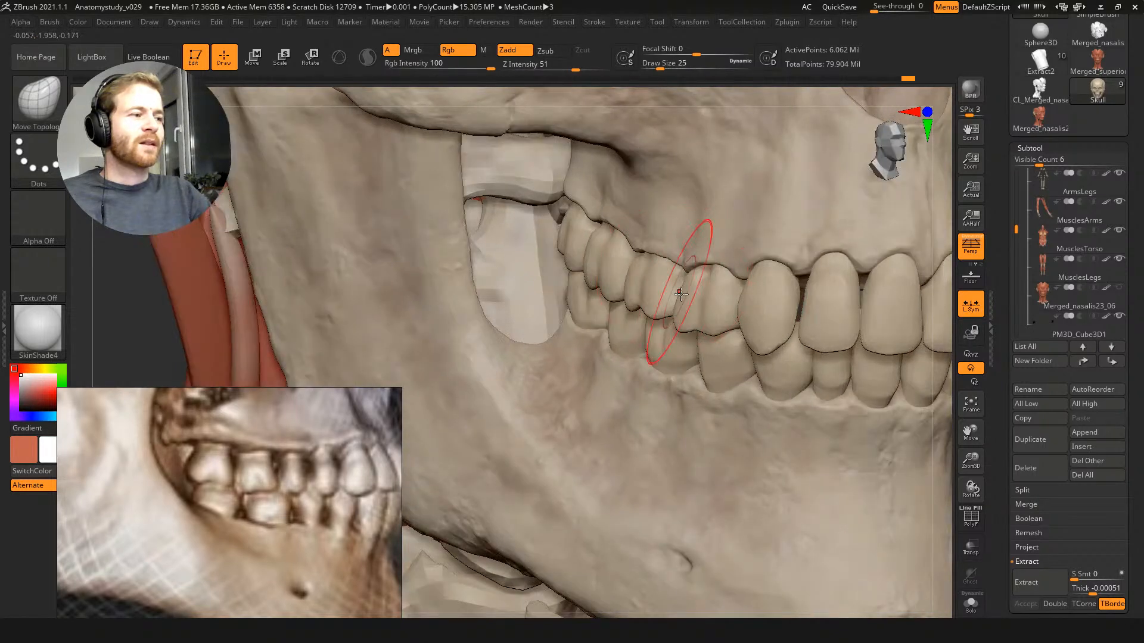
{"action": "left_click_drag", "start_coordinate": [722, 230], "coordinate": [735, 286]}
{"action": "key", "text": "["}
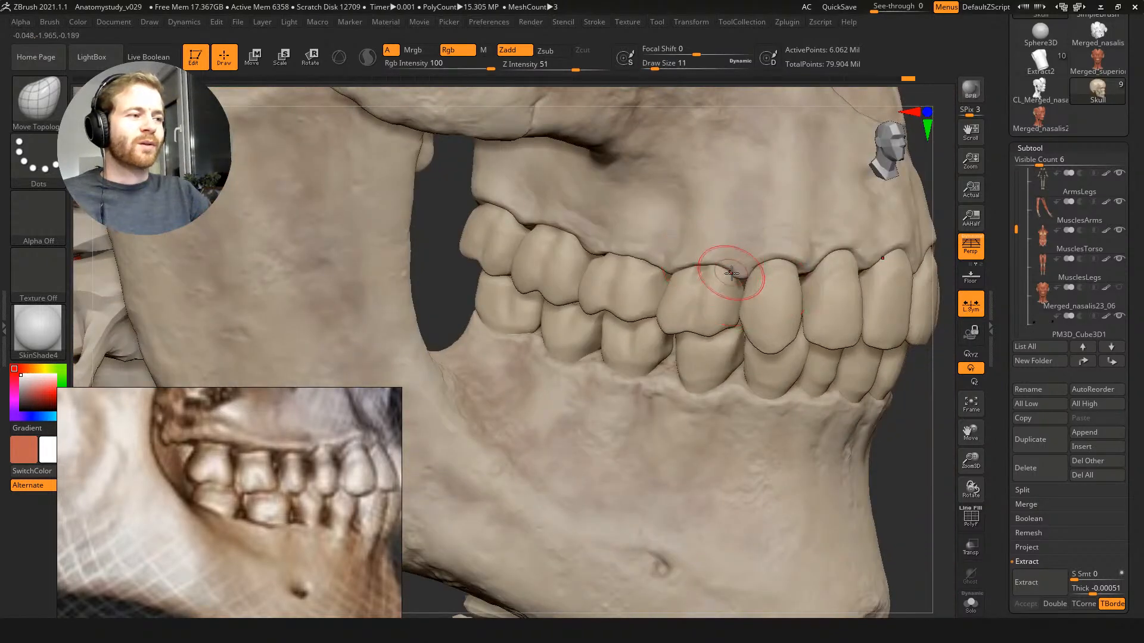
{"action": "key", "text": "["}
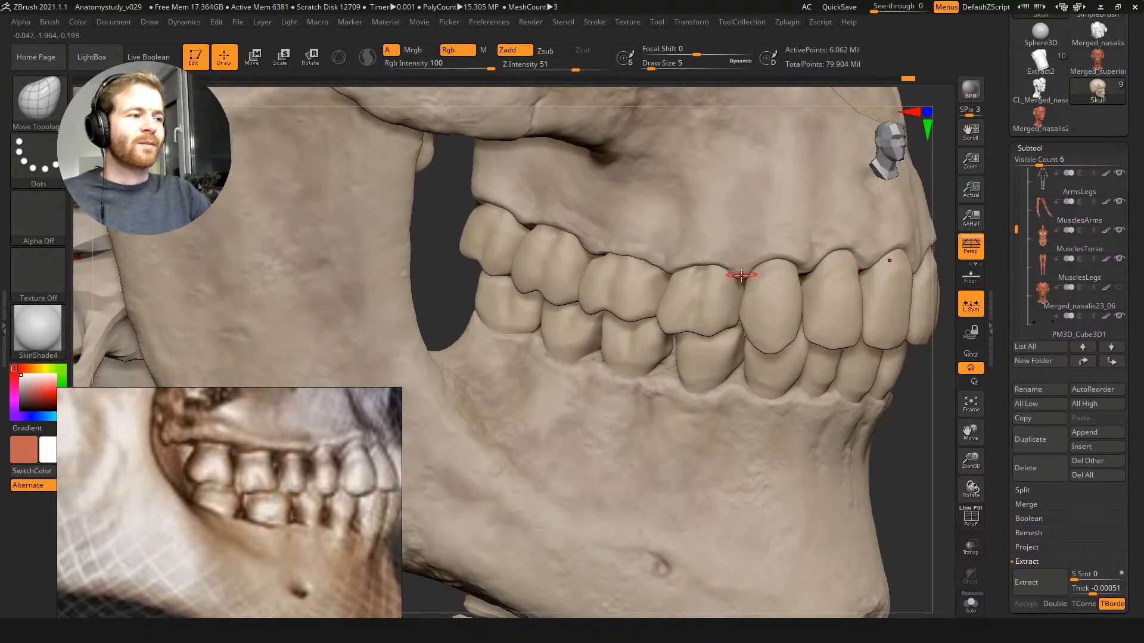
{"action": "key", "text": "]"}
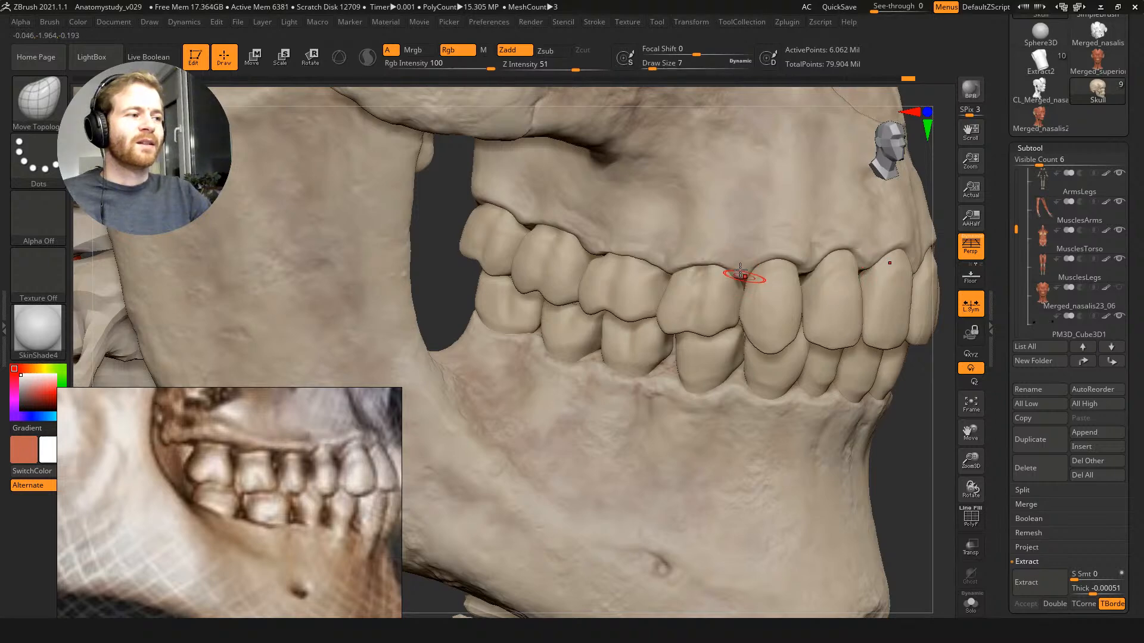
{"action": "left_click_drag", "start_coordinate": [737, 262], "coordinate": [755, 255]}
Step: Adjust the contact between the lower premolar and canine at draw size 13, and the lower incisor beside the canine at draw size 22
{"action": "right_click_drag", "start_coordinate": [820, 271], "coordinate": [776, 252]}
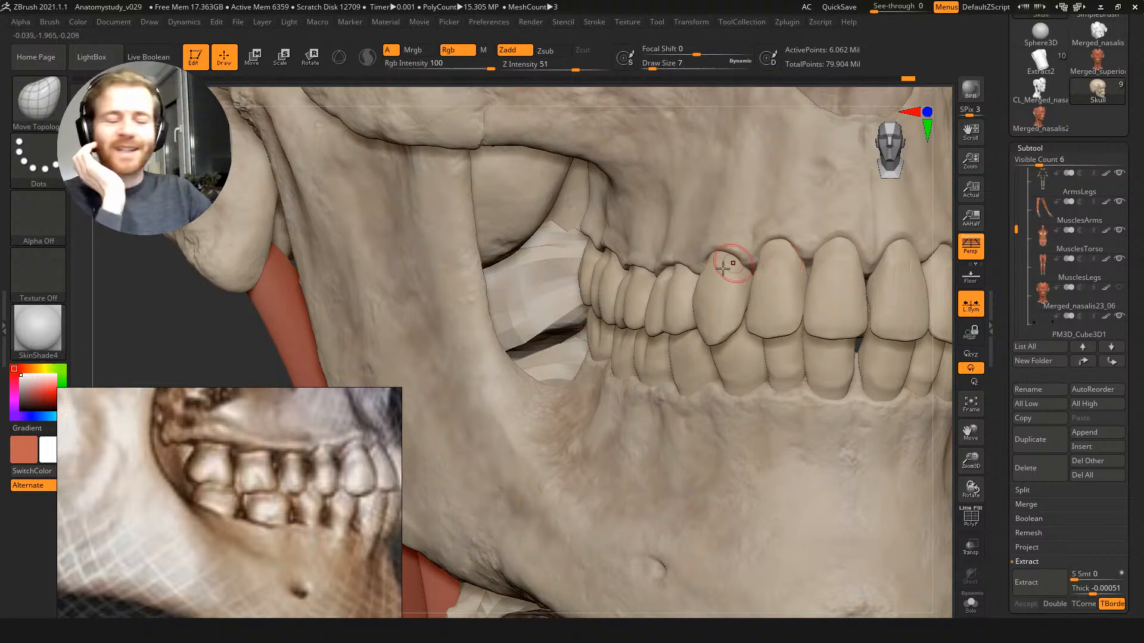
{"action": "mouse_move", "coordinate": [643, 342]}
{"action": "right_mouse_down"}
{"action": "mouse_move", "coordinate": [679, 268]}
{"action": "mouse_move", "coordinate": [656, 289]}
{"action": "right_mouse_up"}
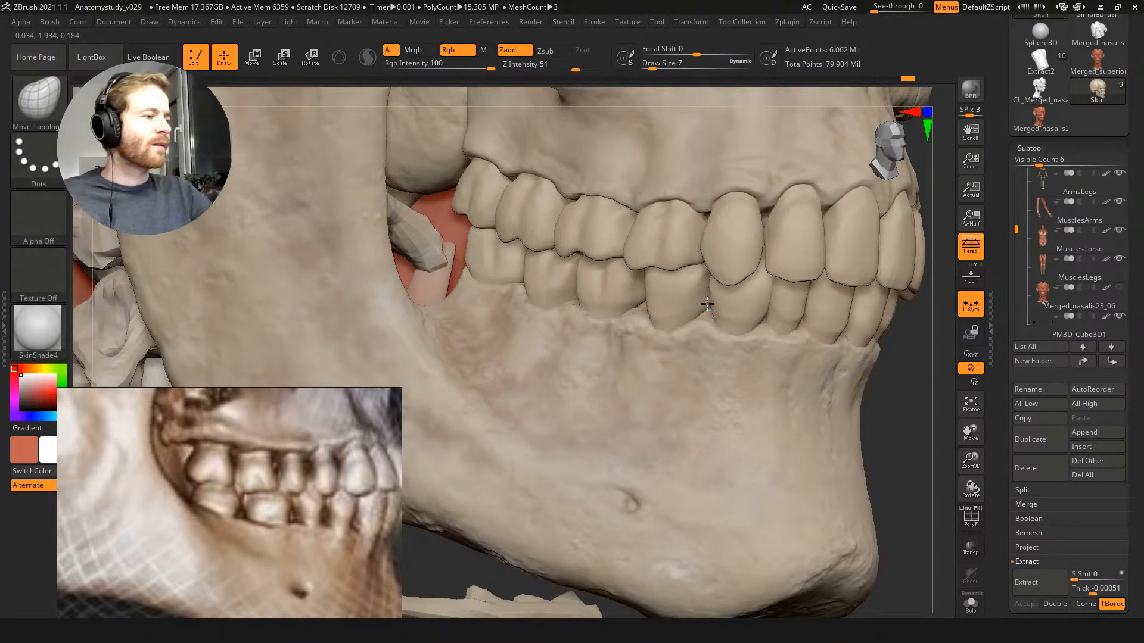
{"action": "key", "text": "s"}
{"action": "left_click_drag", "start_coordinate": [699, 303], "coordinate": [700, 300]}
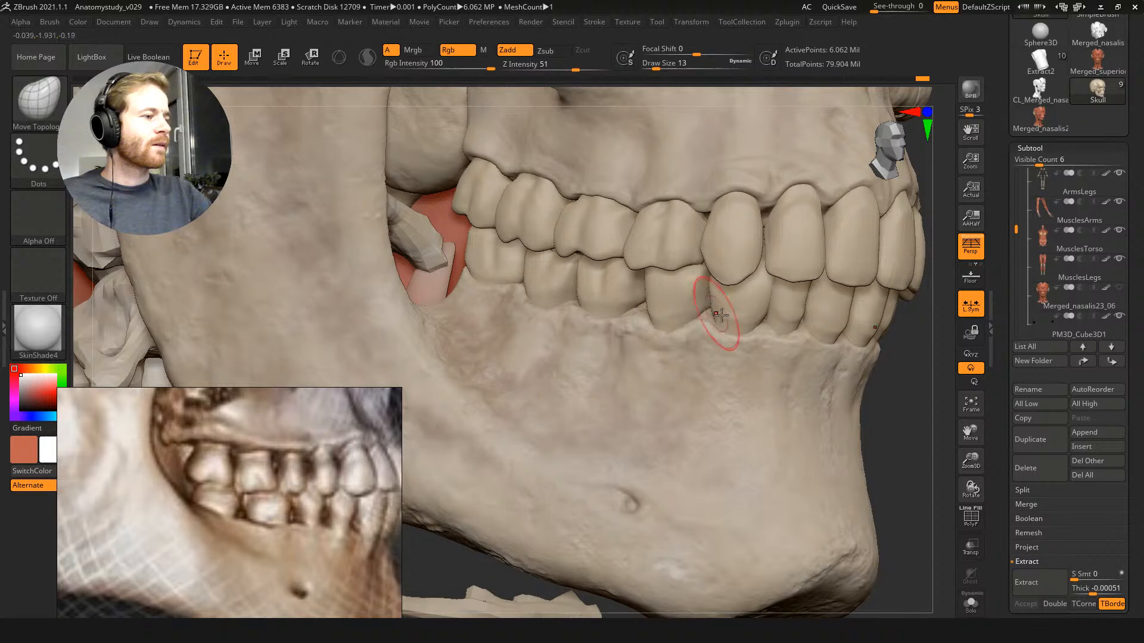
{"action": "mouse_move", "coordinate": [728, 324]}
{"action": "right_mouse_down"}
{"action": "mouse_move", "coordinate": [740, 305]}
{"action": "mouse_move", "coordinate": [776, 308]}
{"action": "right_mouse_up"}
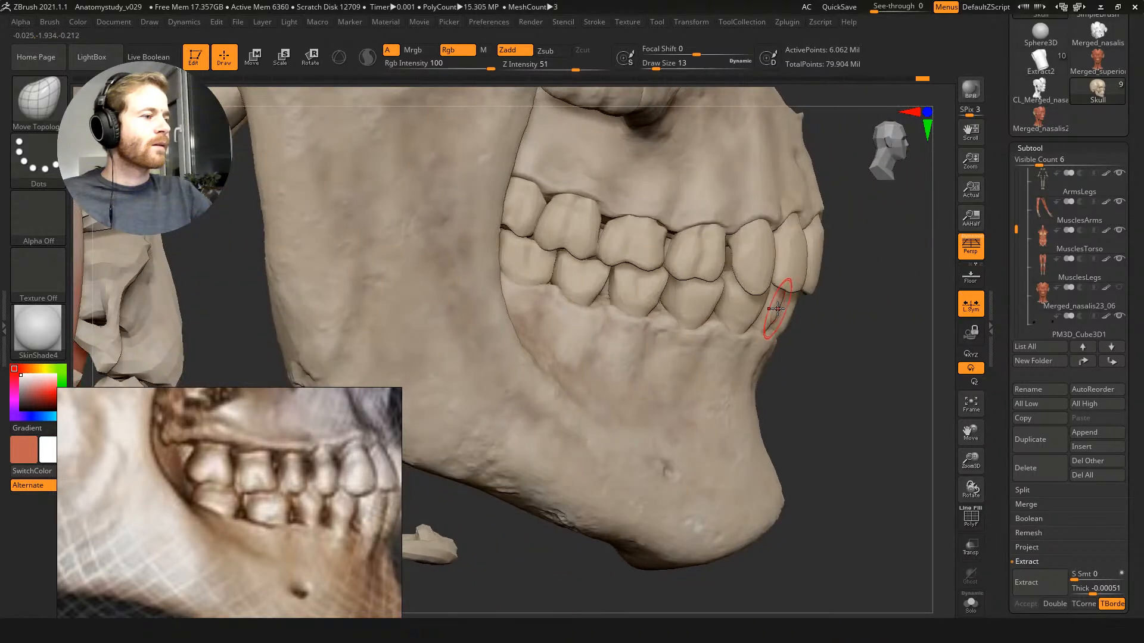
{"action": "key", "text": "s"}
{"action": "left_click_drag", "start_coordinate": [780, 311], "coordinate": [784, 299]}
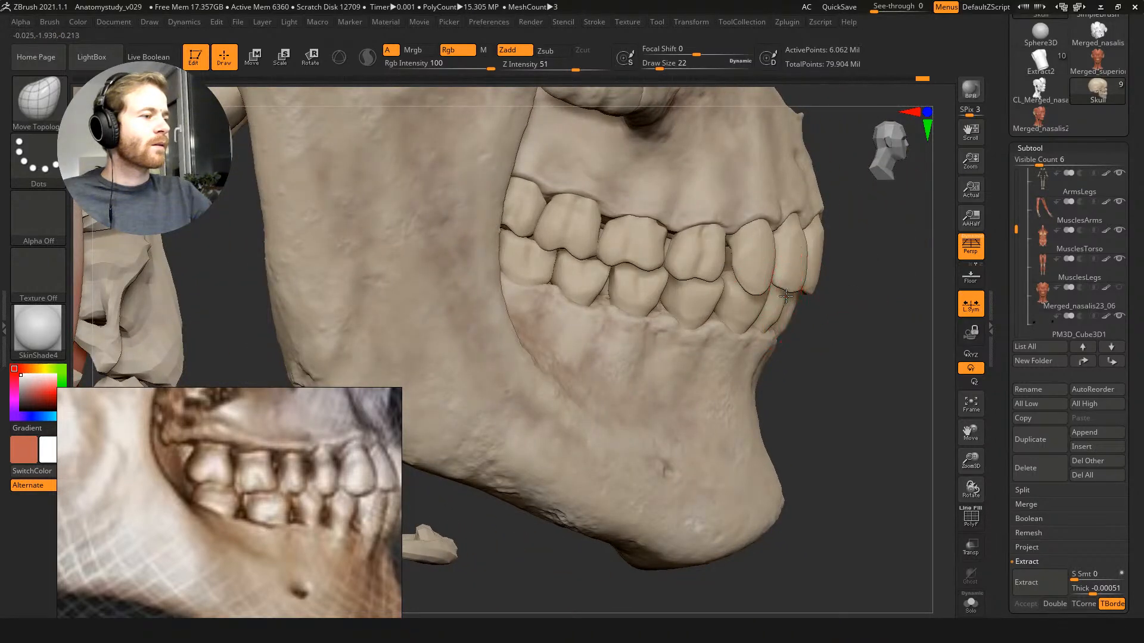
Step: Enlarge the brush to draw size 46 and adjust the upper canine's position next to the premolar
{"action": "right_click_drag", "start_coordinate": [812, 325], "coordinate": [766, 255]}
{"action": "key", "text": "s"}
{"action": "left_click_drag", "start_coordinate": [740, 265], "coordinate": [742, 260]}
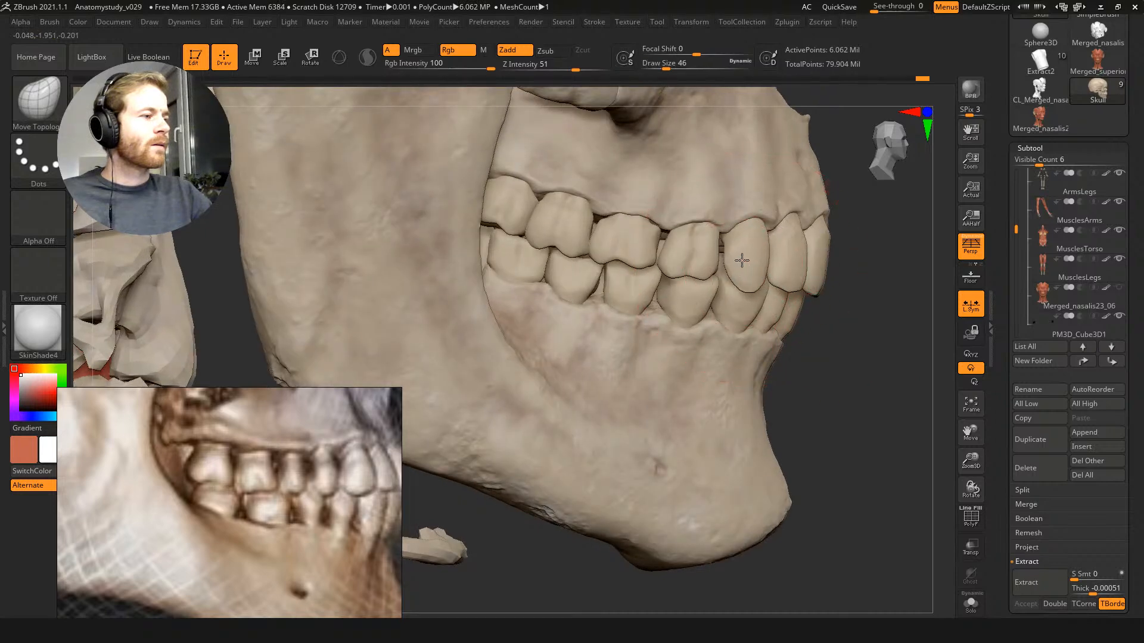
{"action": "right_click_drag", "start_coordinate": [738, 256], "coordinate": [743, 258]}
{"action": "key", "text": "space"}
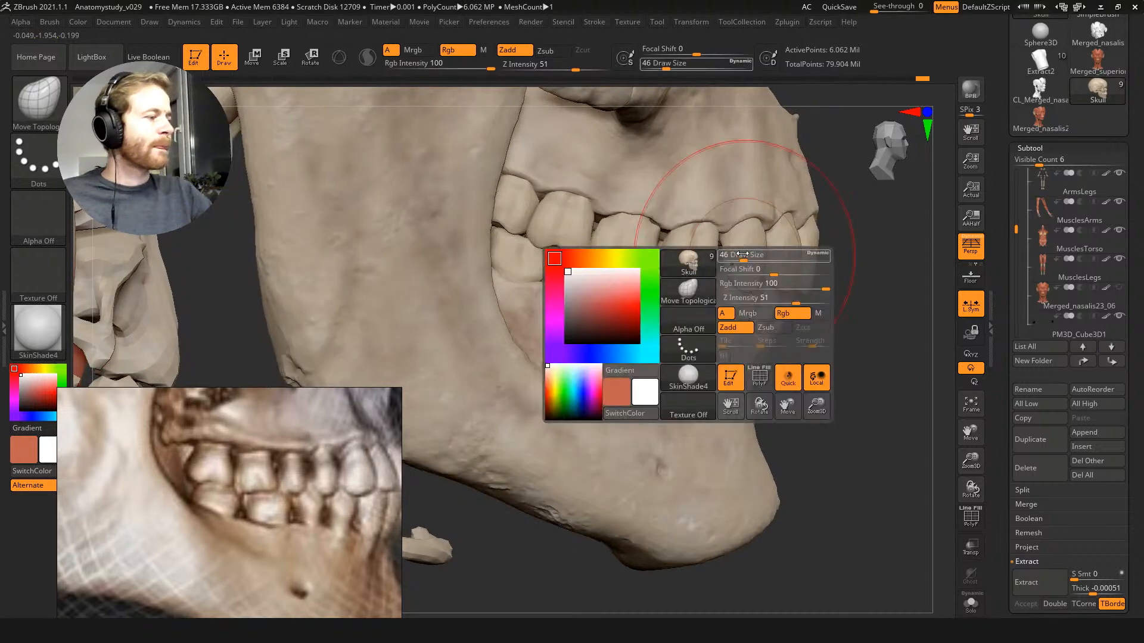
{"action": "left_click_drag", "start_coordinate": [744, 256], "coordinate": [725, 217]}
Step: Reduce the brush to draw size 31 and shift the lower premolar backwards towards the molars
{"action": "mouse_move", "coordinate": [725, 217]}
{"action": "right_mouse_down", "text": "ctrl"}
{"action": "mouse_move", "coordinate": [725, 276]}
{"action": "mouse_move", "coordinate": [712, 270]}
{"action": "right_mouse_up", "text": "ctrl"}
{"action": "key", "text": "s"}
{"action": "mouse_move", "coordinate": [680, 301]}
{"action": "left_mouse_down"}
{"action": "mouse_move", "coordinate": [712, 296]}
{"action": "mouse_move", "coordinate": [657, 291]}
{"action": "left_mouse_up"}
{"action": "mouse_move", "coordinate": [750, 312]}
{"action": "right_mouse_down"}
{"action": "mouse_move", "coordinate": [780, 306]}
{"action": "mouse_move", "coordinate": [706, 299]}
{"action": "right_mouse_up"}
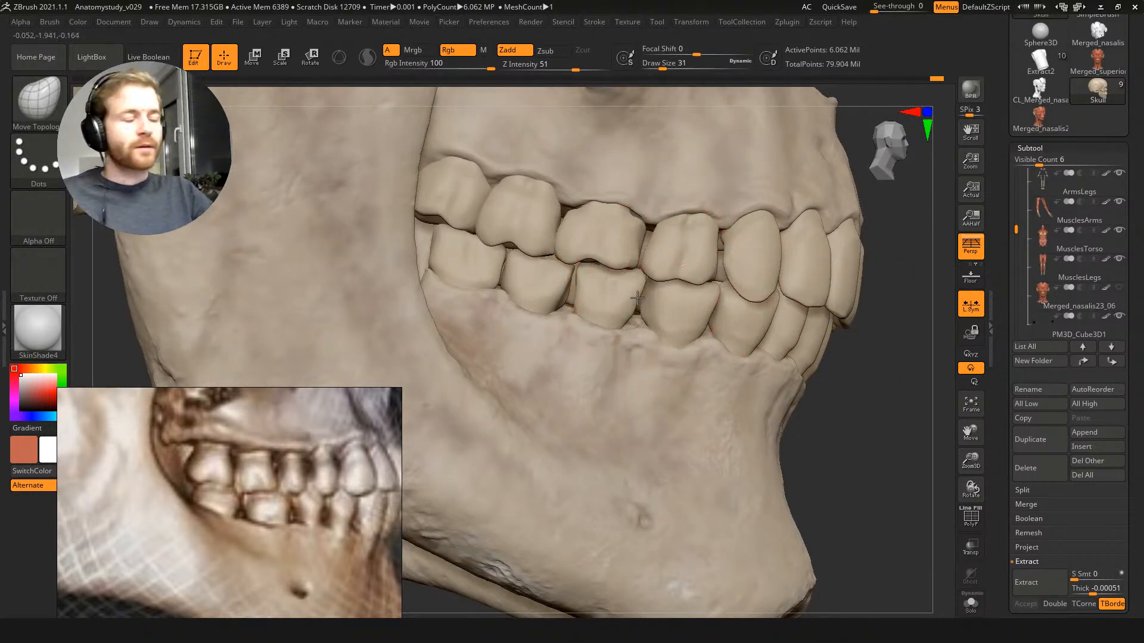
Step: Reduce the brush to draw size 18, then 12, and pull the back edge of the lower molar behind the premolar towards its neighbour
{"action": "right_click_drag", "start_coordinate": [638, 298], "coordinate": [625, 296]}
{"action": "key", "text": "s"}
{"action": "left_click_drag", "start_coordinate": [595, 290], "coordinate": [590, 289]}
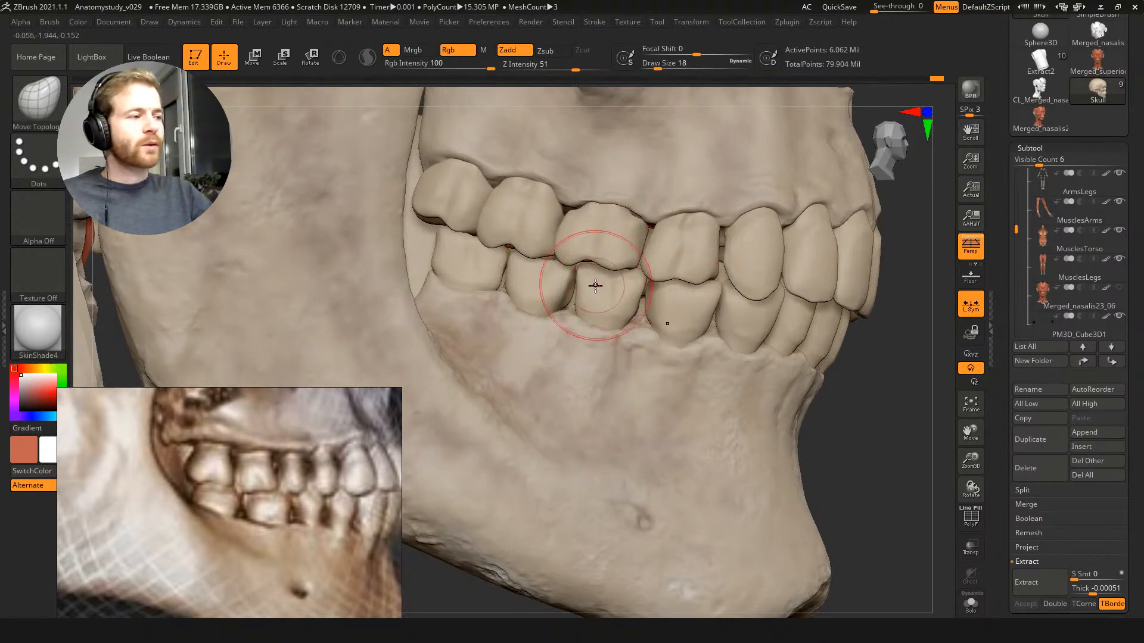
{"action": "mouse_move", "coordinate": [596, 286]}
{"action": "right_mouse_down"}
{"action": "mouse_move", "coordinate": [600, 299]}
{"action": "mouse_move", "coordinate": [590, 291]}
{"action": "right_mouse_up"}
{"action": "key", "text": "s"}
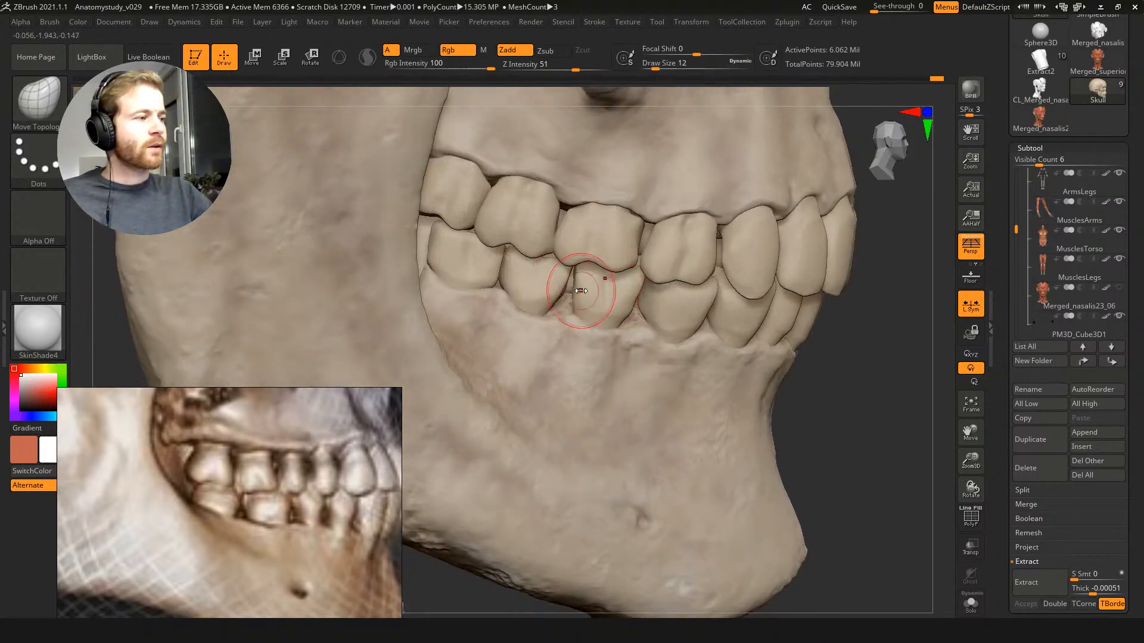
{"action": "left_click_drag", "start_coordinate": [581, 250], "coordinate": [578, 288], "text": "ctrl+shift"}
{"action": "right_click_drag", "start_coordinate": [577, 288], "coordinate": [584, 289]}
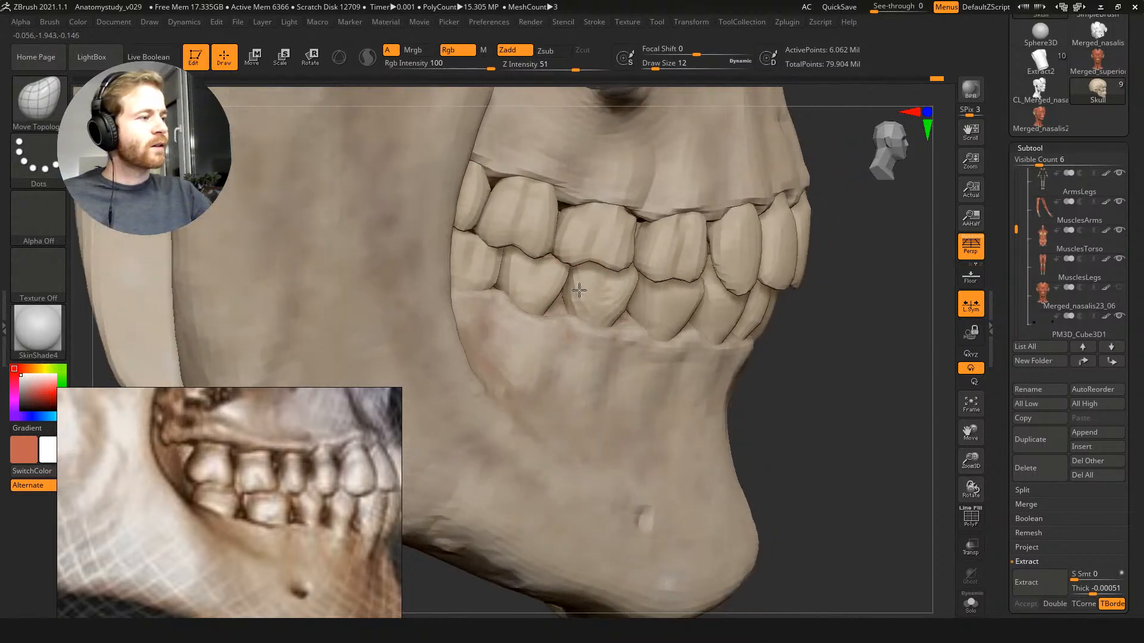
{"action": "left_click_drag", "start_coordinate": [566, 290], "coordinate": [557, 290]}
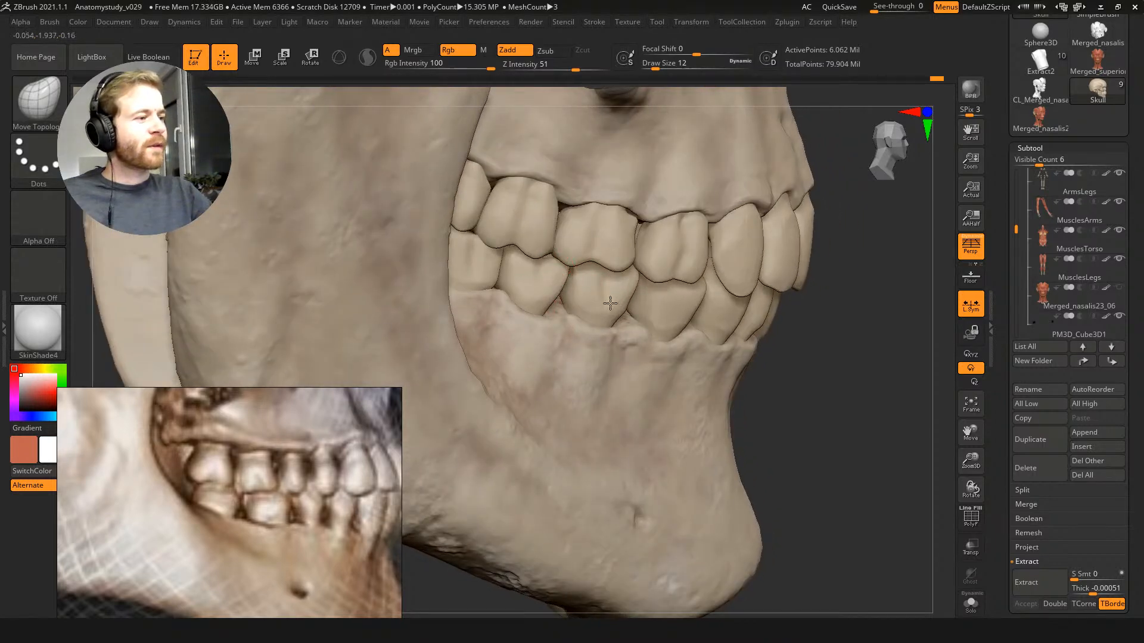
Step: Enlarge the brush to draw size 18 and adjust the contact between the lower molar and the premolar in front of it
{"action": "mouse_move", "coordinate": [609, 301]}
{"action": "right_mouse_down"}
{"action": "mouse_move", "coordinate": [686, 315]}
{"action": "mouse_move", "coordinate": [641, 304]}
{"action": "right_mouse_up"}
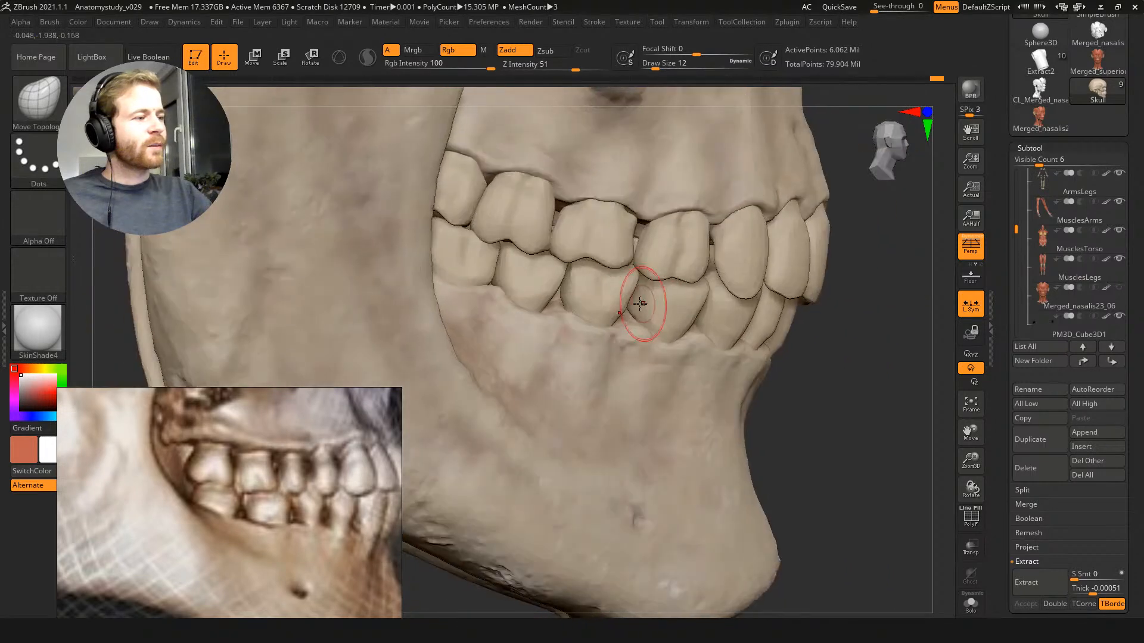
{"action": "key", "text": "s"}
{"action": "left_click_drag", "start_coordinate": [631, 303], "coordinate": [635, 303]}
{"action": "mouse_move", "coordinate": [650, 300]}
{"action": "right_mouse_down"}
{"action": "mouse_move", "coordinate": [739, 295]}
{"action": "mouse_move", "coordinate": [712, 356]}
{"action": "right_mouse_up"}
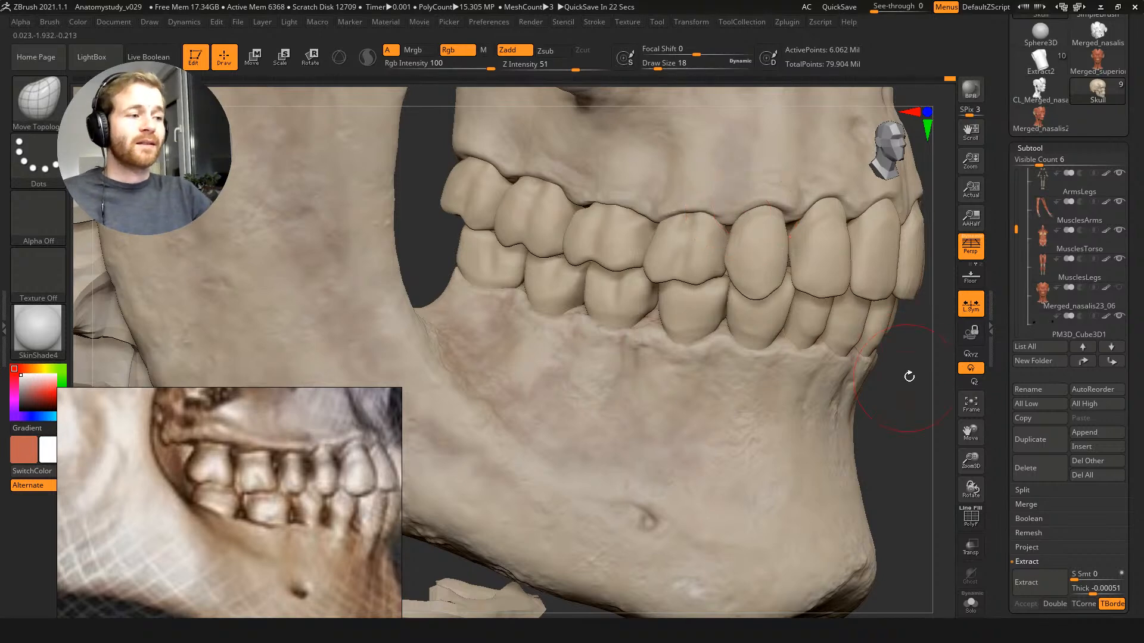
{"action": "left_click_drag", "start_coordinate": [899, 357], "coordinate": [890, 339]}
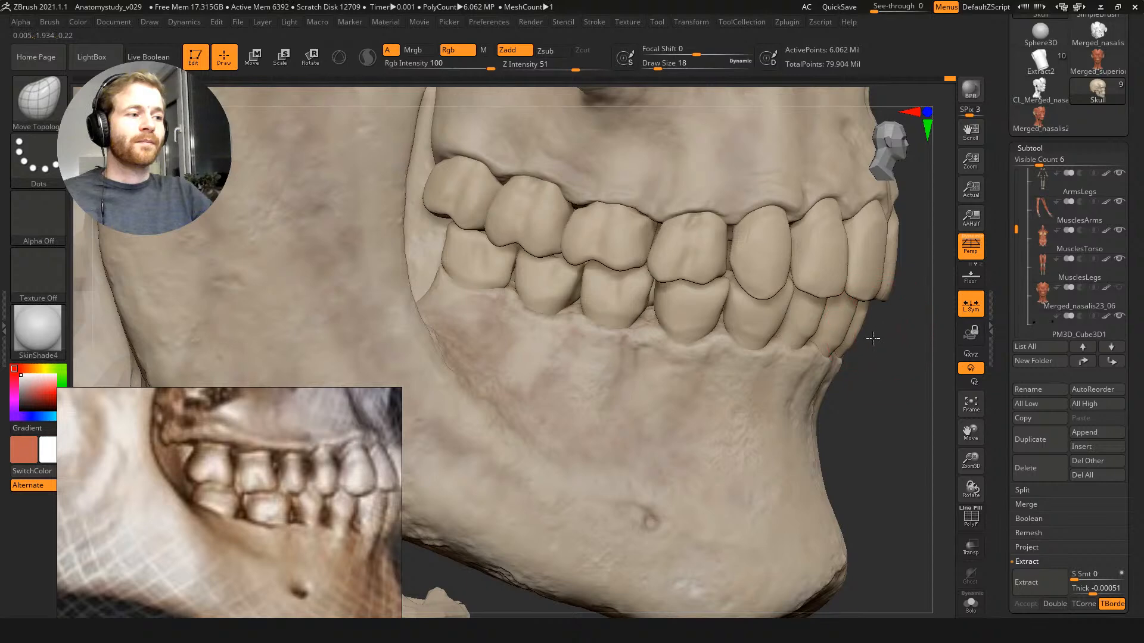
{"action": "right_click_drag", "start_coordinate": [853, 306], "coordinate": [798, 289]}
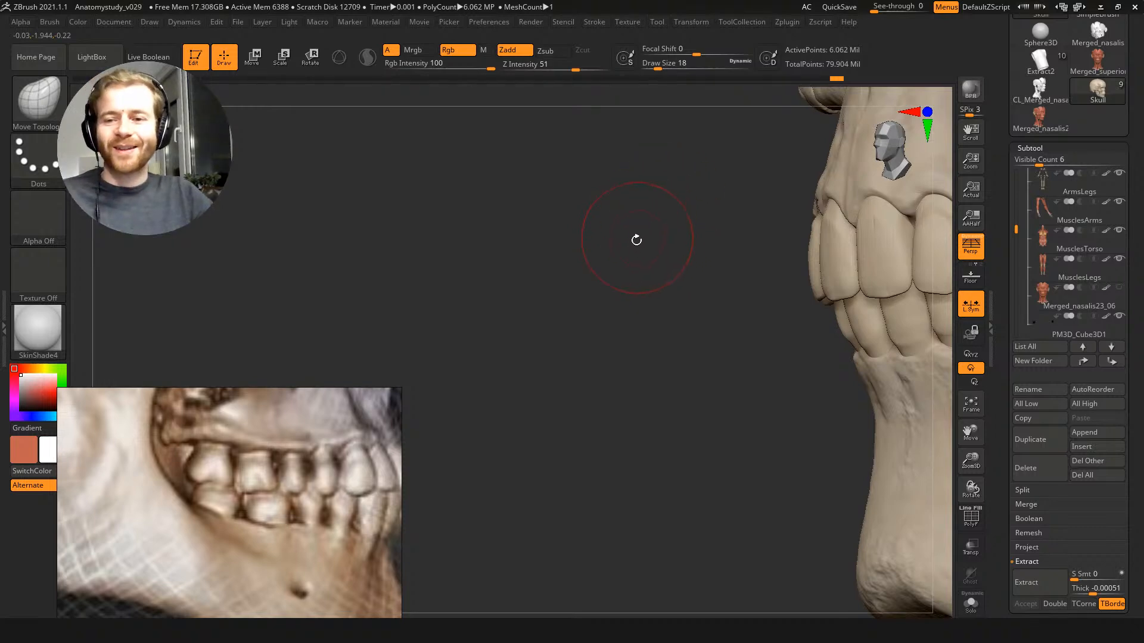
{"action": "mouse_move", "coordinate": [636, 237]}
{"action": "left_mouse_down"}
{"action": "mouse_move", "coordinate": [642, 255]}
{"action": "mouse_move", "coordinate": [799, 324]}
{"action": "mouse_move", "coordinate": [816, 309]}
{"action": "mouse_move", "coordinate": [786, 308]}
{"action": "left_mouse_up"}
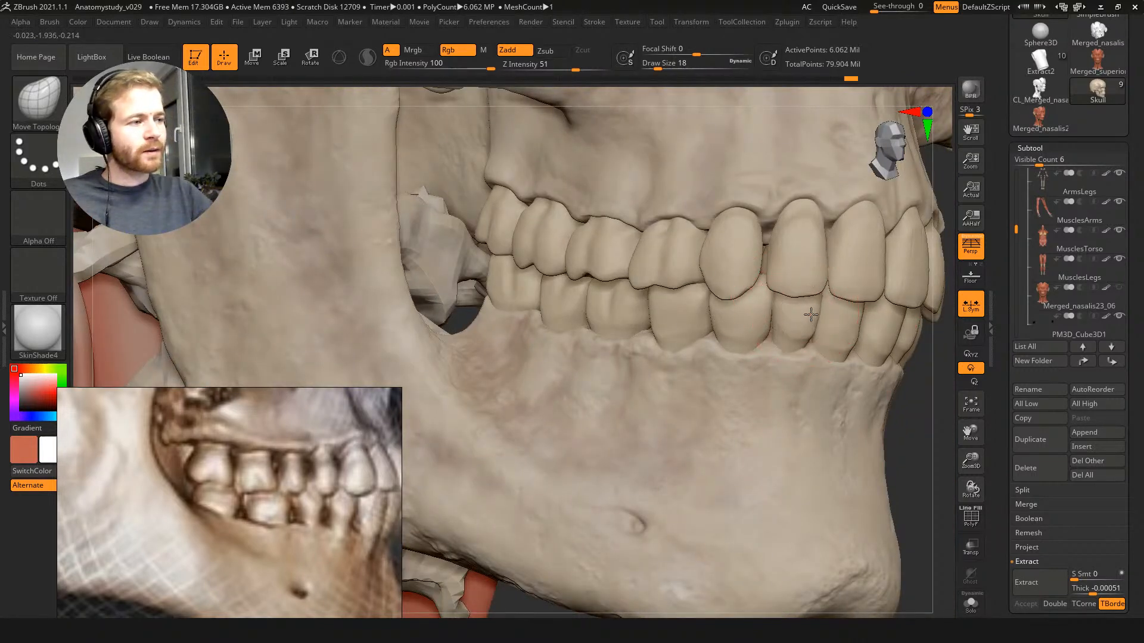
Step: Enlarge the brush to draw size 39 and adjust the position of the lower premolar beside the canine
{"action": "key", "text": "bracketright"}
{"action": "key", "text": "bracketright"}
{"action": "key", "text": "bracketright"}
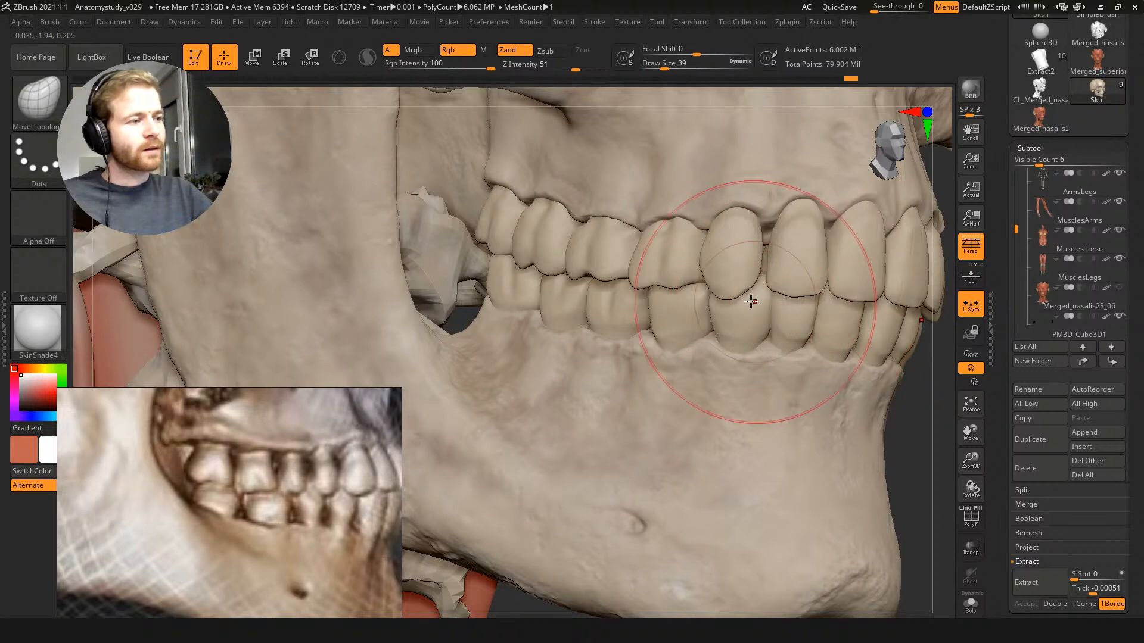
{"action": "right_click_drag", "start_coordinate": [751, 301], "coordinate": [793, 303]}
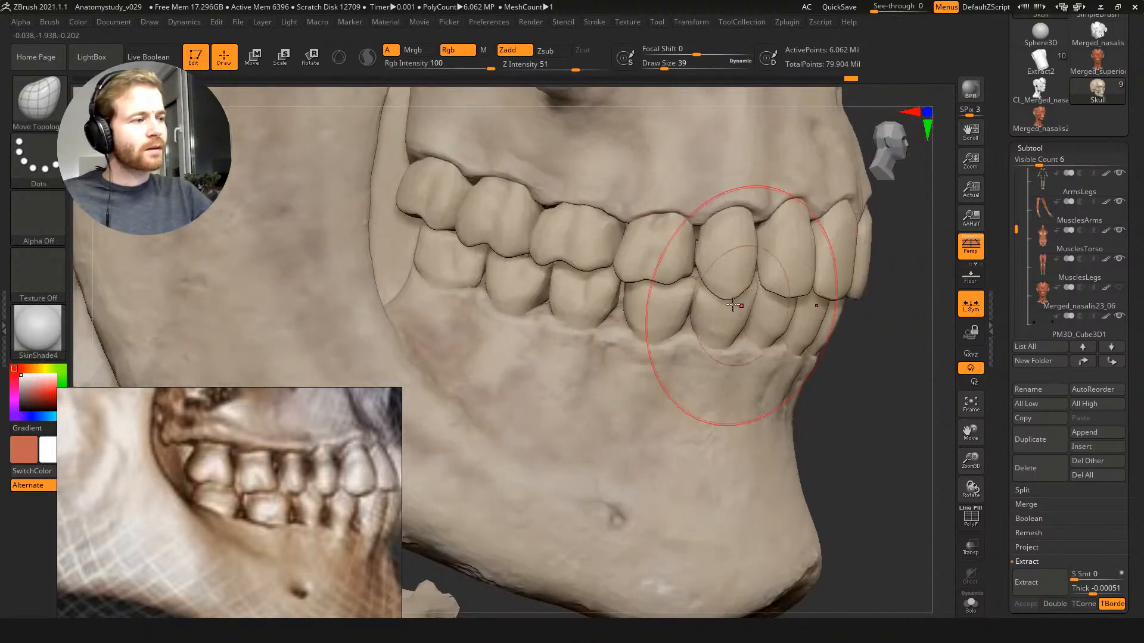
{"action": "left_click_drag", "start_coordinate": [689, 302], "coordinate": [689, 292]}
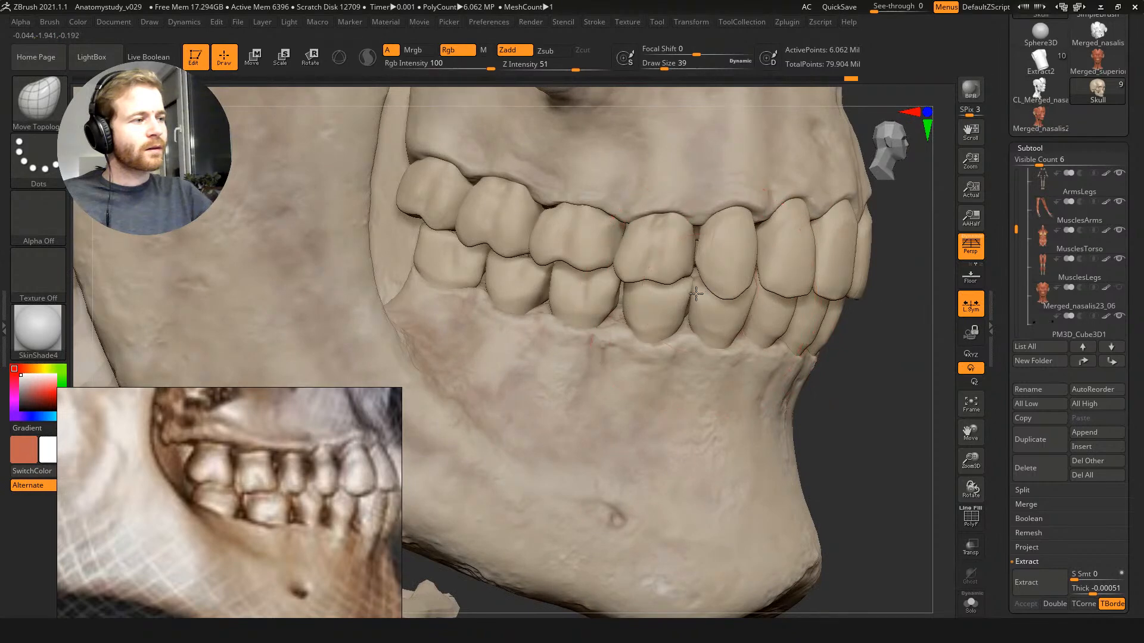
{"action": "right_click_drag", "start_coordinate": [775, 345], "coordinate": [800, 336]}
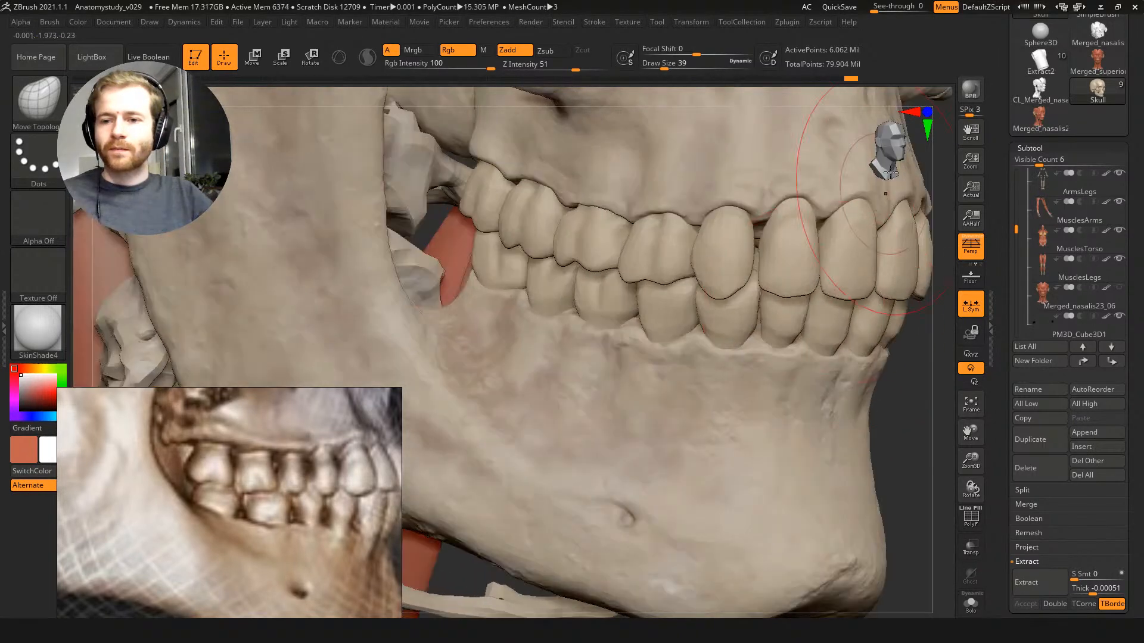
Step: Reduce the brush to draw size 17 and adjust the upper central incisors at the midline
{"action": "right_click_drag", "start_coordinate": [842, 288], "coordinate": [792, 302]}
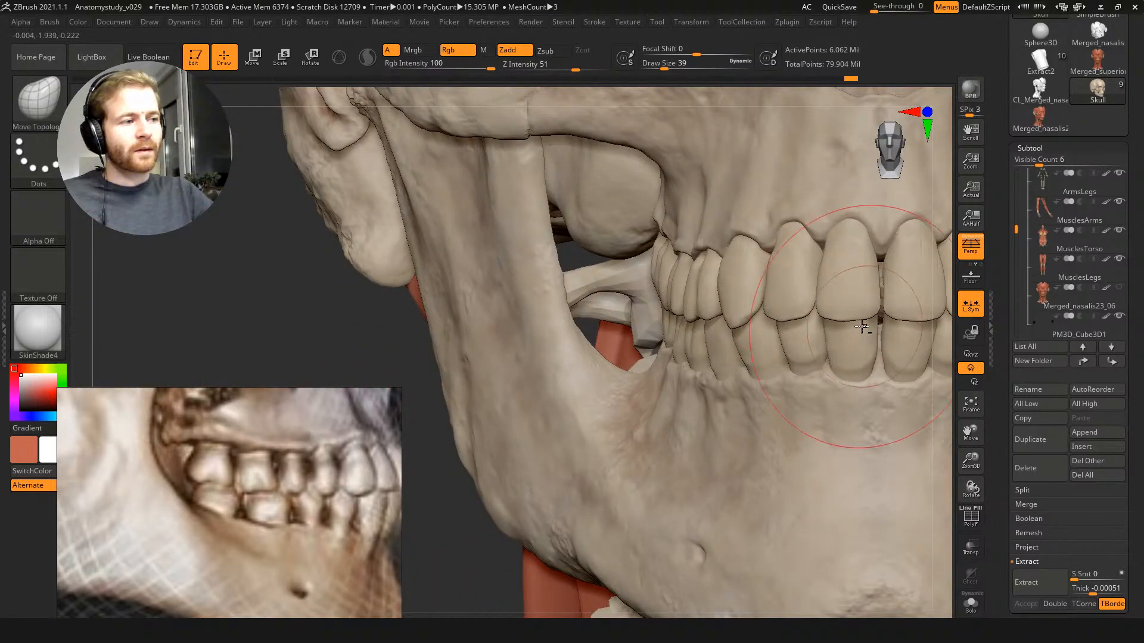
{"action": "right_click_drag", "start_coordinate": [864, 329], "coordinate": [801, 311]}
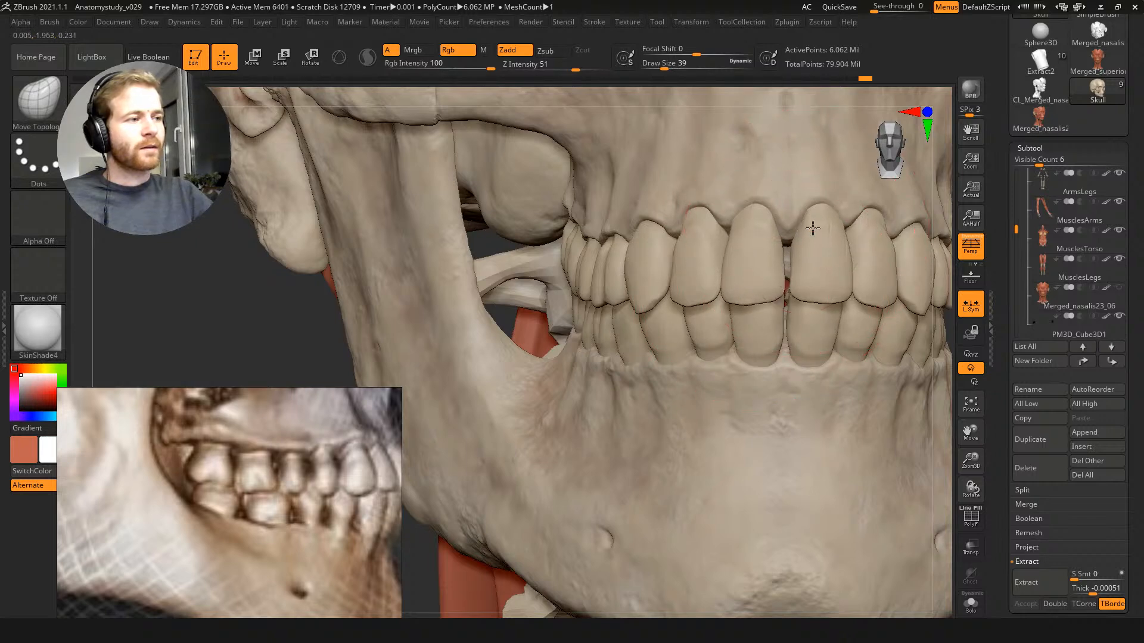
{"action": "key", "text": "bracketleft"}
{"action": "key", "text": "bracketleft"}
{"action": "key", "text": "bracketleft"}
{"action": "key", "text": "bracketleft"}
{"action": "key", "text": "bracketleft"}
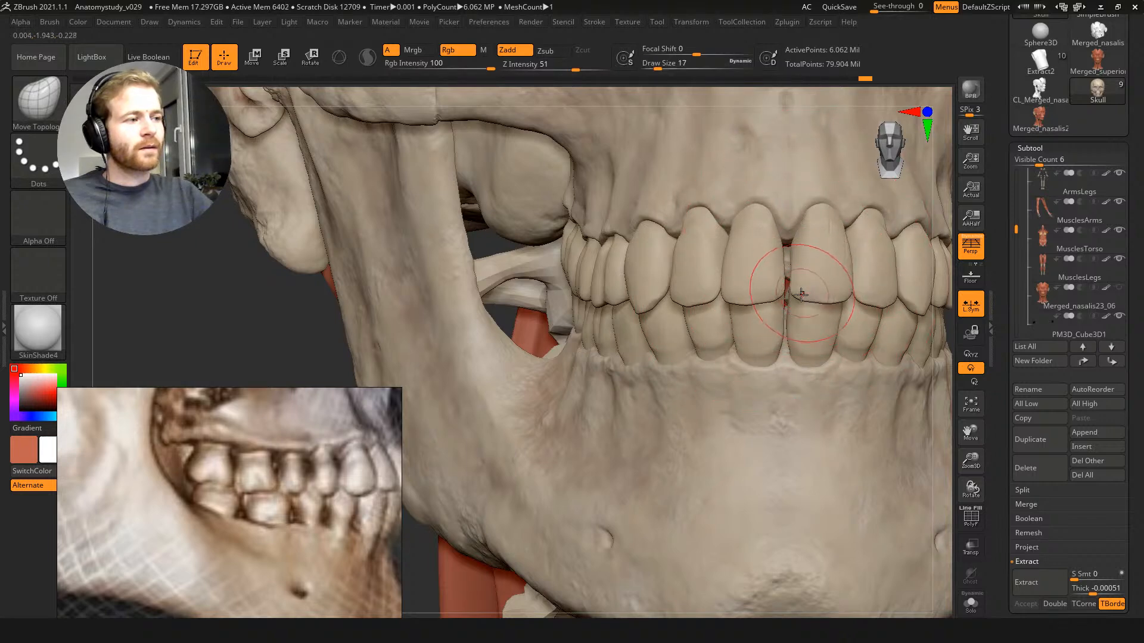
Step: Enlarge the brush to draw size 39 and adjust the lower central incisors at the midline gap
{"action": "key", "text": "bracketright"}
{"action": "key", "text": "bracketright"}
{"action": "key", "text": "bracketright"}
{"action": "key", "text": "bracketright"}
{"action": "key", "text": "bracketright"}
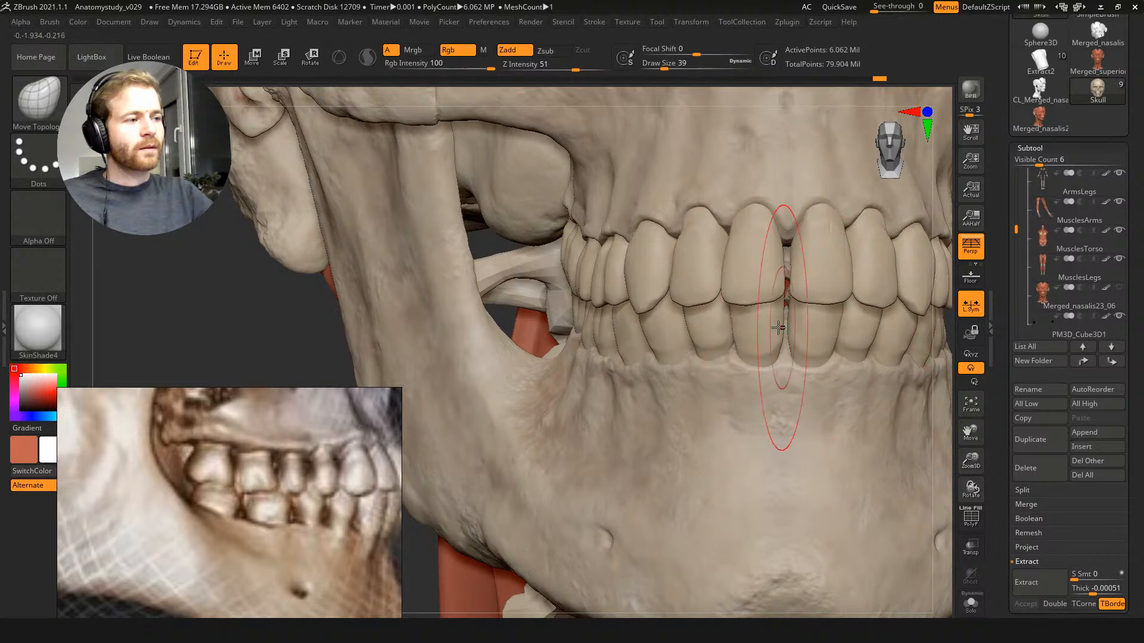
{"action": "right_click_drag", "start_coordinate": [782, 311], "coordinate": [876, 299]}
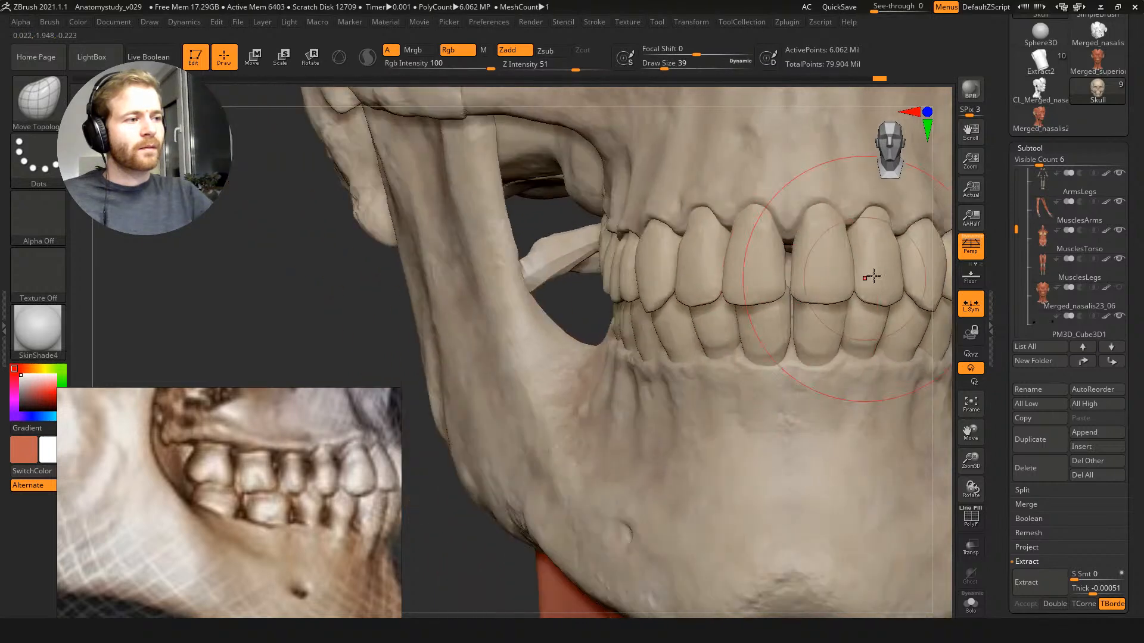
{"action": "key", "text": "bracketright"}
{"action": "key", "text": "bracketright"}
{"action": "key", "text": "bracketright"}
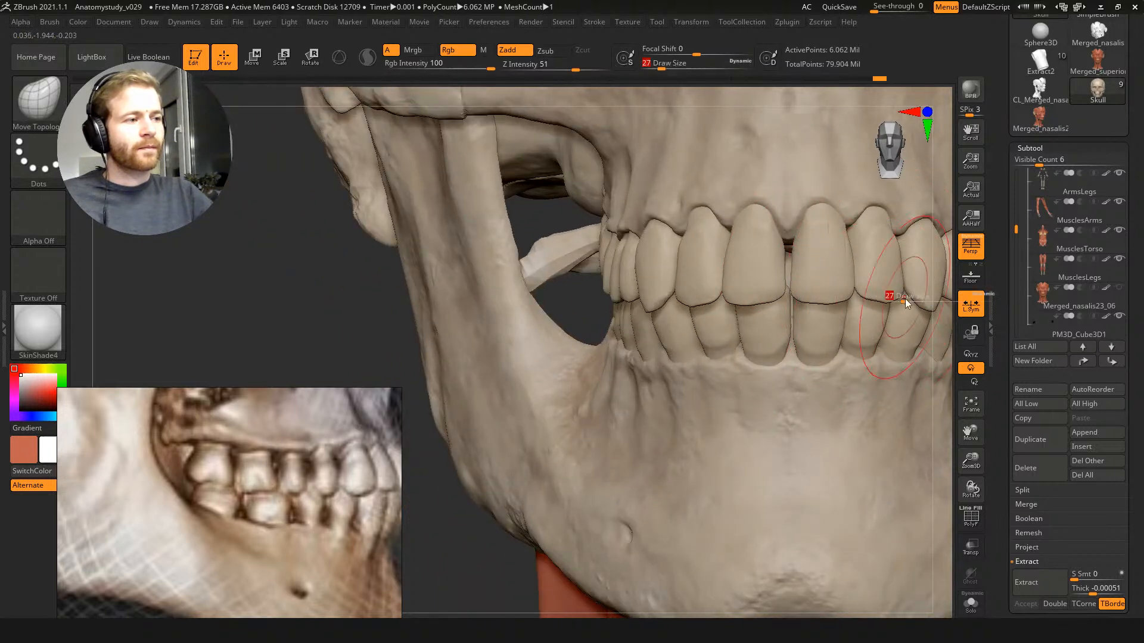
{"action": "key", "text": "bracketleft"}
{"action": "key", "text": "bracketleft"}
{"action": "key", "text": "bracketleft"}
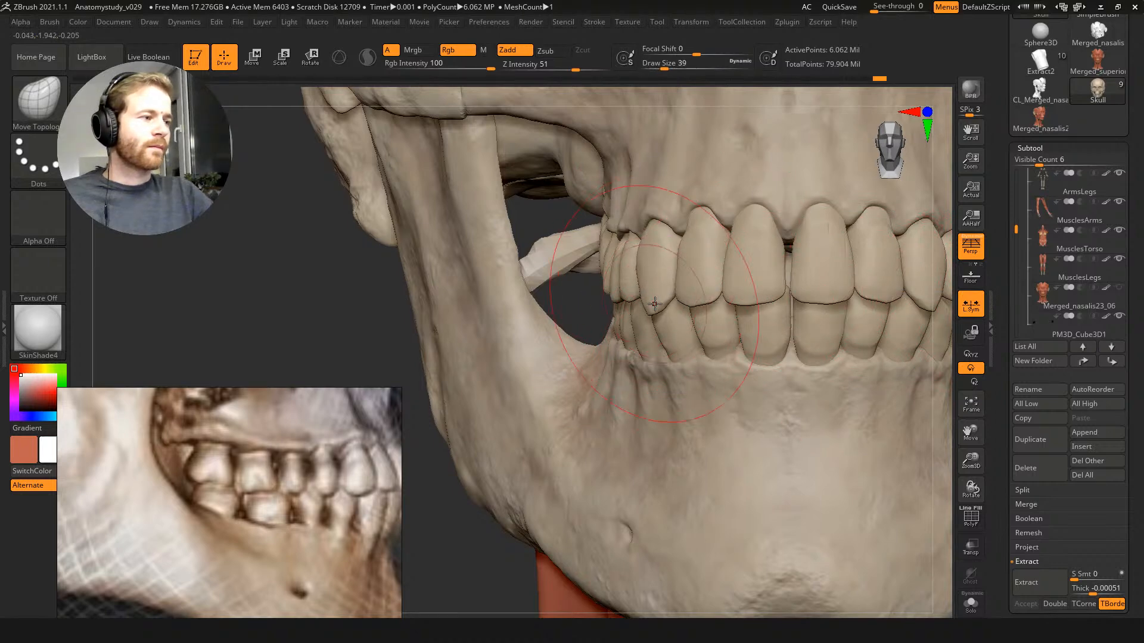
Step: Reduce the brush to draw size 6 for the gap between the upper central incisors
{"action": "mouse_move", "coordinate": [655, 302]}
{"action": "right_mouse_down"}
{"action": "mouse_move", "coordinate": [715, 263]}
{"action": "mouse_move", "coordinate": [738, 309]}
{"action": "mouse_move", "coordinate": [715, 268]}
{"action": "mouse_move", "coordinate": [659, 253]}
{"action": "right_mouse_up"}
{"action": "key", "text": "bracketleft"}
{"action": "key", "text": "bracketleft"}
{"action": "key", "text": "bracketleft"}
{"action": "key", "text": "bracketleft"}
{"action": "key", "text": "bracketleft"}
{"action": "key", "text": "bracketleft"}
{"action": "key", "text": "bracketleft"}
{"action": "key", "text": "bracketleft"}
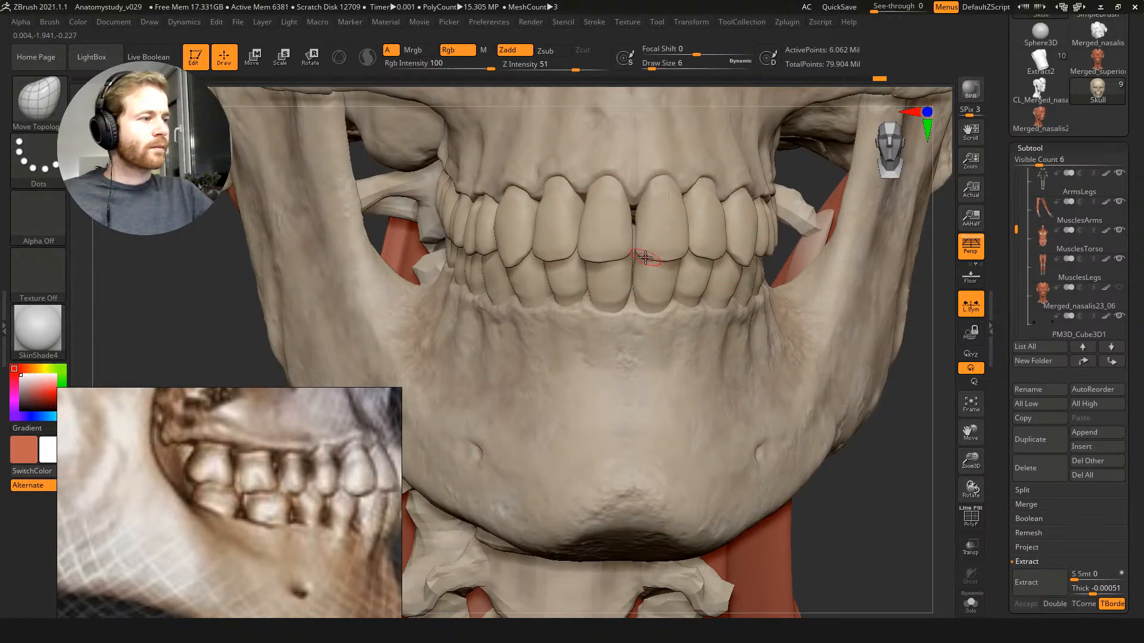
Step: Enlarge the brush to draw size 22, isolate one upper central incisor and bring the whole skull back into view
{"action": "key", "text": "s"}
{"action": "left_click_drag", "start_coordinate": [638, 234], "coordinate": [639, 211]}
{"action": "key", "text": "s"}
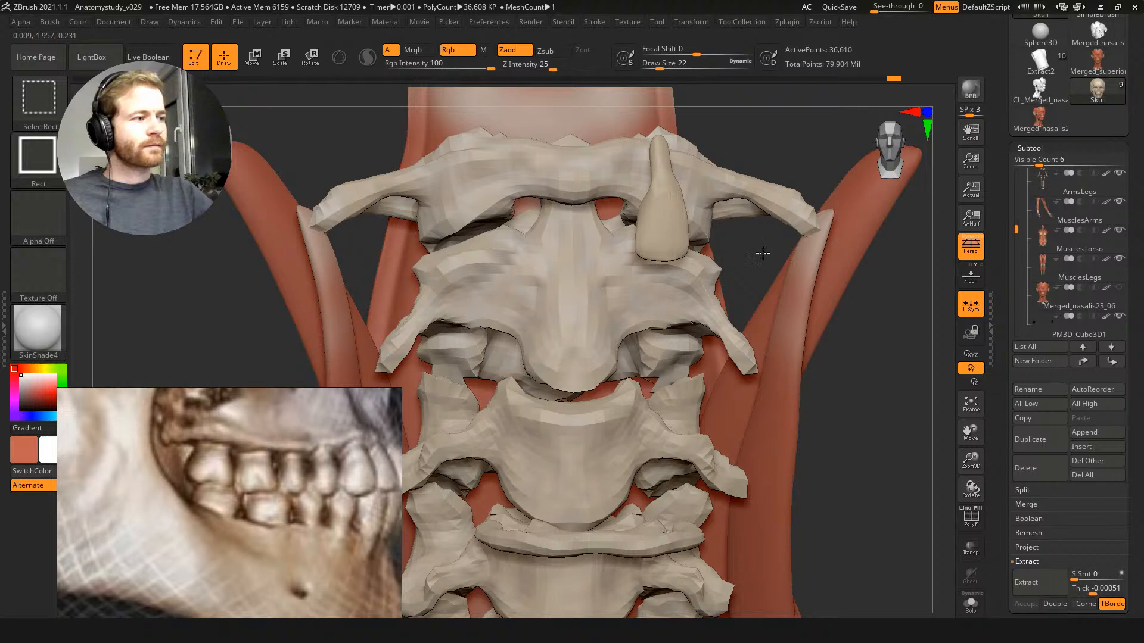
{"action": "left_click", "coordinate": [890, 400], "text": "ctrl+shift"}
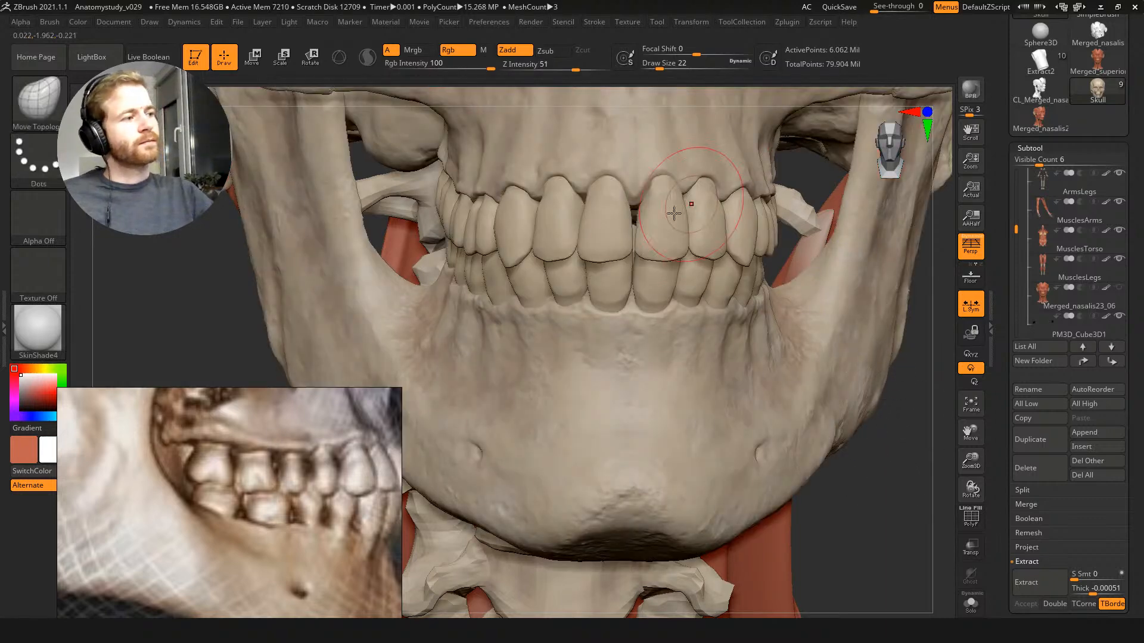
Step: Enlarge the brush to draw size 33 and move the upper central incisors closer together at the midline
{"action": "key", "text": "s"}
{"action": "left_click_drag", "start_coordinate": [676, 172], "coordinate": [663, 182]}
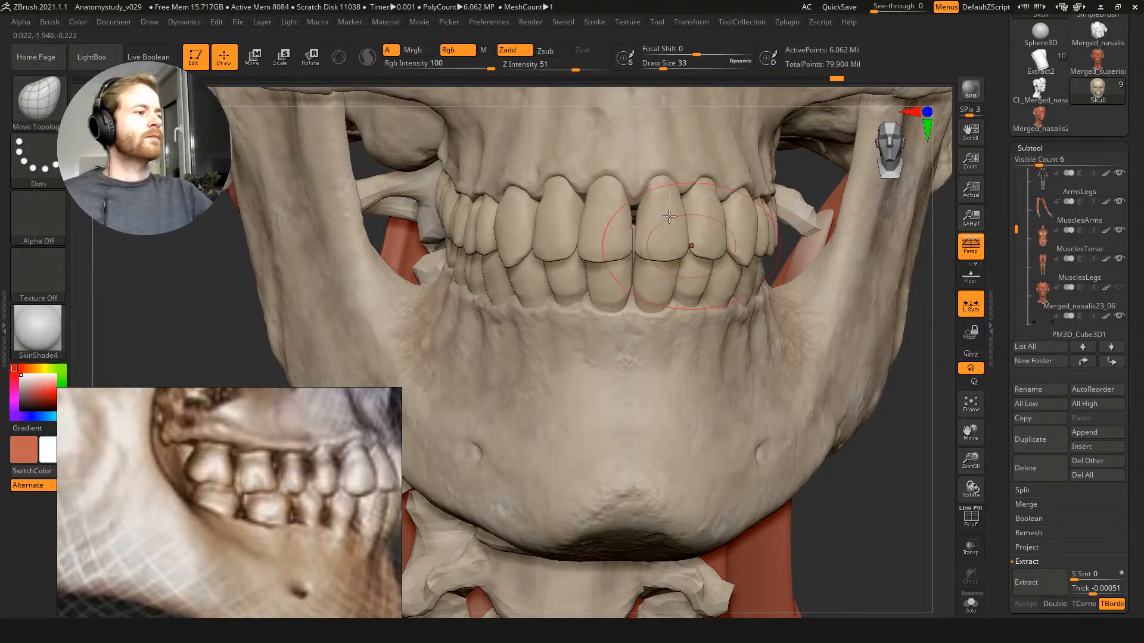
{"action": "right_click_drag", "start_coordinate": [672, 219], "coordinate": [705, 254], "text": "ctrl"}
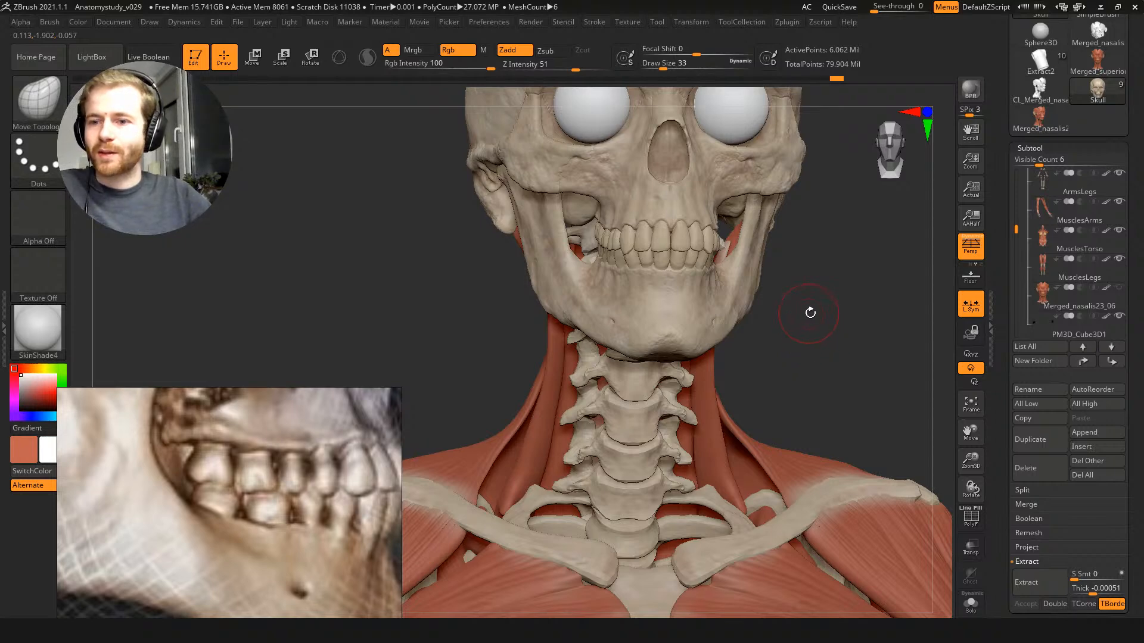
Step: Examine the skull and teeth from a distance together with the neck and torso muscles
{"action": "mouse_move", "coordinate": [1023, 340]}
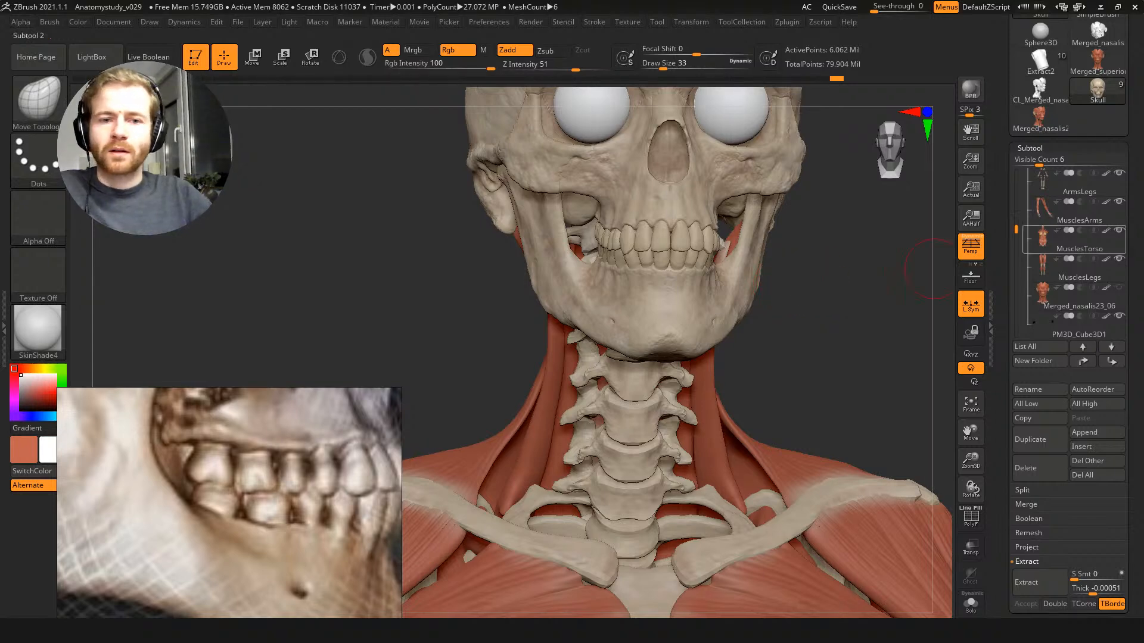
{"action": "mouse_move", "coordinate": [1067, 239]}
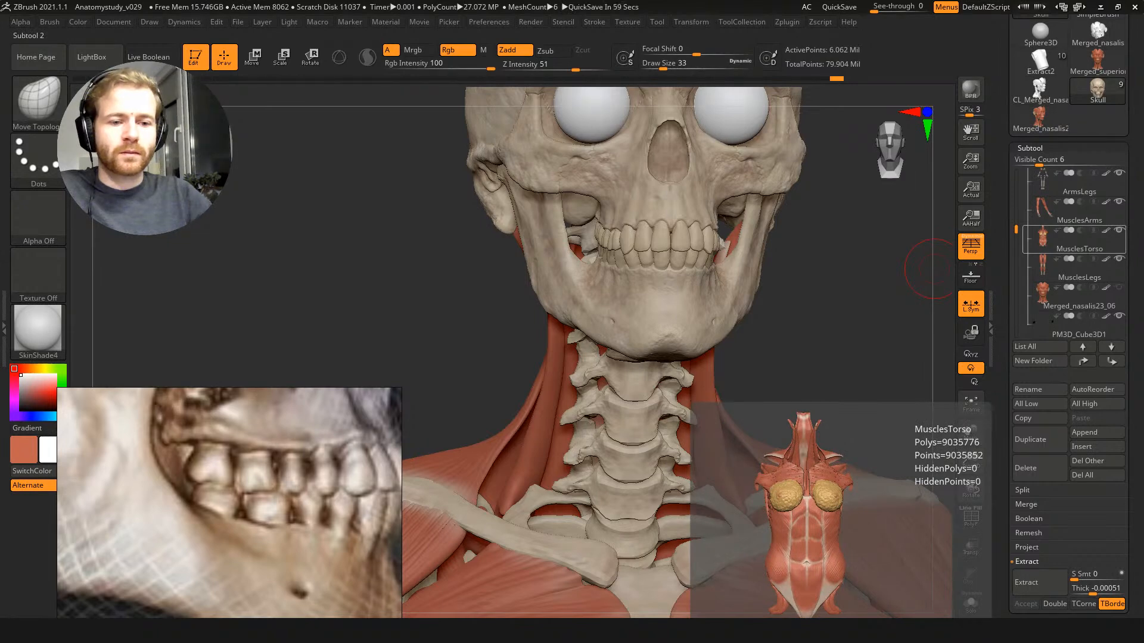
{"action": "left_click_drag", "start_coordinate": [878, 296], "coordinate": [882, 284]}
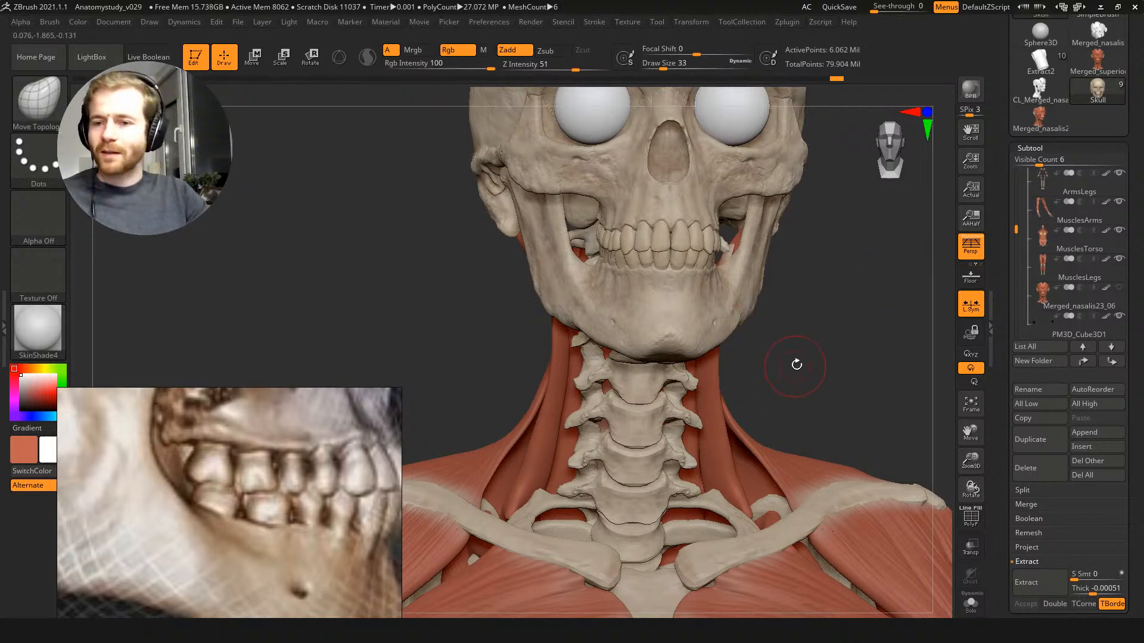
{"action": "left_click_drag", "start_coordinate": [799, 342], "coordinate": [766, 293], "text": "alt"}
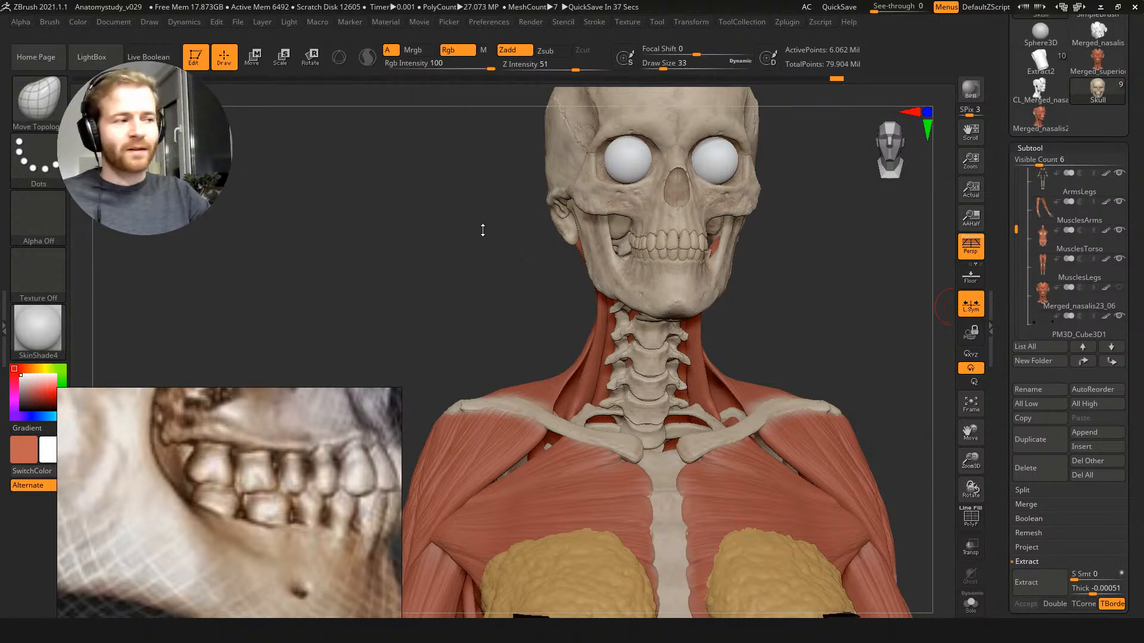
{"action": "mouse_move", "coordinate": [481, 230]}
{"action": "left_mouse_down"}
{"action": "mouse_move", "coordinate": [493, 234]}
{"action": "mouse_move", "coordinate": [484, 242]}
{"action": "mouse_move", "coordinate": [455, 193]}
{"action": "mouse_move", "coordinate": [501, 237]}
{"action": "left_mouse_up"}
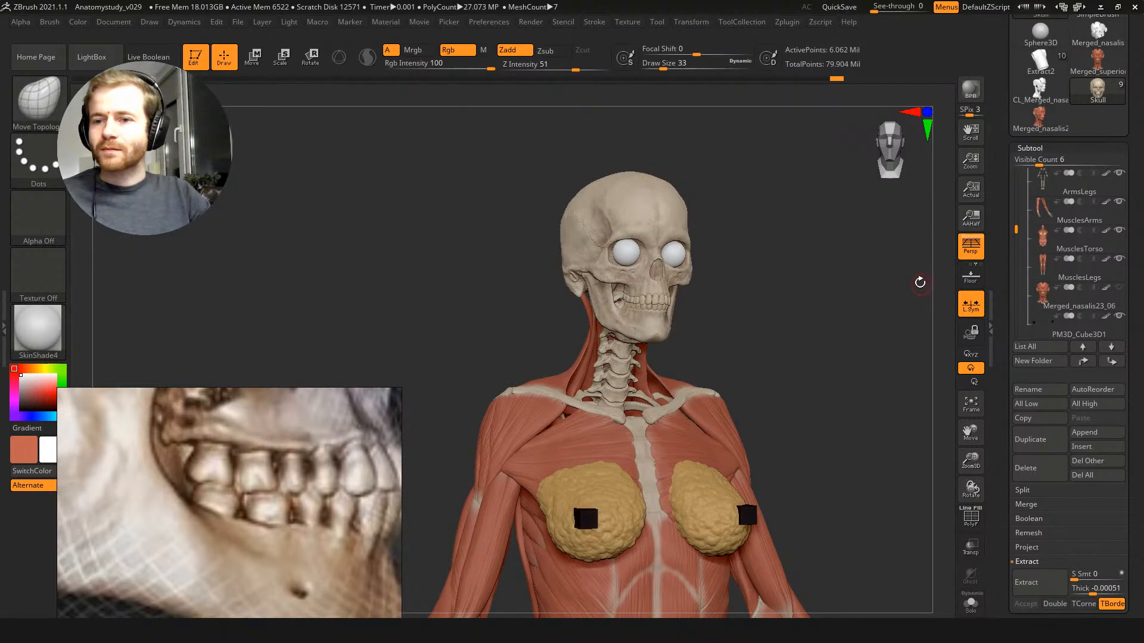
{"action": "left_click_drag", "start_coordinate": [814, 291], "coordinate": [823, 254], "text": "alt"}
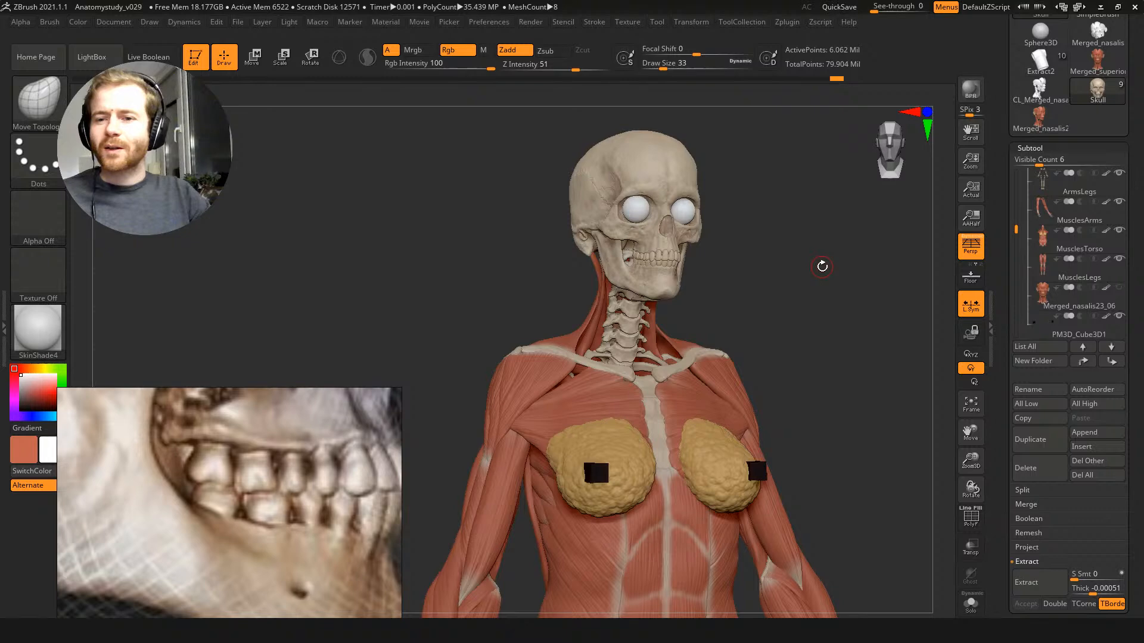
{"action": "left_click_drag", "start_coordinate": [798, 286], "coordinate": [777, 245], "text": "alt"}
Step: Show the Merged_nasalis23_06 facial muscles, examine the face and mouth up close, and hide them again
{"action": "left_click", "coordinate": [1120, 288]}
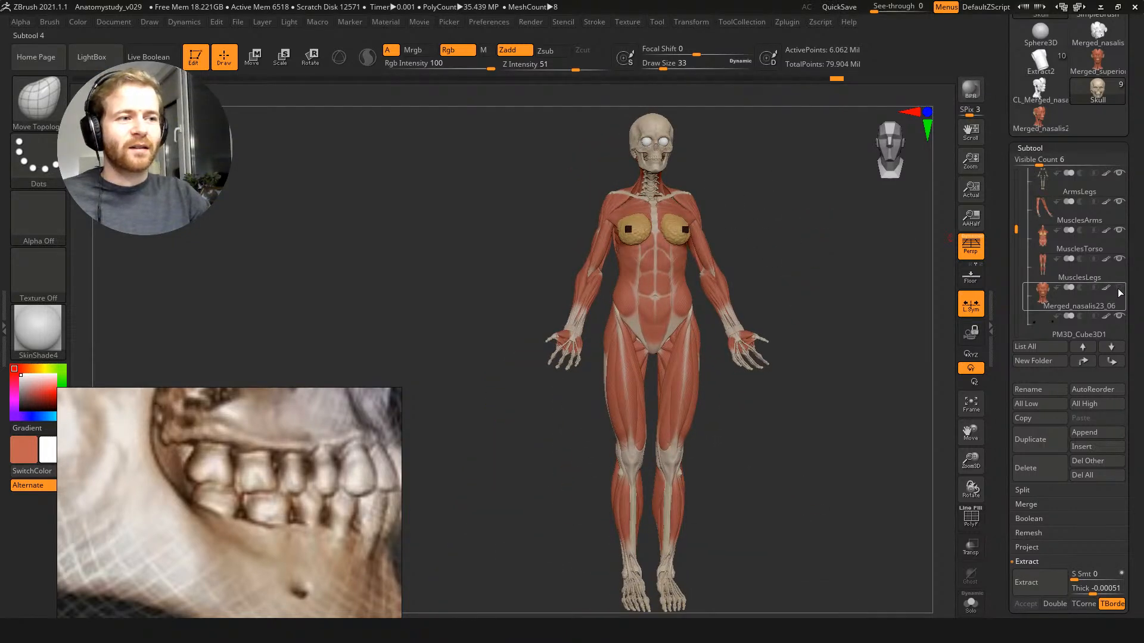
{"action": "left_click_drag", "start_coordinate": [861, 298], "coordinate": [745, 185]}
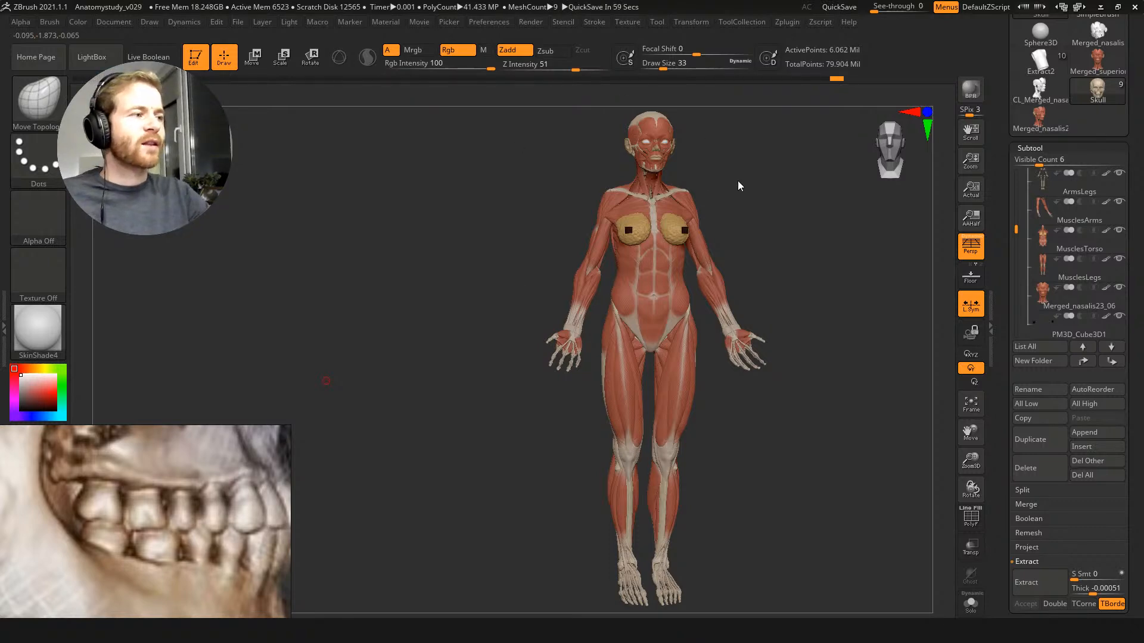
{"action": "left_click_drag", "start_coordinate": [745, 183], "coordinate": [835, 273]}
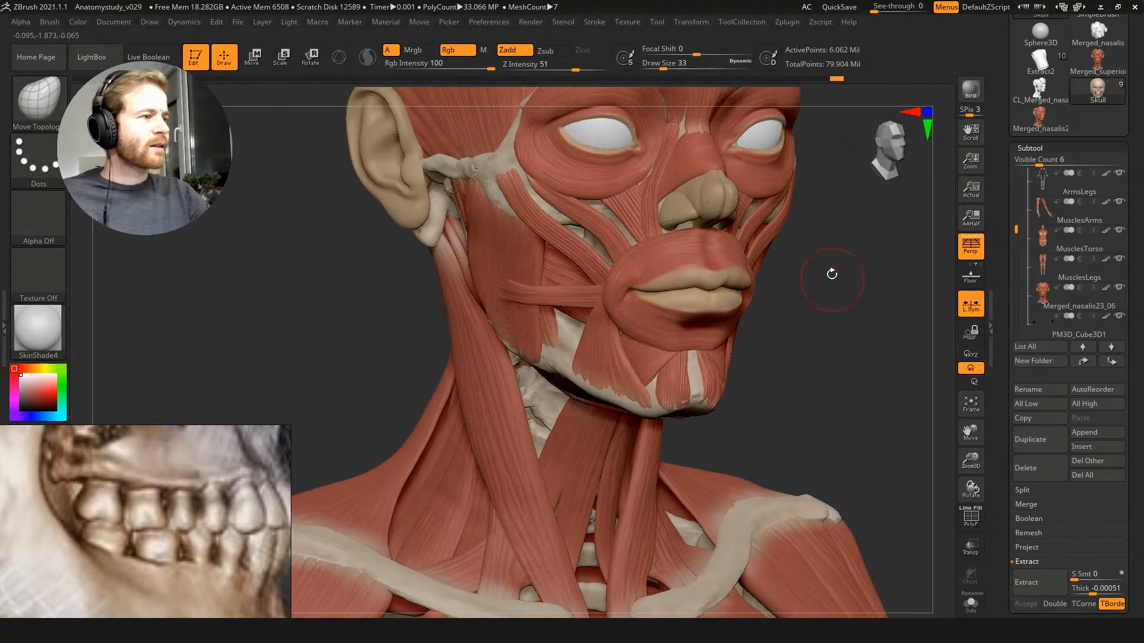
{"action": "left_click", "coordinate": [1120, 287]}
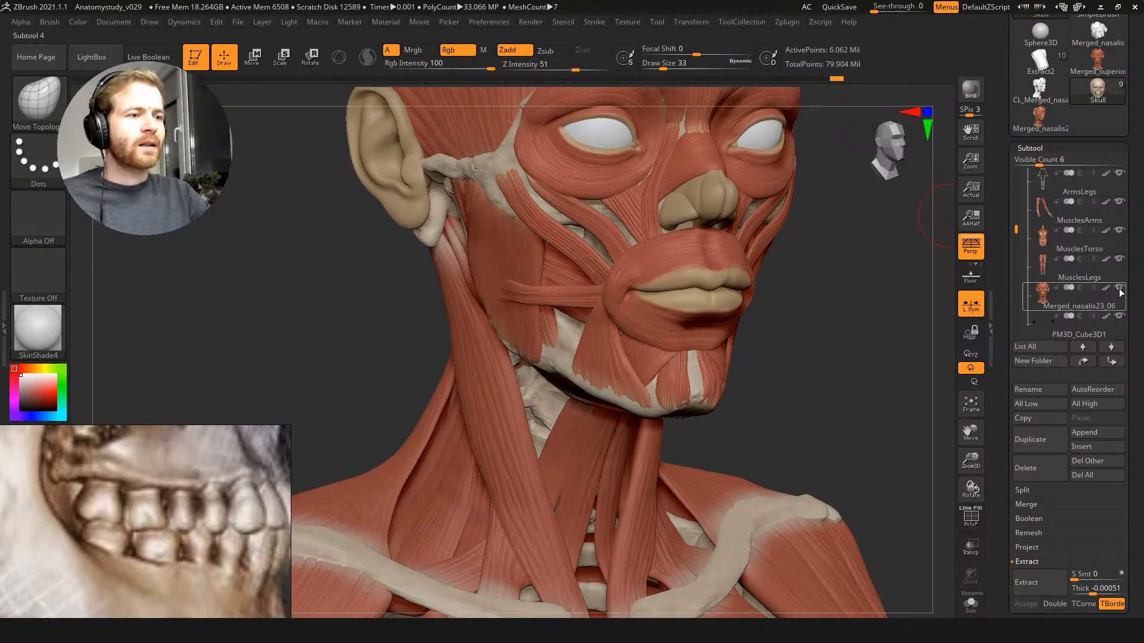
Step: Hide the MusclesLegs, MusclesTorso and MusclesArms subtools and make the ArmsLegs skeleton active around the pelvis and thigh bones
{"action": "left_click_drag", "start_coordinate": [861, 289], "coordinate": [792, 178]}
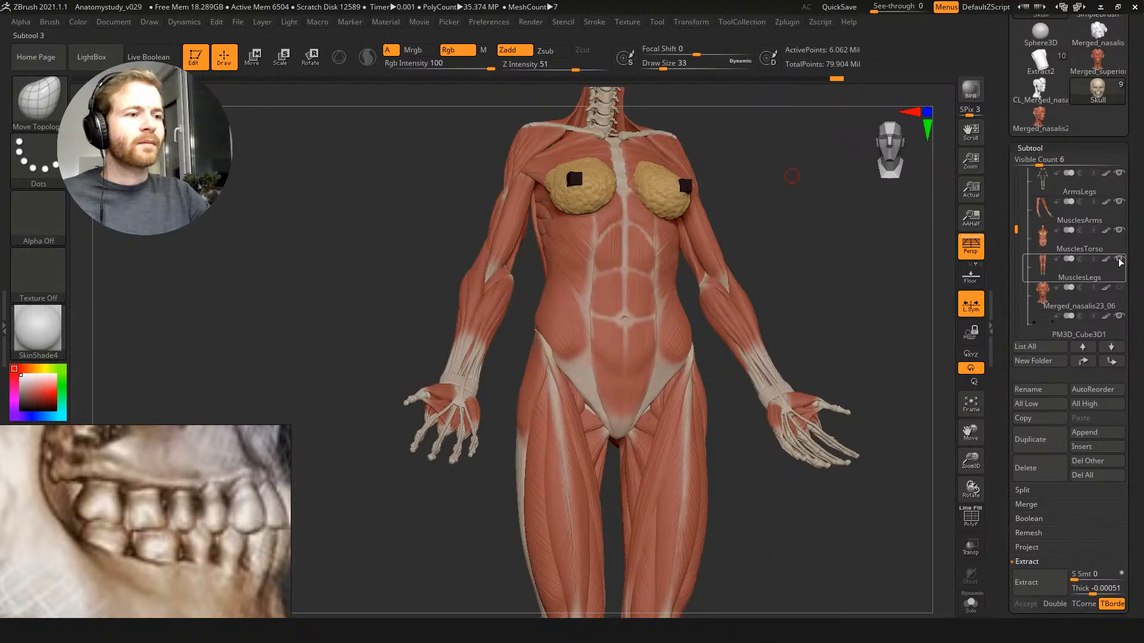
{"action": "left_click", "coordinate": [1119, 259]}
{"action": "left_click", "coordinate": [1119, 230]}
{"action": "left_click", "coordinate": [1119, 202]}
{"action": "left_click_drag", "start_coordinate": [648, 477], "coordinate": [748, 319], "text": "alt"}
{"action": "left_click", "coordinate": [647, 283], "text": "alt"}
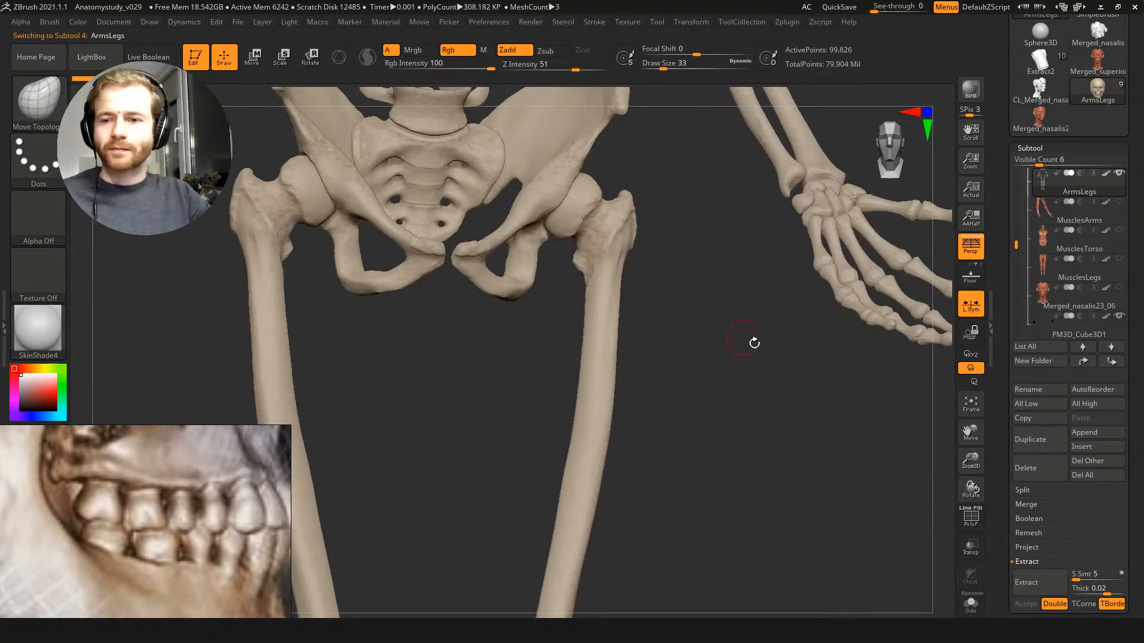
{"action": "left_click_drag", "start_coordinate": [671, 311], "coordinate": [763, 376]}
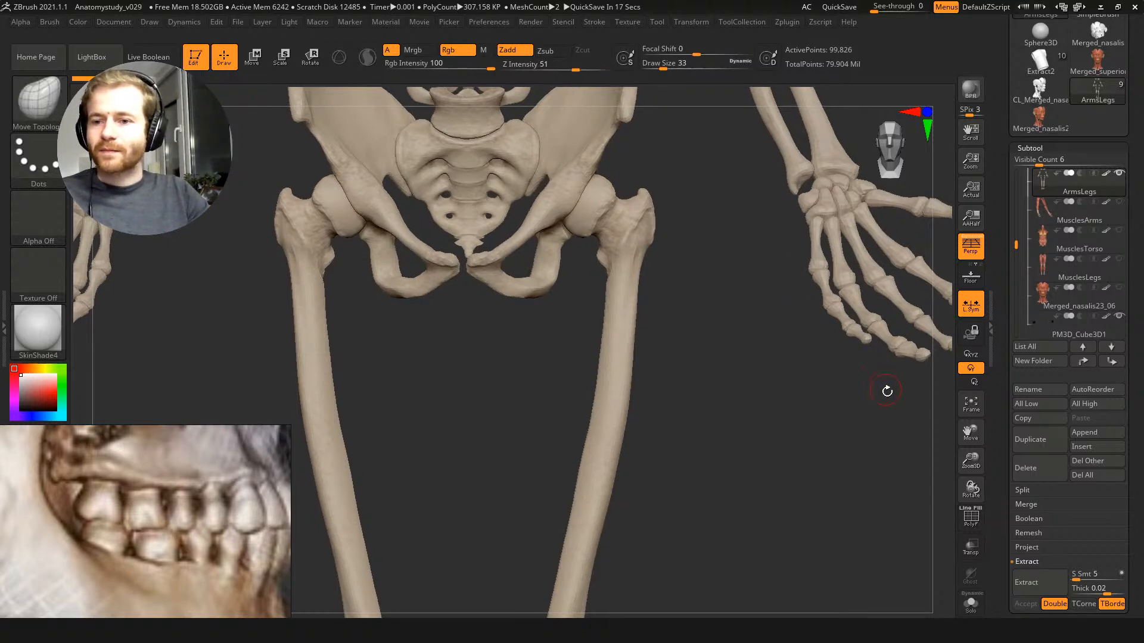
{"action": "left_click_drag", "start_coordinate": [885, 388], "coordinate": [899, 434]}
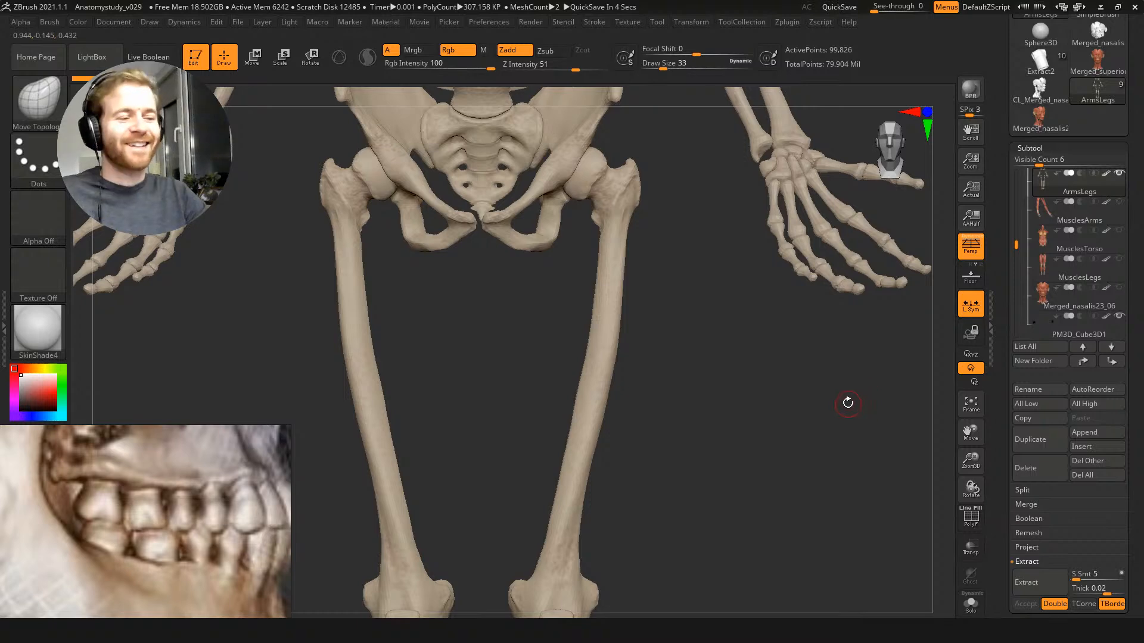
Step: Switch to the Zygote Body site in the browser and turn the female figure to a side view
{"action": "right_click_drag", "start_coordinate": [842, 399], "coordinate": [817, 431], "text": "ctrl"}
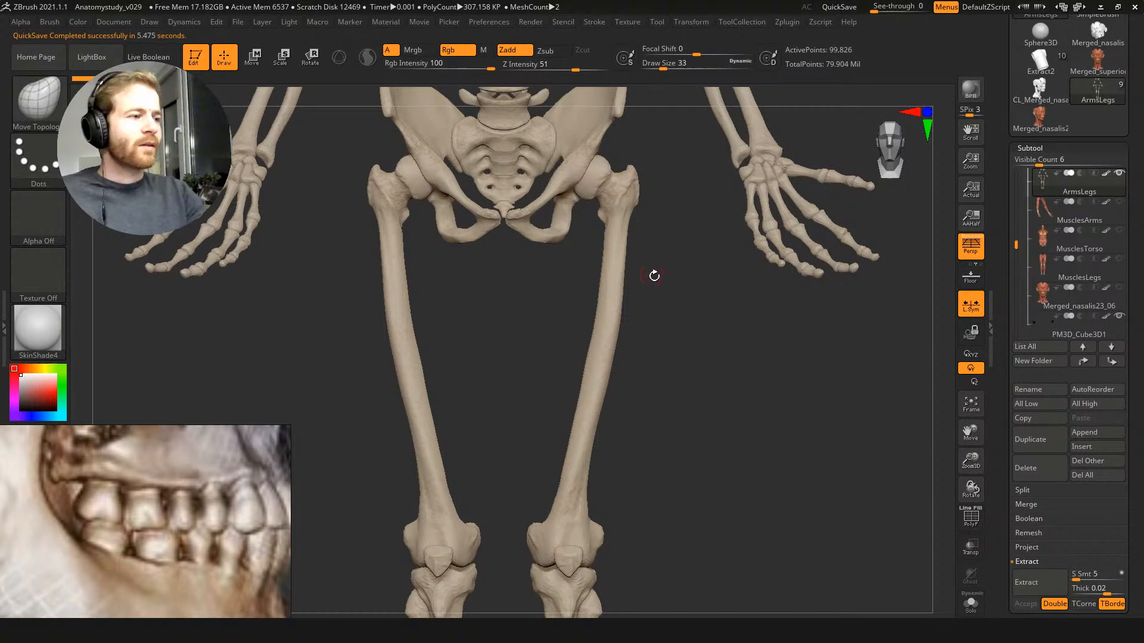
{"action": "key", "text": "space"}
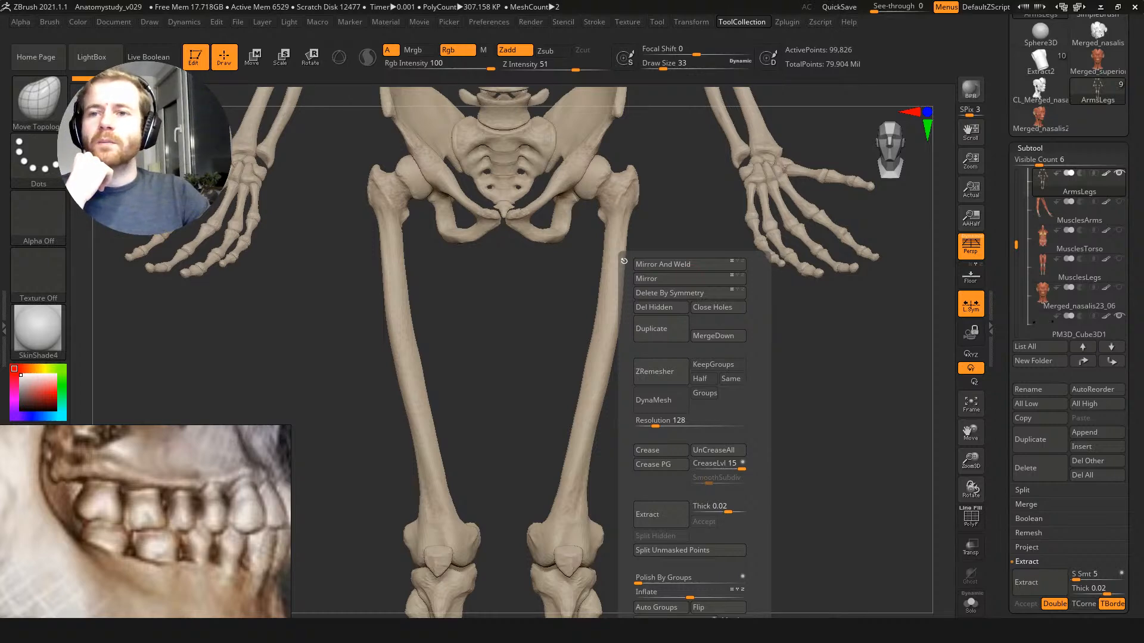
{"action": "left_click_drag", "start_coordinate": [1143, 241], "coordinate": [514, 0]}
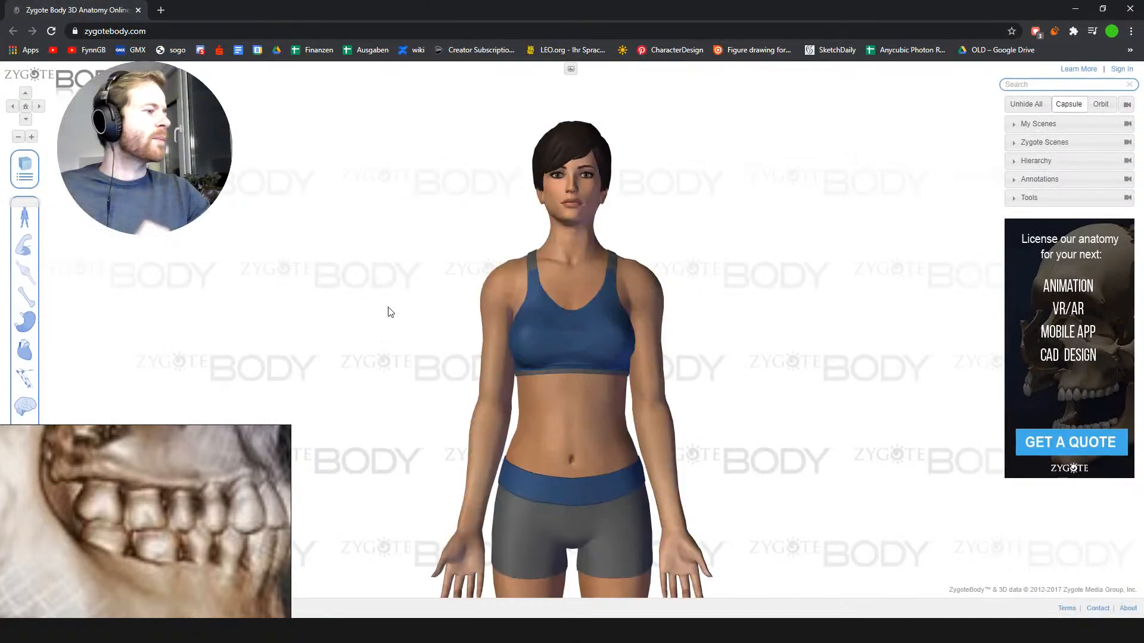
{"action": "left_click_drag", "start_coordinate": [369, 250], "coordinate": [280, 256]}
{"action": "left_click_drag", "start_coordinate": [179, 160], "coordinate": [205, 232]}
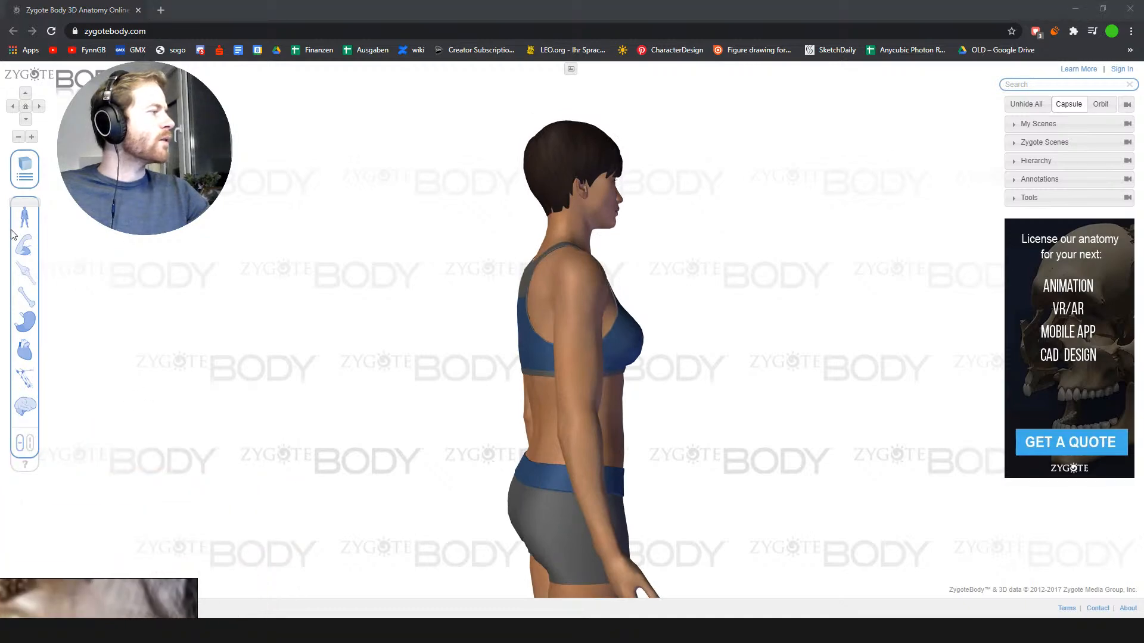
Step: Fade the figure's outer layers down to the organs, restore the skin, and look over the whole body from the front
{"action": "left_click_drag", "start_coordinate": [20, 212], "coordinate": [24, 306]}
{"action": "mouse_move", "coordinate": [341, 308]}
{"action": "left_mouse_down"}
{"action": "mouse_move", "coordinate": [315, 307]}
{"action": "mouse_move", "coordinate": [326, 292]}
{"action": "left_mouse_up"}
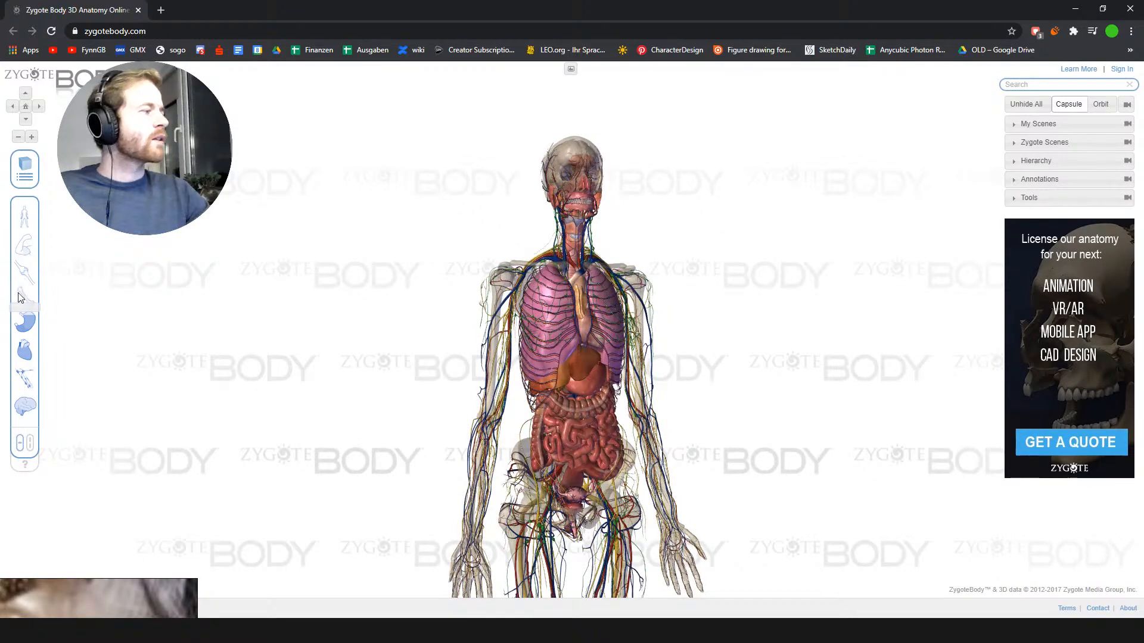
{"action": "left_click_drag", "start_coordinate": [24, 307], "coordinate": [23, 203]}
{"action": "left_click_drag", "start_coordinate": [450, 210], "coordinate": [434, 207]}
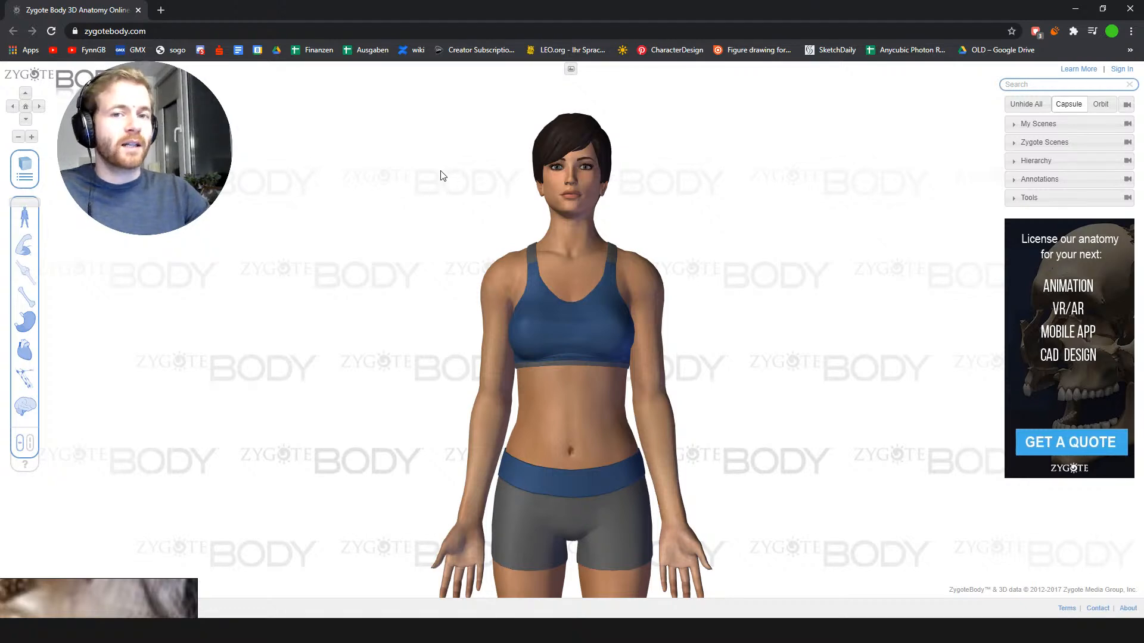
{"action": "left_click_drag", "start_coordinate": [449, 215], "coordinate": [378, 184]}
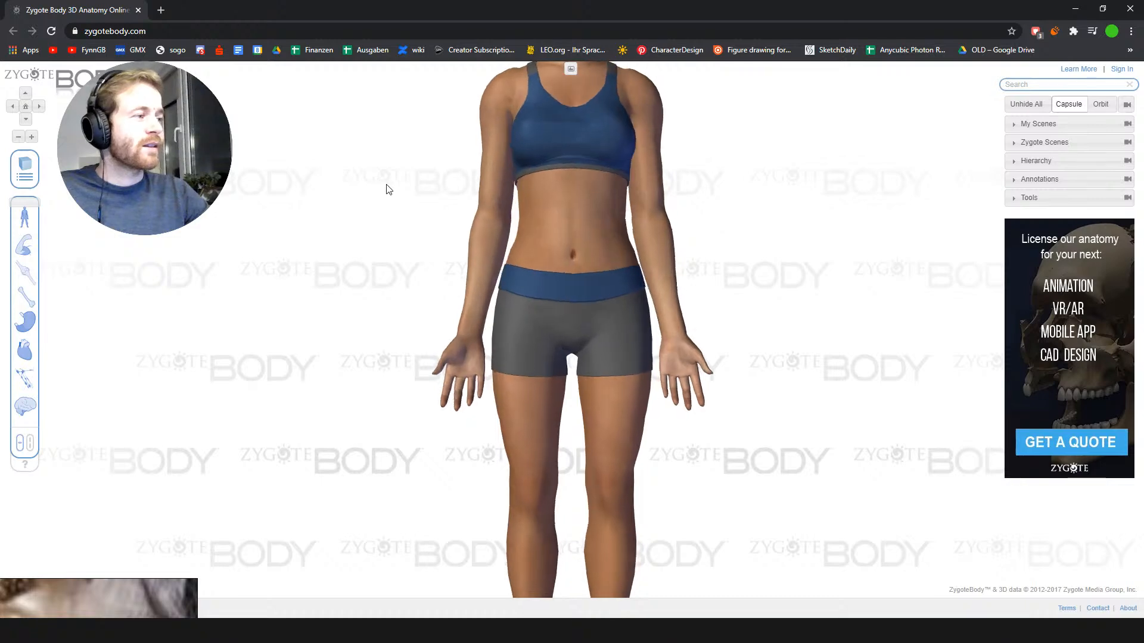
{"action": "scroll", "coordinate": [392, 205], "scroll_direction": "up", "scroll_amount": 2}
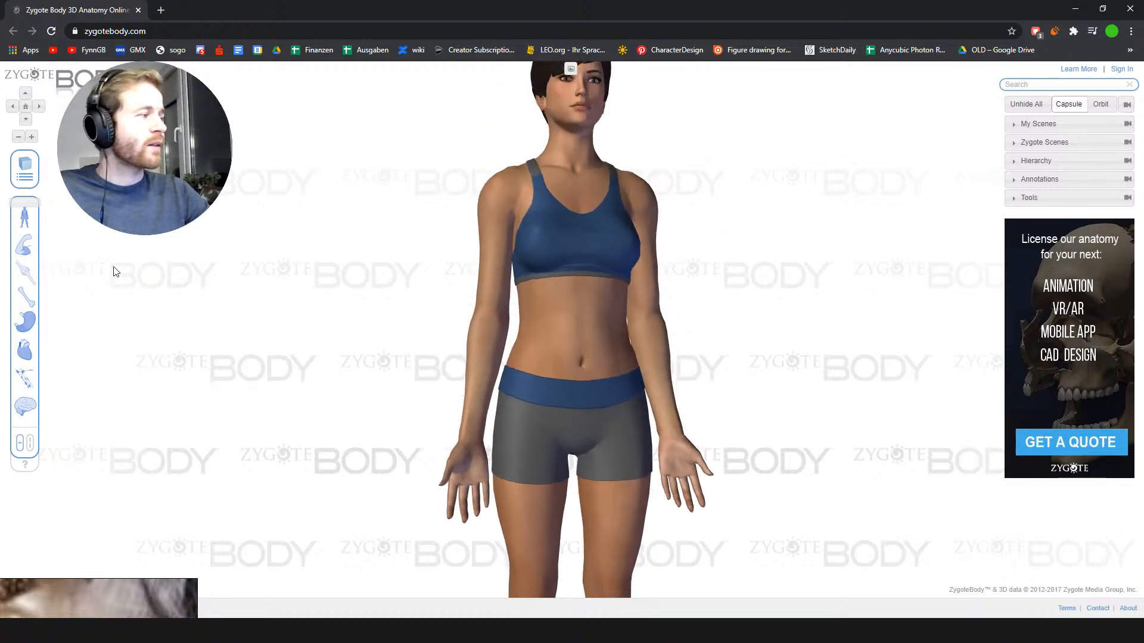
Step: Peel the figure down to its skeleton and organs and isolate the humerus in the upper arm
{"action": "left_click_drag", "start_coordinate": [8, 214], "coordinate": [18, 259]}
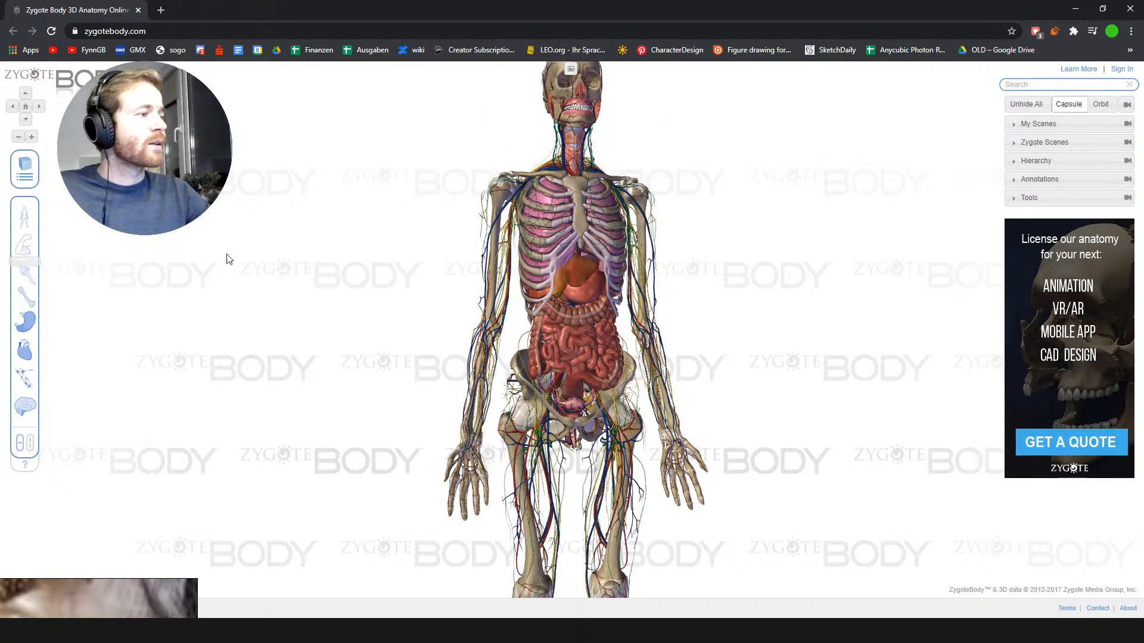
{"action": "scroll", "coordinate": [524, 225], "scroll_direction": "down", "scroll_amount": 2}
{"action": "scroll", "coordinate": [535, 230], "scroll_direction": "up", "scroll_amount": 4}
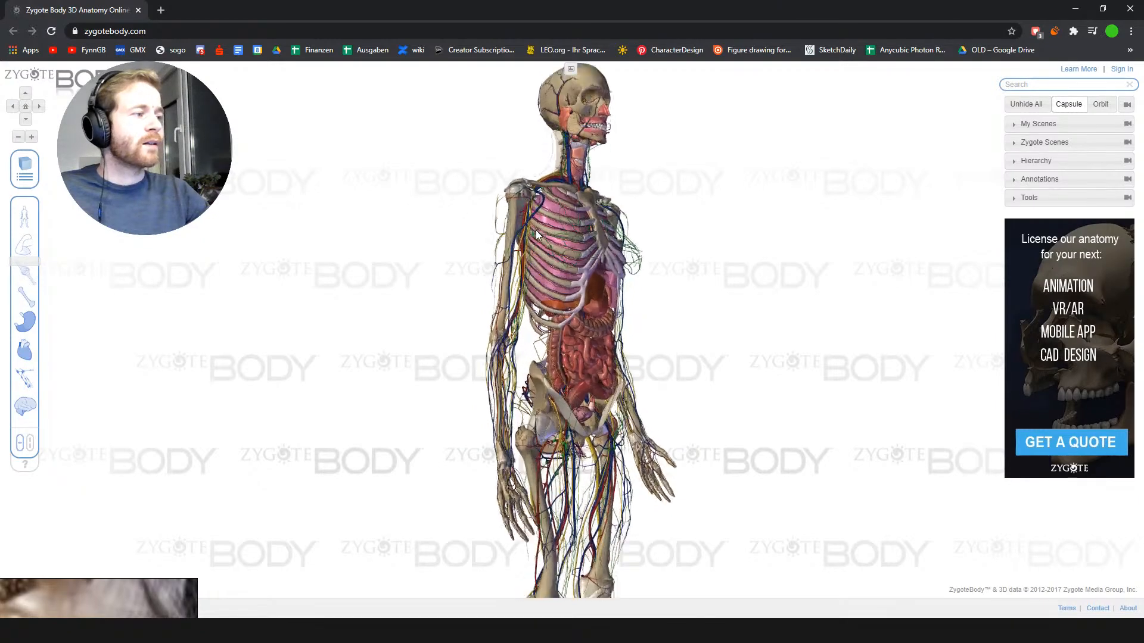
{"action": "left_click_drag", "start_coordinate": [549, 235], "coordinate": [687, 247]}
{"action": "left_click", "coordinate": [723, 205]}
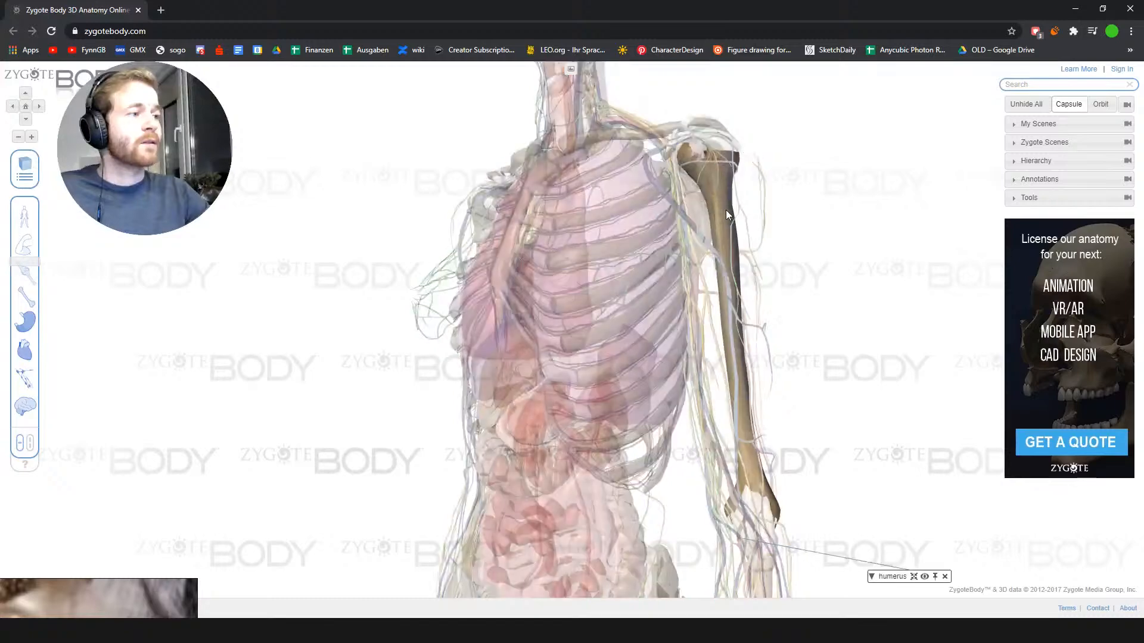
Step: Examine the isolated humerus from the side and back, return to the front view, and clear the selection
{"action": "left_click_drag", "start_coordinate": [820, 267], "coordinate": [784, 258]}
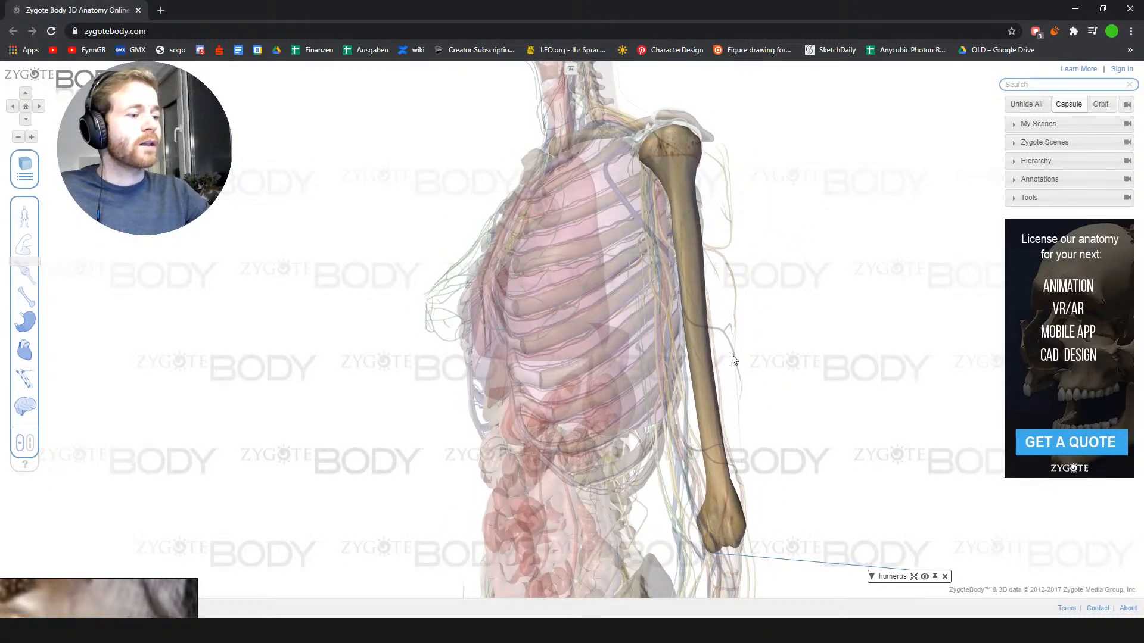
{"action": "left_click_drag", "start_coordinate": [776, 329], "coordinate": [672, 320]}
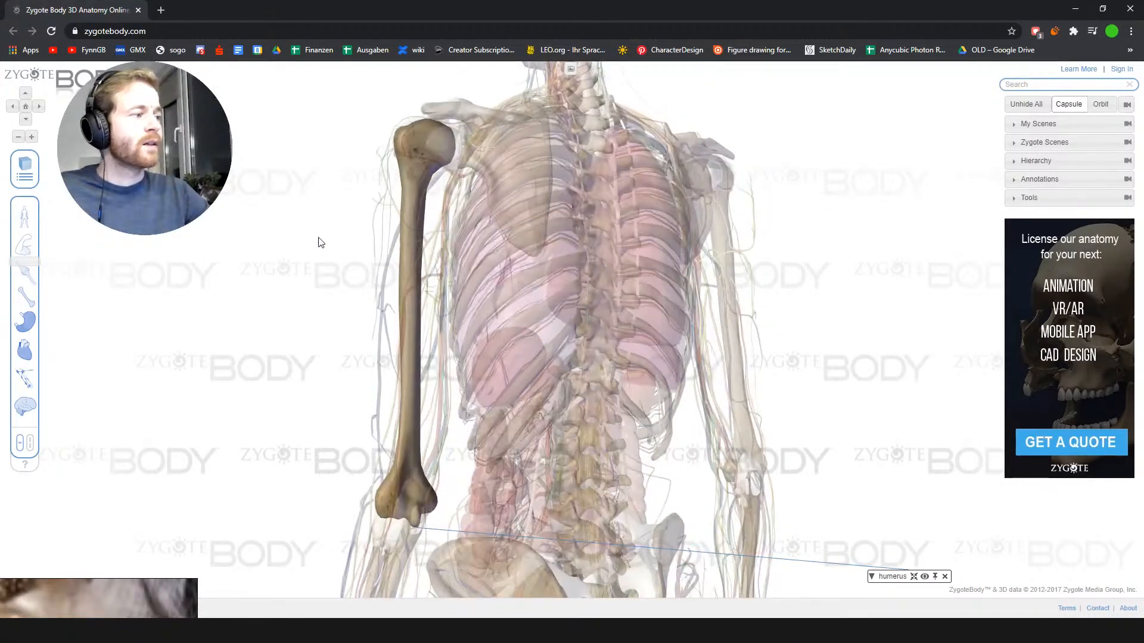
{"action": "left_click_drag", "start_coordinate": [320, 242], "coordinate": [385, 228]}
{"action": "left_click", "coordinate": [368, 164]}
{"action": "left_click_drag", "start_coordinate": [368, 164], "coordinate": [470, 181]}
{"action": "left_click_drag", "start_coordinate": [381, 227], "coordinate": [829, 266]}
{"action": "left_click", "coordinate": [742, 223]}
{"action": "left_click", "coordinate": [830, 276]}
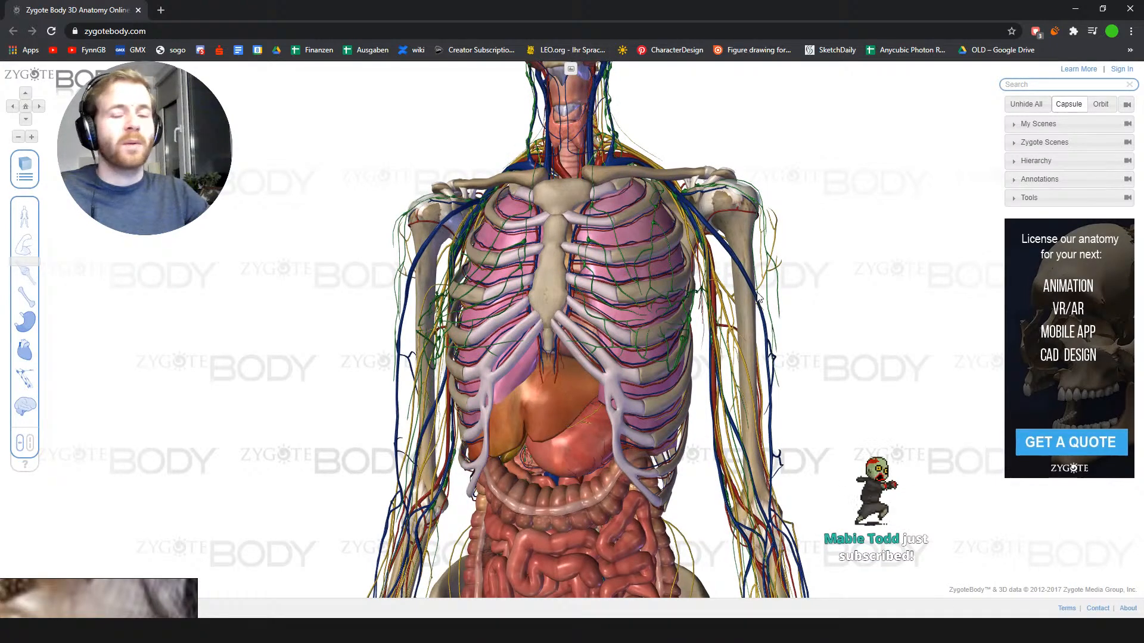
Step: Bring back the deep muscle layer and isolate the short head of the biceps brachii on one arm
{"action": "left_click_drag", "start_coordinate": [24, 260], "coordinate": [21, 236]}
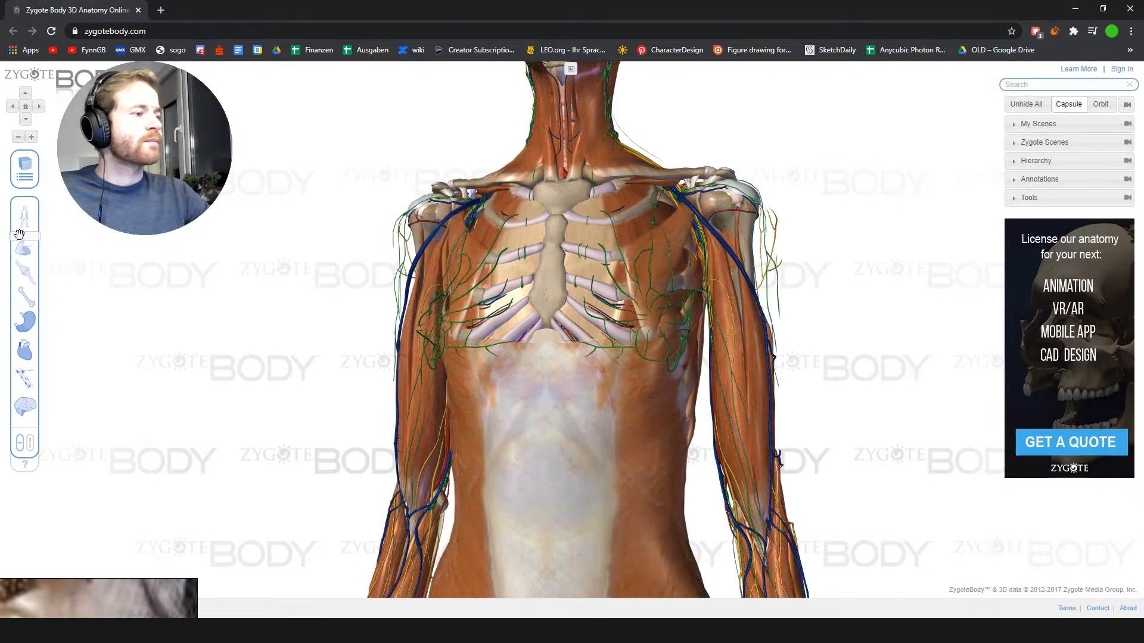
{"action": "left_click", "coordinate": [741, 344]}
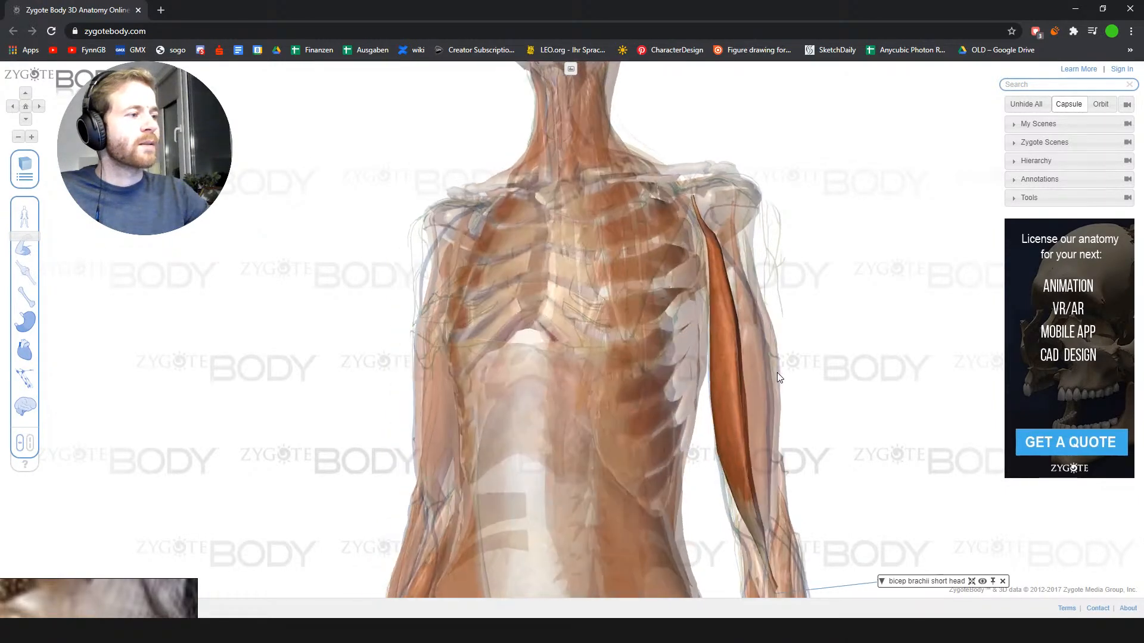
{"action": "left_click", "coordinate": [759, 340]}
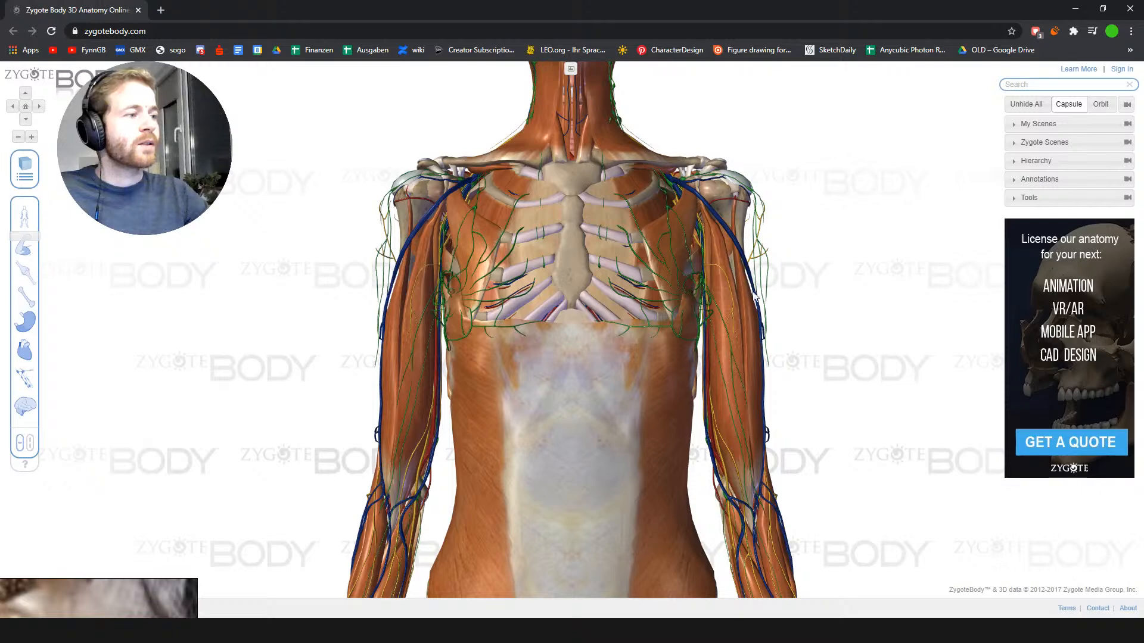
{"action": "left_click", "coordinate": [728, 309]}
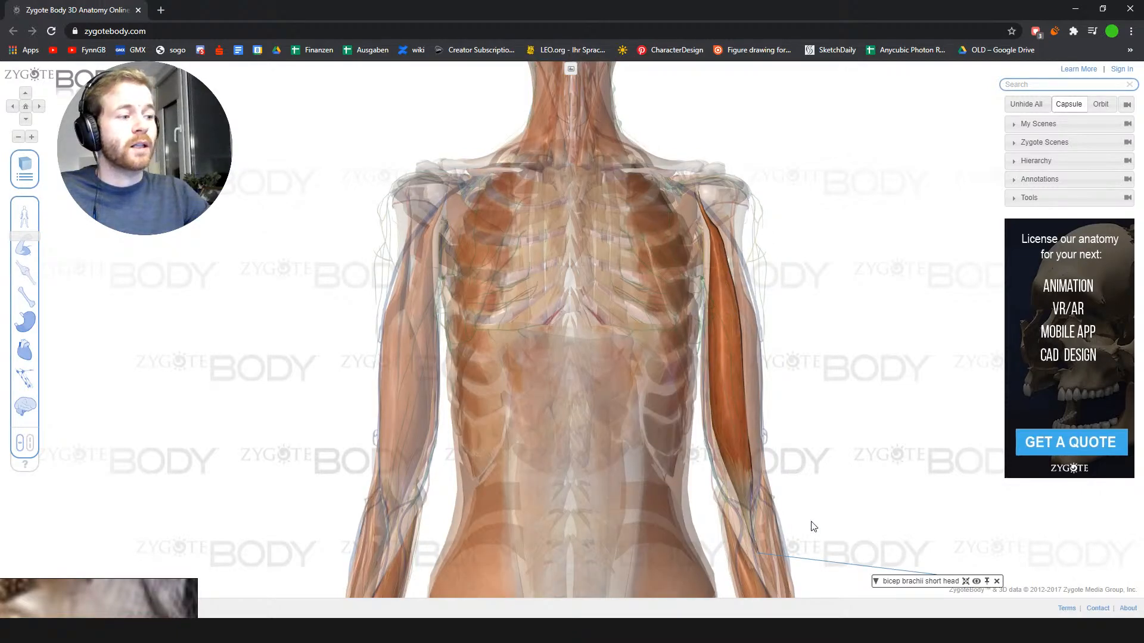
{"action": "left_click_drag", "start_coordinate": [814, 527], "coordinate": [794, 392]}
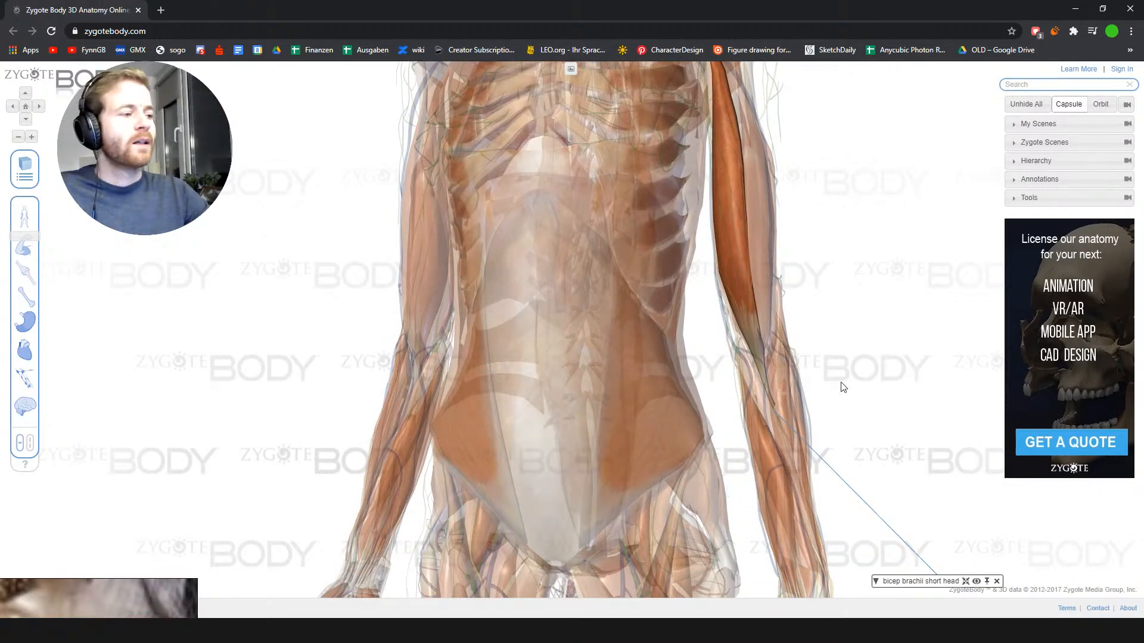
Step: Clear the muscle selection, look over the forearm and torso muscles, and close the browser to return to ZBrush
{"action": "left_click_drag", "start_coordinate": [862, 344], "coordinate": [833, 375]}
{"action": "left_click", "coordinate": [668, 350]}
{"action": "left_click", "coordinate": [658, 316]}
{"action": "left_click_drag", "start_coordinate": [832, 329], "coordinate": [856, 296]}
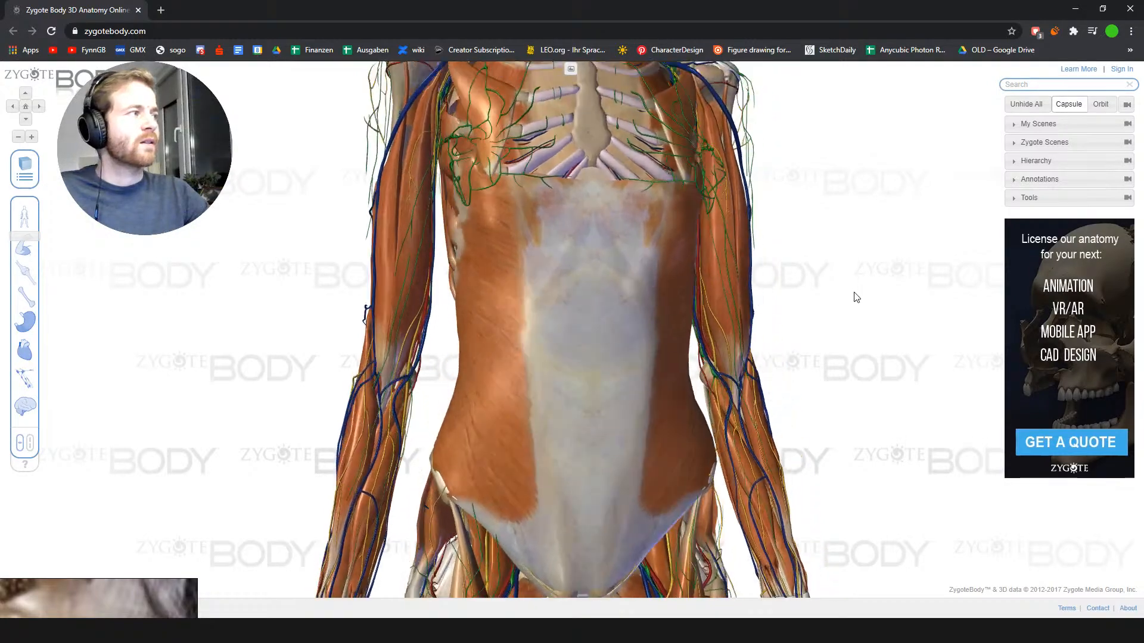
{"action": "left_click", "coordinate": [1131, 7]}
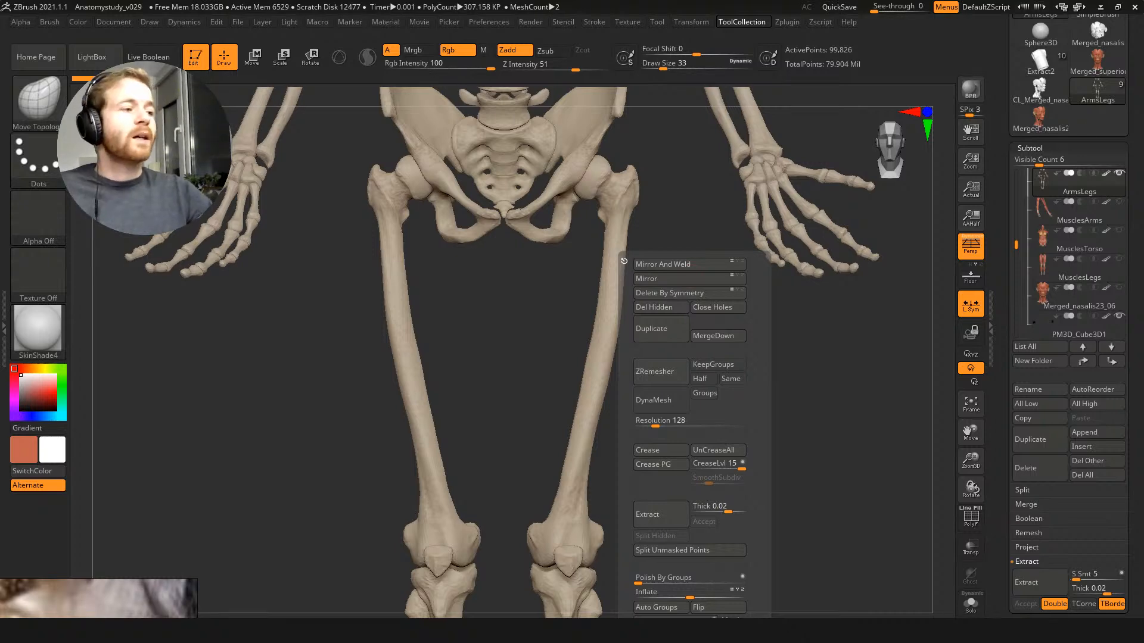
Step: Examine the rough bone surface detail around the hip joint and upper femur up close
{"action": "left_click_drag", "start_coordinate": [876, 333], "coordinate": [637, 305]}
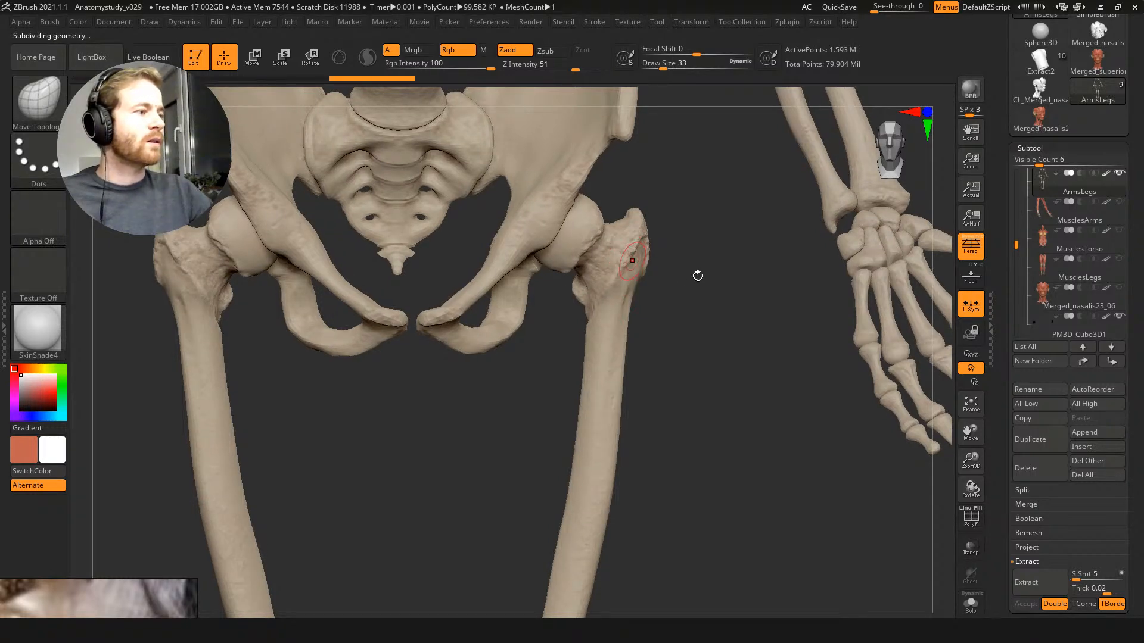
{"action": "left_click_drag", "start_coordinate": [676, 292], "coordinate": [697, 298]}
{"action": "right_click_drag", "start_coordinate": [620, 243], "coordinate": [703, 325], "text": "ctrl"}
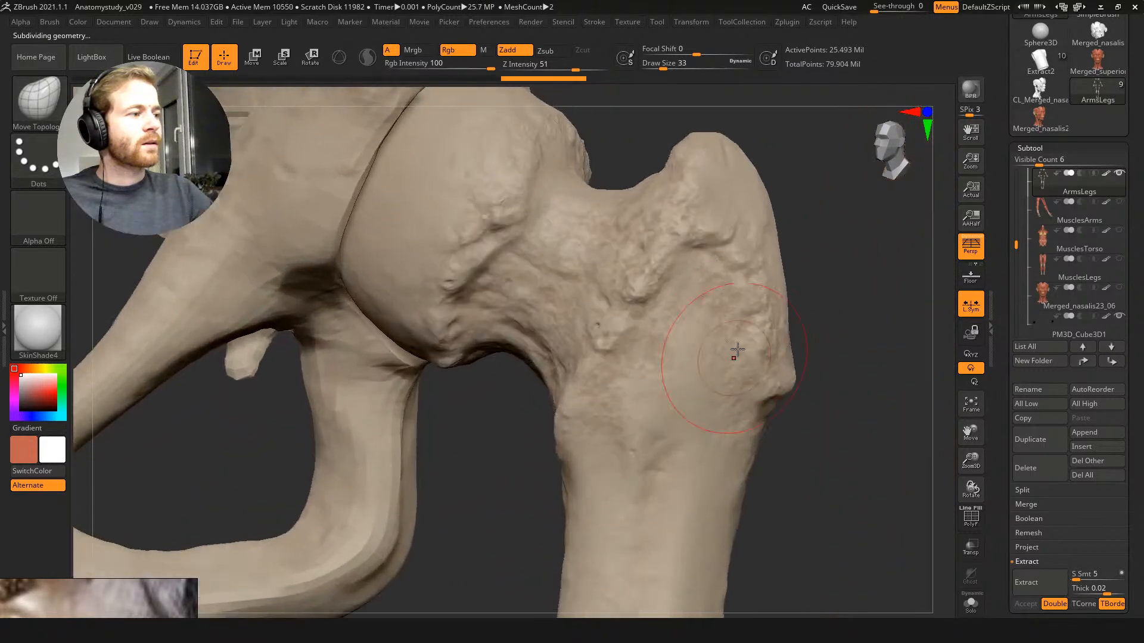
{"action": "left_click_drag", "start_coordinate": [812, 255], "coordinate": [873, 255]}
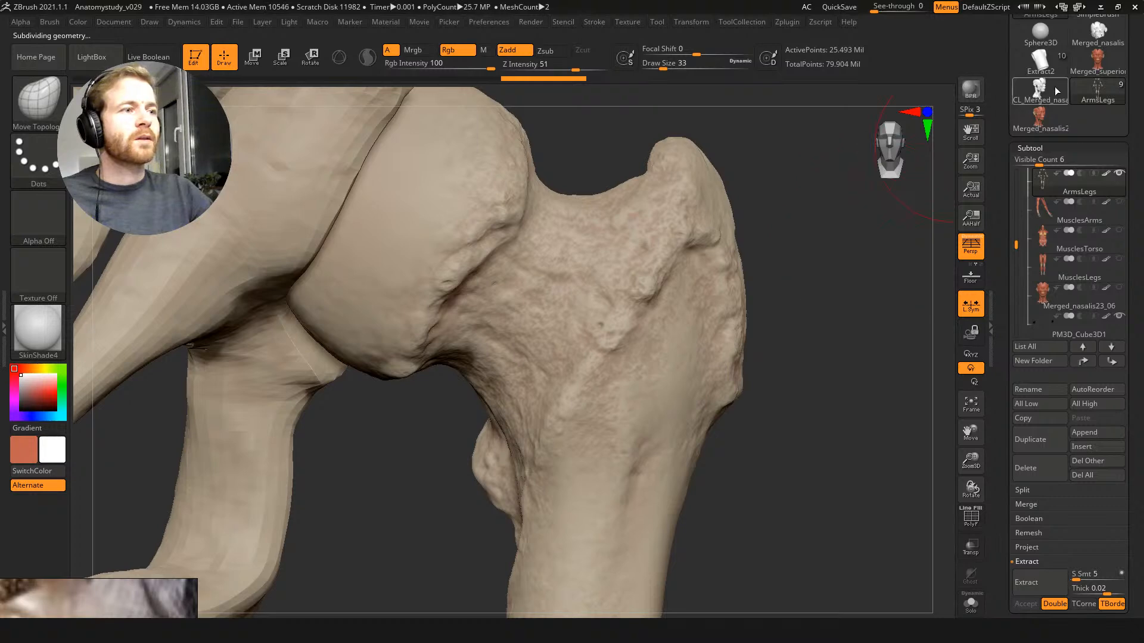
Step: Switch to the Extract2 tool, subdivide its vest-shaped torso mesh twice, and store a morph target
{"action": "left_click", "coordinate": [1039, 59]}
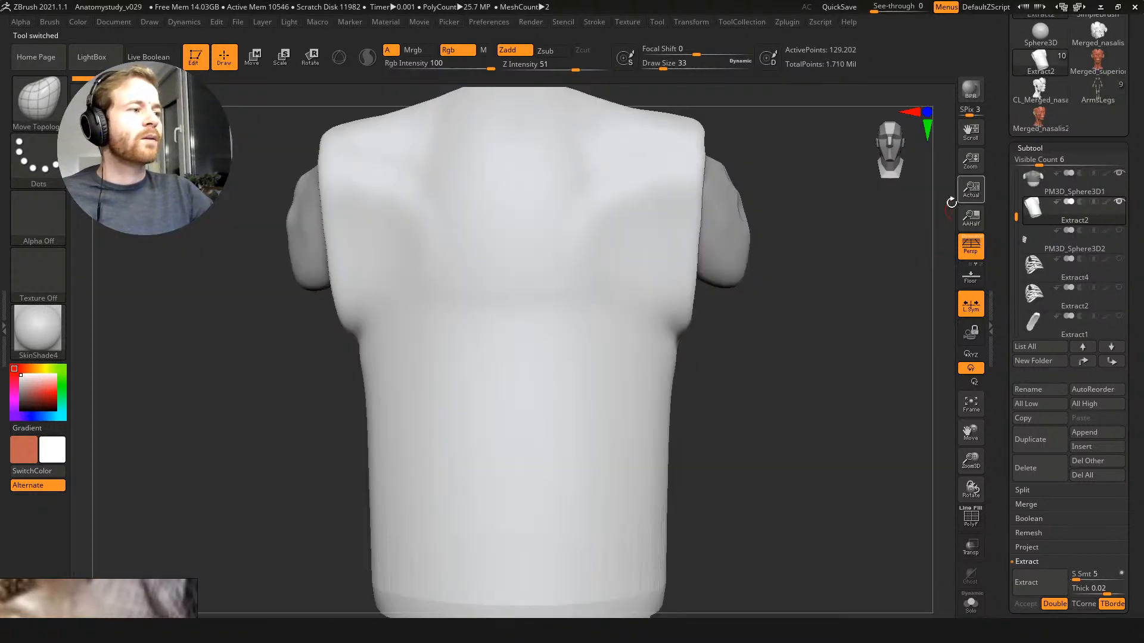
{"action": "key", "text": "shift+f"}
{"action": "left_click_drag", "start_coordinate": [749, 298], "coordinate": [743, 311]}
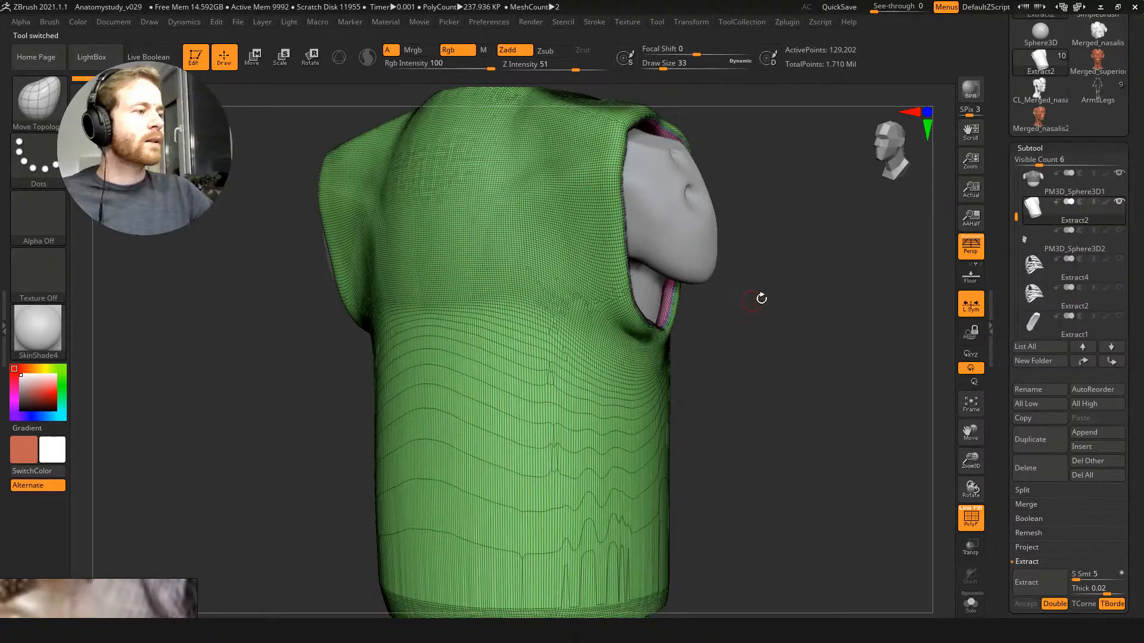
{"action": "right_click_drag", "start_coordinate": [799, 245], "coordinate": [833, 254], "text": "ctrl"}
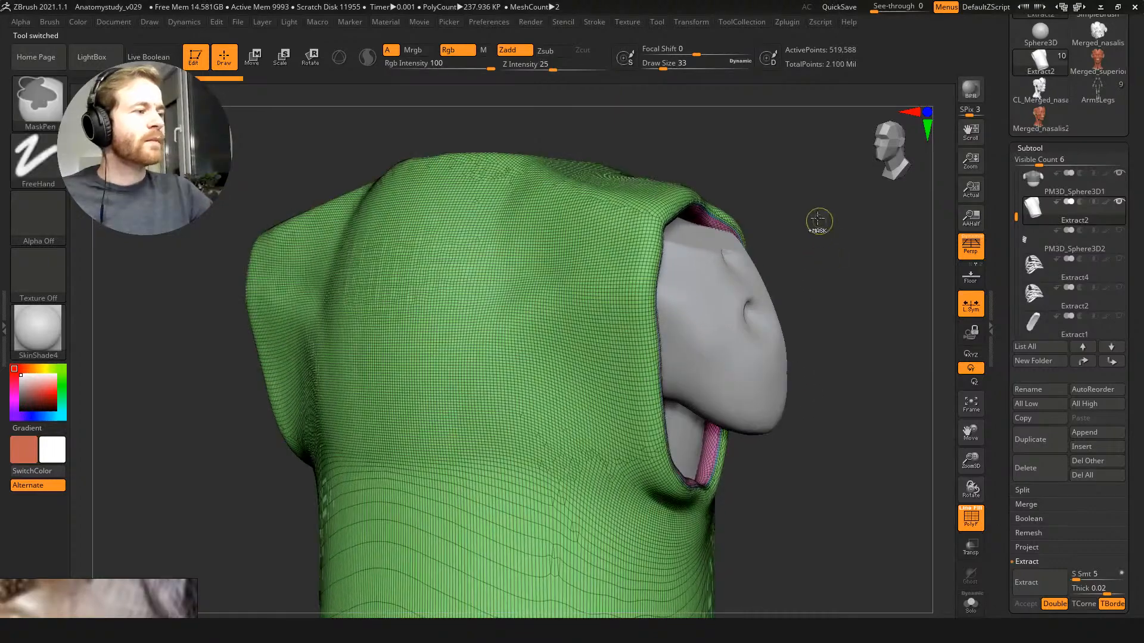
{"action": "key", "text": "ctrl+d"}
{"action": "key", "text": "shift+f"}
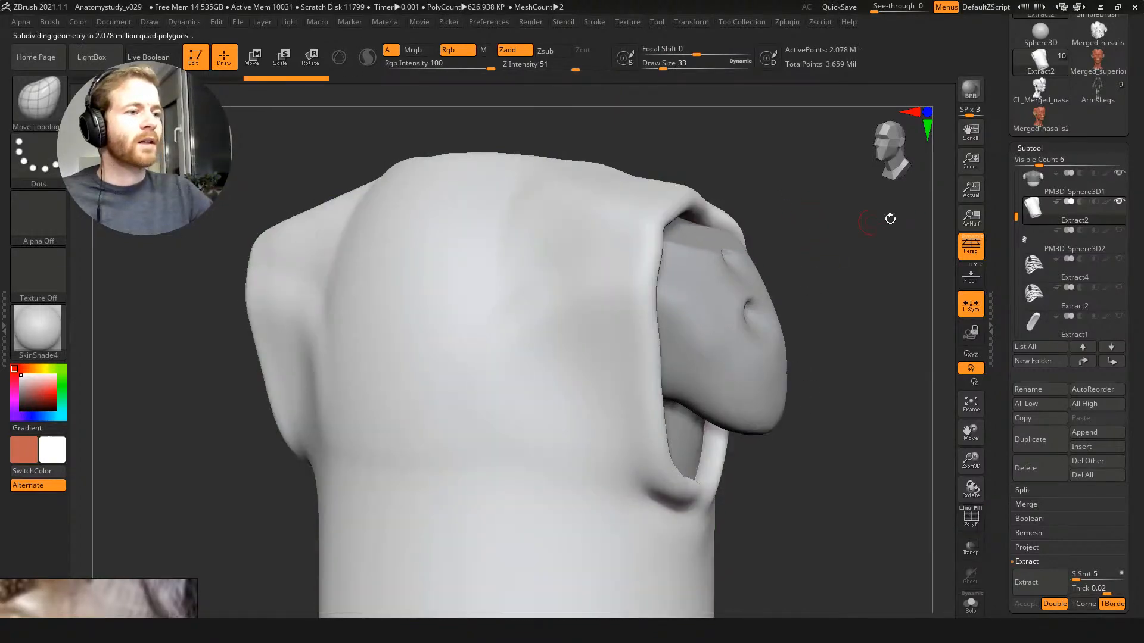
{"action": "left_click", "coordinate": [1030, 148]}
{"action": "left_click", "coordinate": [1040, 346]}
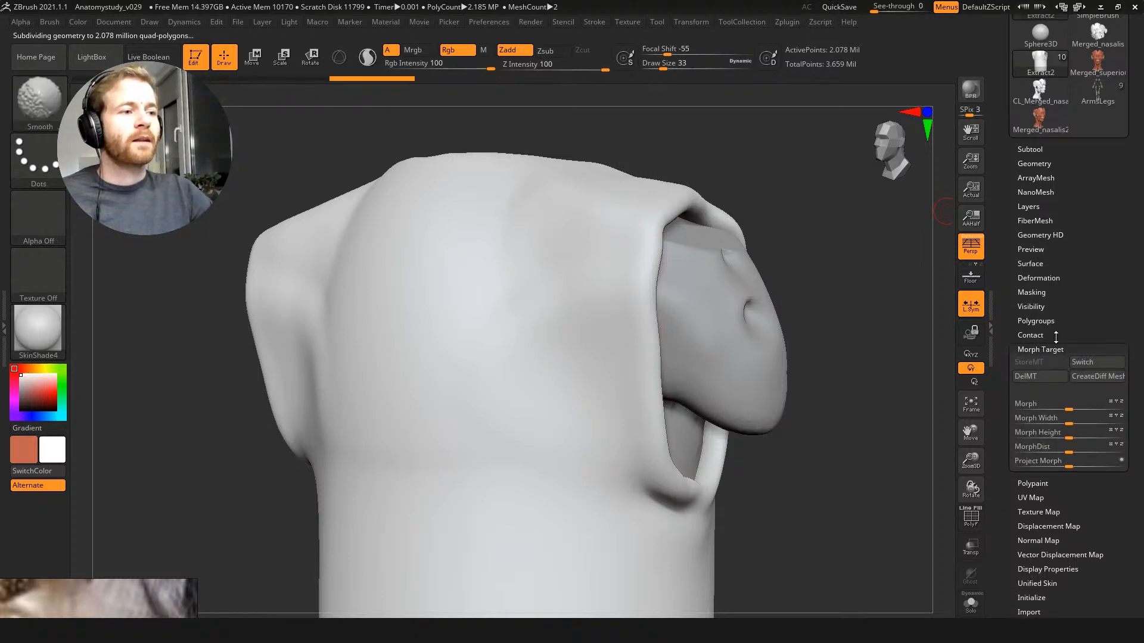
Step: Apply surface noise to the Extract2 mesh with Noise Scale 32.10137 and ColorBlend 0
{"action": "left_click", "coordinate": [1030, 260]}
{"action": "left_click", "coordinate": [1036, 274]}
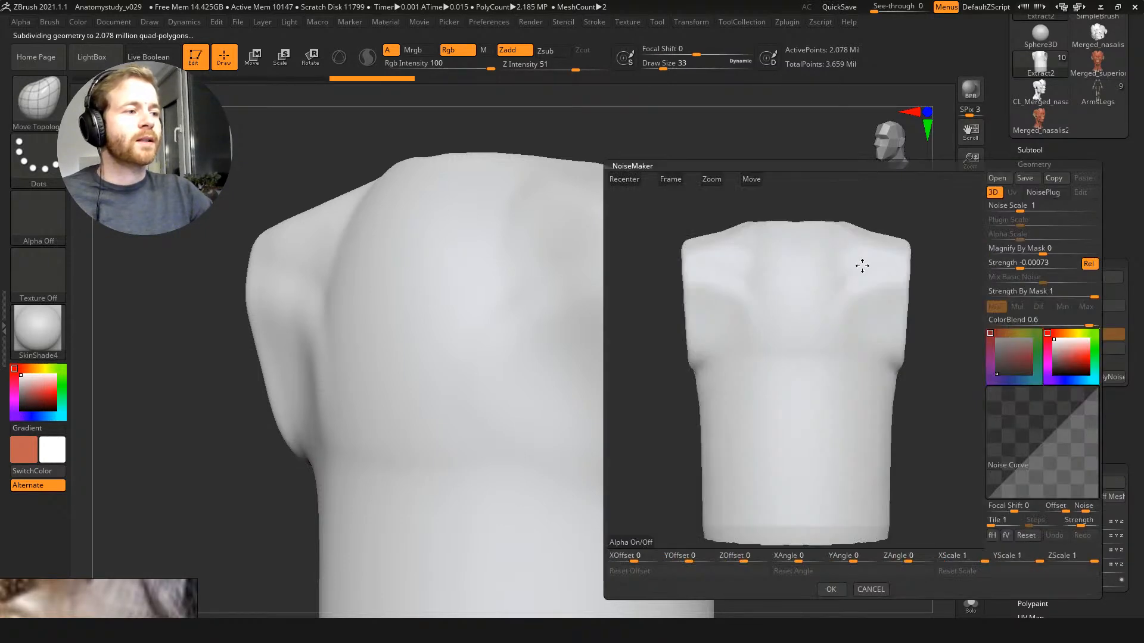
{"action": "left_click_drag", "start_coordinate": [1024, 207], "coordinate": [1050, 206]}
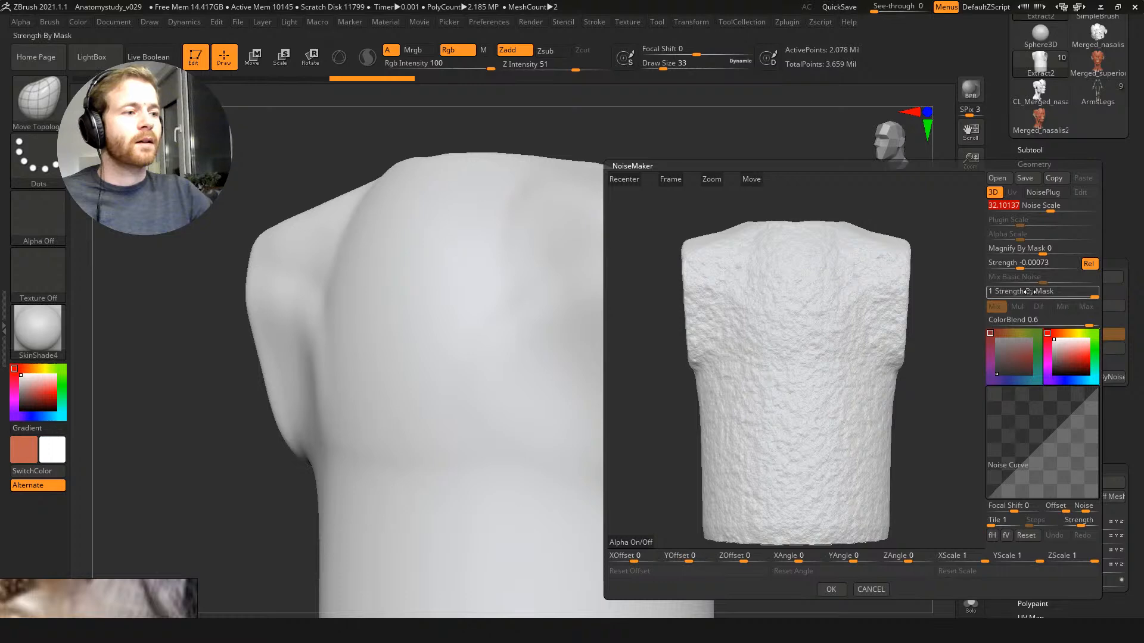
{"action": "left_click", "coordinate": [1044, 320]}
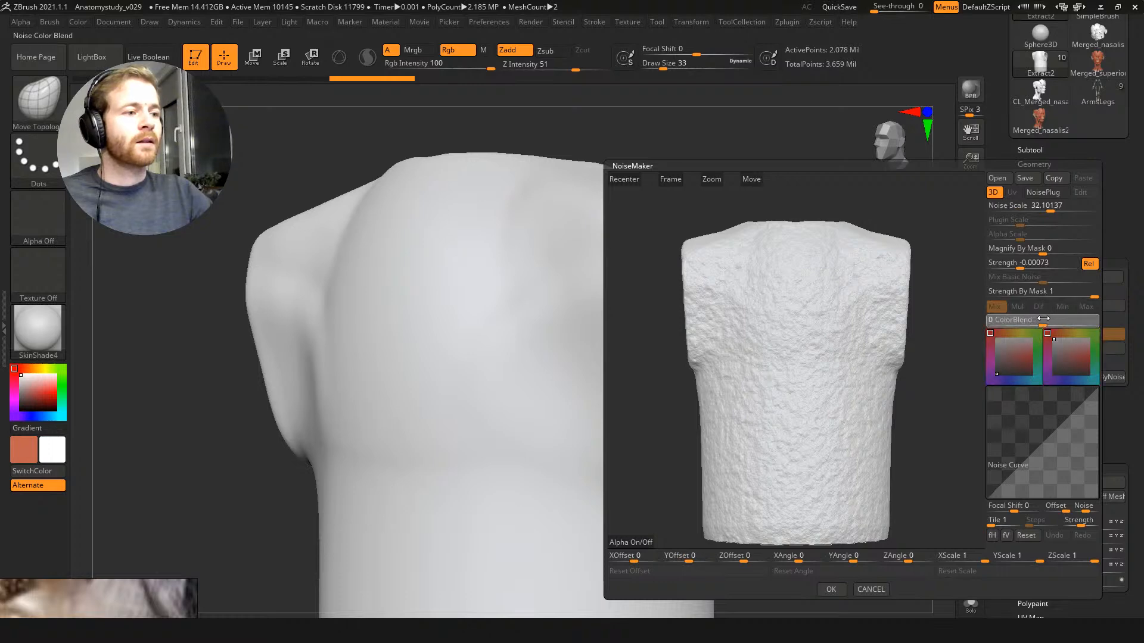
{"action": "left_click", "coordinate": [831, 590]}
{"action": "left_click_drag", "start_coordinate": [894, 356], "coordinate": [781, 331]}
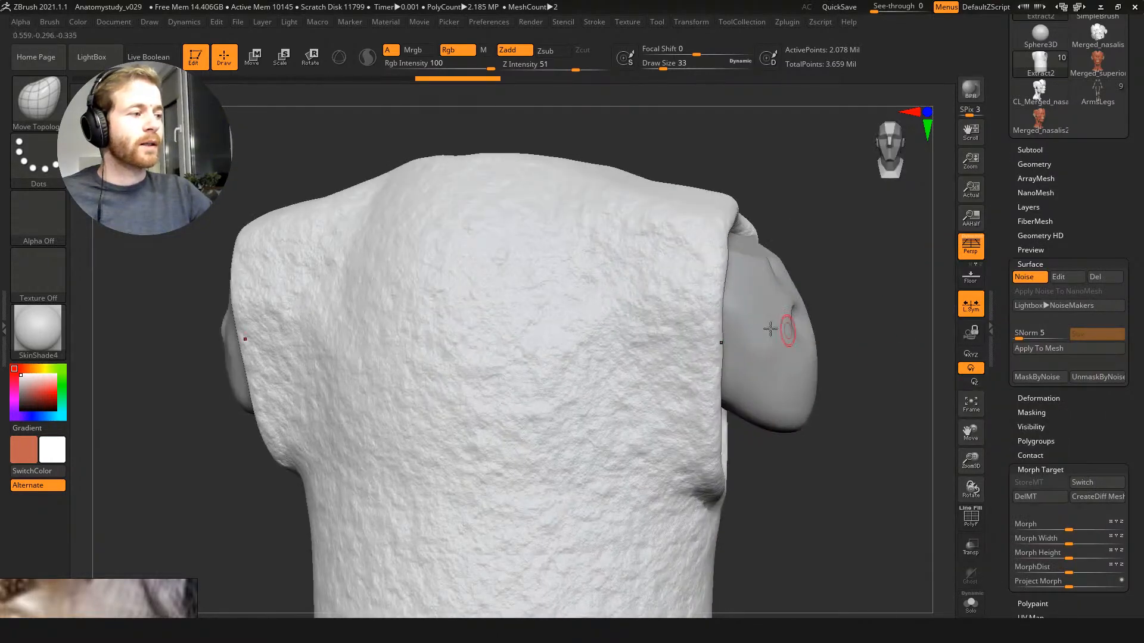
{"action": "left_click", "coordinate": [1044, 353]}
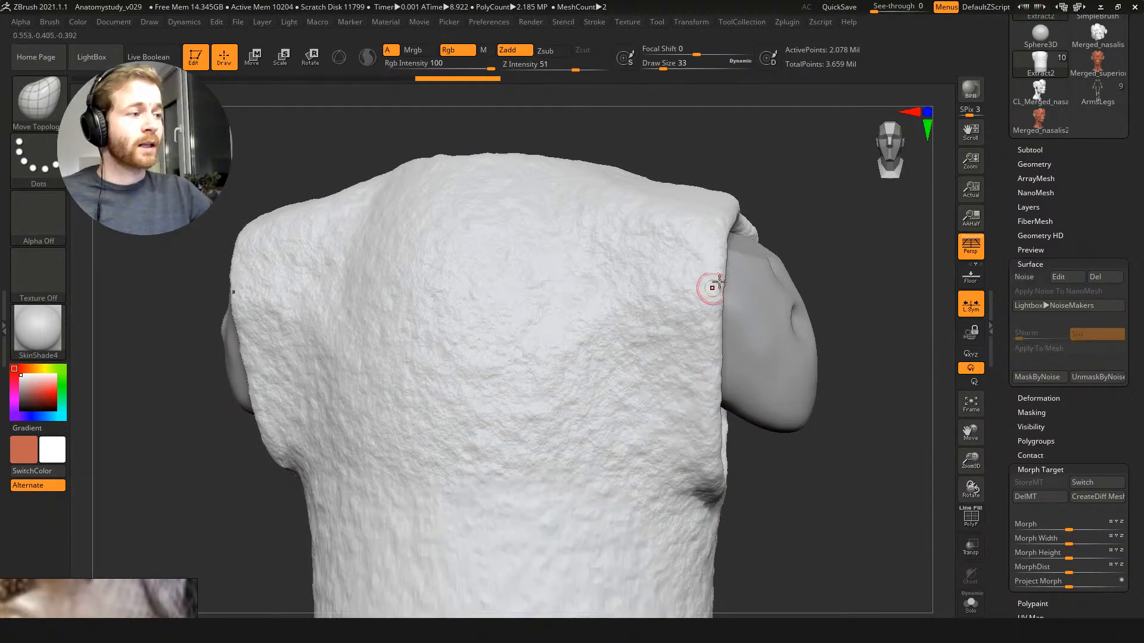
{"action": "left_click_drag", "start_coordinate": [801, 250], "coordinate": [873, 230]}
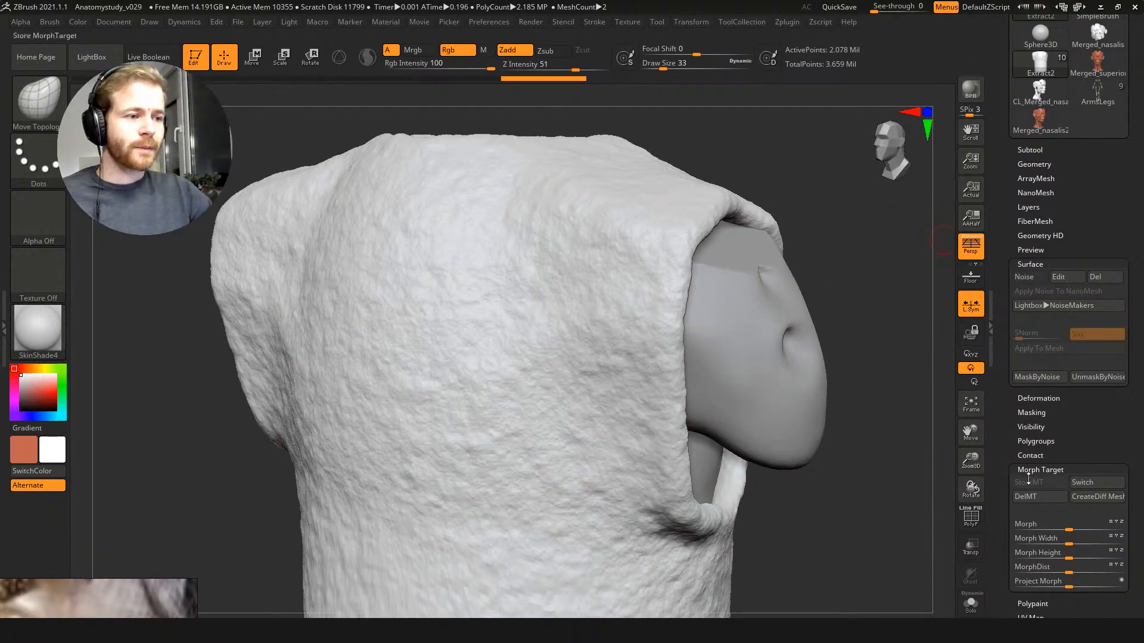
Step: Soften the Extract2 mesh's surface noise with a Morph value of 53 and choose the Morph brush at Draw Size 68
{"action": "mouse_move", "coordinate": [1073, 529]}
{"action": "left_mouse_down"}
{"action": "mouse_move", "coordinate": [1104, 525]}
{"action": "mouse_move", "coordinate": [1093, 528]}
{"action": "left_mouse_up"}
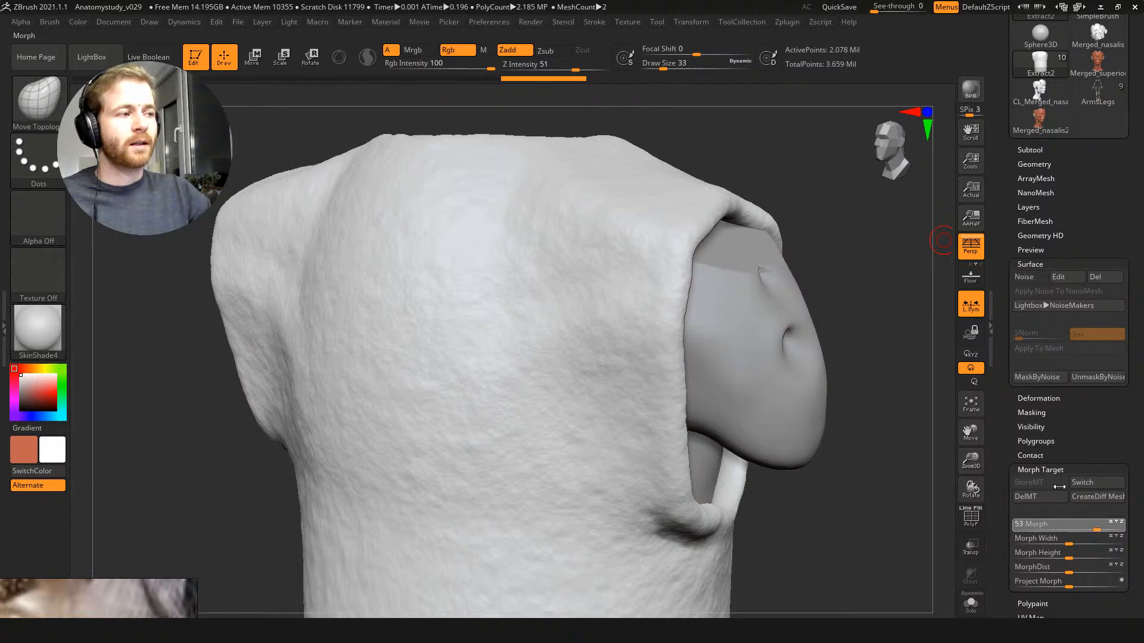
{"action": "key", "text": "b"}
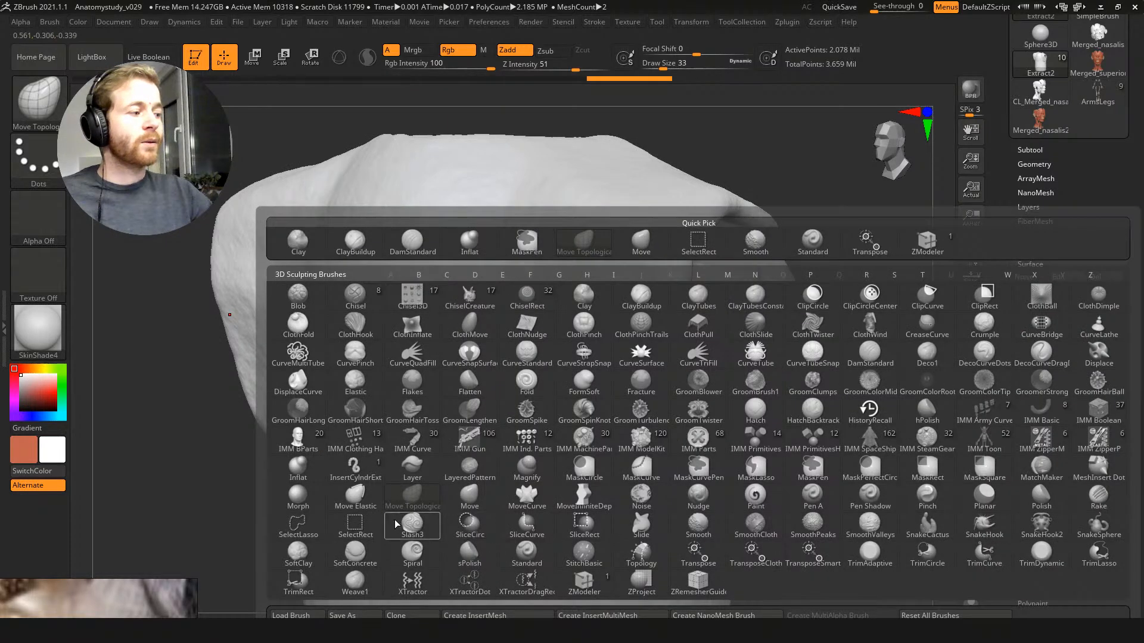
{"action": "left_click", "coordinate": [305, 500]}
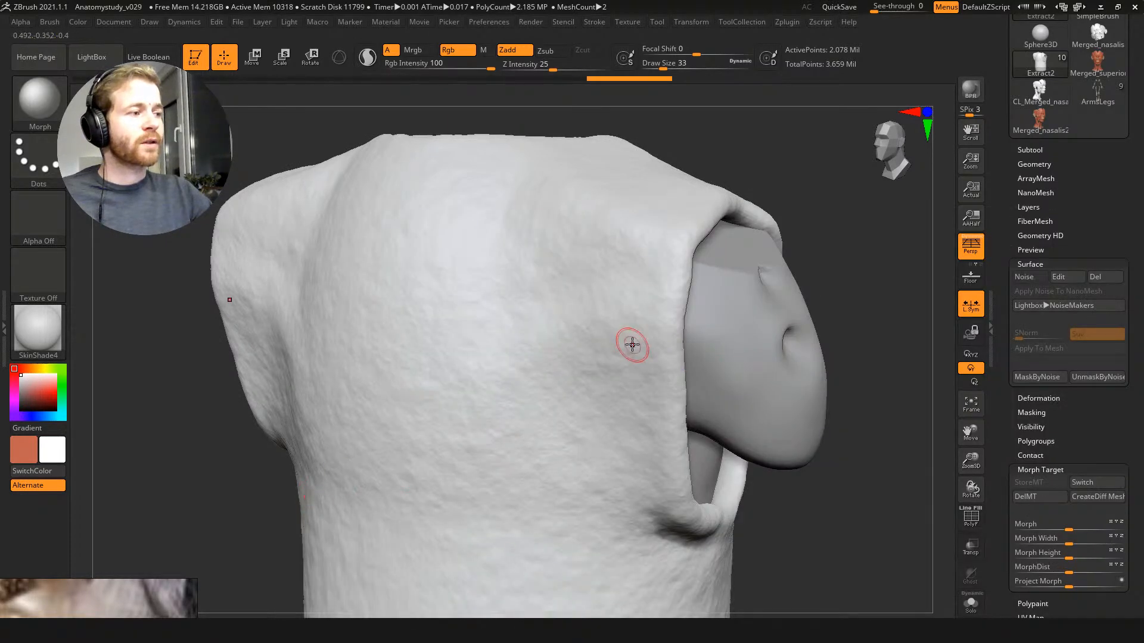
{"action": "key", "text": "s"}
{"action": "left_click_drag", "start_coordinate": [641, 345], "coordinate": [657, 339]}
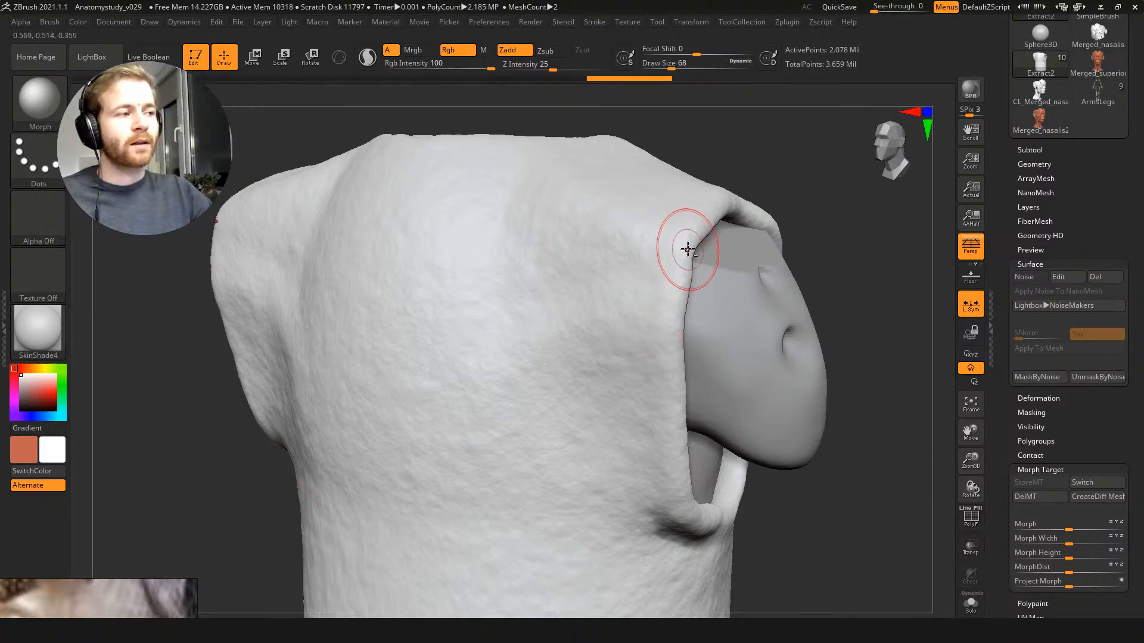
Step: Paint with the Morph brush down the near edge of the armhole to roughen its rim
{"action": "mouse_move", "coordinate": [685, 240]}
{"action": "left_mouse_down"}
{"action": "mouse_move", "coordinate": [675, 349]}
{"action": "mouse_move", "coordinate": [678, 322]}
{"action": "left_mouse_up"}
{"action": "mouse_move", "coordinate": [674, 411]}
{"action": "left_mouse_down"}
{"action": "mouse_move", "coordinate": [671, 399]}
{"action": "mouse_move", "coordinate": [666, 475]}
{"action": "left_mouse_up"}
{"action": "mouse_move", "coordinate": [674, 379]}
{"action": "left_mouse_down"}
{"action": "mouse_move", "coordinate": [679, 451]}
{"action": "mouse_move", "coordinate": [719, 530]}
{"action": "left_mouse_up"}
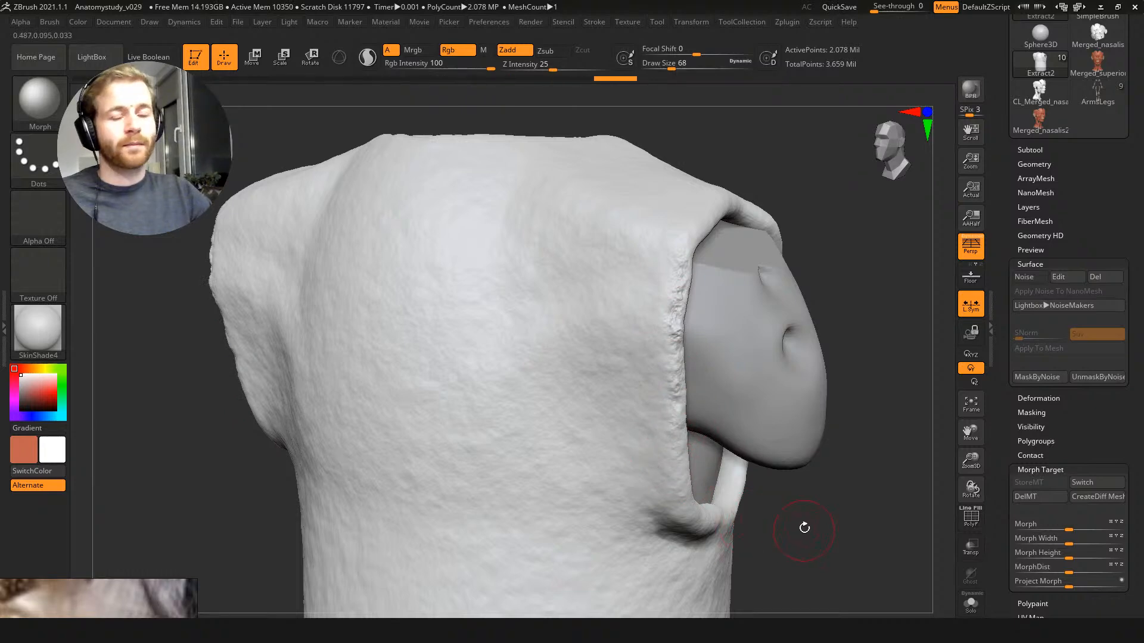
Step: Compare the noisy surface with the smooth stored shape by raising Morph to 100 and bringing the noise back
{"action": "mouse_move", "coordinate": [804, 528]}
{"action": "left_mouse_down"}
{"action": "mouse_move", "coordinate": [799, 502]}
{"action": "mouse_move", "coordinate": [668, 485]}
{"action": "left_mouse_up"}
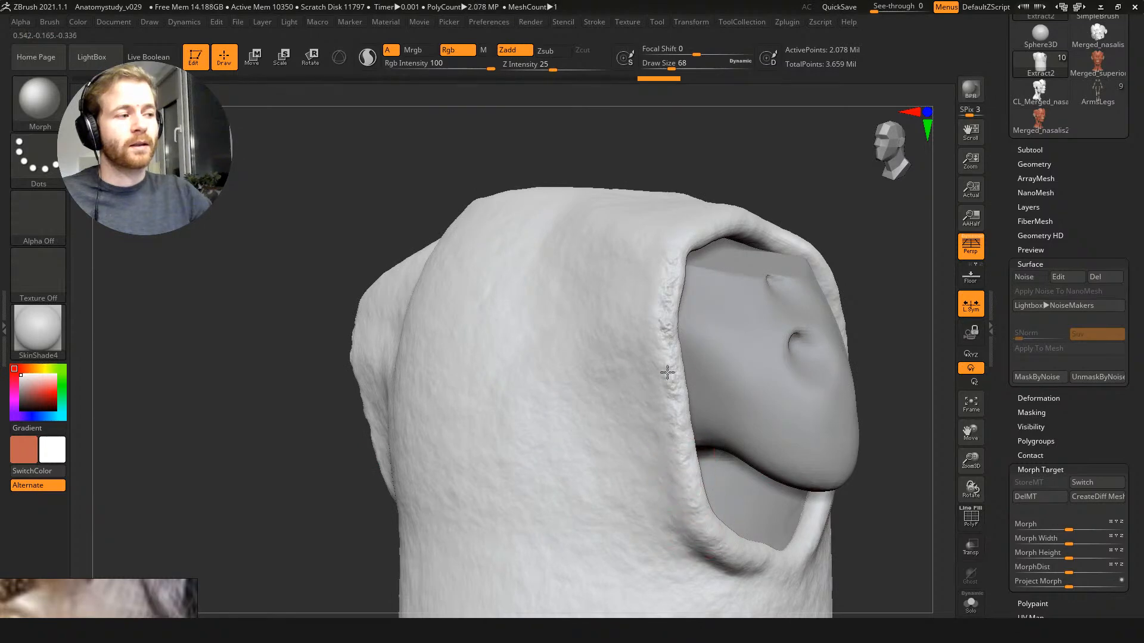
{"action": "left_click_drag", "start_coordinate": [712, 167], "coordinate": [720, 199]}
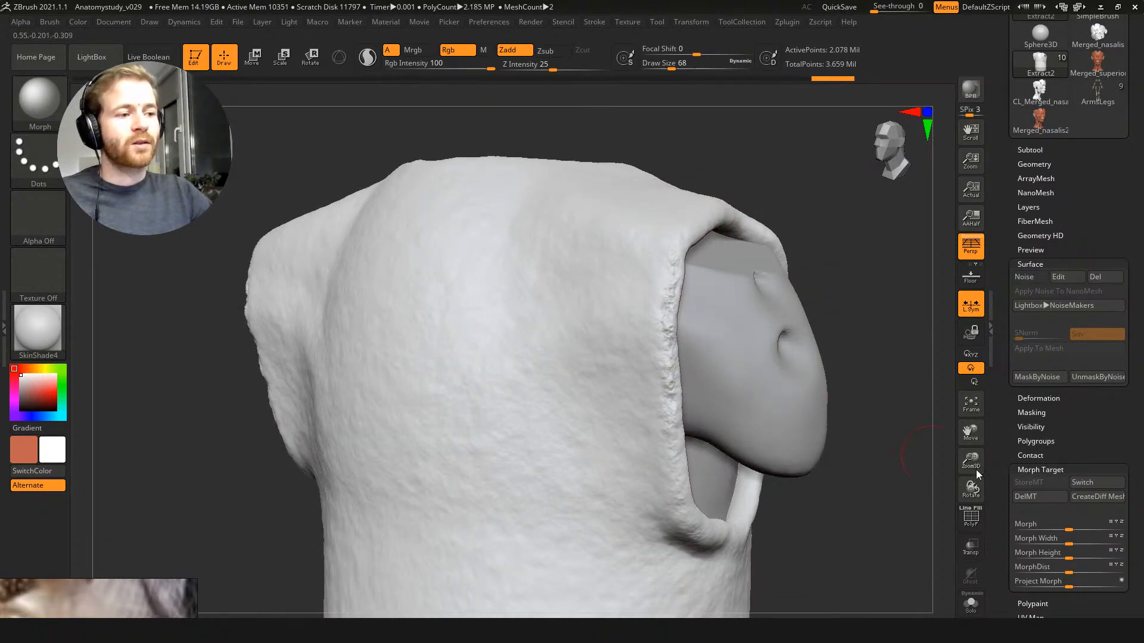
{"action": "left_click", "coordinate": [1116, 523]}
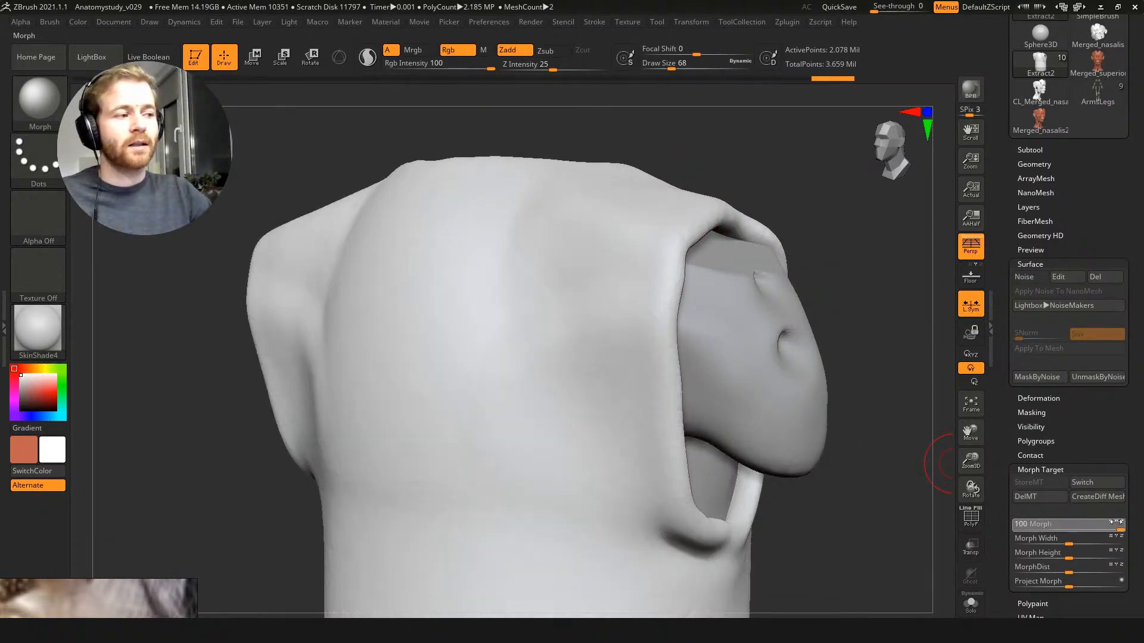
{"action": "left_click_drag", "start_coordinate": [1116, 524], "coordinate": [1069, 525]}
Step: Roughen the armhole's upper rim and opposite edge with further Morph brush strokes
{"action": "left_click_drag", "start_coordinate": [753, 182], "coordinate": [736, 221]}
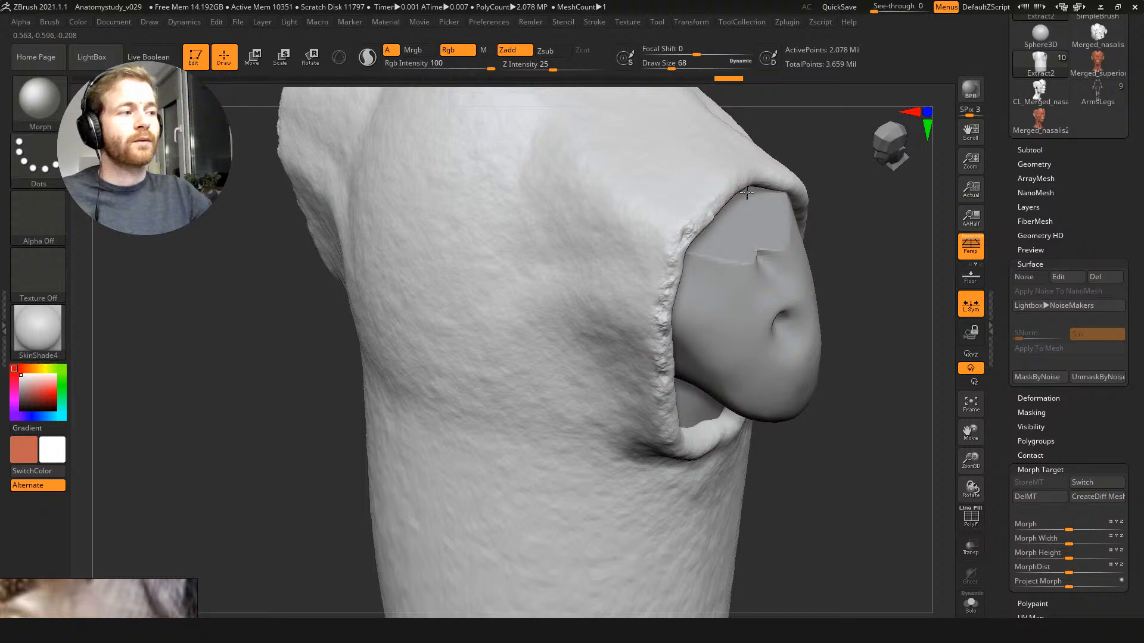
{"action": "left_click_drag", "start_coordinate": [835, 213], "coordinate": [777, 208]}
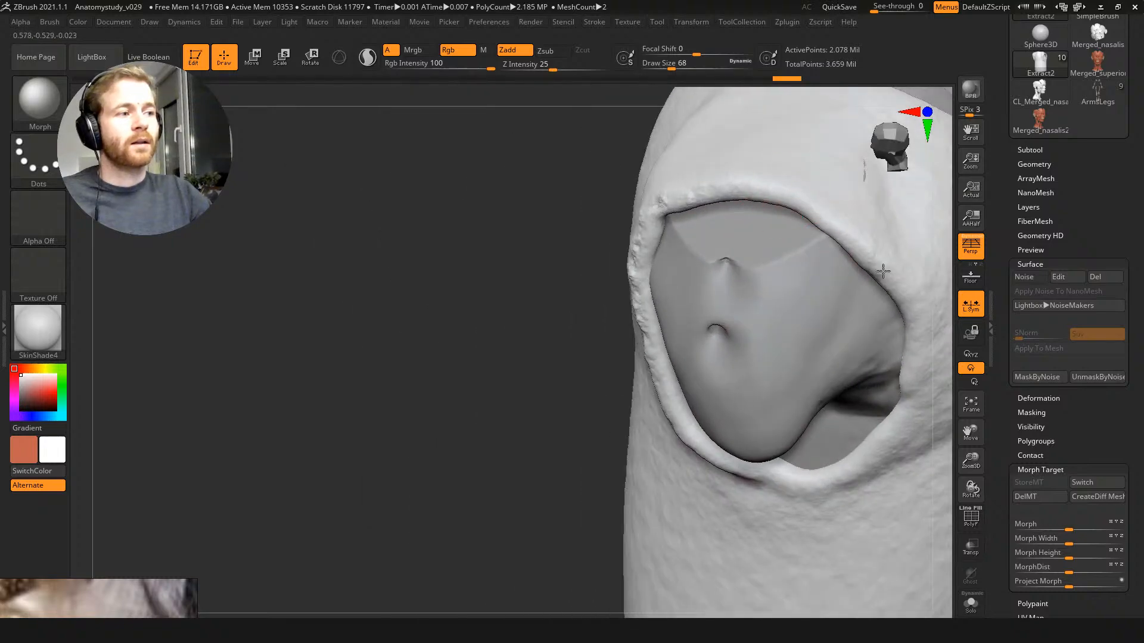
{"action": "mouse_move", "coordinate": [883, 271]}
{"action": "left_mouse_down"}
{"action": "mouse_move", "coordinate": [912, 316]}
{"action": "mouse_move", "coordinate": [897, 322]}
{"action": "left_mouse_up"}
{"action": "mouse_move", "coordinate": [562, 211]}
{"action": "left_mouse_down", "text": "alt"}
{"action": "mouse_move", "coordinate": [455, 169]}
{"action": "mouse_move", "coordinate": [740, 294]}
{"action": "left_mouse_up", "text": "alt"}
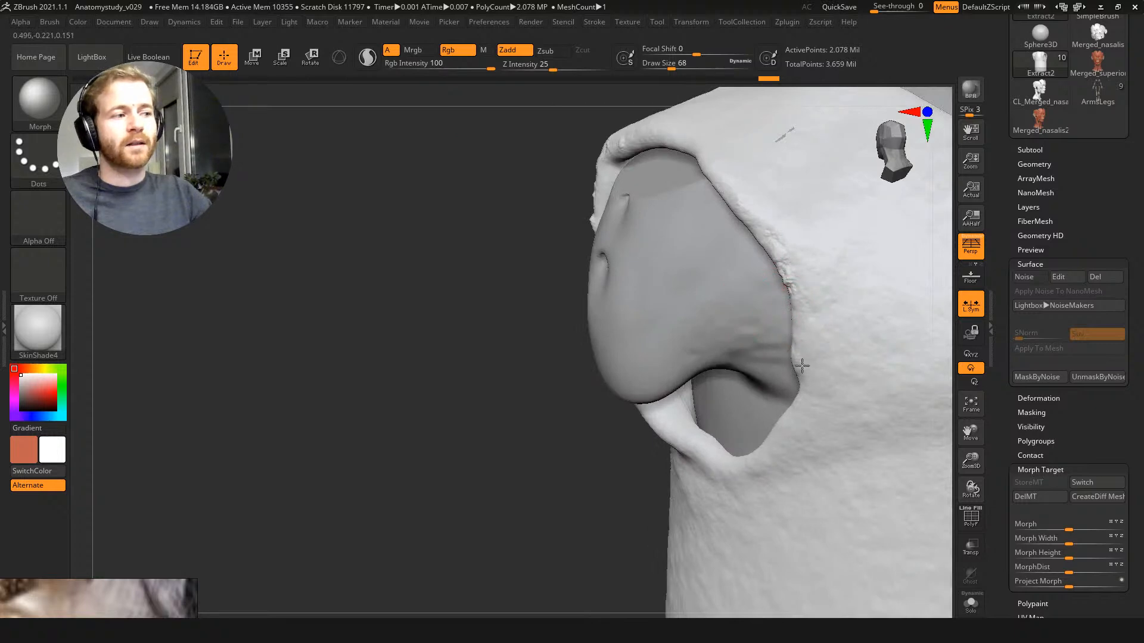
{"action": "mouse_move", "coordinate": [801, 366]}
{"action": "left_mouse_down"}
{"action": "mouse_move", "coordinate": [828, 370]}
{"action": "mouse_move", "coordinate": [829, 384]}
{"action": "left_mouse_up"}
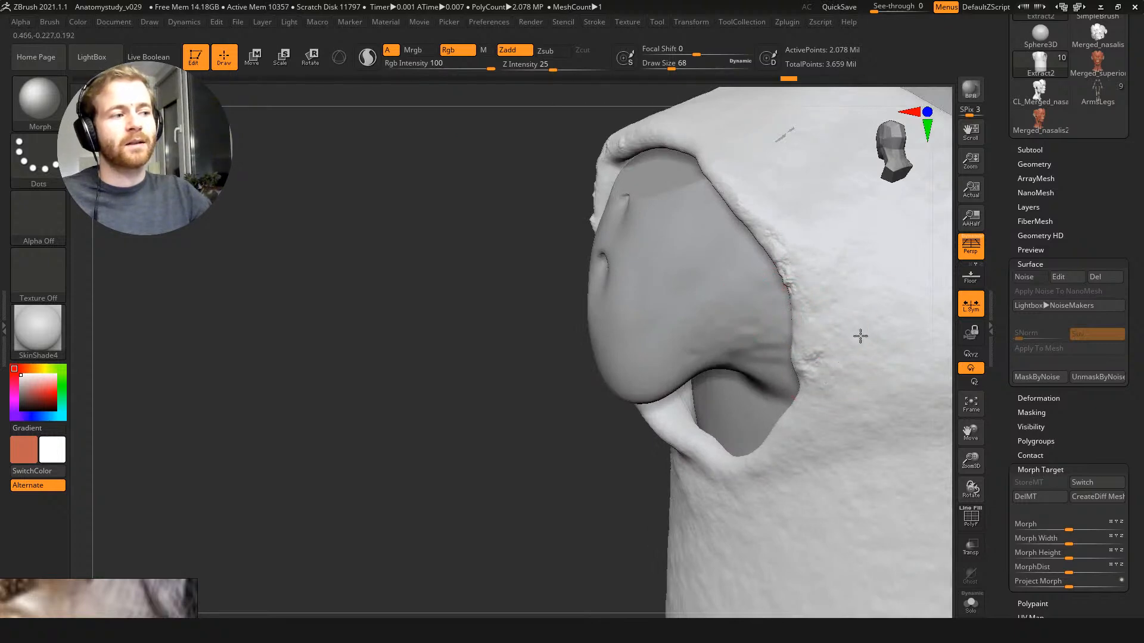
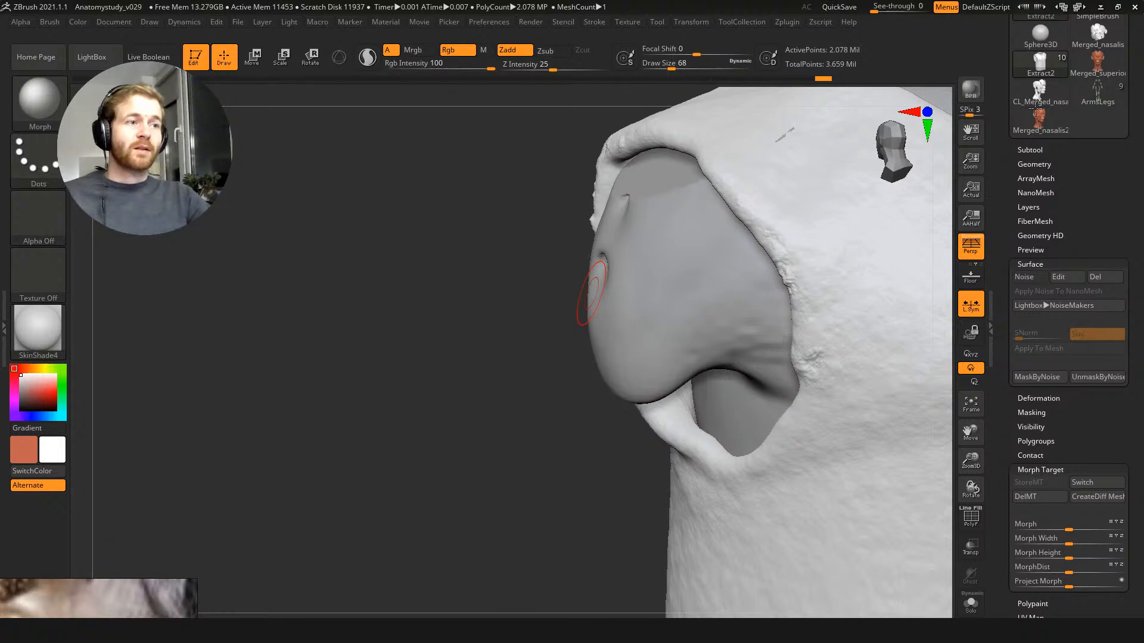
Step: Switch to the ArmsLegs tool and bring the femur shafts into close view
{"action": "left_click", "coordinate": [1085, 94]}
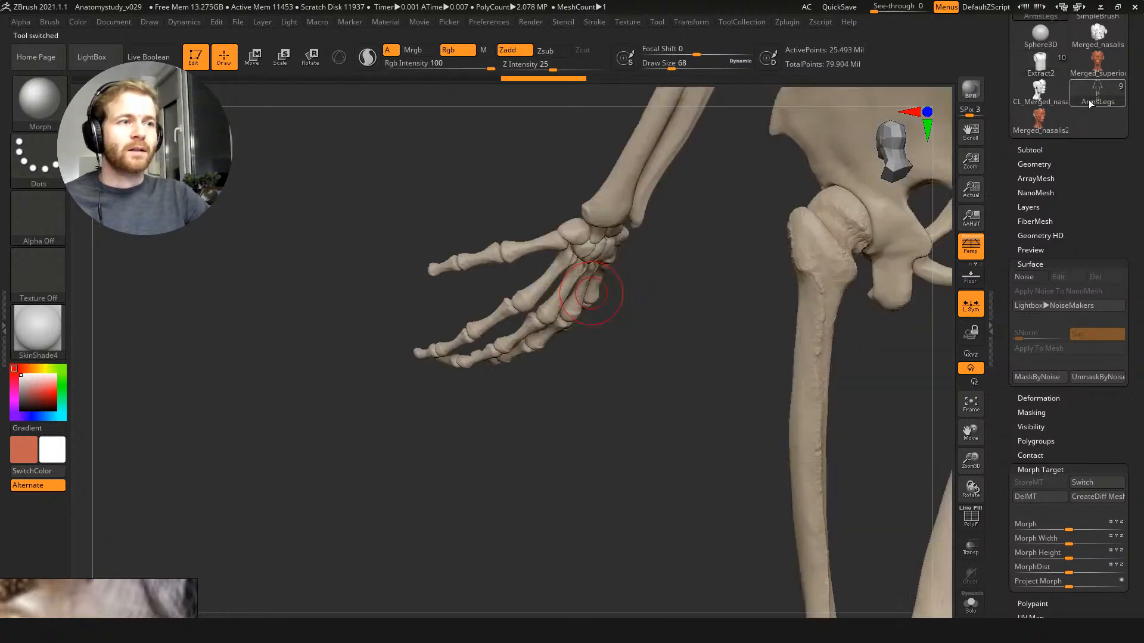
{"action": "left_click_drag", "start_coordinate": [632, 325], "coordinate": [678, 422]}
{"action": "left_click_drag", "start_coordinate": [794, 409], "coordinate": [827, 275], "text": "alt"}
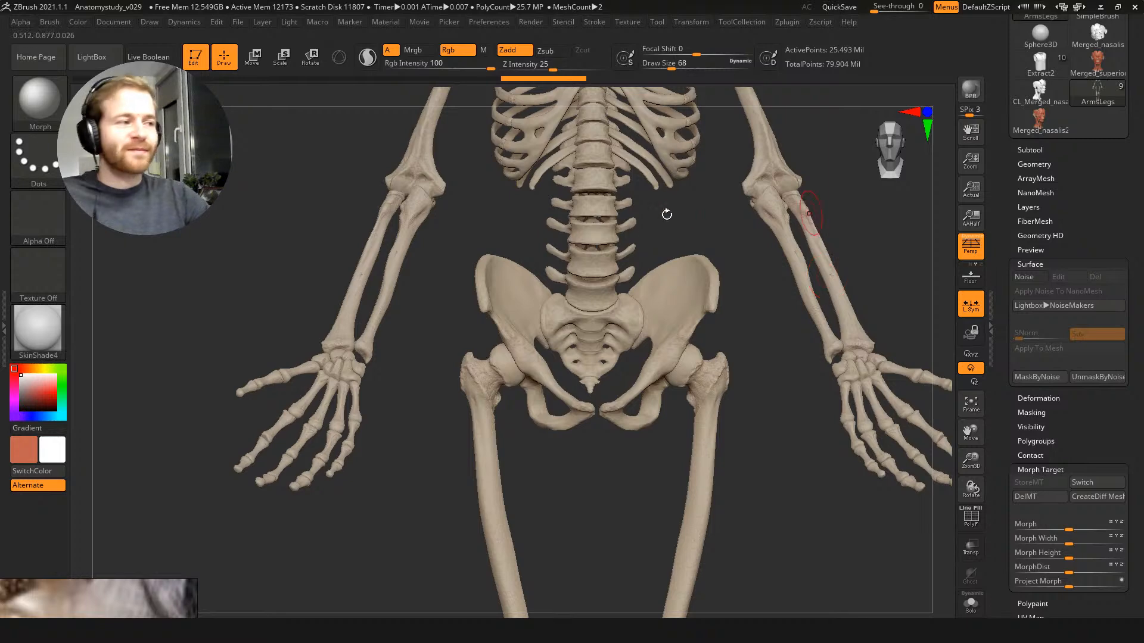
{"action": "left_click_drag", "start_coordinate": [764, 396], "coordinate": [799, 176]}
{"action": "left_click_drag", "start_coordinate": [780, 271], "coordinate": [821, 286]}
{"action": "key", "text": "shift+f"}
{"action": "key", "text": "shift+f"}
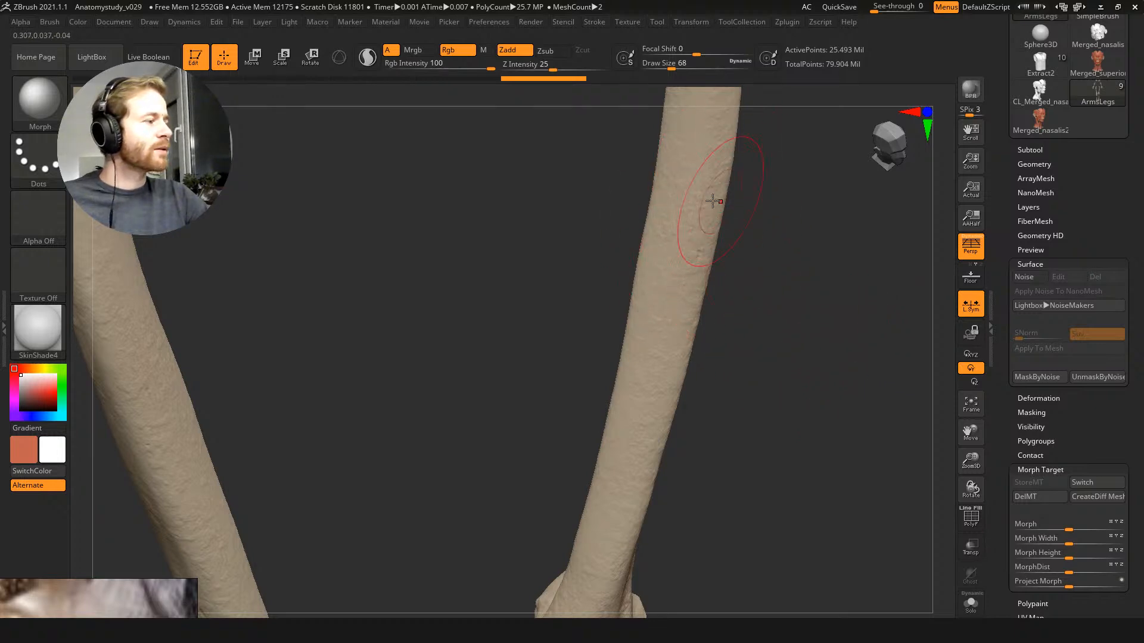
{"action": "left_click_drag", "start_coordinate": [356, 326], "coordinate": [472, 309]}
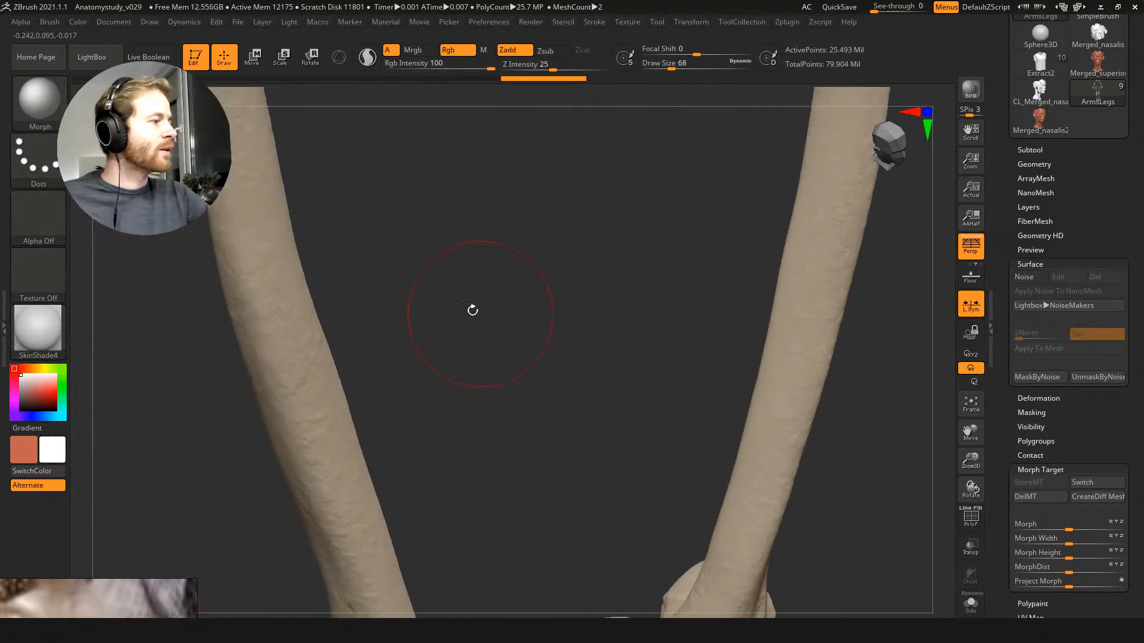
{"action": "left_click_drag", "start_coordinate": [396, 309], "coordinate": [370, 276]}
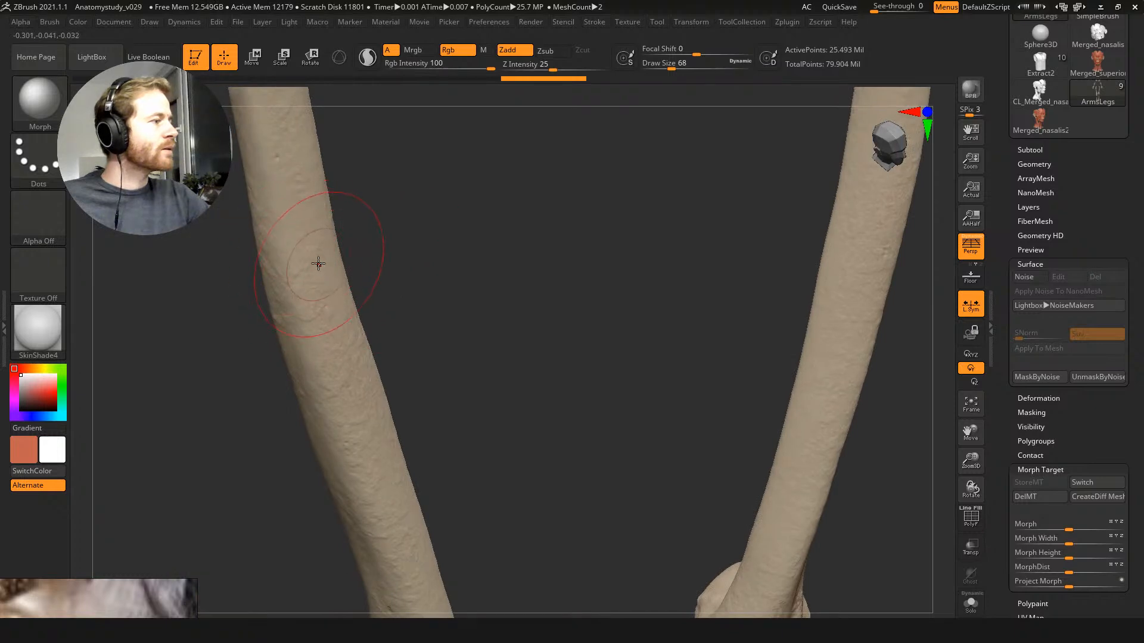
{"action": "key", "text": "shift"}
{"action": "mouse_move", "coordinate": [314, 281]}
{"action": "left_mouse_down", "text": "shift"}
{"action": "mouse_move", "coordinate": [312, 313]}
{"action": "mouse_move", "coordinate": [317, 265]}
{"action": "mouse_move", "coordinate": [332, 317]}
{"action": "mouse_move", "coordinate": [321, 305]}
{"action": "left_mouse_up", "text": "shift"}
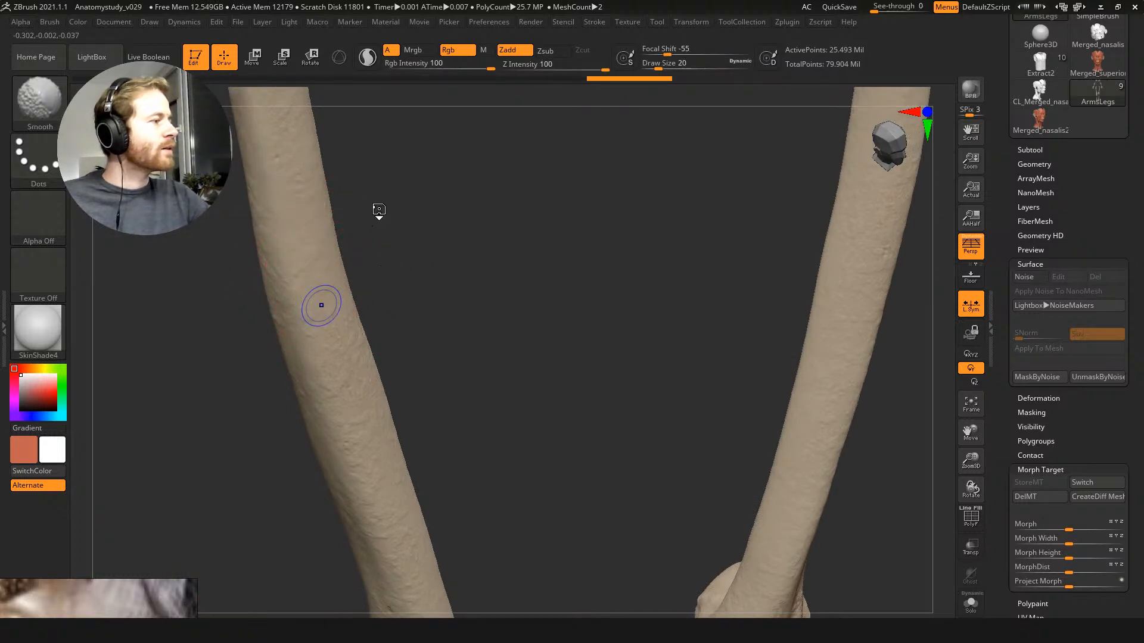
{"action": "key", "text": "ctrl+z"}
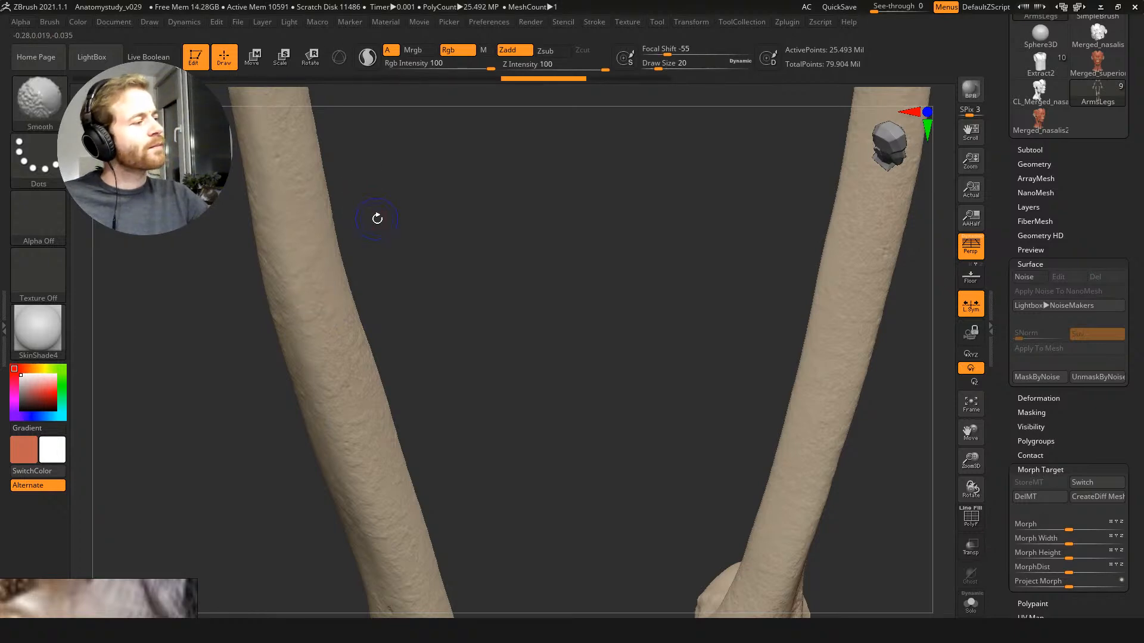
Step: Turn off the brush's Rgb channel, return to the highest subdivision level and set the draw size to 31
{"action": "key", "text": "shift+d"}
{"action": "key", "text": "shift+d"}
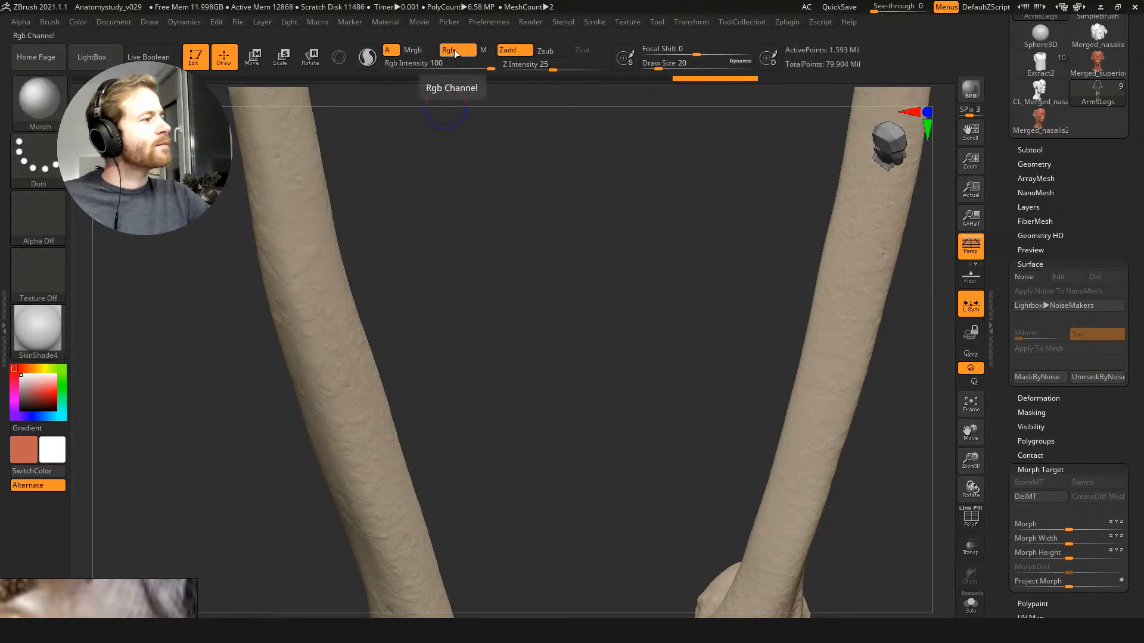
{"action": "left_click", "coordinate": [454, 50]}
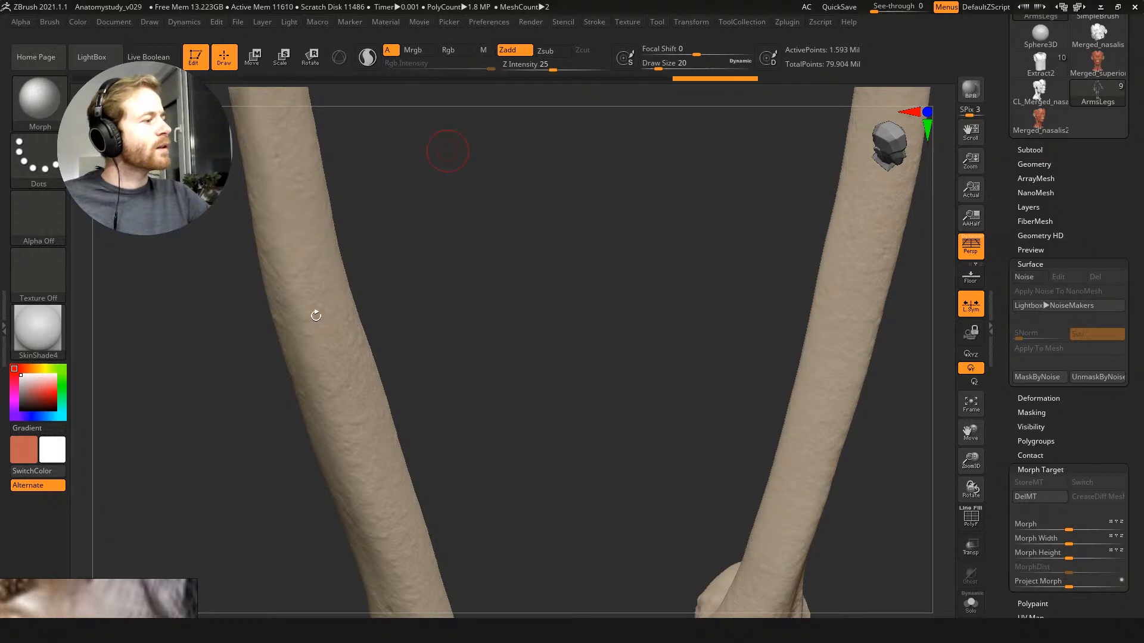
{"action": "key", "text": "d"}
{"action": "key", "text": "d"}
{"action": "key", "text": "s"}
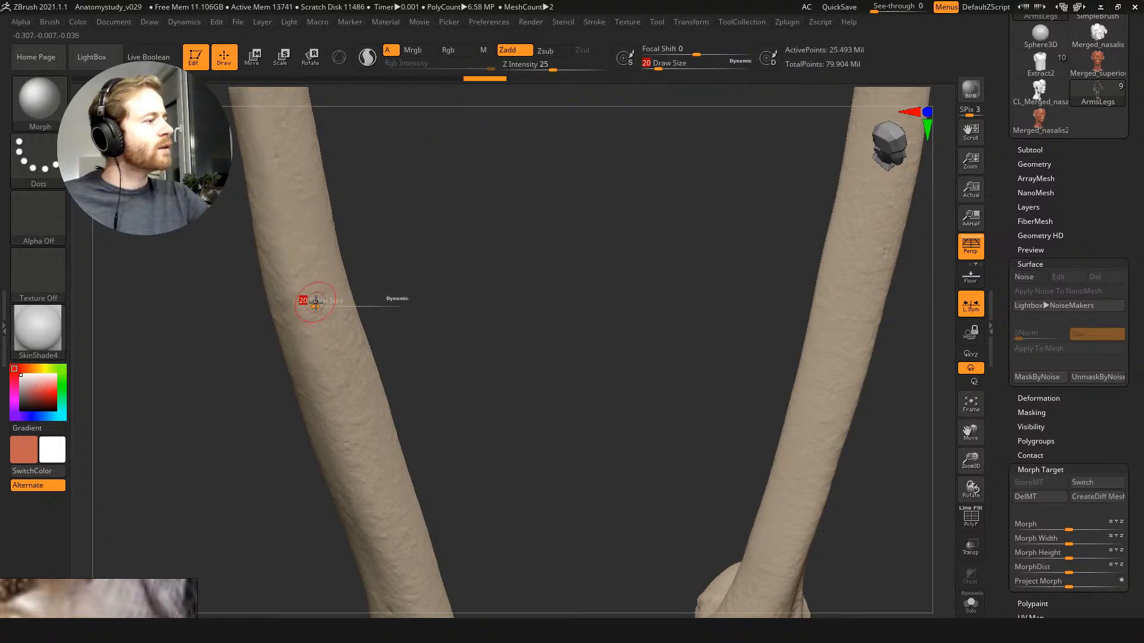
{"action": "left_click_drag", "start_coordinate": [306, 301], "coordinate": [316, 301]}
{"action": "left_click", "coordinate": [454, 51]}
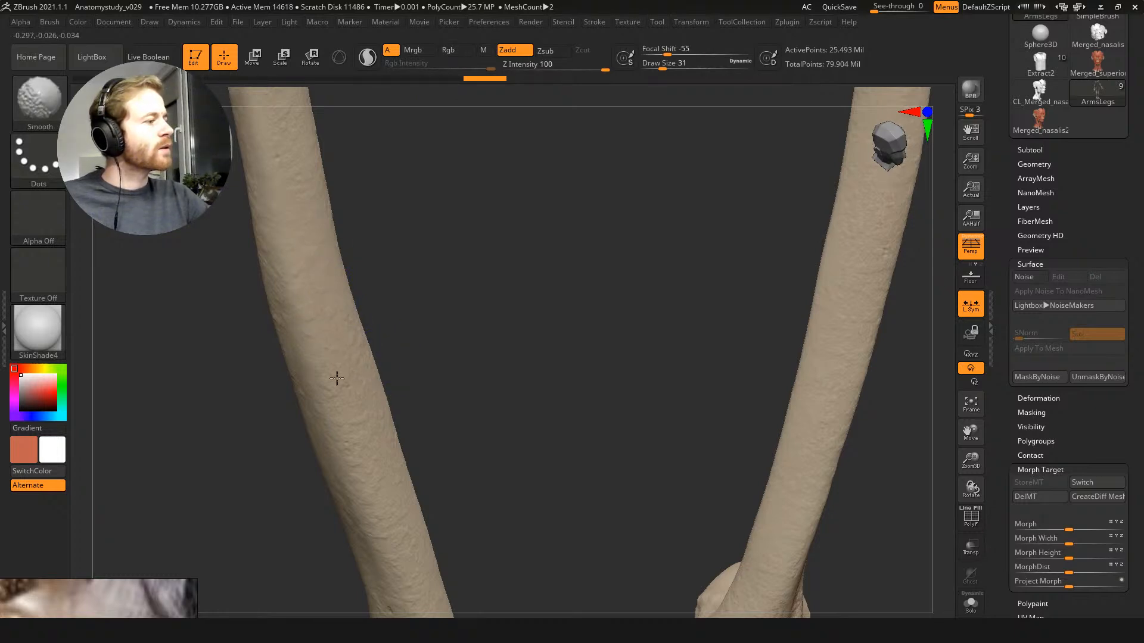
Step: Try smoothing the surface noise on the right femur shaft with the Smooth brush
{"action": "mouse_move", "coordinate": [250, 335]}
{"action": "left_mouse_down", "text": "alt"}
{"action": "mouse_move", "coordinate": [316, 243]}
{"action": "mouse_move", "coordinate": [310, 270]}
{"action": "mouse_move", "coordinate": [396, 327]}
{"action": "left_mouse_up", "text": "alt"}
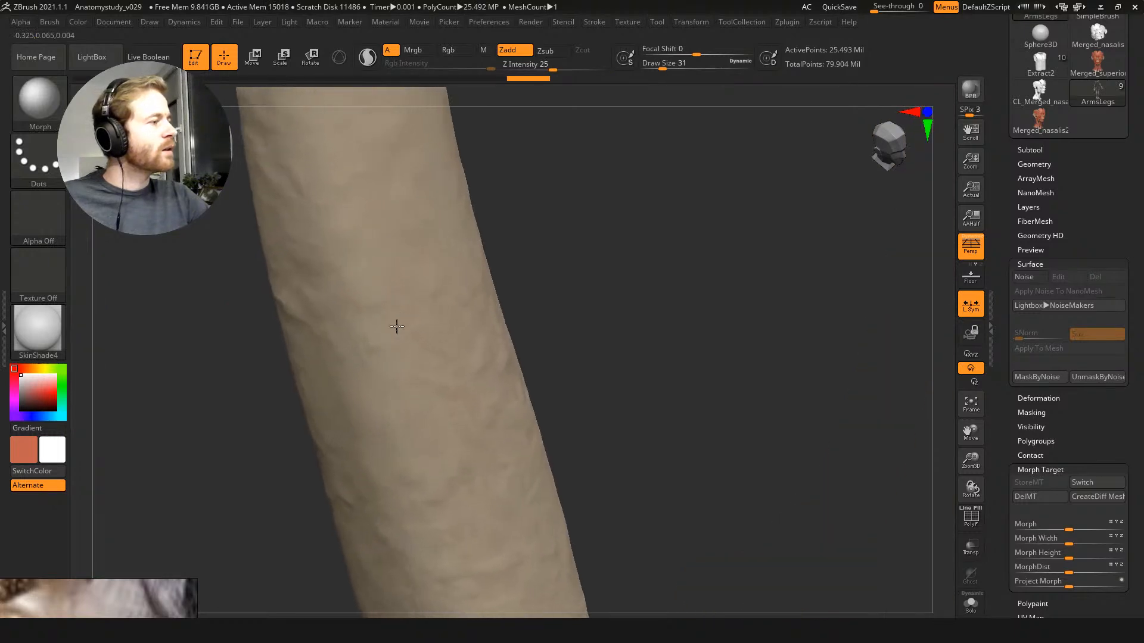
{"action": "left_click_drag", "start_coordinate": [555, 260], "coordinate": [537, 179]}
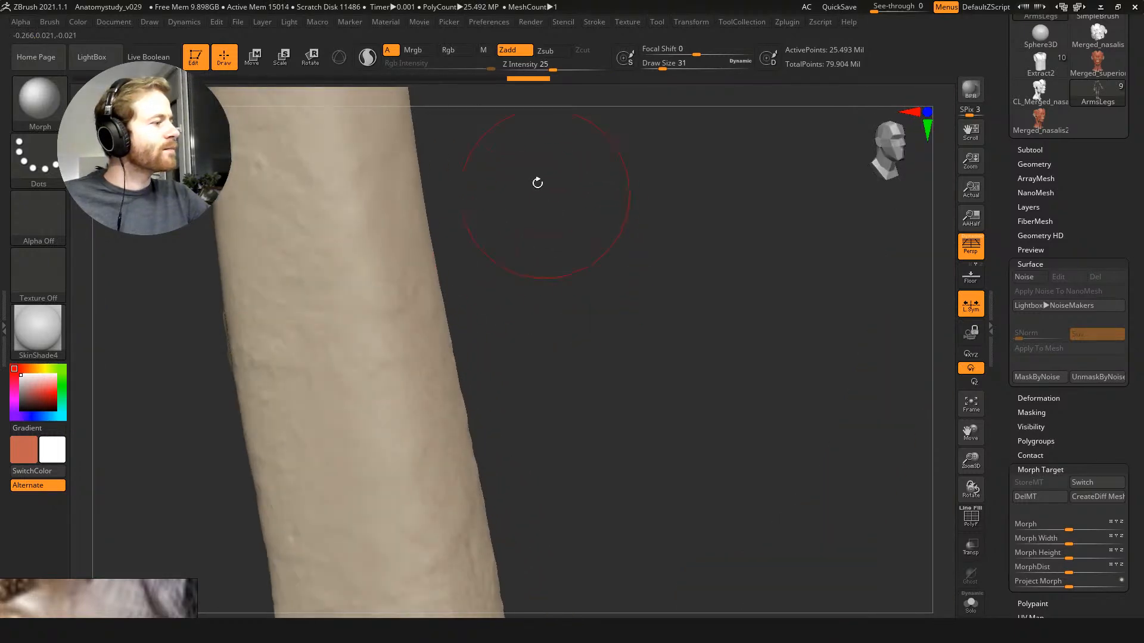
{"action": "key", "text": "ctrl"}
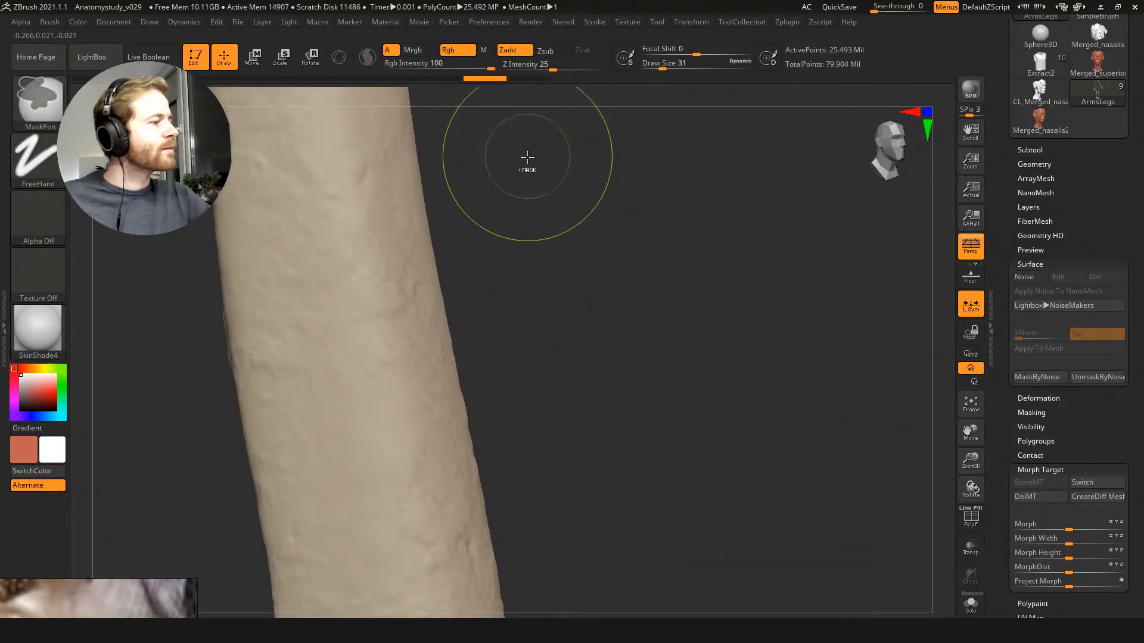
{"action": "key", "text": "ctrl"}
{"action": "left_click_drag", "start_coordinate": [564, 299], "coordinate": [561, 211]}
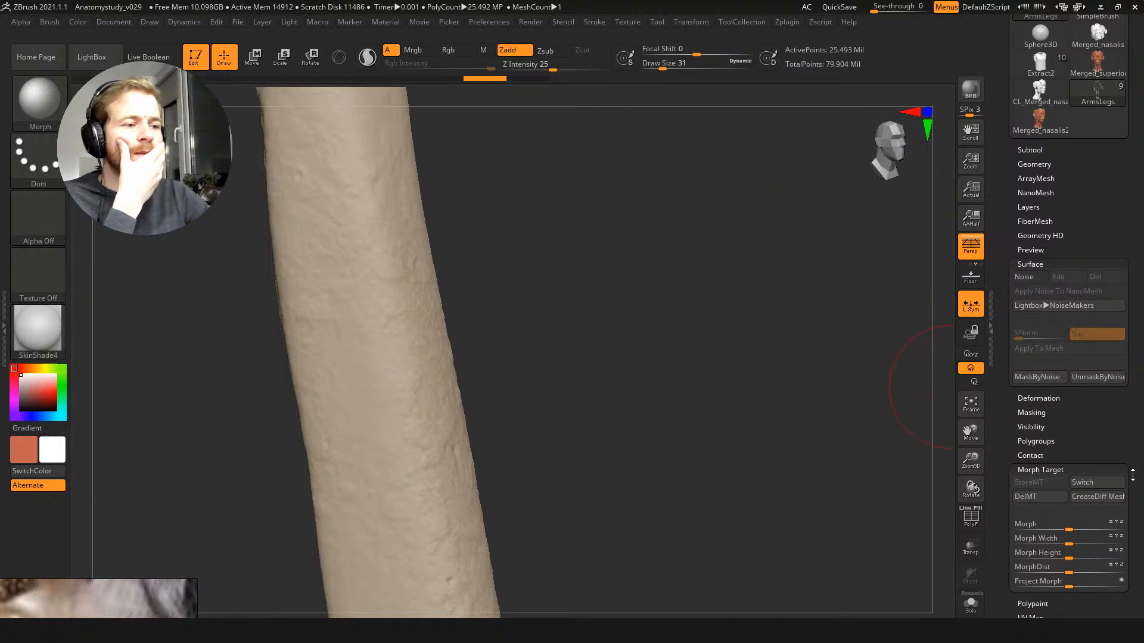
Step: Switch the ArmsLegs geometry with its stored morph target and compare the surface detail on the femurs
{"action": "key", "text": "f"}
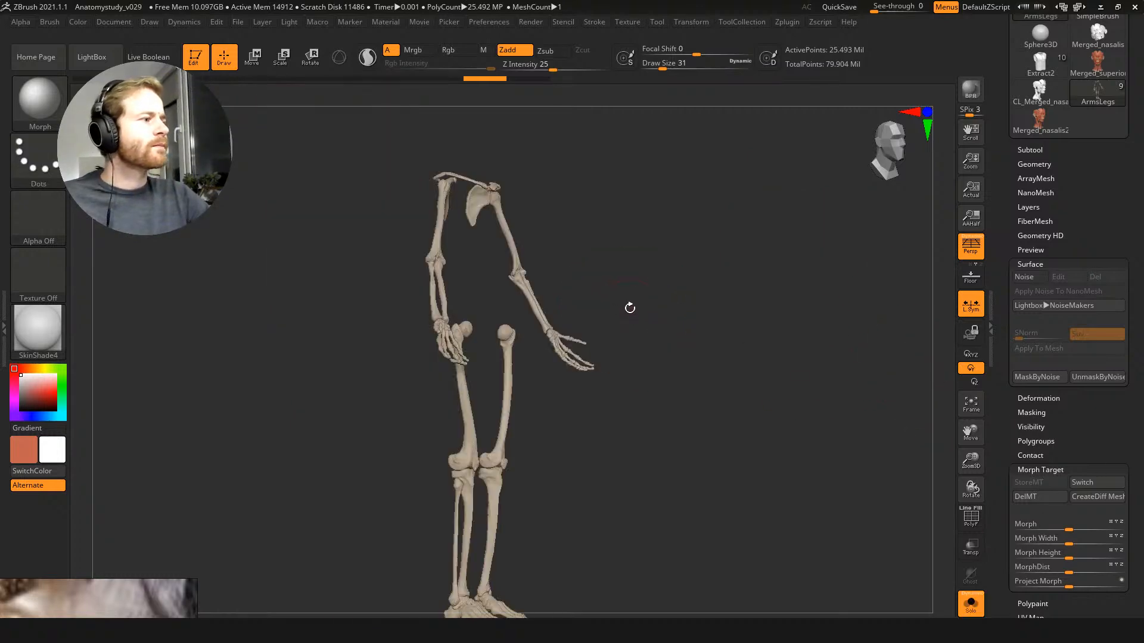
{"action": "key", "text": "ctrl"}
{"action": "key", "text": "ctrl+shift+s"}
{"action": "left_click_drag", "start_coordinate": [661, 274], "coordinate": [706, 483], "text": "alt"}
{"action": "mouse_move", "coordinate": [565, 368]}
{"action": "left_mouse_down", "text": "alt"}
{"action": "mouse_move", "coordinate": [583, 412]}
{"action": "mouse_move", "coordinate": [583, 221]}
{"action": "left_mouse_up", "text": "alt"}
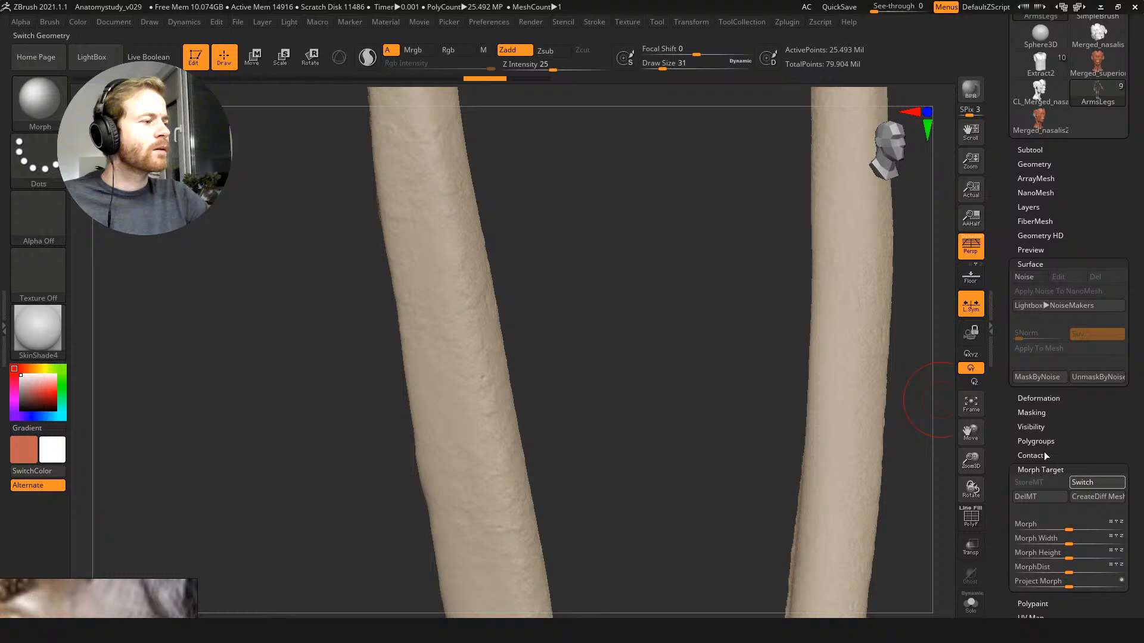
{"action": "left_click_drag", "start_coordinate": [647, 338], "coordinate": [696, 479]}
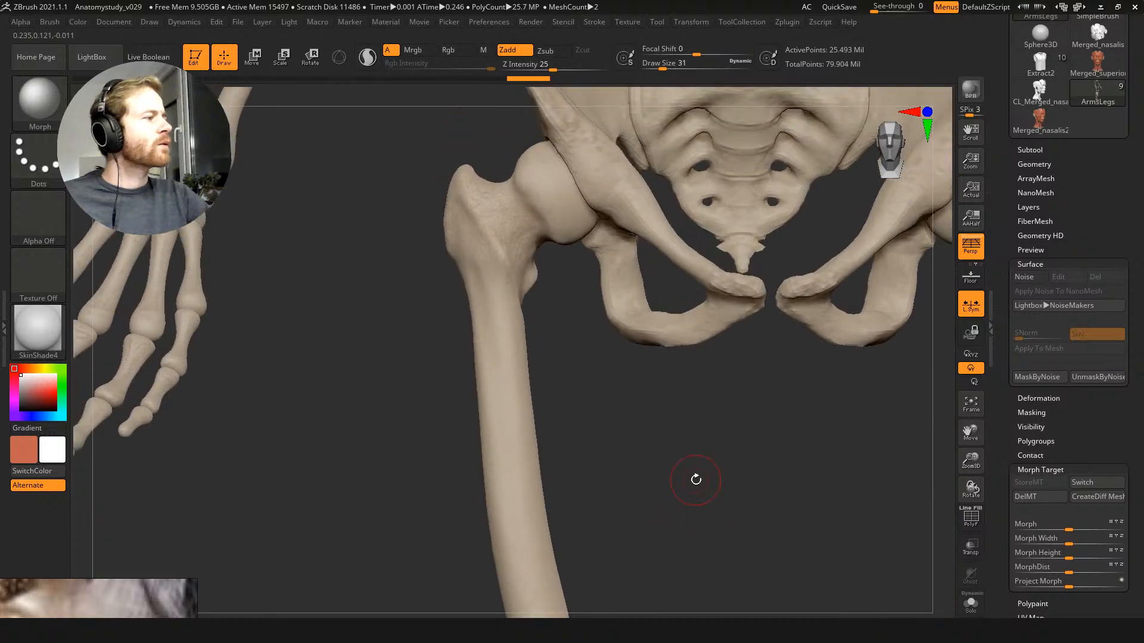
{"action": "key", "text": "shift+f"}
{"action": "key", "text": "shift+f"}
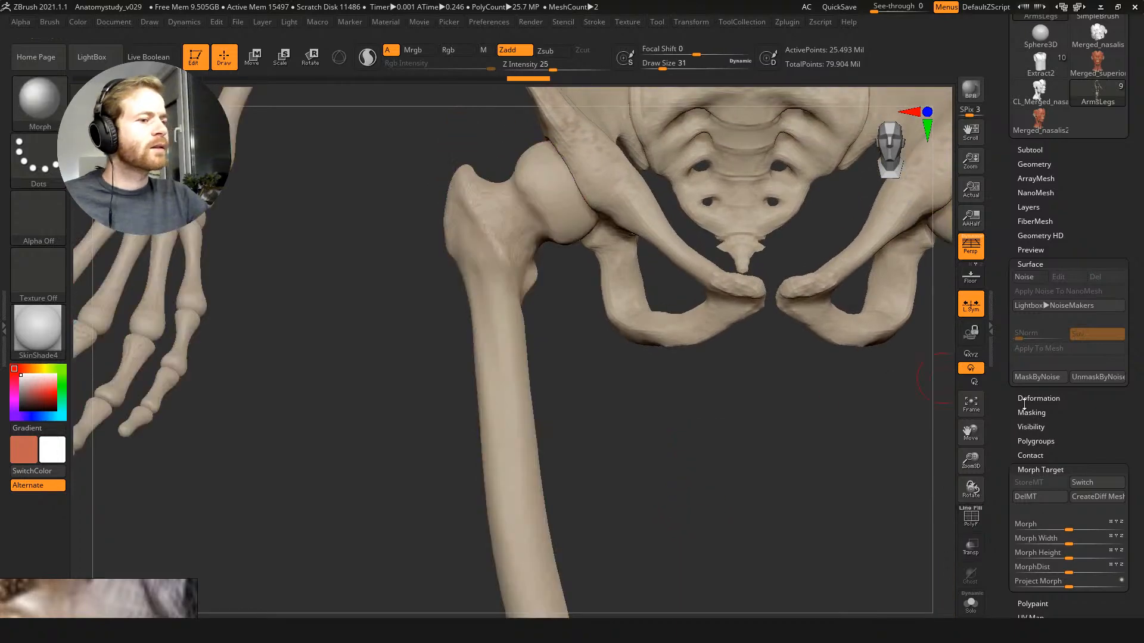
{"action": "left_click", "coordinate": [1082, 483]}
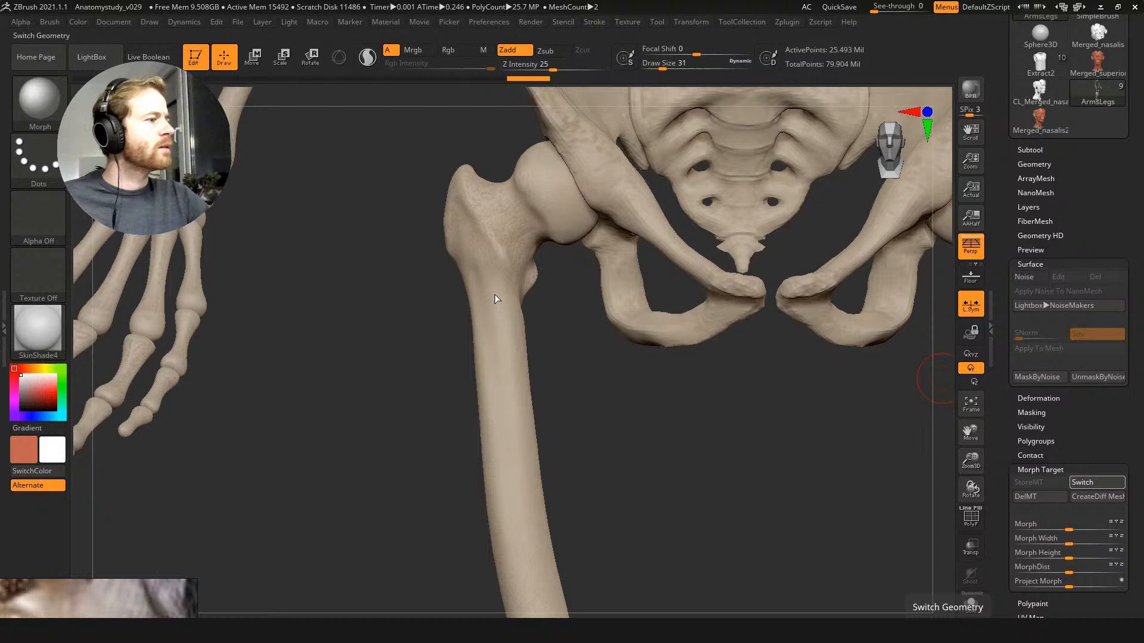
{"action": "left_click_drag", "start_coordinate": [429, 399], "coordinate": [472, 213]}
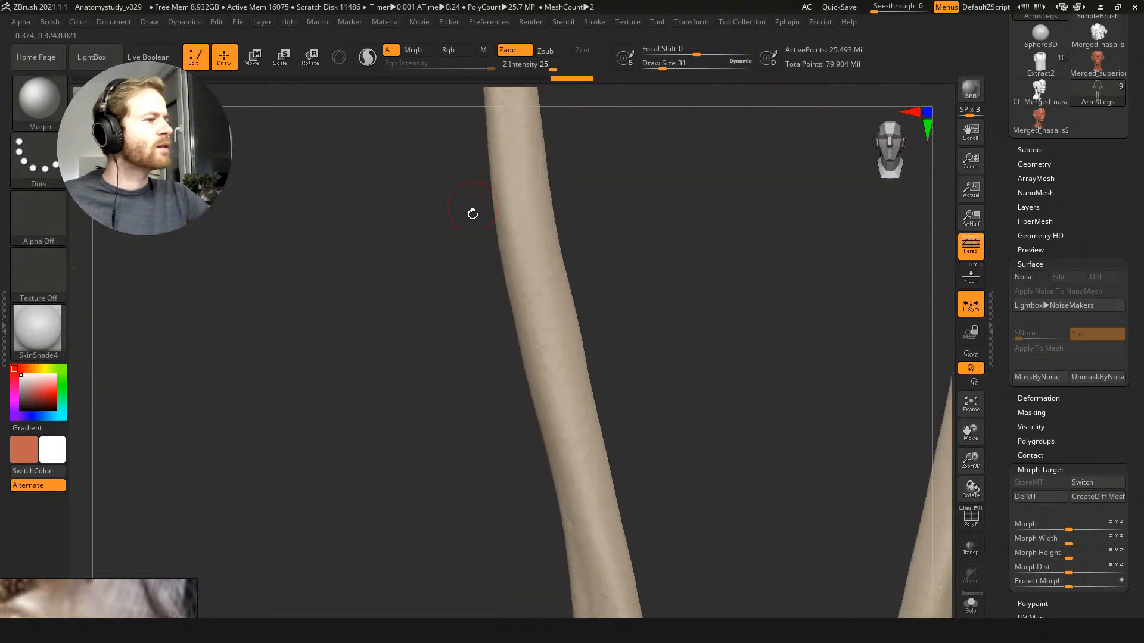
Step: Blend the noise on the right femur's middle shaft towards the stored morph target with the Morph brush
{"action": "right_click_drag", "start_coordinate": [457, 250], "coordinate": [457, 266], "text": "ctrl"}
{"action": "key", "text": "b"}
{"action": "key", "text": "m"}
{"action": "key", "text": "o"}
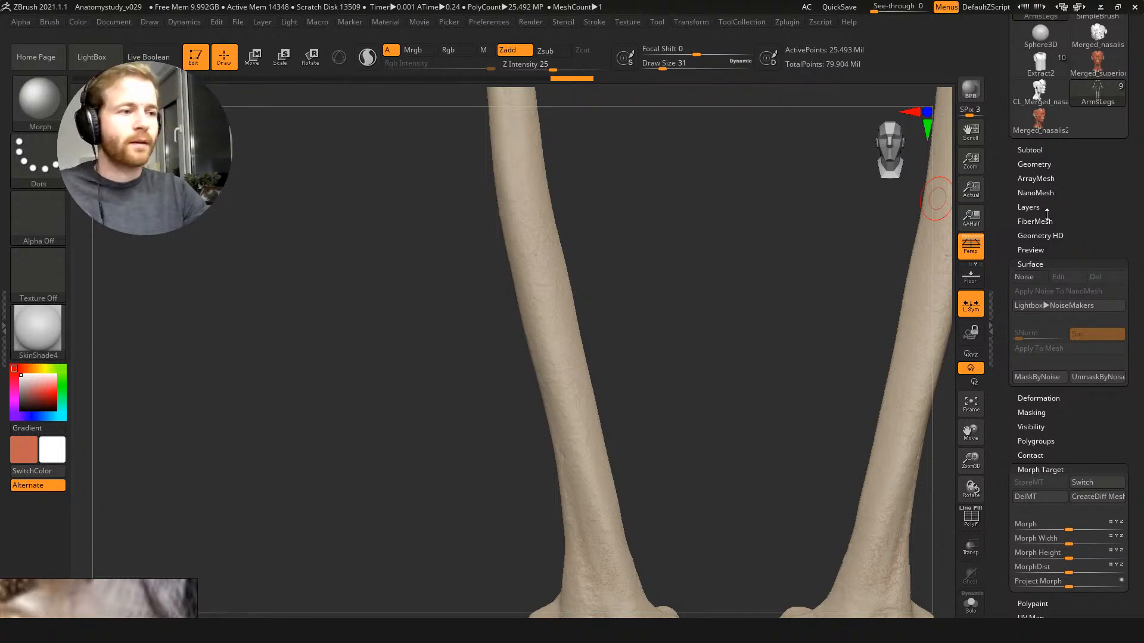
{"action": "right_click_drag", "start_coordinate": [661, 266], "coordinate": [656, 247], "text": "ctrl"}
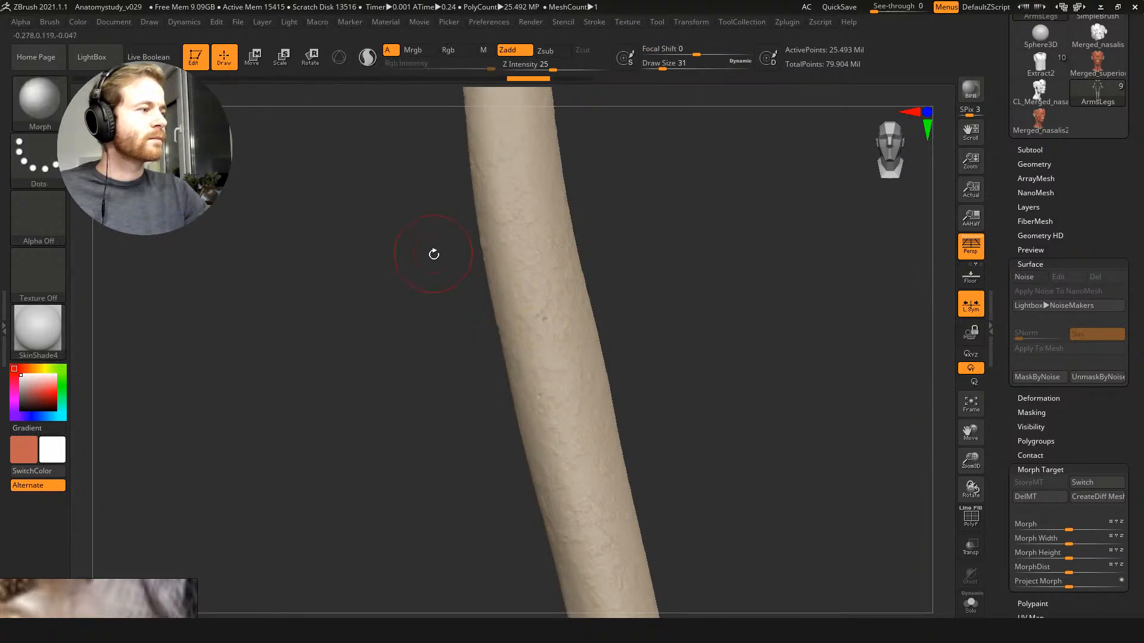
{"action": "left_click_drag", "start_coordinate": [434, 255], "coordinate": [455, 247]}
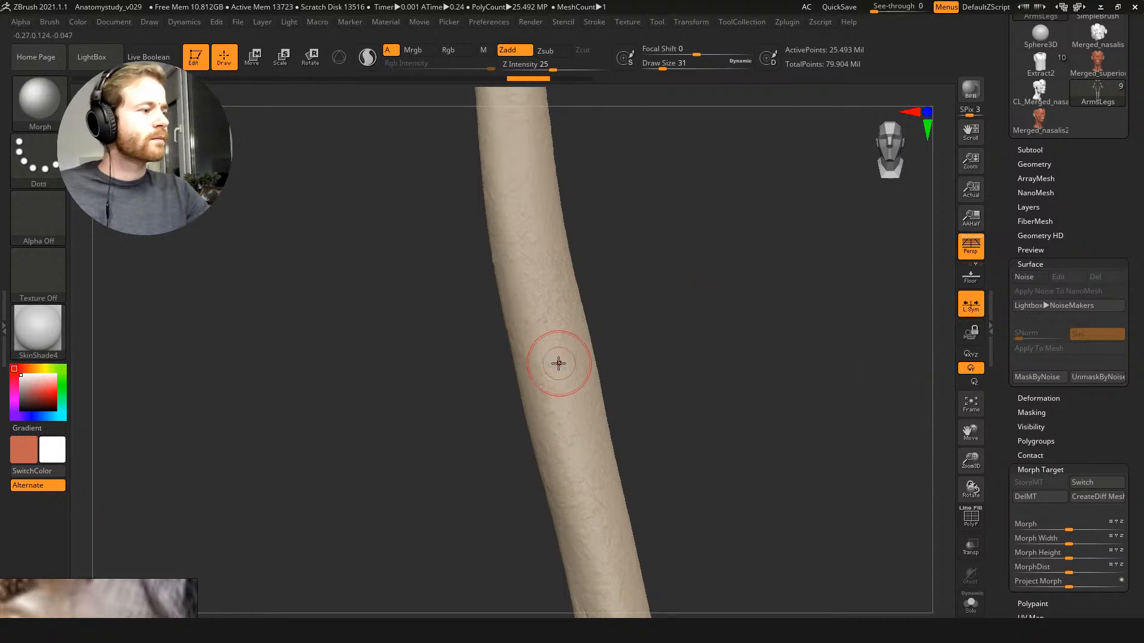
{"action": "left_click_drag", "start_coordinate": [661, 282], "coordinate": [631, 309]}
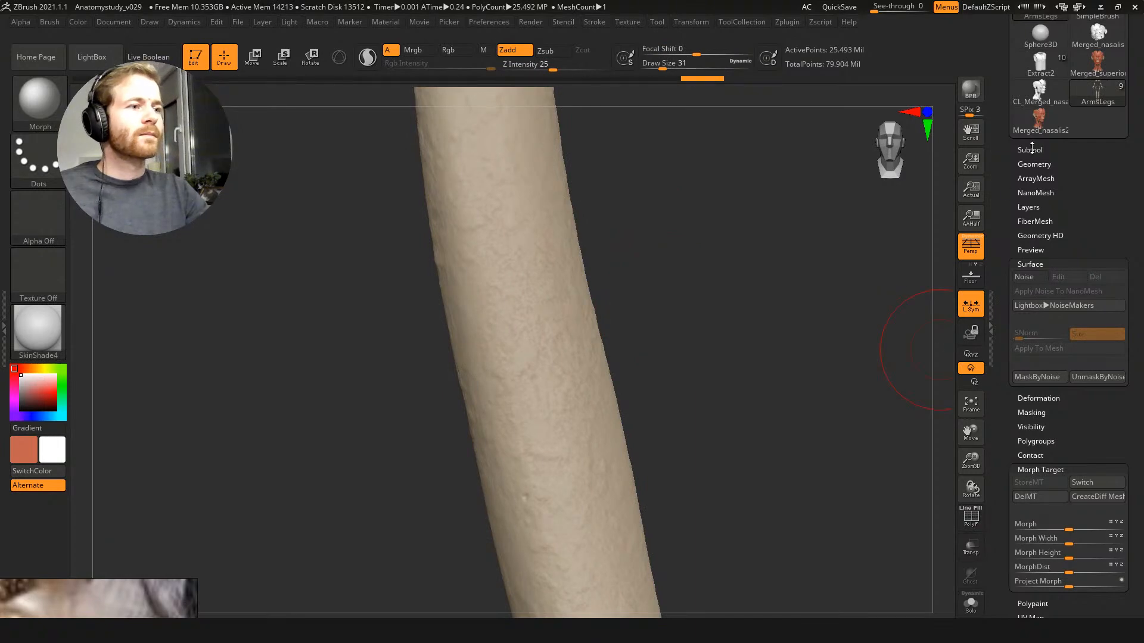
Step: Turn off the polypaint display of the ArmsLegs subtool and inspect the uncoloured femur shaft
{"action": "left_click", "coordinate": [1032, 149]}
{"action": "key", "text": "shift"}
{"action": "left_click", "coordinate": [1104, 175]}
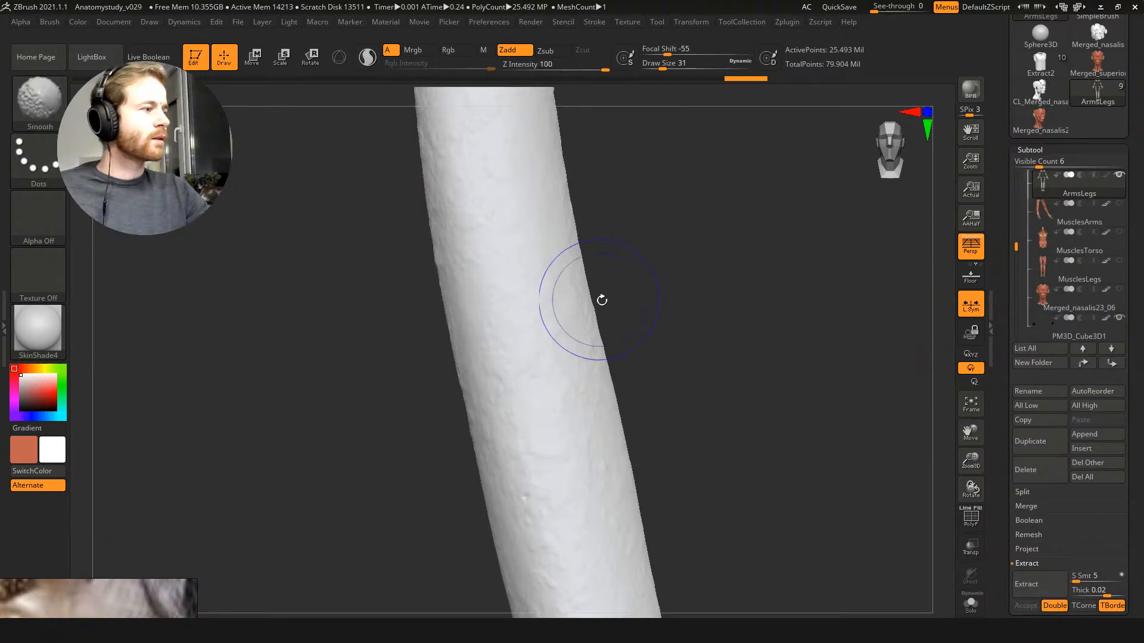
{"action": "key", "text": "shift+f"}
{"action": "mouse_move", "coordinate": [695, 309]}
{"action": "left_mouse_down"}
{"action": "mouse_move", "coordinate": [680, 273]}
{"action": "mouse_move", "coordinate": [686, 258]}
{"action": "mouse_move", "coordinate": [596, 247]}
{"action": "left_mouse_up"}
{"action": "key", "text": "shift+f"}
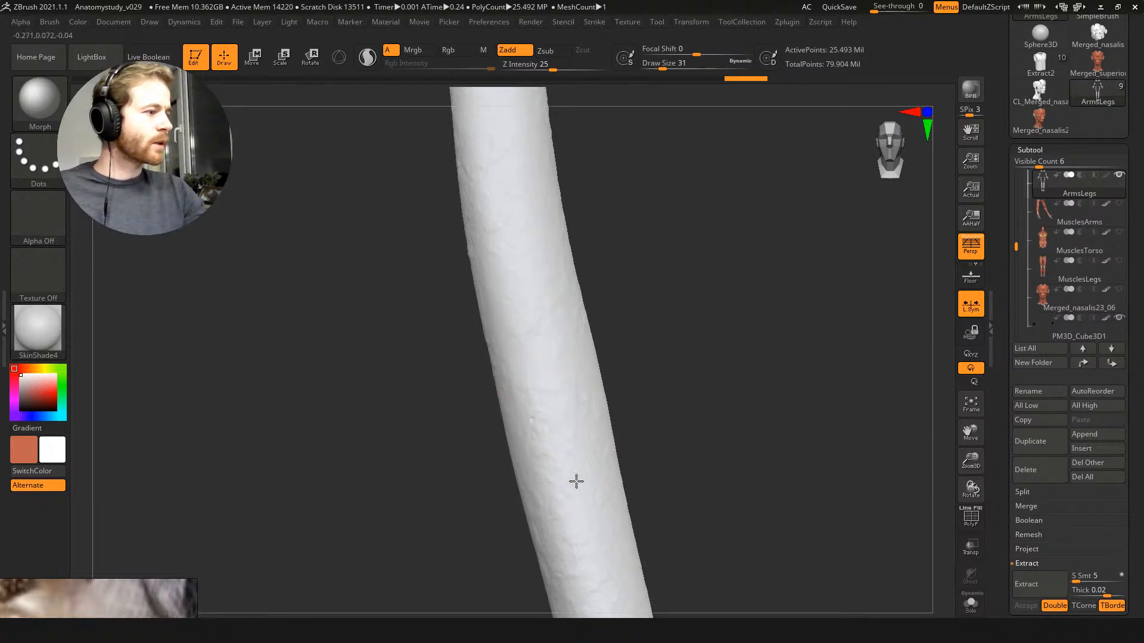
Step: Soften the surface noise down the right femur's lower shaft towards the knee with the Morph brush
{"action": "left_click_drag", "start_coordinate": [445, 384], "coordinate": [411, 231], "text": "alt"}
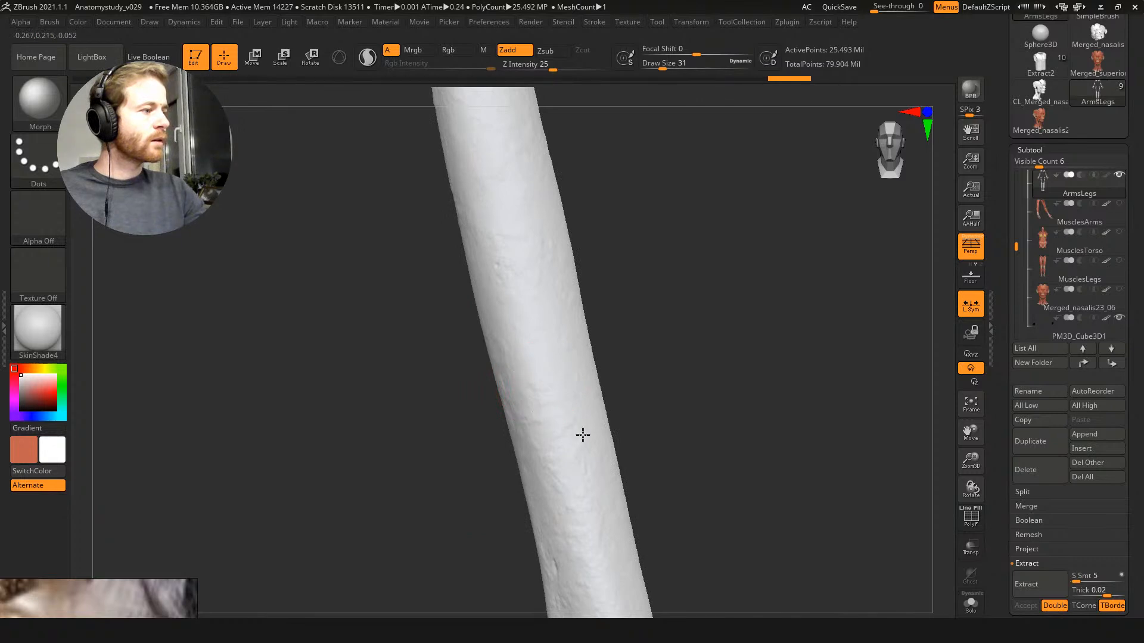
{"action": "left_click_drag", "start_coordinate": [503, 460], "coordinate": [432, 300], "text": "alt"}
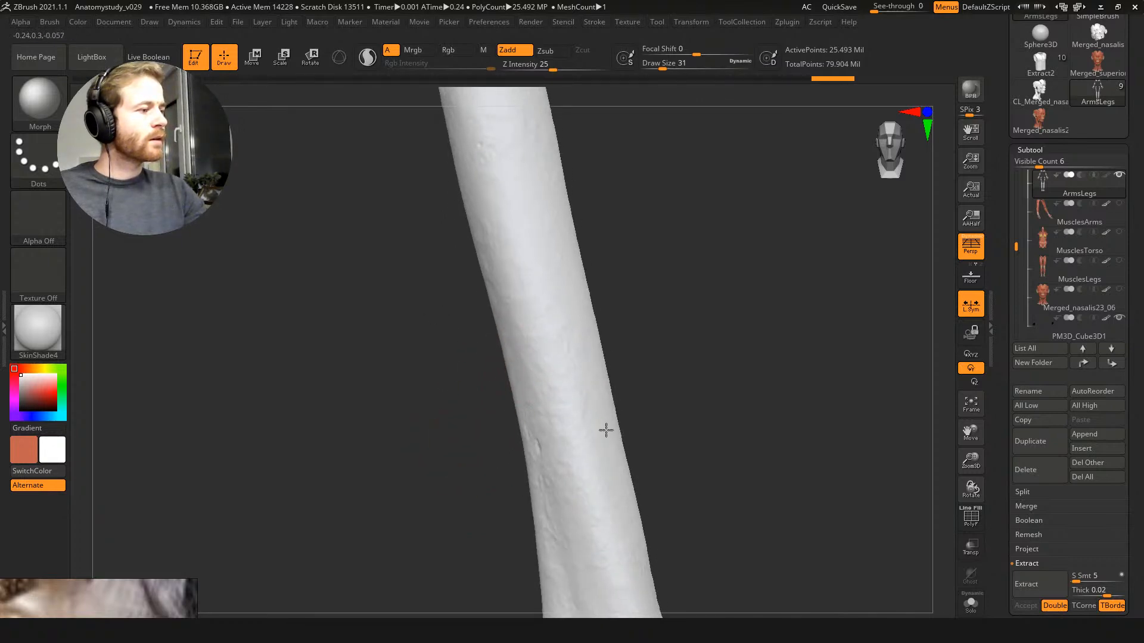
{"action": "mouse_move", "coordinate": [488, 357]}
{"action": "left_mouse_down", "text": "alt"}
{"action": "mouse_move", "coordinate": [455, 345]}
{"action": "mouse_move", "coordinate": [449, 276]}
{"action": "mouse_move", "coordinate": [507, 351]}
{"action": "left_mouse_up", "text": "alt"}
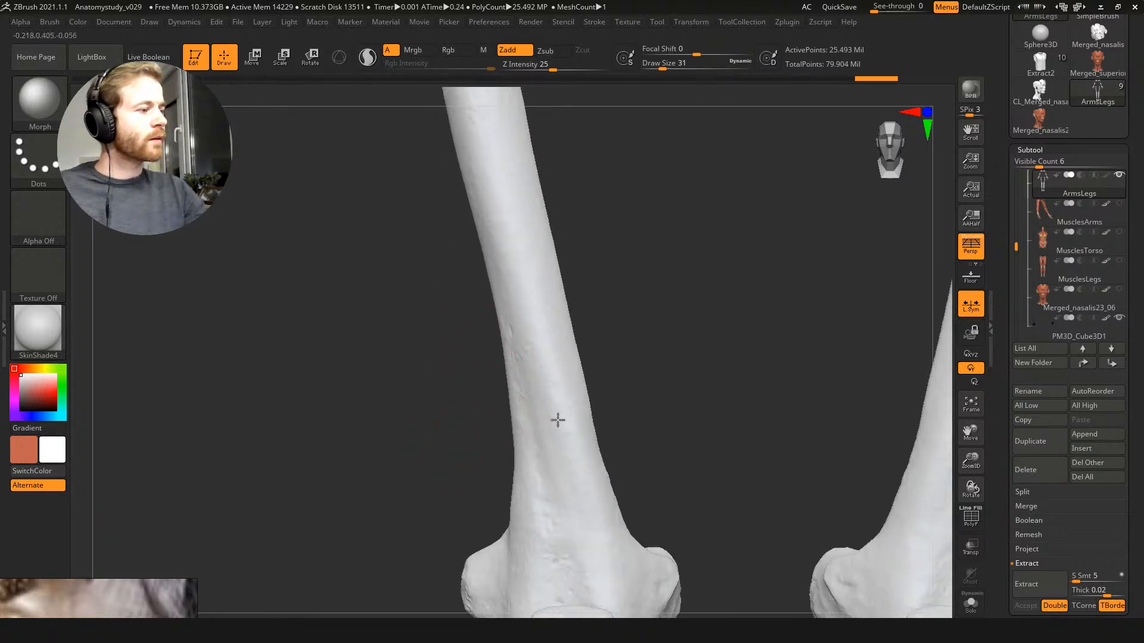
Step: Soften the surface noise along the right femur's upper shaft up to the hip with the Morph brush
{"action": "left_click_drag", "start_coordinate": [575, 227], "coordinate": [534, 245], "text": "alt"}
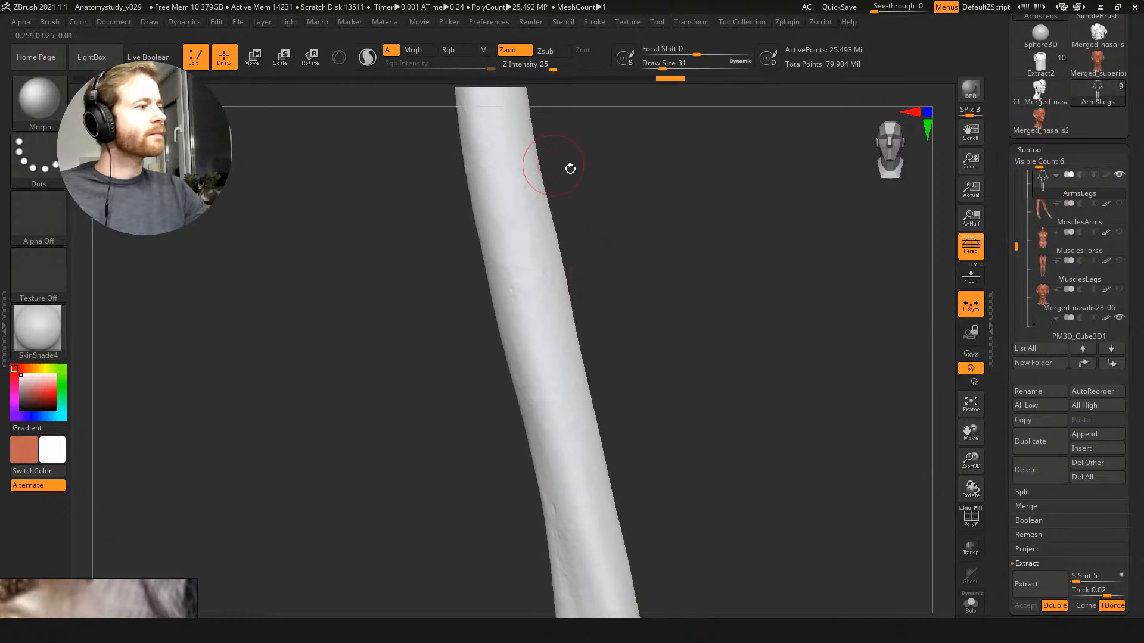
{"action": "mouse_move", "coordinate": [571, 169]}
{"action": "left_mouse_down"}
{"action": "mouse_move", "coordinate": [477, 292]}
{"action": "mouse_move", "coordinate": [554, 169]}
{"action": "mouse_move", "coordinate": [615, 270]}
{"action": "left_mouse_up"}
{"action": "mouse_move", "coordinate": [548, 222]}
{"action": "left_mouse_down"}
{"action": "mouse_move", "coordinate": [536, 178]}
{"action": "mouse_move", "coordinate": [579, 243]}
{"action": "left_mouse_up"}
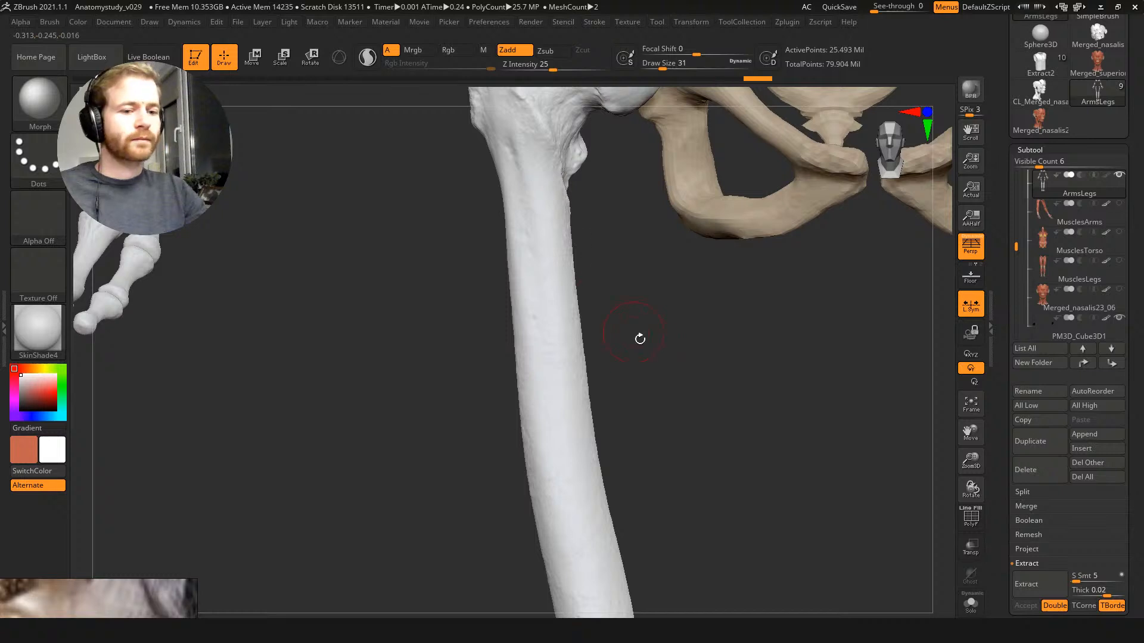
{"action": "left_click_drag", "start_coordinate": [640, 338], "coordinate": [654, 235], "text": "alt"}
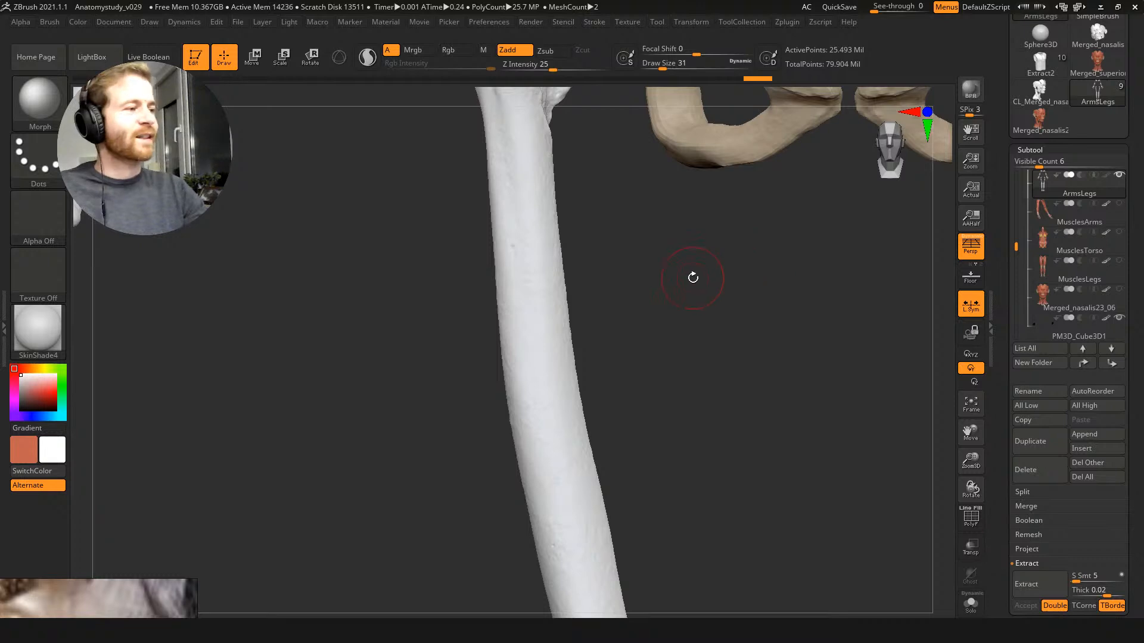
{"action": "left_click_drag", "start_coordinate": [689, 273], "coordinate": [548, 199]}
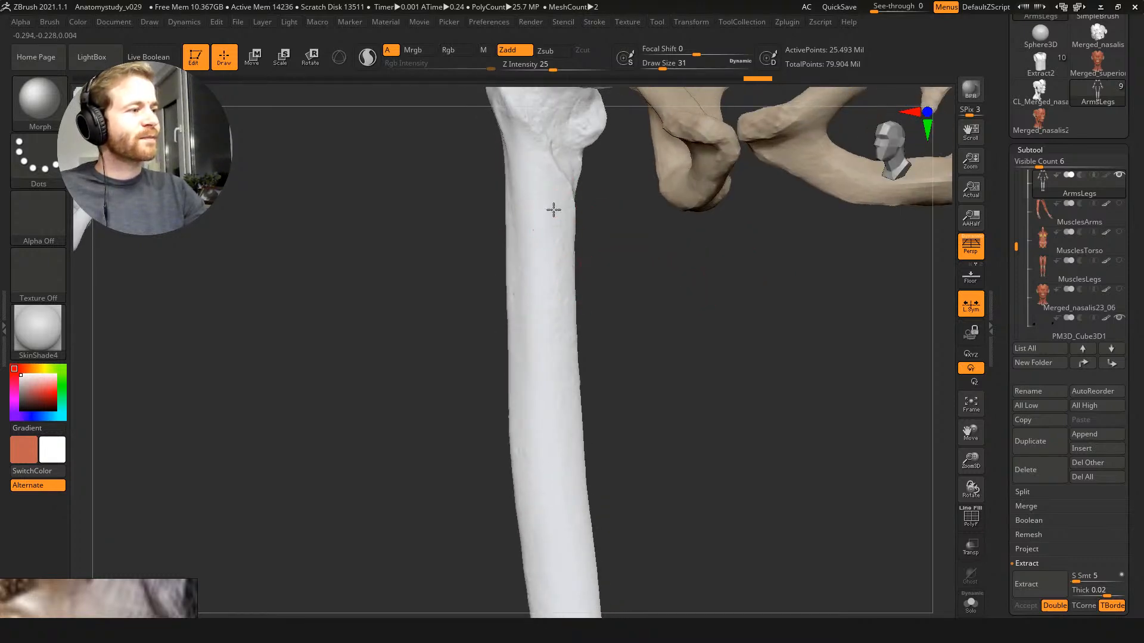
{"action": "left_click_drag", "start_coordinate": [626, 414], "coordinate": [536, 166]}
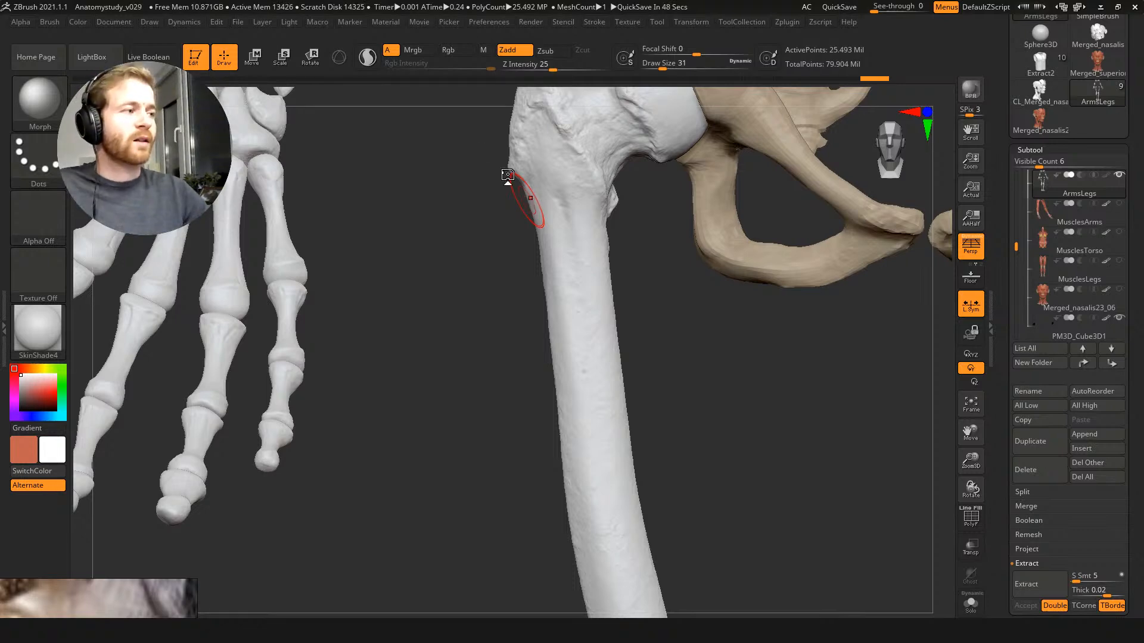
Step: Soften the surface noise along the outer side of the right femur's shaft from the hip towards the knee with the Morph brush
{"action": "left_click_drag", "start_coordinate": [477, 204], "coordinate": [513, 191]}
{"action": "left_click_drag", "start_coordinate": [508, 373], "coordinate": [519, 274], "text": "alt"}
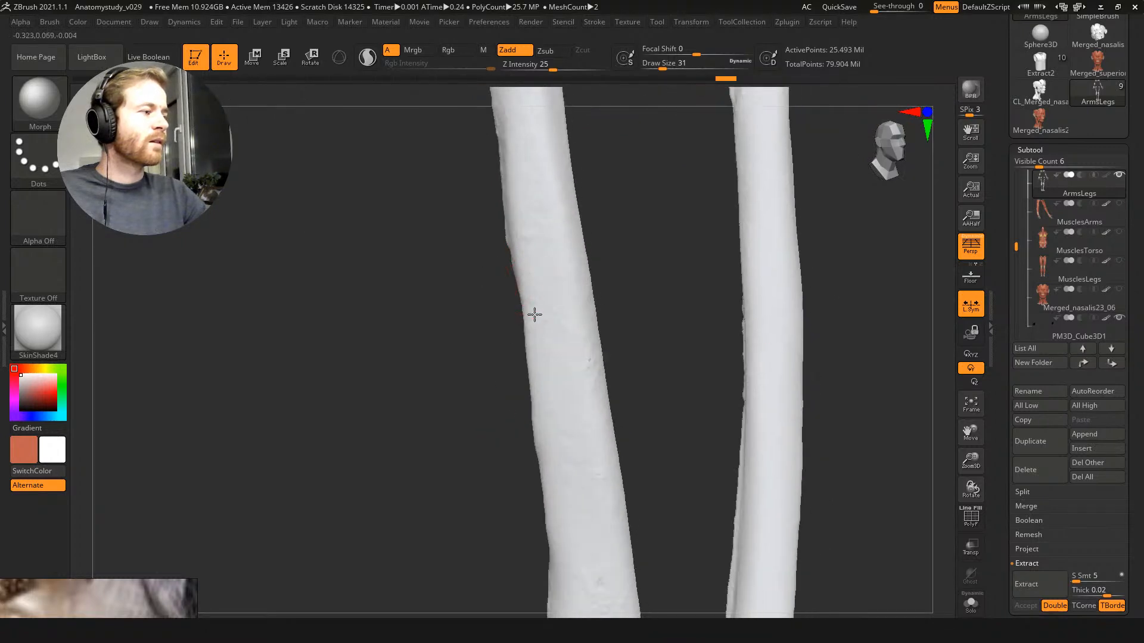
{"action": "left_click", "coordinate": [564, 322]}
{"action": "left_click_drag", "start_coordinate": [528, 411], "coordinate": [510, 278], "text": "alt"}
{"action": "left_click_drag", "start_coordinate": [558, 333], "coordinate": [581, 342]}
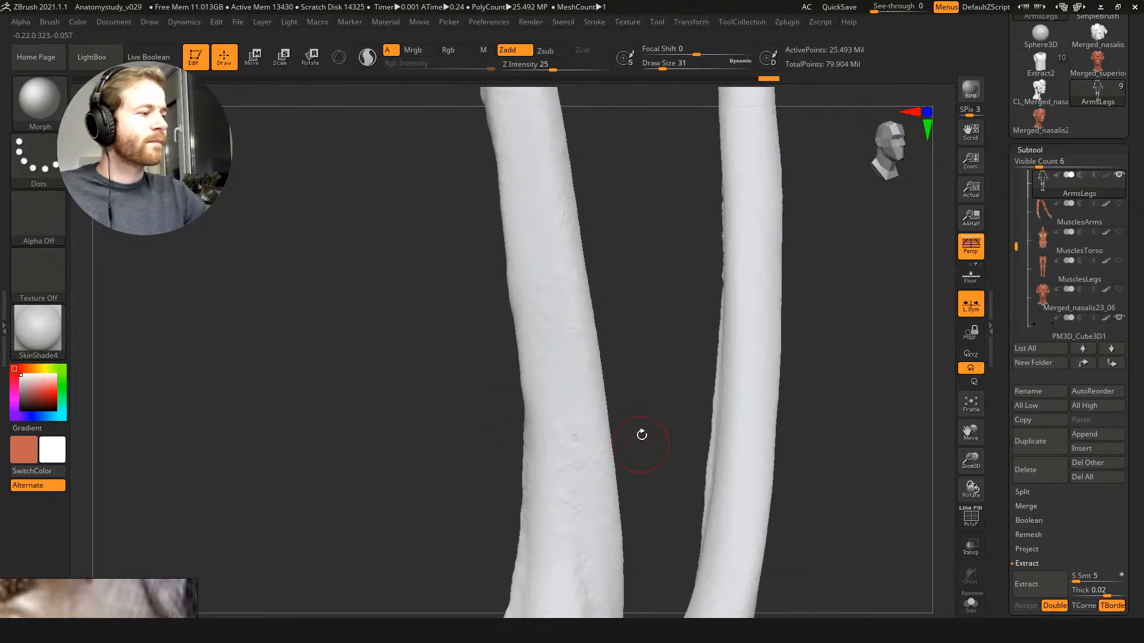
{"action": "left_click_drag", "start_coordinate": [641, 434], "coordinate": [638, 291], "text": "alt"}
{"action": "mouse_move", "coordinate": [562, 374]}
{"action": "left_mouse_down"}
{"action": "mouse_move", "coordinate": [557, 352]}
{"action": "mouse_move", "coordinate": [593, 306]}
{"action": "mouse_move", "coordinate": [600, 314]}
{"action": "left_mouse_up"}
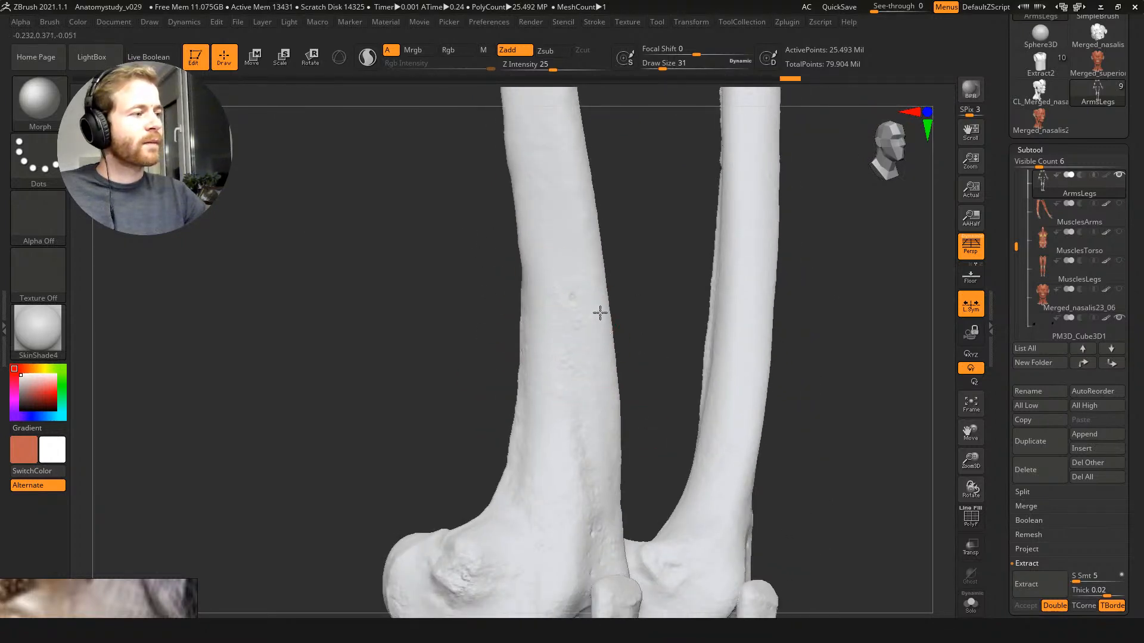
Step: Blend the noise on the back of the right femur's upper shaft towards the stored morph target with the Morph brush
{"action": "mouse_move", "coordinate": [626, 405]}
{"action": "left_mouse_down", "text": "alt"}
{"action": "mouse_move", "coordinate": [627, 306]}
{"action": "mouse_move", "coordinate": [569, 316]}
{"action": "mouse_move", "coordinate": [558, 370]}
{"action": "left_mouse_up", "text": "alt"}
{"action": "left_click_drag", "start_coordinate": [449, 277], "coordinate": [633, 315]}
{"action": "left_click_drag", "start_coordinate": [651, 252], "coordinate": [665, 211]}
{"action": "mouse_move", "coordinate": [701, 248]}
{"action": "left_mouse_down", "text": "alt"}
{"action": "mouse_move", "coordinate": [692, 318]}
{"action": "mouse_move", "coordinate": [642, 350]}
{"action": "mouse_move", "coordinate": [646, 164]}
{"action": "mouse_move", "coordinate": [661, 138]}
{"action": "left_mouse_up", "text": "alt"}
{"action": "left_click_drag", "start_coordinate": [697, 204], "coordinate": [676, 345], "text": "alt"}
{"action": "left_click_drag", "start_coordinate": [631, 304], "coordinate": [637, 233]}
{"action": "left_click_drag", "start_coordinate": [553, 304], "coordinate": [501, 304]}
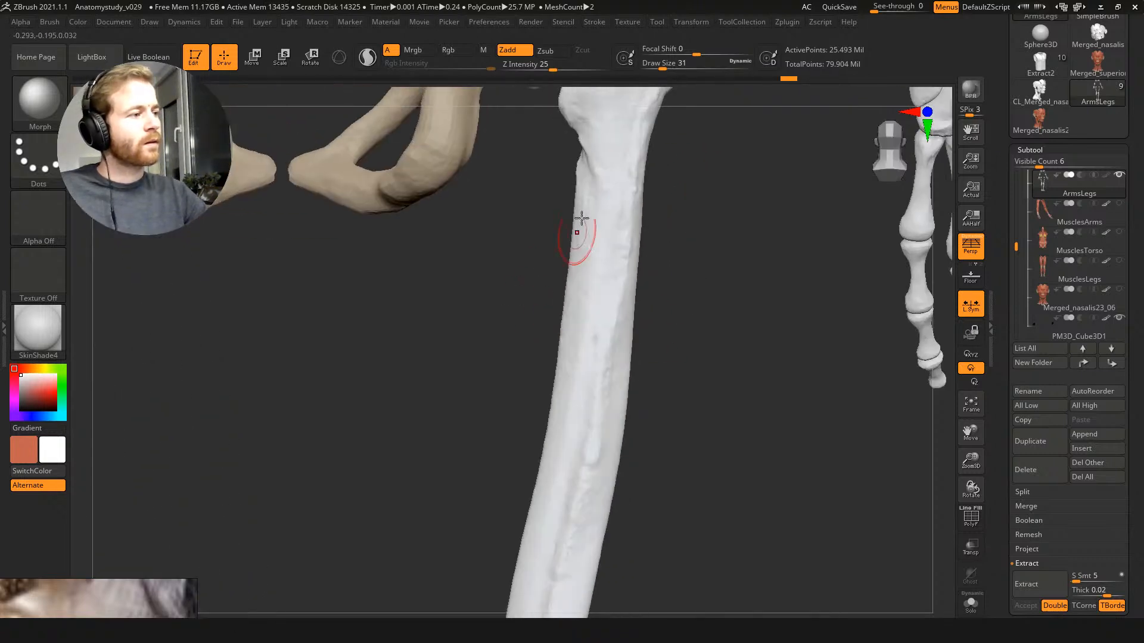
{"action": "mouse_move", "coordinate": [581, 227]}
{"action": "left_mouse_down"}
{"action": "mouse_move", "coordinate": [570, 345]}
{"action": "mouse_move", "coordinate": [542, 323]}
{"action": "left_mouse_up"}
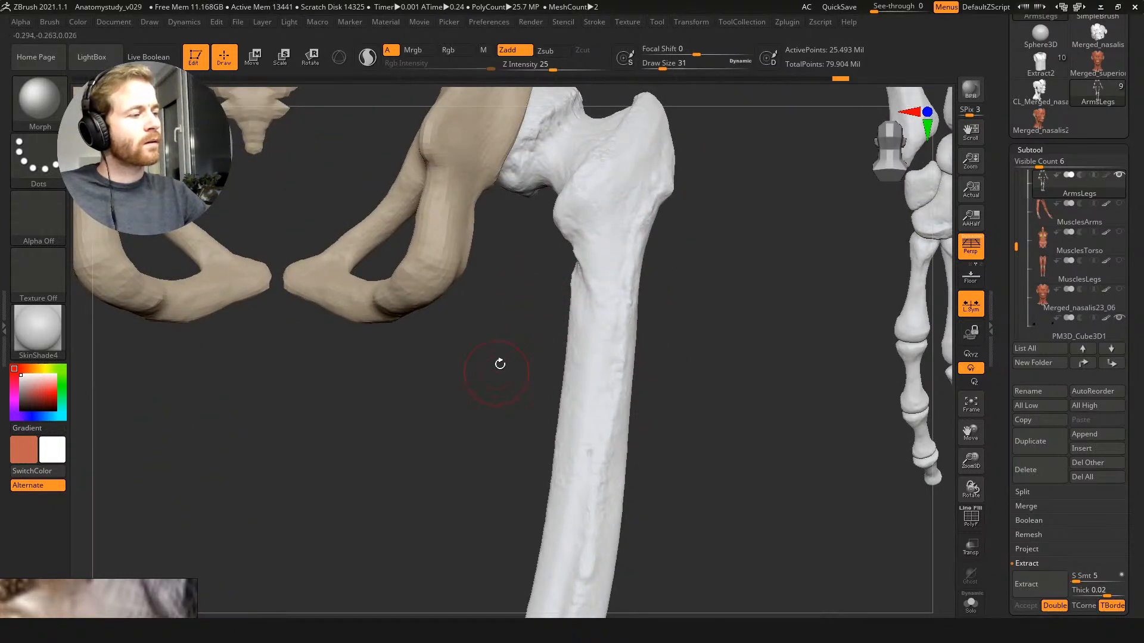
Step: Soften the surface noise down the back of the right femur's shaft to the area above the knee condyles
{"action": "left_click_drag", "start_coordinate": [498, 363], "coordinate": [572, 312], "text": "alt"}
{"action": "left_click_drag", "start_coordinate": [551, 363], "coordinate": [560, 286], "text": "alt"}
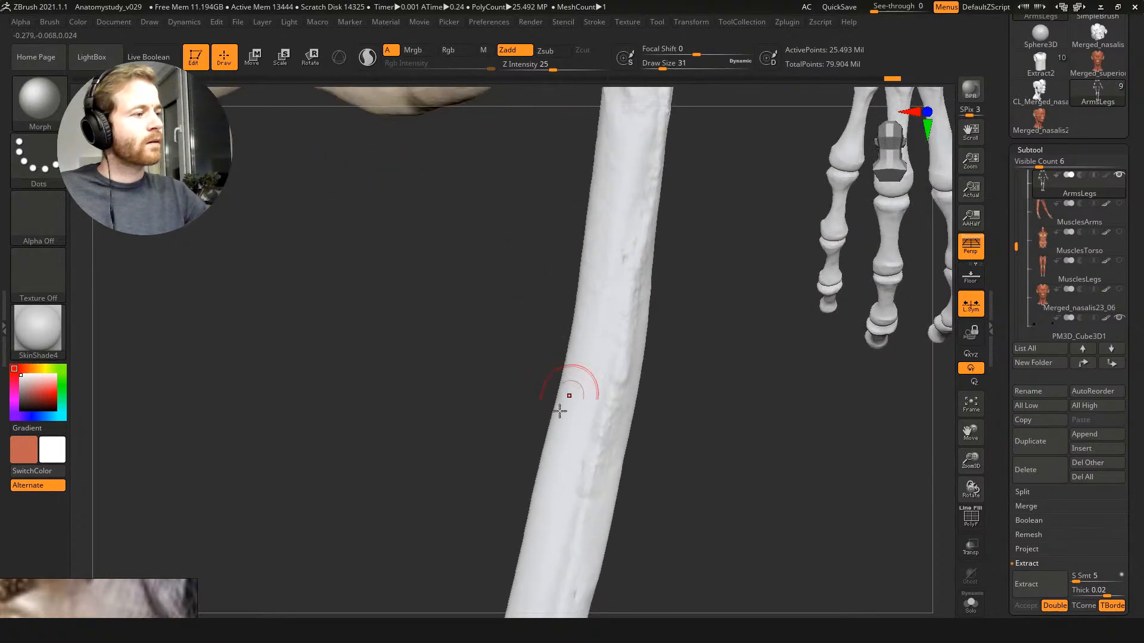
{"action": "mouse_move", "coordinate": [559, 409]}
{"action": "left_mouse_down", "text": "alt"}
{"action": "mouse_move", "coordinate": [552, 120]}
{"action": "mouse_move", "coordinate": [525, 135]}
{"action": "left_mouse_up", "text": "alt"}
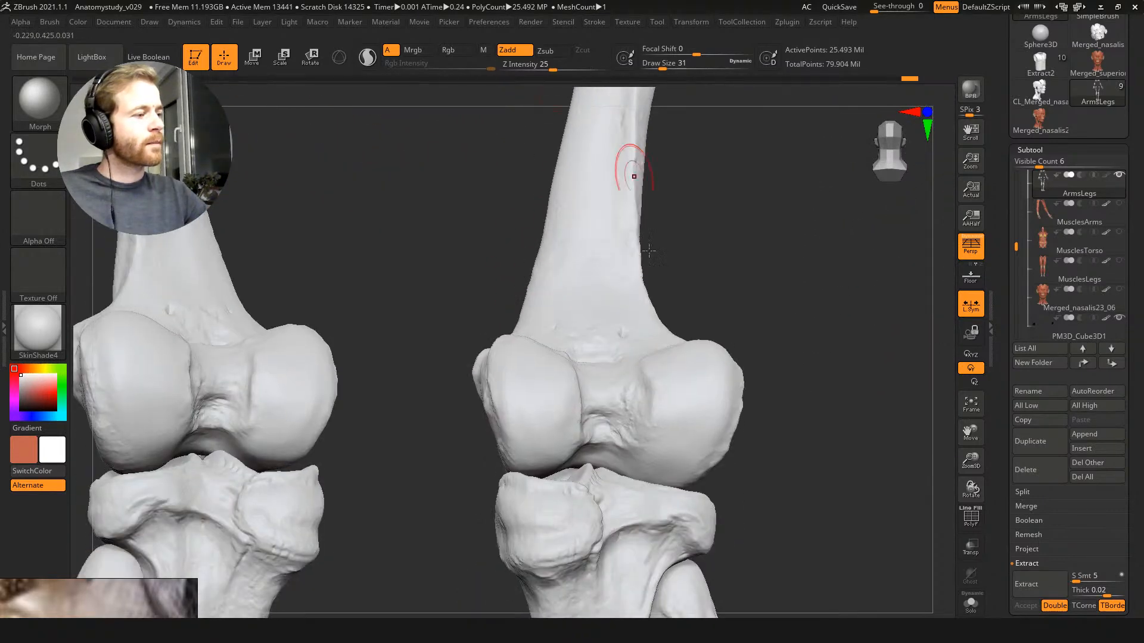
{"action": "left_click_drag", "start_coordinate": [669, 431], "coordinate": [679, 503]}
{"action": "mouse_move", "coordinate": [813, 480]}
{"action": "left_mouse_down"}
{"action": "mouse_move", "coordinate": [760, 476]}
{"action": "mouse_move", "coordinate": [781, 253]}
{"action": "left_mouse_up"}
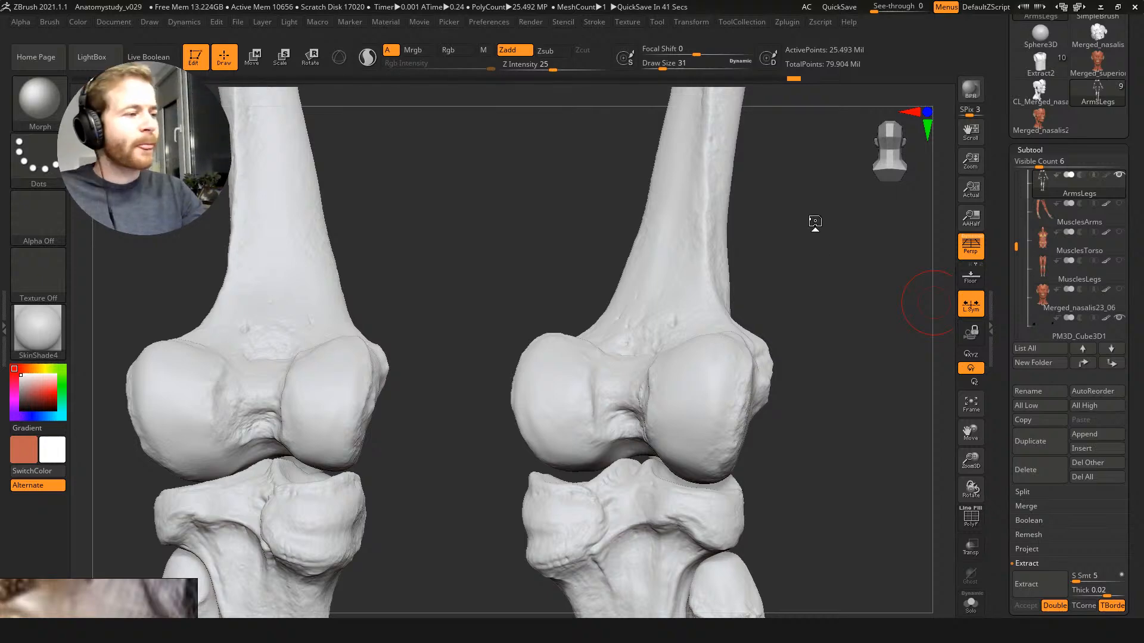
{"action": "mouse_move", "coordinate": [839, 311]}
{"action": "left_mouse_down"}
{"action": "mouse_move", "coordinate": [812, 311]}
{"action": "mouse_move", "coordinate": [862, 296]}
{"action": "mouse_move", "coordinate": [851, 325]}
{"action": "mouse_move", "coordinate": [820, 314]}
{"action": "mouse_move", "coordinate": [807, 149]}
{"action": "mouse_move", "coordinate": [797, 211]}
{"action": "left_mouse_up"}
{"action": "mouse_move", "coordinate": [679, 230]}
{"action": "left_mouse_down"}
{"action": "mouse_move", "coordinate": [703, 191]}
{"action": "mouse_move", "coordinate": [686, 360]}
{"action": "left_mouse_up"}
Step: Soften the surface noise on the back of the right lower leg bones with the Morph brush
{"action": "left_click_drag", "start_coordinate": [756, 401], "coordinate": [786, 323], "text": "alt"}
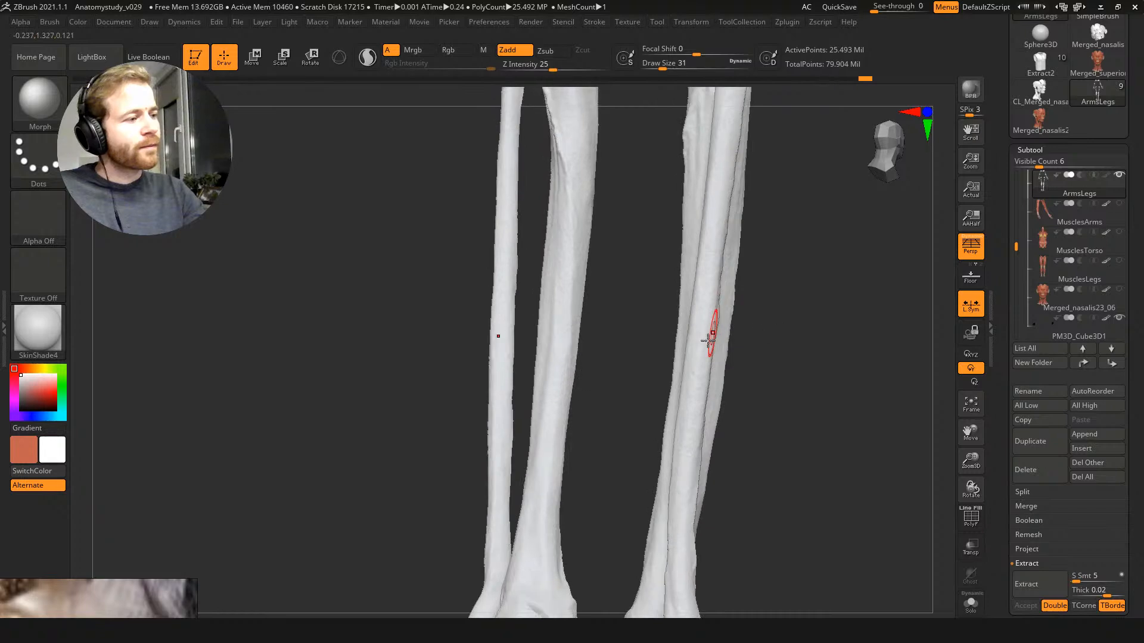
{"action": "left_click_drag", "start_coordinate": [711, 334], "coordinate": [685, 449]}
{"action": "mouse_move", "coordinate": [753, 486]}
{"action": "left_mouse_down"}
{"action": "mouse_move", "coordinate": [766, 489]}
{"action": "mouse_move", "coordinate": [674, 403]}
{"action": "mouse_move", "coordinate": [640, 339]}
{"action": "left_mouse_up"}
{"action": "left_click_drag", "start_coordinate": [728, 322], "coordinate": [734, 169]}
Step: Soften the surface noise on the front of the right tibia's upper shaft below the knee with the Morph brush
{"action": "left_click_drag", "start_coordinate": [796, 202], "coordinate": [785, 311], "text": "alt"}
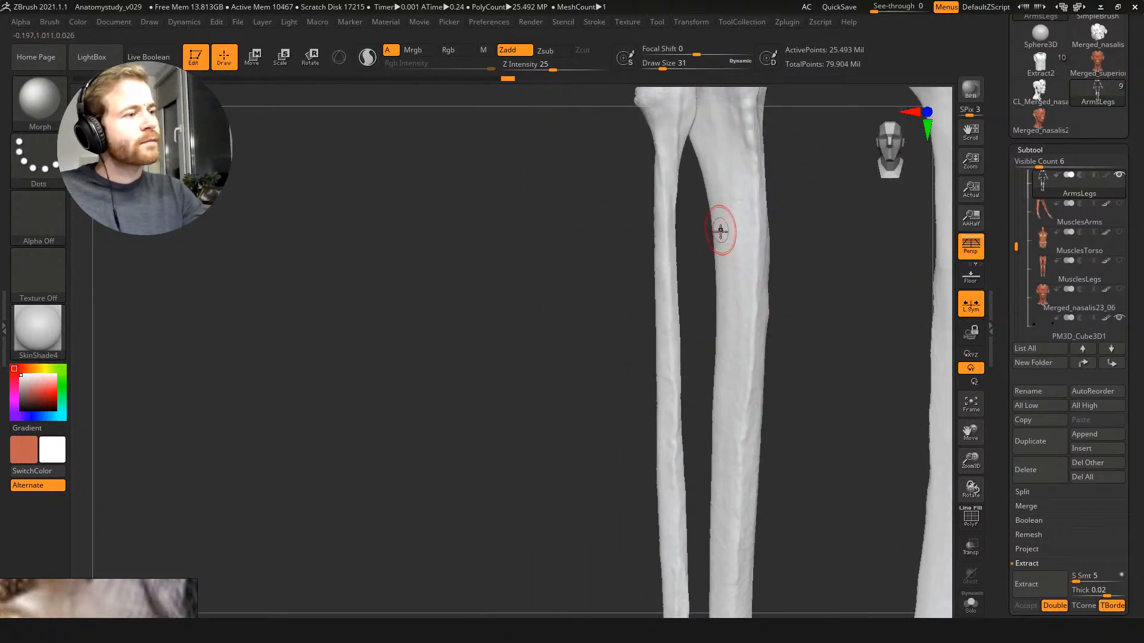
{"action": "mouse_move", "coordinate": [721, 233]}
{"action": "left_mouse_down"}
{"action": "mouse_move", "coordinate": [743, 220]}
{"action": "mouse_move", "coordinate": [747, 244]}
{"action": "left_mouse_up"}
{"action": "left_click_drag", "start_coordinate": [799, 279], "coordinate": [785, 334], "text": "alt"}
{"action": "left_click_drag", "start_coordinate": [725, 215], "coordinate": [725, 255]}
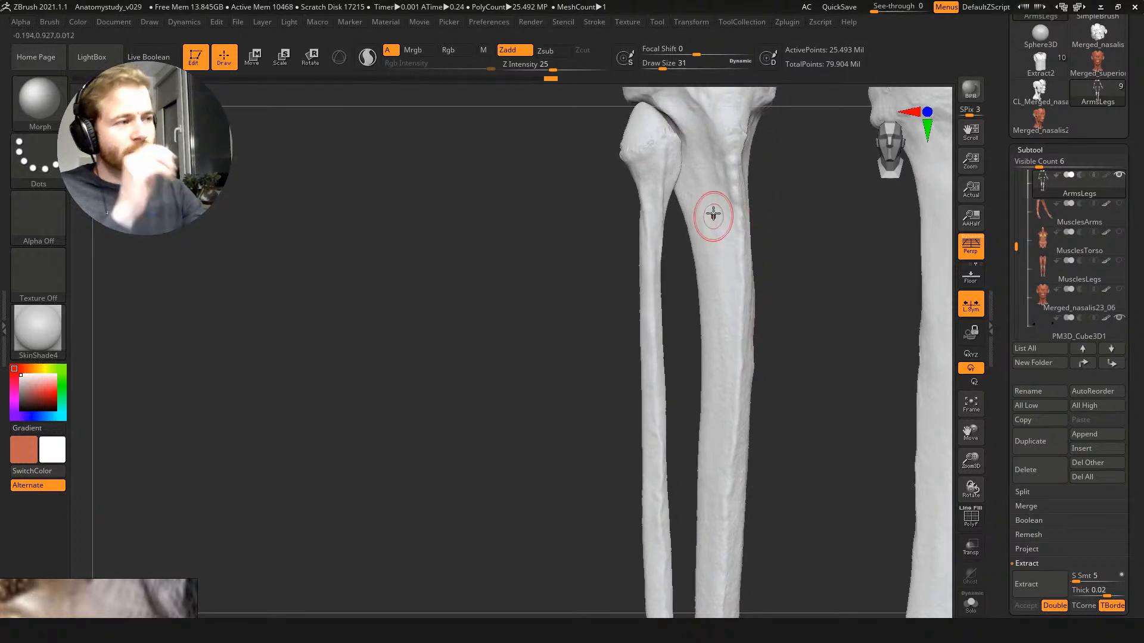
{"action": "left_click_drag", "start_coordinate": [839, 249], "coordinate": [781, 243]}
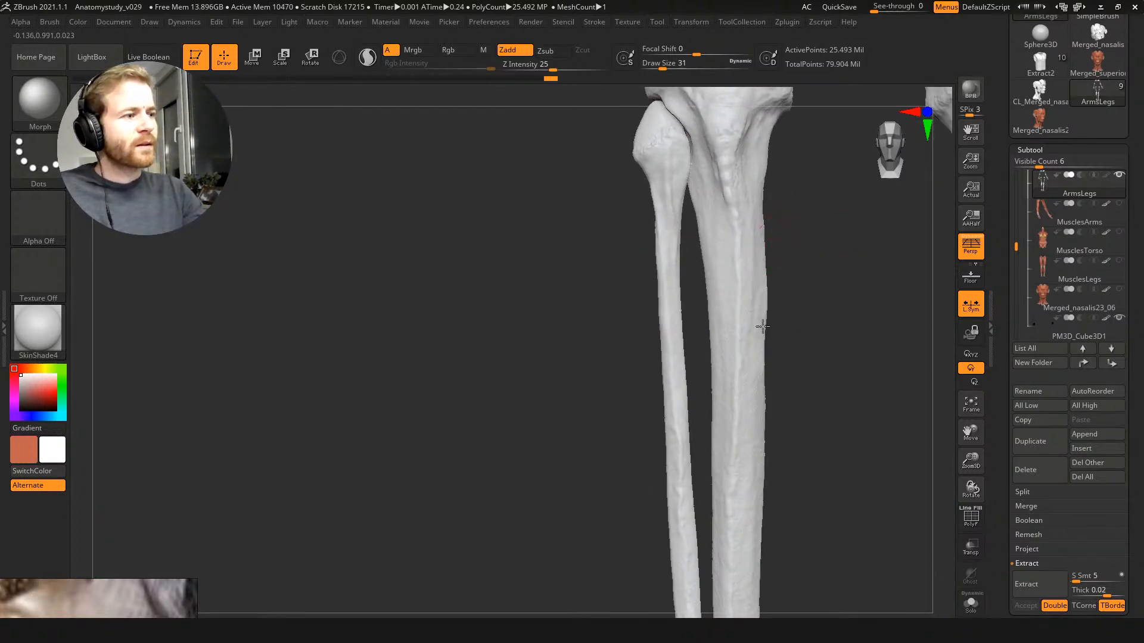
{"action": "left_click_drag", "start_coordinate": [762, 326], "coordinate": [756, 323]}
Step: Soften the surface noise on the front of the right tibia's middle and lower shaft down towards the ankle
{"action": "left_click_drag", "start_coordinate": [796, 423], "coordinate": [776, 271], "text": "alt"}
{"action": "left_click_drag", "start_coordinate": [748, 307], "coordinate": [731, 347]}
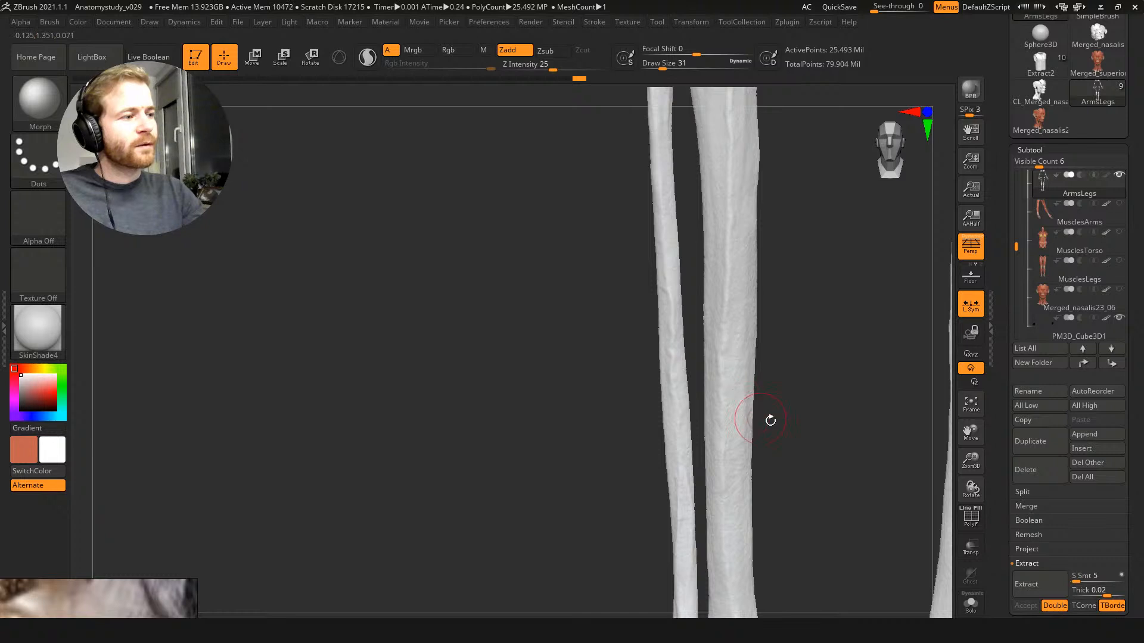
{"action": "left_click_drag", "start_coordinate": [771, 419], "coordinate": [774, 300], "text": "alt"}
{"action": "left_click_drag", "start_coordinate": [736, 322], "coordinate": [733, 332]}
{"action": "left_click_drag", "start_coordinate": [746, 405], "coordinate": [749, 416]}
{"action": "mouse_move", "coordinate": [774, 417]}
{"action": "left_mouse_down", "text": "alt"}
{"action": "mouse_move", "coordinate": [764, 347]}
{"action": "mouse_move", "coordinate": [746, 406]}
{"action": "left_mouse_up", "text": "alt"}
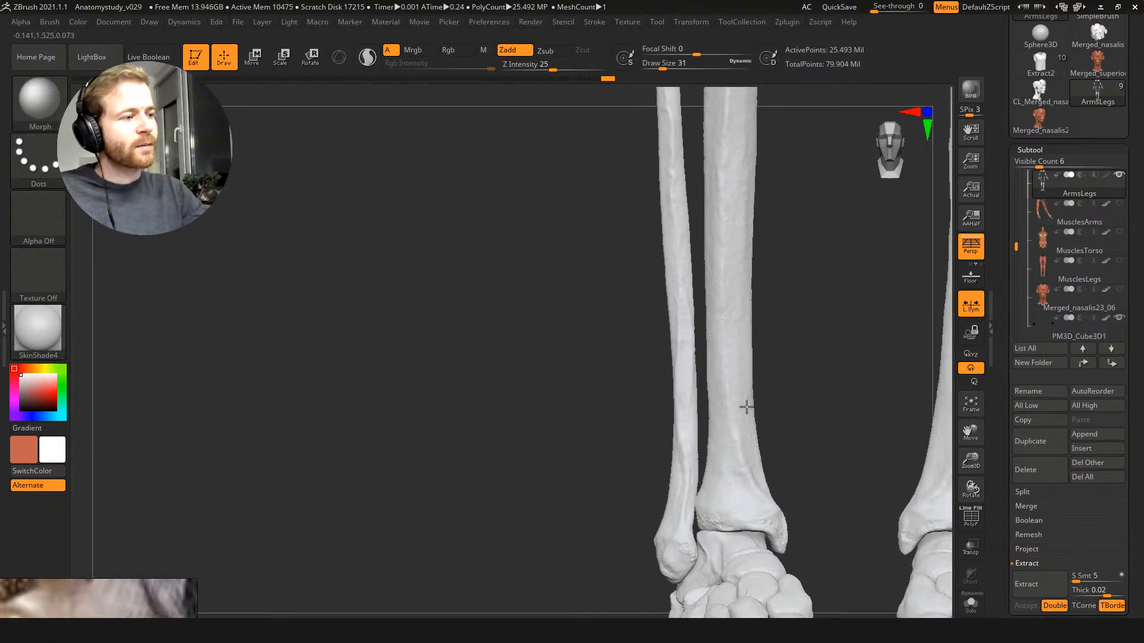
Step: Check the smoothed leg bones from ankles to hips and turn the polypaint display of the ArmsLegs subtool back on
{"action": "mouse_move", "coordinate": [776, 456]}
{"action": "left_mouse_down", "text": "alt"}
{"action": "mouse_move", "coordinate": [777, 303]}
{"action": "mouse_move", "coordinate": [778, 317]}
{"action": "left_mouse_up", "text": "alt"}
{"action": "left_click_drag", "start_coordinate": [788, 220], "coordinate": [715, 555], "text": "alt"}
{"action": "left_click_drag", "start_coordinate": [815, 238], "coordinate": [727, 423], "text": "alt"}
{"action": "left_click_drag", "start_coordinate": [750, 209], "coordinate": [697, 388], "text": "alt"}
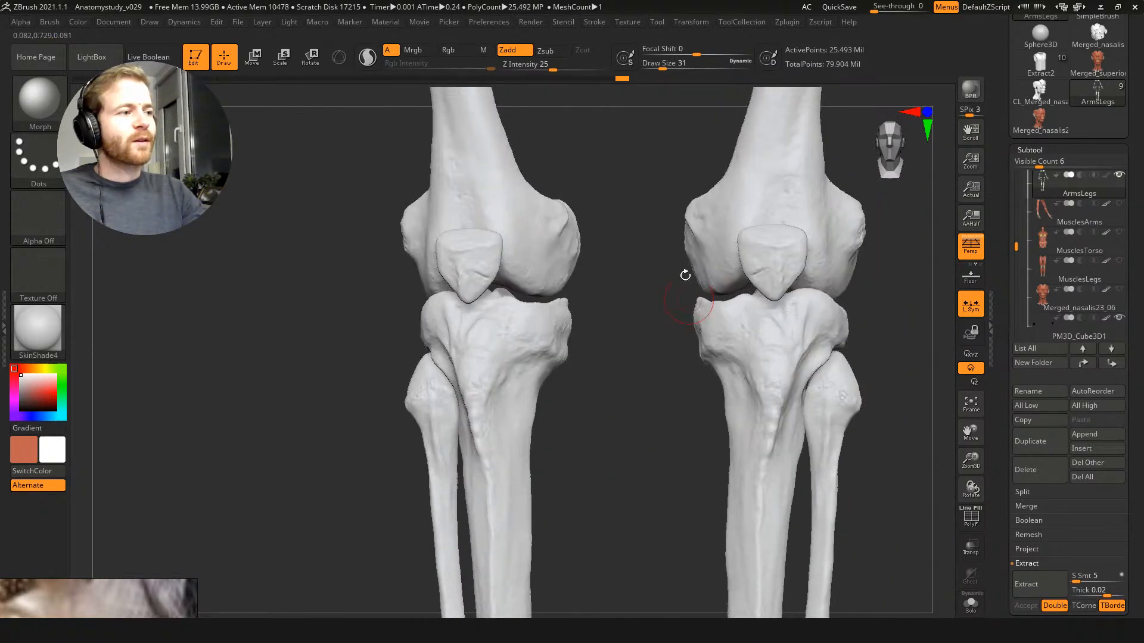
{"action": "left_click_drag", "start_coordinate": [705, 312], "coordinate": [694, 456], "text": "alt"}
{"action": "left_click_drag", "start_coordinate": [689, 276], "coordinate": [685, 595], "text": "alt"}
{"action": "left_click_drag", "start_coordinate": [709, 292], "coordinate": [738, 385], "text": "alt"}
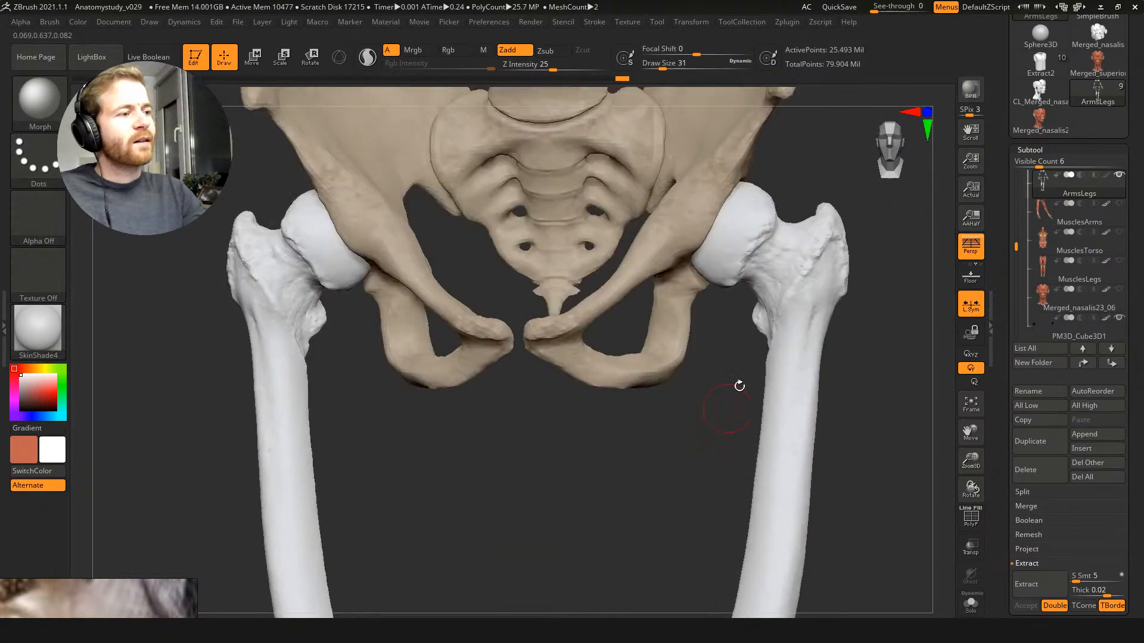
{"action": "left_click", "coordinate": [1105, 175]}
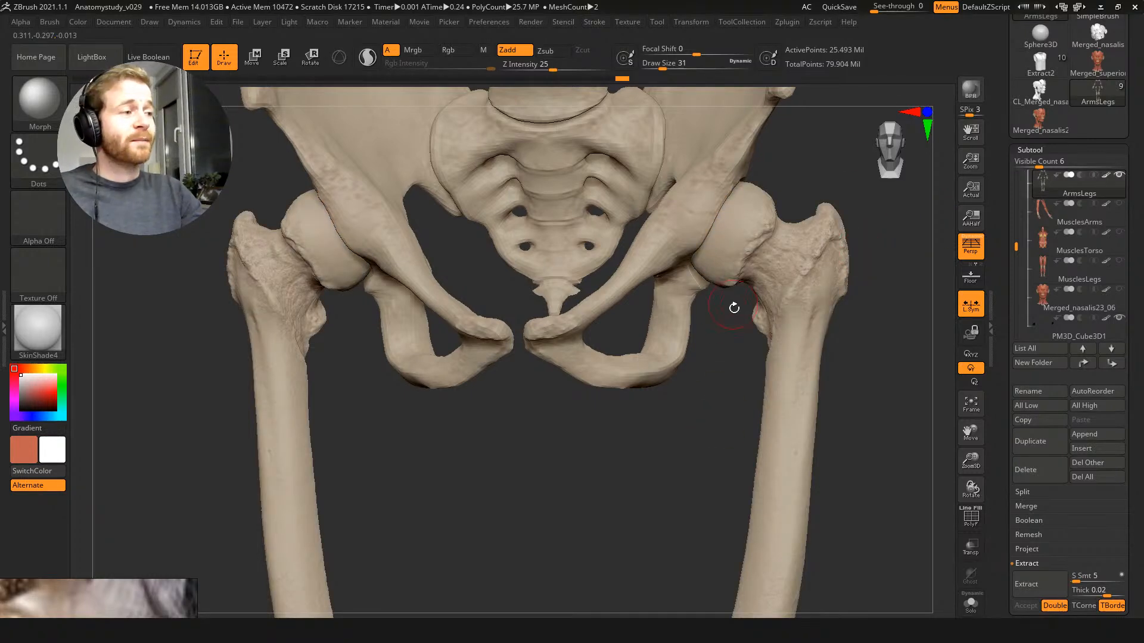
Step: Make the Spine subtool active and switch from the Morph brush to the Move brush
{"action": "left_click_drag", "start_coordinate": [734, 308], "coordinate": [733, 440], "text": "alt"}
{"action": "left_click", "coordinate": [718, 243], "text": "alt"}
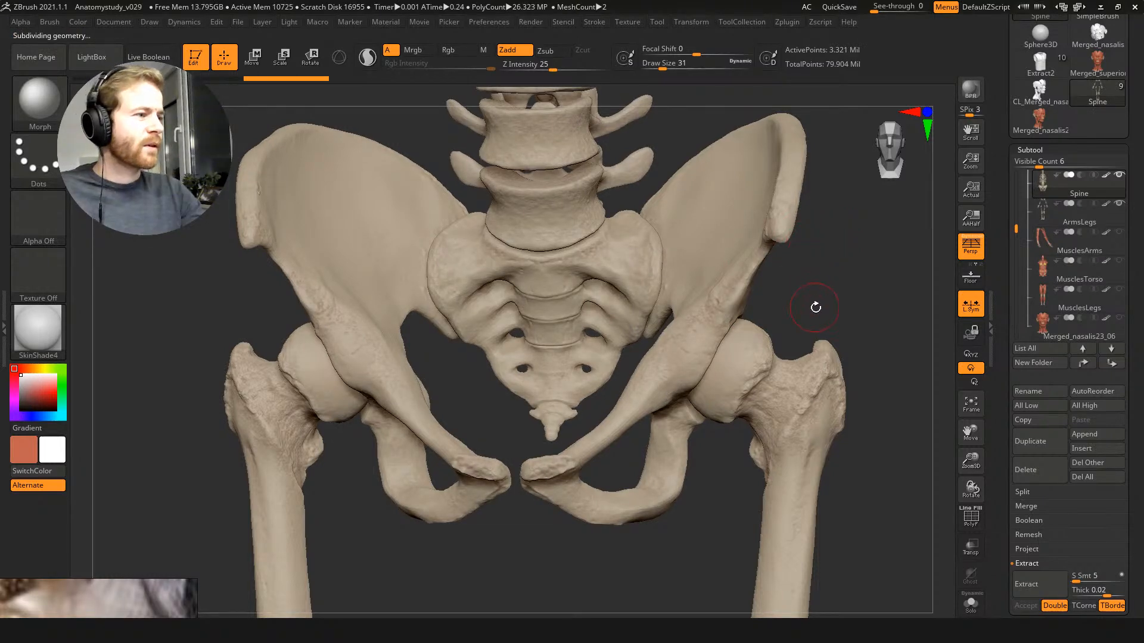
{"action": "left_click_drag", "start_coordinate": [815, 293], "coordinate": [752, 190], "text": "alt"}
{"action": "left_click", "coordinate": [737, 193]}
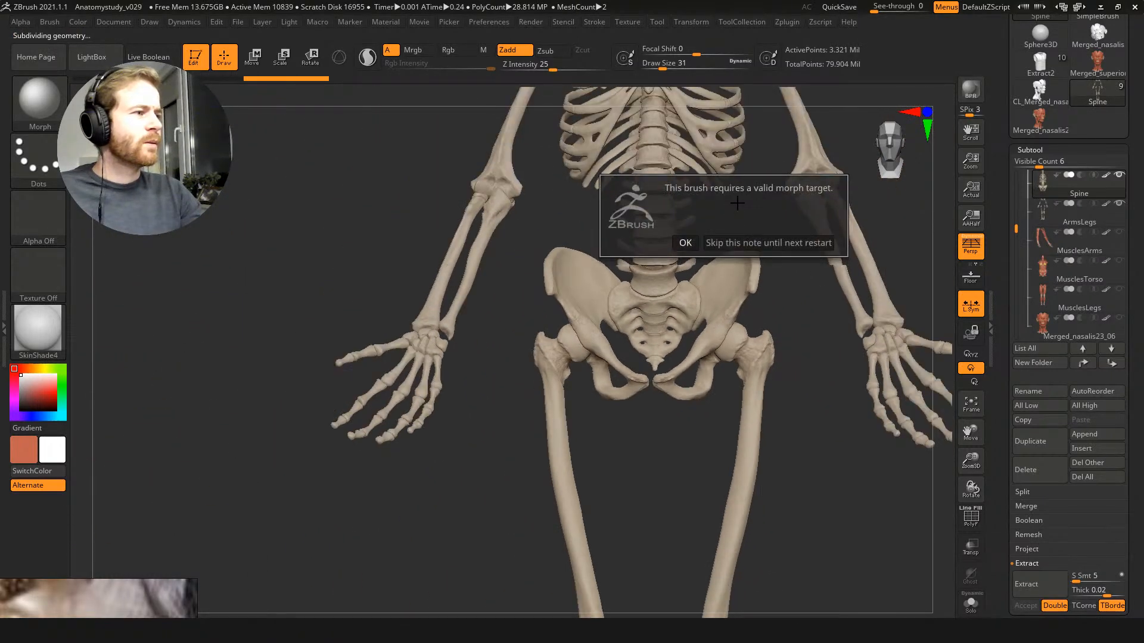
{"action": "left_click", "coordinate": [685, 243]}
{"action": "left_click_drag", "start_coordinate": [688, 241], "coordinate": [724, 360]}
{"action": "key", "text": "b"}
{"action": "key", "text": "m"}
{"action": "key", "text": "v"}
Step: Review the skeleton from ribcage to feet and make the hidden muscle subtools visible, including MusclesLegs
{"action": "left_click_drag", "start_coordinate": [783, 190], "coordinate": [787, 283], "text": "alt"}
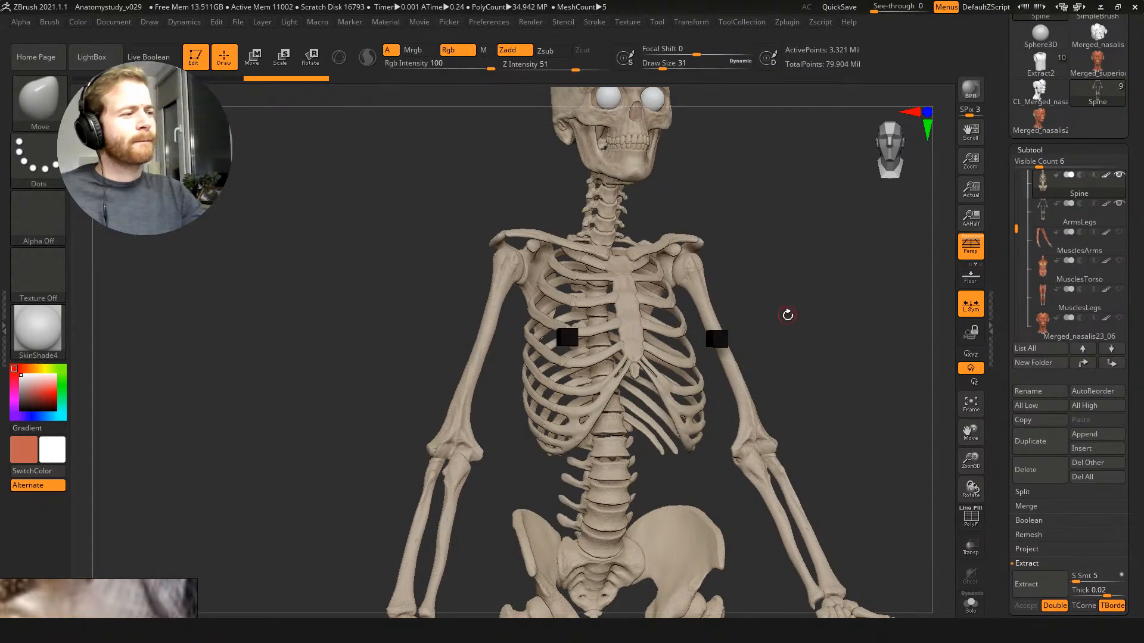
{"action": "left_click_drag", "start_coordinate": [821, 394], "coordinate": [804, 167], "text": "alt"}
{"action": "left_click_drag", "start_coordinate": [775, 470], "coordinate": [772, 286], "text": "alt"}
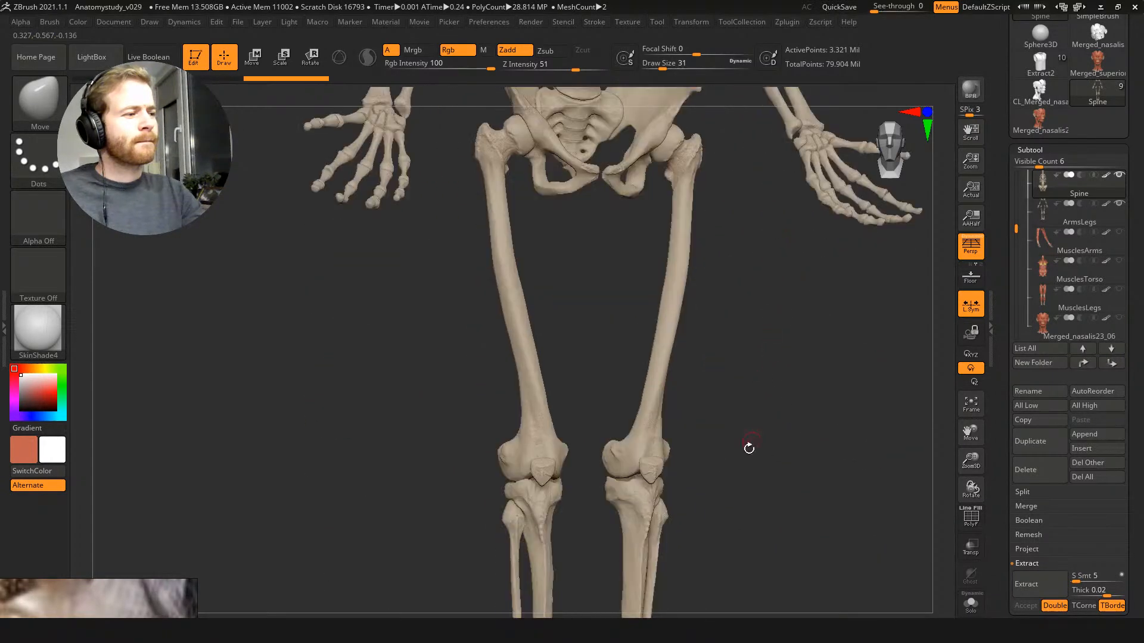
{"action": "left_click_drag", "start_coordinate": [748, 449], "coordinate": [765, 254], "text": "alt"}
{"action": "left_click_drag", "start_coordinate": [706, 462], "coordinate": [702, 253], "text": "alt"}
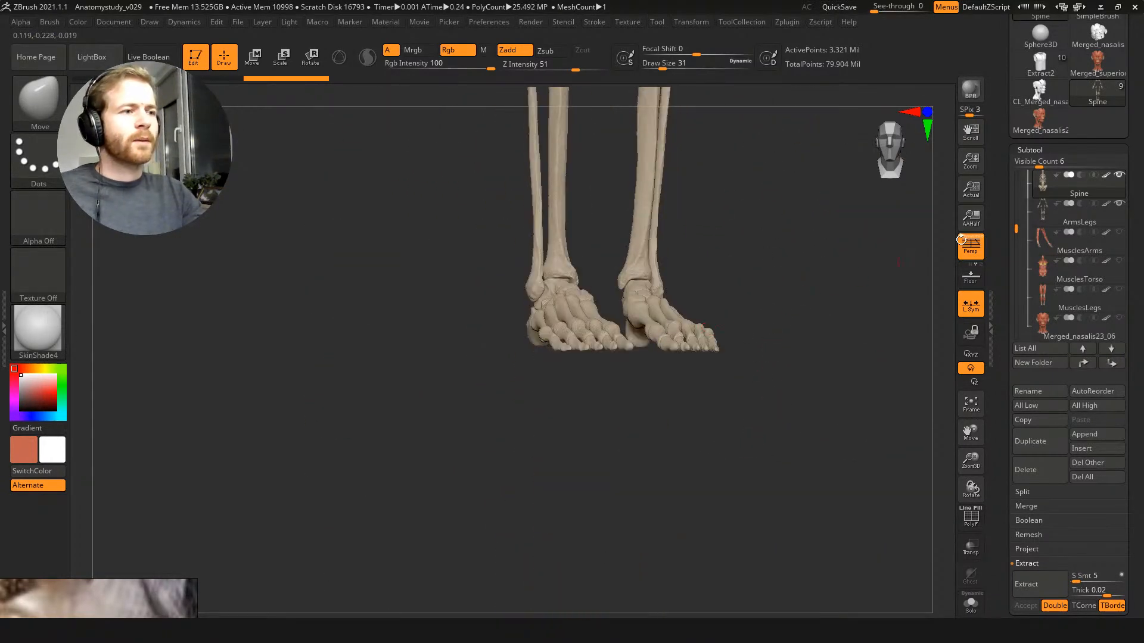
{"action": "left_click", "coordinate": [1119, 290]}
{"action": "left_click_drag", "start_coordinate": [1016, 229], "coordinate": [1016, 250]}
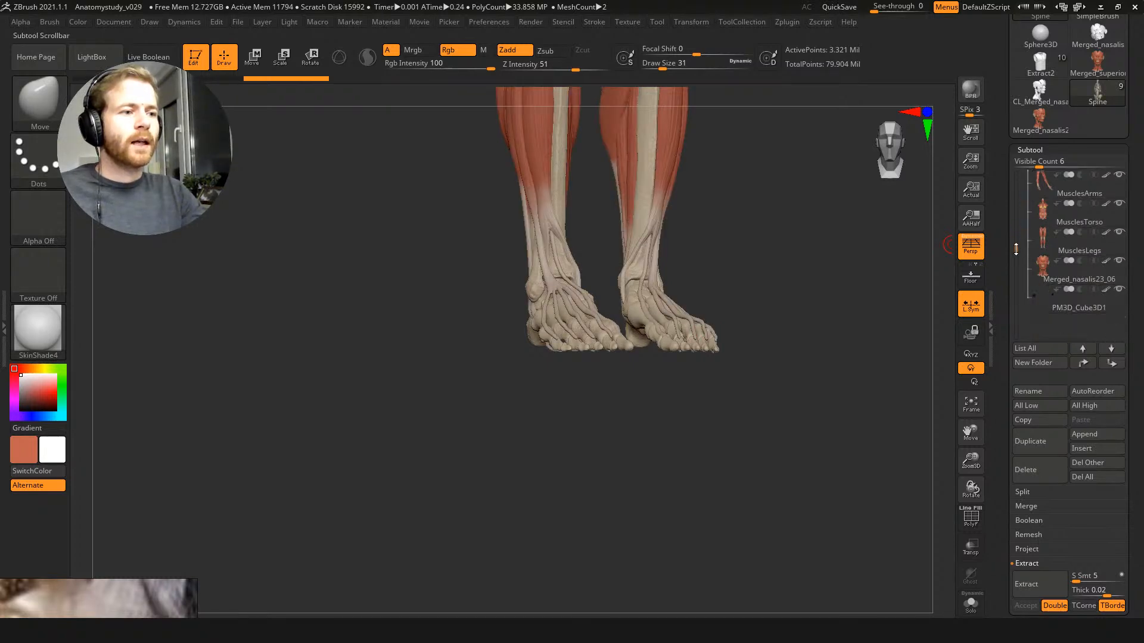
Step: Switch all visible subtools to their lowest subdivision level with SubTool Master's Low Res vis
{"action": "left_click_drag", "start_coordinate": [777, 286], "coordinate": [591, 213]}
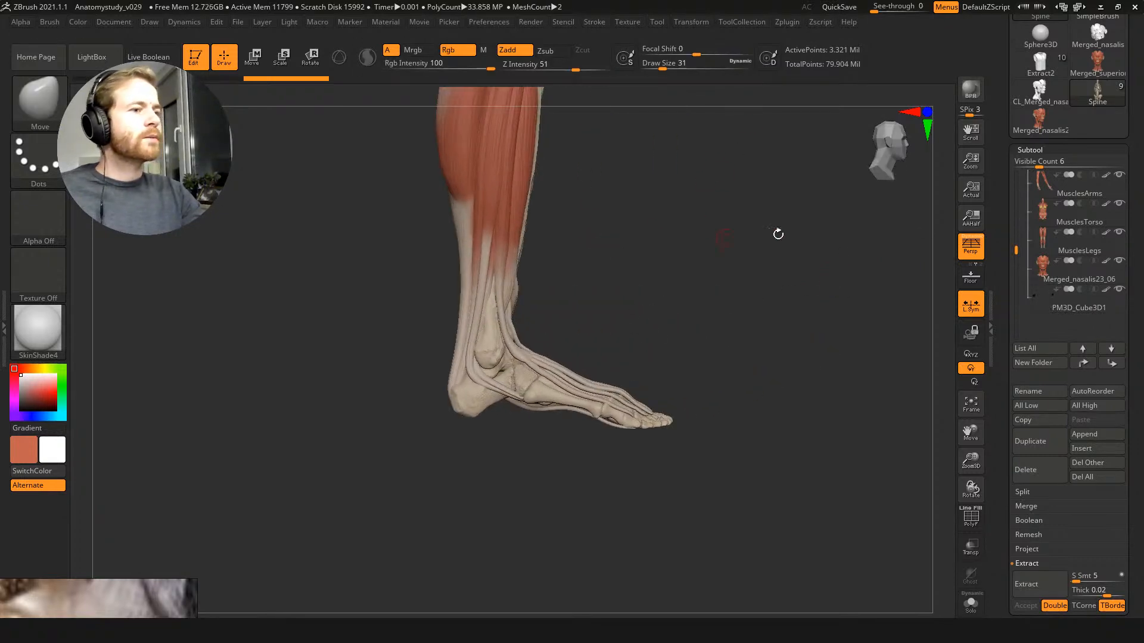
{"action": "left_click", "coordinate": [787, 21]}
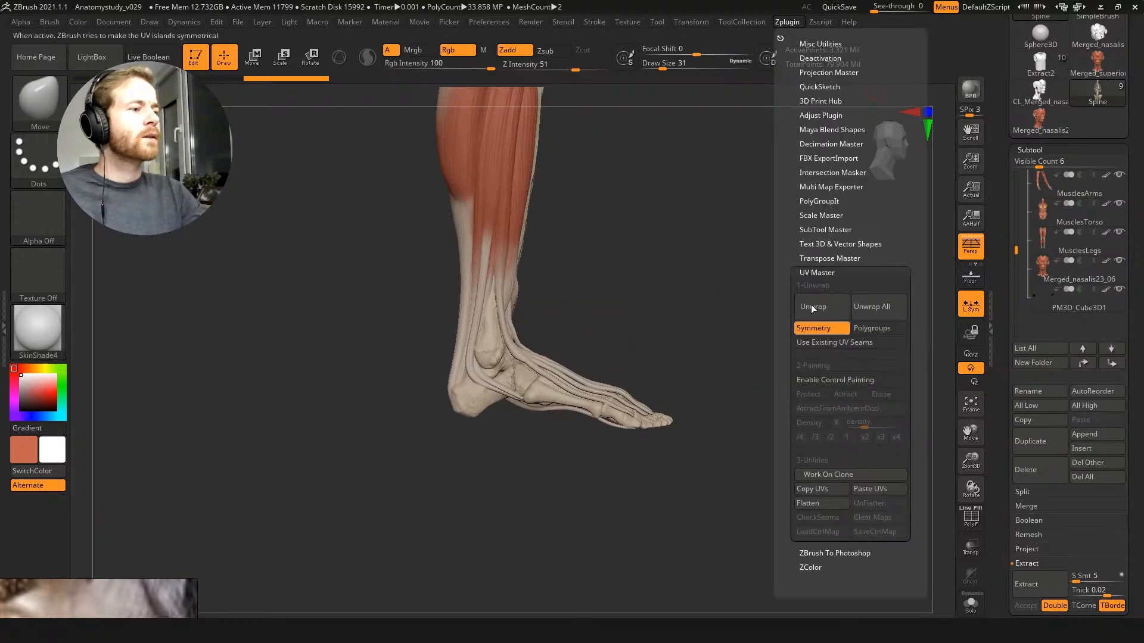
{"action": "left_click", "coordinate": [819, 259]}
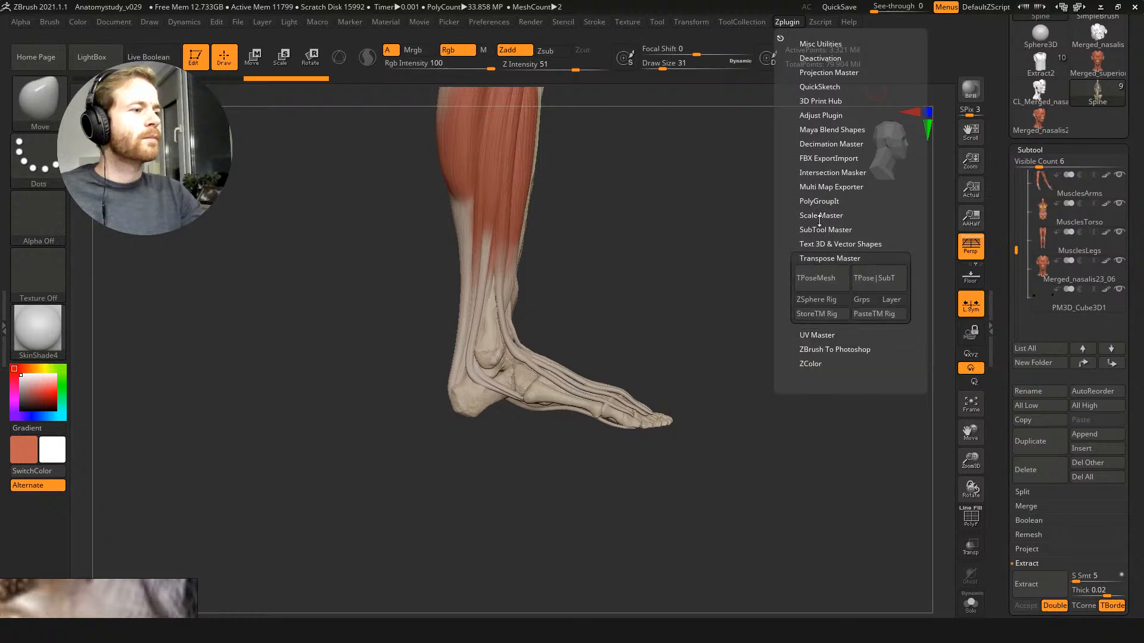
{"action": "left_click", "coordinate": [814, 187]}
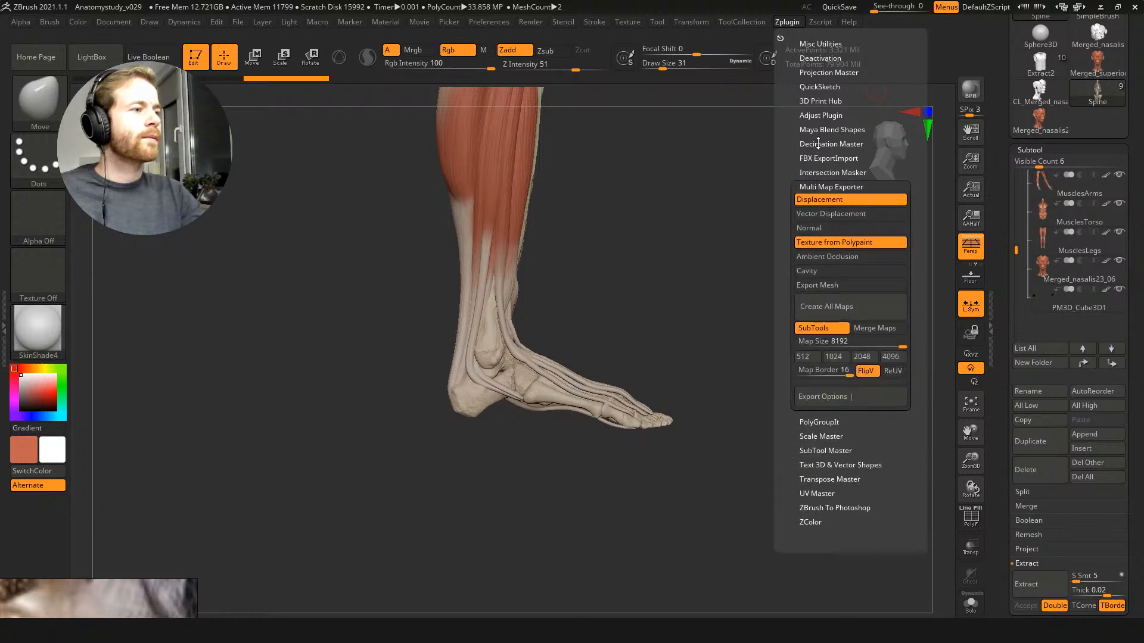
{"action": "left_click", "coordinate": [814, 450]}
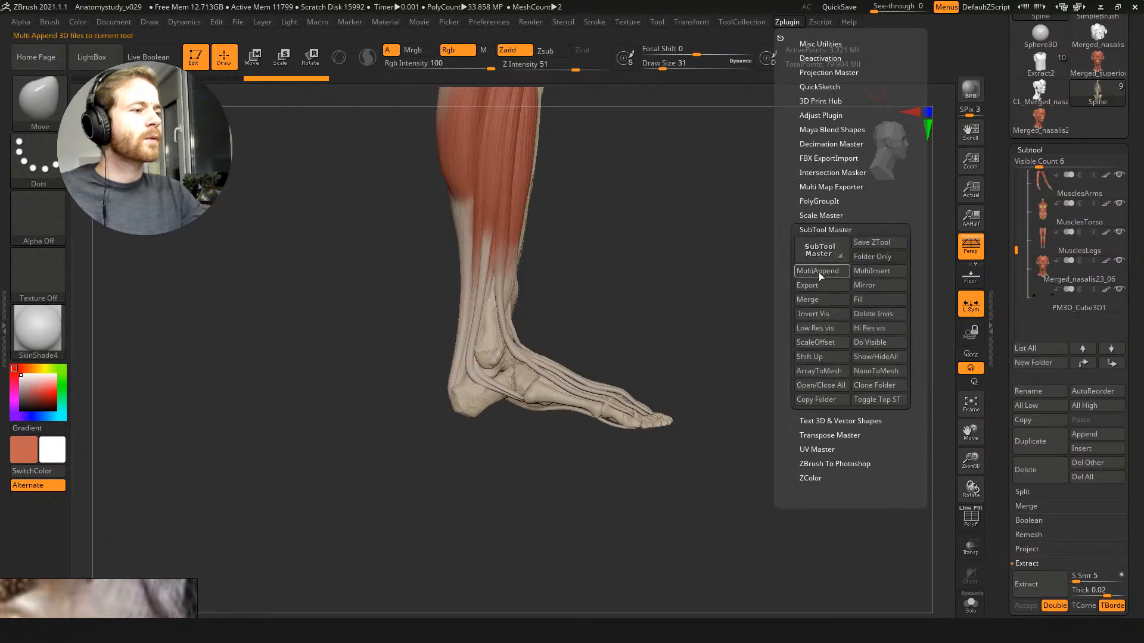
{"action": "left_click", "coordinate": [828, 329]}
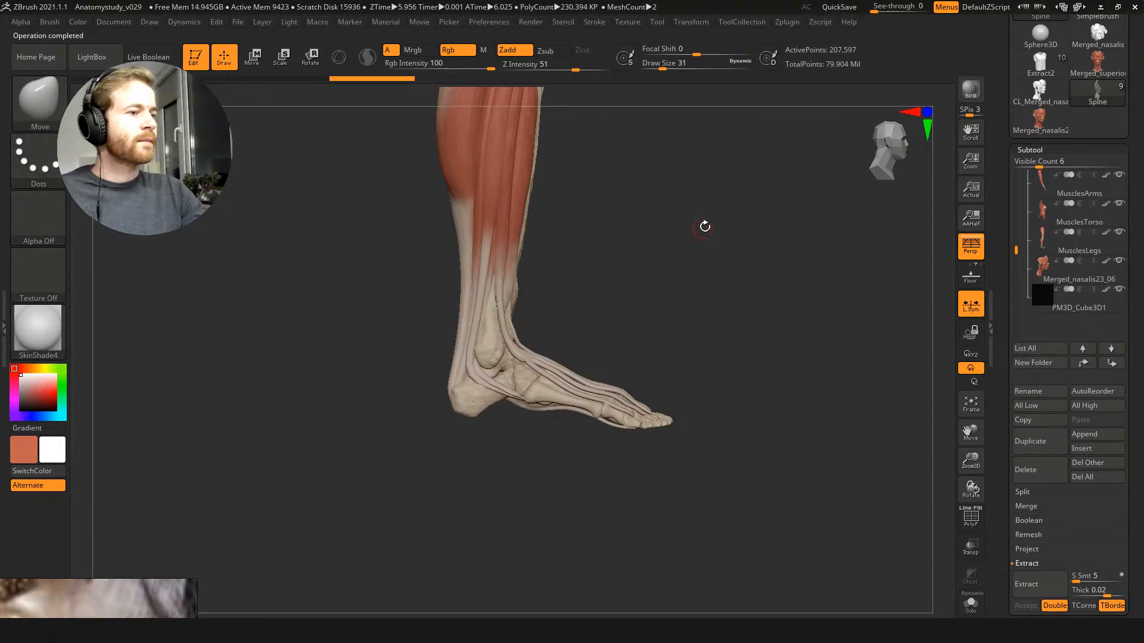
Step: Combine the visible subtools into one posing mesh with Transpose Master's TPoseMesh
{"action": "left_click_drag", "start_coordinate": [688, 204], "coordinate": [703, 459], "text": "alt"}
{"action": "left_click", "coordinate": [787, 22]}
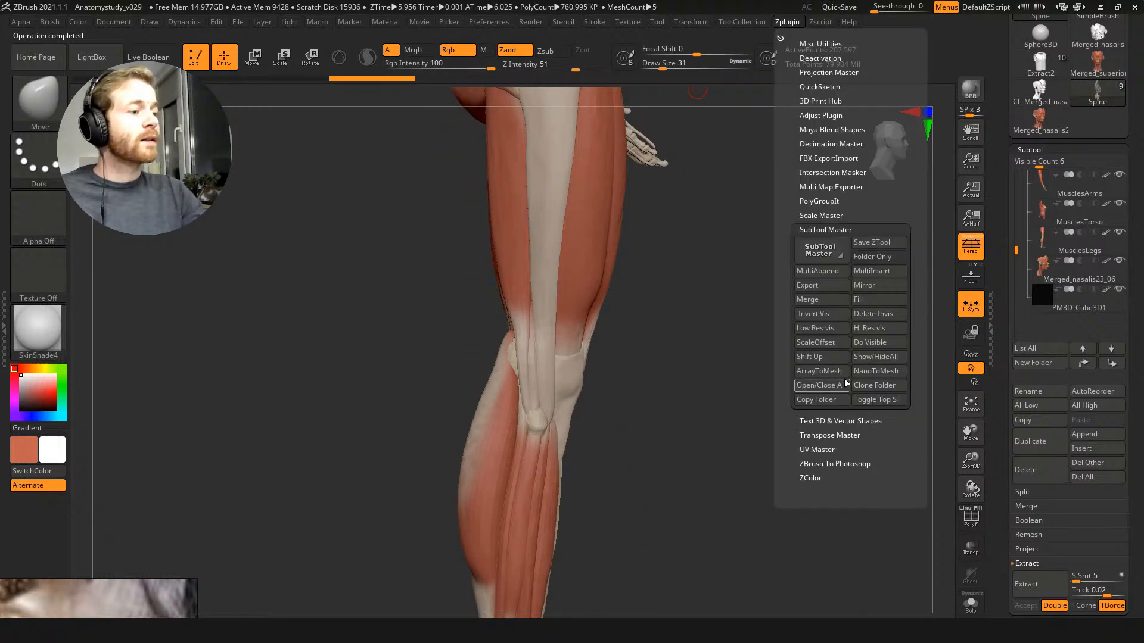
{"action": "left_click", "coordinate": [822, 443]}
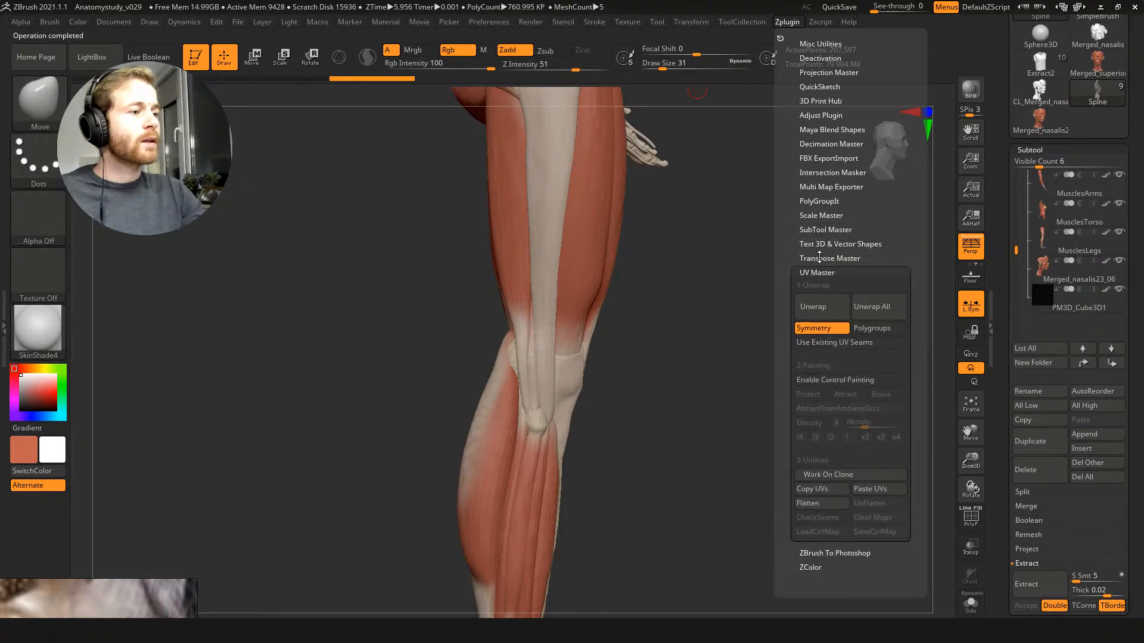
{"action": "left_click", "coordinate": [822, 258]}
{"action": "left_click", "coordinate": [817, 290]}
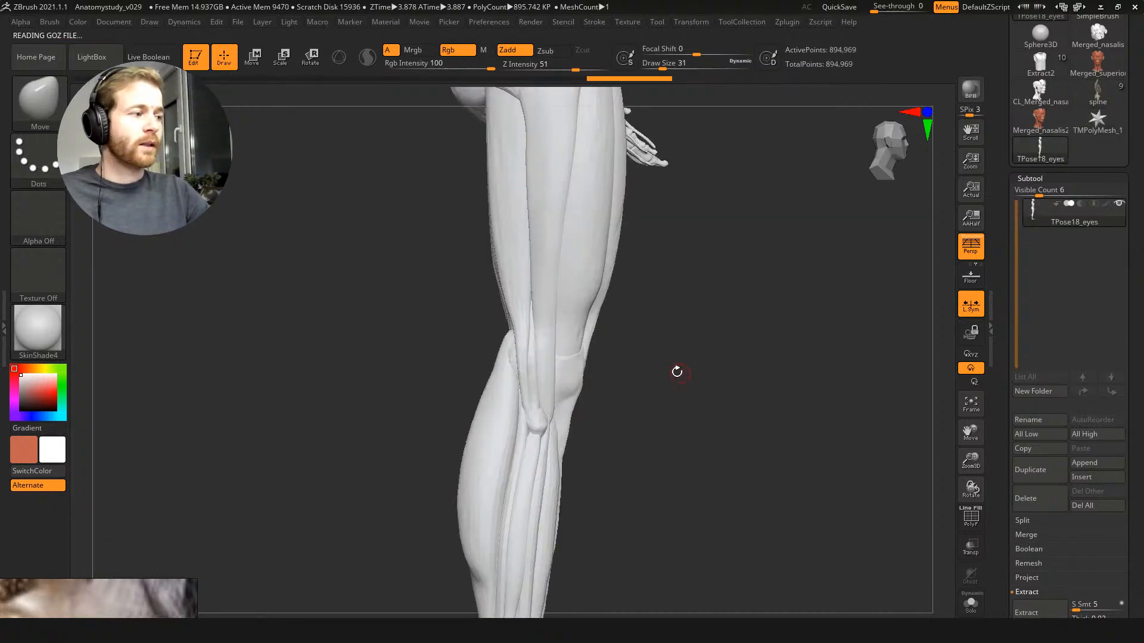
Step: View the posing mesh's feet straight from the front with perspective turned off and the floor grid shown
{"action": "left_click_drag", "start_coordinate": [650, 426], "coordinate": [685, 143], "text": "alt"}
{"action": "left_click_drag", "start_coordinate": [686, 262], "coordinate": [607, 302]}
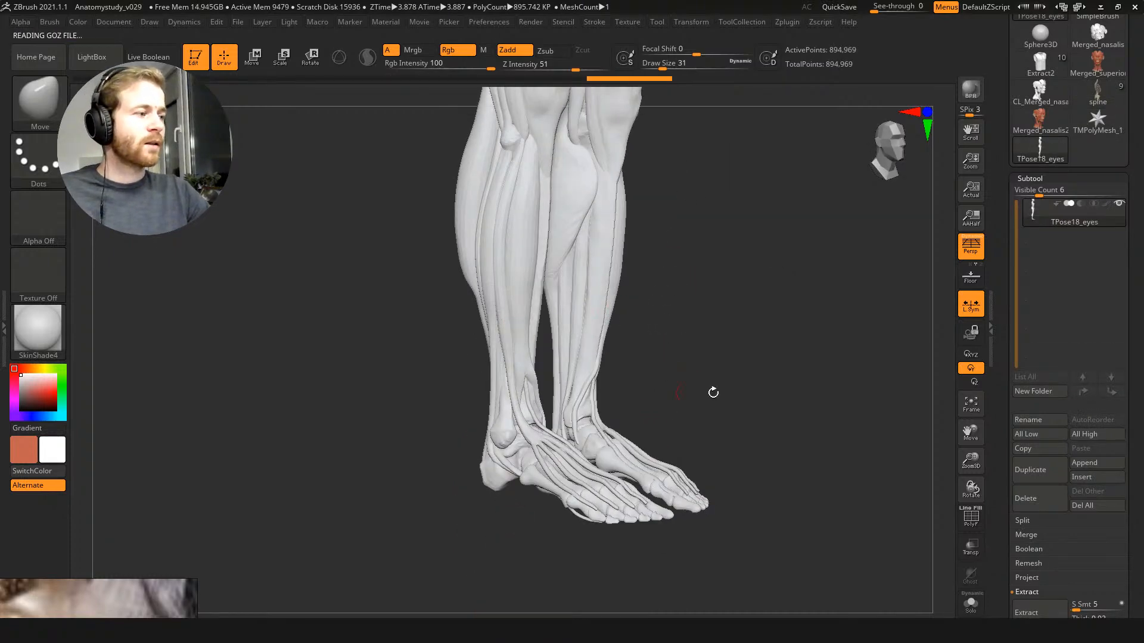
{"action": "left_click_drag", "start_coordinate": [713, 393], "coordinate": [695, 363], "text": "shift"}
{"action": "key", "text": "p"}
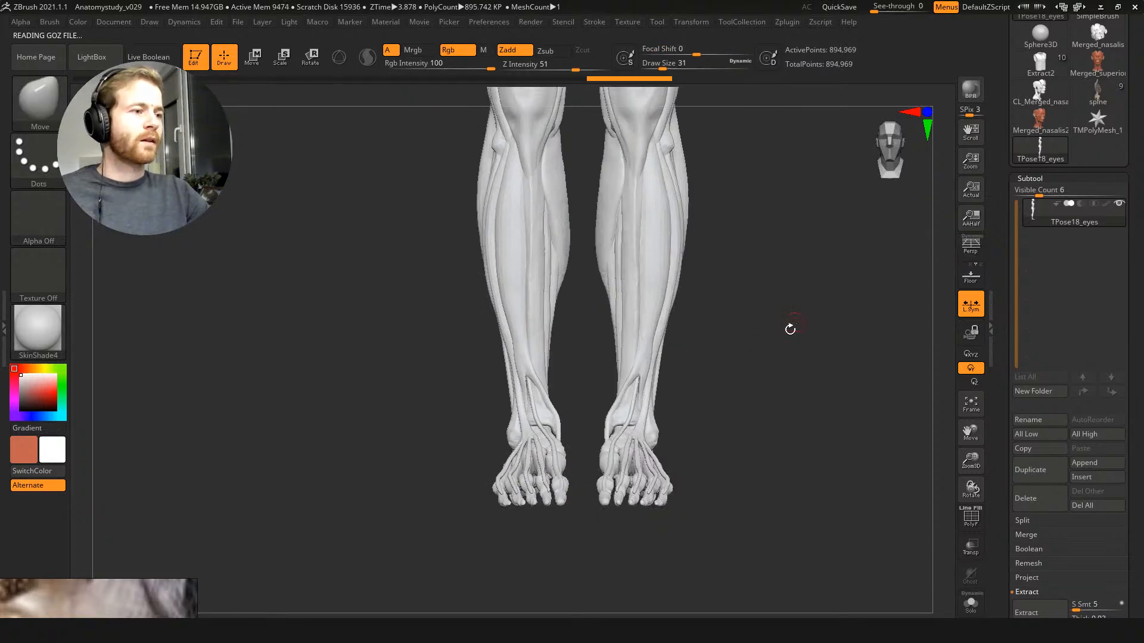
{"action": "mouse_move", "coordinate": [790, 329]}
{"action": "left_mouse_down", "text": "shift"}
{"action": "mouse_move", "coordinate": [840, 334]}
{"action": "mouse_move", "coordinate": [807, 388]}
{"action": "mouse_move", "coordinate": [751, 113]}
{"action": "left_mouse_up", "text": "shift"}
{"action": "left_click", "coordinate": [970, 275]}
Step: Enlarge the Move brush's draw size to 468 for reshaping the feet
{"action": "key", "text": "s"}
{"action": "mouse_move", "coordinate": [668, 377]}
{"action": "left_mouse_down"}
{"action": "mouse_move", "coordinate": [708, 378]}
{"action": "mouse_move", "coordinate": [720, 365]}
{"action": "mouse_move", "coordinate": [655, 369]}
{"action": "left_mouse_up"}
{"action": "key", "text": "s"}
{"action": "left_click_drag", "start_coordinate": [484, 386], "coordinate": [503, 386]}
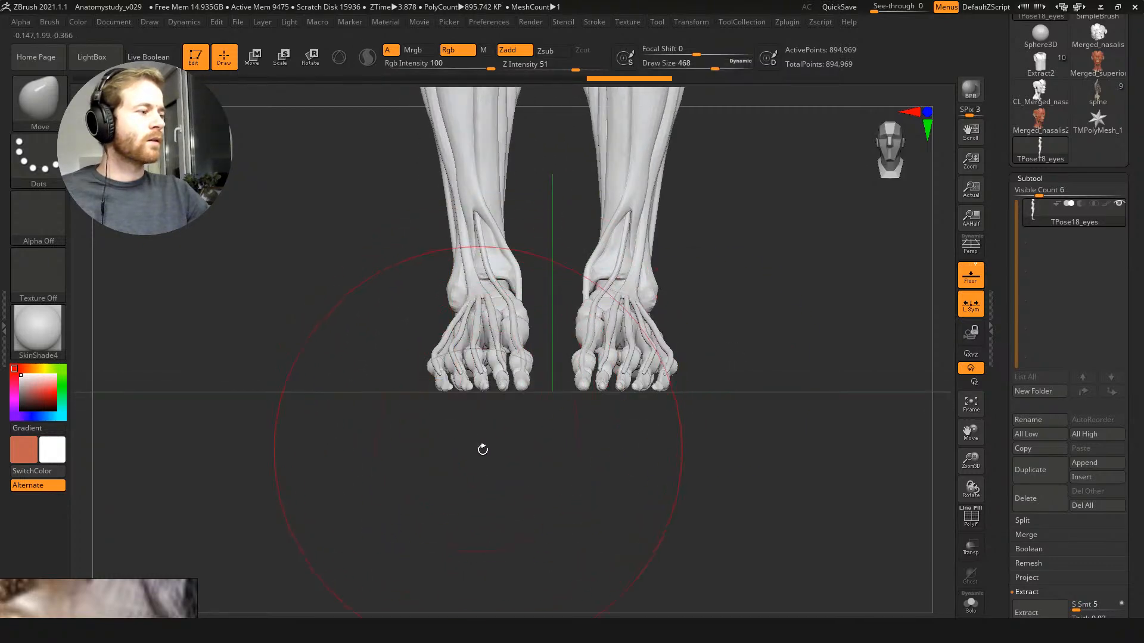
Step: Mask the legs above the ankle from the side view, leaving only the feet unmasked
{"action": "left_click_drag", "start_coordinate": [482, 449], "coordinate": [534, 391], "text": "shift"}
{"action": "key", "text": "ctrl"}
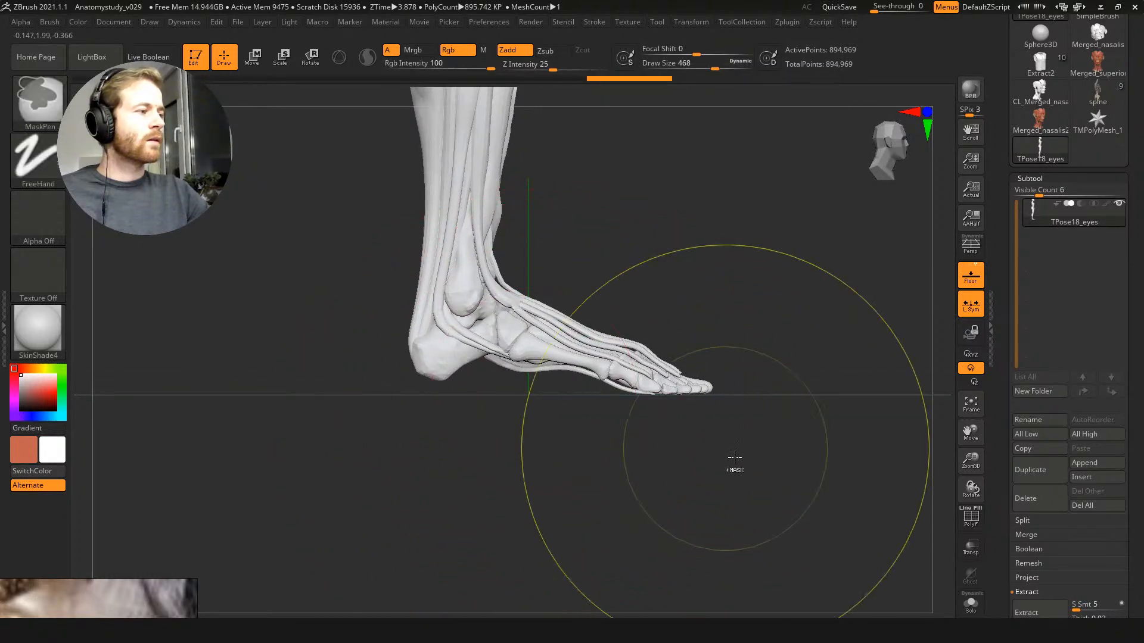
{"action": "mouse_move", "coordinate": [743, 470]}
{"action": "left_mouse_down", "text": "ctrl"}
{"action": "mouse_move", "coordinate": [302, 260]}
{"action": "mouse_move", "coordinate": [314, 275]}
{"action": "left_mouse_up", "text": "ctrl"}
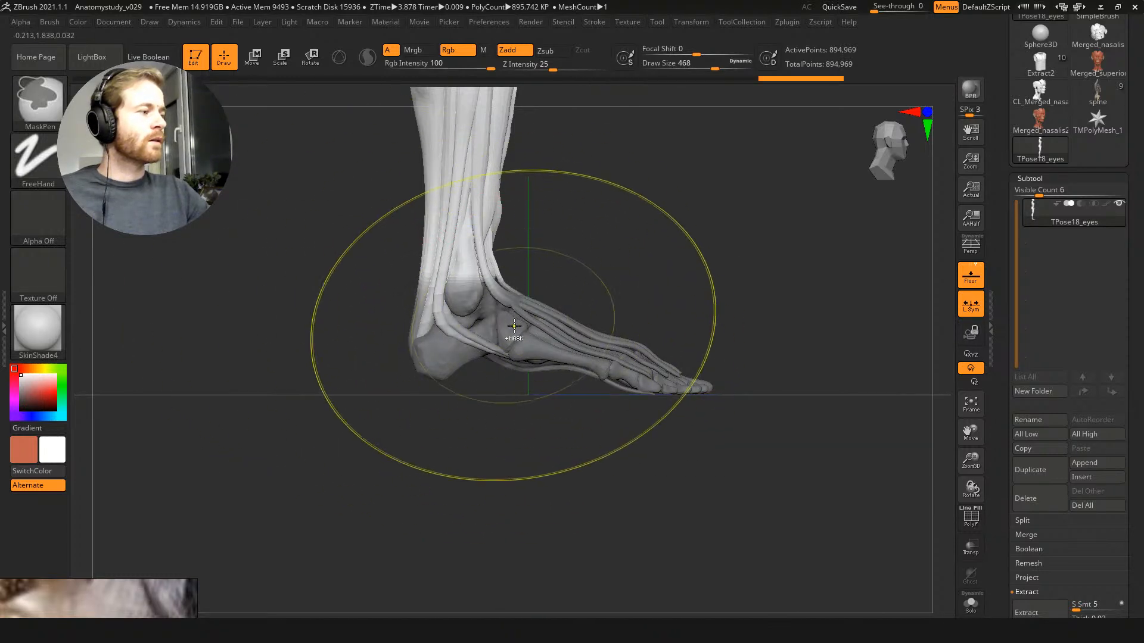
{"action": "left_click", "coordinate": [488, 409], "text": "ctrl"}
{"action": "key", "text": "r"}
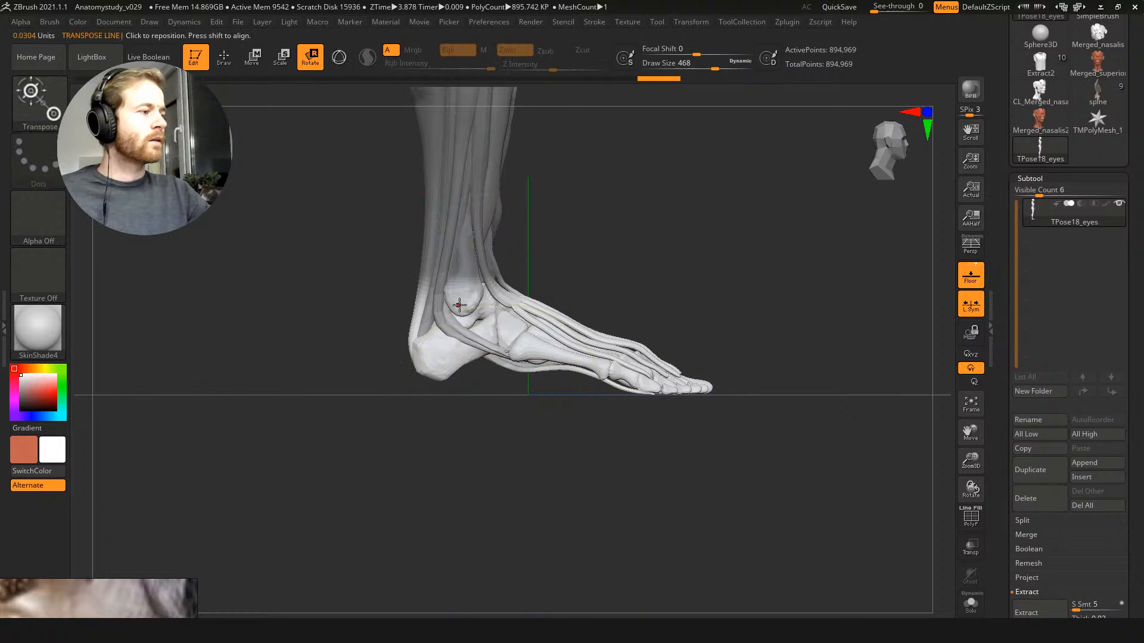
{"action": "key", "text": "y"}
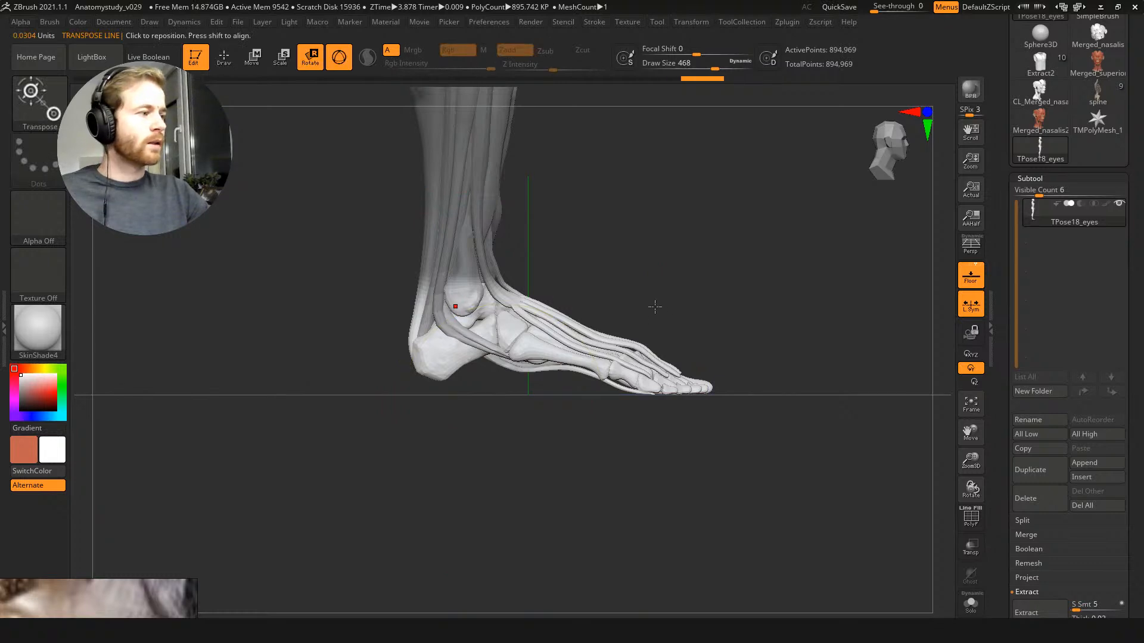
{"action": "key", "text": "q"}
{"action": "mouse_move", "coordinate": [462, 309]}
{"action": "left_mouse_down"}
{"action": "mouse_move", "coordinate": [536, 298]}
{"action": "mouse_move", "coordinate": [526, 304]}
{"action": "left_mouse_up"}
{"action": "key", "text": "ctrl+z"}
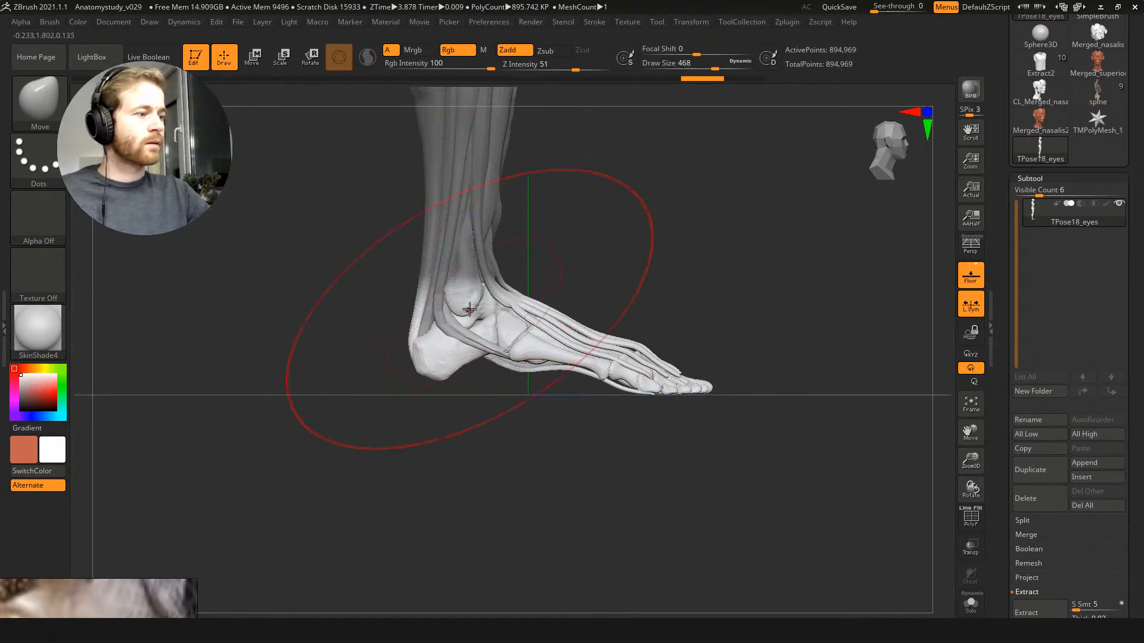
Step: Rotate the unmasked feet about the ankle with a horizontal Transpose line to raise the toes, and clear the mask
{"action": "key", "text": "e"}
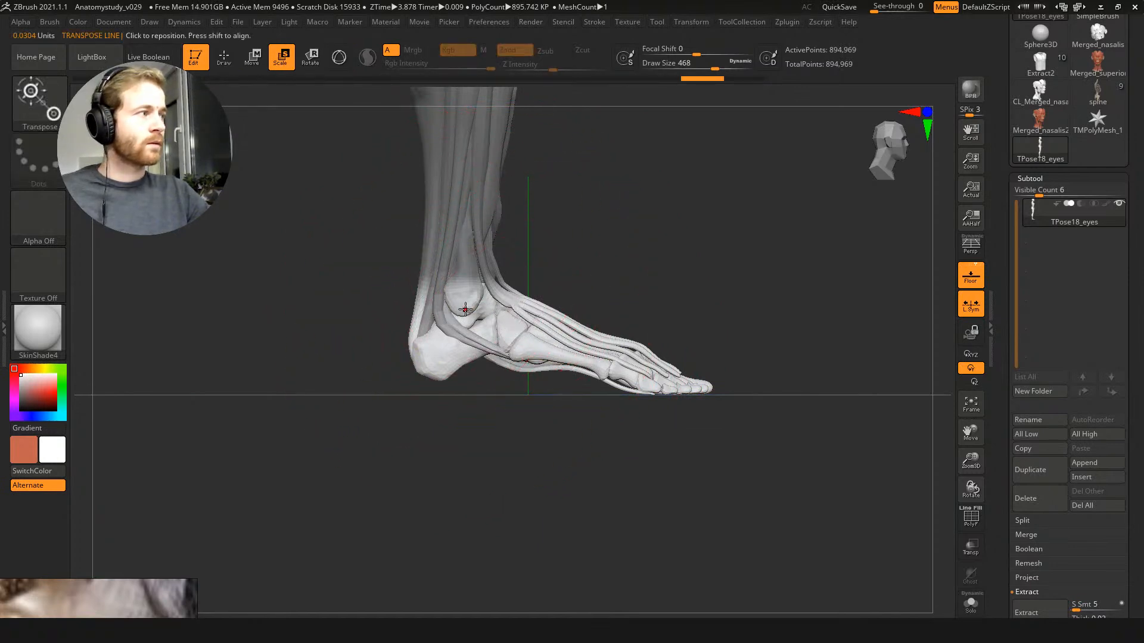
{"action": "left_click_drag", "start_coordinate": [464, 308], "coordinate": [758, 286]}
{"action": "key", "text": "r"}
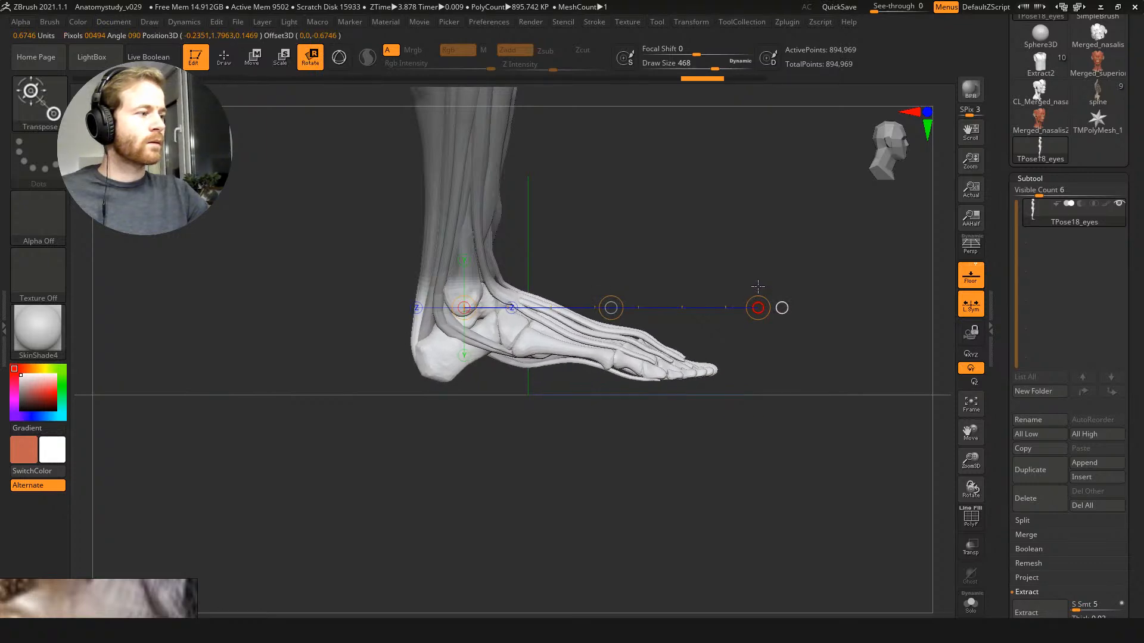
{"action": "key", "text": "q"}
{"action": "left_click", "coordinate": [722, 291], "text": "ctrl"}
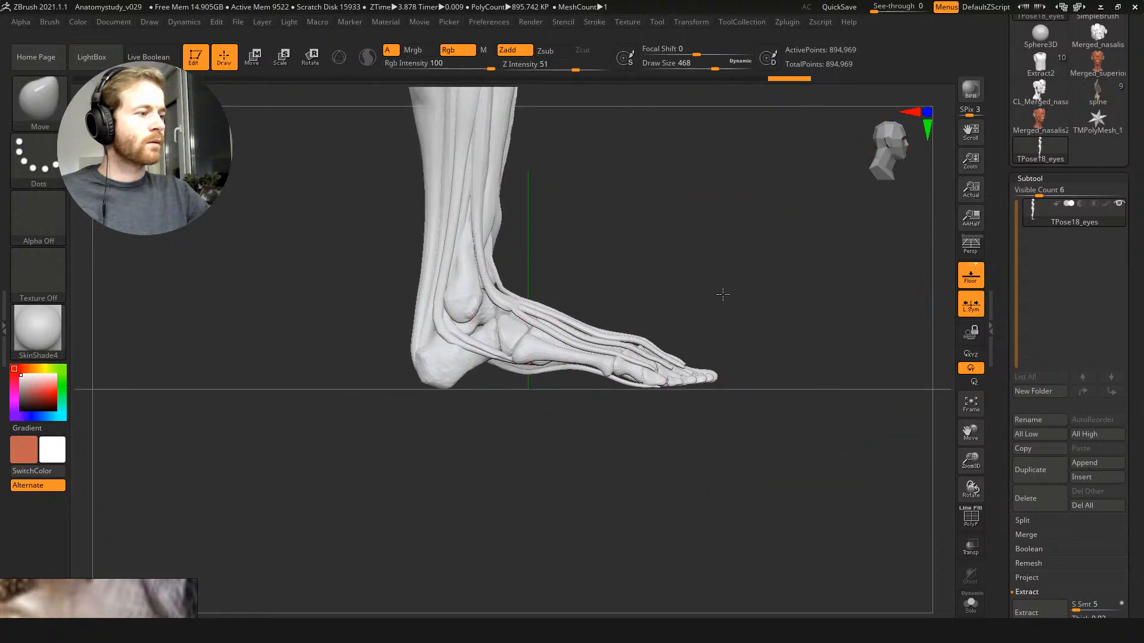
Step: Nudge the toes slightly down toward the floor line with the Move brush, reducing its draw size from 500 to 293
{"action": "mouse_move", "coordinate": [715, 288]}
{"action": "left_mouse_down", "text": "alt"}
{"action": "mouse_move", "coordinate": [750, 357]}
{"action": "mouse_move", "coordinate": [573, 231]}
{"action": "mouse_move", "coordinate": [471, 223]}
{"action": "left_mouse_up", "text": "alt"}
{"action": "key", "text": "]"}
{"action": "left_click_drag", "start_coordinate": [735, 379], "coordinate": [736, 383]}
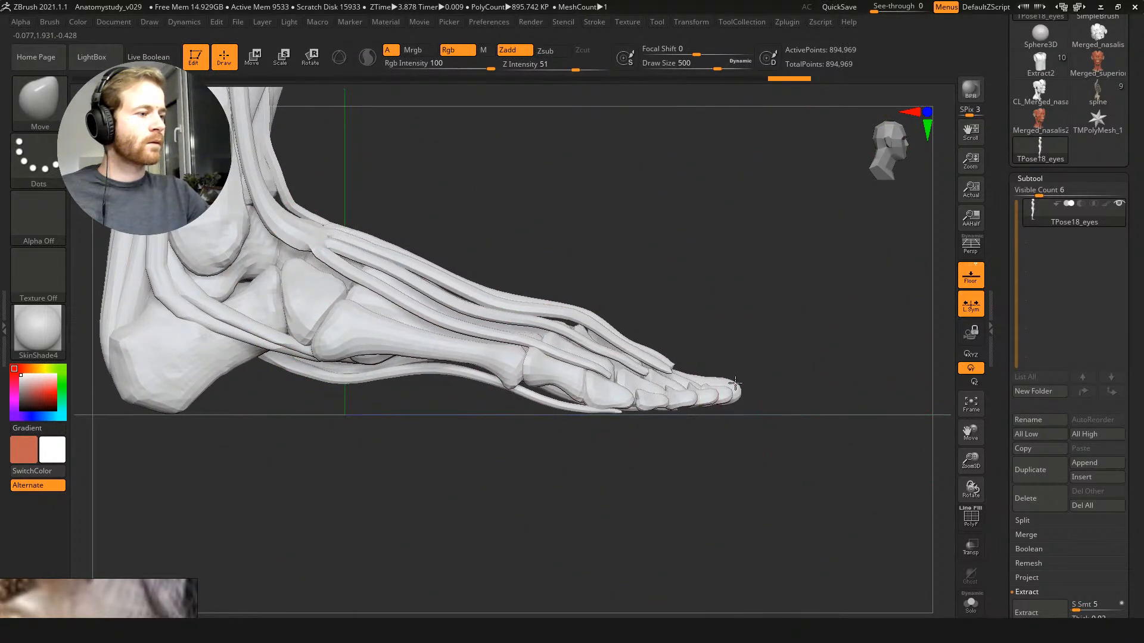
{"action": "left_click_drag", "start_coordinate": [707, 442], "coordinate": [712, 439], "text": "alt"}
{"action": "key", "text": "["}
{"action": "key", "text": "["}
{"action": "key", "text": "["}
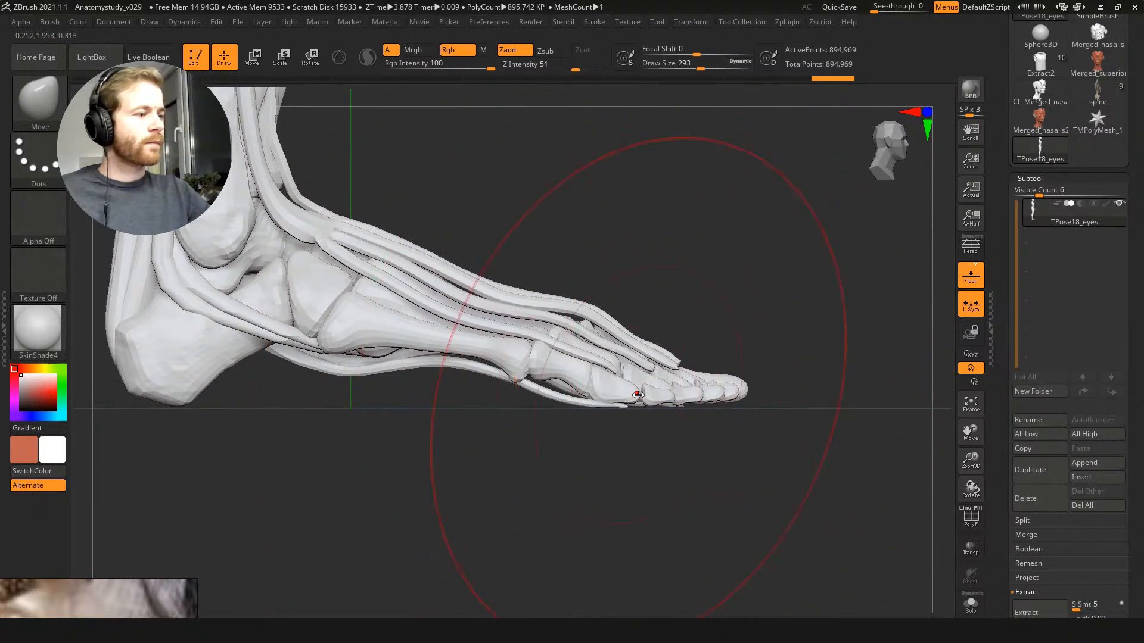
{"action": "left_click_drag", "start_coordinate": [637, 394], "coordinate": [639, 400]}
{"action": "left_click_drag", "start_coordinate": [652, 440], "coordinate": [652, 442], "text": "alt"}
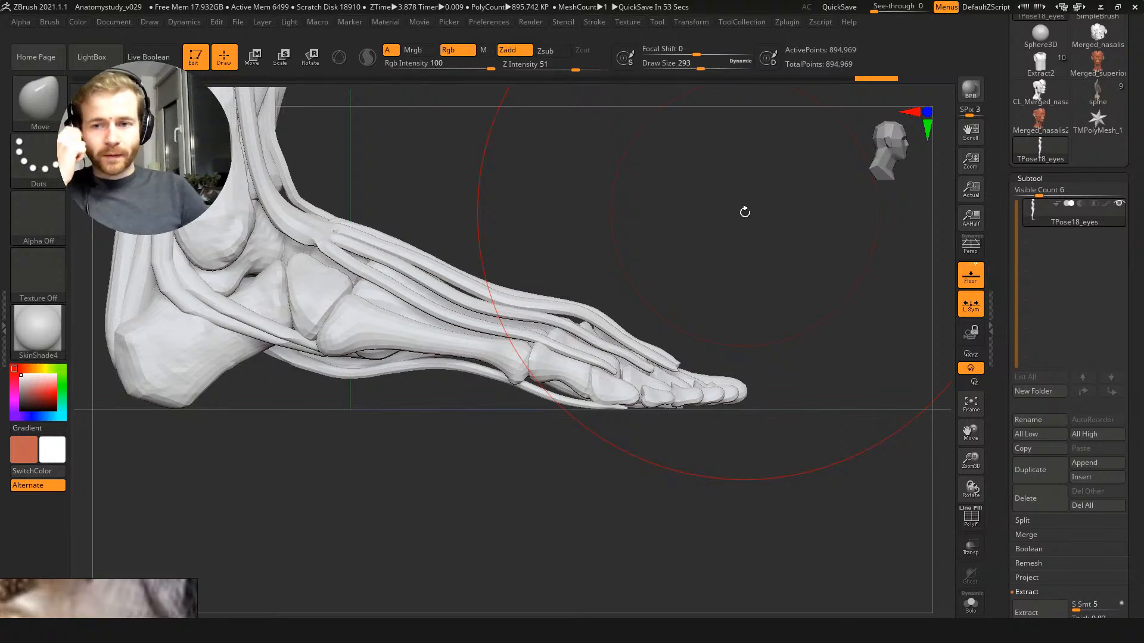
Step: Compare the posing mesh with the original spine tool and transfer the pose to its subtools with Transpose Master's TPose|SubT
{"action": "left_click_drag", "start_coordinate": [620, 215], "coordinate": [636, 329]}
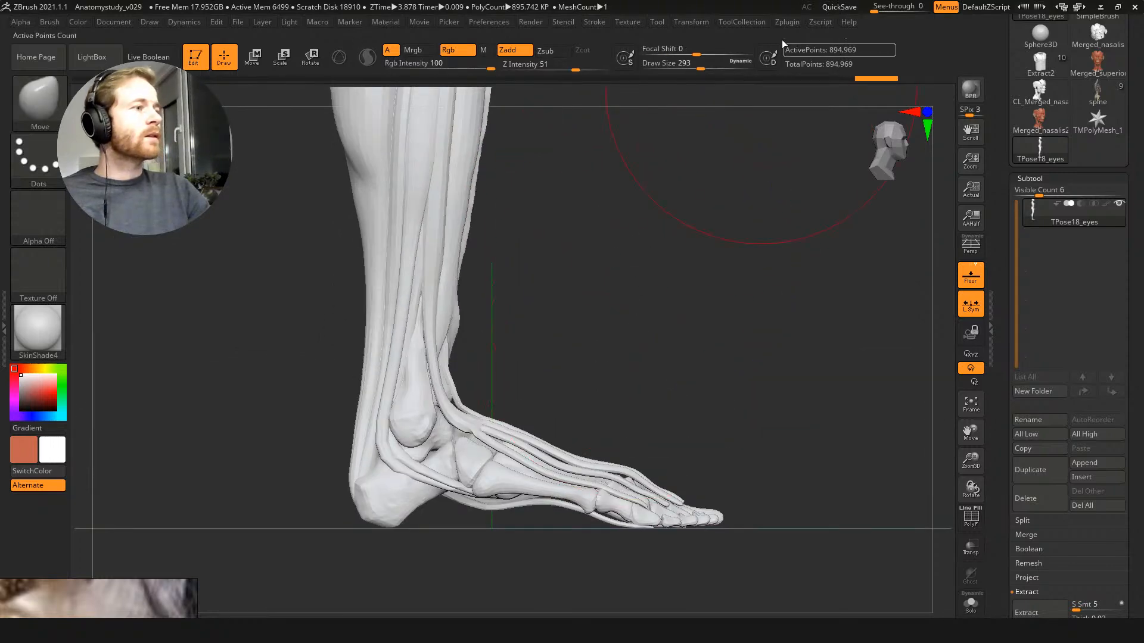
{"action": "left_click", "coordinate": [1093, 100]}
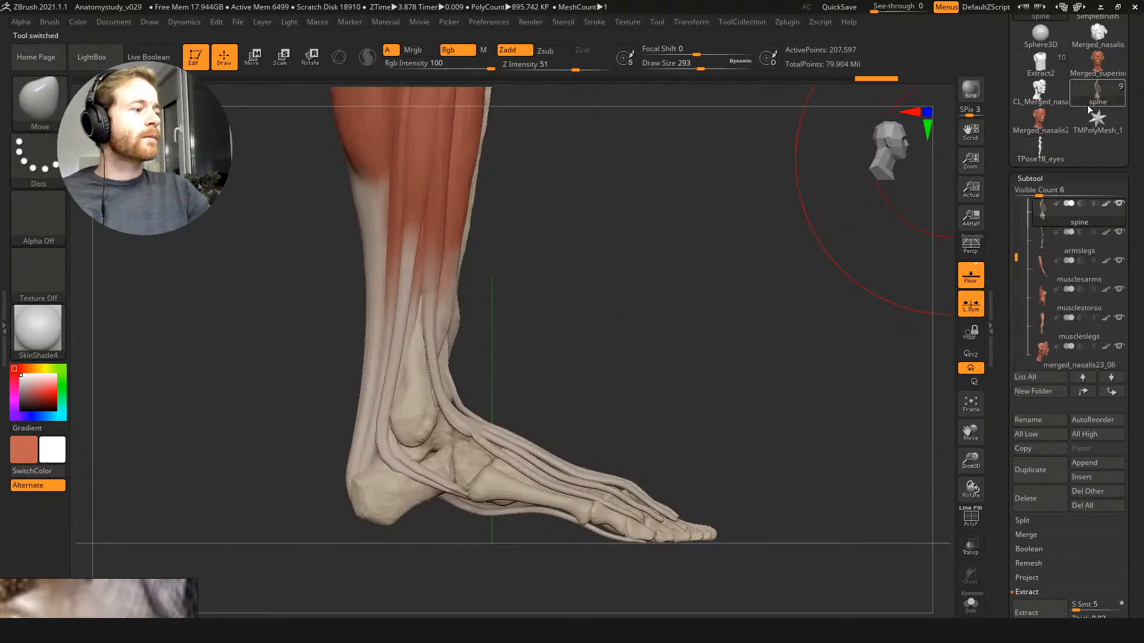
{"action": "left_click", "coordinate": [1037, 154]}
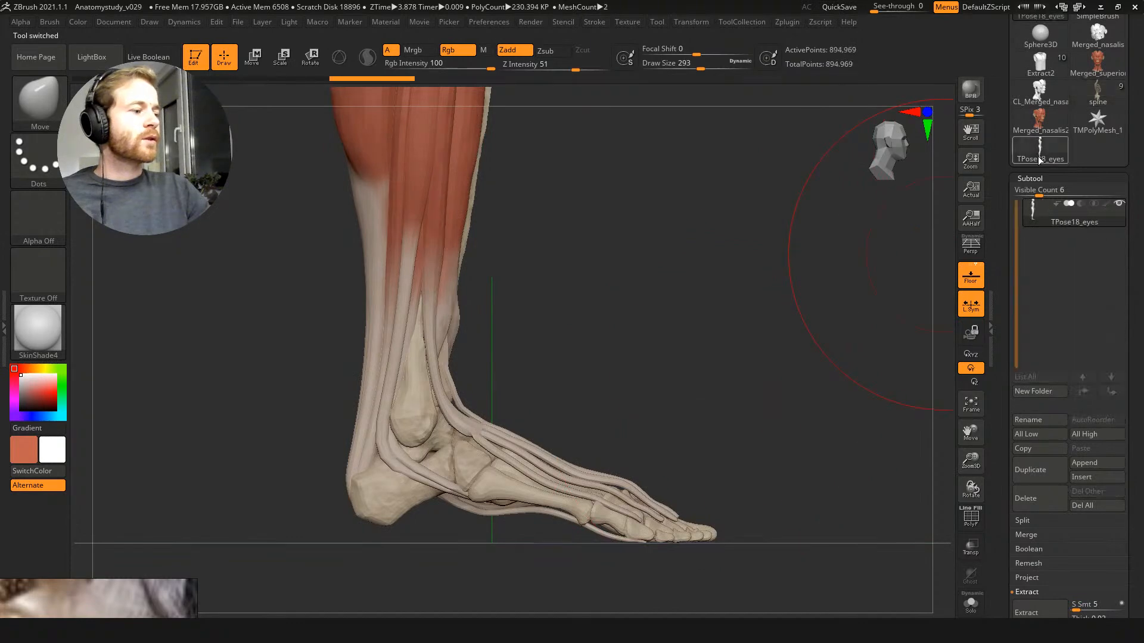
{"action": "left_click", "coordinate": [787, 22]}
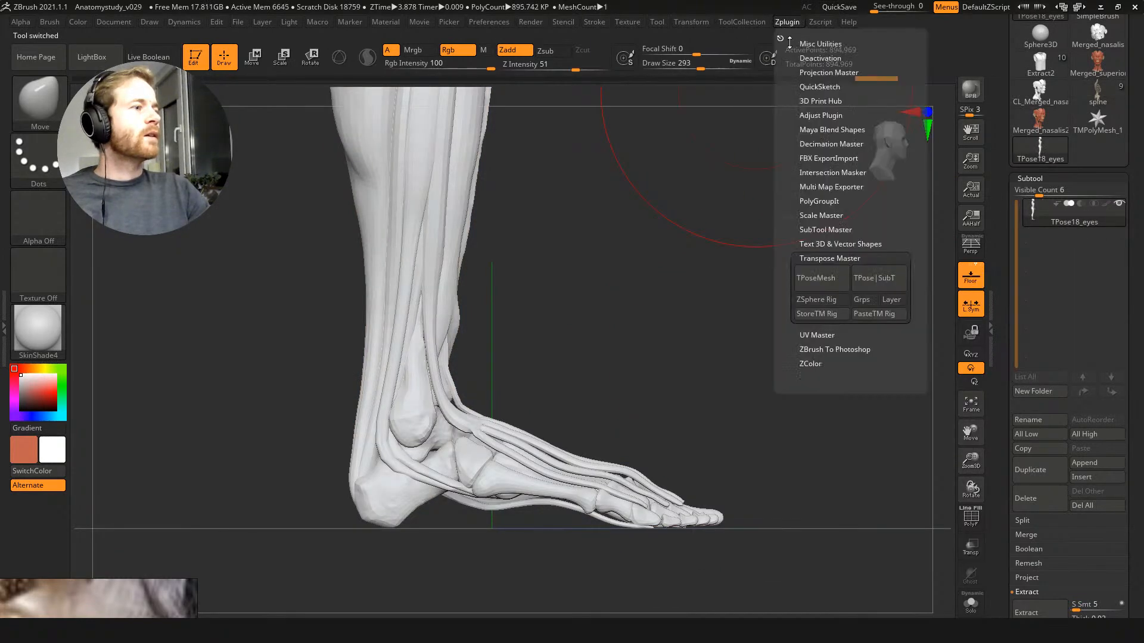
{"action": "left_click", "coordinate": [861, 278]}
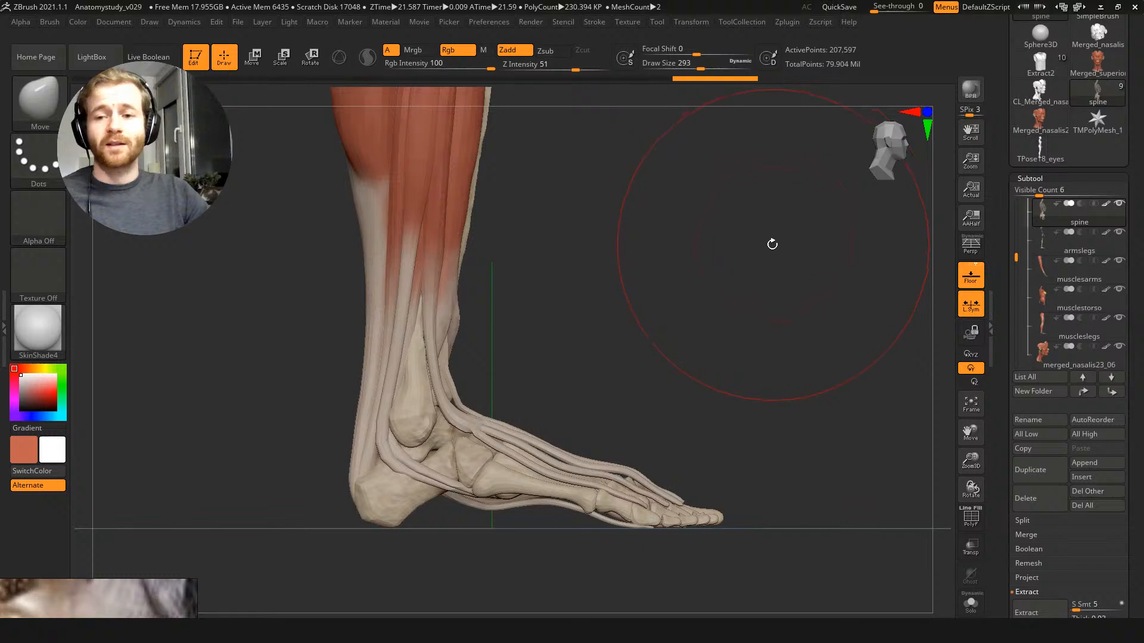
Step: Inspect the updated figure's head and torso from the side, front and three-quarter views
{"action": "left_click_drag", "start_coordinate": [787, 221], "coordinate": [786, 293], "text": "alt"}
{"action": "key", "text": "f"}
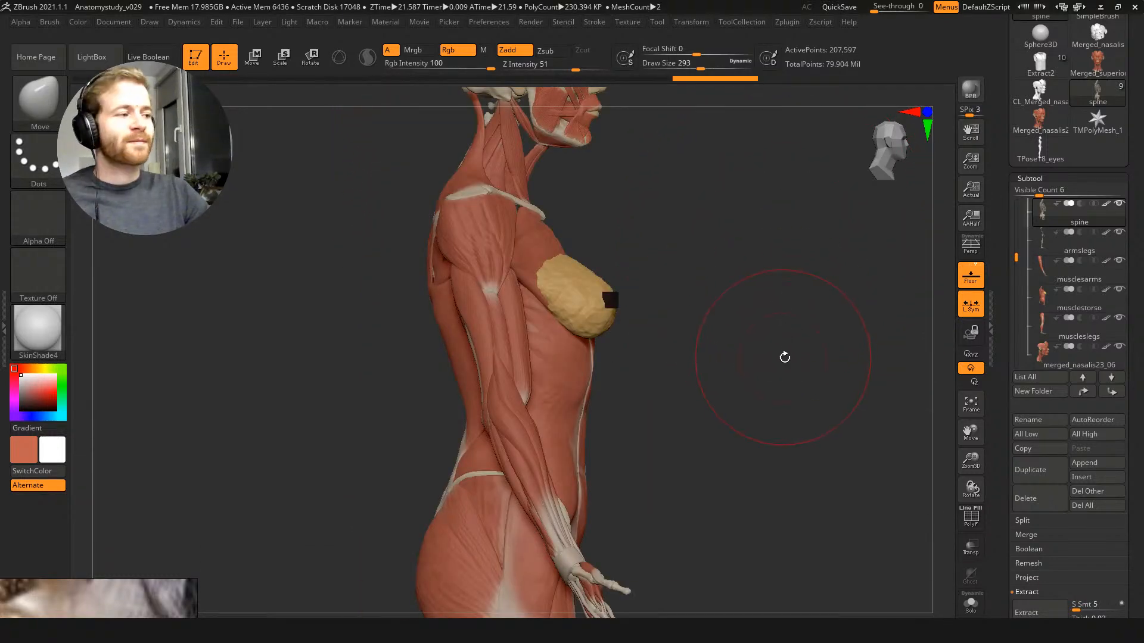
{"action": "left_click_drag", "start_coordinate": [785, 357], "coordinate": [733, 357]}
{"action": "left_click_drag", "start_coordinate": [815, 238], "coordinate": [806, 231], "text": "alt"}
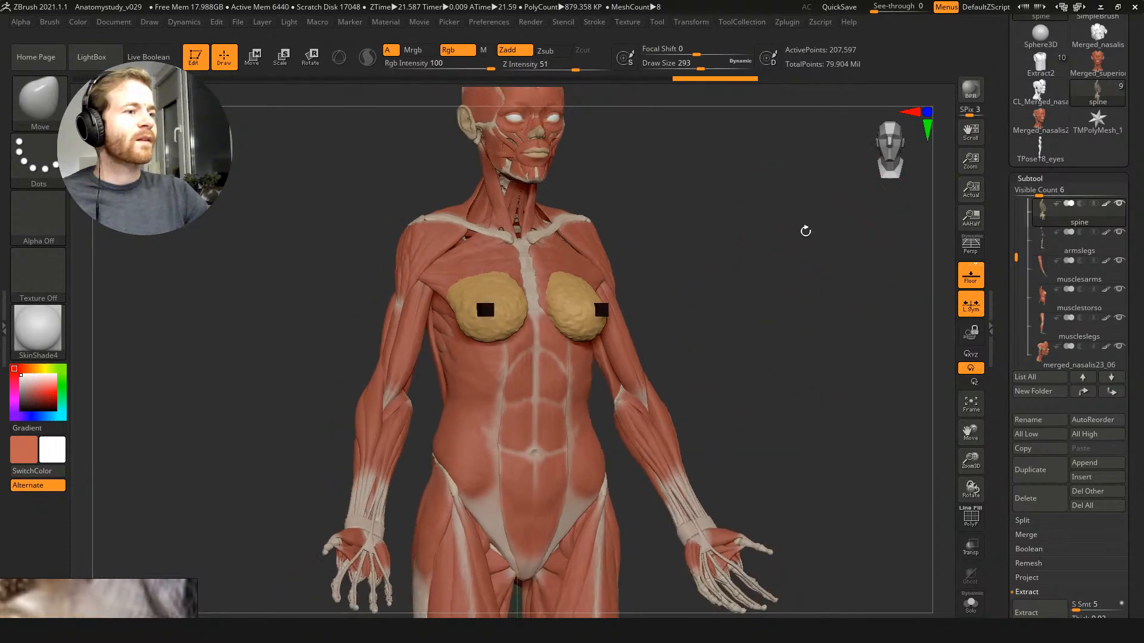
{"action": "left_click_drag", "start_coordinate": [781, 307], "coordinate": [835, 418], "text": "alt"}
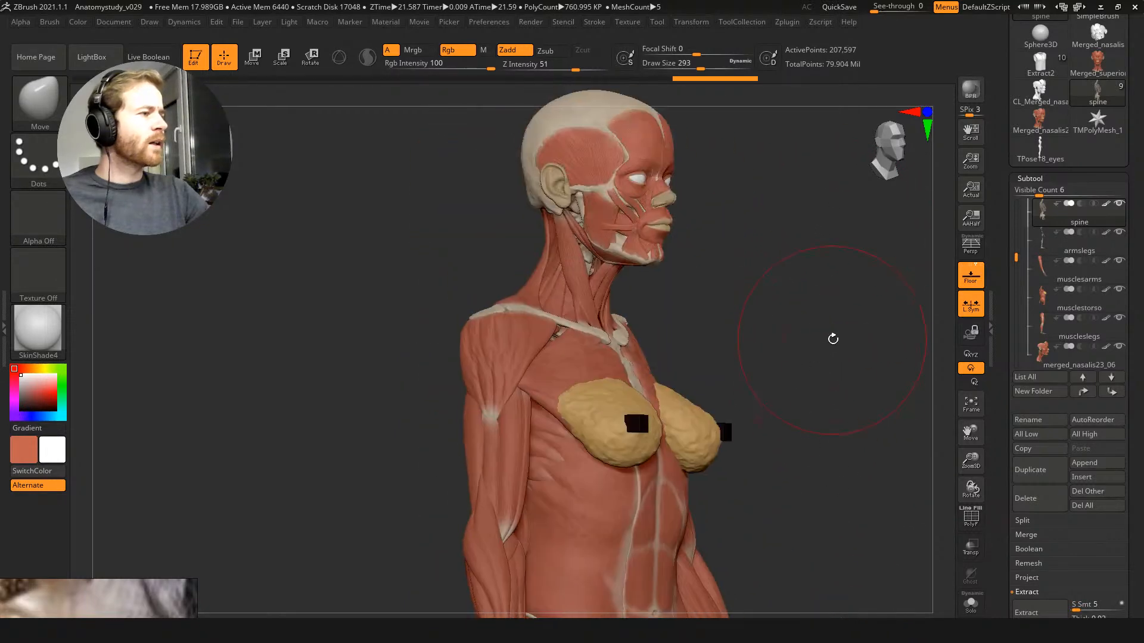
{"action": "left_click_drag", "start_coordinate": [833, 339], "coordinate": [812, 319], "text": "shift"}
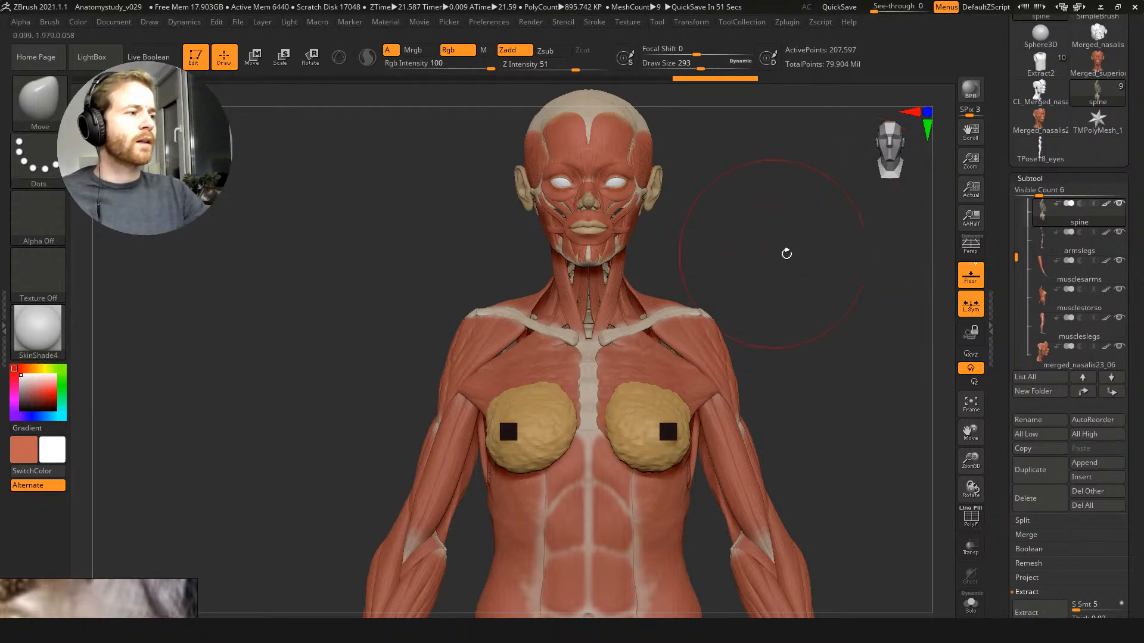
{"action": "left_click_drag", "start_coordinate": [786, 253], "coordinate": [889, 248]}
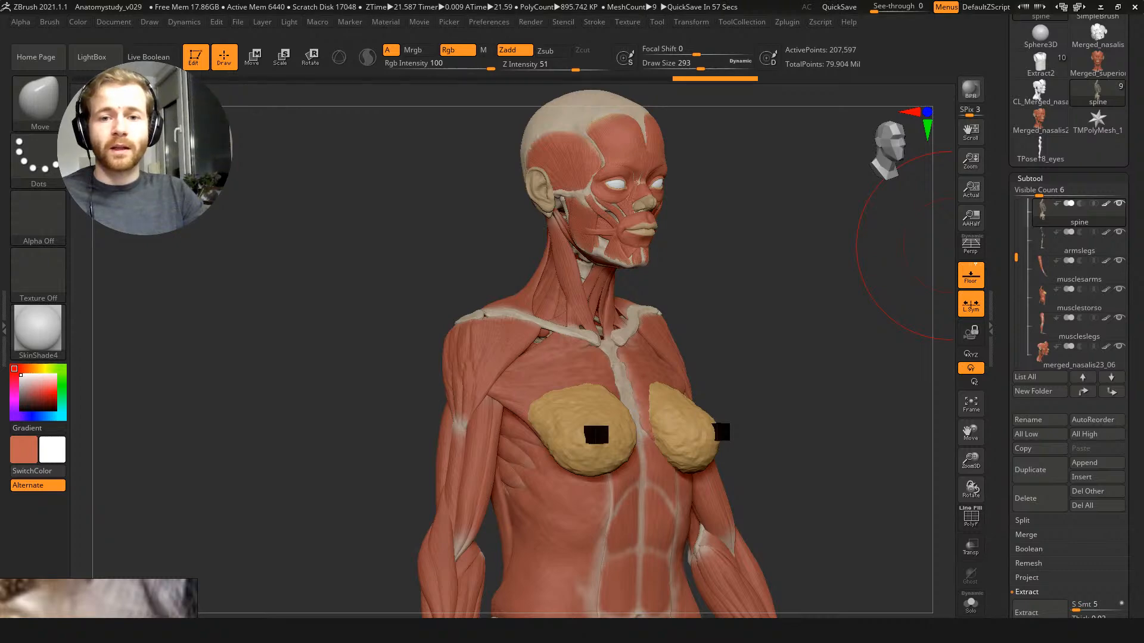
Step: Switch to the Photos window, examine the Anatomystudy_v019.png skeleton render at actual size from hips to skull, and close it
{"action": "key", "text": "alt+Tab"}
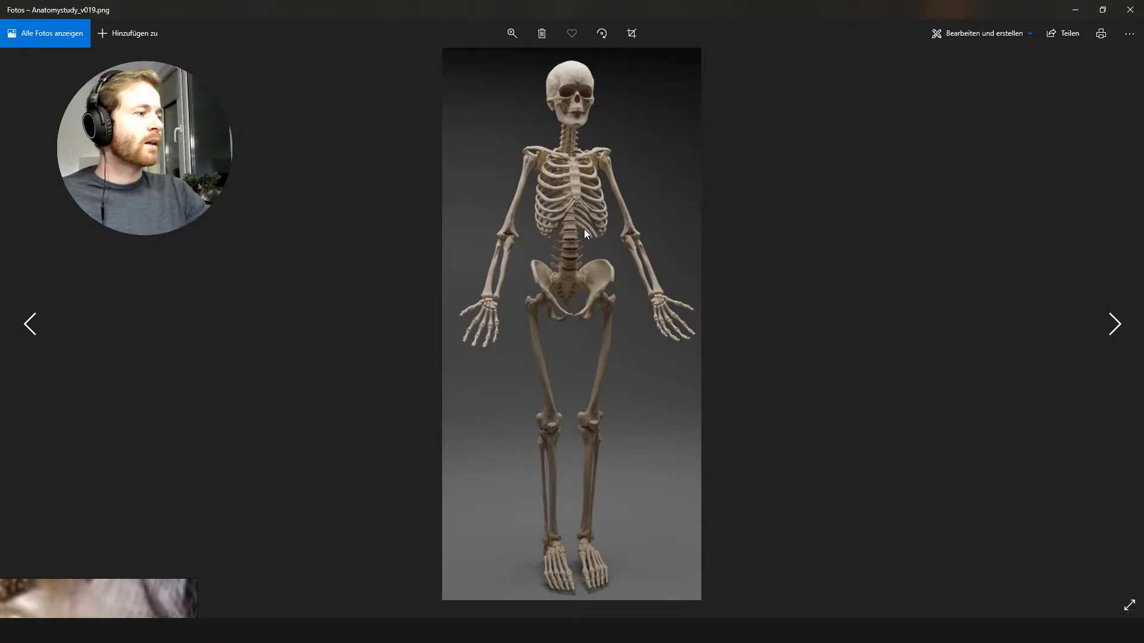
{"action": "right_click", "coordinate": [584, 242]}
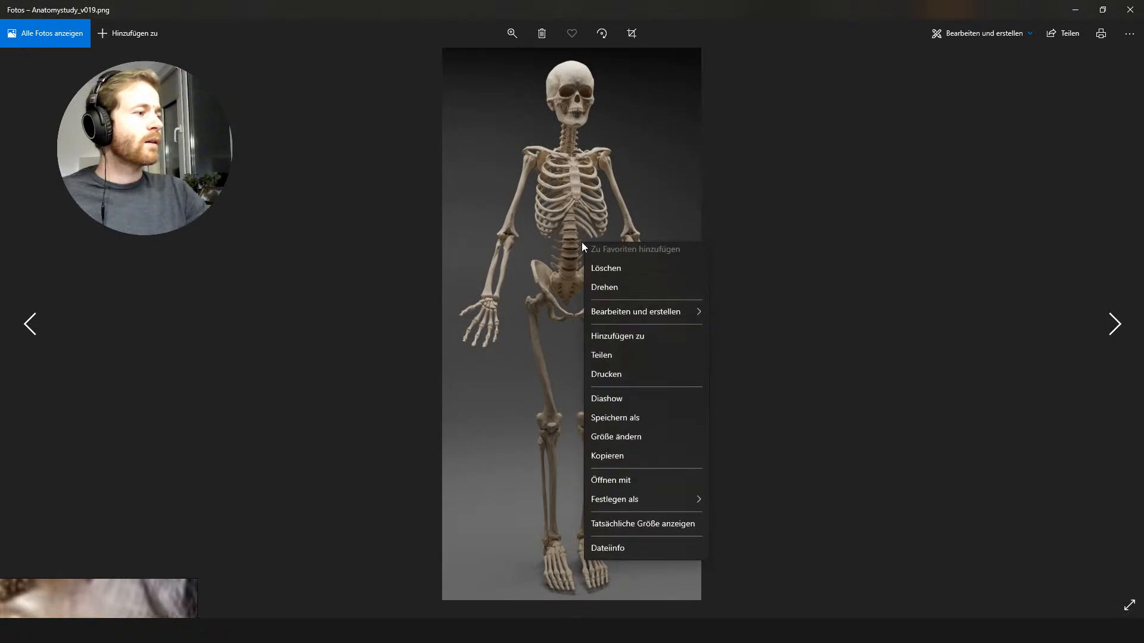
{"action": "left_click", "coordinate": [630, 520]}
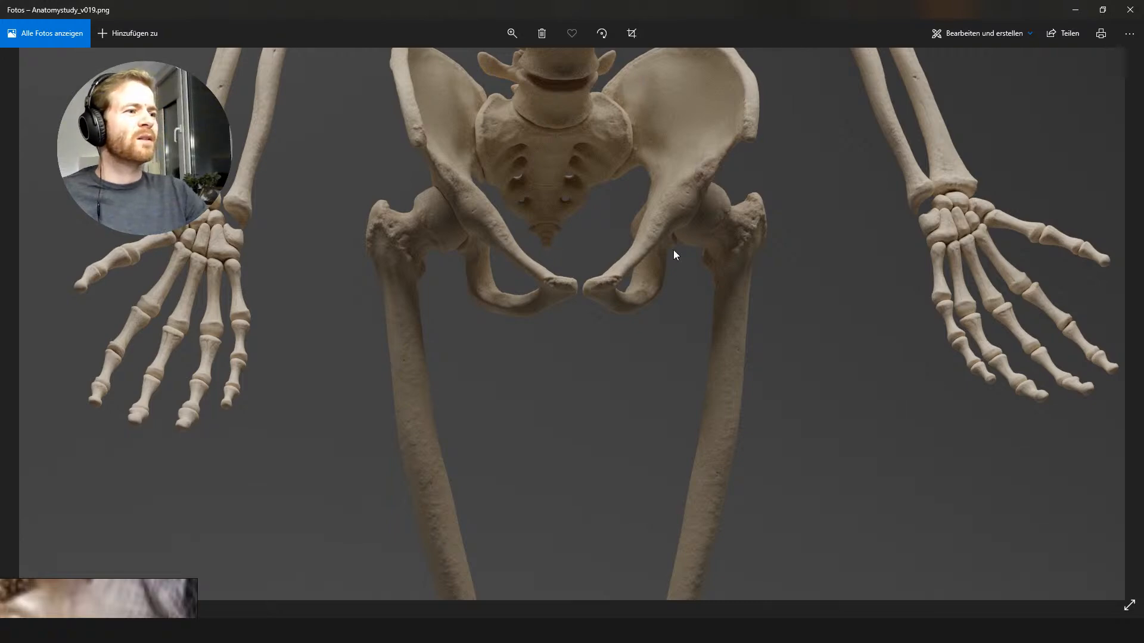
{"action": "scroll", "coordinate": [712, 324], "scroll_direction": "up", "scroll_amount": 5}
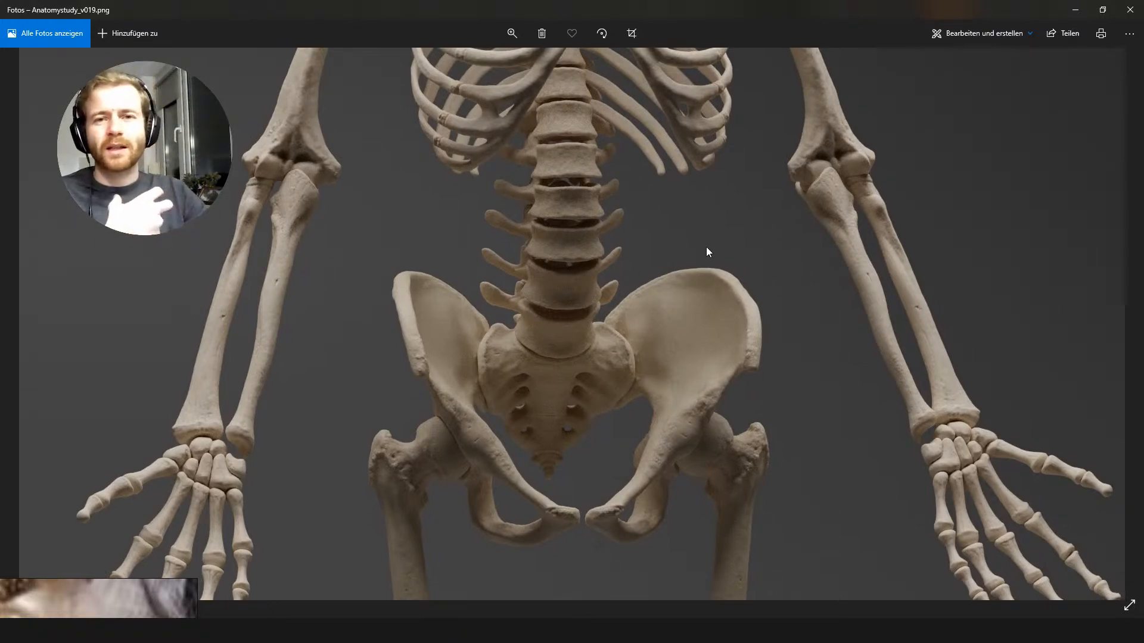
{"action": "scroll", "coordinate": [703, 226], "scroll_direction": "up", "scroll_amount": 3}
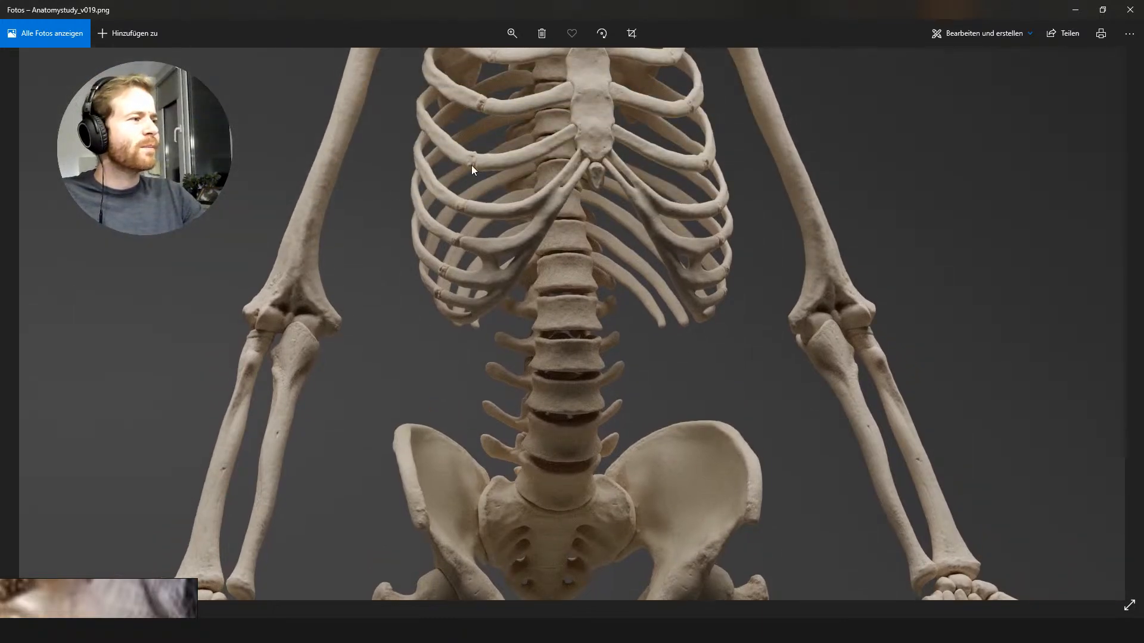
{"action": "scroll", "coordinate": [453, 179], "scroll_direction": "up", "scroll_amount": 3}
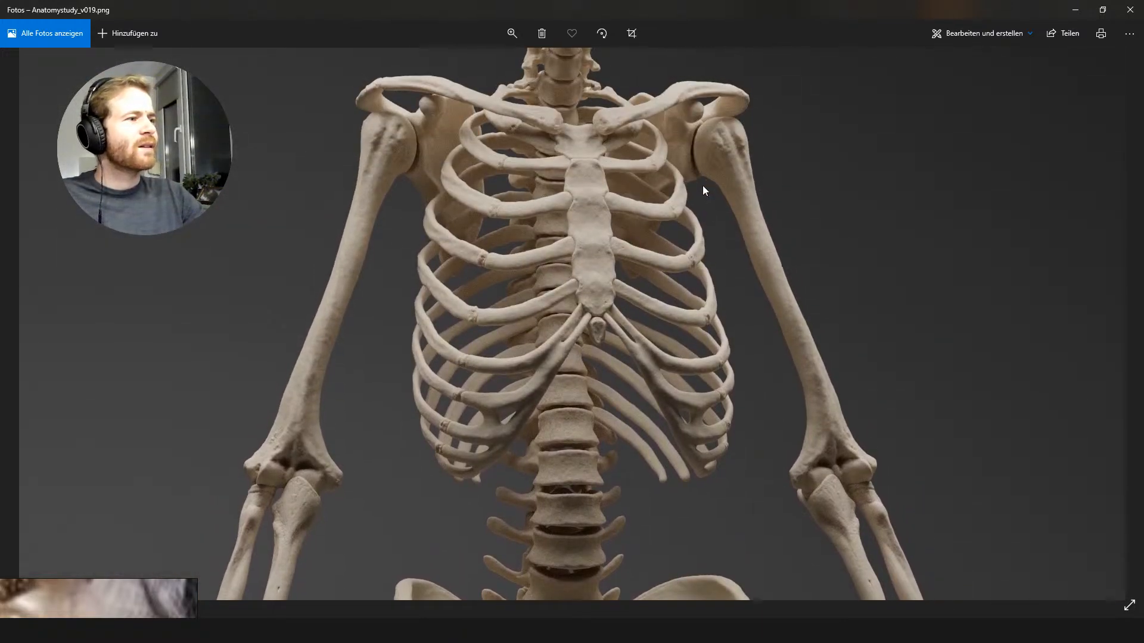
{"action": "scroll", "coordinate": [702, 190], "scroll_direction": "up", "scroll_amount": 1}
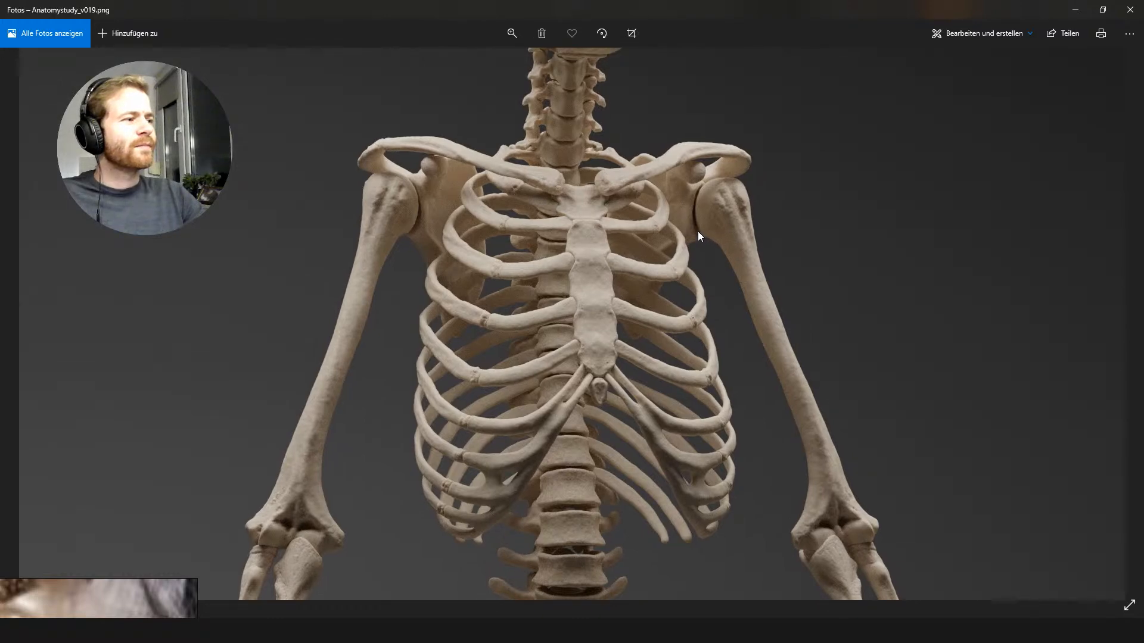
{"action": "scroll", "coordinate": [667, 309], "scroll_direction": "up", "scroll_amount": 5}
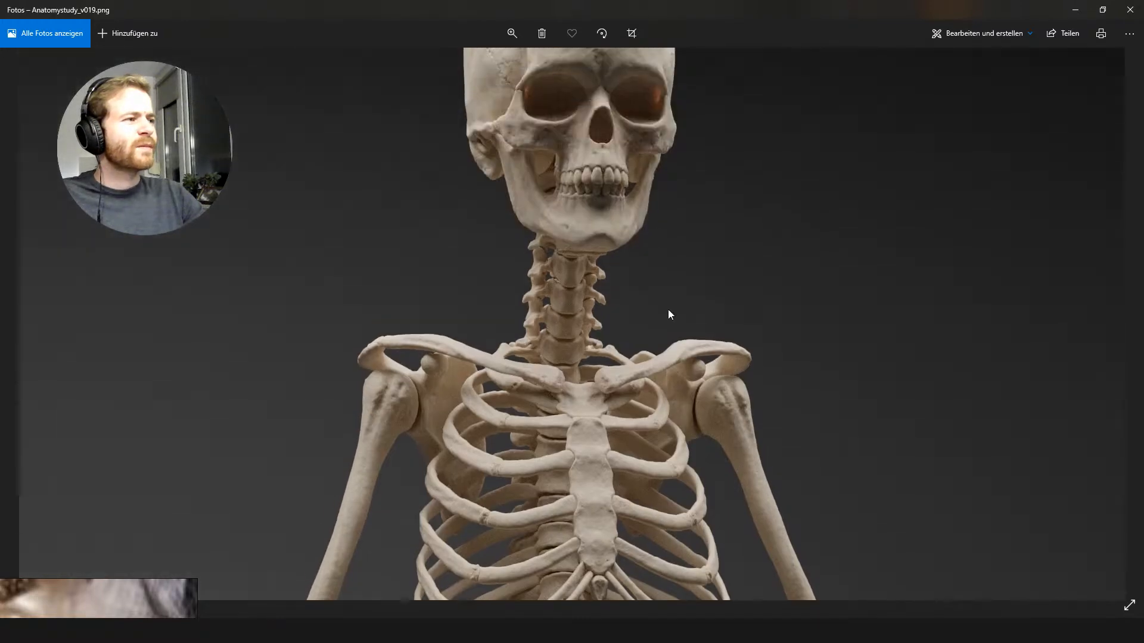
{"action": "scroll", "coordinate": [646, 264], "scroll_direction": "up", "scroll_amount": 1}
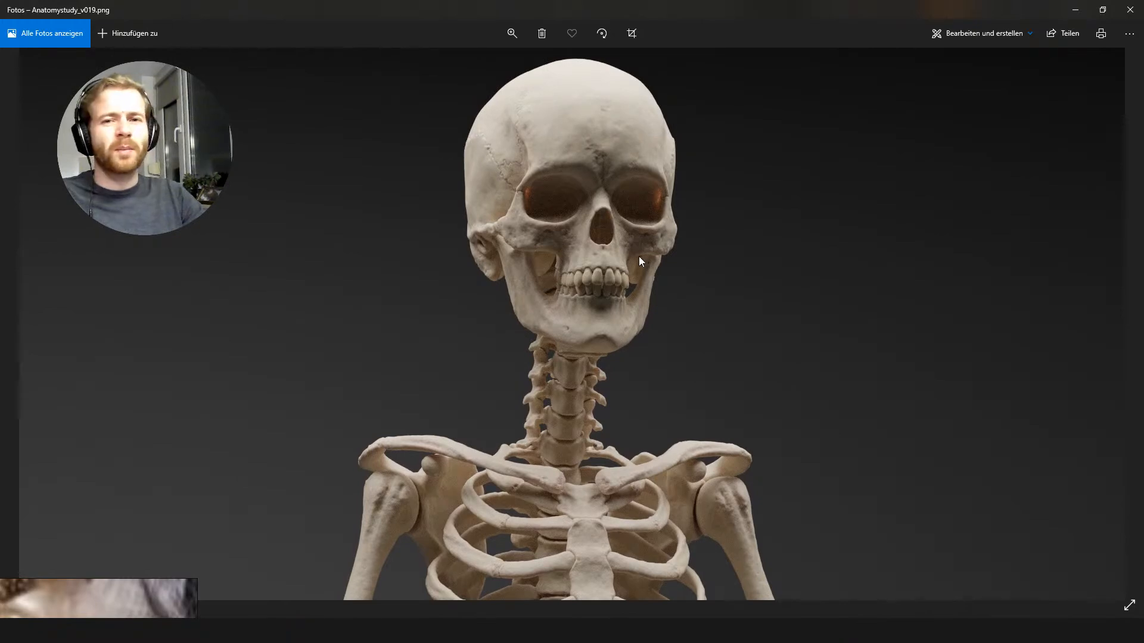
{"action": "left_click", "coordinate": [1130, 9]}
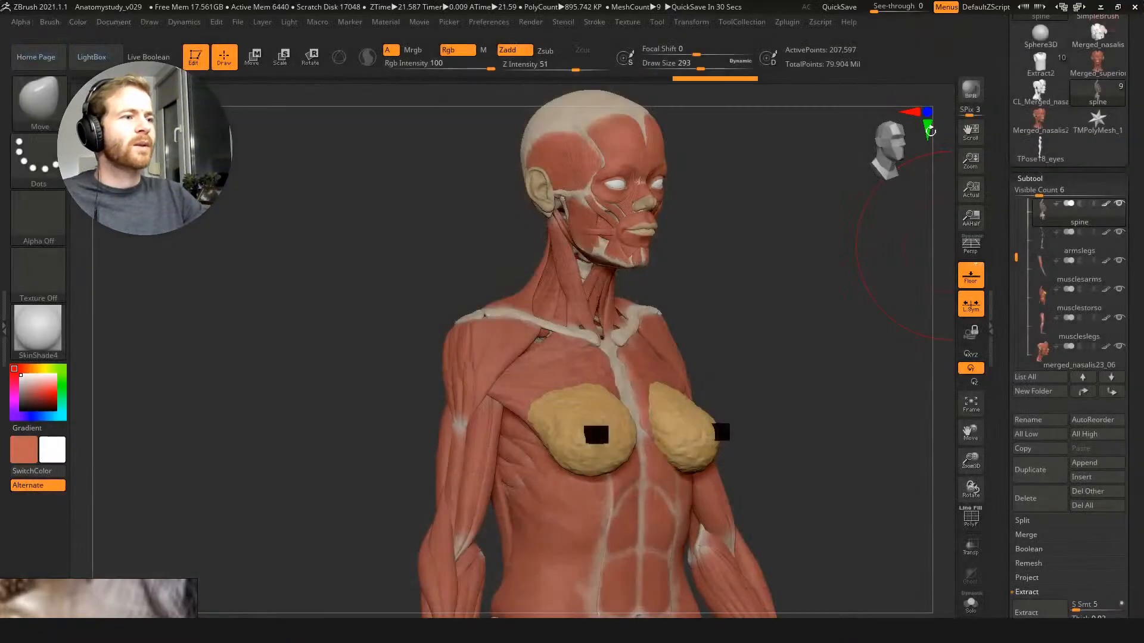
Step: Hide the musclesarms, musclestorso, muscleslegs, merged_nasalis23_06 and pm3d_cube3d1 subtools, and make the armslegs bones visible and active
{"action": "left_click", "coordinate": [1119, 260]}
{"action": "left_click", "coordinate": [1119, 289]}
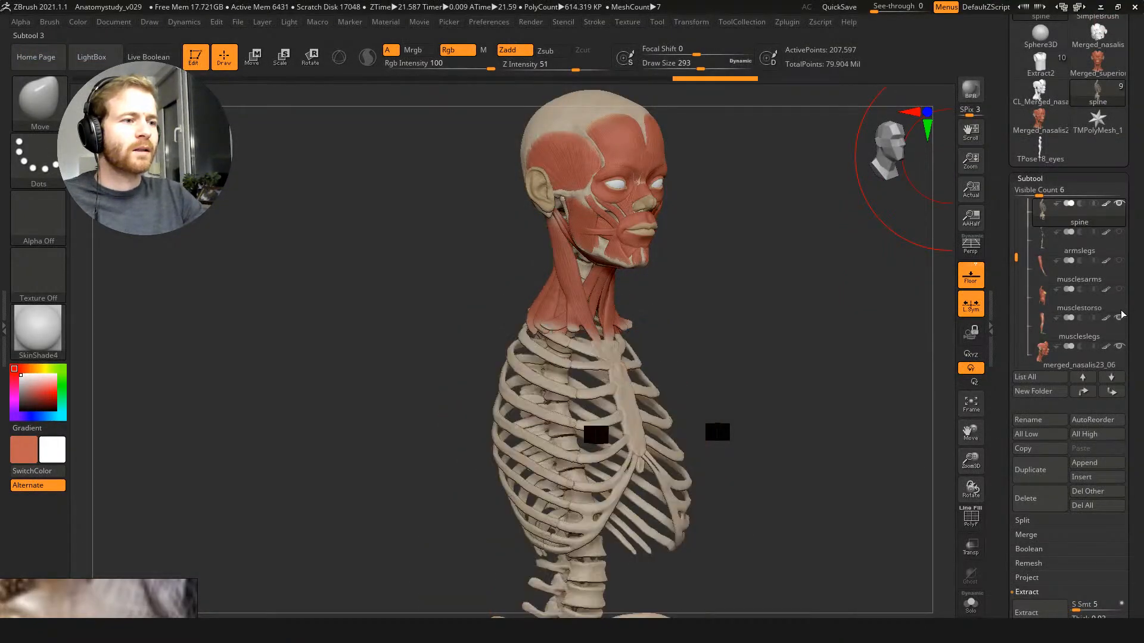
{"action": "left_click", "coordinate": [1119, 318]}
{"action": "left_click", "coordinate": [1119, 346]}
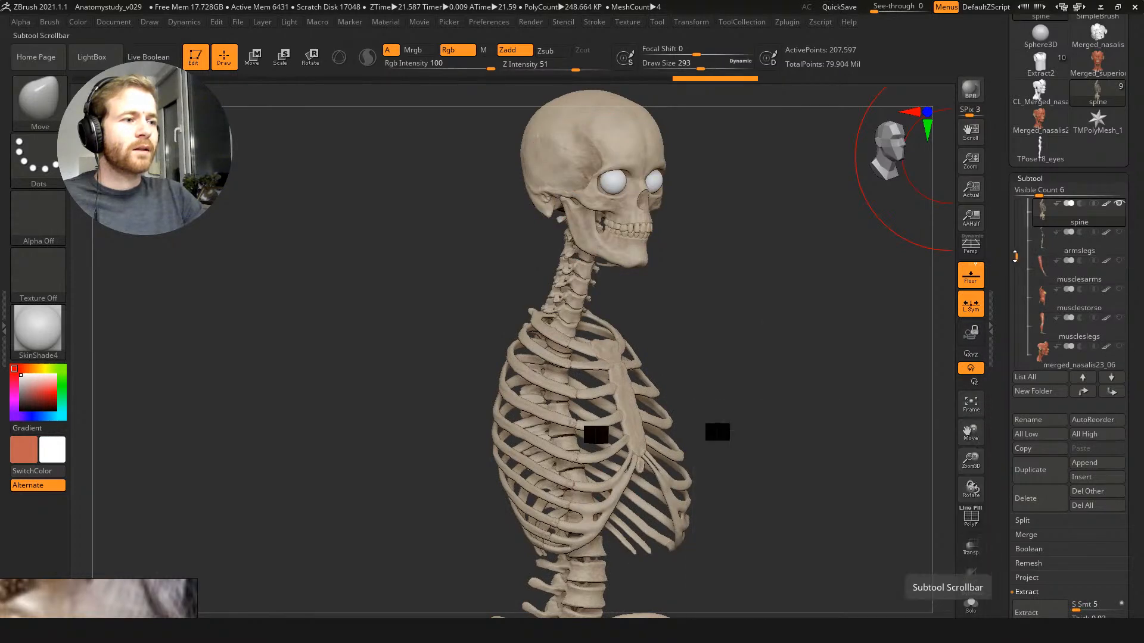
{"action": "left_click_drag", "start_coordinate": [1015, 257], "coordinate": [1016, 277]}
{"action": "left_click", "coordinate": [1120, 319]}
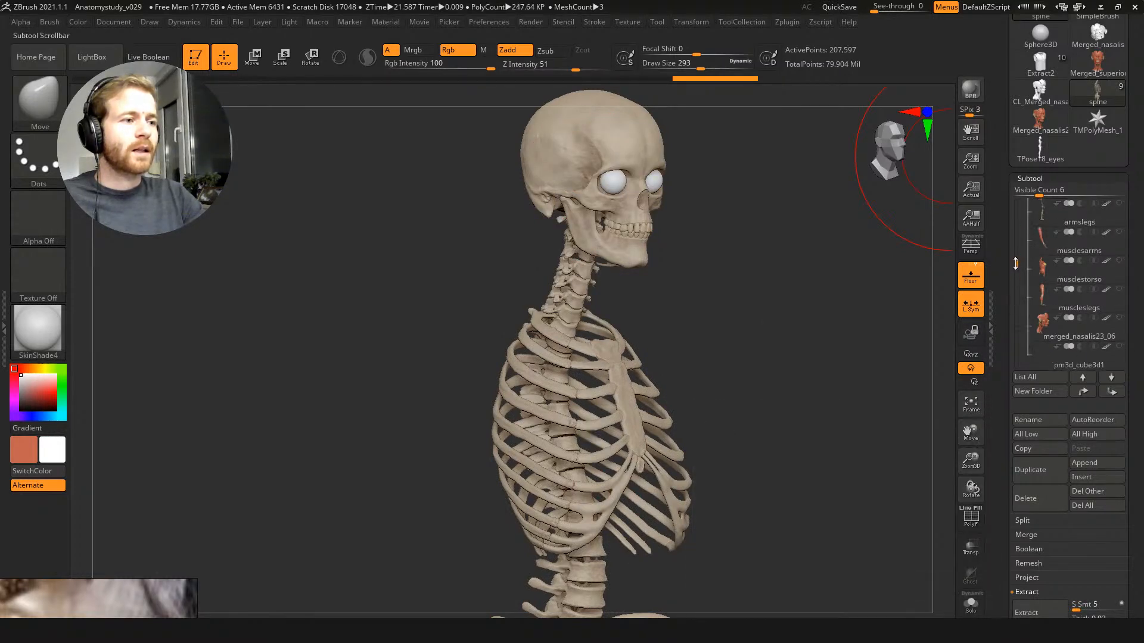
{"action": "left_click", "coordinate": [1050, 280]}
{"action": "left_click", "coordinate": [1045, 302]}
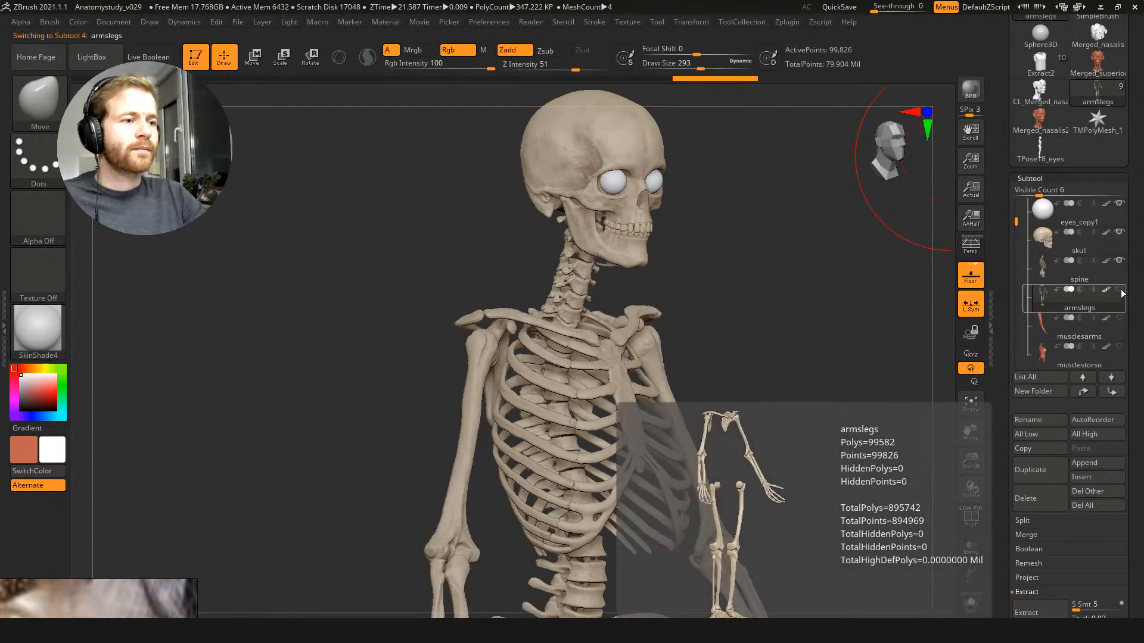
Step: Isolate the armslegs bones in Solo mode and raise them to their highest subdivision level
{"action": "left_click", "coordinate": [1119, 290]}
{"action": "key", "text": "ctrl+shift+s"}
{"action": "mouse_move", "coordinate": [885, 283]}
{"action": "right_mouse_down", "text": "ctrl"}
{"action": "mouse_move", "coordinate": [858, 342]}
{"action": "mouse_move", "coordinate": [873, 447]}
{"action": "right_mouse_up", "text": "ctrl"}
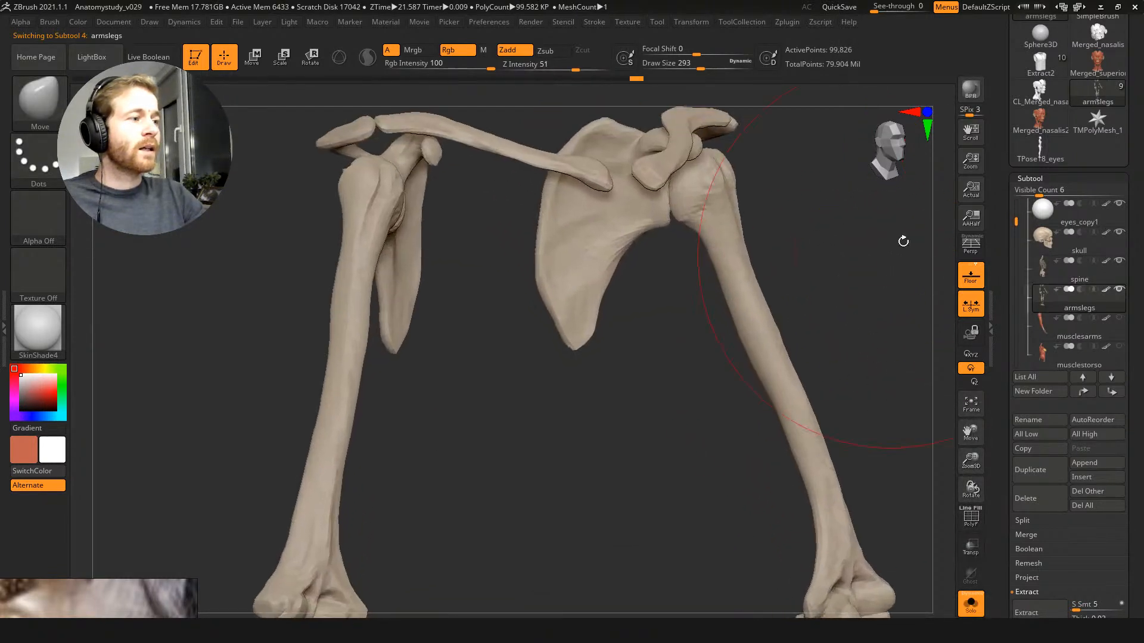
{"action": "key", "text": "ctrl+d"}
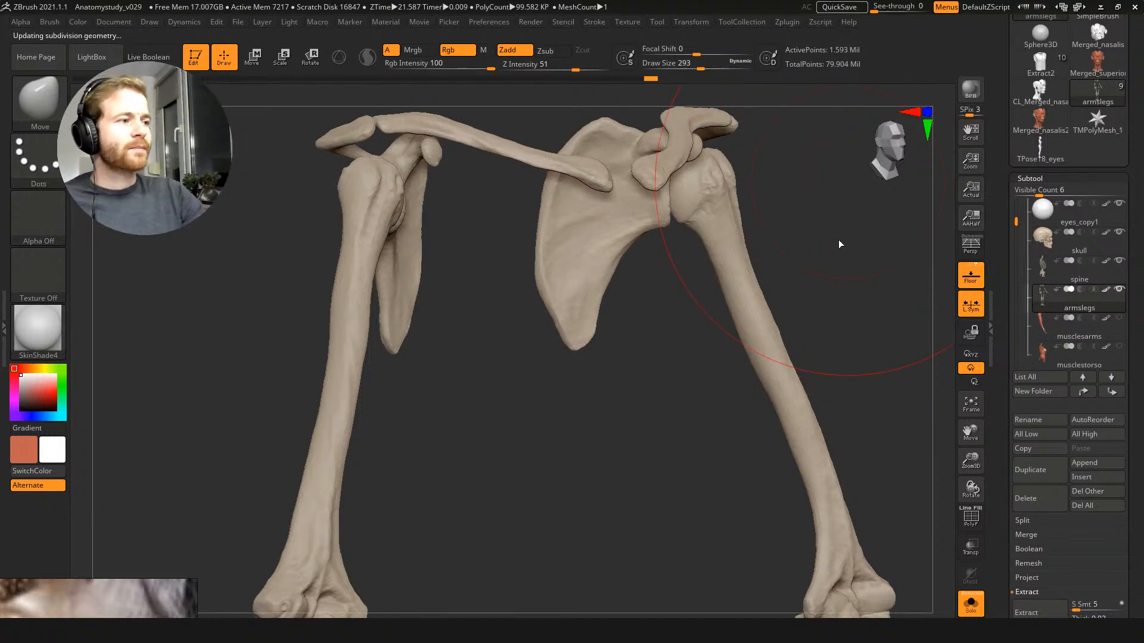
{"action": "key", "text": "ctrl+d"}
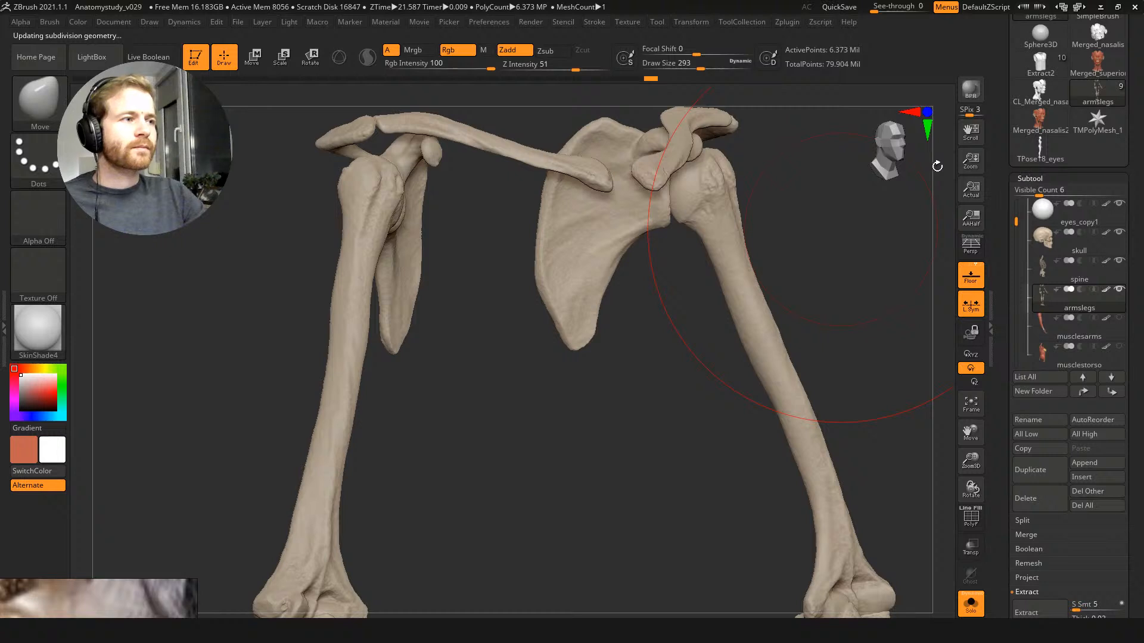
Step: Open the Adjust Colors dialog for the armslegs polypaint and frame its preview on the upper femur and hand bones
{"action": "left_click", "coordinate": [1037, 178]}
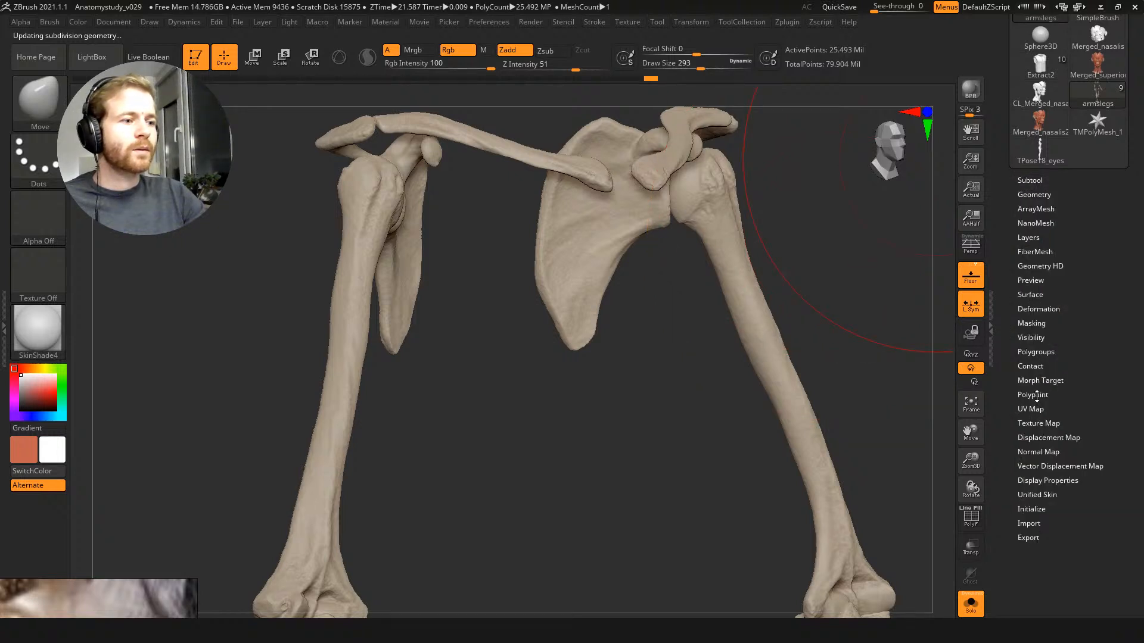
{"action": "left_click", "coordinate": [1037, 396]}
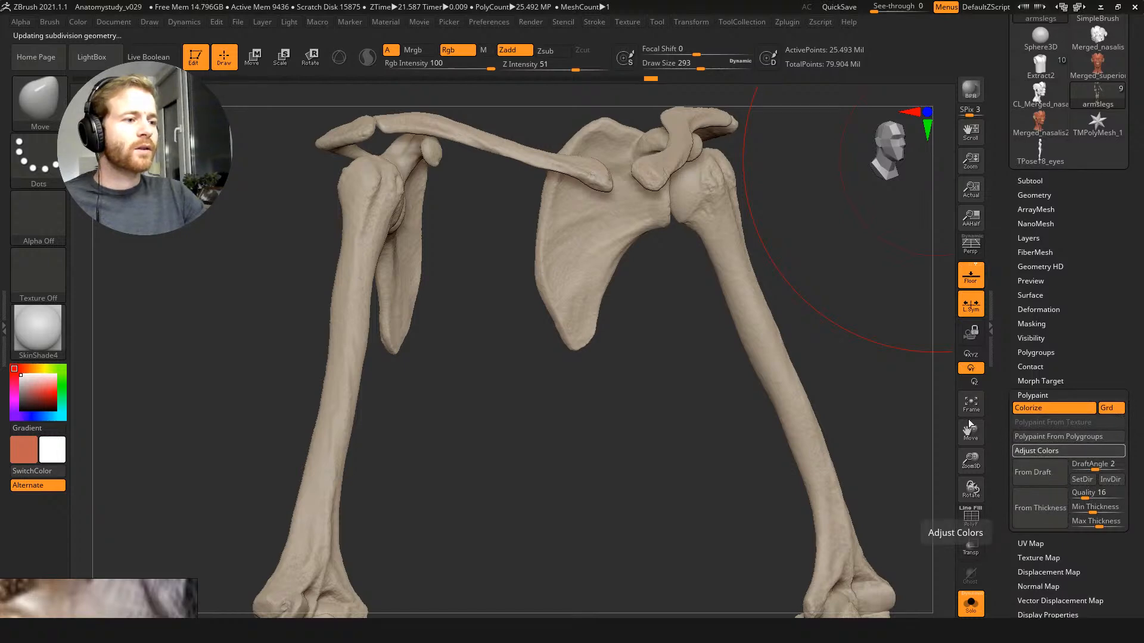
{"action": "scroll", "coordinate": [801, 268], "scroll_direction": "up", "scroll_amount": 5}
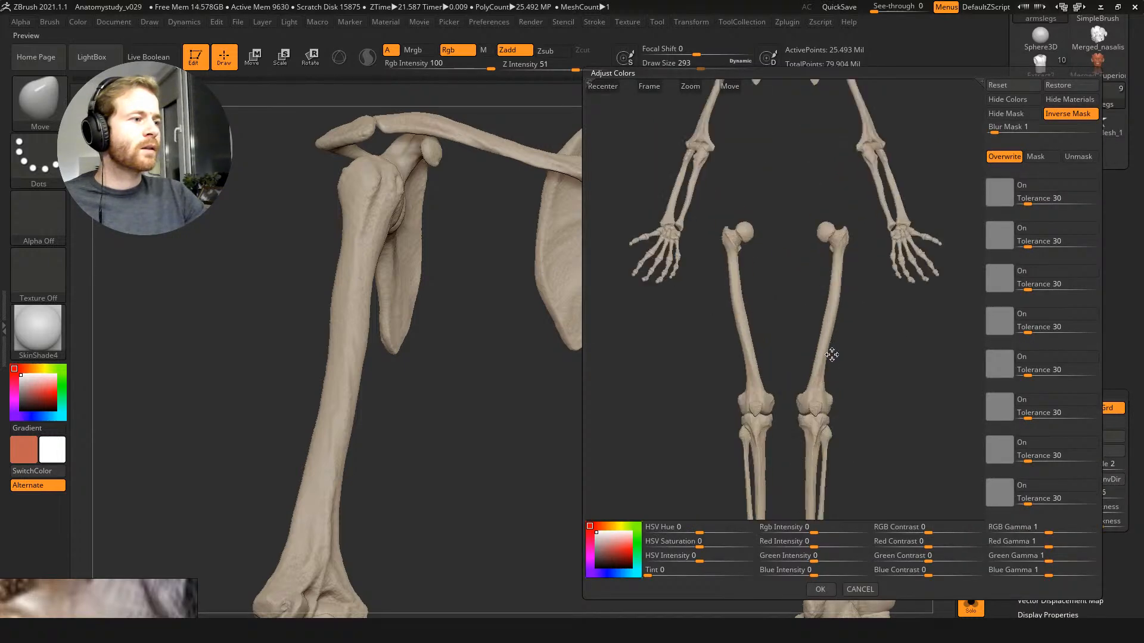
{"action": "scroll", "coordinate": [832, 355], "scroll_direction": "up", "scroll_amount": 6}
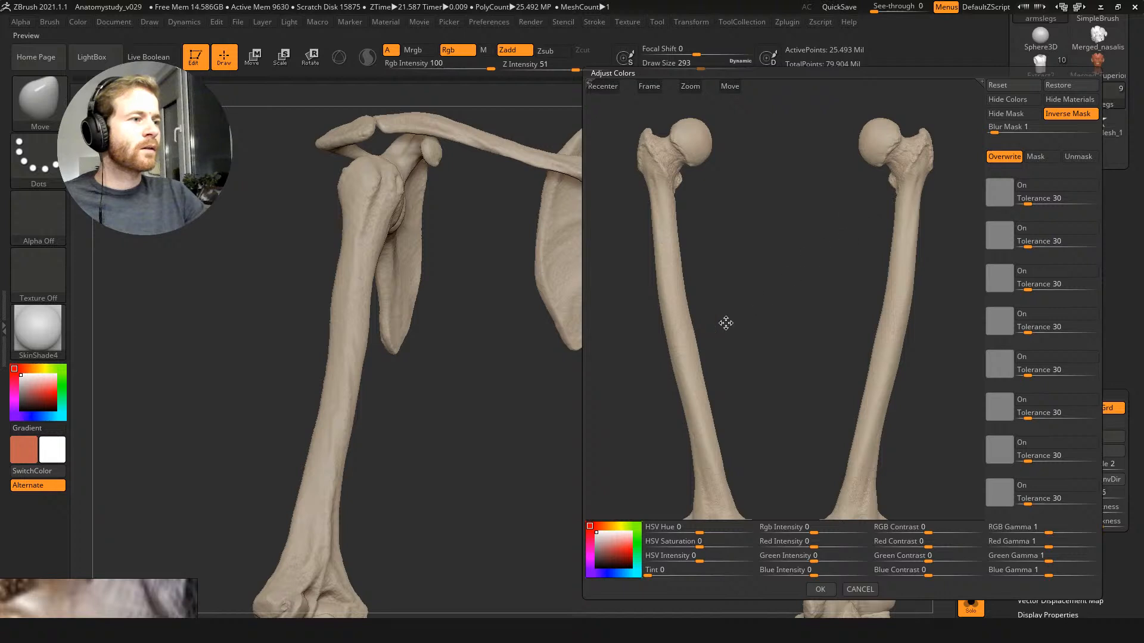
{"action": "left_click_drag", "start_coordinate": [751, 301], "coordinate": [910, 215]}
{"action": "left_click_drag", "start_coordinate": [835, 232], "coordinate": [831, 334]}
Step: Try higher RGB Intensity and HSV Intensity values on the armslegs bone color, and reset each to 0
{"action": "mouse_move", "coordinate": [802, 528]}
{"action": "left_mouse_down"}
{"action": "mouse_move", "coordinate": [834, 528]}
{"action": "mouse_move", "coordinate": [822, 518]}
{"action": "mouse_move", "coordinate": [818, 527]}
{"action": "left_mouse_up"}
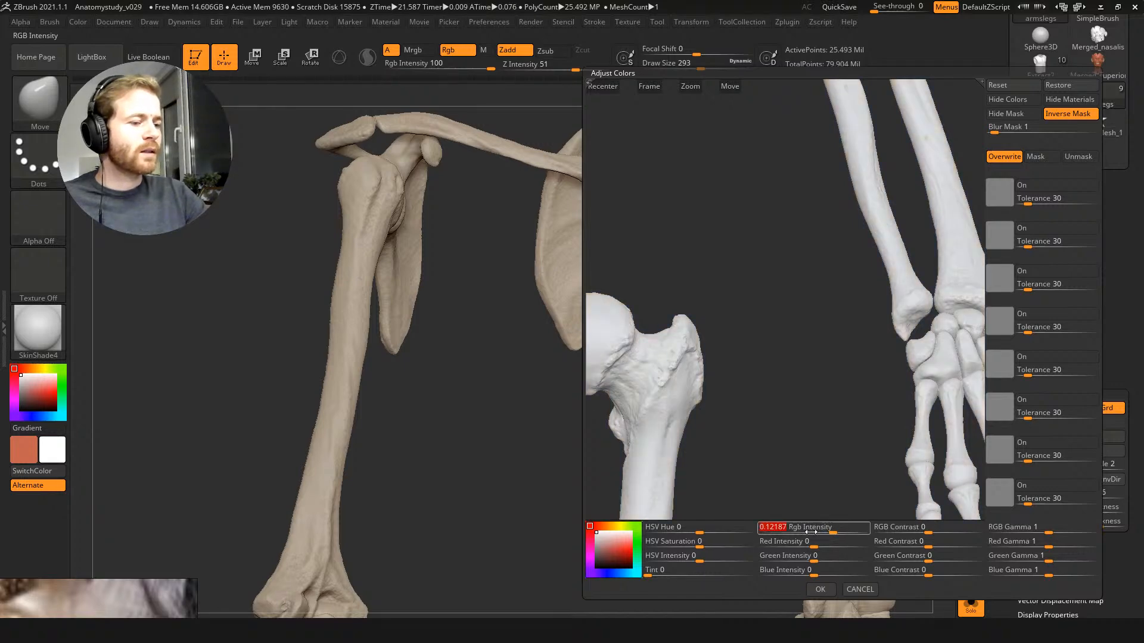
{"action": "type", "text": "0"}
{"action": "key", "text": "Return"}
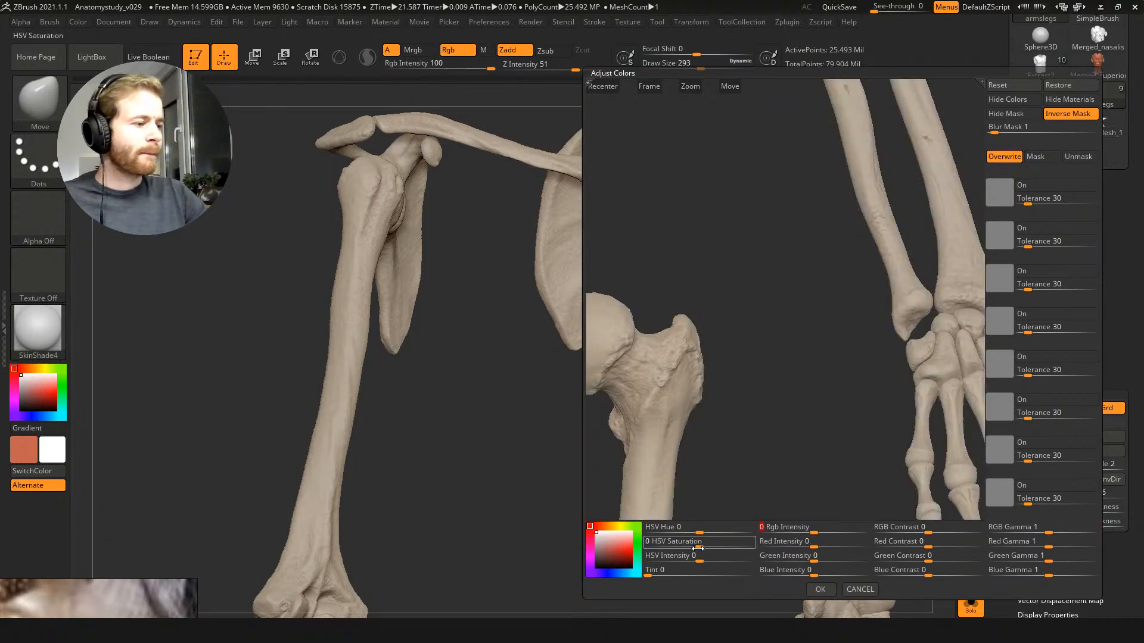
{"action": "mouse_move", "coordinate": [698, 561]}
{"action": "left_mouse_down"}
{"action": "mouse_move", "coordinate": [730, 557]}
{"action": "mouse_move", "coordinate": [702, 559]}
{"action": "left_mouse_up"}
{"action": "left_click", "coordinate": [703, 560]}
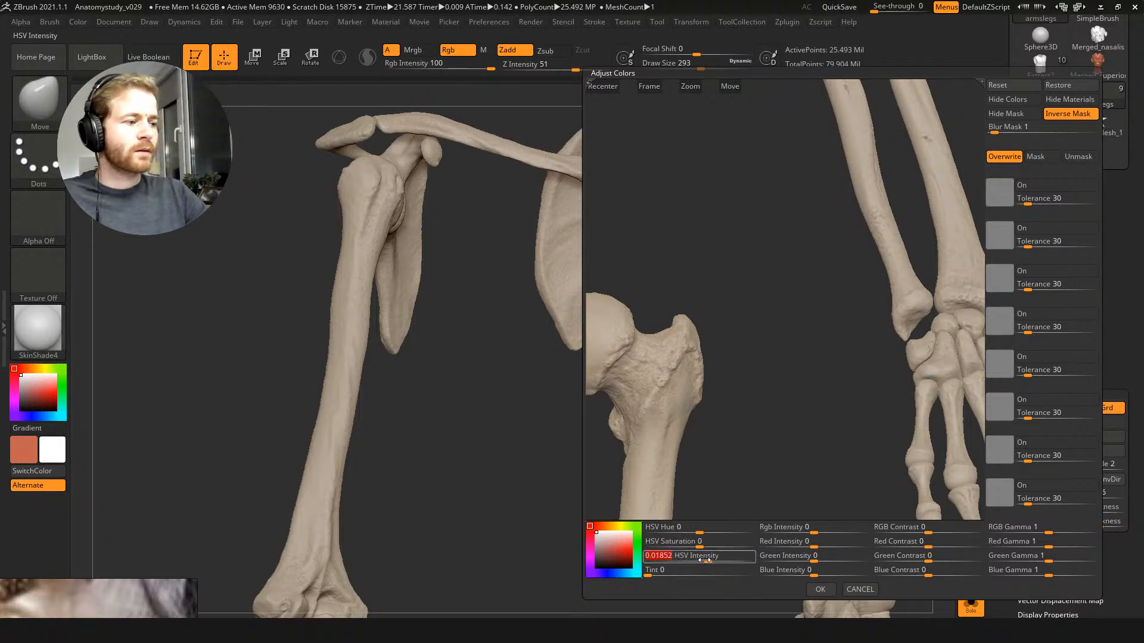
{"action": "type", "text": "0"}
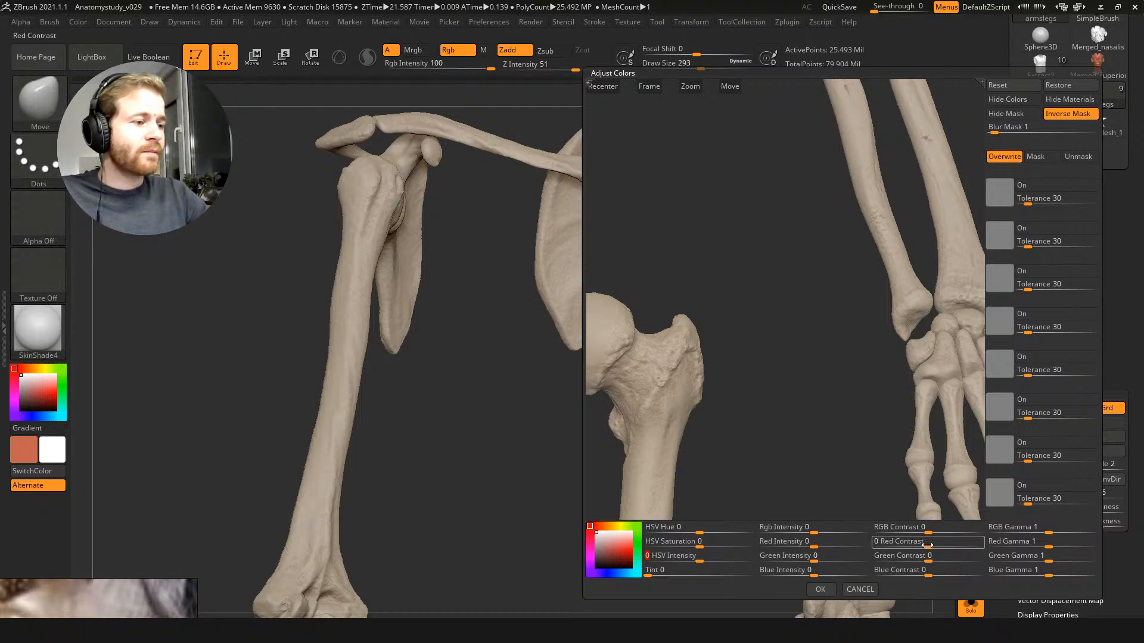
Step: Test changes to the armslegs bones' Red Contrast and single-channel color intensities, and return them to 0
{"action": "mouse_move", "coordinate": [927, 543]}
{"action": "left_mouse_down"}
{"action": "mouse_move", "coordinate": [972, 541]}
{"action": "mouse_move", "coordinate": [867, 540]}
{"action": "mouse_move", "coordinate": [922, 542]}
{"action": "left_mouse_up"}
{"action": "type", "text": "0"}
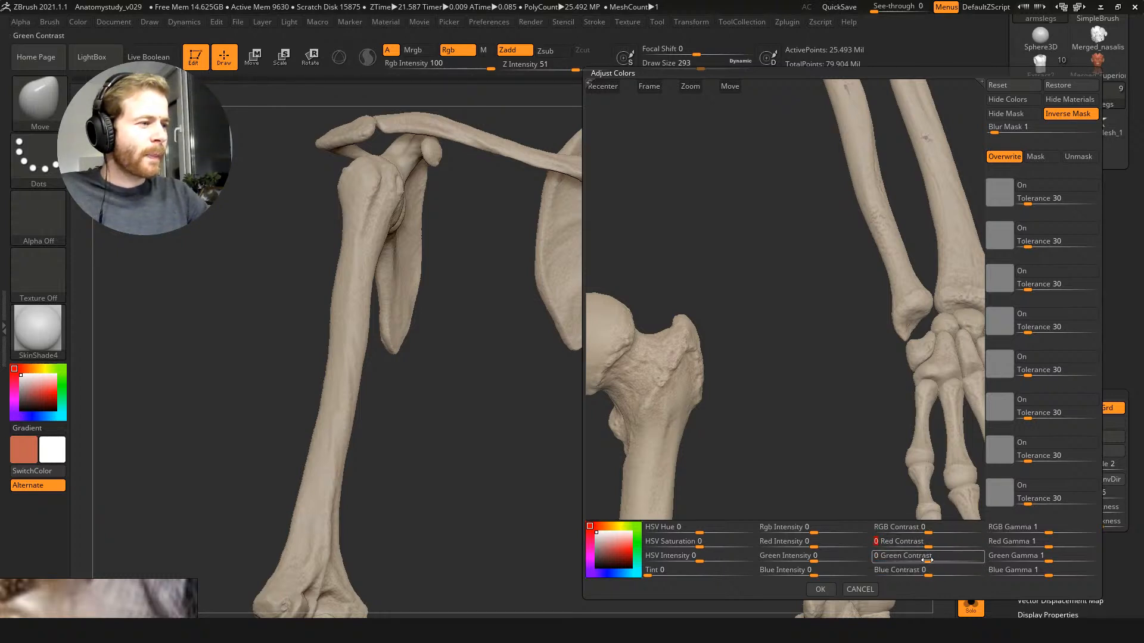
{"action": "left_click", "coordinate": [827, 543]}
{"action": "mouse_move", "coordinate": [828, 543]}
{"action": "left_mouse_down"}
{"action": "mouse_move", "coordinate": [798, 556]}
{"action": "mouse_move", "coordinate": [814, 557]}
{"action": "left_mouse_up"}
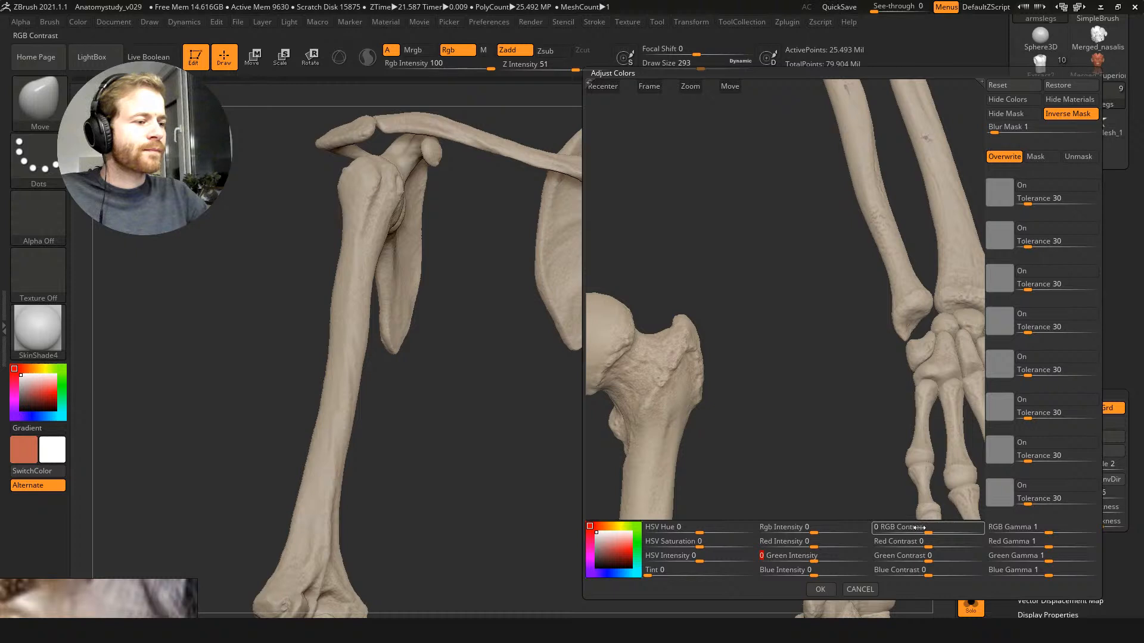
Step: Set the RGB Contrast of the armslegs polypaint to 0.1 and apply the color adjustment
{"action": "mouse_move", "coordinate": [944, 529]}
{"action": "left_mouse_down"}
{"action": "mouse_move", "coordinate": [931, 528]}
{"action": "mouse_move", "coordinate": [945, 529]}
{"action": "left_mouse_up"}
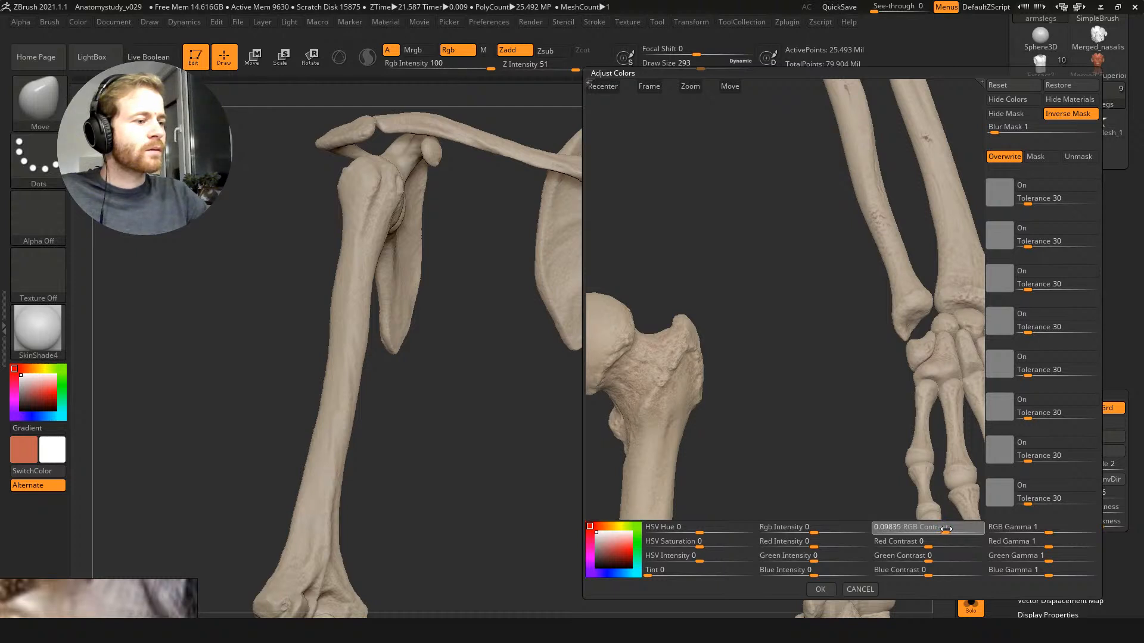
{"action": "left_click", "coordinate": [946, 528]}
{"action": "type", "text": "1"}
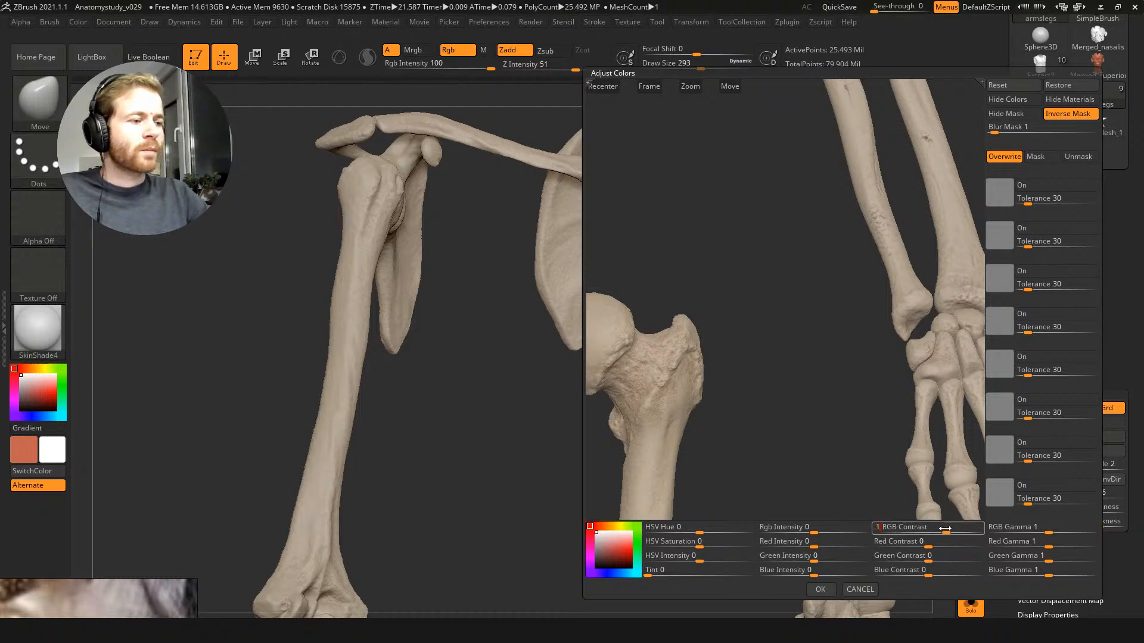
{"action": "key", "text": "Return"}
{"action": "left_click", "coordinate": [931, 540]}
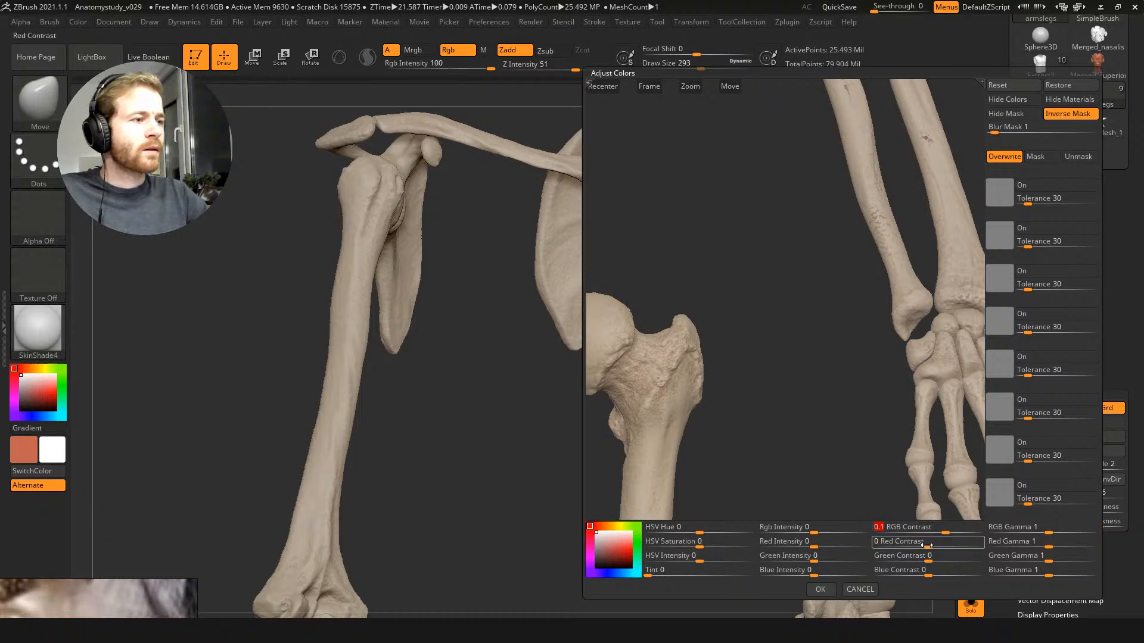
{"action": "left_click", "coordinate": [820, 590]}
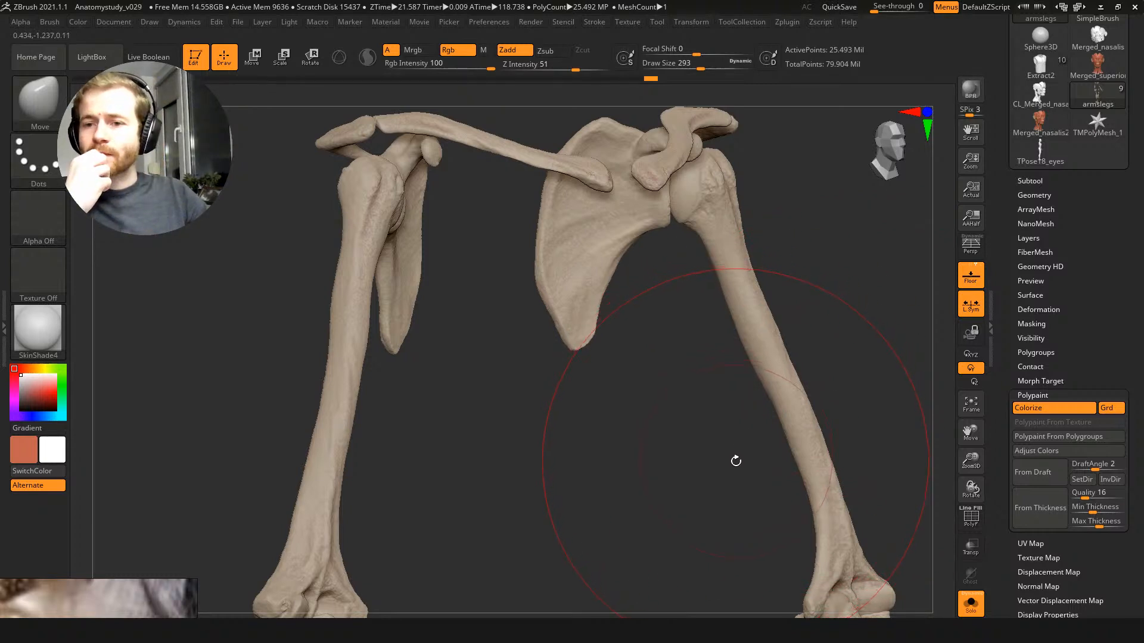
Step: Turn off Solo mode to show the whole skeleton, make the spine subtool active and raise it to its highest subdivision level
{"action": "left_click_drag", "start_coordinate": [650, 485], "coordinate": [639, 312]}
{"action": "left_click_drag", "start_coordinate": [670, 420], "coordinate": [633, 266]}
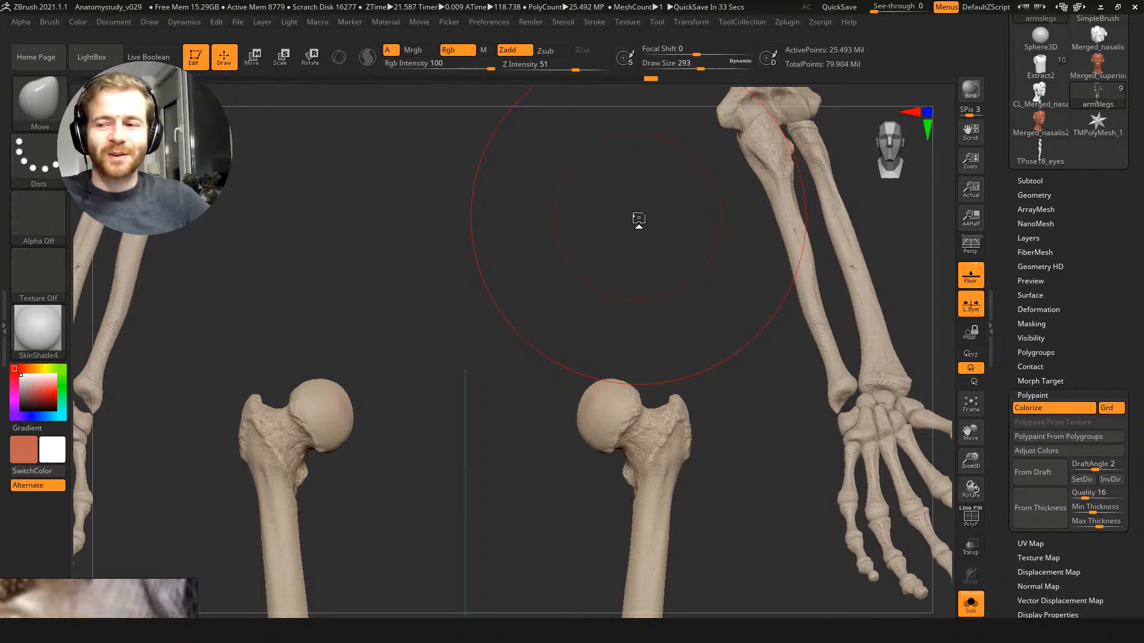
{"action": "left_click_drag", "start_coordinate": [651, 220], "coordinate": [668, 380], "text": "alt"}
{"action": "left_click_drag", "start_coordinate": [643, 134], "coordinate": [660, 308], "text": "alt"}
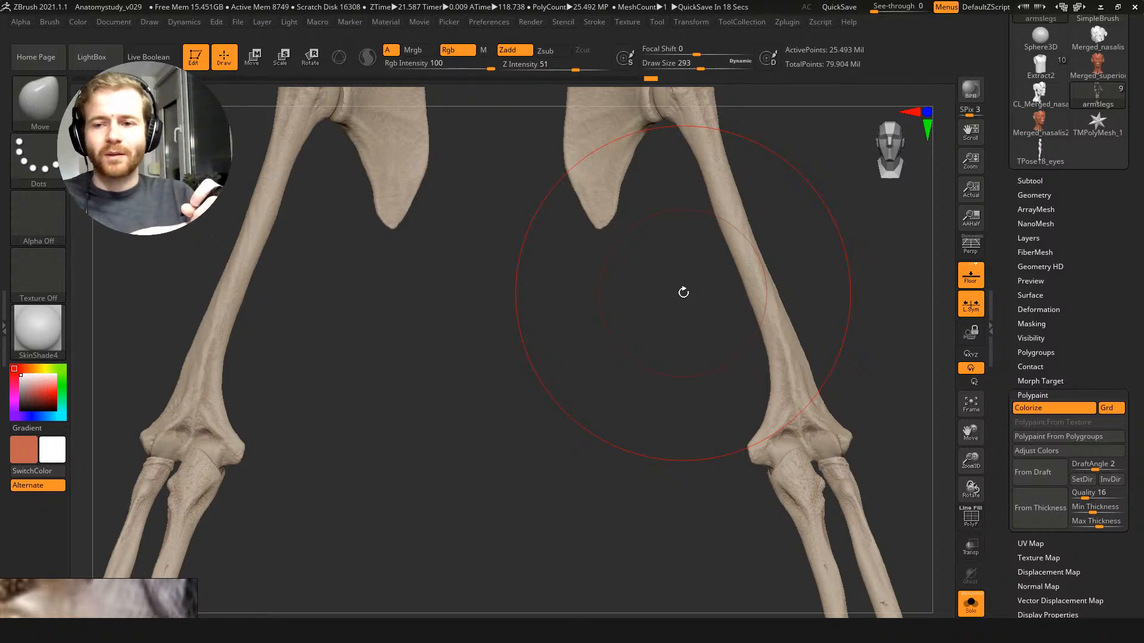
{"action": "left_click_drag", "start_coordinate": [671, 263], "coordinate": [678, 341], "text": "alt"}
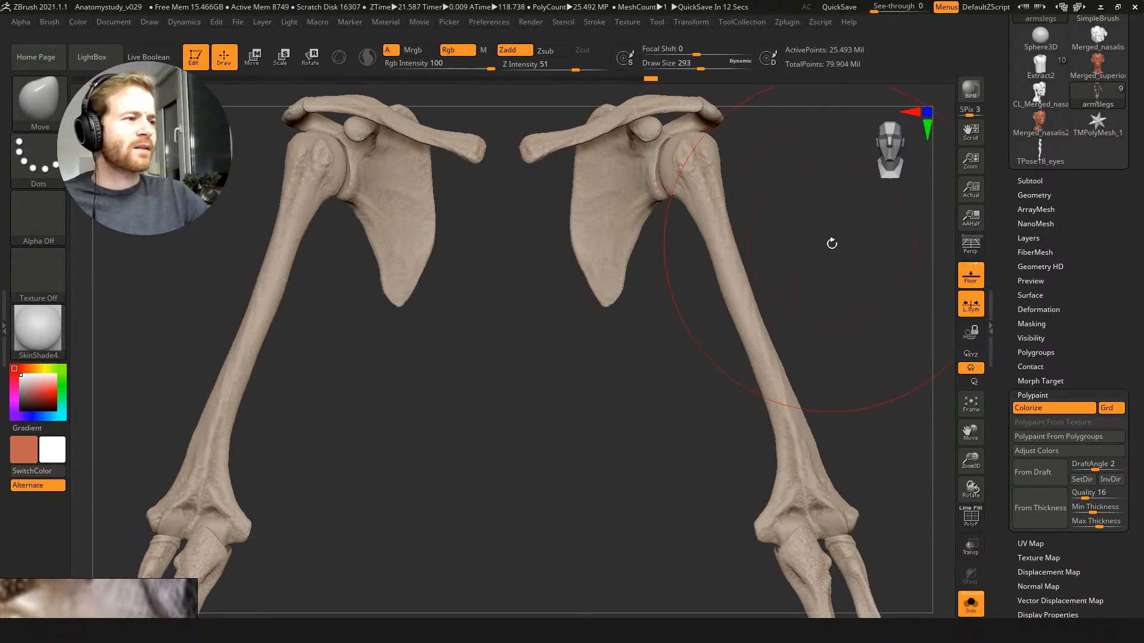
{"action": "key", "text": "ctrl+shift+s"}
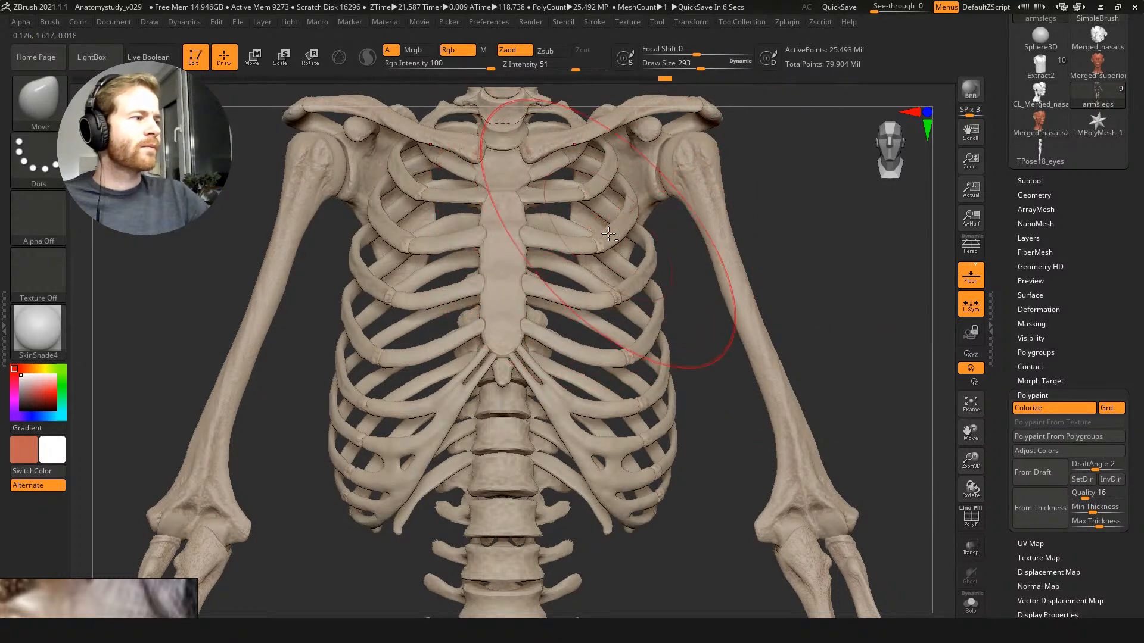
{"action": "left_click", "coordinate": [603, 236], "text": "alt"}
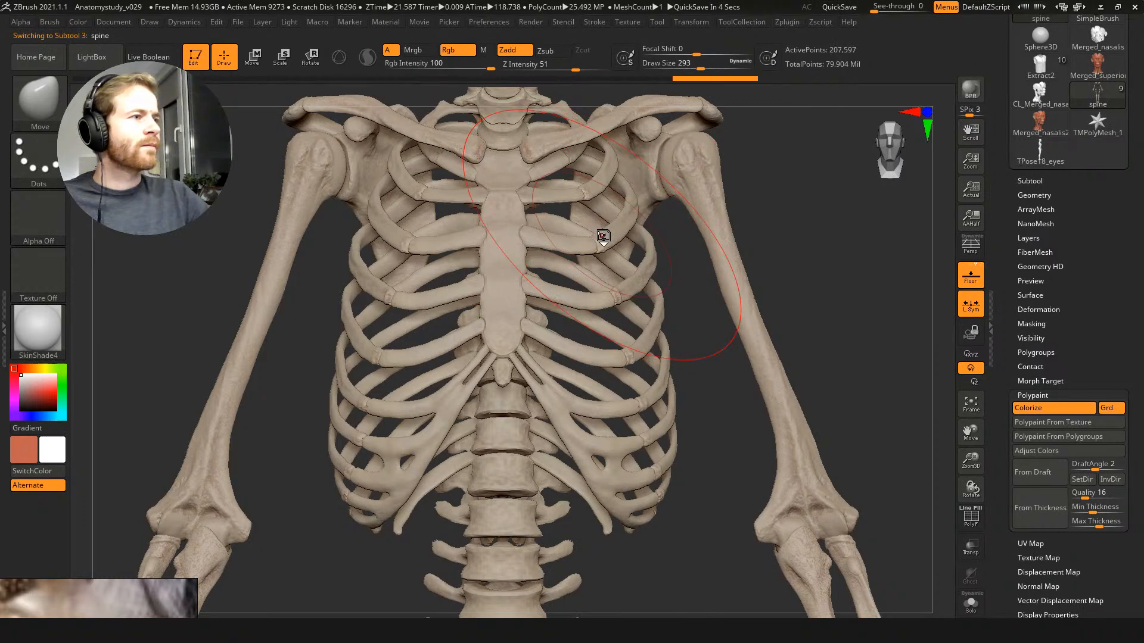
{"action": "key", "text": "ctrl+d"}
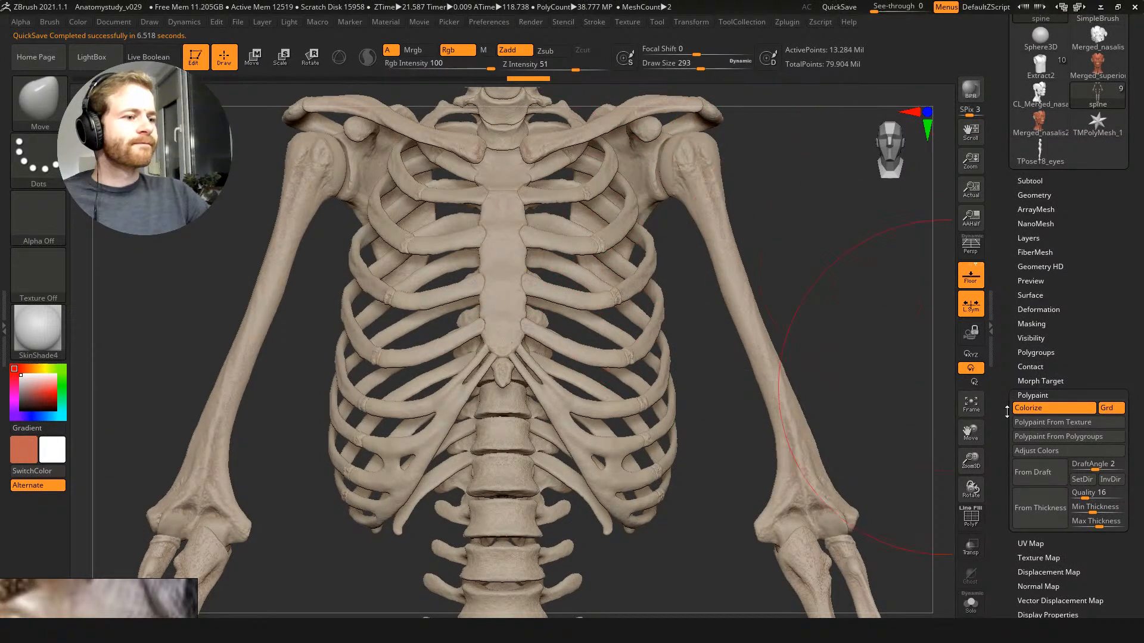
Step: Adjust the spine subtool's polypaint colors to an RGB Contrast of 0.2 and apply the change
{"action": "left_click", "coordinate": [1039, 450]}
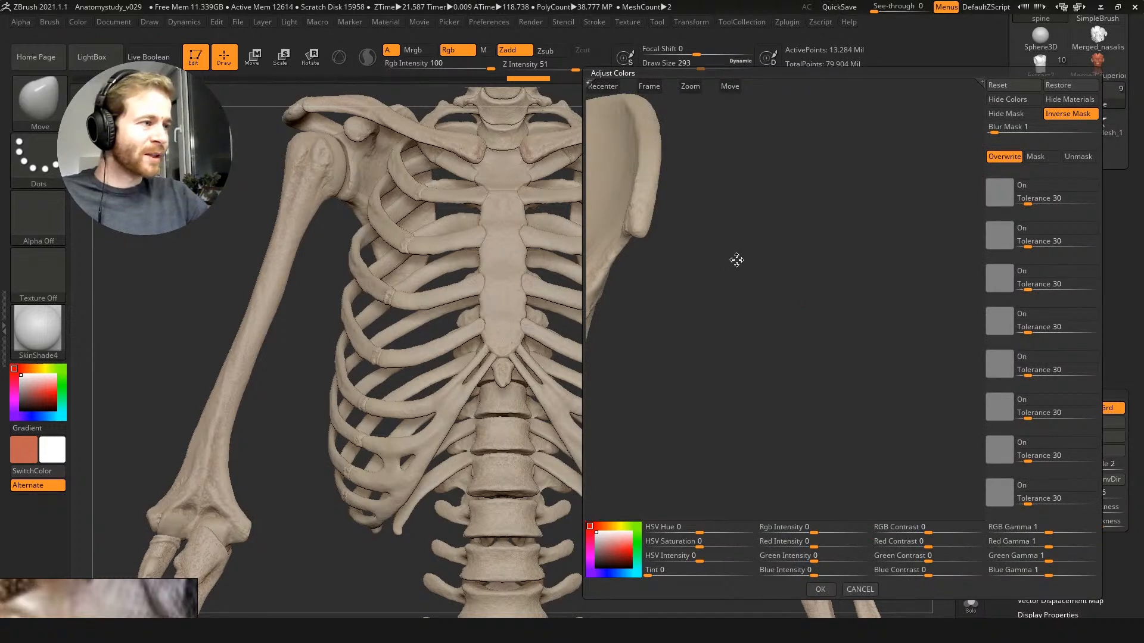
{"action": "left_click_drag", "start_coordinate": [737, 260], "coordinate": [911, 280]}
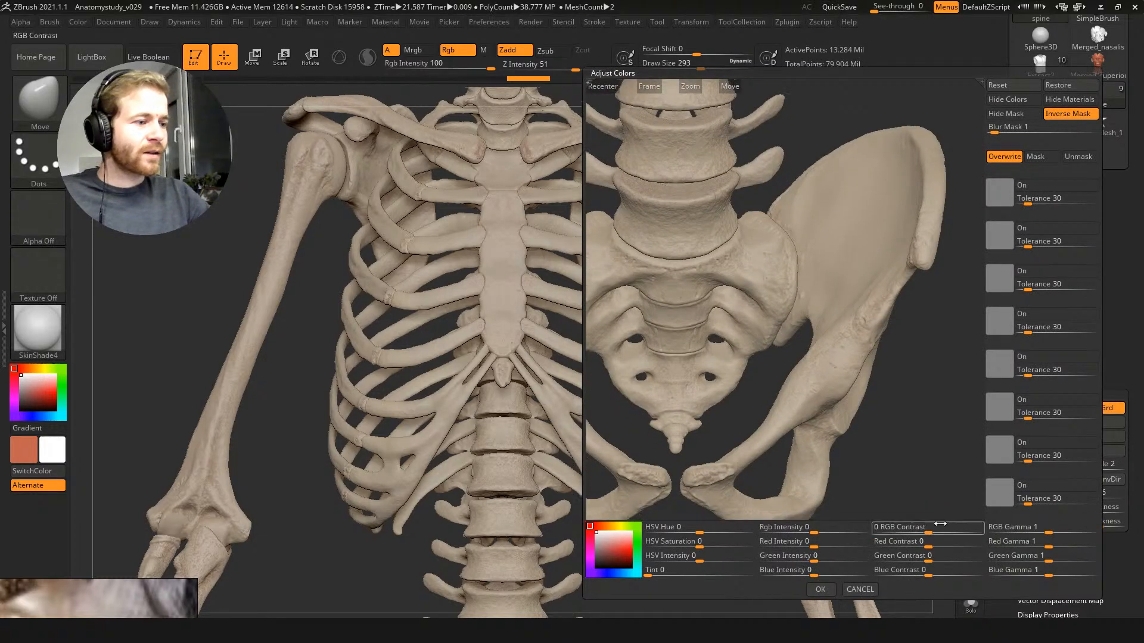
{"action": "left_click_drag", "start_coordinate": [932, 529], "coordinate": [929, 530]}
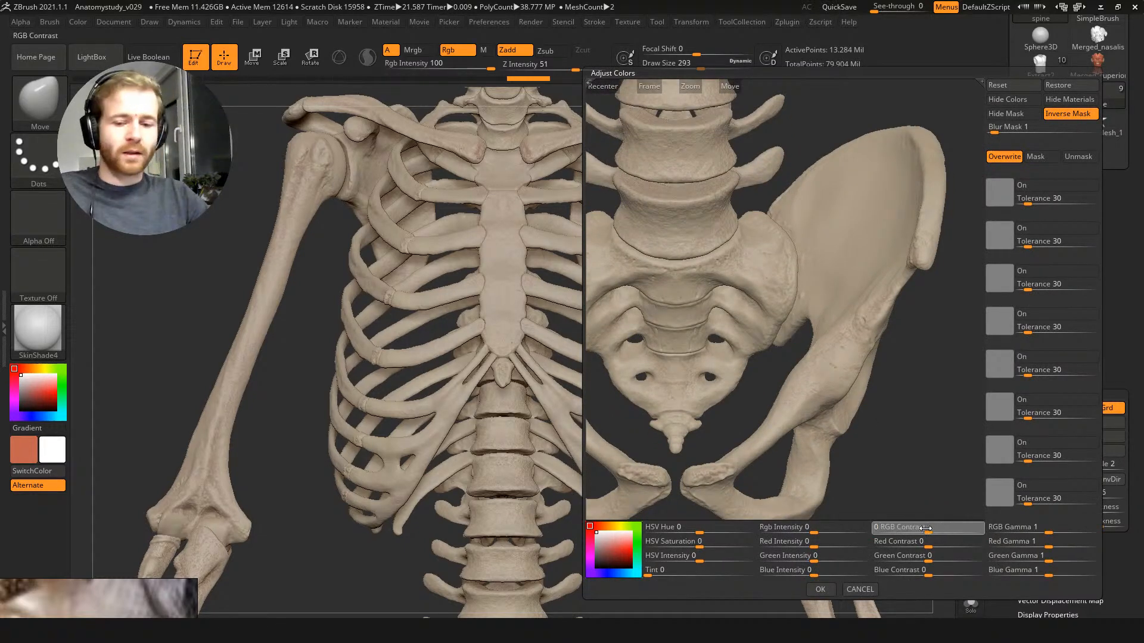
{"action": "type", "text": "1"}
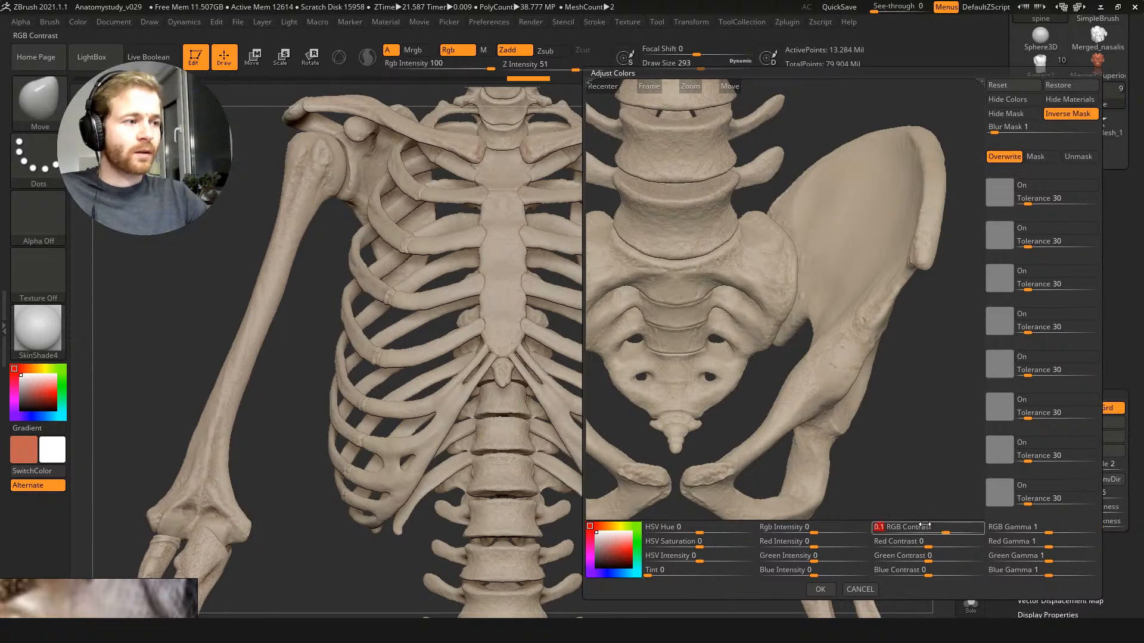
{"action": "key", "text": "Return"}
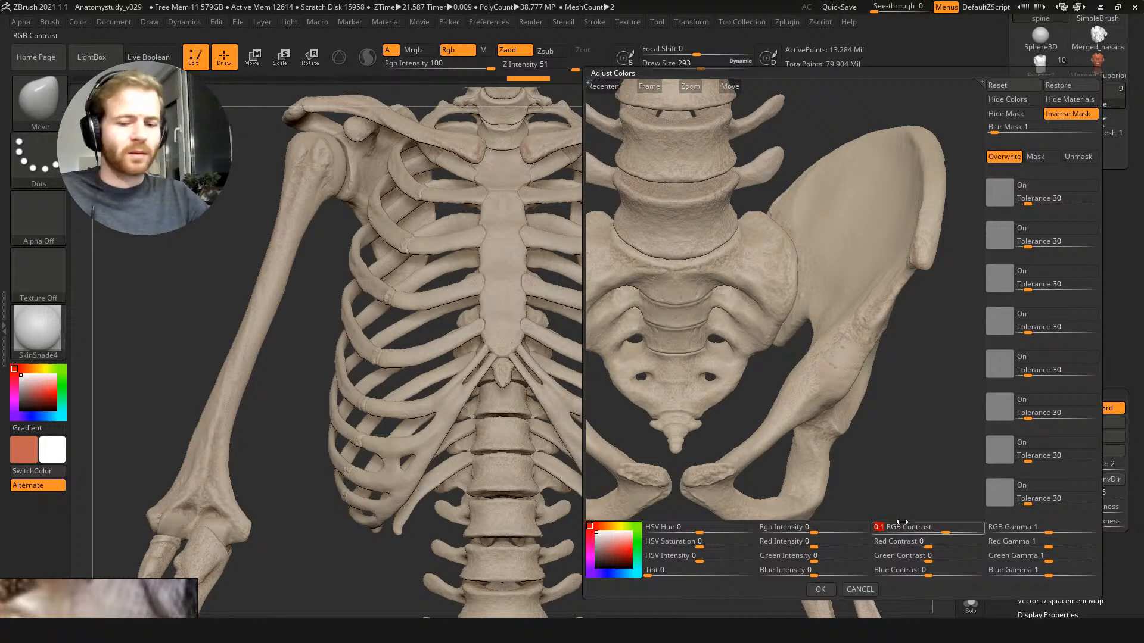
{"action": "type", "text": ".2"}
{"action": "key", "text": "Return"}
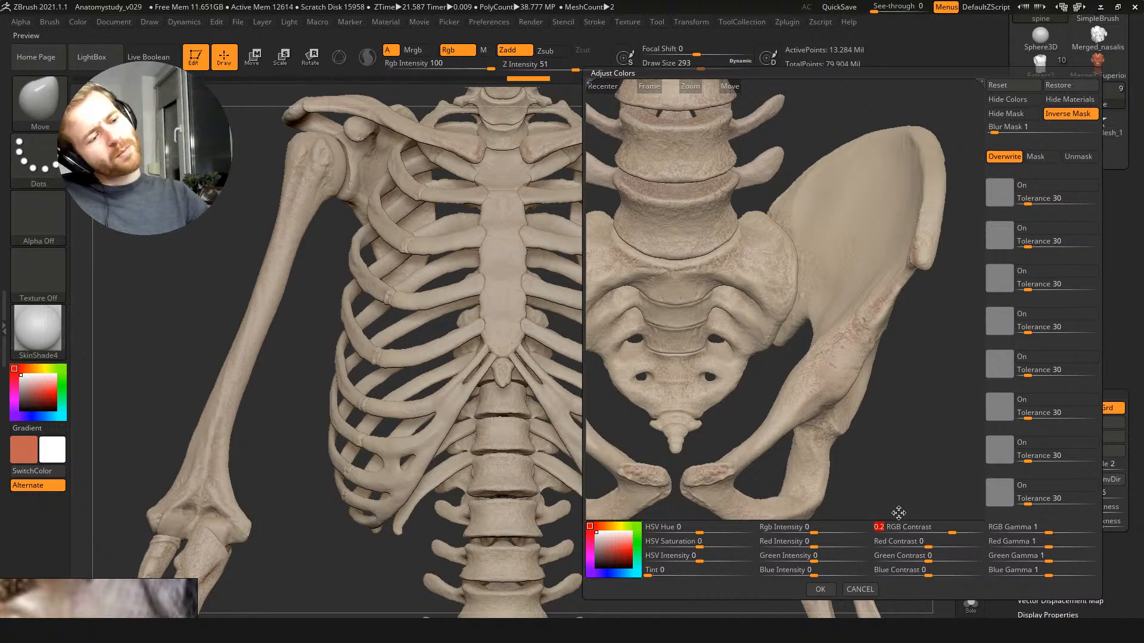
{"action": "left_click", "coordinate": [821, 589]}
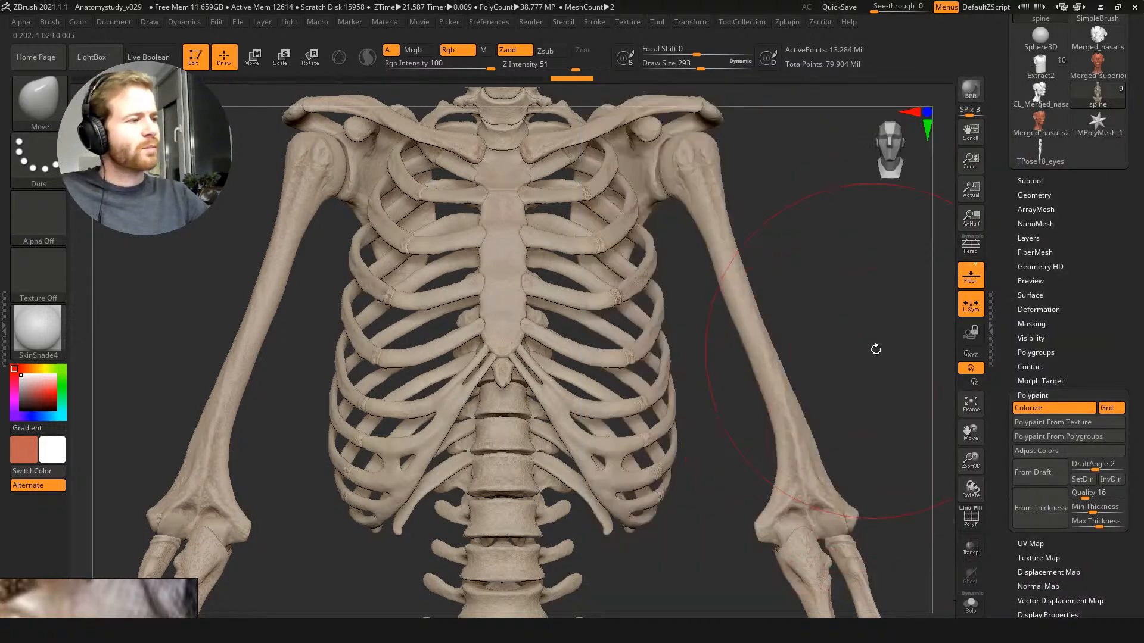
Step: Make the armslegs bones active again and apply a further color adjustment with RGB Contrast 0.1
{"action": "left_click", "coordinate": [747, 294], "text": "alt"}
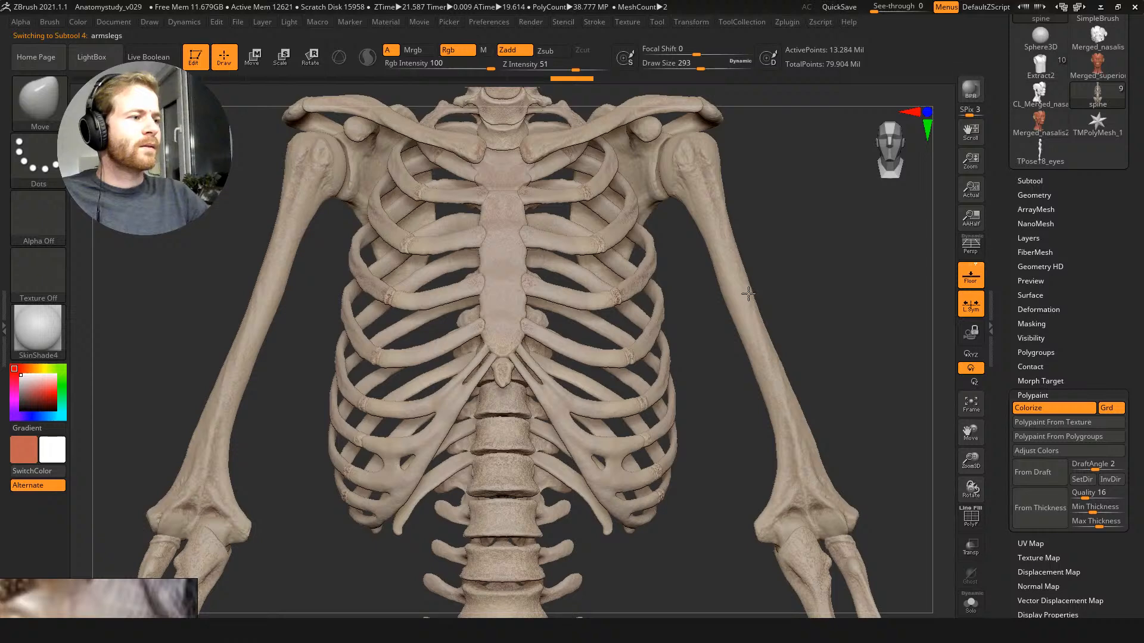
{"action": "left_click", "coordinate": [1056, 451]}
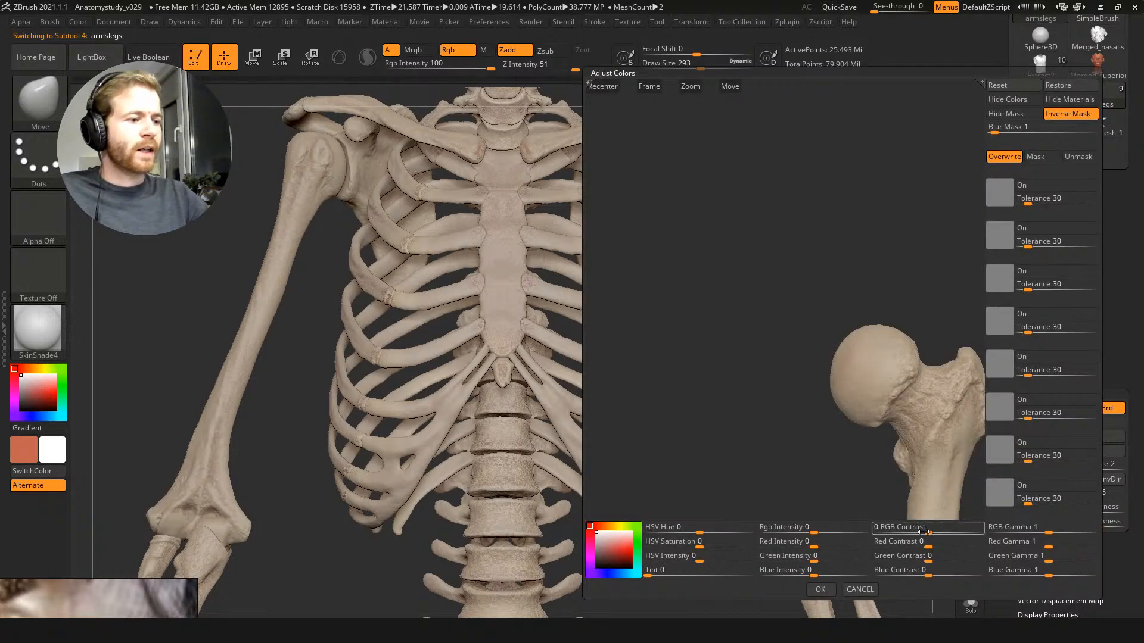
{"action": "left_click", "coordinate": [923, 532]}
{"action": "type", "text": "."}
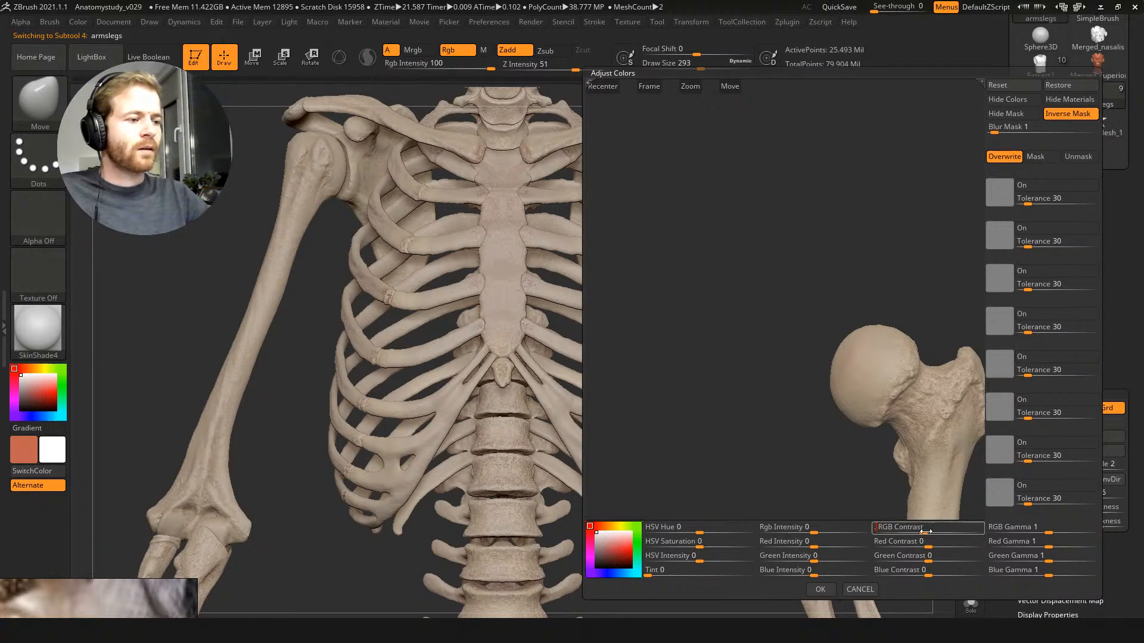
{"action": "type", "text": "1"}
{"action": "key", "text": "Return"}
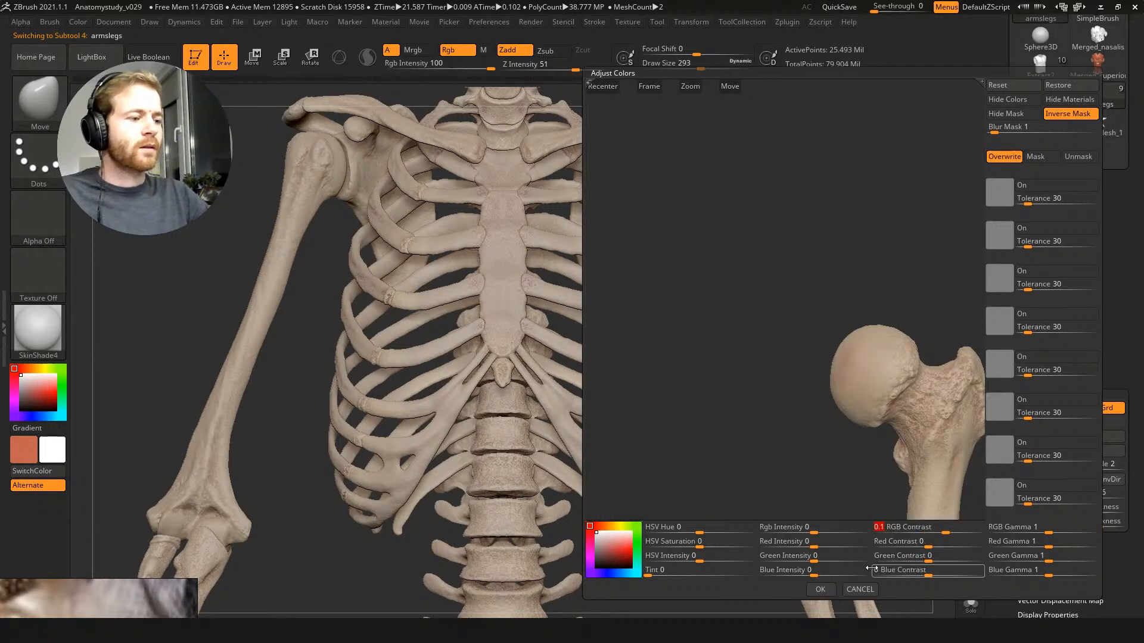
{"action": "left_click", "coordinate": [828, 589]}
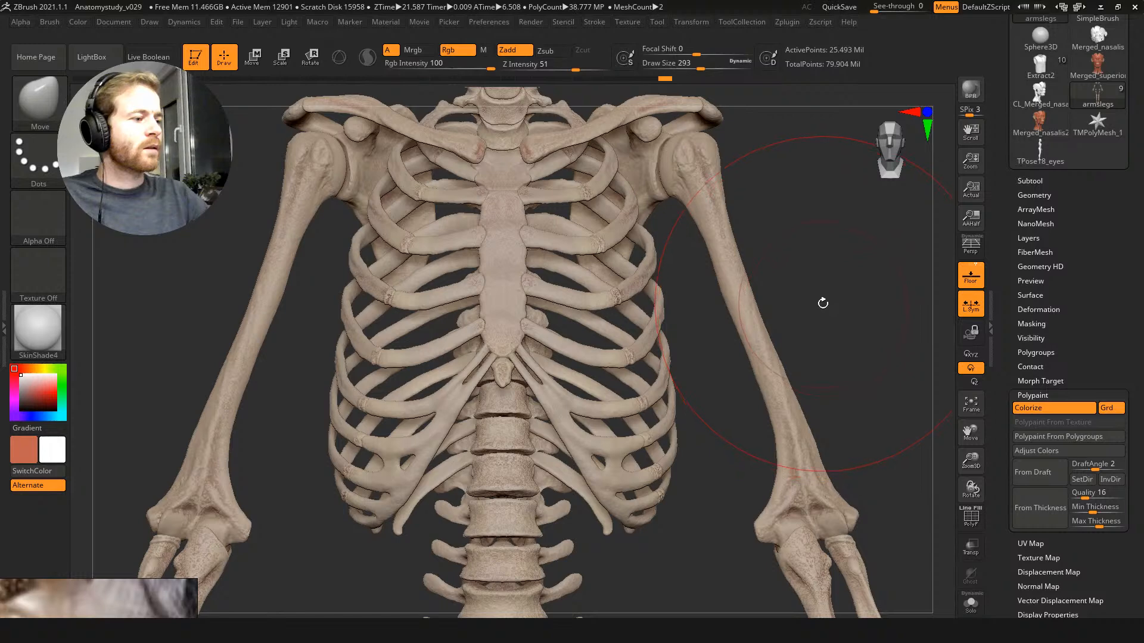
Step: Make the skull subtool active and raise it to its highest subdivision level
{"action": "left_click_drag", "start_coordinate": [820, 298], "coordinate": [729, 95], "text": "alt"}
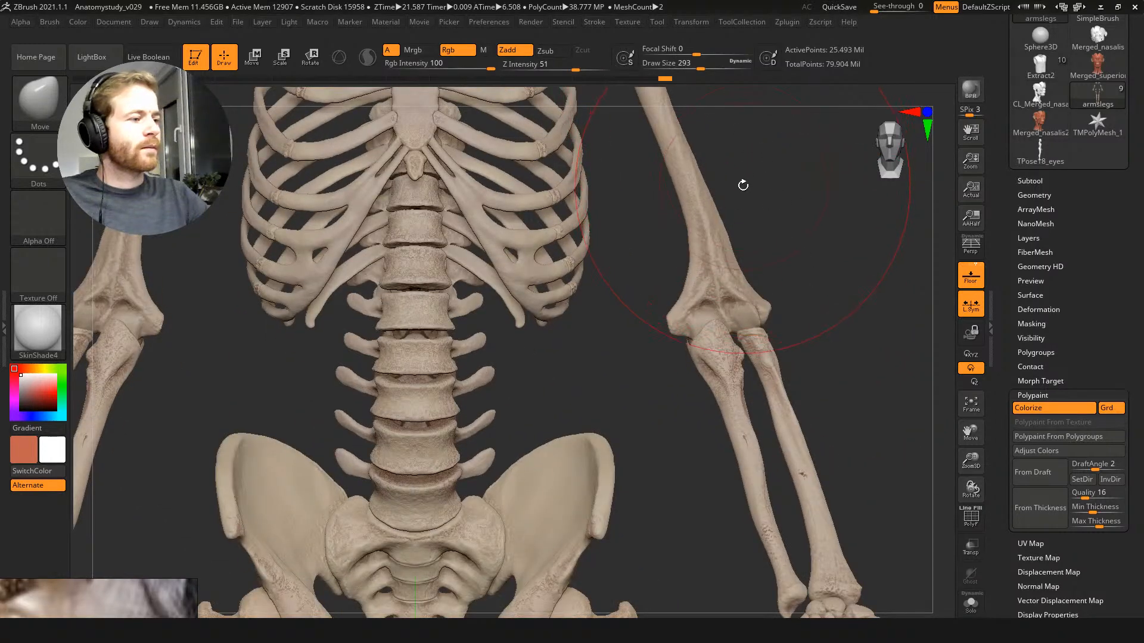
{"action": "left_click_drag", "start_coordinate": [756, 177], "coordinate": [824, 457], "text": "alt"}
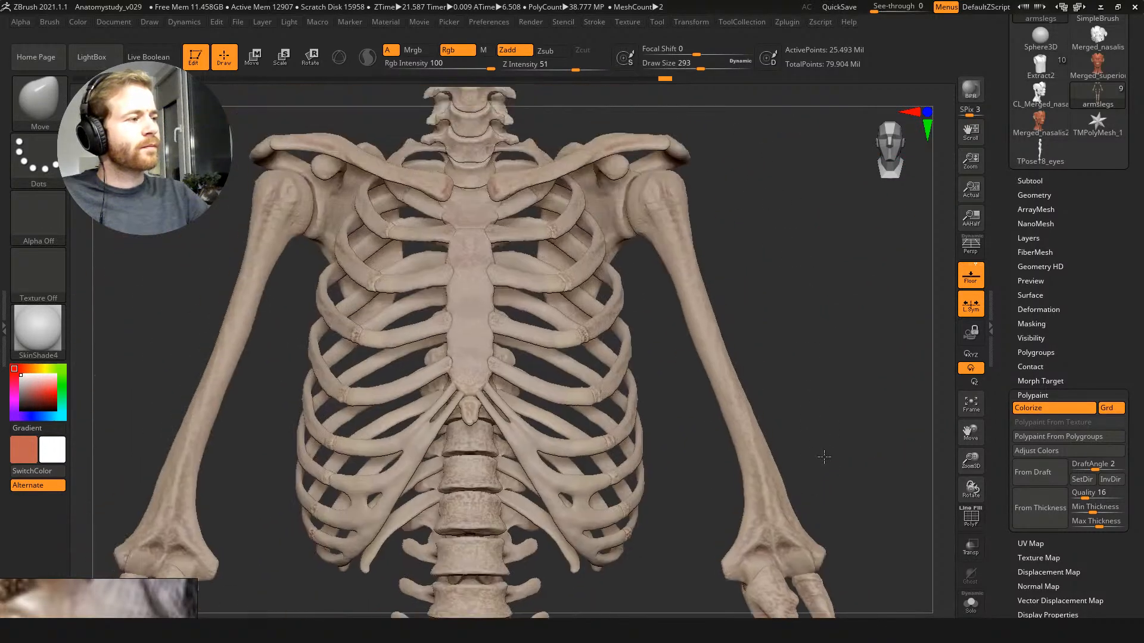
{"action": "left_click_drag", "start_coordinate": [654, 98], "coordinate": [653, 235], "text": "alt"}
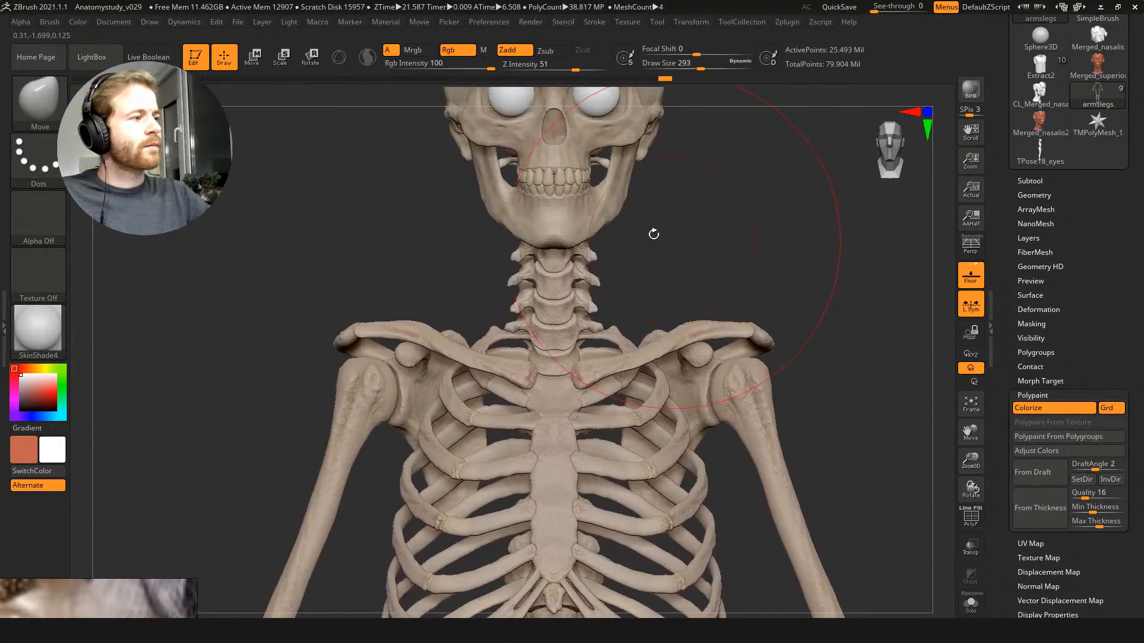
{"action": "left_click", "coordinate": [594, 217], "text": "alt"}
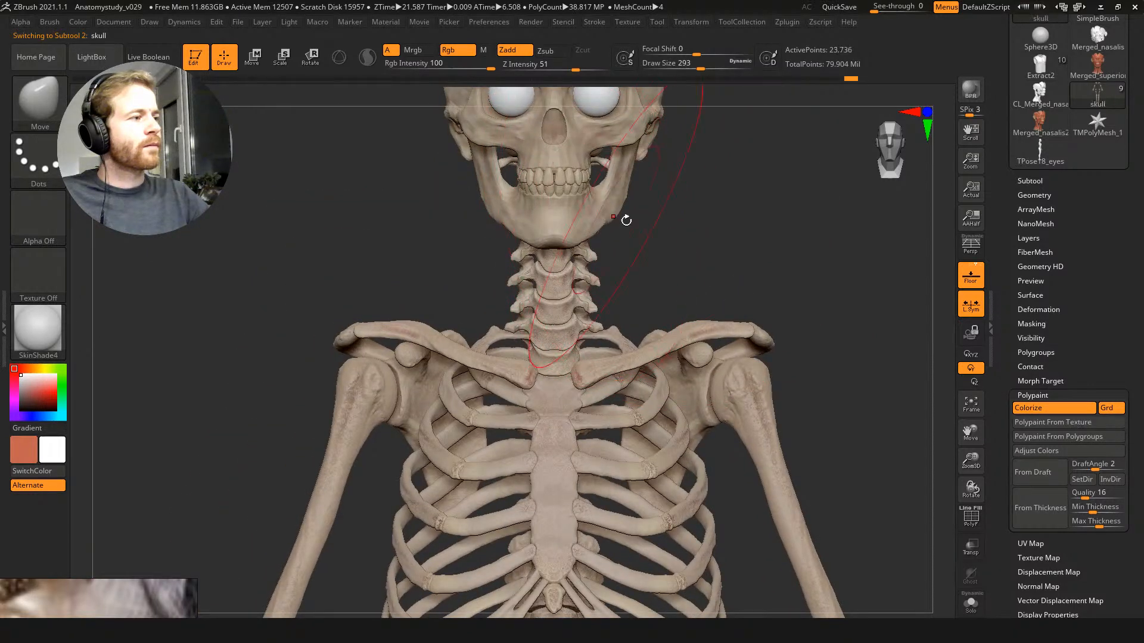
{"action": "key", "text": "d"}
{"action": "key", "text": "d"}
{"action": "key", "text": "d"}
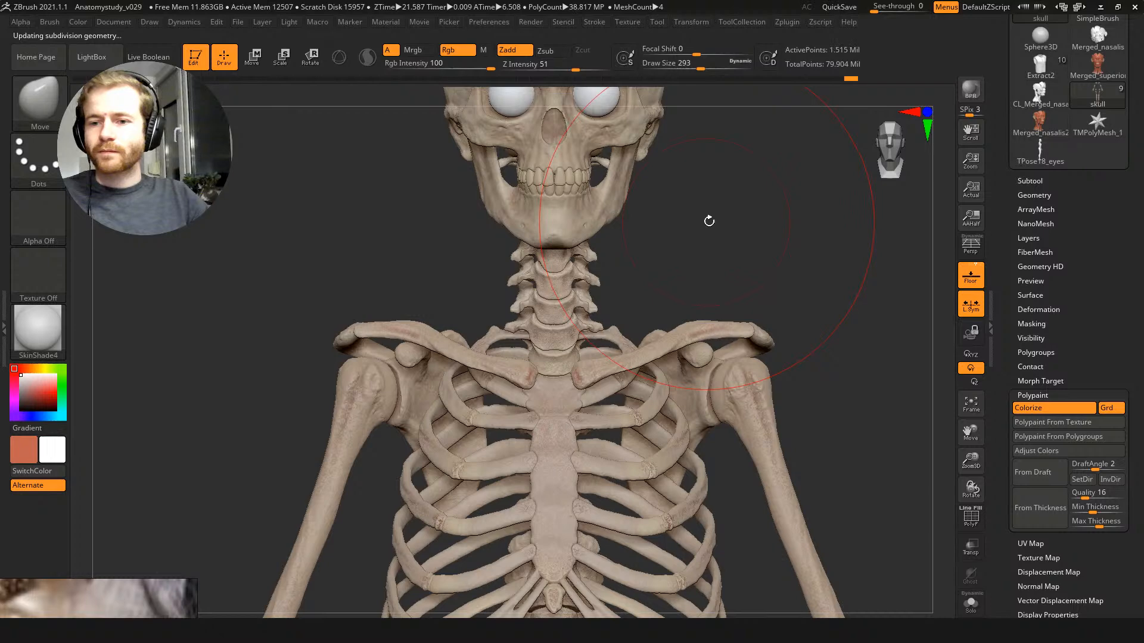
{"action": "key", "text": "d"}
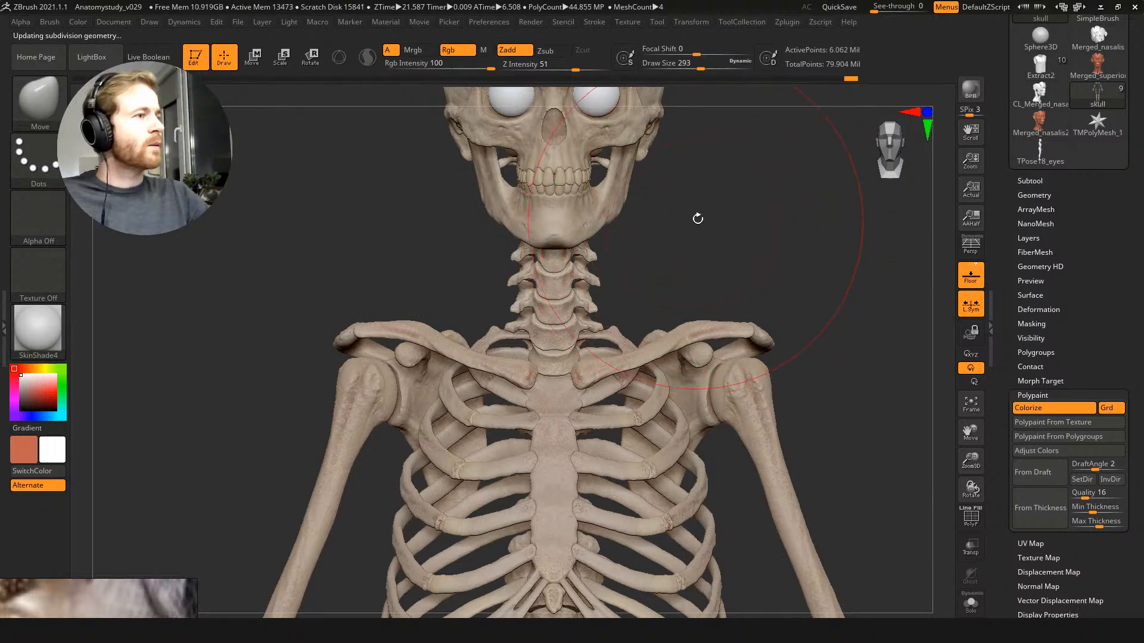
Step: Adjust the skull's polypaint colors to an RGB Contrast of 0.1 and apply the change
{"action": "mouse_move", "coordinate": [697, 219]}
{"action": "left_mouse_down", "text": "alt"}
{"action": "mouse_move", "coordinate": [713, 283]}
{"action": "mouse_move", "coordinate": [768, 265]}
{"action": "mouse_move", "coordinate": [789, 300]}
{"action": "mouse_move", "coordinate": [812, 273]}
{"action": "mouse_move", "coordinate": [789, 304]}
{"action": "left_mouse_up", "text": "alt"}
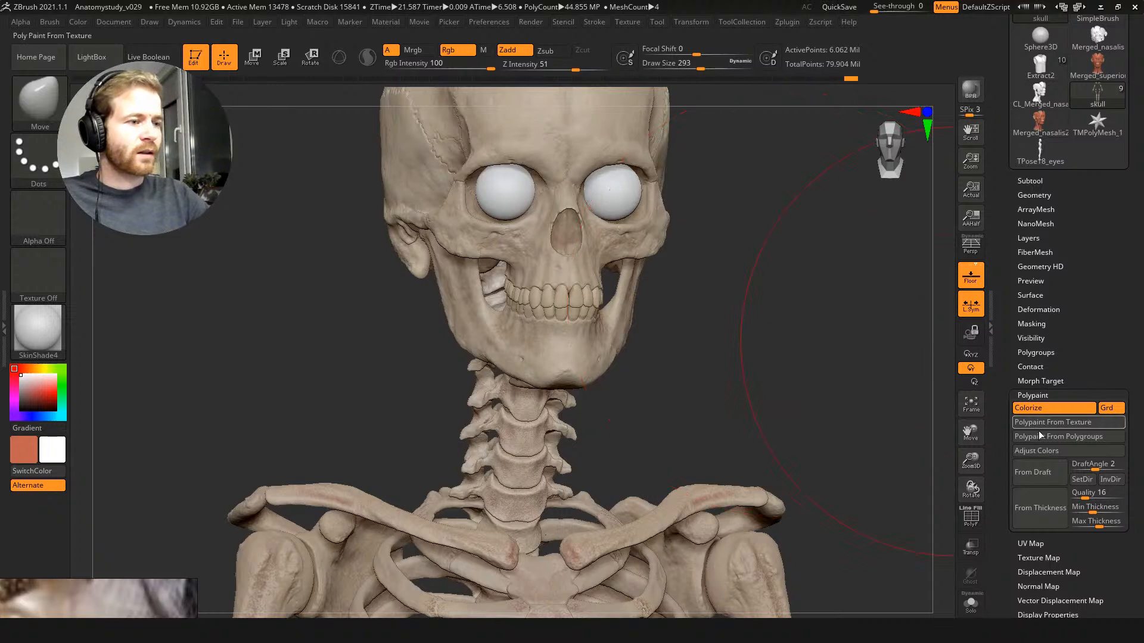
{"action": "left_click", "coordinate": [1043, 451]}
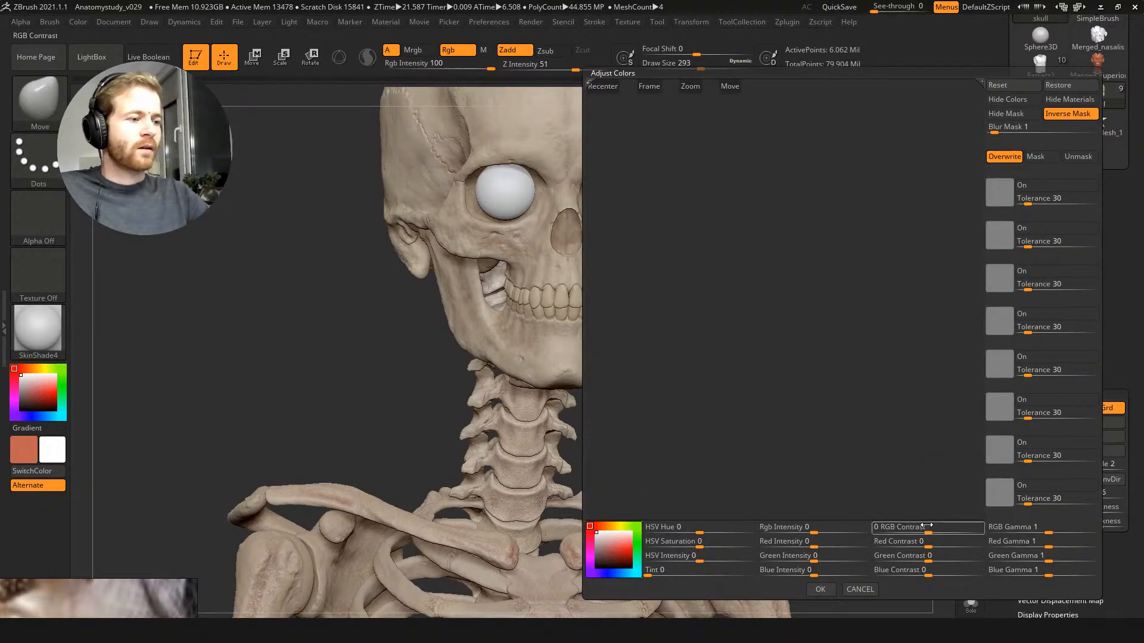
{"action": "left_click", "coordinate": [650, 86]}
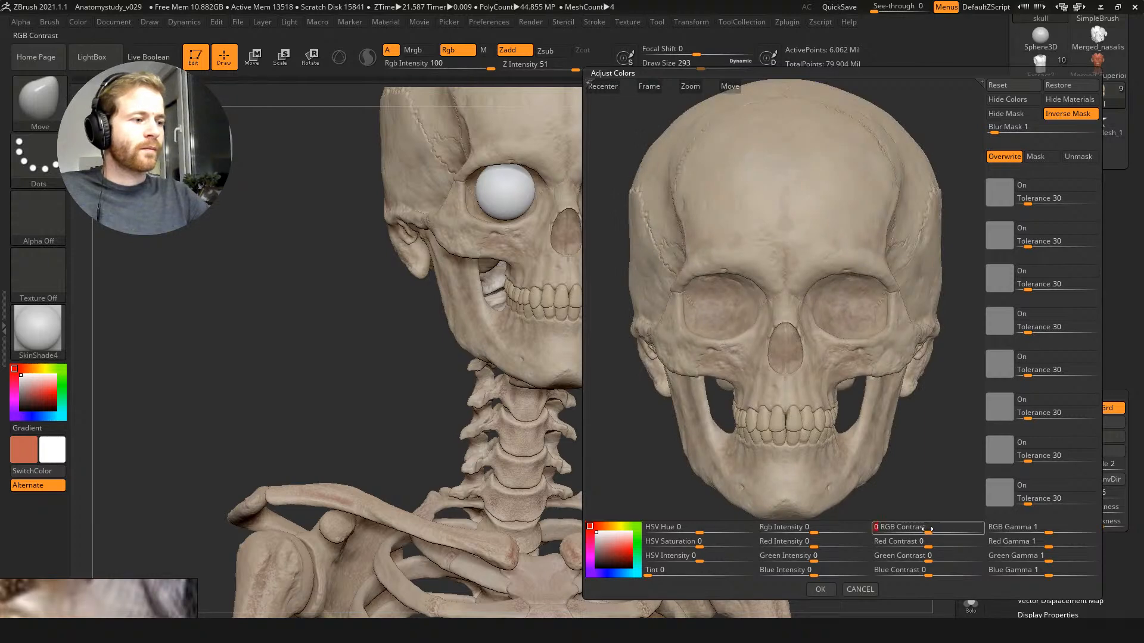
{"action": "type", "text": ".2"}
{"action": "key", "text": "Return"}
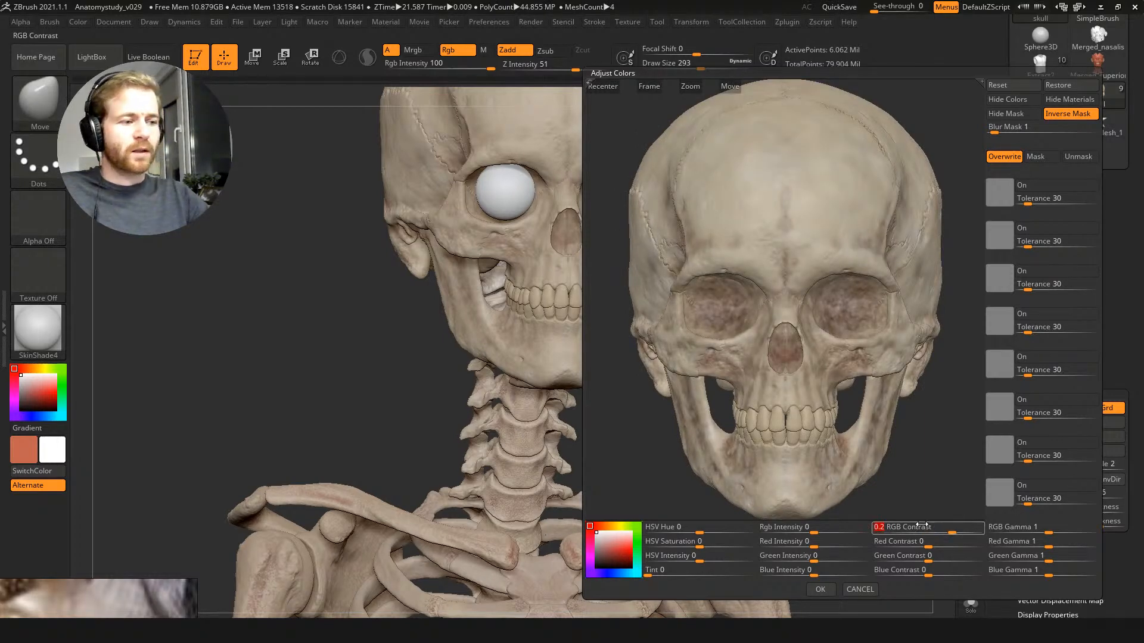
{"action": "type", "text": ".1"}
{"action": "key", "text": "Return"}
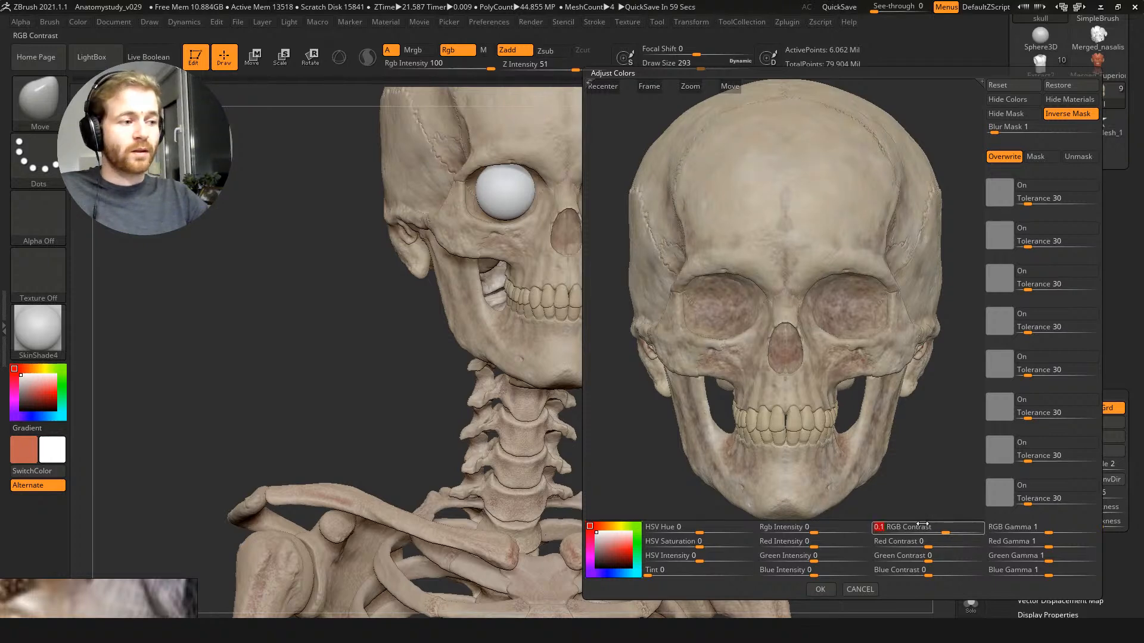
{"action": "left_click", "coordinate": [821, 590]}
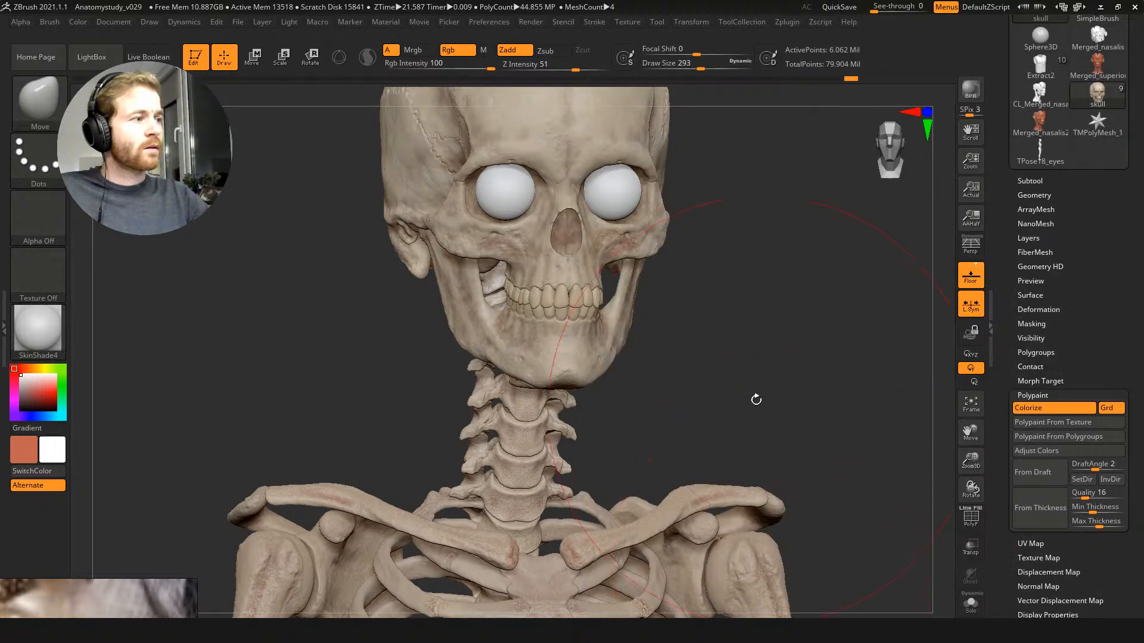
Step: Compare the skull's coloring with the skeleton render Anatomystudy_v019.png in the Photos app, examining it at close range, then close the image
{"action": "left_click_drag", "start_coordinate": [763, 379], "coordinate": [801, 332]}
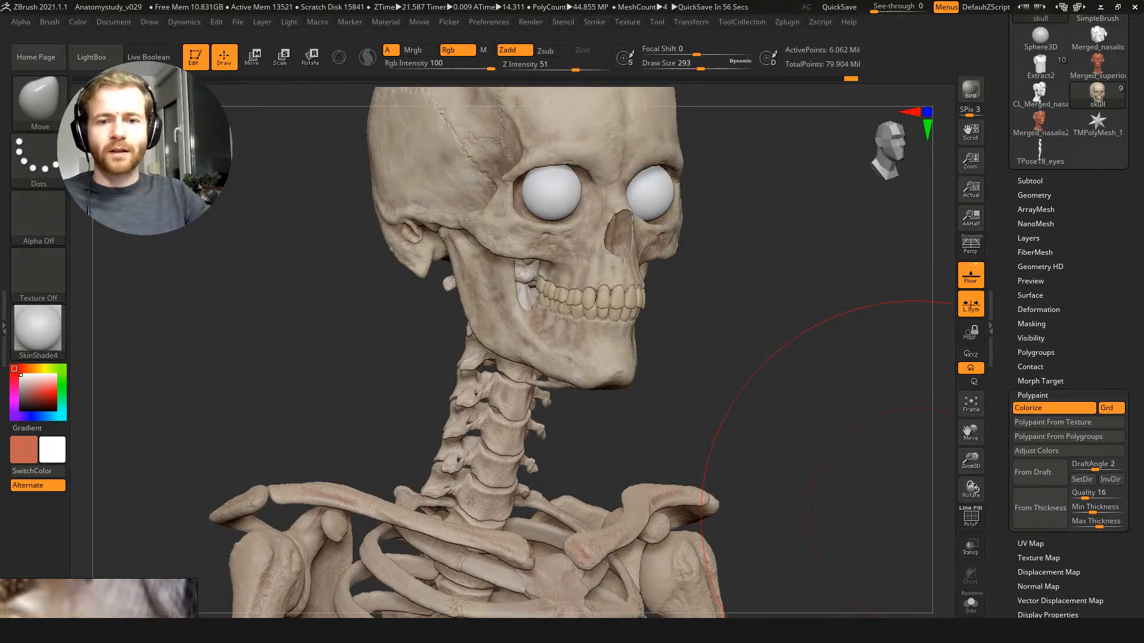
{"action": "key", "text": "alt+Tab"}
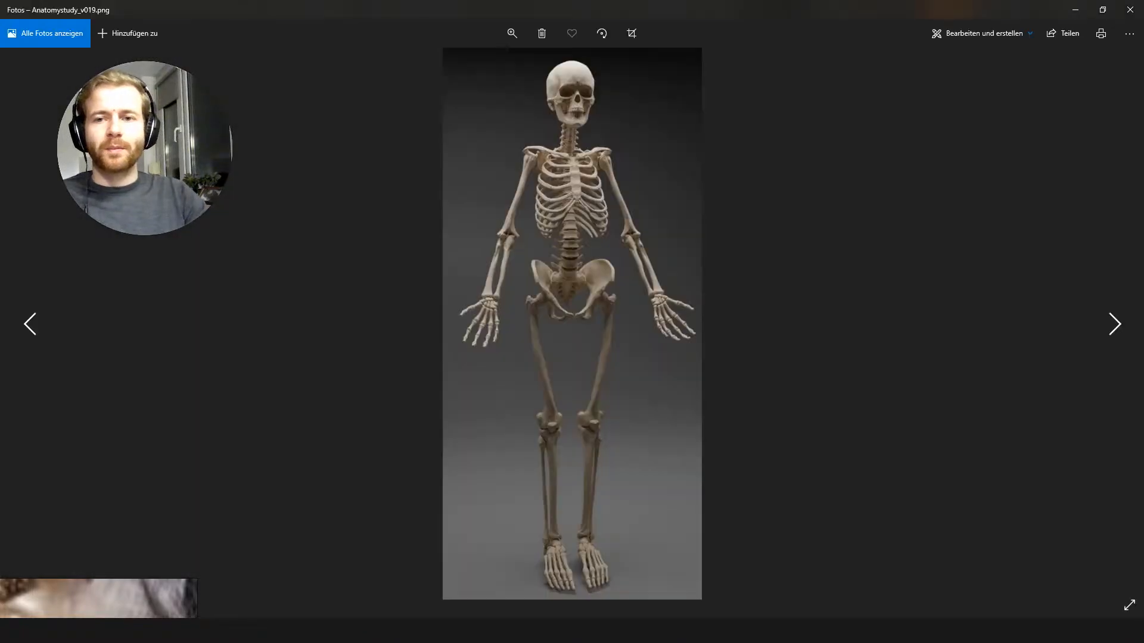
{"action": "right_click", "coordinate": [618, 161]}
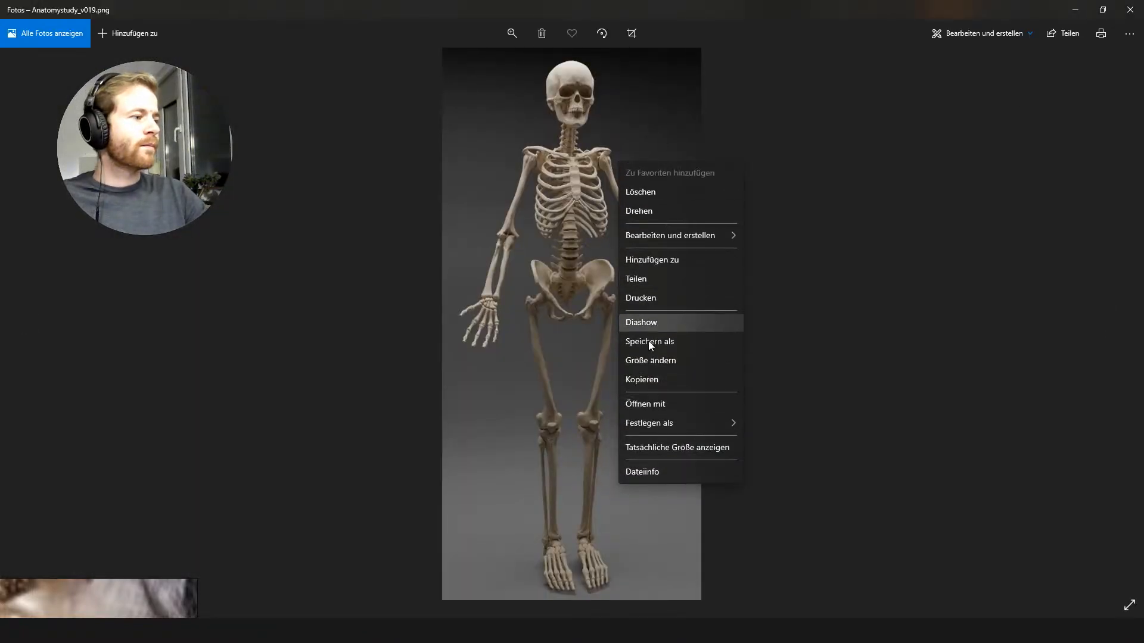
{"action": "left_click", "coordinate": [663, 442]}
{"action": "scroll", "coordinate": [596, 172], "scroll_direction": "up", "scroll_amount": 10}
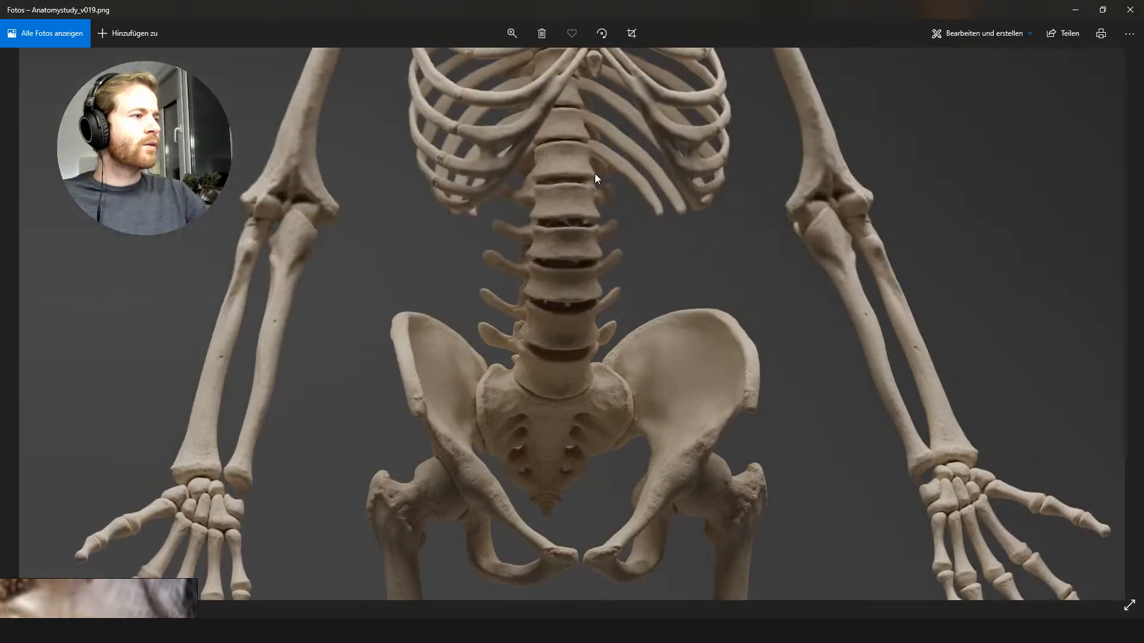
{"action": "scroll", "coordinate": [596, 214], "scroll_direction": "up", "scroll_amount": 2}
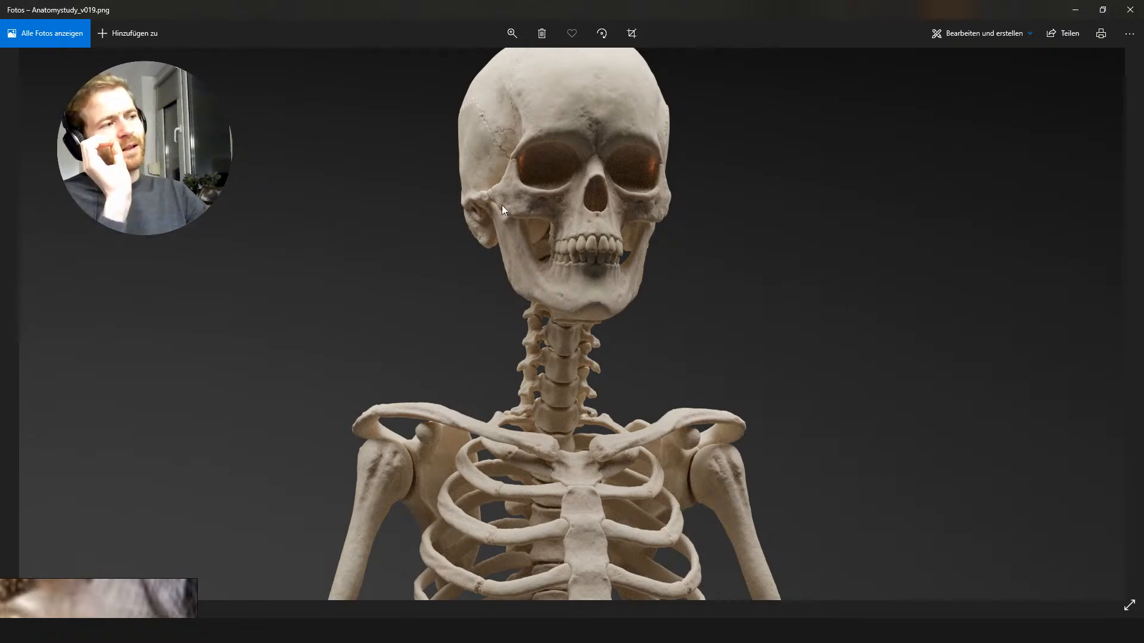
{"action": "left_click", "coordinate": [1130, 10]}
Step: Expand the subtool list and make the eyes_copy1 subtool of the Combined folder active
{"action": "left_click_drag", "start_coordinate": [737, 303], "coordinate": [740, 182], "text": "shift"}
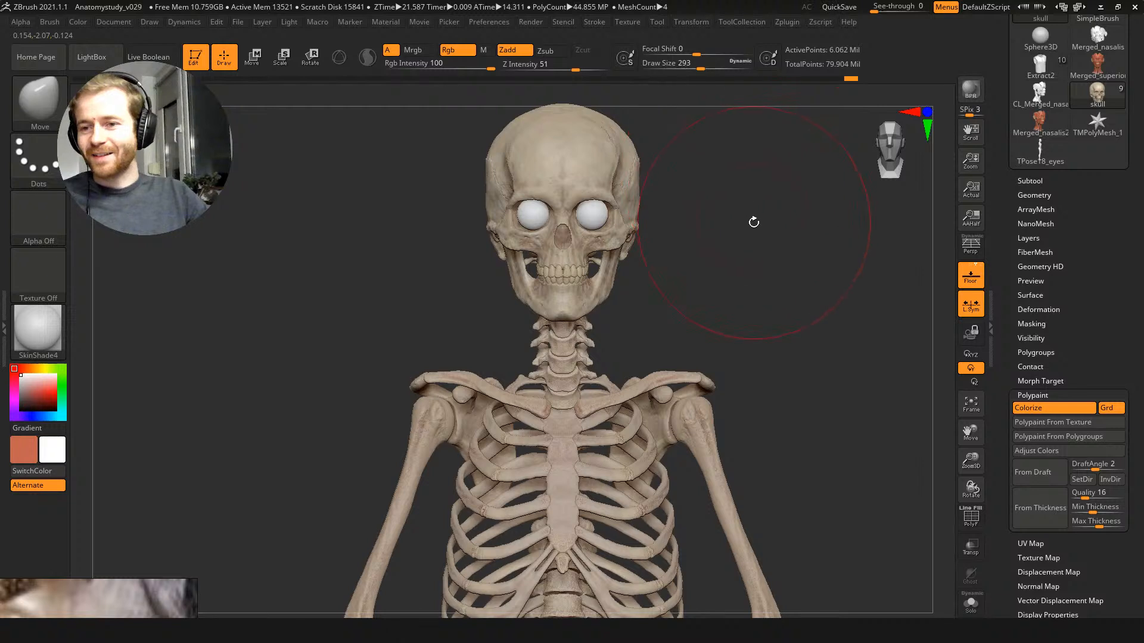
{"action": "mouse_move", "coordinate": [753, 222]}
{"action": "left_mouse_down", "text": "alt"}
{"action": "mouse_move", "coordinate": [740, 199]}
{"action": "mouse_move", "coordinate": [746, 228]}
{"action": "left_mouse_up", "text": "alt"}
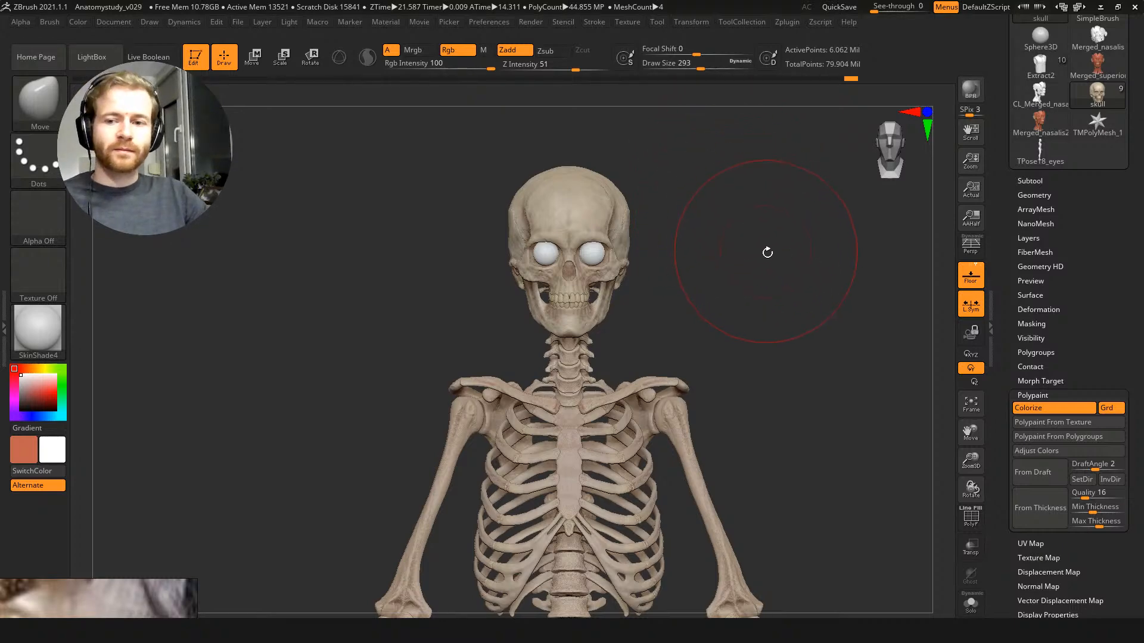
{"action": "left_click_drag", "start_coordinate": [772, 256], "coordinate": [626, 320], "text": "alt"}
{"action": "right_click_drag", "start_coordinate": [625, 320], "coordinate": [769, 331]}
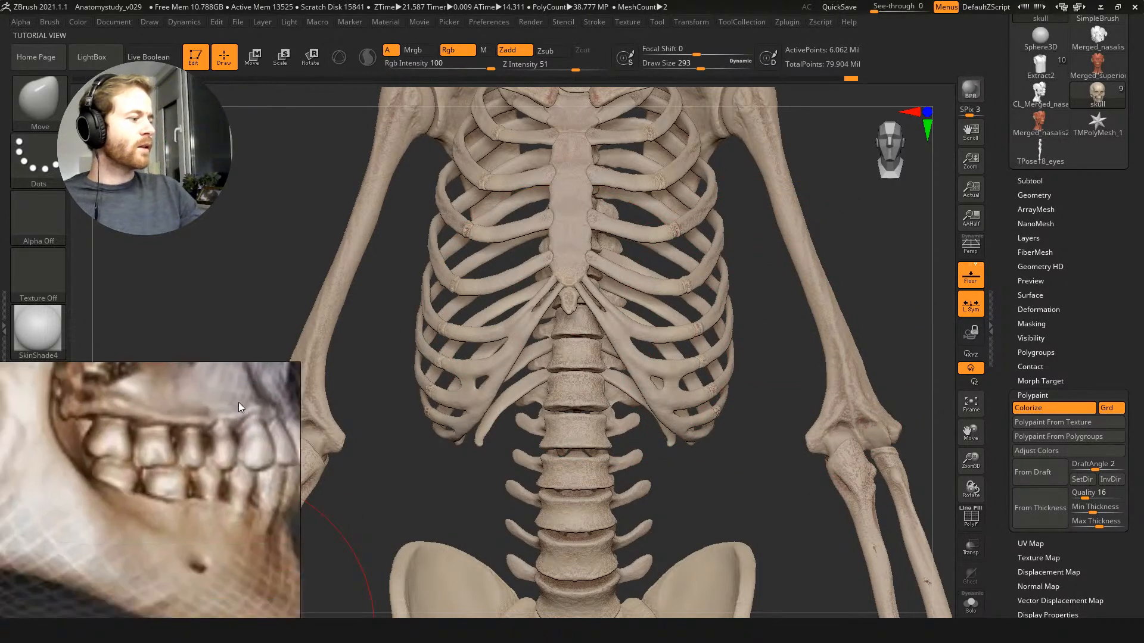
{"action": "left_click", "coordinate": [1030, 180]}
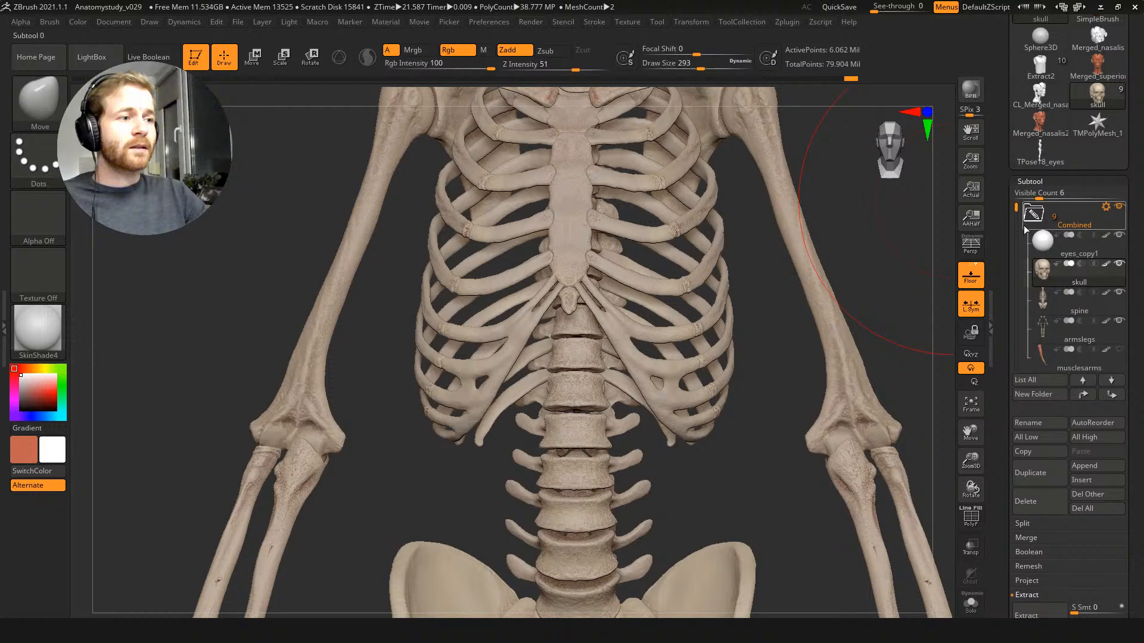
{"action": "left_click_drag", "start_coordinate": [1018, 205], "coordinate": [1028, 226]}
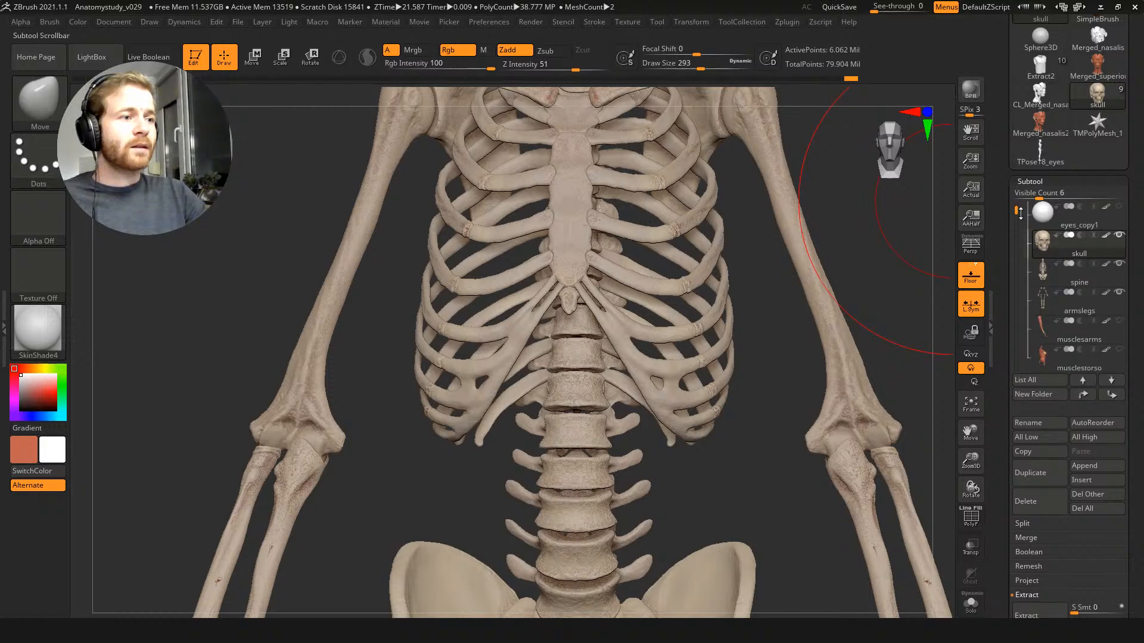
{"action": "scroll", "coordinate": [1032, 233], "scroll_direction": "up", "scroll_amount": 1}
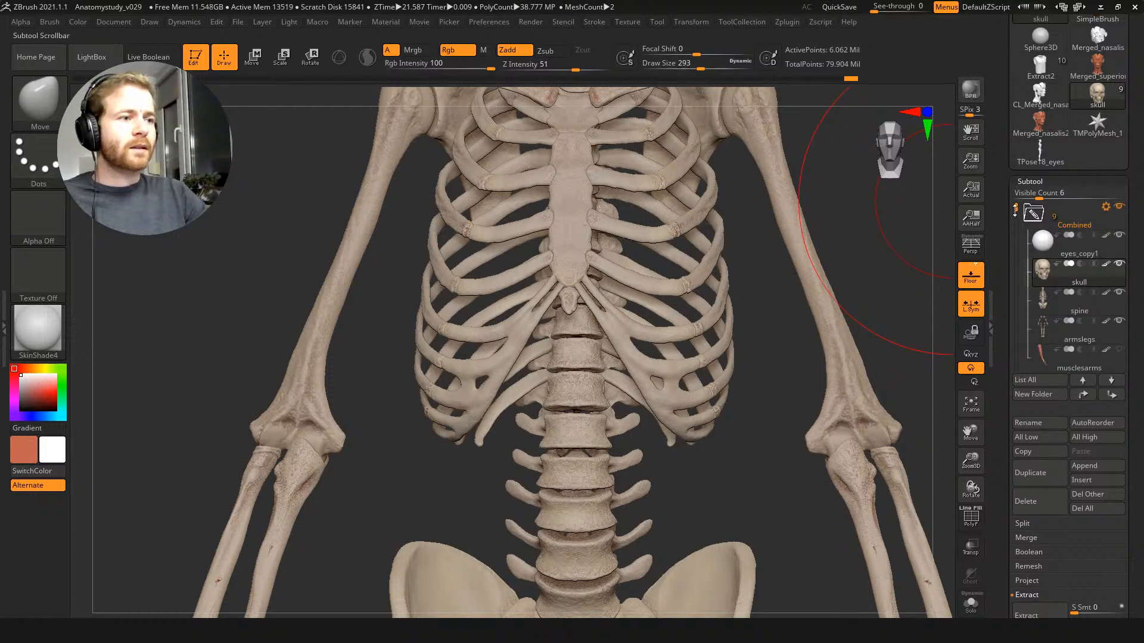
{"action": "mouse_move", "coordinate": [1043, 241]}
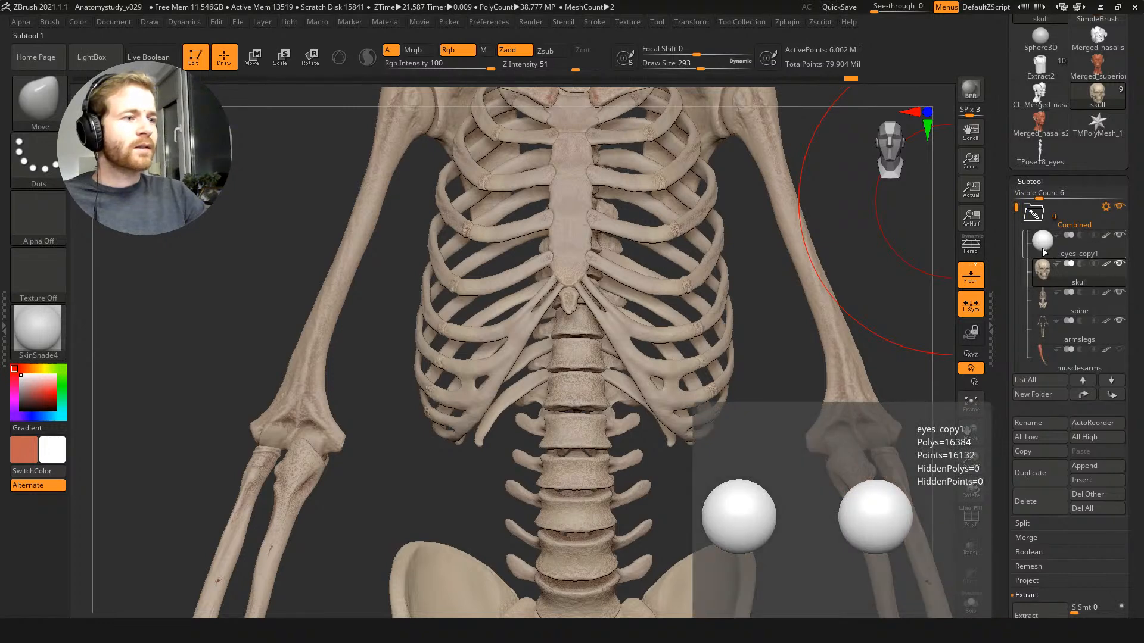
{"action": "left_click", "coordinate": [1042, 243]}
Step: Unhide the musclesarms, musclestorso, muscleslegs, merged_nasalis23_06 and pm3d_cube3d1 subtools
{"action": "left_click_drag", "start_coordinate": [1017, 207], "coordinate": [1016, 239]}
{"action": "left_click", "coordinate": [1120, 294]}
{"action": "left_click", "coordinate": [1120, 322]}
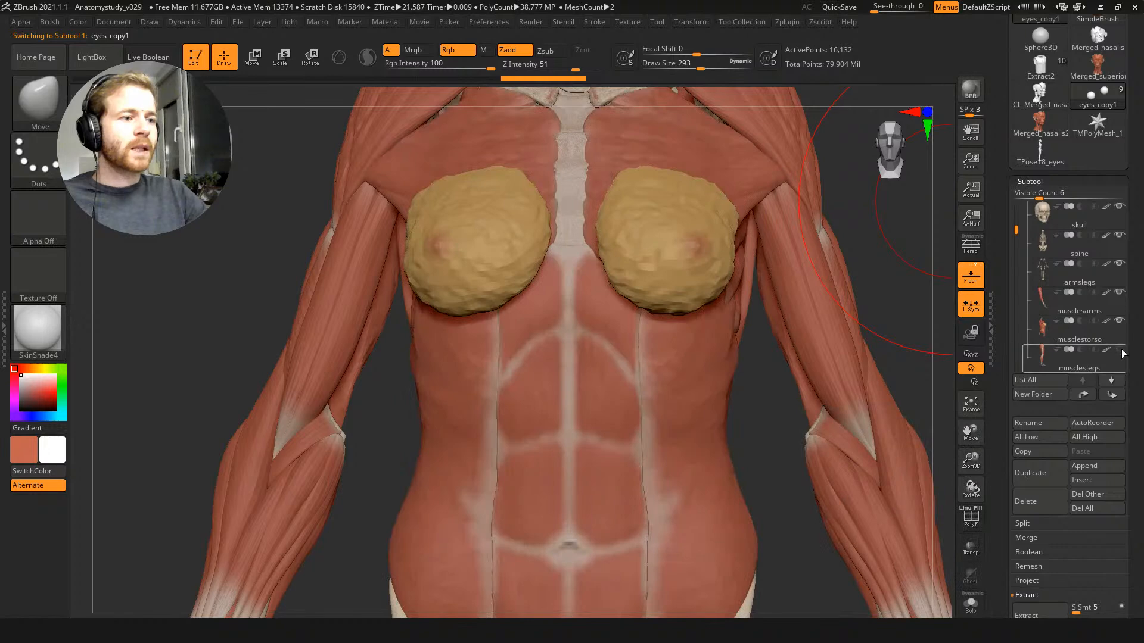
{"action": "left_click", "coordinate": [1121, 351]}
{"action": "scroll", "coordinate": [1122, 353], "scroll_direction": "down", "scroll_amount": 1}
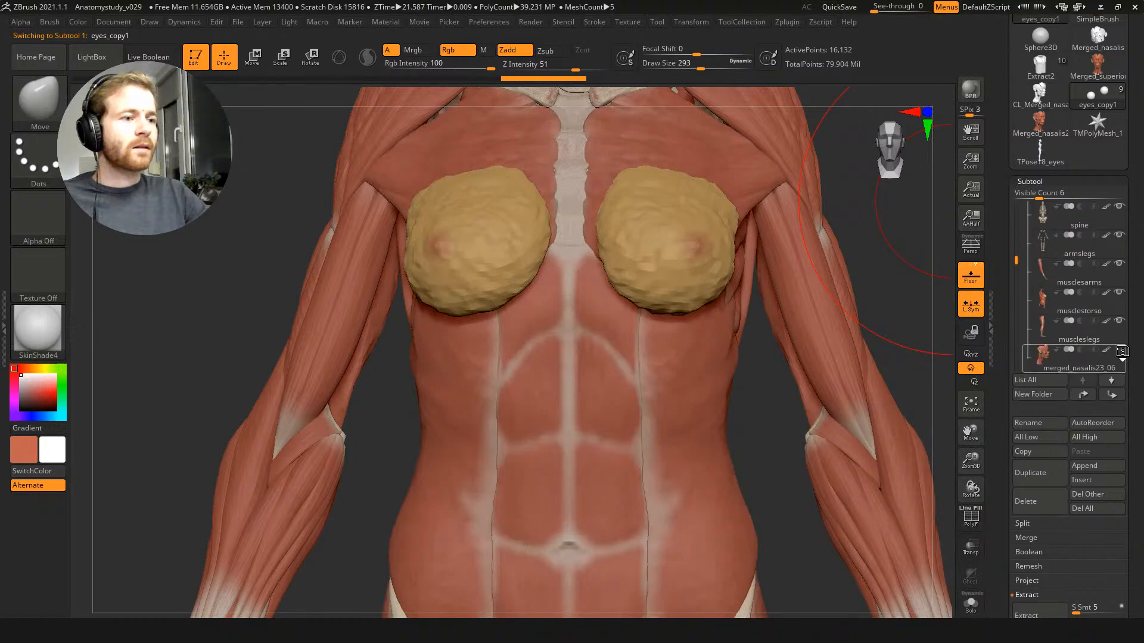
{"action": "left_click", "coordinate": [1120, 352]}
{"action": "scroll", "coordinate": [1102, 345], "scroll_direction": "down", "scroll_amount": 2}
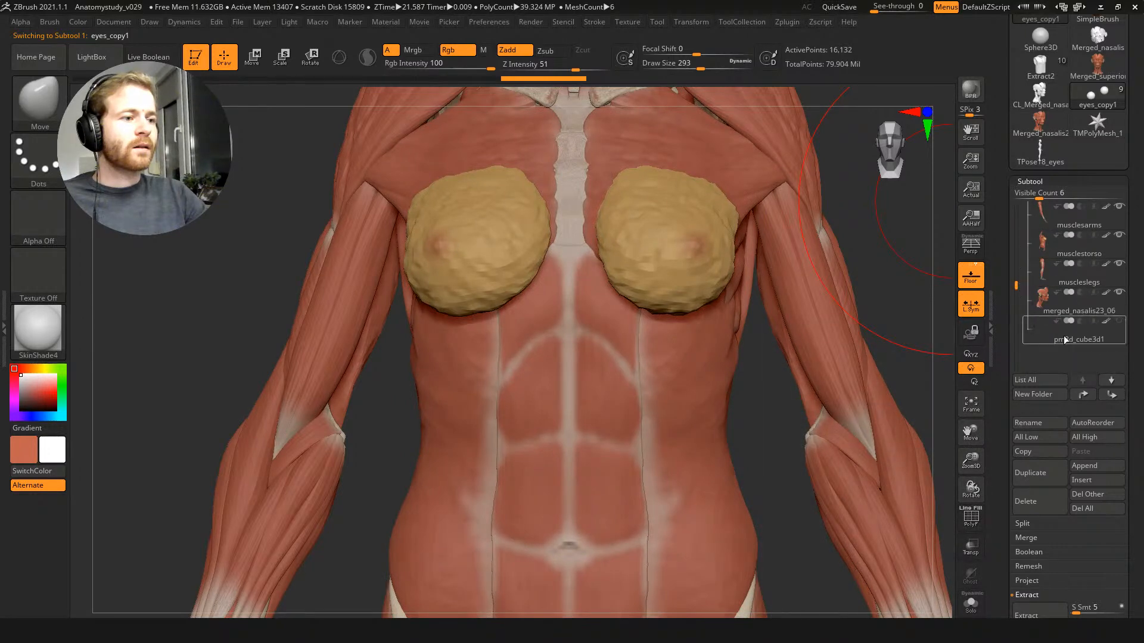
{"action": "mouse_move", "coordinate": [1070, 342]}
{"action": "left_click", "coordinate": [1119, 325]}
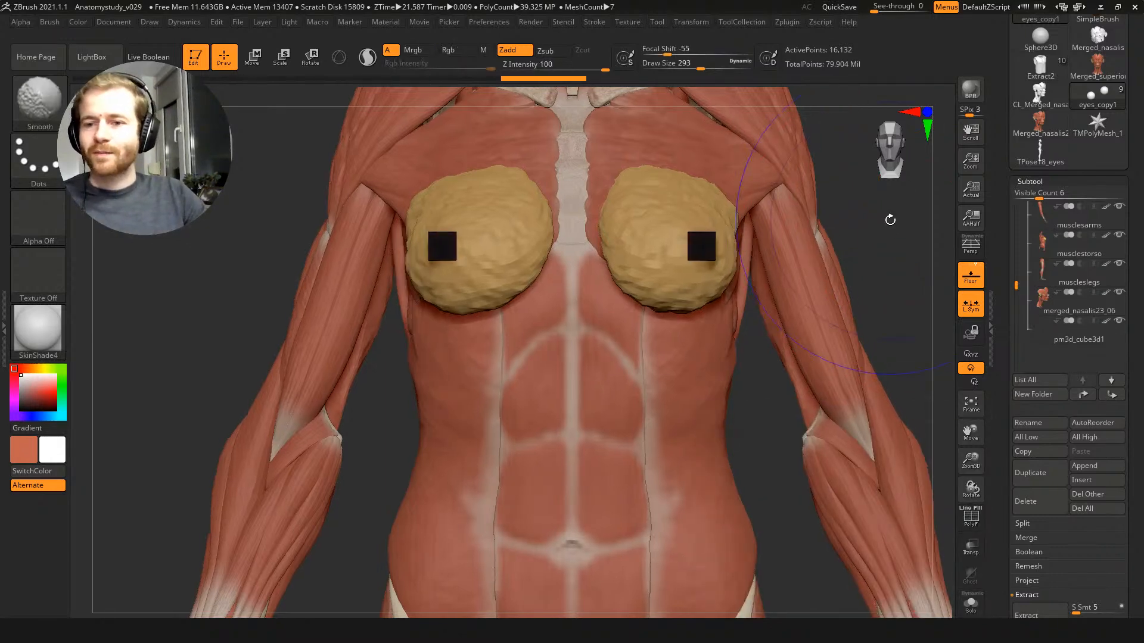
Step: Frame the whole muscled figure and turn on perspective to view its head and upper body
{"action": "key", "text": "f"}
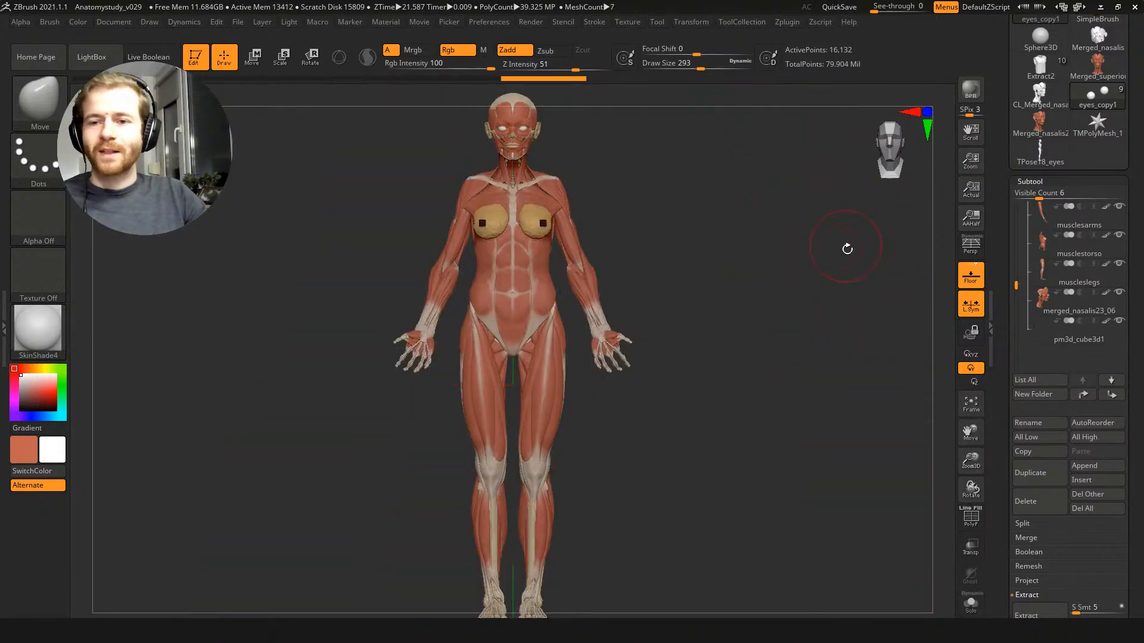
{"action": "right_click_drag", "start_coordinate": [821, 215], "coordinate": [810, 260], "text": "ctrl"}
{"action": "key", "text": "p"}
{"action": "right_click_drag", "start_coordinate": [726, 284], "coordinate": [617, 411], "text": "ctrl"}
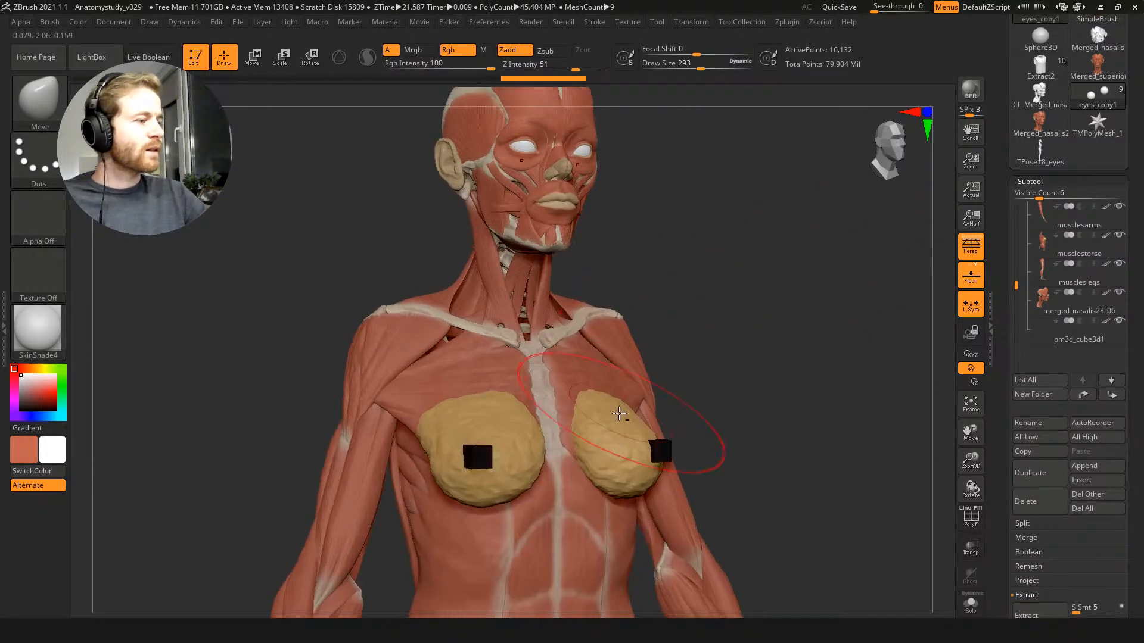
Step: Lower all subtools to their lowest subdivision level and export the visible ones as the binary FBX file Anatomy_Study_v01.fbx
{"action": "left_click", "coordinate": [787, 23]}
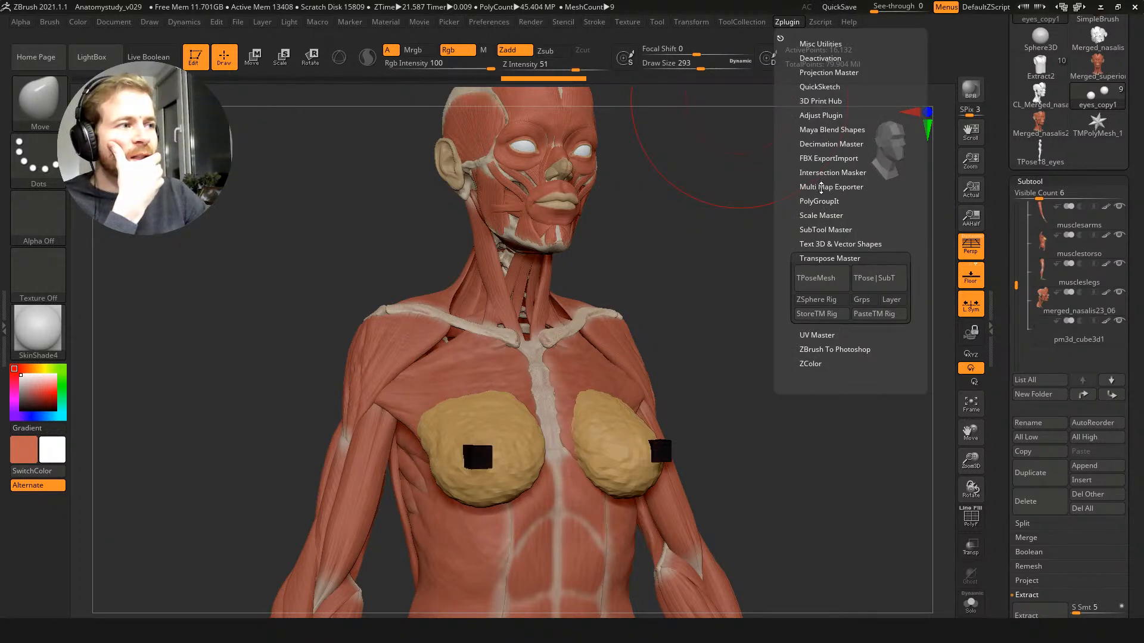
{"action": "left_click", "coordinate": [821, 217]}
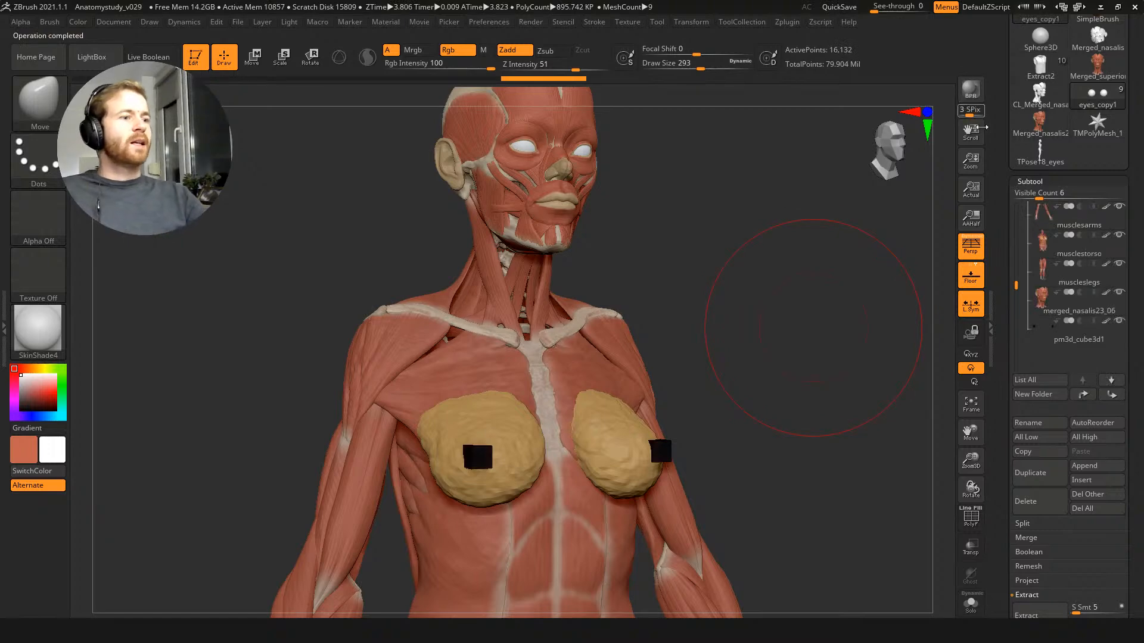
{"action": "left_click", "coordinate": [787, 22]}
{"action": "left_click", "coordinate": [824, 158]}
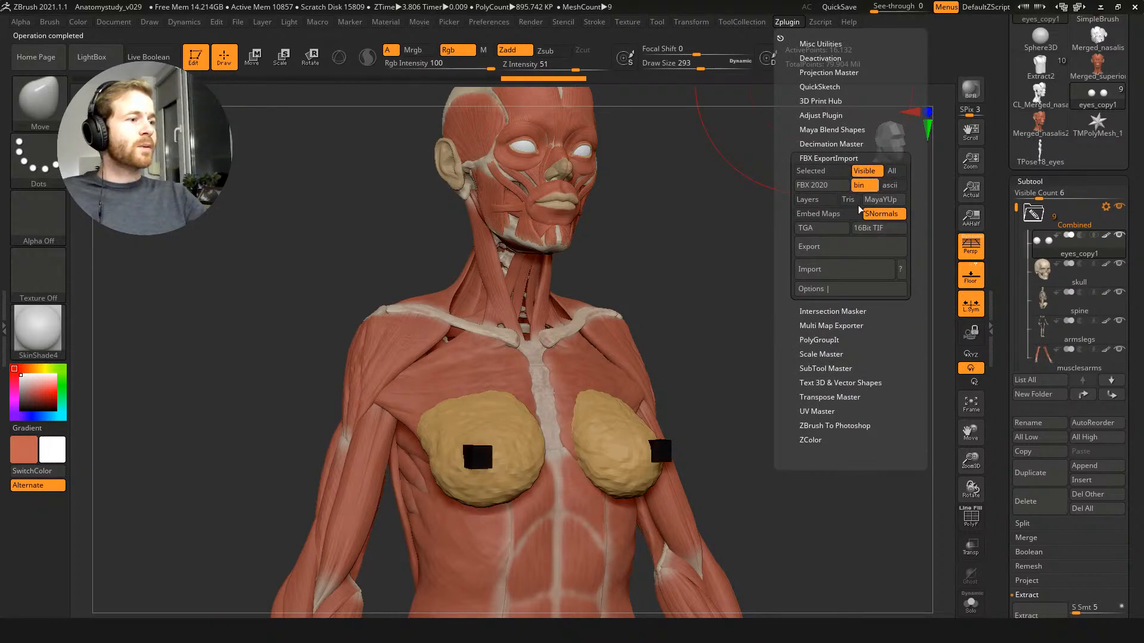
{"action": "left_click", "coordinate": [842, 246]}
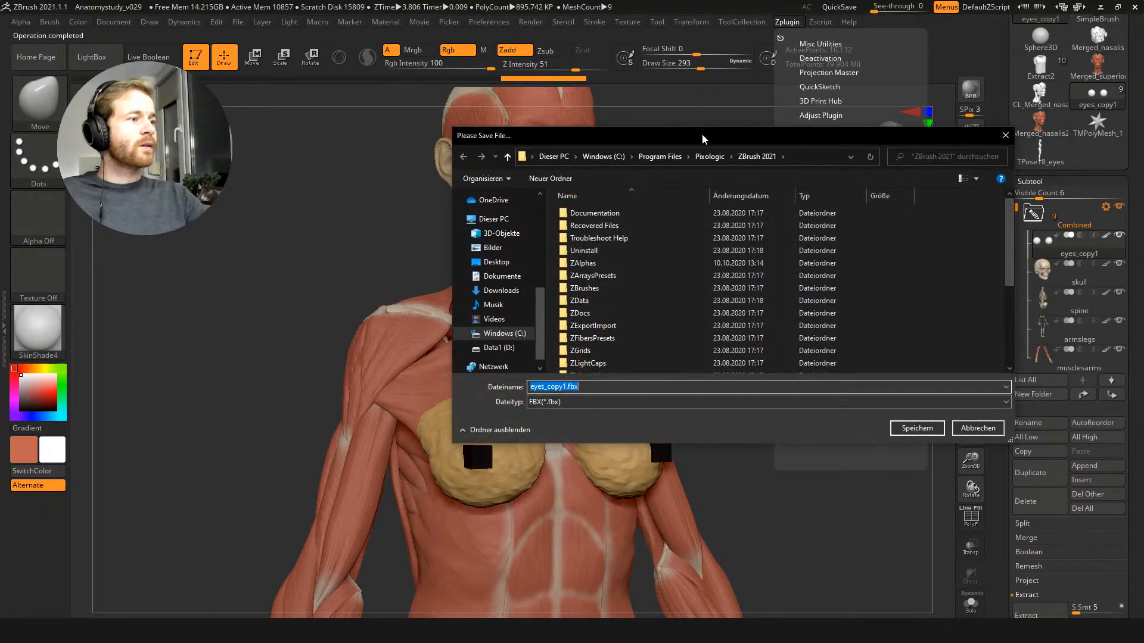
{"action": "left_click_drag", "start_coordinate": [702, 134], "coordinate": [1143, 184]}
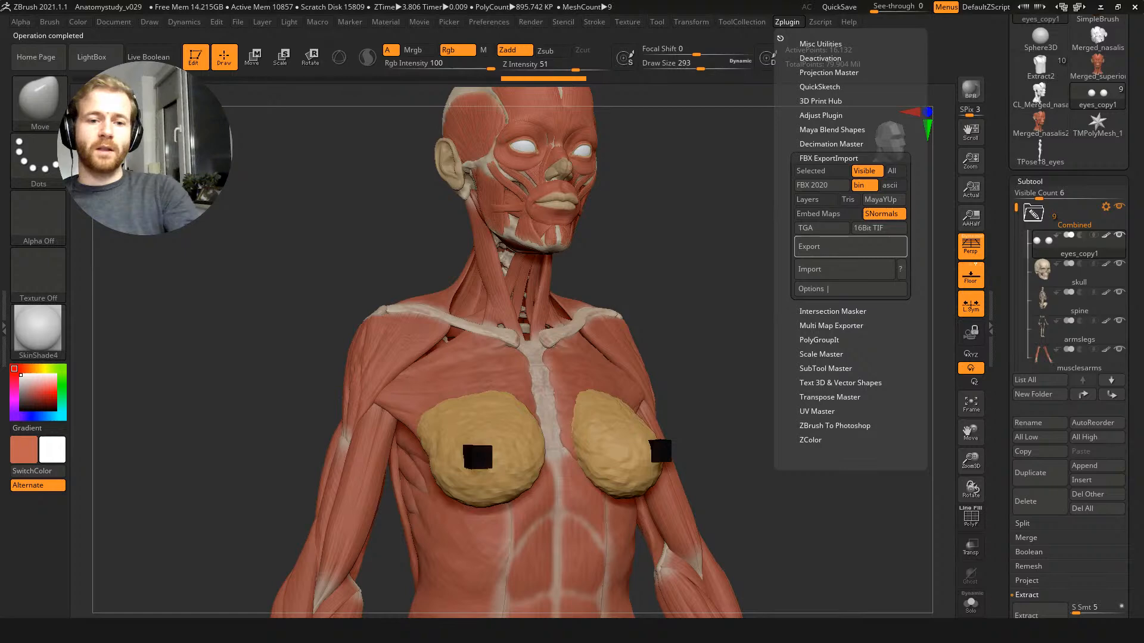
{"action": "left_click", "coordinate": [822, 247]}
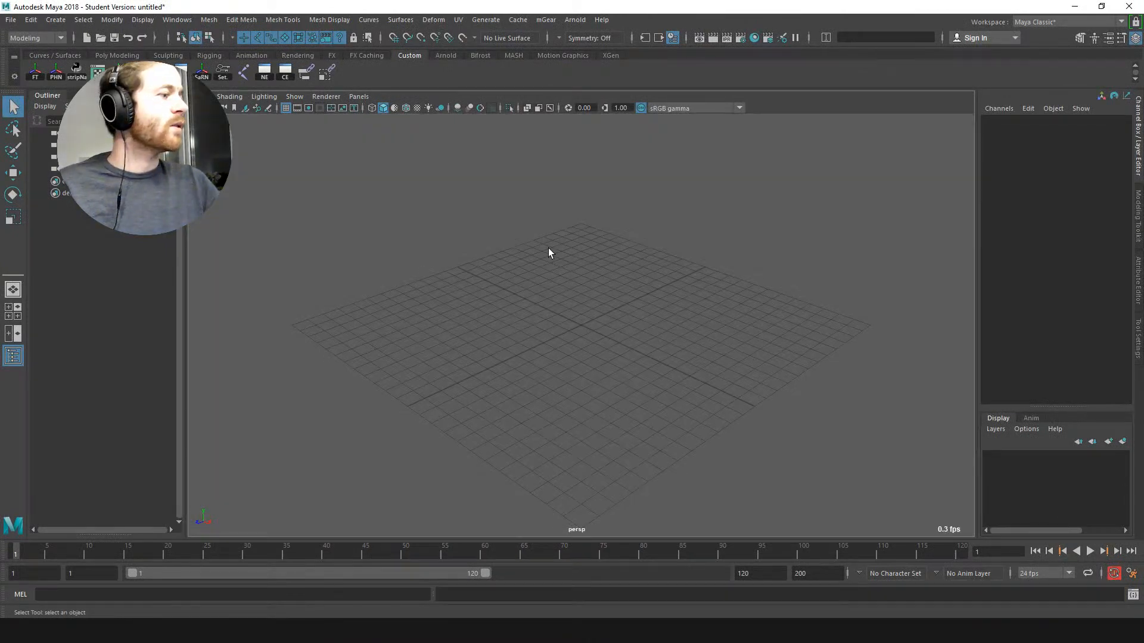
Step: Switch to Maya and import Anatomy_Study_v01.fbx from the AnatomyStudyFemale project folder into the empty scene
{"action": "left_click_drag", "start_coordinate": [548, 248], "coordinate": [561, 229], "text": "alt"}
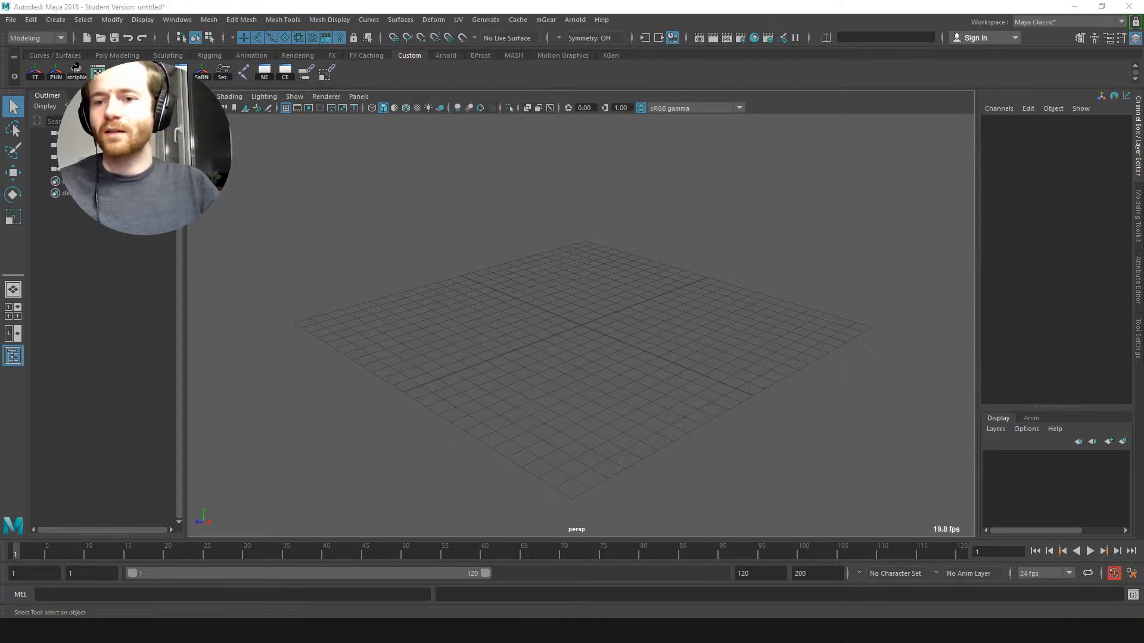
{"action": "left_click", "coordinate": [10, 20]}
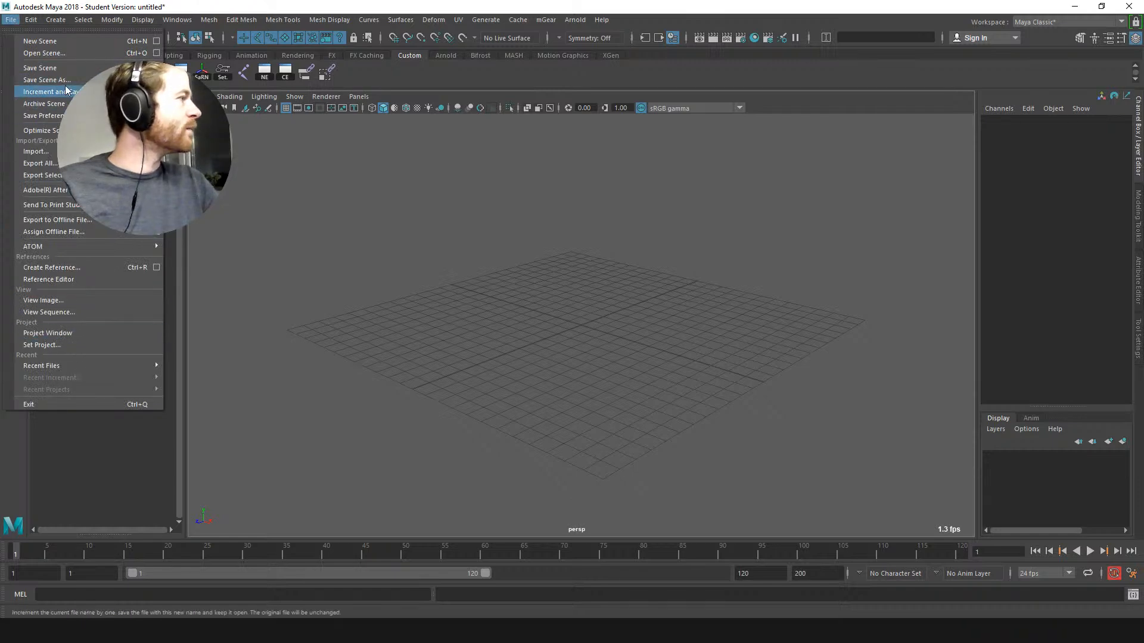
{"action": "left_click", "coordinate": [36, 152]}
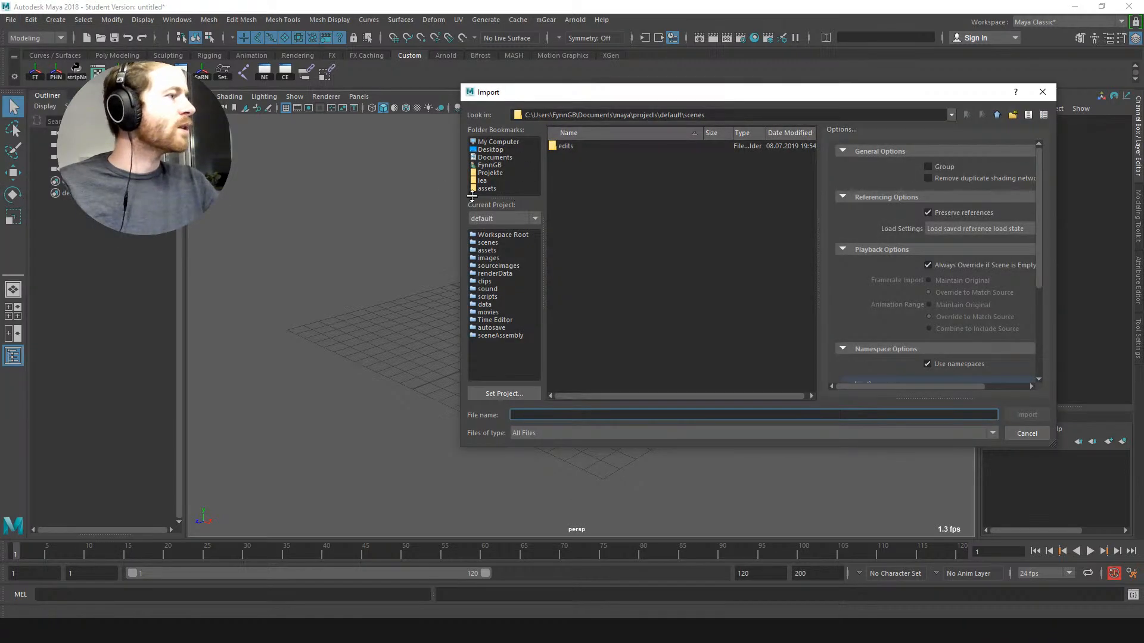
{"action": "left_click", "coordinate": [489, 174]}
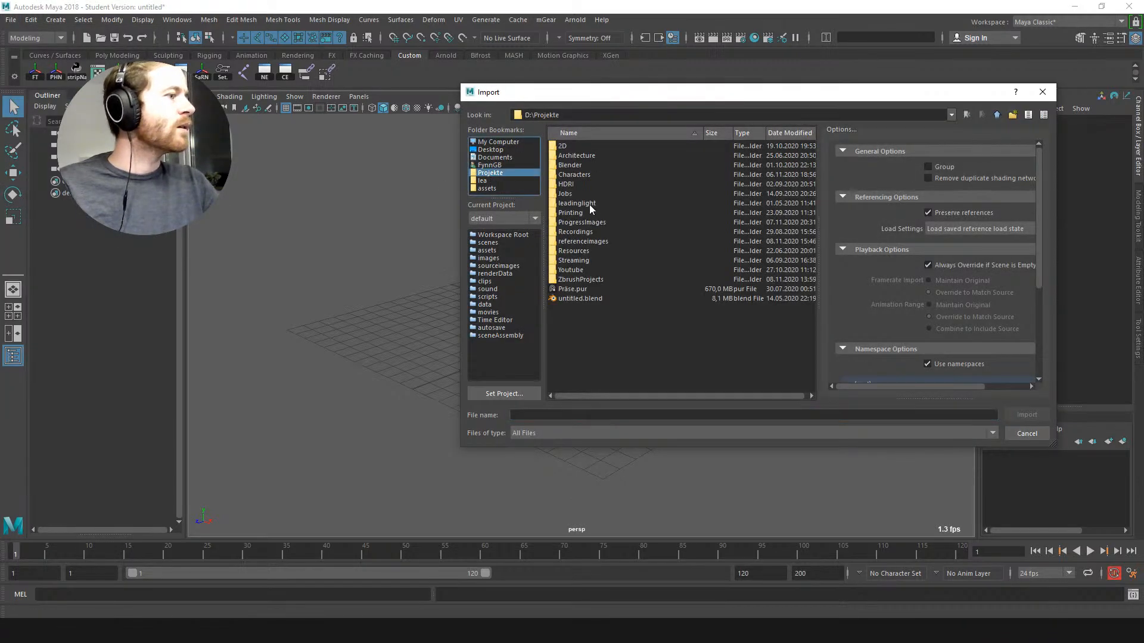
{"action": "double_click", "coordinate": [574, 169]}
{"action": "double_click", "coordinate": [574, 148]}
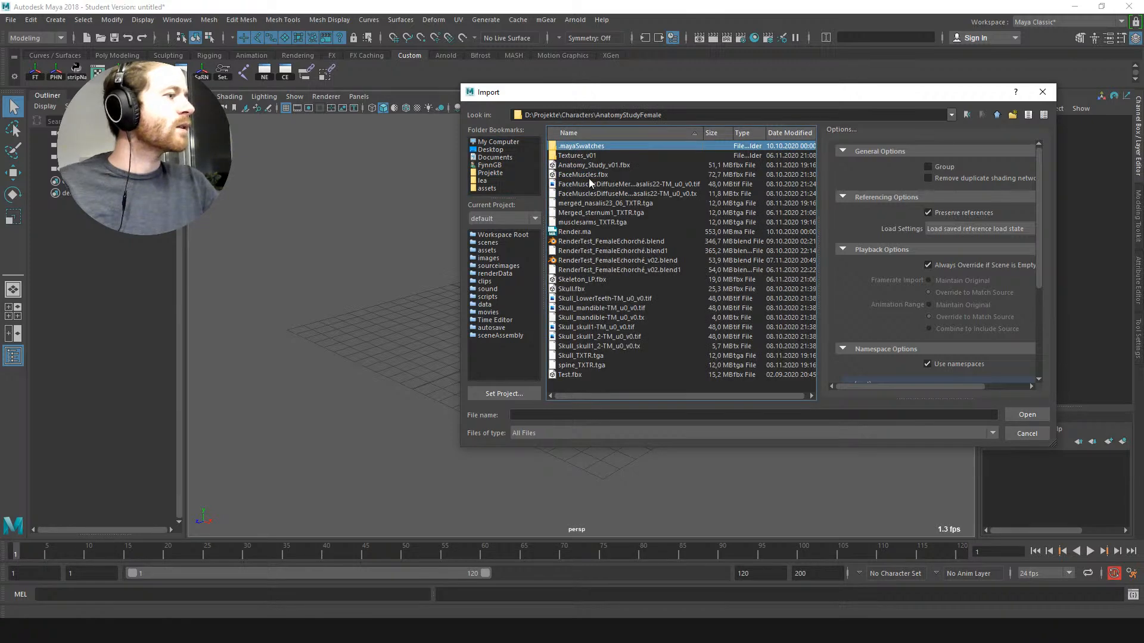
{"action": "double_click", "coordinate": [591, 167]}
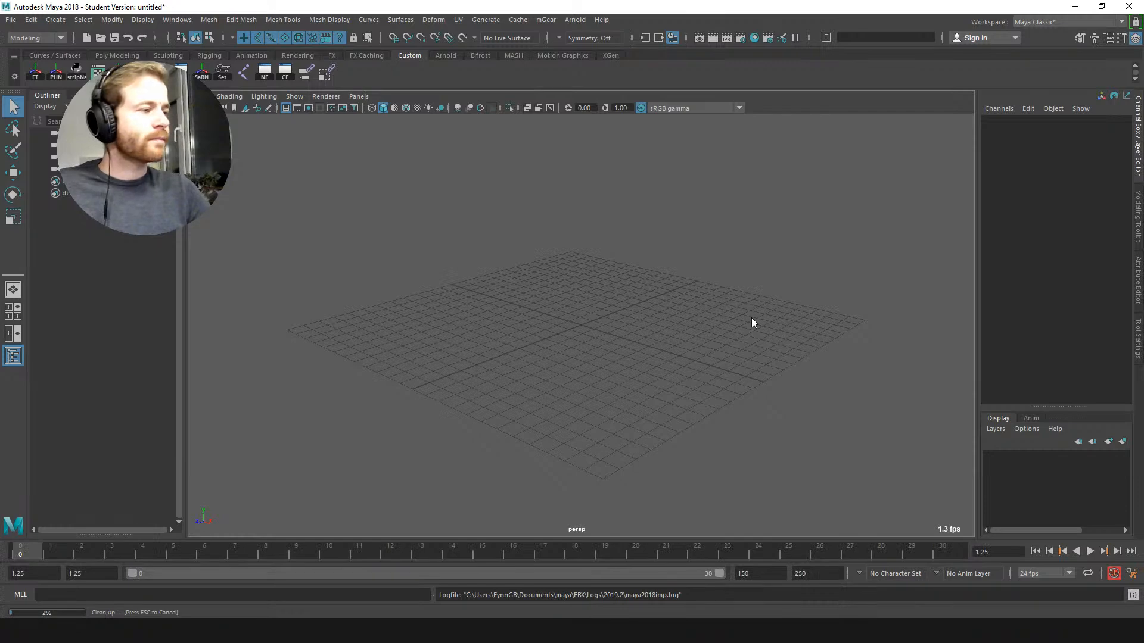
Step: Select all imported figure meshes and assign them the existing default material of initialShadingGroup
{"action": "left_click_drag", "start_coordinate": [536, 358], "coordinate": [581, 317], "text": "alt"}
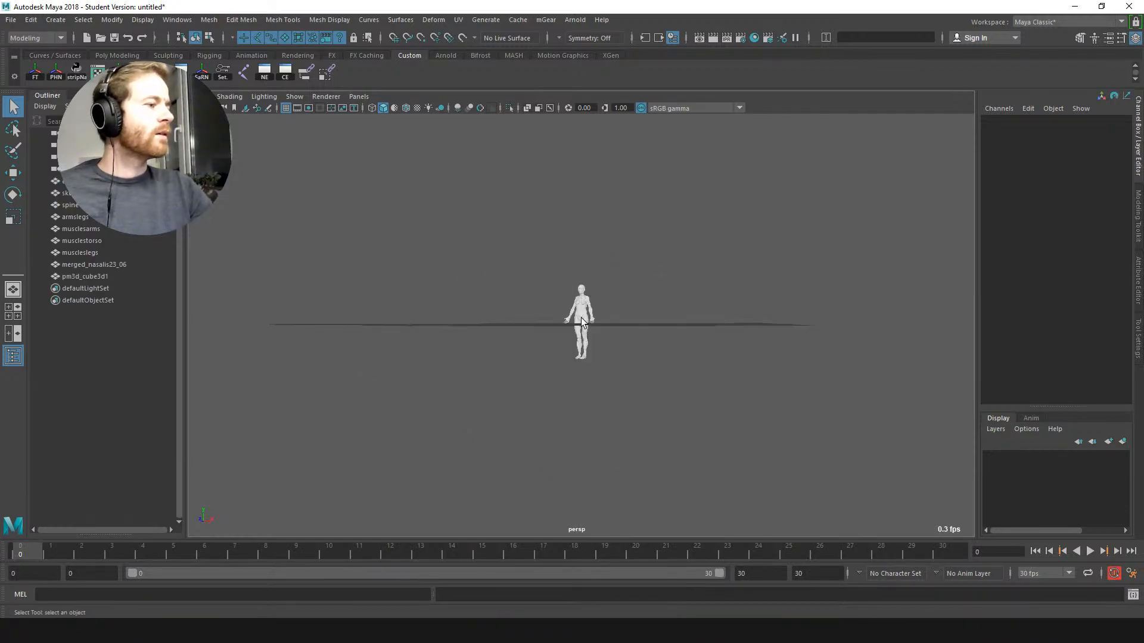
{"action": "right_click_drag", "start_coordinate": [582, 318], "coordinate": [687, 430], "text": "alt"}
{"action": "left_click_drag", "start_coordinate": [509, 209], "coordinate": [669, 260], "text": "alt"}
{"action": "right_click_drag", "start_coordinate": [669, 261], "coordinate": [488, 195], "text": "alt"}
{"action": "left_click_drag", "start_coordinate": [459, 195], "coordinate": [588, 325]}
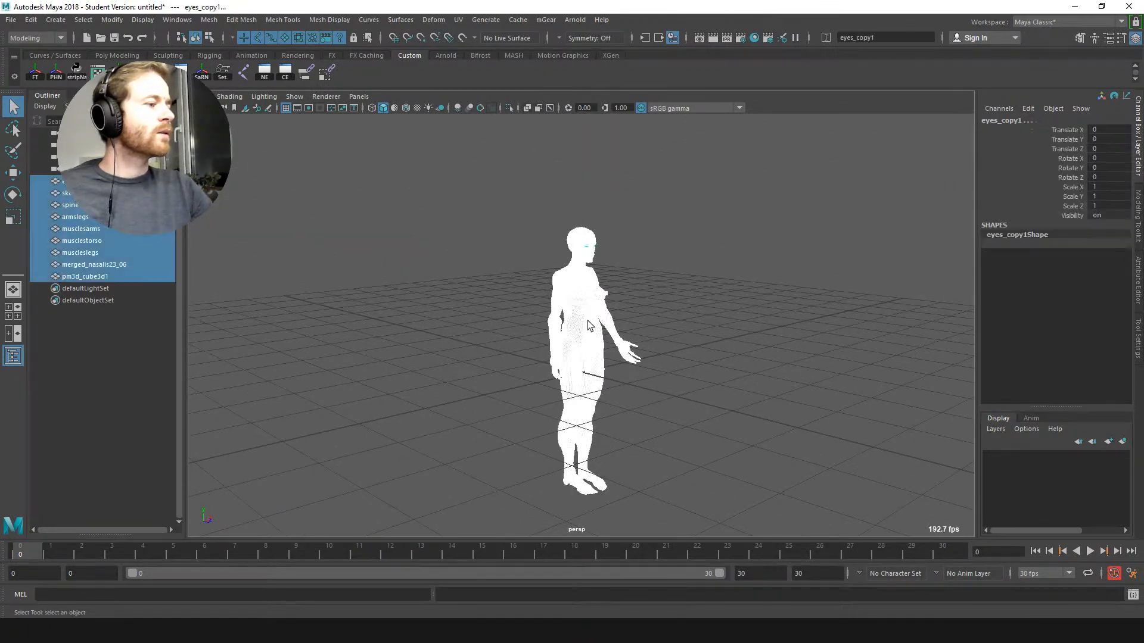
{"action": "right_click", "coordinate": [588, 328]}
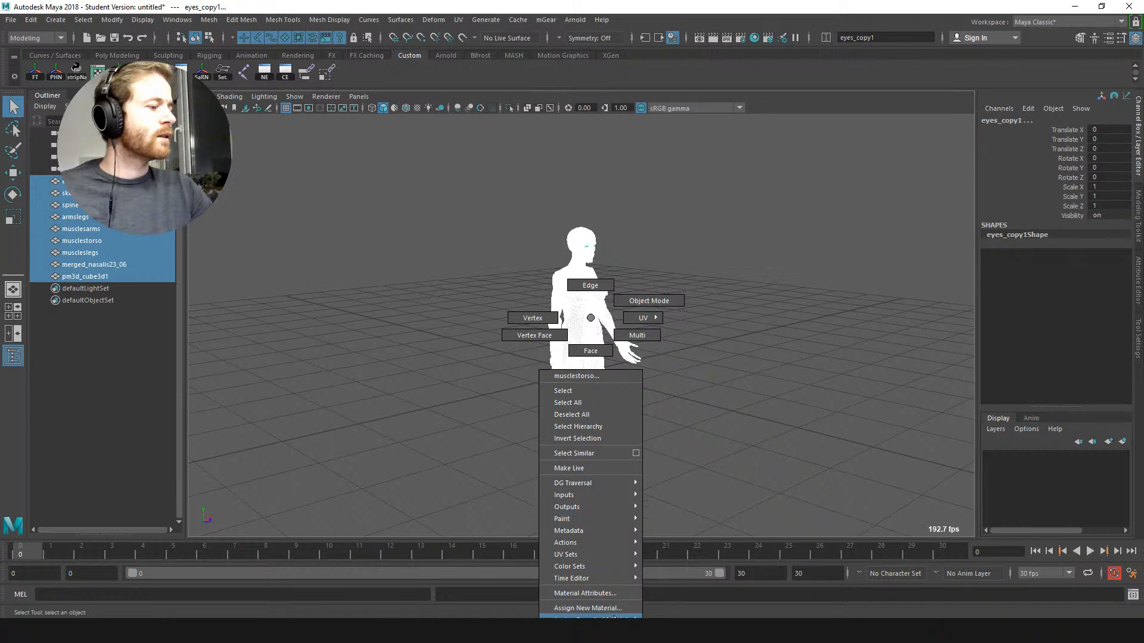
{"action": "mouse_move", "coordinate": [589, 617]}
{"action": "left_click", "coordinate": [703, 510]}
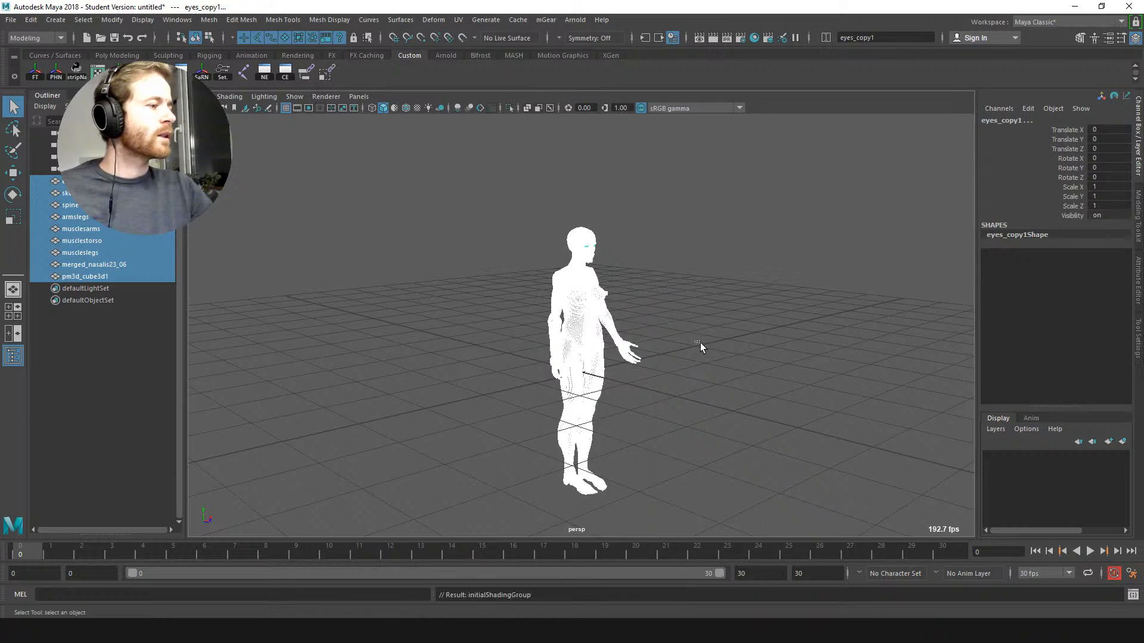
{"action": "left_click", "coordinate": [696, 324]}
Step: Optimize the size of the current scene to clear out unused data
{"action": "right_click_drag", "start_coordinate": [640, 293], "coordinate": [682, 370], "text": "alt"}
{"action": "left_click_drag", "start_coordinate": [682, 370], "coordinate": [477, 238], "text": "alt"}
{"action": "right_click_drag", "start_coordinate": [477, 238], "coordinate": [494, 270], "text": "alt"}
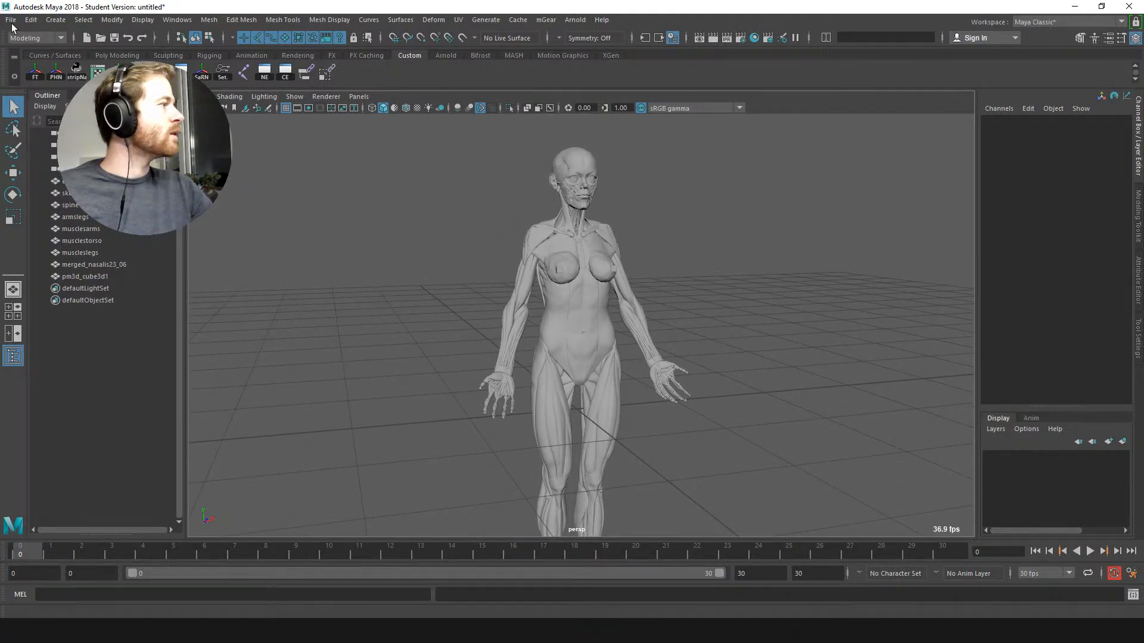
{"action": "left_click", "coordinate": [12, 24]}
{"action": "left_click", "coordinate": [36, 129]}
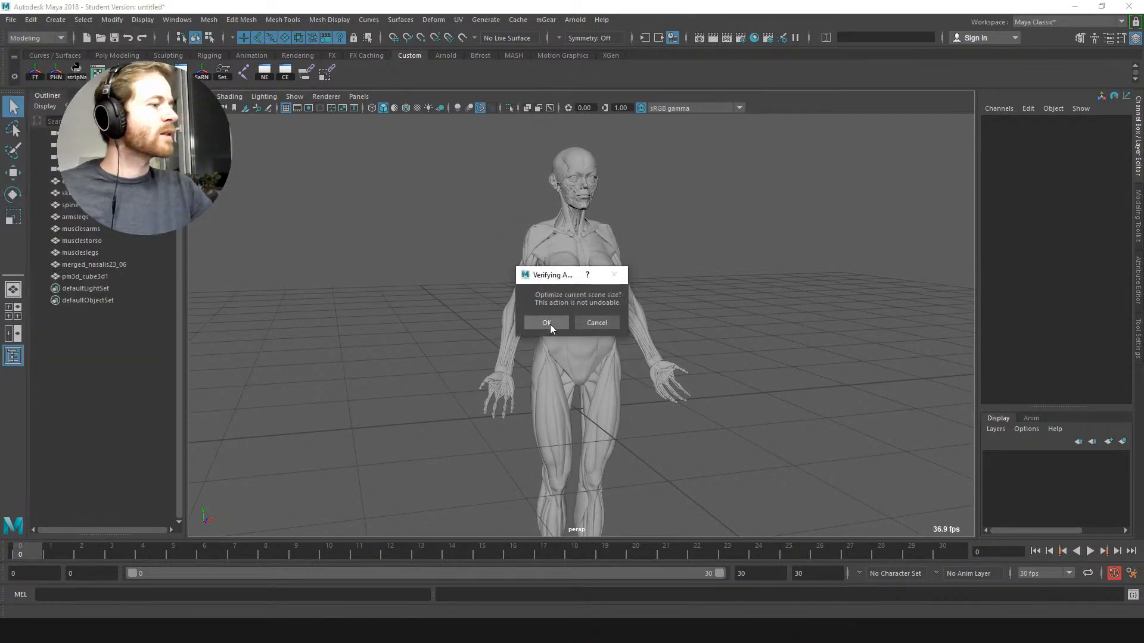
{"action": "left_click", "coordinate": [547, 323]}
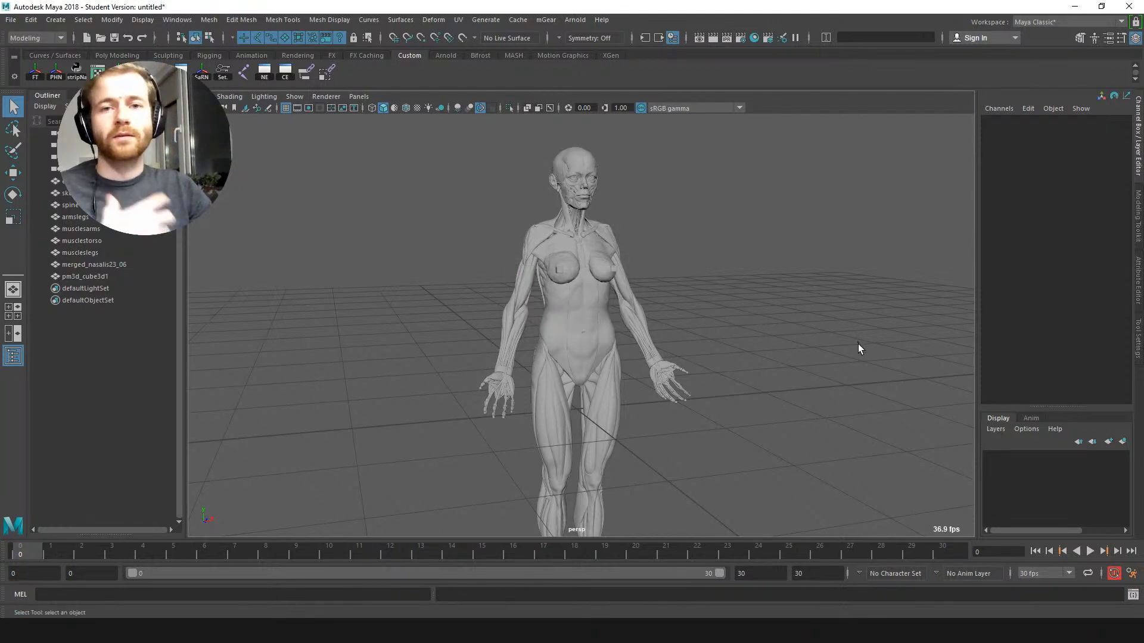
Step: Check the scene's linear working units in the preferences against the figure's size, leaving the settings as they are
{"action": "right_click_drag", "start_coordinate": [759, 403], "coordinate": [524, 197], "text": "alt"}
{"action": "left_click_drag", "start_coordinate": [720, 257], "coordinate": [713, 284], "text": "alt"}
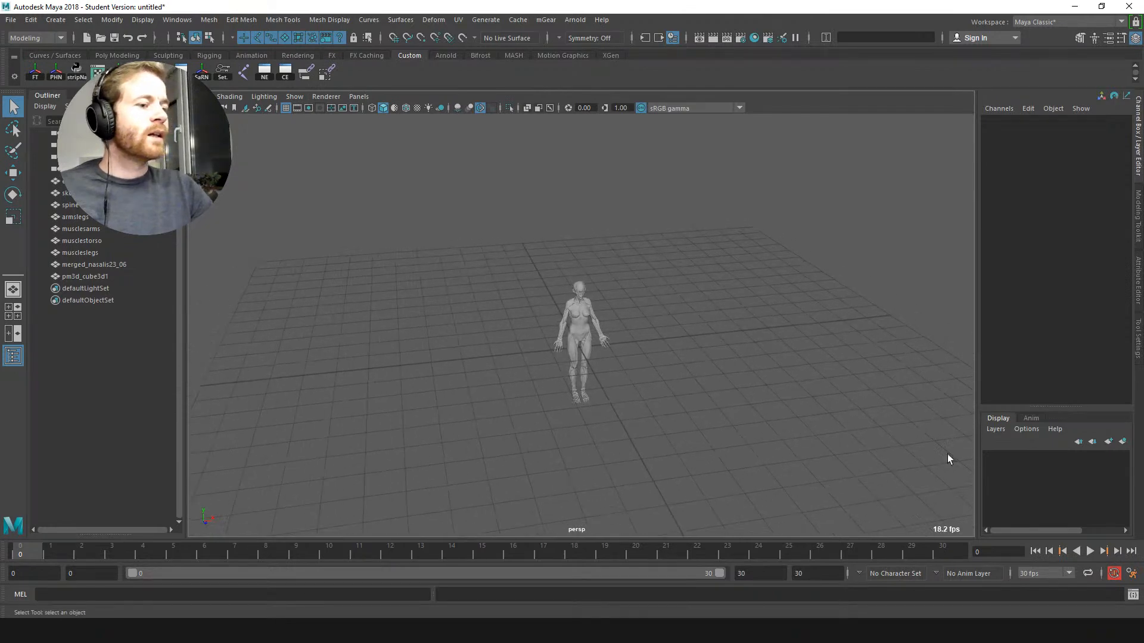
{"action": "left_click", "coordinate": [1132, 573]}
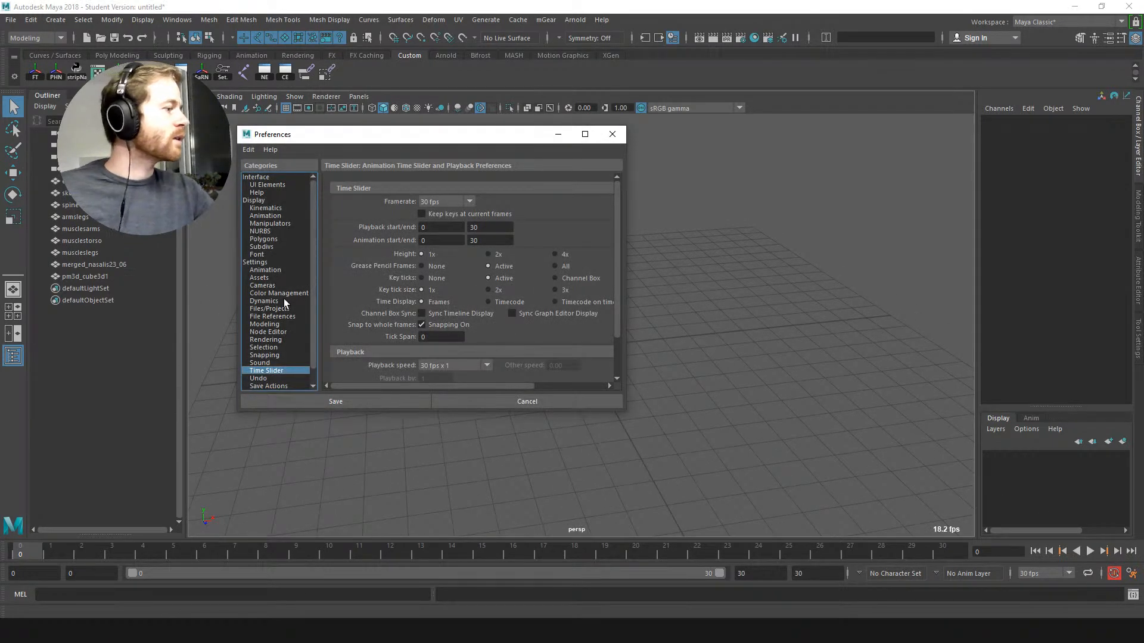
{"action": "left_click", "coordinate": [266, 262]}
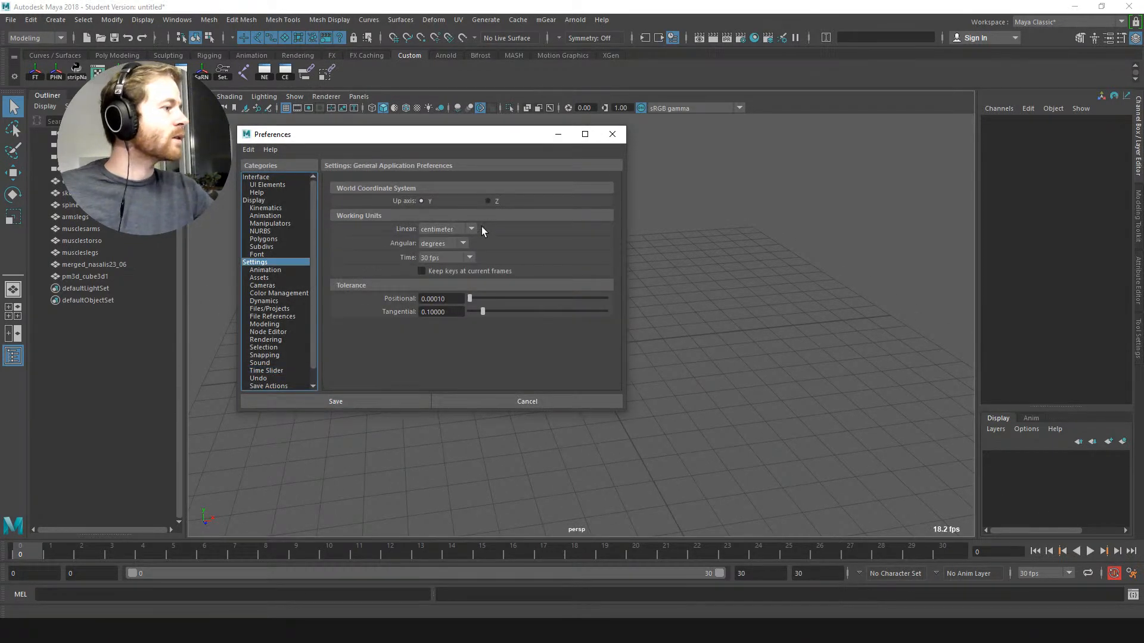
{"action": "left_click", "coordinate": [612, 135]}
Step: Create a polygon plane as a height reference and raise it above the figure to about 18.3 cm on Y
{"action": "right_click_drag", "start_coordinate": [695, 320], "coordinate": [643, 305], "text": "shift"}
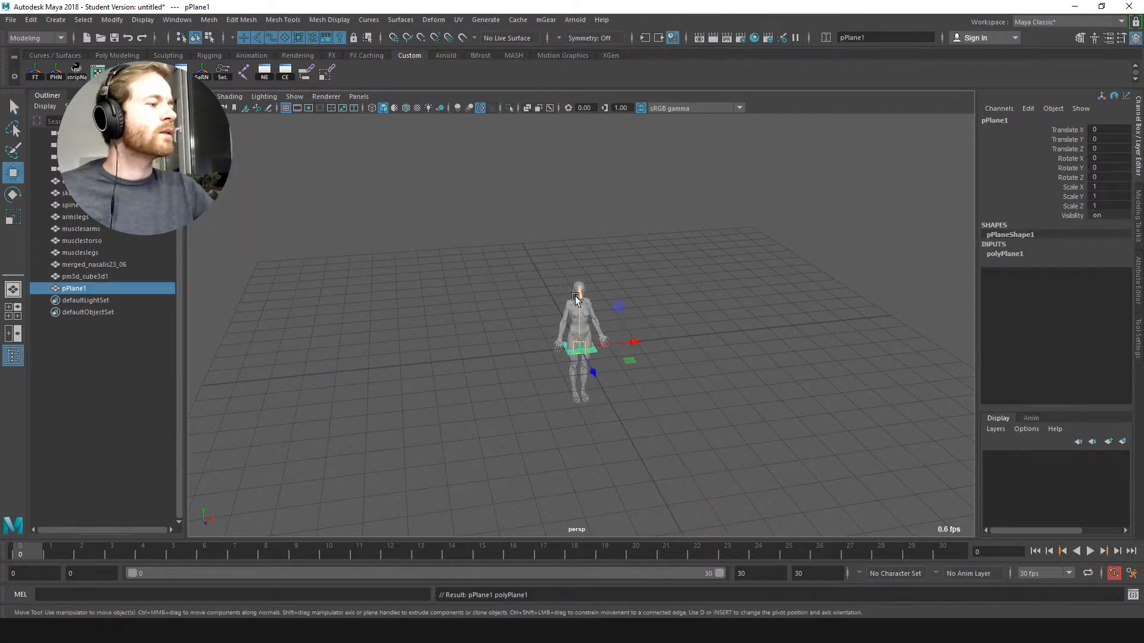
{"action": "left_click_drag", "start_coordinate": [577, 293], "coordinate": [577, 152]}
{"action": "middle_click_drag", "start_coordinate": [682, 336], "coordinate": [684, 463], "text": "alt"}
{"action": "middle_click_drag", "start_coordinate": [694, 388], "coordinate": [724, 210]}
{"action": "right_click_drag", "start_coordinate": [724, 210], "coordinate": [685, 164], "text": "alt"}
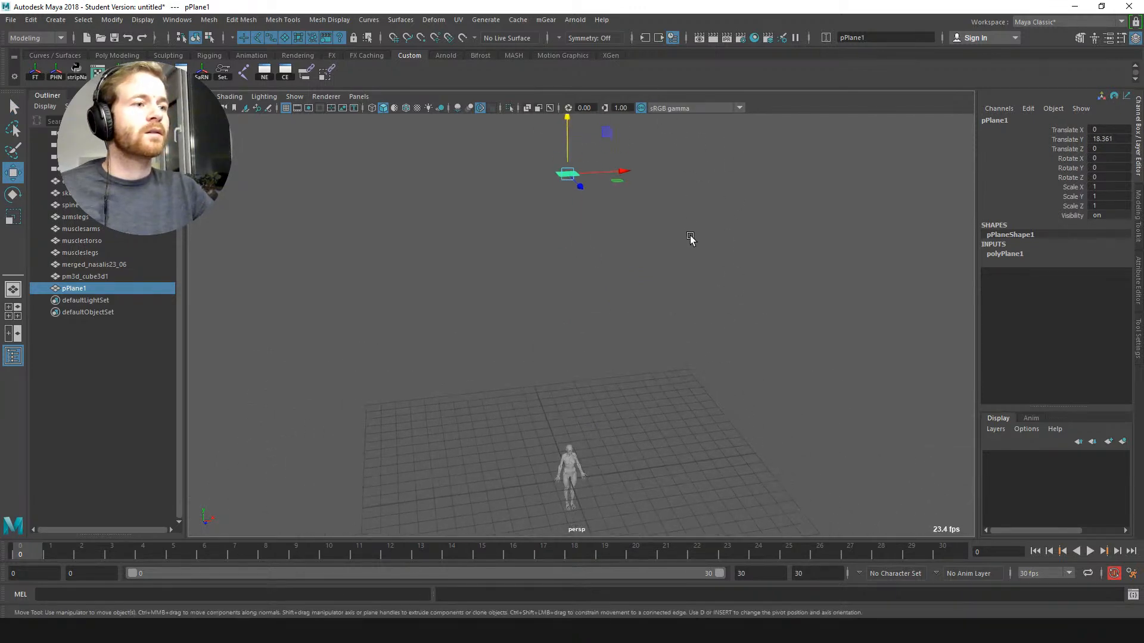
{"action": "middle_click_drag", "start_coordinate": [690, 236], "coordinate": [694, 249], "text": "alt"}
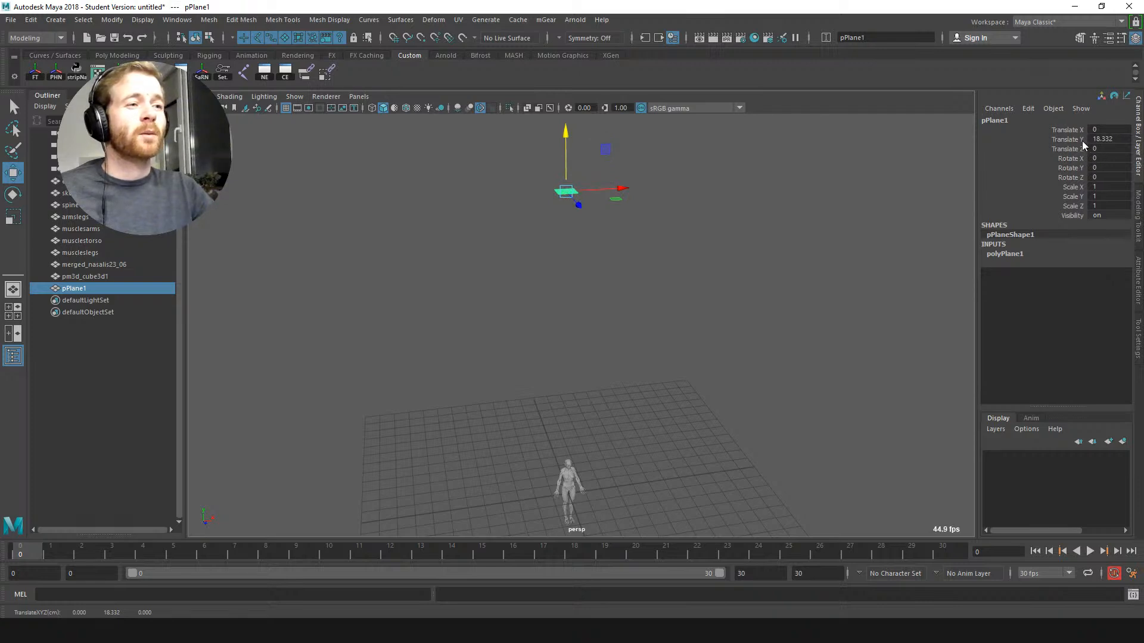
Step: Try the reference plane at a height of about 136 cm, followed by about 97 cm on Y
{"action": "middle_click_drag", "start_coordinate": [752, 258], "coordinate": [750, 330]}
{"action": "right_click_drag", "start_coordinate": [750, 209], "coordinate": [697, 145], "text": "alt"}
{"action": "middle_click_drag", "start_coordinate": [726, 277], "coordinate": [745, 165], "text": "alt"}
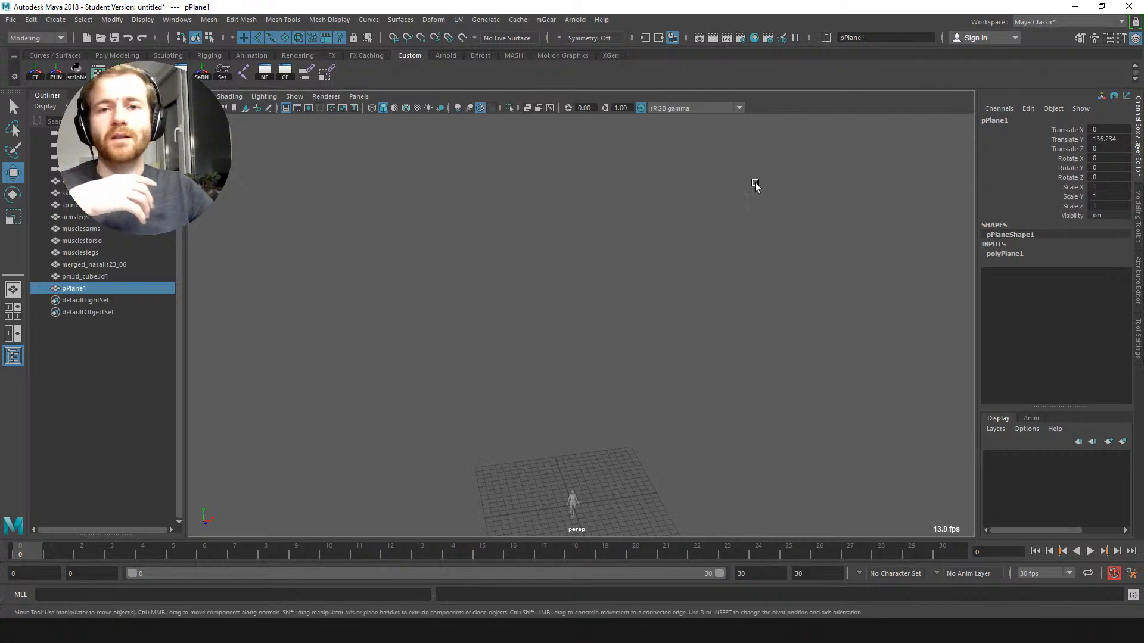
{"action": "middle_click_drag", "start_coordinate": [685, 296], "coordinate": [695, 181]}
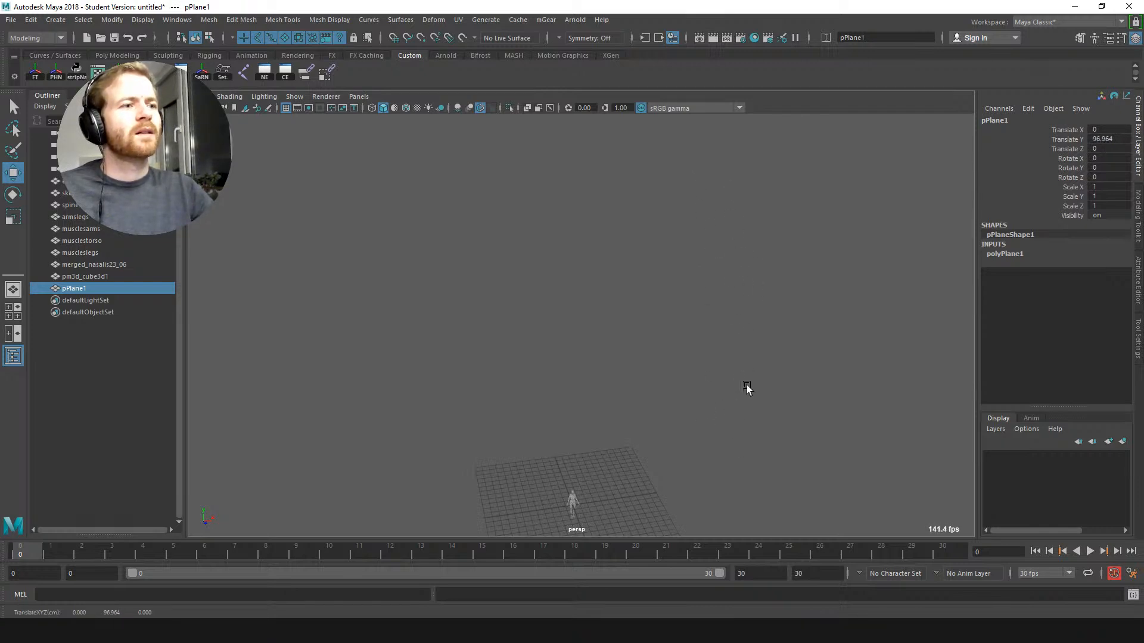
Step: Lower the reference plane to about 17.9 cm on Y
{"action": "middle_click_drag", "start_coordinate": [748, 229], "coordinate": [752, 477]}
{"action": "middle_click_drag", "start_coordinate": [753, 282], "coordinate": [754, 328]}
{"action": "middle_click_drag", "start_coordinate": [746, 376], "coordinate": [724, 265], "text": "alt"}
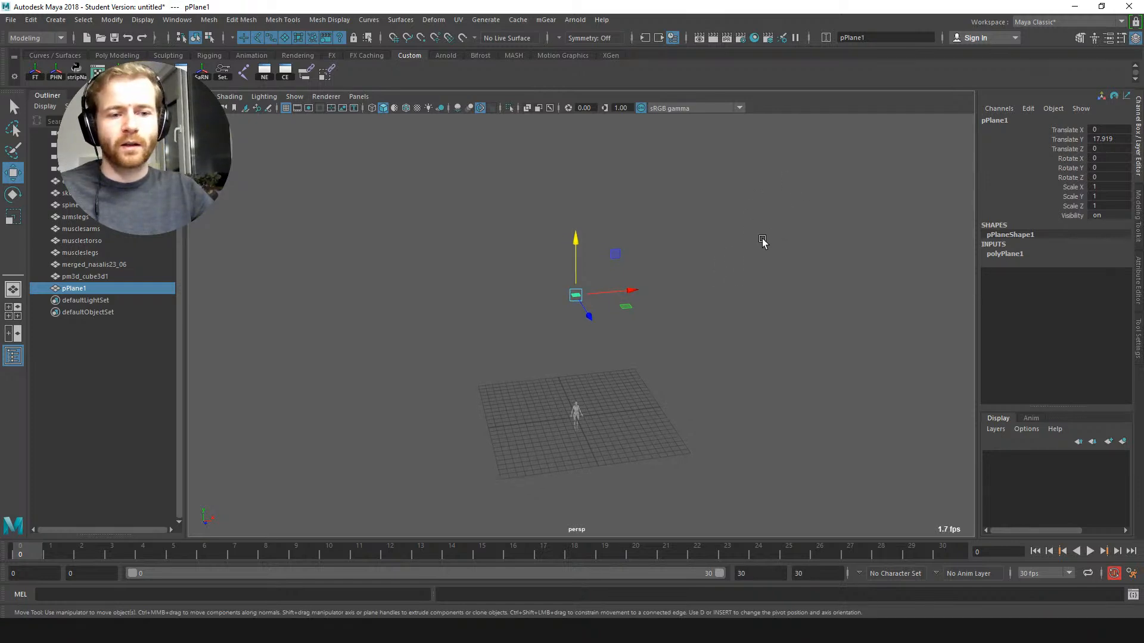
Step: Group the figure's meshes without the plane, raise the group to about 11.3 cm on Y and scale it uniformly to about 3.3
{"action": "left_click_drag", "start_coordinate": [89, 181], "coordinate": [89, 289]}
{"action": "key", "text": "ctrl+g"}
{"action": "left_click_drag", "start_coordinate": [580, 365], "coordinate": [577, 291]}
{"action": "key", "text": "r"}
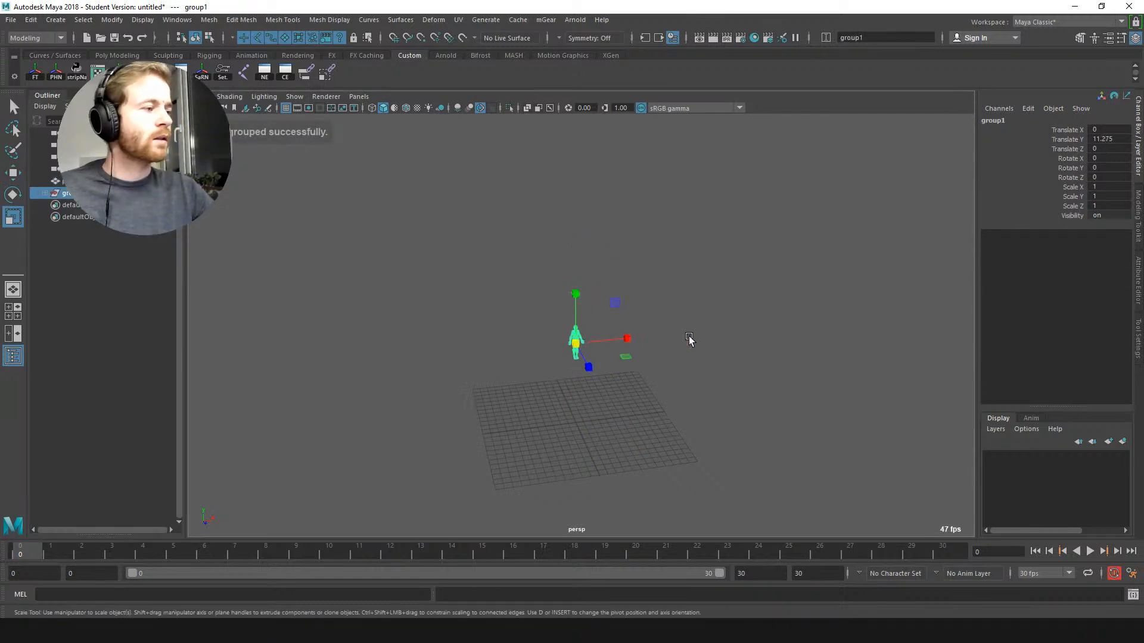
{"action": "middle_click_drag", "start_coordinate": [690, 339], "coordinate": [802, 320]}
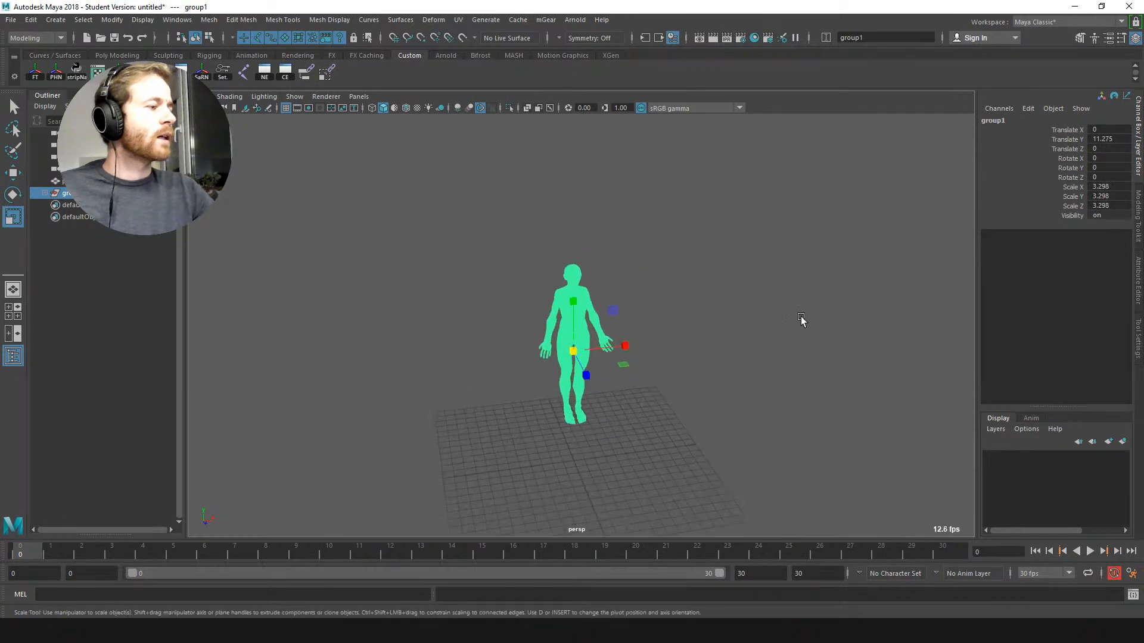
Step: Lower the figure group to about 6.5 cm on Y in the side view so the soles rest on the ground line
{"action": "key", "text": "space"}
{"action": "key", "text": "space"}
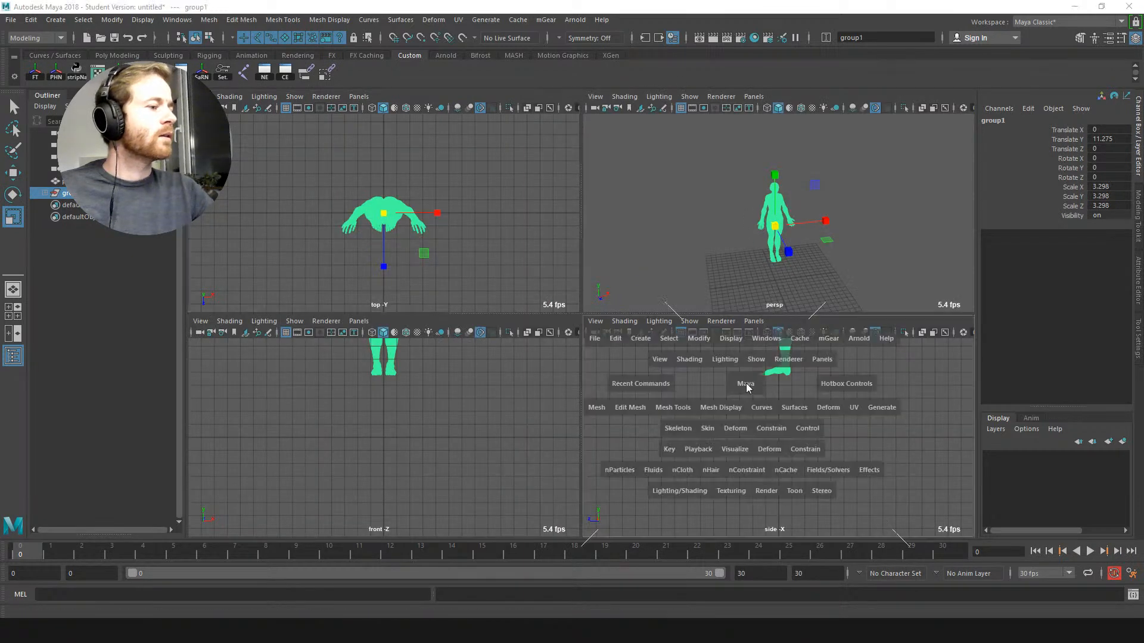
{"action": "key", "text": "w"}
{"action": "middle_click_drag", "start_coordinate": [677, 261], "coordinate": [691, 381]}
{"action": "scroll", "coordinate": [691, 381], "scroll_direction": "up", "scroll_amount": 10}
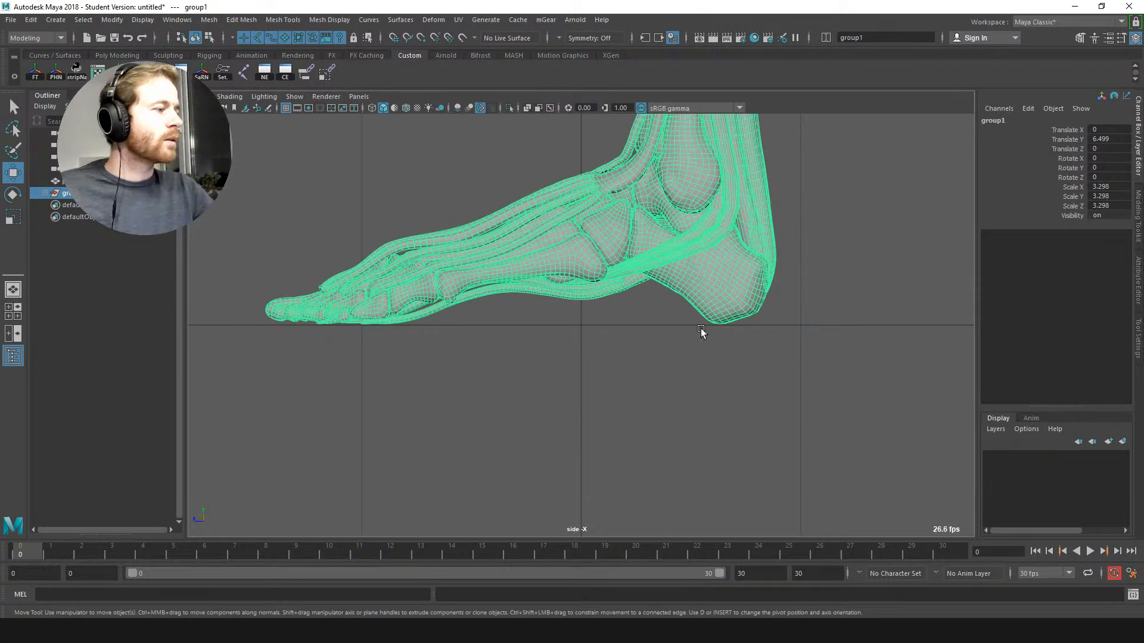
{"action": "scroll", "coordinate": [700, 332], "scroll_direction": "up", "scroll_amount": 6}
{"action": "middle_click_drag", "start_coordinate": [753, 365], "coordinate": [520, 263]}
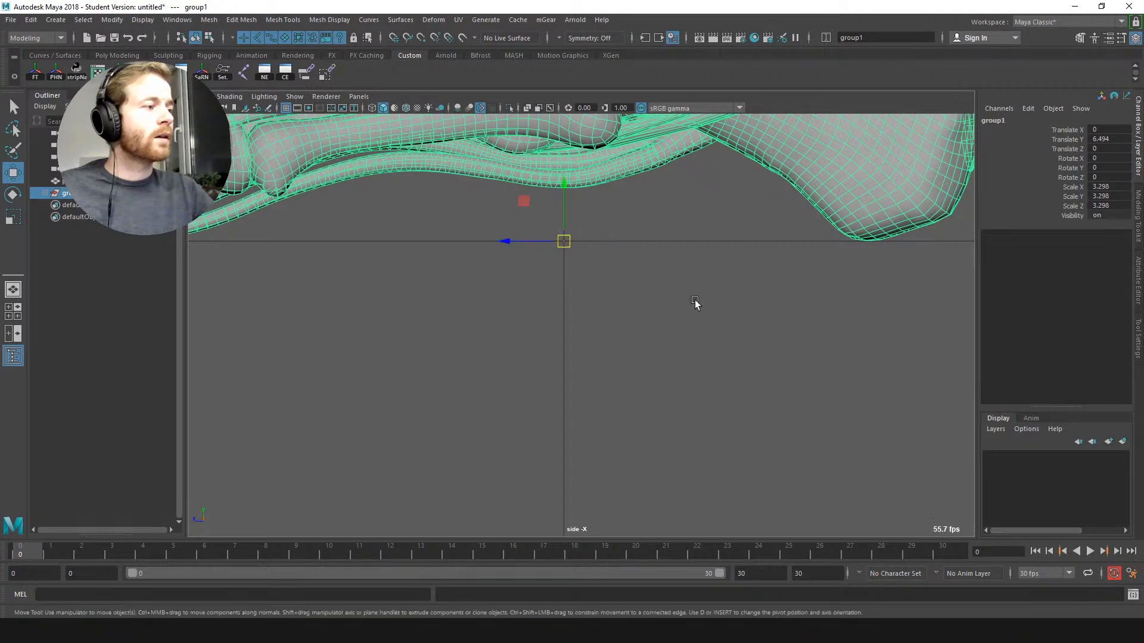
{"action": "key", "text": "f"}
{"action": "key", "text": "space"}
{"action": "key", "text": "space"}
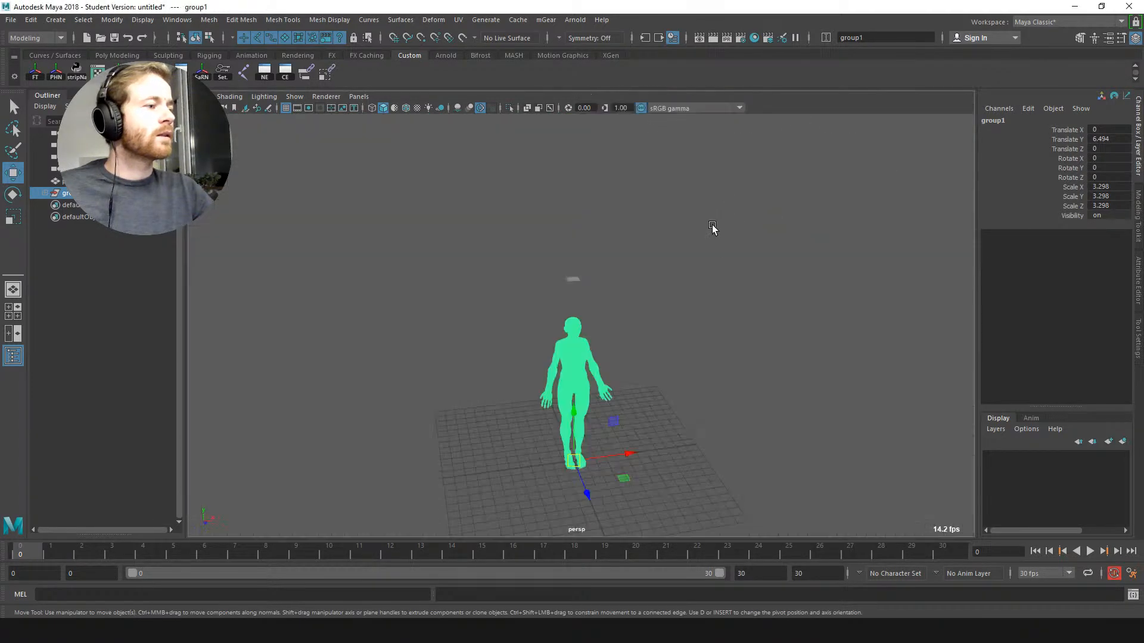
Step: Delete the reference plane sitting above the figure's head
{"action": "scroll", "coordinate": [698, 283], "scroll_direction": "up", "scroll_amount": 2}
{"action": "middle_click_drag", "start_coordinate": [689, 277], "coordinate": [717, 202], "text": "alt"}
{"action": "key", "text": "r"}
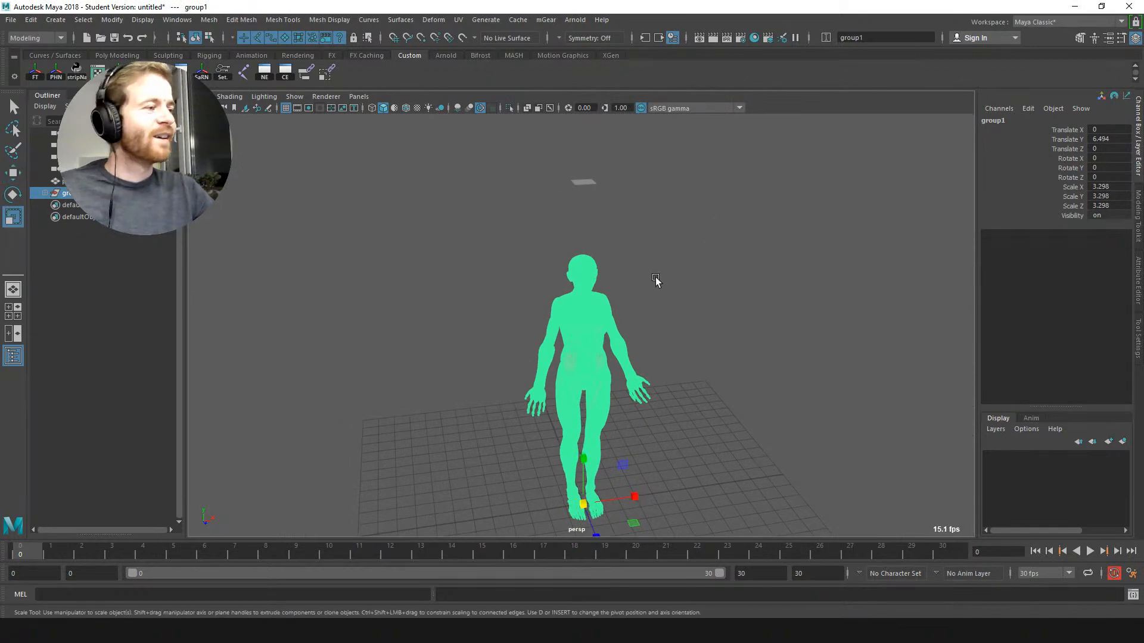
{"action": "middle_click_drag", "start_coordinate": [656, 280], "coordinate": [767, 242]}
{"action": "left_click_drag", "start_coordinate": [766, 241], "coordinate": [673, 234], "text": "alt"}
{"action": "left_click", "coordinate": [762, 222]}
{"action": "left_click", "coordinate": [620, 164]}
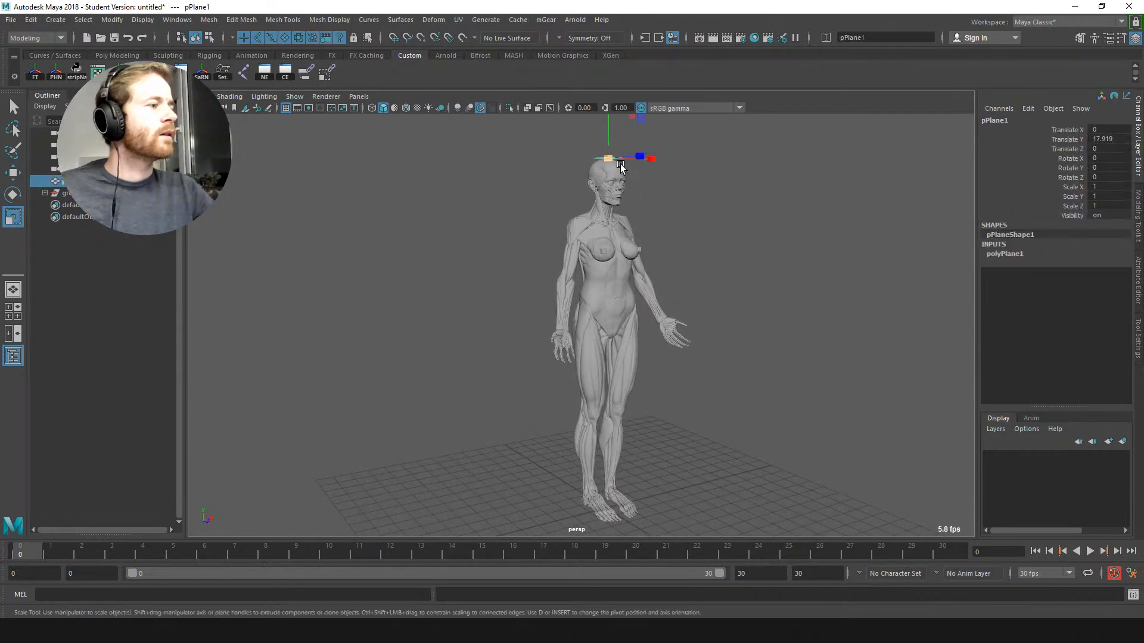
{"action": "left_click", "coordinate": [686, 205]}
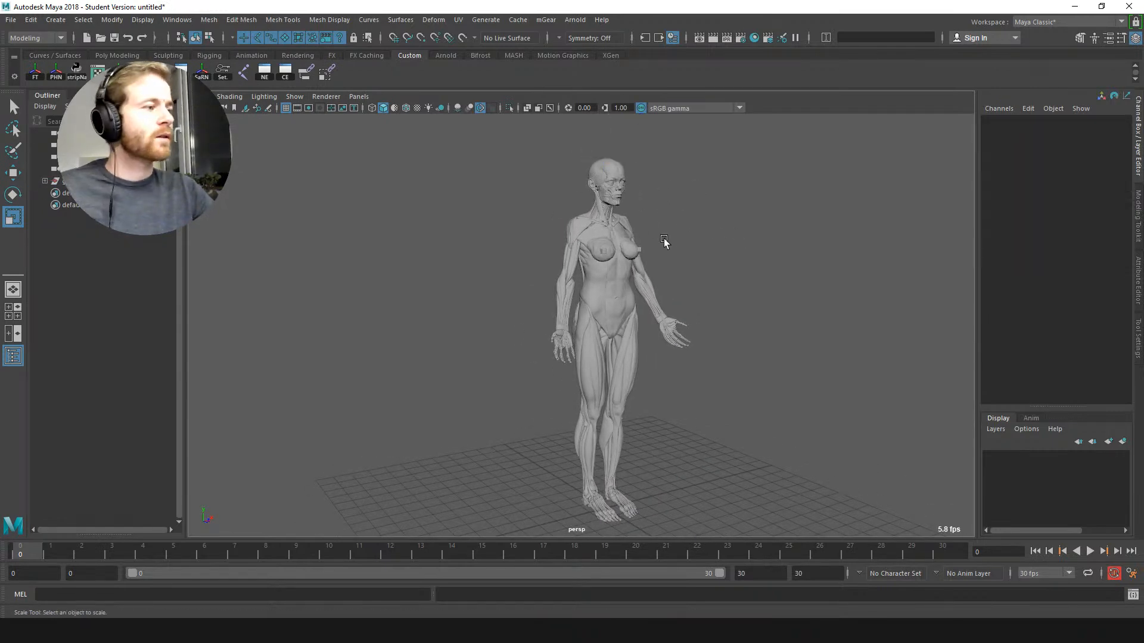
Step: Create a polygon plane on the ground under the figure and scale it uniformly to about 29.5
{"action": "left_click_drag", "start_coordinate": [664, 242], "coordinate": [581, 182], "text": "alt"}
{"action": "right_click_drag", "start_coordinate": [581, 180], "coordinate": [511, 183], "text": "alt"}
{"action": "mouse_move", "coordinate": [511, 183]}
{"action": "left_mouse_down", "text": "alt"}
{"action": "mouse_move", "coordinate": [500, 239]}
{"action": "mouse_move", "coordinate": [555, 198]}
{"action": "mouse_move", "coordinate": [538, 222]}
{"action": "mouse_move", "coordinate": [518, 178]}
{"action": "left_mouse_up", "text": "alt"}
{"action": "left_click_drag", "start_coordinate": [722, 311], "coordinate": [726, 339], "text": "alt"}
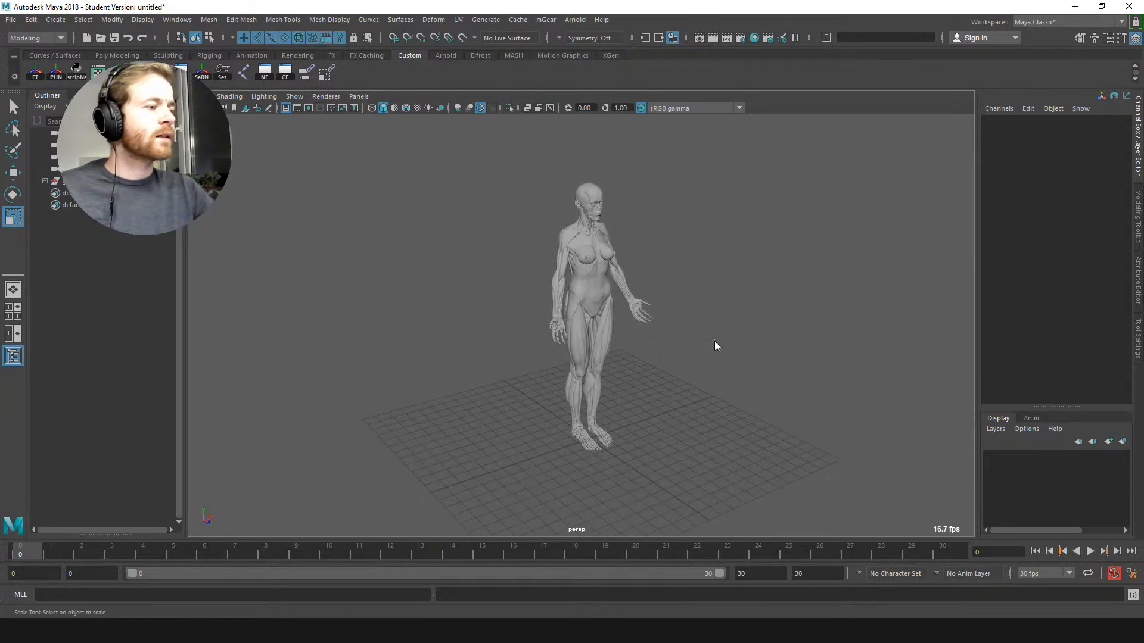
{"action": "right_click", "coordinate": [715, 341], "text": "shift"}
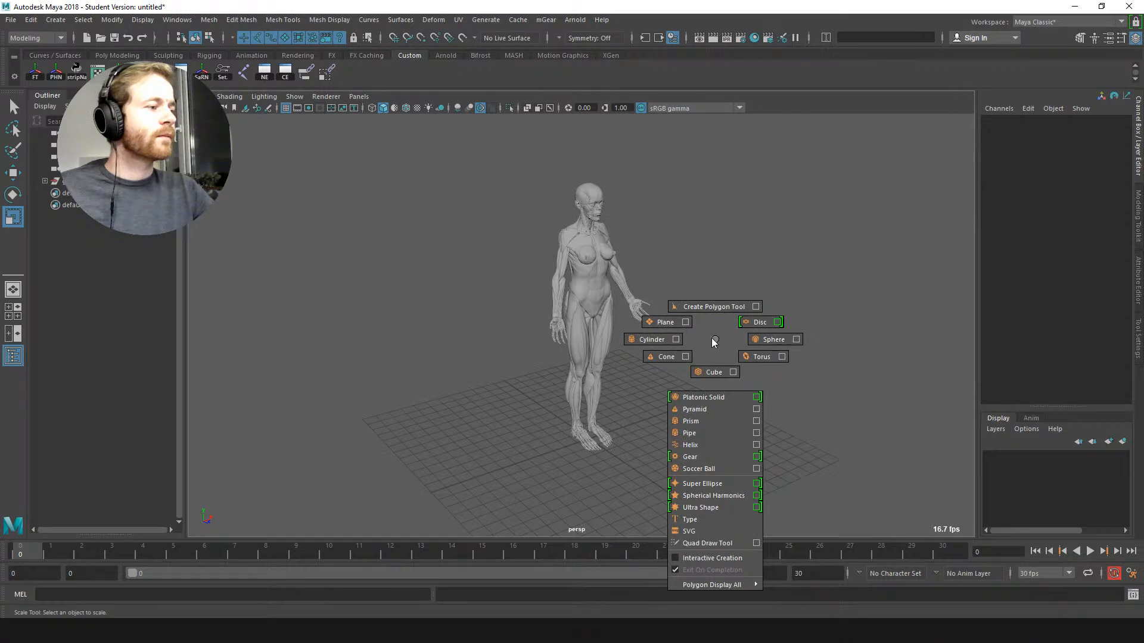
{"action": "left_click", "coordinate": [666, 322]}
{"action": "middle_click_drag", "start_coordinate": [684, 399], "coordinate": [988, 262]}
Step: Reduce the ground plane's width and height subdivisions to a single face and stretch it to about 79.4 along X
{"action": "left_click", "coordinate": [1007, 254]}
{"action": "left_click", "coordinate": [1044, 282]}
{"action": "left_click", "coordinate": [1067, 301], "text": "shift"}
{"action": "middle_click_drag", "start_coordinate": [930, 295], "coordinate": [830, 291]}
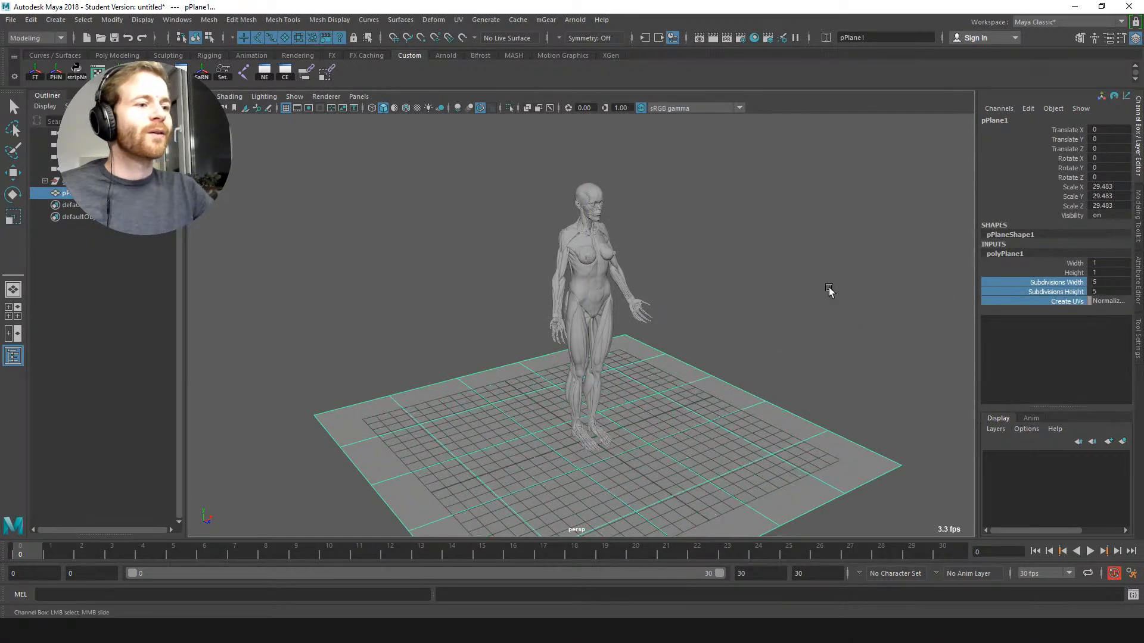
{"action": "left_click", "coordinate": [739, 303]}
{"action": "key", "text": "r"}
{"action": "left_click", "coordinate": [629, 411]}
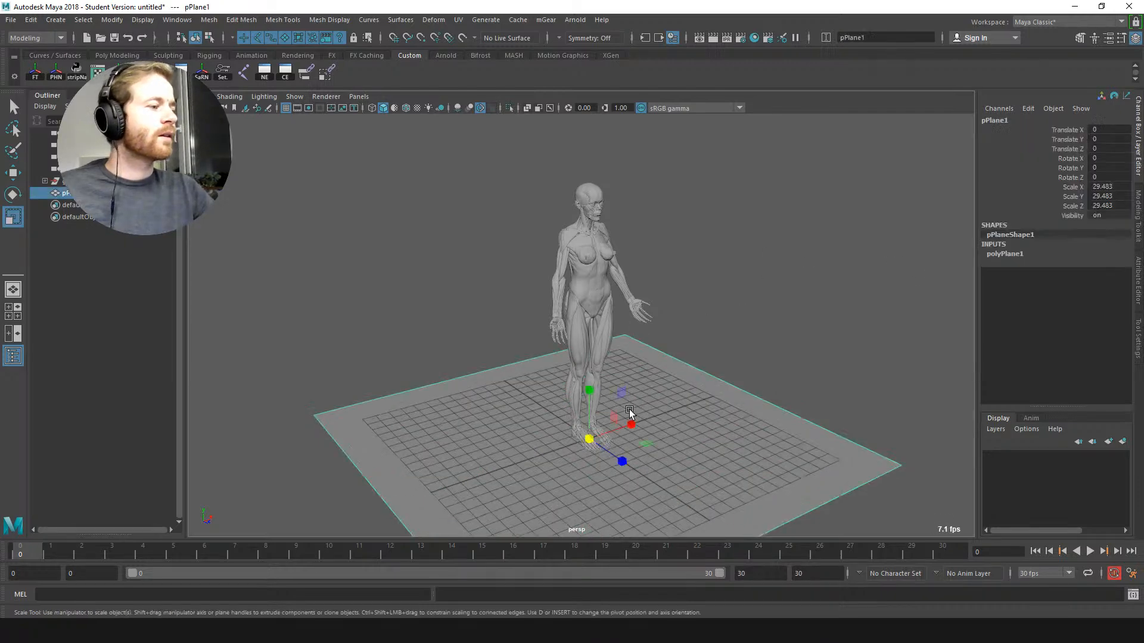
{"action": "left_click_drag", "start_coordinate": [631, 424], "coordinate": [694, 397]}
{"action": "scroll", "coordinate": [714, 352], "scroll_direction": "down", "scroll_amount": 2}
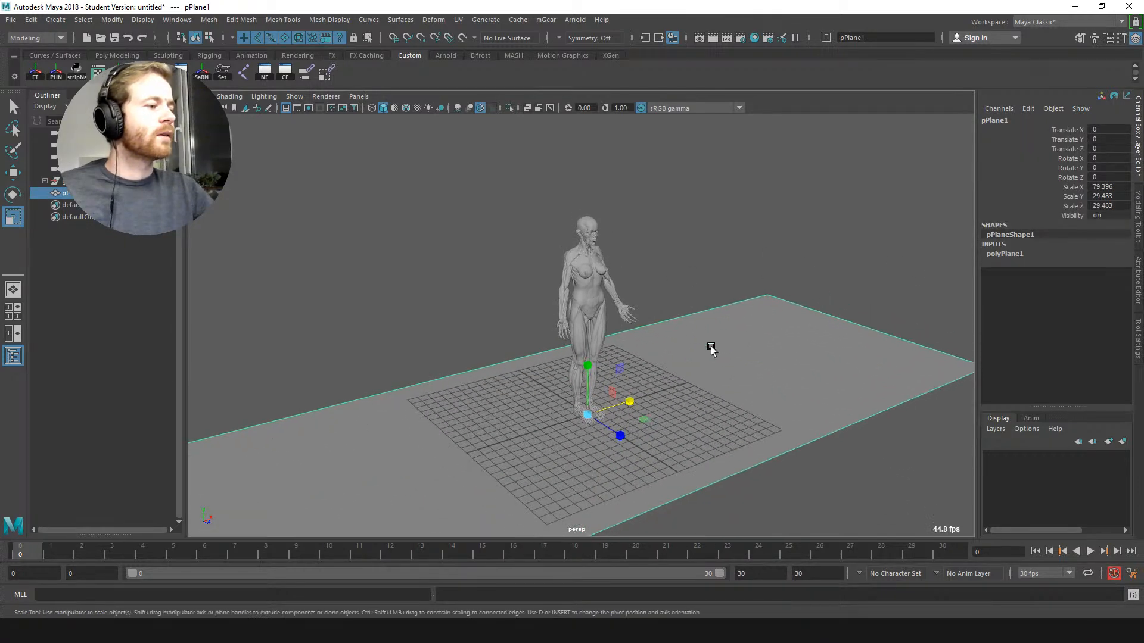
Step: Extrude the ground plane's long edge behind the figure straight up to form a tall backdrop wall
{"action": "key", "text": "F10"}
{"action": "left_click", "coordinate": [701, 313]}
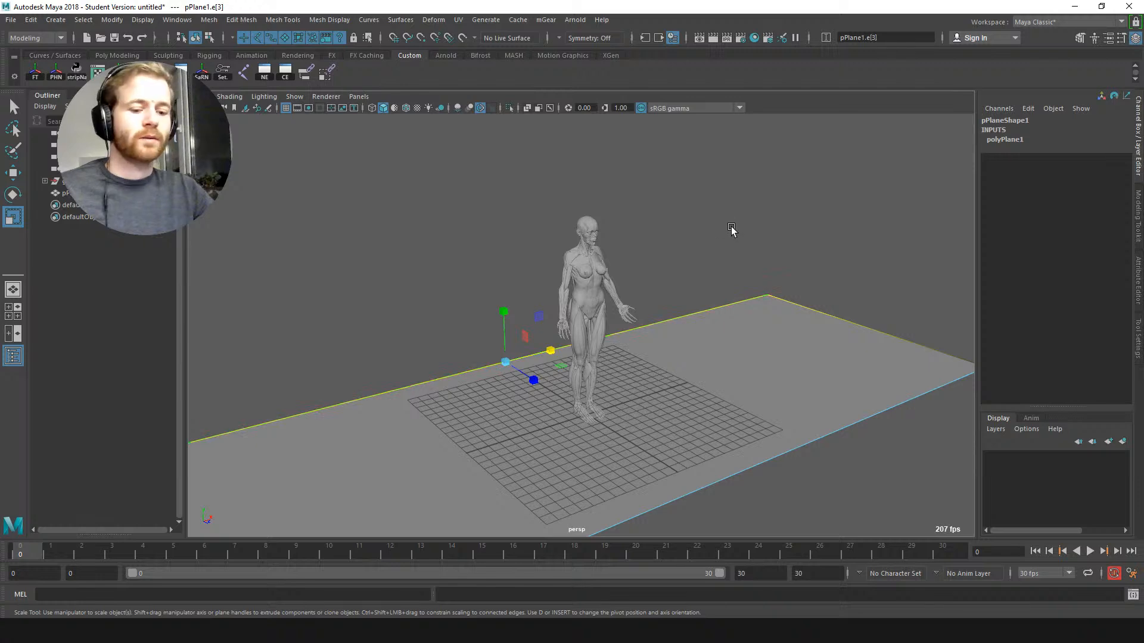
{"action": "right_click_drag", "start_coordinate": [685, 321], "coordinate": [642, 209], "text": "shift"}
{"action": "left_click_drag", "start_coordinate": [507, 298], "coordinate": [498, 100]}
Step: Move the backdrop's wall face back, farther away from the figure
{"action": "scroll", "coordinate": [574, 188], "scroll_direction": "down", "scroll_amount": 2}
{"action": "left_click_drag", "start_coordinate": [536, 214], "coordinate": [582, 255], "text": "alt"}
{"action": "middle_click_drag", "start_coordinate": [582, 256], "coordinate": [577, 161]}
{"action": "right_click_drag", "start_coordinate": [613, 241], "coordinate": [528, 334], "text": "alt"}
{"action": "left_click", "coordinate": [509, 255]}
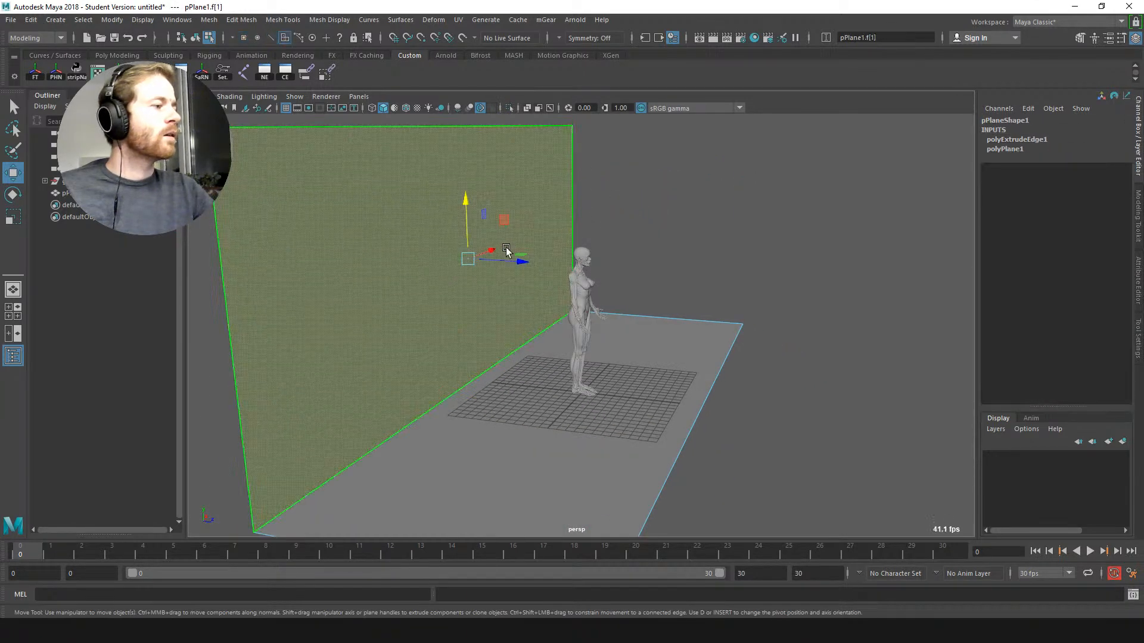
{"action": "left_click_drag", "start_coordinate": [511, 261], "coordinate": [475, 255]}
{"action": "left_click", "coordinate": [569, 220]}
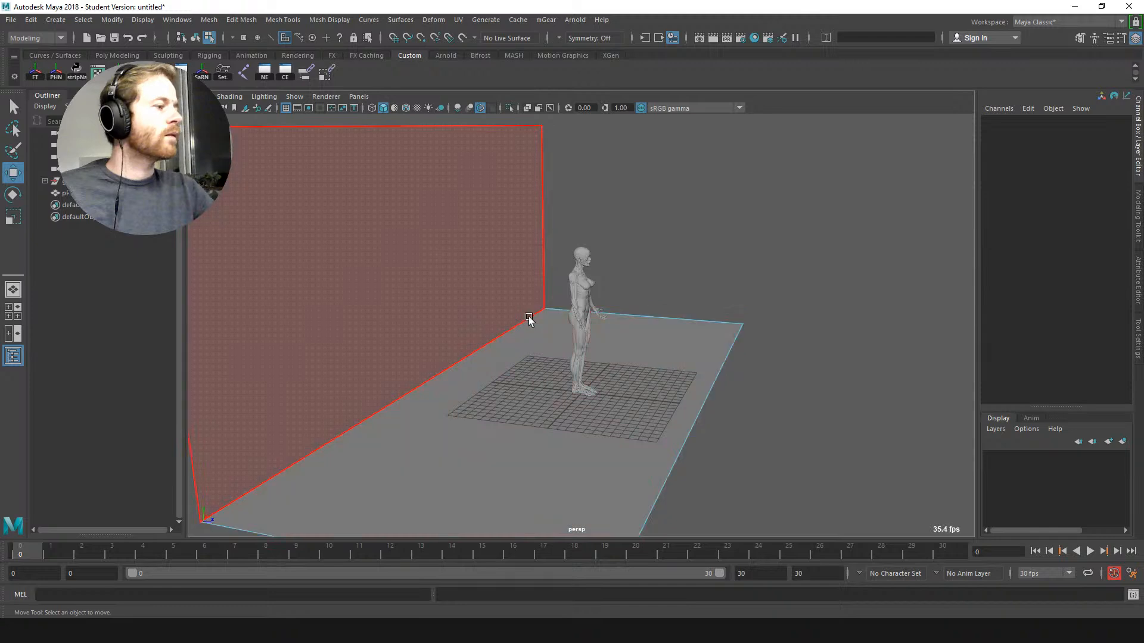
Step: Bevel the edge between floor and wall with a fraction of about 0.345 and 11 segments
{"action": "right_click_drag", "start_coordinate": [527, 339], "coordinate": [523, 317]}
{"action": "left_click", "coordinate": [523, 318]}
{"action": "key", "text": "ctrl+b"}
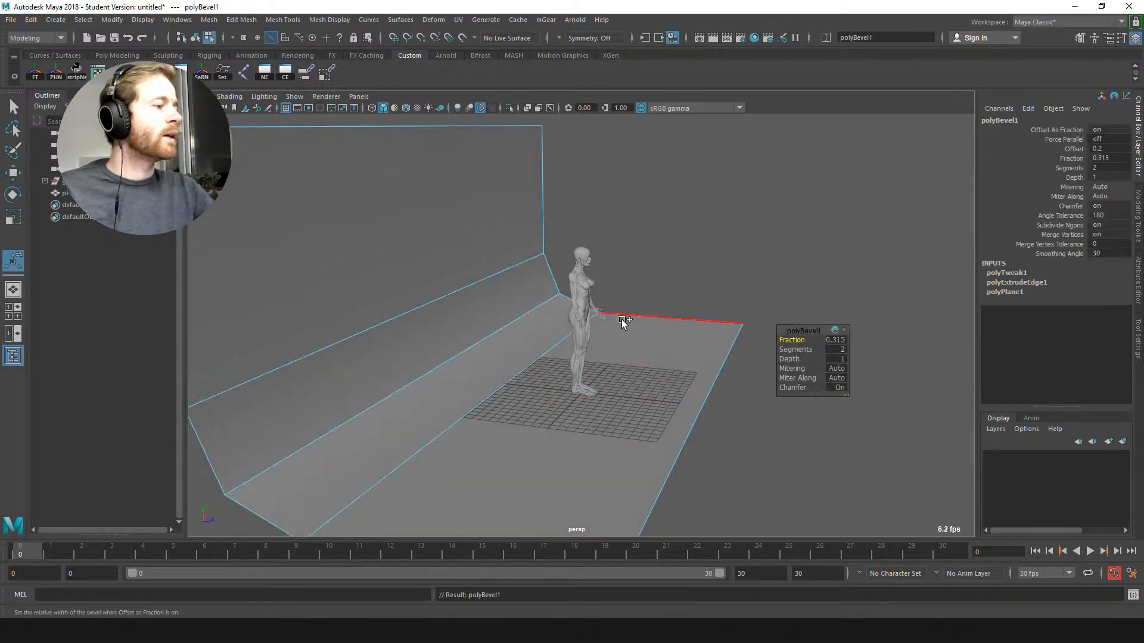
{"action": "left_click_drag", "start_coordinate": [790, 338], "coordinate": [834, 355]}
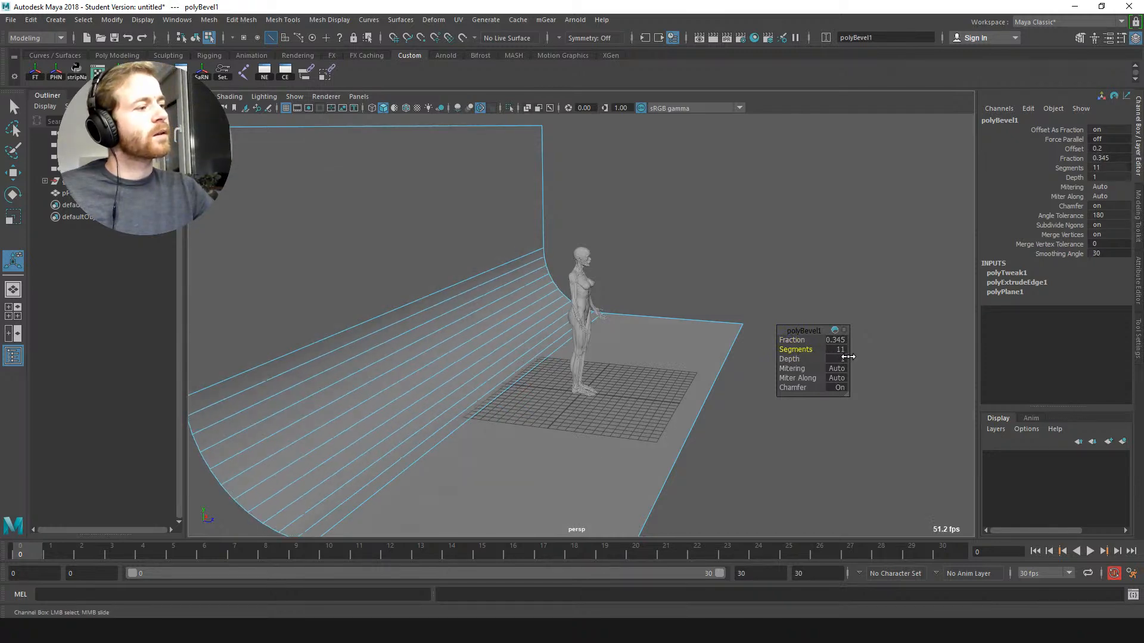
{"action": "left_click", "coordinate": [722, 239]}
Step: Insert supporting edge loops close to the front, top and both side borders of the backdrop, and delete its construction history
{"action": "key", "text": "ctrl+shift+x"}
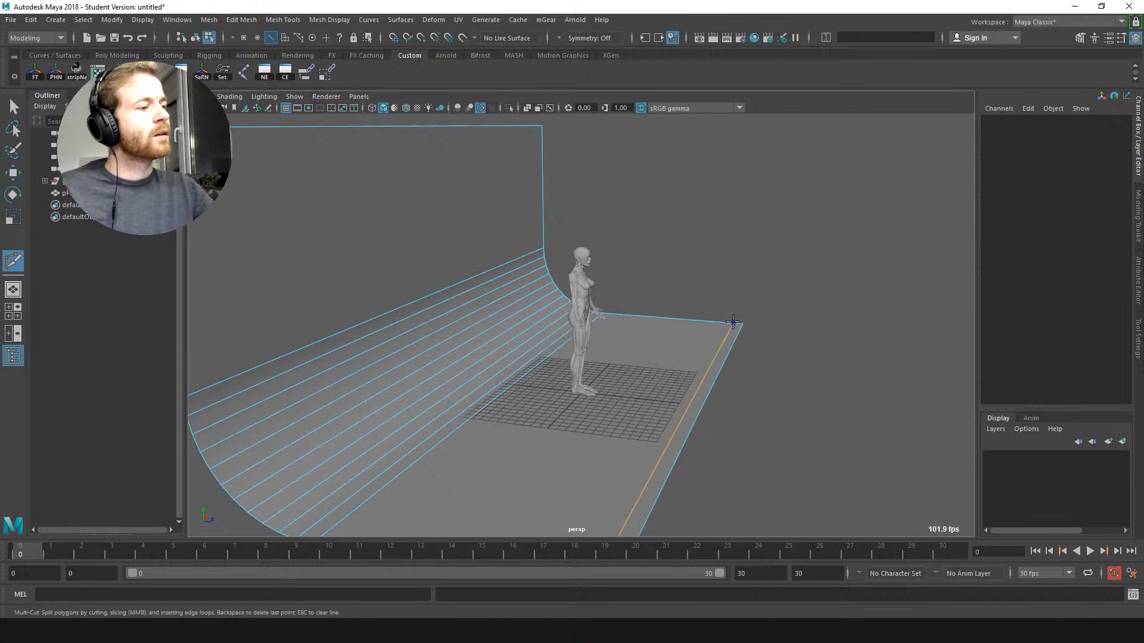
{"action": "left_click", "coordinate": [723, 323], "text": "ctrl"}
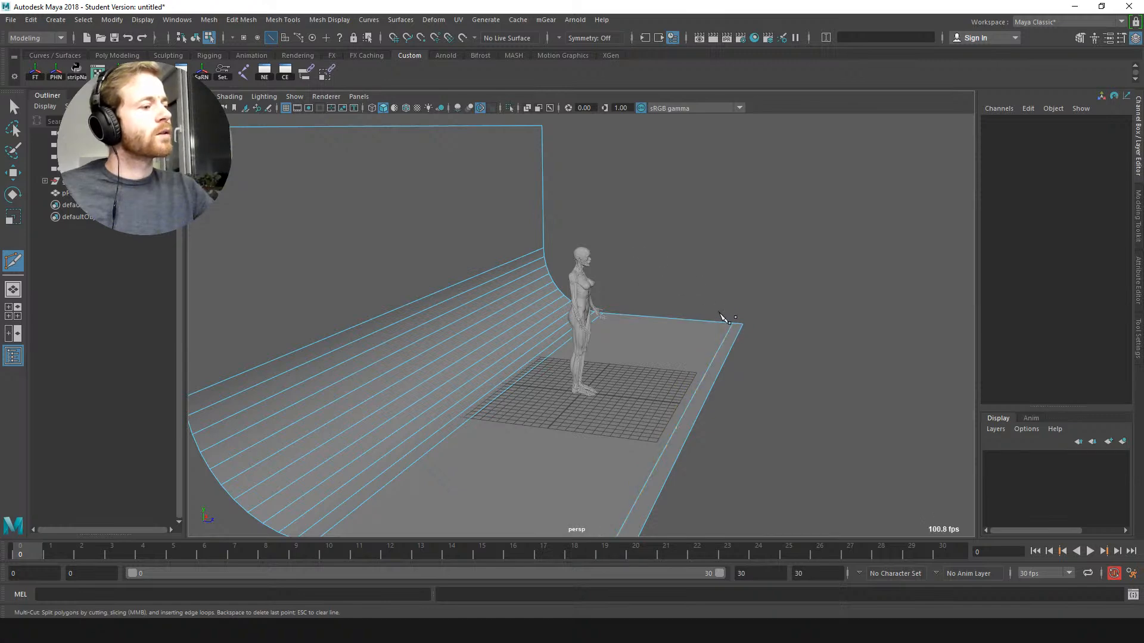
{"action": "left_click_drag", "start_coordinate": [588, 178], "coordinate": [388, 205], "text": "alt"}
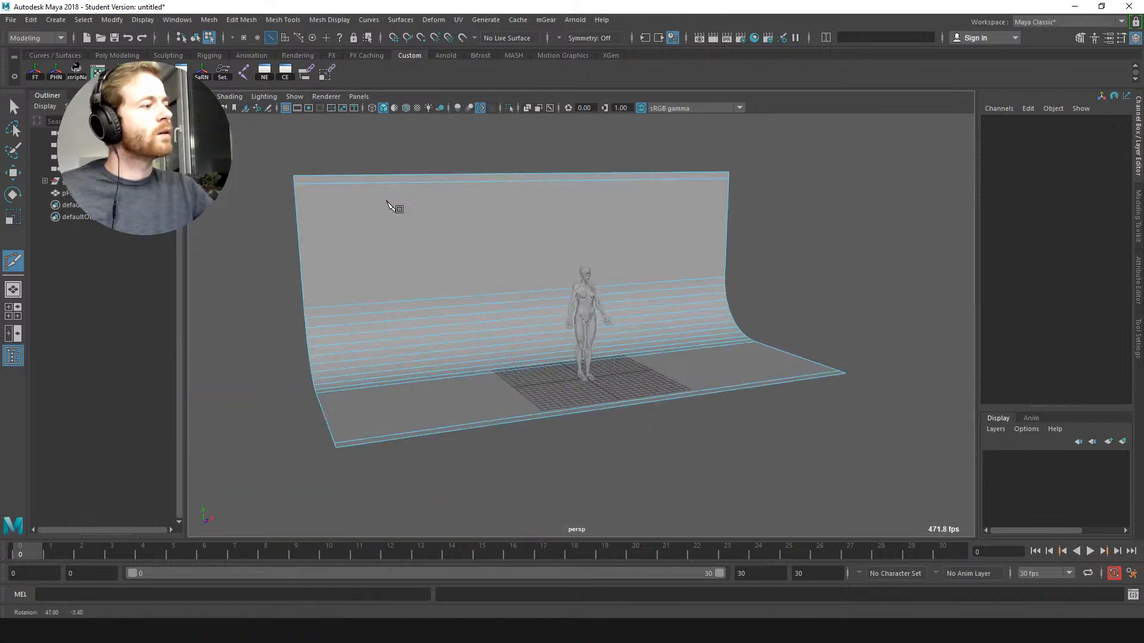
{"action": "left_click", "coordinate": [303, 185], "text": "ctrl"}
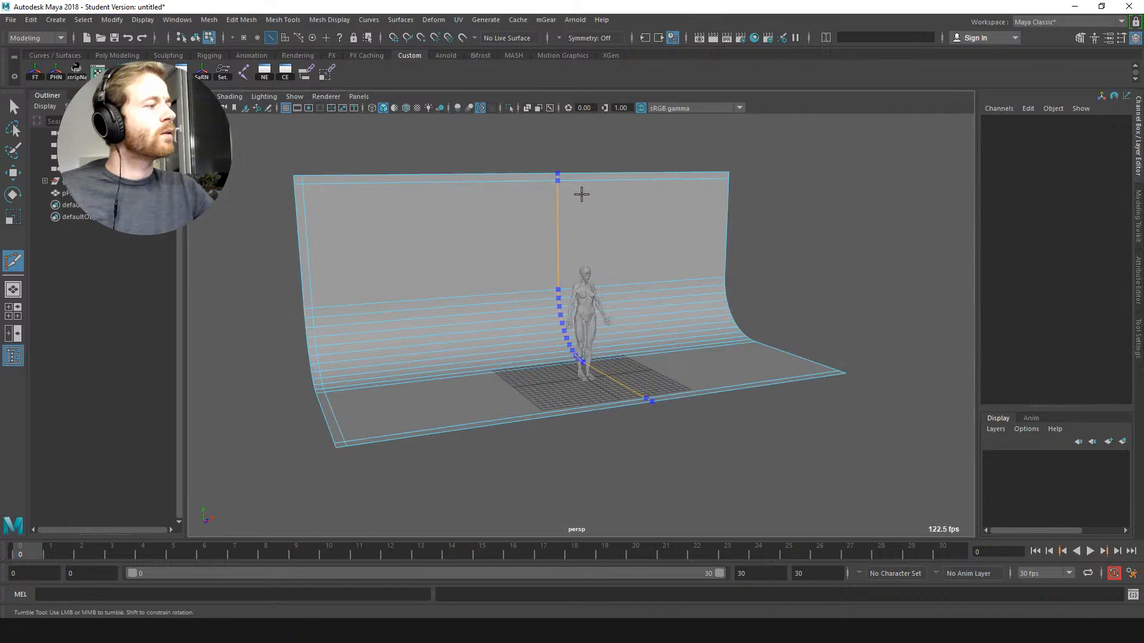
{"action": "left_click", "coordinate": [722, 179], "text": "ctrl"}
{"action": "key", "text": "w"}
{"action": "left_click", "coordinate": [699, 276]}
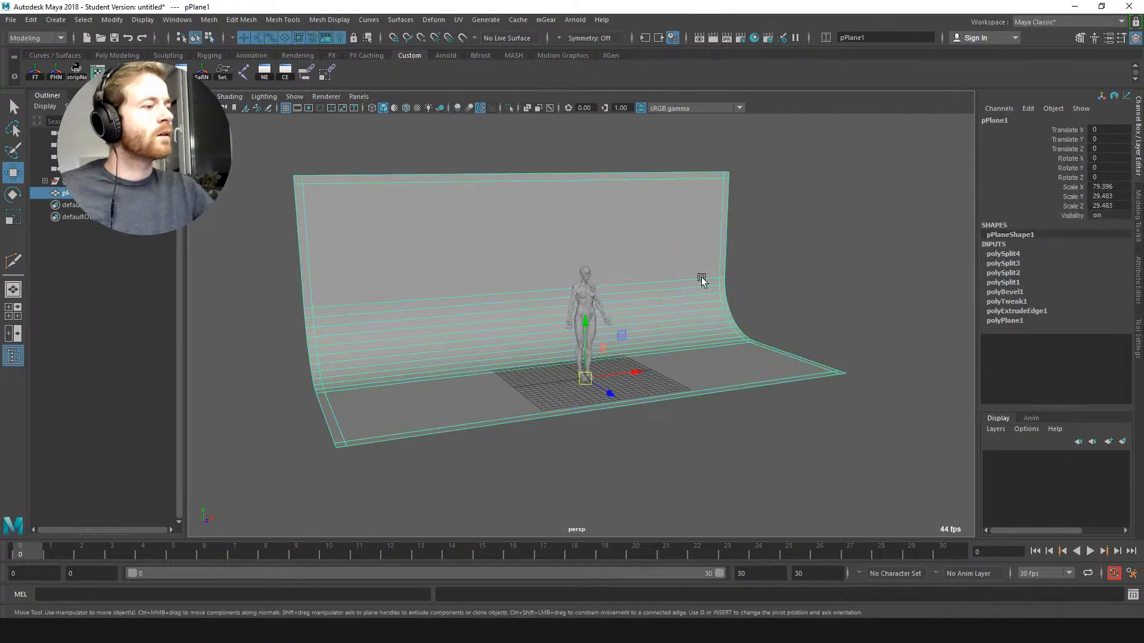
{"action": "left_click_drag", "start_coordinate": [817, 266], "coordinate": [767, 286], "text": "alt"}
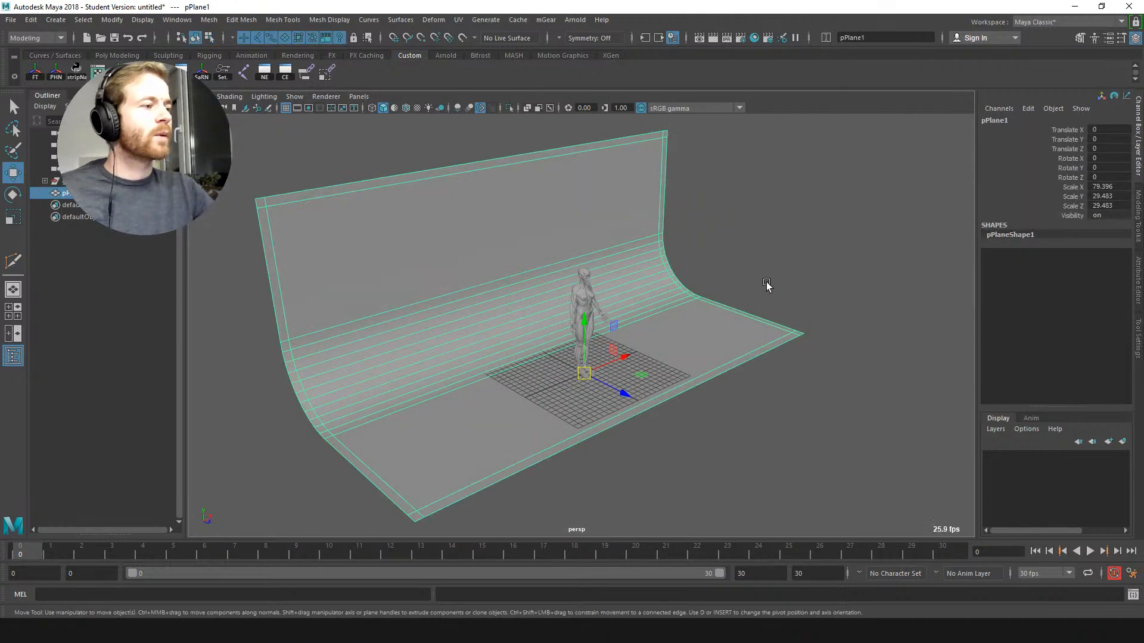
Step: Try smoothing the backdrop mesh with one division and delete its construction history
{"action": "right_click", "coordinate": [615, 264], "text": "shift"}
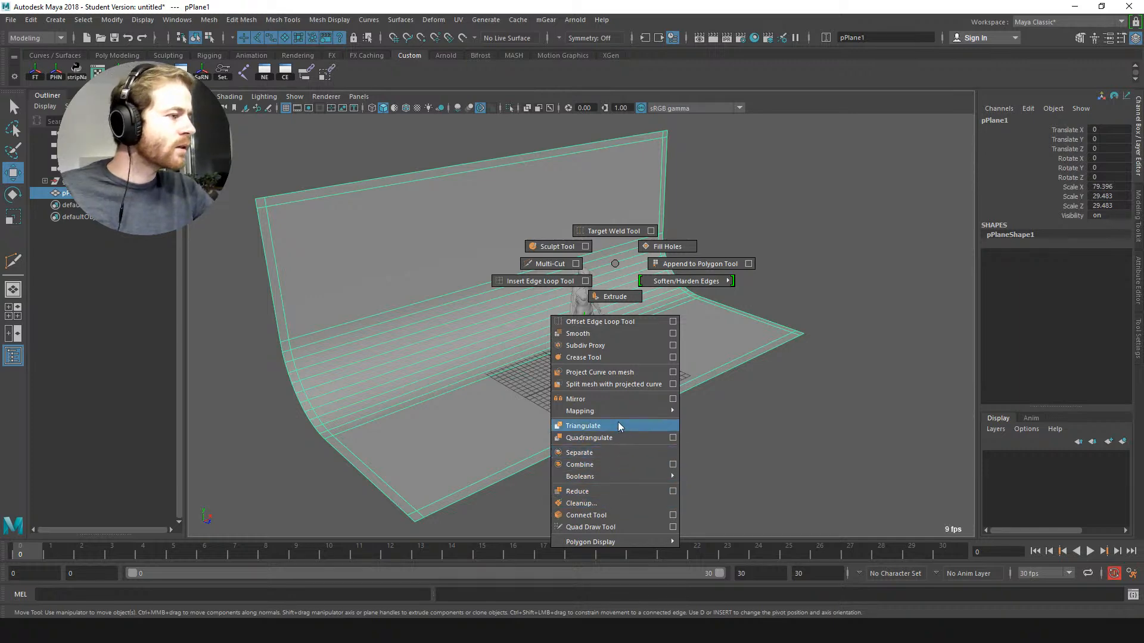
{"action": "left_click", "coordinate": [607, 333]}
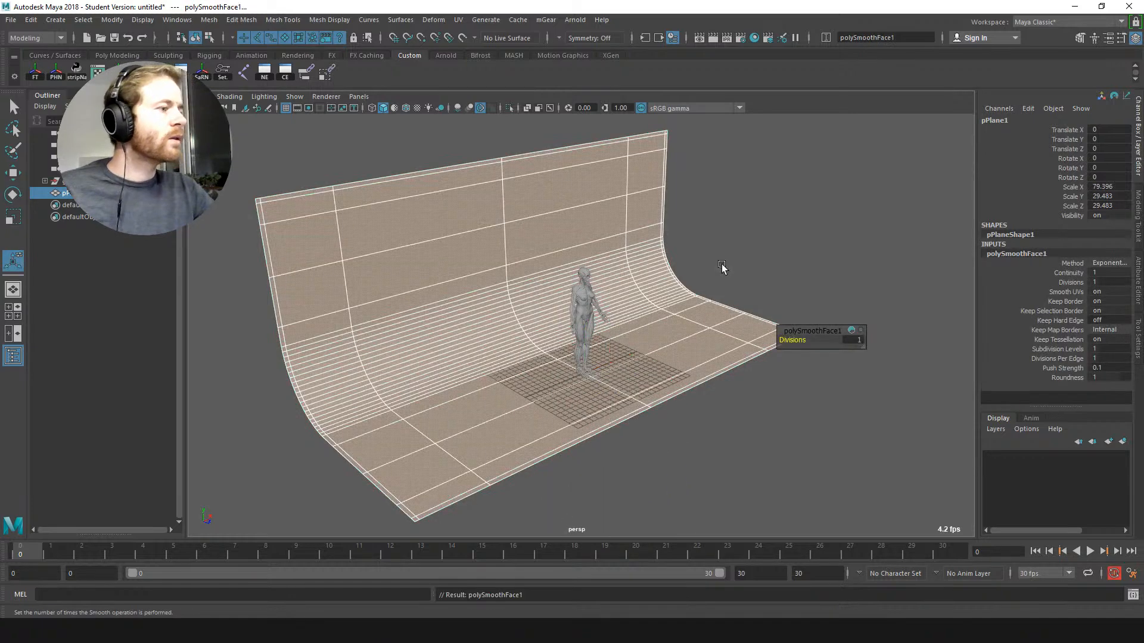
{"action": "left_click", "coordinate": [828, 256]}
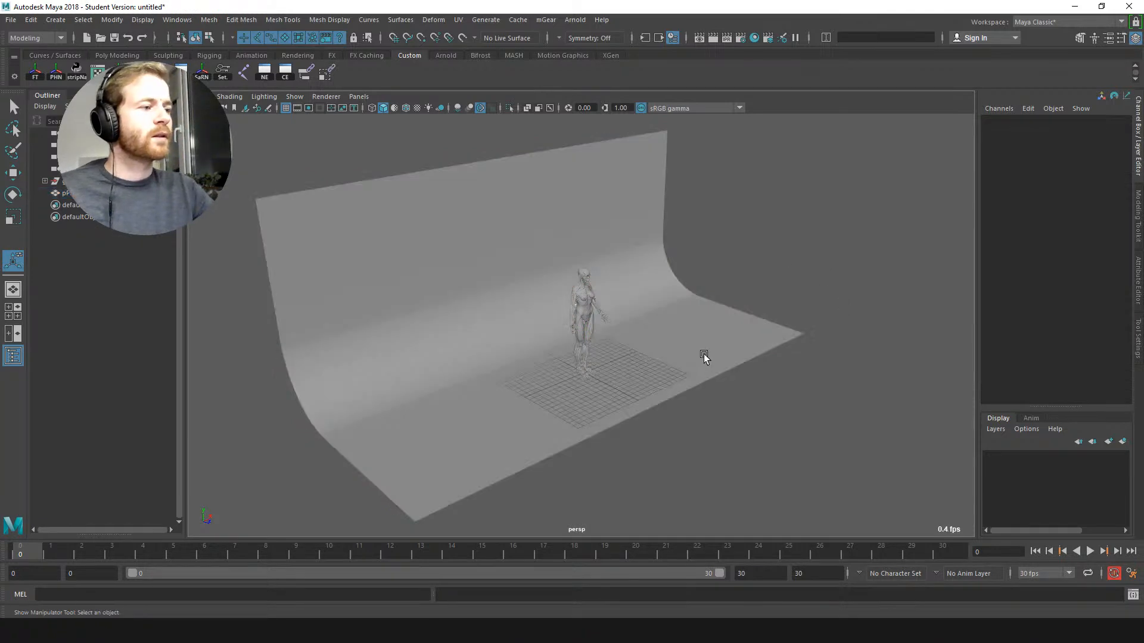
{"action": "left_click", "coordinate": [703, 356]}
{"action": "left_click", "coordinate": [748, 233]}
{"action": "left_click_drag", "start_coordinate": [748, 232], "coordinate": [751, 199], "text": "alt"}
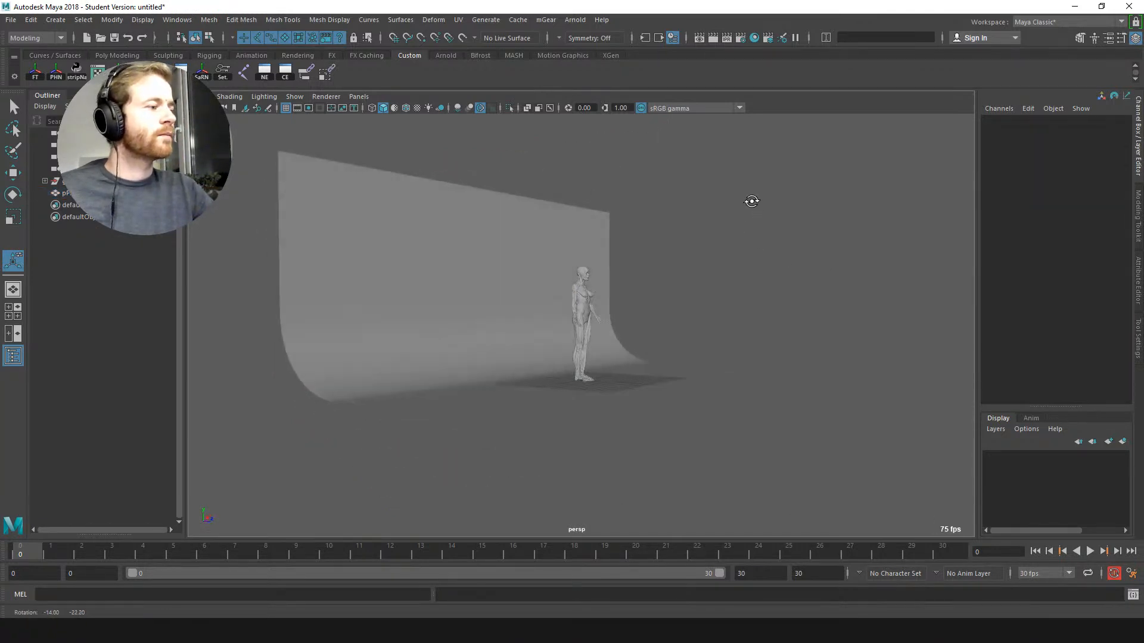
{"action": "right_click_drag", "start_coordinate": [750, 199], "coordinate": [683, 336], "text": "alt"}
{"action": "left_click", "coordinate": [685, 333]}
{"action": "right_click", "coordinate": [690, 325], "text": "shift"}
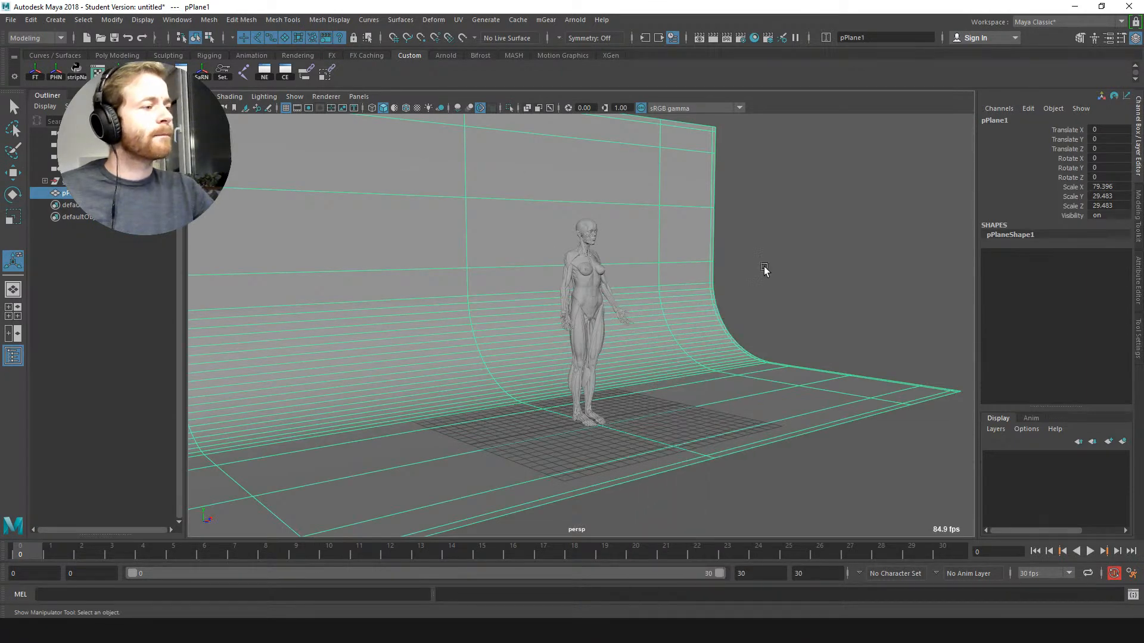
{"action": "left_click", "coordinate": [766, 271]}
{"action": "left_click", "coordinate": [709, 310]}
{"action": "left_click_drag", "start_coordinate": [750, 285], "coordinate": [749, 287], "text": "alt"}
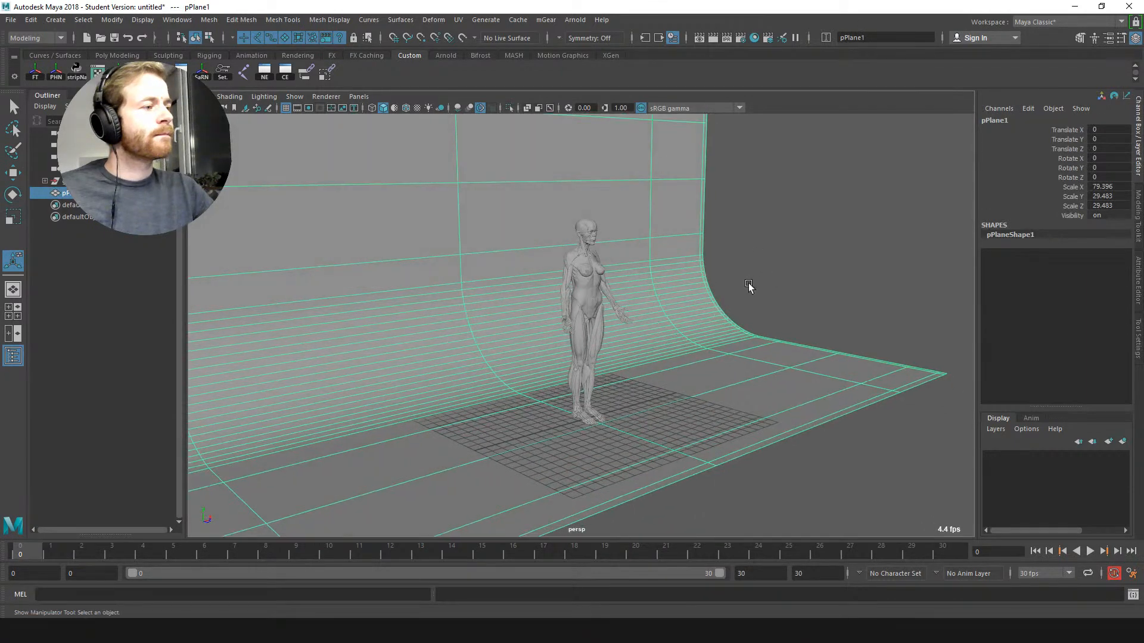
Step: Undo the history deletion and the smoothing of the backdrop
{"action": "key", "text": "ctrl+z"}
{"action": "key", "text": "ctrl+z"}
{"action": "key", "text": "ctrl+z"}
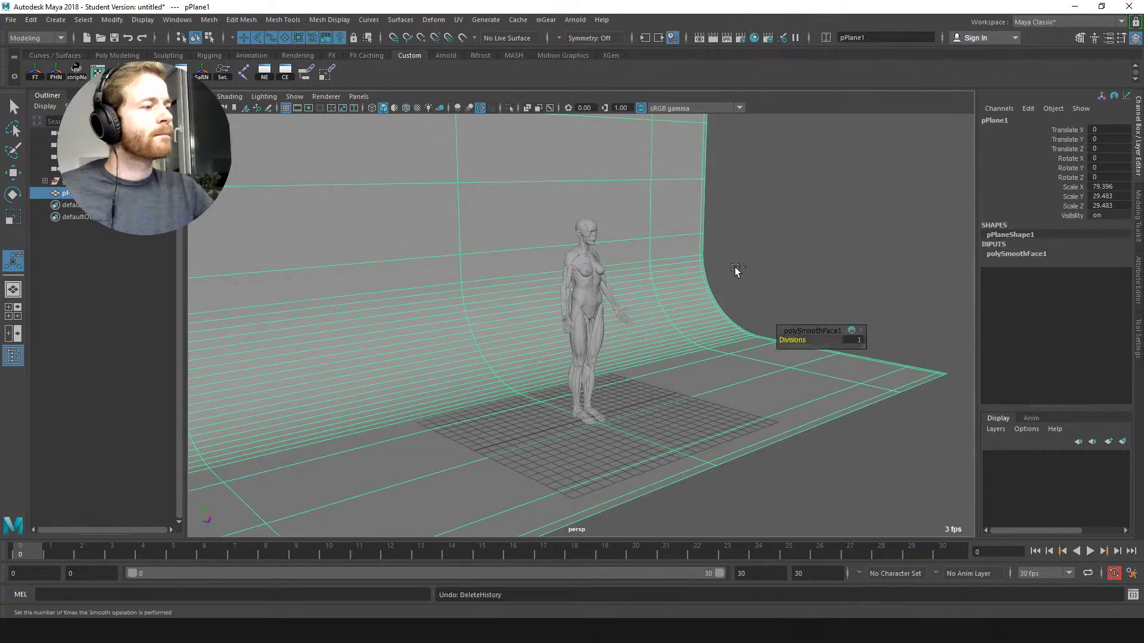
{"action": "key", "text": "ctrl+z"}
{"action": "key", "text": "ctrl+z"}
{"action": "key", "text": "ctrl+z"}
Step: Insert supporting edge loops on the floor and wall just beyond both ends of the curved section
{"action": "left_click_drag", "start_coordinate": [732, 267], "coordinate": [790, 301], "text": "alt"}
{"action": "key", "text": "ctrl+shift+x"}
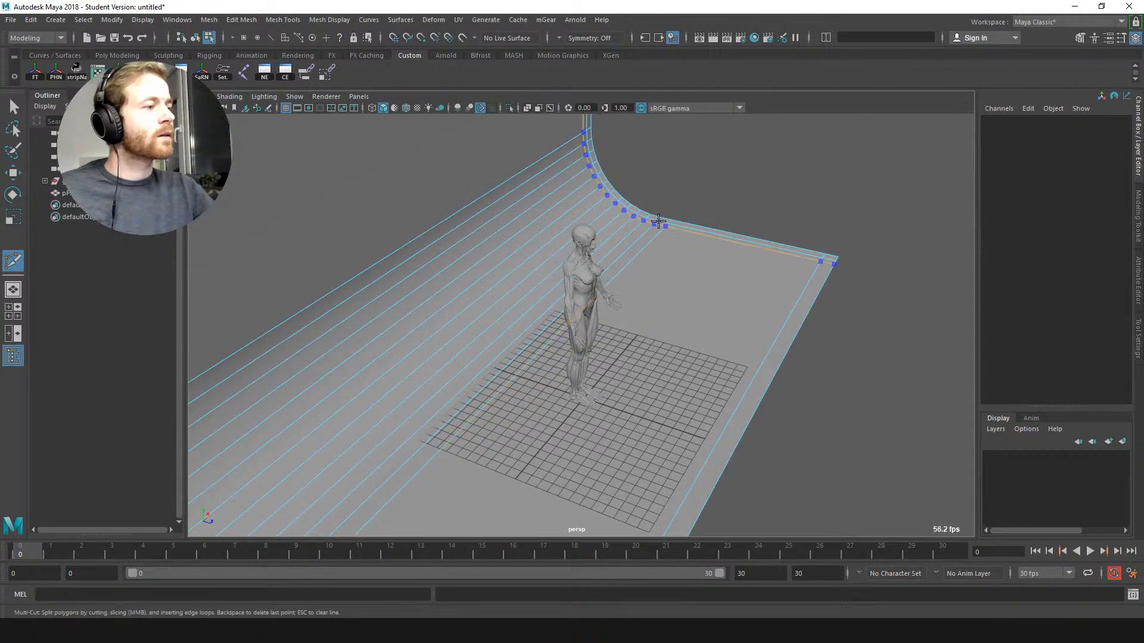
{"action": "mouse_move", "coordinate": [587, 164]}
{"action": "right_mouse_down", "text": "alt"}
{"action": "mouse_move", "coordinate": [596, 182]}
{"action": "mouse_move", "coordinate": [572, 166]}
{"action": "right_mouse_up", "text": "alt"}
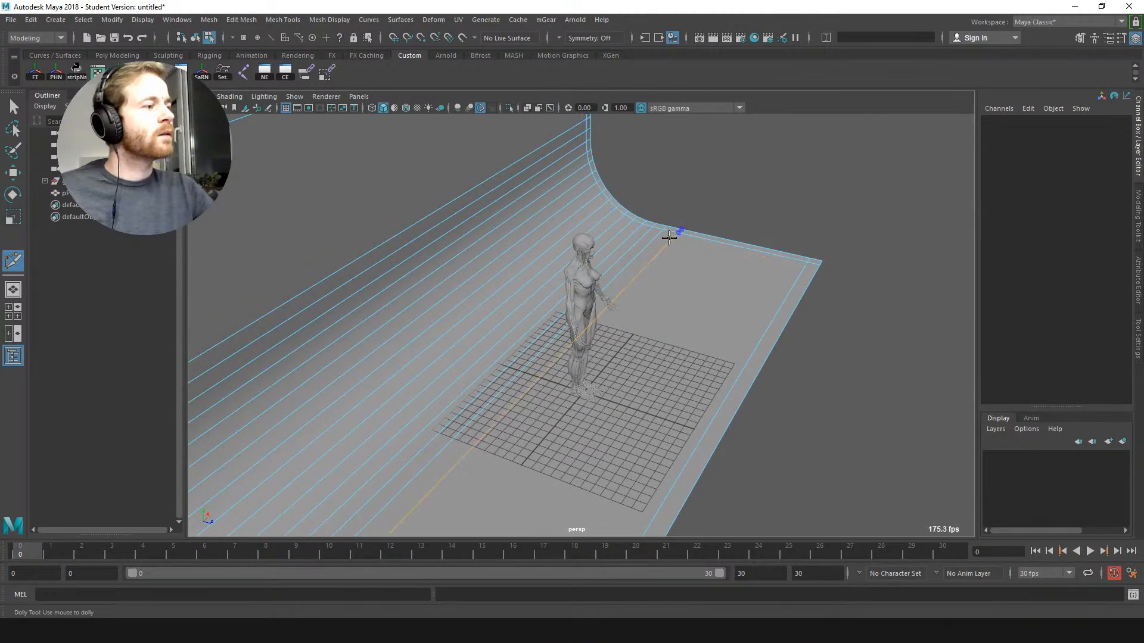
{"action": "key", "text": "w"}
Step: Smooth the whole backdrop mesh and delete its construction history
{"action": "left_click", "coordinate": [698, 241]}
{"action": "right_click_drag", "start_coordinate": [685, 271], "coordinate": [670, 341], "text": "shift"}
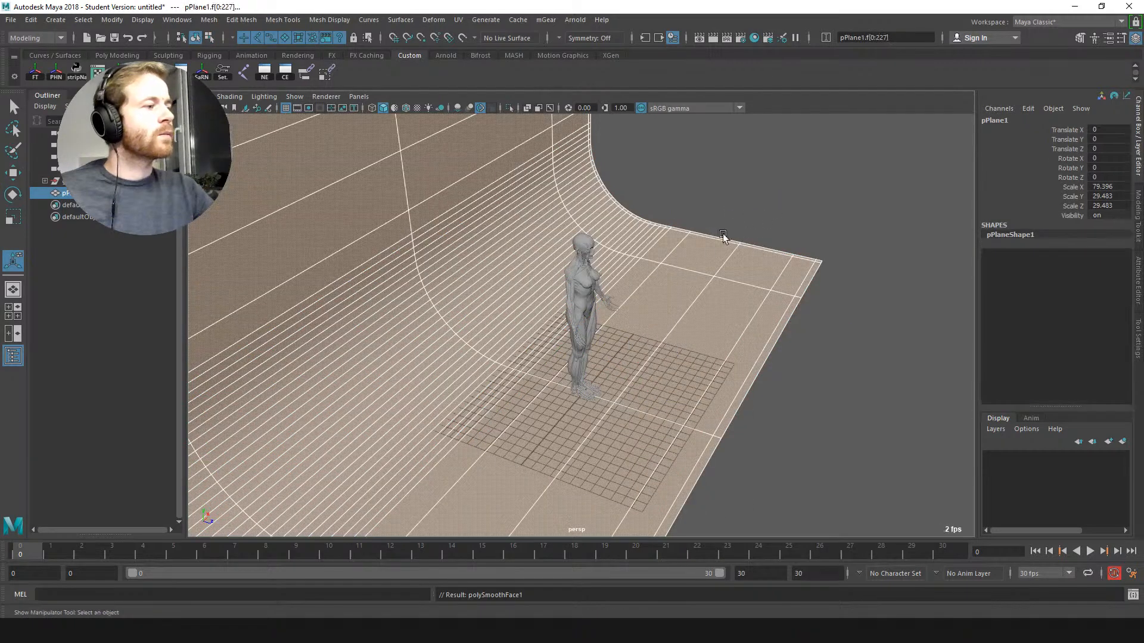
{"action": "left_click", "coordinate": [733, 199]}
{"action": "left_click_drag", "start_coordinate": [733, 198], "coordinate": [674, 203], "text": "alt"}
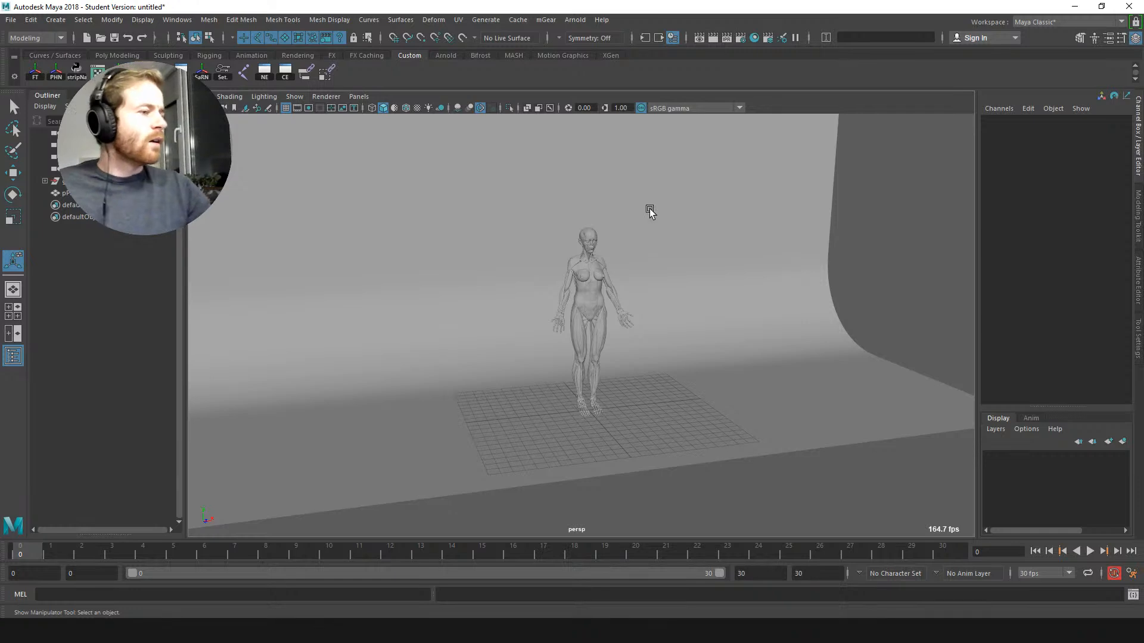
Step: Scale the backdrop up uniformly around the figure so it fills more of the perspective view
{"action": "scroll", "coordinate": [663, 361], "scroll_direction": "down", "scroll_amount": 5}
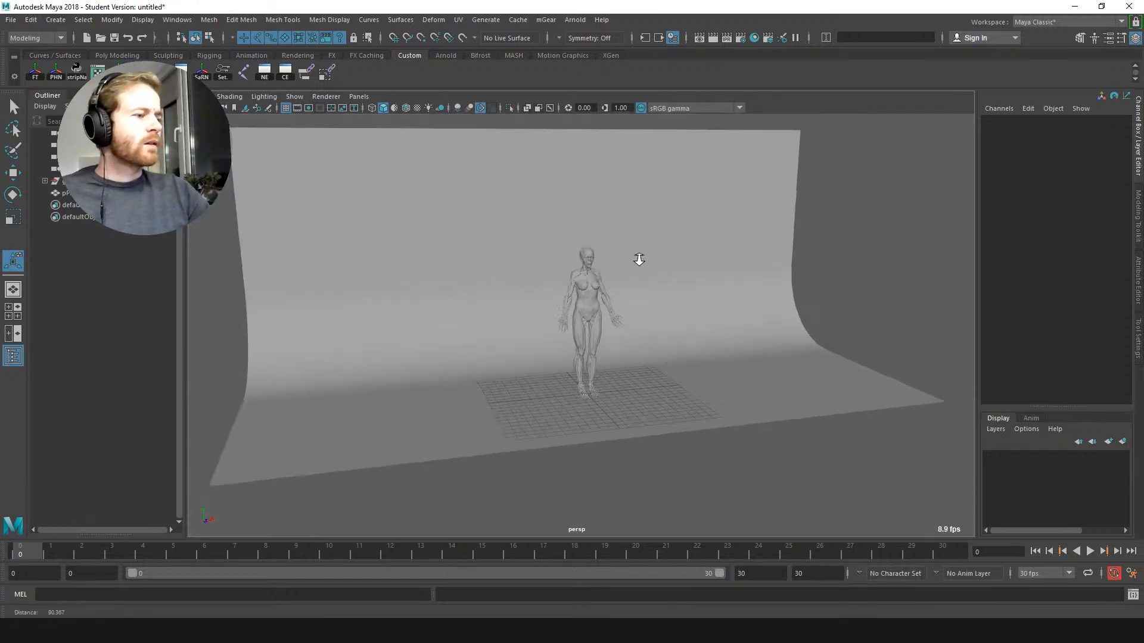
{"action": "left_click", "coordinate": [686, 374]}
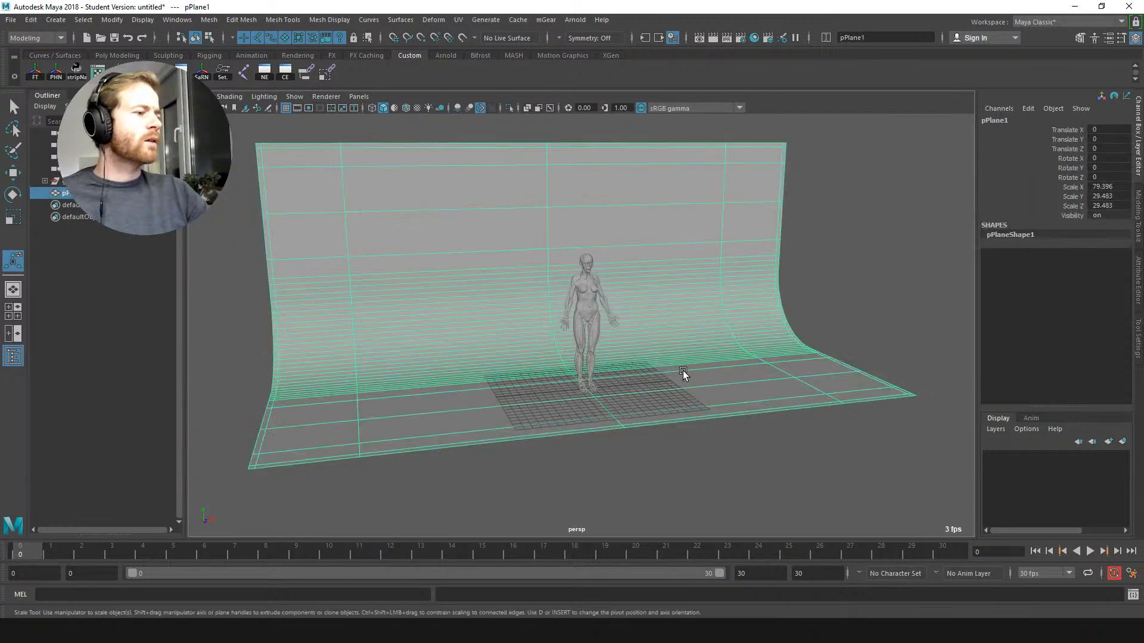
{"action": "key", "text": "r"}
{"action": "left_click_drag", "start_coordinate": [637, 378], "coordinate": [755, 358]}
{"action": "left_click", "coordinate": [862, 261]}
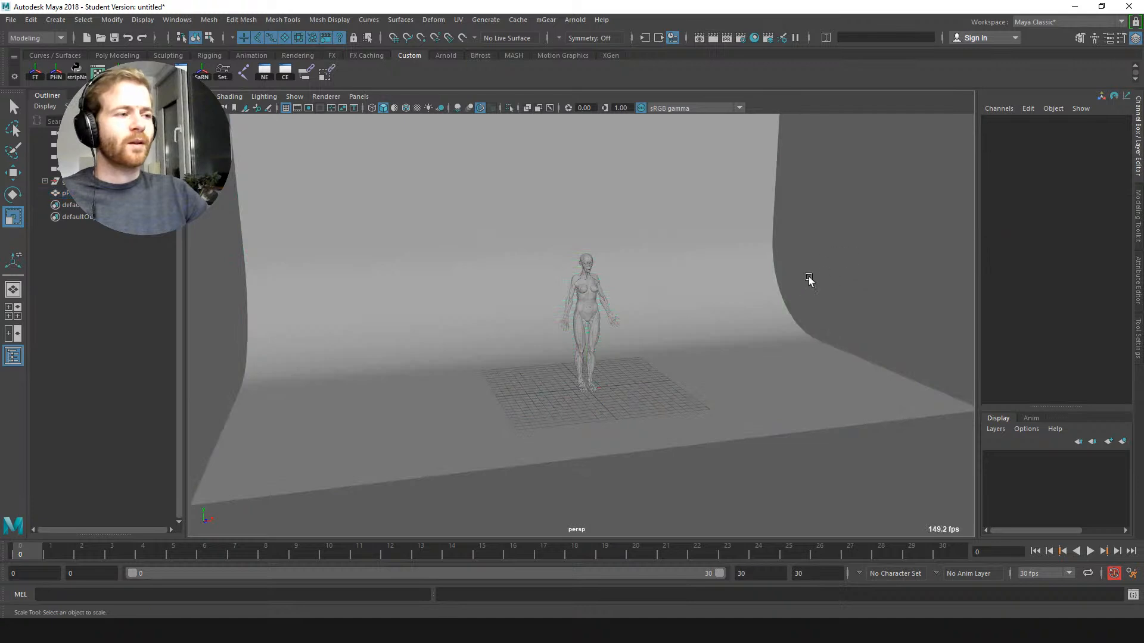
{"action": "left_click_drag", "start_coordinate": [809, 281], "coordinate": [713, 288], "text": "alt"}
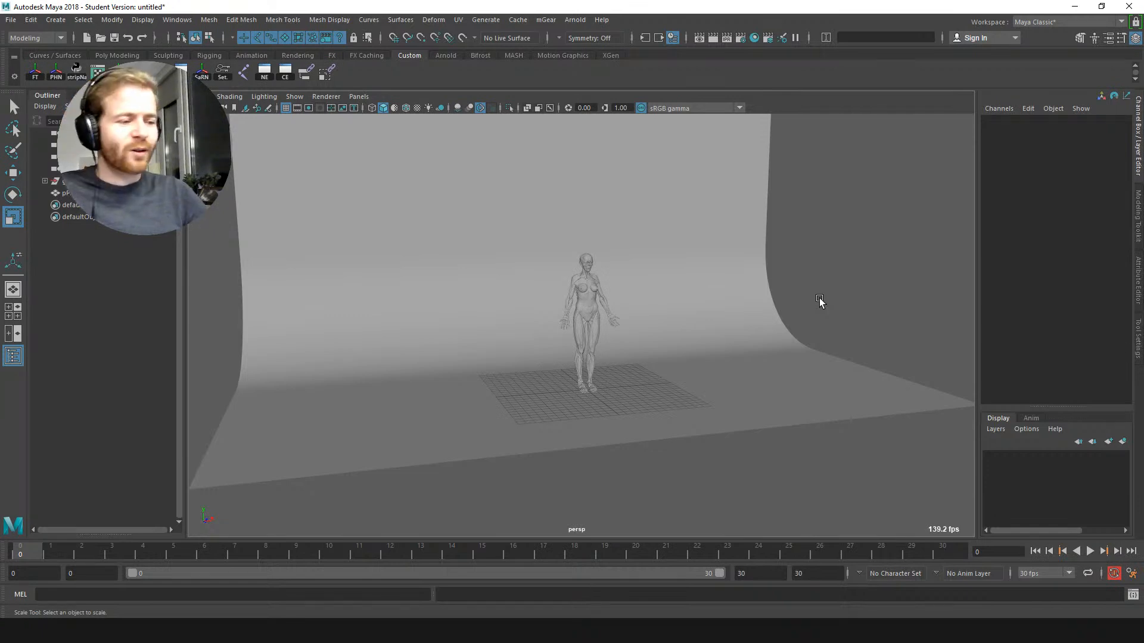
{"action": "scroll", "coordinate": [615, 318], "scroll_direction": "up", "scroll_amount": 8}
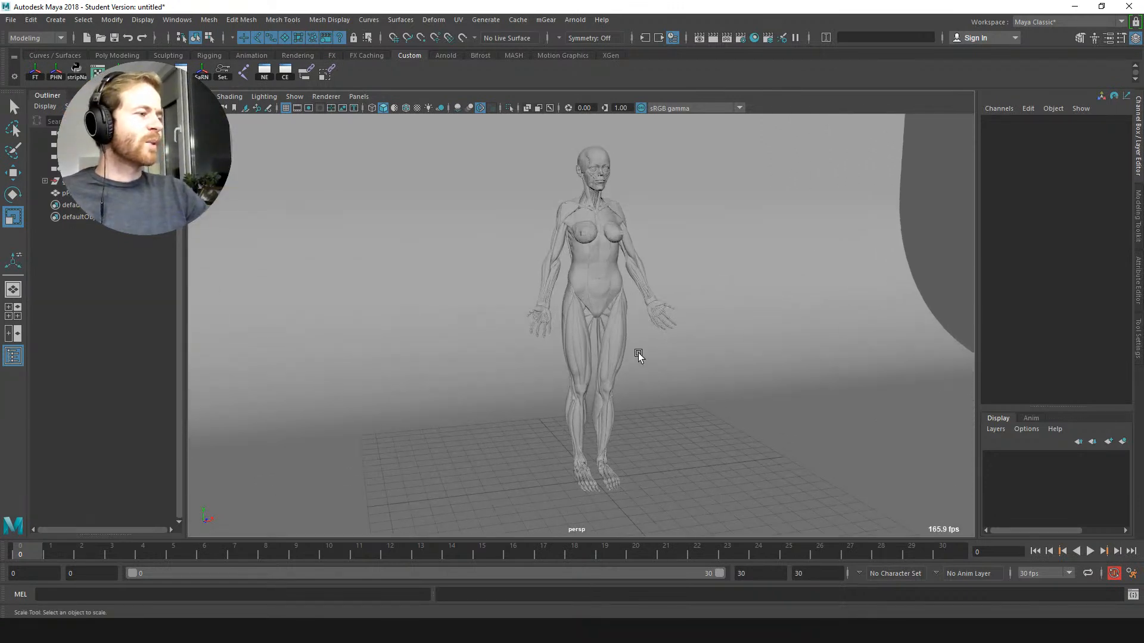
Step: Cancel the student-version prompt for the auto-save
{"action": "left_click_drag", "start_coordinate": [638, 356], "coordinate": [608, 334], "text": "alt"}
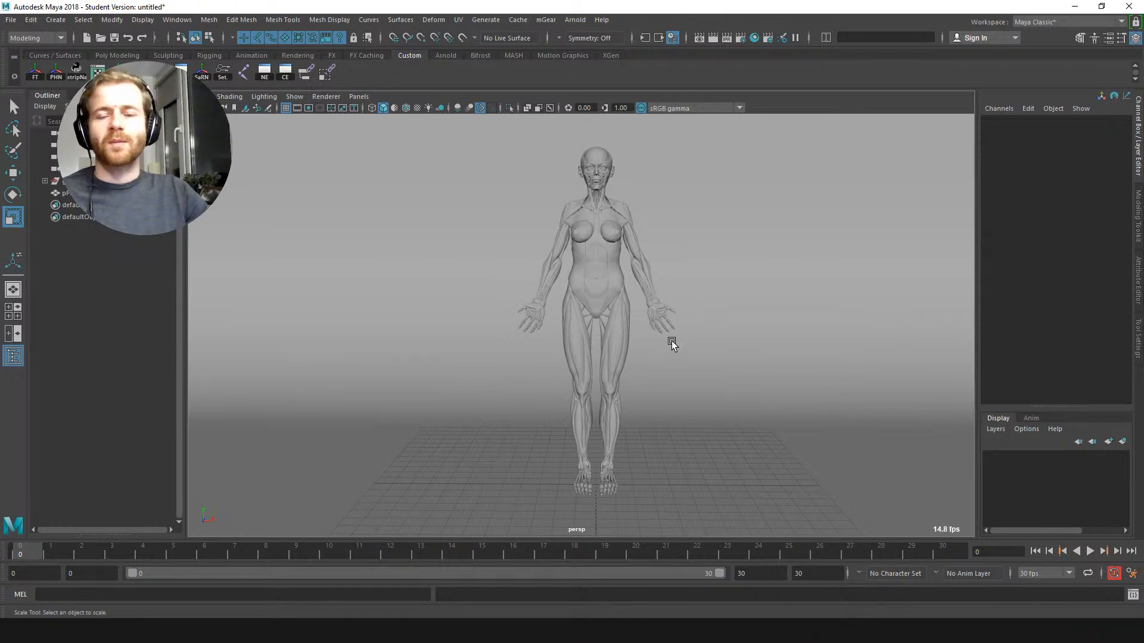
{"action": "mouse_move", "coordinate": [695, 320]}
{"action": "left_mouse_down", "text": "alt"}
{"action": "mouse_move", "coordinate": [699, 383]}
{"action": "mouse_move", "coordinate": [691, 335]}
{"action": "mouse_move", "coordinate": [673, 322]}
{"action": "left_mouse_up", "text": "alt"}
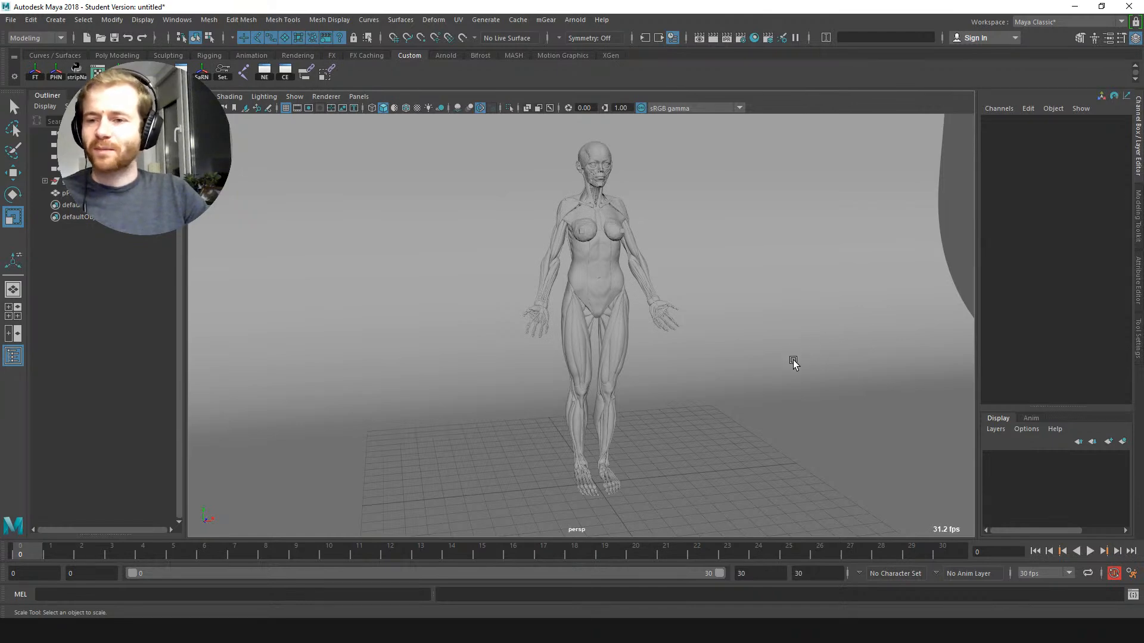
{"action": "right_click_drag", "start_coordinate": [796, 362], "coordinate": [806, 379], "text": "alt"}
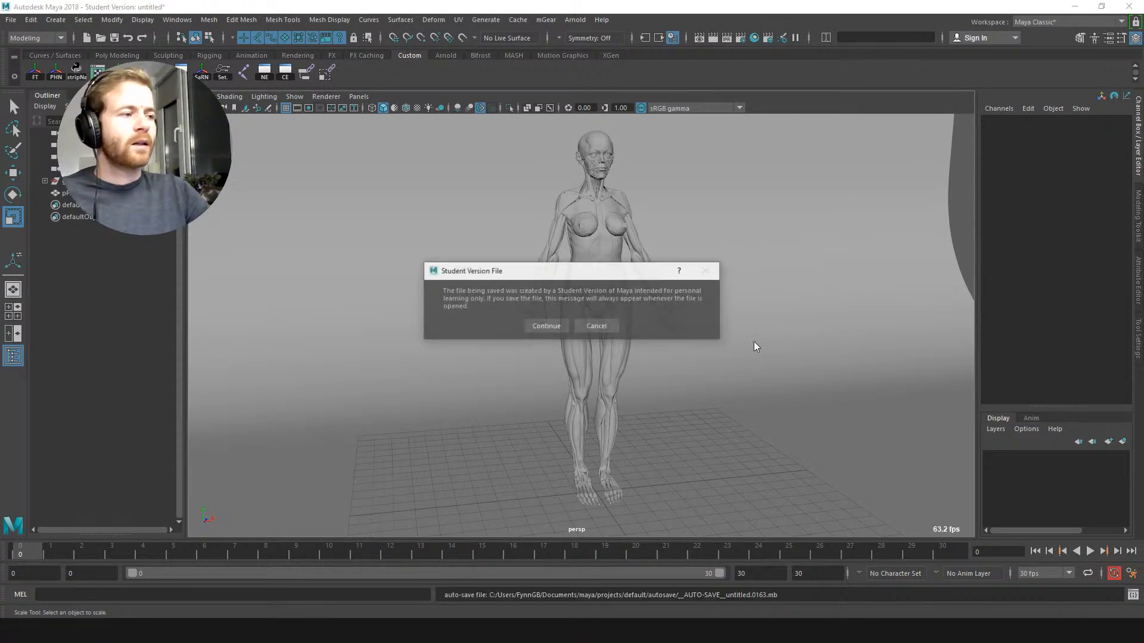
{"action": "left_click", "coordinate": [596, 325]}
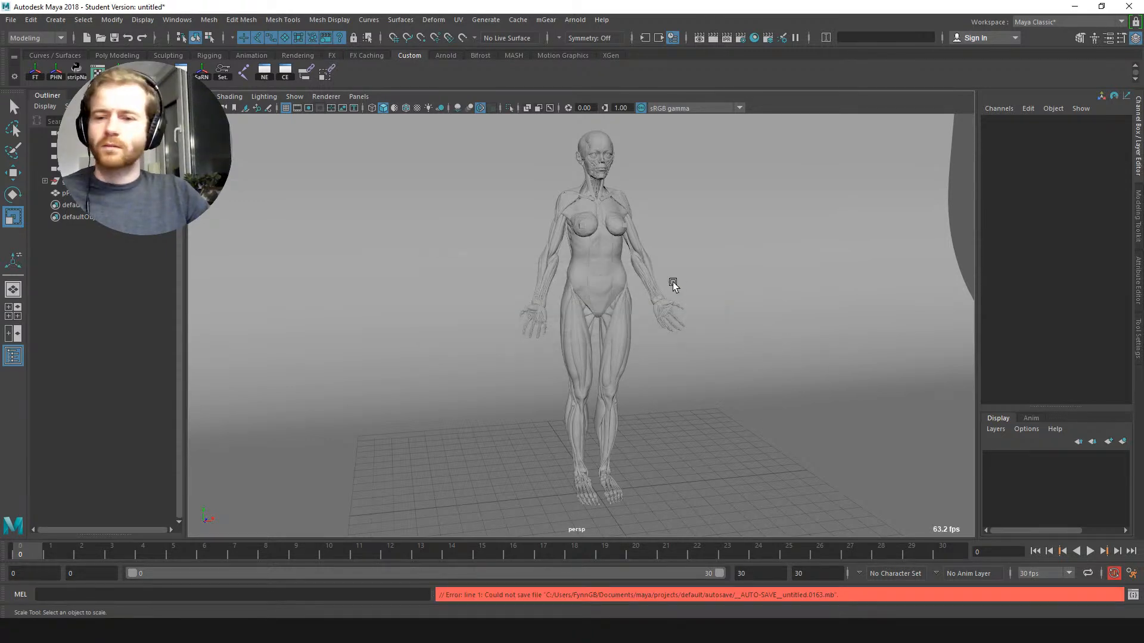
Step: Freeze the backdrop plane's transformations and deselect everything
{"action": "left_click_drag", "start_coordinate": [703, 285], "coordinate": [668, 289], "text": "alt"}
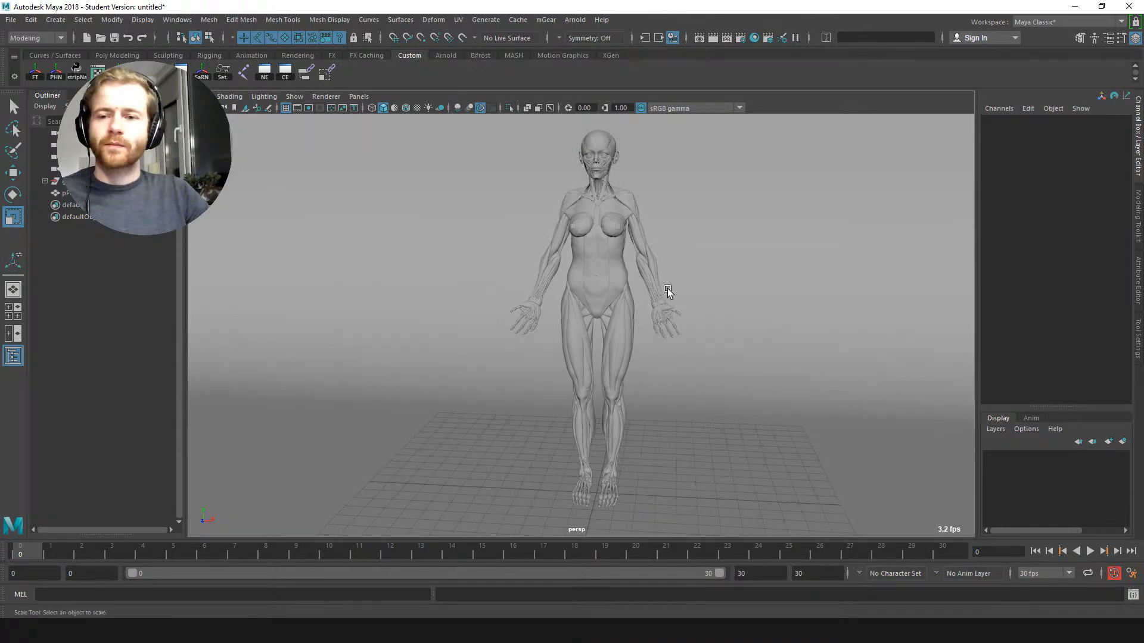
{"action": "right_click_drag", "start_coordinate": [670, 281], "coordinate": [560, 156], "text": "alt"}
{"action": "left_click_drag", "start_coordinate": [560, 156], "coordinate": [653, 272], "text": "alt"}
{"action": "left_click", "coordinate": [799, 284]}
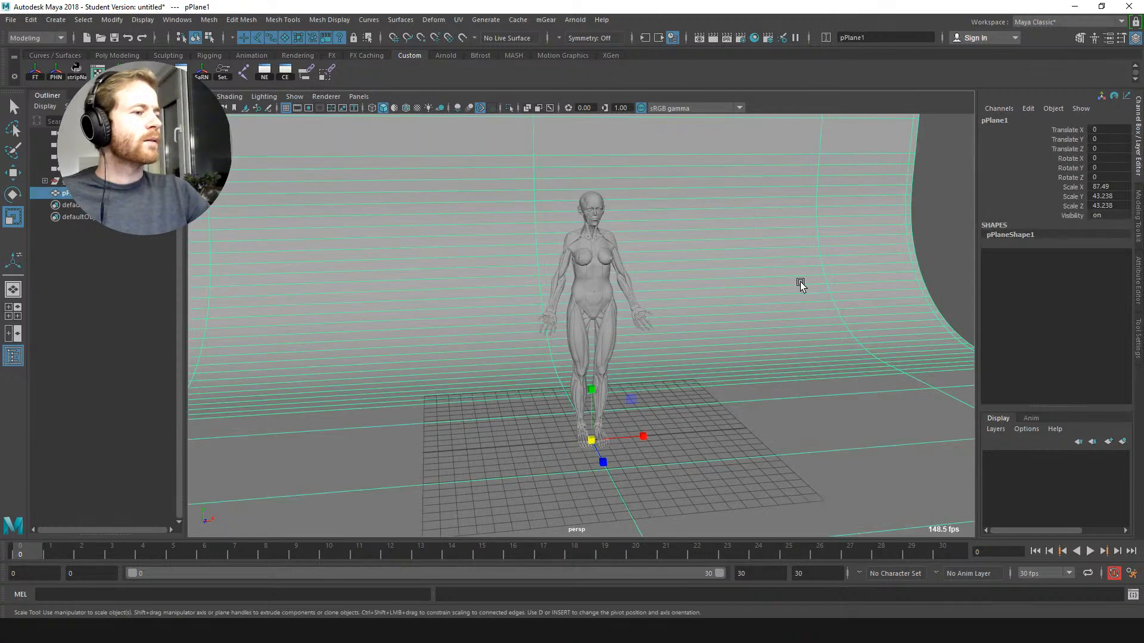
{"action": "right_click", "coordinate": [799, 287]}
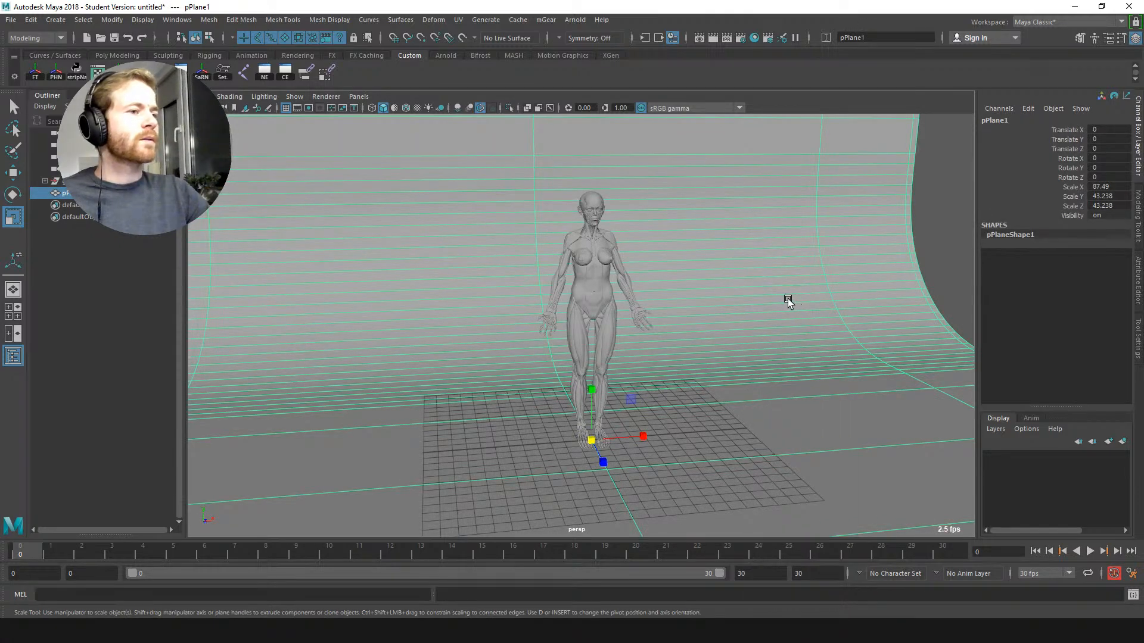
{"action": "left_click", "coordinate": [35, 71]}
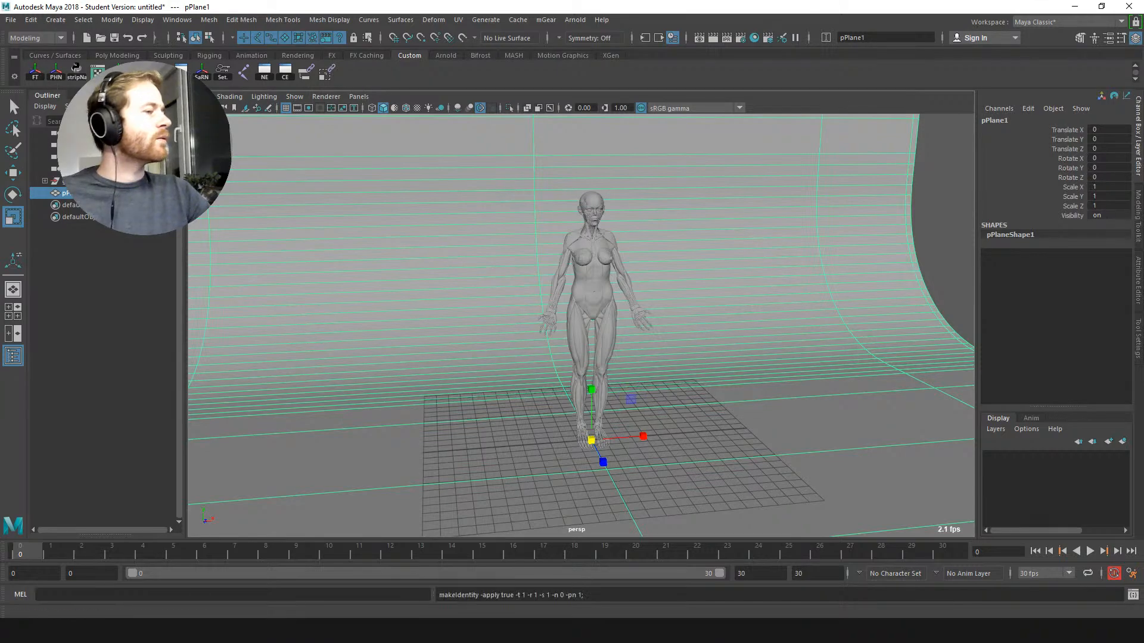
{"action": "scroll", "coordinate": [519, 229], "scroll_direction": "down", "scroll_amount": 2}
{"action": "left_click_drag", "start_coordinate": [519, 228], "coordinate": [564, 238], "text": "alt"}
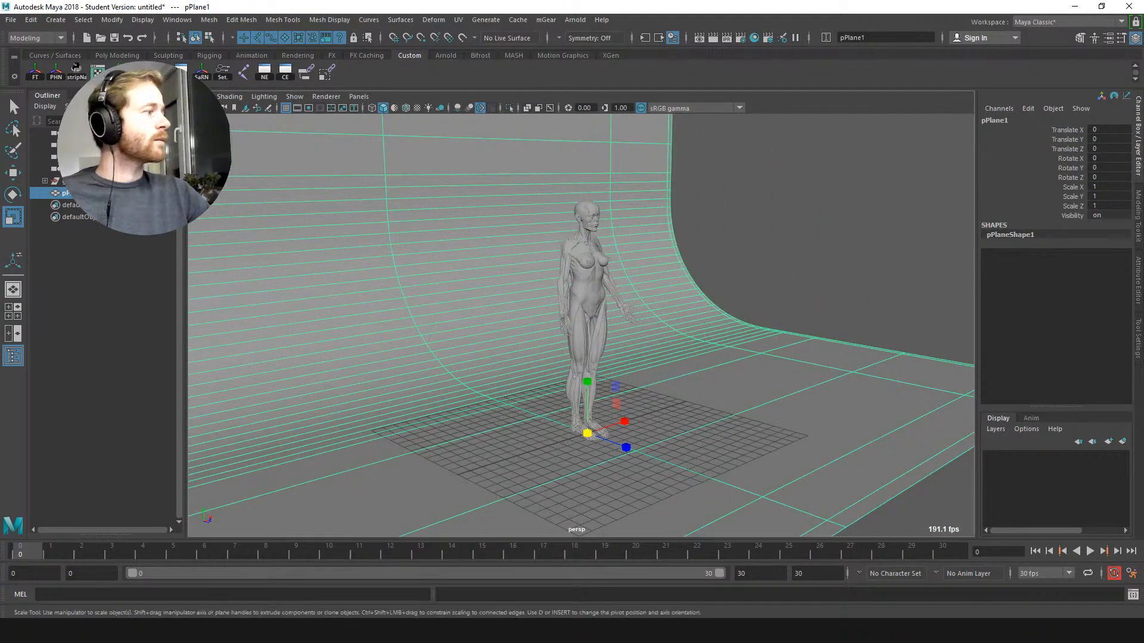
{"action": "left_click", "coordinate": [60, 181]}
{"action": "left_click", "coordinate": [635, 270]}
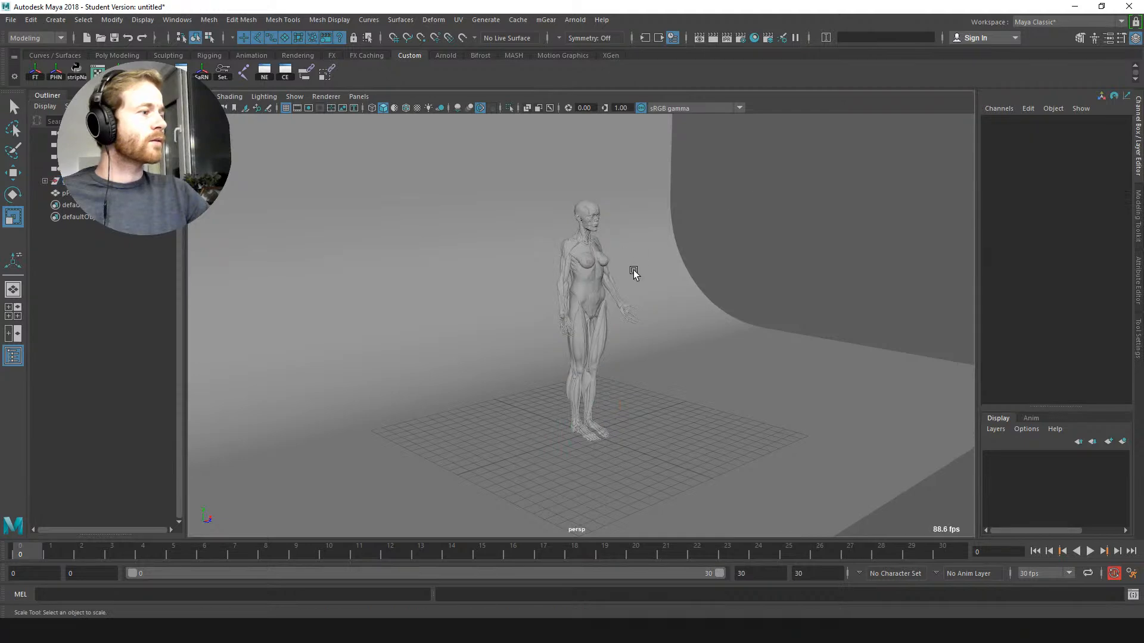
Step: Examine the torso muscles' UV layout in the UV Editor and close the editor
{"action": "scroll", "coordinate": [577, 286], "scroll_direction": "up", "scroll_amount": 5}
{"action": "scroll", "coordinate": [616, 301], "scroll_direction": "up", "scroll_amount": 3}
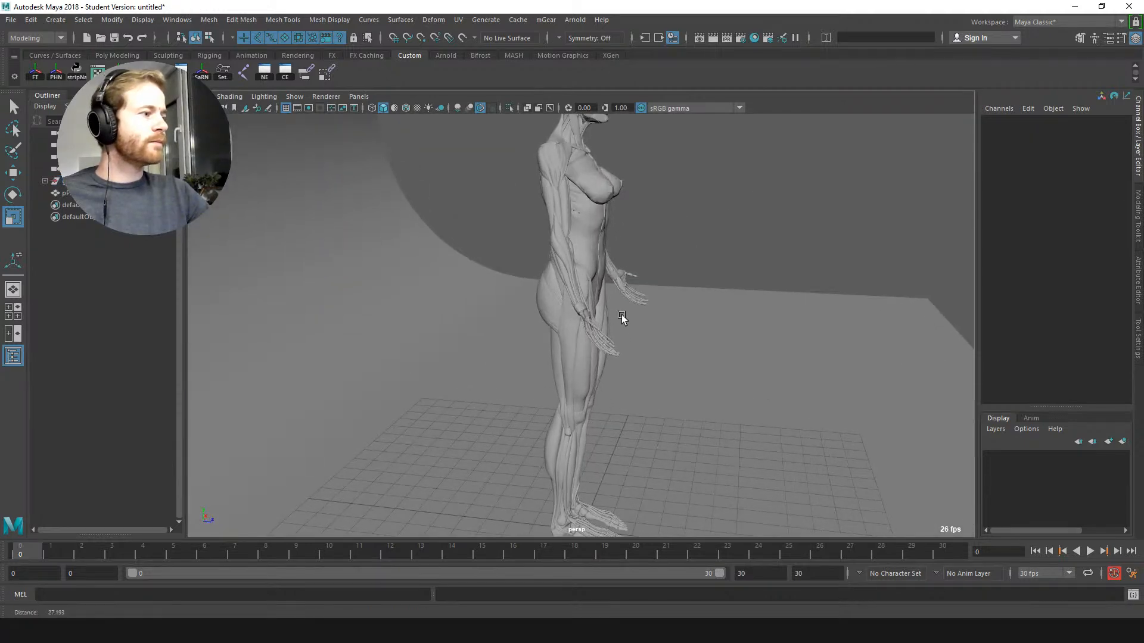
{"action": "left_click", "coordinate": [584, 222]}
{"action": "scroll", "coordinate": [573, 212], "scroll_direction": "up", "scroll_amount": 2}
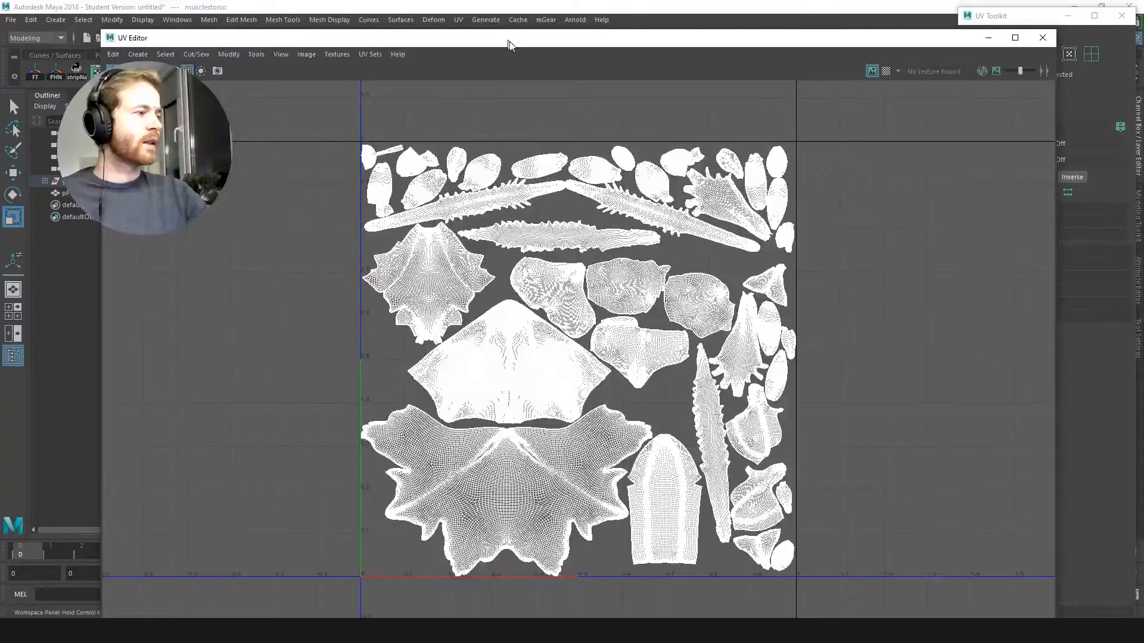
{"action": "left_click", "coordinate": [1043, 38]}
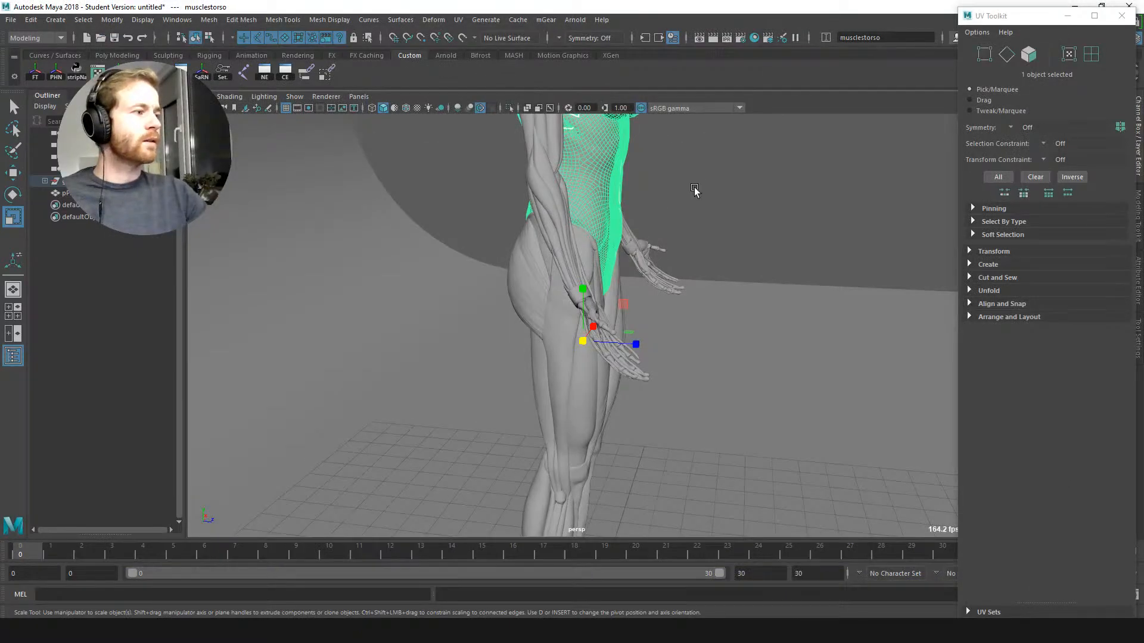
Step: Open the leg muscles' UV layout in the UV Editor and shrink the editor window so the figure stays visible
{"action": "left_click", "coordinate": [569, 261]}
{"action": "left_click", "coordinate": [548, 273]}
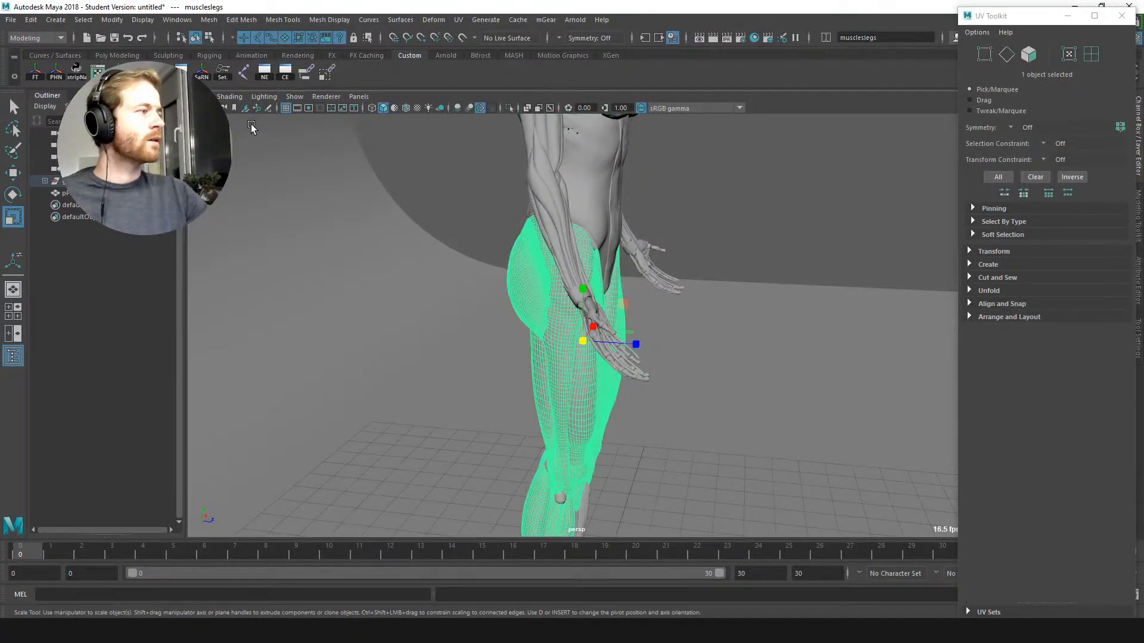
{"action": "left_click", "coordinate": [98, 73]}
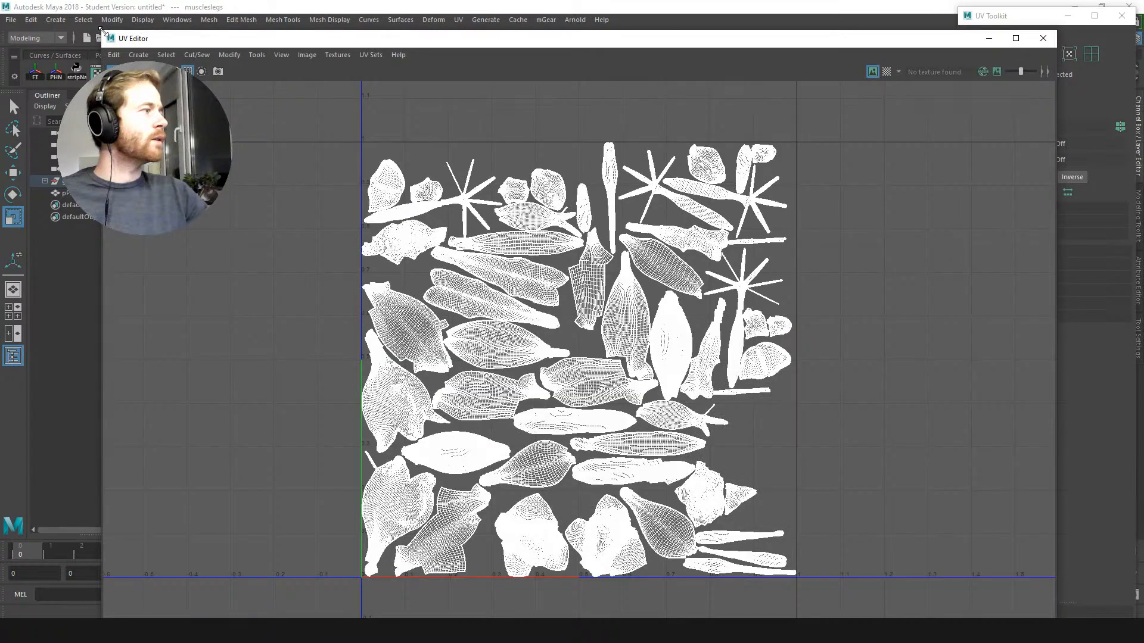
{"action": "left_click_drag", "start_coordinate": [101, 31], "coordinate": [661, 208]}
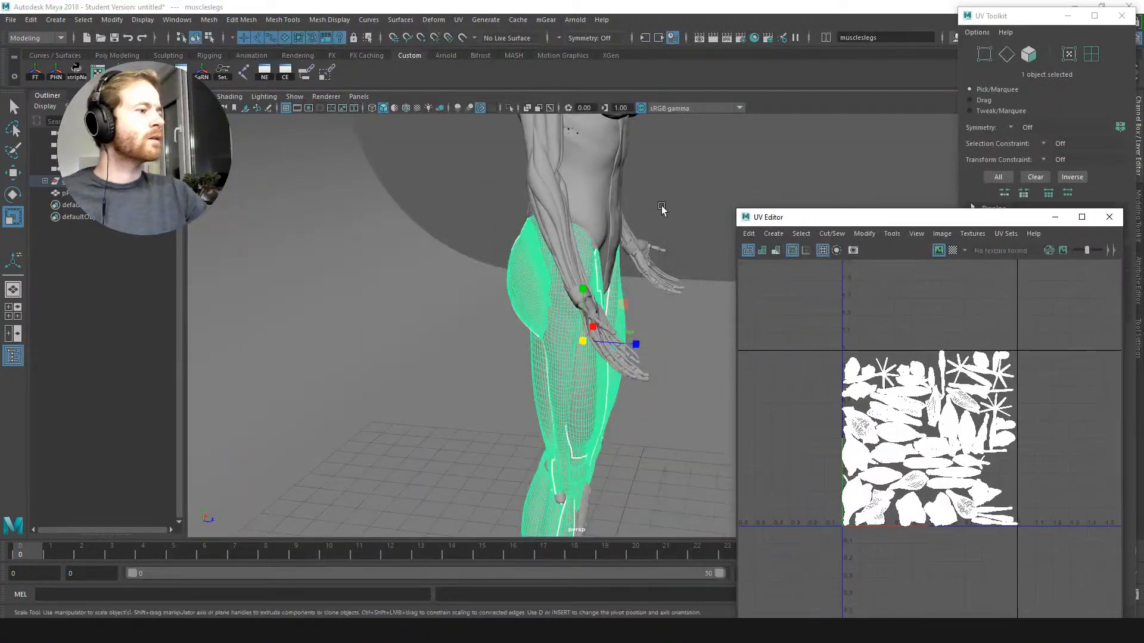
Step: Examine the UV shells of the torso muscles and the arm muscles
{"action": "left_click", "coordinate": [565, 209]}
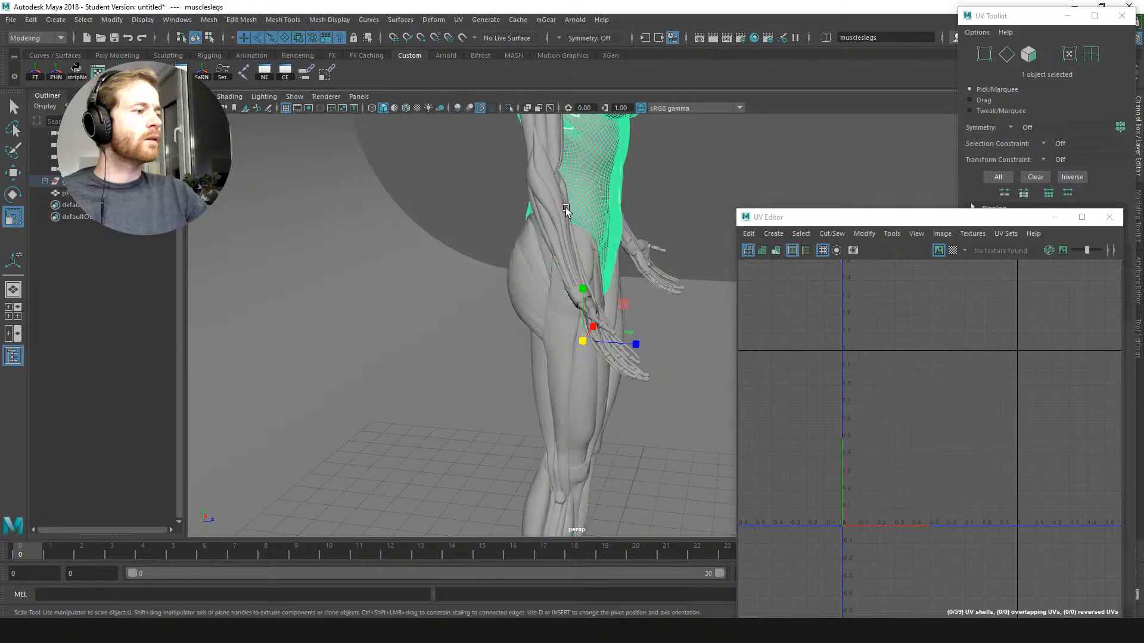
{"action": "right_click_drag", "start_coordinate": [893, 381], "coordinate": [893, 421]}
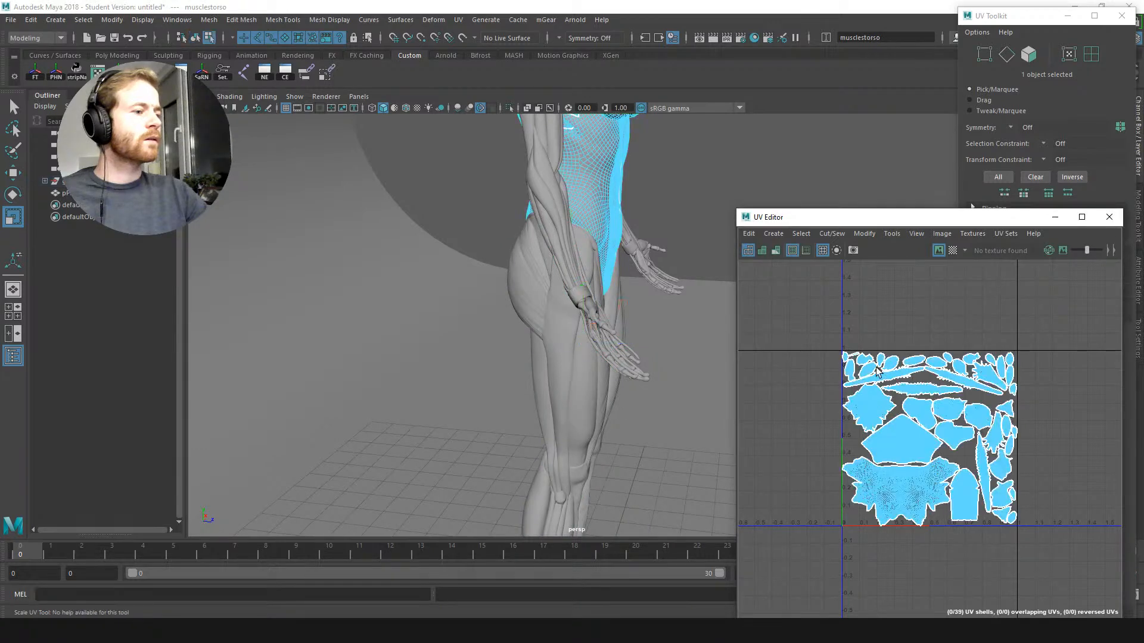
{"action": "right_click_drag", "start_coordinate": [616, 213], "coordinate": [554, 162]}
{"action": "left_click", "coordinate": [553, 189]}
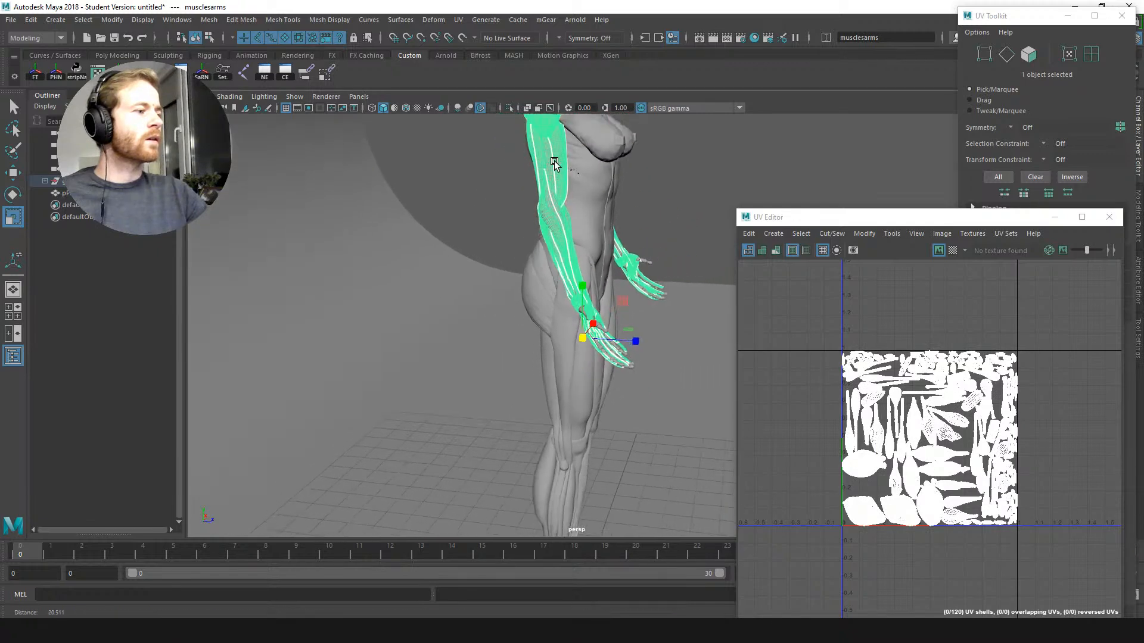
Step: Examine the UV layout of the face and neck muscles, clear the selection and close the UV Editor
{"action": "middle_click_drag", "start_coordinate": [621, 234], "coordinate": [589, 385], "text": "alt"}
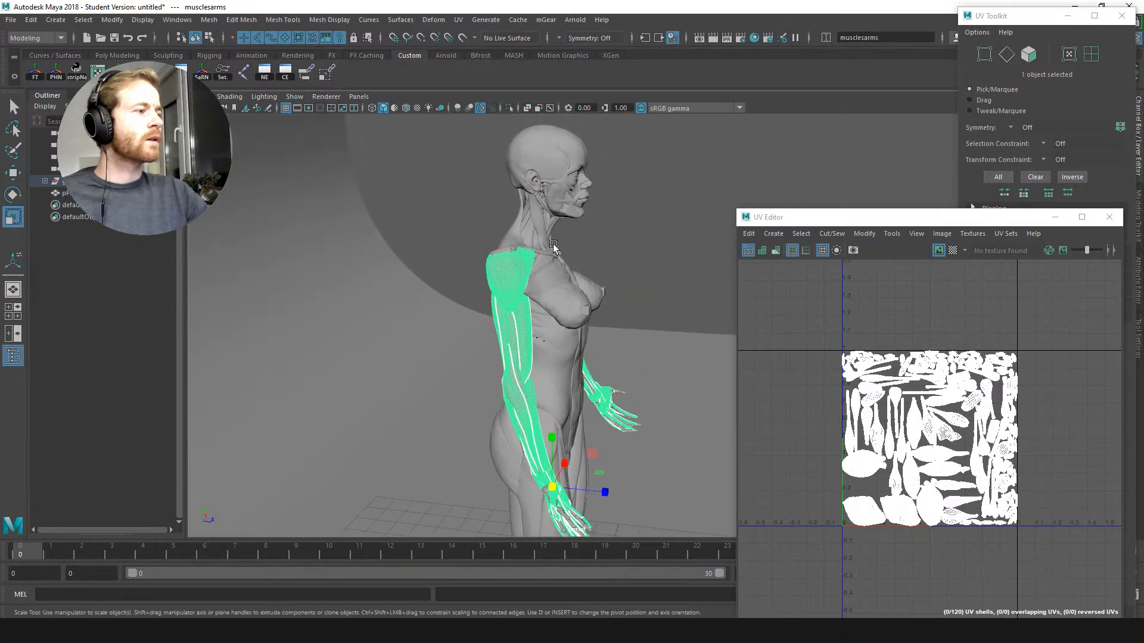
{"action": "left_click", "coordinate": [536, 213]}
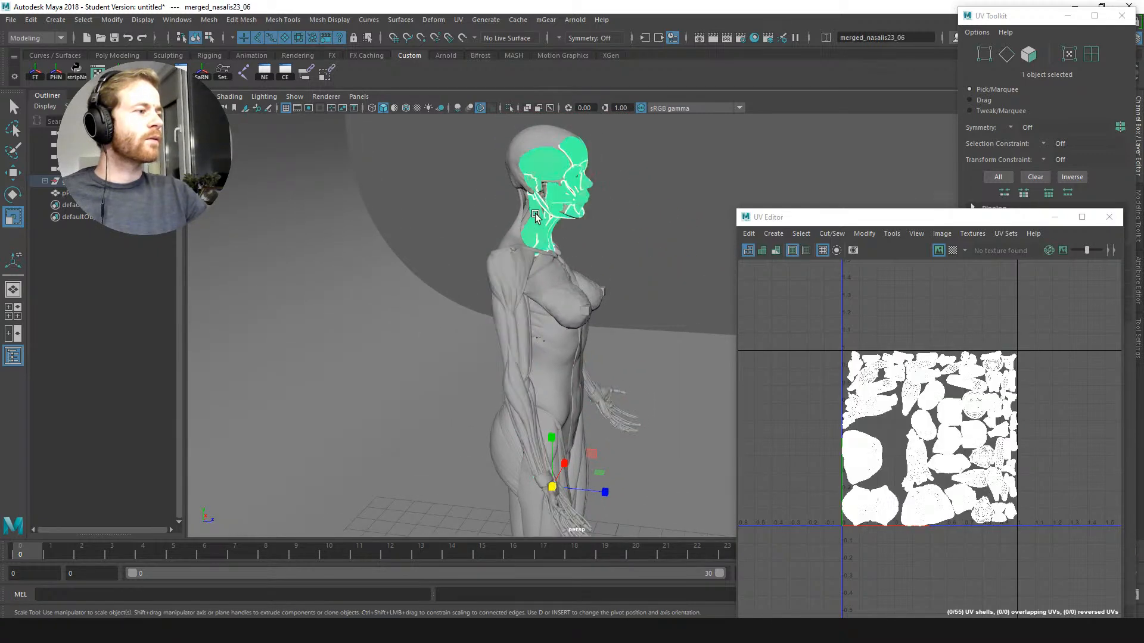
{"action": "left_click", "coordinate": [513, 141]}
{"action": "left_click", "coordinate": [486, 190]}
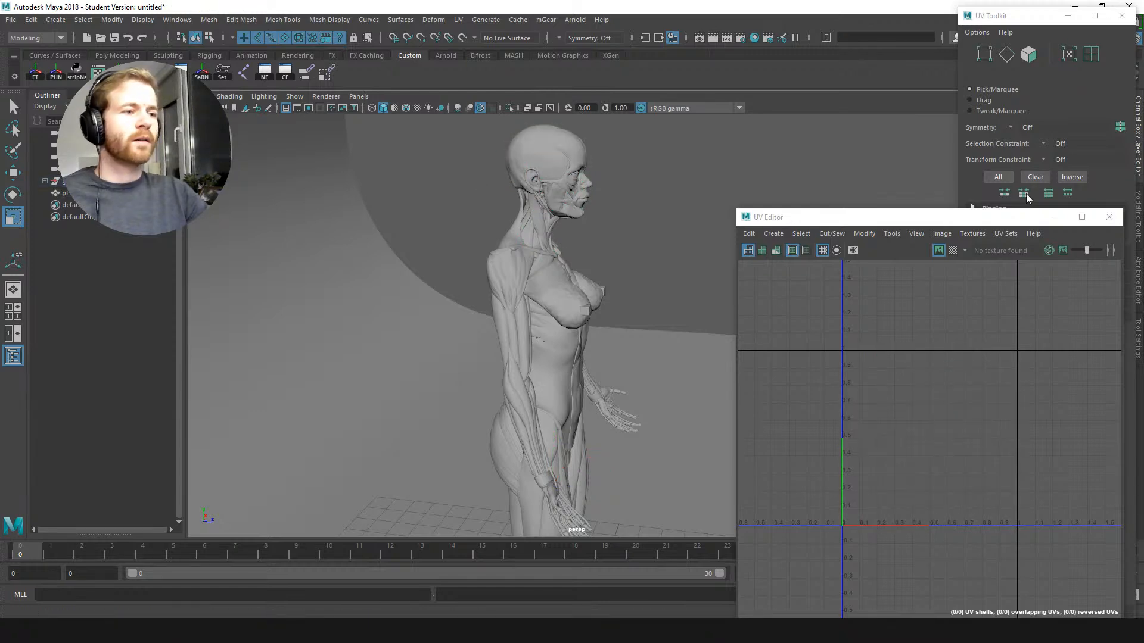
{"action": "left_click", "coordinate": [1109, 217]}
Step: Review the figure close up and as a whole against the curved backdrop
{"action": "left_click_drag", "start_coordinate": [700, 186], "coordinate": [618, 185], "text": "alt"}
{"action": "scroll", "coordinate": [439, 135], "scroll_direction": "down", "scroll_amount": 3}
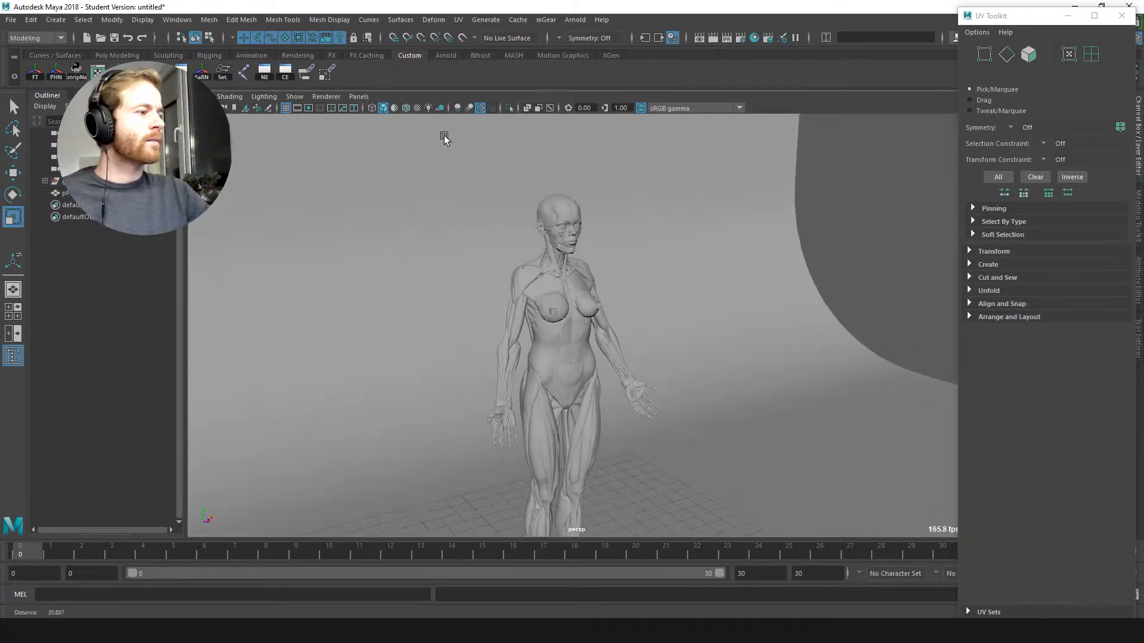
{"action": "scroll", "coordinate": [488, 213], "scroll_direction": "up", "scroll_amount": 6}
{"action": "right_click_drag", "start_coordinate": [480, 193], "coordinate": [528, 232], "text": "alt"}
{"action": "middle_click_drag", "start_coordinate": [527, 232], "coordinate": [586, 320], "text": "alt"}
{"action": "right_click_drag", "start_coordinate": [587, 320], "coordinate": [454, 168], "text": "alt"}
{"action": "middle_click_drag", "start_coordinate": [509, 232], "coordinate": [537, 174], "text": "alt"}
{"action": "right_click_drag", "start_coordinate": [508, 181], "coordinate": [437, 120], "text": "alt"}
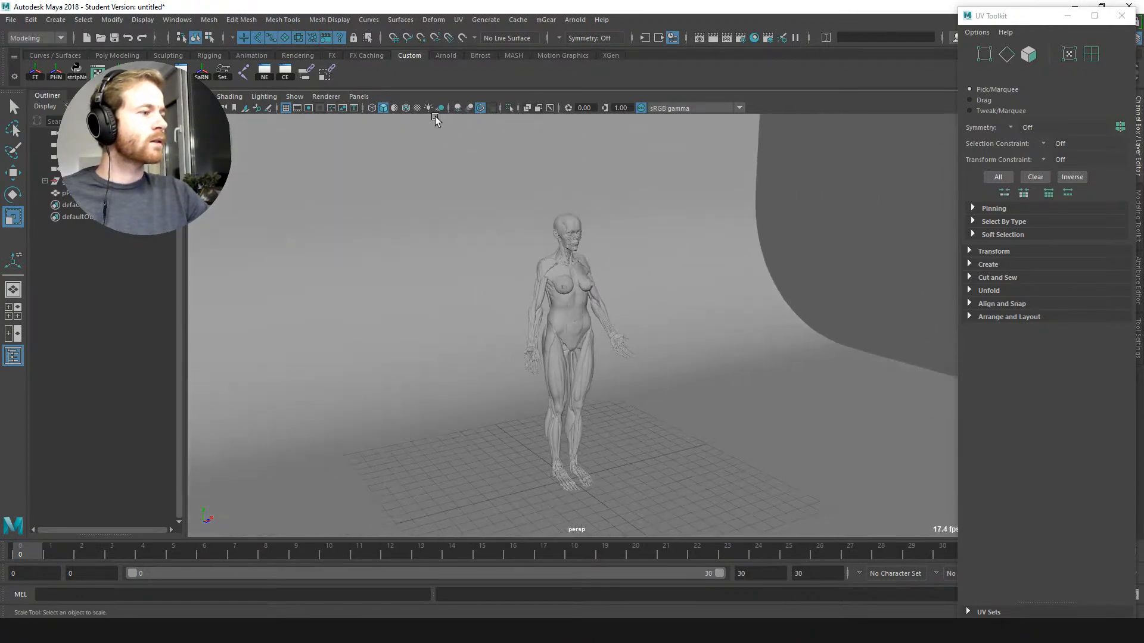
Step: Assign a new Arnold aiStandardSurface material to the backdrop and close the UV Toolkit
{"action": "left_click", "coordinate": [731, 289]}
{"action": "right_click", "coordinate": [736, 282]}
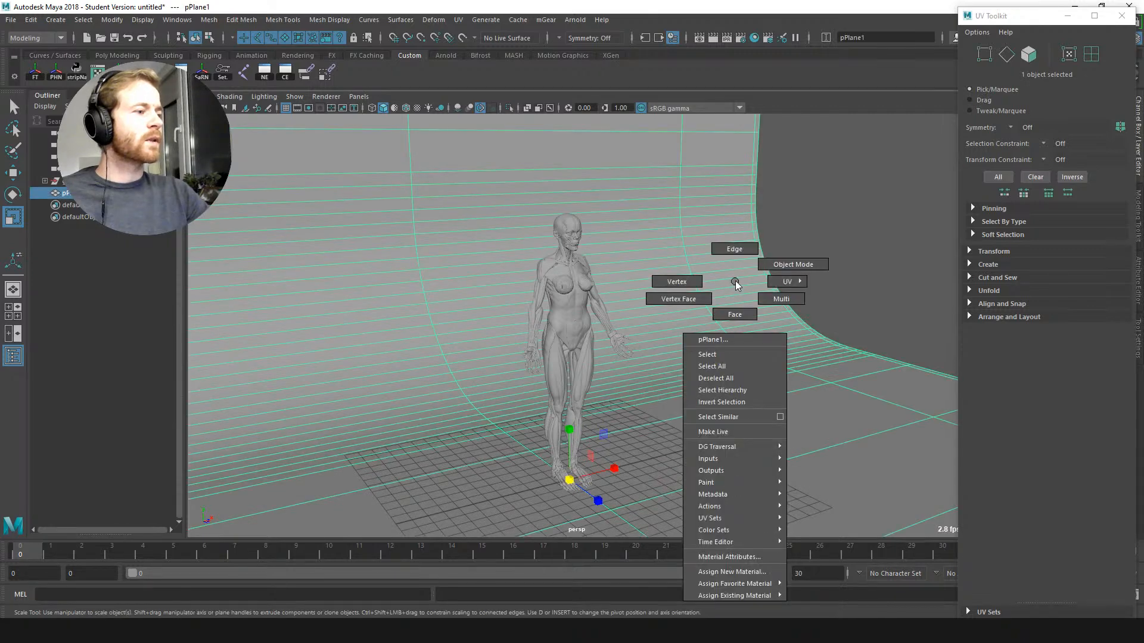
{"action": "left_click", "coordinate": [733, 571]}
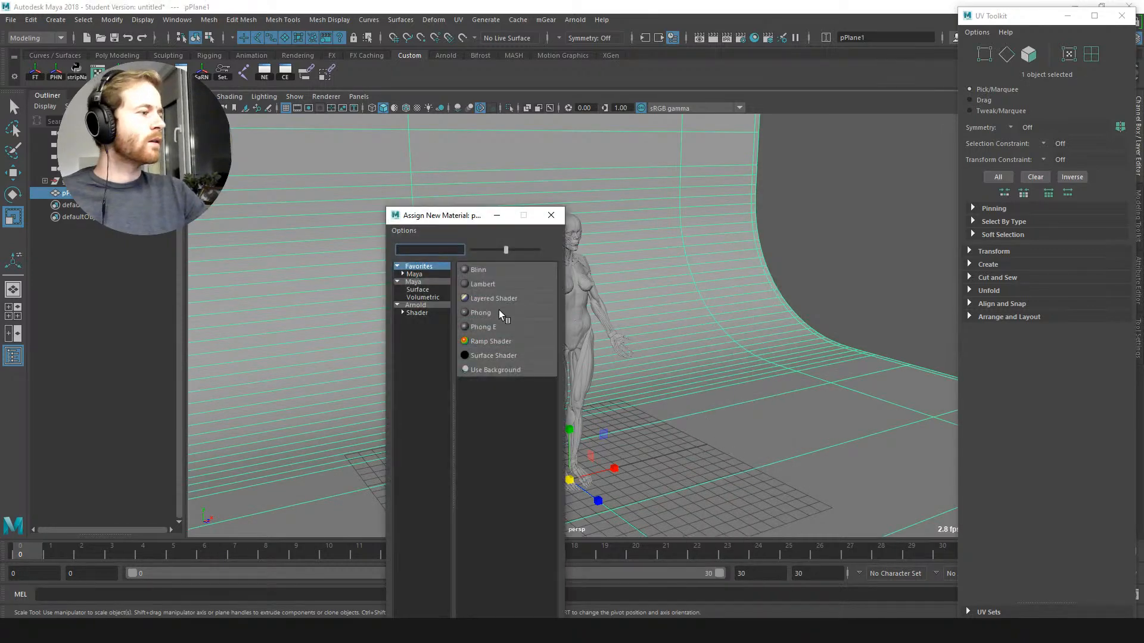
{"action": "left_click", "coordinate": [415, 305]}
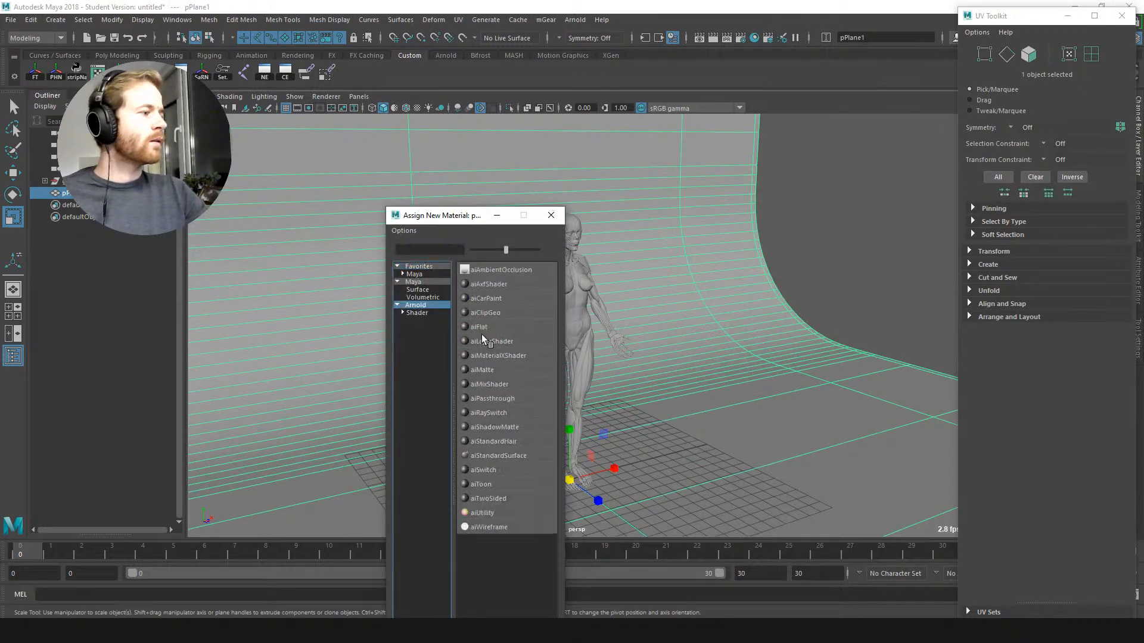
{"action": "left_click", "coordinate": [517, 457]}
{"action": "left_click", "coordinate": [1123, 16]}
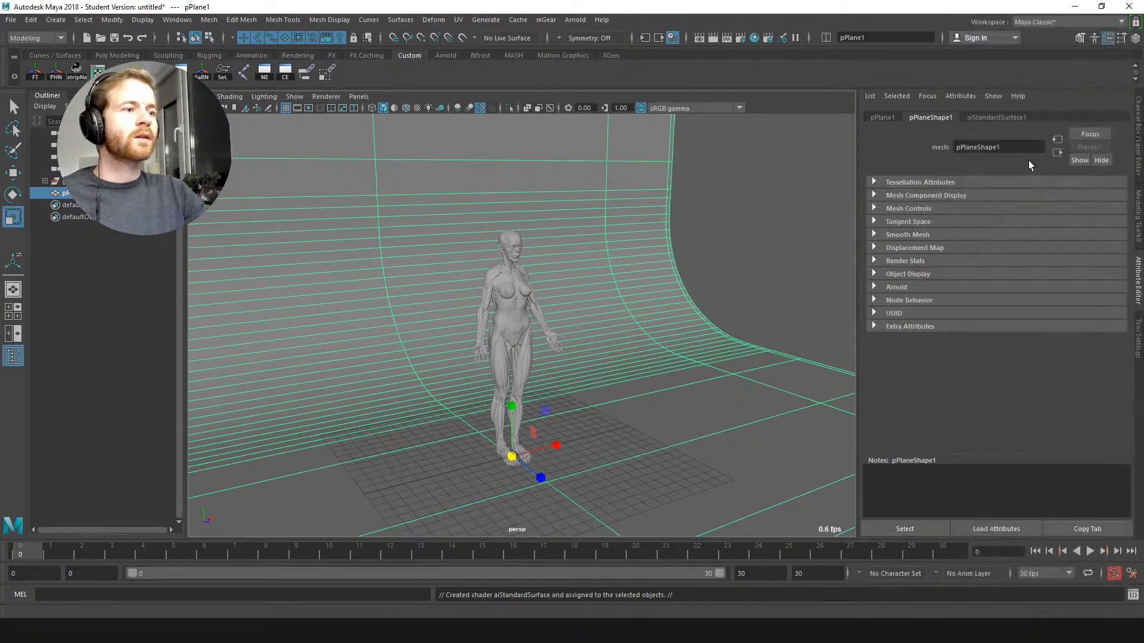
Step: Give the backdrop material a darker grey base color and a specular roughness of 0.825, then deselect the backdrop
{"action": "left_click", "coordinate": [991, 118]}
{"action": "left_click_drag", "start_coordinate": [1092, 269], "coordinate": [1035, 267]}
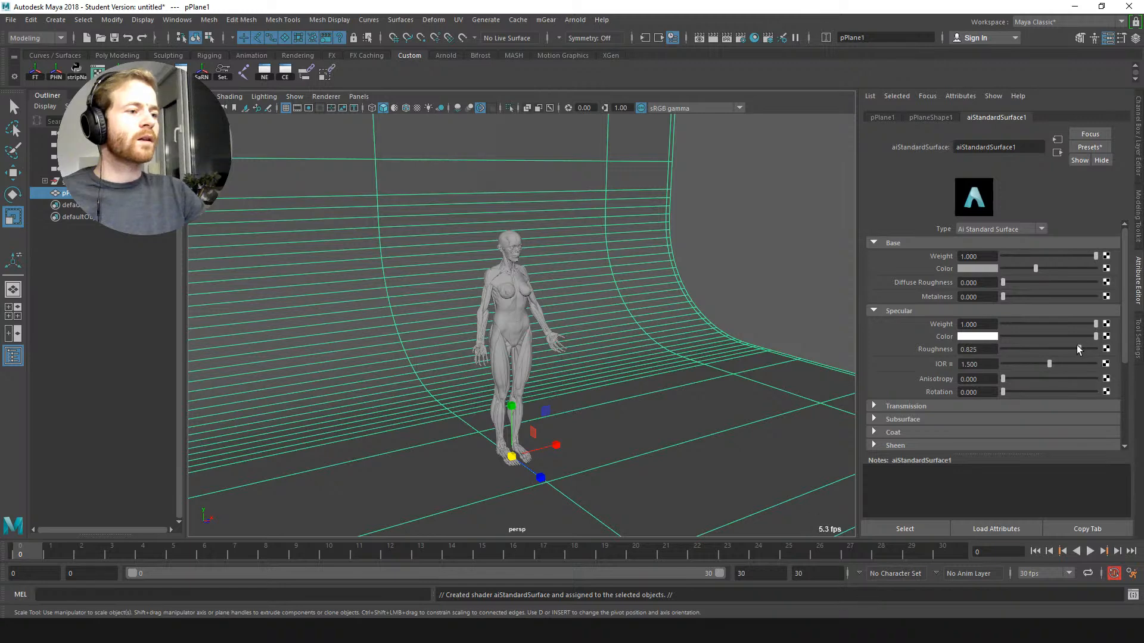
{"action": "left_click", "coordinate": [810, 256]}
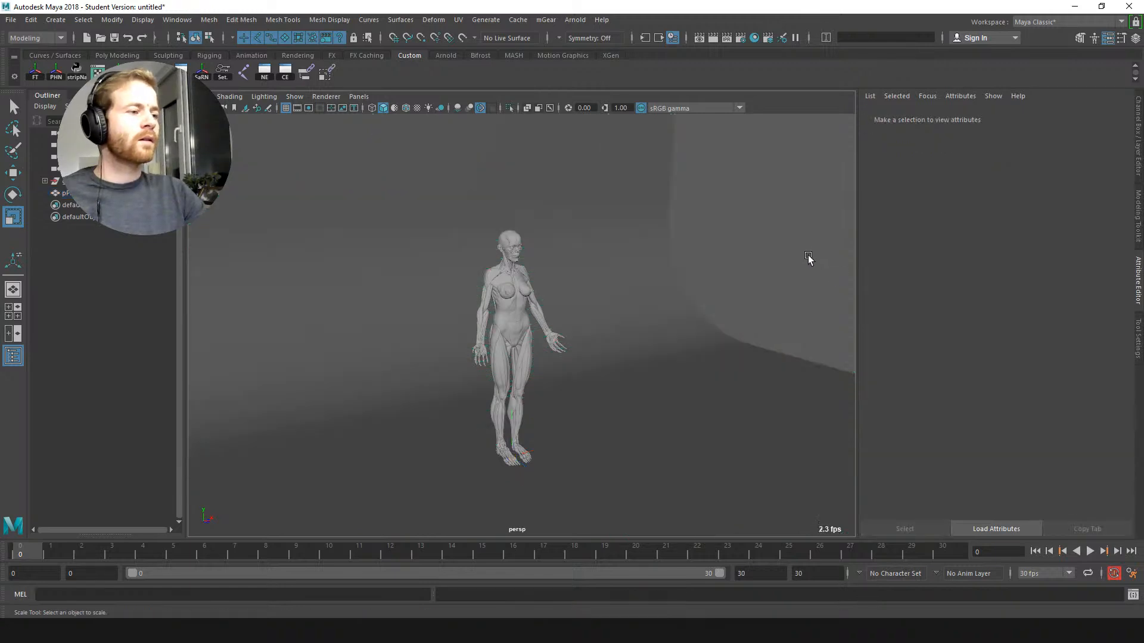
Step: Expand the figure's mesh group in the Outliner and open the skull mesh's name for editing
{"action": "left_click_drag", "start_coordinate": [465, 307], "coordinate": [540, 261], "text": "alt"}
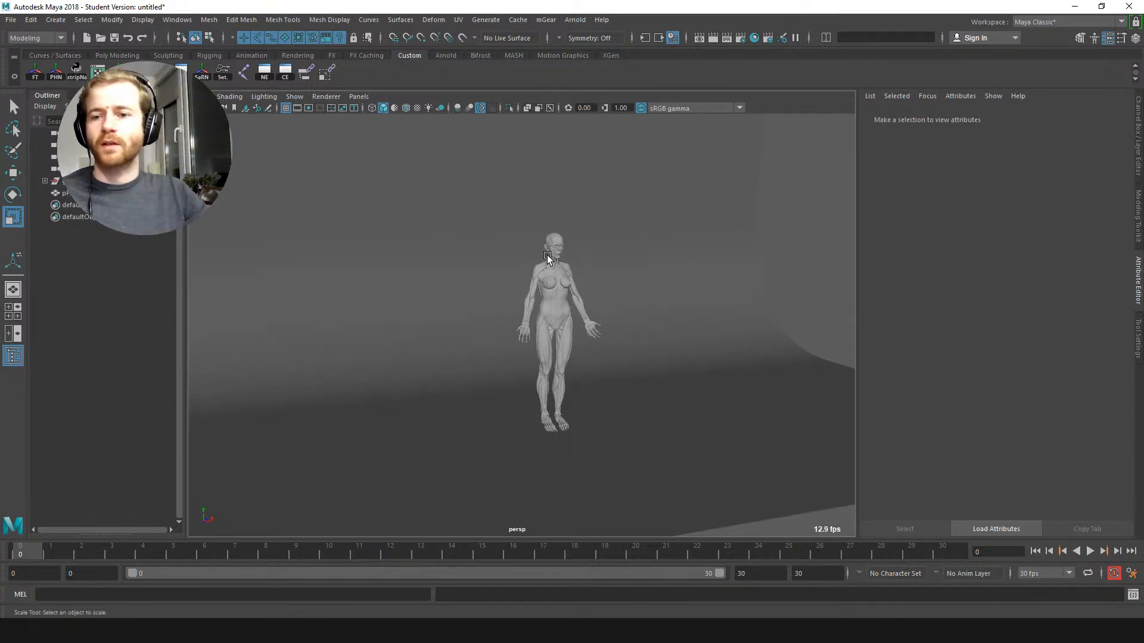
{"action": "right_click_drag", "start_coordinate": [533, 305], "coordinate": [569, 375], "text": "alt"}
{"action": "left_click_drag", "start_coordinate": [530, 289], "coordinate": [551, 228], "text": "alt"}
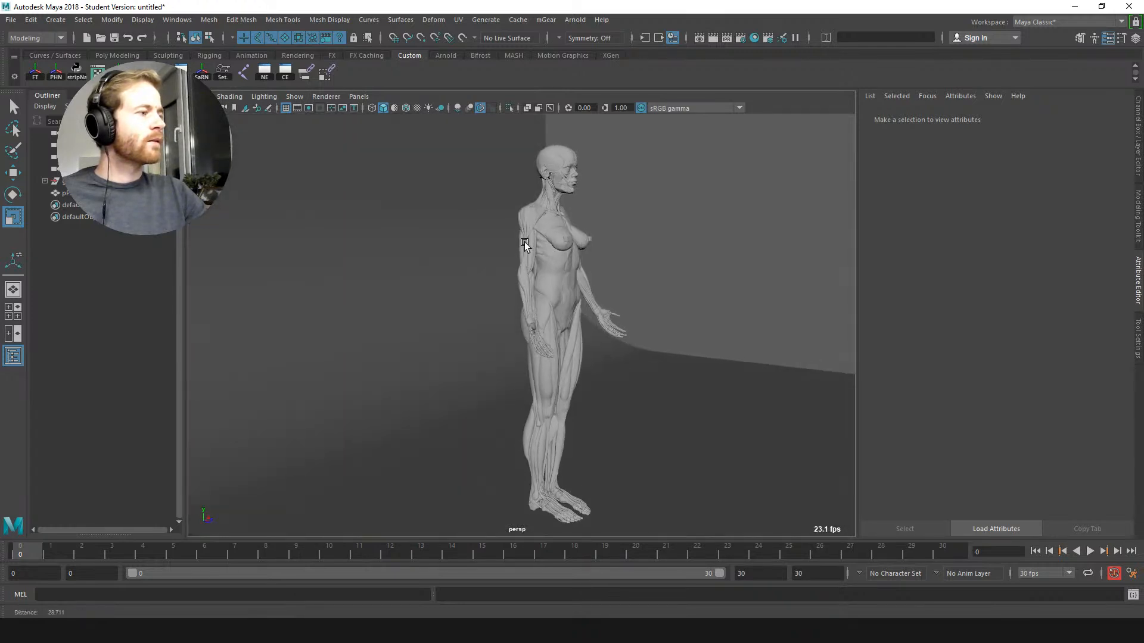
{"action": "middle_click_drag", "start_coordinate": [550, 228], "coordinate": [531, 281], "text": "alt"}
{"action": "right_click_drag", "start_coordinate": [535, 262], "coordinate": [567, 218], "text": "alt"}
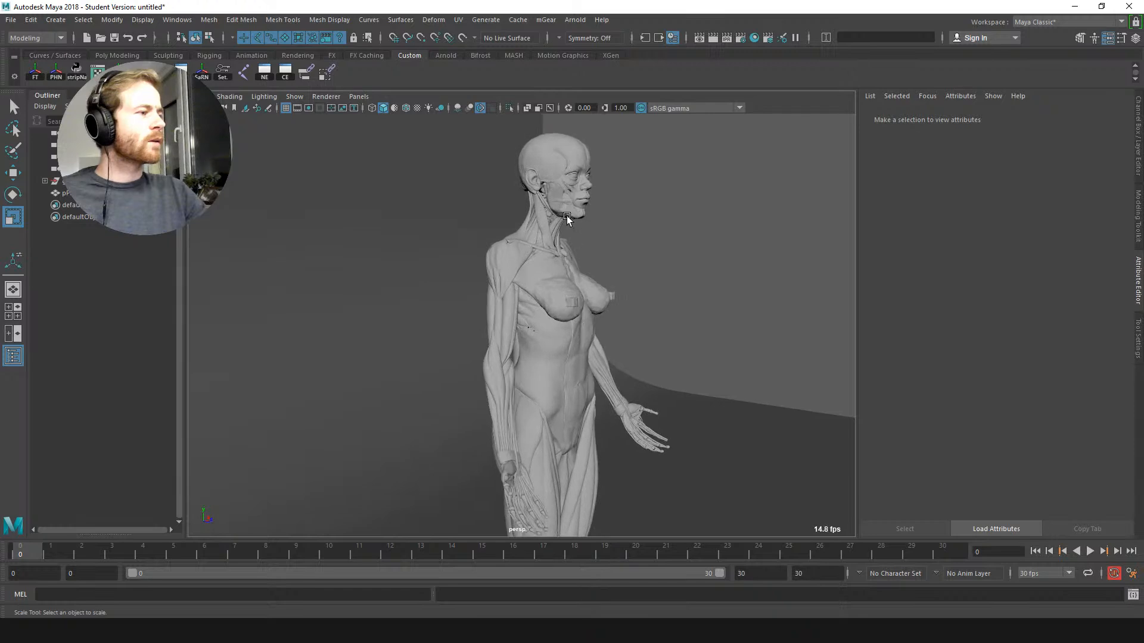
{"action": "left_click", "coordinate": [44, 181]}
{"action": "left_click", "coordinate": [50, 193]}
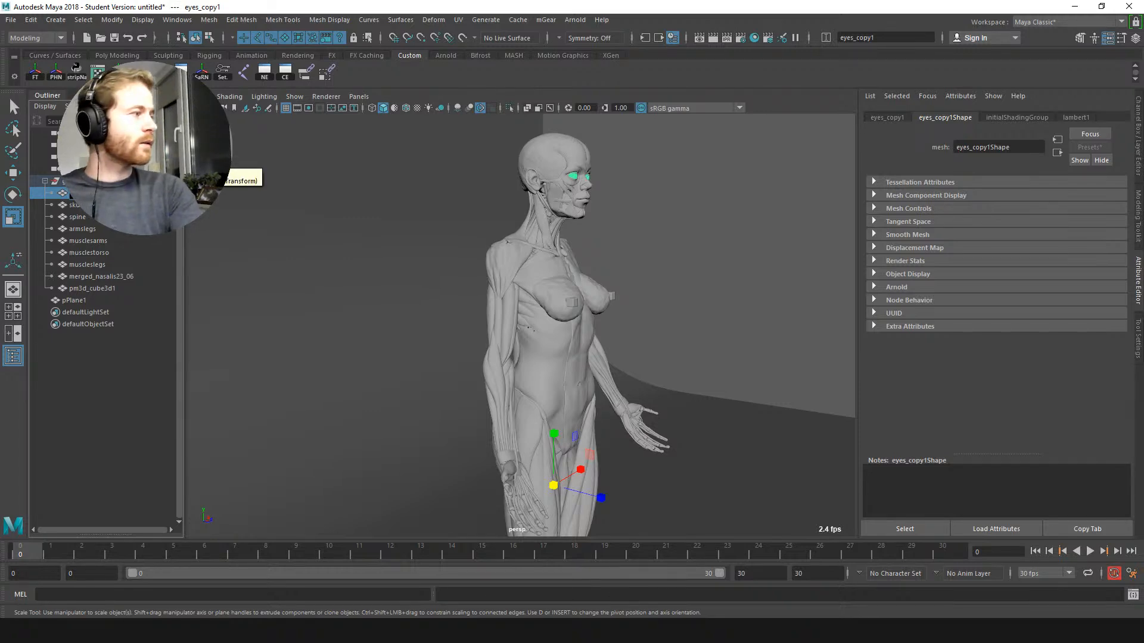
{"action": "left_click", "coordinate": [75, 204]}
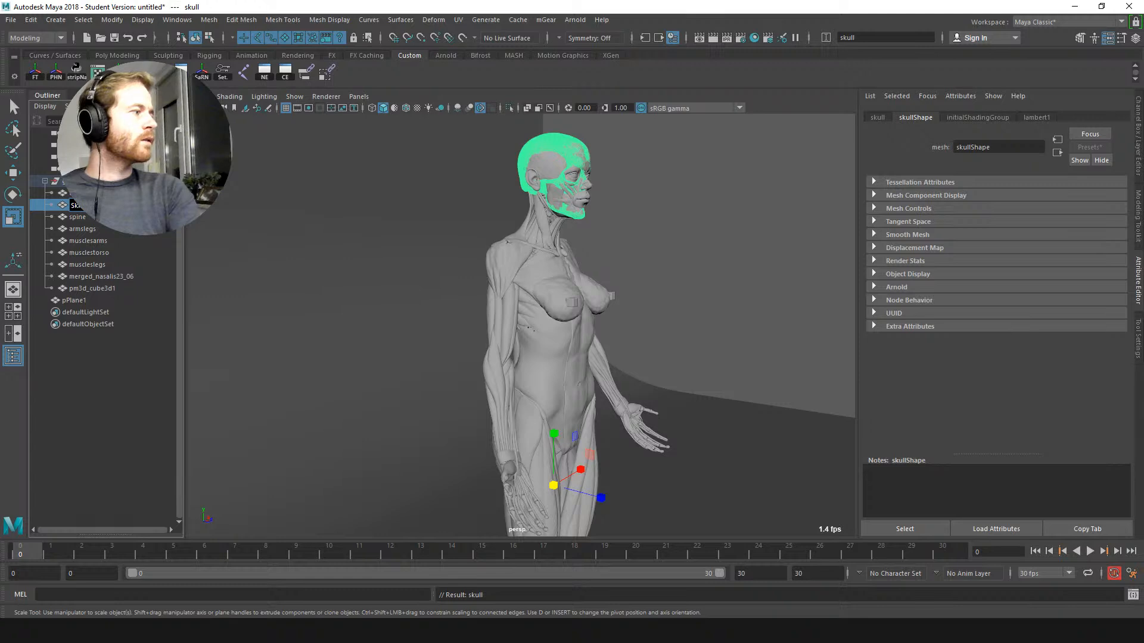
Step: Rename the spine mesh as Spine_GEO
{"action": "double_click", "coordinate": [78, 217]}
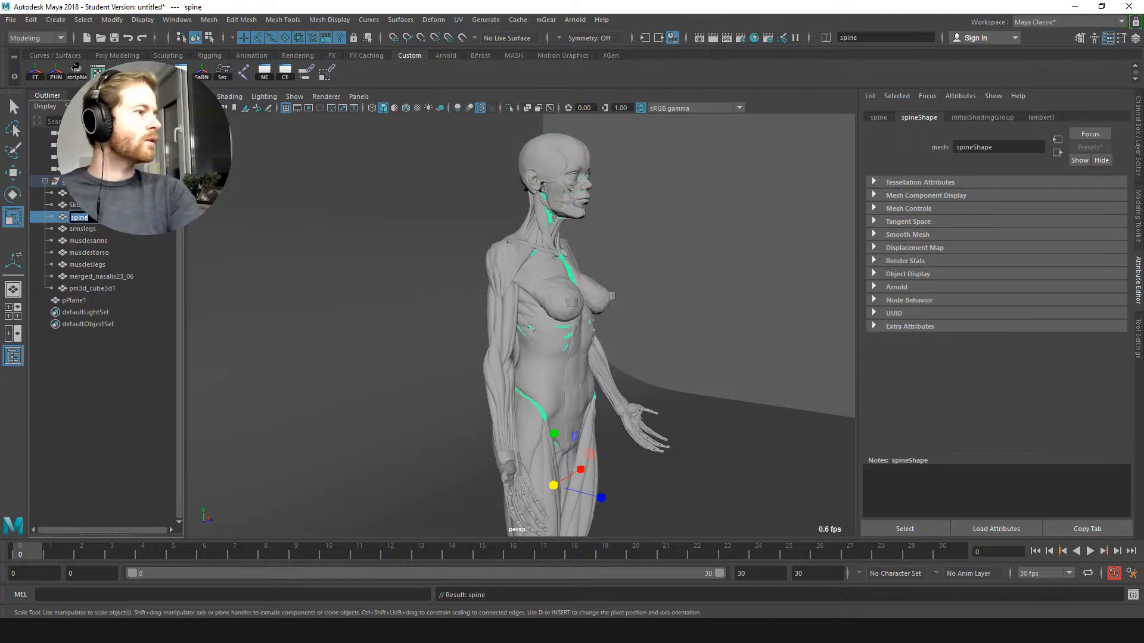
{"action": "type", "text": "Spine"}
{"action": "key", "text": "Return"}
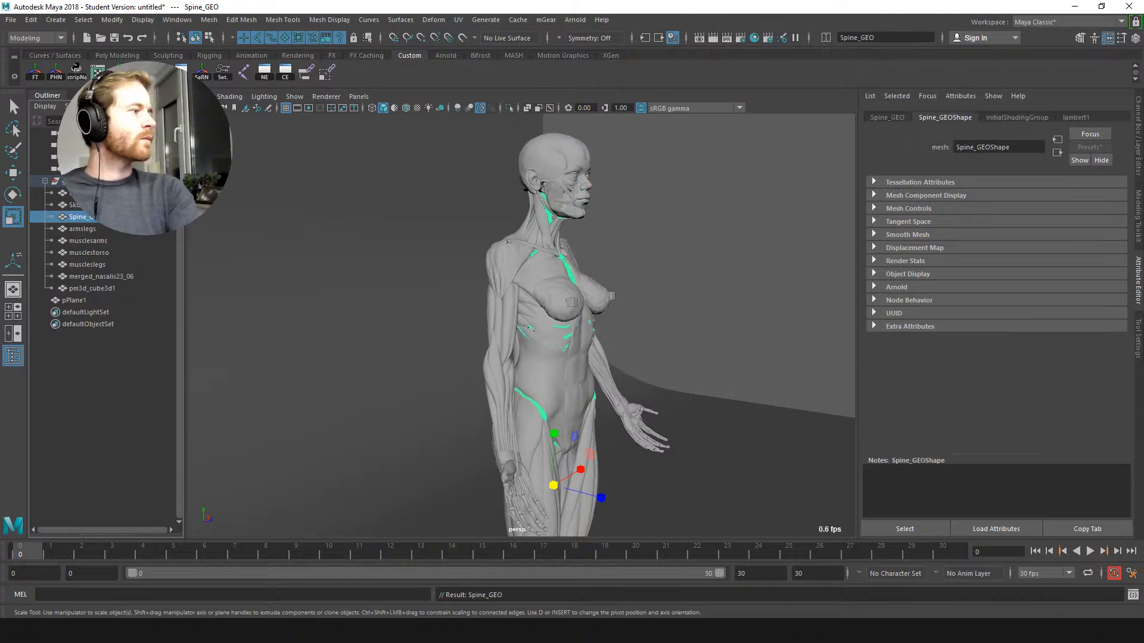
Step: Rename the armslegs bone mesh as Skeleton_ArmsLegs_GEO
{"action": "double_click", "coordinate": [82, 228]}
{"action": "type", "text": "A"}
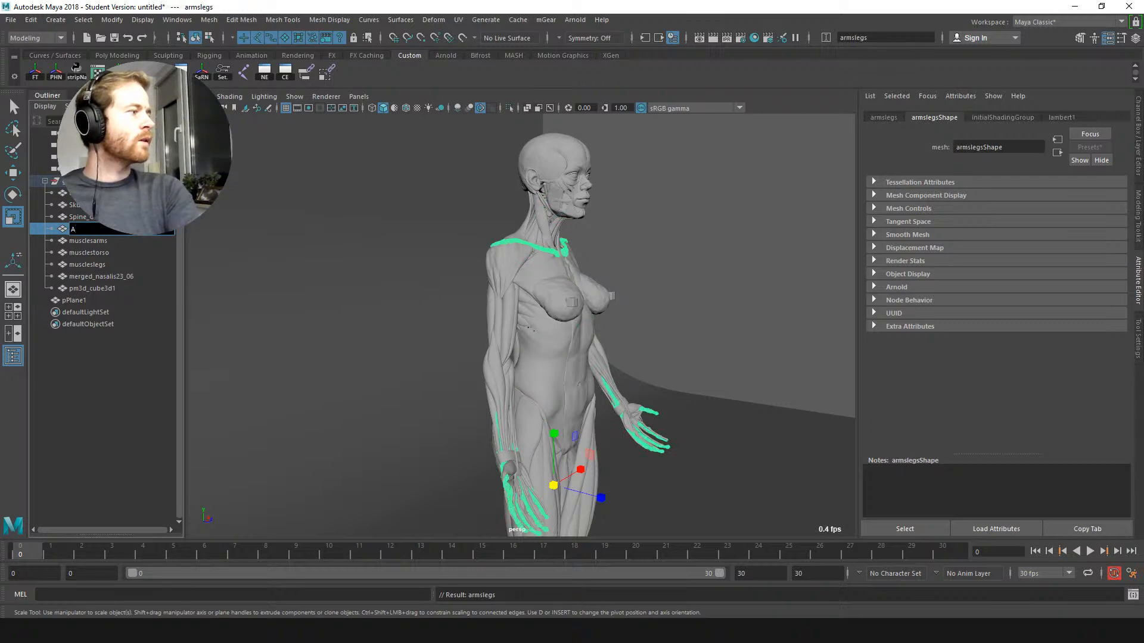
{"action": "type", "text": "keleton_Arms"}
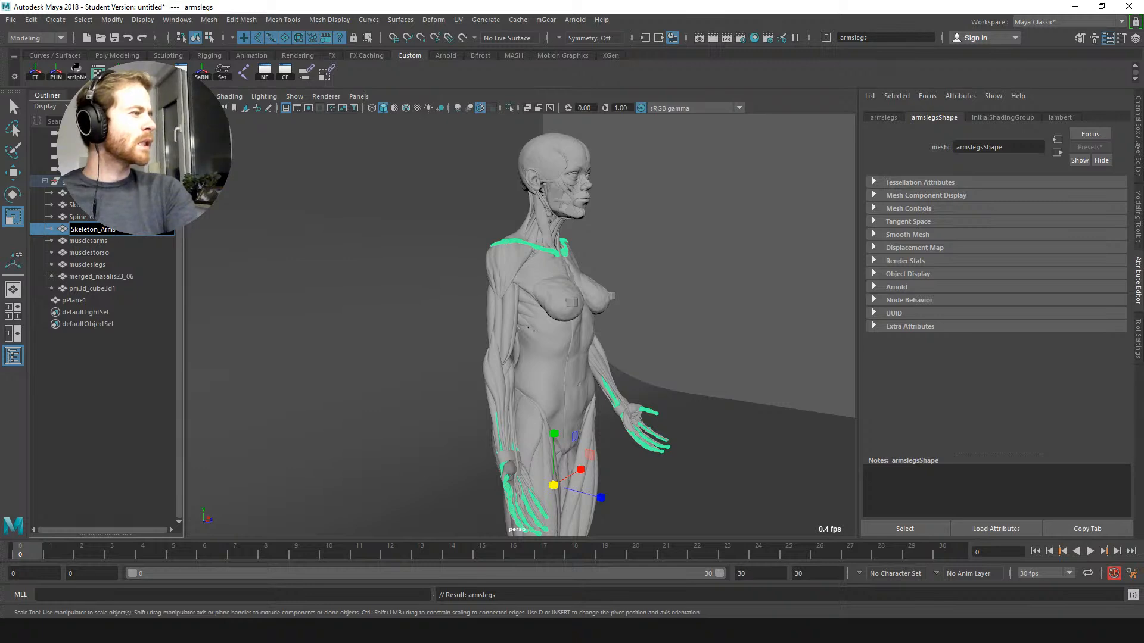
{"action": "key", "text": "Return"}
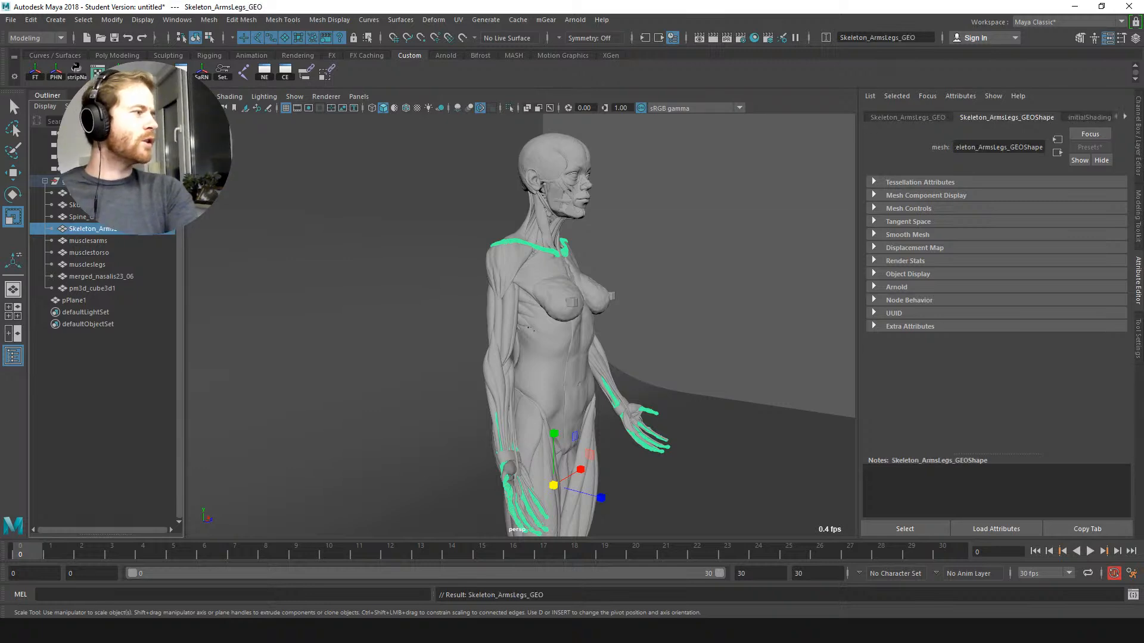
Step: Rename the arm muscles mesh as Muscles_Arms_GEO
{"action": "middle_click_drag", "start_coordinate": [332, 273], "coordinate": [359, 107], "text": "alt"}
{"action": "scroll", "coordinate": [403, 164], "scroll_direction": "down", "scroll_amount": 3}
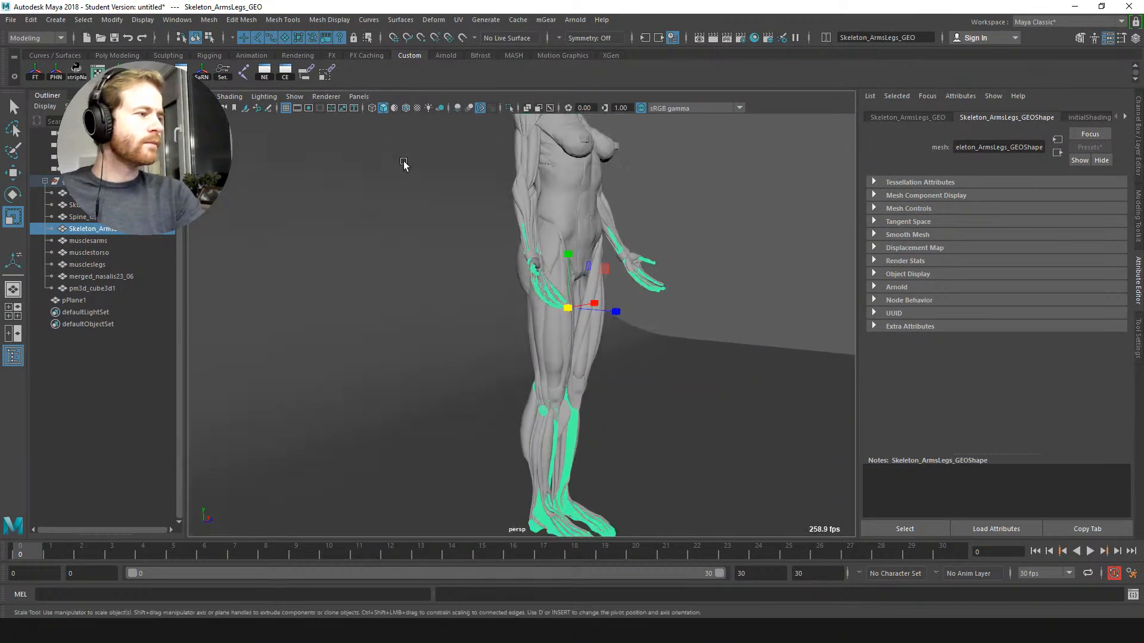
{"action": "middle_click_drag", "start_coordinate": [419, 184], "coordinate": [419, 217], "text": "alt"}
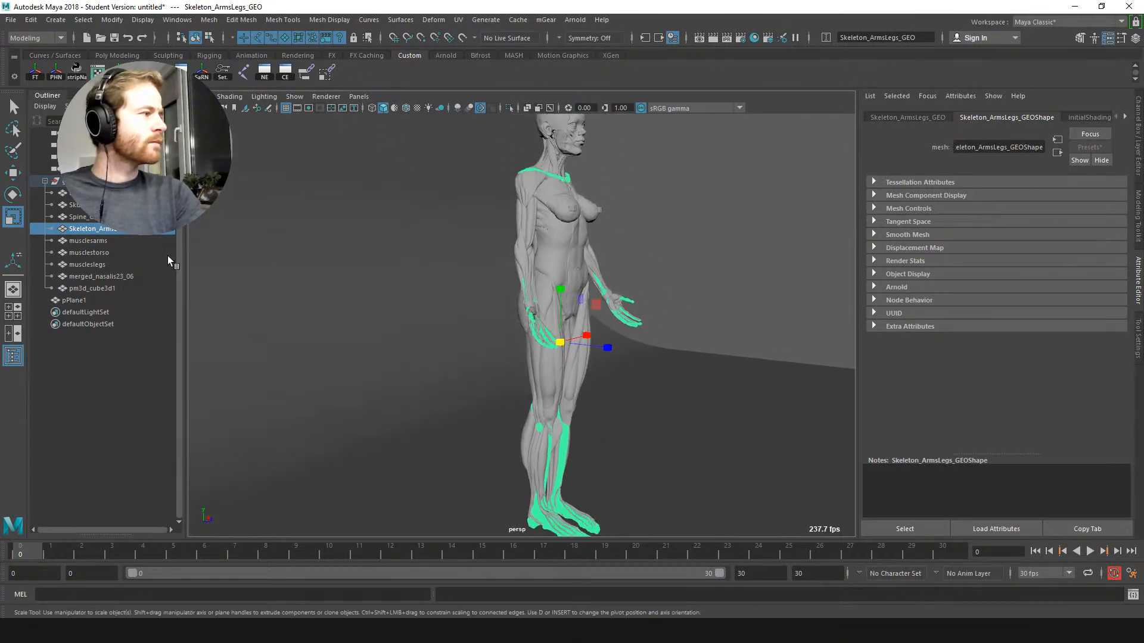
{"action": "left_click", "coordinate": [113, 240]}
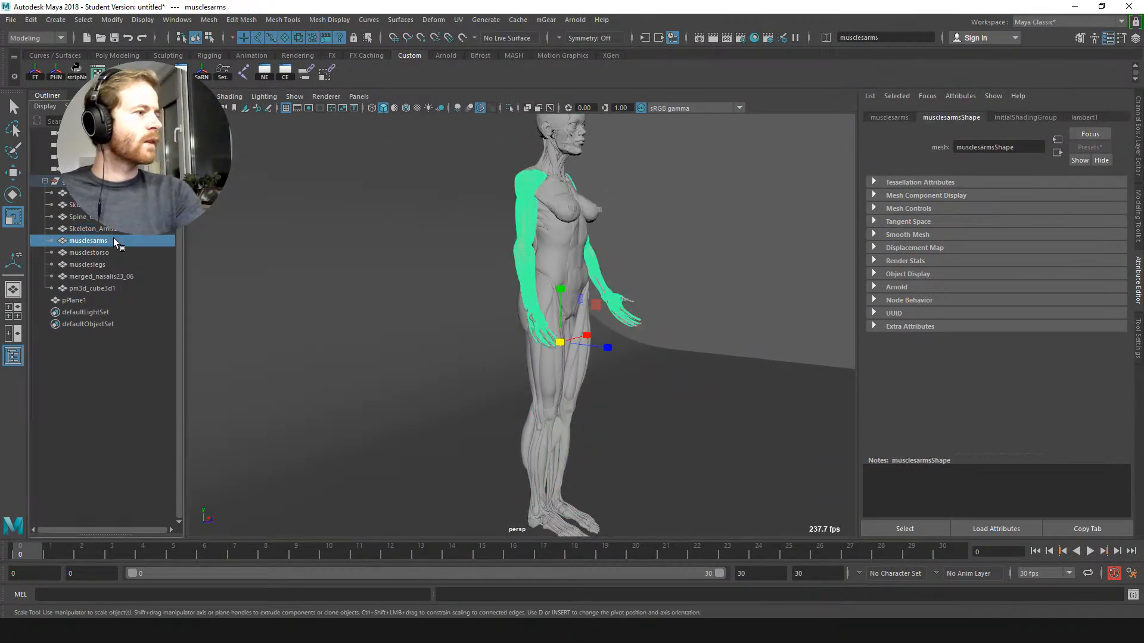
{"action": "double_click", "coordinate": [113, 240]}
{"action": "type", "text": "Muscles_"}
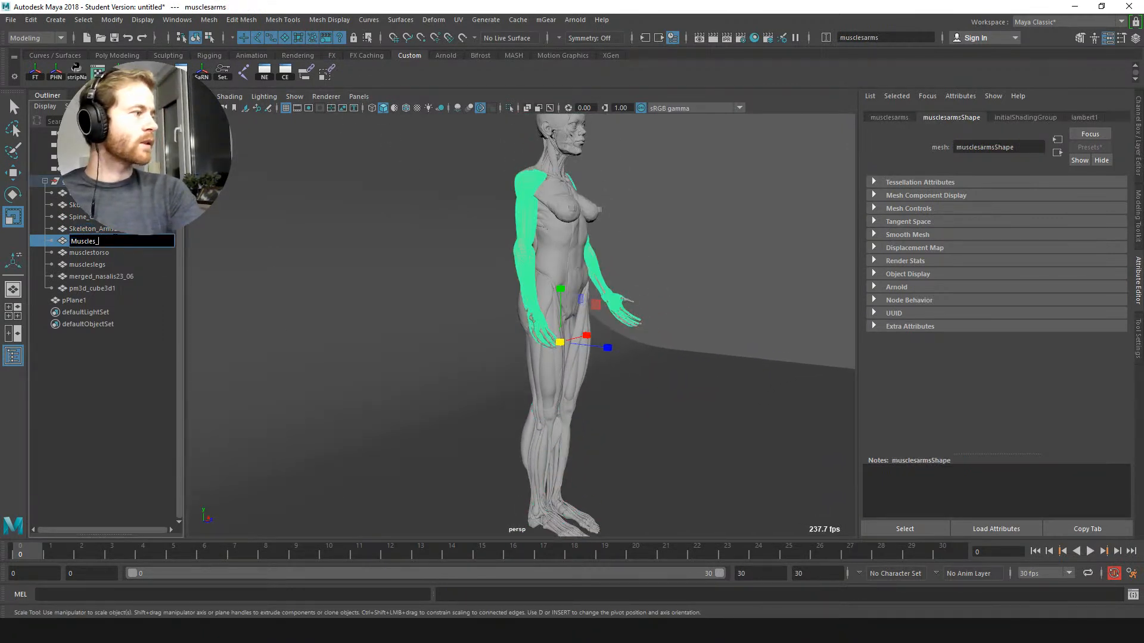
{"action": "type", "text": "Aarms_GEo"}
{"action": "key", "text": "Return"}
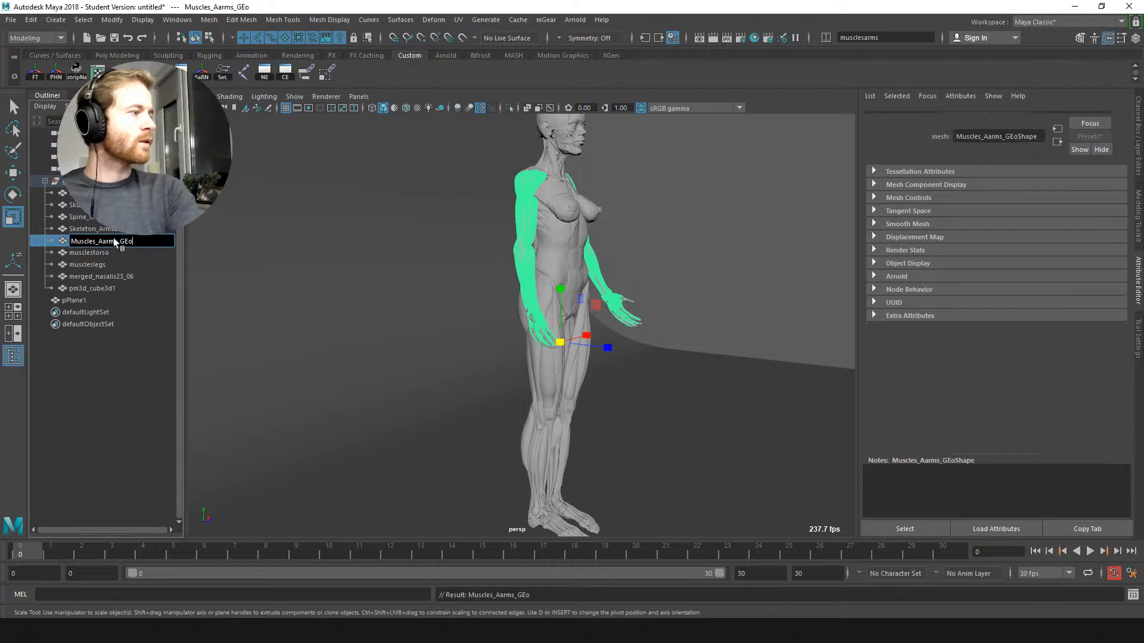
{"action": "double_click", "coordinate": [113, 238]}
{"action": "key", "text": "Right"}
{"action": "key", "text": "BackSpace"}
{"action": "key", "text": "BackSpace"}
{"action": "key", "text": "BackSpace"}
{"action": "key", "text": "BackSpace"}
{"action": "key", "text": "BackSpace"}
{"action": "key", "text": "BackSpace"}
{"action": "key", "text": "BackSpace"}
{"action": "key", "text": "BackSpace"}
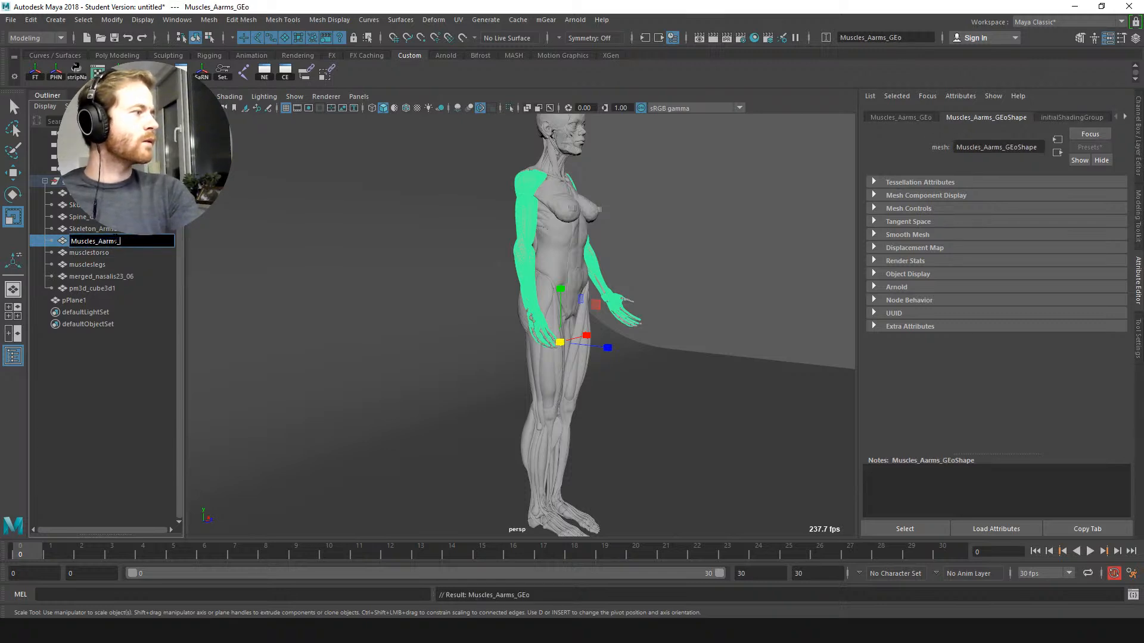
{"action": "type", "text": "rms_GEO"}
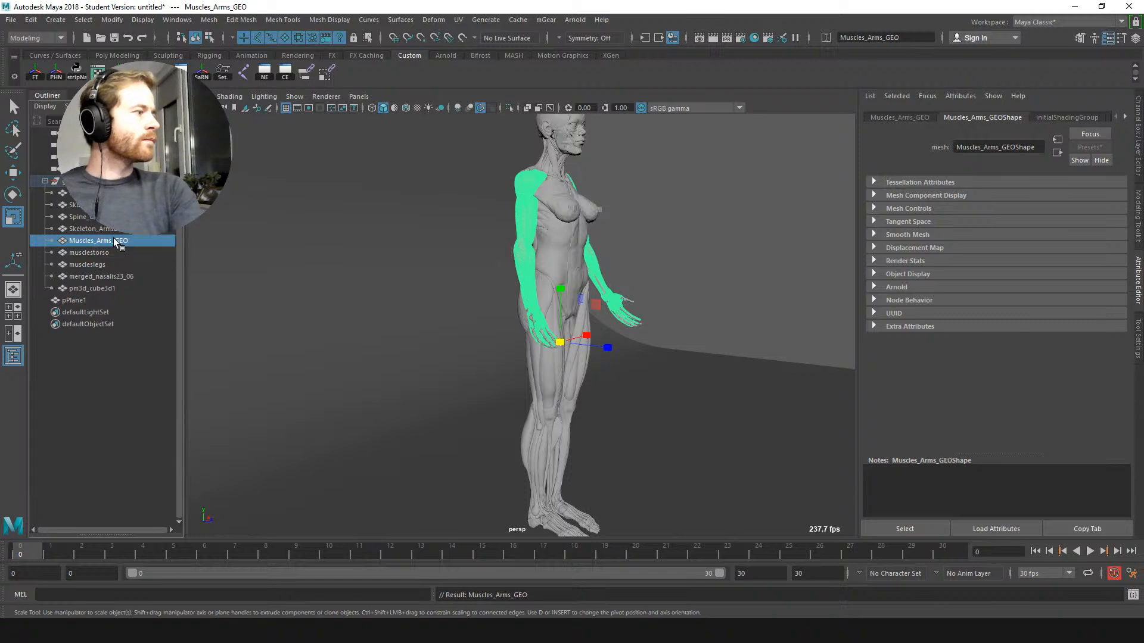
Step: Rename the torso muscles mesh as Muscles_Torso_GEO
{"action": "key", "text": "Tab"}
{"action": "type", "text": "Muscles_Tr"}
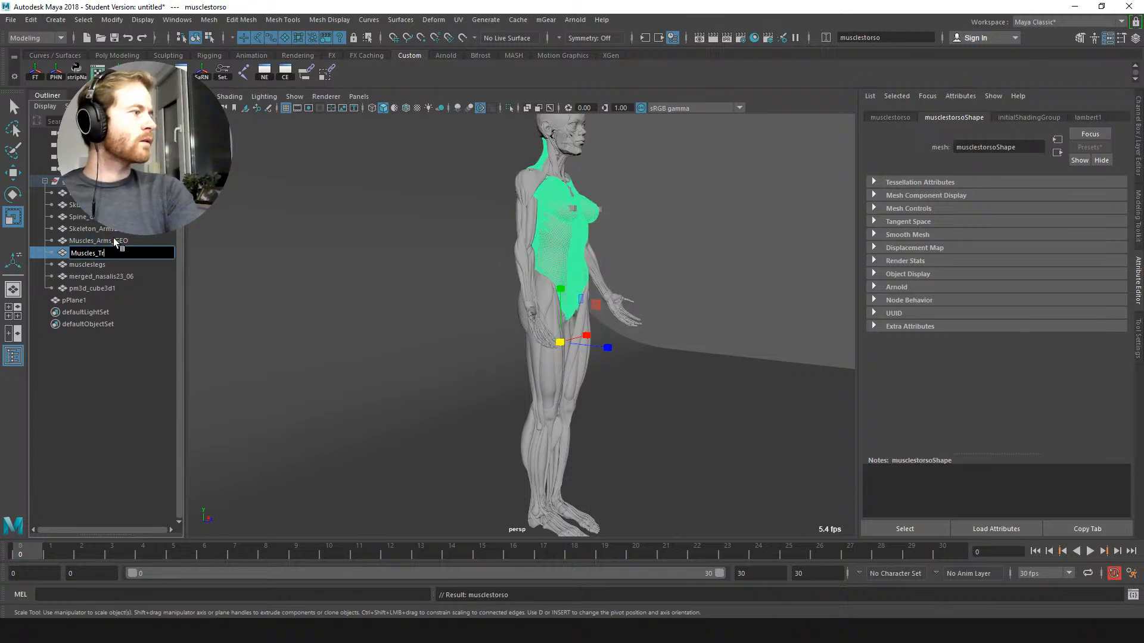
{"action": "key", "text": "BackSpace"}
{"action": "type", "text": "orso_GEO"}
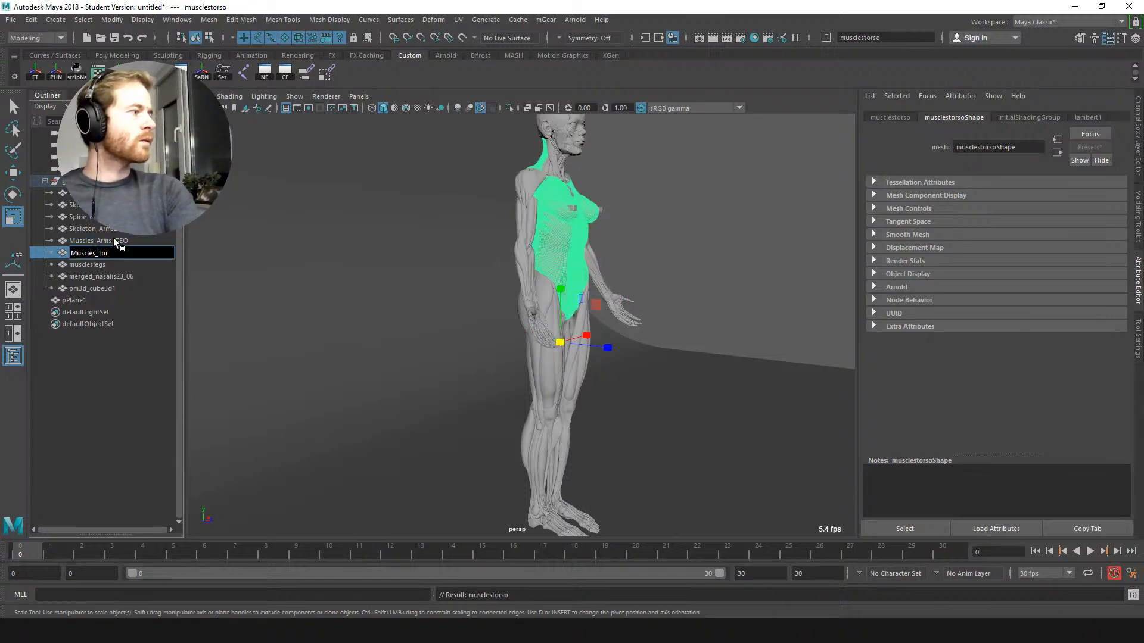
{"action": "key", "text": "Return"}
Step: Rename the leg muscles mesh as Muscles_Legs_GEO
{"action": "key", "text": "Down"}
{"action": "key", "text": "Down"}
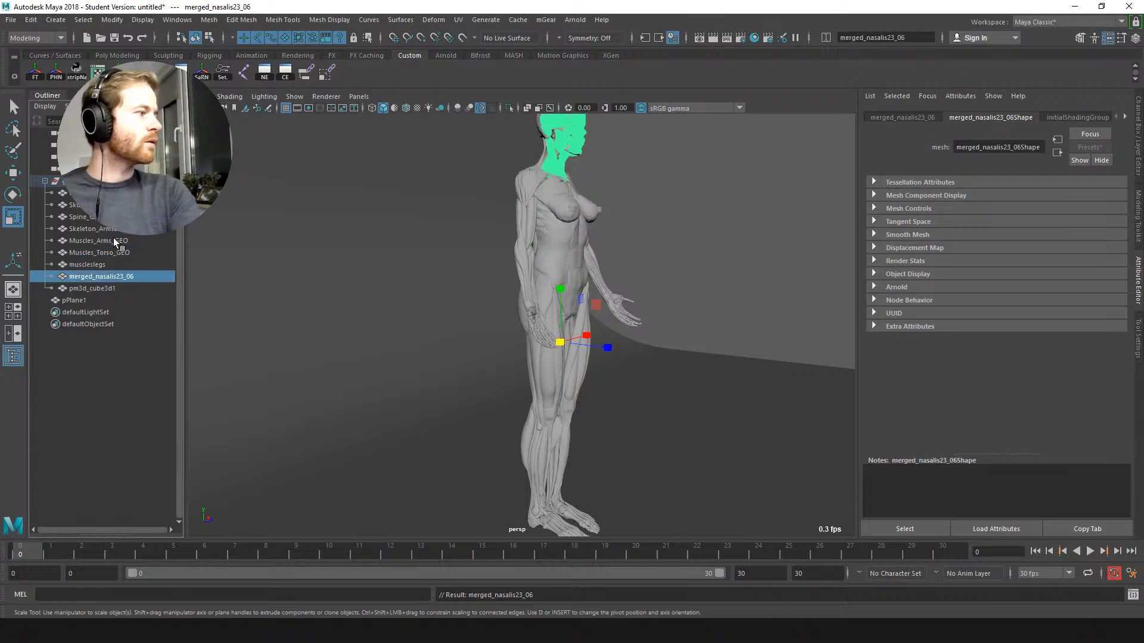
{"action": "key", "text": "Up"}
{"action": "key", "text": "Return"}
{"action": "type", "text": "M"}
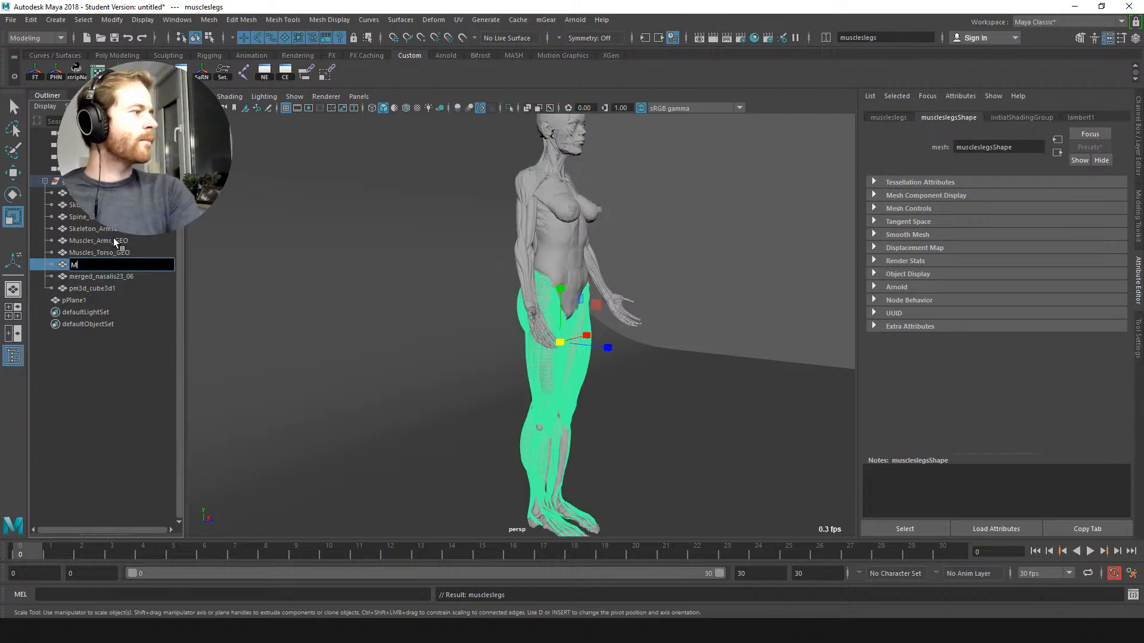
{"action": "type", "text": "uscles_Legs_GEO"}
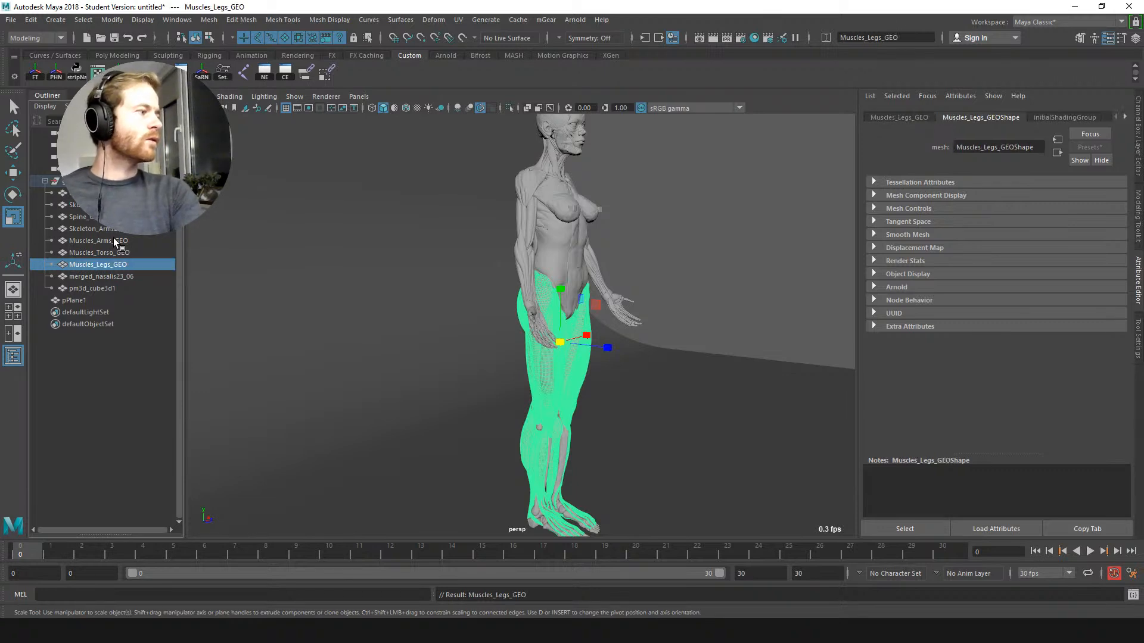
{"action": "key", "text": "Return"}
Step: Rename the merged_nasalis23_06 head mesh as Muscles_Head_GEO
{"action": "key", "text": "Down"}
{"action": "key", "text": "Return"}
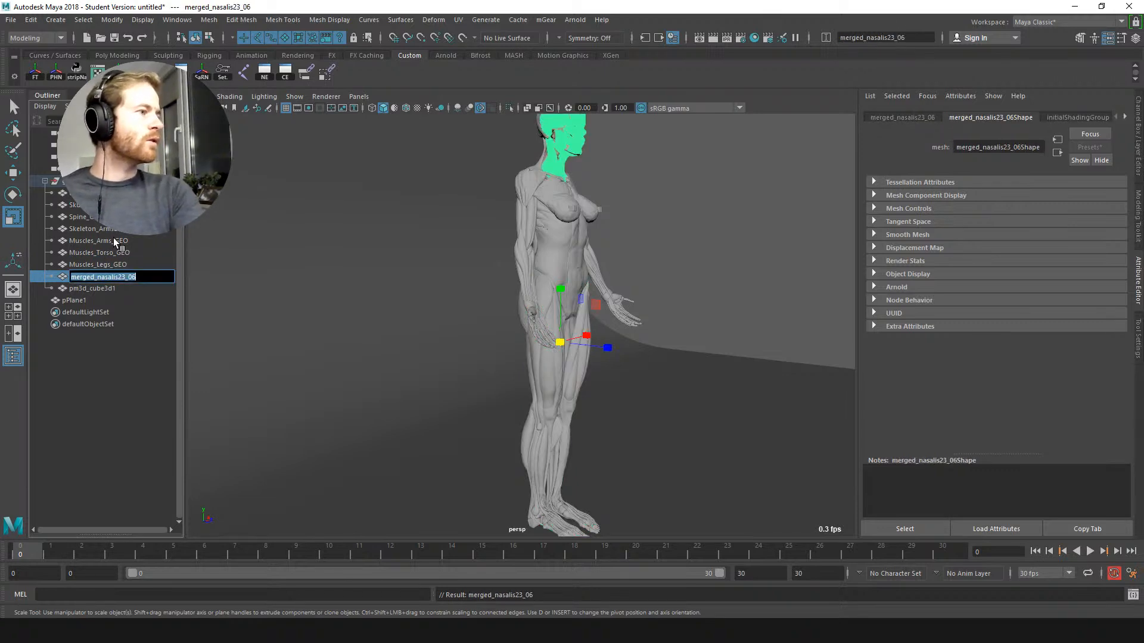
{"action": "type", "text": "Fac"}
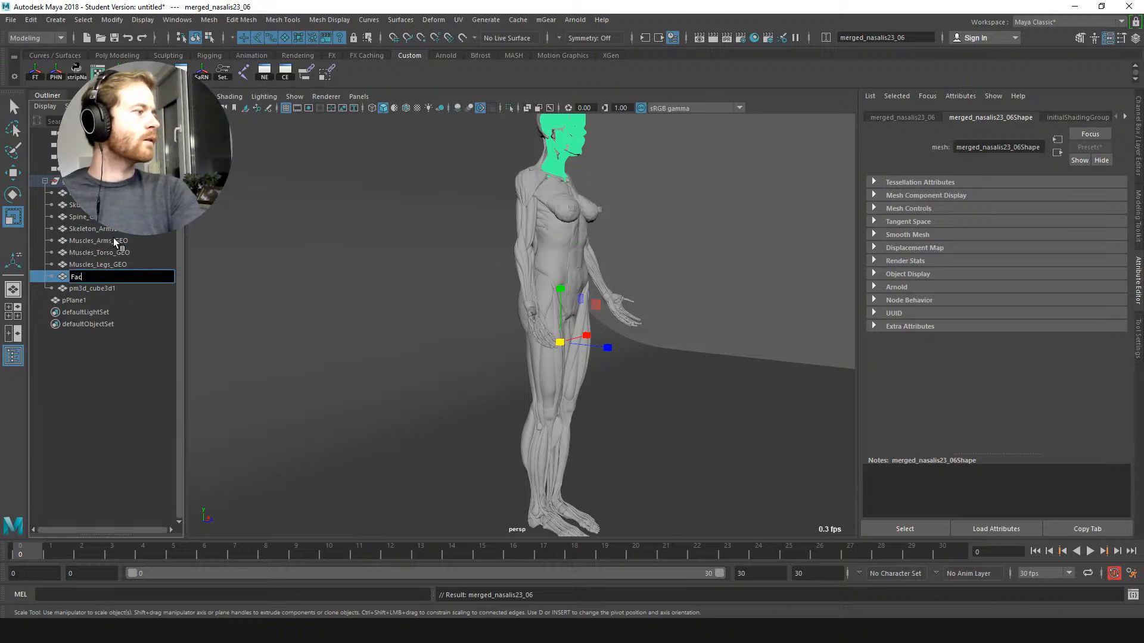
{"action": "key", "text": "BackSpace"}
{"action": "key", "text": "BackSpace"}
{"action": "key", "text": "BackSpace"}
{"action": "type", "text": "Mu"}
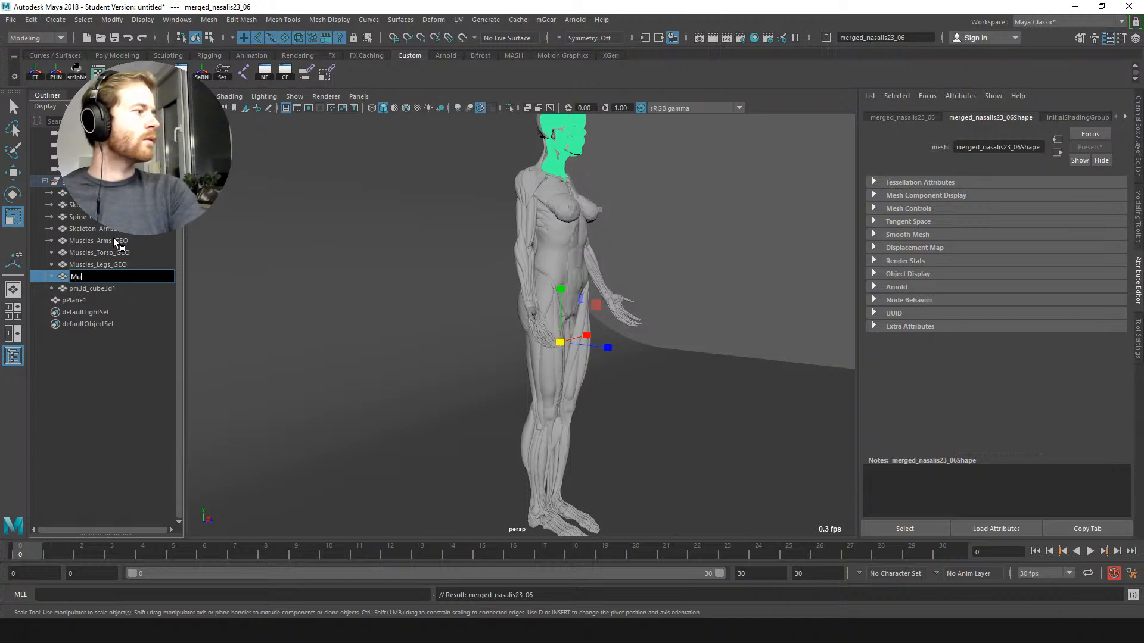
{"action": "type", "text": "scles_Head_GEO"}
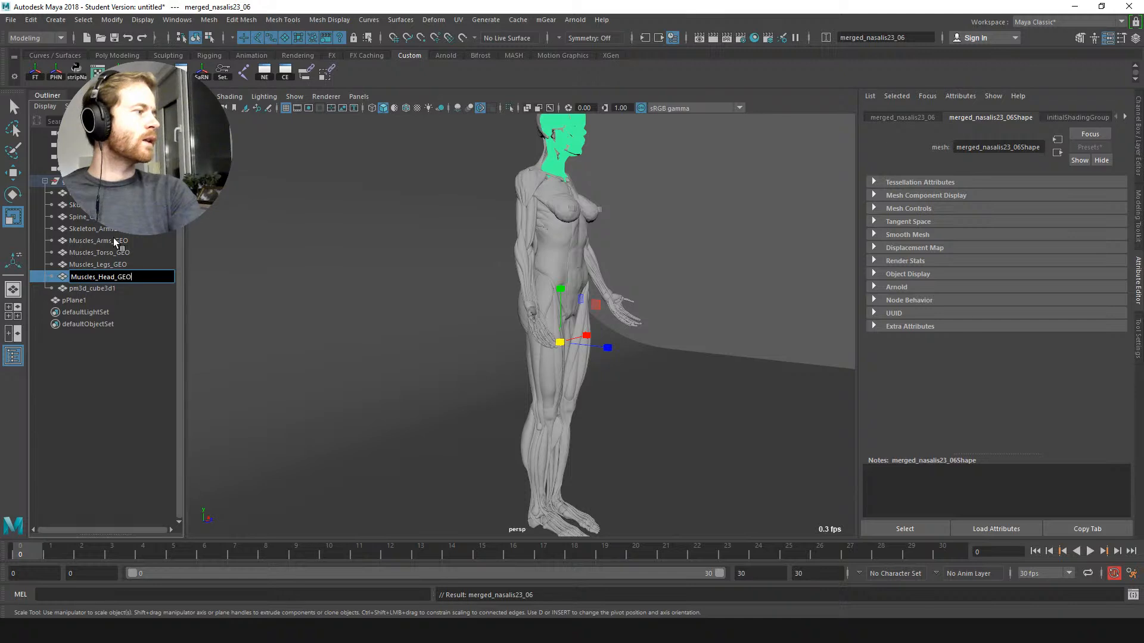
{"action": "key", "text": "Return"}
Step: Rename the pm3d_cube3d1 chest blocks mesh as CensorBlocks_GEO
{"action": "key", "text": "Down"}
{"action": "key", "text": "Return"}
{"action": "type", "text": "Censo"}
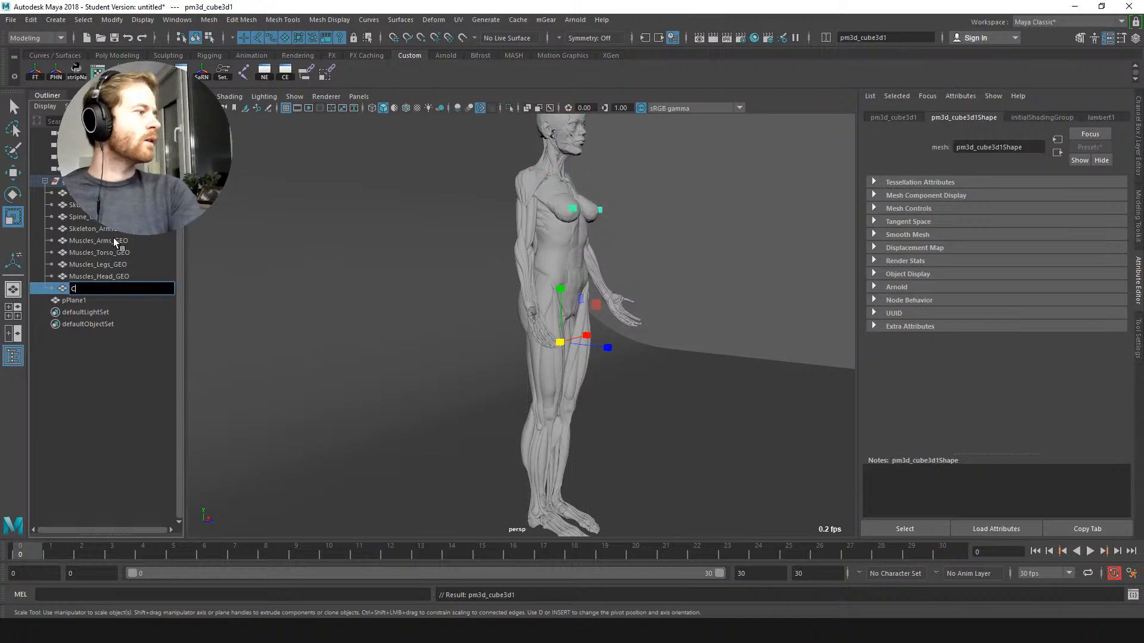
{"action": "type", "text": "rBlocks_GEO"}
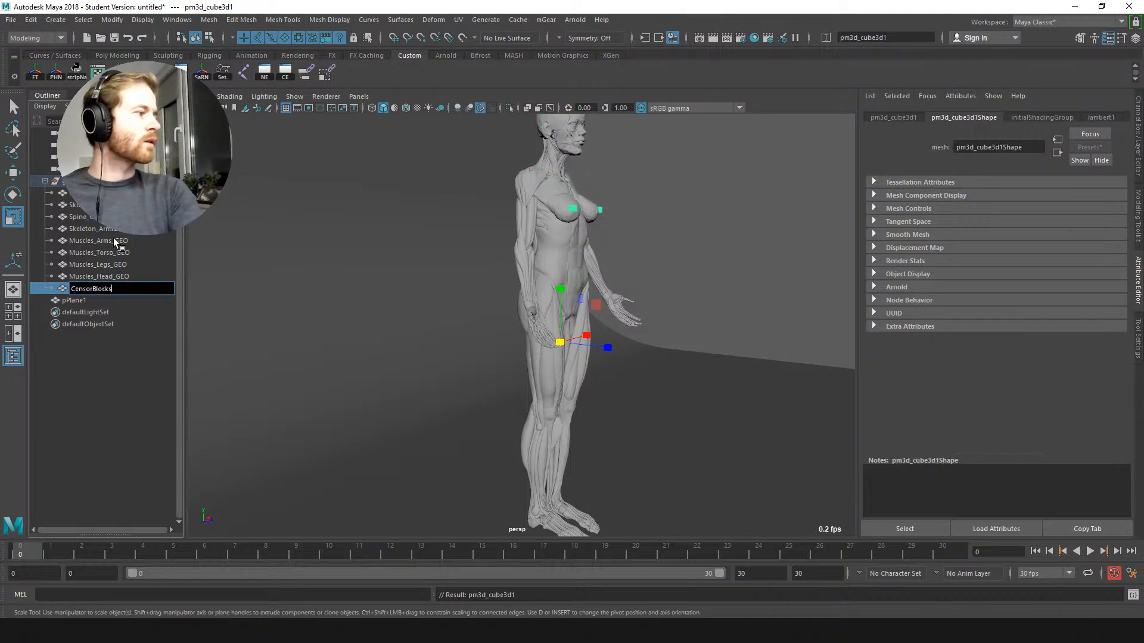
{"action": "key", "text": "Return"}
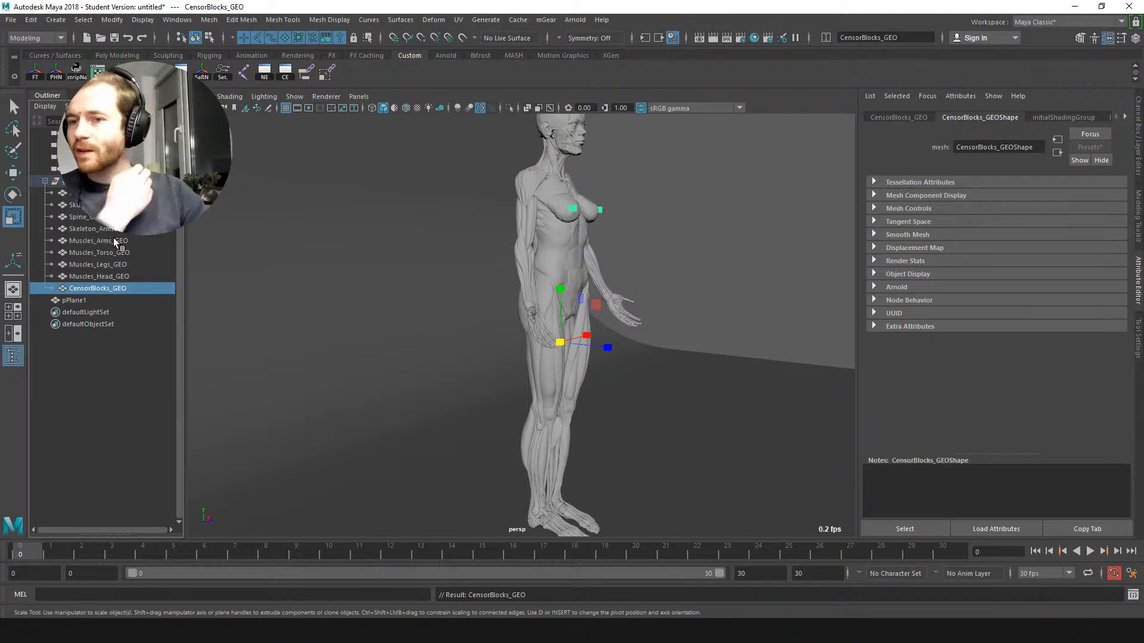
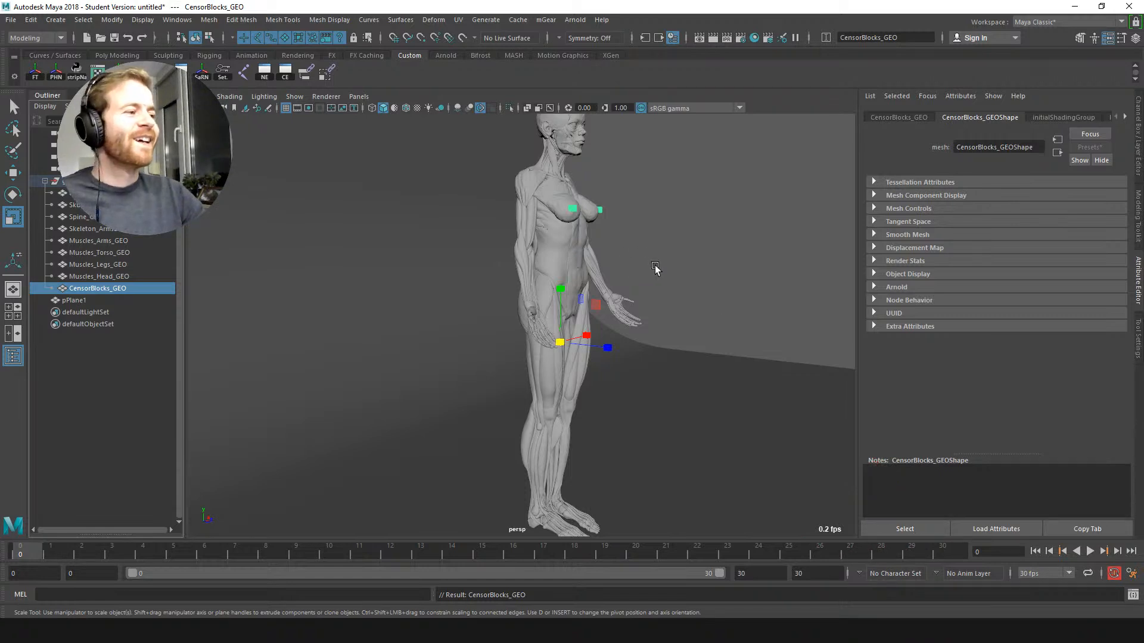
Step: Examine the figure from the front and side, then select the torso muscles mesh and inspect the chest and censor blocks up close
{"action": "left_click_drag", "start_coordinate": [659, 265], "coordinate": [496, 231], "text": "alt"}
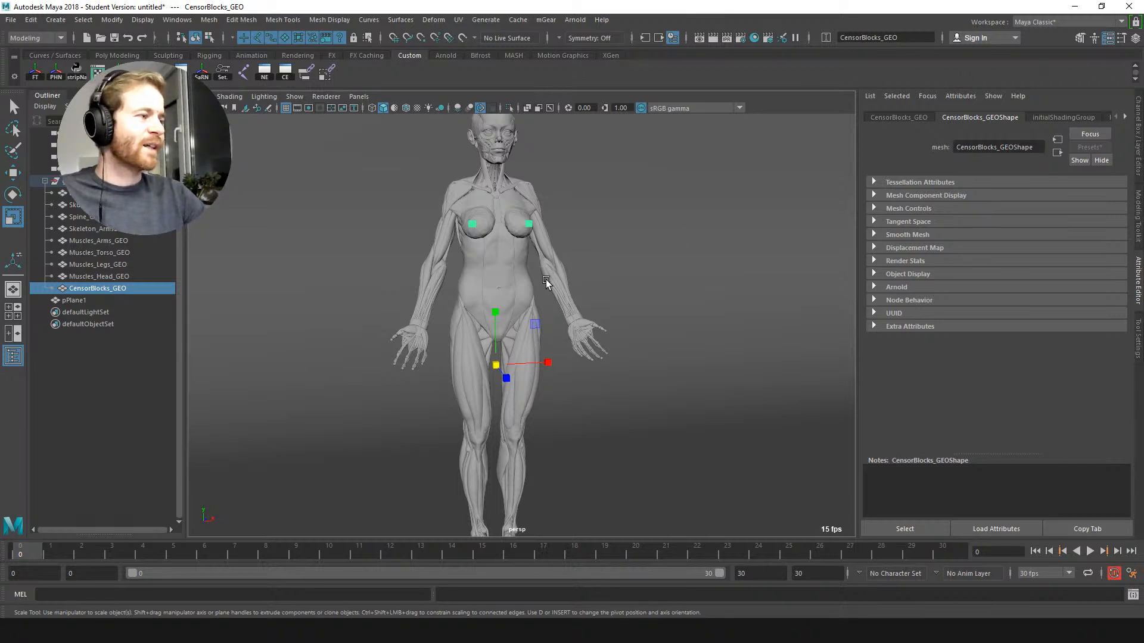
{"action": "scroll", "coordinate": [546, 280], "scroll_direction": "up", "scroll_amount": 5}
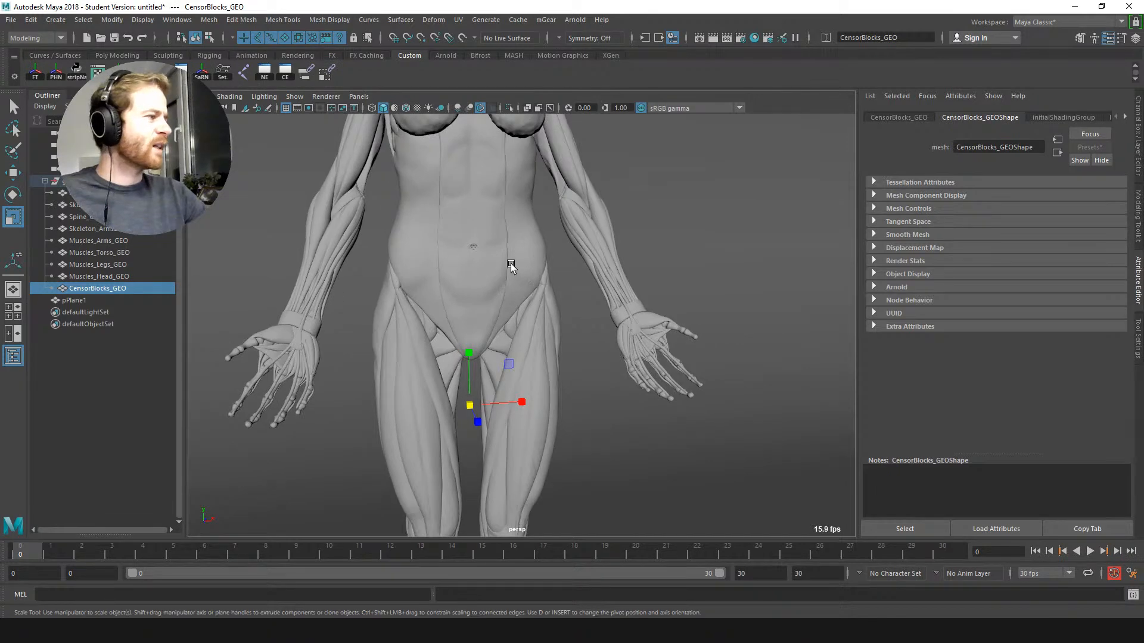
{"action": "scroll", "coordinate": [510, 263], "scroll_direction": "down", "scroll_amount": 8}
{"action": "left_click_drag", "start_coordinate": [476, 199], "coordinate": [588, 201], "text": "alt"}
{"action": "left_click", "coordinate": [588, 201]}
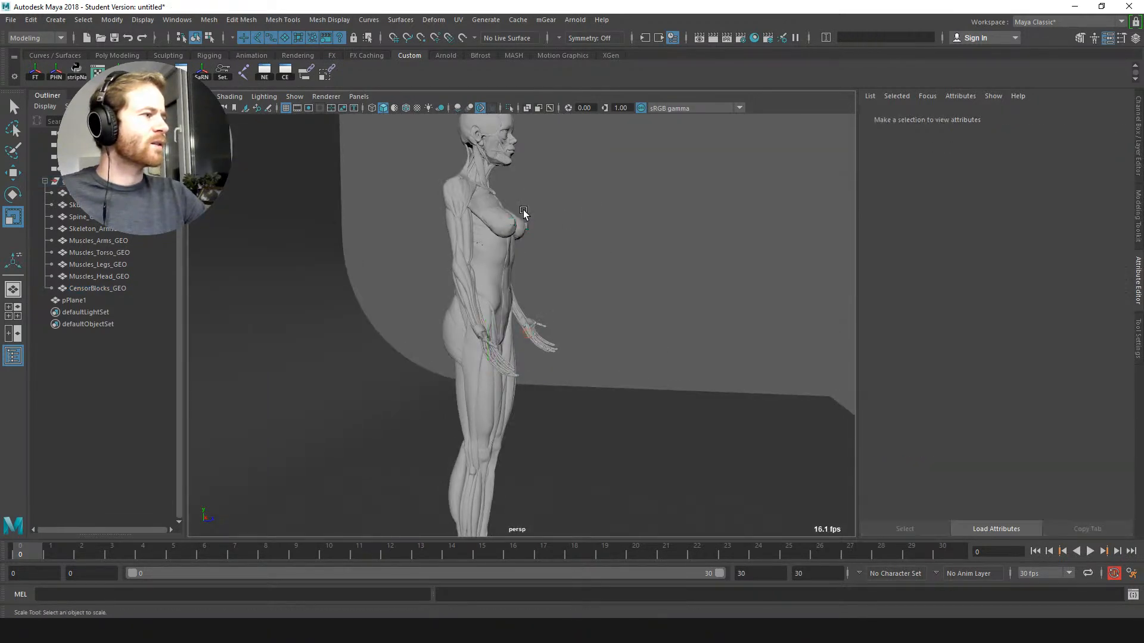
{"action": "scroll", "coordinate": [523, 211], "scroll_direction": "up", "scroll_amount": 4}
{"action": "middle_click_drag", "start_coordinate": [523, 211], "coordinate": [566, 309], "text": "alt"}
{"action": "scroll", "coordinate": [550, 211], "scroll_direction": "up", "scroll_amount": 2}
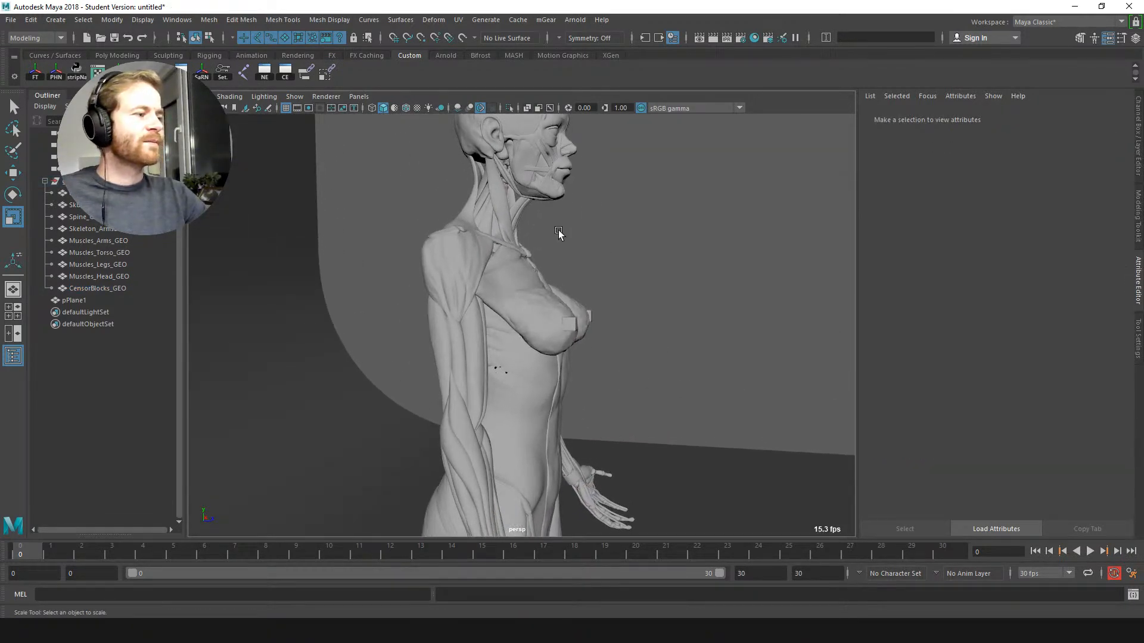
{"action": "left_click", "coordinate": [542, 339]}
{"action": "scroll", "coordinate": [655, 369], "scroll_direction": "up", "scroll_amount": 6}
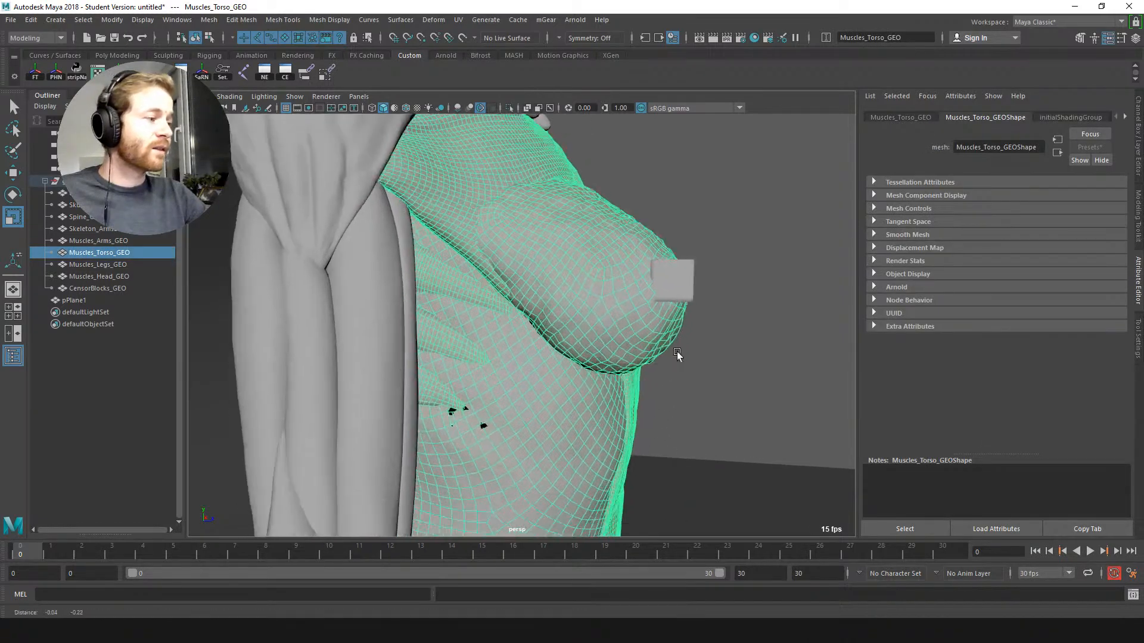
Step: Isolate the torso muscles mesh and close in on the dark spots beside the rib muscles
{"action": "middle_click_drag", "start_coordinate": [677, 353], "coordinate": [673, 233], "text": "alt"}
{"action": "scroll", "coordinate": [590, 300], "scroll_direction": "up", "scroll_amount": 4}
{"action": "left_click", "coordinate": [740, 319]}
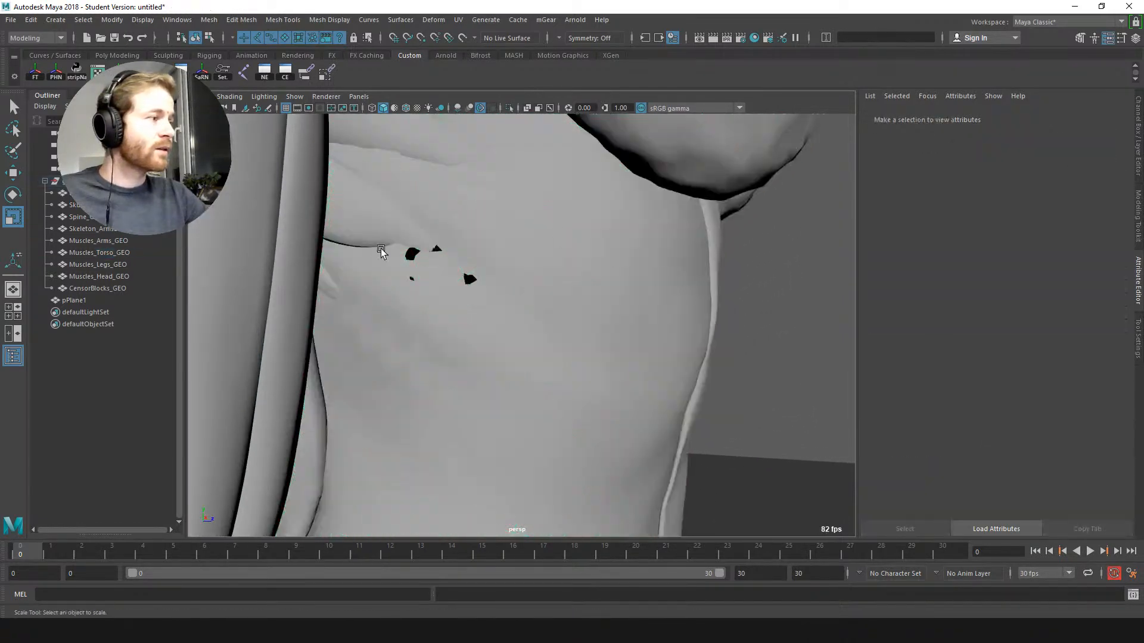
{"action": "left_click", "coordinate": [417, 257]}
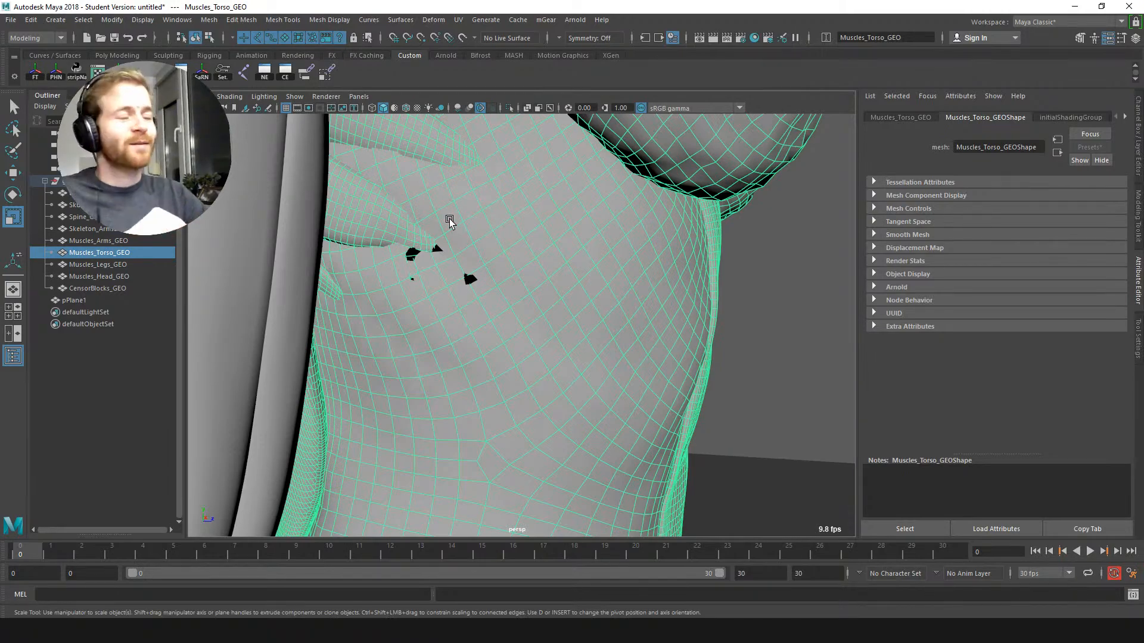
{"action": "left_click_drag", "start_coordinate": [444, 280], "coordinate": [384, 267], "text": "alt"}
{"action": "key", "text": "ctrl+1"}
{"action": "right_click_drag", "start_coordinate": [384, 267], "coordinate": [496, 285], "text": "alt"}
{"action": "middle_click_drag", "start_coordinate": [497, 284], "coordinate": [521, 350], "text": "alt"}
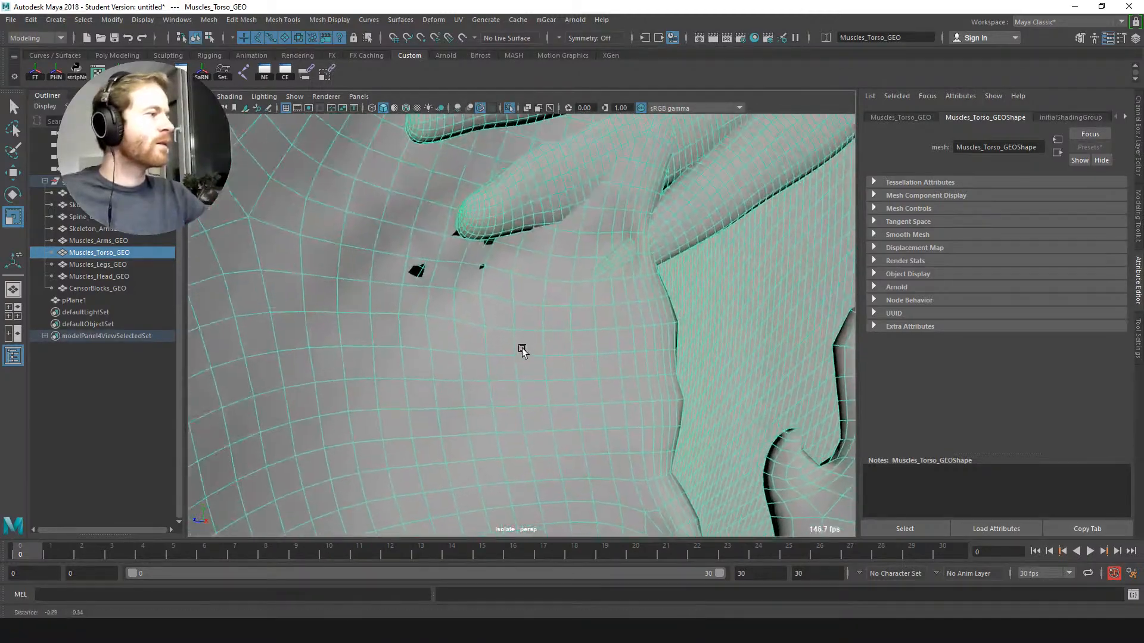
Step: Select the torso face beside the dark spots with Object X symmetry and soft selection at a falloff radius of about 0.27
{"action": "right_click_drag", "start_coordinate": [448, 296], "coordinate": [442, 344]}
{"action": "left_click", "coordinate": [450, 255]}
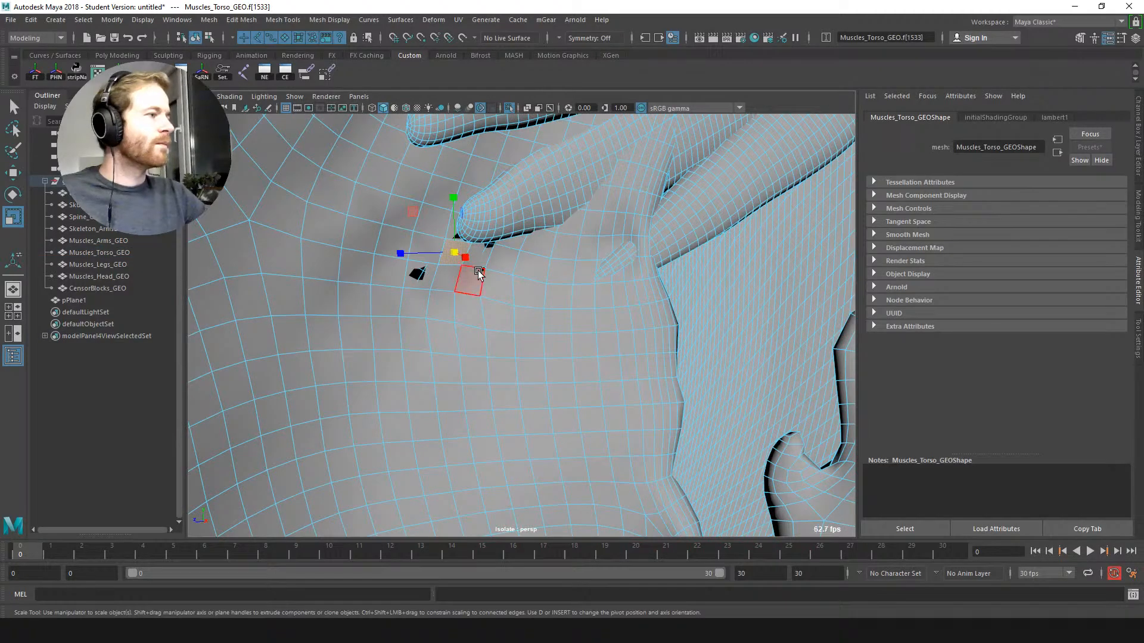
{"action": "left_click", "coordinate": [562, 37]}
{"action": "left_click", "coordinate": [570, 62]}
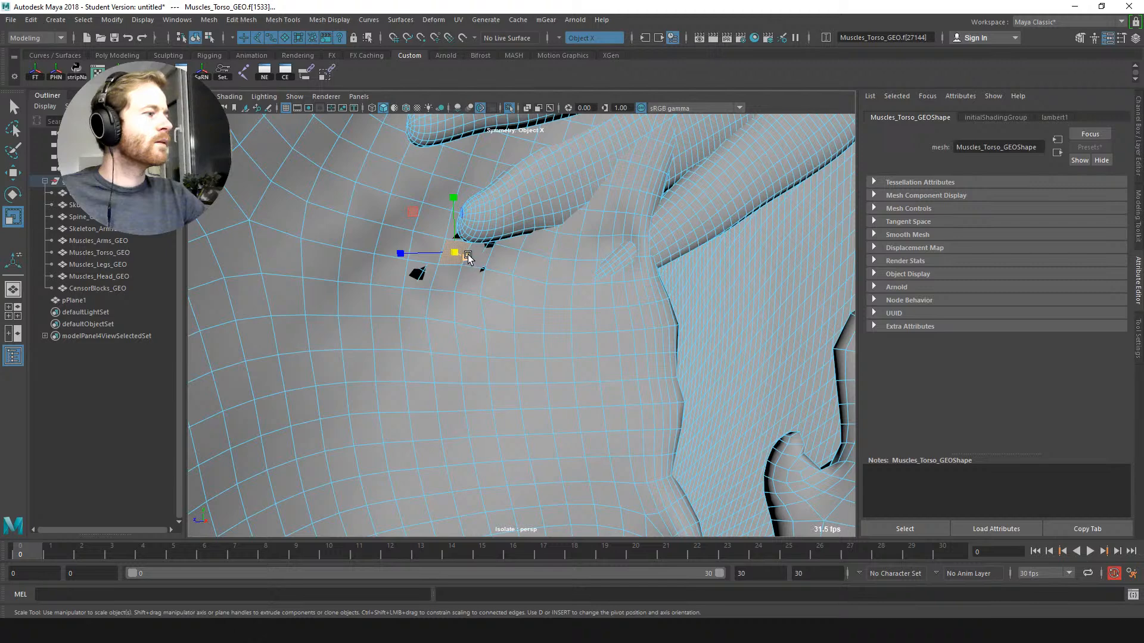
{"action": "key", "text": "b"}
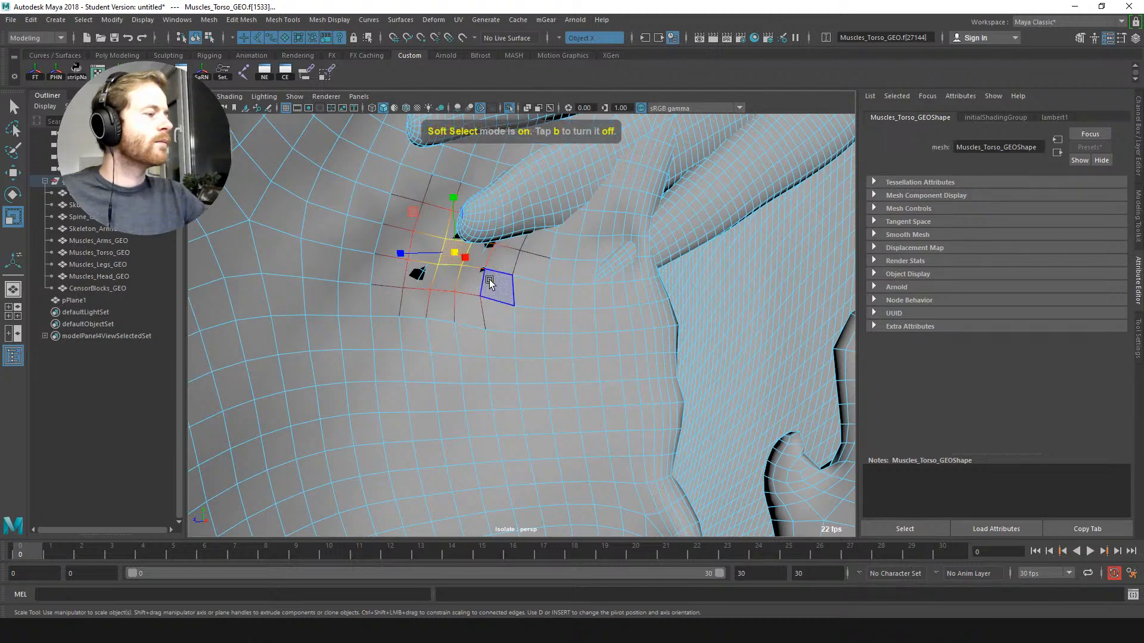
{"action": "left_click_drag", "start_coordinate": [541, 276], "coordinate": [555, 276]}
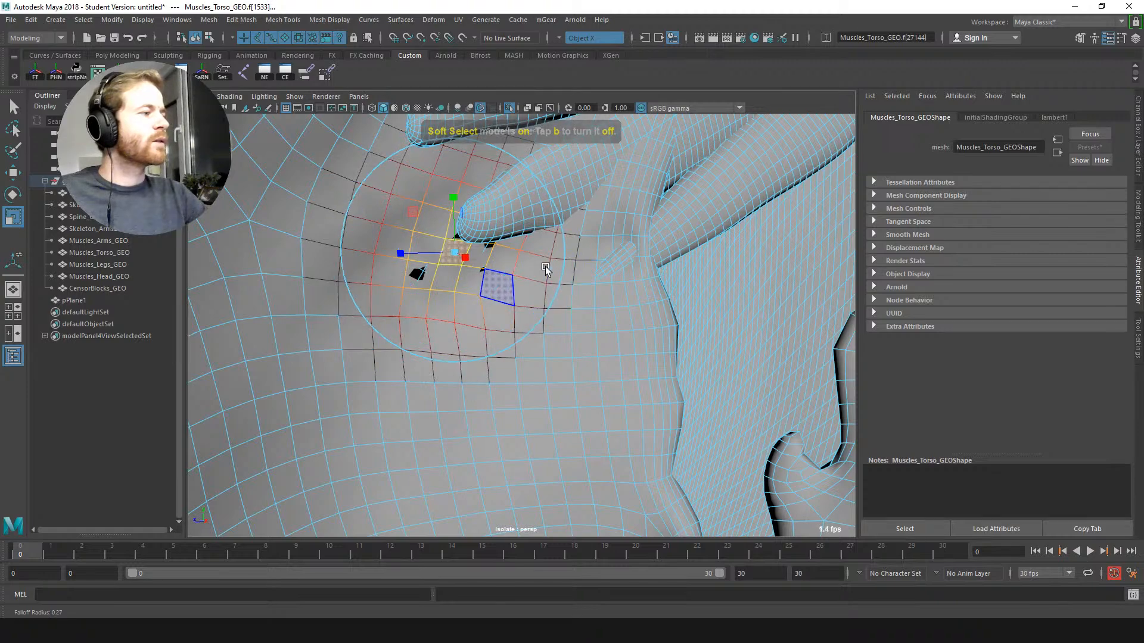
Step: Move the soft-selected torso faces outward to cover the dark spots, and return to object mode with nothing selected
{"action": "key", "text": "w"}
{"action": "left_click_drag", "start_coordinate": [406, 264], "coordinate": [534, 261], "text": "alt"}
{"action": "right_click_drag", "start_coordinate": [534, 261], "coordinate": [296, 203], "text": "alt"}
{"action": "left_click_drag", "start_coordinate": [296, 203], "coordinate": [487, 291], "text": "alt"}
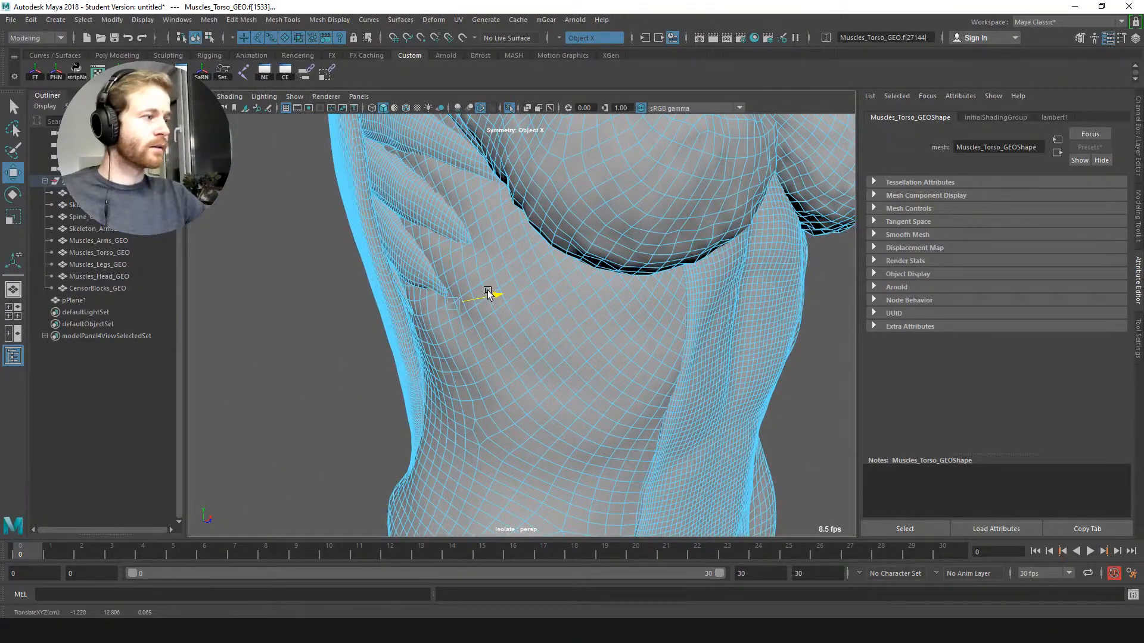
{"action": "right_click_drag", "start_coordinate": [552, 320], "coordinate": [632, 277]}
{"action": "left_click", "coordinate": [810, 334]}
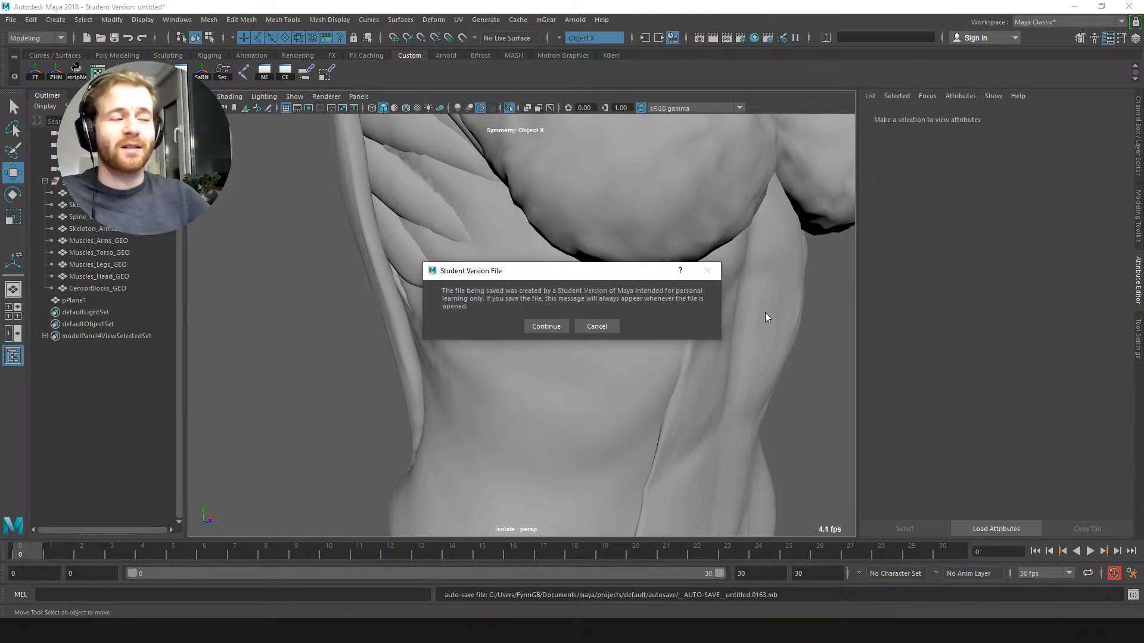
Step: Cancel the student-version autosave, inspect the repaired torso and end its isolation to show the whole scene
{"action": "left_click", "coordinate": [597, 326]}
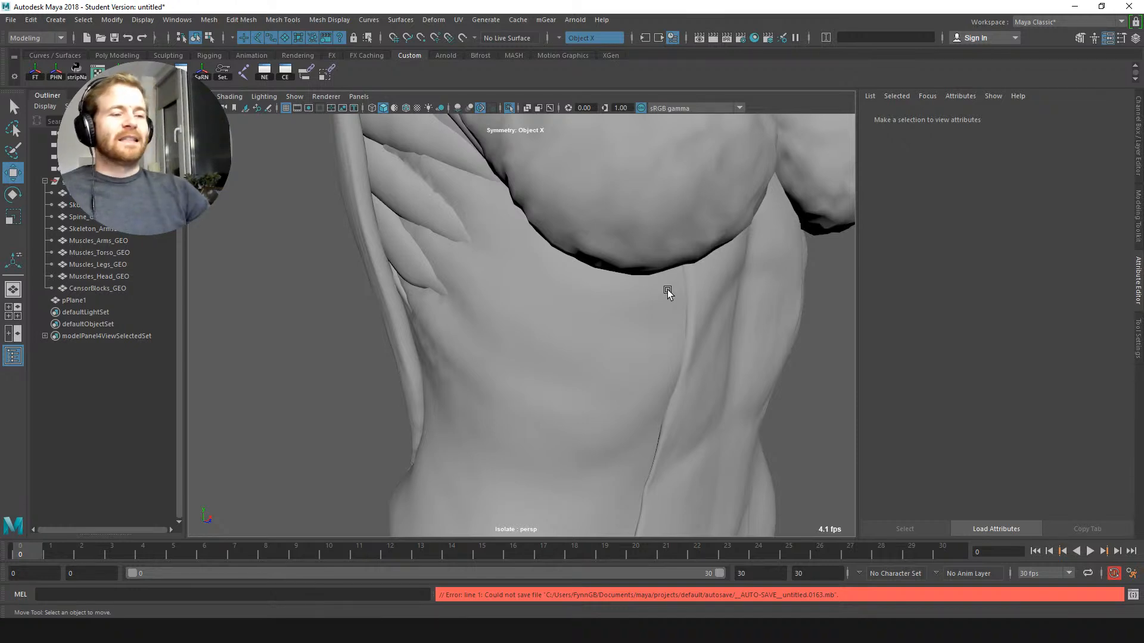
{"action": "left_click_drag", "start_coordinate": [656, 318], "coordinate": [610, 280], "text": "alt"}
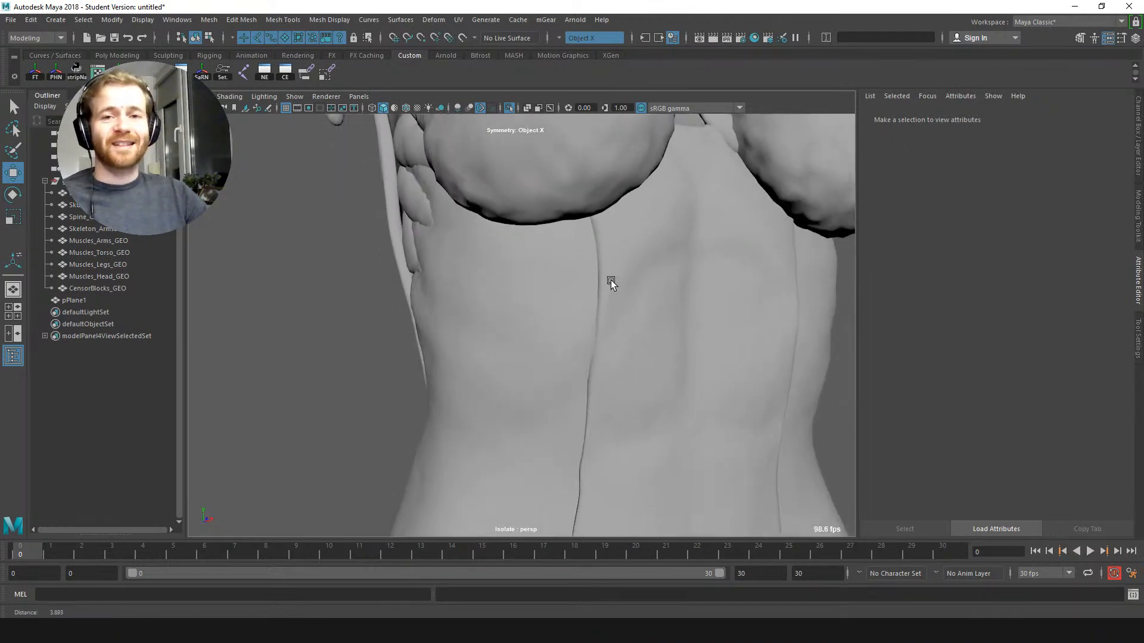
{"action": "right_click_drag", "start_coordinate": [610, 280], "coordinate": [536, 245], "text": "alt"}
{"action": "left_click_drag", "start_coordinate": [536, 245], "coordinate": [627, 294], "text": "alt"}
{"action": "right_click_drag", "start_coordinate": [626, 294], "coordinate": [539, 192], "text": "alt"}
{"action": "left_click_drag", "start_coordinate": [538, 192], "coordinate": [503, 222], "text": "alt"}
{"action": "key", "text": "ctrl+1"}
{"action": "left_click_drag", "start_coordinate": [663, 235], "coordinate": [615, 241], "text": "alt"}
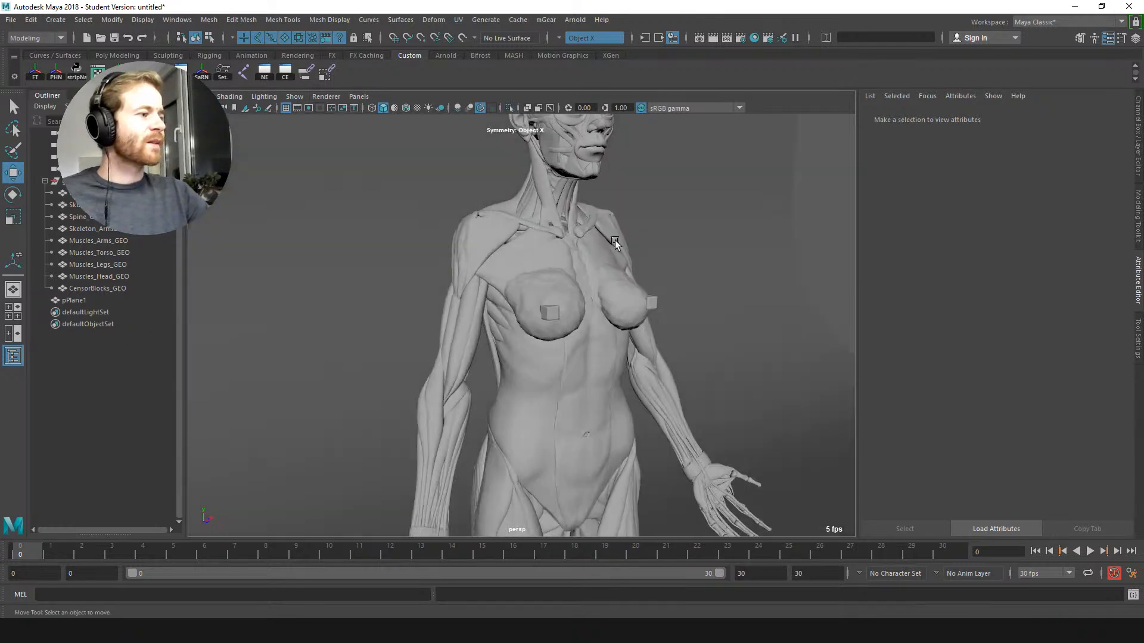
Step: Examine the full figure against the curved backdrop from several angles and distances
{"action": "right_click_drag", "start_coordinate": [615, 241], "coordinate": [424, 146], "text": "alt"}
{"action": "middle_click_drag", "start_coordinate": [587, 247], "coordinate": [499, 199], "text": "alt"}
{"action": "left_click", "coordinate": [496, 273]}
{"action": "left_click_drag", "start_coordinate": [496, 273], "coordinate": [649, 252], "text": "alt"}
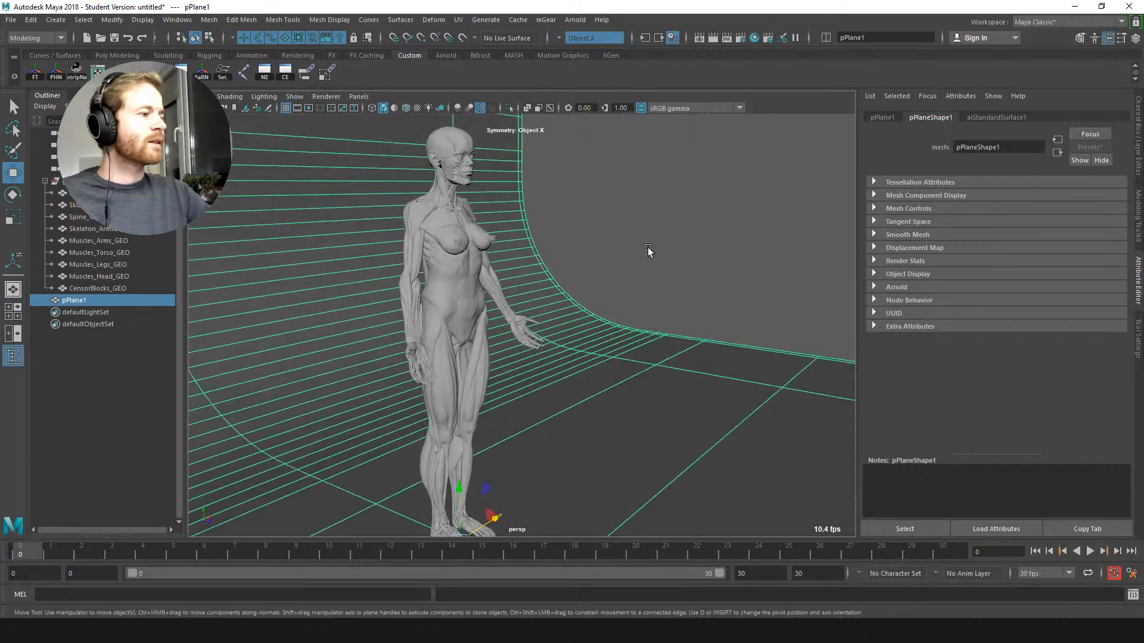
{"action": "left_click", "coordinate": [649, 251]}
{"action": "right_click_drag", "start_coordinate": [595, 215], "coordinate": [679, 244], "text": "alt"}
{"action": "middle_click_drag", "start_coordinate": [453, 156], "coordinate": [614, 225], "text": "alt"}
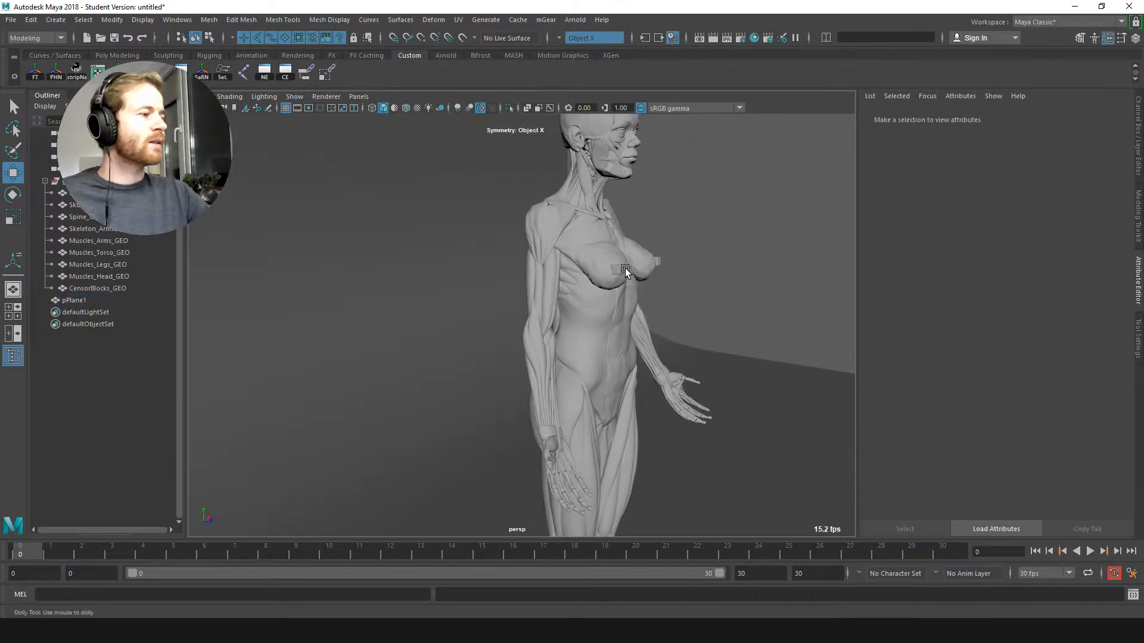
{"action": "right_click_drag", "start_coordinate": [624, 268], "coordinate": [525, 220], "text": "alt"}
{"action": "left_click_drag", "start_coordinate": [637, 261], "coordinate": [584, 296], "text": "alt"}
{"action": "right_click_drag", "start_coordinate": [515, 257], "coordinate": [528, 191], "text": "alt"}
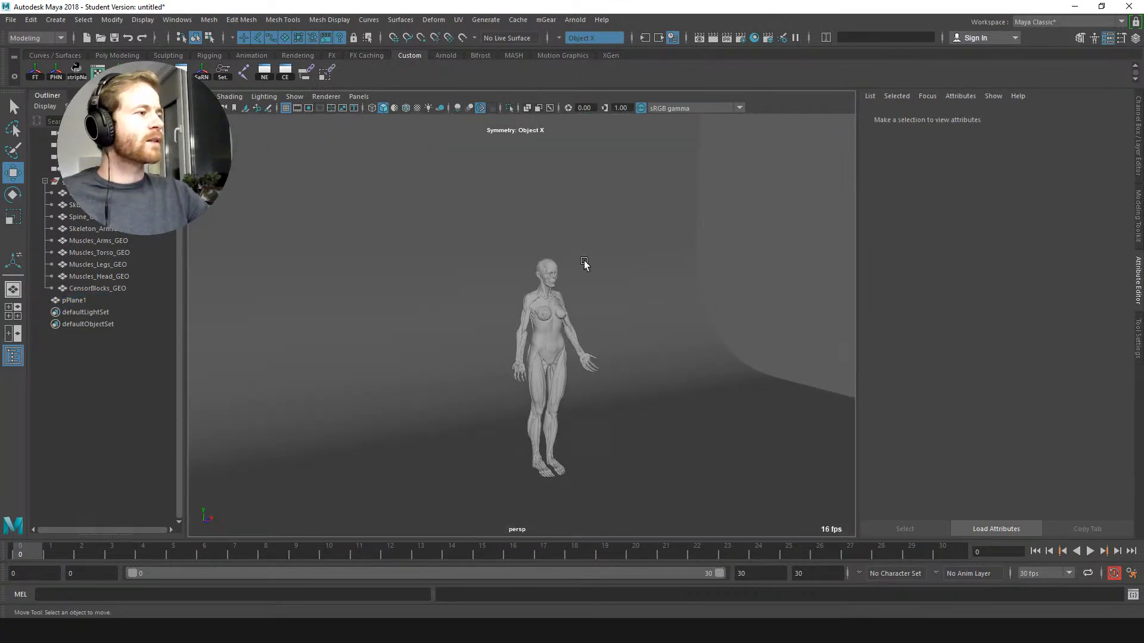
{"action": "left_click_drag", "start_coordinate": [585, 264], "coordinate": [547, 243], "text": "alt"}
{"action": "right_click_drag", "start_coordinate": [524, 235], "coordinate": [536, 179], "text": "alt"}
Step: Create an Arnold area light and raise it about 23 units, above the figure's head
{"action": "left_click", "coordinate": [575, 20]}
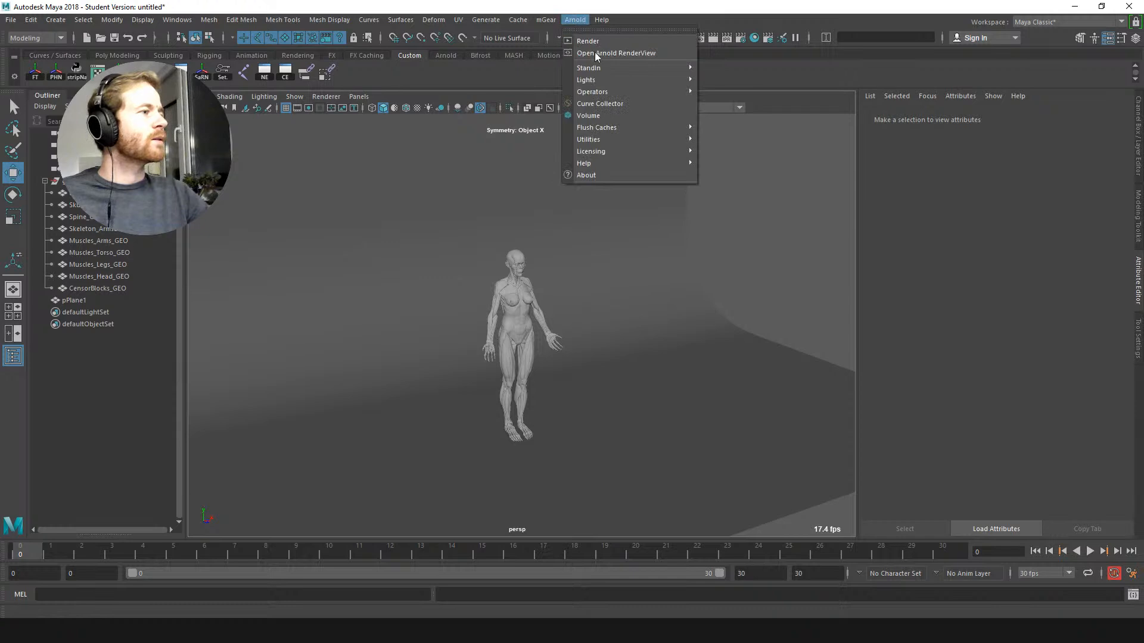
{"action": "mouse_move", "coordinate": [631, 80]}
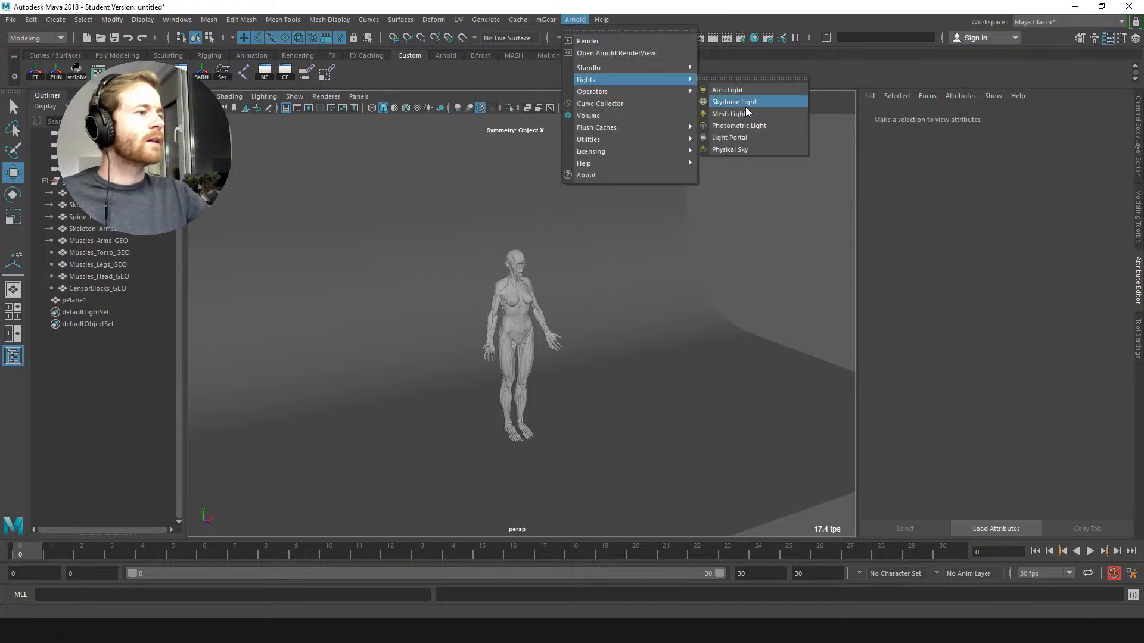
{"action": "left_click", "coordinate": [739, 91]}
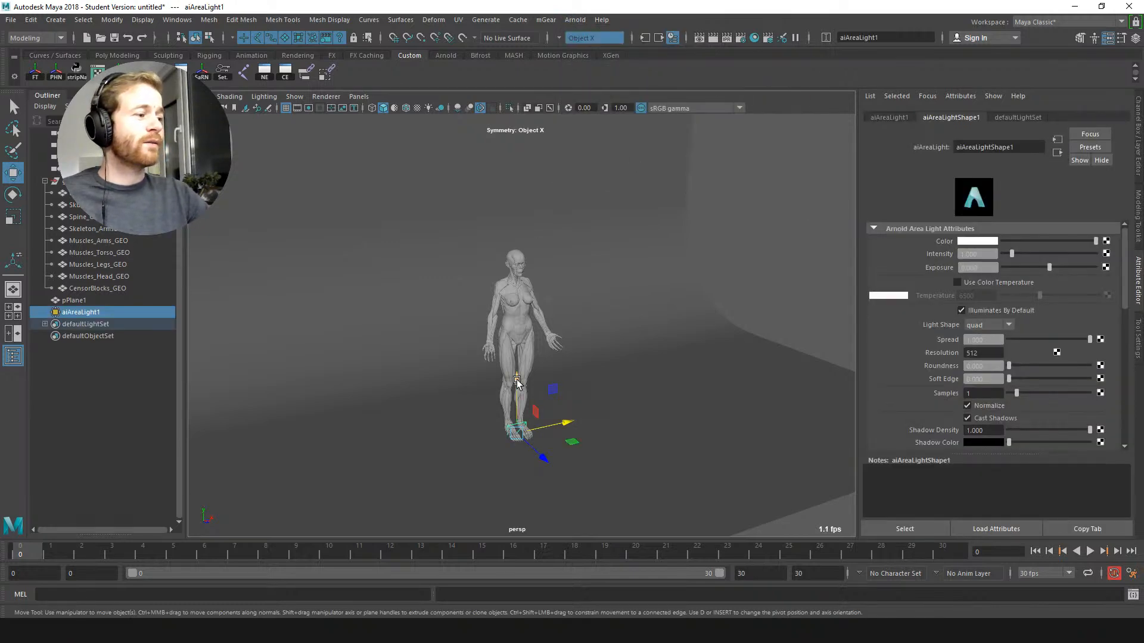
{"action": "left_click_drag", "start_coordinate": [516, 382], "coordinate": [502, 143]}
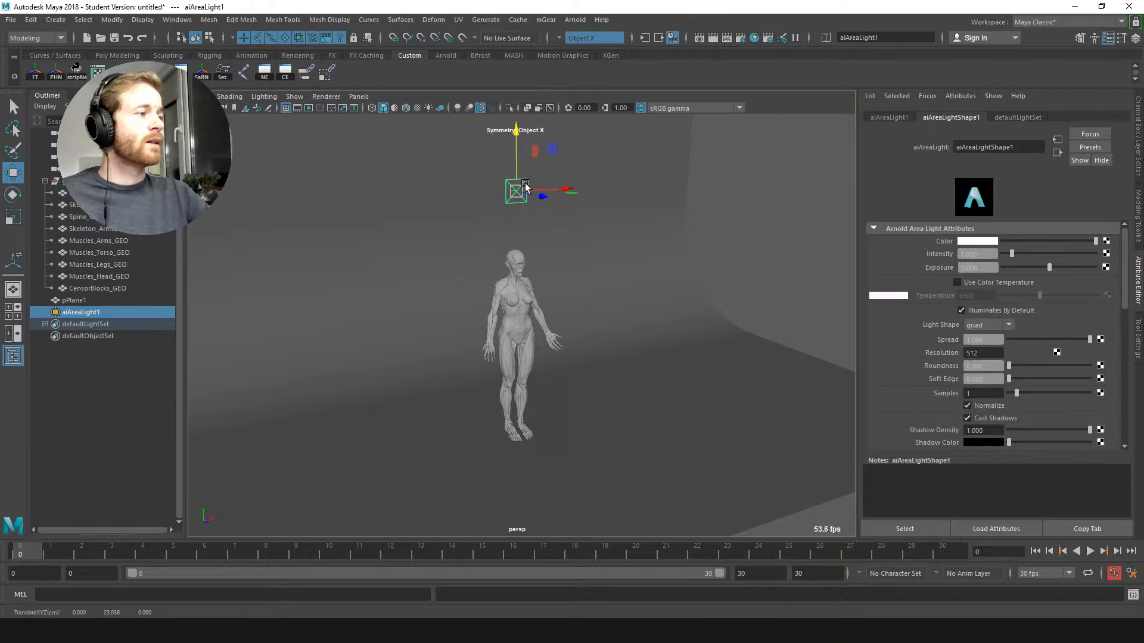
Step: Rotate the area light about -79 degrees around X so it points down at the figure
{"action": "key", "text": "e"}
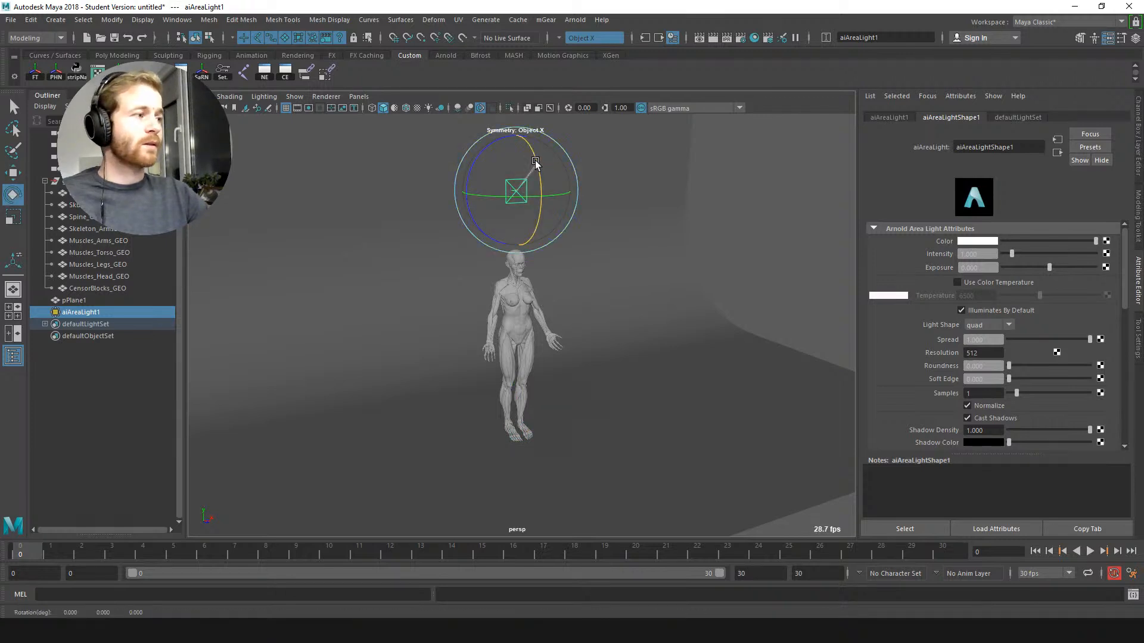
{"action": "left_click_drag", "start_coordinate": [535, 162], "coordinate": [486, 109]}
{"action": "left_click_drag", "start_coordinate": [445, 212], "coordinate": [513, 196], "text": "alt"}
{"action": "left_click_drag", "start_coordinate": [581, 167], "coordinate": [578, 163]}
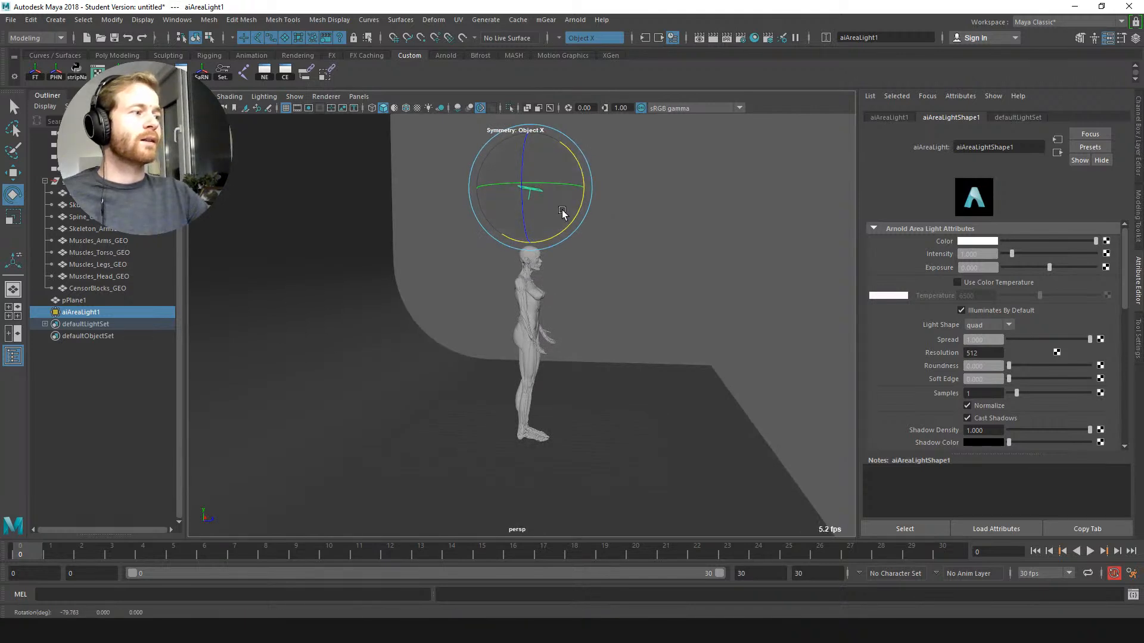
Step: Scale the area light up uniformly into a large overhead panel and place it higher above the figure
{"action": "key", "text": "r"}
{"action": "left_click_drag", "start_coordinate": [639, 227], "coordinate": [548, 262], "text": "alt"}
{"action": "middle_click_drag", "start_coordinate": [548, 262], "coordinate": [723, 291]}
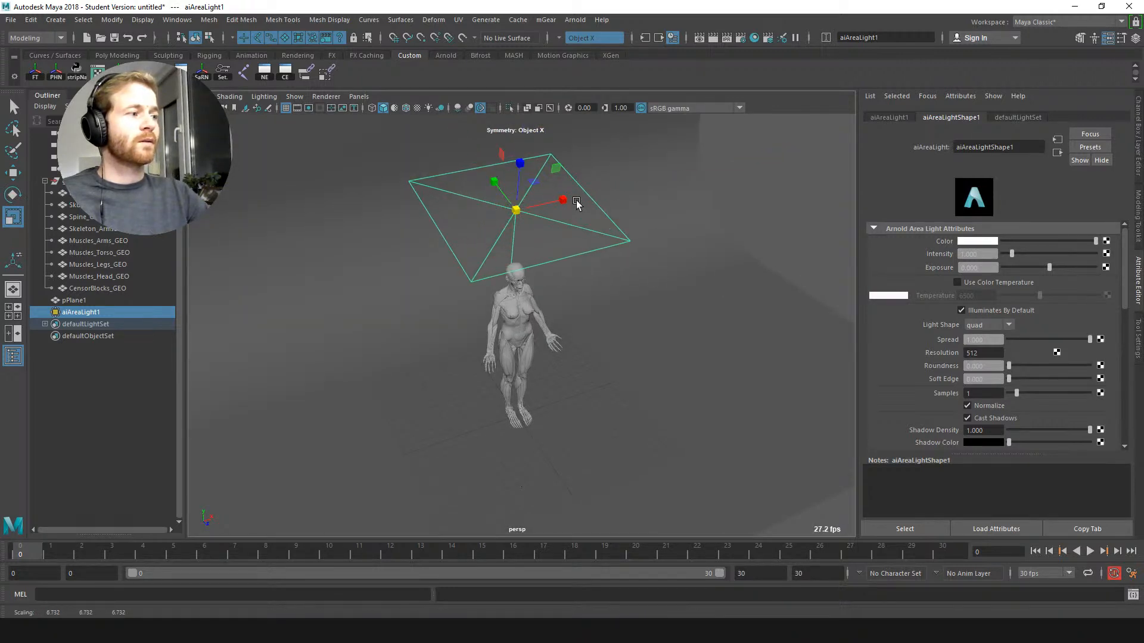
{"action": "left_click_drag", "start_coordinate": [575, 204], "coordinate": [541, 102]}
{"action": "key", "text": "w"}
Step: Set the area light's exposure to 10
{"action": "mouse_move", "coordinate": [752, 229]}
{"action": "left_mouse_down", "text": "alt"}
{"action": "mouse_move", "coordinate": [744, 225]}
{"action": "mouse_move", "coordinate": [752, 230]}
{"action": "left_mouse_up", "text": "alt"}
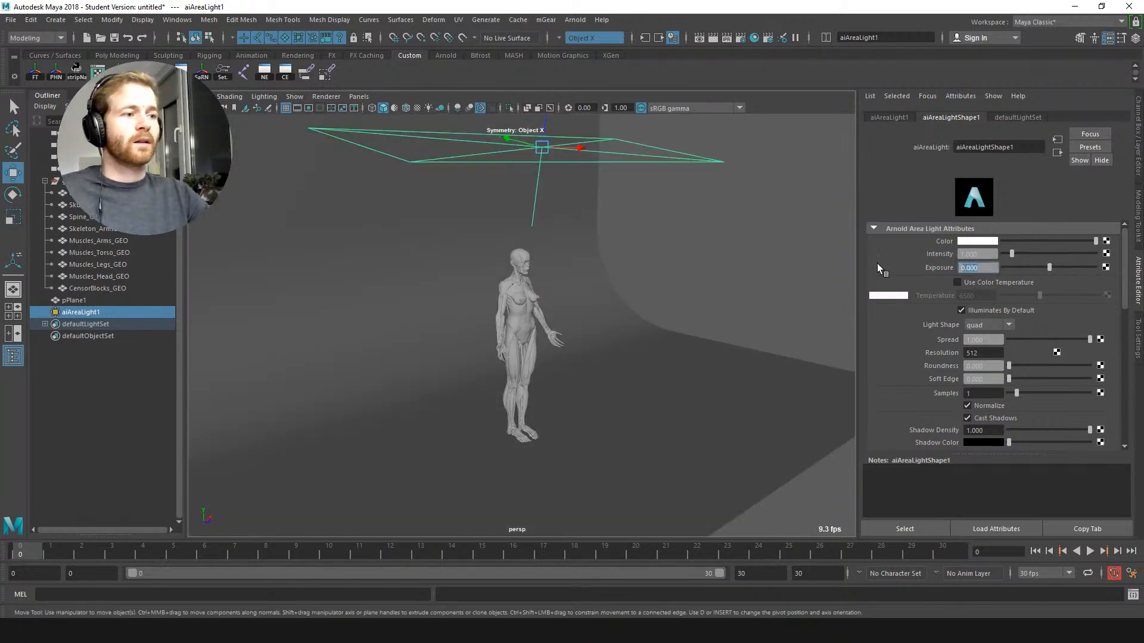
{"action": "type", "text": "0"}
{"action": "key", "text": "Return"}
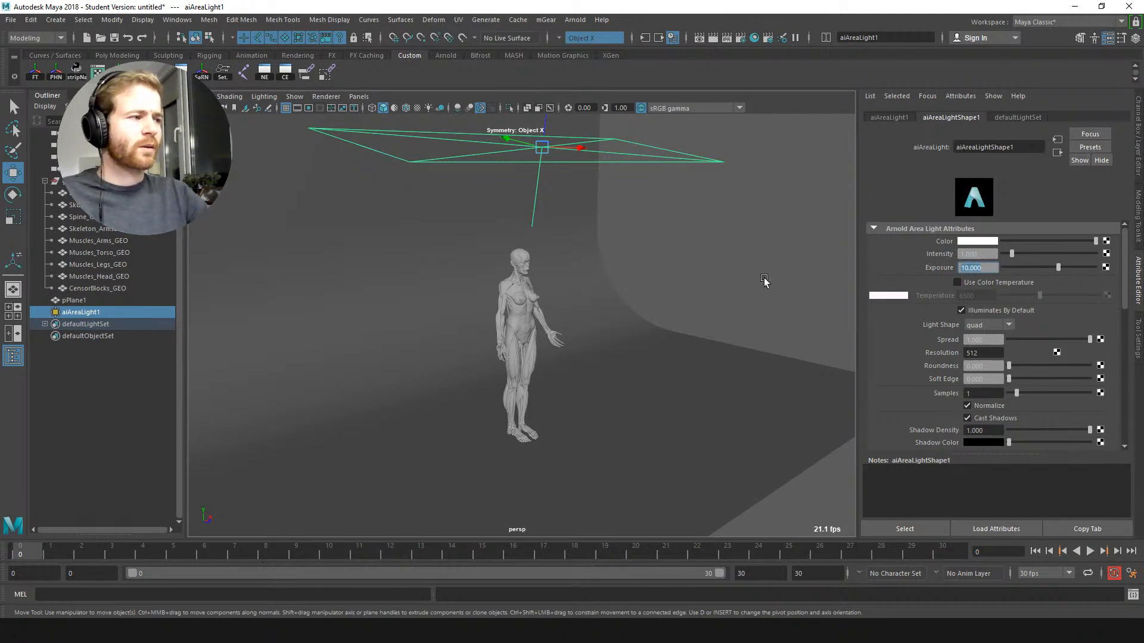
Step: Frame the whole figure from the front in the perspective view and start an IPR render of the current frame
{"action": "left_click", "coordinate": [743, 258]}
{"action": "scroll", "coordinate": [605, 243], "scroll_direction": "up", "scroll_amount": 5}
{"action": "left_click_drag", "start_coordinate": [609, 303], "coordinate": [557, 294], "text": "alt"}
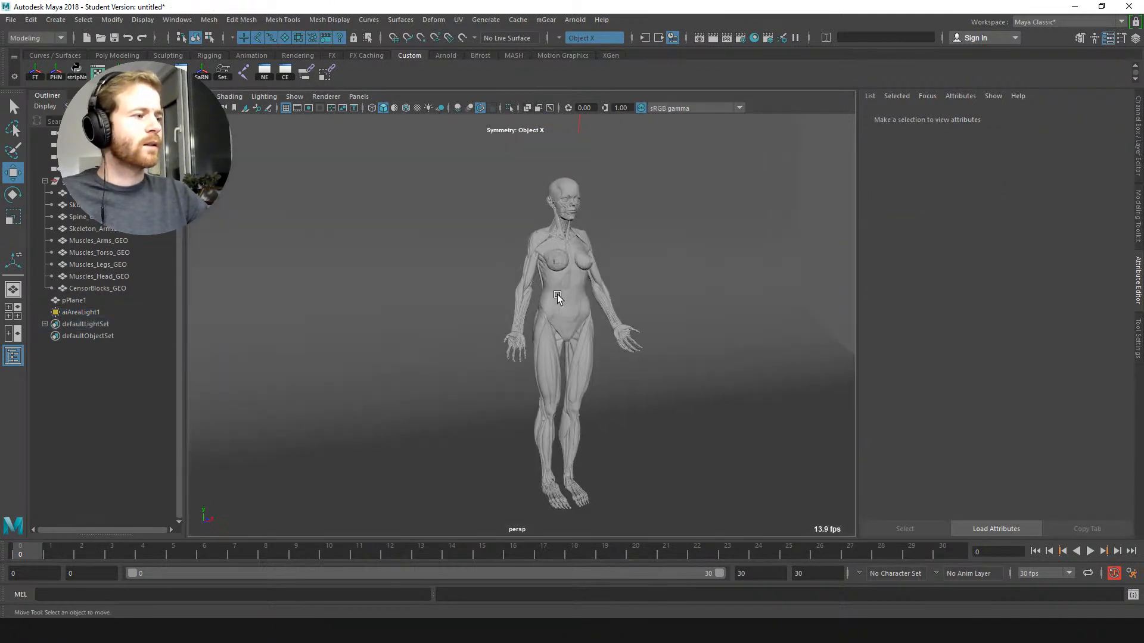
{"action": "scroll", "coordinate": [556, 295], "scroll_direction": "up", "scroll_amount": 4}
{"action": "middle_click_drag", "start_coordinate": [569, 295], "coordinate": [536, 286], "text": "alt"}
{"action": "scroll", "coordinate": [520, 217], "scroll_direction": "down", "scroll_amount": 3}
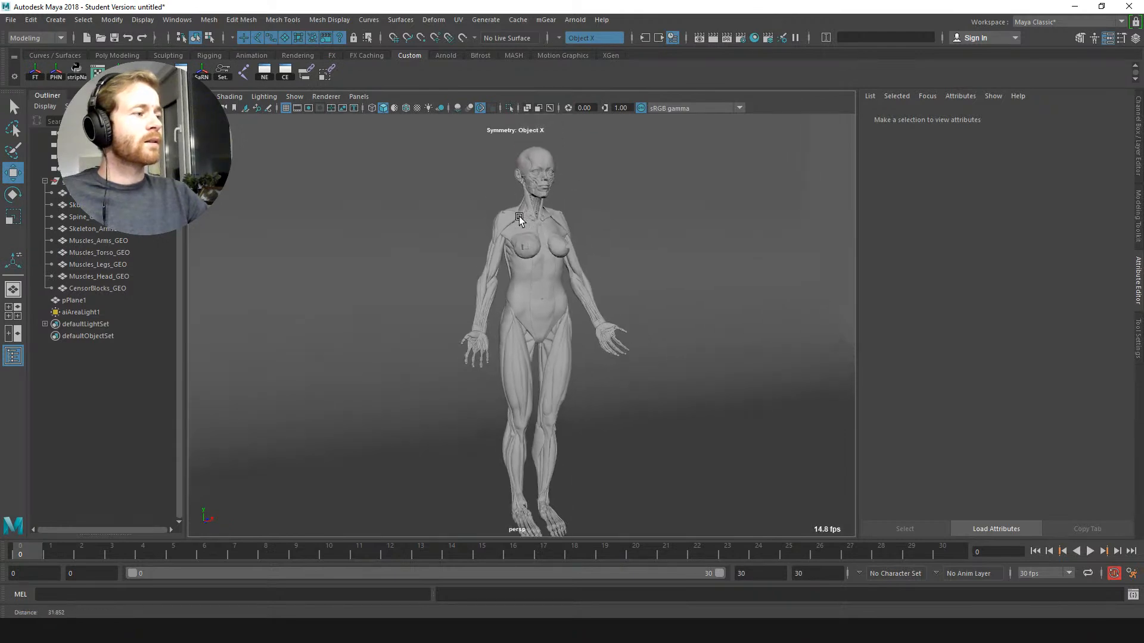
{"action": "left_click", "coordinate": [727, 41]}
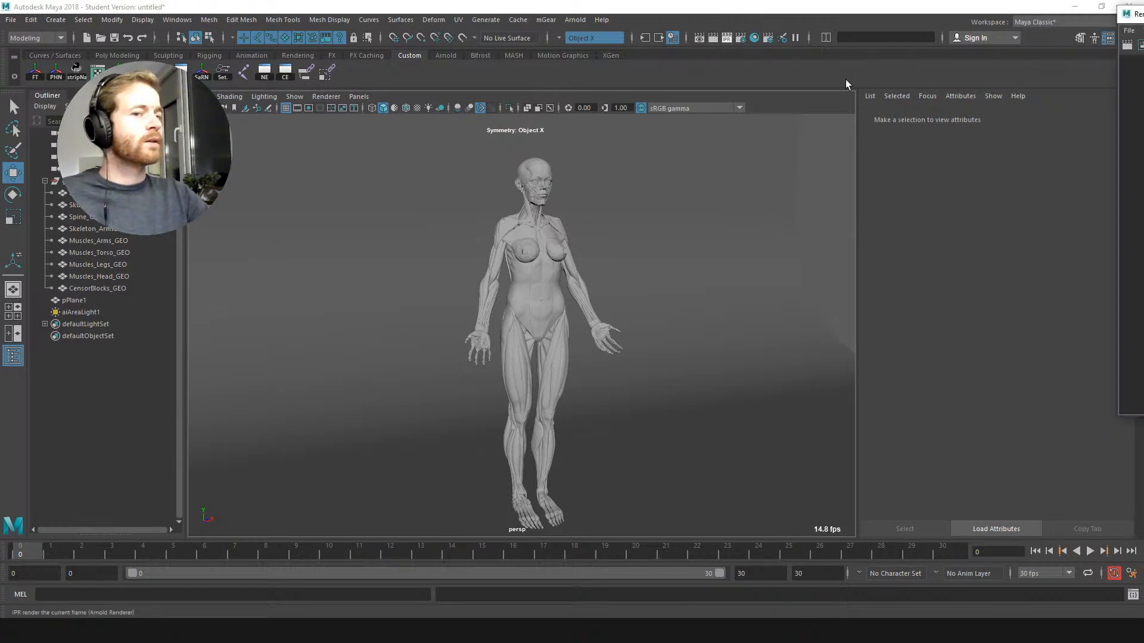
Step: Open the Arnold RenderView, place it beside the figure in the viewport and run an IPR render of the perspective camera
{"action": "left_click", "coordinate": [546, 19]}
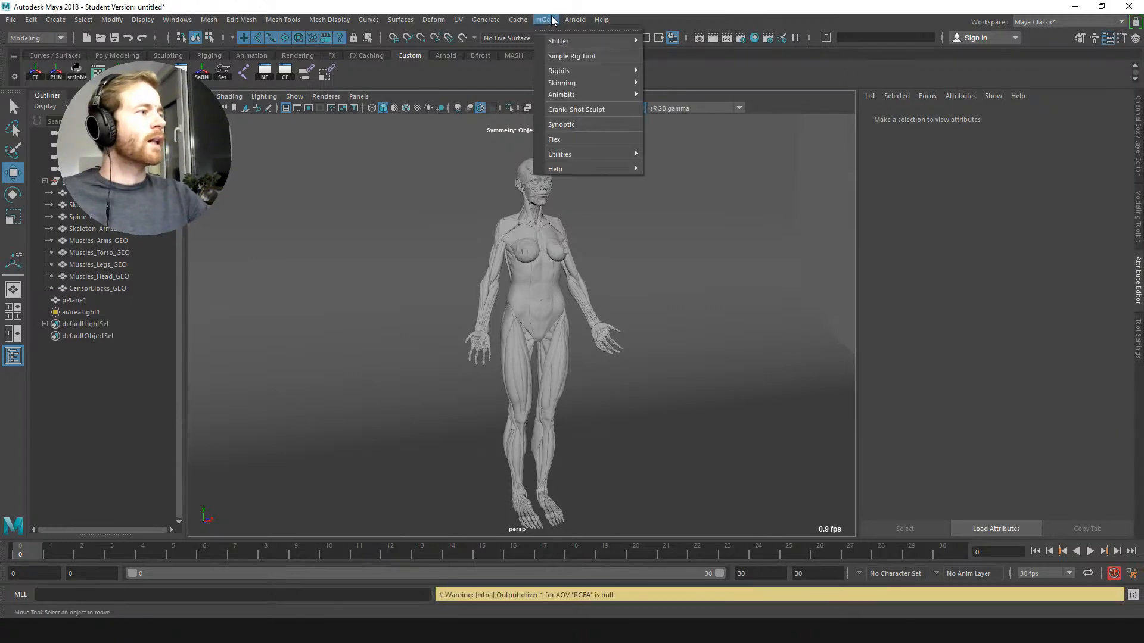
{"action": "mouse_move", "coordinate": [576, 20]}
{"action": "left_click", "coordinate": [625, 53]}
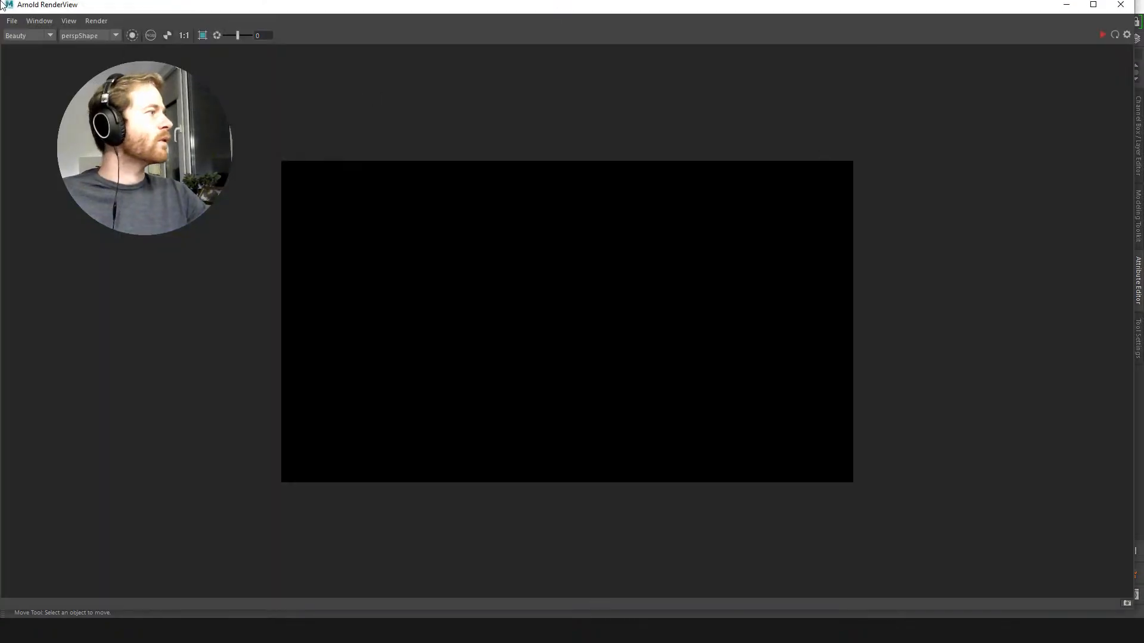
{"action": "double_click", "coordinate": [2, 5]}
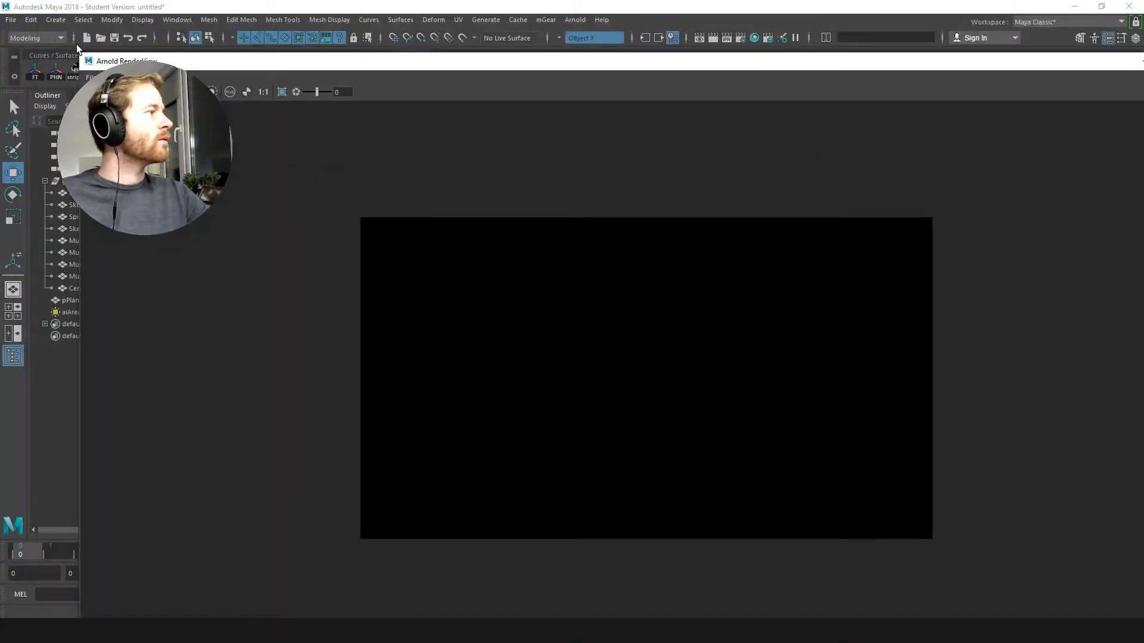
{"action": "left_click_drag", "start_coordinate": [145, 62], "coordinate": [622, 178]}
{"action": "left_click", "coordinate": [566, 193]}
{"action": "left_click", "coordinate": [650, 193]}
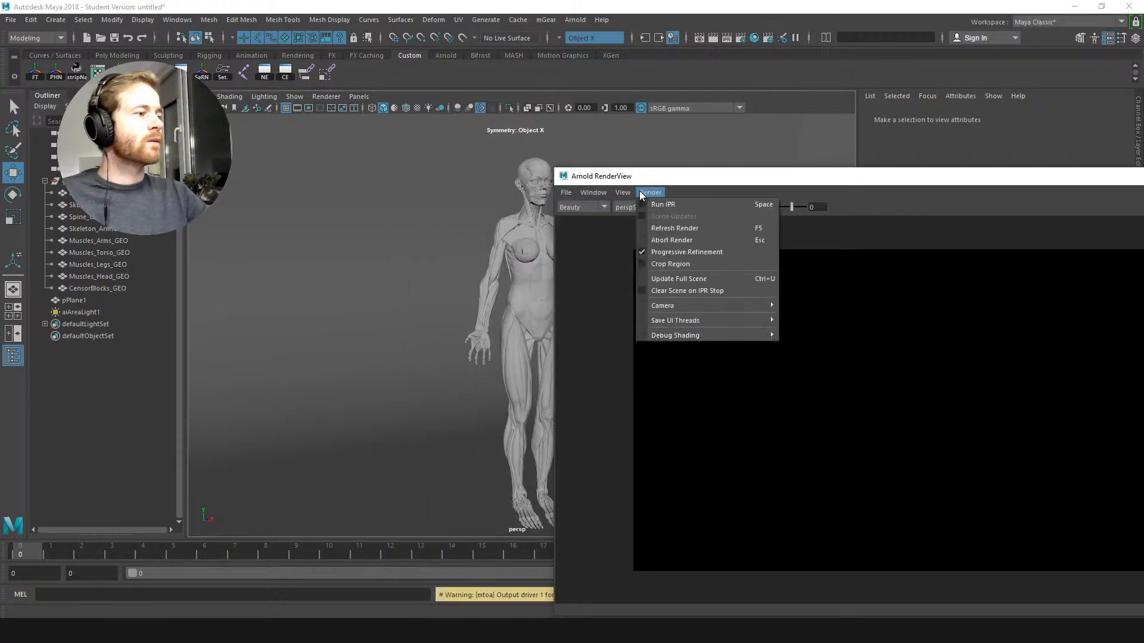
{"action": "left_click", "coordinate": [652, 206]}
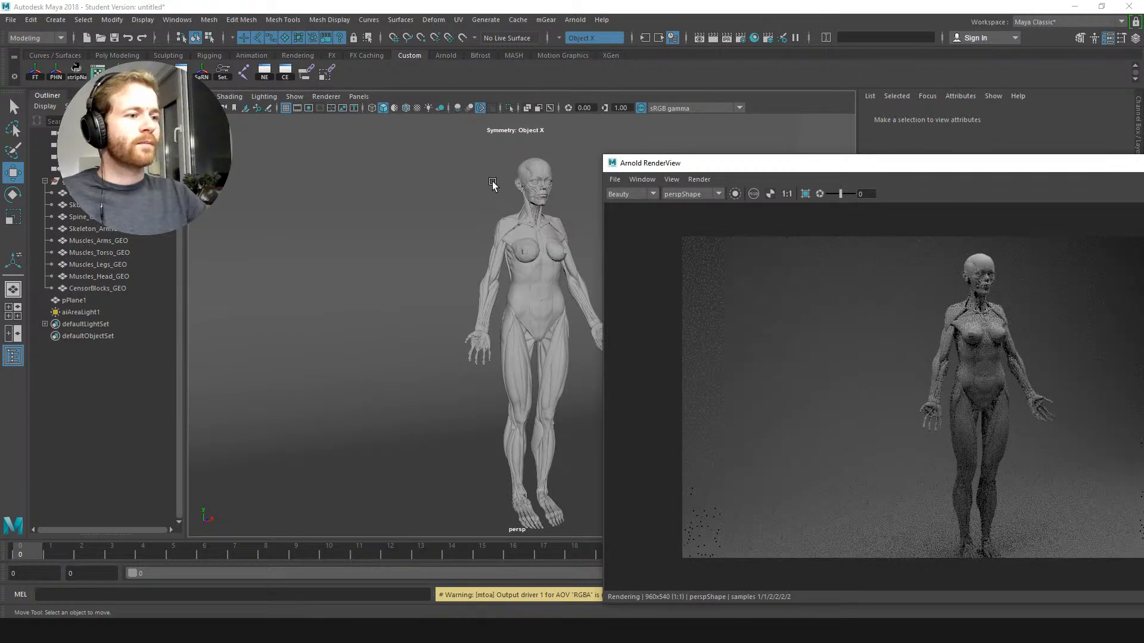
Step: Move the Arnold RenderView lower to uncover the viewport and select the area light above the figure
{"action": "left_click", "coordinate": [460, 162]}
{"action": "scroll", "coordinate": [435, 151], "scroll_direction": "down", "scroll_amount": 3}
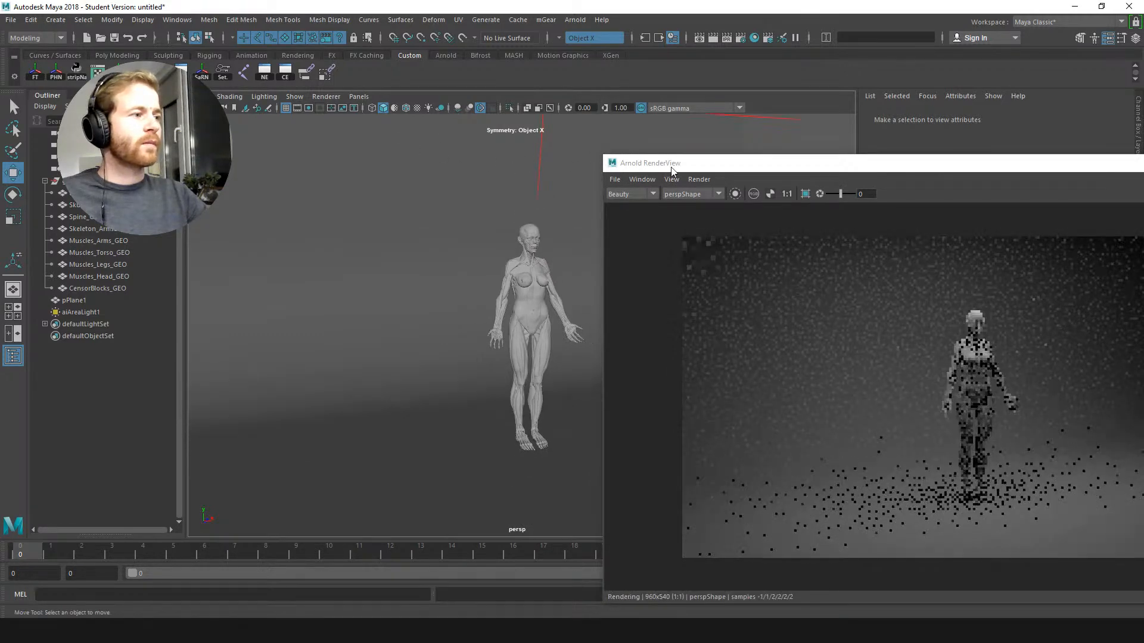
{"action": "left_click_drag", "start_coordinate": [679, 170], "coordinate": [636, 299]}
{"action": "left_click", "coordinate": [539, 159]}
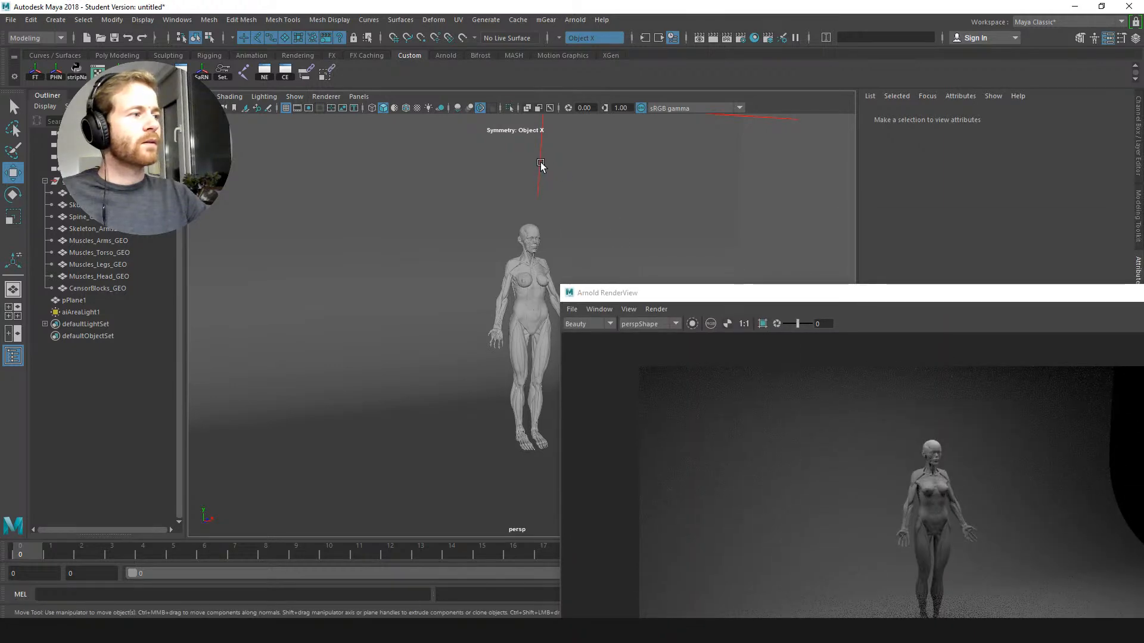
{"action": "left_click", "coordinate": [539, 164]}
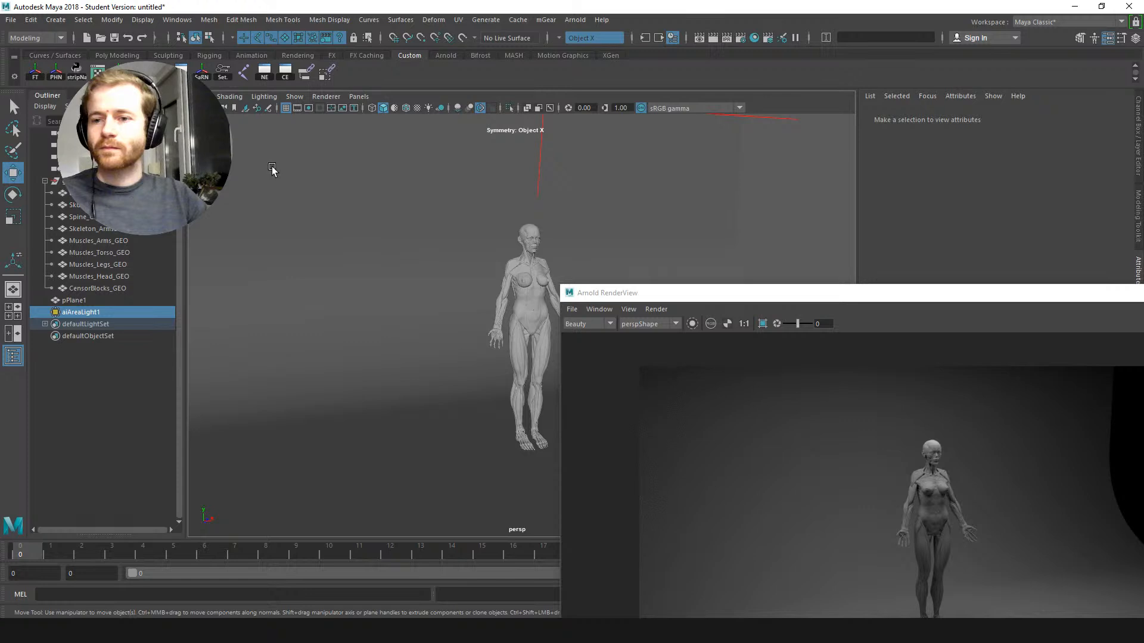
Step: Set the area light's intensity to 2
{"action": "key", "text": "ctrl+a"}
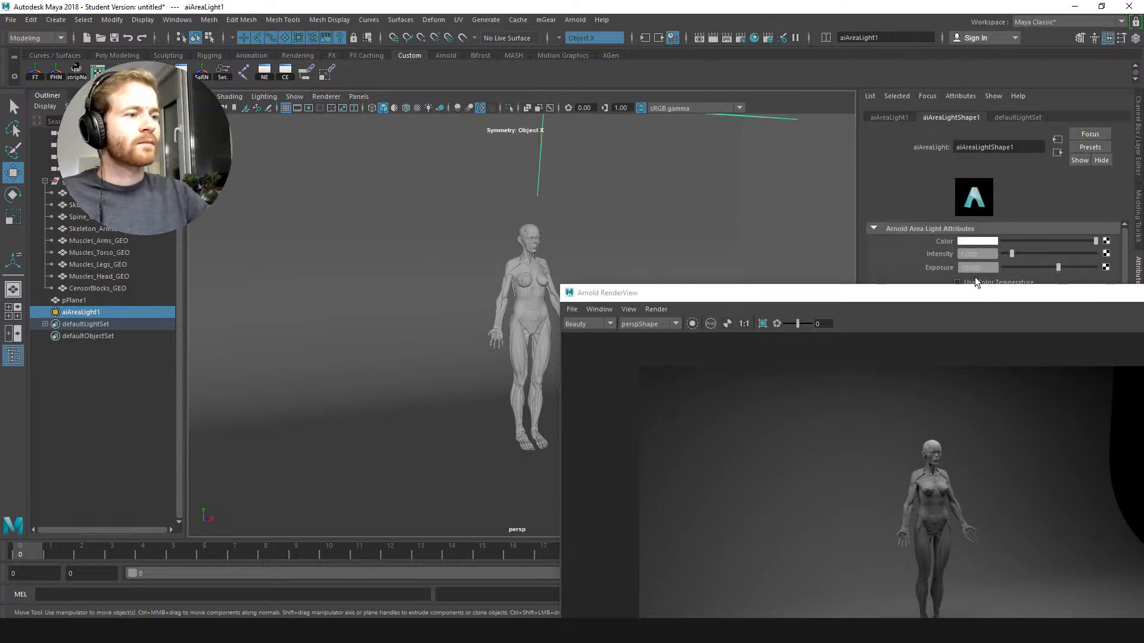
{"action": "left_click", "coordinate": [970, 253]}
{"action": "type", "text": "2"}
{"action": "key", "text": "Return"}
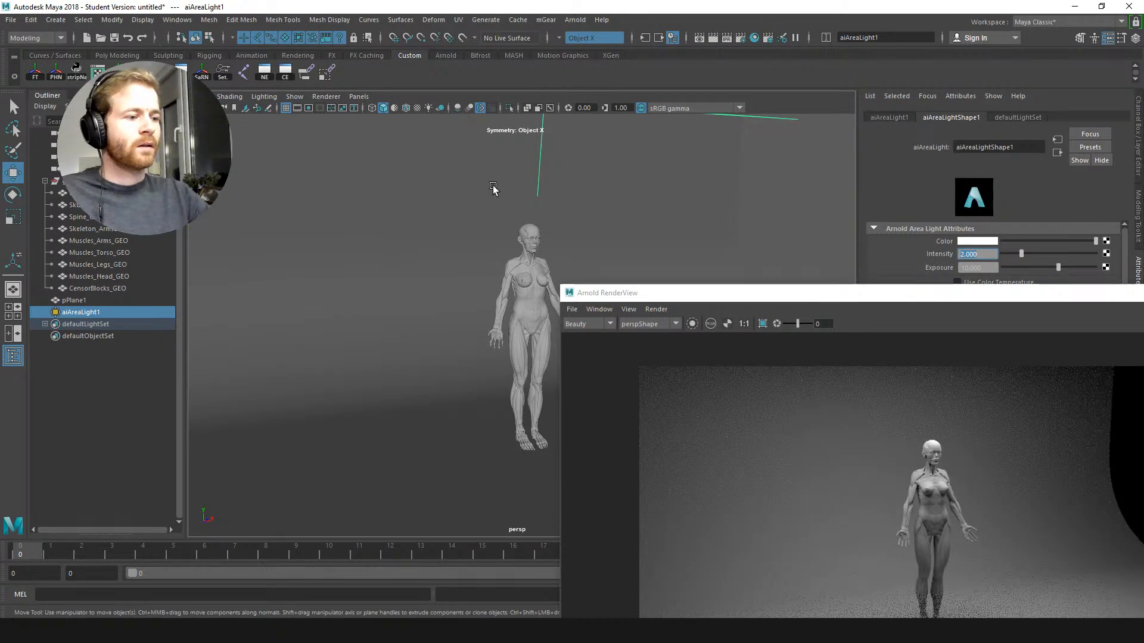
Step: Move the area light above the figure further forward, away from the backdrop's curved wall
{"action": "mouse_move", "coordinate": [577, 205]}
{"action": "left_mouse_down", "text": "alt"}
{"action": "mouse_move", "coordinate": [585, 210]}
{"action": "mouse_move", "coordinate": [567, 192]}
{"action": "left_mouse_up", "text": "alt"}
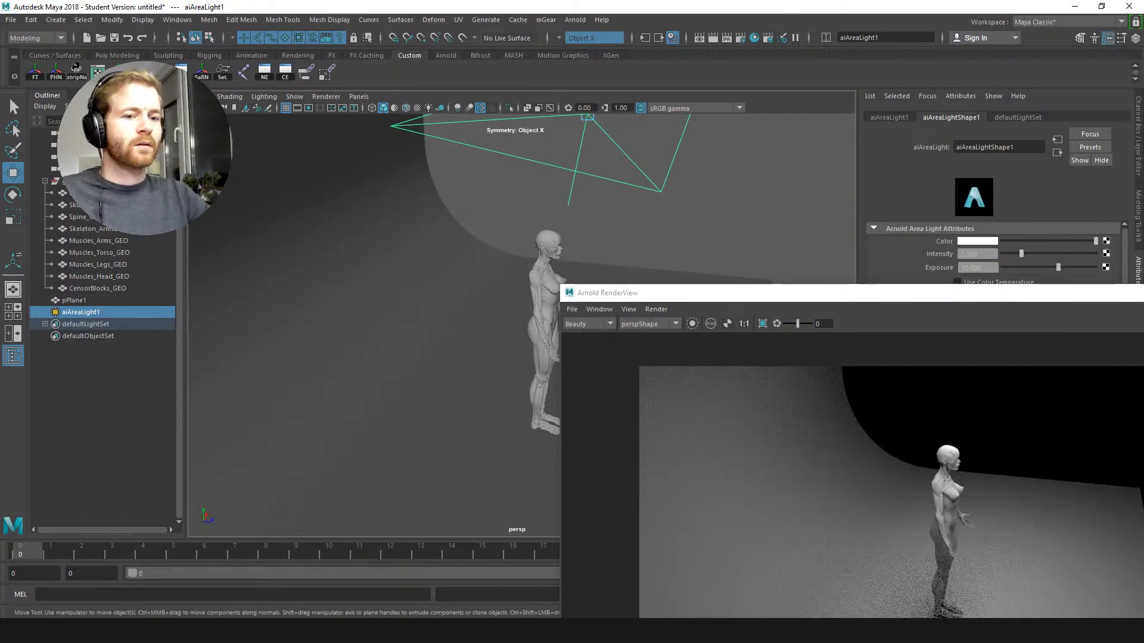
{"action": "left_click_drag", "start_coordinate": [451, 248], "coordinate": [467, 236], "text": "alt"}
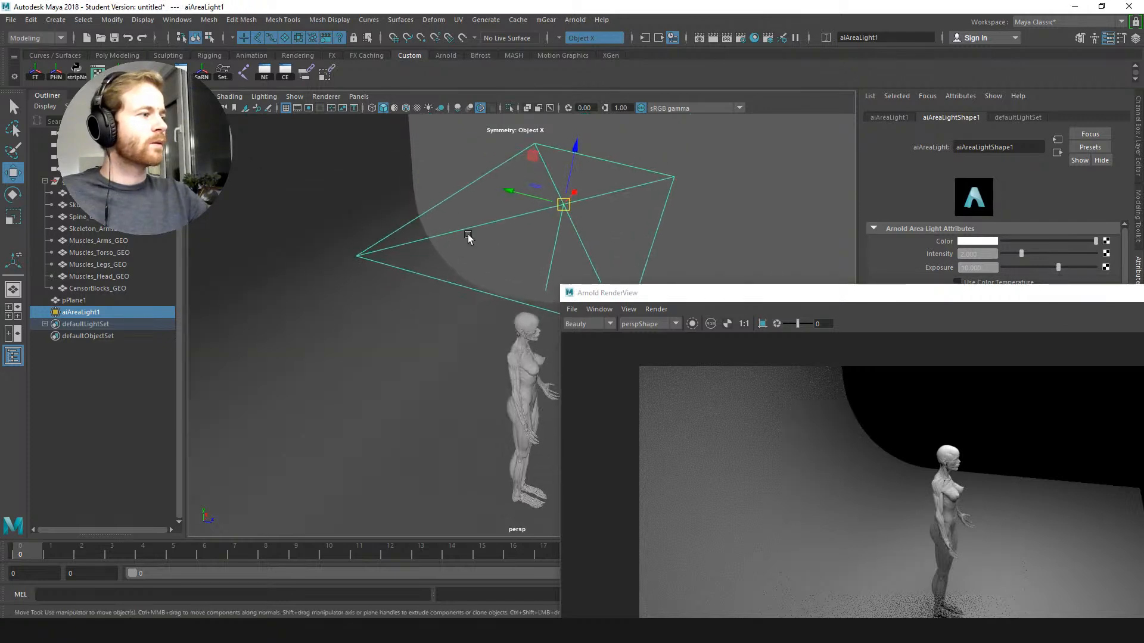
{"action": "left_click_drag", "start_coordinate": [521, 190], "coordinate": [591, 169]}
{"action": "key", "text": "e"}
{"action": "key", "text": "w"}
{"action": "key", "text": "e"}
{"action": "key", "text": "q"}
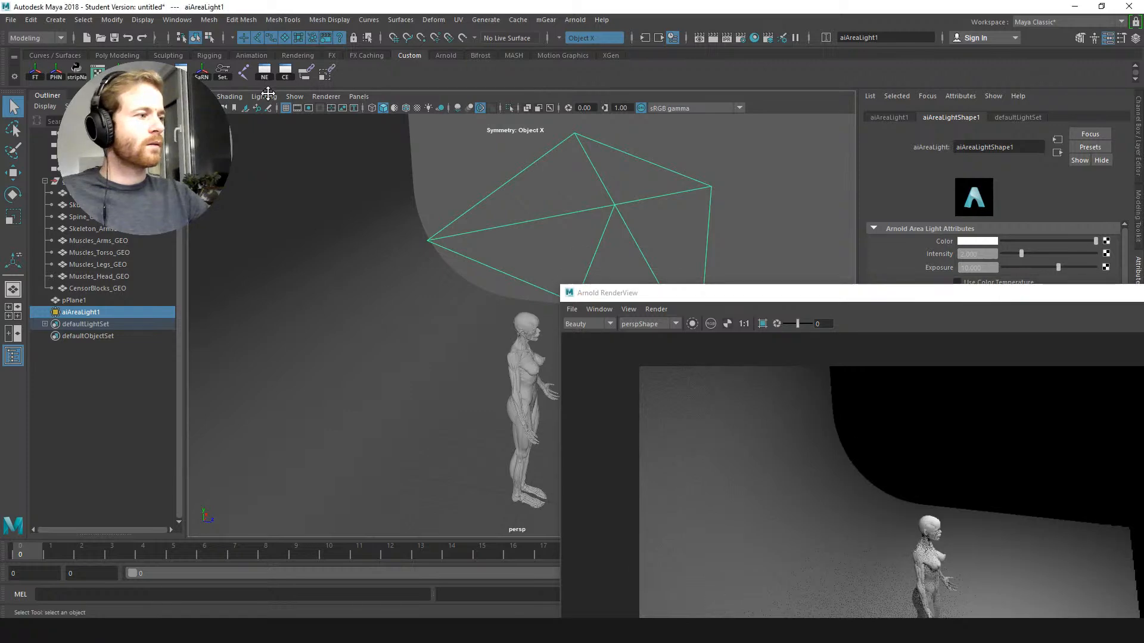
Step: Frame the whole figure from the front and raise the Arnold RenderView to examine the updated lighting
{"action": "middle_click_drag", "start_coordinate": [268, 93], "coordinate": [197, 12], "text": "alt"}
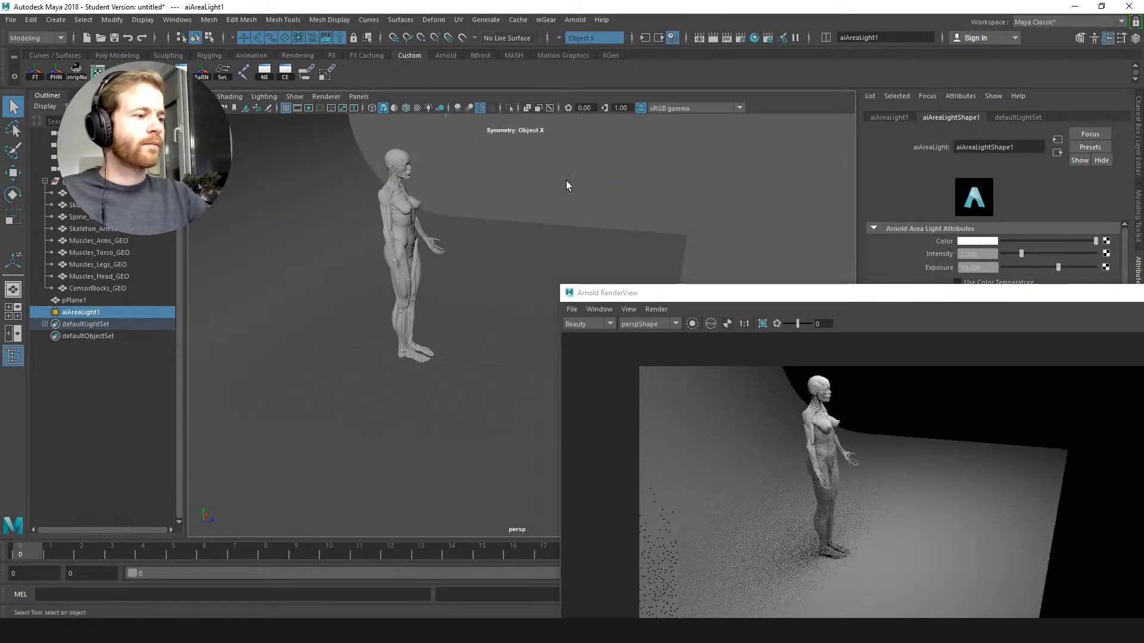
{"action": "left_click_drag", "start_coordinate": [508, 168], "coordinate": [477, 163], "text": "alt"}
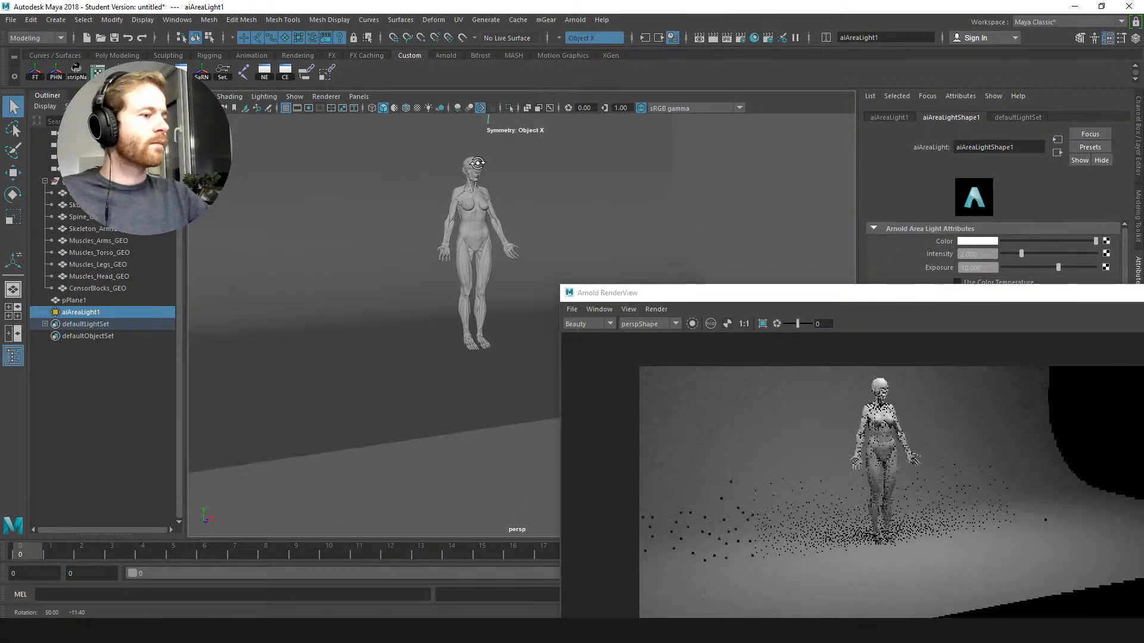
{"action": "middle_click_drag", "start_coordinate": [497, 201], "coordinate": [549, 253], "text": "alt"}
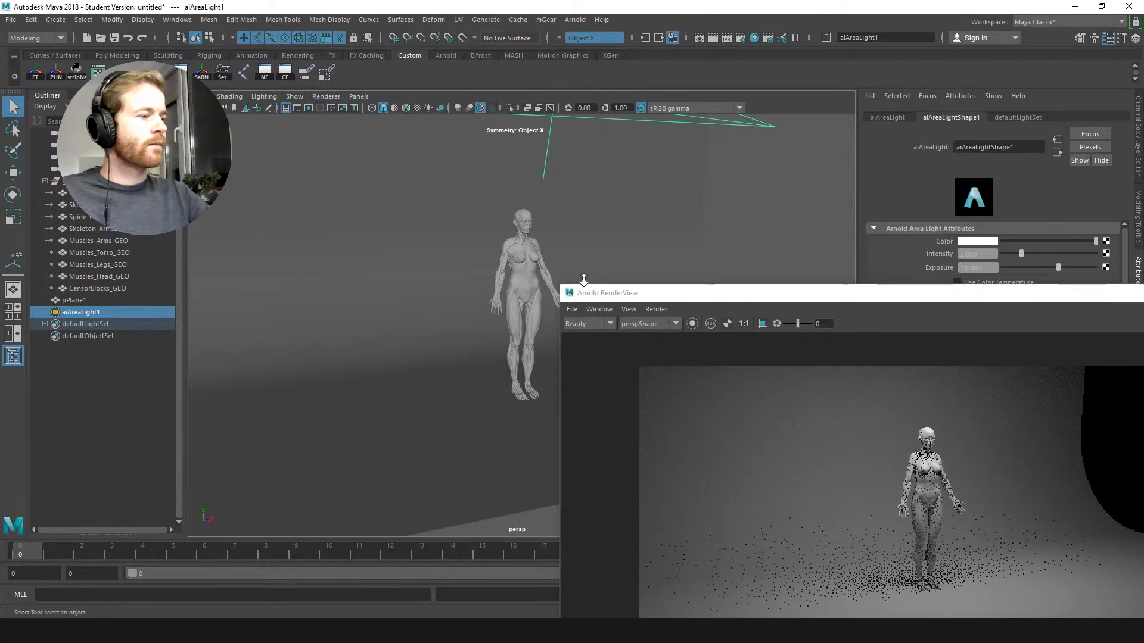
{"action": "scroll", "coordinate": [584, 280], "scroll_direction": "up", "scroll_amount": 4}
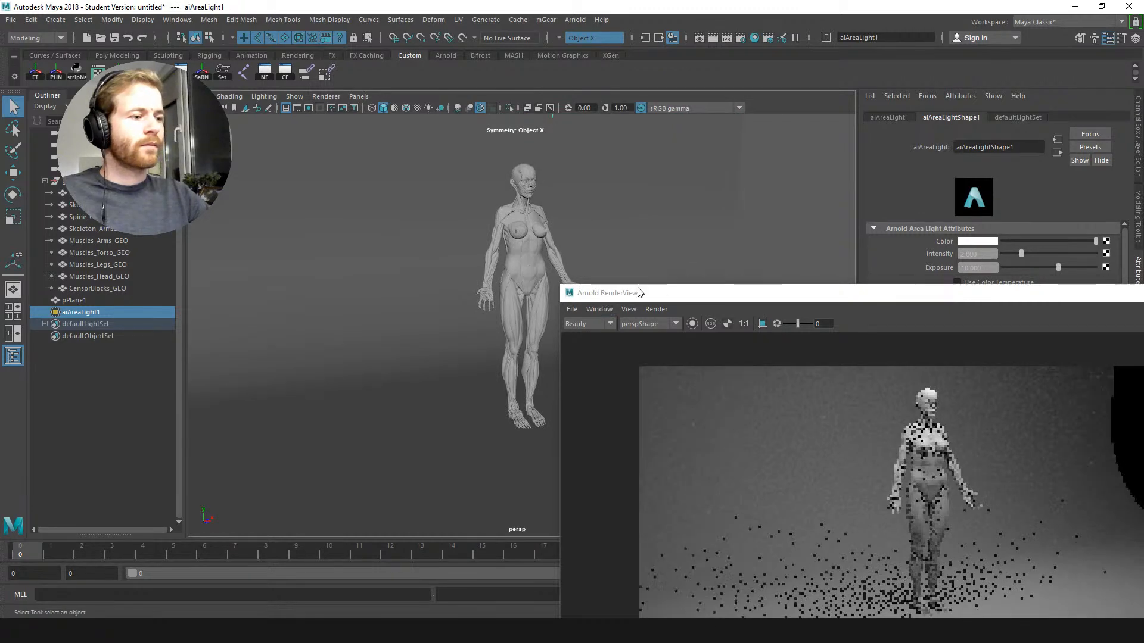
{"action": "left_click_drag", "start_coordinate": [786, 293], "coordinate": [767, 241]}
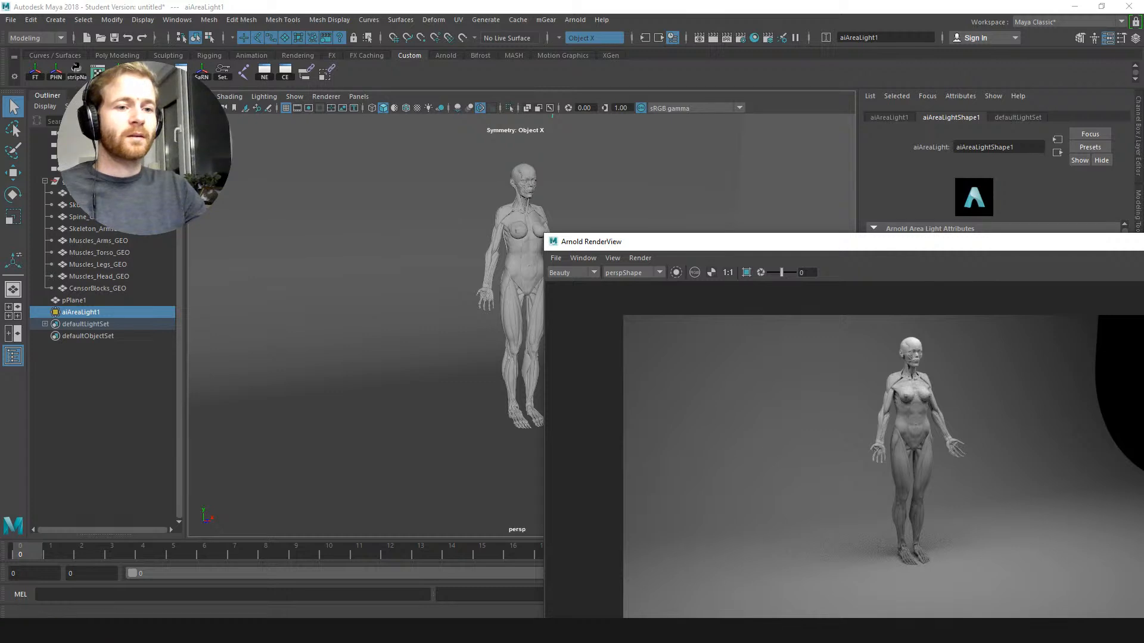
Step: Create a new camera and look through it in the viewport
{"action": "left_click", "coordinate": [506, 248]}
{"action": "left_click_drag", "start_coordinate": [506, 248], "coordinate": [302, 137], "text": "alt"}
{"action": "scroll", "coordinate": [301, 135], "scroll_direction": "up", "scroll_amount": 2}
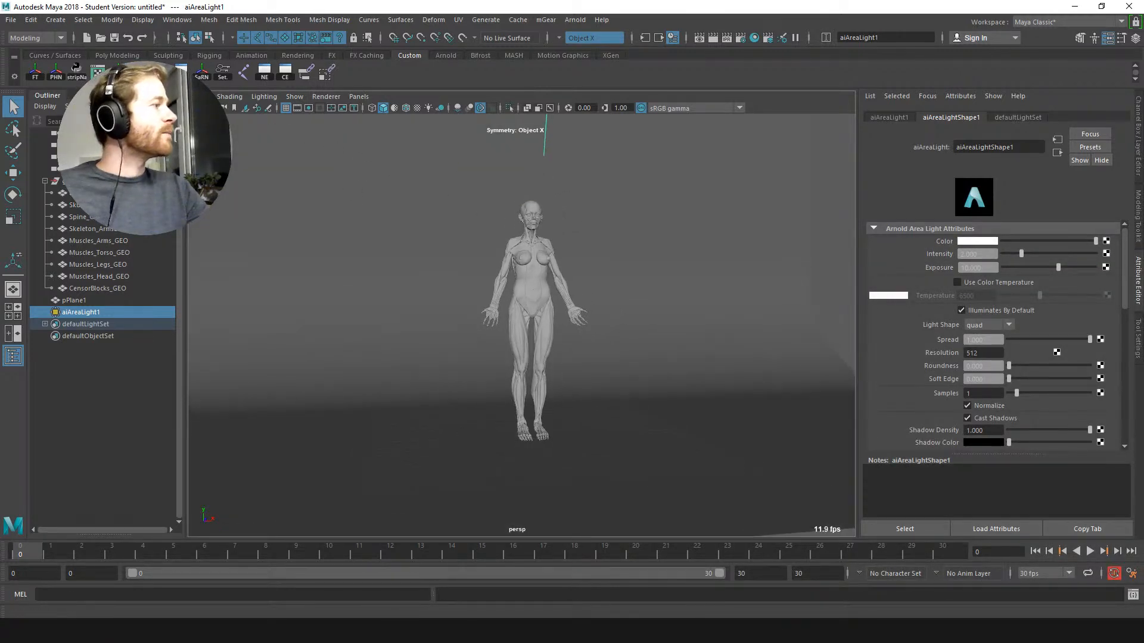
{"action": "left_click", "coordinate": [55, 20]}
{"action": "mouse_move", "coordinate": [73, 98]}
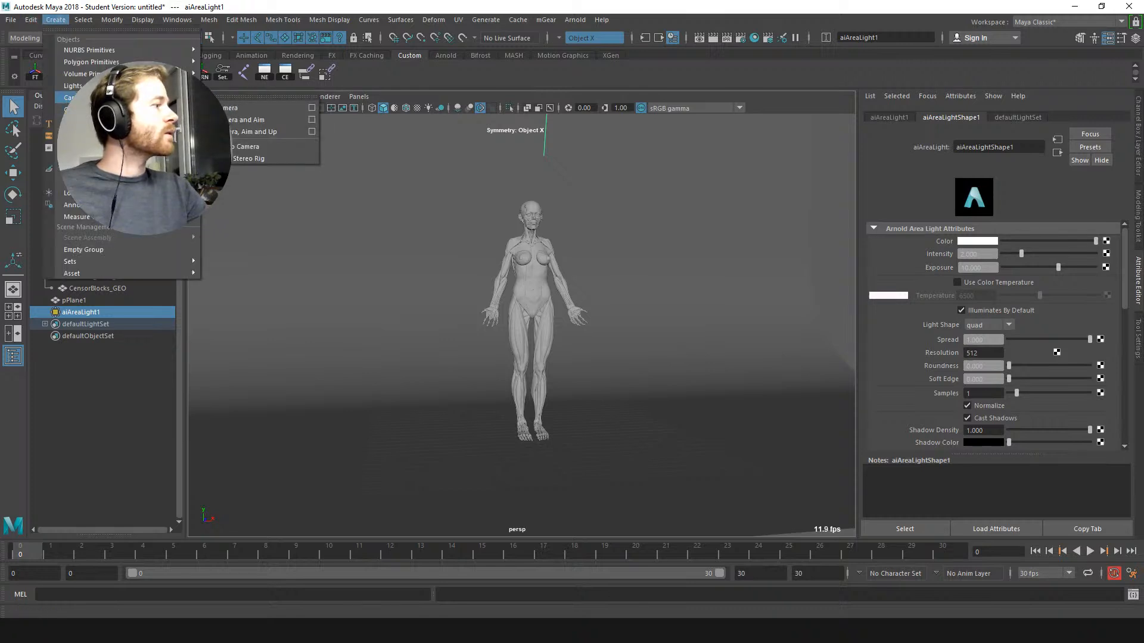
{"action": "left_click", "coordinate": [238, 107]}
{"action": "left_click", "coordinate": [359, 96]}
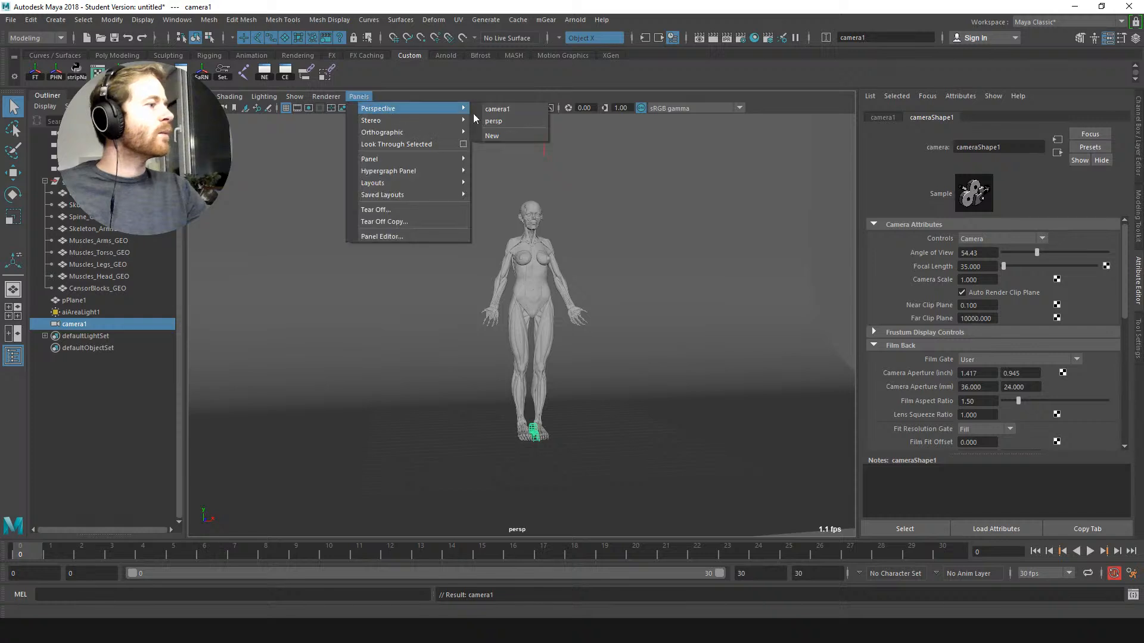
{"action": "left_click", "coordinate": [420, 144]}
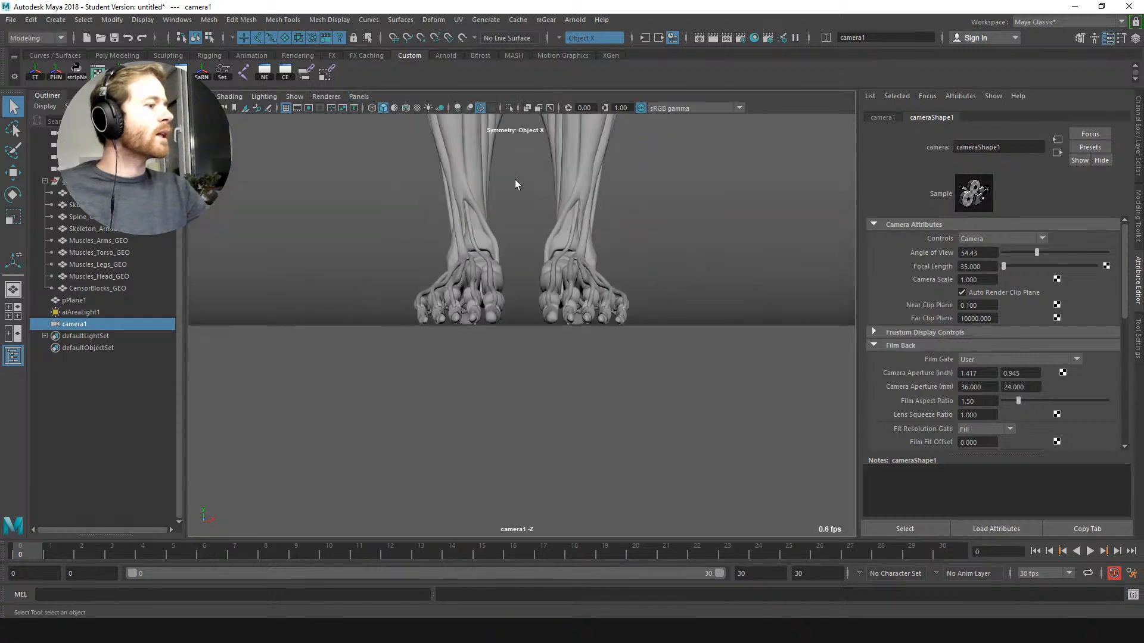
Step: Show the resolution gate and frame the whole figure from the front inside it with the new camera
{"action": "left_click", "coordinate": [309, 107]}
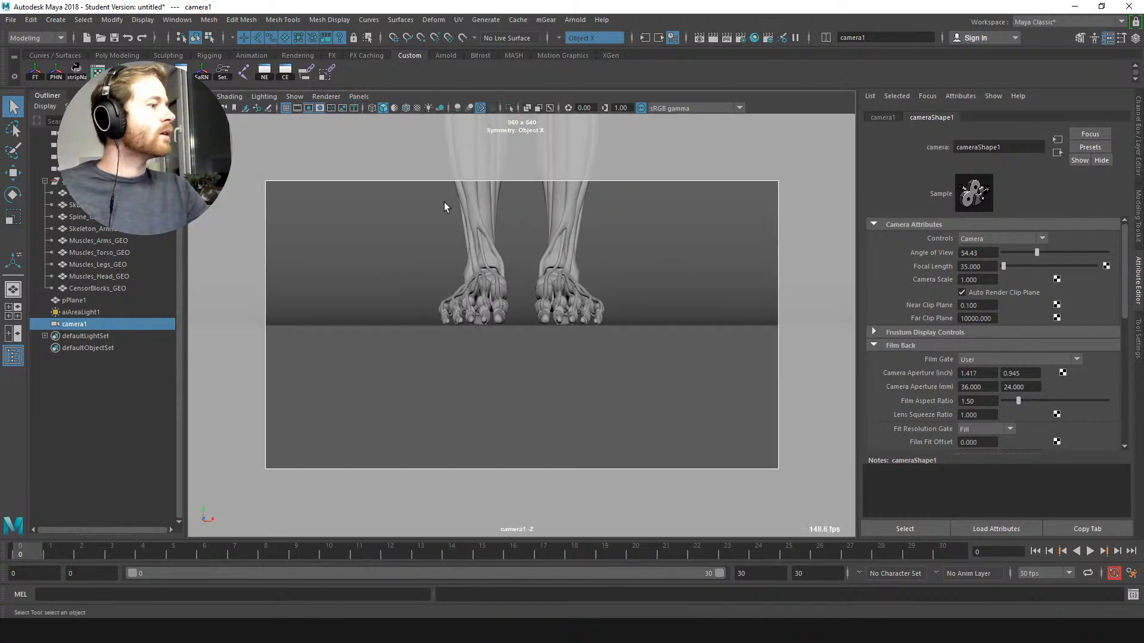
{"action": "scroll", "coordinate": [442, 199], "scroll_direction": "down", "scroll_amount": 3}
{"action": "scroll", "coordinate": [440, 197], "scroll_direction": "down", "scroll_amount": 10}
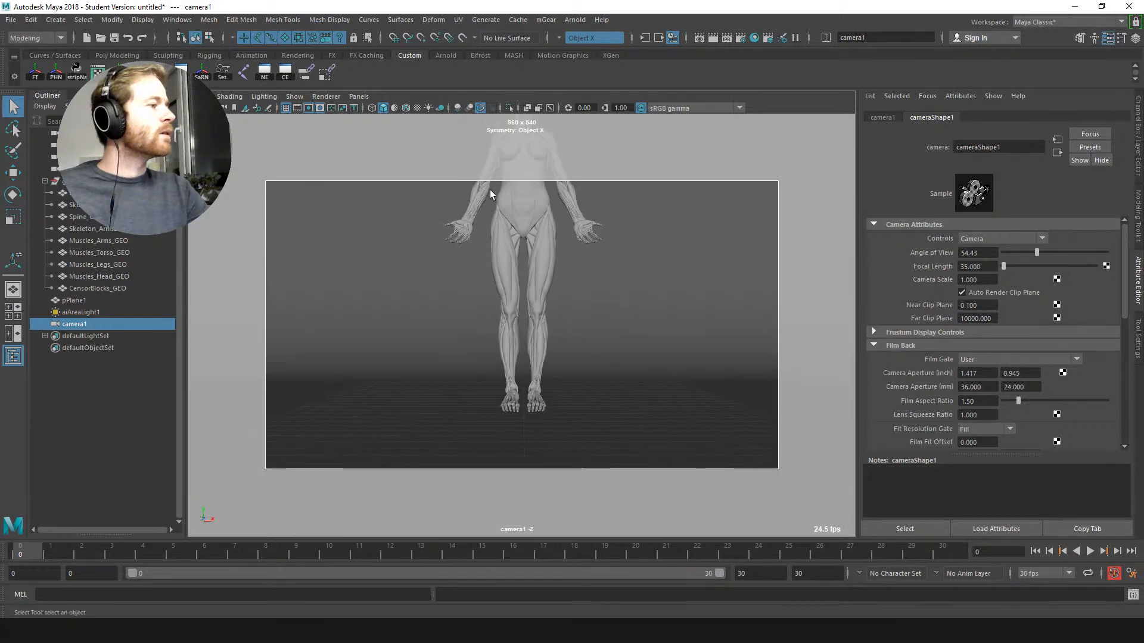
{"action": "middle_click_drag", "start_coordinate": [529, 228], "coordinate": [502, 273], "text": "alt"}
{"action": "scroll", "coordinate": [485, 186], "scroll_direction": "down", "scroll_amount": 3}
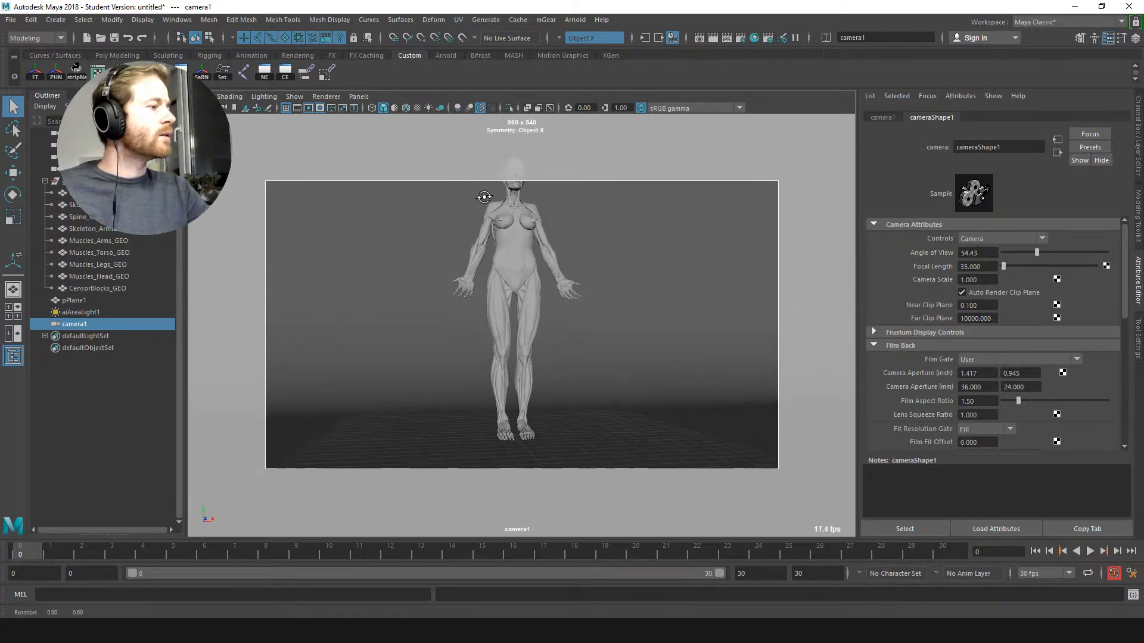
{"action": "middle_click_drag", "start_coordinate": [498, 226], "coordinate": [515, 249], "text": "alt"}
{"action": "scroll", "coordinate": [596, 240], "scroll_direction": "down", "scroll_amount": 1}
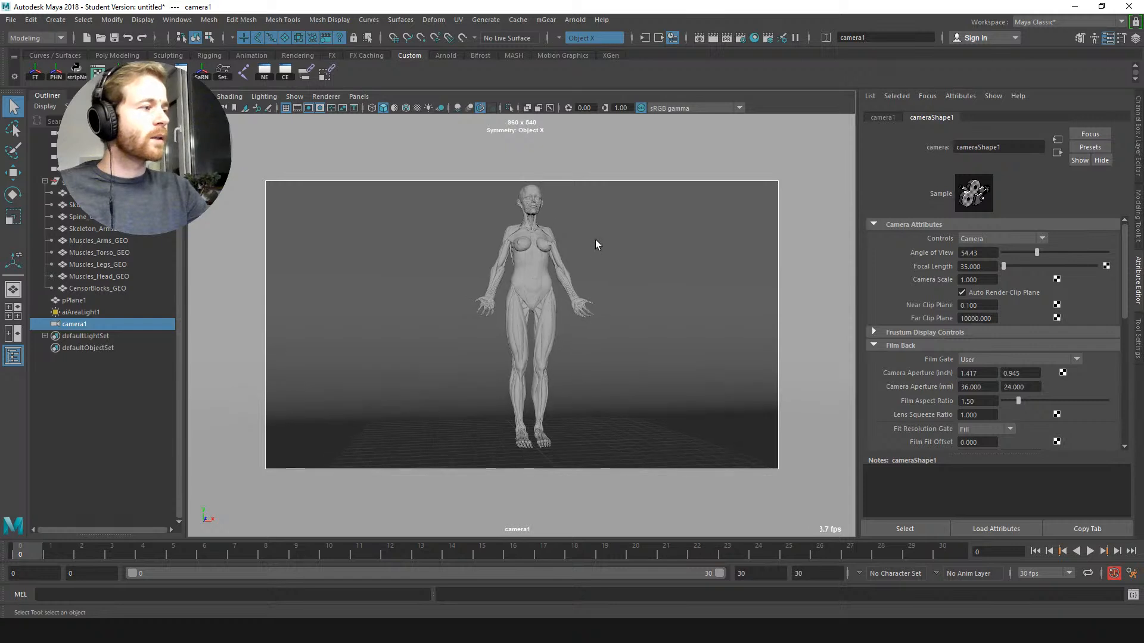
Step: Set the camera's focal length to 50 and pull it back until the whole figure fits the gate
{"action": "left_click", "coordinate": [977, 266]}
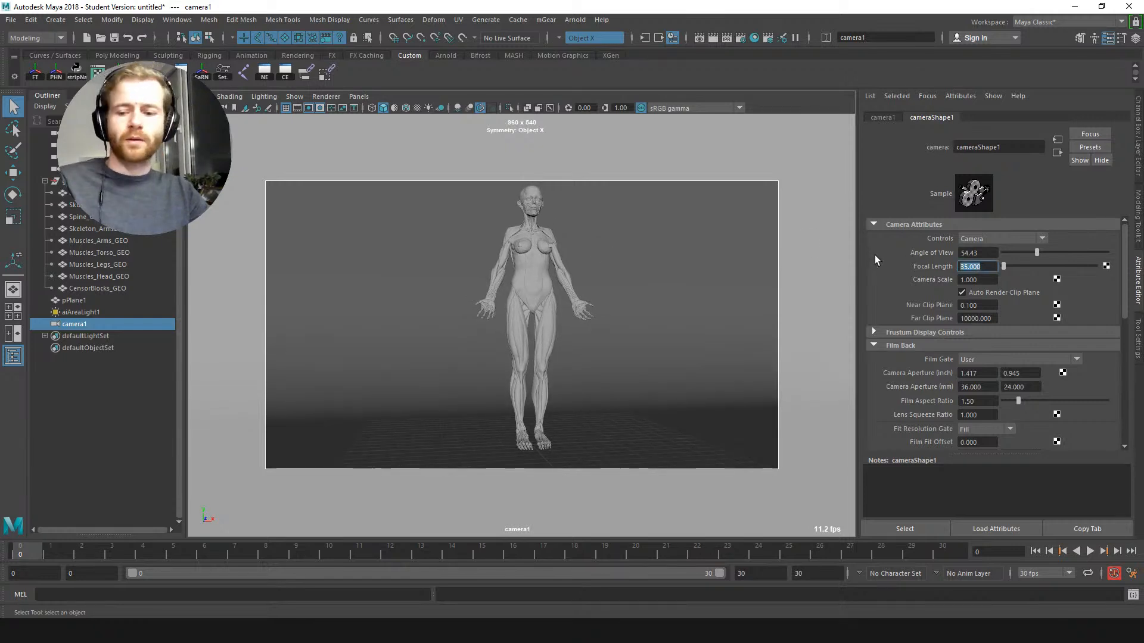
{"action": "type", "text": "5"}
{"action": "type", "text": "0"}
{"action": "key", "text": "Return"}
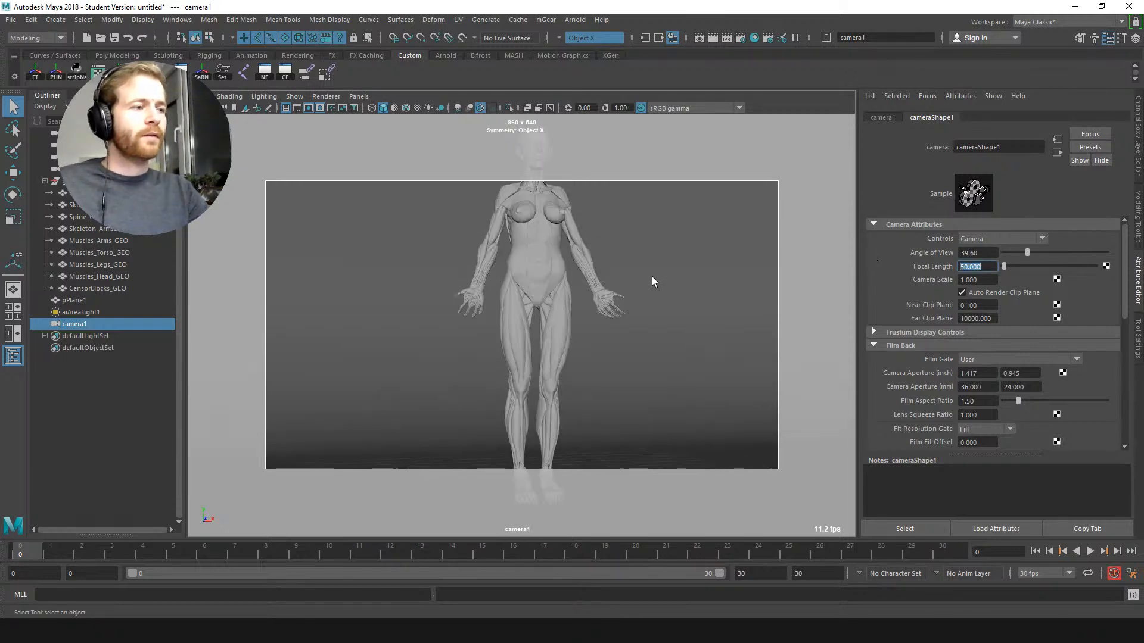
{"action": "scroll", "coordinate": [549, 280], "scroll_direction": "down", "scroll_amount": 2}
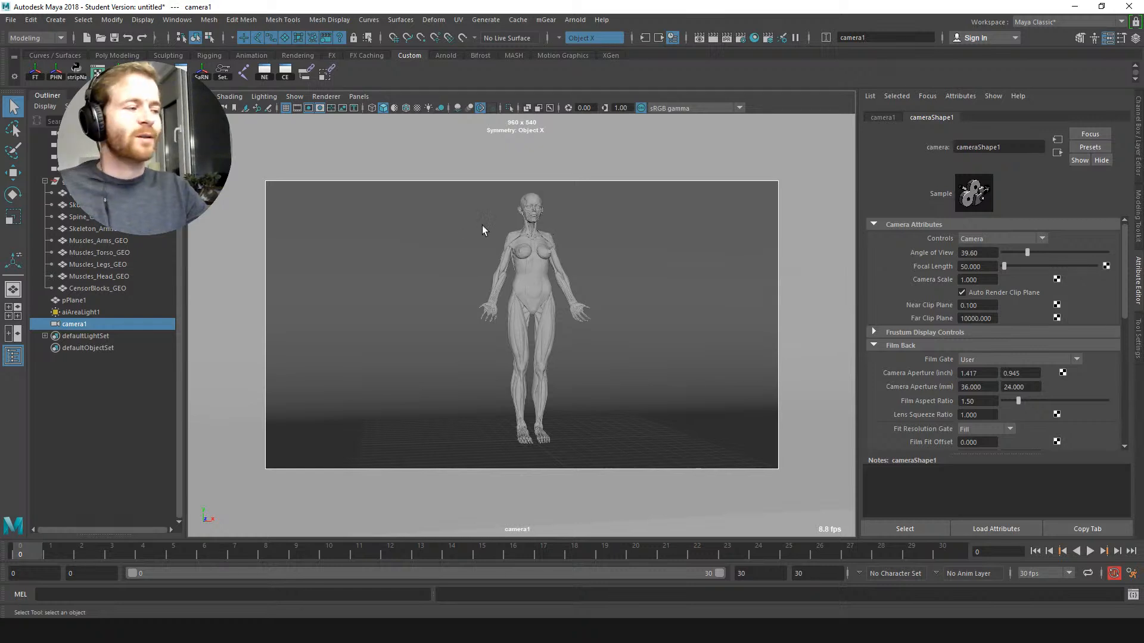
Step: Frame the camera on the figure's head and upper torso, turned slightly from the front
{"action": "mouse_move", "coordinate": [516, 284]}
{"action": "right_mouse_down", "text": "alt"}
{"action": "mouse_move", "coordinate": [520, 294]}
{"action": "mouse_move", "coordinate": [501, 251]}
{"action": "mouse_move", "coordinate": [496, 272]}
{"action": "right_mouse_up", "text": "alt"}
{"action": "left_click_drag", "start_coordinate": [496, 273], "coordinate": [525, 274], "text": "alt"}
{"action": "right_click_drag", "start_coordinate": [526, 274], "coordinate": [566, 281], "text": "alt"}
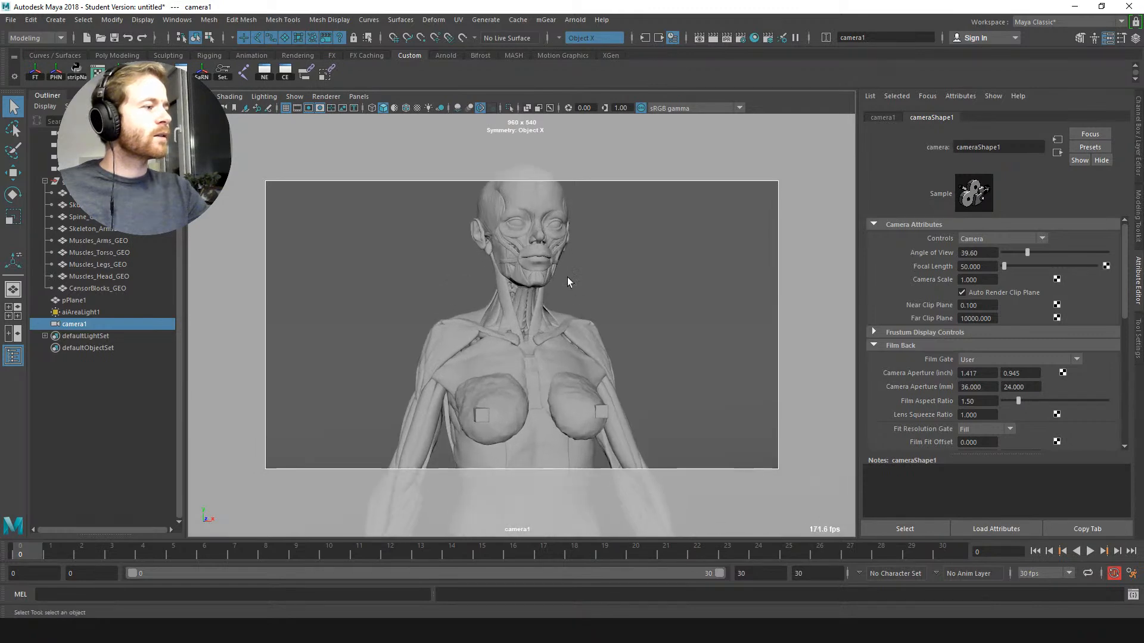
{"action": "middle_click_drag", "start_coordinate": [567, 281], "coordinate": [565, 285], "text": "alt"}
{"action": "right_click_drag", "start_coordinate": [547, 242], "coordinate": [536, 231], "text": "alt"}
{"action": "middle_click_drag", "start_coordinate": [552, 266], "coordinate": [559, 242], "text": "alt"}
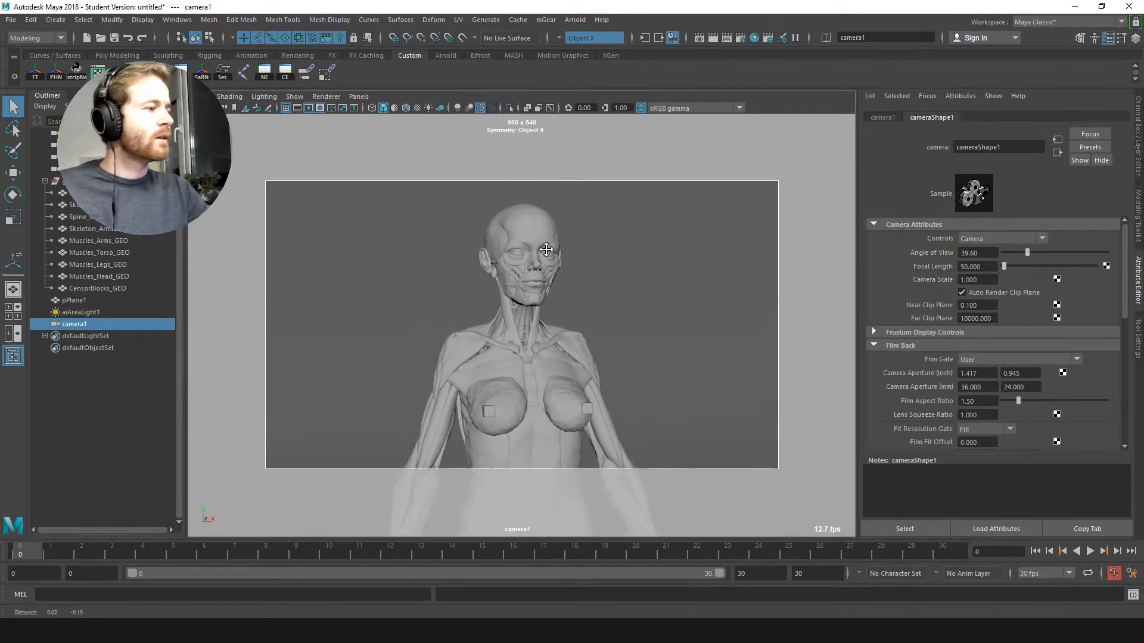
{"action": "right_click_drag", "start_coordinate": [558, 239], "coordinate": [555, 237], "text": "alt"}
{"action": "middle_click_drag", "start_coordinate": [555, 237], "coordinate": [560, 260], "text": "alt"}
{"action": "right_click_drag", "start_coordinate": [566, 282], "coordinate": [568, 276], "text": "alt"}
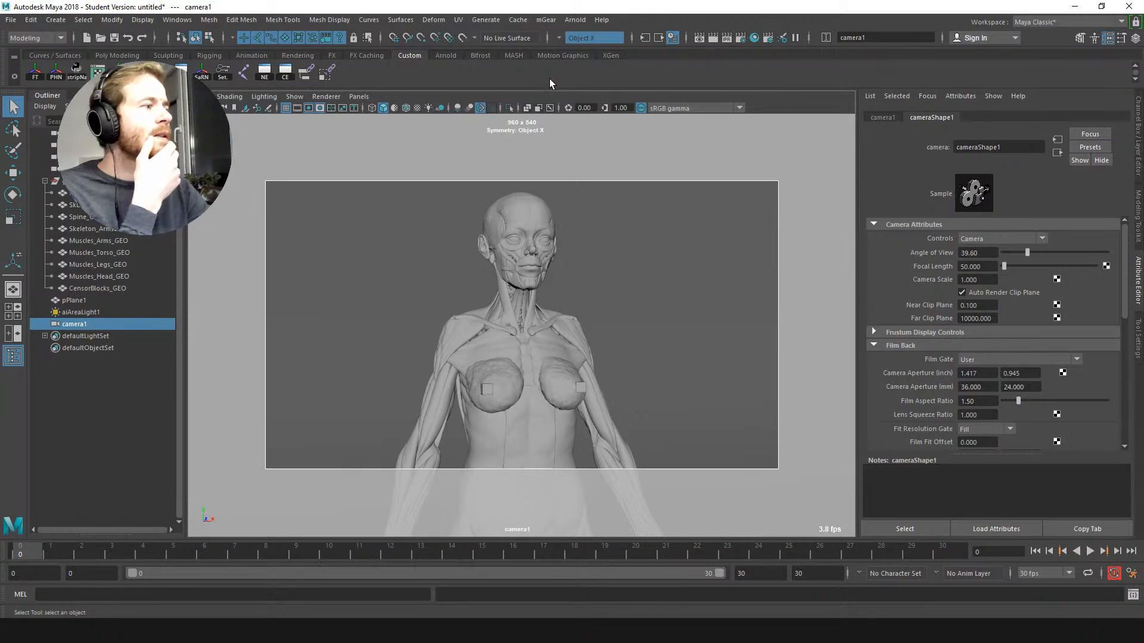
Step: Rename the new camera RenderCam_01
{"action": "double_click", "coordinate": [78, 324]}
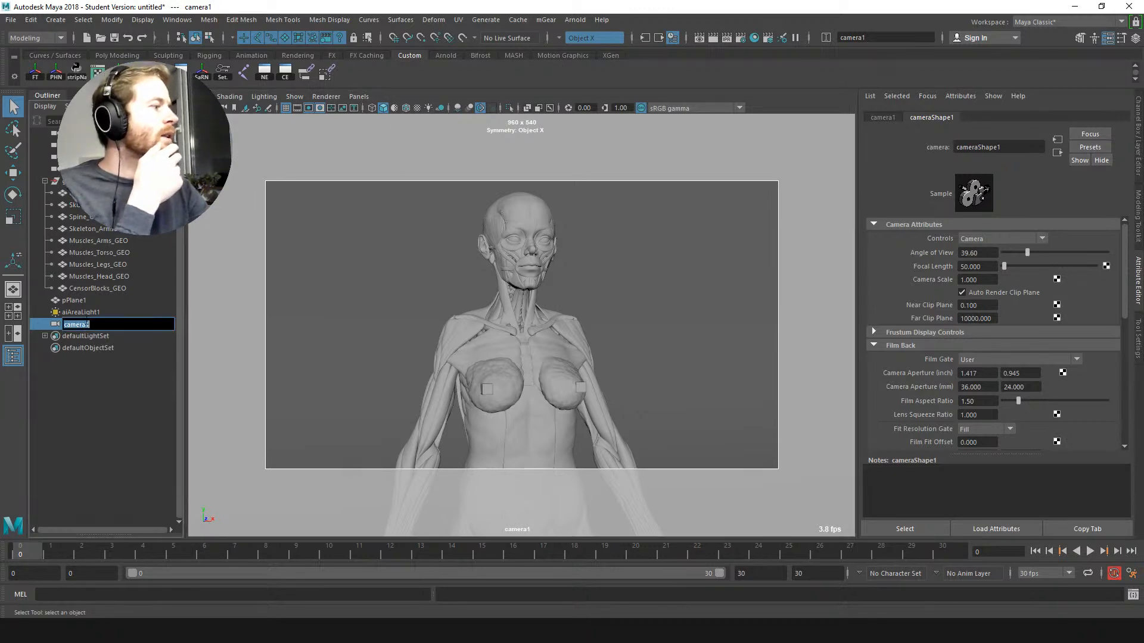
{"action": "type", "text": "RenderC"}
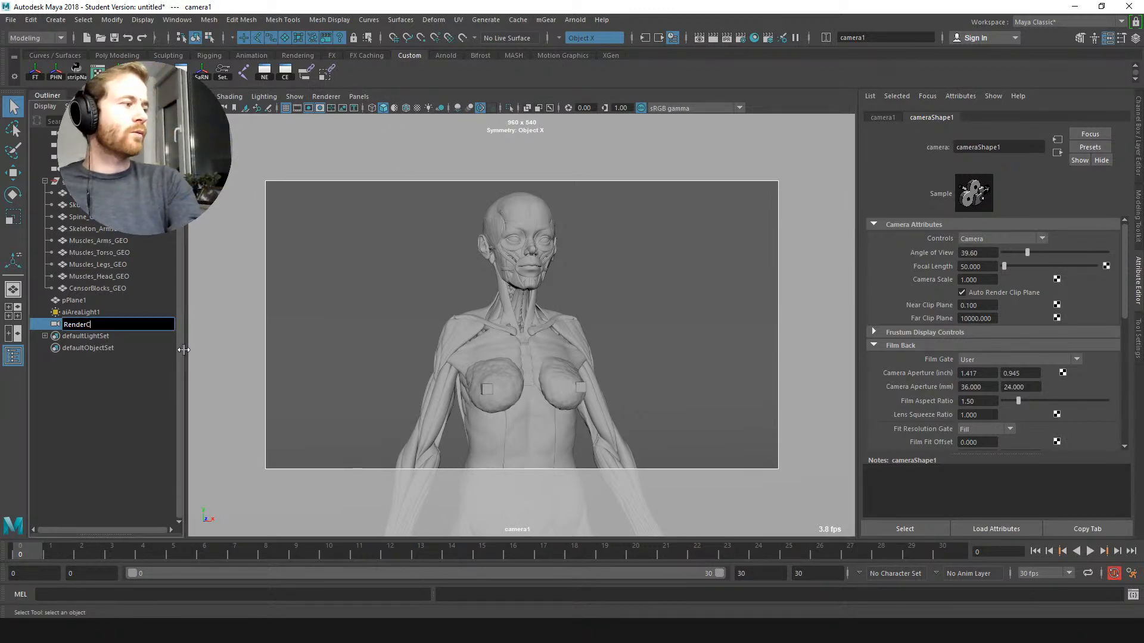
{"action": "type", "text": "am_01"}
{"action": "key", "text": "Return"}
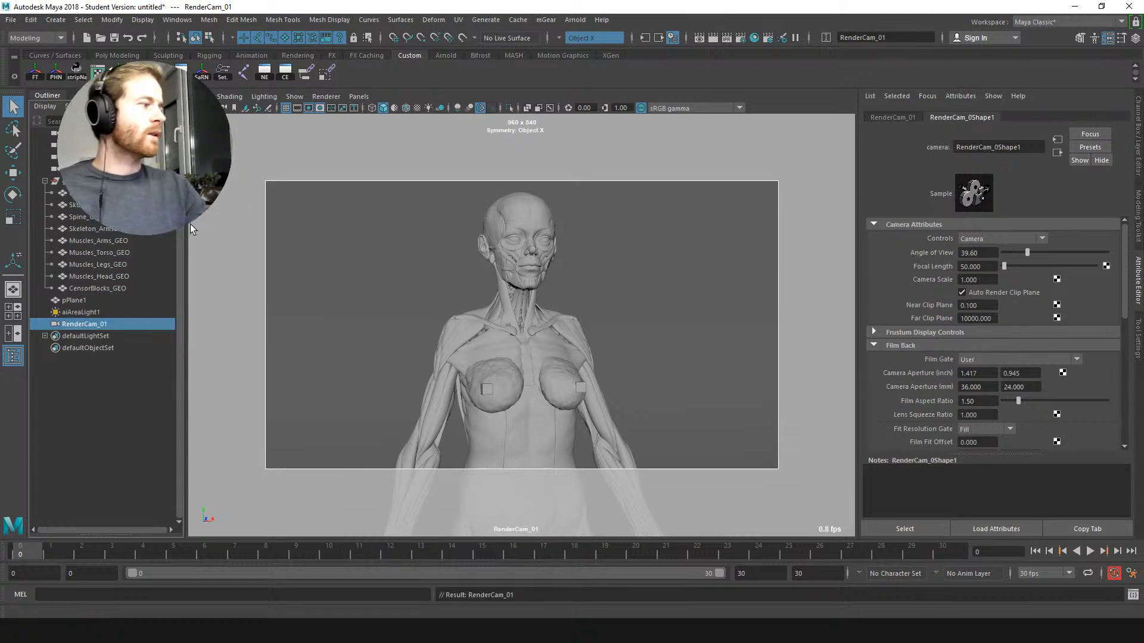
Step: Rename the backdrop plane Backdrop_GEO
{"action": "left_click", "coordinate": [75, 301]}
{"action": "double_click", "coordinate": [76, 300]}
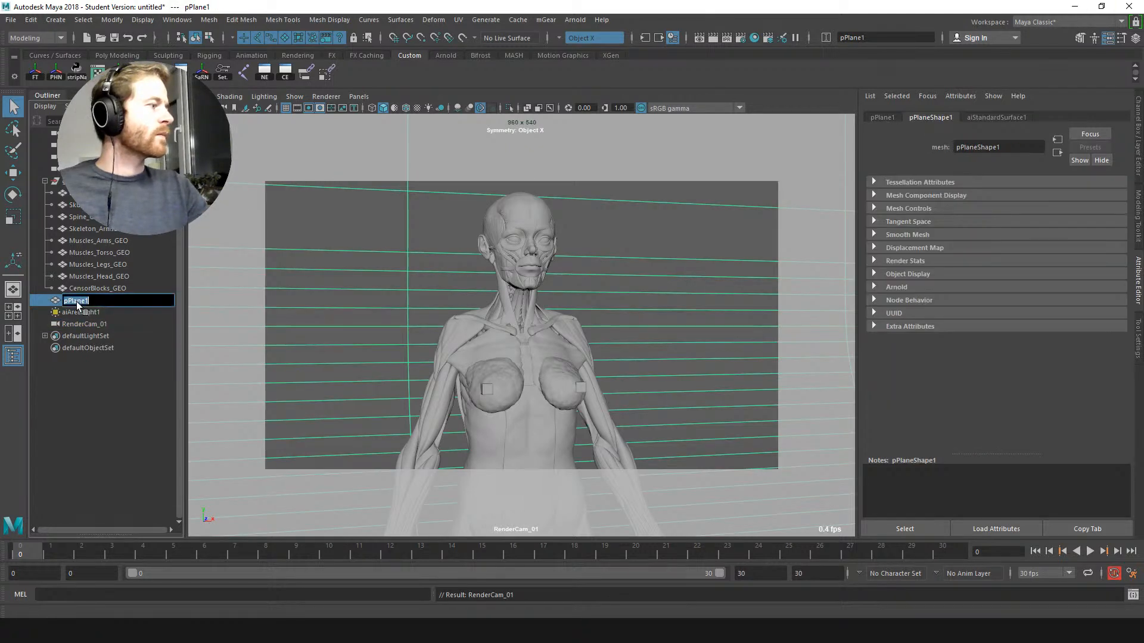
{"action": "type", "text": "Backdrop_"}
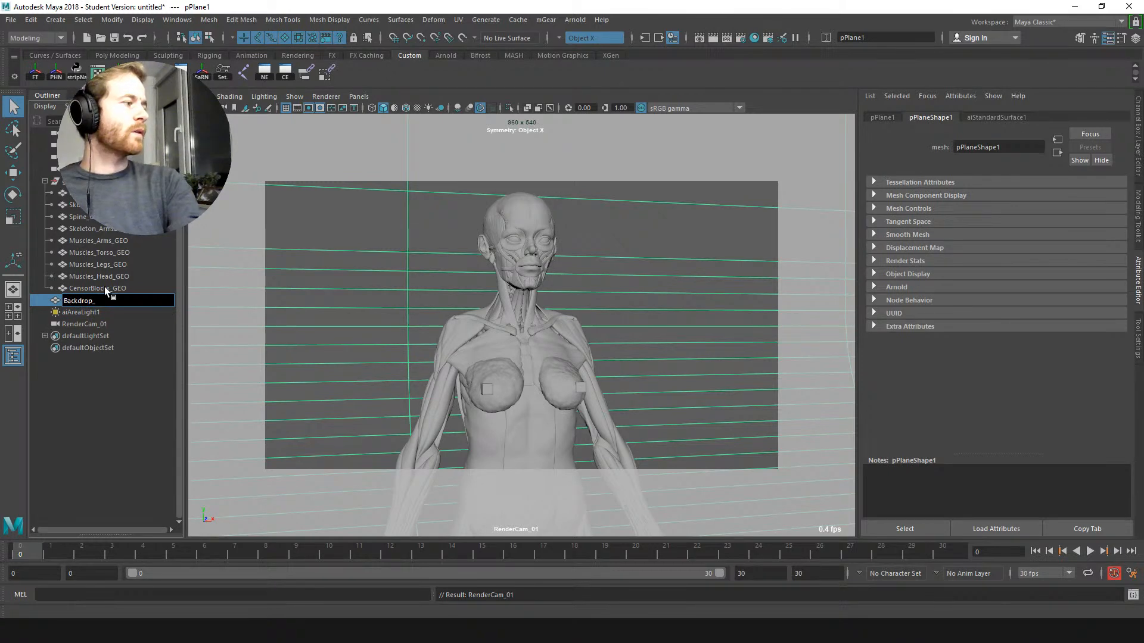
{"action": "type", "text": "GEO"}
{"action": "key", "text": "Return"}
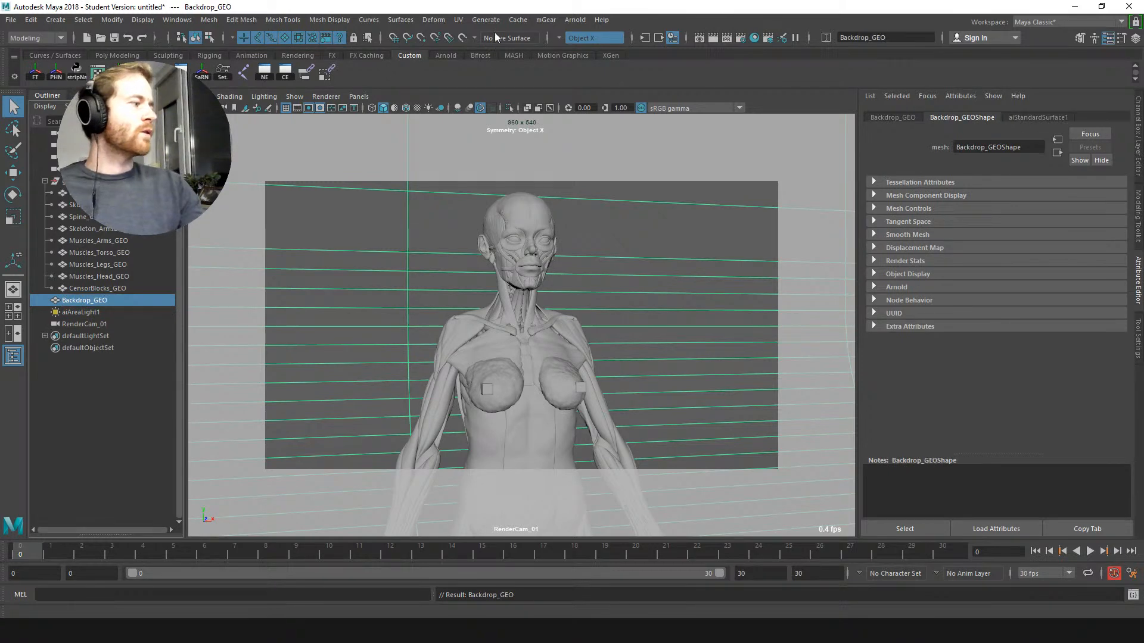
Step: Rename the area light aiAreaLight_main and cancel the student-version save prompt
{"action": "double_click", "coordinate": [81, 312]}
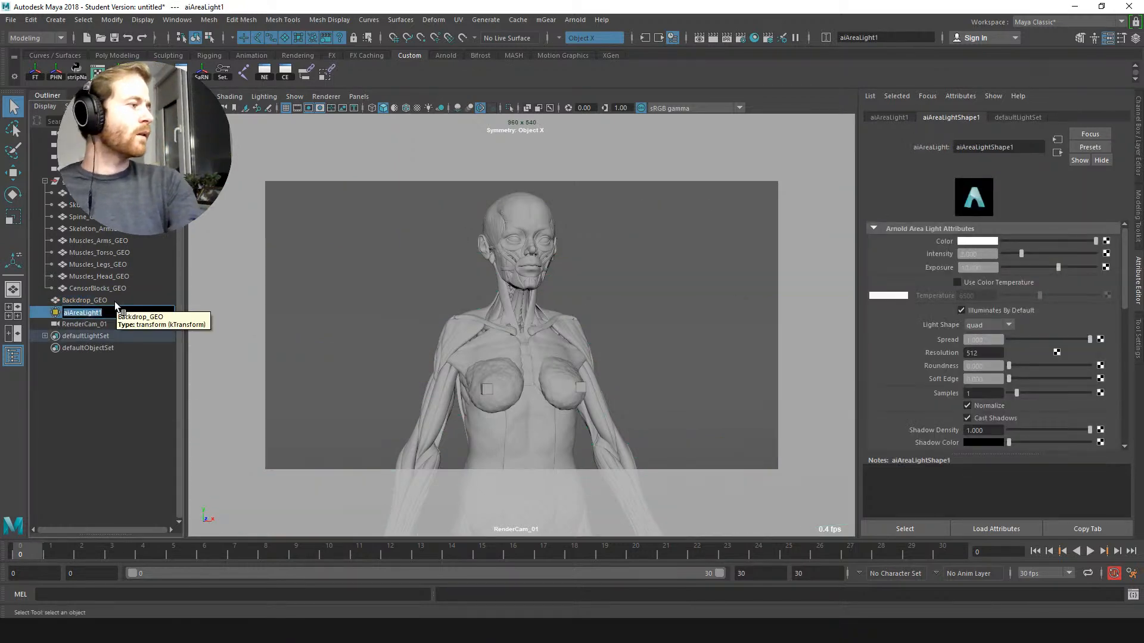
{"action": "key", "text": "Right"}
{"action": "key", "text": "BackSpace"}
{"action": "key", "text": "Return"}
{"action": "key", "text": "ctrl+s"}
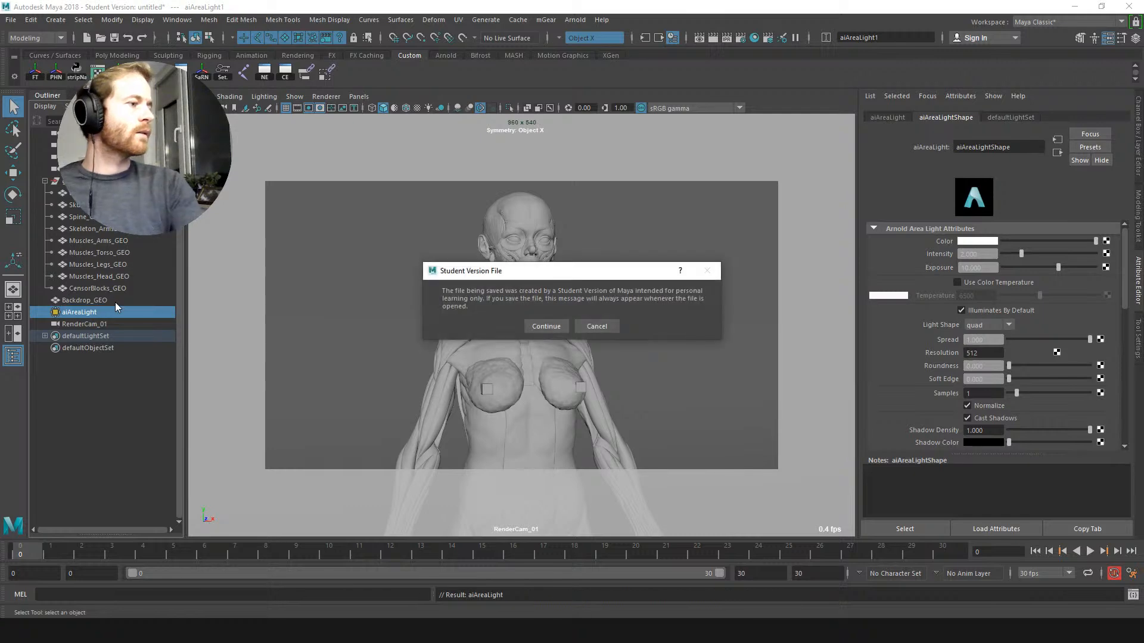
{"action": "left_click", "coordinate": [597, 326]}
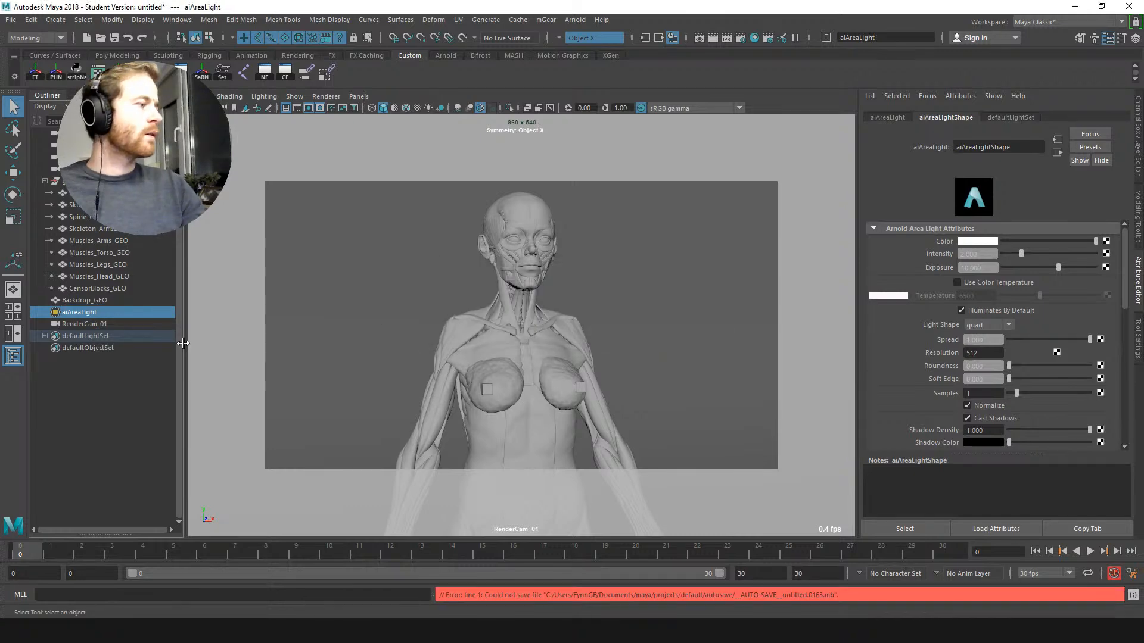
{"action": "double_click", "coordinate": [110, 312]}
{"action": "key", "text": "Right"}
{"action": "type", "text": "_main"}
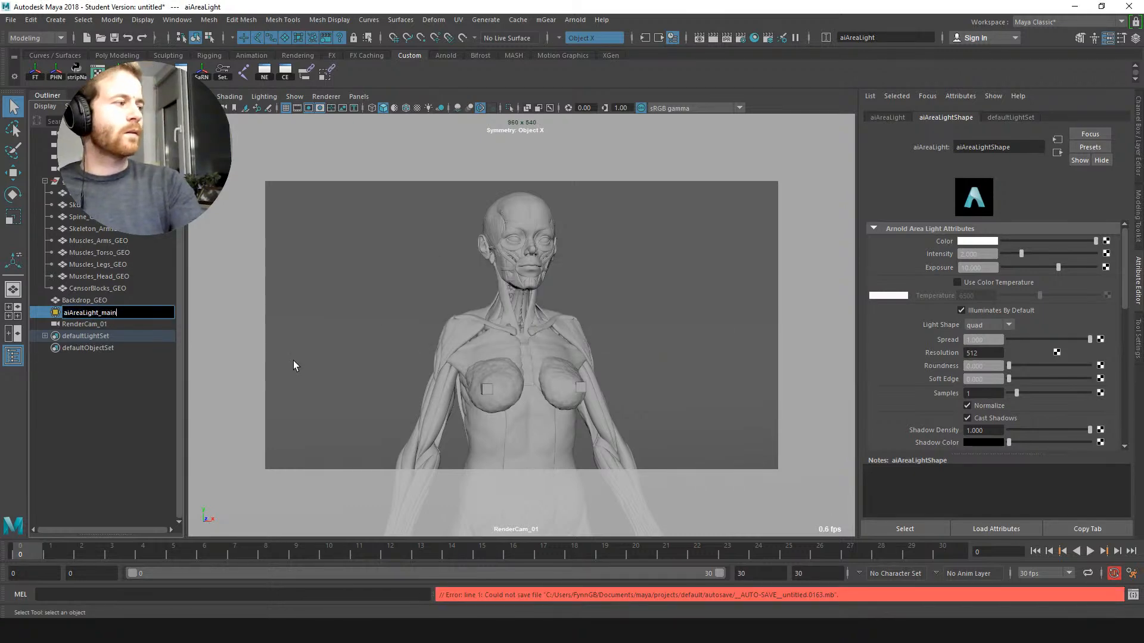
{"action": "key", "text": "Return"}
Step: Save the scene as Render2.ma in the AnatomyStudyFemale project folder
{"action": "left_click", "coordinate": [11, 20]}
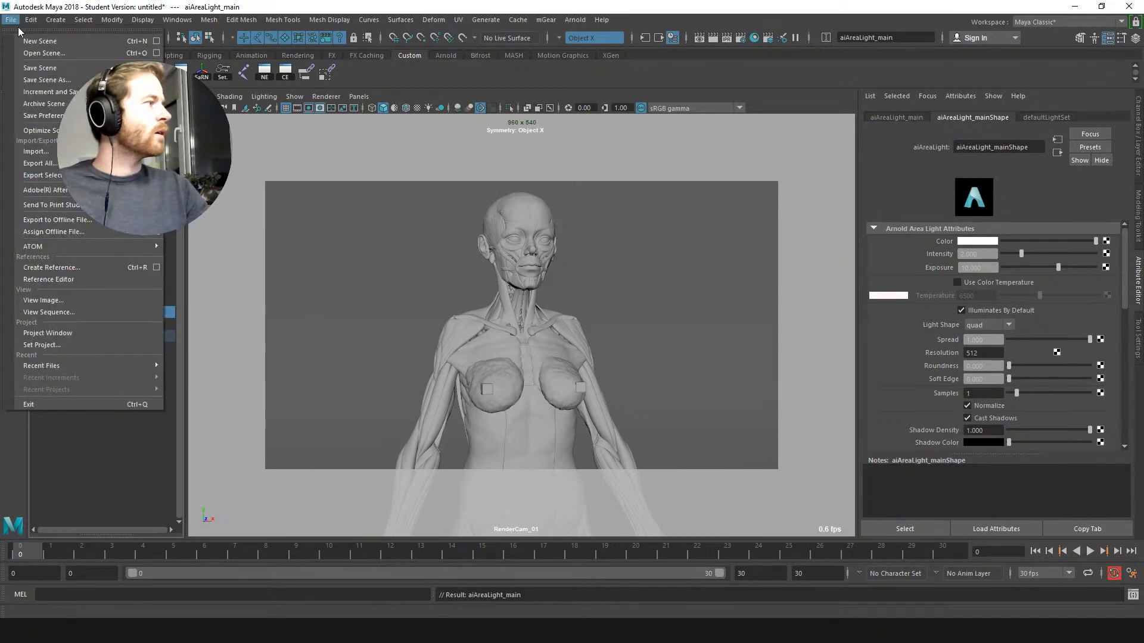
{"action": "left_click", "coordinate": [47, 80]}
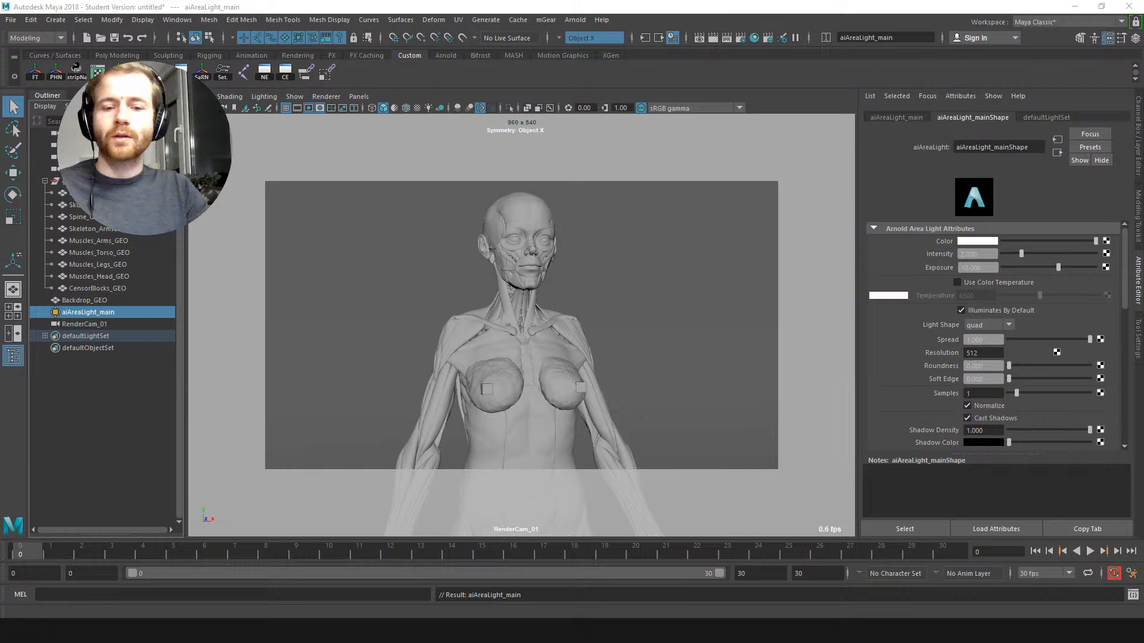
{"action": "key", "text": "ctrl+s"}
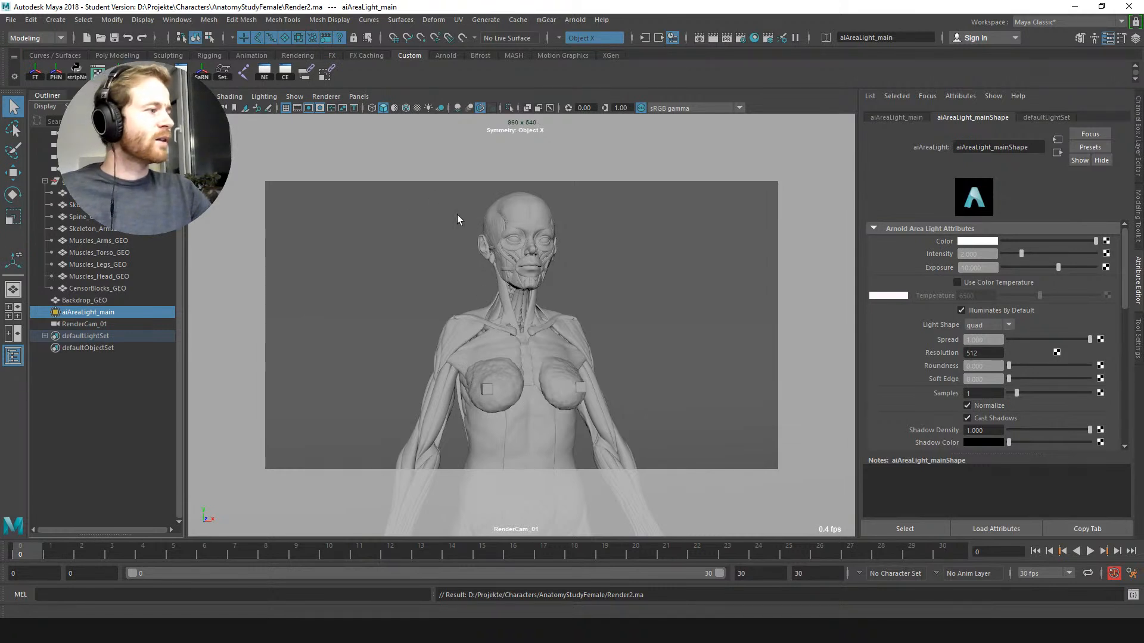
Step: Select the skull mesh and create an Arnold aiStandardSurface material in the Hypershade
{"action": "left_click", "coordinate": [79, 193]}
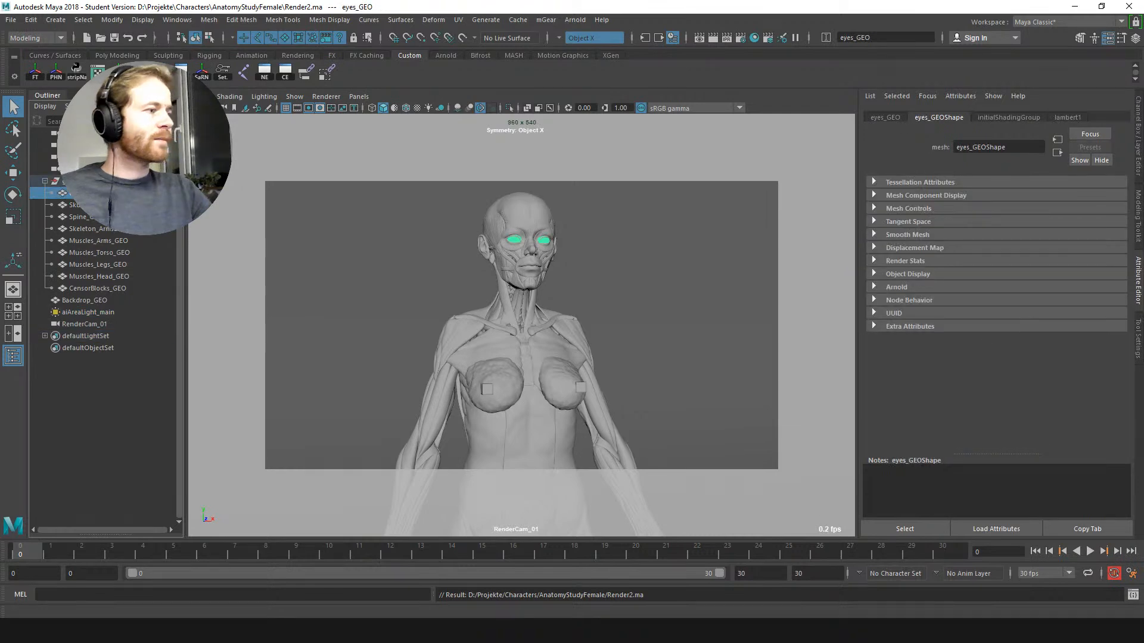
{"action": "left_click", "coordinate": [79, 204]}
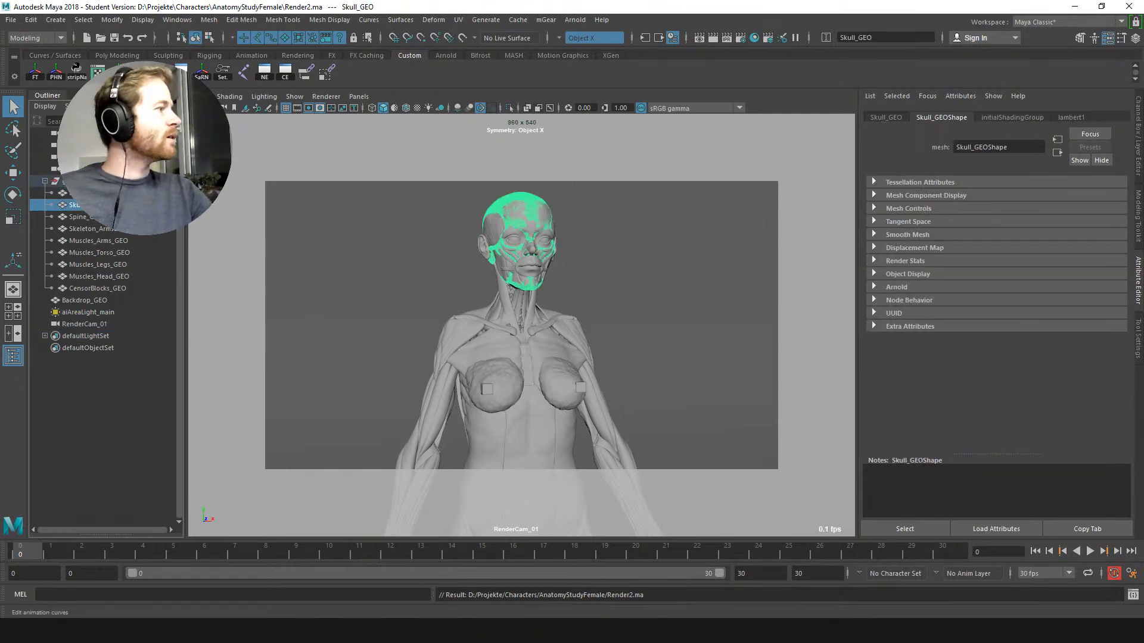
{"action": "left_click", "coordinate": [182, 71]}
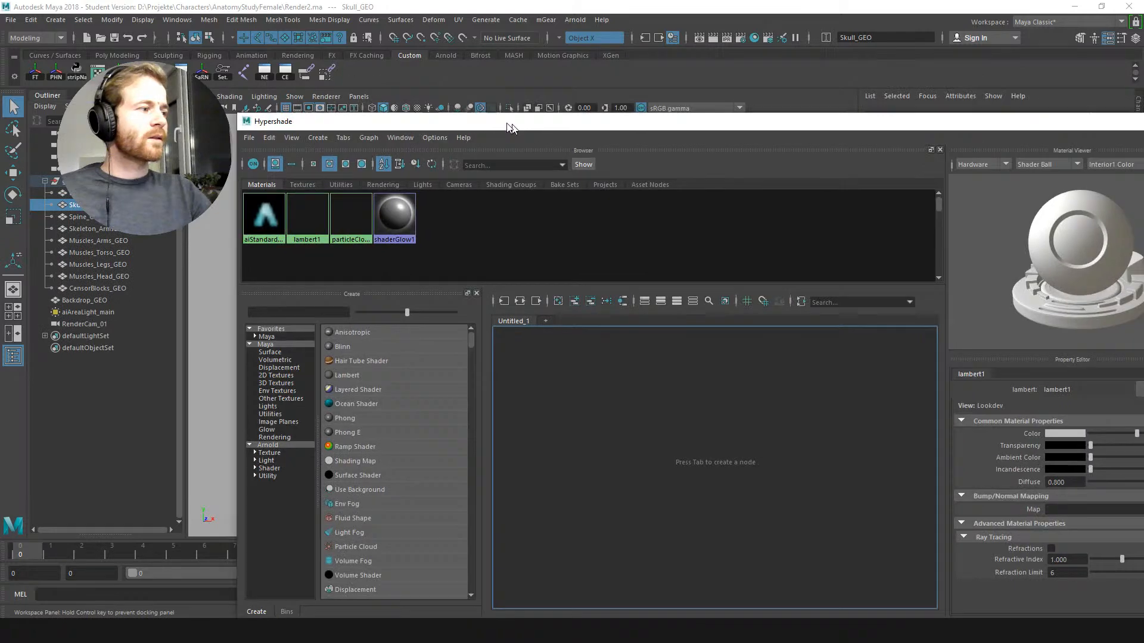
{"action": "left_click_drag", "start_coordinate": [511, 128], "coordinate": [414, 108]}
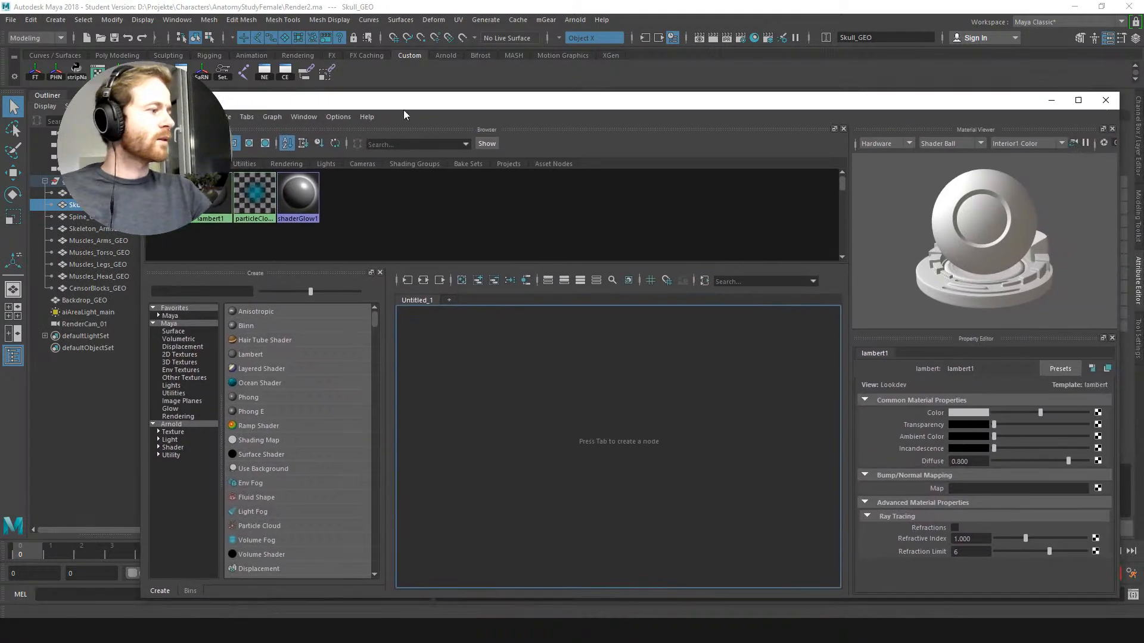
{"action": "left_click", "coordinate": [172, 423]}
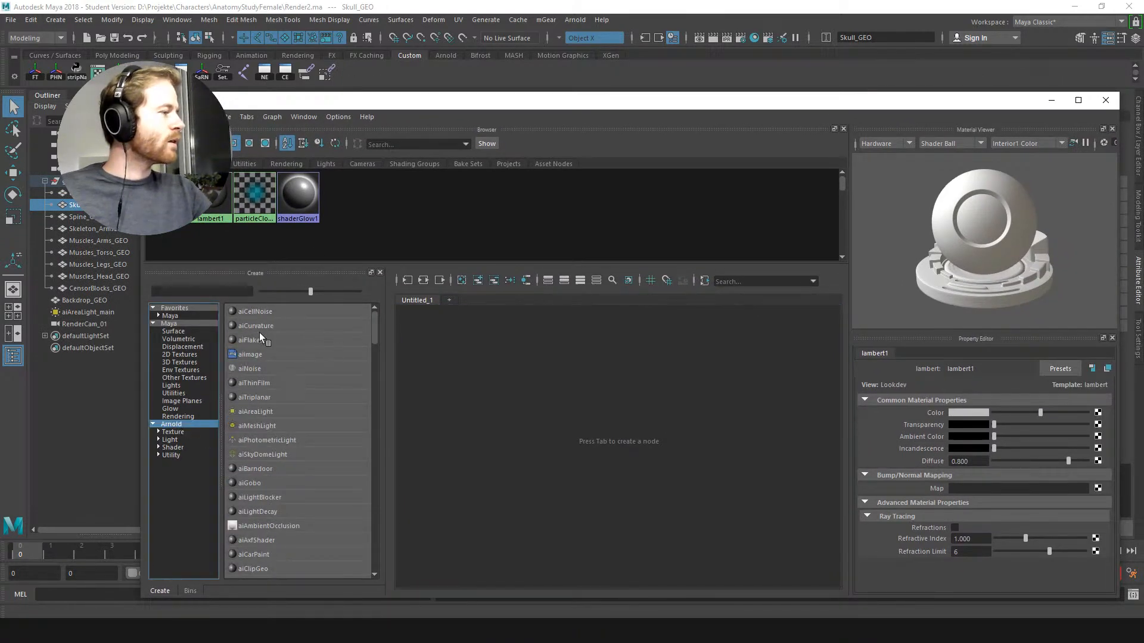
{"action": "left_click_drag", "start_coordinate": [374, 332], "coordinate": [377, 366]}
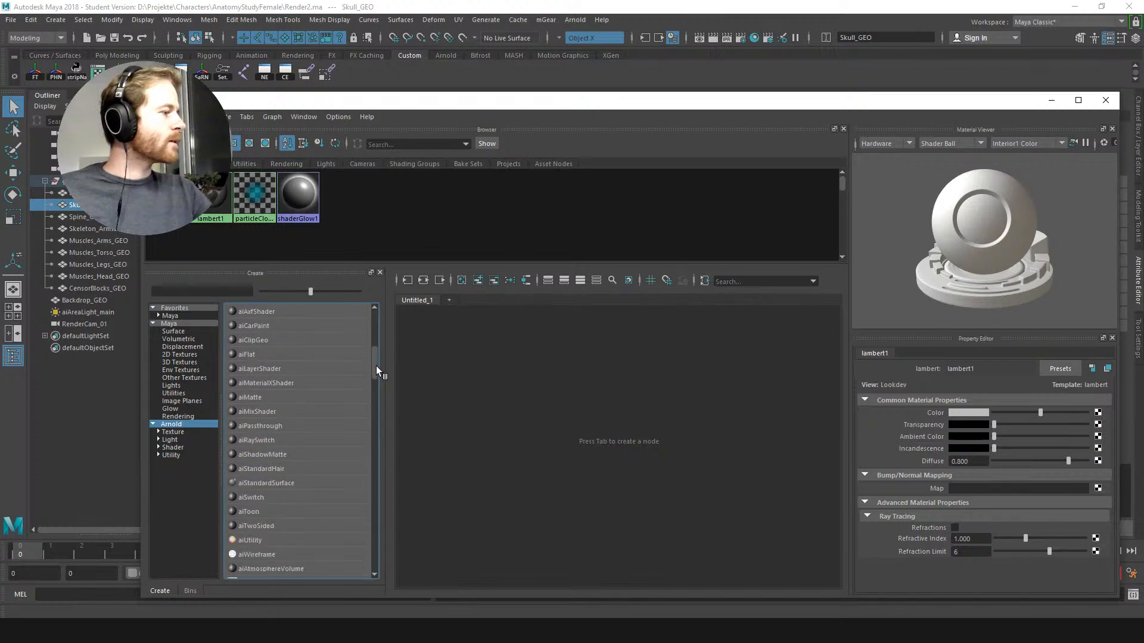
{"action": "left_click", "coordinate": [271, 482]}
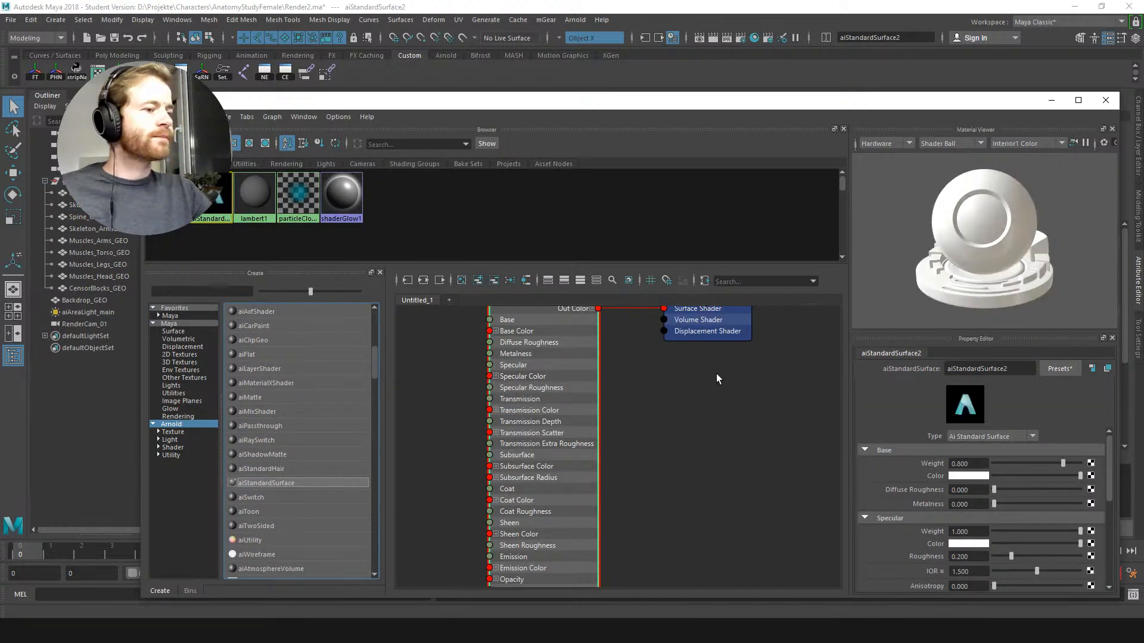
Step: Rename the new aiStandardSurface material Skull_Mat
{"action": "key", "text": "f"}
{"action": "double_click", "coordinate": [989, 368]}
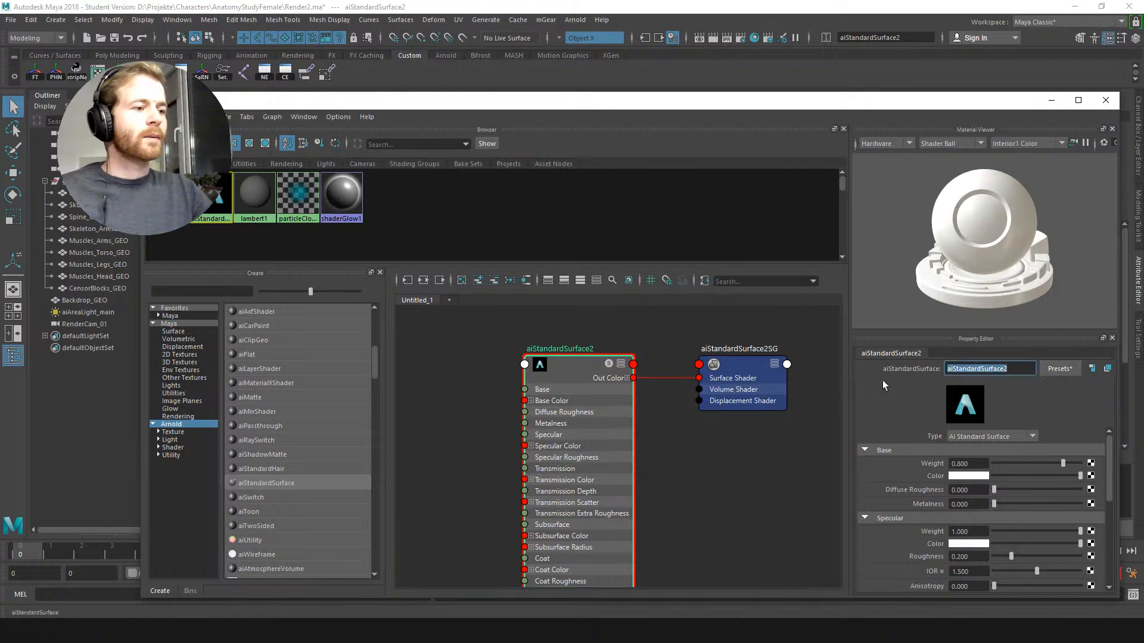
{"action": "type", "text": "S"}
{"action": "key", "text": "BackSpace"}
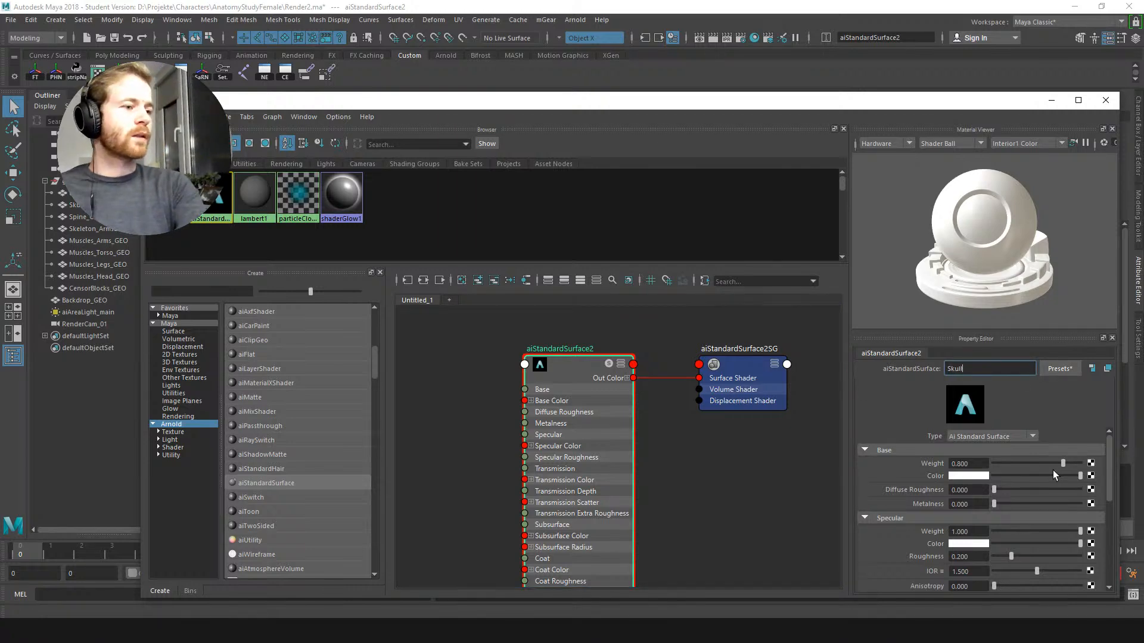
{"action": "type", "text": "Mat_Skull"}
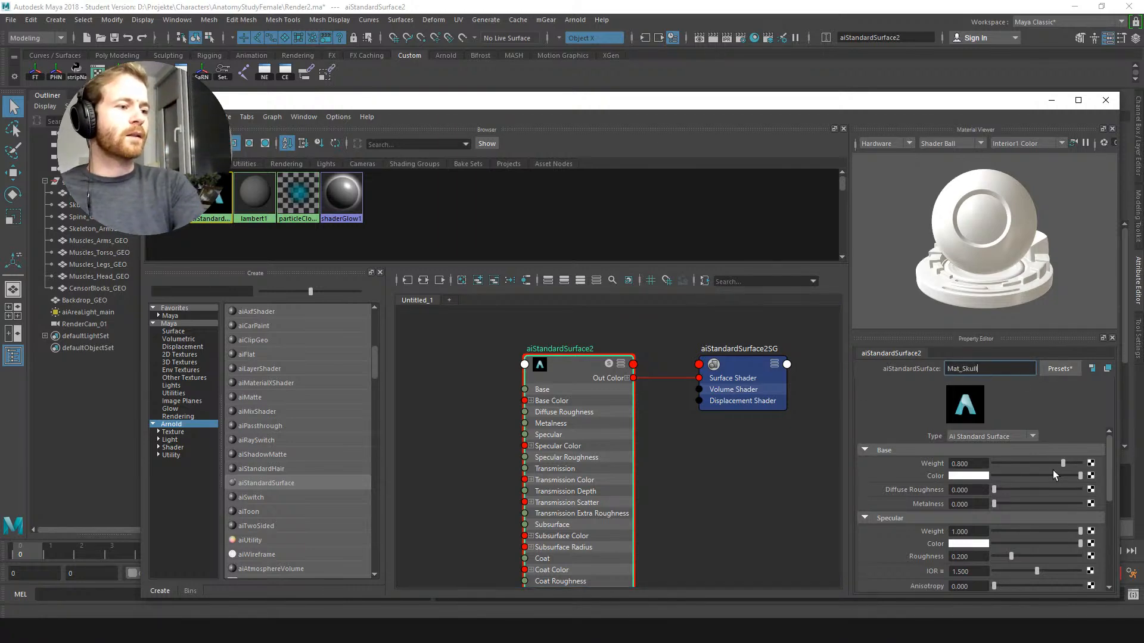
{"action": "key", "text": "Return"}
{"action": "type", "text": "Skull_Mat"}
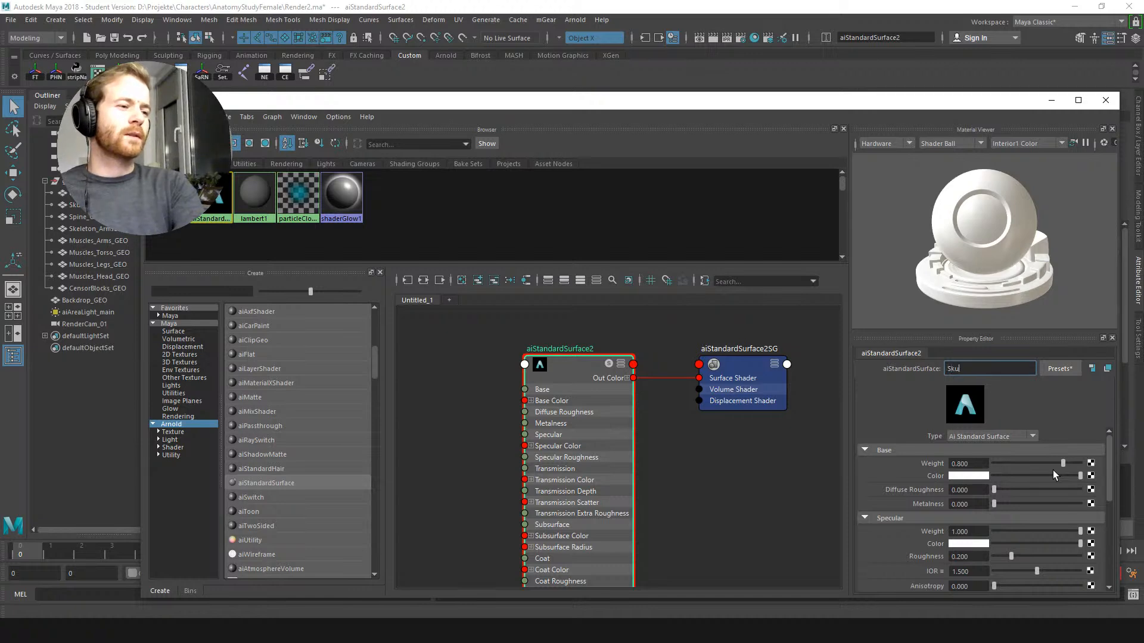
{"action": "key", "text": "Return"}
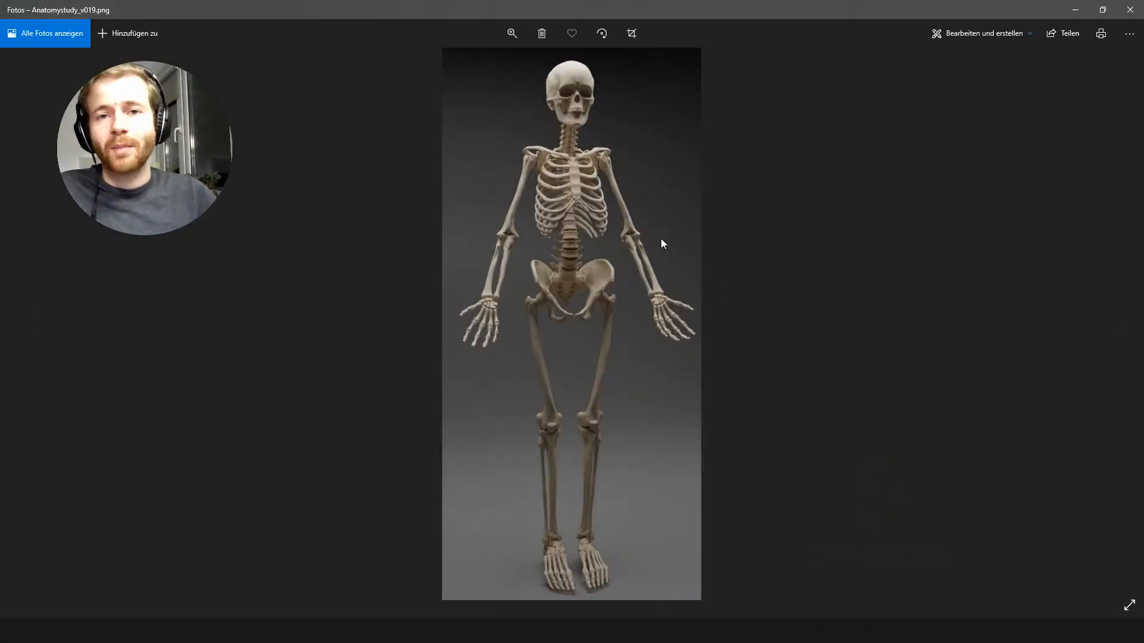
Step: Switch to the Photos app and examine the bone shading on the skull, ribcage and pelvis in Anatomystudy_v019.png
{"action": "right_click", "coordinate": [655, 238]}
{"action": "left_click", "coordinate": [741, 528]}
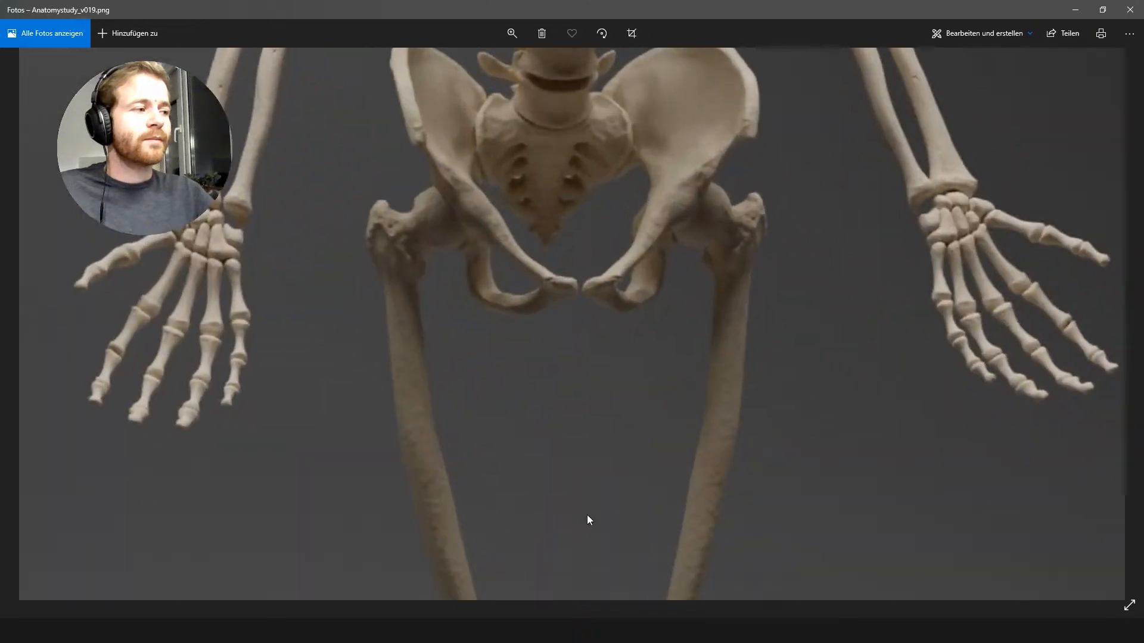
{"action": "scroll", "coordinate": [586, 470], "scroll_direction": "down", "scroll_amount": 5}
{"action": "scroll", "coordinate": [660, 255], "scroll_direction": "up", "scroll_amount": 10}
{"action": "scroll", "coordinate": [650, 337], "scroll_direction": "up", "scroll_amount": 5}
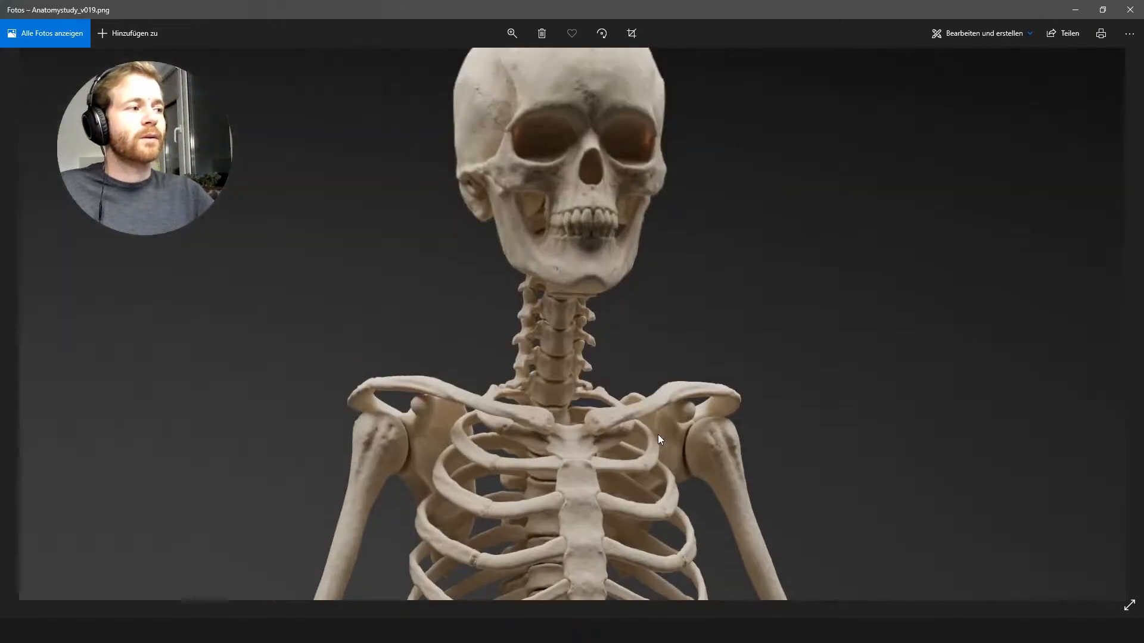
{"action": "left_click_drag", "start_coordinate": [647, 380], "coordinate": [647, 428]}
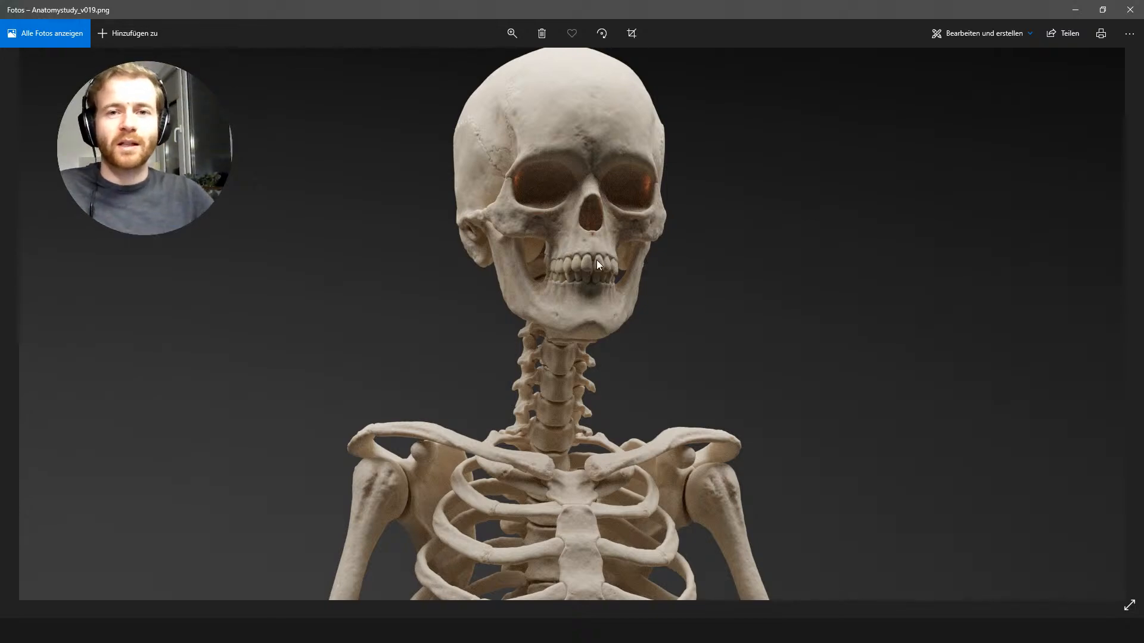
Step: View the whole skeleton render and close the image to return to Maya
{"action": "scroll", "coordinate": [596, 260], "scroll_direction": "down", "scroll_amount": 5}
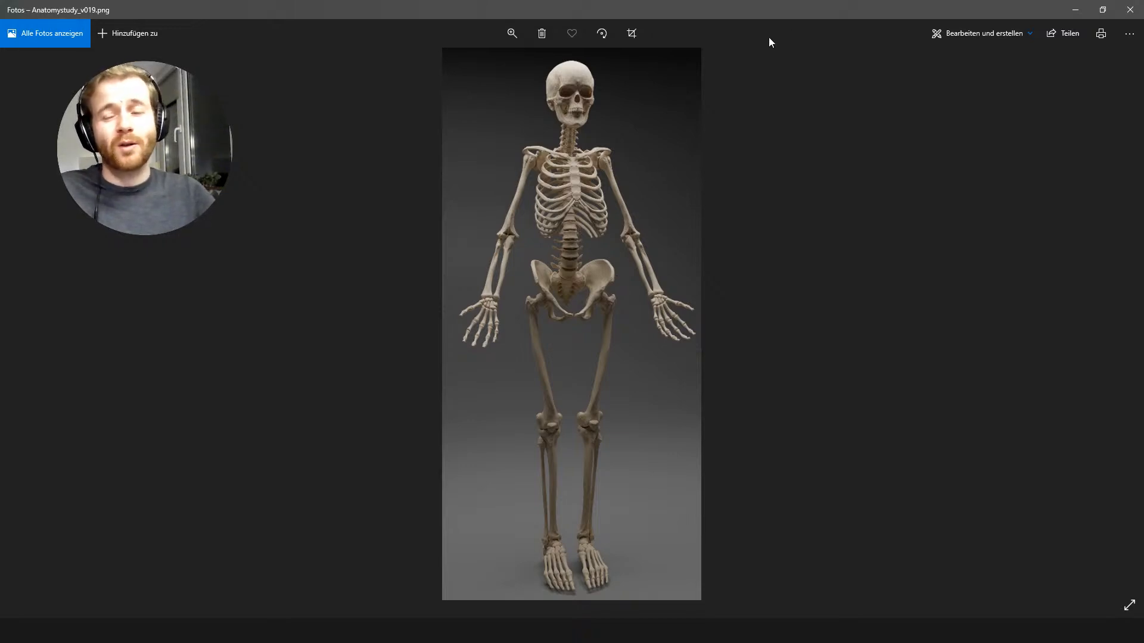
{"action": "left_click", "coordinate": [1134, 7]}
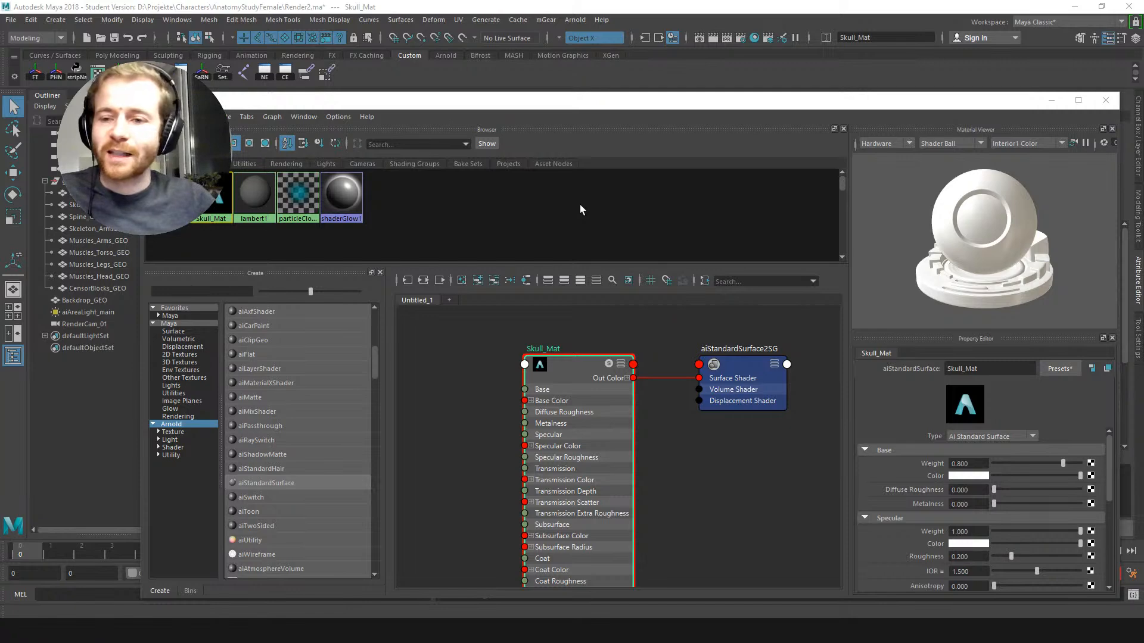
Step: Set the base weight of the Skull_Mat material to 1
{"action": "middle_click_drag", "start_coordinate": [679, 434], "coordinate": [687, 413], "text": "alt"}
{"action": "scroll", "coordinate": [667, 417], "scroll_direction": "down", "scroll_amount": 4}
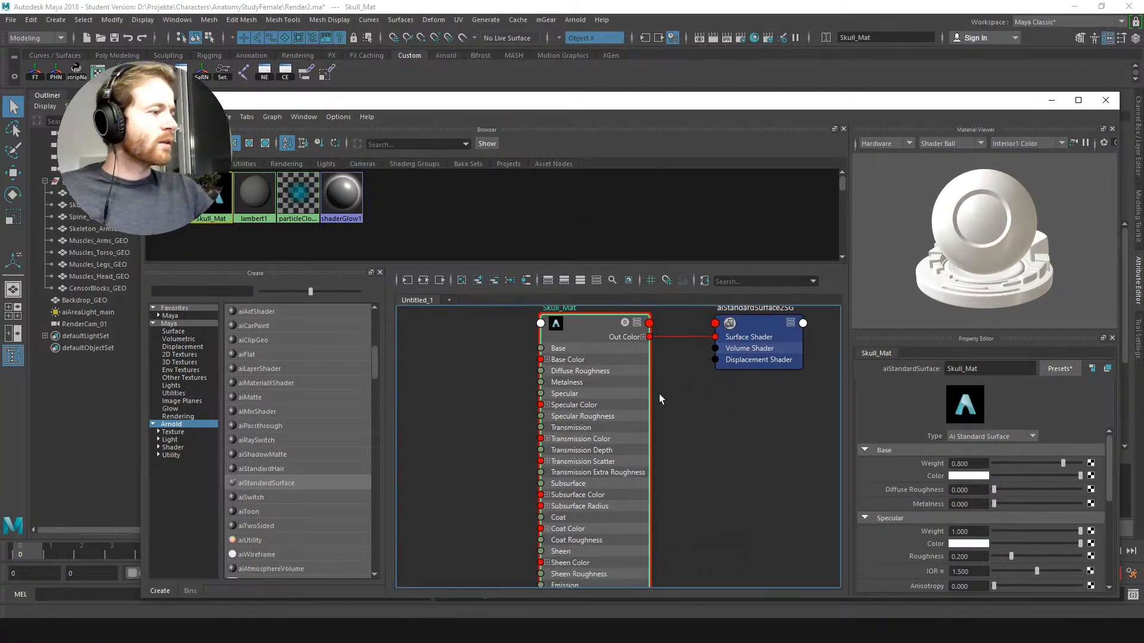
{"action": "left_click", "coordinate": [1090, 463]}
{"action": "key", "text": "Escape"}
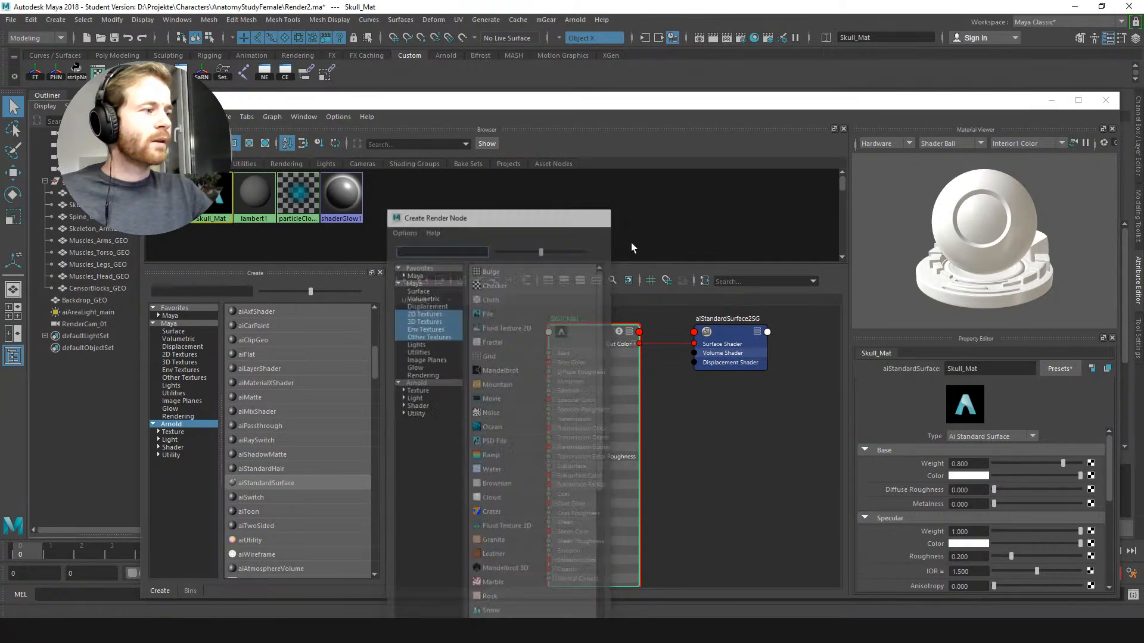
{"action": "left_click_drag", "start_coordinate": [1062, 464], "coordinate": [1081, 464]}
Step: Assign a file texture to Skull_Mat's base color and also connect its Out Color to Subsurface Color
{"action": "left_click", "coordinate": [1090, 475]}
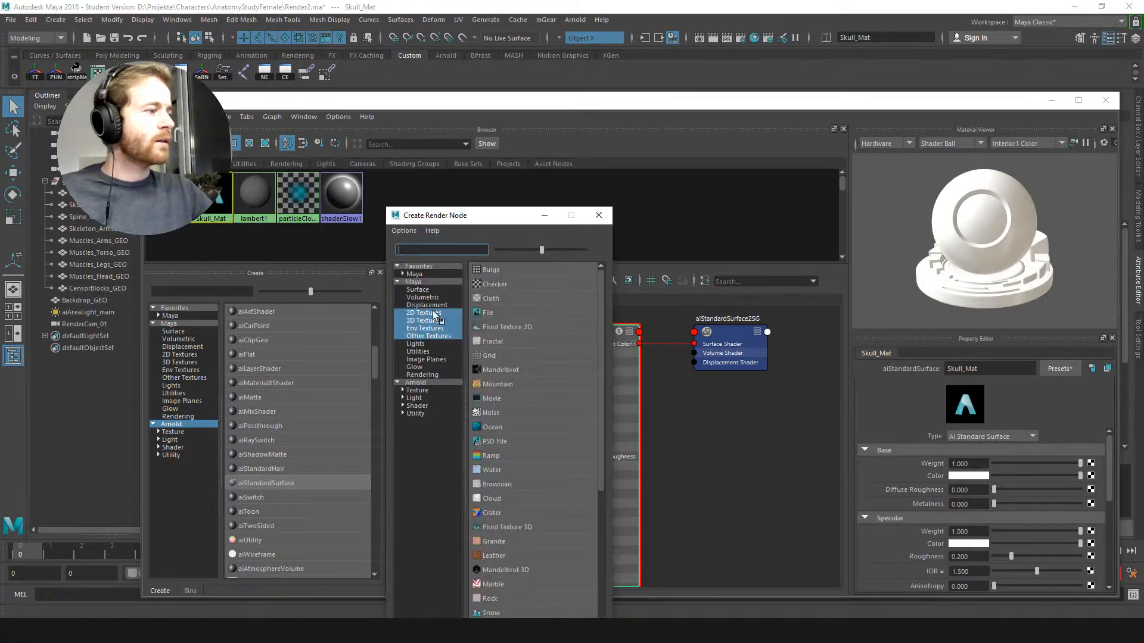
{"action": "left_click", "coordinate": [517, 365]}
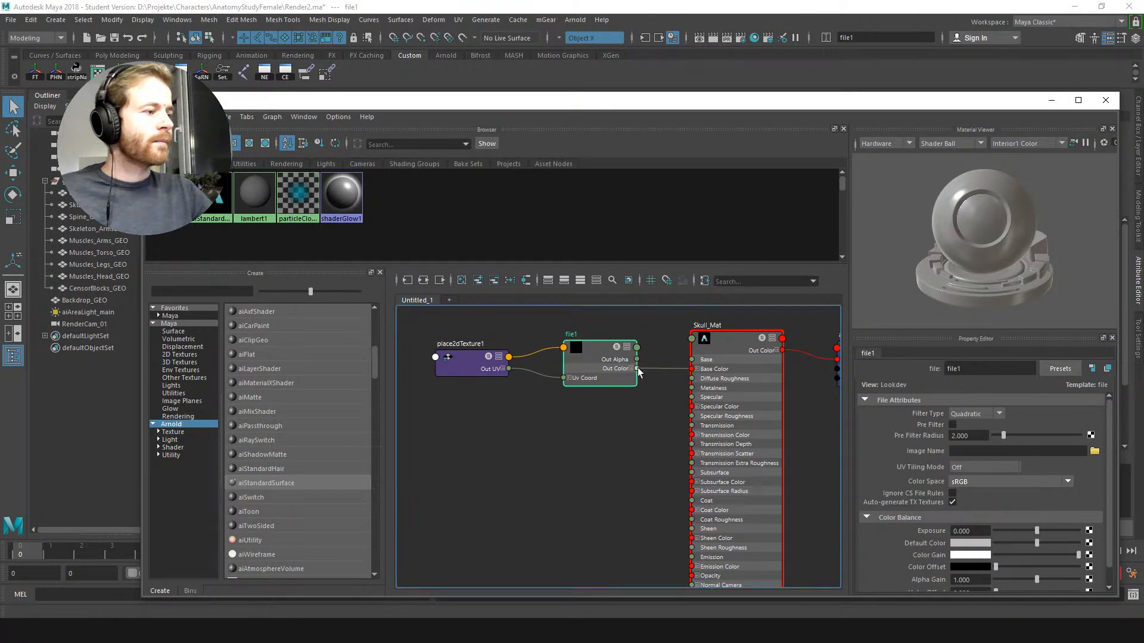
{"action": "left_click_drag", "start_coordinate": [637, 368], "coordinate": [691, 483]}
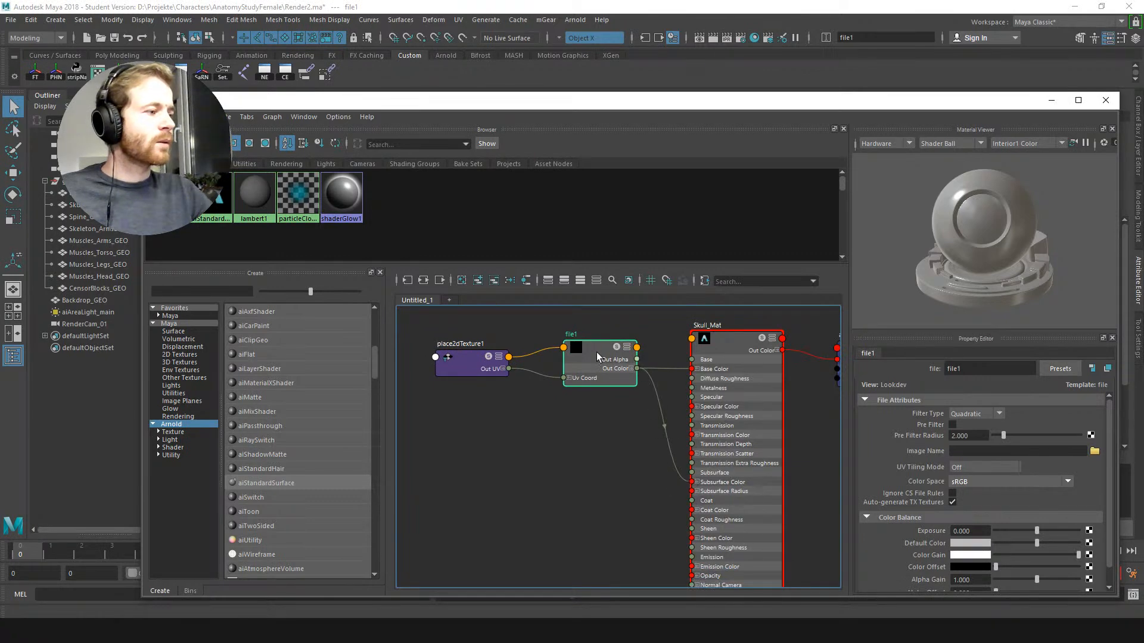
{"action": "left_click_drag", "start_coordinate": [596, 351], "coordinate": [594, 351]}
{"action": "left_click", "coordinate": [1094, 451]}
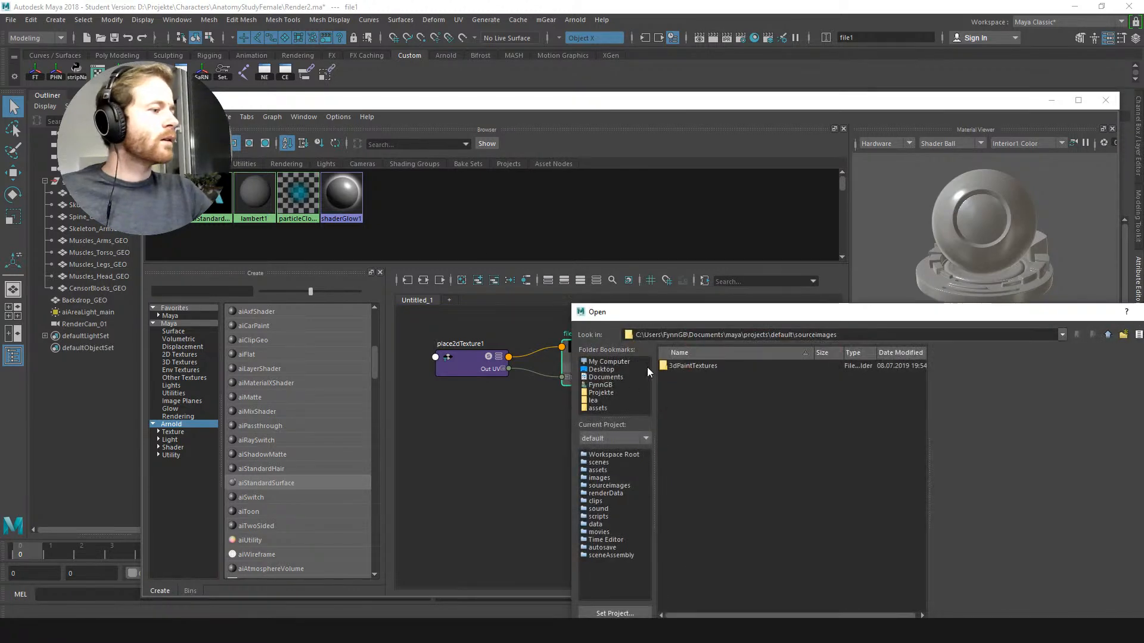
{"action": "left_click", "coordinate": [601, 392]}
{"action": "double_click", "coordinate": [680, 376]}
{"action": "left_click", "coordinate": [691, 395]}
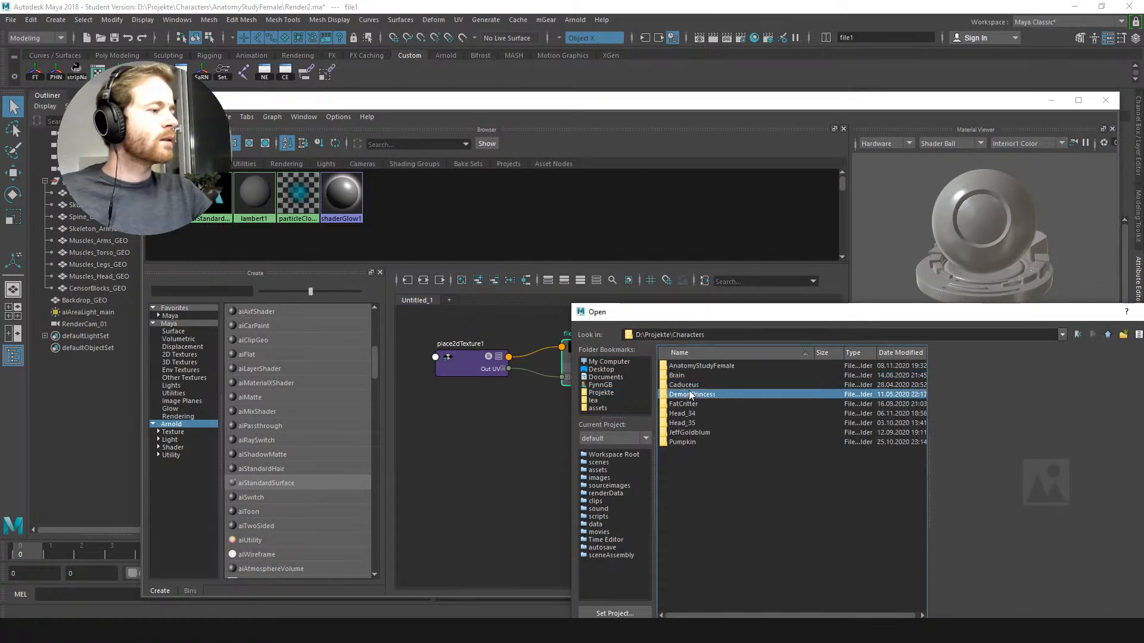
{"action": "double_click", "coordinate": [691, 366]}
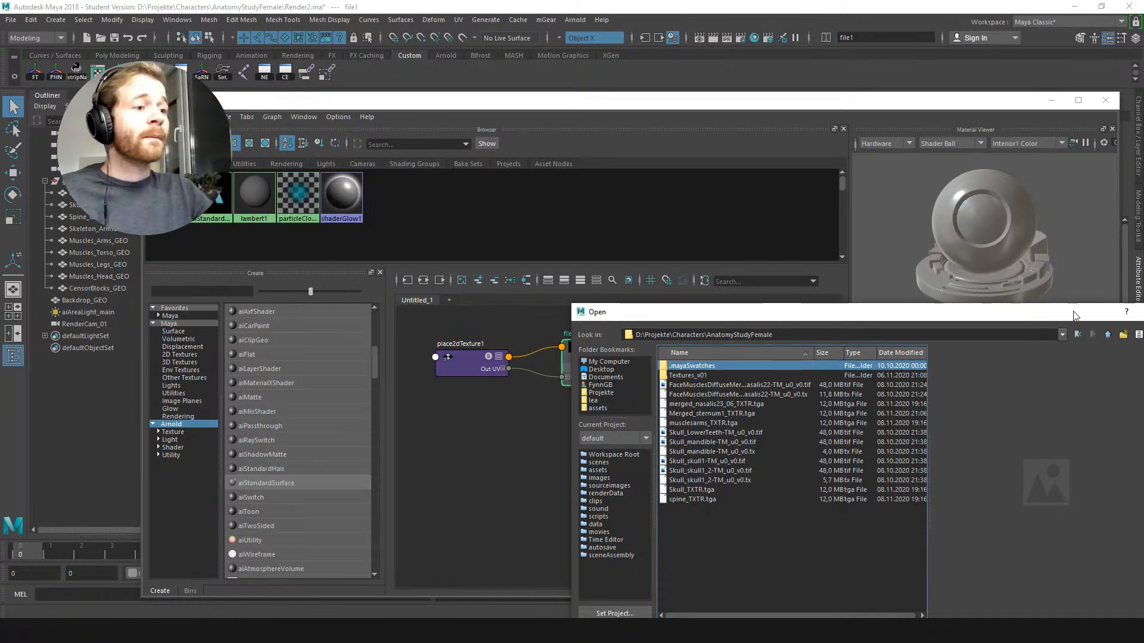
{"action": "left_click_drag", "start_coordinate": [1073, 311], "coordinate": [779, 254]}
{"action": "left_click", "coordinate": [861, 252]}
Step: Minimize the Hypershade, switch to ZBrush and expand the Multi Map Exporter plugin settings
{"action": "left_click", "coordinate": [1051, 99]}
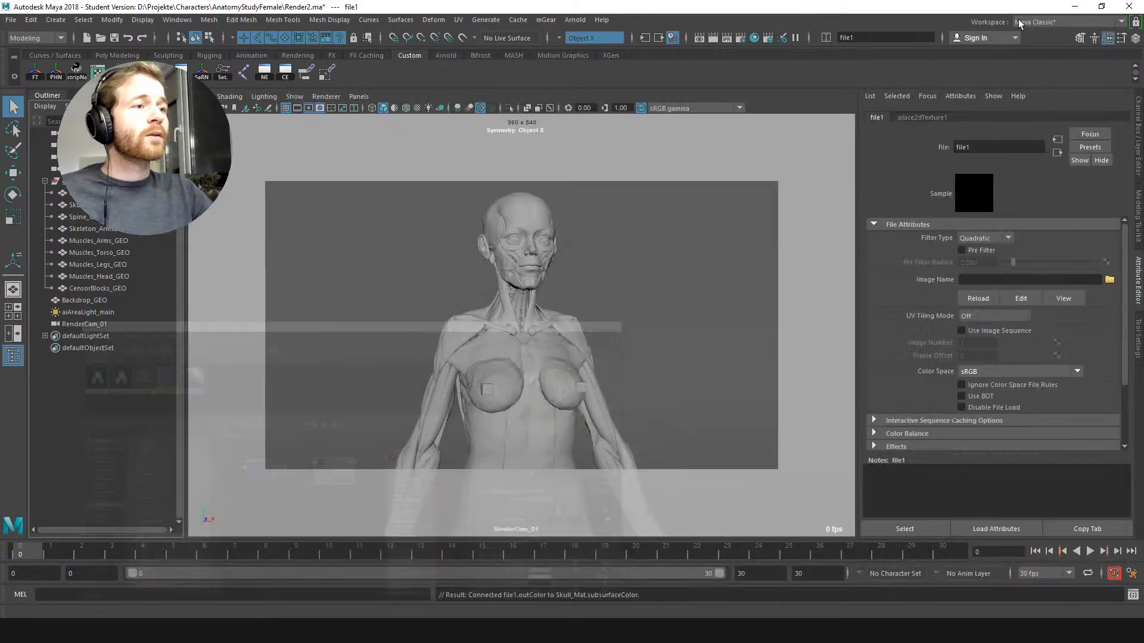
{"action": "key", "text": "alt+Tab"}
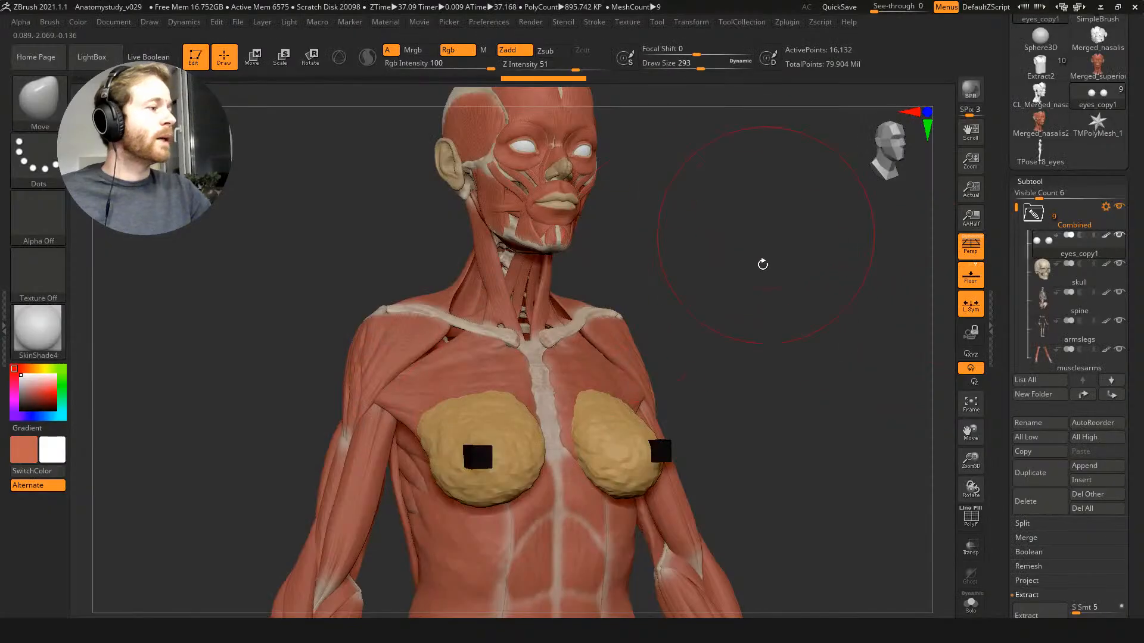
{"action": "right_click_drag", "start_coordinate": [778, 290], "coordinate": [735, 169], "text": "ctrl"}
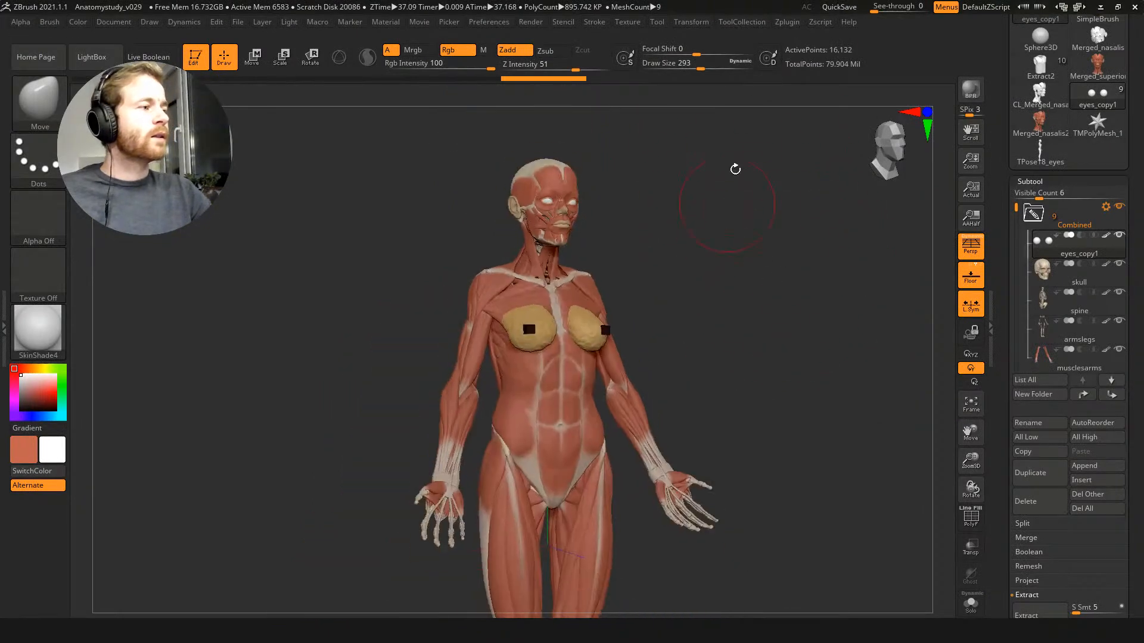
{"action": "left_click", "coordinate": [787, 21]}
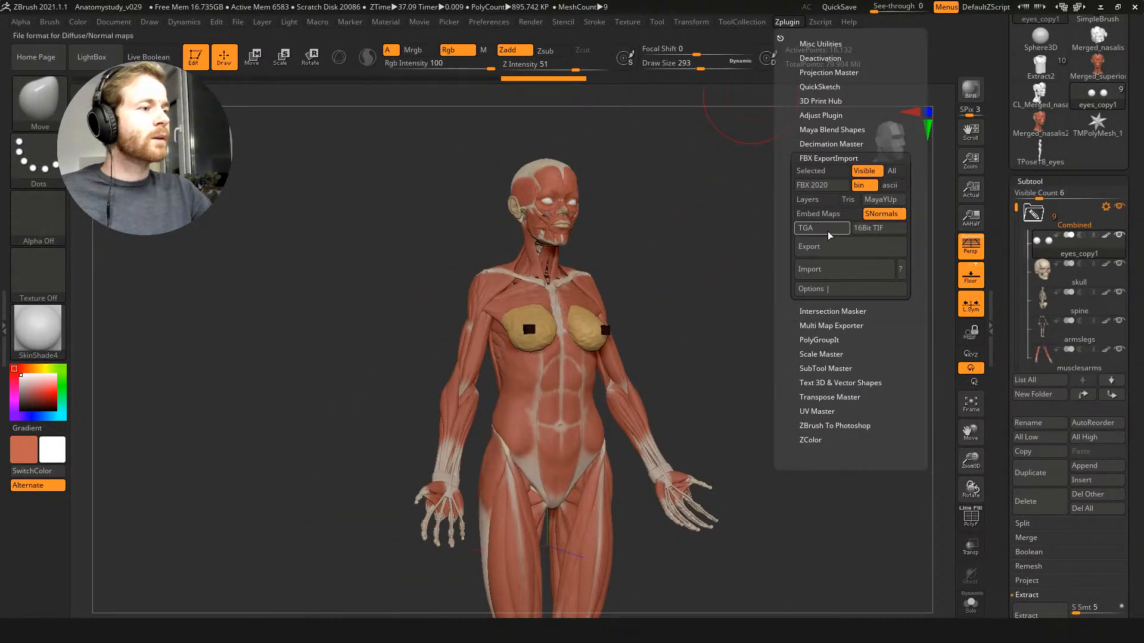
{"action": "left_click", "coordinate": [819, 158]}
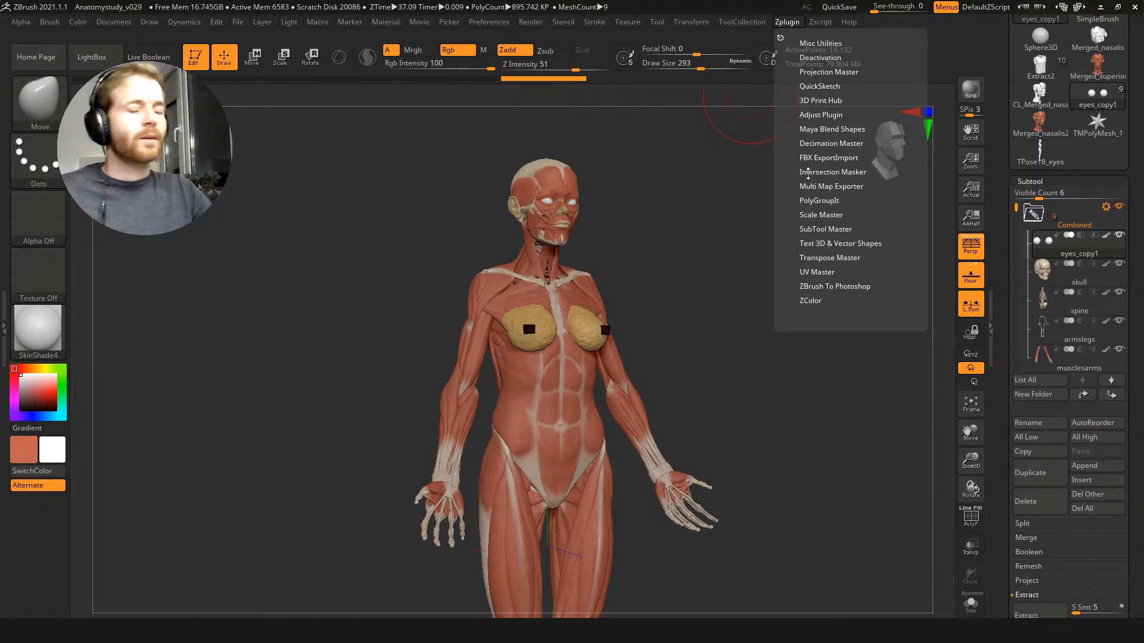
{"action": "left_click", "coordinate": [821, 185]}
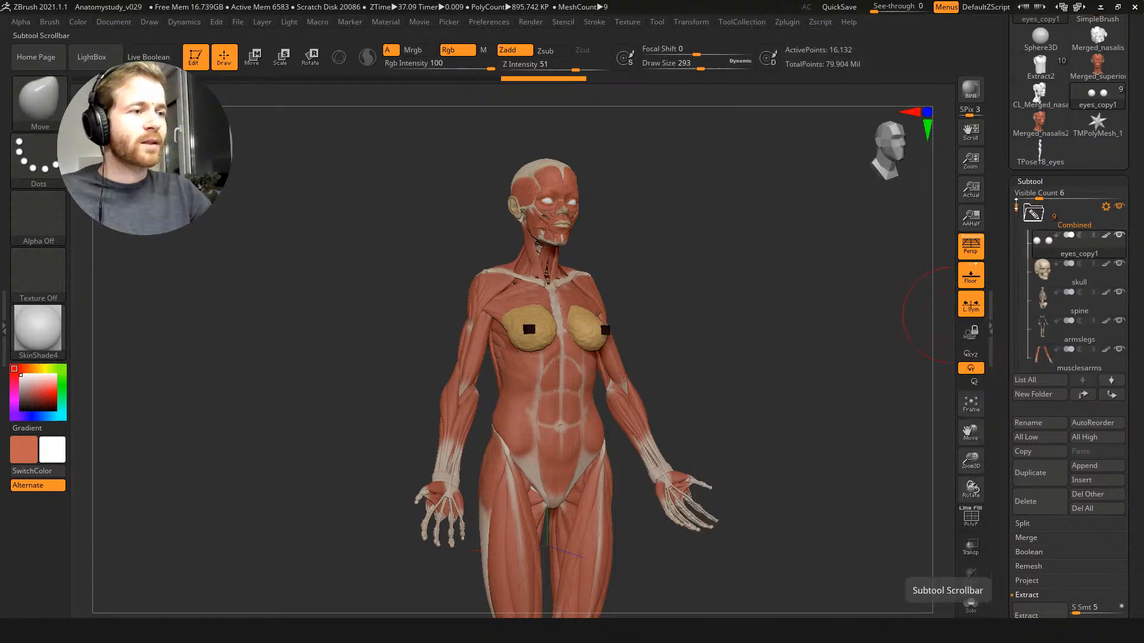
Step: Hide the censor block and eyes_copy1 subtools and select the skull subtool
{"action": "scroll", "coordinate": [1065, 224], "scroll_direction": "down", "scroll_amount": 2}
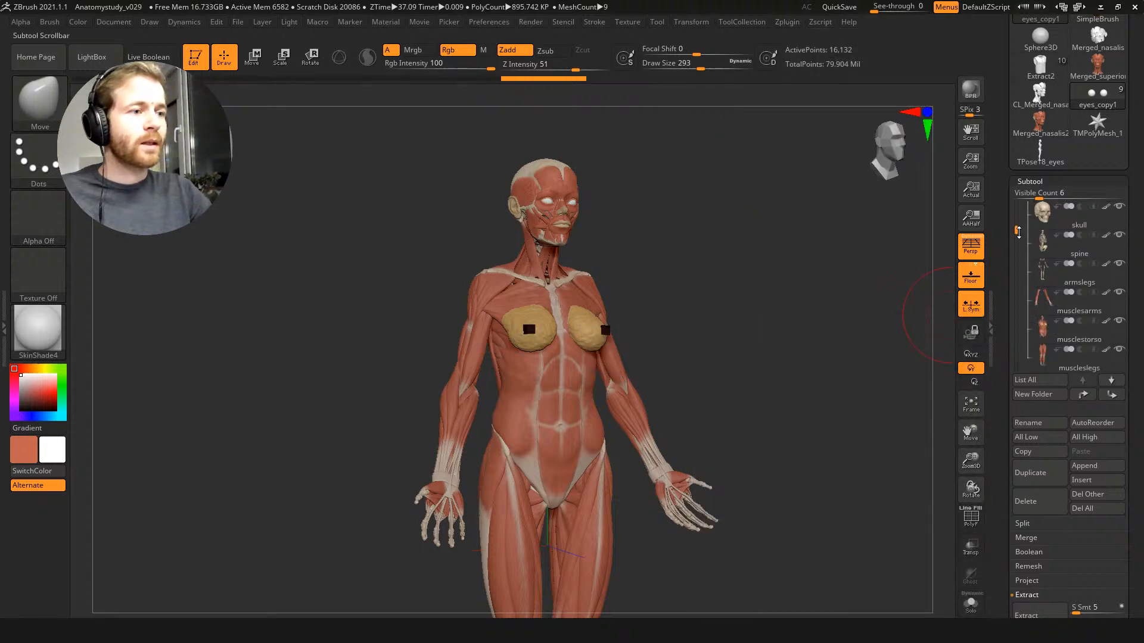
{"action": "left_click_drag", "start_coordinate": [1017, 243], "coordinate": [1016, 209]}
{"action": "left_click", "coordinate": [1119, 349]}
{"action": "left_click", "coordinate": [1066, 270]}
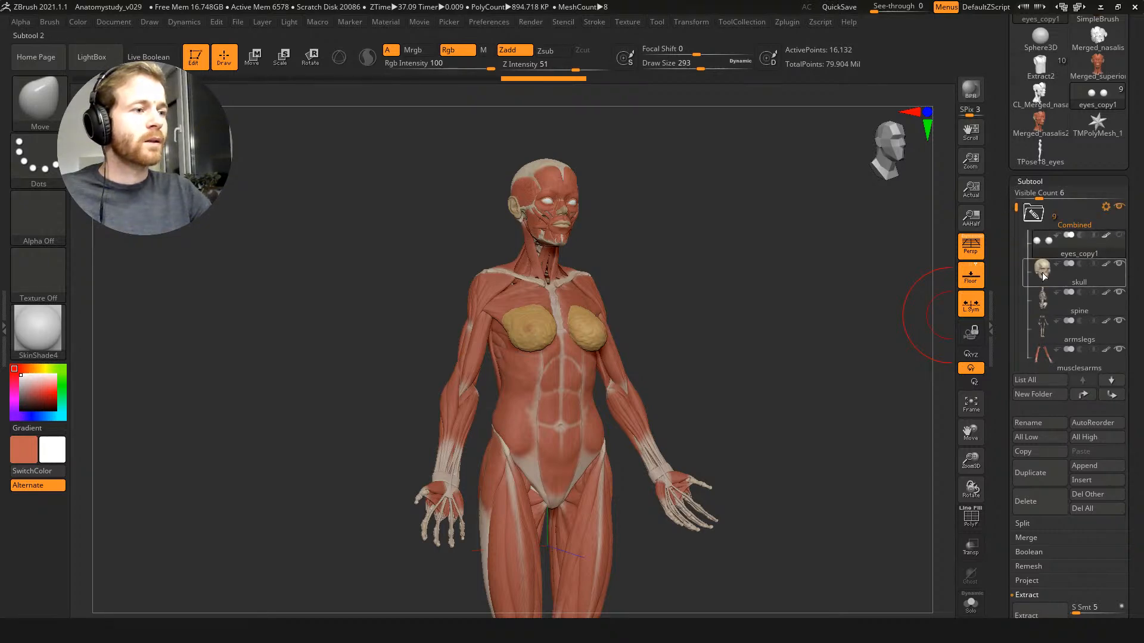
Step: Check the Multi Map Exporter's map size, Merge Maps option and displacement map export settings
{"action": "left_click", "coordinate": [787, 22]}
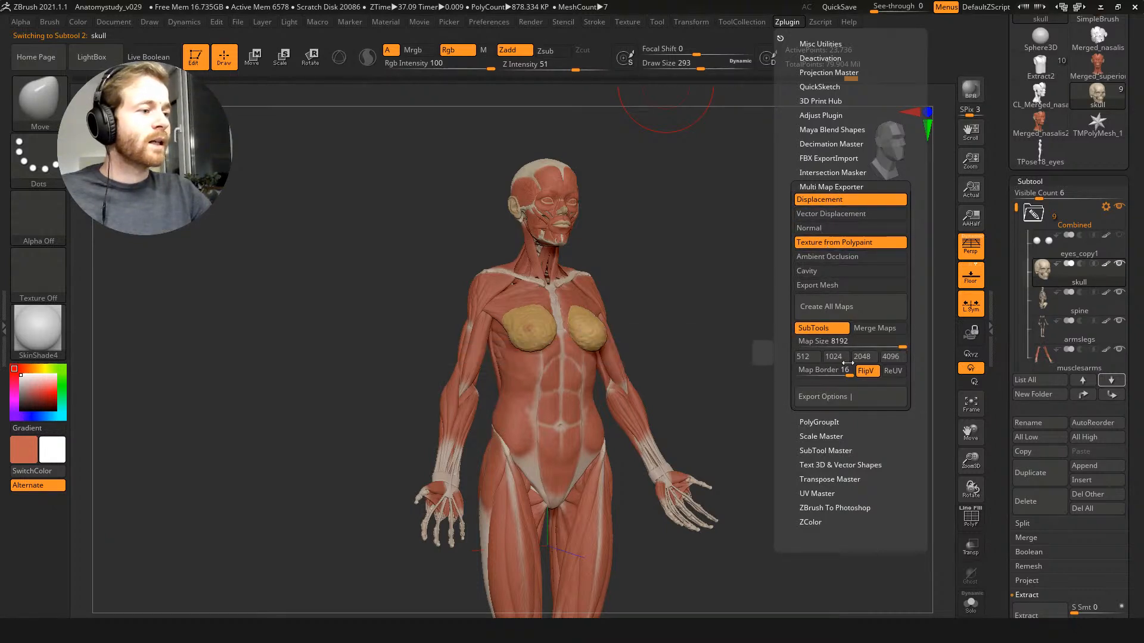
{"action": "left_click", "coordinate": [901, 346]}
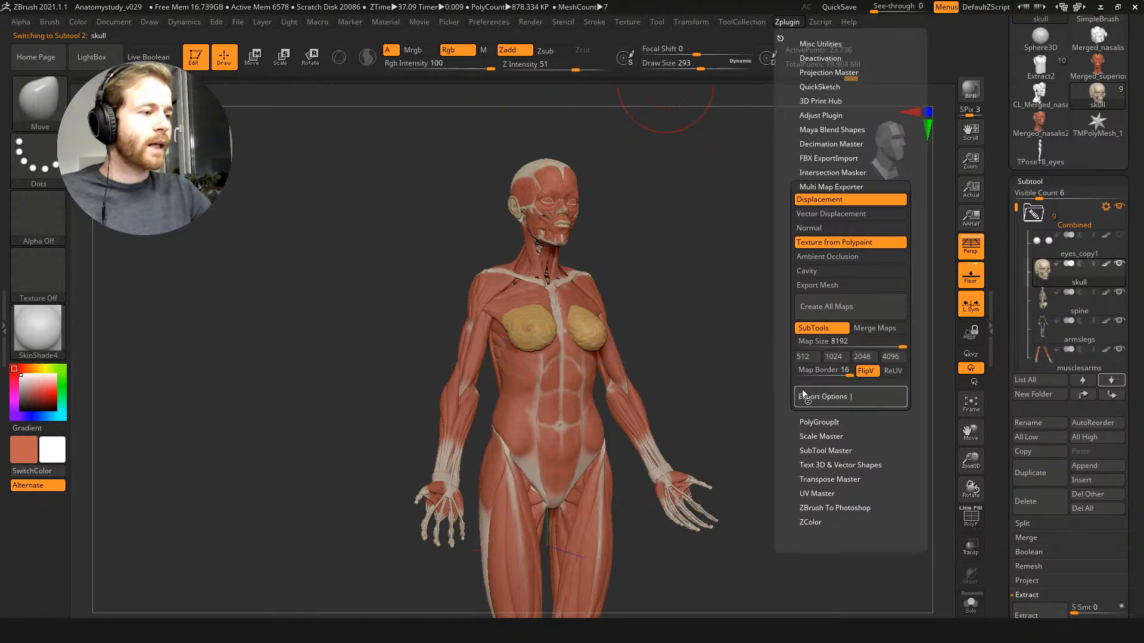
{"action": "left_click", "coordinate": [822, 397]}
{"action": "left_click_drag", "start_coordinate": [789, 440], "coordinate": [789, 354]}
{"action": "left_click", "coordinate": [819, 367]}
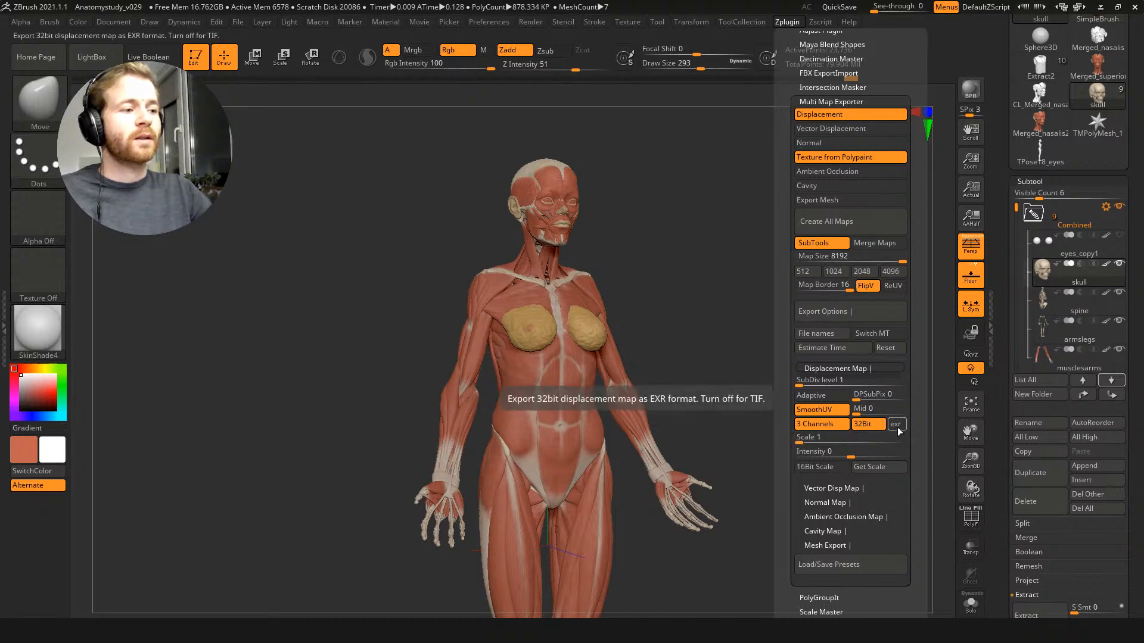
{"action": "left_click", "coordinate": [868, 243]}
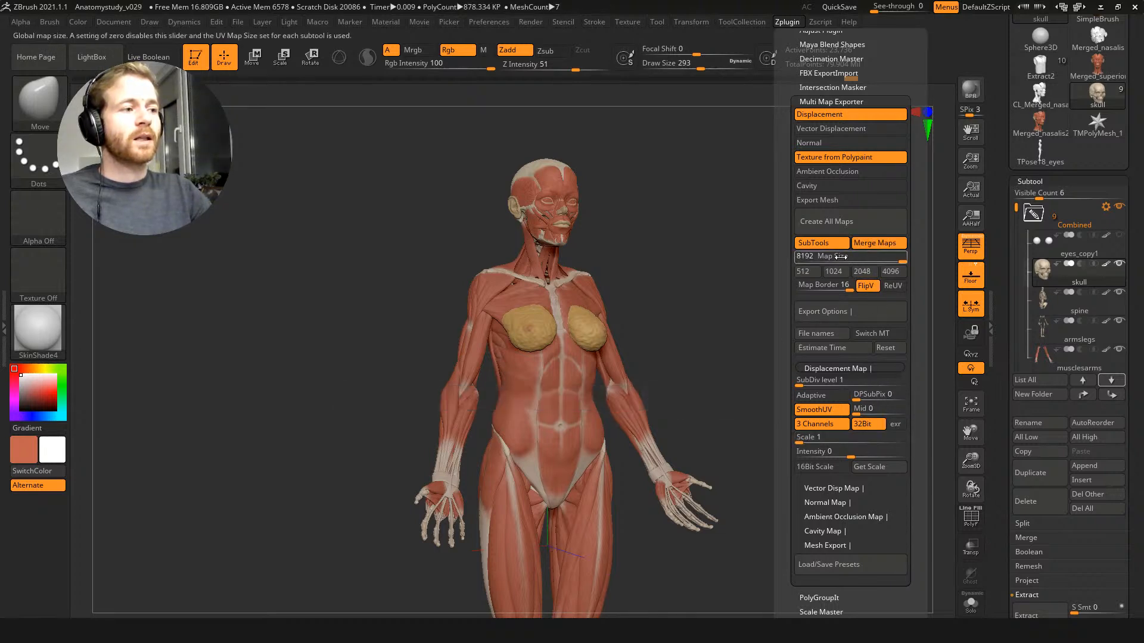
{"action": "left_click", "coordinate": [871, 247]}
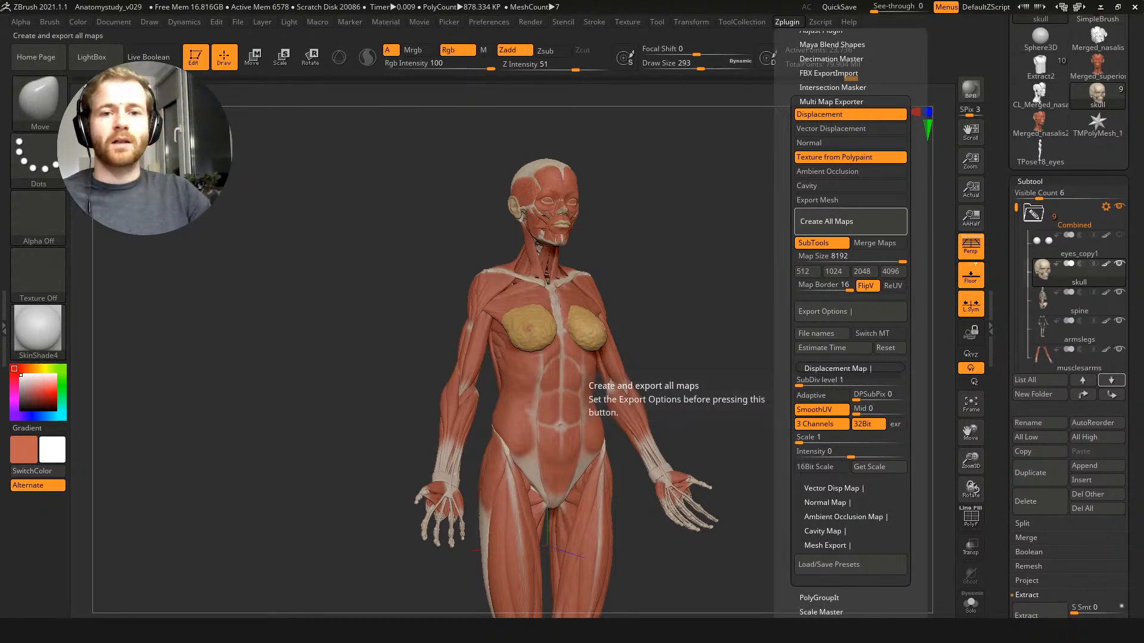
Step: Create all maps and save them as skull.tif in a new Textures_v02 folder inside AnatomyStudyFemale
{"action": "left_click_drag", "start_coordinate": [1143, 101], "coordinate": [470, 115]}
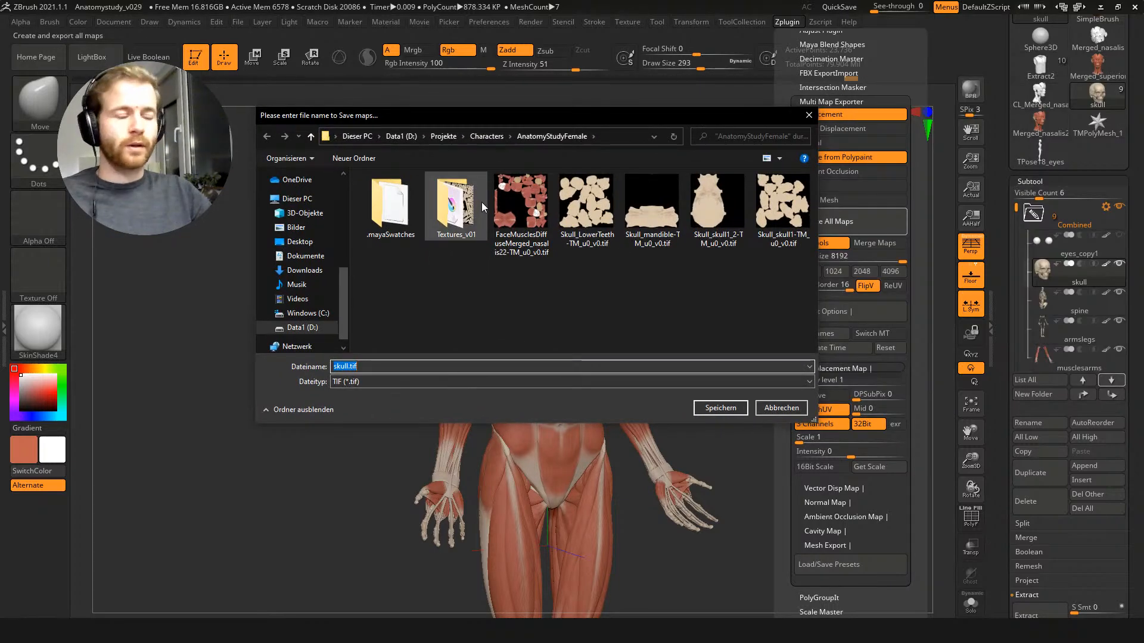
{"action": "key", "text": "ctrl+shift+n"}
{"action": "type", "text": "Tex"}
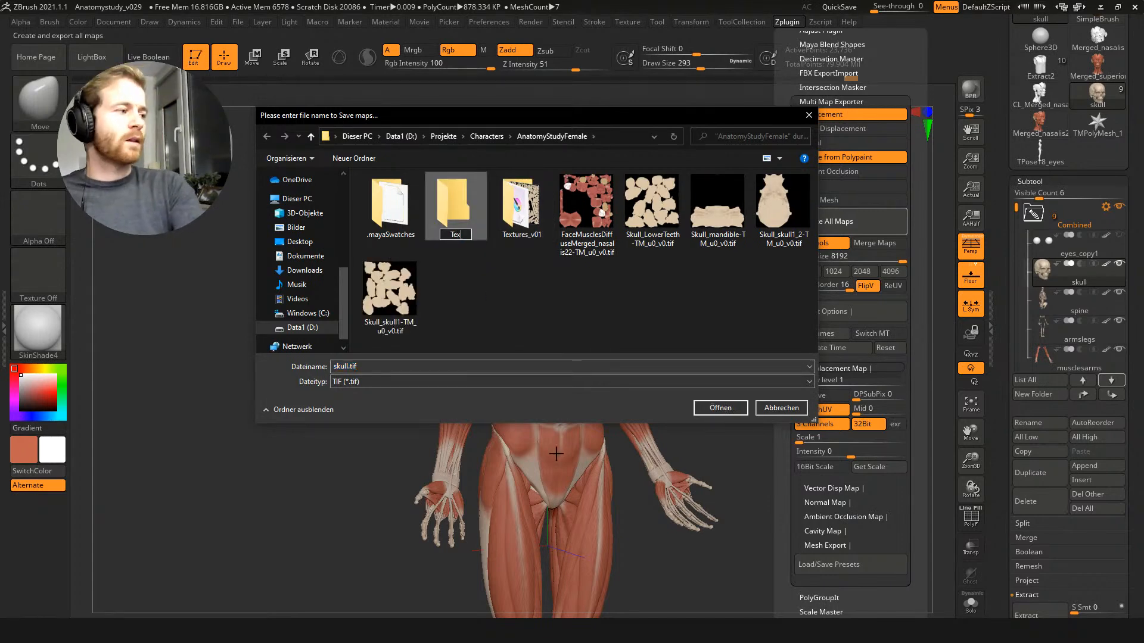
{"action": "type", "text": "tures_v02"}
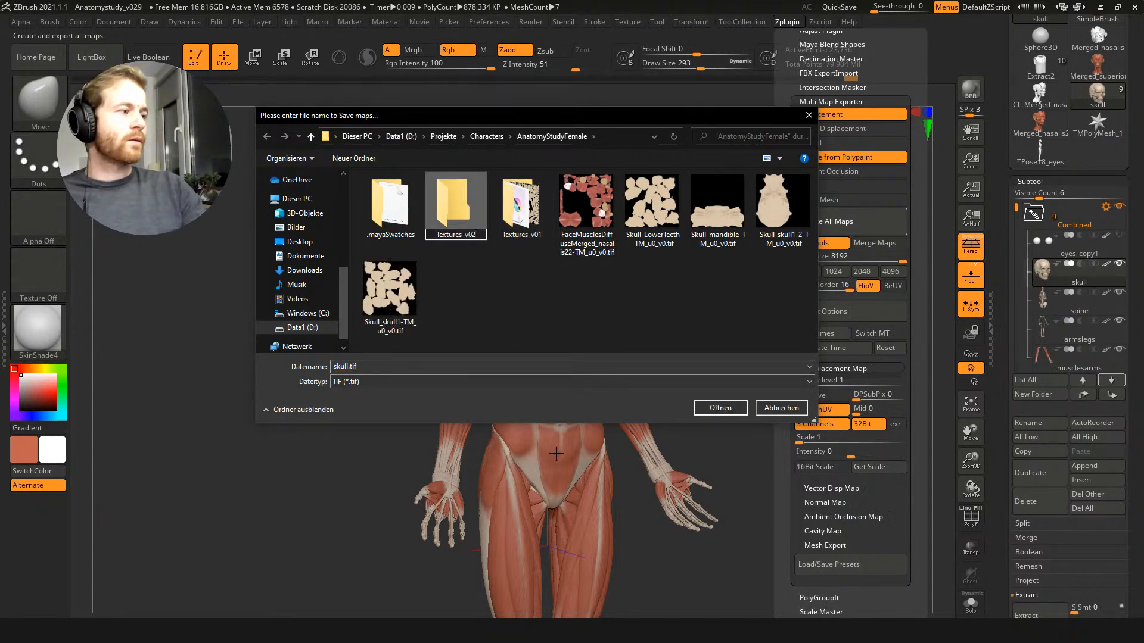
{"action": "key", "text": "Return"}
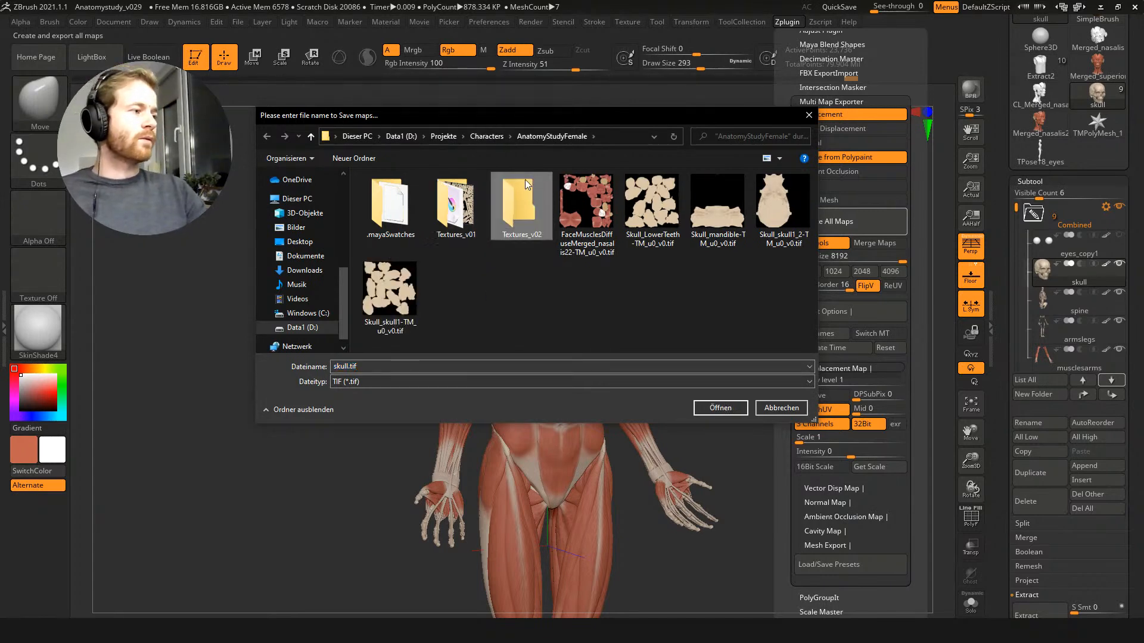
{"action": "double_click", "coordinate": [523, 213]}
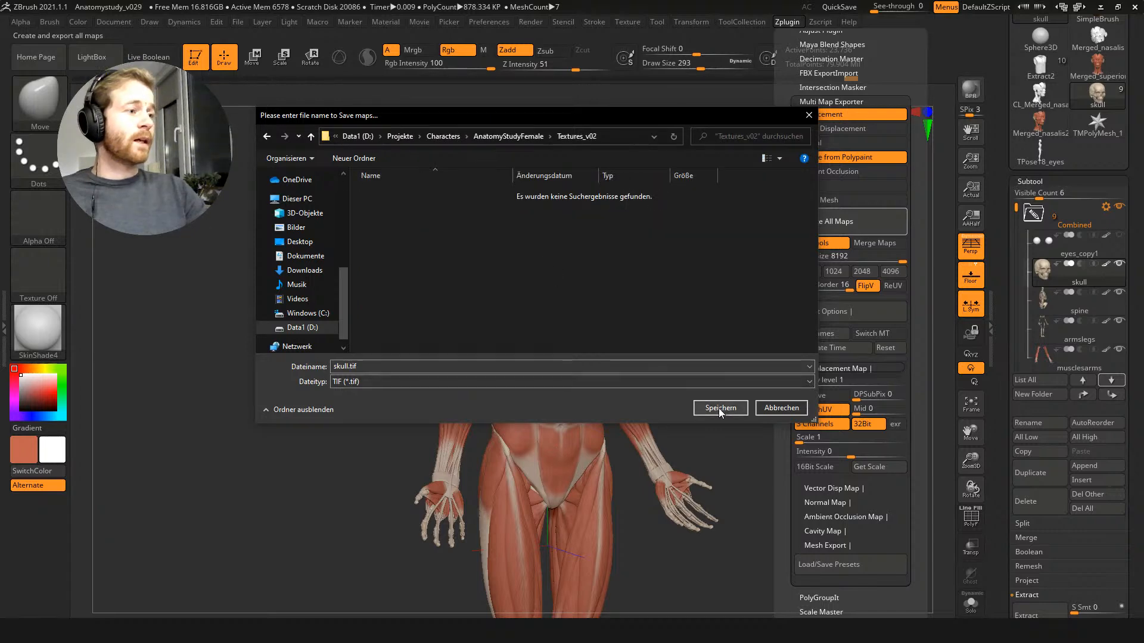
{"action": "left_click", "coordinate": [737, 409]}
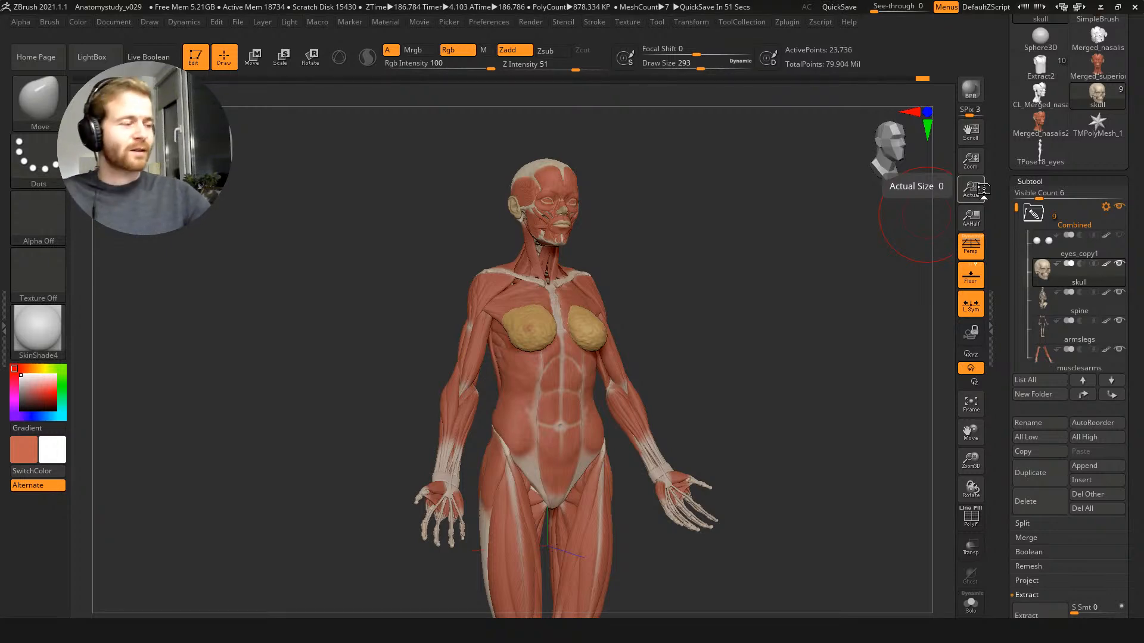
Step: Switch back to Maya and continue past the student version notice
{"action": "left_click_drag", "start_coordinate": [827, 227], "coordinate": [857, 305]}
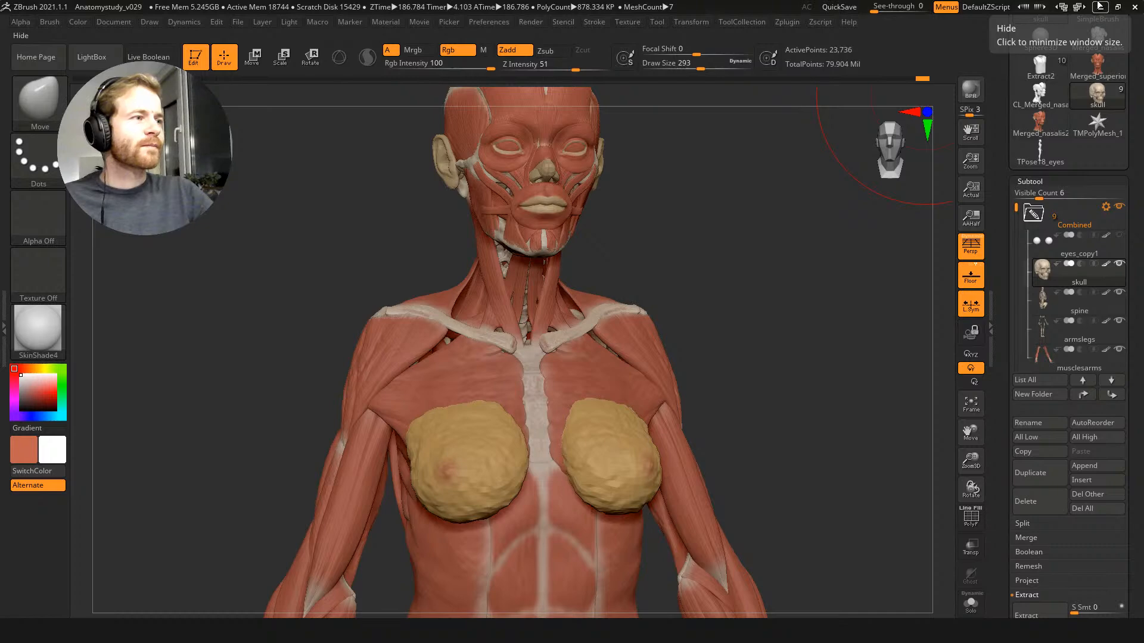
{"action": "left_click", "coordinate": [788, 22]}
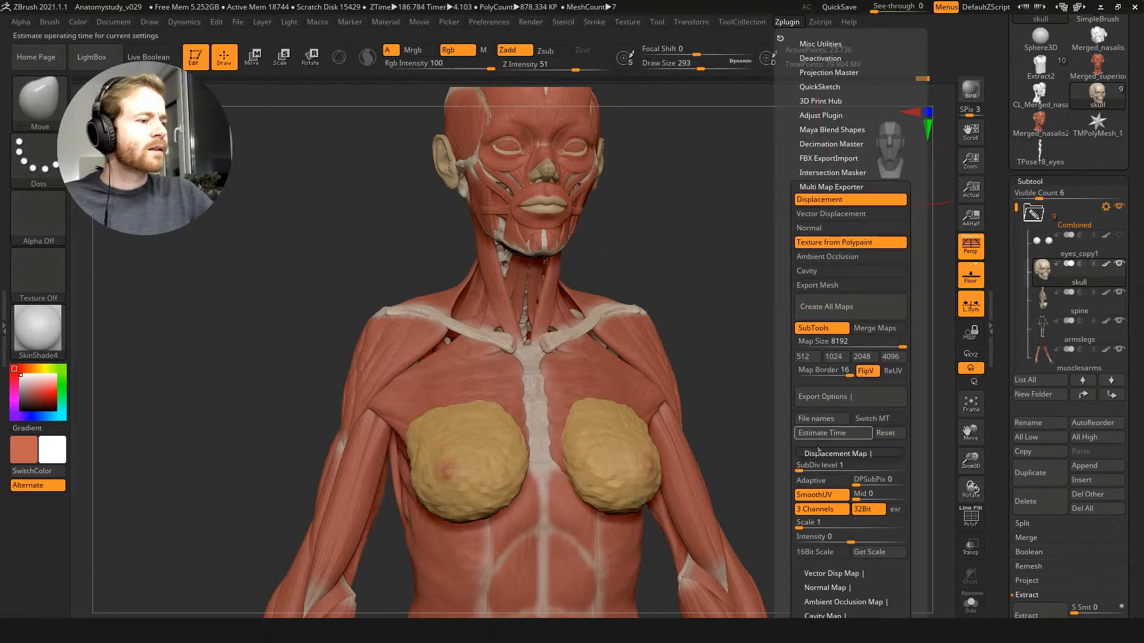
{"action": "left_click", "coordinate": [1100, 7]}
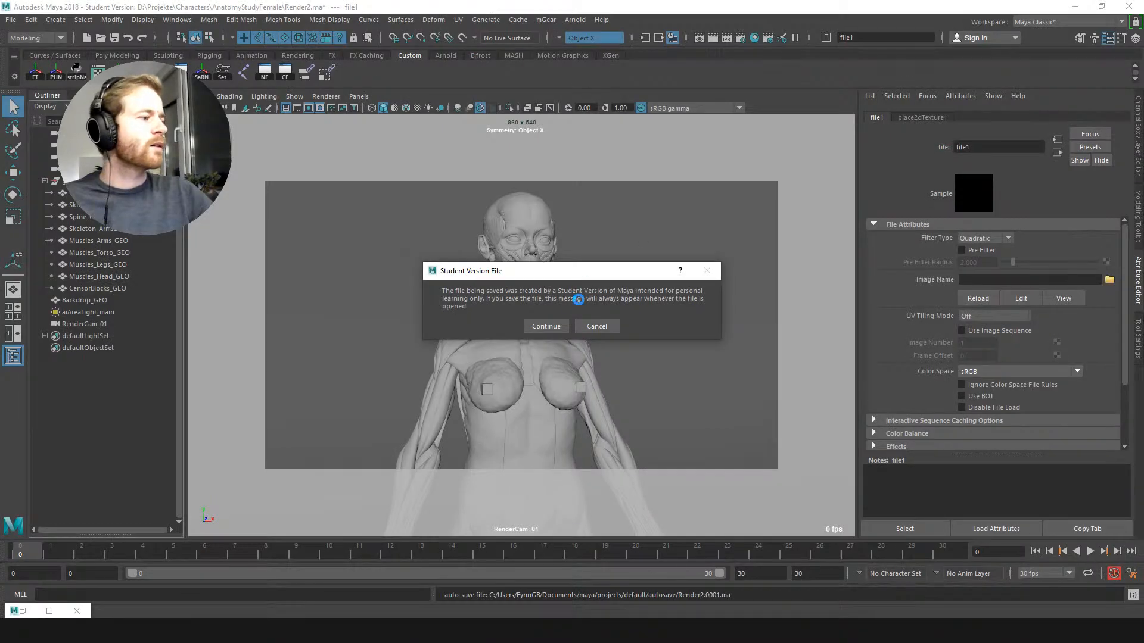
{"action": "left_click", "coordinate": [546, 326]}
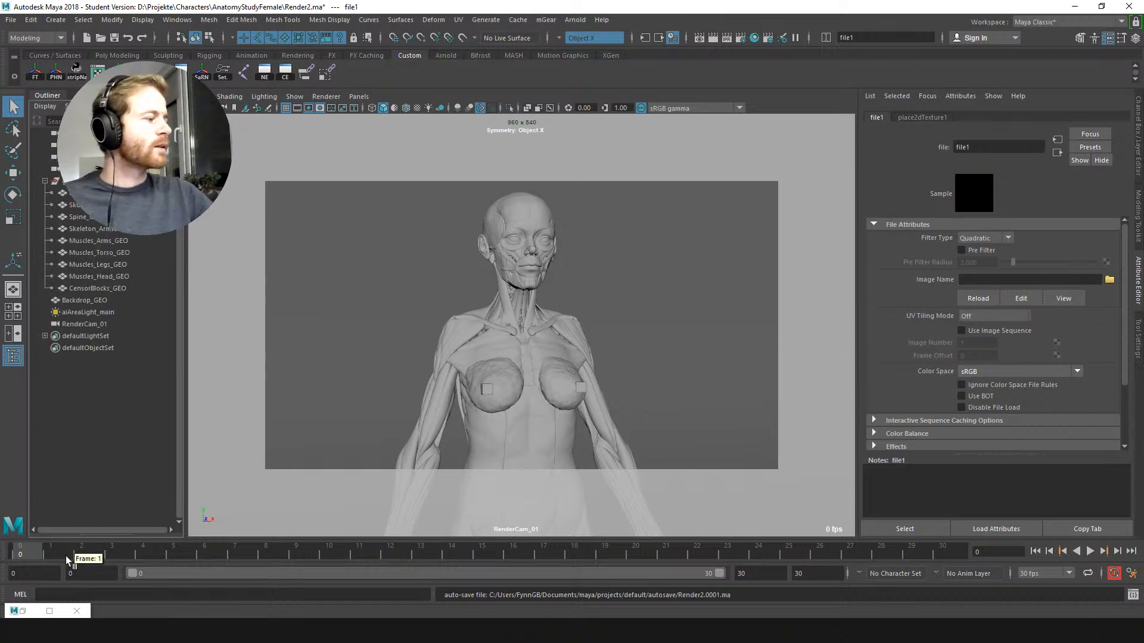
Step: Load skull-TM_u0_v0.tif from AnatomyStudyFemale's Textures_v02 folder as the image of the file1 texture node
{"action": "left_click", "coordinate": [24, 611]}
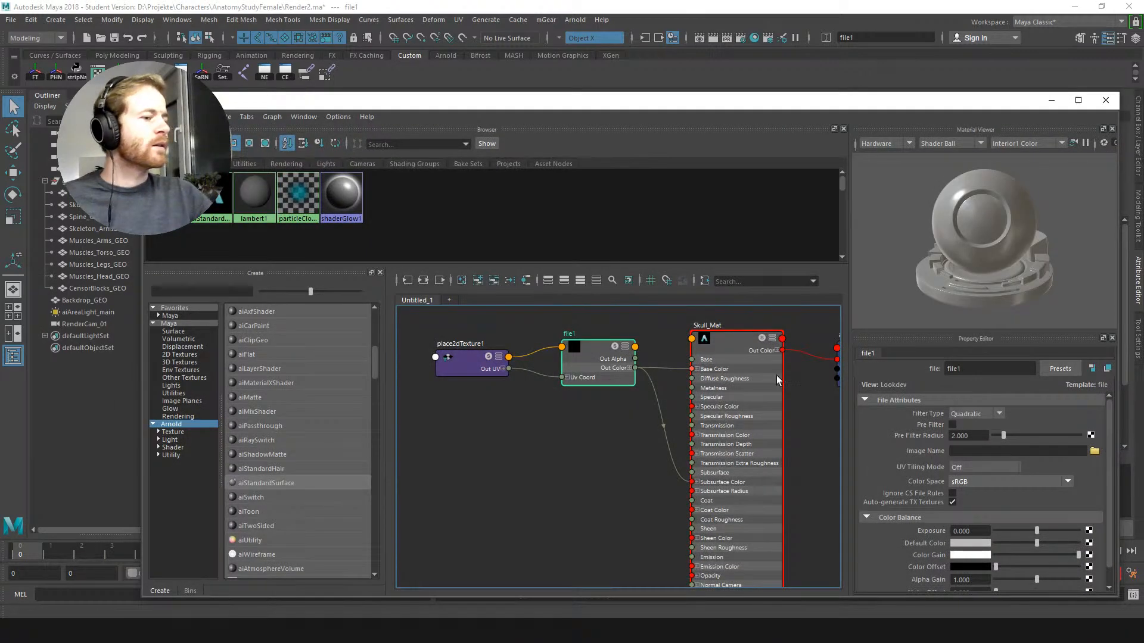
{"action": "left_click", "coordinate": [1095, 451]}
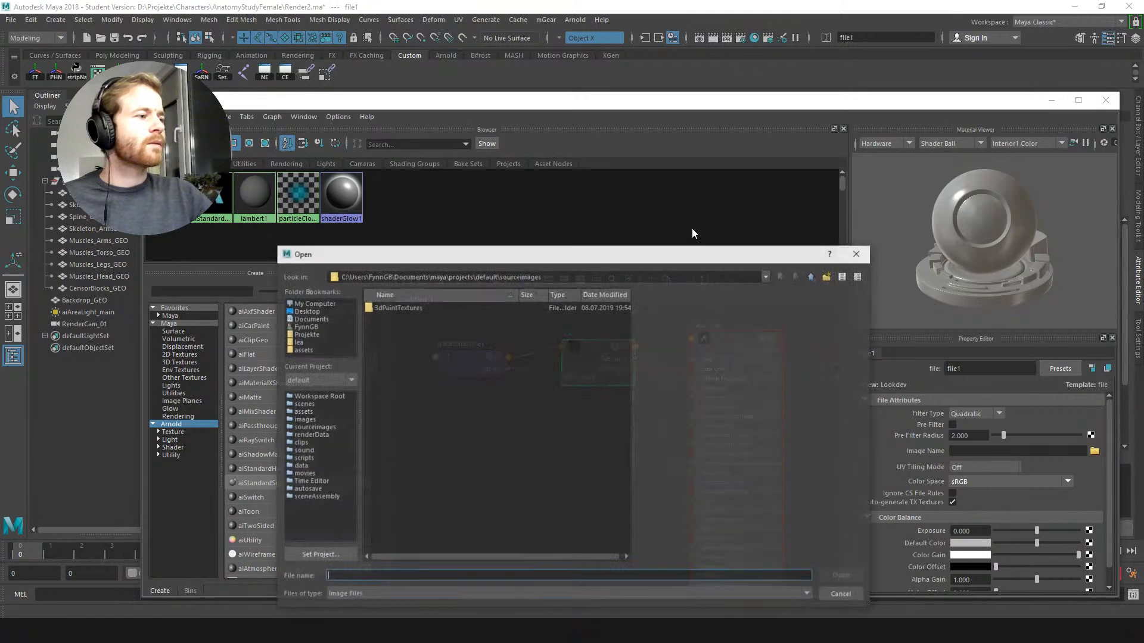
{"action": "left_click", "coordinate": [305, 335]}
{"action": "double_click", "coordinate": [390, 336]}
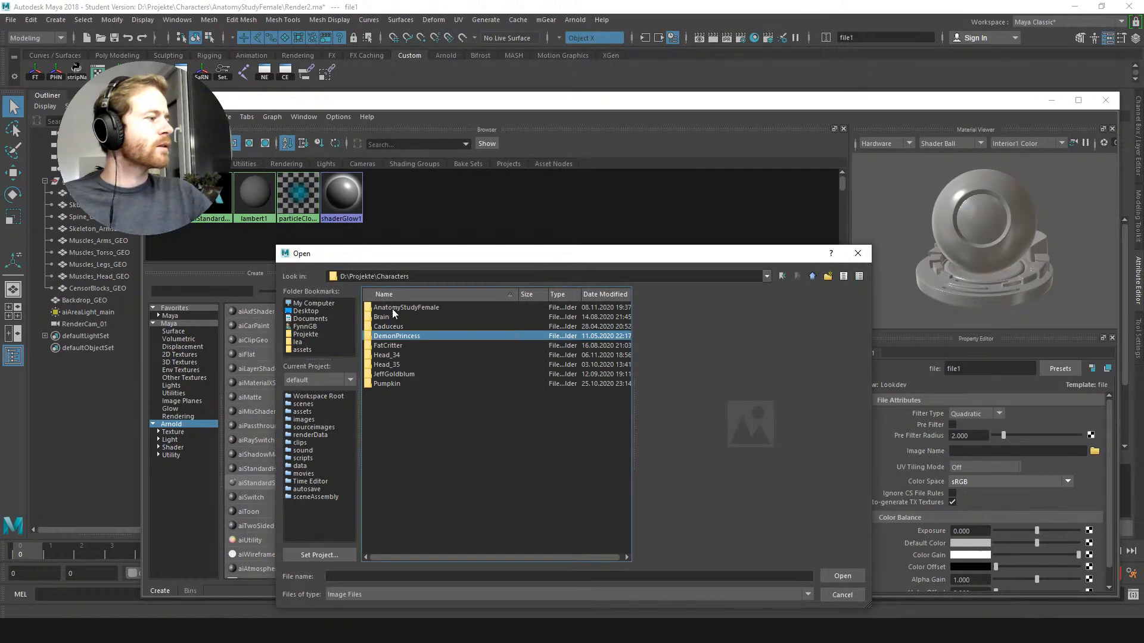
{"action": "double_click", "coordinate": [392, 308]}
{"action": "double_click", "coordinate": [391, 306]}
{"action": "left_click", "coordinate": [398, 327]}
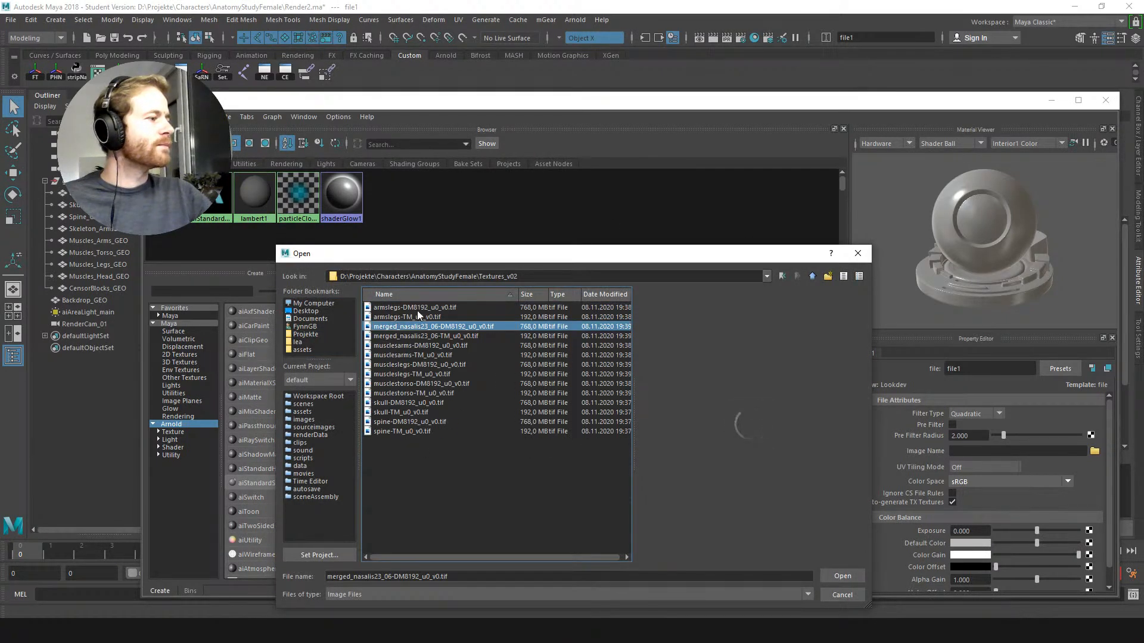
{"action": "left_click", "coordinate": [414, 413]}
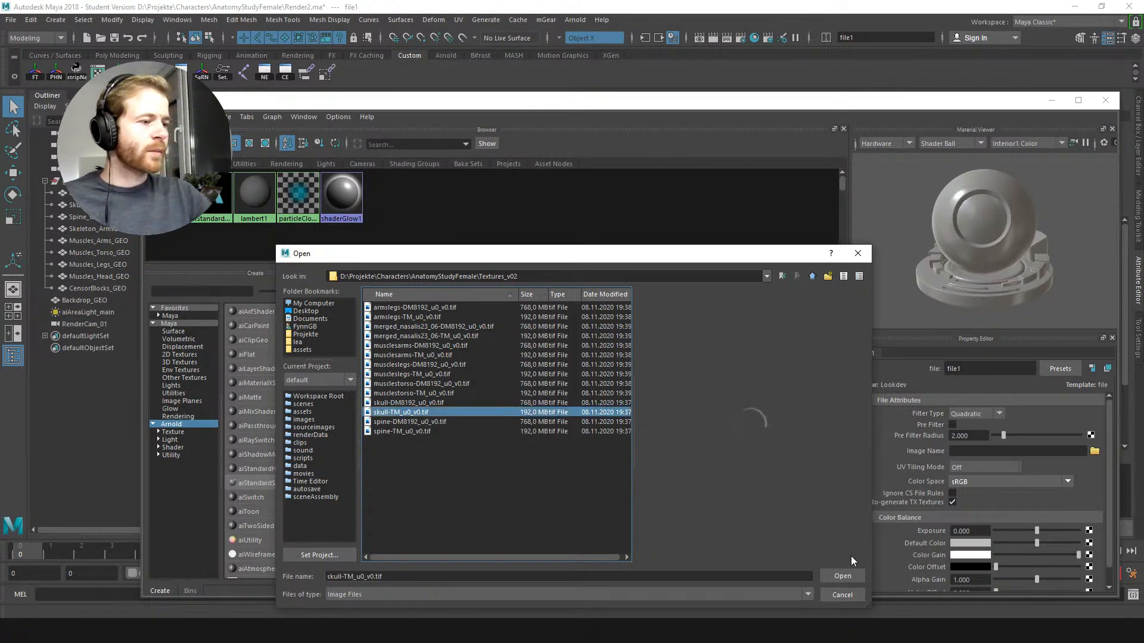
{"action": "left_click", "coordinate": [843, 576]}
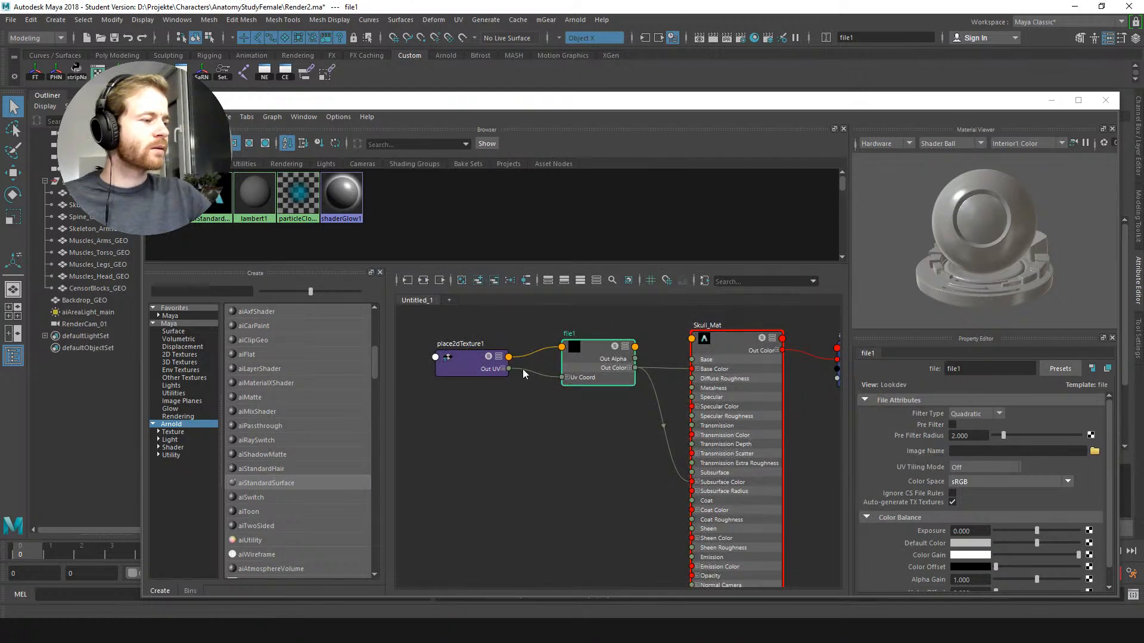
Step: Set the specular roughness of Skull_Mat to 0.6
{"action": "middle_click_drag", "start_coordinate": [523, 373], "coordinate": [604, 438], "text": "alt"}
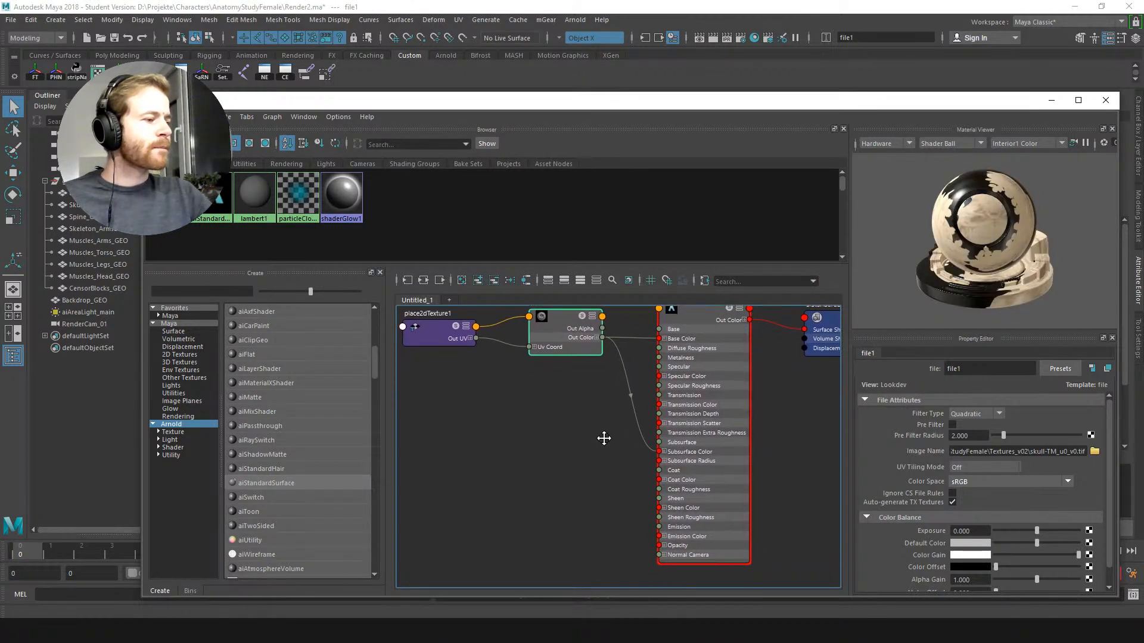
{"action": "scroll", "coordinate": [1110, 480], "scroll_direction": "down", "scroll_amount": 1}
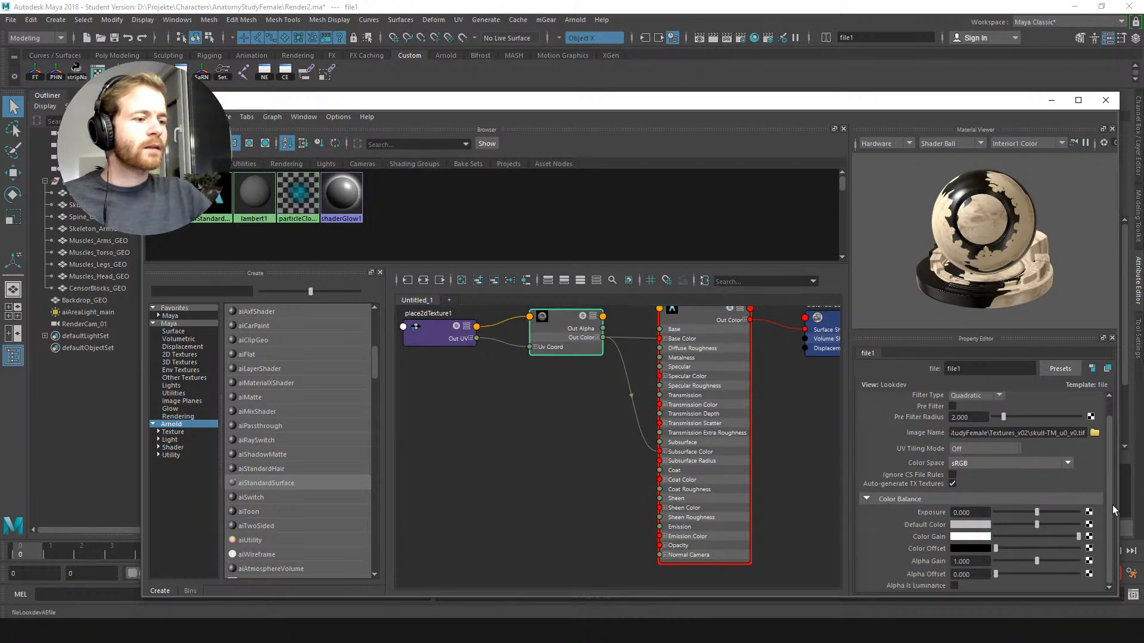
{"action": "left_click", "coordinate": [706, 359]}
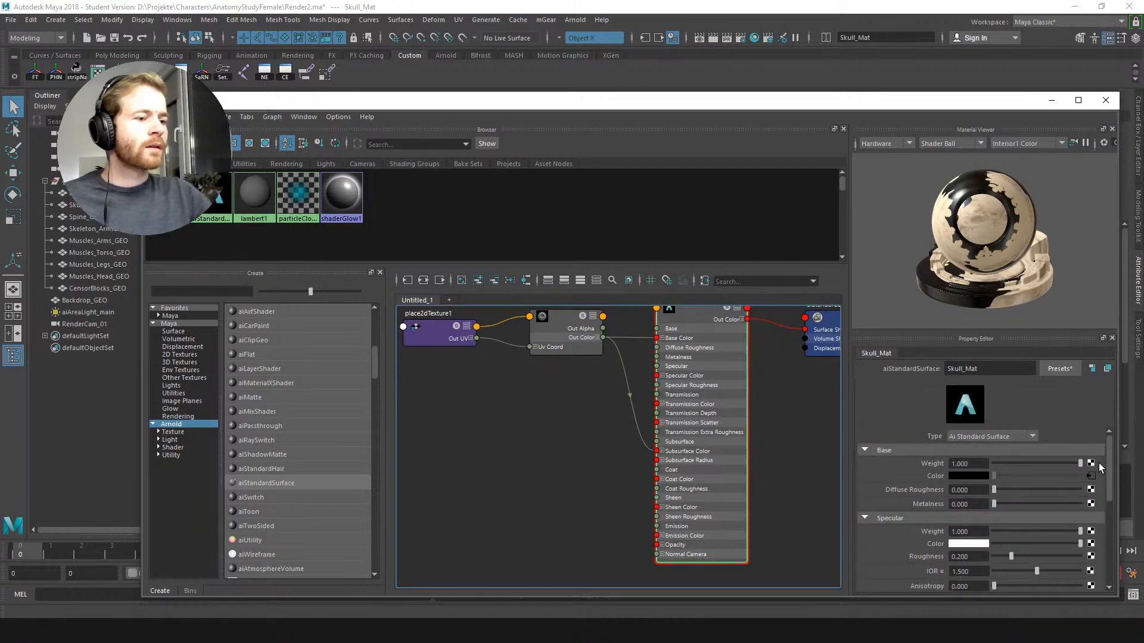
{"action": "scroll", "coordinate": [1109, 479], "scroll_direction": "down", "scroll_amount": 3}
{"action": "left_click_drag", "start_coordinate": [1011, 507], "coordinate": [1044, 509]}
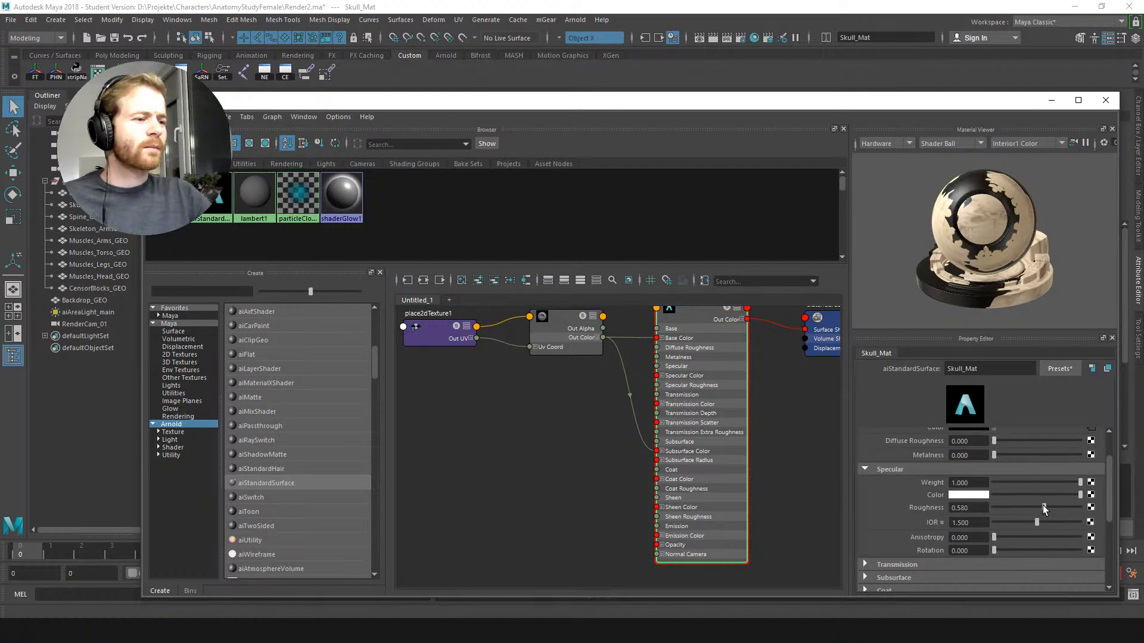
{"action": "double_click", "coordinate": [961, 507]}
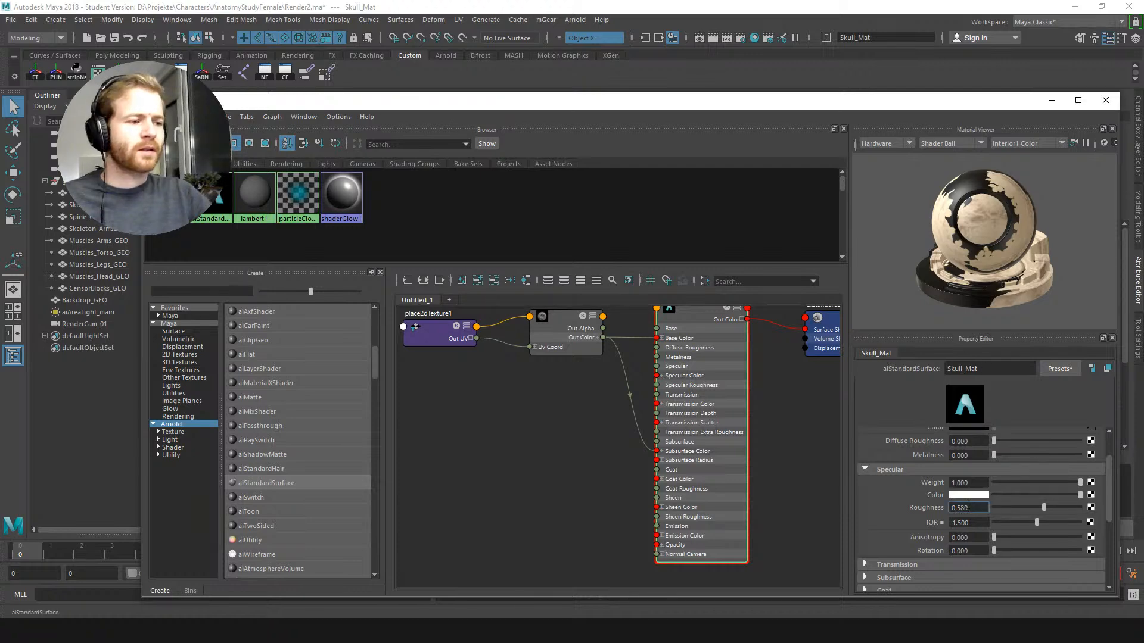
{"action": "type", "text": "6"}
{"action": "key", "text": "Return"}
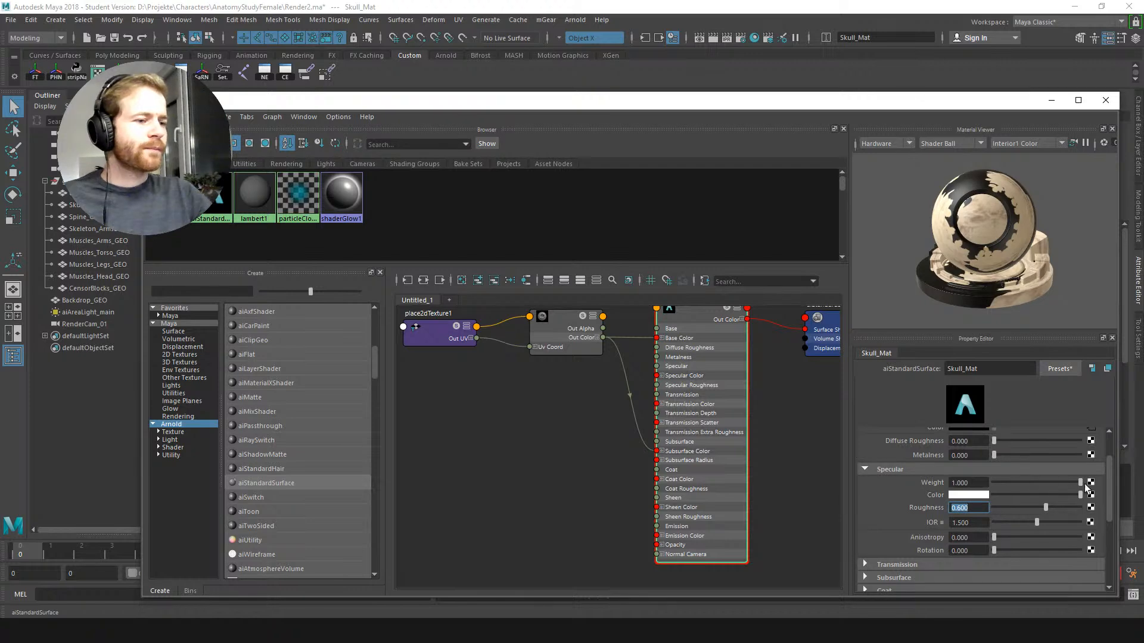
Step: Raise the subsurface weight of Skull_Mat to 1
{"action": "left_click_drag", "start_coordinate": [1108, 474], "coordinate": [1107, 526]}
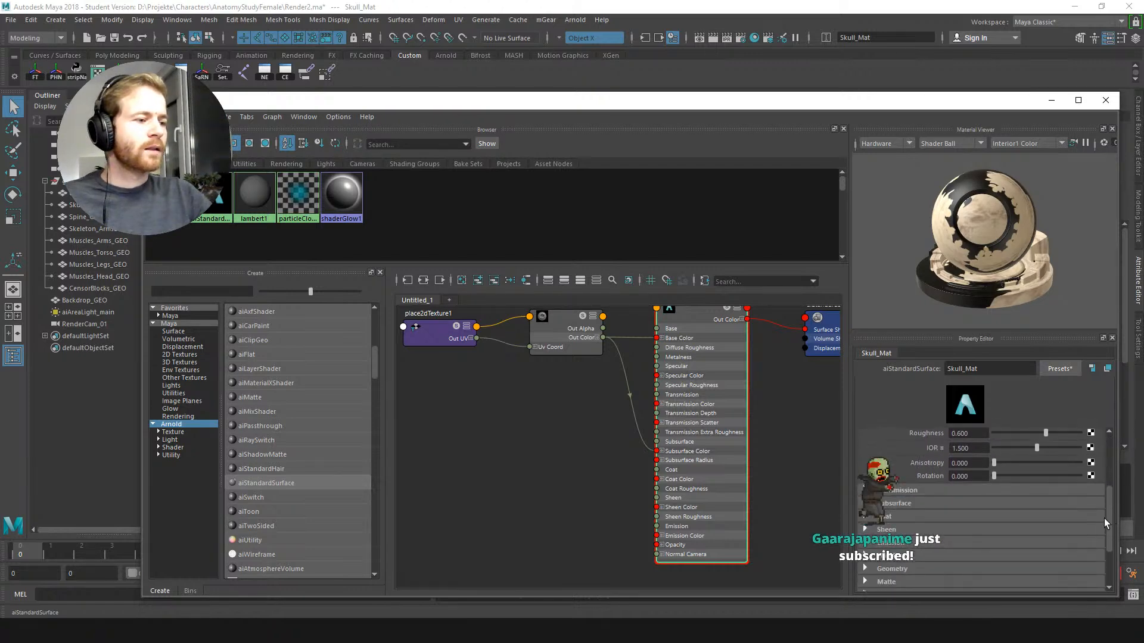
{"action": "left_click", "coordinate": [883, 506]}
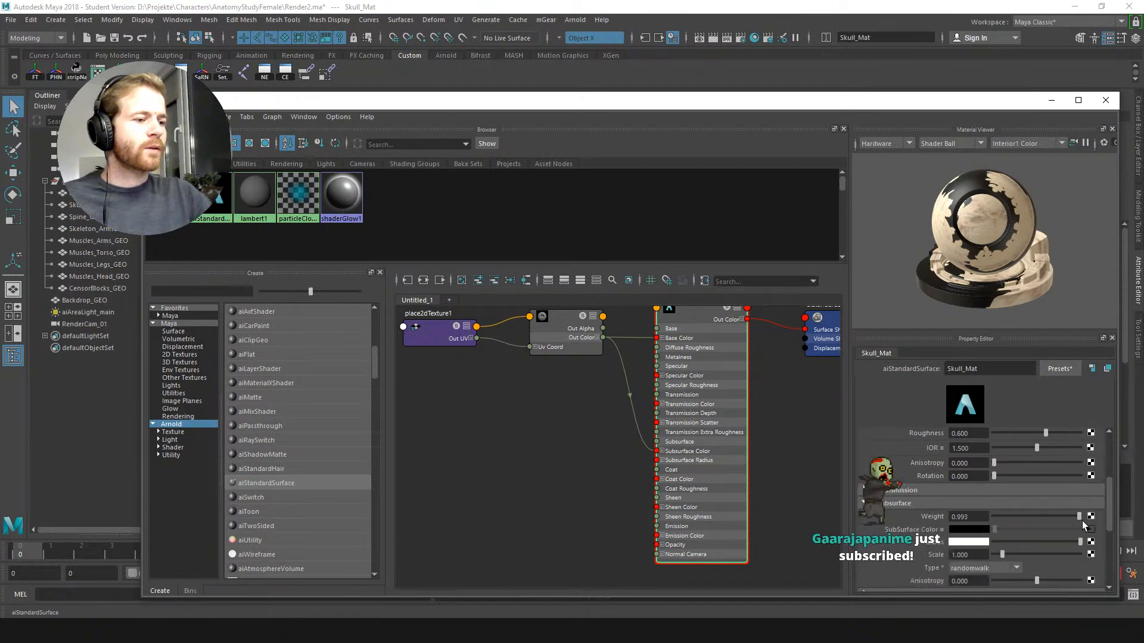
{"action": "left_click_drag", "start_coordinate": [1104, 513], "coordinate": [1109, 525]}
Step: Change Skull_Mat's subsurface radius color to a light skin tone, about RGB 138, 91, 67
{"action": "left_click", "coordinate": [979, 502]}
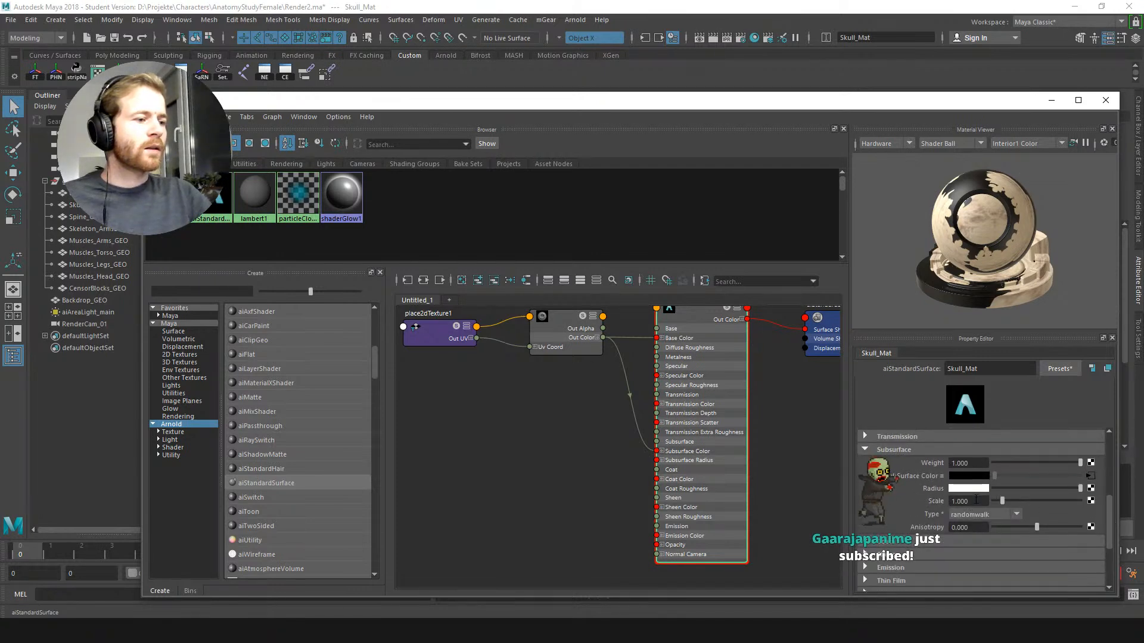
{"action": "left_click", "coordinate": [967, 488]}
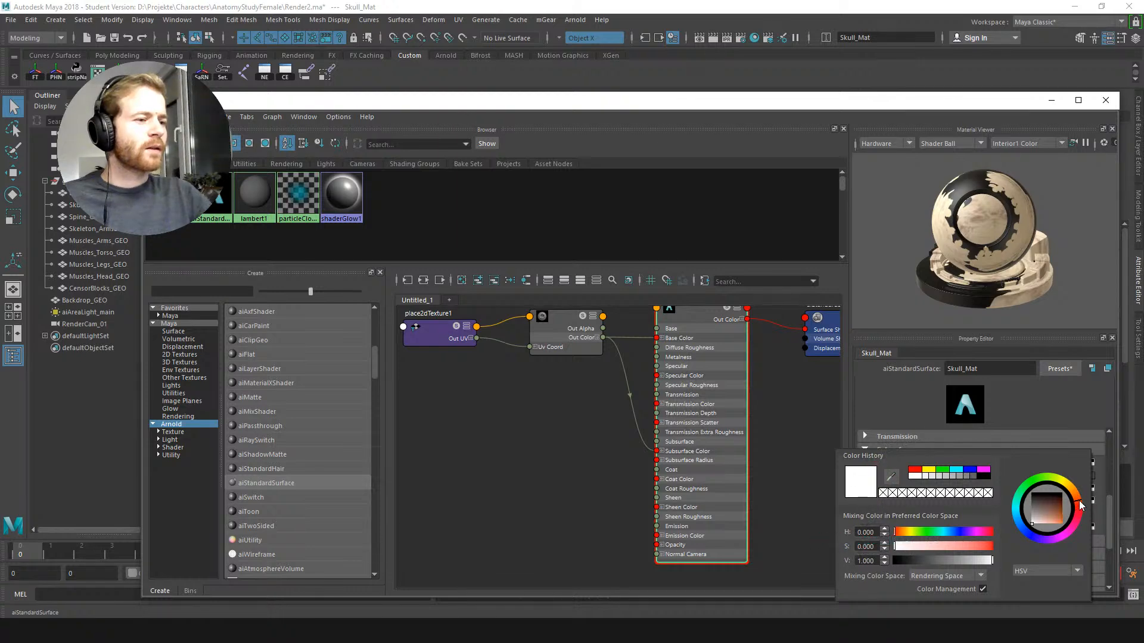
{"action": "left_click", "coordinate": [1045, 519]}
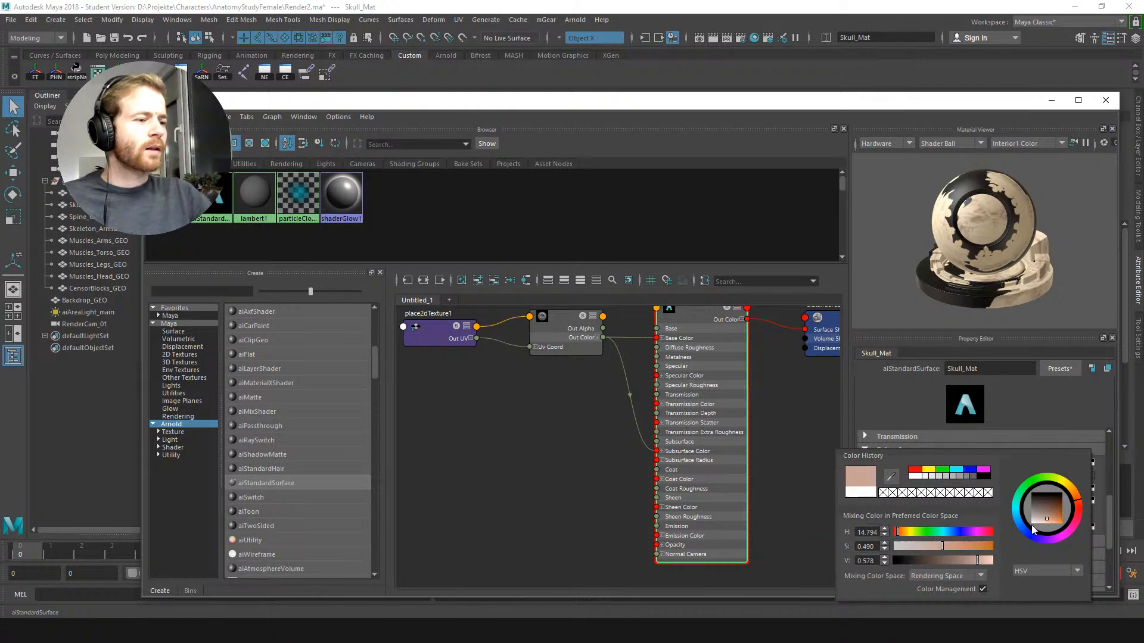
{"action": "left_click", "coordinate": [1038, 572]}
{"action": "left_click", "coordinate": [1038, 588]}
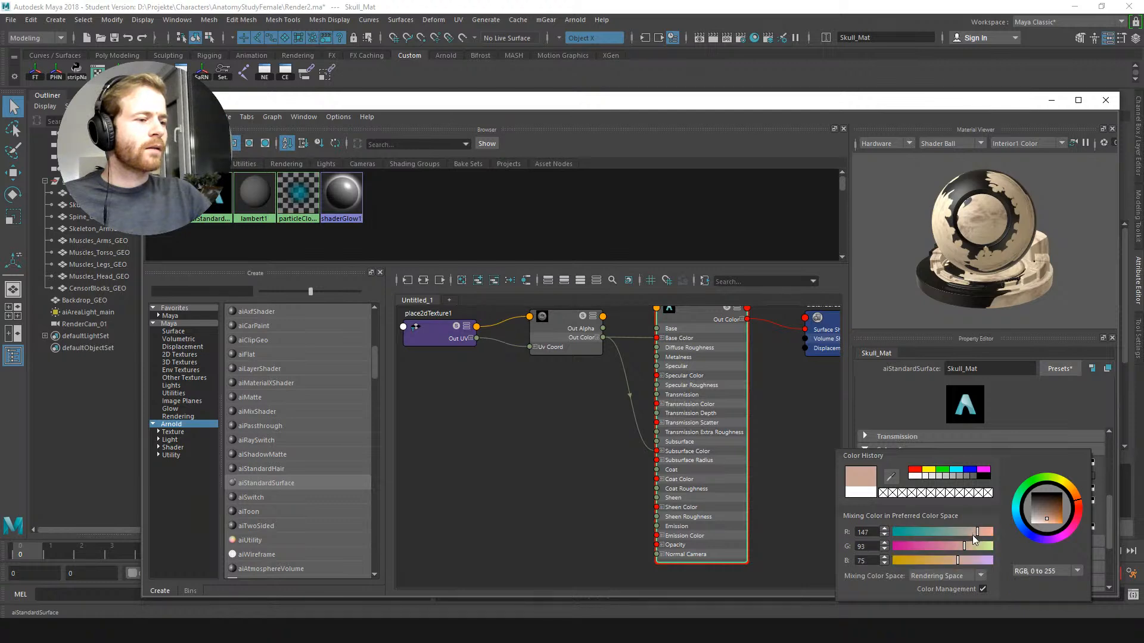
{"action": "left_click", "coordinate": [1047, 517]}
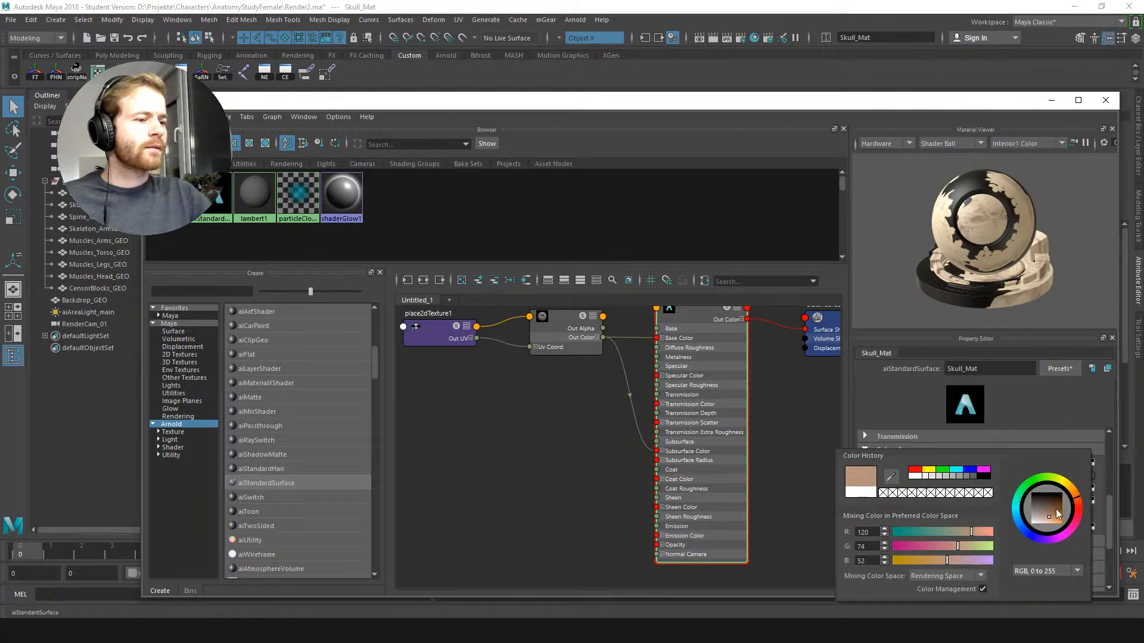
{"action": "left_click", "coordinate": [1046, 517]}
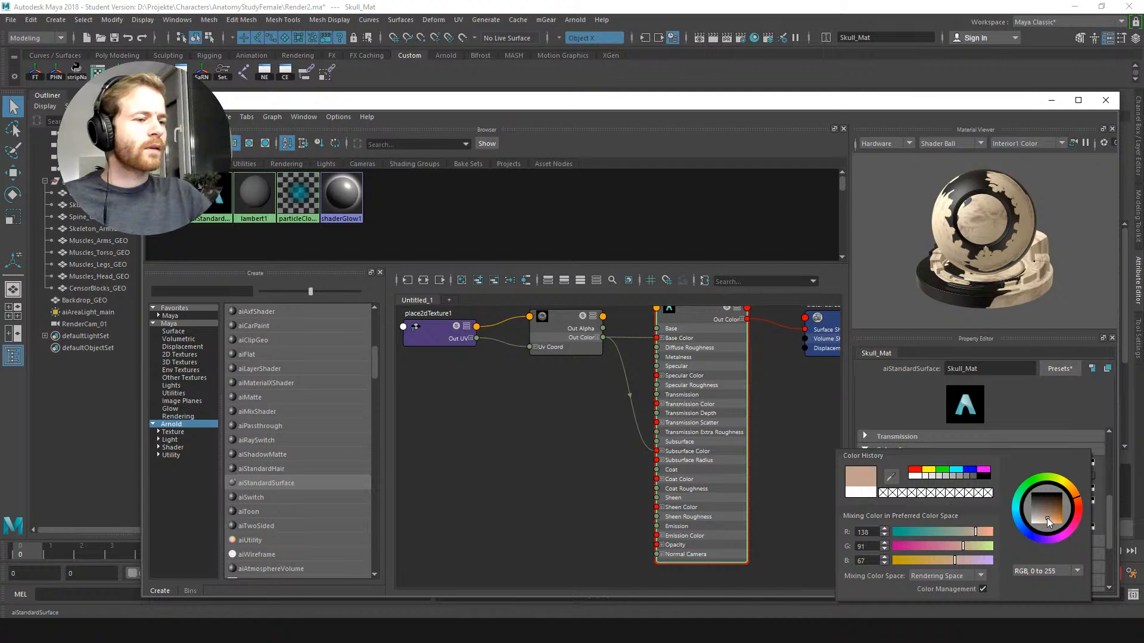
{"action": "left_click_drag", "start_coordinate": [1046, 517], "coordinate": [1047, 518]}
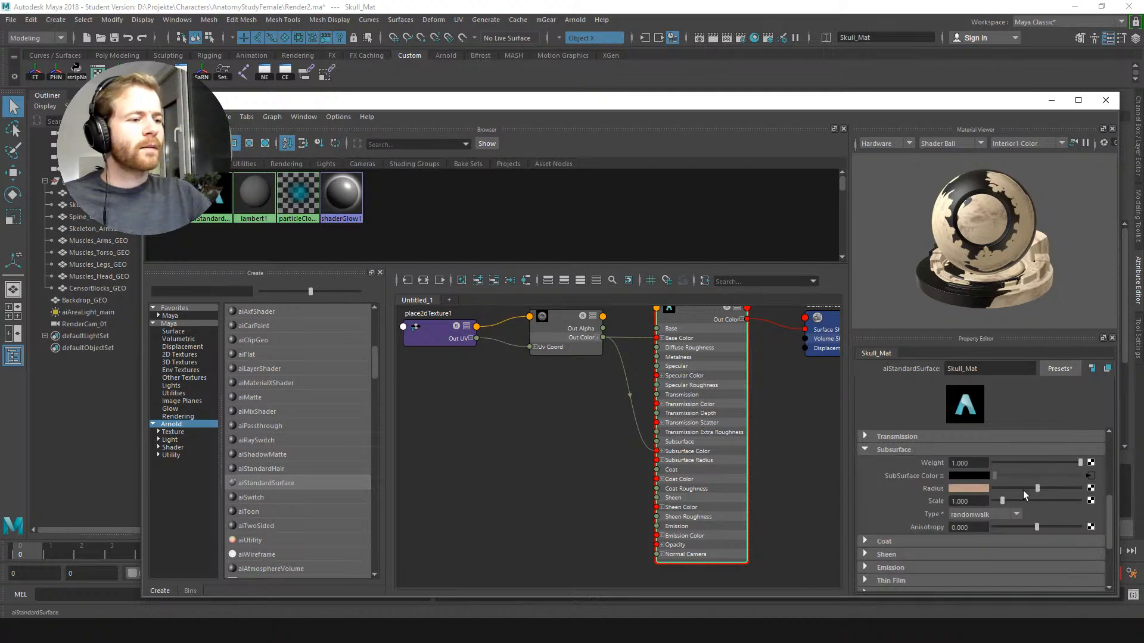
Step: Set Skull_Mat's subsurface scale to 0.1 and its subsurface type to randomwalk_v2
{"action": "left_click", "coordinate": [968, 501]}
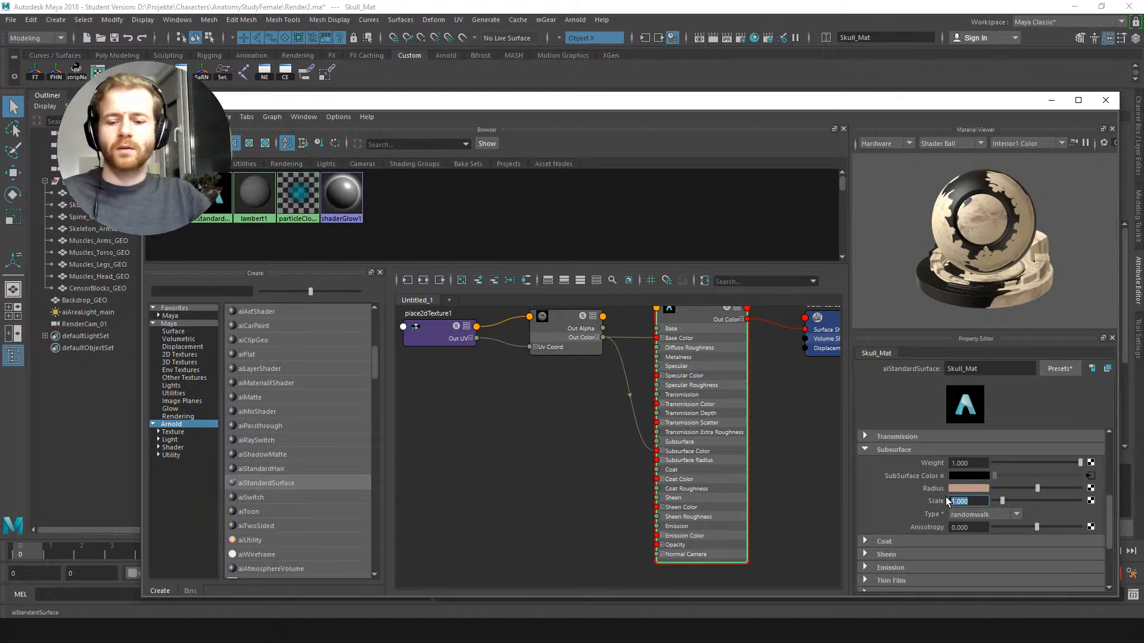
{"action": "type", "text": "0.1"}
{"action": "key", "text": "Return"}
{"action": "left_click", "coordinate": [973, 514]}
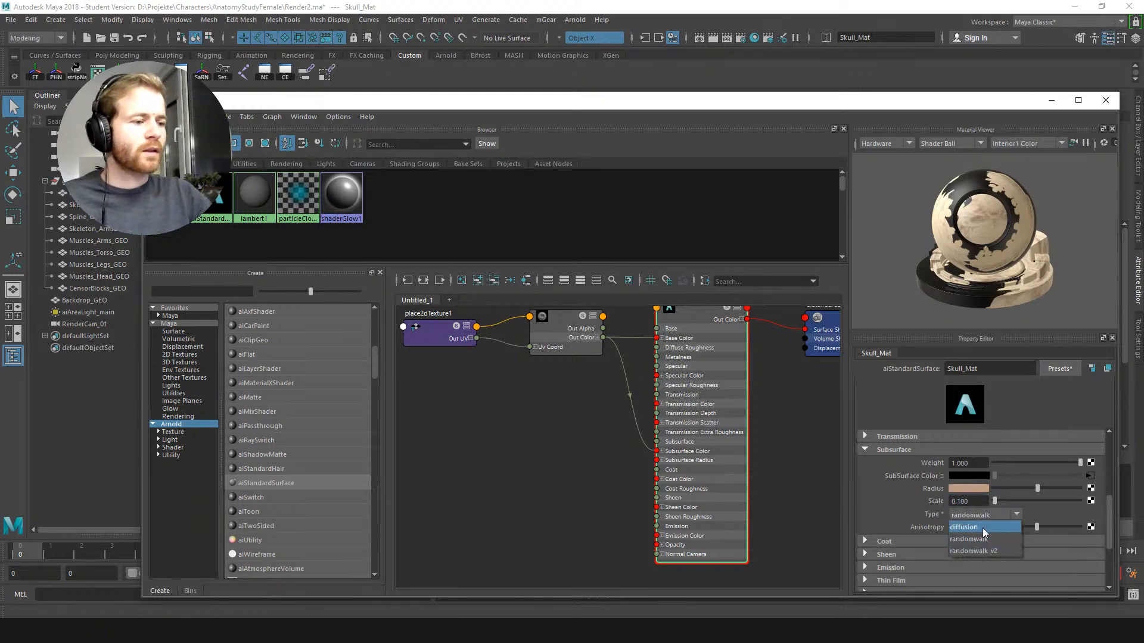
{"action": "left_click", "coordinate": [992, 550]}
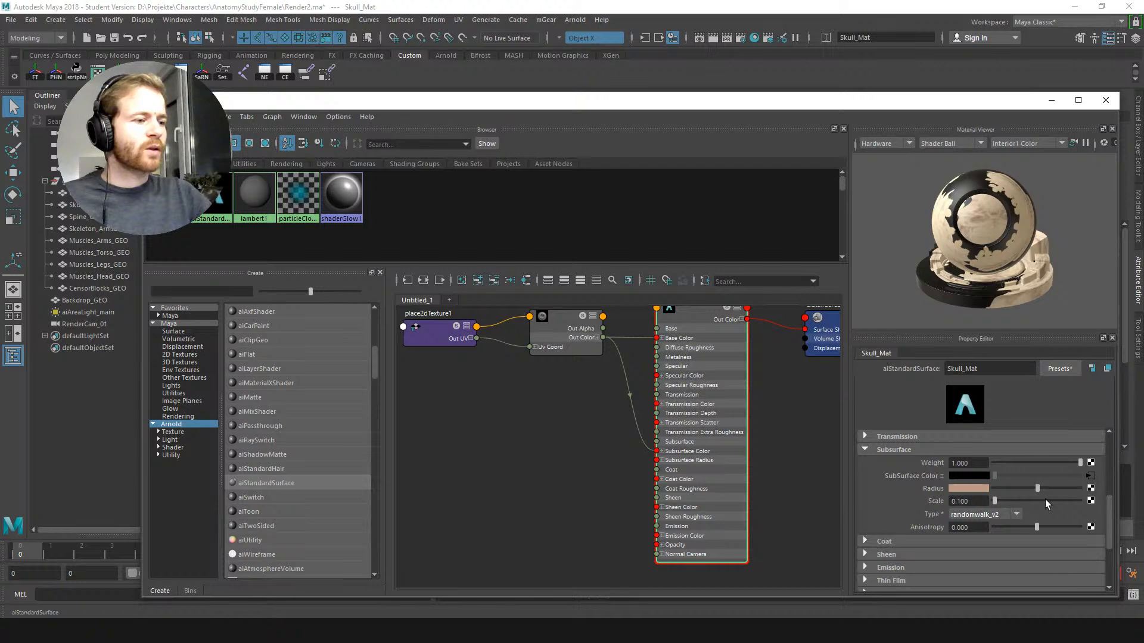
Step: Add a file texture as the displacement material of Skull_Mat's shading group, aiStandardSurface2SG
{"action": "scroll", "coordinate": [1108, 498], "scroll_direction": "up", "scroll_amount": 3}
{"action": "left_click_drag", "start_coordinate": [1107, 491], "coordinate": [1103, 482]}
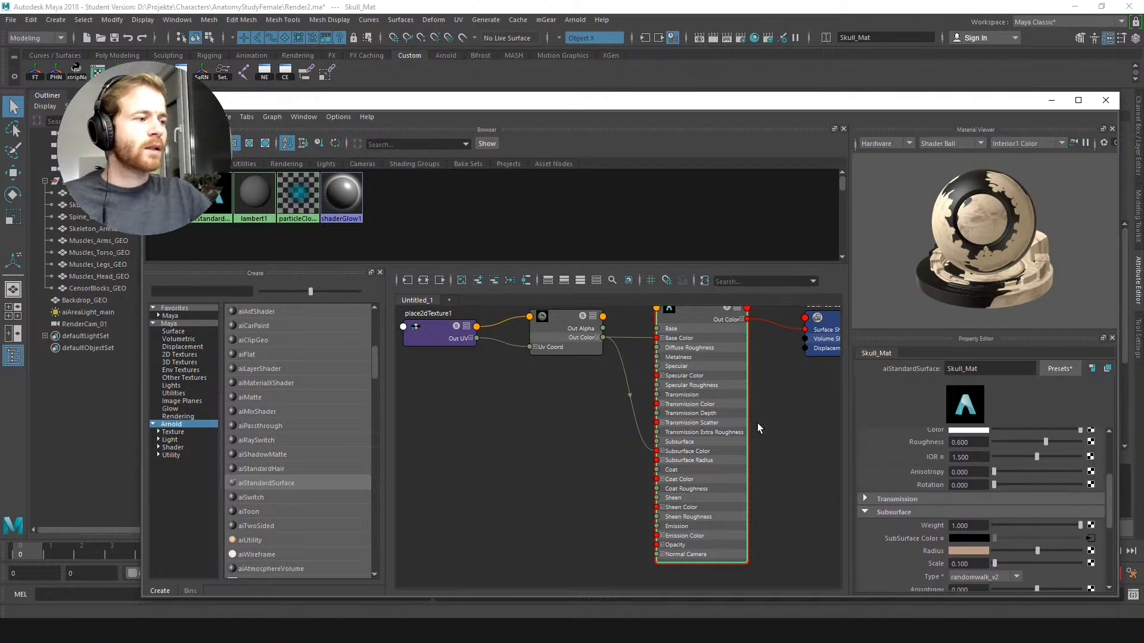
{"action": "key", "text": "f"}
{"action": "left_click", "coordinate": [811, 331]}
{"action": "left_click_drag", "start_coordinate": [810, 336], "coordinate": [824, 336]}
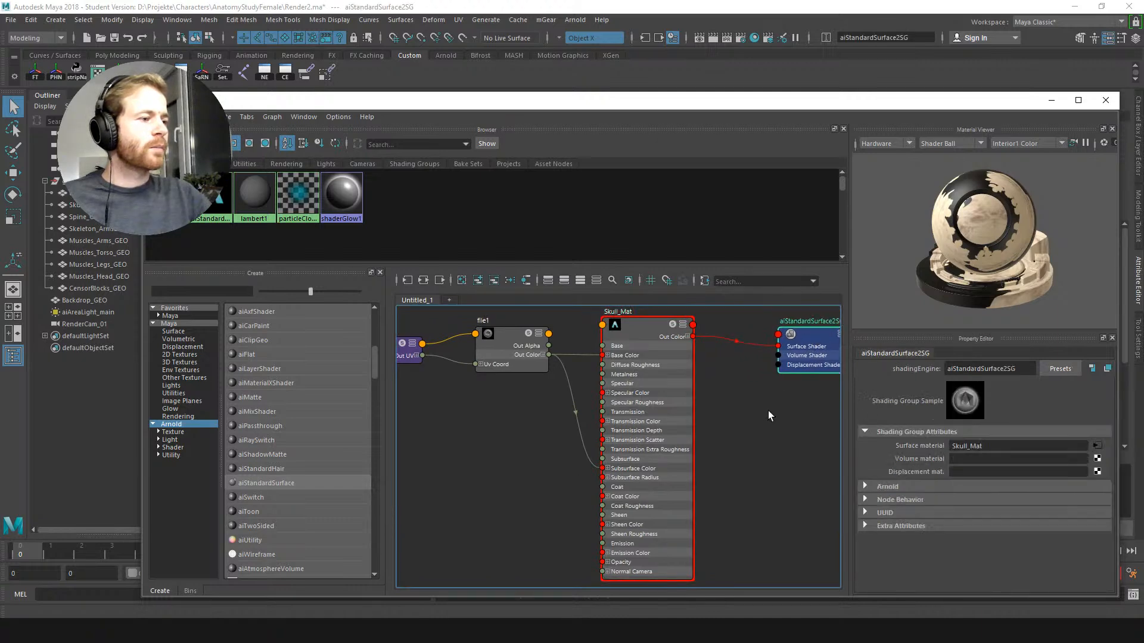
{"action": "left_click", "coordinate": [1095, 472]}
{"action": "left_click", "coordinate": [491, 309]}
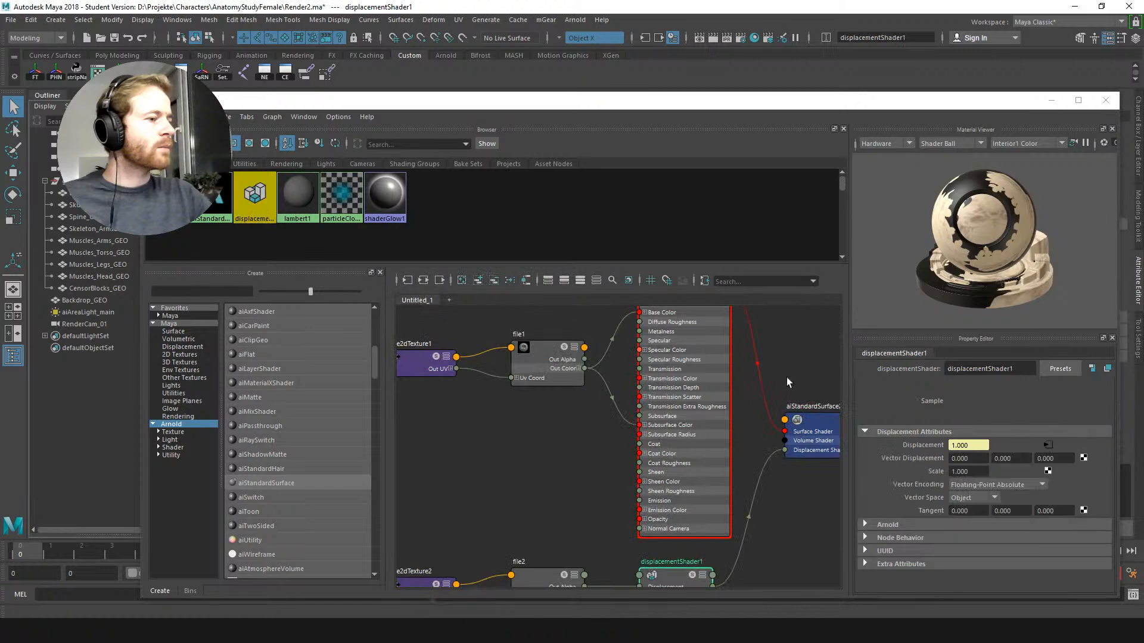
Step: Connect the Out Color R of file2 to the Displacement input of displacementShader1
{"action": "middle_click_drag", "start_coordinate": [637, 405], "coordinate": [634, 310], "text": "alt"}
{"action": "middle_click_drag", "start_coordinate": [572, 377], "coordinate": [597, 347], "text": "alt"}
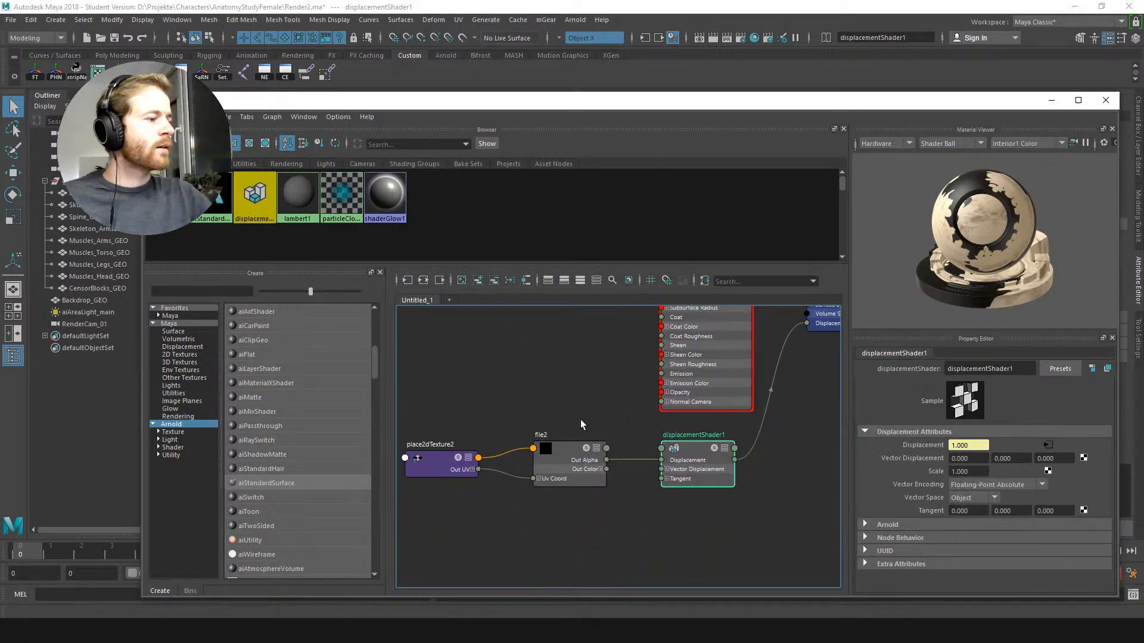
{"action": "left_click", "coordinate": [577, 454]}
{"action": "left_click_drag", "start_coordinate": [607, 469], "coordinate": [661, 462]}
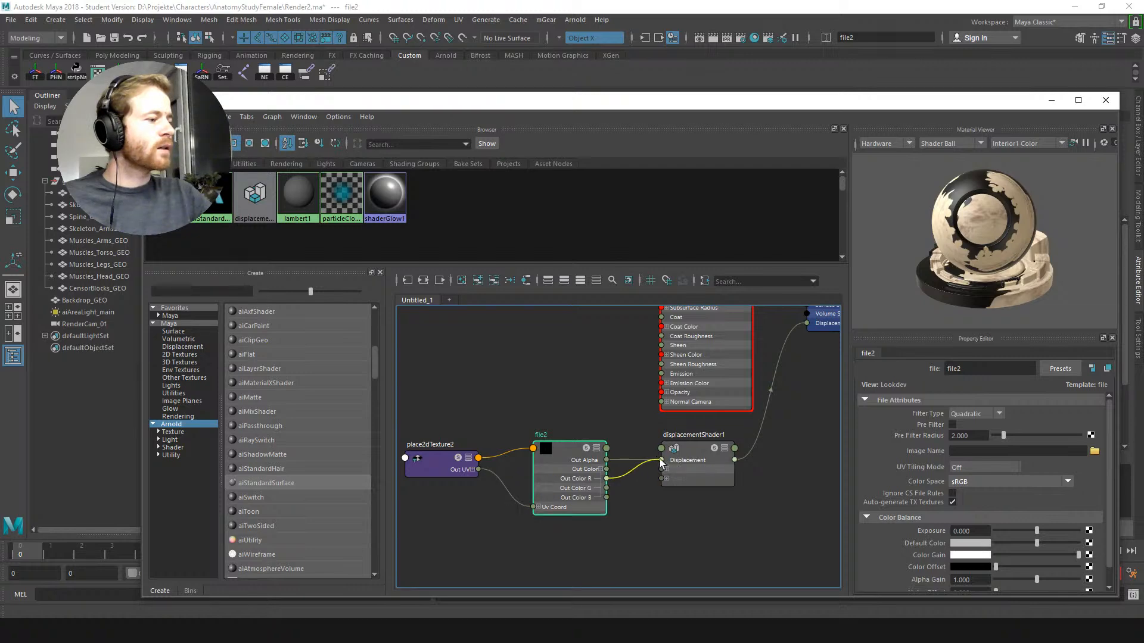
Step: Load skull-DM8192_u0_v0.tif as the image of file2 and set its color space to Raw
{"action": "left_click", "coordinate": [1095, 451]}
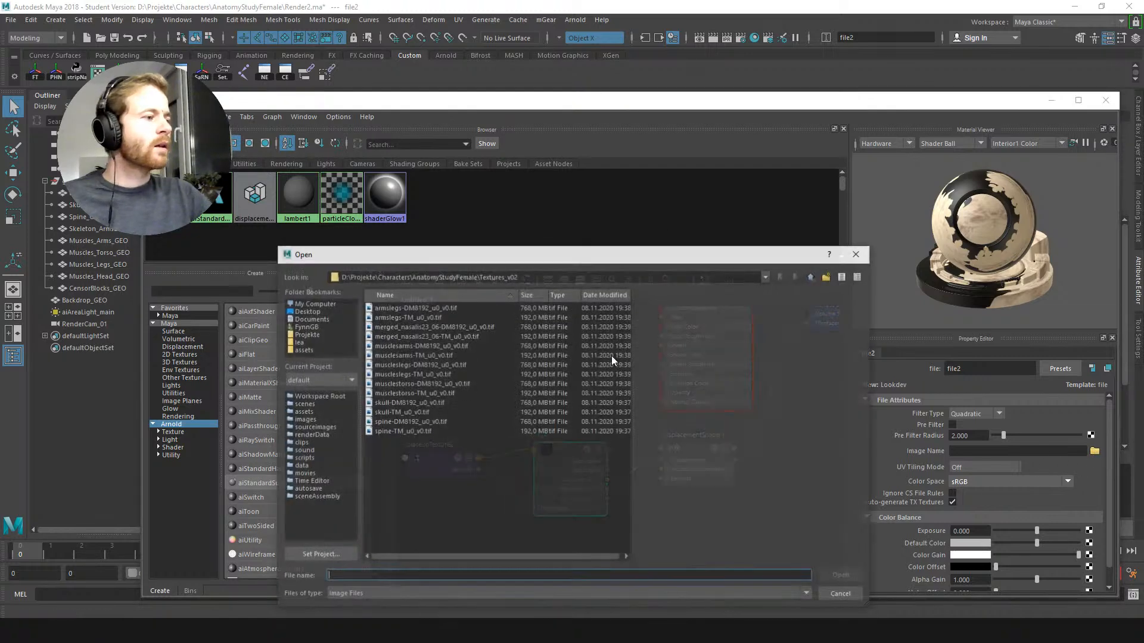
{"action": "double_click", "coordinate": [406, 404]}
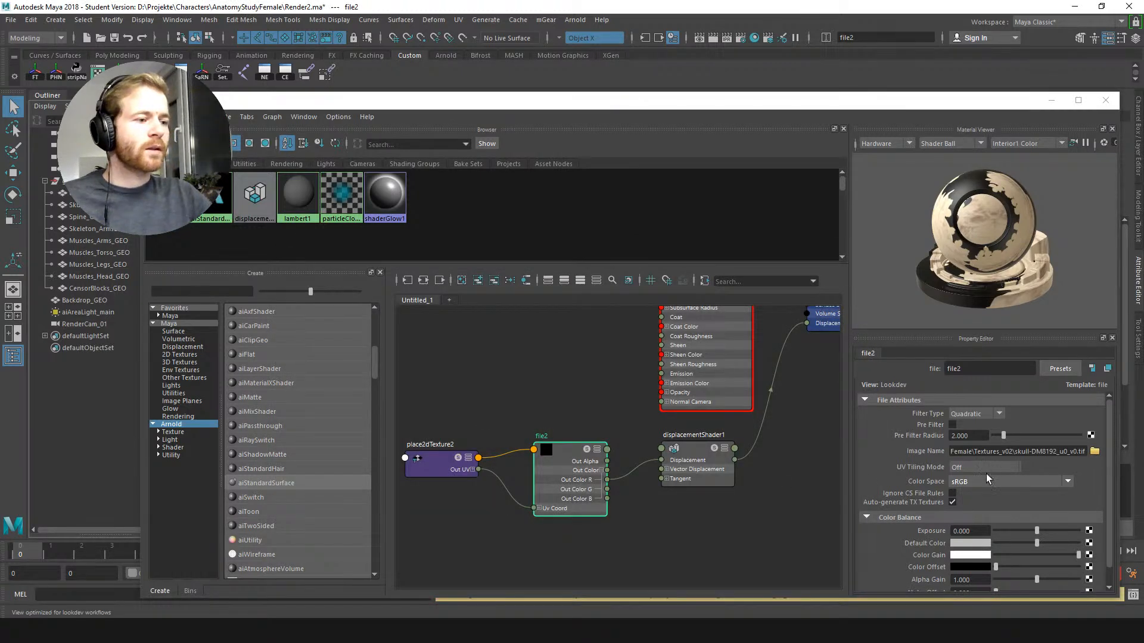
{"action": "left_click", "coordinate": [993, 482]}
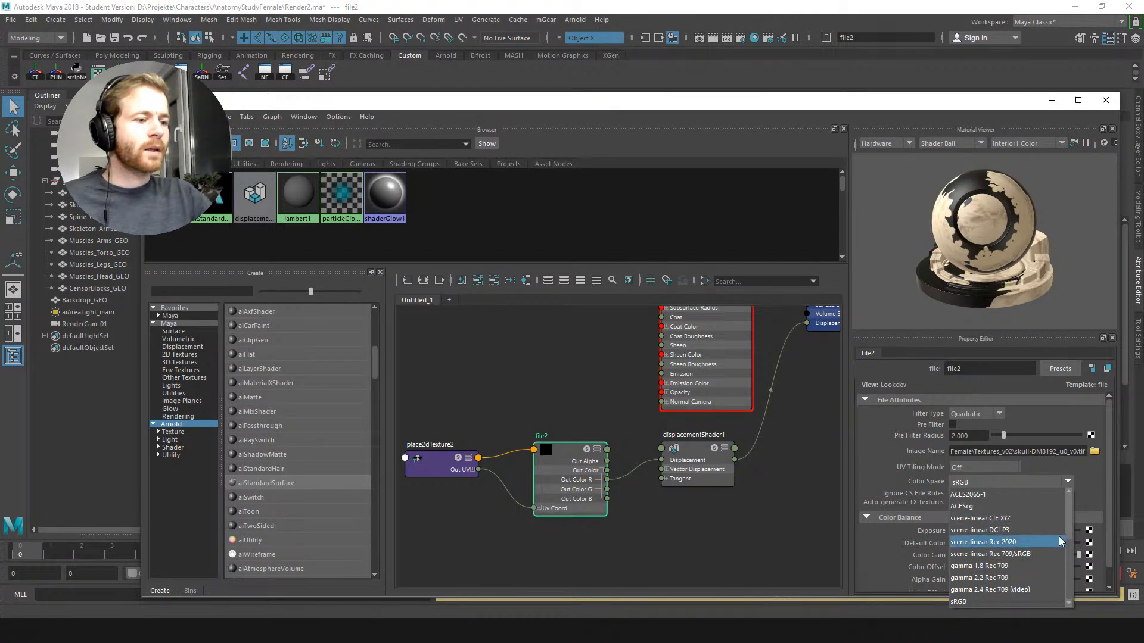
{"action": "left_click_drag", "start_coordinate": [1067, 556], "coordinate": [1066, 534]}
{"action": "left_click", "coordinate": [1019, 519]}
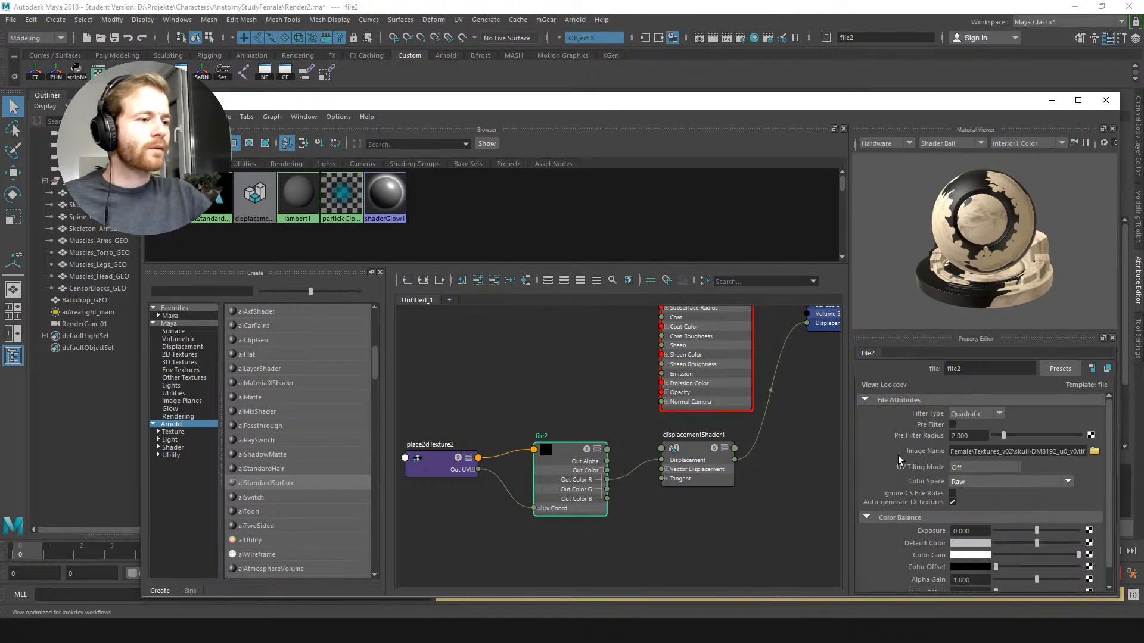
Step: Check the attributes of displacementShader1 and its connection to the skull's shading group
{"action": "left_click", "coordinate": [702, 441]}
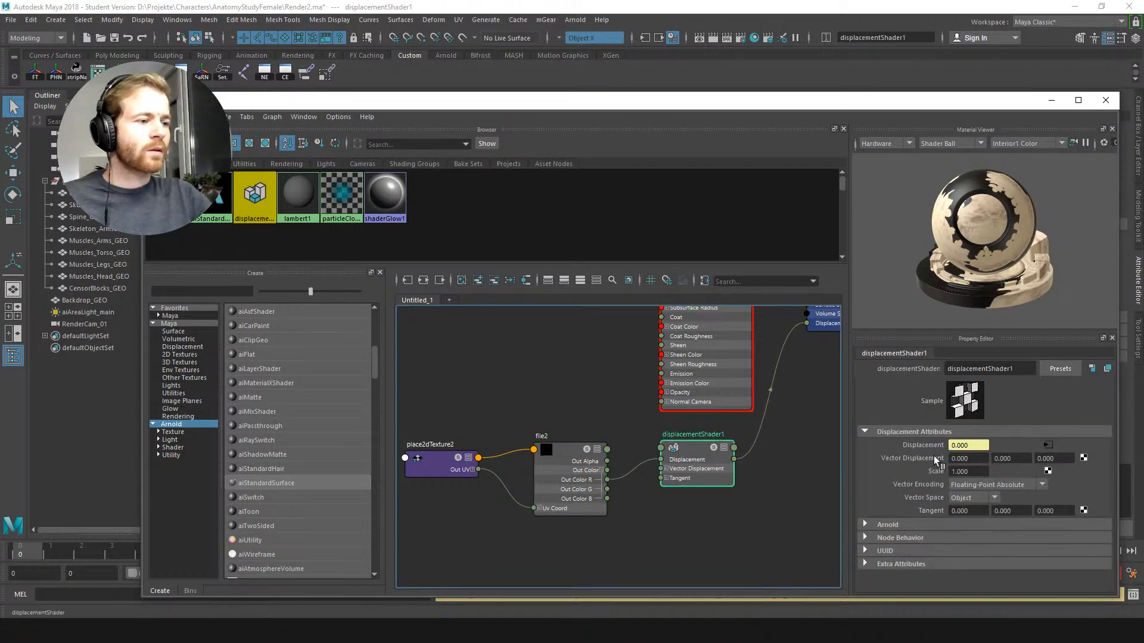
{"action": "left_click", "coordinate": [797, 457]}
{"action": "middle_click_drag", "start_coordinate": [790, 397], "coordinate": [751, 479], "text": "alt"}
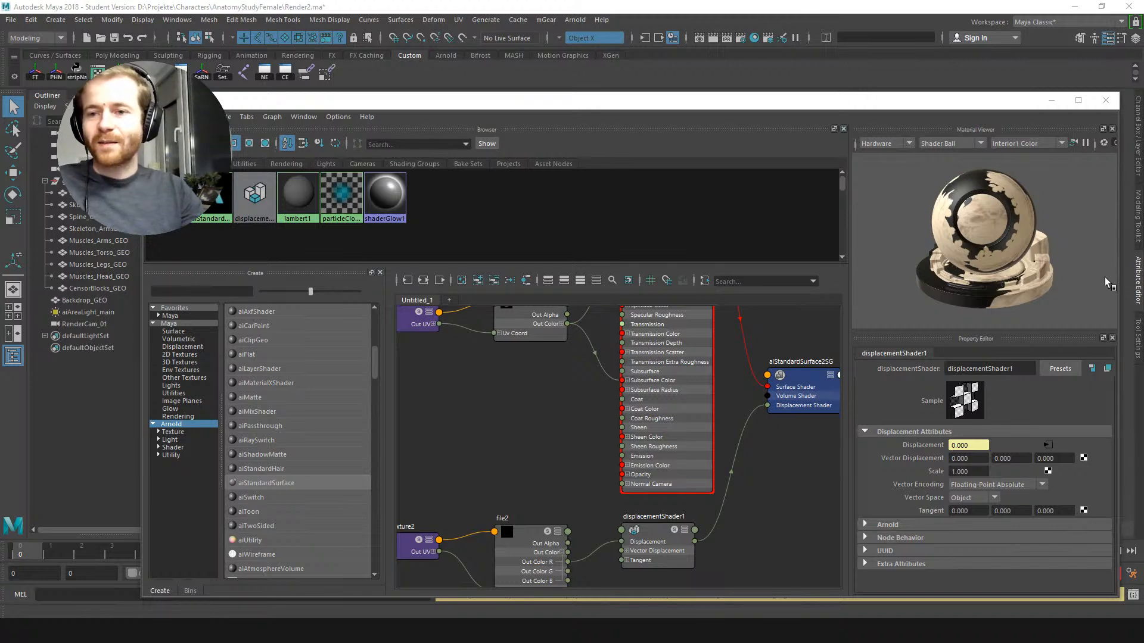
Step: Inspect the skull's shading network, including the attributes of aiStandardSurface2SG and Skull_Mat, and minimize the Hypershade
{"action": "middle_click_drag", "start_coordinate": [567, 427], "coordinate": [557, 383]}
{"action": "middle_click_drag", "start_coordinate": [603, 418], "coordinate": [592, 370], "text": "alt"}
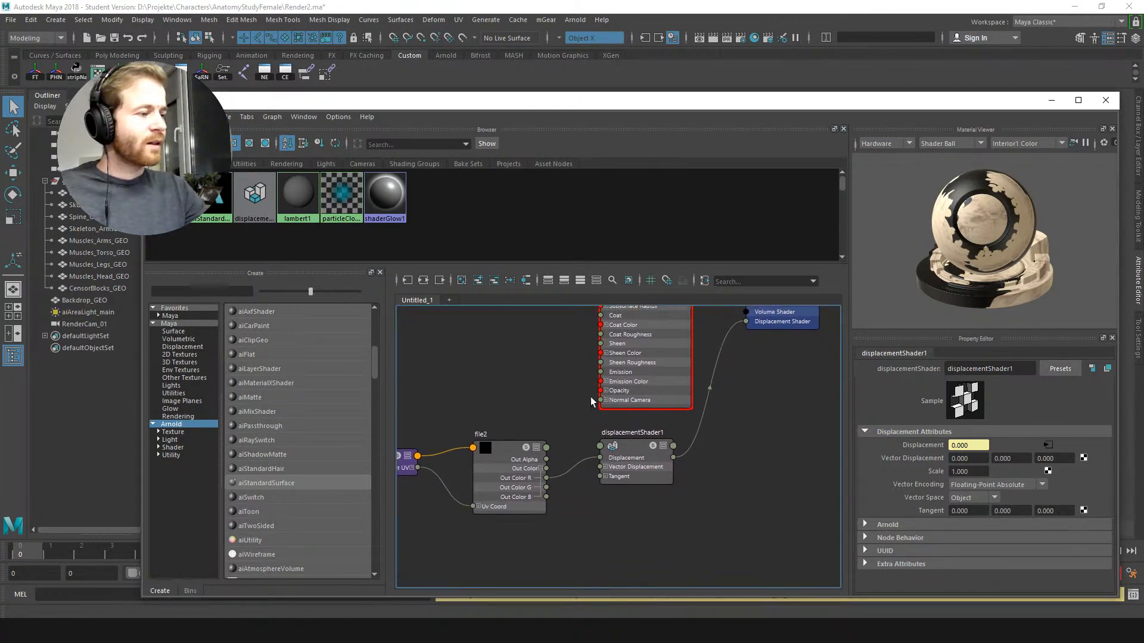
{"action": "middle_click_drag", "start_coordinate": [601, 412], "coordinate": [634, 491], "text": "alt"}
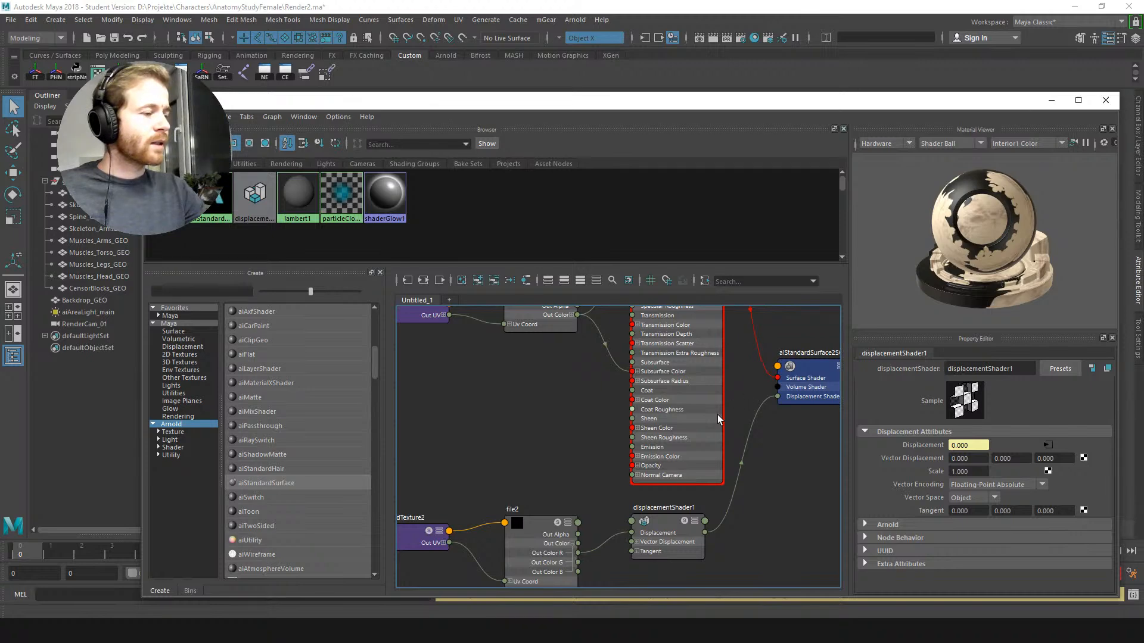
{"action": "middle_click_drag", "start_coordinate": [655, 473], "coordinate": [674, 464], "text": "alt"}
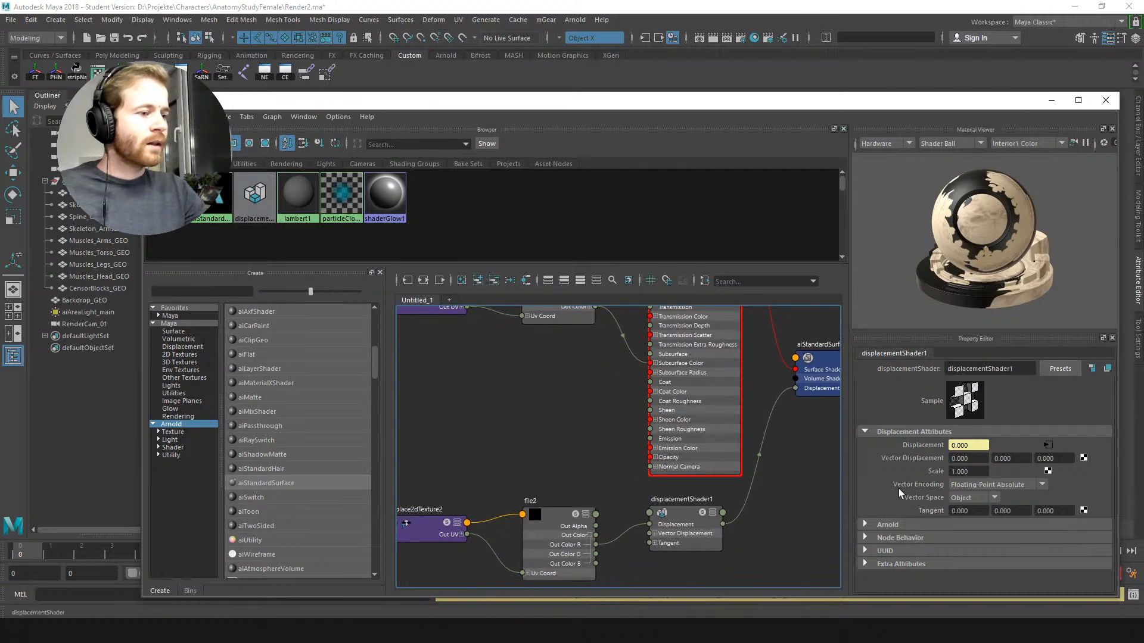
{"action": "left_click", "coordinate": [817, 358]}
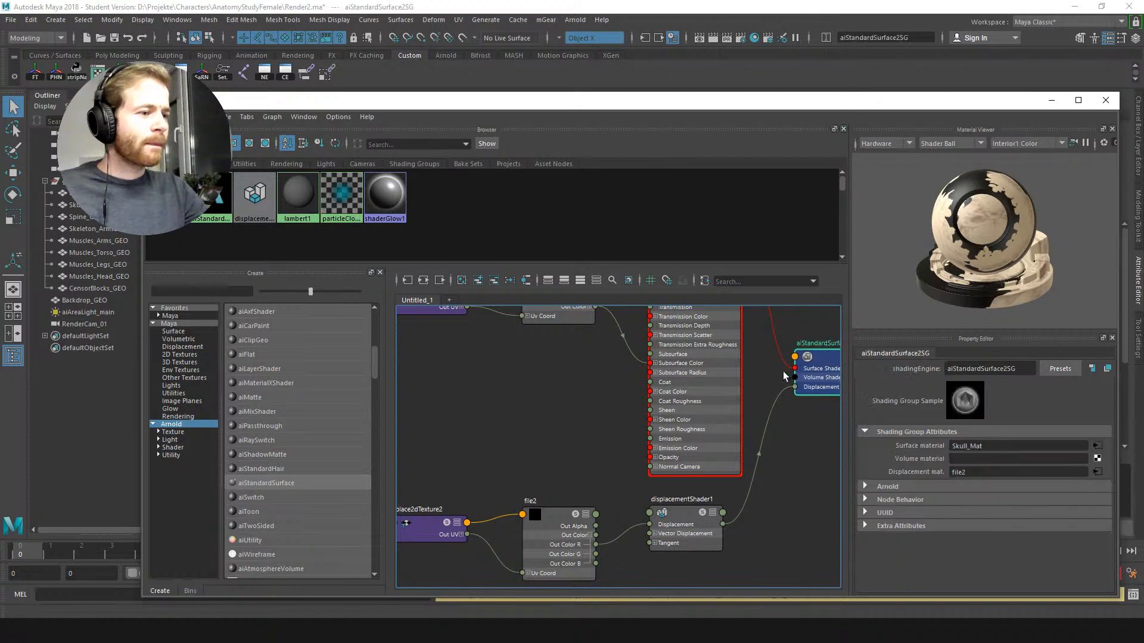
{"action": "middle_click_drag", "start_coordinate": [761, 367], "coordinate": [743, 414], "text": "alt"}
{"action": "left_click", "coordinate": [694, 357]}
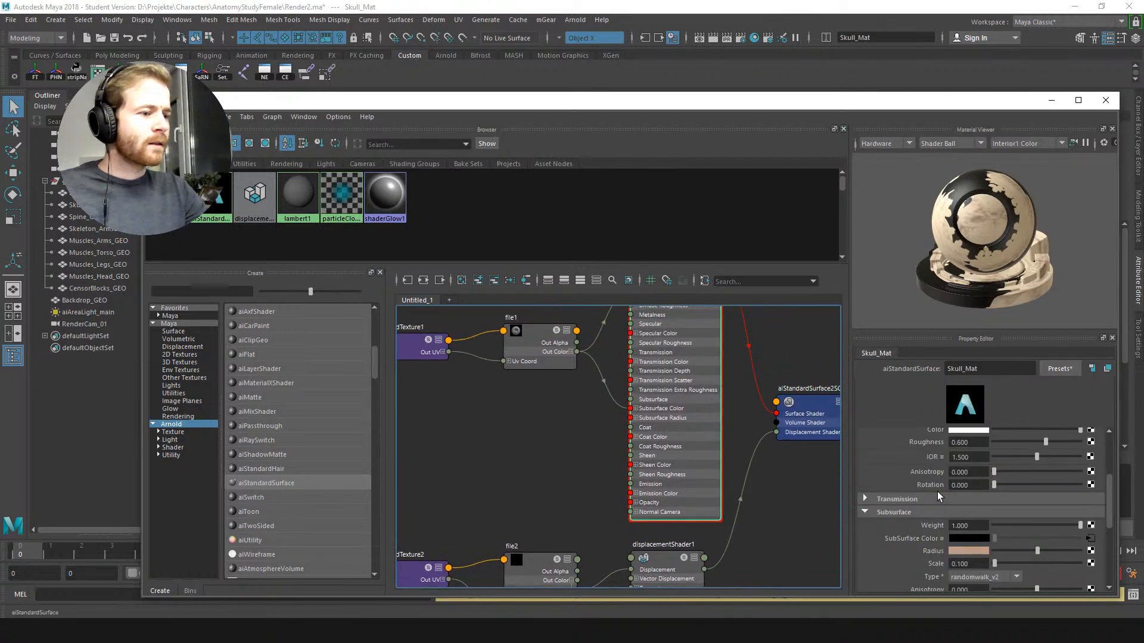
{"action": "left_click", "coordinate": [1051, 100]}
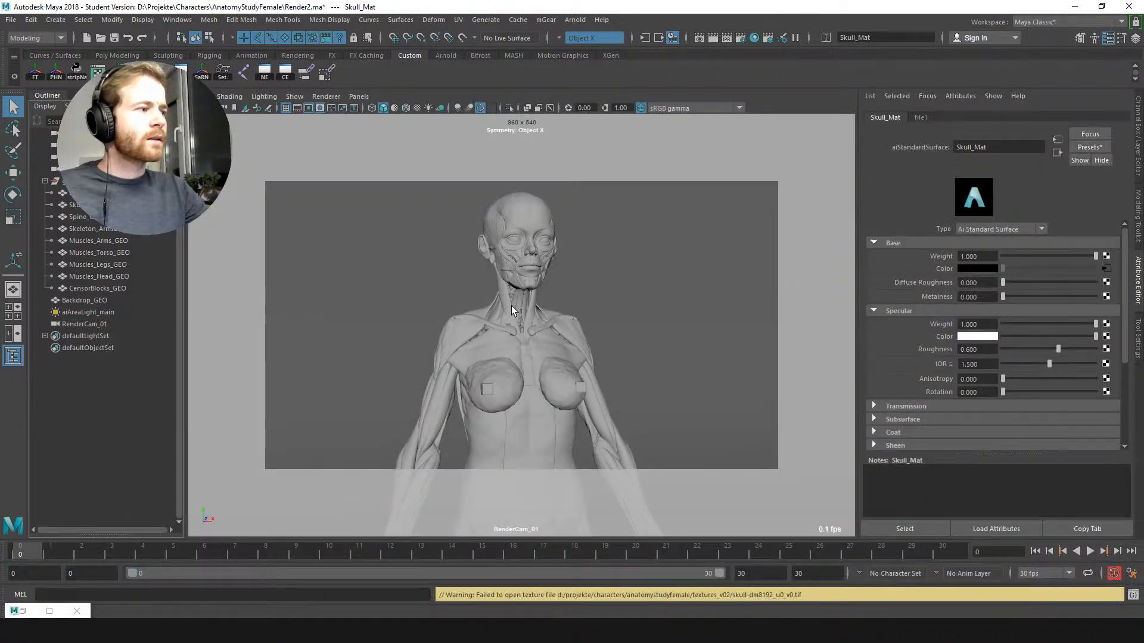
Step: Set the skull mesh's Arnold subdivision type to catclark with 2 iterations
{"action": "left_click", "coordinate": [485, 205]}
{"action": "left_click", "coordinate": [884, 287]}
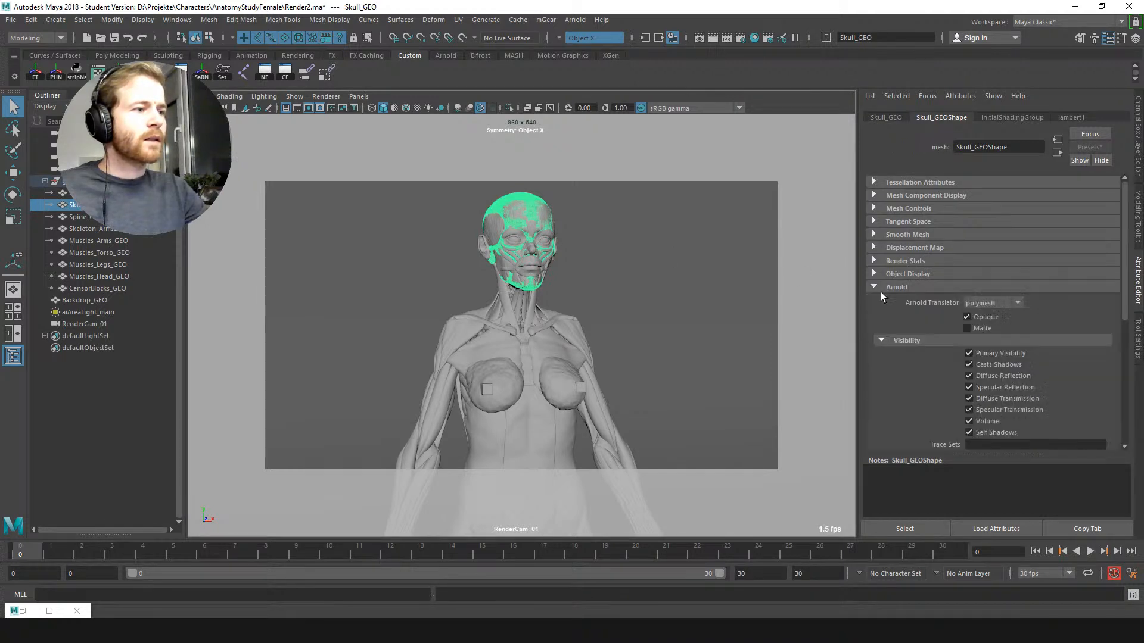
{"action": "left_click_drag", "start_coordinate": [1123, 289], "coordinate": [1122, 411]}
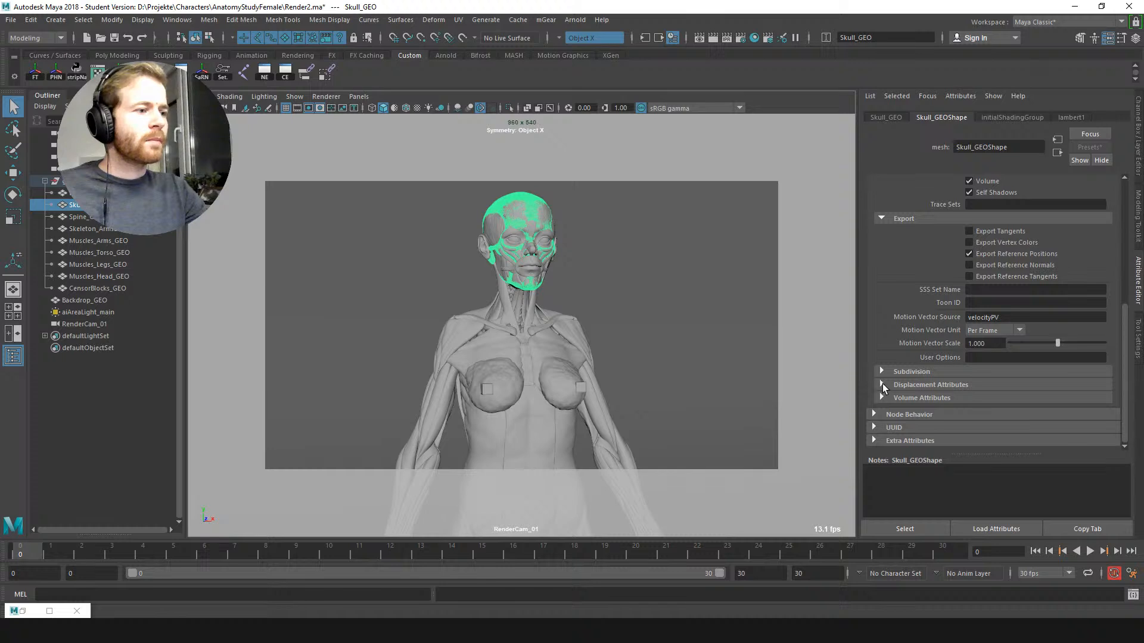
{"action": "left_click", "coordinate": [882, 385]}
{"action": "left_click", "coordinate": [882, 385]}
{"action": "left_click", "coordinate": [881, 371]}
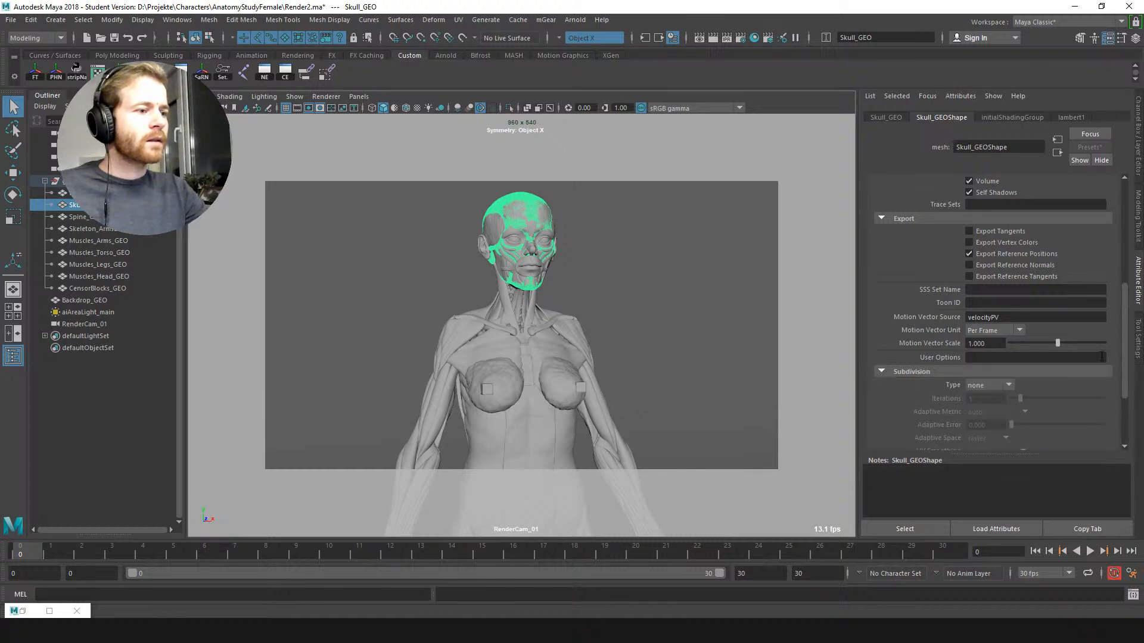
{"action": "left_click_drag", "start_coordinate": [1125, 349], "coordinate": [1126, 390]}
{"action": "left_click", "coordinate": [1009, 284]}
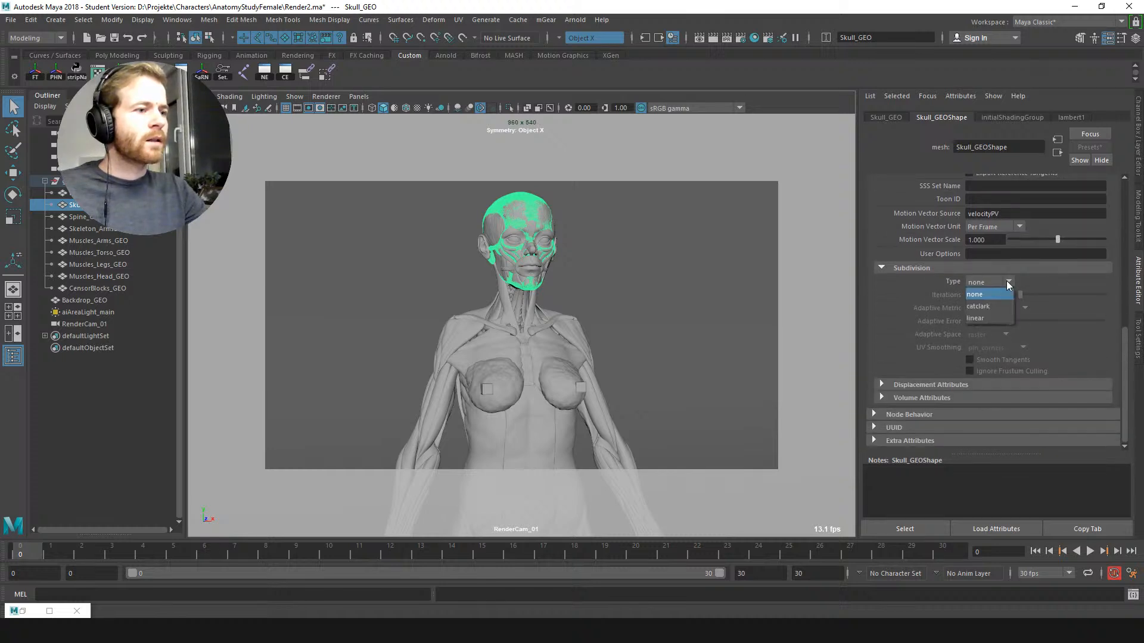
{"action": "left_click", "coordinate": [1002, 308]}
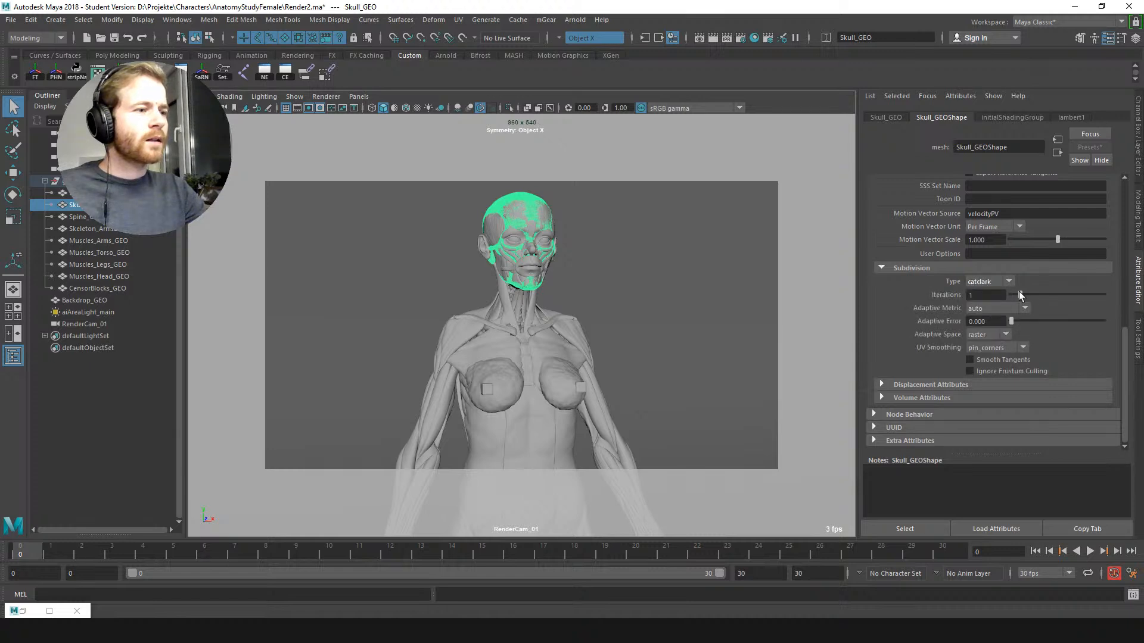
{"action": "left_click_drag", "start_coordinate": [1020, 295], "coordinate": [1030, 295]}
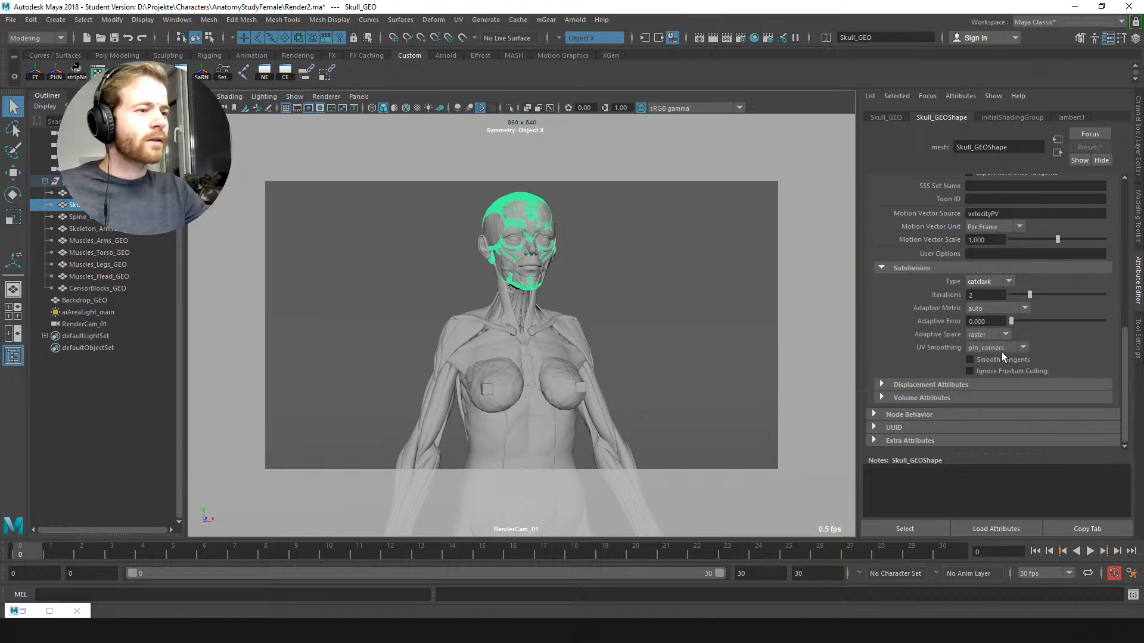
Step: Review the Arnold displacement and autobump settings of the skull mesh
{"action": "left_click", "coordinate": [883, 386]}
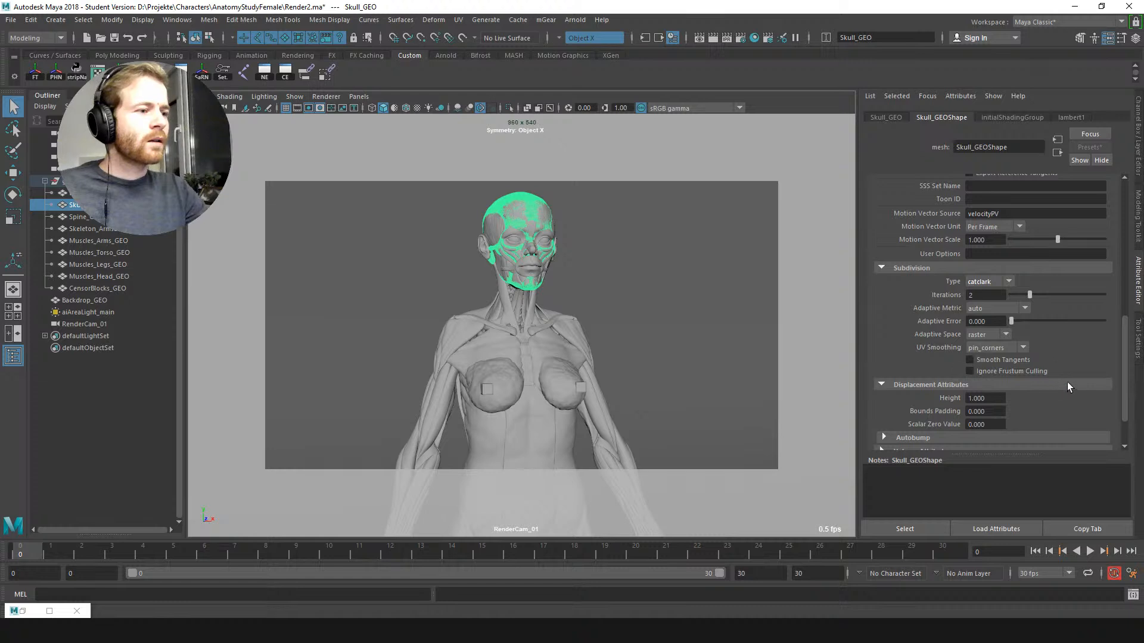
{"action": "left_click_drag", "start_coordinate": [1124, 375], "coordinate": [1124, 398]}
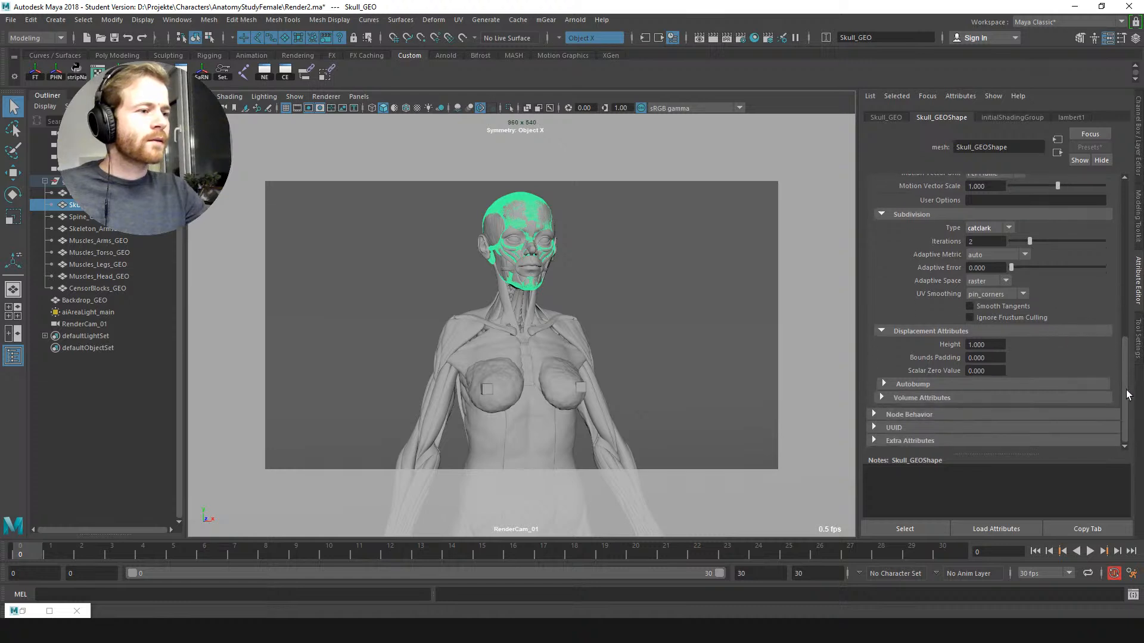
{"action": "left_click", "coordinate": [884, 384]}
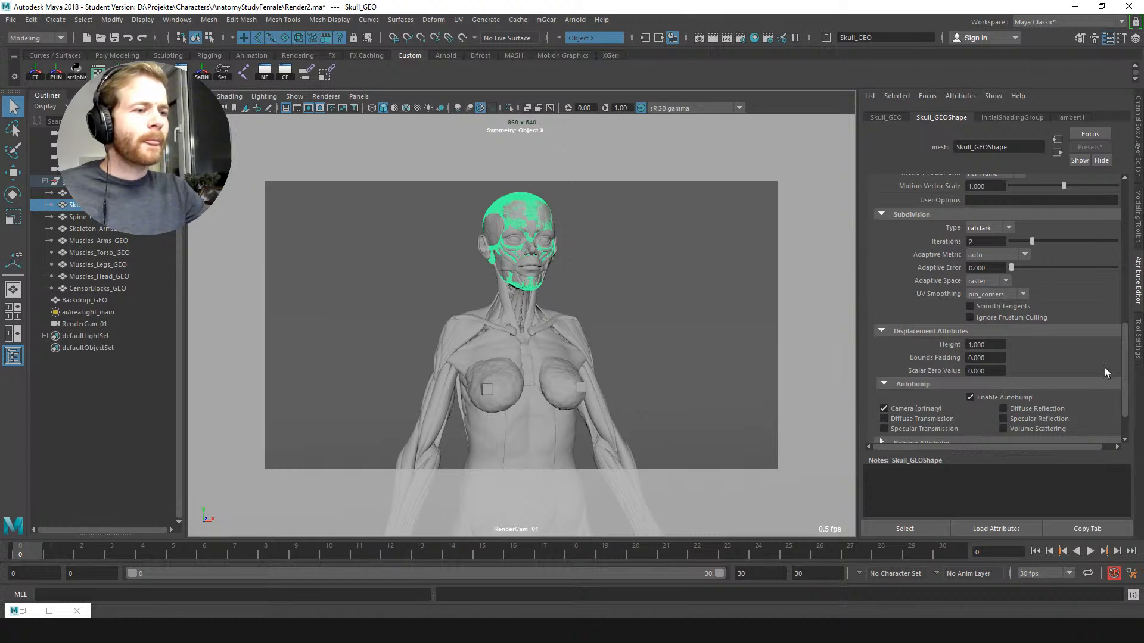
{"action": "scroll", "coordinate": [1106, 372], "scroll_direction": "up", "scroll_amount": 3}
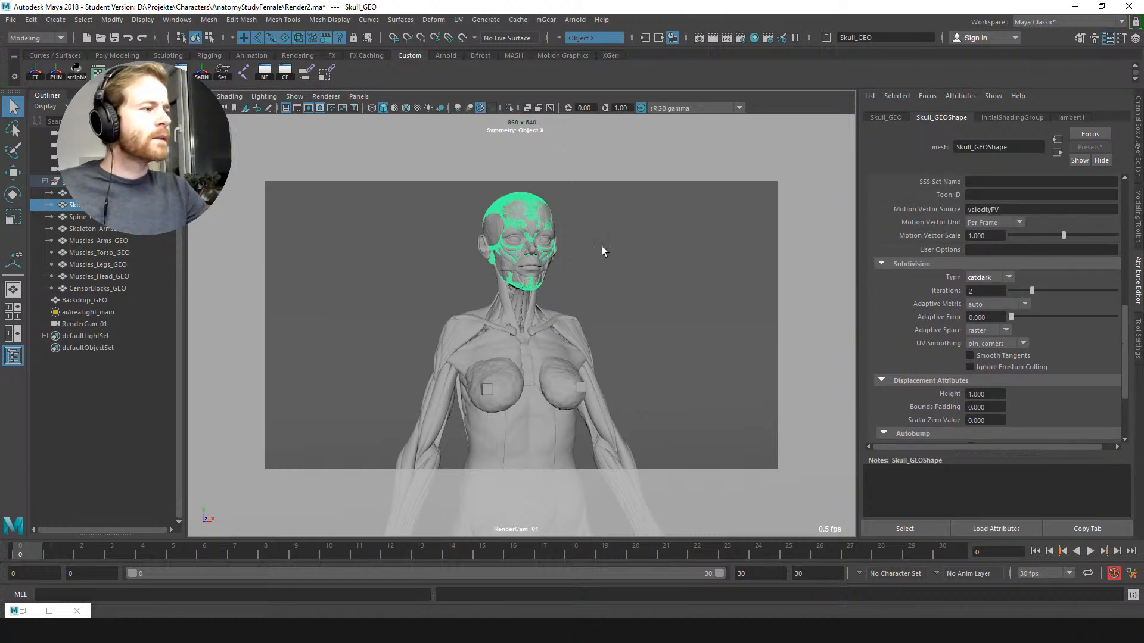
Step: Frame the head closely in the render camera and hide the head muscles and the eyes to expose the skull
{"action": "left_click", "coordinate": [606, 270]}
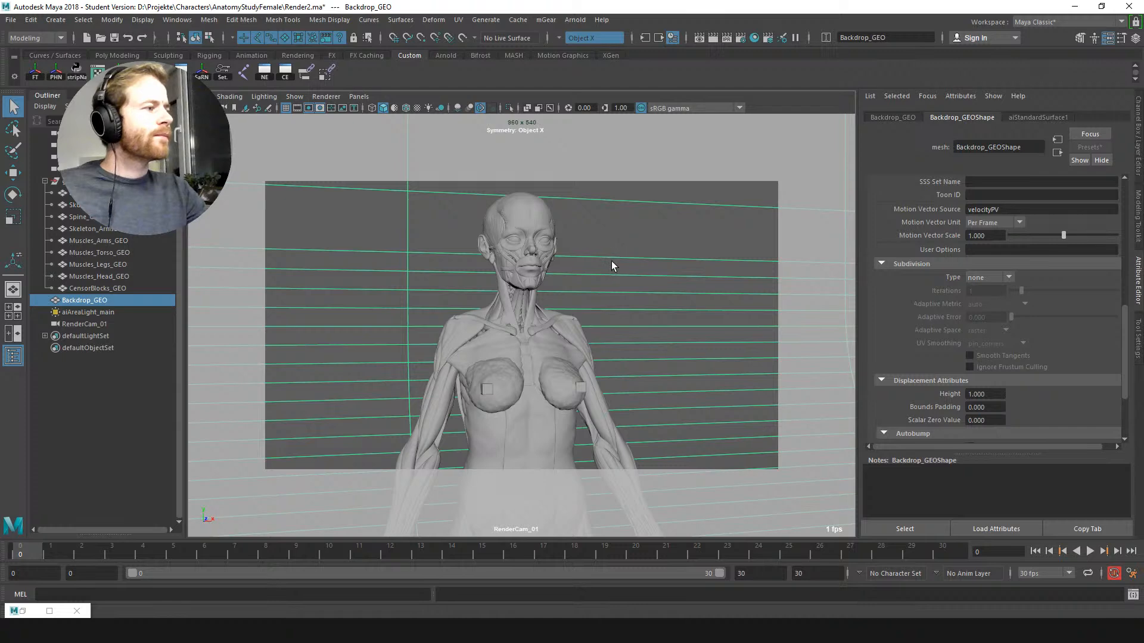
{"action": "left_click", "coordinate": [609, 264]}
{"action": "mouse_move", "coordinate": [609, 265]}
{"action": "right_mouse_down", "text": "alt"}
{"action": "mouse_move", "coordinate": [623, 317]}
{"action": "mouse_move", "coordinate": [625, 256]}
{"action": "right_mouse_up", "text": "alt"}
{"action": "middle_click_drag", "start_coordinate": [625, 256], "coordinate": [630, 336], "text": "alt"}
{"action": "middle_click_drag", "start_coordinate": [557, 259], "coordinate": [561, 281], "text": "alt"}
{"action": "left_click", "coordinate": [554, 266]}
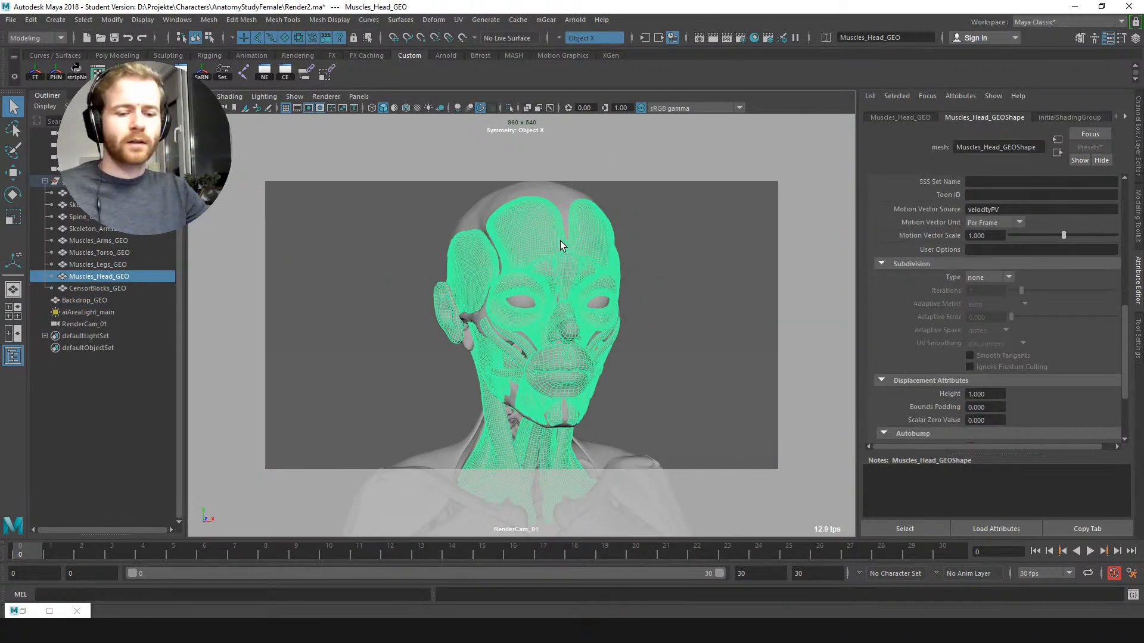
{"action": "key", "text": "ctrl+h"}
{"action": "left_click", "coordinate": [585, 302]}
{"action": "key", "text": "ctrl+h"}
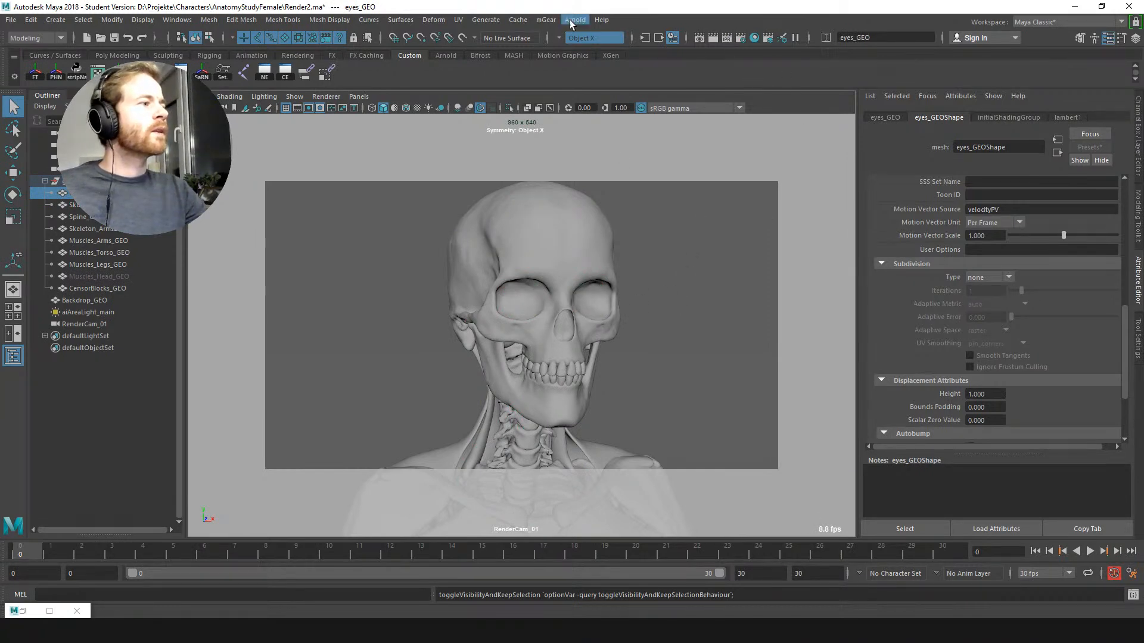
Step: Run a test IPR render of the skull, stop it, close the Render View and cancel the autosave
{"action": "left_click", "coordinate": [728, 38]}
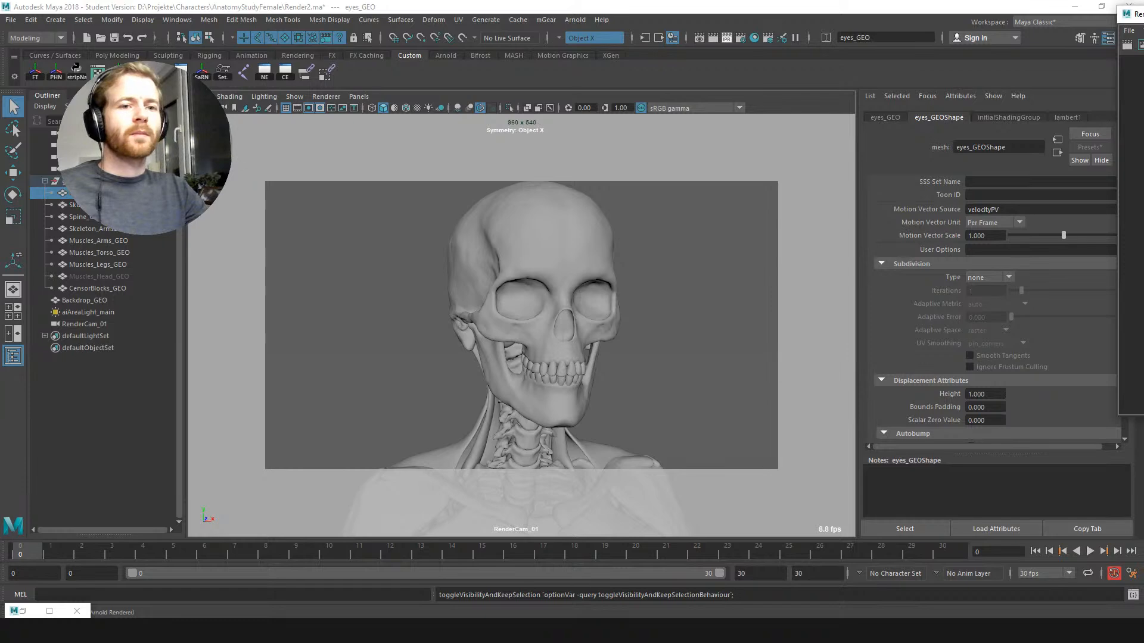
{"action": "left_click_drag", "start_coordinate": [1141, 13], "coordinate": [669, 128]}
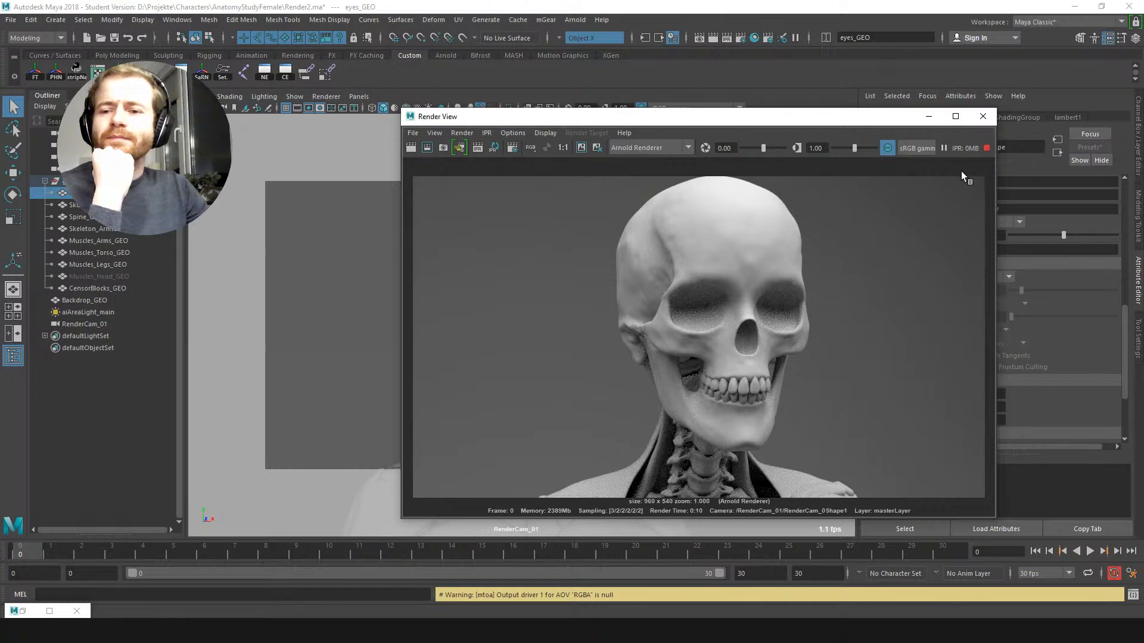
{"action": "left_click", "coordinate": [986, 148]}
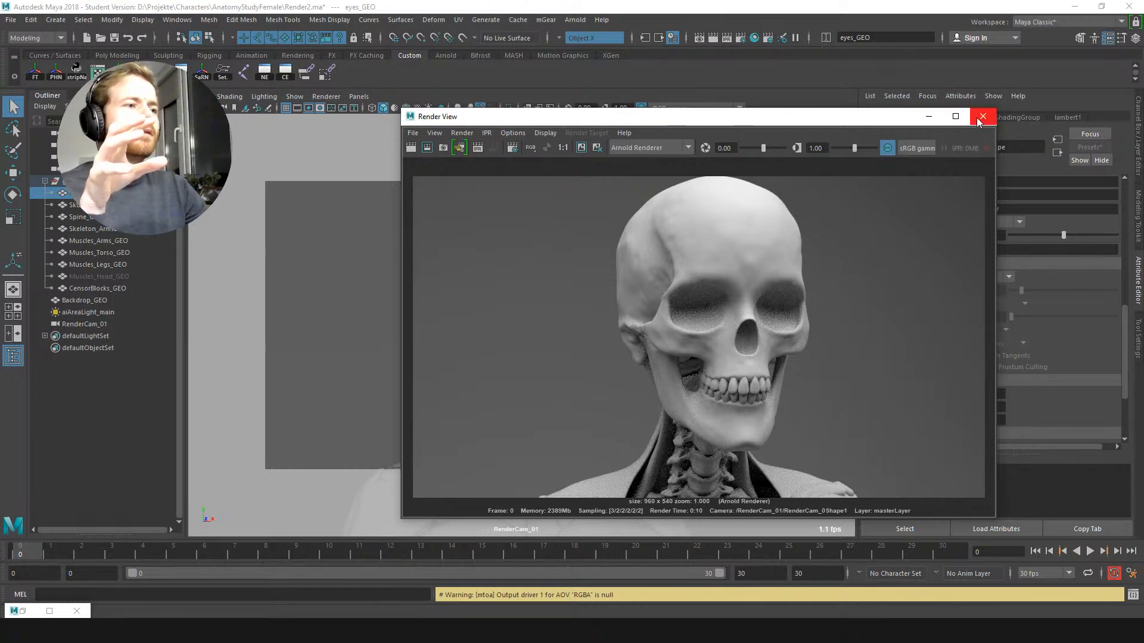
{"action": "left_click", "coordinate": [980, 121]}
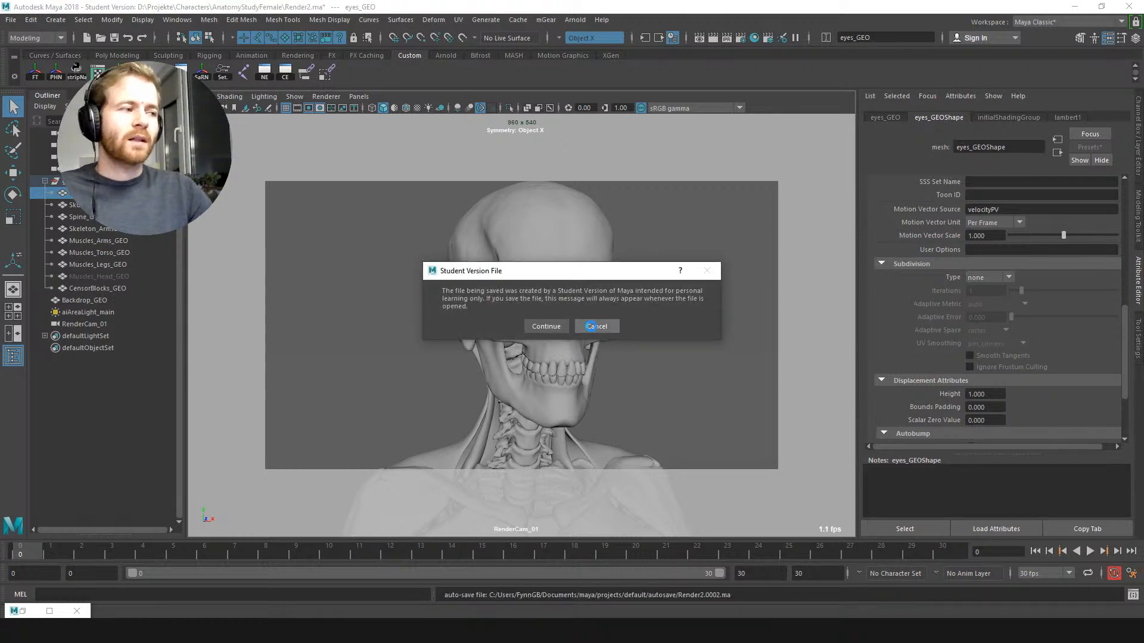
{"action": "left_click", "coordinate": [595, 326]}
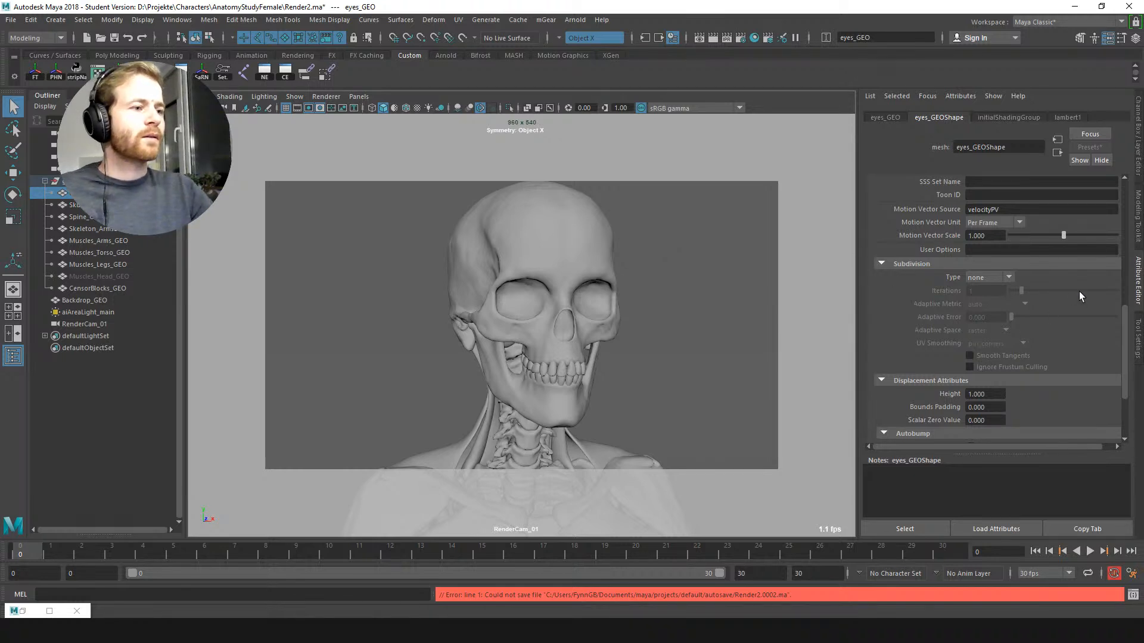
Step: Check which material the skull mesh uses and assign the existing Skull_Mat to it
{"action": "left_click", "coordinate": [516, 239]}
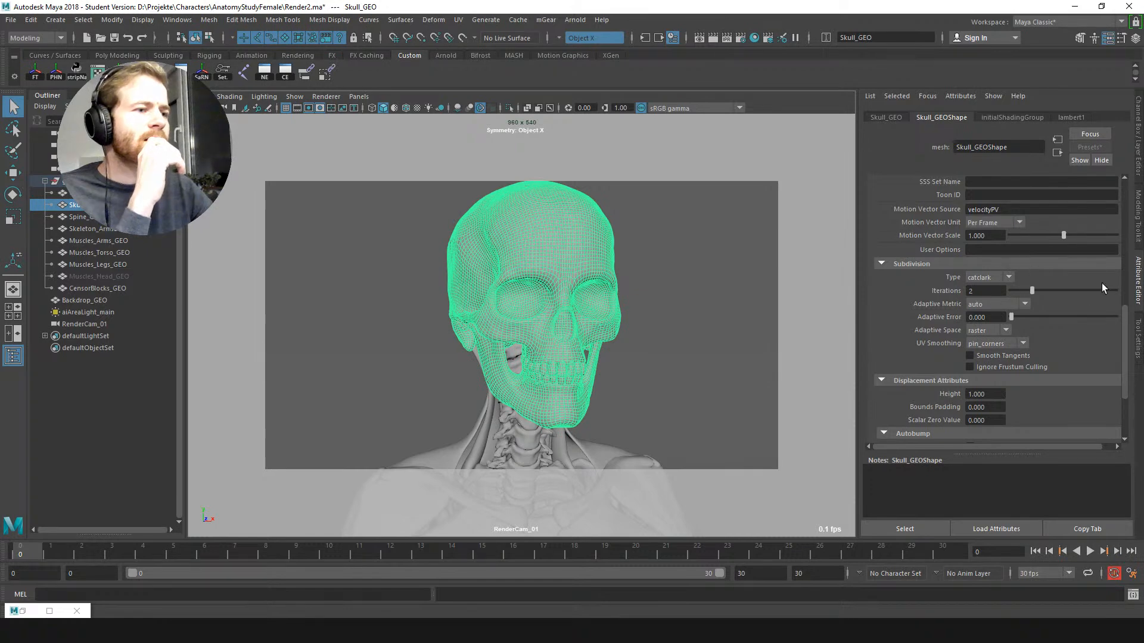
{"action": "left_click", "coordinate": [1069, 114]}
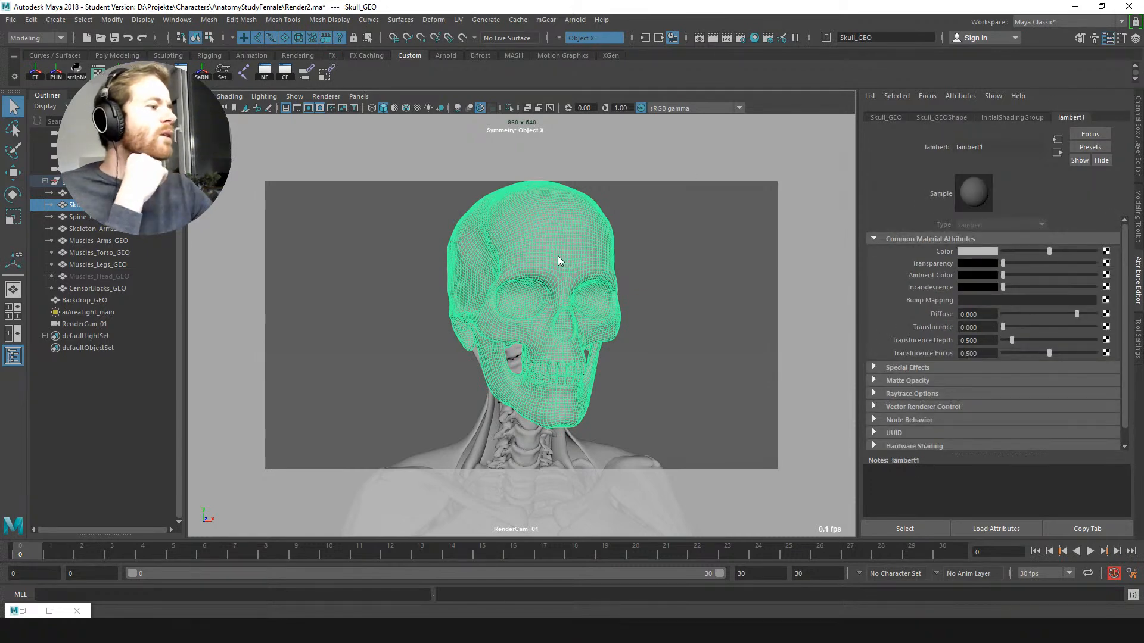
{"action": "right_click_drag", "start_coordinate": [558, 255], "coordinate": [650, 569]}
{"action": "left_click", "coordinate": [569, 267]}
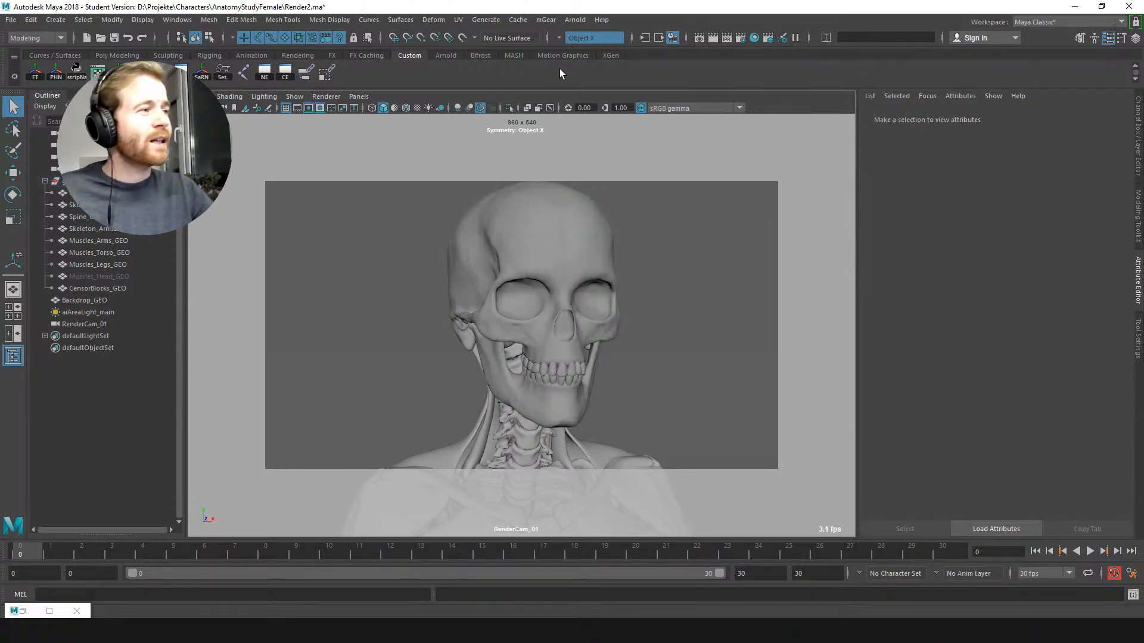
Step: Render the textured skull with IPR in the Arnold RenderView and stop the render once it has resolved
{"action": "left_click", "coordinate": [573, 19]}
{"action": "left_click", "coordinate": [588, 41]}
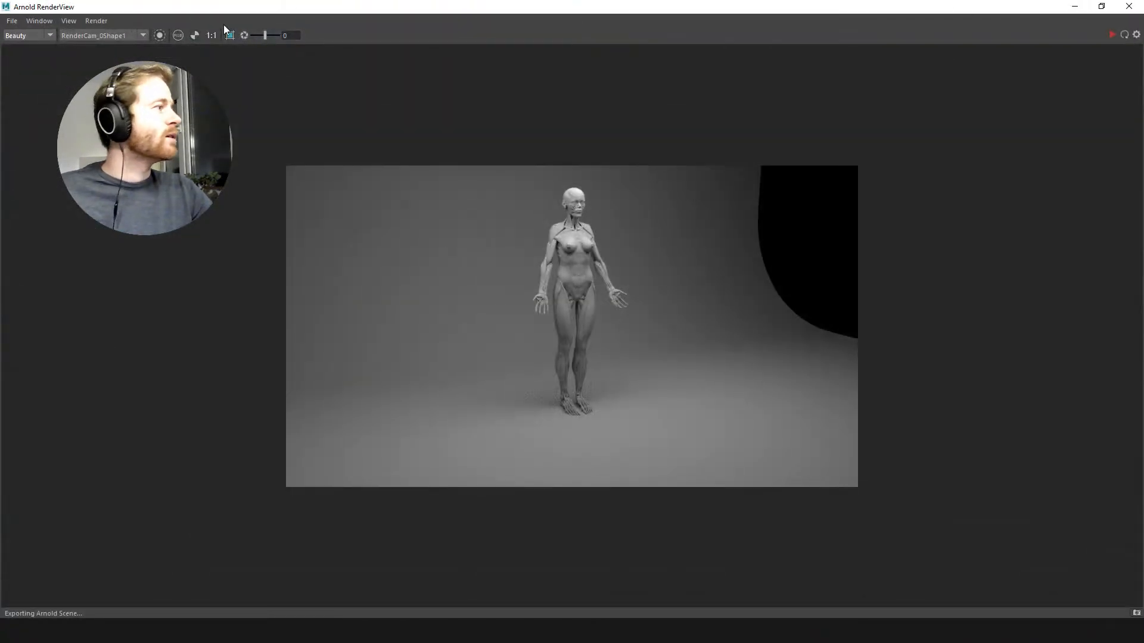
{"action": "left_click", "coordinate": [95, 20]}
{"action": "left_click", "coordinate": [107, 34]}
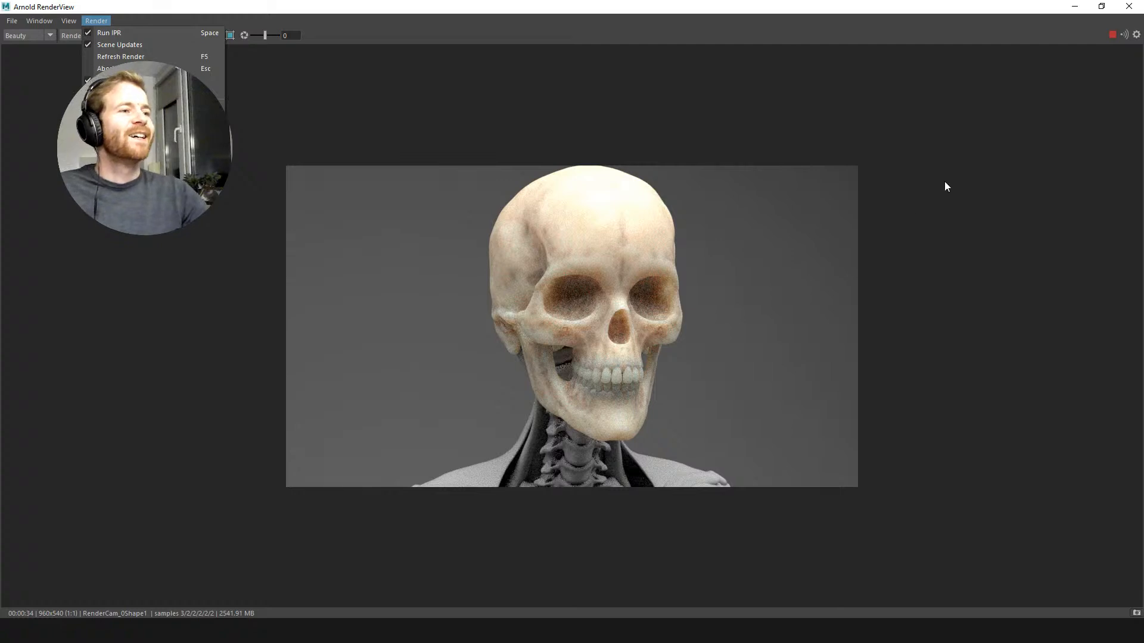
{"action": "left_click", "coordinate": [1030, 24]}
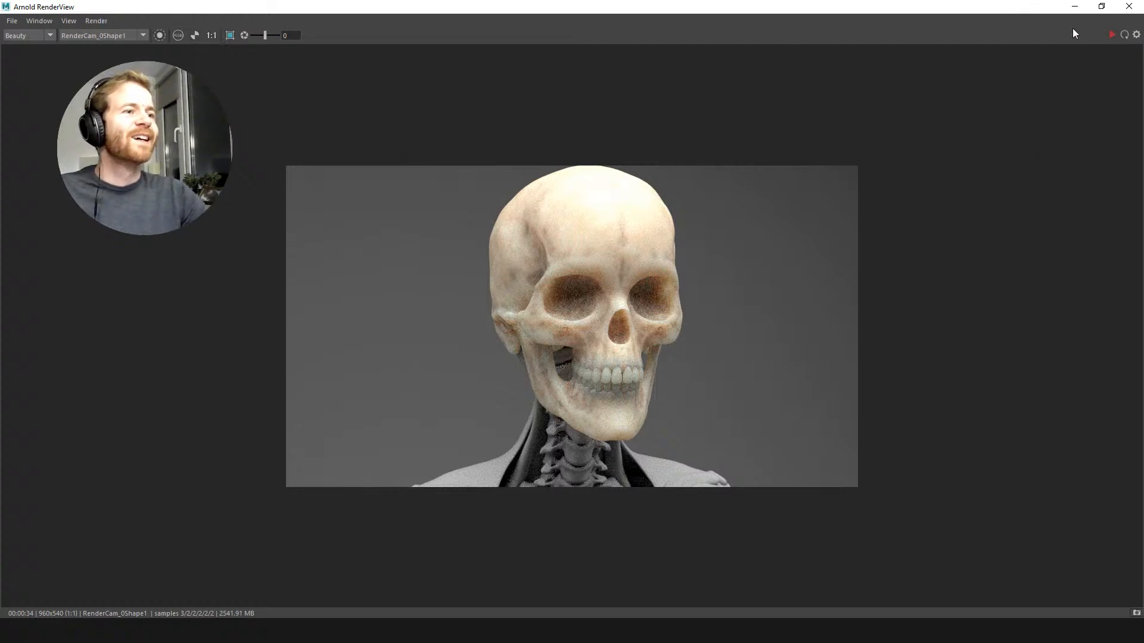
Step: Shrink the Arnold RenderView window and place it over the lower viewport, leaving the attributes and the skull's top accessible
{"action": "left_click_drag", "start_coordinate": [960, 6], "coordinate": [956, 70]}
{"action": "left_click_drag", "start_coordinate": [277, 59], "coordinate": [402, 45]}
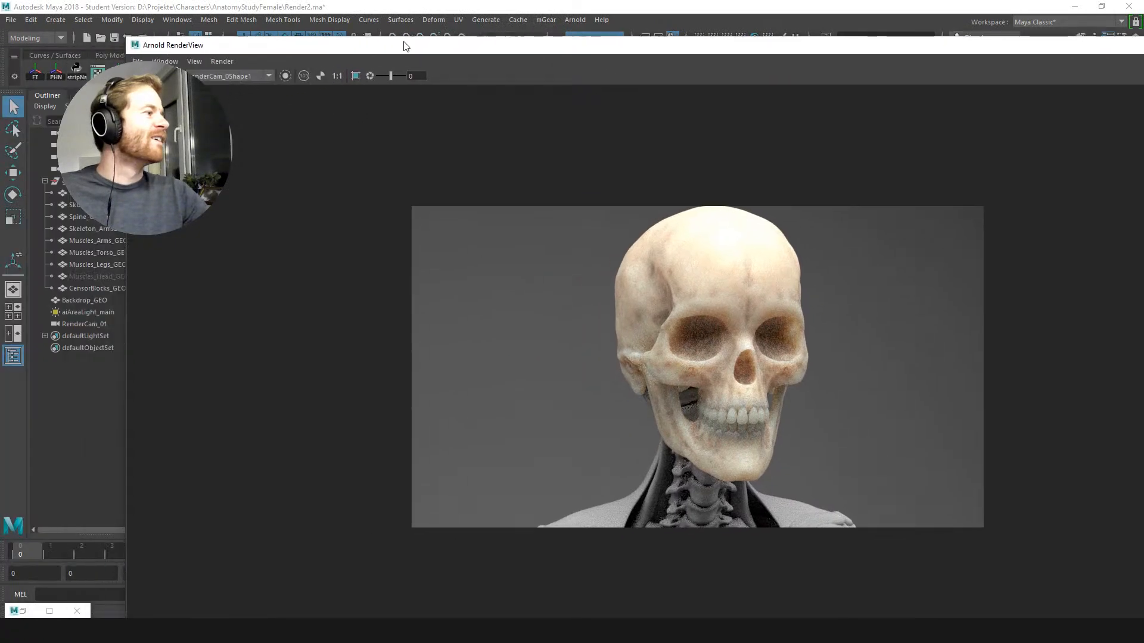
{"action": "left_click_drag", "start_coordinate": [125, 40], "coordinate": [683, 275]}
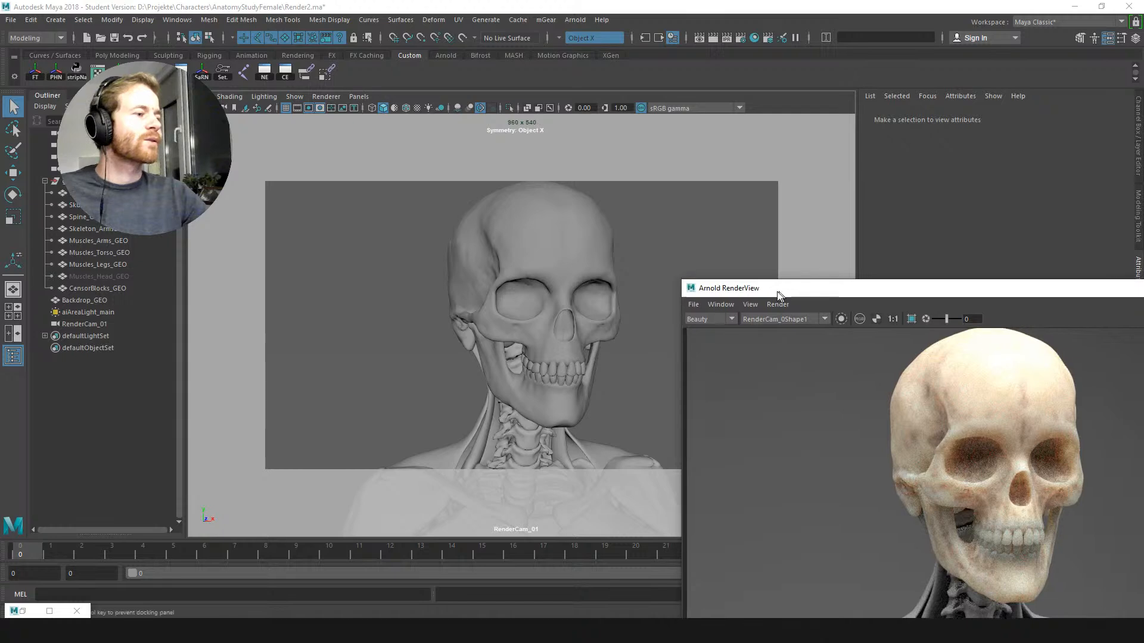
{"action": "left_click_drag", "start_coordinate": [772, 290], "coordinate": [265, 303]}
Step: Set the subsurface scale of the skull's Skull_Mat material to 0.01
{"action": "left_click", "coordinate": [528, 234]}
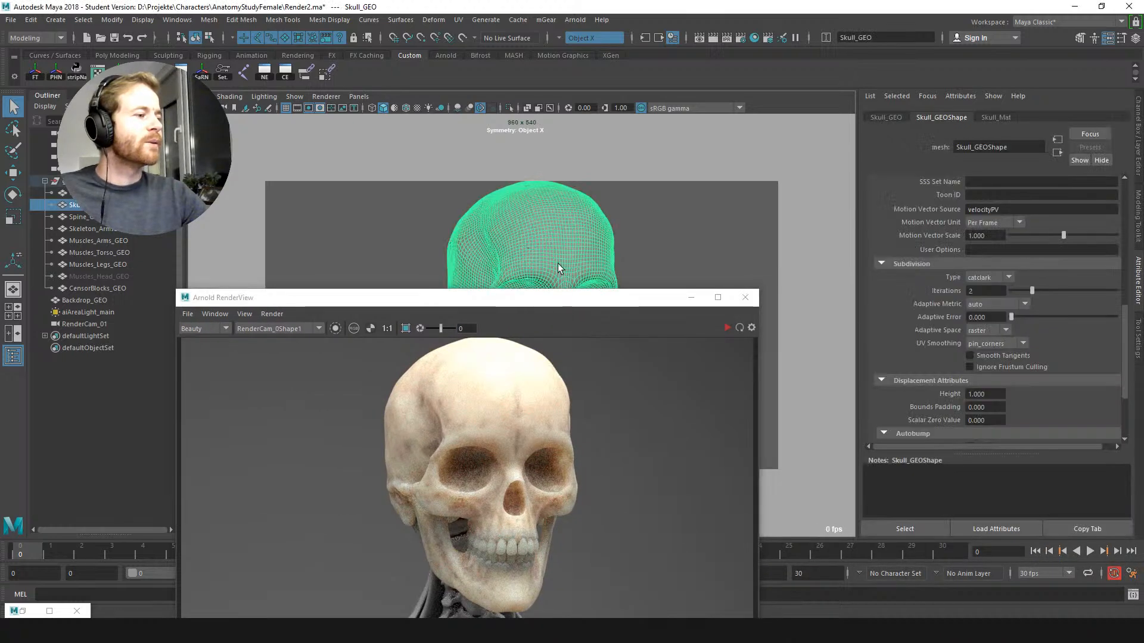
{"action": "left_click", "coordinate": [996, 118]}
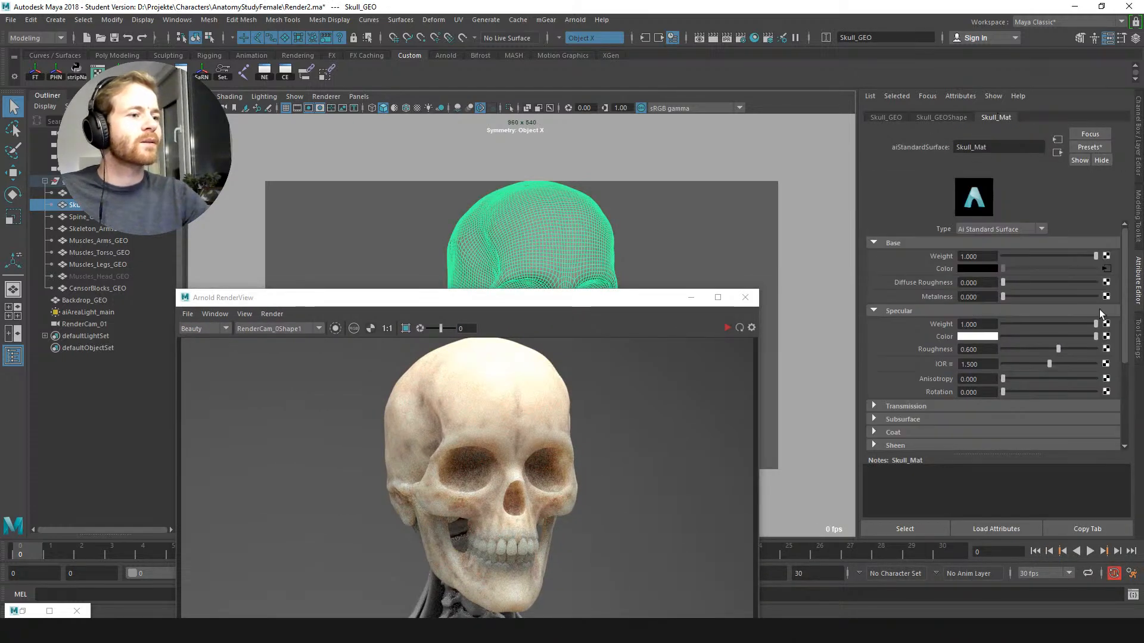
{"action": "left_click_drag", "start_coordinate": [1123, 304], "coordinate": [1122, 334]}
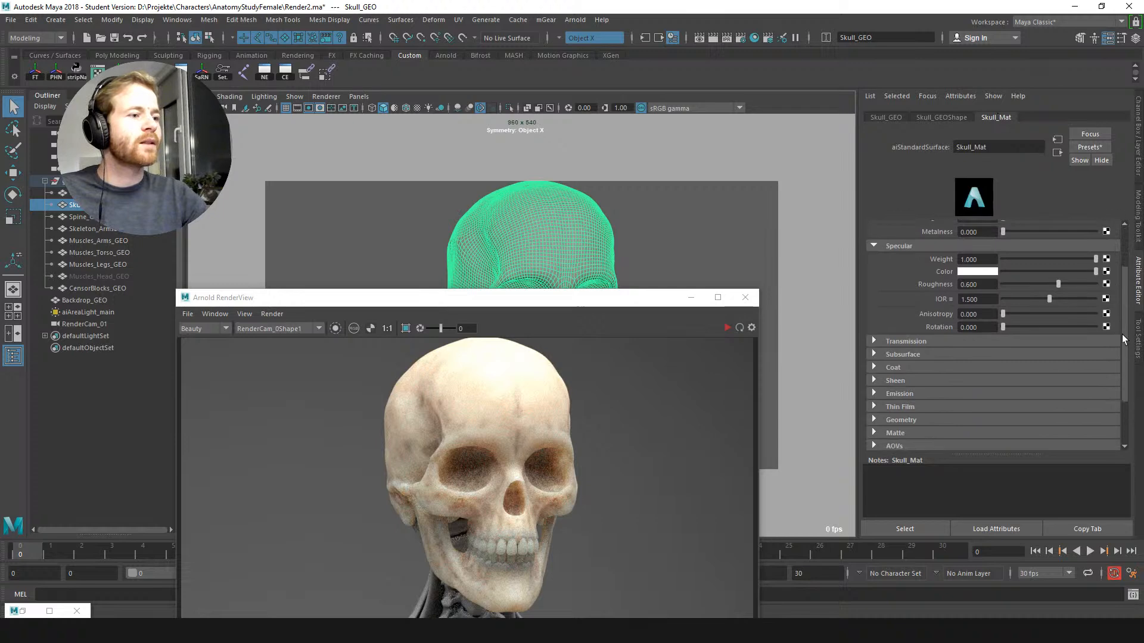
{"action": "left_click", "coordinate": [874, 352]}
{"action": "double_click", "coordinate": [976, 403]}
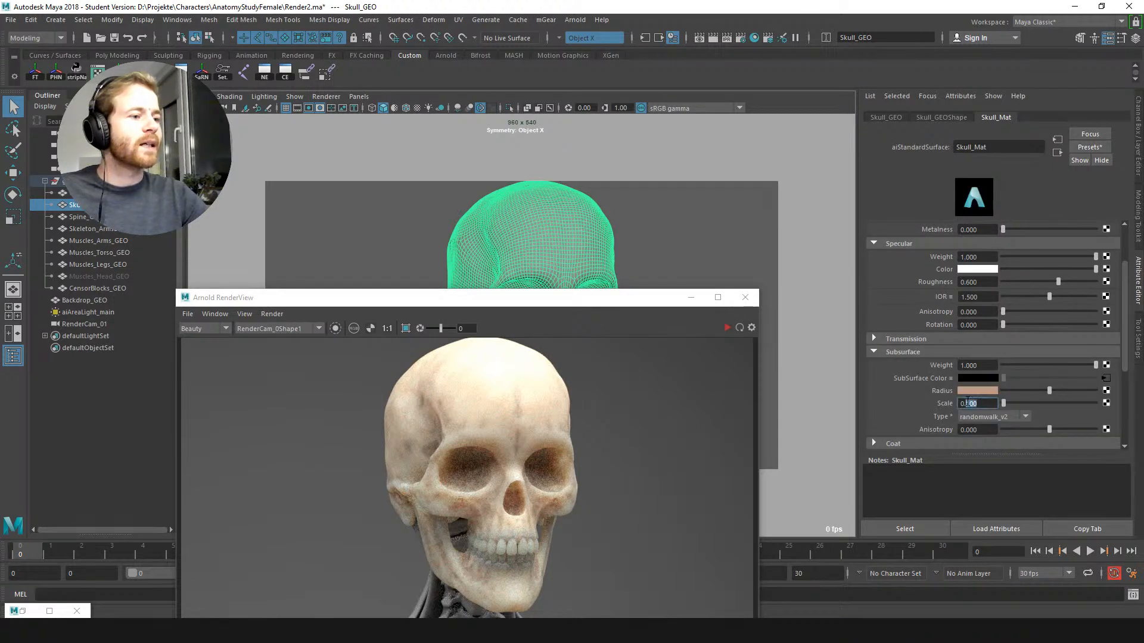
{"action": "type", "text": "0.0"}
{"action": "type", "text": "1"}
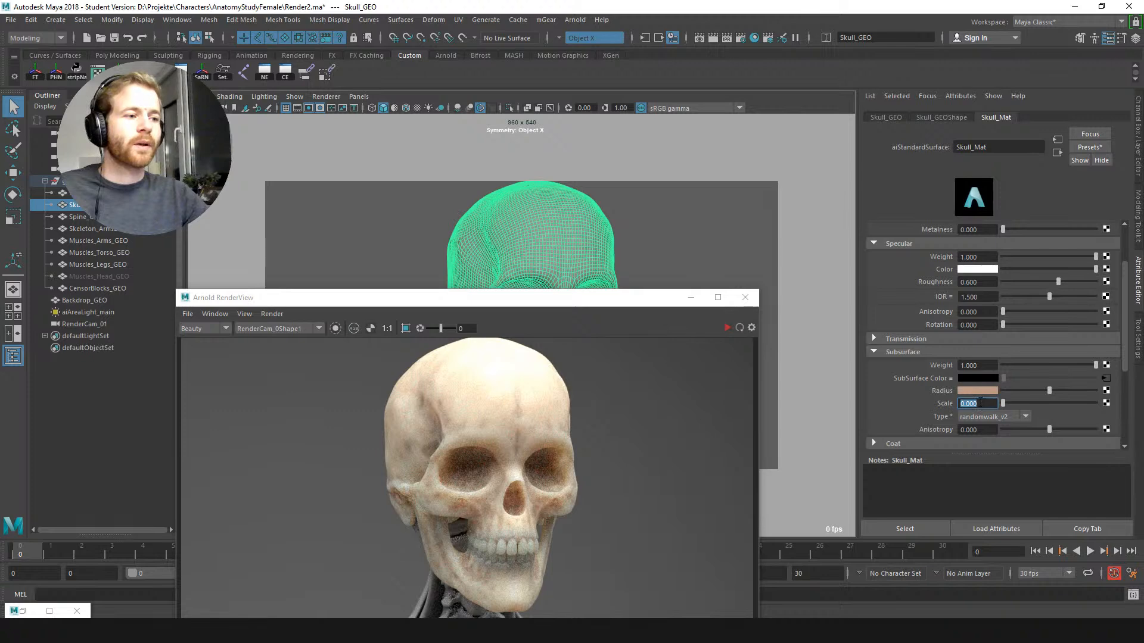
{"action": "key", "text": "Return"}
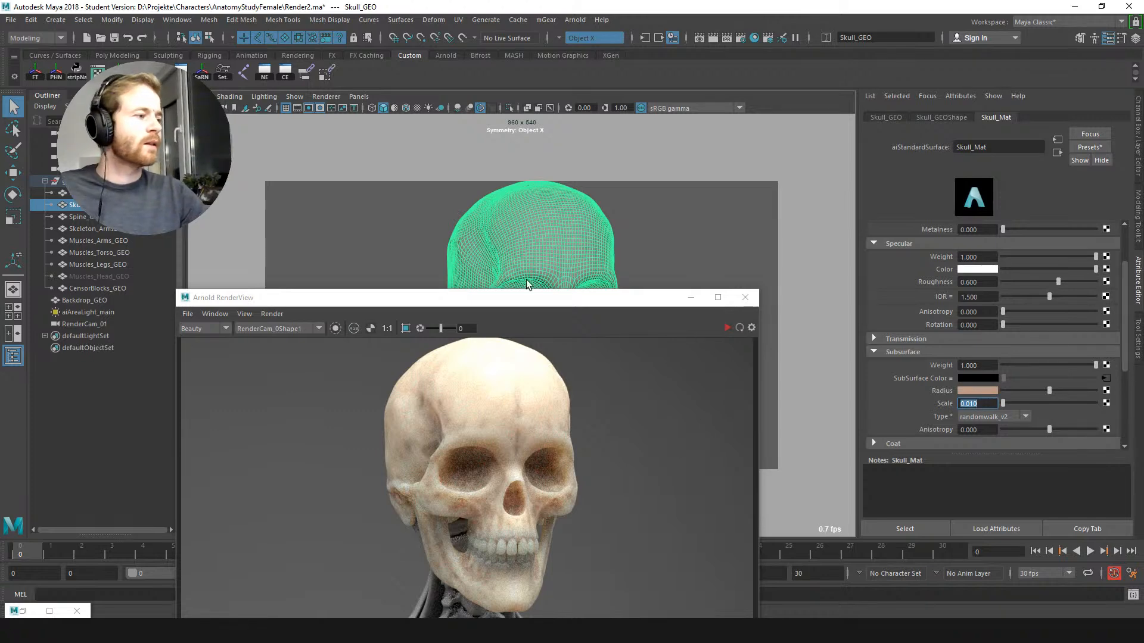
Step: Render the skull again in the Arnold RenderView, stop the render partway and centre the window over the viewport
{"action": "left_click_drag", "start_coordinate": [527, 297], "coordinate": [453, 214]}
{"action": "left_click", "coordinate": [657, 246]}
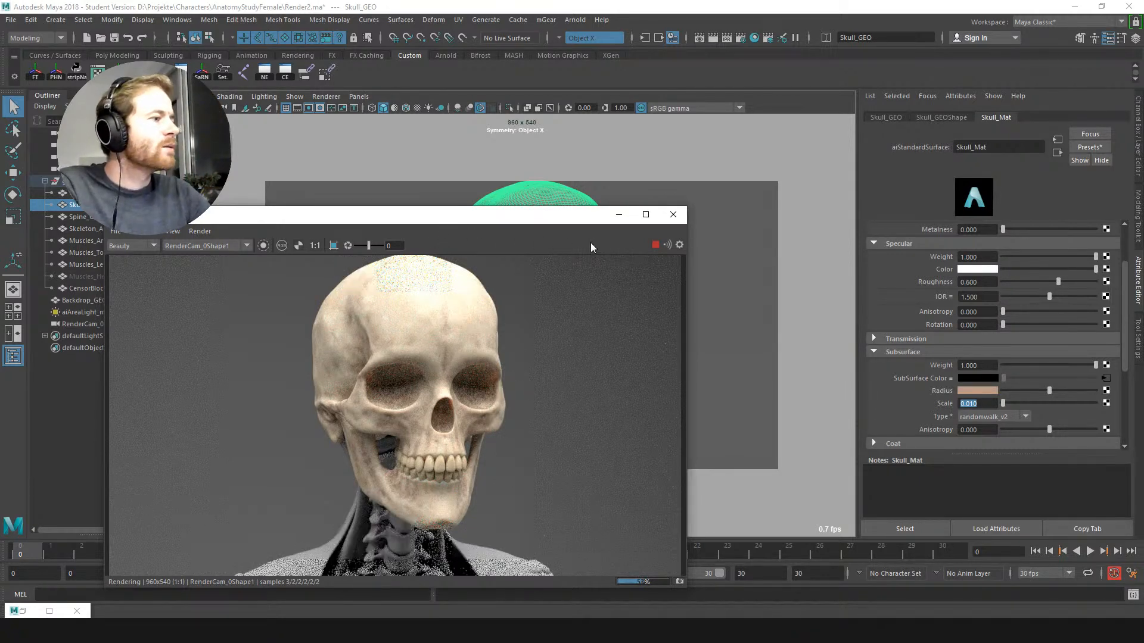
{"action": "left_click", "coordinate": [655, 245]}
{"action": "left_click_drag", "start_coordinate": [583, 224], "coordinate": [699, 153]}
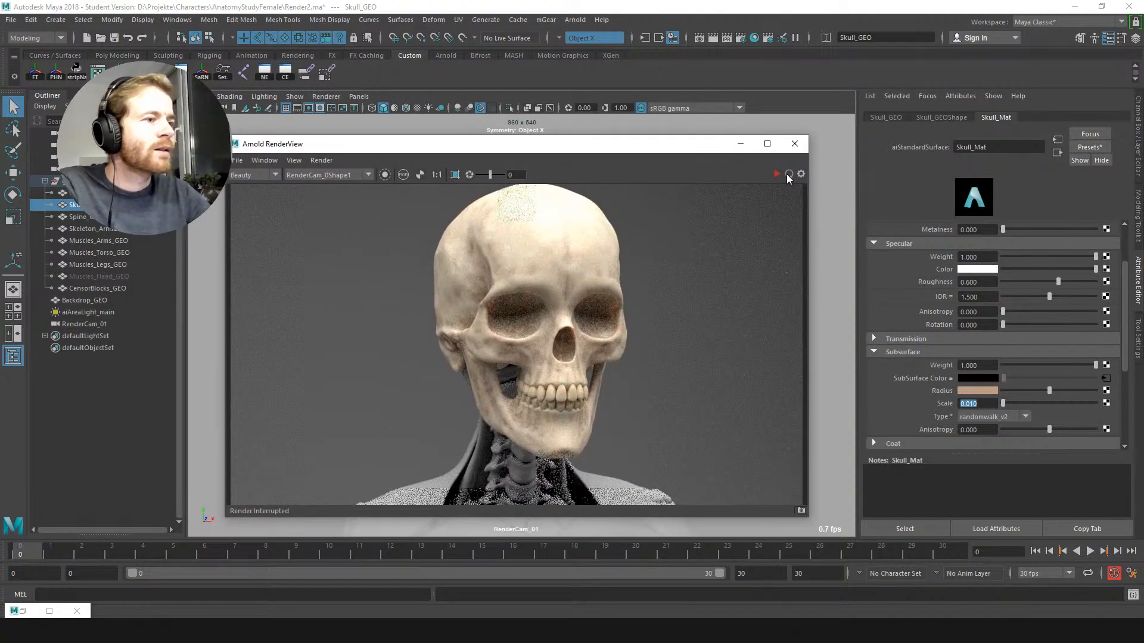
Step: Examine Skull_Mat's attributes and its displacement network in the Hypershade, including the settings of file2 and displacementShader1
{"action": "left_click", "coordinate": [888, 117]}
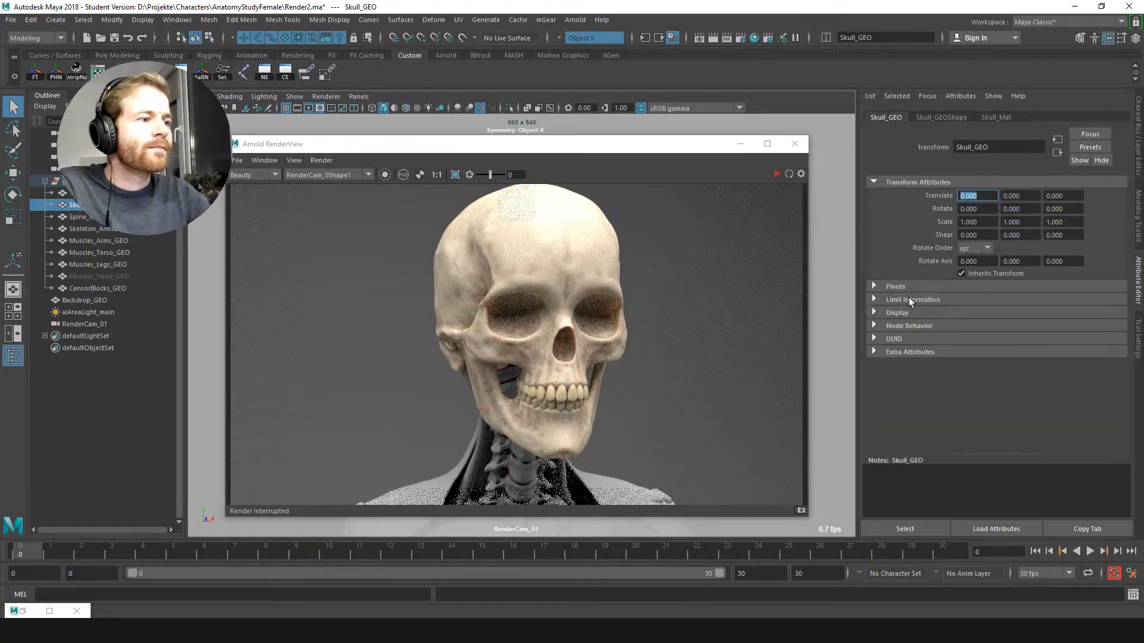
{"action": "left_click", "coordinate": [996, 118]}
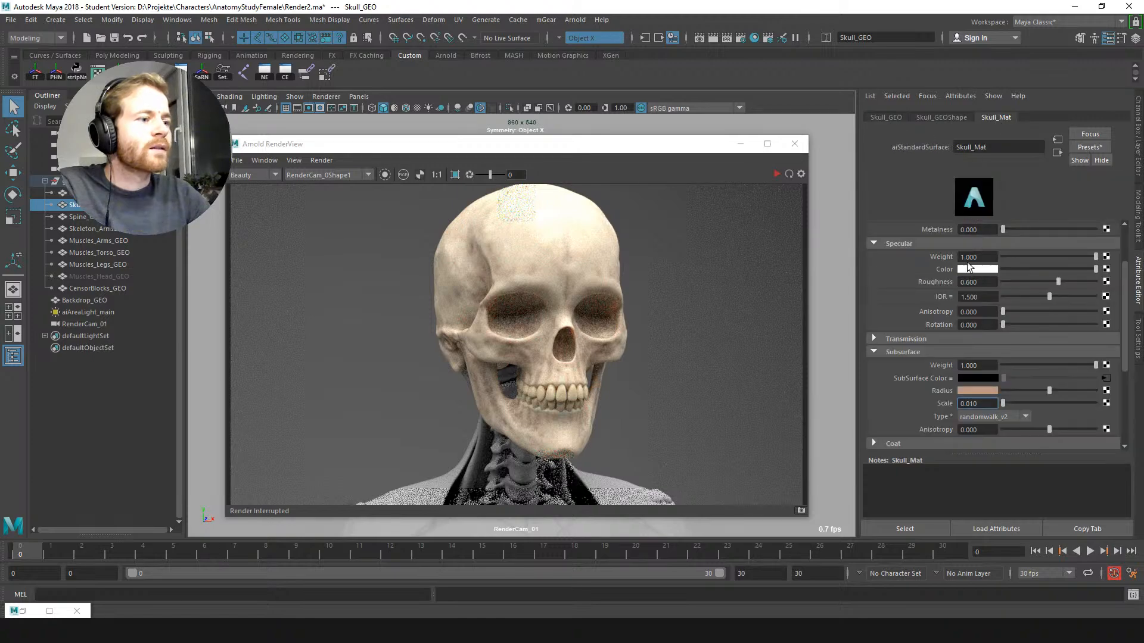
{"action": "scroll", "coordinate": [1115, 320], "scroll_direction": "up", "scroll_amount": 2}
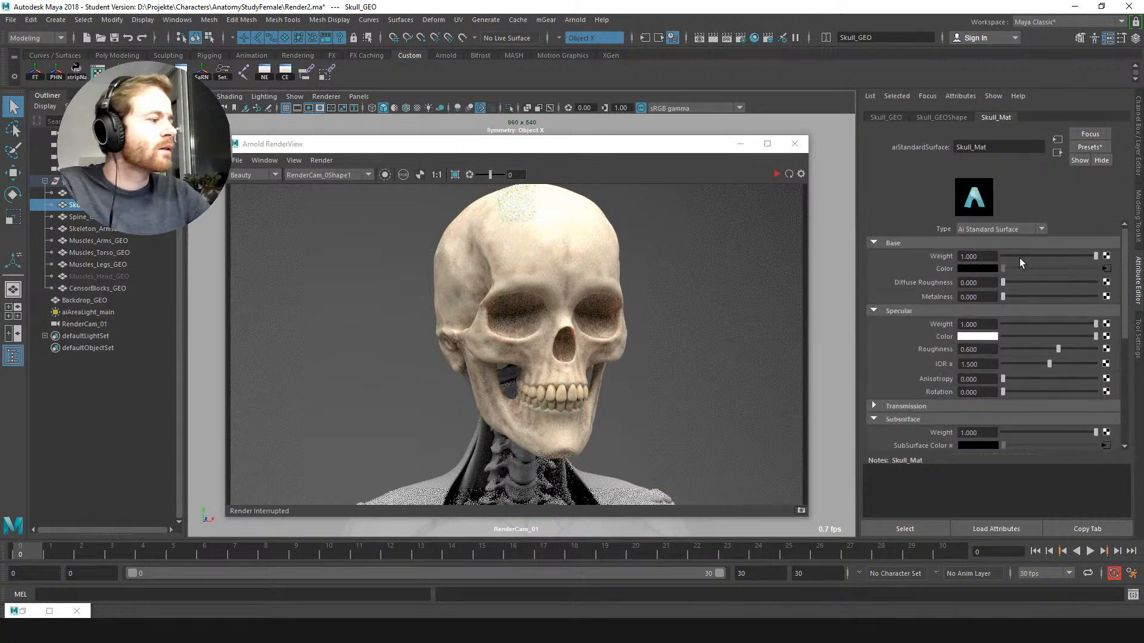
{"action": "left_click", "coordinate": [23, 610]}
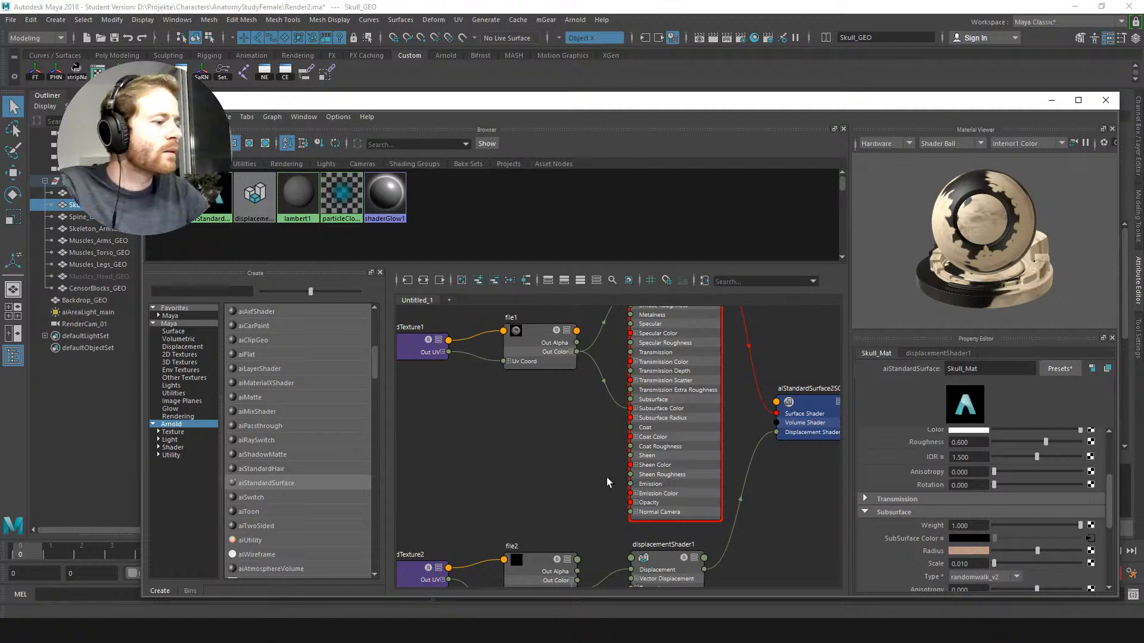
{"action": "middle_click_drag", "start_coordinate": [590, 477], "coordinate": [606, 323], "text": "alt"}
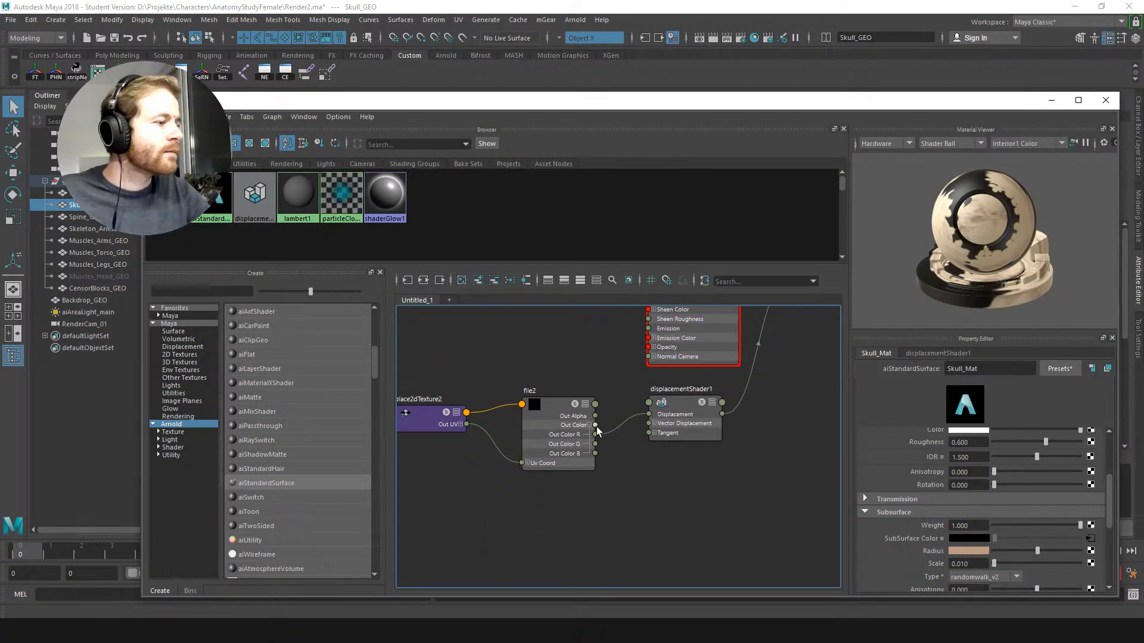
{"action": "middle_click_drag", "start_coordinate": [587, 427], "coordinate": [649, 427], "text": "alt"}
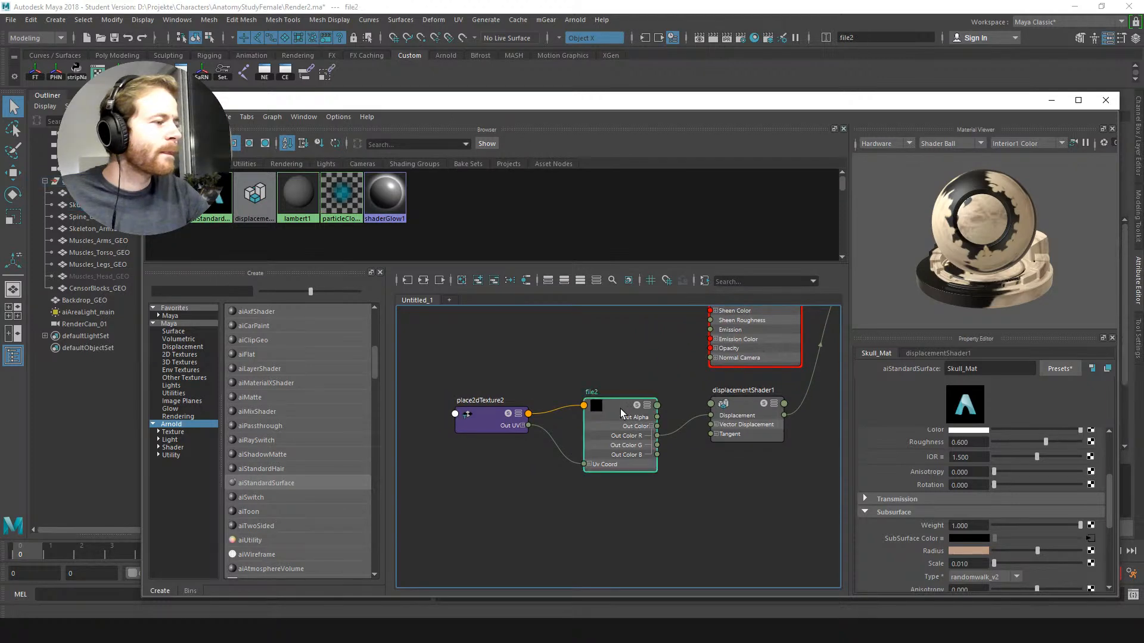
{"action": "left_click", "coordinate": [620, 409]}
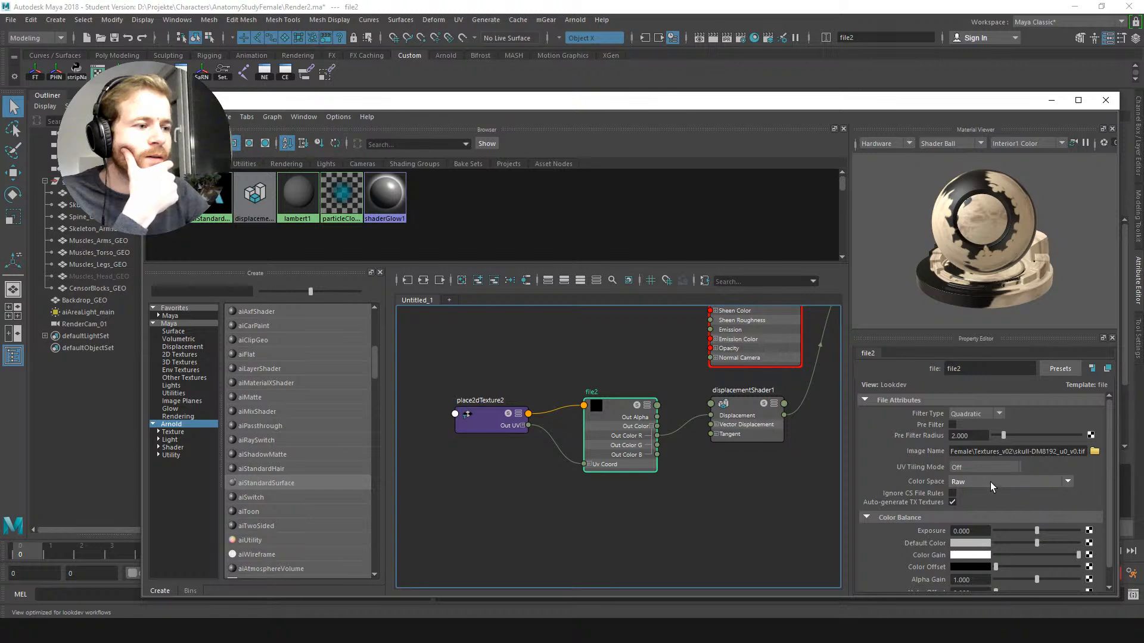
{"action": "left_click", "coordinate": [748, 405]}
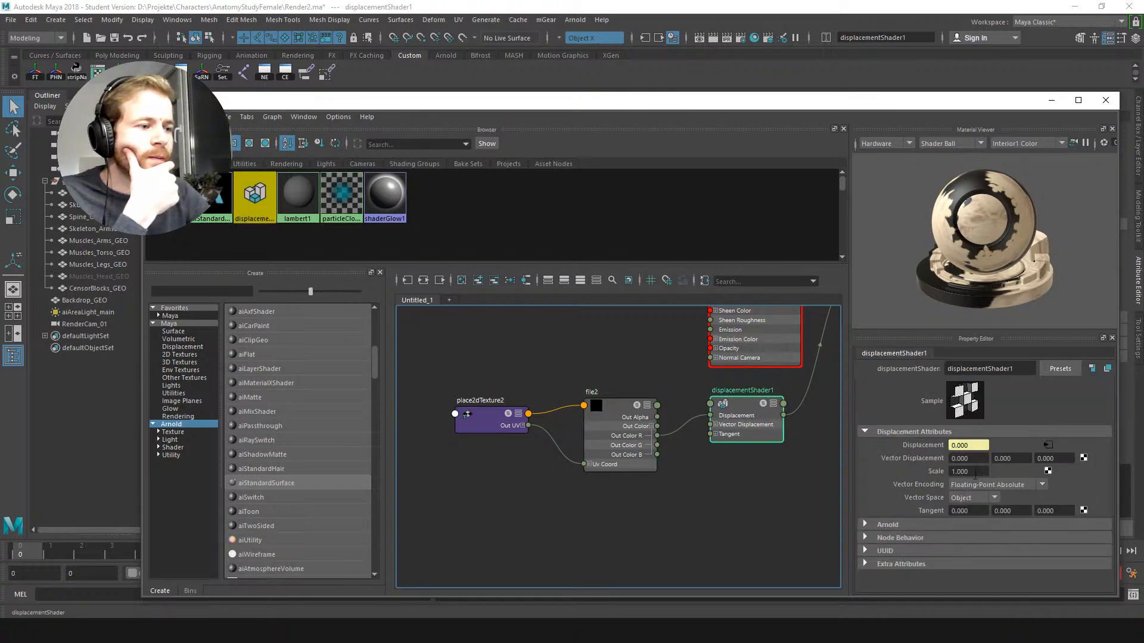
{"action": "middle_click_drag", "start_coordinate": [806, 485], "coordinate": [766, 475], "text": "alt"}
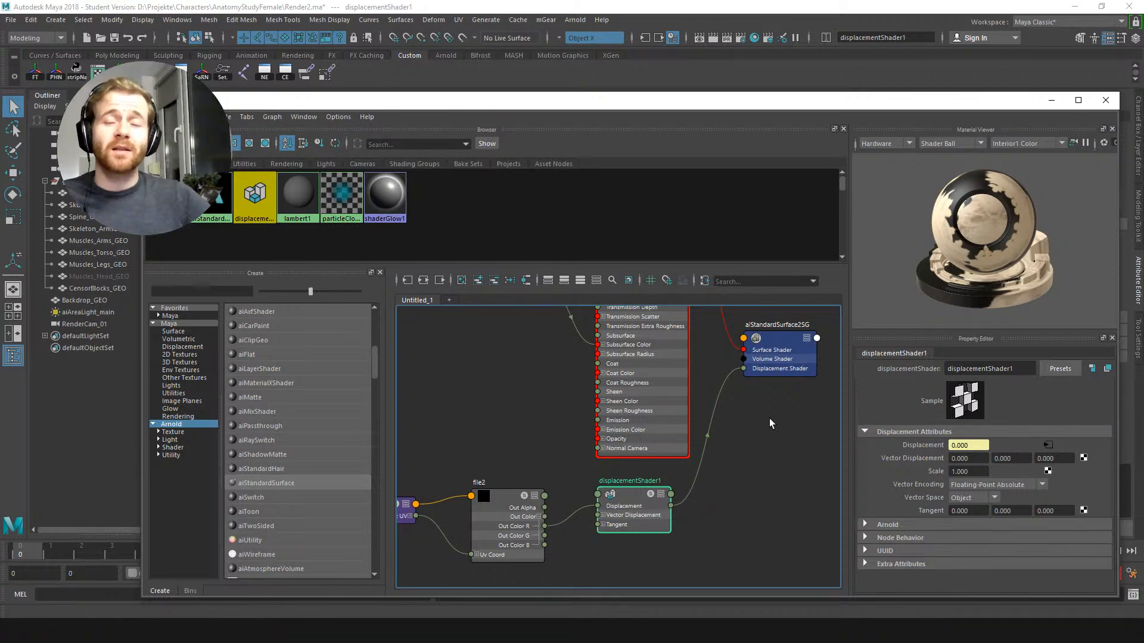
Step: Save the scene, accepting the student version notice
{"action": "key", "text": "ctrl+s"}
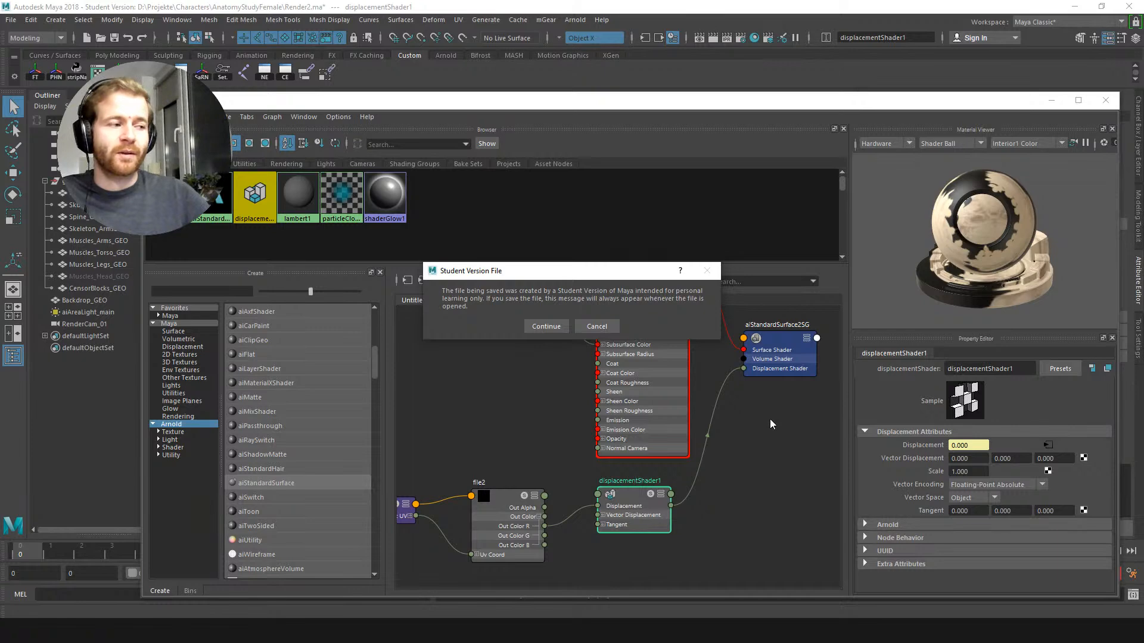
{"action": "left_click", "coordinate": [548, 326]}
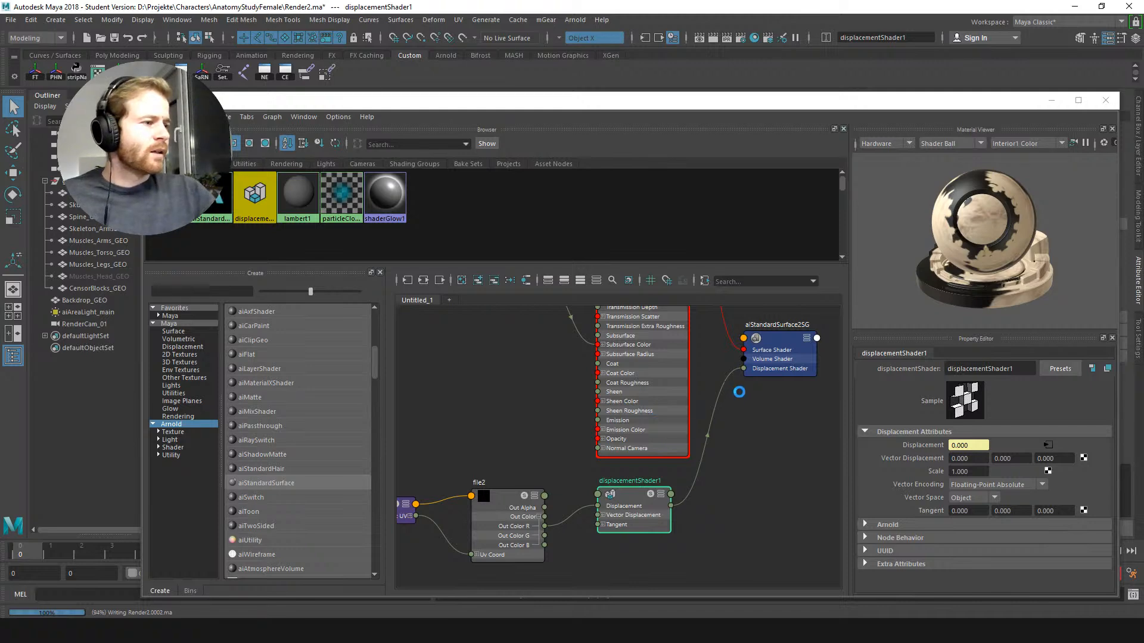
Step: Examine the displacement file texture's settings and the shading group's surface and displacement material inputs
{"action": "middle_click_drag", "start_coordinate": [743, 402], "coordinate": [766, 384]}
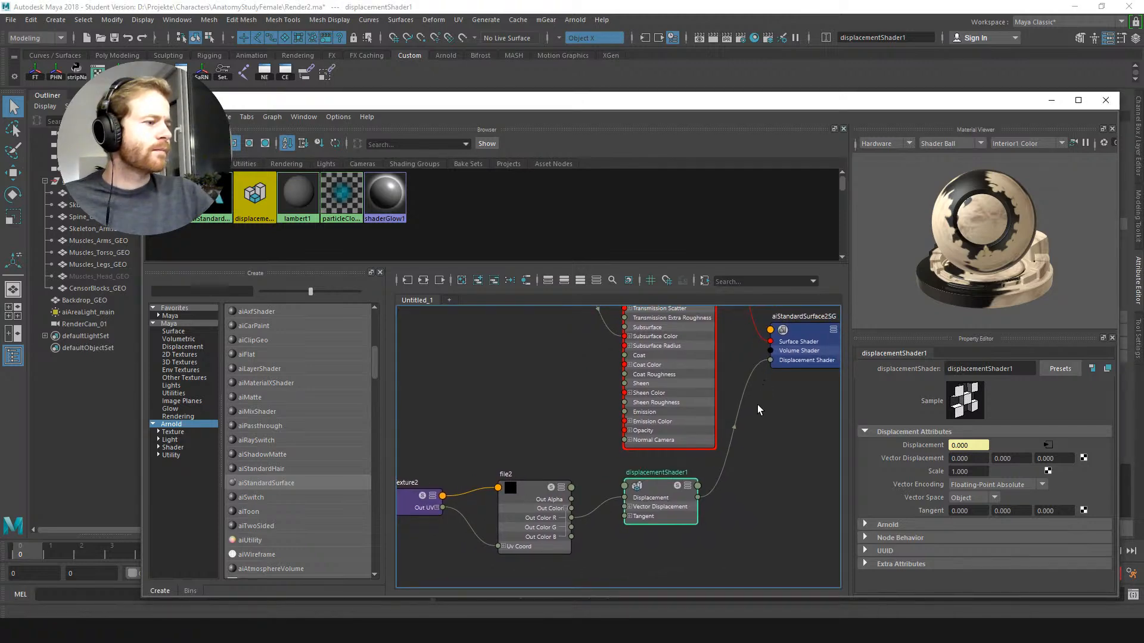
{"action": "middle_click_drag", "start_coordinate": [741, 472], "coordinate": [782, 424]}
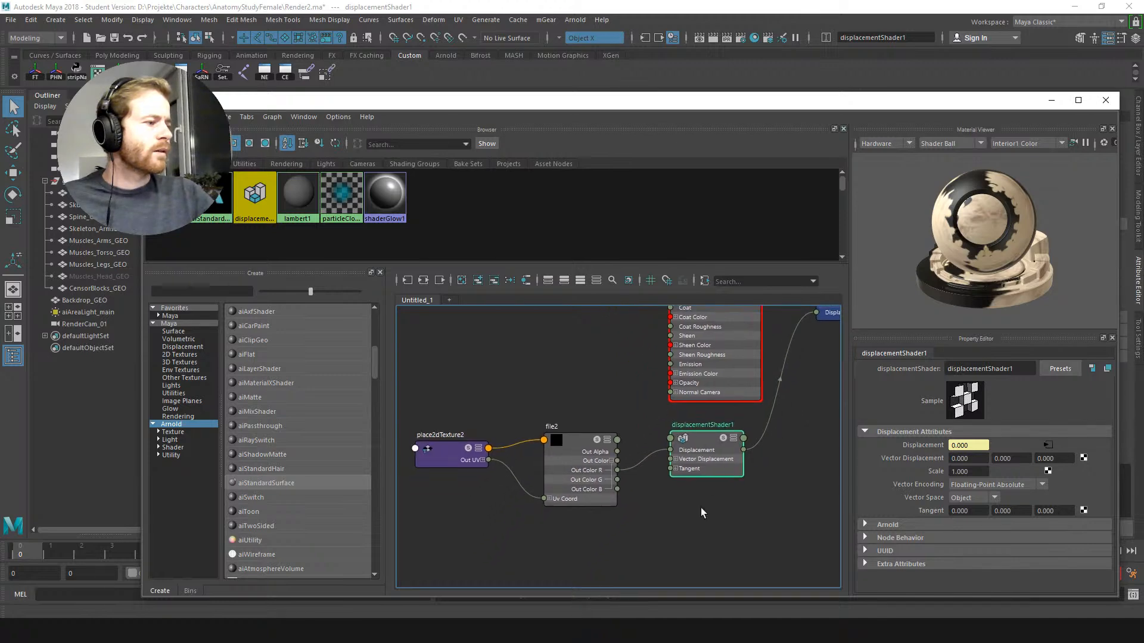
{"action": "left_click", "coordinate": [591, 443]}
{"action": "mouse_move", "coordinate": [732, 502]}
{"action": "middle_mouse_down"}
{"action": "mouse_move", "coordinate": [736, 493]}
{"action": "mouse_move", "coordinate": [689, 546]}
{"action": "middle_mouse_up"}
{"action": "left_click", "coordinate": [755, 423]}
{"action": "middle_click_drag", "start_coordinate": [751, 418], "coordinate": [725, 521]}
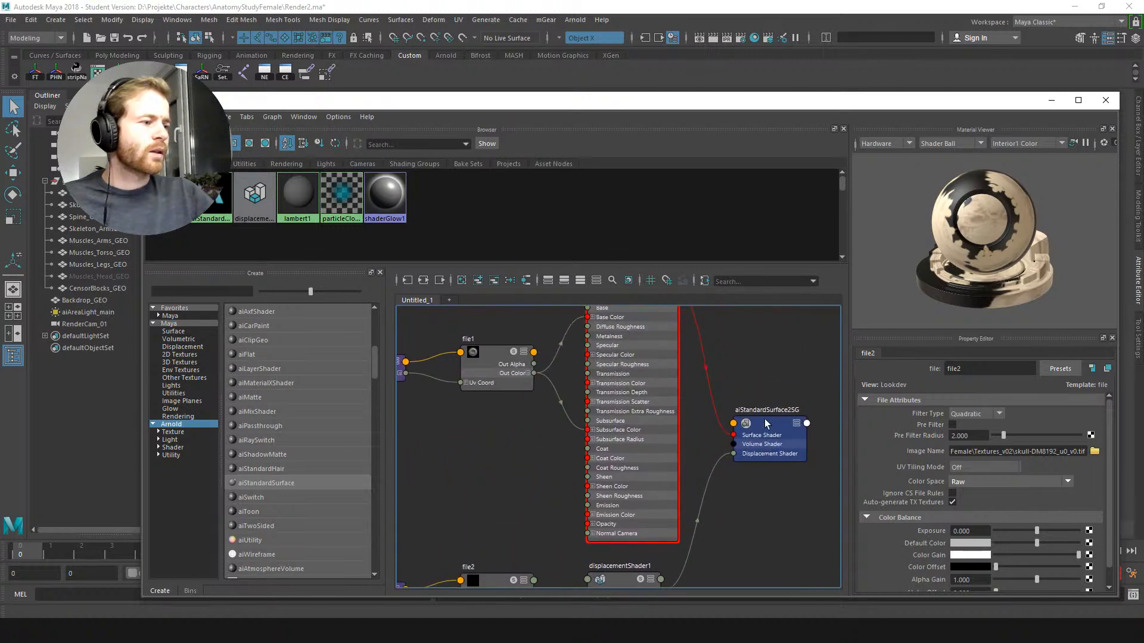
{"action": "left_click", "coordinate": [766, 423]}
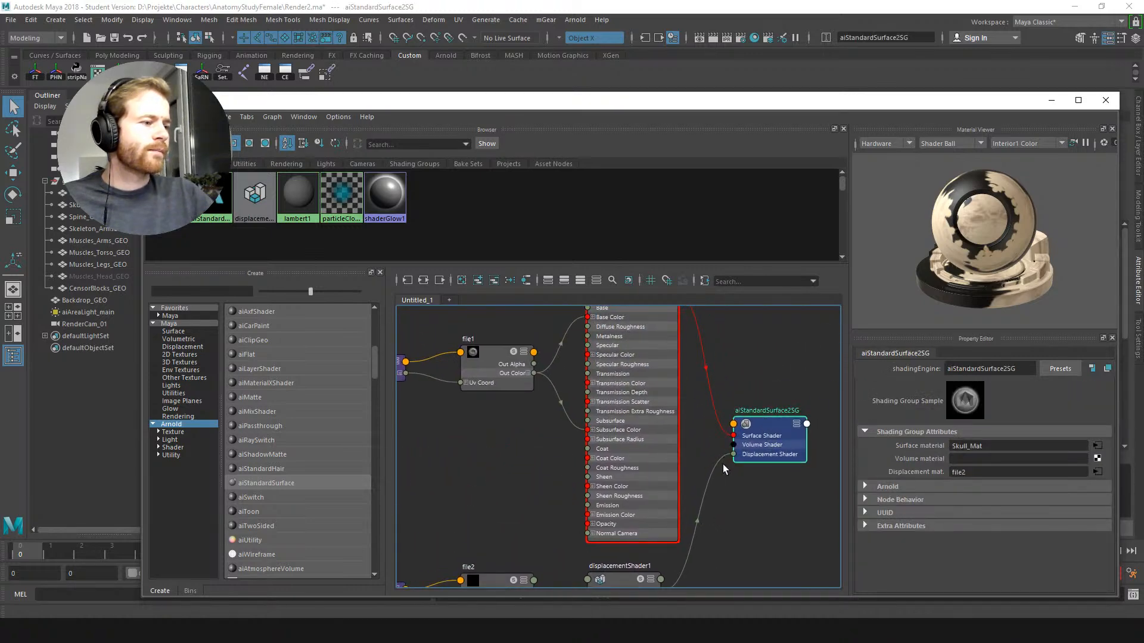
{"action": "middle_click_drag", "start_coordinate": [724, 463], "coordinate": [729, 427]}
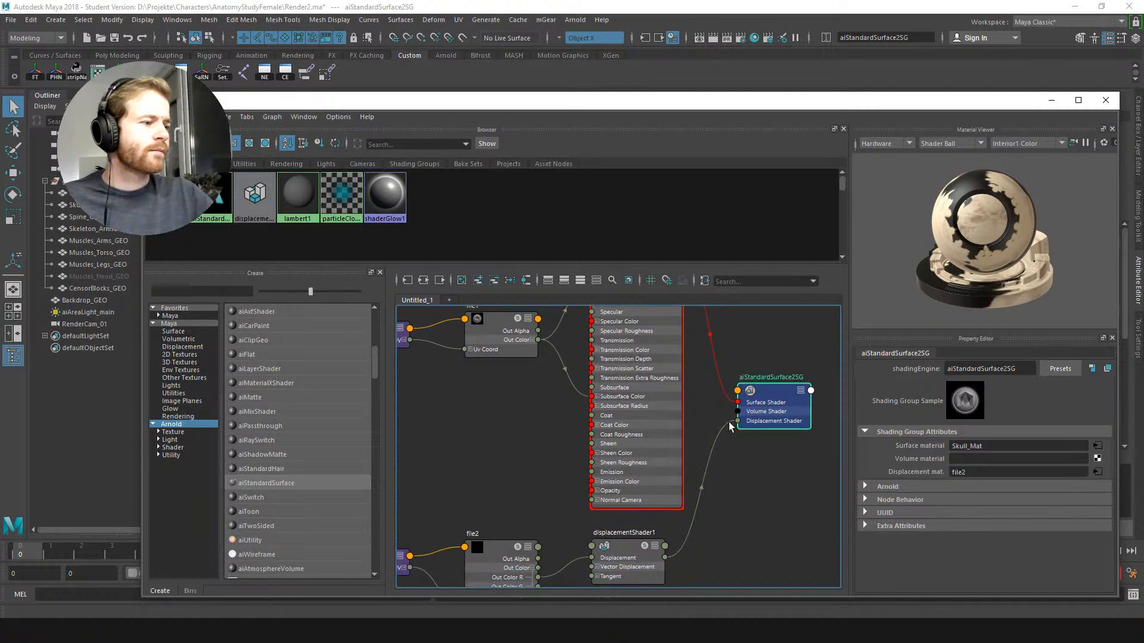
Step: Delete the skull's displacementShader1 node together with its file2 and place2dTexture2 nodes
{"action": "left_click", "coordinate": [728, 460]}
{"action": "middle_click_drag", "start_coordinate": [708, 553], "coordinate": [745, 451], "text": "alt"}
{"action": "left_click_drag", "start_coordinate": [753, 449], "coordinate": [326, 522]}
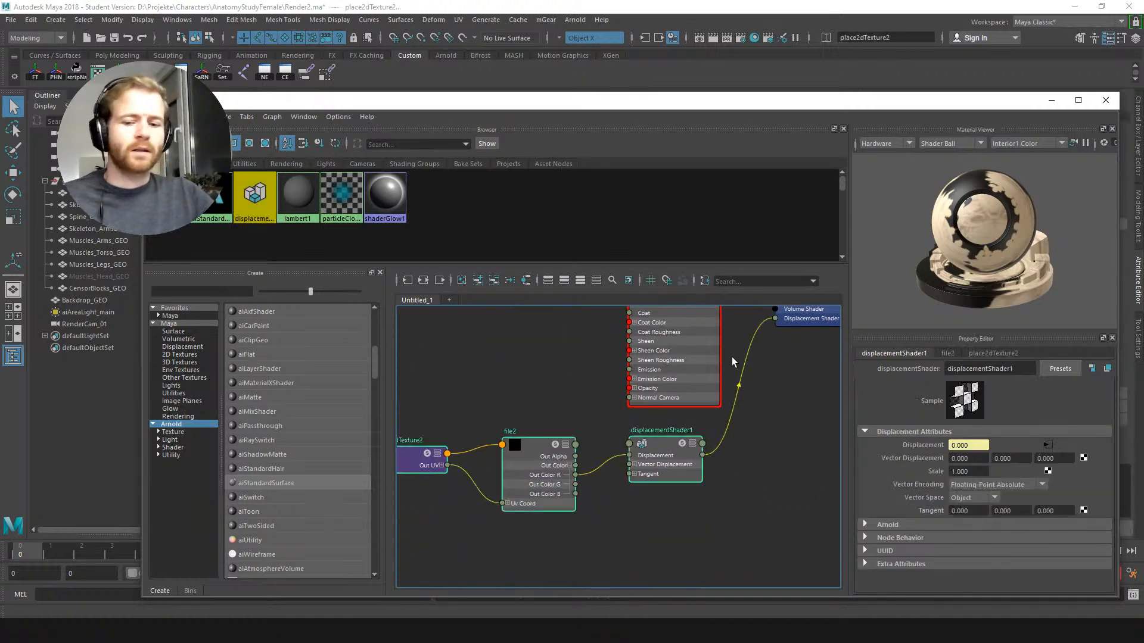
{"action": "key", "text": "Delete"}
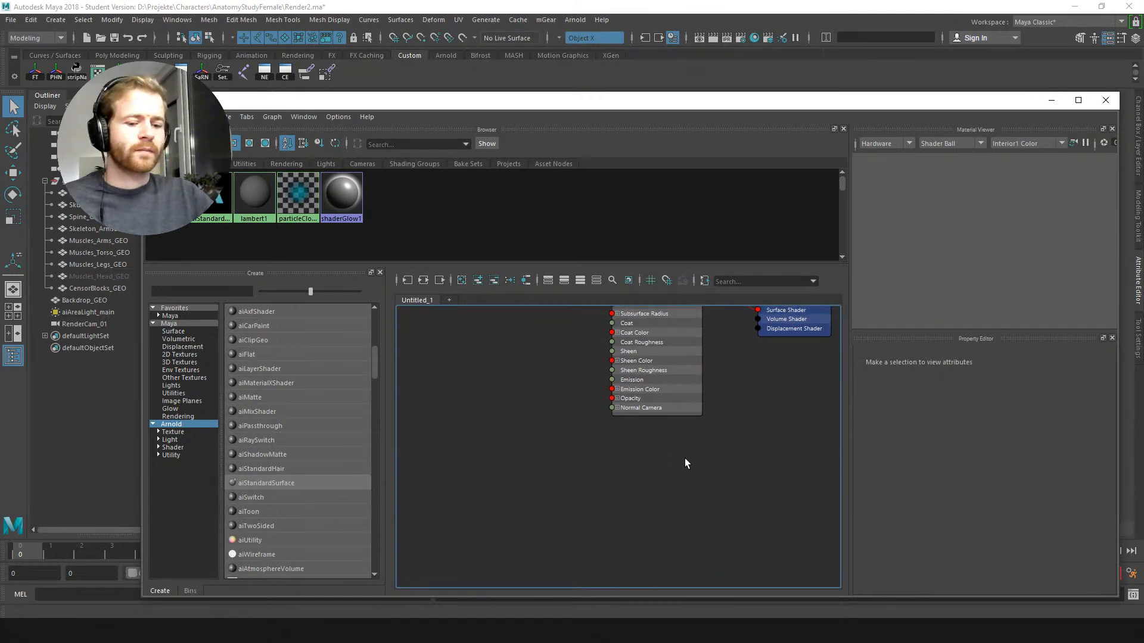
Step: Create a new displacement shader node in the empty area below the Skull_Mat node
{"action": "key", "text": "Tab"}
{"action": "type", "text": "dips"}
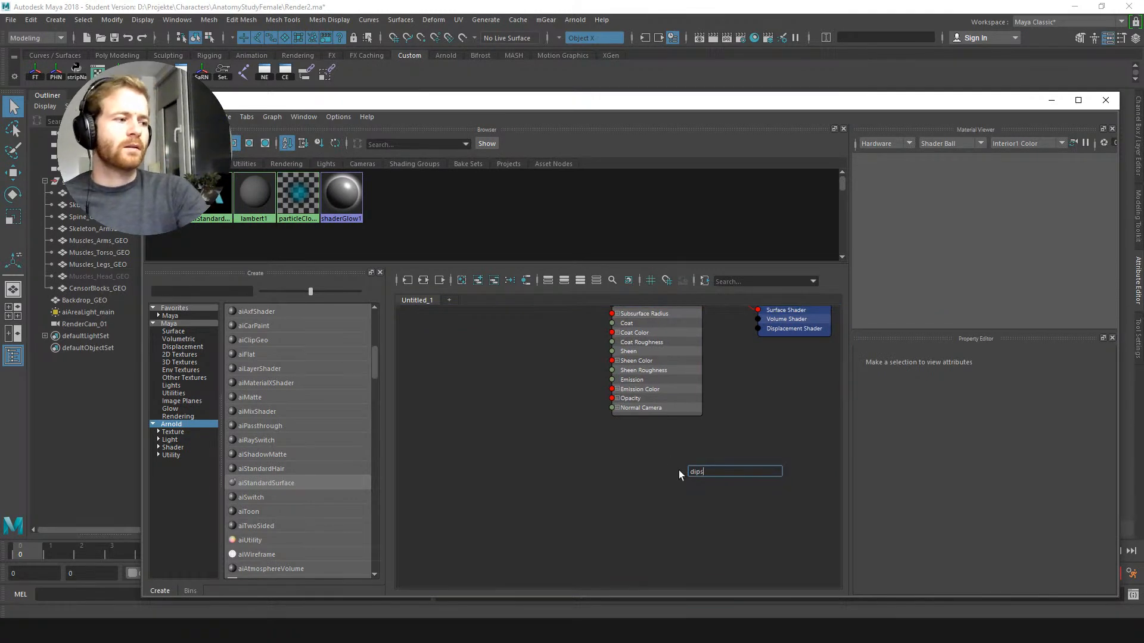
{"action": "key", "text": "BackSpace"}
{"action": "key", "text": "BackSpace"}
{"action": "type", "text": "sp"}
{"action": "key", "text": "Down"}
{"action": "key", "text": "Return"}
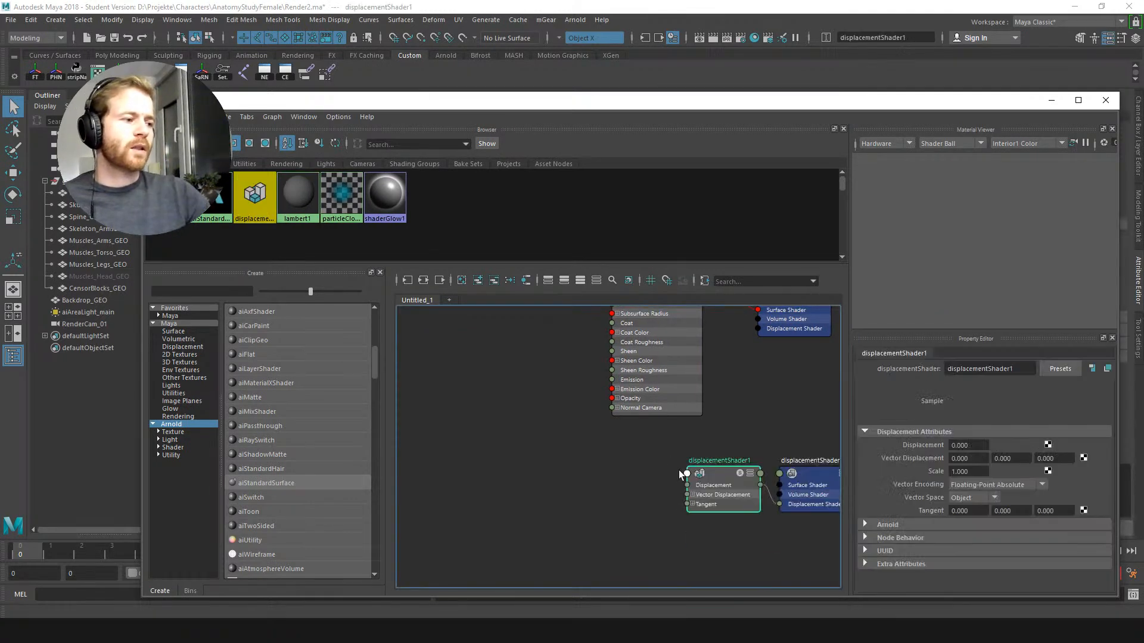
Step: Delete the new displacement shader's extra shading group and connect its displacement output to the skull shading group's Displacement Shader input
{"action": "left_click", "coordinate": [823, 501]}
{"action": "key", "text": "Delete"}
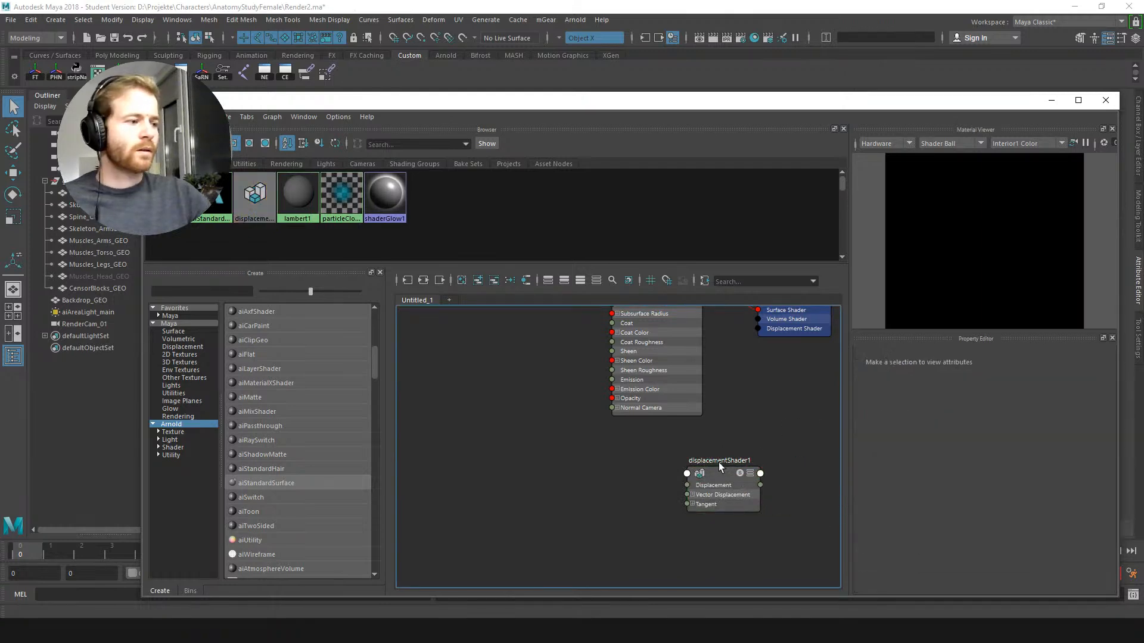
{"action": "mouse_move", "coordinate": [719, 465]}
{"action": "left_mouse_down"}
{"action": "mouse_move", "coordinate": [683, 451]}
{"action": "mouse_move", "coordinate": [757, 329]}
{"action": "left_mouse_up"}
{"action": "left_click_drag", "start_coordinate": [677, 452], "coordinate": [668, 457]}
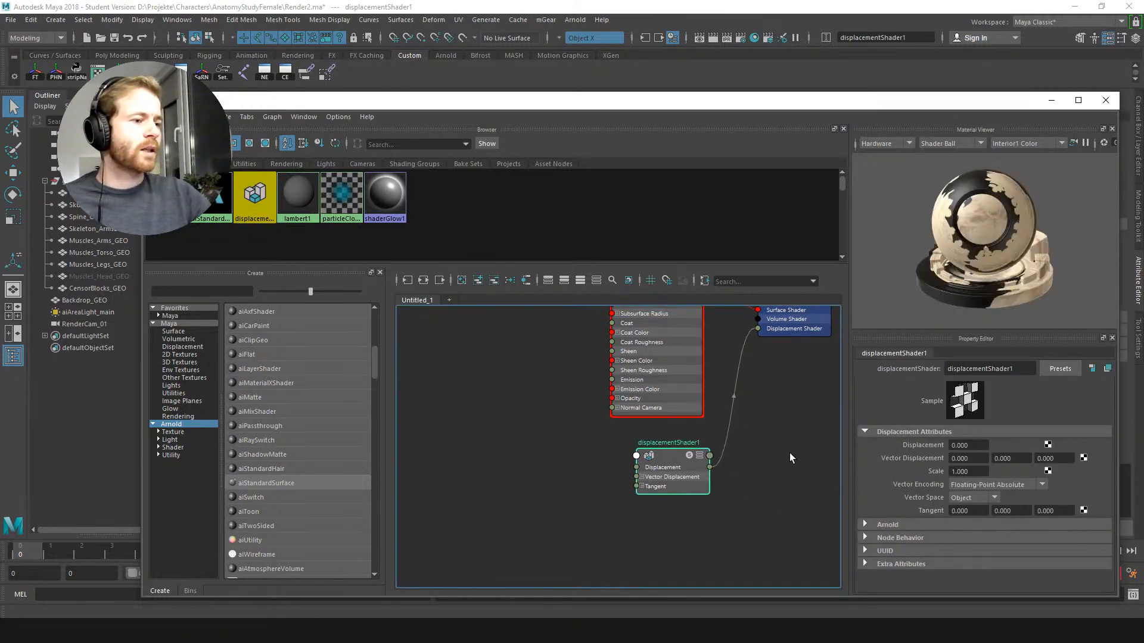
{"action": "left_click", "coordinate": [1047, 446]}
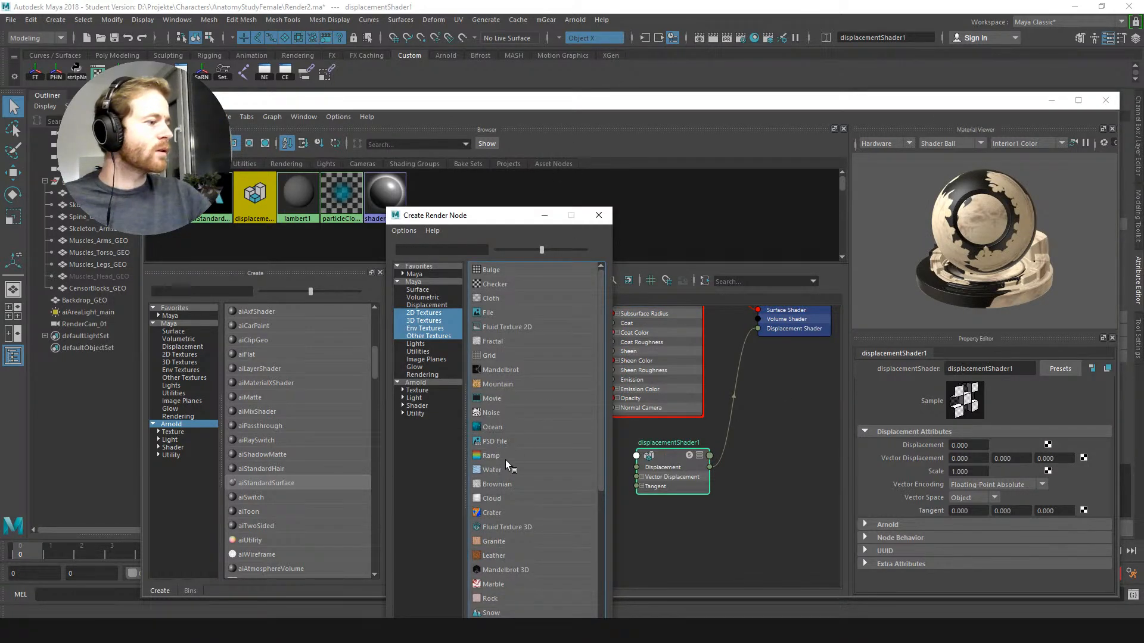
{"action": "left_click", "coordinate": [488, 313]}
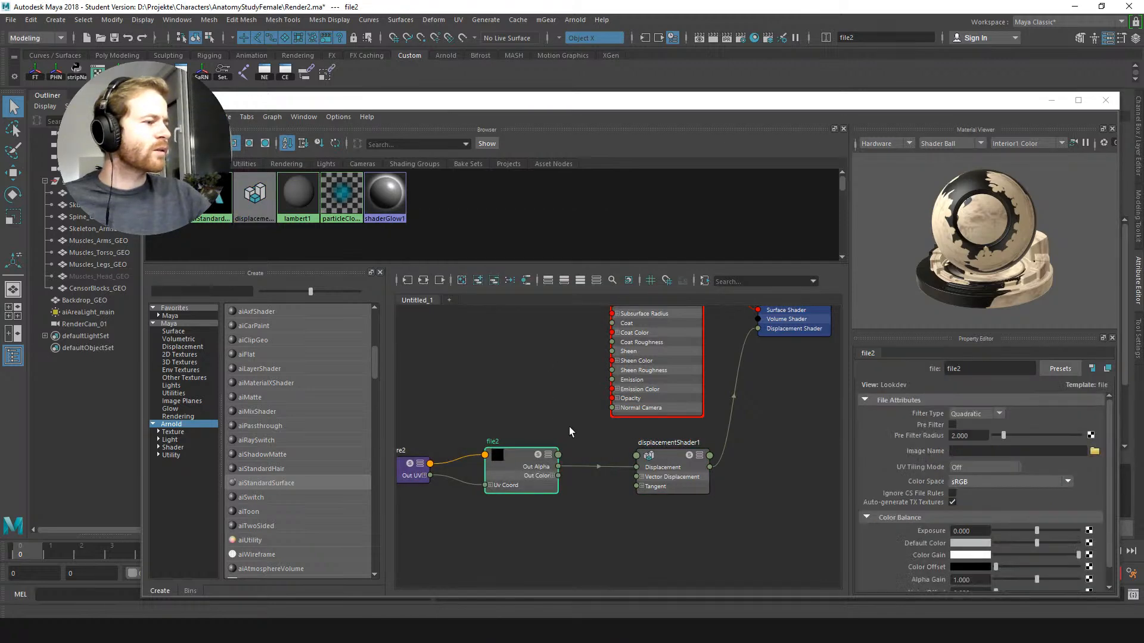
{"action": "left_click_drag", "start_coordinate": [635, 402], "coordinate": [427, 474]}
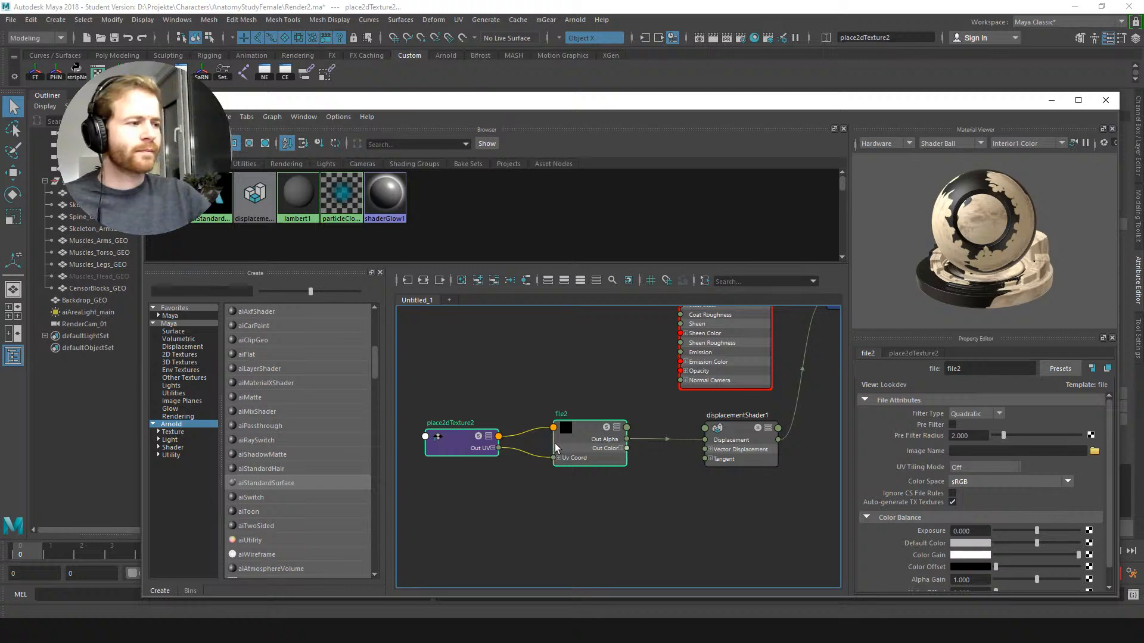
{"action": "key", "text": "Delete"}
Step: Create an aiImage node beside the displacement shader in the node graph
{"action": "key", "text": "Tab"}
{"action": "type", "text": "aiim"}
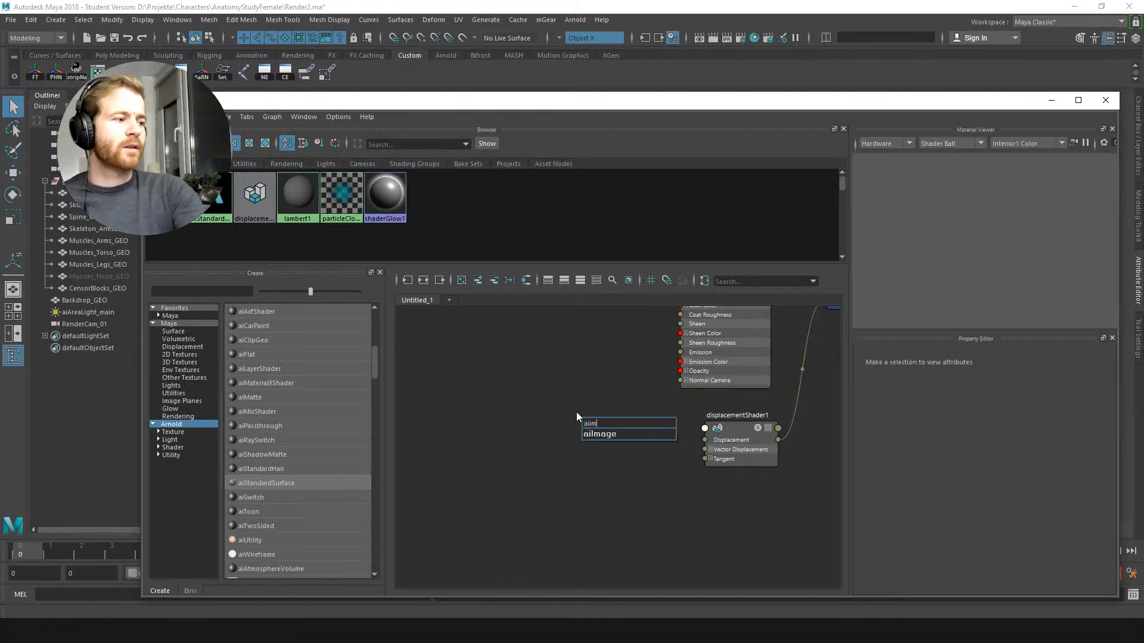
{"action": "key", "text": "Down"}
{"action": "key", "text": "Return"}
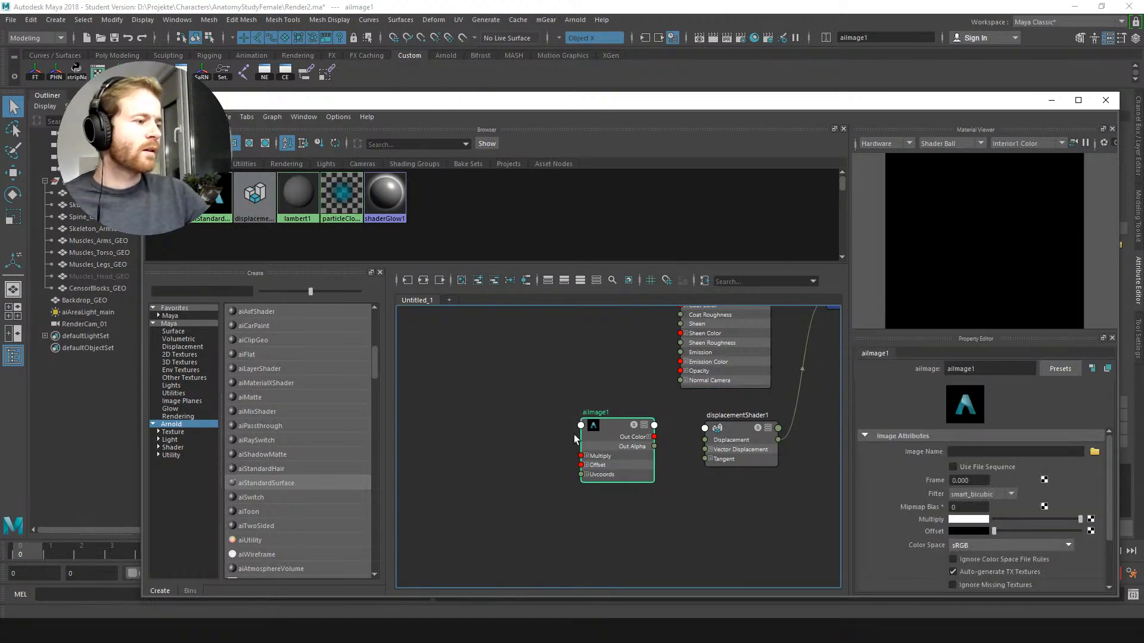
Step: Load skull-DM8192_u0_v0.tx from the AnatomyStudyFemale Textures_v02 folder as the aiImage node's image
{"action": "left_click", "coordinate": [1094, 452]}
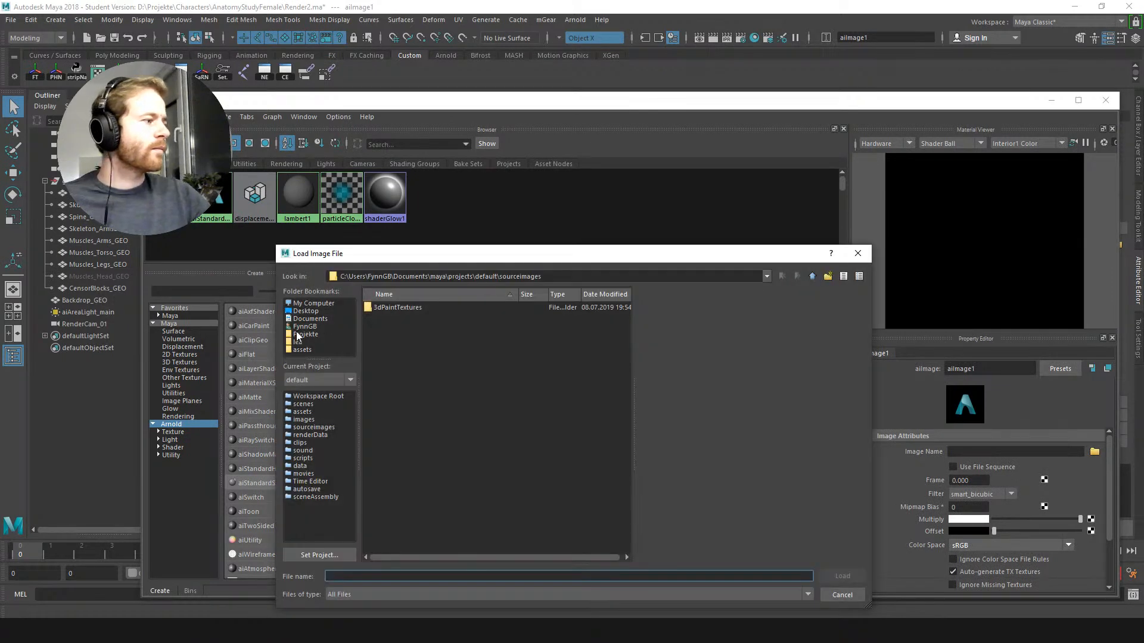
{"action": "left_click", "coordinate": [317, 335]}
{"action": "double_click", "coordinate": [398, 336]}
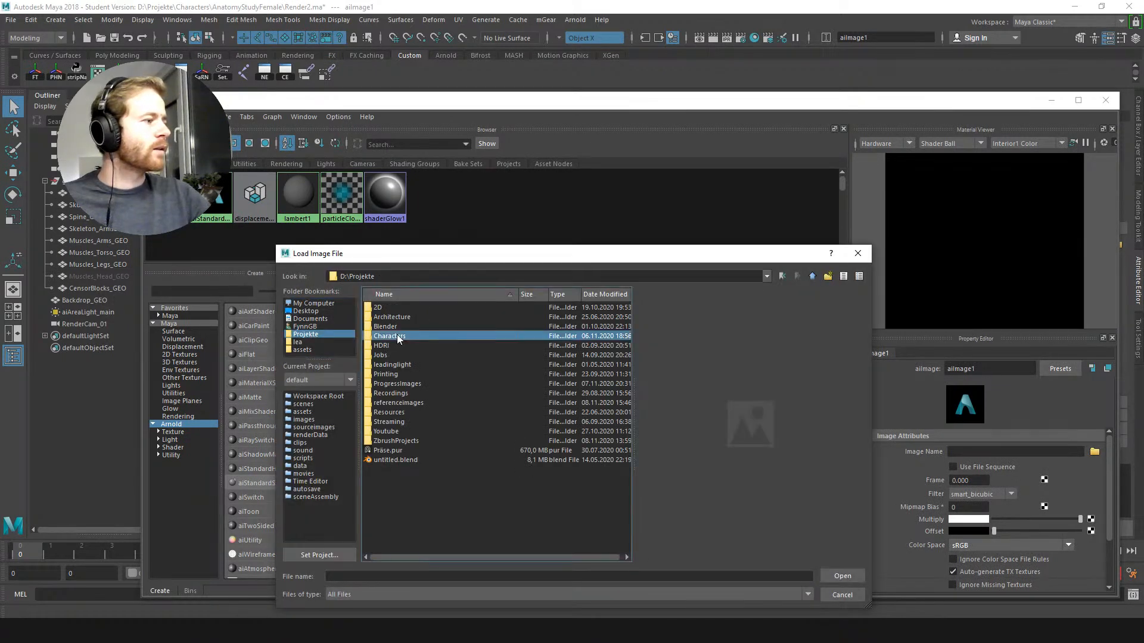
{"action": "double_click", "coordinate": [393, 307]}
{"action": "left_click", "coordinate": [407, 327]}
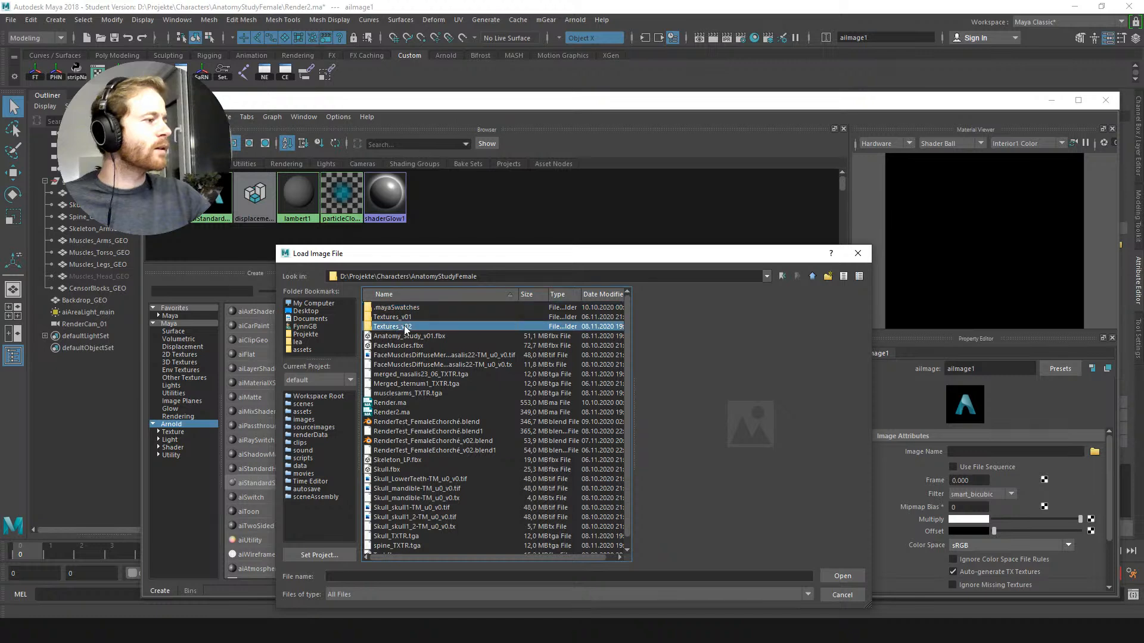
{"action": "double_click", "coordinate": [409, 331]}
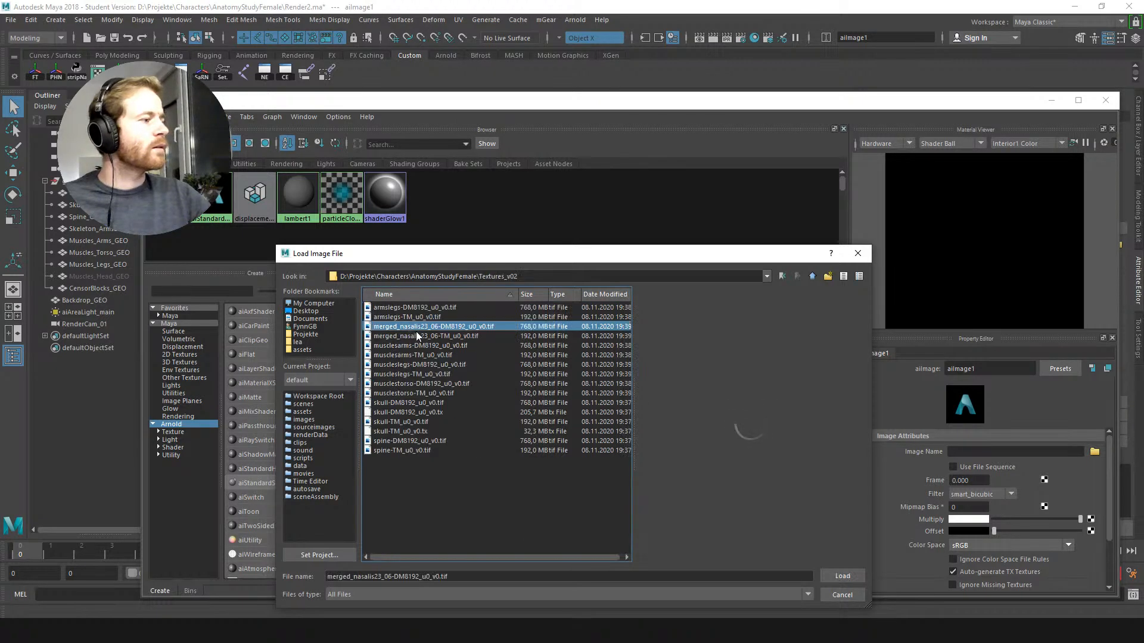
{"action": "double_click", "coordinate": [413, 412]}
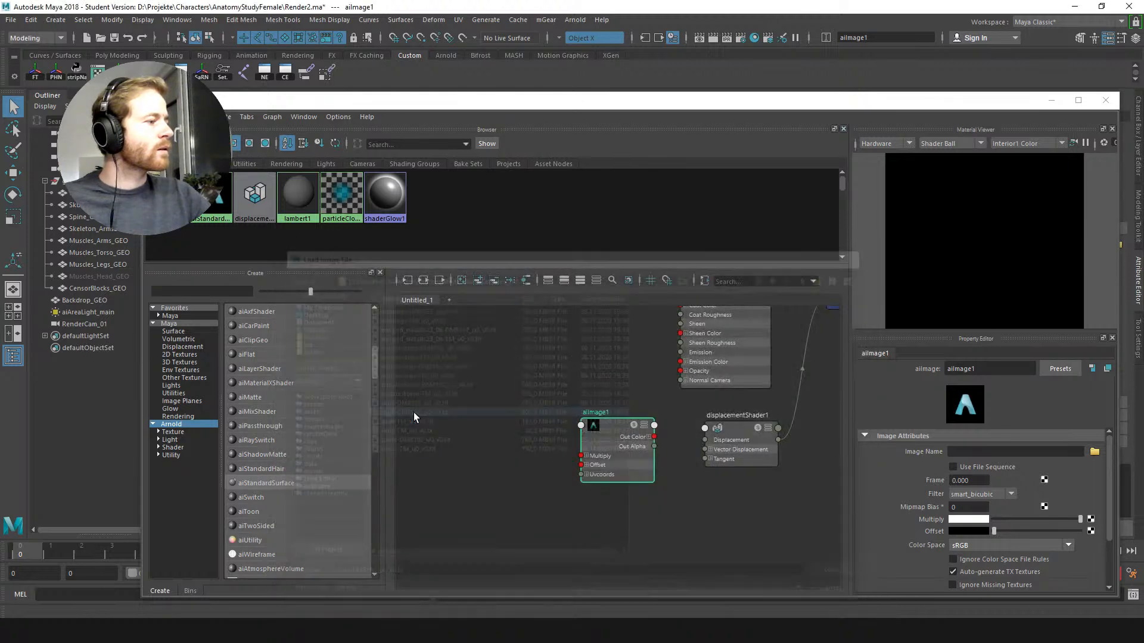
Step: Connect the aiImage node's Out Color R to the displacement shader's Displacement input and move the image node slightly away from the shader
{"action": "left_click", "coordinate": [648, 437]}
{"action": "left_click_drag", "start_coordinate": [655, 446], "coordinate": [705, 440]}
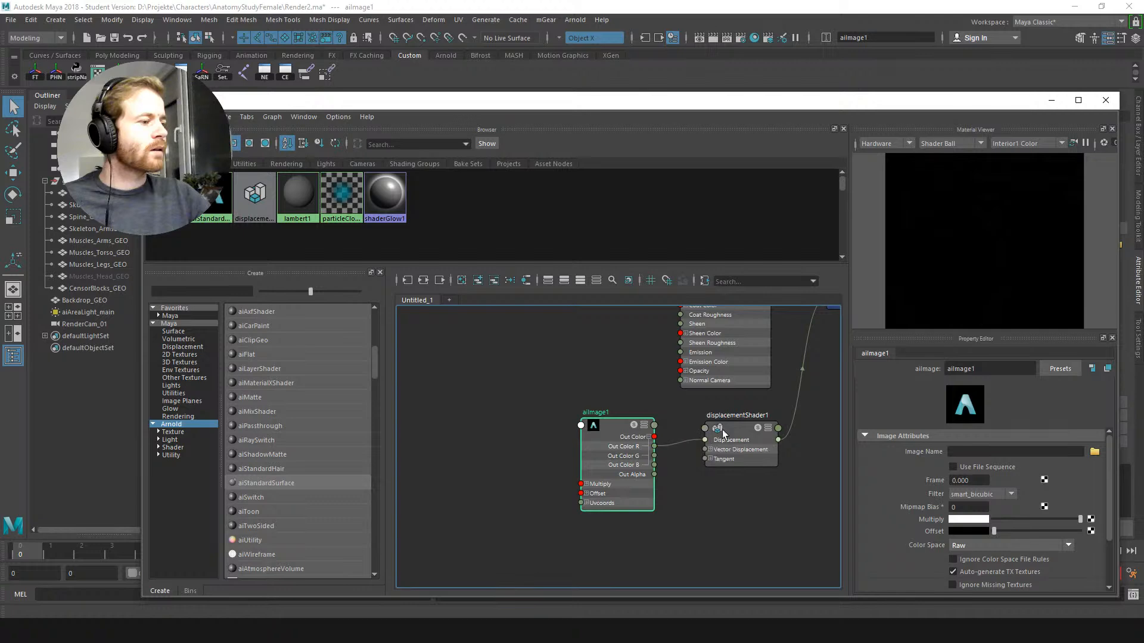
{"action": "left_click_drag", "start_coordinate": [615, 428], "coordinate": [603, 427]}
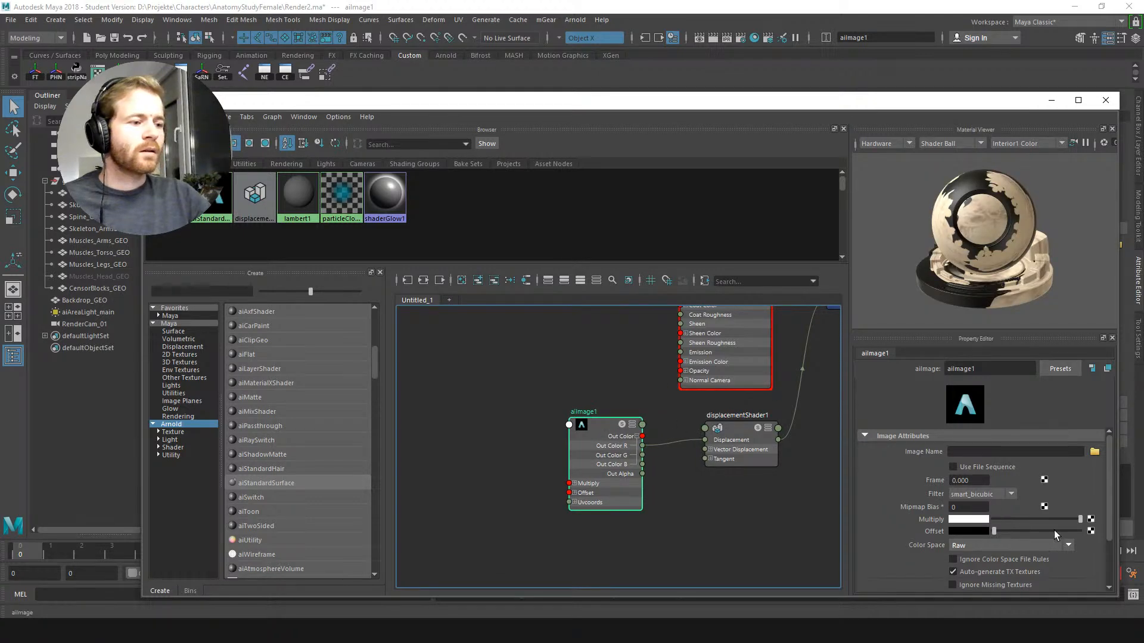
{"action": "left_click", "coordinate": [728, 427]}
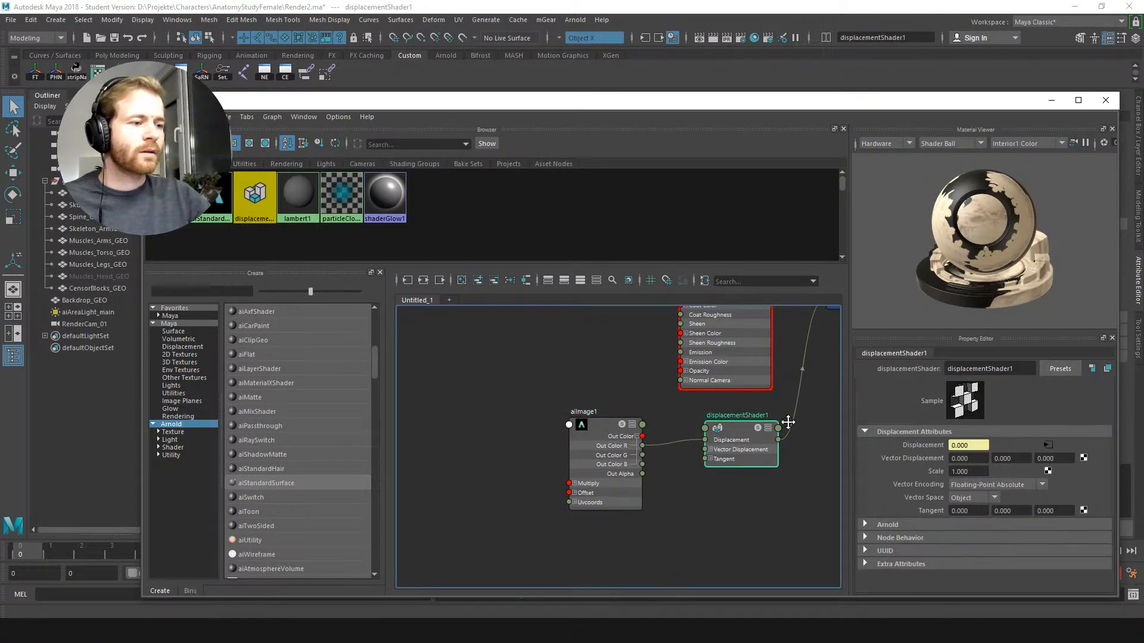
{"action": "middle_click_drag", "start_coordinate": [793, 426], "coordinate": [828, 468], "text": "alt"}
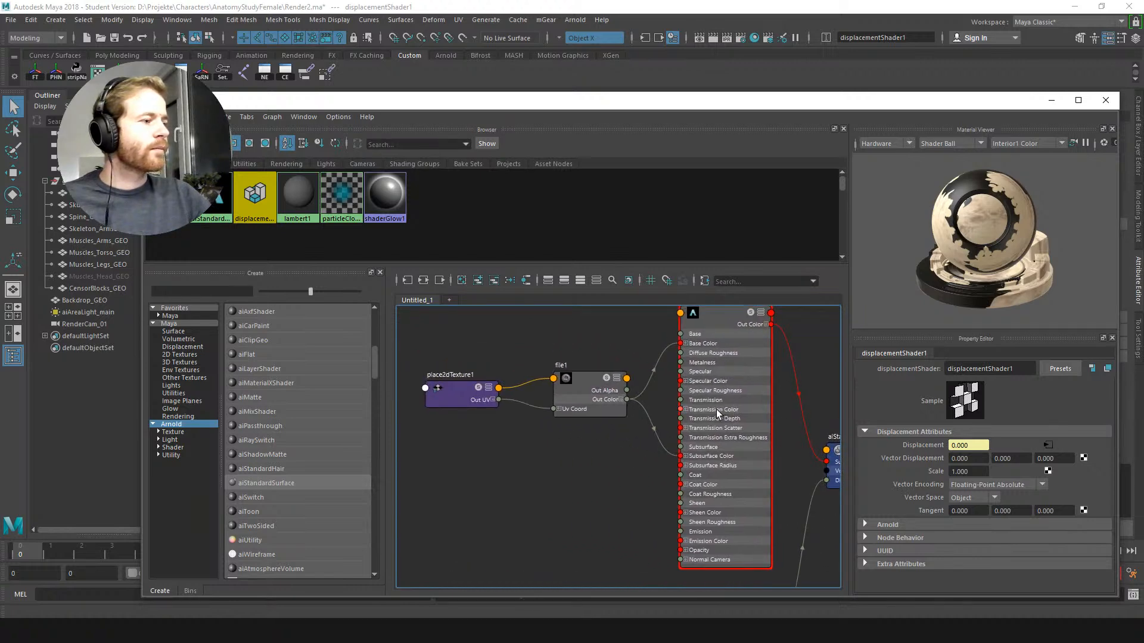
{"action": "middle_click_drag", "start_coordinate": [716, 409], "coordinate": [686, 433], "text": "alt"}
Step: Render the skull in the Arnold RenderView and update the full scene to check the displacement
{"action": "left_click", "coordinate": [1051, 101]}
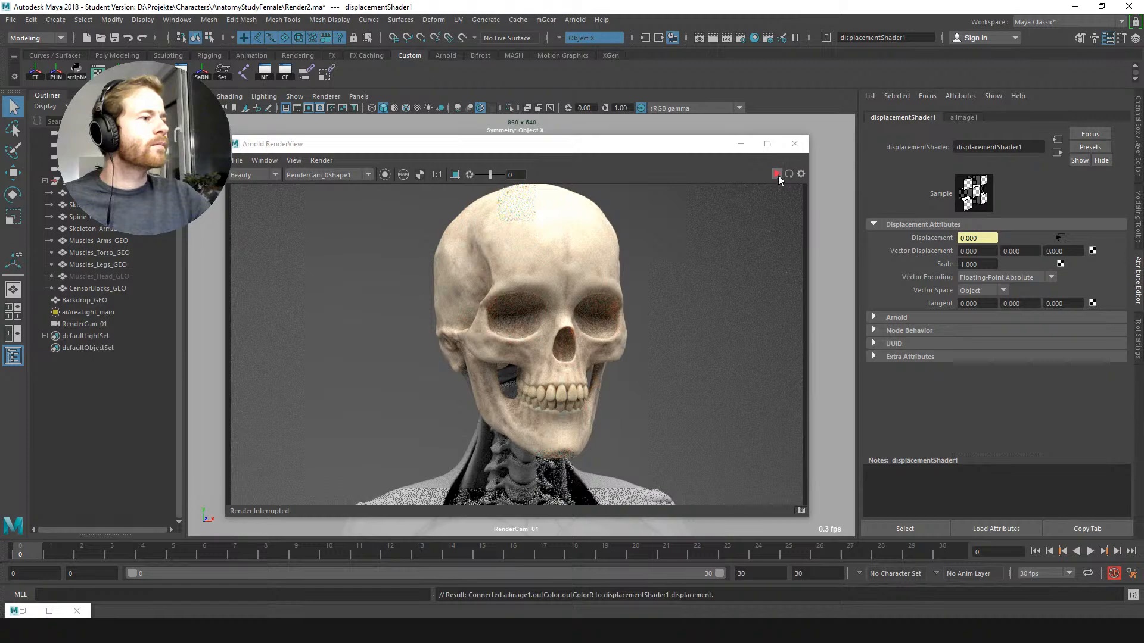
{"action": "left_click", "coordinate": [777, 174]}
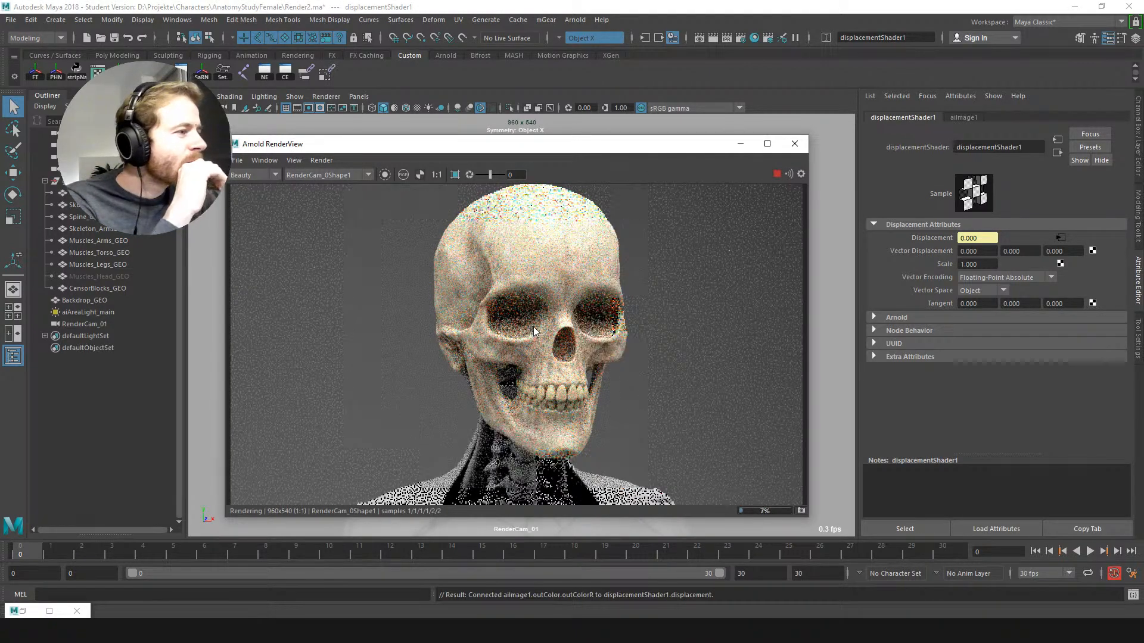
{"action": "left_click", "coordinate": [776, 174]}
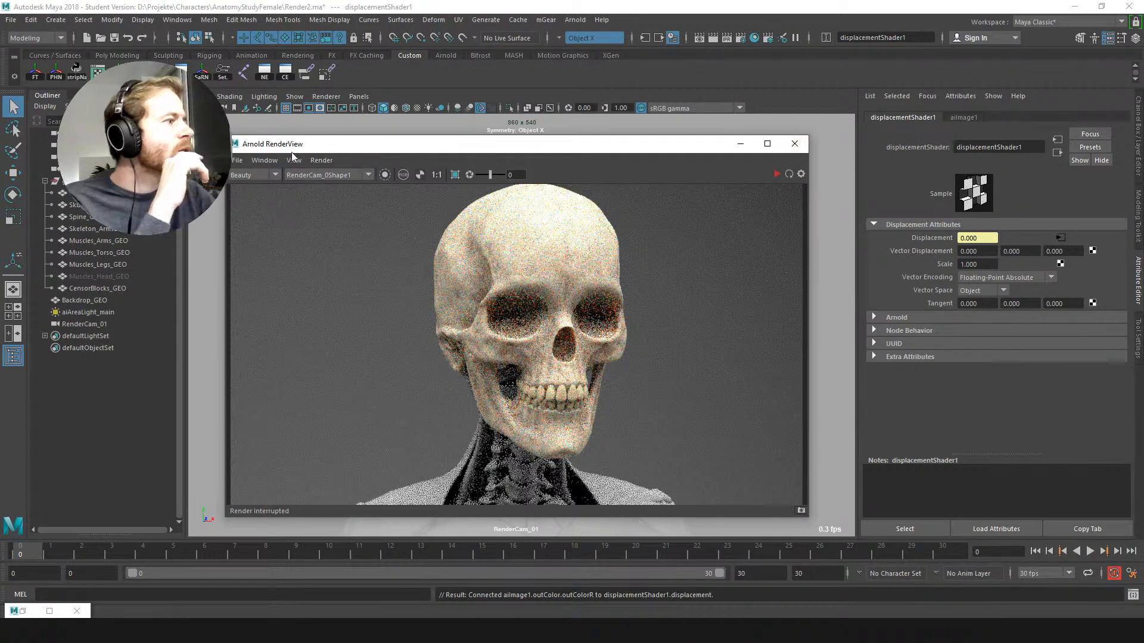
{"action": "left_click", "coordinate": [321, 161]}
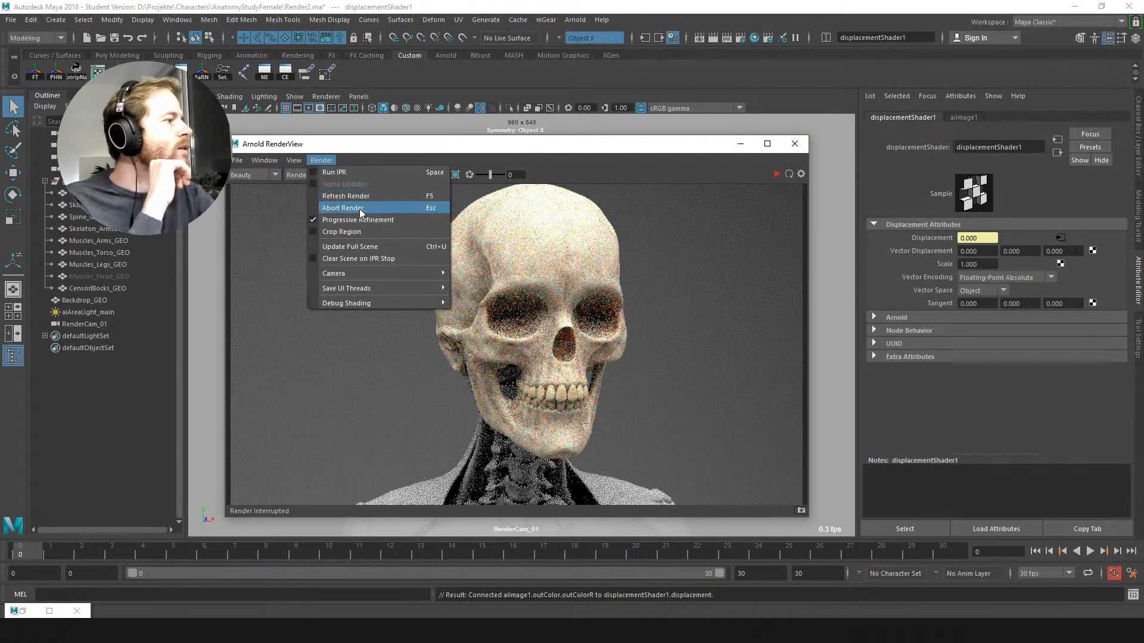
{"action": "left_click", "coordinate": [366, 246]}
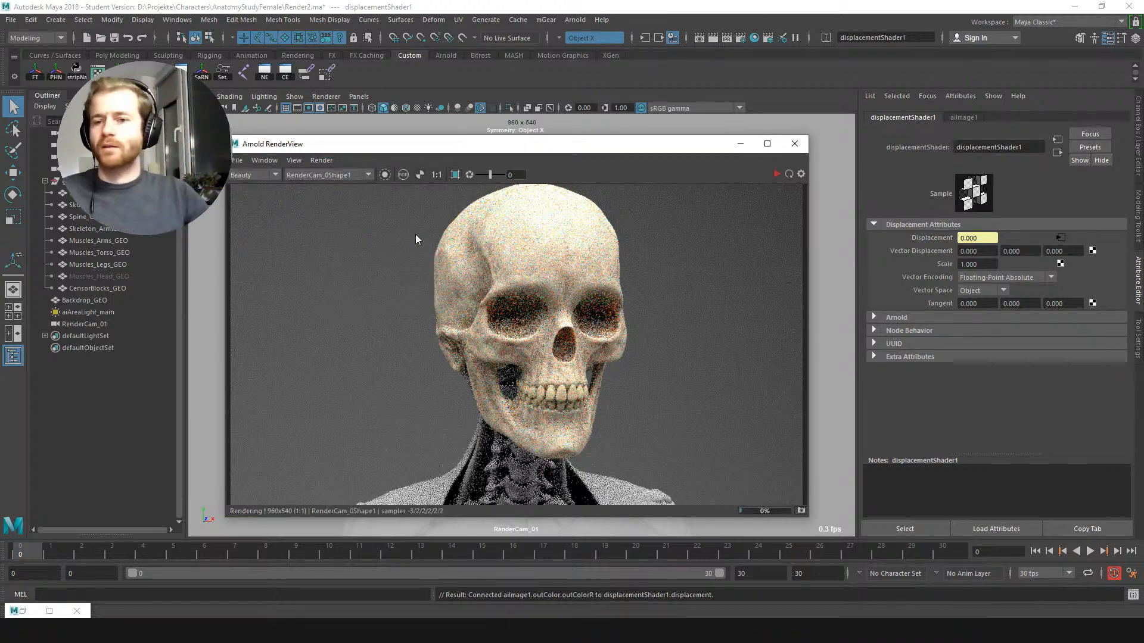
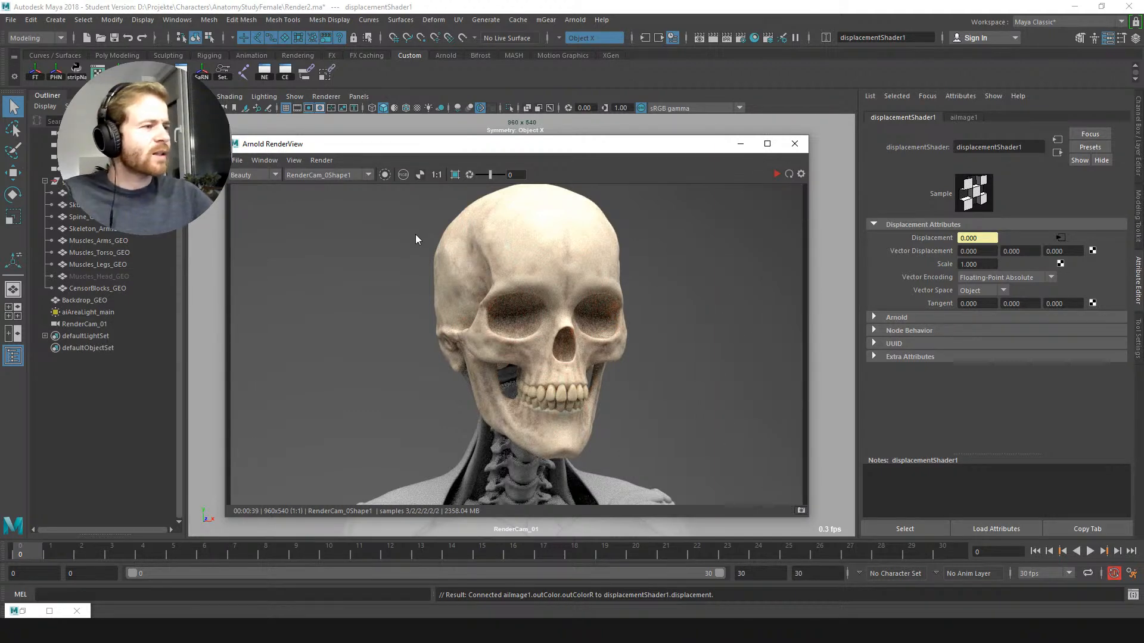
Step: Enable Autobump on the skull shape for diffuse and specular reflection, diffuse and specular transmission, and volume scattering
{"action": "left_click", "coordinate": [740, 143]}
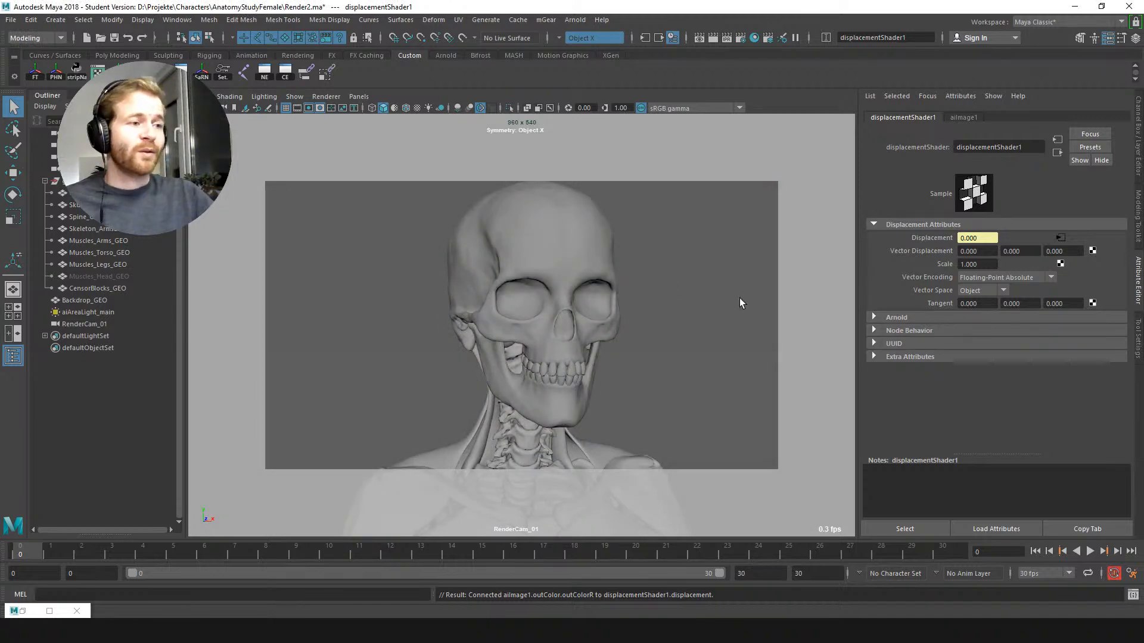
{"action": "left_click", "coordinate": [596, 258]}
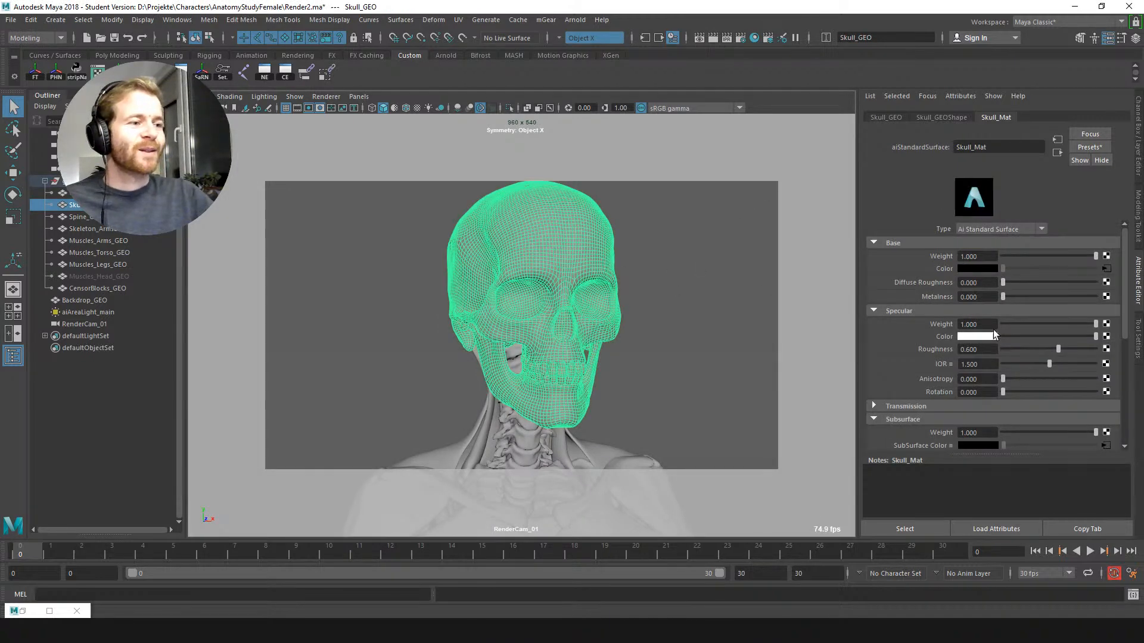
{"action": "left_click", "coordinate": [933, 118]}
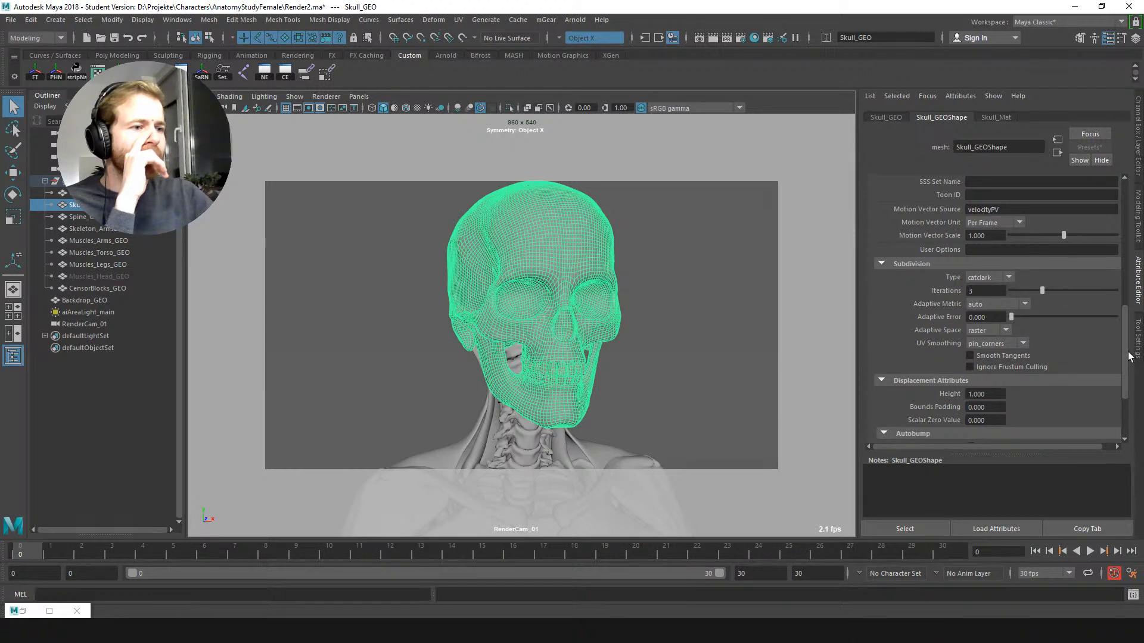
{"action": "scroll", "coordinate": [1037, 375], "scroll_direction": "down", "scroll_amount": 3}
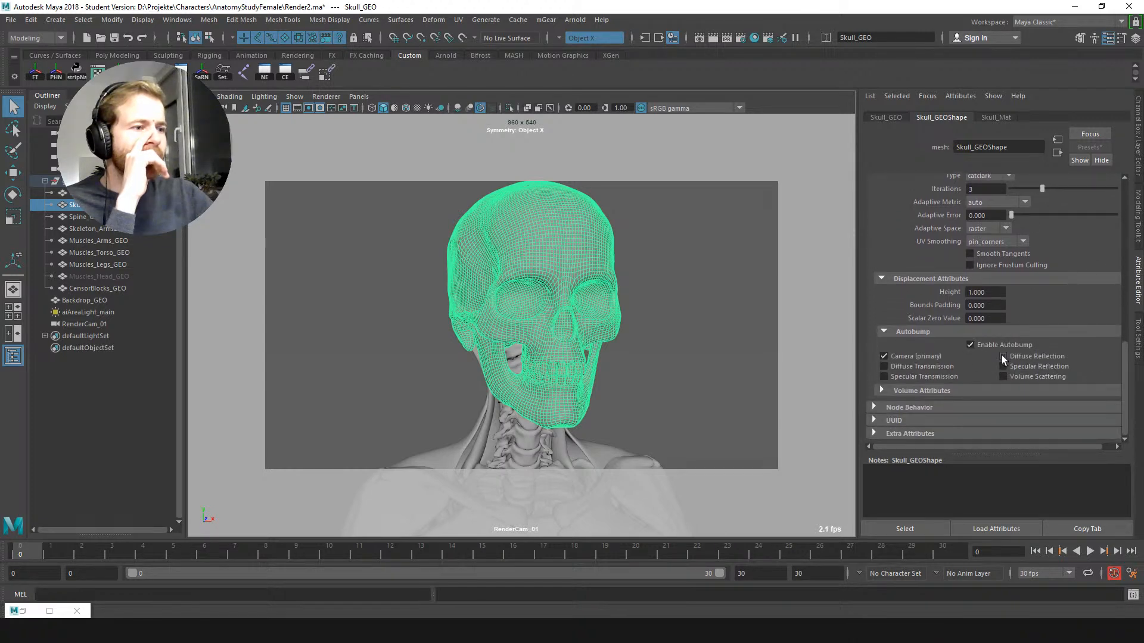
{"action": "left_click", "coordinate": [898, 379]}
{"action": "left_click", "coordinate": [887, 394]}
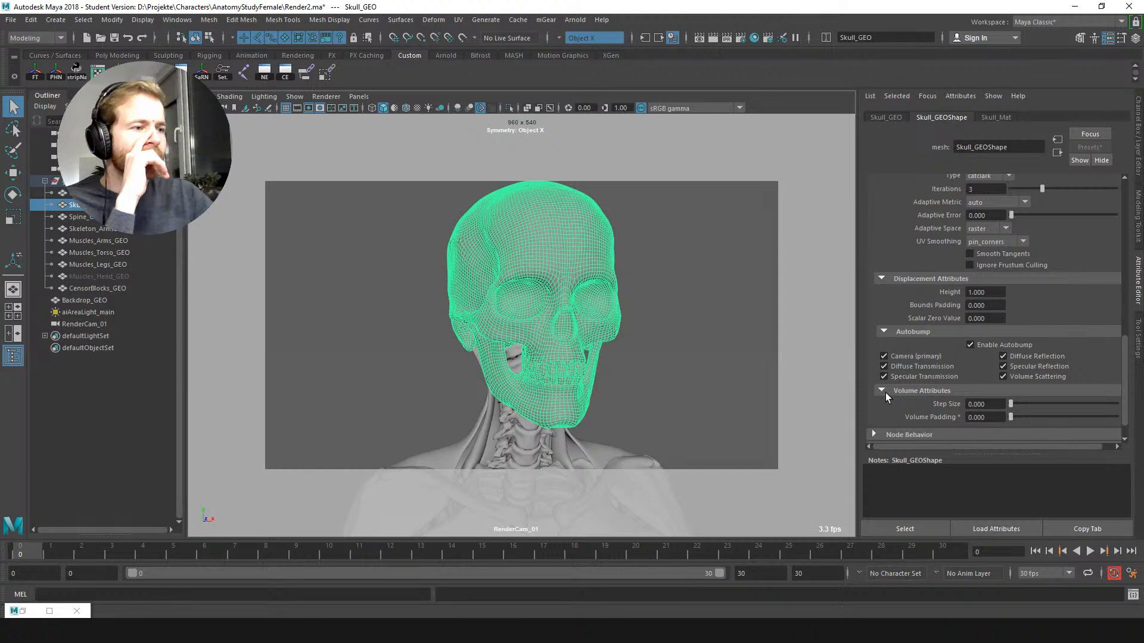
{"action": "left_click", "coordinate": [883, 390]}
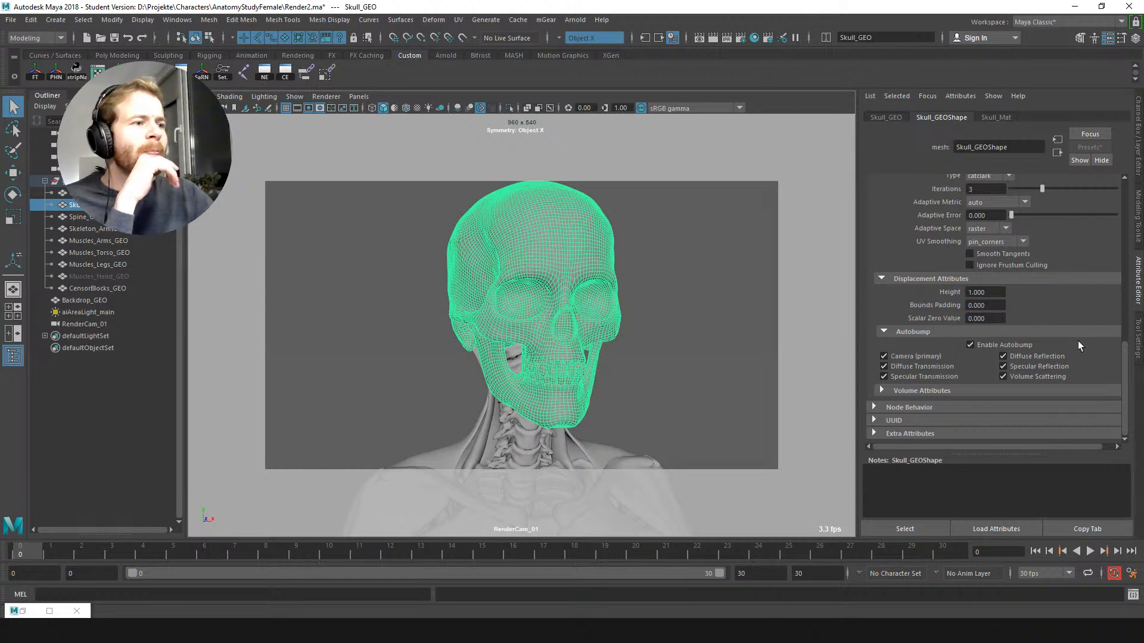
{"action": "left_click_drag", "start_coordinate": [1123, 358], "coordinate": [1111, 311]}
{"action": "scroll", "coordinate": [1111, 311], "scroll_direction": "down", "scroll_amount": 5}
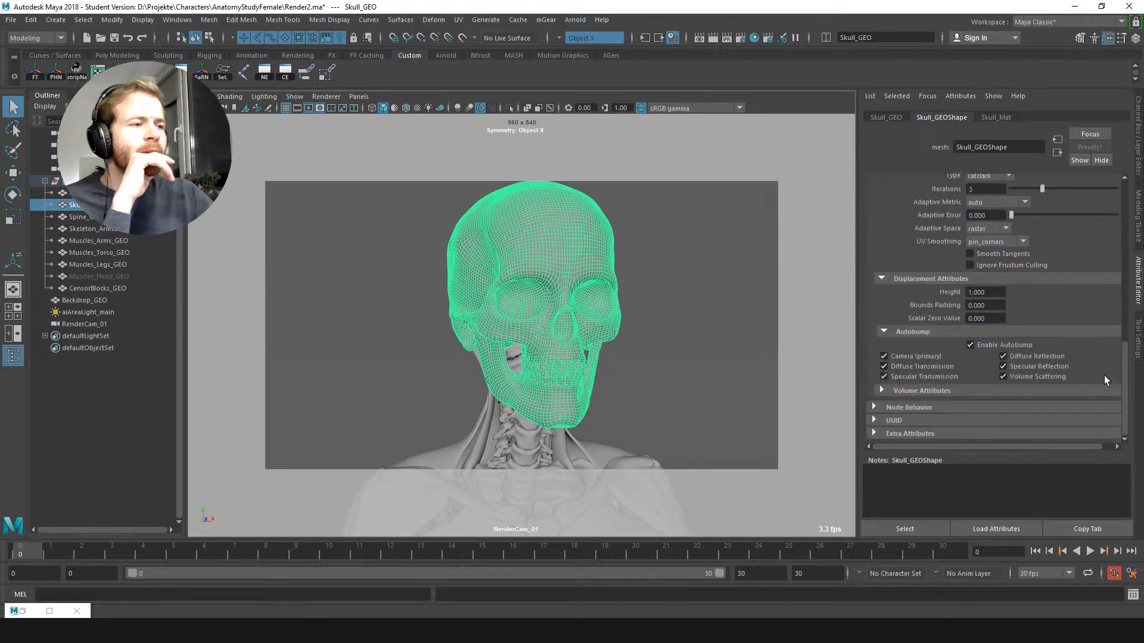
Step: Check the aiImage node's loaded file and connect its Out Color G to the displacement shader's Displacement input instead of Out Color R
{"action": "left_click", "coordinate": [22, 611]}
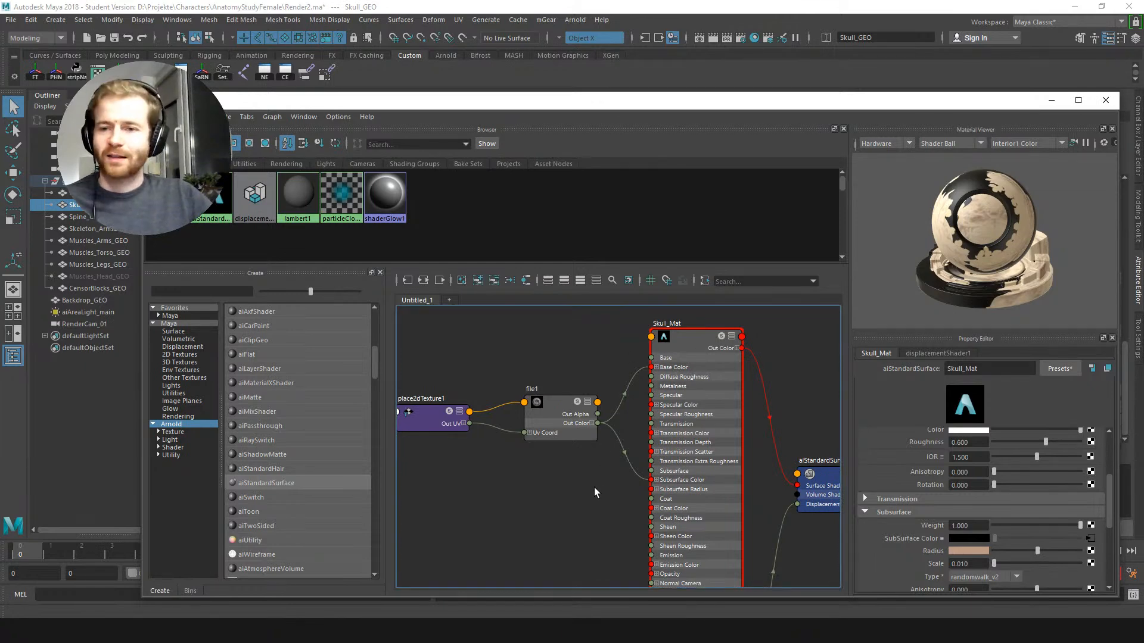
{"action": "middle_click_drag", "start_coordinate": [595, 487], "coordinate": [568, 463], "text": "alt"}
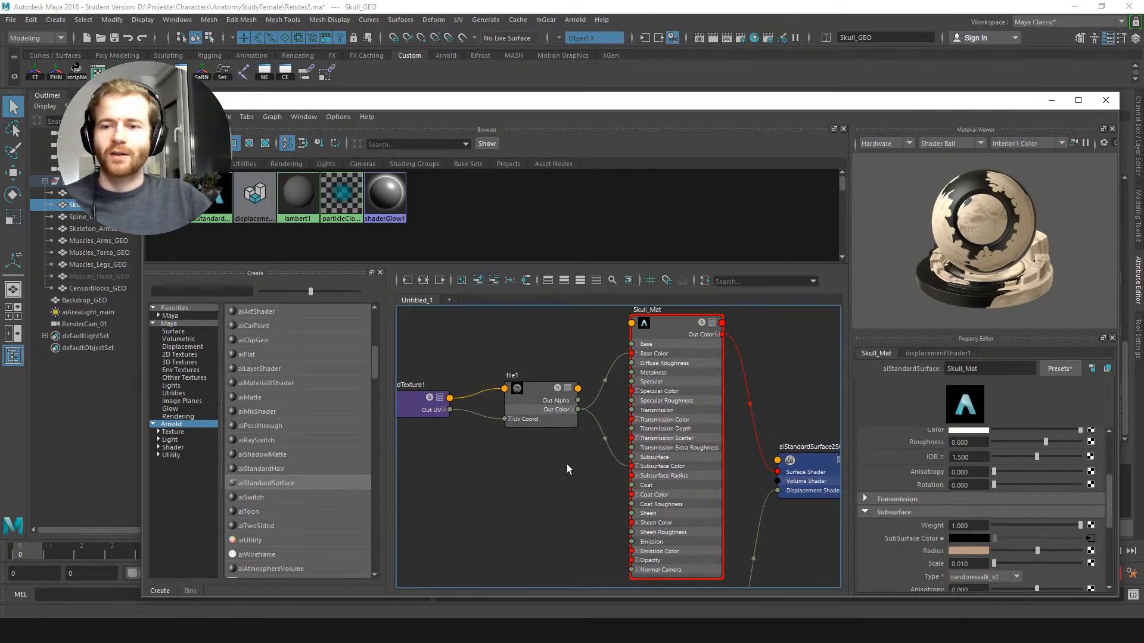
{"action": "middle_click_drag", "start_coordinate": [574, 466], "coordinate": [578, 391], "text": "alt"}
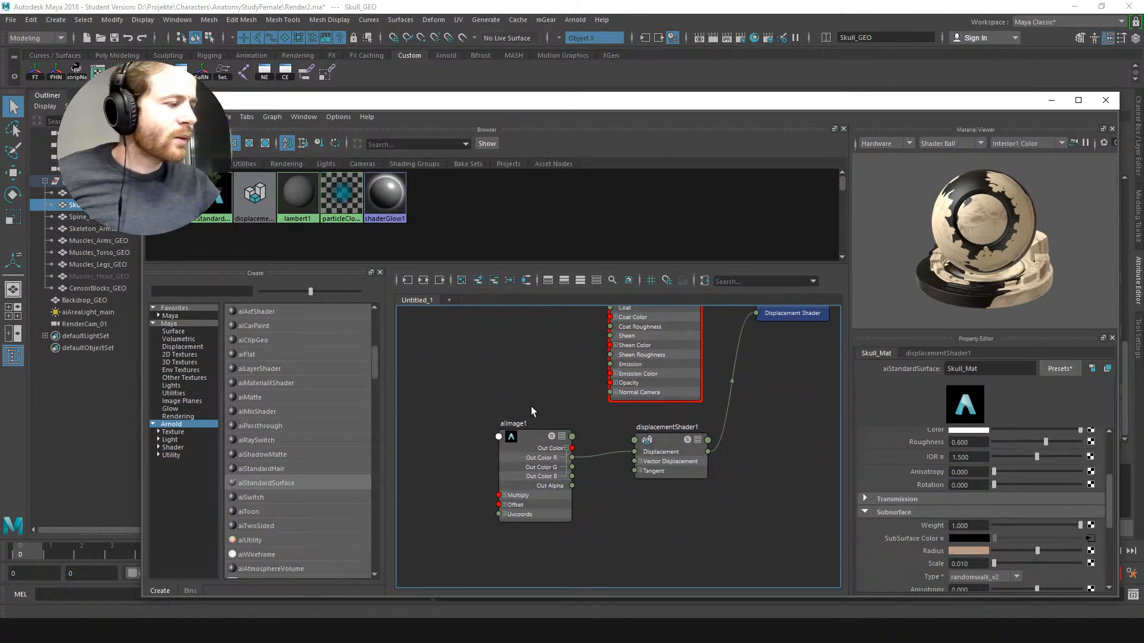
{"action": "left_click", "coordinate": [533, 438]}
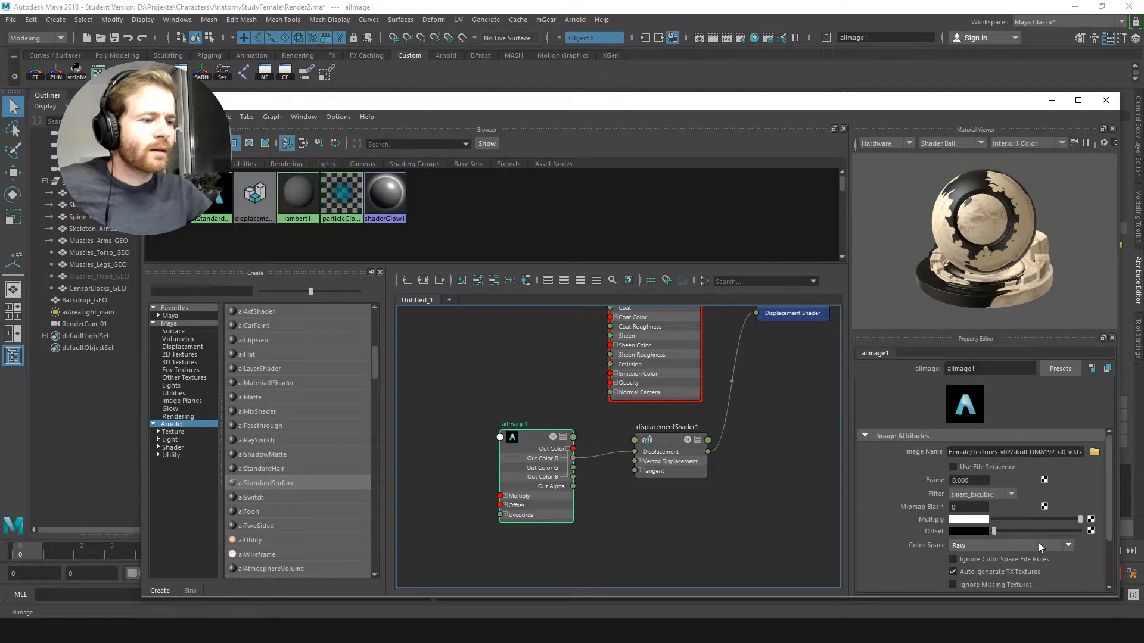
{"action": "left_click_drag", "start_coordinate": [1030, 452], "coordinate": [1041, 452]}
{"action": "left_click", "coordinate": [1040, 453]}
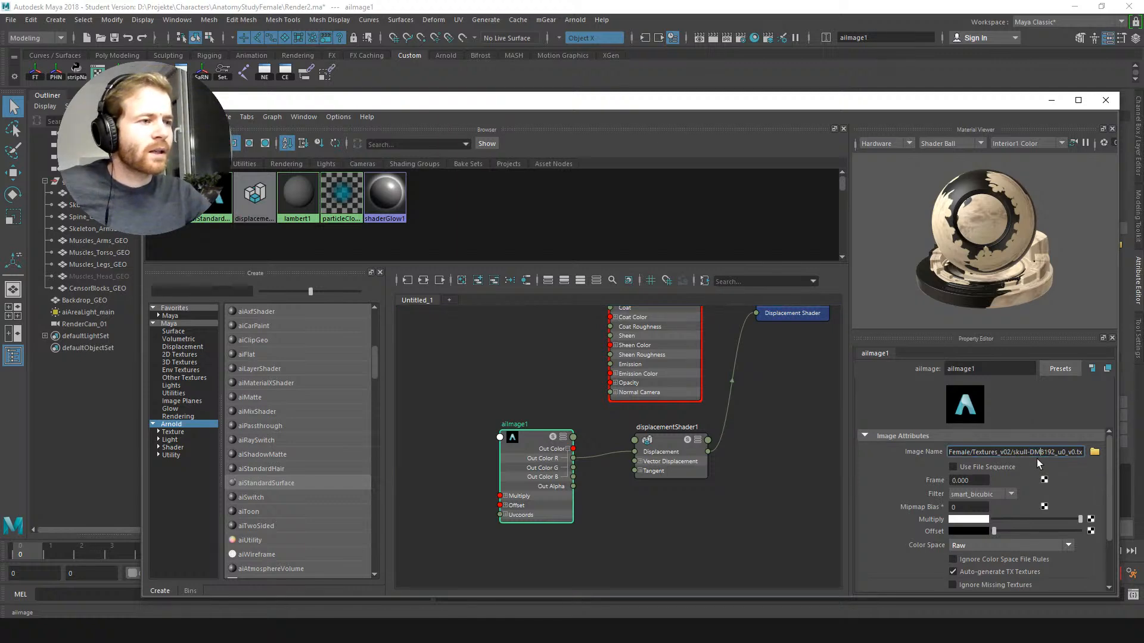
{"action": "left_click", "coordinate": [541, 413]}
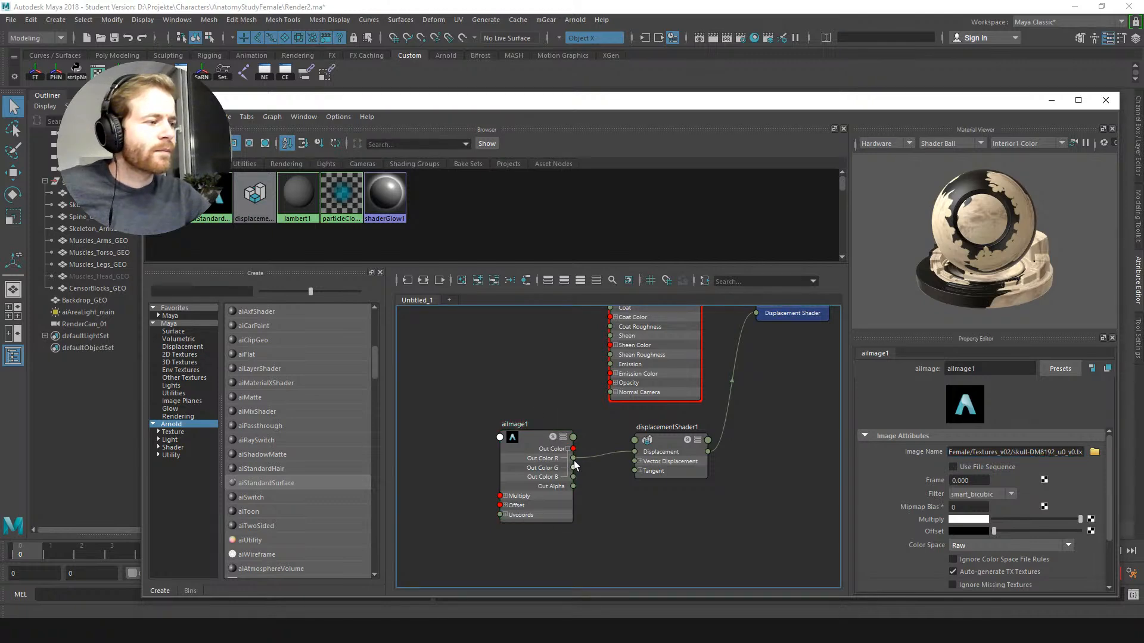
{"action": "left_click_drag", "start_coordinate": [573, 468], "coordinate": [635, 452]}
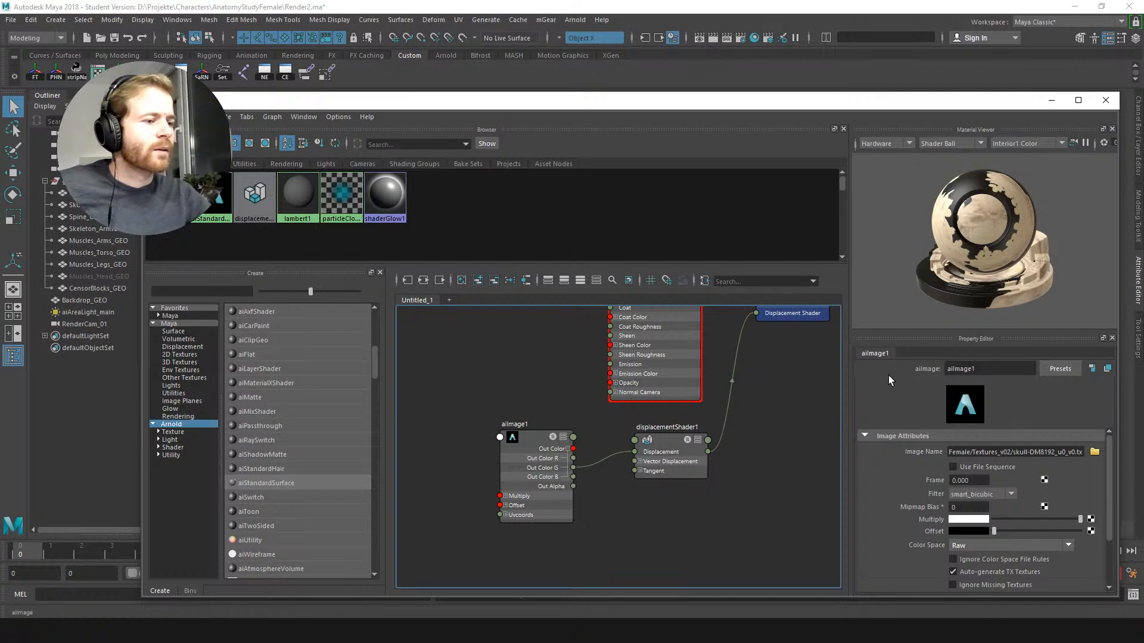
Step: Re-render the skull in the Arnold RenderView to check the displacement from the green channel, and close the render window
{"action": "left_click", "coordinate": [1050, 101]}
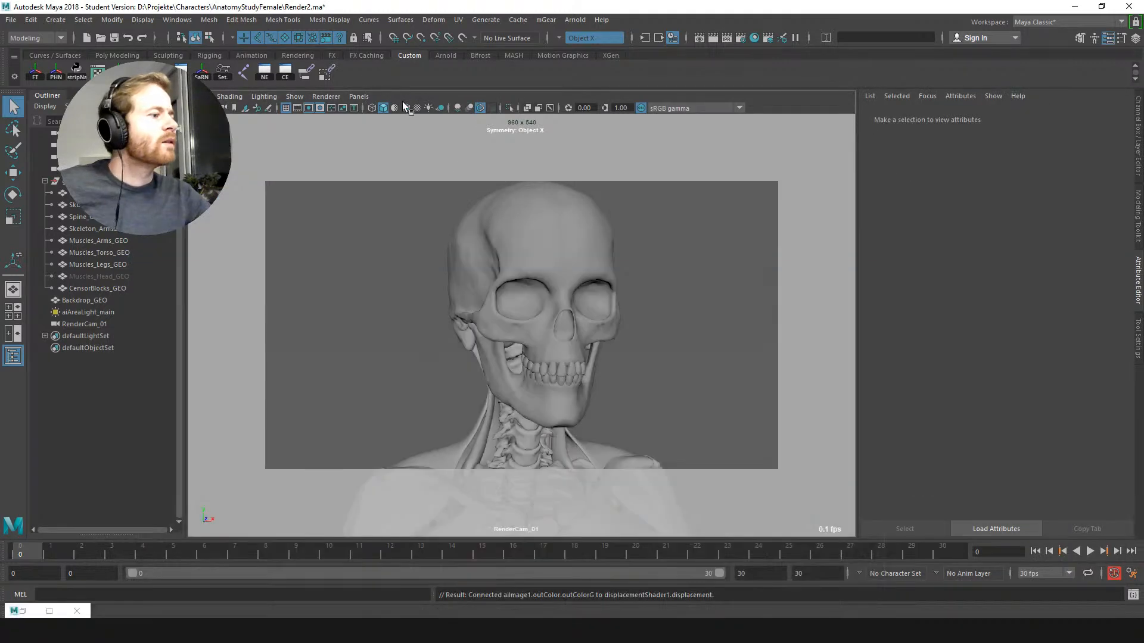
{"action": "left_click", "coordinate": [468, 235]}
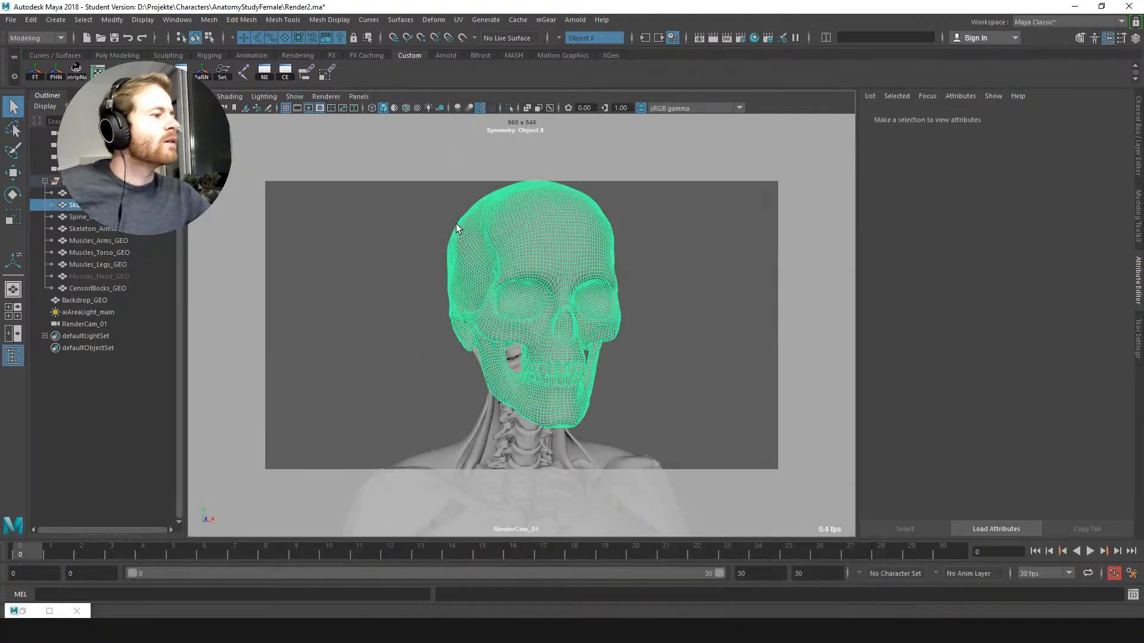
{"action": "left_click", "coordinate": [649, 274]}
{"action": "left_click", "coordinate": [544, 225]}
{"action": "left_click", "coordinate": [539, 20]}
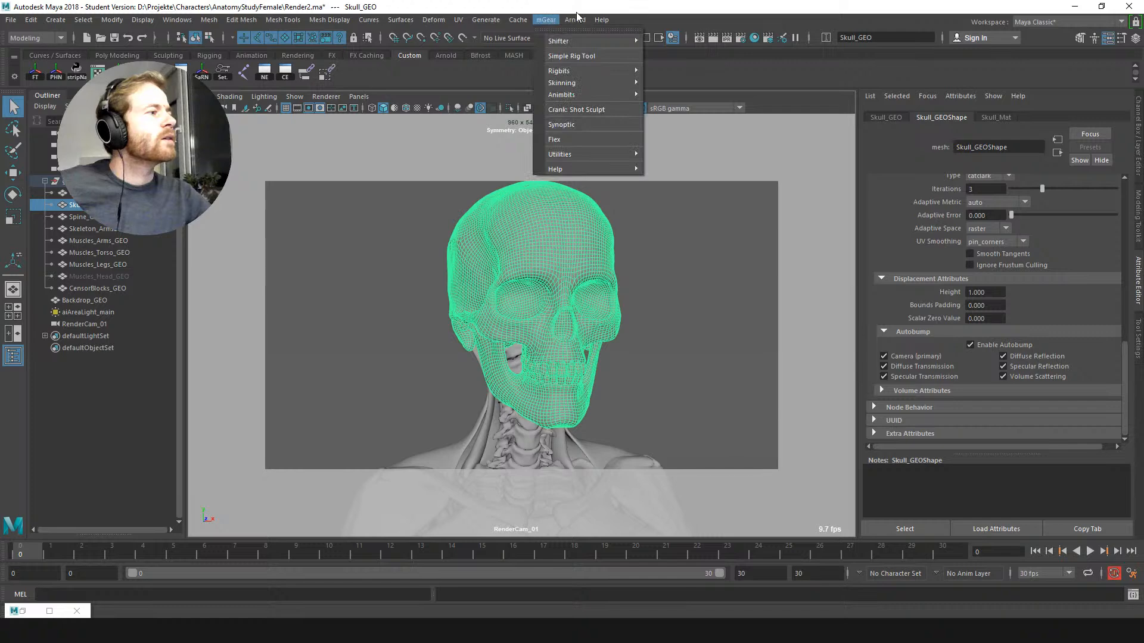
{"action": "left_click", "coordinate": [586, 52]}
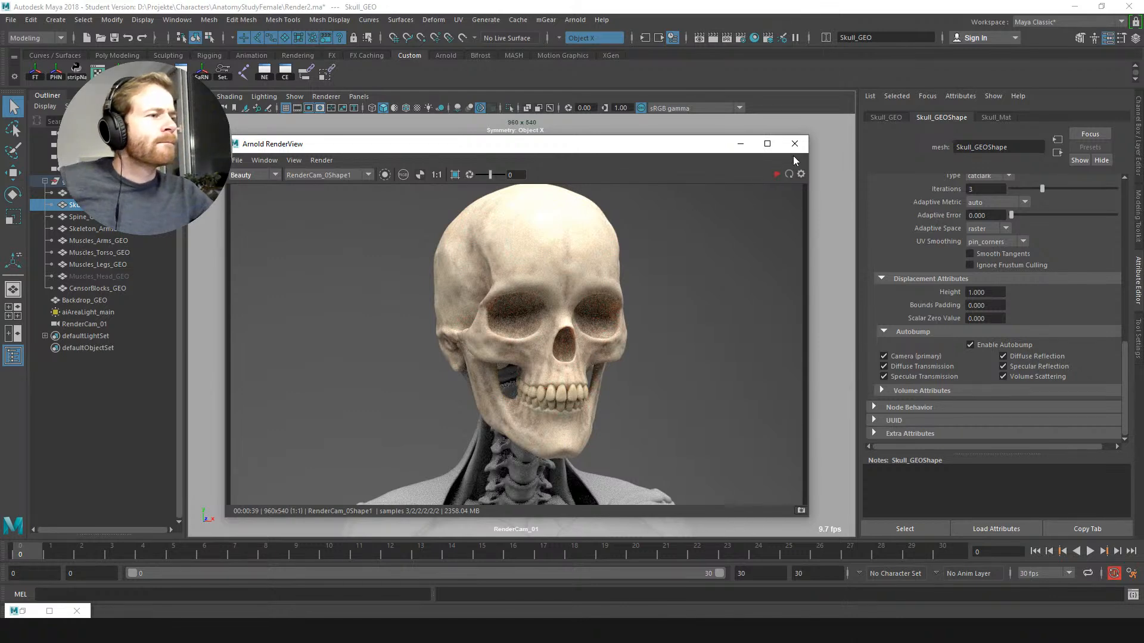
{"action": "left_click", "coordinate": [788, 174]}
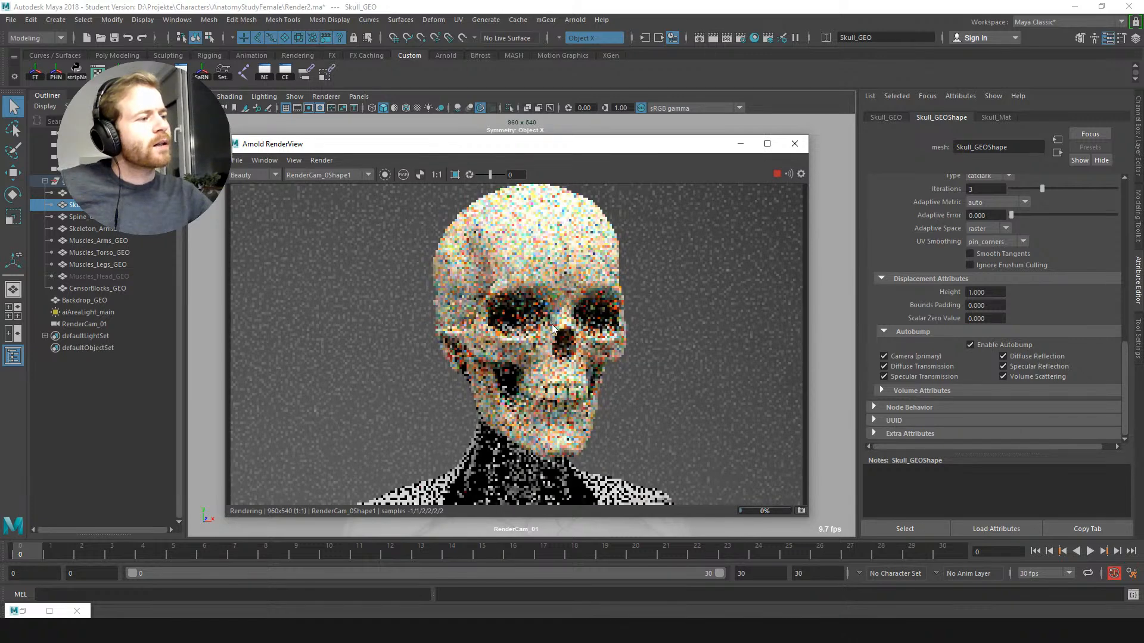
{"action": "left_click", "coordinate": [795, 144]}
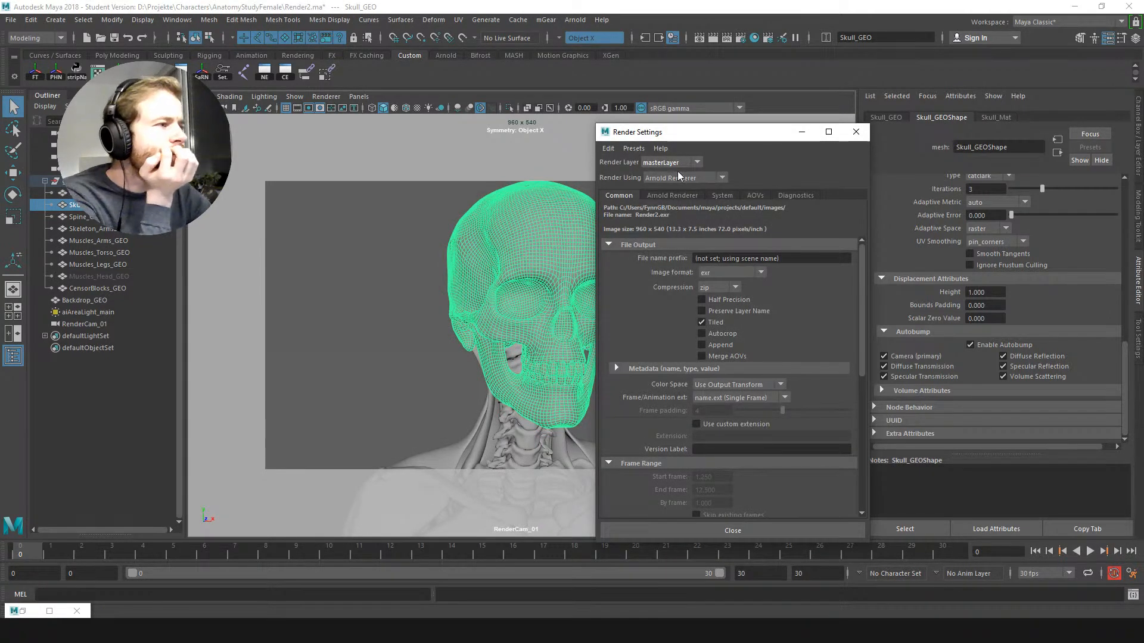
Step: Examine the Arnold render settings, including the adaptive sampling options and the maximum subdivisions
{"action": "left_click", "coordinate": [699, 179]}
{"action": "left_click", "coordinate": [701, 178]}
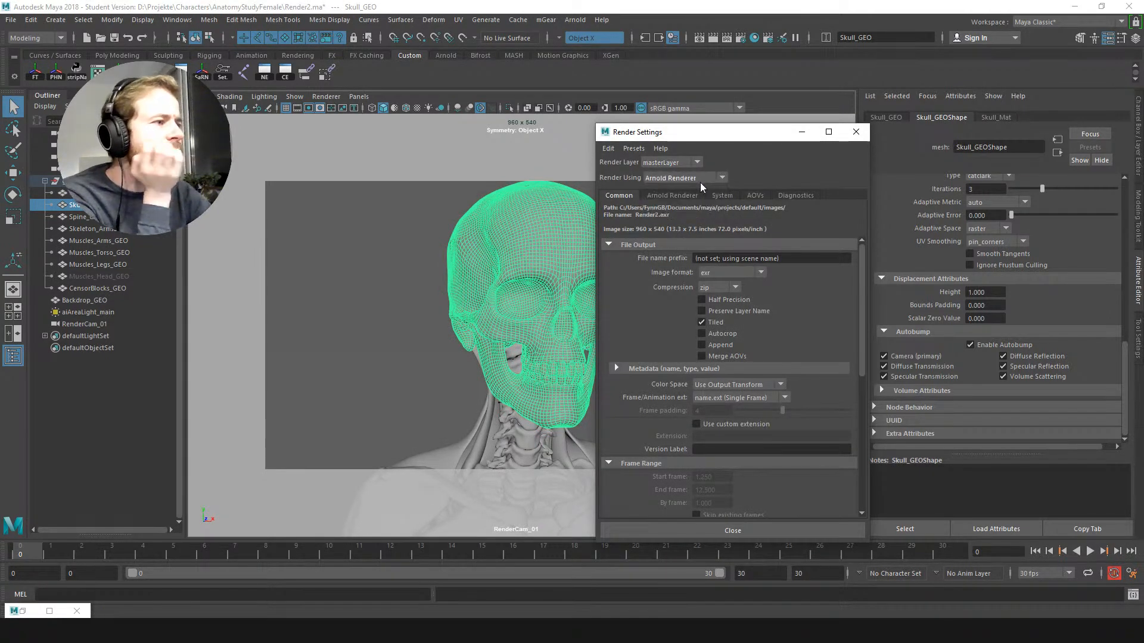
{"action": "left_click", "coordinate": [673, 195]}
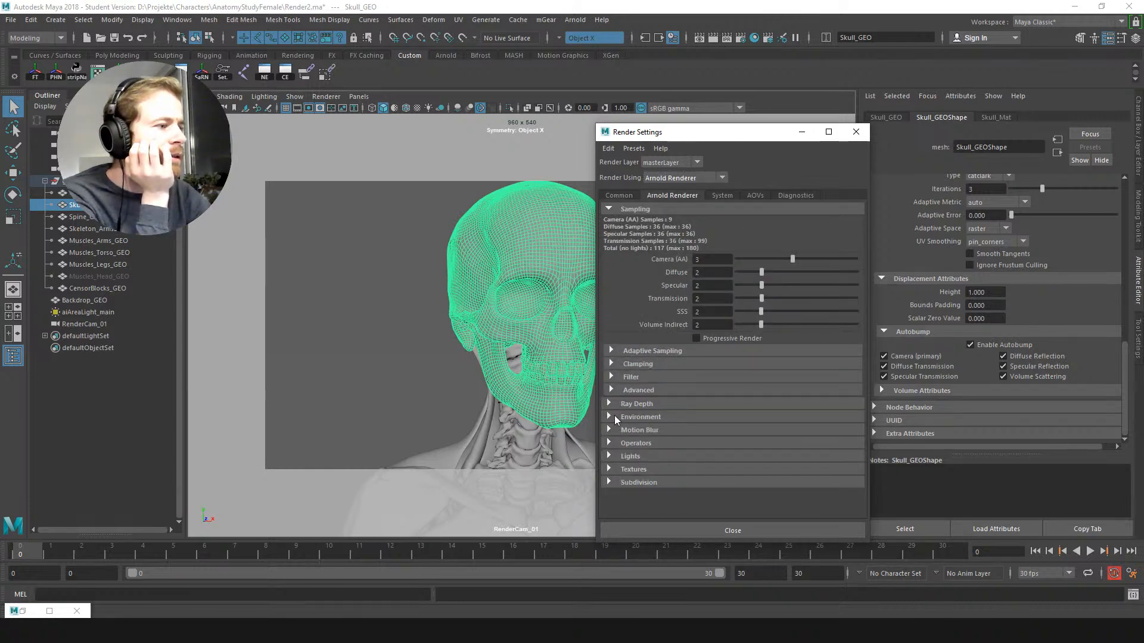
{"action": "left_click", "coordinate": [612, 349]}
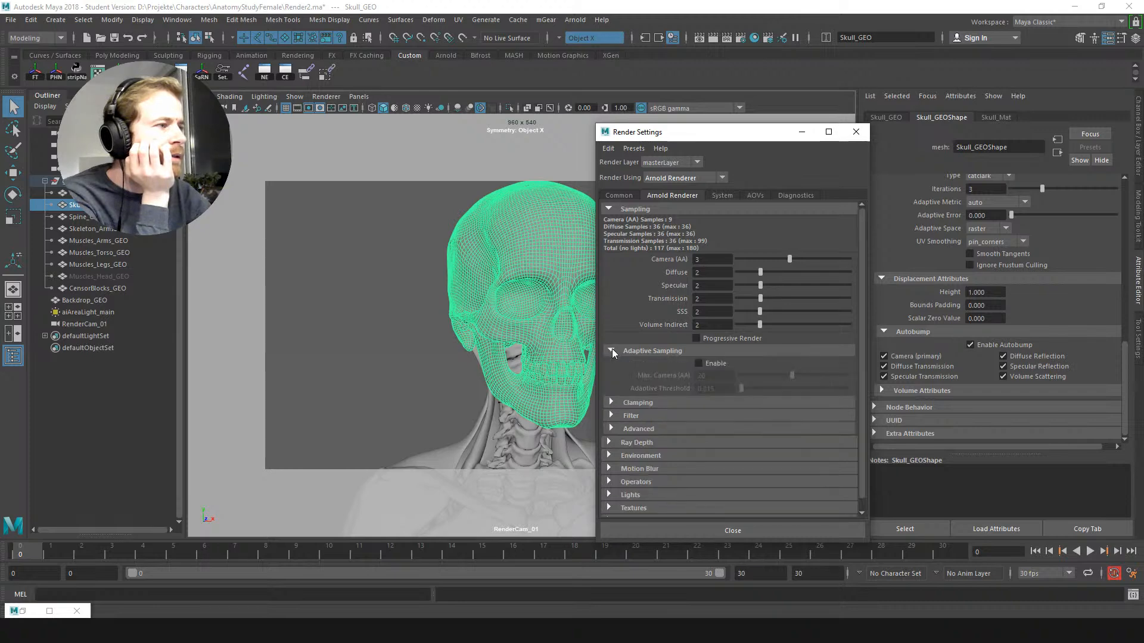
{"action": "left_click", "coordinate": [612, 351]}
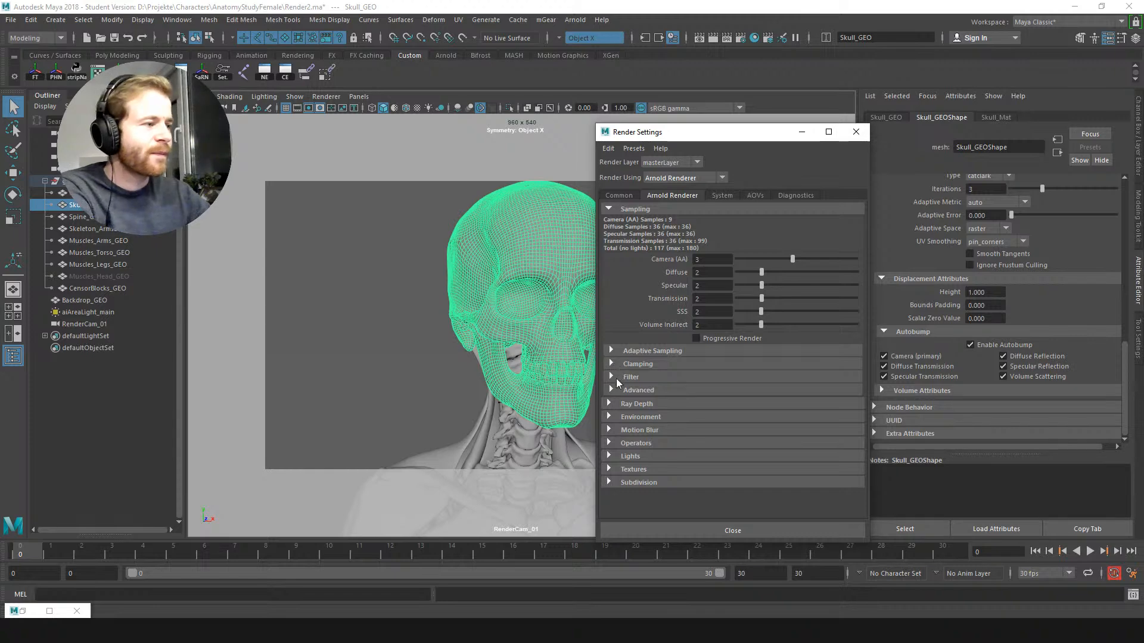
{"action": "left_click", "coordinate": [610, 482]}
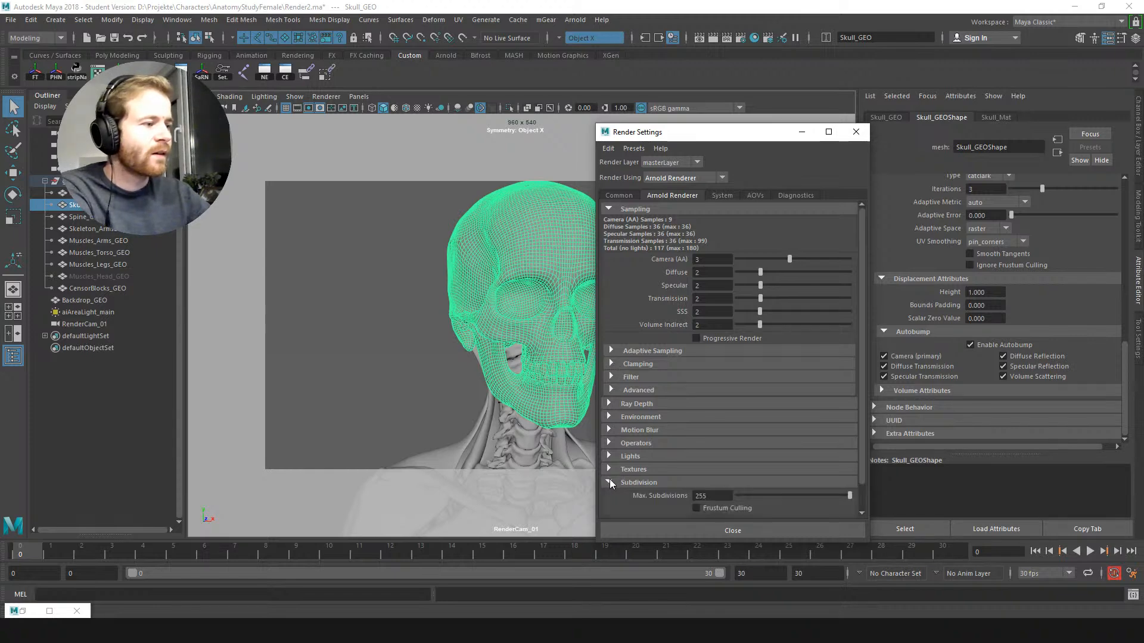
{"action": "scroll", "coordinate": [852, 421], "scroll_direction": "down", "scroll_amount": 1}
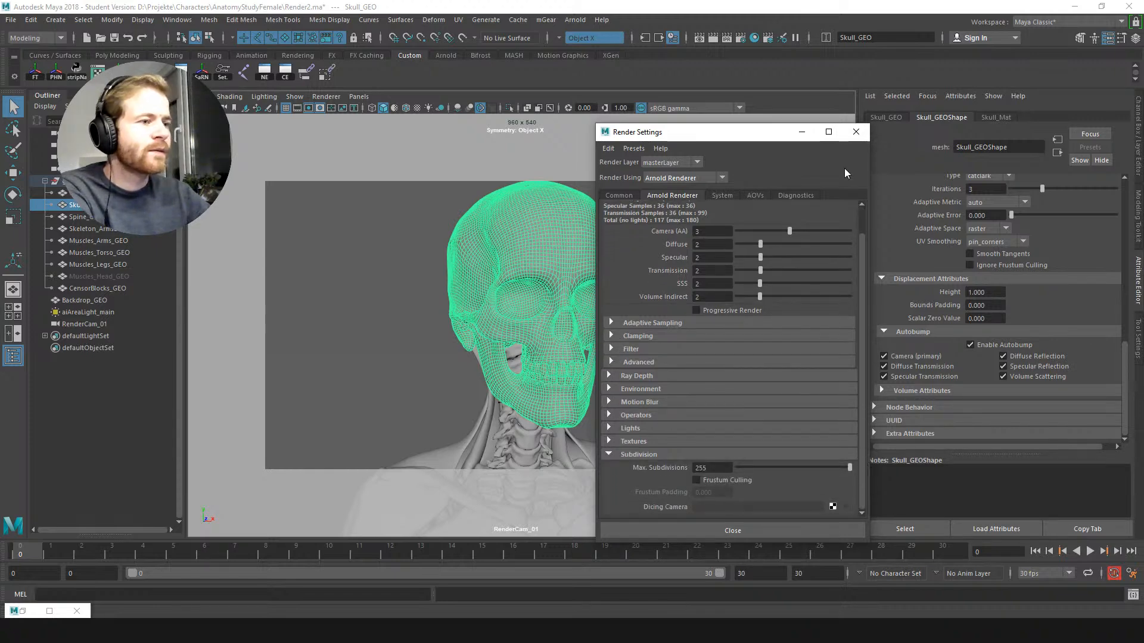
Step: Check the skull shape's Adaptive Metric and Adaptive Space options, and close the render settings
{"action": "left_click", "coordinate": [1007, 199]}
{"action": "left_click", "coordinate": [1013, 203]}
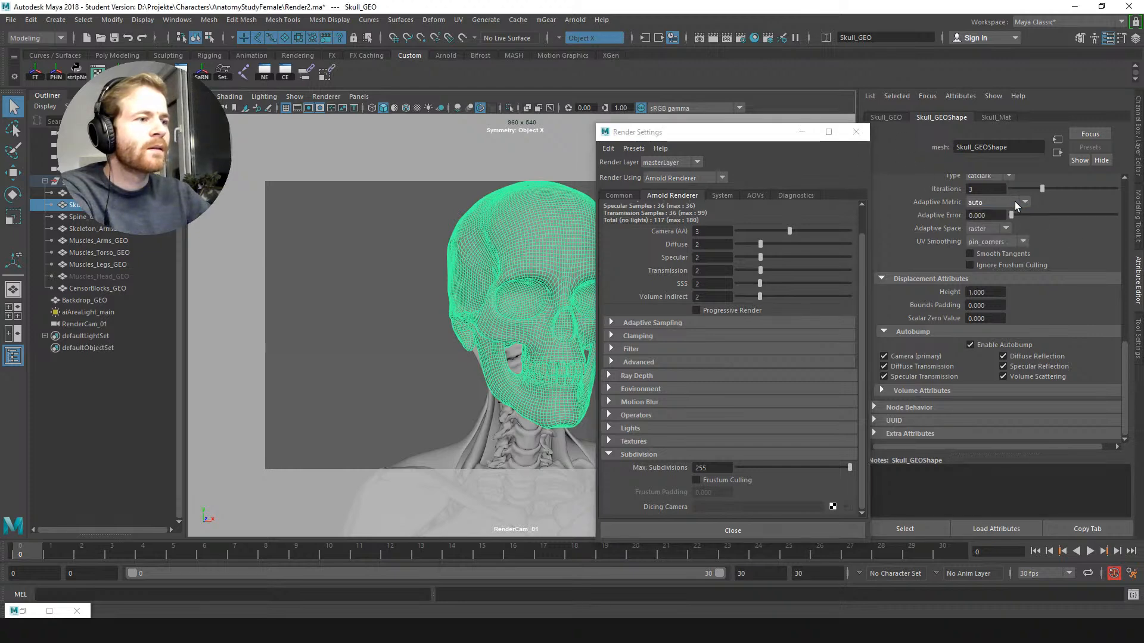
{"action": "left_click", "coordinate": [1006, 231]}
{"action": "left_click", "coordinate": [1007, 234]}
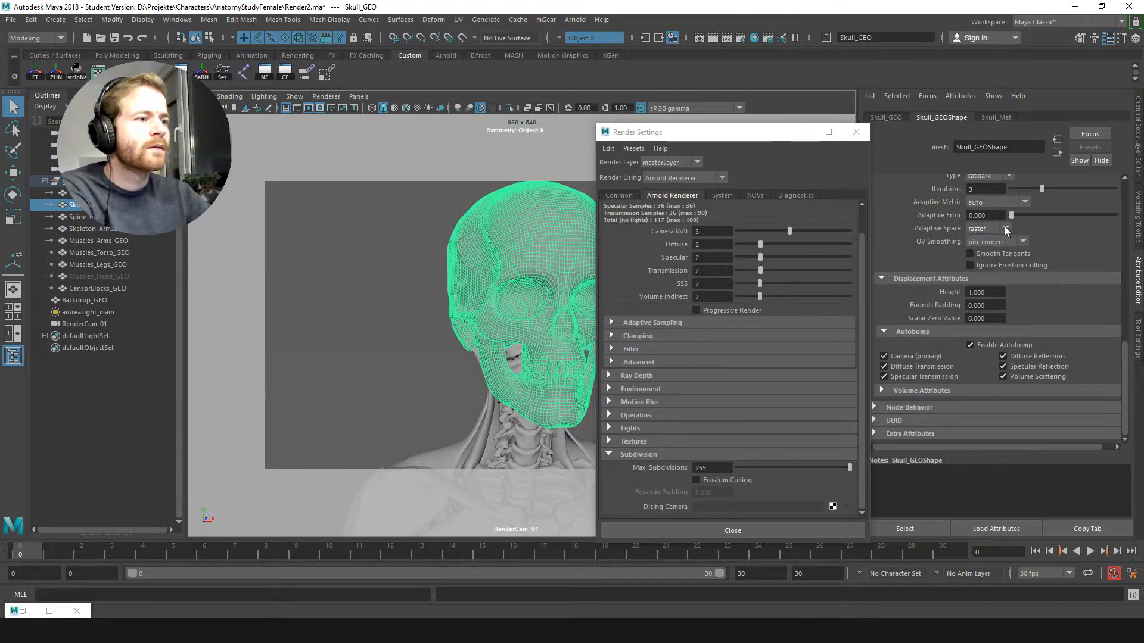
{"action": "left_click", "coordinate": [857, 131]}
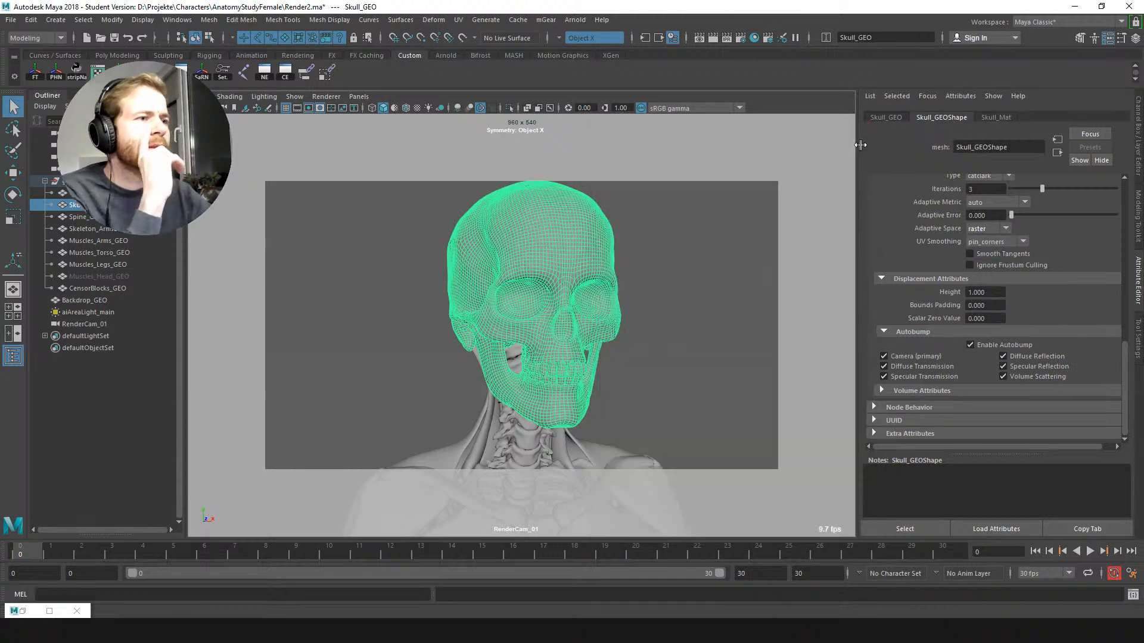
Step: Examine the Skull_Mat material's Geometry, Advanced and Extra Attributes sections for displacement-related settings
{"action": "left_click", "coordinate": [994, 118]}
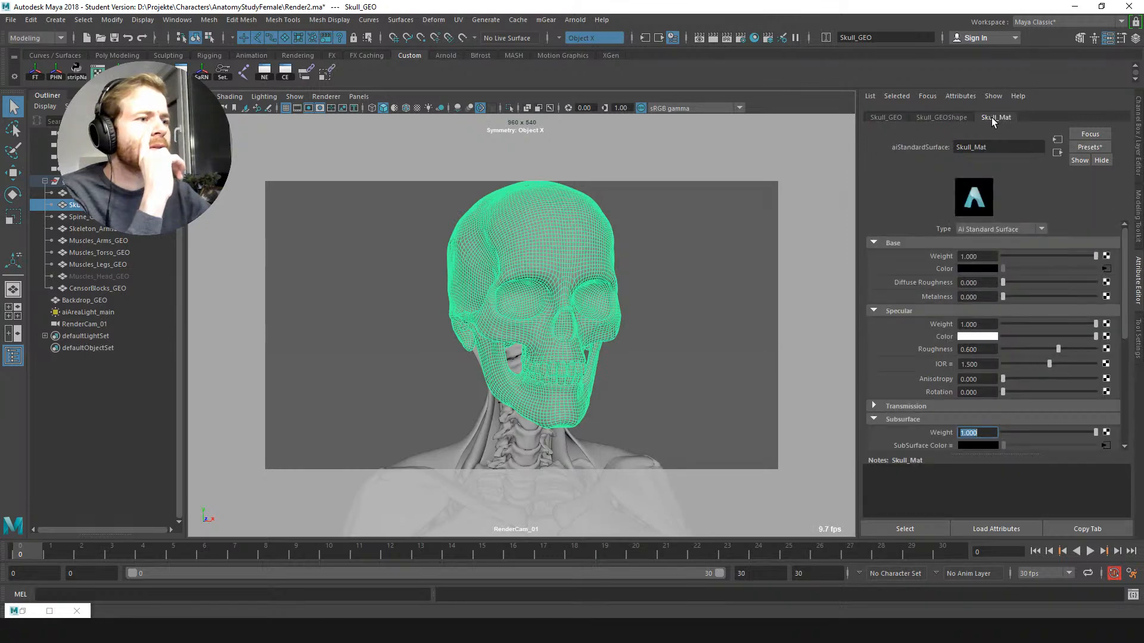
{"action": "left_click_drag", "start_coordinate": [1125, 297], "coordinate": [1126, 393]}
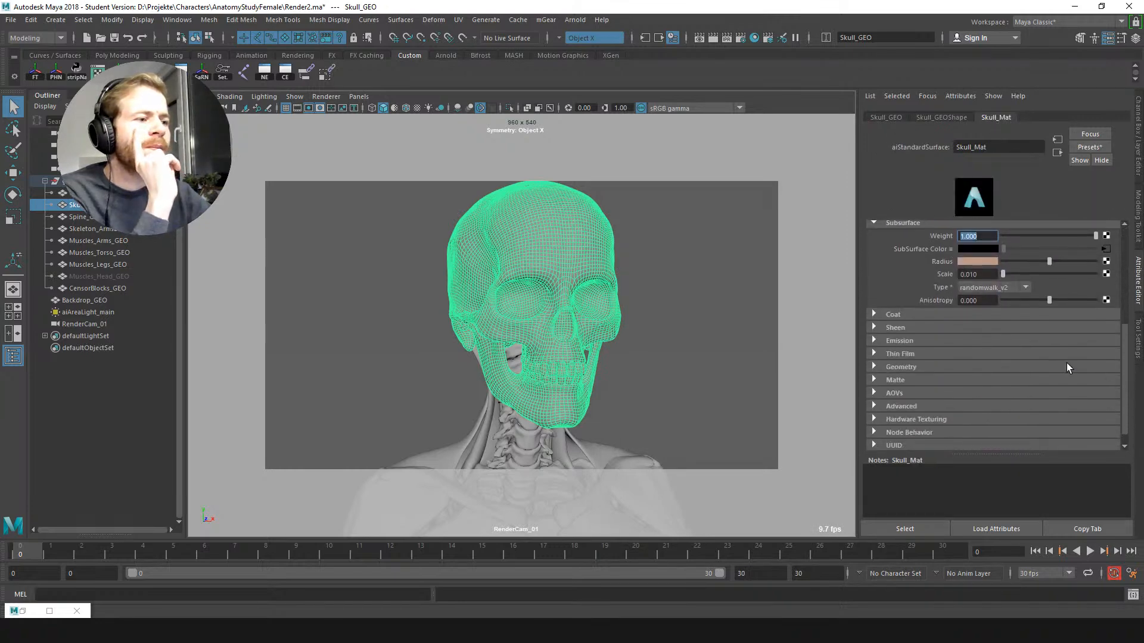
{"action": "left_click", "coordinate": [878, 407]}
{"action": "left_click", "coordinate": [880, 367]}
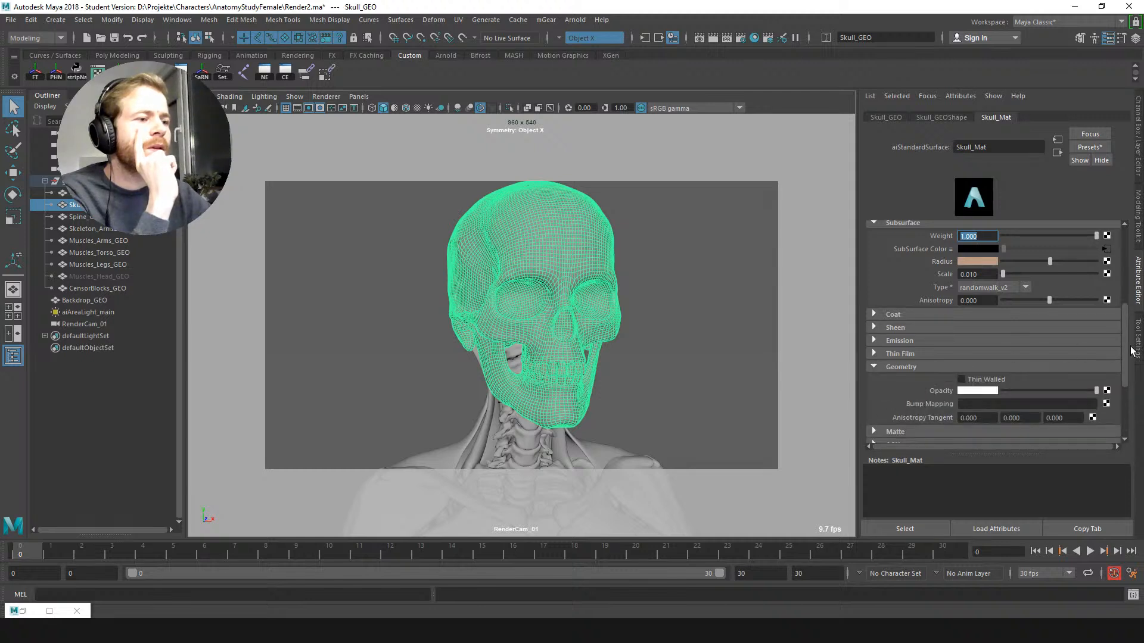
{"action": "left_click_drag", "start_coordinate": [1126, 372], "coordinate": [1124, 421]}
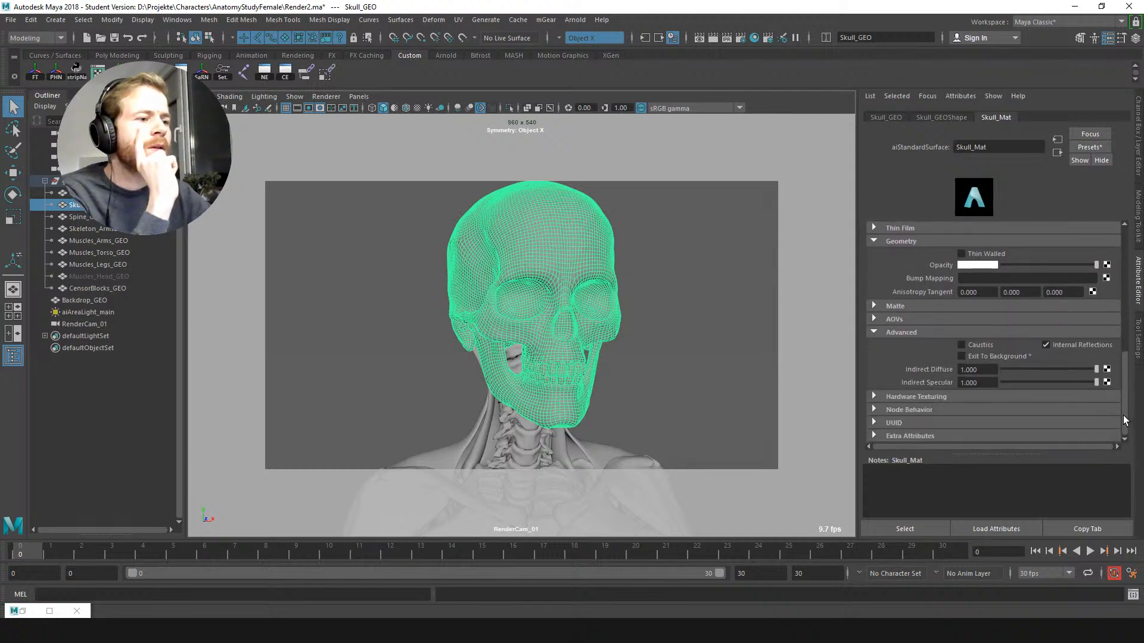
{"action": "left_click", "coordinate": [875, 435]}
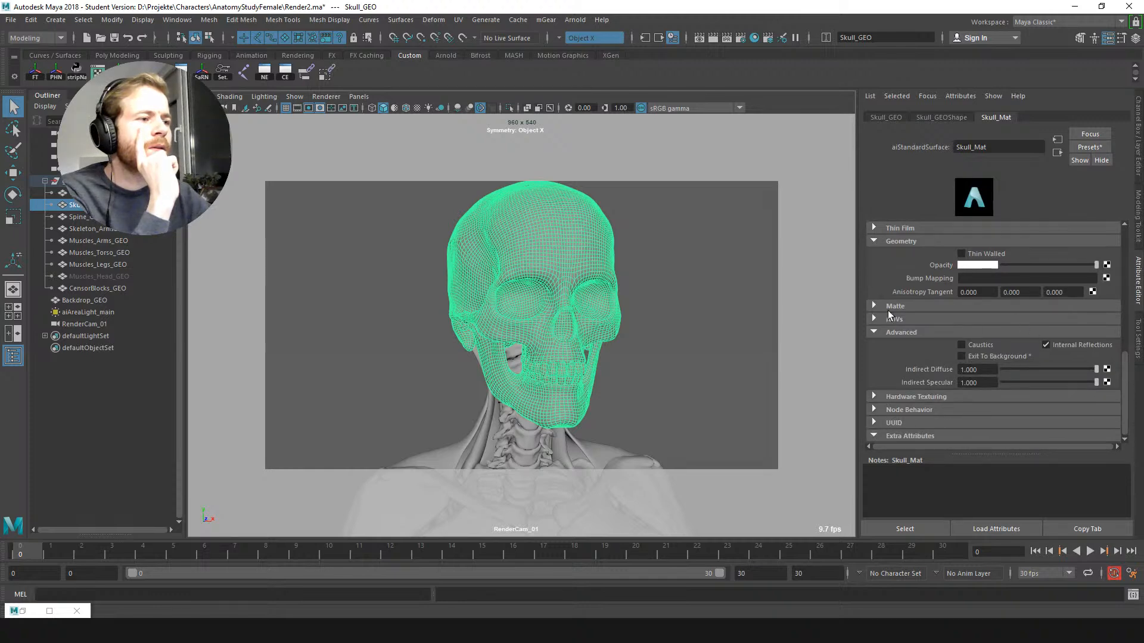
Step: Inspect the skull material's shading group in the Hypershade to check its surface and displacement connections
{"action": "left_click", "coordinate": [22, 612]}
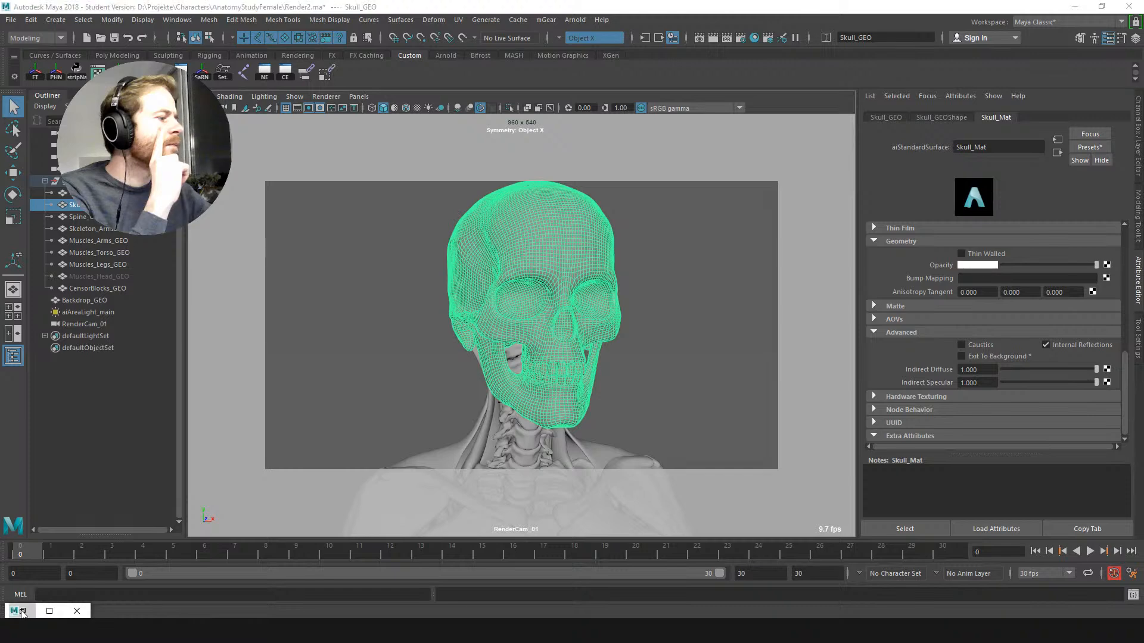
{"action": "middle_click_drag", "start_coordinate": [771, 380], "coordinate": [751, 454], "text": "alt"}
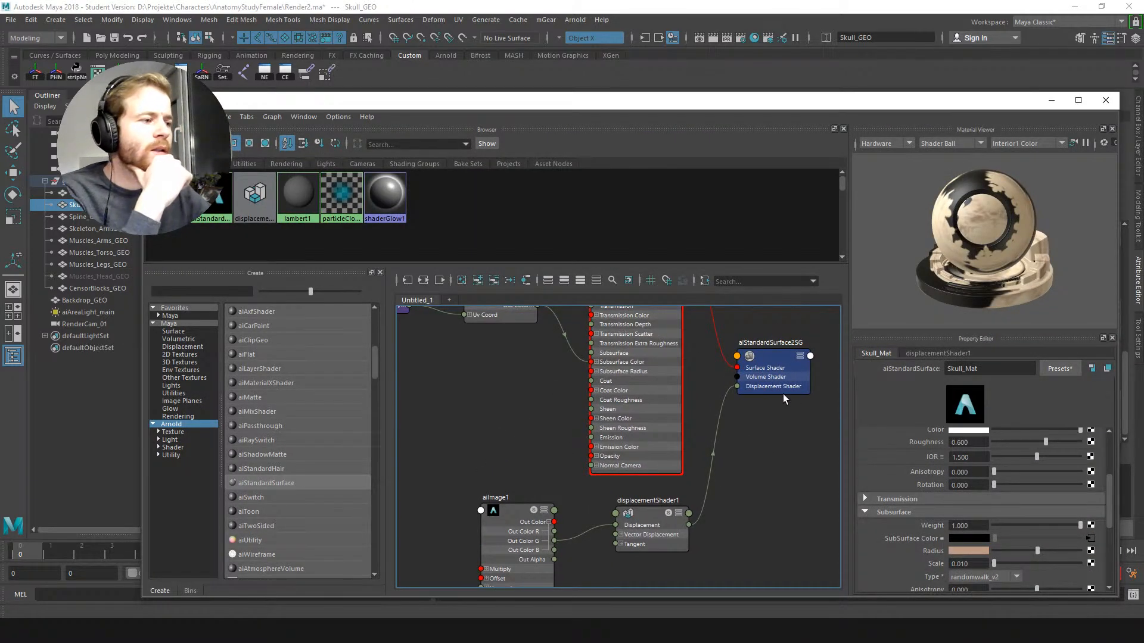
{"action": "middle_click_drag", "start_coordinate": [776, 416], "coordinate": [772, 467], "text": "alt"}
{"action": "left_click", "coordinate": [774, 411]}
{"action": "middle_click_drag", "start_coordinate": [768, 362], "coordinate": [765, 420], "text": "alt"}
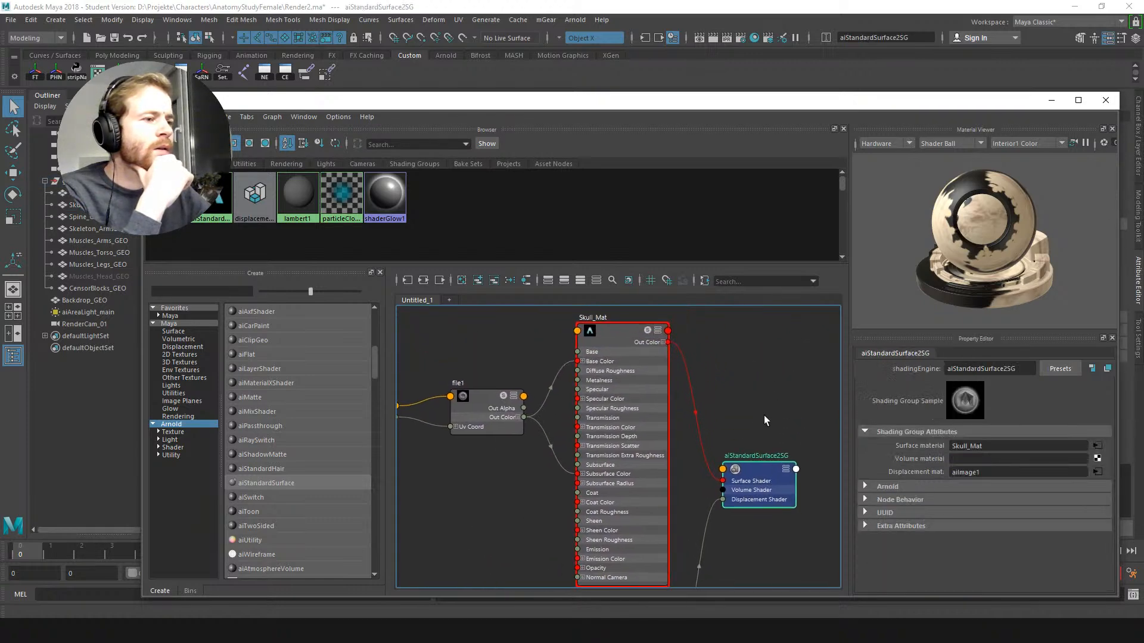
{"action": "left_click", "coordinate": [1052, 102]}
Step: Assign the existing Skull_Mat material to the skull mesh again
{"action": "left_click", "coordinate": [572, 259]}
{"action": "right_click", "coordinate": [567, 256]}
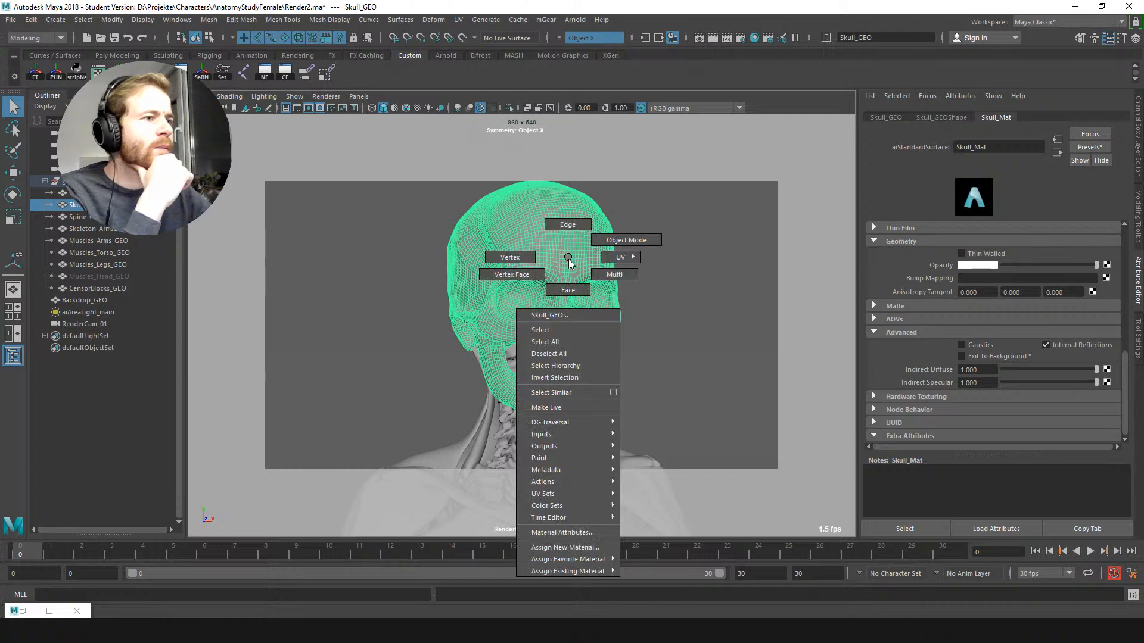
{"action": "mouse_move", "coordinate": [584, 570]}
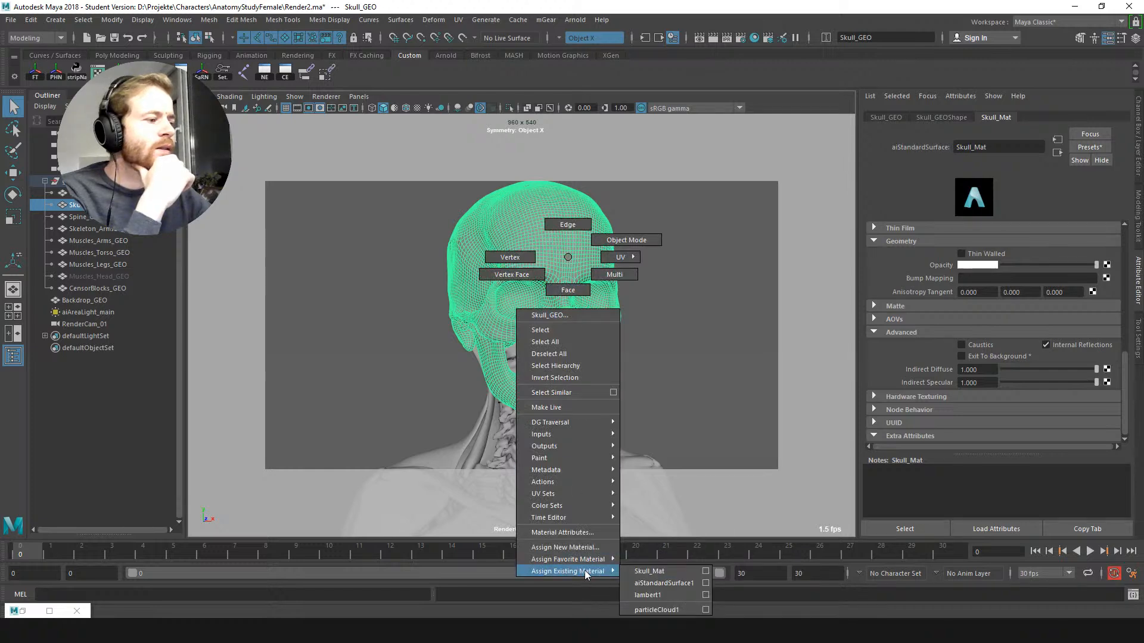
{"action": "left_click", "coordinate": [652, 570]}
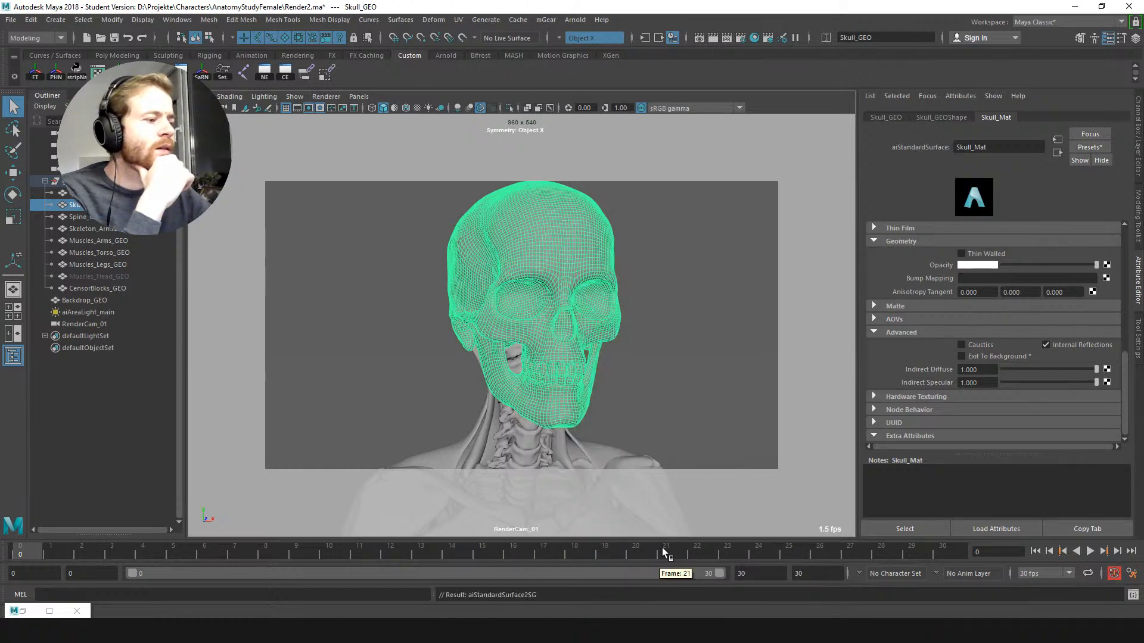
Step: Select the torso muscles mesh and try to save the scene with the Hypershade reopened
{"action": "left_click", "coordinate": [681, 346]}
{"action": "middle_click_drag", "start_coordinate": [624, 351], "coordinate": [599, 338], "text": "alt"}
{"action": "left_click", "coordinate": [593, 329]}
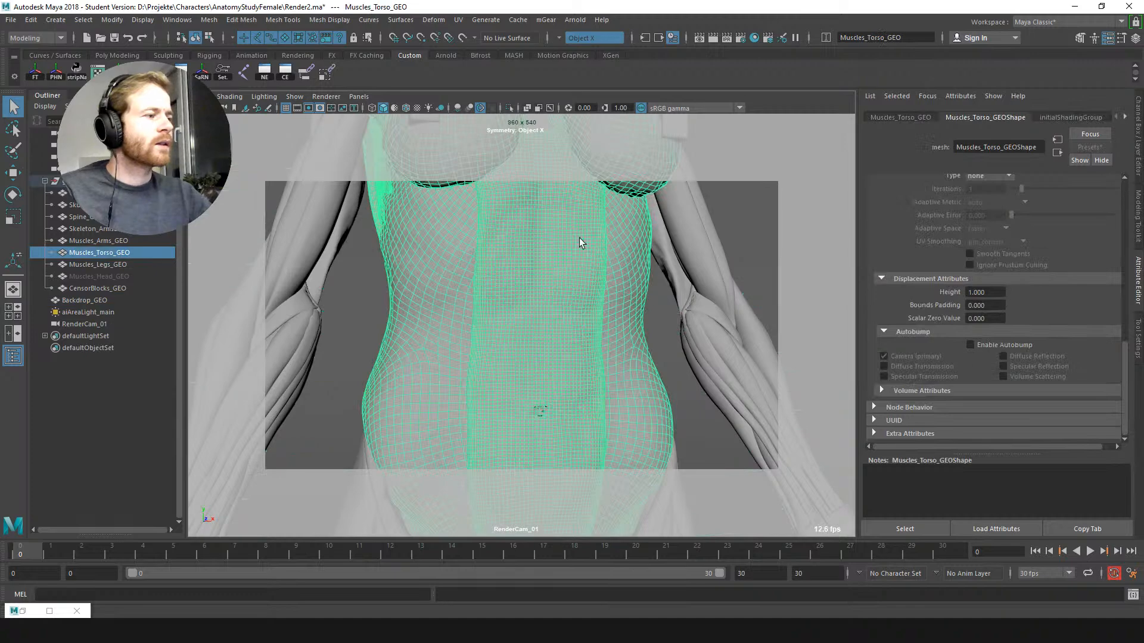
{"action": "left_click", "coordinate": [23, 611]}
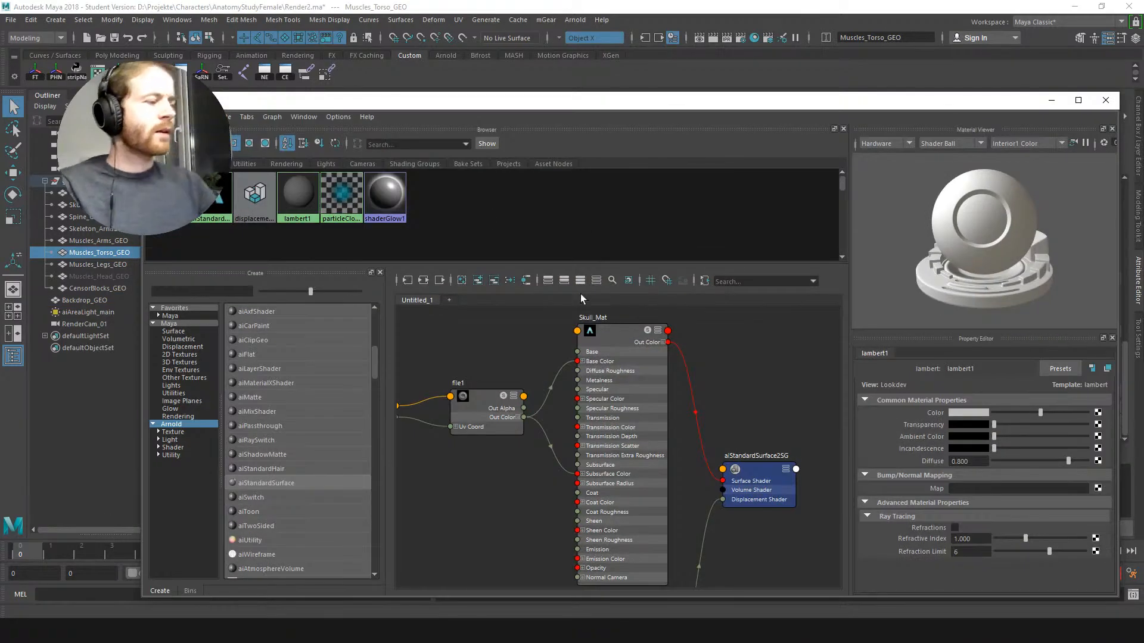
{"action": "key", "text": "ctrl+v"}
{"action": "left_click", "coordinate": [596, 327]}
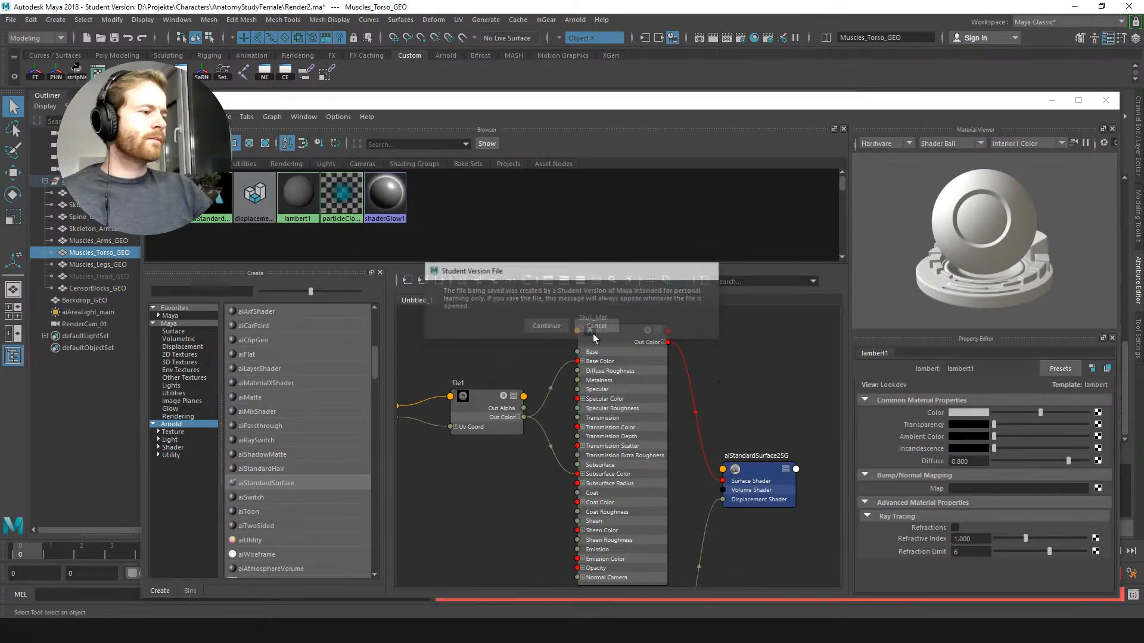
Step: Create a new aiStandardSurface material in the Hypershade and place it with its shading group beside the skull's node network
{"action": "left_click_drag", "start_coordinate": [766, 387], "coordinate": [737, 379]}
{"action": "key", "text": "a"}
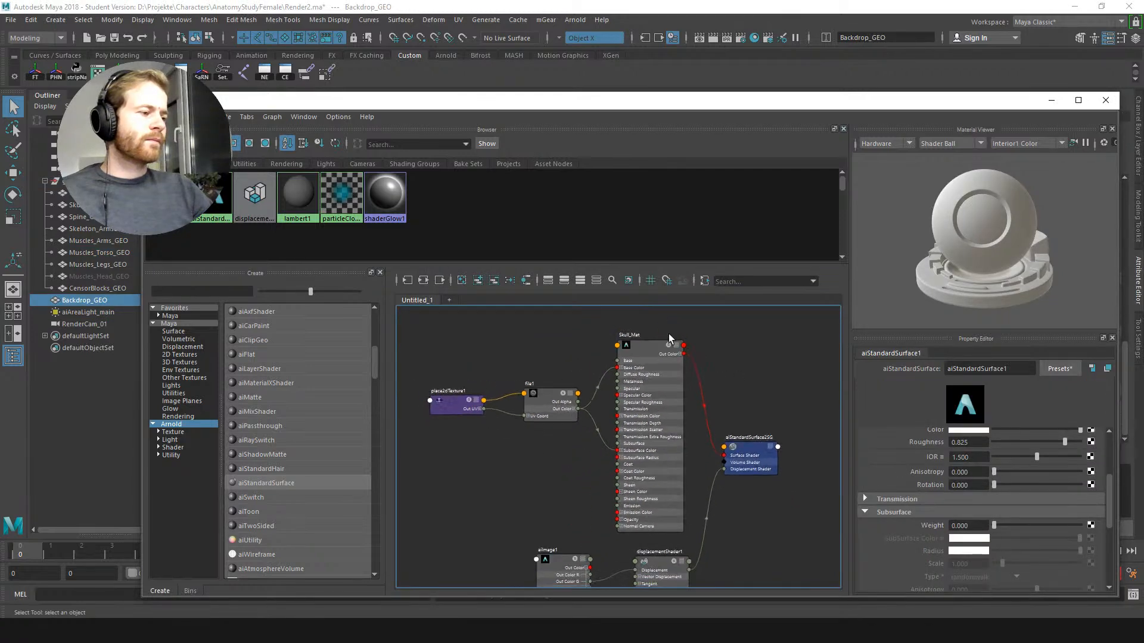
{"action": "middle_click_drag", "start_coordinate": [685, 394], "coordinate": [553, 359], "text": "alt"}
{"action": "middle_click_drag", "start_coordinate": [670, 349], "coordinate": [598, 416], "text": "alt"}
{"action": "left_click_drag", "start_coordinate": [275, 483], "coordinate": [524, 456]}
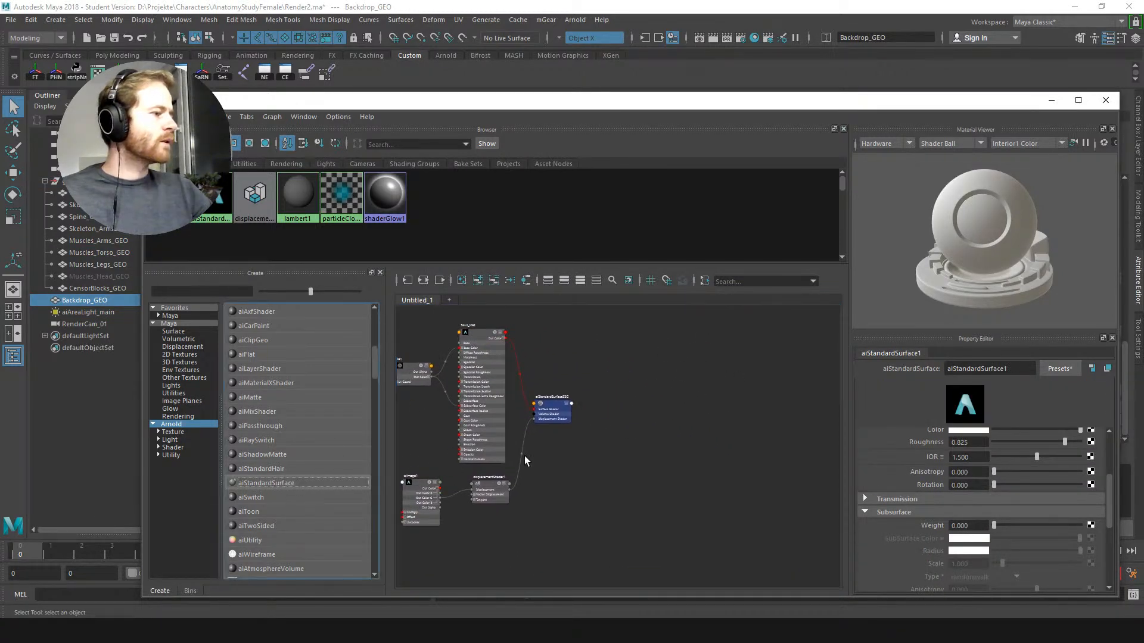
{"action": "left_click", "coordinate": [258, 484]}
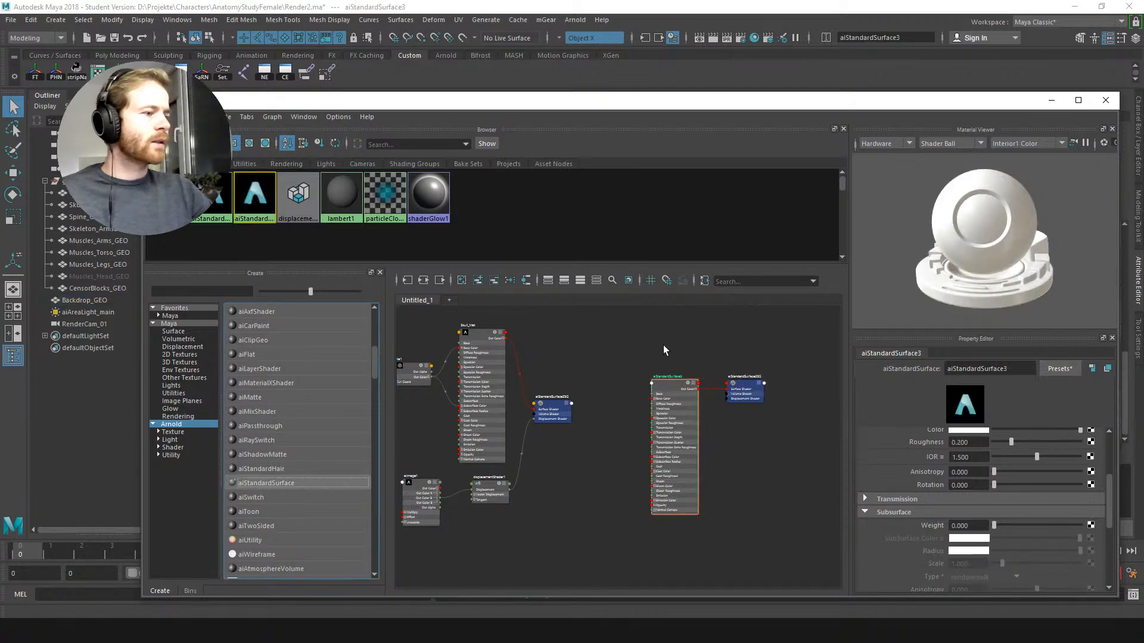
{"action": "left_click_drag", "start_coordinate": [748, 390], "coordinate": [796, 371]}
{"action": "left_click", "coordinate": [764, 345]}
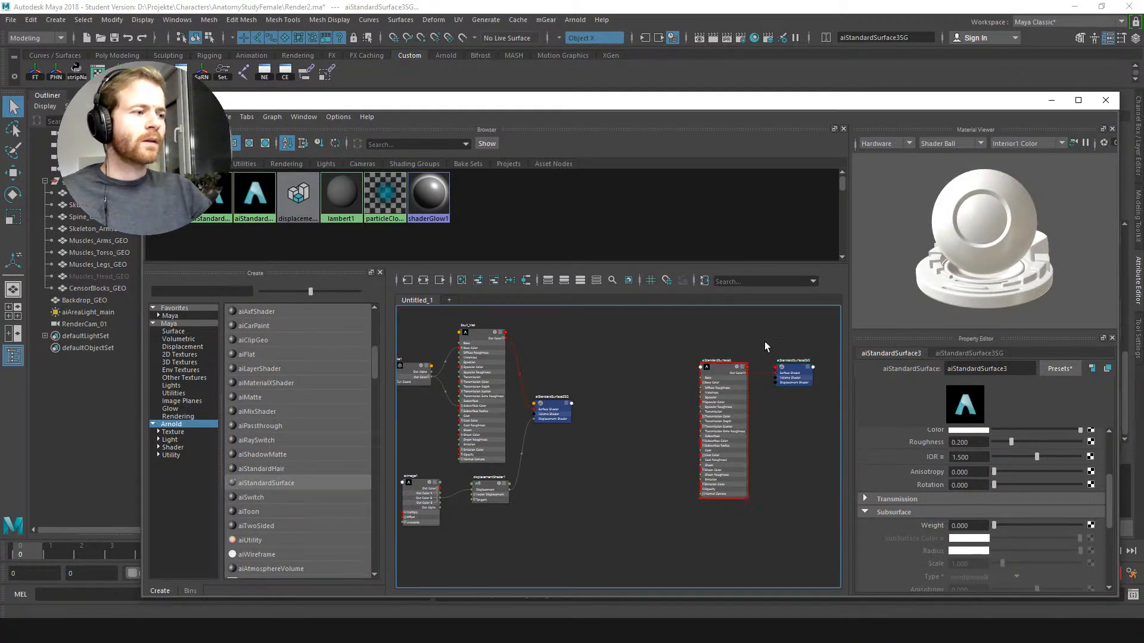
Step: Rename the new aiStandardSurface material as Muscles_Torso_Mat
{"action": "double_click", "coordinate": [994, 369]}
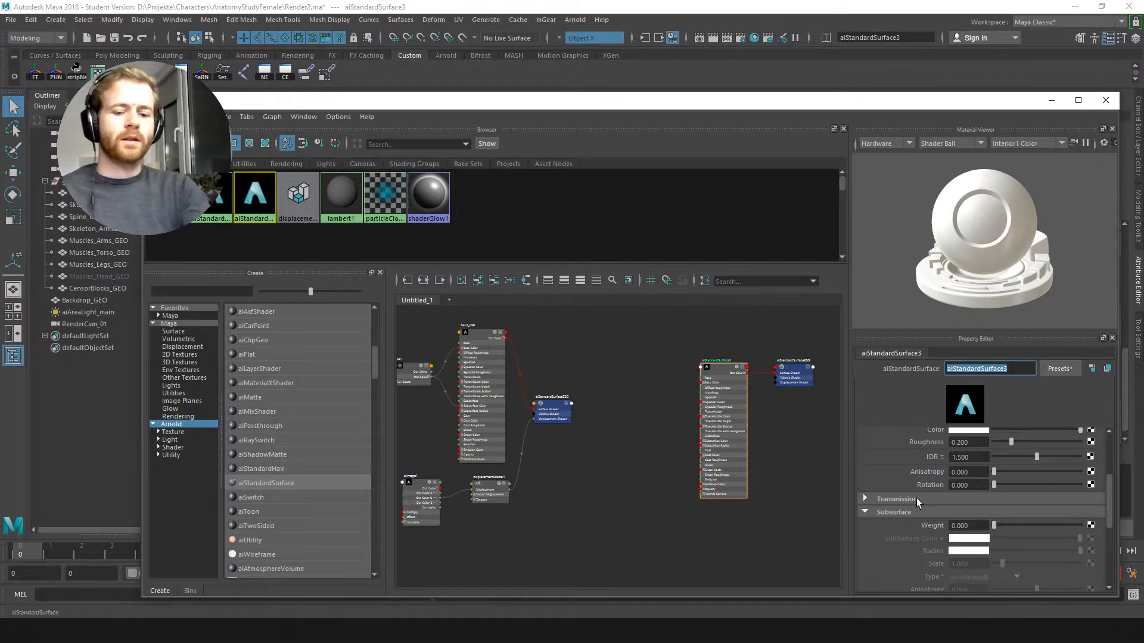
{"action": "type", "text": "Musc"}
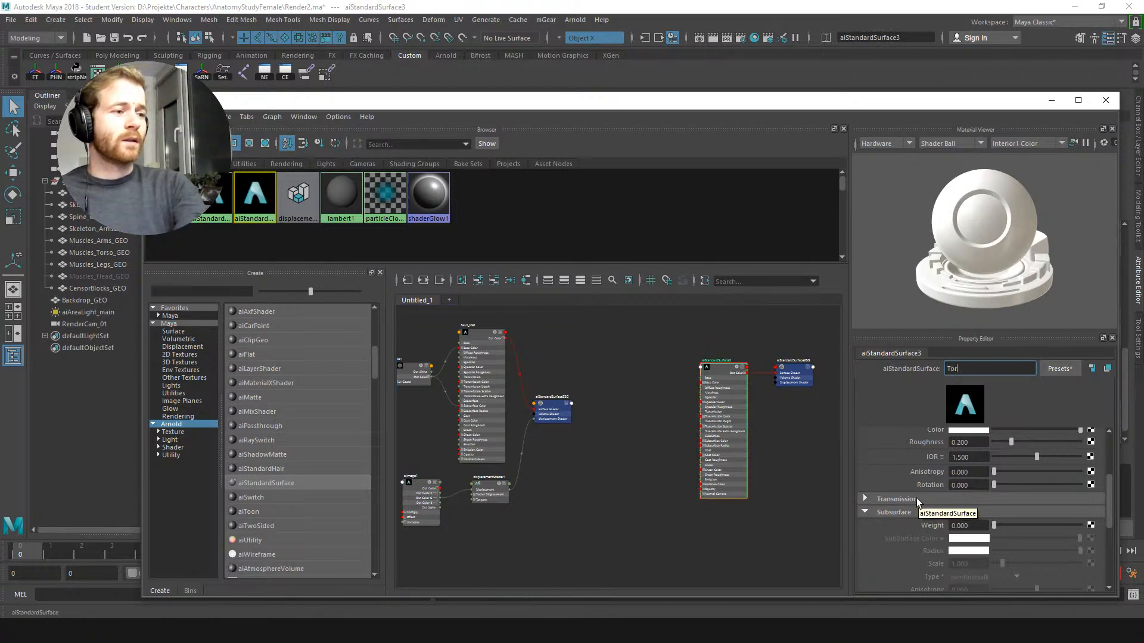
{"action": "type", "text": "les"}
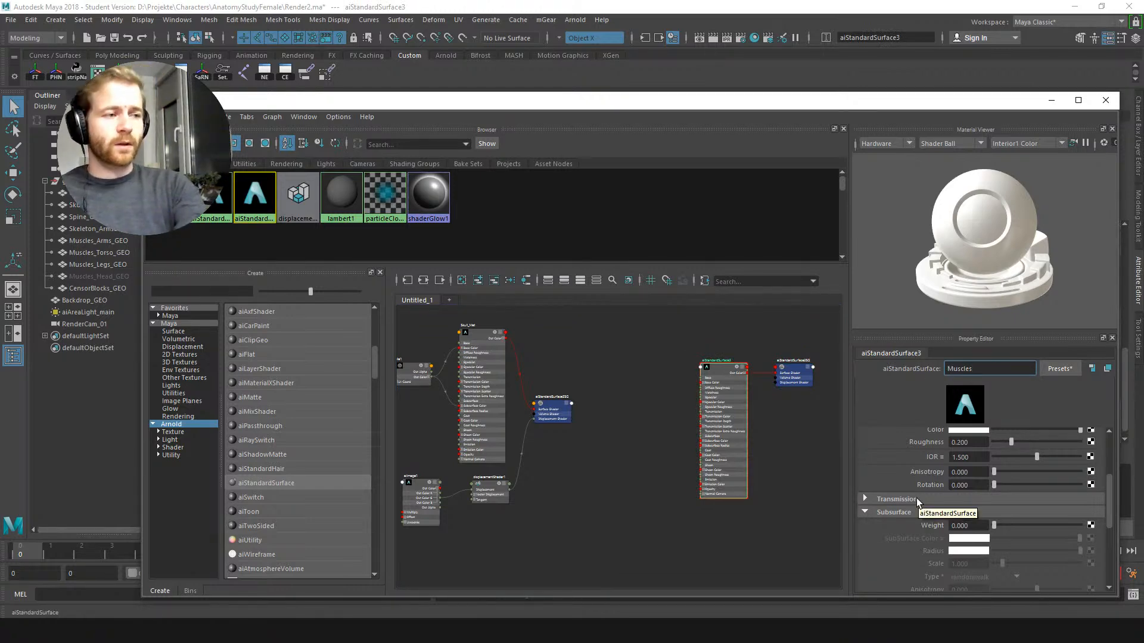
{"action": "type", "text": "_Torso_"}
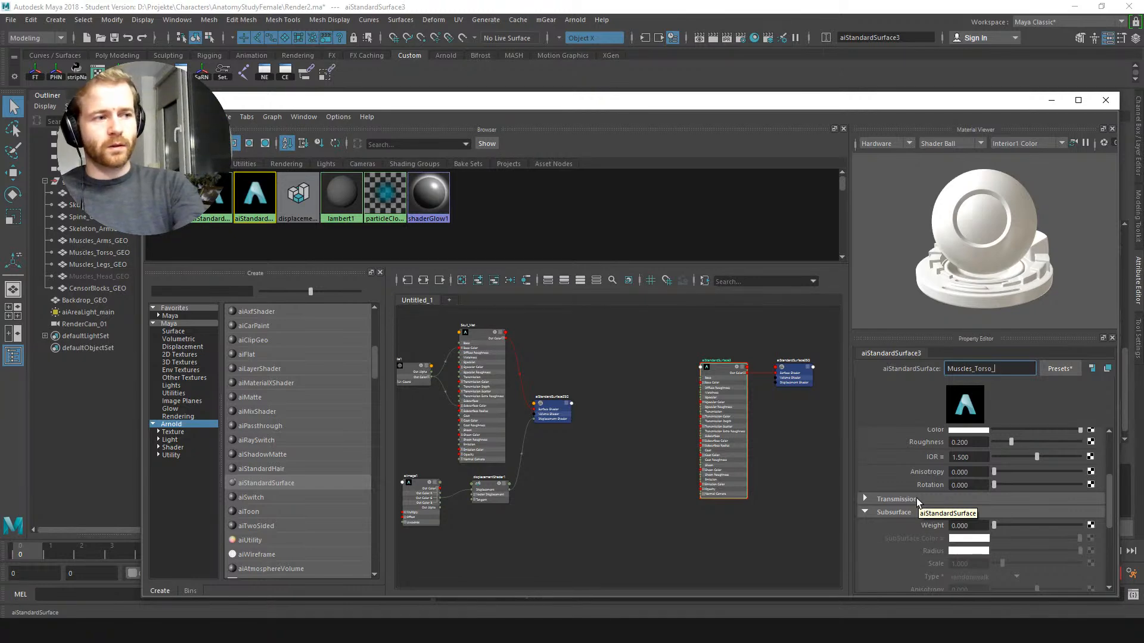
{"action": "type", "text": "Mat"}
{"action": "key", "text": "Return"}
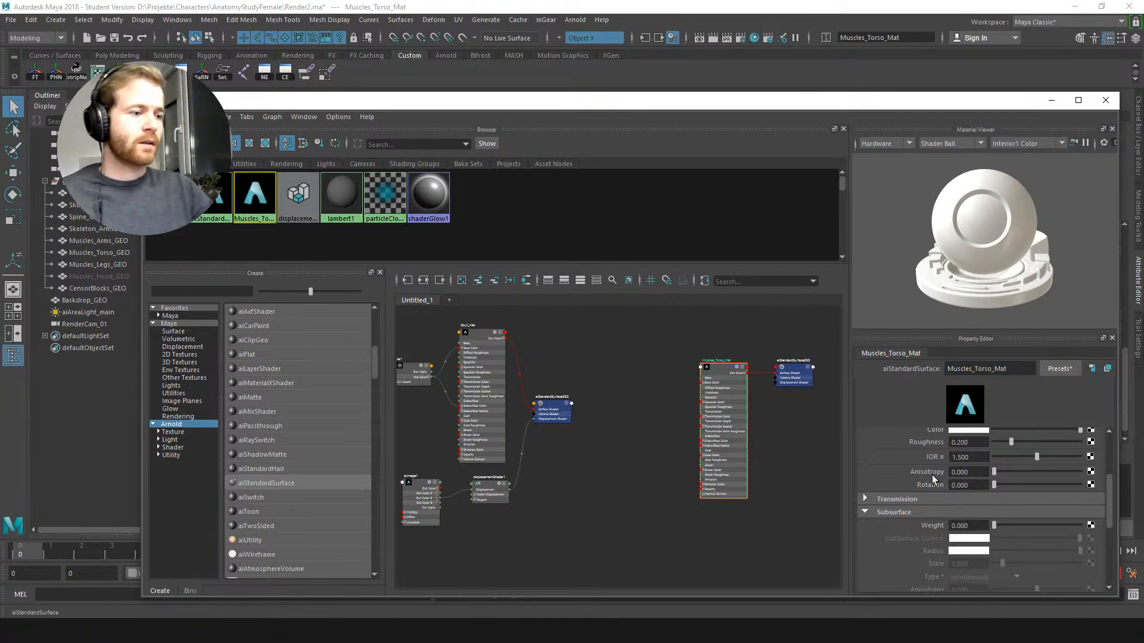
Step: Move the Muscles_Torso_Mat node slightly further away from its shading group in the Hypershade graph
{"action": "left_click_drag", "start_coordinate": [1109, 492], "coordinate": [1107, 523]}
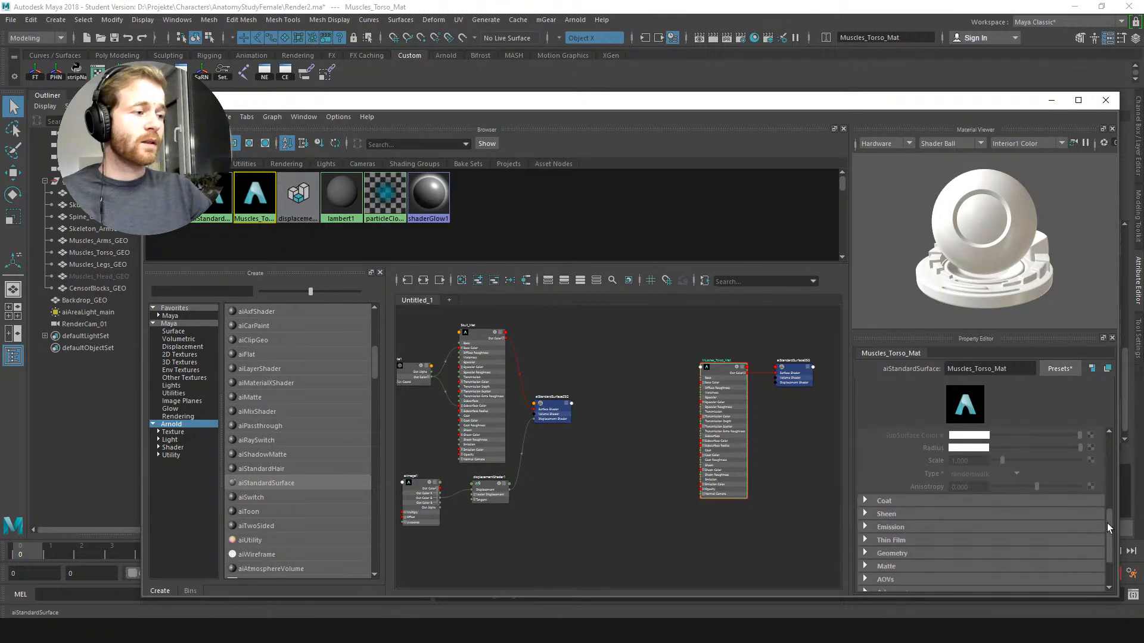
{"action": "left_click_drag", "start_coordinate": [732, 377], "coordinate": [701, 377]}
{"action": "key", "text": "a"}
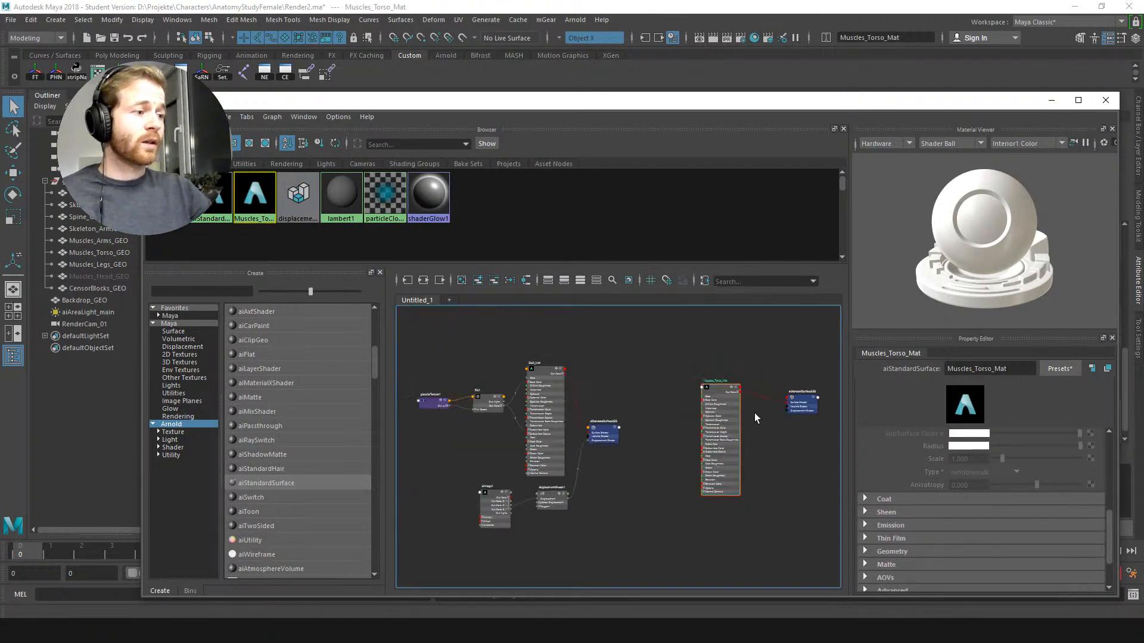
{"action": "right_click_drag", "start_coordinate": [757, 408], "coordinate": [805, 465], "text": "alt"}
{"action": "middle_click_drag", "start_coordinate": [769, 430], "coordinate": [619, 353], "text": "alt"}
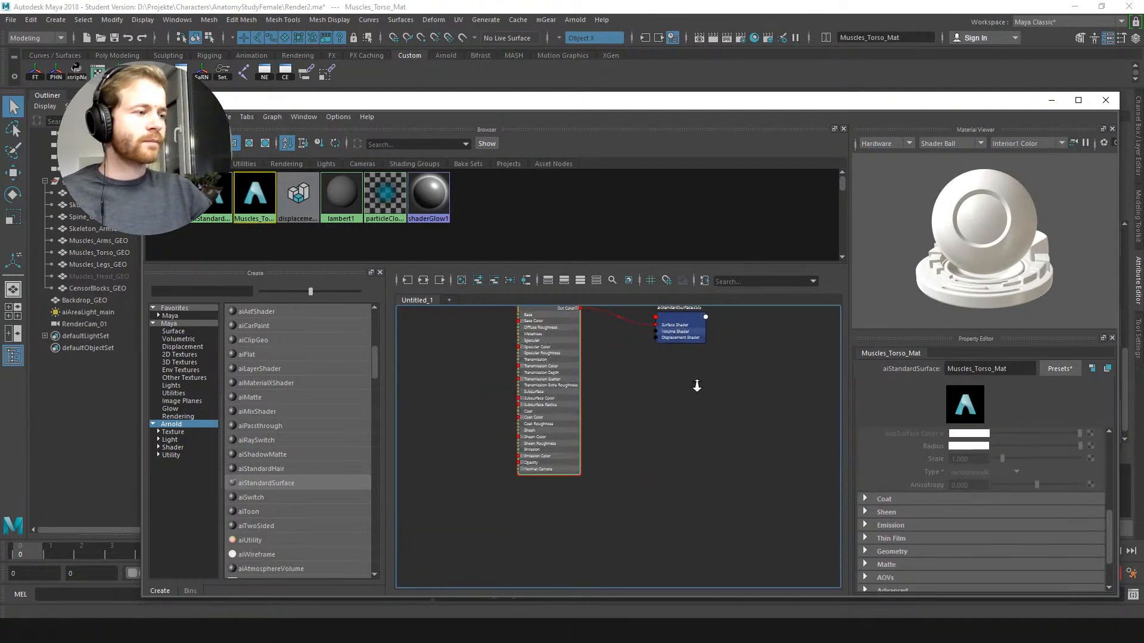
Step: Create a displacementShader node beside Muscles_Torso_Mat, delete its extra shading group and place it below the aiStandardSurface3SG node
{"action": "middle_click_drag", "start_coordinate": [697, 386], "coordinate": [645, 466], "text": "alt"}
{"action": "key", "text": "Tab"}
{"action": "type", "text": "dis"}
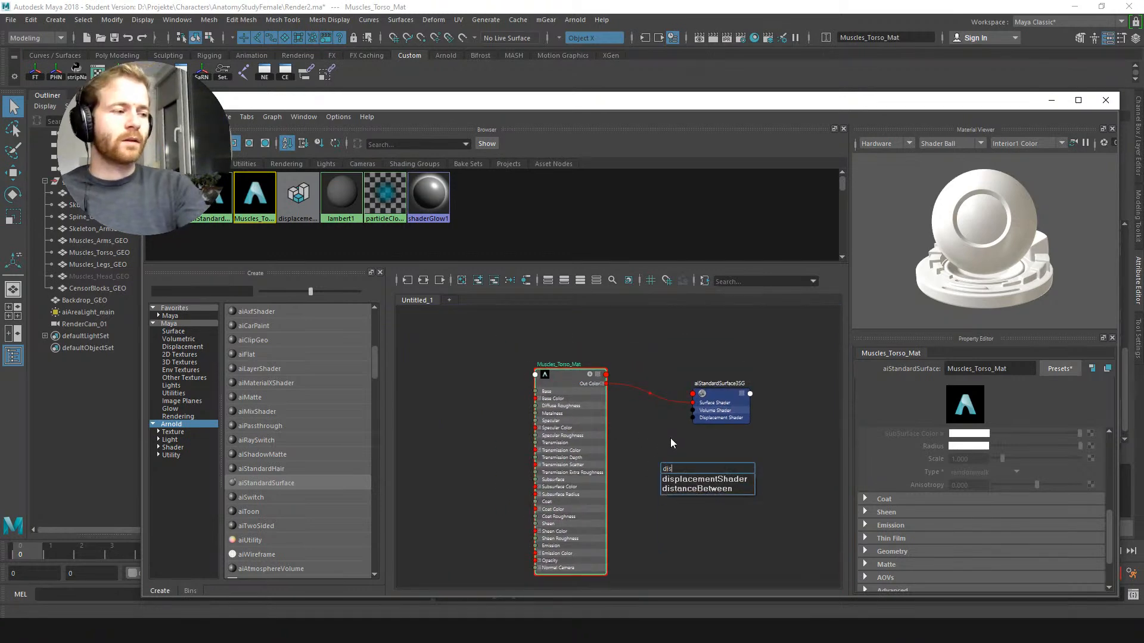
{"action": "type", "text": "pl"}
{"action": "key", "text": "Return"}
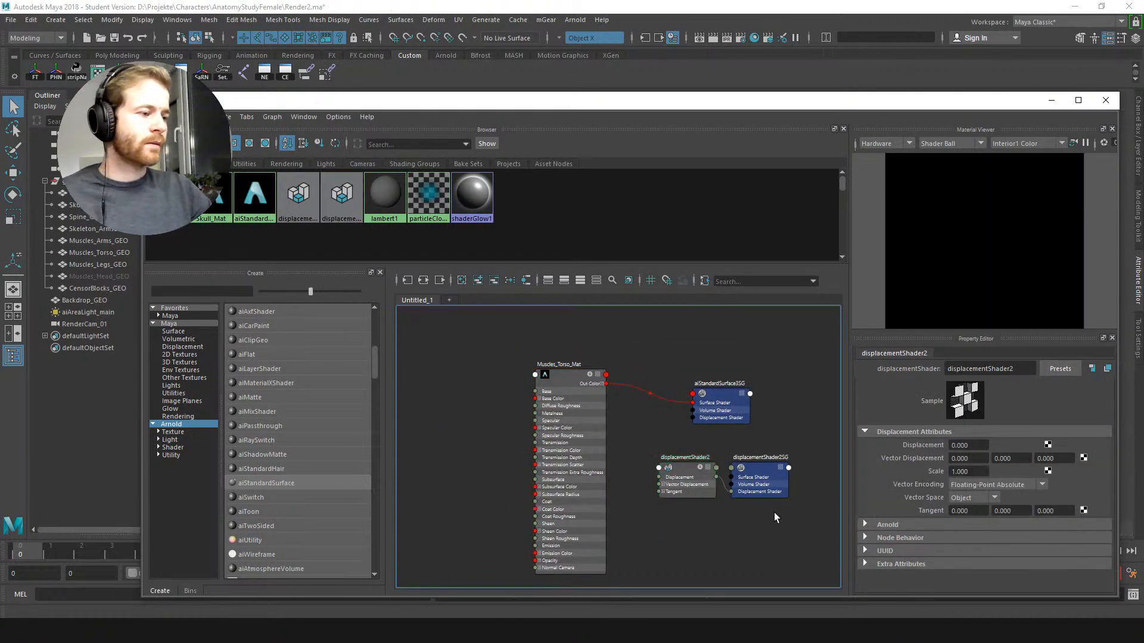
{"action": "left_click_drag", "start_coordinate": [774, 512], "coordinate": [763, 434]}
{"action": "key", "text": "Delete"}
{"action": "left_click_drag", "start_coordinate": [718, 465], "coordinate": [709, 478]}
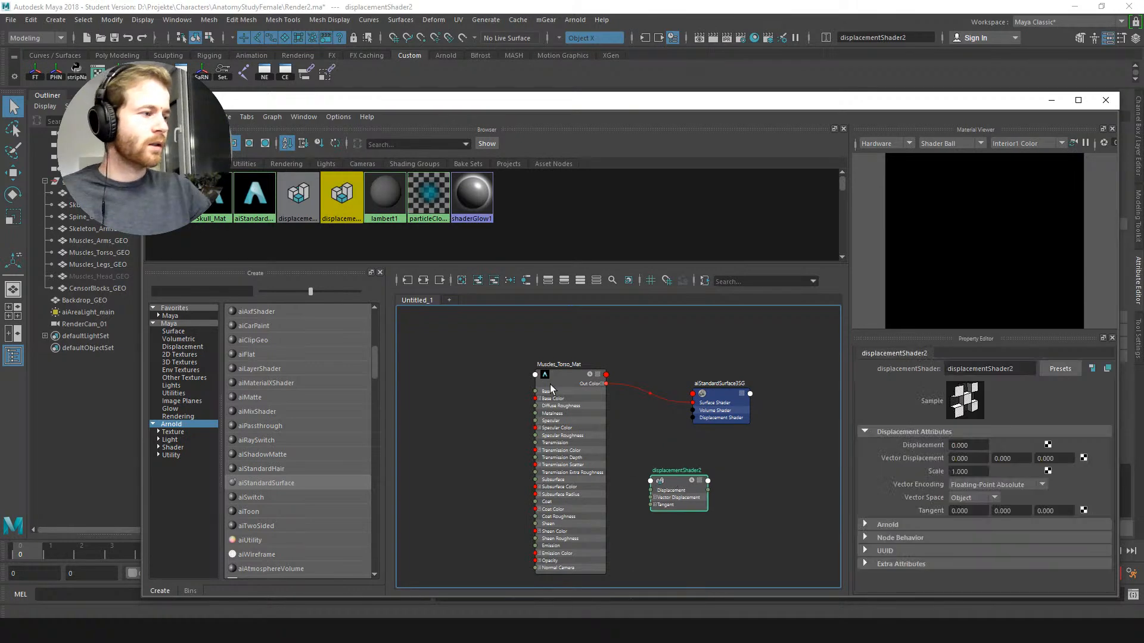
Step: Connect the new displacement shader to the Displacement Shader input of aiStandardSurface3SG, spacing out the material and displacement nodes in the graph
{"action": "left_click_drag", "start_coordinate": [551, 388], "coordinate": [545, 328]}
{"action": "left_click", "coordinate": [708, 481]}
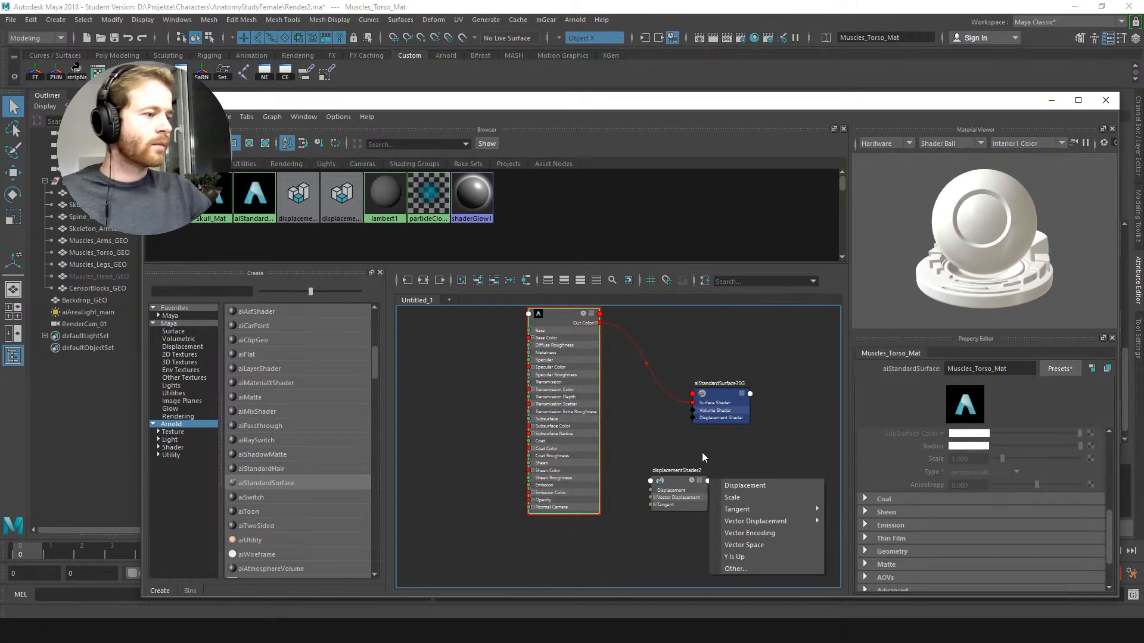
{"action": "left_click", "coordinate": [684, 482]}
{"action": "left_click_drag", "start_coordinate": [708, 481], "coordinate": [692, 418]}
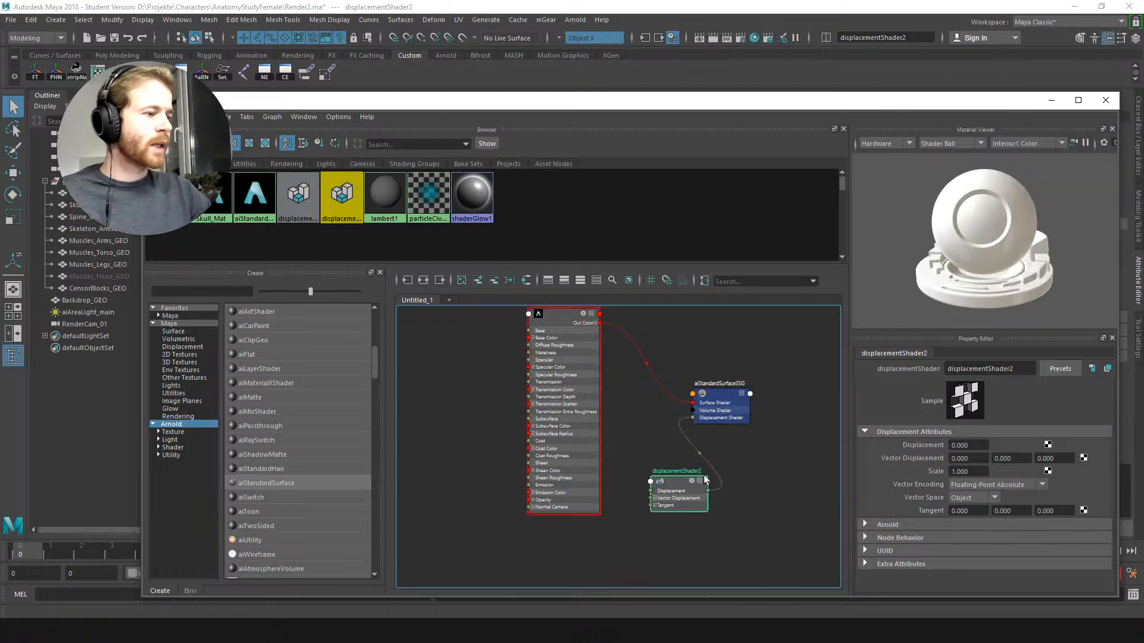
{"action": "middle_click_drag", "start_coordinate": [677, 490], "coordinate": [706, 432], "text": "alt"}
{"action": "left_click_drag", "start_coordinate": [711, 421], "coordinate": [674, 490]}
{"action": "middle_click_drag", "start_coordinate": [667, 463], "coordinate": [696, 402], "text": "alt"}
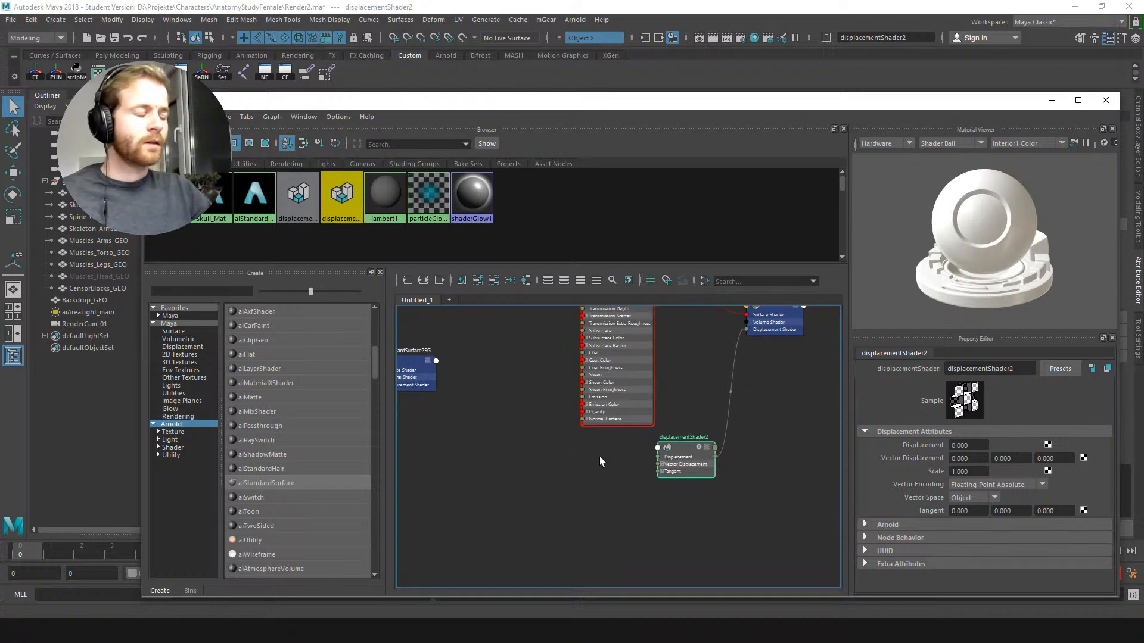
{"action": "key", "text": "Tab"}
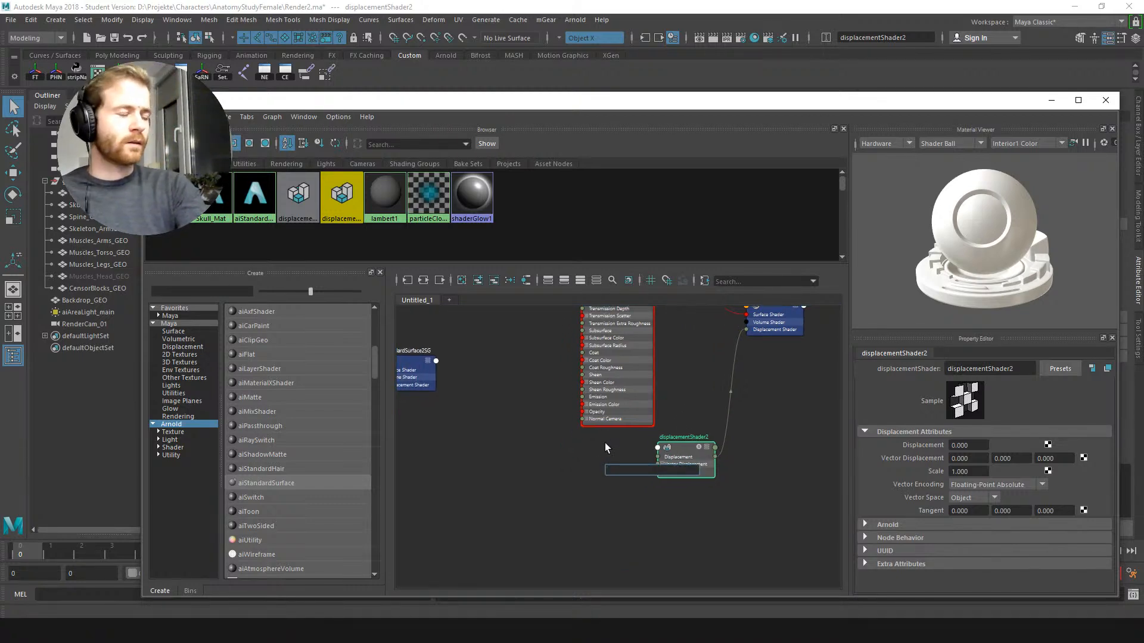
{"action": "type", "text": "hdr"}
{"action": "key", "text": "BackSpace"}
{"action": "key", "text": "BackSpace"}
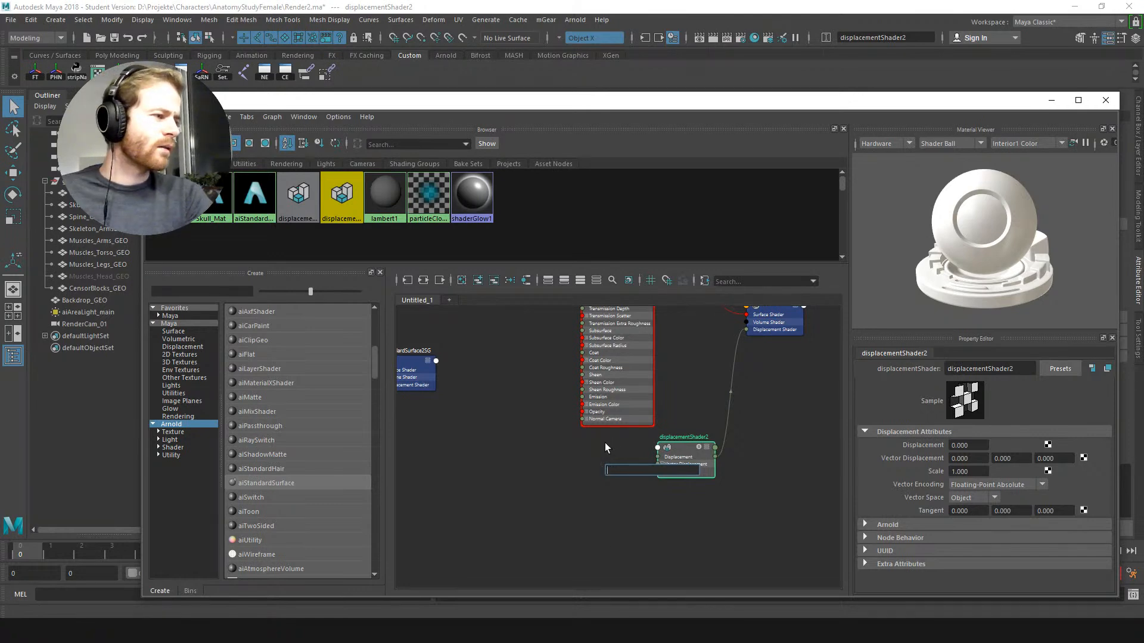
{"action": "type", "text": "igh"}
{"action": "key", "text": "BackSpace"}
{"action": "key", "text": "BackSpace"}
{"action": "key", "text": "BackSpace"}
{"action": "key", "text": "BackSpace"}
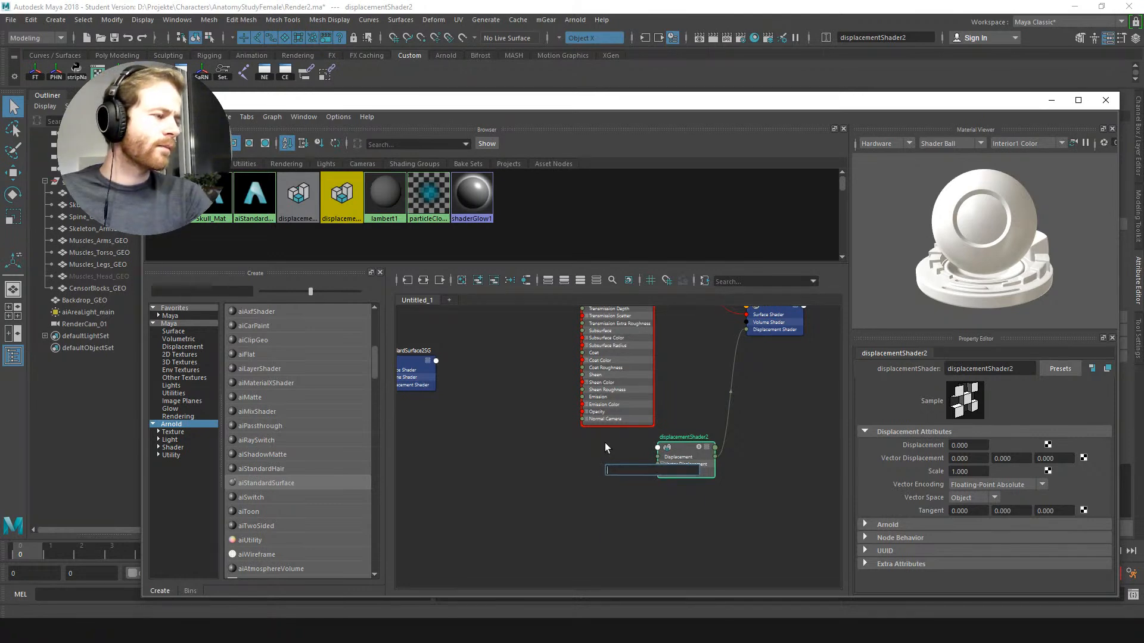
{"action": "type", "text": "ai"}
{"action": "key", "text": "BackSpace"}
{"action": "key", "text": "BackSpace"}
{"action": "type", "text": "image"}
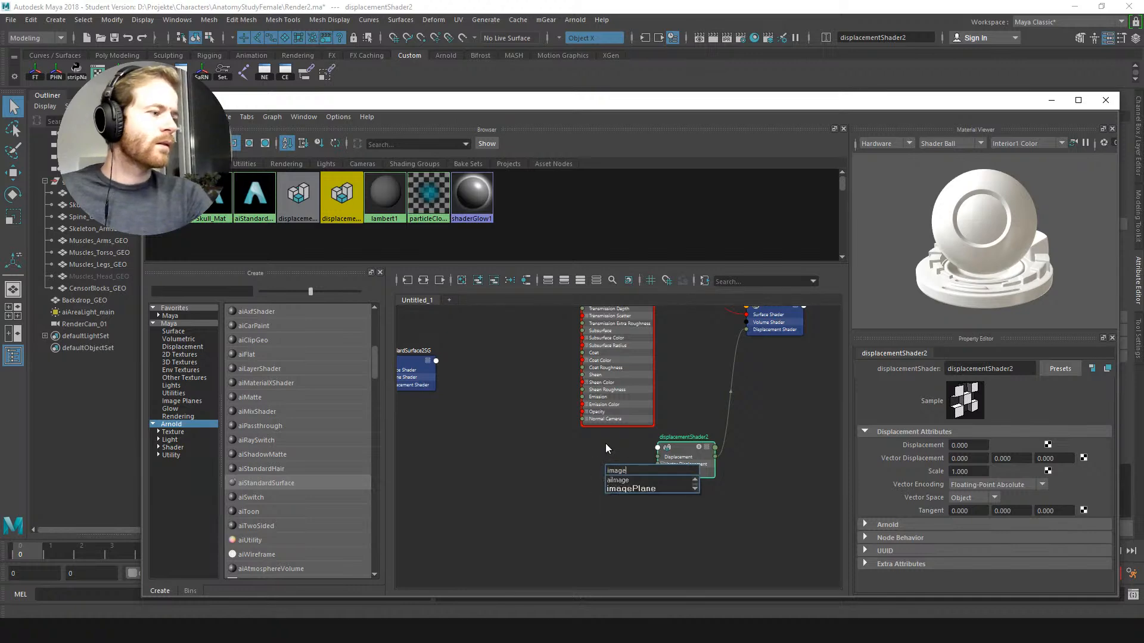
{"action": "key", "text": "Down"}
{"action": "type", "text": "e"}
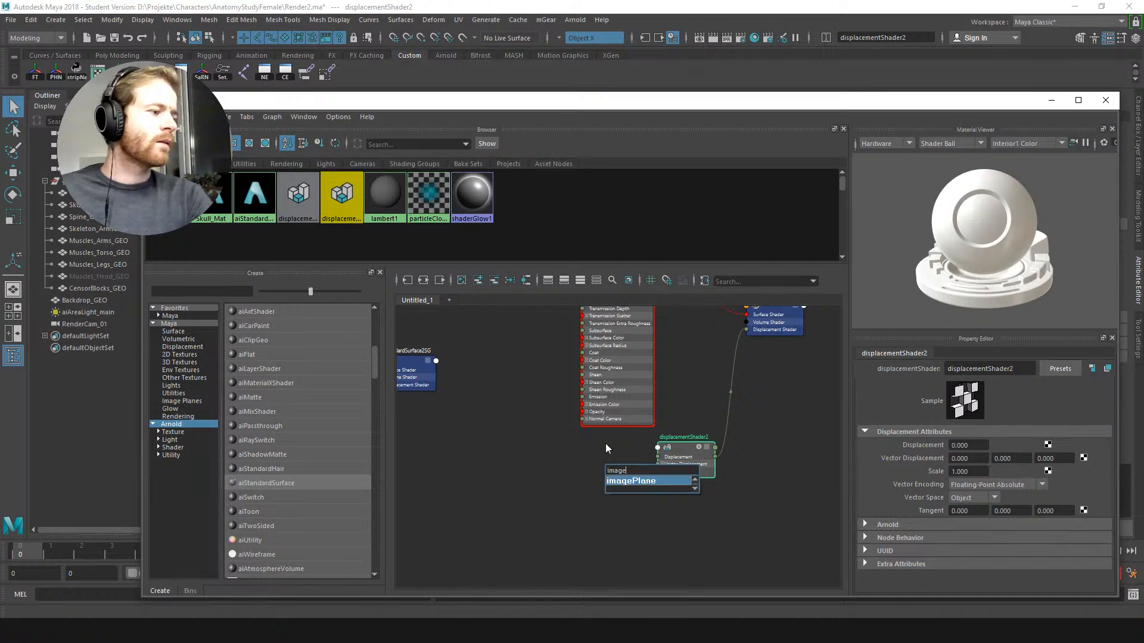
{"action": "key", "text": "BackSpace"}
{"action": "key", "text": "BackSpace"}
{"action": "key", "text": "BackSpace"}
{"action": "key", "text": "BackSpace"}
{"action": "key", "text": "BackSpace"}
Step: Create a file texture node and connect its Out Color R to the Displacement input of displacementShader2
{"action": "type", "text": "file"}
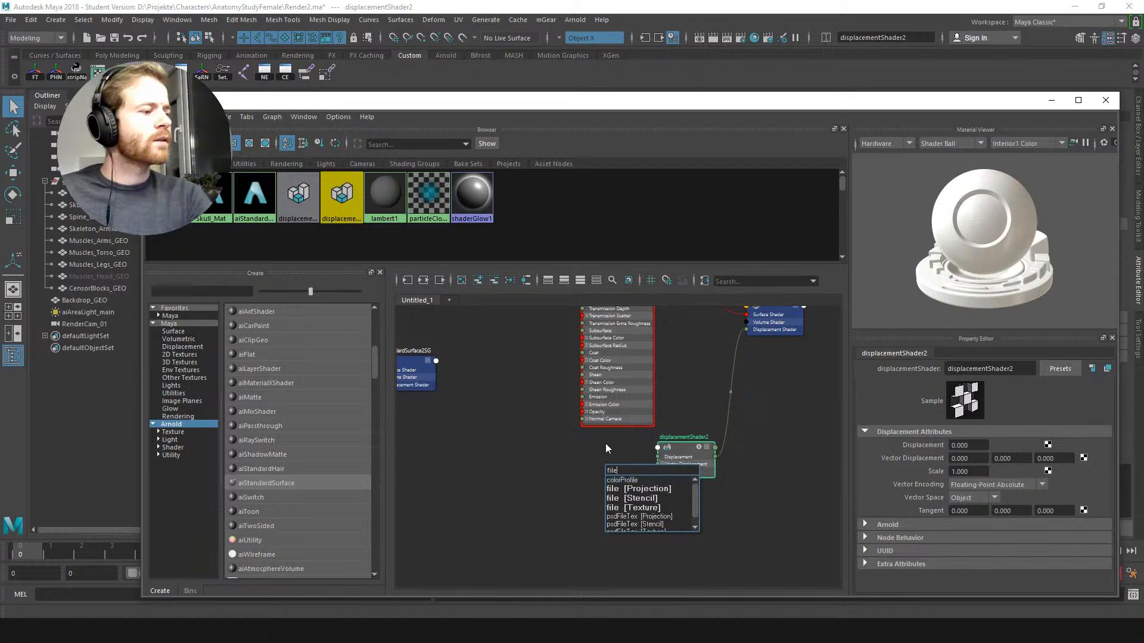
{"action": "key", "text": "Down"}
{"action": "key", "text": "Down"}
{"action": "key", "text": "Down"}
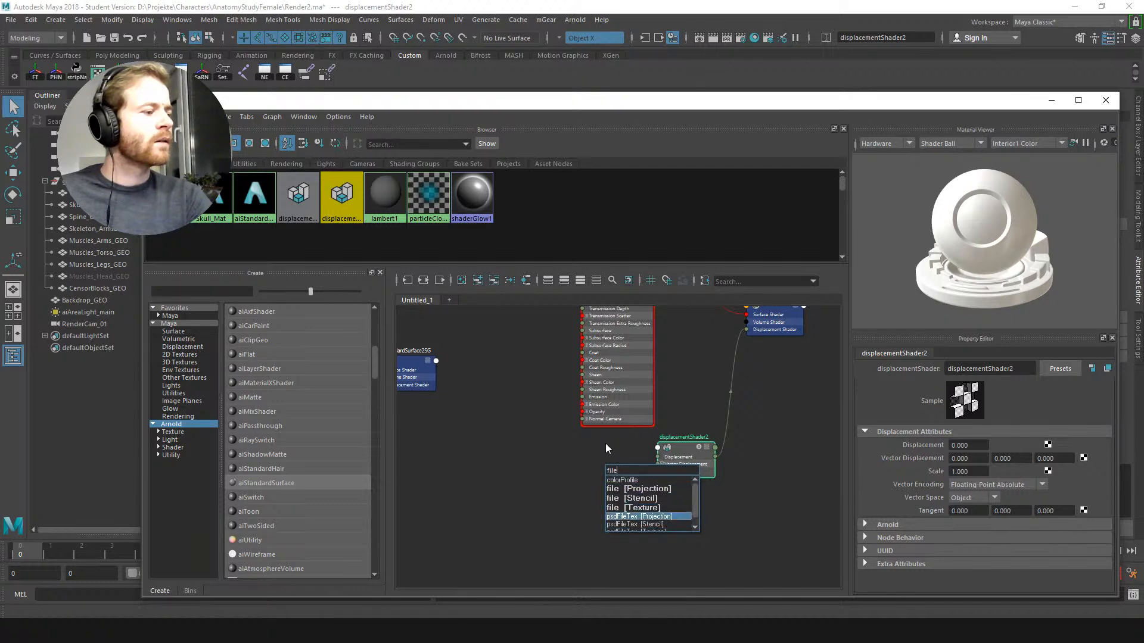
{"action": "key", "text": "Return"}
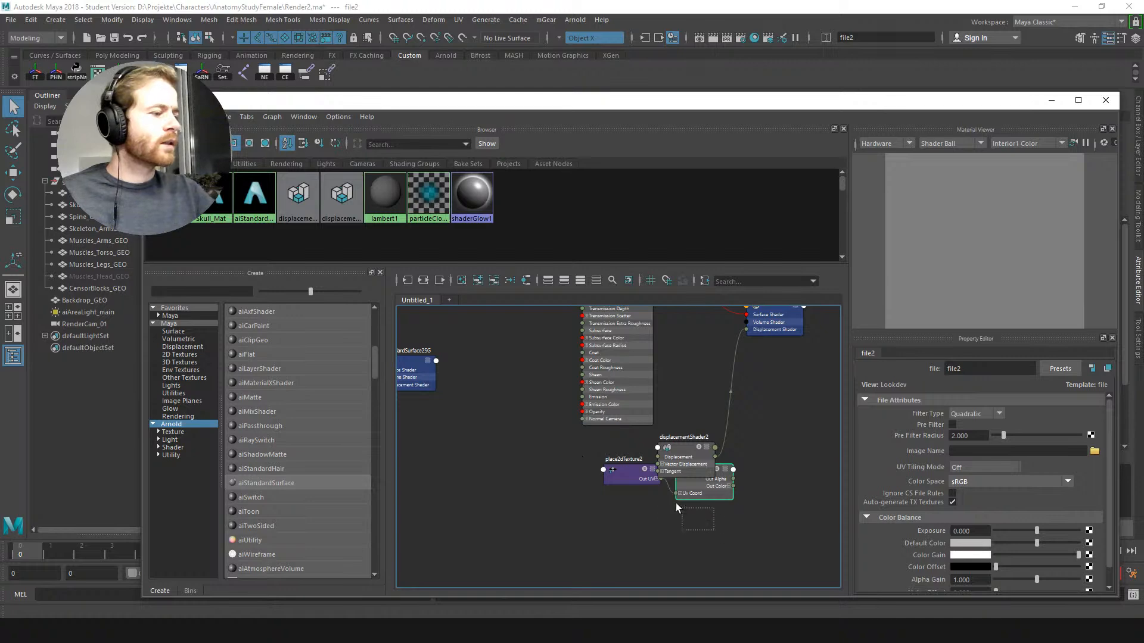
{"action": "left_click_drag", "start_coordinate": [617, 480], "coordinate": [617, 480]}
{"action": "left_click_drag", "start_coordinate": [707, 488], "coordinate": [658, 457]}
Step: Load musclestorso-DM8192_u0_v0.tif from the Textures_v02 folder as the new file node's image
{"action": "left_click", "coordinate": [1095, 451]}
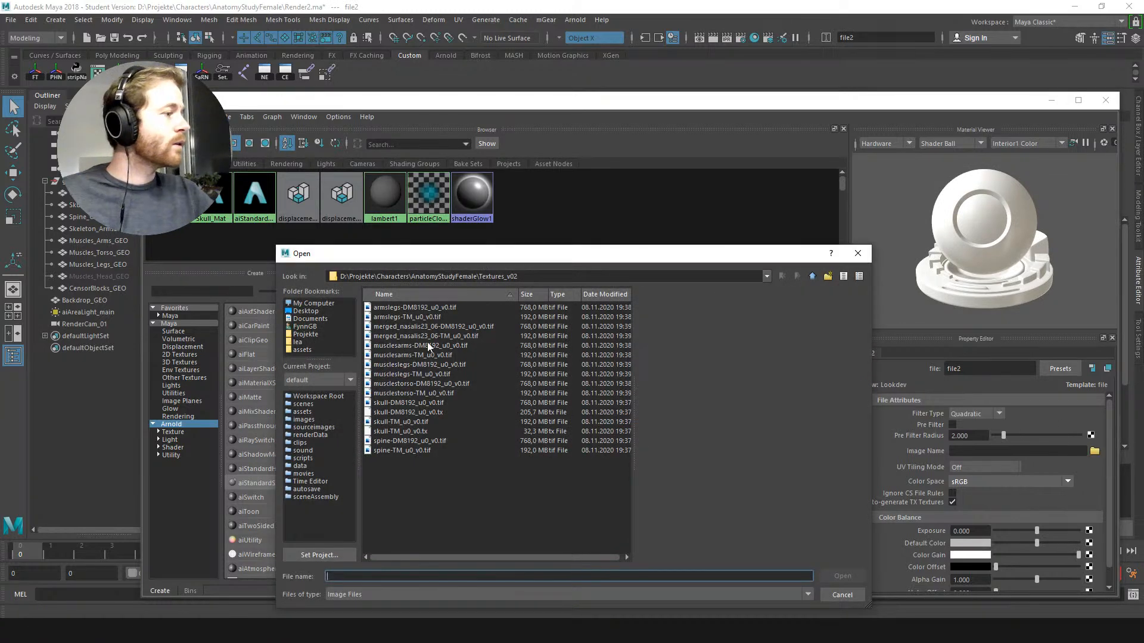
{"action": "left_click", "coordinate": [421, 384]}
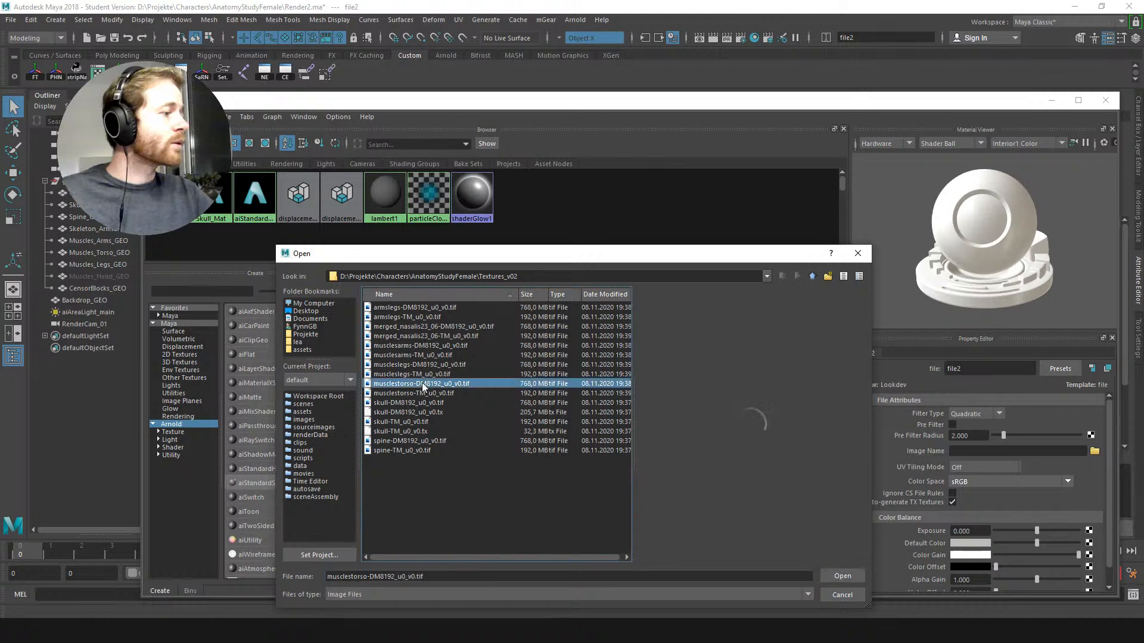
{"action": "left_click", "coordinate": [837, 574]}
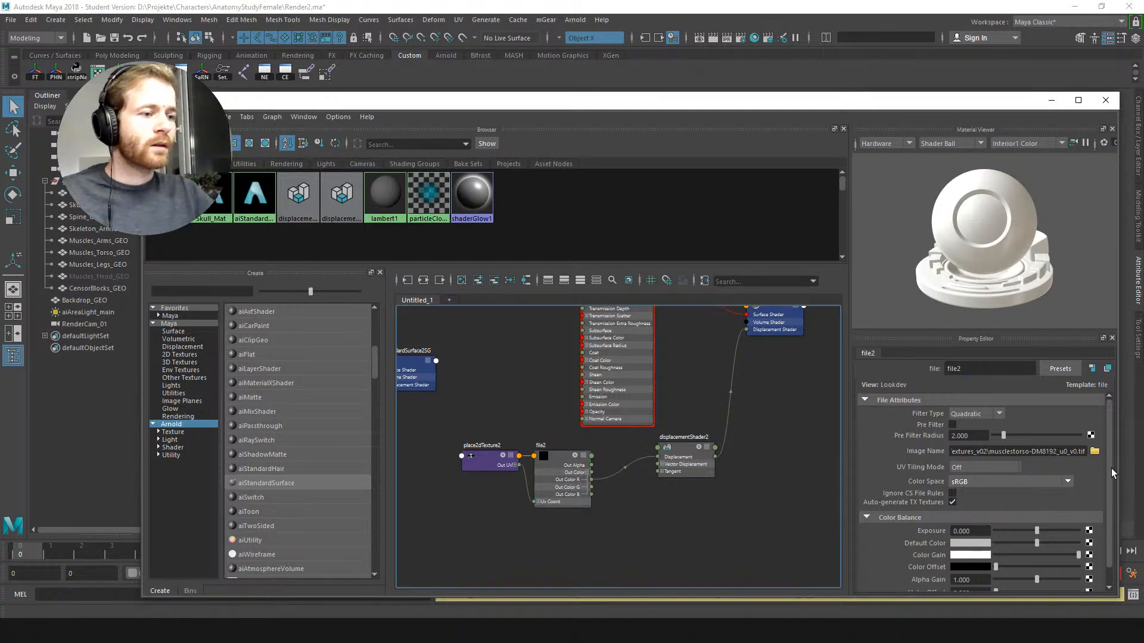
{"action": "mouse_move", "coordinate": [1108, 456]}
{"action": "left_mouse_down"}
{"action": "mouse_move", "coordinate": [1109, 479]}
{"action": "mouse_move", "coordinate": [1110, 440]}
{"action": "left_mouse_up"}
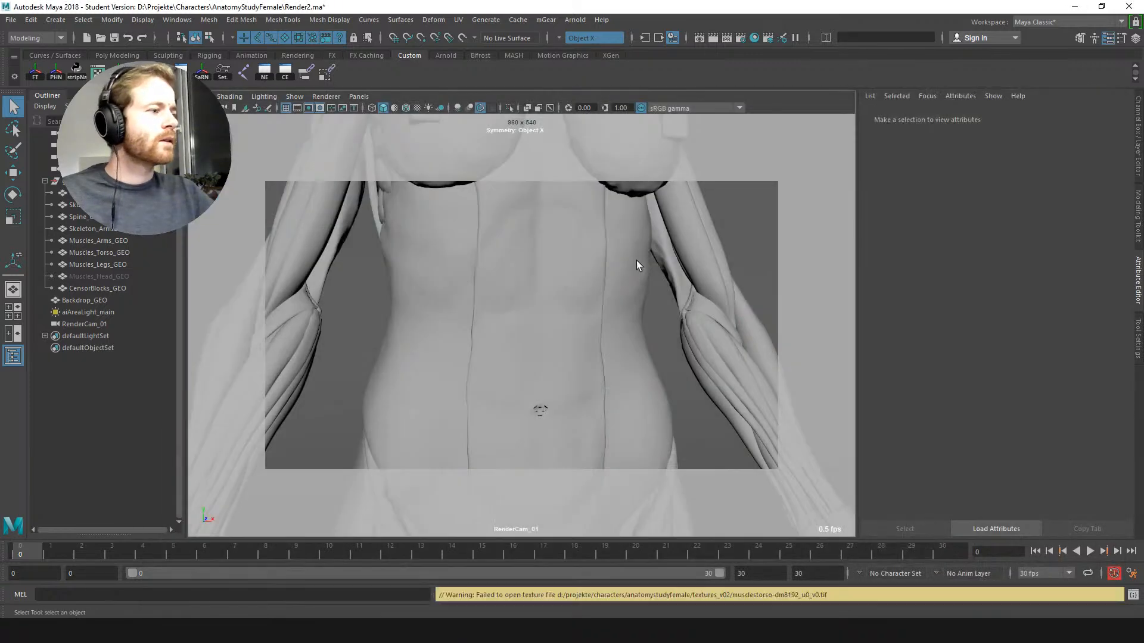
Step: Assign the existing Muscles_Torso_Mat material to the torso muscles mesh in the viewport
{"action": "left_click", "coordinate": [620, 296]}
{"action": "right_click", "coordinate": [623, 297]}
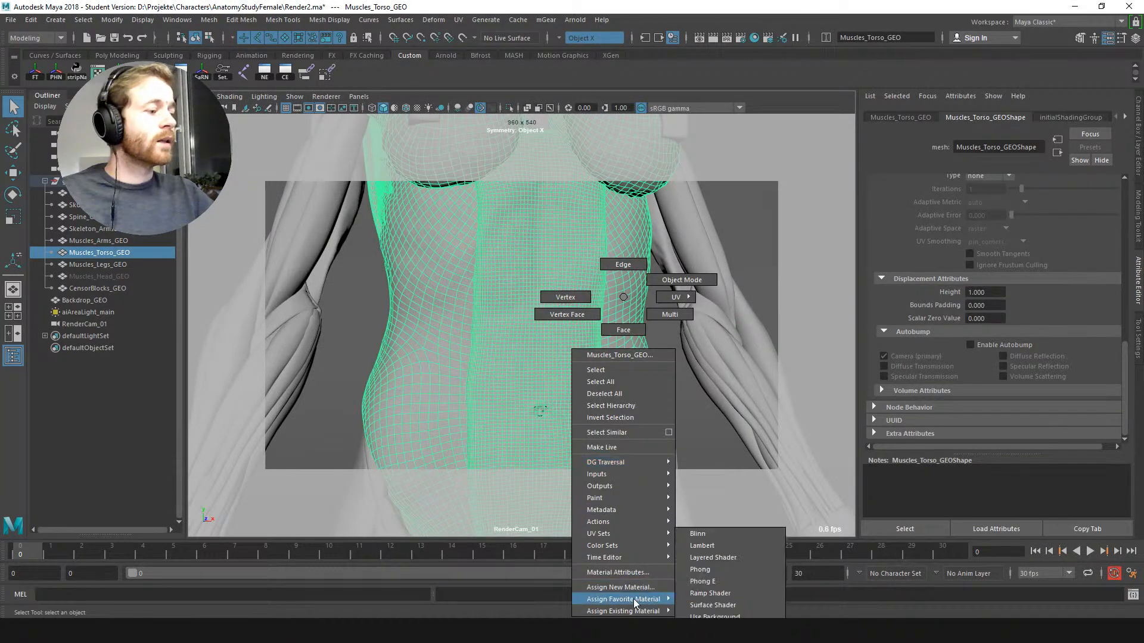
{"action": "mouse_move", "coordinate": [632, 611]}
{"action": "left_click", "coordinate": [725, 584]}
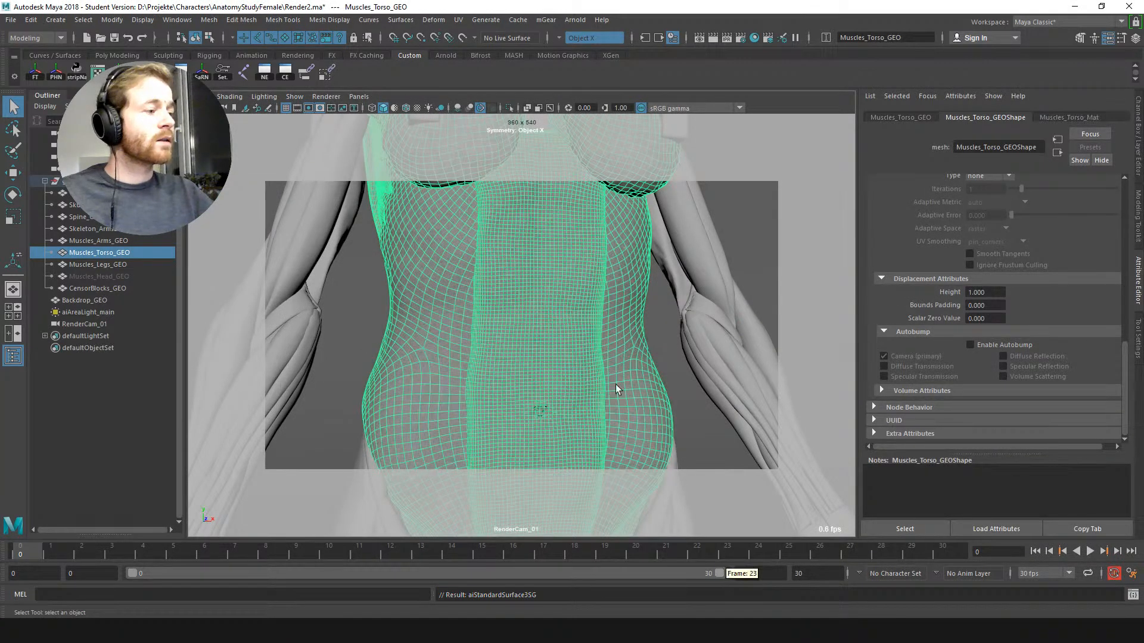
Step: Enable Autobump on the torso muscles shape and set its Arnold subdivision type to catclark with 2 iterations
{"action": "left_click", "coordinate": [971, 345]}
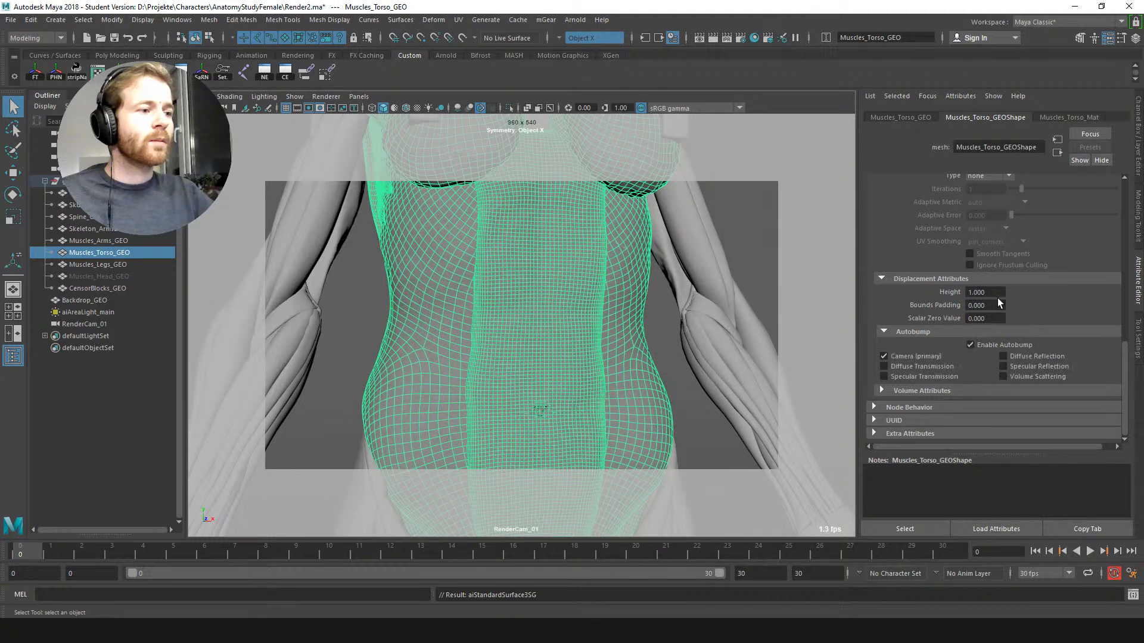
{"action": "scroll", "coordinate": [1122, 321], "scroll_direction": "up", "scroll_amount": 3}
{"action": "left_click", "coordinate": [988, 263]}
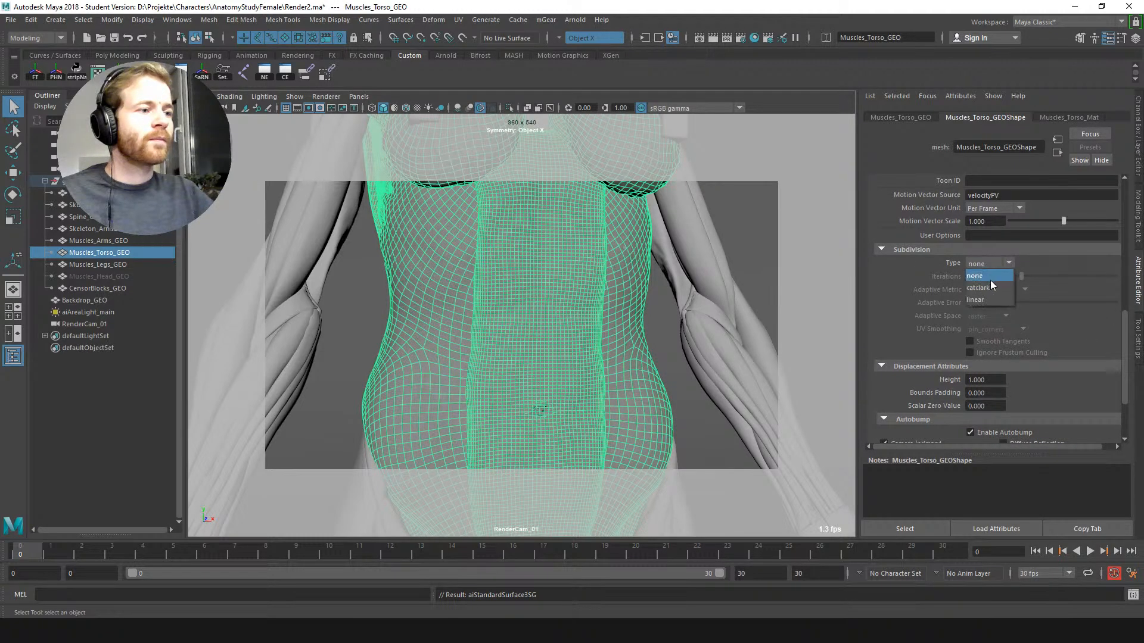
{"action": "left_click", "coordinate": [990, 281]}
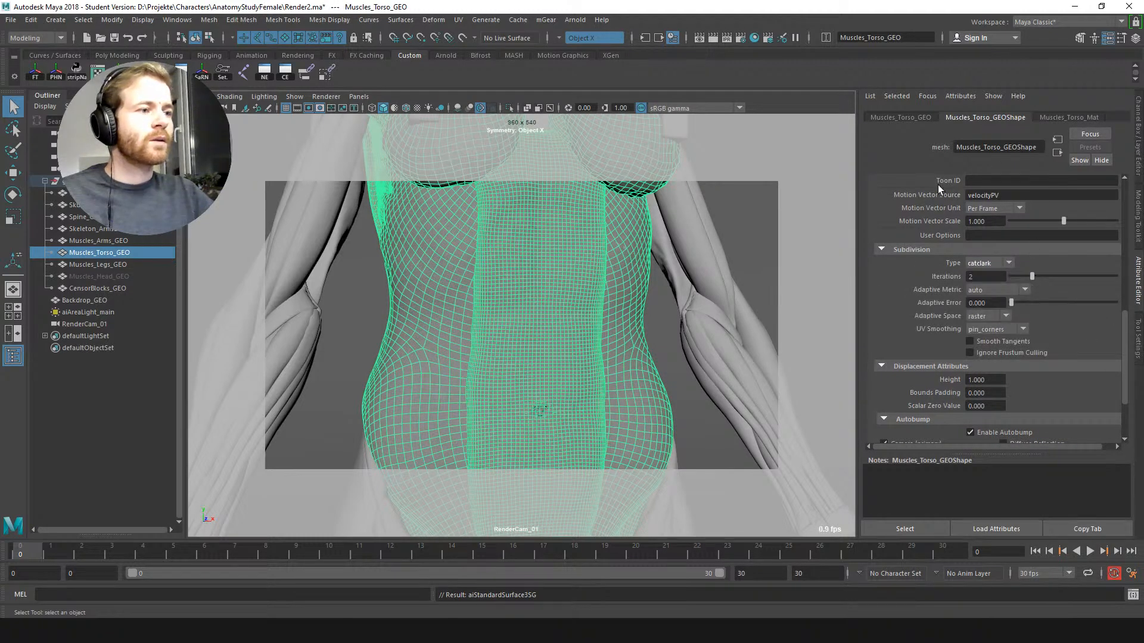
Step: Select the torso muscles and spine meshes without the backdrop, check the Render View and minimize it
{"action": "left_click", "coordinate": [616, 318]}
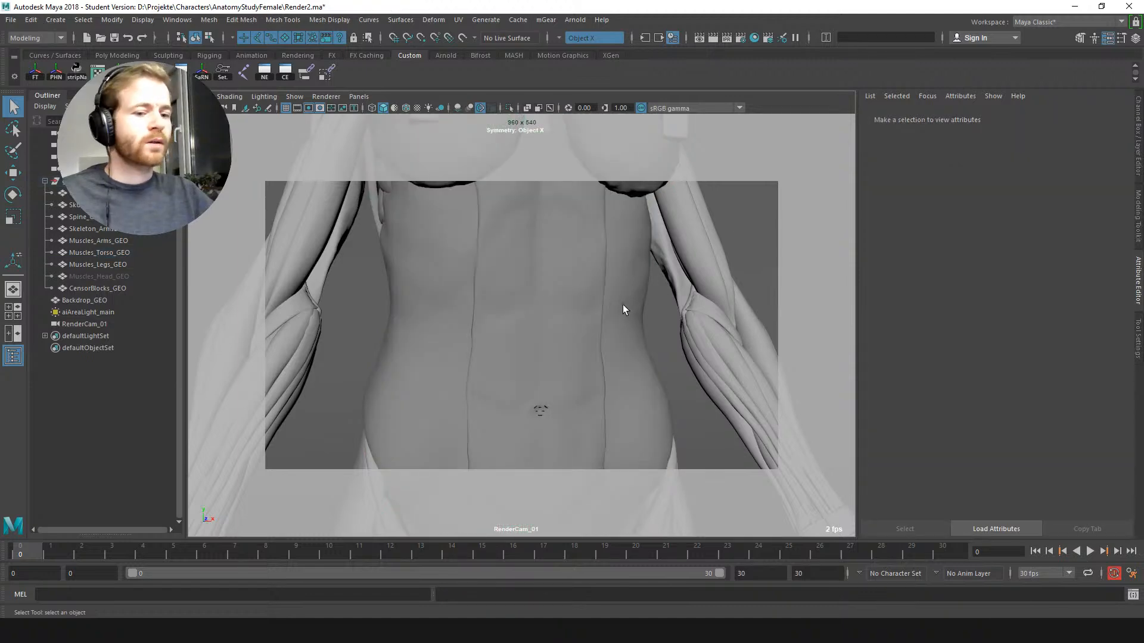
{"action": "left_click_drag", "start_coordinate": [624, 305], "coordinate": [620, 284]}
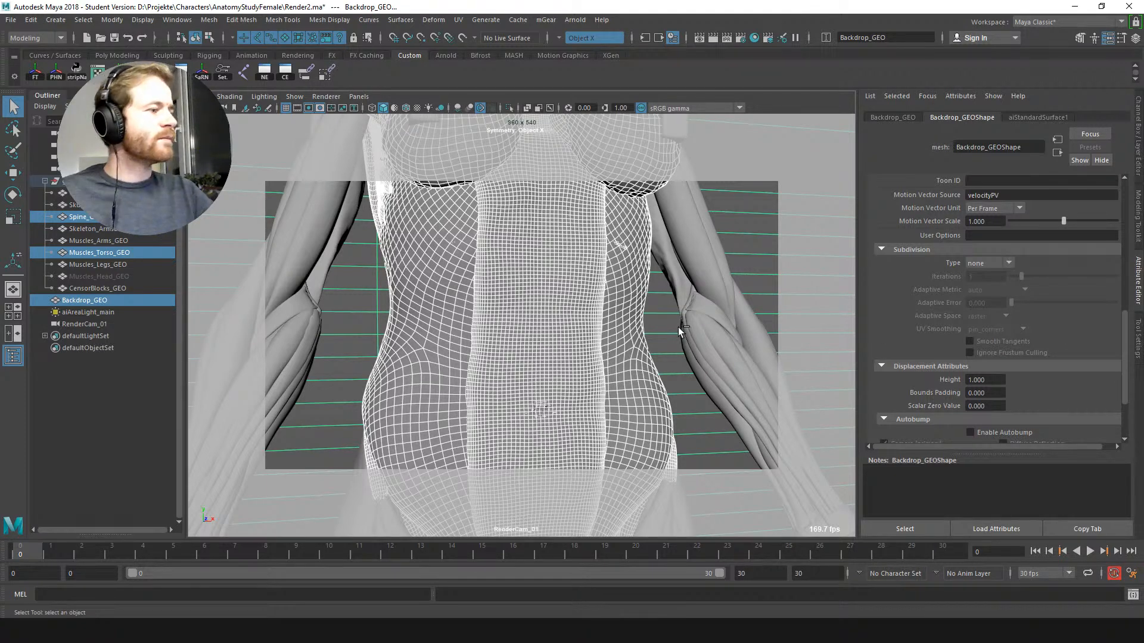
{"action": "left_click", "coordinate": [661, 319], "text": "ctrl"}
{"action": "left_click", "coordinate": [701, 40]}
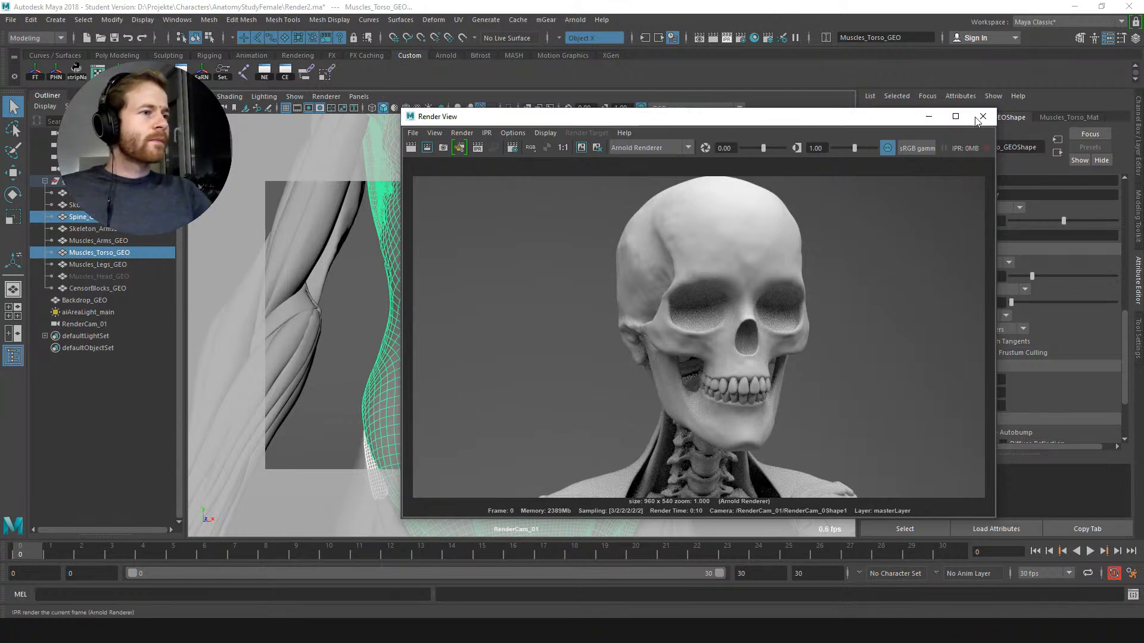
{"action": "left_click", "coordinate": [930, 118]}
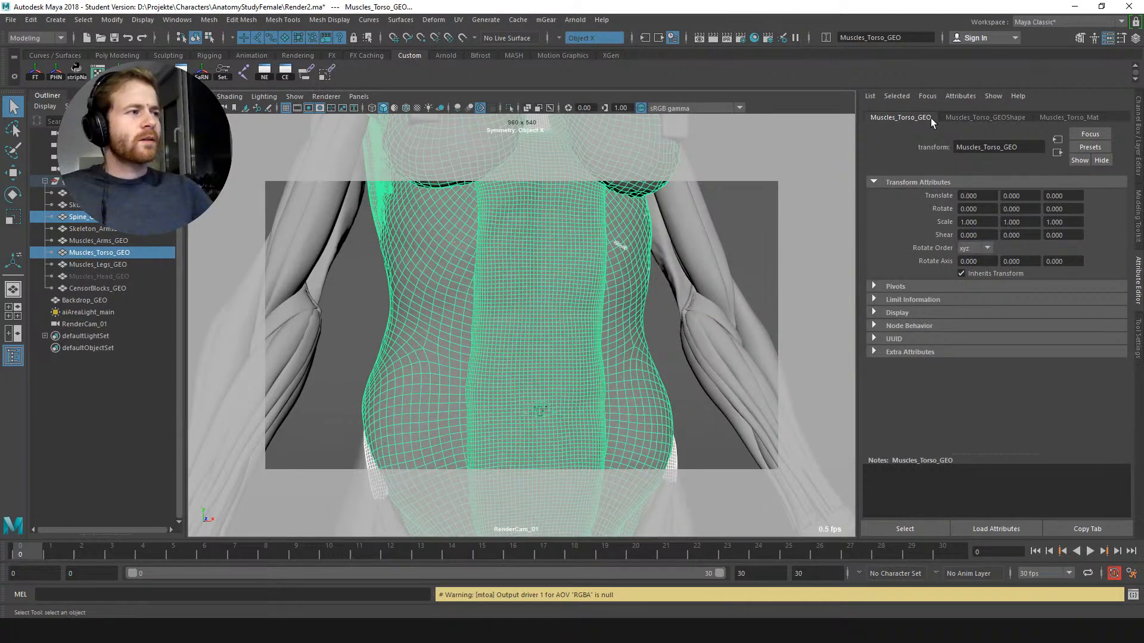
Step: Render the torso through RenderCam_01 in the Arnold RenderView to inspect the displacement, and close the view
{"action": "left_click", "coordinate": [575, 20]}
{"action": "mouse_move", "coordinate": [619, 78]}
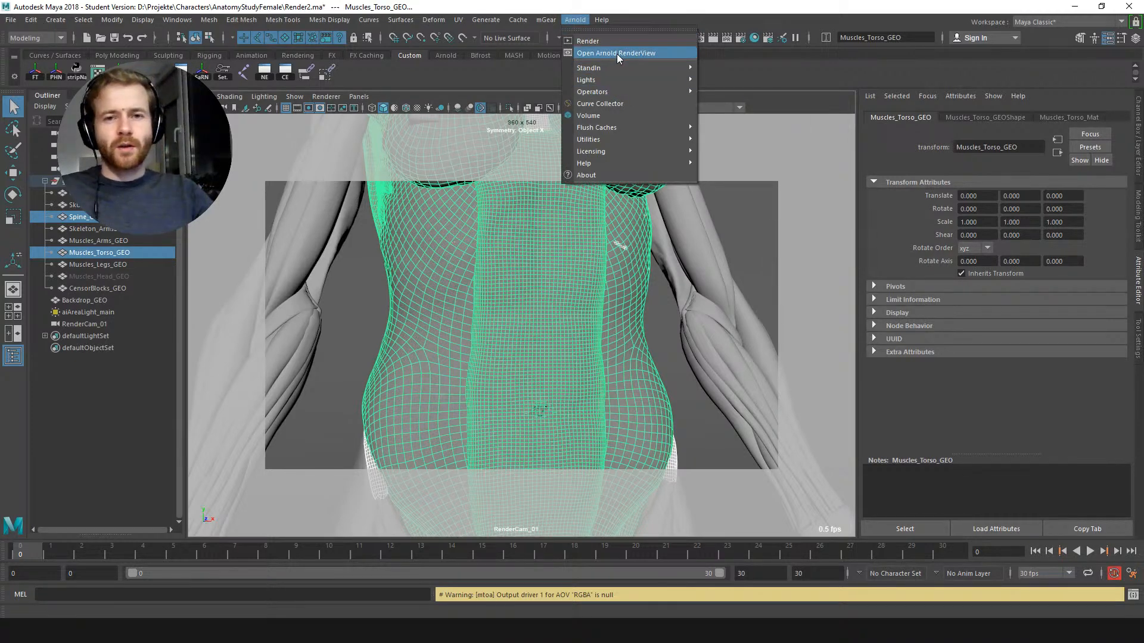
{"action": "left_click", "coordinate": [623, 53]}
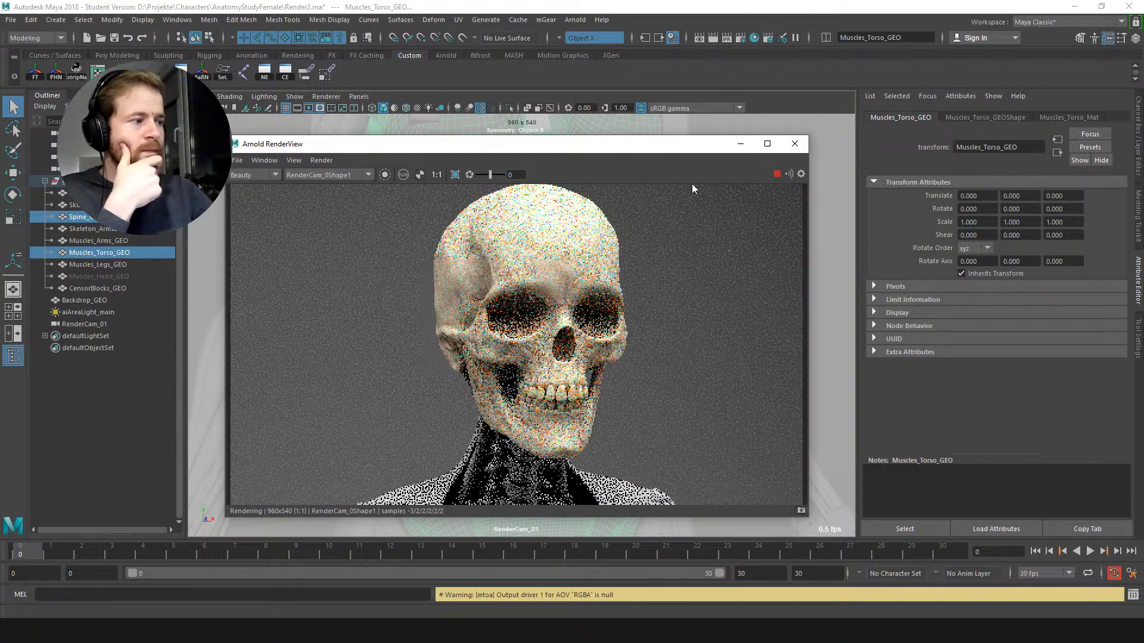
{"action": "left_click_drag", "start_coordinate": [673, 149], "coordinate": [724, 156]}
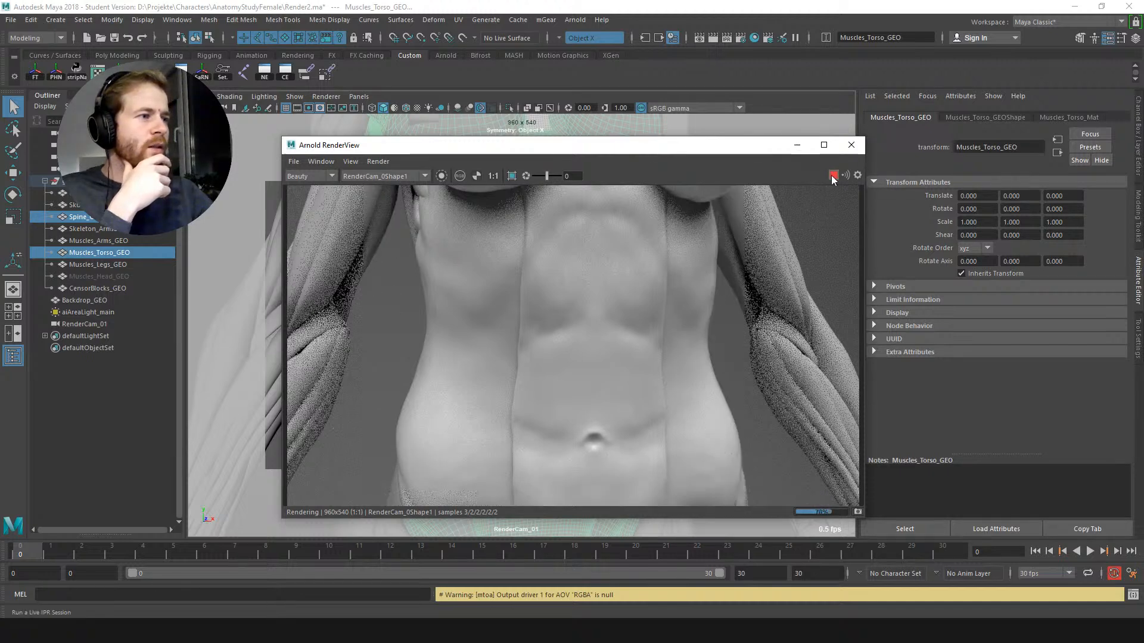
{"action": "left_click", "coordinate": [850, 145]}
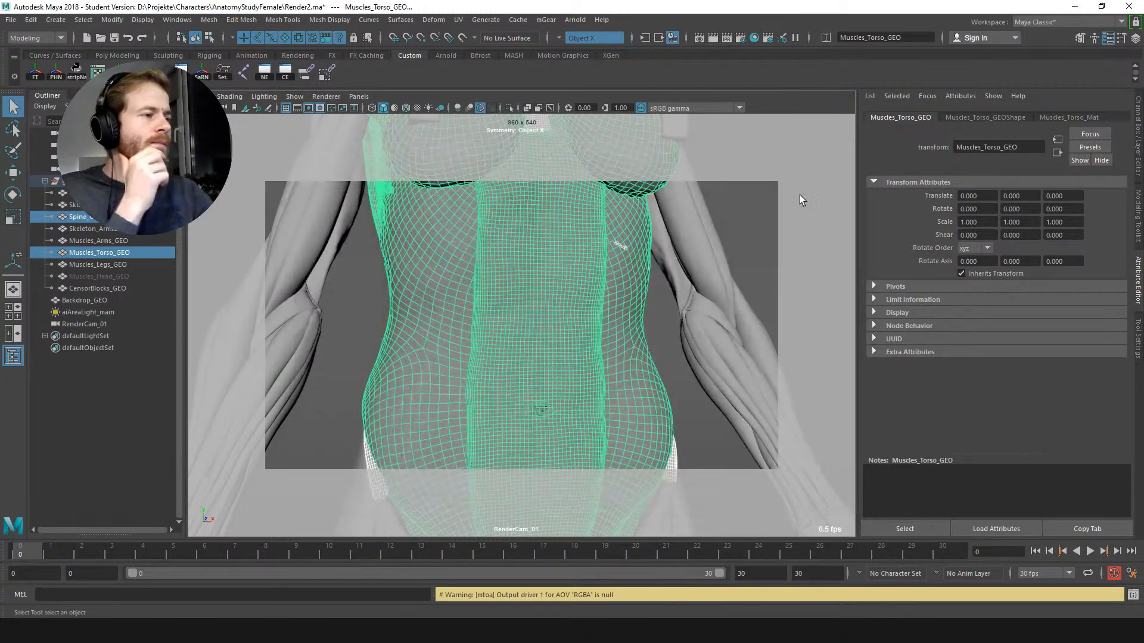
Step: Close the merged_nasalis23_06-DM8192_u0_v0.tif image preview and select only the torso muscles mesh in Maya
{"action": "left_click", "coordinate": [655, 324]}
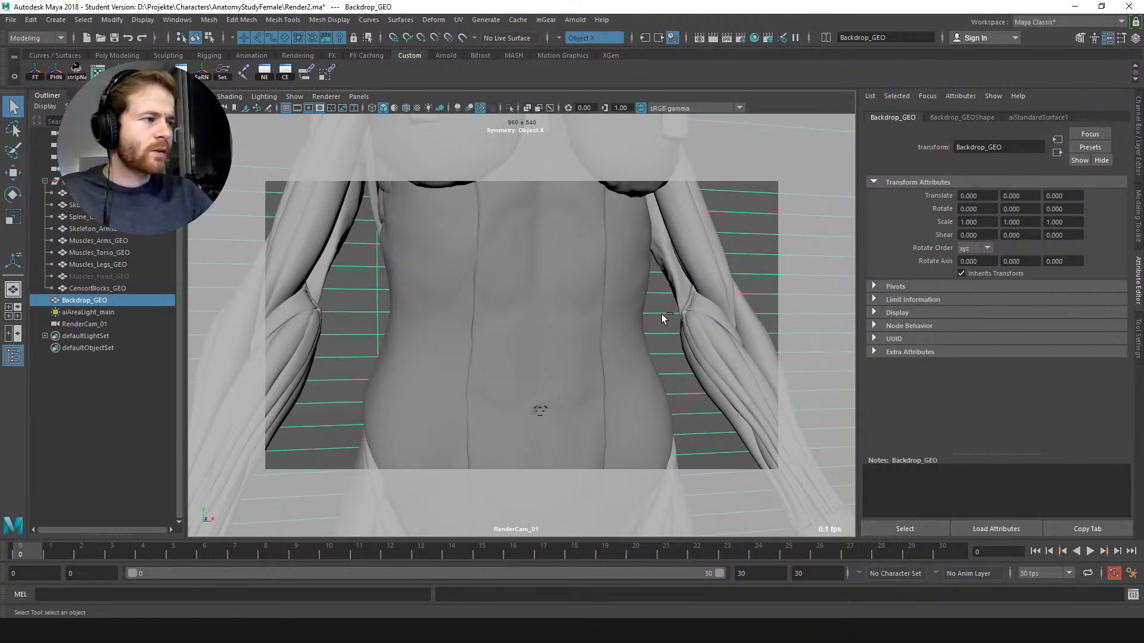
{"action": "left_click", "coordinate": [661, 312], "text": "shift"}
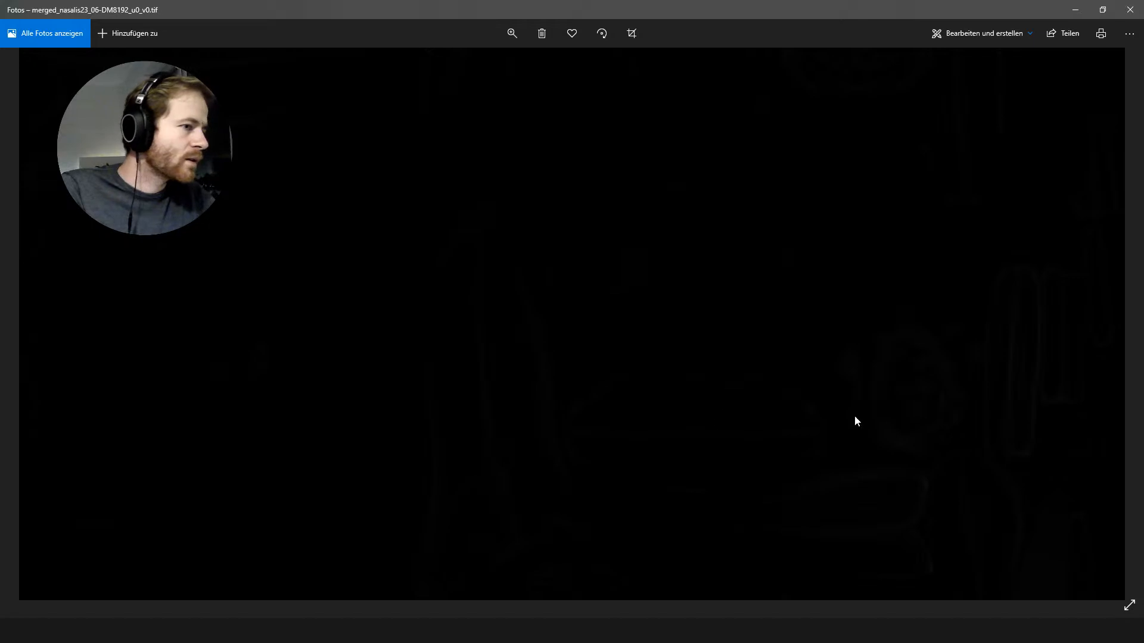
{"action": "left_click", "coordinate": [1120, 9]}
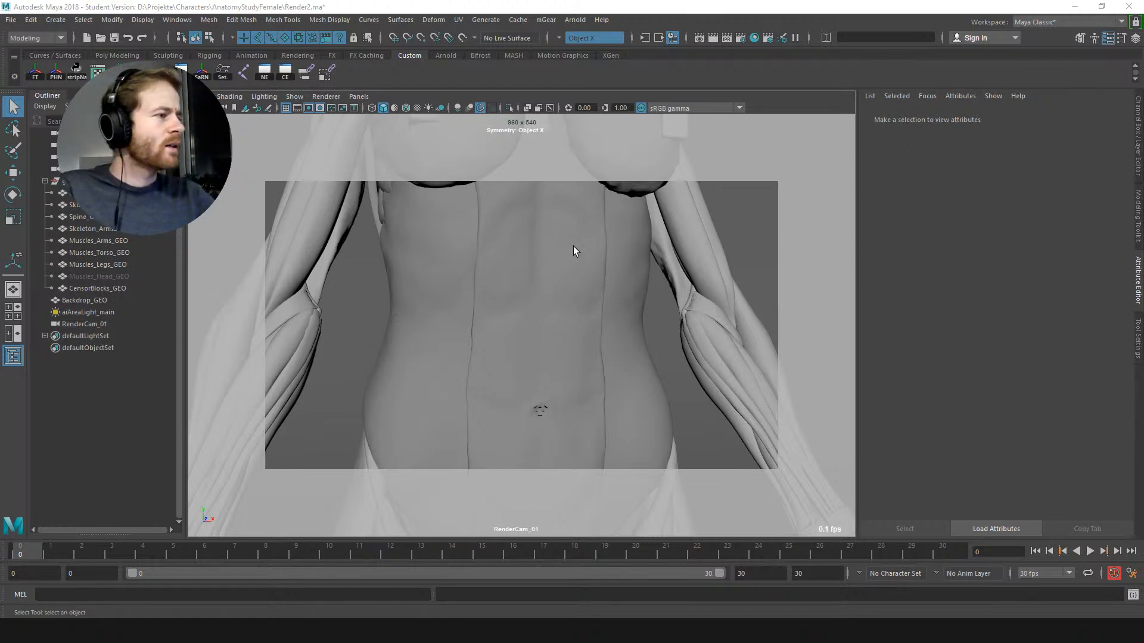
{"action": "left_click", "coordinate": [561, 259]}
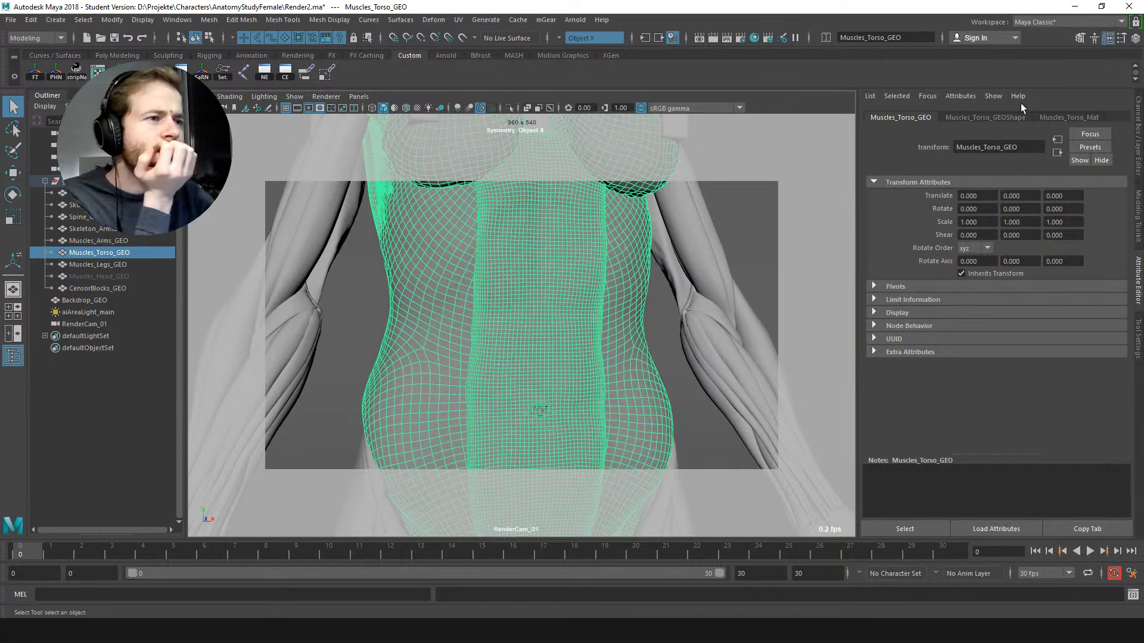
Step: Delete the torso material's displacement shader, displacement file texture and placement nodes from the Hypershade graph
{"action": "left_click", "coordinate": [1052, 116]}
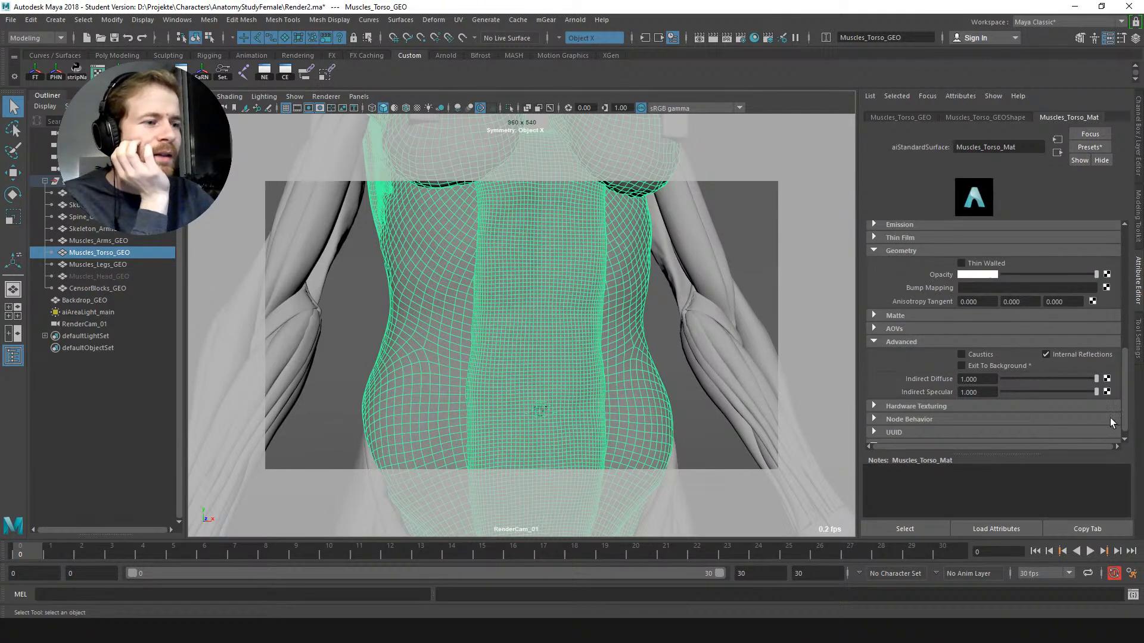
{"action": "scroll", "coordinate": [1125, 375], "scroll_direction": "up", "scroll_amount": 8}
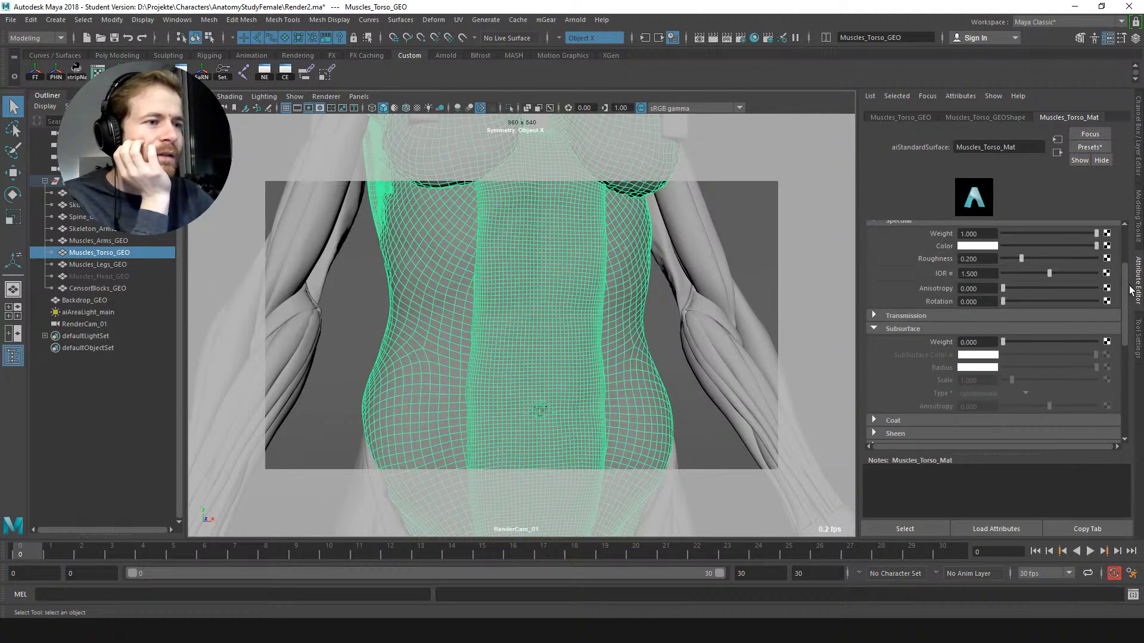
{"action": "scroll", "coordinate": [1124, 262], "scroll_direction": "up", "scroll_amount": 3}
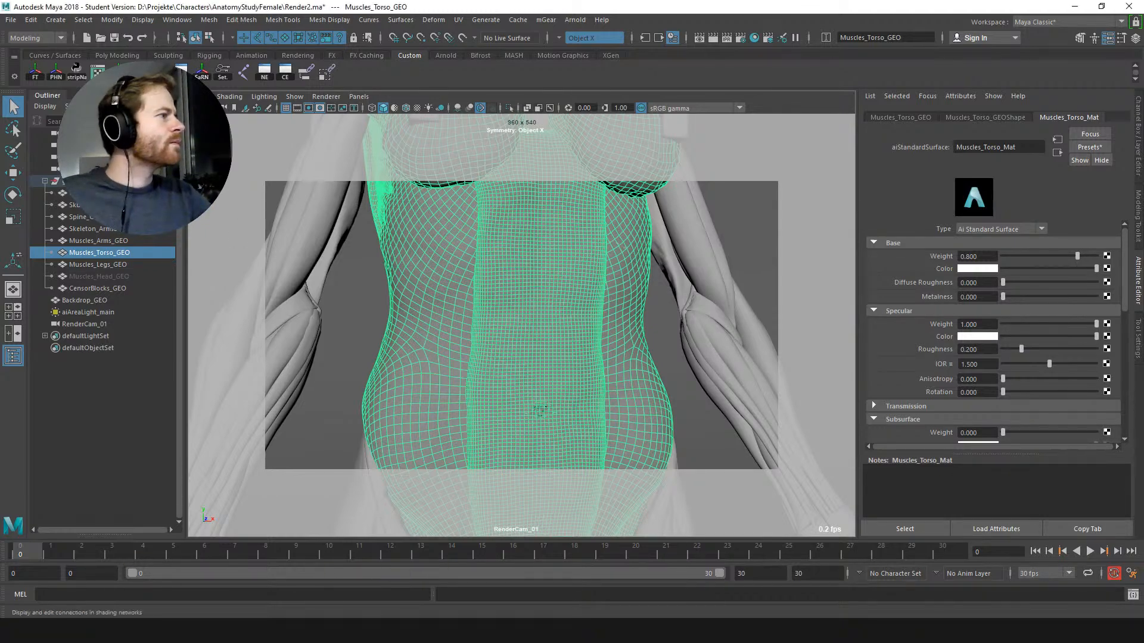
{"action": "left_click", "coordinate": [181, 71]}
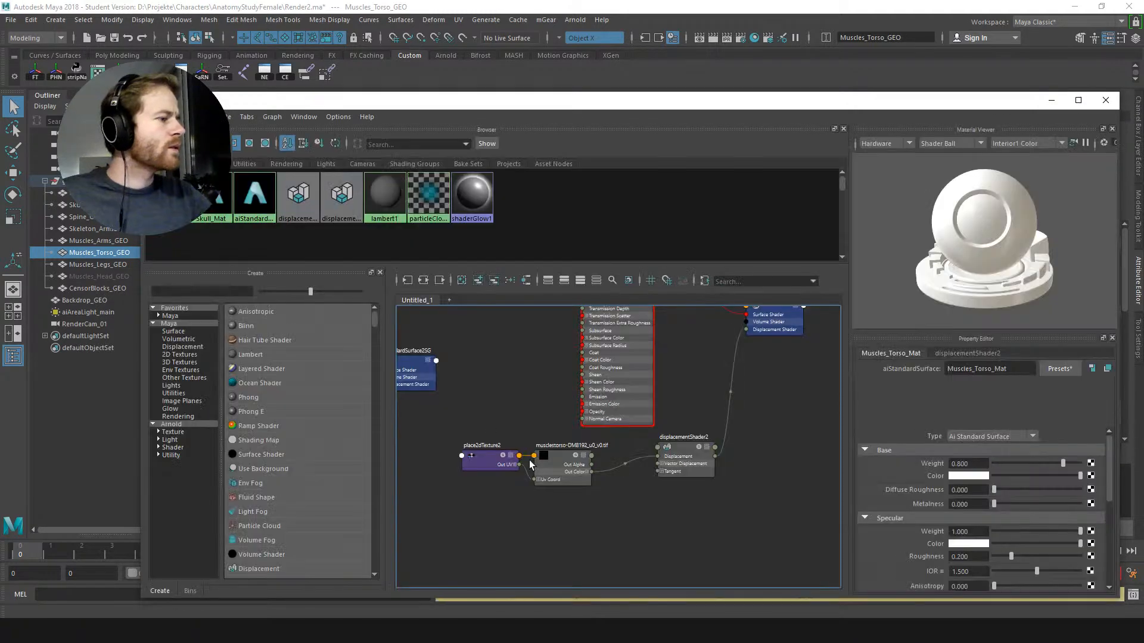
{"action": "left_click_drag", "start_coordinate": [737, 544], "coordinate": [482, 442]}
{"action": "key", "text": "Delete"}
Step: Map a new file texture to the torso shading group's displacement input and load musclestorso-DM8192_u0_v0.tx into it
{"action": "left_click", "coordinate": [785, 337]}
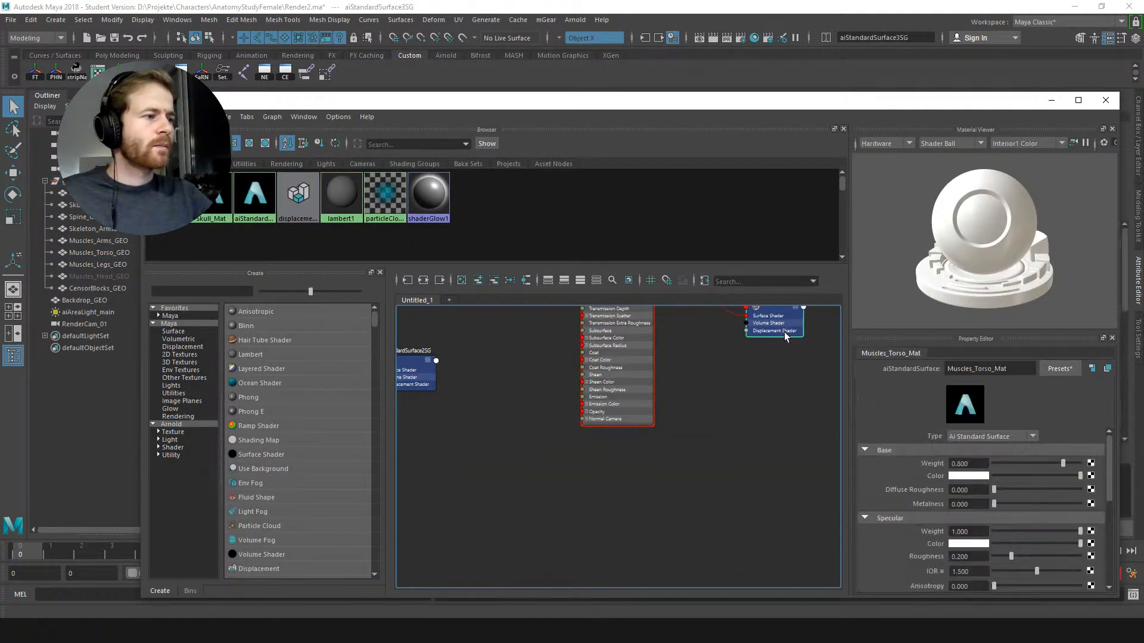
{"action": "left_click", "coordinate": [1097, 471]}
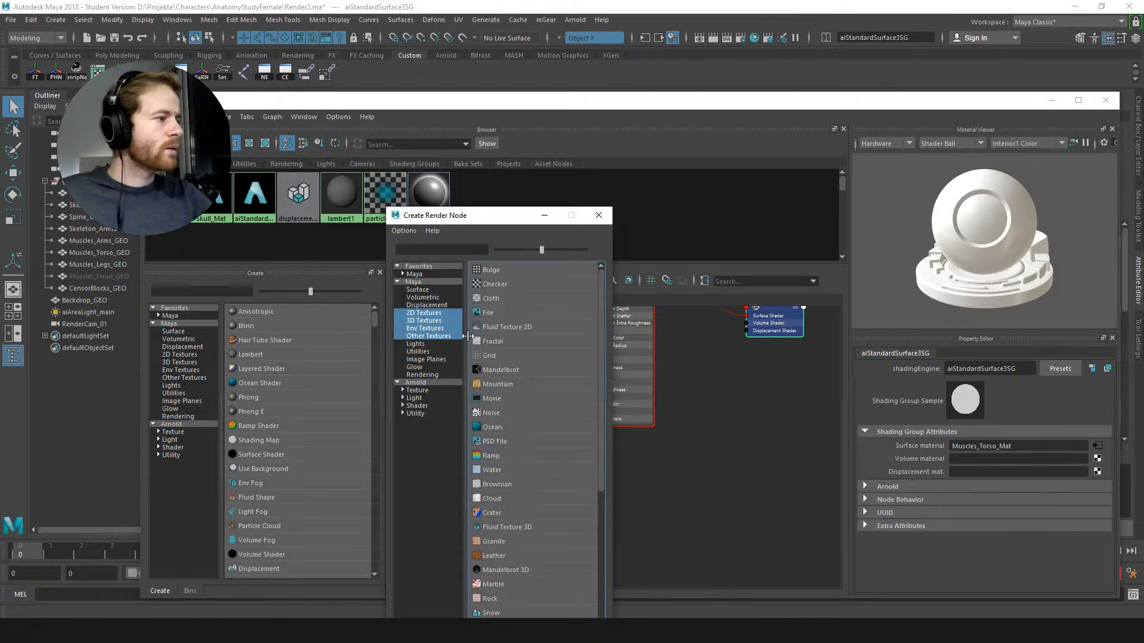
{"action": "left_click", "coordinate": [488, 313]}
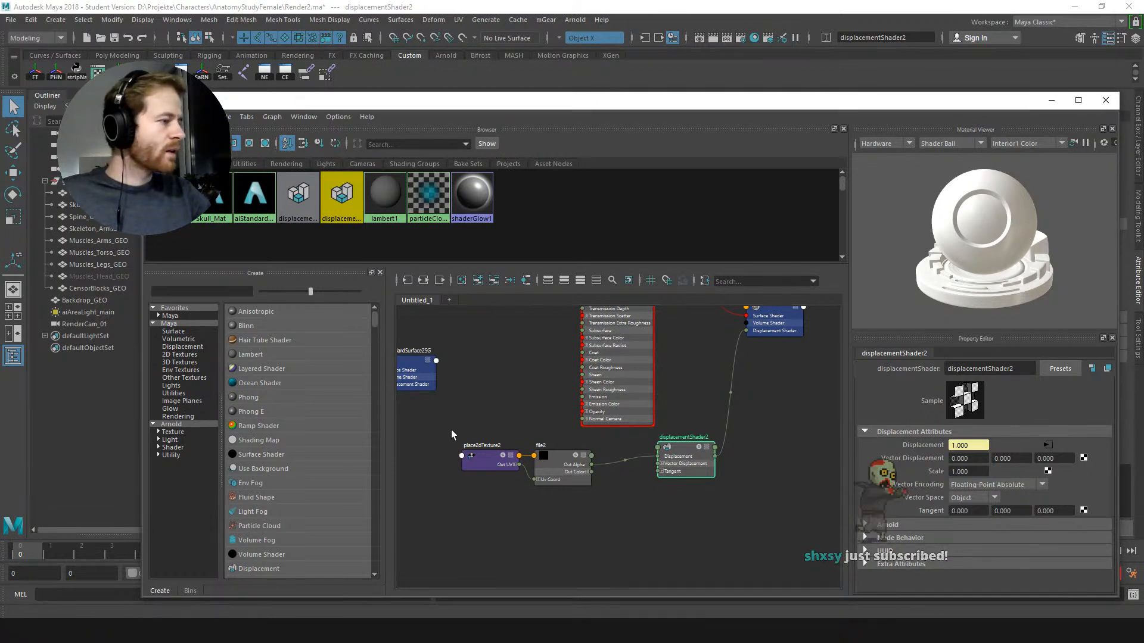
{"action": "left_click", "coordinate": [557, 456]}
{"action": "left_click", "coordinate": [1095, 451]}
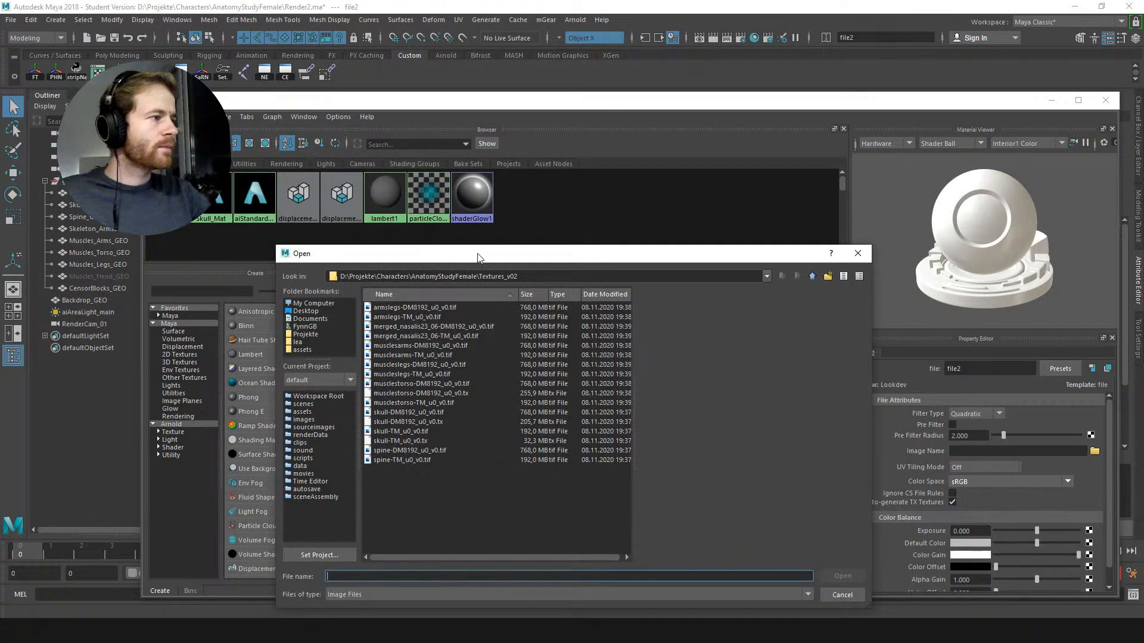
{"action": "mouse_move", "coordinate": [478, 258]}
{"action": "left_mouse_down"}
{"action": "mouse_move", "coordinate": [477, 378]}
{"action": "mouse_move", "coordinate": [477, 258]}
{"action": "left_mouse_up"}
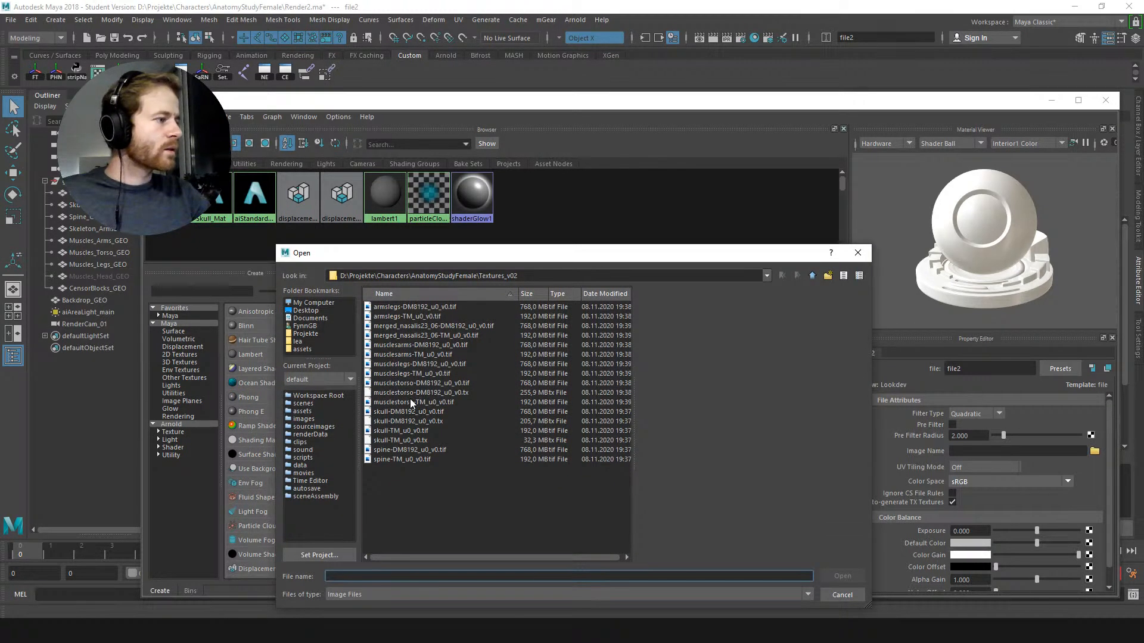
{"action": "double_click", "coordinate": [412, 392]}
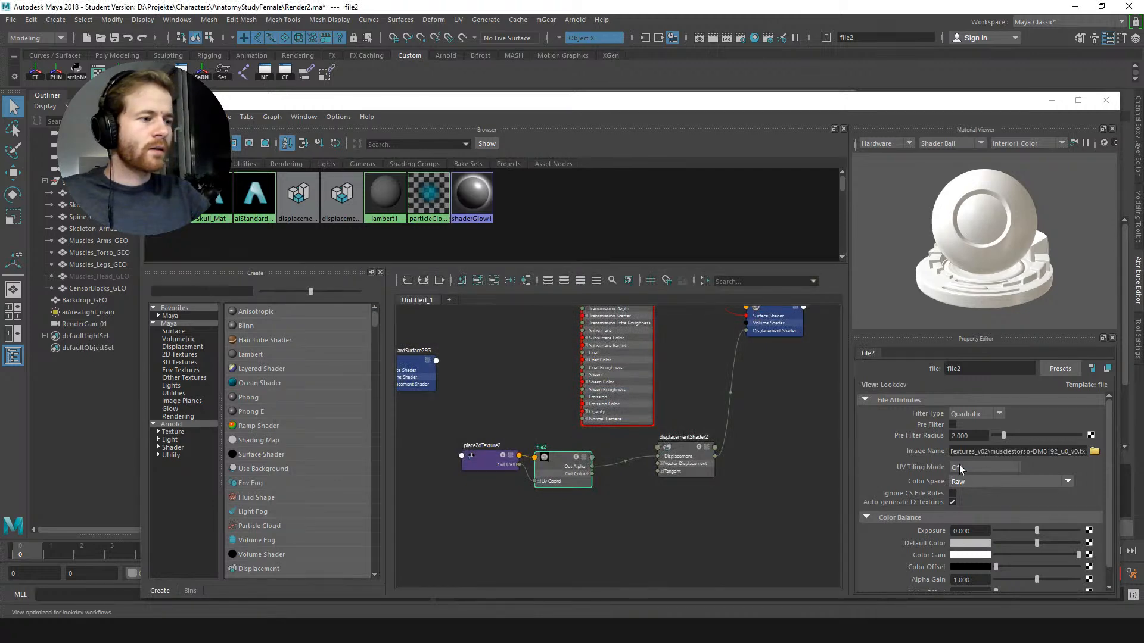
Step: Choose the Raw color space for the torso displacement file texture and set its filter type to Off
{"action": "left_click", "coordinate": [987, 482]}
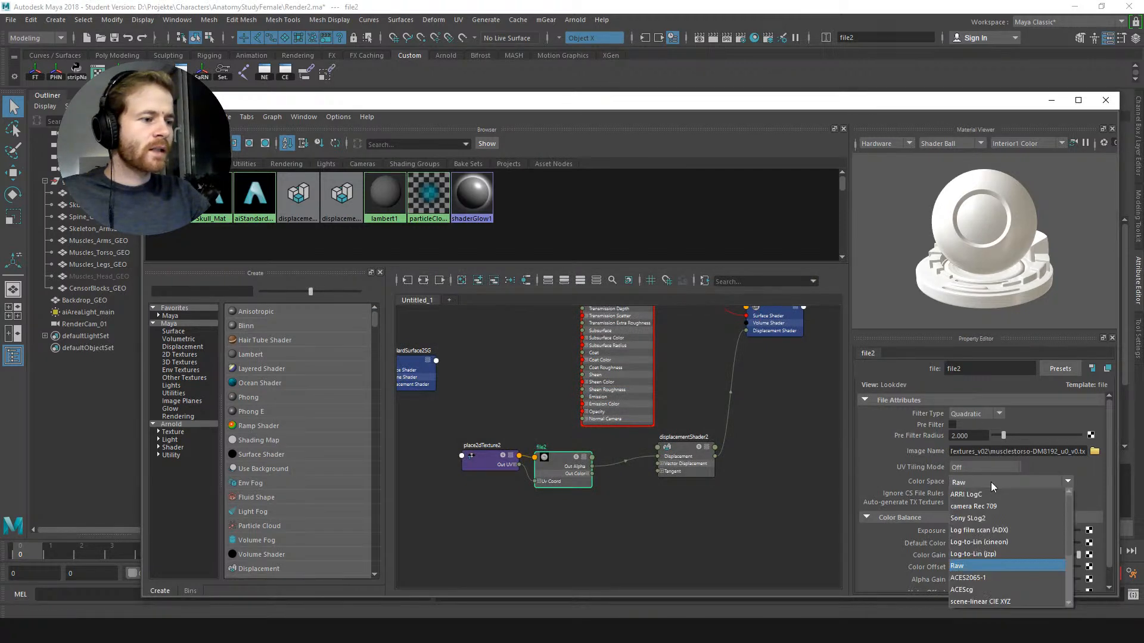
{"action": "left_click_drag", "start_coordinate": [1070, 542], "coordinate": [1067, 585]}
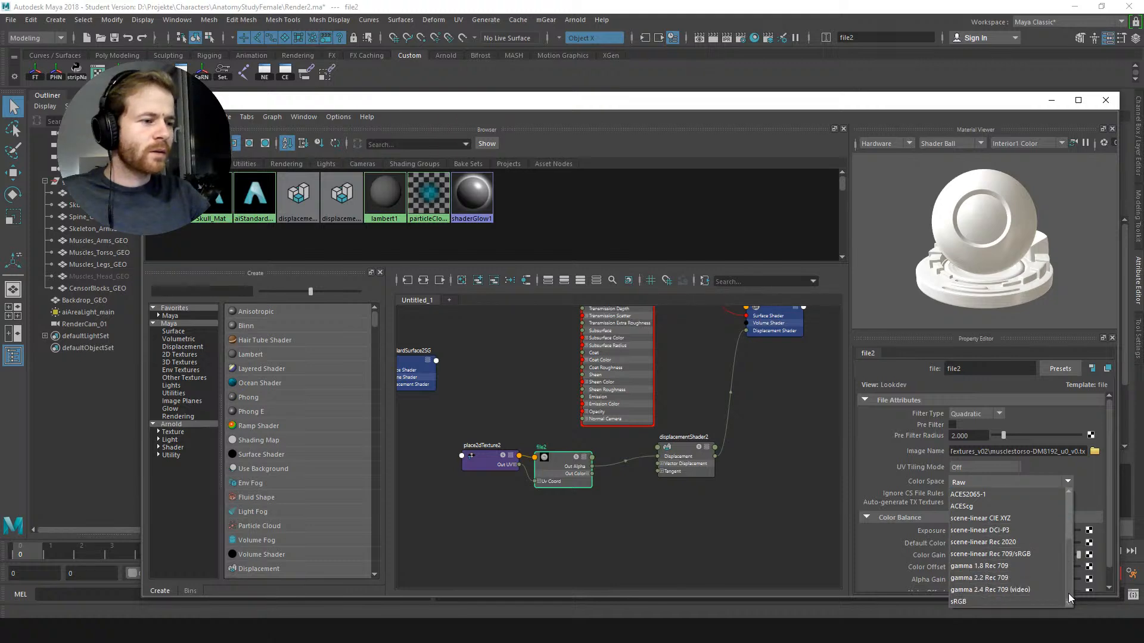
{"action": "left_click_drag", "start_coordinate": [1067, 585], "coordinate": [1063, 545]}
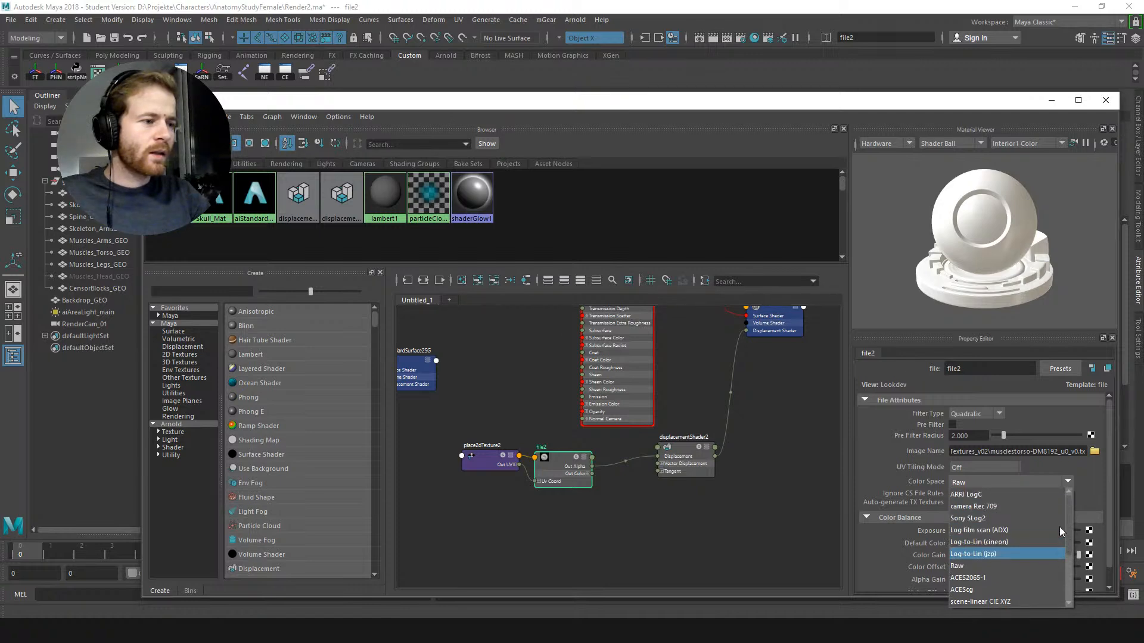
{"action": "left_click", "coordinate": [988, 565]}
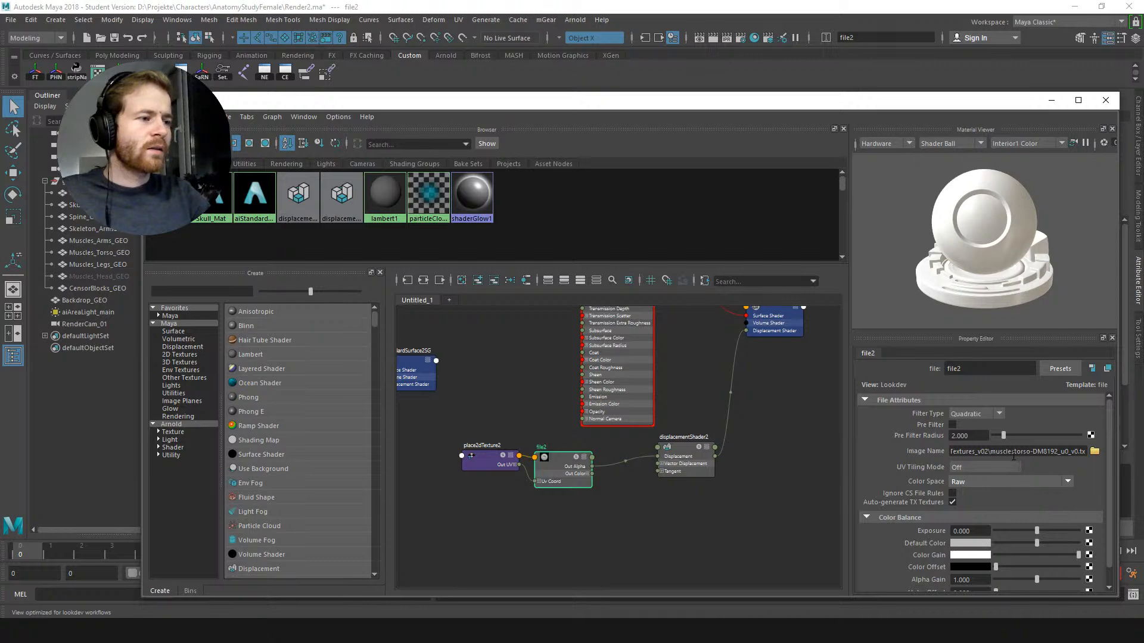
{"action": "left_click", "coordinate": [995, 417]}
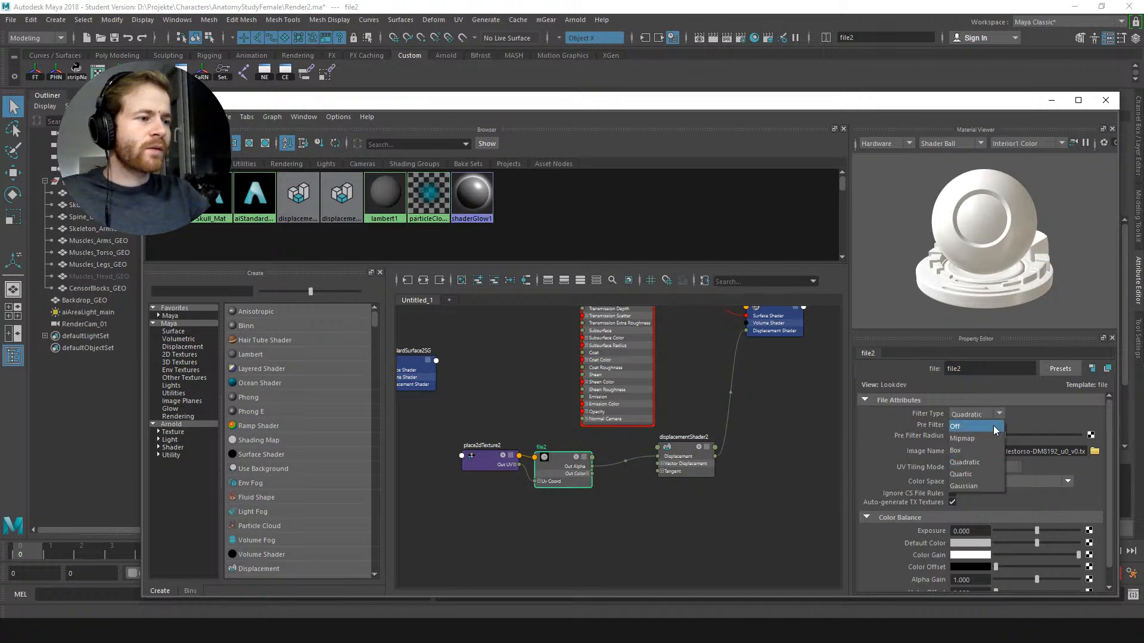
{"action": "left_click", "coordinate": [992, 425]}
{"action": "scroll", "coordinate": [1112, 455], "scroll_direction": "down", "scroll_amount": 2}
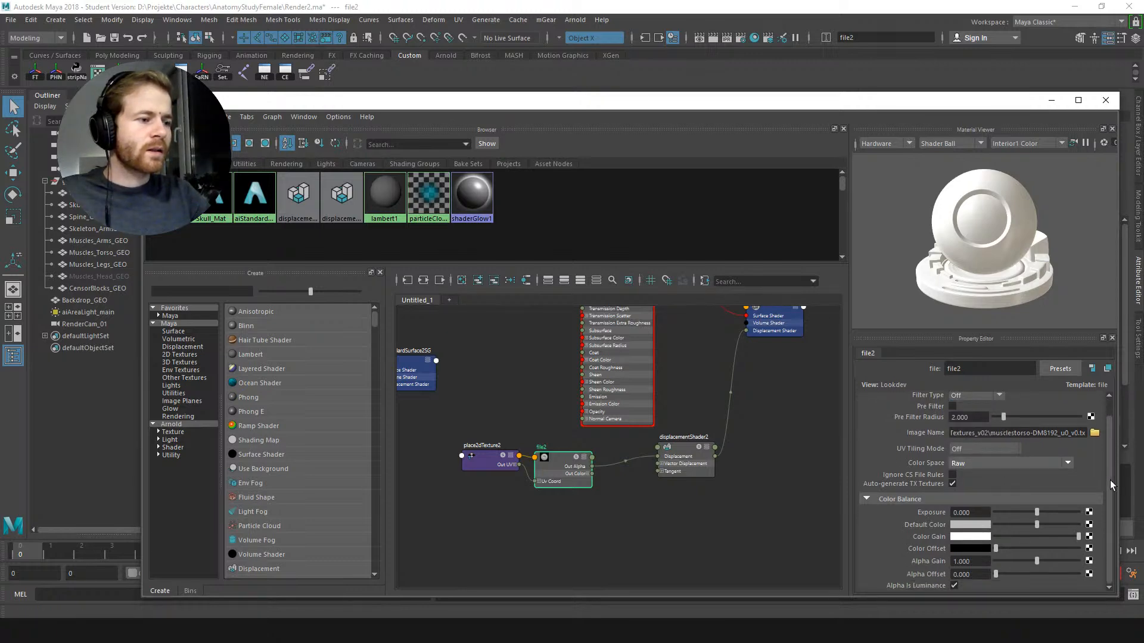
{"action": "scroll", "coordinate": [1108, 477], "scroll_direction": "up", "scroll_amount": 2}
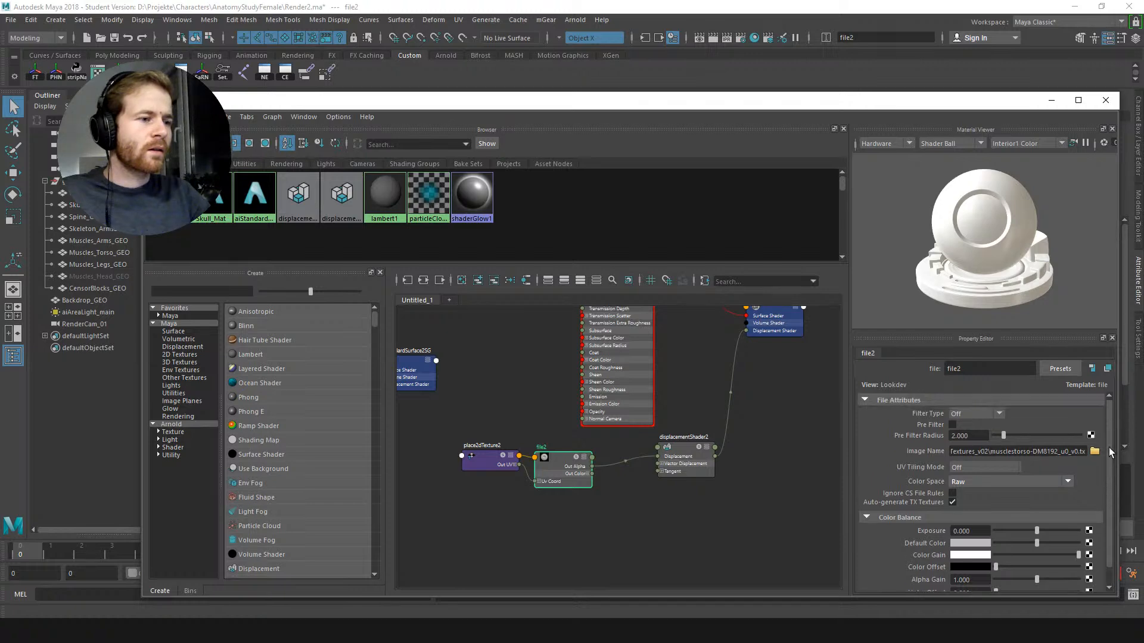
Step: Minimize the Hypershade, render the torso through RenderCam_01 in the Arnold RenderView to check the displacement, and close the view
{"action": "left_click", "coordinate": [1050, 101]}
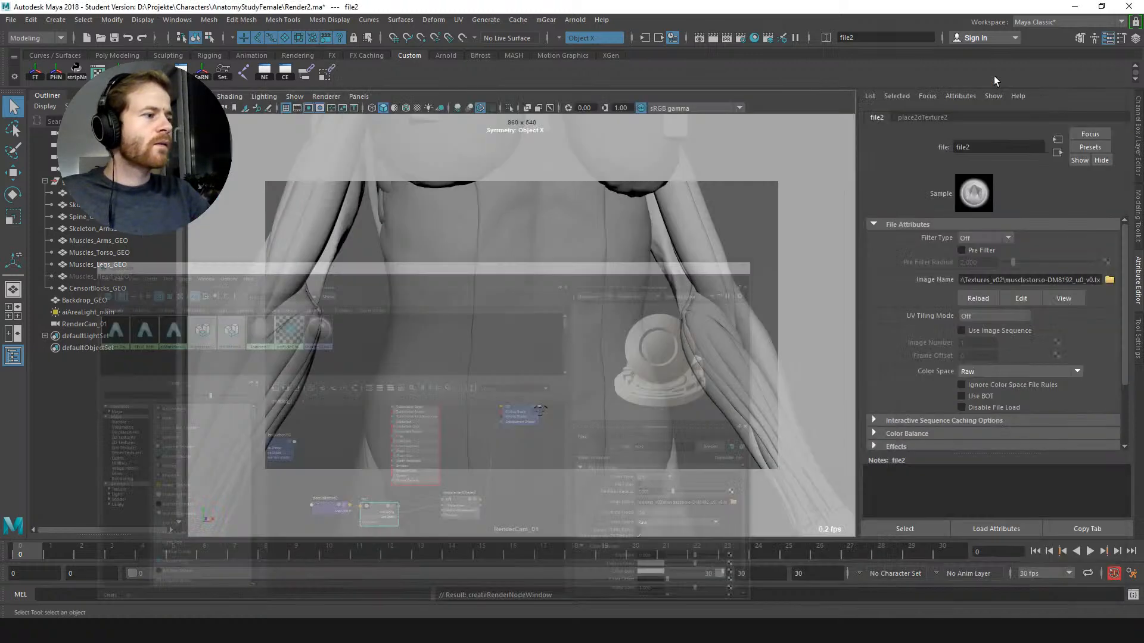
{"action": "left_click", "coordinate": [576, 20]}
{"action": "left_click", "coordinate": [597, 52]}
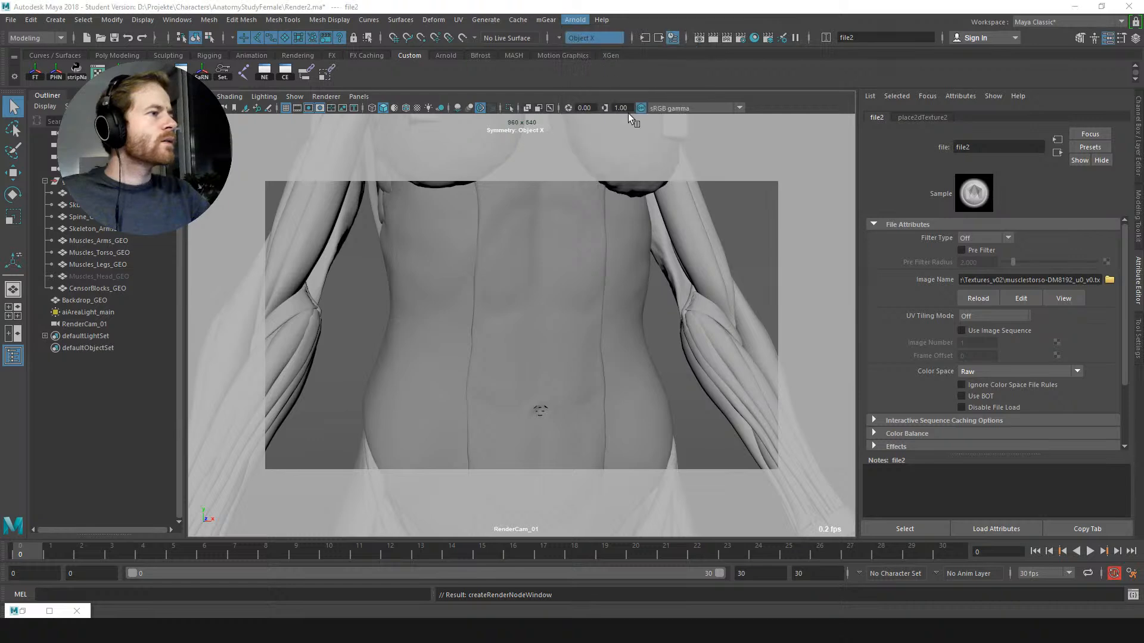
{"action": "left_click", "coordinate": [832, 174]}
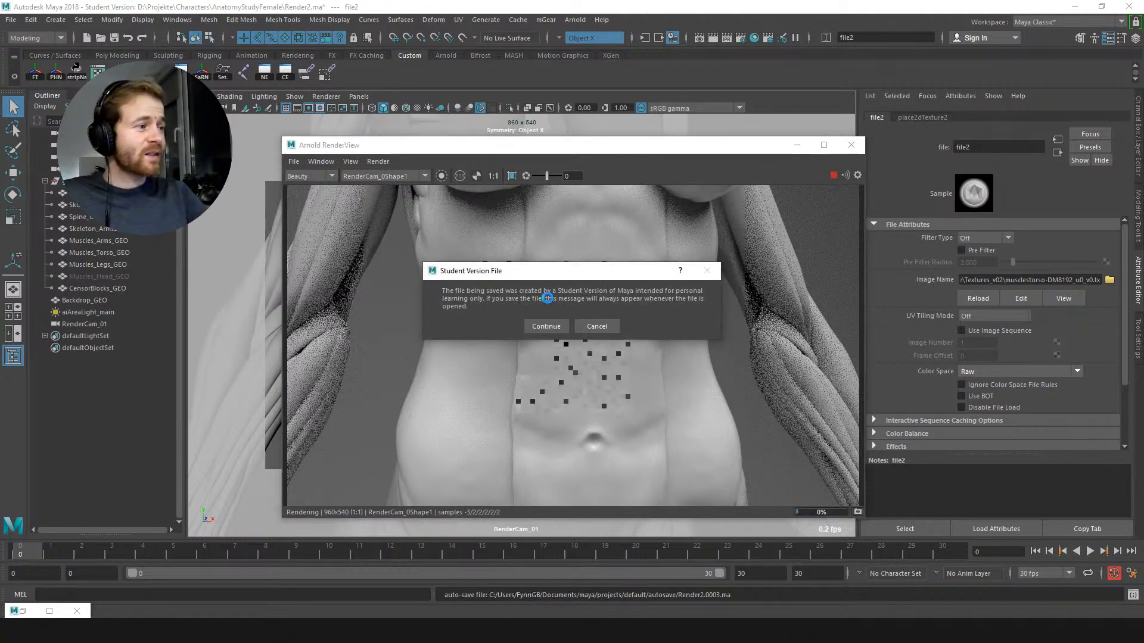
{"action": "left_click", "coordinate": [546, 326]}
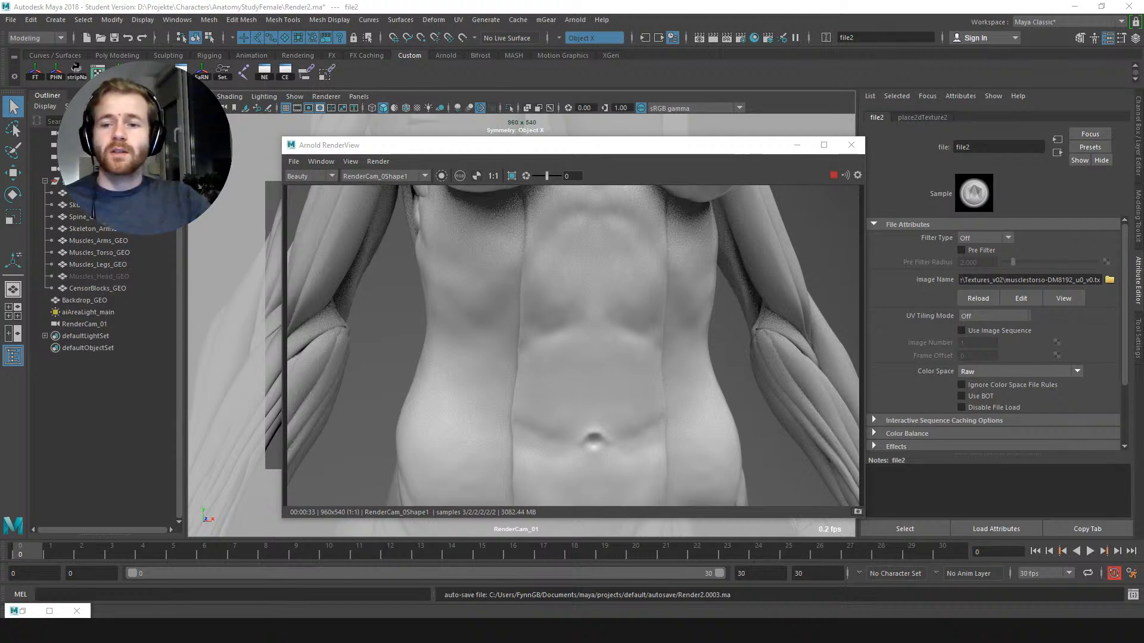
{"action": "left_click", "coordinate": [834, 176]}
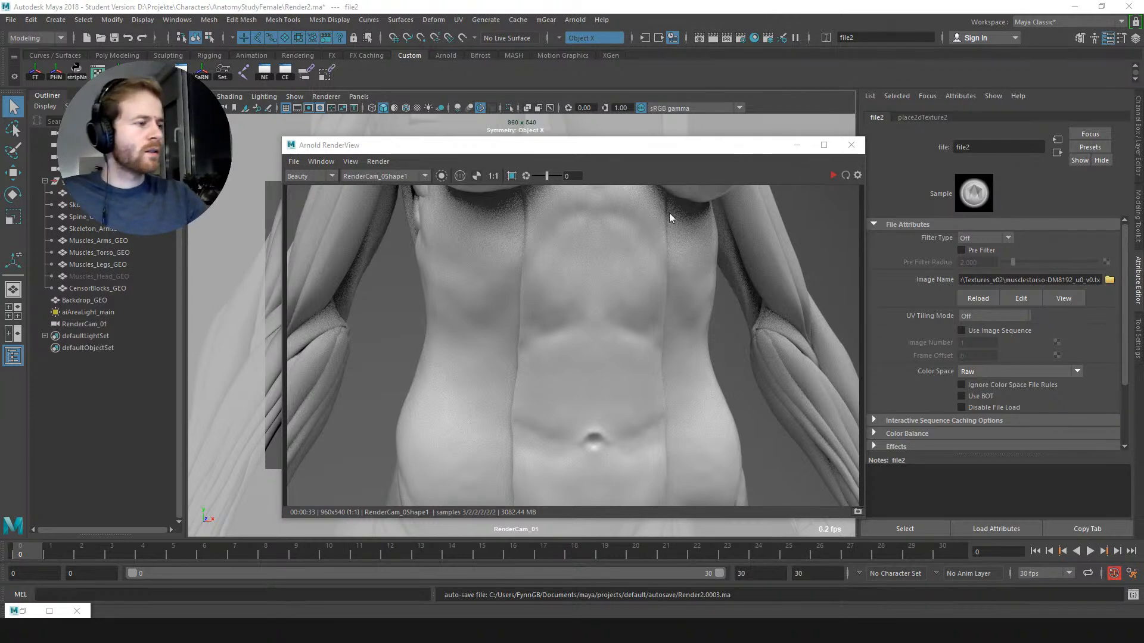
{"action": "left_click", "coordinate": [851, 145]}
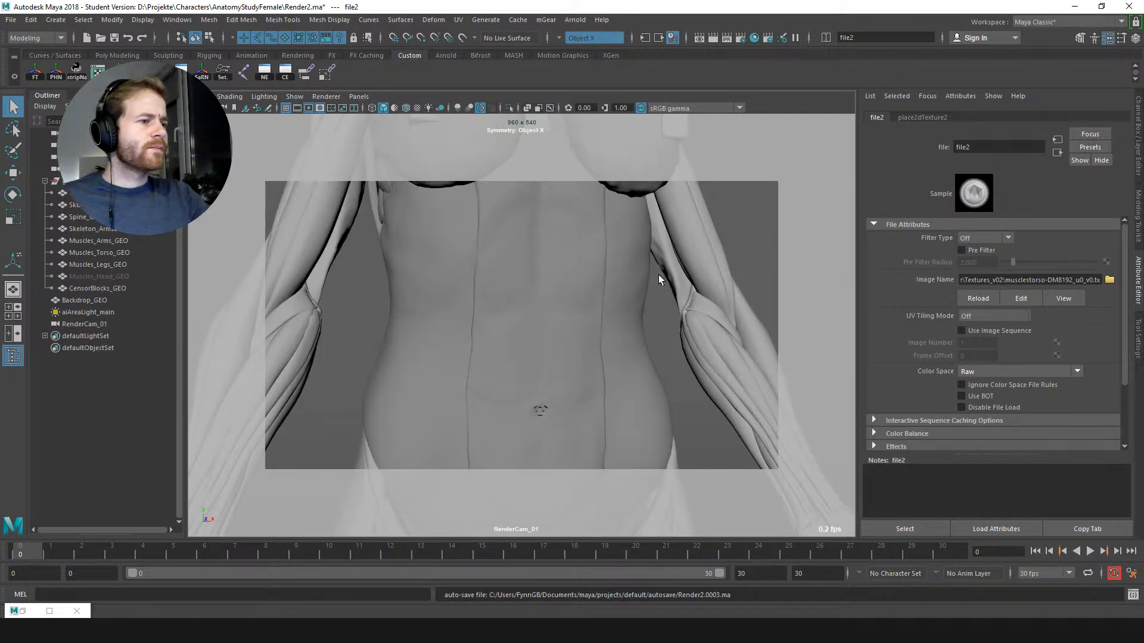
Step: Restore the Hypershade and set the torso displacement file texture's UV tiling mode to 0-based (ZBrush)
{"action": "left_click", "coordinate": [24, 611]}
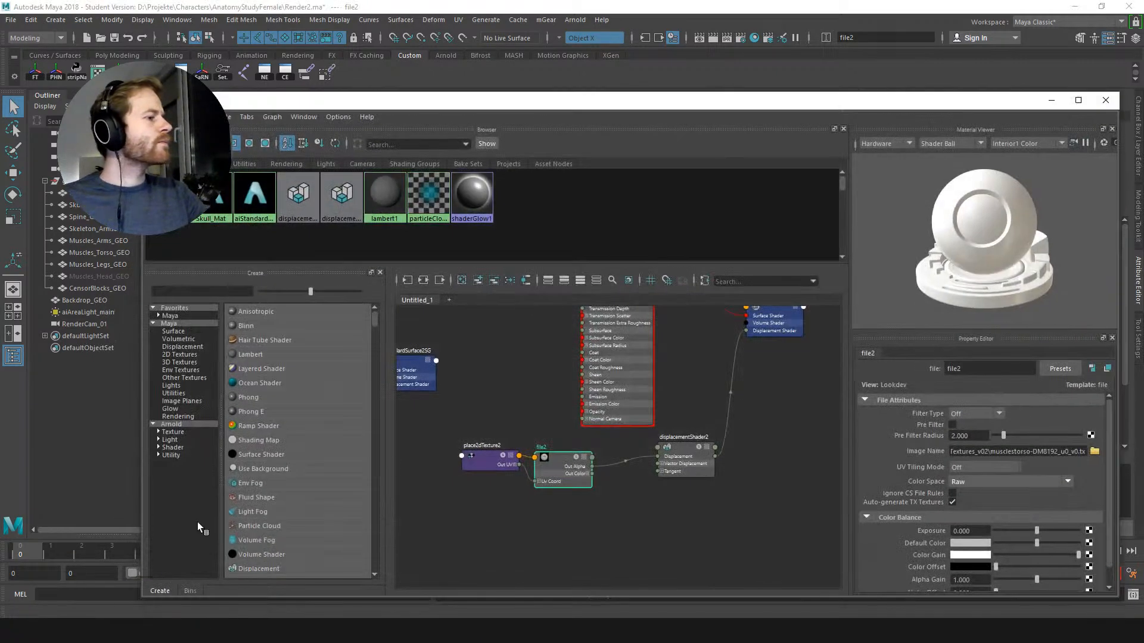
{"action": "left_click", "coordinate": [527, 421]}
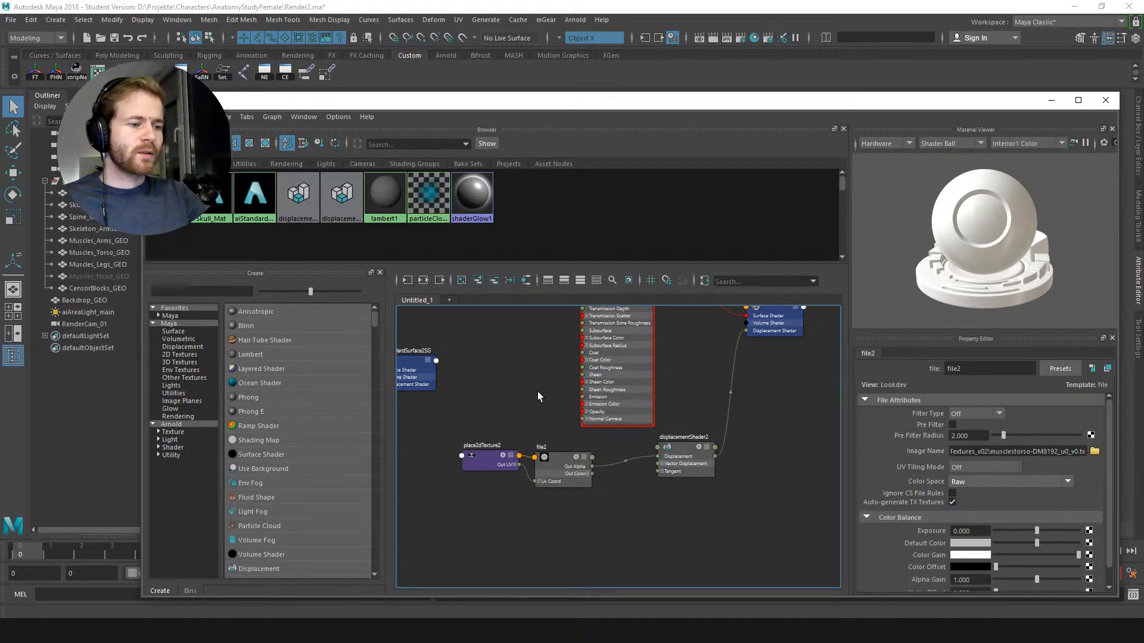
{"action": "middle_click_drag", "start_coordinate": [538, 392], "coordinate": [541, 367]}
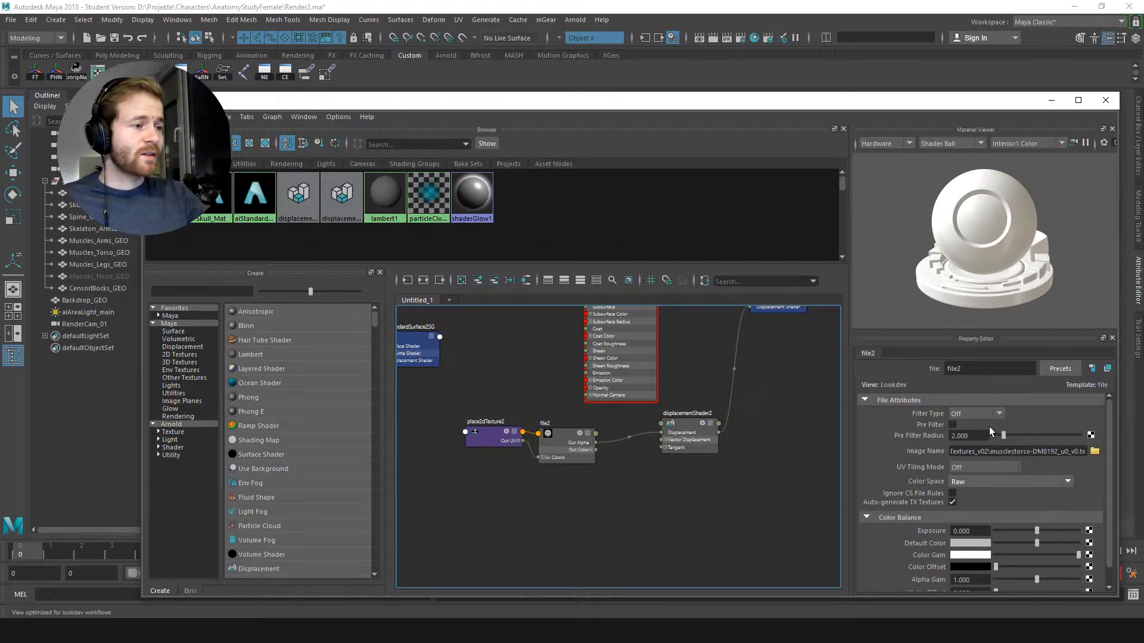
{"action": "left_click", "coordinate": [975, 468]}
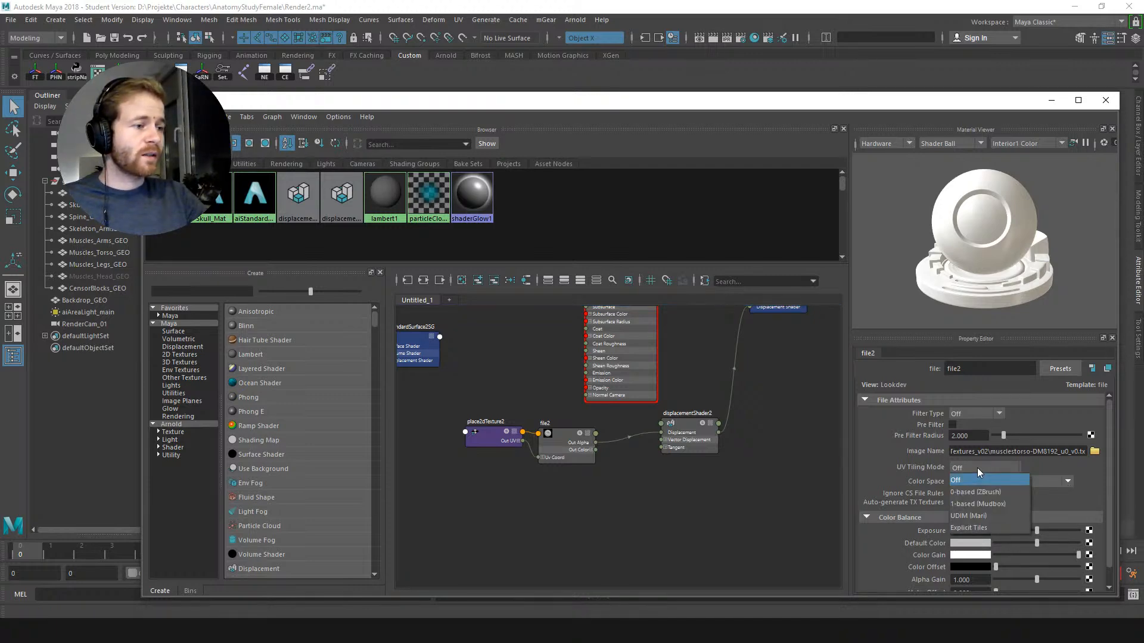
{"action": "left_click", "coordinate": [977, 467]}
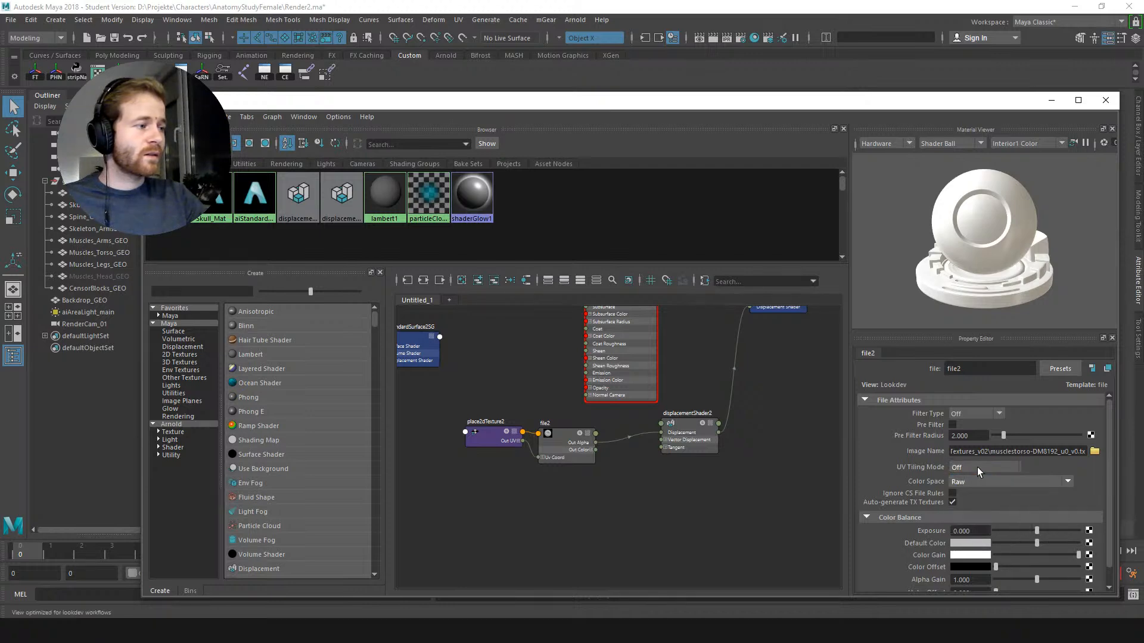
{"action": "left_click", "coordinate": [974, 467]}
{"action": "left_click", "coordinate": [978, 485]}
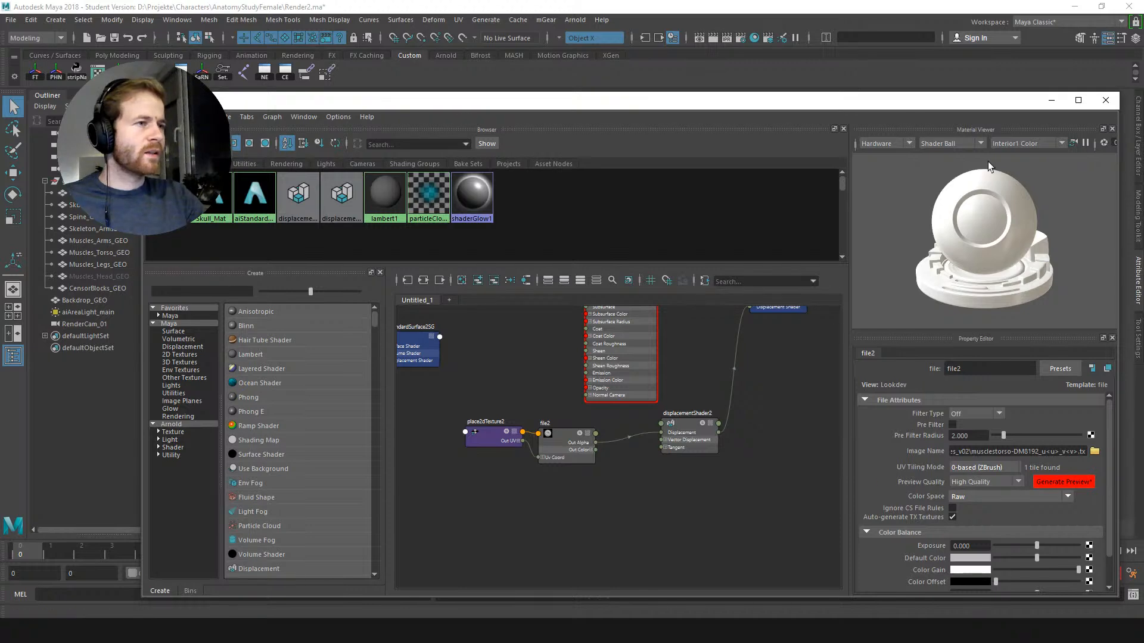
Step: Render the torso again in the Arnold RenderView to check the displacement with UV tiling, and close the view
{"action": "left_click", "coordinate": [567, 20]}
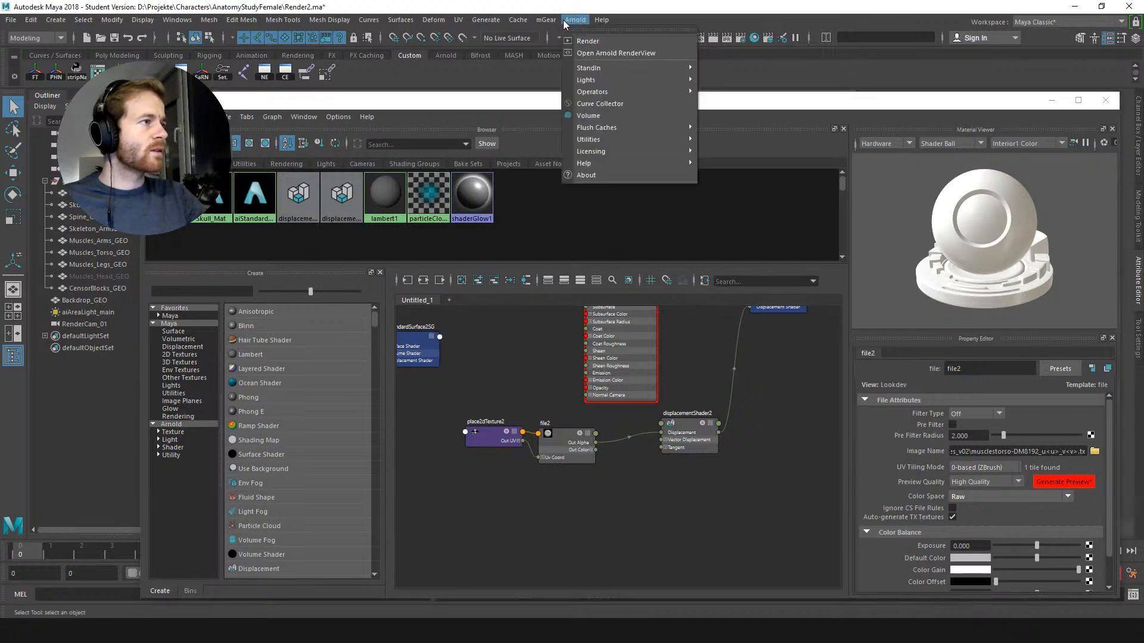
{"action": "left_click", "coordinate": [592, 53]}
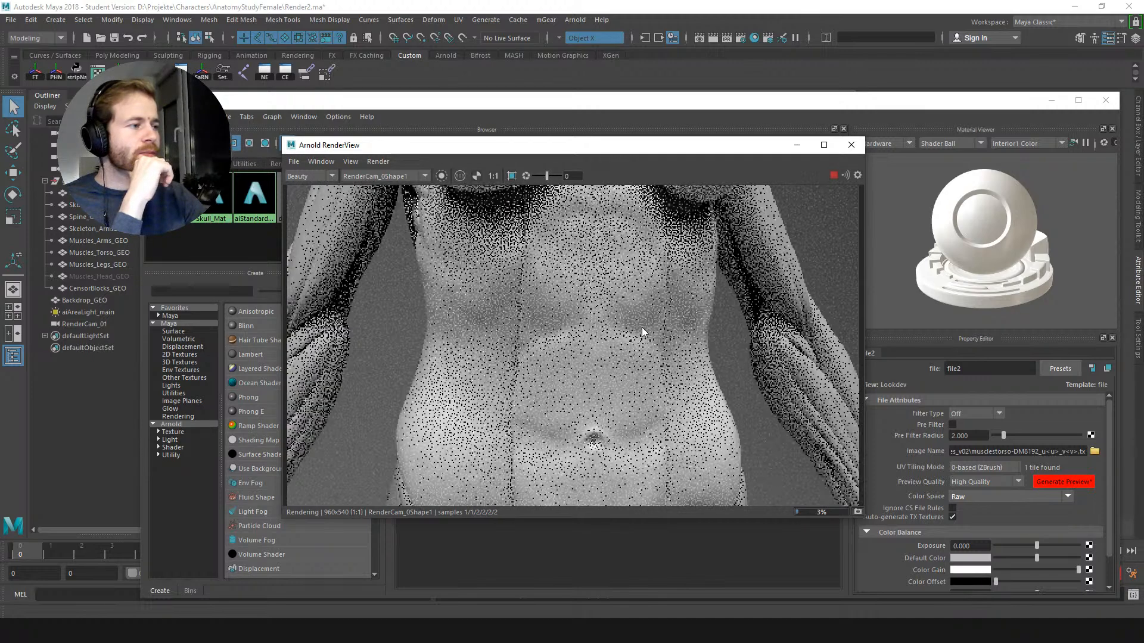
{"action": "left_click", "coordinate": [850, 145]}
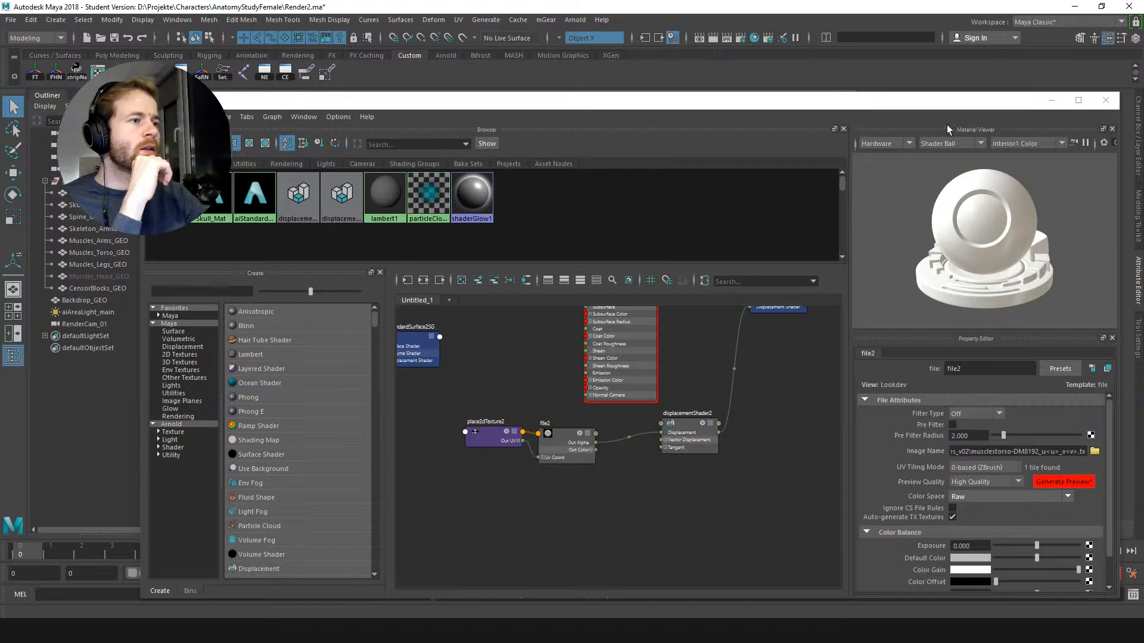
Step: Select the torso muscles mesh and set its Arnold catclark subdivision iterations to 3
{"action": "left_click_drag", "start_coordinate": [991, 100], "coordinate": [677, 256]}
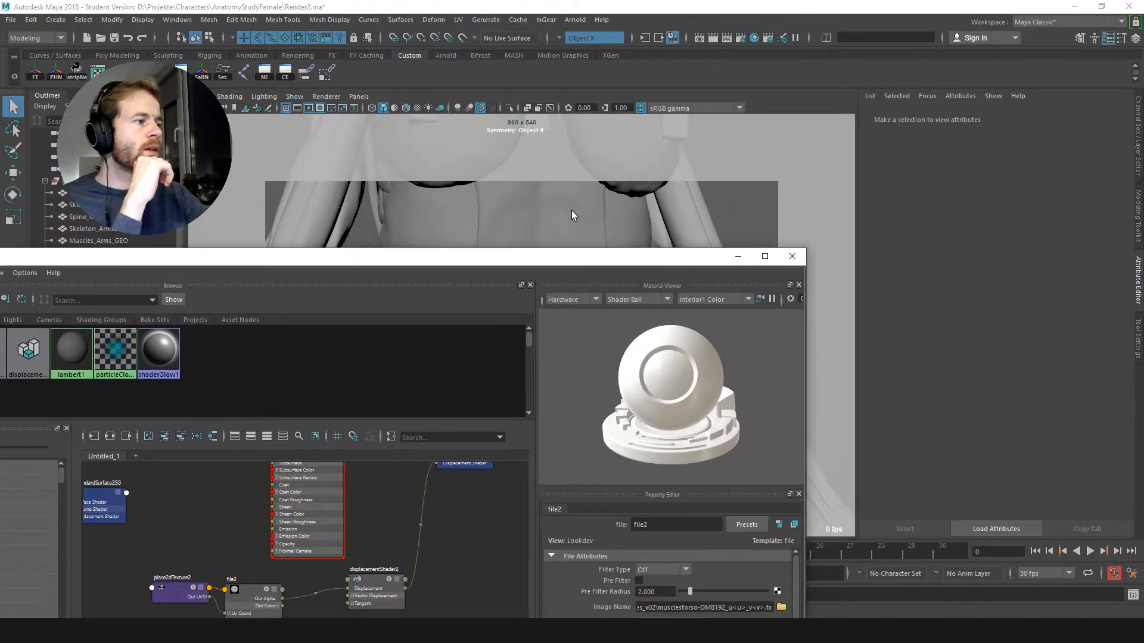
{"action": "left_click", "coordinate": [571, 212]}
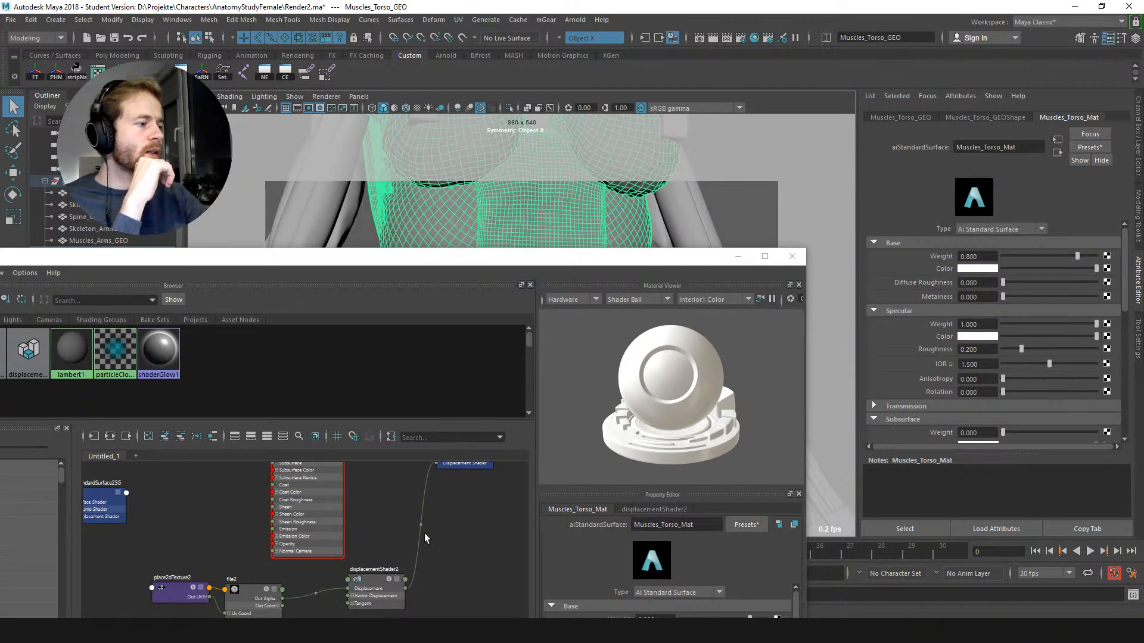
{"action": "middle_click_drag", "start_coordinate": [486, 506], "coordinate": [477, 595], "text": "alt"}
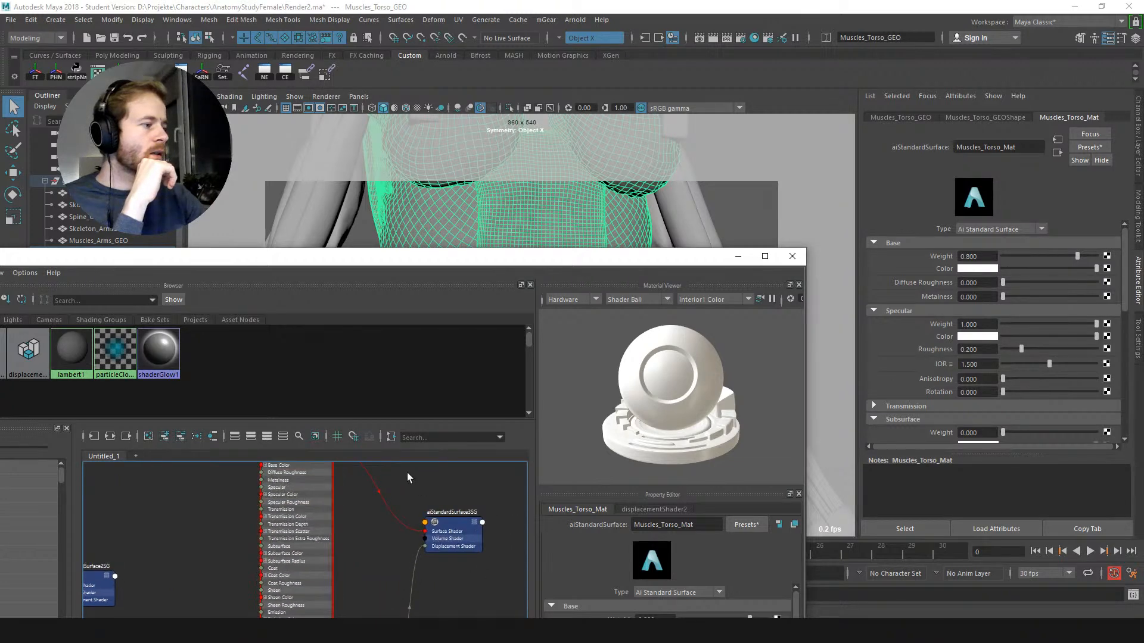
{"action": "middle_click_drag", "start_coordinate": [410, 477], "coordinate": [436, 534], "text": "alt"}
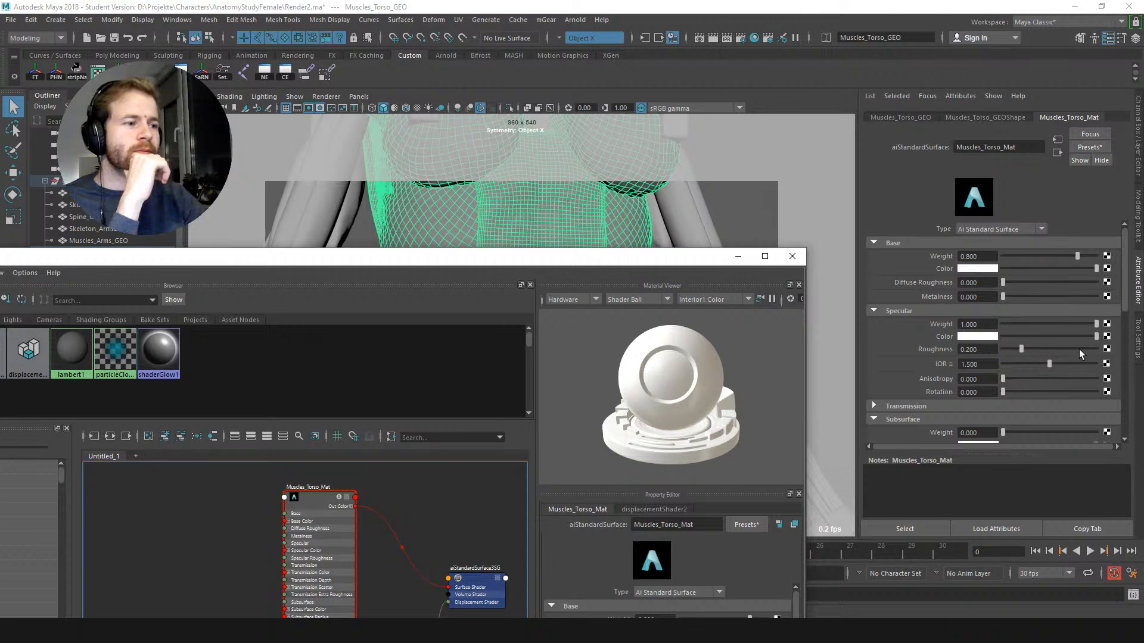
{"action": "left_click", "coordinate": [985, 118]}
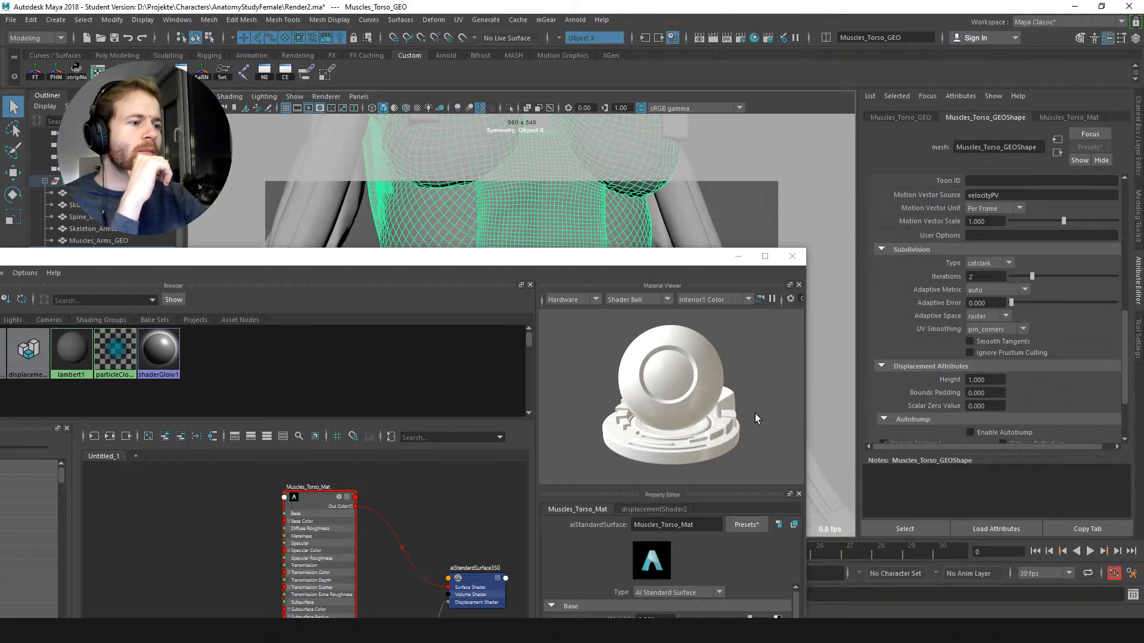
{"action": "left_click_drag", "start_coordinate": [528, 263], "coordinate": [683, 96]}
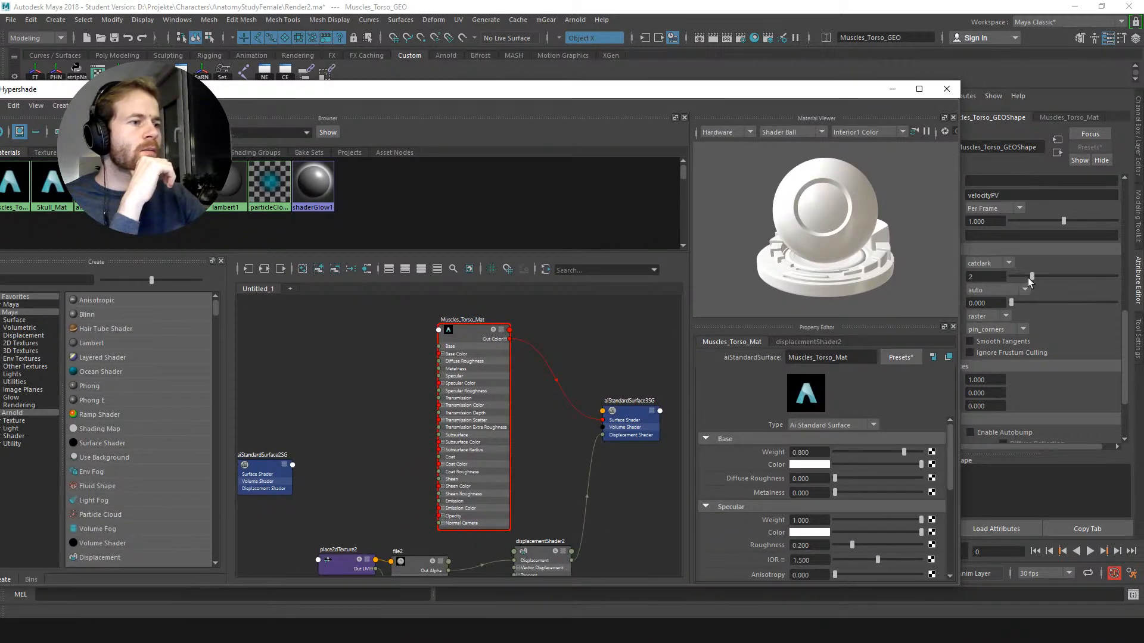
{"action": "left_click_drag", "start_coordinate": [1032, 277], "coordinate": [1048, 278]}
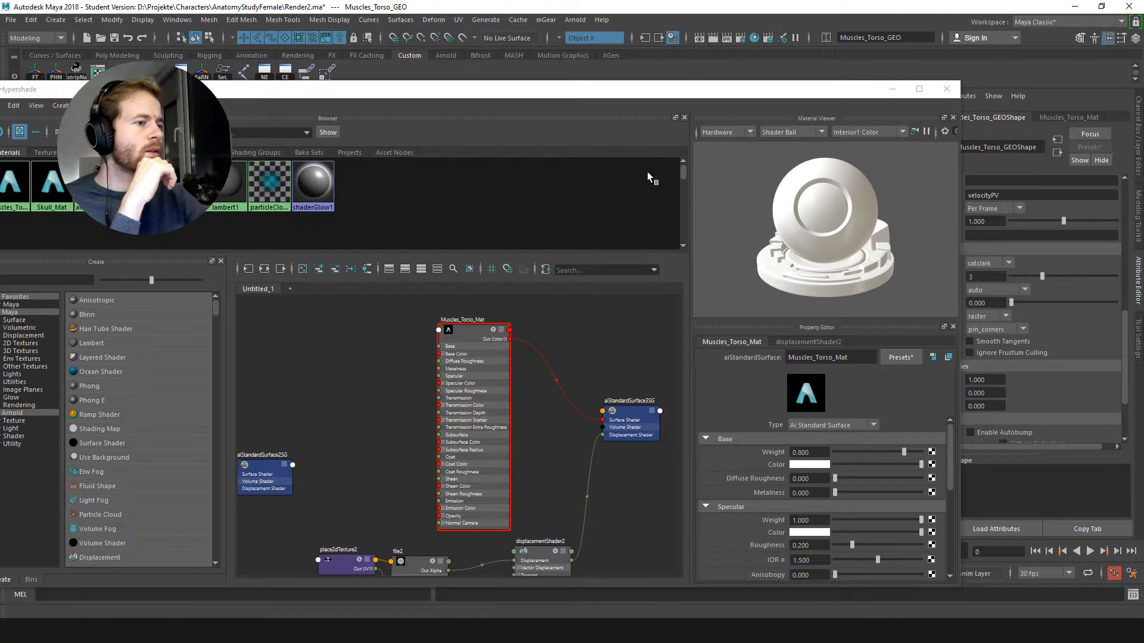
Step: Render the torso in the Arnold RenderView to check the finer subdivision, stop the render and minimize the view
{"action": "left_click", "coordinate": [575, 20]}
{"action": "left_click", "coordinate": [609, 72]}
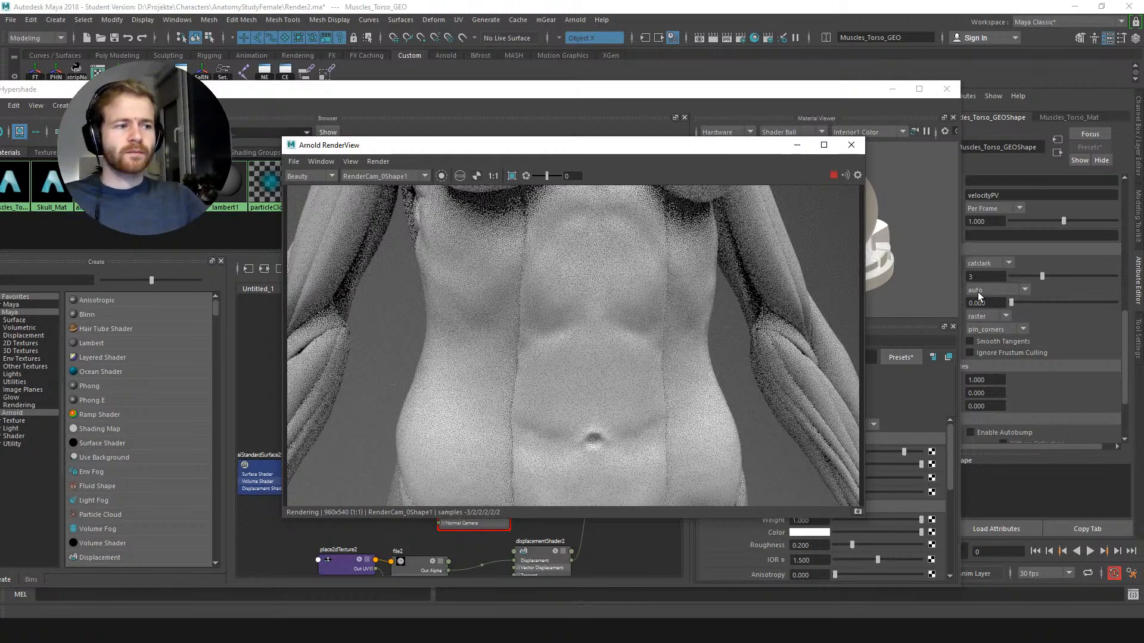
{"action": "scroll", "coordinate": [979, 296], "scroll_direction": "up", "scroll_amount": 3}
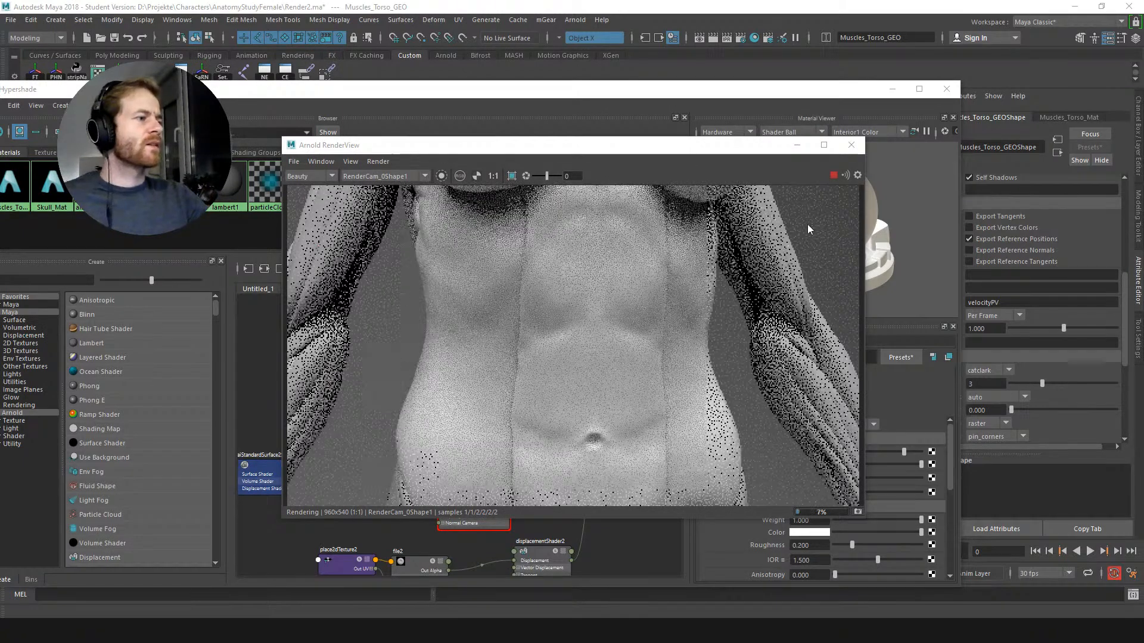
{"action": "left_click", "coordinate": [833, 175]}
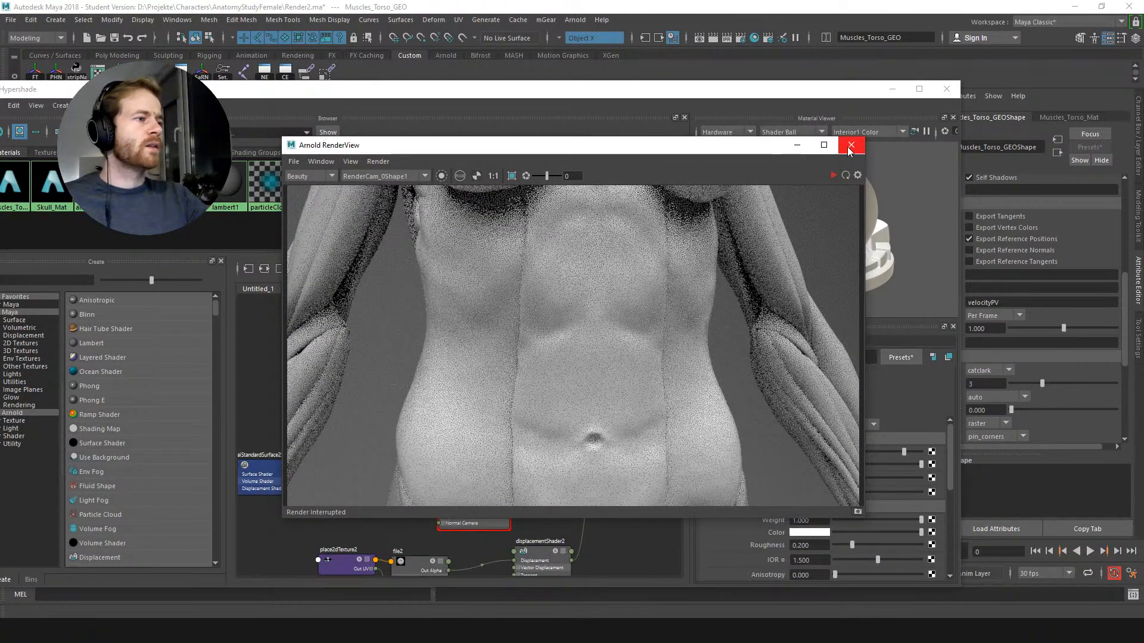
{"action": "left_click", "coordinate": [797, 145]}
{"action": "scroll", "coordinate": [577, 401], "scroll_direction": "up", "scroll_amount": 1}
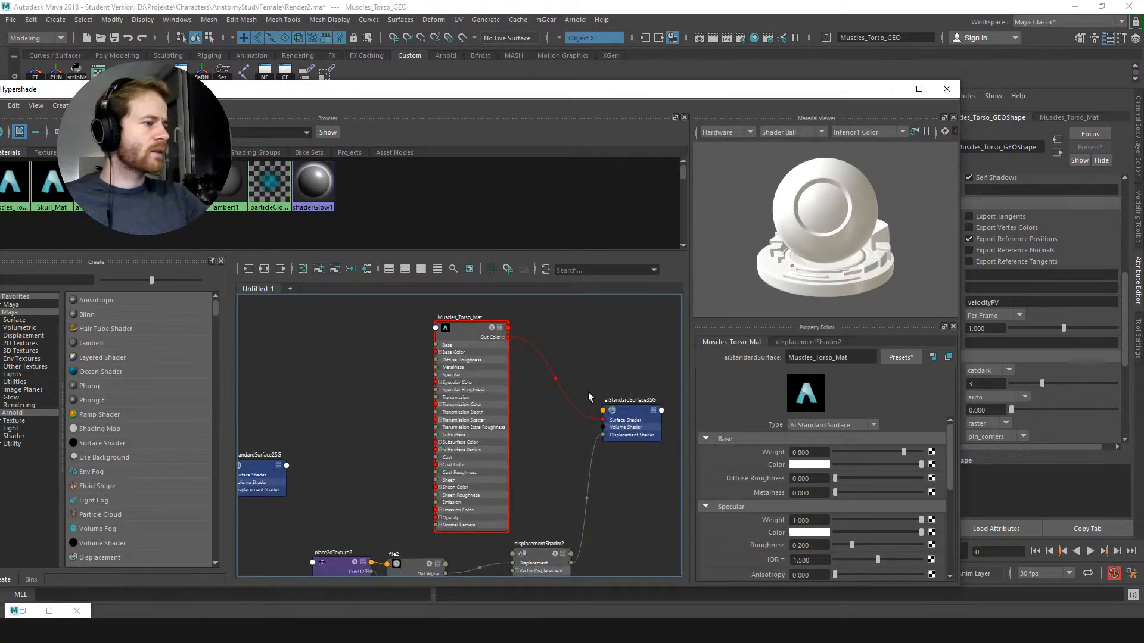
{"action": "key", "text": "Tab"}
{"action": "right_click_drag", "start_coordinate": [605, 386], "coordinate": [607, 378]}
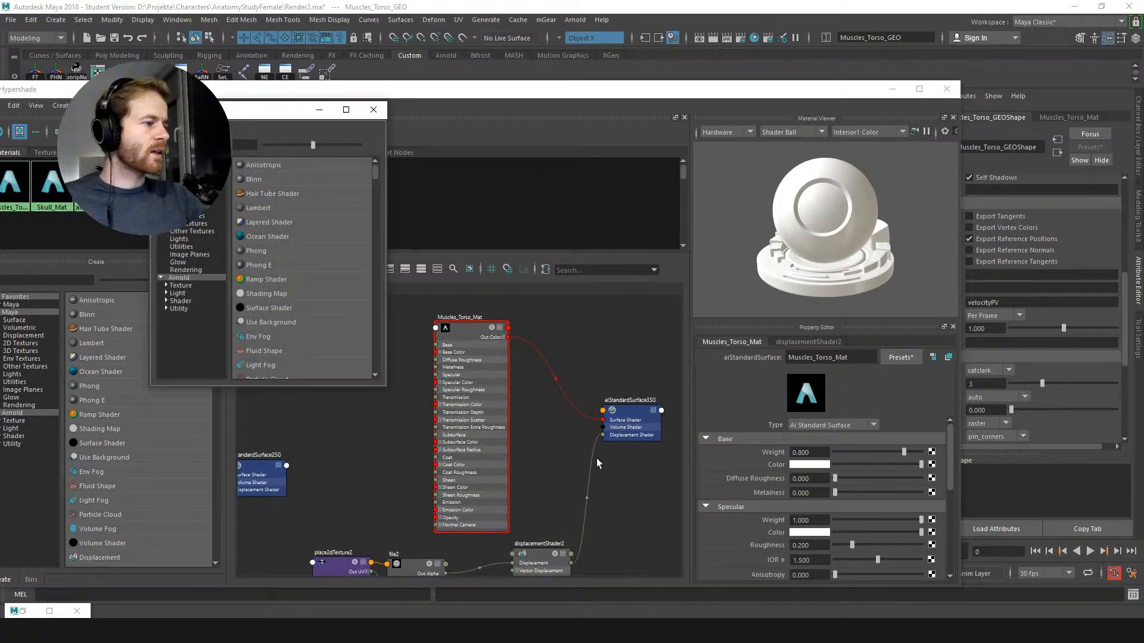
{"action": "left_click", "coordinate": [378, 109]}
Step: Examine the torso displacement shader's vector encoding, vector space and Arnold attributes
{"action": "middle_click_drag", "start_coordinate": [590, 417], "coordinate": [573, 352], "text": "alt"}
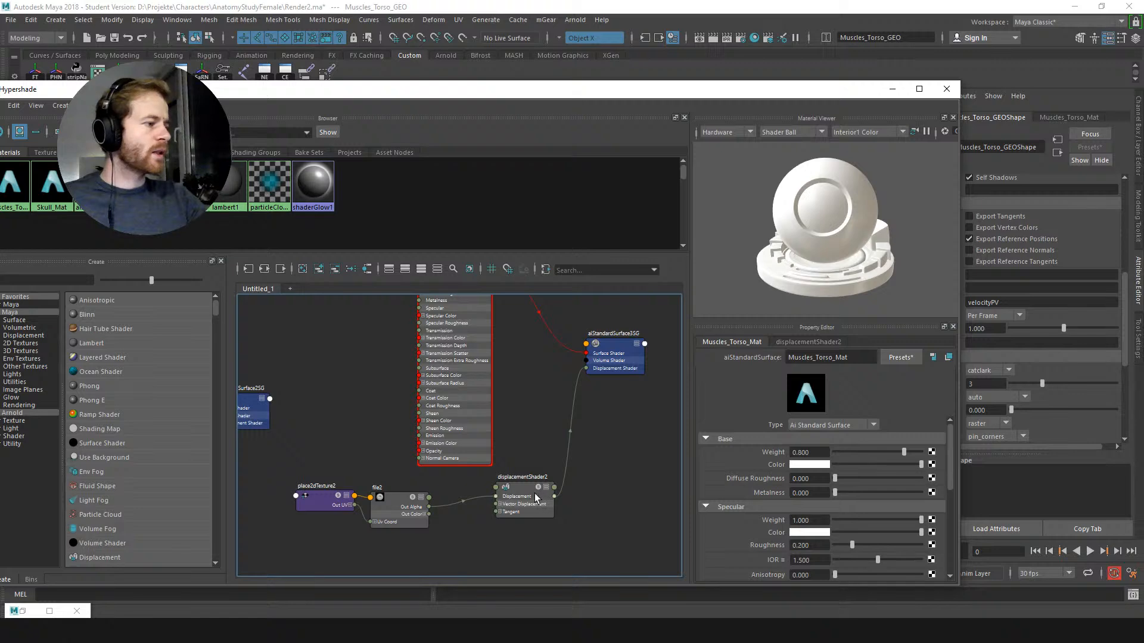
{"action": "left_click", "coordinate": [522, 491]}
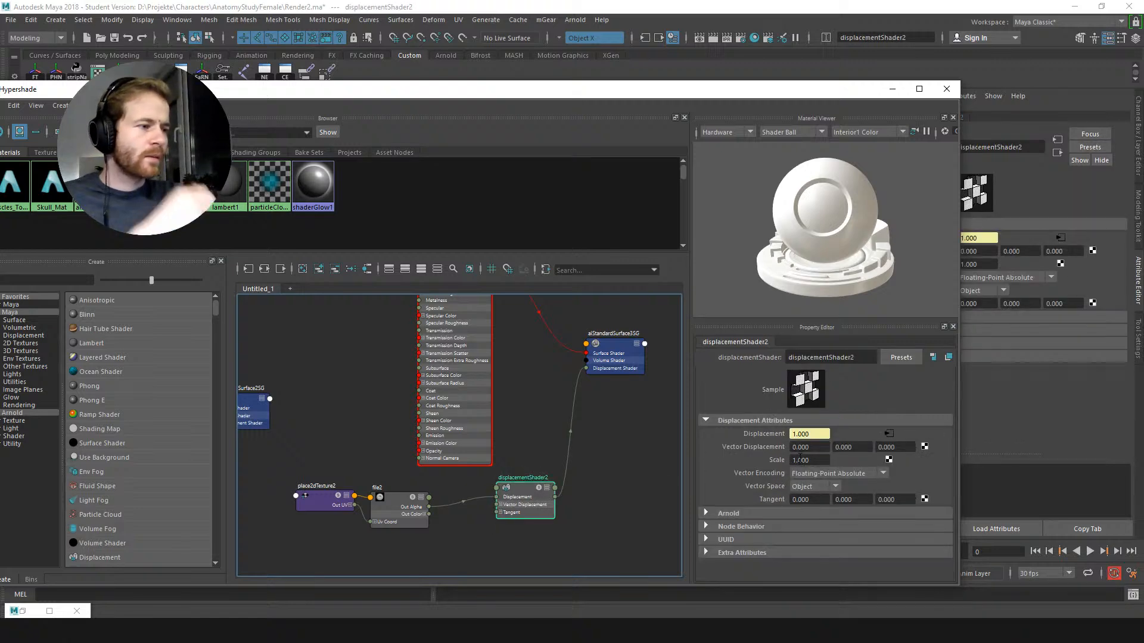
{"action": "left_click", "coordinate": [822, 473]}
{"action": "left_click", "coordinate": [820, 473]}
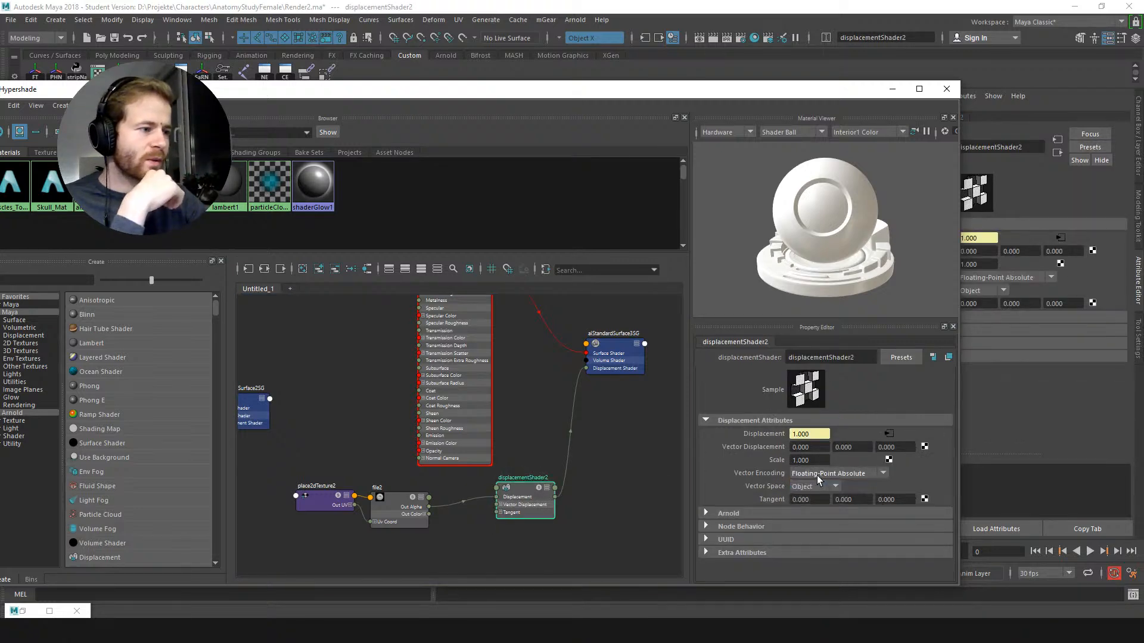
{"action": "left_click", "coordinate": [812, 487]}
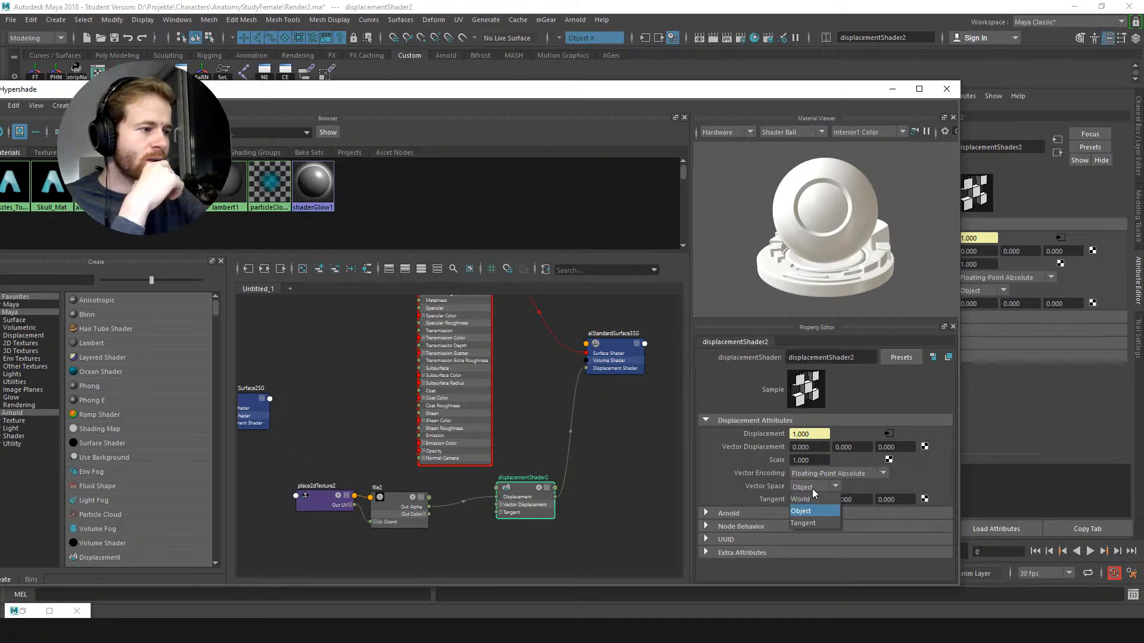
{"action": "left_click", "coordinate": [812, 488]}
{"action": "left_click", "coordinate": [722, 513]}
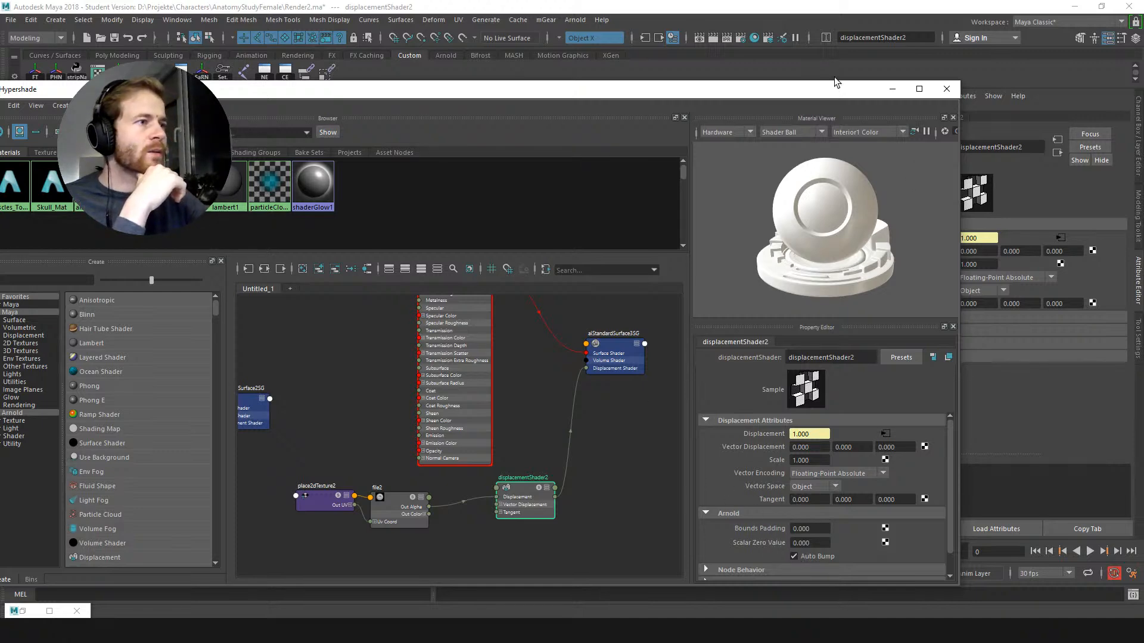
{"action": "left_click_drag", "start_coordinate": [837, 82], "coordinate": [811, 57]}
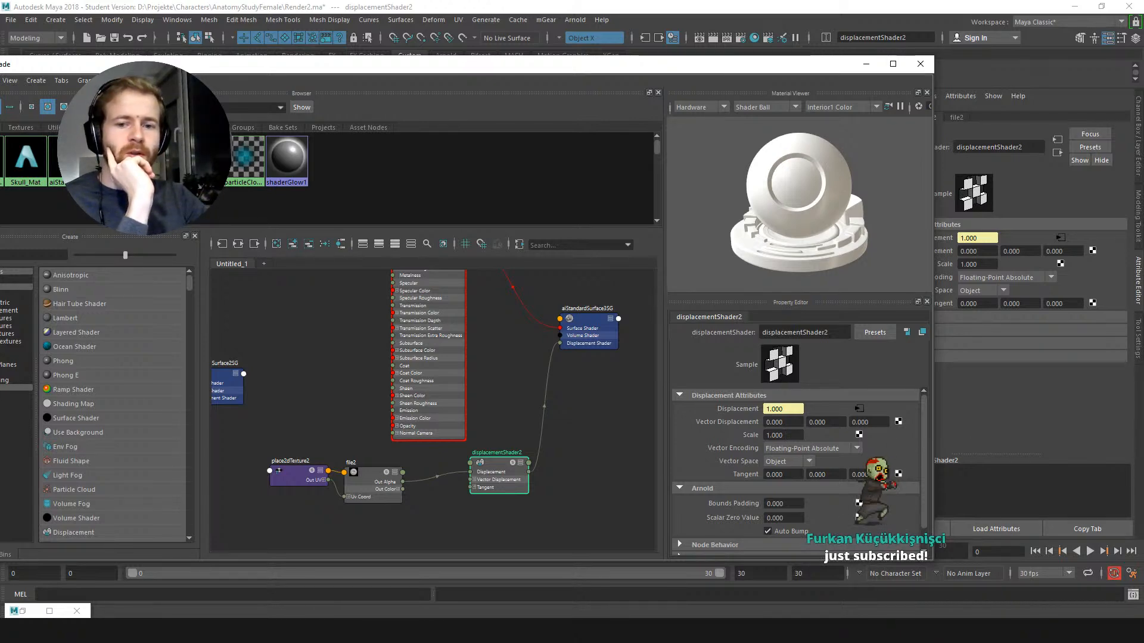
{"action": "scroll", "coordinate": [922, 477], "scroll_direction": "down", "scroll_amount": 1}
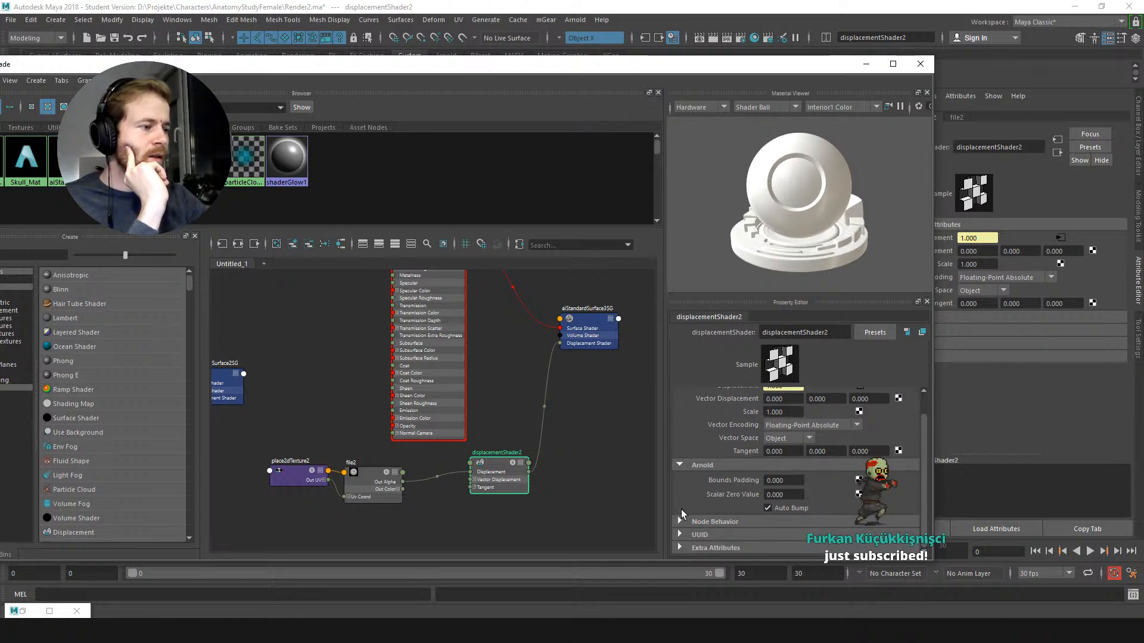
{"action": "left_click", "coordinate": [525, 515]}
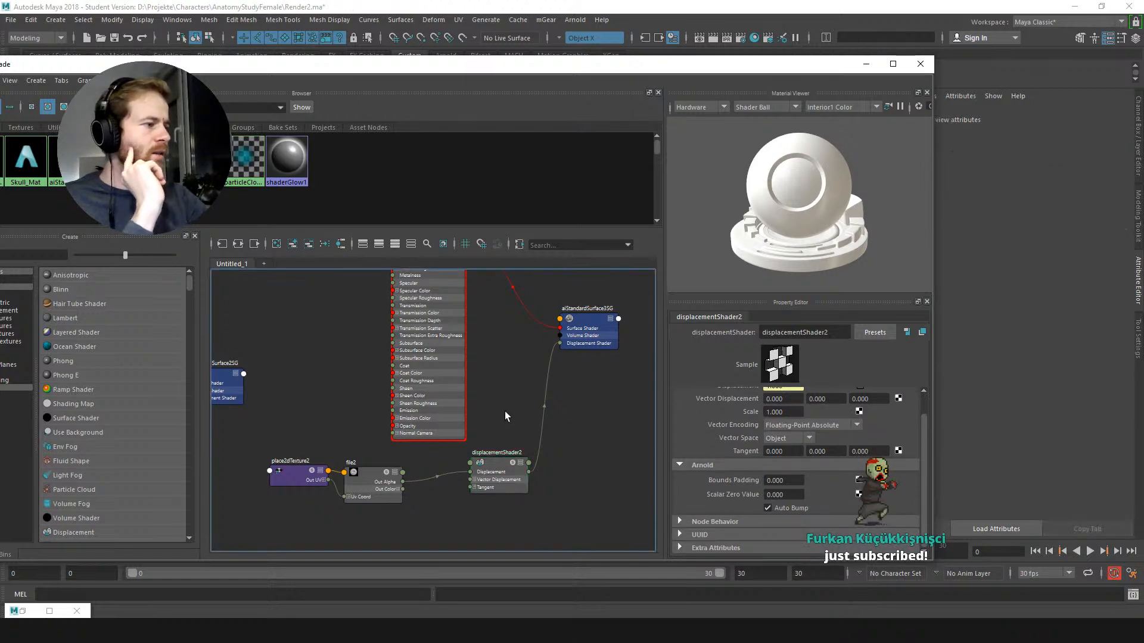
Step: Add an aiNoise node to the torso material's node graph
{"action": "key", "text": "Tab"}
{"action": "type", "text": "noise"}
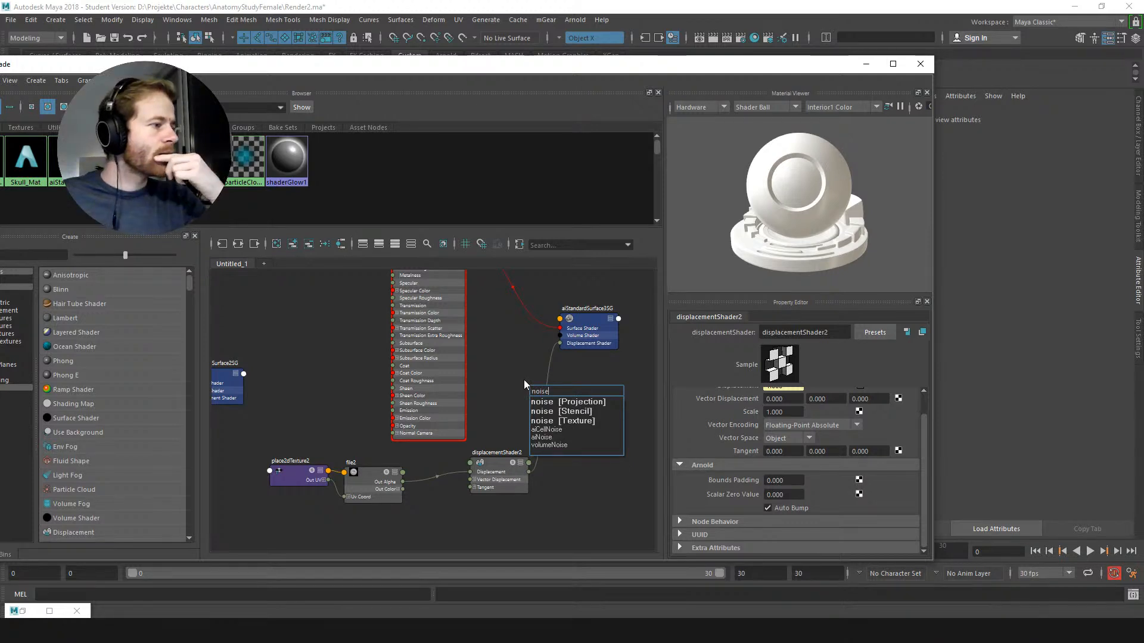
{"action": "key", "text": "Down"}
{"action": "key", "text": "Down"}
{"action": "key", "text": "Down"}
{"action": "key", "text": "Down"}
{"action": "key", "text": "Down"}
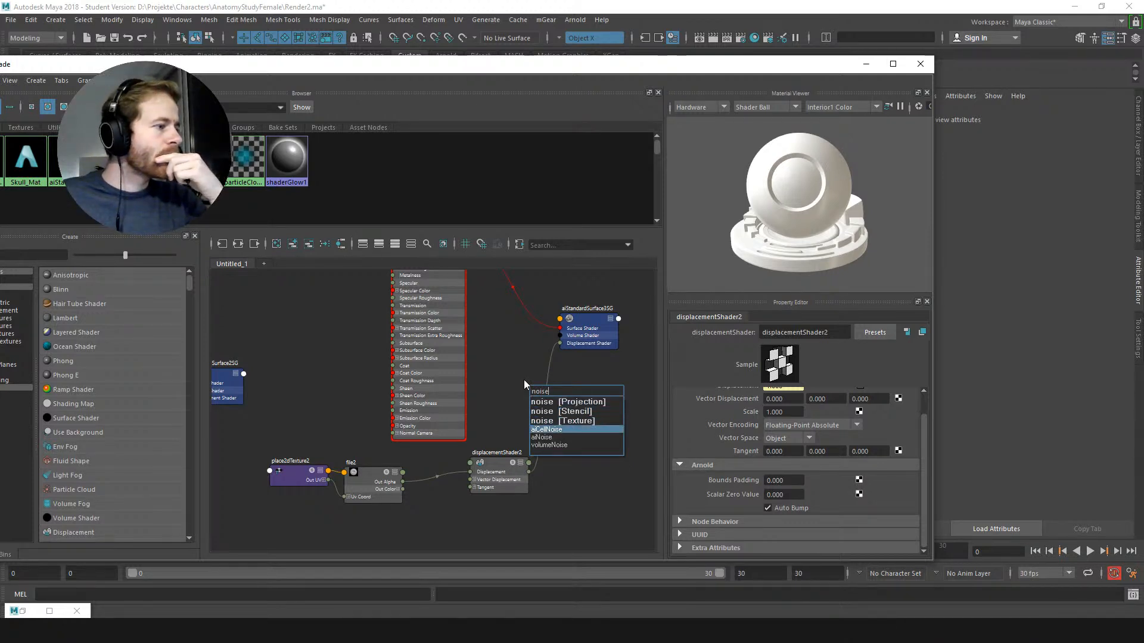
{"action": "key", "text": "Return"}
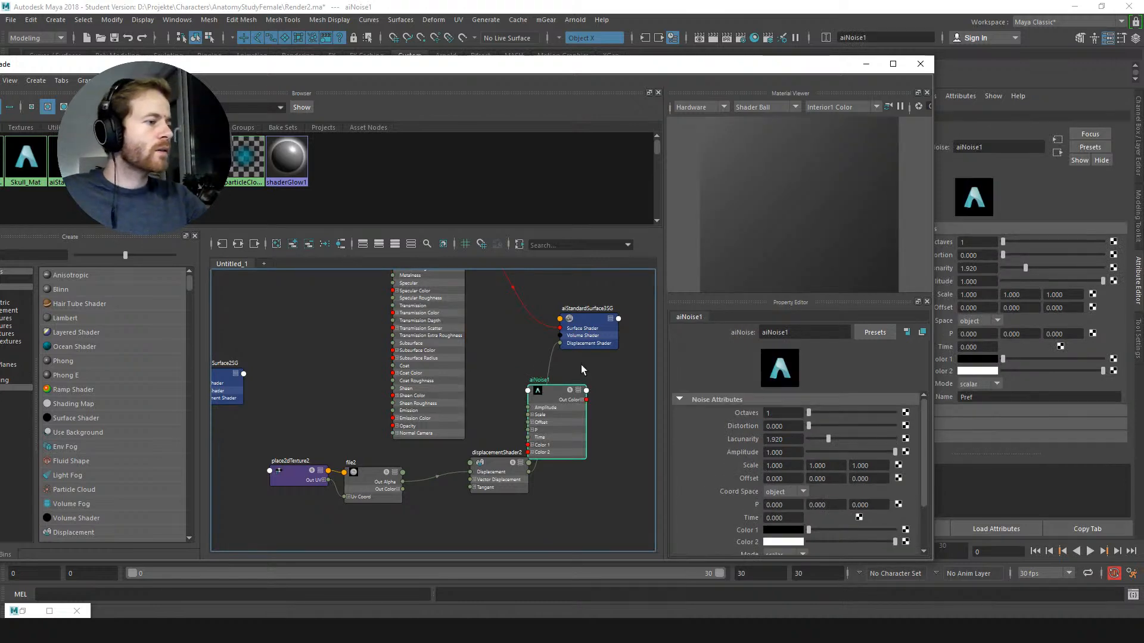
Step: Place the aiNoise node beside Muscles_Torso_Mat and connect its Out Color to the material's Base Color
{"action": "left_click_drag", "start_coordinate": [553, 393], "coordinate": [304, 361]}
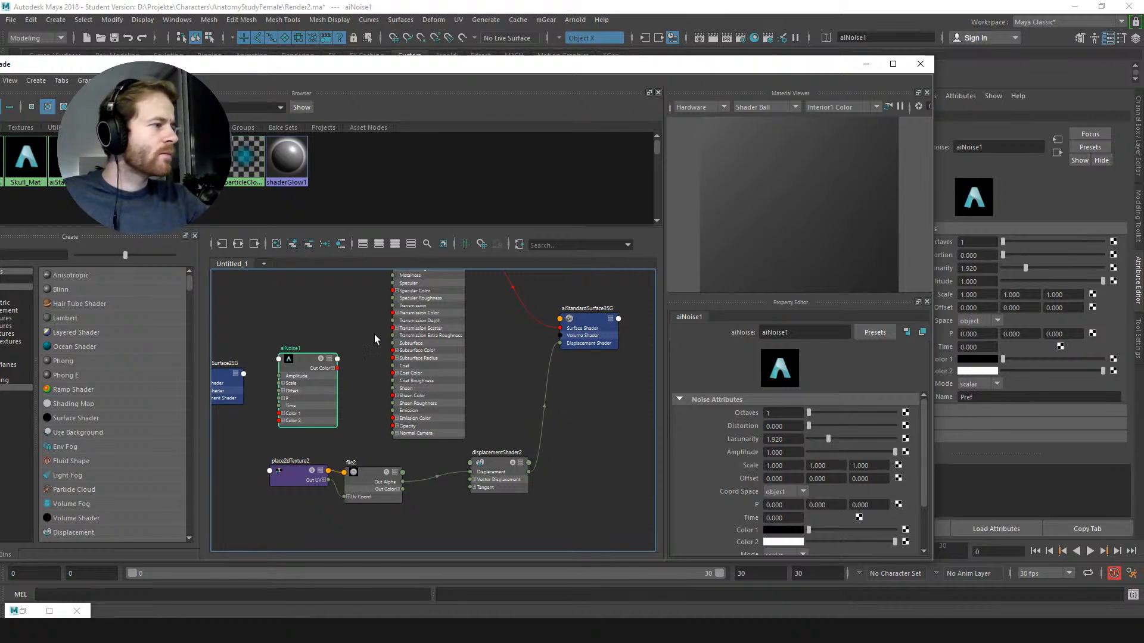
{"action": "middle_click_drag", "start_coordinate": [394, 351], "coordinate": [415, 437], "text": "alt"}
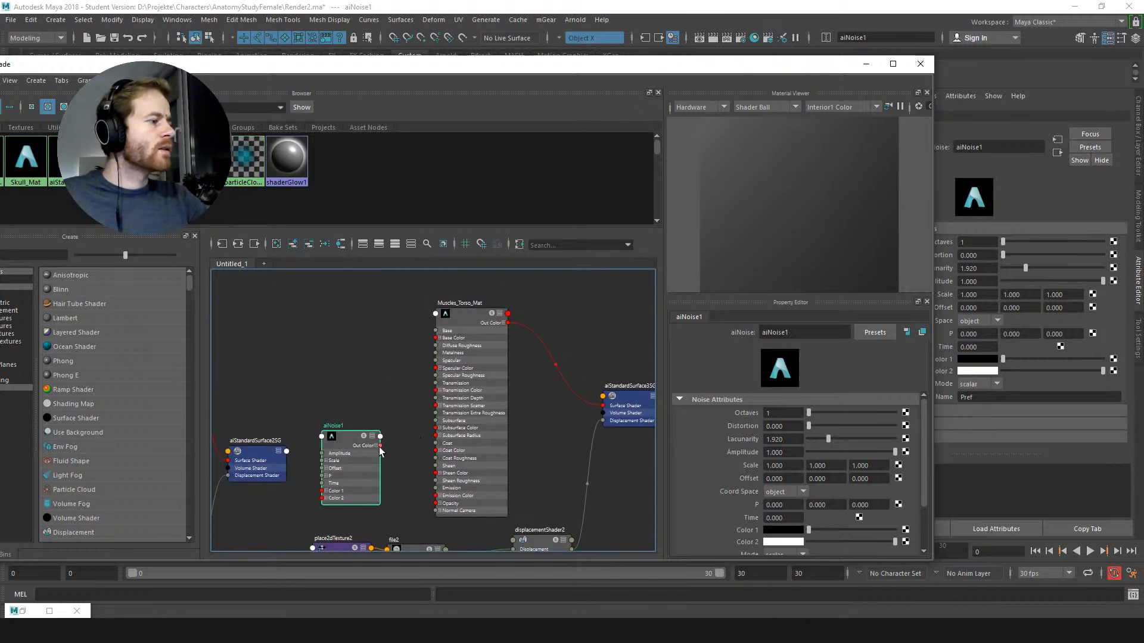
{"action": "left_click_drag", "start_coordinate": [380, 446], "coordinate": [436, 338]}
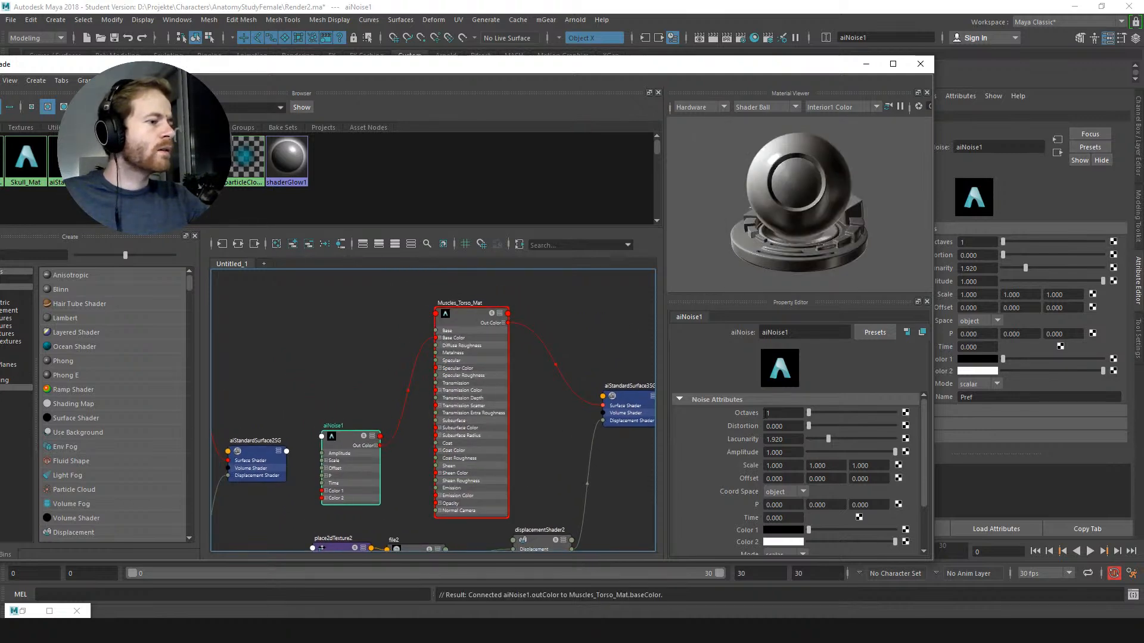
Step: Set the aiNoise node's octaves to 3, distortion to about 2.587 and coordinate space to world
{"action": "mouse_move", "coordinate": [830, 414]}
{"action": "left_mouse_down"}
{"action": "mouse_move", "coordinate": [817, 425]}
{"action": "mouse_move", "coordinate": [829, 425]}
{"action": "left_mouse_up"}
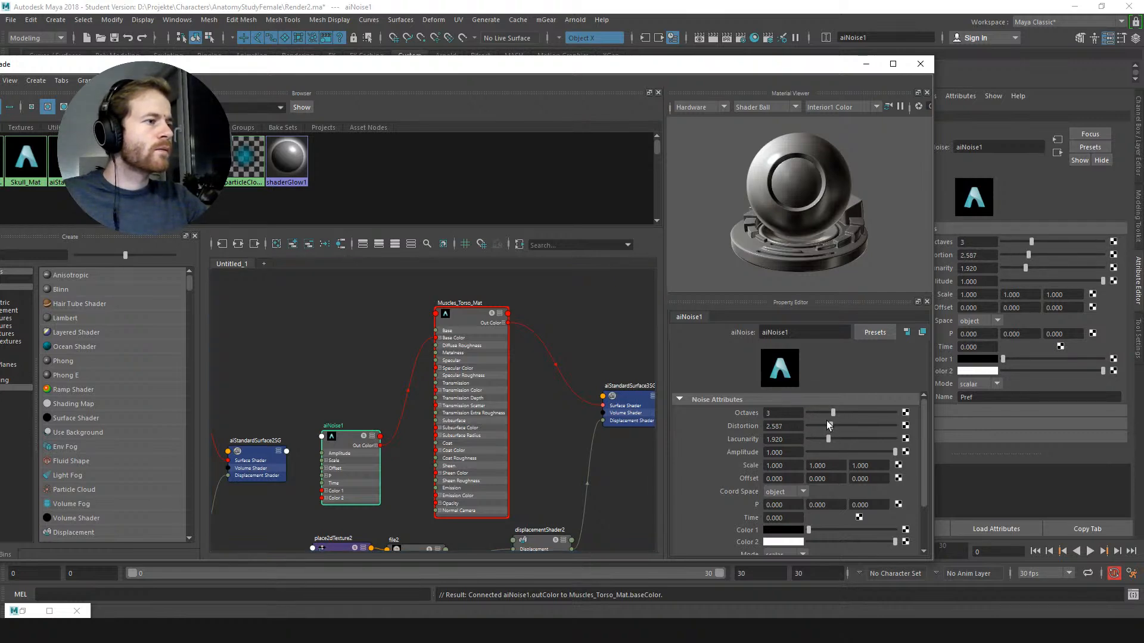
{"action": "left_click", "coordinate": [804, 491]}
{"action": "left_click", "coordinate": [773, 505]}
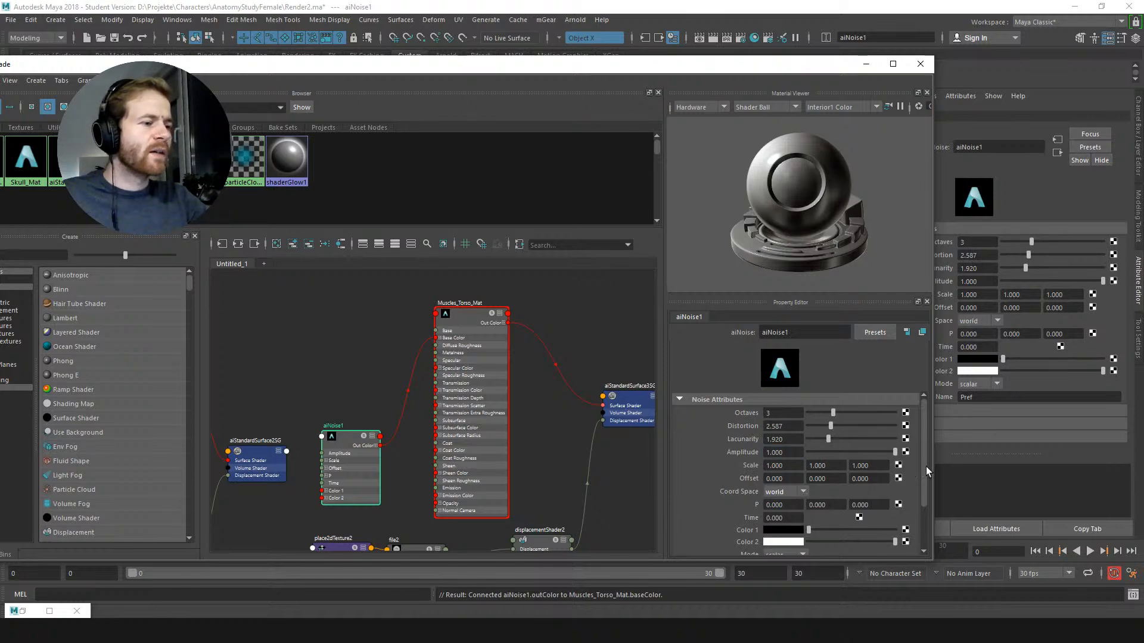
{"action": "left_click_drag", "start_coordinate": [926, 467], "coordinate": [932, 507]}
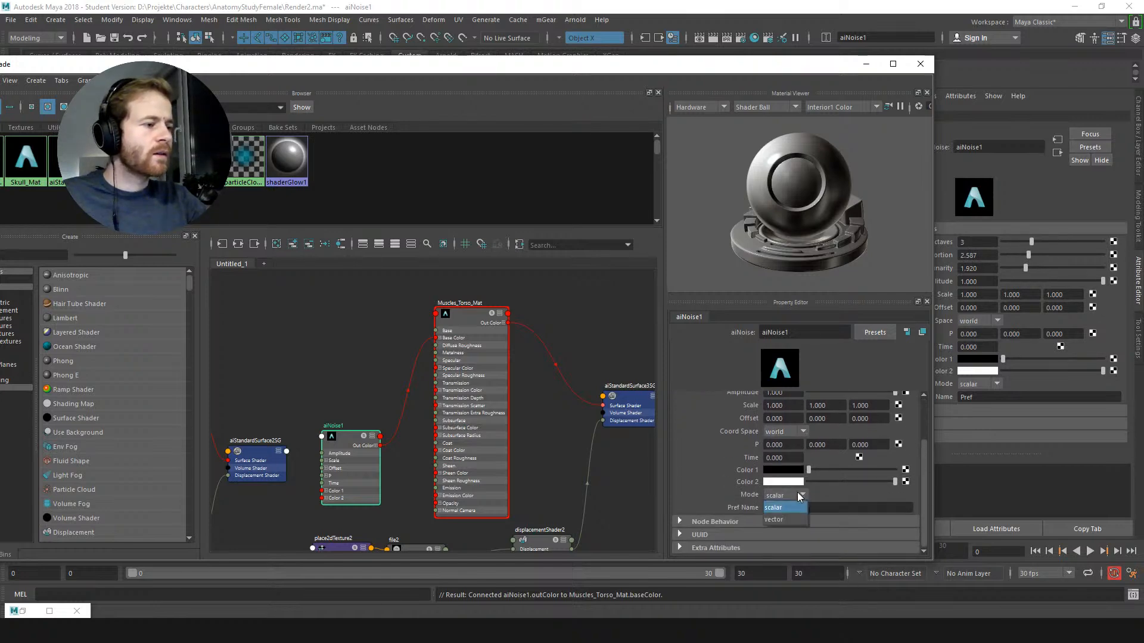
{"action": "left_click", "coordinate": [773, 507]}
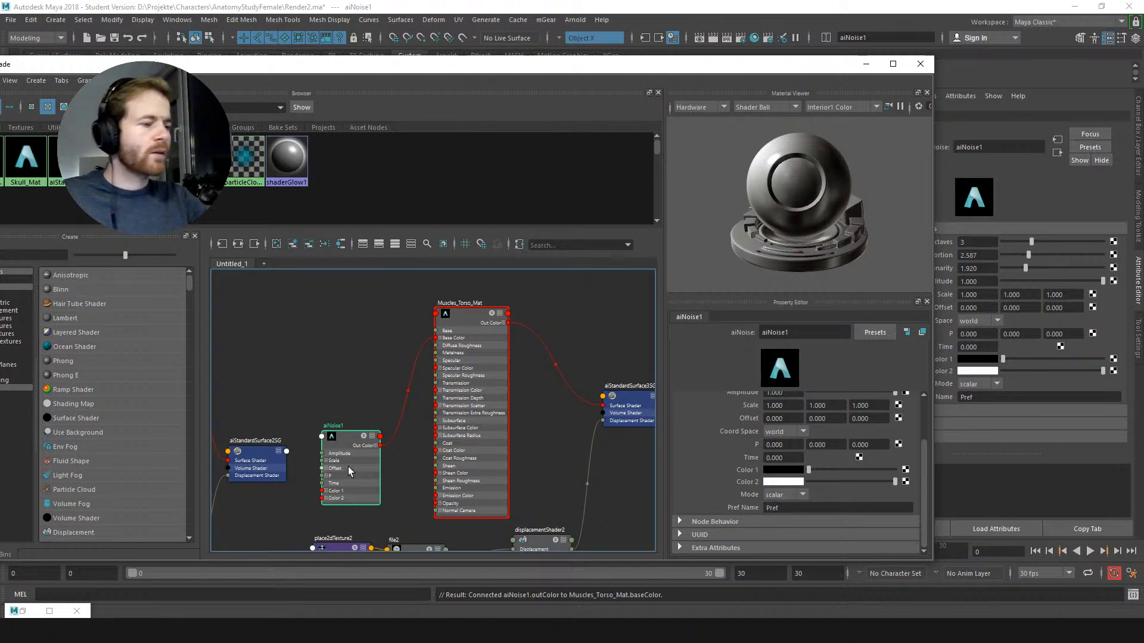
Step: Delete the aiNoise node and add a noise texture node to the torso material's graph
{"action": "key", "text": "Delete"}
{"action": "key", "text": "Tab"}
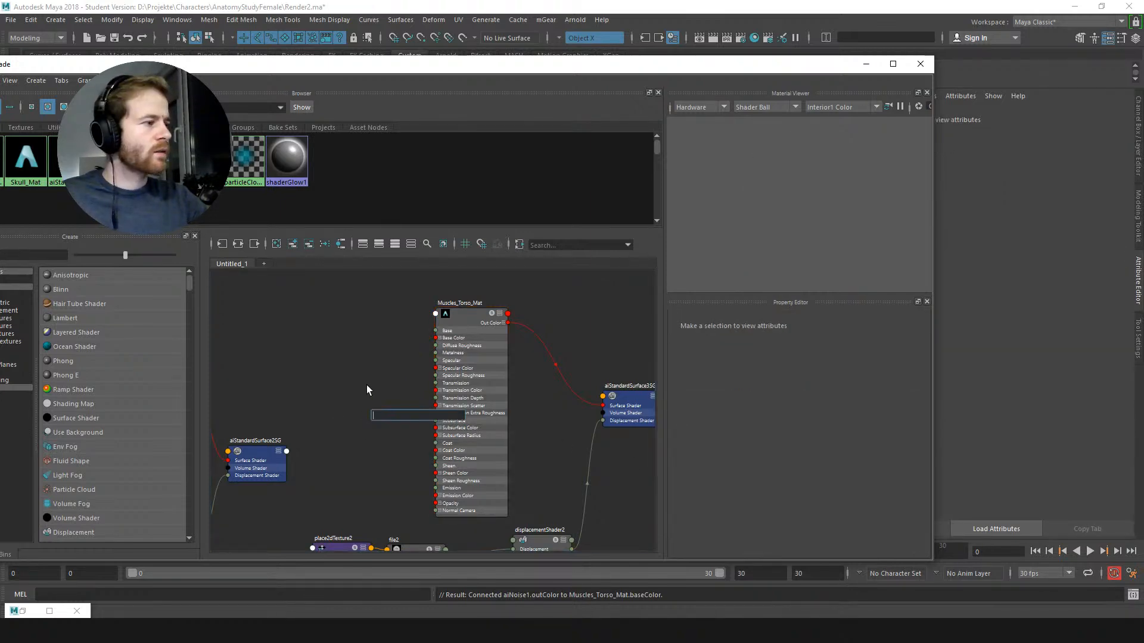
{"action": "type", "text": "perl"}
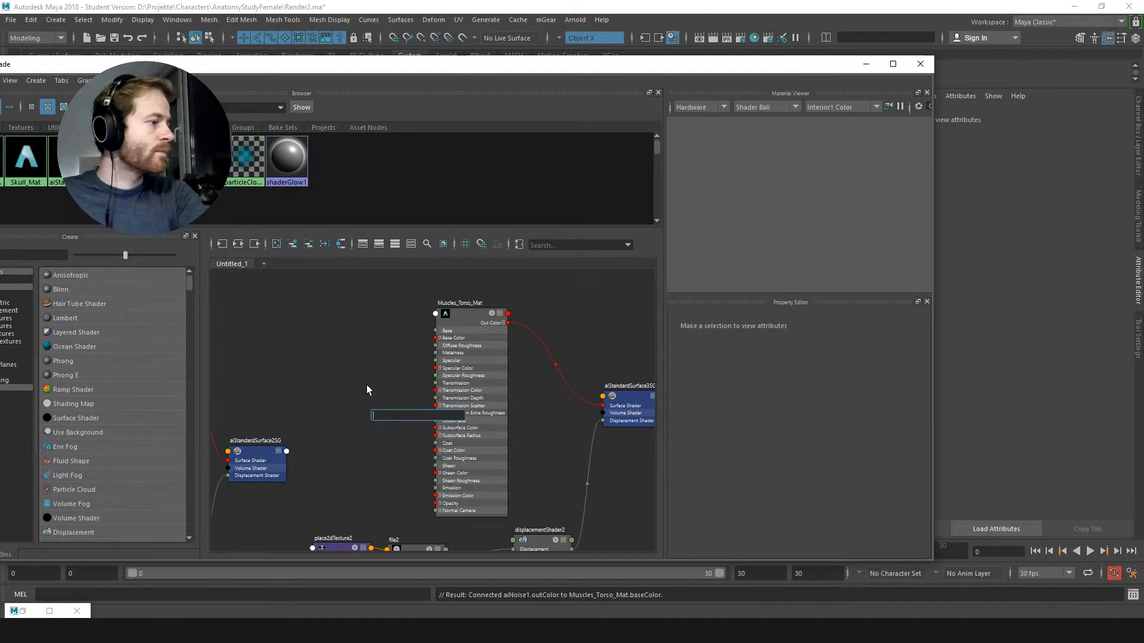
{"action": "key", "text": "BackSpace"}
{"action": "key", "text": "BackSpace"}
{"action": "key", "text": "BackSpace"}
{"action": "key", "text": "BackSpace"}
{"action": "type", "text": "noise"}
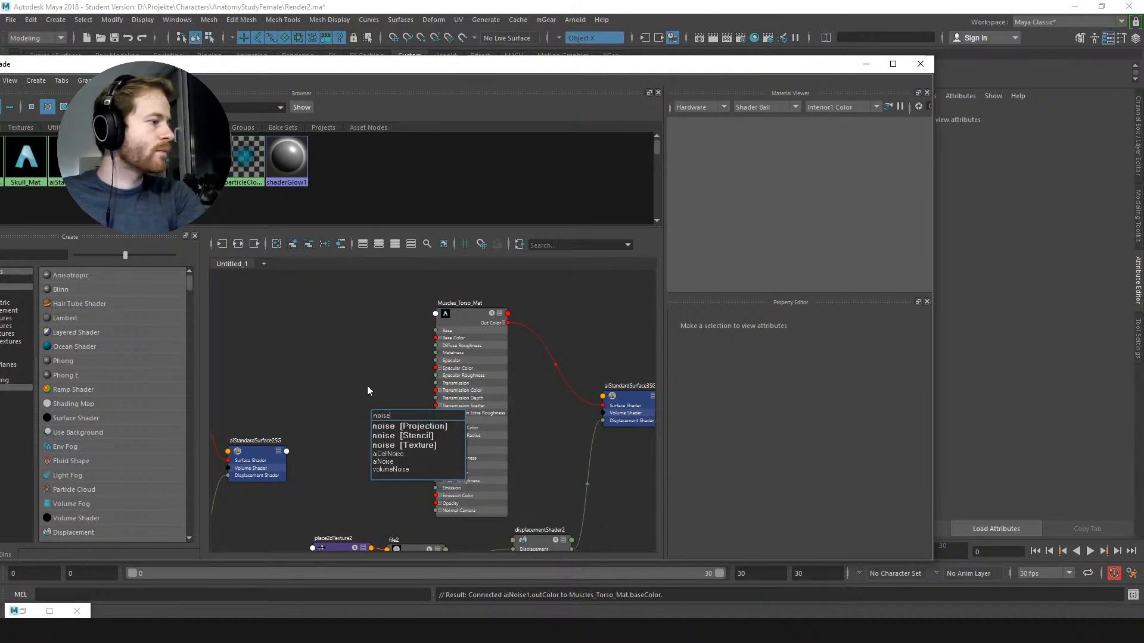
{"action": "key", "text": "Down"}
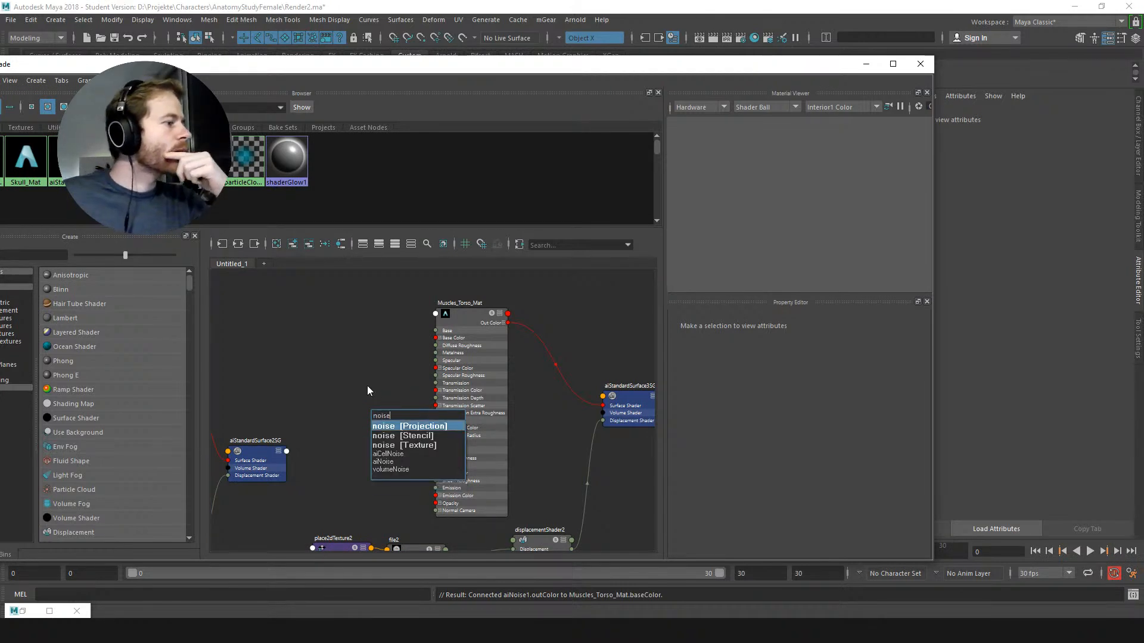
{"action": "key", "text": "Down"}
{"action": "key", "text": "Down"}
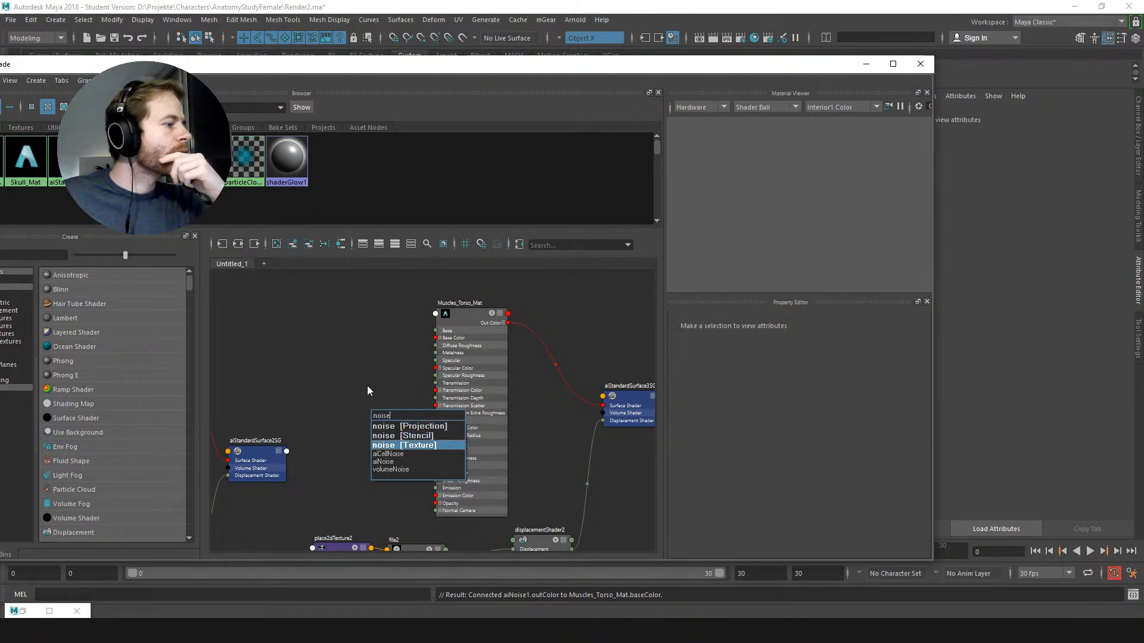
{"action": "key", "text": "Return"}
Step: Place the noise and place2dTexture nodes beside Muscles_Torso_Mat and connect the noise's Out Alpha to displacementShader2's Displacement
{"action": "left_click_drag", "start_coordinate": [465, 424], "coordinate": [325, 338]}
{"action": "left_click_drag", "start_coordinate": [417, 420], "coordinate": [262, 345]}
{"action": "left_click_drag", "start_coordinate": [340, 334], "coordinate": [514, 548]}
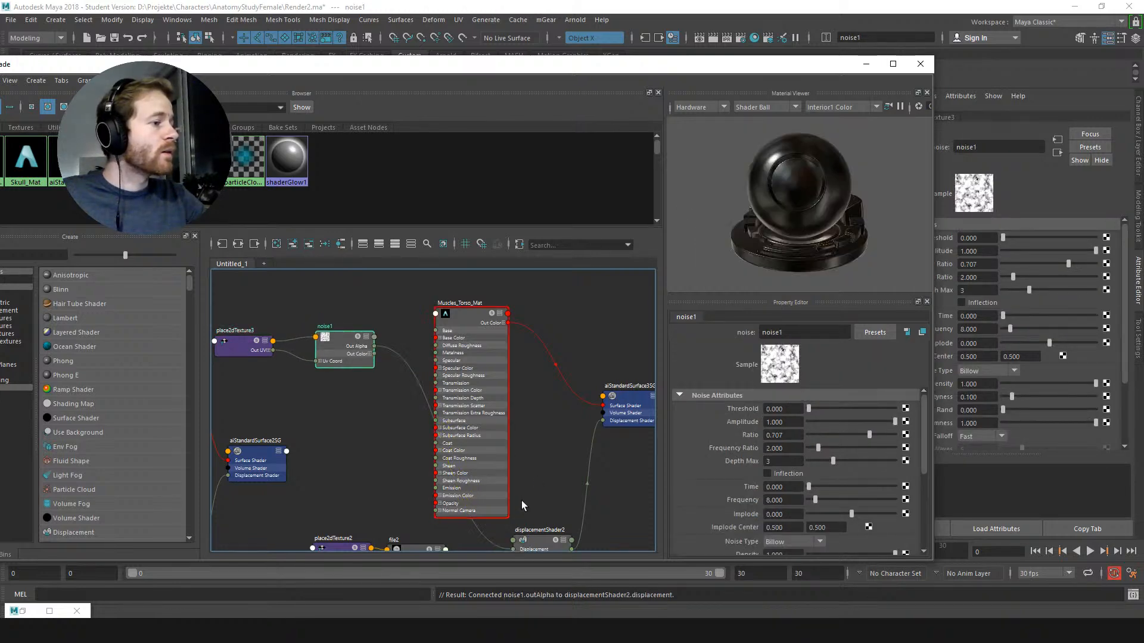
{"action": "middle_click_drag", "start_coordinate": [571, 461], "coordinate": [537, 373], "text": "alt"}
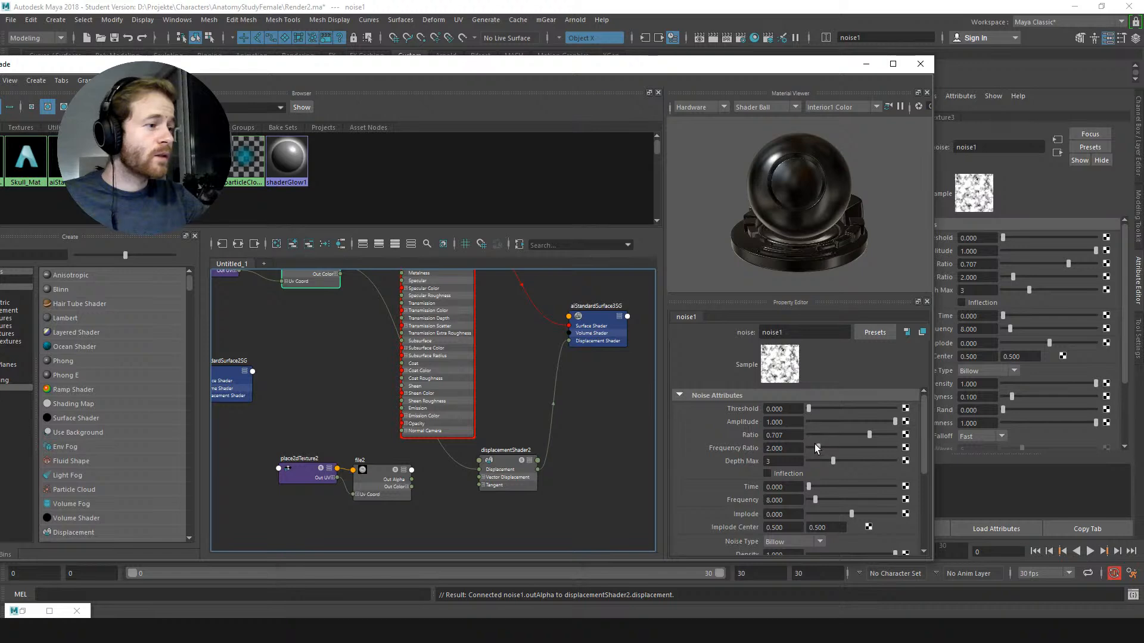
Step: Set the noise texture's ratio to about 0.643, frequency ratio to 7.734 and frequency to 38.462
{"action": "left_click_drag", "start_coordinate": [821, 448], "coordinate": [861, 437]}
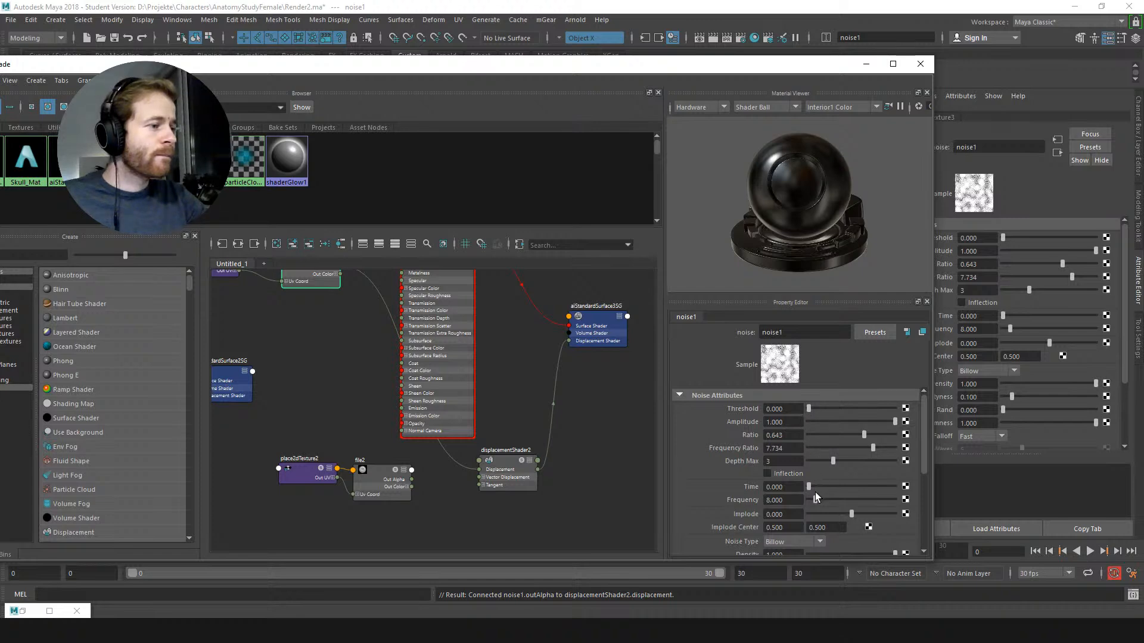
{"action": "left_click_drag", "start_coordinate": [814, 501], "coordinate": [842, 499]}
{"action": "left_click", "coordinate": [866, 65]}
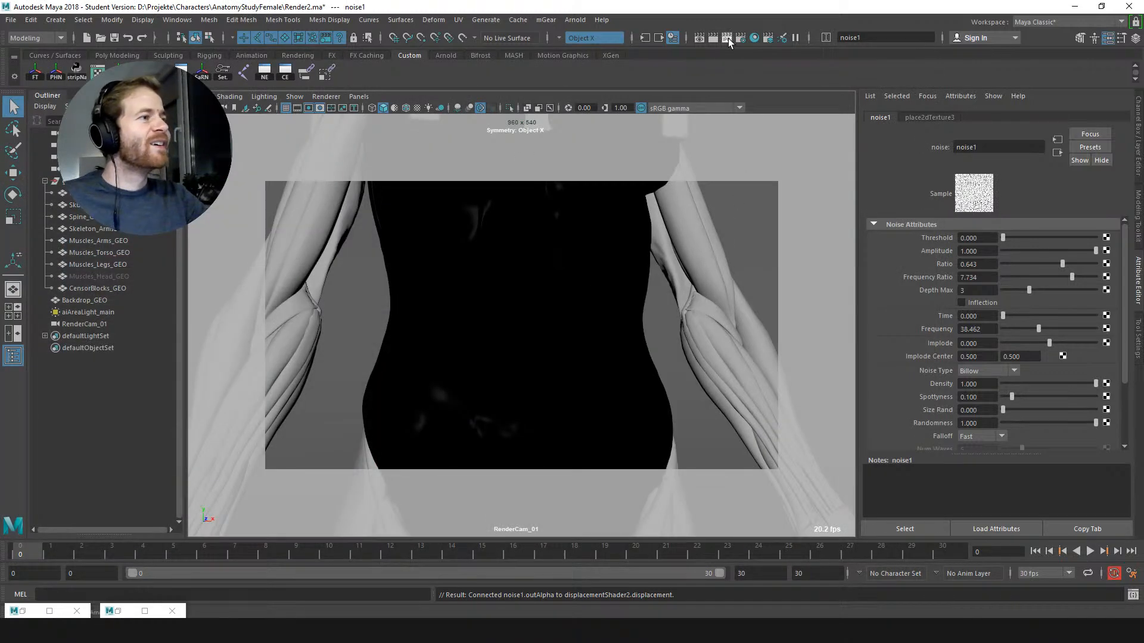
Step: Test-render the torso with the noise displacement in Arnold RenderView, dismissing the student-version save prompt, then stop and close the render
{"action": "left_click", "coordinate": [575, 20]}
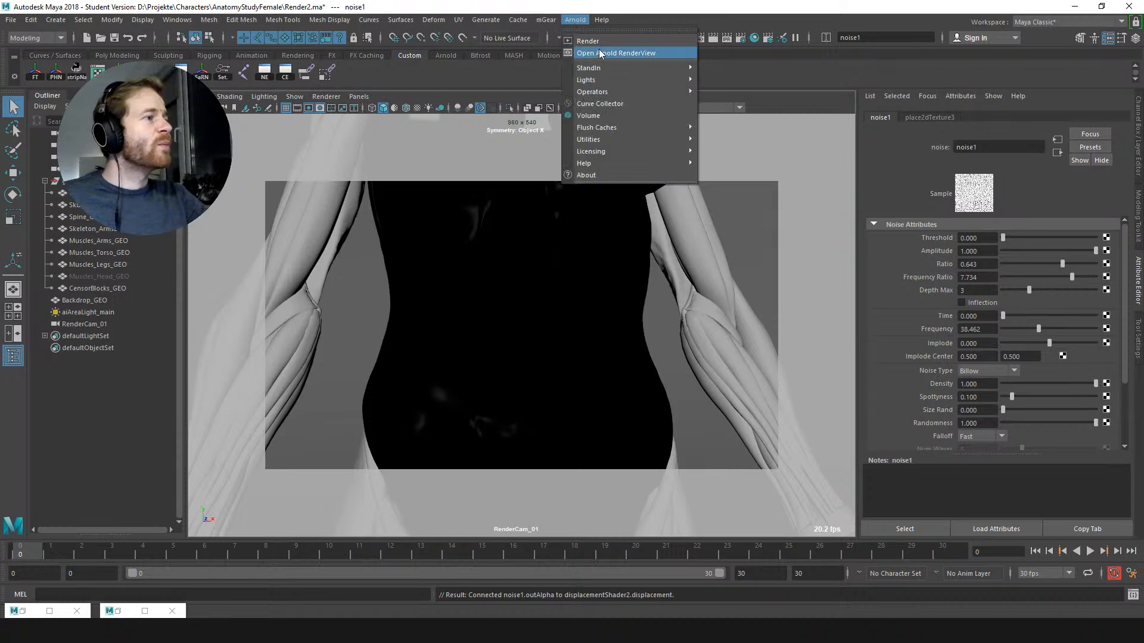
{"action": "left_click", "coordinate": [591, 56]}
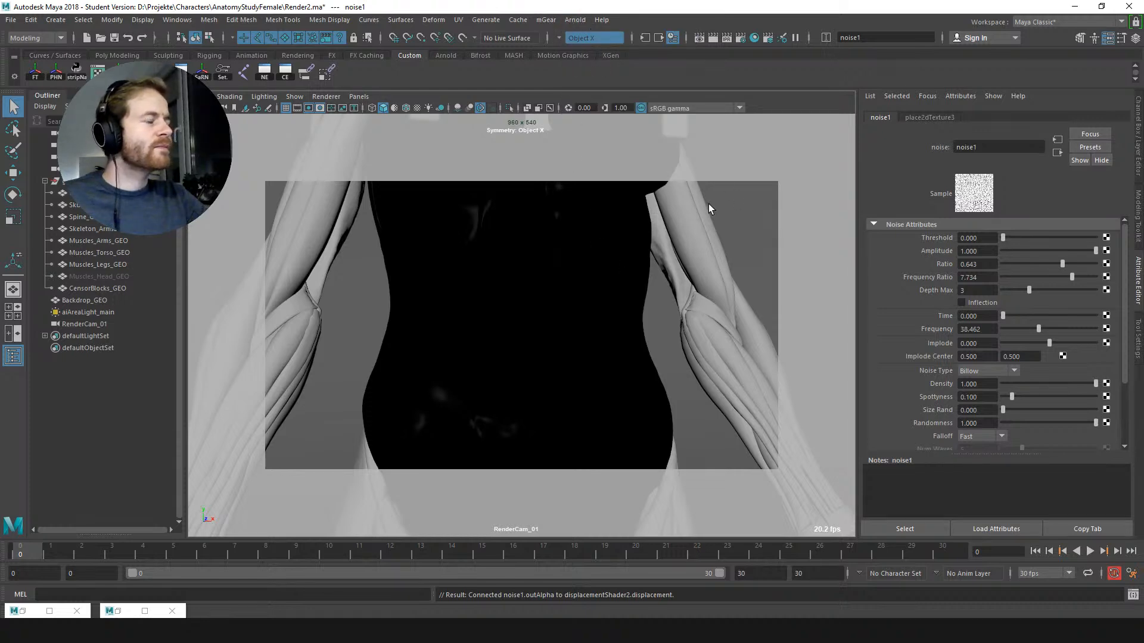
{"action": "left_click", "coordinate": [18, 612]}
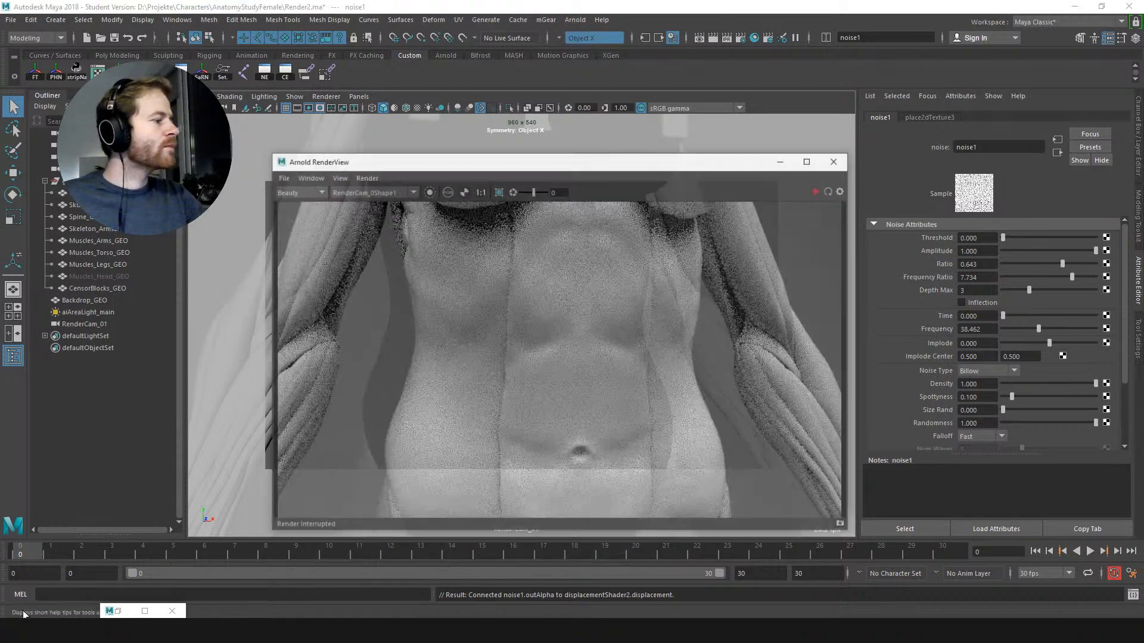
{"action": "left_click", "coordinate": [845, 175]}
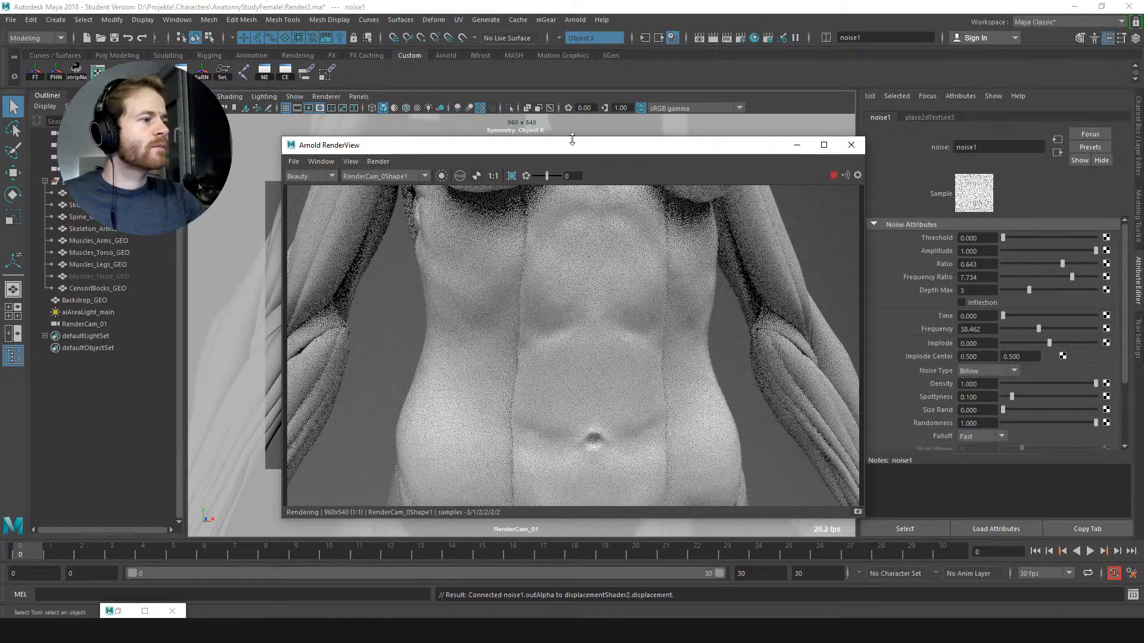
{"action": "key", "text": "ctrl+s"}
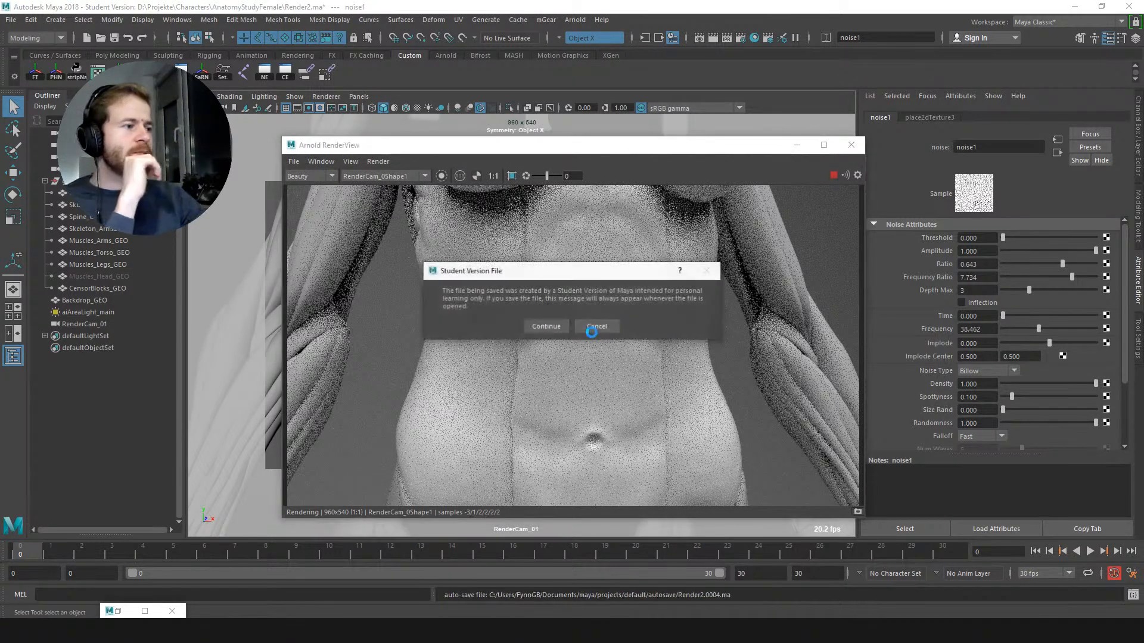
{"action": "left_click", "coordinate": [582, 327]}
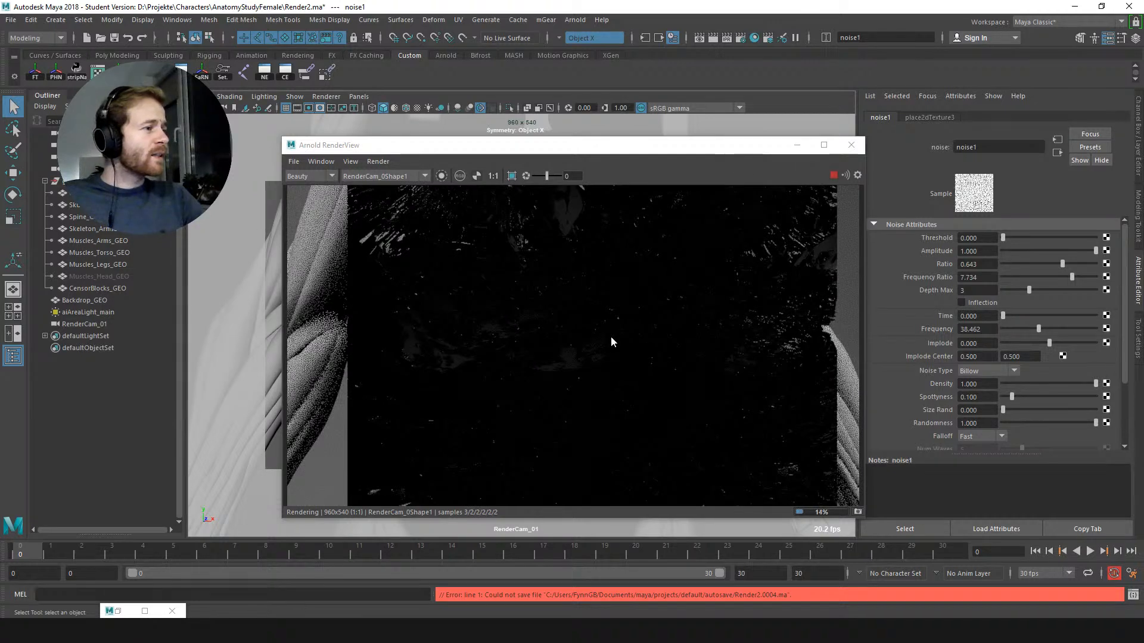
{"action": "left_click", "coordinate": [834, 175]}
{"action": "left_click", "coordinate": [851, 144]}
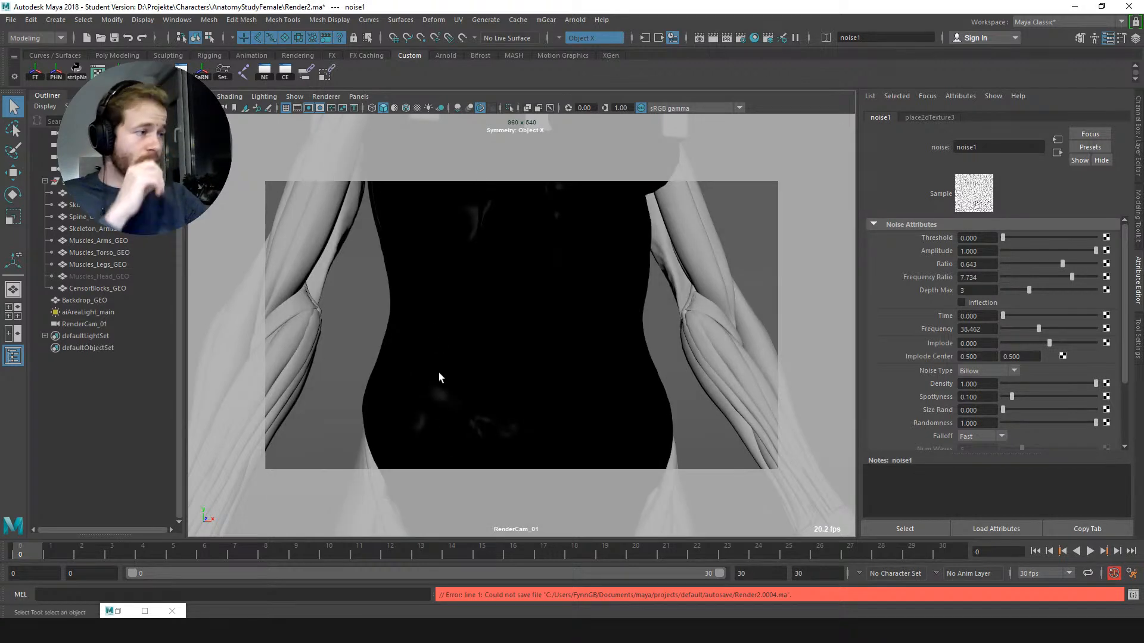
Step: Connect the file2 displacement map's red channel to displacementShader2's Displacement and reposition the file2 node
{"action": "left_click", "coordinate": [117, 612]}
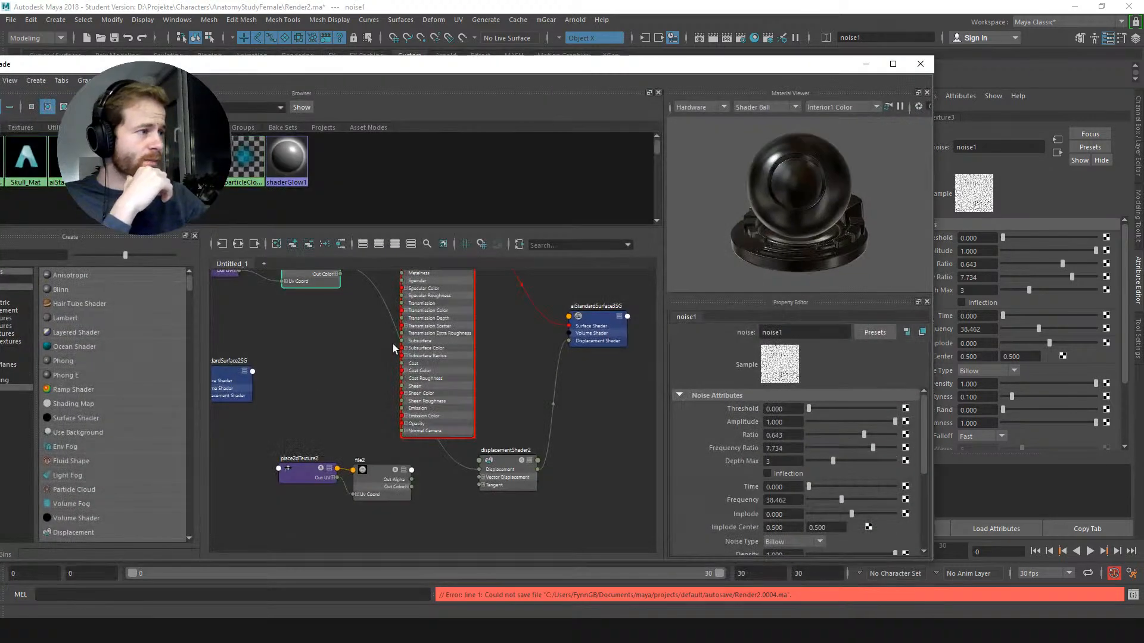
{"action": "left_click", "coordinate": [407, 488]}
{"action": "left_click_drag", "start_coordinate": [408, 497], "coordinate": [482, 470]}
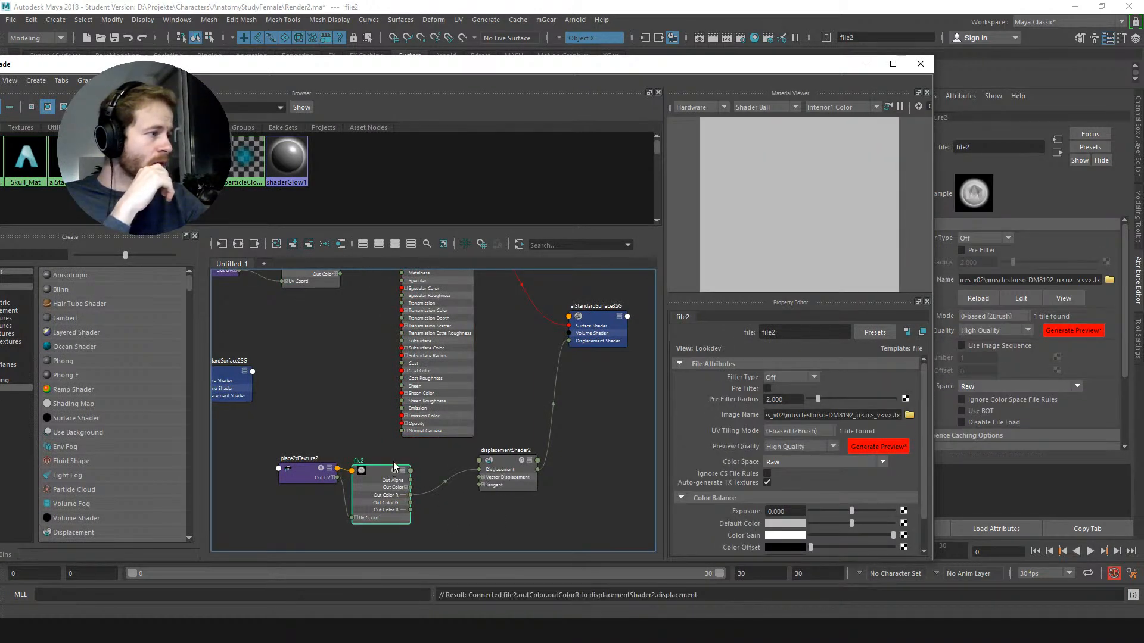
{"action": "left_click_drag", "start_coordinate": [385, 481], "coordinate": [391, 469]}
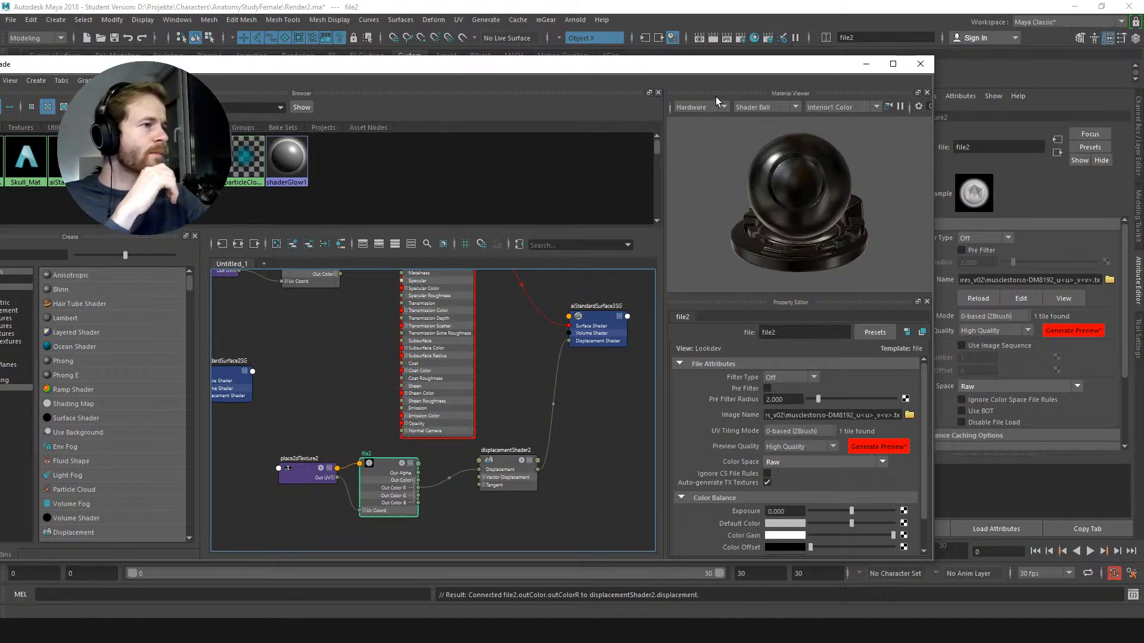
{"action": "middle_click_drag", "start_coordinate": [332, 345], "coordinate": [448, 393]}
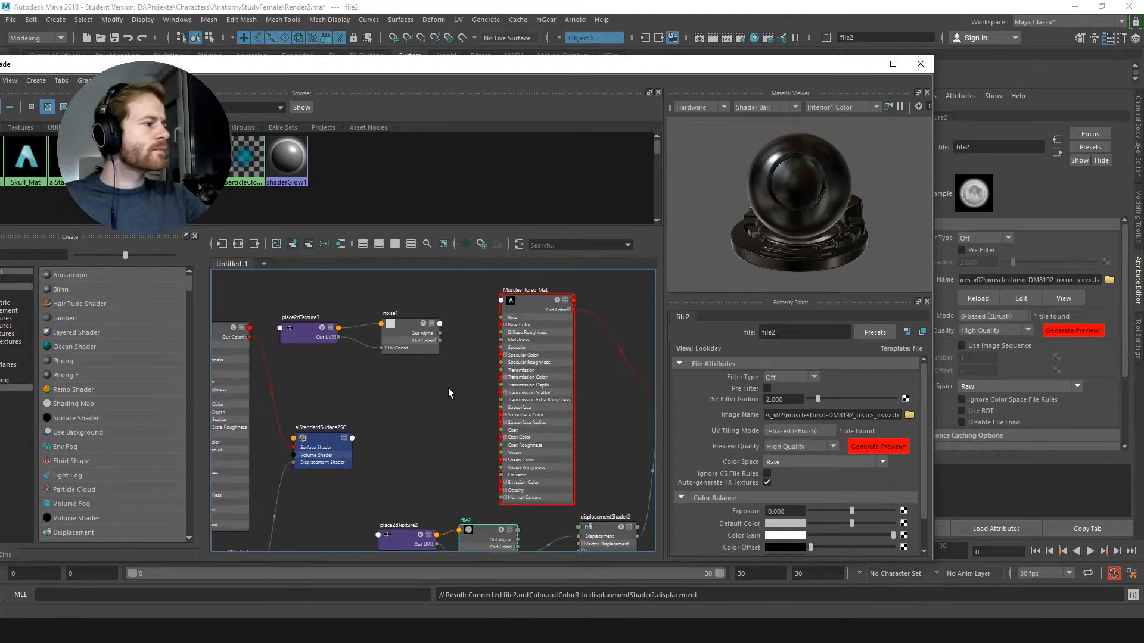
Step: Test-render the torso with the file2 displacement map in Arnold RenderView, then stop the render
{"action": "left_click", "coordinate": [867, 64]}
{"action": "left_click", "coordinate": [576, 21]}
{"action": "left_click", "coordinate": [593, 59]}
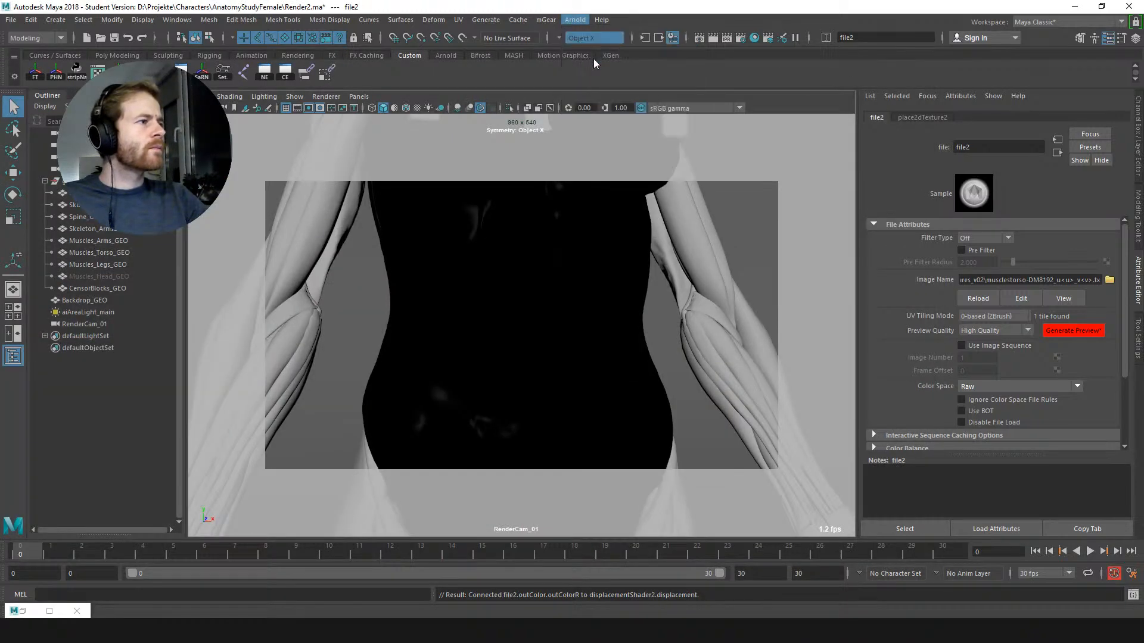
{"action": "left_click", "coordinate": [831, 175]}
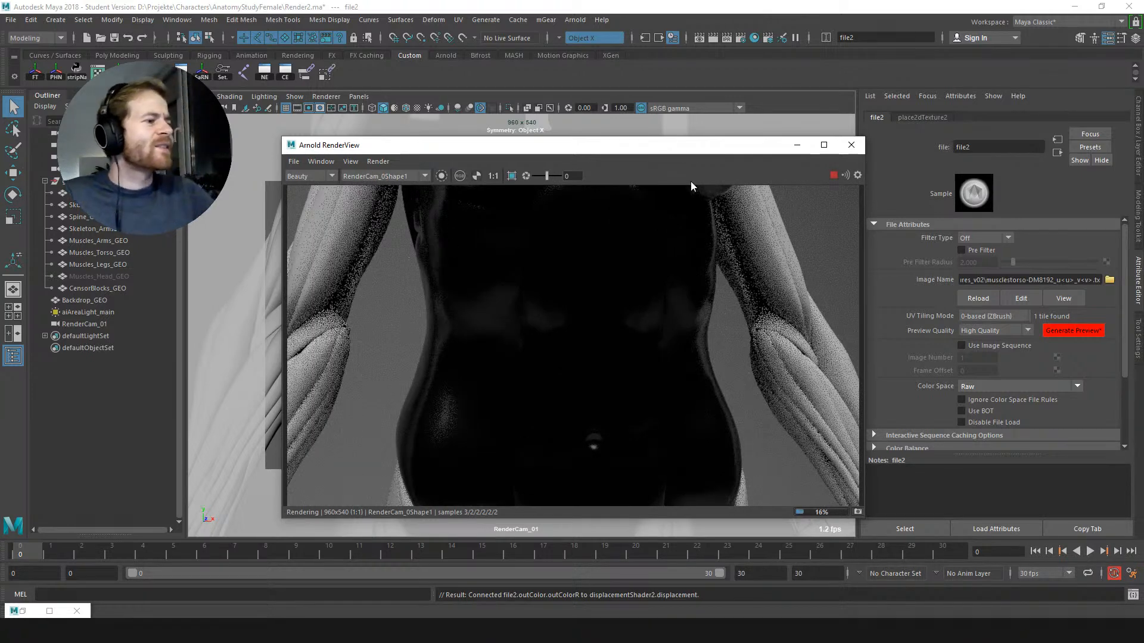
{"action": "left_click", "coordinate": [833, 174]}
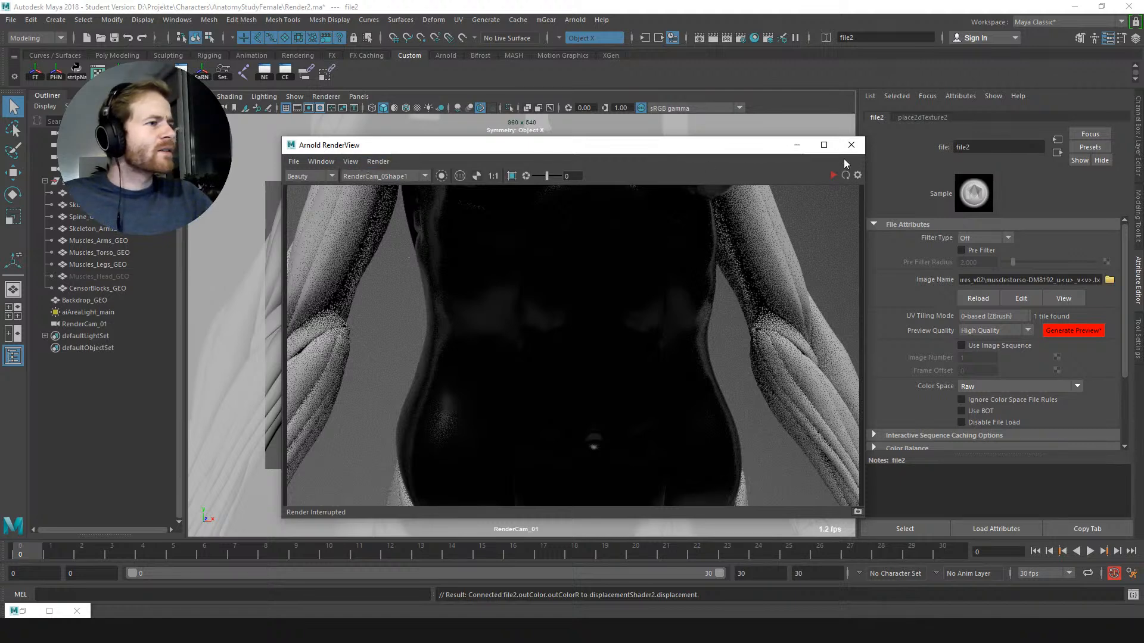
{"action": "left_click", "coordinate": [796, 145]}
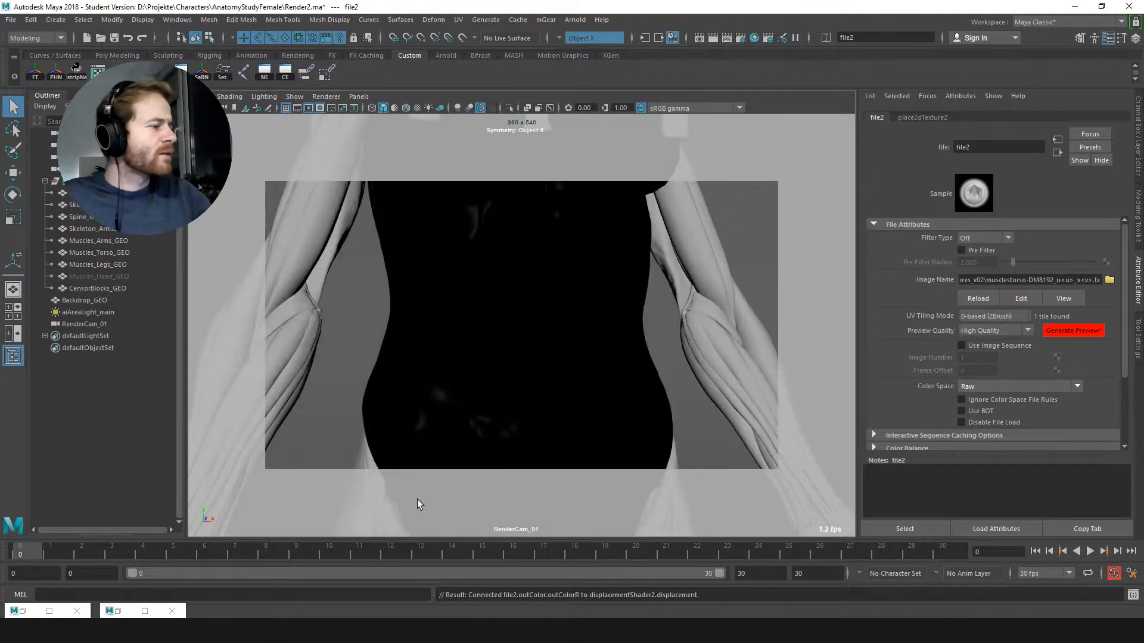
Step: Select the torso muscles mesh and examine its Arnold subdivision and displacement attributes
{"action": "double_click", "coordinate": [36, 611]}
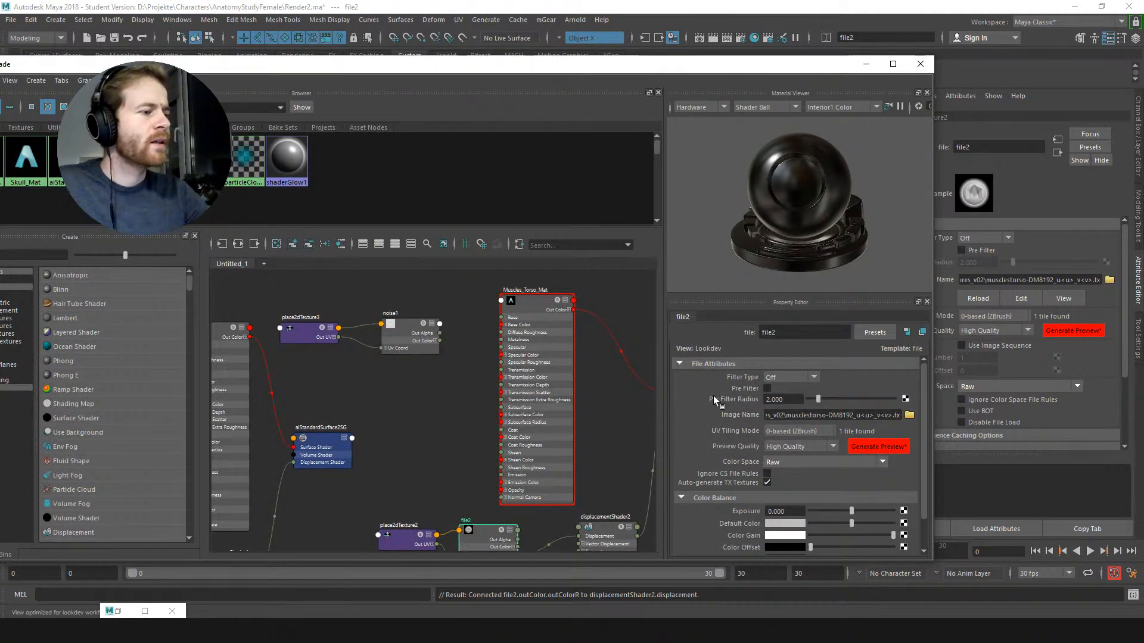
{"action": "left_click", "coordinate": [865, 64]}
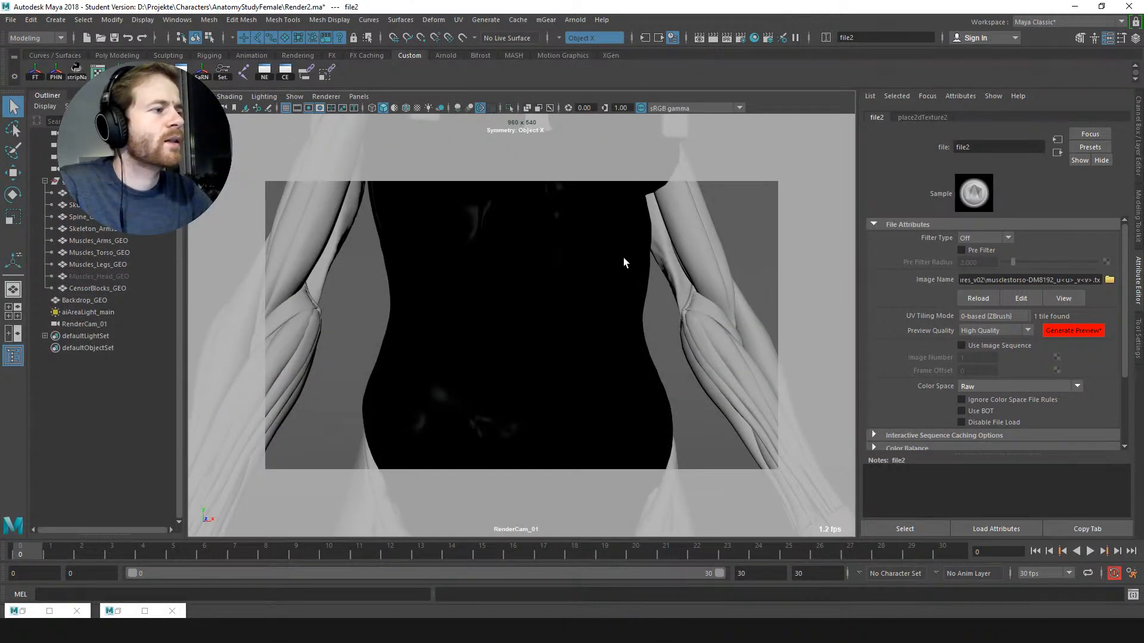
{"action": "left_click", "coordinate": [623, 257]}
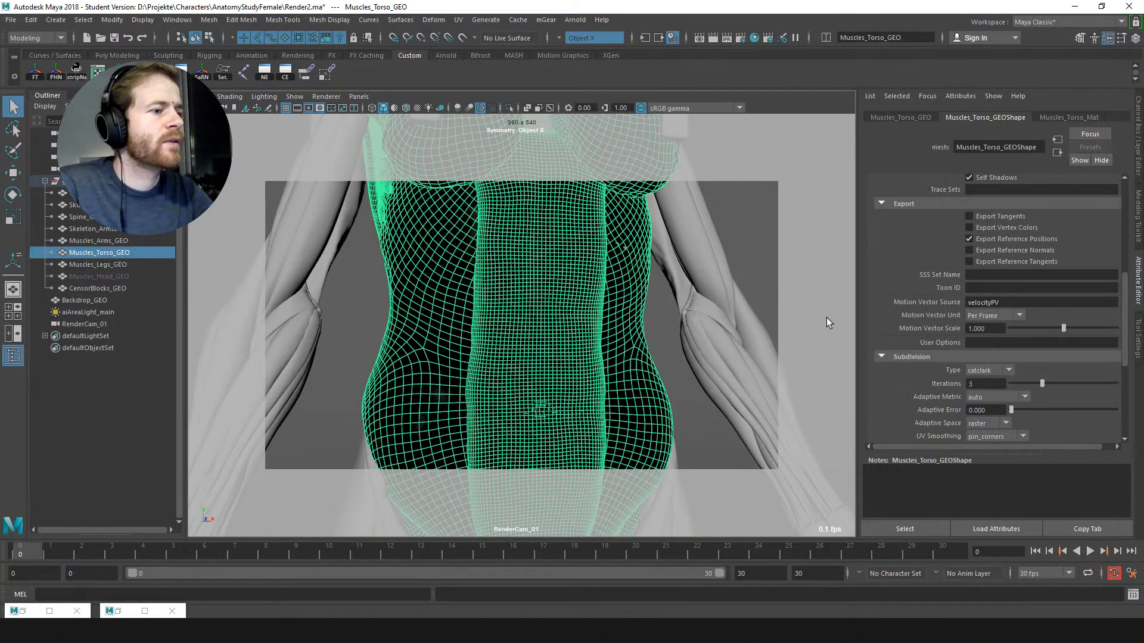
{"action": "left_click", "coordinate": [1007, 397]}
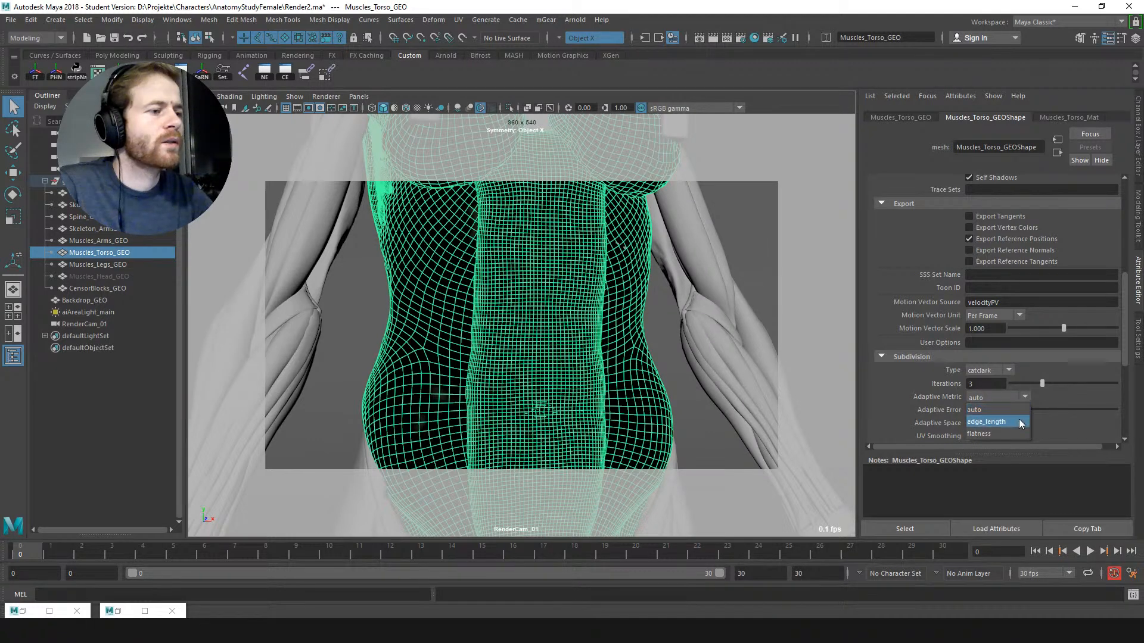
{"action": "left_click", "coordinate": [1017, 397]}
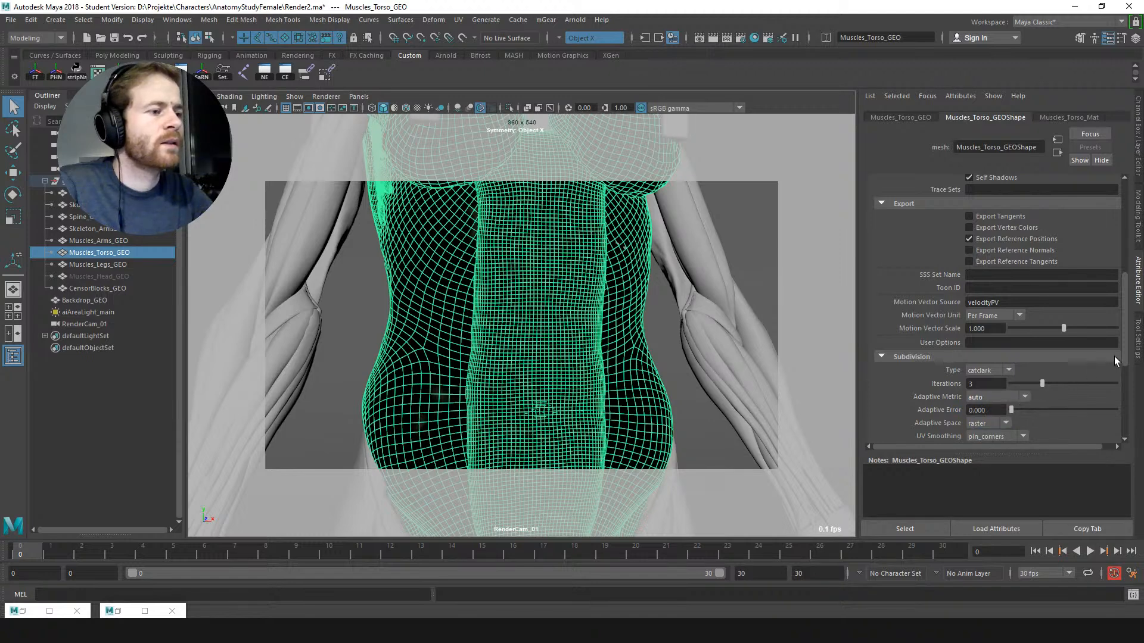
{"action": "left_click_drag", "start_coordinate": [1125, 355], "coordinate": [1125, 398]}
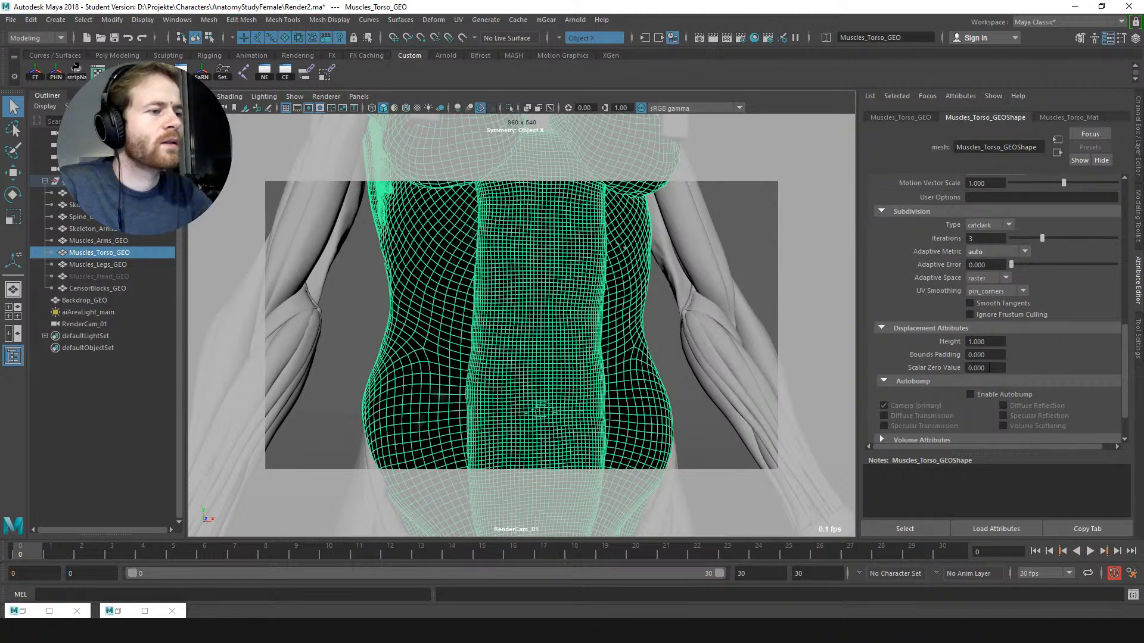
{"action": "left_click", "coordinate": [986, 342]}
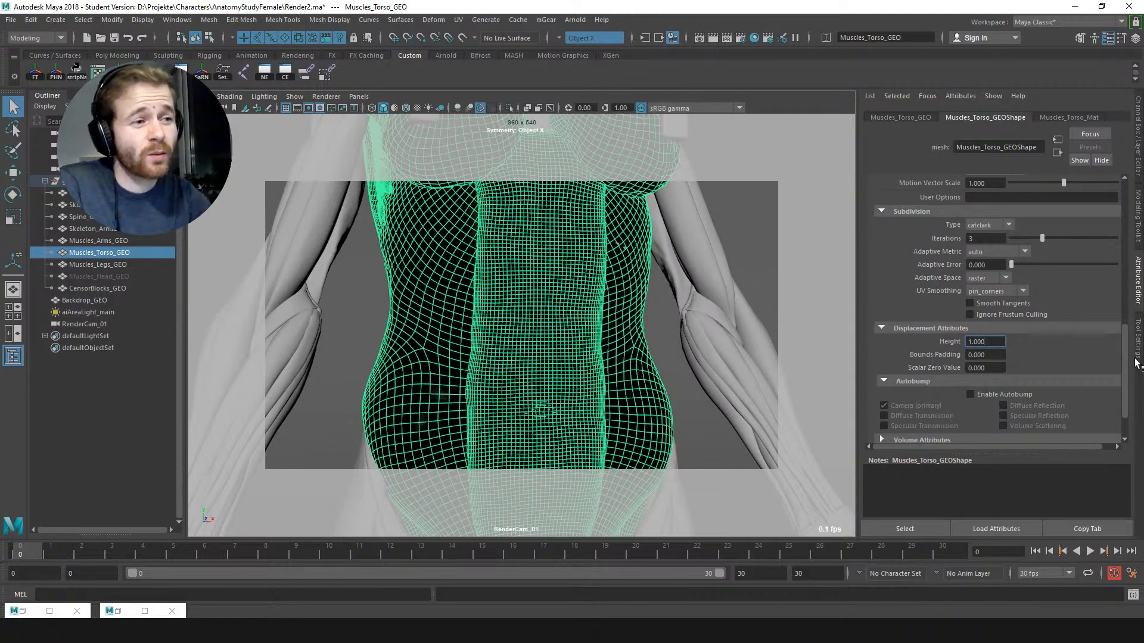
{"action": "scroll", "coordinate": [1120, 334], "scroll_direction": "up", "scroll_amount": 5}
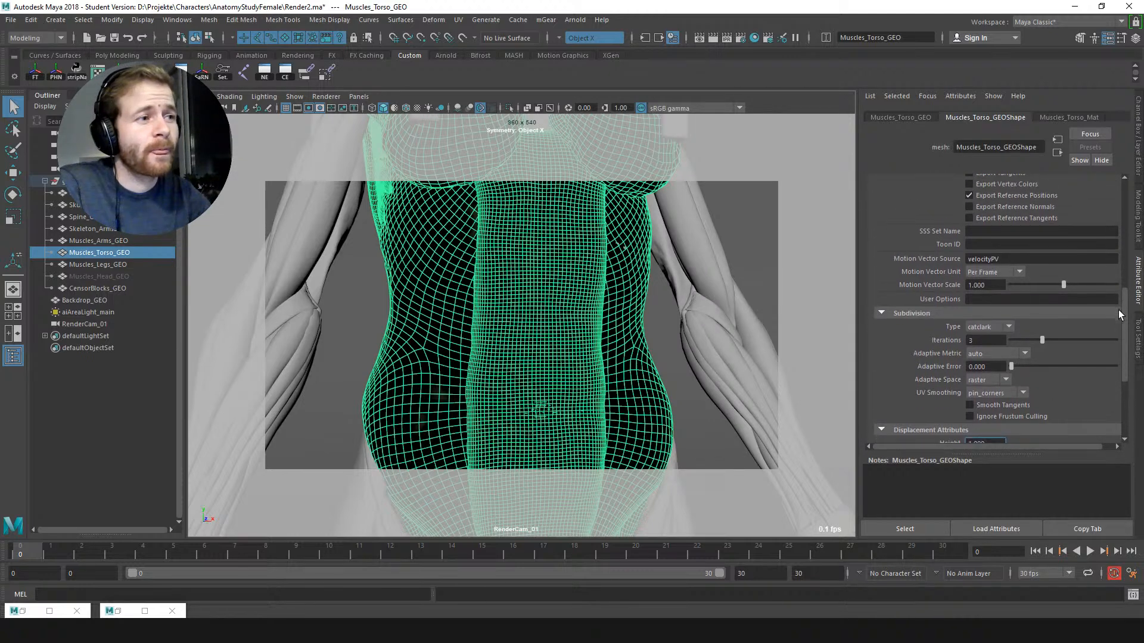
{"action": "scroll", "coordinate": [1119, 314], "scroll_direction": "down", "scroll_amount": 1}
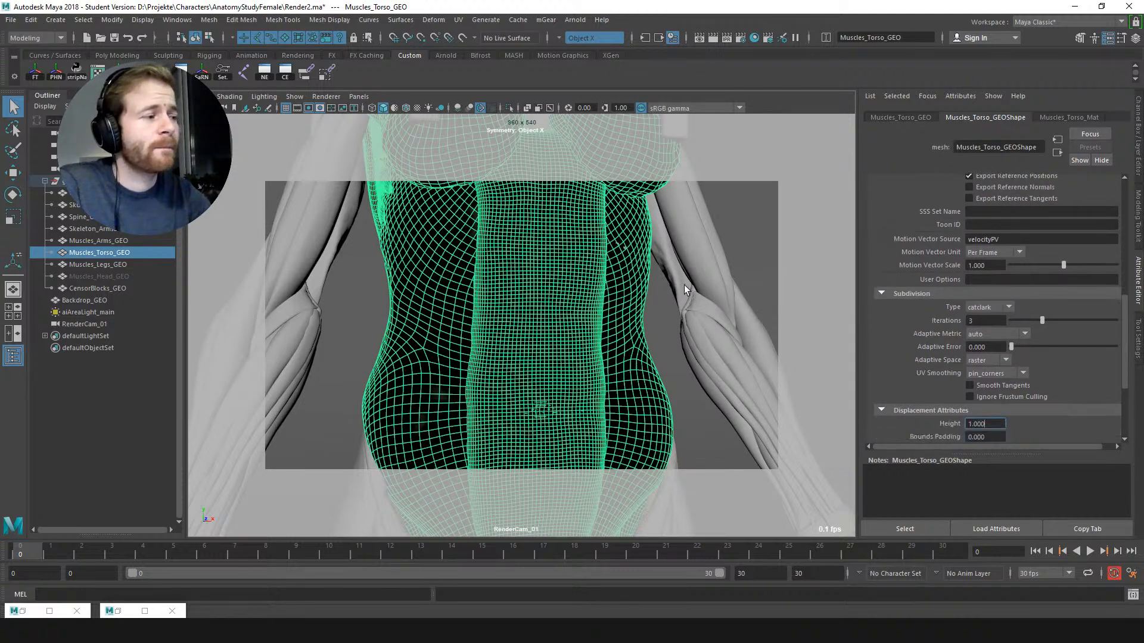
Step: Check the last torso render and examine displacementShader2's displacement and Arnold attributes in the Hypershade
{"action": "left_click", "coordinate": [108, 612]}
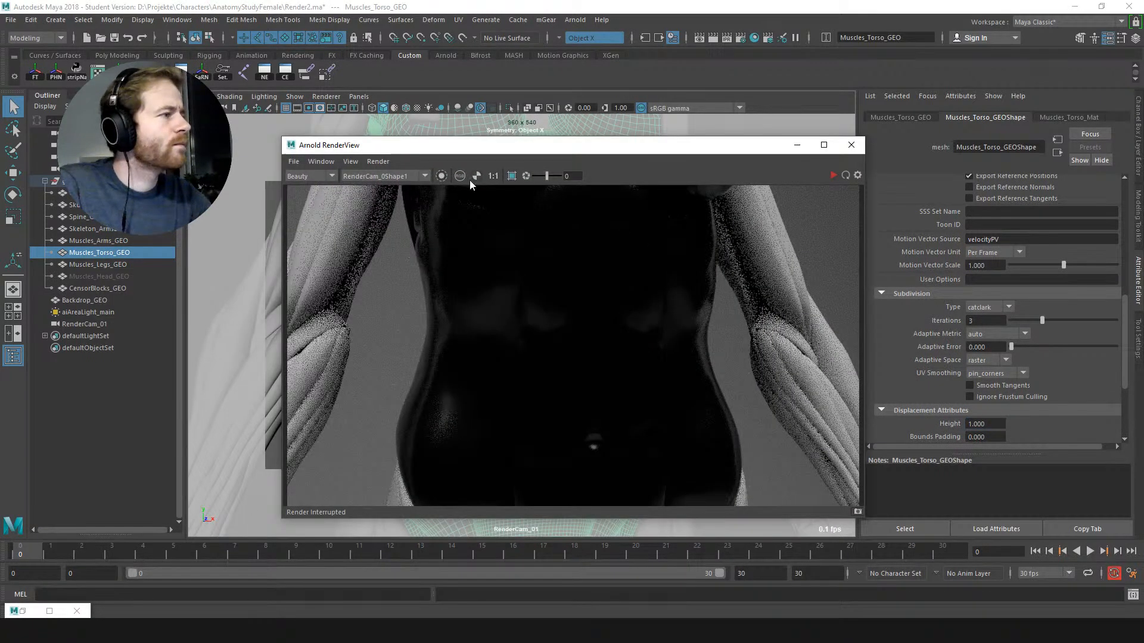
{"action": "left_click", "coordinate": [23, 612]}
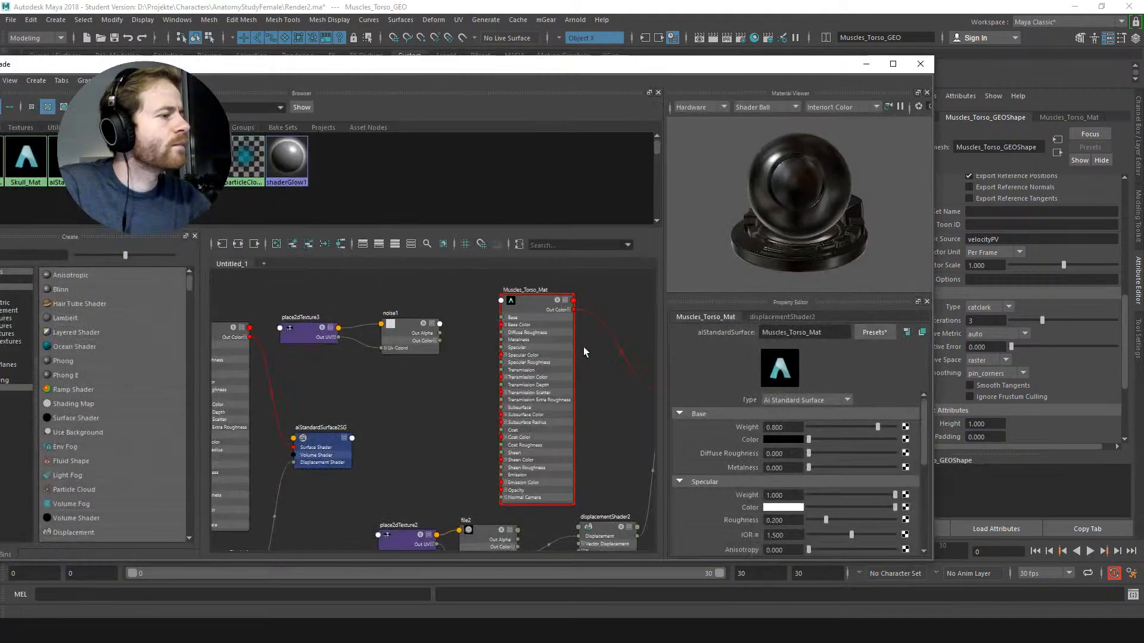
{"action": "middle_click_drag", "start_coordinate": [625, 441], "coordinate": [612, 321], "text": "alt"}
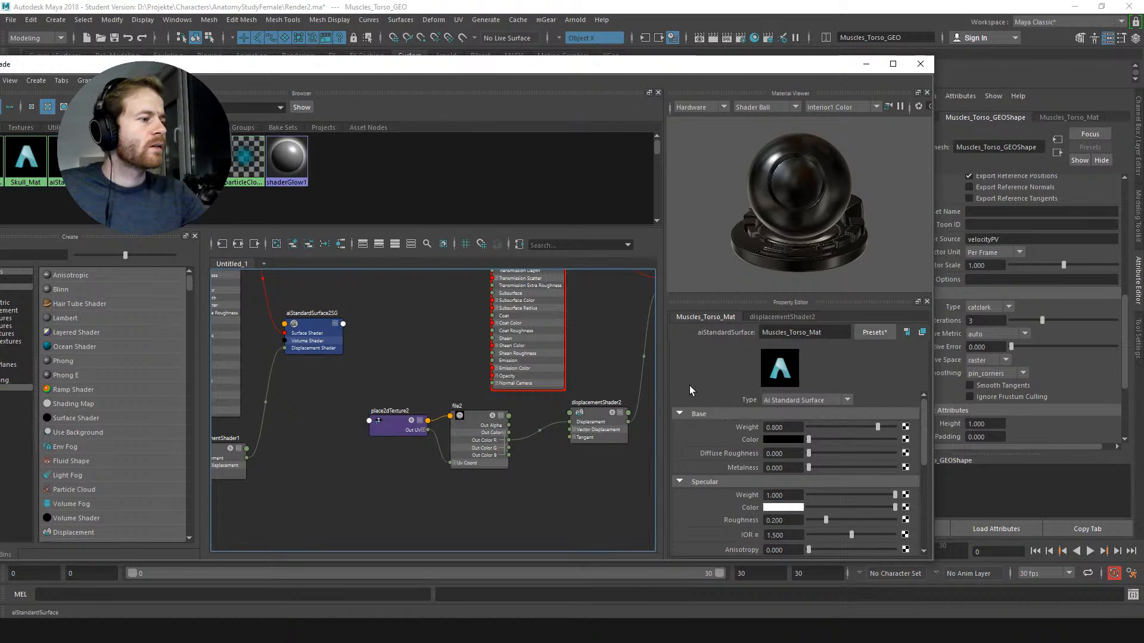
{"action": "left_click", "coordinate": [596, 414]}
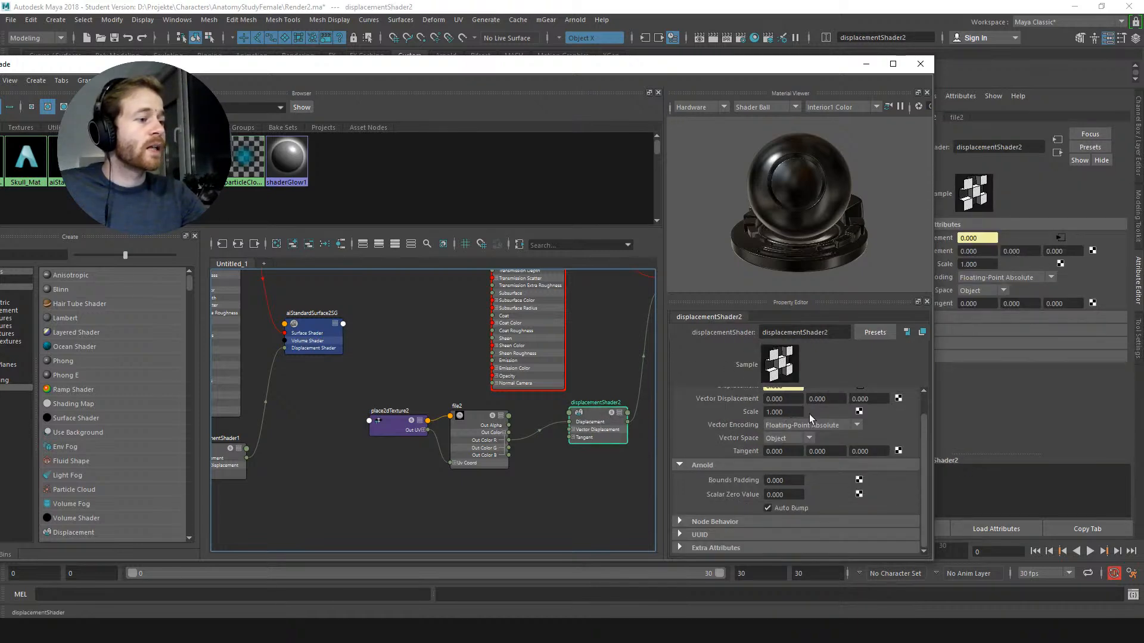
{"action": "left_click_drag", "start_coordinate": [924, 449], "coordinate": [921, 412]}
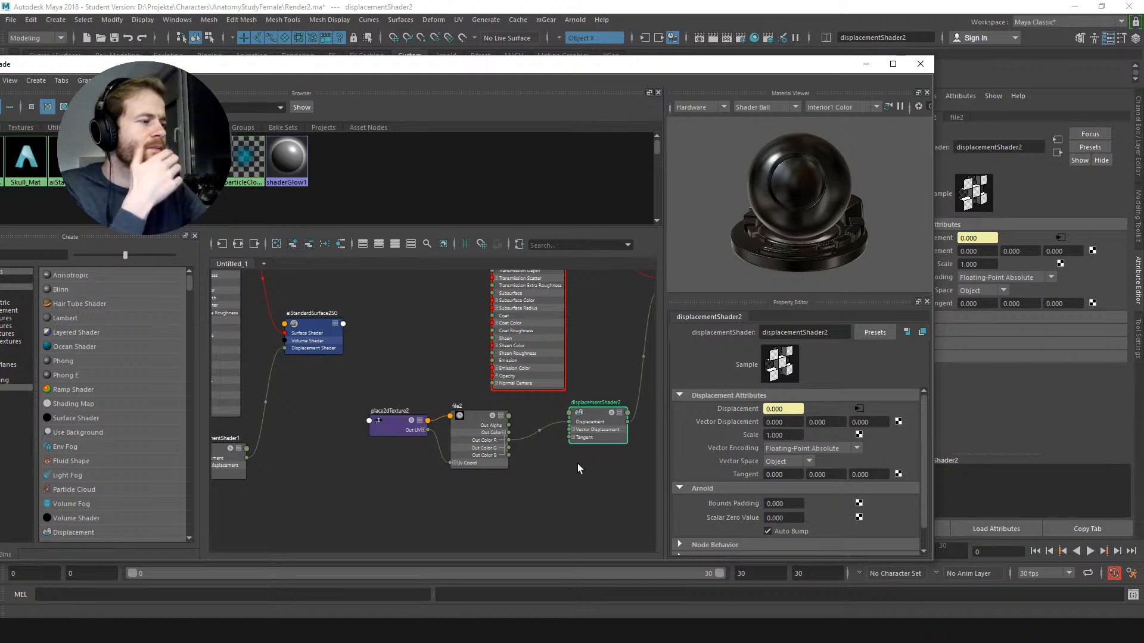
Step: Try file2's Out Alpha as displacementShader2's Displacement input, restore the Out Color R connection, and minimize the Hypershade
{"action": "left_click", "coordinate": [547, 459]}
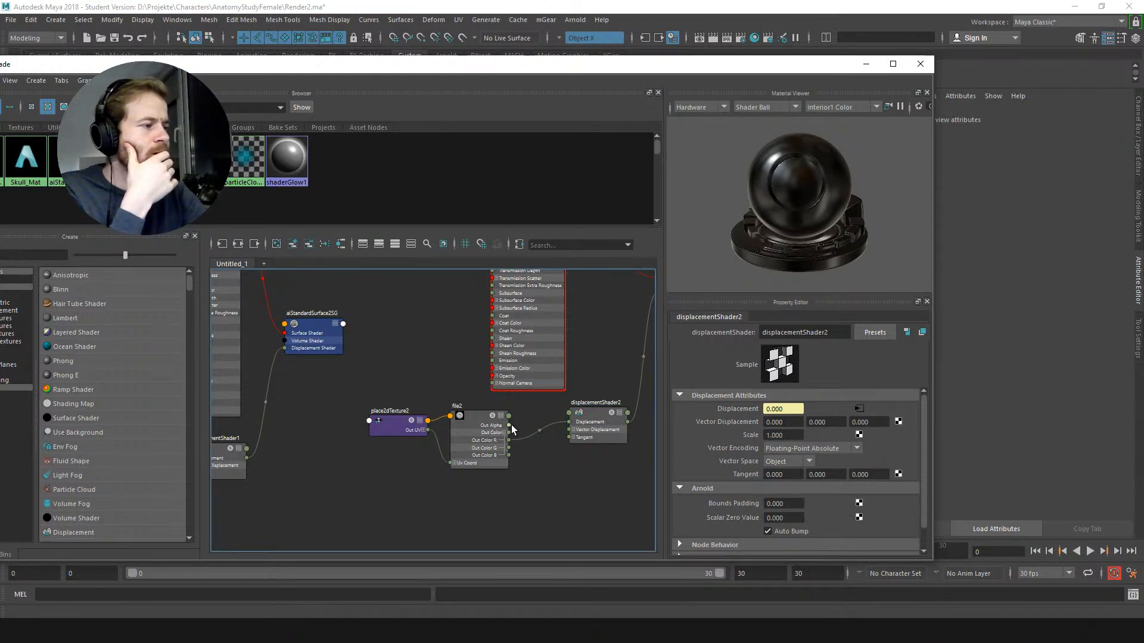
{"action": "left_click_drag", "start_coordinate": [510, 425], "coordinate": [569, 422]}
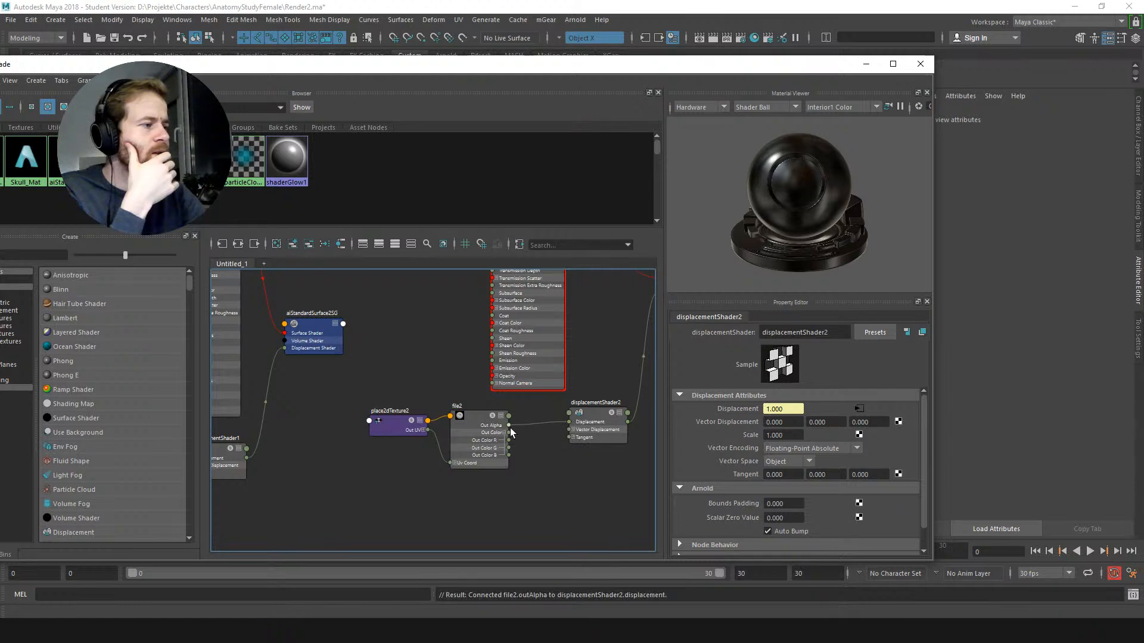
{"action": "left_click_drag", "start_coordinate": [572, 424], "coordinate": [570, 422]}
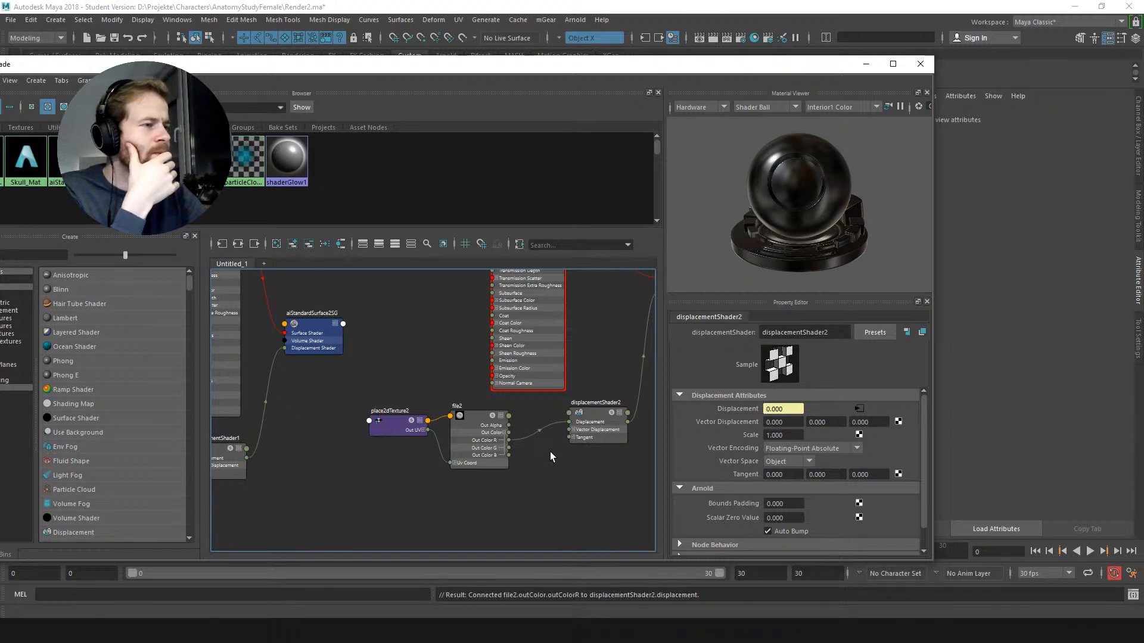
{"action": "left_click", "coordinate": [865, 64]}
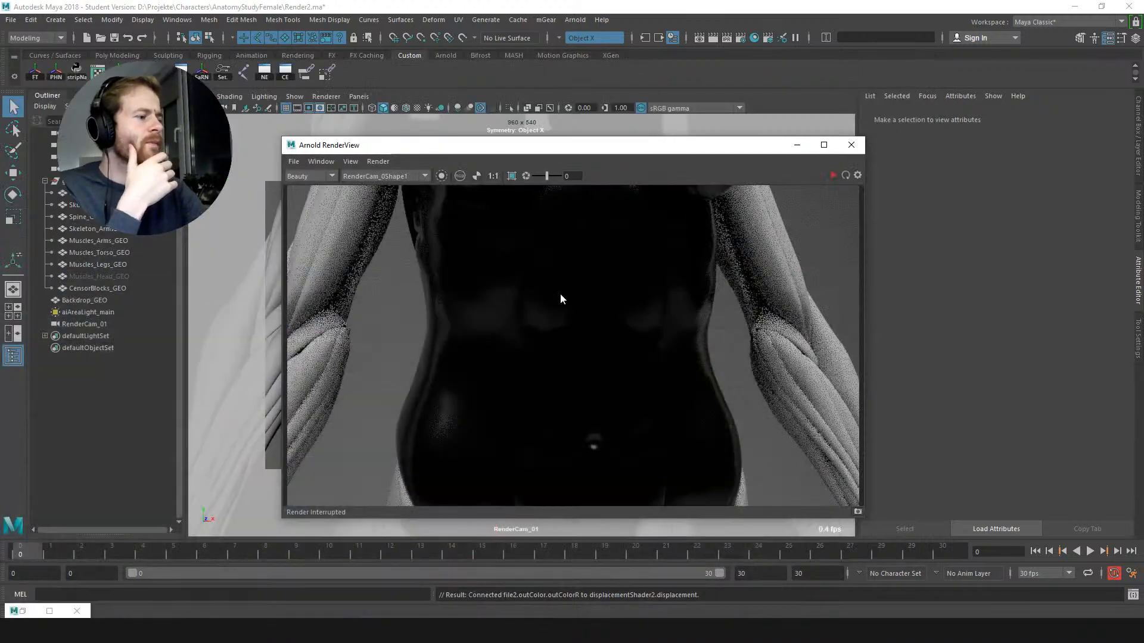
Step: Switch to ZBrush and make musclestorso the active subtool after checking the Multi Map Exporter settings
{"action": "key", "text": "alt+Tab"}
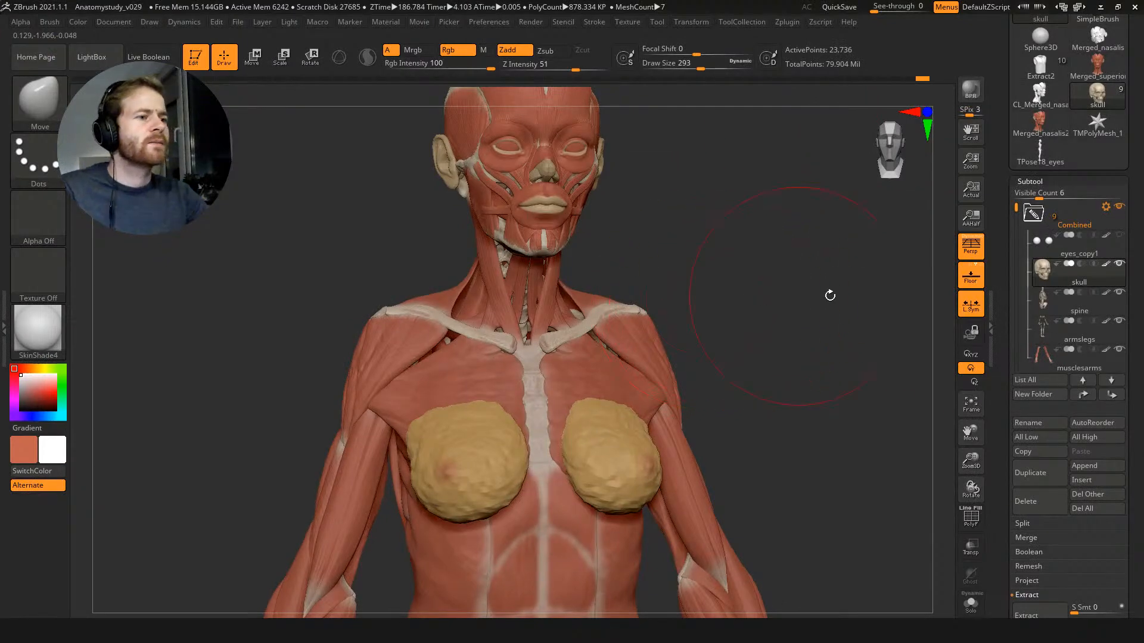
{"action": "left_click", "coordinate": [788, 19]}
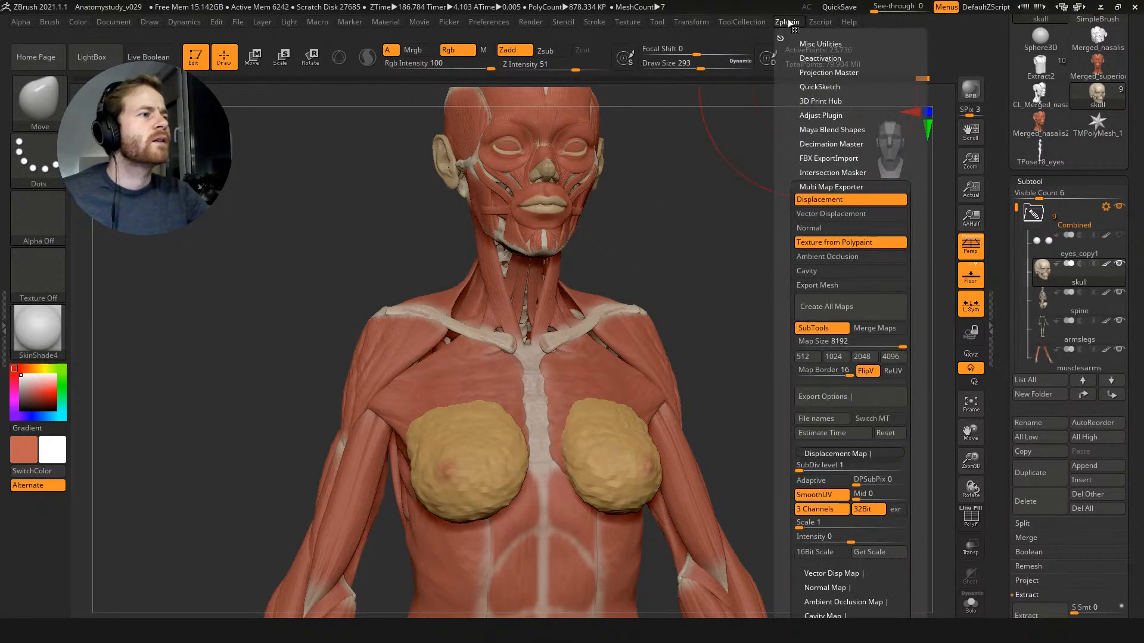
{"action": "left_click_drag", "start_coordinate": [1016, 208], "coordinate": [1016, 261]}
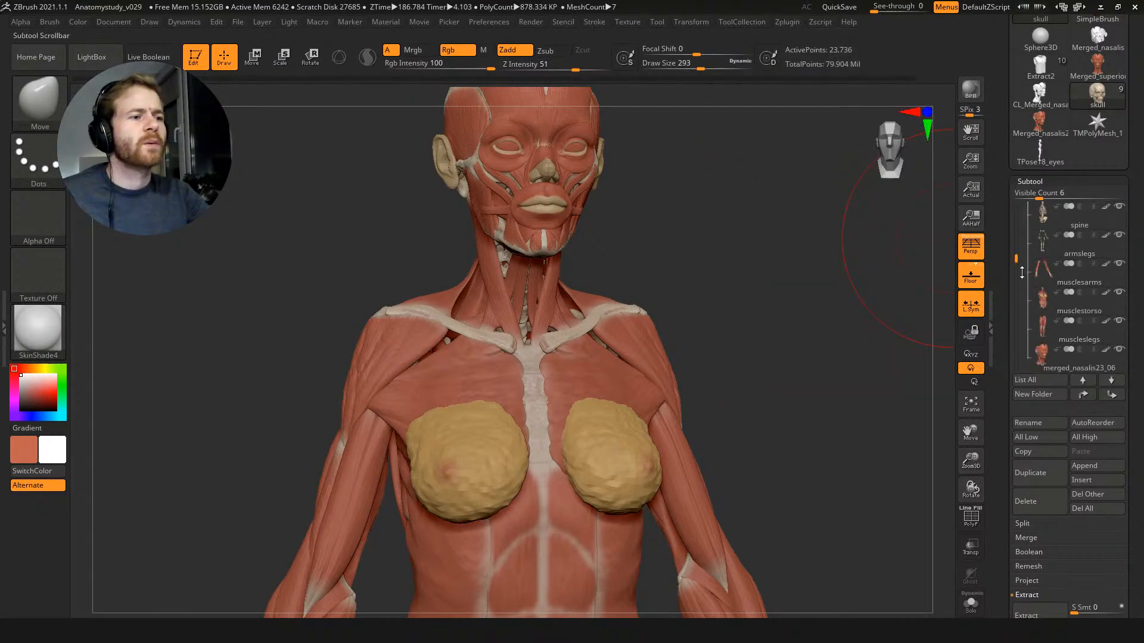
{"action": "left_click", "coordinate": [1072, 301]}
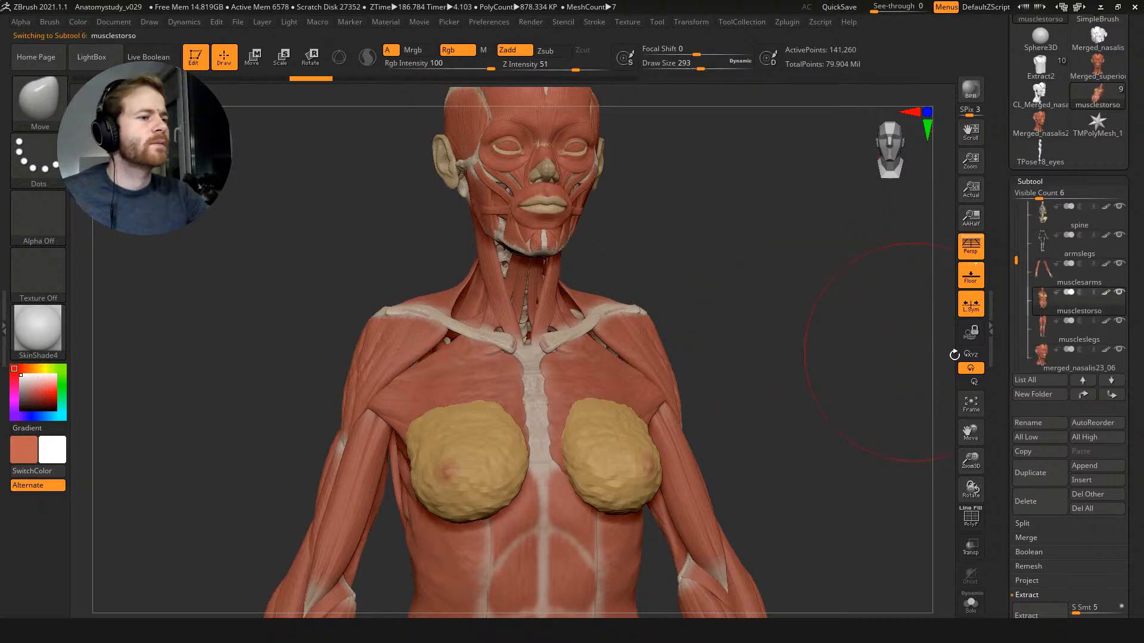
Step: Turn off SubTools, 3 Channels and Texture from Polypaint in the Multi Map Exporter, leaving only Displacement for export
{"action": "left_click", "coordinate": [787, 22]}
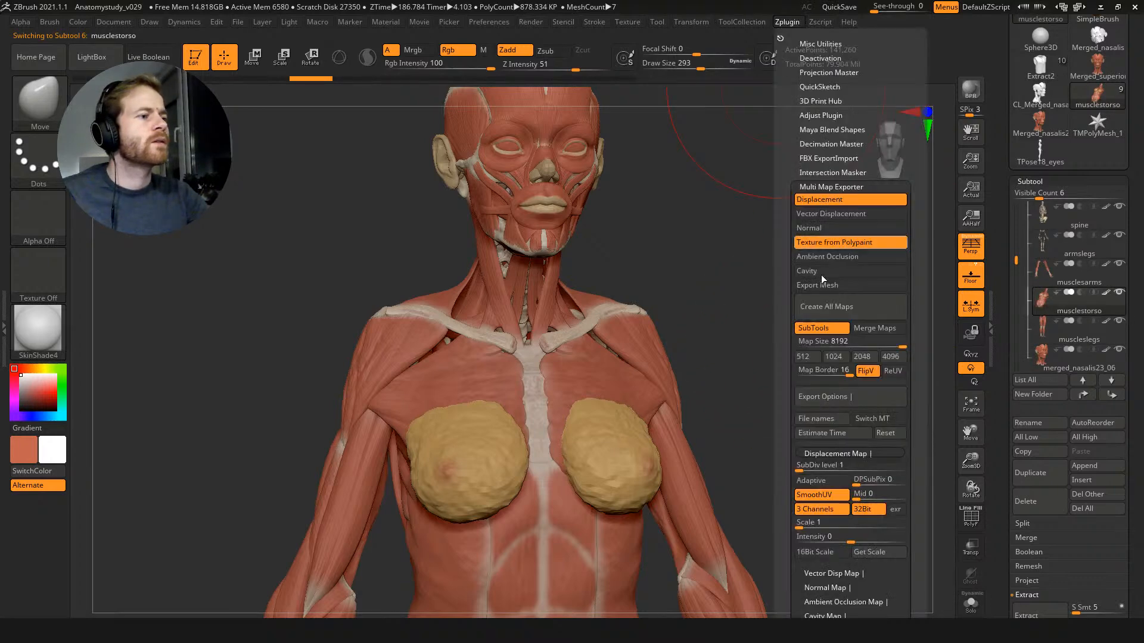
{"action": "left_click", "coordinate": [813, 328]}
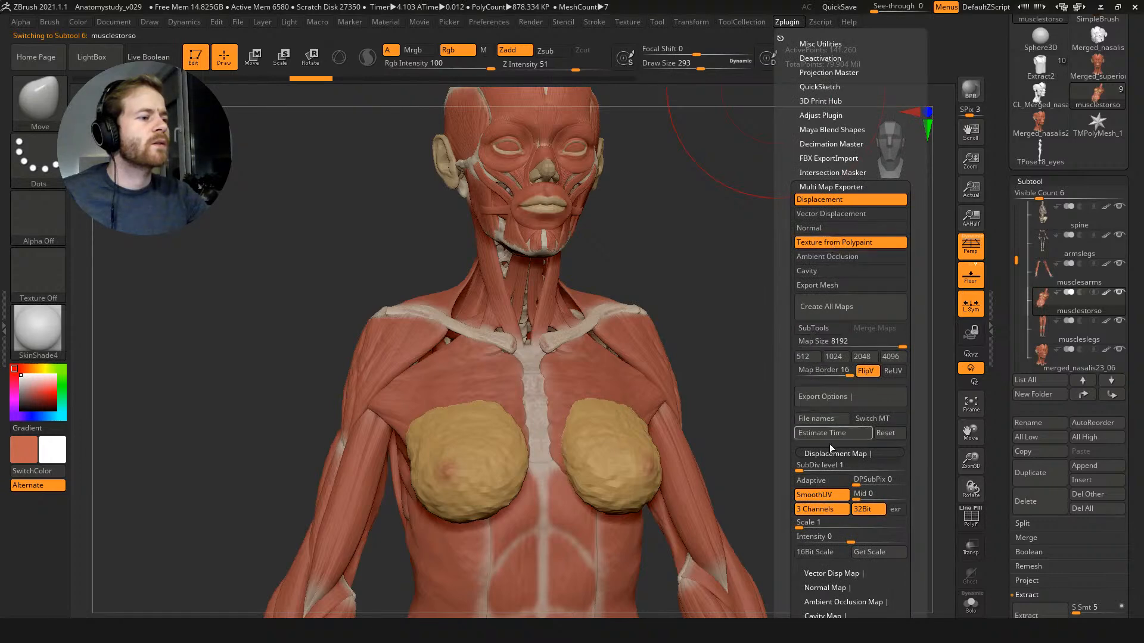
{"action": "left_click", "coordinate": [824, 510]}
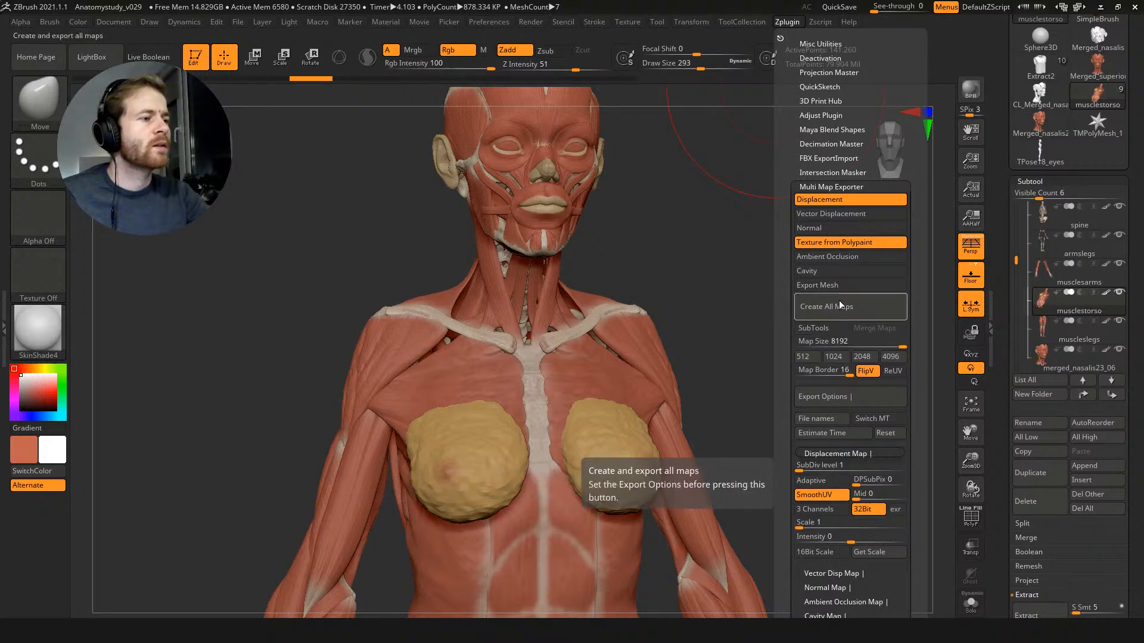
{"action": "left_click", "coordinate": [839, 243]}
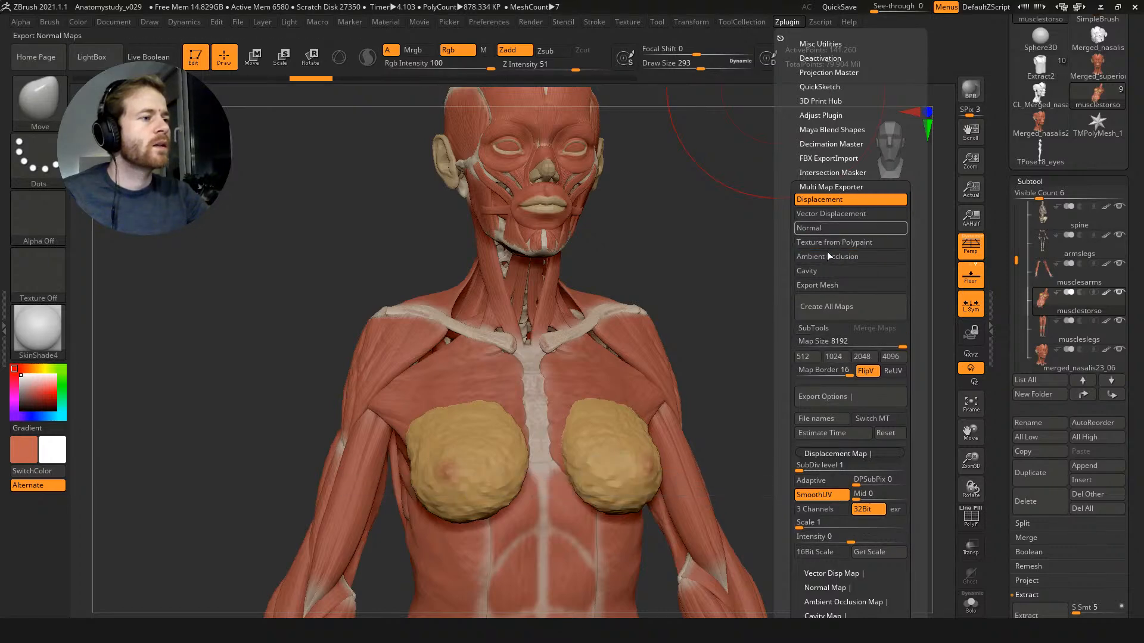
Step: Create the displacement map and save it as musclestorso.tif in a new Textures_v03 folder inside AnatomyStudyFemale
{"action": "left_click", "coordinate": [836, 306]}
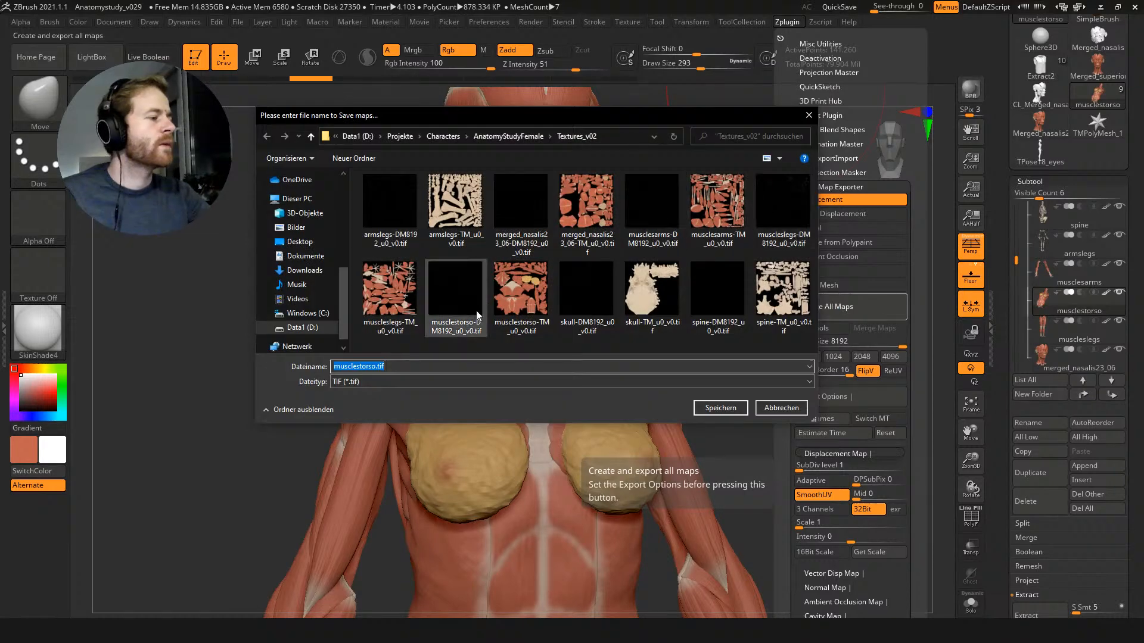
{"action": "left_click", "coordinate": [536, 137]}
{"action": "key", "text": "ctrl+shift+n"}
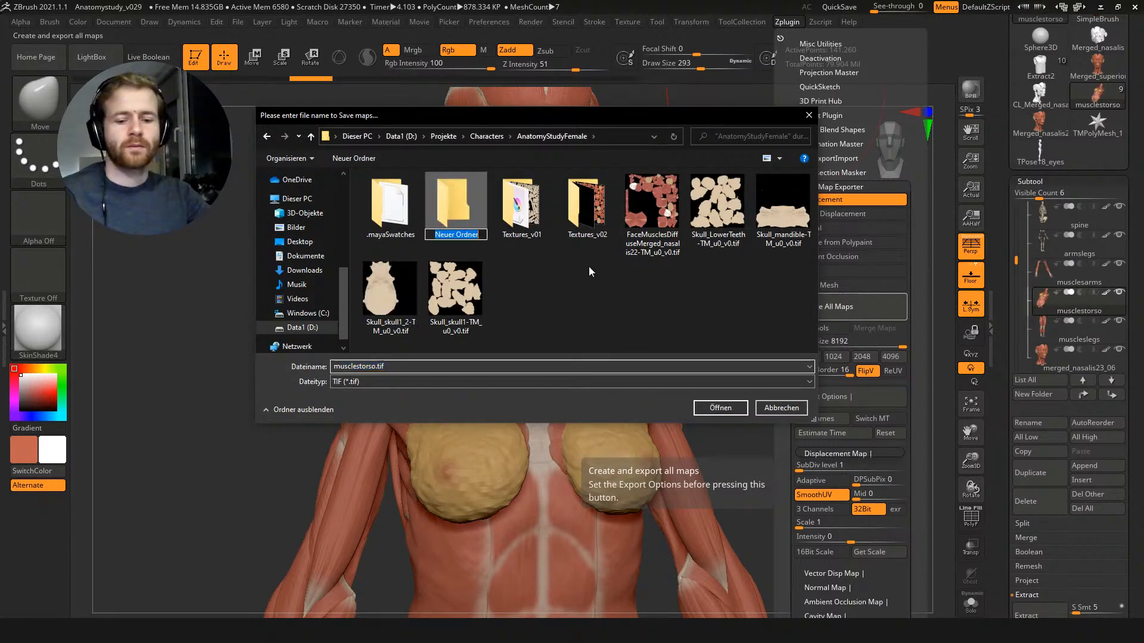
{"action": "type", "text": "Textures_"}
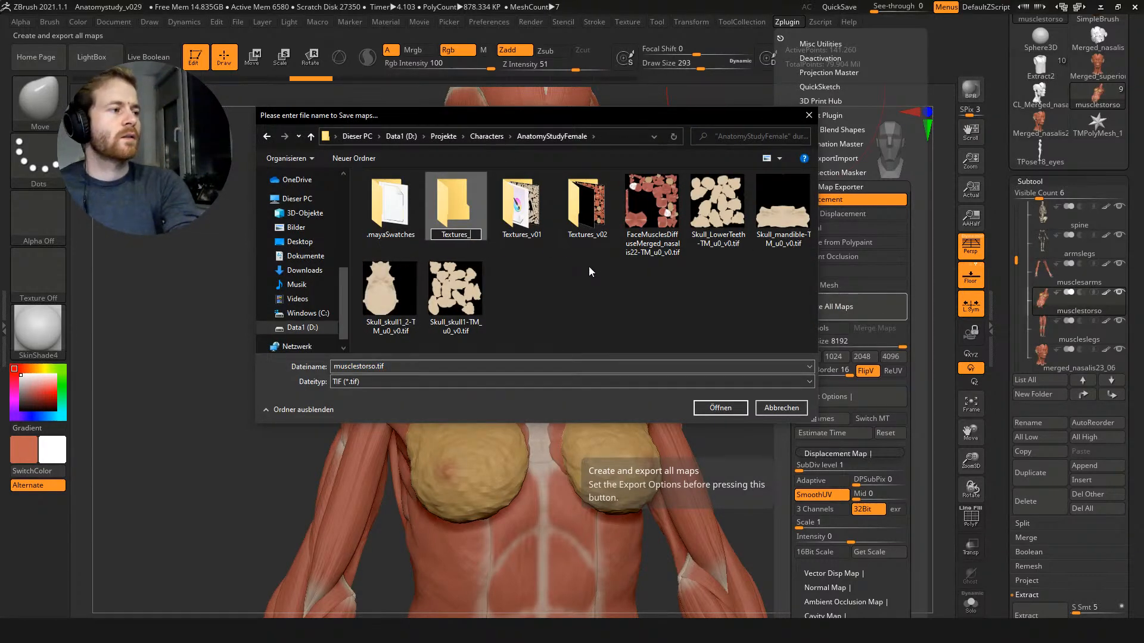
{"action": "type", "text": "v02"}
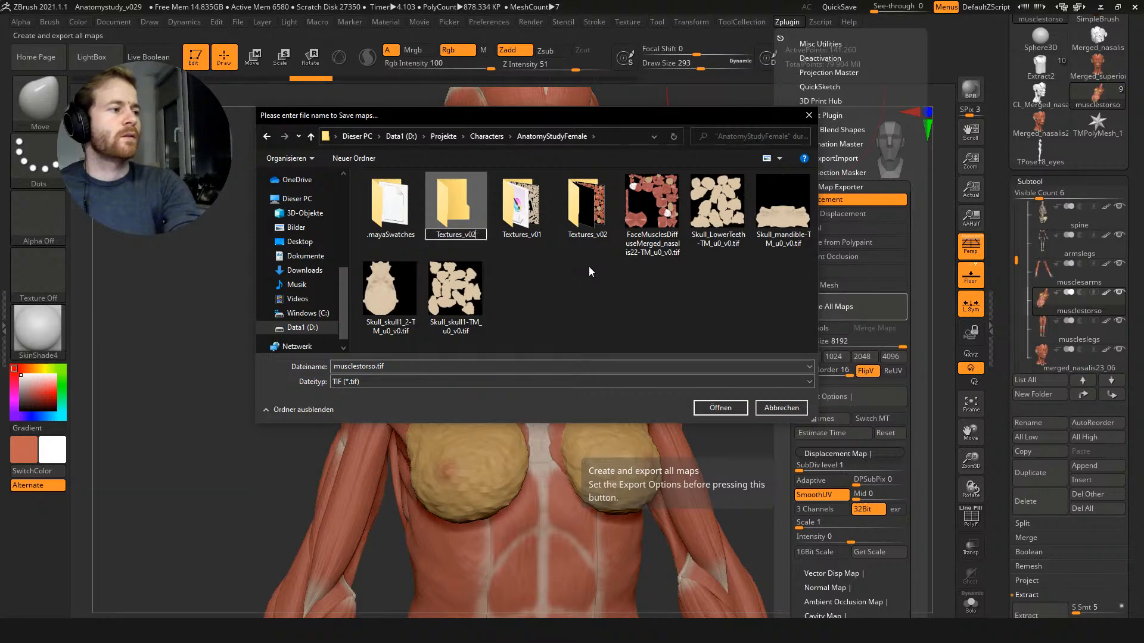
{"action": "key", "text": "Return"}
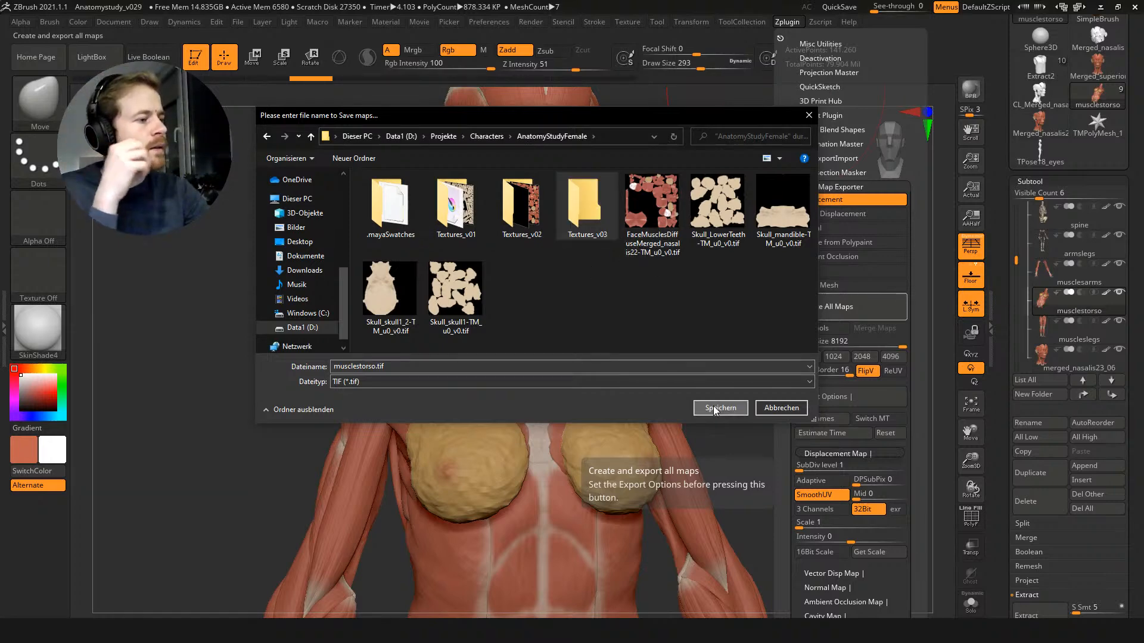
{"action": "left_click", "coordinate": [705, 410]}
{"action": "left_click", "coordinate": [705, 410]}
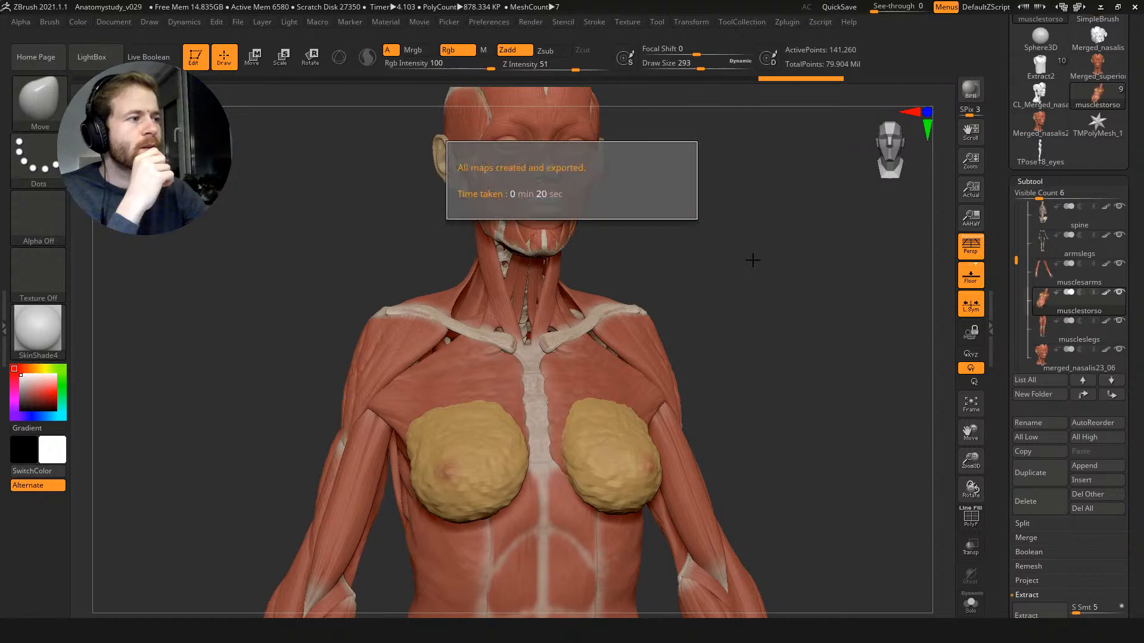
Step: Return to Maya and load musclestorso-DM8192_u0_v0.tif from Textures_v03 into the file2 node
{"action": "left_click", "coordinate": [1101, 6]}
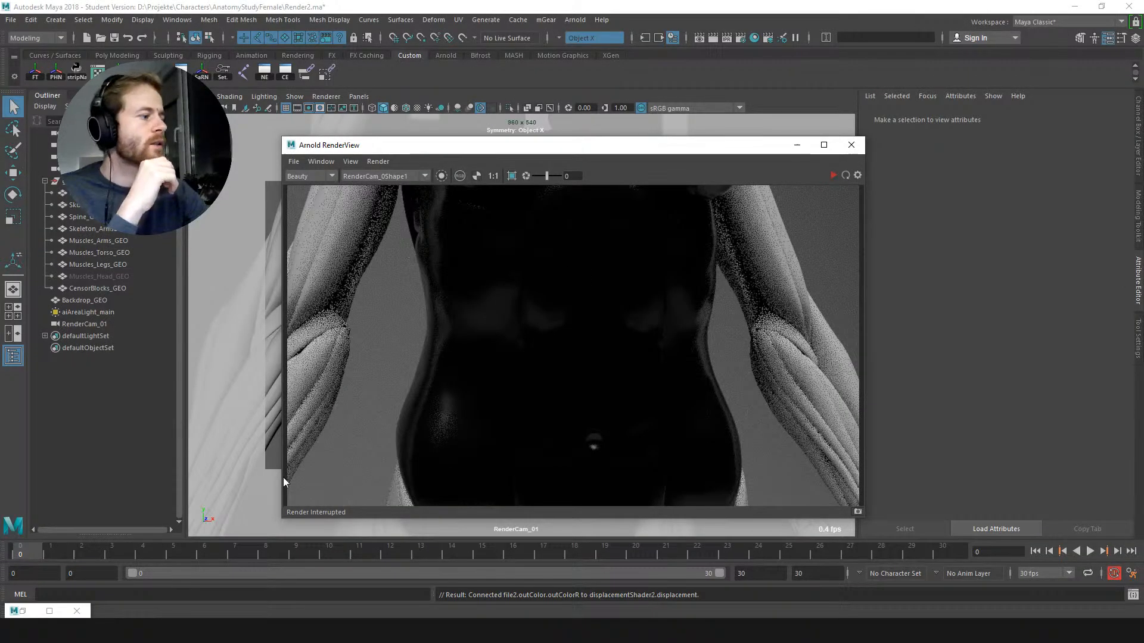
{"action": "left_click", "coordinate": [14, 611]}
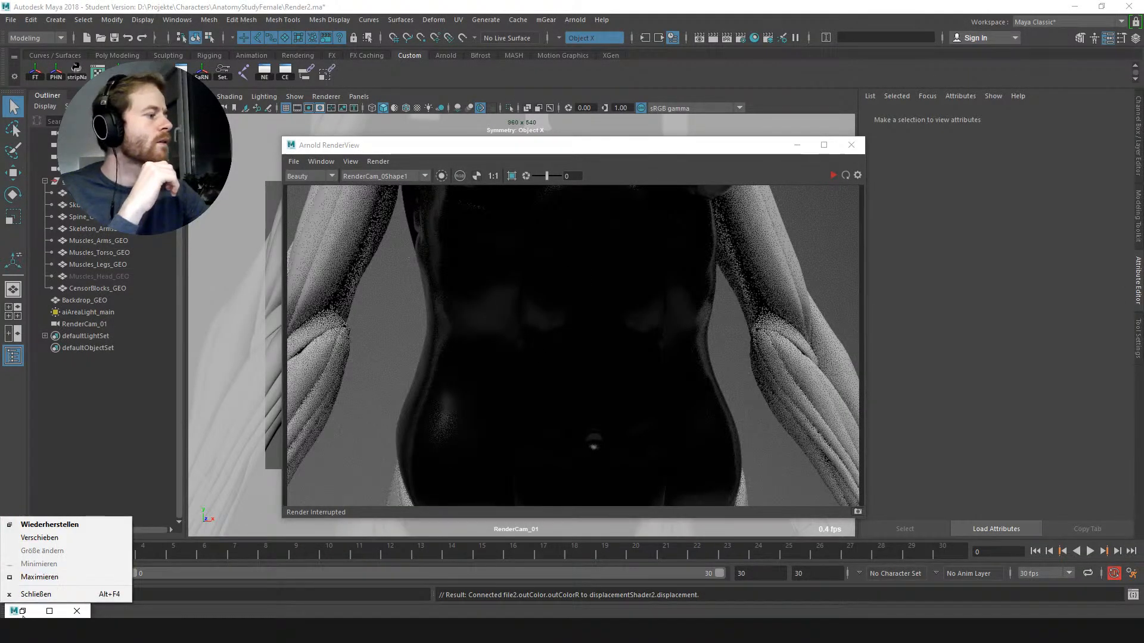
{"action": "left_click", "coordinate": [4, 578]}
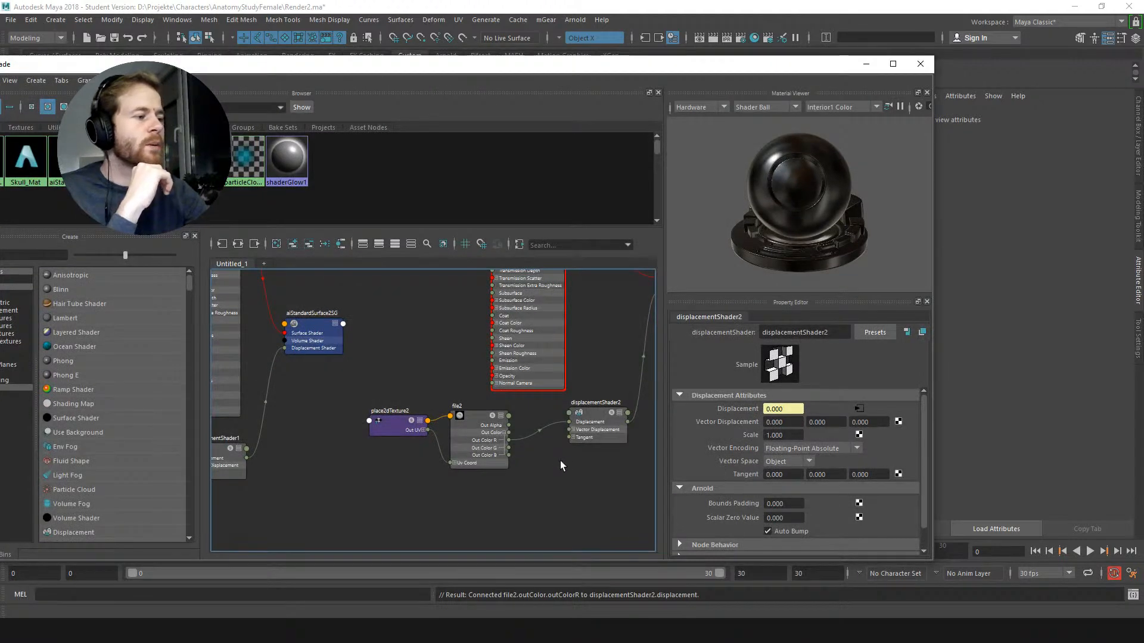
{"action": "left_click", "coordinate": [486, 419]}
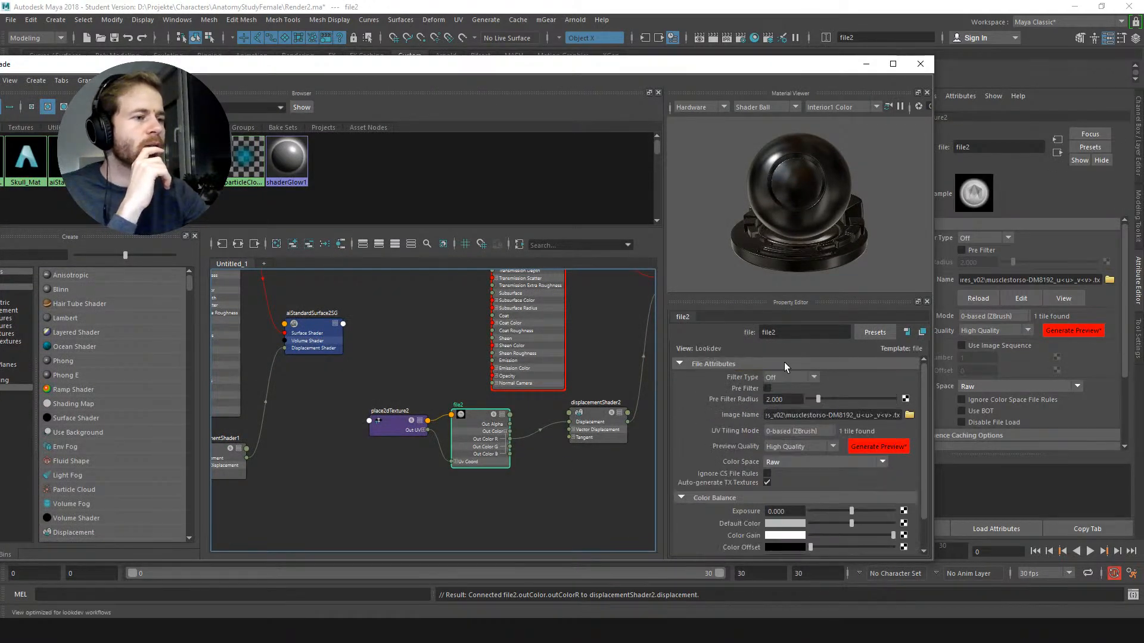
{"action": "left_click", "coordinate": [910, 415]}
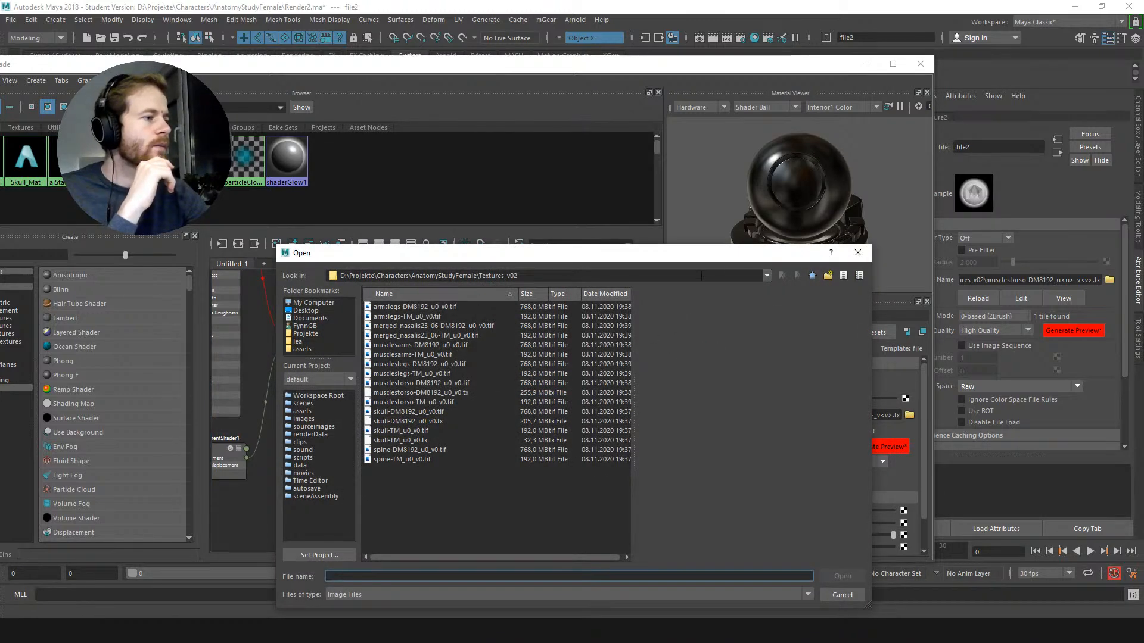
{"action": "left_click", "coordinate": [812, 275]}
{"action": "left_click", "coordinate": [421, 335]}
{"action": "double_click", "coordinate": [421, 335]}
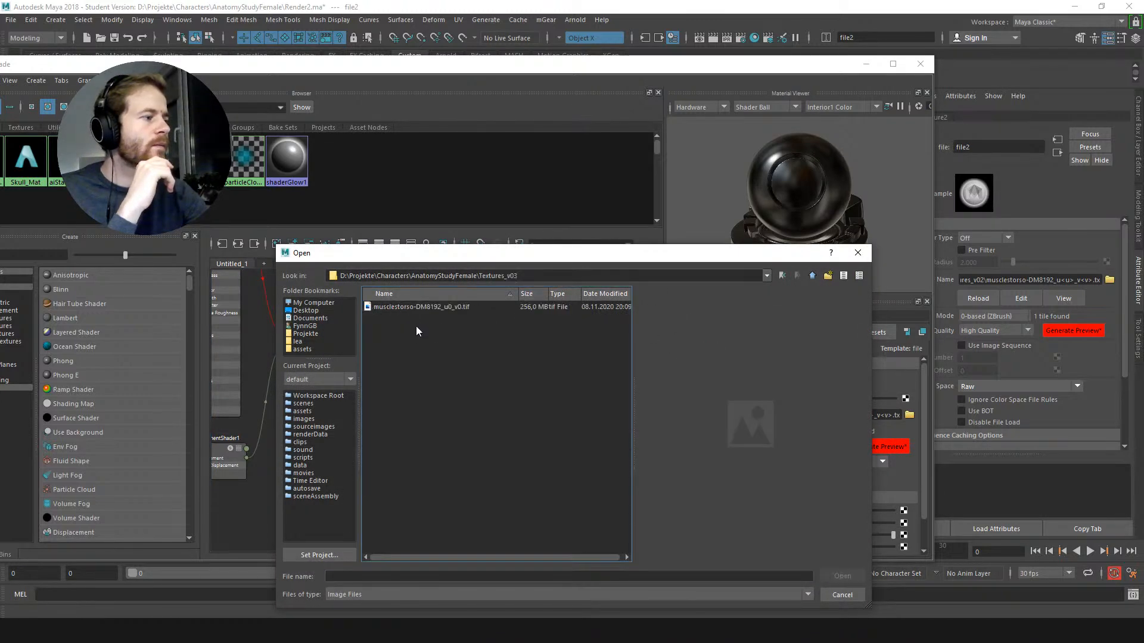
{"action": "double_click", "coordinate": [421, 306]}
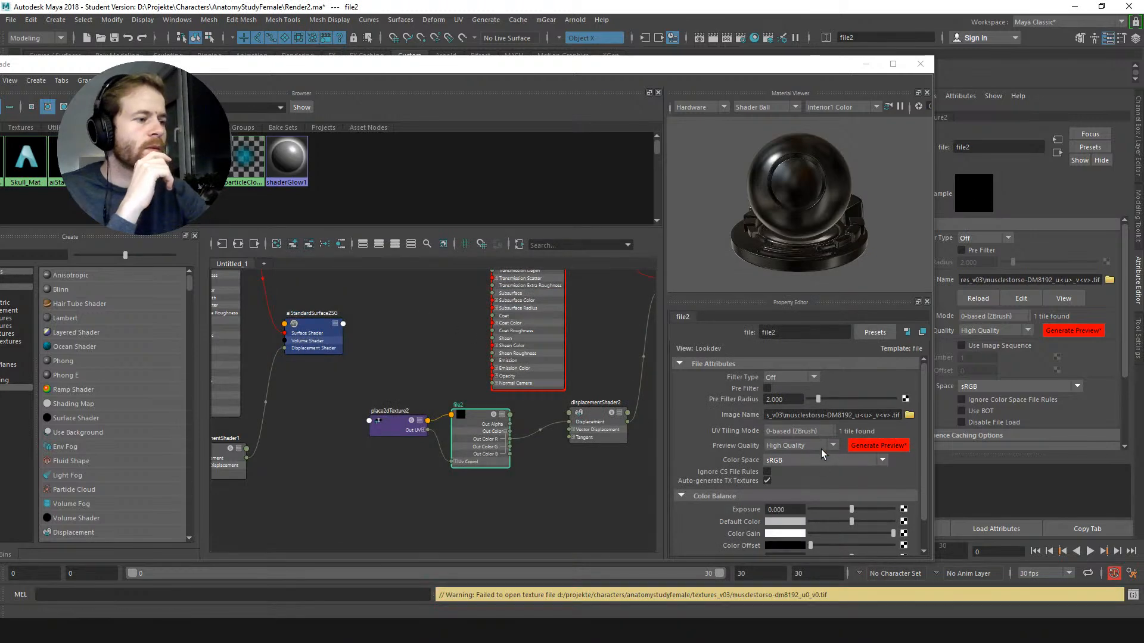
Step: Set file2's UV Tiling Mode to Off and its Color Space to Raw
{"action": "left_click", "coordinate": [814, 427]}
{"action": "left_click", "coordinate": [807, 444]}
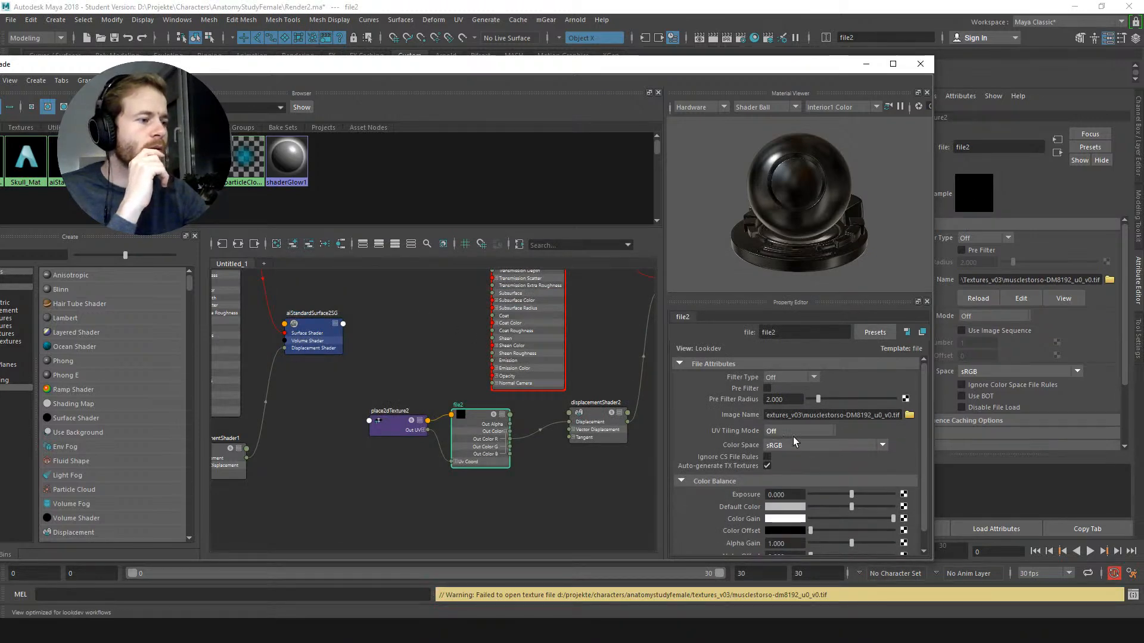
{"action": "left_click", "coordinate": [796, 445]}
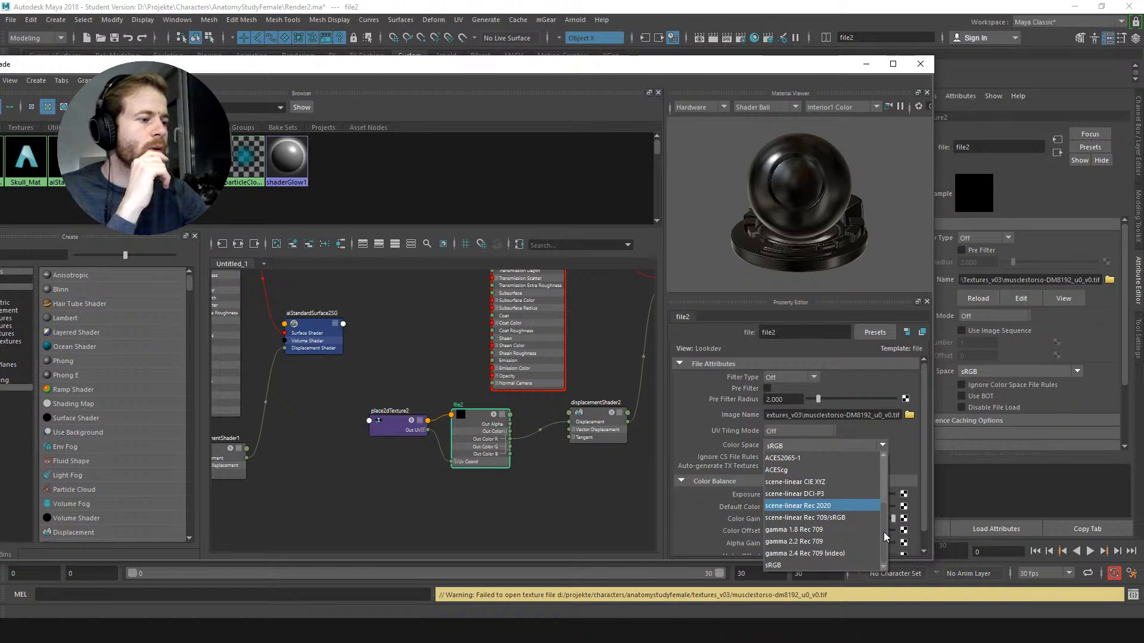
{"action": "scroll", "coordinate": [881, 501], "scroll_direction": "up", "scroll_amount": 2}
{"action": "left_click", "coordinate": [835, 506]}
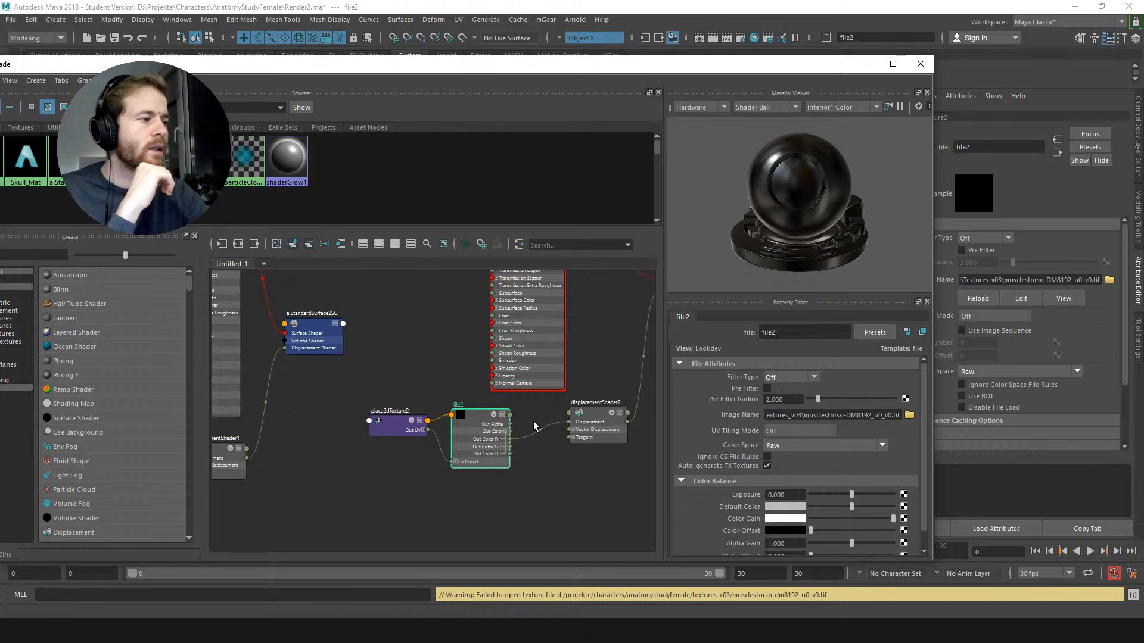
Step: Test-render the scene in the Arnold RenderView, inspect the torso's displacement and stop the render
{"action": "left_click", "coordinate": [866, 66]}
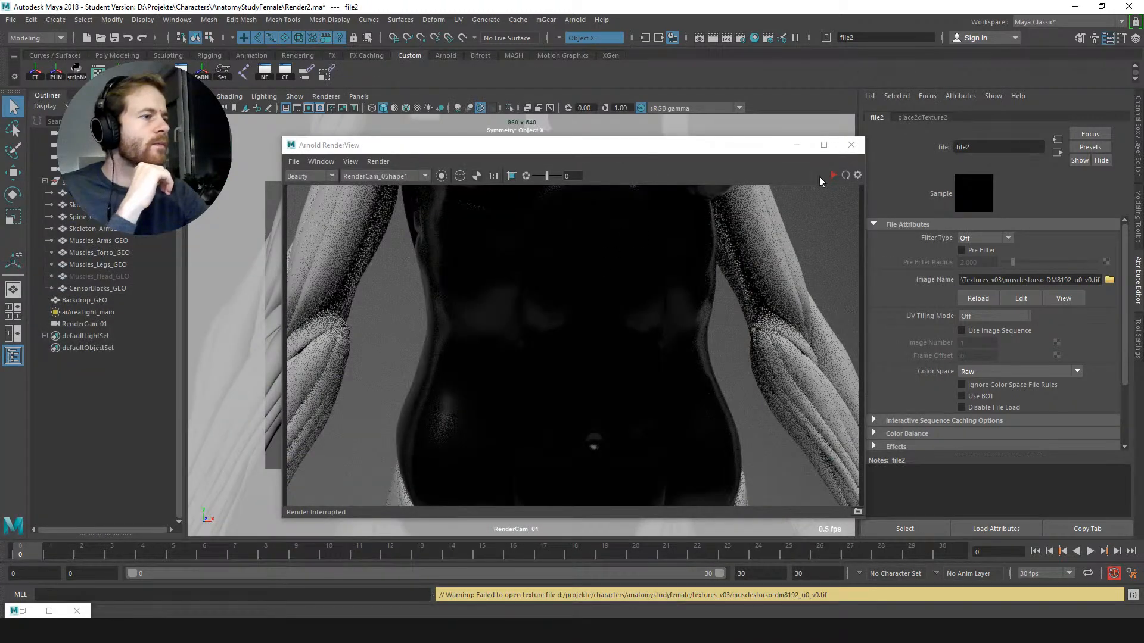
{"action": "left_click", "coordinate": [832, 174]}
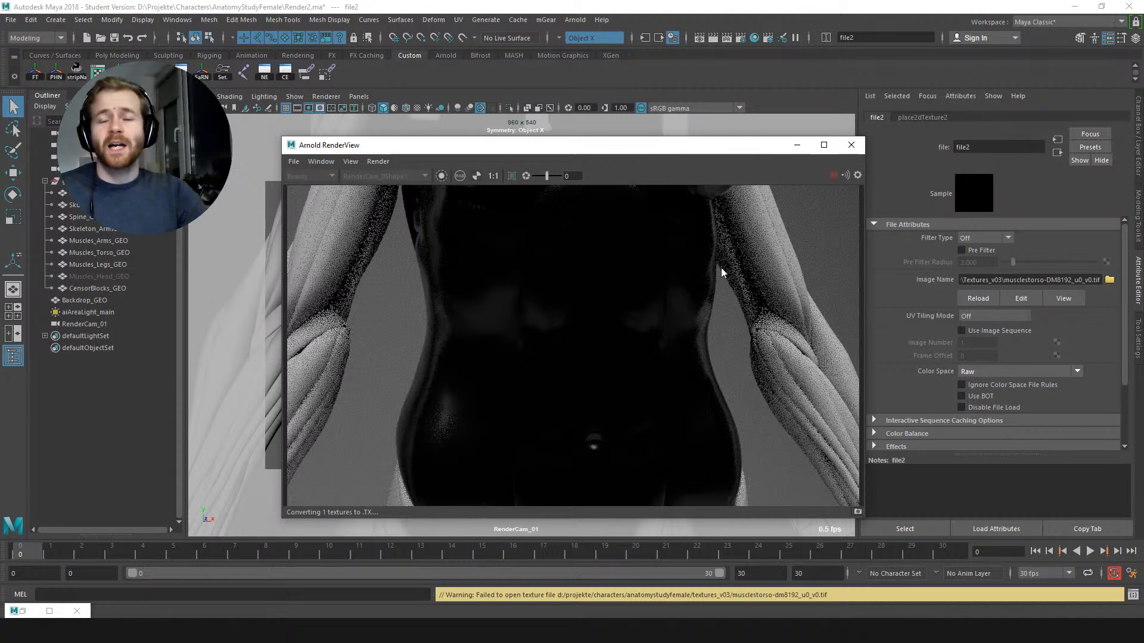
{"action": "scroll", "coordinate": [721, 267], "scroll_direction": "up", "scroll_amount": 5}
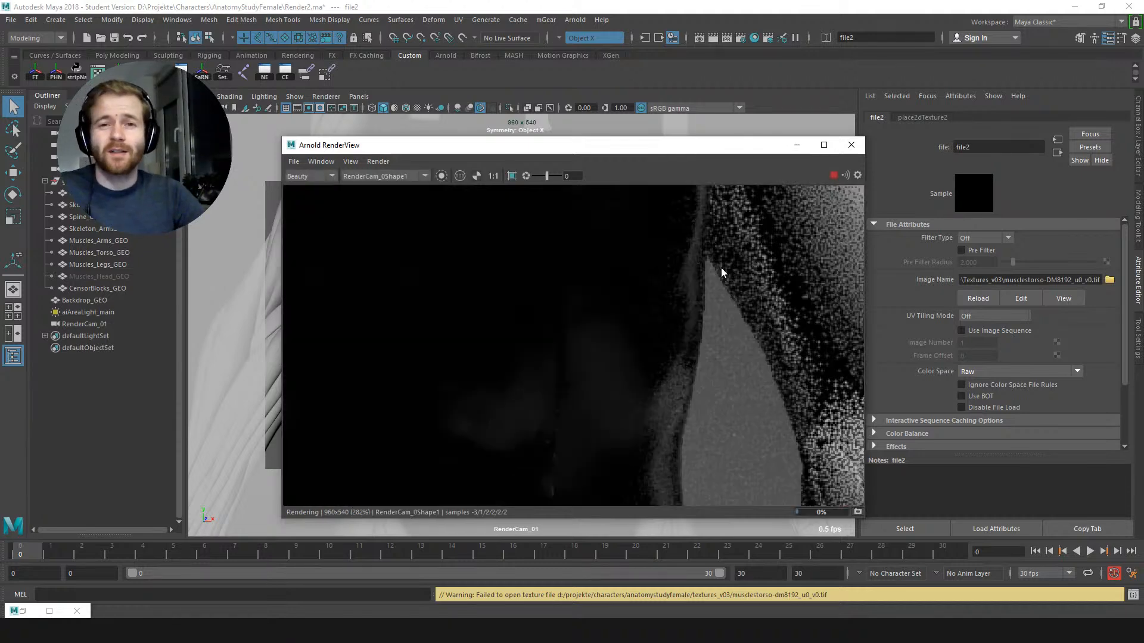
{"action": "scroll", "coordinate": [693, 311], "scroll_direction": "down", "scroll_amount": 5}
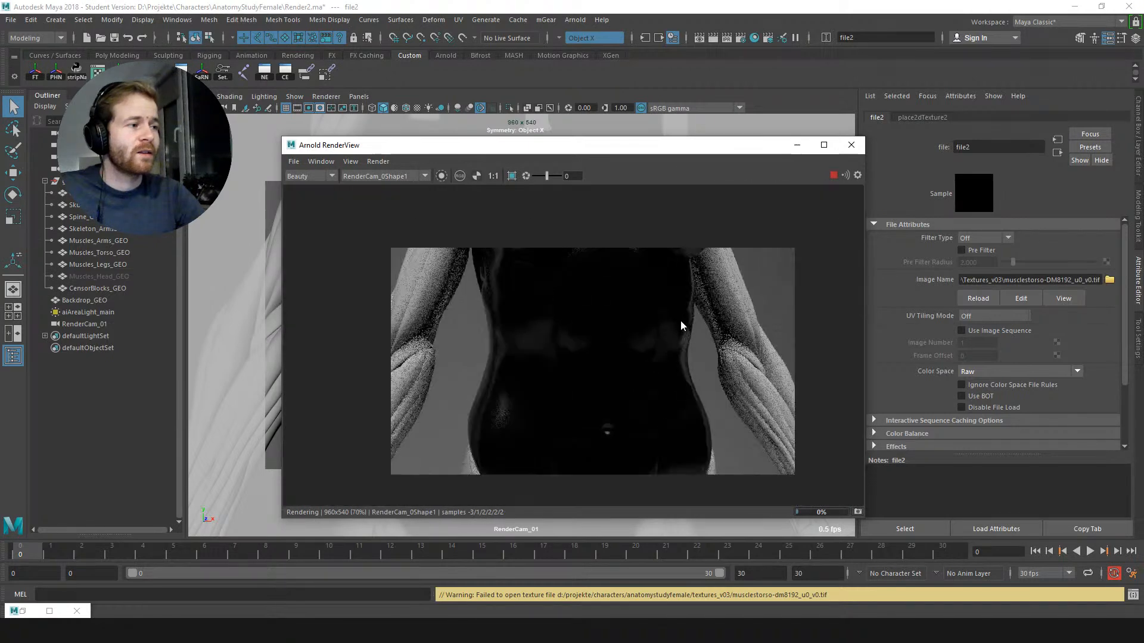
{"action": "middle_click_drag", "start_coordinate": [657, 327], "coordinate": [677, 288]}
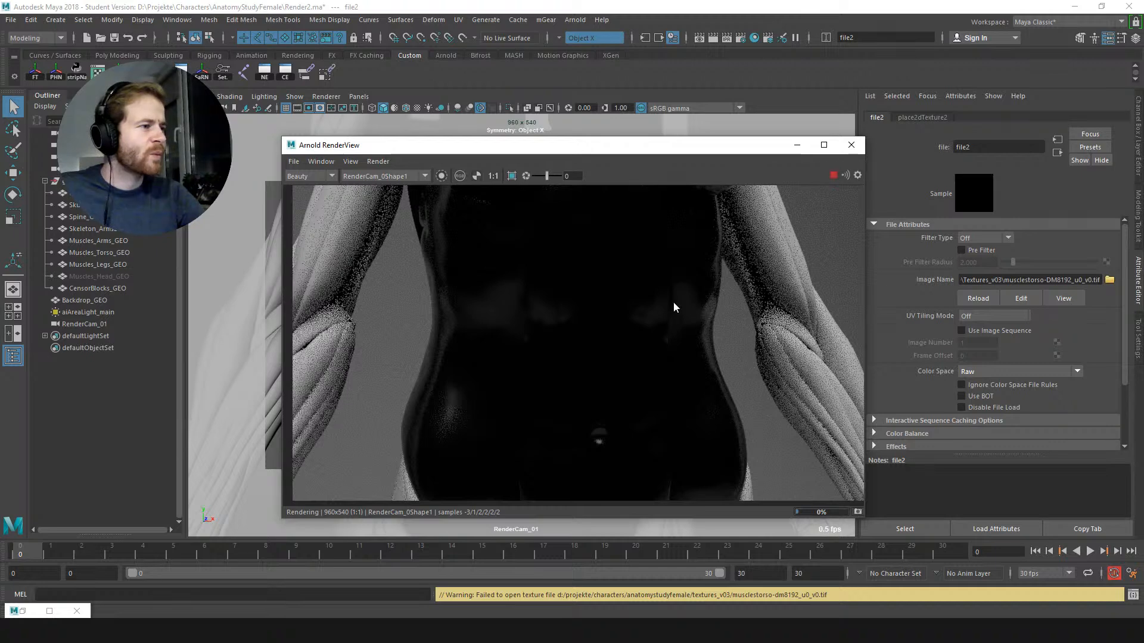
{"action": "scroll", "coordinate": [671, 315], "scroll_direction": "down", "scroll_amount": 2}
{"action": "scroll", "coordinate": [670, 313], "scroll_direction": "up", "scroll_amount": 2}
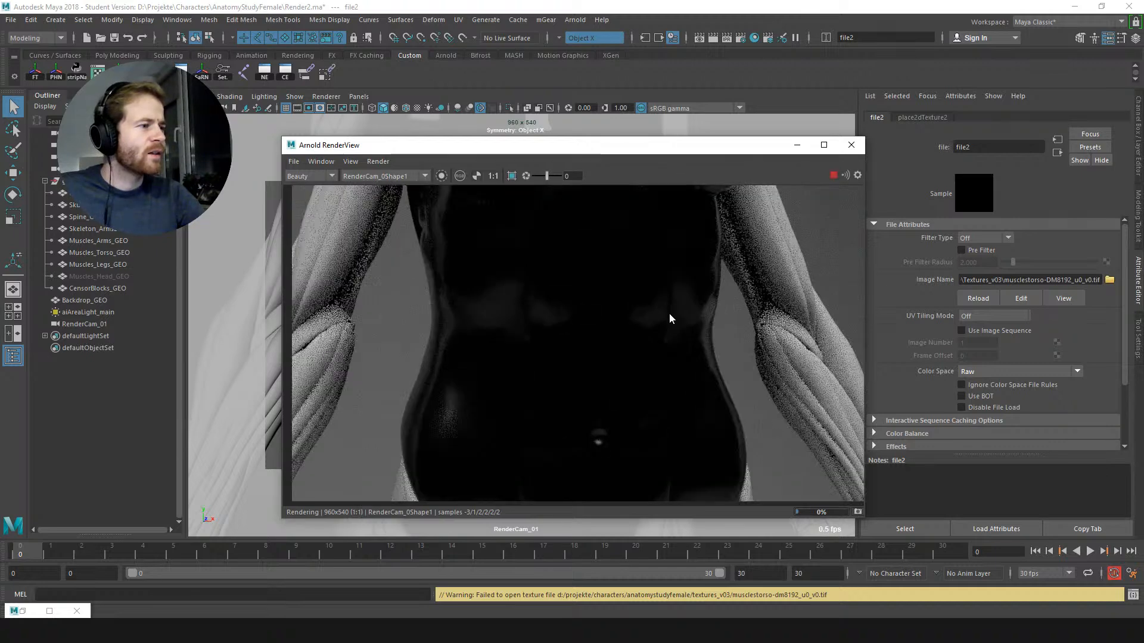
{"action": "left_click", "coordinate": [833, 176]}
Step: Update the full scene in the Arnold RenderView, render the torso again and close the render window
{"action": "left_click", "coordinate": [575, 20]}
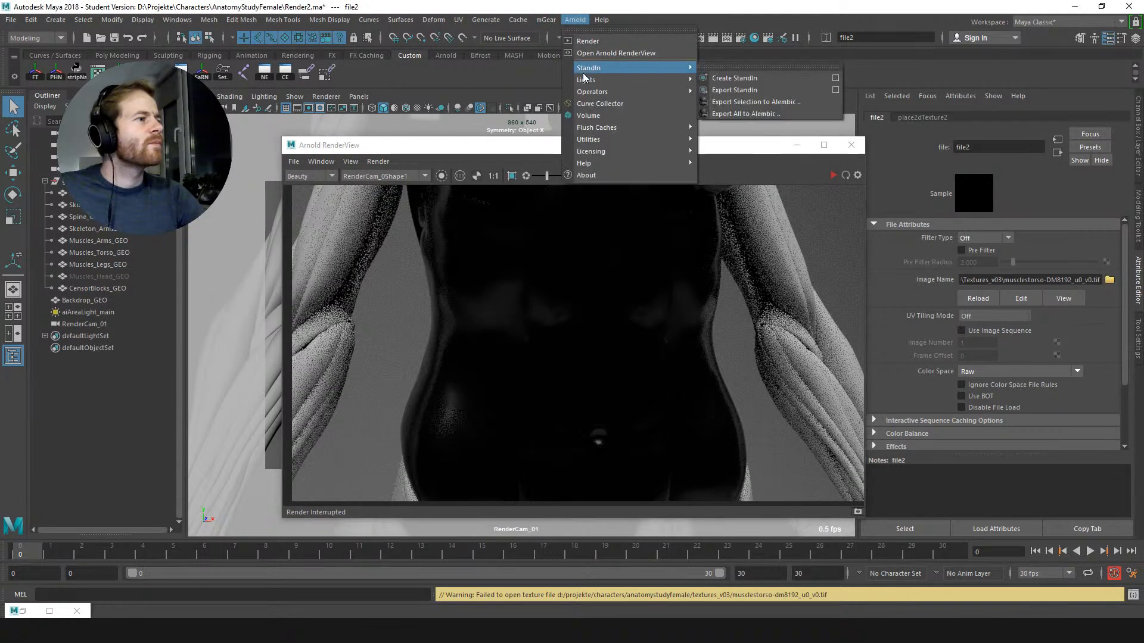
{"action": "mouse_move", "coordinate": [656, 127]}
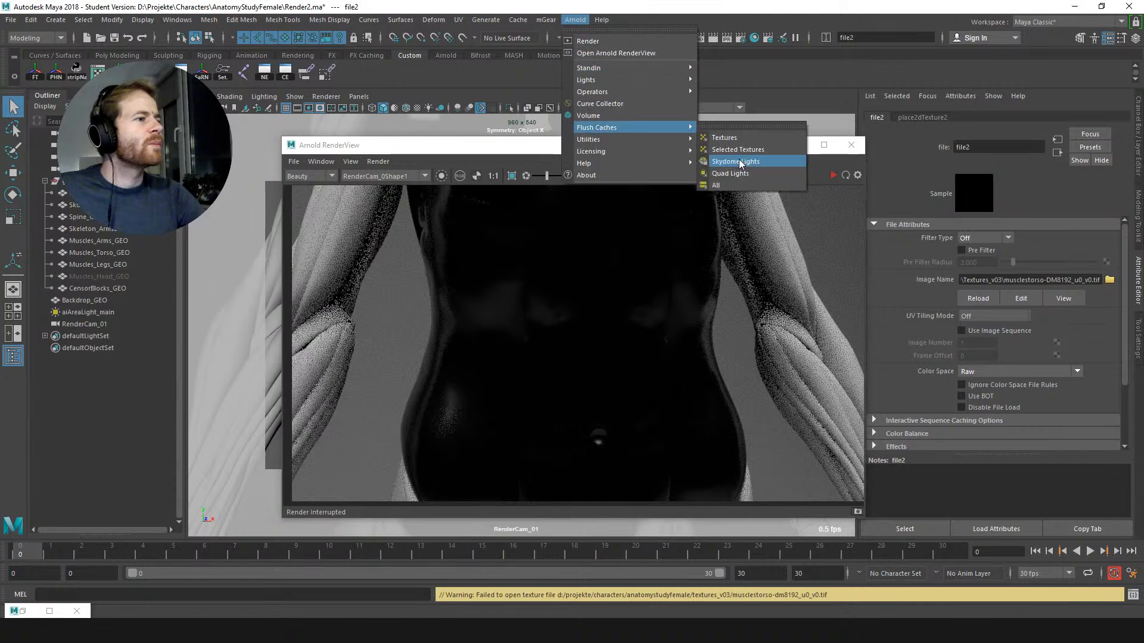
{"action": "left_click", "coordinate": [444, 145]}
{"action": "left_click", "coordinate": [377, 162]}
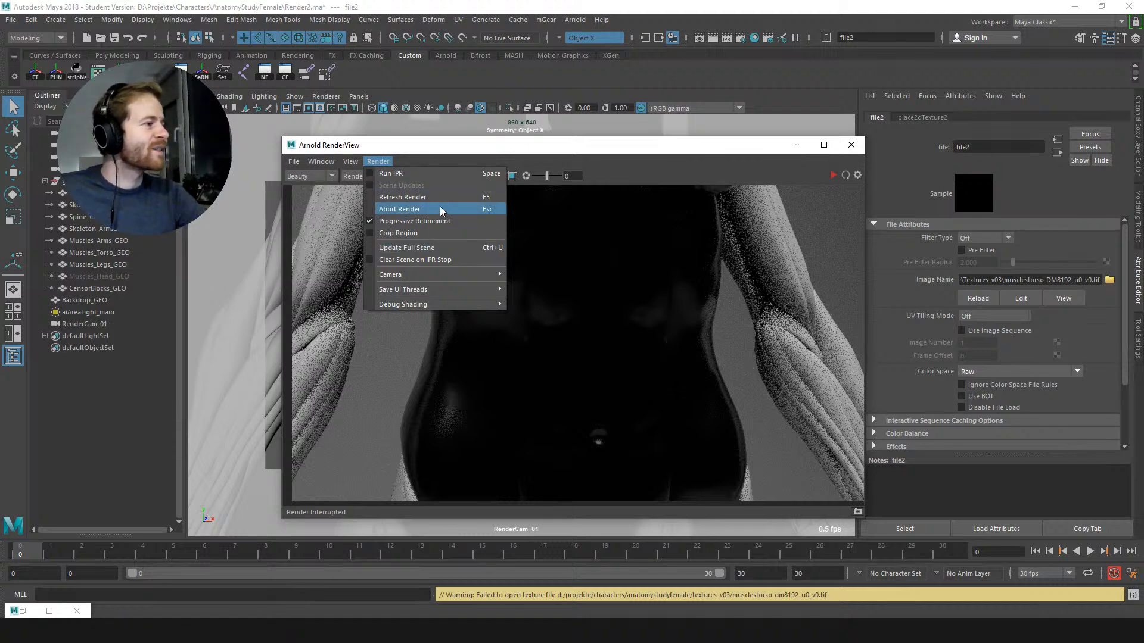
{"action": "left_click", "coordinate": [434, 247]}
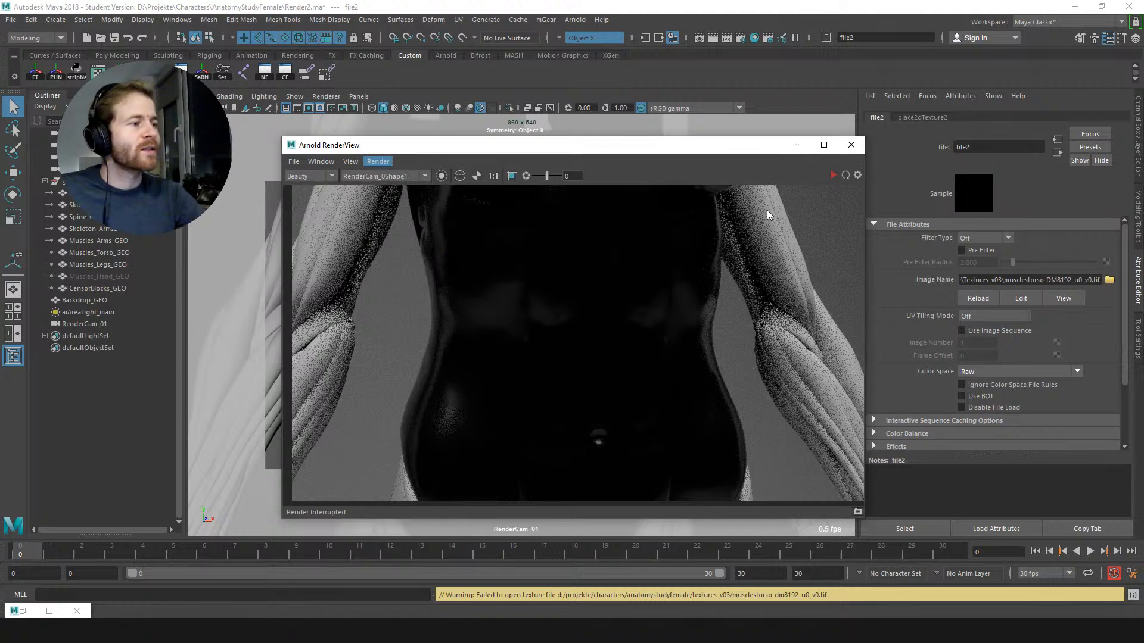
{"action": "left_click", "coordinate": [834, 174]}
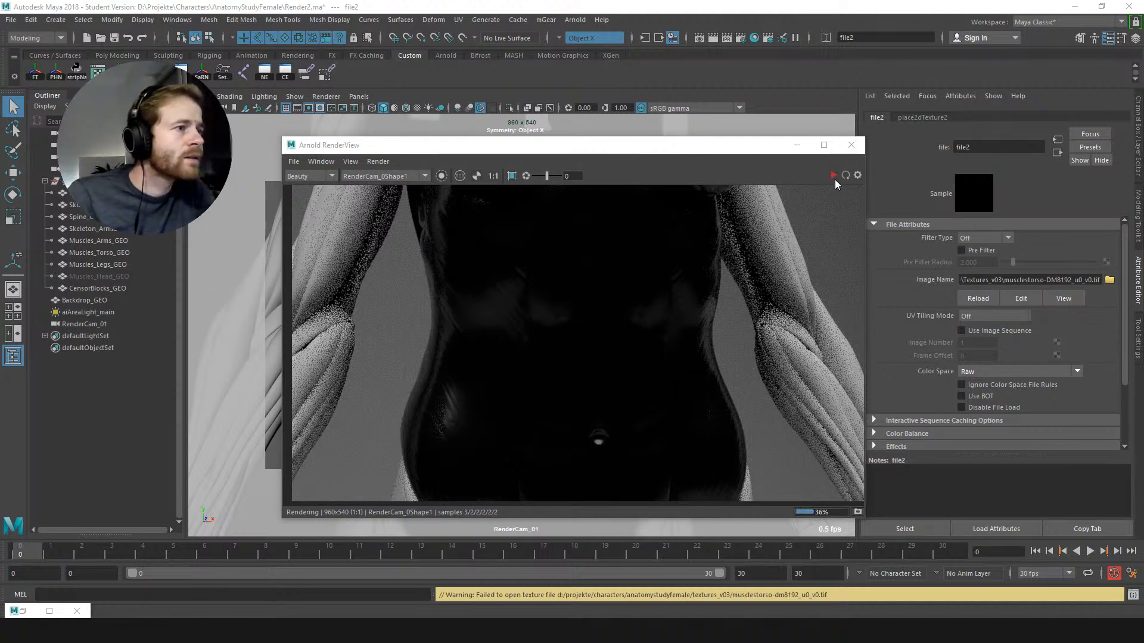
{"action": "left_click", "coordinate": [851, 153]}
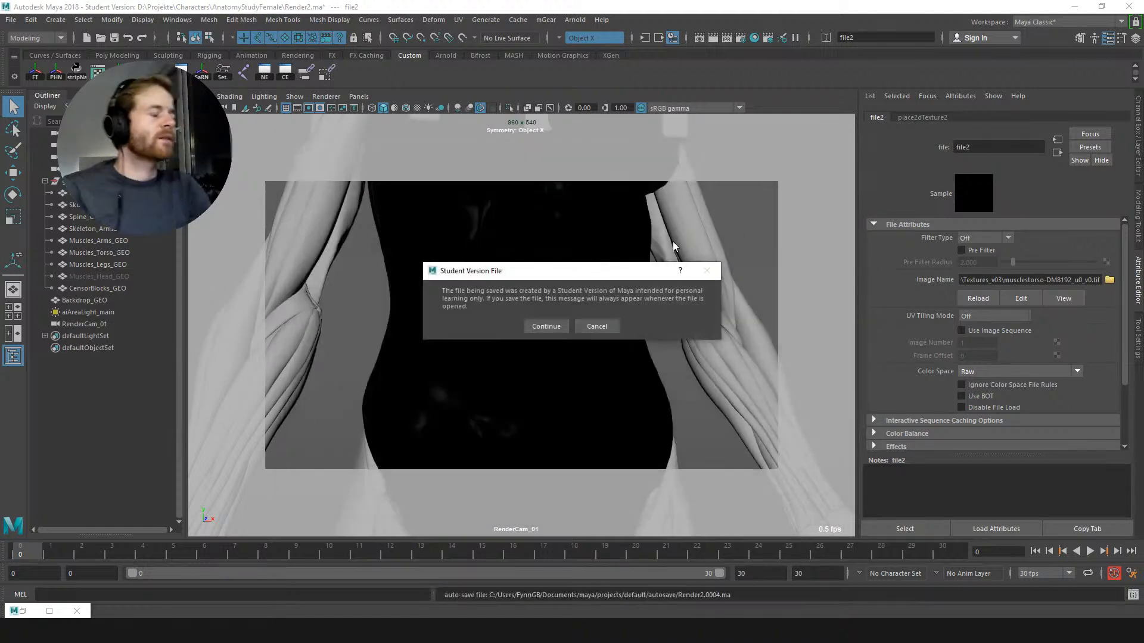
{"action": "left_click", "coordinate": [596, 326]}
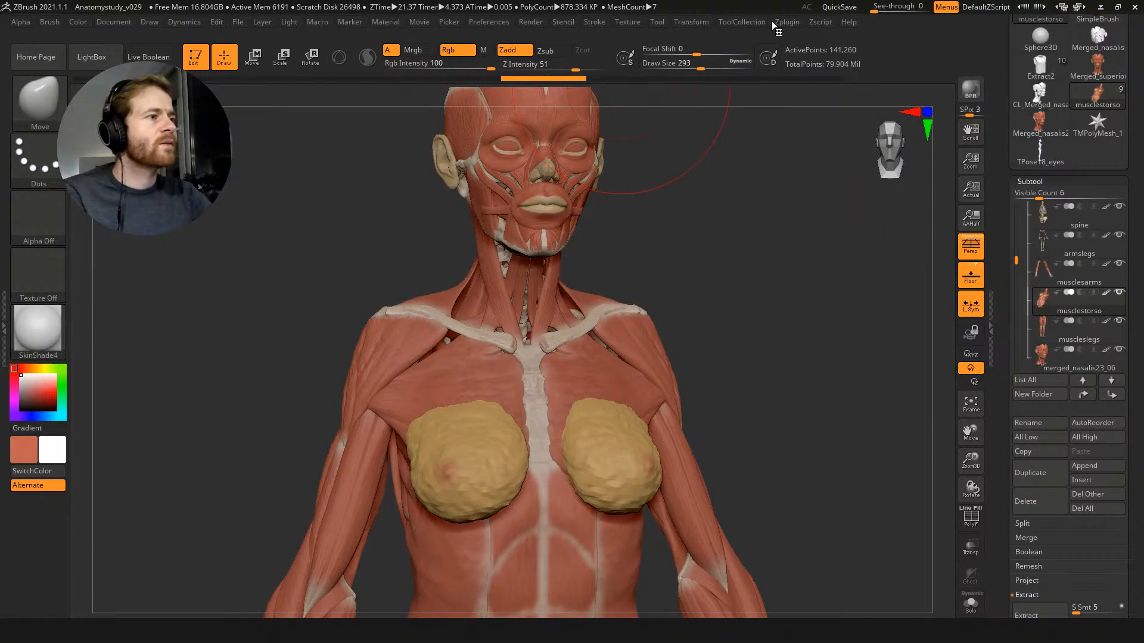
Step: Switch to ZBrush, turn on SubTools in the Multi Map Exporter and start creating all maps
{"action": "left_click", "coordinate": [778, 22]}
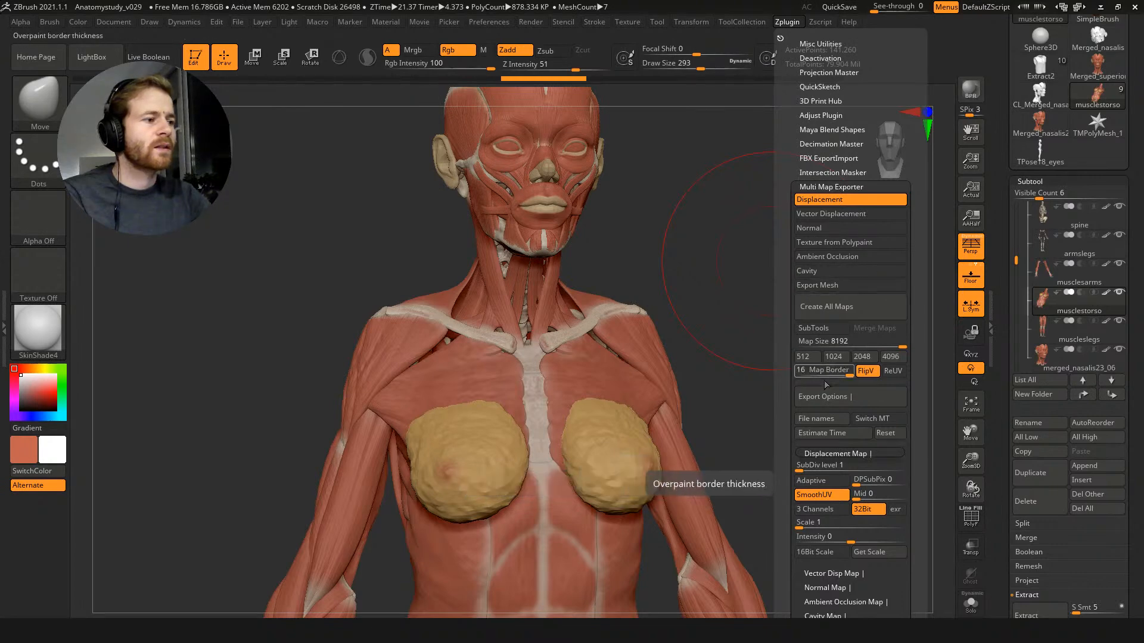
{"action": "left_click", "coordinate": [820, 333]}
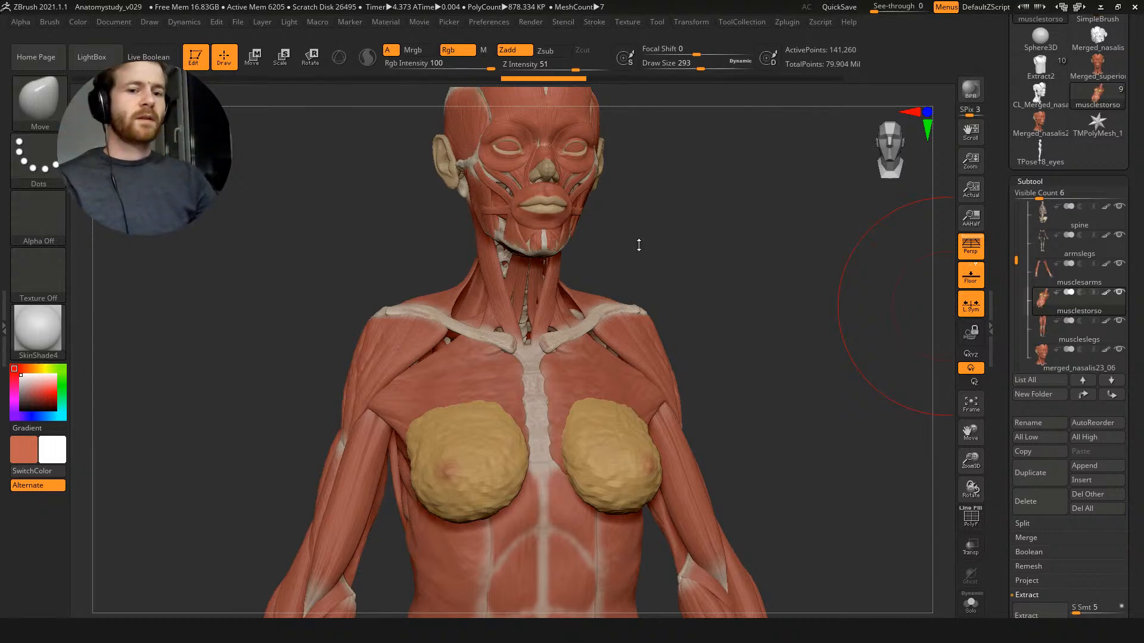
{"action": "left_click", "coordinate": [787, 21]}
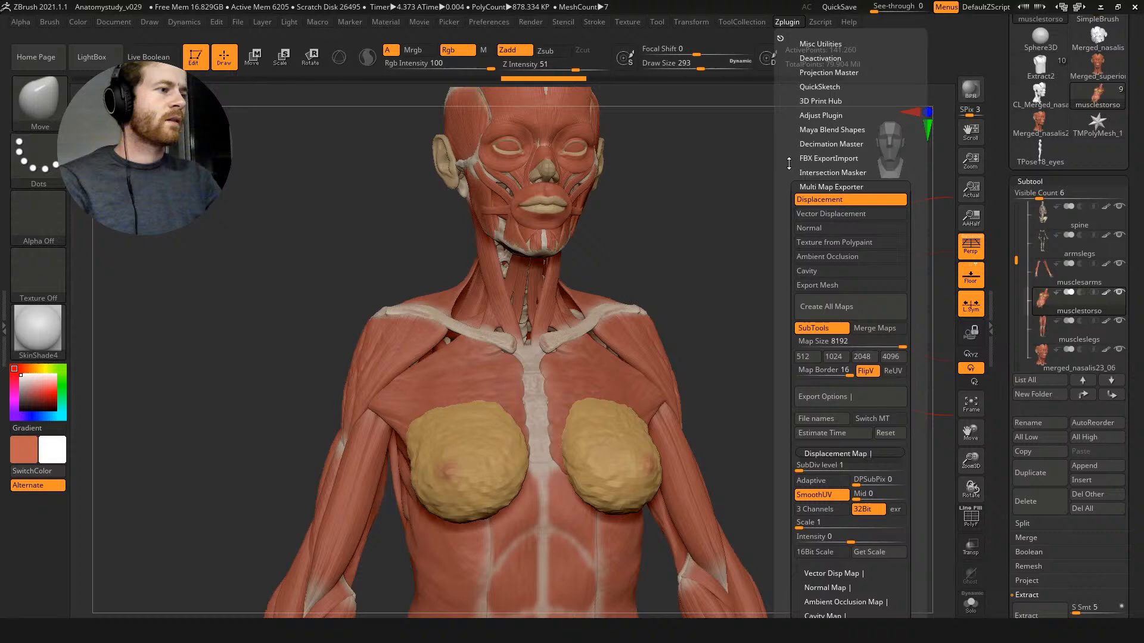
{"action": "left_click", "coordinate": [824, 304]}
{"action": "double_click", "coordinate": [421, 228]}
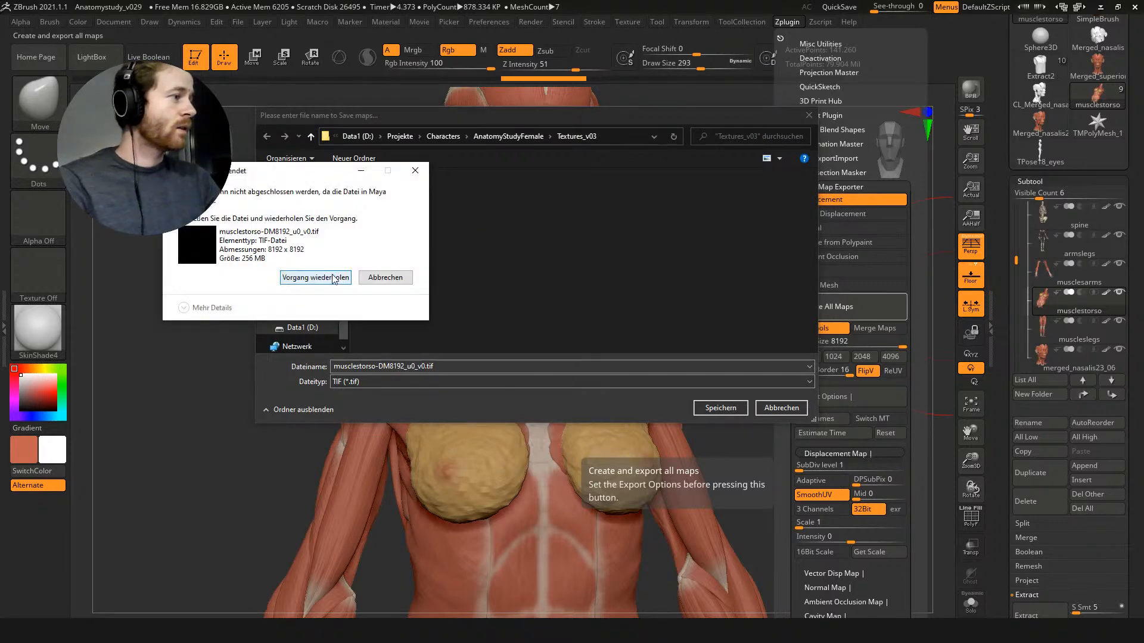
{"action": "left_click", "coordinate": [386, 278]}
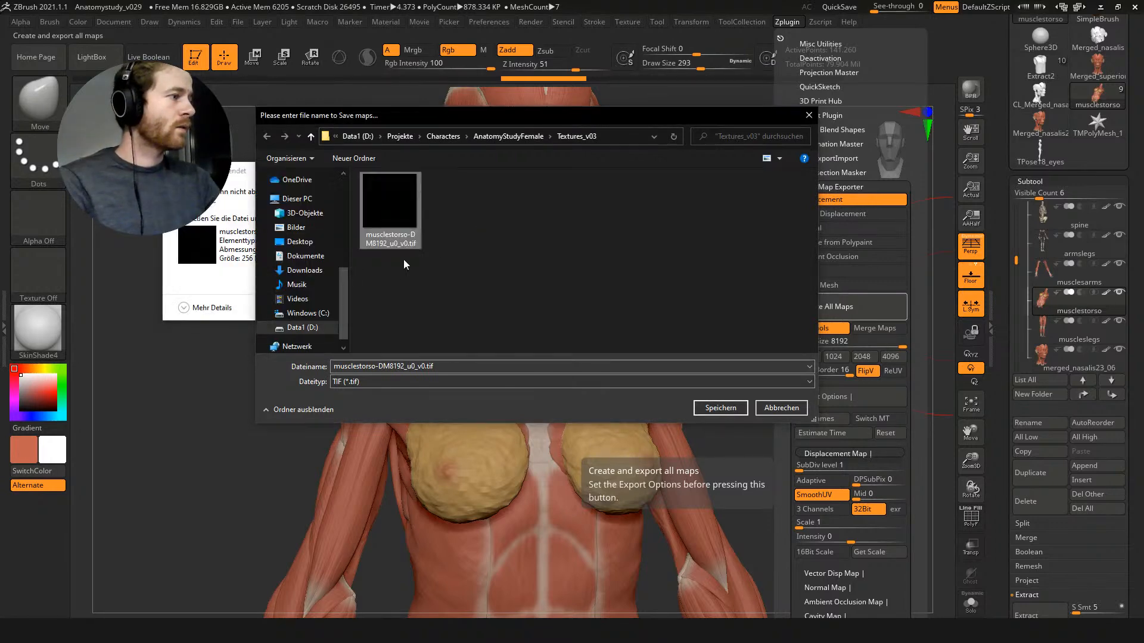
Step: Create a Textures_v04 folder inside AnatomyStudyFemale and save the maps there as musclestorso-DM8192_u0_v0.tif
{"action": "left_click", "coordinate": [527, 136]}
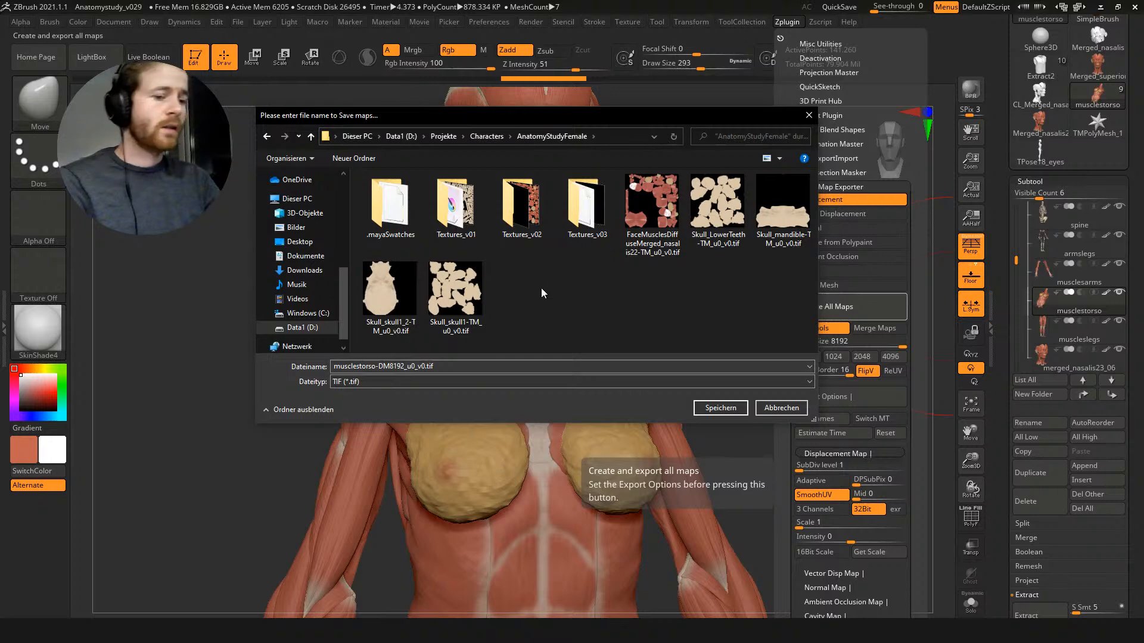
{"action": "key", "text": "ctrl+shift+n"}
{"action": "type", "text": "Textures_v03"}
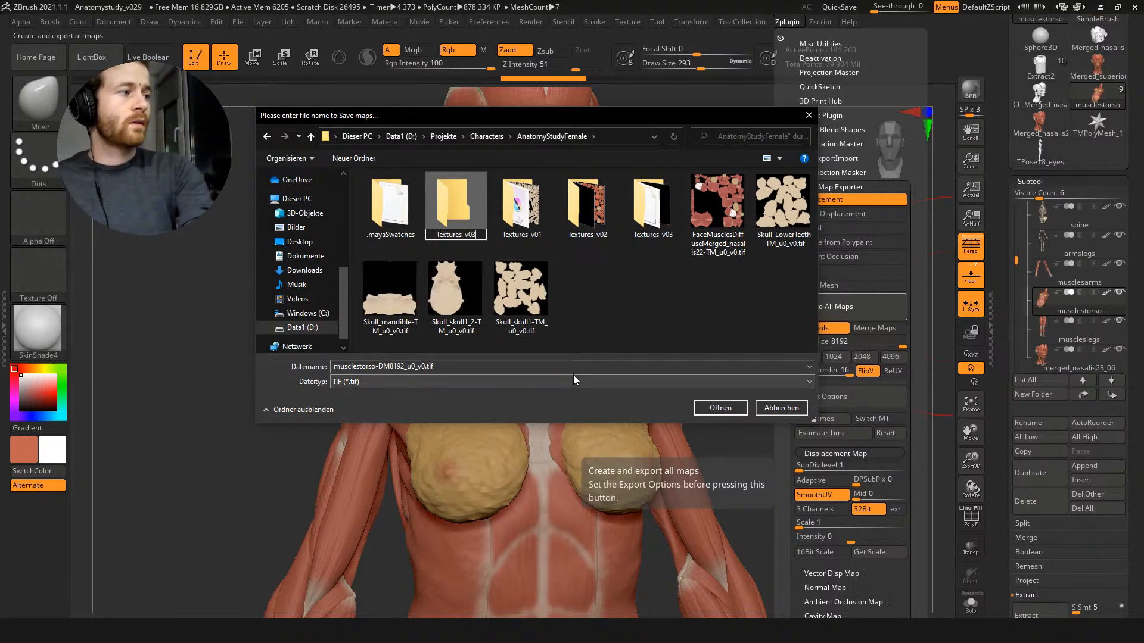
{"action": "key", "text": "BackSpace"}
{"action": "type", "text": "4"}
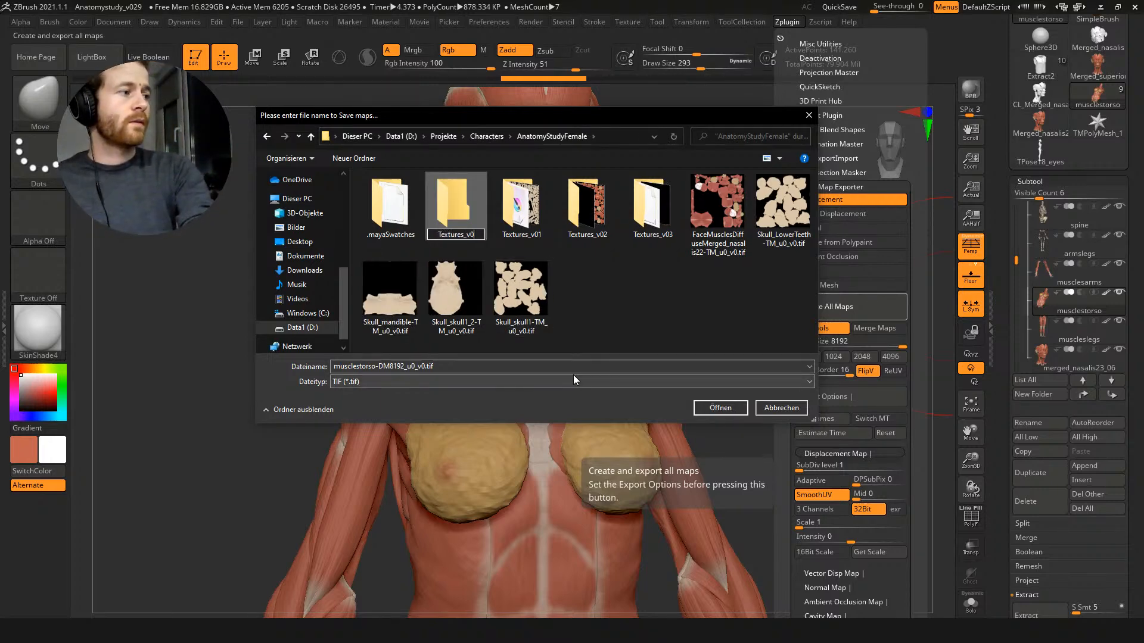
{"action": "key", "text": "Return"}
{"action": "left_click", "coordinate": [720, 409]}
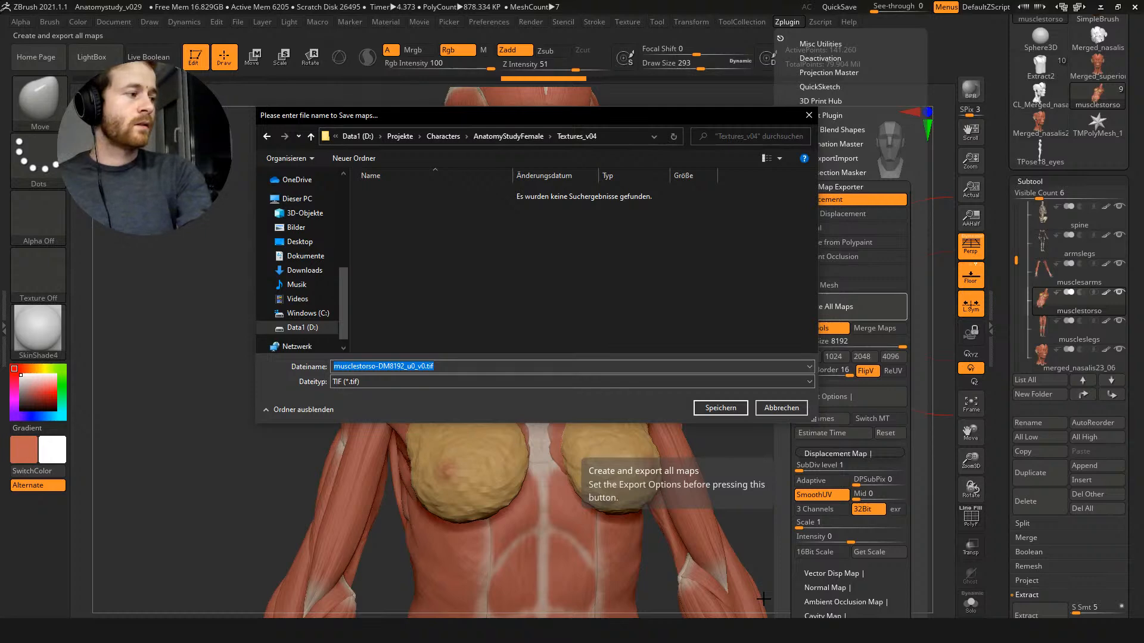
{"action": "key", "text": "Return"}
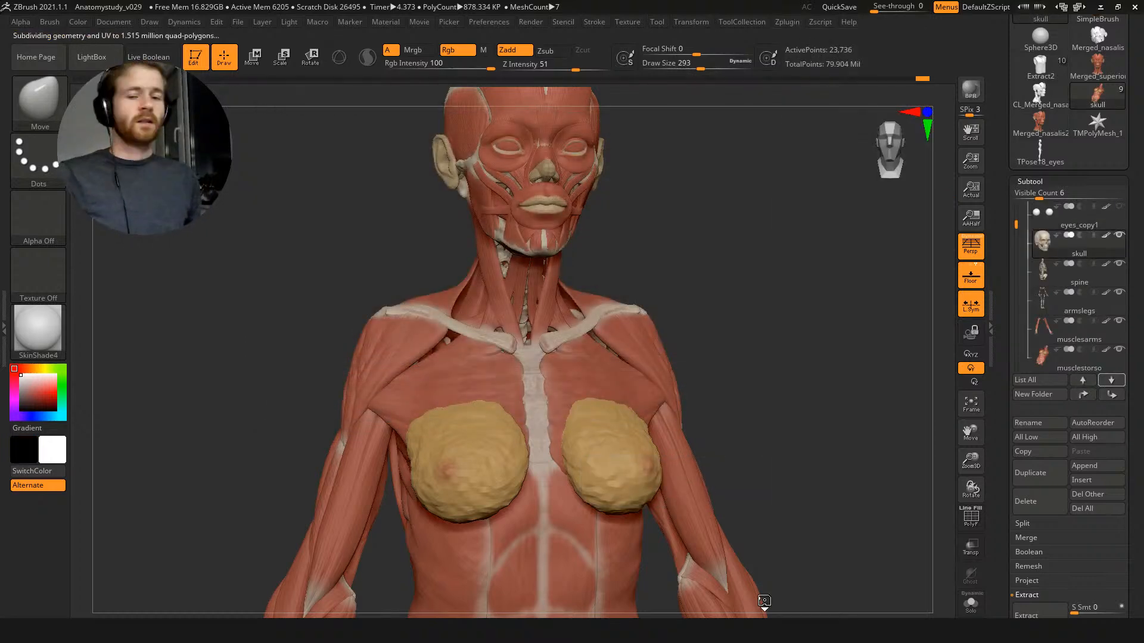